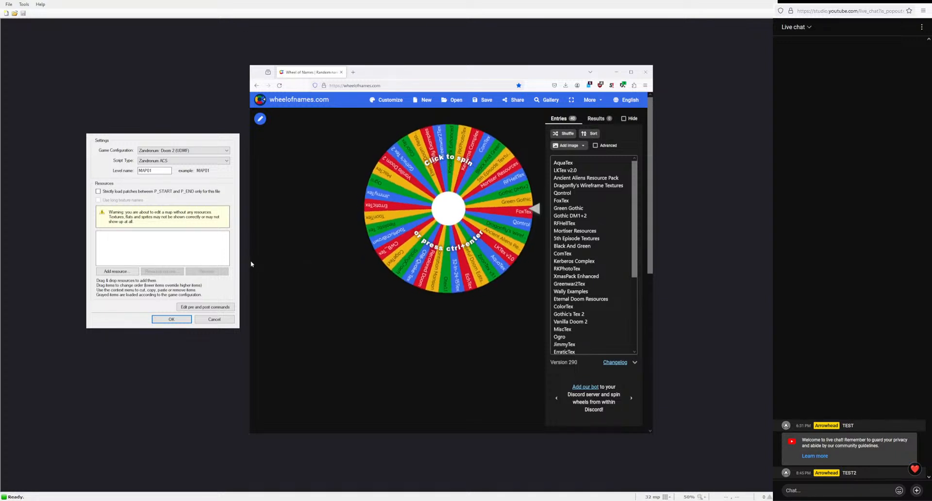
Step: Spin the texture-pack wheel, copy the winning entry's name, and close the wheel page
drag(251, 262, 251, 270)
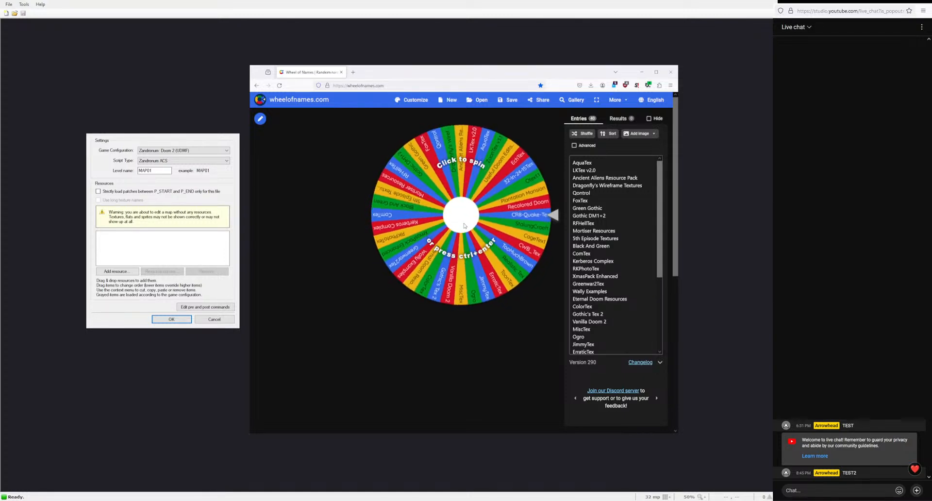
click(438, 257)
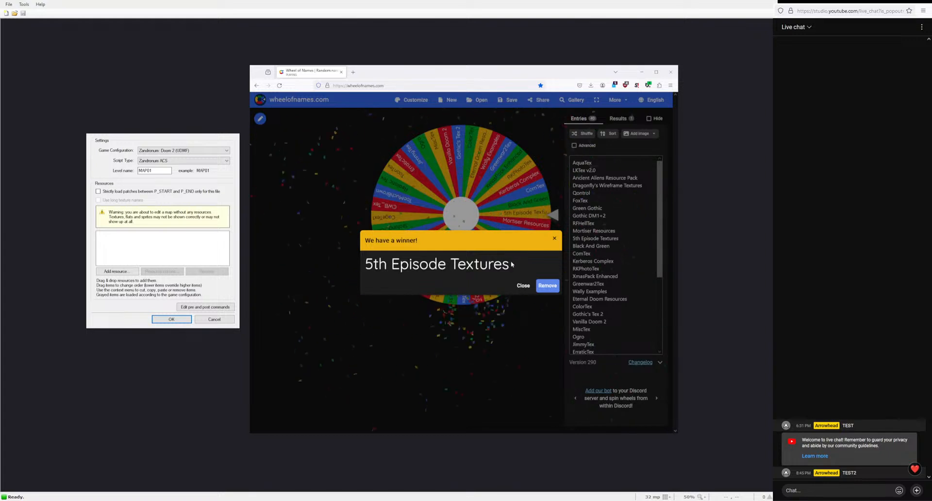
drag(518, 266, 366, 270)
key(ctrl+c)
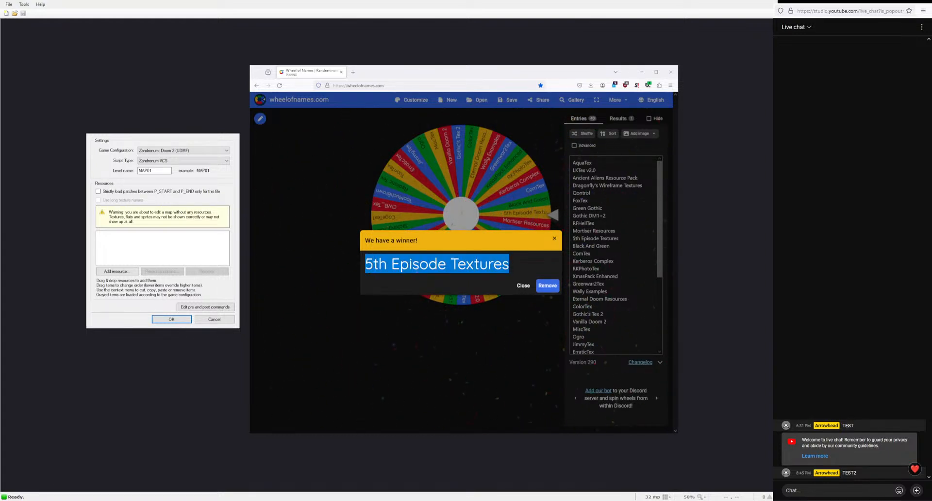
click(522, 286)
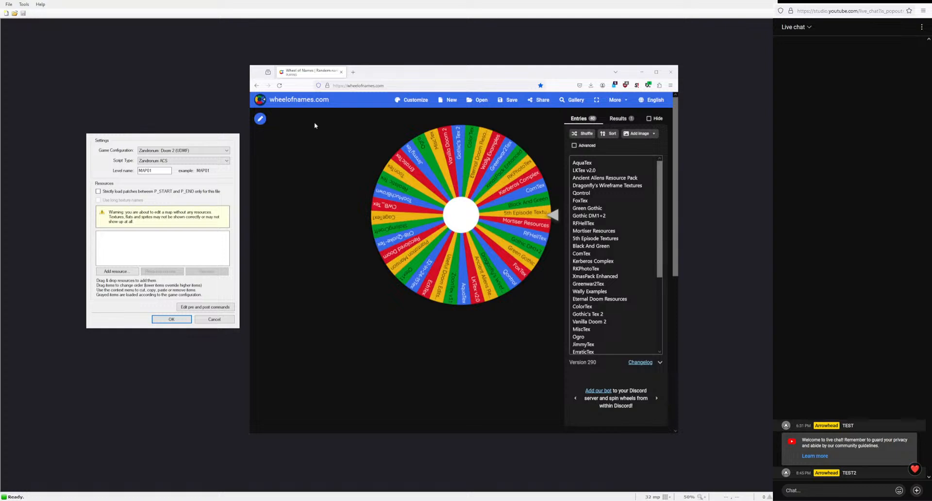
click(341, 72)
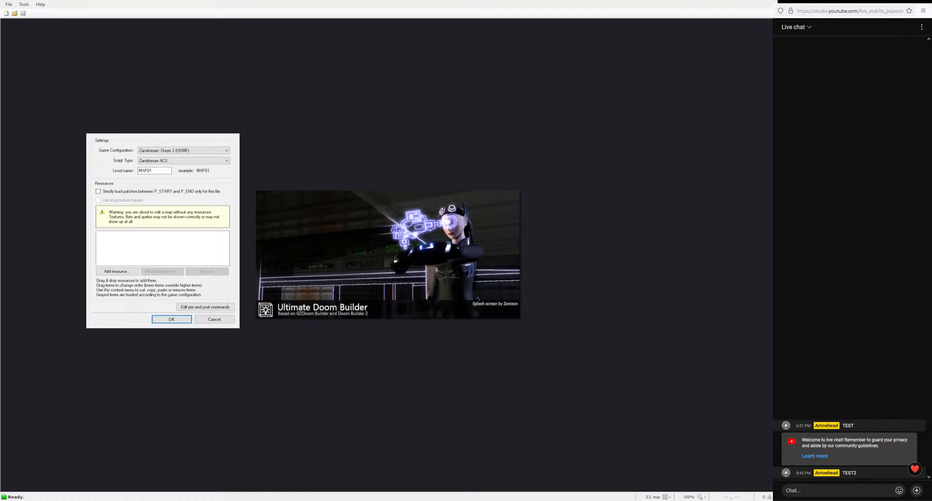
Step: Post the live chat message "Randomizer selected: '5th Episode Textures'"
click(800, 489)
text(Randomizer selec)
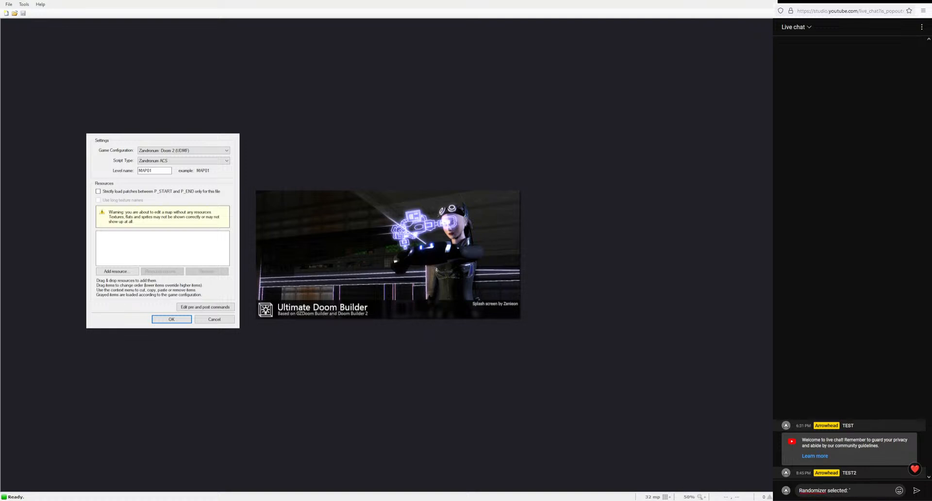
text(ted: ')
key(ctrl+v)
key(Return)
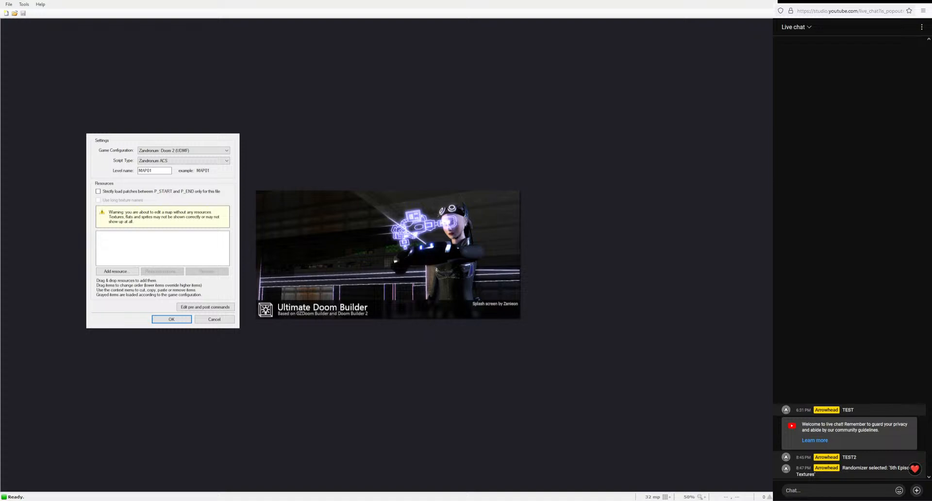
Step: Switch to the WAD archive editor and open nb5texd2.WAD alongside constantresourceWAD.wad
key(alt+Tab)
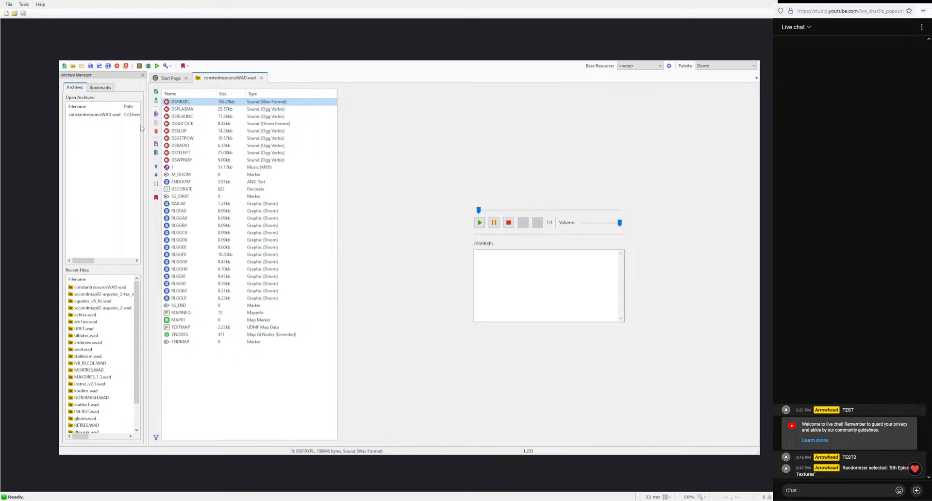
click(96, 76)
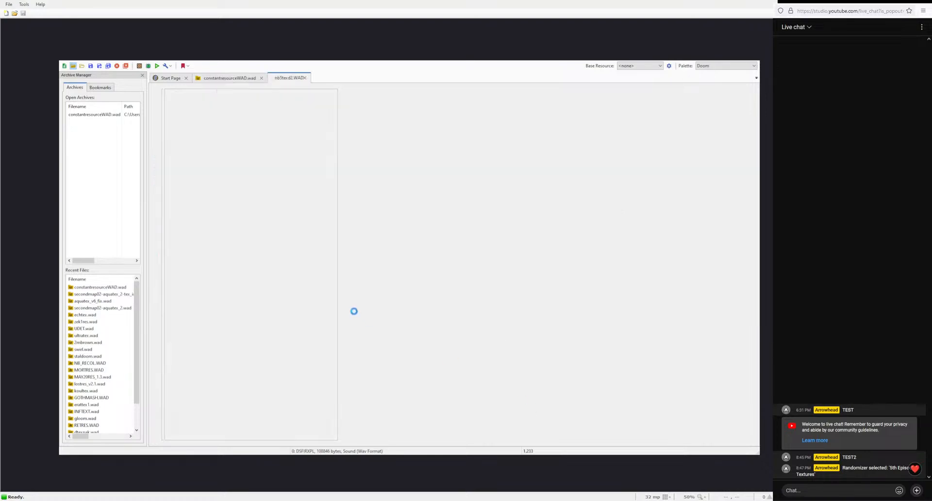
Step: Copy all entries of constantresourceWAD.wad, from the first sound to ENDMAP, and paste them after PP_START in nb5texd2.WAD
click(215, 78)
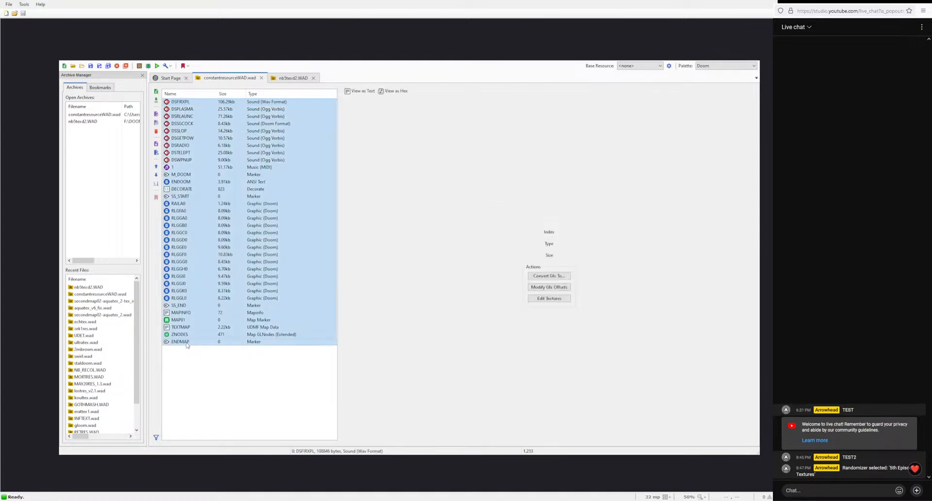
shift+click(185, 342)
key(ctrl+c)
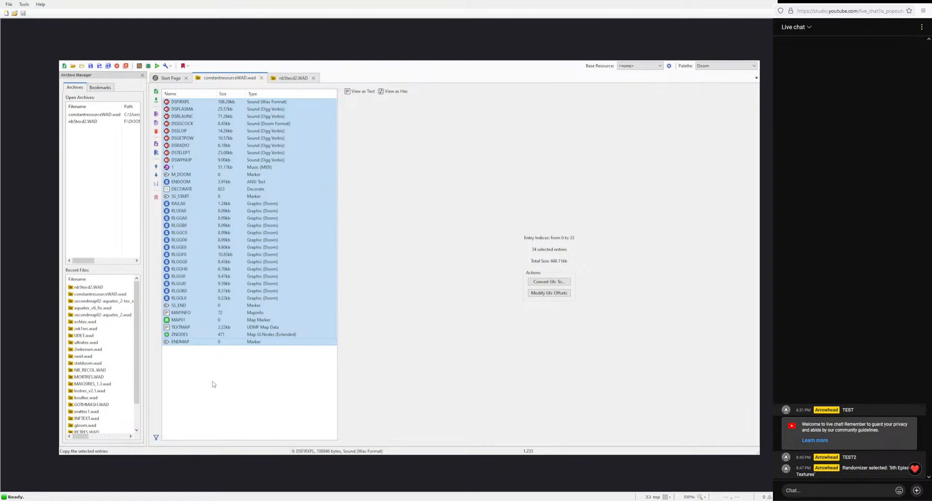
click(291, 78)
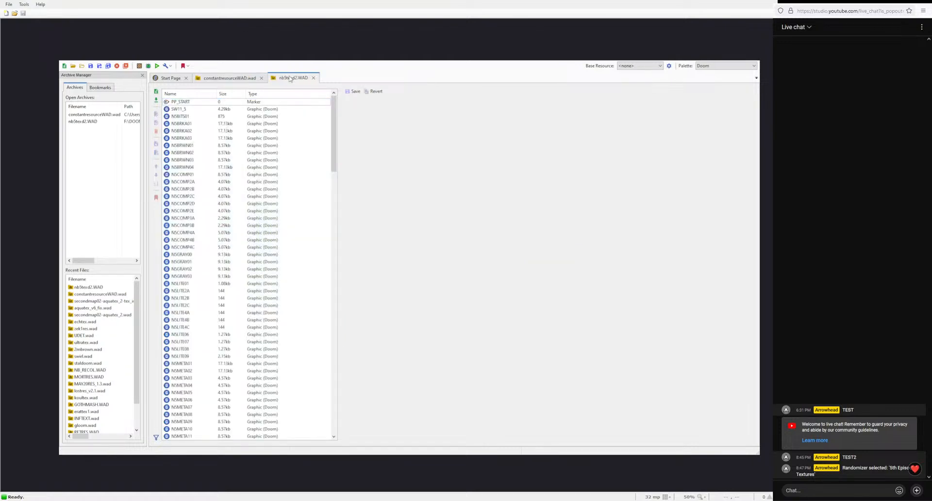
click(180, 102)
right_click(180, 103)
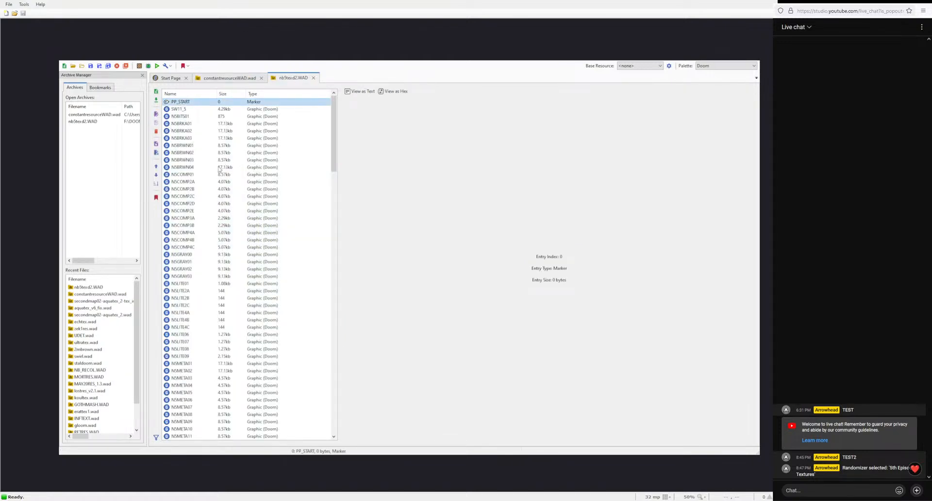
click(200, 146)
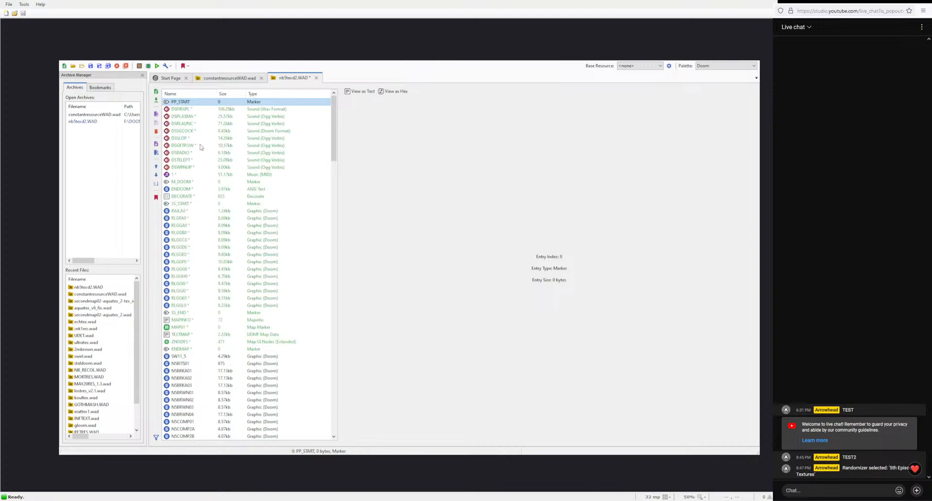
Step: Move the PP_START marker down the entry list until it sits directly below ENDMAP, above the SW11_5 patch
click(186, 106)
click(186, 102)
click(155, 174)
click(155, 174)
click(156, 175)
click(156, 174)
click(156, 174)
click(155, 174)
click(156, 174)
click(156, 174)
click(156, 174)
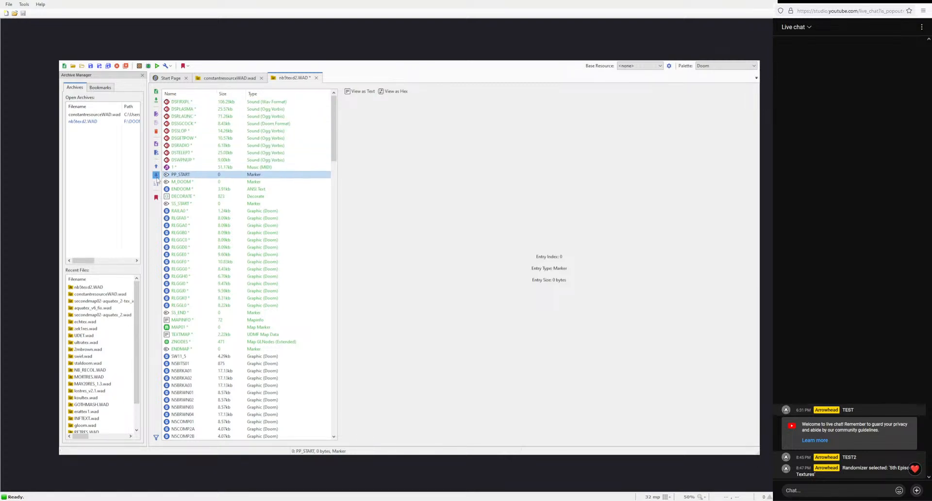
click(156, 174)
click(156, 174)
click(156, 174)
click(156, 174)
click(155, 174)
click(155, 174)
triple_click(156, 174)
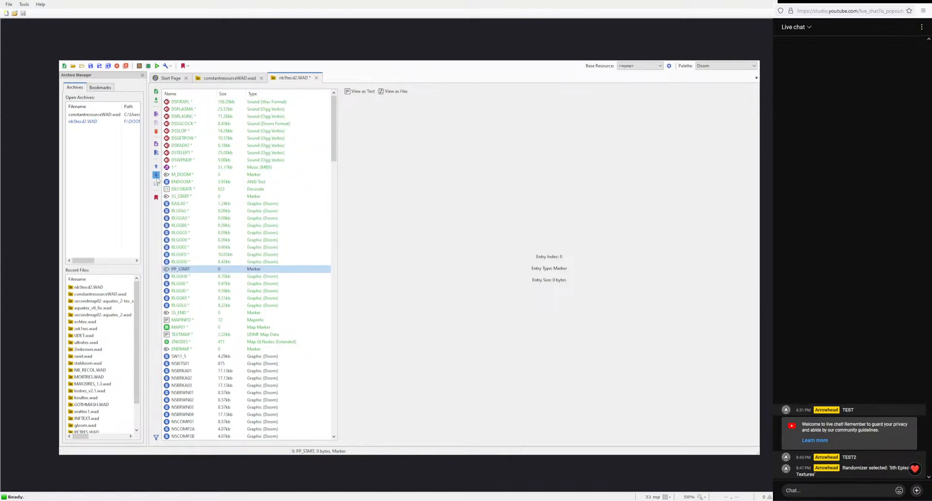
triple_click(155, 174)
triple_click(156, 174)
double_click(155, 175)
click(156, 174)
click(156, 175)
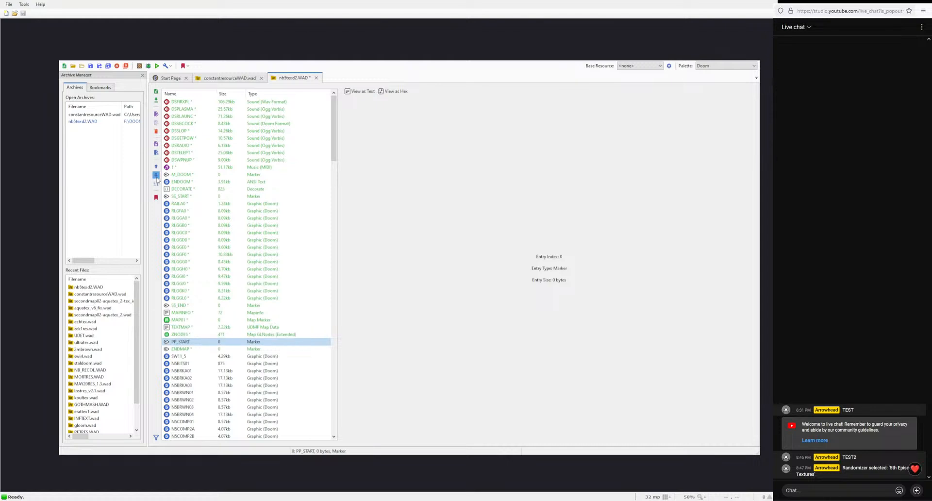
click(156, 174)
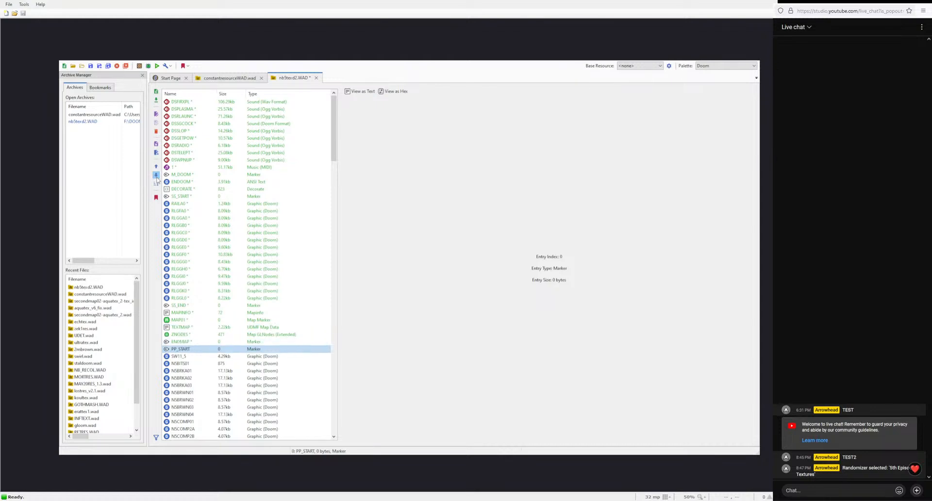
Step: Save the combined archive as thirdmap03-5thepisodeTex-tex_in3.wad and close the open archives
click(261, 78)
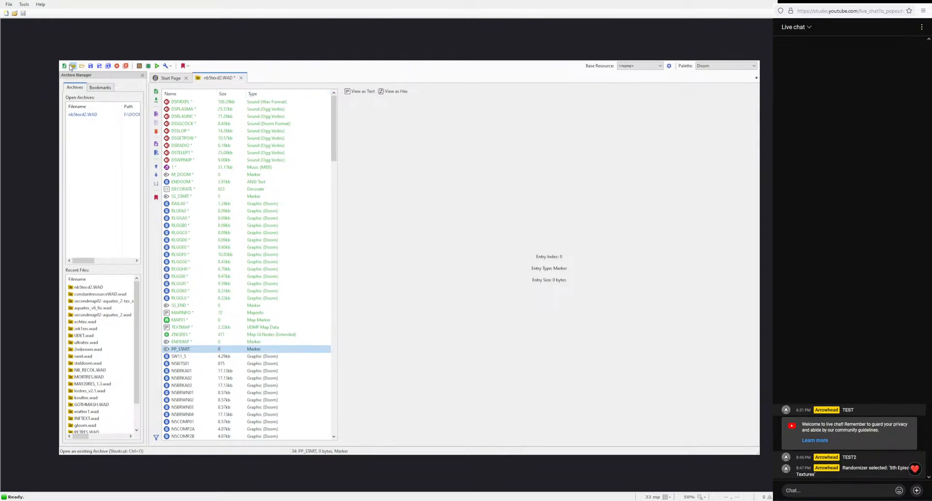
click(95, 106)
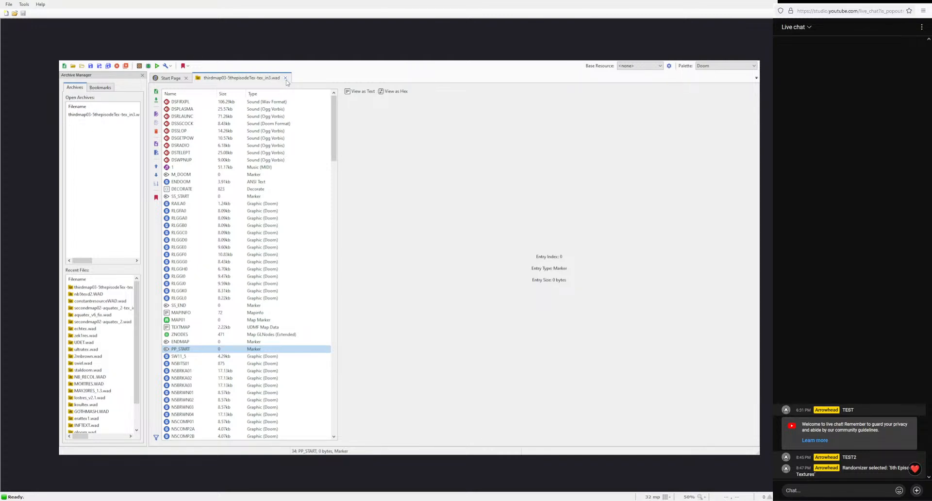
click(285, 78)
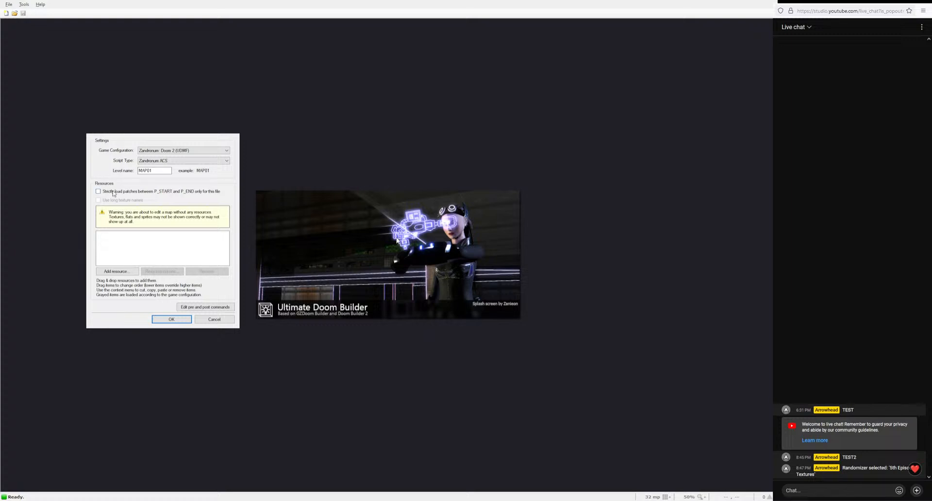
Step: Add a resource in the map options of MAP01, open the map, and dismiss the resource warning
click(115, 272)
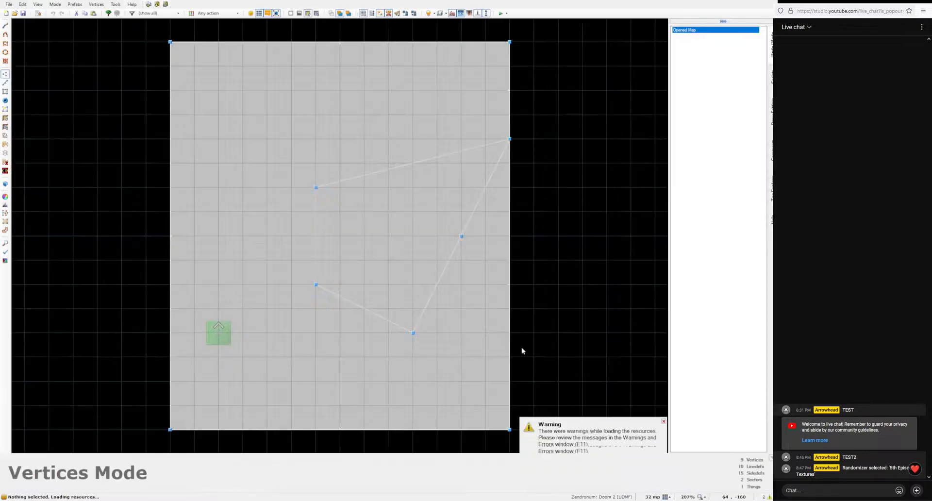
click(663, 421)
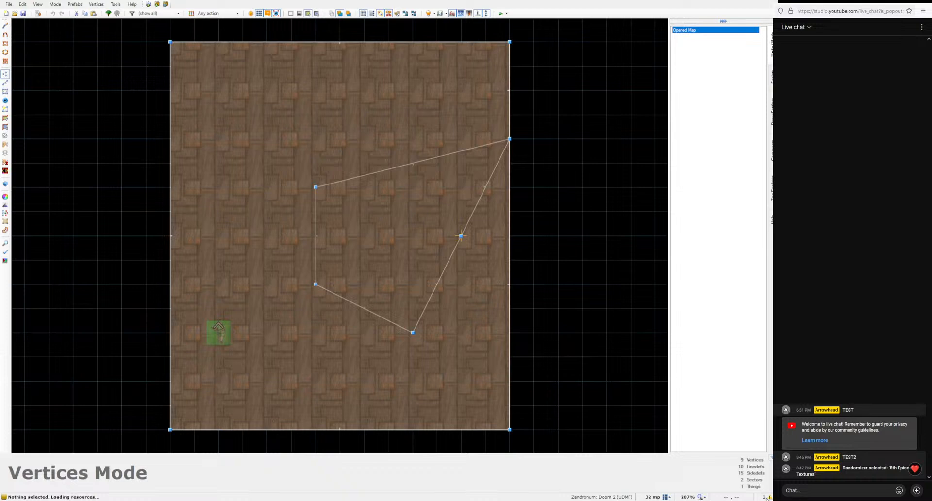
Step: Delete all existing geometry of the template map in Sectors Mode, including its two sectors and the player start
scroll(507, 333, down, 4)
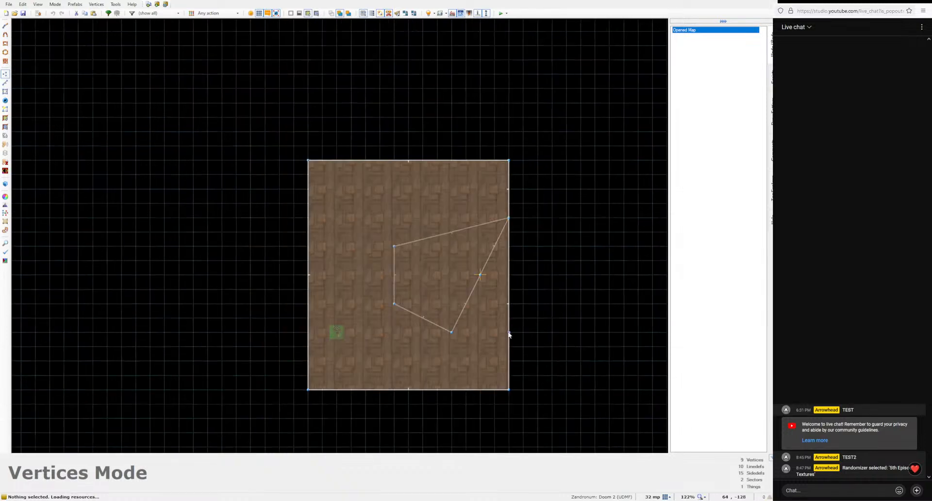
key(s)
drag(285, 143, 597, 432)
key(Delete)
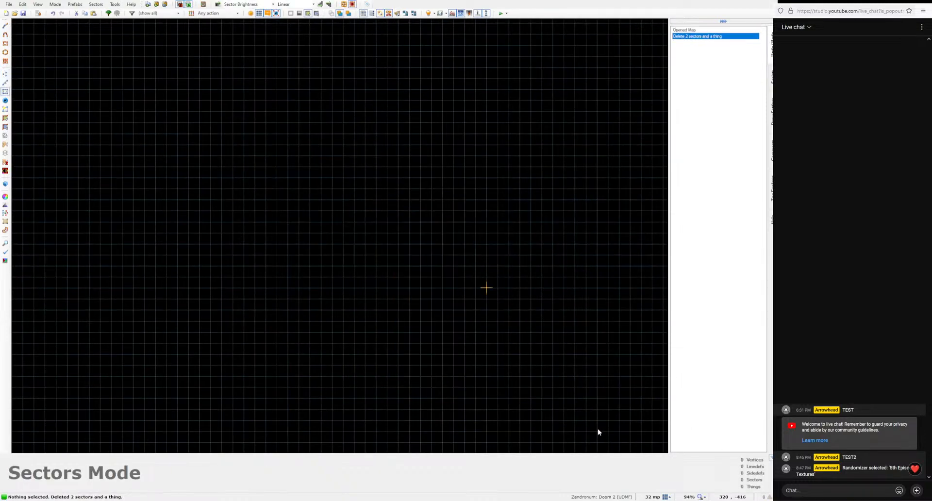
Step: On a 64 mp grid, draw a closed room 1152 by 768 units around the origin with 181-unit diagonal corners
key(bracketright)
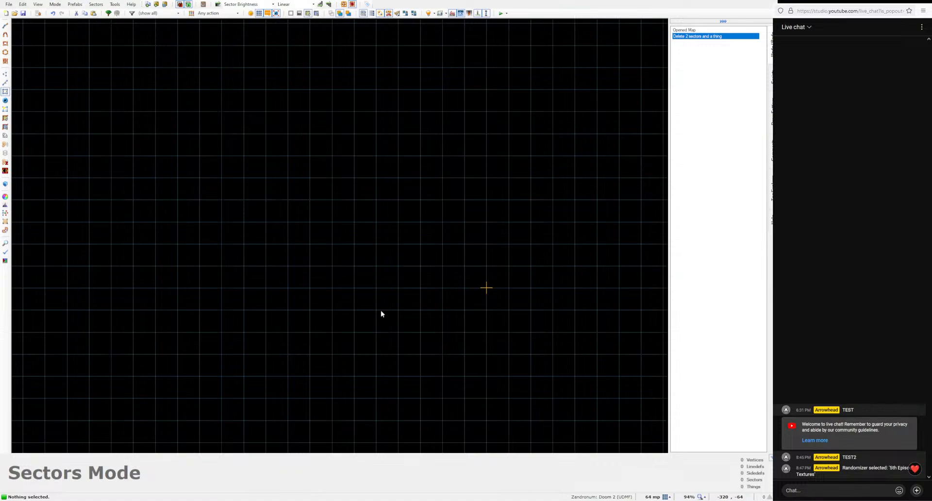
key(d)
scroll(305, 231, down, 5)
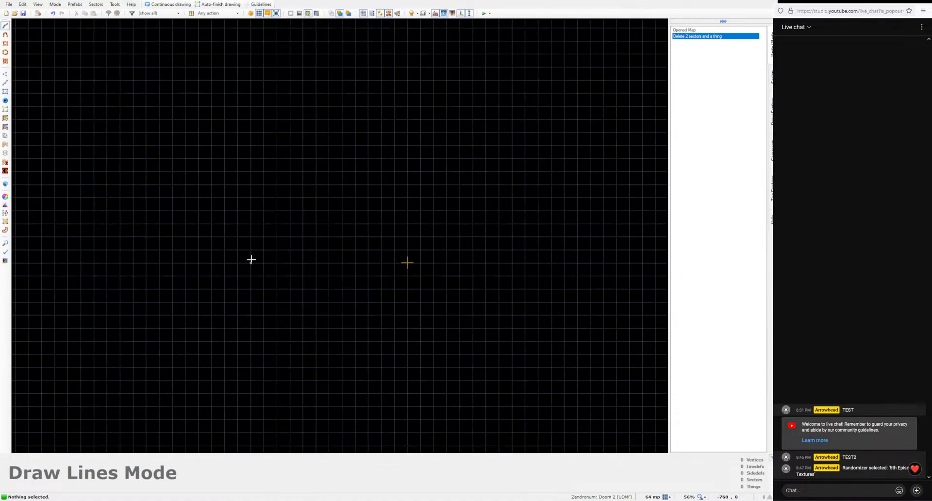
middle_drag(351, 292, 325, 296)
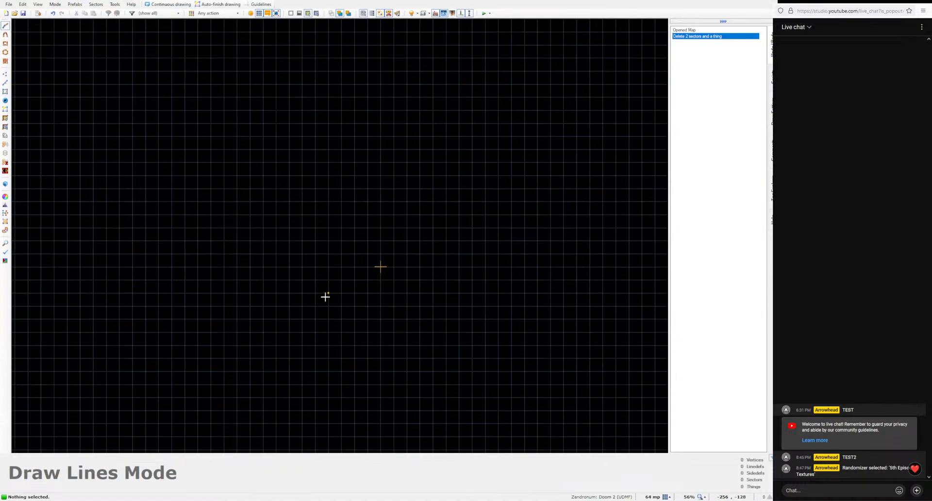
click(289, 332)
click(262, 303)
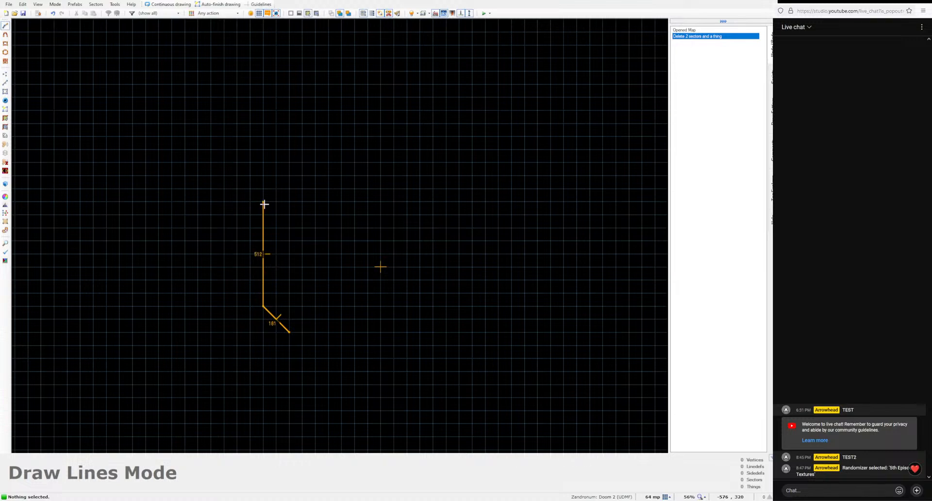
click(263, 201)
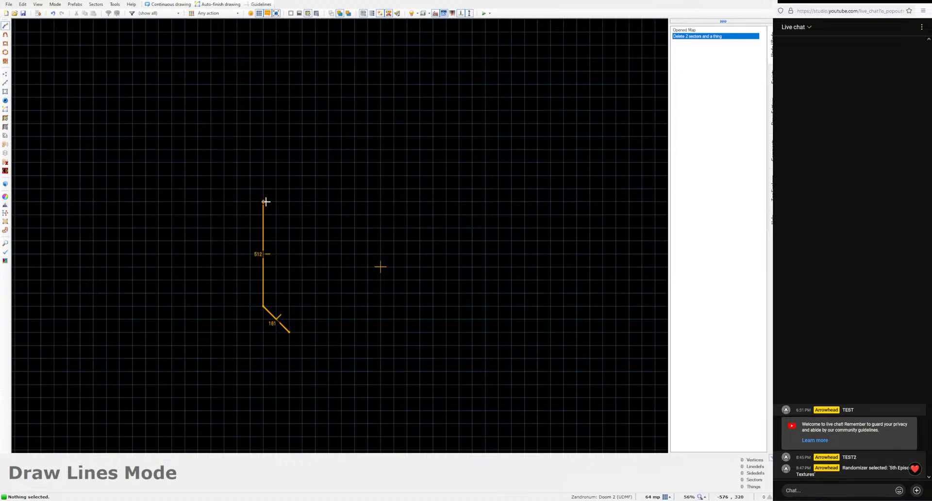
click(290, 177)
click(472, 176)
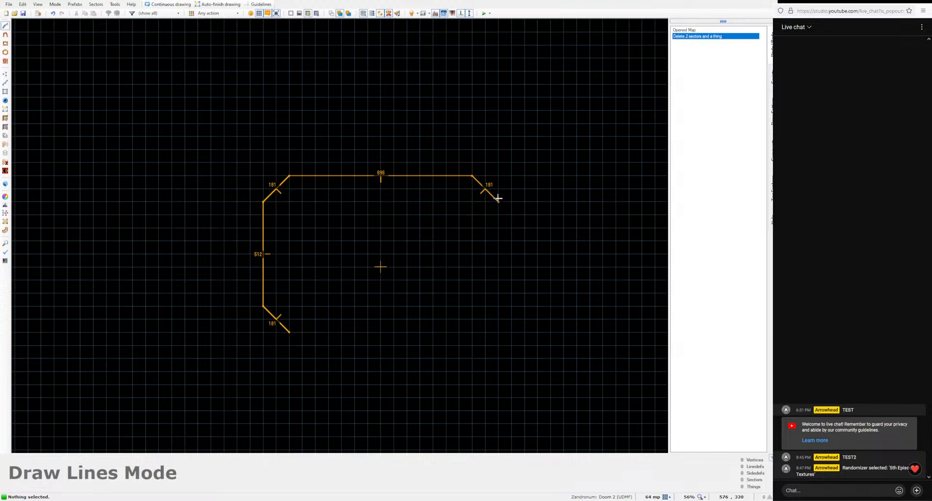
click(497, 200)
click(496, 308)
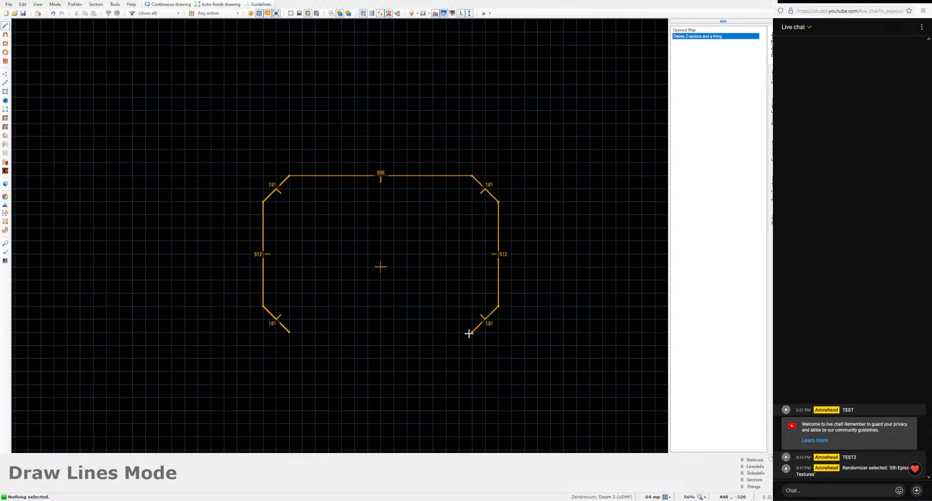
click(469, 333)
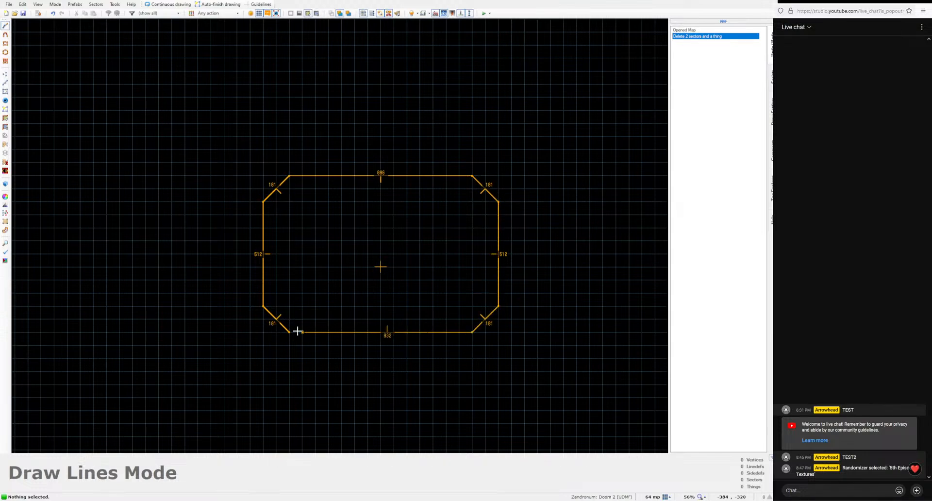
click(291, 333)
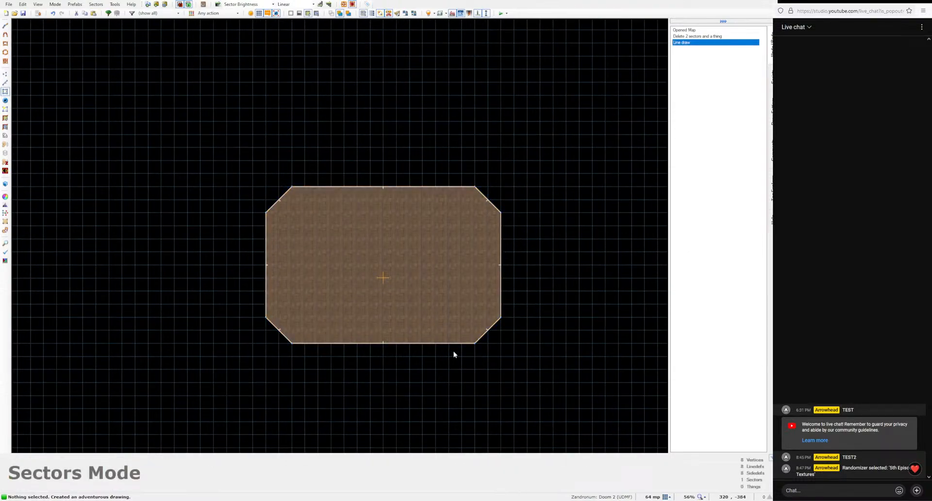
Step: Curve the four diagonal corner linedefs of the room outward into rounded corners with 8 vertices each
key(l)
click(485, 200)
click(281, 201)
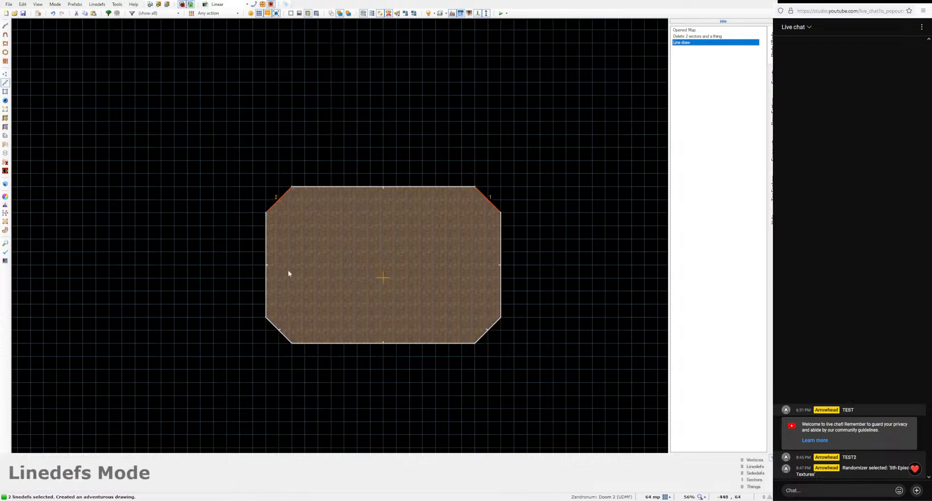
click(281, 333)
click(483, 334)
key(shift+c)
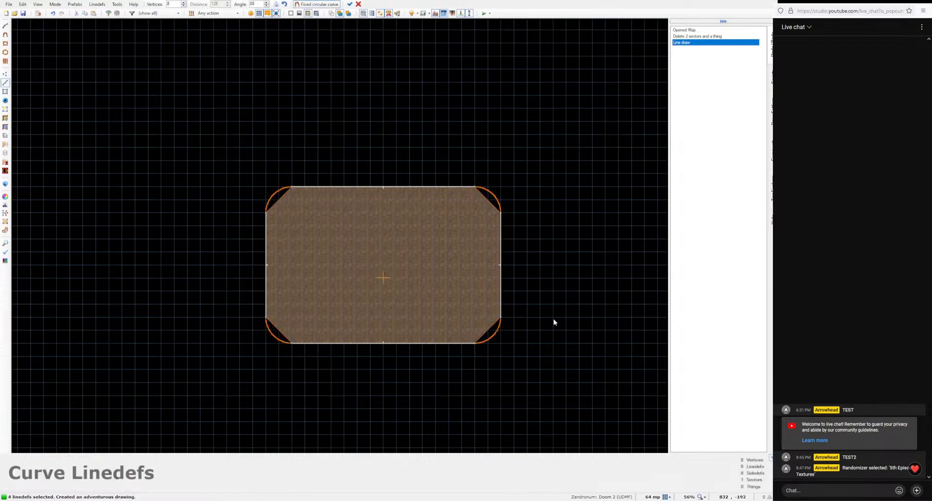
click(349, 4)
Step: In the 3D view, apply the CRATE2 texture to all walls of the room and clear the selection
key(q)
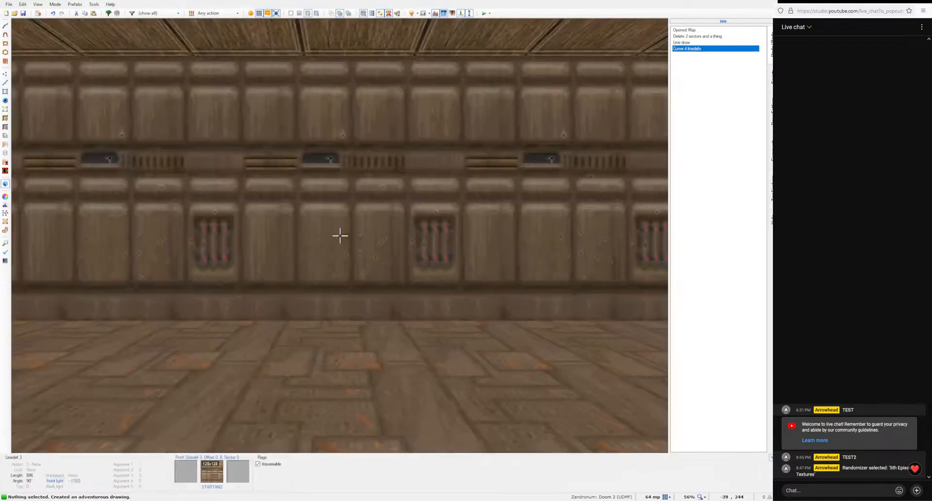
key(s)
shift+click(339, 236)
middle_click(340, 235)
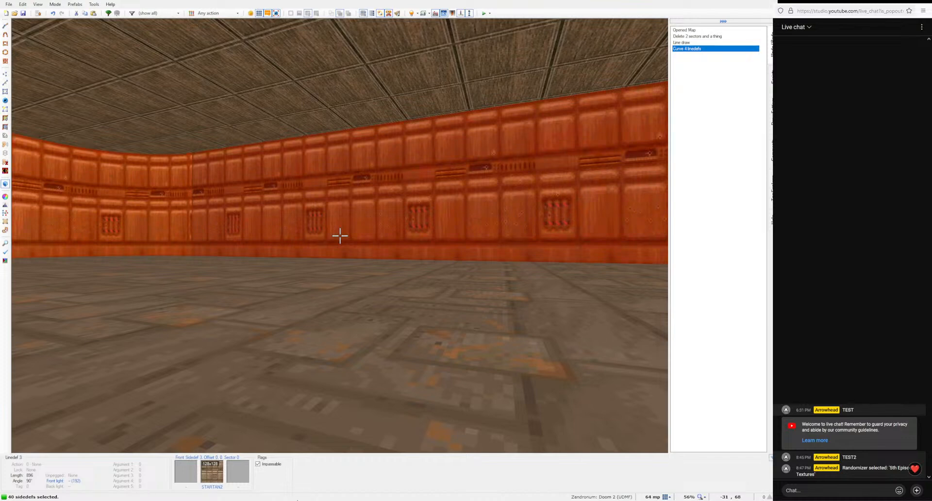
middle_click(524, 315)
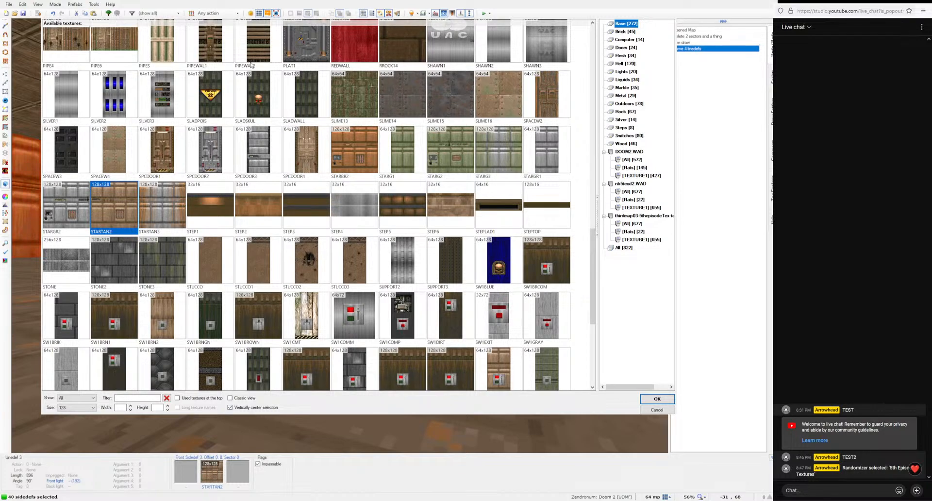
scroll(262, 131, up, 4)
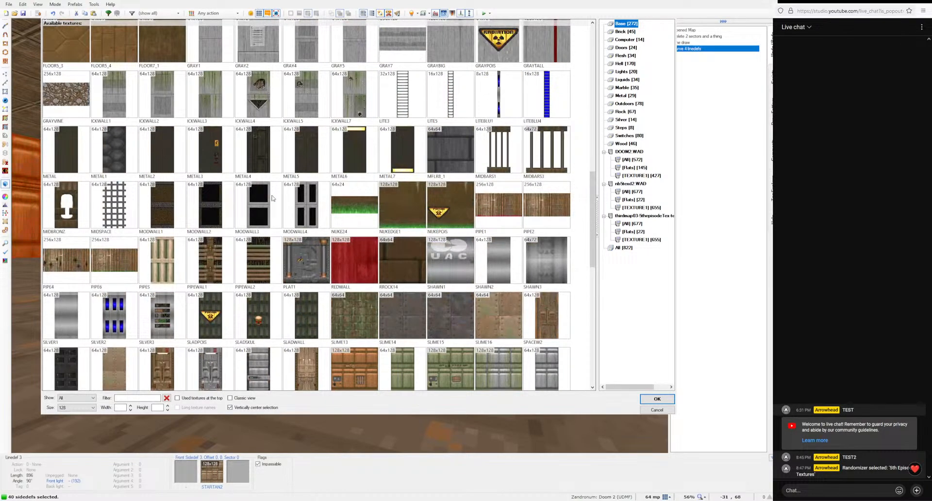
text(CRA)
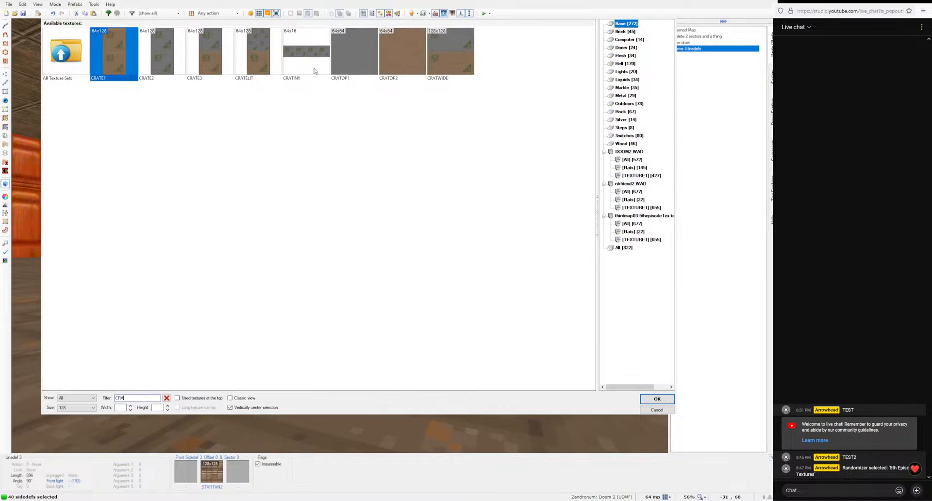
key(Right)
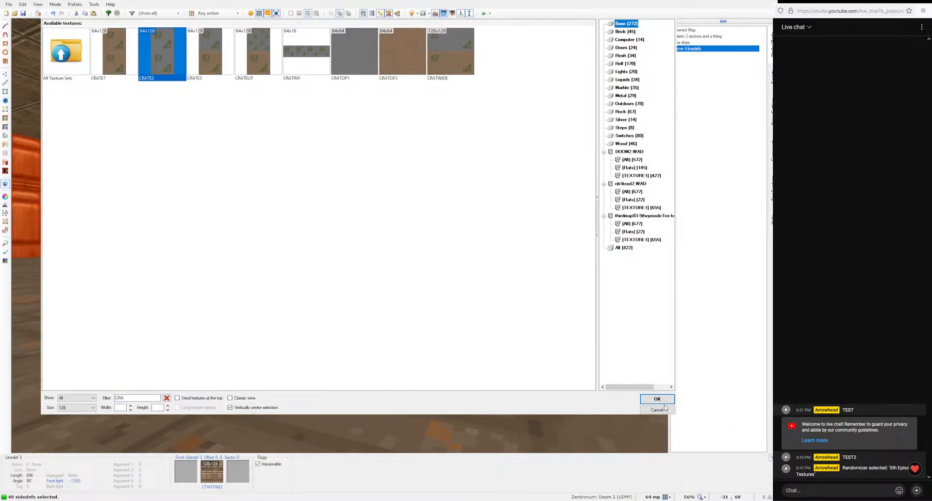
key(Return)
key(c)
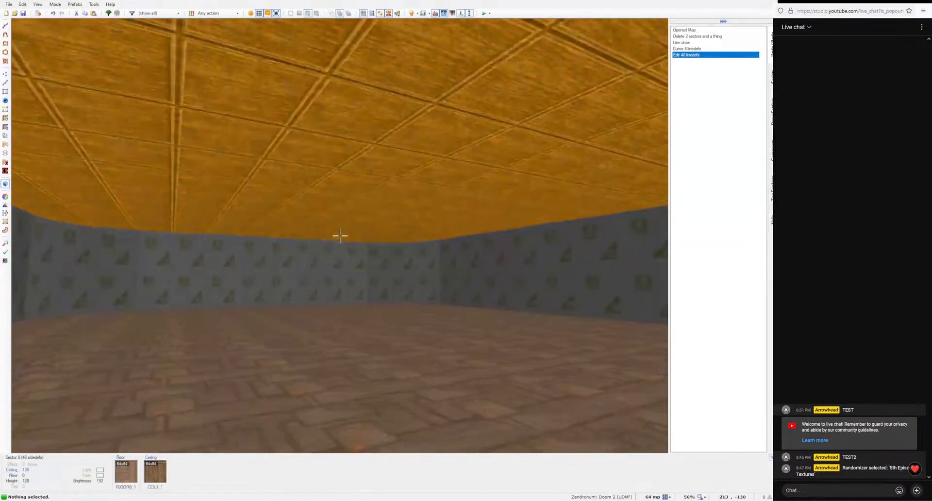
Step: Raise the room's ceiling to a height of 384
click(340, 236)
scroll(339, 236, up, 20)
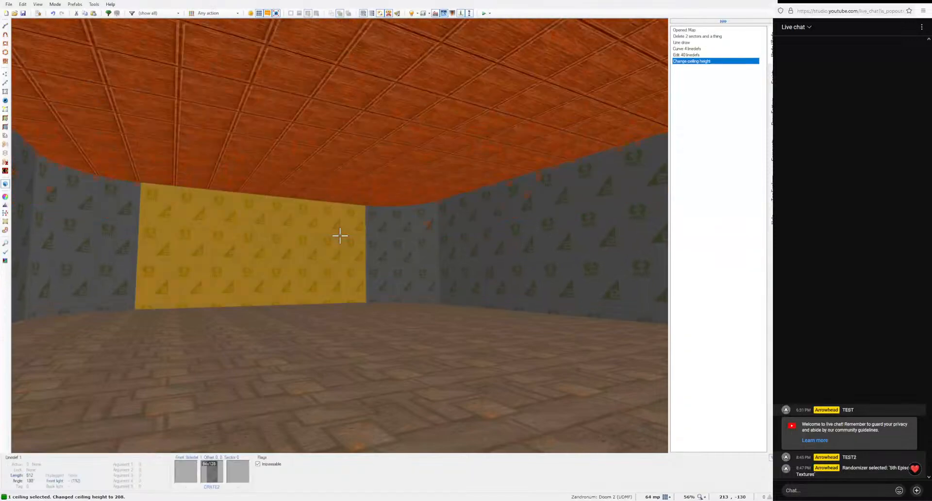
scroll(339, 235, up, 4)
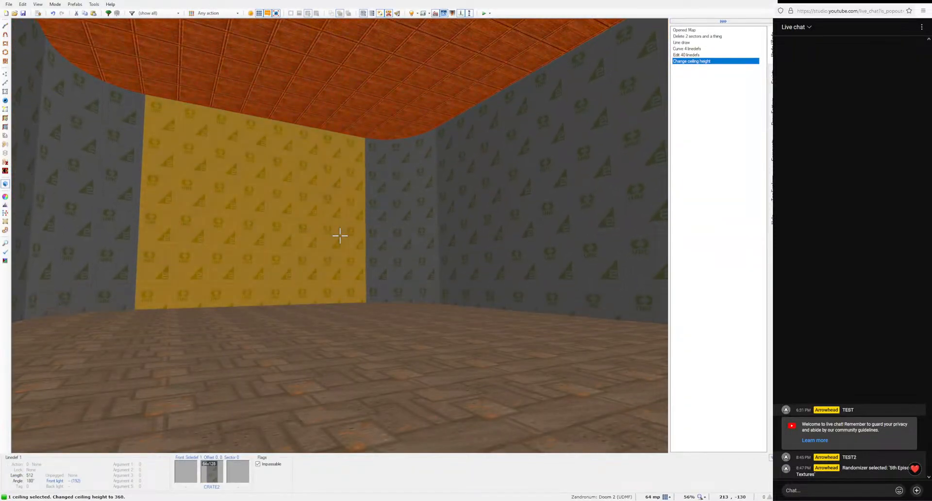
key(c)
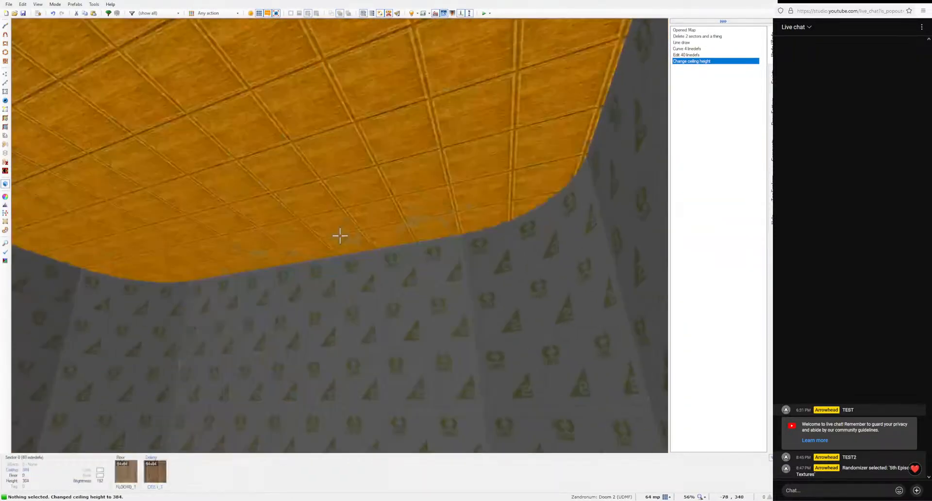
Step: Change the room's ceiling texture to CEIL5_1 from the Base texture set
click(340, 235)
right_click(339, 236)
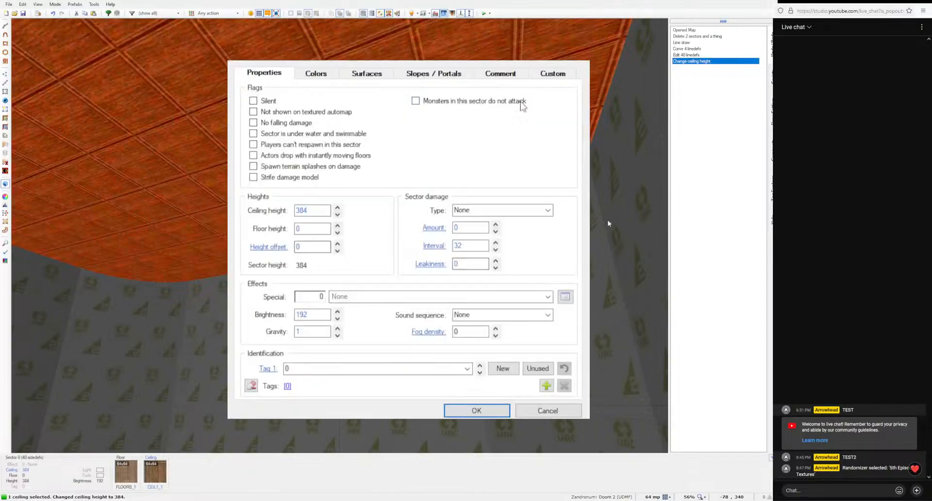
click(383, 73)
click(506, 147)
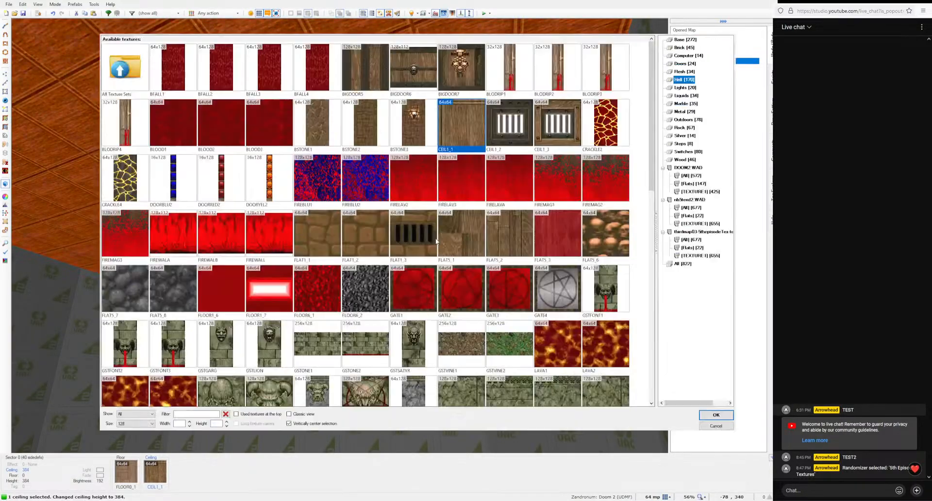
scroll(401, 250, down, 4)
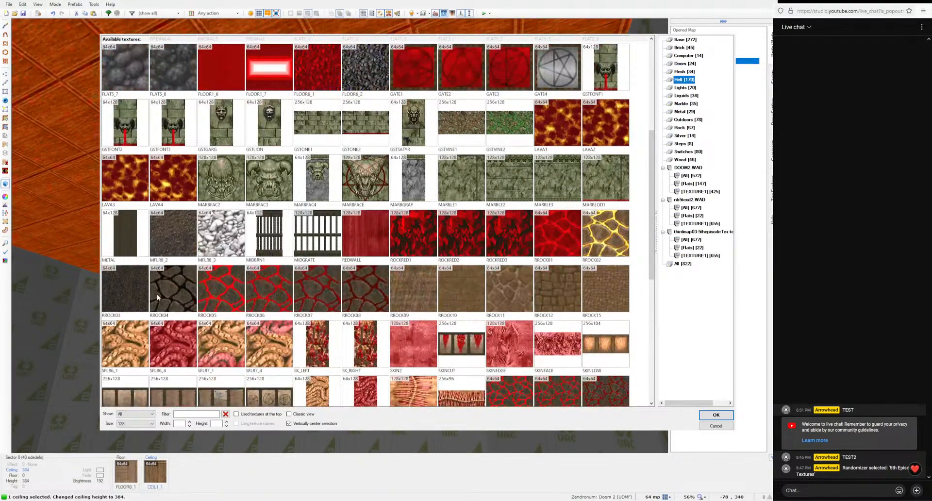
scroll(156, 297, down, 3)
scroll(619, 80, up, 5)
click(682, 40)
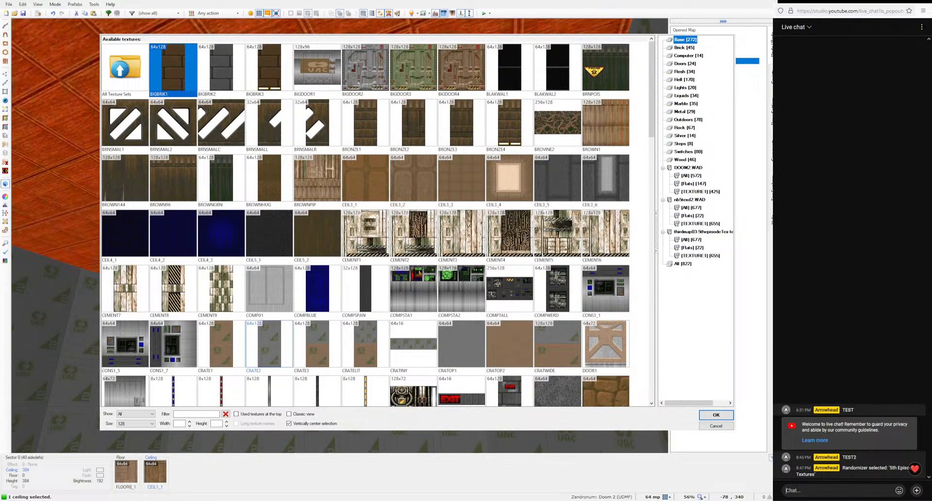
click(268, 233)
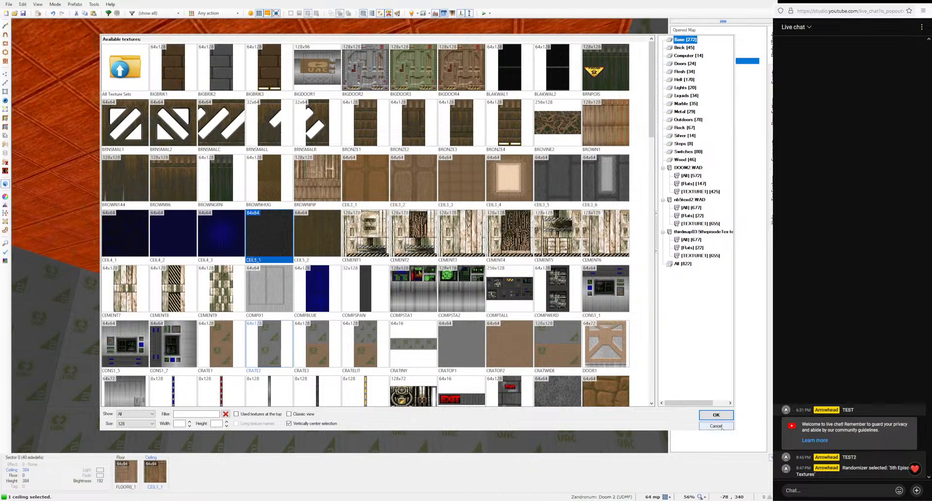
click(716, 414)
Step: Reuse the ceiling's CEIL5_1 texture on the floor of the room, then copy that flat from the ceiling
double_click(493, 208)
key(ctrl+c)
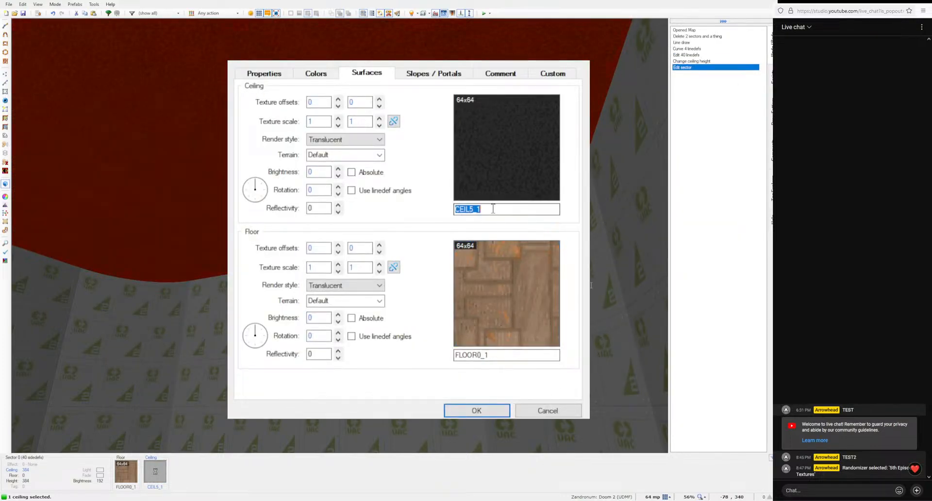
double_click(499, 355)
key(ctrl+v)
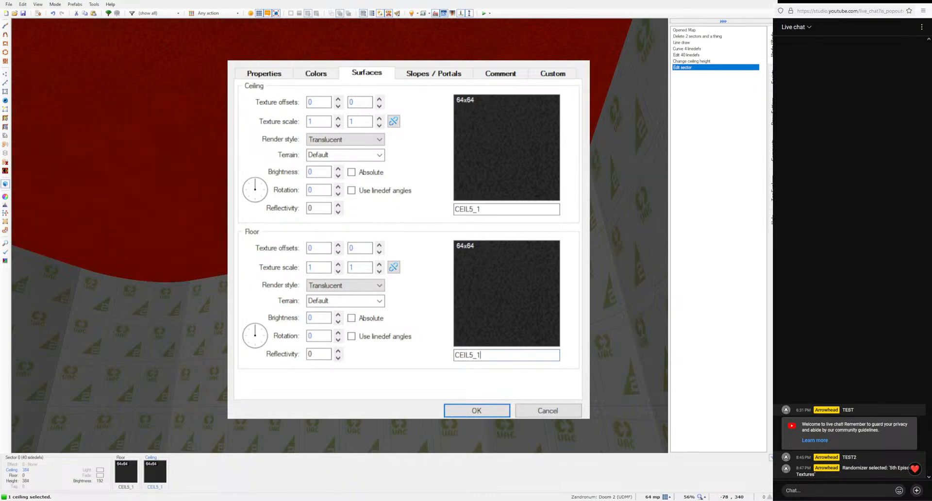
click(477, 410)
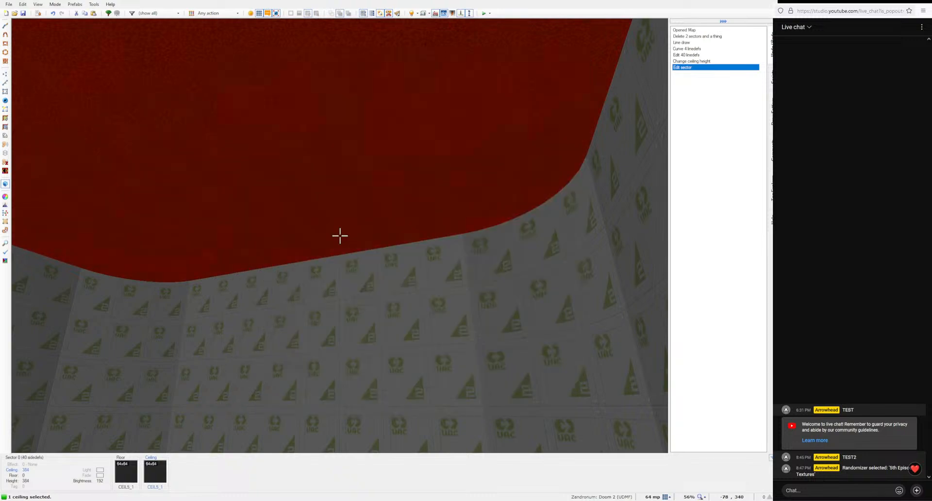
key(ctrl+c)
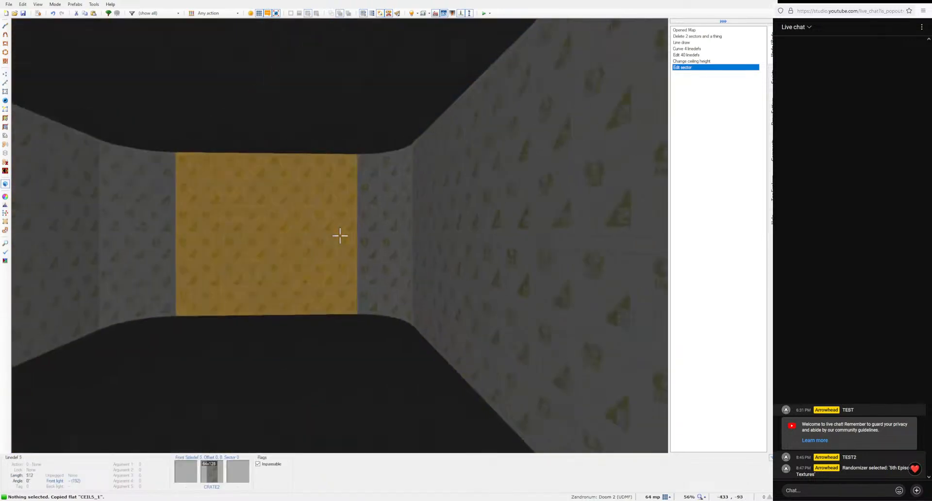
Step: Draw a dividing line from (-192, -320) on the lower wall, 91 units diagonally up-left, then straight up to the upper wall at x = -256
key(w)
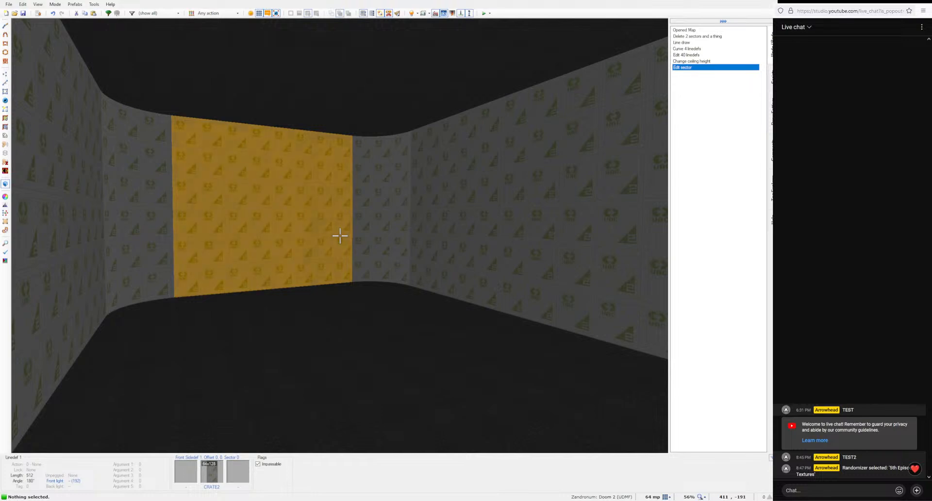
key(w)
key(q)
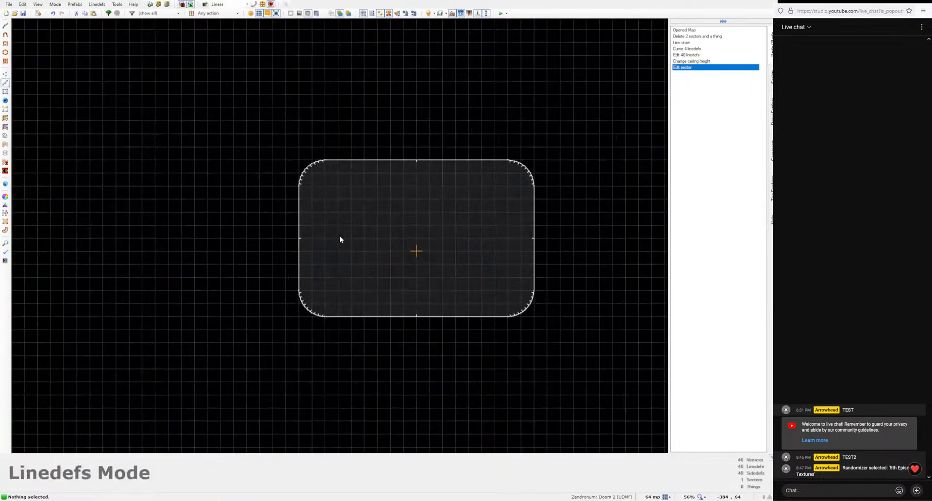
key(d)
scroll(335, 297, up, 3)
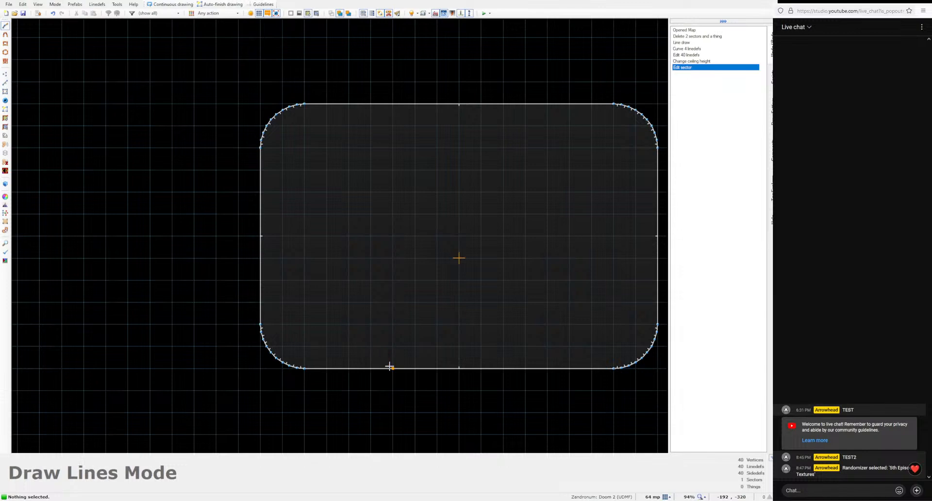
click(377, 349)
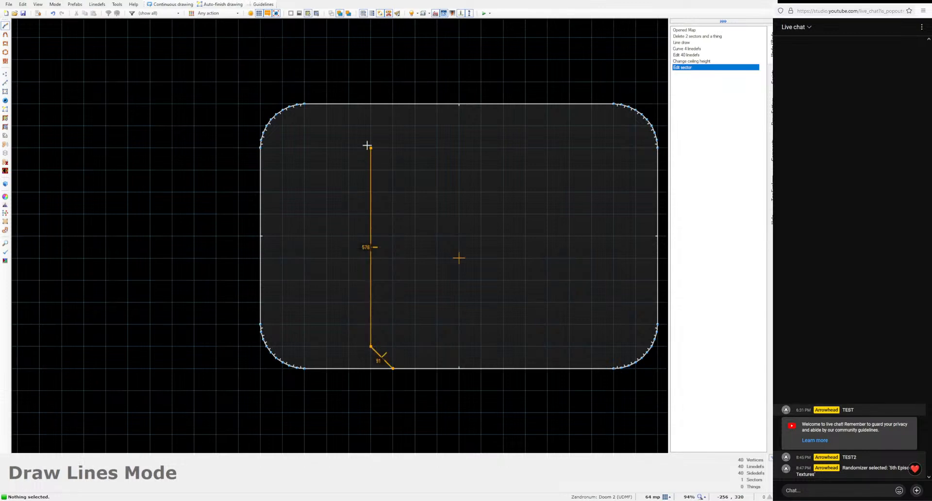
click(367, 113)
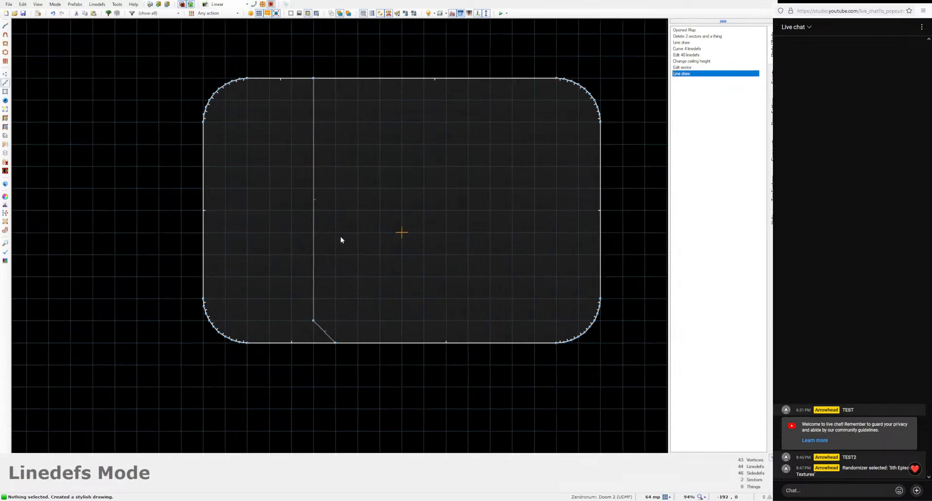
Step: Curve the short diagonal of the dividing line into a rounded corner with 8 vertices and inspect it in the 3D view
click(327, 333)
key(shift+c)
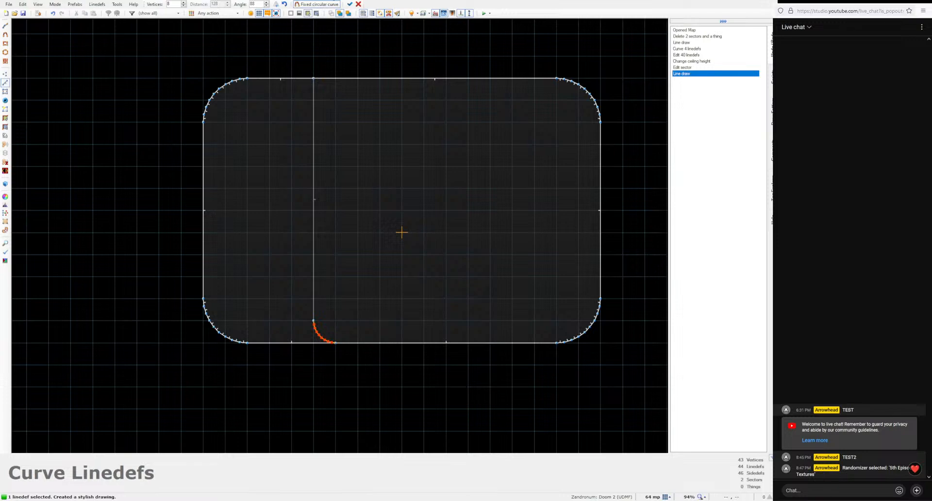
click(350, 5)
key(w)
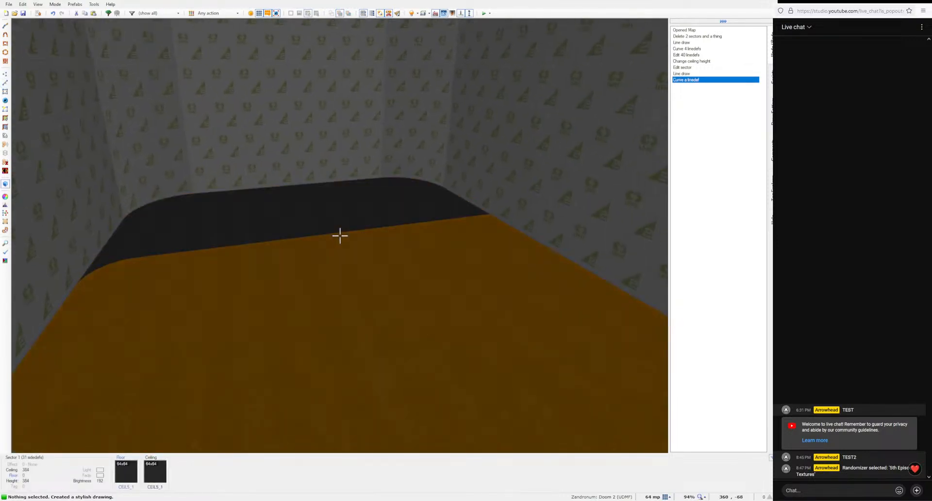
key(w)
key(w)
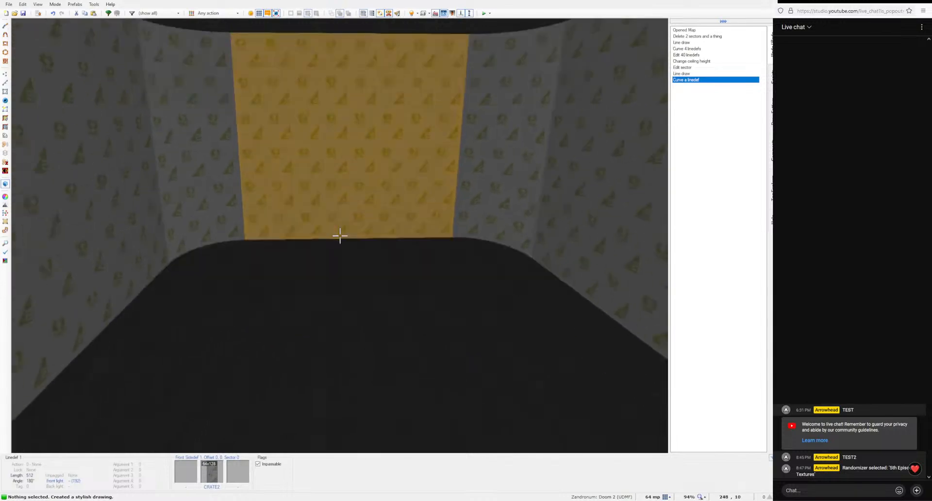
Step: Select the narrow western sector and, in 3D Floor Mode, move the control sector area well outside the room to the northeast
key(q)
key(s)
click(311, 235)
scroll(456, 280, down, 1)
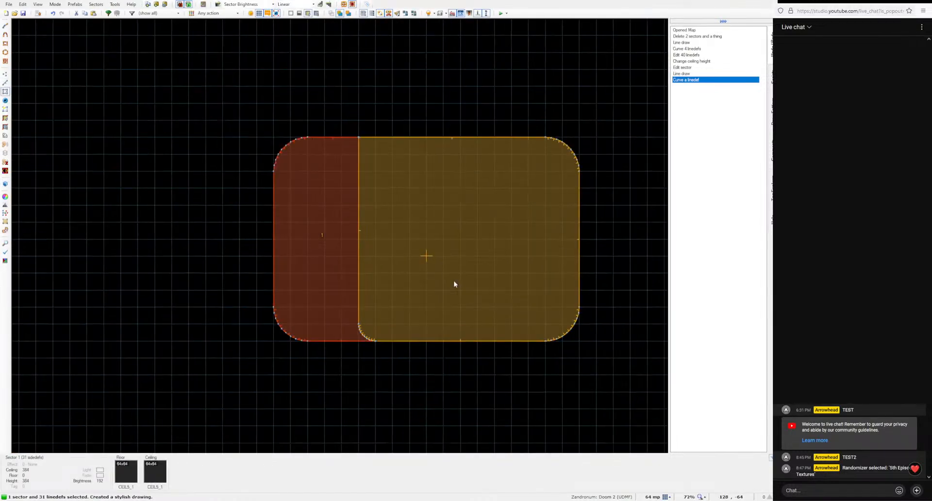
click(5, 153)
scroll(400, 241, down, 3)
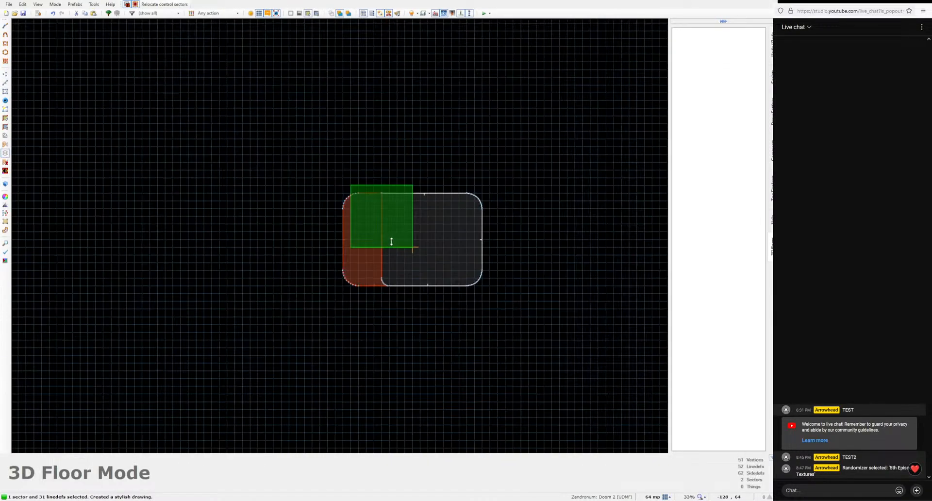
drag(385, 229, 547, 102)
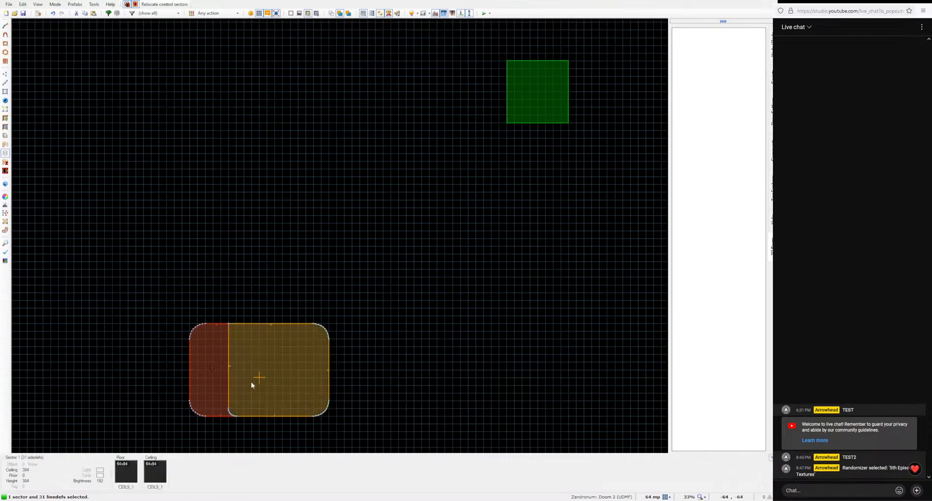
Step: Add a 3D floor to the narrow western sector with top 264, bottom 200 and CEIL5_1 on its border
right_click(221, 381)
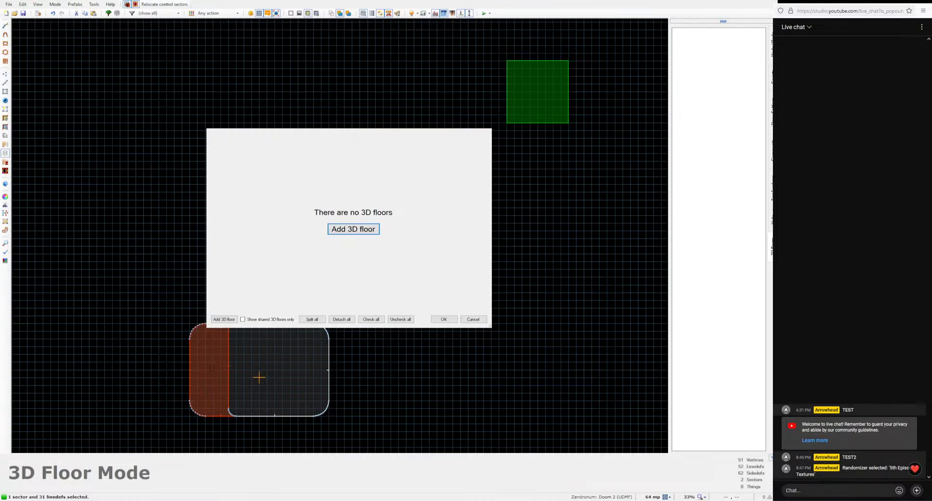
click(362, 230)
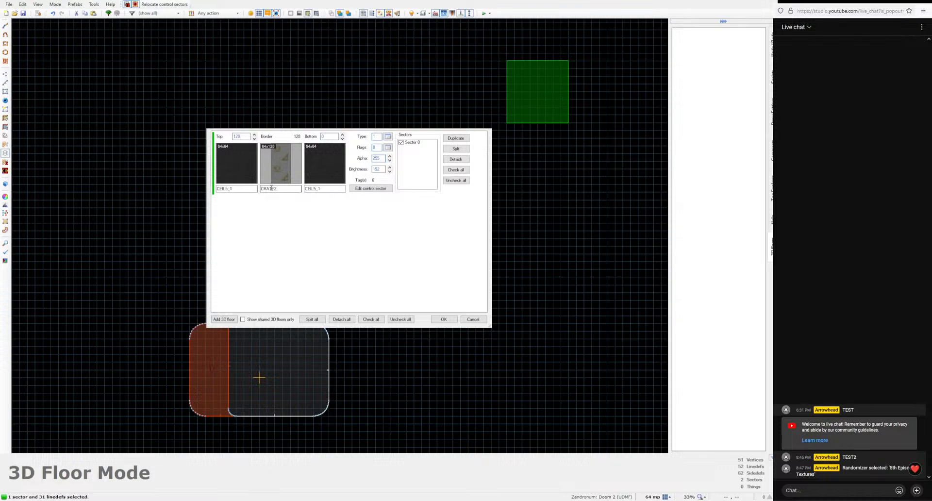
text(CEIL5_1)
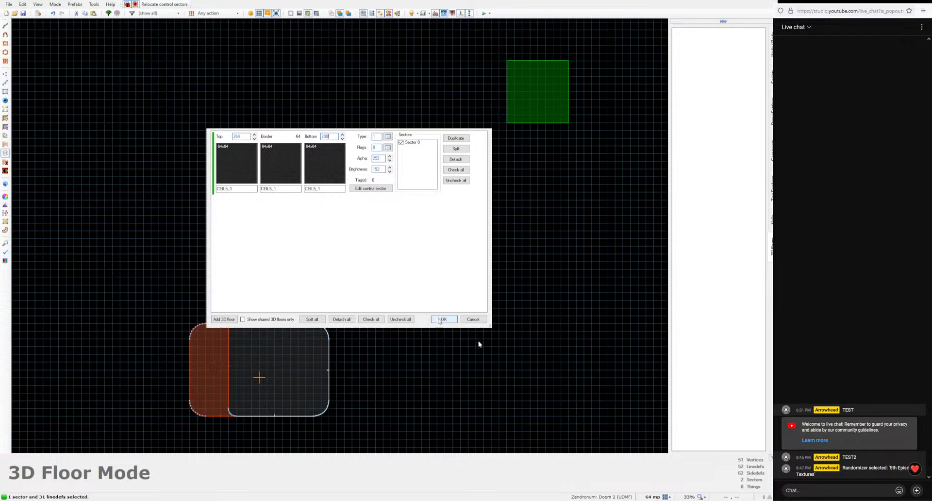
click(443, 320)
key(w)
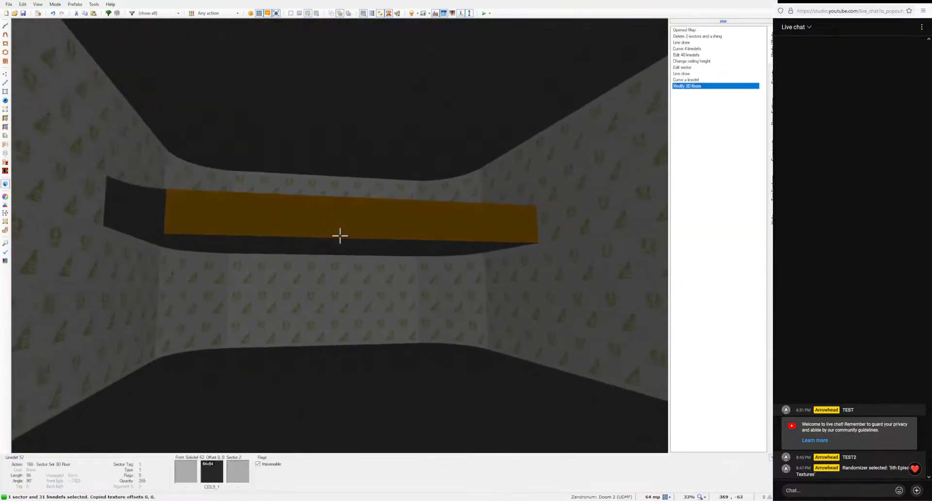
click(339, 235)
click(340, 236)
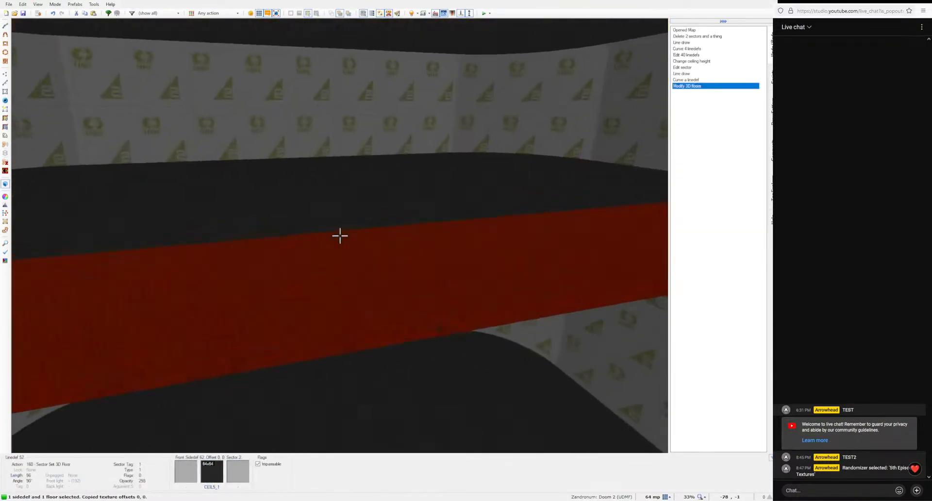
click(339, 236)
key(c)
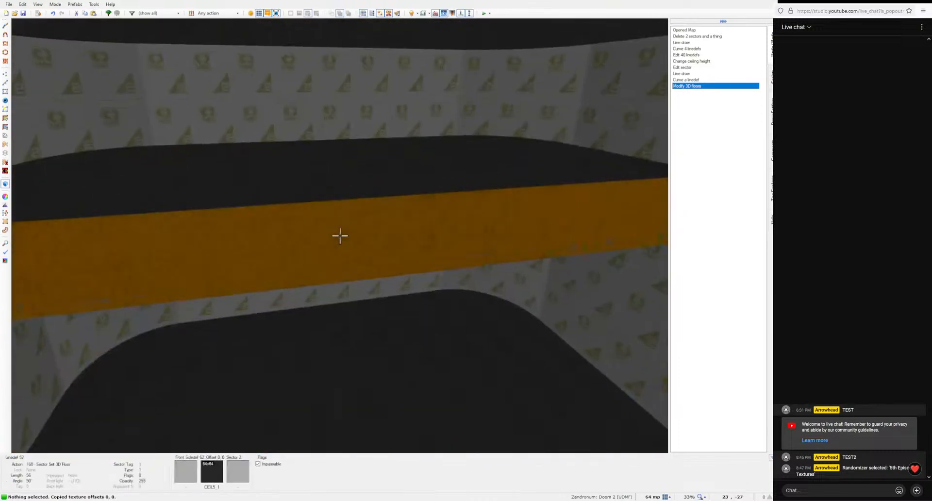
Step: Lower the ledge's top and underside together in the 3D view until its underside is at height 128
click(340, 236)
click(339, 235)
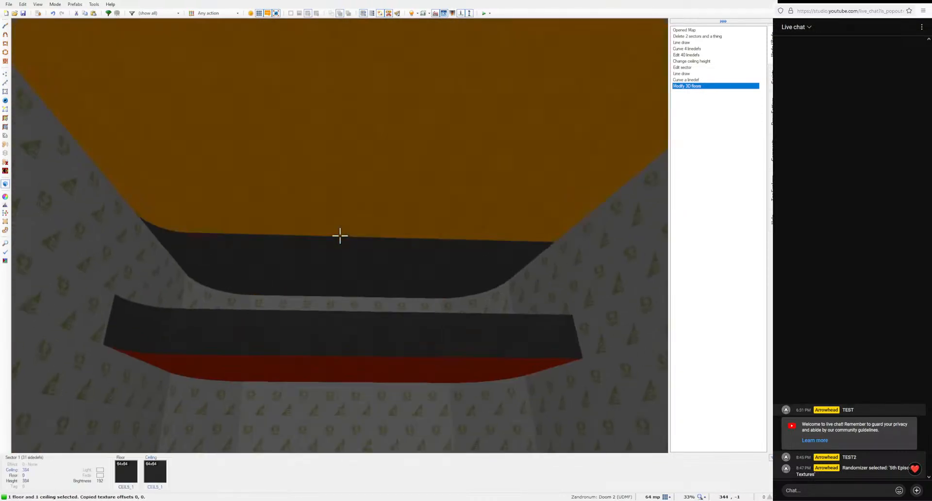
key(s)
scroll(339, 236, down, 9)
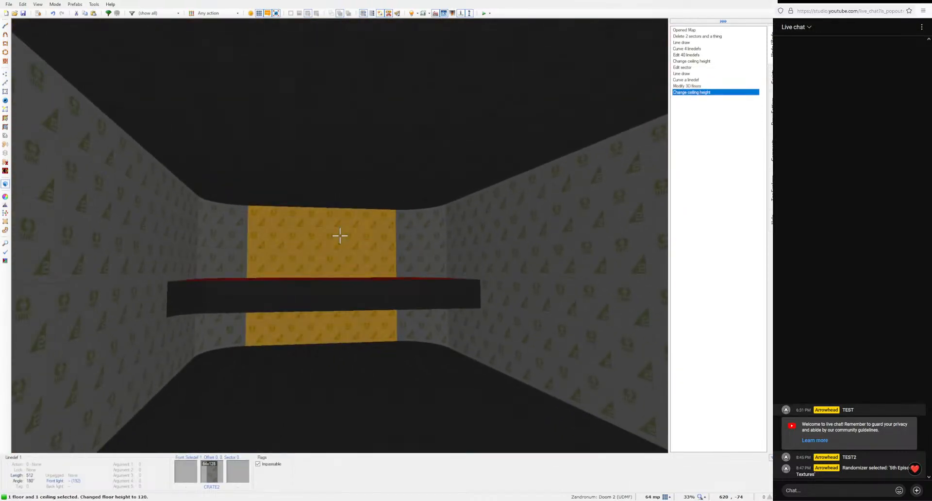
scroll(340, 236, up, 1)
key(c)
Step: Lower the western sector's floor beneath the ledge to height -64
key(w)
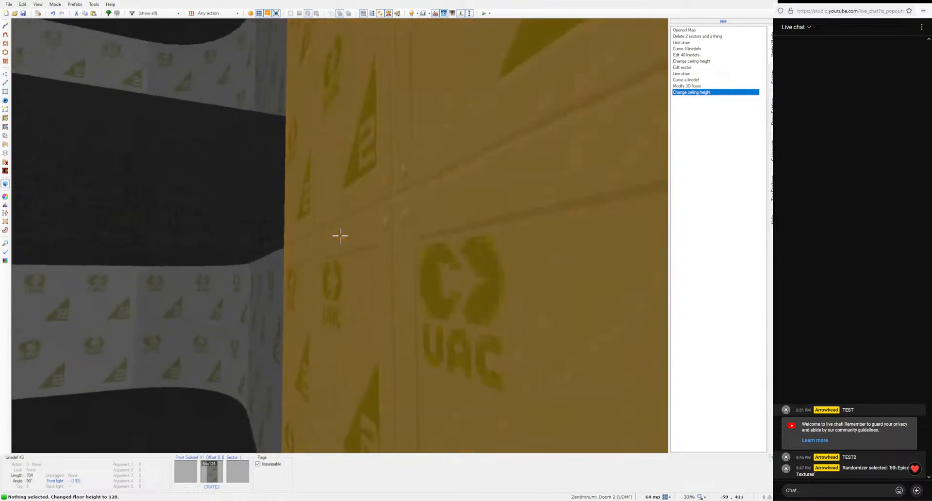
key(w)
key(s)
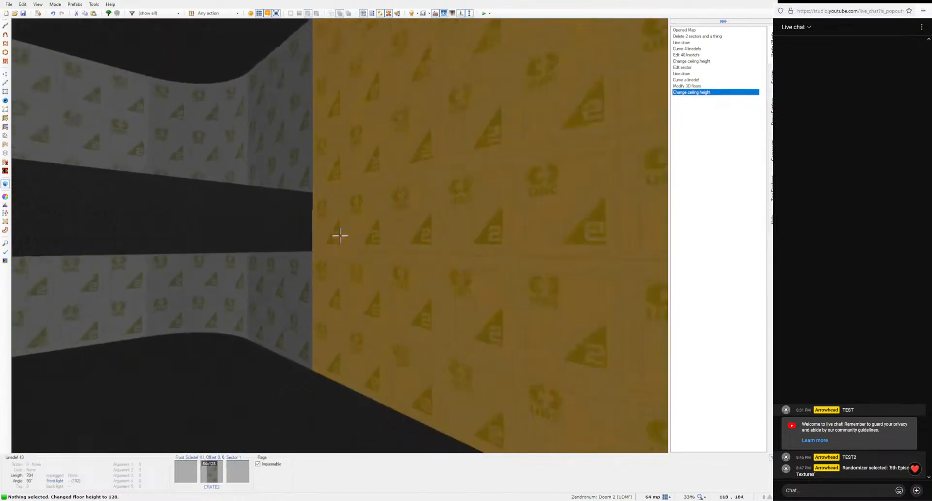
click(340, 236)
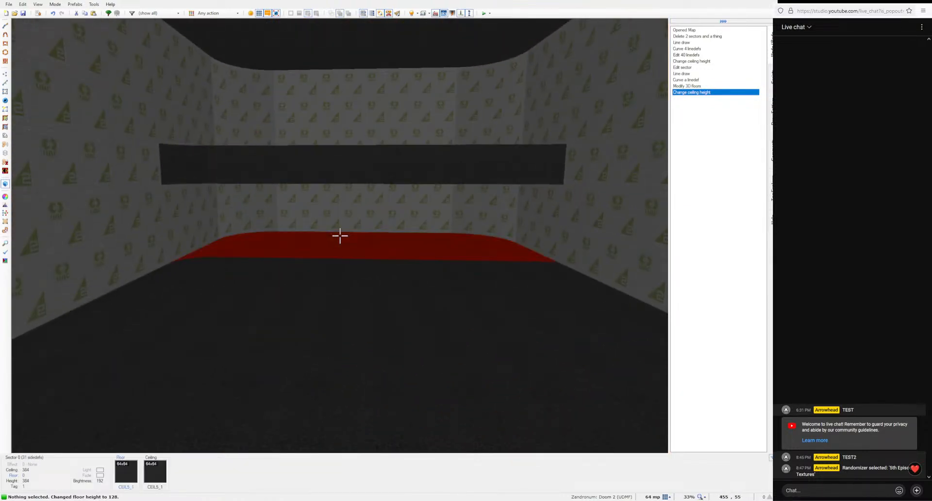
scroll(339, 235, down, 6)
scroll(340, 236, down, 4)
key(w)
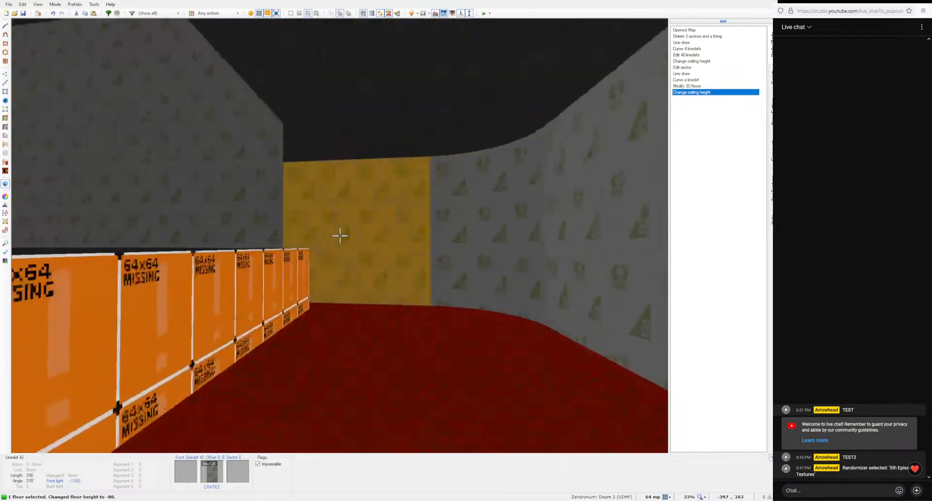
Step: Copy CRATE2 from the wall and flood-fill the untextured drop below the main floor with it
click(340, 236)
middle_click(340, 236)
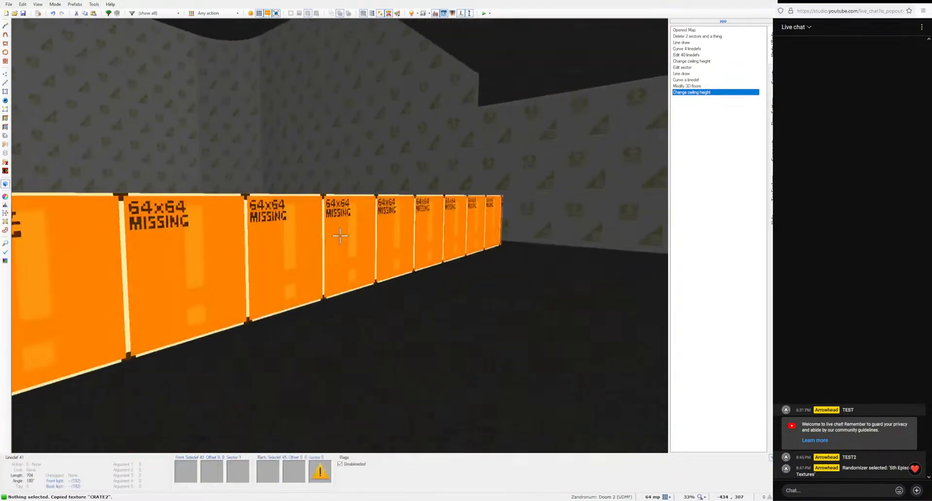
ctrl+middle_click(340, 235)
key(w)
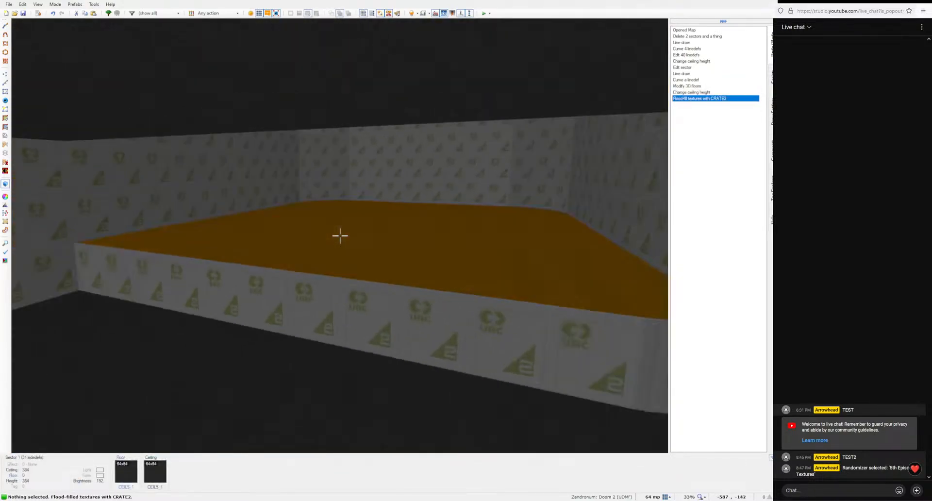
Step: Split the dividing line at (-256, 384) and move its upper end along the wall to (-192, 448)
key(q)
key(v)
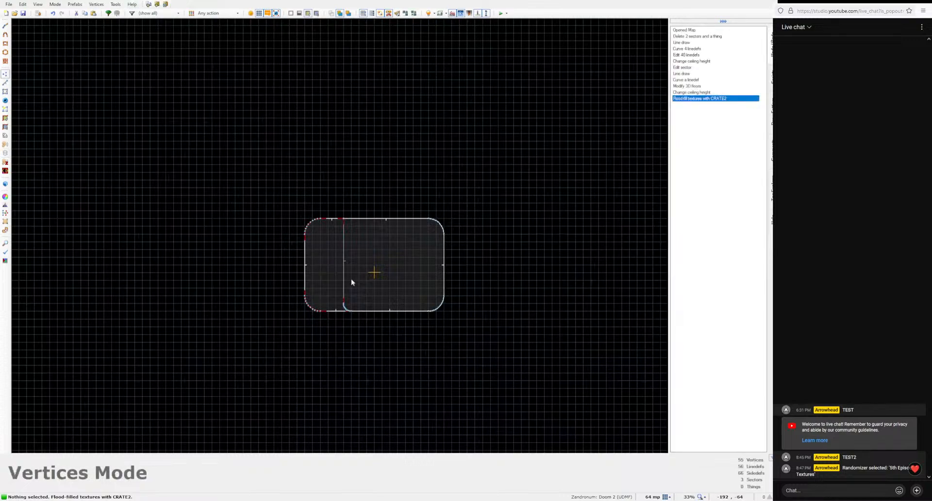
scroll(345, 227, up, 7)
right_click(336, 227)
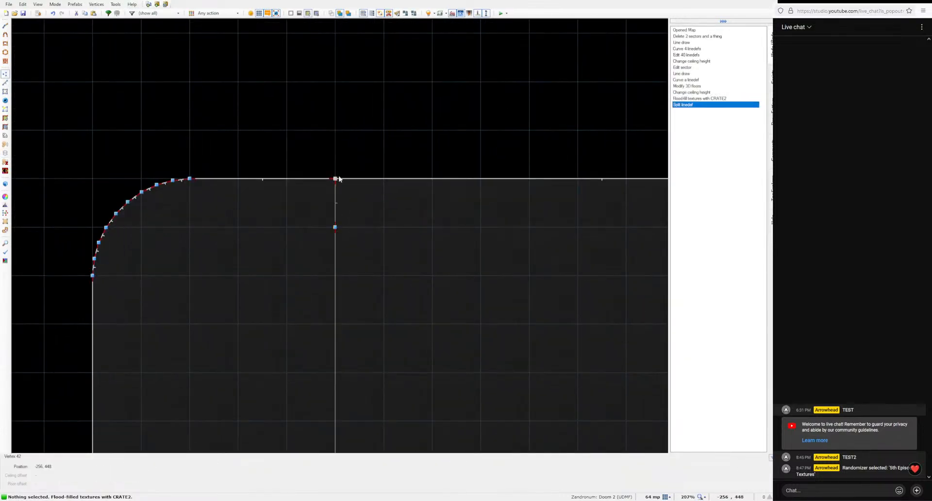
right_drag(338, 179, 382, 180)
Step: Curve the dividing line's upper diagonal into a circular corner with 8 vertices and check it in the 3D view
key(l)
key(shift+c)
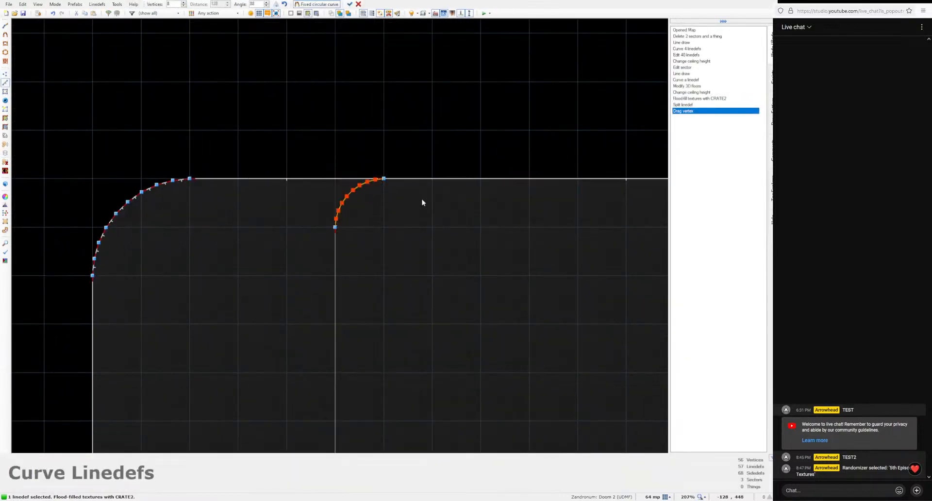
click(349, 4)
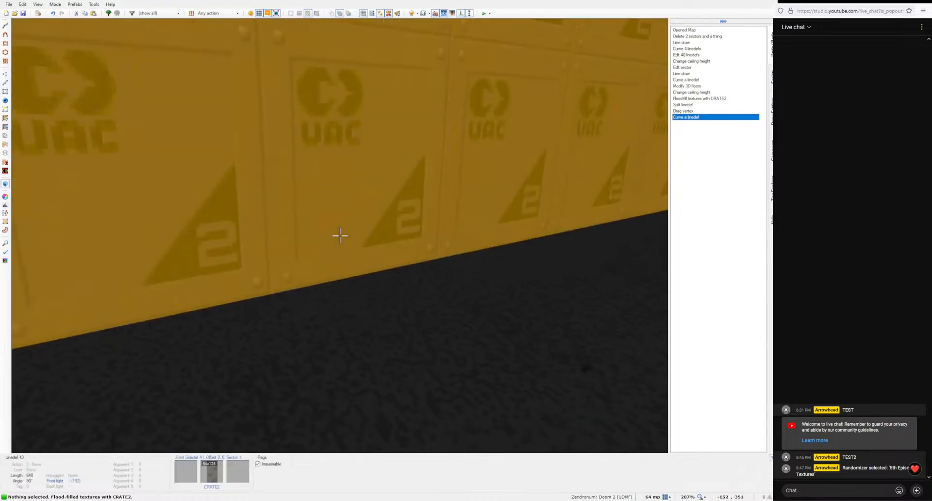
key(q)
key(q)
Step: Rotate both sectors of the room together by 270 degrees and inspect the ledge in the 3D view
scroll(345, 191, down, 5)
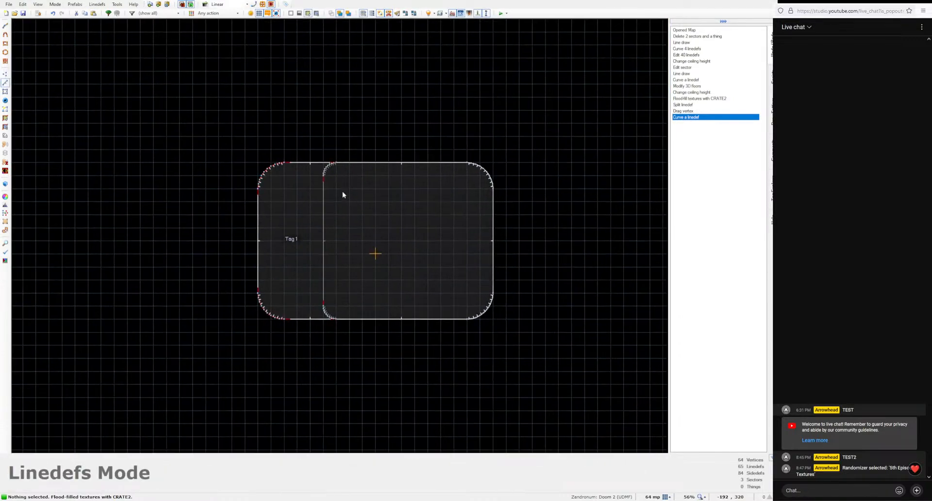
middle_drag(326, 265, 349, 277)
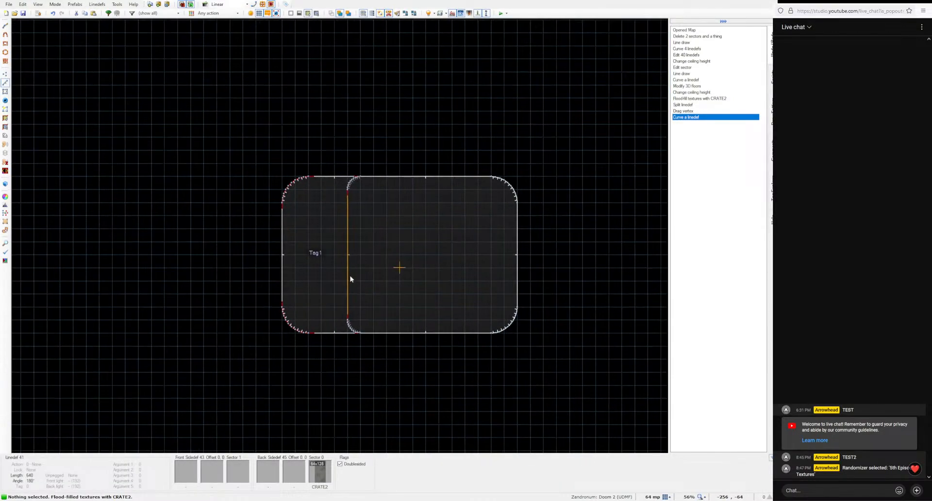
key(s)
drag(227, 138, 555, 366)
key(e)
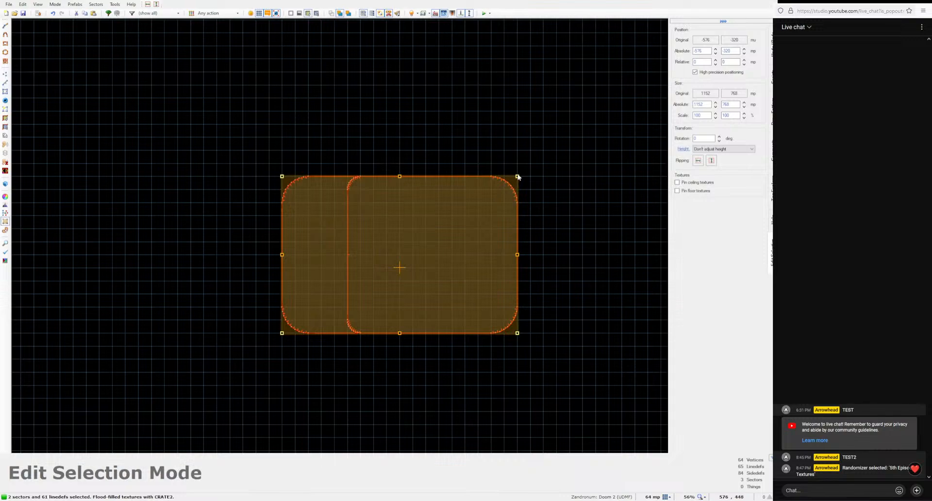
key(Escape)
key(e)
drag(517, 177, 430, 314)
scroll(370, 135, up, 4)
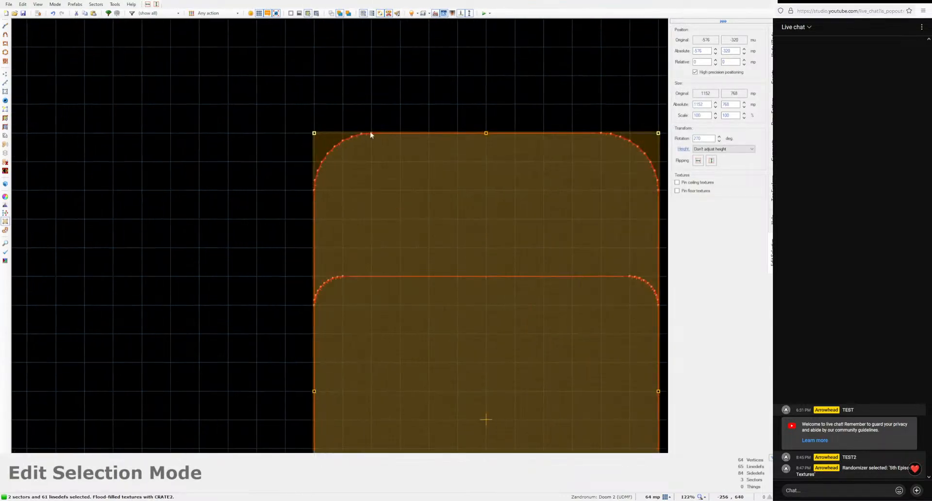
scroll(419, 273, down, 4)
key(Return)
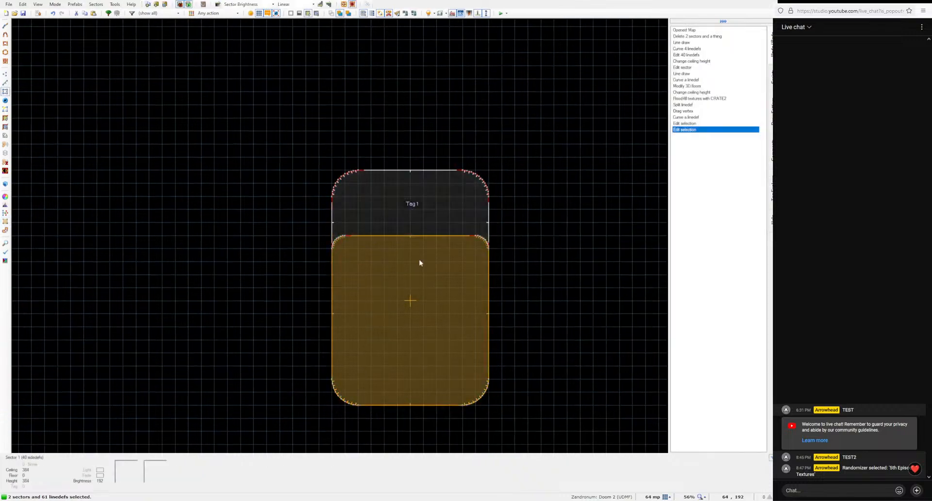
key(q)
key(d)
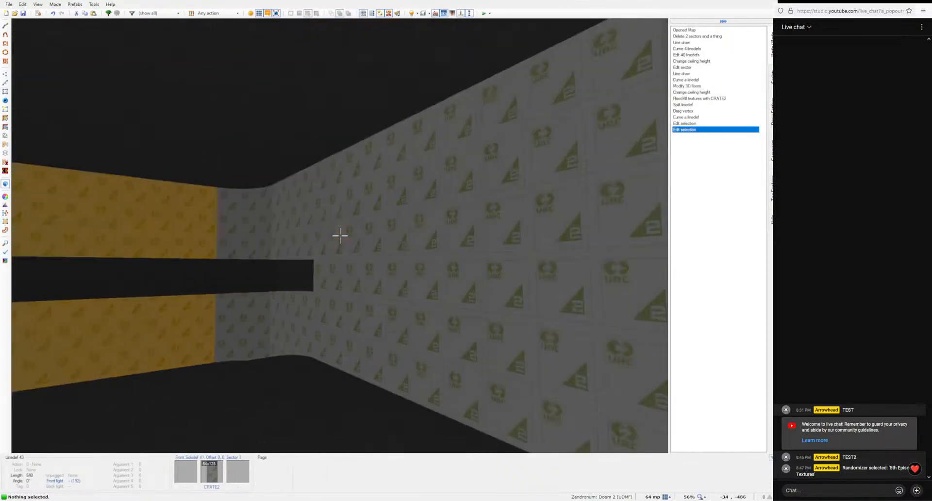
key(w)
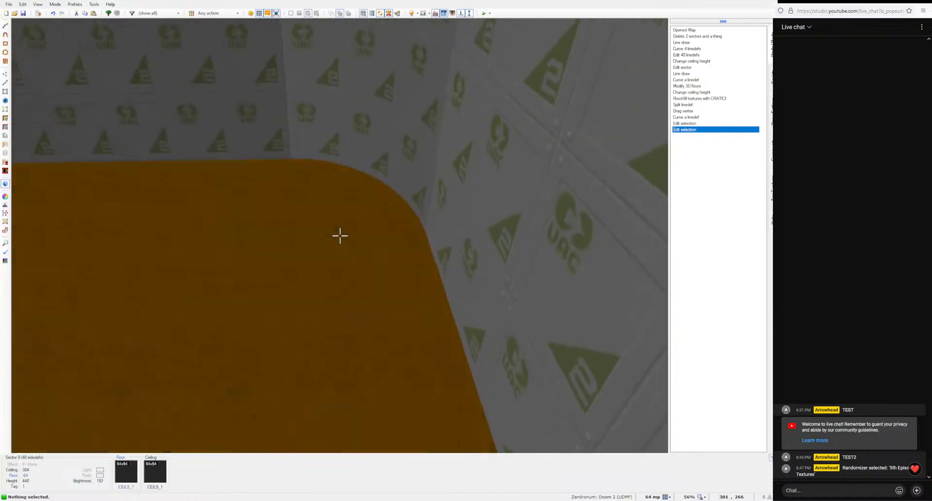
Step: Draw a block outline from (128, 320) on the dividing line to (128, 256), then east to the wall at (384, 256)
key(q)
key(d)
scroll(321, 226, up, 5)
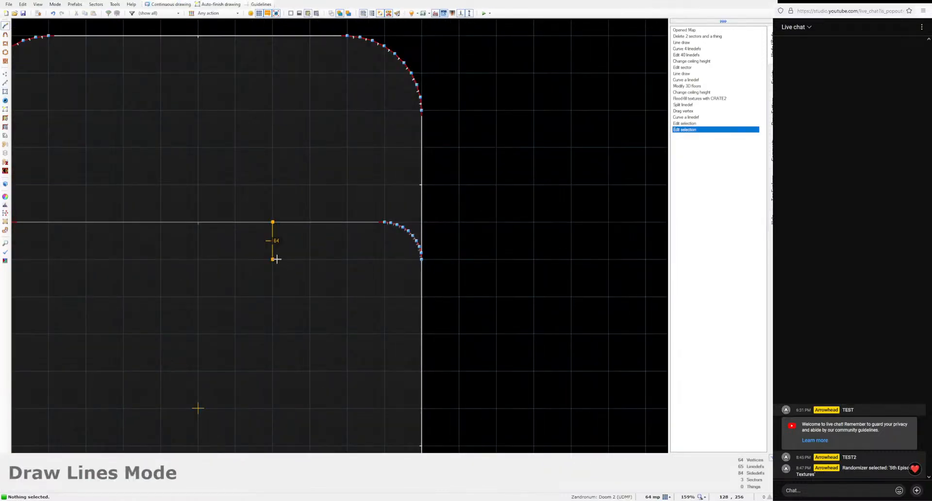
click(416, 265)
key(q)
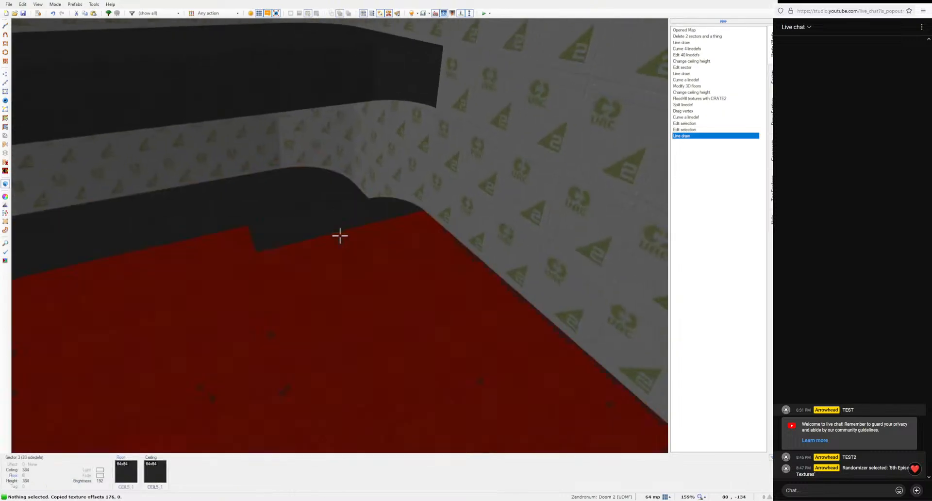
Step: Raise the new corner sector's floor to 184 and flood-fill its exposed sides with CRATE2
scroll(340, 236, up, 20)
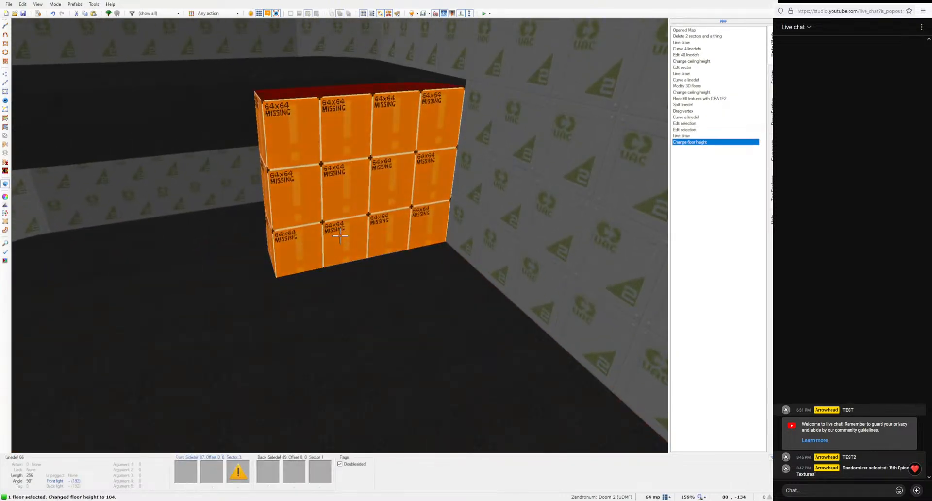
key(ctrl+c)
shift+middle_click(340, 236)
key(w)
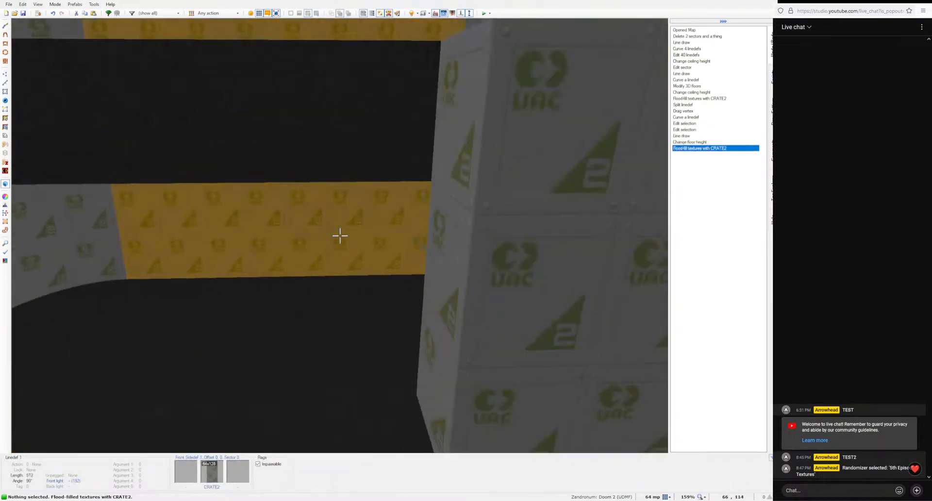
key(s)
key(w)
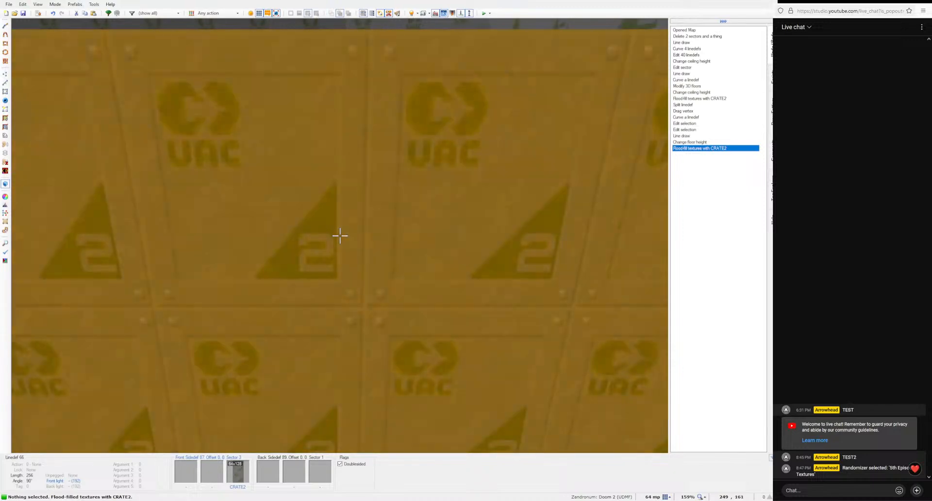
Step: Draw a second outline from the block's corner (128, 256) down to (128, -128), then east to the wall at (384, -128)
key(q)
key(d)
scroll(340, 236, down, 3)
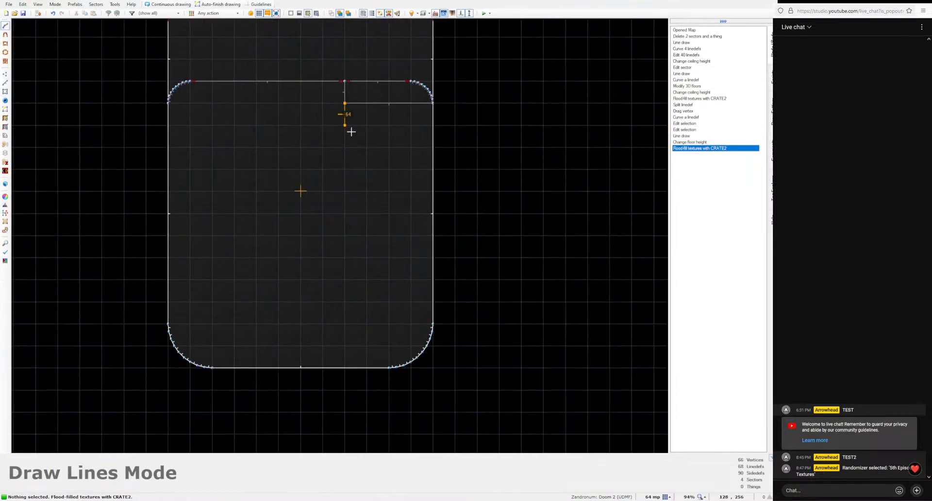
click(428, 234)
Step: Cut the new outline's southwest corner with a diagonal from (128, -64) to (192, -128)
key(v)
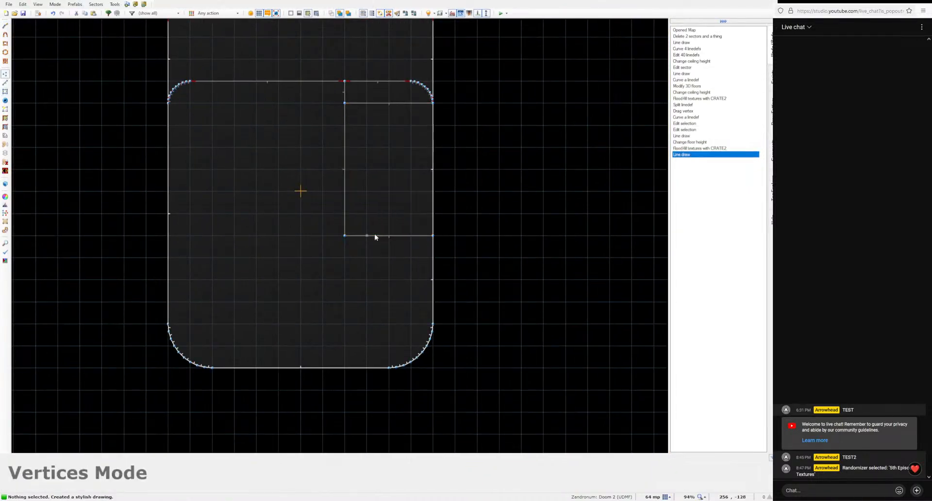
right_click(367, 235)
right_click(343, 214)
right_drag(347, 234, 366, 236)
Step: Curve the outline's southwest diagonal into a rounded circular corner and view it in the 3D view
key(l)
click(361, 231)
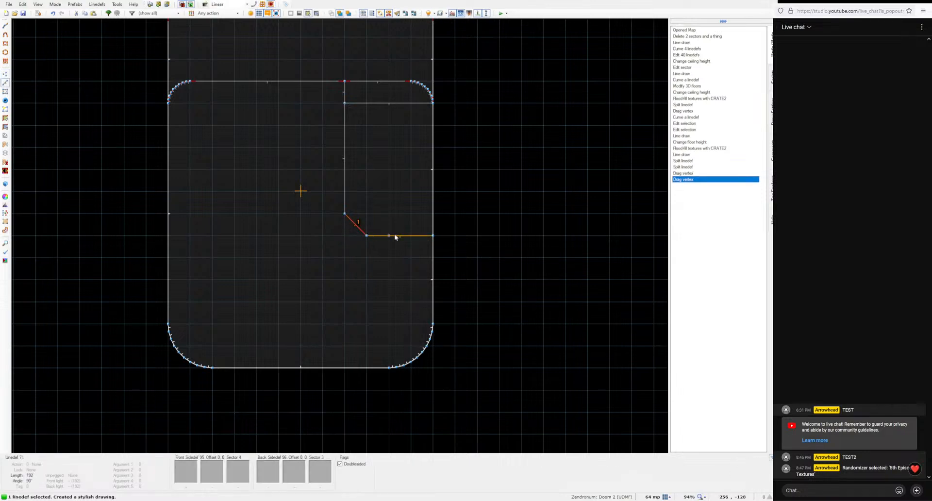
key(shift+c)
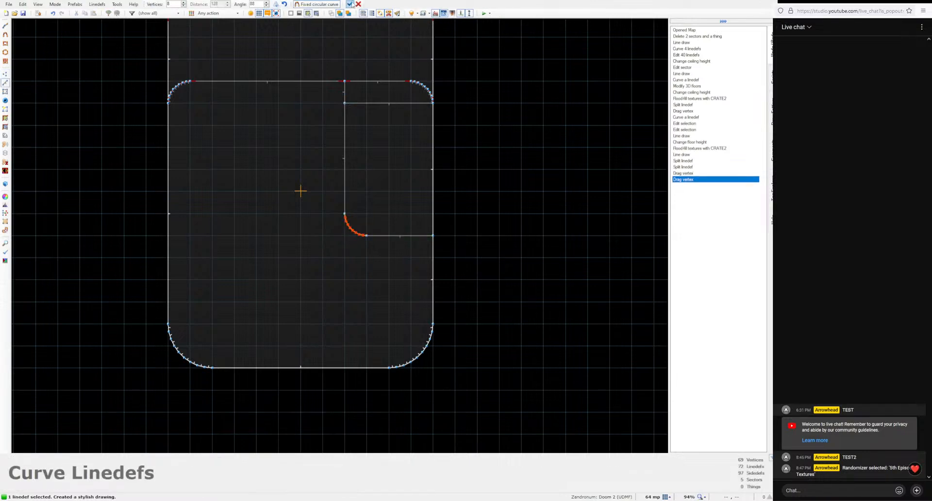
click(349, 4)
key(q)
key(d)
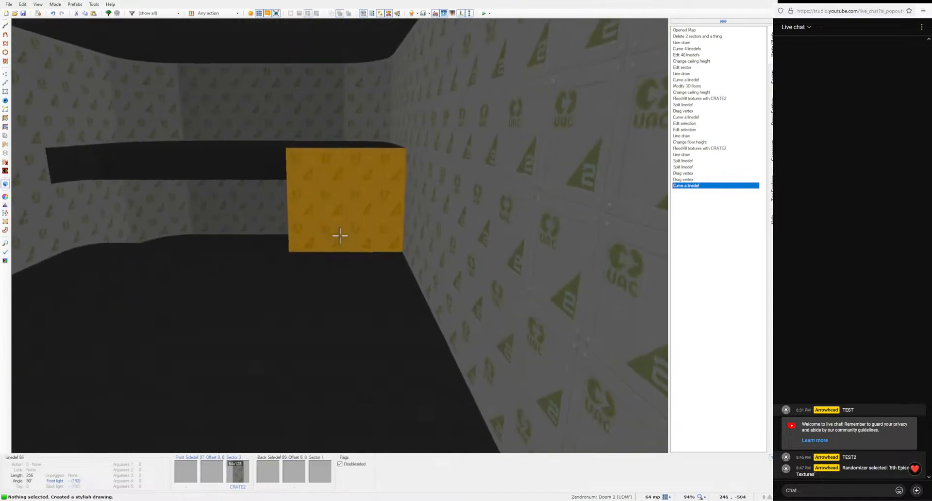
Step: Slope the curved-corner sector's floor into a ramp up to the raised block and flood-fill its exposed side with CRATE2
key(shift+c)
click(340, 235)
click(339, 236)
key(alt+s)
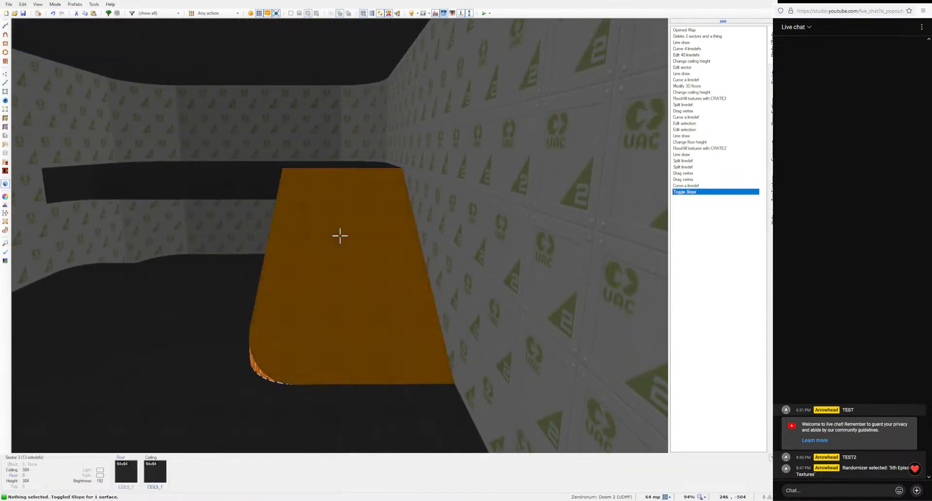
key(d)
key(ctrl+c)
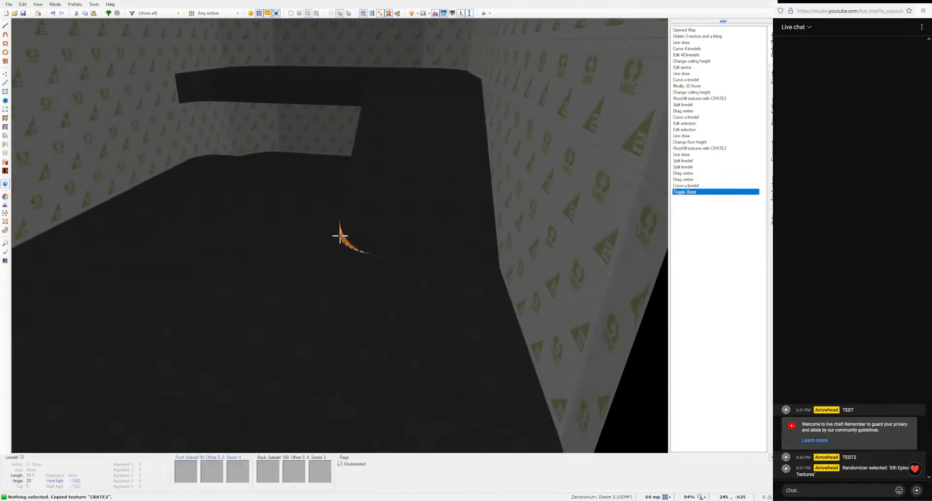
shift+middle_click(340, 236)
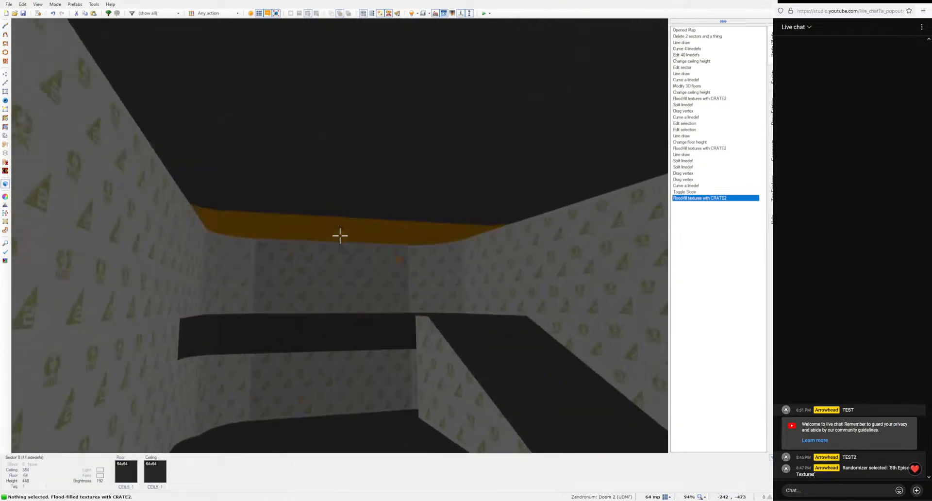
Step: Lower the ledge area's ceiling to 320 and flood-fill the exposed upper strip with CRATE2
click(340, 236)
scroll(339, 236, down, 3)
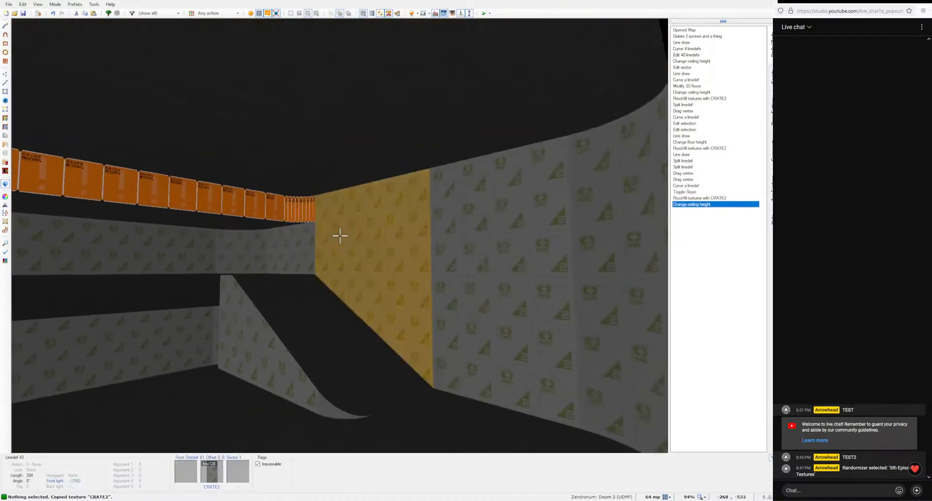
shift+middle_click(340, 236)
key(e)
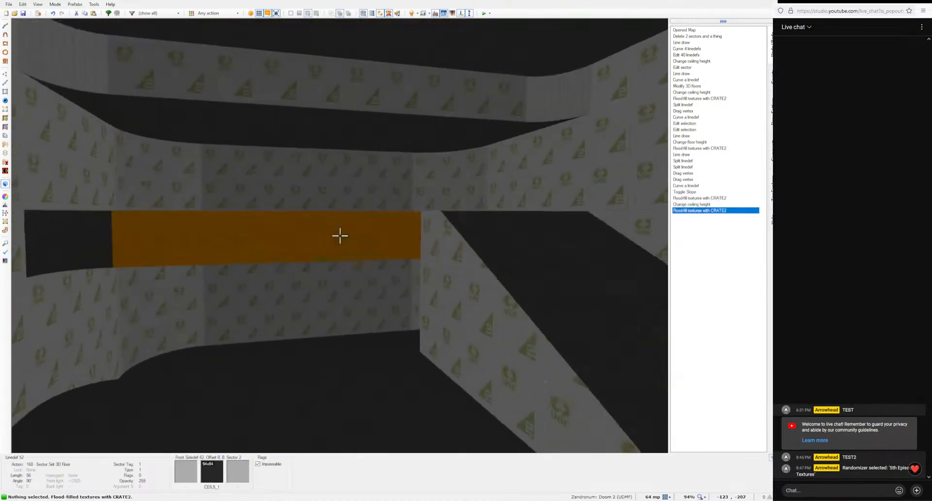
key(s)
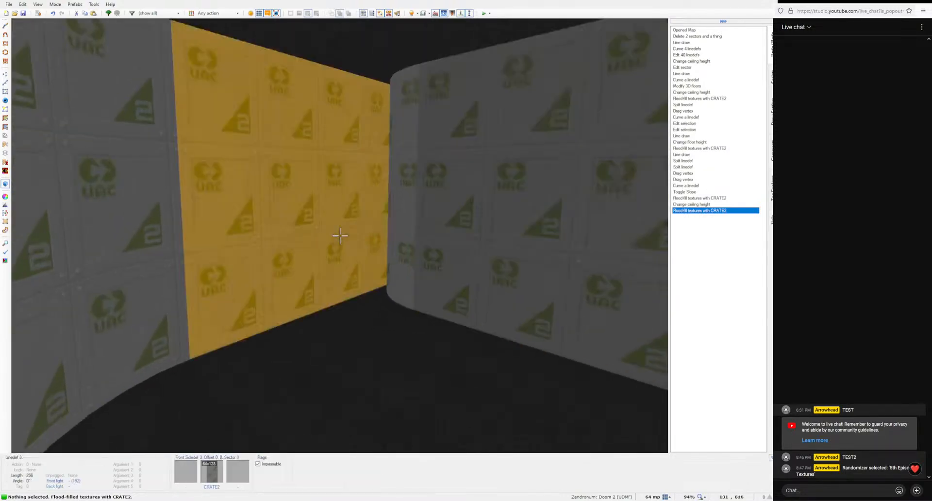
Step: Draw a 640 by 256 corridor sector extending east from the room's wall, between (384, 512) and (1024, 256)
key(q)
key(d)
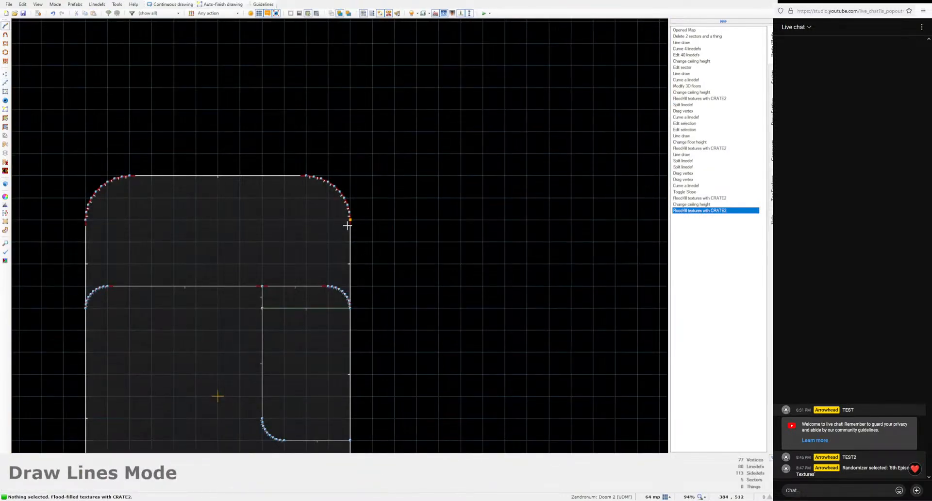
middle_drag(582, 231, 461, 179)
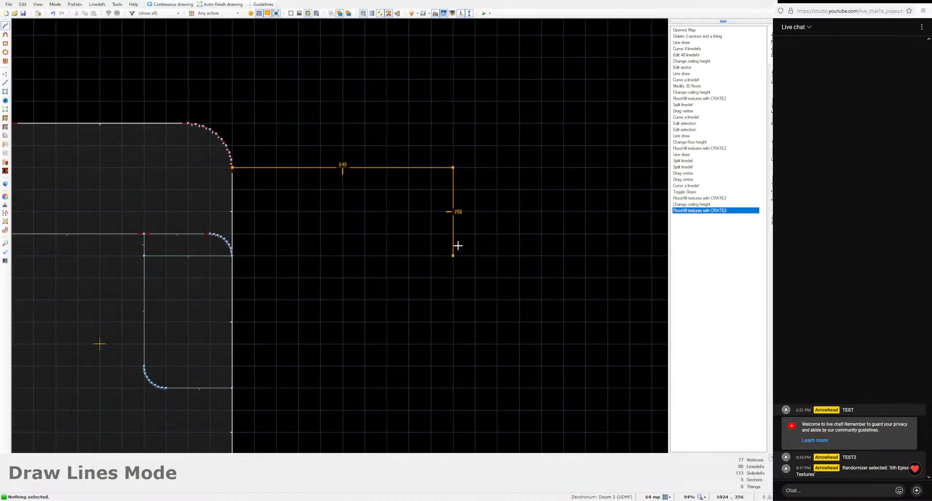
click(233, 168)
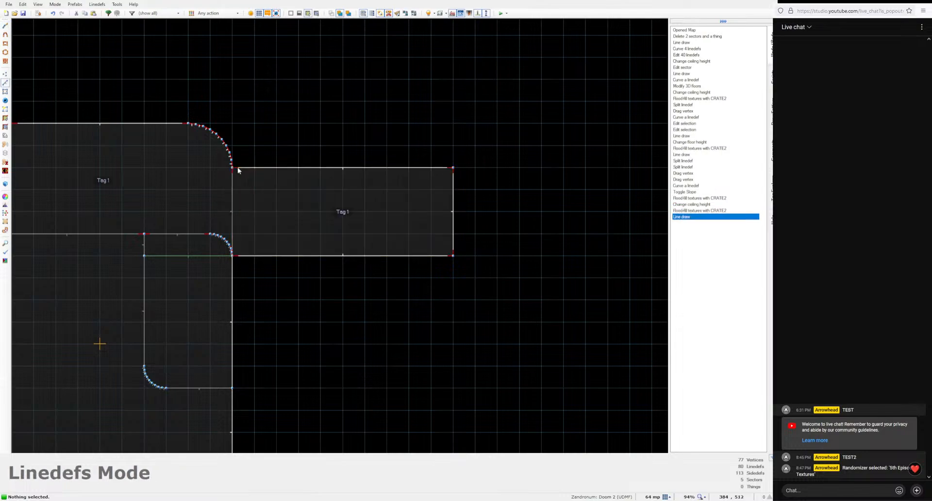
Step: Reset the new corridor sector's tag to 0
key(w)
key(w)
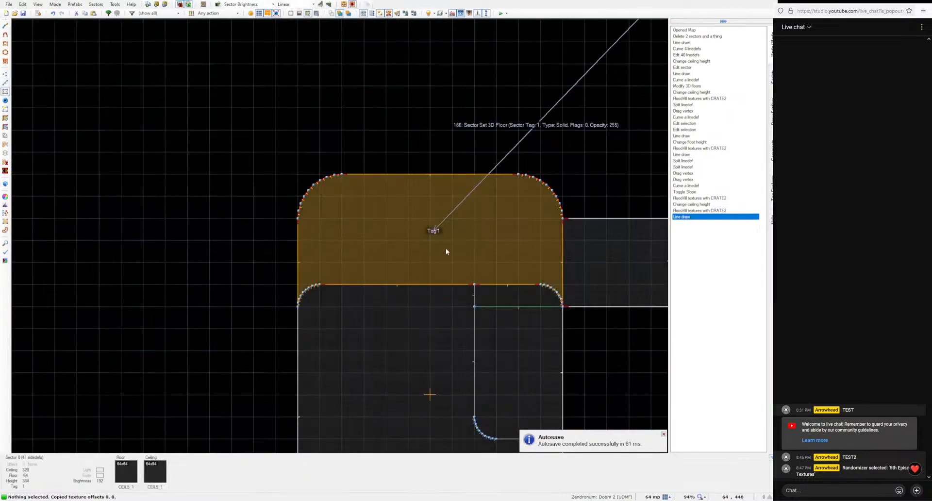
right_click(366, 249)
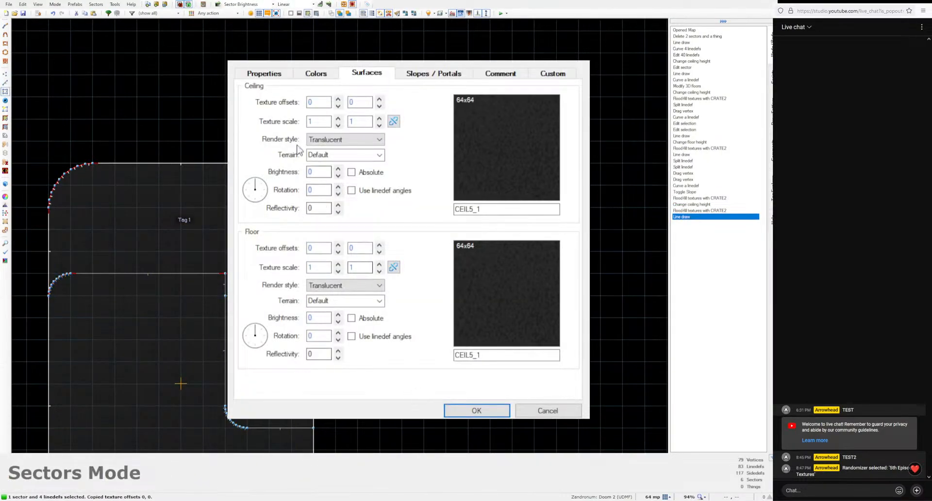
click(270, 74)
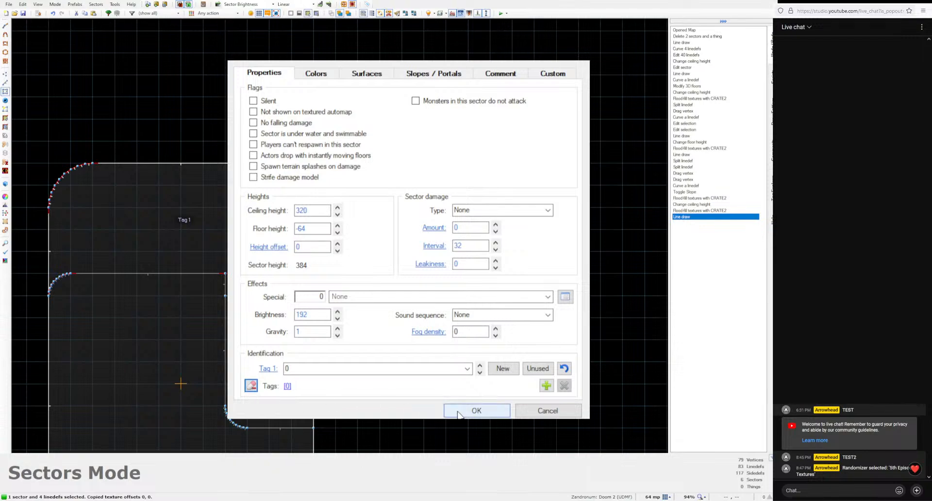
click(460, 411)
key(w)
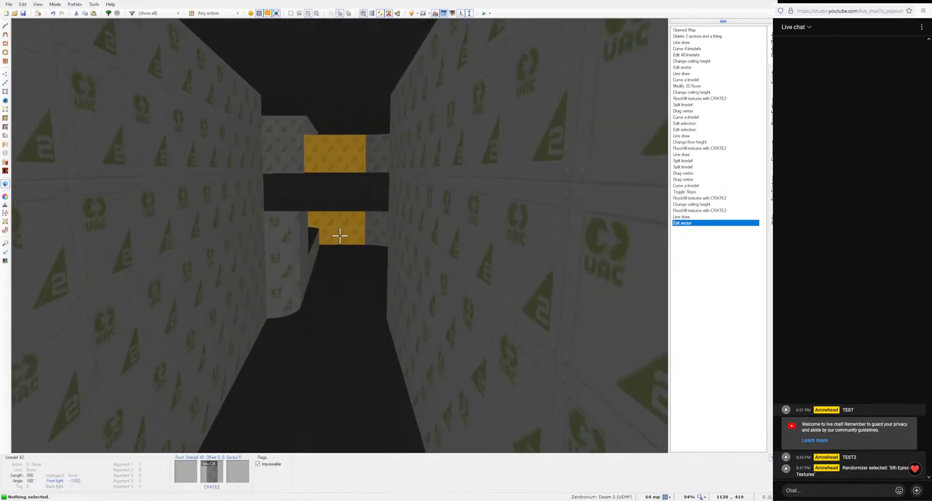
Step: Set the corridor sector's tag to 1 so the 3D floor extends into it
key(w)
right_click(333, 256)
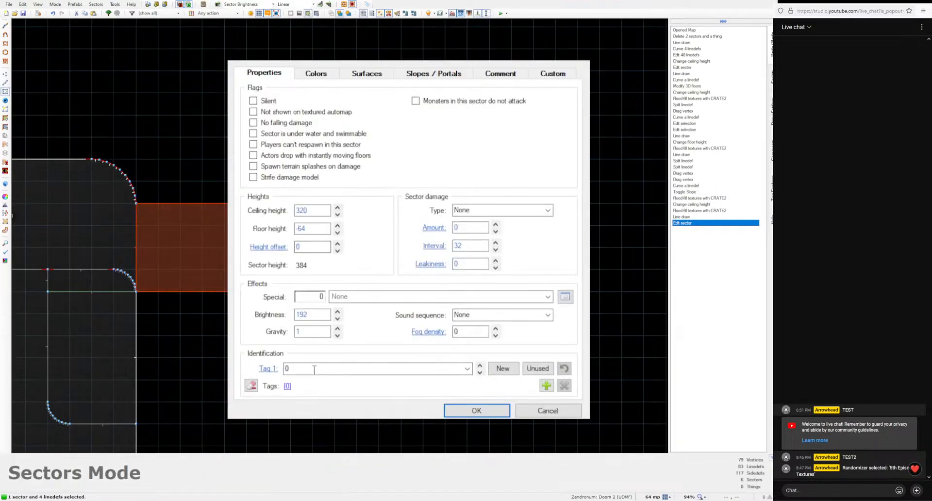
click(476, 411)
key(w)
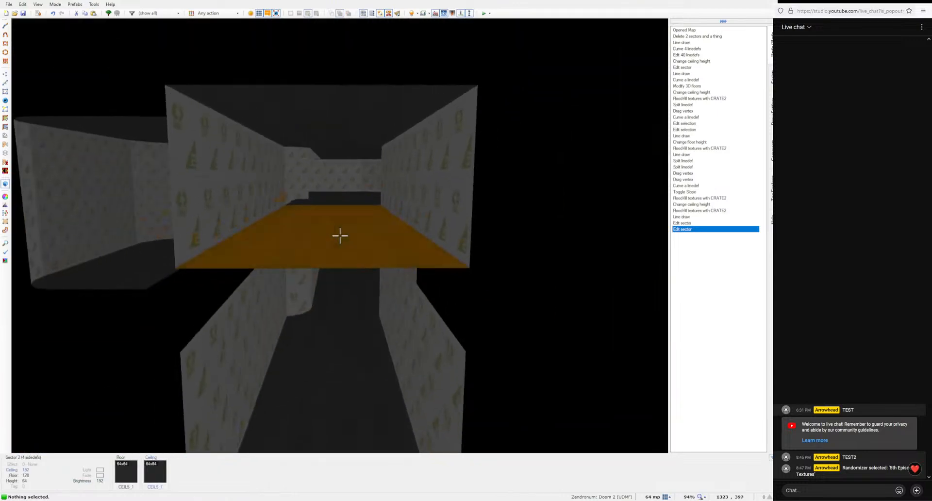
key(w)
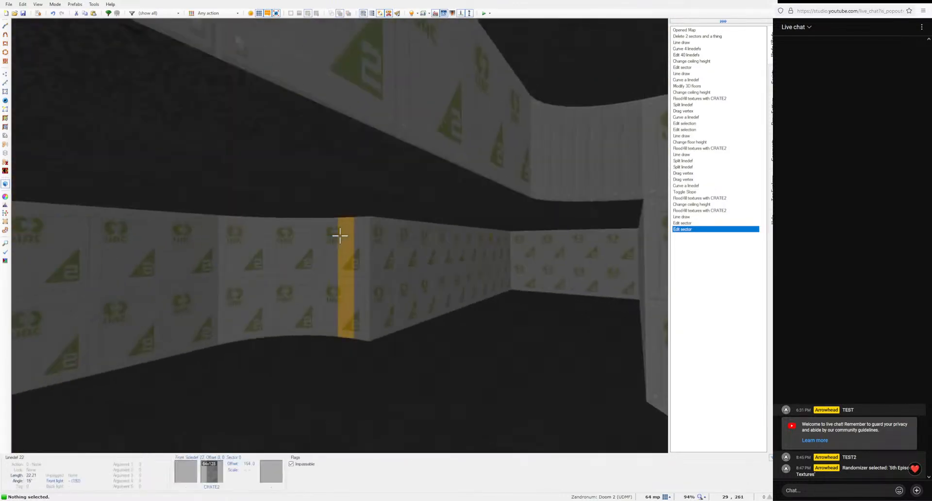
Step: Raise the five room, ledge, platform and corridor ceilings together by 64, bringing the main room's ceiling to 448
key(s)
key(w)
click(340, 235)
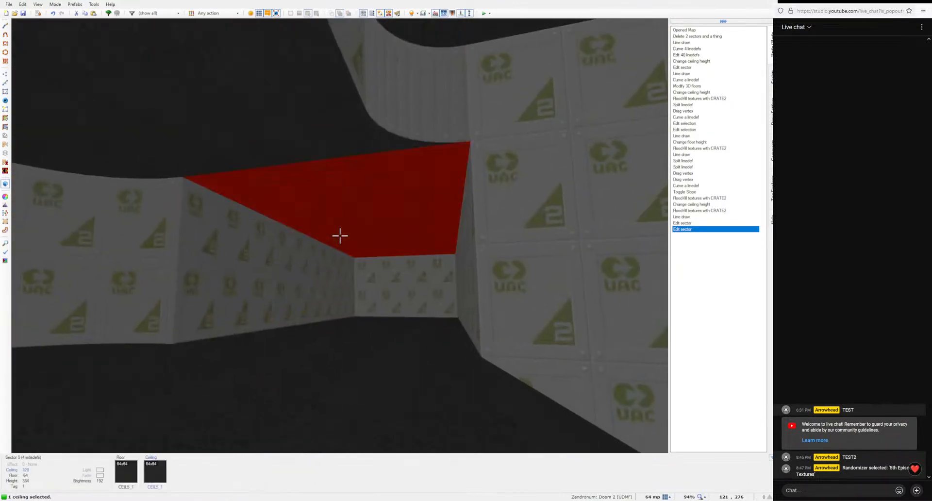
scroll(339, 236, up, 1)
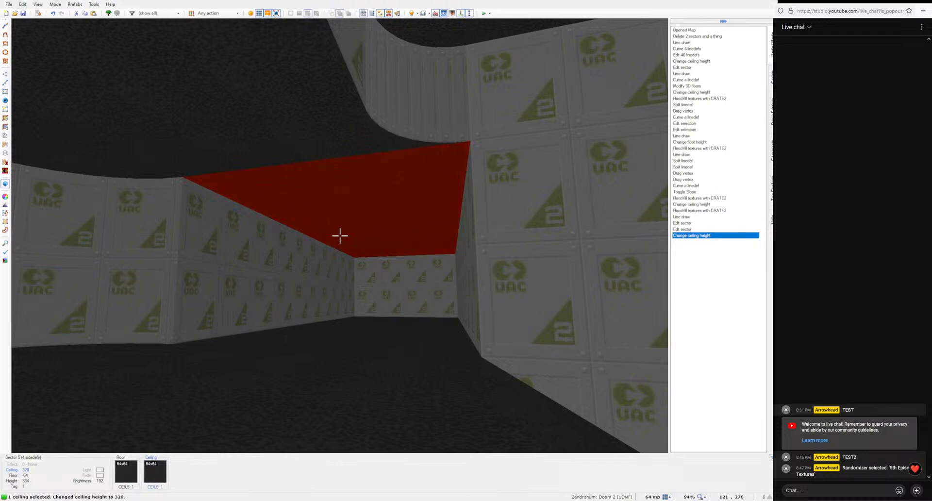
click(340, 235)
key(s)
click(340, 236)
click(340, 235)
click(339, 235)
click(339, 235)
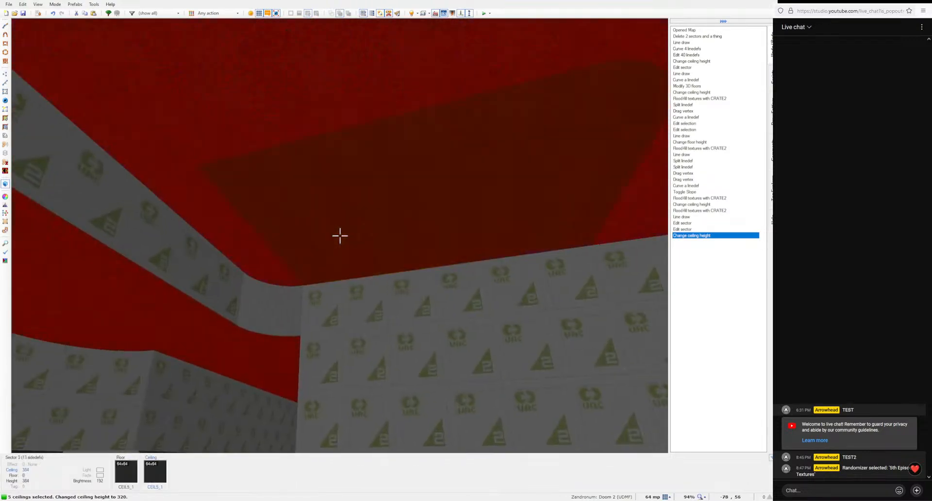
scroll(339, 235, up, 13)
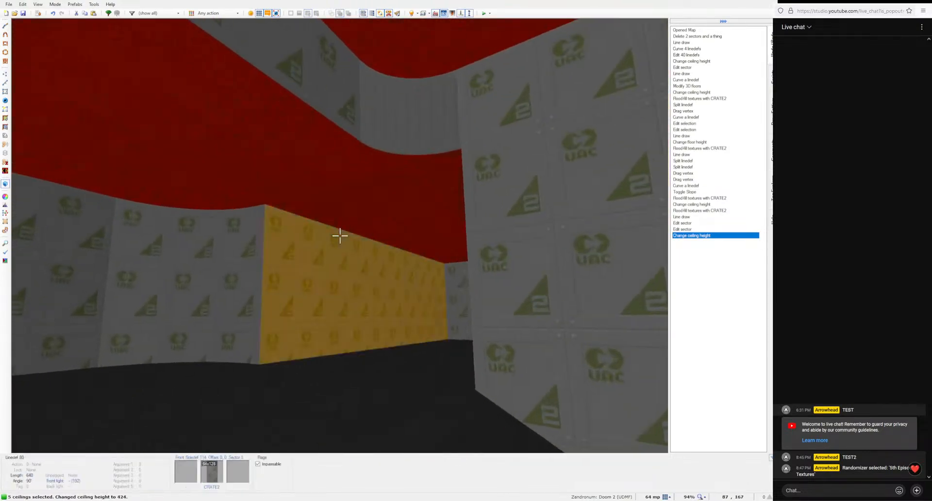
scroll(339, 235, up, 3)
key(s)
key(c)
Step: Lower the corridor's ceiling below the adjoining ledge area's and flood-fill the exposed wall above the opening with CRATE2
key(w)
click(339, 235)
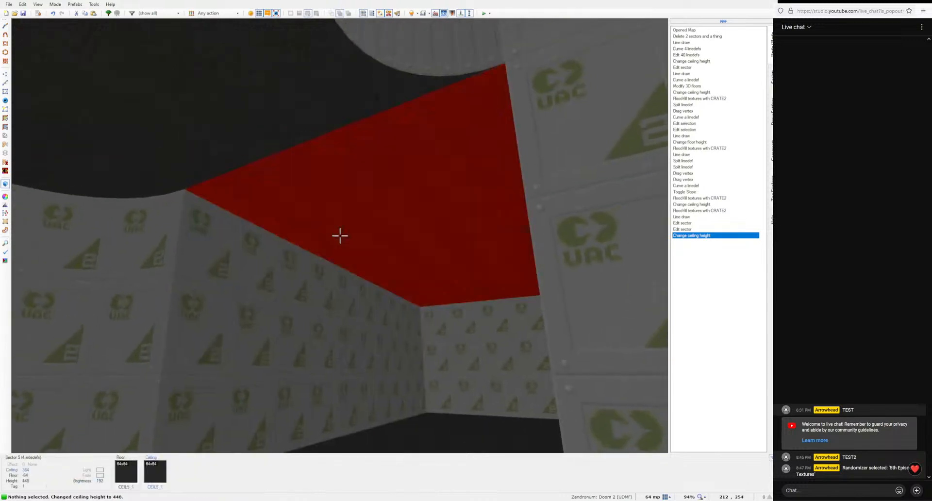
click(339, 236)
shift+middle_click(340, 235)
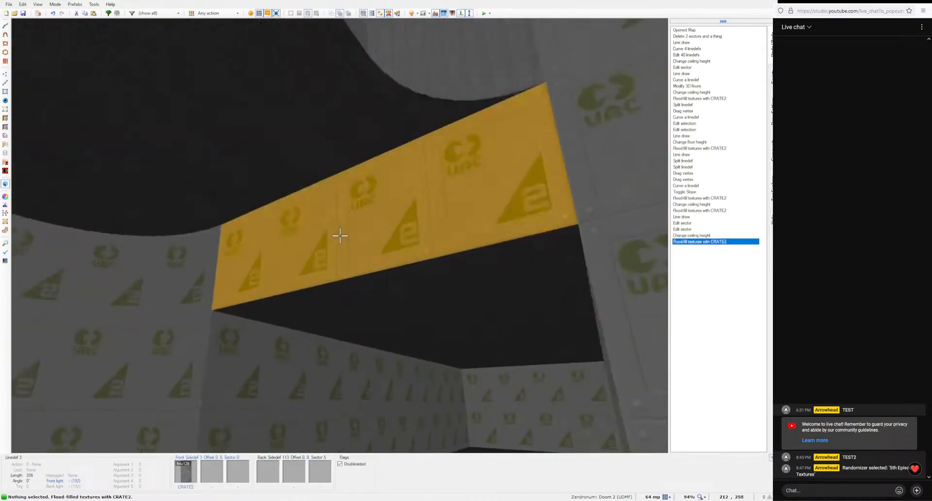
key(q)
key(v)
key(l)
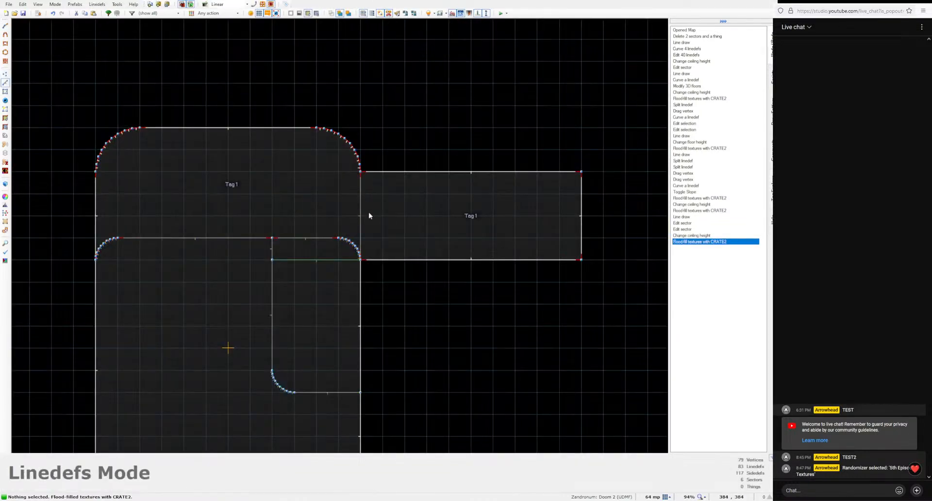
click(370, 214)
key(ctrl+shift+c)
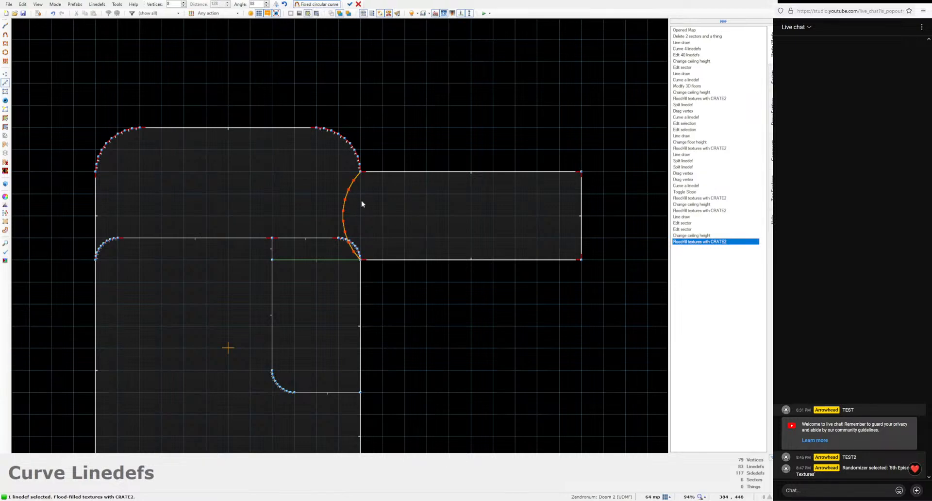
scroll(361, 204, up, 4)
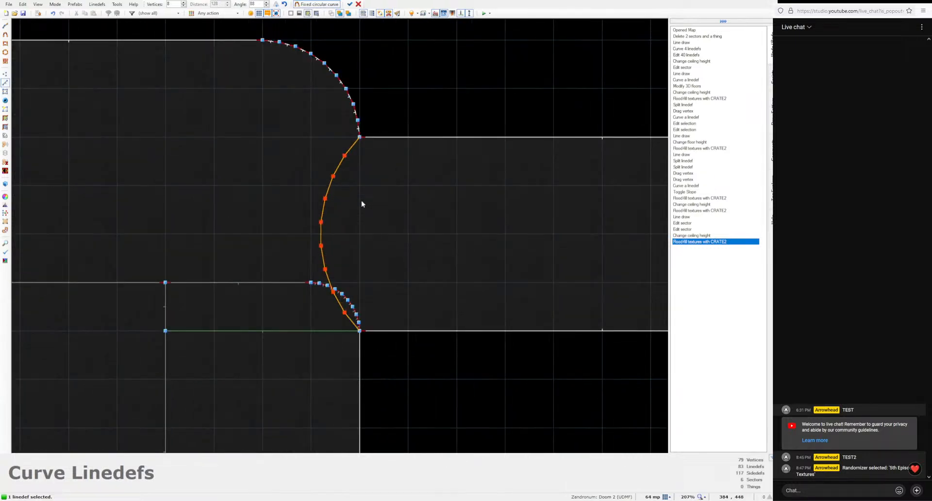
click(358, 4)
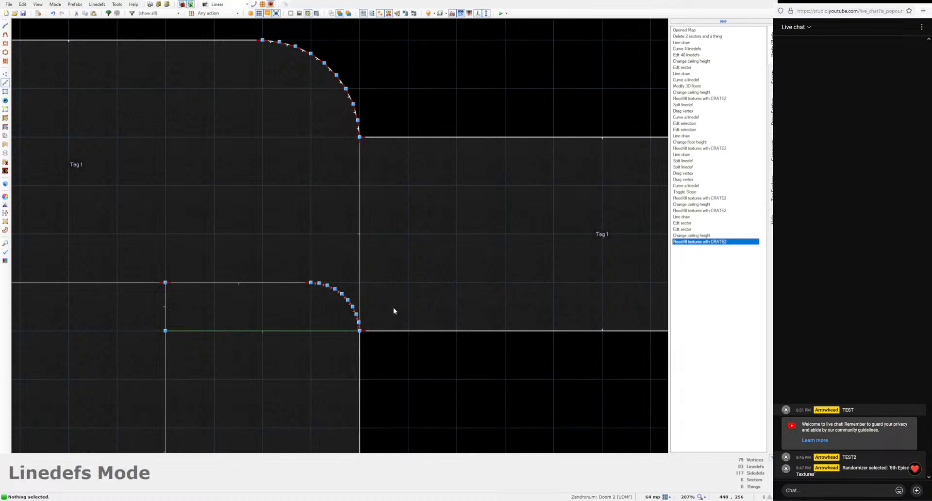
Step: Replace the rounded ledge corner beside the corridor with a square one at (384, 320), and split its edge at (320, 320)
key(v)
scroll(310, 299, up, 3)
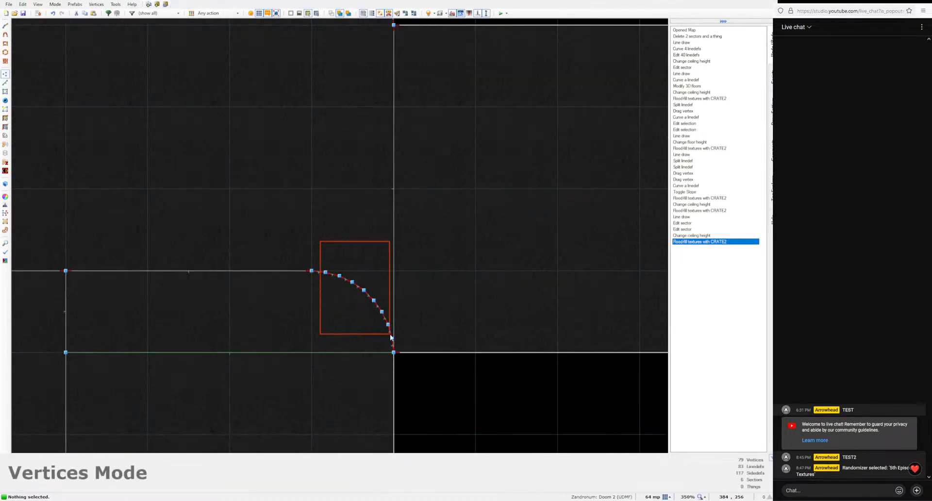
drag(394, 347, 395, 349)
key(Delete)
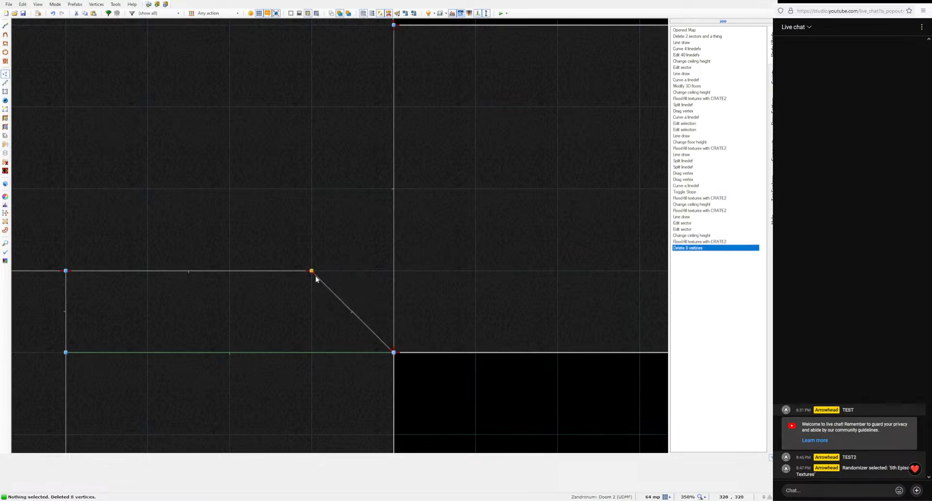
drag(312, 273, 403, 278)
scroll(403, 278, down, 4)
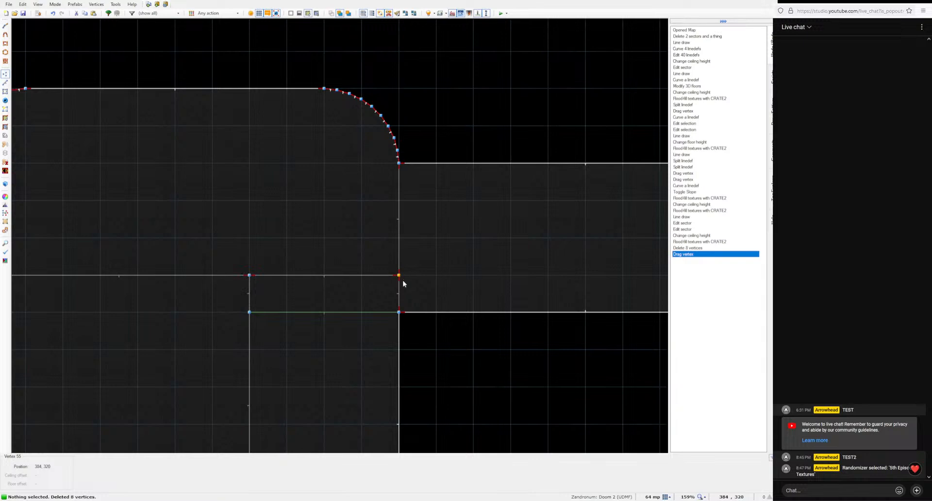
right_click(361, 275)
drag(398, 275, 399, 311)
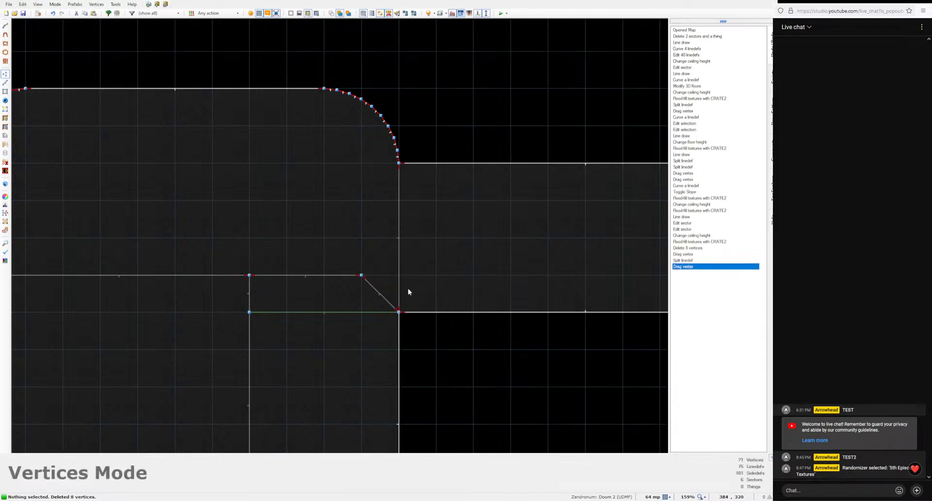
key(l)
click(388, 298)
key(shift+c)
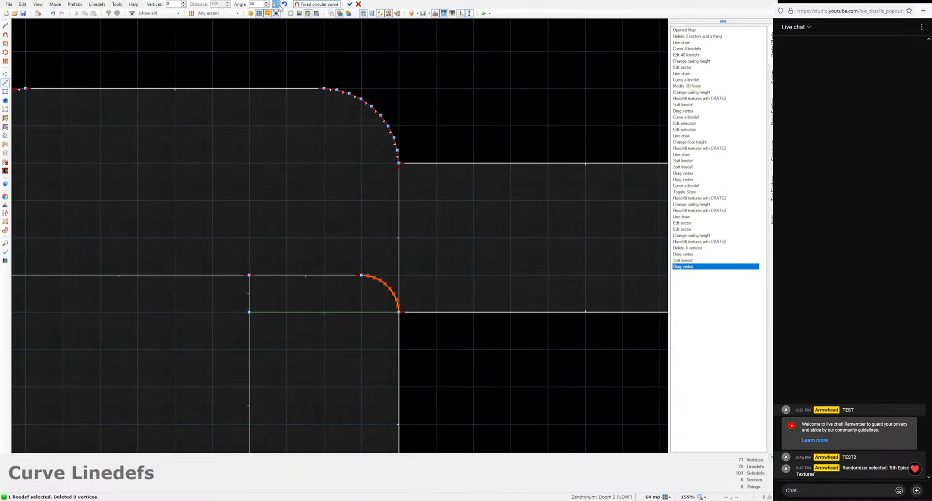
key(Escape)
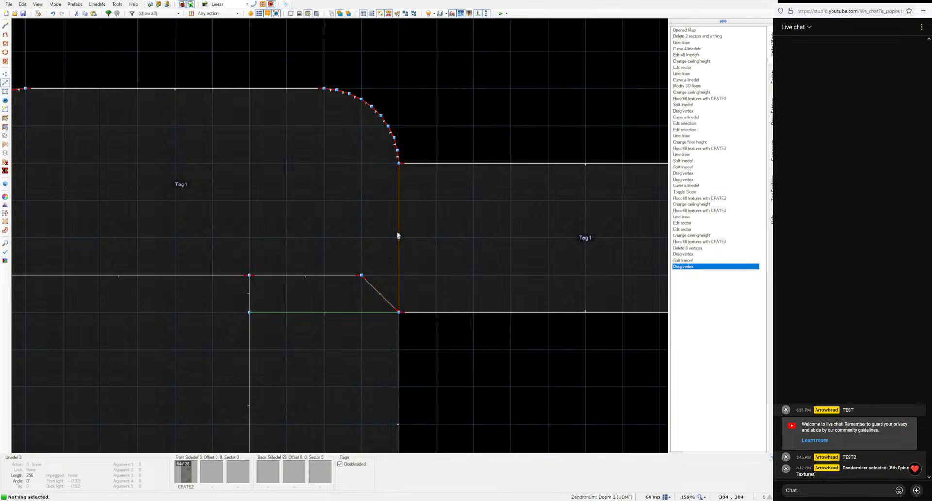
click(398, 236)
key(shift+c)
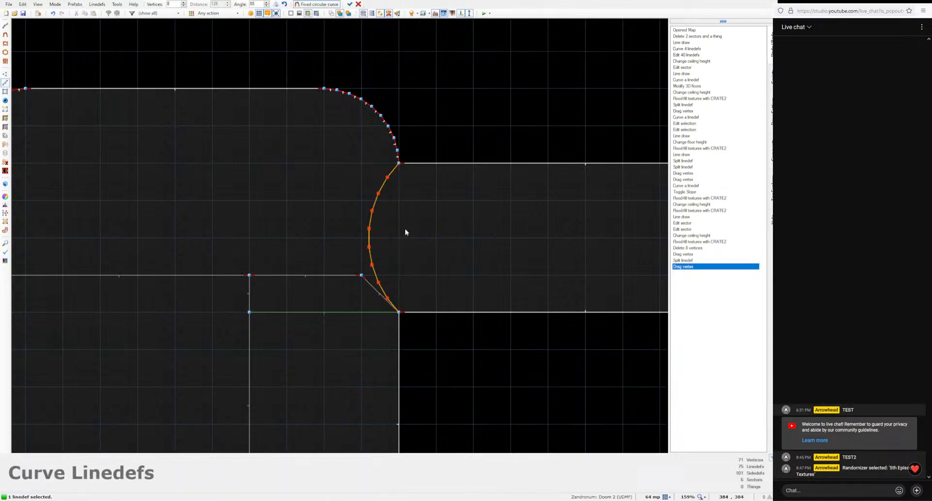
key(ctrl+z)
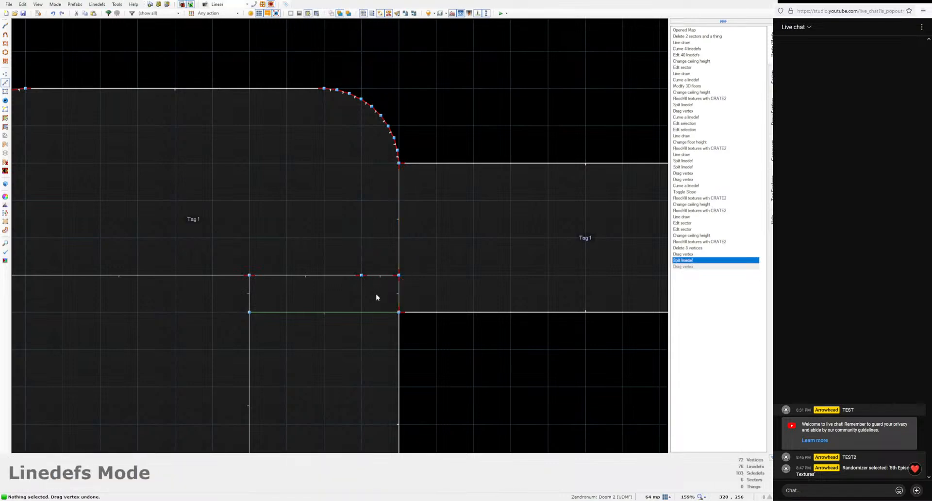
scroll(376, 297, down, 5)
key(q)
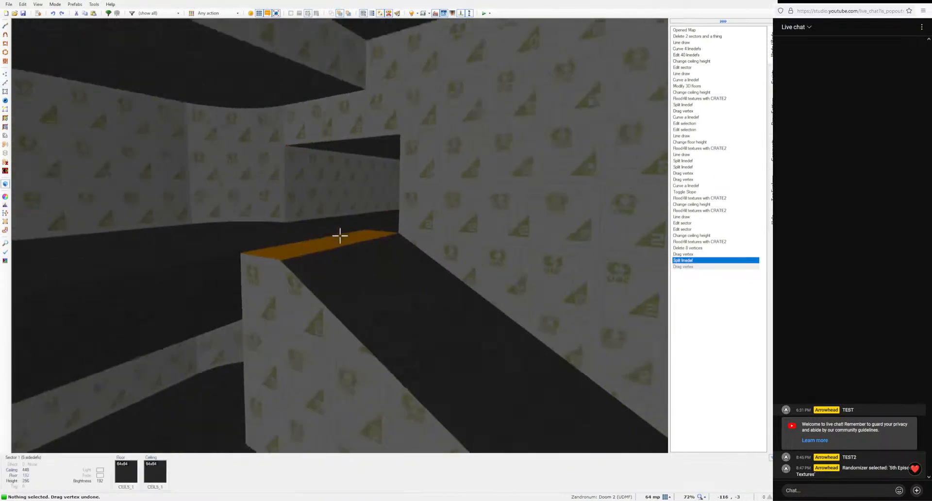
Step: Lower the ceilings above the ramp and the small platform at its top to 384, and flood-fill the exposed sides with CRATE2
key(w)
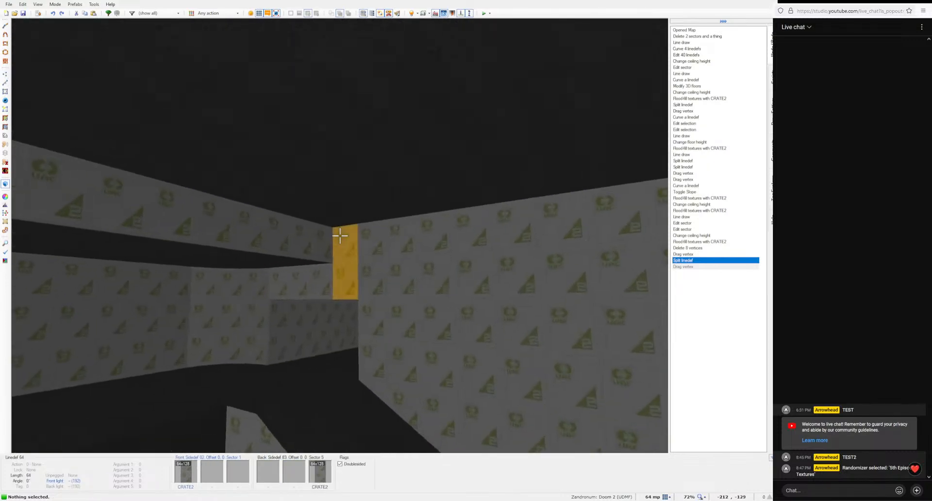
click(340, 236)
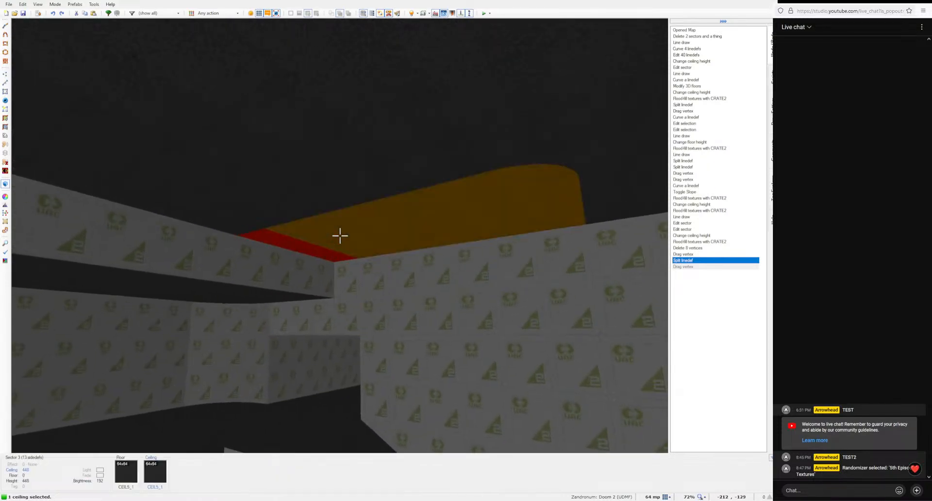
click(340, 236)
key(s)
scroll(339, 236, down, 5)
scroll(339, 236, down, 3)
key(s)
key(c)
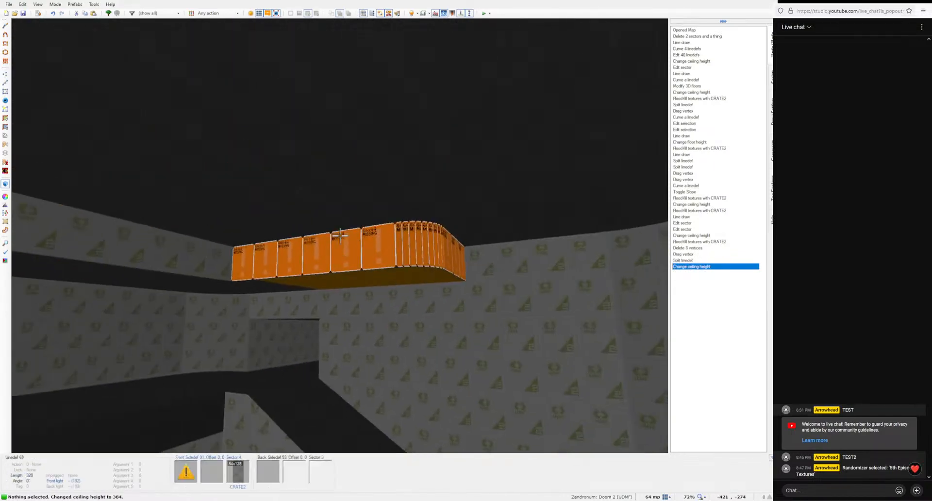
ctrl+middle_click(340, 236)
key(w)
key(s)
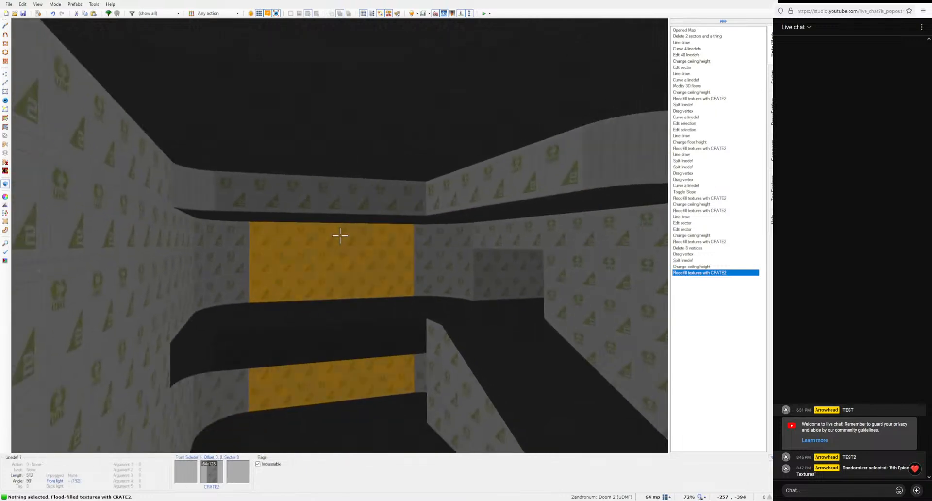
Step: Draw an inner border line through the main room from (-320, 320), with segments of 640, 181, 384 and 181, ending at the ramp's front edge
key(w)
key(w)
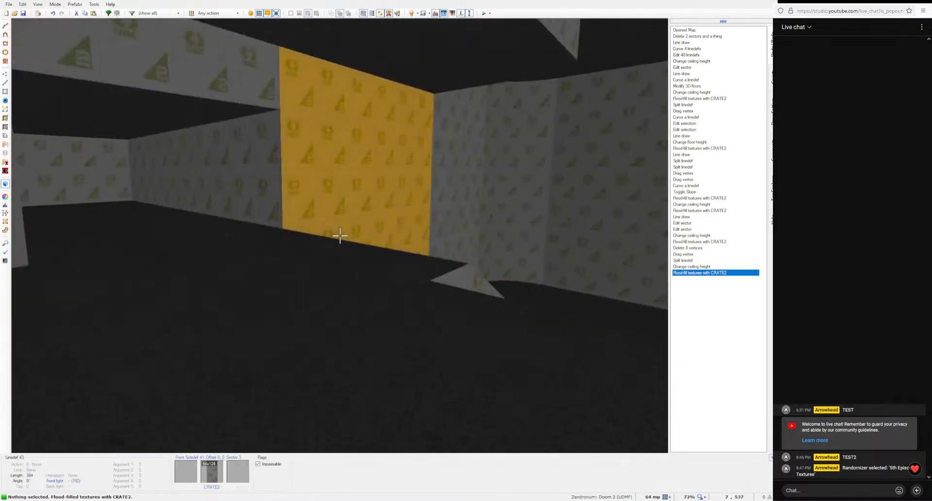
key(s)
key(s)
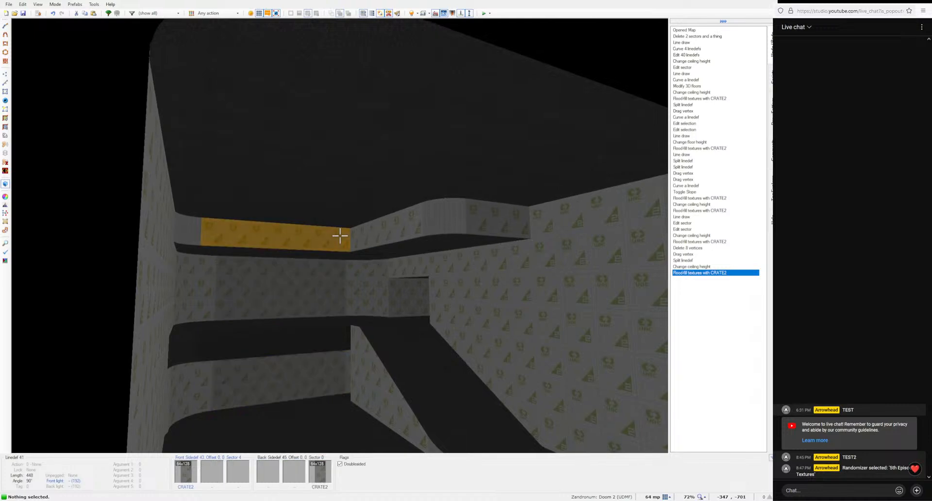
key(w)
key(q)
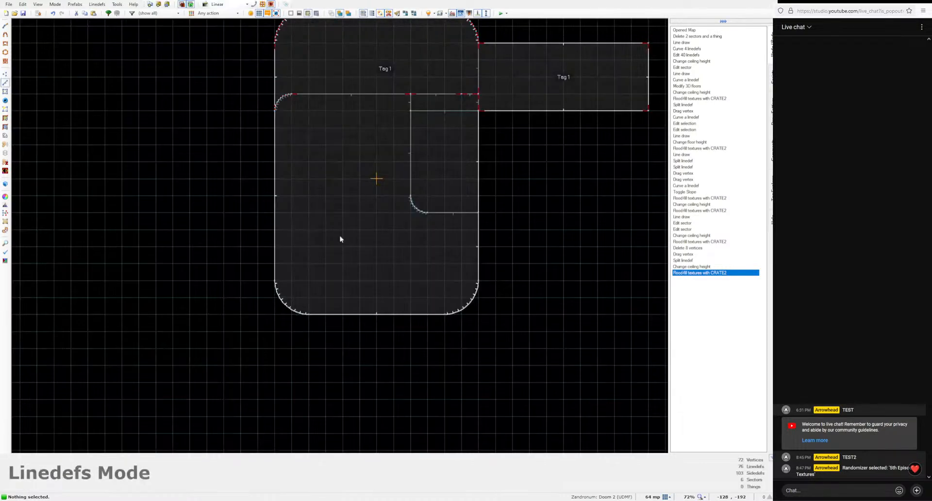
key(d)
scroll(297, 150, up, 3)
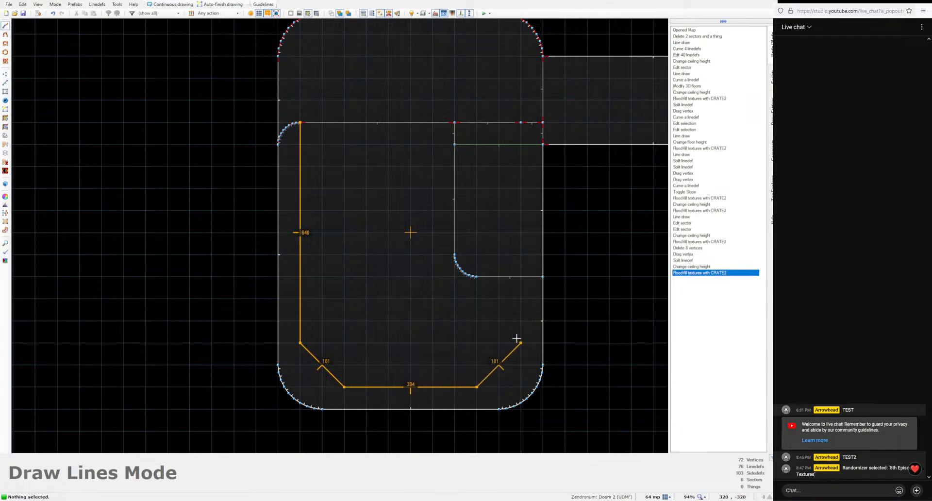
click(519, 279)
key(w)
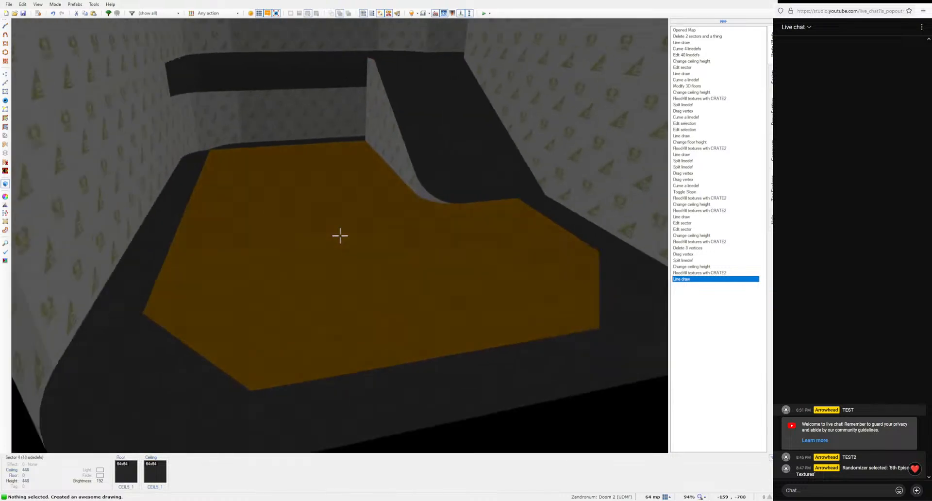
Step: Lower the ceiling of the outer border strip around the main room to 384 and flood-fill its exposed sides with CRATE2
key(e)
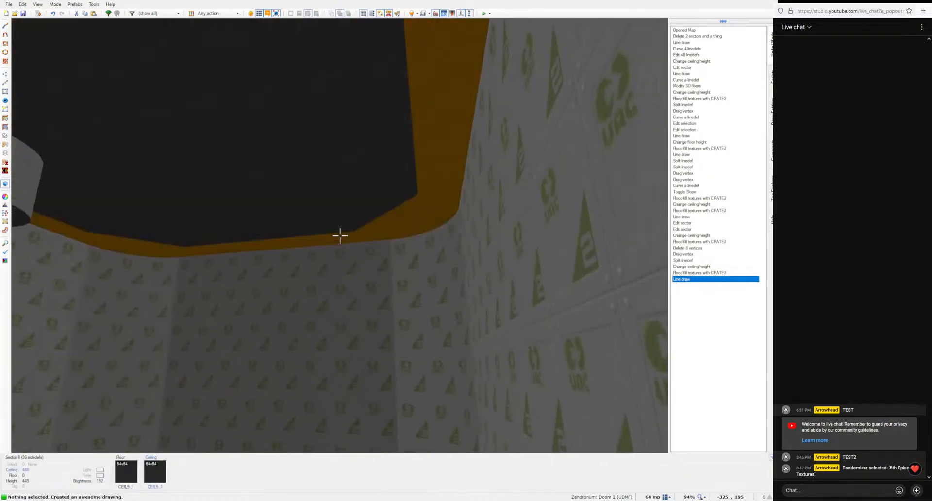
scroll(339, 236, down, 8)
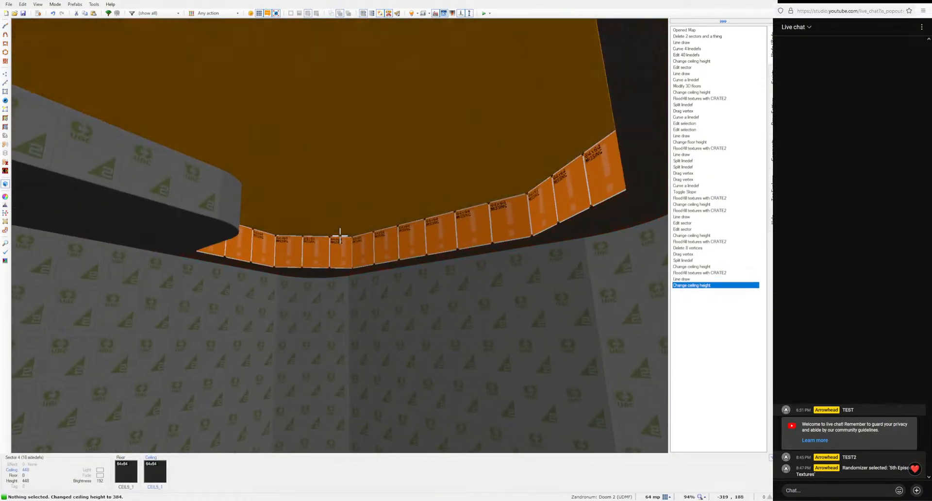
key(e)
key(ctrl+c)
shift+middle_click(340, 235)
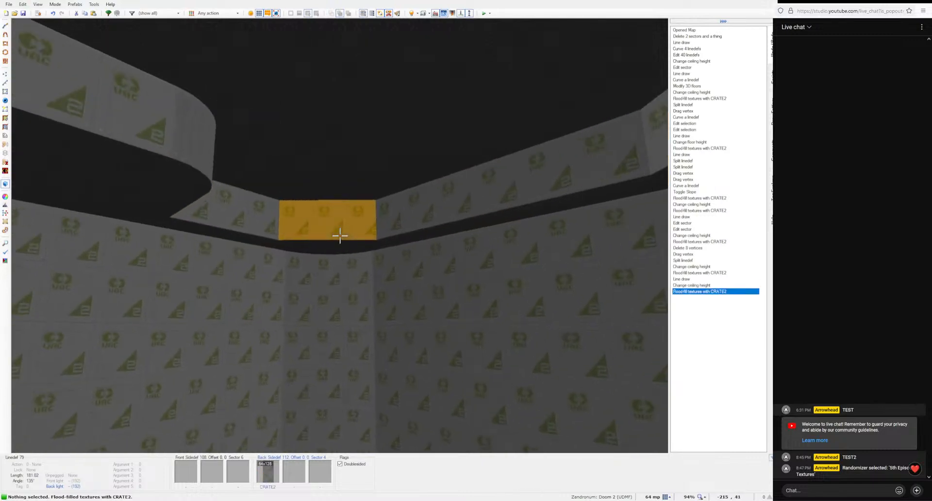
Step: Curve the inner border's two diagonal corner lines into rounded corners with a fixed circular curve
key(q)
click(447, 353)
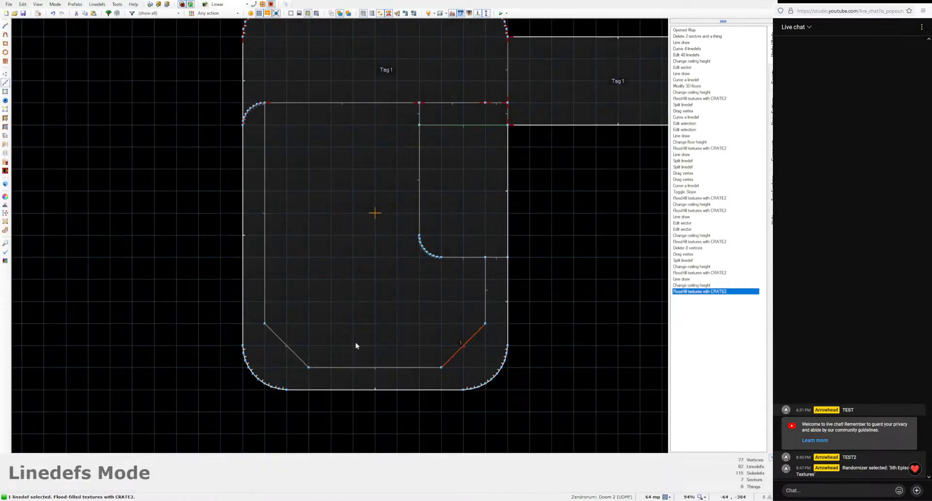
click(297, 341)
key(shift+c)
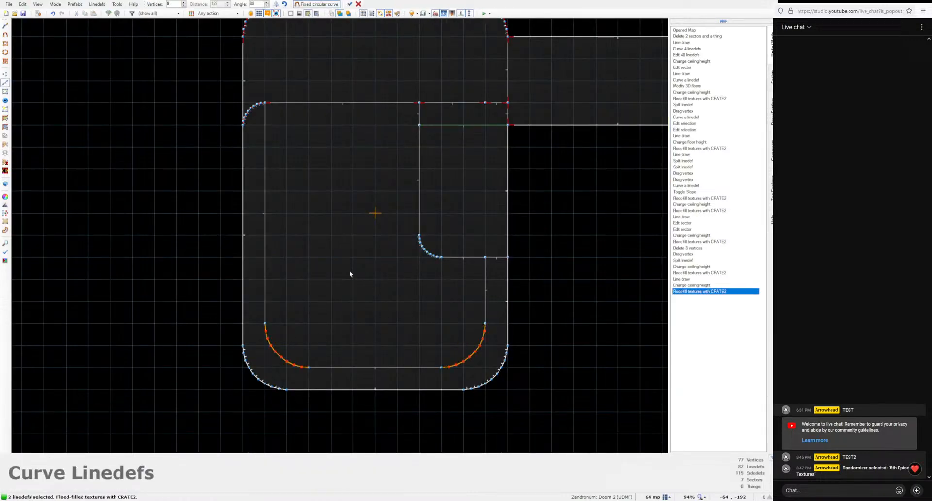
click(349, 4)
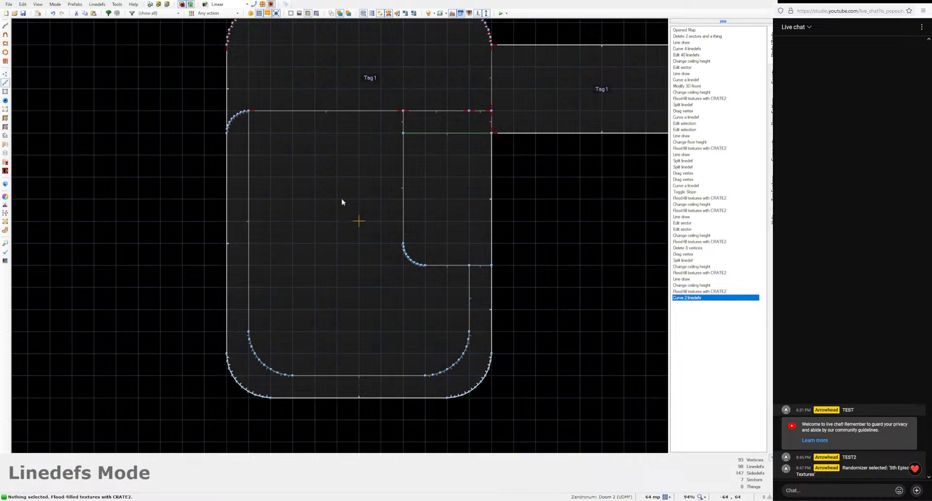
Step: Try to round the border's end by the ramp outward, splitting the line at (320, -192) and curving it to the outer wall
key(v)
scroll(467, 291, up, 2)
right_click(469, 284)
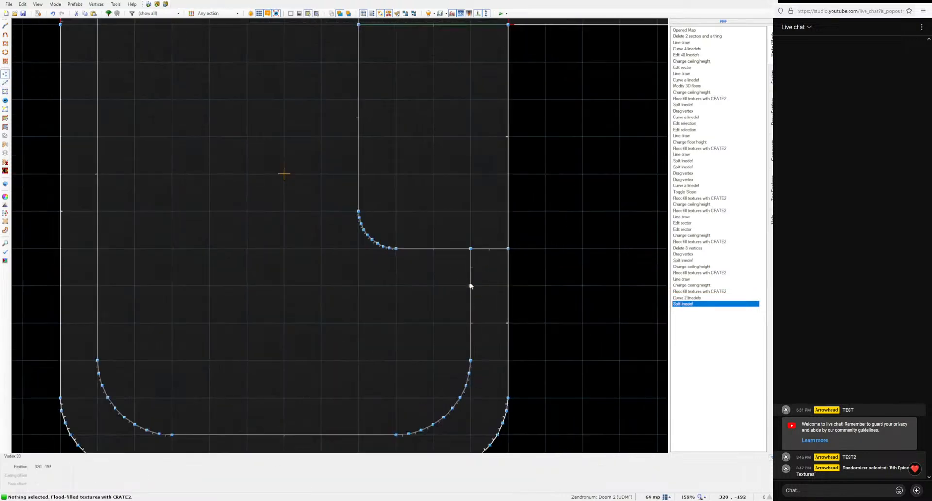
drag(471, 247, 506, 249)
key(l)
click(496, 269)
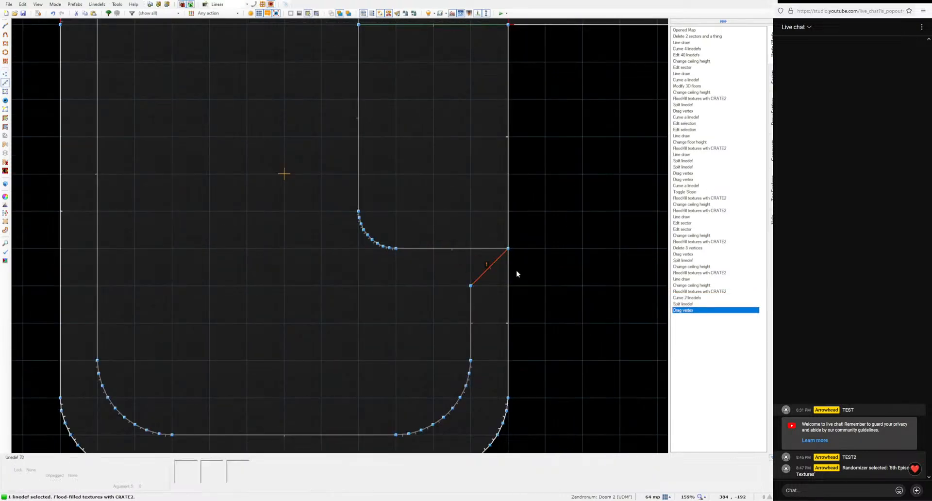
key(ctrl+shift+c)
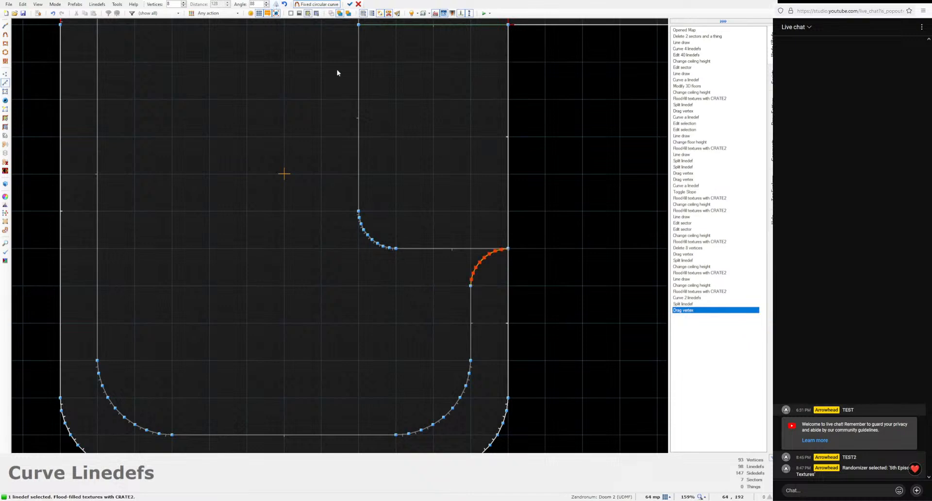
click(349, 4)
key(w)
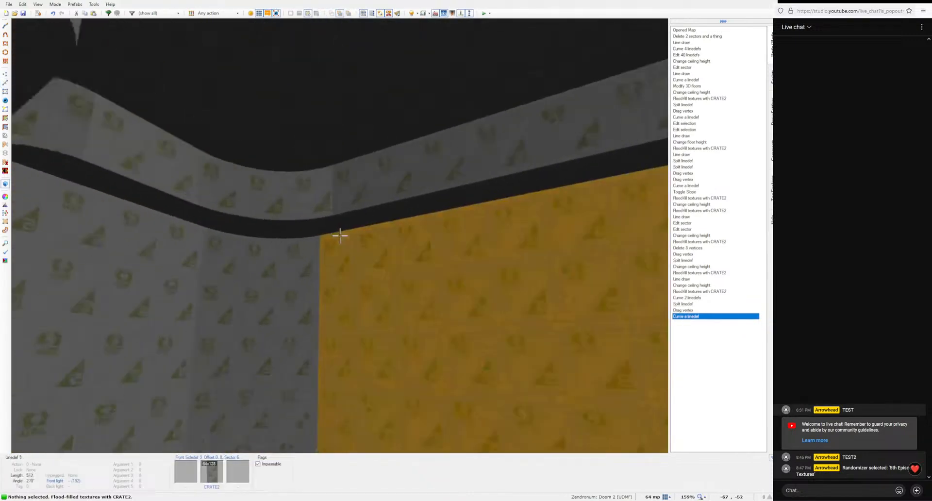
key(w)
Step: Undo the outward corner's curve and vertex move, and delete the split vertex at (320, -192)
key(v)
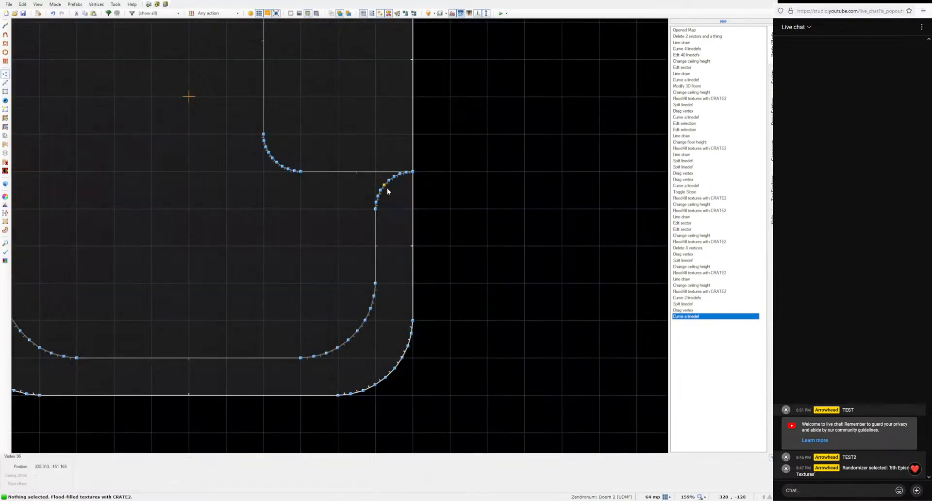
key(ctrl+z)
key(ctrl+z)
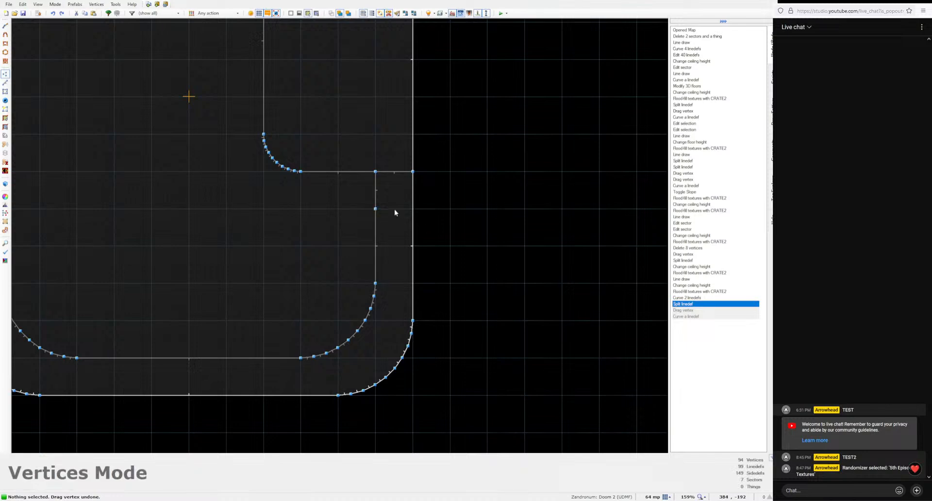
click(380, 210)
key(Delete)
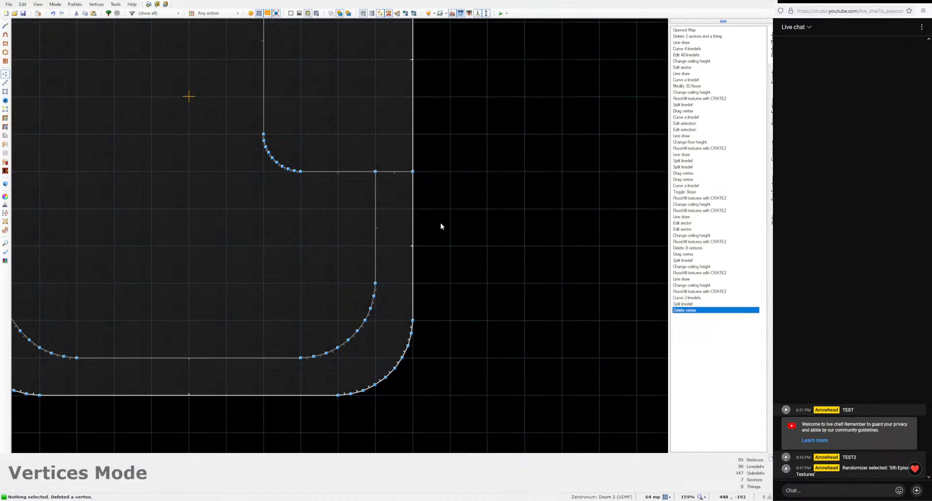
Step: Split the border line at (320, -192), move its ramp-side vertex to (256, -128), and curve the resulting diagonal into a rounded corner
right_click(378, 211)
right_click(336, 176)
click(375, 173)
right_click(376, 173)
right_drag(376, 174, 346, 176)
key(l)
key(shift+c)
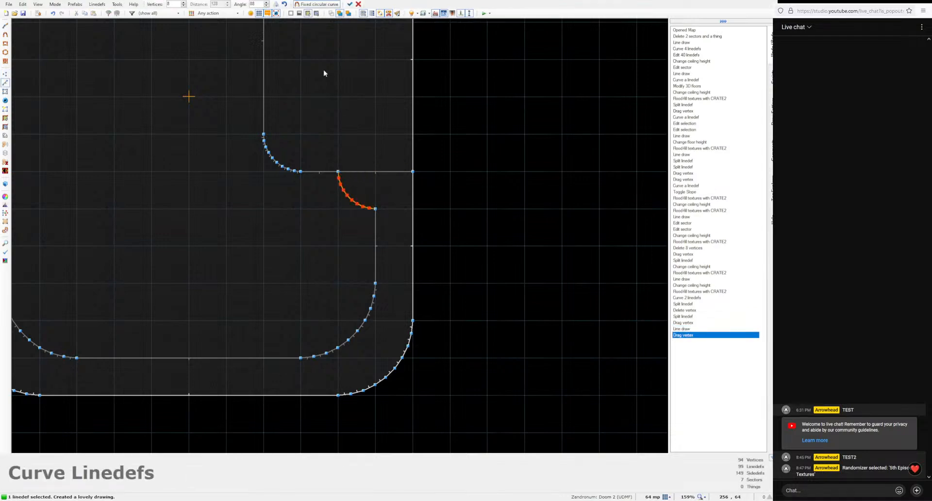
click(349, 4)
Step: Lengthen the side corridor by moving its two far-end vertices about 320 units away from the room
scroll(398, 217, down, 4)
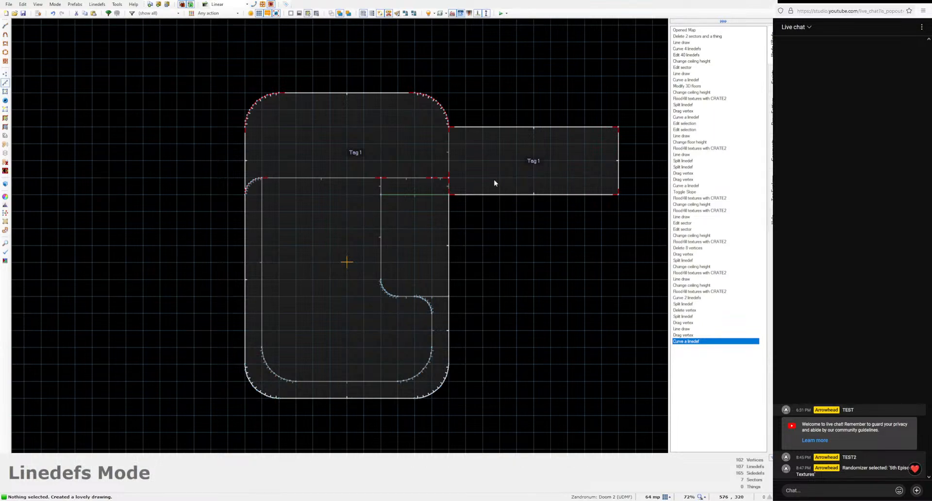
middle_drag(497, 178, 401, 196)
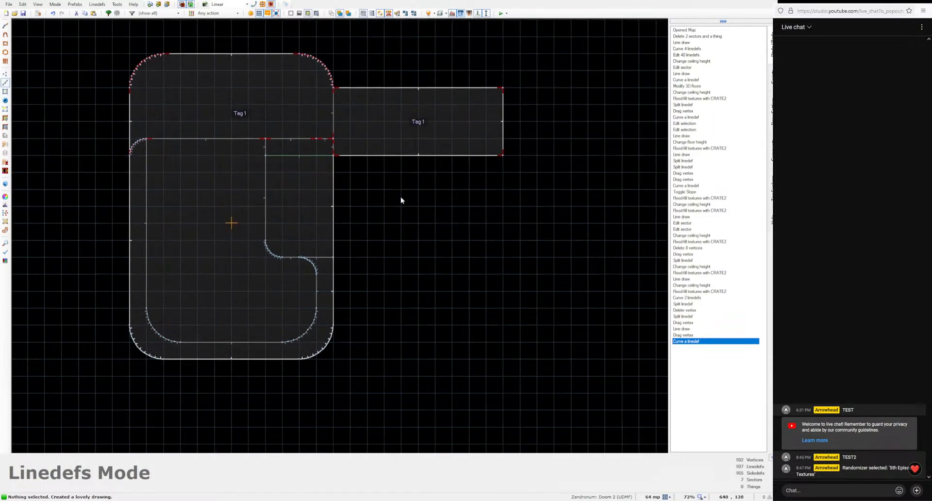
middle_drag(453, 295, 379, 289)
key(v)
drag(455, 192, 394, 59)
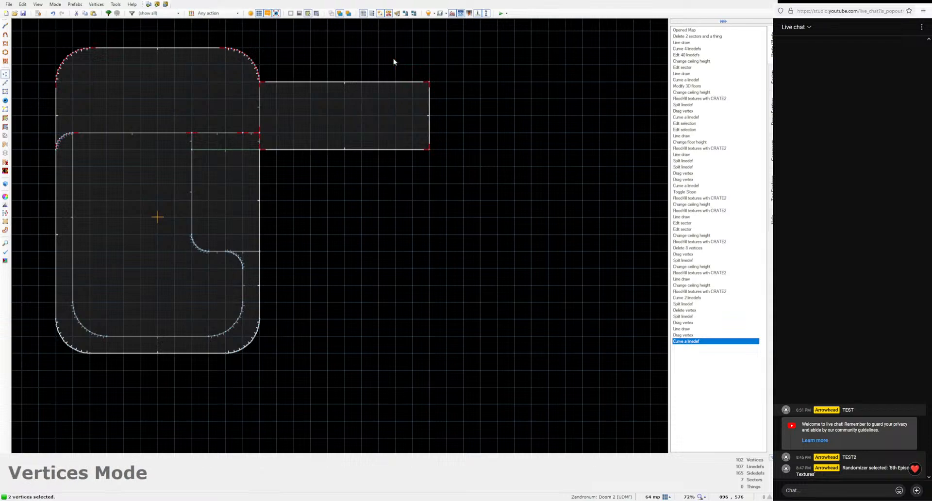
right_drag(430, 84, 522, 89)
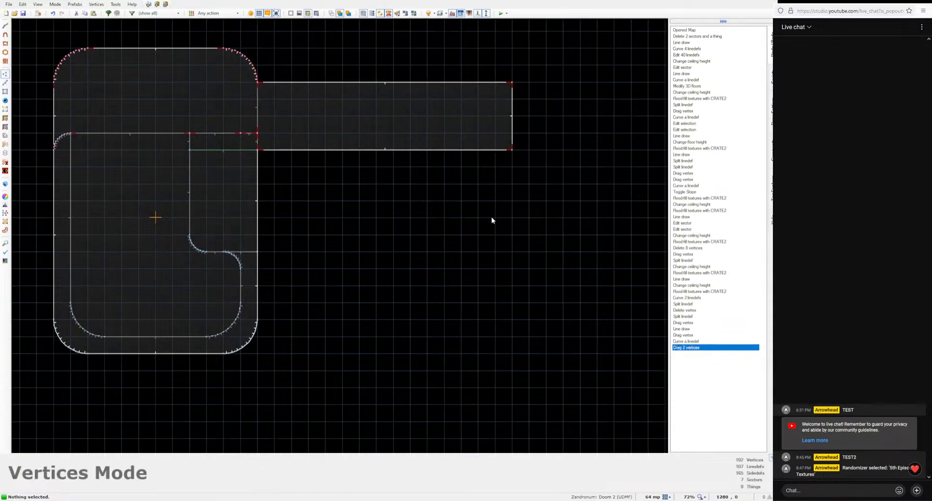
Step: Bow the corridor's two long walls outward into shallow fixed circular curves
scroll(515, 240, down, 2)
key(l)
click(474, 204)
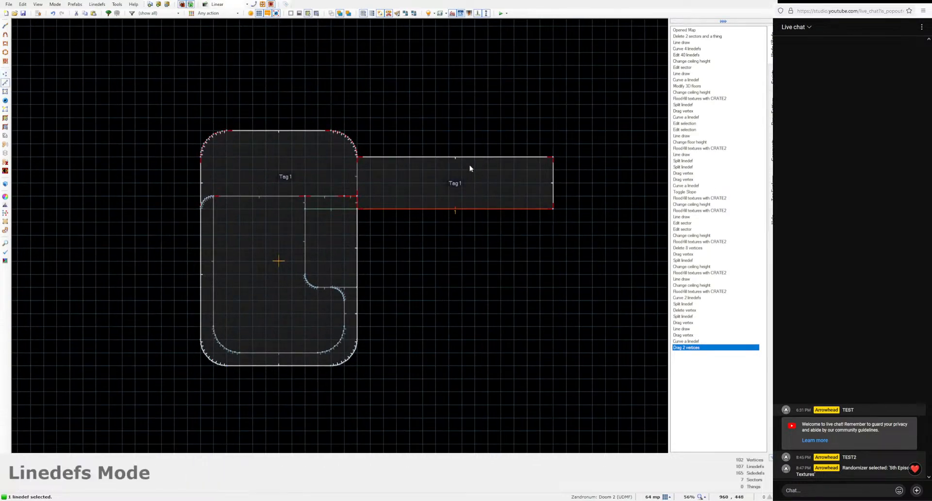
click(470, 164)
key(shift+c)
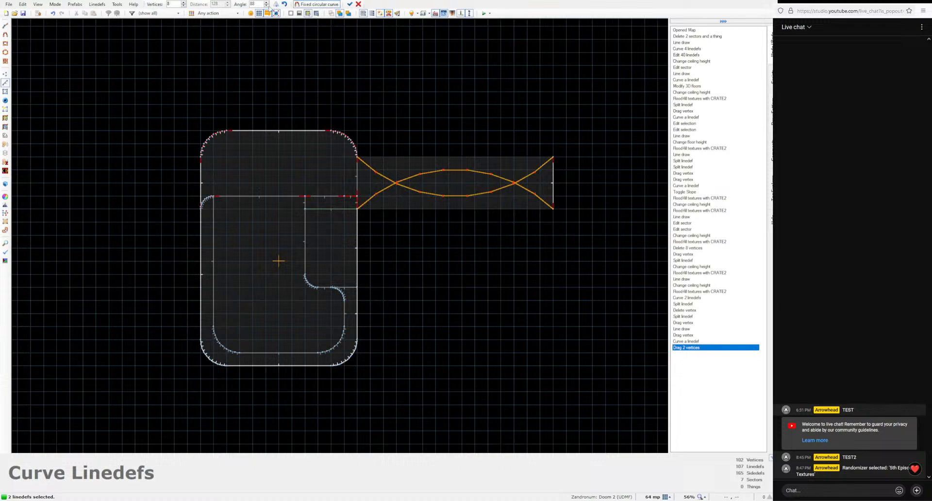
click(275, 5)
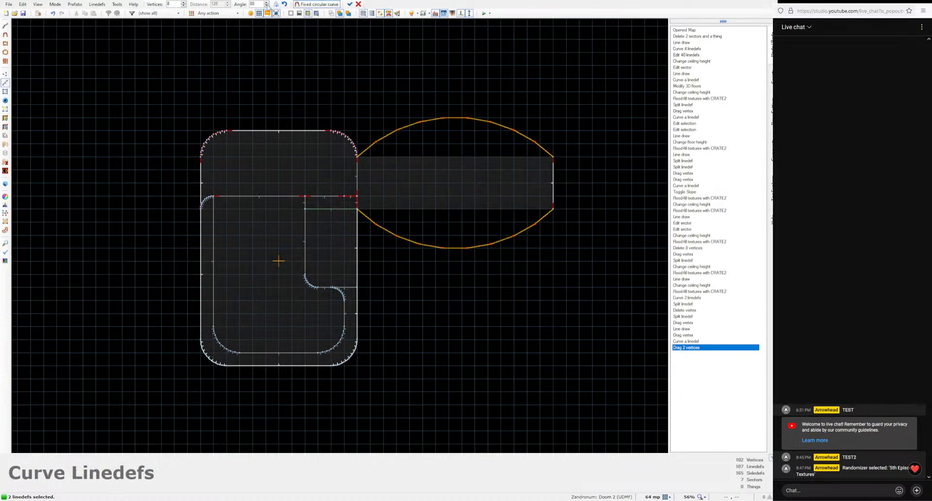
click(266, 6)
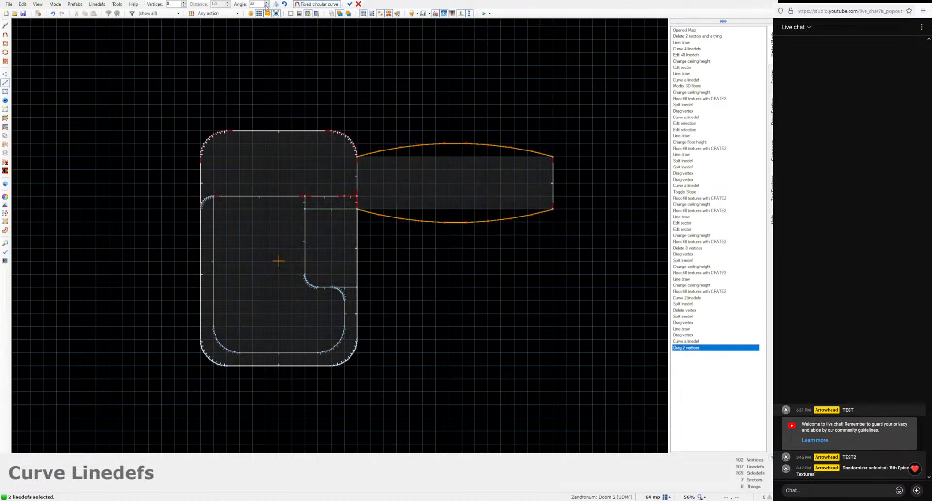
click(348, 5)
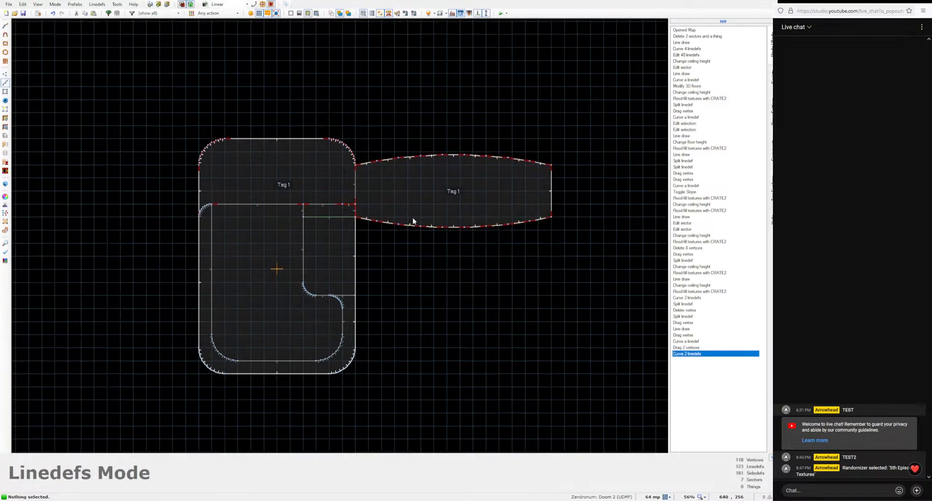
Step: Draw a three-segment line of 108, 128 and 108 units across the side corridor near its far end
key(q)
key(e)
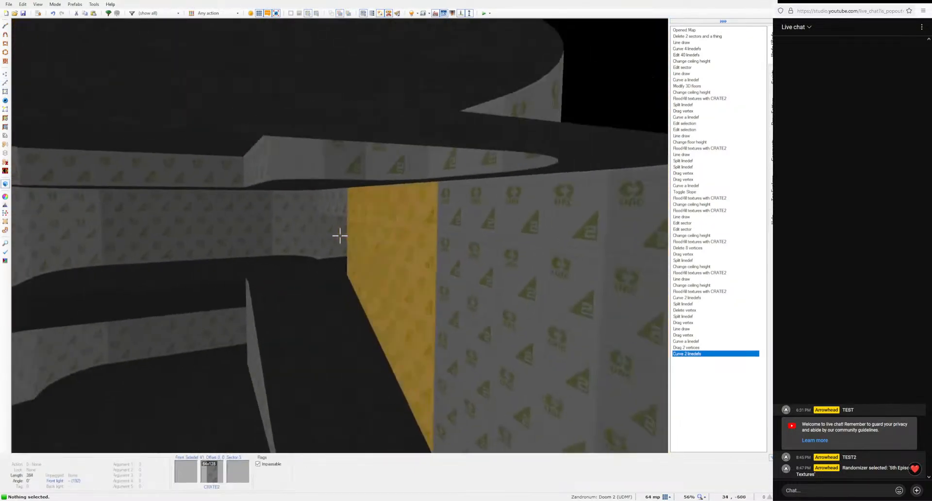
key(q)
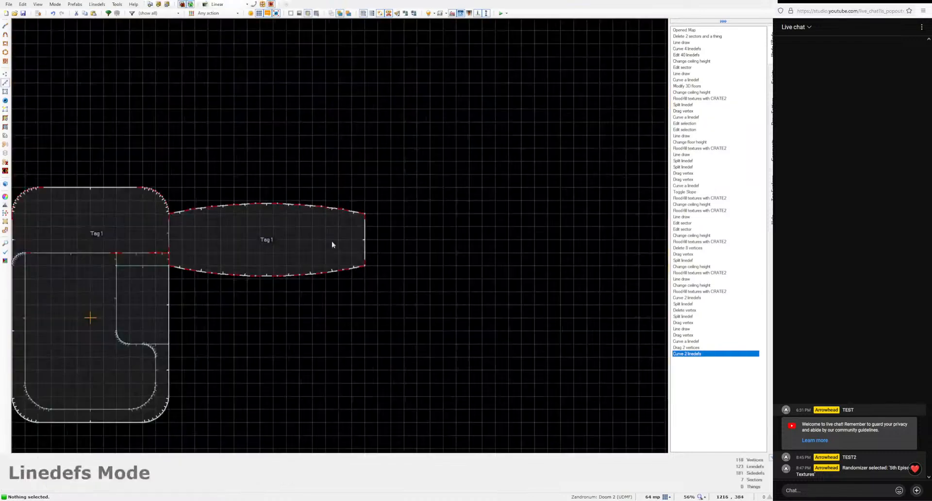
key(d)
scroll(354, 263, up, 5)
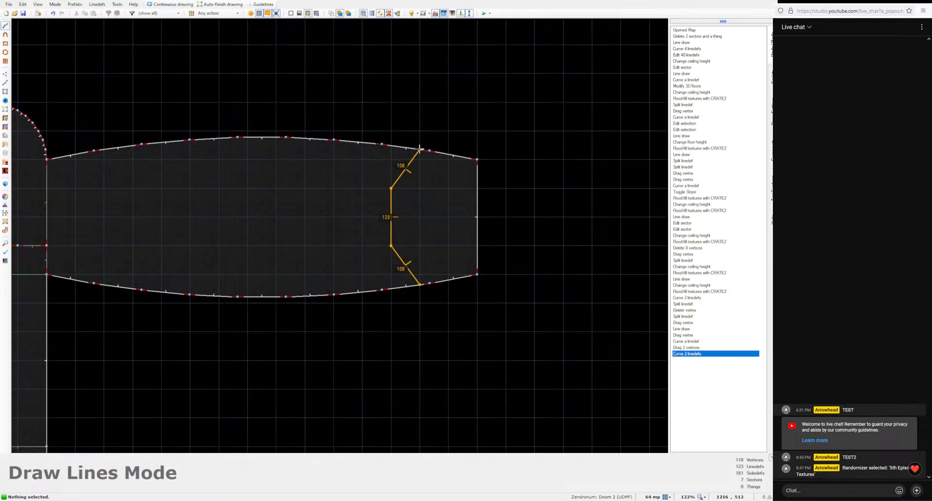
click(420, 149)
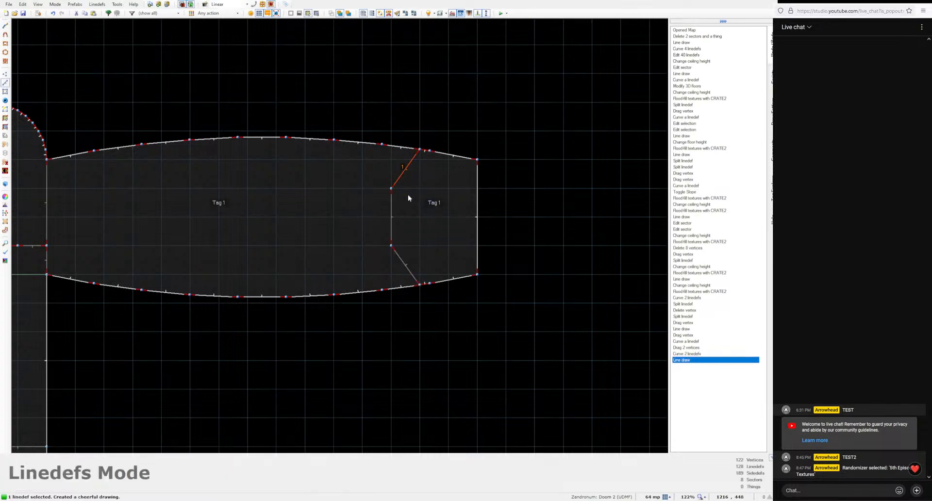
Step: Curve the new line's two diagonal segments into rounded corners using a fixed circular curve with 8 vertices
click(415, 257)
key(ctrl+shift+c)
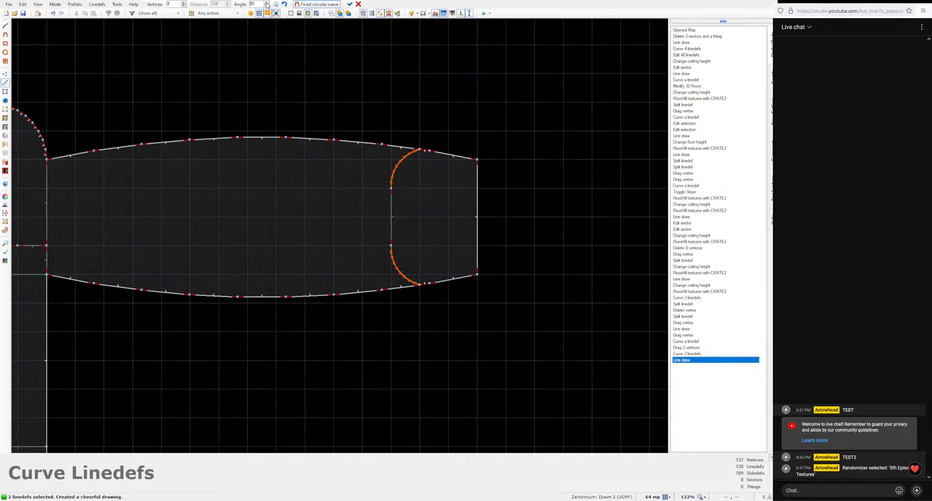
click(349, 5)
Step: Clear the tag of the small sector at the corridor's far end by setting it to 0
key(q)
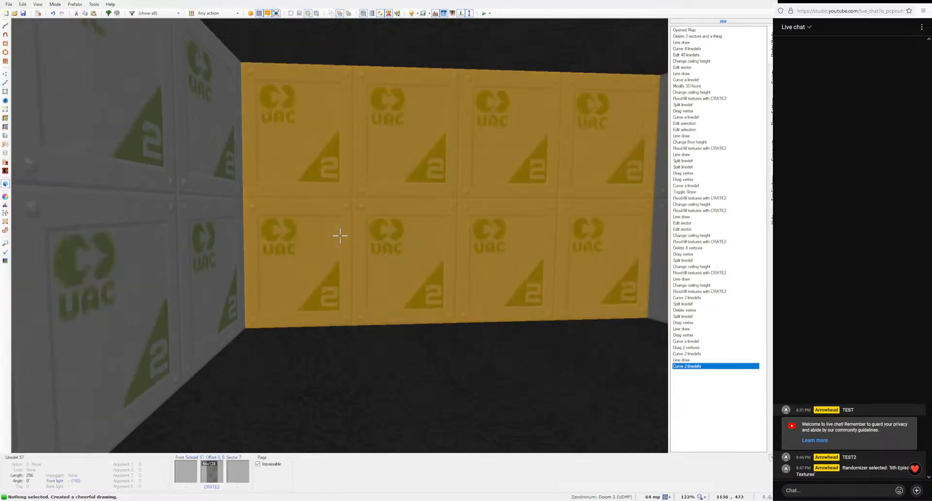
key(e)
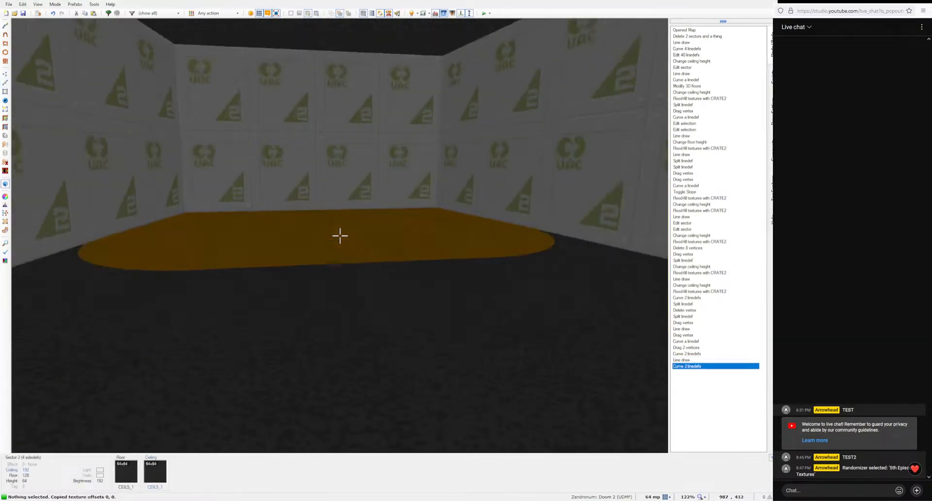
key(q)
key(s)
right_click(391, 234)
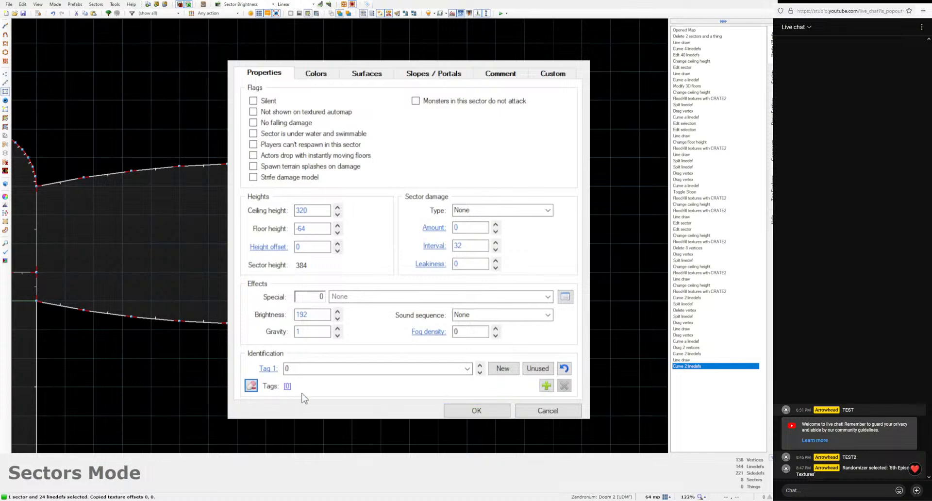
click(469, 411)
Step: Try adjusting the underside of the 3D floor shared by the room and corridor, ending at height 128
key(q)
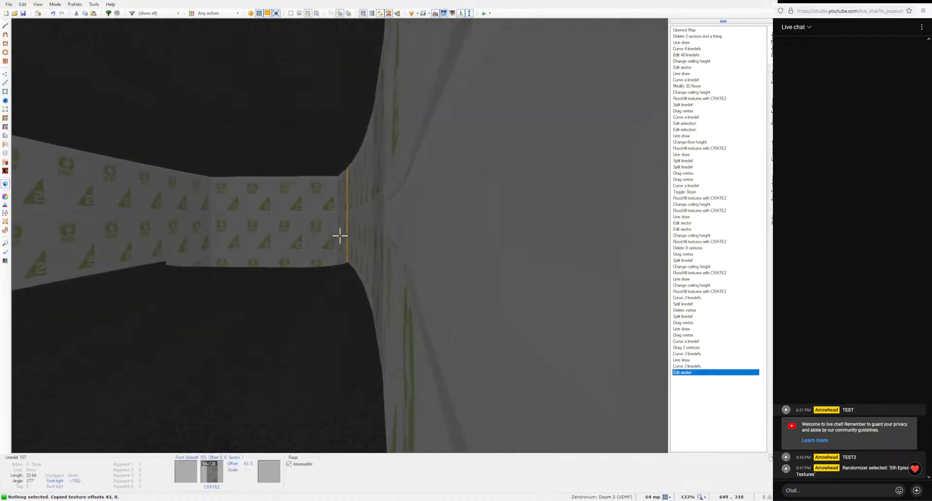
key(e)
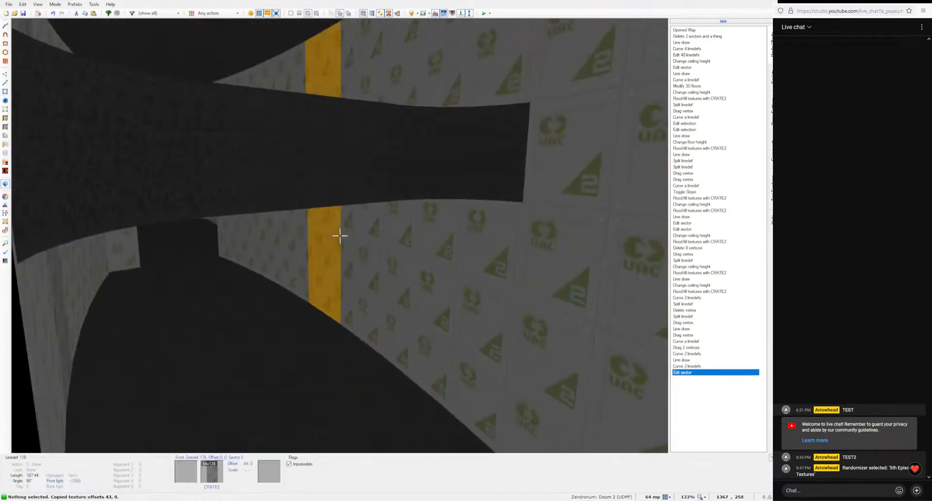
key(e)
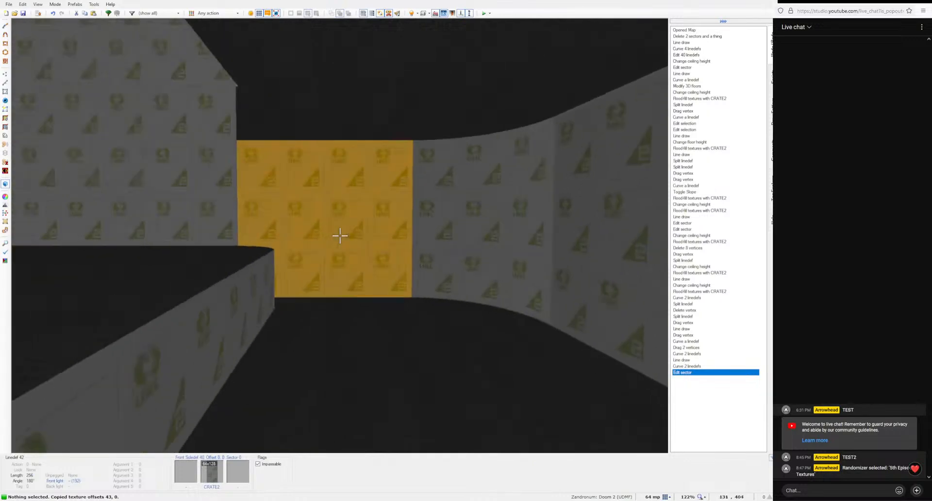
key(d)
key(w)
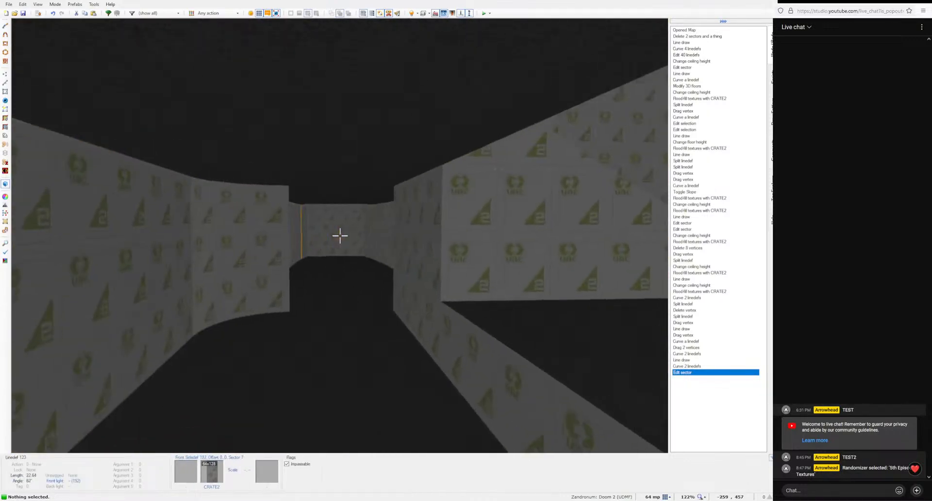
key(w)
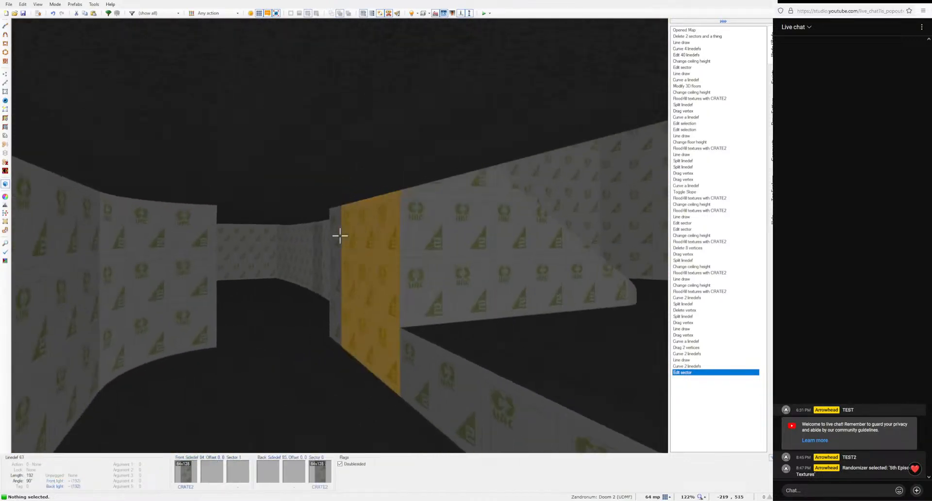
click(340, 236)
scroll(339, 236, up, 1)
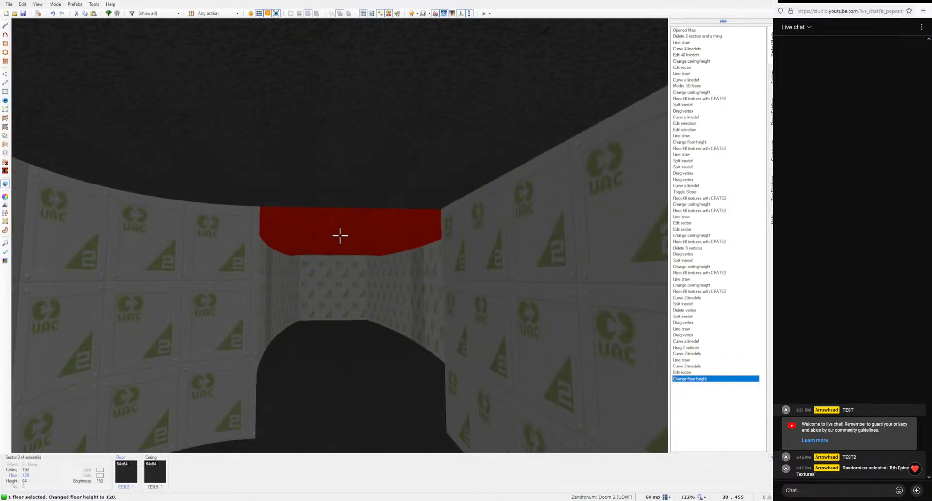
Step: Clear tag 1 from the main corridor sector to detach it from the room's 3D floor
key(w)
key(q)
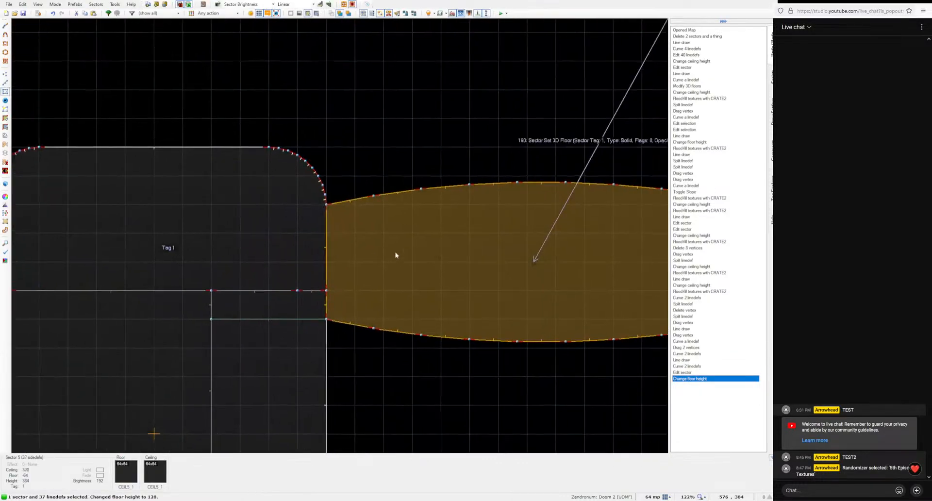
scroll(283, 239, down, 3)
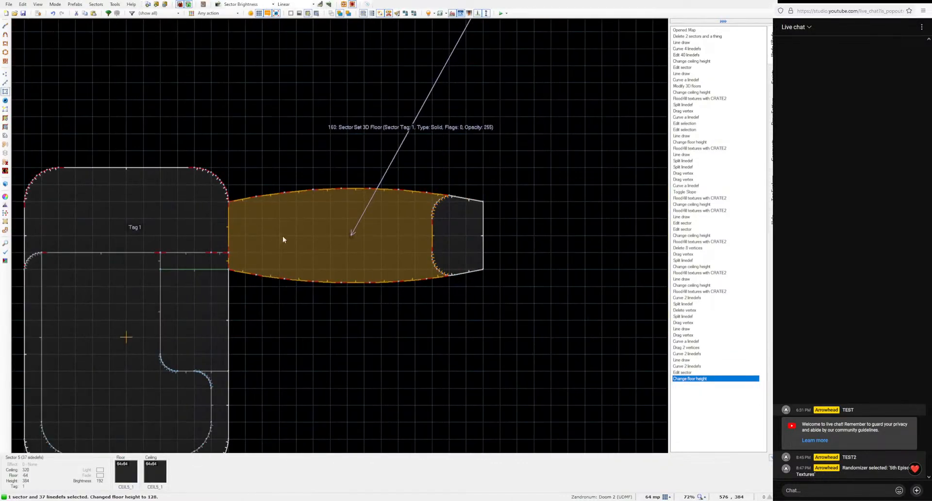
right_click(443, 395)
click(475, 410)
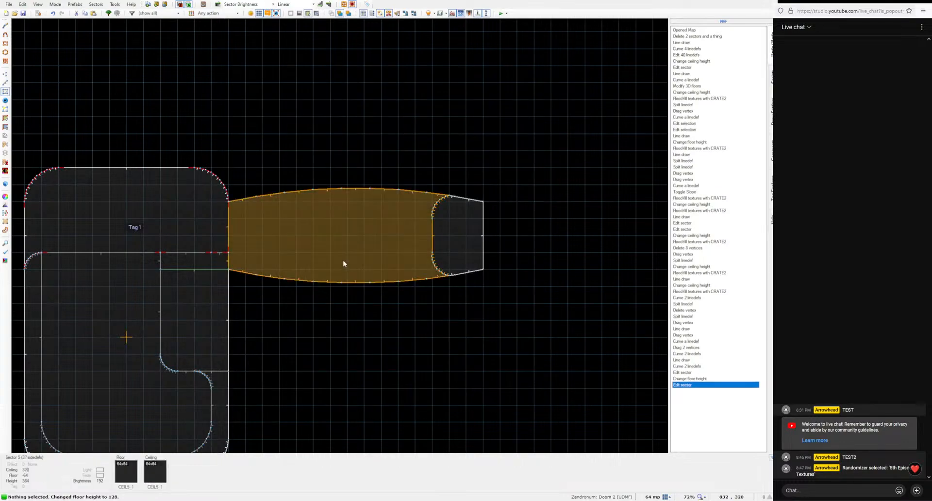
Step: Add a separate 3D floor to the main corridor sector with top 264 and bottom 200
scroll(509, 343, down, 1)
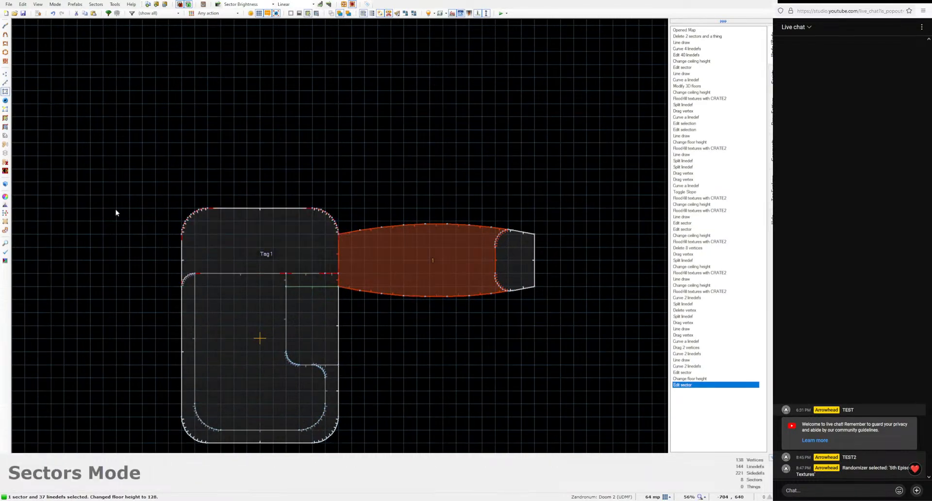
click(5, 153)
right_click(432, 276)
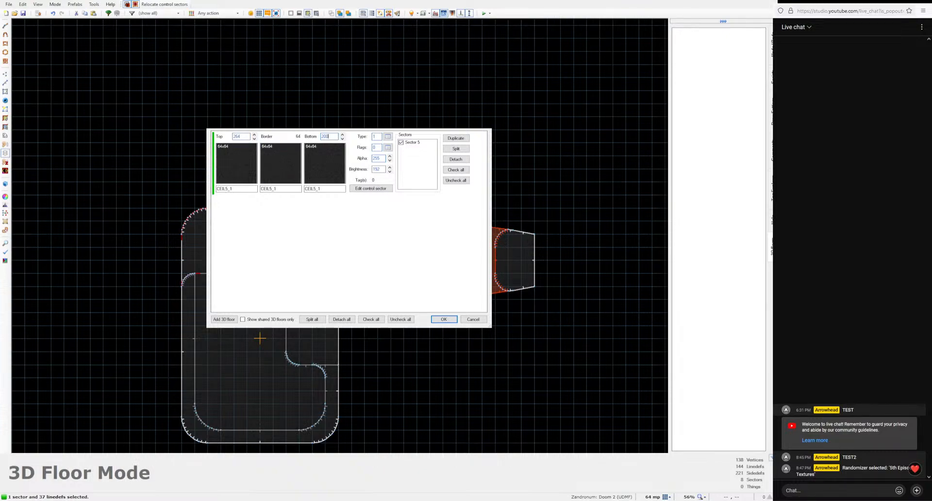
click(443, 319)
Step: Lower the corridor's 3D floor to a top height of 128 and a bottom height of 64
key(w)
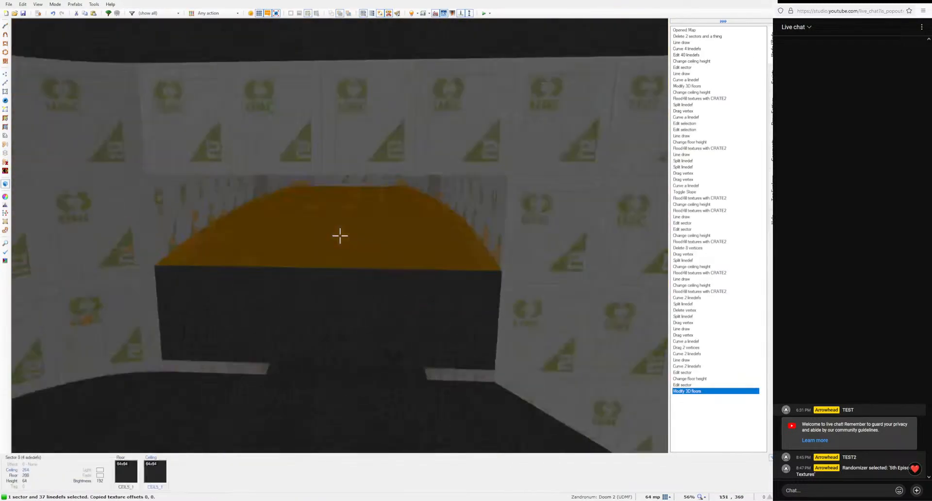
click(340, 236)
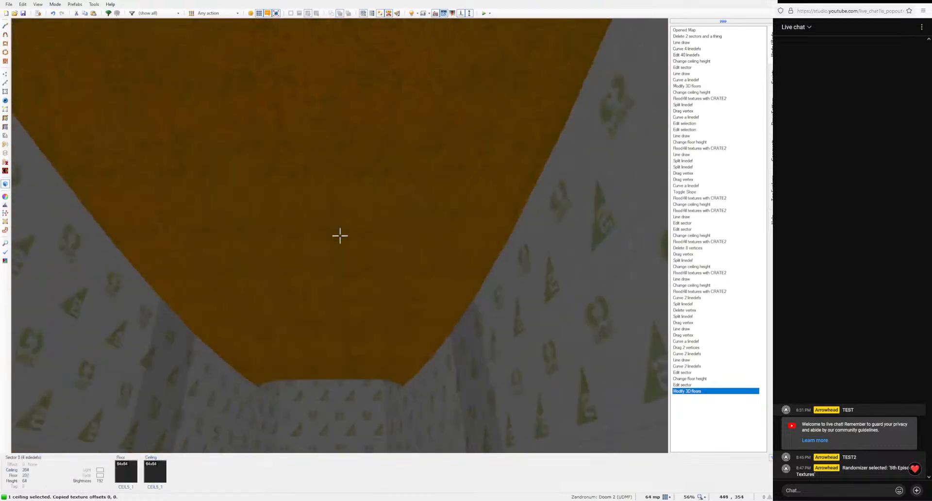
click(339, 235)
key(s)
scroll(339, 236, down, 17)
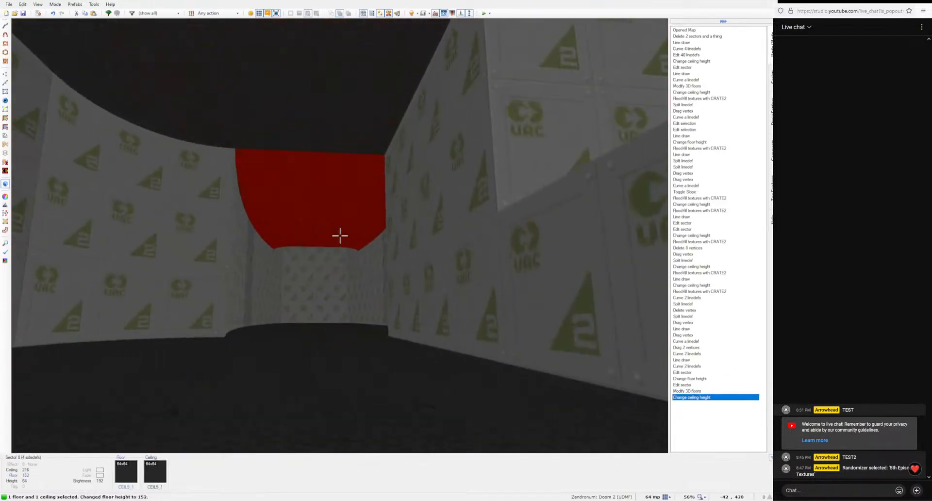
key(c)
key(w)
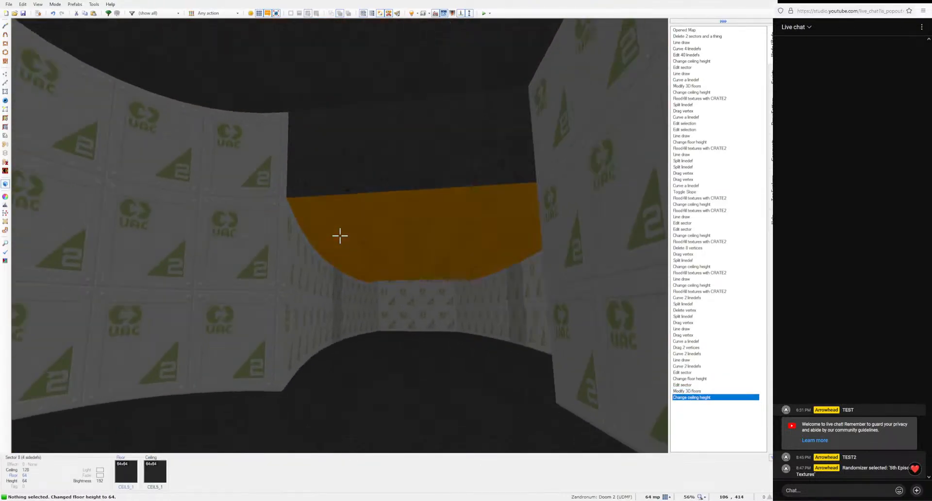
Step: Lower the room's 3D-floor ledge to a top height of 128 and a bottom height of 64
key(ctrl+c)
key(s)
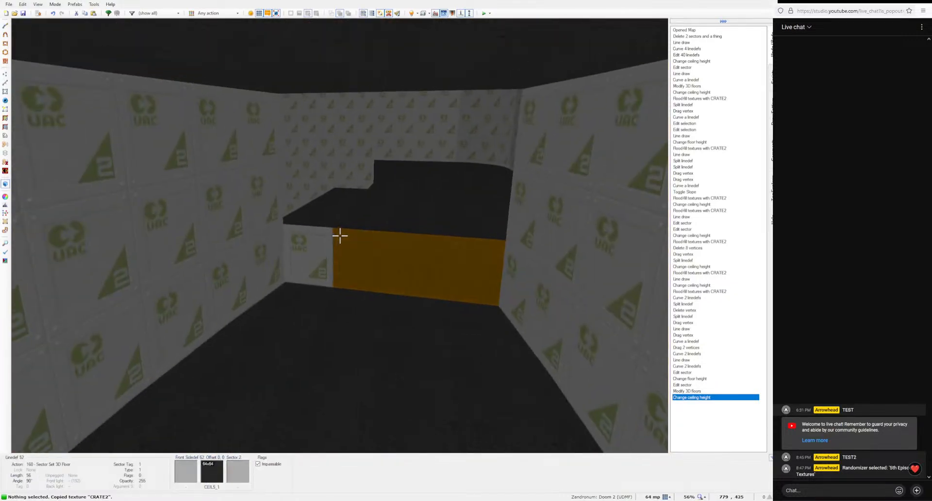
key(w)
click(340, 236)
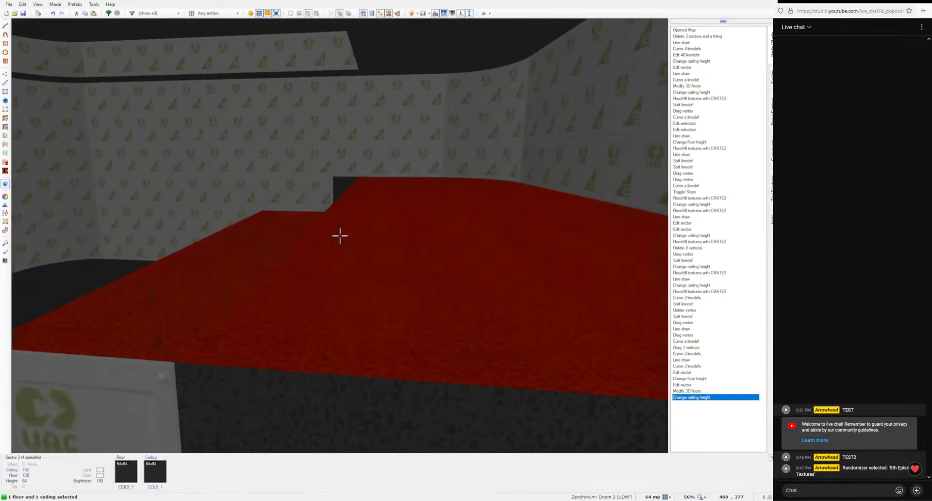
click(340, 235)
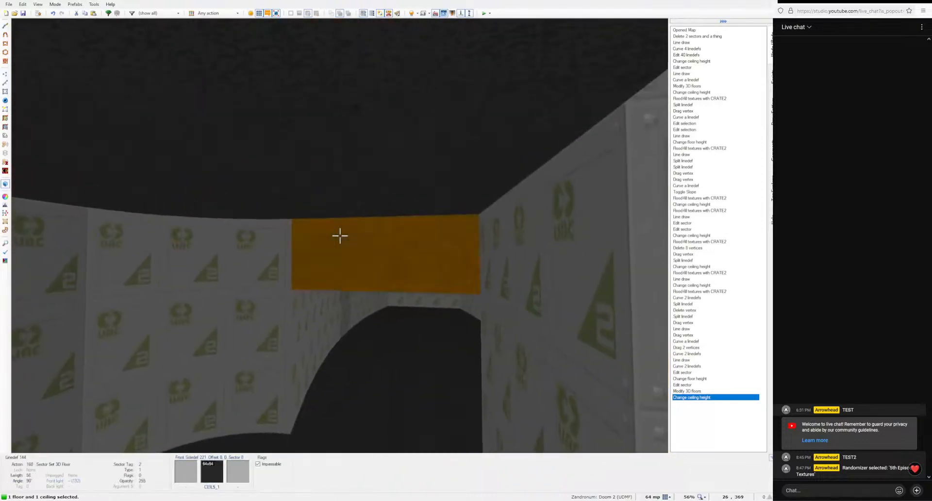
click(339, 236)
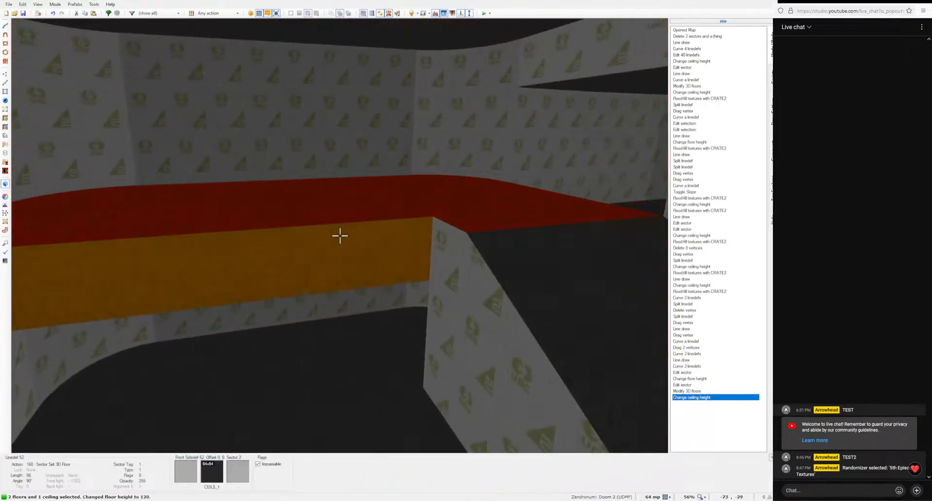
scroll(339, 236, down, 1)
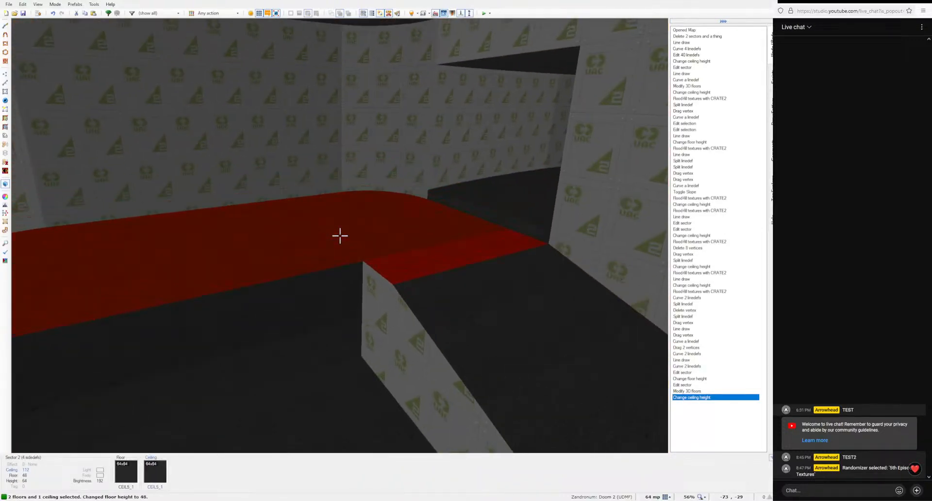
key(c)
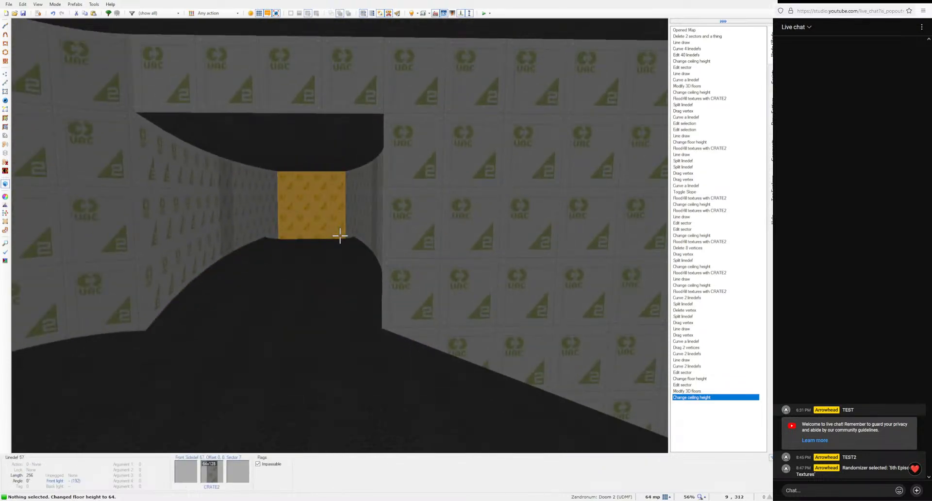
Step: Examine the junction between the room's ledge and the corridor's 3D floor in the visual and map views
key(q)
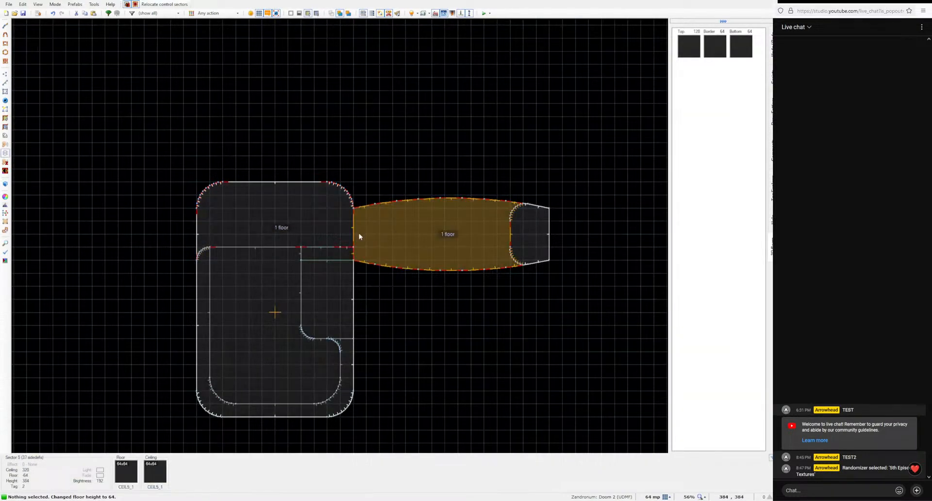
key(q)
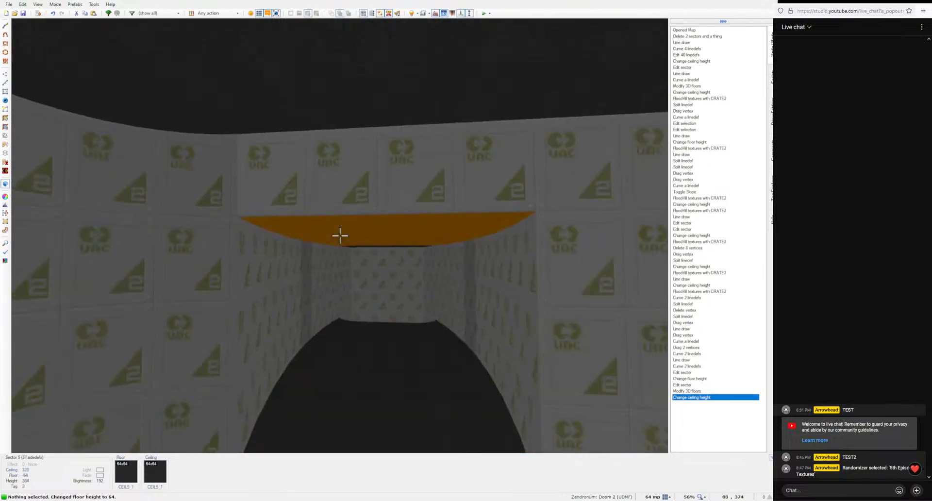
key(w)
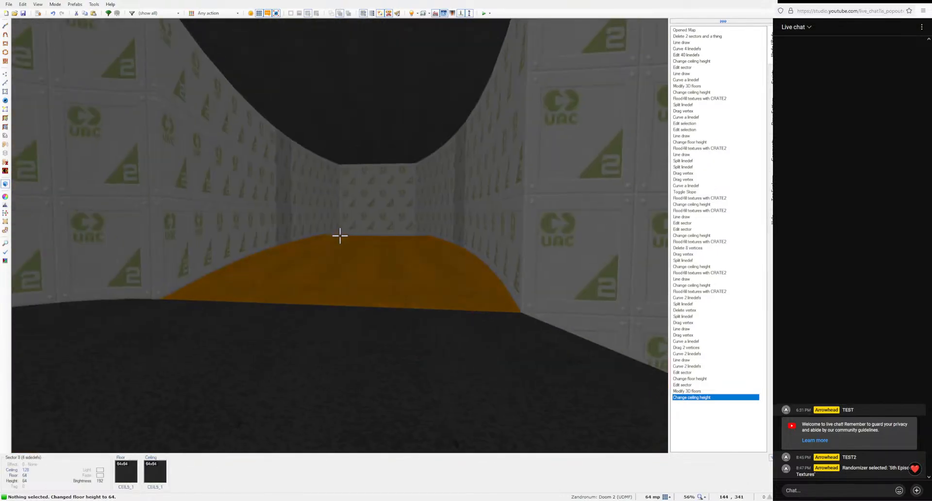
key(q)
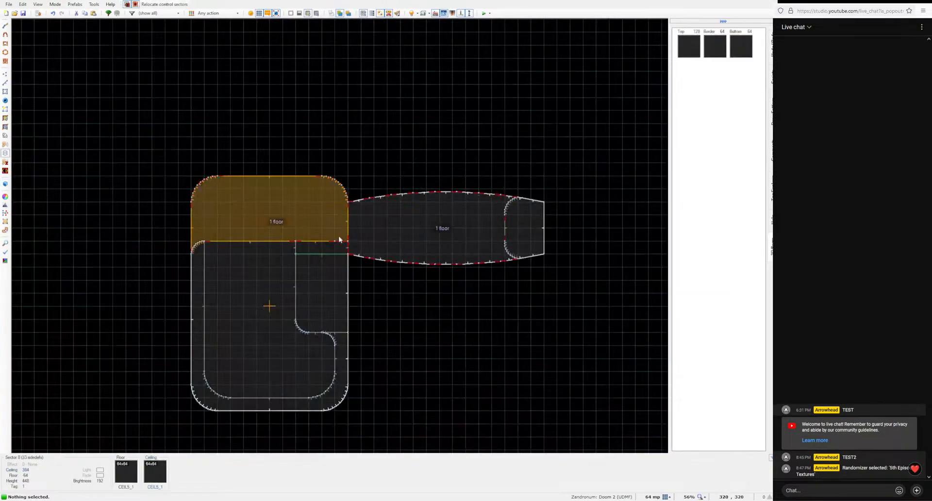
scroll(343, 234, up, 5)
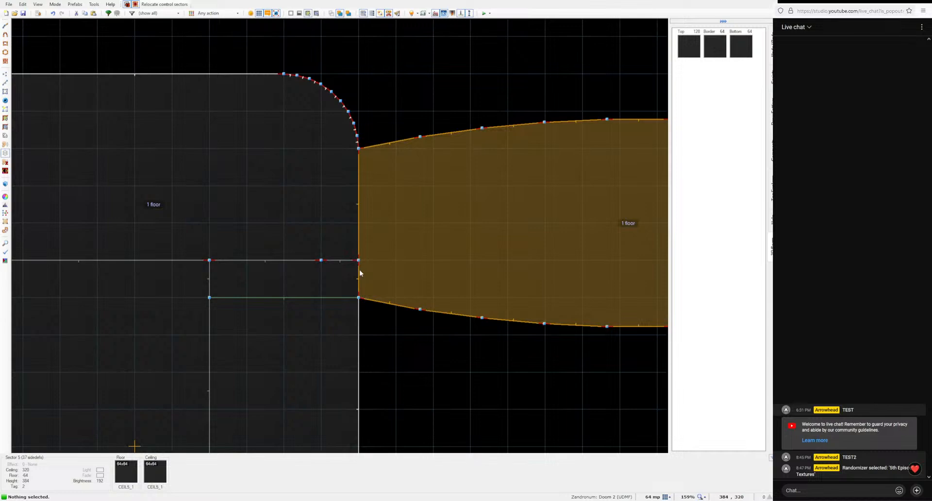
scroll(359, 269, down, 3)
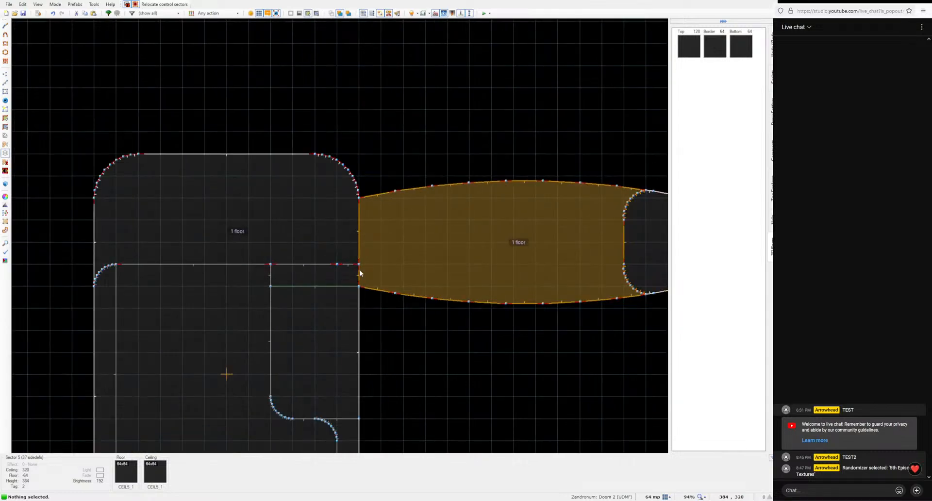
Step: Try shifting the ten selected vertices around the ledge one 64-unit grid step, and undo the move
key(v)
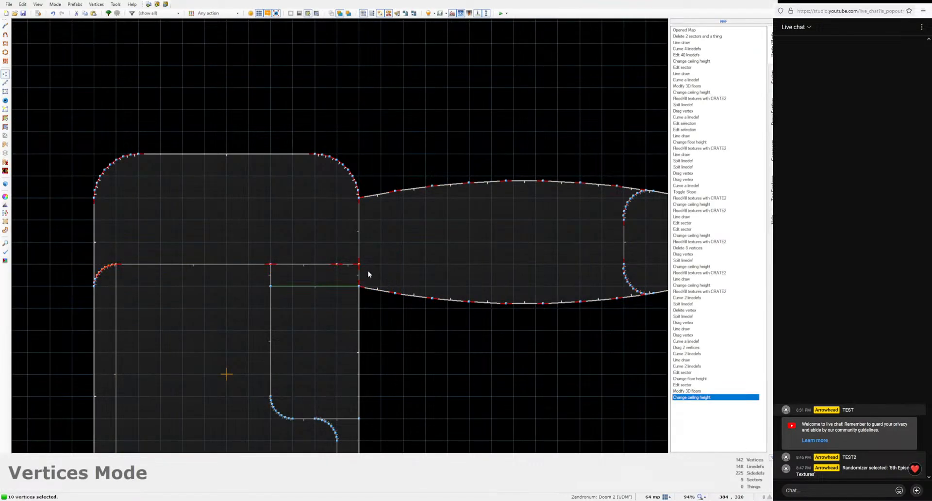
right_drag(358, 265, 359, 287)
key(c)
key(q)
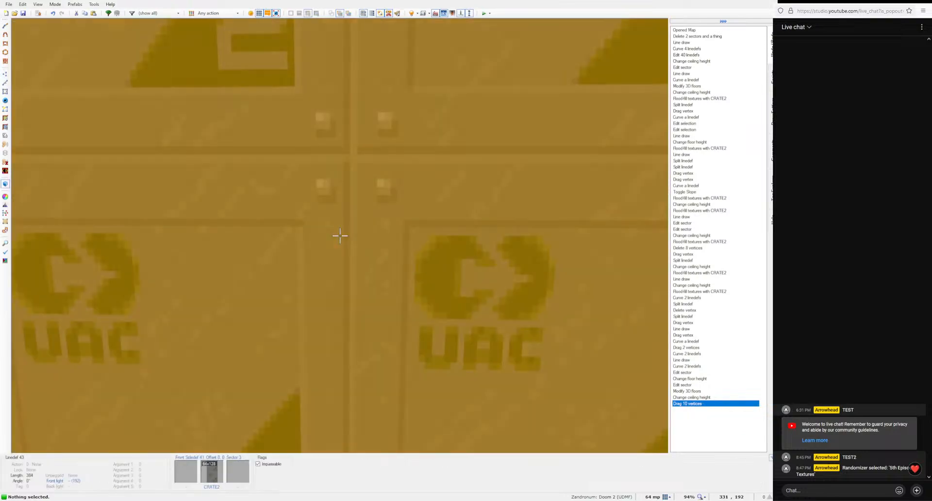
key(s)
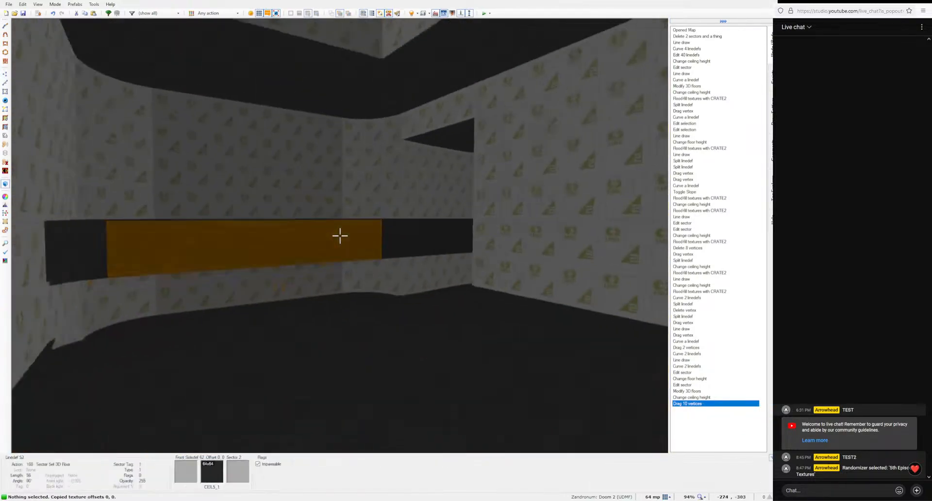
key(ctrl+z)
Step: Try lowering the main room's floor to -8, and set it back to 0
key(w)
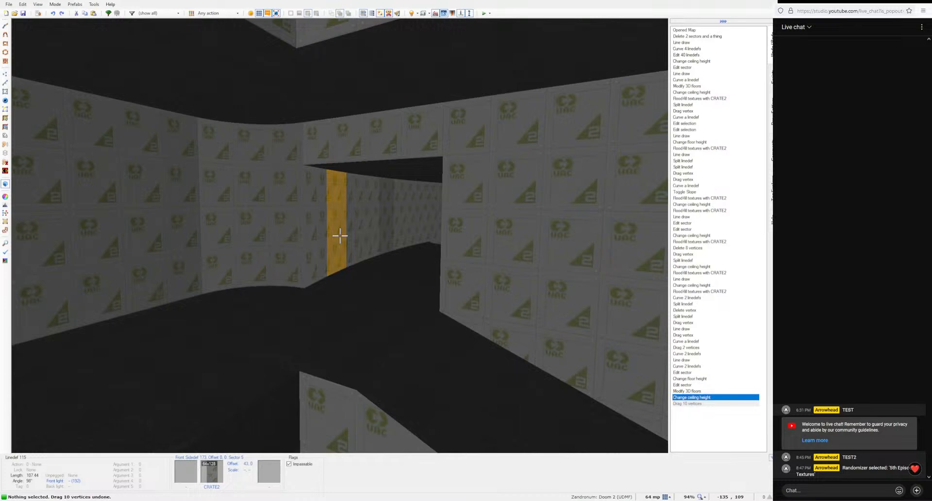
key(w)
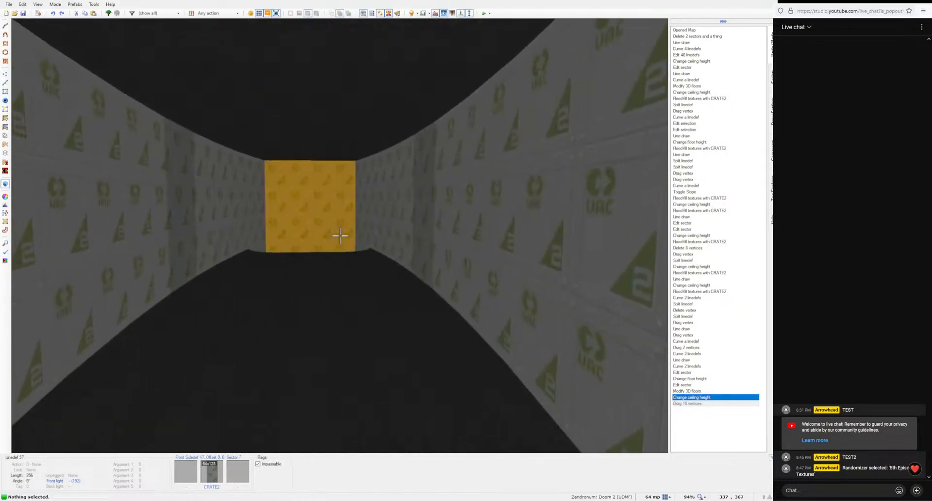
key(w)
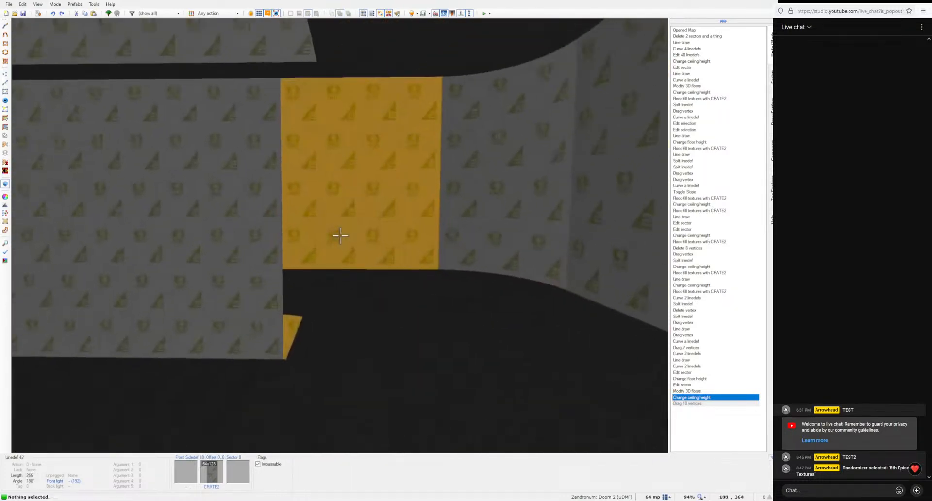
key(w)
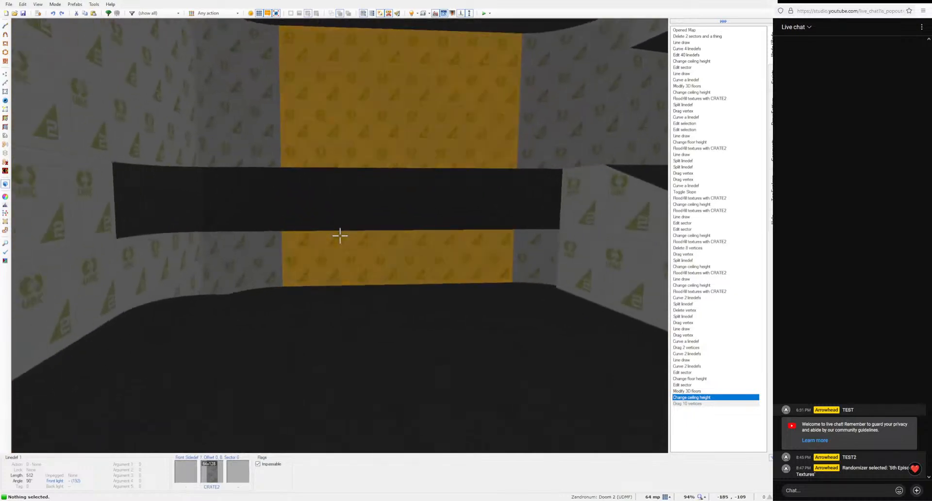
key(w)
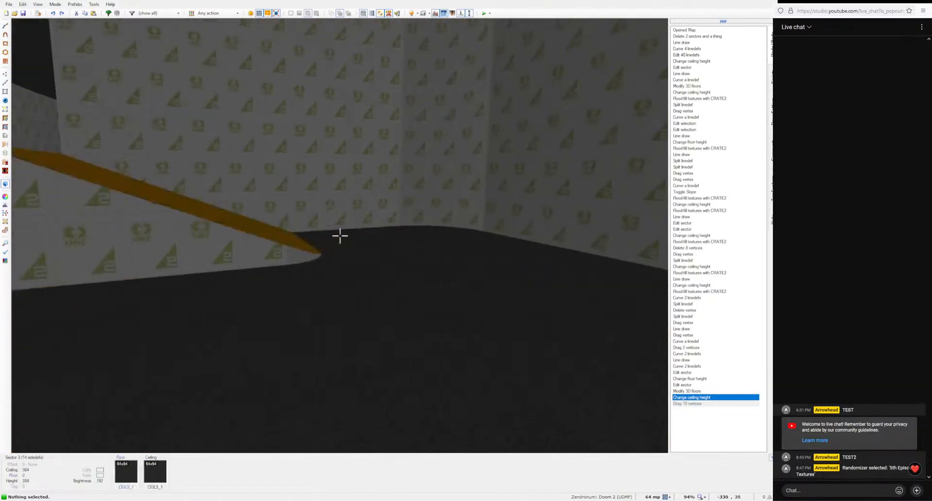
key(w)
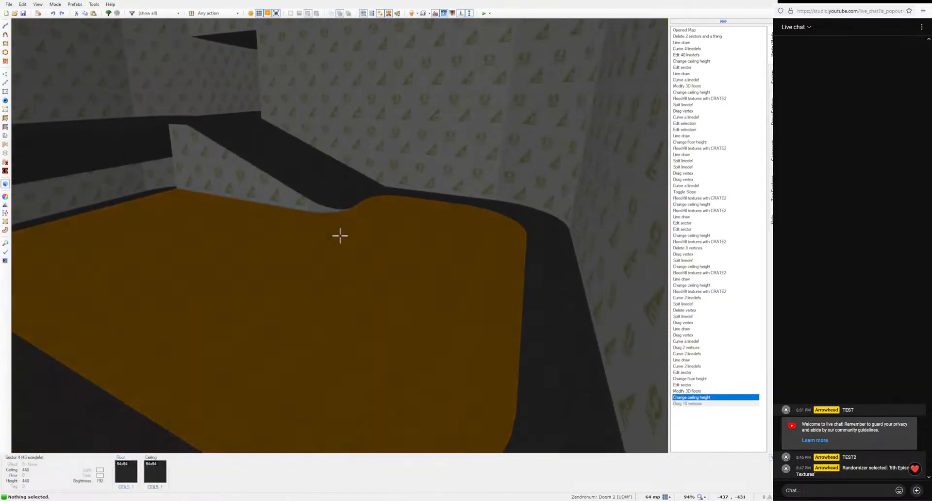
click(339, 236)
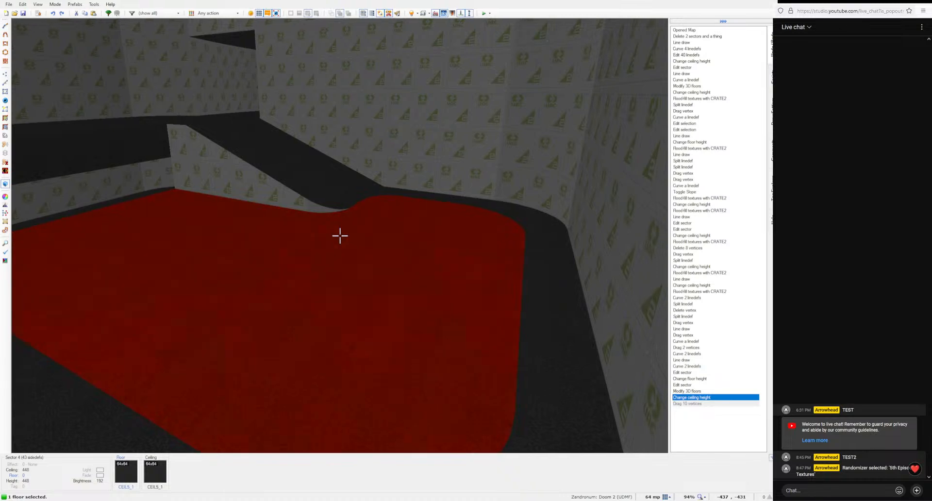
scroll(339, 236, down, 1)
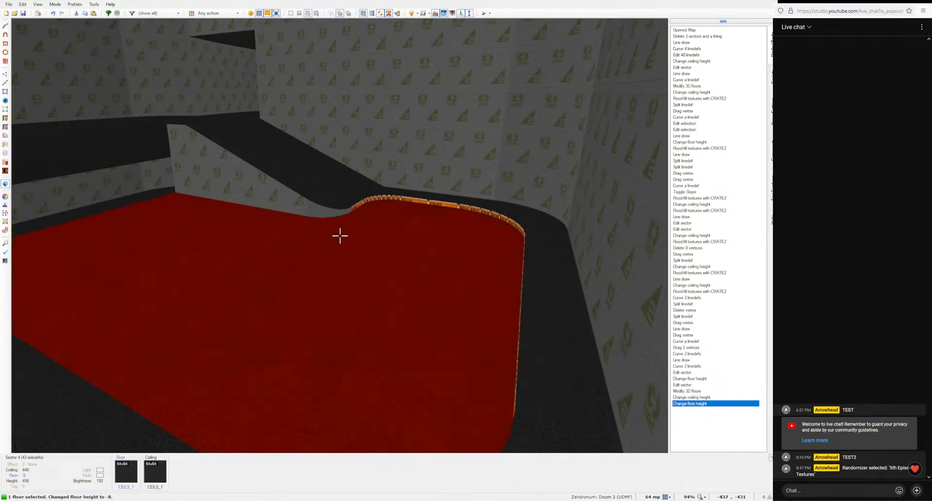
scroll(340, 236, up, 1)
click(340, 236)
key(w)
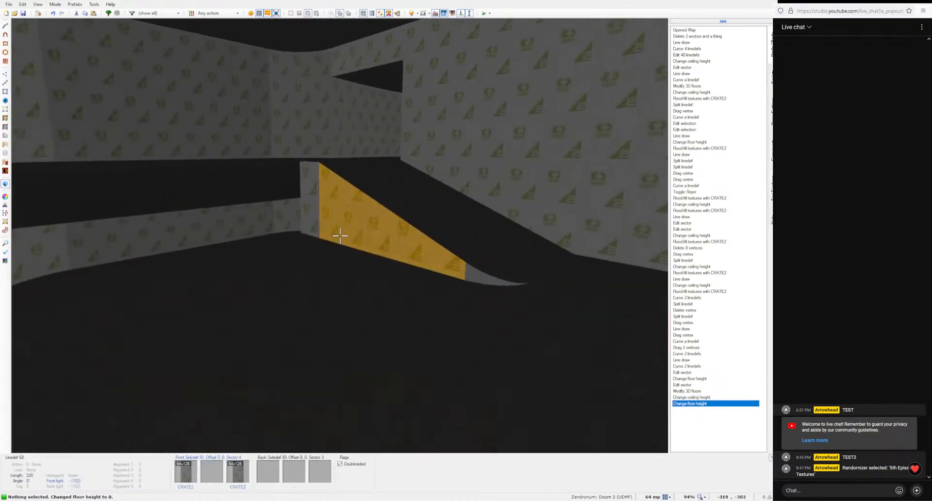
Step: Draw a straight line across the room floor from the inner border's long side to the start of the ramp's curve
key(q)
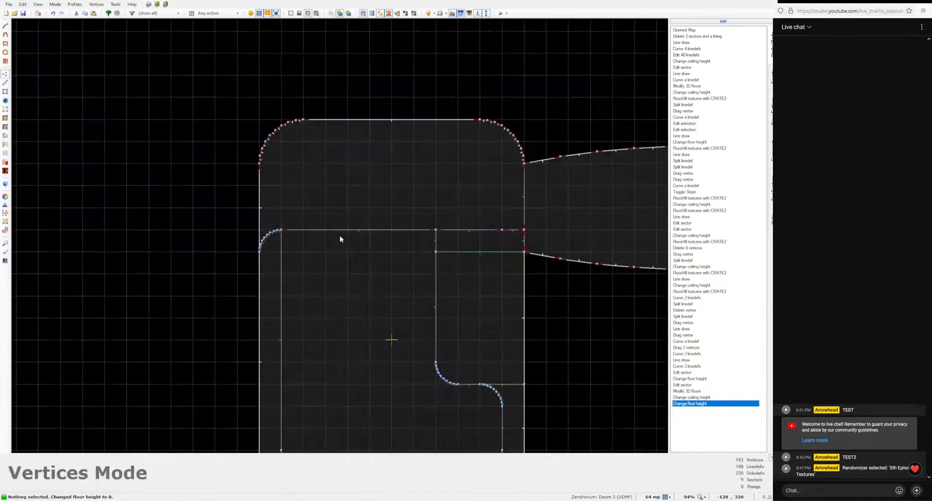
key(ctrl+d)
middle_drag(345, 252, 337, 179)
scroll(270, 258, up, 2)
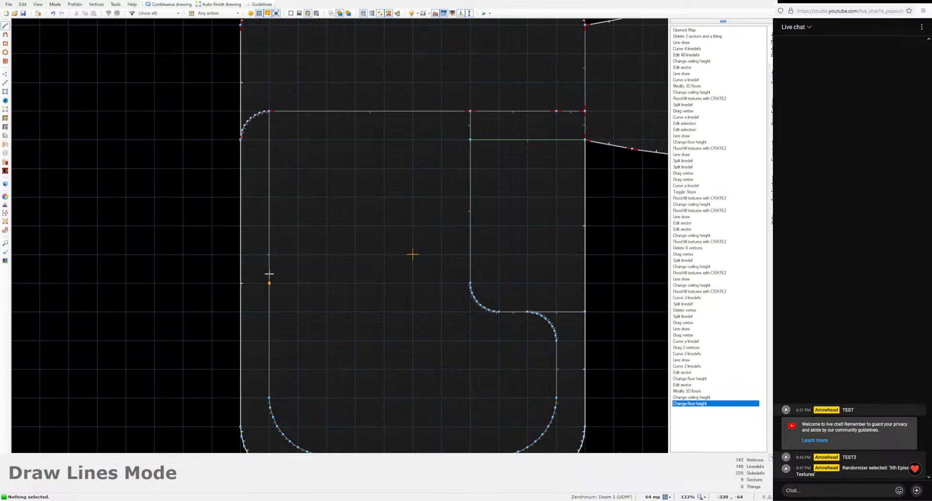
click(457, 277)
Step: Lower the floor section between the new line and the ledge to -64 and slope it using the dividing line
key(q)
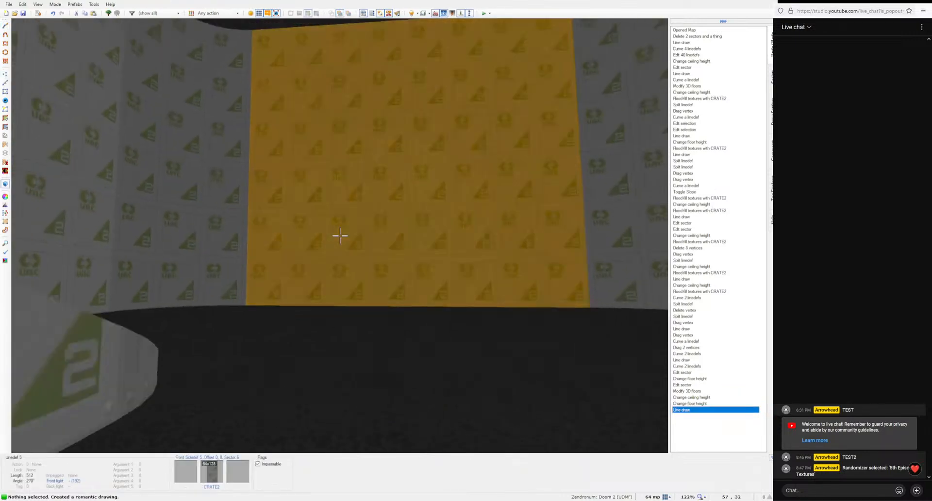
scroll(340, 236, down, 8)
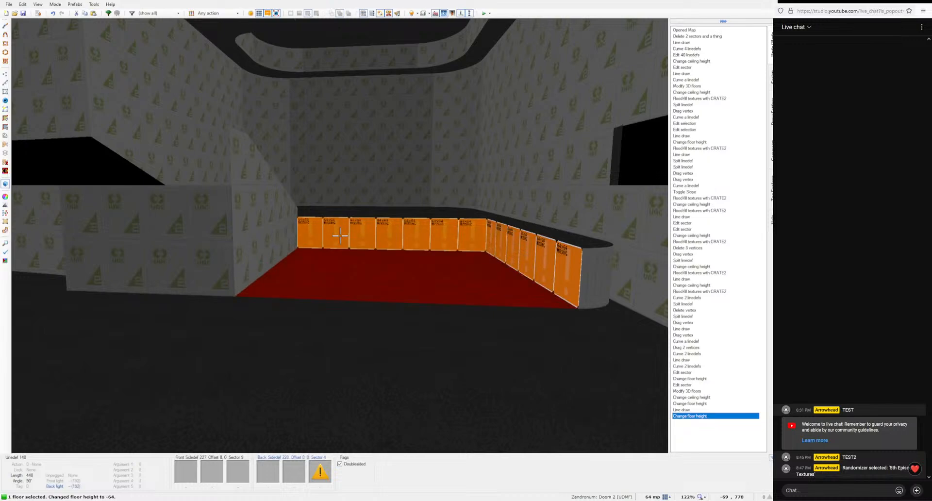
key(w)
click(339, 236)
click(340, 236)
click(340, 236)
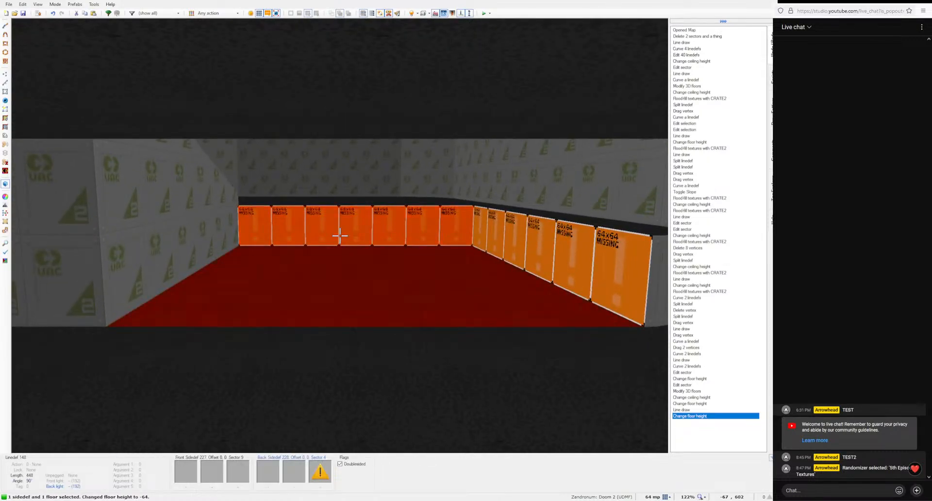
key(alt+s)
Step: Copy the CRATE2 texture and paste it onto the untextured wall beside the sunken floor section
key(ctrl+c)
key(ctrl+v)
key(w)
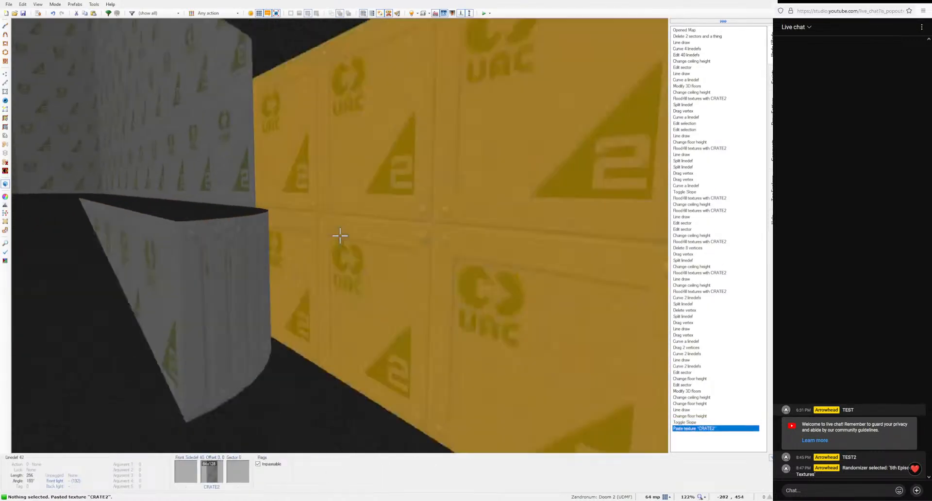
Step: Delete the extra vertex on the ledge edge beside the corridor opening and curve that edge outward with 8 vertices
key(w)
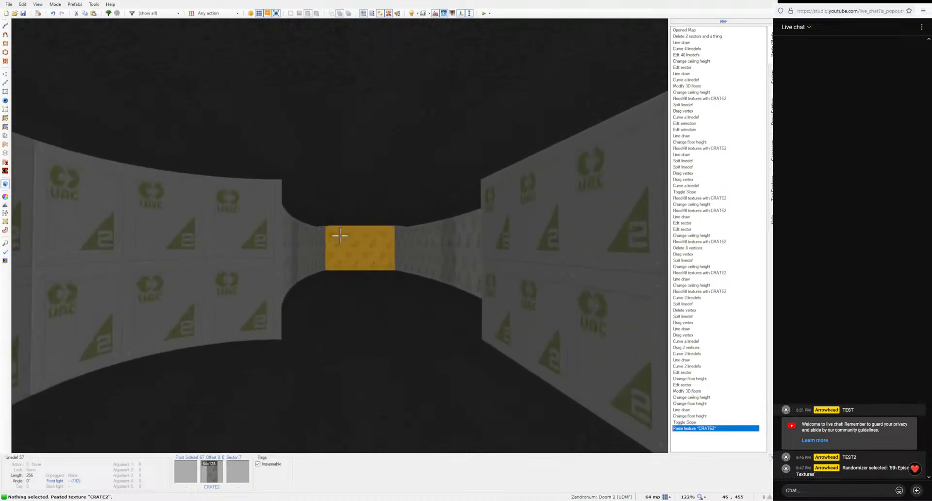
key(q)
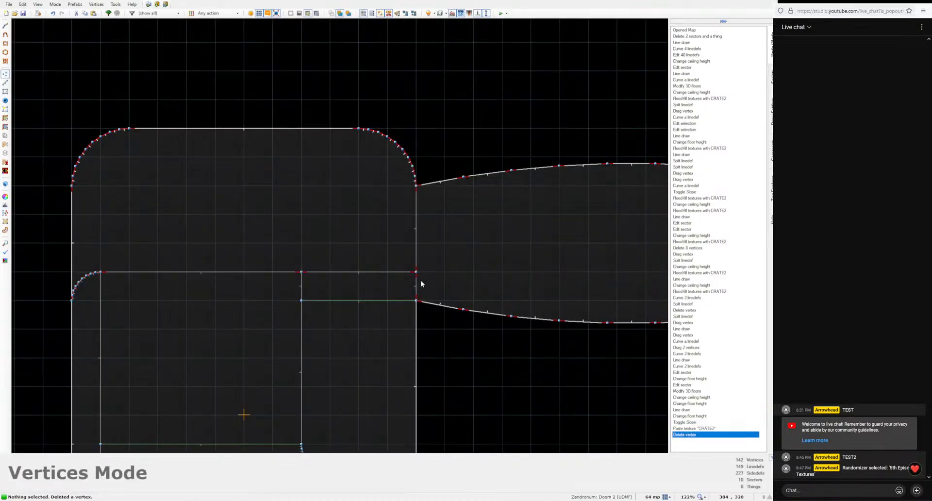
key(l)
key(Delete)
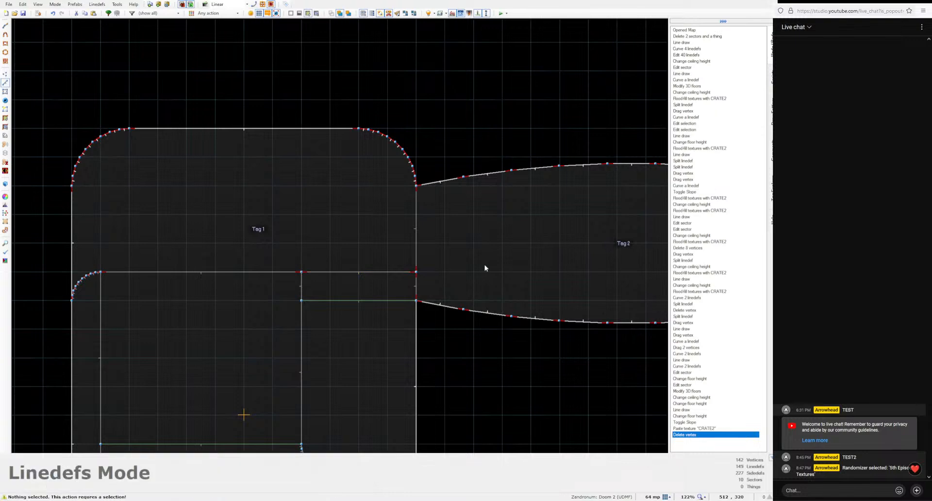
click(372, 271)
key(shift+c)
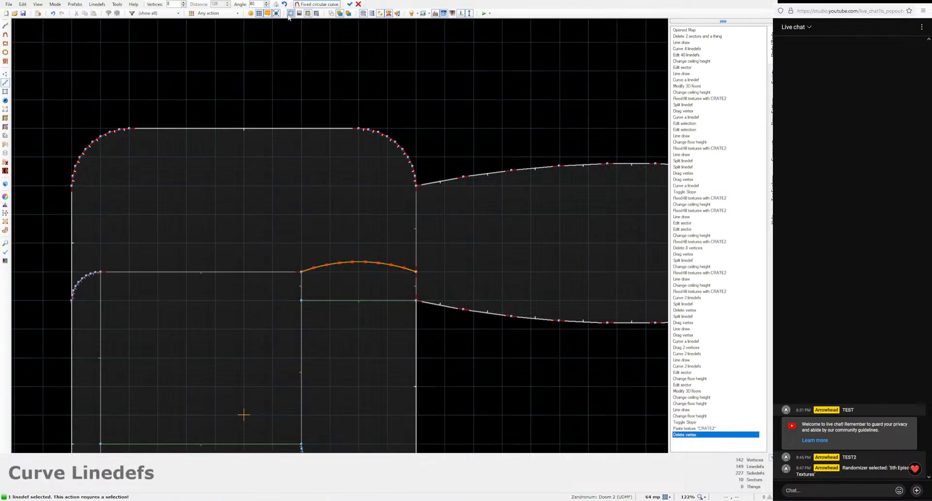
click(349, 4)
Step: Draw a short diagonal line from the curved ledge edge's corridor end to the nearest vertex along the corridor's lower wall
key(w)
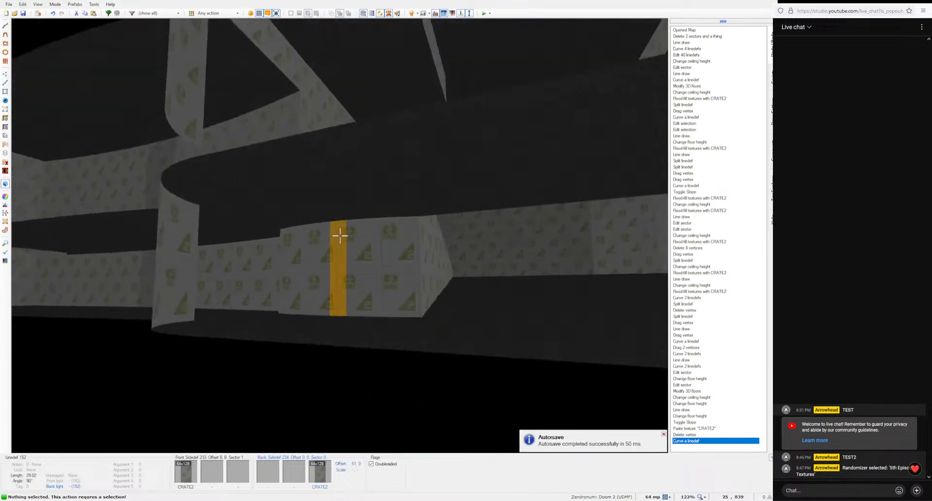
key(w)
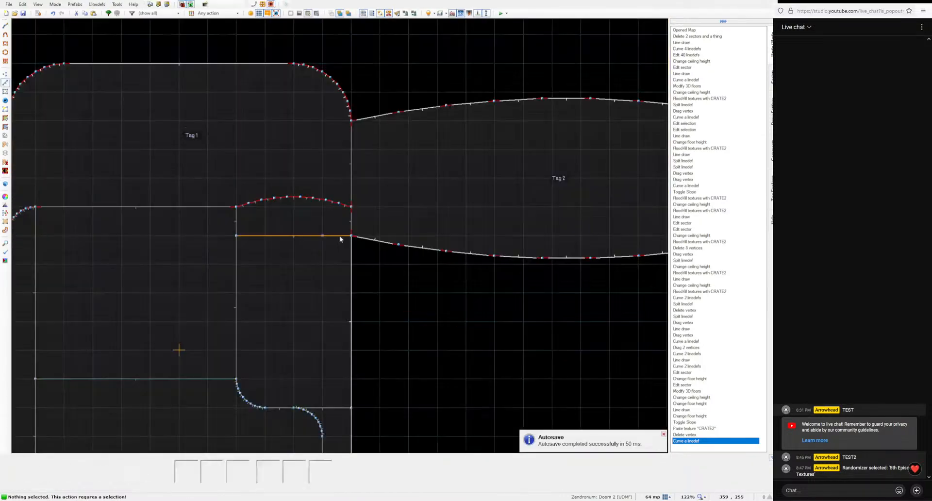
key(v)
key(d)
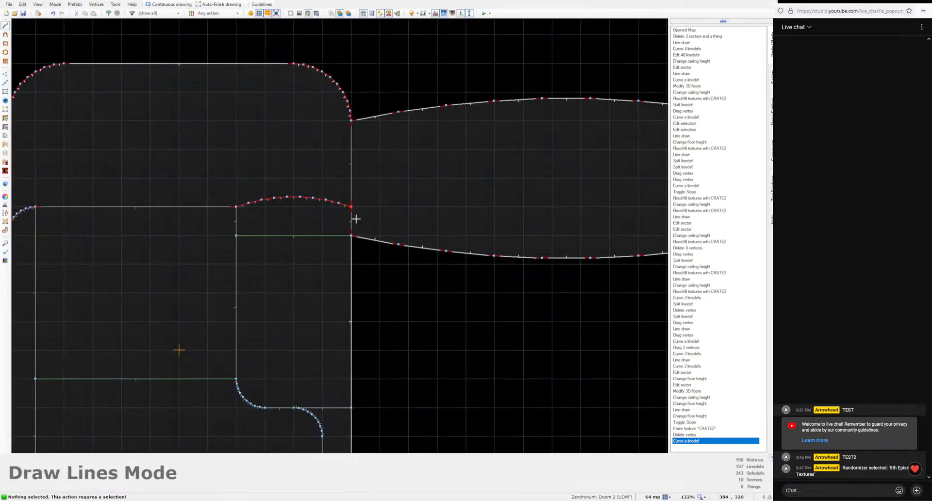
scroll(356, 218, up, 3)
click(406, 252)
Step: Raise the floor of the small triangular corridor corner to 56 and flood-fill its exposed sides with CRATE2
key(w)
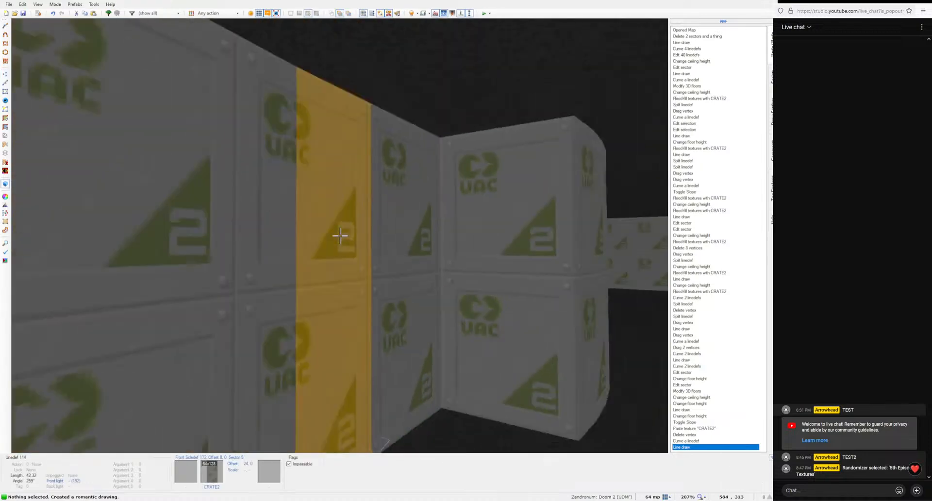
scroll(340, 236, up, 20)
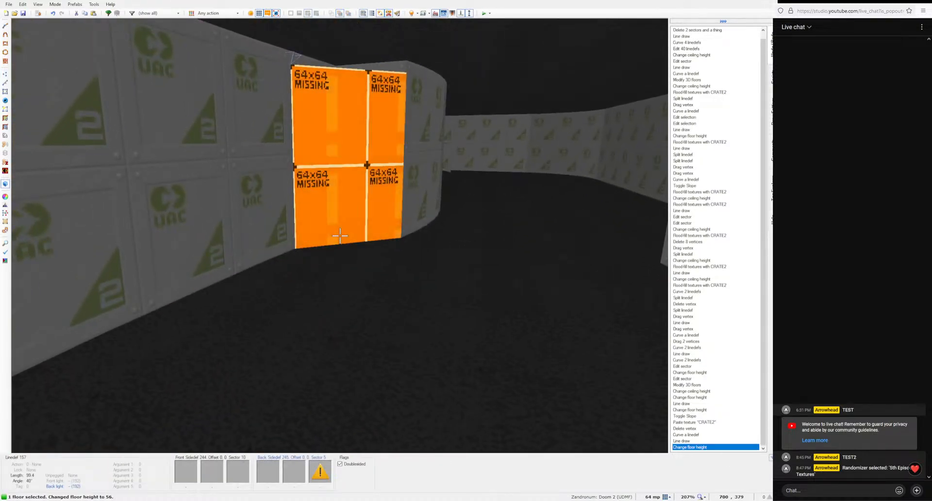
key(ctrl+shift+v)
key(d)
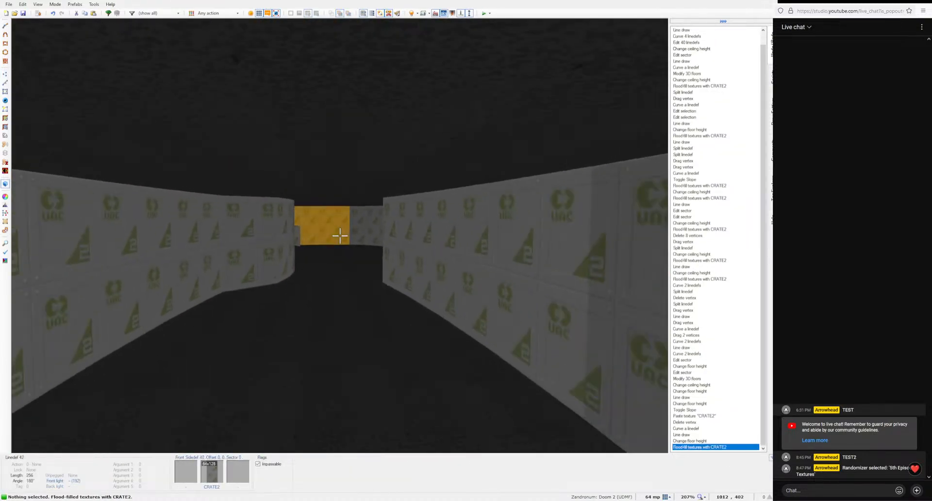
Step: Lengthen the room by moving the 40 vertices of its rounded far end about 320 units away from the ledge
key(w)
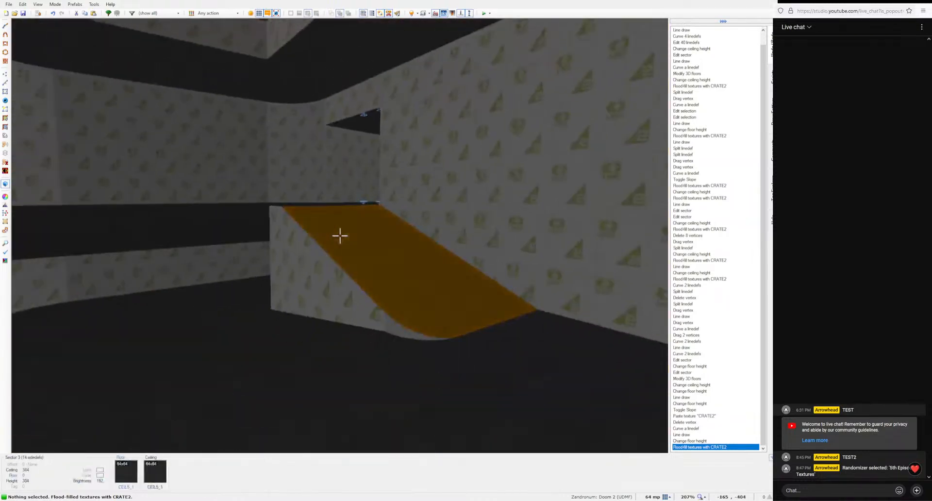
key(q)
scroll(340, 237, down, 4)
drag(235, 196, 454, 345)
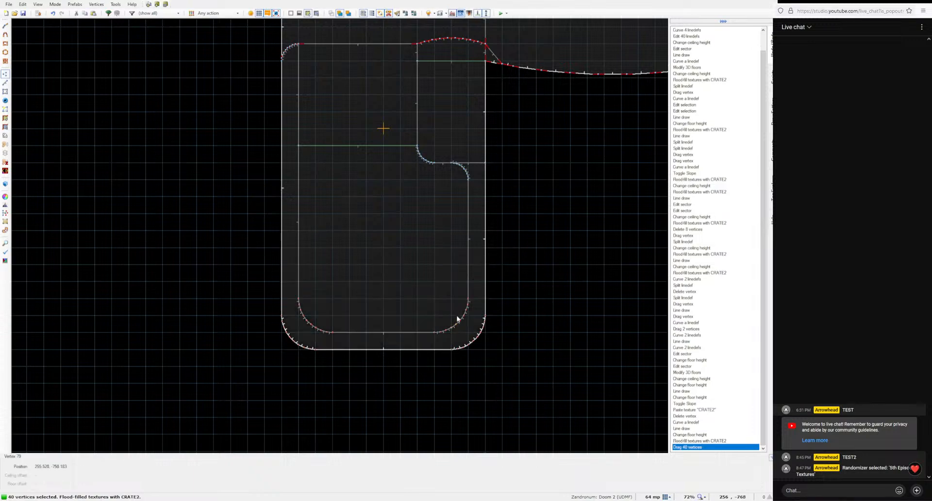
Step: Lower the ceiling above the sunken floor section to 384 and flood-fill the exposed ceiling edge with CRATE2
key(q)
key(e)
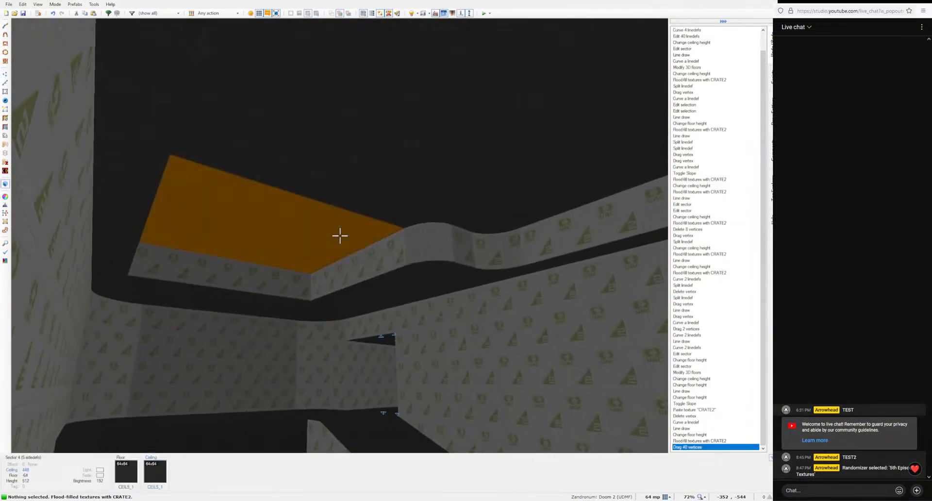
click(339, 236)
scroll(339, 236, down, 4)
scroll(340, 236, down, 4)
click(340, 236)
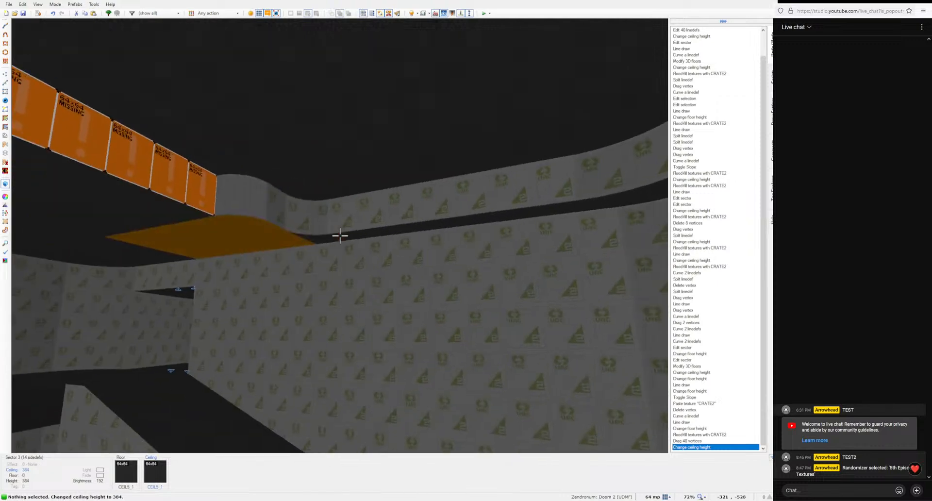
middle_click(339, 235)
ctrl+middle_click(340, 236)
key(e)
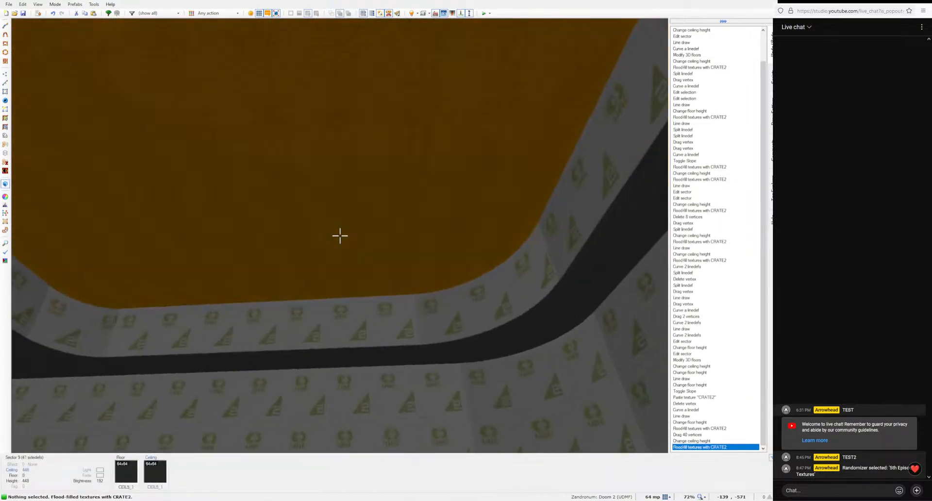
key(d)
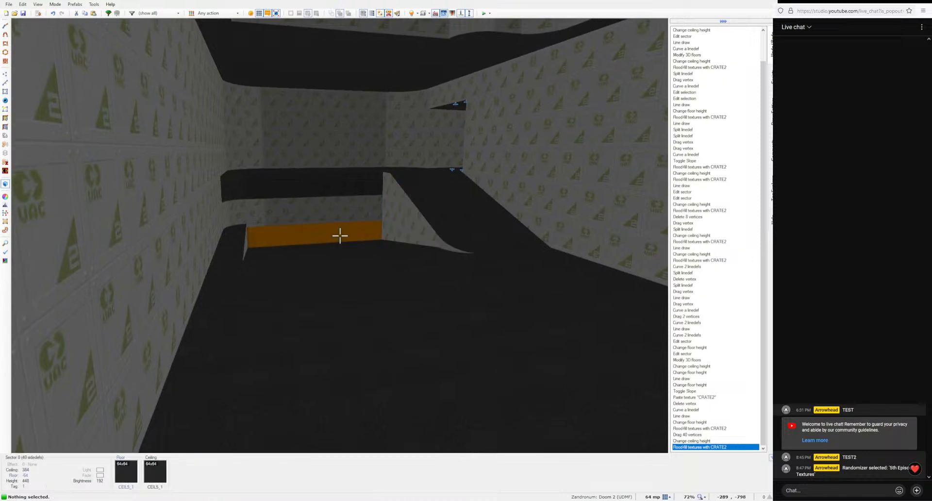
key(e)
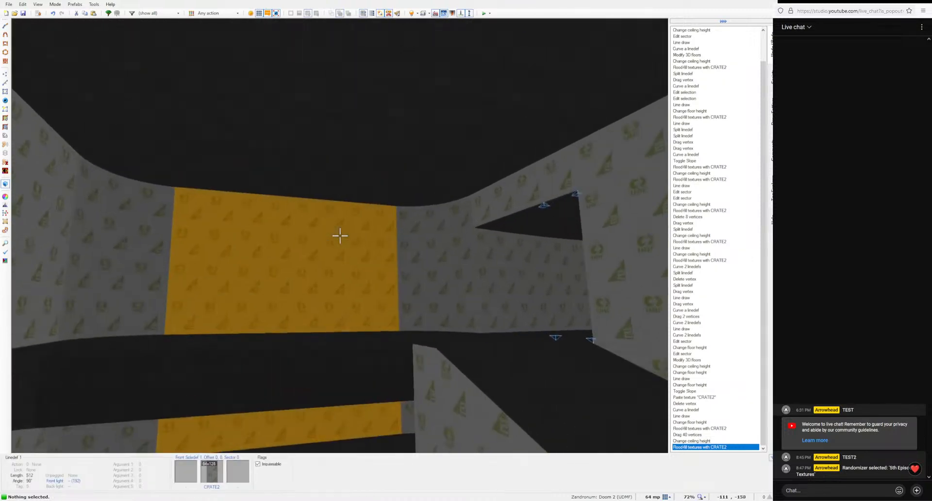
Step: Draw a hook-shaped corridor from the bowed corridor's far end, with an 832-unit outer wall, 181-unit diagonal corners and a 256-unit-wide closed end
key(d)
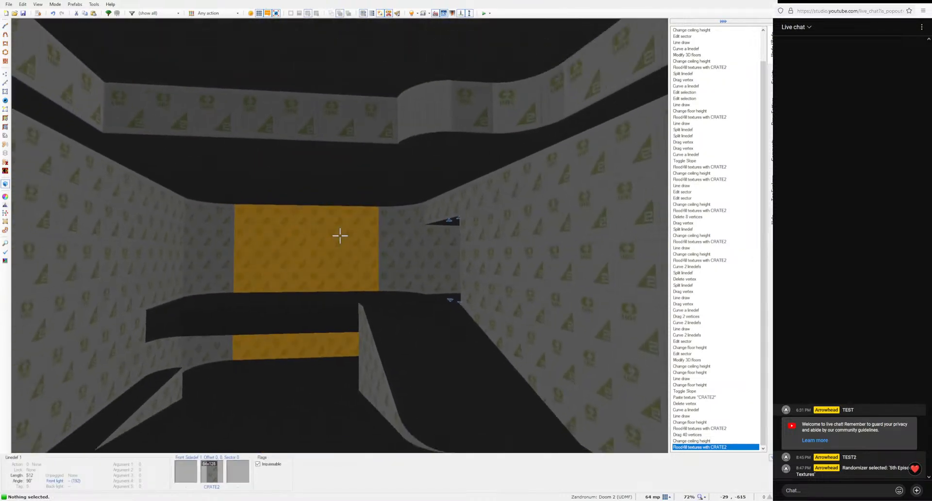
key(e)
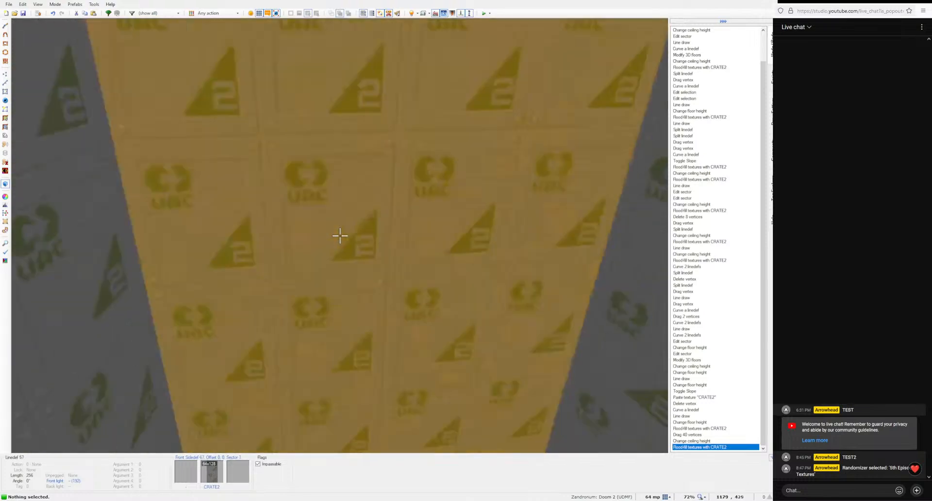
key(e)
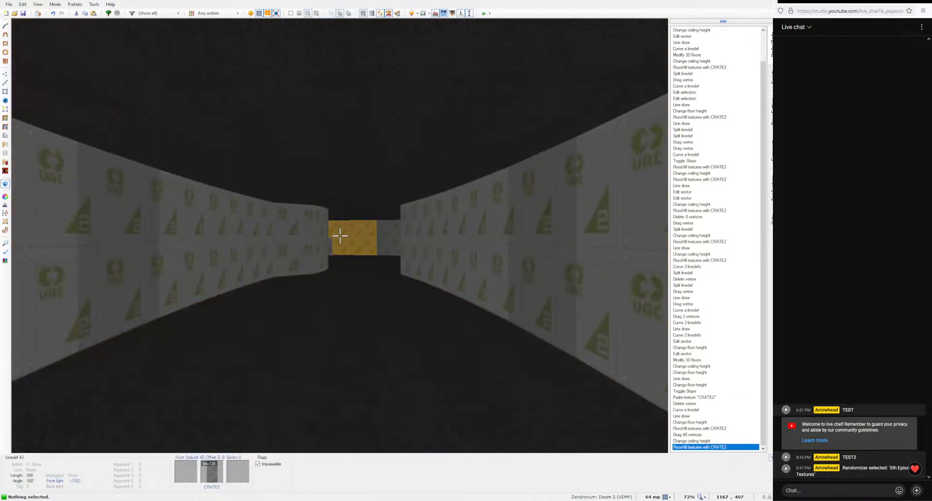
key(e)
key(q)
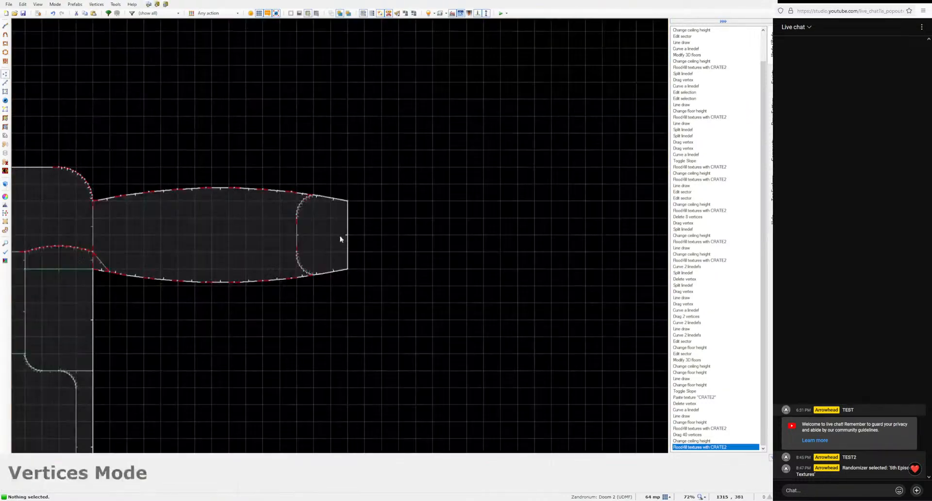
scroll(352, 238, down, 5)
key(d)
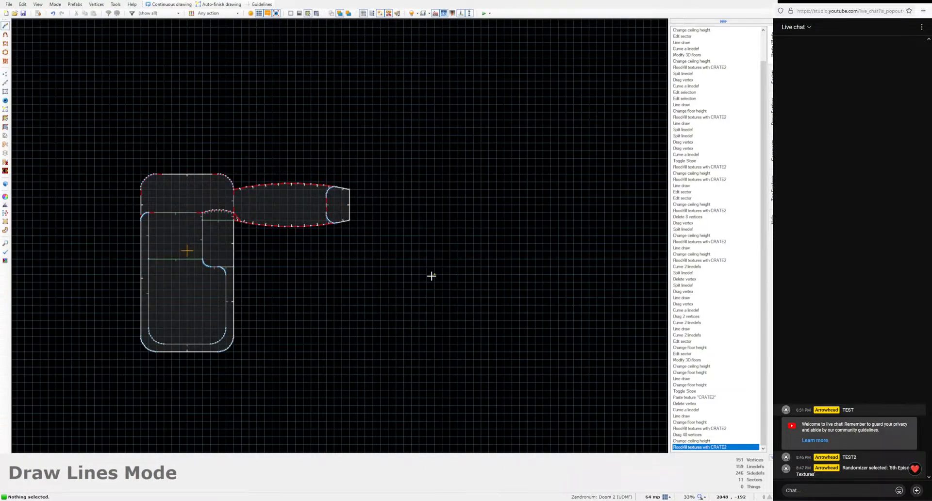
scroll(367, 208, up, 1)
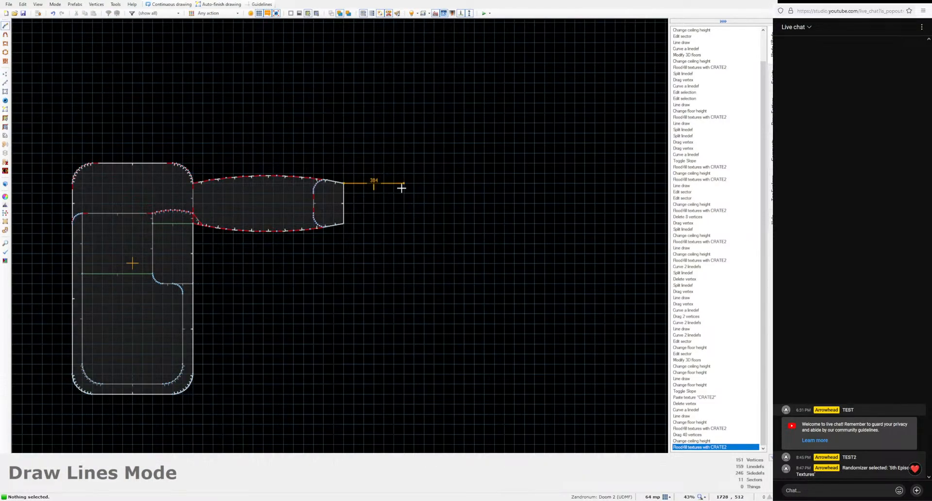
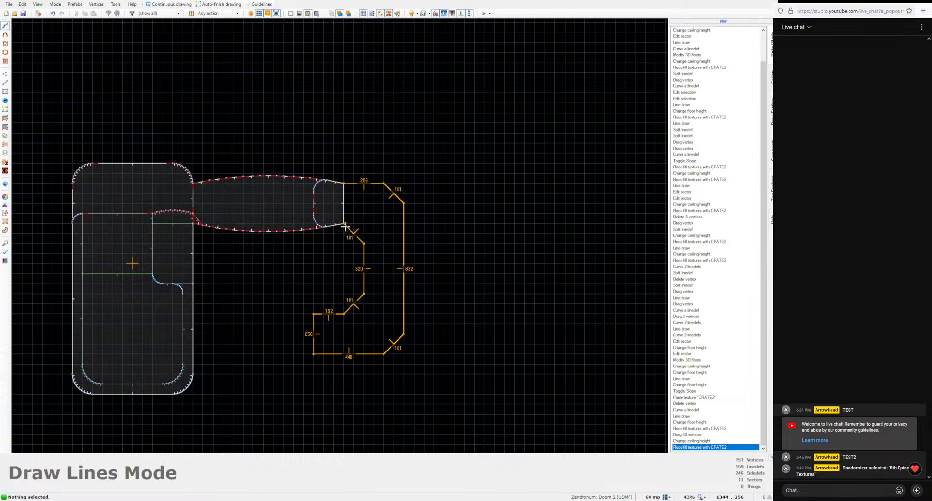
click(345, 186)
Step: Curve the outer and inner diagonal walls at the hooked corridor's first bend into rounded corners with 8 vertices each
scroll(402, 236, up, 1)
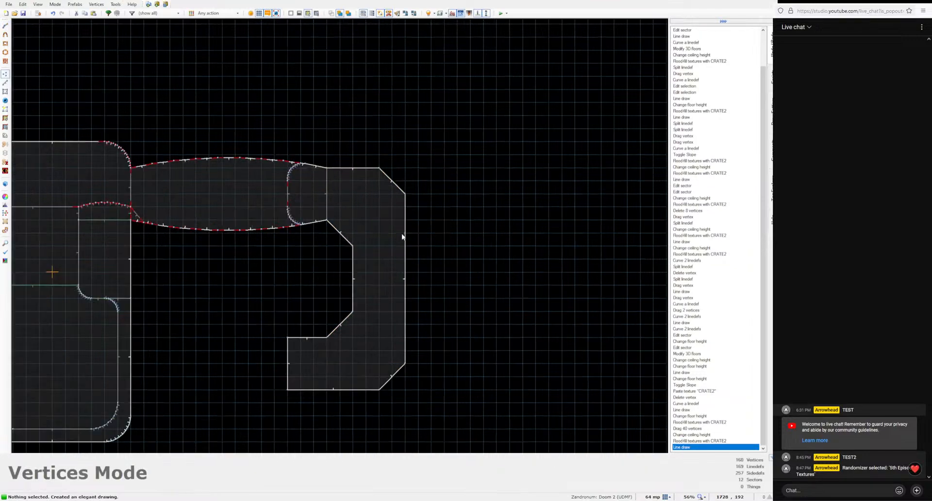
key(l)
middle_drag(388, 180, 420, 188)
click(427, 186)
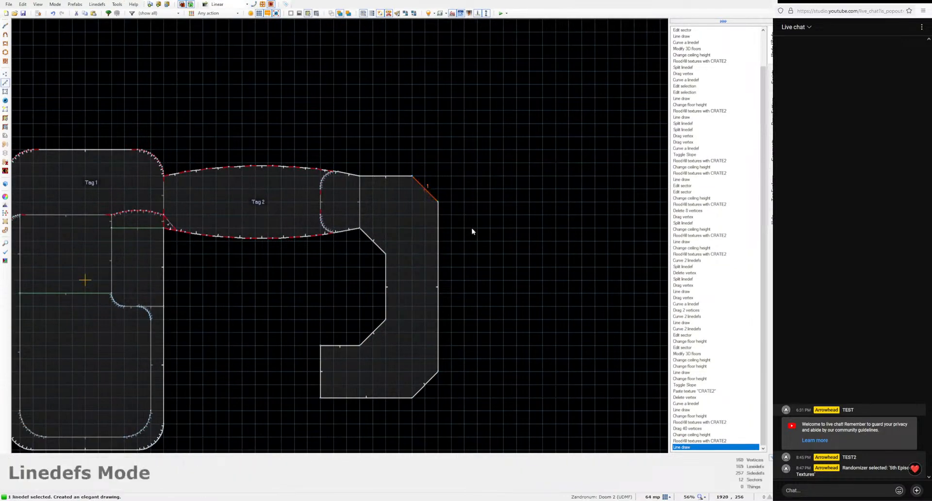
key(ctrl+shift+c)
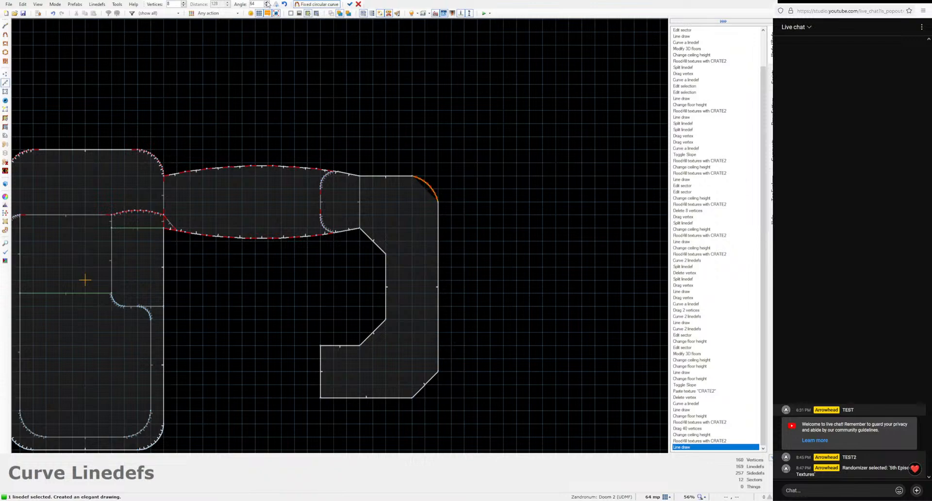
click(349, 4)
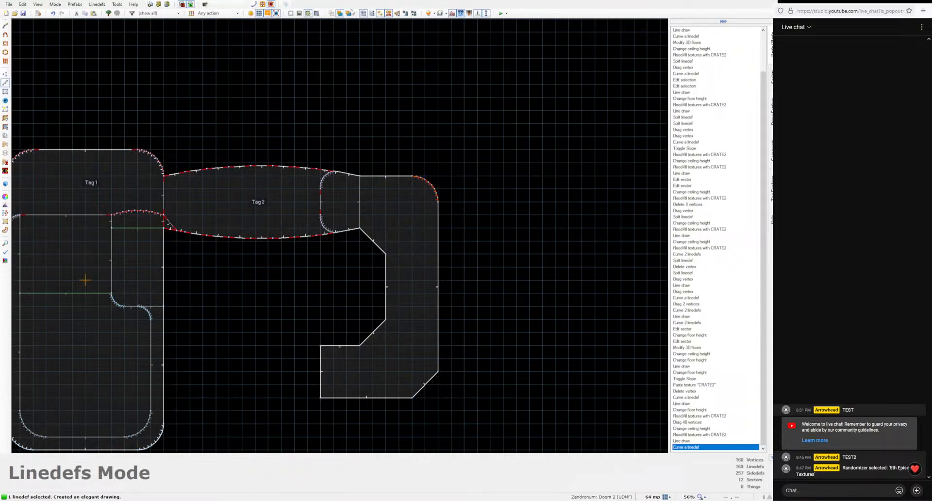
click(373, 241)
key(ctrl+shift+c)
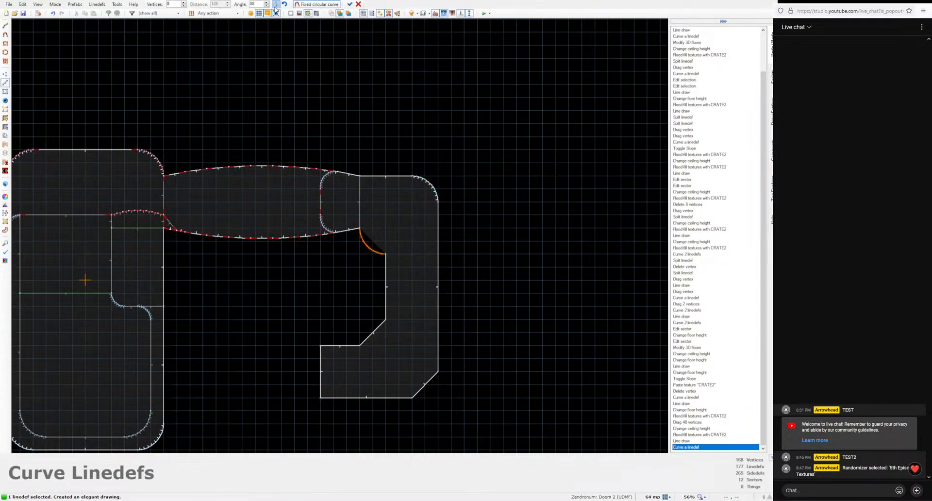
click(350, 5)
Step: Curve the inner and outer diagonal walls at the hooked corridor's second bend into rounded corners
click(373, 333)
key(ctrl+shift+c)
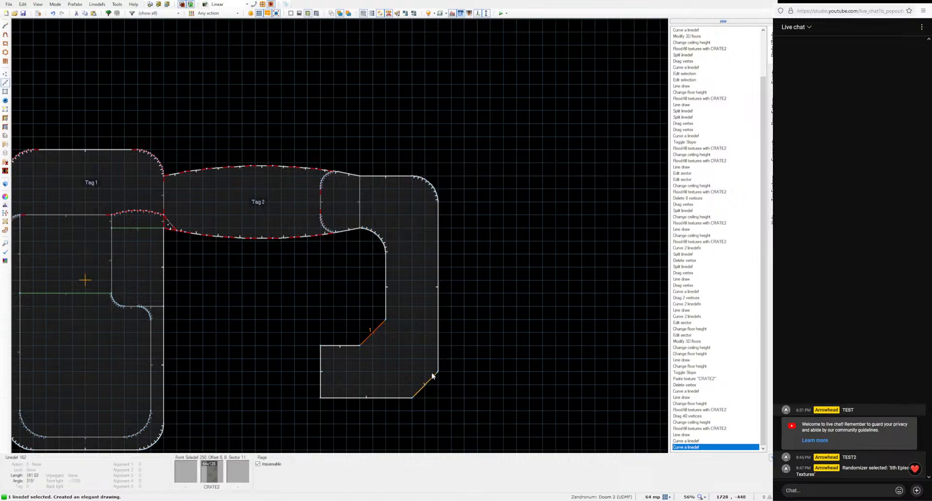
click(349, 5)
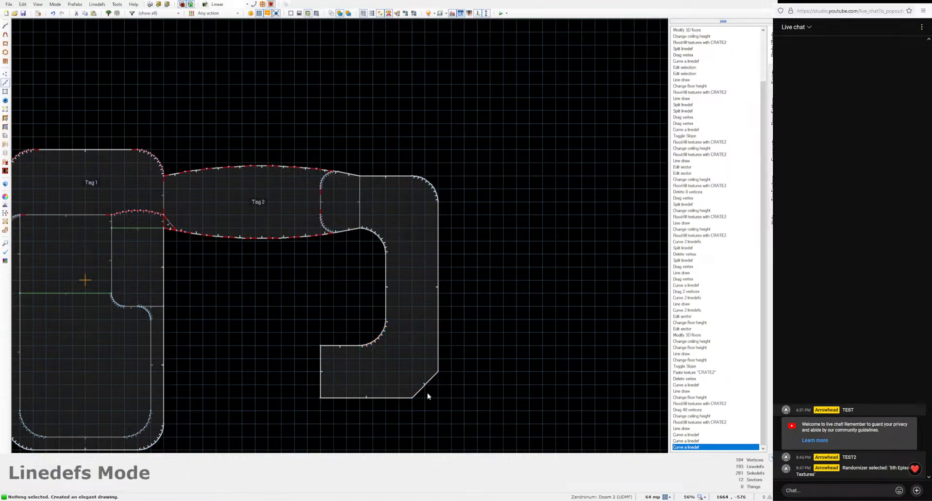
click(426, 392)
key(ctrl+shift+c)
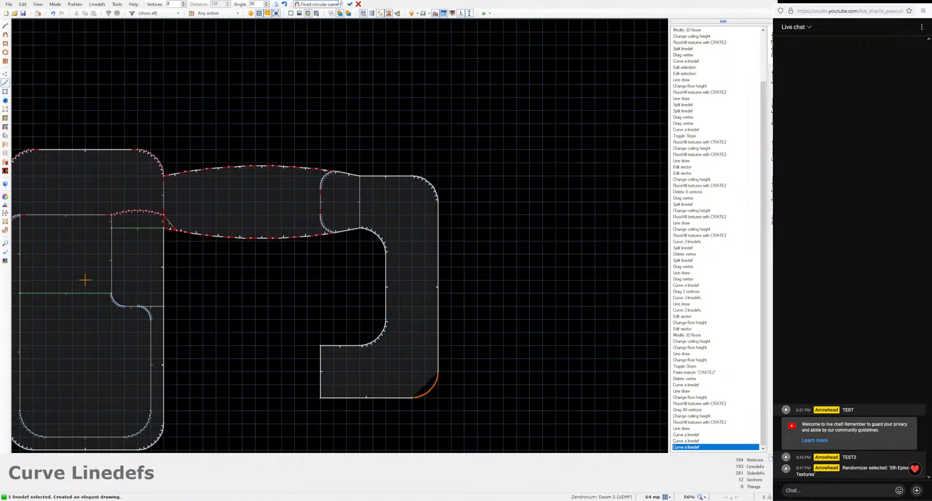
click(349, 4)
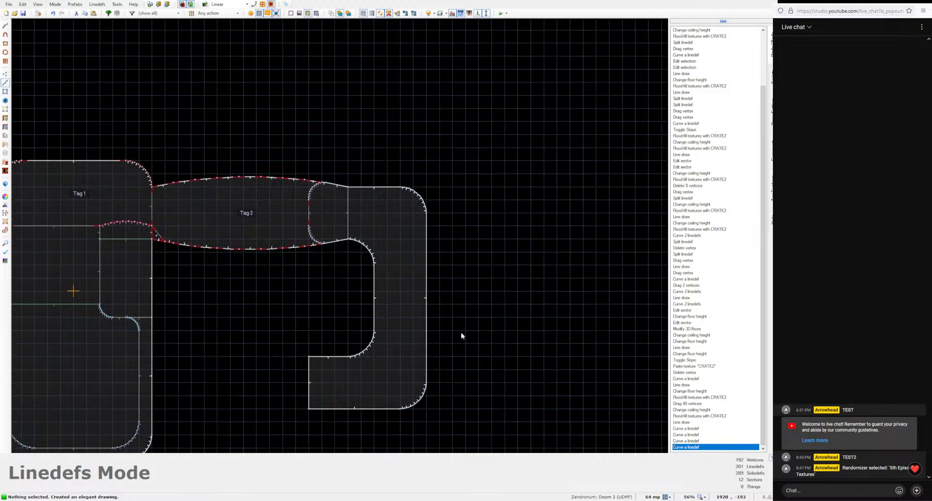
Step: Split the hooked corridor's end wall and move its two corner vertices inward 64 units to form diagonal corners
scroll(461, 335, up, 6)
key(v)
right_click(444, 220)
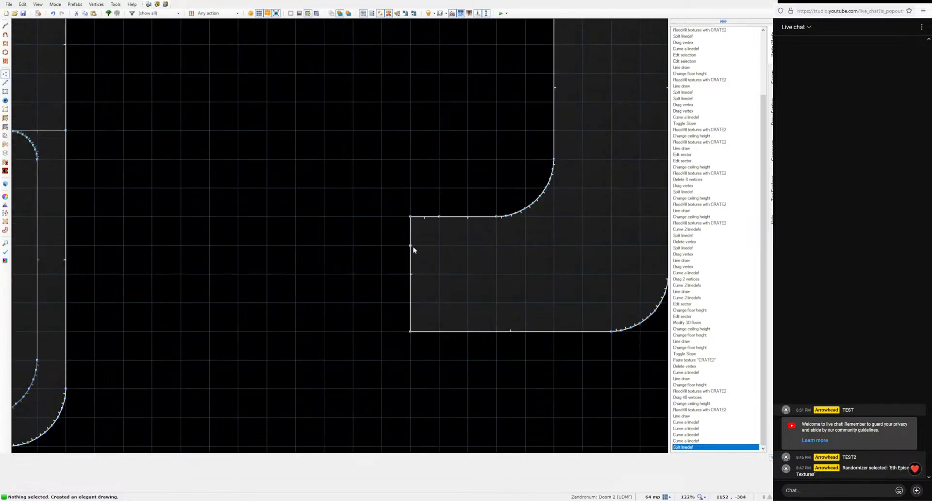
right_click(412, 247)
right_drag(411, 218, 439, 218)
middle_drag(428, 333, 428, 279)
right_click(437, 276)
right_click(412, 253)
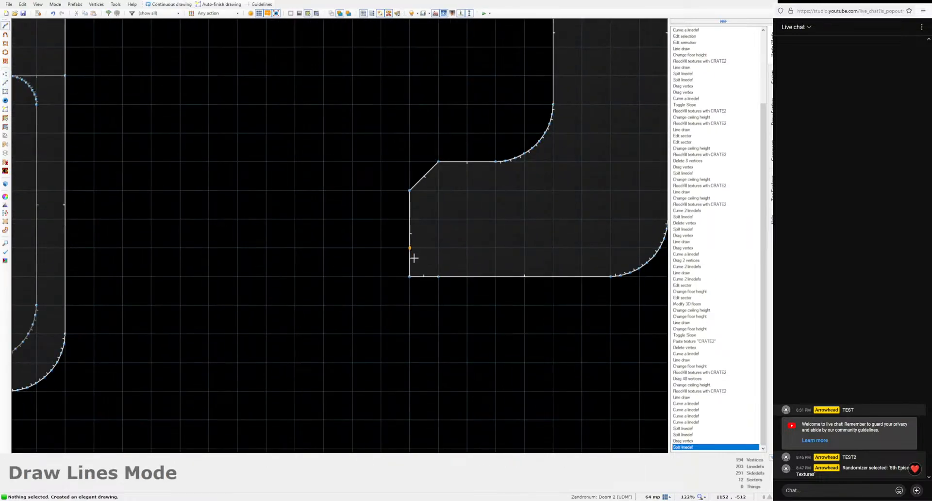
right_click(412, 257)
right_drag(412, 276, 438, 276)
Step: Curve both diagonal corners at the hooked corridor's end inward into concave arcs
key(l)
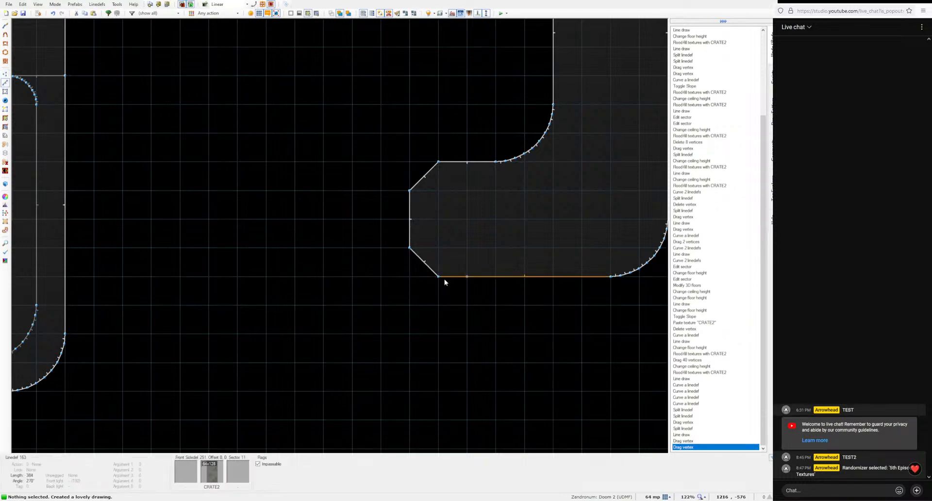
click(424, 262)
click(424, 175)
key(shift+c)
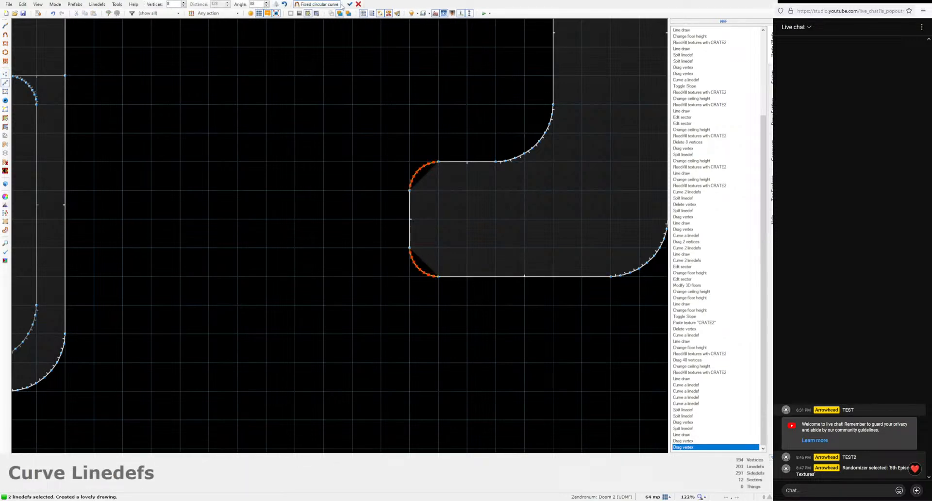
click(276, 5)
click(349, 4)
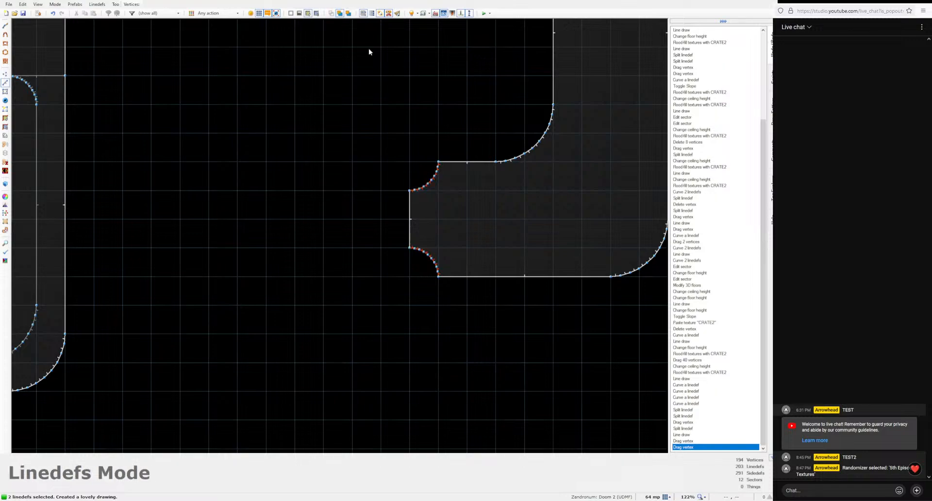
Step: Draw a shallow outward bay with 91-unit diagonal ends on the main room's wall facing the hooked corridor
scroll(396, 304, down, 3)
middle_drag(397, 274, 380, 304)
scroll(381, 303, down, 2)
scroll(323, 336, up, 1)
key(ctrl+d)
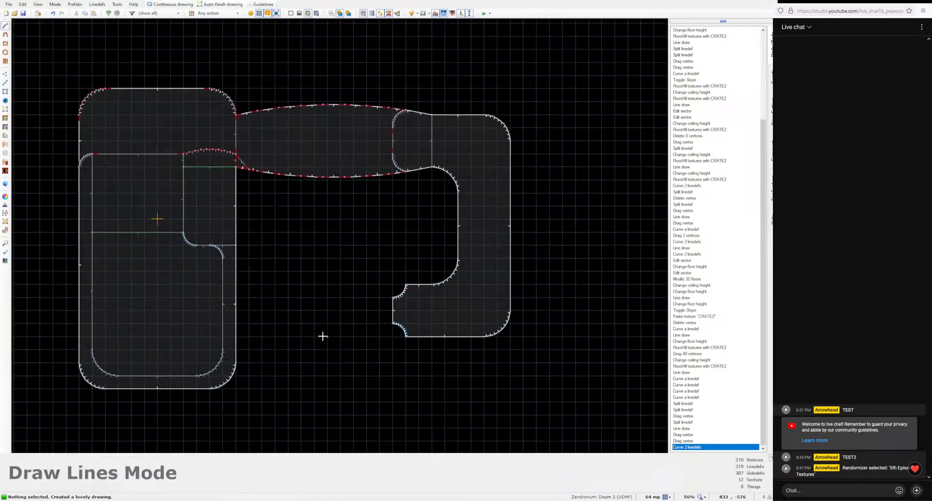
middle_drag(322, 336, 402, 268)
scroll(338, 261, up, 1)
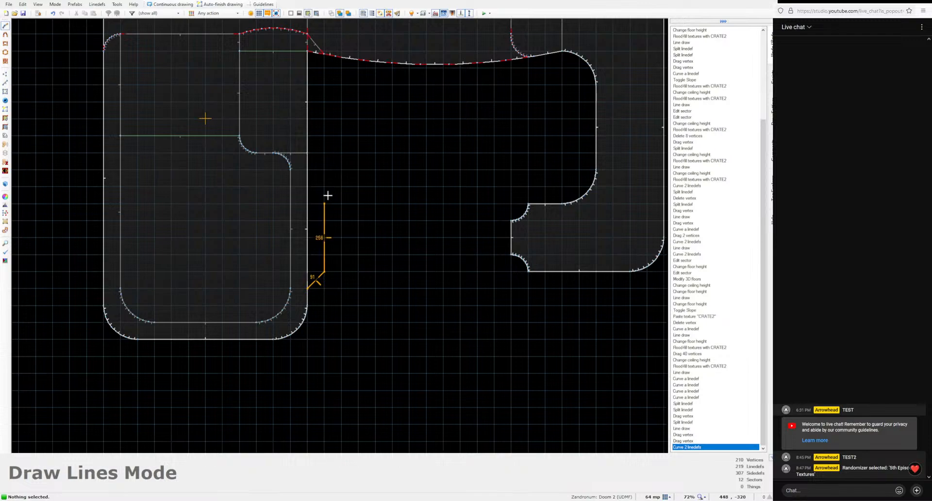
click(311, 174)
middle_drag(397, 270, 315, 295)
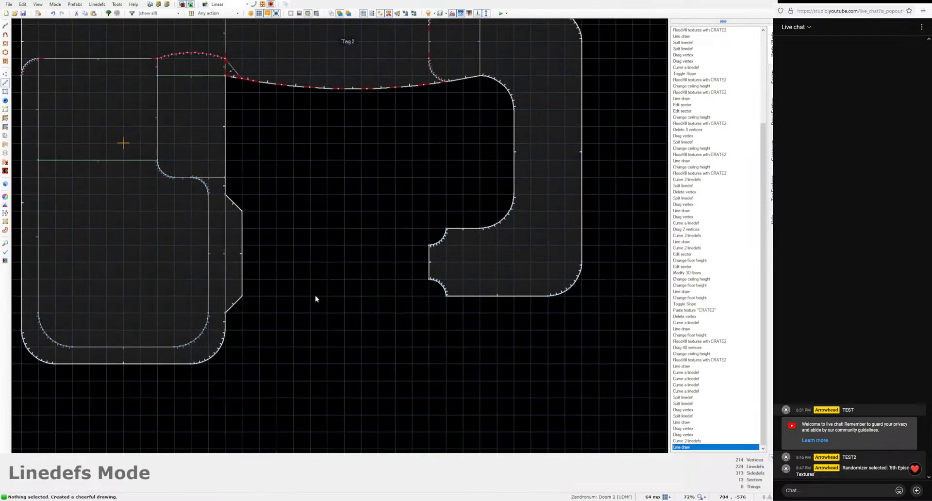
Step: Try to draw a stepped line from the bay's upper corner toward the hooked corridor, with 192, 181, 128 and 143-unit segments
key(d)
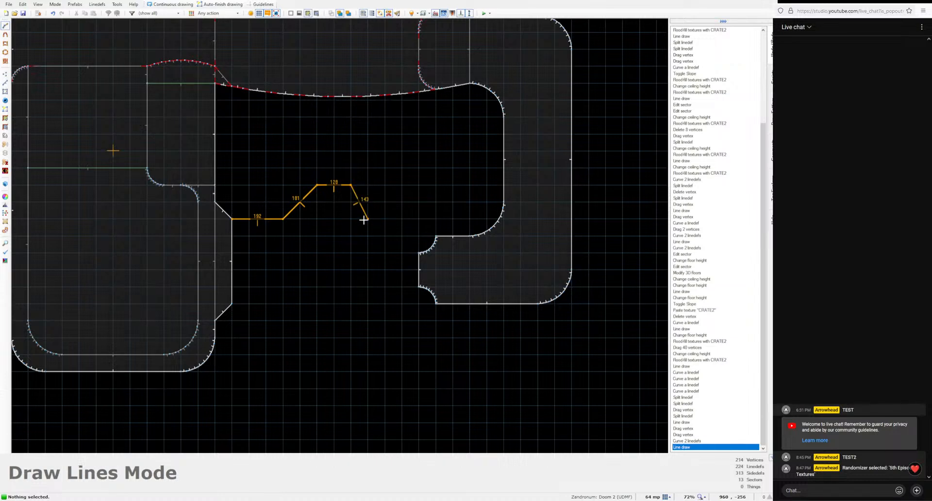
right_click(368, 227)
key(ctrl+z)
Step: Move the 40 vertices of the hooked corridor's end section 64 units toward the bowed corridor
mouse_move(390, 206)
mouse_down()
mouse_move(530, 273)
mouse_move(594, 325)
mouse_up()
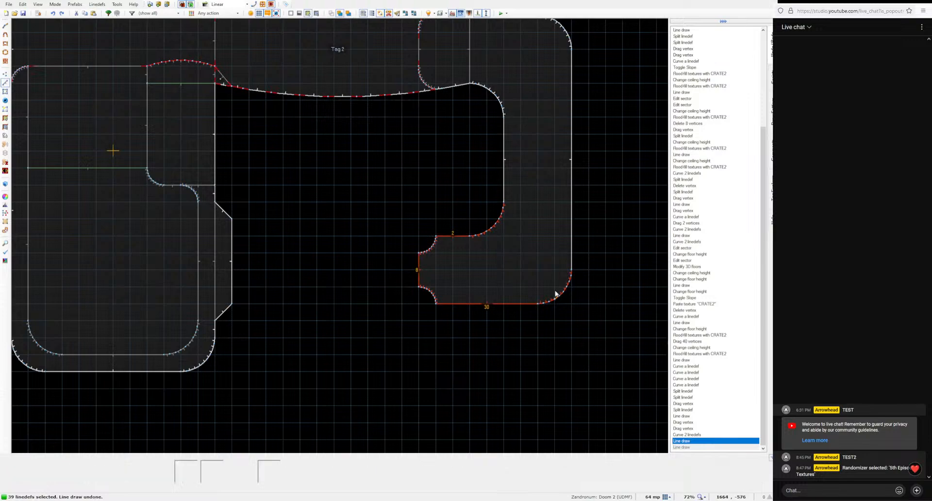
scroll(555, 291, up, 3)
key(v)
scroll(326, 154, down, 2)
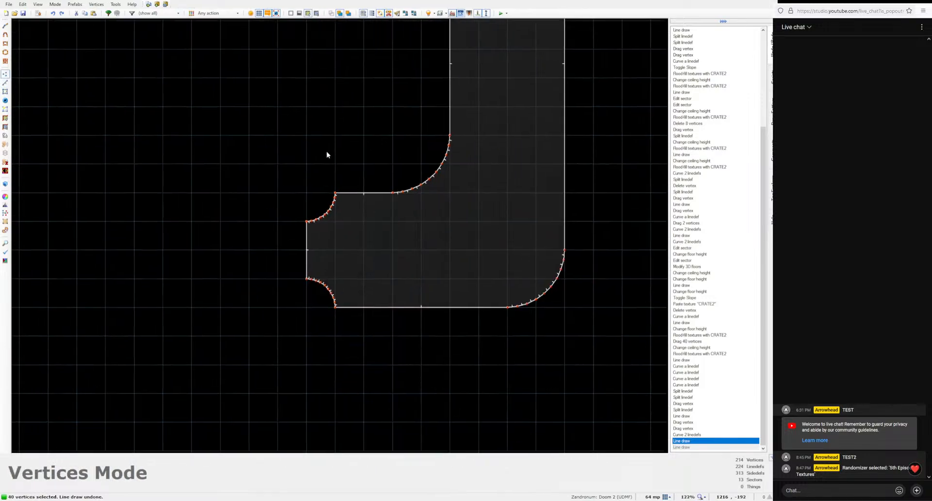
drag(425, 172, 424, 162)
click(384, 264)
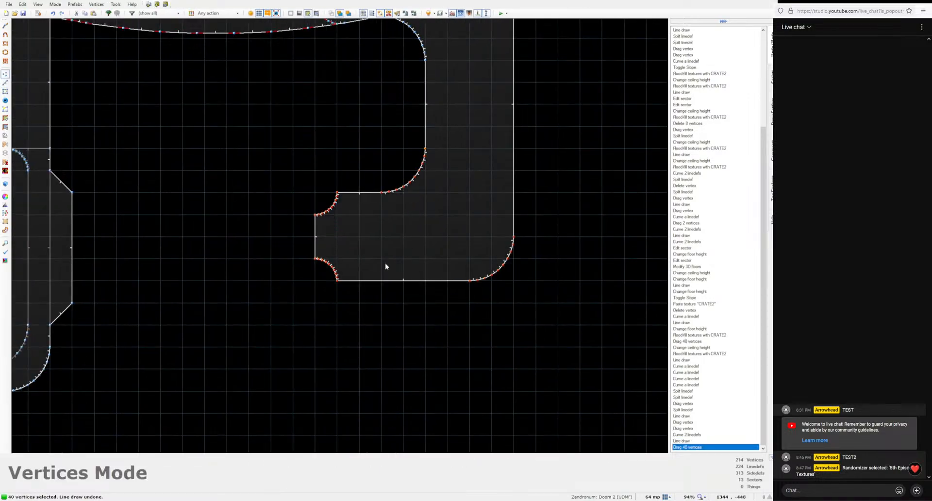
Step: Try to draw a passage from the bay to the hooked corridor's end wall, using 181-unit diagonals around the 128-unit opening
scroll(358, 267, down, 3)
middle_drag(358, 267, 427, 268)
key(d)
scroll(388, 277, up, 3)
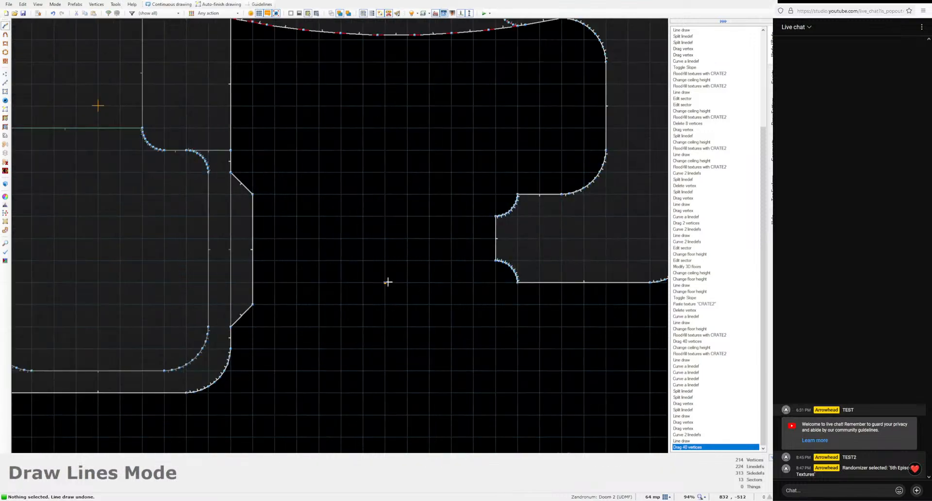
click(257, 304)
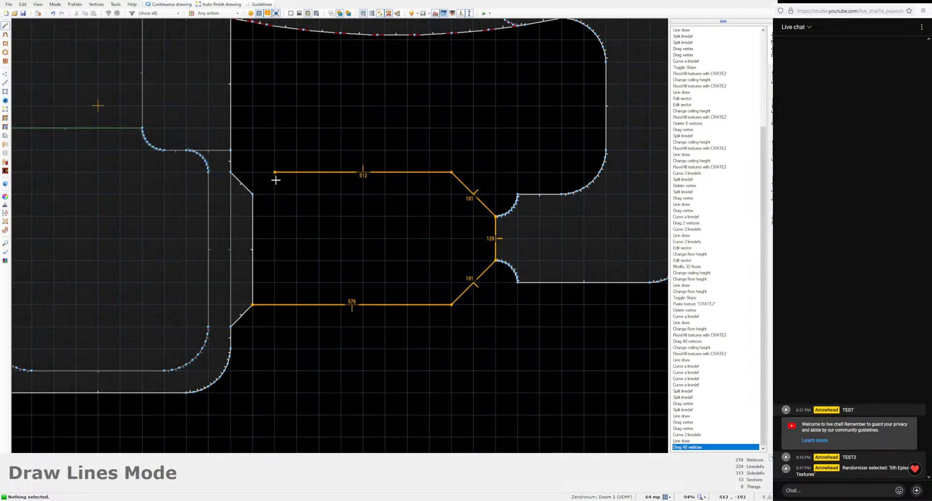
key(ctrl+z)
Step: Widen the hooked corridor's end by moving the 20 vertices along its lower wall 64 units away from the bowed corridor
scroll(468, 282, down, 3)
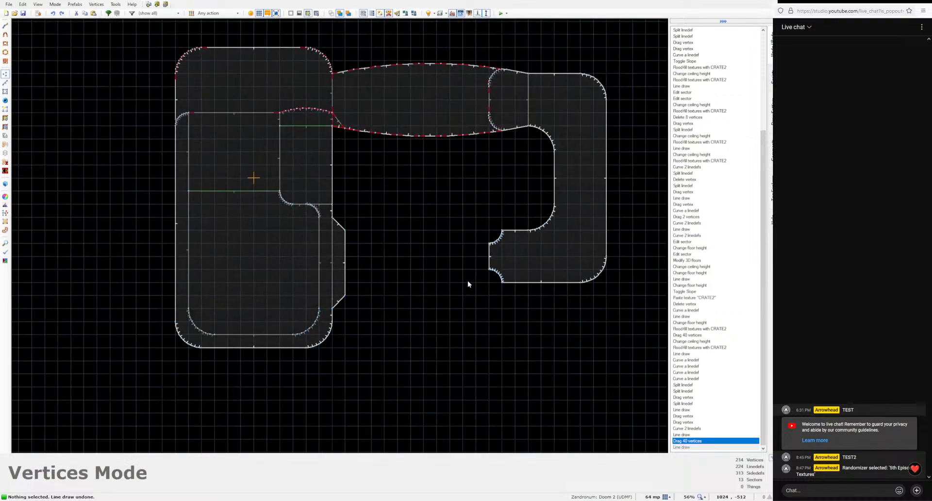
drag(504, 270, 626, 313)
scroll(529, 270, up, 3)
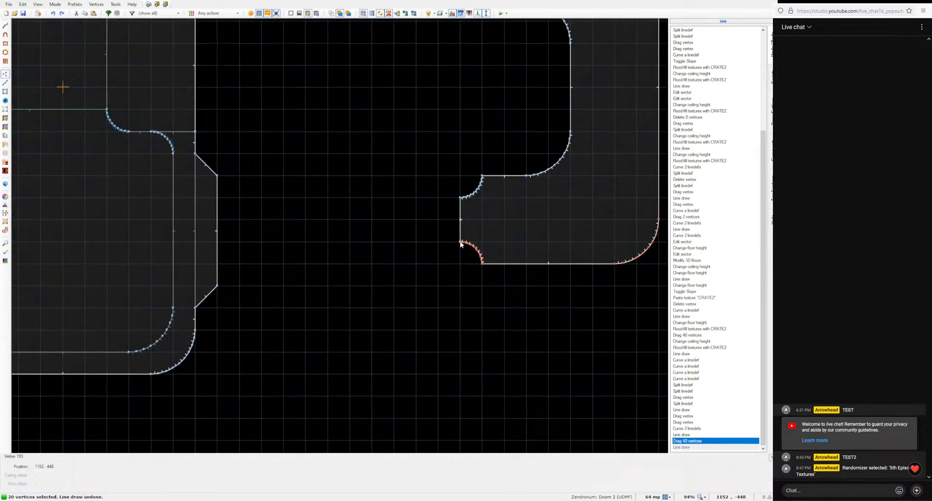
drag(462, 252, 461, 252)
Step: Draw a passage from the bay to the hooked corridor's end, with 576-unit walls and 143-unit diagonals meeting the 192-unit opening
scroll(482, 307, down, 3)
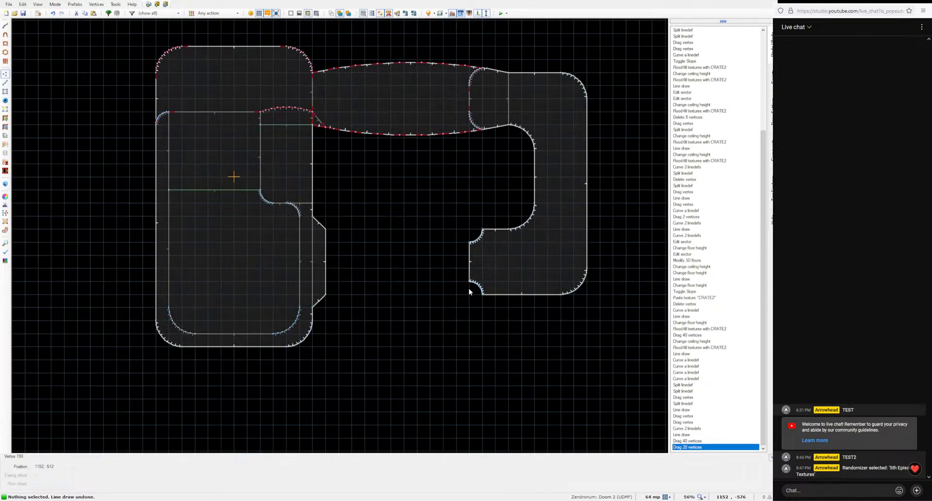
key(d)
scroll(435, 284, up, 3)
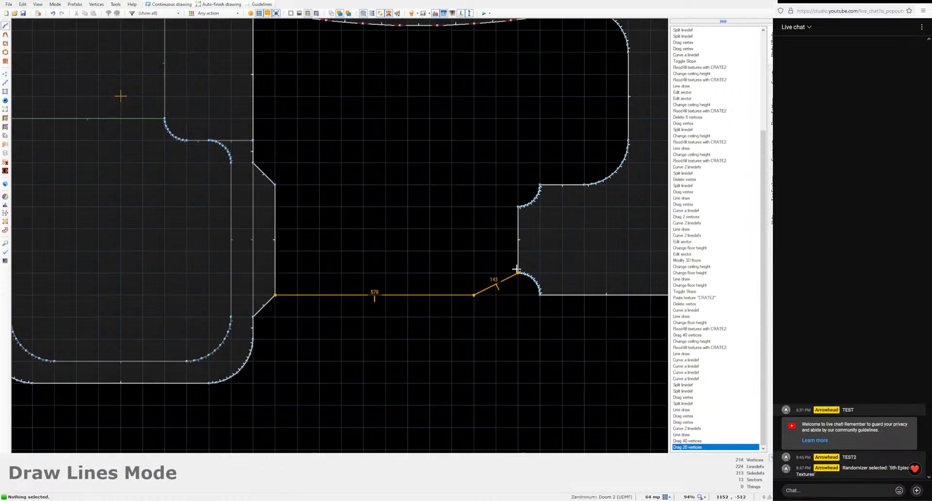
click(472, 185)
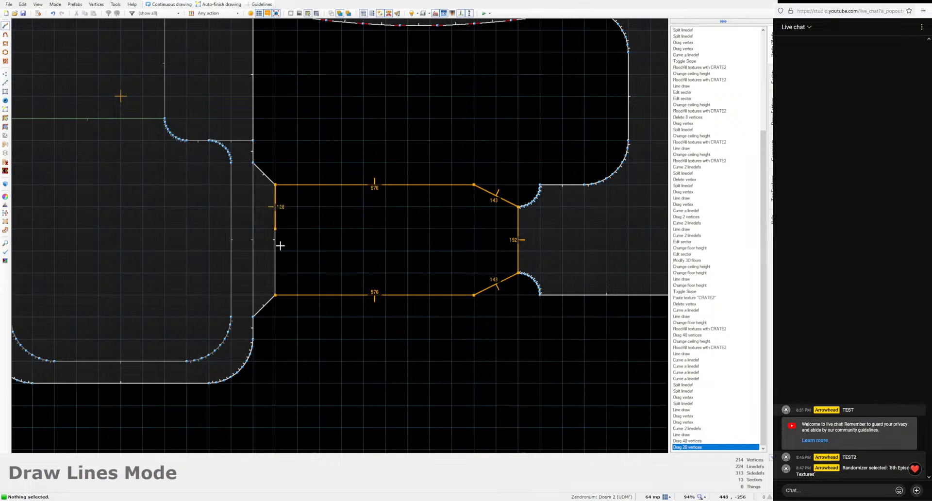
click(275, 294)
Step: Move the outer vertex of each passage diagonal 64 units toward the hooked corridor
middle_drag(461, 353, 418, 382)
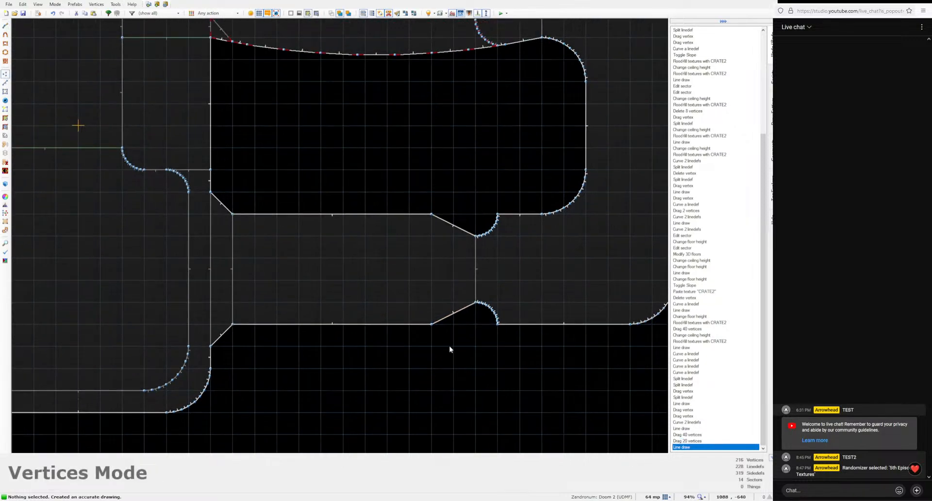
key(l)
click(449, 318)
click(454, 225)
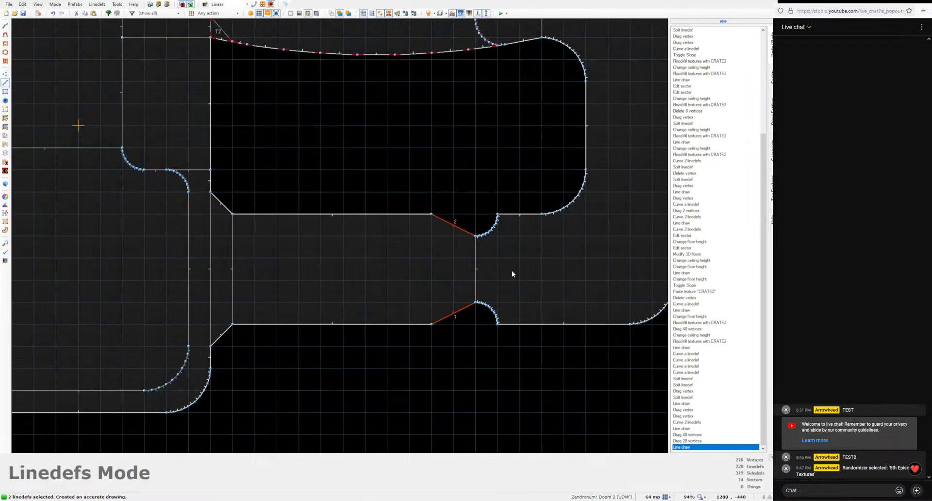
key(v)
drag(431, 213, 452, 214)
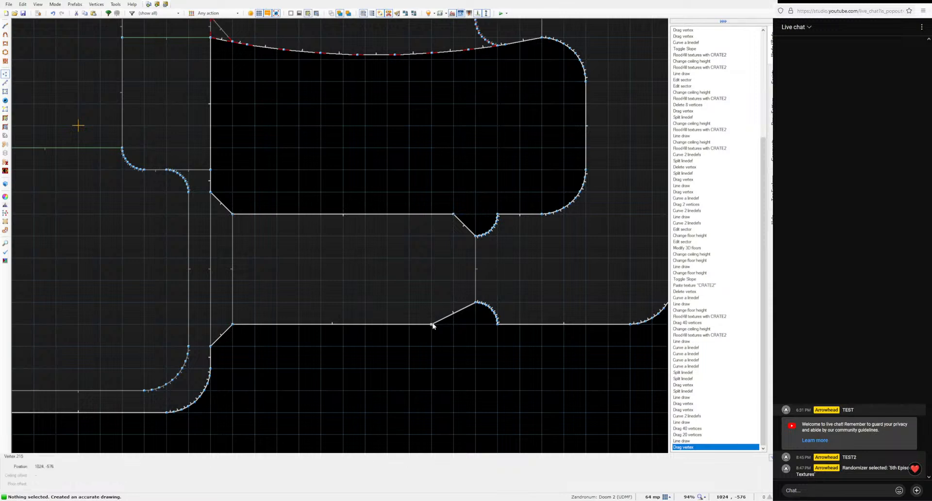
drag(433, 326, 455, 325)
Step: Curve both passage diagonals at the hooked corridor's opening with a fixed circular curve, forming half-round pillars with the existing arcs
key(l)
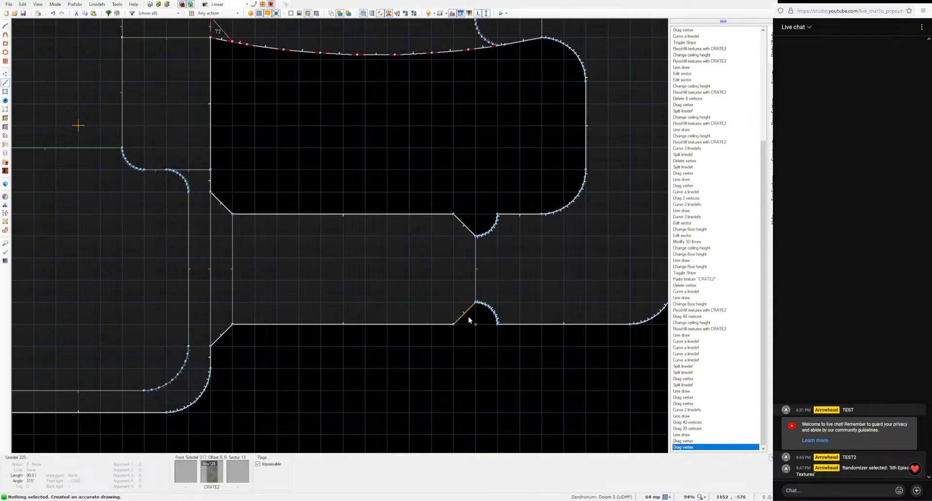
click(467, 317)
click(464, 224)
key(shift+c)
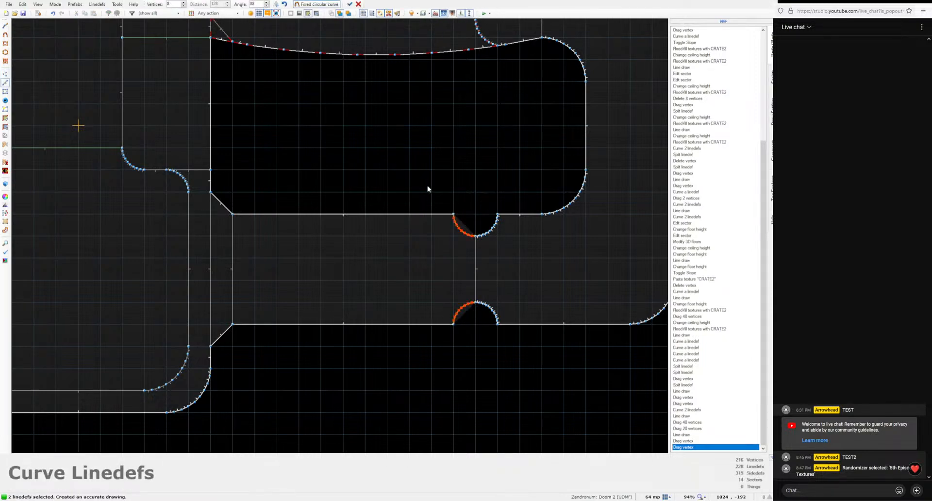
click(349, 4)
Step: Lower the new passage's ceiling to 192 and paste CRATE2 onto the untextured upper wall above its bay entrance
key(w)
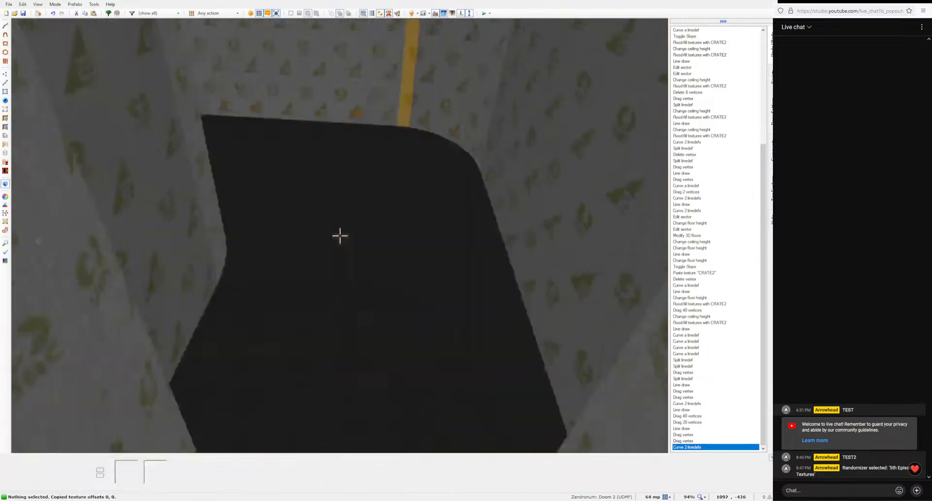
click(340, 236)
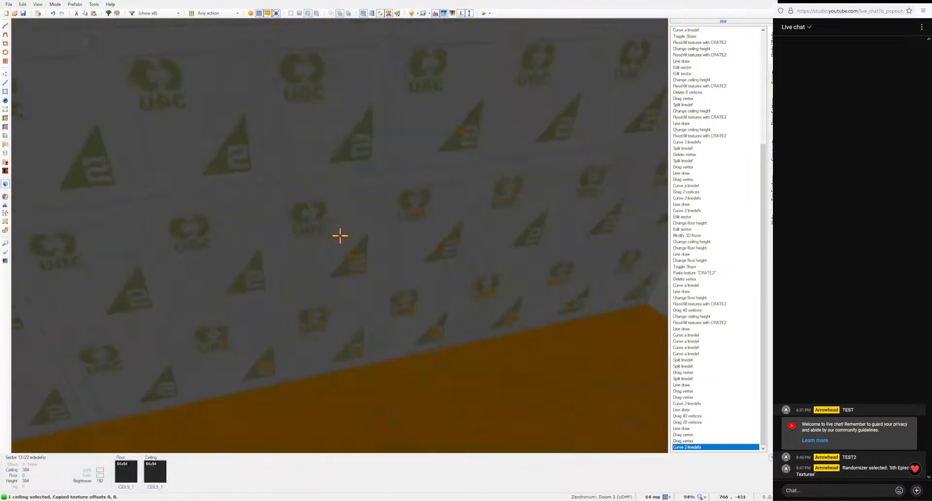
scroll(340, 236, down, 20)
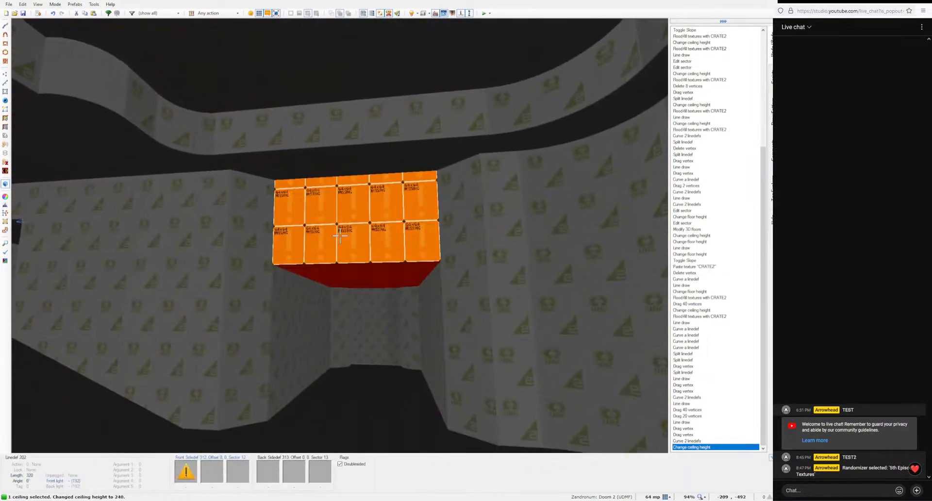
scroll(340, 236, up, 3)
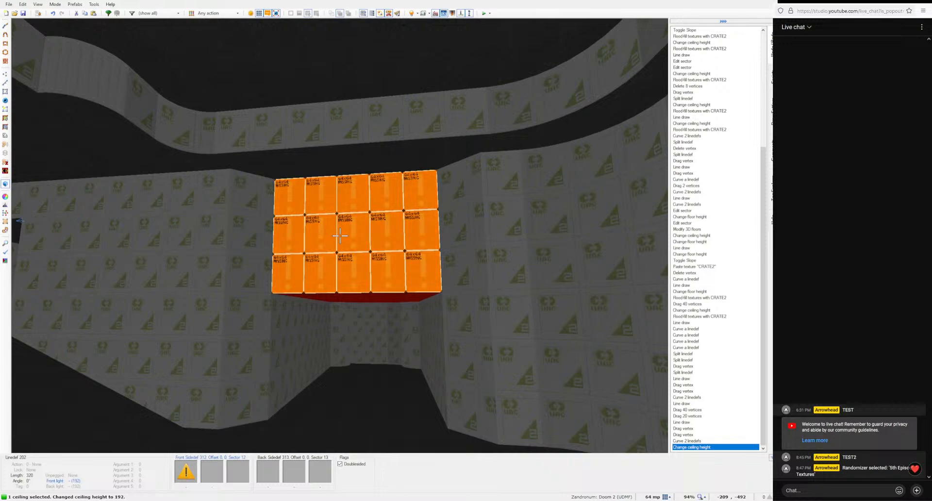
click(339, 236)
key(e)
key(ctrl+x)
key(s)
key(ctrl+v)
Step: Lower the bay's ceiling by 128 units and paste CRATE2 onto the exposed upper wall facing the room
click(340, 236)
scroll(339, 236, down, 16)
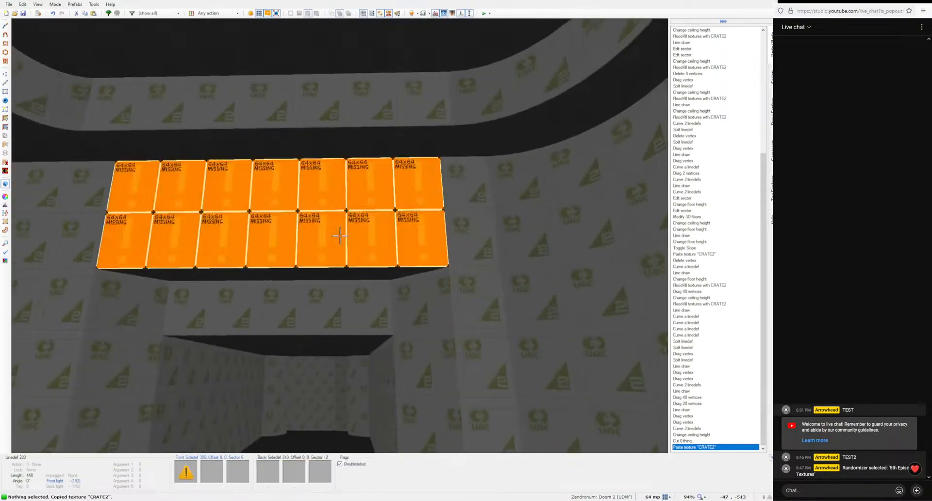
key(ctrl+v)
key(e)
Step: Curve the two lines across the bay's room opening and passage entrance toward the room, using a slightly reduced curve angle
key(q)
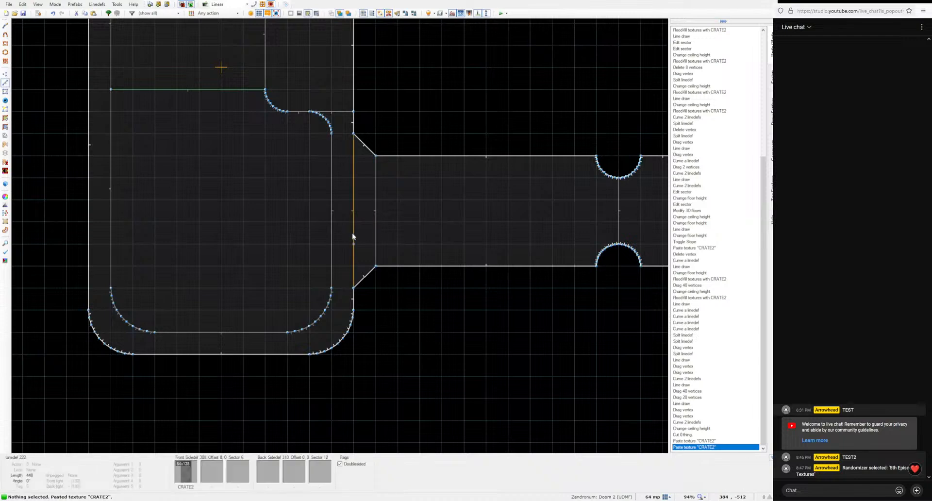
click(353, 237)
click(377, 233)
key(c)
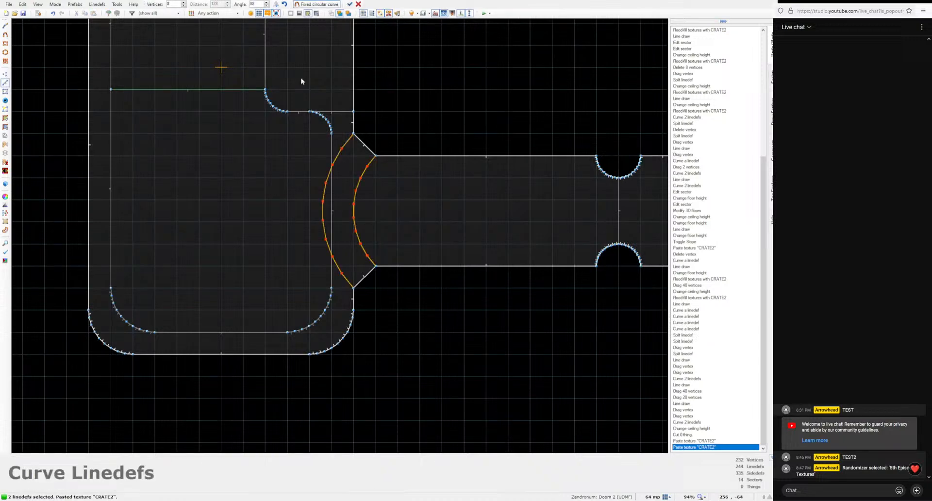
click(266, 6)
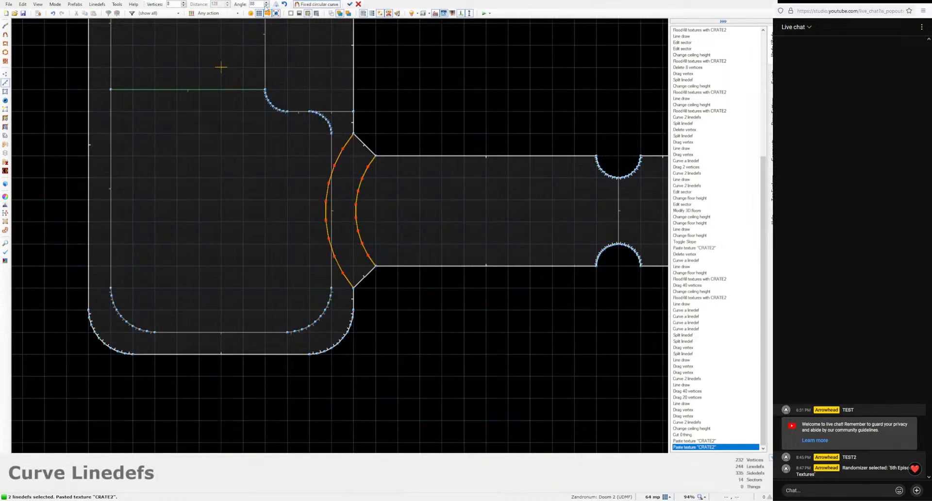
click(349, 4)
Step: Paste CRATE2 onto the untextured upper wall above the passage's opening on the hooked corridor side
key(q)
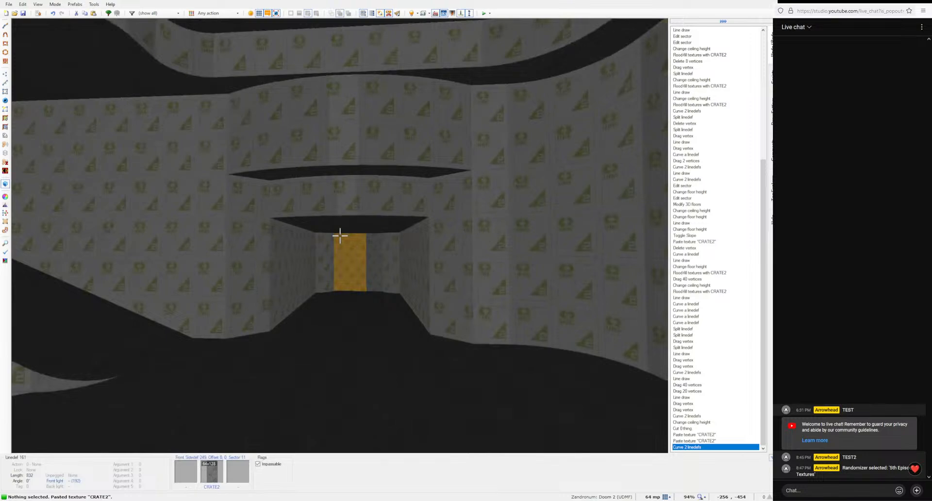
key(w)
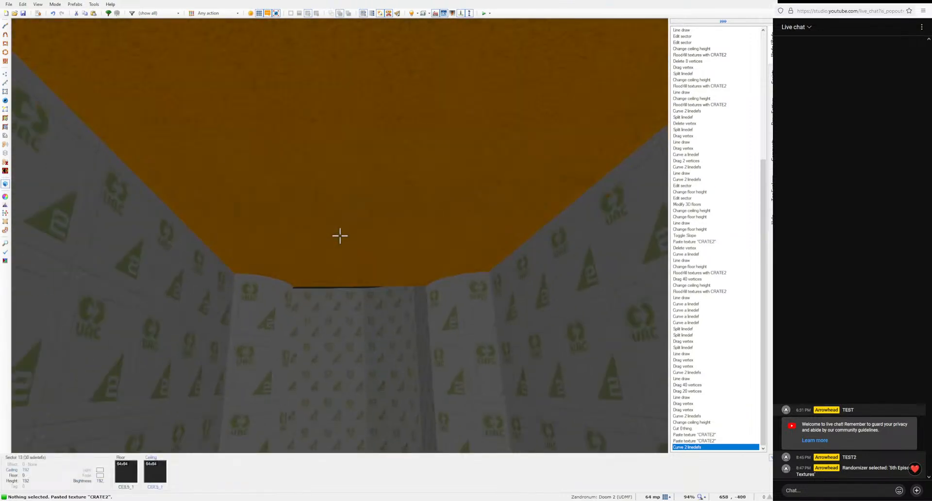
key(w)
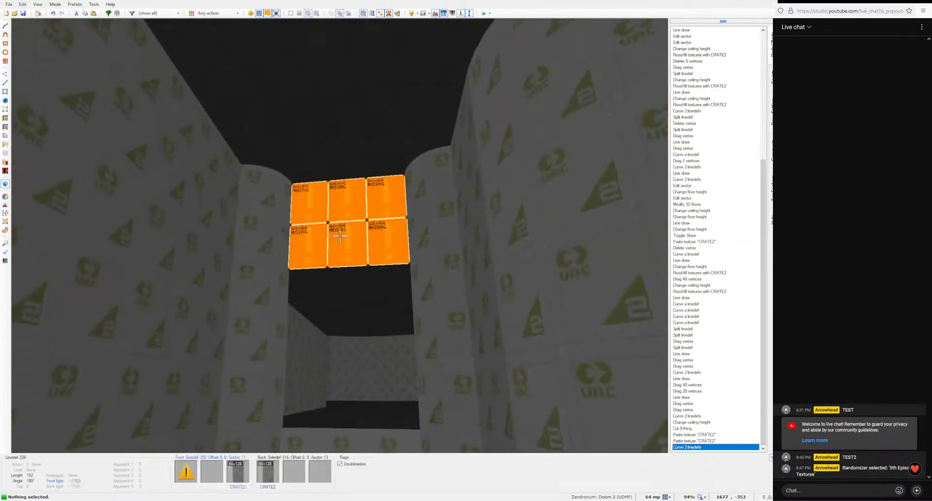
key(ctrl+v)
Step: Lower the hooked corridor's ceiling to 256 and flood-fill the exposed upper wall at its start with CRATE2
key(w)
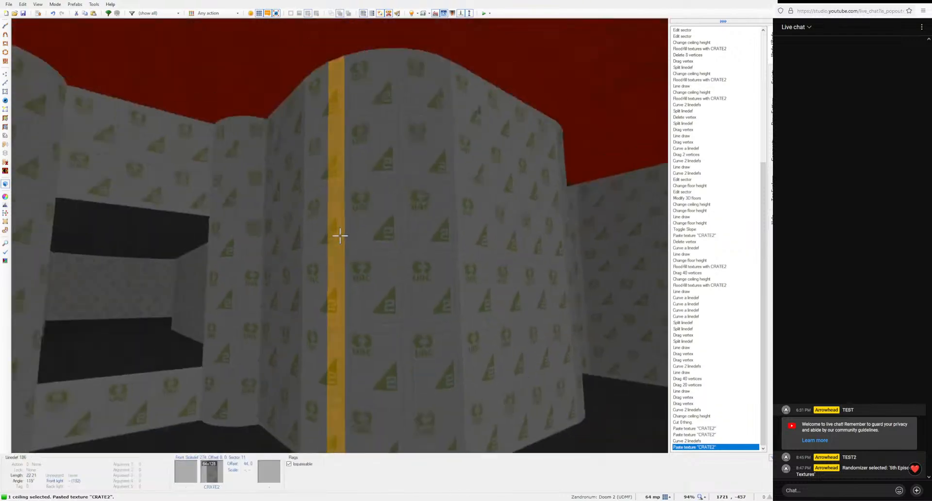
key(w)
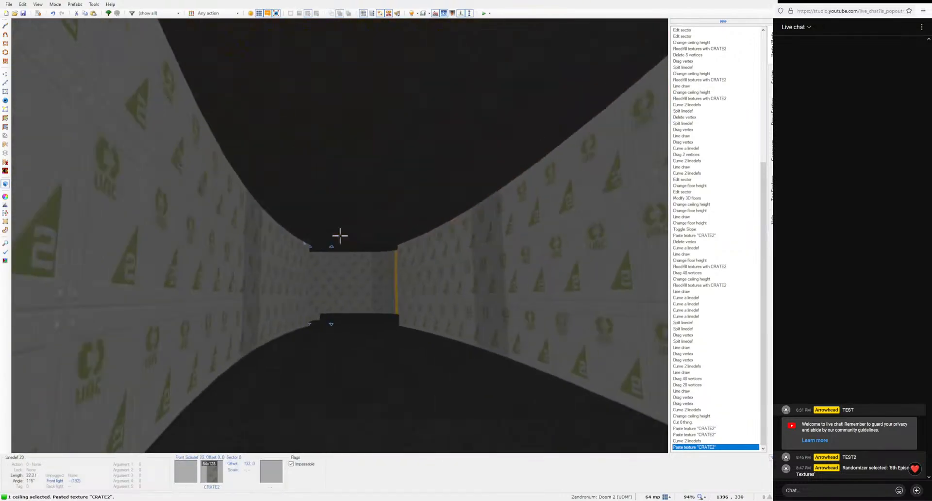
key(w)
scroll(340, 236, down, 8)
key(c)
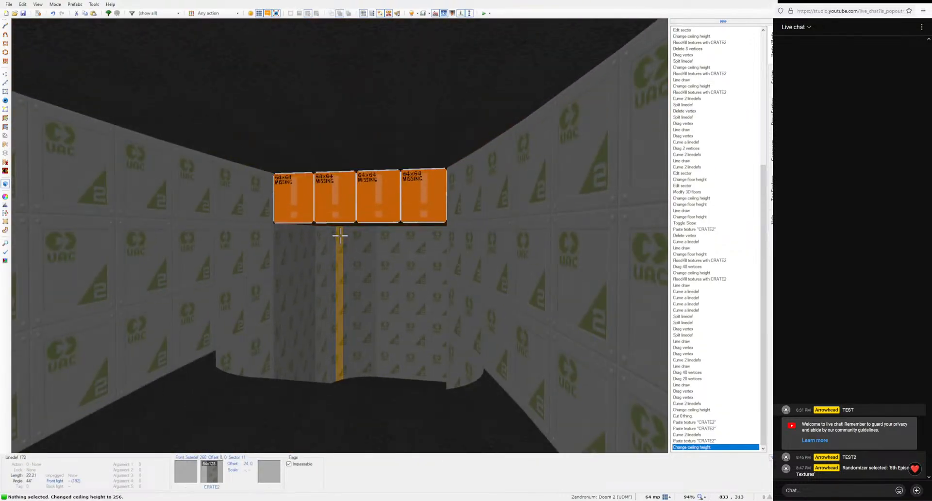
key(ctrl+c)
key(w)
shift+middle_click(340, 235)
Step: Lower the ceiling of the round-edged section between the bowed and hooked corridors to 256 and flood-fill its exposed edge with CRATE2
key(s)
click(340, 236)
scroll(339, 236, down, 8)
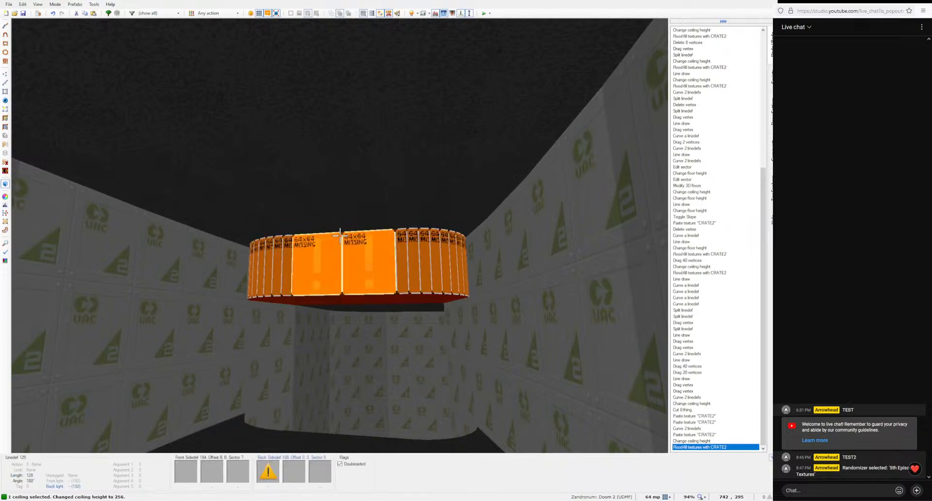
key(c)
shift+middle_click(339, 235)
Step: Draw a 448-unit line across the hooked corridor's final bend, from the inner curve's upper end to the outer wall
key(w)
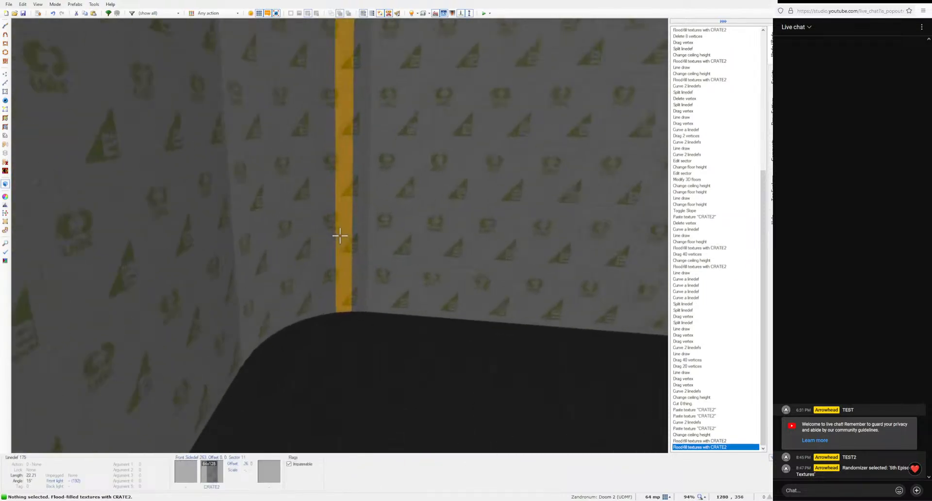
key(w)
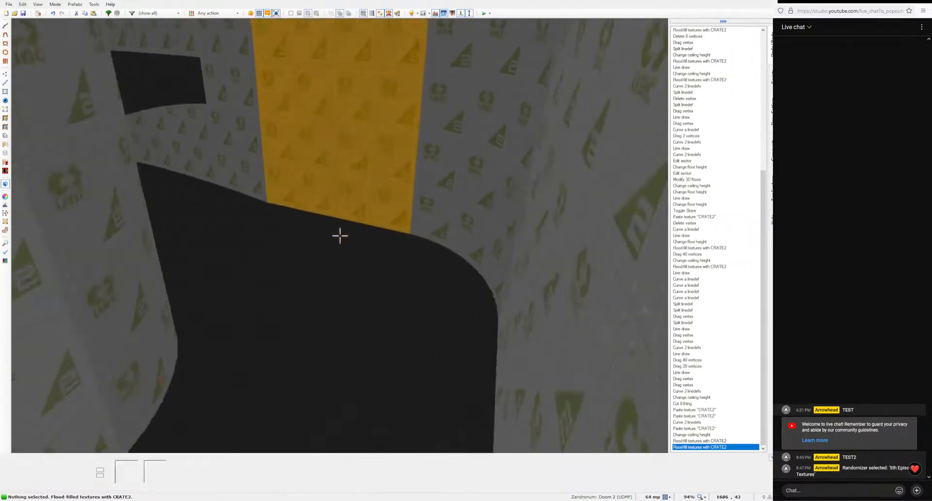
key(w)
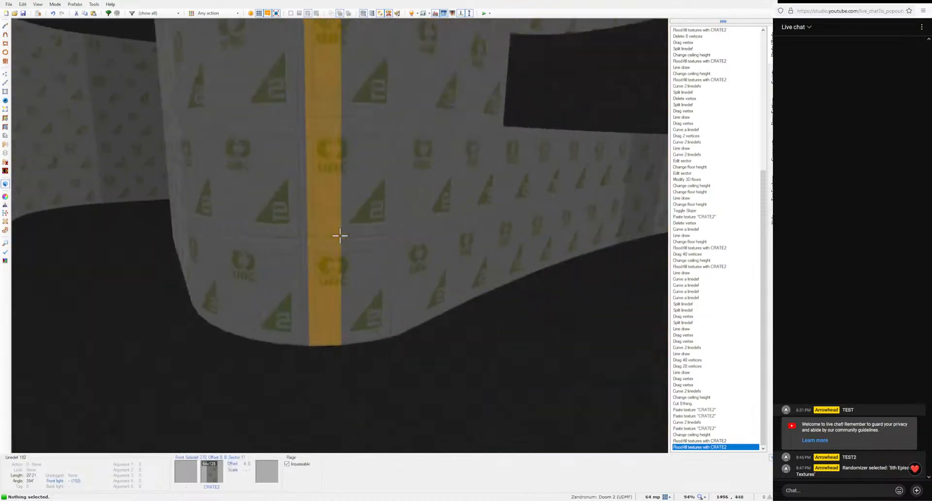
key(w)
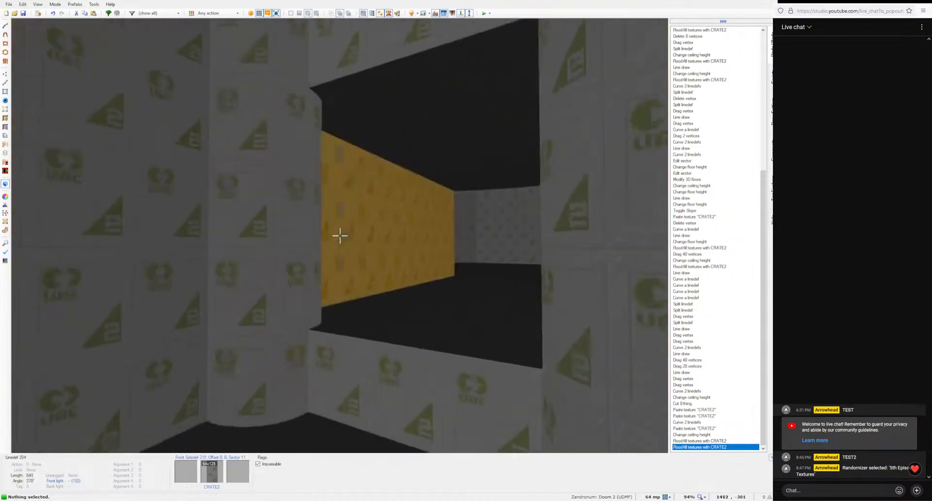
key(a)
key(q)
key(ctrl+d)
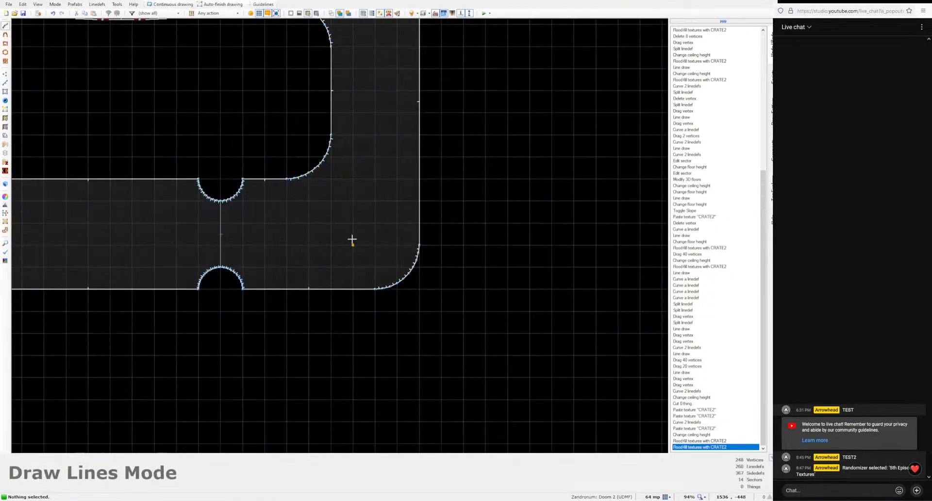
click(354, 290)
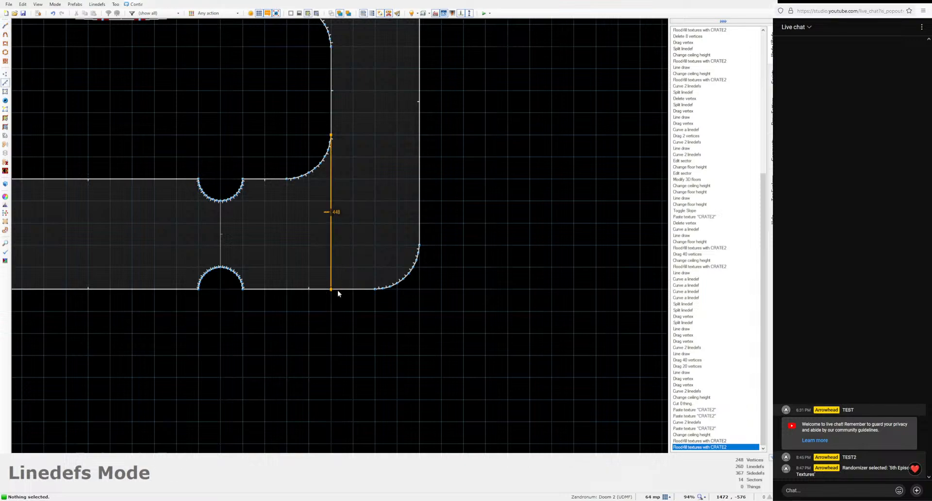
Step: Slope the floor of the hooked corridor's end section up to the passage opening between the half-round pillars
key(q)
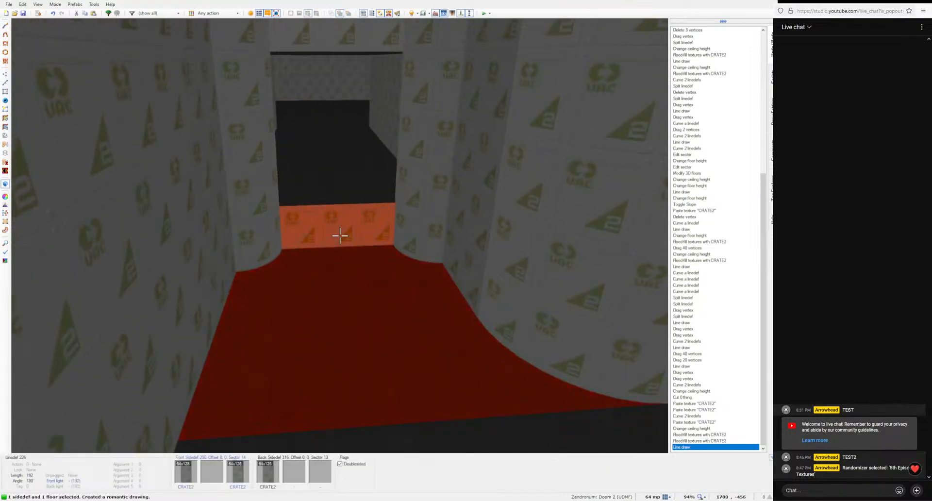
key(alt+s)
key(s)
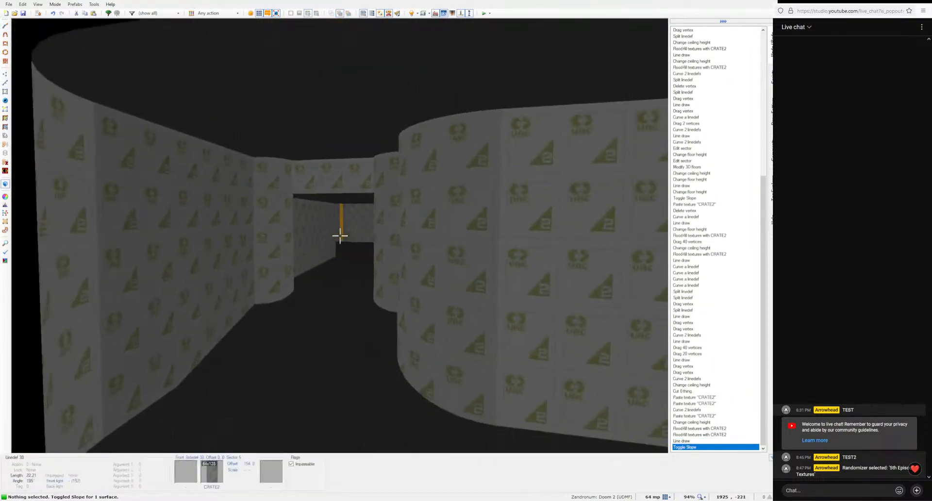
key(w)
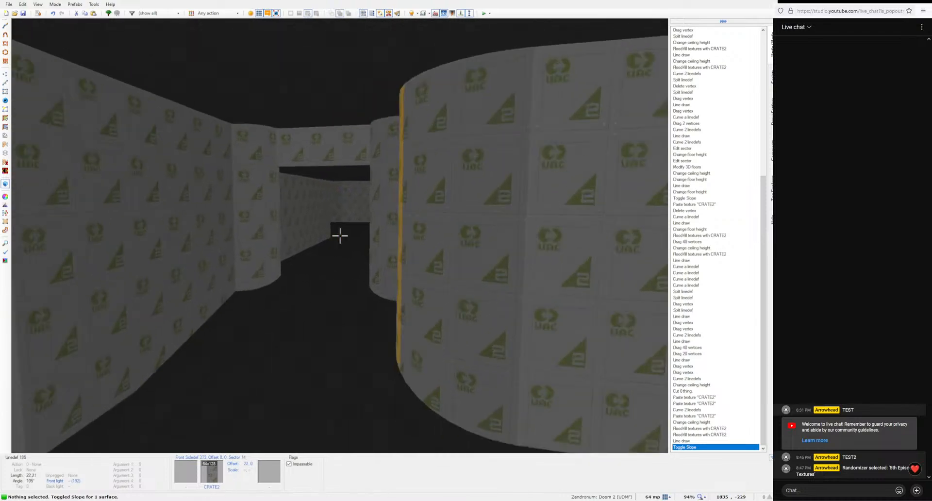
Step: Draw a 32 by 32 square sector on a 16-unit grid in the passage, just beside the line between the half-round pillars
key(q)
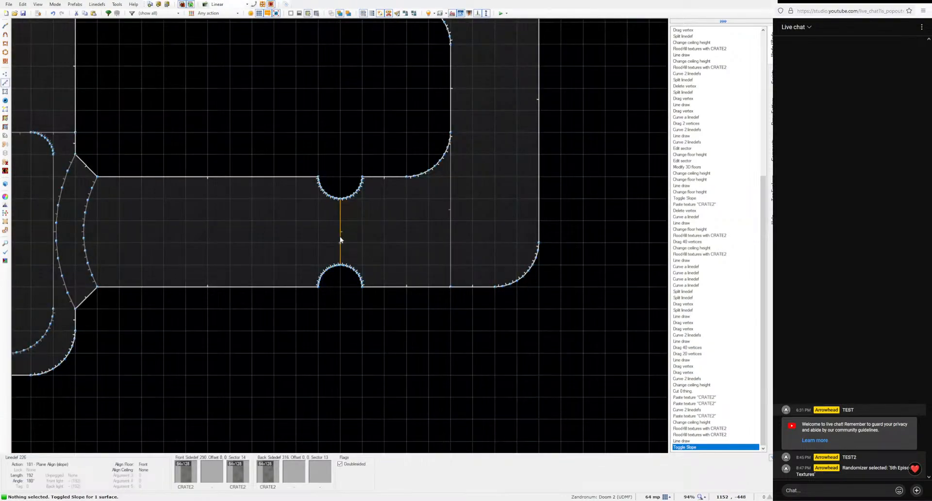
key(d)
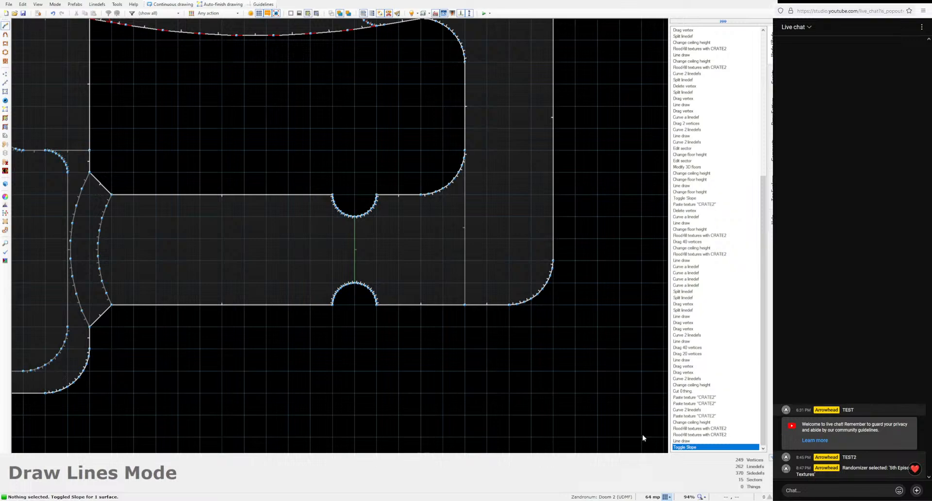
key(bracketleft)
key(bracketleft)
scroll(331, 255, up, 5)
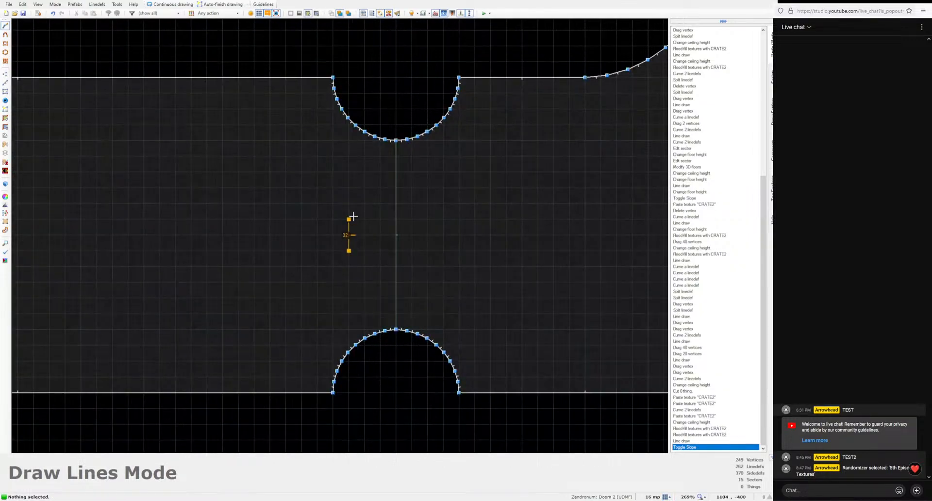
click(349, 252)
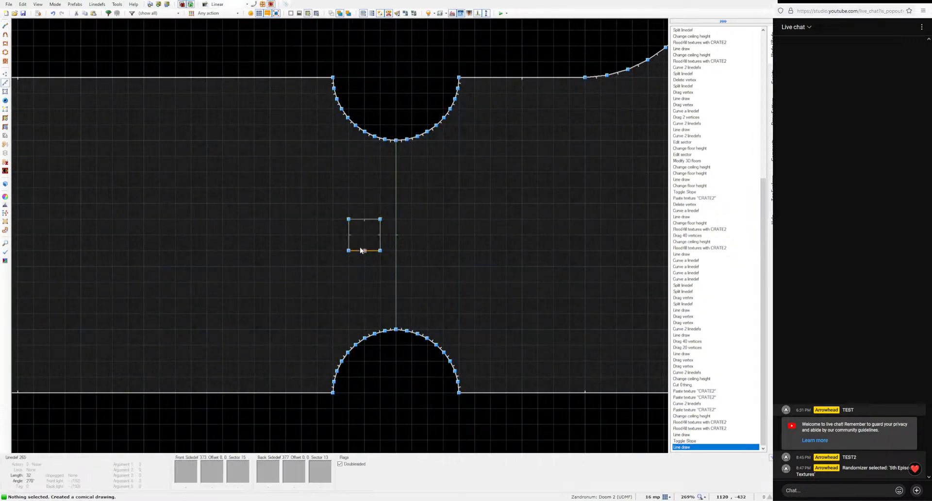
Step: Curve the square's four sides outward into a circle, using 8 vertices per side
key(ctrl+shift+c)
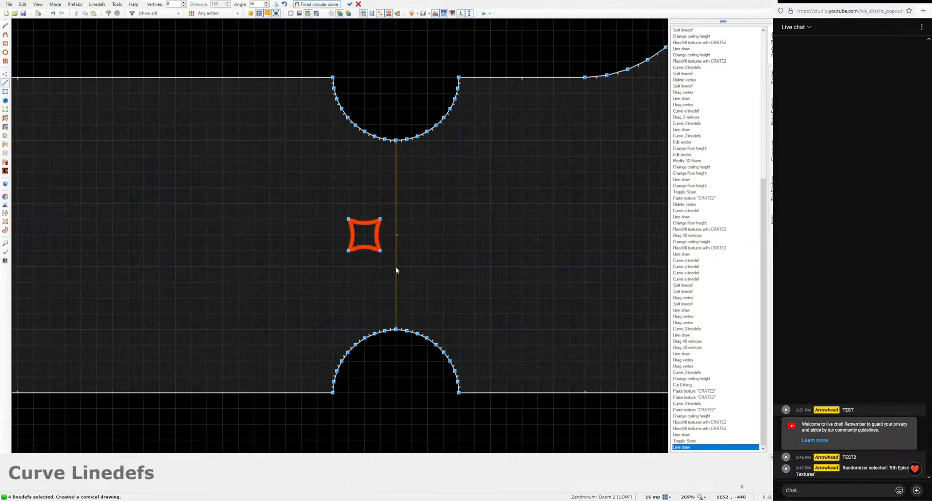
click(277, 5)
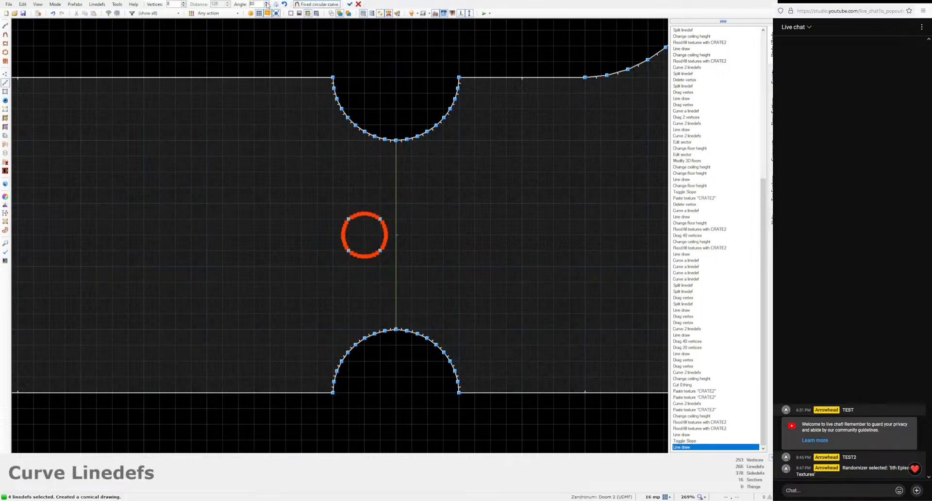
click(349, 4)
Step: Raise the circular sector's floor to 8 and flood-fill its exposed rim with CRATE2
key(w)
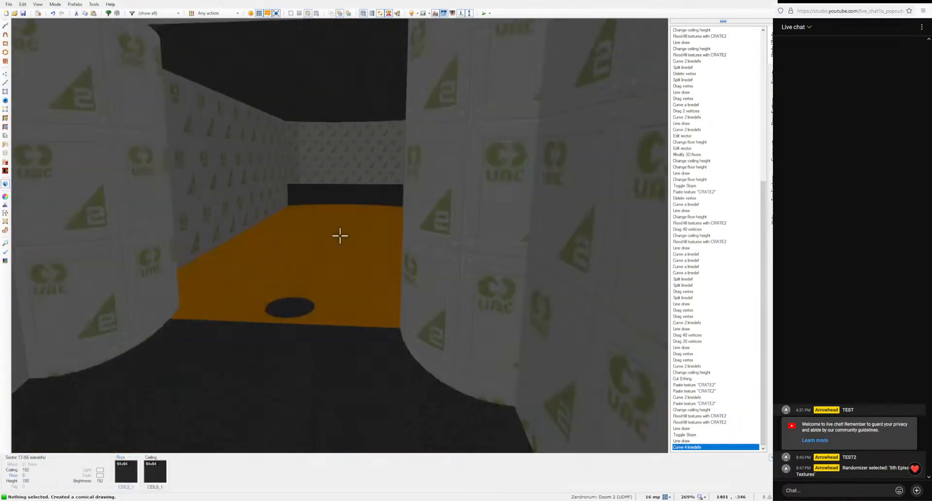
scroll(339, 235, up, 1)
key(ctrl+c)
shift+middle_click(340, 236)
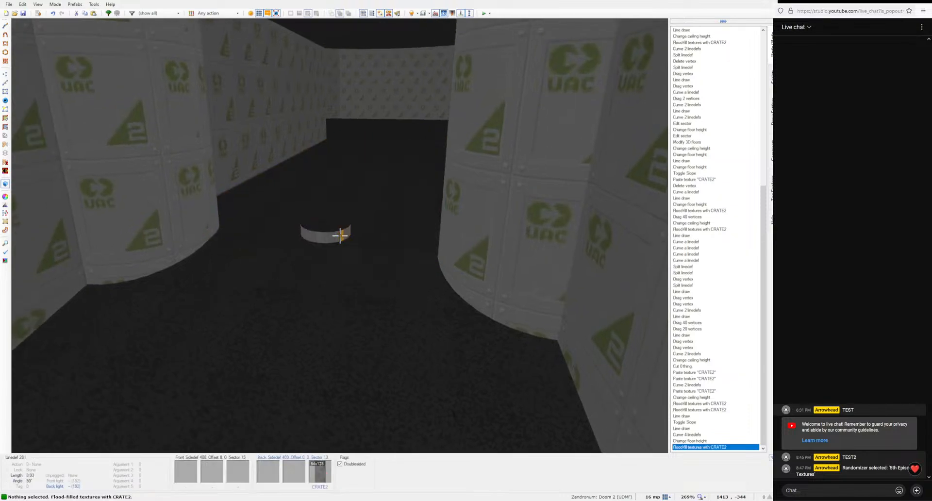
Step: Lower the circular sector's ceiling to 184 and flood-fill its exposed edge with CRATE2
scroll(340, 235, down, 1)
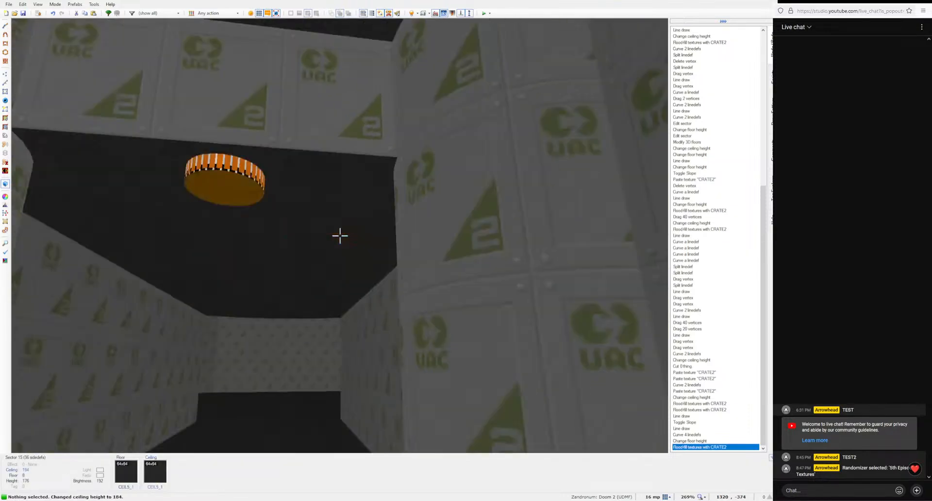
key(ctrl+c)
shift+middle_click(340, 236)
Step: Draw a recess 128 units wide and 16 deep into the straight inner wall of the hooked corridor
key(d)
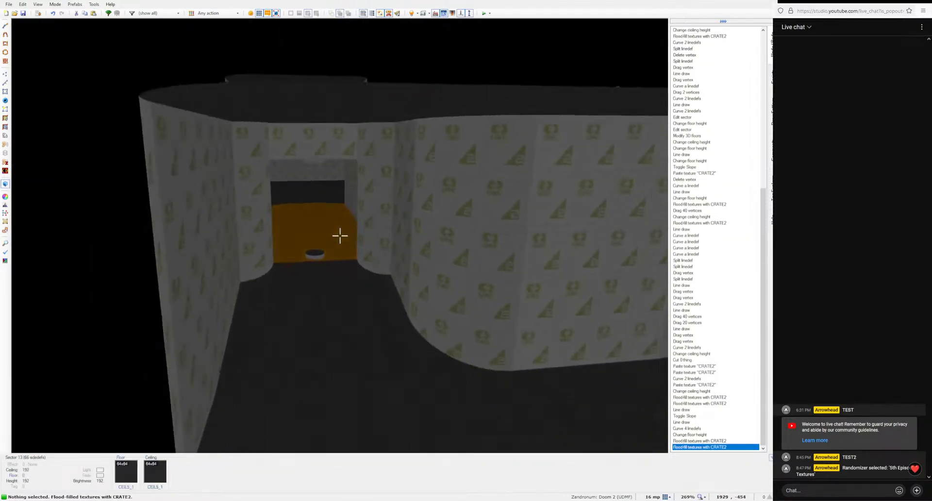
key(e)
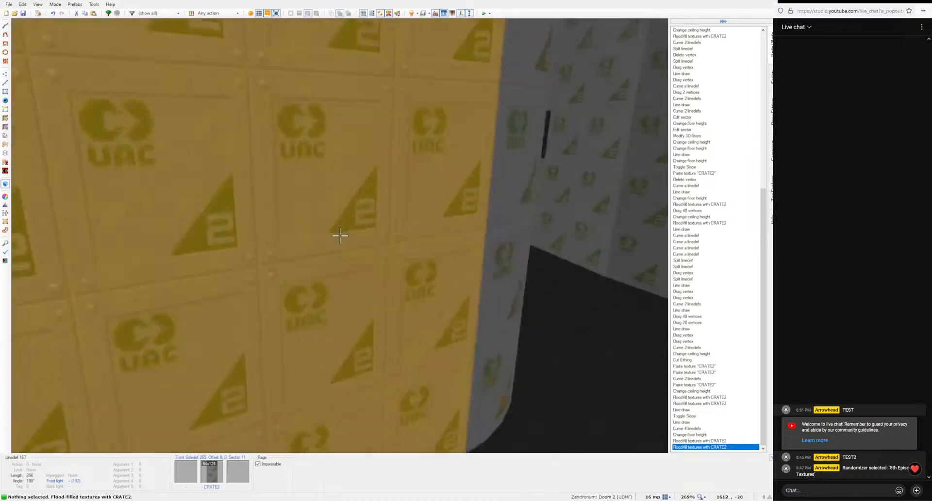
key(w)
scroll(335, 235, down, 1)
key(ctrl+d)
scroll(336, 235, down, 2)
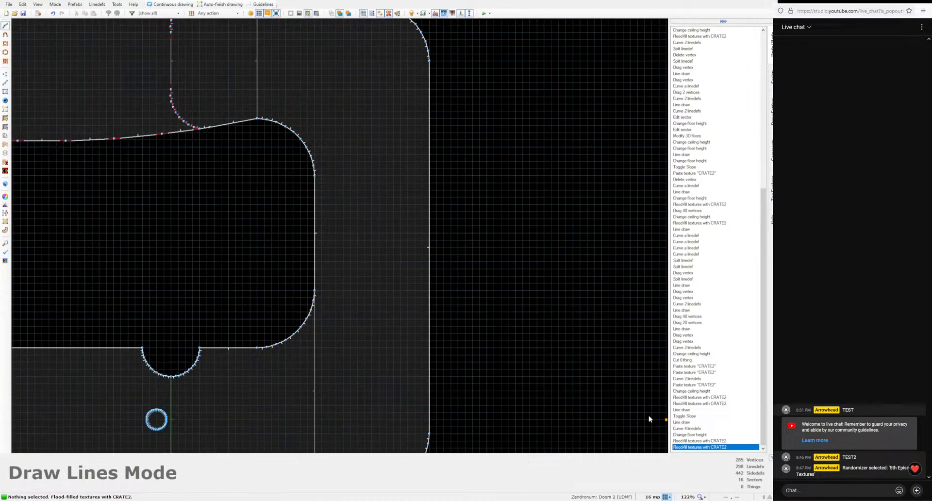
scroll(304, 235, up, 1)
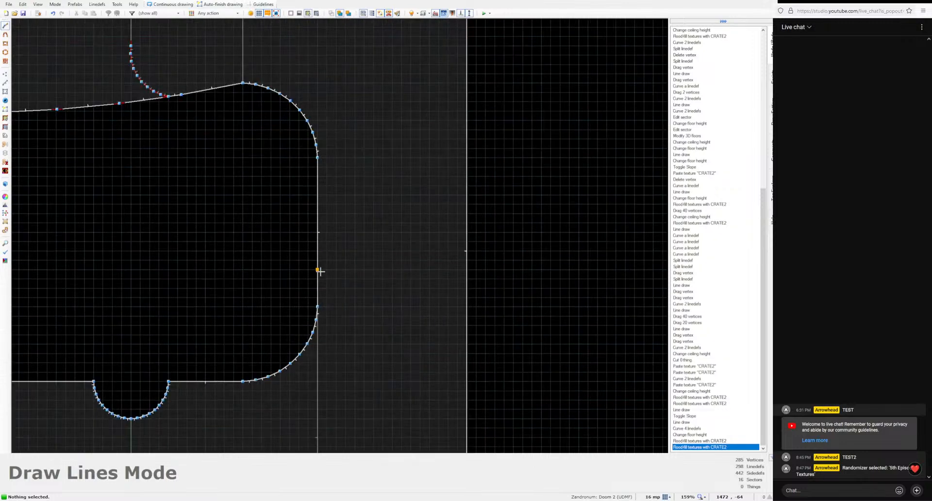
click(317, 194)
Step: Raise the floor of the wall recess to 0
key(w)
key(shift+c)
key(d)
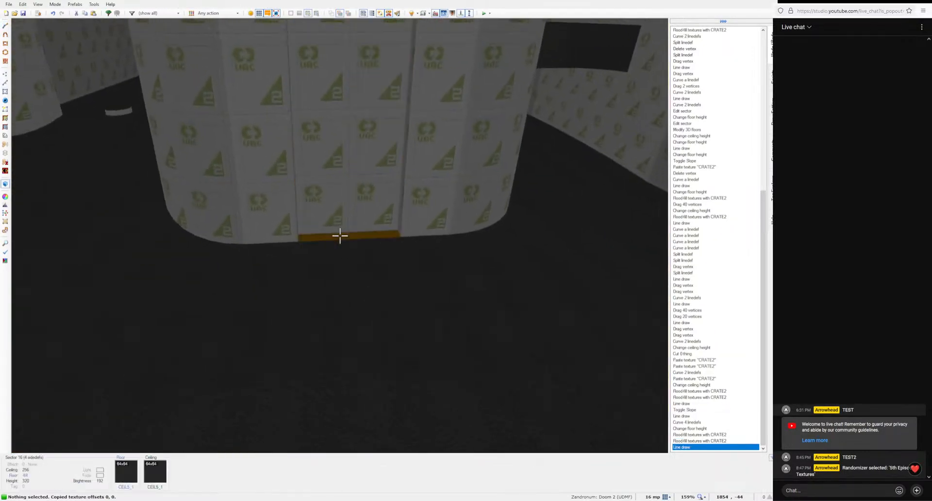
click(340, 236)
scroll(340, 236, up, 16)
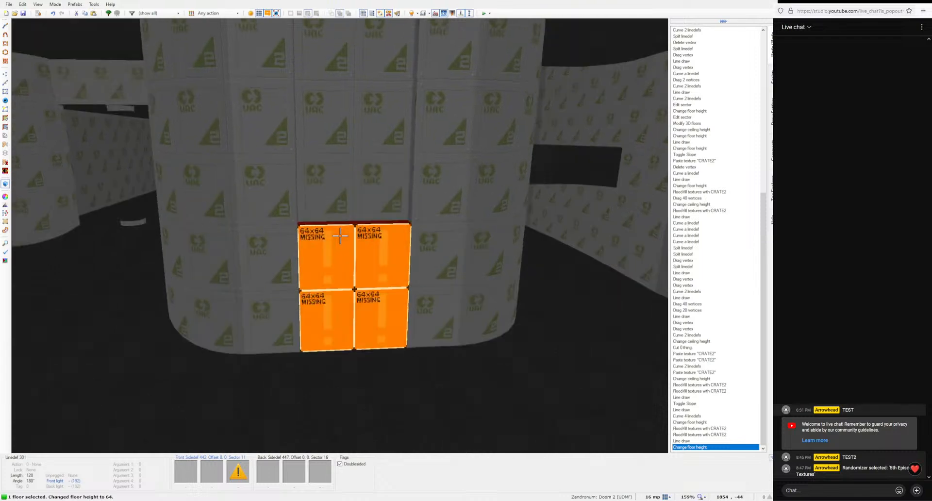
scroll(339, 236, down, 8)
key(c)
key(d)
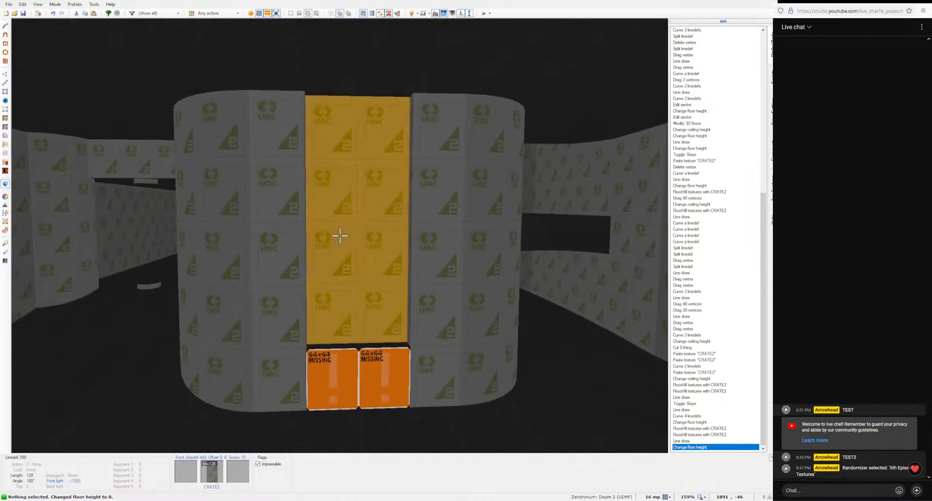
Step: Lower the recess's ceiling to leave an opening two crates tall, and flood-fill the exposed faces above and below with CRATE2
click(340, 236)
scroll(340, 236, up, 1)
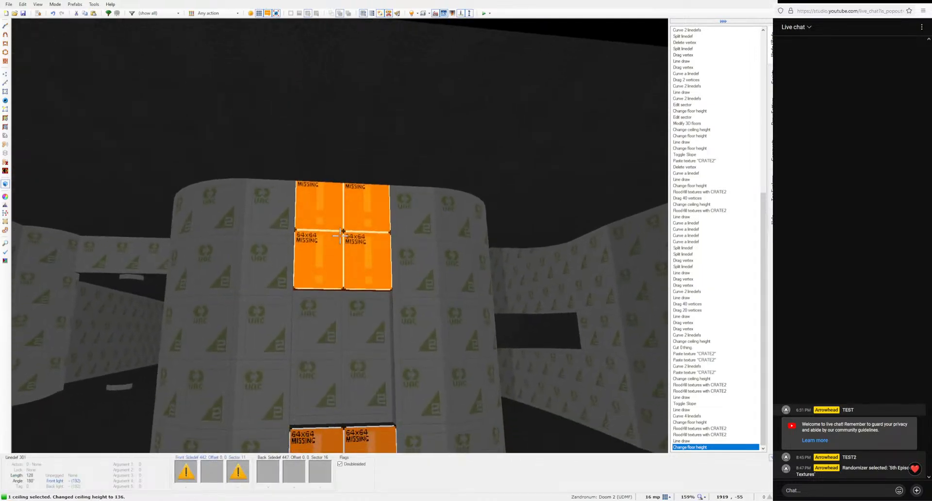
key(c)
ctrl+middle_click(339, 236)
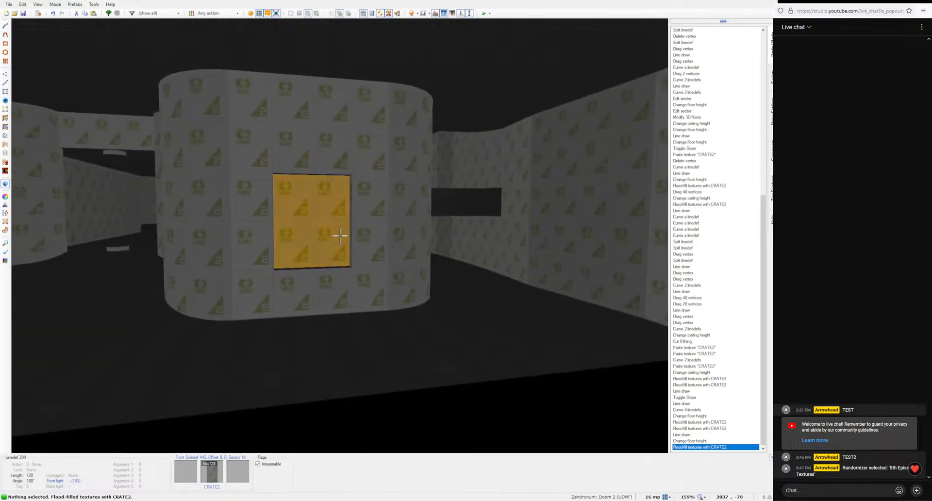
key(w)
Step: Curve the recess's front line outward into the hooked corridor with 8 vertices
key(q)
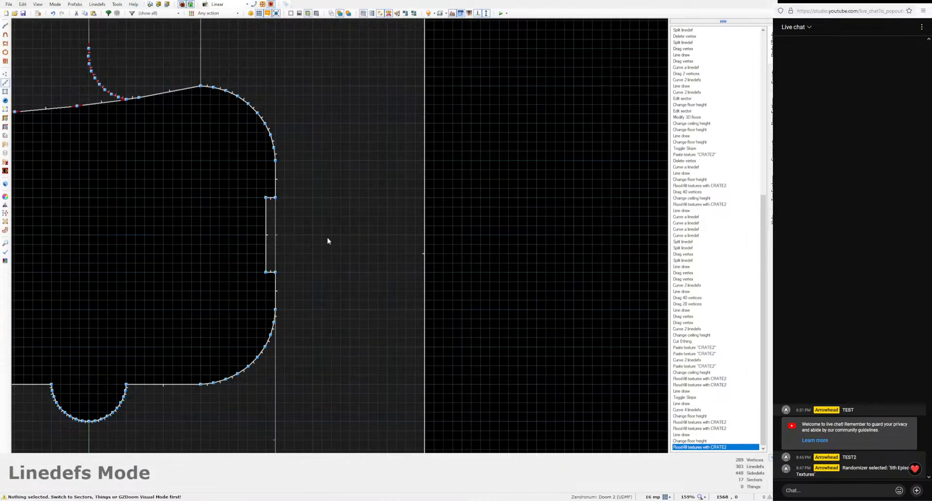
click(271, 242)
key(shift+c)
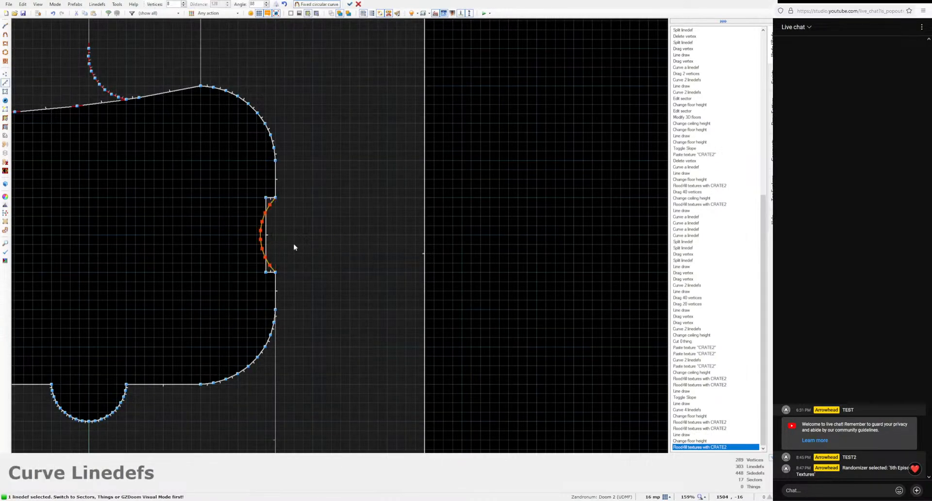
click(275, 4)
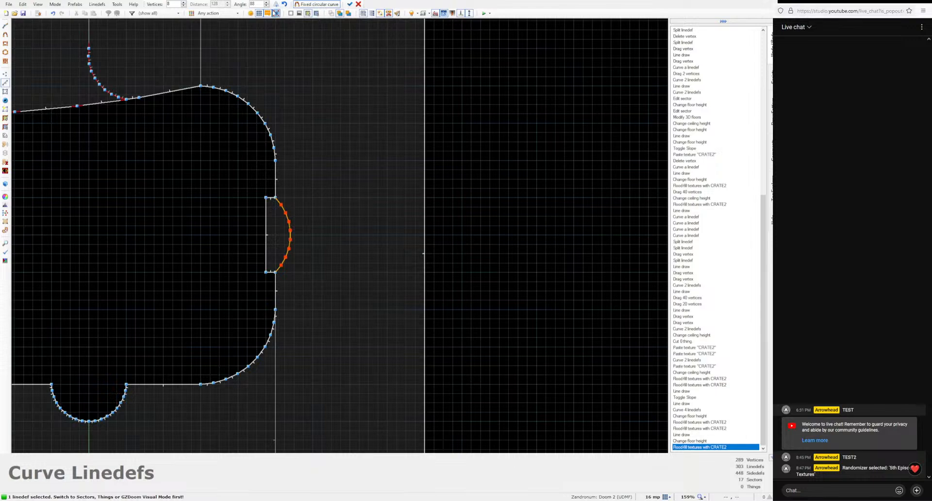
click(349, 5)
Step: Set the wall brightness of the recess's back wall to -16
key(q)
key(s)
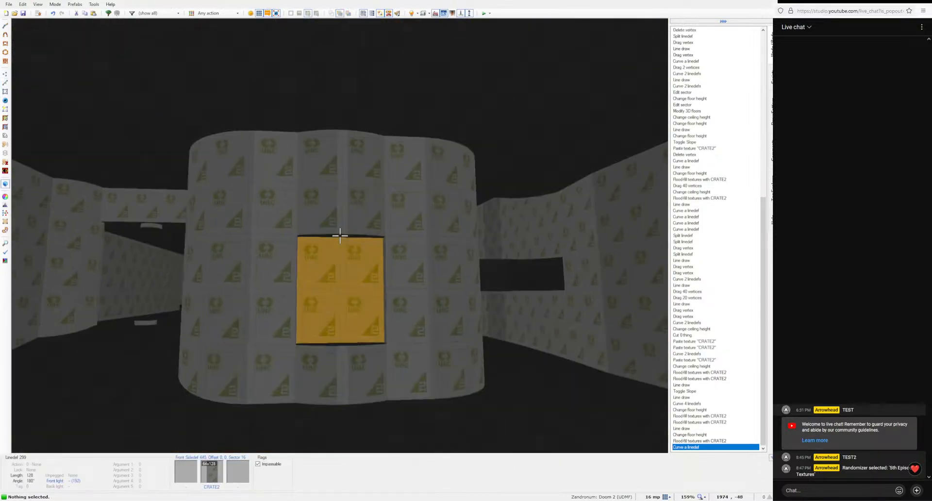
key(w)
key(minus)
Step: Examine the bulging recess, the hooked corridor and its passages from several viewpoints
key(s)
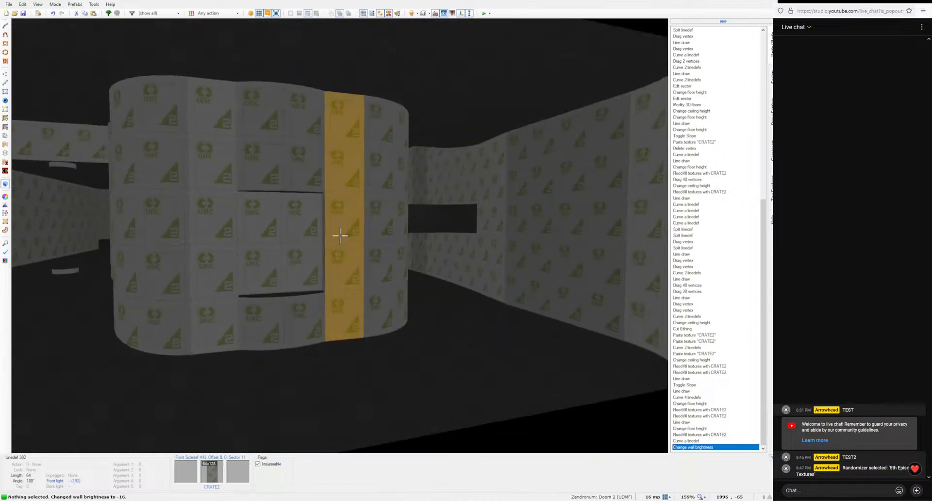
key(w)
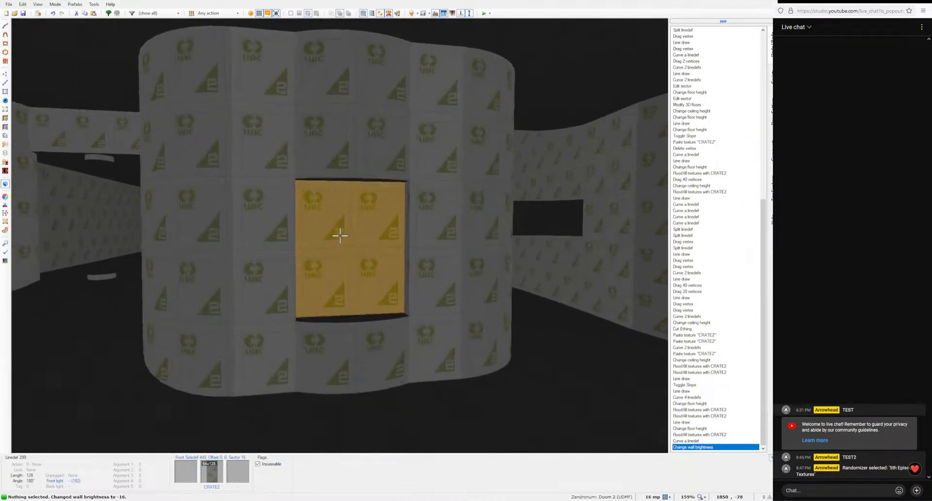
key(s)
key(w)
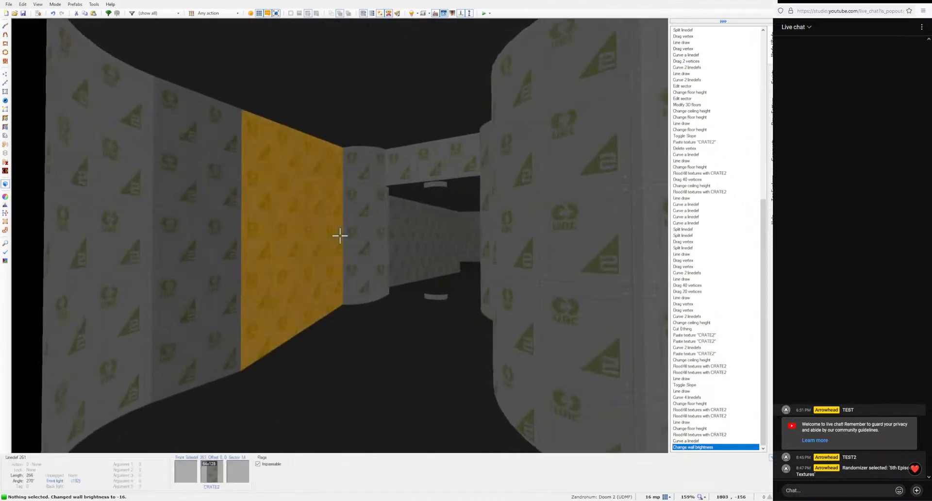
key(s)
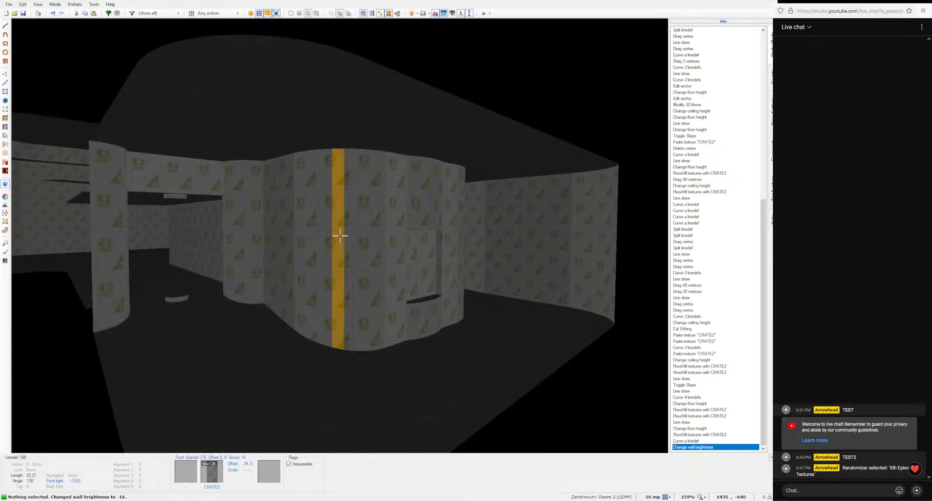
key(w)
key(w)
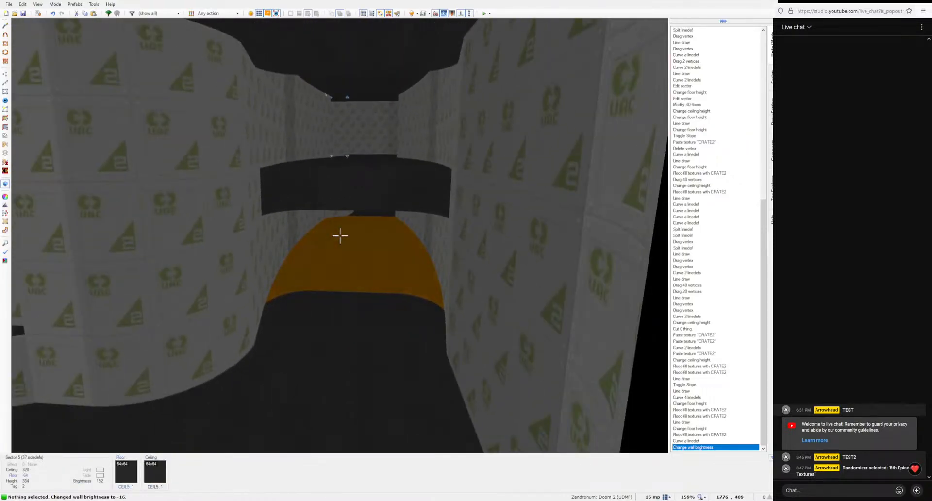
key(w)
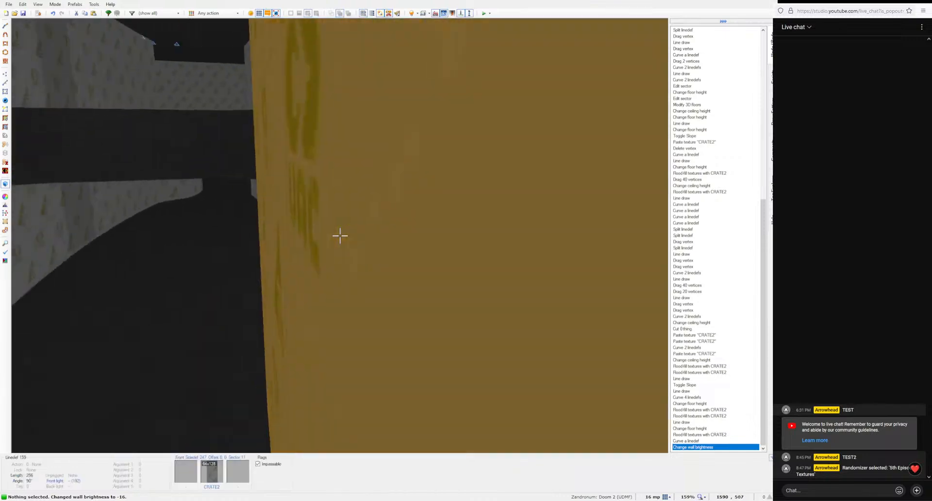
key(q)
scroll(345, 236, down, 1)
key(ctrl+d)
middle_drag(347, 236, 491, 233)
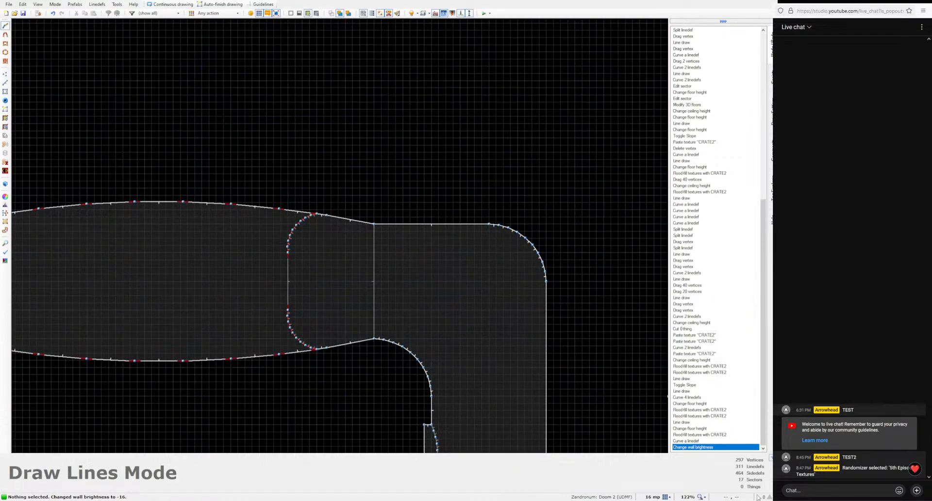
key(bracketleft)
key(bracketleft)
middle_drag(403, 220, 444, 232)
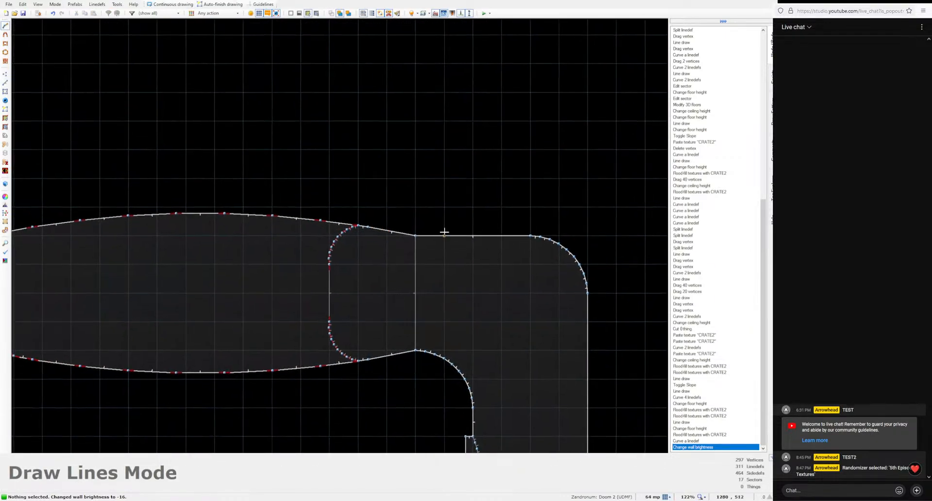
click(417, 234)
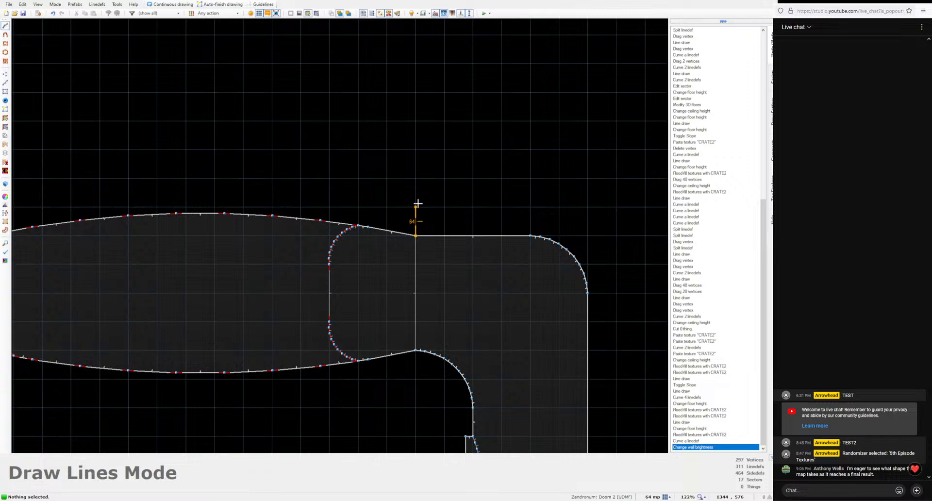
right_click(422, 199)
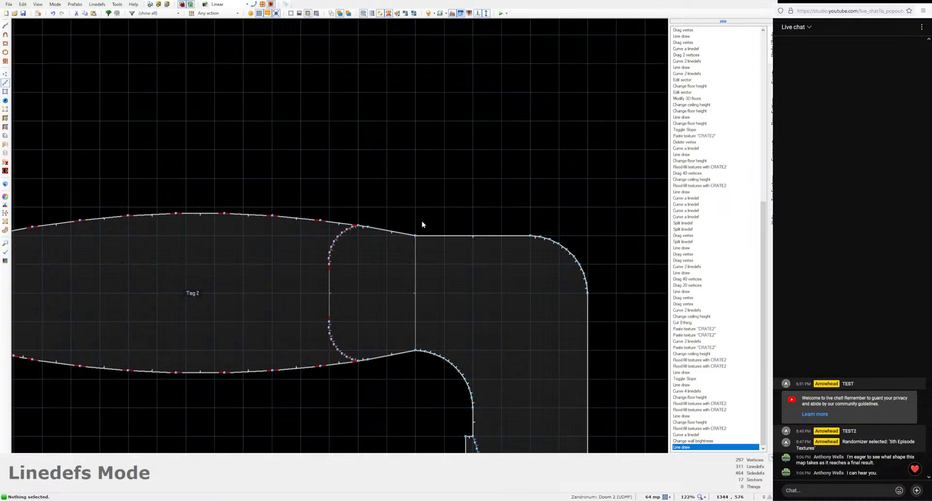
Step: Try to draw a 256-unit line north from the junction where the bowed corridor meets the hooked corridor
scroll(402, 327, down, 3)
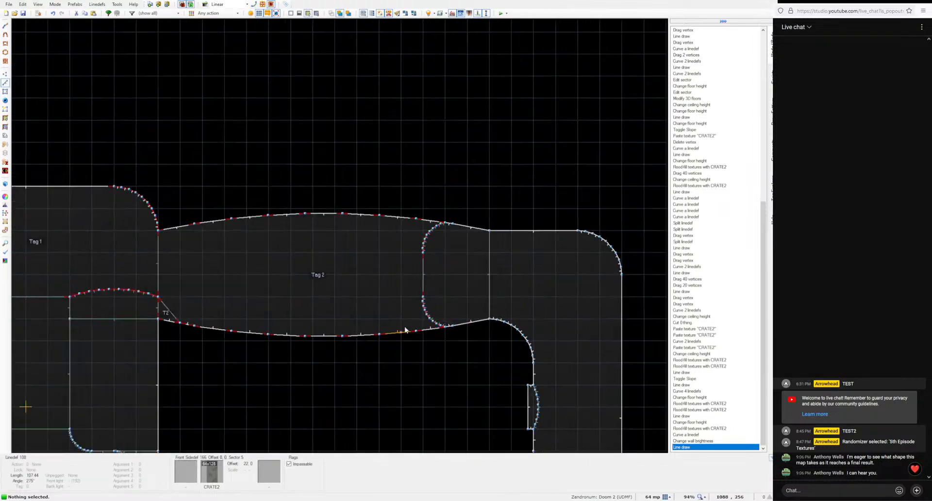
middle_drag(435, 325, 374, 322)
key(ctrl+d)
middle_drag(449, 241, 380, 280)
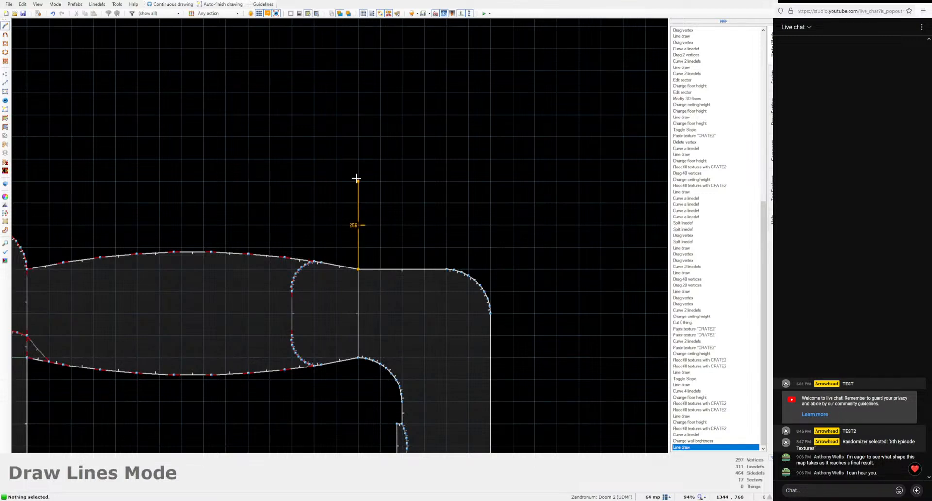
middle_drag(356, 179, 432, 208)
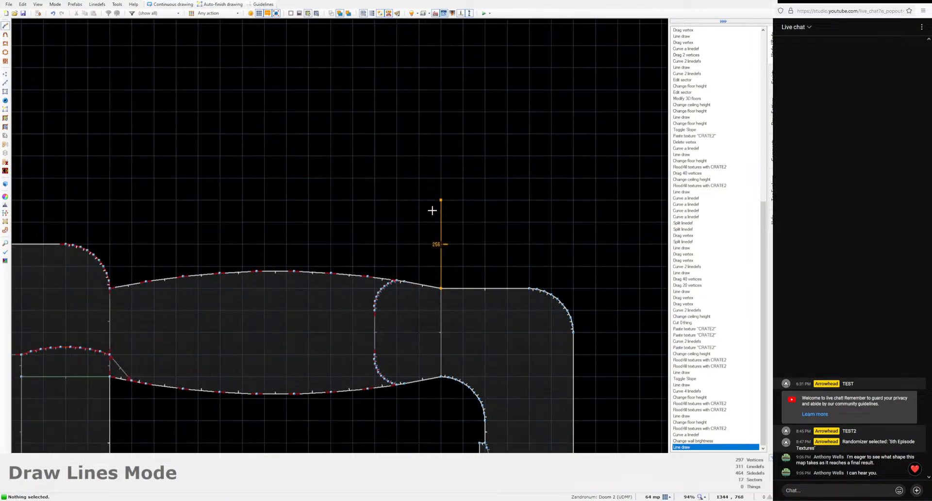
scroll(431, 211, down, 5)
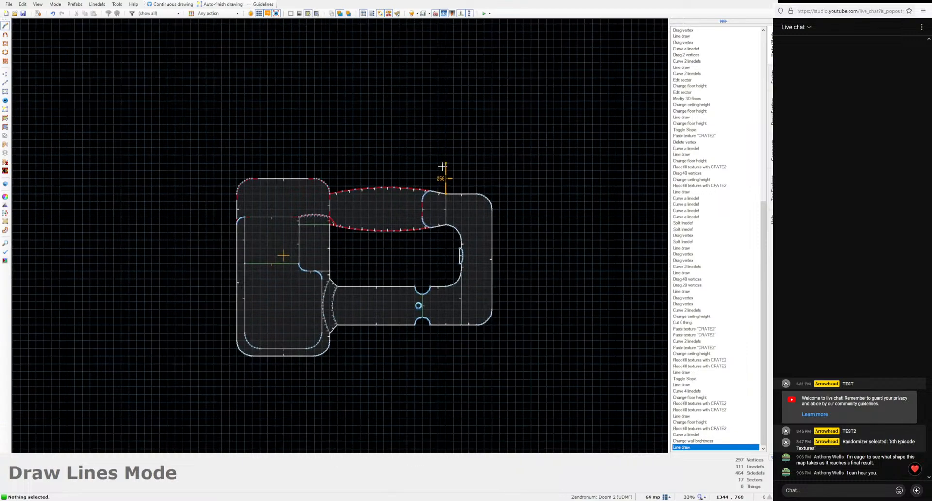
right_click(437, 150)
Step: Examine the bowed and hooked corridors, the round light and the crate room's ramp in the 3D view
key(q)
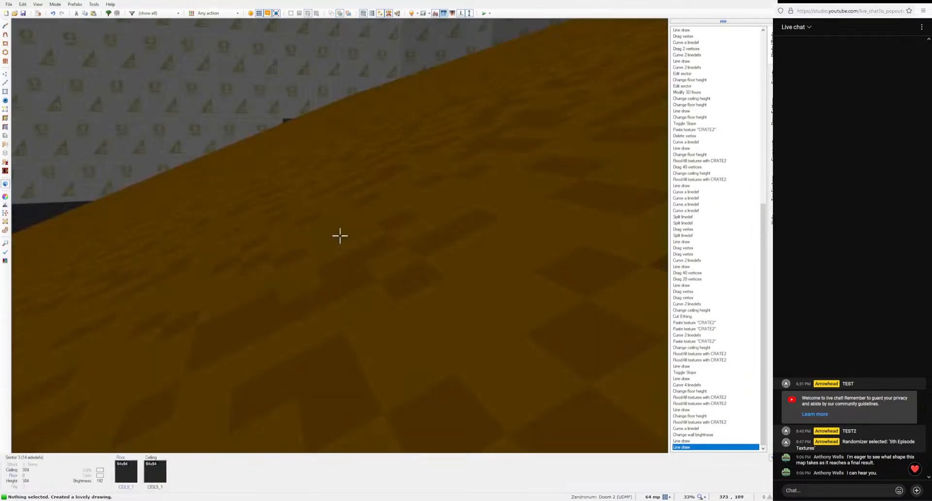
key(e)
key(e)
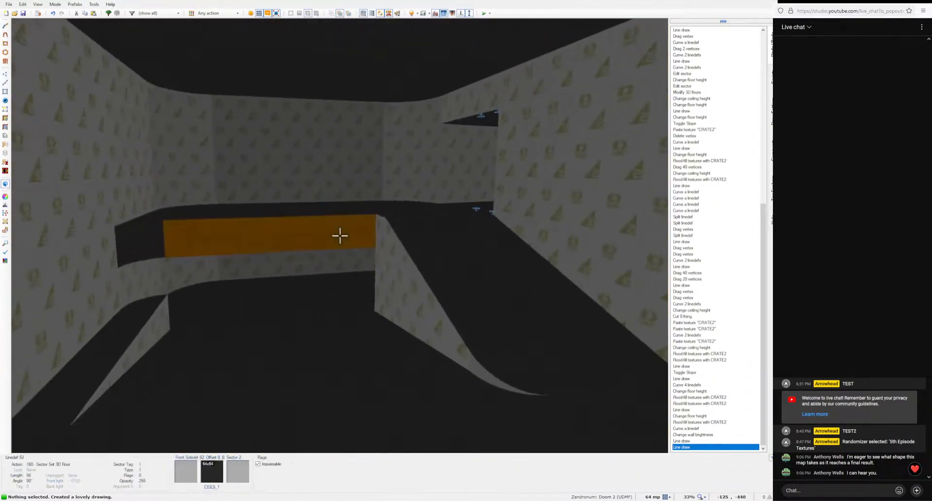
key(w)
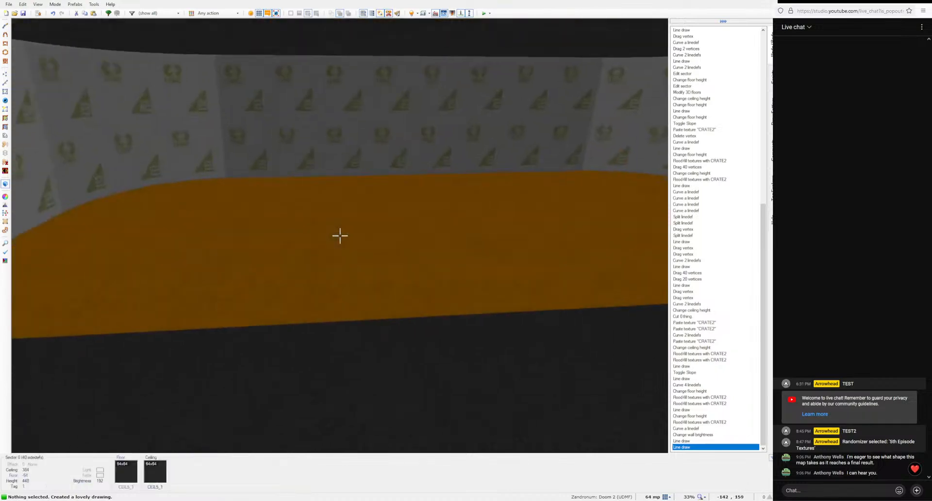
key(w)
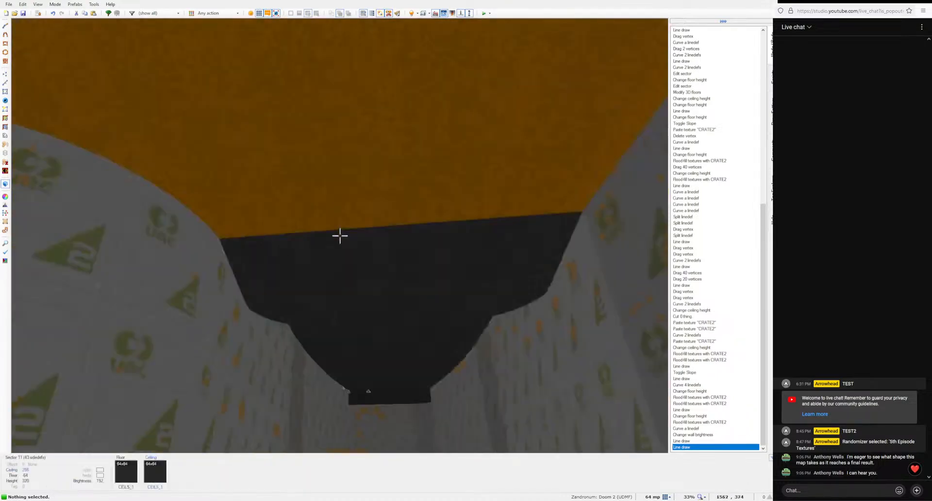
key(w)
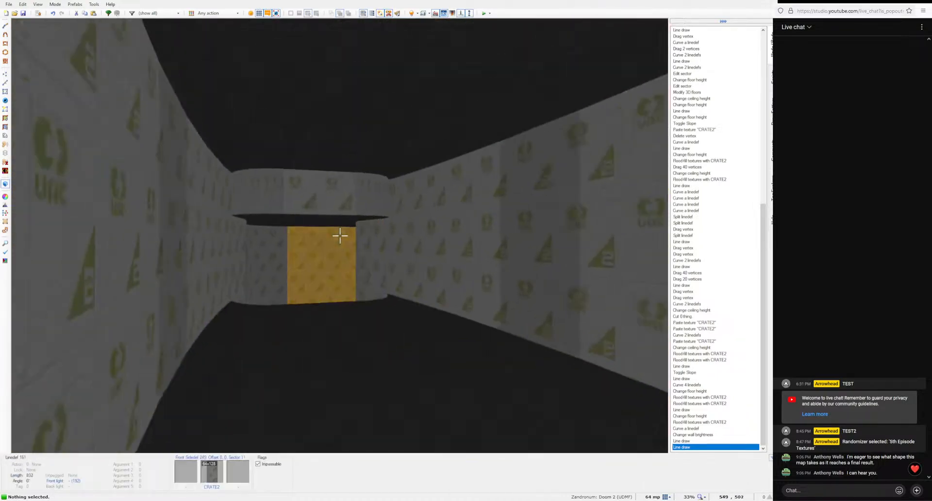
key(w)
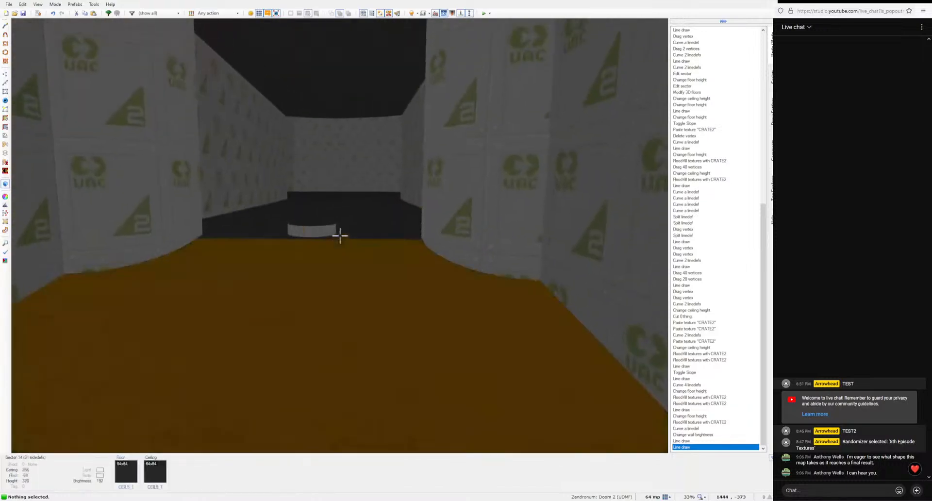
key(s)
key(w)
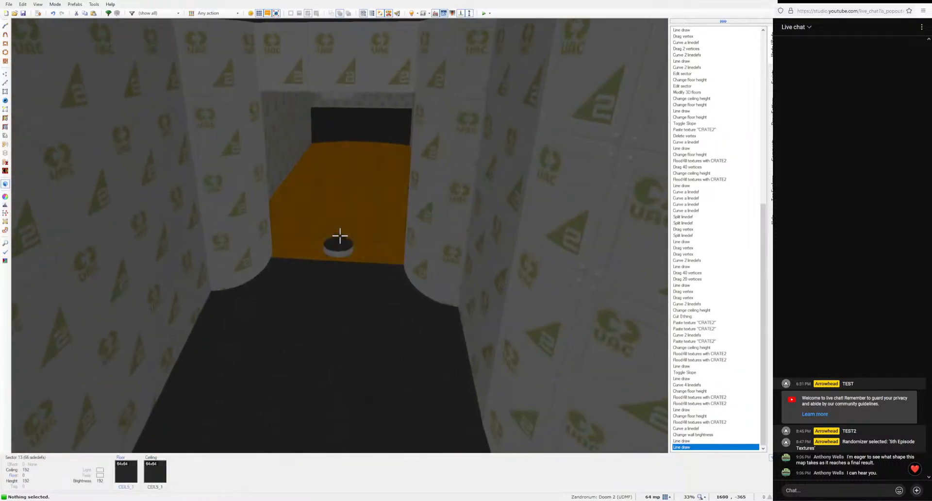
key(w)
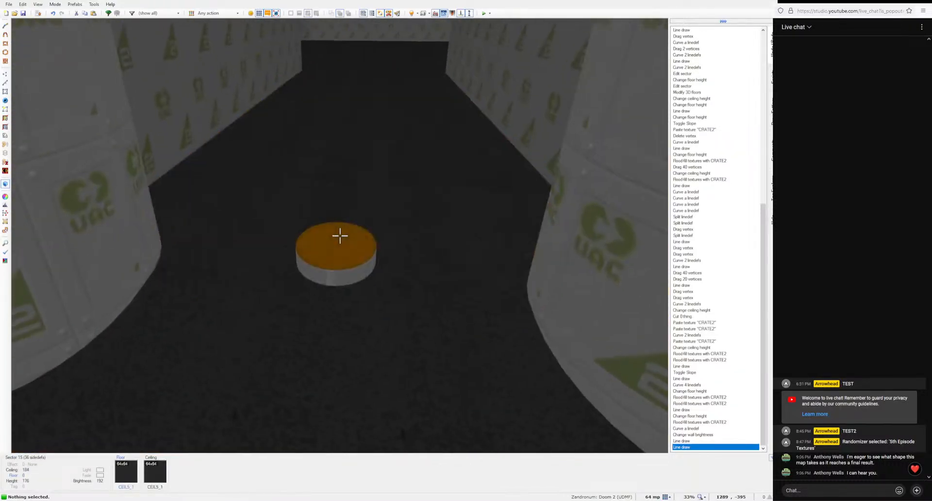
key(w)
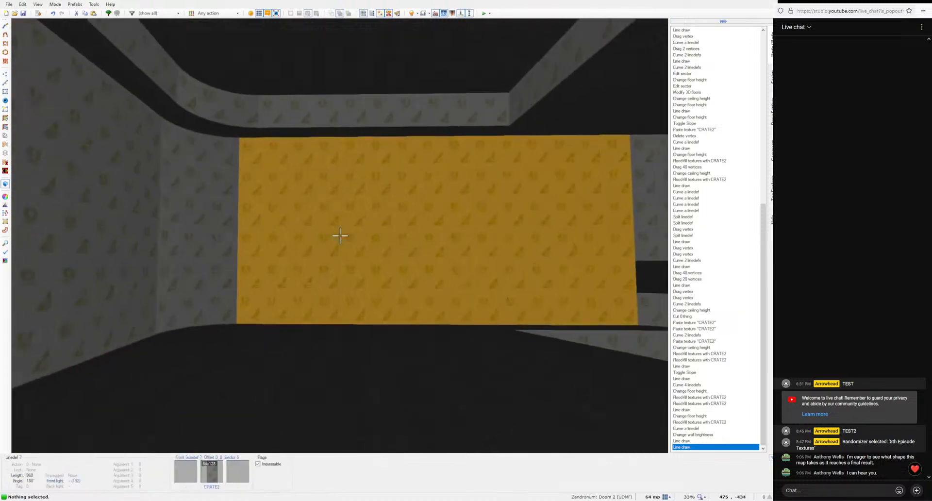
key(w)
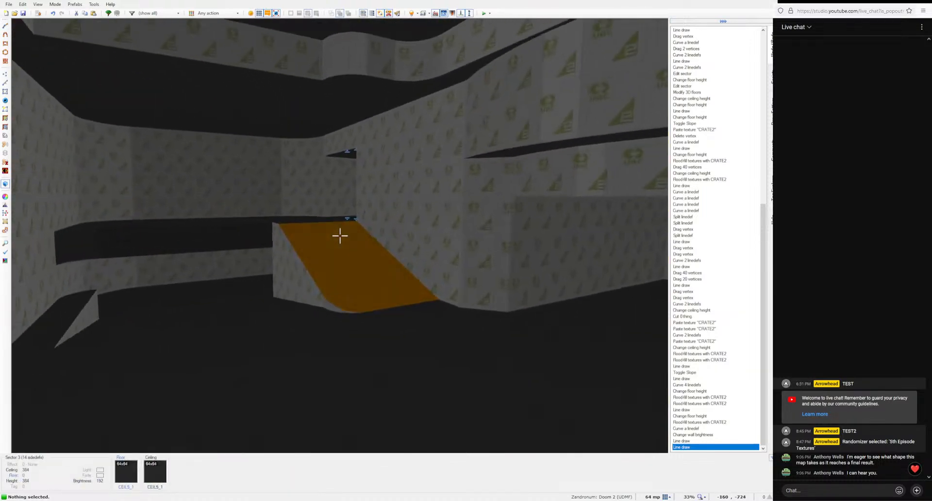
Step: Raise the ramp's floor in the crate room and paste CRATE2 onto the lip exposed at its foot
key(w)
scroll(340, 236, up, 1)
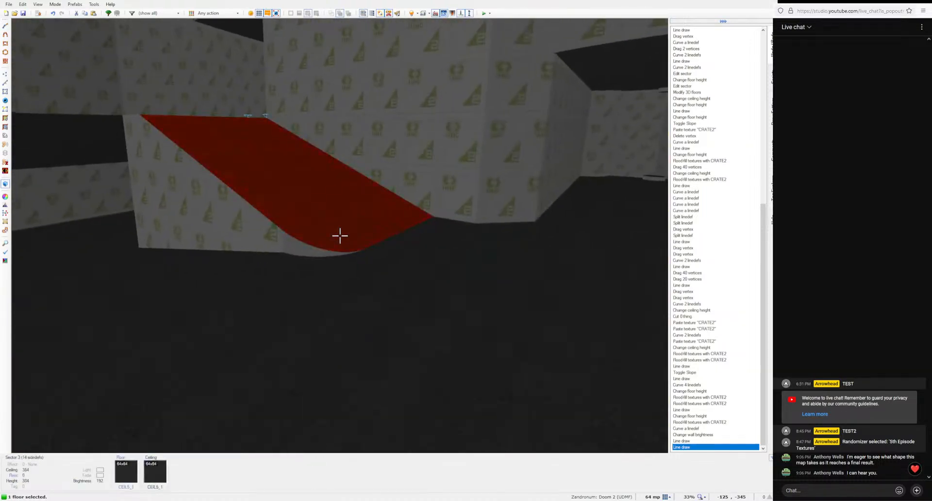
key(ctrl+v)
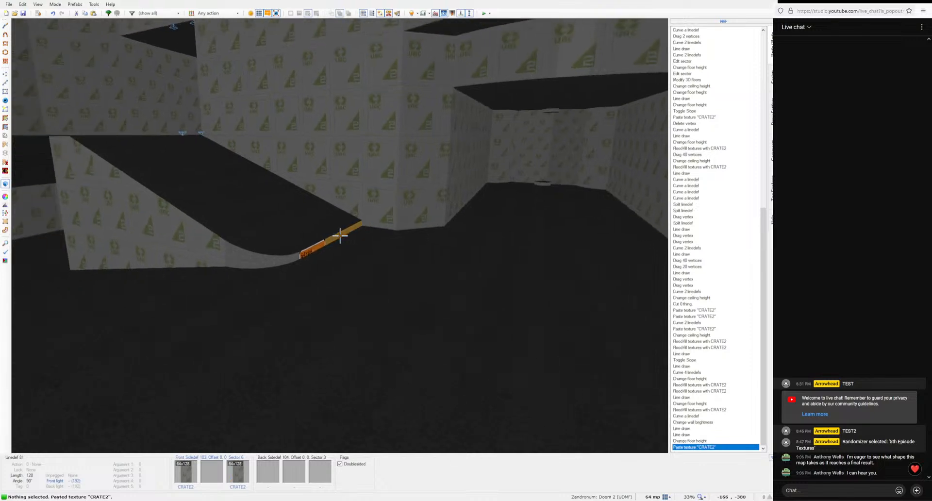
key(ctrl+v)
key(s)
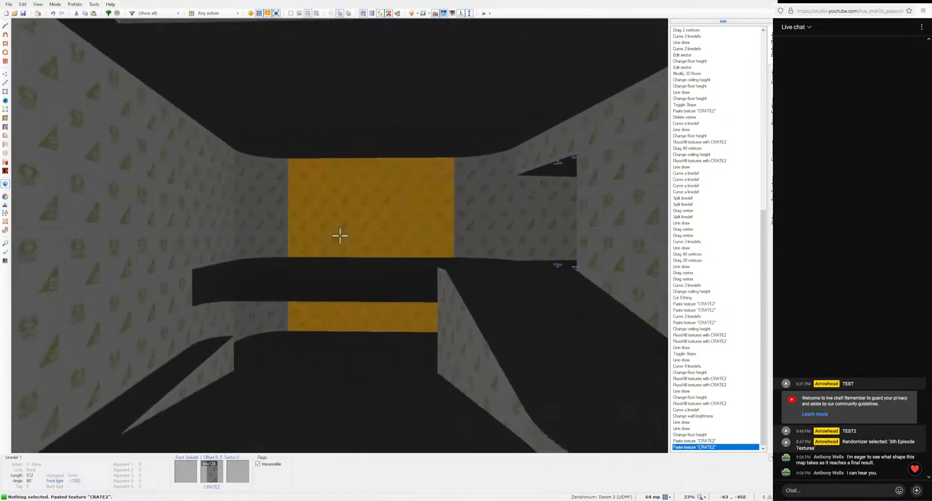
key(s)
key(w)
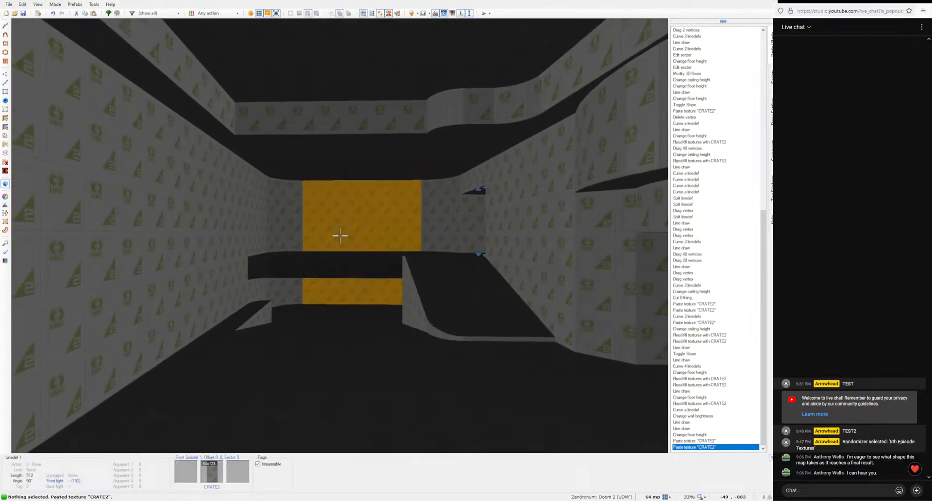
Step: Draw a 64 by 192 rectangle near the west end of the crate room's northern tag 1 area
key(q)
key(space)
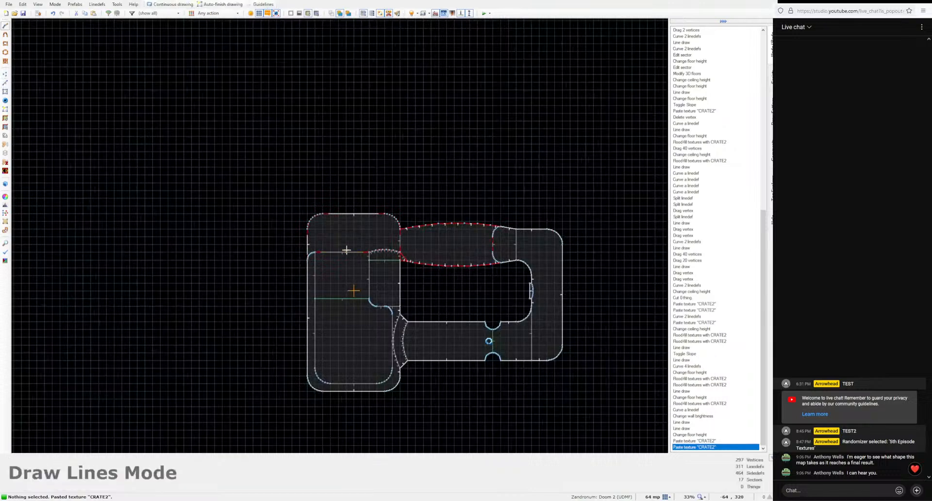
scroll(335, 243, up, 5)
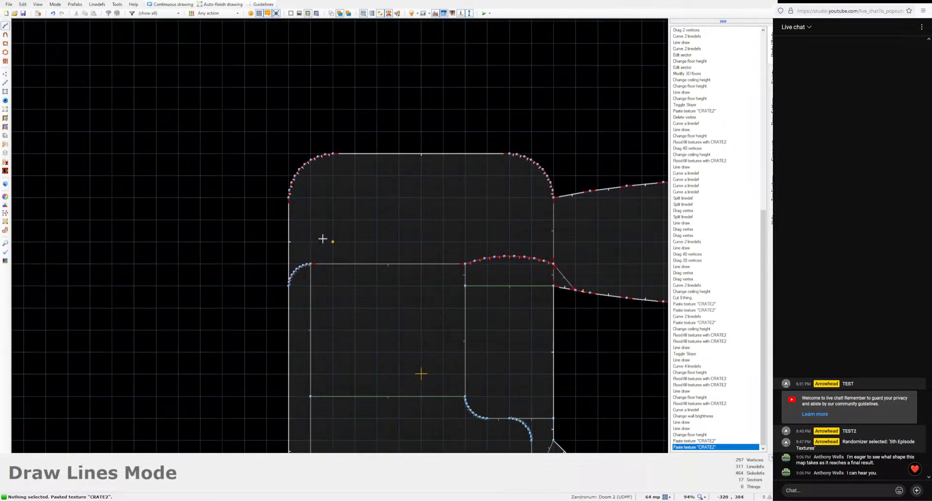
click(354, 241)
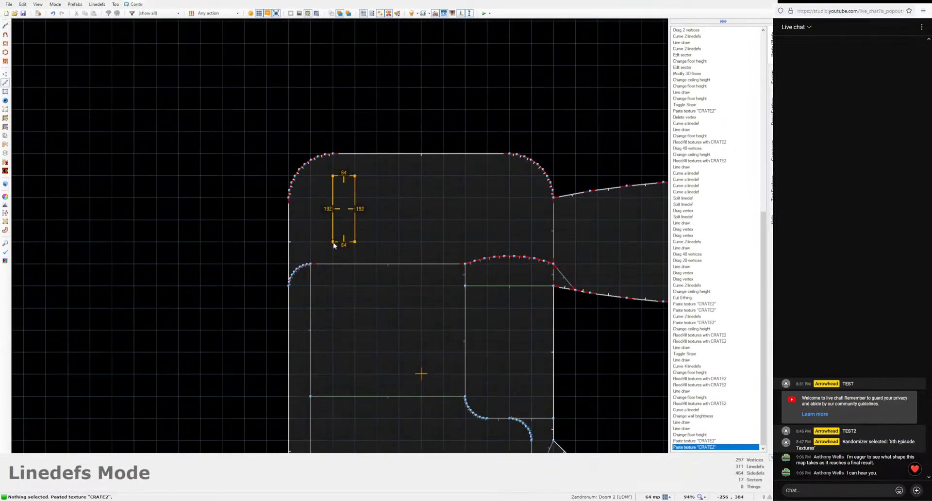
Step: Copy the rectangular sector three times along the room's northern area, forming two pairs of parallel strips
key(s)
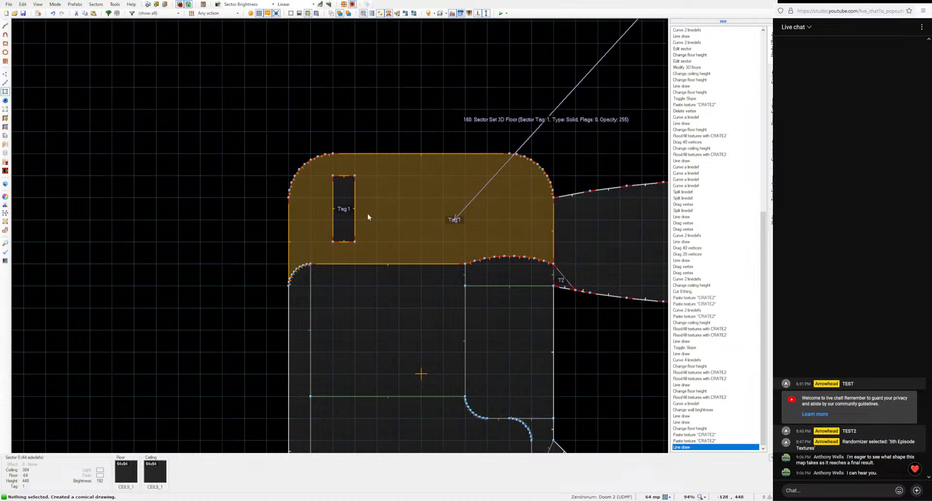
click(342, 213)
key(ctrl+c)
key(c)
key(ctrl+v)
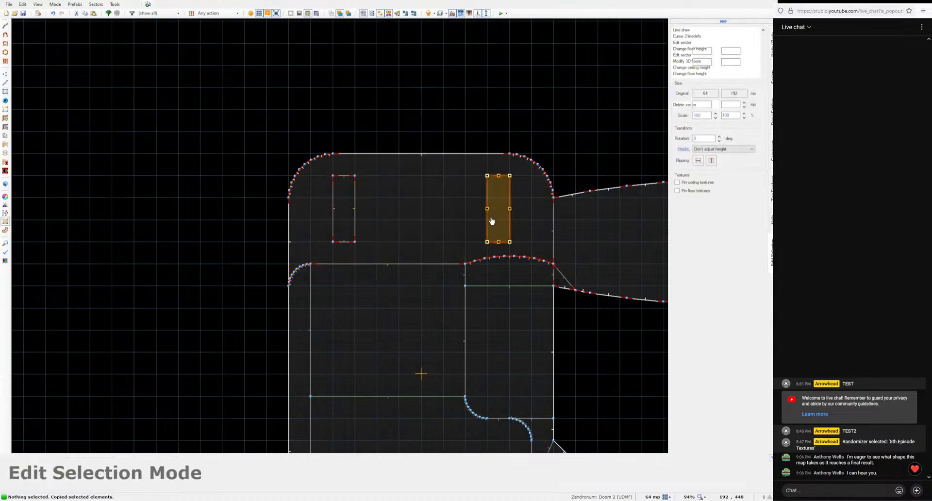
click(441, 231)
key(ctrl+v)
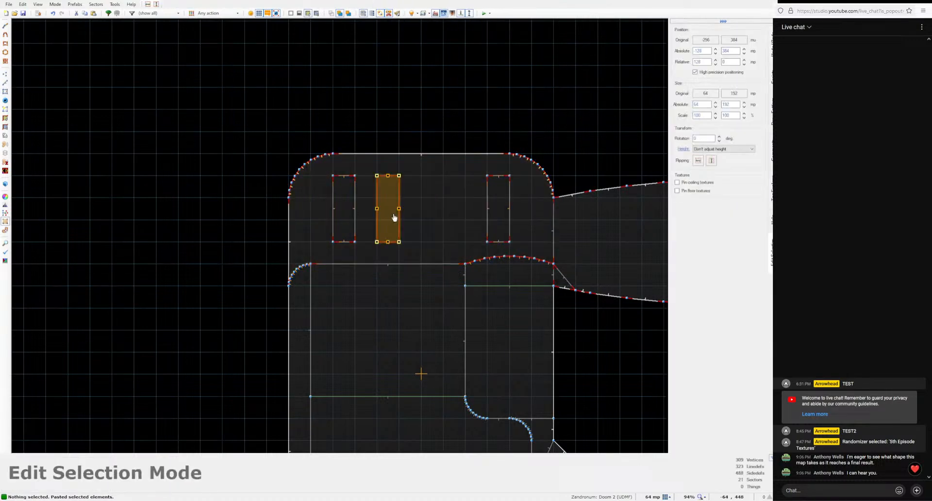
click(454, 212)
key(ctrl+v)
click(487, 281)
Step: Lower the ceilings of the four rectangular strips to 376
key(w)
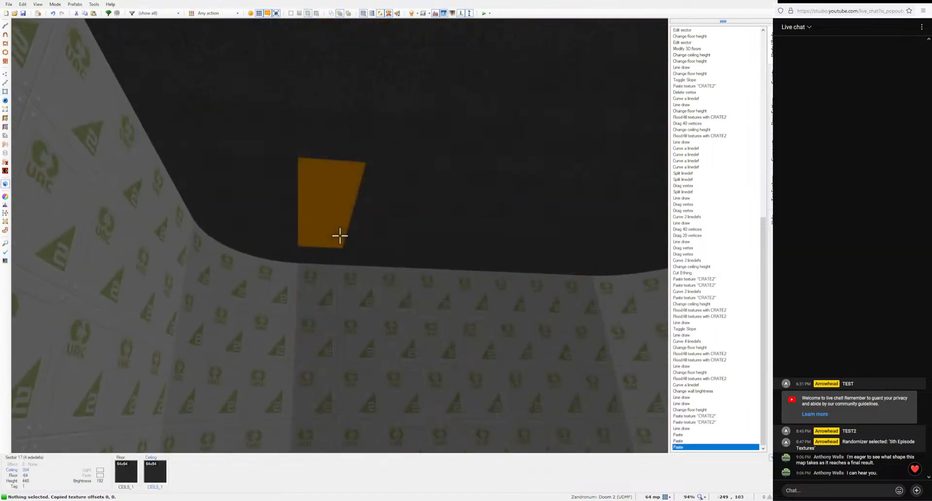
click(340, 236)
click(340, 235)
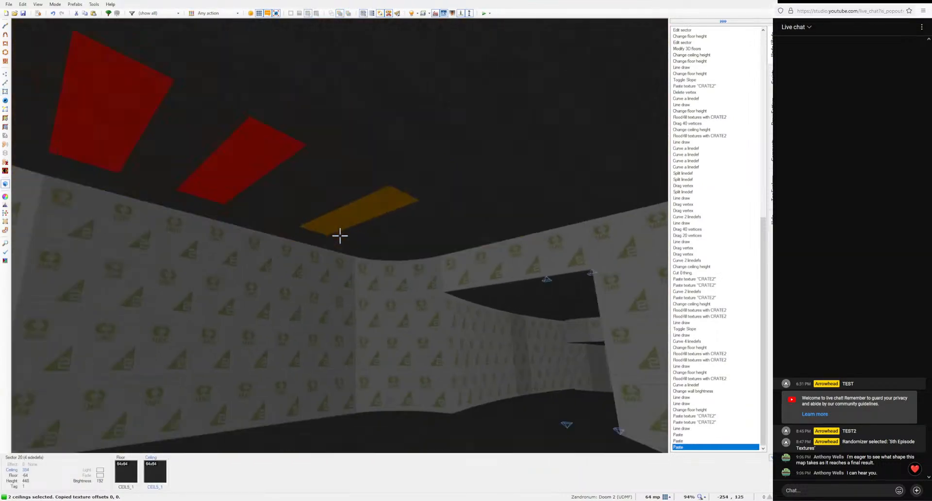
click(340, 236)
click(340, 235)
click(339, 236)
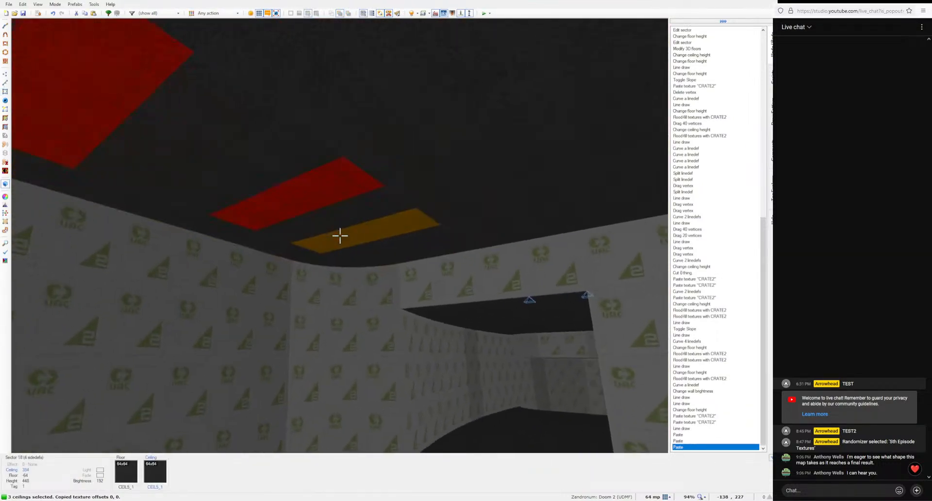
click(339, 236)
scroll(339, 236, down, 1)
Step: Flood-fill the exposed sides of the four lowered ceiling strips with CRATE2
key(c)
key(ctrl+c)
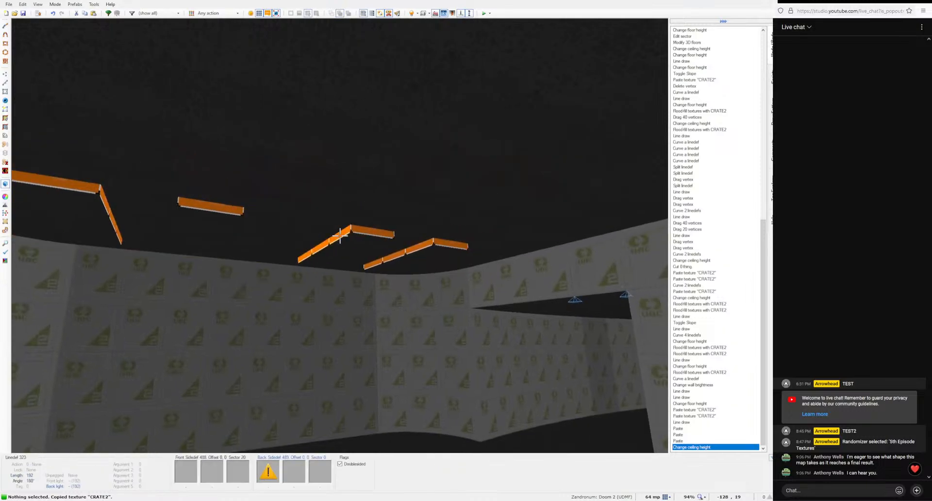
key(ctrl+shift+v)
key(e)
key(ctrl+shift+v)
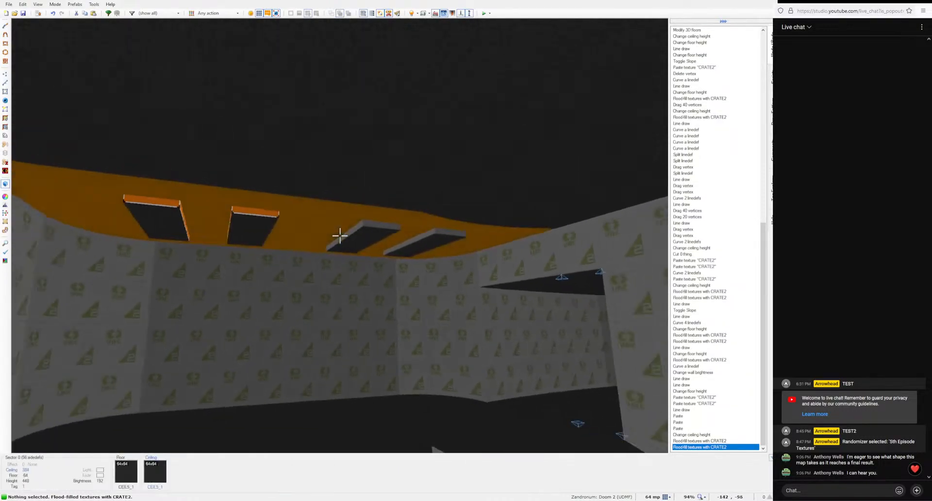
key(e)
key(ctrl+shift+v)
key(ctrl+shift+v)
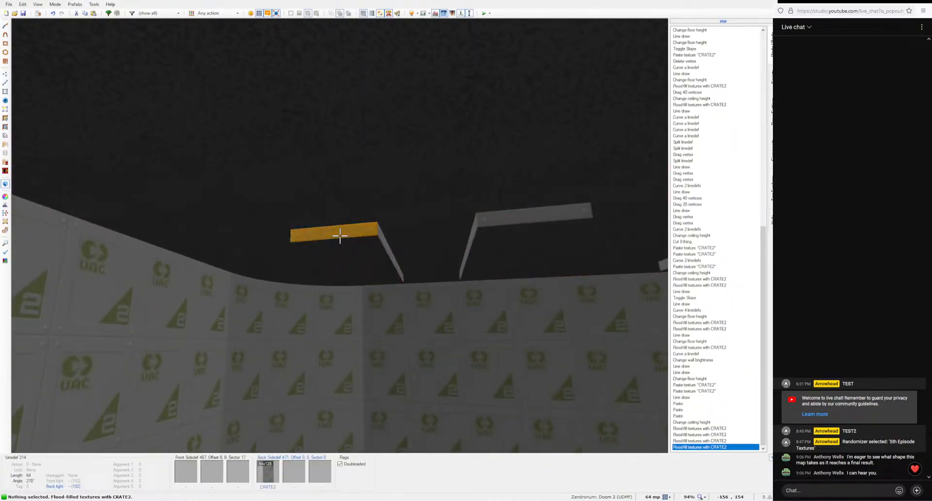
Step: Select the four rectangular ceiling strips and start curving their 16 edges, flipping the curves to bulge outward
key(q)
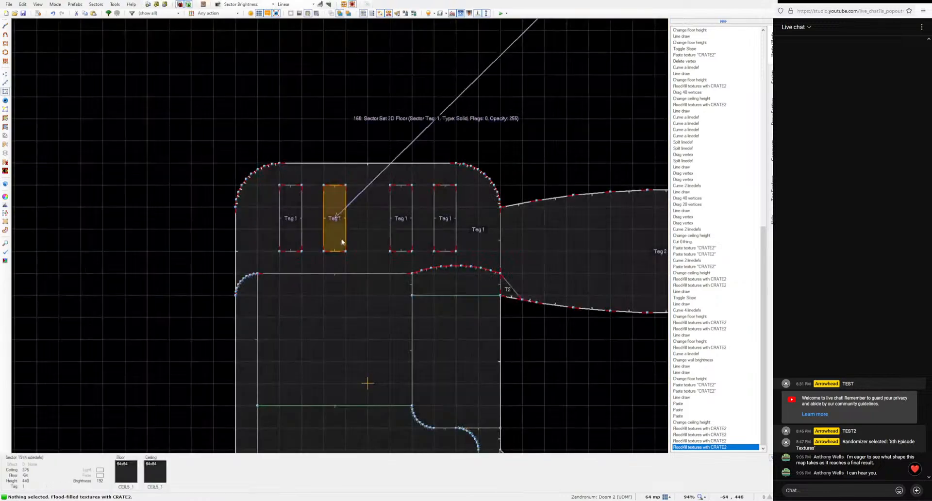
click(292, 219)
click(335, 227)
click(403, 233)
click(453, 233)
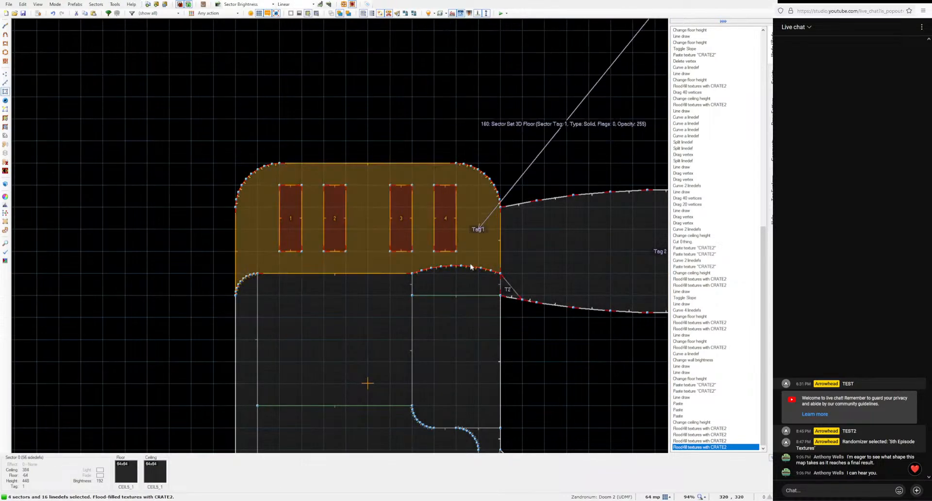
key(l)
key(shift+c)
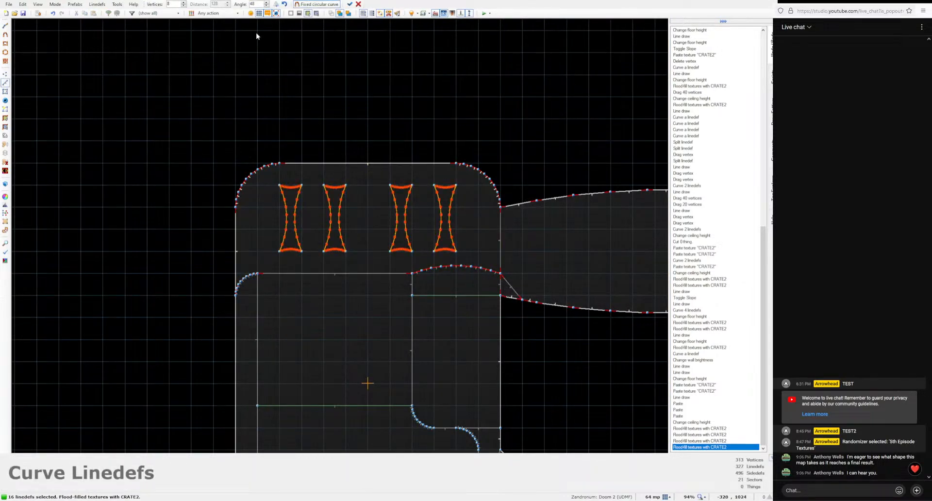
click(275, 5)
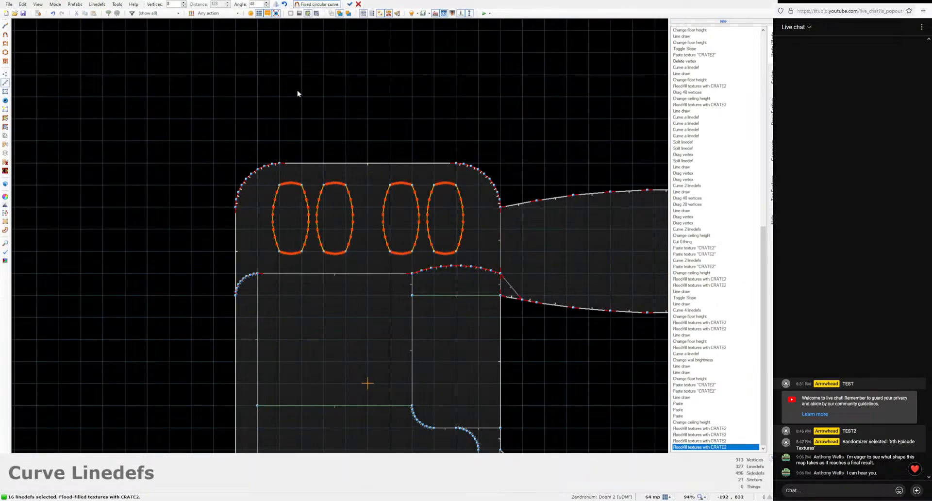
Step: Set the curve angle to 48 and apply the outward curves to the four ceiling strips
click(266, 3)
click(266, 3)
click(266, 3)
click(267, 2)
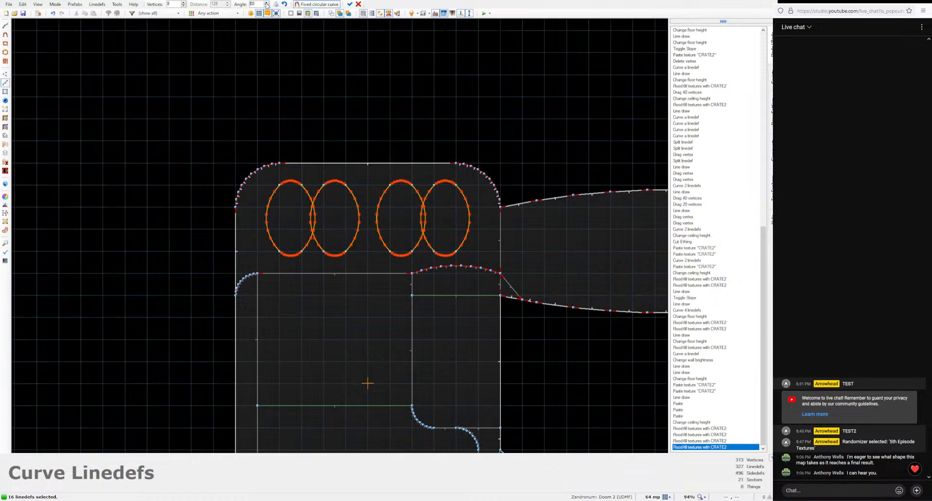
click(266, 6)
click(266, 6)
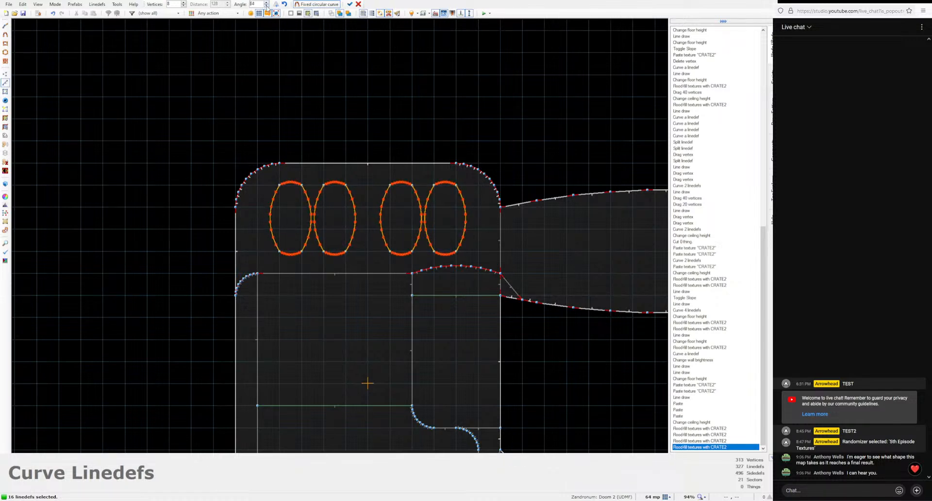
click(267, 6)
click(266, 6)
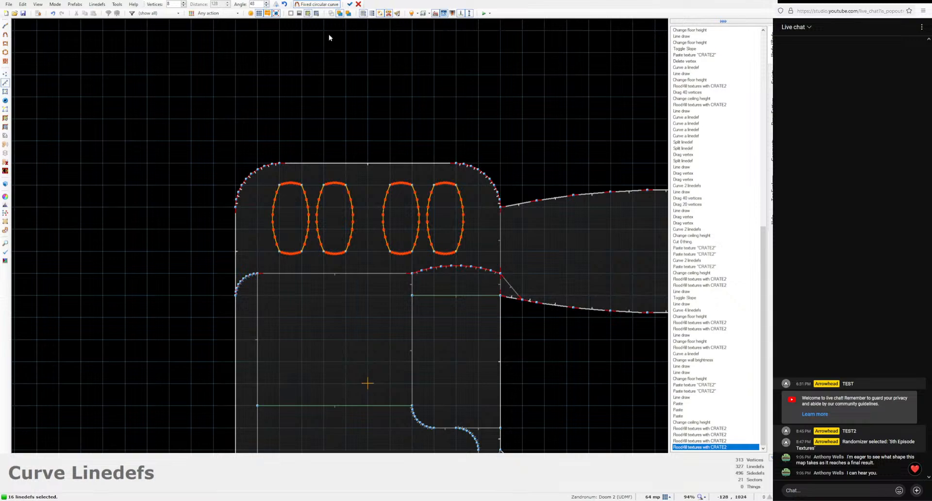
click(349, 5)
Step: Examine the rounded ceiling strips, the crate room with its ramp, and the eastern corridors in the 3D view
key(q)
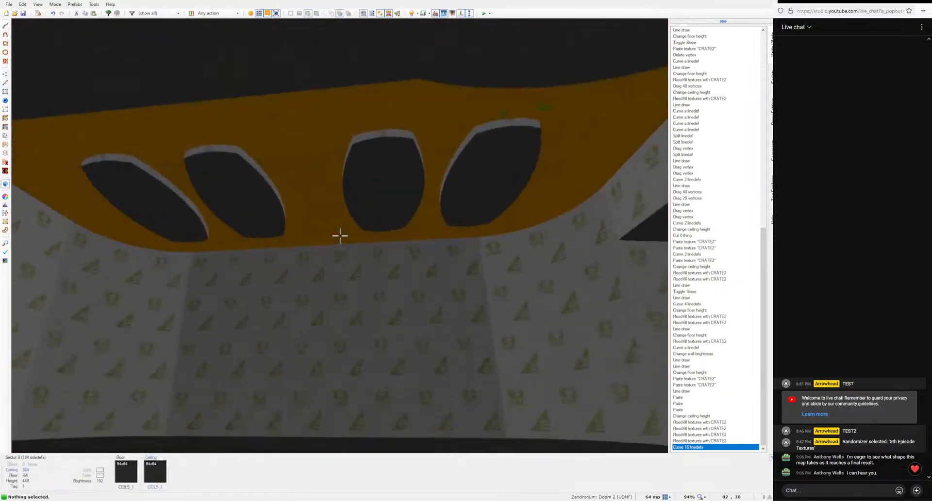
key(d)
key(e)
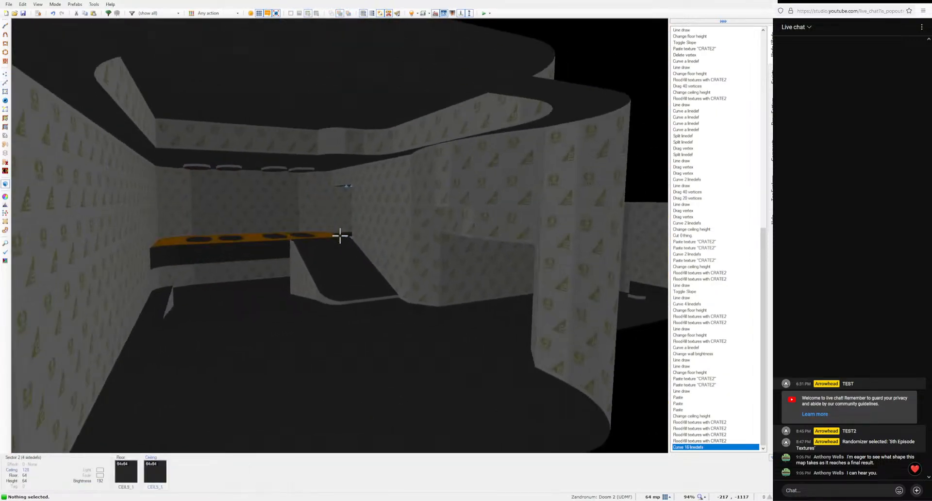
key(e)
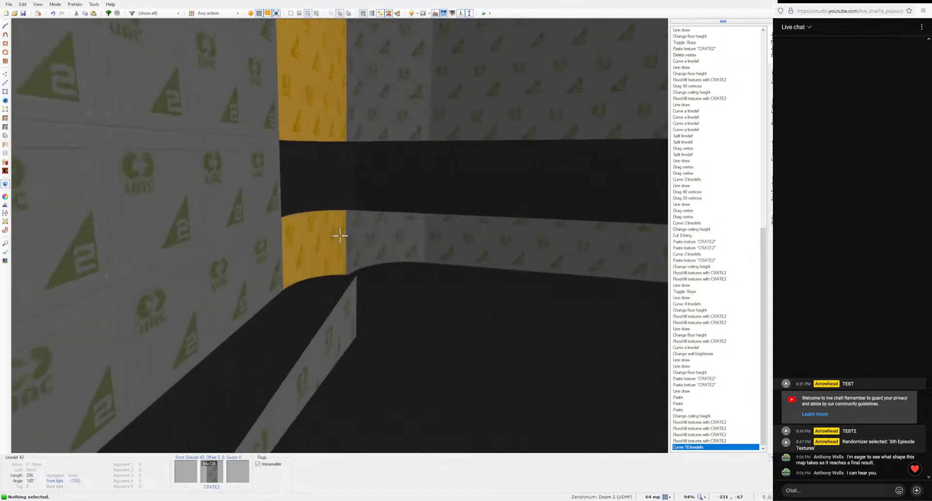
key(e)
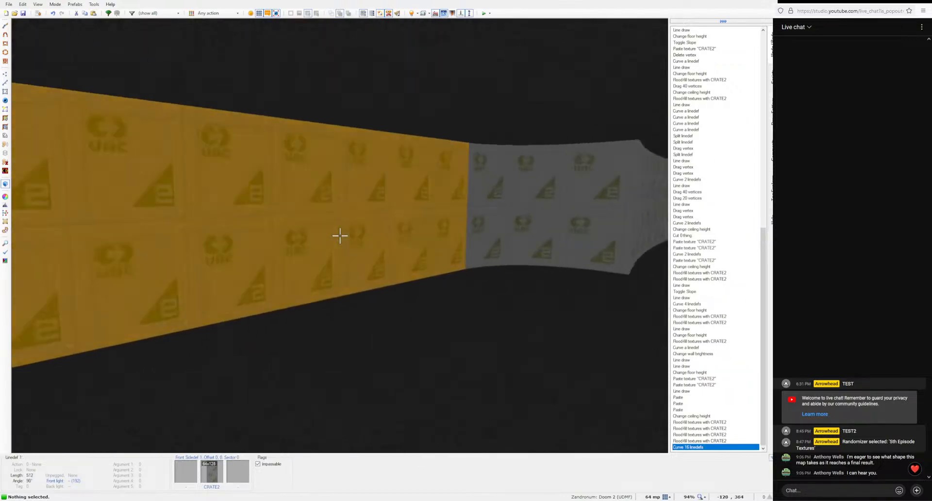
key(e)
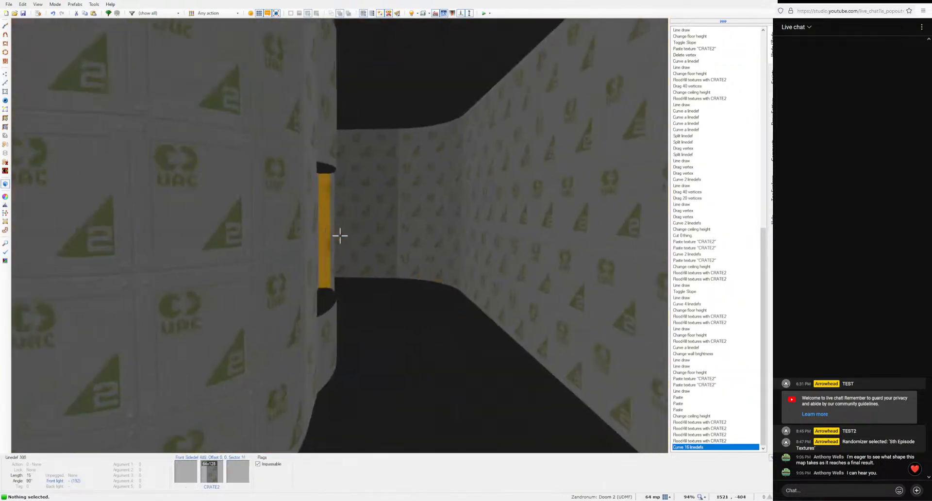
key(e)
click(339, 236)
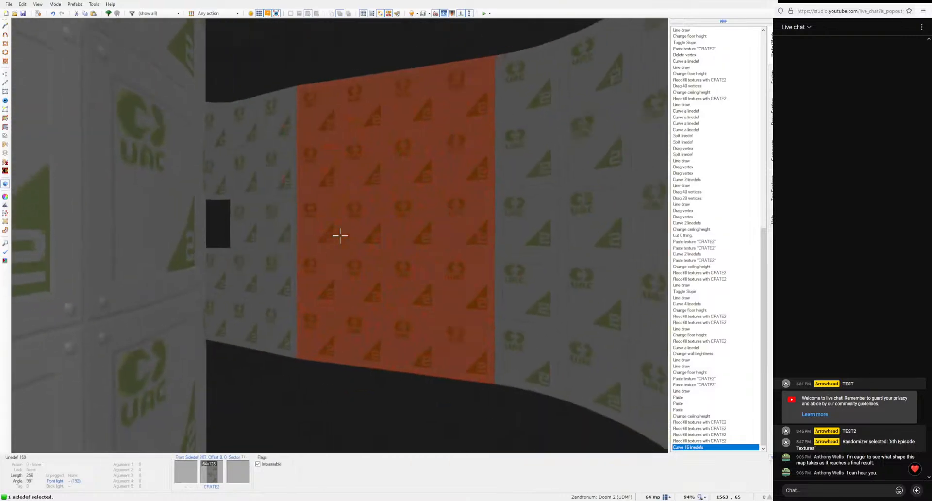
key(e)
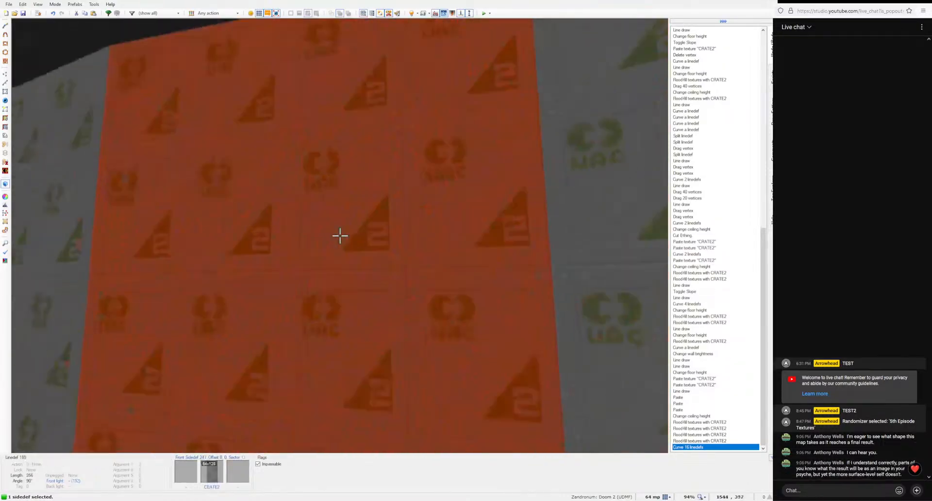
key(e)
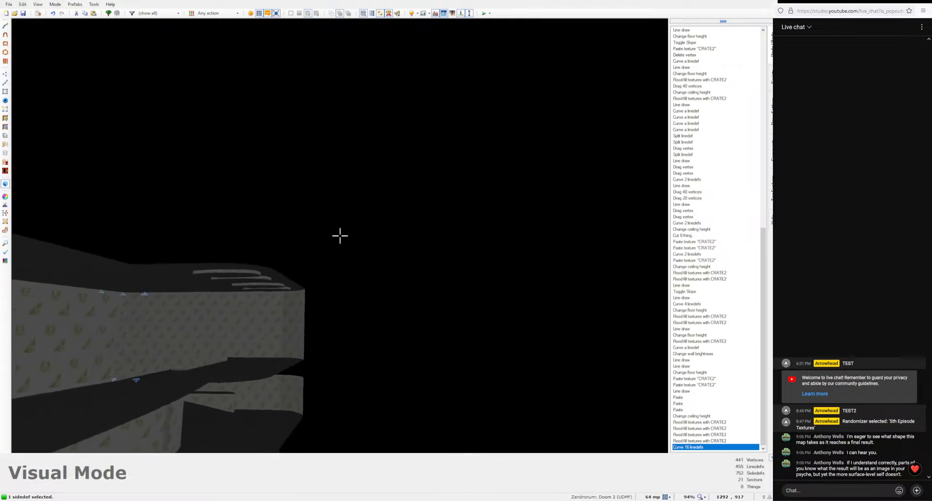
key(e)
key(e)
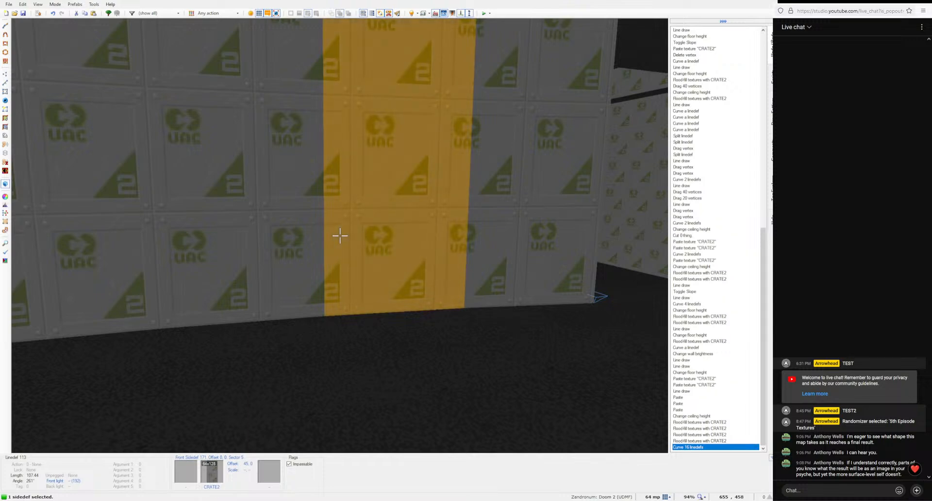
click(340, 236)
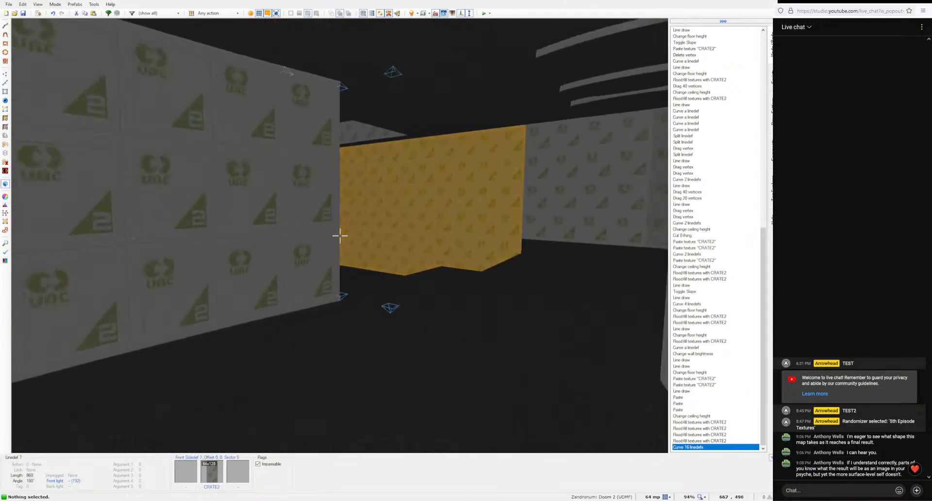
key(e)
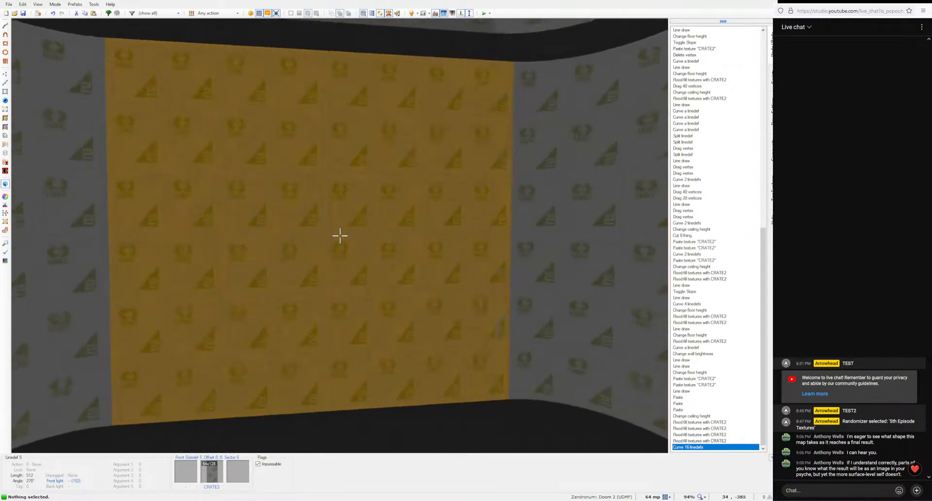
key(e)
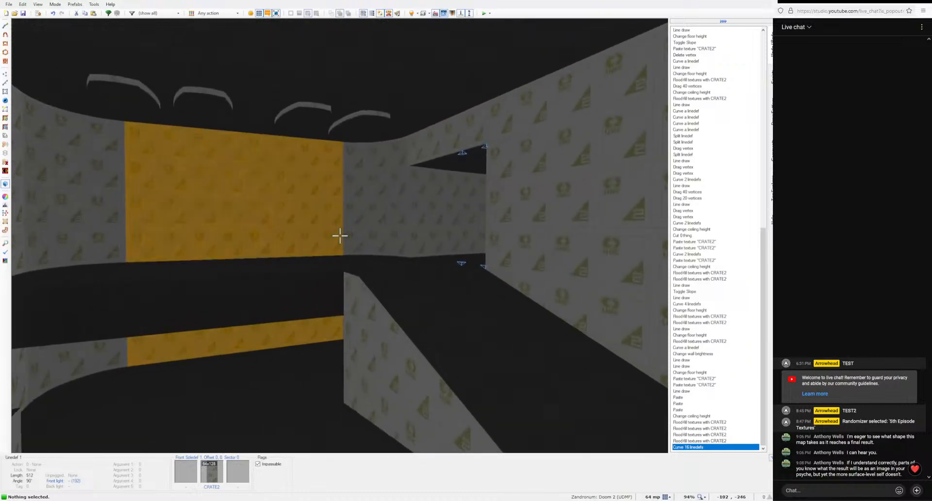
key(d)
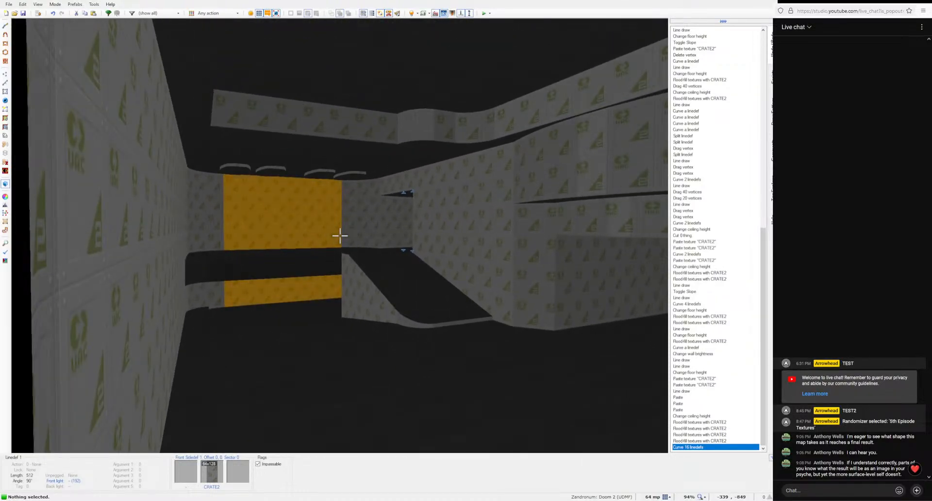
key(e)
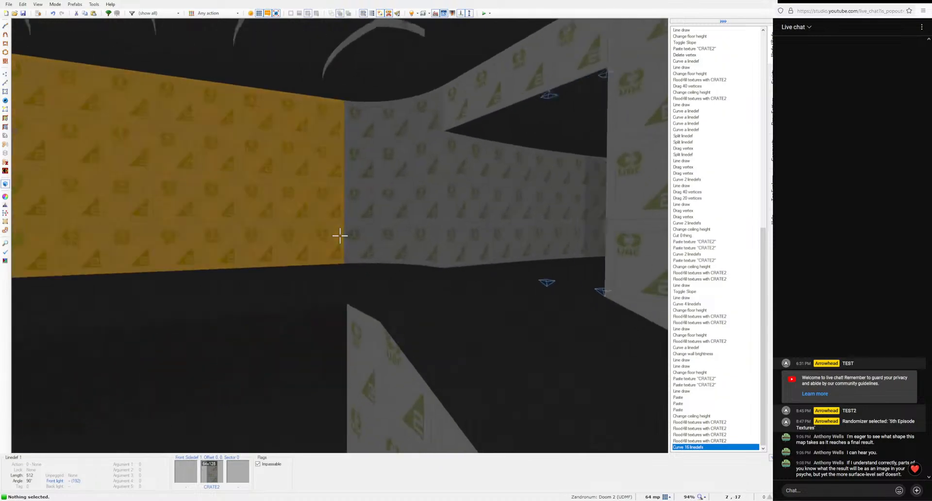
key(d)
Step: Set the brightness of one wall segment in the corridor east of the crate room to 16, and select the segment on the facing wall
key(e)
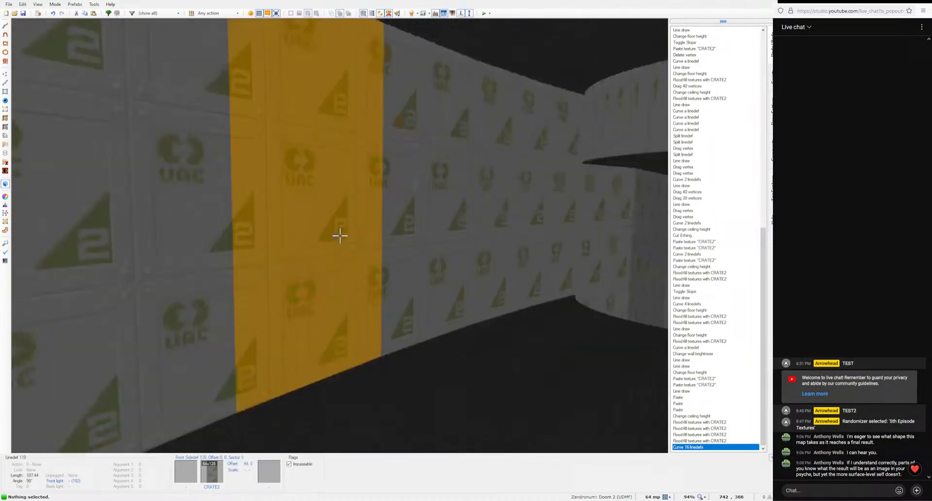
key(d)
click(339, 236)
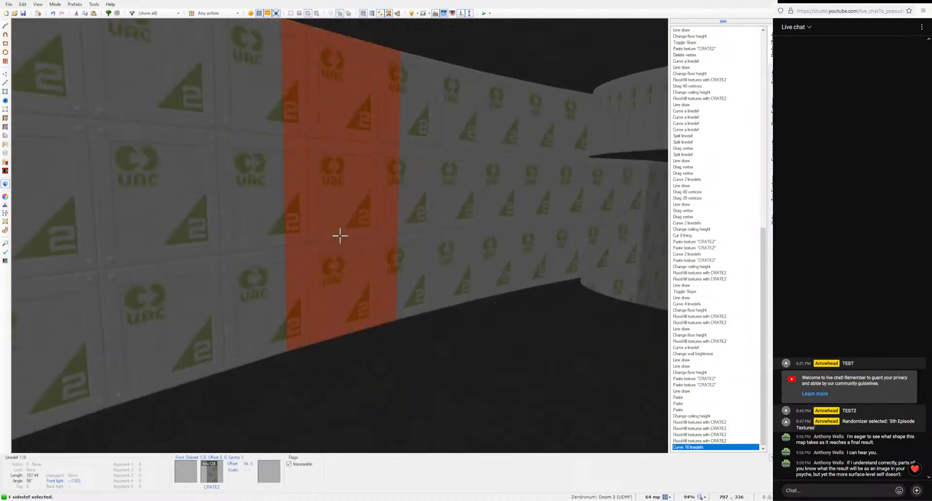
ctrl+scroll(340, 235, up, 1)
key(e)
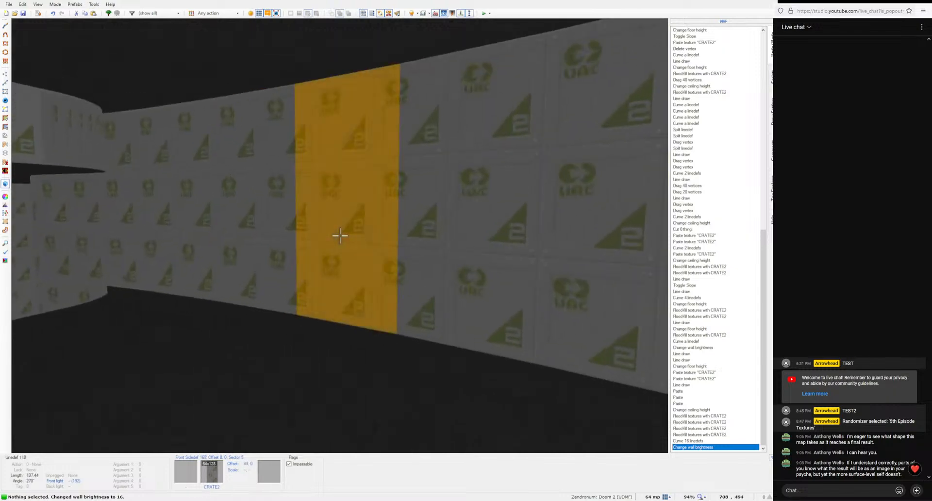
key(e)
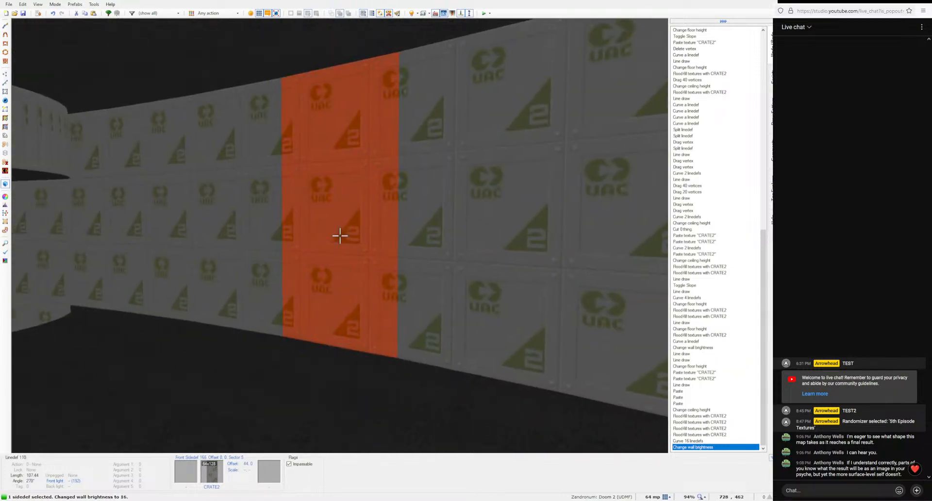
Step: Deselect the wall and look over the crate-textured rooms, curved corridors and openings in the 3D view
click(339, 236)
key(e)
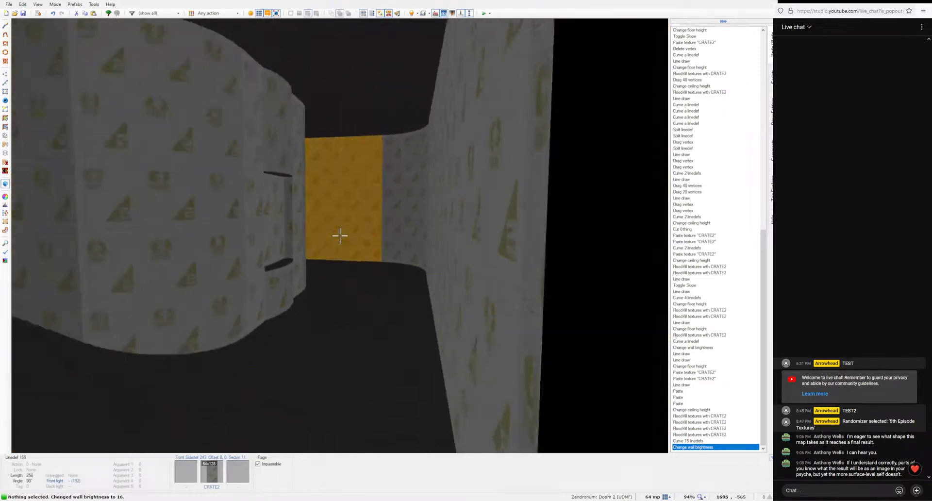
key(e)
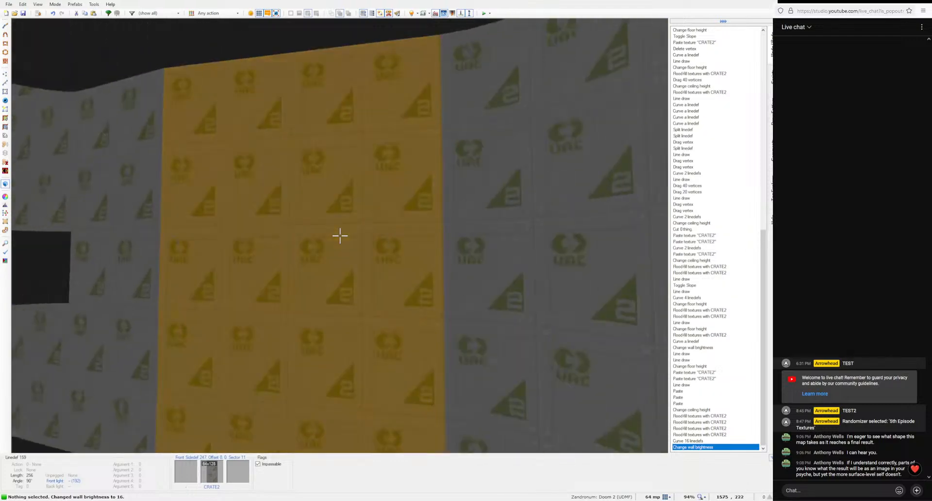
key(d)
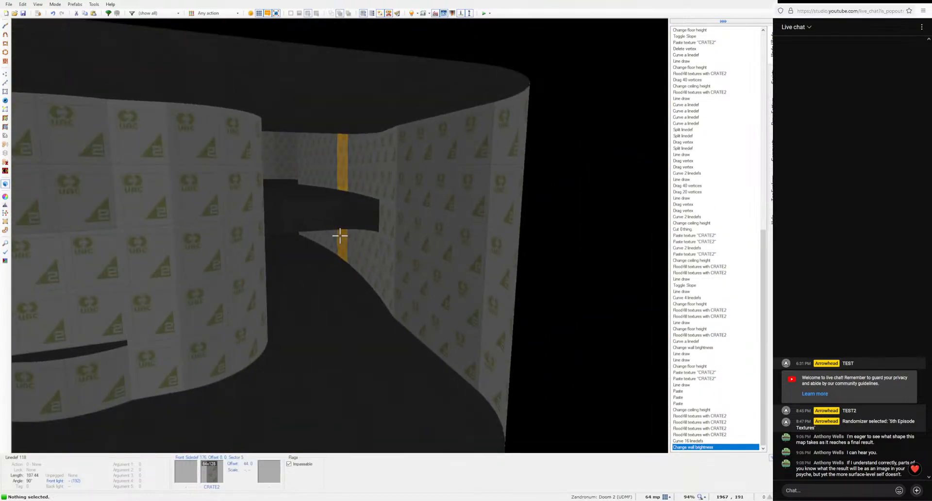
key(e)
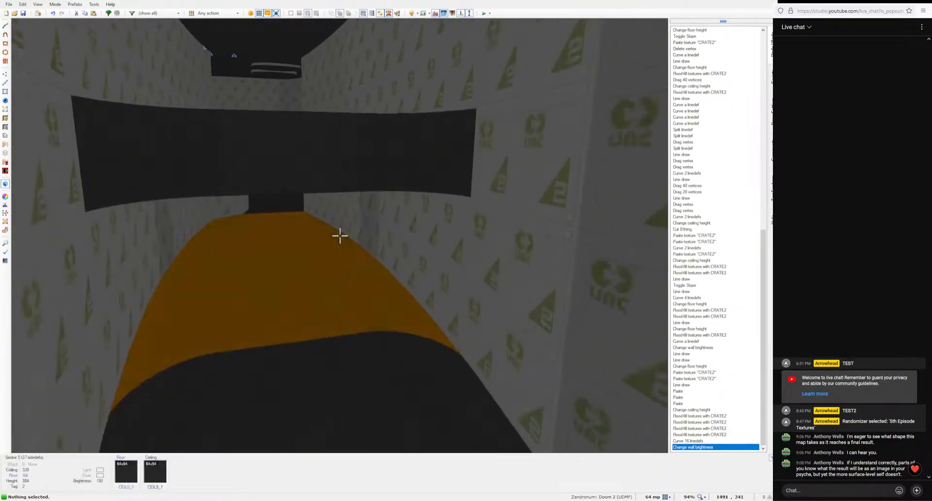
key(d)
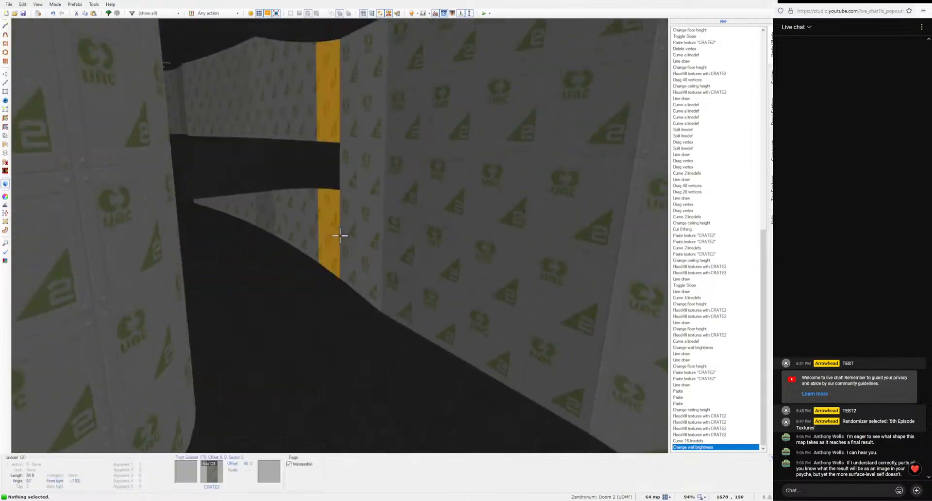
key(e)
key(d)
key(e)
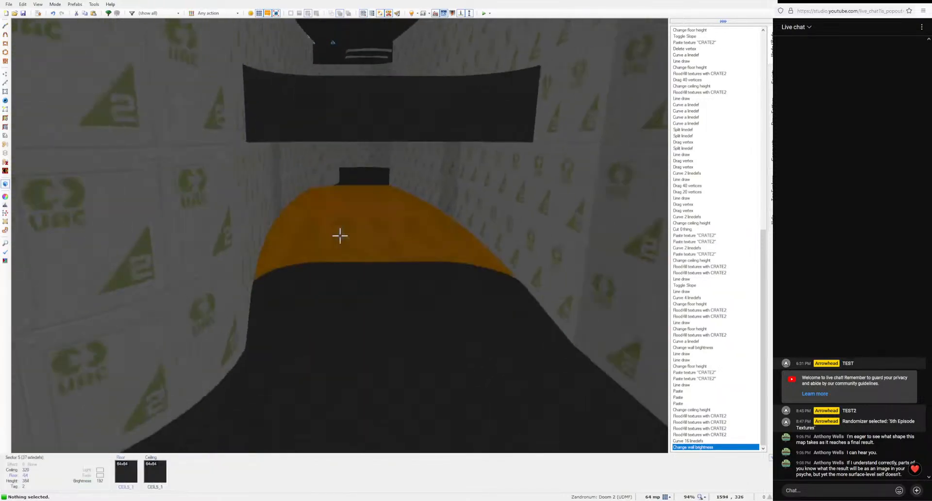
key(e)
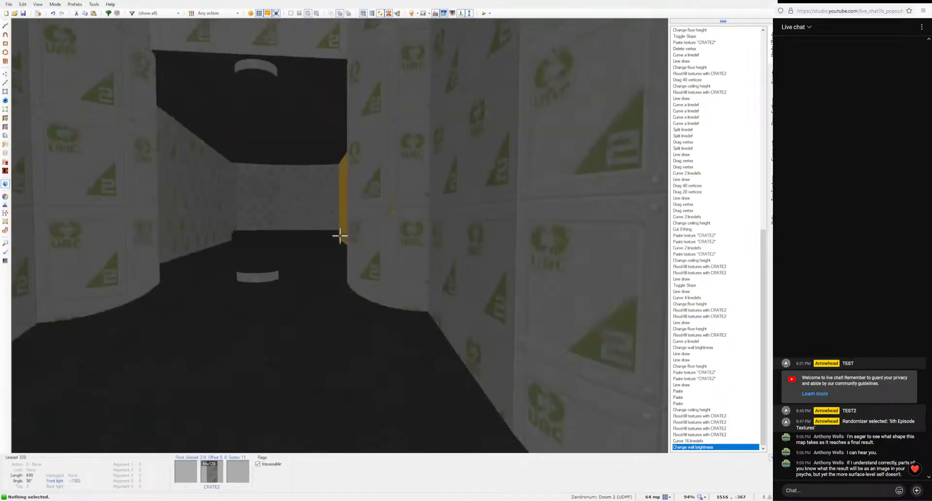
key(d)
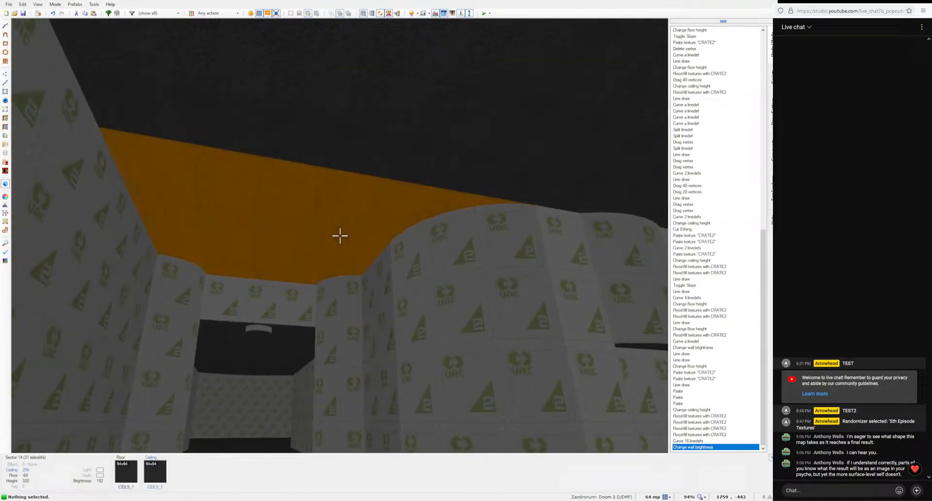
Step: Try adjusting the ceiling height of the curved crate-walled room, then set it to 256 and deselect the ceiling
click(339, 236)
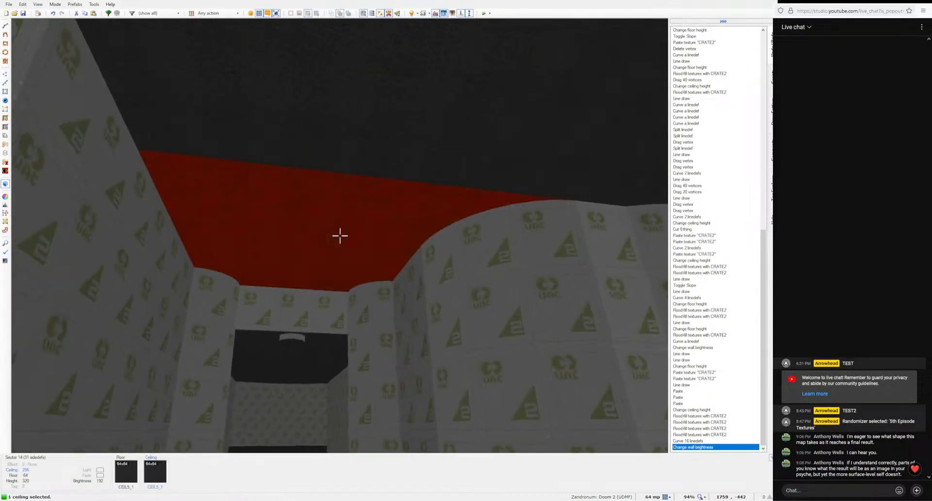
scroll(339, 236, up, 1)
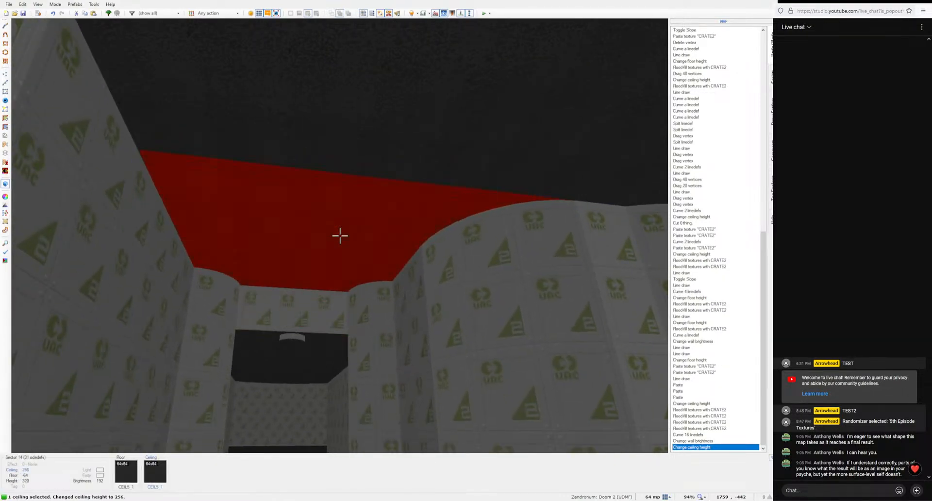
click(339, 236)
Step: Draw a diagonal line across the upper-left corner of the large room's inner sector, cutting off 64 units on each side
key(e)
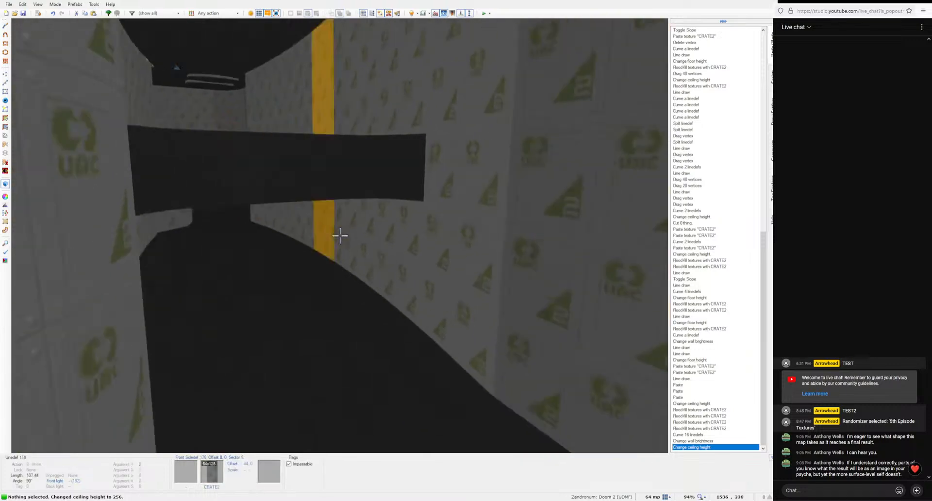
key(d)
key(w)
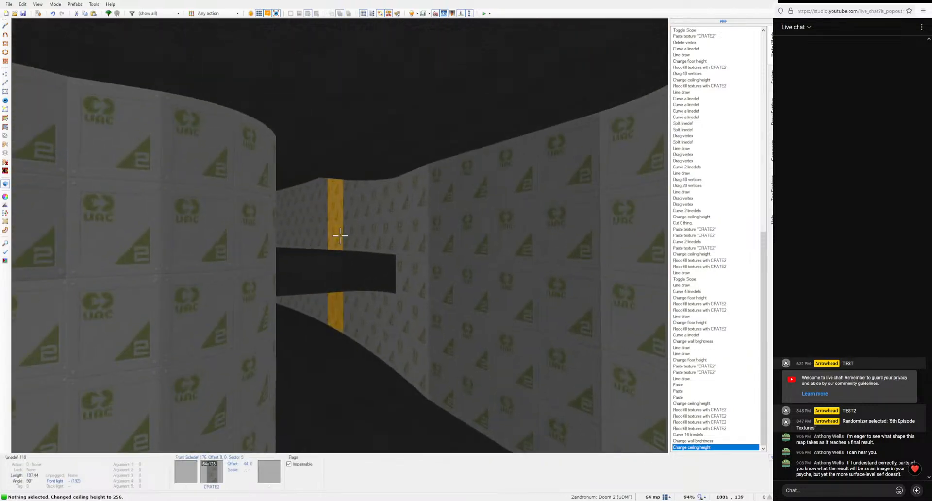
key(w)
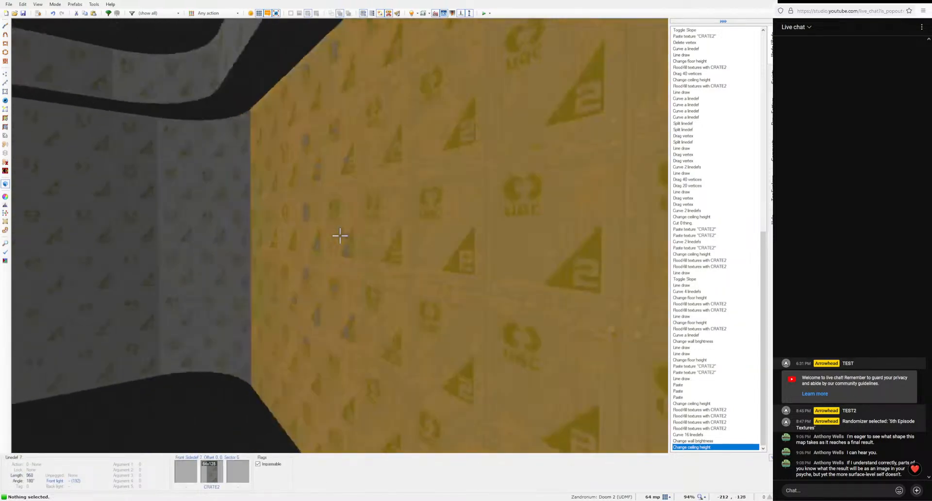
key(w)
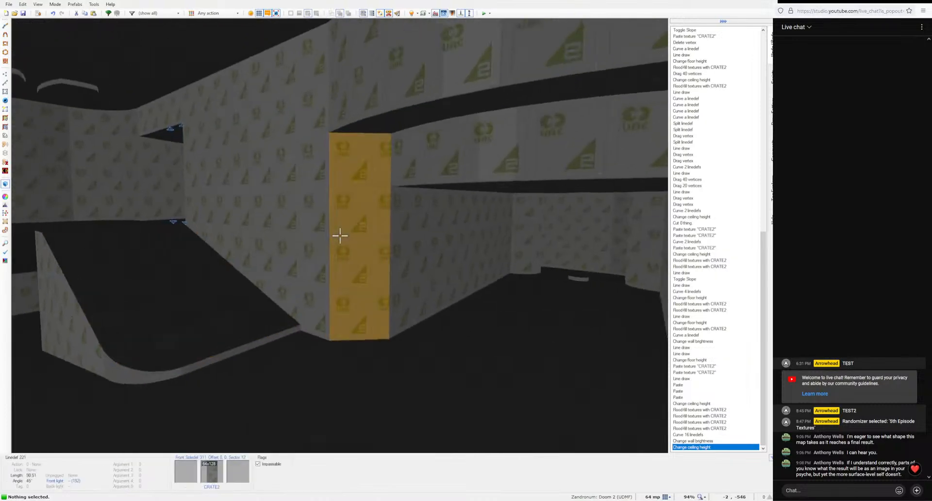
key(w)
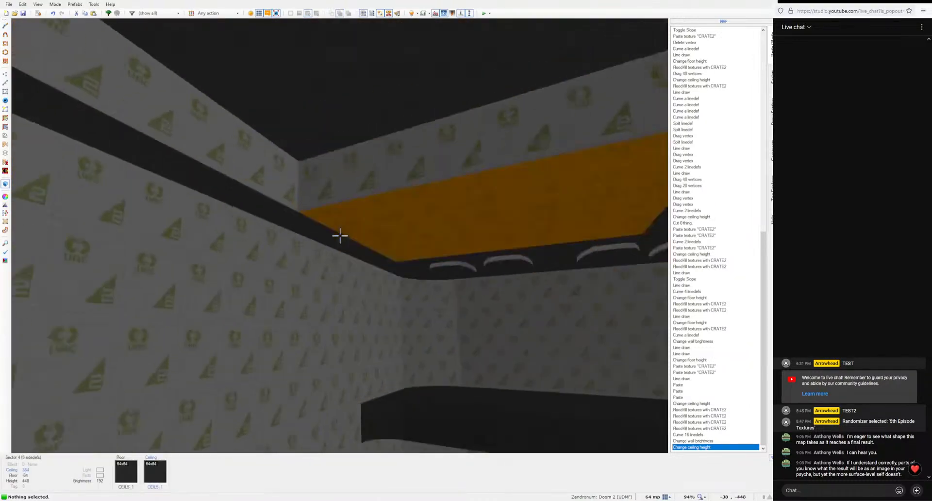
key(q)
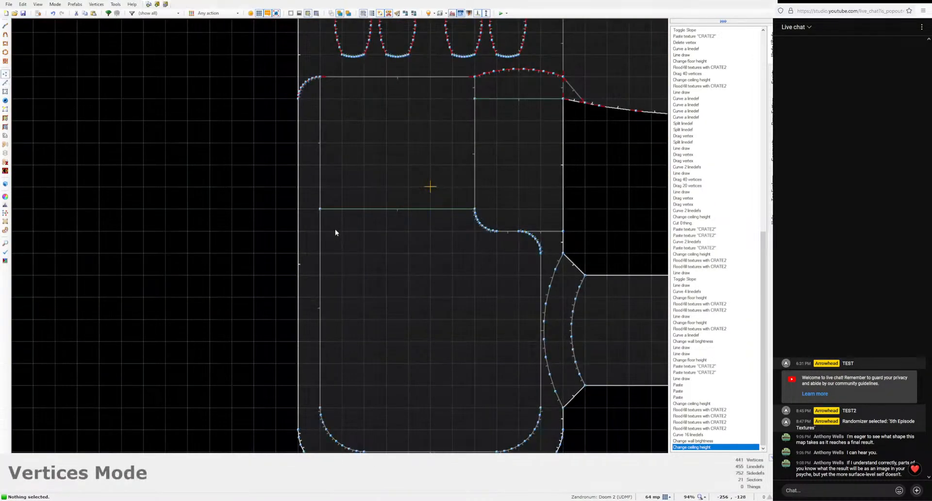
key(d)
click(342, 208)
click(320, 231)
key(q)
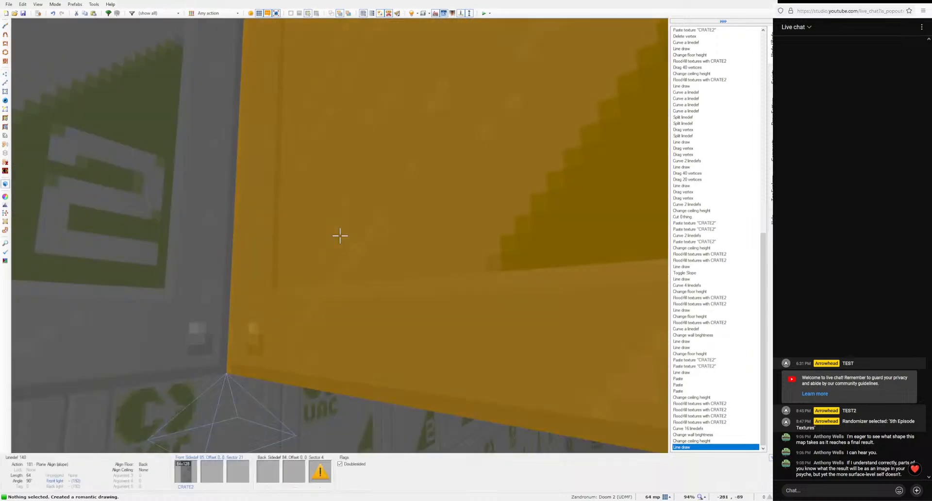
Step: Curve the diagonal corner linedef into a fixed circular arc with 8 vertices
key(q)
key(l)
click(301, 194)
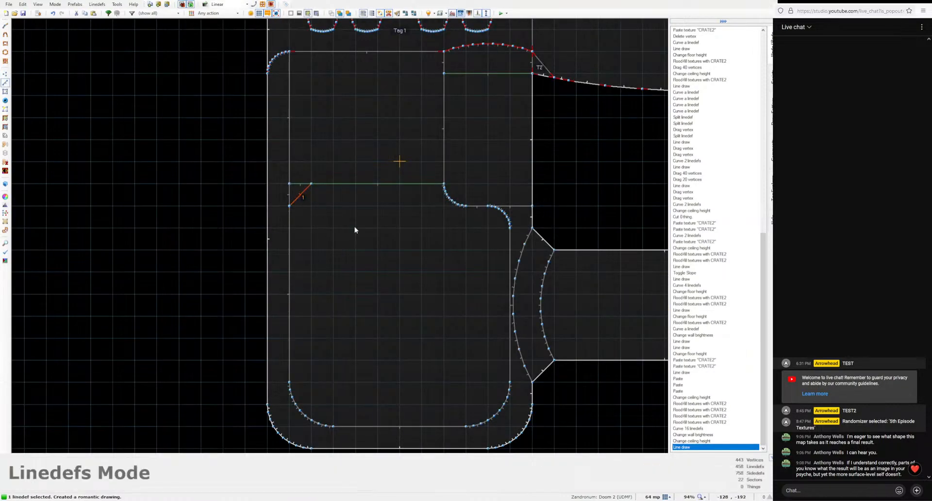
key(shift+c)
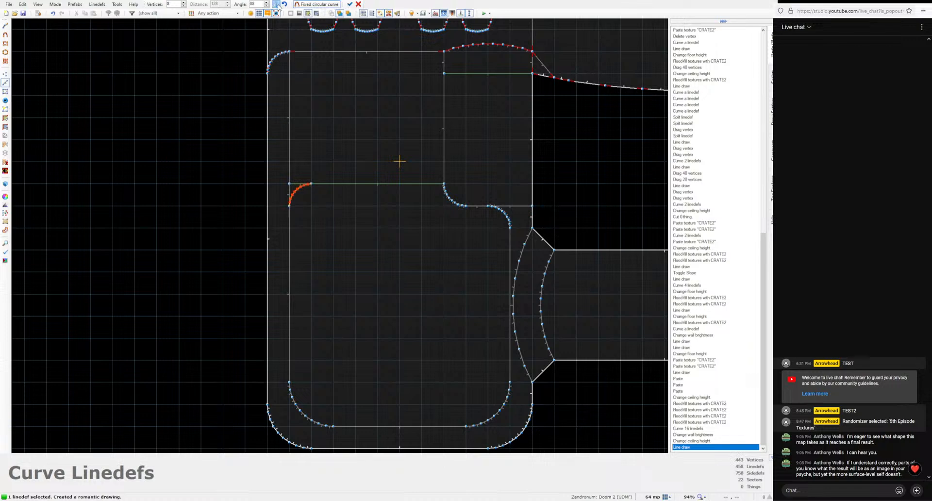
click(350, 4)
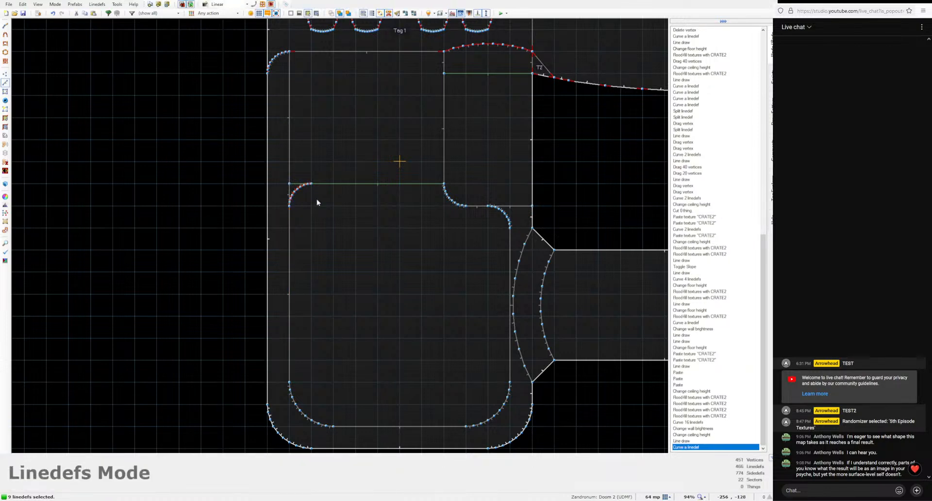
Step: Lower the new corner sector's ceiling to the surrounding ceiling level and flood-fill its curved upper walls with CRATE2
key(q)
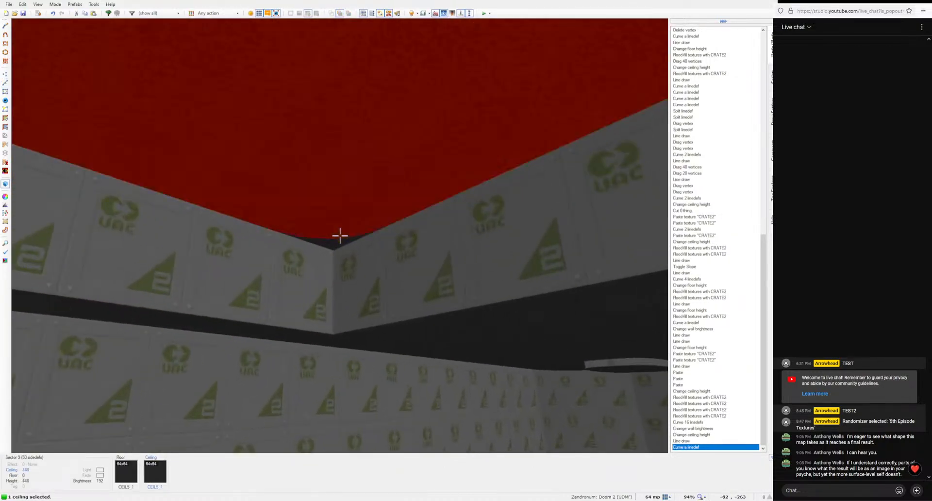
click(339, 235)
scroll(340, 235, down, 8)
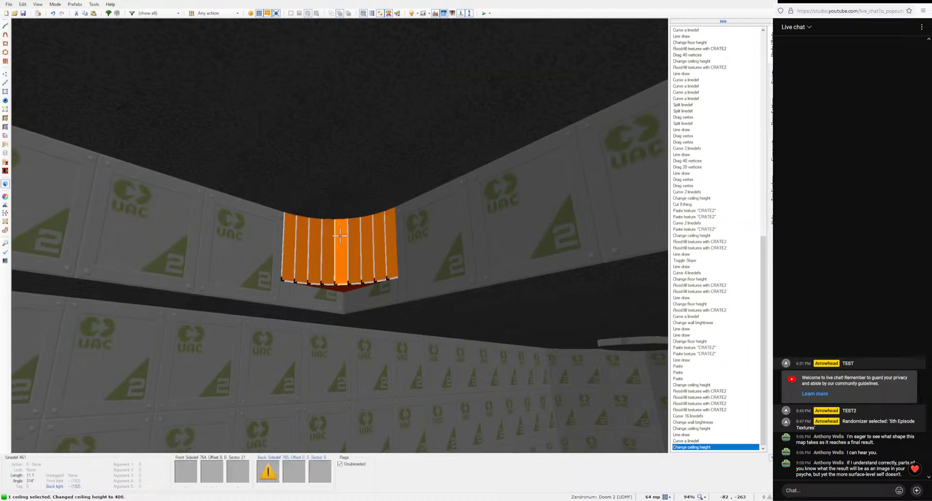
middle_click(340, 235)
ctrl+middle_click(340, 235)
Step: Set the ceiling texture of the large room's raised inner sector to F_SKY1 and deselect it
key(w)
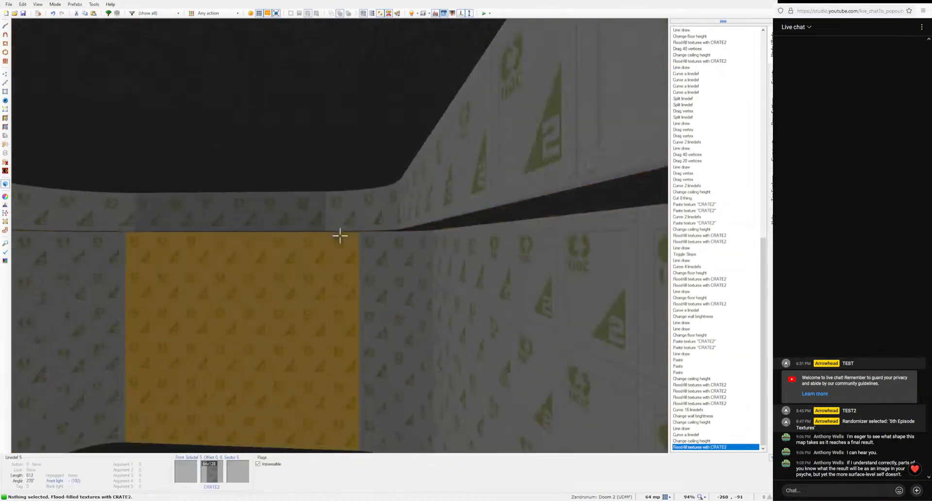
key(w)
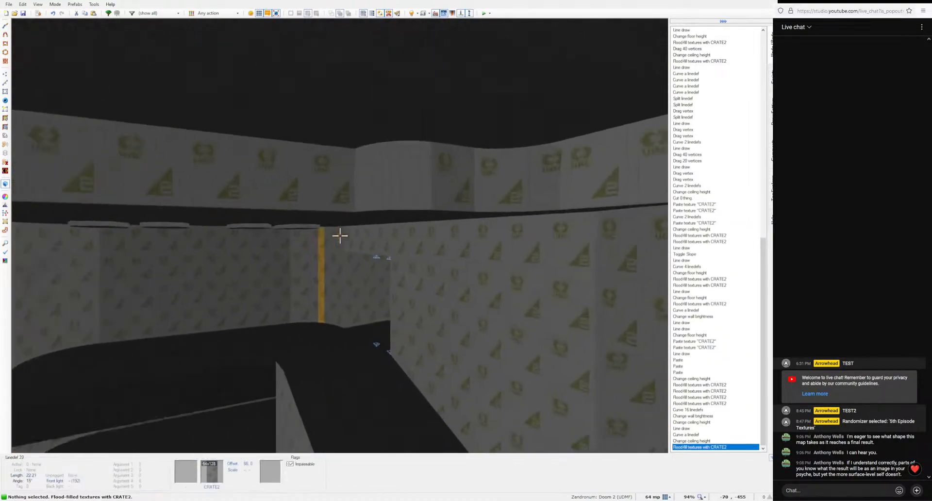
key(s)
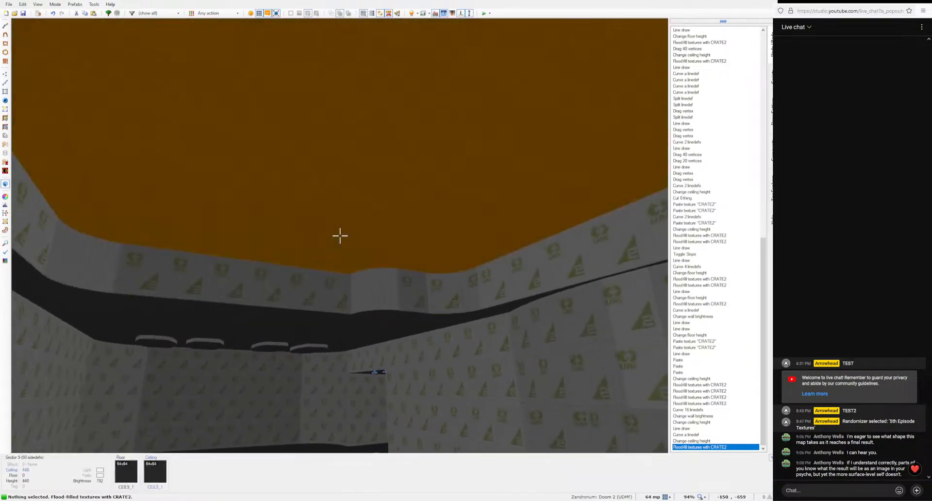
click(340, 236)
right_click(339, 236)
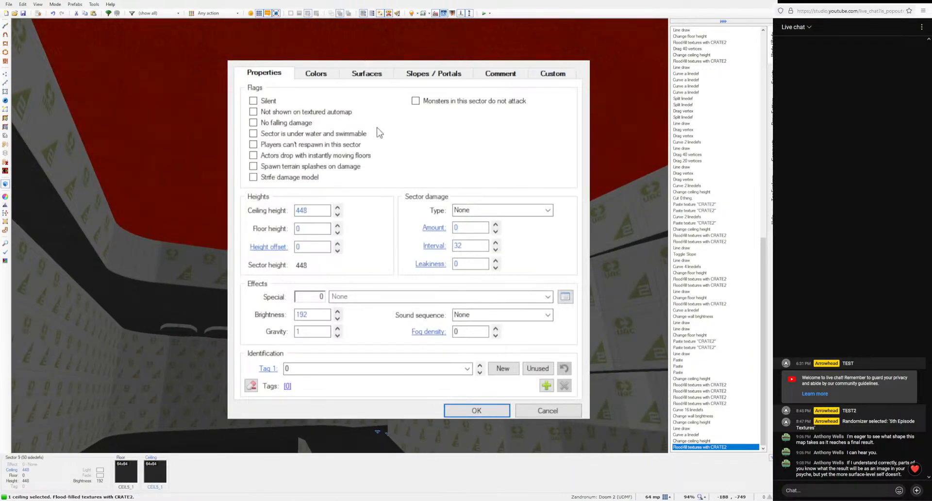
click(367, 74)
click(504, 162)
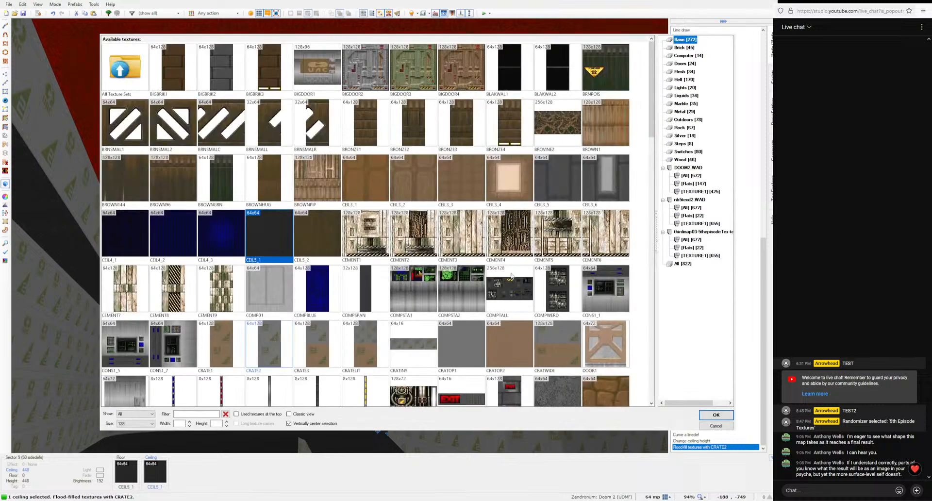
text(SKY)
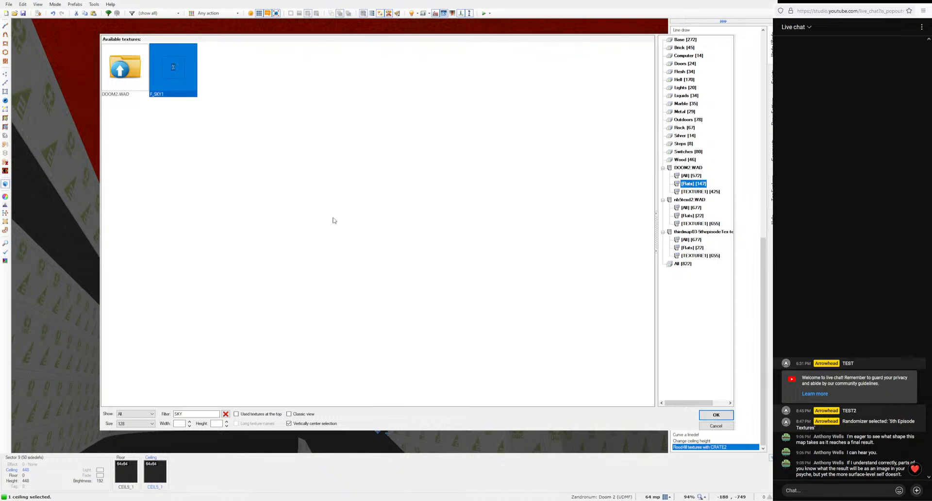
click(716, 415)
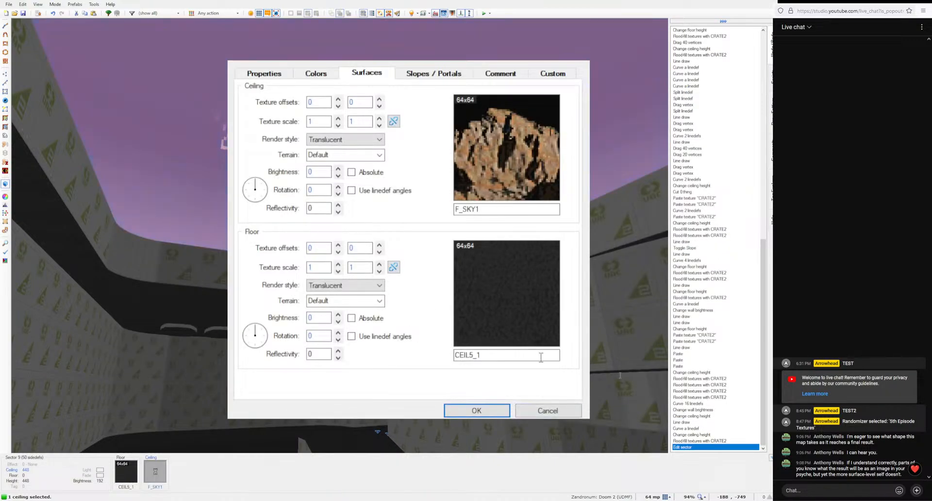
click(496, 410)
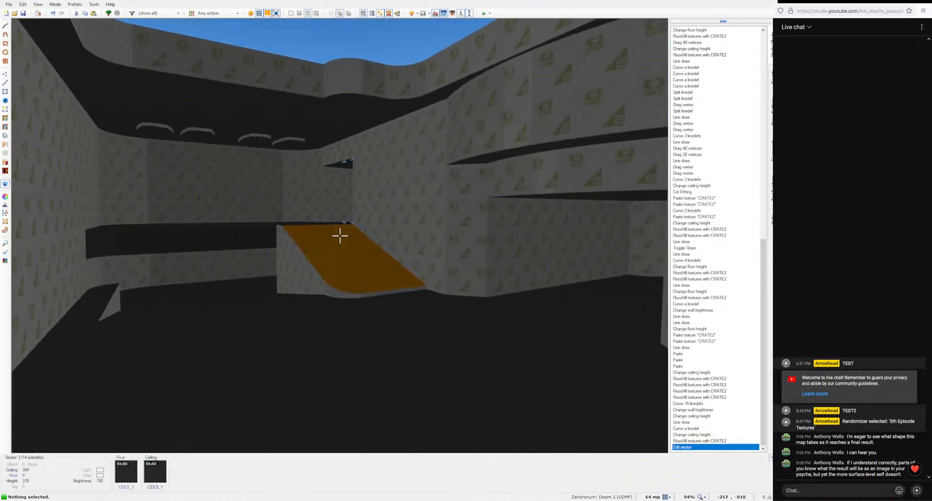
Step: Draw a rectangular strip 64 by 704 units lengthwise through the sky-ceiling sector, from its upper edge to its lower edge
key(w)
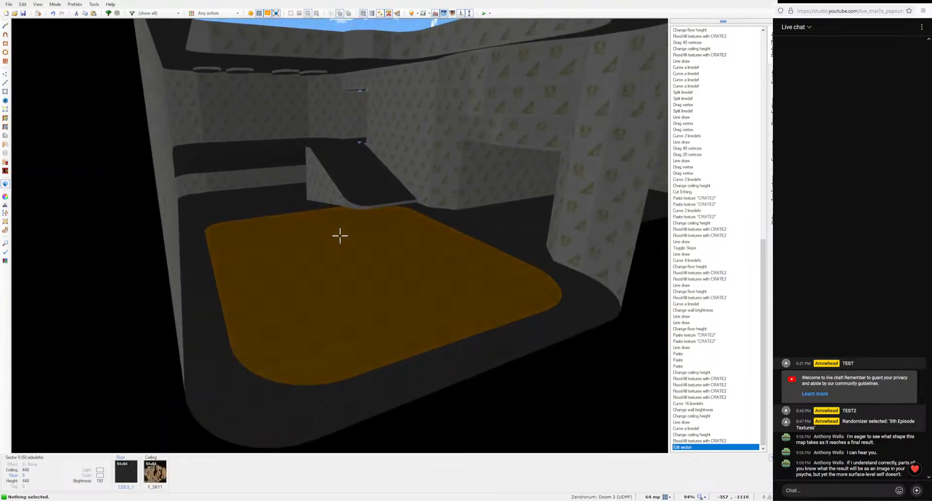
key(w)
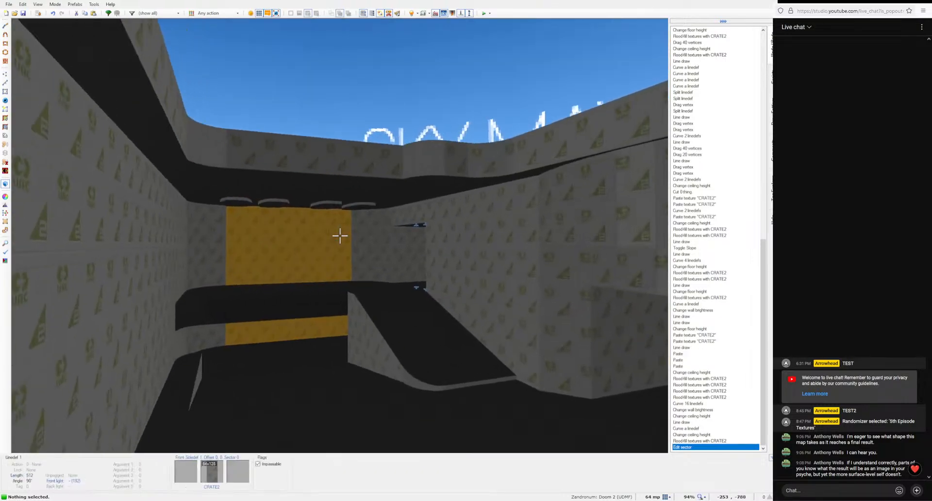
key(q)
key(d)
scroll(347, 232, down, 1)
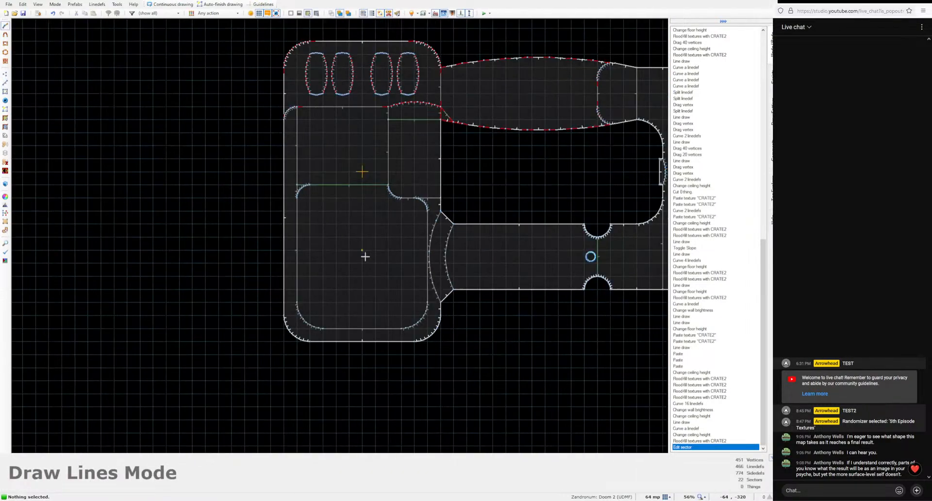
scroll(364, 256, up, 1)
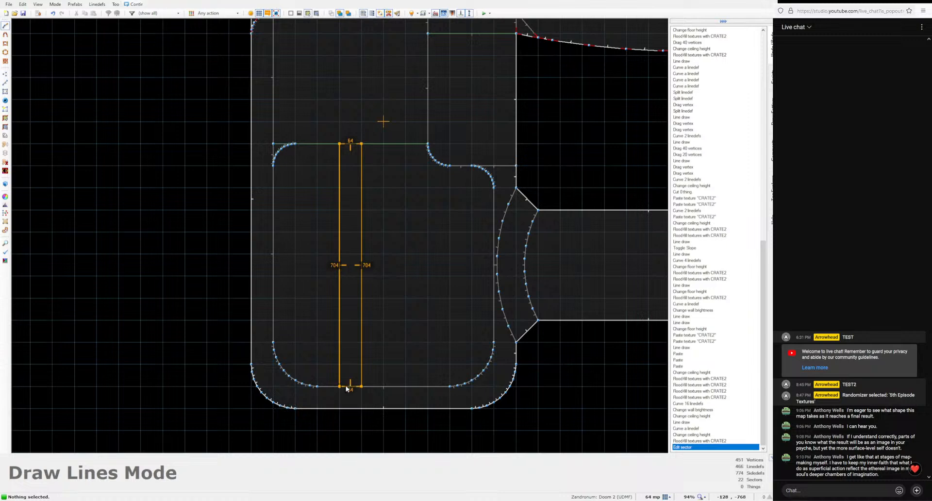
click(346, 389)
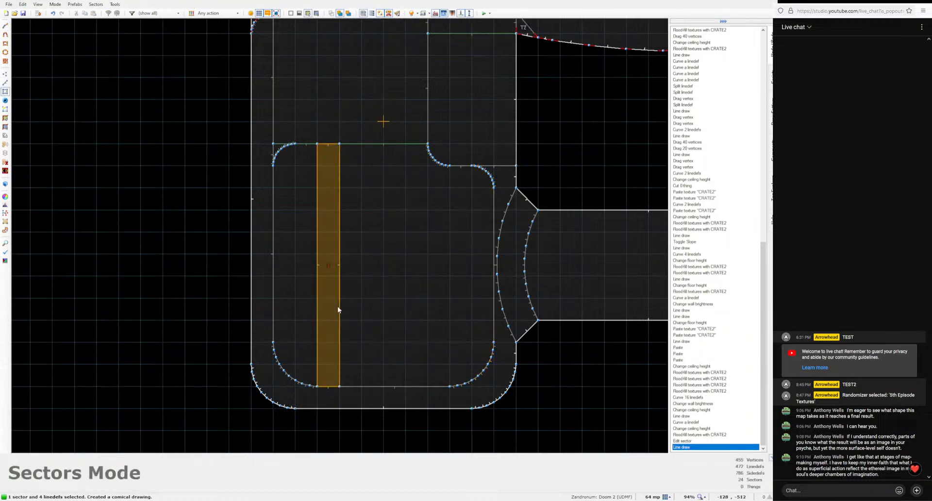
Step: Paste a copy of the 64 by 704 ceiling strip 192 units beside the original, at position 0, -768
mouse_move(339, 309)
mouse_down()
mouse_move(377, 324)
mouse_move(333, 322)
mouse_up()
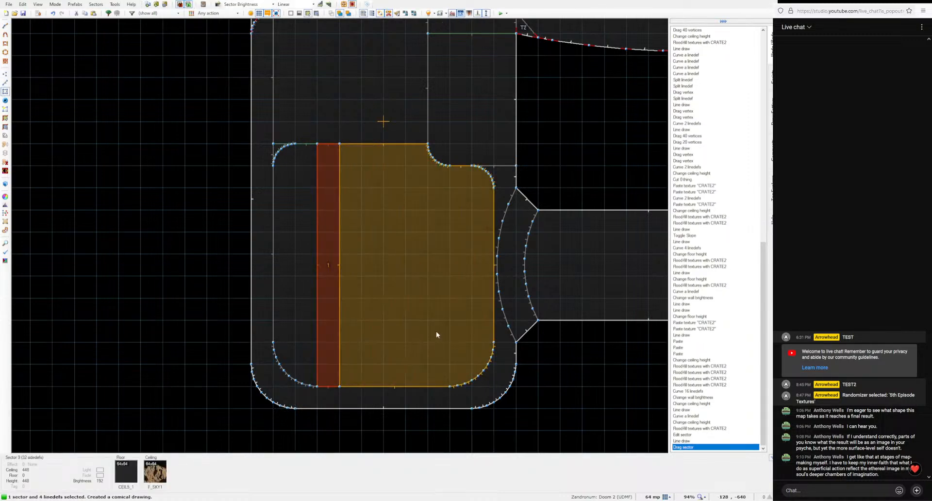
key(ctrl+v)
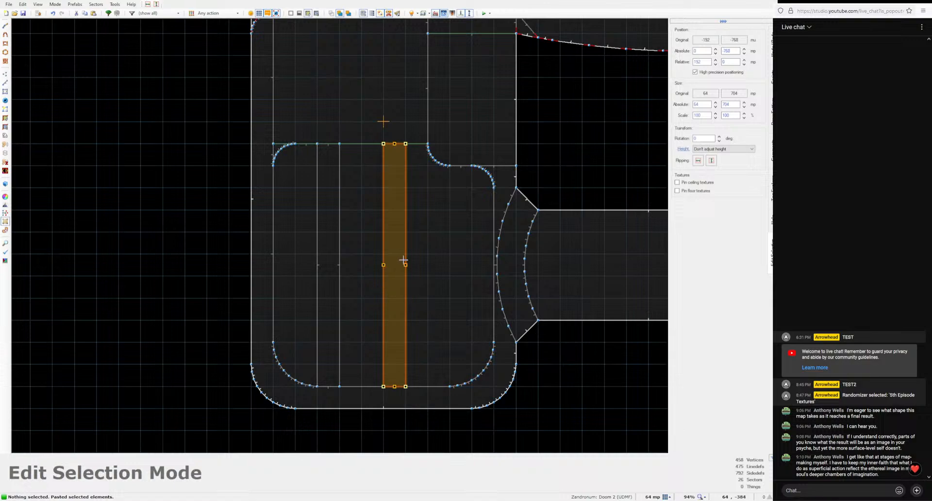
key(Return)
Step: Curve the two diagonal linedefs at the corridor entrance of the large room into fixed circular arcs with 8 vertices
key(q)
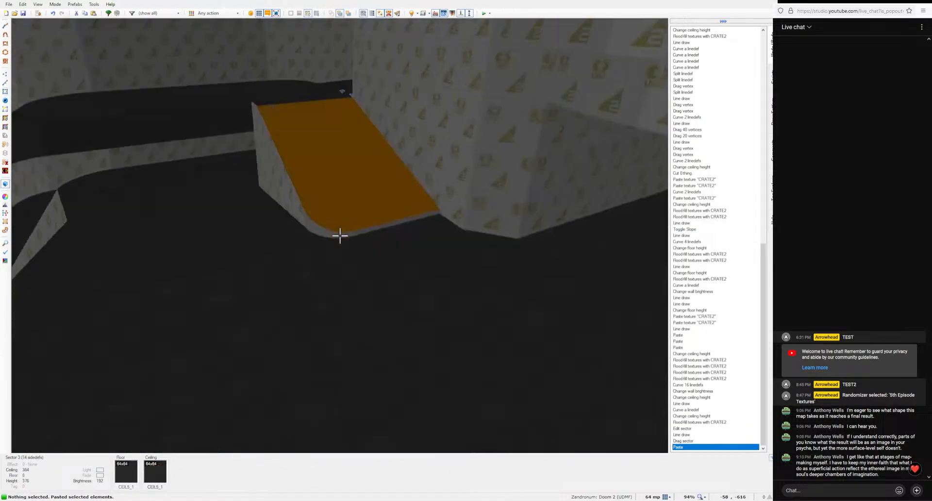
key(w)
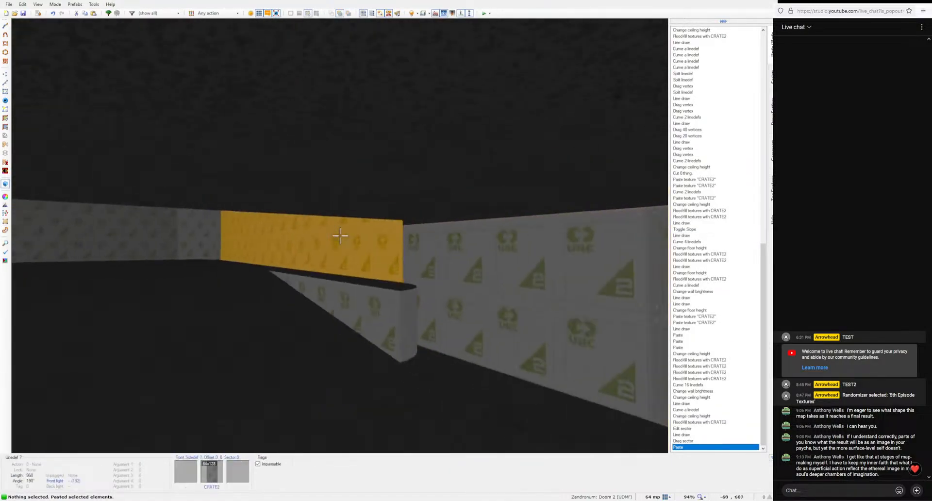
key(w)
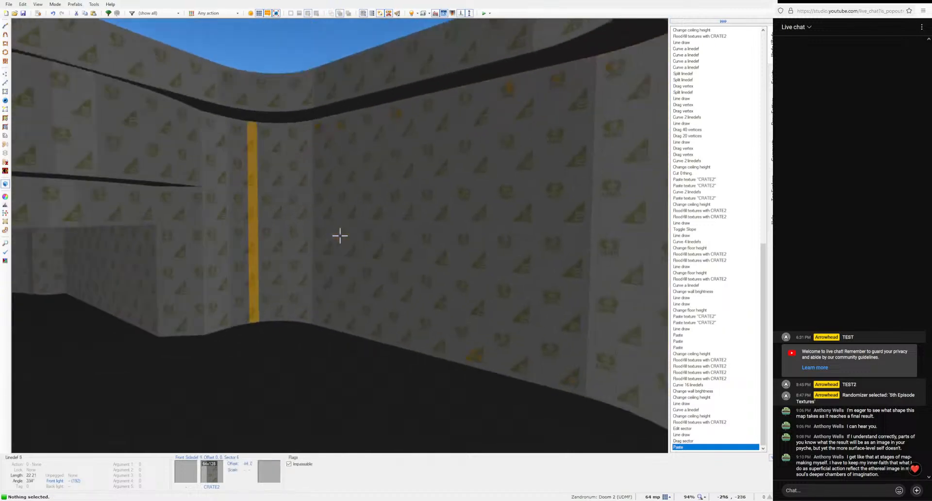
key(w)
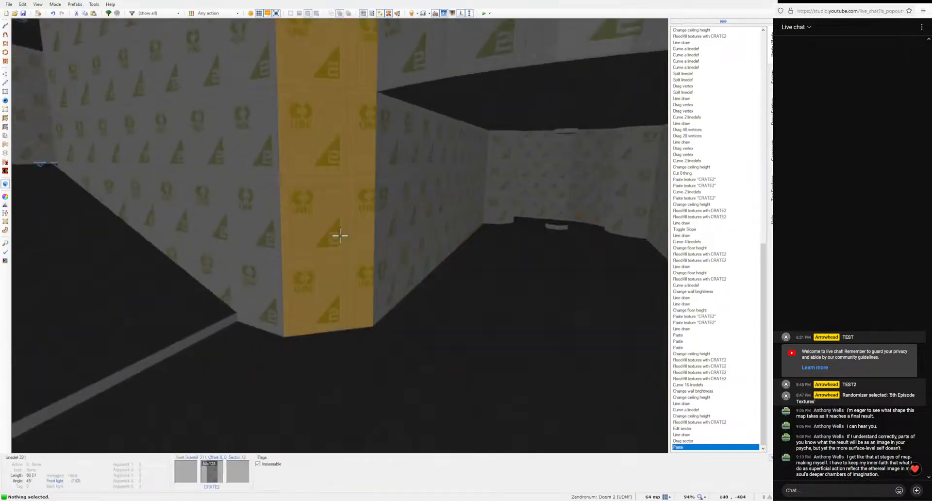
key(q)
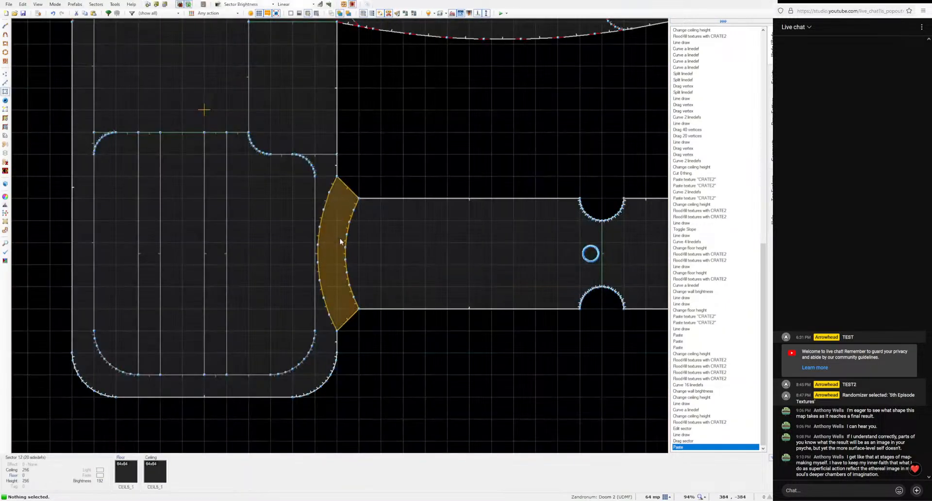
key(l)
click(350, 192)
click(347, 319)
key(shift+c)
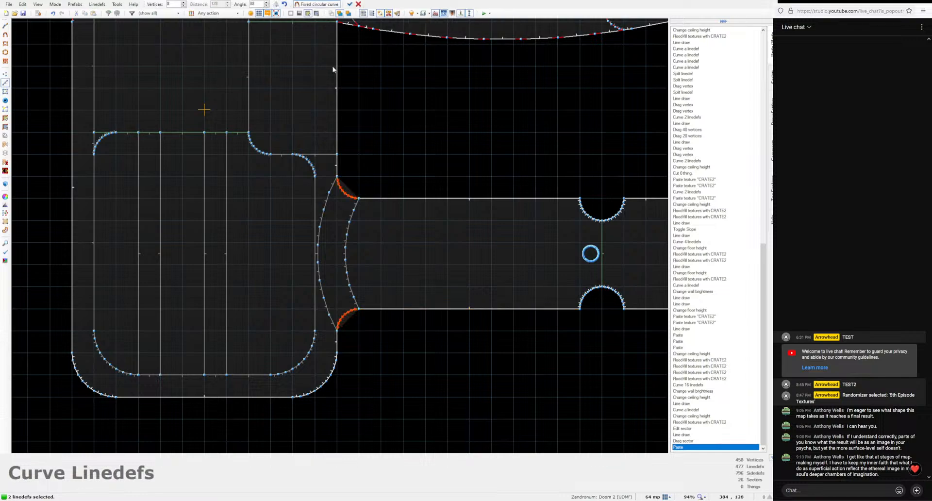
click(350, 4)
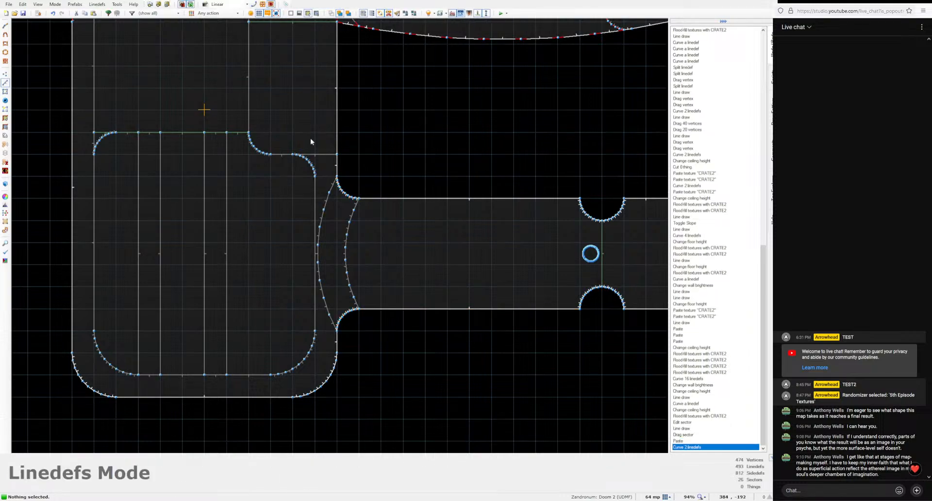
Step: Set the brightness of one upper wall segment above the corridor entrance to -16 and deselect it
key(q)
key(d)
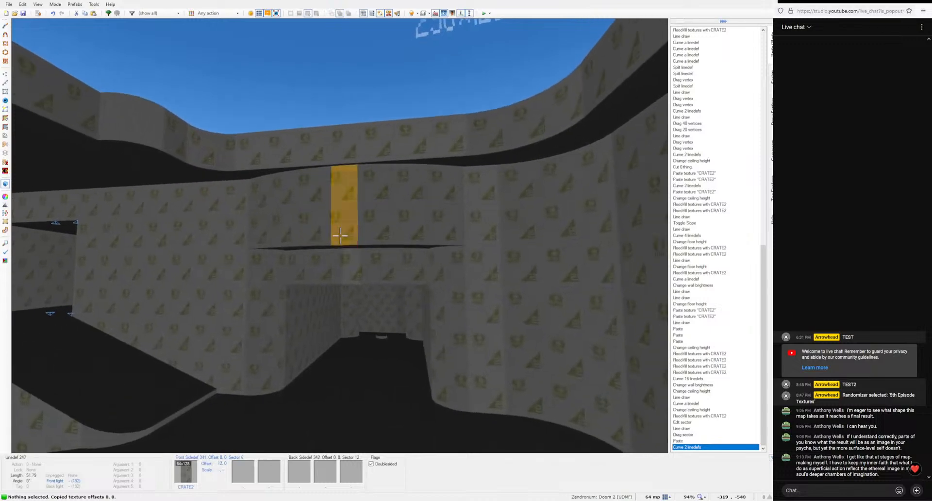
click(340, 236)
key(plus)
ctrl+scroll(340, 236, down, 1)
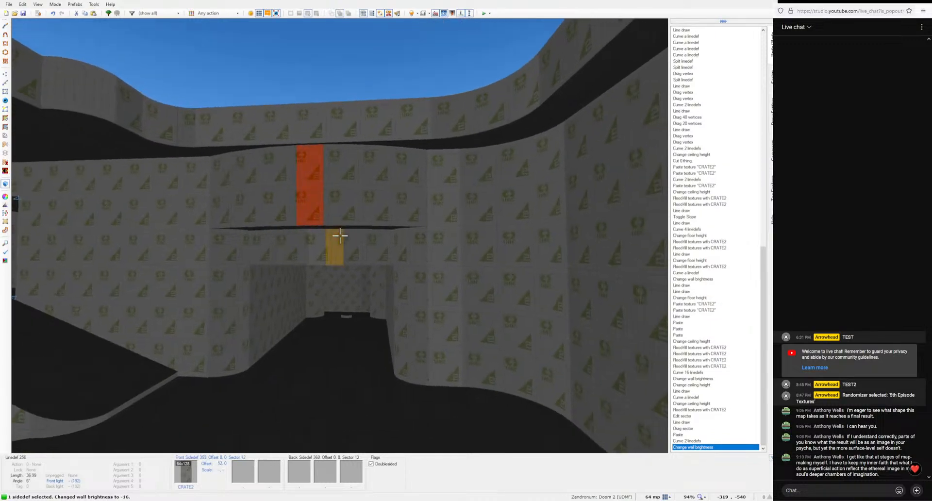
key(c)
Step: Raise the floors of the curved entrance sector and the corridor behind it to 8 and deselect them
key(e)
key(s)
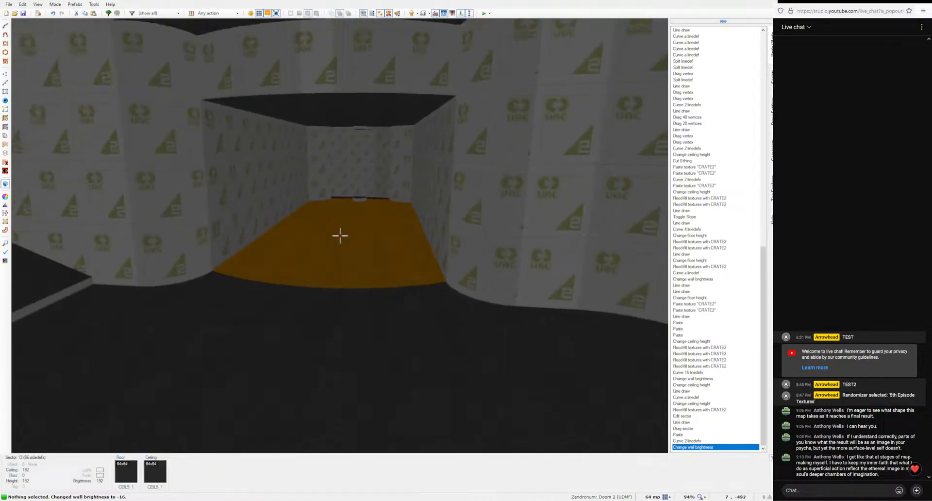
click(340, 236)
scroll(339, 236, up, 1)
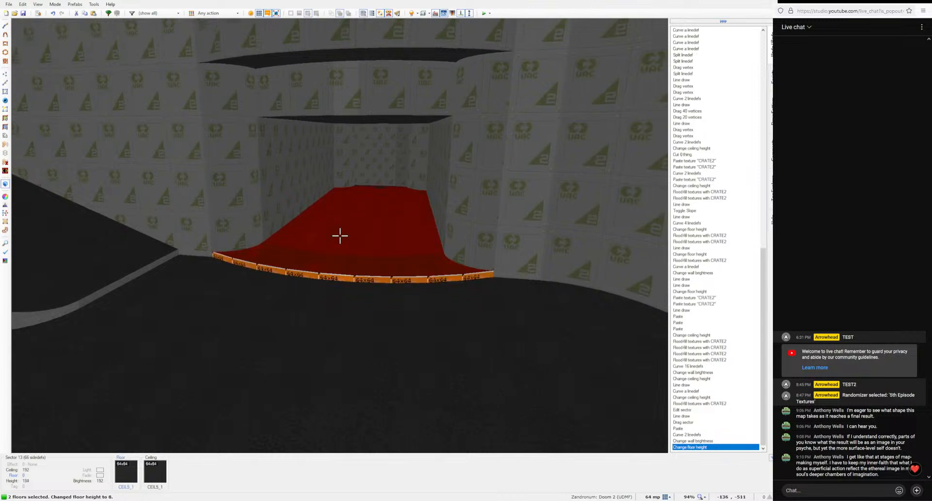
key(c)
Step: Flood-fill the untextured curved riser at the edge of the corridor entrance with CRATE2
key(e)
key(d)
key(d)
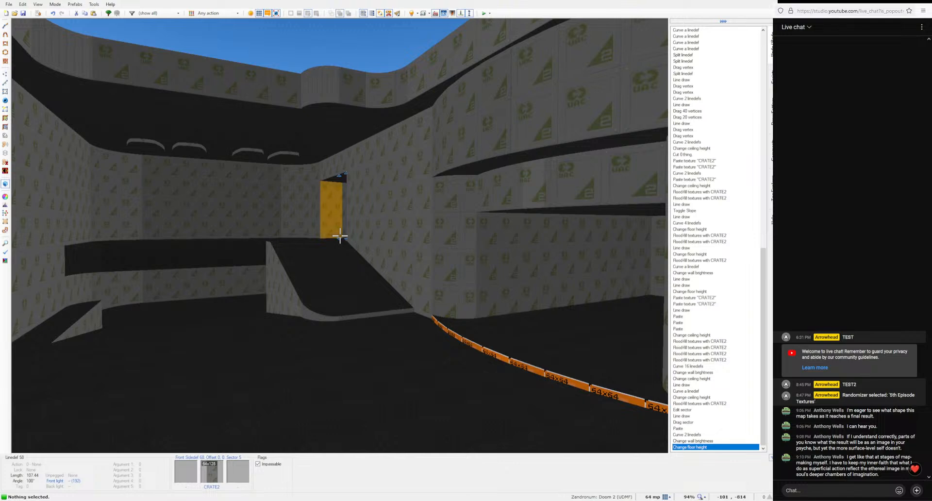
key(w)
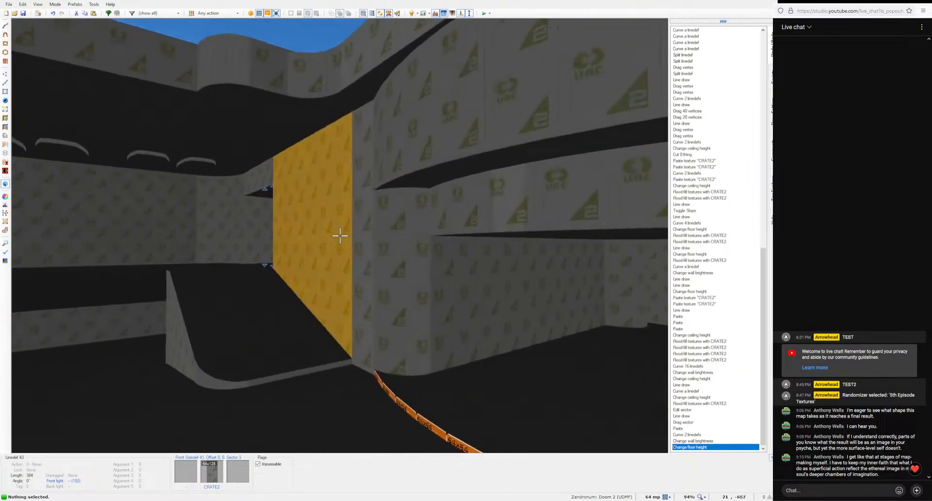
key(s)
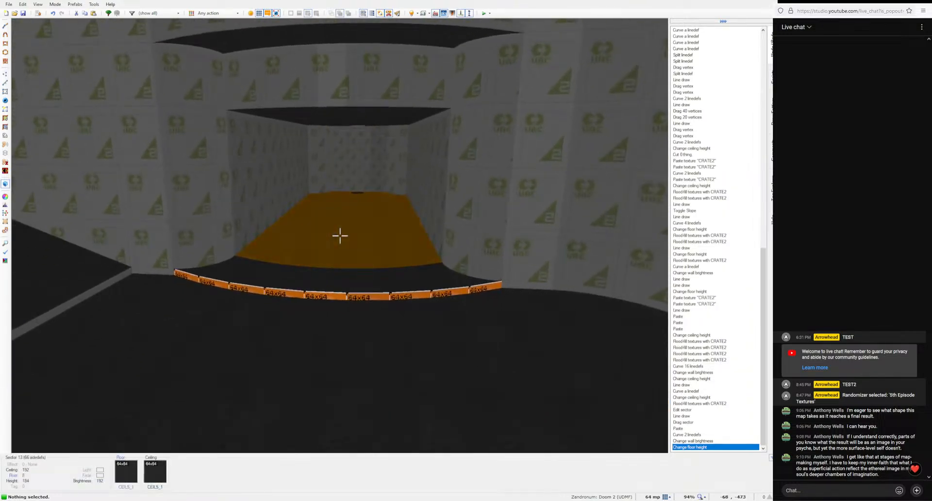
key(w)
key(s)
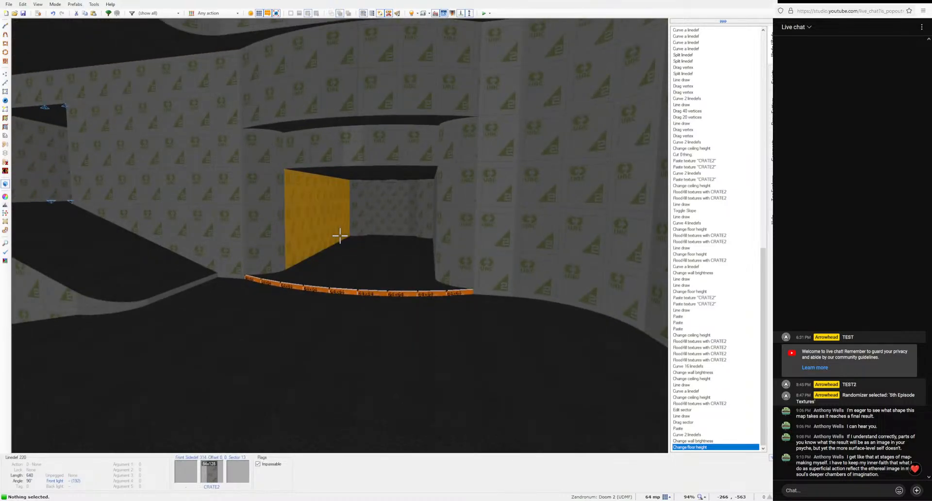
key(w)
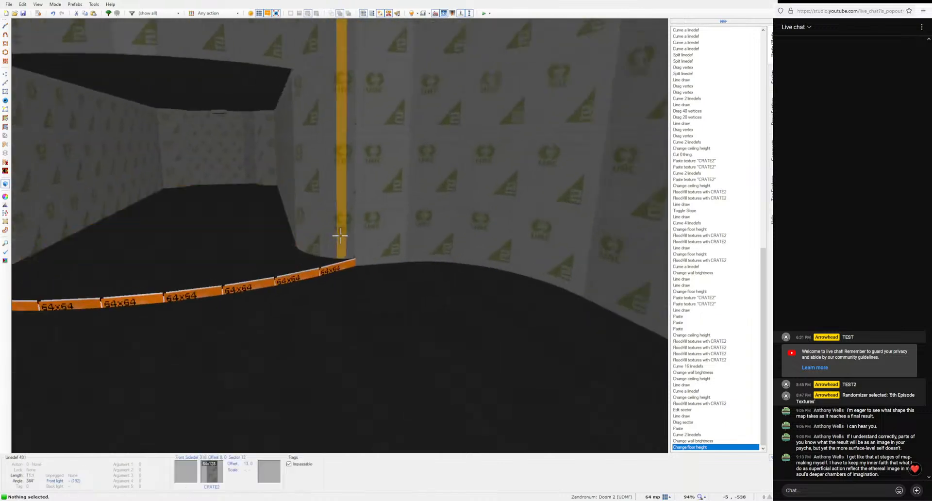
key(s)
key(w)
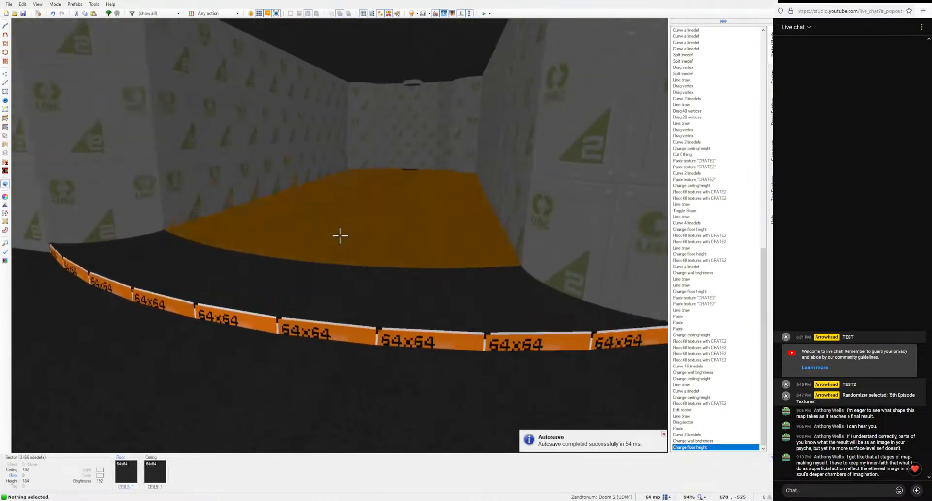
key(s)
key(ctrl+c)
key(ctrl+shift+v)
Step: Raise the corridor sector's floor to 16 and flood-fill its curved riser with CRATE2
key(s)
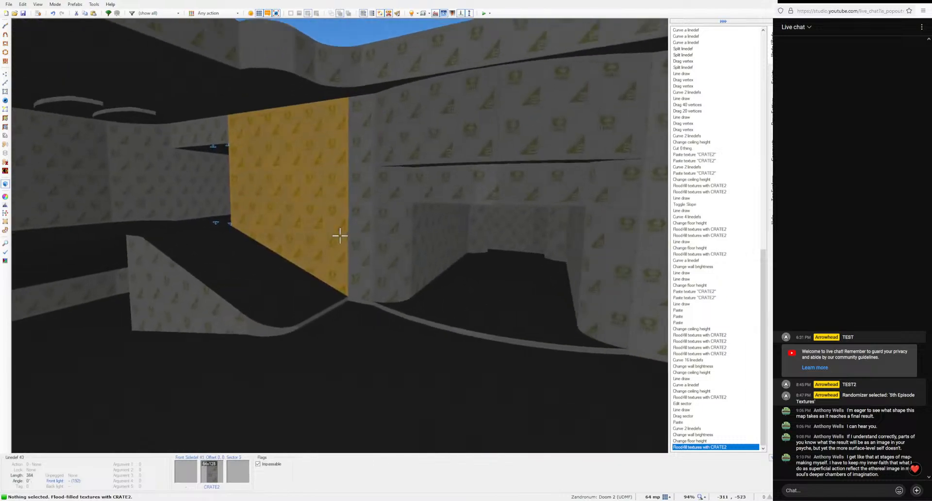
key(w)
key(s)
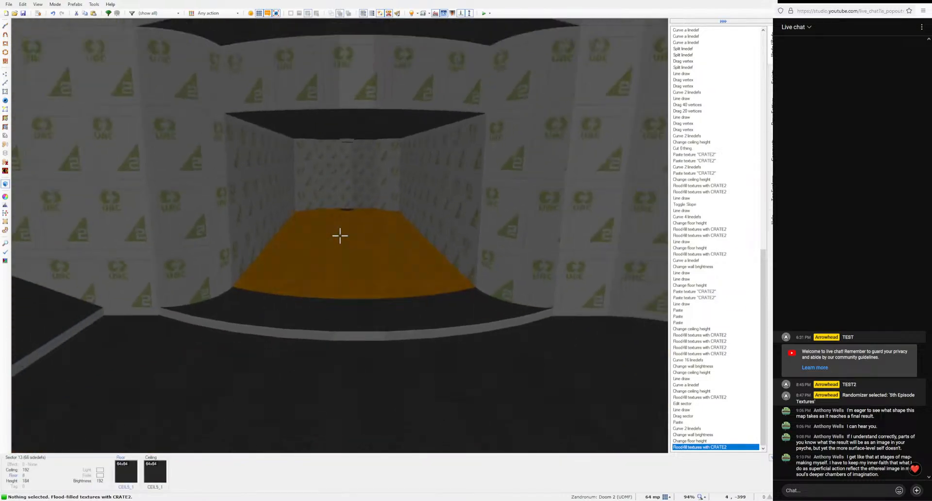
key(w)
key(s)
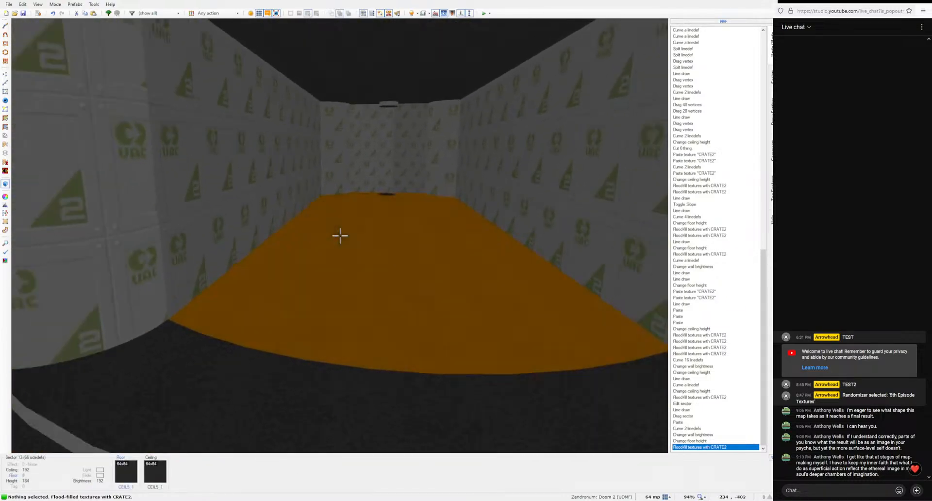
key(w)
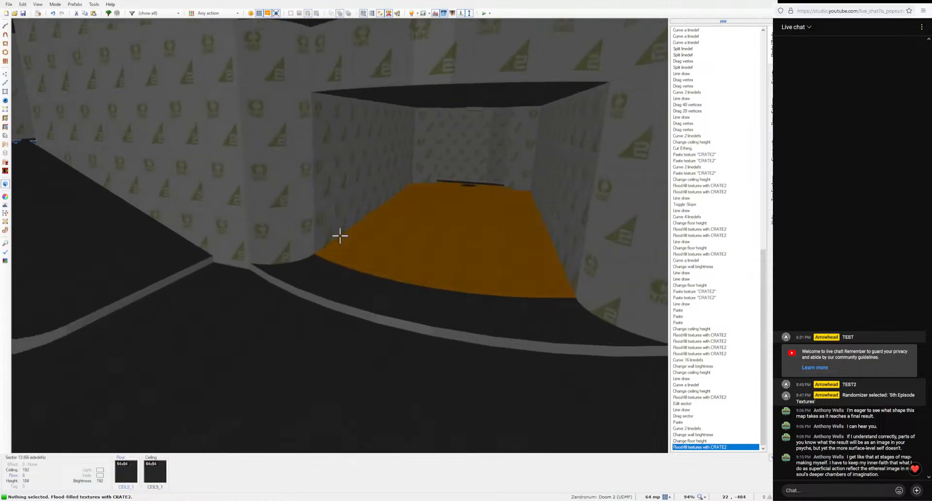
scroll(340, 236, up, 1)
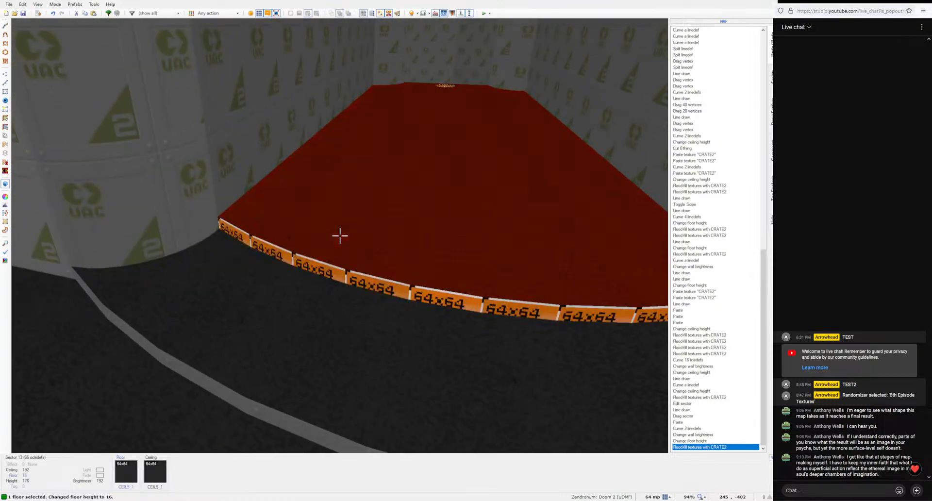
key(s)
key(ctrl+c)
key(ctrl+shift+v)
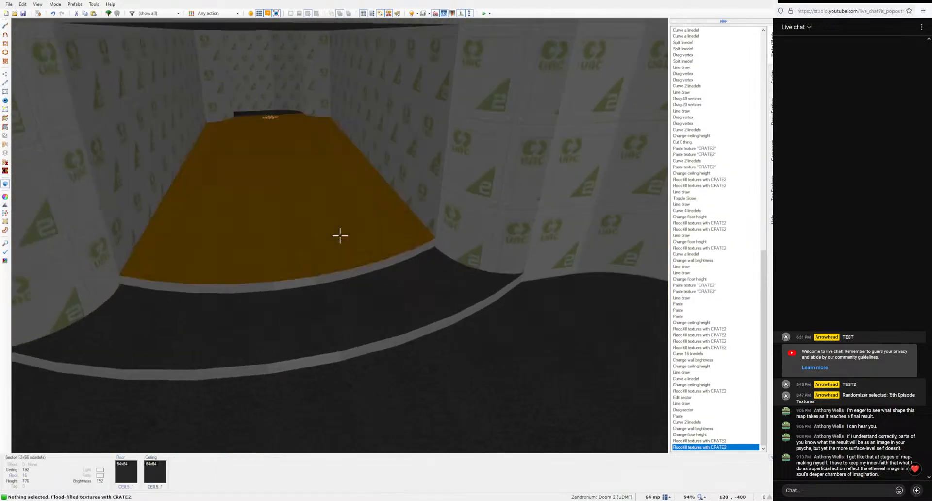
Step: Raise the floor of the small circular sector in the corridor to 24 and deselect it
key(w)
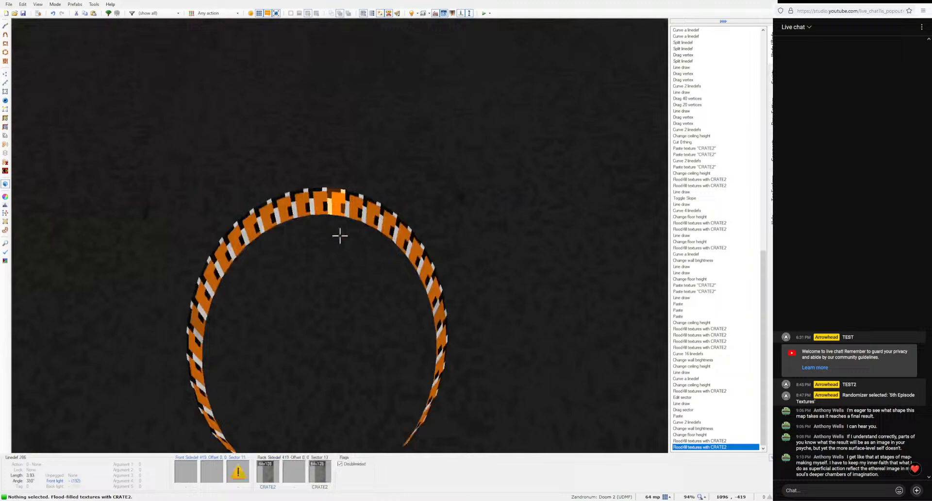
scroll(339, 236, up, 1)
click(340, 236)
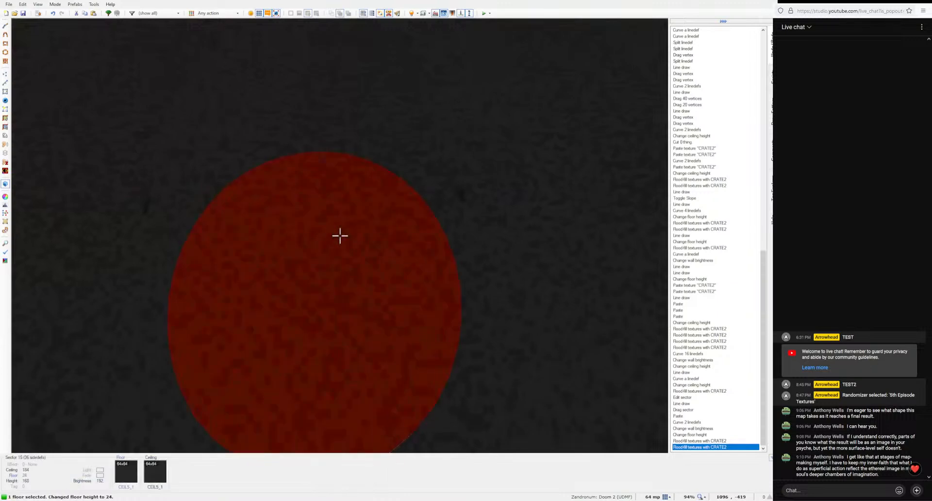
click(340, 236)
Step: Widen the far corridor by moving the 20 vertices of its two outer rounded corners about 128 units outward, and deselect them
key(w)
key(w)
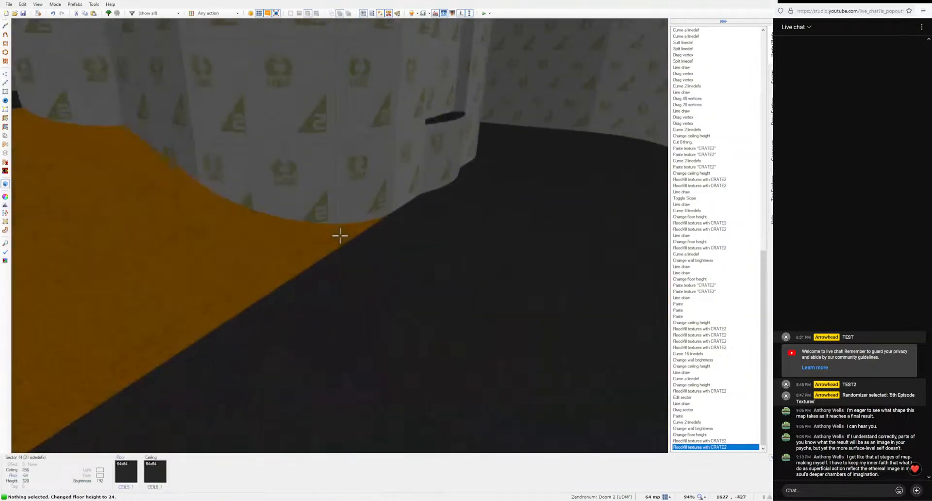
key(w)
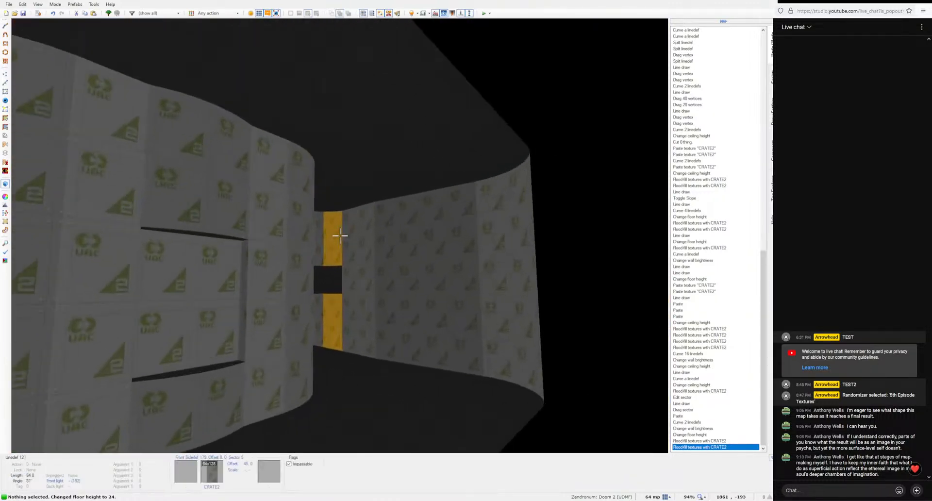
key(w)
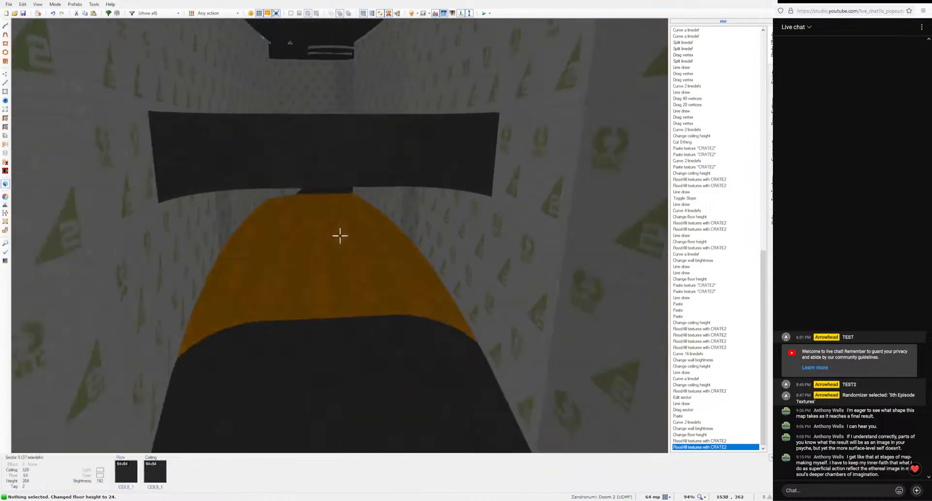
key(q)
key(ctrl+d)
middle_drag(348, 237, 363, 238)
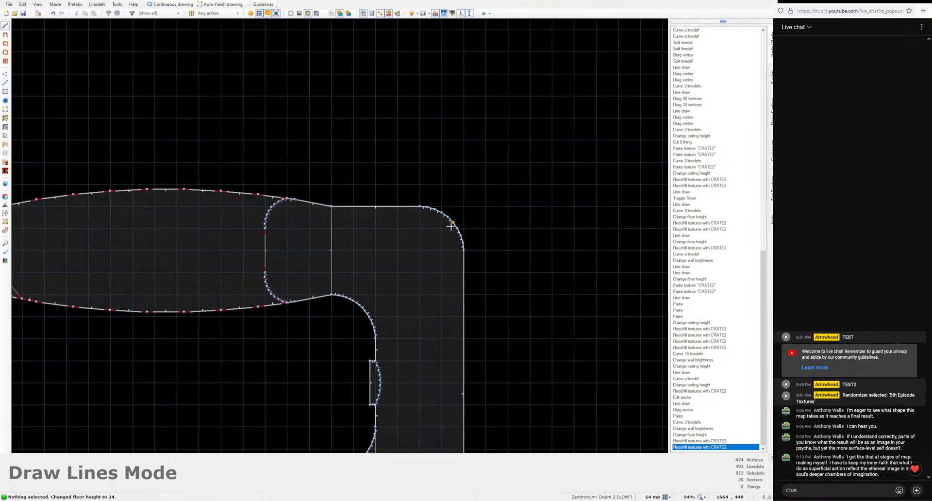
scroll(437, 238, down, 4)
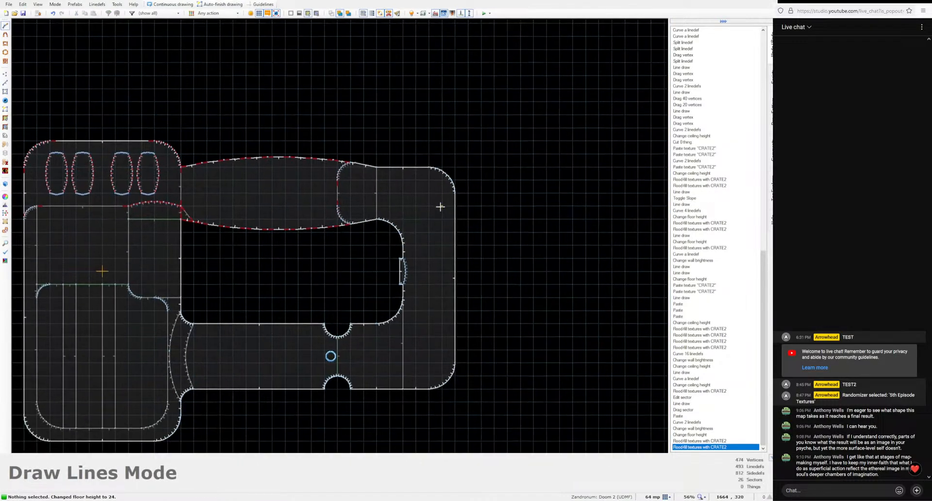
key(v)
drag(504, 426, 452, 174)
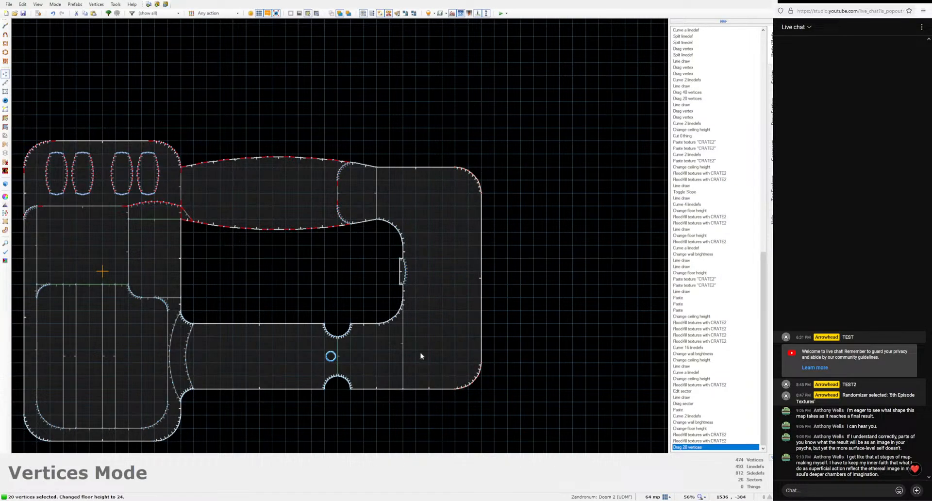
key(c)
Step: Draw a trapezoidal alcove out of the widened corridor's outer wall, about 64 units deep with a 128-unit back wall
middle_drag(384, 284, 410, 331)
key(ctrl+d)
middle_drag(447, 216, 438, 248)
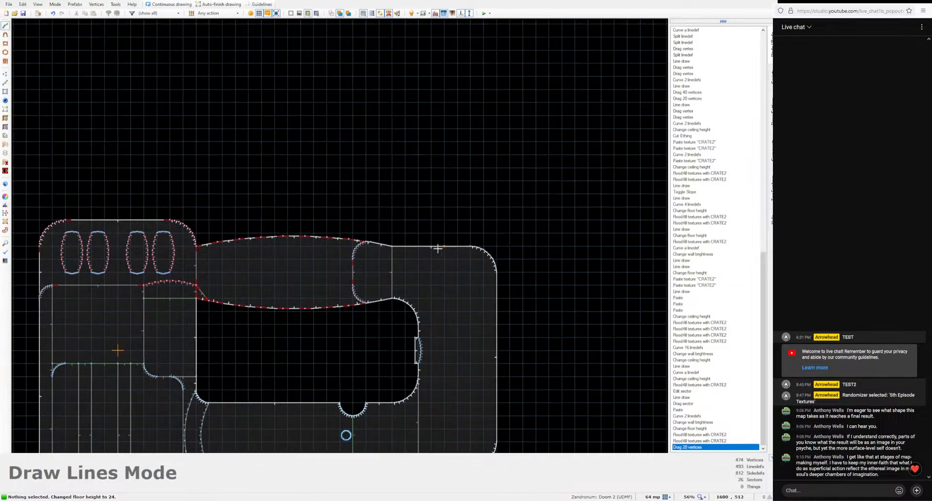
scroll(437, 248, up, 4)
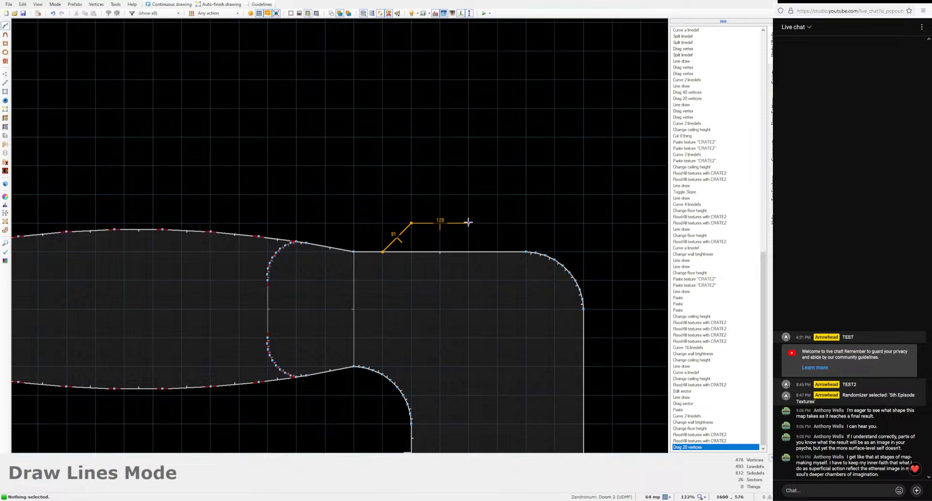
click(487, 237)
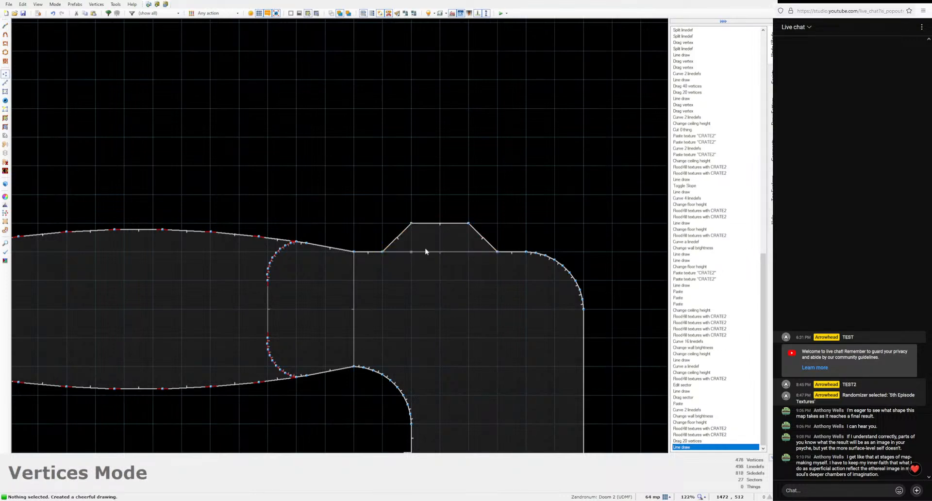
Step: Widen the alcove by moving the two vertices of each slanted side 64 units outward
click(411, 223)
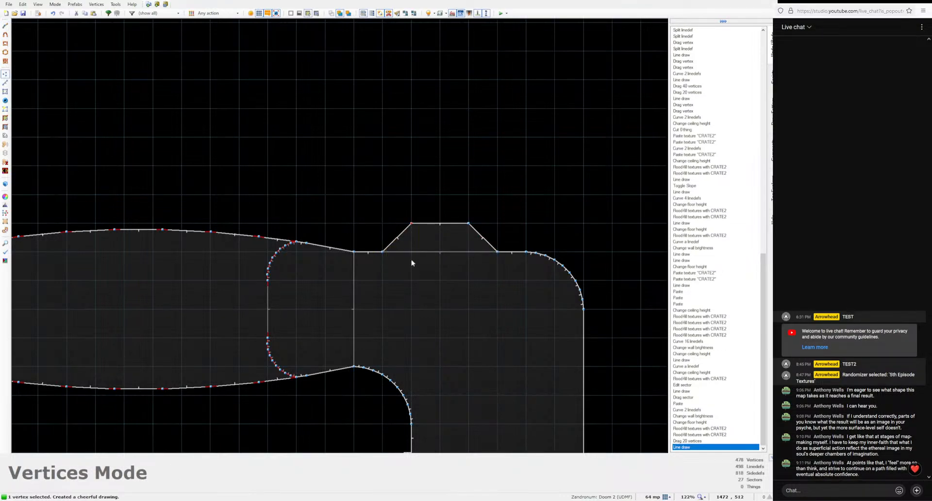
drag(422, 289, 421, 289)
drag(384, 252, 355, 252)
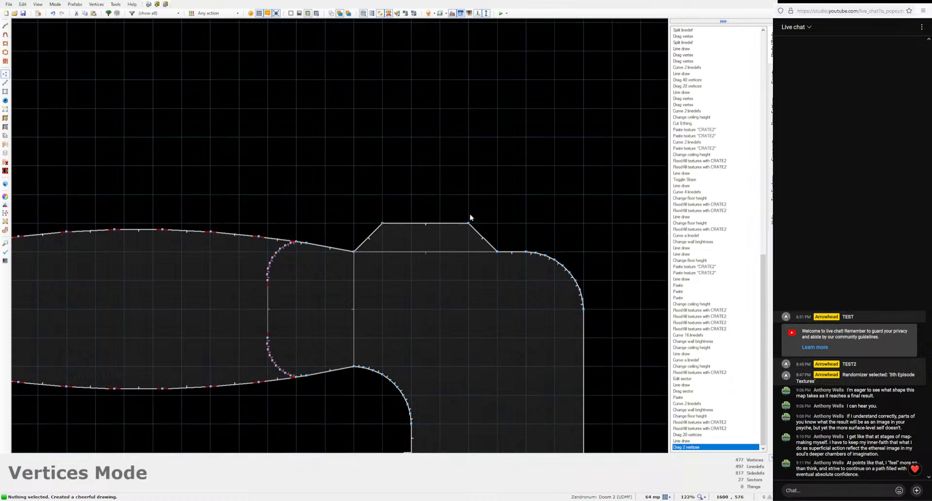
drag(519, 278, 518, 278)
right_drag(497, 252, 526, 253)
middle_drag(506, 270, 481, 279)
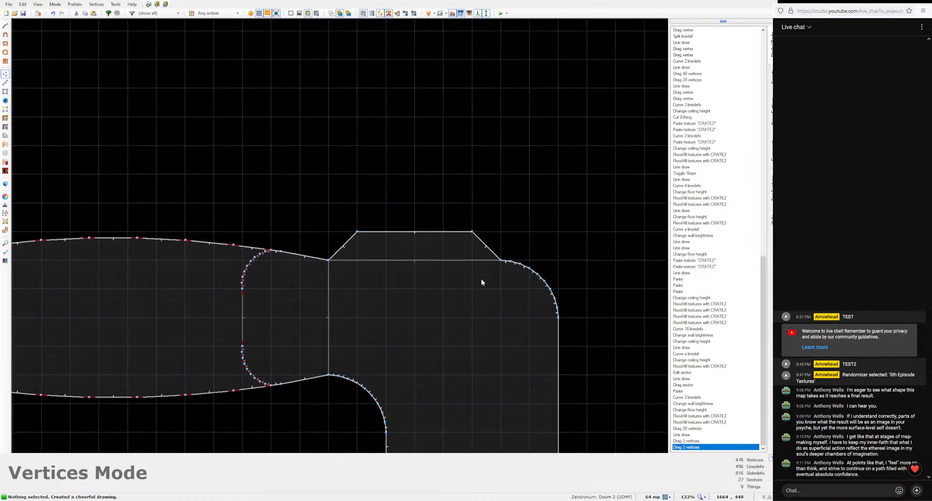
Step: Curve the alcove's two slanted sides inward and bow its opening line into the corridor
key(l)
click(476, 253)
click(449, 262)
click(345, 247)
key(alt+c)
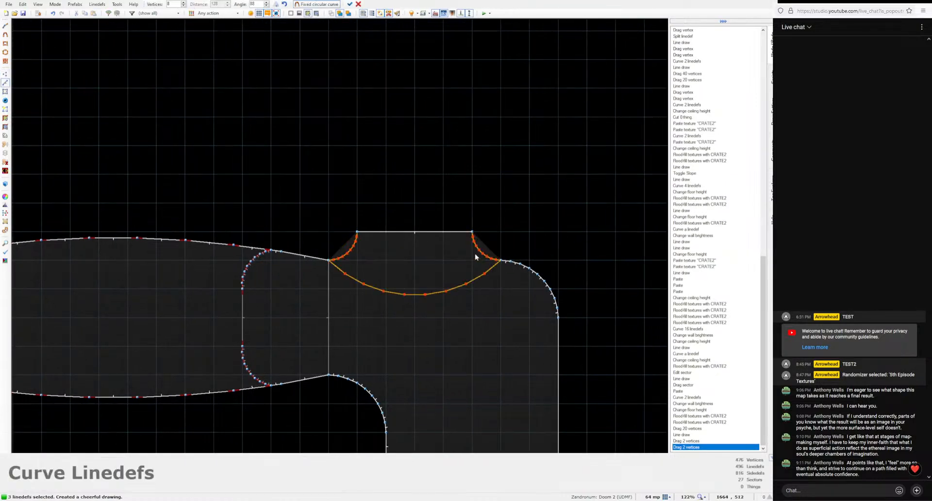
key(Return)
scroll(495, 265, down, 3)
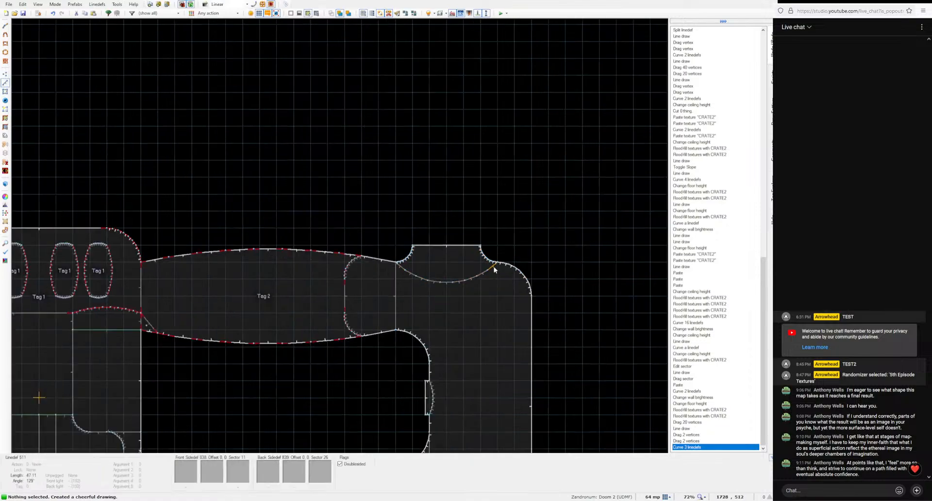
Step: Raise the alcove sector's floor to -56 and flood-fill its curved riser with CRATE2
key(w)
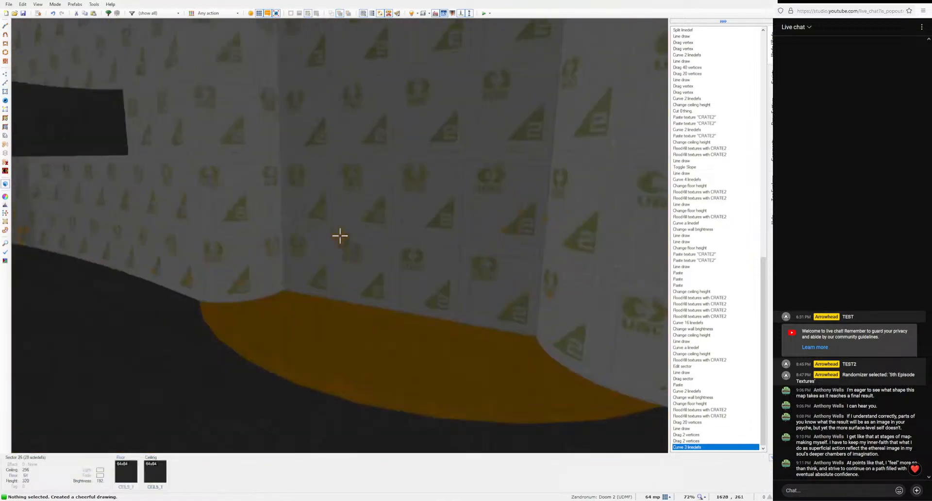
click(340, 236)
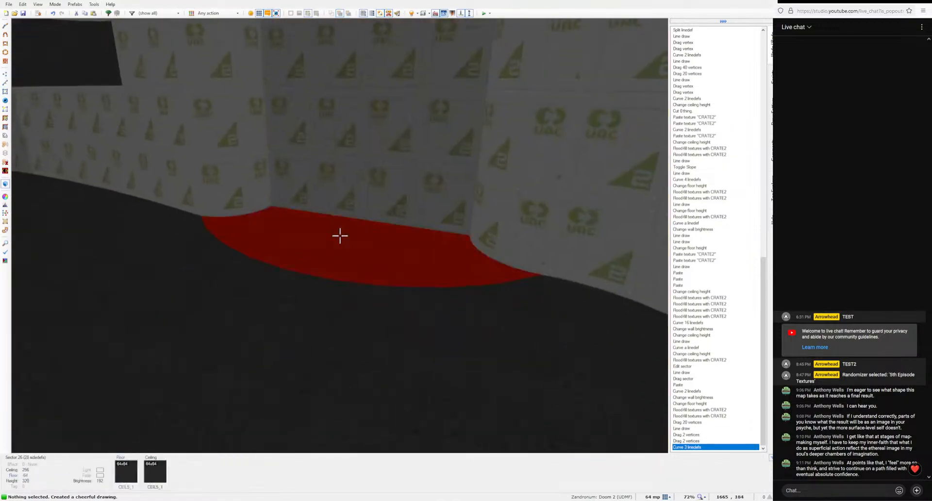
scroll(340, 236, up, 1)
click(340, 236)
key(ctrl+shift+v)
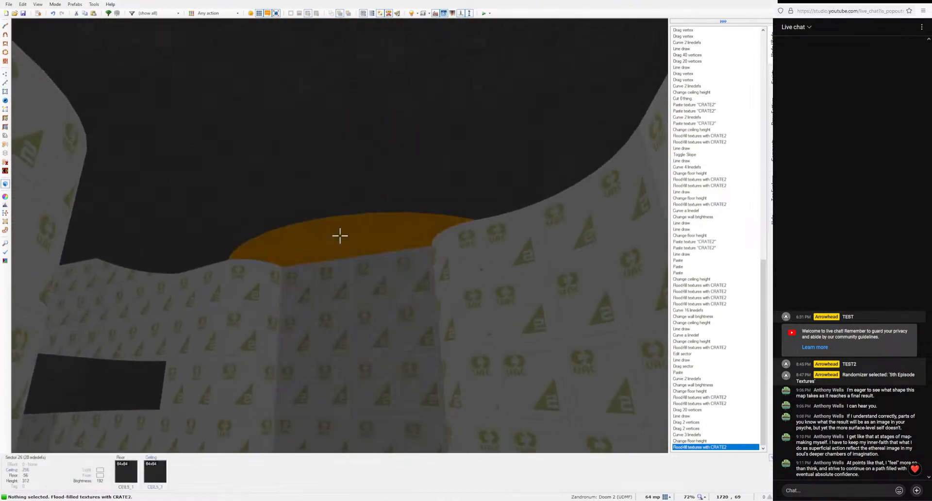
Step: Lower the alcove's ceiling and flood-fill the exposed curved upper wall with CRATE2
click(339, 235)
scroll(339, 236, down, 10)
key(ctrl+shift+v)
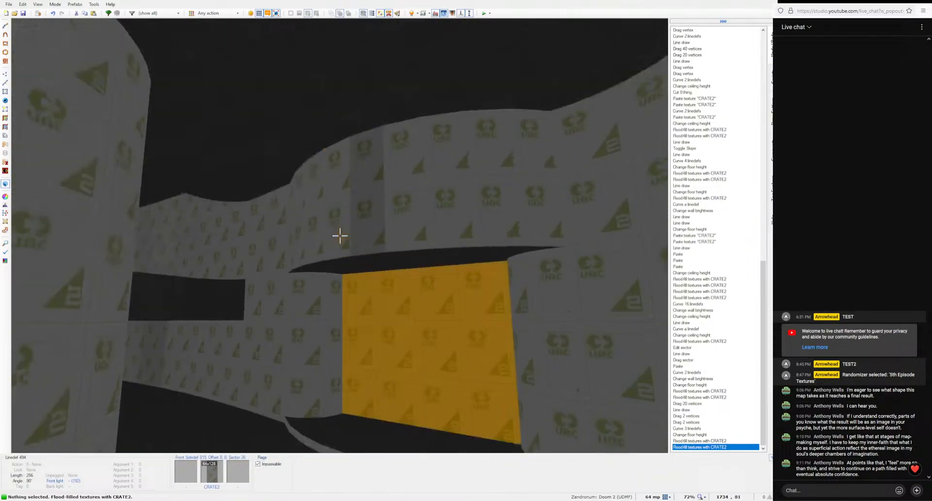
Step: Raise the wall brightness of the darker upper segment above the alcove to 16
click(340, 236)
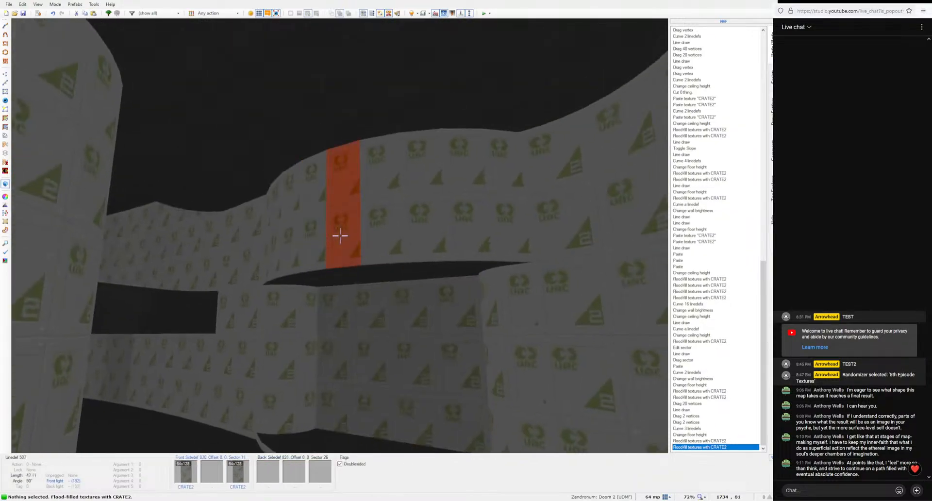
ctrl+scroll(340, 236, up, 1)
click(340, 236)
key(e)
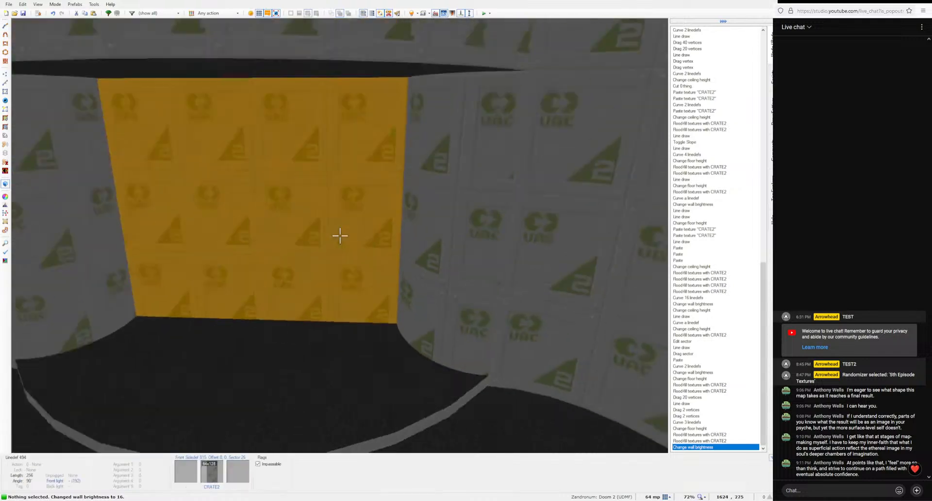
click(340, 236)
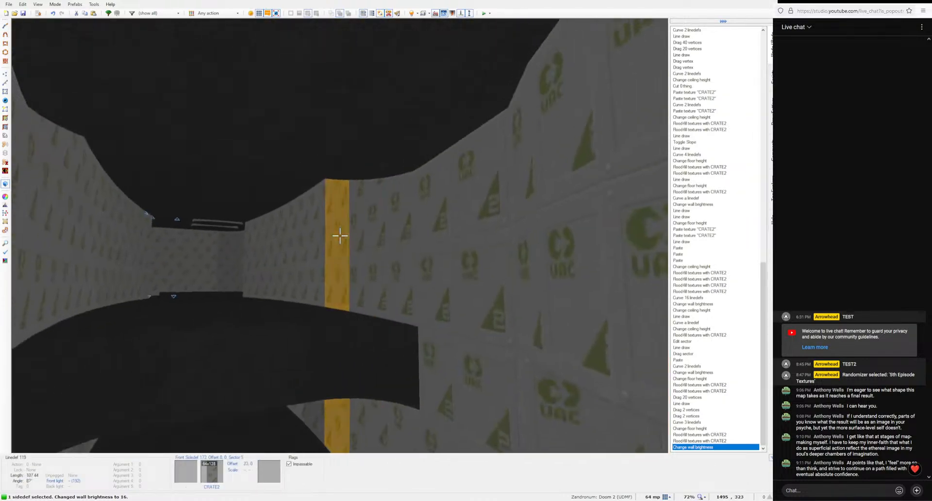
click(340, 236)
key(d)
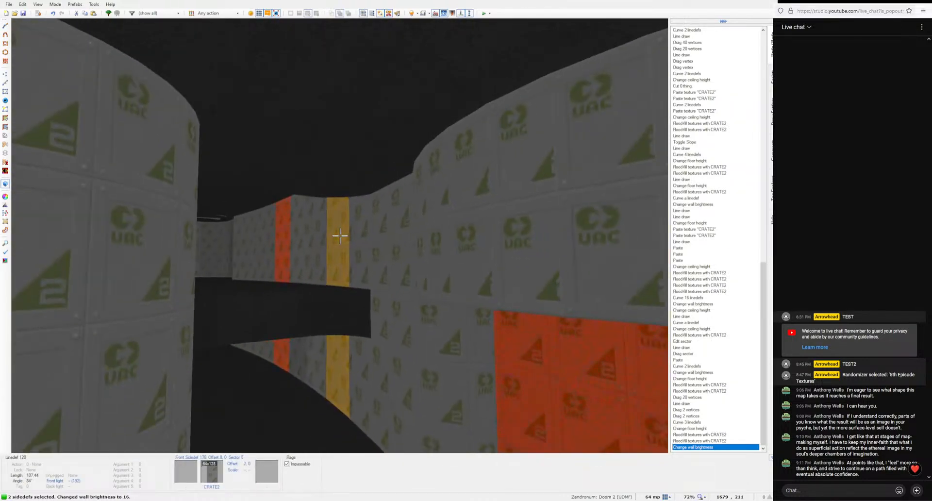
key(c)
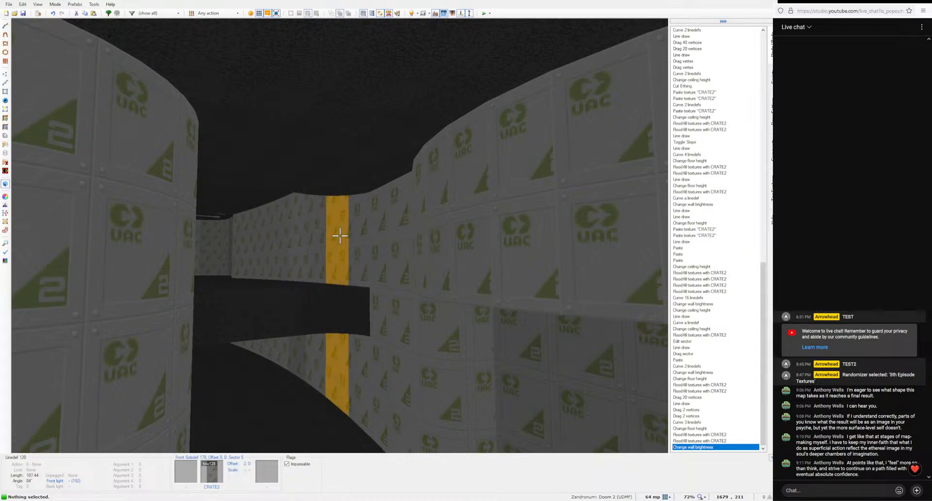
Step: Examine the alcove, its curved step and the surrounding corridor walls from several positions in the 3D view
key(d)
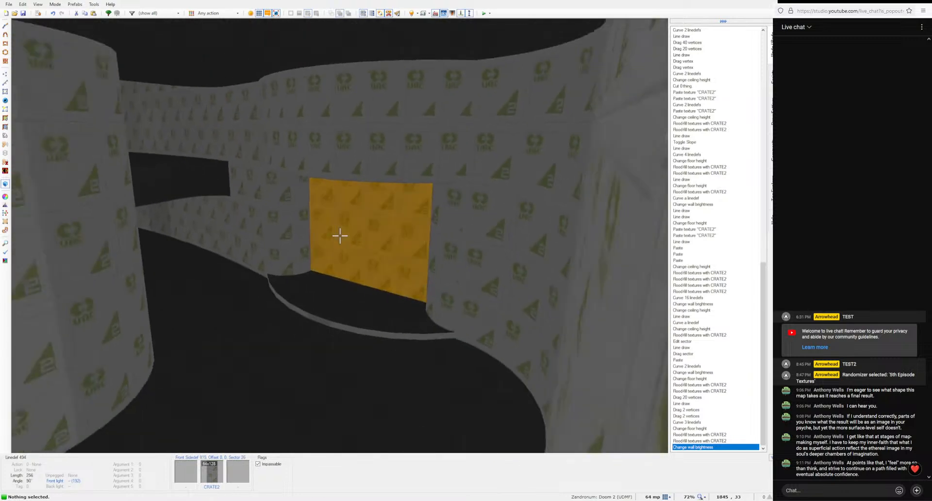
key(e)
key(d)
key(s)
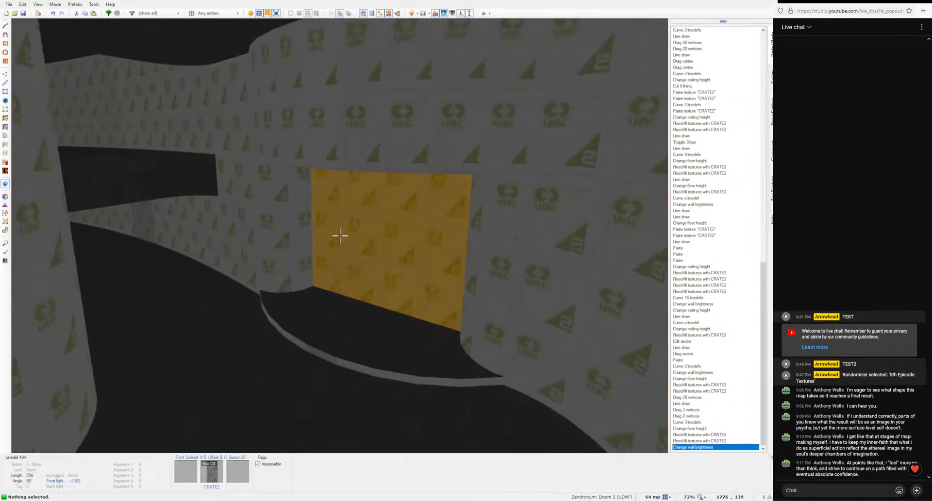
key(w)
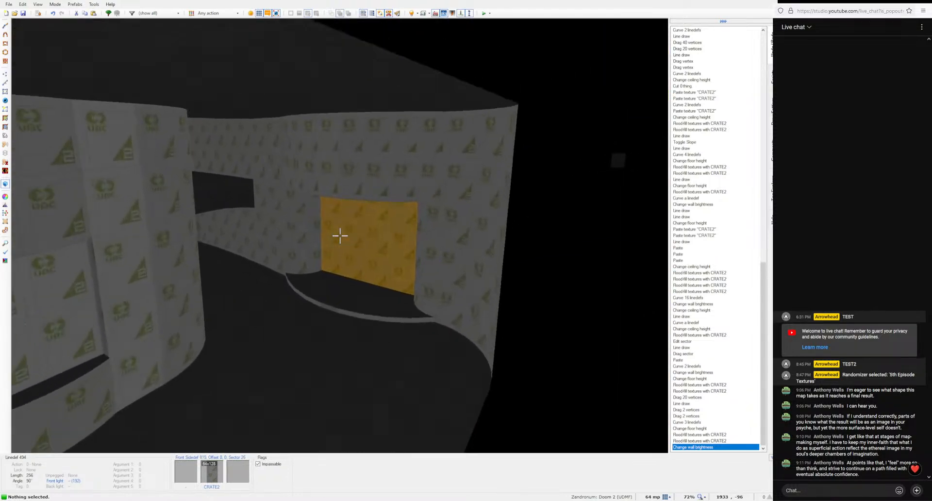
key(s)
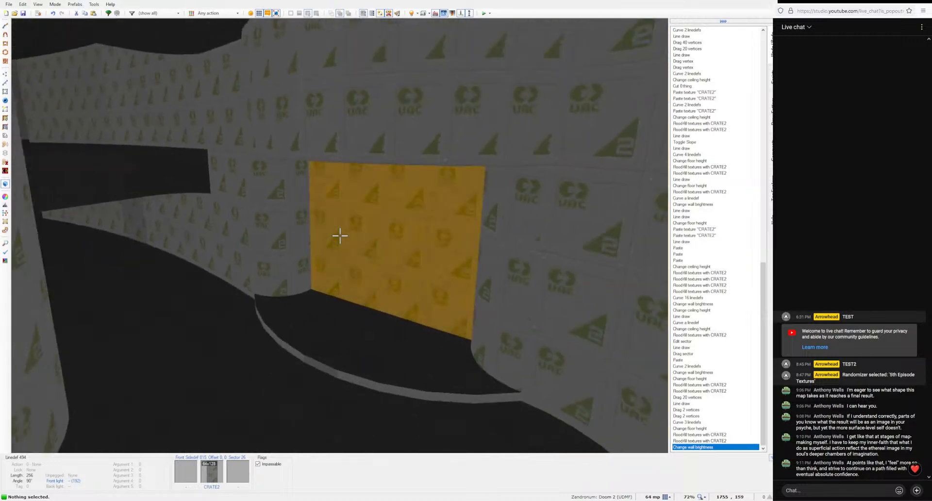
key(w)
key(q)
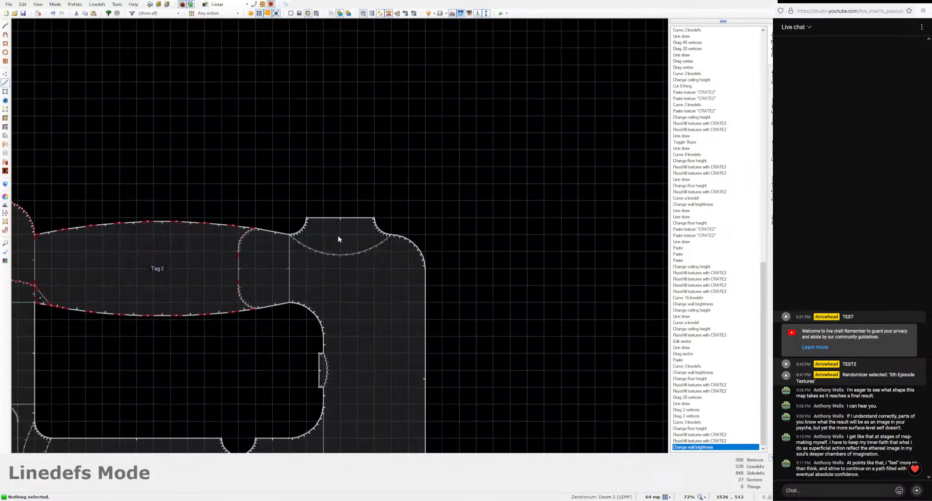
Step: Try to draw a passage's inner outline from the alcove's near back corner to the bowed corridor, with segments of 320, 181, 128, 181 and 339 units
key(space)
scroll(349, 261, up, 3)
click(358, 263)
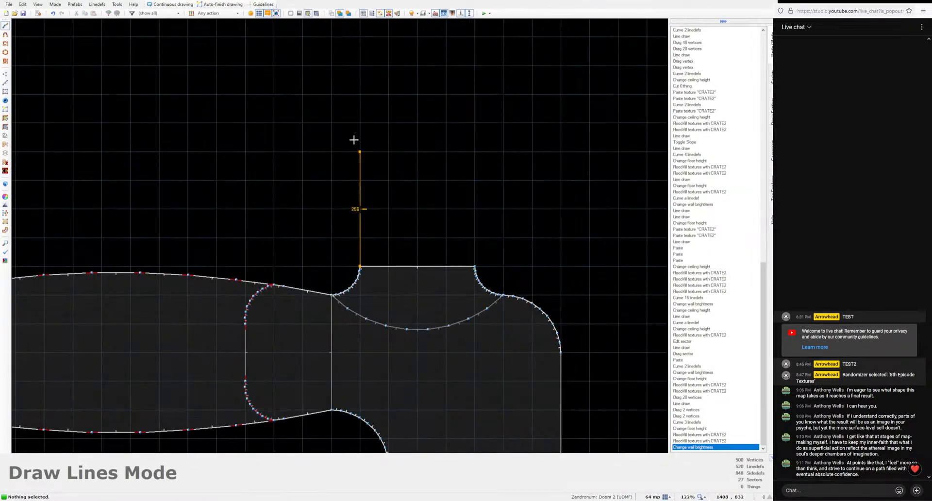
scroll(383, 199, down, 3)
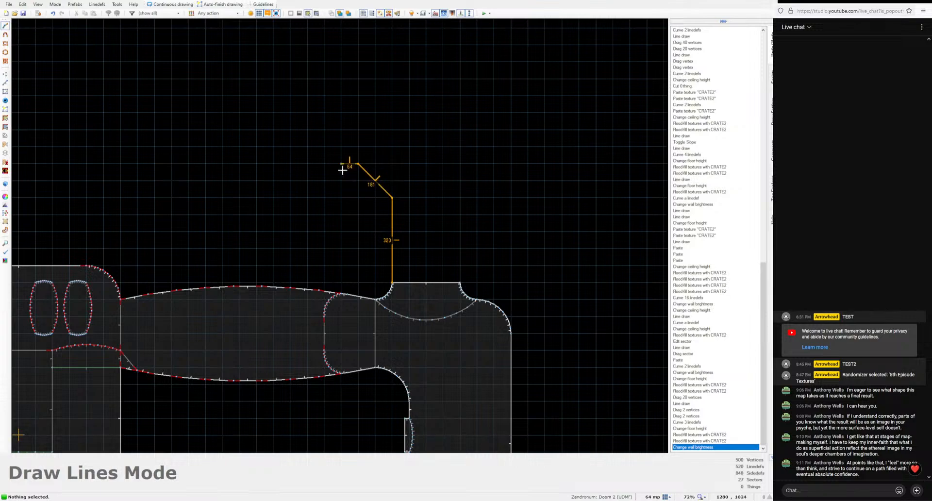
click(358, 164)
click(291, 197)
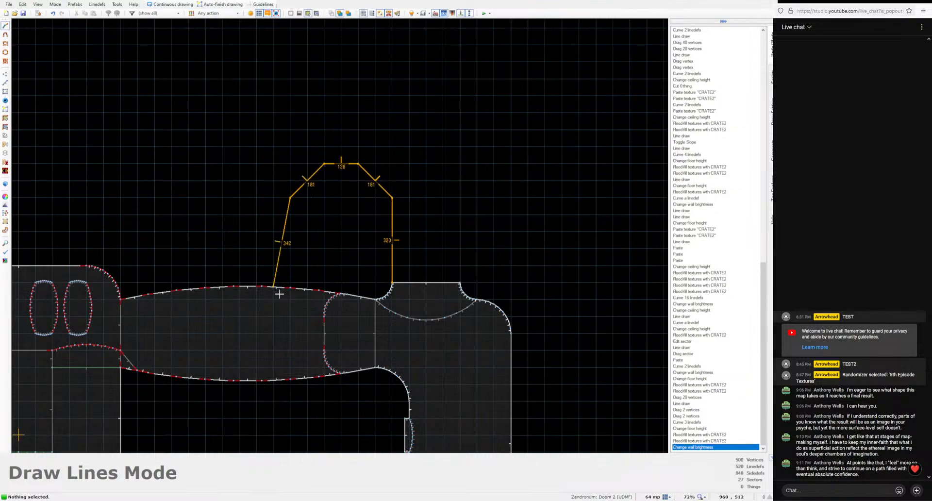
scroll(290, 273, up, 1)
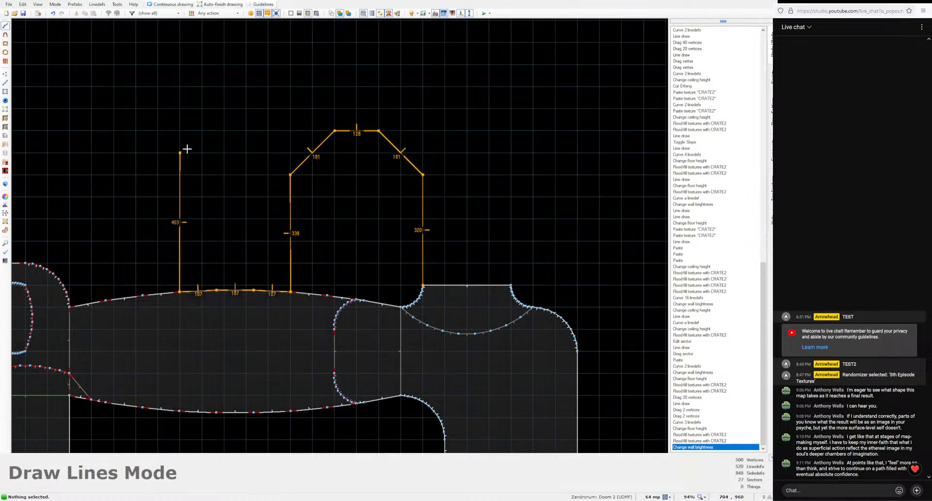
Step: Try to add the passage's outer outline with segments of 595, 181 and 704 units, ending at the alcove's far corner
click(180, 88)
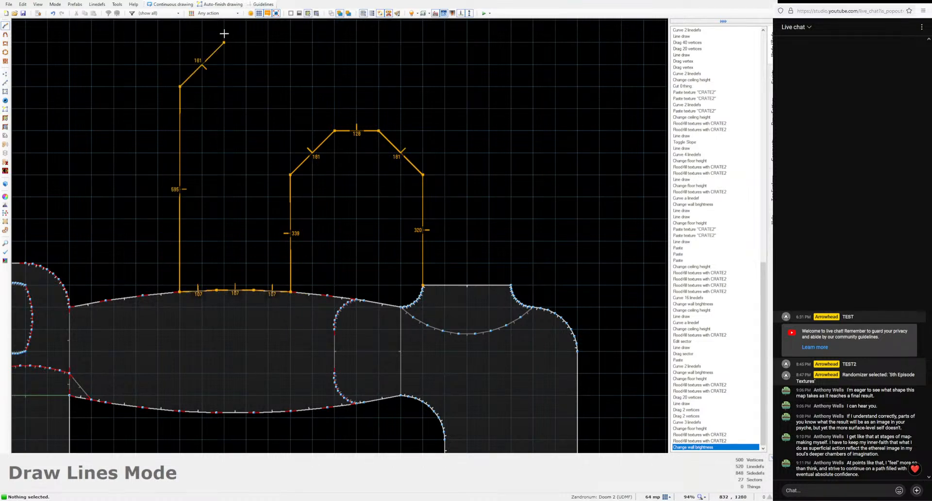
click(224, 43)
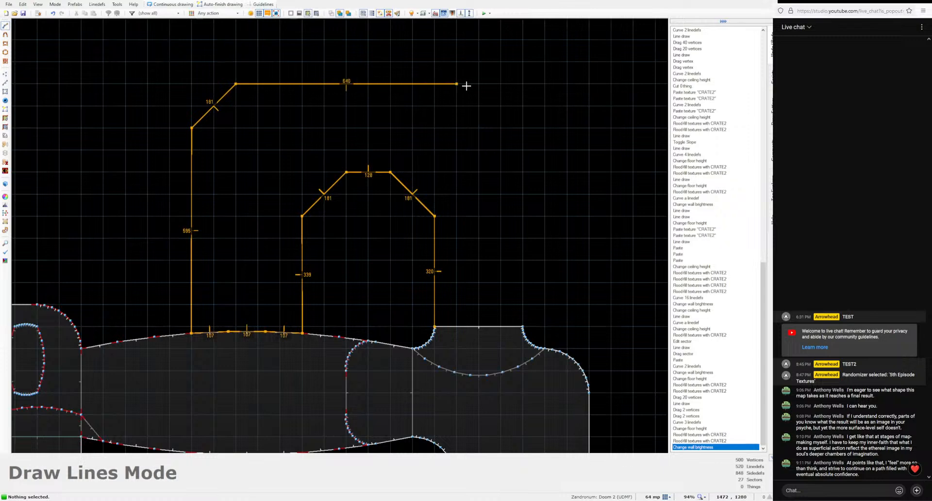
click(503, 90)
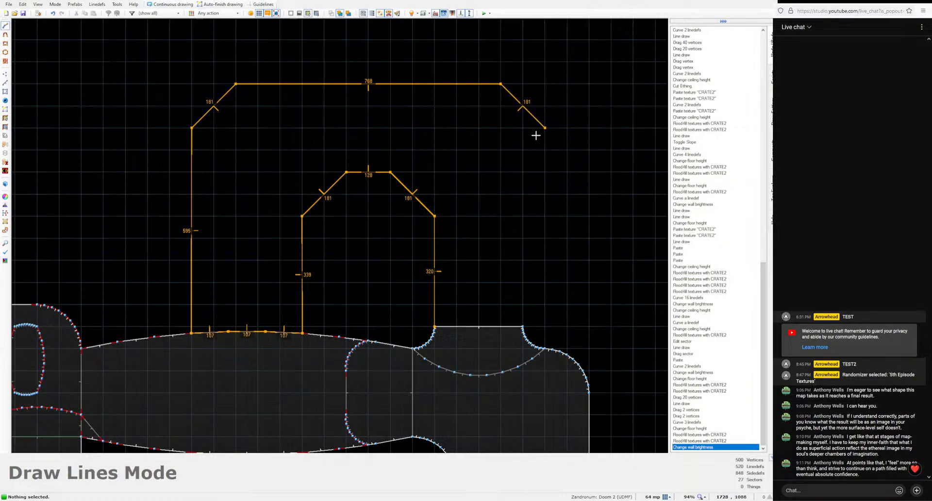
key(BackSpace)
click(479, 84)
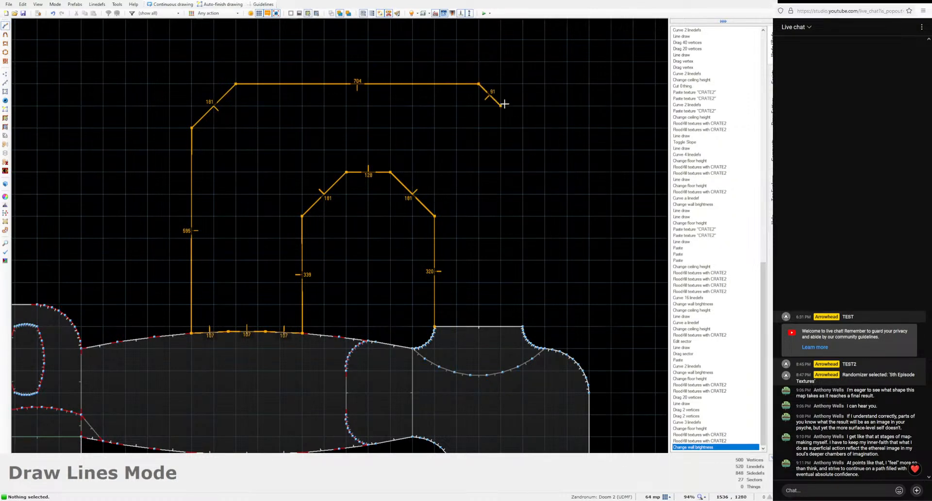
key(Return)
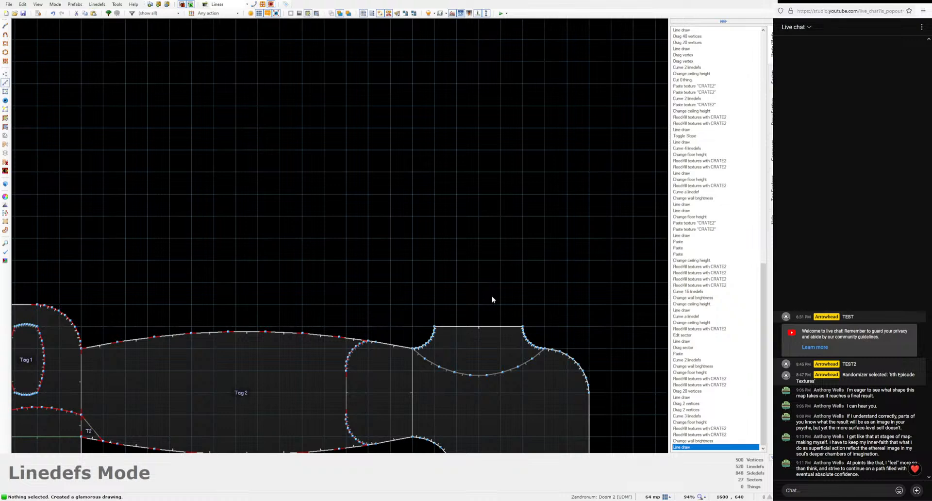
Step: Draw the passage's outer outline from the alcove's far back corner to the bowed corridor with 576, 181, 768, 91 and 659 unit segments
key(space)
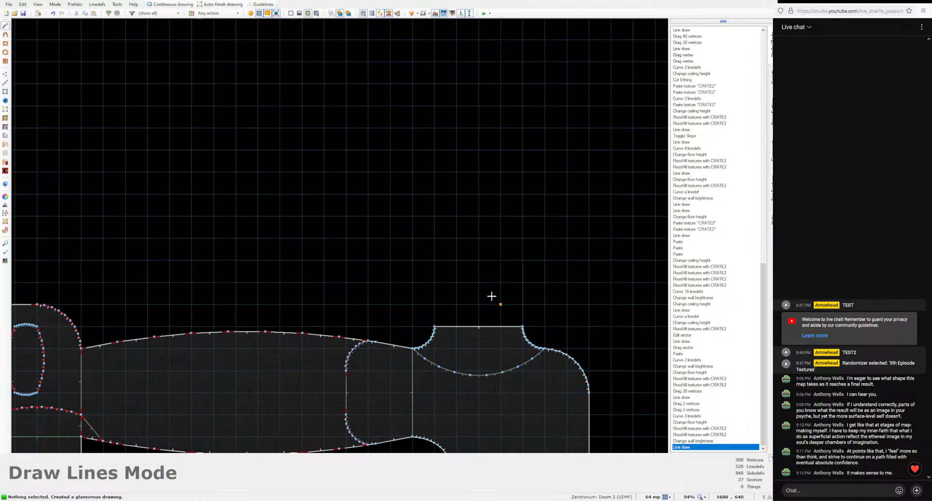
click(520, 322)
click(523, 127)
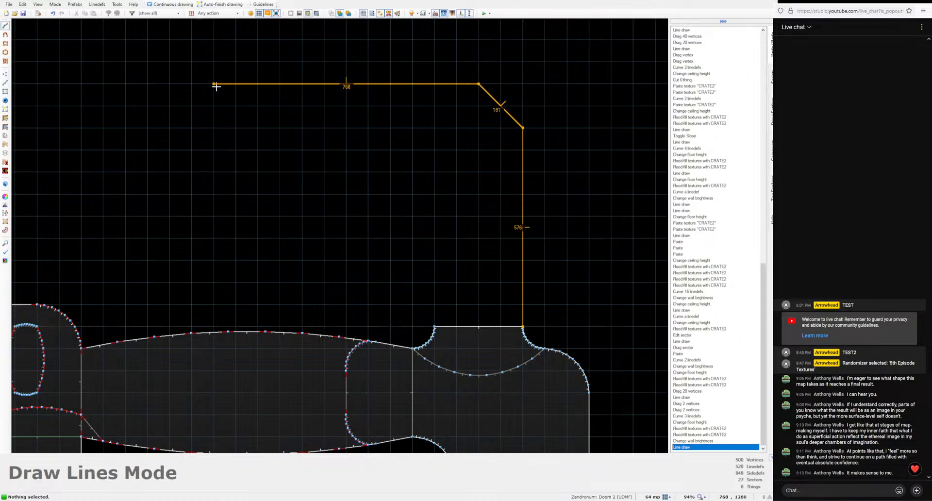
click(196, 105)
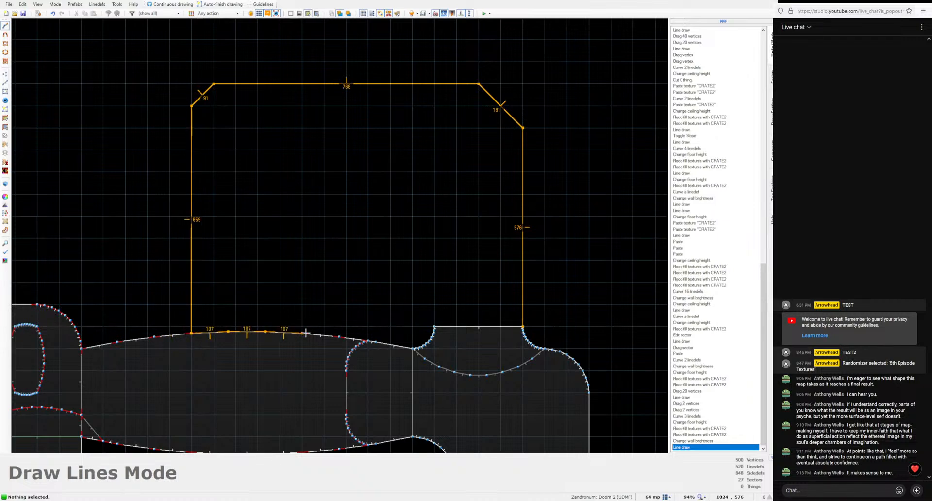
Step: Trace three 107-unit corridor segments, then close the passage's inner outline at the alcove with 403, 91, 256, 91 and 320 unit segments
scroll(306, 333, up, 3)
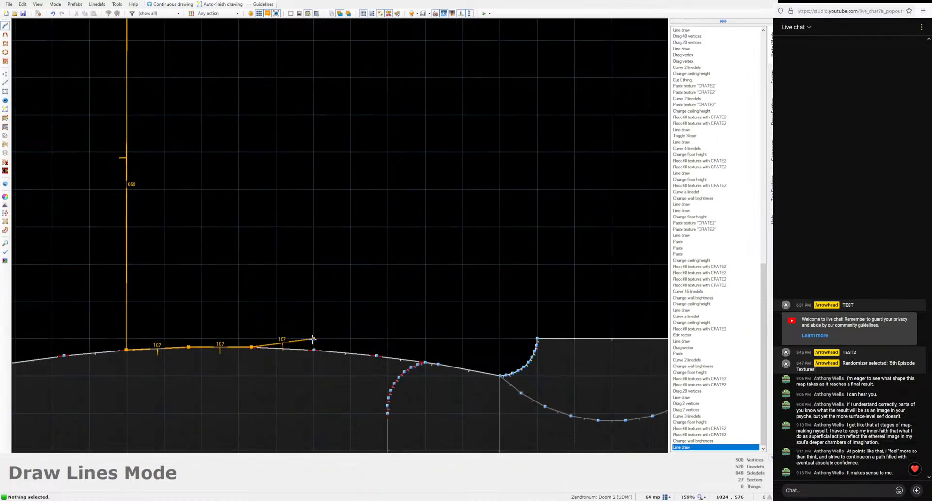
scroll(305, 289, down, 6)
scroll(309, 233, up, 1)
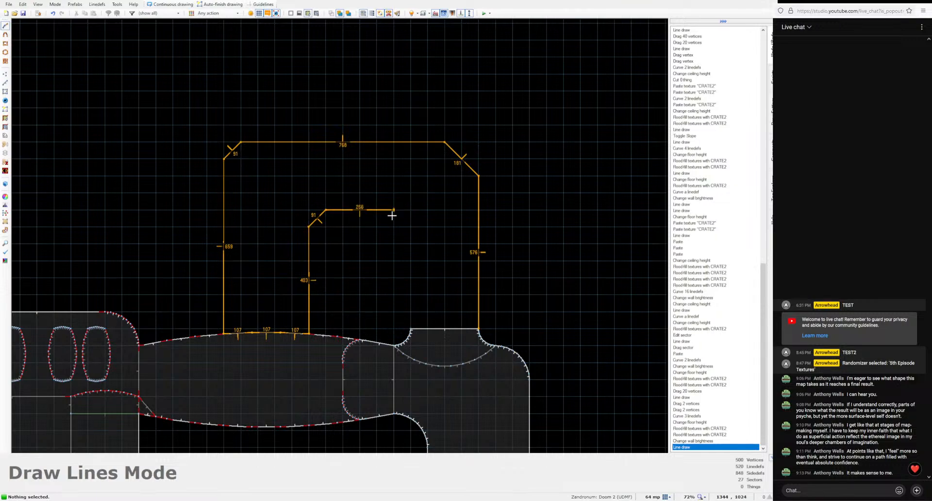
click(407, 225)
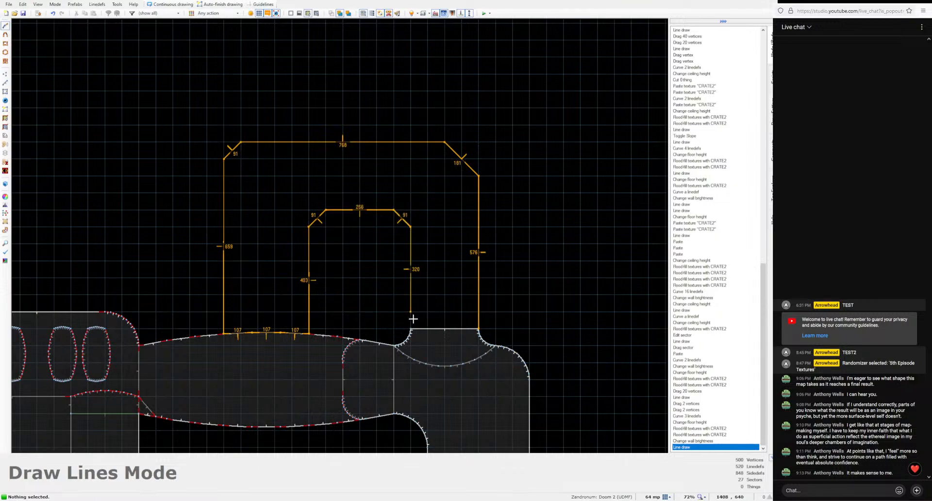
click(470, 321)
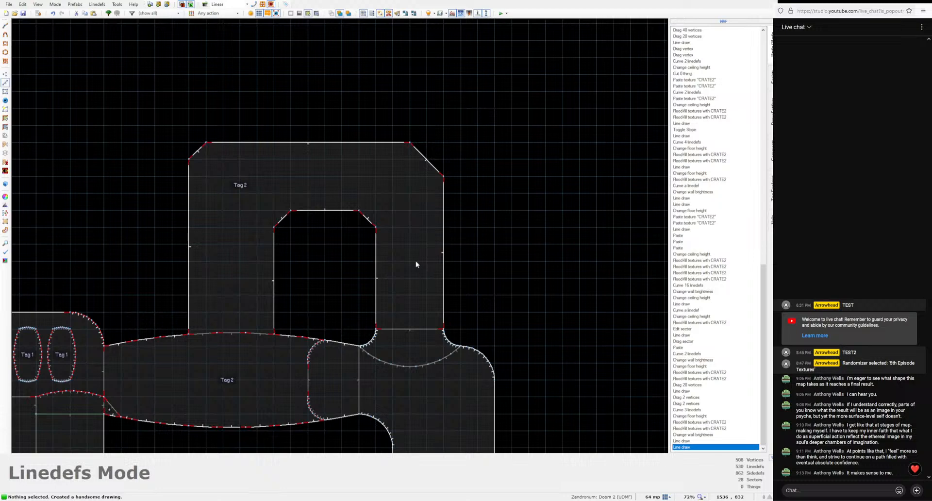
Step: Curve the two diagonal corner segments of the passage's inner outline into rounded corners
click(367, 219)
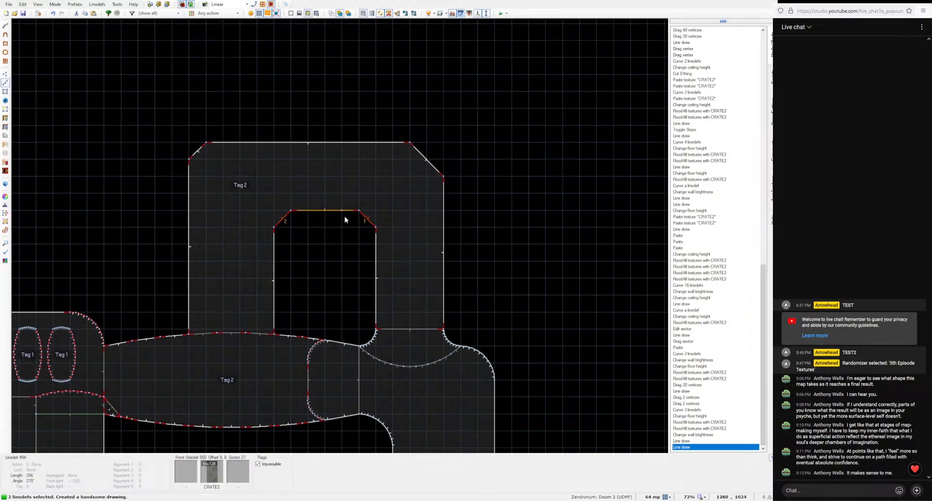
key(ctrl+shift+c)
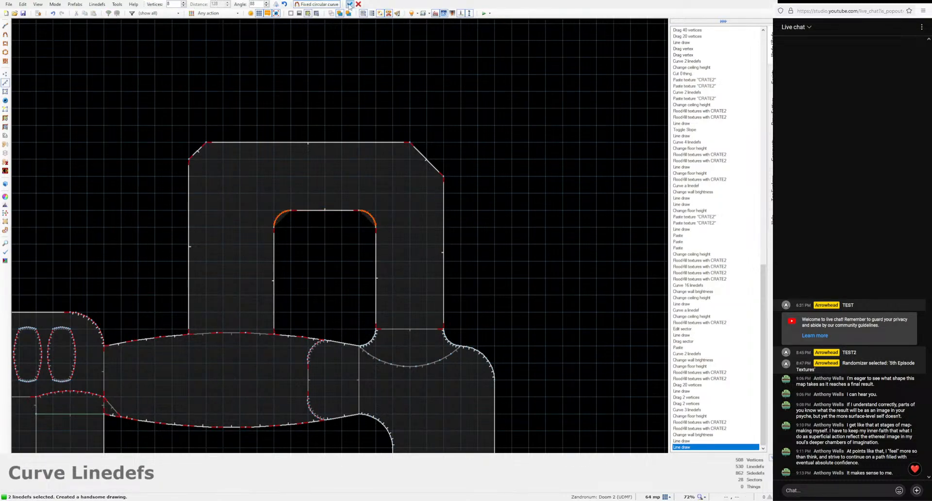
click(349, 4)
Step: Move both vertices of the passage's smaller outer diagonal apart to make it about 181 units long, matching the opposite corner
key(v)
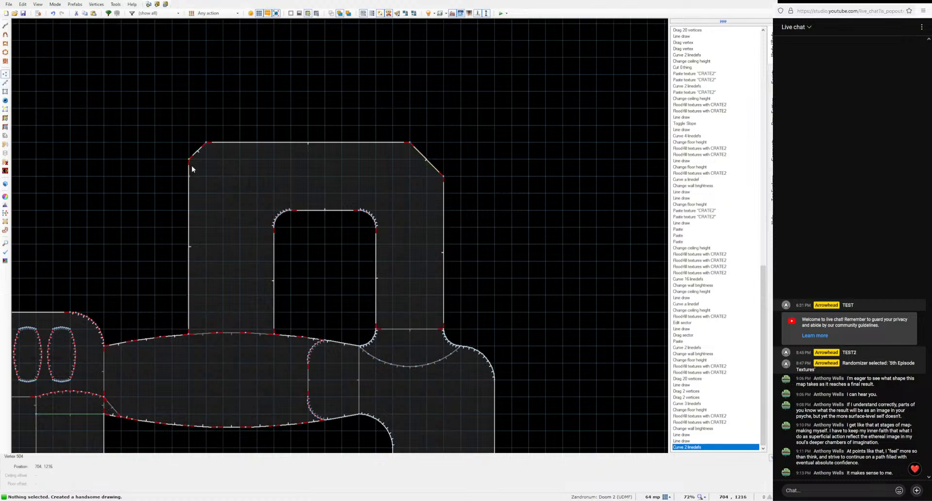
scroll(191, 166, up, 1)
right_drag(190, 161, 189, 180)
right_drag(210, 144, 230, 141)
Step: Curve the passage's two outer diagonal corner segments inward into concave arcs
key(l)
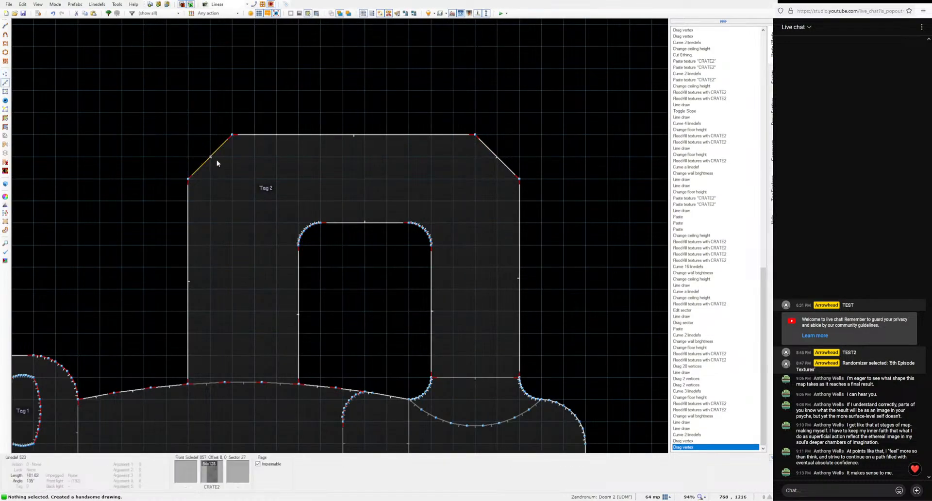
click(217, 151)
click(496, 155)
key(ctrl+shift+c)
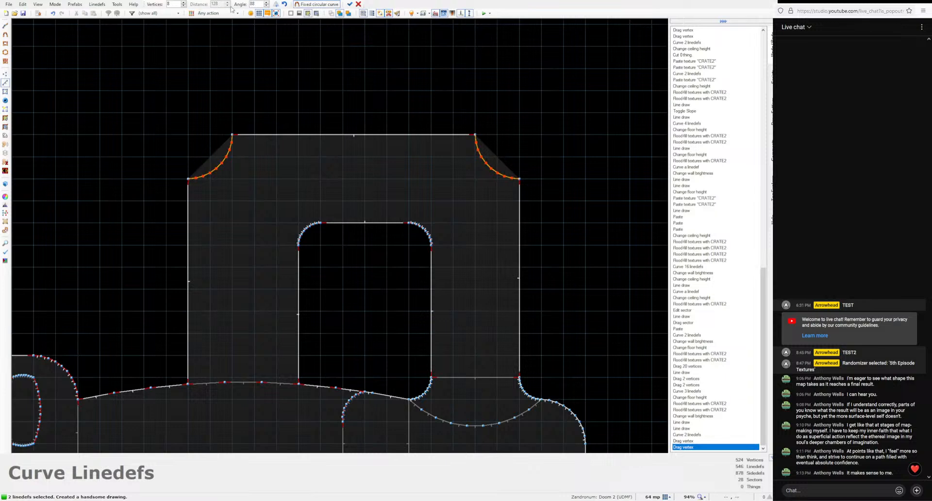
click(350, 5)
scroll(388, 187, down, 4)
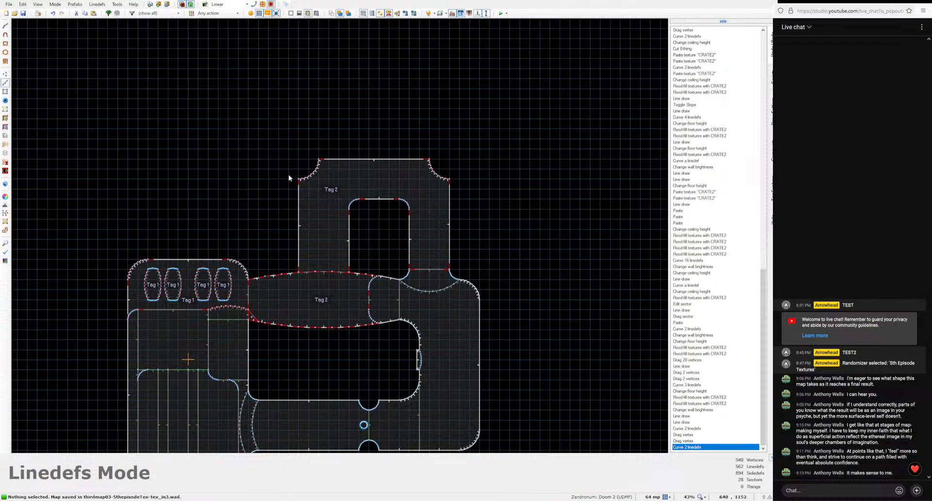
Step: Set the passage's ceiling height to 256 and flood-fill the upper walls at its corridor opening with CRATE2
key(Down)
key(Down)
key(Left)
key(w)
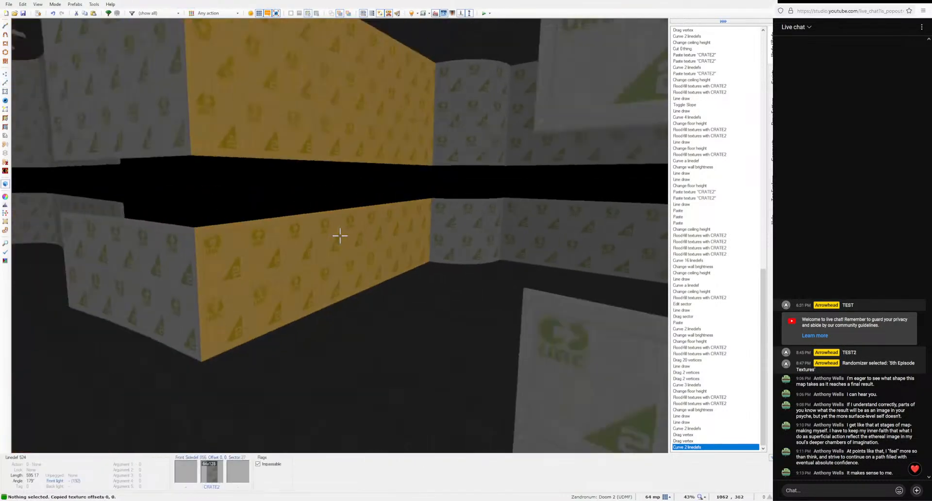
scroll(340, 236, up, 5)
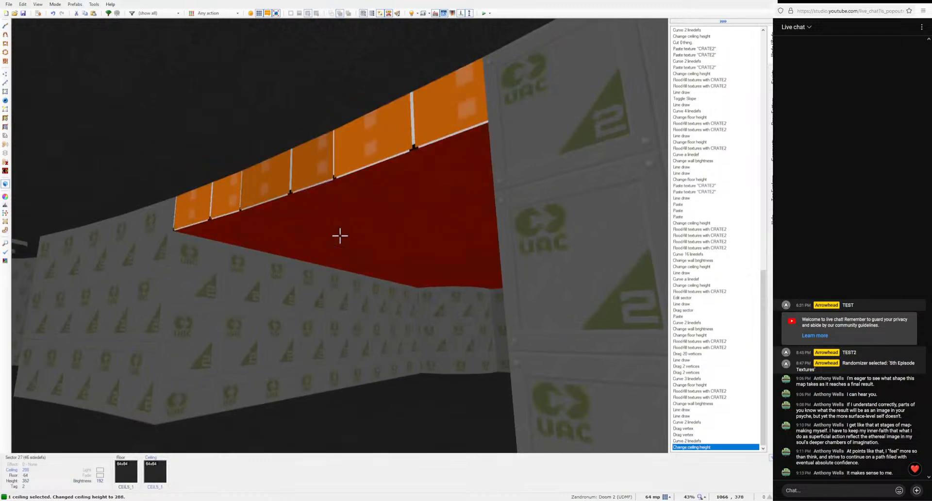
key(ctrl+c)
key(ctrl+shift+v)
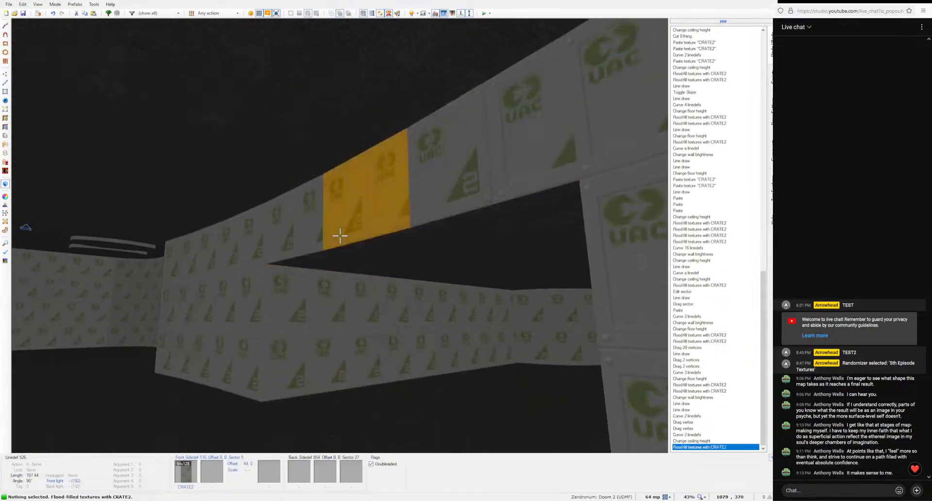
Step: Clear tag 2 from the new passage's sector
key(w)
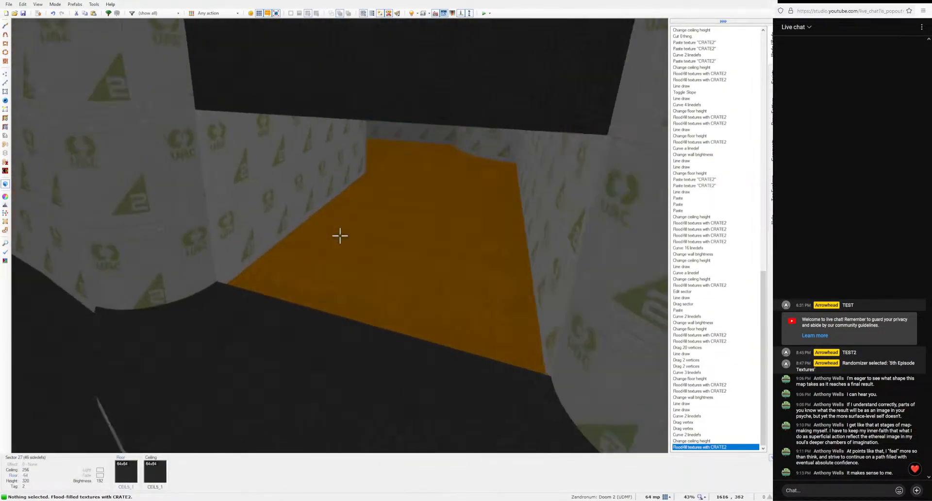
key(s)
key(w)
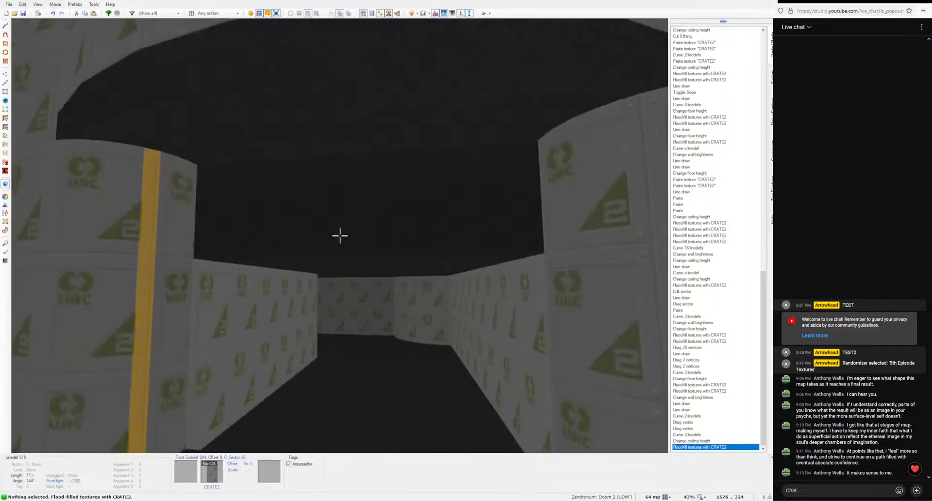
key(q)
key(s)
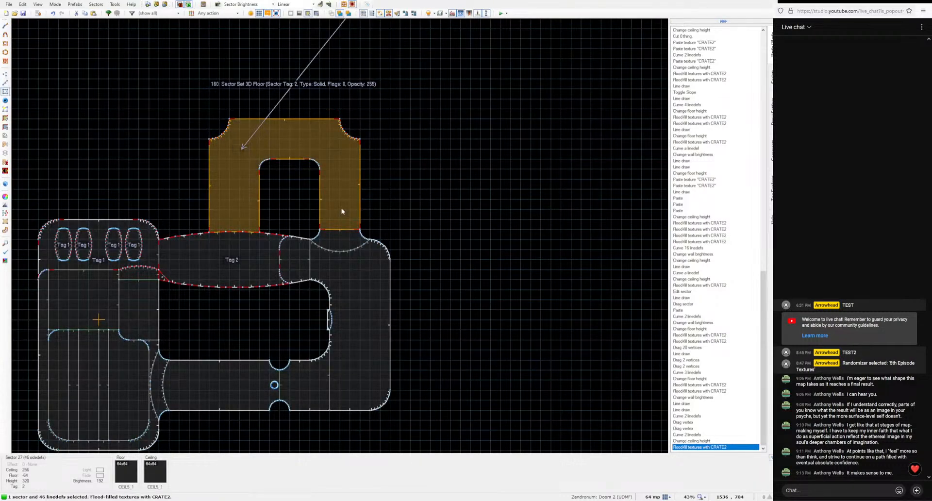
right_click(342, 209)
click(264, 72)
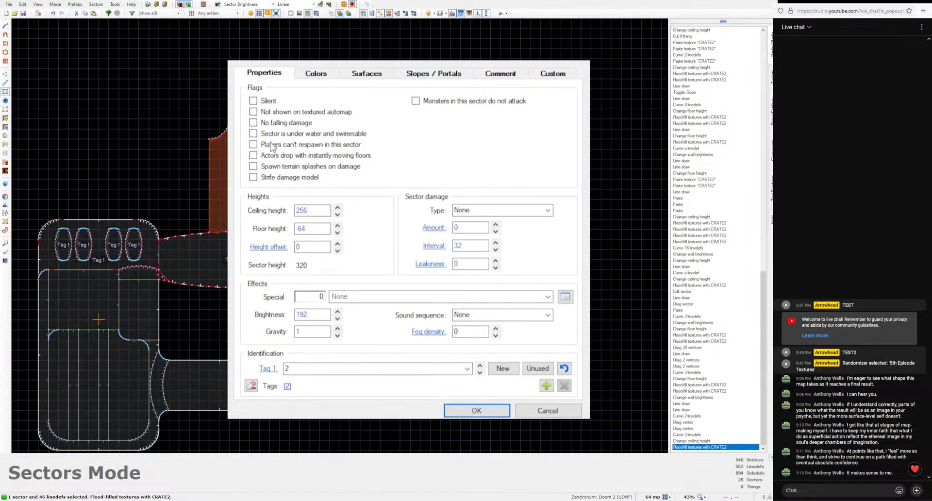
click(252, 385)
click(468, 409)
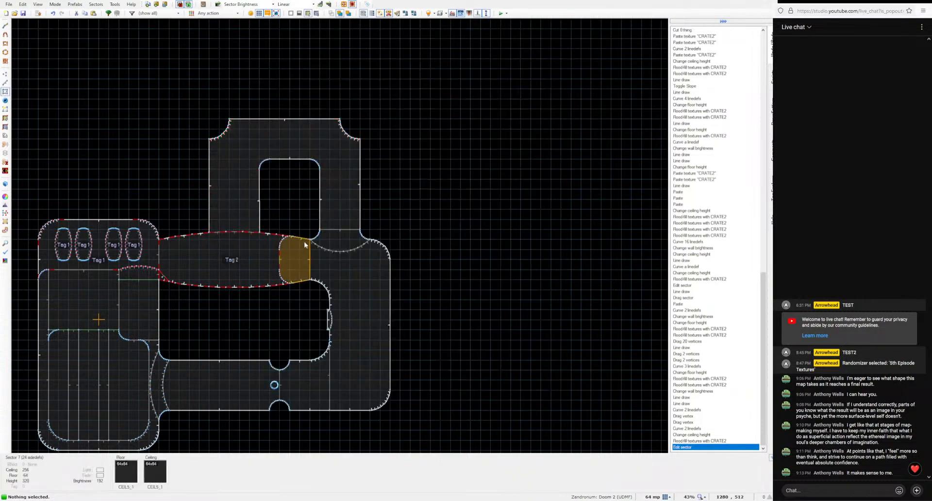
key(w)
key(e)
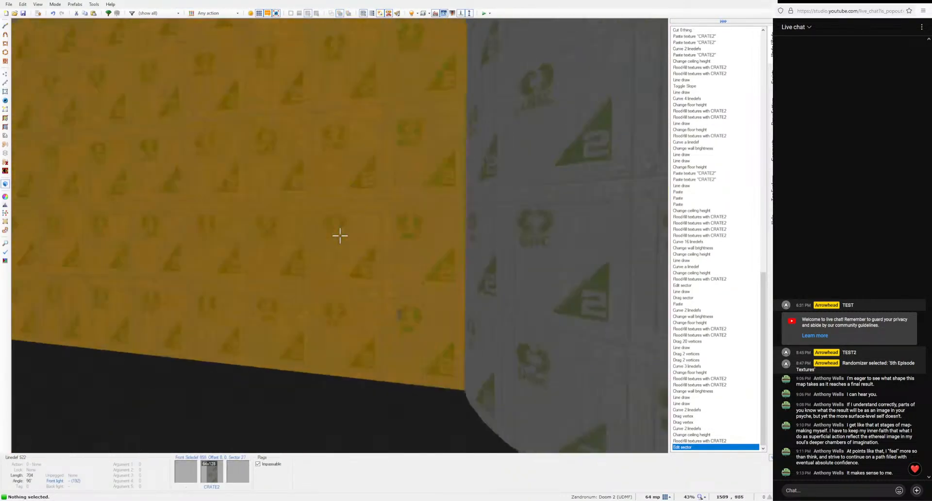
key(e)
key(w)
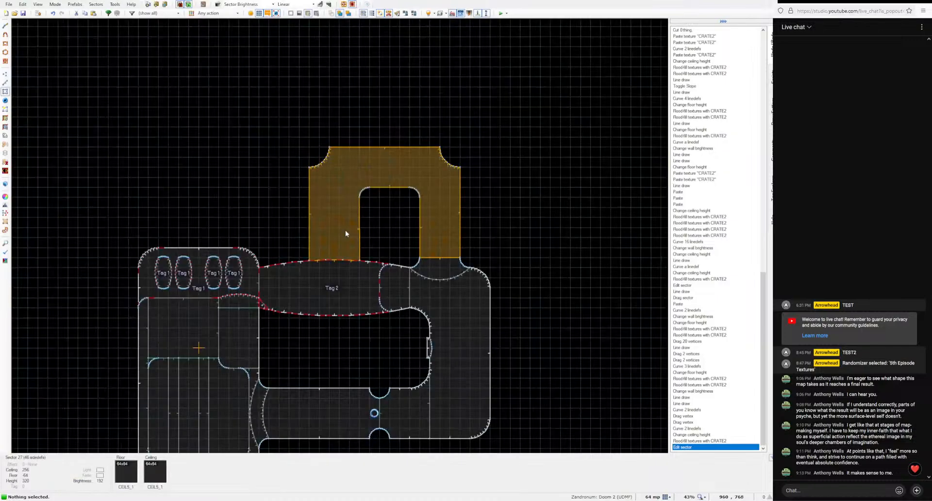
key(ctrl+d)
scroll(323, 239, up, 4)
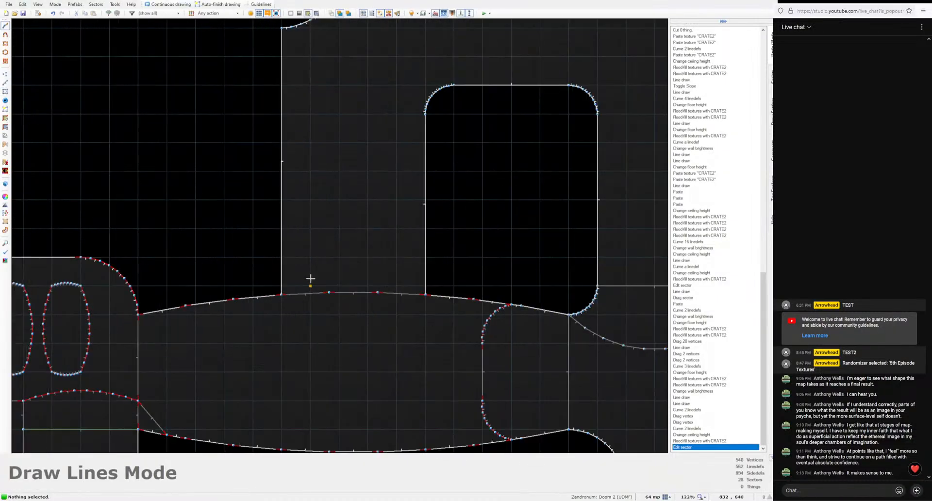
click(421, 262)
key(ctrl+z)
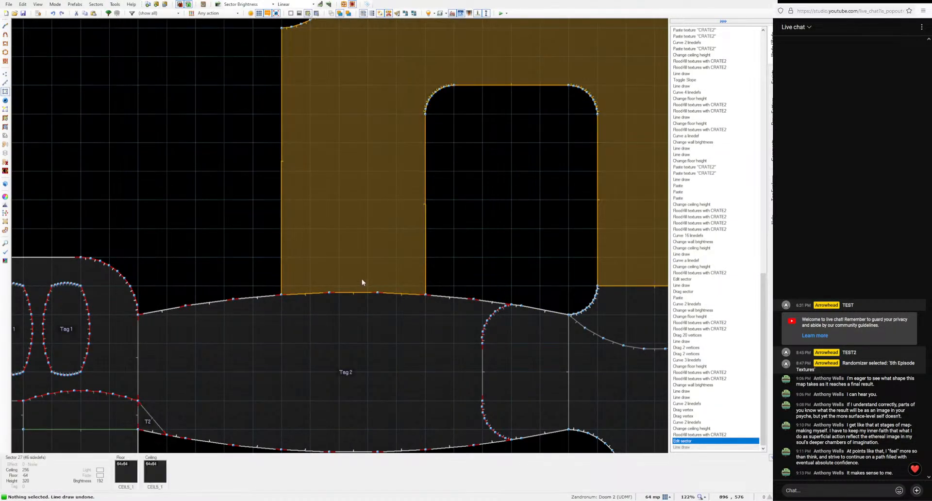
Step: Draw a straight 320-unit line across the passage just before its curved opening into the bowed corridor
key(d)
scroll(293, 281, up, 3)
scroll(291, 272, down, 1)
click(281, 286)
scroll(407, 252, up, 1)
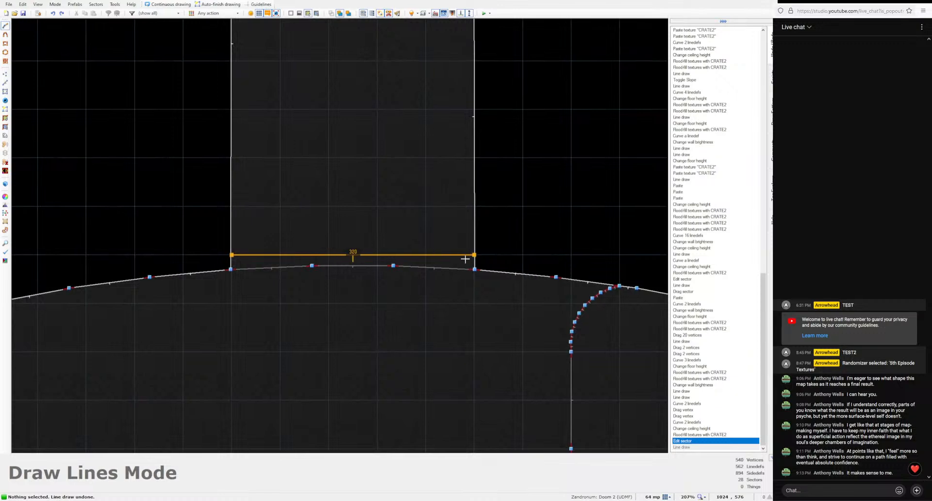
click(465, 259)
Step: Split off the passage's corridor-side leg with a straight line from the inner rounded corner's end to the outer wall
scroll(380, 168, down, 3)
middle_drag(383, 169, 375, 294)
key(d)
middle_drag(357, 251, 370, 265)
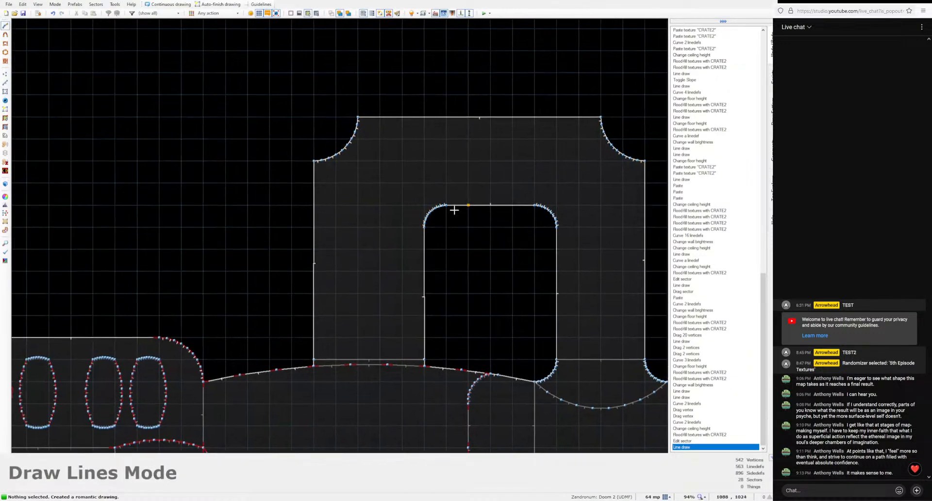
scroll(443, 199, up, 3)
click(447, 208)
click(162, 214)
scroll(228, 242, down, 2)
Step: Examine the passage's split leg and its floor junction with the bowed corridor in the 3D view
key(q)
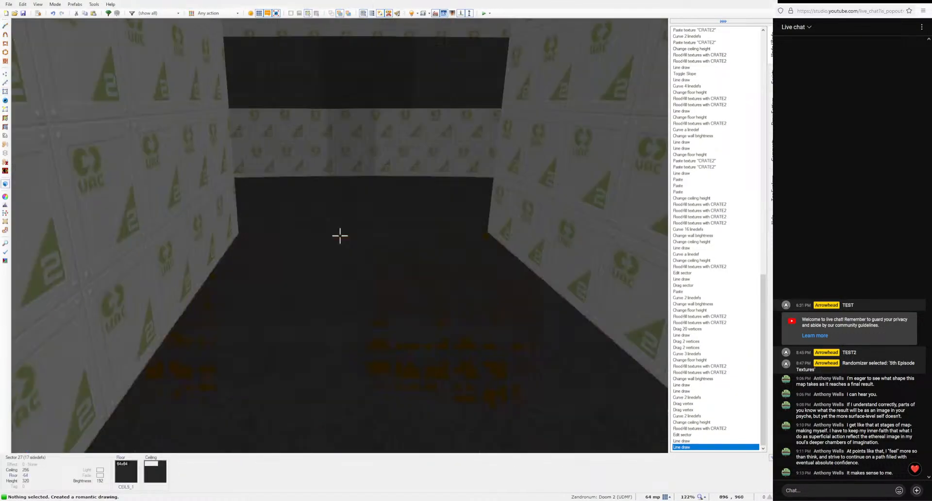
key(w)
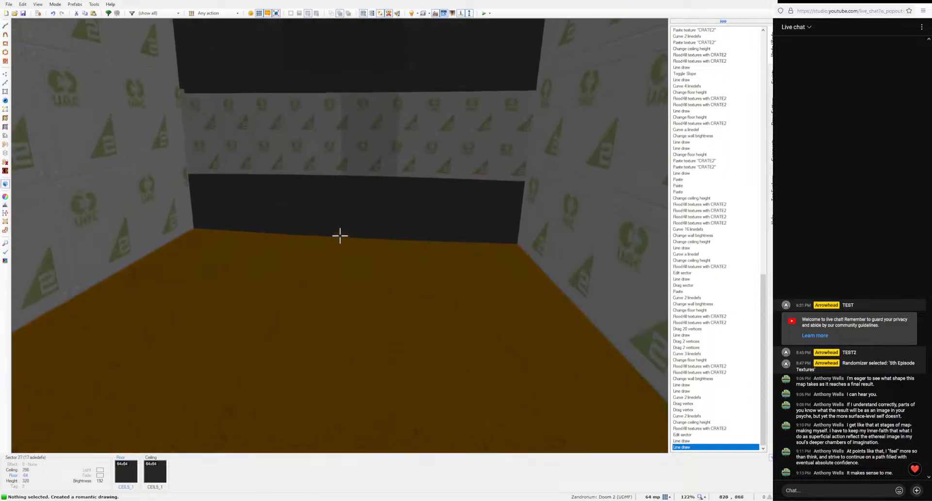
key(q)
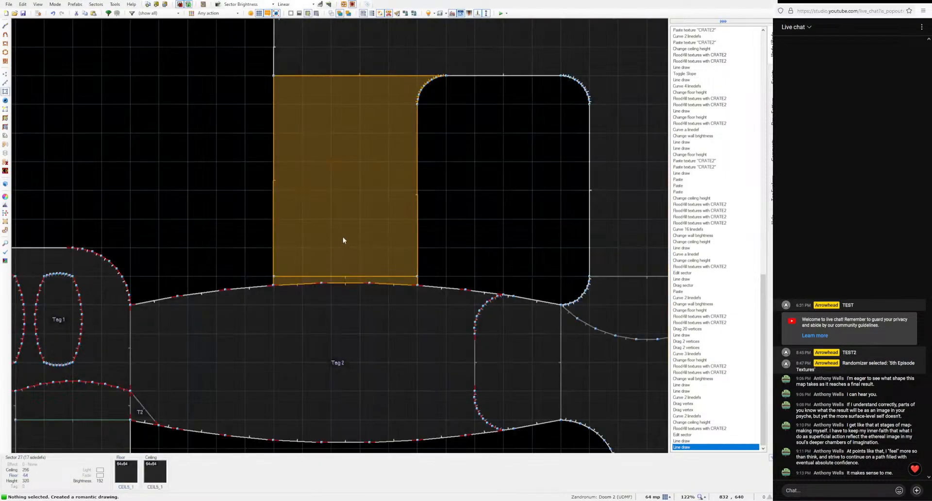
key(q)
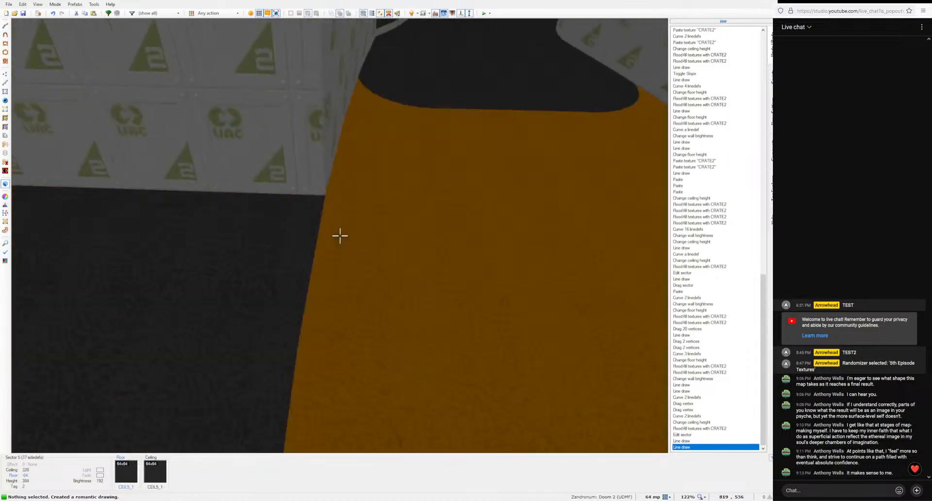
key(q)
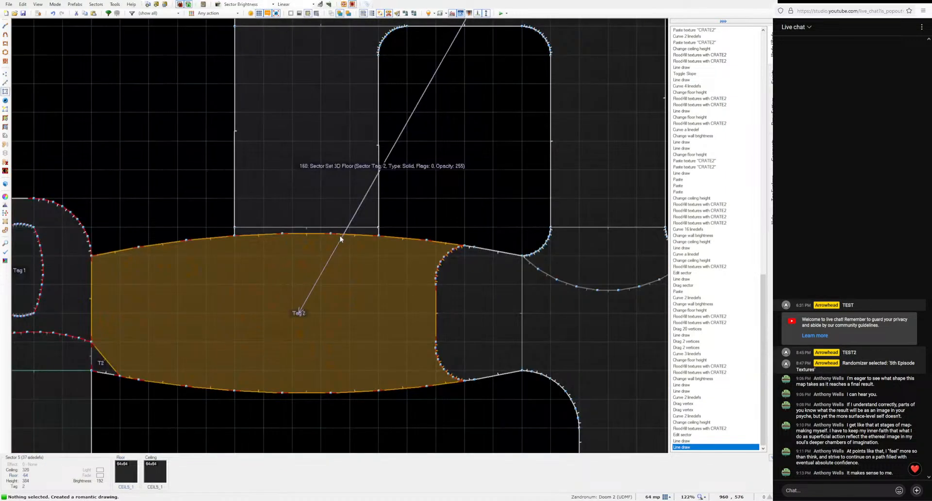
key(k)
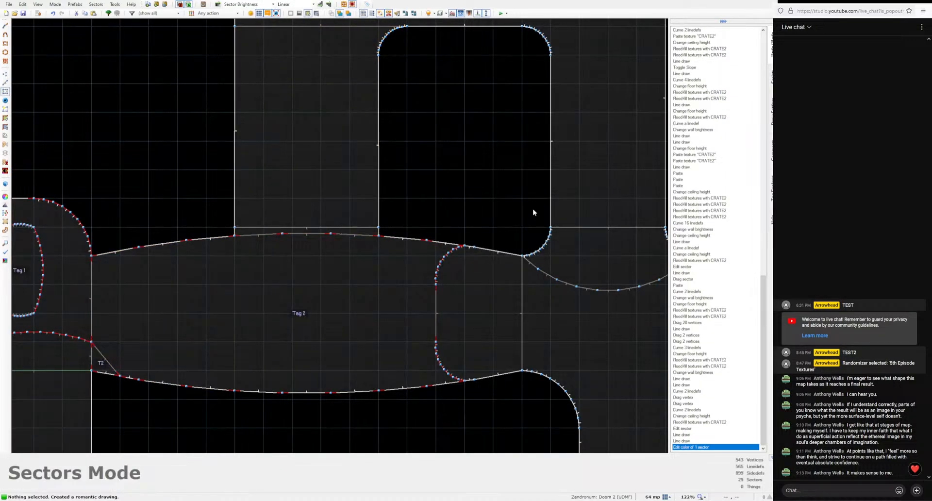
key(ctrl+z)
Step: Flip the linedef crossing the passage at its bowed-corridor opening and inspect the floor there in the 3D view
scroll(359, 229, up, 4)
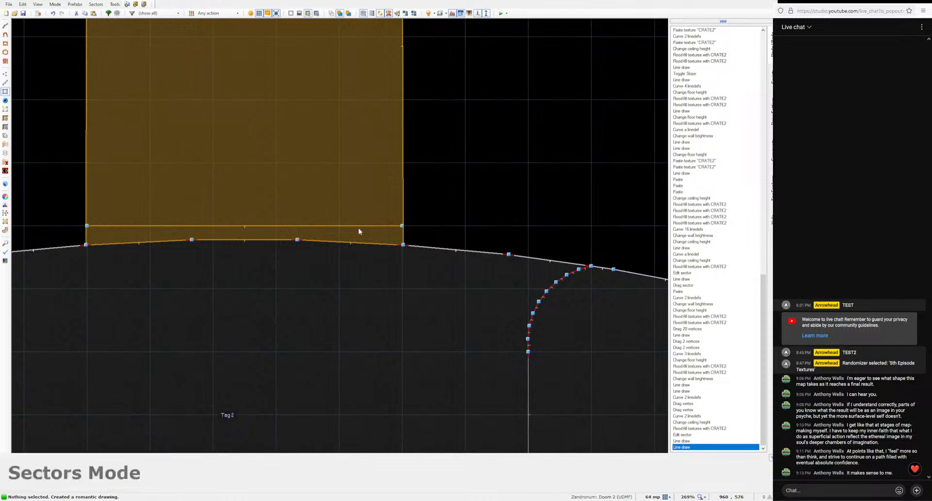
key(l)
key(f)
key(q)
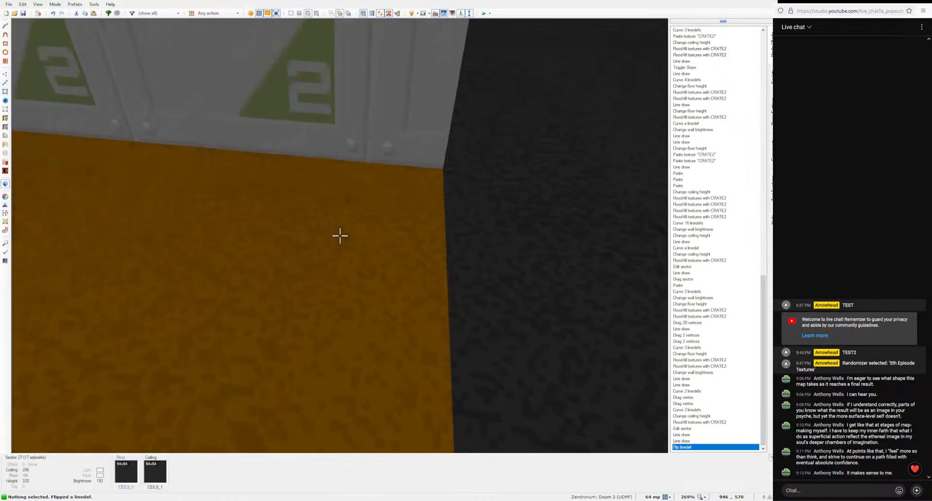
Step: Undo the linedef flip and the two line draws that split the passage near the bowed corridor
key(q)
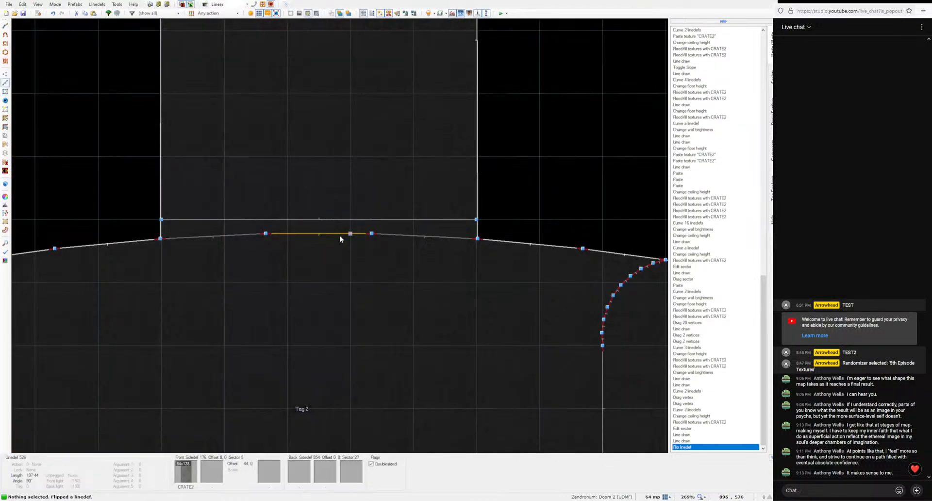
key(ctrl+z)
key(ctrl+z)
key(ctrl+z)
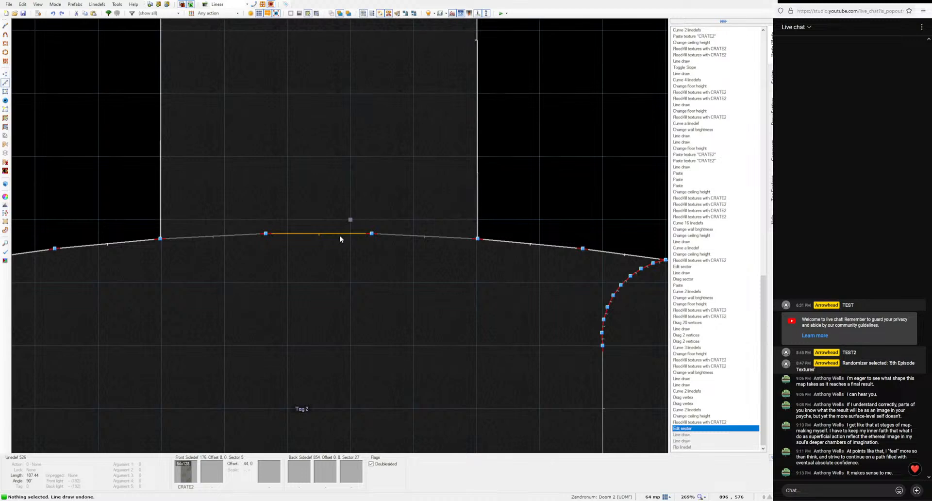
Step: Draw a straight line about 322 units long across the passage just before its bowed-corridor opening, and flip that linedef
key(d)
click(160, 219)
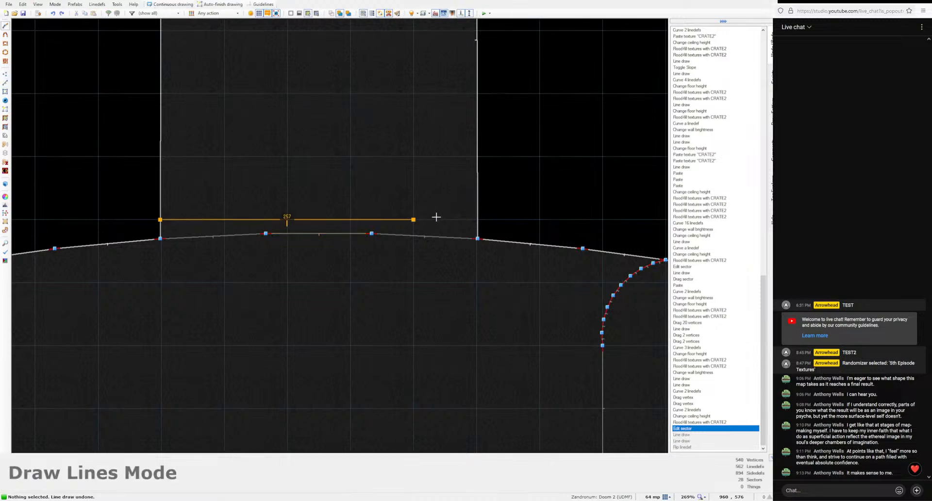
click(478, 219)
scroll(478, 223, up, 6)
scroll(478, 226, down, 10)
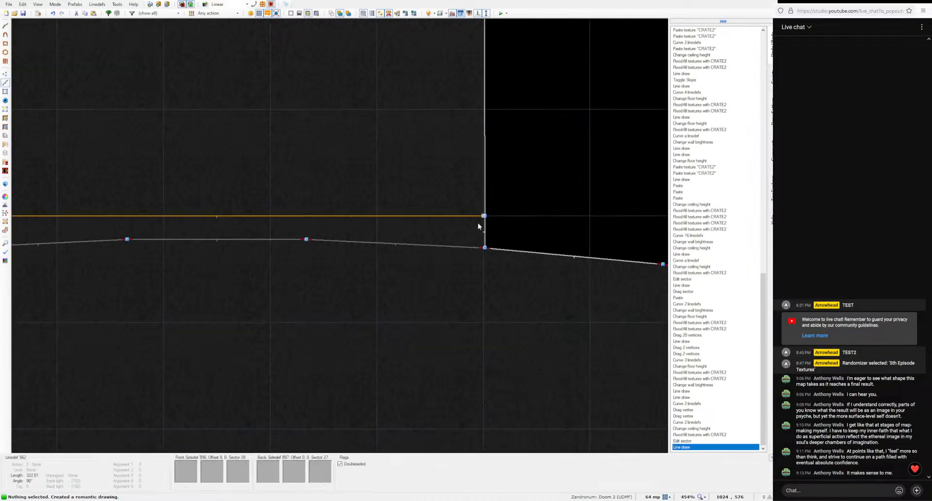
scroll(418, 240, up, 3)
key(f)
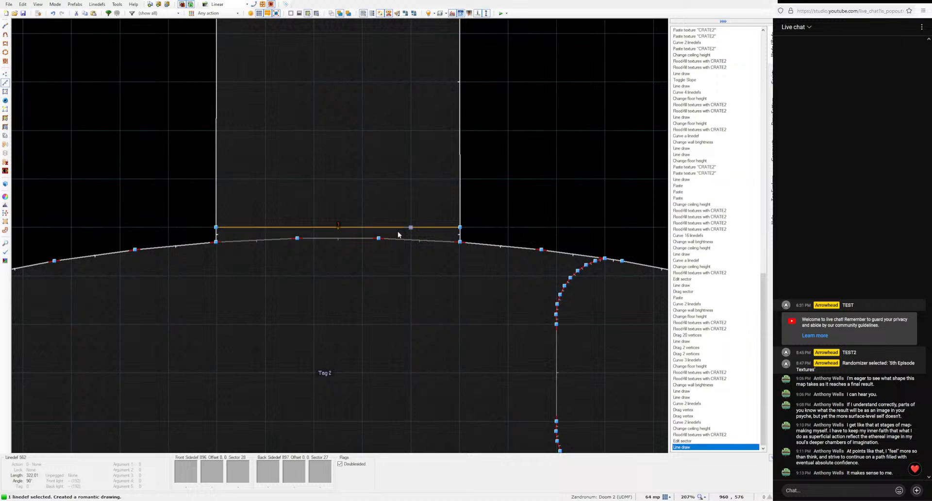
Step: Raise the floor of the narrow strip at the passage opening to 128 and flood-fill its exposed sides with CRATE2
key(w)
click(340, 236)
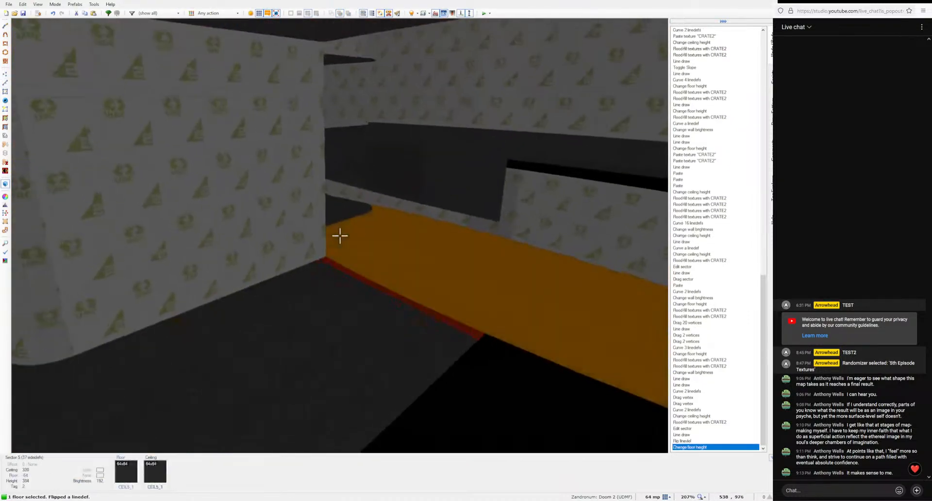
key(c)
scroll(340, 236, up, 20)
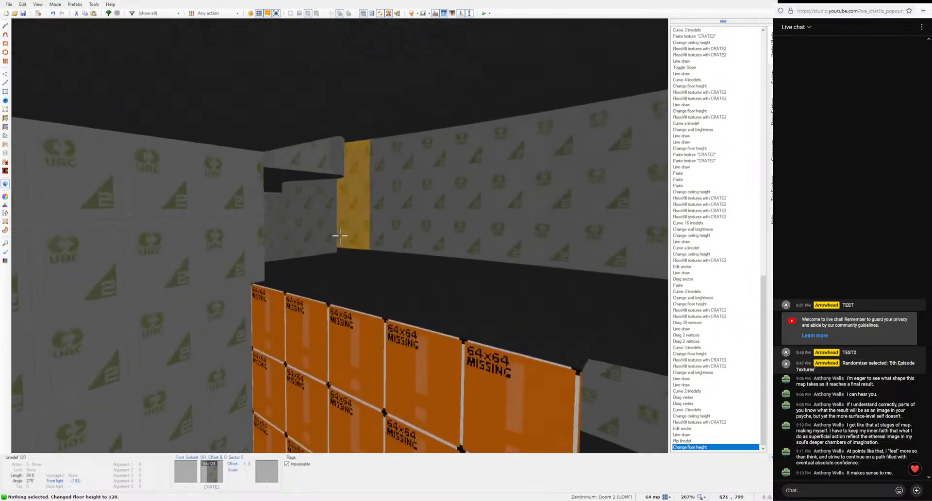
key(ctrl+c)
key(ctrl+shift+v)
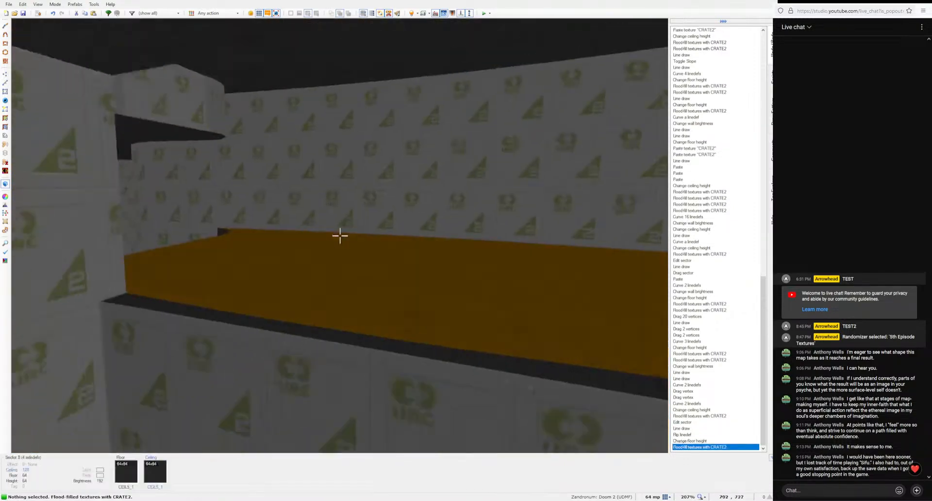
Step: Draw a line about 384 units long across the passage's leg, from the outer wall to the end of the inner rounded corner
key(d)
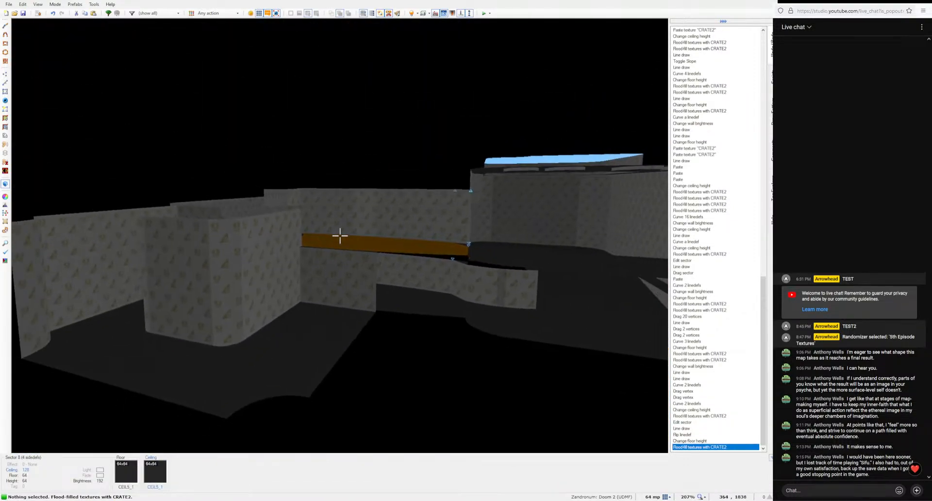
key(e)
key(e)
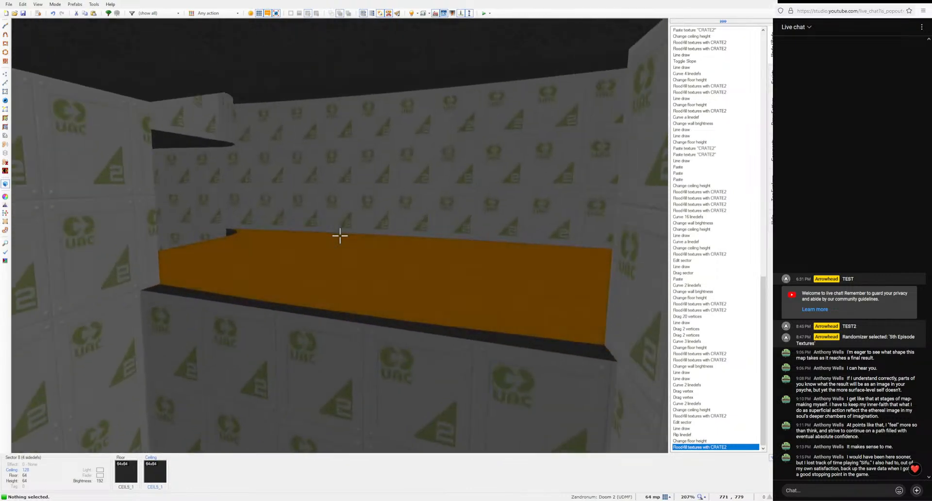
key(d)
key(e)
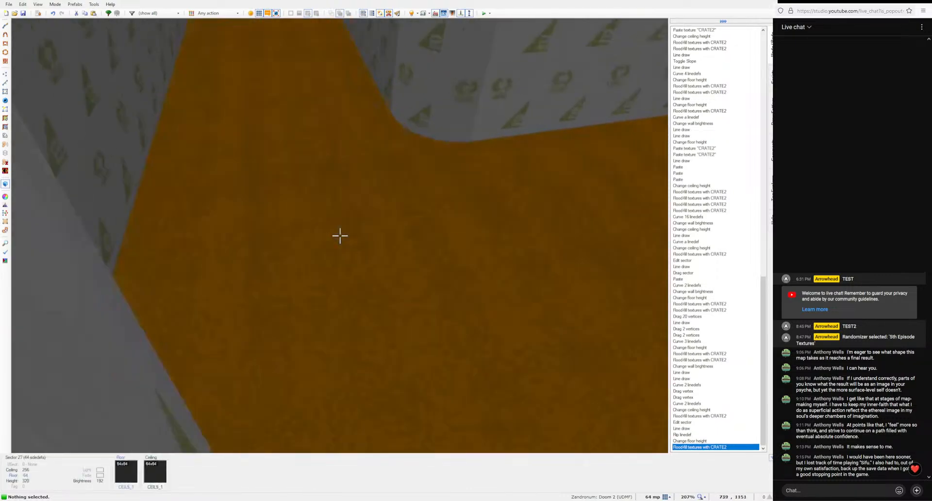
key(w)
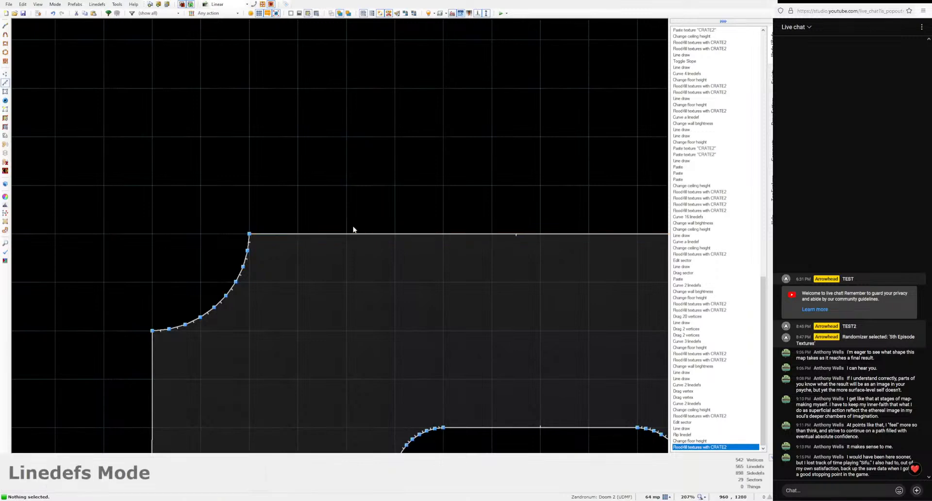
key(d)
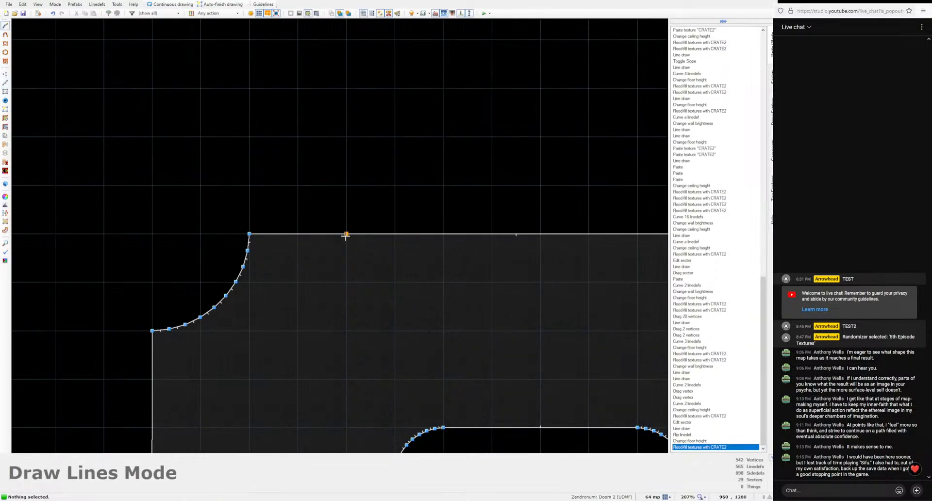
scroll(363, 117, down, 3)
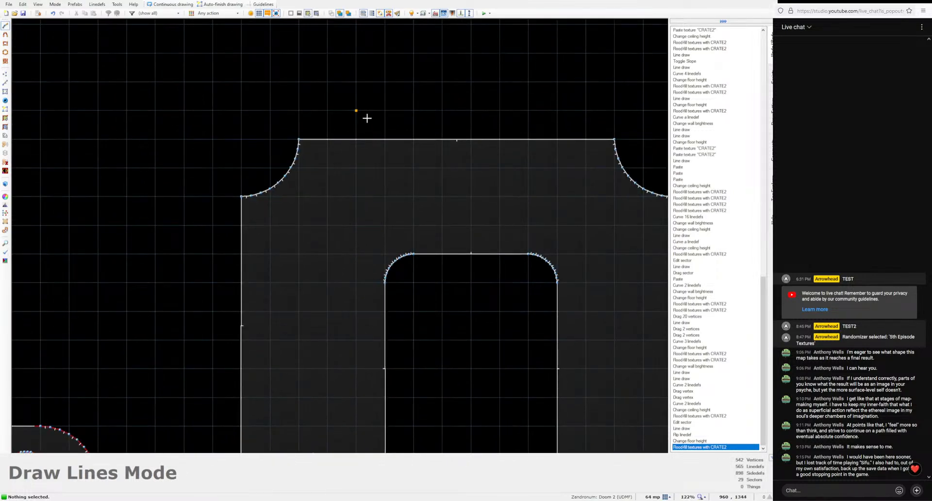
middle_drag(322, 340, 335, 255)
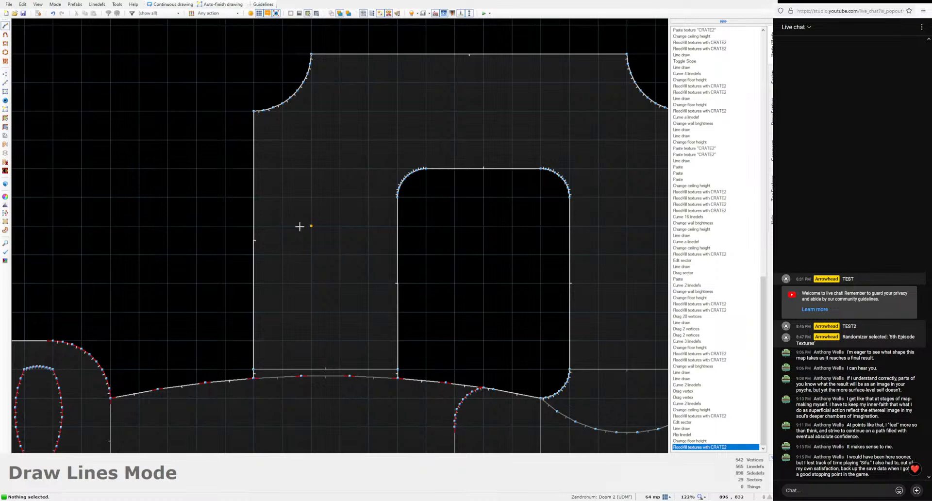
scroll(300, 227, up, 1)
click(242, 146)
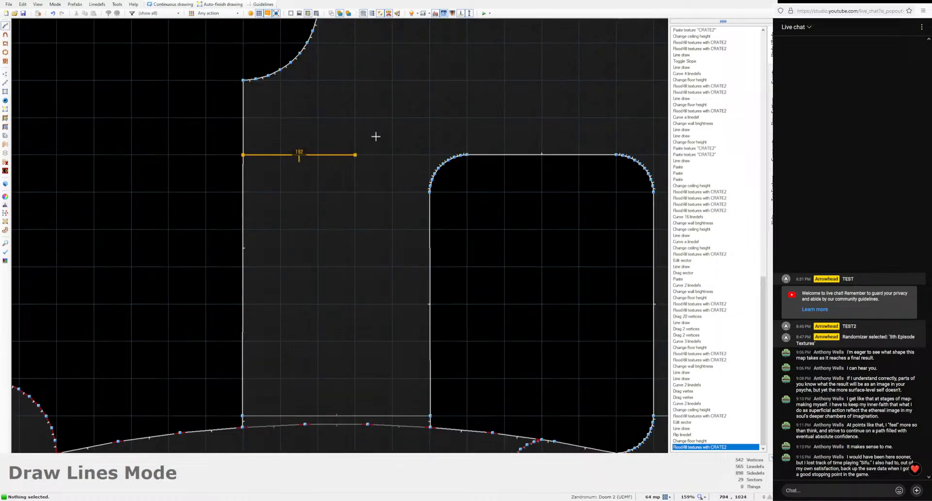
click(462, 148)
Step: Curve the new dividing linedef with 8 vertices so it bulges away from the bowed corridor
click(381, 156)
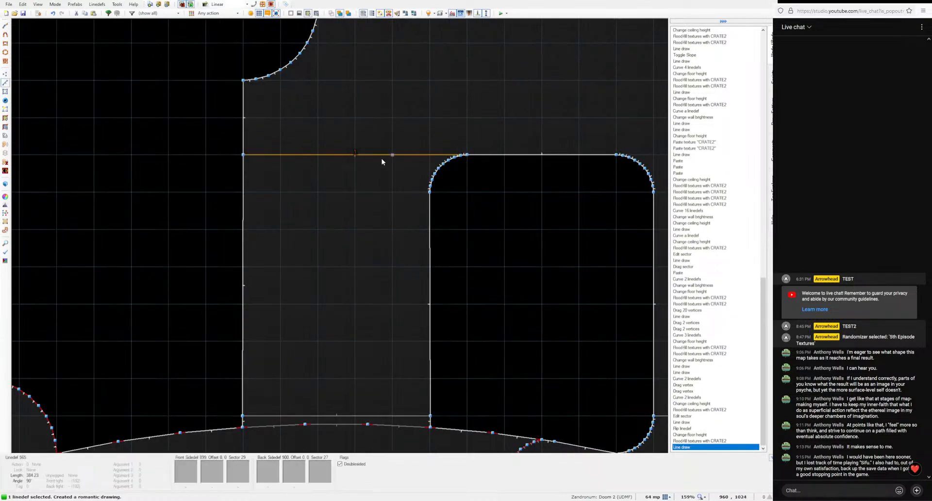
key(shift+c)
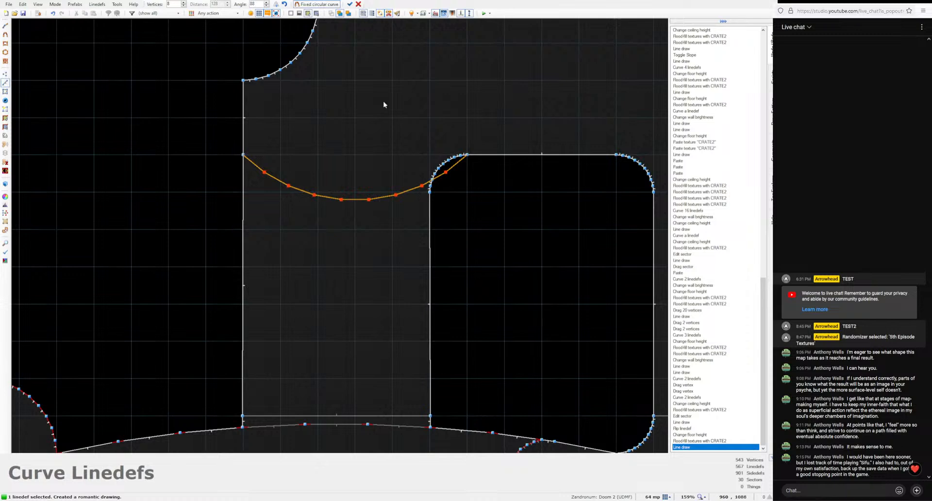
click(275, 5)
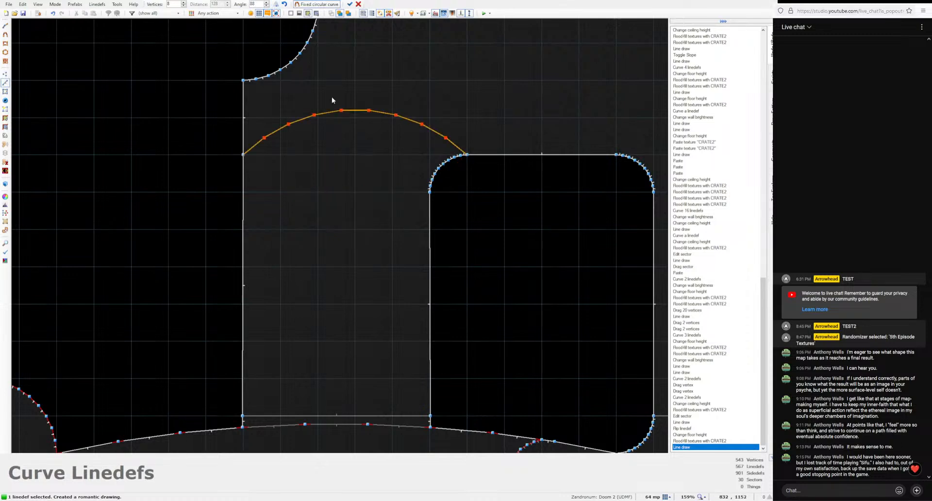
click(349, 5)
Step: Slope the floor of the passage's split-off leg up to the raised strip at the bowed-corridor opening
key(q)
key(d)
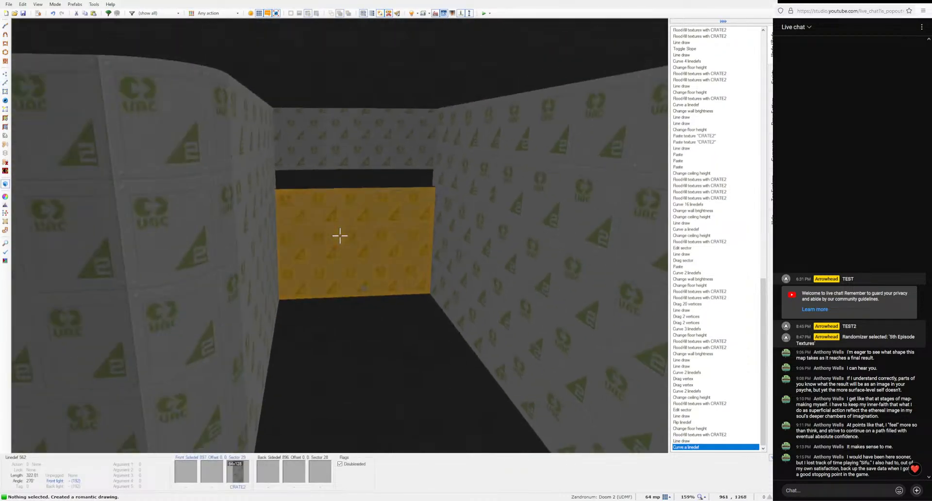
click(340, 235)
click(340, 236)
key(shift+c)
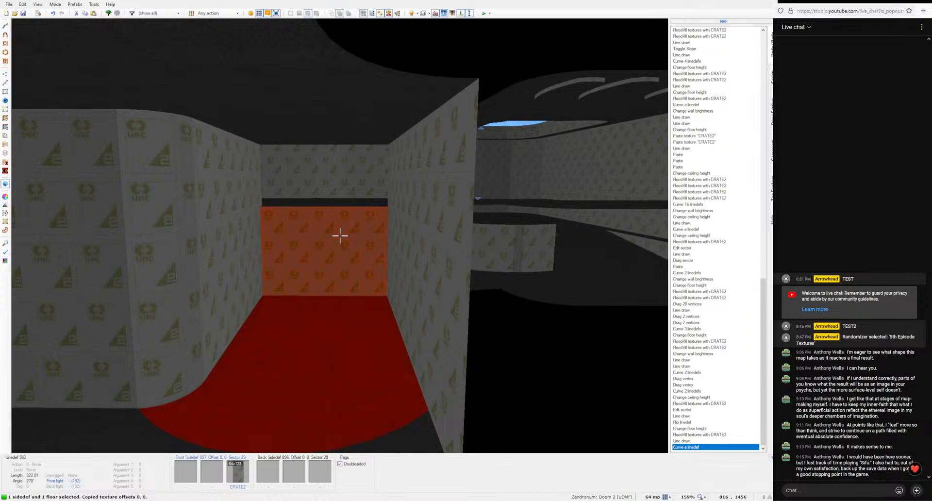
key(alt+s)
Step: Try the sloped leg's floor height at -56 and return it to -64
key(d)
key(e)
click(340, 236)
scroll(340, 235, up, 1)
key(c)
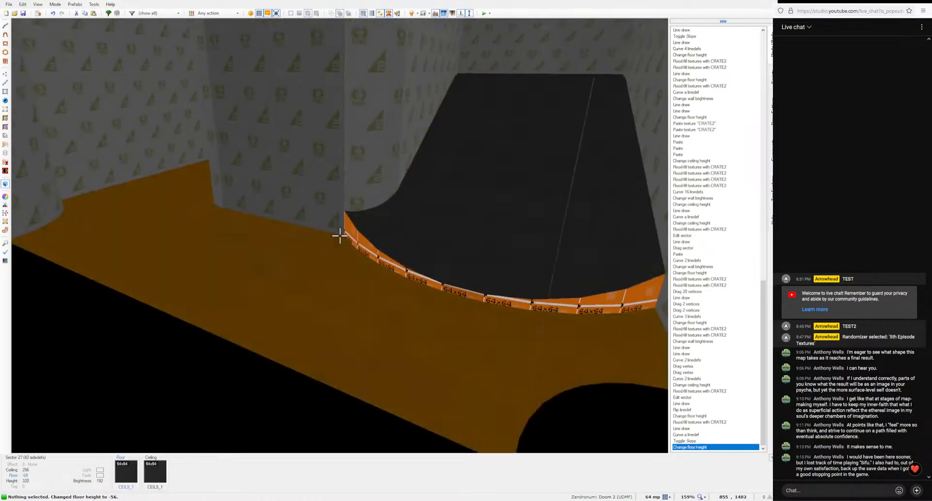
key(e)
key(d)
click(340, 235)
scroll(340, 236, down, 1)
key(c)
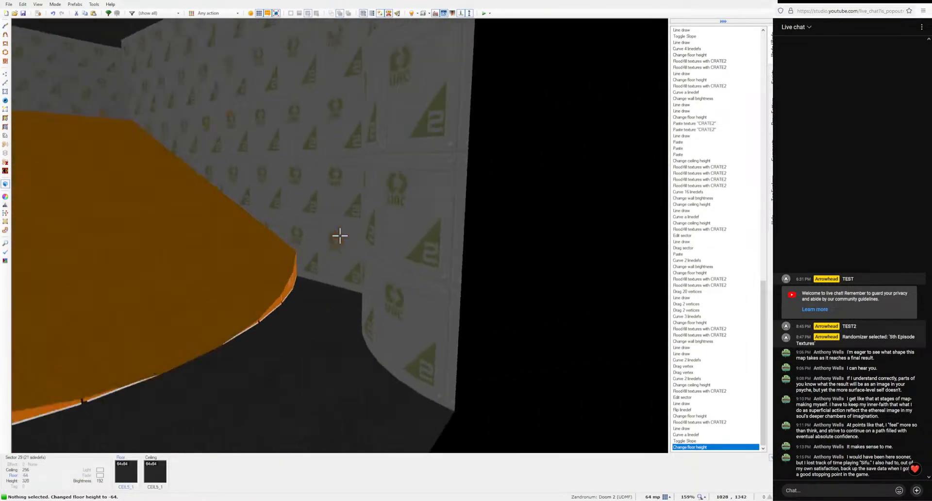
Step: Flood-fill the untextured edges along the sloped floor's curved boundary with CRATE2
key(ctrl+c)
middle_click(339, 236)
key(e)
middle_click(339, 235)
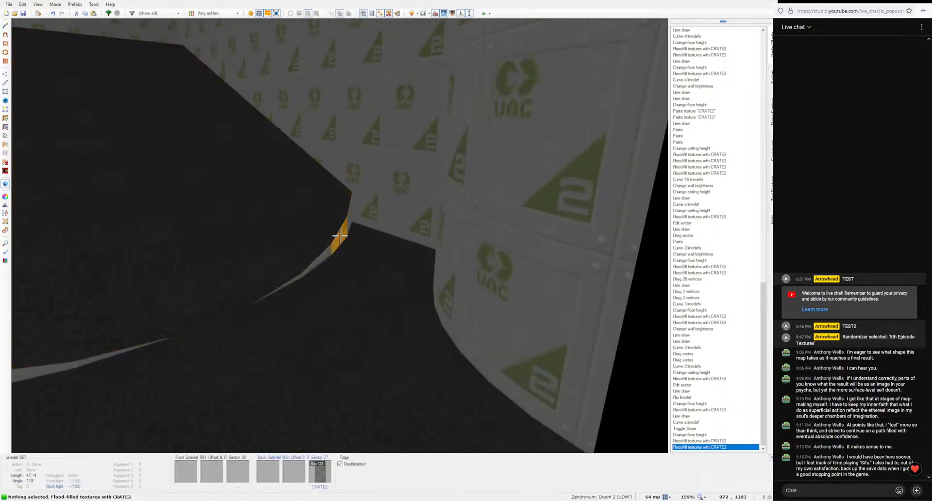
Step: Delete the two middle vertices of the curved line at the passage's bowed-corridor opening
key(d)
key(e)
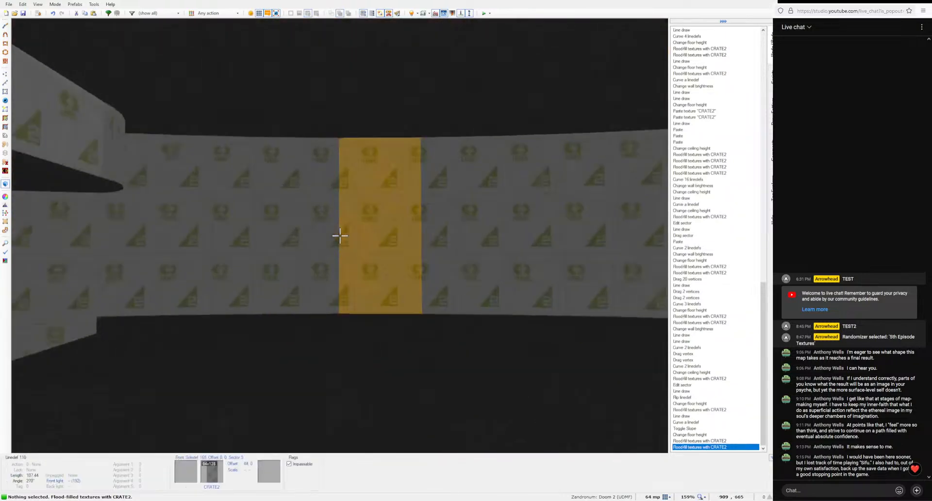
key(e)
key(w)
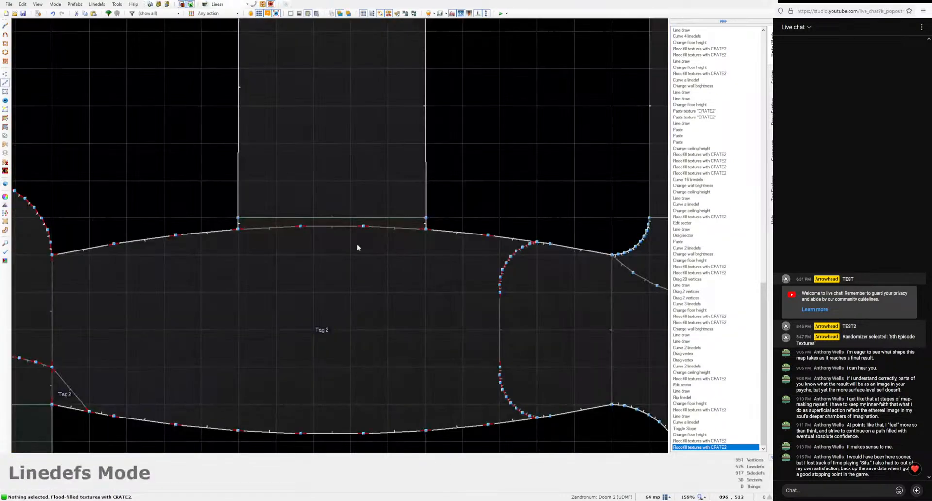
key(v)
scroll(362, 247, up, 4)
drag(387, 234, 197, 195)
key(Delete)
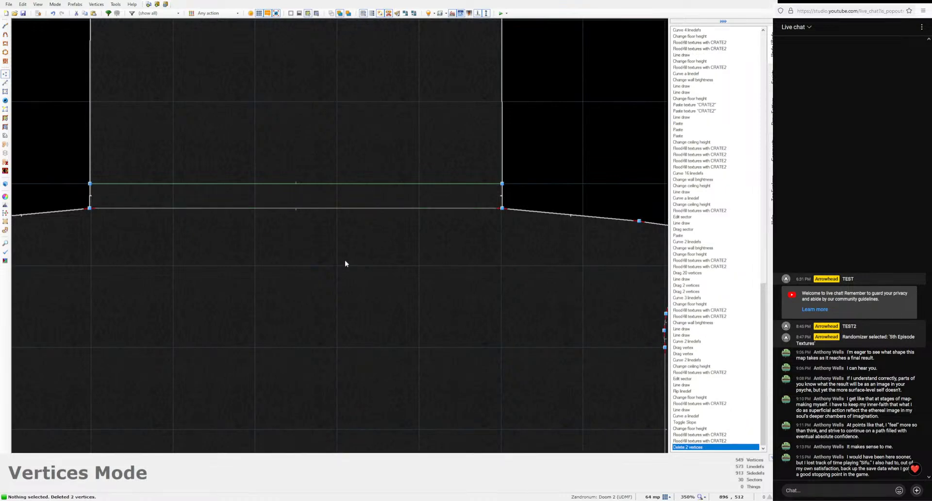
Step: Curve the straightened opening linedef outward into the bowed corridor and set the wall brightness there to 16
key(l)
click(345, 208)
key(shift+c)
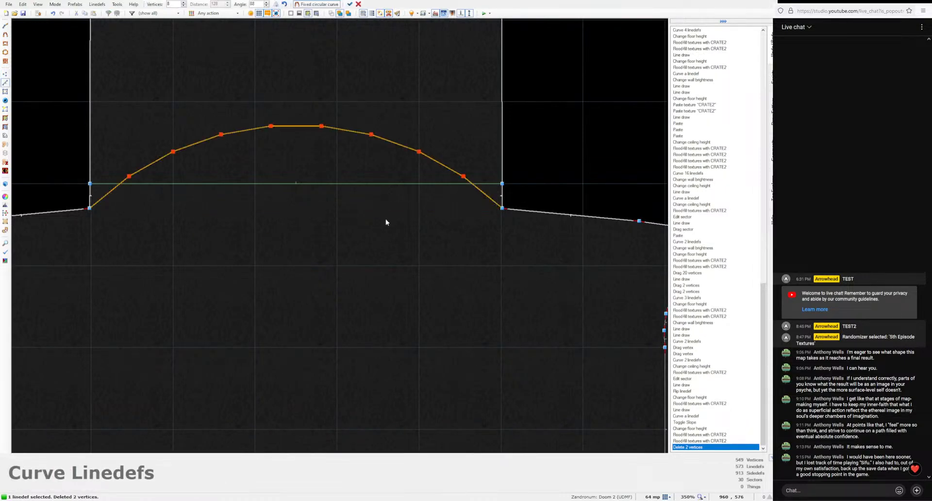
click(350, 4)
key(w)
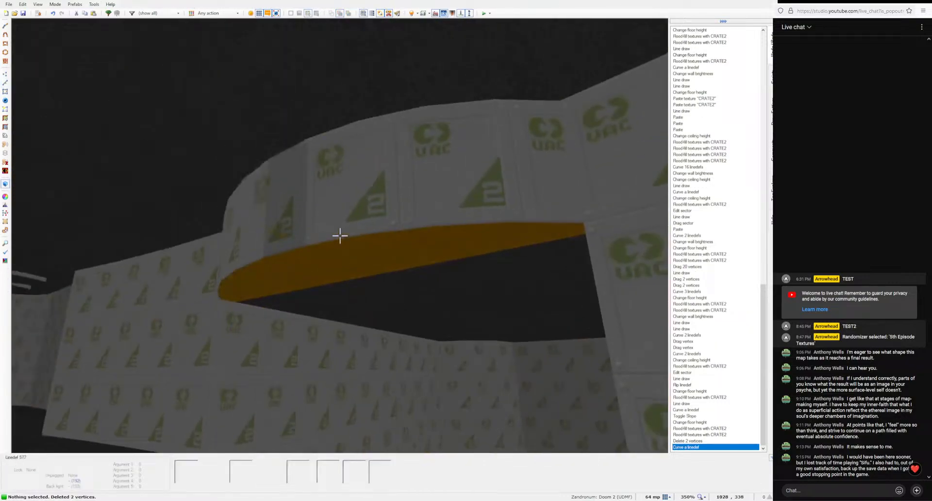
click(340, 236)
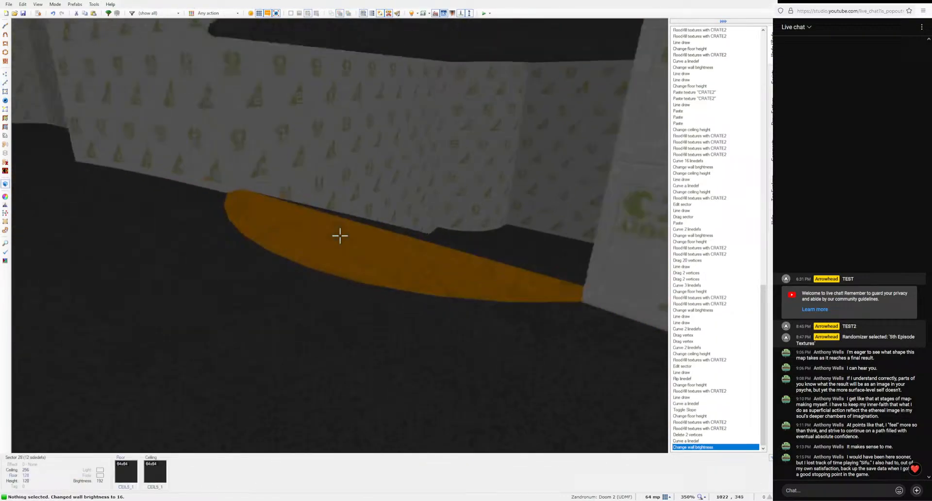
Step: Raise the floor of the rounded ledge at the passage opening and flood-fill its exposed sides with CRATE2
click(340, 236)
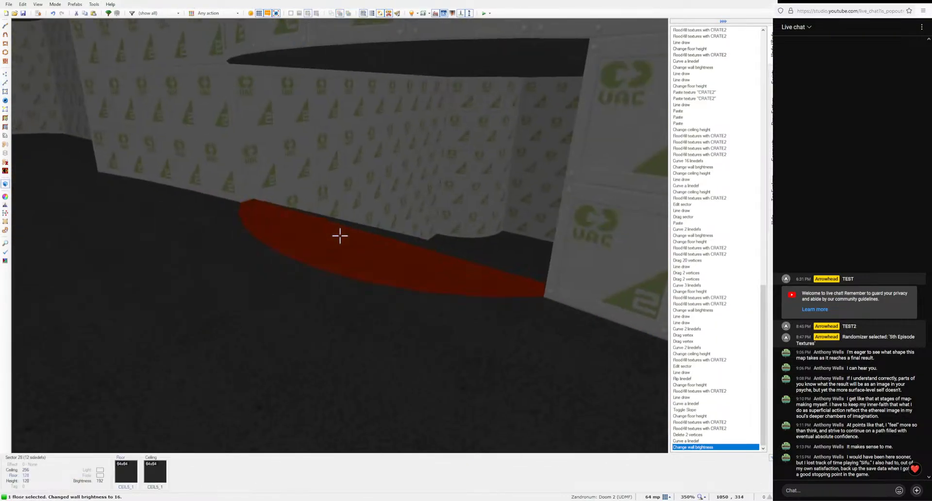
scroll(339, 236, up, 1)
click(340, 236)
key(ctrl+c)
key(ctrl+shift+v)
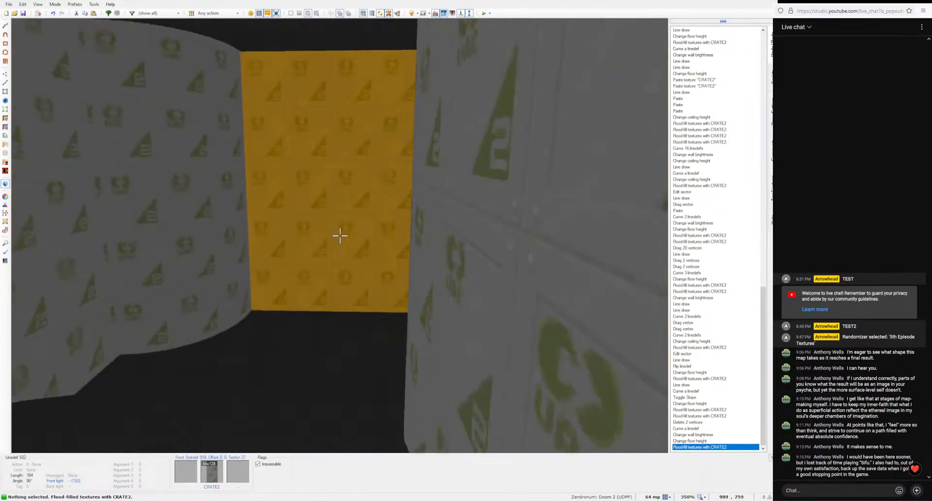
Step: Move the 49 vertices of the looping passage's far end about 128 units away from the bowed corridor
key(q)
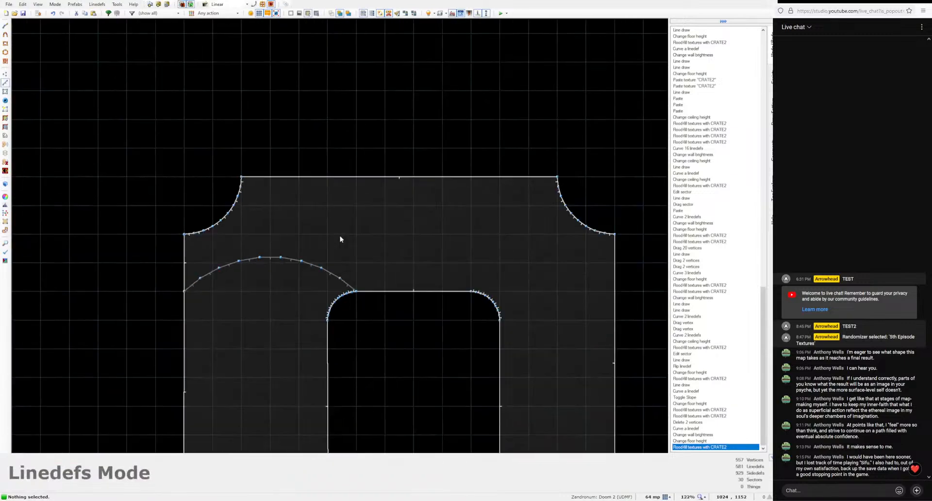
key(v)
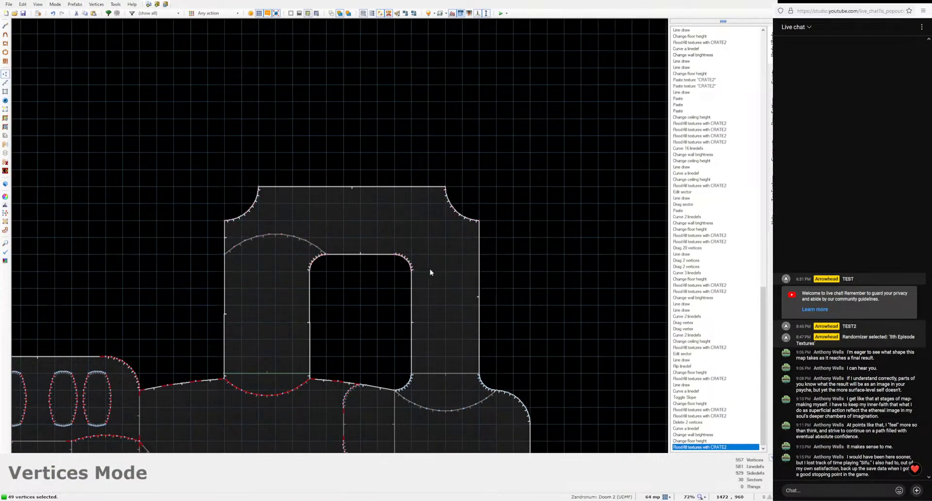
scroll(430, 273, up, 1)
drag(417, 251, 418, 241)
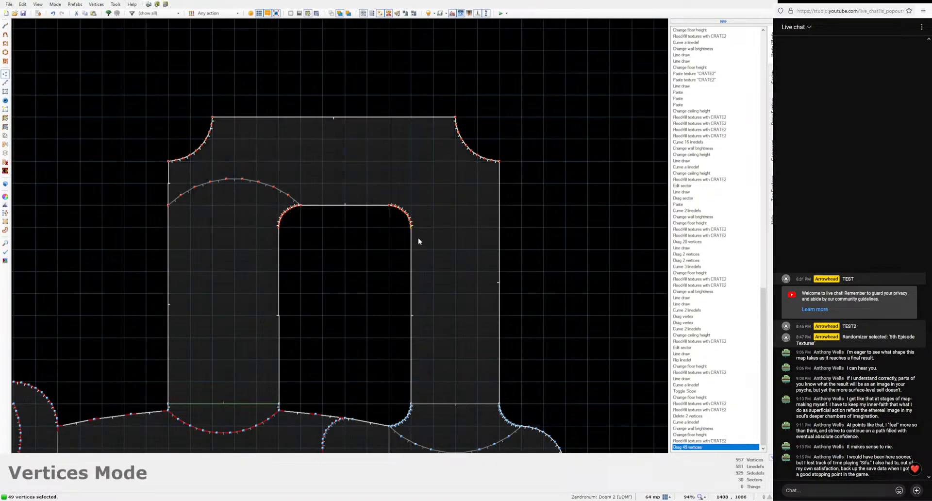
Step: Raise the floor at the looping passage's curved step and paste the CRATE2 texture onto its untextured side segment
key(q)
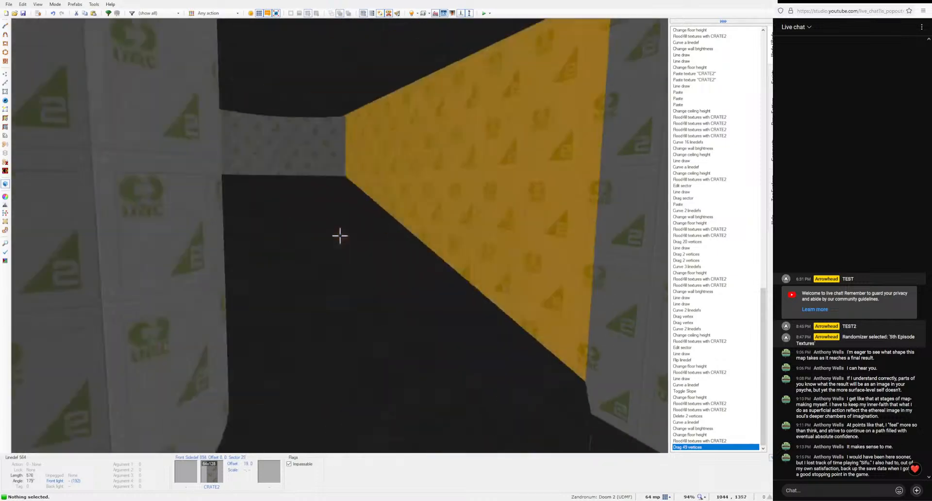
scroll(339, 236, up, 1)
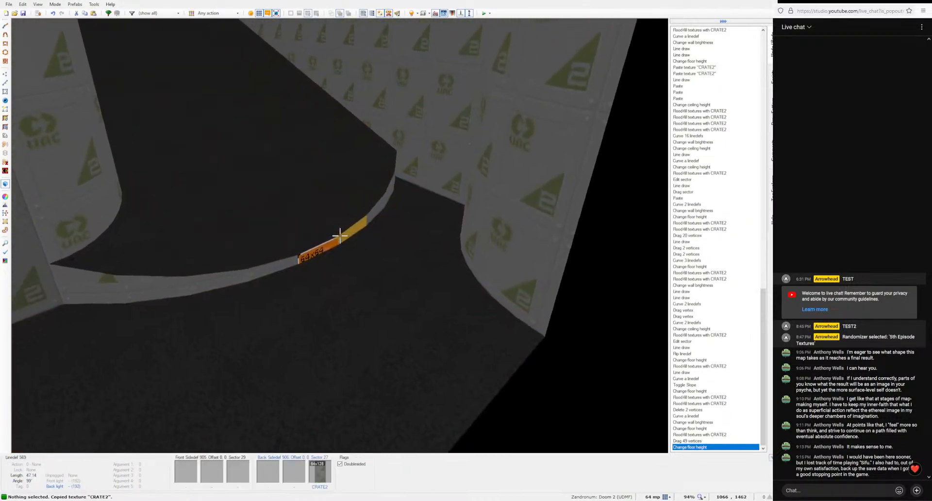
key(ctrl+v)
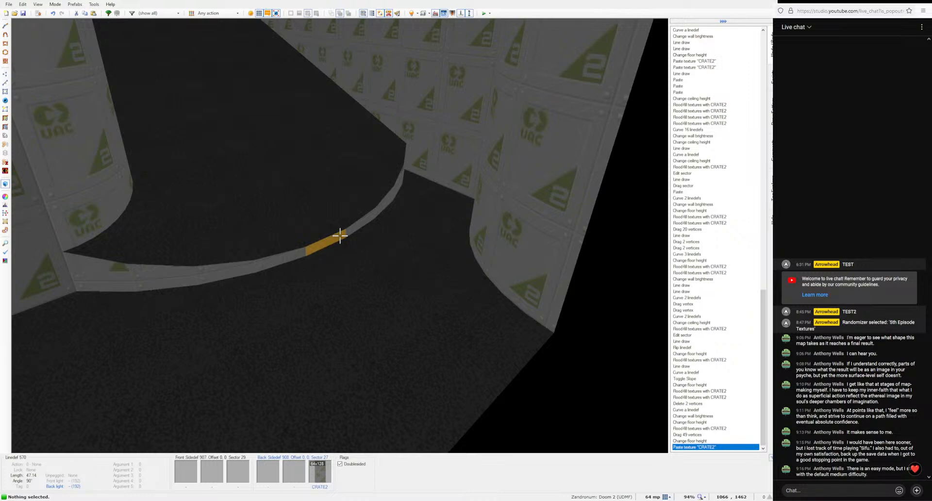
Step: Examine the corridors, passages and rooms in 3D, from the looping passage through to the room with the skylight
key(e)
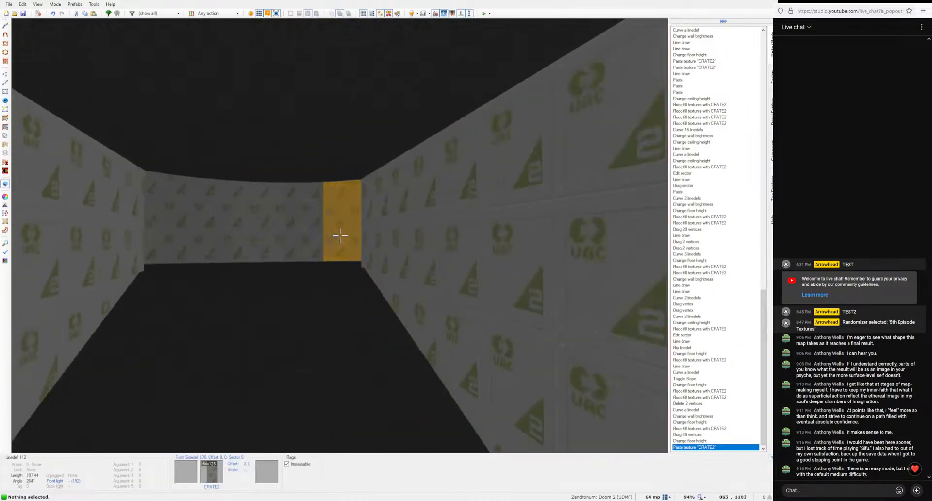
key(e)
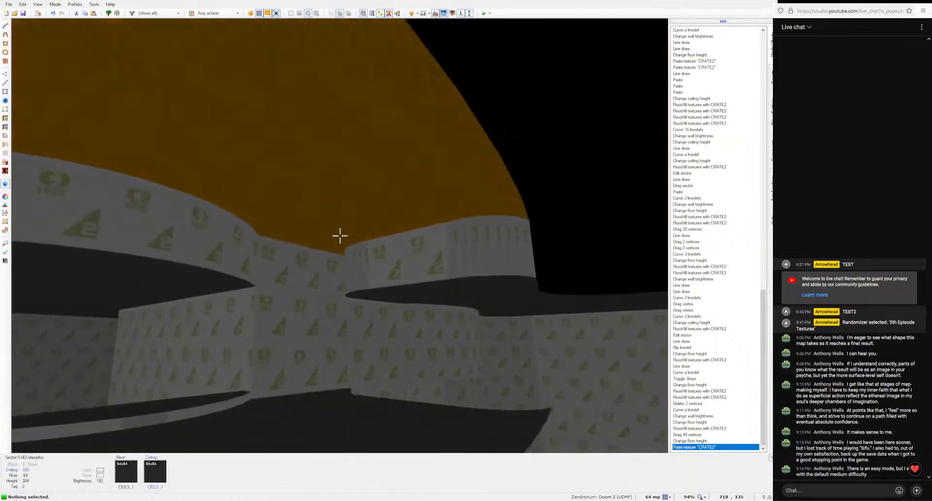
key(e)
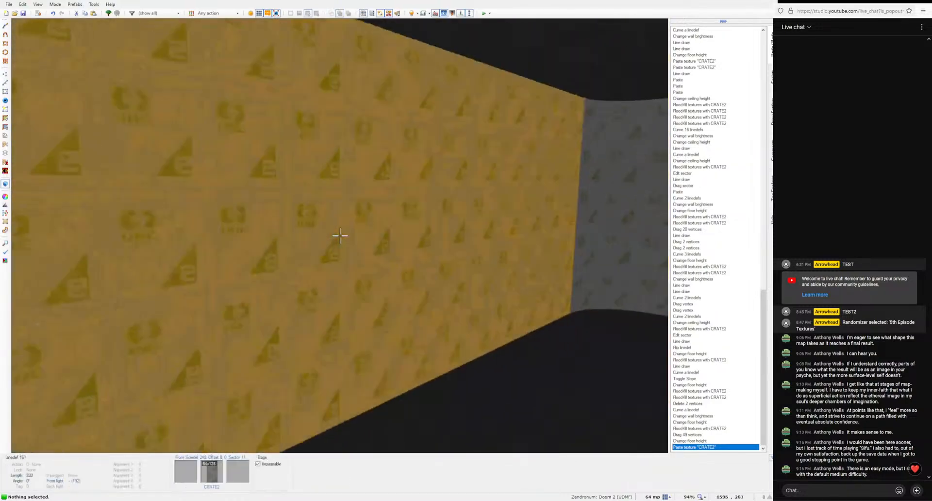
key(e)
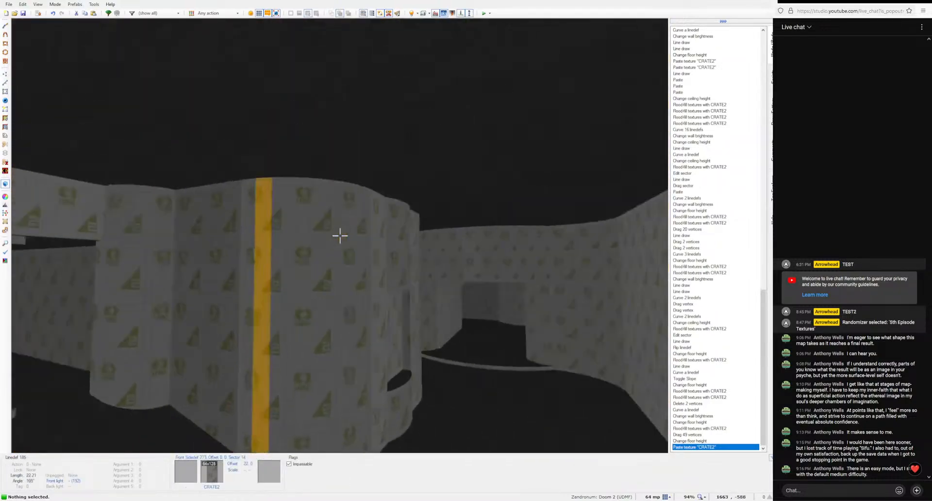
key(e)
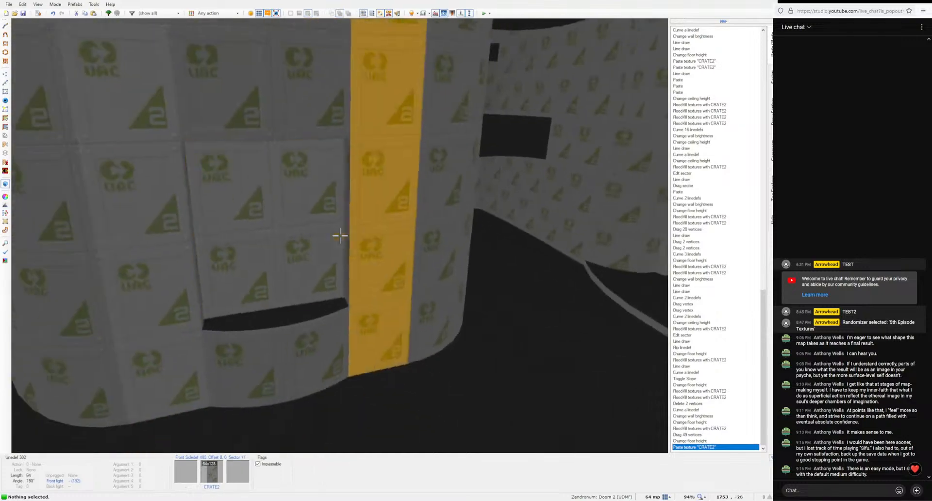
key(e)
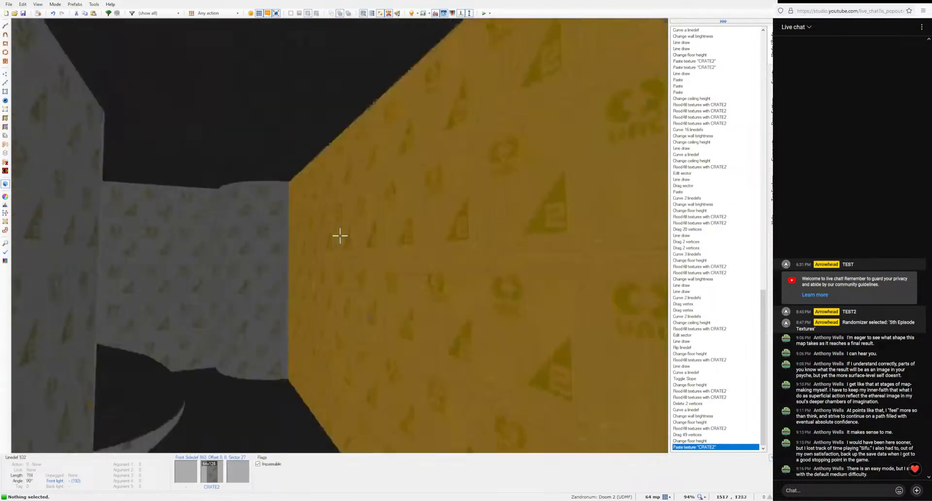
key(w)
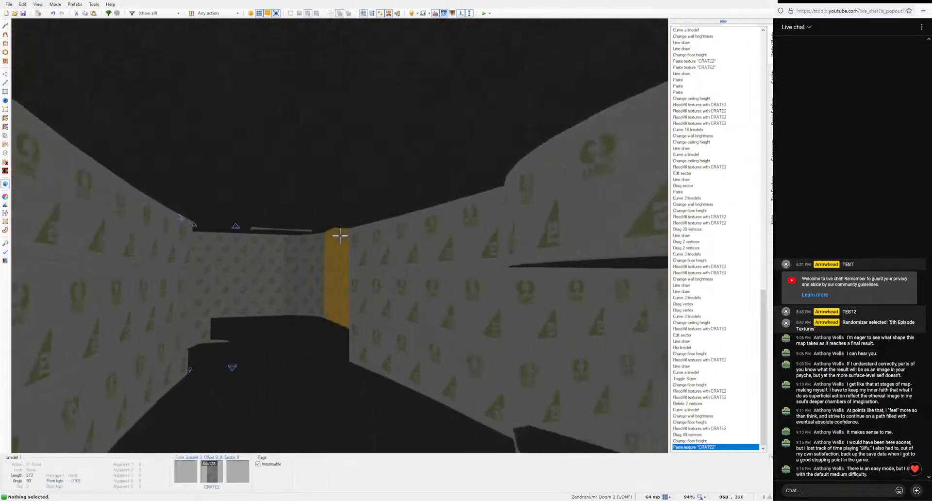
key(w)
key(w)
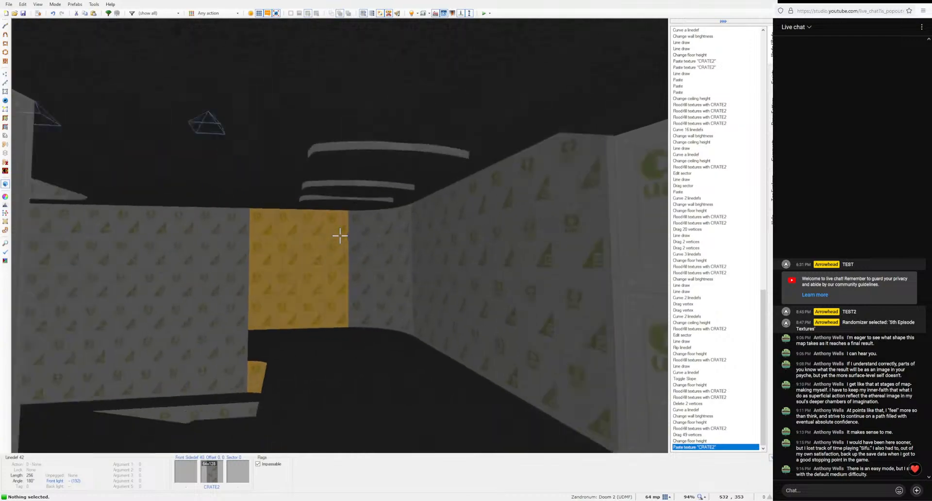
key(w)
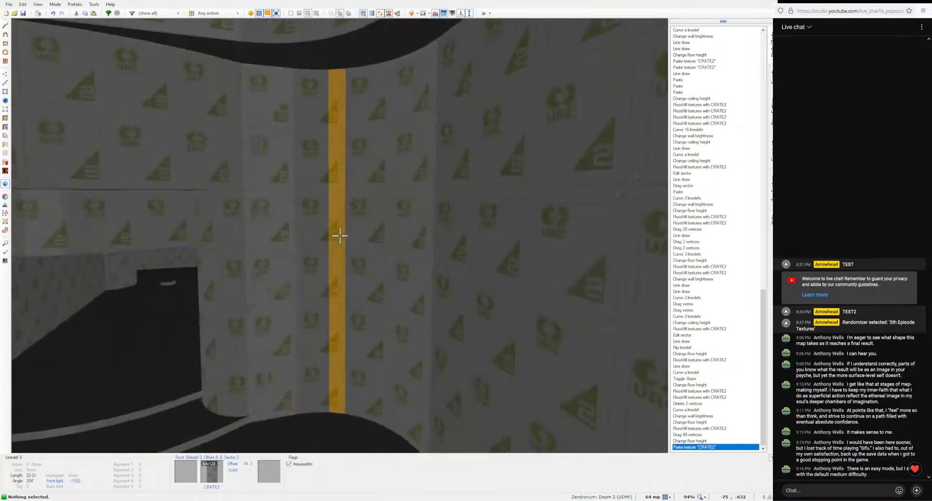
key(w)
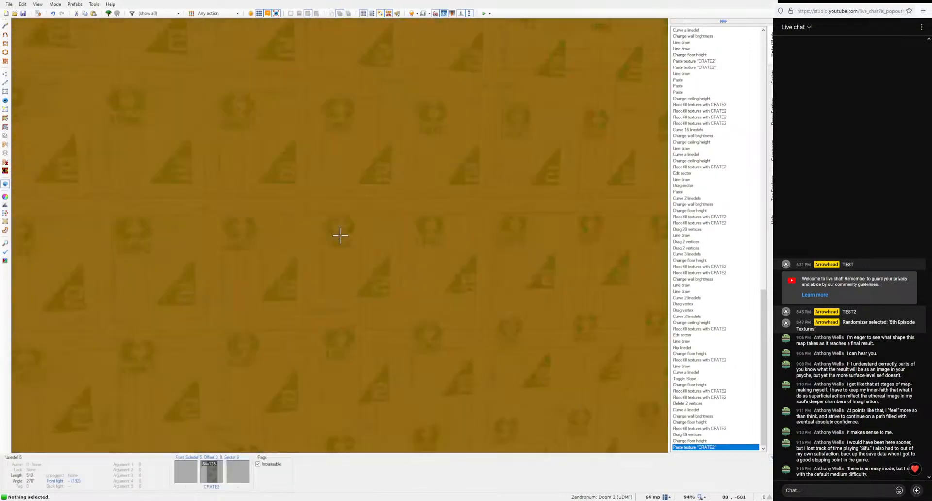
key(q)
key(d)
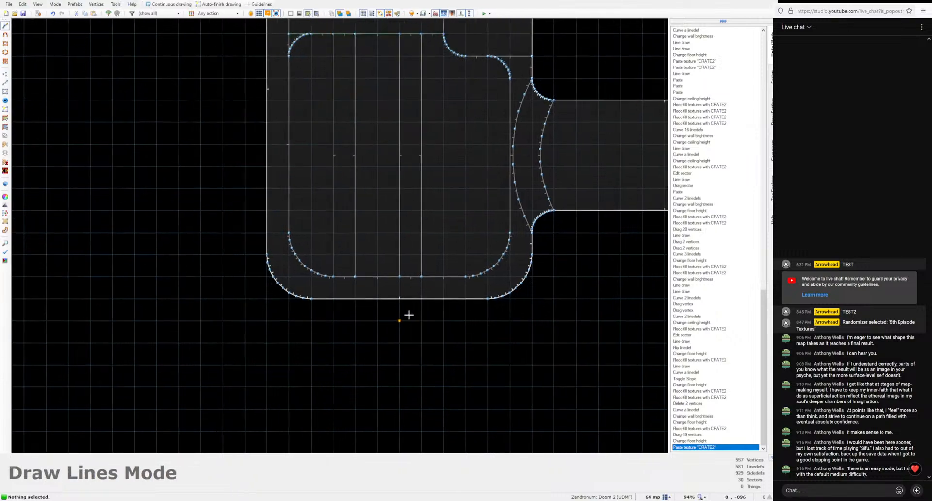
Step: Apply the CEIL5_1 flat to the two narrow ceiling strips crossing the skylight and lower their ceilings to 384
key(q)
key(s)
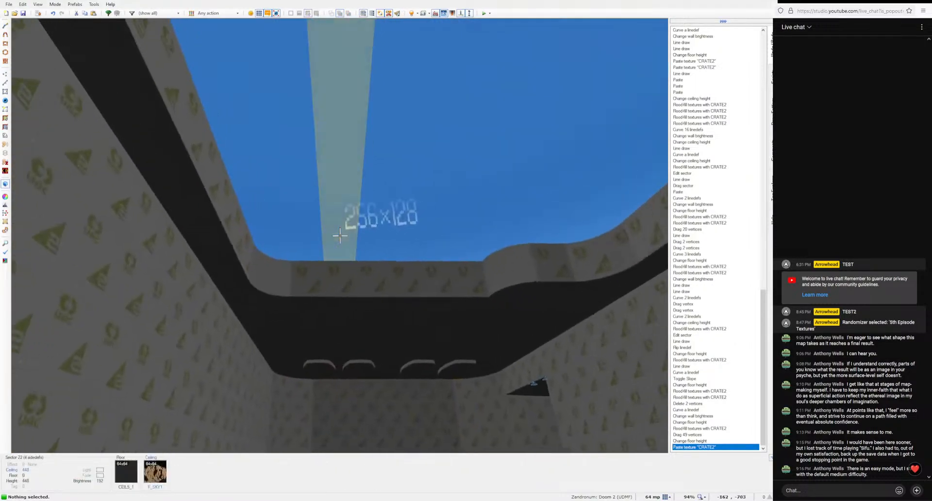
key(ctrl+v)
key(ctrl+v)
click(339, 236)
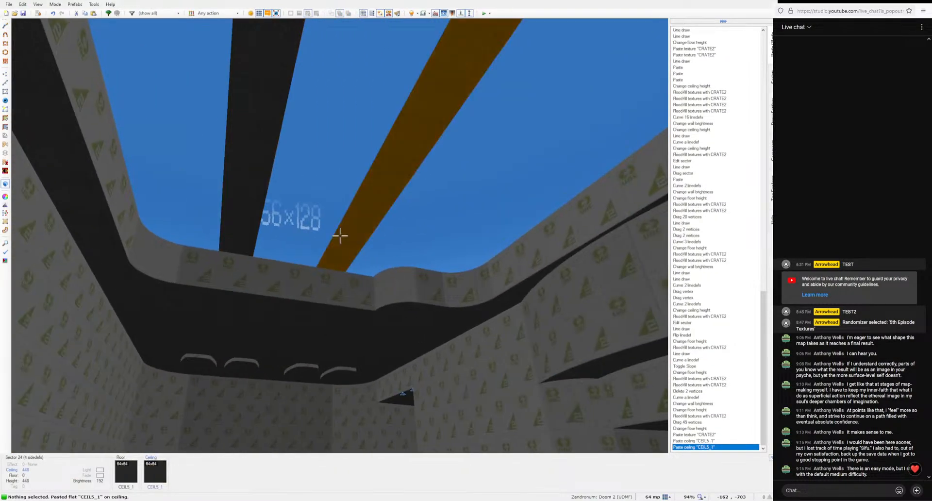
click(340, 236)
scroll(340, 236, down, 8)
key(c)
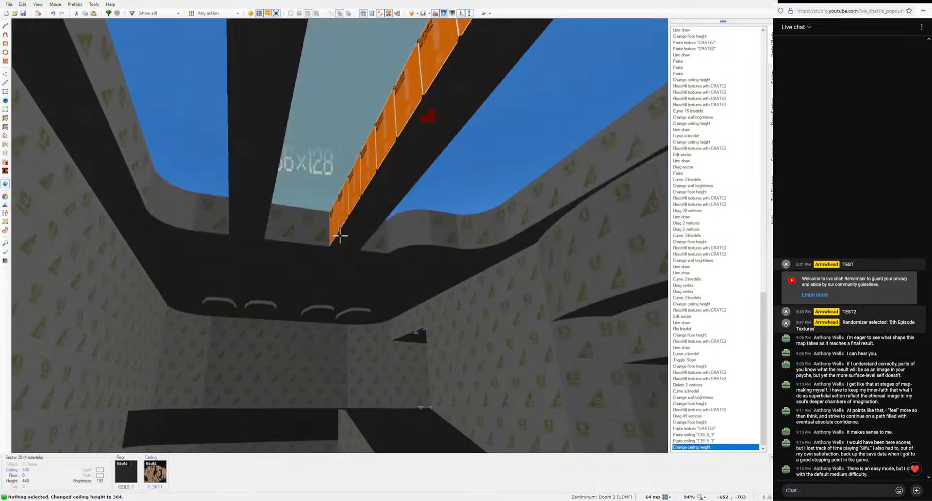
Step: Flood-fill the exposed sides of both lowered skylight beams with the CRATE2 texture
key(ctrl+c)
shift+middle_click(340, 236)
key(w)
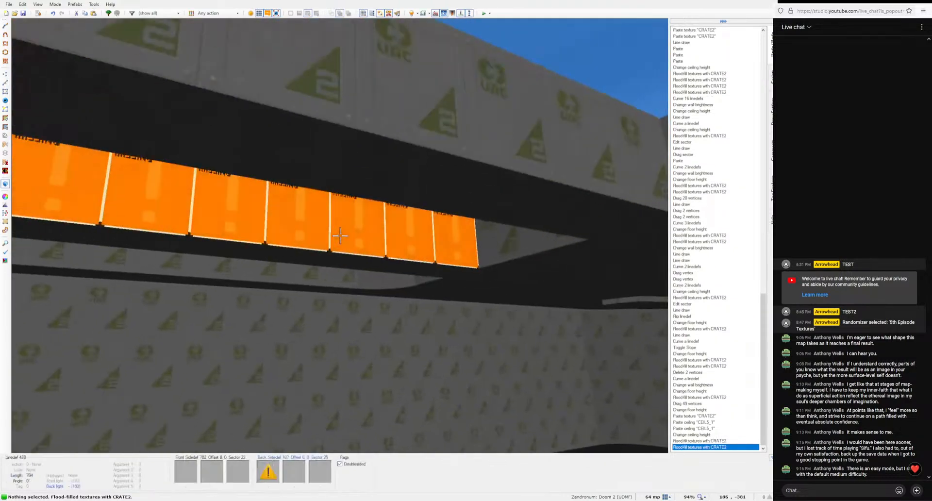
shift+middle_click(340, 236)
shift+middle_click(340, 236)
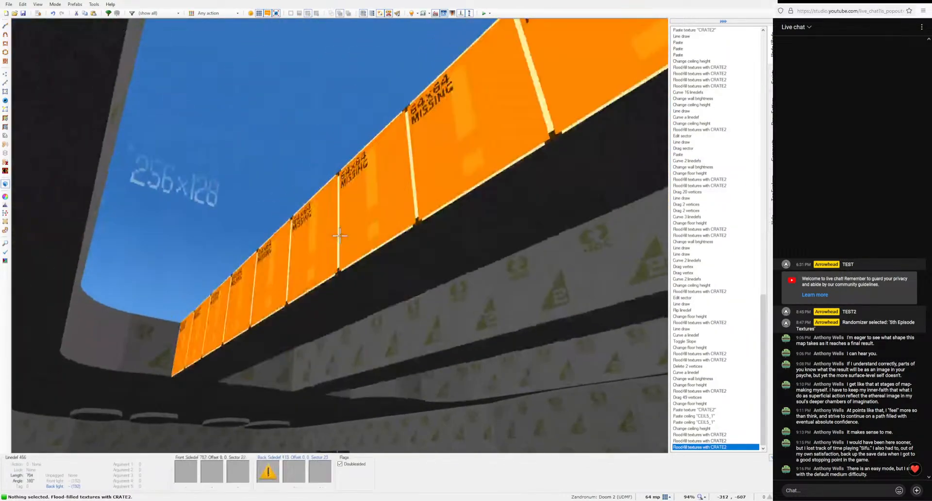
shift+middle_click(339, 236)
key(w)
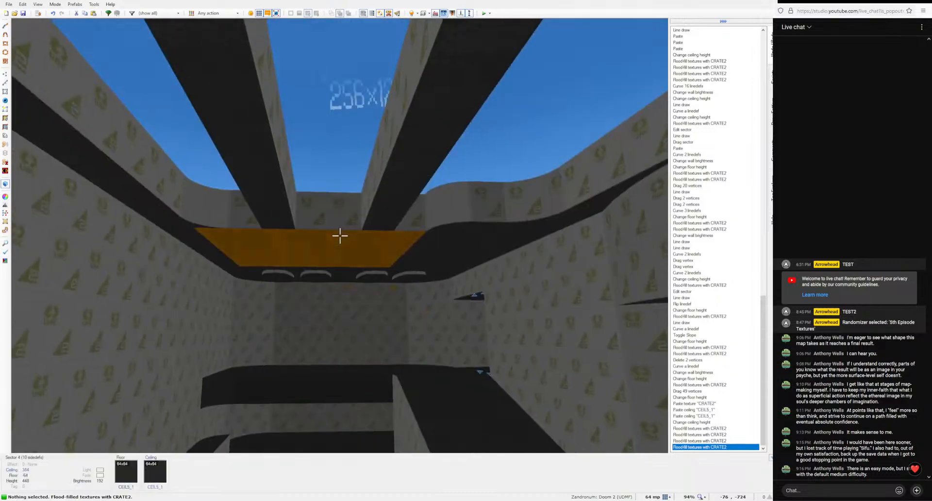
Step: Draw an alcove off the wall beyond the four oval sectors, with a 256-unit back edge and 91-unit diagonal sides
key(w)
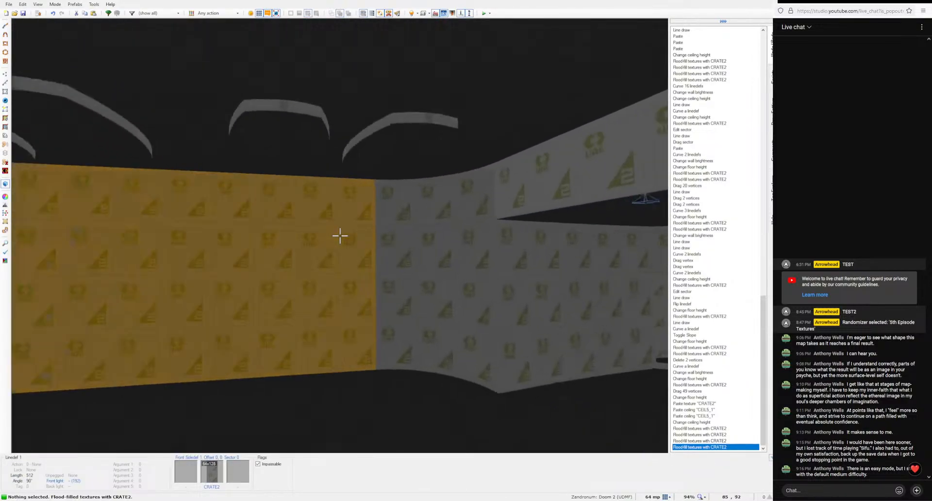
key(q)
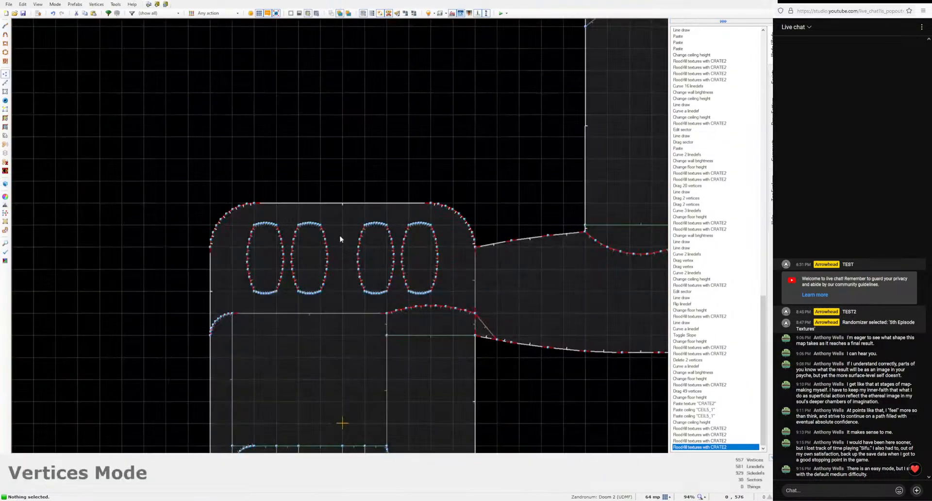
scroll(346, 232, down, 1)
key(d)
scroll(311, 231, up, 2)
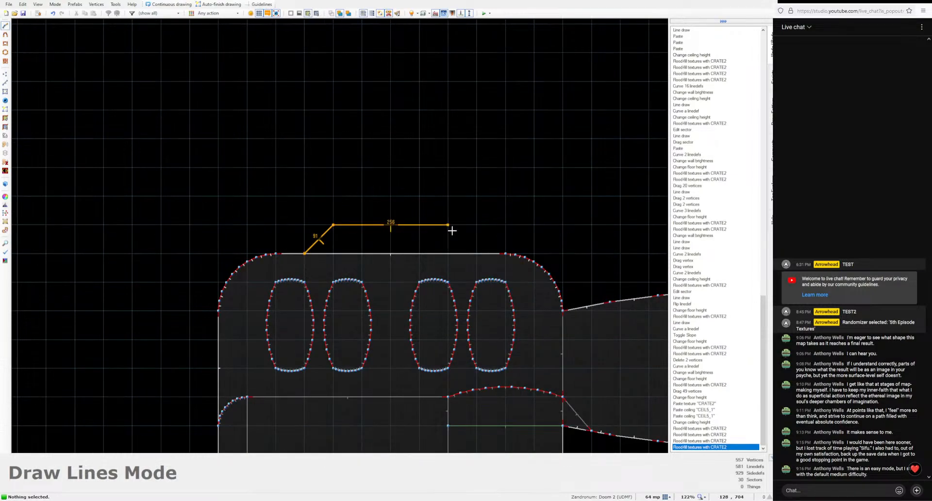
click(478, 254)
Step: Curve the alcove's two diagonal sides and its opening line into the room, using 8 vertices per curve
key(l)
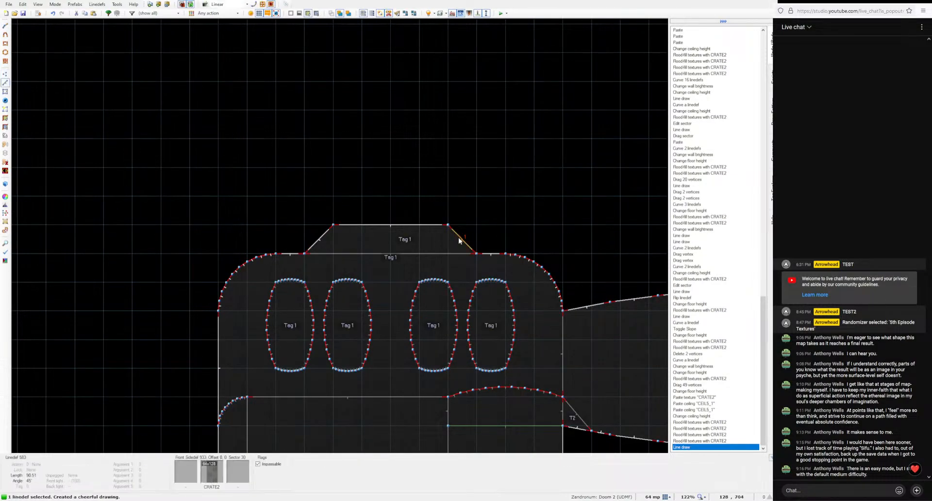
click(458, 238)
click(315, 245)
key(shift+c)
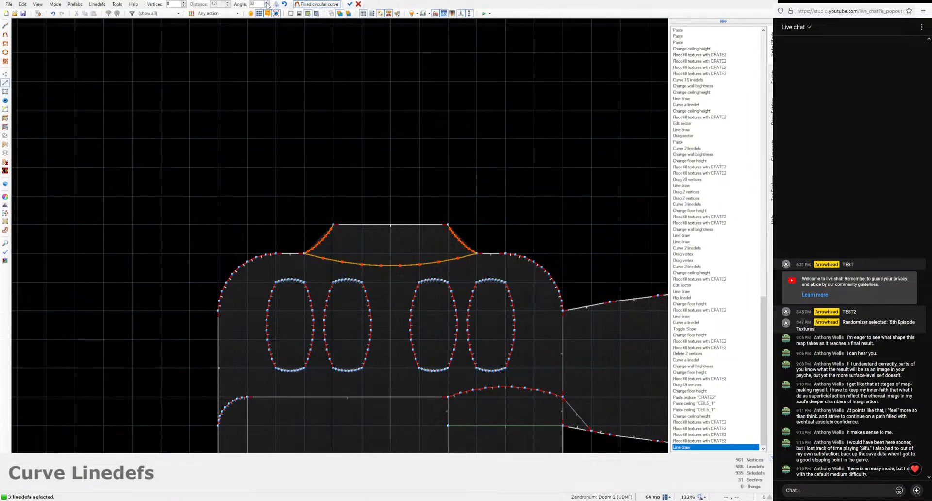
click(349, 4)
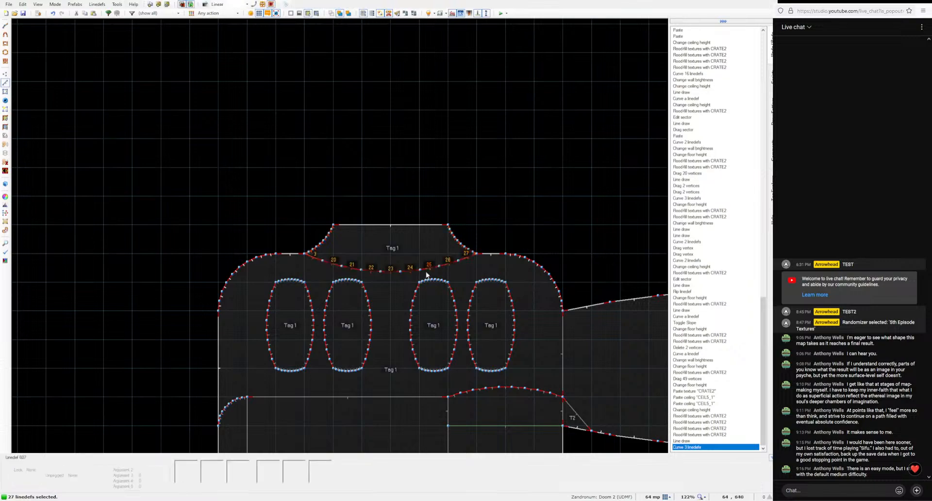
Step: Examine the new alcove and its surroundings in the map plan and in 3D
scroll(335, 237, down, 4)
middle_drag(330, 240, 284, 256)
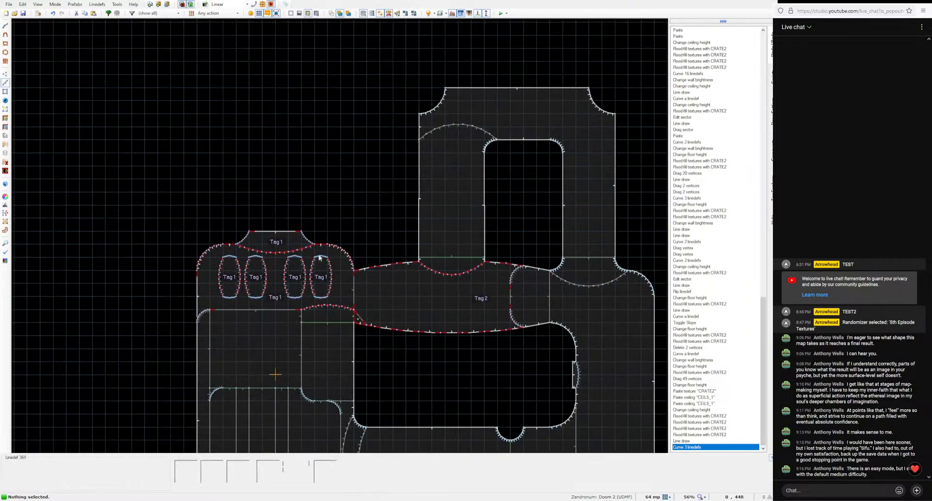
key(ctrl+d)
middle_drag(359, 230, 301, 328)
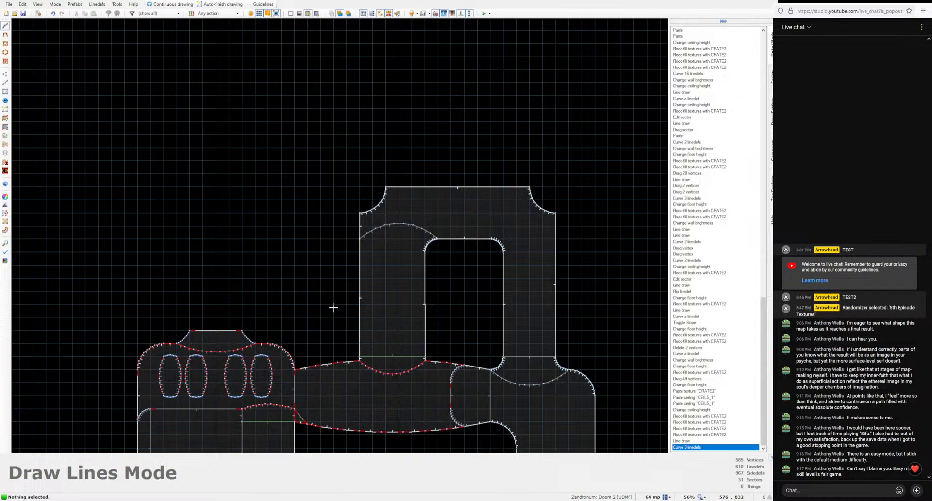
middle_drag(245, 348, 267, 285)
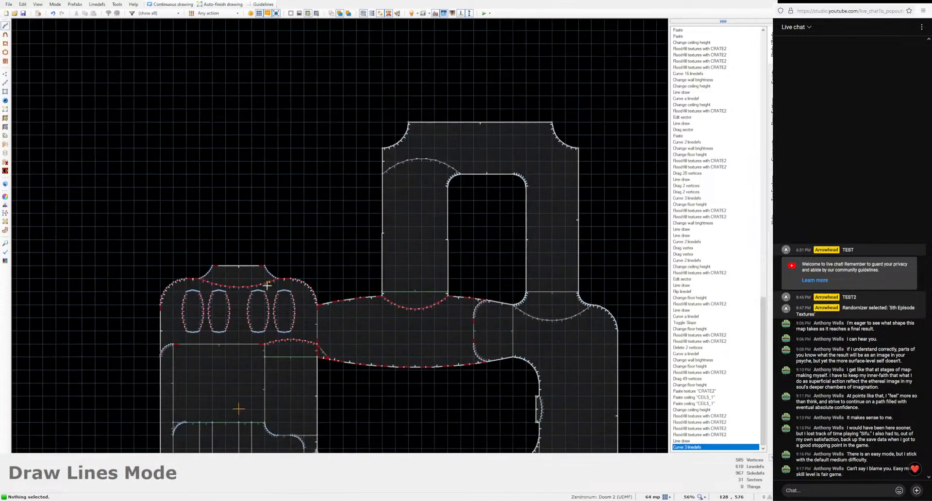
key(q)
key(s)
key(w)
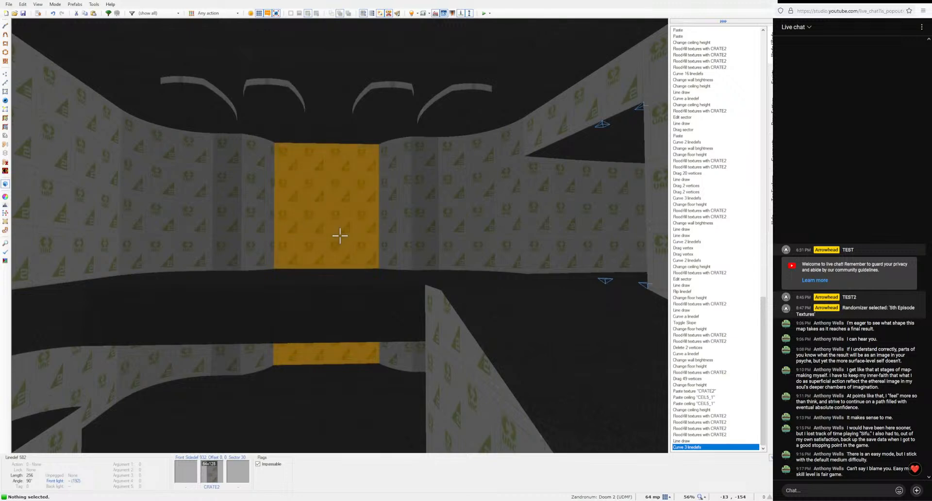
key(w)
key(s)
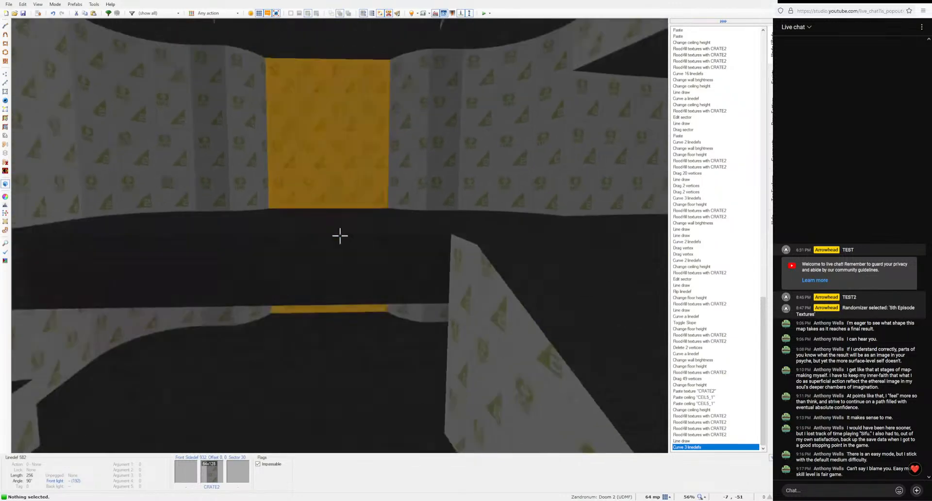
Step: Clear tag 1 from the new alcove sector and check the alcove in 3D
key(q)
key(s)
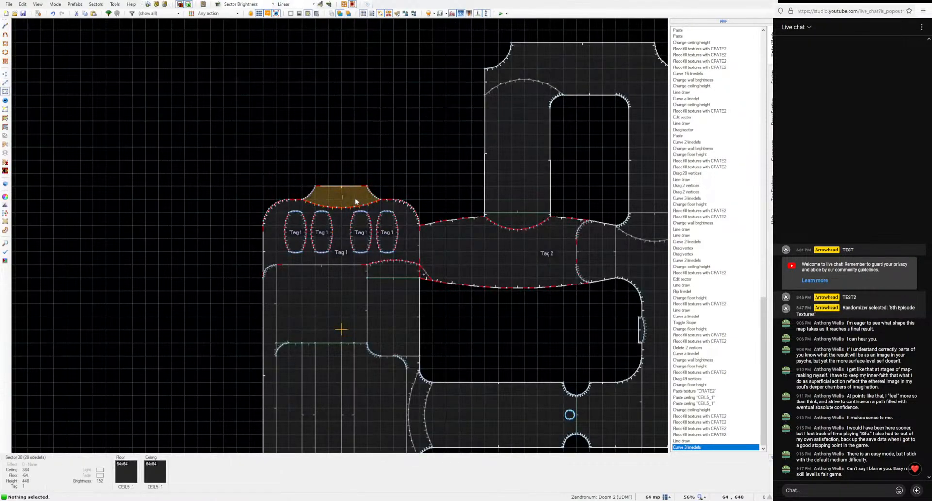
right_click(339, 192)
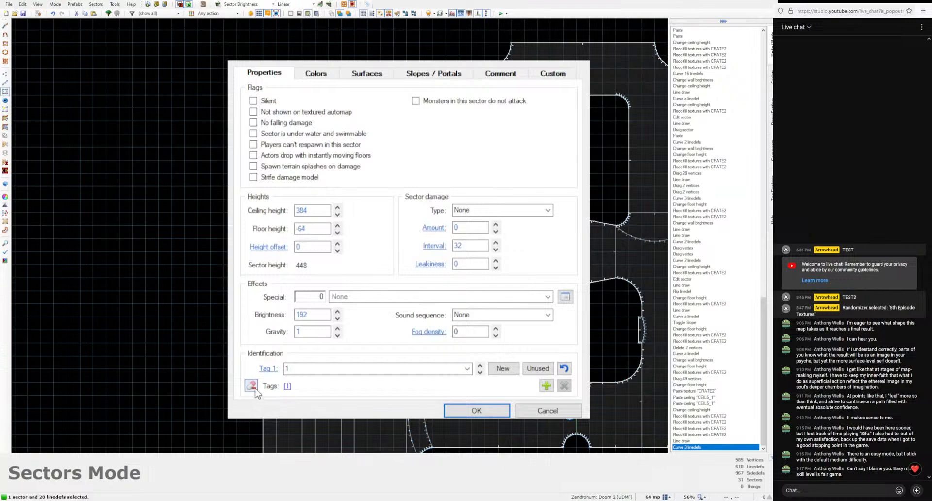
click(451, 411)
key(q)
key(s)
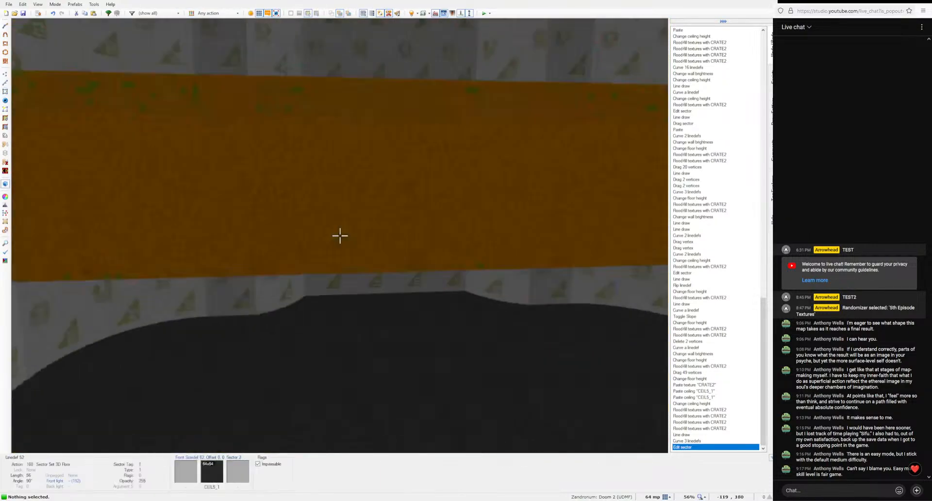
key(w)
key(w)
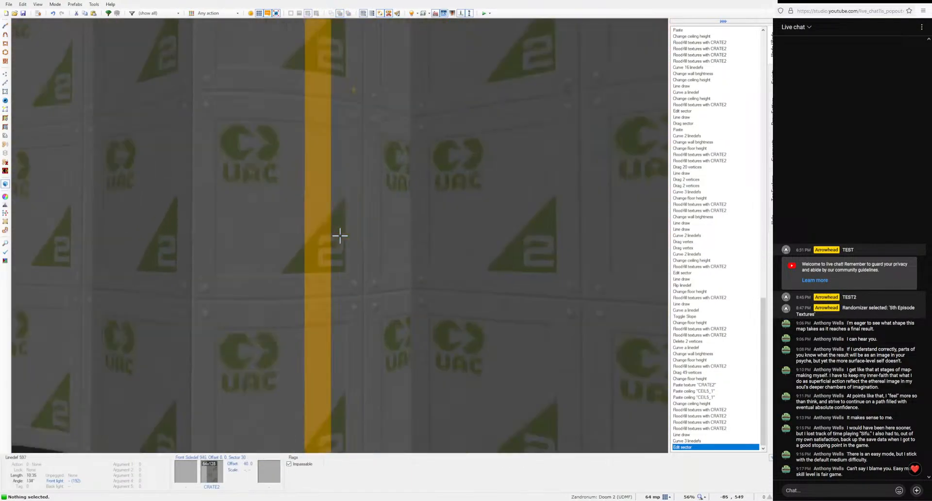
Step: Curve the alcove's back edge outward into an arc with 8 vertices and a 104-degree angle
key(w)
key(q)
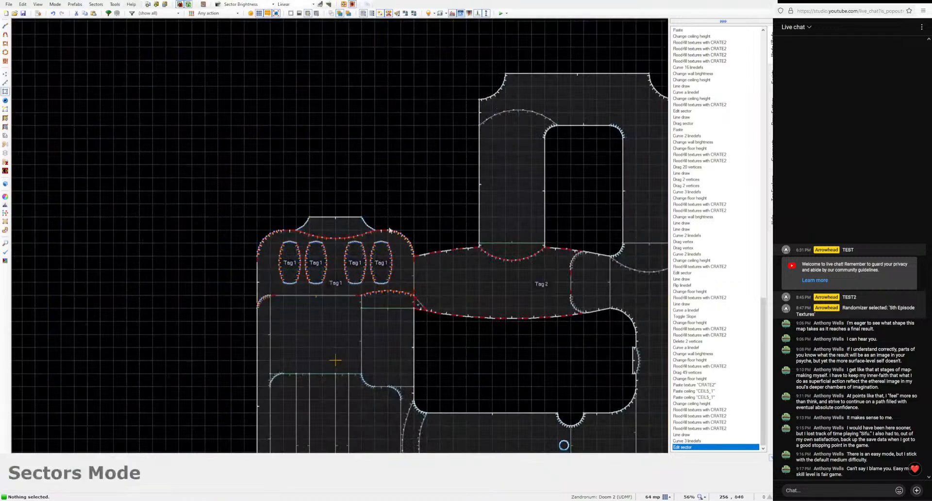
key(l)
scroll(324, 221, up, 4)
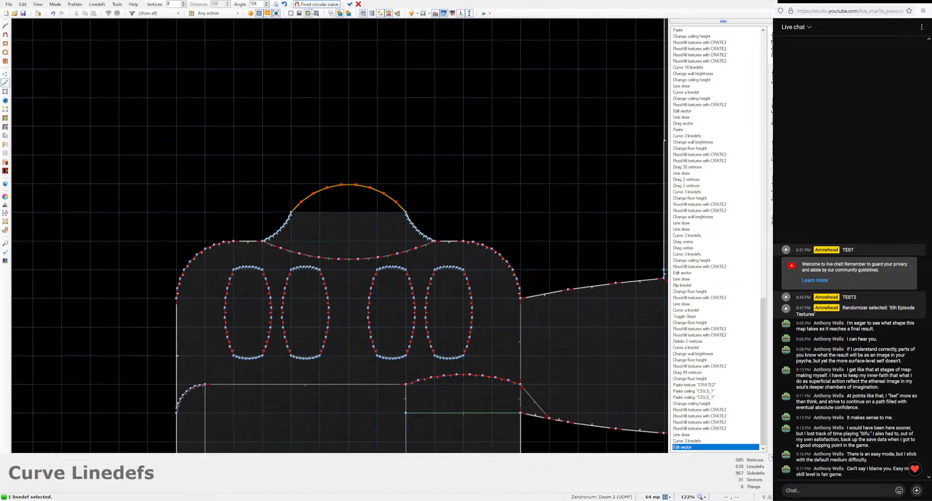
click(348, 7)
Step: Set the wall brightness to 16 on the alcove's curved back wall and lower the alcove ceiling to 256
key(w)
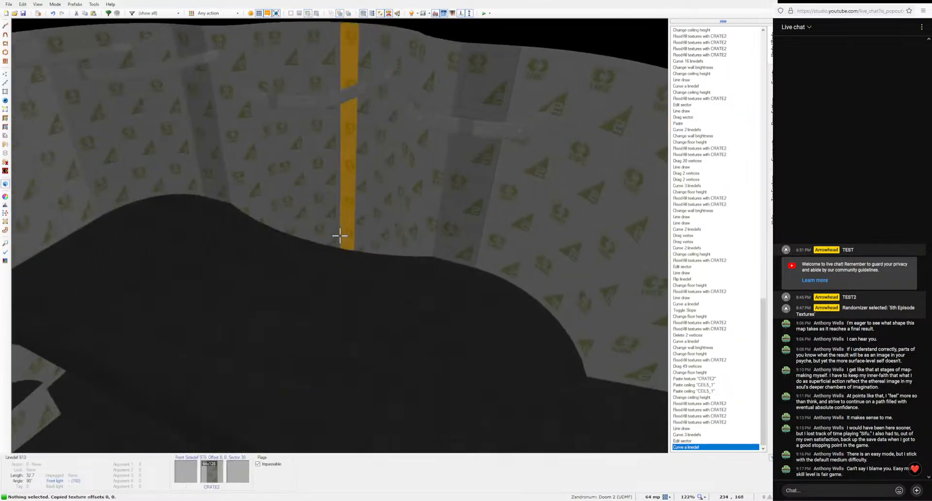
key(plus)
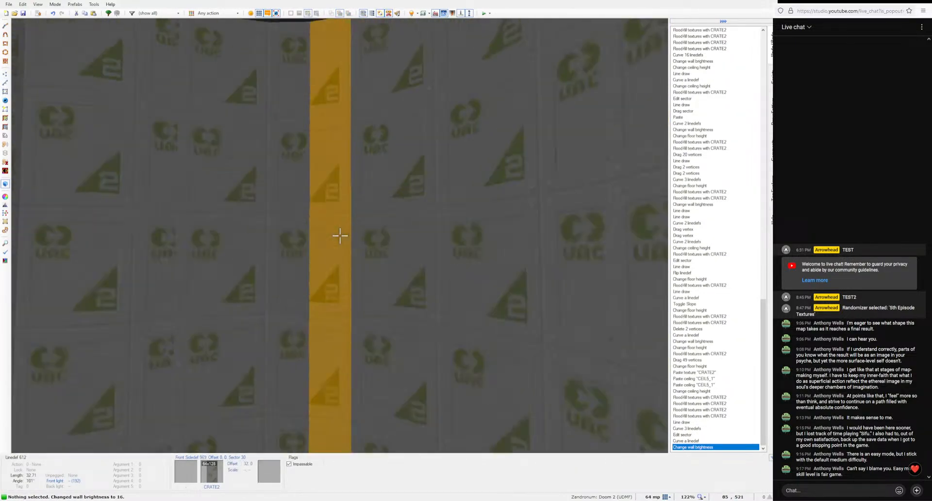
click(339, 236)
key(d)
scroll(340, 236, down, 16)
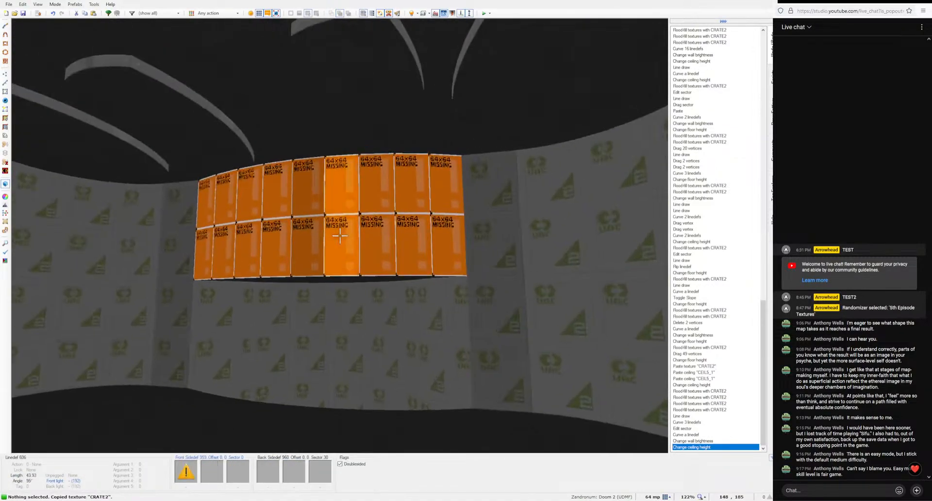
Step: Flood-fill the missing wall textures above the alcove opening with CRATE2 and set the wall brightness there to 16
ctrl+shift+click(339, 236)
key(w)
click(340, 236)
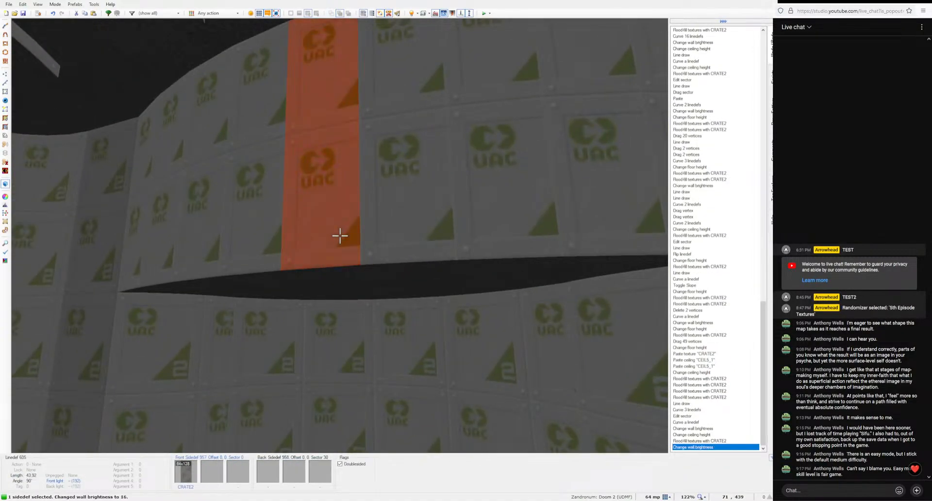
click(340, 236)
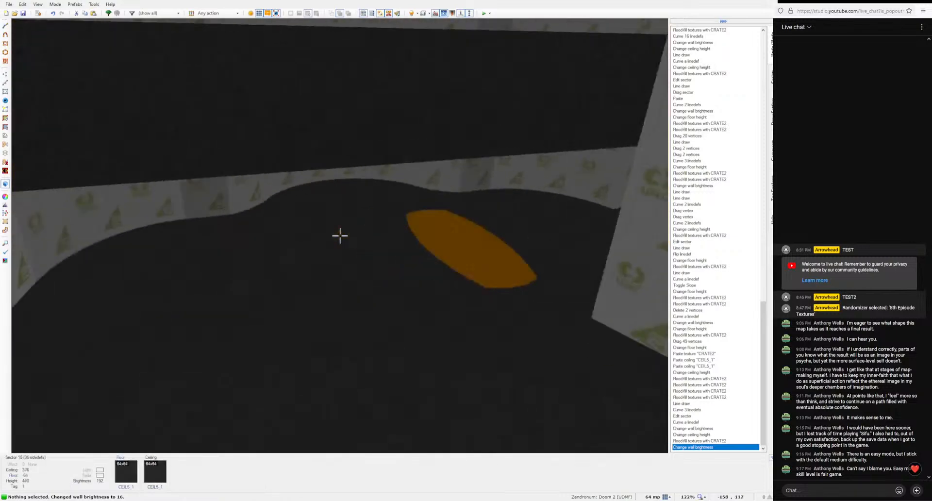
Step: Raise the alcove floor to -56 and flood-fill the missing textures on its front step with CRATE2
key(w)
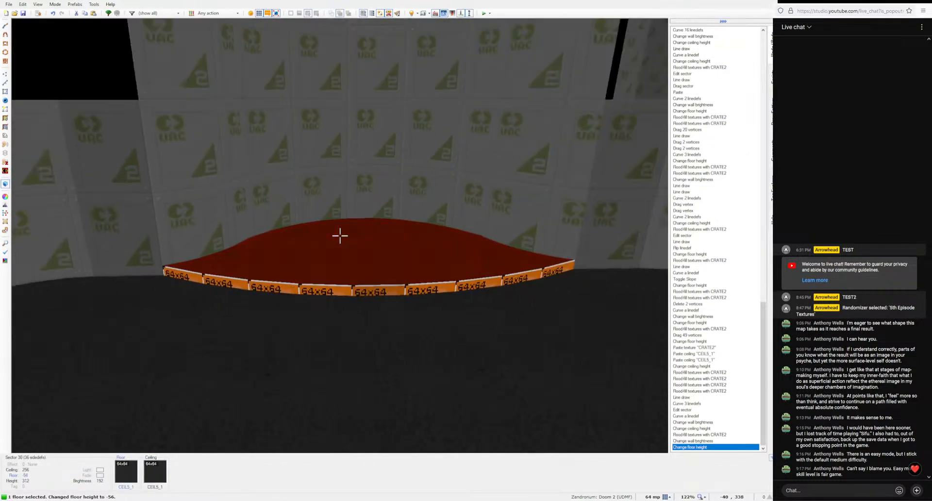
key(c)
key(ctrl+c)
shift+middle_click(339, 236)
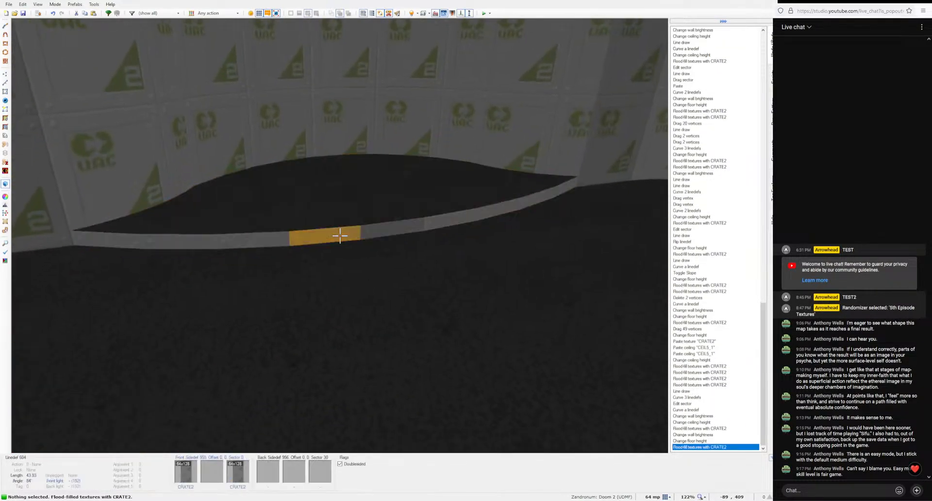
Step: Check the alcove and adjoining rooms in 3D, and set a wall's brightness to 16
key(e)
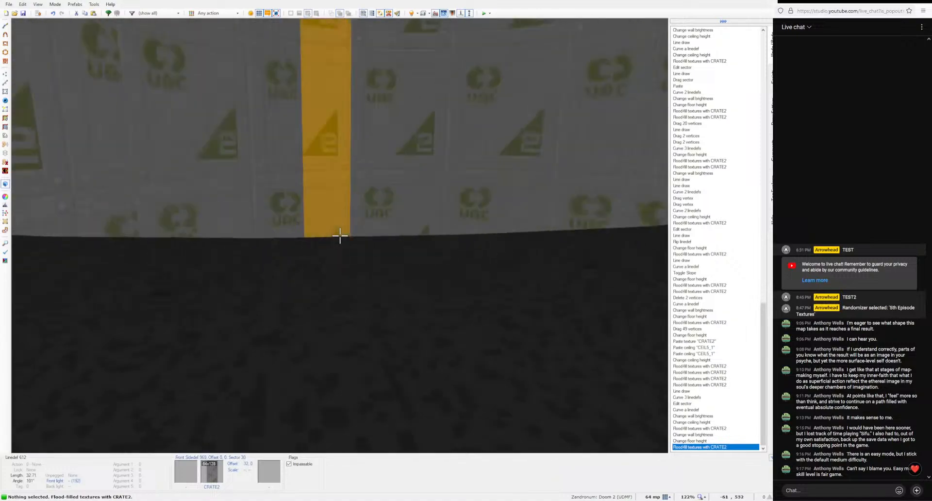
key(e)
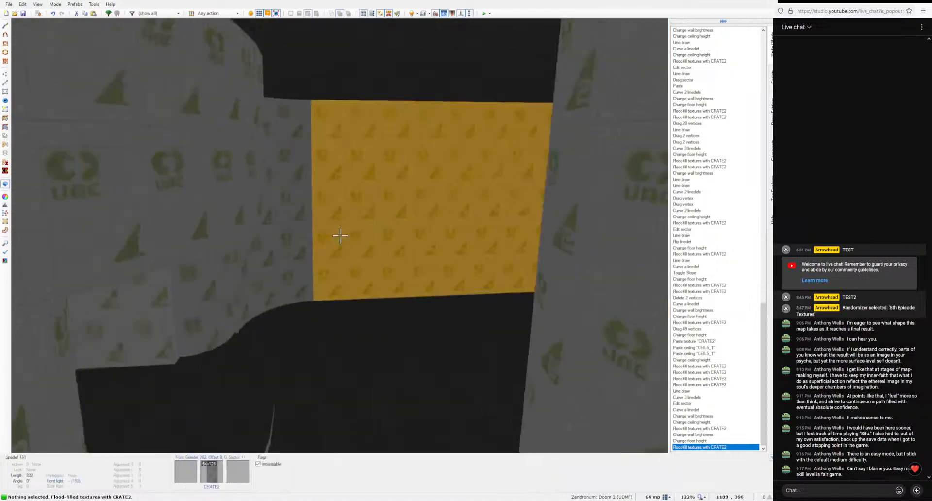
key(e)
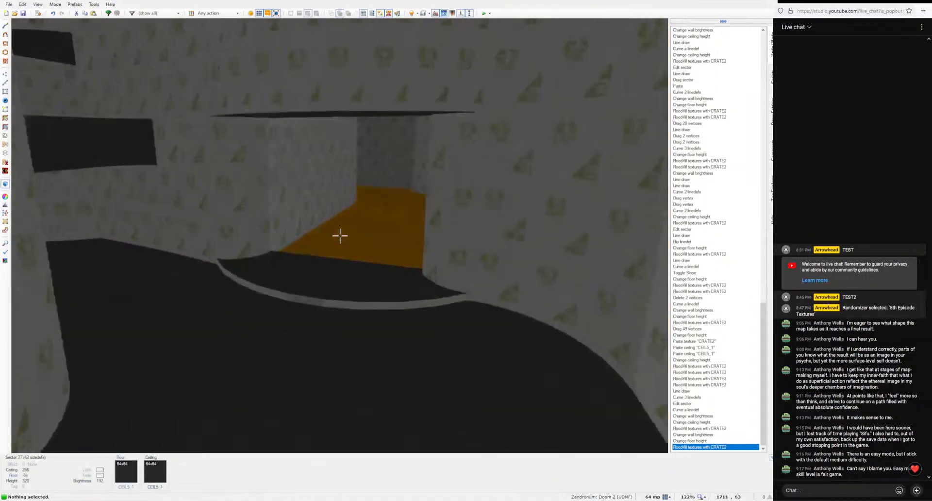
key(e)
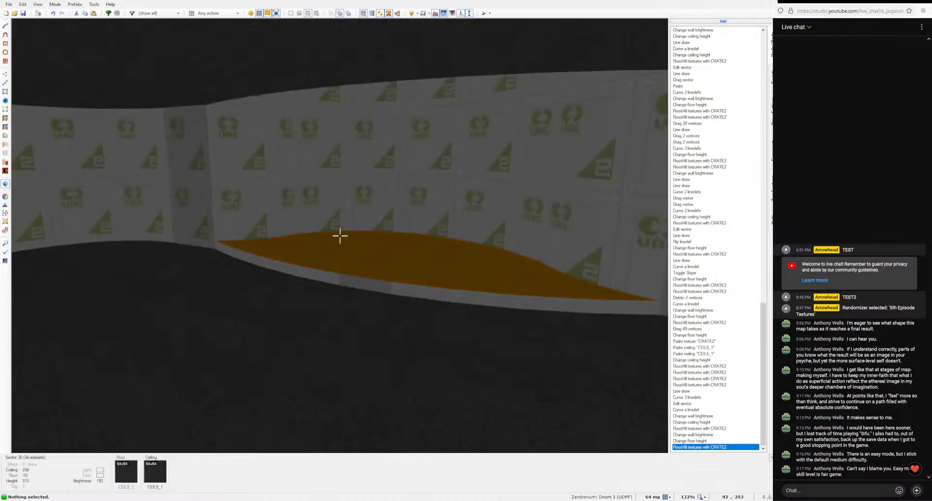
key(e)
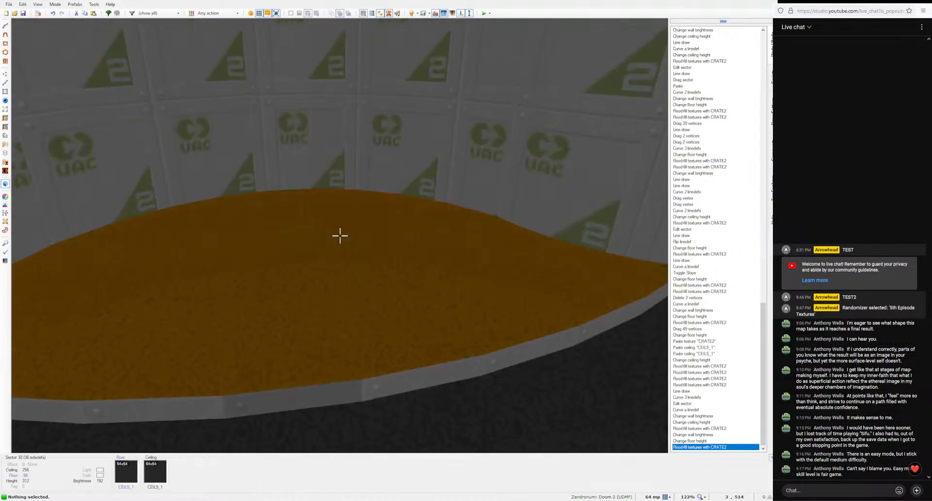
key(e)
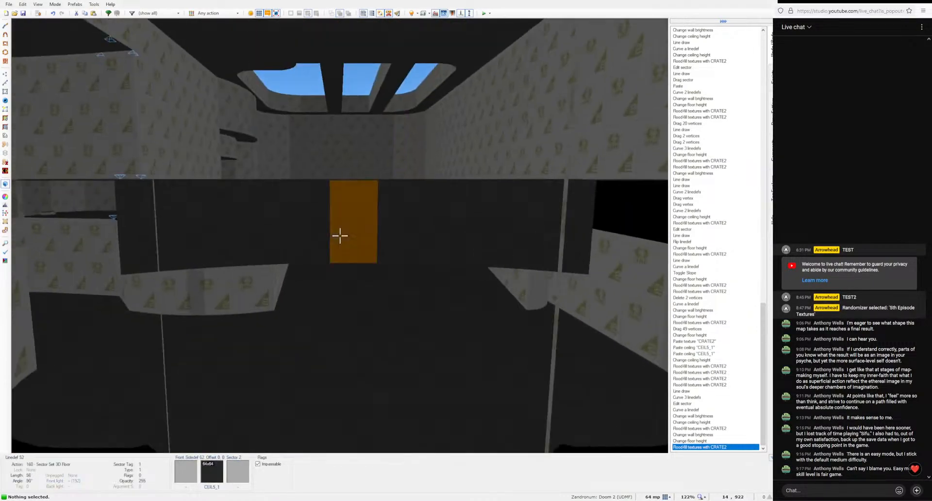
click(340, 235)
click(339, 235)
key(d)
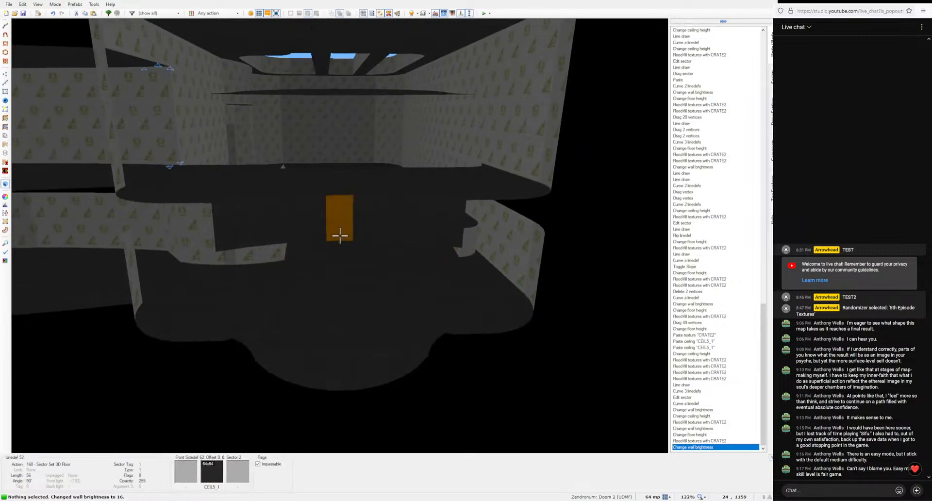
Step: Draw a 128 by 64 unit rectangle in the middle of the alcove and curve its four sides into an oval, 8 vertices per side
key(e)
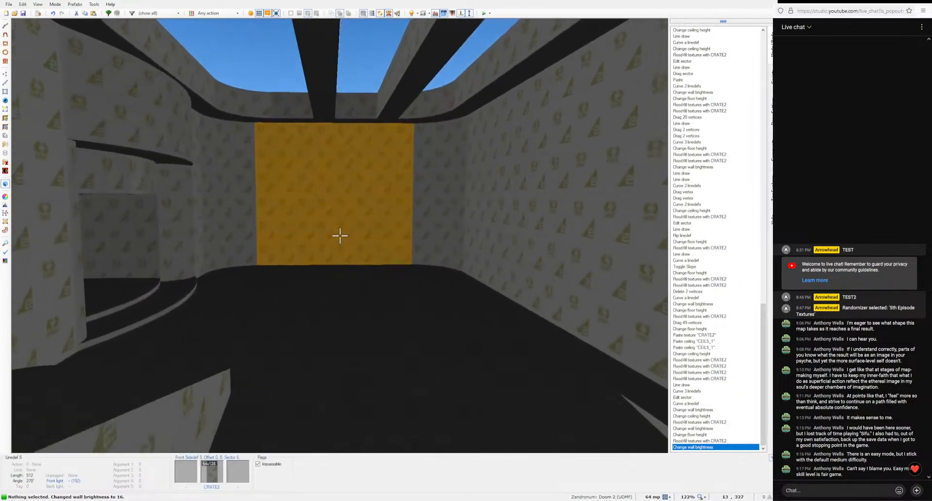
key(e)
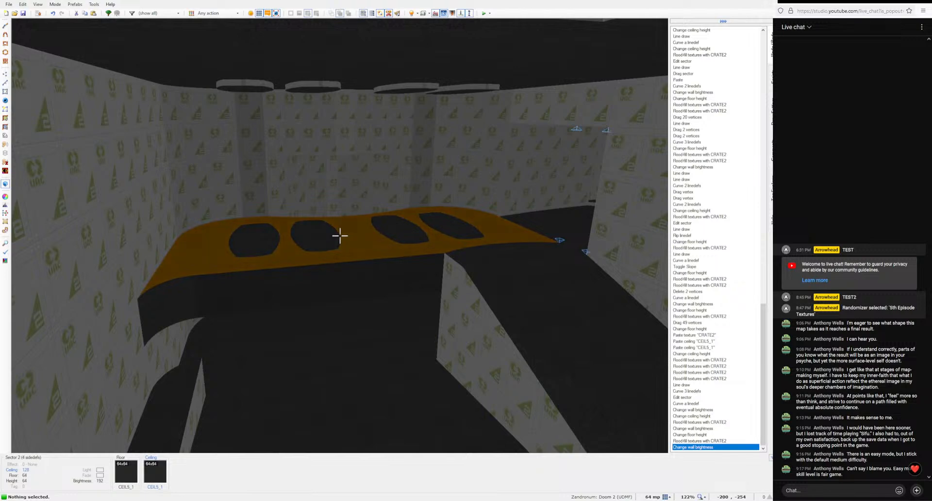
key(e)
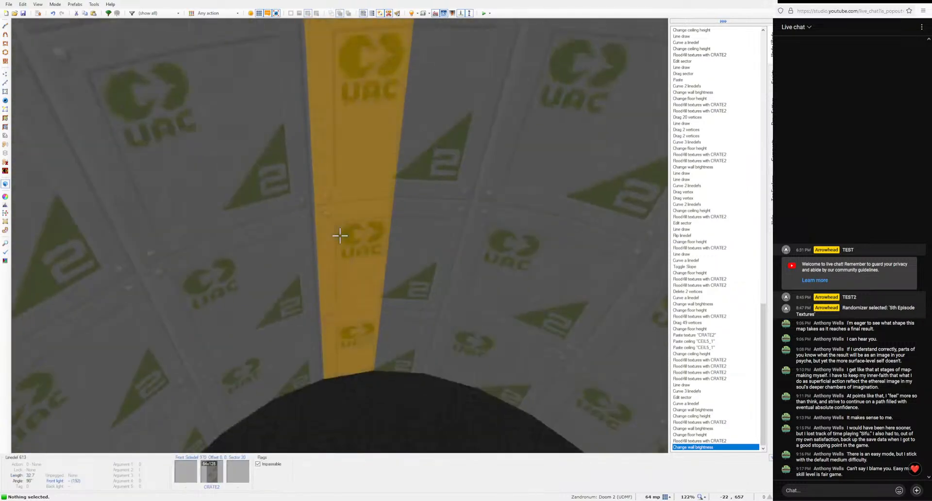
key(w)
scroll(335, 237, up, 3)
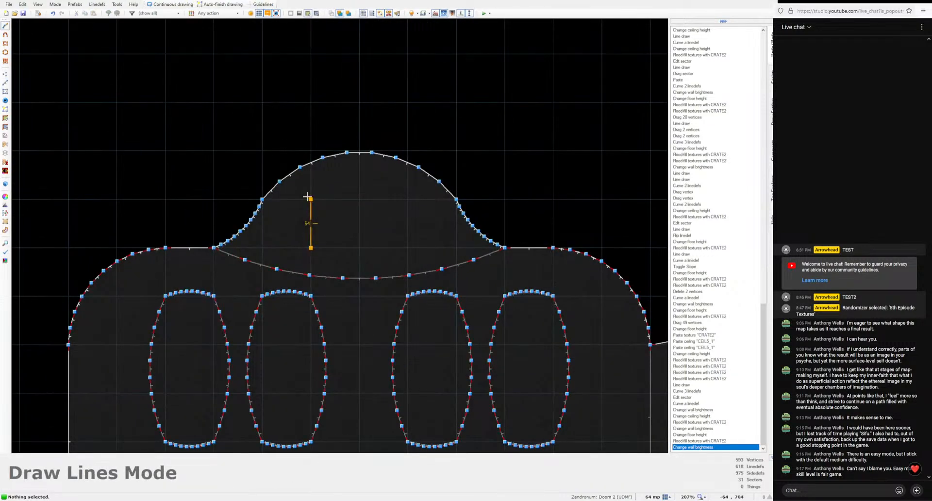
double_click(408, 248)
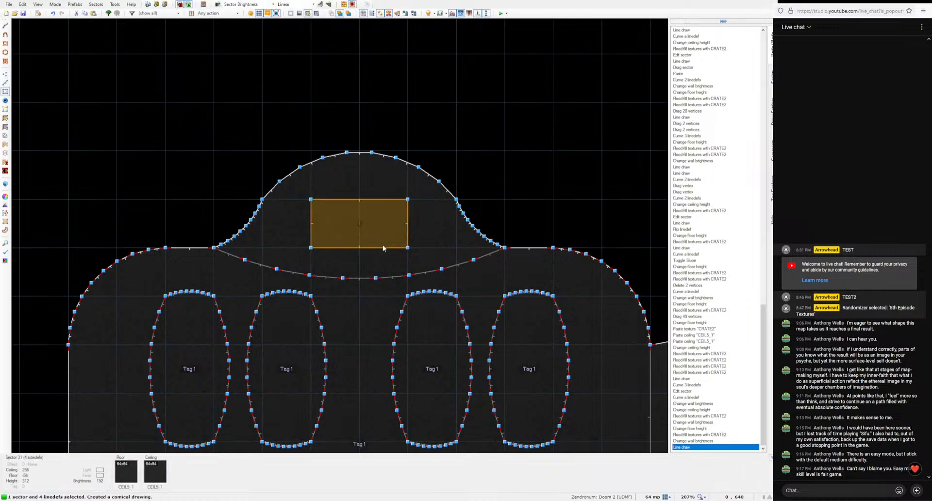
key(ctrl+shift+c)
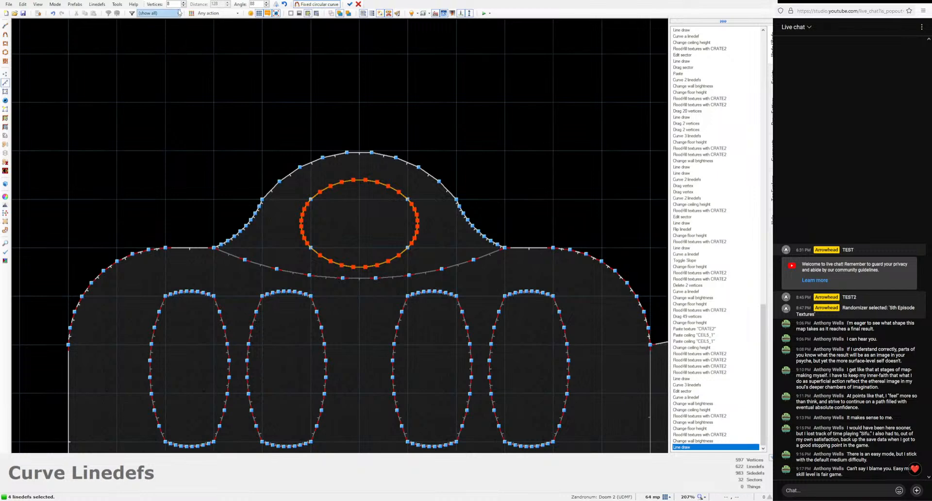
click(349, 4)
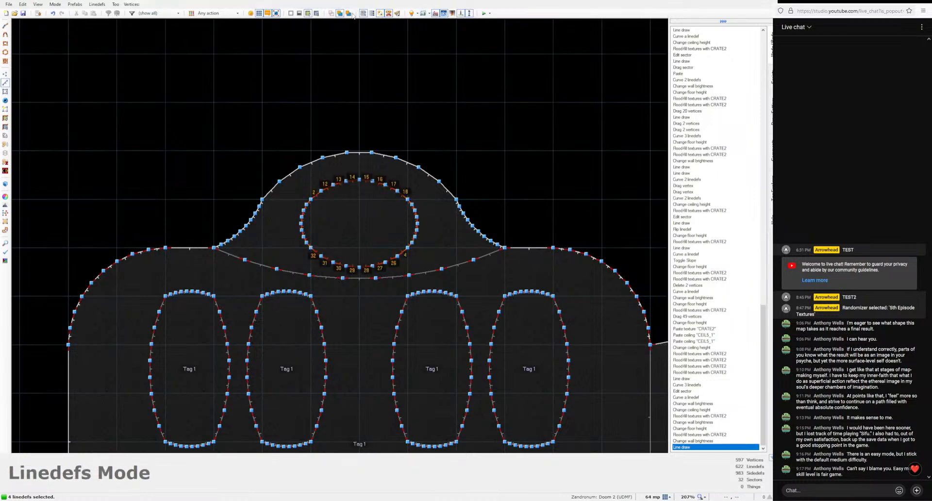
Step: Insert an Actor hits floor thing (type 9999) in the oval and centre it at X 0, Y 670
key(t)
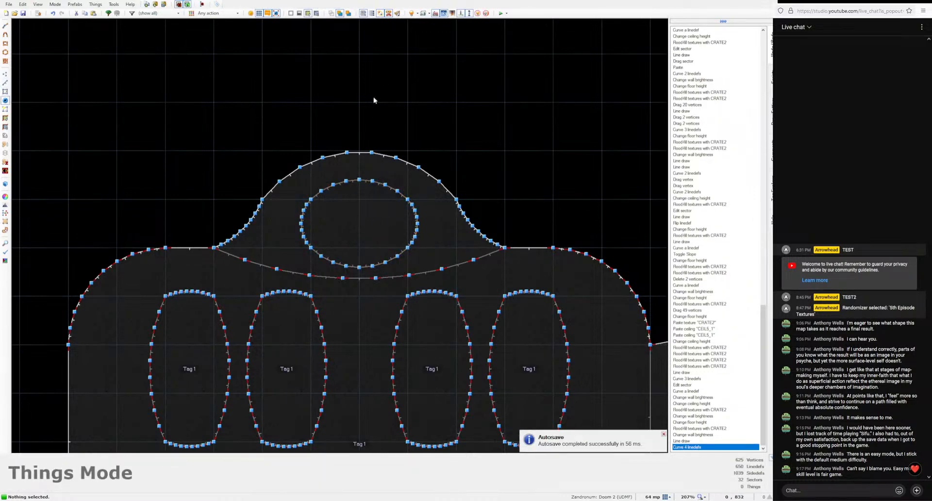
key(Insert)
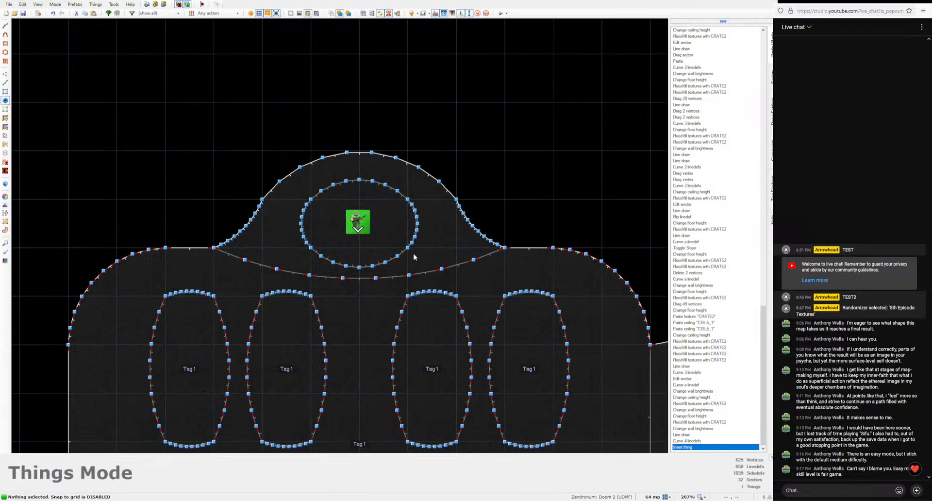
text(999)
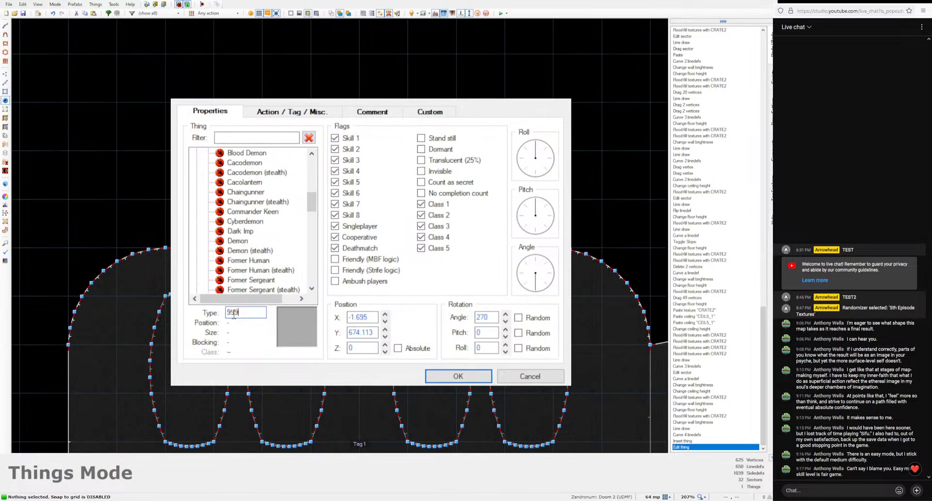
text(9)
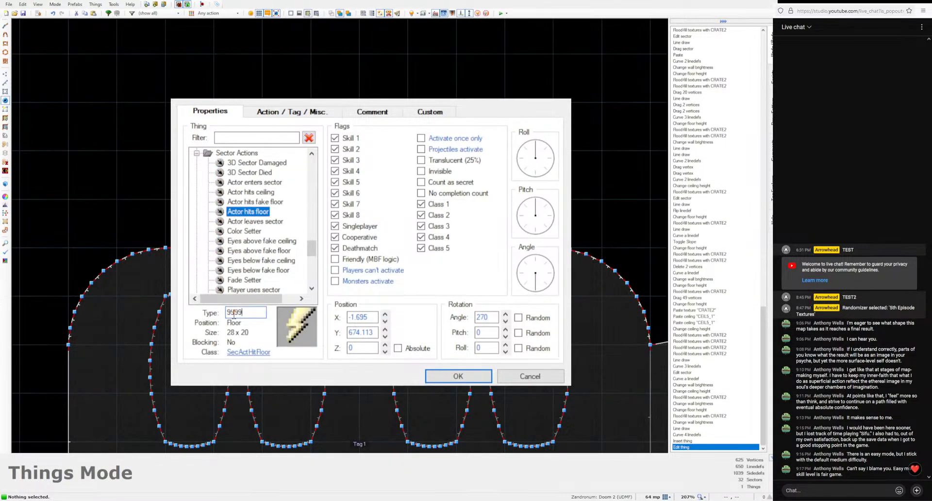
click(458, 377)
scroll(339, 232, up, 2)
right_drag(379, 215, 382, 220)
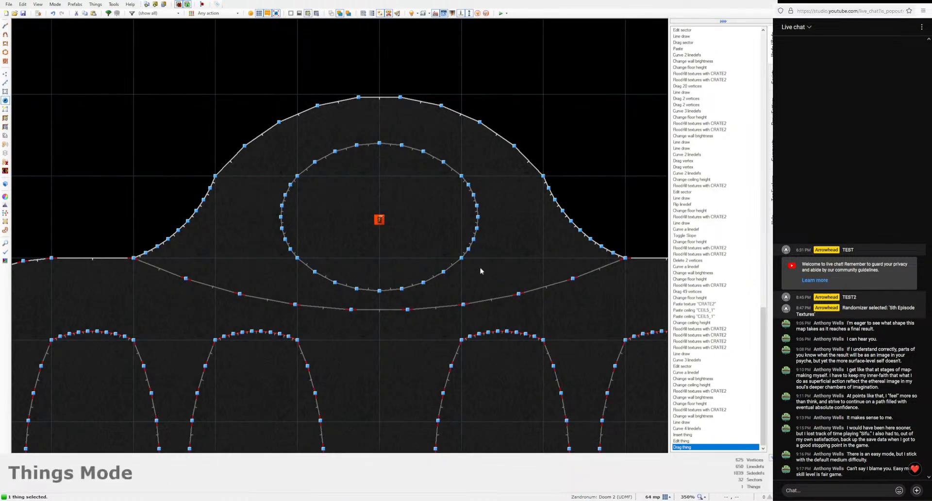
Step: Assign action 128 Thing Thrust Z to the Actor hits floor thing with a force of 75
right_click(379, 219)
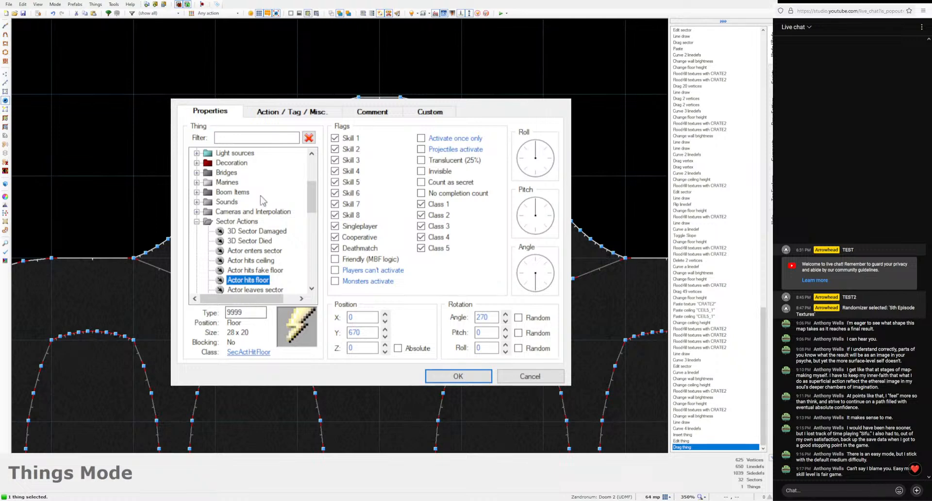
click(286, 114)
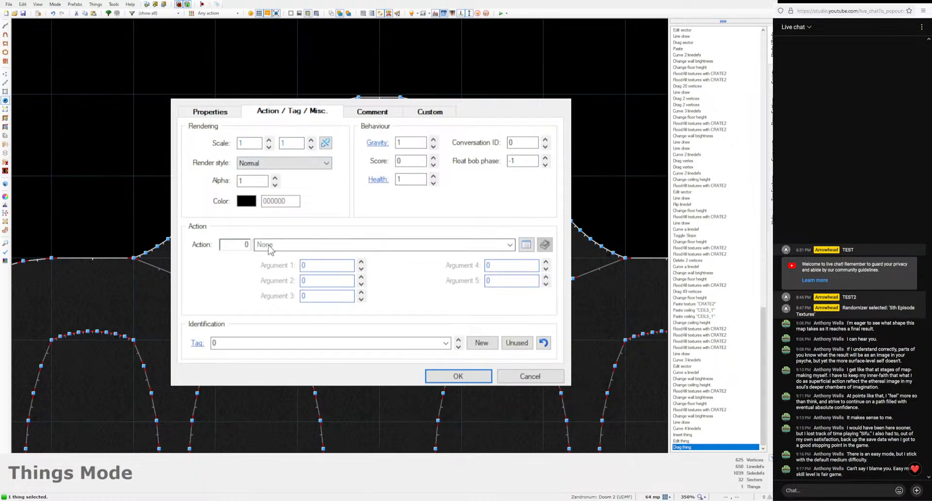
click(526, 244)
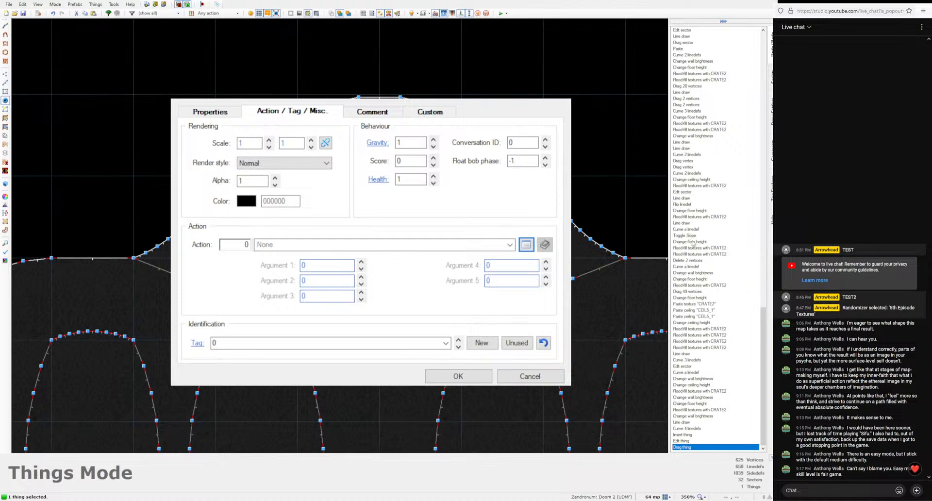
click(733, 369)
click(309, 280)
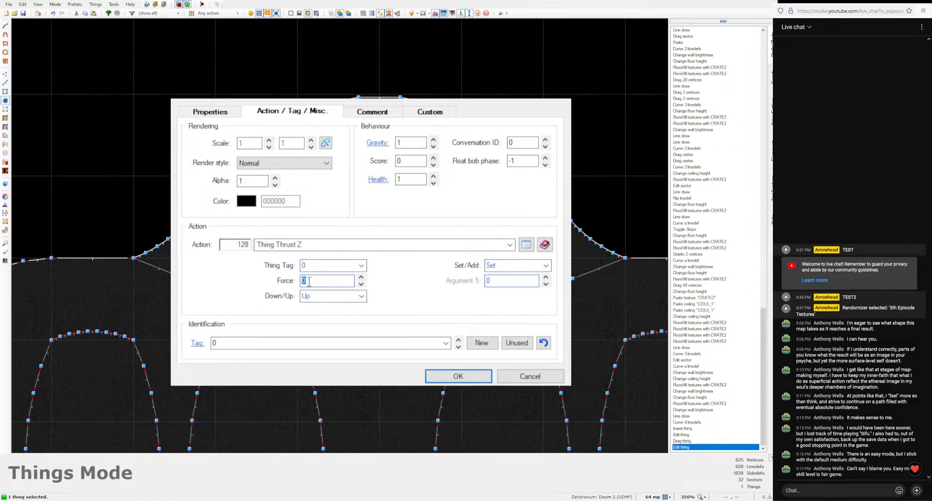
text(75)
click(457, 376)
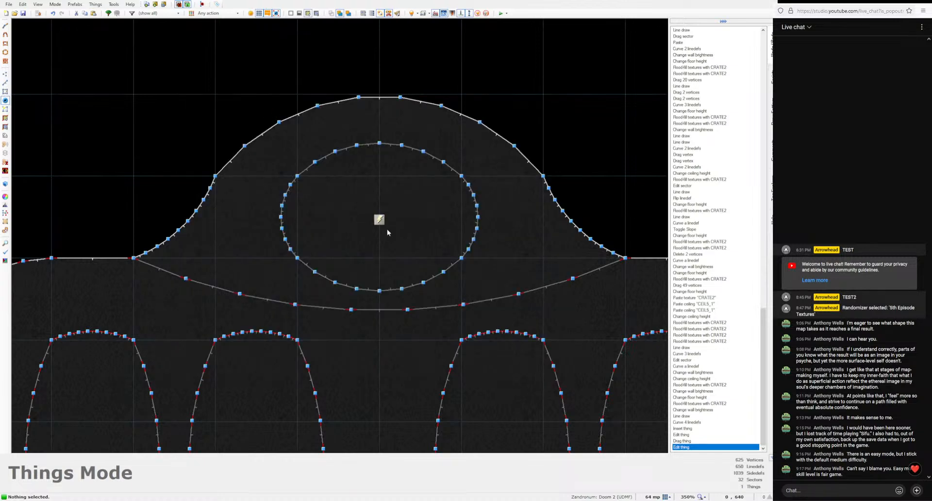
Step: Raise the floor of the oval sector in the alcove to -48
key(w)
key(d)
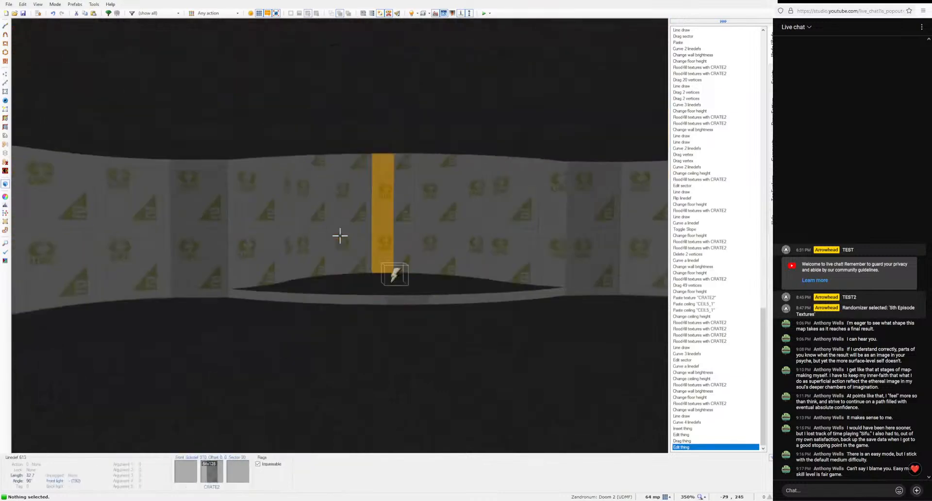
click(340, 236)
scroll(339, 236, up, 1)
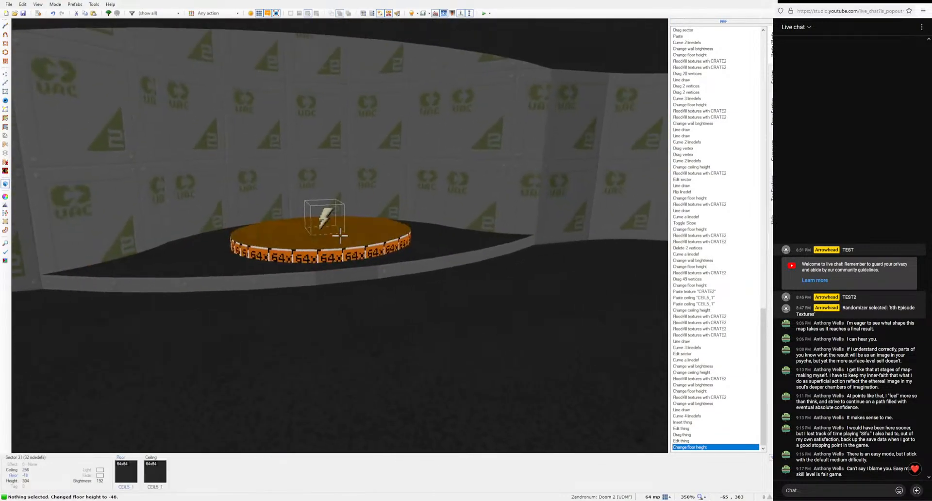
Step: Lower the ceiling of the alcove's oval sector to 248 and flood-fill its edge walls with CRATE2
key(e)
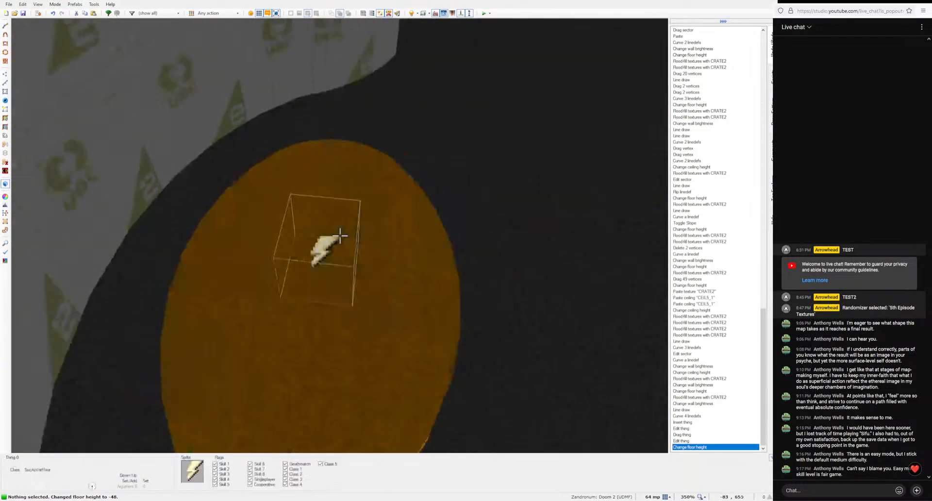
key(d)
click(340, 236)
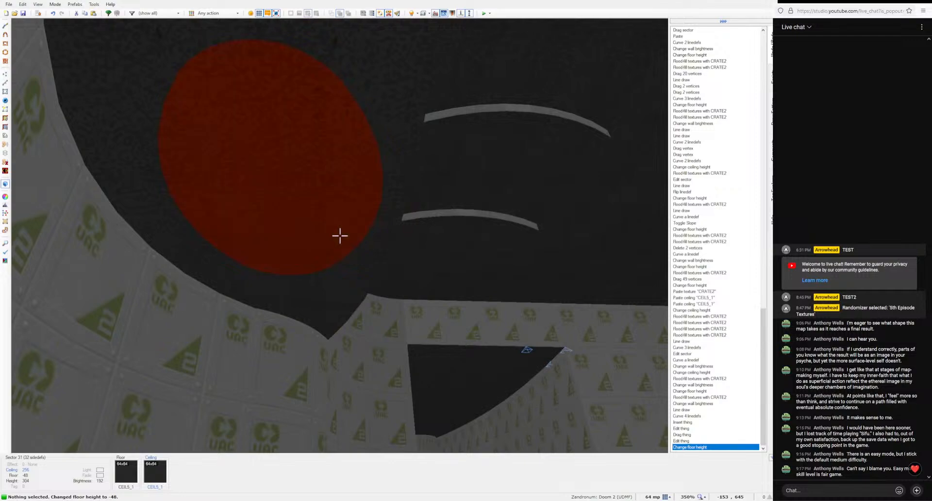
scroll(339, 235, down, 1)
key(d)
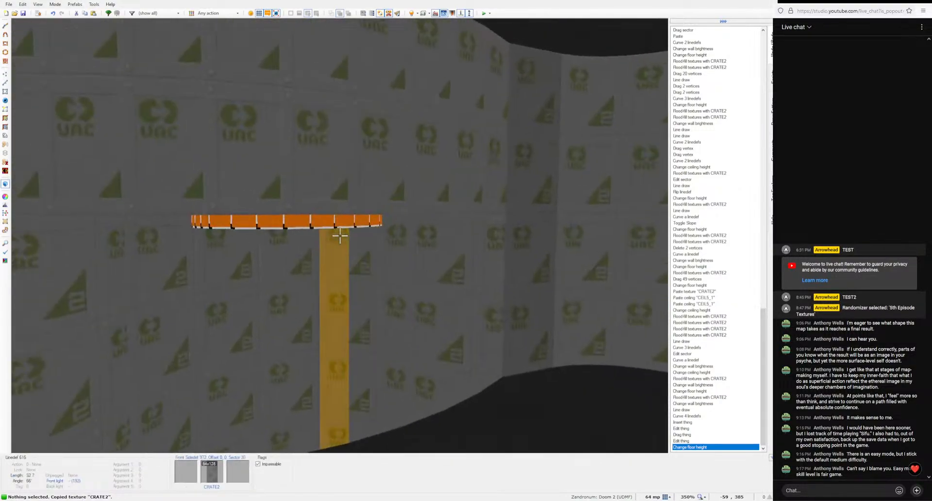
shift+middle_click(340, 236)
key(e)
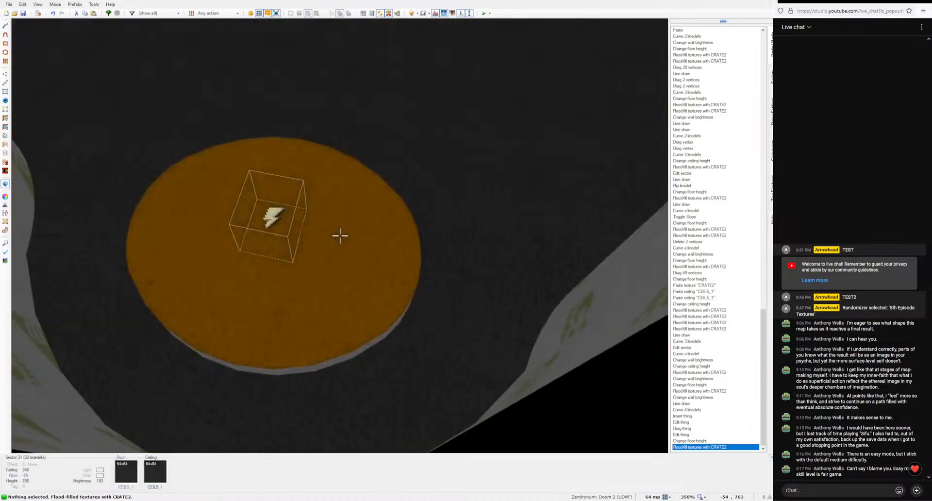
Step: Change the floor texture of the oval sector to the red flat N5FL14RD from the 5th episode texture set
click(340, 236)
right_click(340, 236)
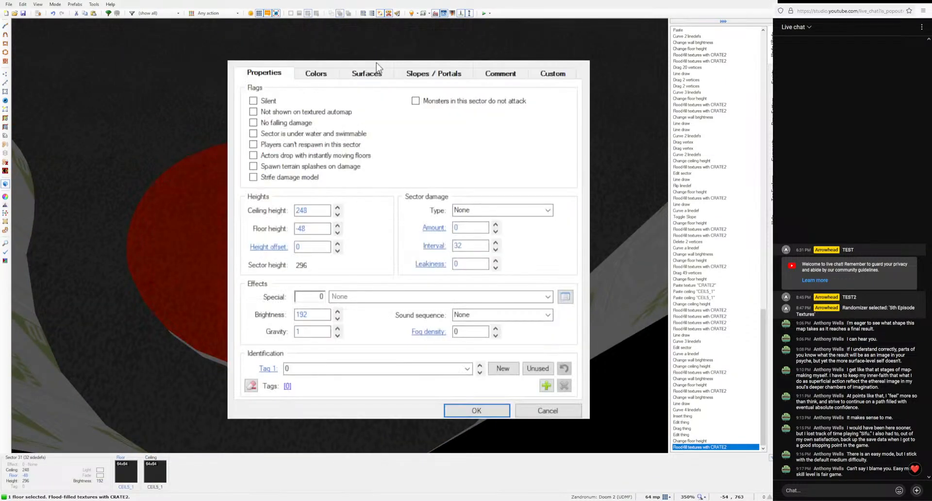
click(370, 72)
click(539, 294)
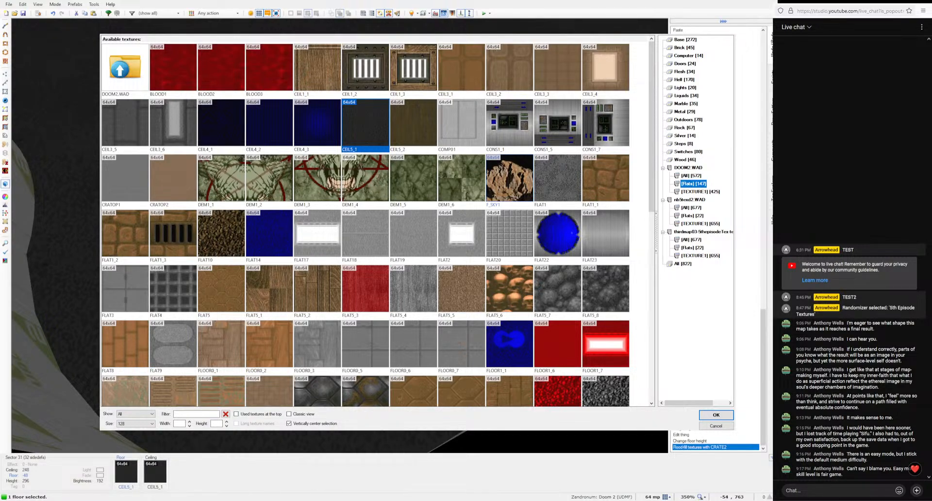
click(570, 346)
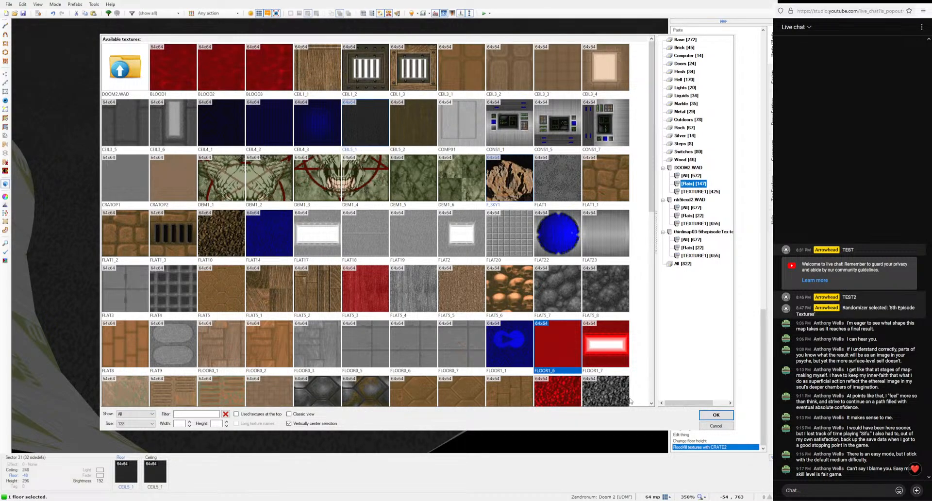
scroll(551, 307, down, 3)
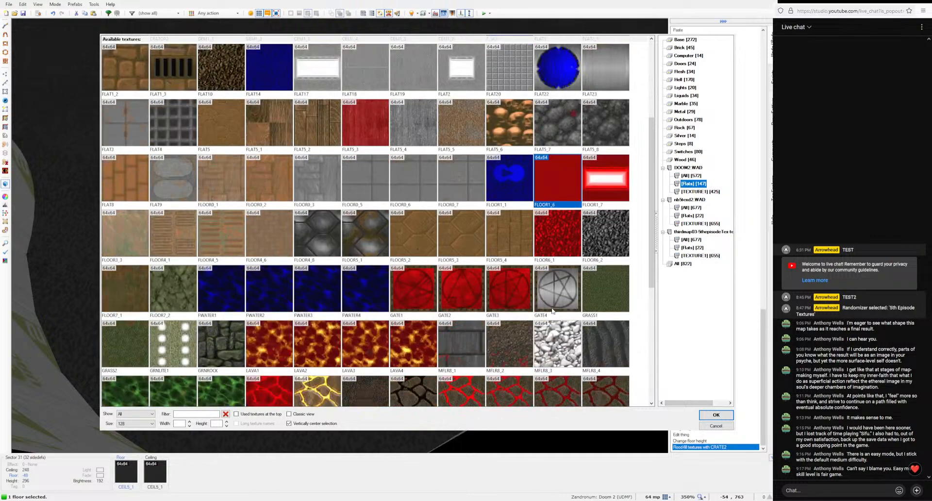
scroll(551, 311, down, 4)
click(689, 247)
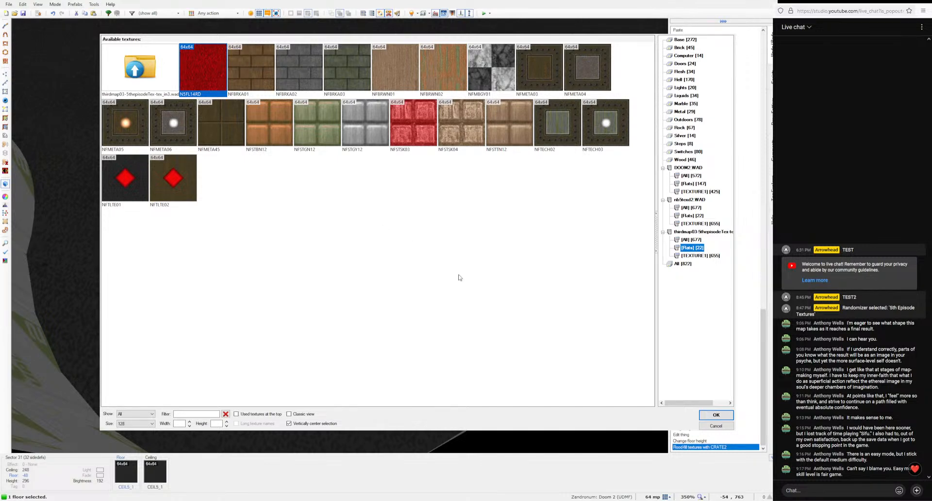
click(715, 416)
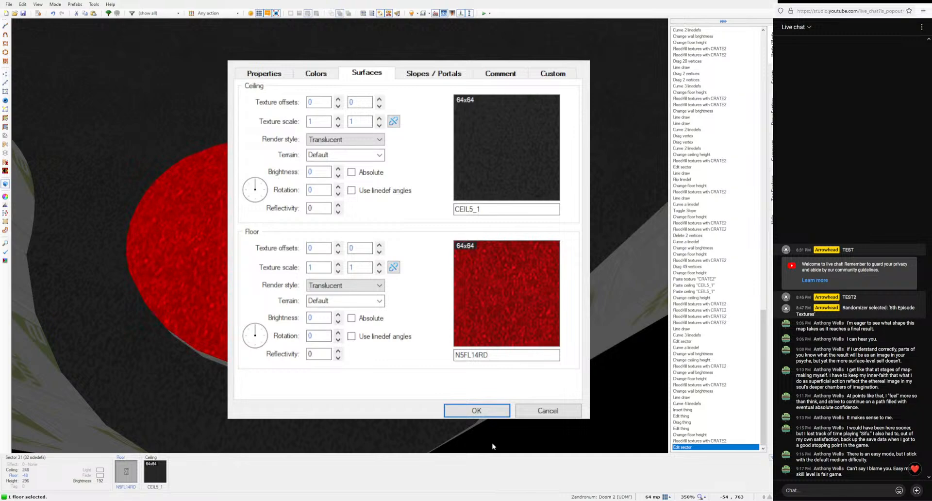
click(477, 411)
Step: Flood-fill the walls around the oval with the copied N5FL14RD texture and auto-align them horizontally
key(ctrl+c)
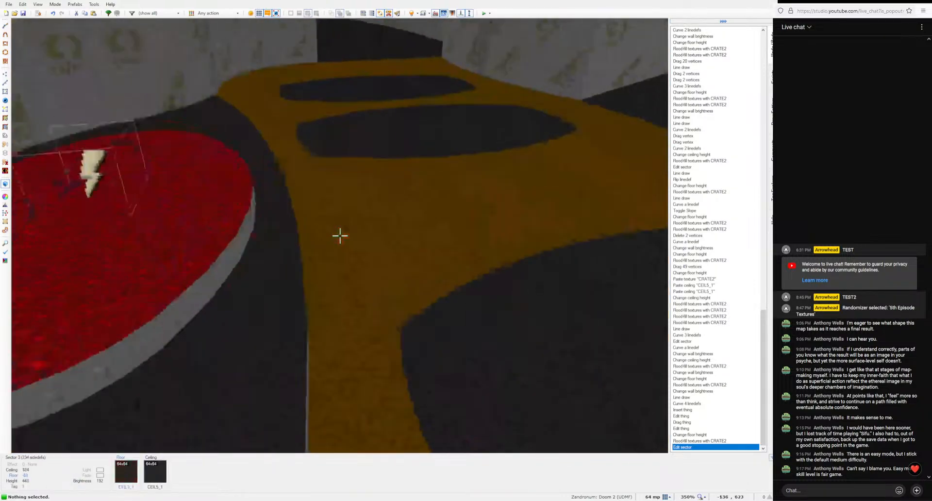
key(w)
key(ctrl+shift+v)
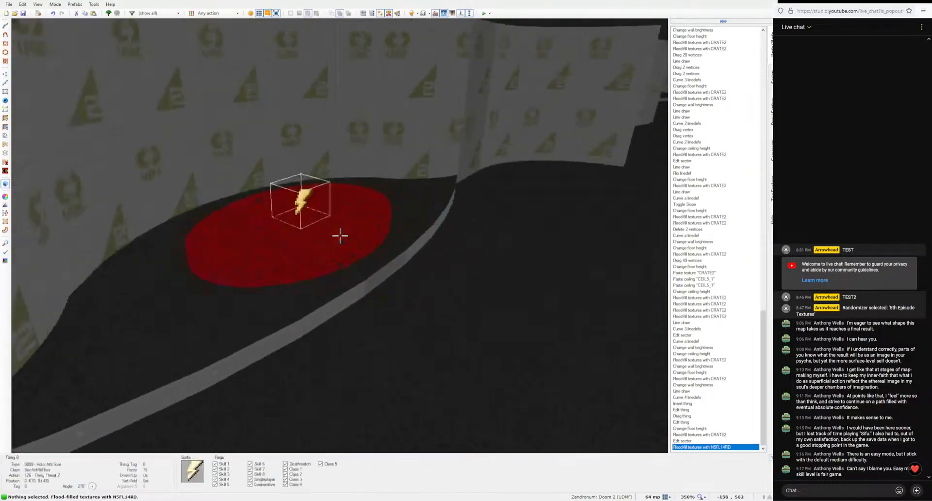
key(ctrl+a)
key(ctrl+a)
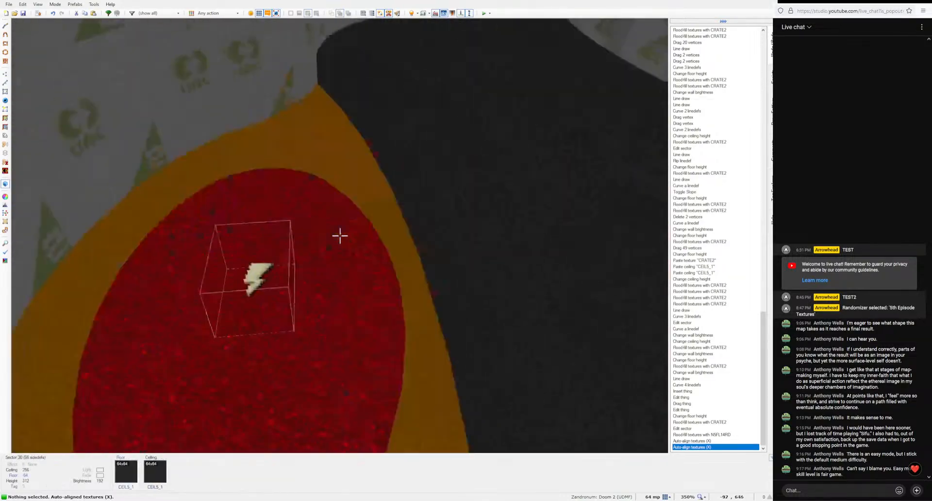
Step: Insert a Red Particle Fountain thing (type 9027) and place it near the west end of the oval
key(t)
key(Insert)
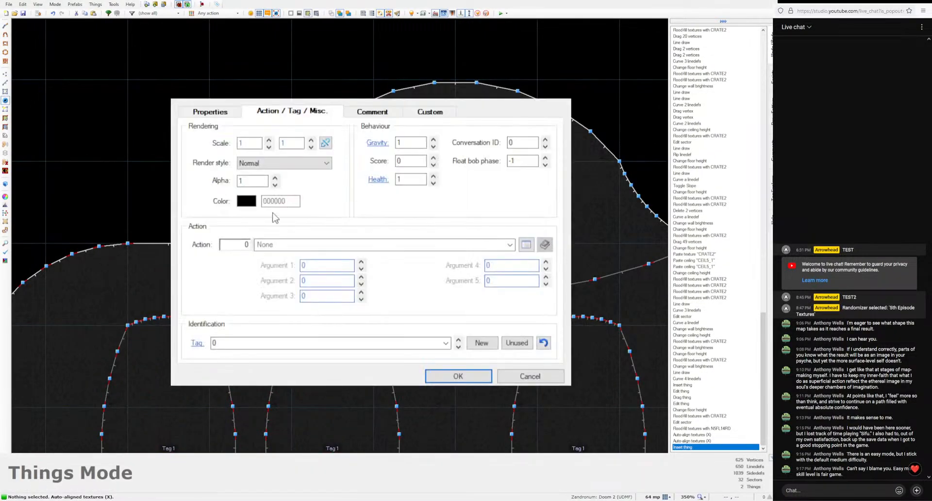
click(246, 139)
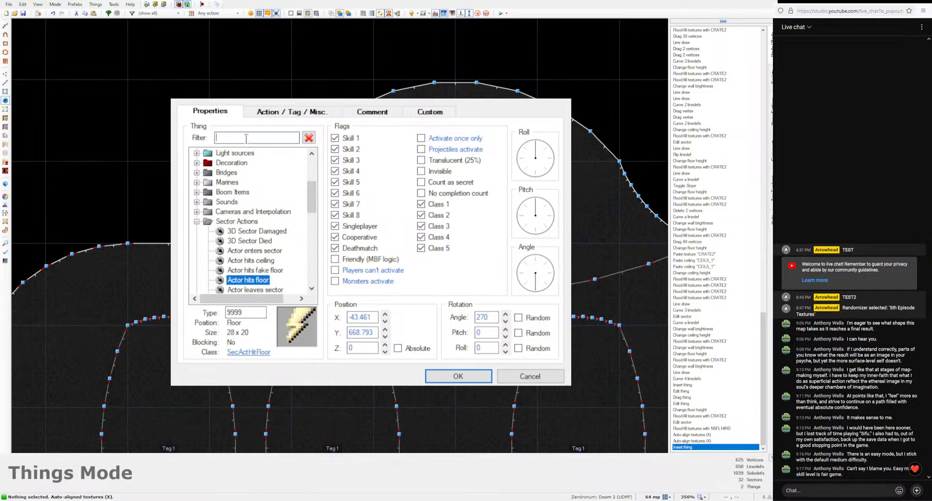
text(red)
click(248, 182)
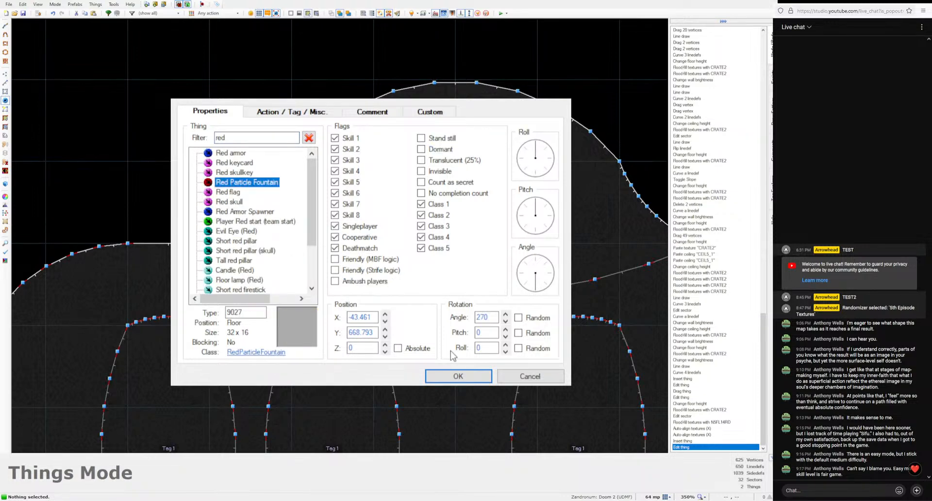
click(458, 376)
scroll(388, 196, up, 3)
right_drag(407, 214, 384, 209)
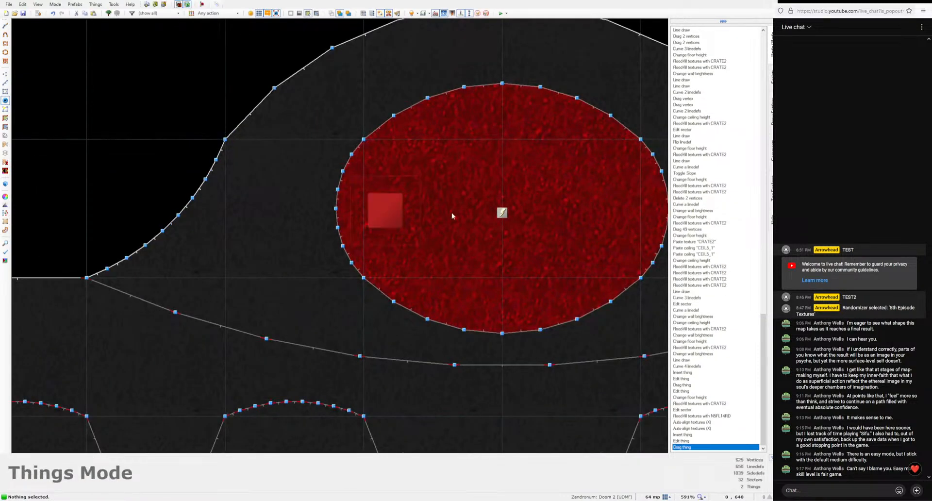
Step: Add three more Red Particle Fountains eastward from the first to form a row across the oval
right_click(457, 209)
right_click(533, 212)
right_drag(553, 225, 609, 212)
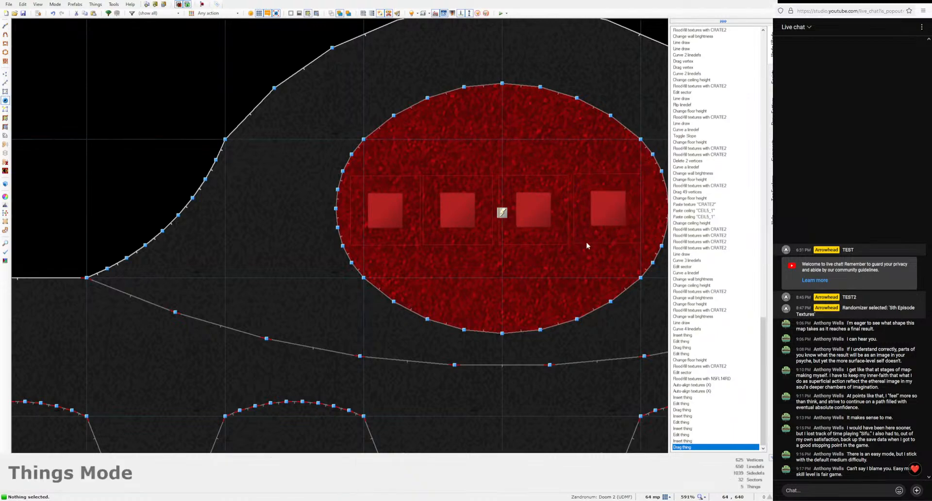
Step: Copy the two eastern Red Particle Fountains and paste the pair in the upper half of the oval
drag(622, 249, 548, 200)
click(534, 211)
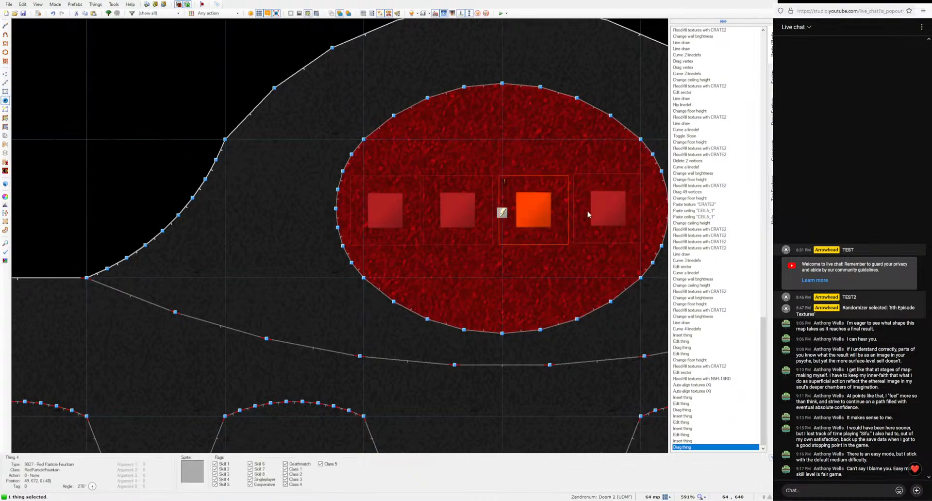
shift+click(607, 214)
key(ctrl+c)
key(c)
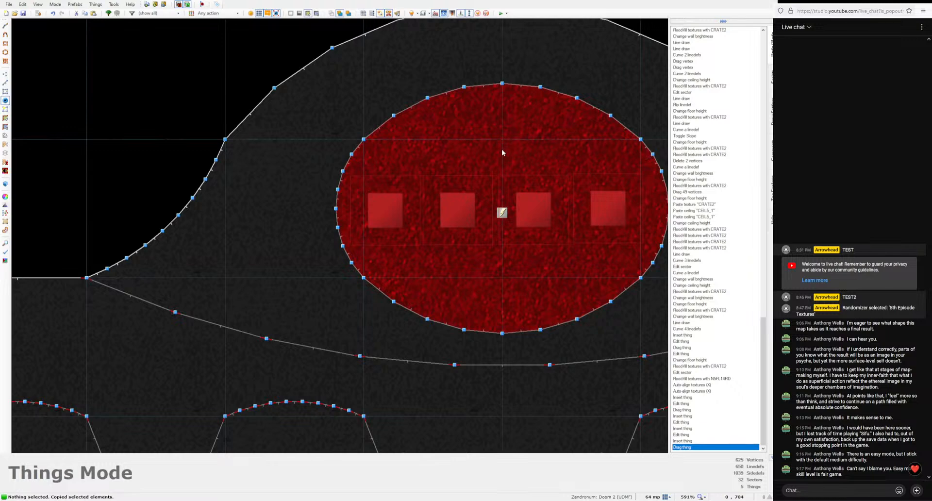
key(ctrl+v)
click(510, 302)
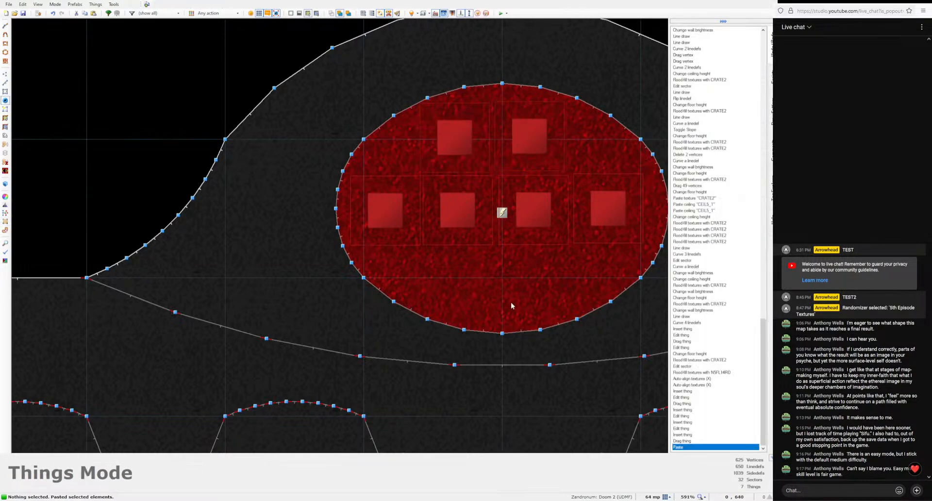
Step: Paste another pair of fountains in the lower half of the oval and a single one at its centre
key(ctrl+v)
click(536, 284)
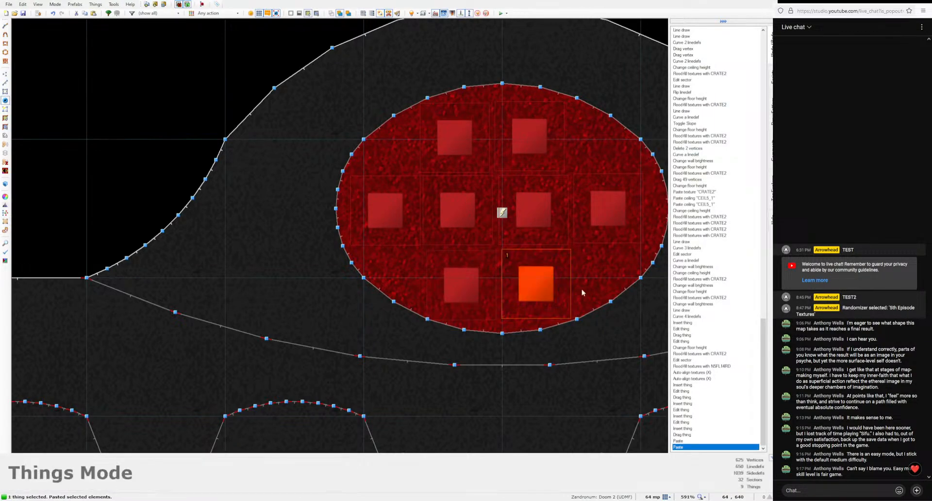
key(ctrl+v)
click(503, 212)
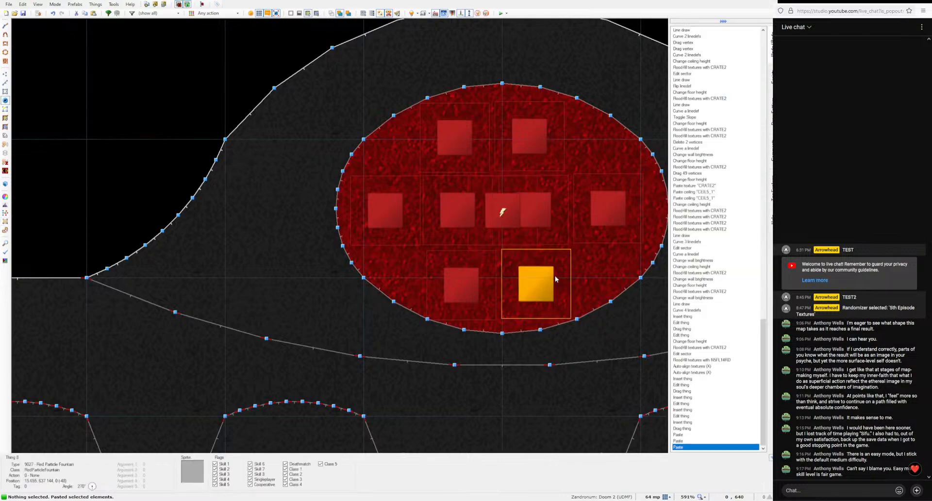
Step: In the 3D view, raise the brightness of the oval jump pad sector to 256
key(w)
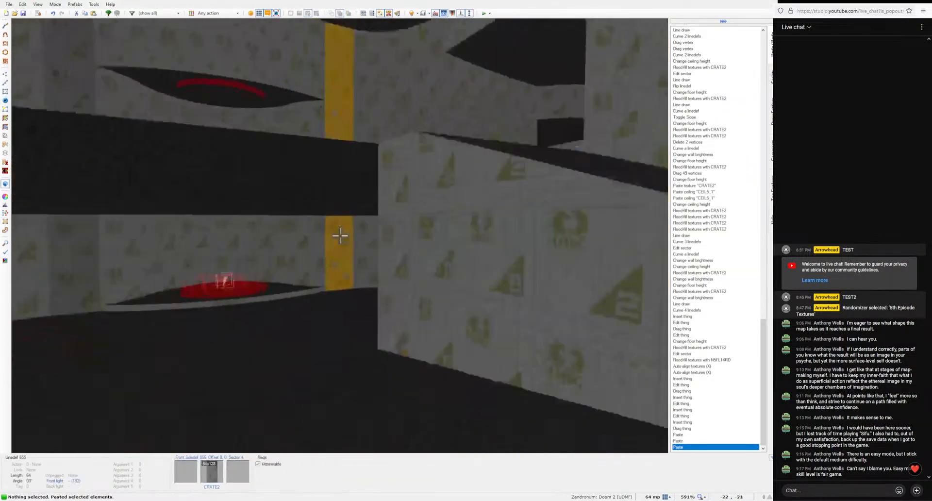
key(d)
key(e)
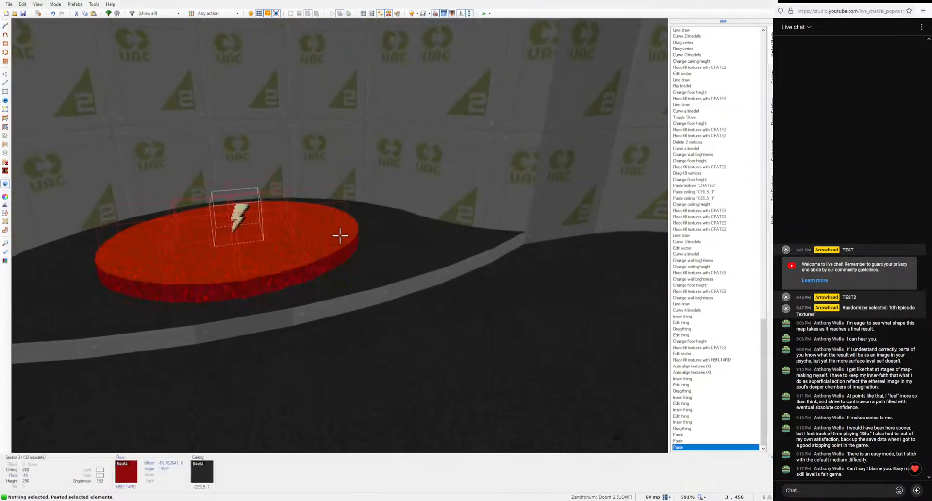
ctrl+scroll(339, 235, up, 8)
Step: Copy the N5FL14RD flat from the oval's floor and paste it onto the oval's ceiling
key(d)
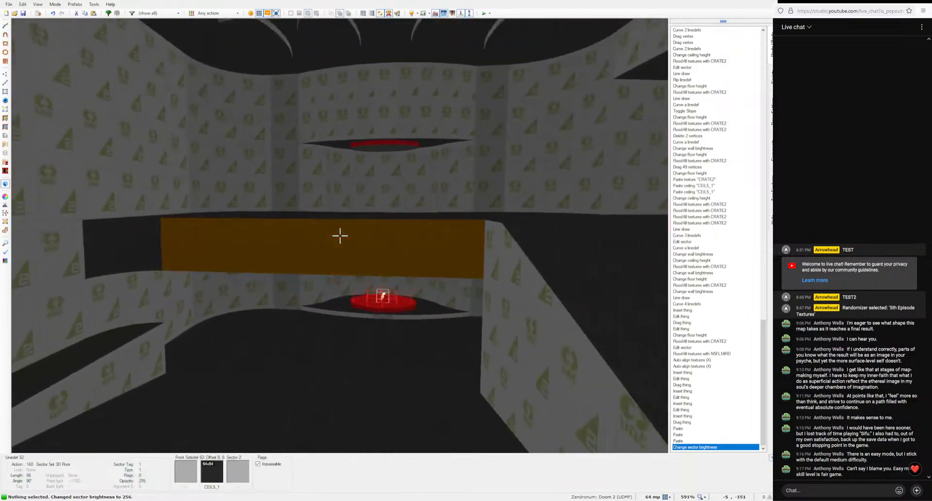
key(e)
middle_click(340, 235)
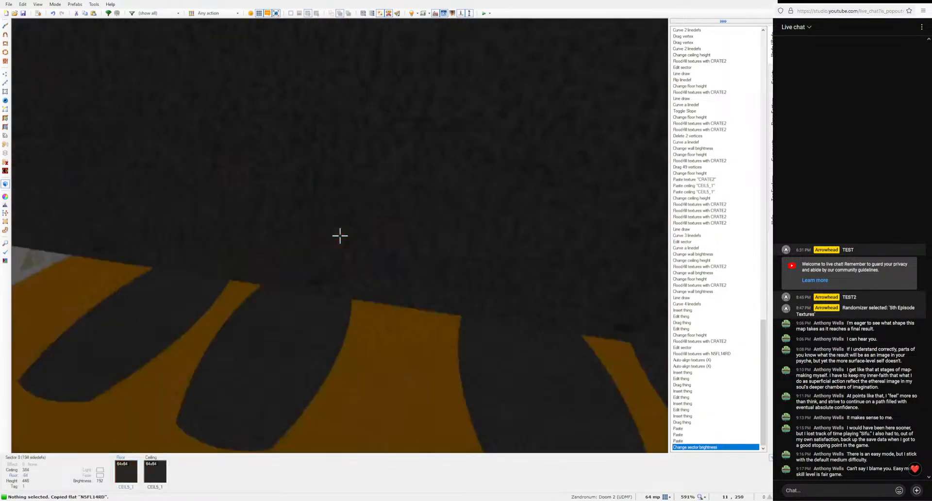
key(ctrl+v)
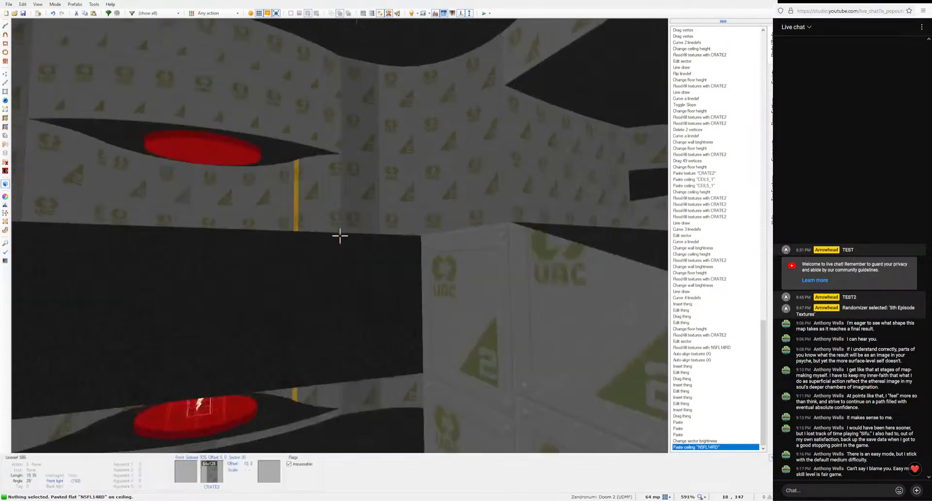
key(d)
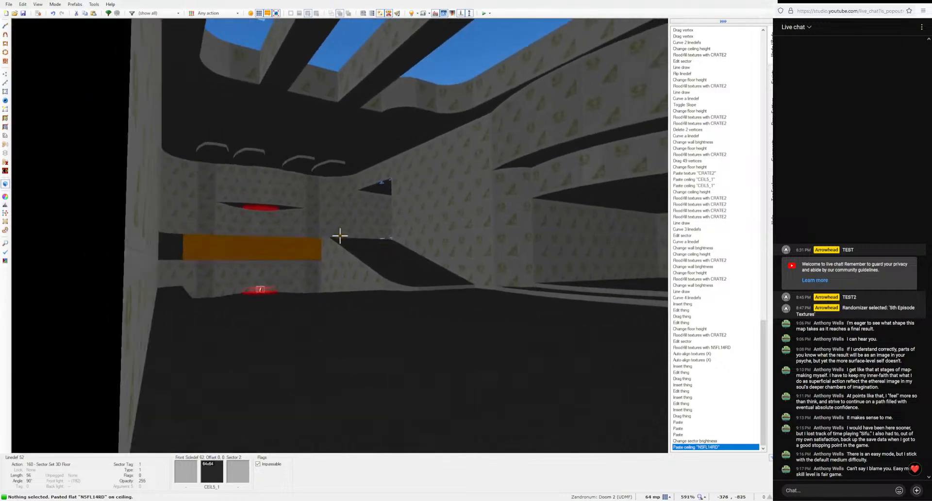
Step: Insert a Player 1 start thing near the lower-left corner of the room at the south-west end of the map
key(q)
scroll(237, 409, down, 9)
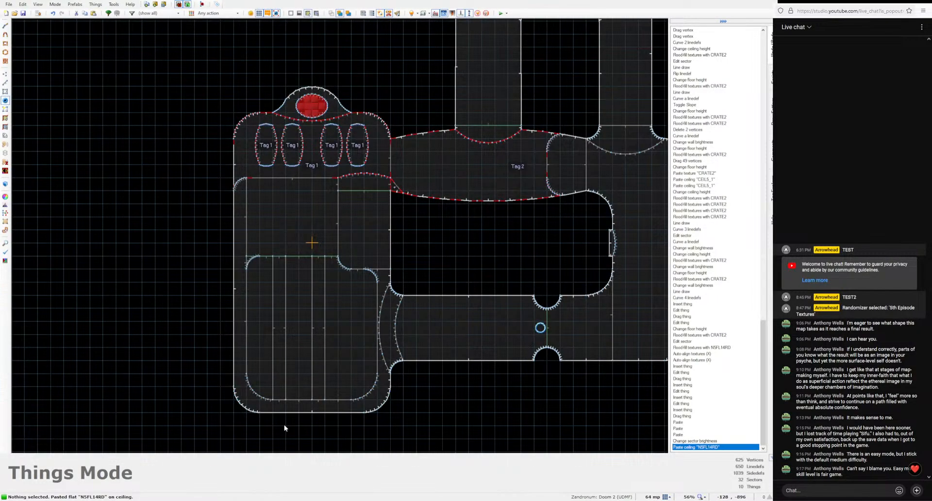
middle_drag(284, 424, 234, 434)
key(Insert)
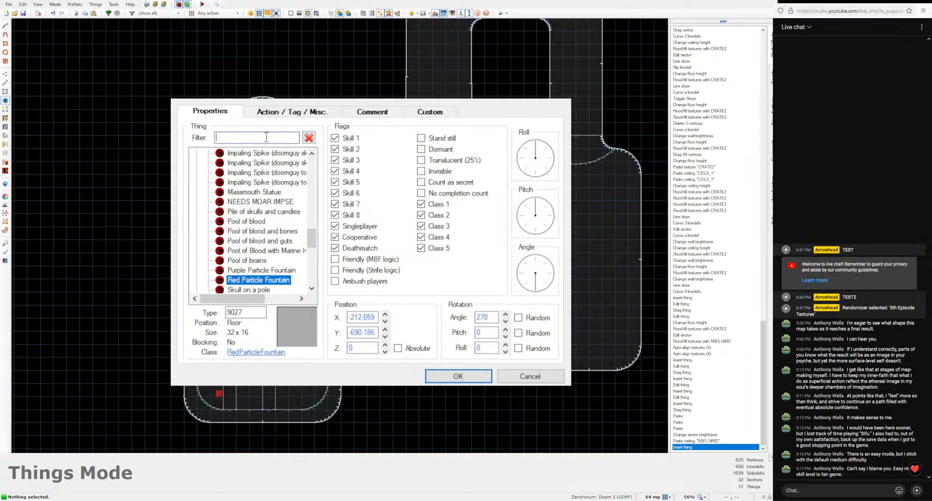
text(th)
key(BackSpace)
key(BackSpace)
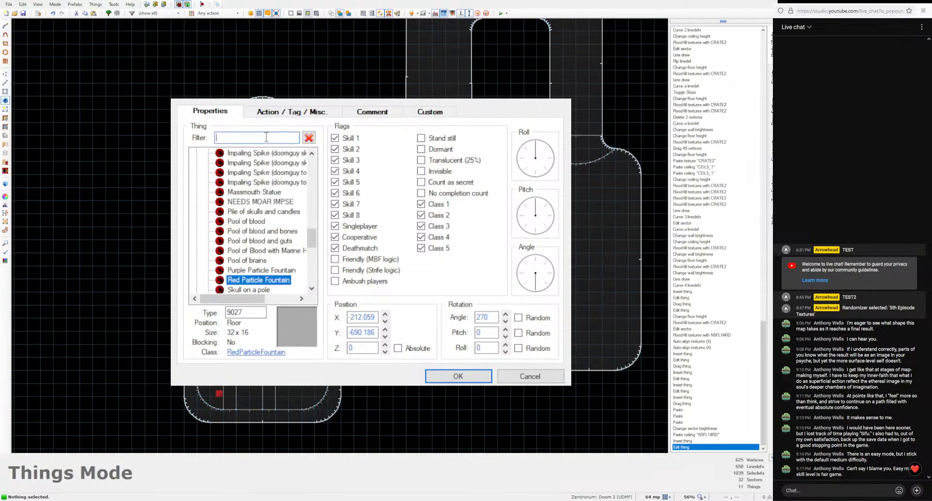
text(player)
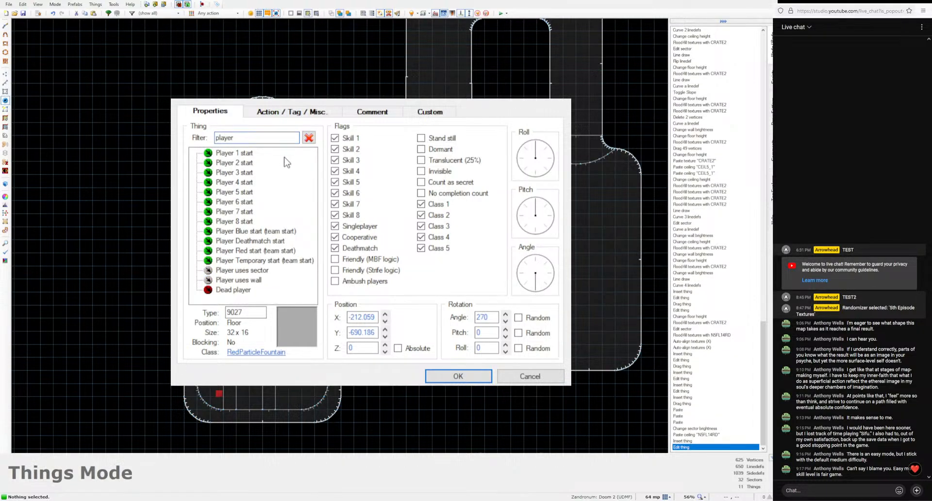
click(242, 153)
click(458, 376)
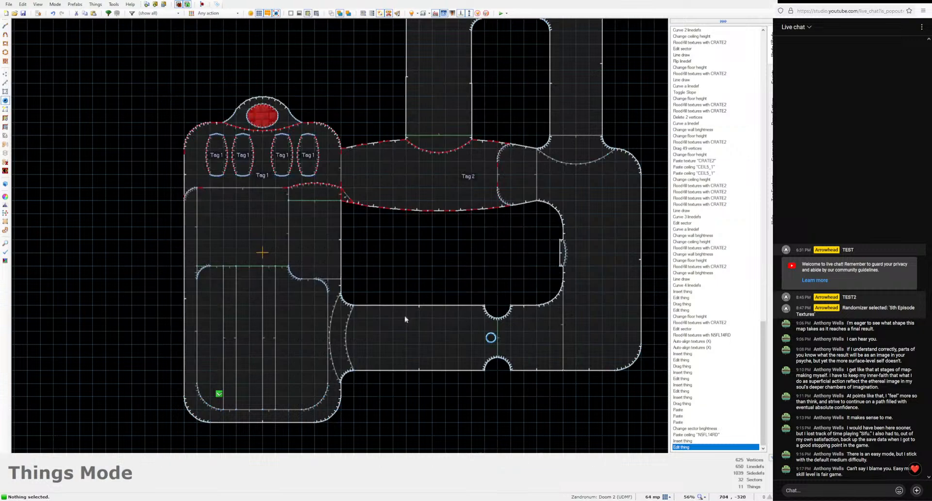
Step: Turn the Player 1 start to face 45° and move it closer to the room's rounded lower-left corner
right_click(218, 394)
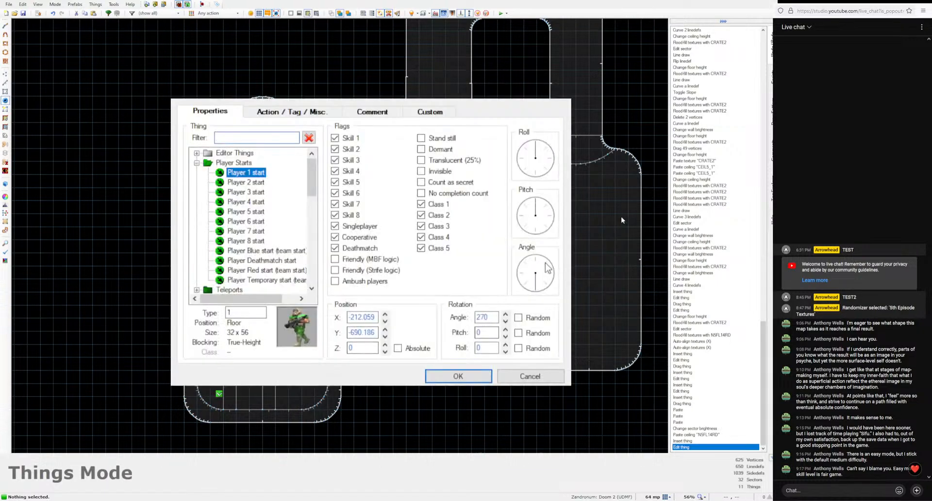
click(546, 263)
key(Return)
scroll(230, 394, up, 3)
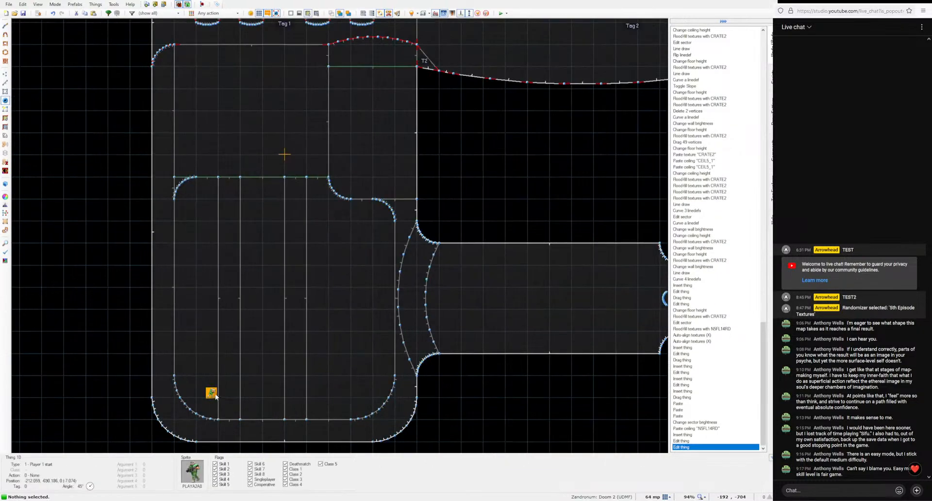
drag(218, 393, 196, 398)
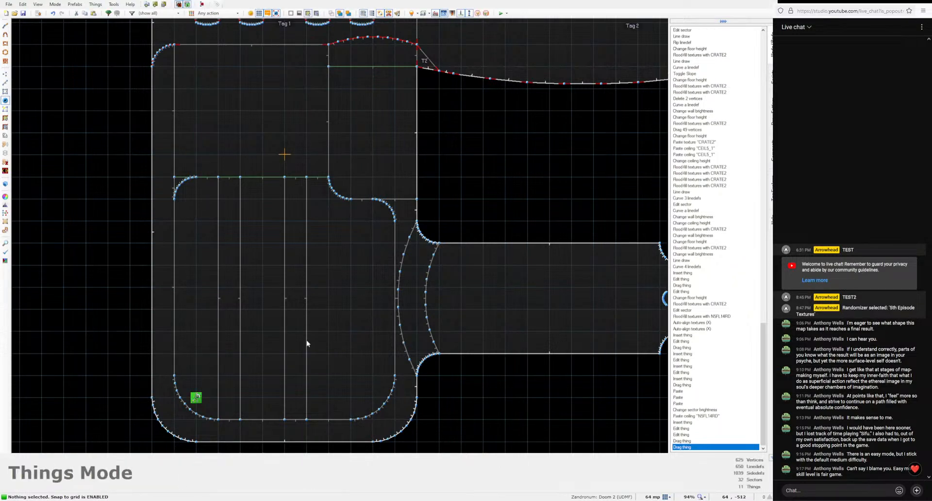
Step: Save the map and launch it for a playtest in Zandronum
click(23, 13)
scroll(262, 272, down, 3)
scroll(262, 272, down, 2)
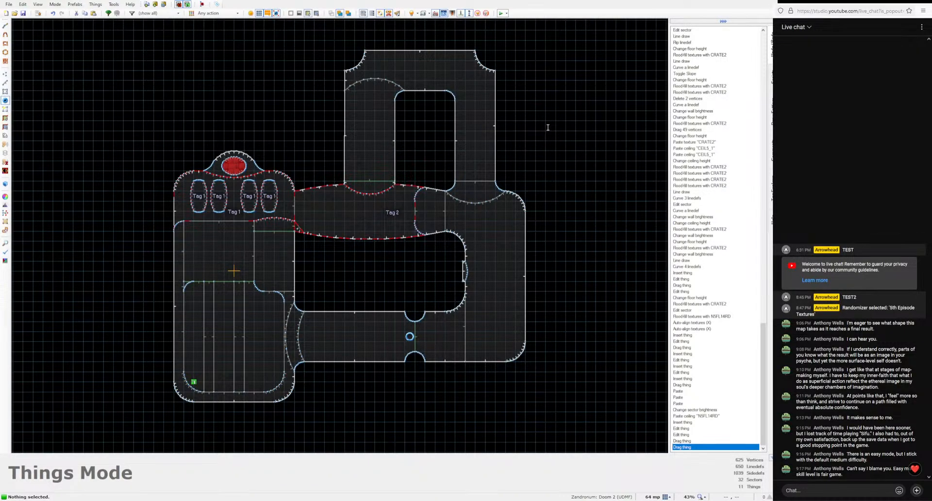
key(F9)
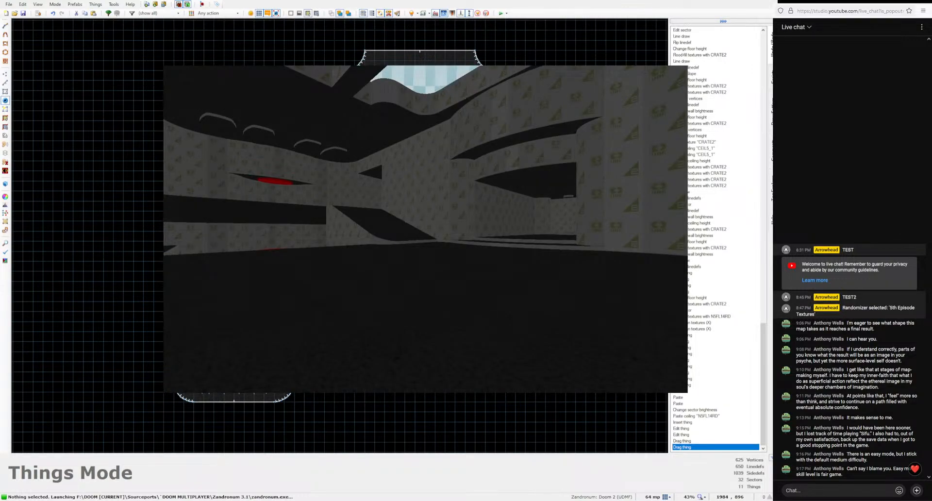
Step: Close the video mode and options menus and return to the running test game
key(Return)
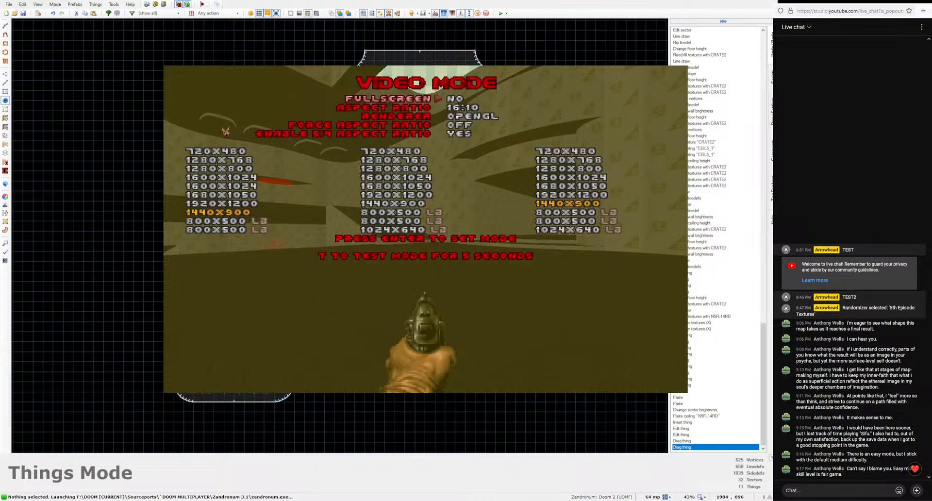
key(Escape)
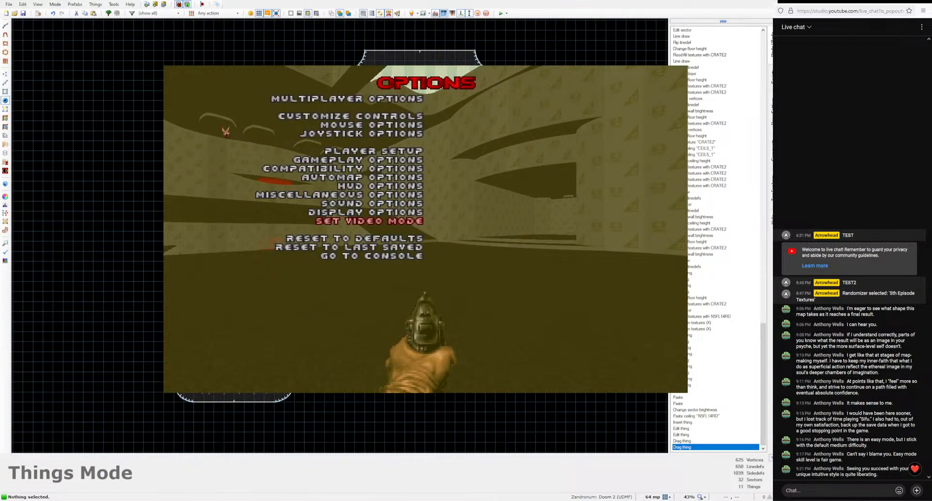
key(Escape)
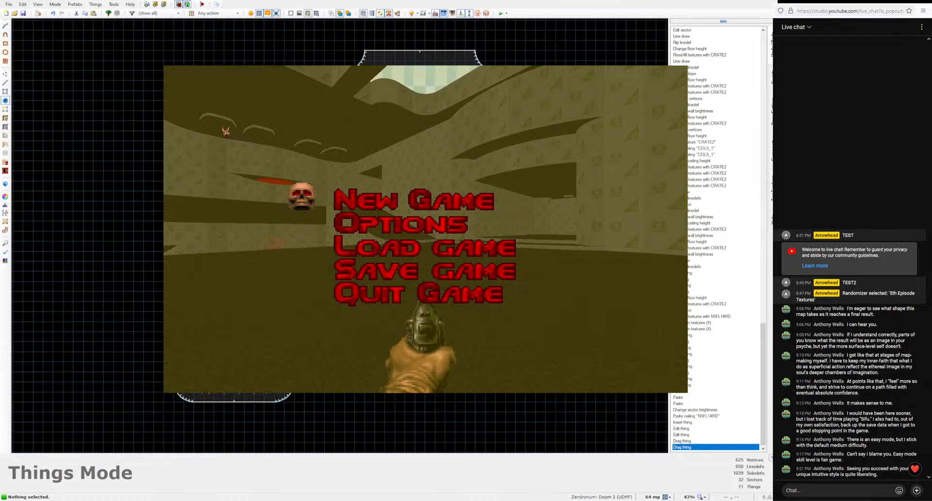
key(Escape)
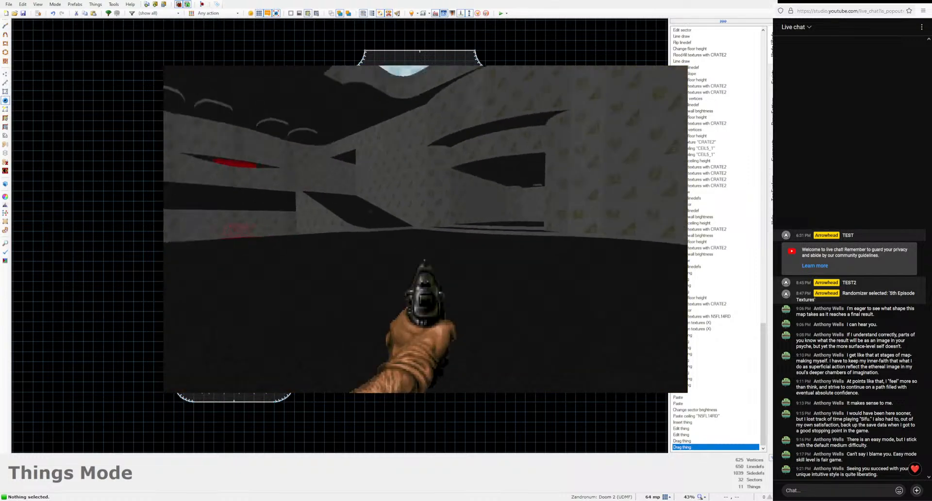
Step: Walk from the player start across the room to the alcove's red oval jump pad and test its launch
key(d)
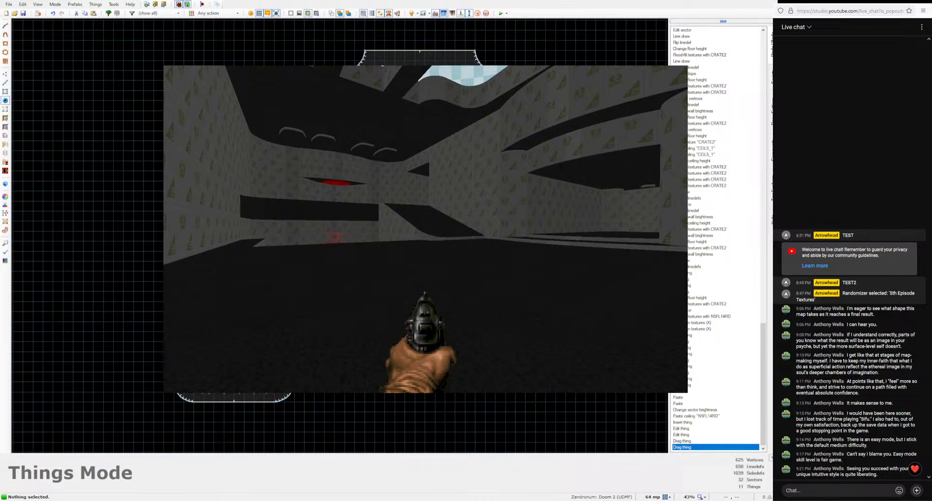
key(w)
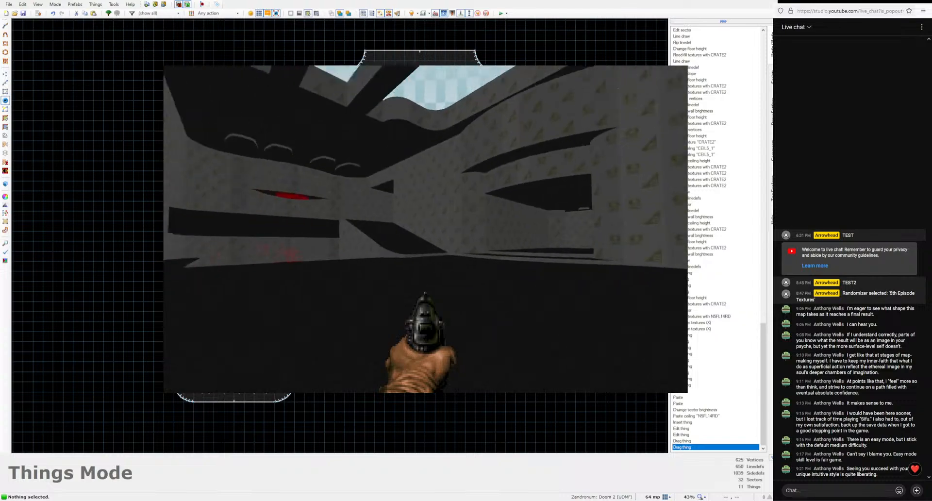
key(w)
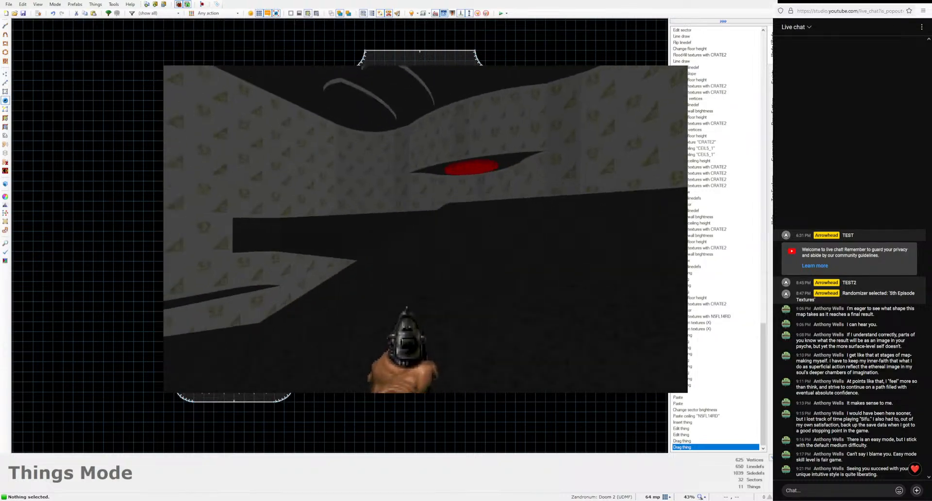
key(w)
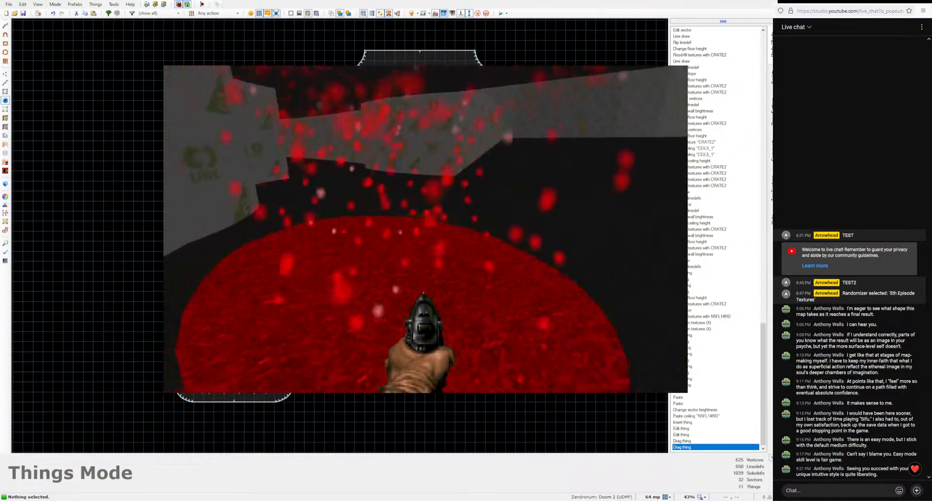
key(w)
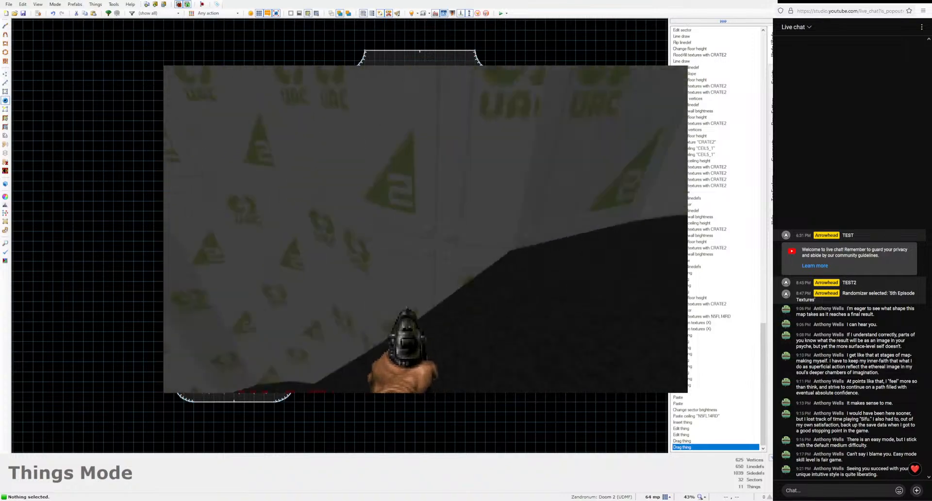
key(w)
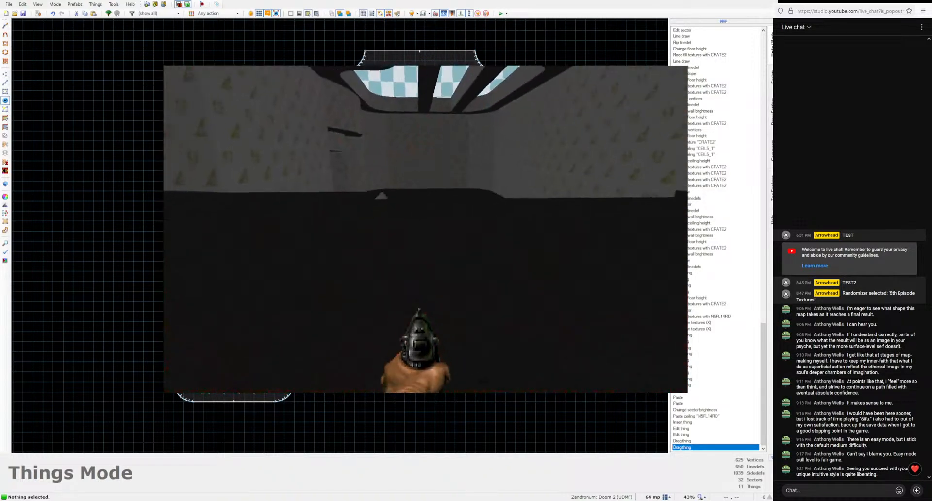
key(w)
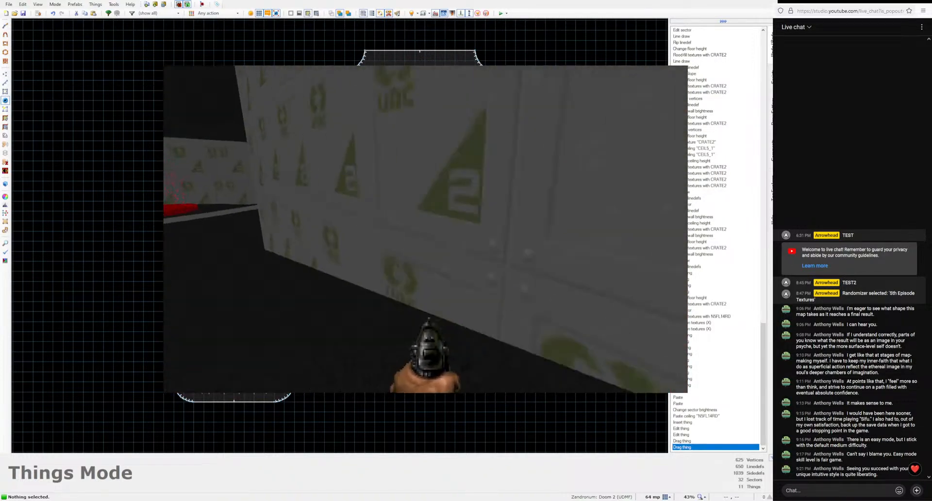
Step: Examine the passages around the alcove and return to the red oval pad to test another jump
key(w)
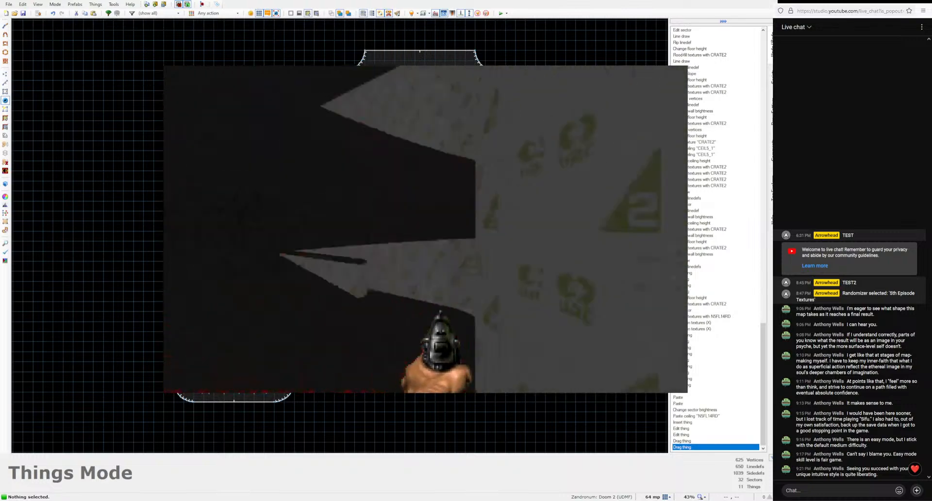
key(w)
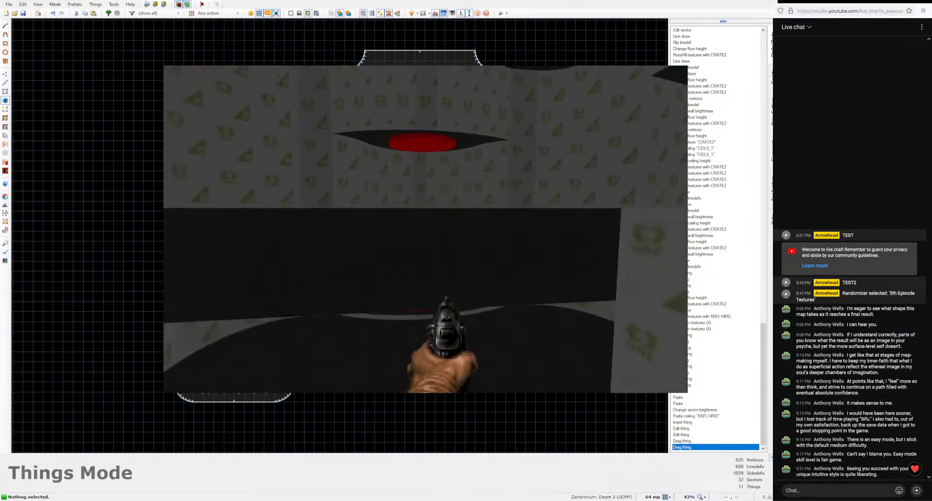
key(w)
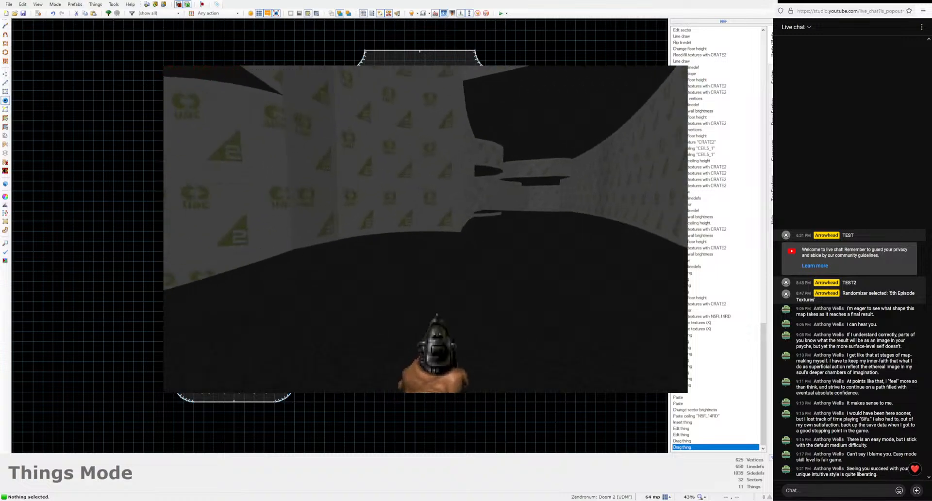
key(w)
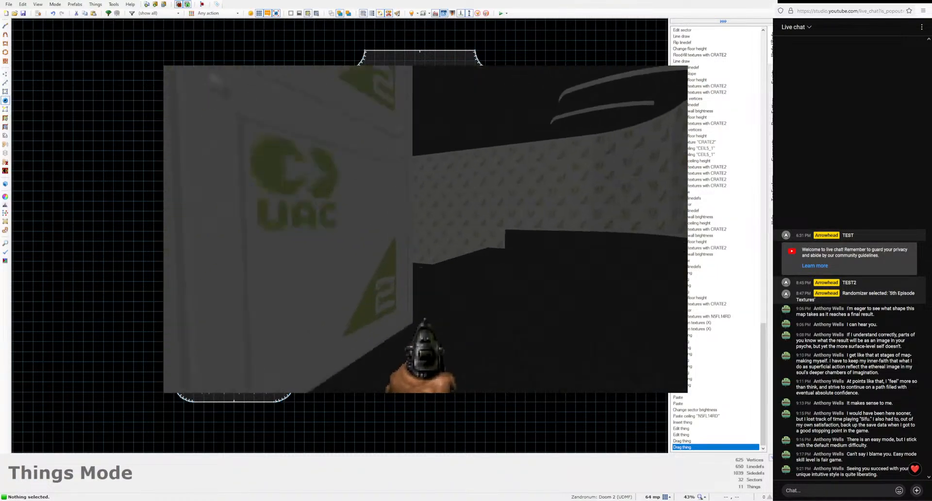
key(w)
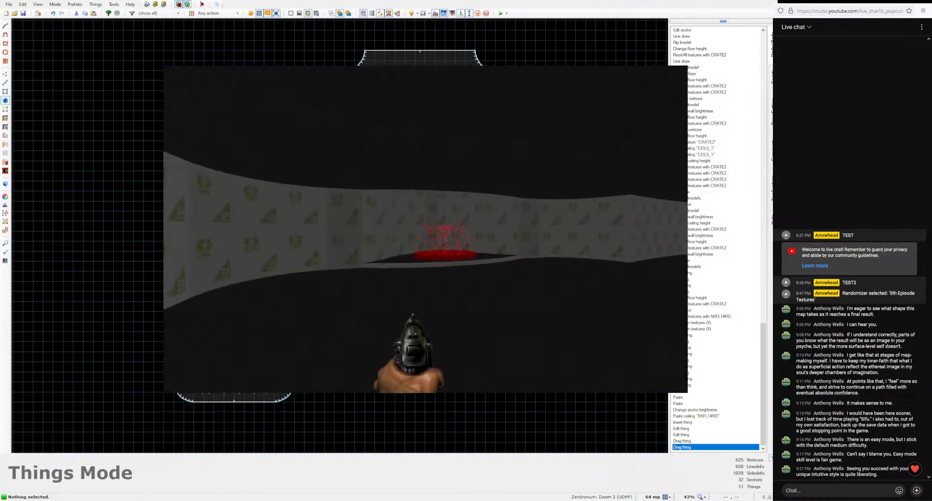
key(w)
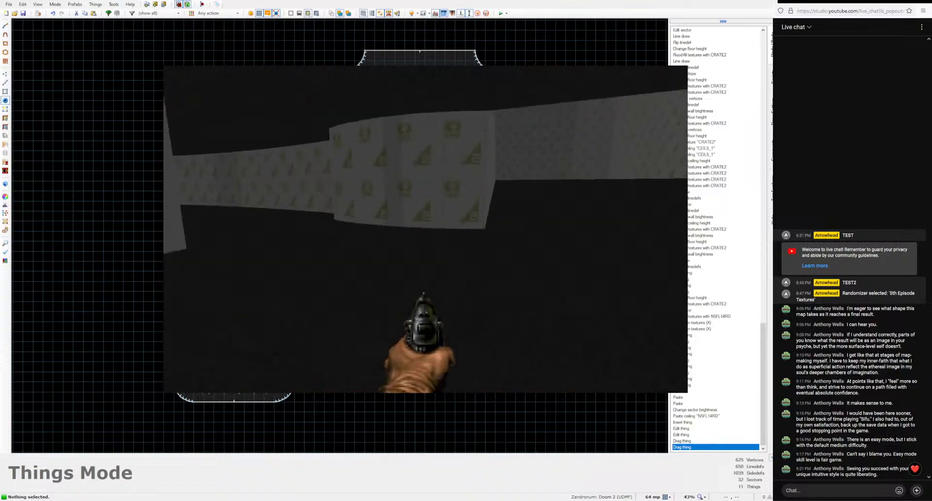
key(w)
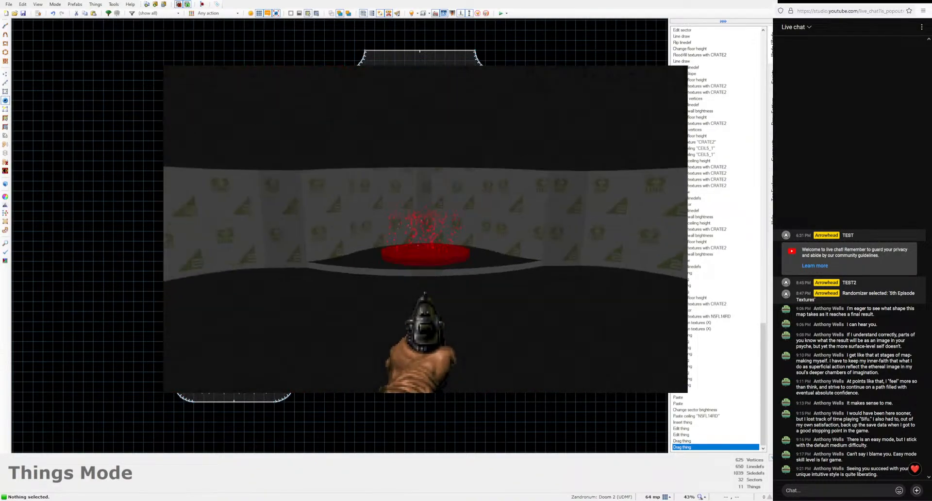
key(w)
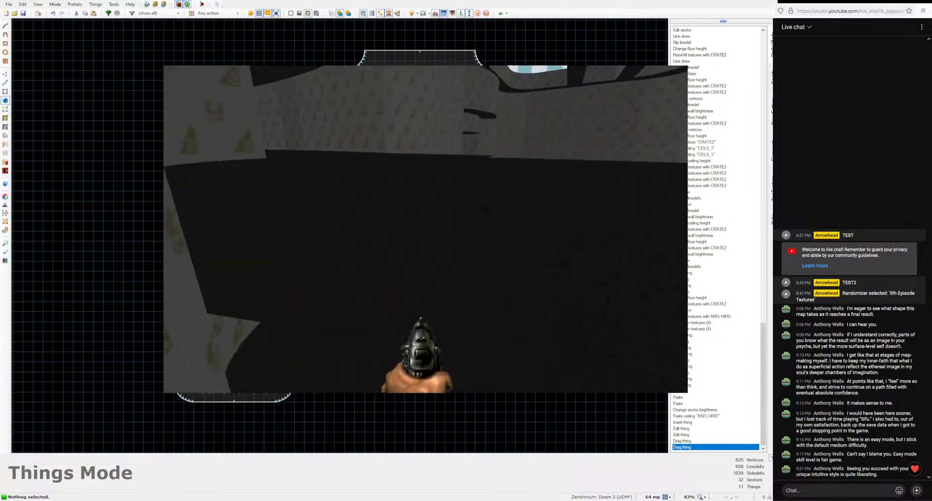
Step: Explore the start room and its raised ledges in the test game, checking the jump pad's reach, ceiling skylights and lighting
key(w)
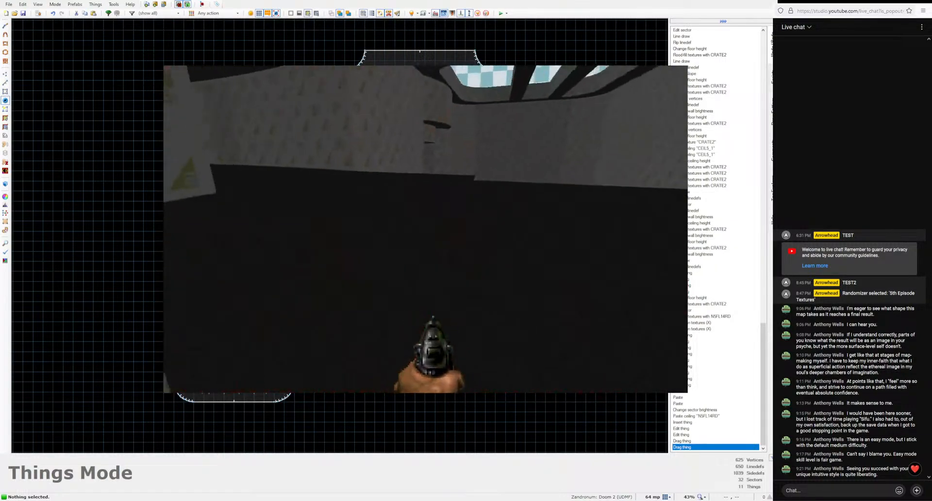
key(w)
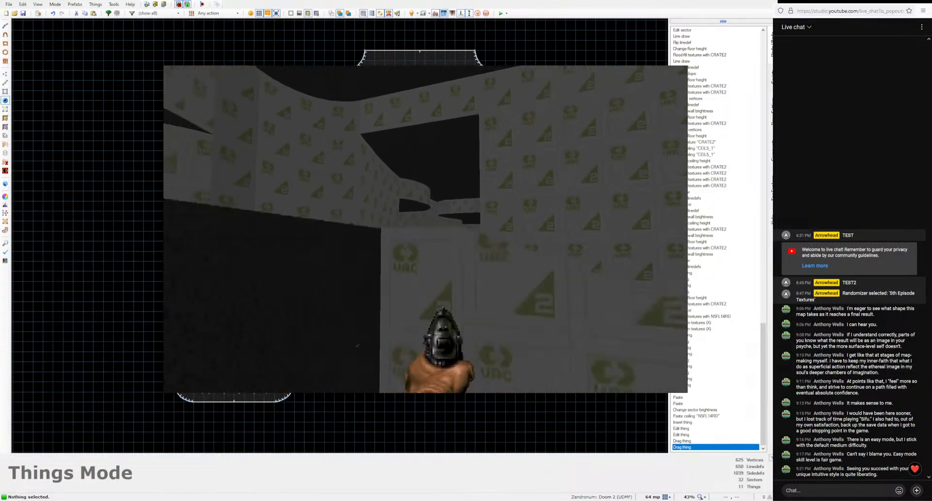
key(w)
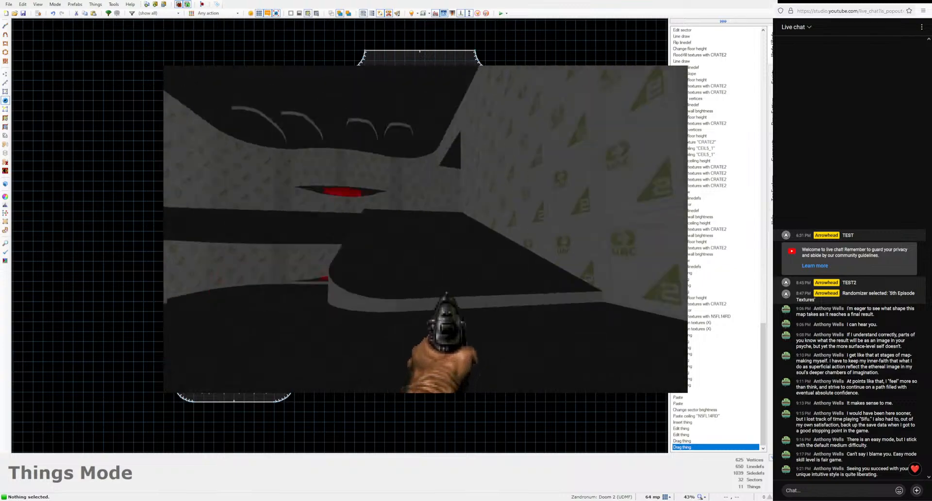
key(w)
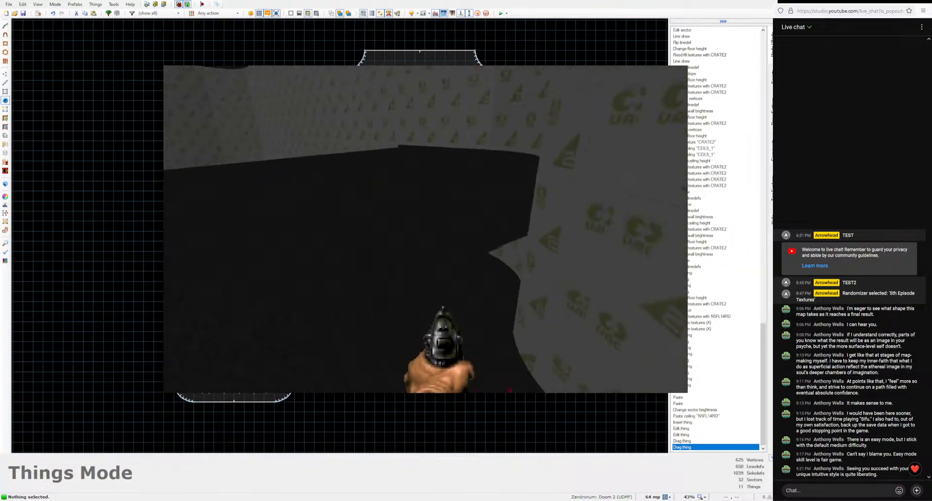
key(w)
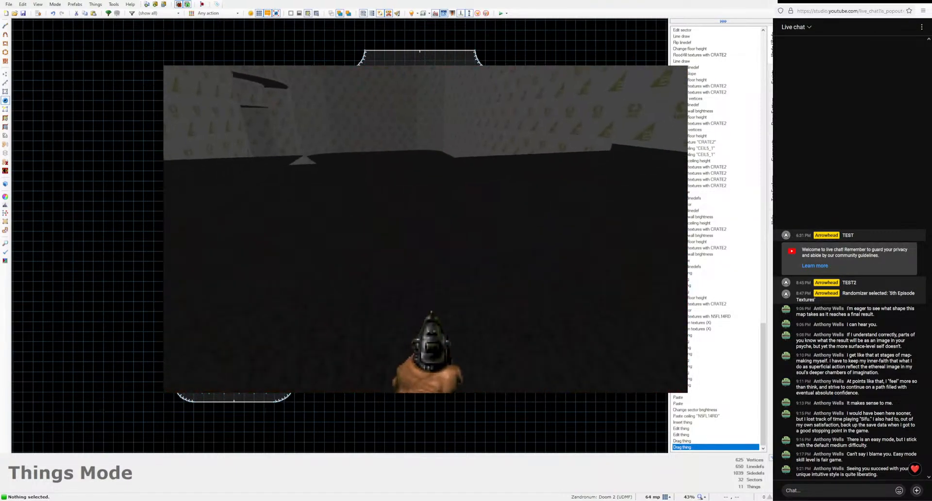
key(w)
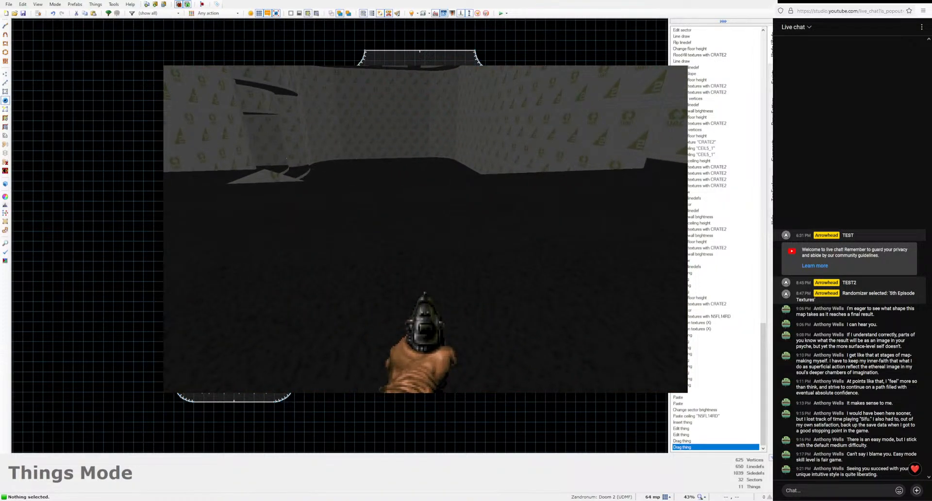
key(w)
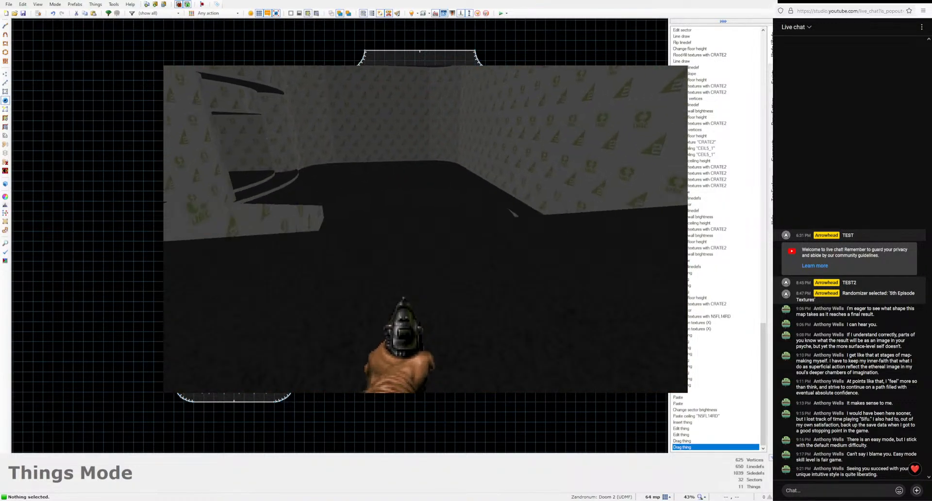
key(w)
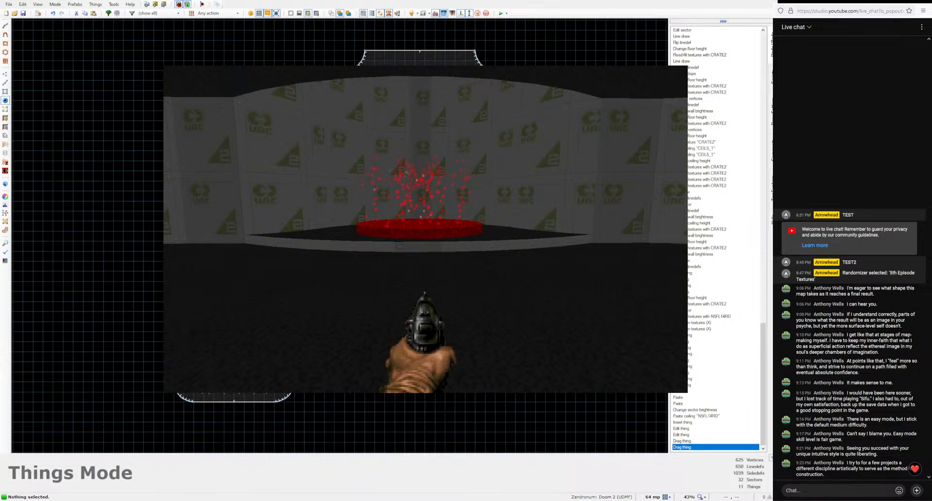
key(s)
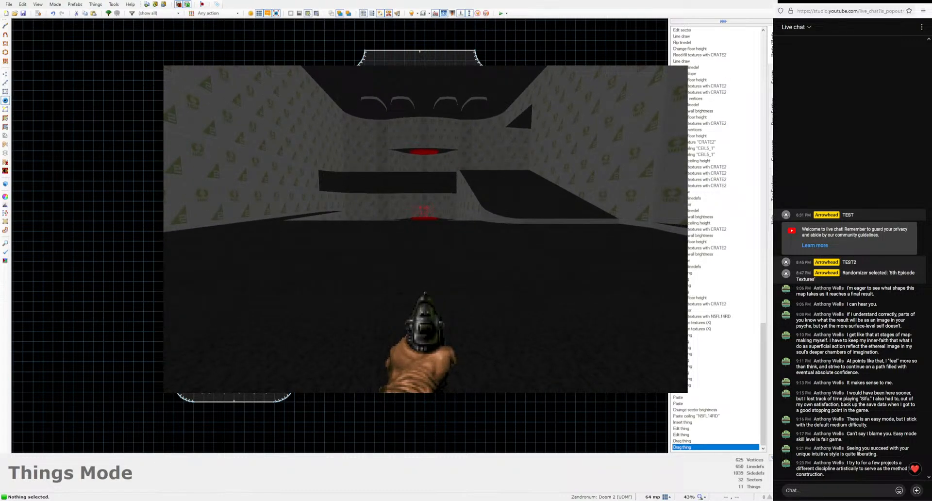
key(w)
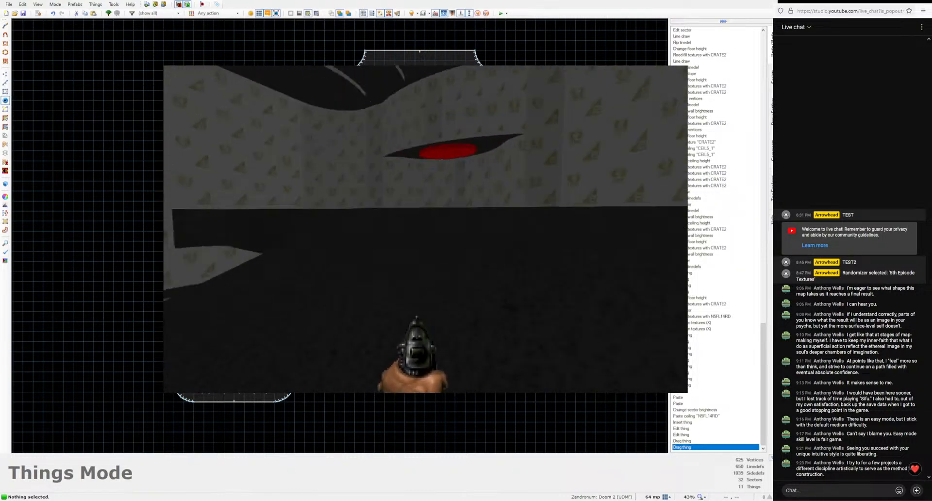
key(w)
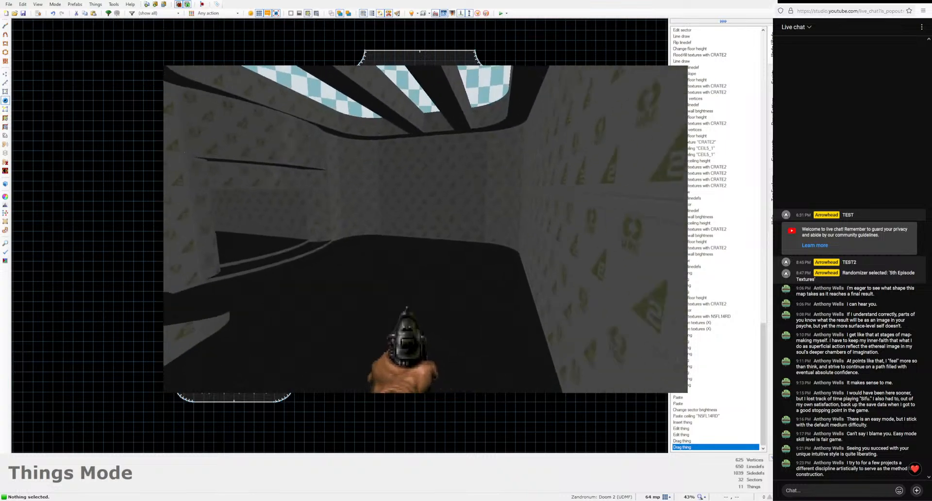
Step: Walk the start room, raised ledges and side passages in the test game and return to the red oval jump pad
key(w)
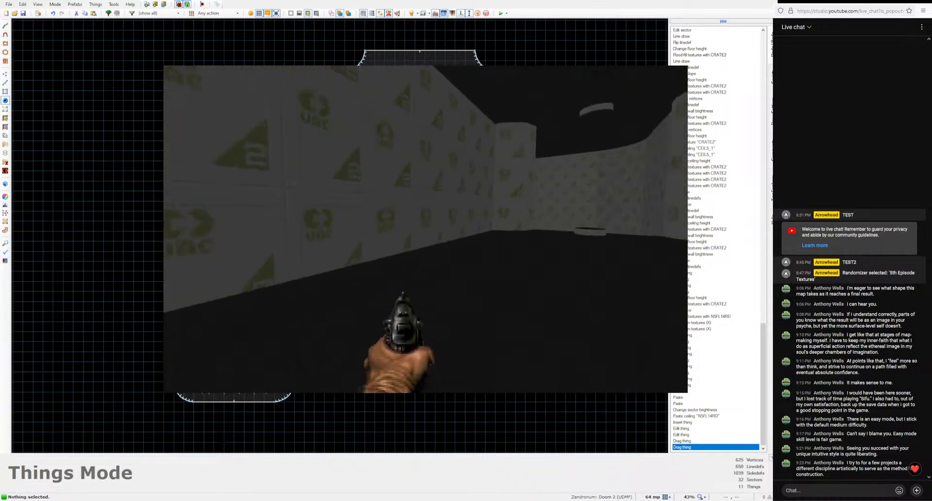
key(w)
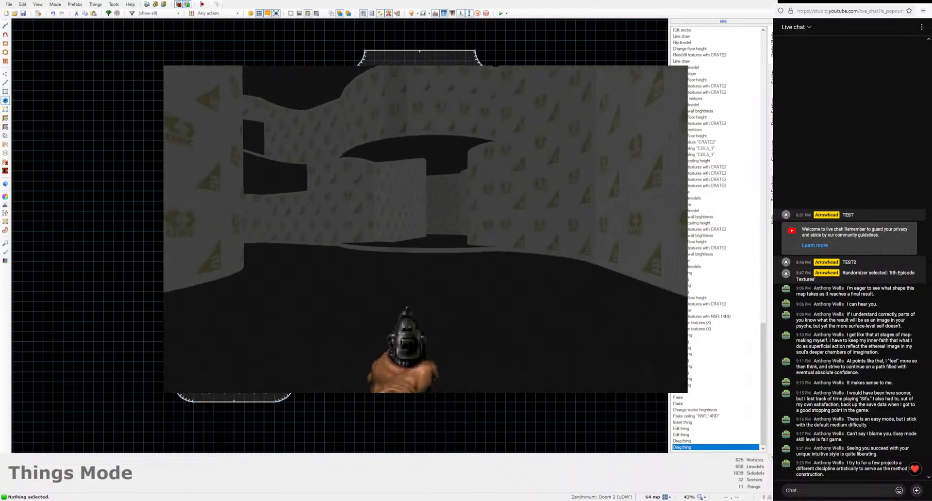
key(w)
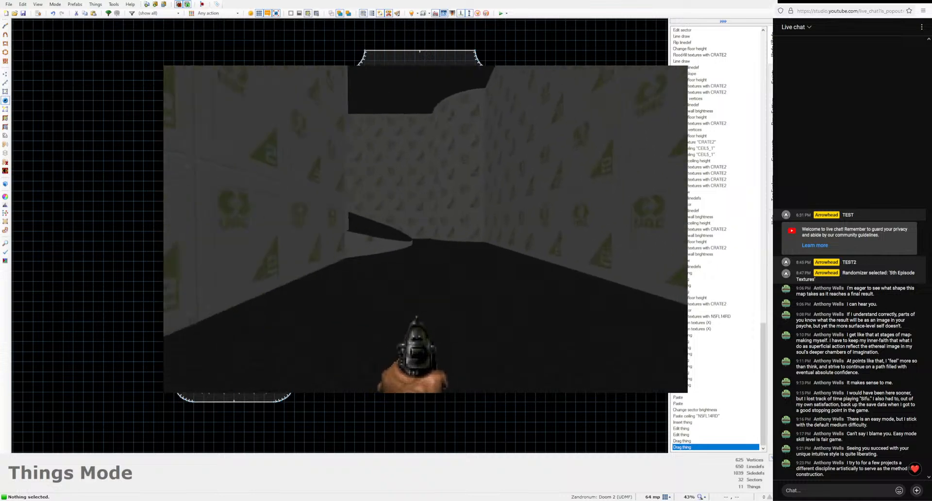
key(w)
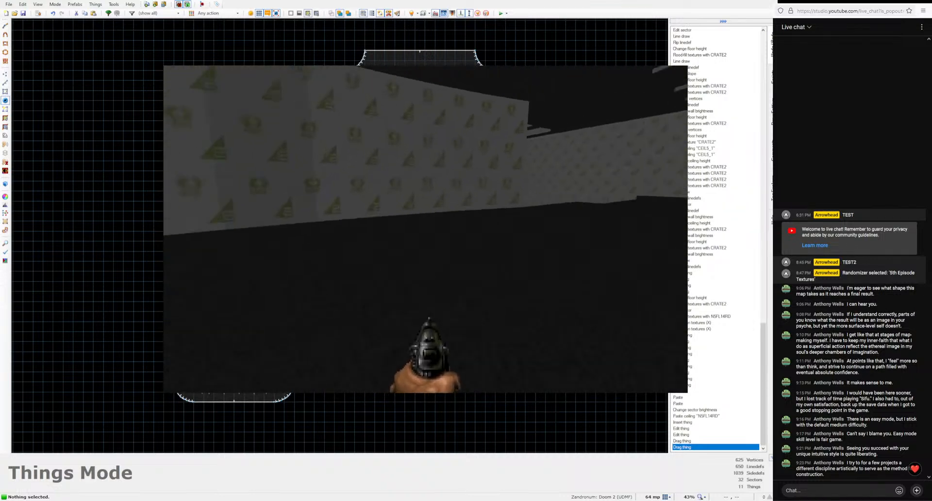
key(w)
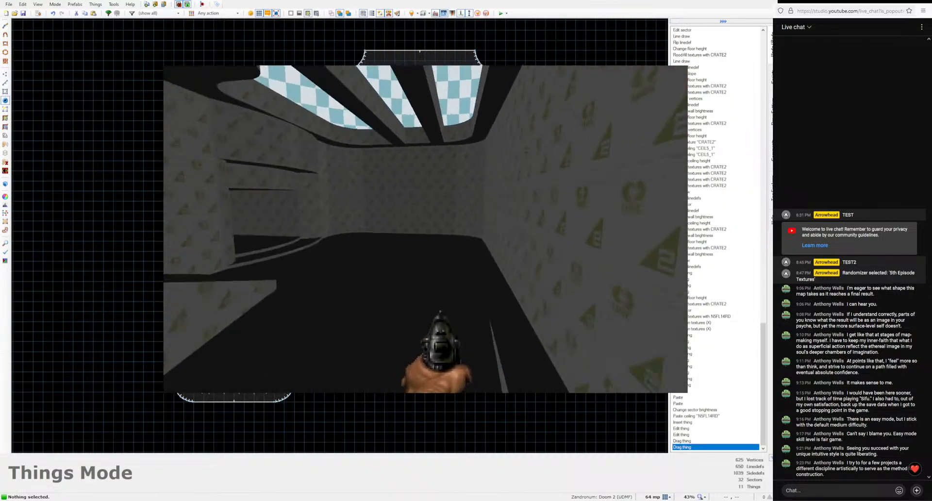
key(w)
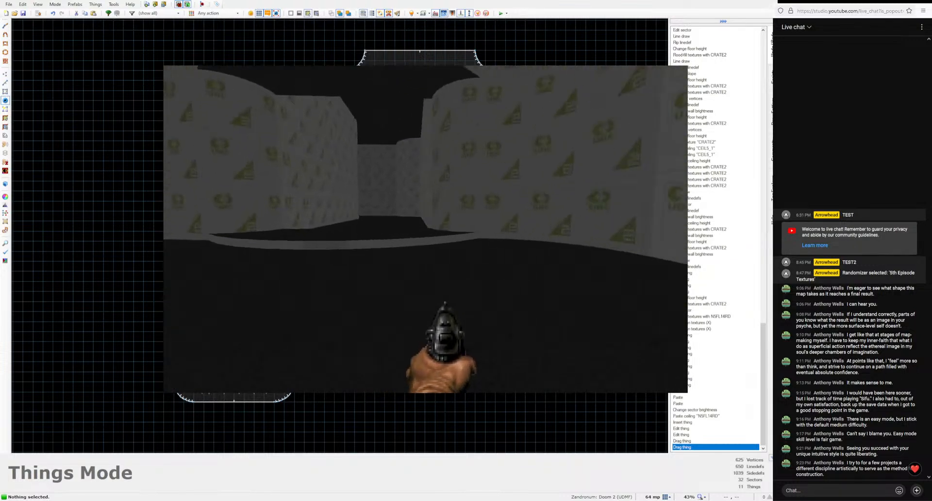
key(w)
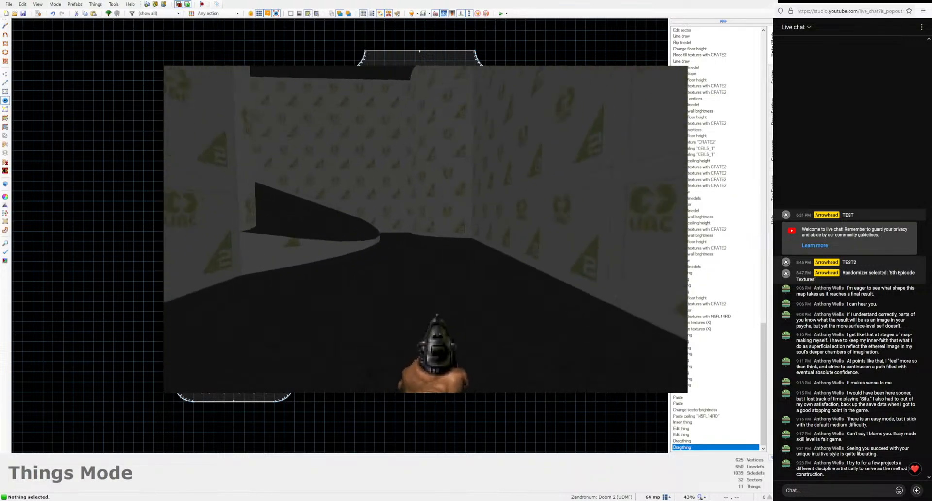
key(w)
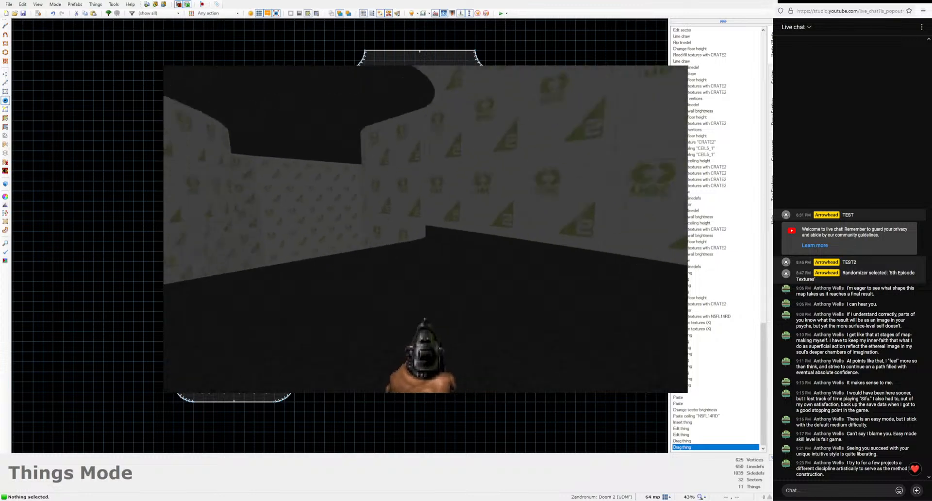
key(w)
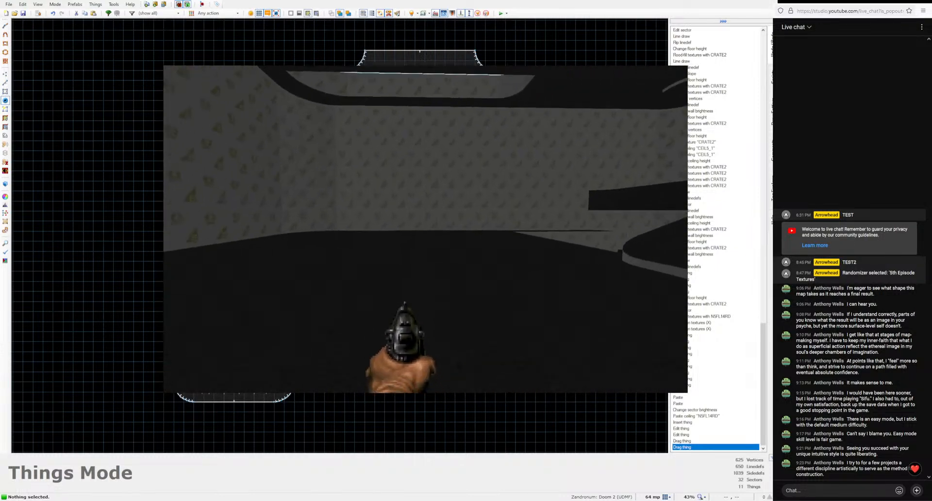
key(w)
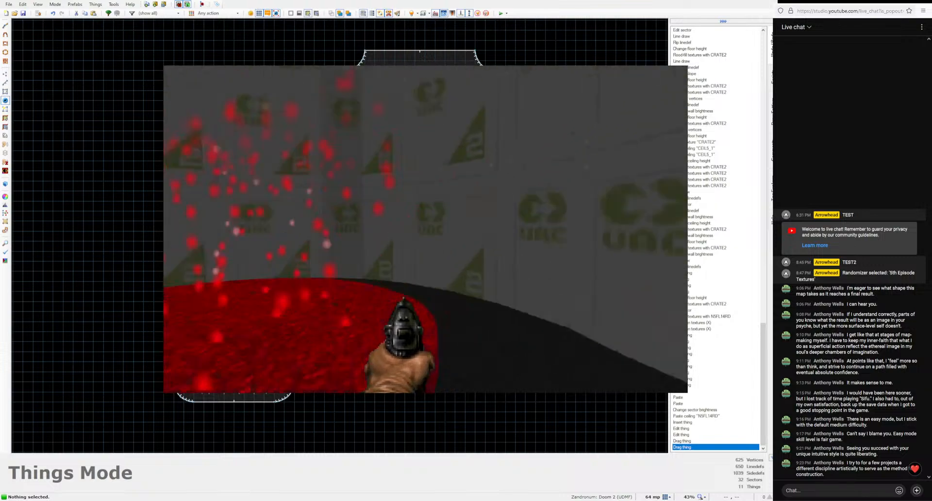
Step: Tour the curved passages and skylit room again, checking how the alcove's red oval pad is approached and launches the player
key(w)
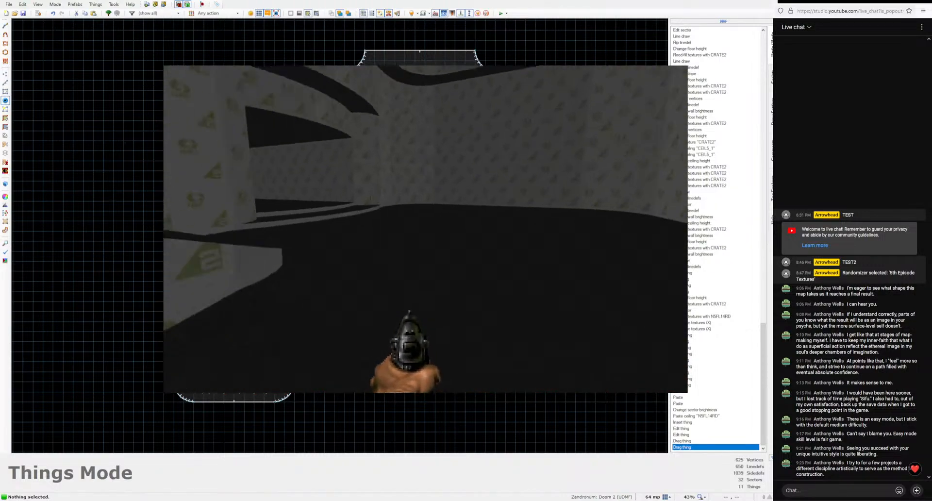
key(w)
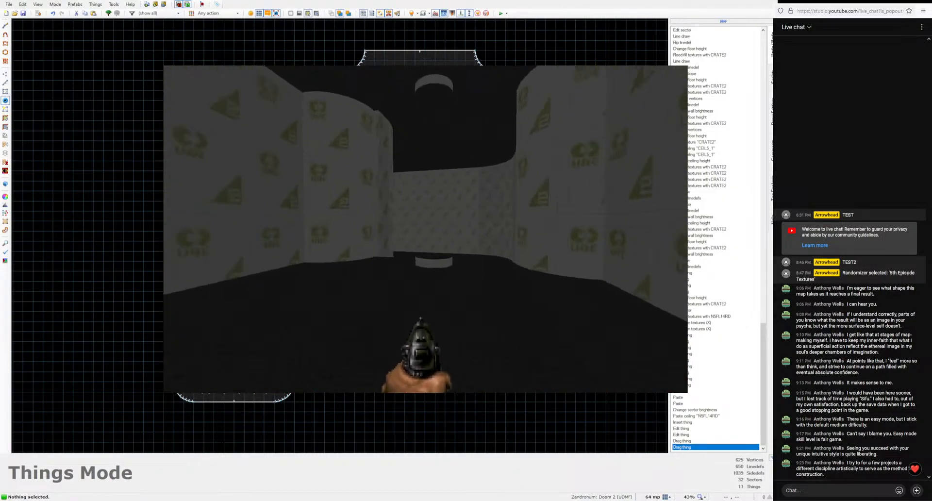
key(w)
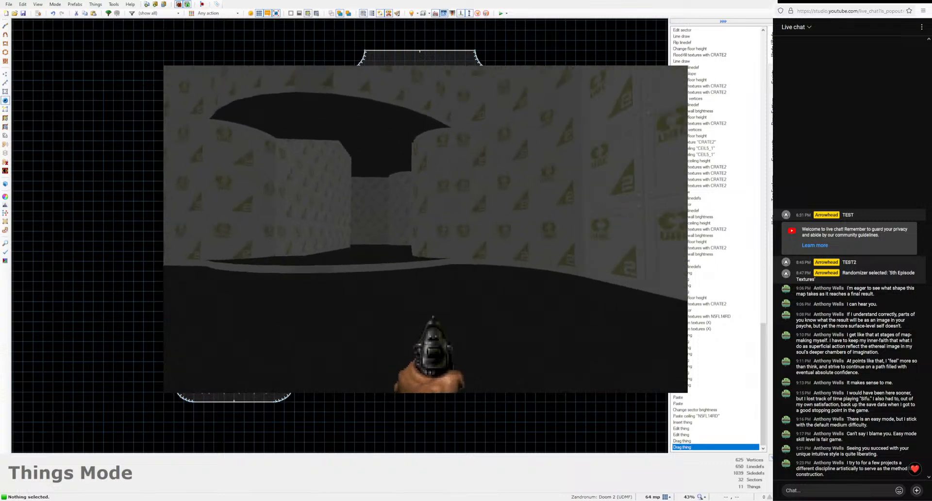
key(w)
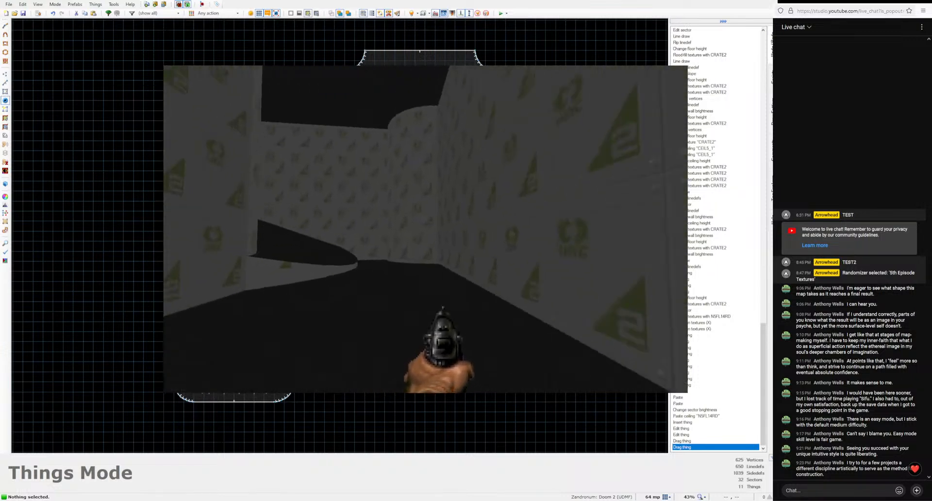
key(w)
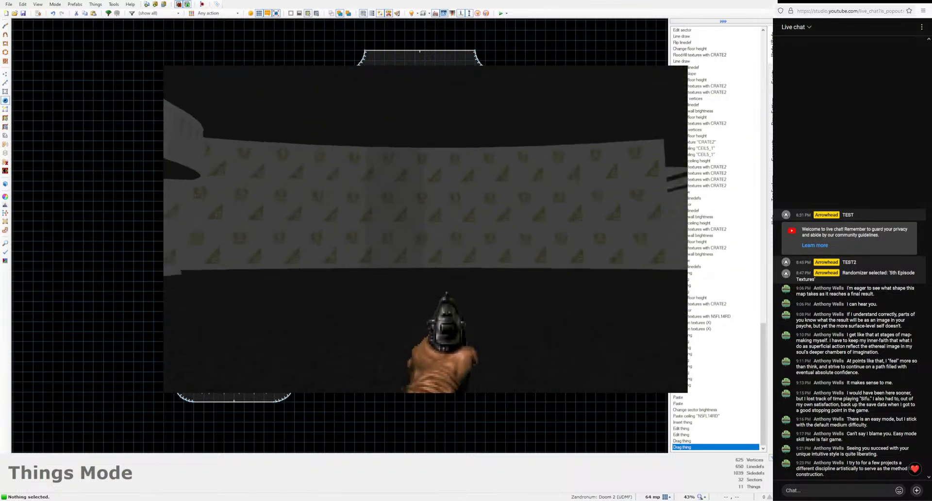
key(w)
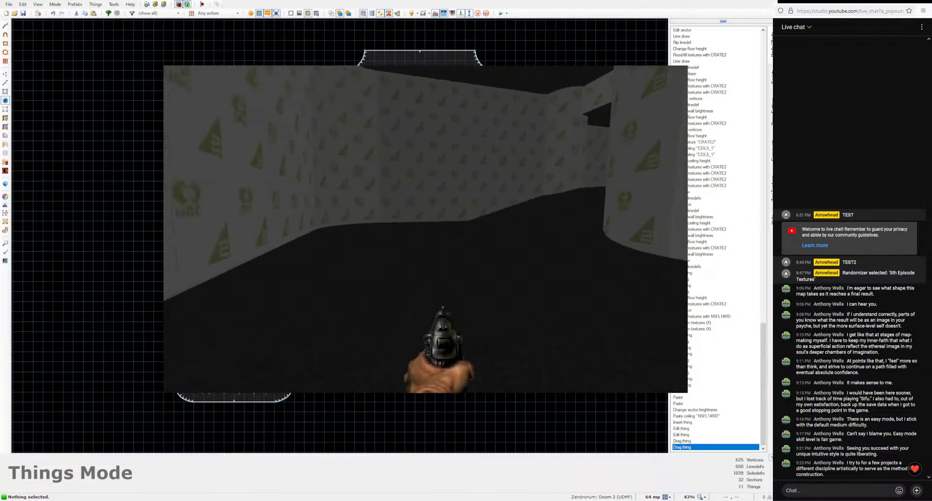
key(w)
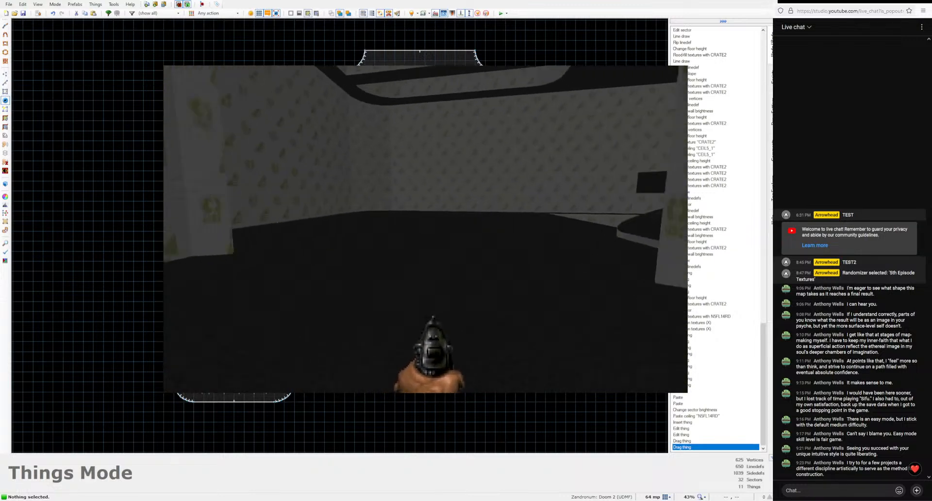
key(w)
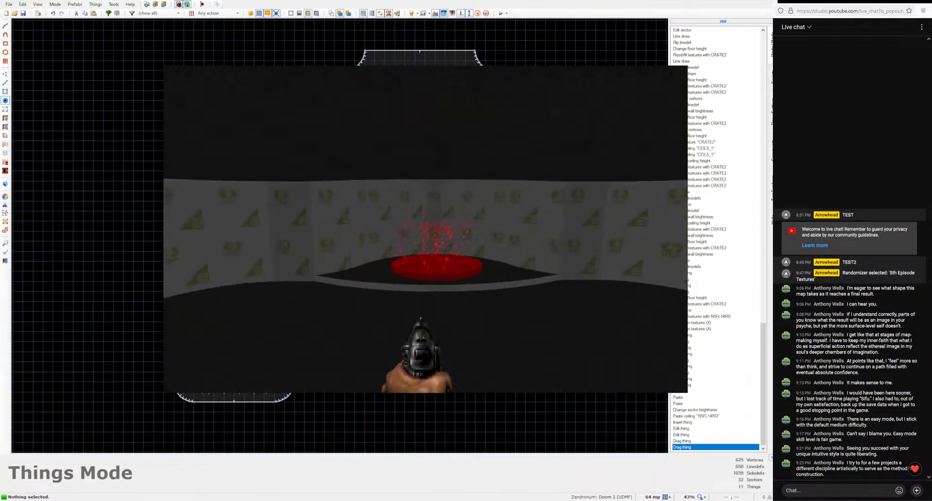
key(w)
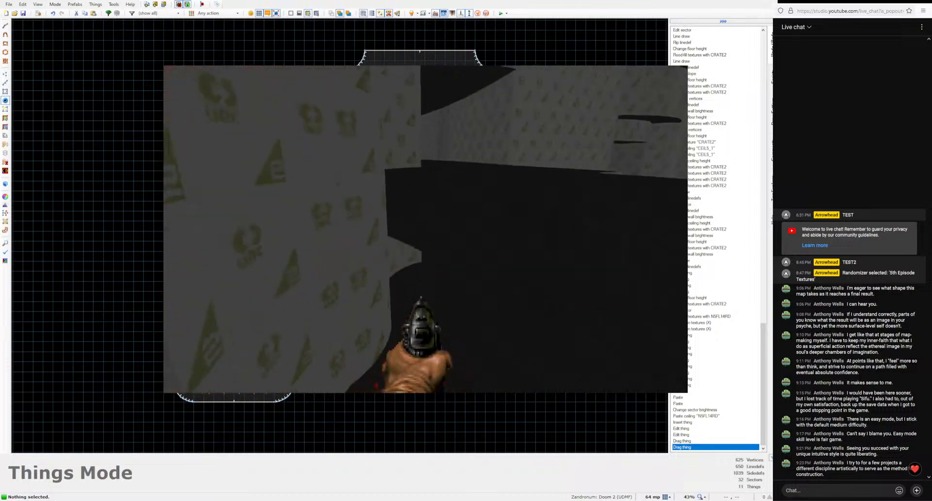
key(w)
Step: Quit the test game and return to the map editor
key(Escape)
key(Up)
key(Return)
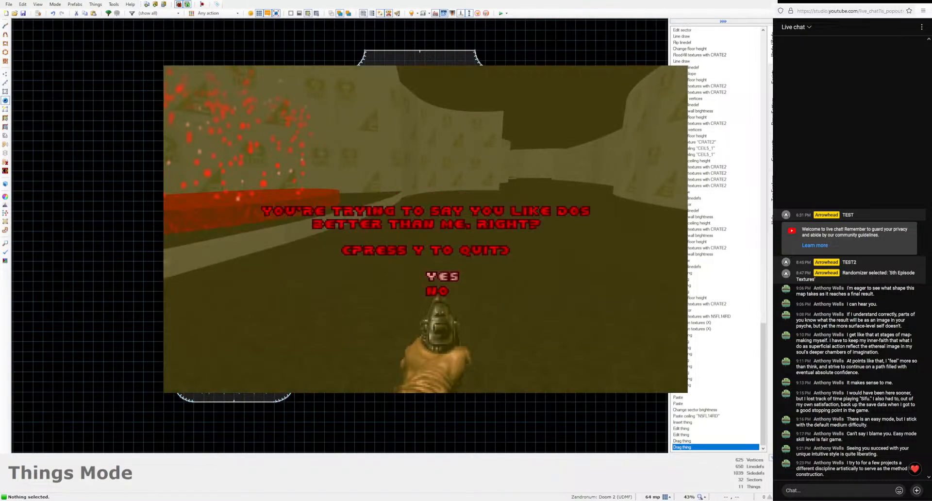
key(y)
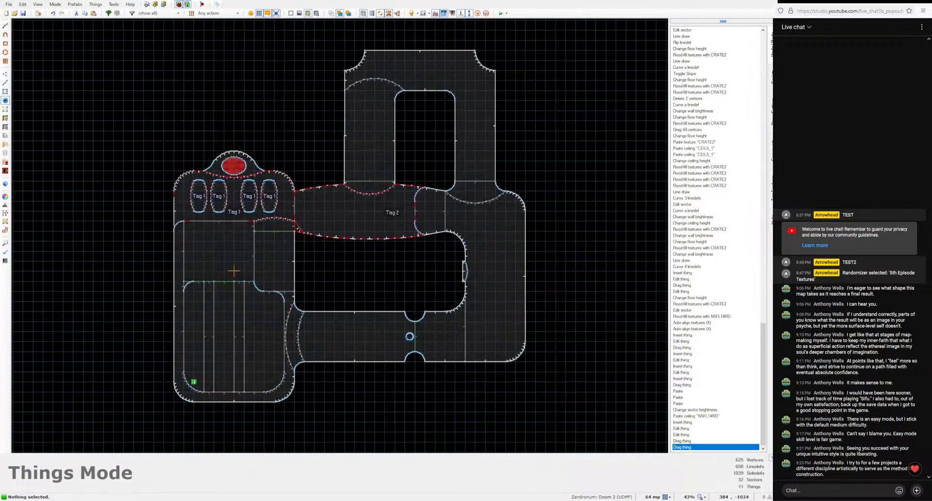
Step: Select the red oval pad sector with its things and move it about 27 units toward the alcove's curved back wall
scroll(197, 136, up, 4)
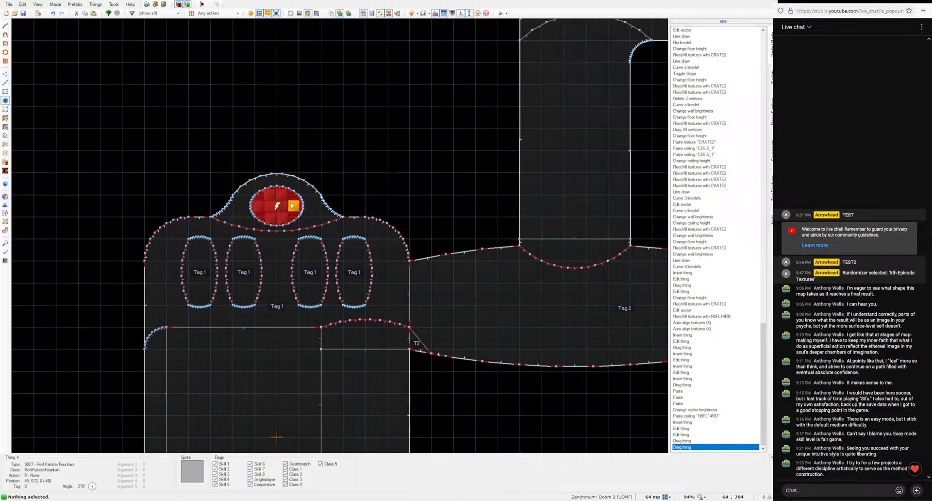
scroll(264, 199, up, 4)
key(s)
click(356, 258)
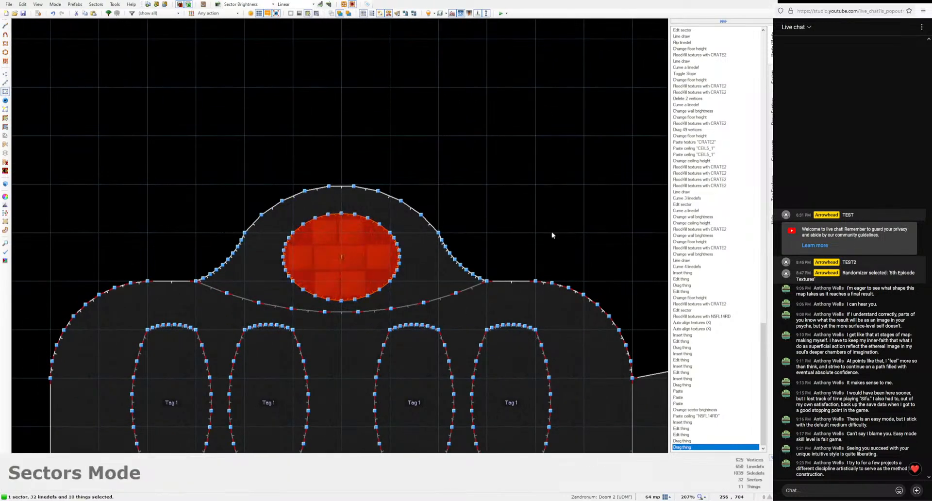
key(e)
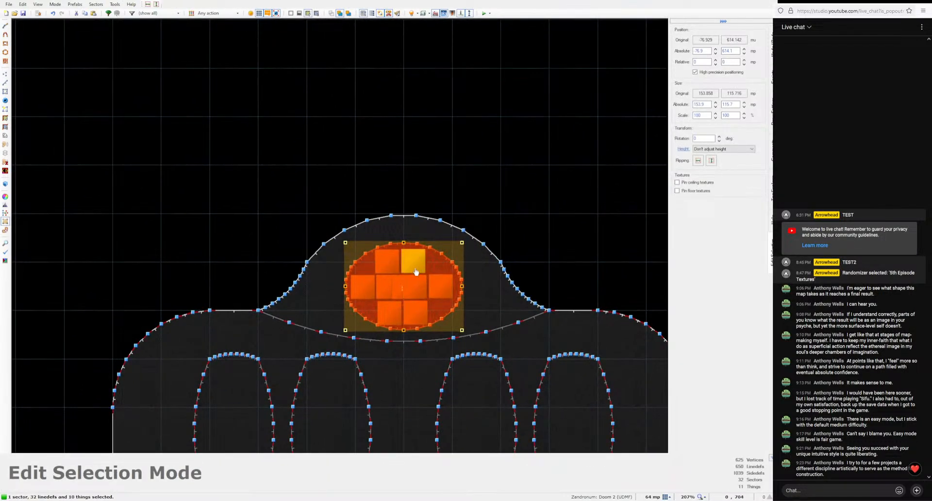
key(Return)
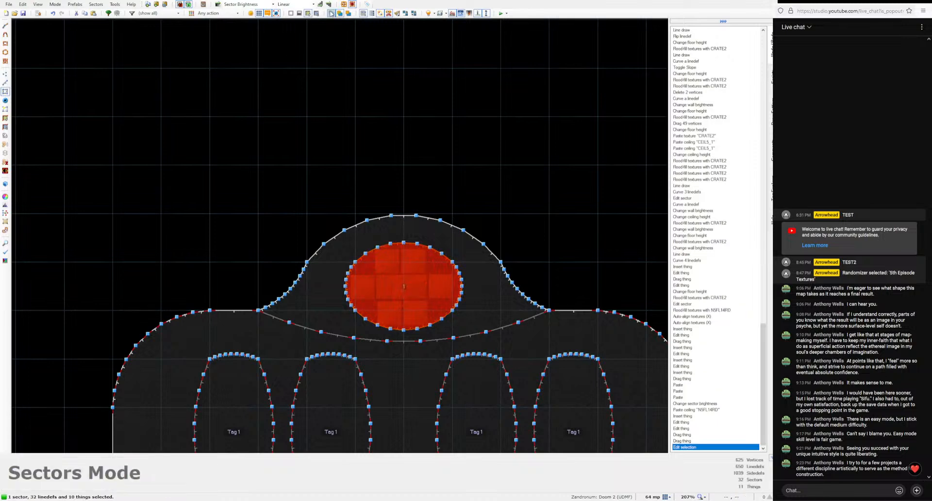
shift+drag(401, 297, 401, 274)
Step: Draw a straight line across the alcove mouth between its two corner vertices on a 16 mp grid, below the red oval
key(d)
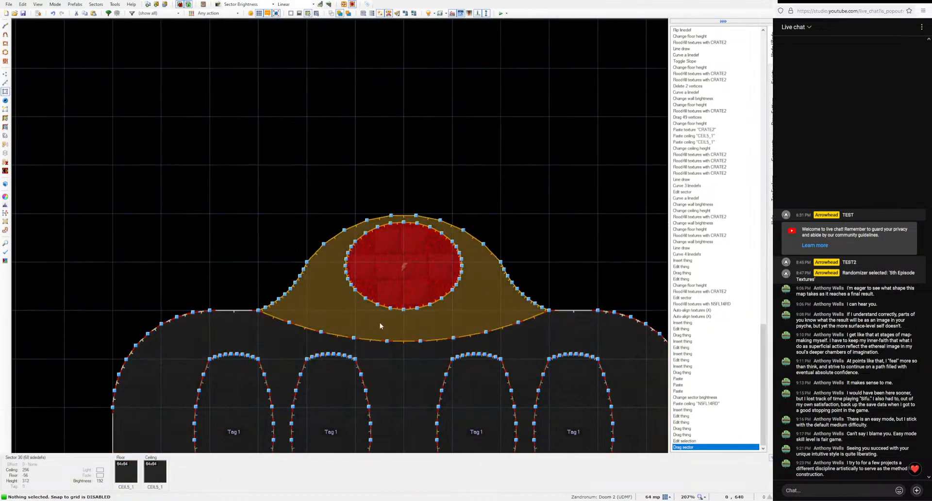
scroll(338, 344, up, 3)
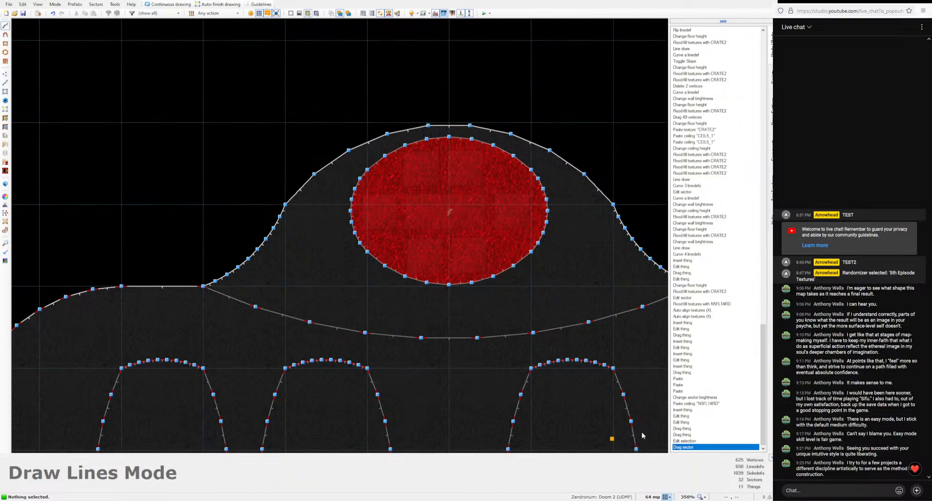
key(bracketleft)
key(bracketleft)
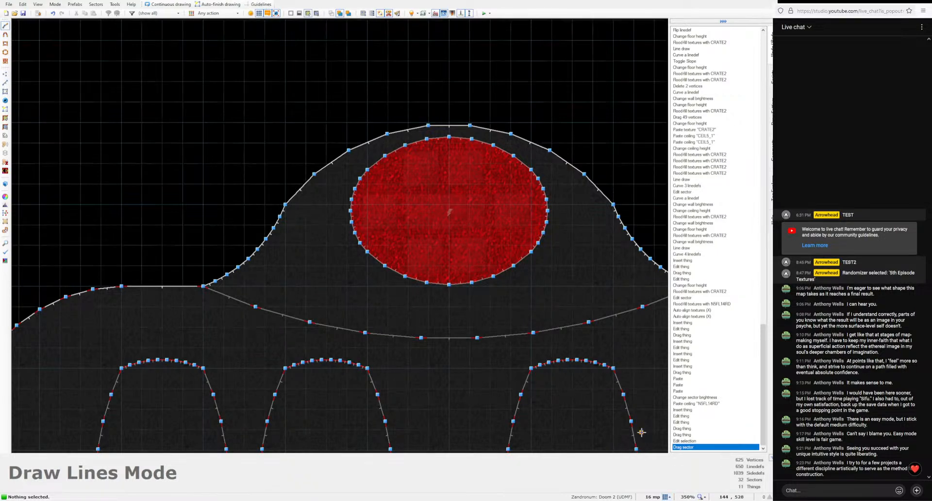
click(208, 287)
middle_drag(583, 307, 335, 283)
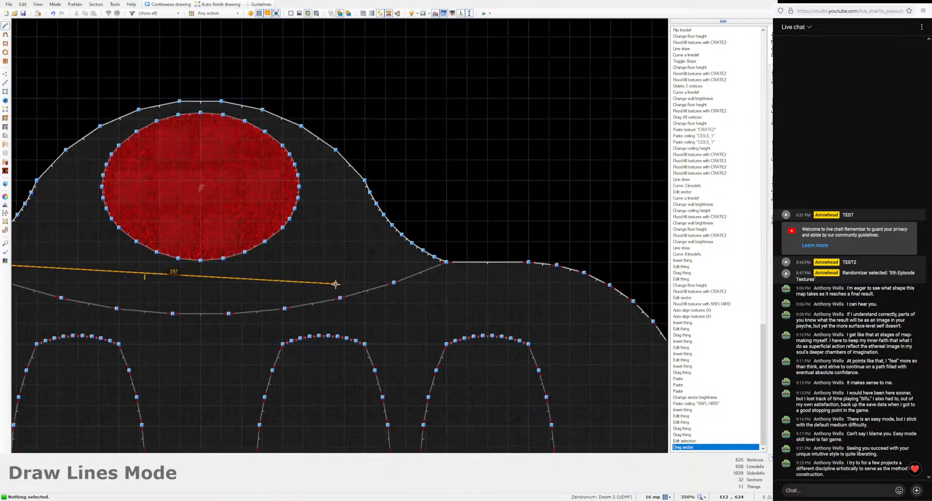
click(448, 266)
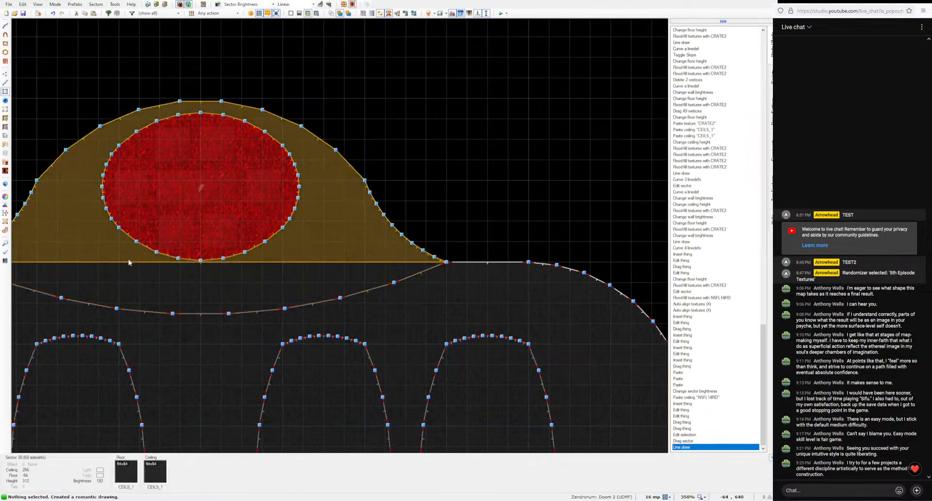
Step: Nudge the red oval pad sector and its things slightly farther toward the alcove's back wall, away from the new straight line
scroll(129, 259, up, 4)
click(296, 173)
scroll(301, 176, down, 2)
middle_drag(312, 185, 323, 358)
key(e)
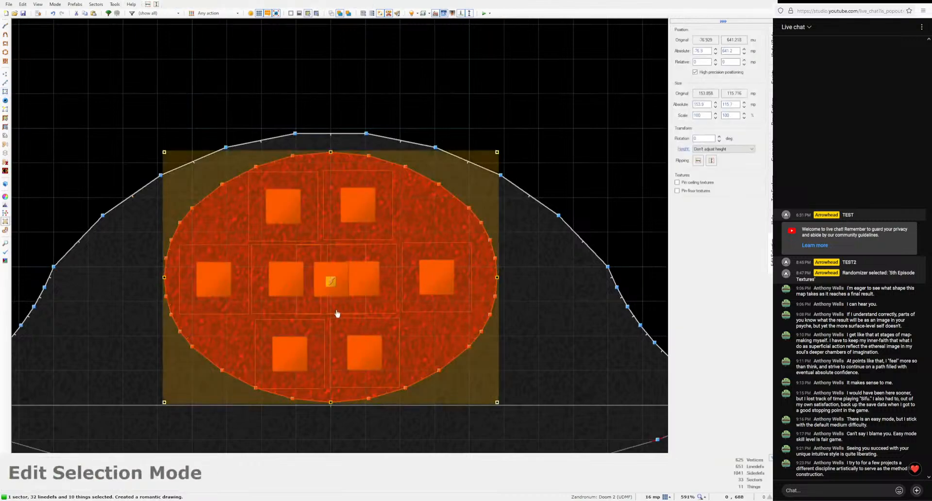
drag(337, 313, 335, 299)
key(Return)
Step: In the 3D view, copy the alcove wall's texture offsets and raise the new crescent strip's floor in front of the pad to 120
key(q)
key(s)
key(ctrl+shift+c)
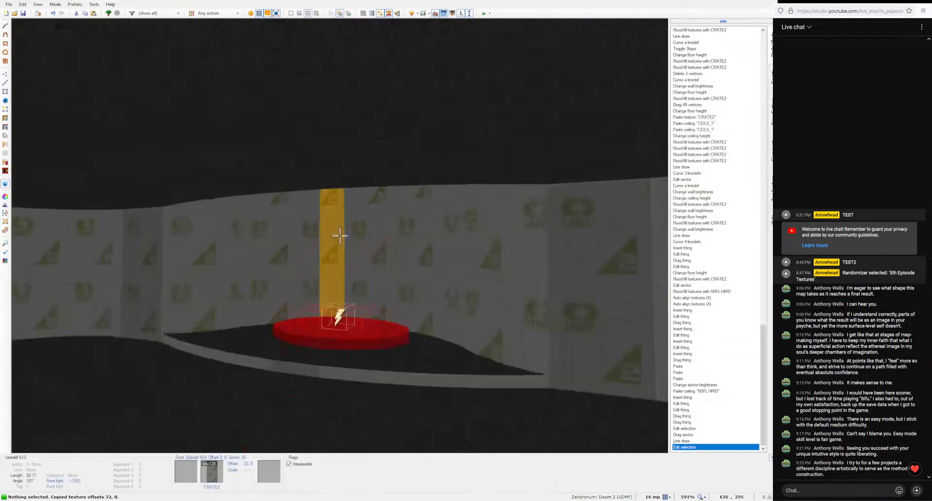
key(w)
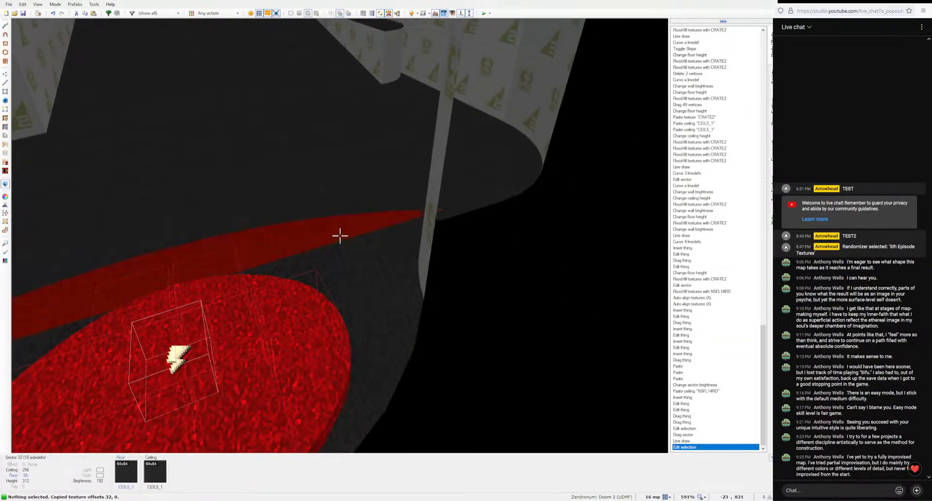
scroll(339, 236, up, 10)
key(w)
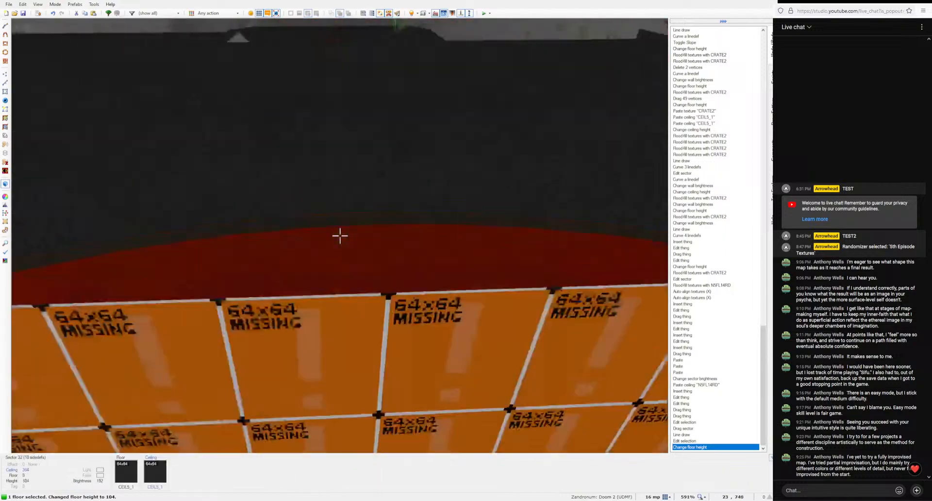
key(s)
scroll(339, 236, up, 3)
key(w)
key(w)
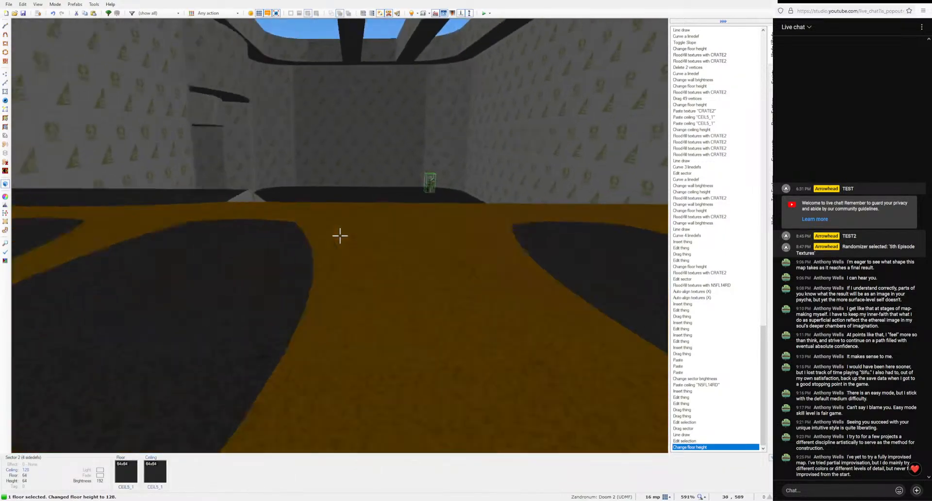
Step: Raise the crescent strip's floor to 128 and paste the CRATE2 texture onto its missing lower wall in the 3D view
key(c)
key(w)
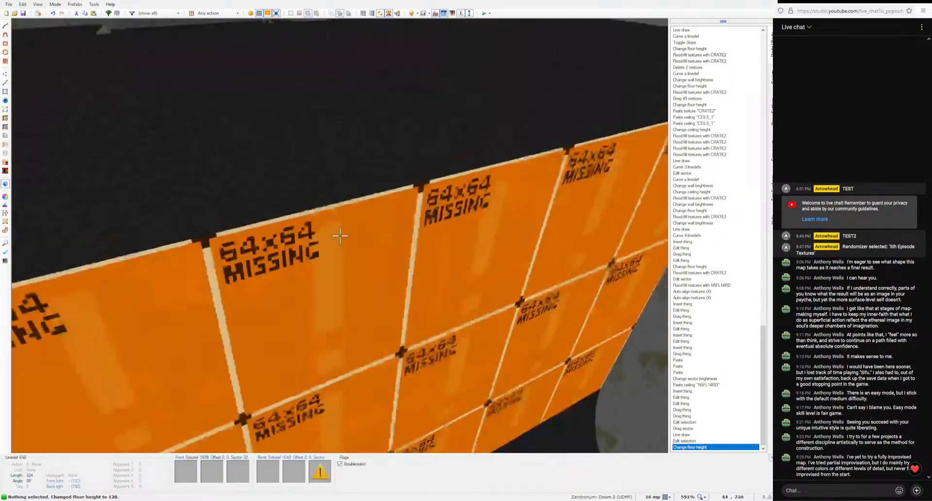
key(ctrl+c)
key(ctrl+v)
key(w)
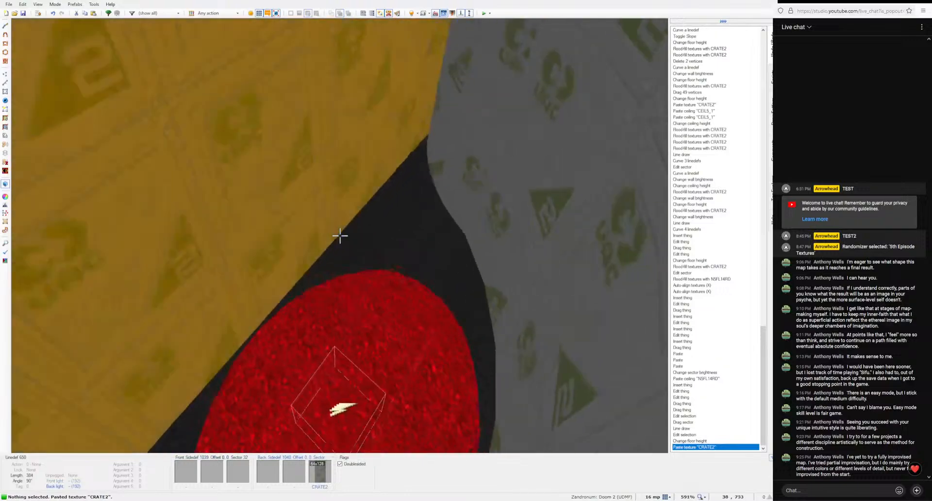
key(q)
key(q)
key(q)
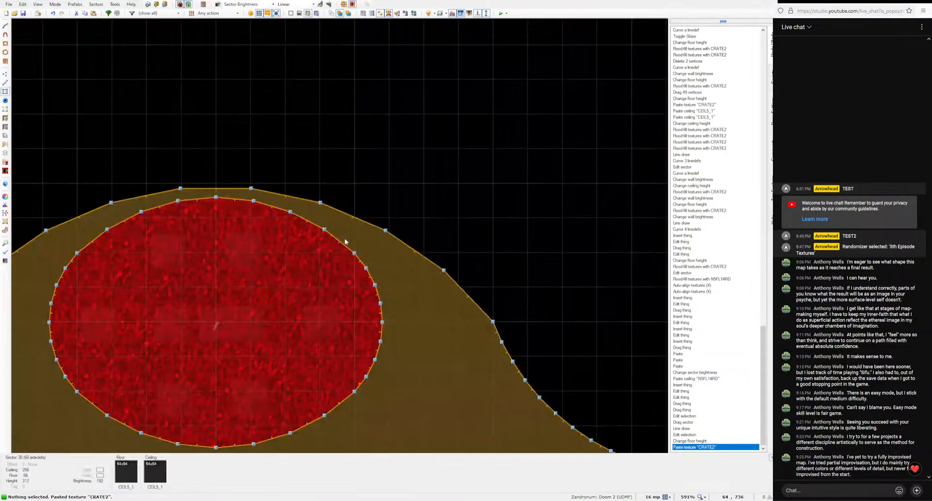
Step: Curve the straight line across the alcove mouth toward the room with 7 vertices and a 32-degree angle, inside the existing arc
scroll(393, 260, down, 5)
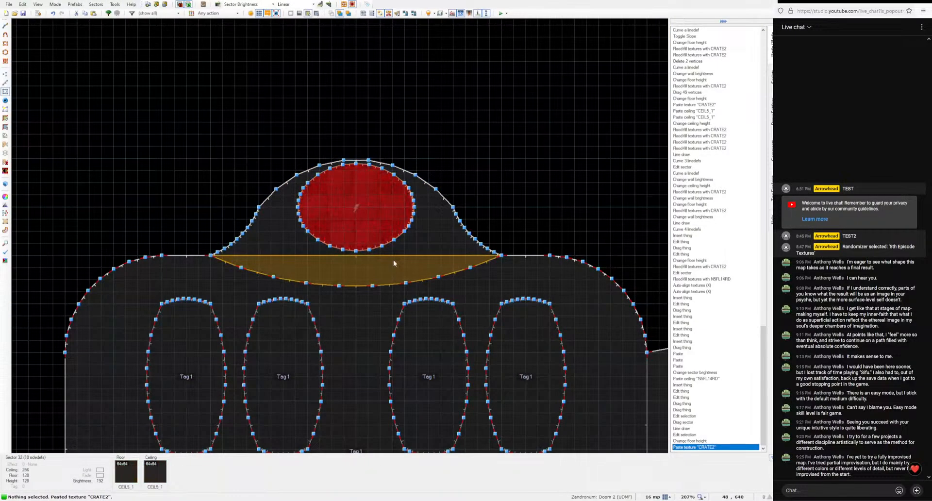
key(l)
click(394, 256)
key(shift+c)
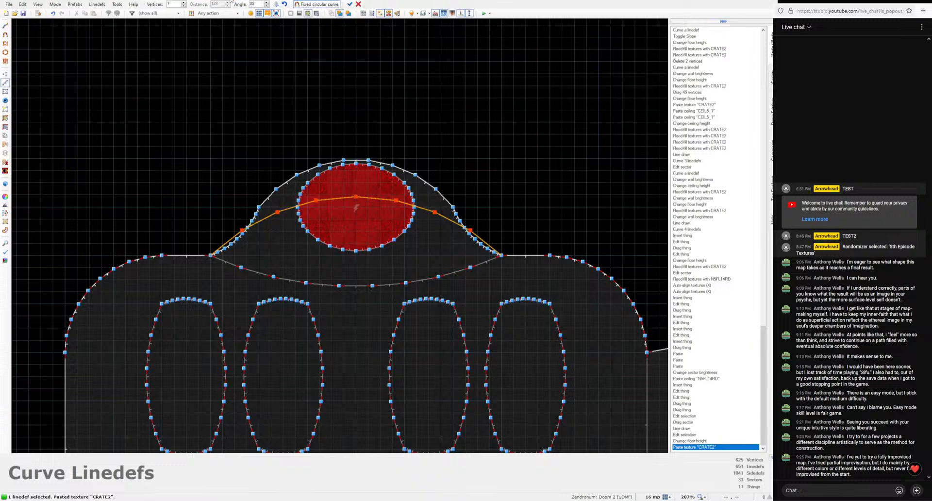
click(275, 4)
click(267, 6)
click(267, 5)
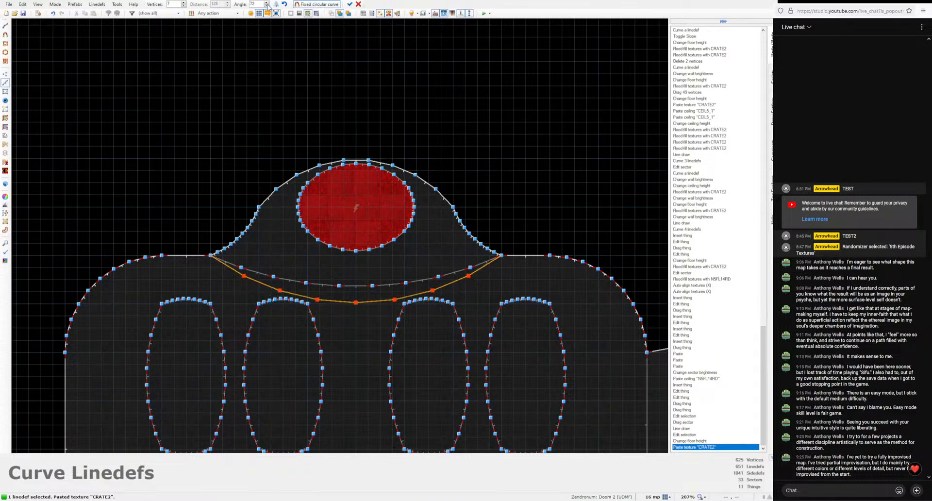
click(267, 5)
click(267, 5)
click(267, 5)
click(266, 5)
click(267, 5)
click(267, 6)
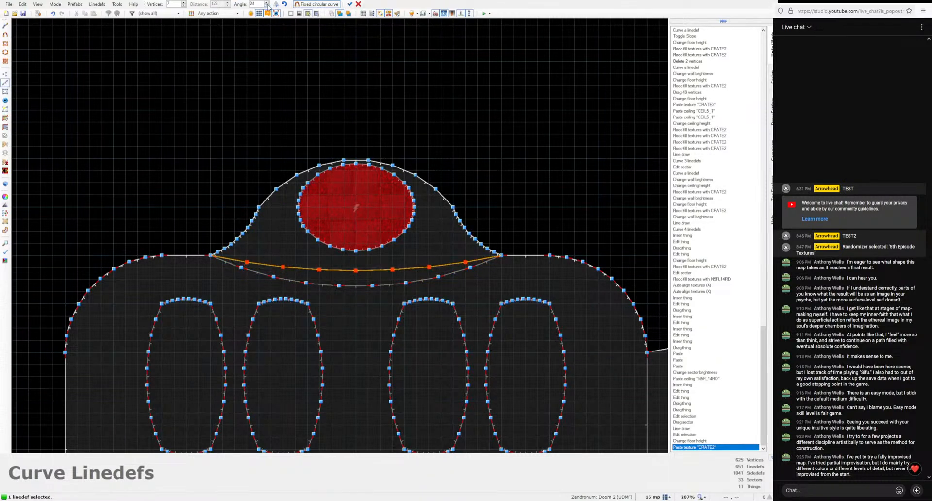
click(267, 3)
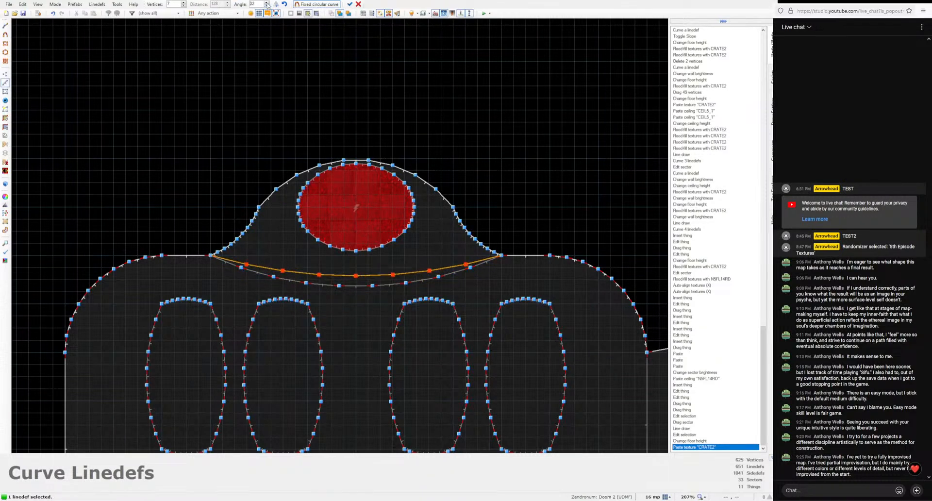
click(350, 4)
scroll(465, 196, down, 5)
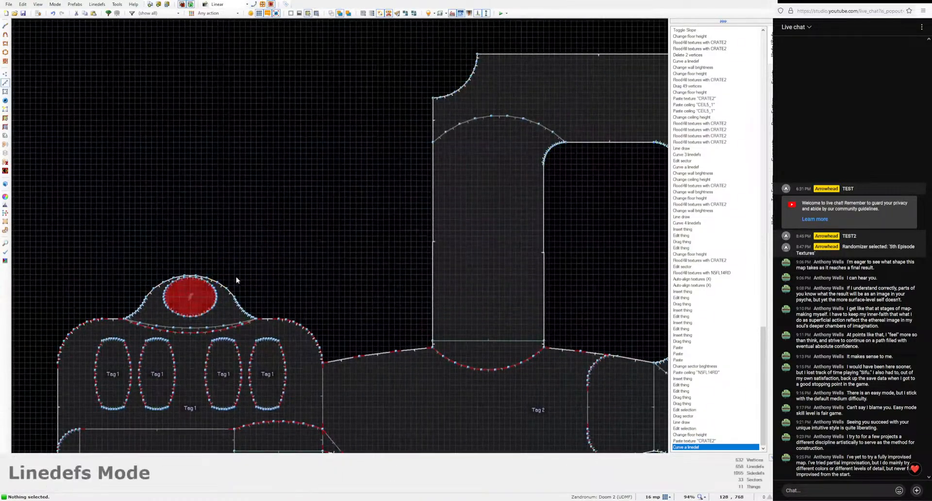
key(ctrl+d)
key(space)
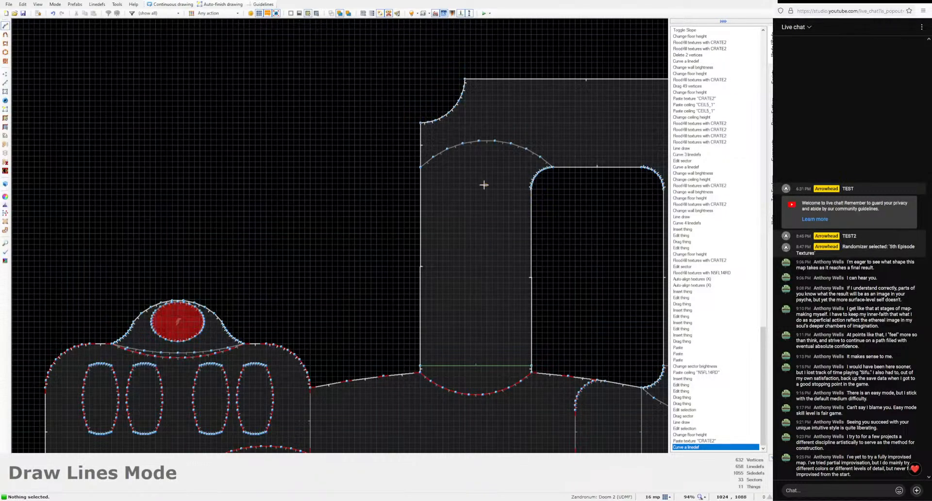
scroll(391, 209, down, 2)
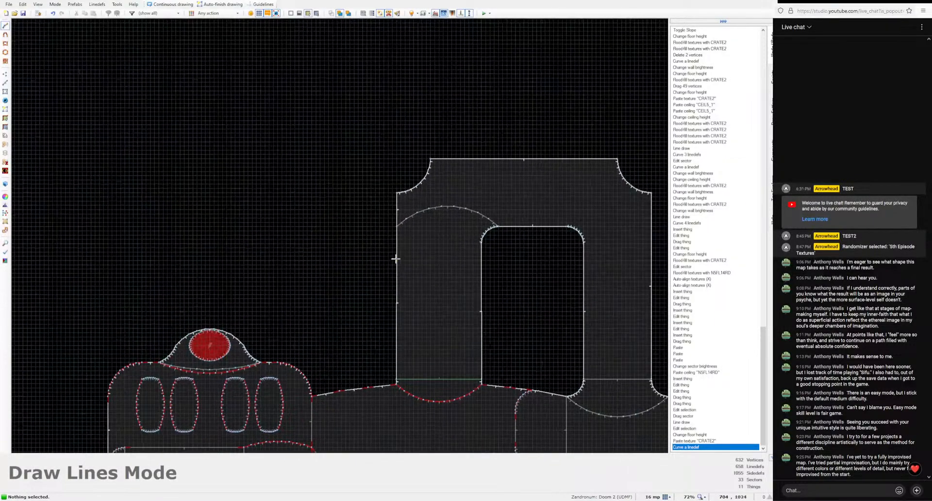
scroll(426, 255, down, 1)
scroll(354, 184, up, 3)
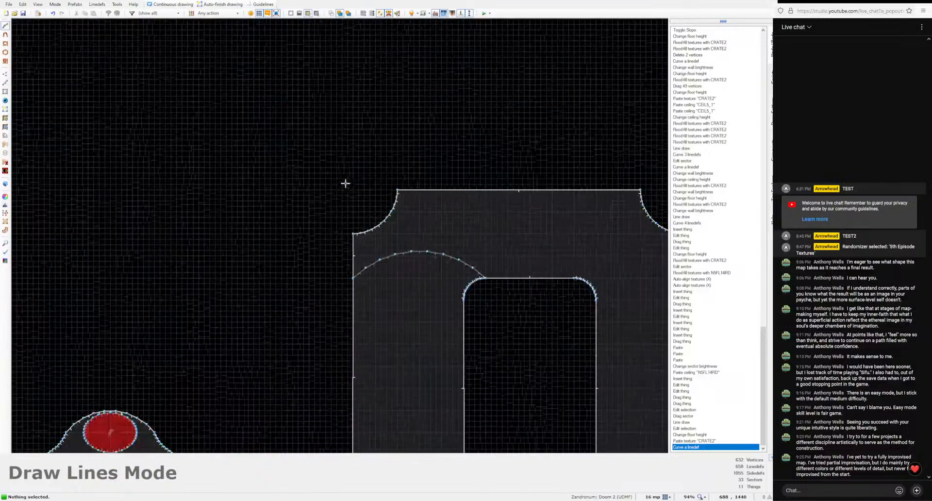
key(Escape)
Step: Select the northeast corridor's north wall with its two concave corner curves, 19 linedefs, and move it outward to widen the passage
scroll(187, 131, up, 2)
mouse_move(170, 110)
mouse_down()
mouse_move(481, 214)
mouse_move(588, 212)
mouse_up()
scroll(245, 164, up, 3)
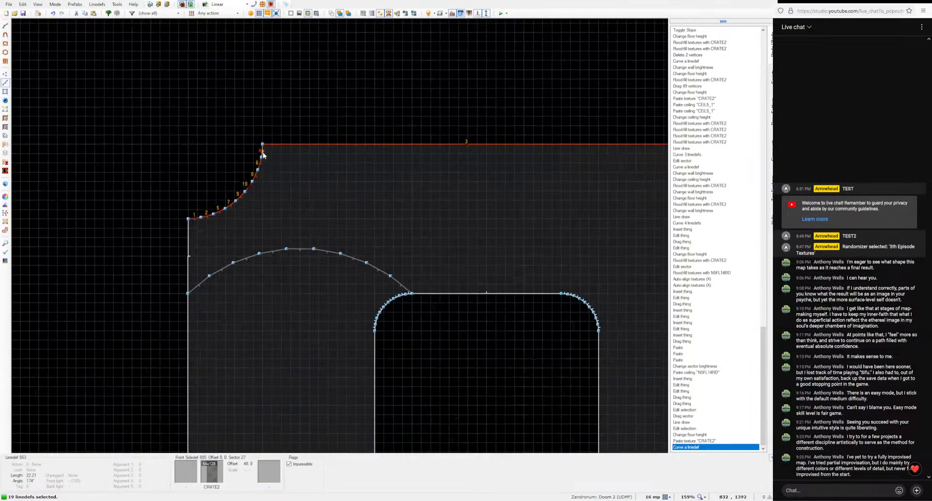
drag(262, 150, 263, 110)
scroll(291, 196, down, 5)
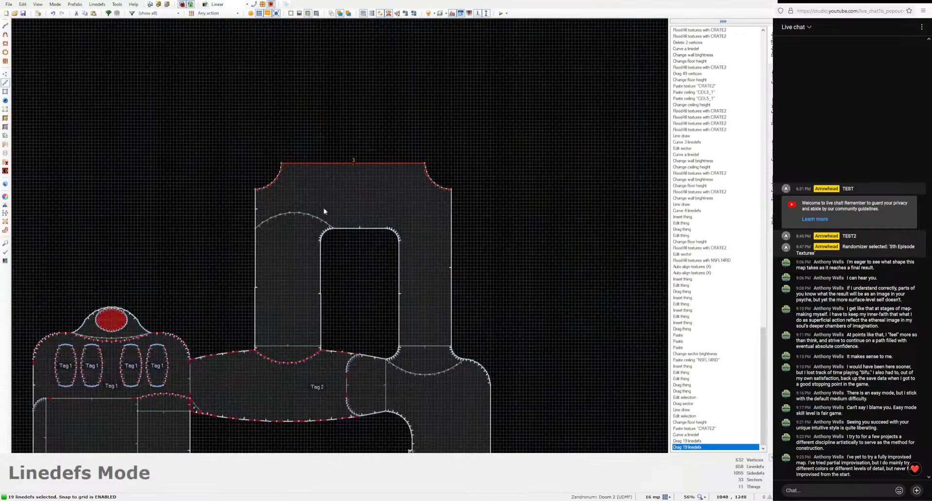
click(301, 225)
Step: Reselect the north wall and its corner curves as vertices and move them farther north, placing the west corner 256 units above the arc's end
scroll(301, 225, up, 3)
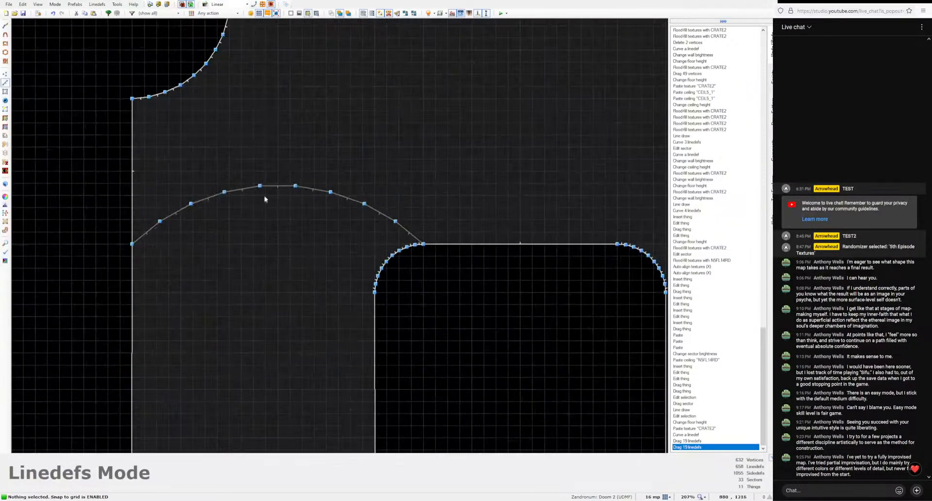
scroll(264, 197, down, 2)
drag(149, 156, 532, 268)
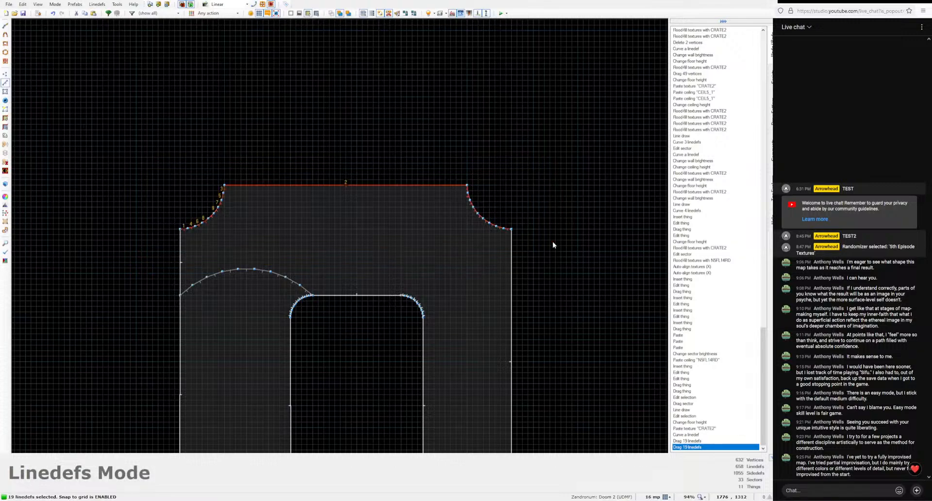
key(v)
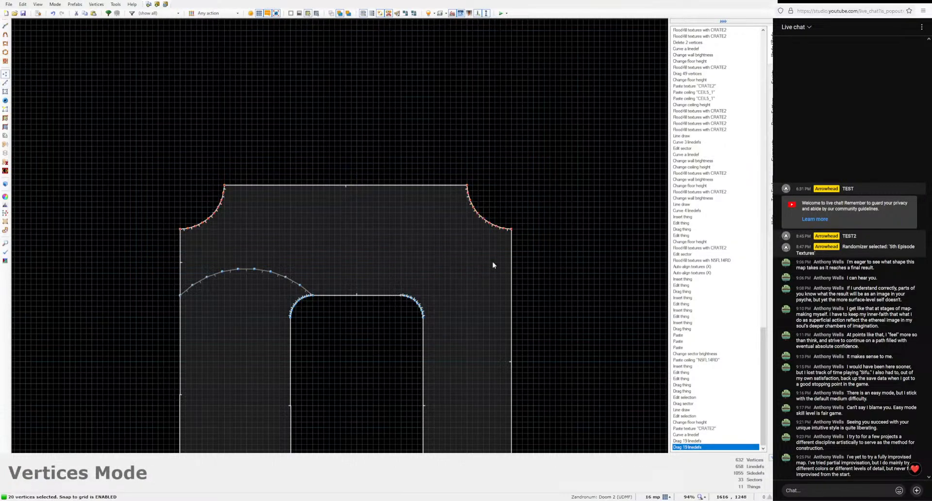
drag(513, 234, 515, 215)
click(374, 236)
Step: Begin a new corridor outline at the alcove curve's west vertex with a 576-unit line due north on a 64 mp grid
scroll(374, 236, down, 4)
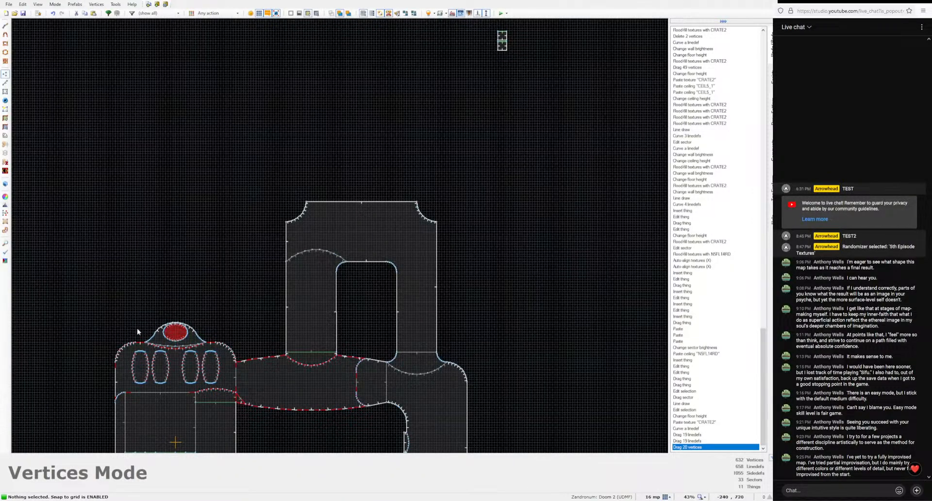
scroll(138, 331, up, 6)
key(d)
scroll(189, 322, down, 2)
scroll(191, 315, up, 4)
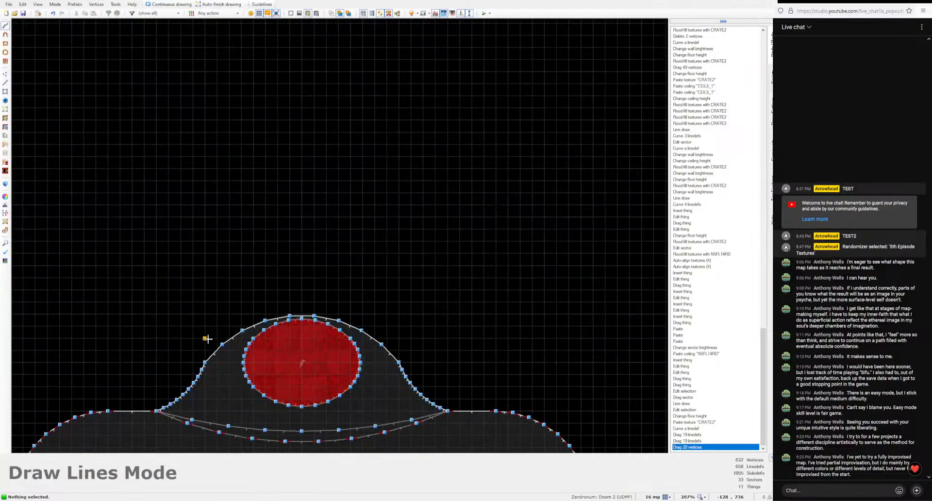
click(204, 362)
scroll(252, 190, down, 4)
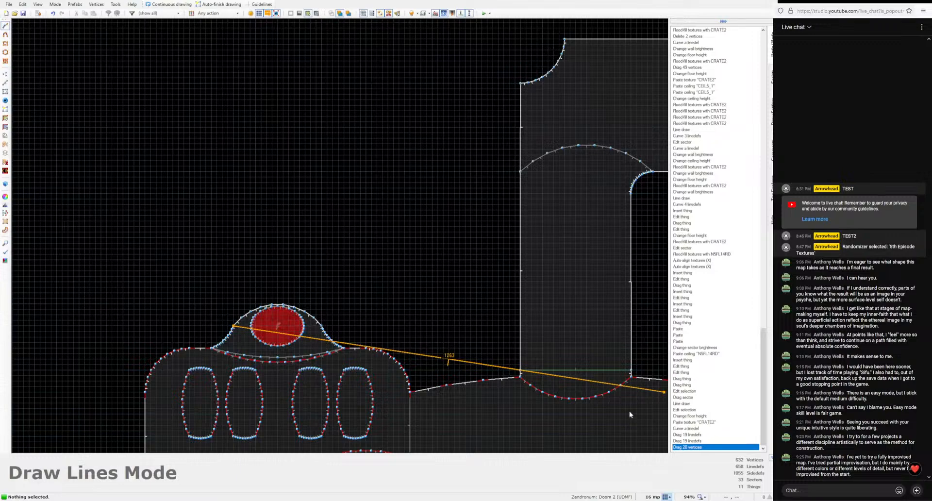
key(bracketright)
key(bracketright)
scroll(225, 215, up, 1)
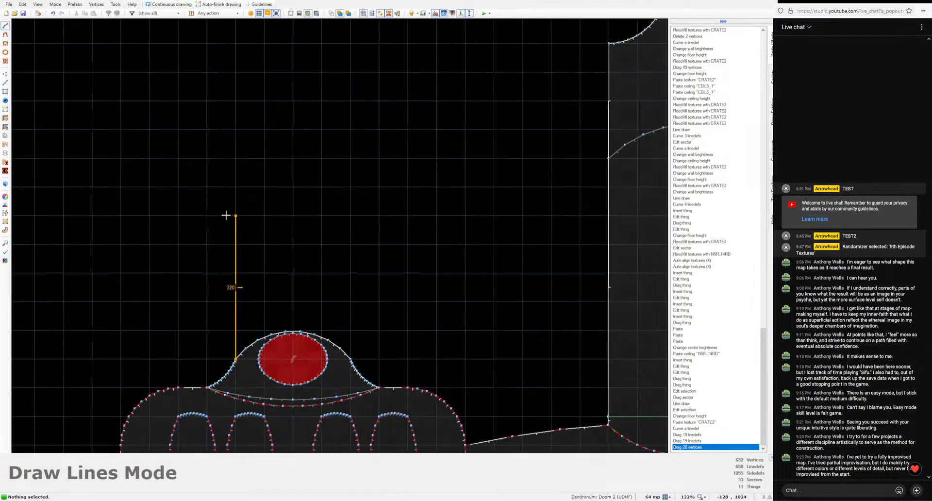
scroll(222, 161, down, 1)
middle_drag(223, 161, 210, 261)
click(216, 235)
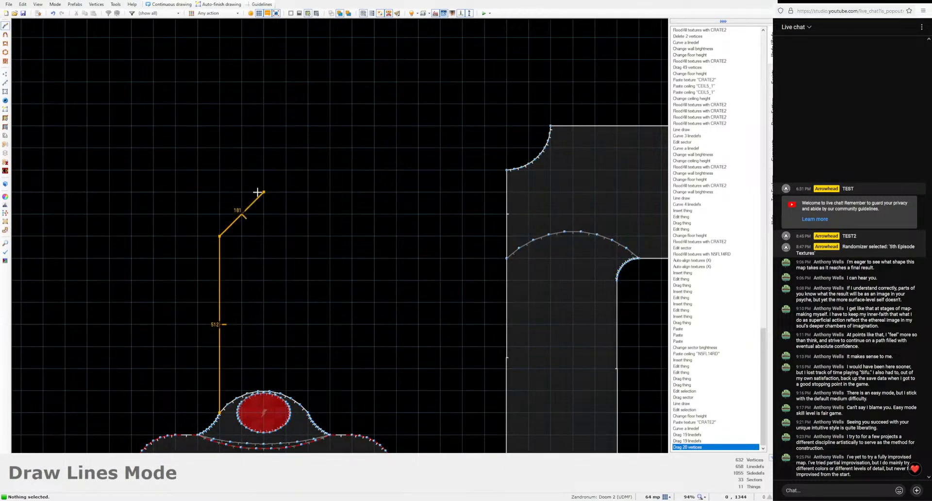
click(260, 191)
key(BackSpace)
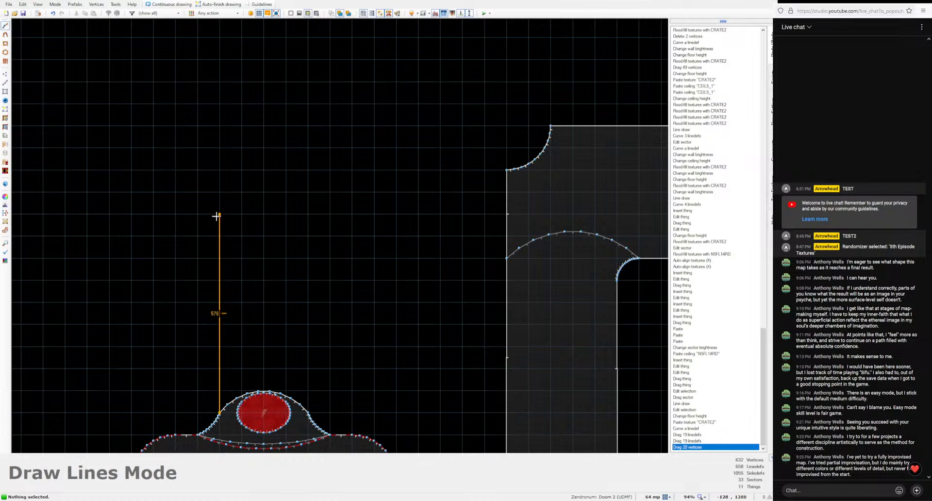
click(217, 214)
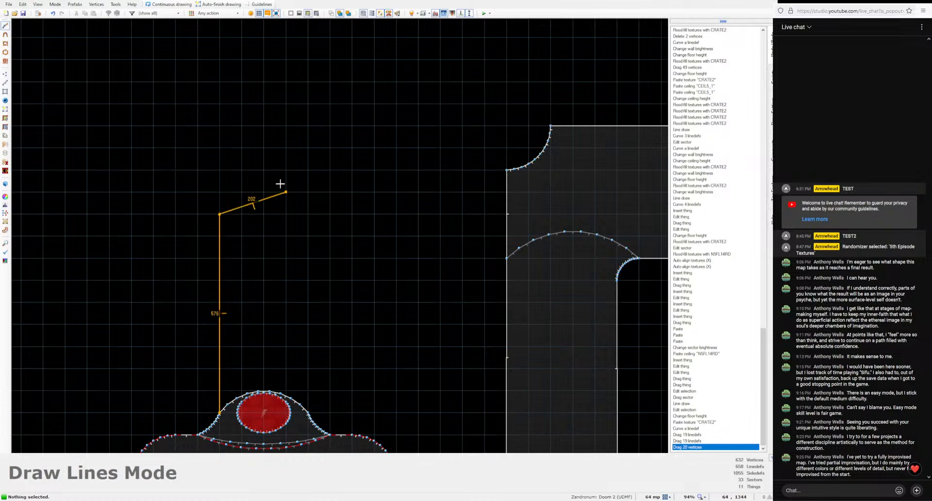
Step: Continue the outline with a 181-unit diagonal, 704 units east to the existing corridor's corner, and 256 units south to the arc's end
click(255, 166)
click(503, 167)
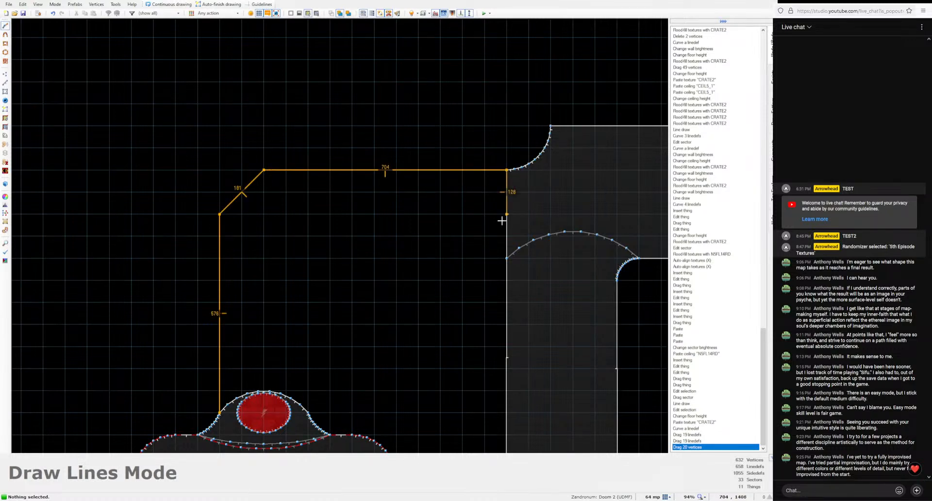
click(502, 255)
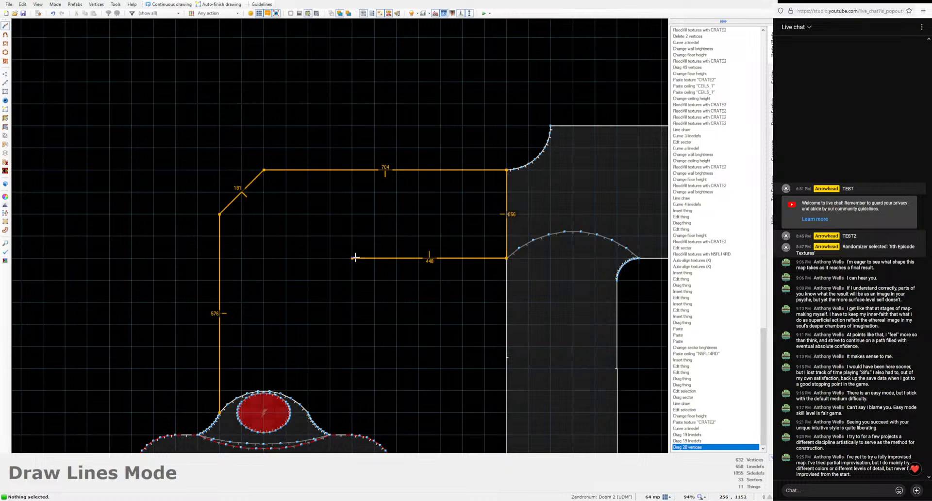
Step: Draw the corridor's inner wall 384 units west, 181 units diagonally southwest, and 384 units south to the alcove mouth's east corner
click(353, 258)
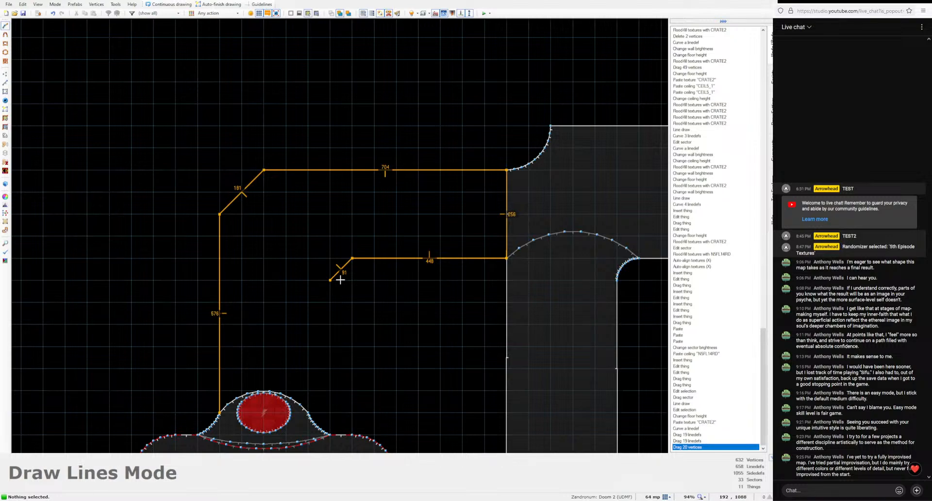
key(BackSpace)
click(374, 257)
click(330, 302)
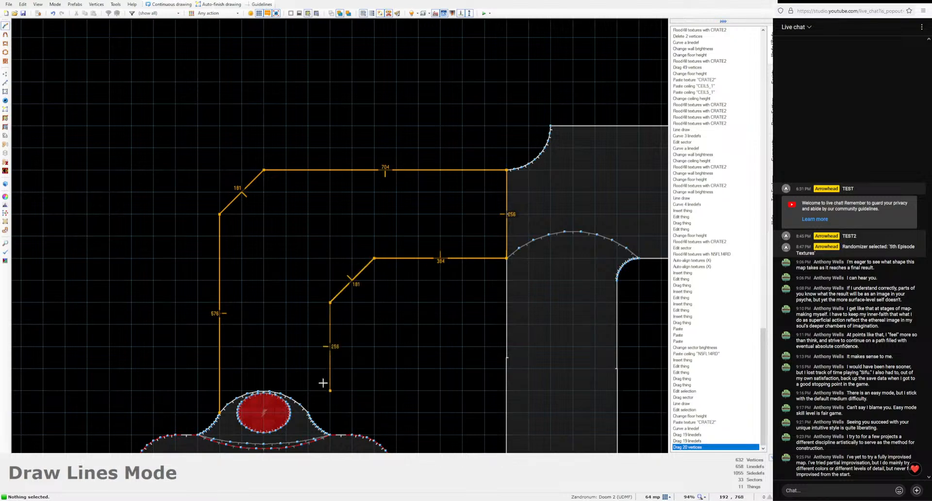
scroll(323, 383, up, 4)
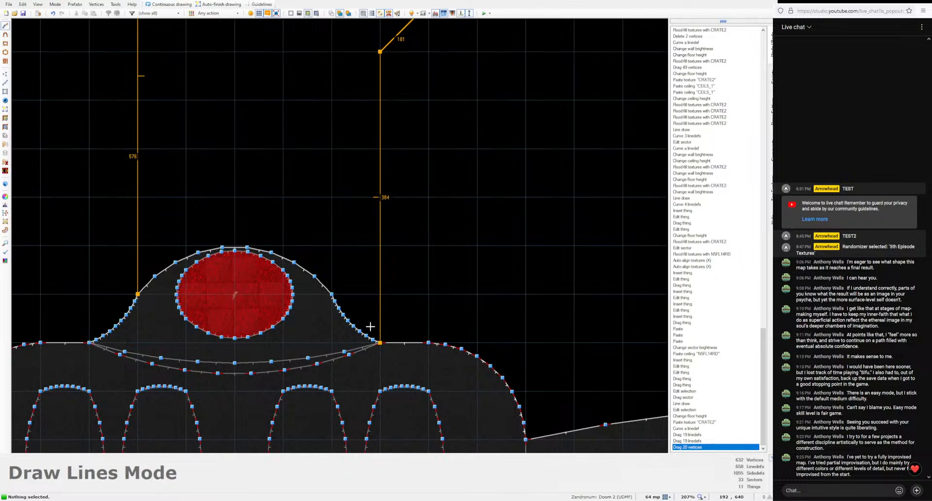
scroll(365, 328, up, 4)
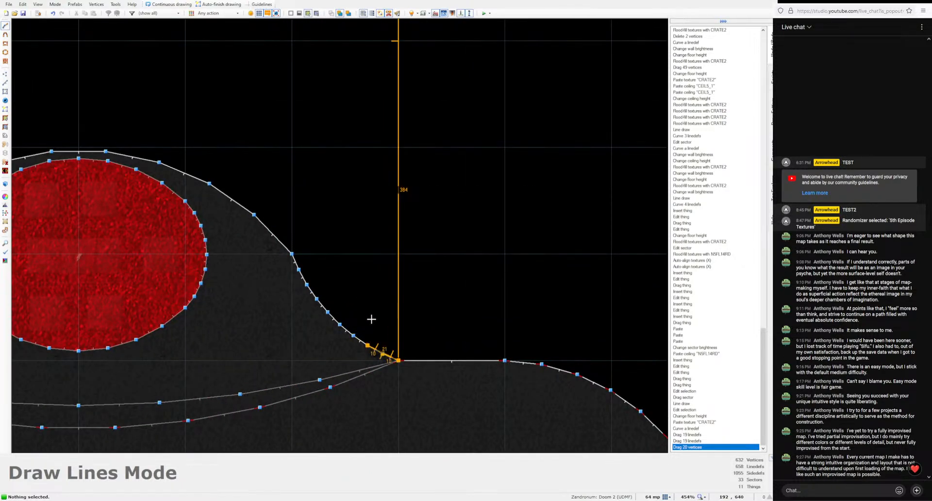
Step: Trace the alcove's concave east curve vertex by vertex, from near the mouth corner up to the bend beside the red oval
click(354, 336)
click(341, 318)
click(328, 312)
click(317, 299)
click(307, 285)
click(301, 269)
click(292, 253)
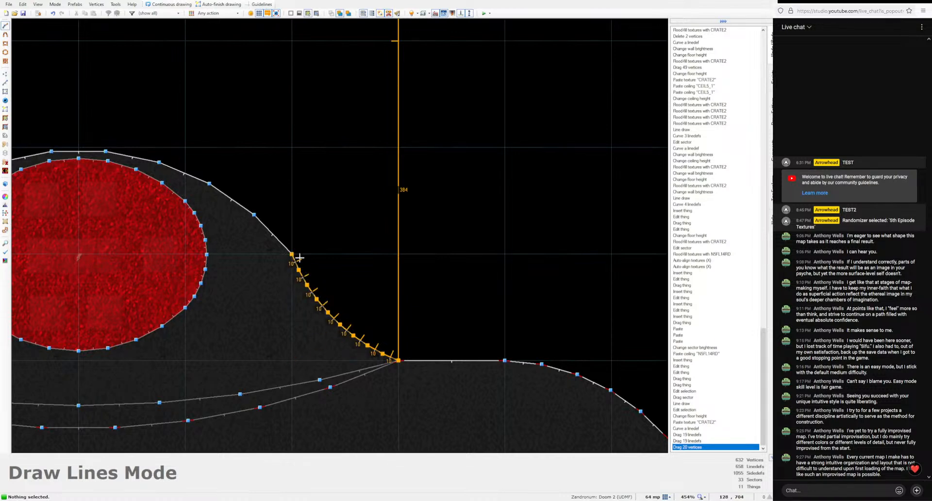
Step: Trace the alcove's back arc over the red oval vertex by vertex to the starting vertex, closing the new corridor sector
click(254, 214)
click(184, 173)
mouse_move(179, 171)
middle_down()
mouse_move(480, 182)
mouse_move(497, 195)
middle_up()
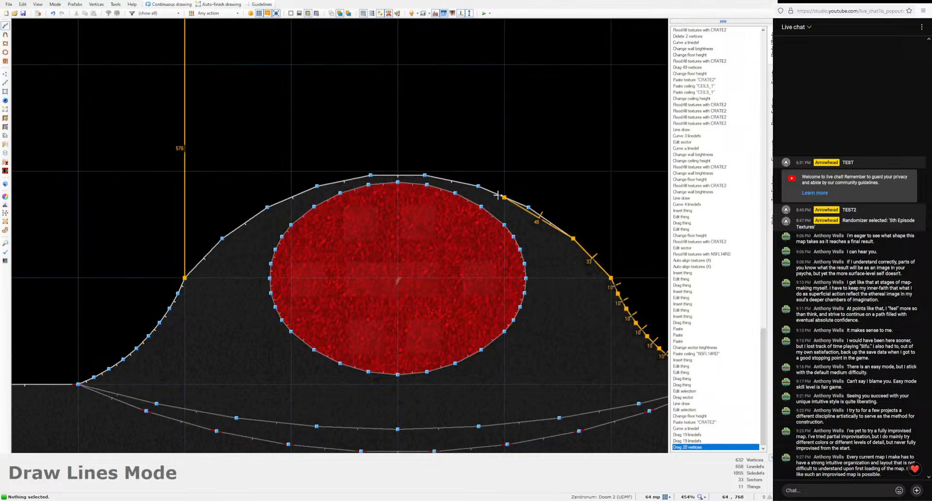
click(528, 208)
click(478, 186)
click(425, 174)
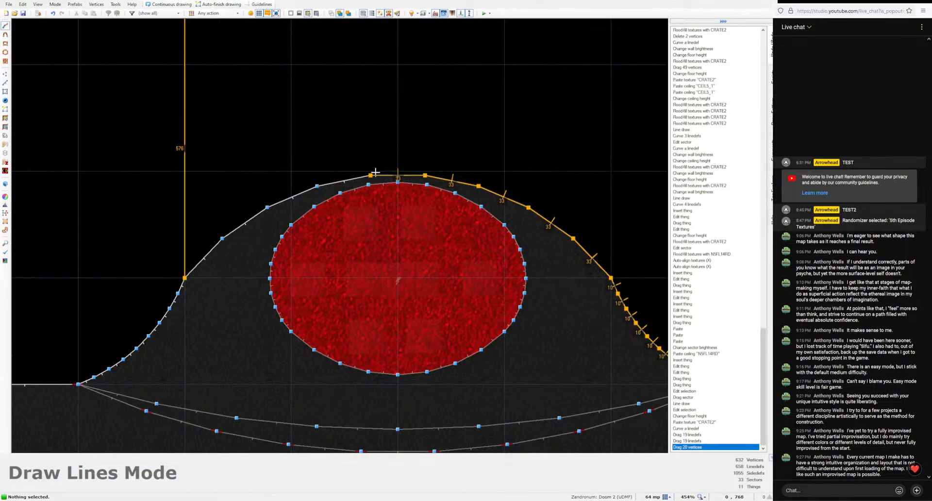
click(371, 175)
click(317, 185)
click(268, 208)
click(184, 278)
scroll(301, 290, down, 12)
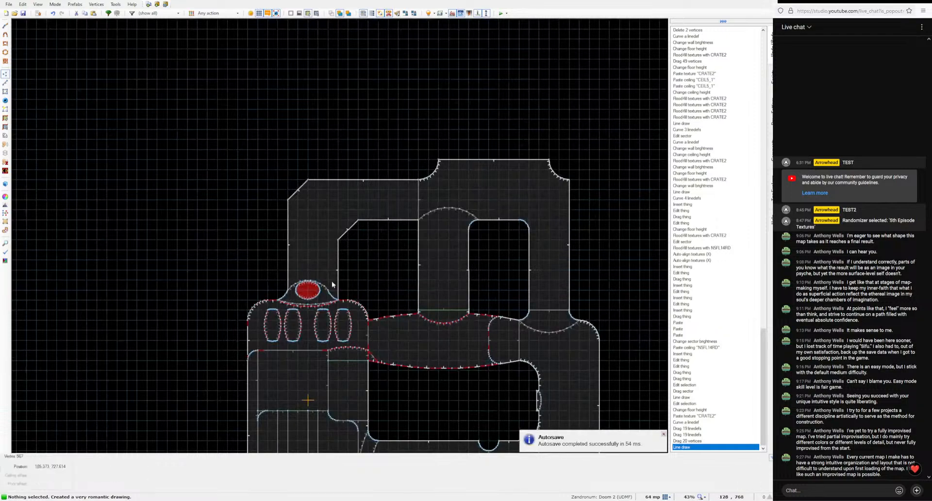
scroll(296, 279, up, 8)
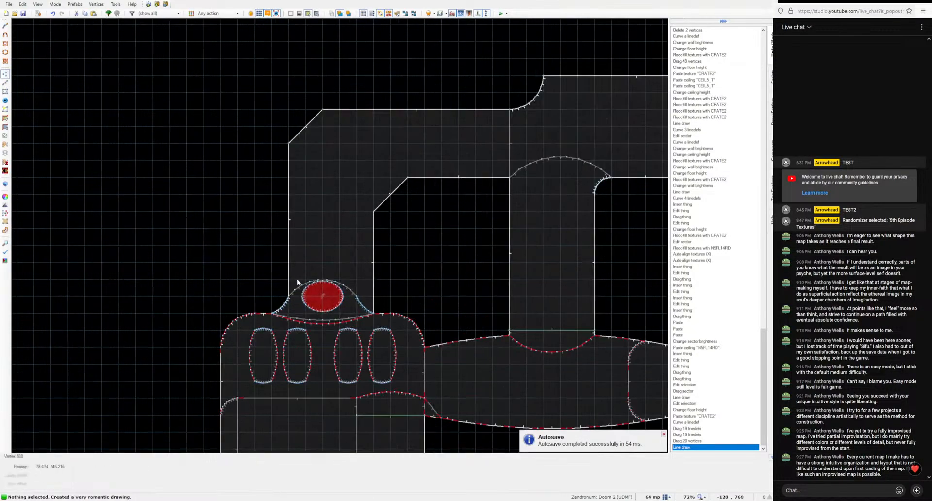
Step: Undo the last line drawing that created the corridor beside the red oval alcove
key(ctrl+z)
scroll(343, 282, down, 5)
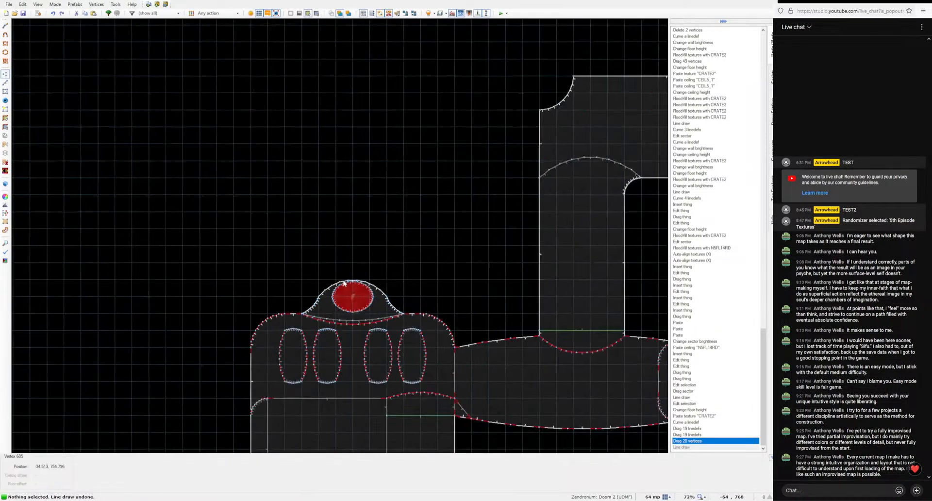
Step: From the alcove mouth's west corner, draw 704 units north, a 91-unit diagonal northeast, 832 units east and 256 units south
scroll(316, 285, up, 5)
key(d)
click(277, 361)
scroll(310, 219, down, 5)
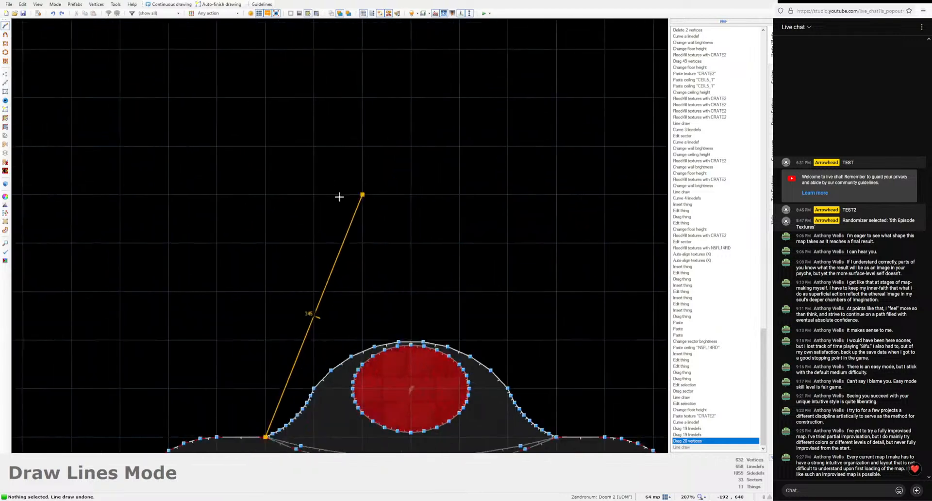
middle_drag(269, 137, 255, 181)
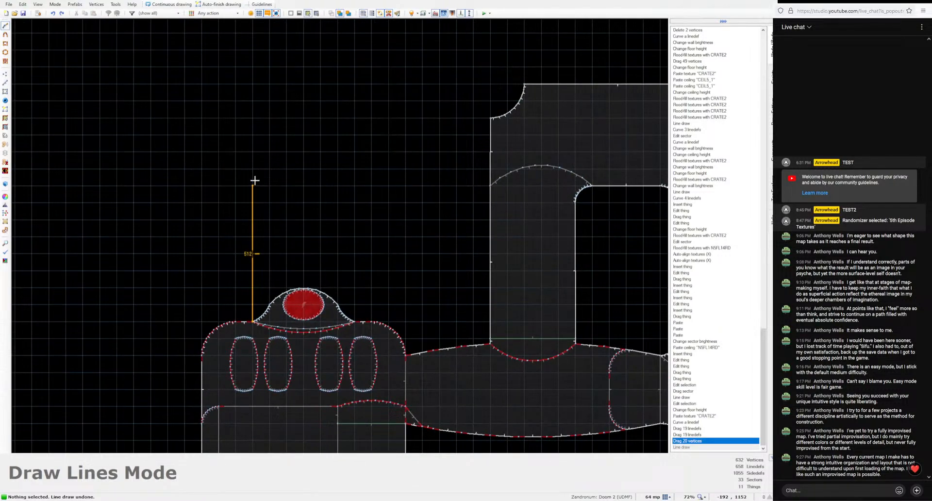
click(253, 134)
click(270, 117)
click(490, 117)
click(491, 185)
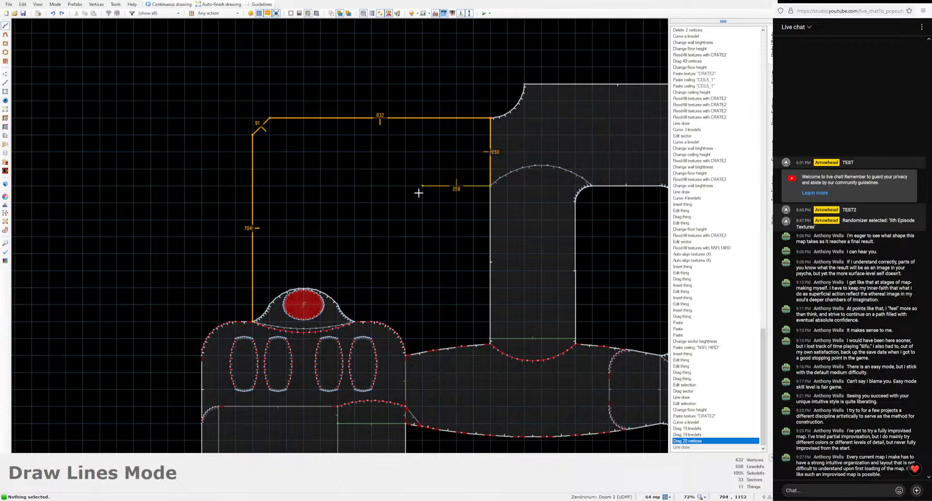
Step: Try to finish the outline 448 units west, 91 units diagonally southwest and 448 units south to the alcove mouth's east corner
click(371, 186)
click(355, 203)
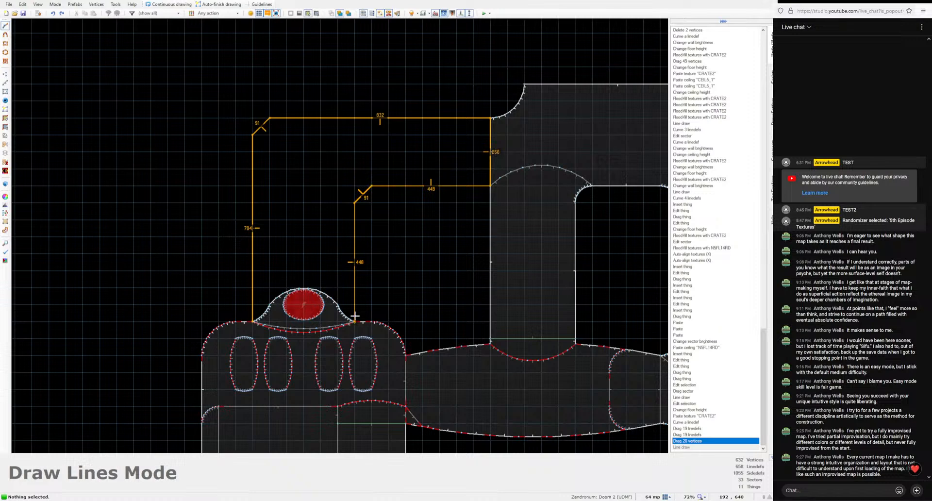
click(356, 319)
Step: From the alcove mouth's east corner, draw 448 units north, 91 diagonally northeast, 448 east and 256 north to the existing corridor's corner
key(d)
click(355, 320)
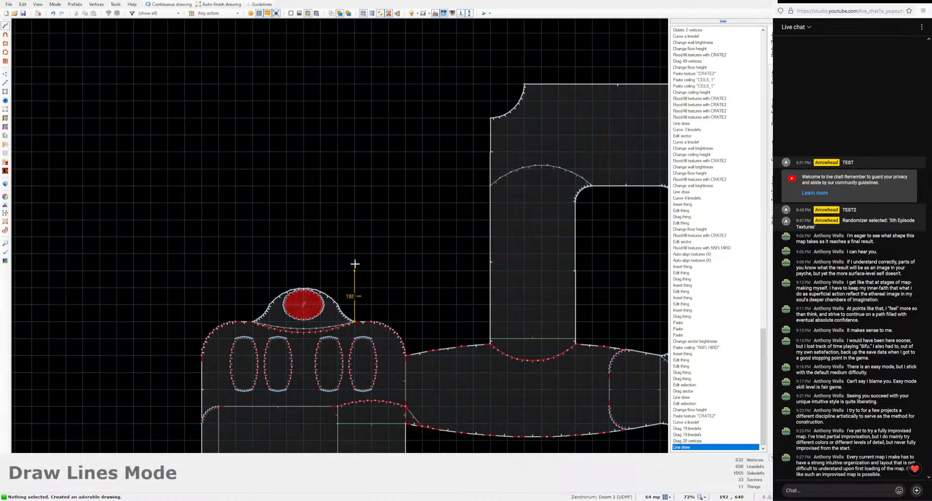
click(355, 202)
click(371, 186)
click(490, 186)
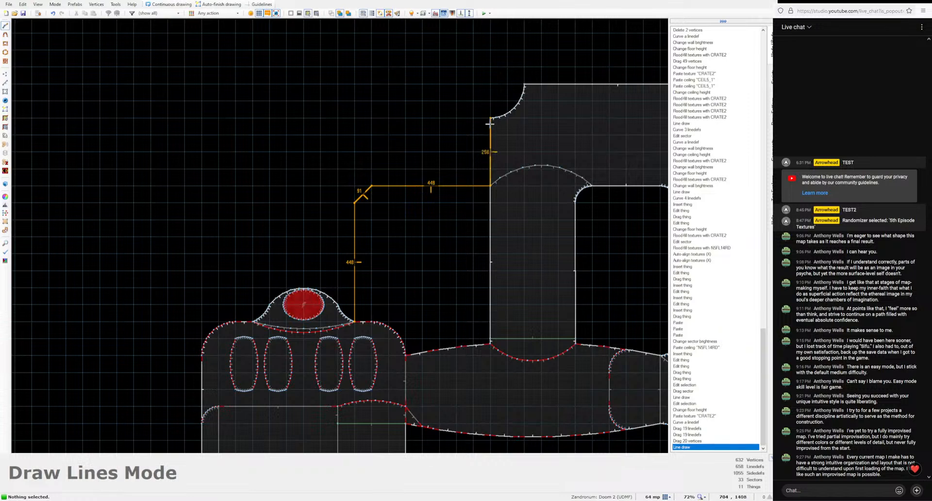
click(490, 117)
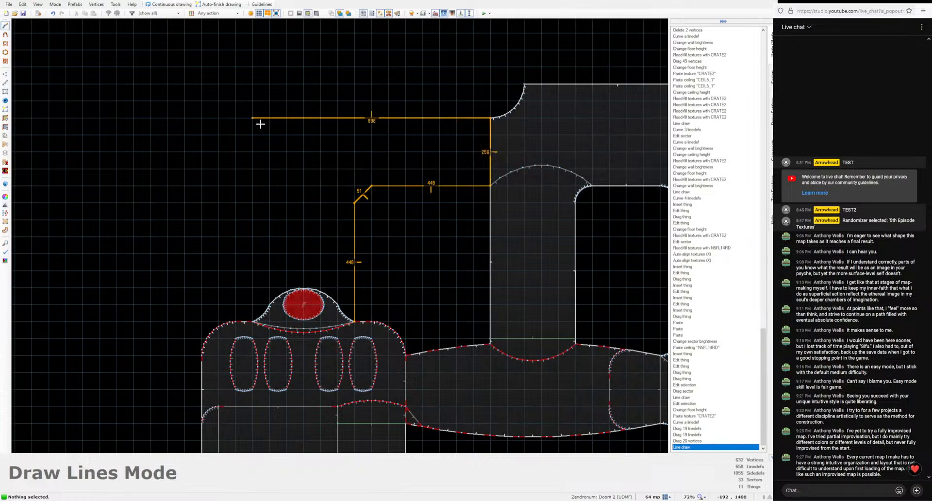
Step: Continue the outer wall 832 units west, 91 units diagonally southwest and 704 units south to the alcove mouth's west corner
click(270, 118)
scroll(256, 278, up, 5)
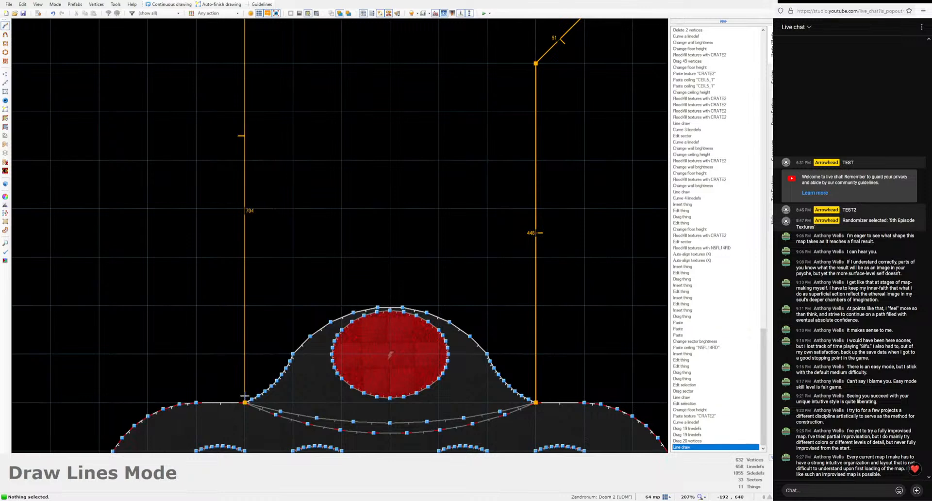
click(244, 397)
Step: Trace the alcove's concave west curve vertex by vertex, from the mouth corner up to the bend beside the red oval
click(251, 397)
click(259, 394)
scroll(264, 386, up, 3)
click(265, 381)
click(279, 370)
click(291, 358)
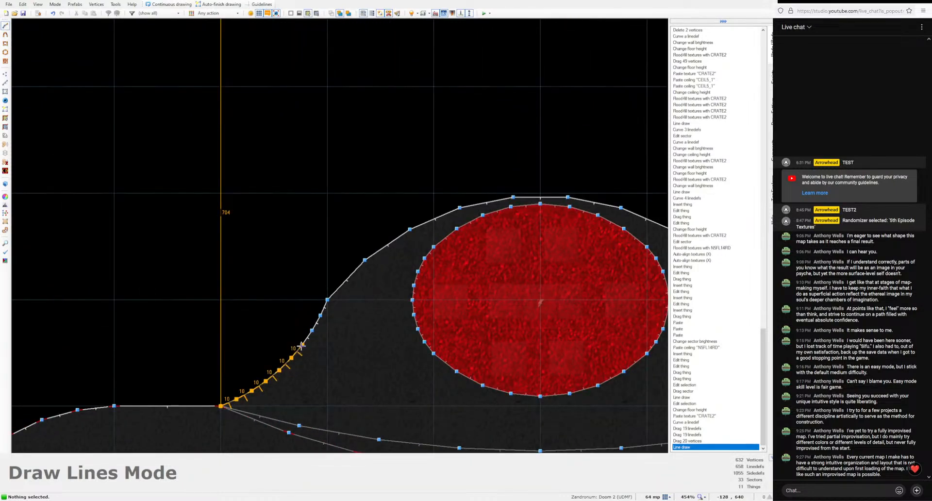
click(303, 344)
click(312, 330)
click(320, 315)
click(327, 299)
Step: Trace the alcove's back arc over the red oval vertex by vertex from the west bend toward the east bend
click(365, 260)
click(409, 228)
click(460, 209)
click(514, 200)
middle_drag(586, 207, 350, 154)
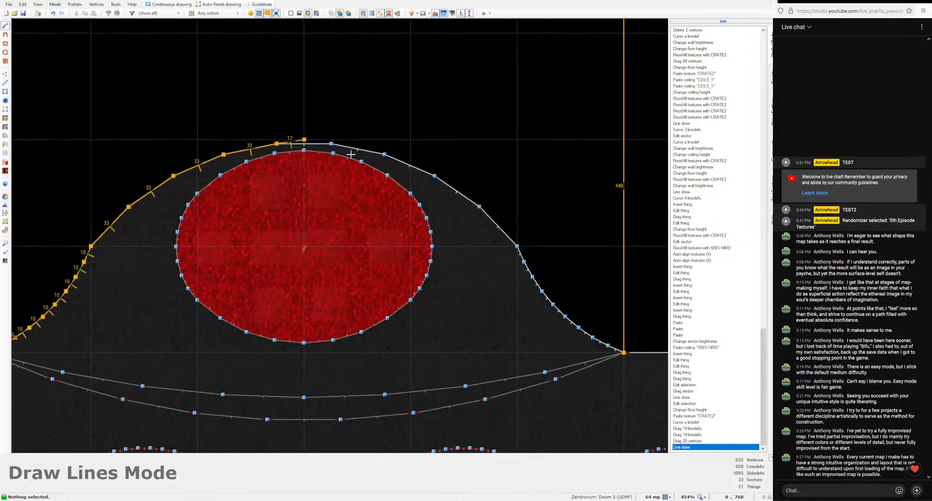
click(332, 144)
click(382, 153)
click(434, 175)
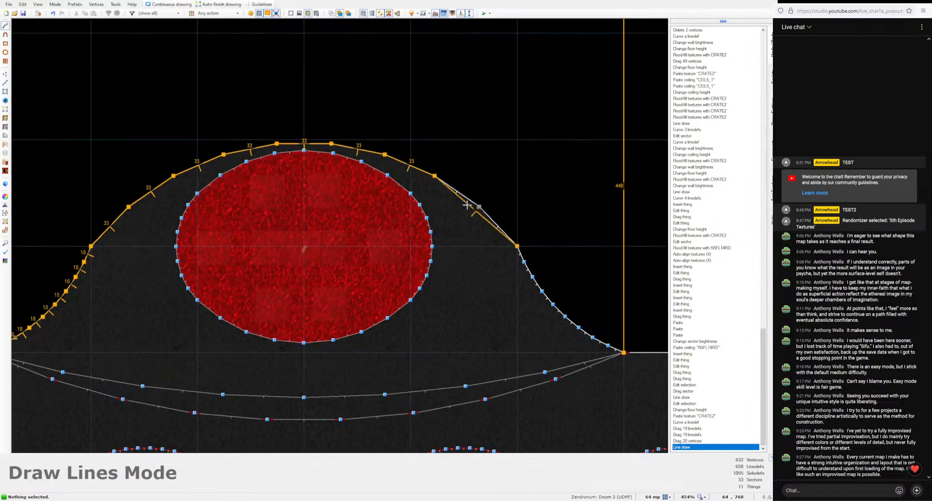
Step: Trace the remaining right side of the bell-shaped platform outline vertex by vertex down to its corner, closing the sector around the red oval
click(479, 208)
click(517, 246)
click(524, 262)
click(532, 276)
click(541, 291)
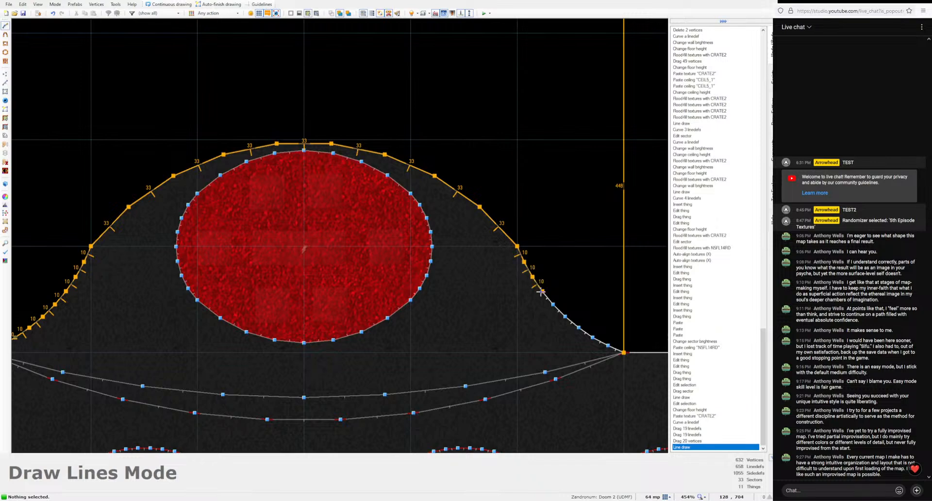
click(553, 304)
click(565, 316)
click(578, 328)
click(592, 337)
click(607, 345)
click(623, 352)
Step: Curve the diagonal linedef at the corridor's inner corner, keeping 7 vertices and setting the angle to 88
scroll(514, 271, down, 9)
middle_drag(513, 272, 319, 355)
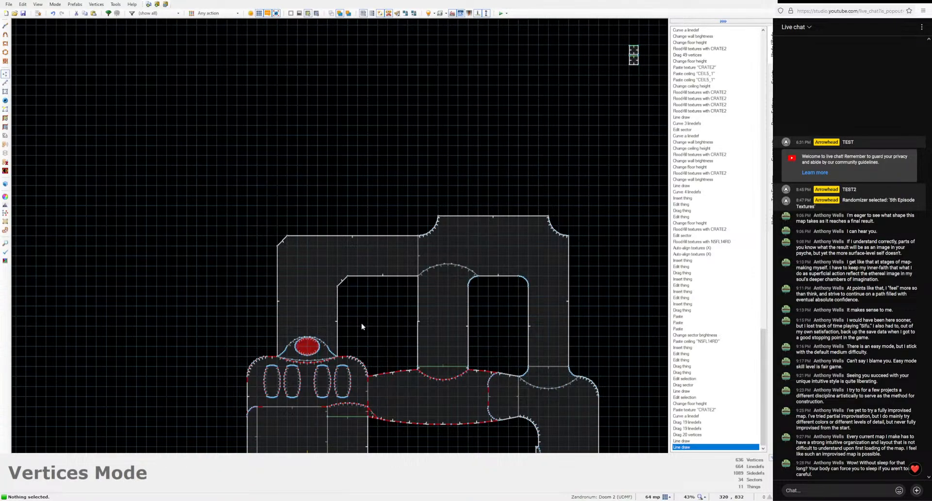
middle_drag(337, 351, 333, 282)
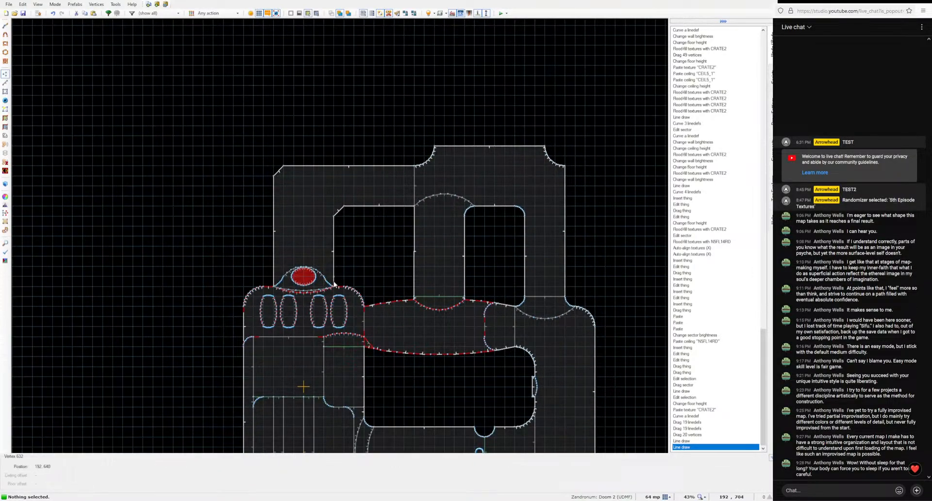
key(l)
click(341, 213)
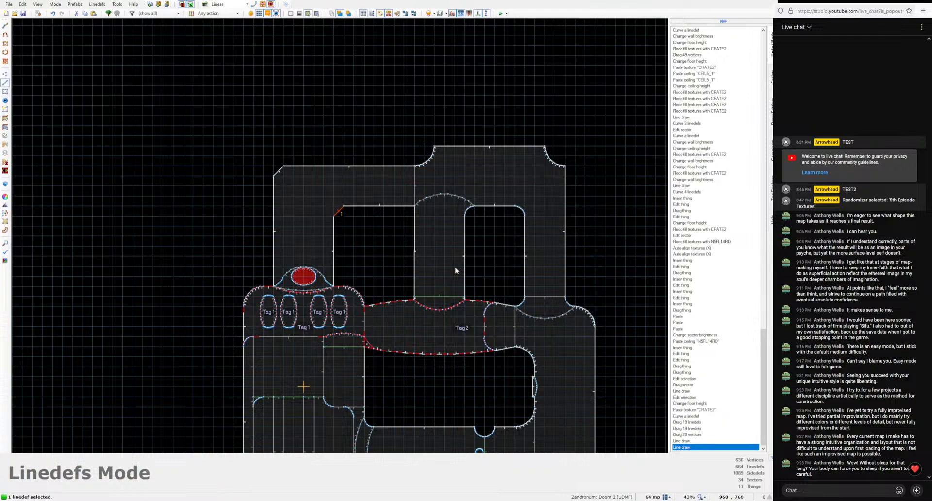
key(ctrl+shift+c)
scroll(350, 191, up, 4)
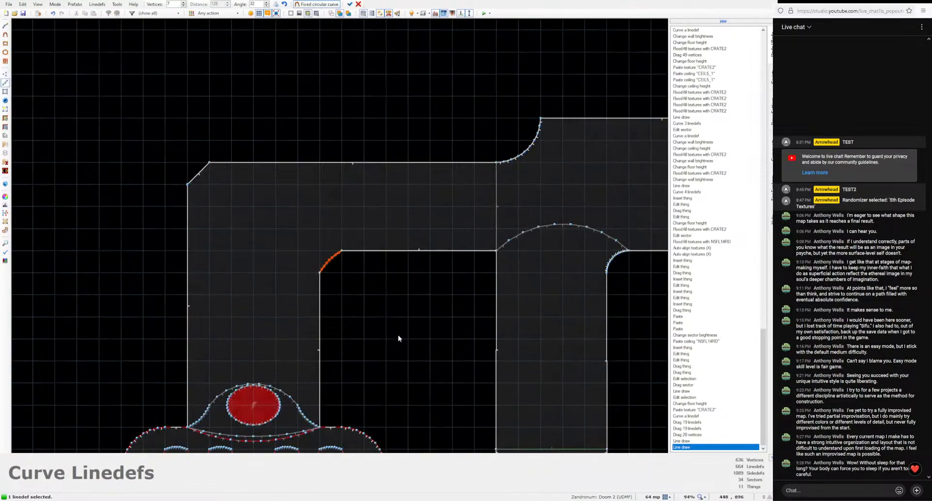
middle_drag(398, 338, 378, 280)
click(266, 2)
click(266, 2)
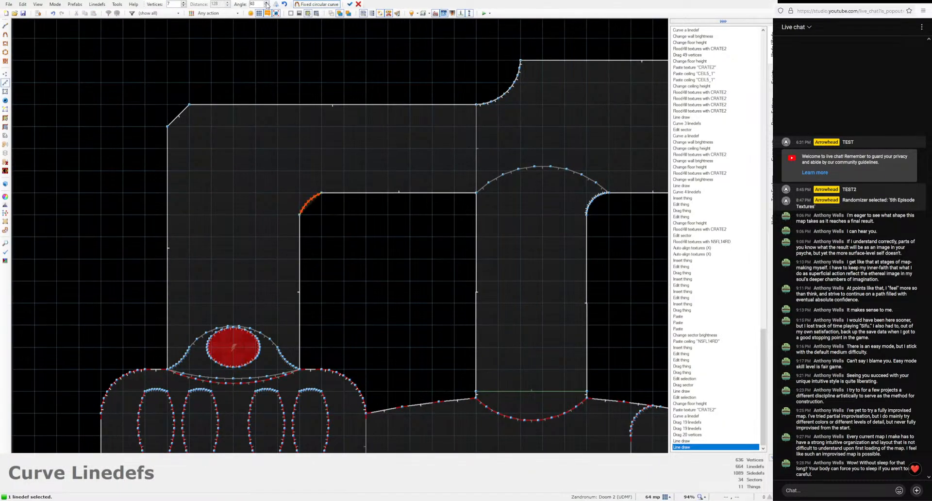
click(266, 2)
click(266, 2)
click(266, 2)
click(266, 2)
click(266, 2)
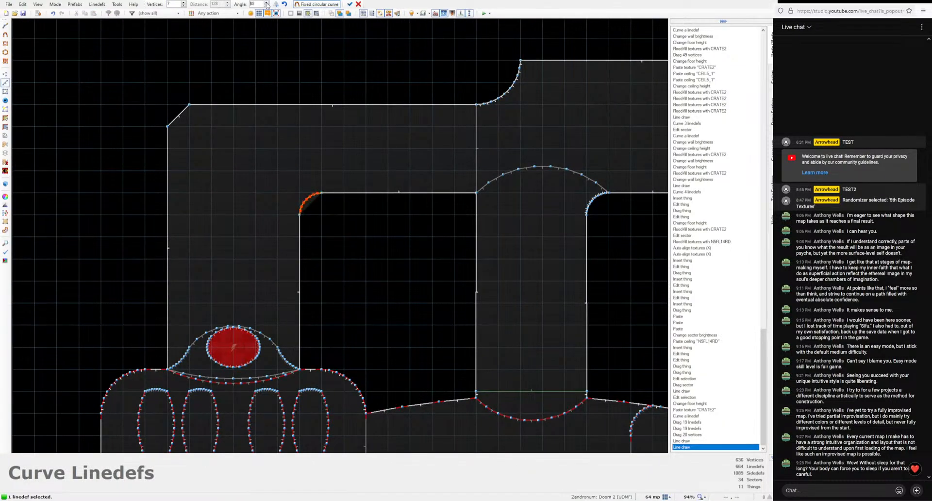
click(349, 5)
Step: Curve the diagonal linedef at the corridor's outer upper-left corner with the same 7-vertex, fixed circular settings
middle_drag(327, 267, 398, 312)
click(253, 172)
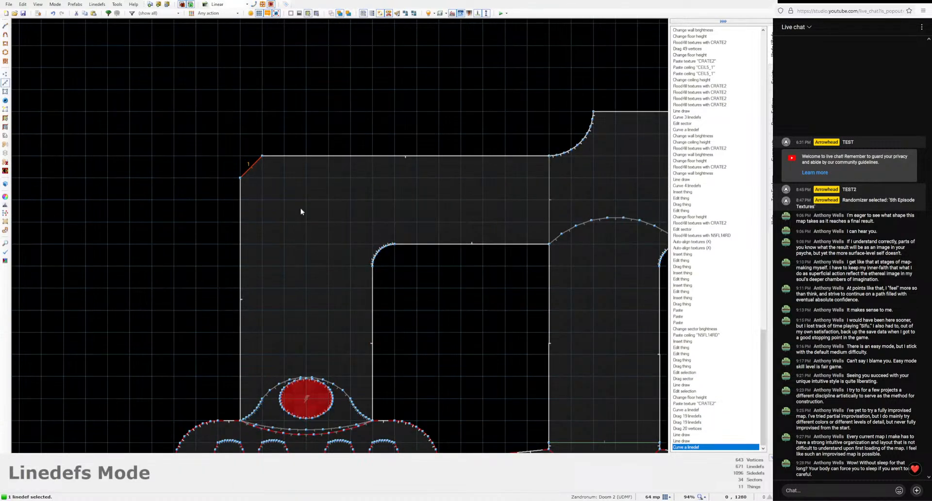
key(ctrl+shift+c)
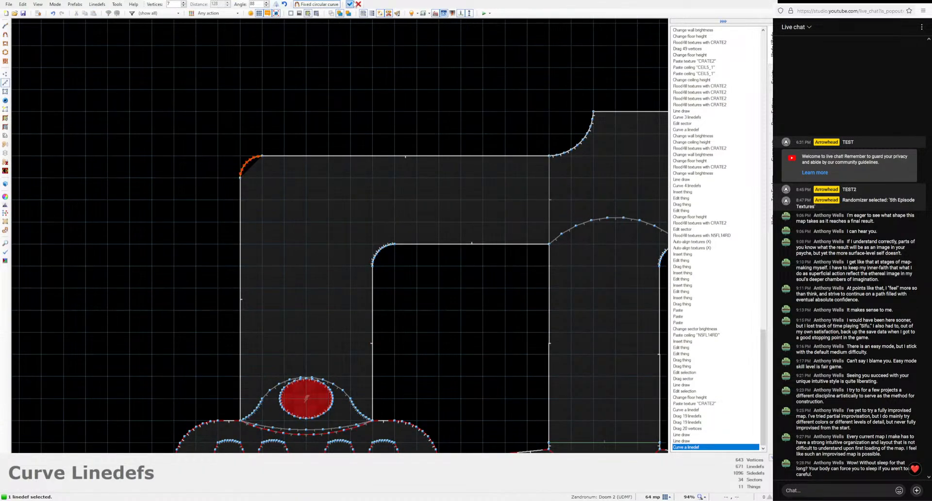
click(350, 5)
key(ctrl+shift+c)
click(350, 4)
Step: In the 3D view, select the bell-shaped platform floor and the red oval floor and raise both by 8 units
scroll(399, 246, down, 5)
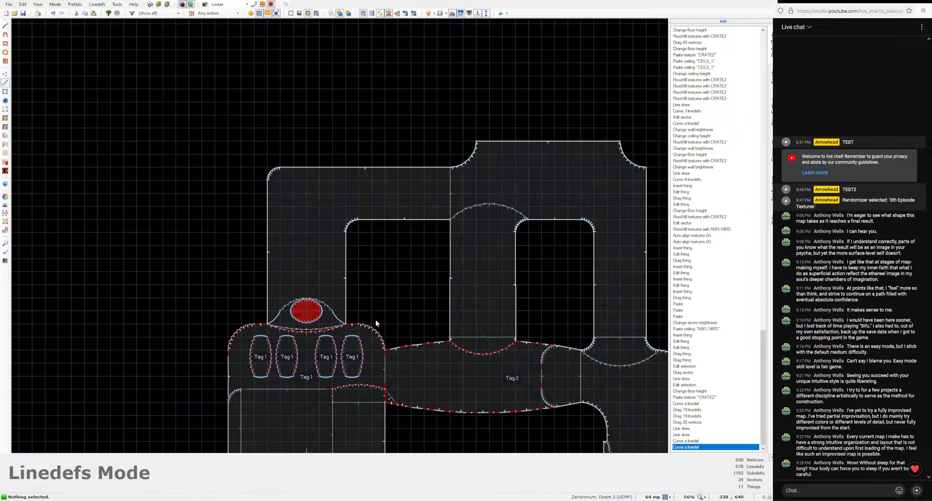
middle_drag(439, 296, 472, 303)
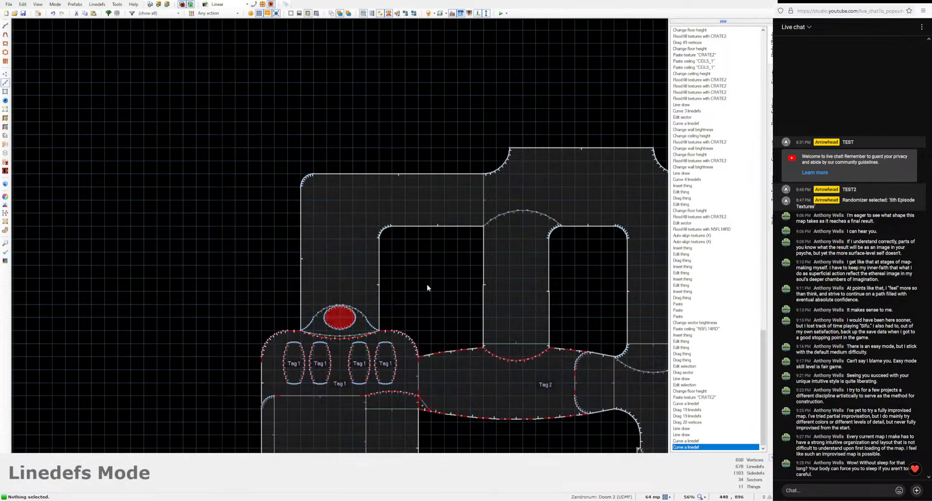
scroll(426, 284, up, 6)
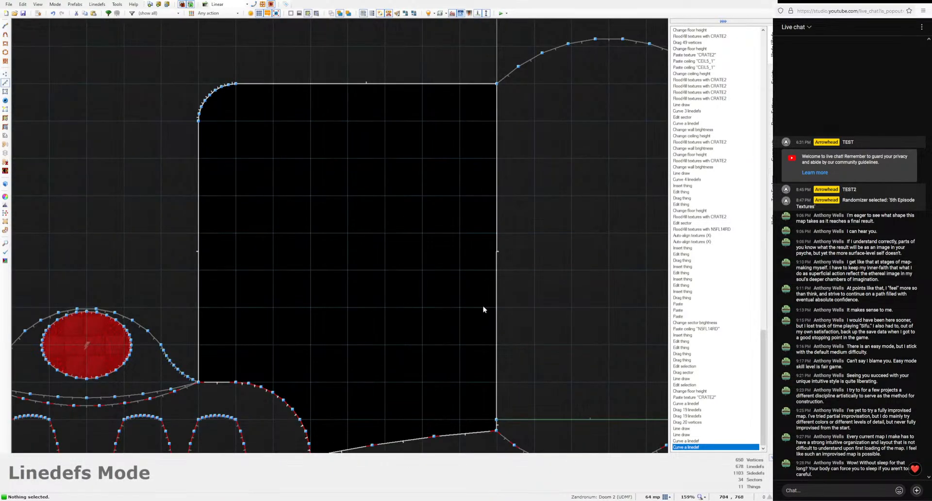
scroll(483, 309, down, 7)
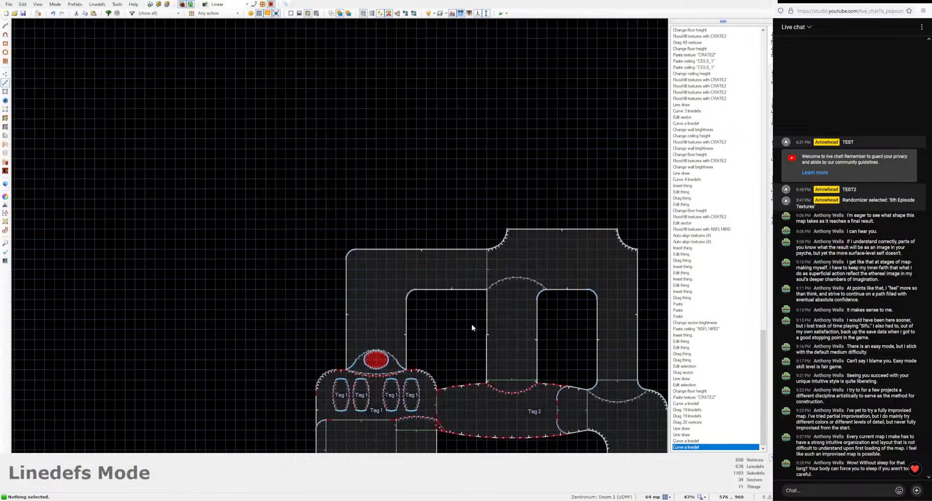
key(d)
key(q)
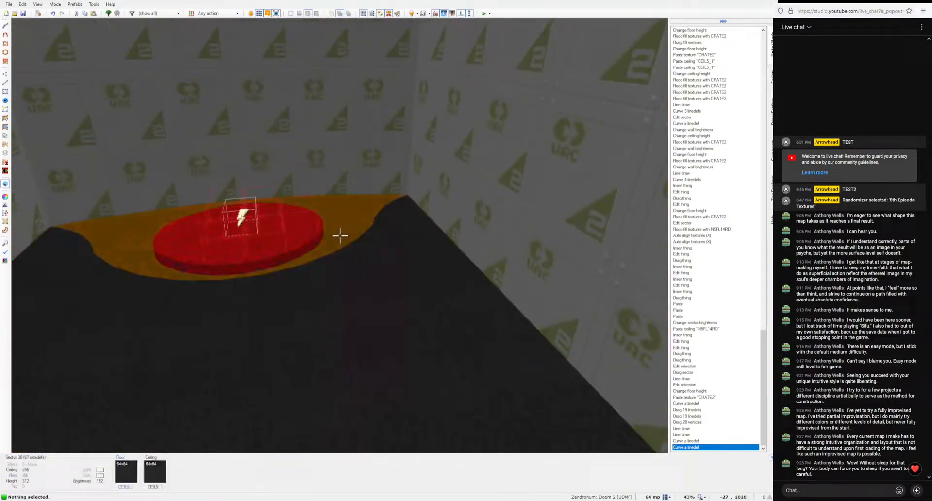
click(340, 235)
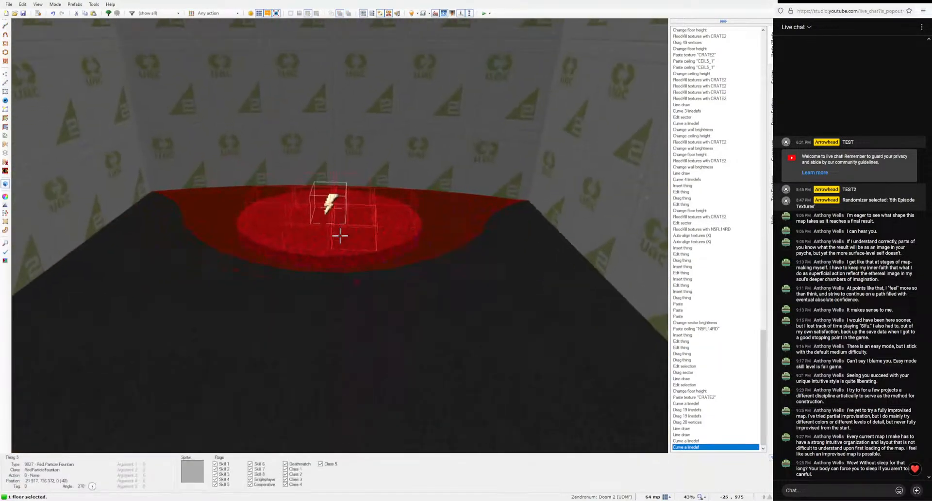
key(w)
click(339, 236)
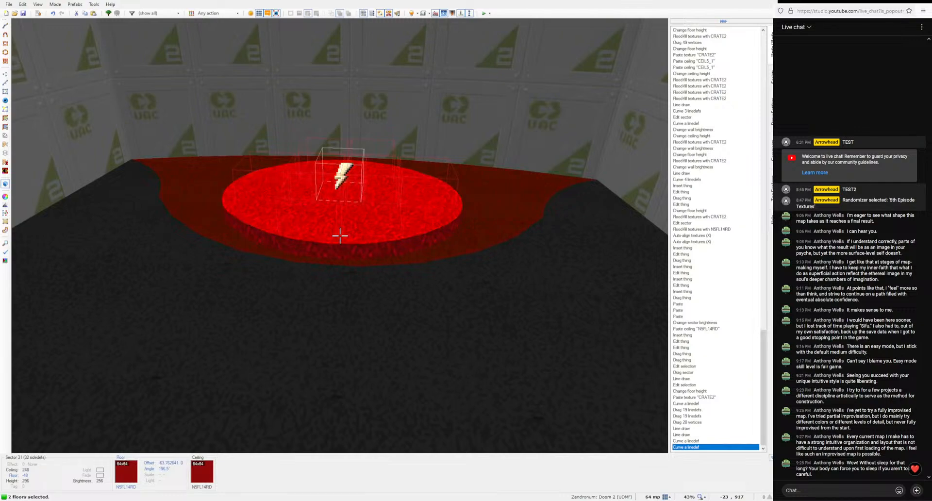
scroll(340, 236, up, 1)
Step: Clear the selection, copy the CRATE2 texture and flood-fill the raised platform's untextured step sides with it
key(s)
key(c)
key(ctrl+c)
shift+middle_click(339, 236)
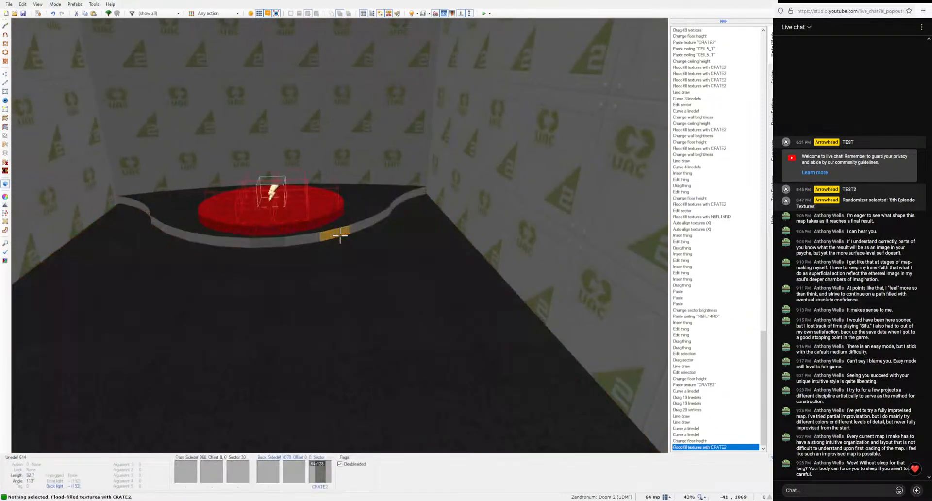
Step: Examine the raised platform, its ceiling and the adjoining rooms in the 3D view and return to the 2D map
key(s)
key(w)
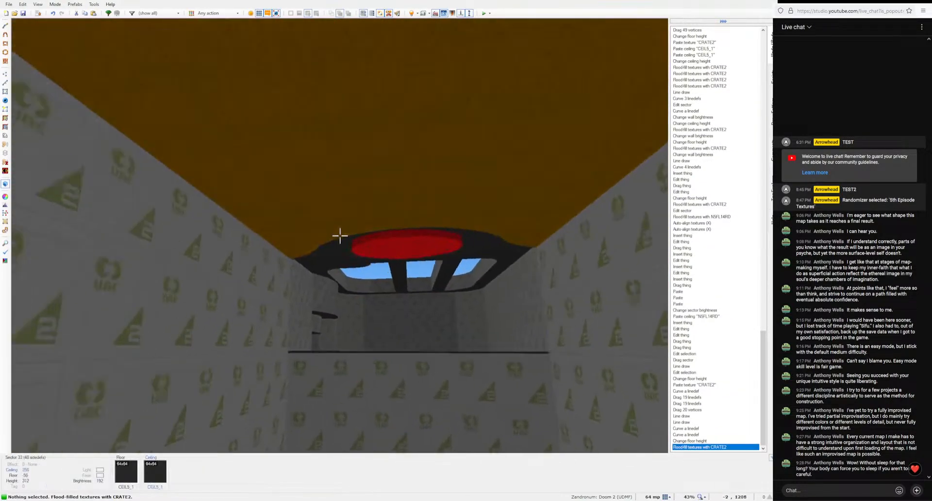
key(w)
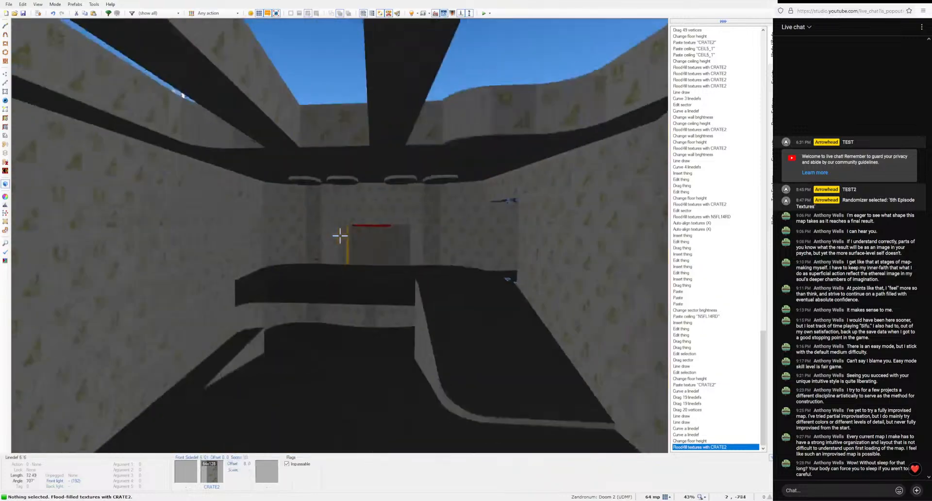
key(w)
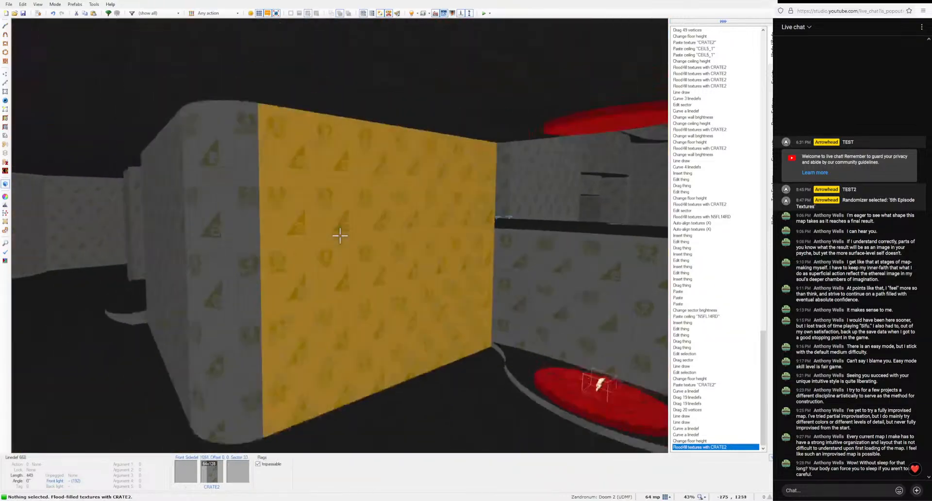
key(w)
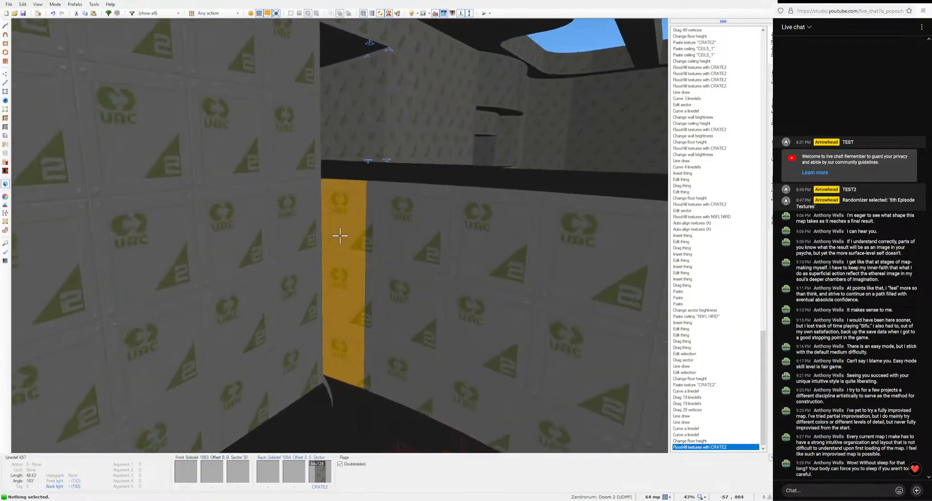
key(s)
key(w)
key(q)
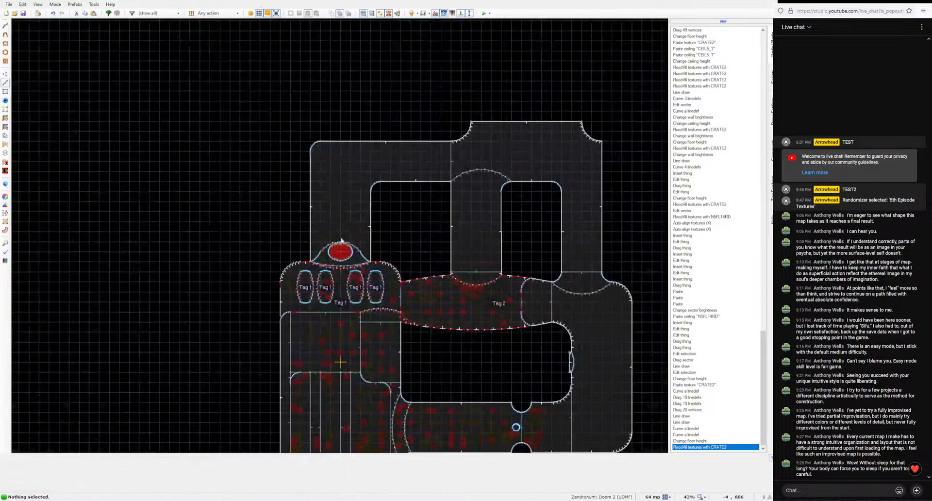
Step: Move the red oval sector and its things straight south within the bell-shaped platform, off its upper edge
scroll(342, 247, up, 3)
key(s)
click(324, 252)
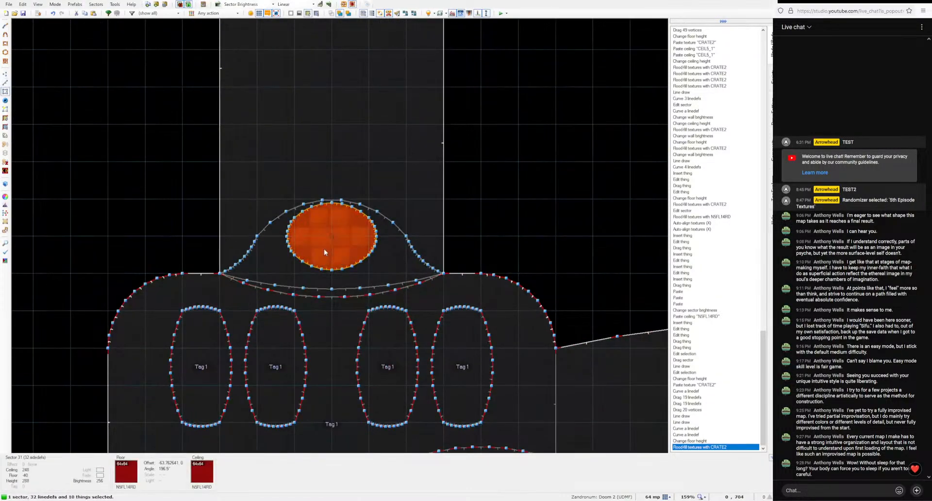
scroll(342, 245, up, 3)
key(e)
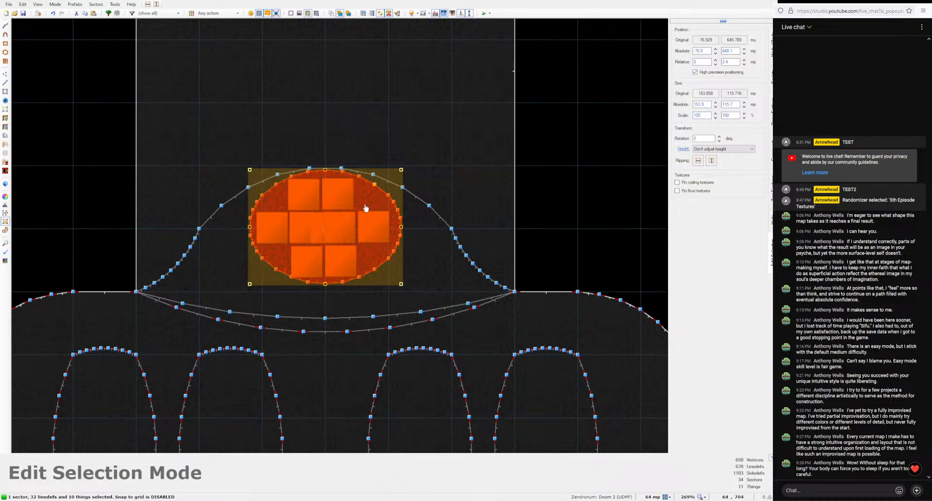
drag(331, 219, 330, 233)
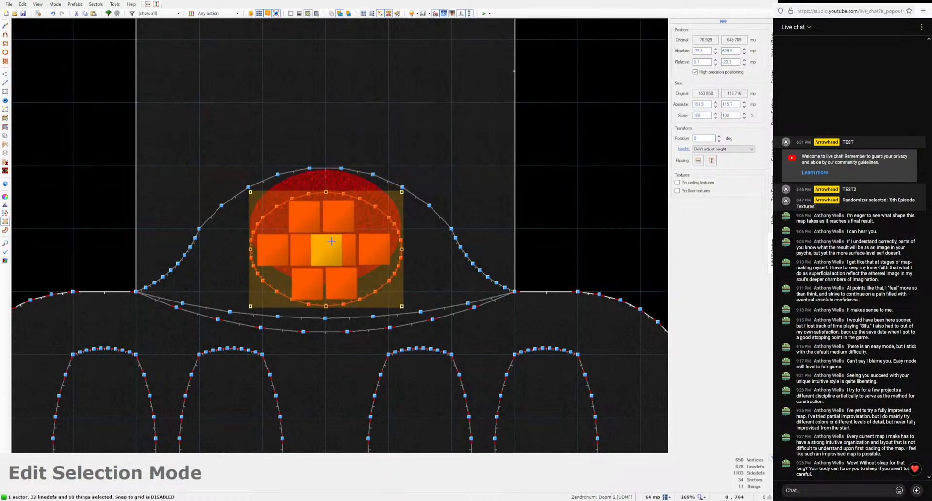
key(Return)
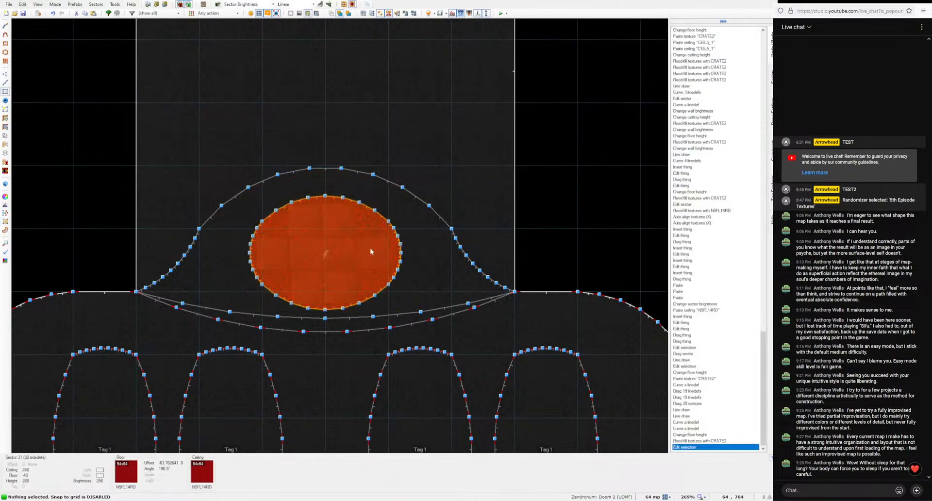
Step: Check the repositioned red oval, the step trim and the rounded corridor walls from several viewpoints in 3D
key(w)
key(w)
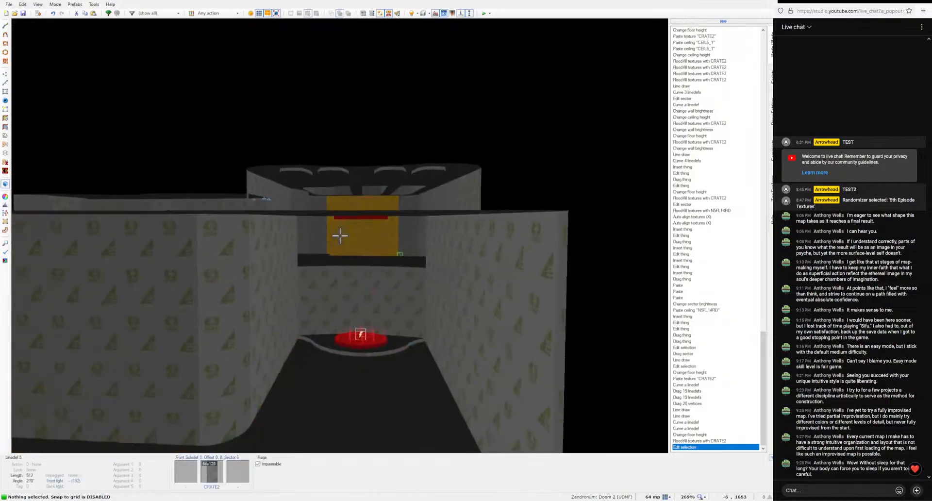
key(w)
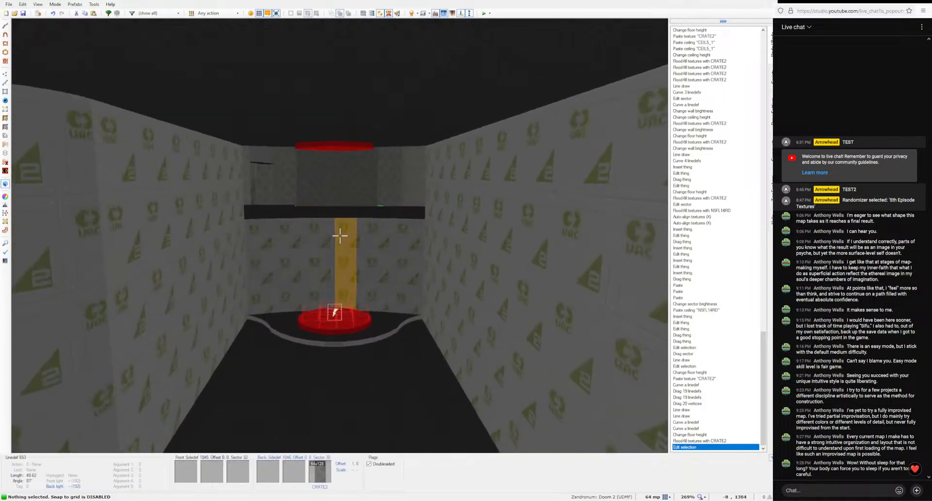
key(w)
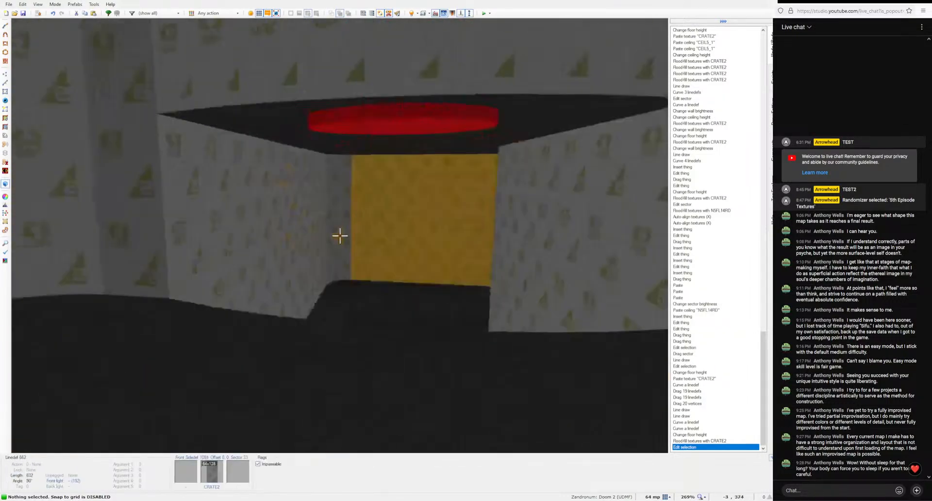
key(w)
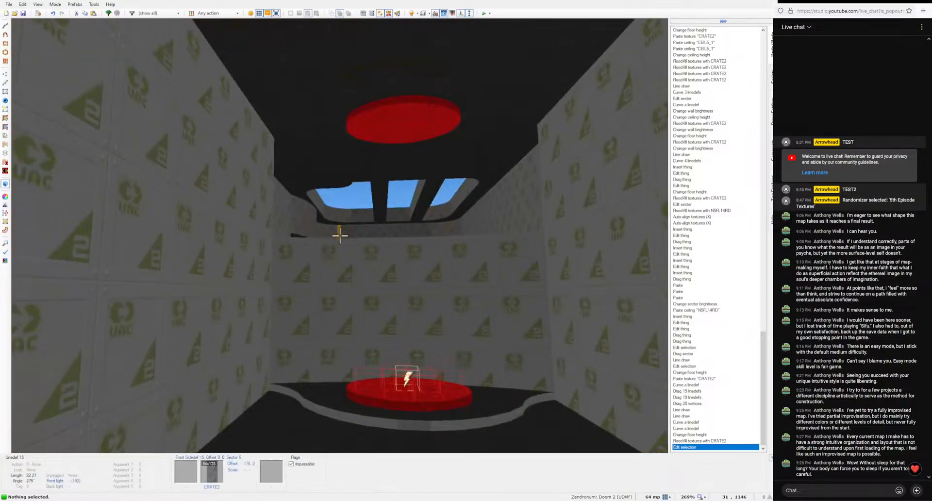
key(w)
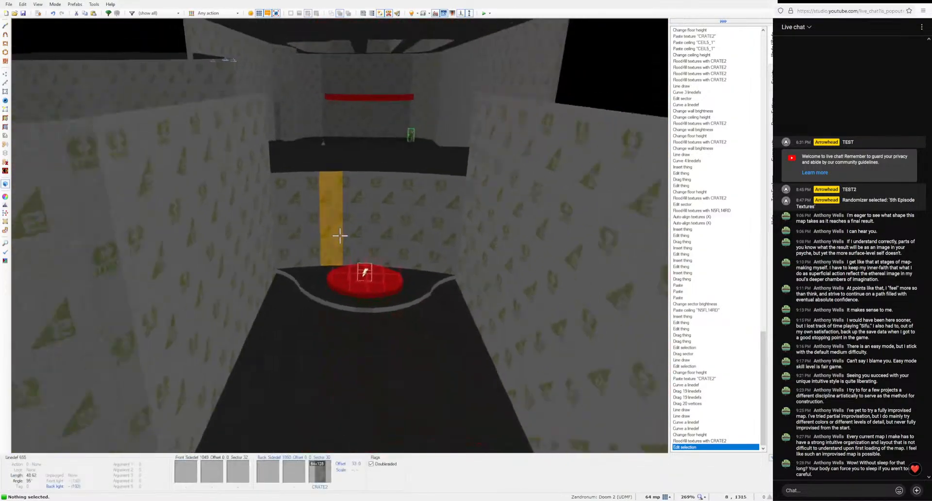
key(s)
key(w)
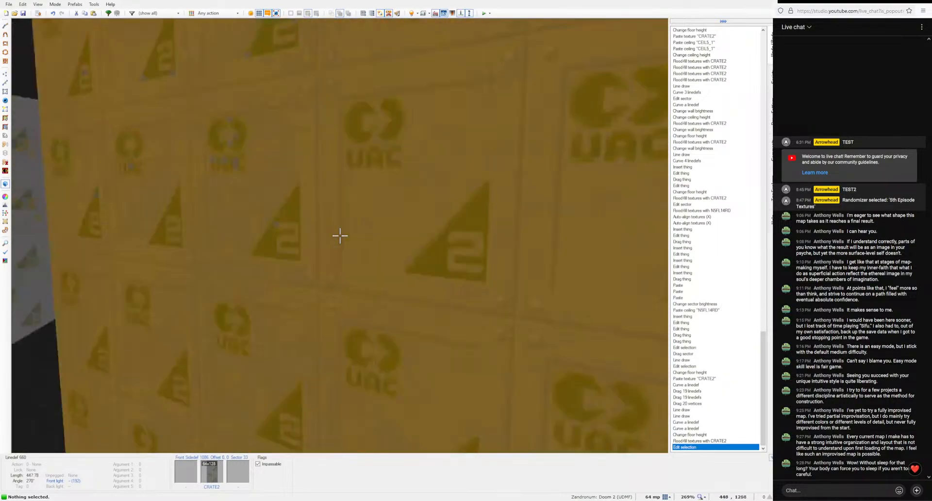
key(s)
key(w)
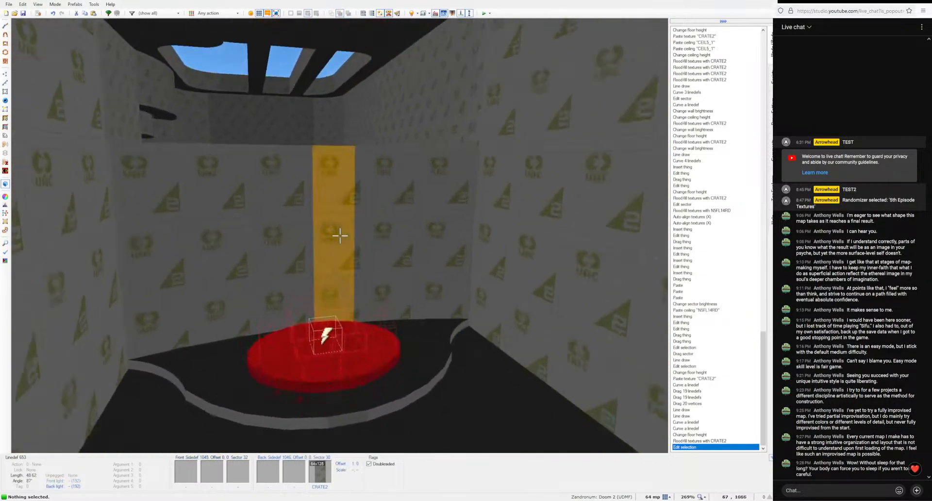
key(q)
Step: Draw a new room north of the top corridor with 384-unit sides, a 448-unit far edge and 181-unit diagonal corners
scroll(334, 235, down, 5)
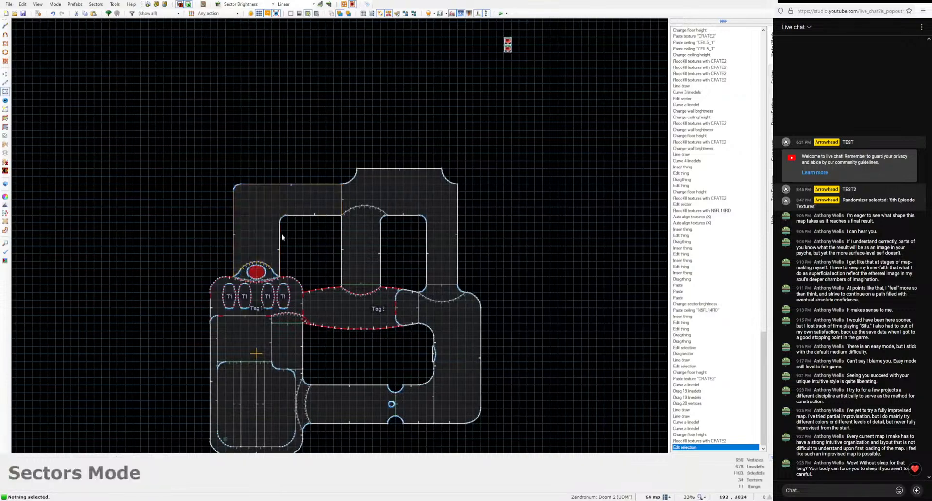
key(d)
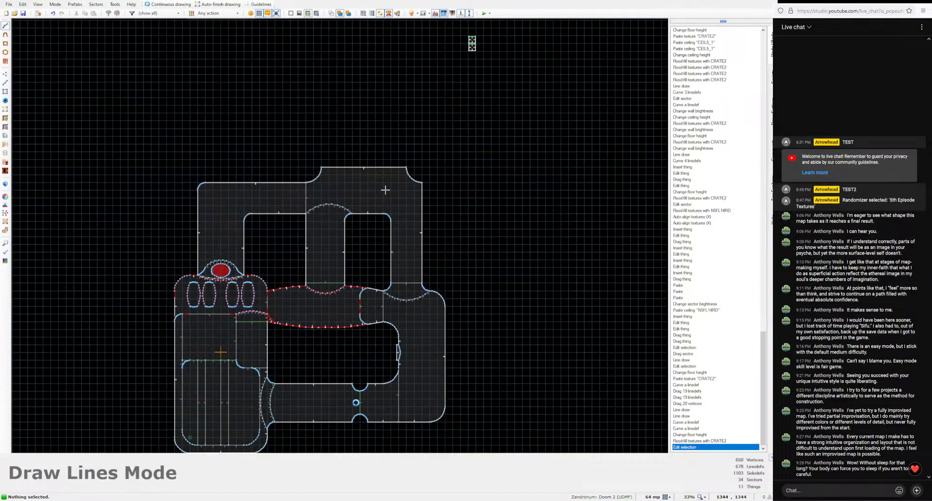
scroll(360, 150, up, 3)
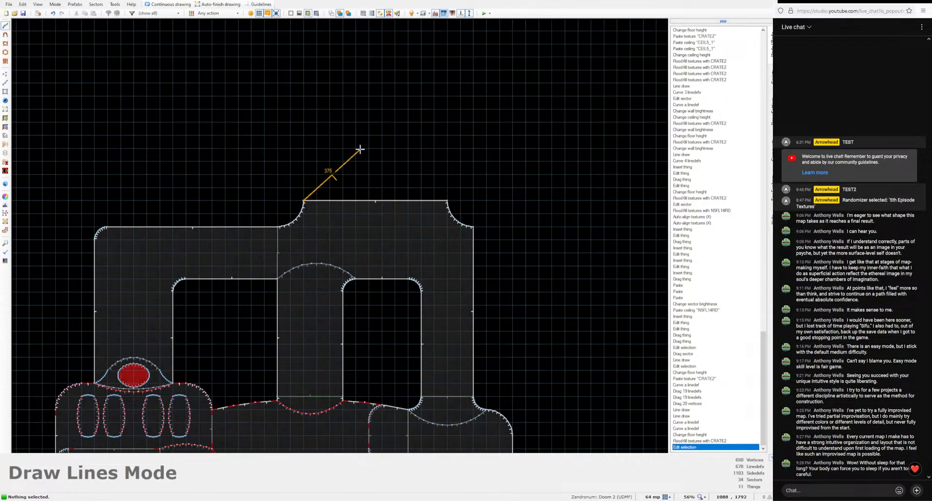
scroll(301, 154, up, 3)
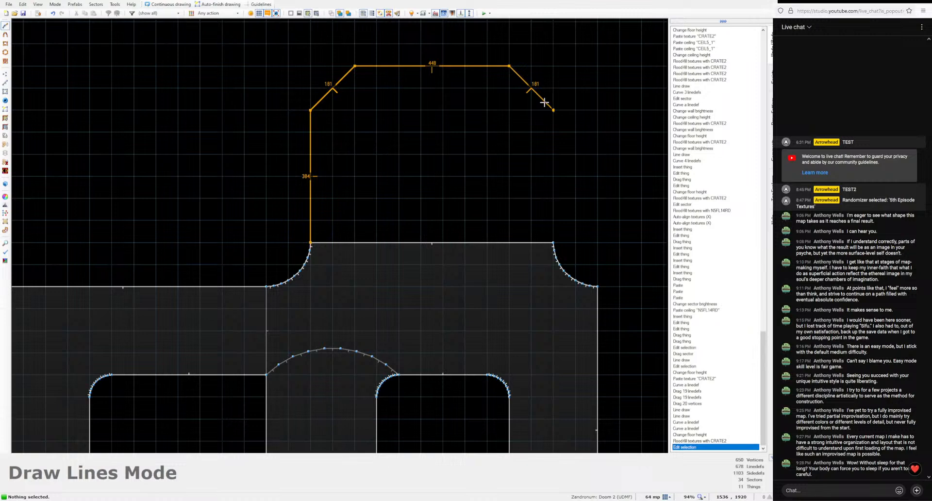
click(302, 238)
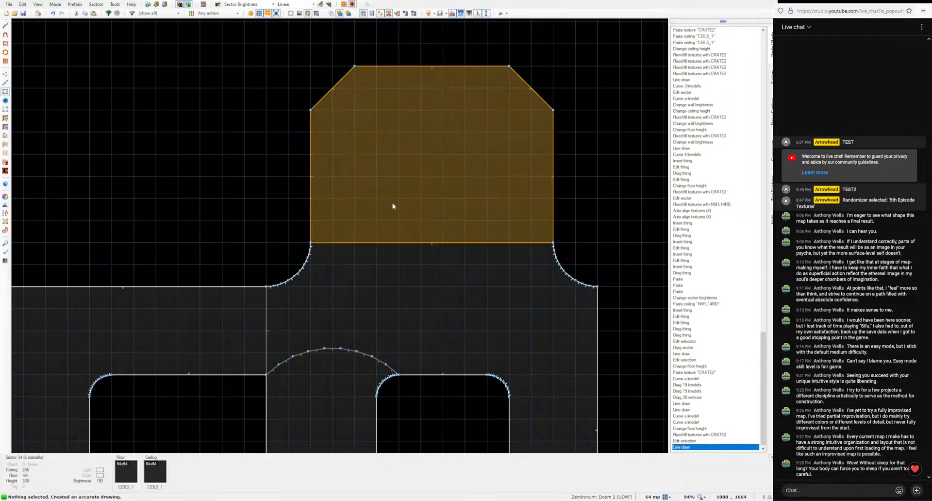
Step: Curve the new room's two diagonal corner lines outward and its southern boundary line into a shallow arc bulging south
scroll(395, 202, down, 4)
key(l)
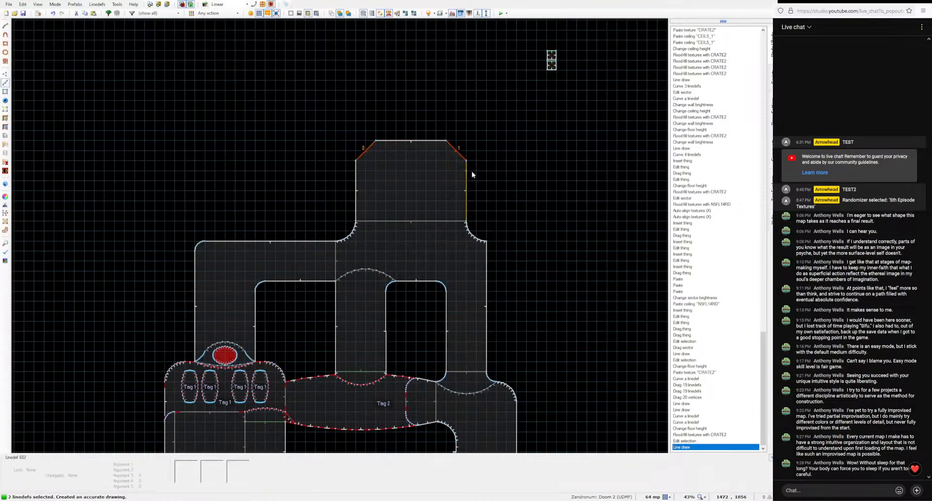
click(349, 5)
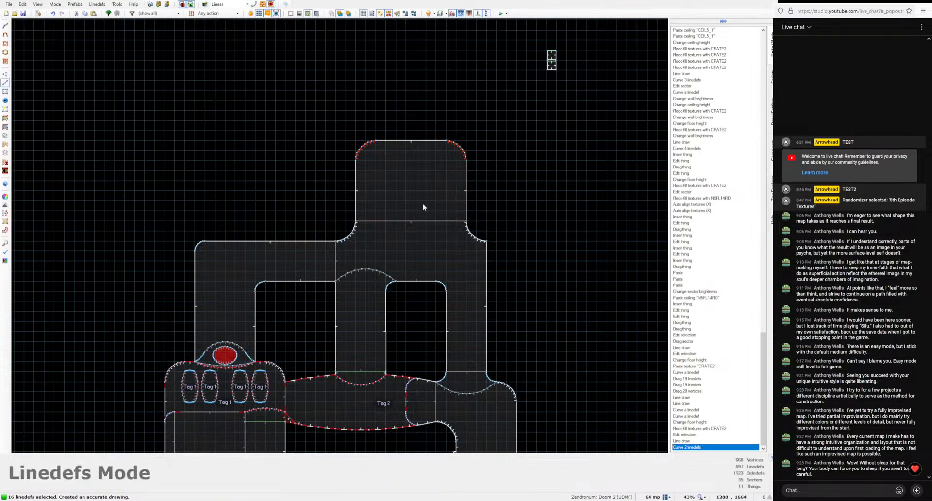
middle_drag(408, 247, 420, 202)
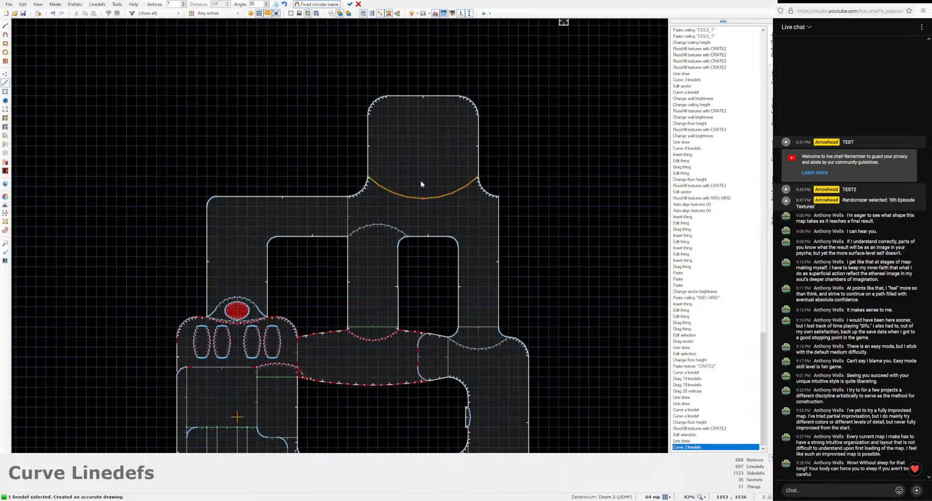
scroll(422, 184, up, 1)
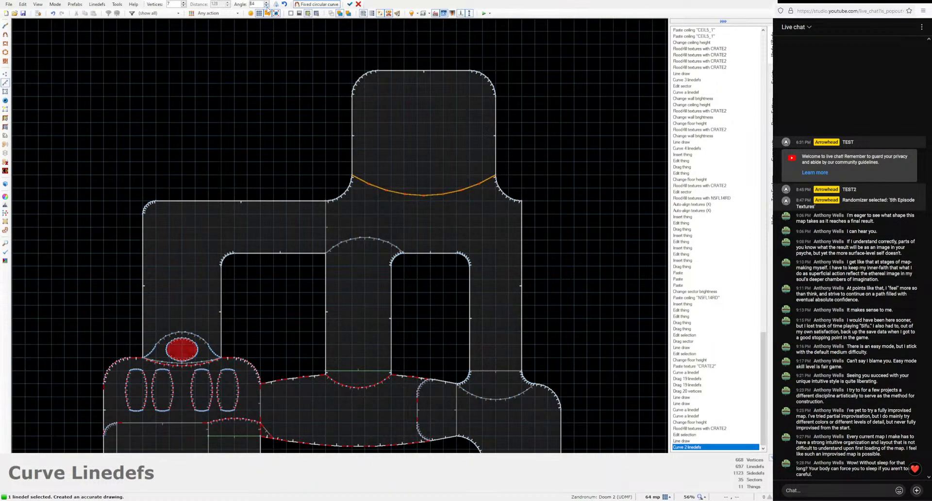
click(349, 4)
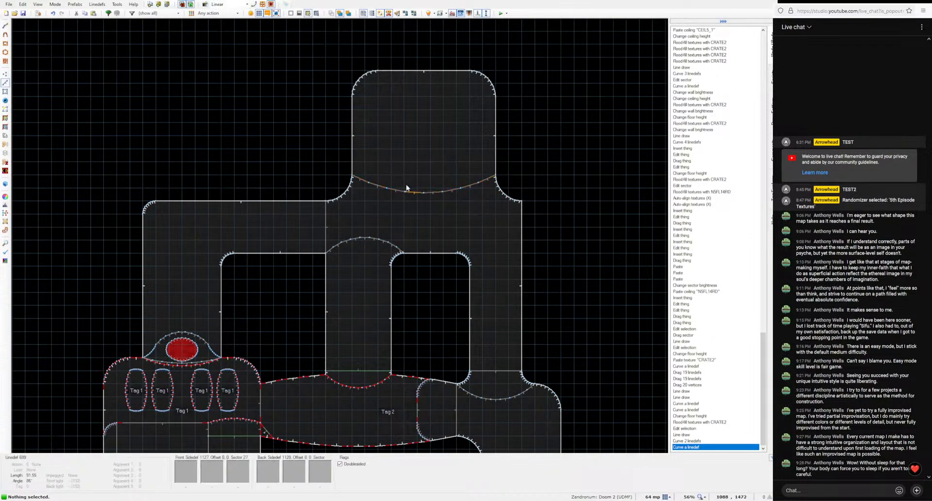
Step: Lower the middle passage's ceiling to 192 and cover the untextured faces at its two ends with CRATE2
key(w)
click(340, 236)
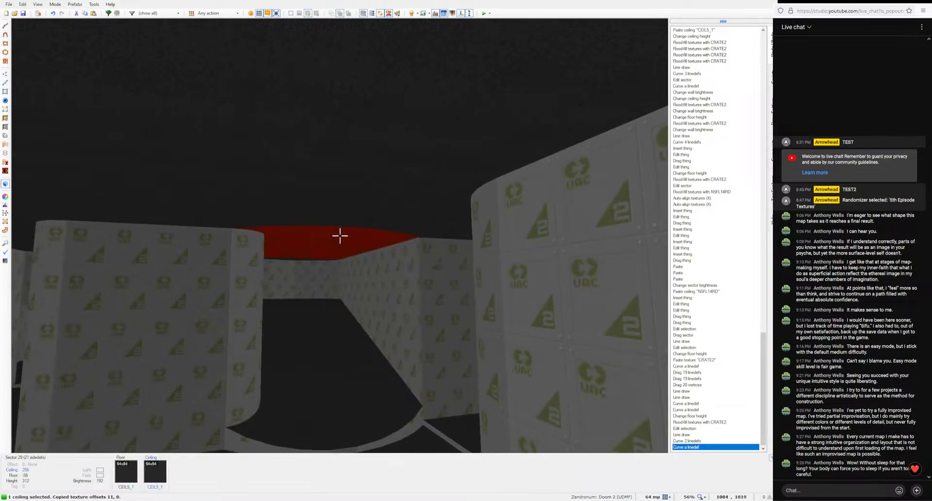
scroll(339, 236, up, 5)
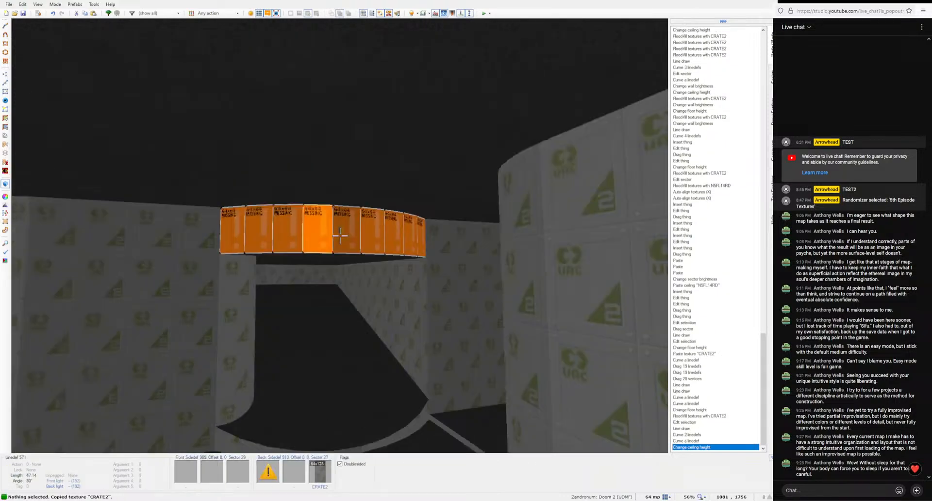
ctrl+shift+click(340, 236)
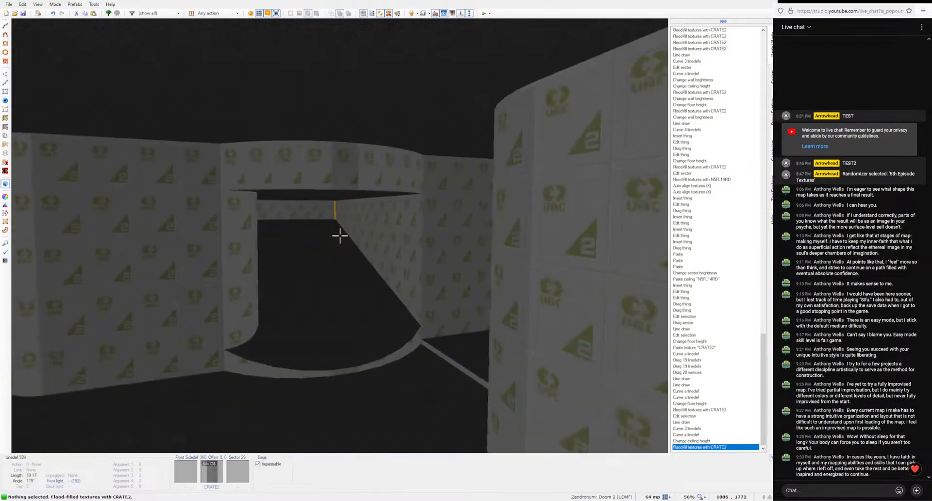
key(w)
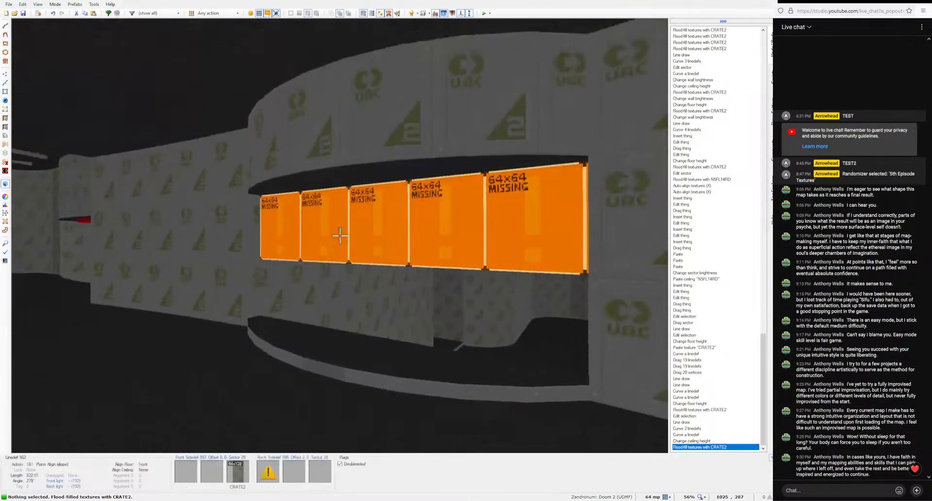
key(ctrl+v)
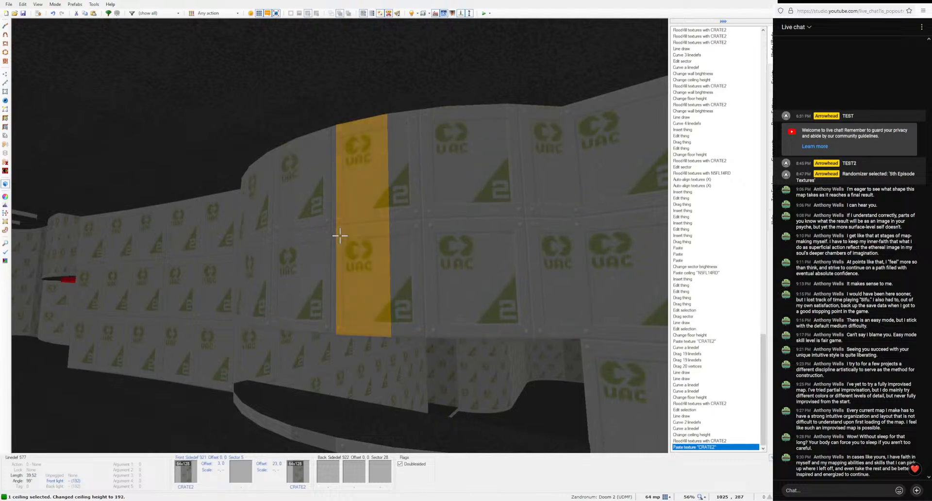
Step: Inspect the passage from the adjoining hall in 3D and raise its ceiling height to 200
key(w)
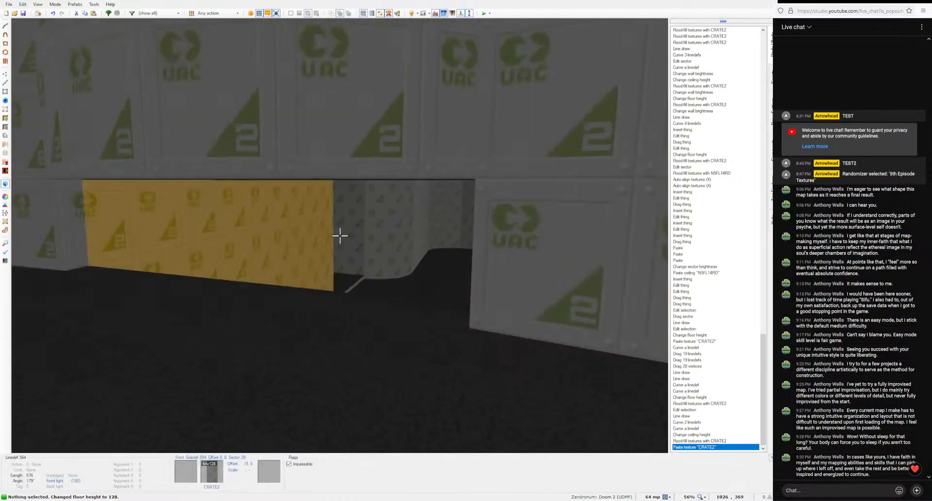
key(s)
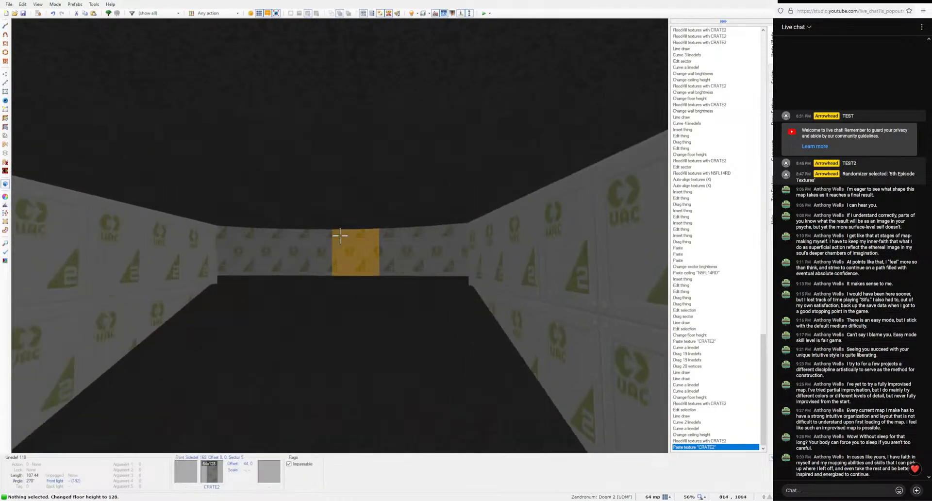
key(w)
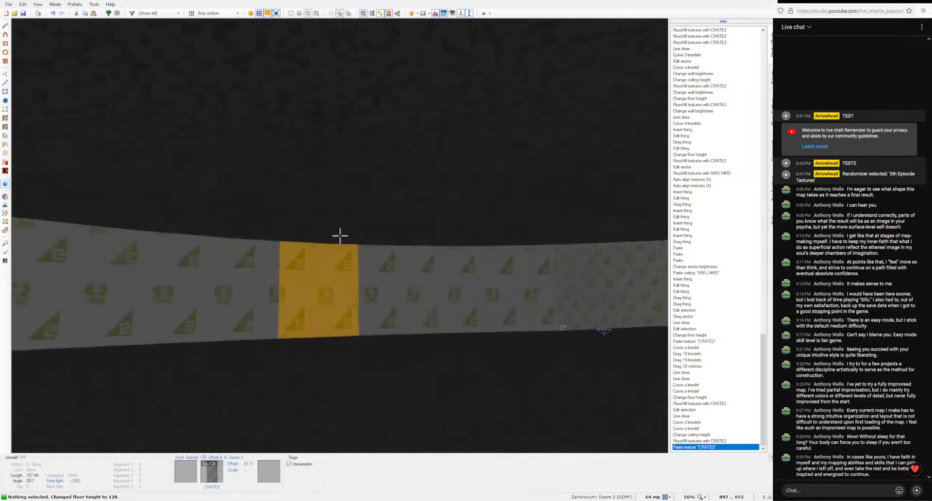
key(w)
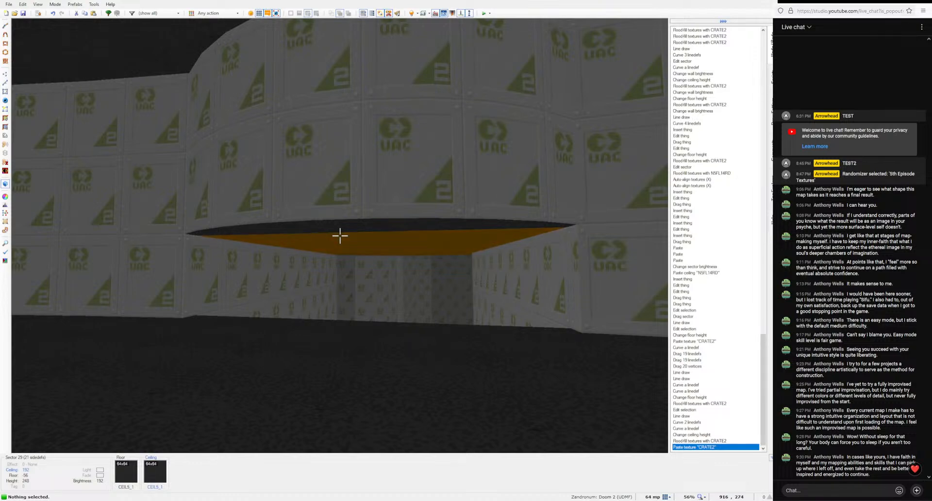
scroll(339, 236, up, 1)
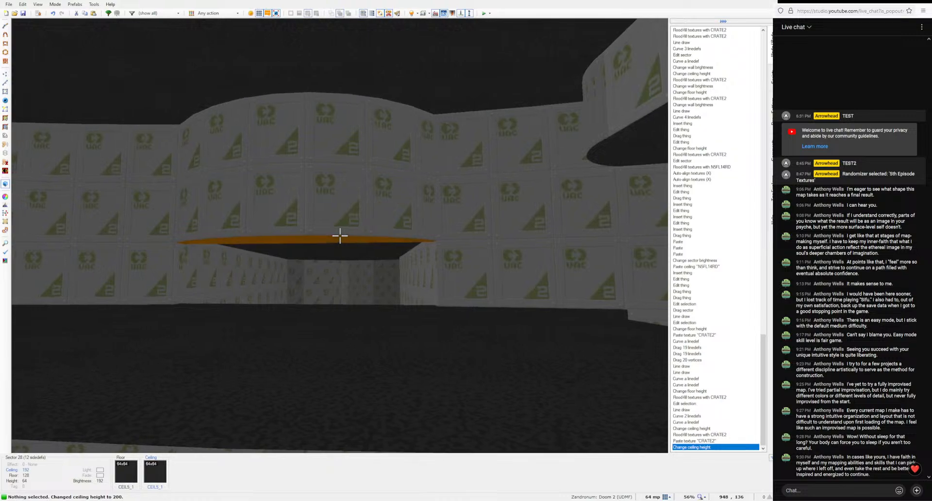
Step: Curve the vertical boundary line across the upper corridor, beside the middle passage, into a shallow arc bulging east
key(w)
key(w)
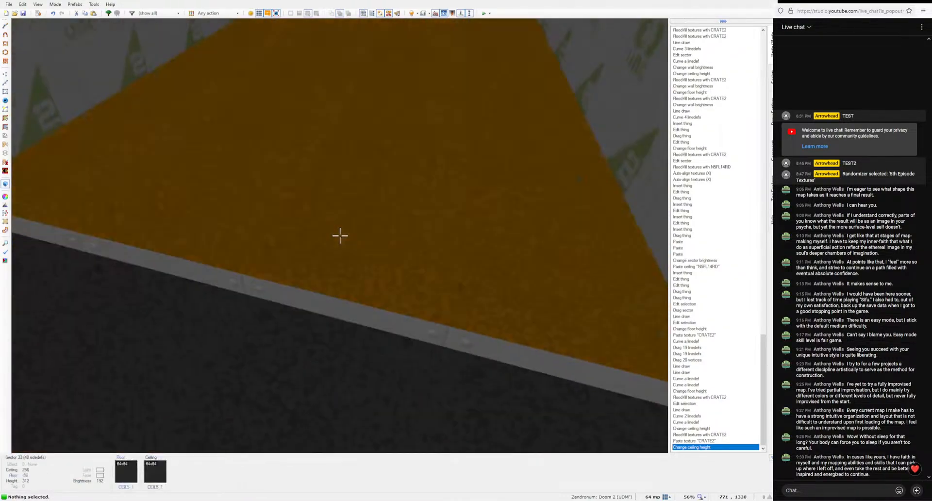
key(q)
click(330, 252)
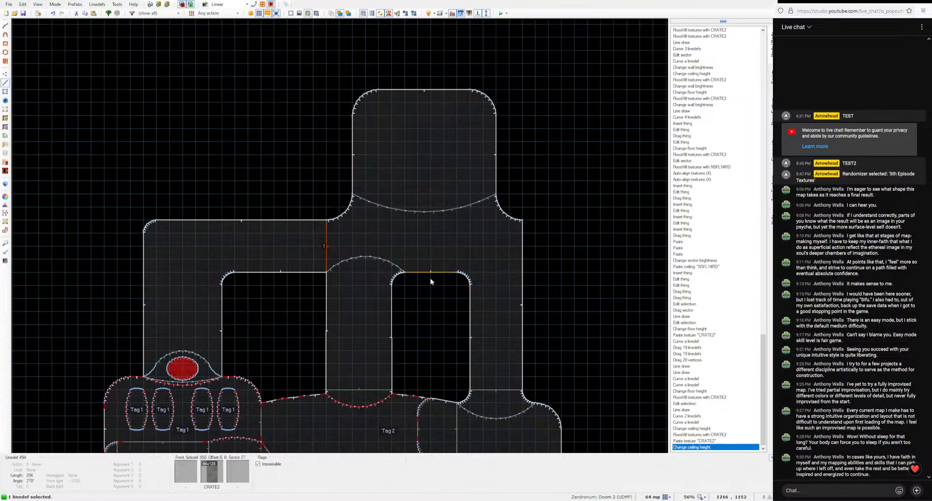
key(ctrl+shift+c)
scroll(338, 276, up, 3)
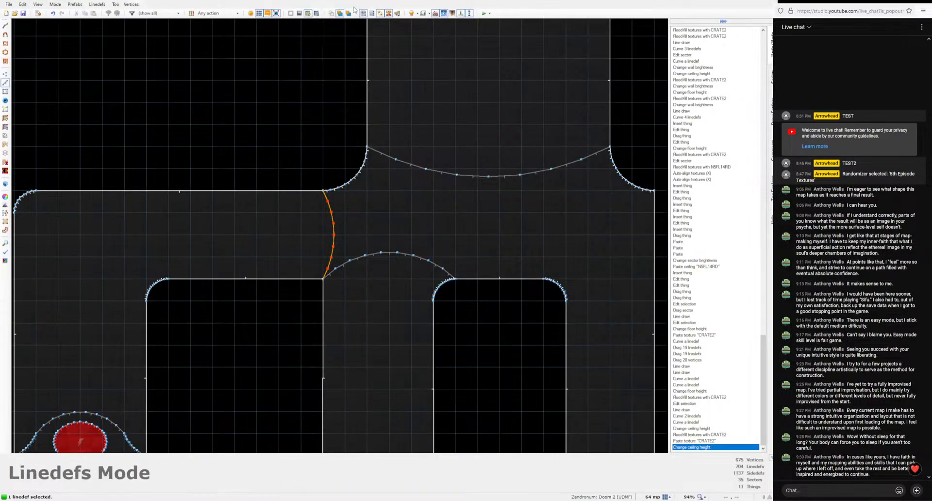
key(Return)
middle_drag(346, 297, 392, 291)
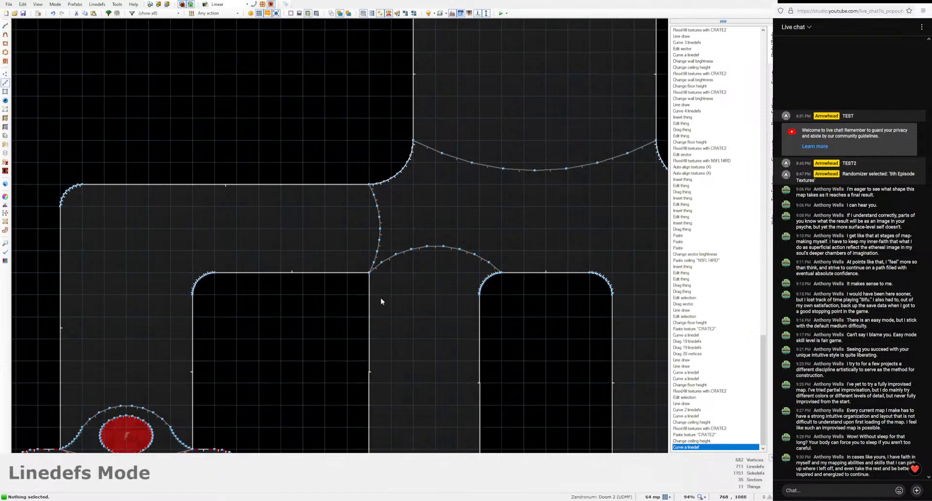
right_click(370, 289)
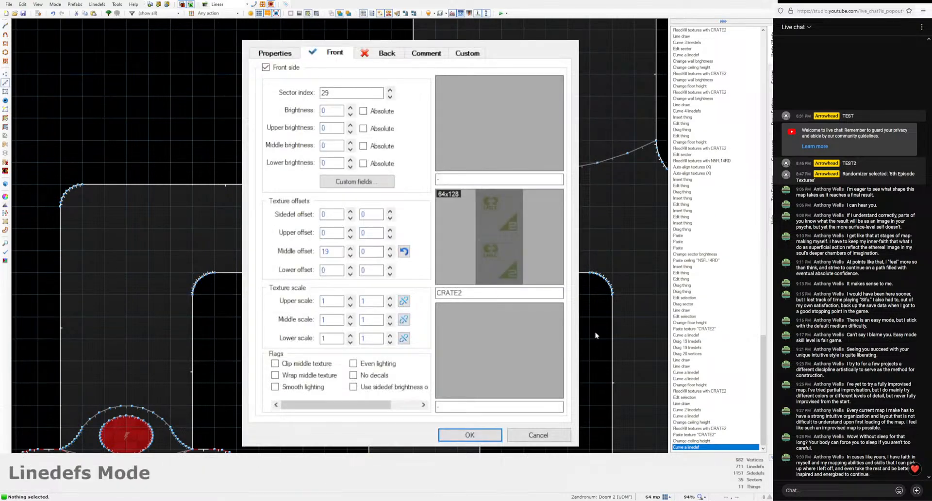
click(582, 181)
Step: Raise the new north room's floor slightly into a low step and flood-fill its curved edge with CRATE2
key(q)
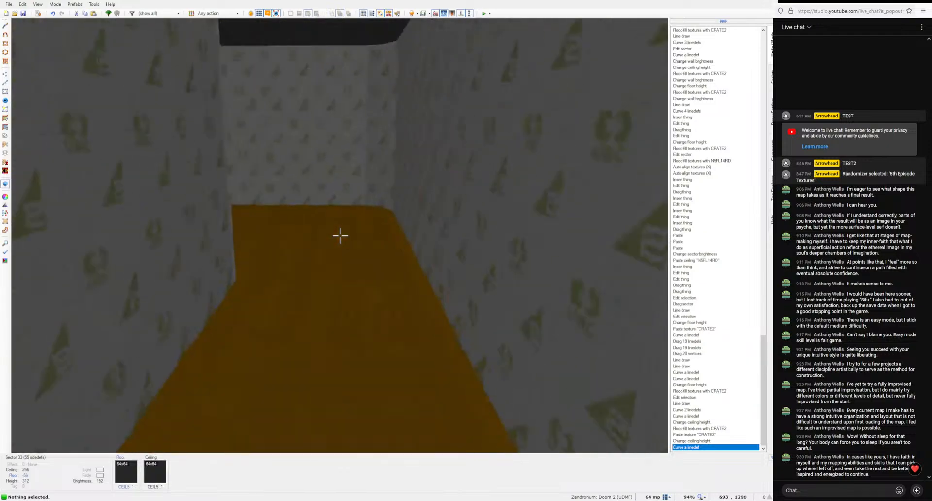
key(e)
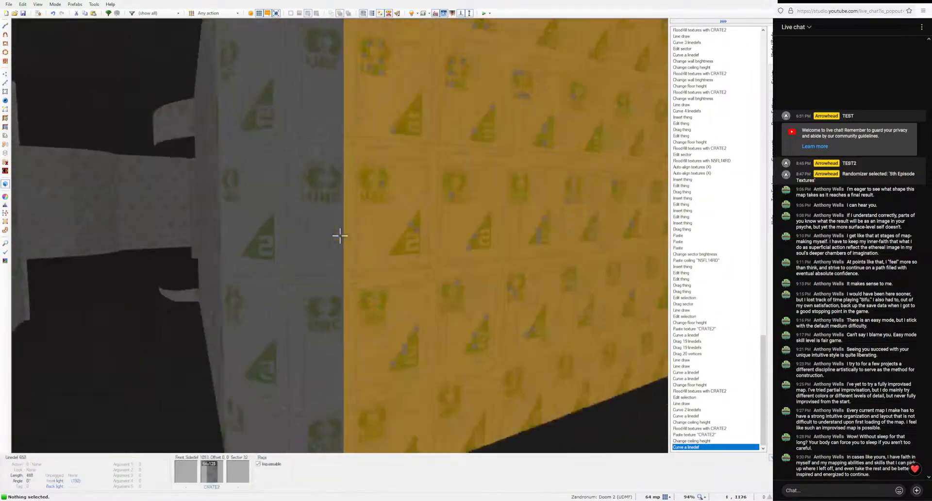
key(e)
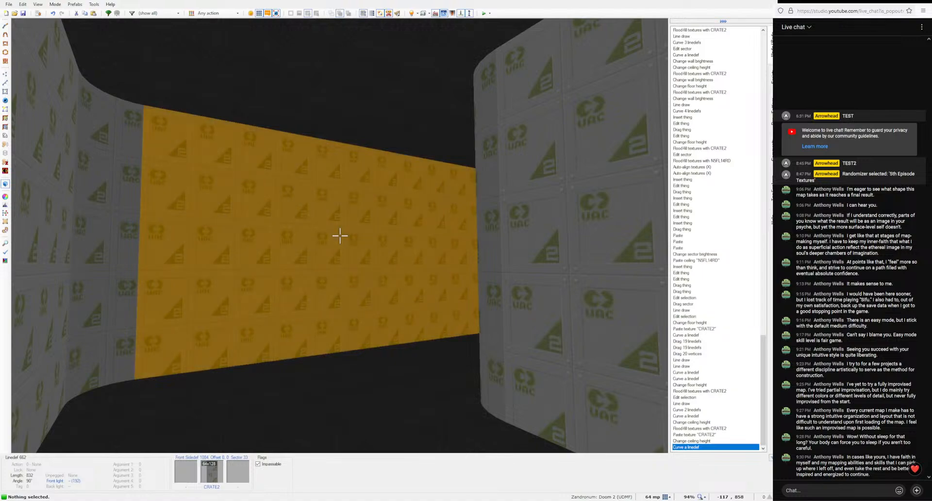
key(s)
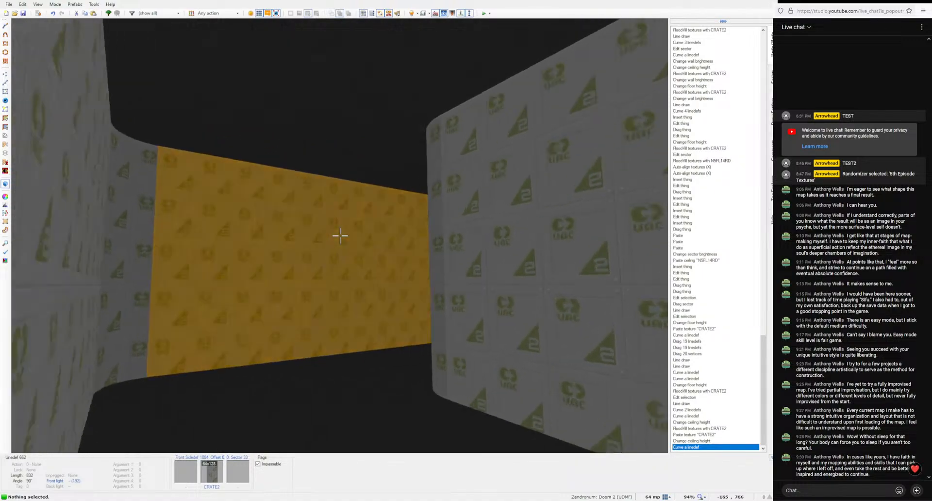
key(e)
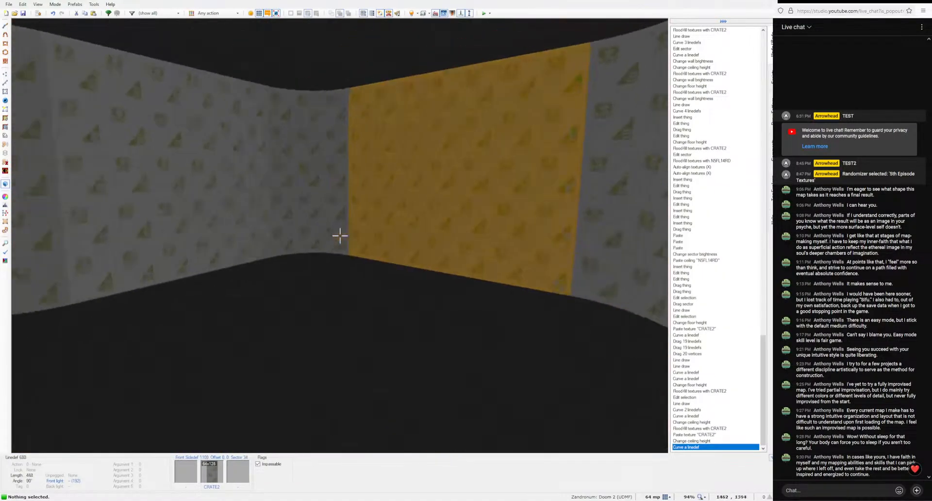
click(340, 235)
scroll(340, 235, up, 1)
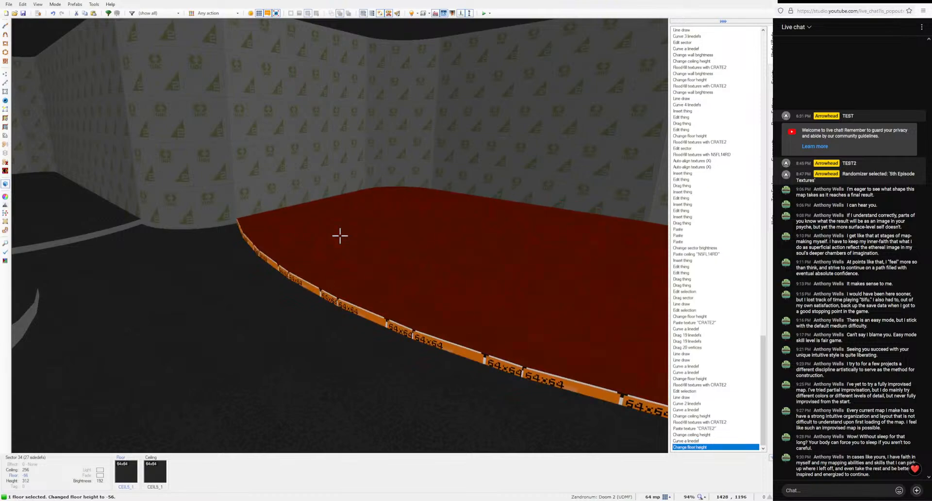
scroll(340, 236, up, 1)
click(339, 236)
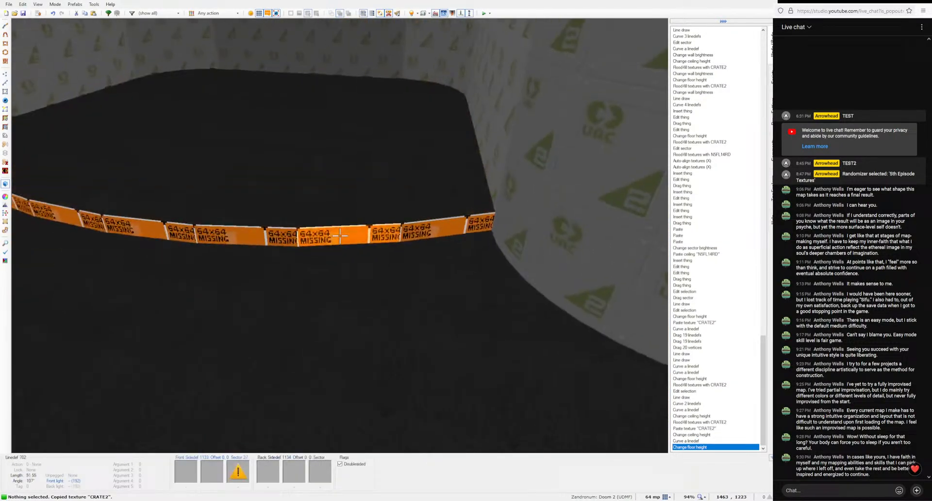
shift+middle_click(339, 235)
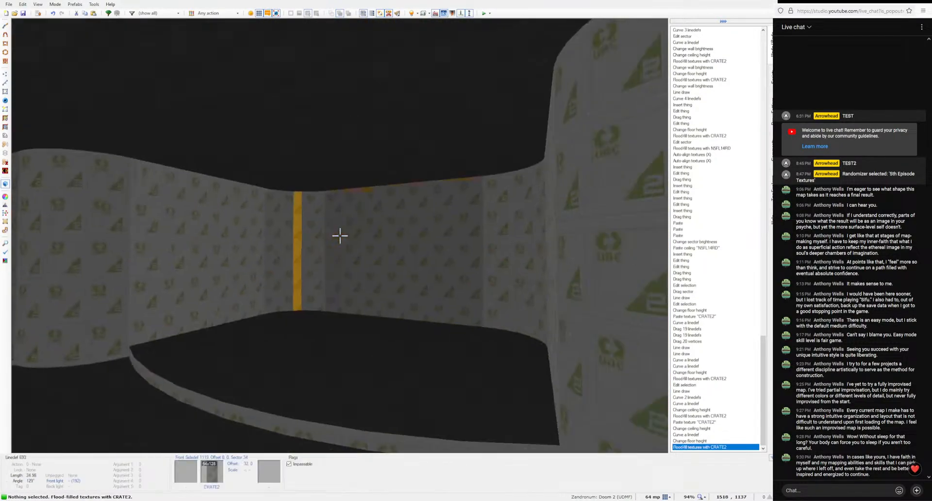
Step: Lower the new north room's ceiling to 136 and flood-fill the exposed curved face above its entrance with CRATE2
click(339, 235)
scroll(340, 235, up, 5)
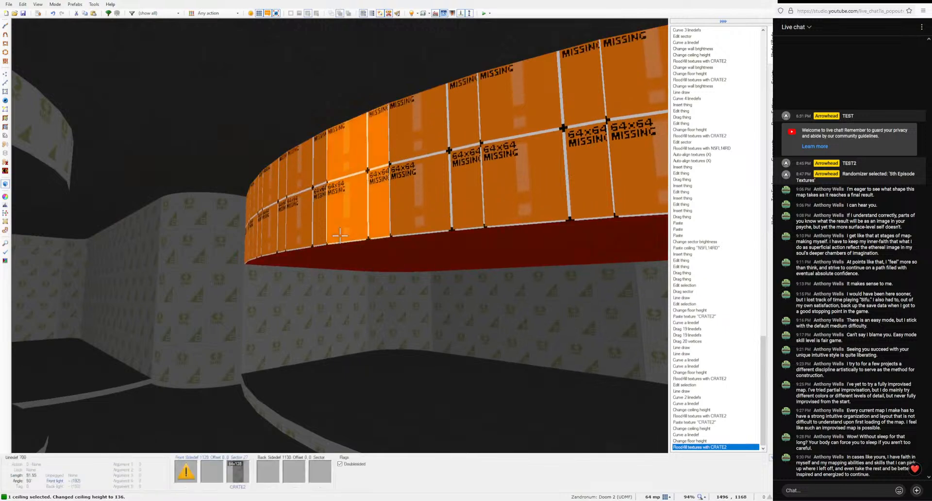
click(340, 235)
shift+middle_click(340, 235)
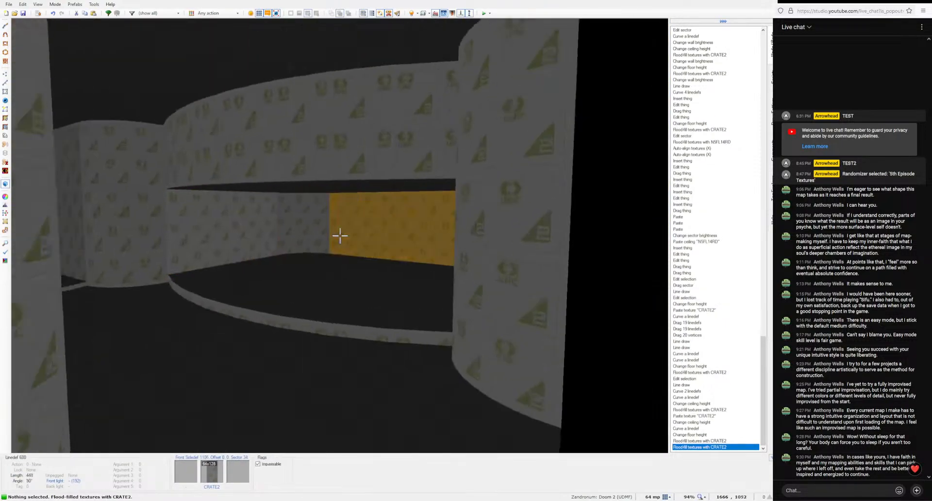
Step: Draw a 64-unit square near the southwest corner of the new north room and paste a copy at its southeast side
key(w)
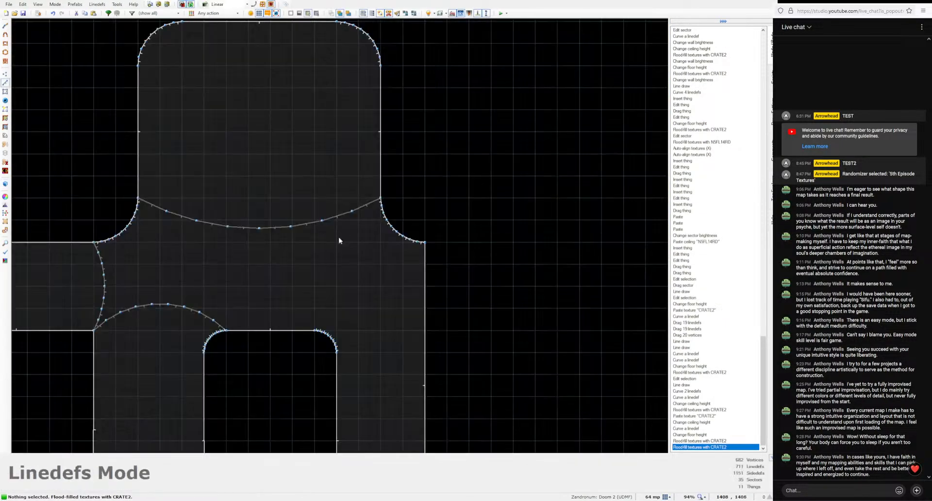
key(d)
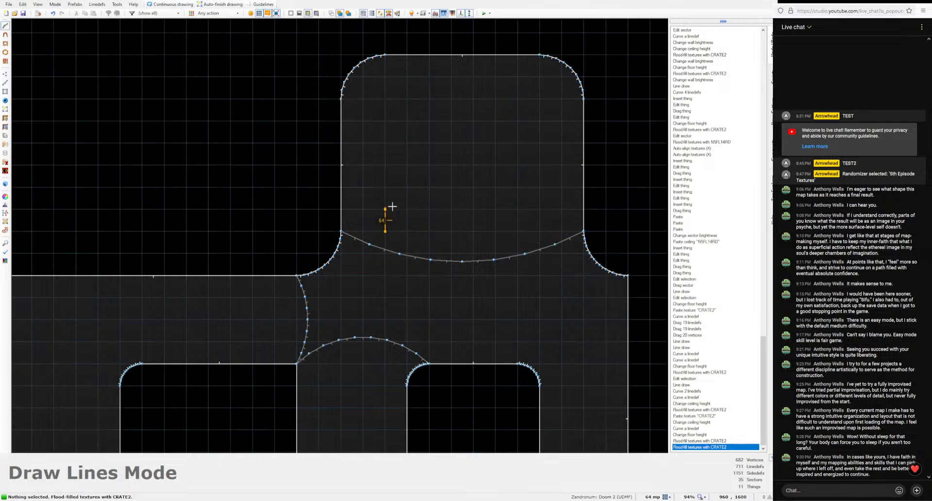
click(389, 234)
key(ctrl+v)
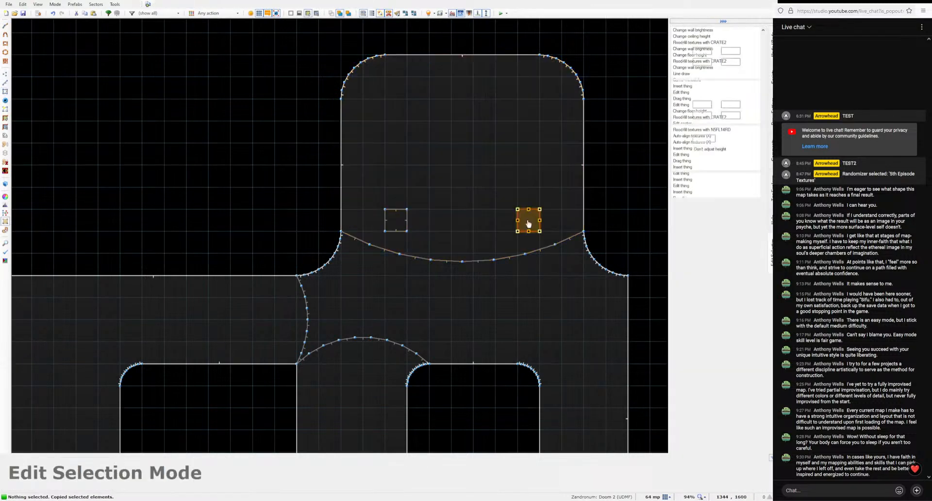
click(425, 219)
click(399, 221)
click(536, 216)
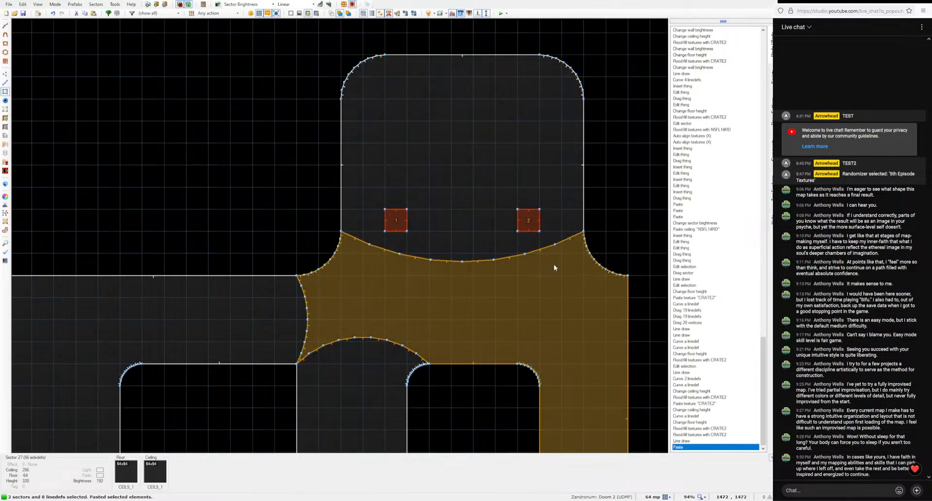
Step: Curve the sides of both squares into circles and raise their floors to 80
key(l)
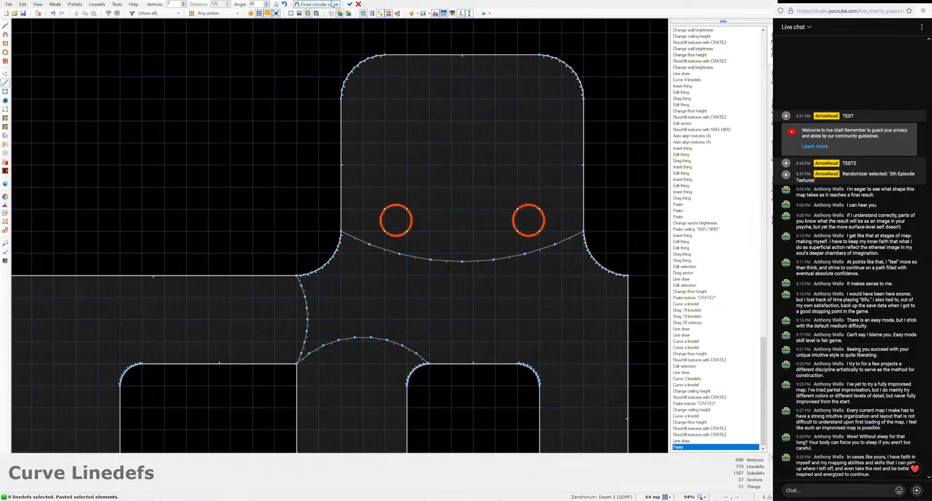
click(350, 4)
key(w)
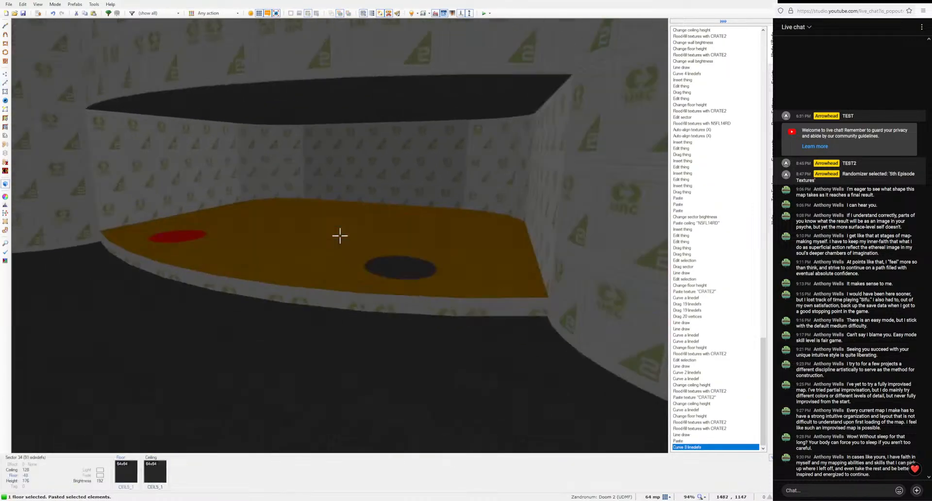
click(340, 236)
scroll(339, 236, up, 14)
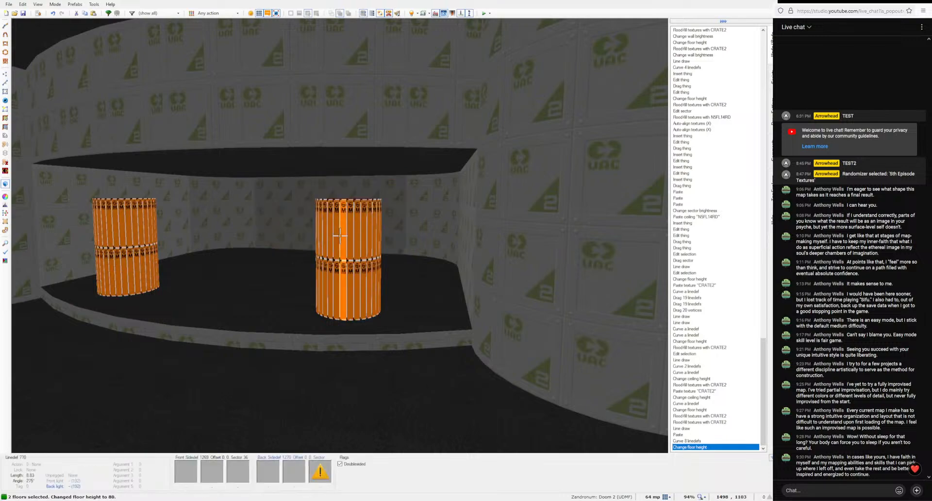
key(c)
Step: Lower the ceilings above both circles to 80 to form solid pillars and flood-fill each pillar with CRATE2
click(340, 236)
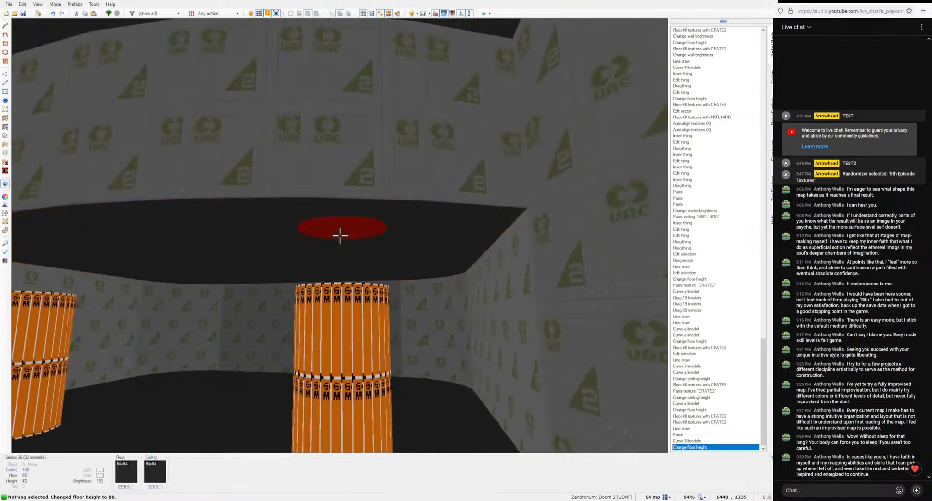
click(340, 236)
scroll(340, 236, down, 6)
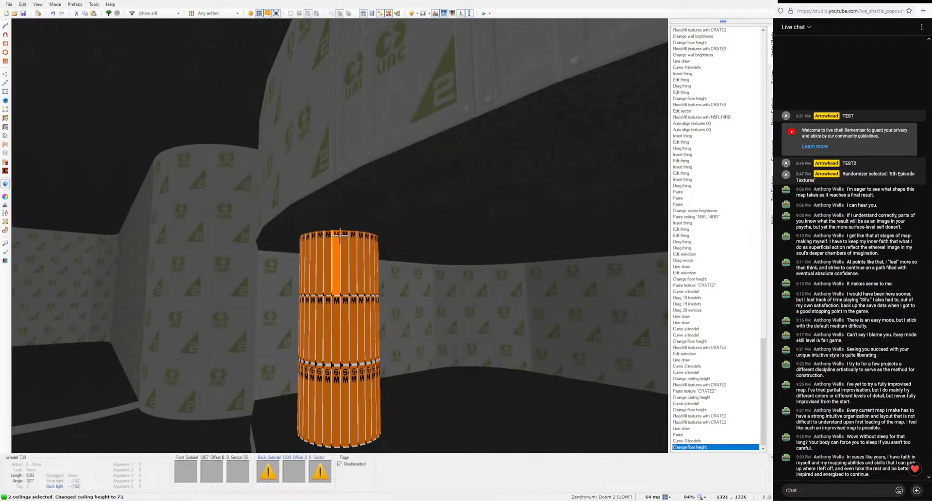
key(c)
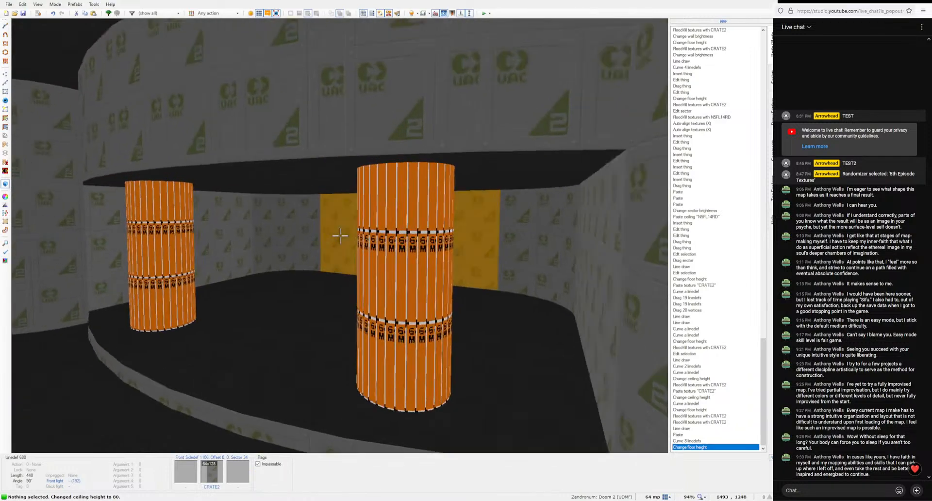
middle_click(340, 236)
ctrl+middle_click(340, 236)
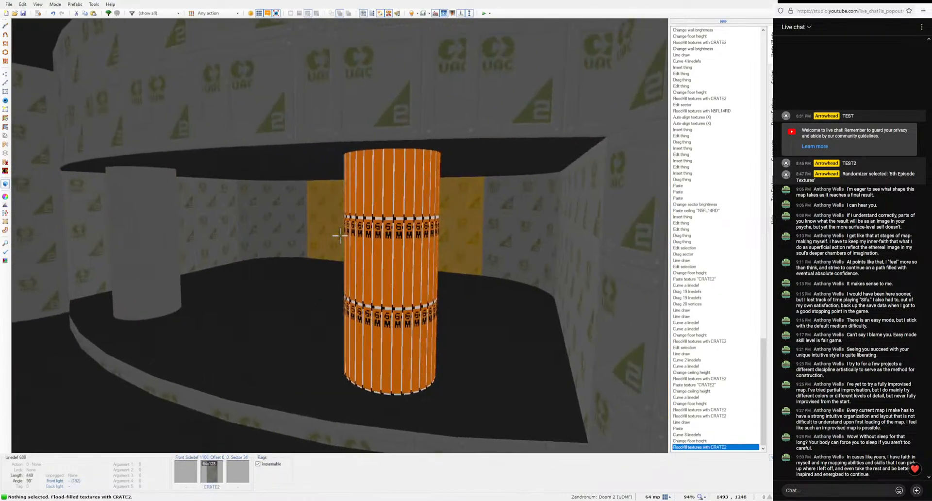
ctrl+middle_click(340, 236)
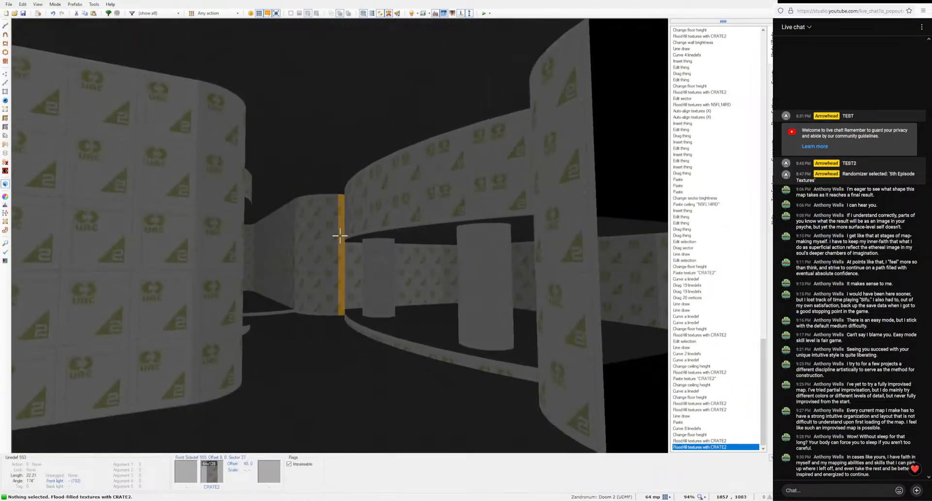
Step: Draw a boundary line across the north end of the east passage and curve it into an arc bulging north
key(w)
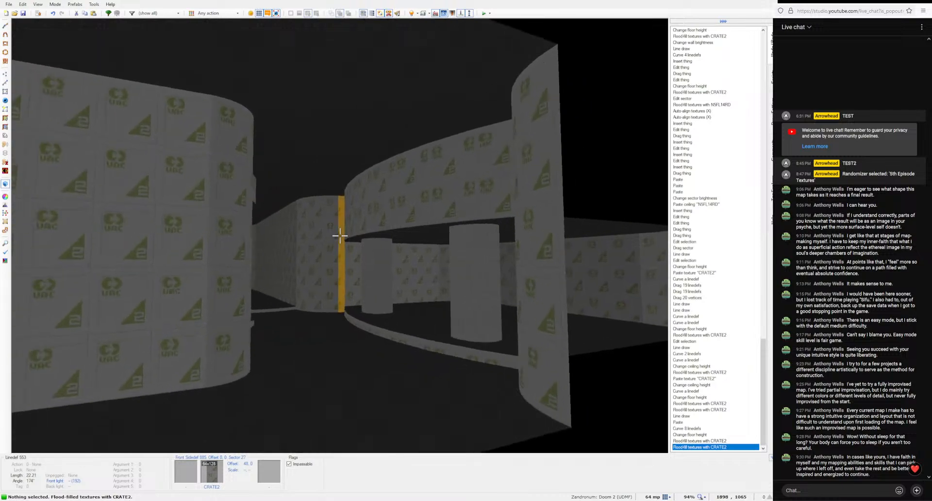
key(w)
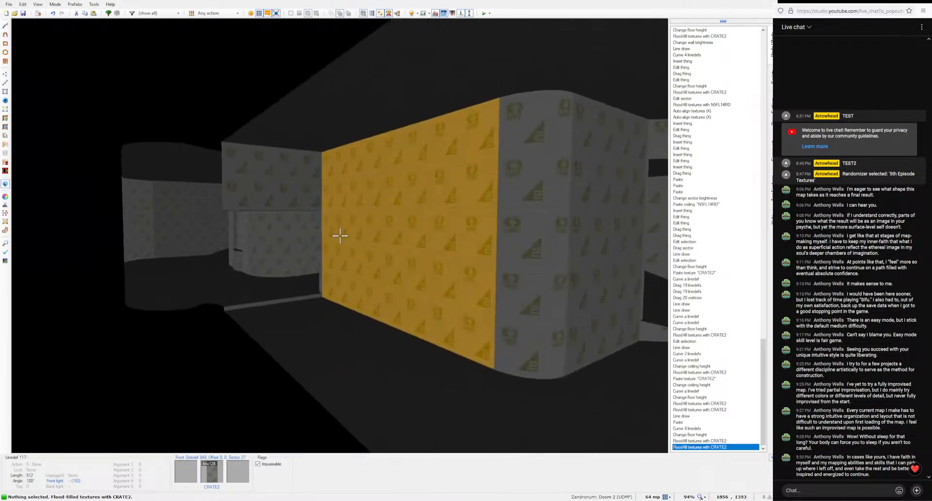
key(s)
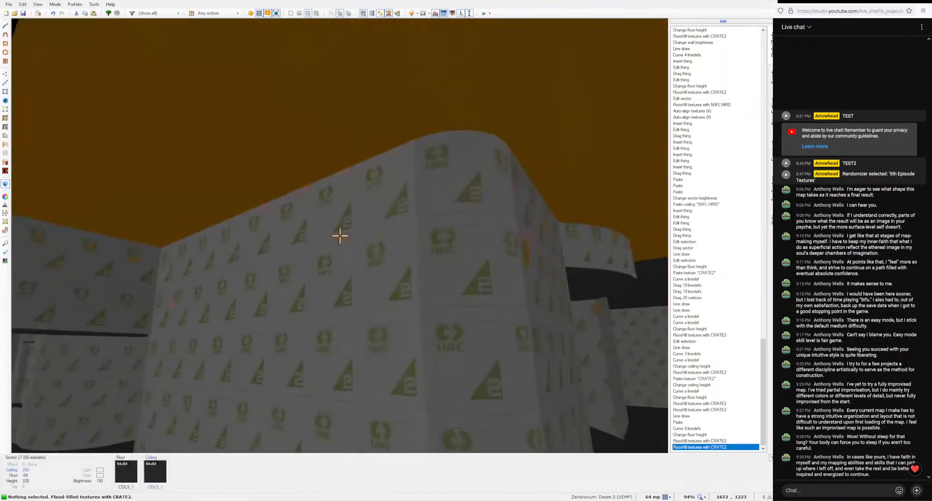
key(q)
middle_drag(338, 243, 461, 234)
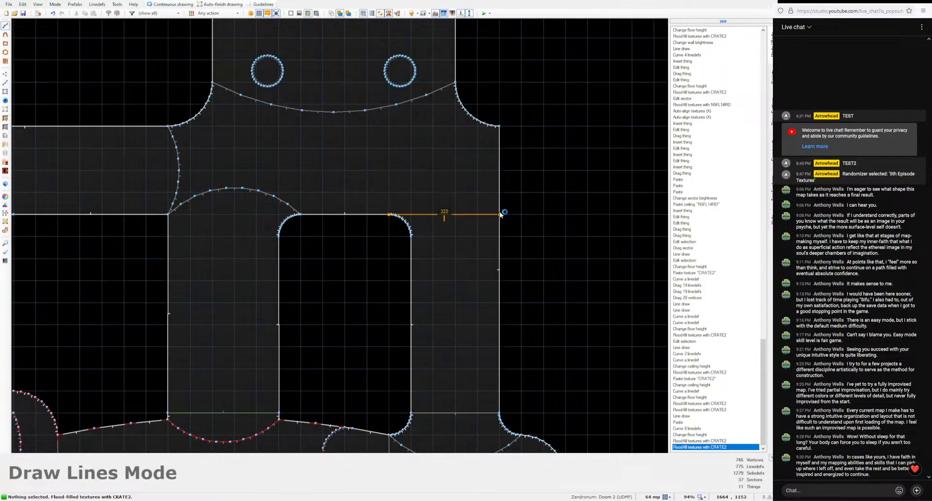
click(500, 214)
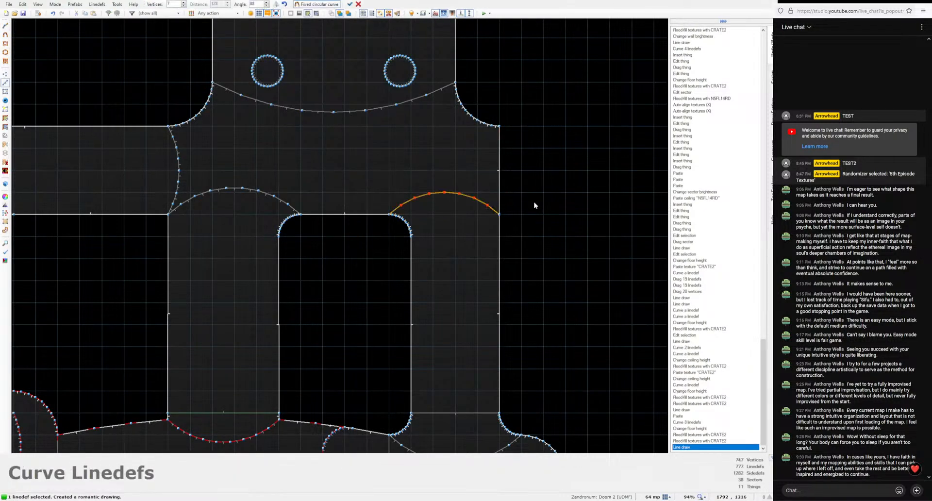
key(Return)
Step: Lower the east passage's ceiling to 152 and flood-fill the exposed curved face above its entrance with CRATE2
key(q)
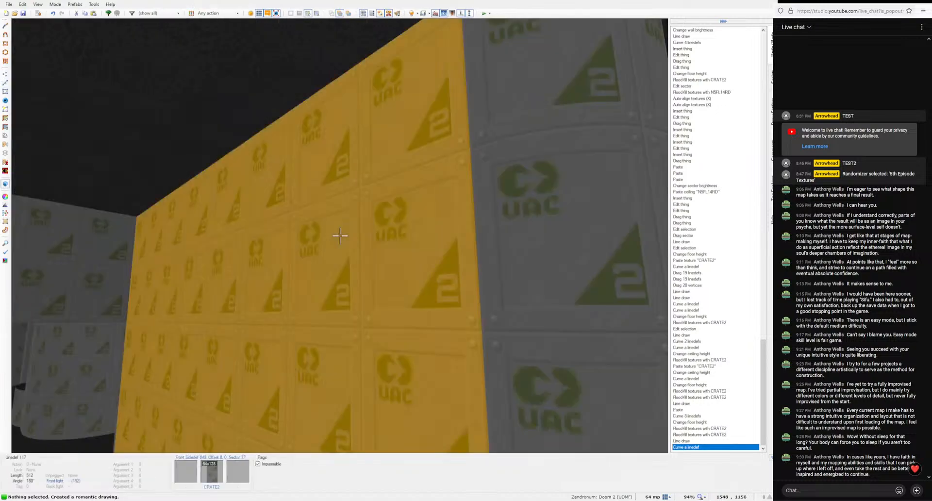
scroll(339, 236, down, 16)
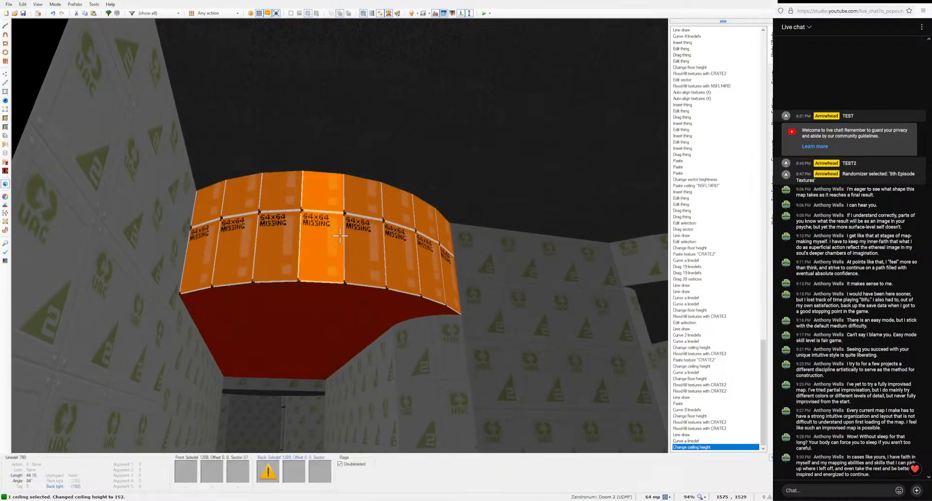
key(ctrl+c)
key(ctrl+shift+v)
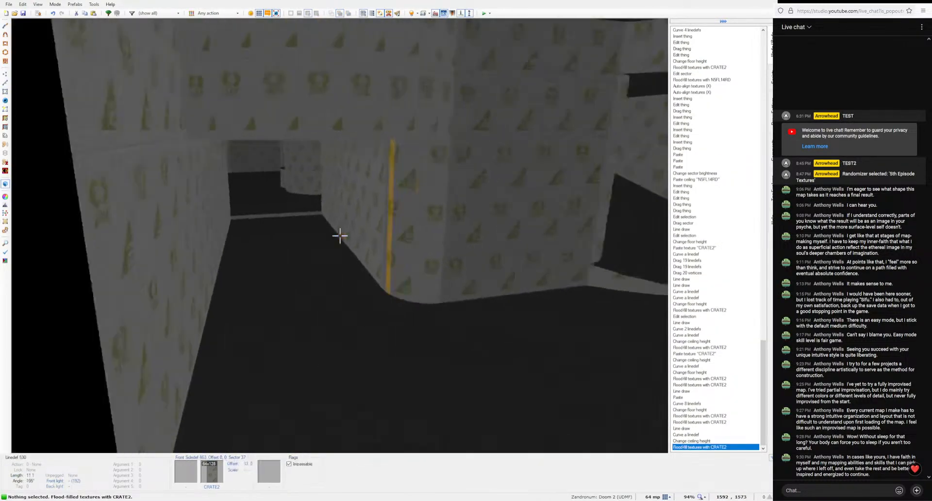
key(ctrl+shift+v)
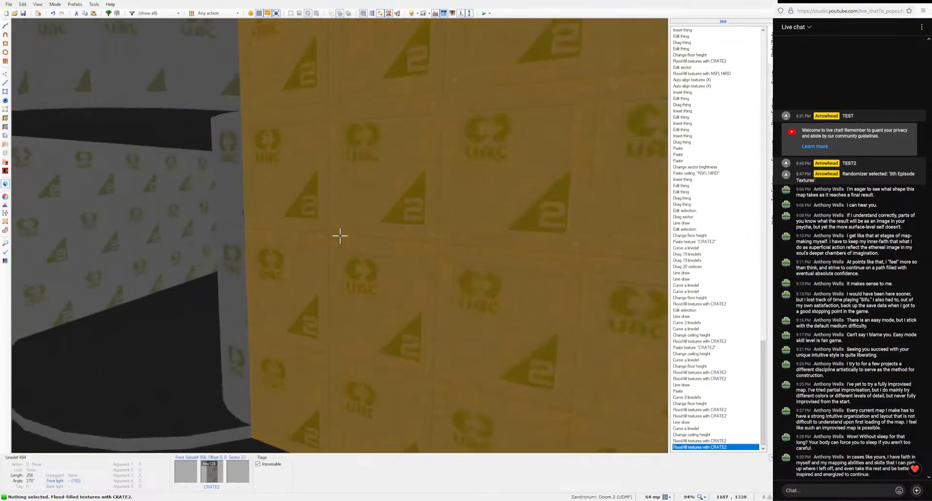
Step: Draw a recess 128 wide and 16 deep into the wall between the middle and east passages, facing the north room
key(q)
middle_drag(363, 255, 472, 212)
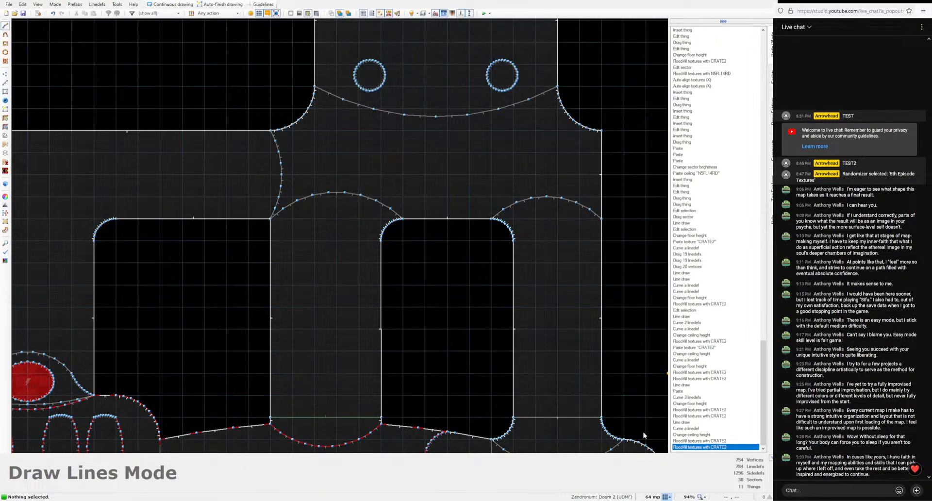
scroll(429, 218, up, 4)
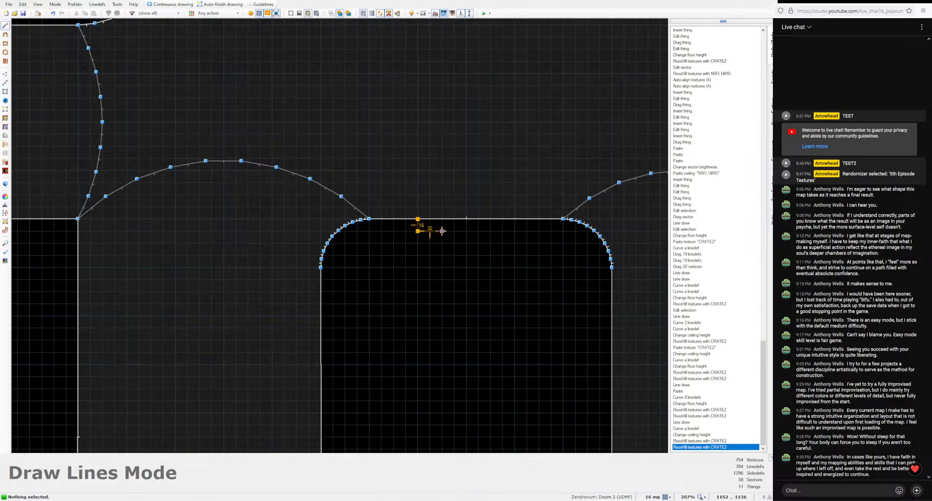
click(516, 217)
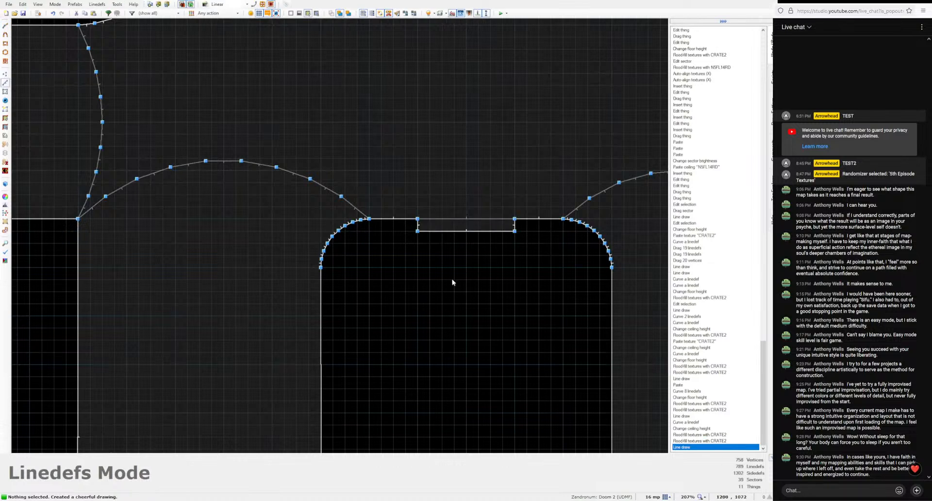
Step: Curve the recess's front line into a shallow arc bulging north into the corridor
click(469, 220)
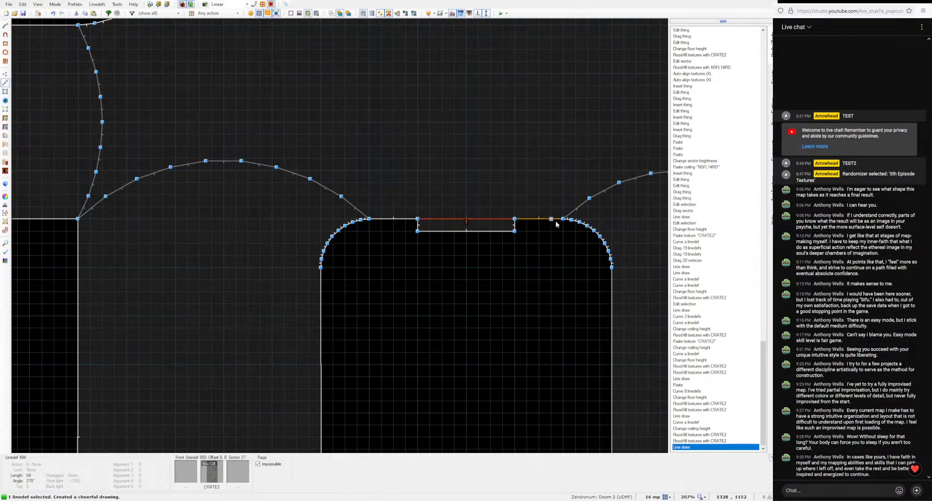
key(shift+c)
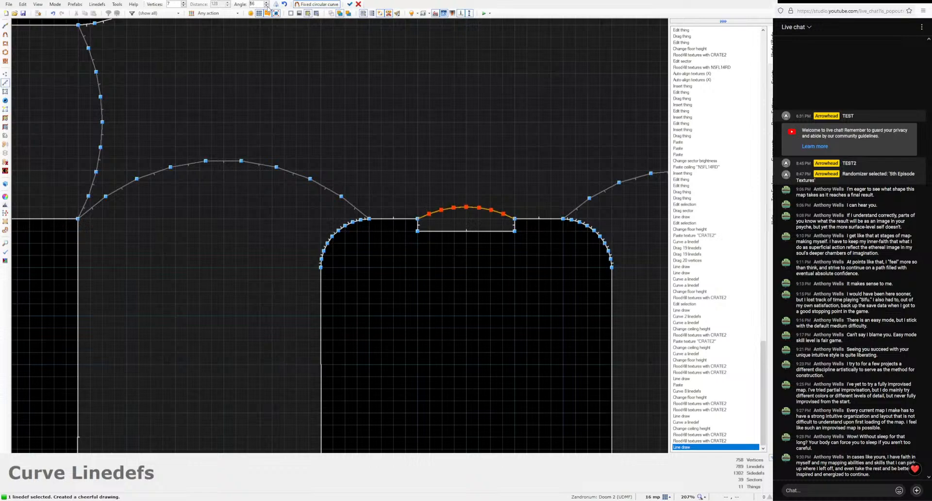
click(349, 6)
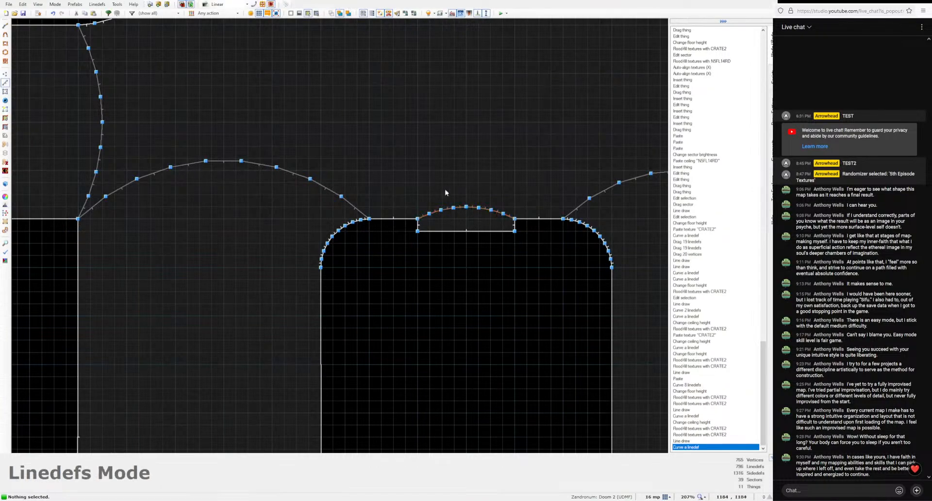
Step: Raise the recess's floor to 0 and flood-fill its curved lower face with CRATE2
key(w)
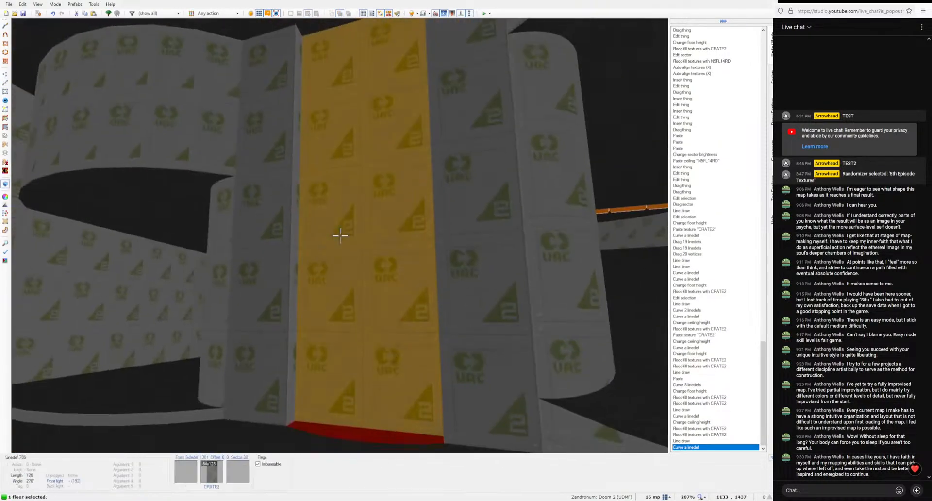
scroll(340, 236, up, 8)
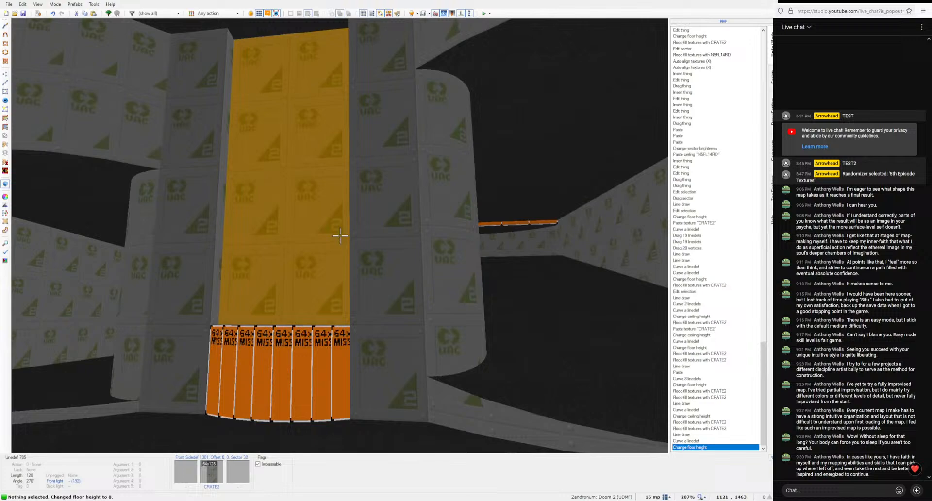
middle_click(340, 235)
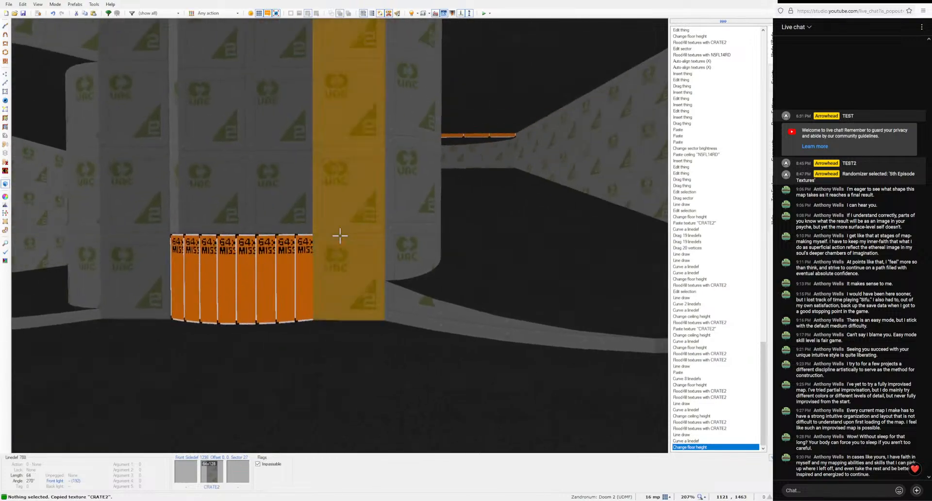
shift+middle_click(340, 235)
Step: Lower the recess's ceiling to leave a wall niche and flood-fill its curved upper face with CRATE2
click(339, 235)
scroll(340, 235, down, 20)
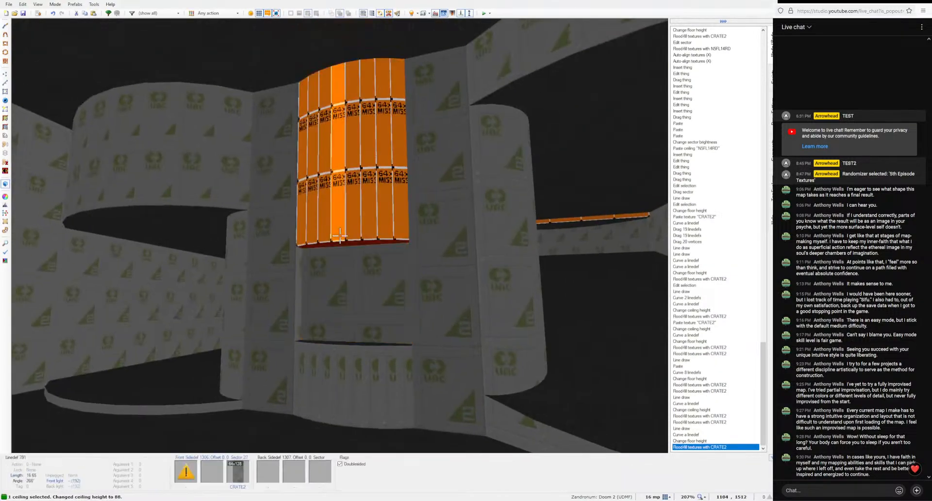
scroll(340, 236, up, 4)
key(c)
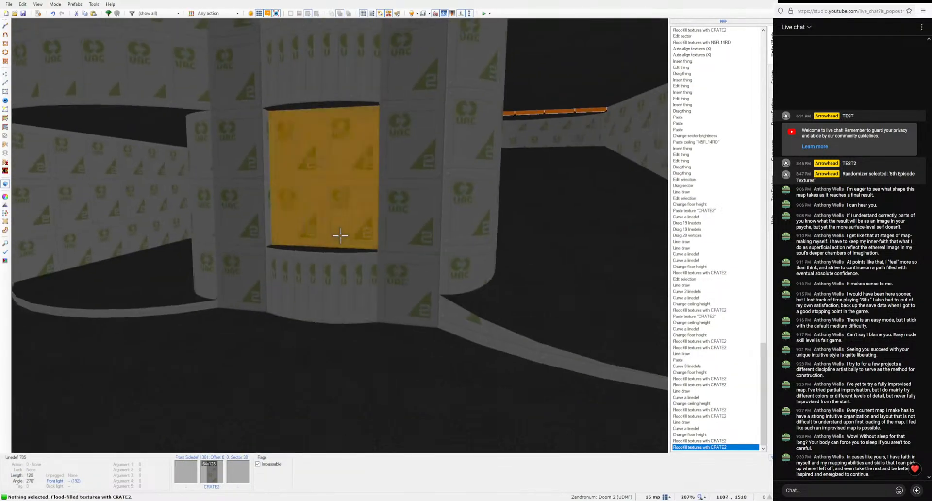
shift+middle_click(340, 235)
key(e)
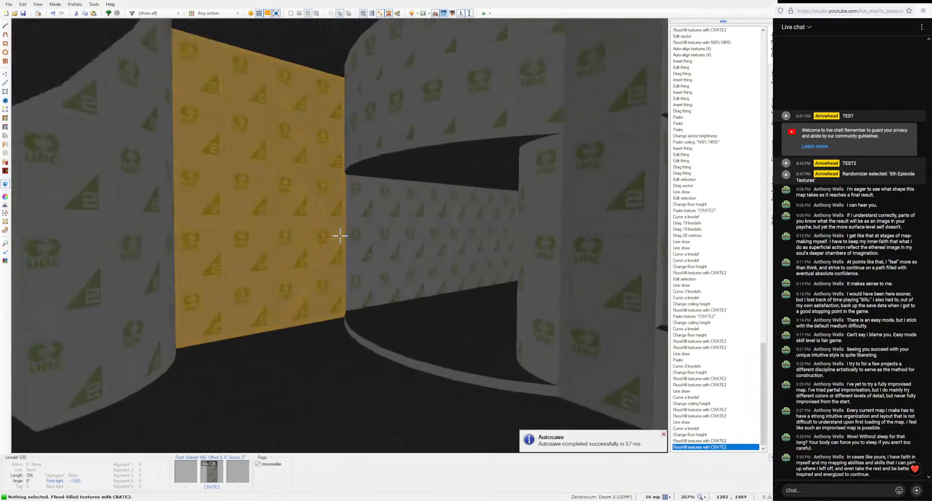
key(e)
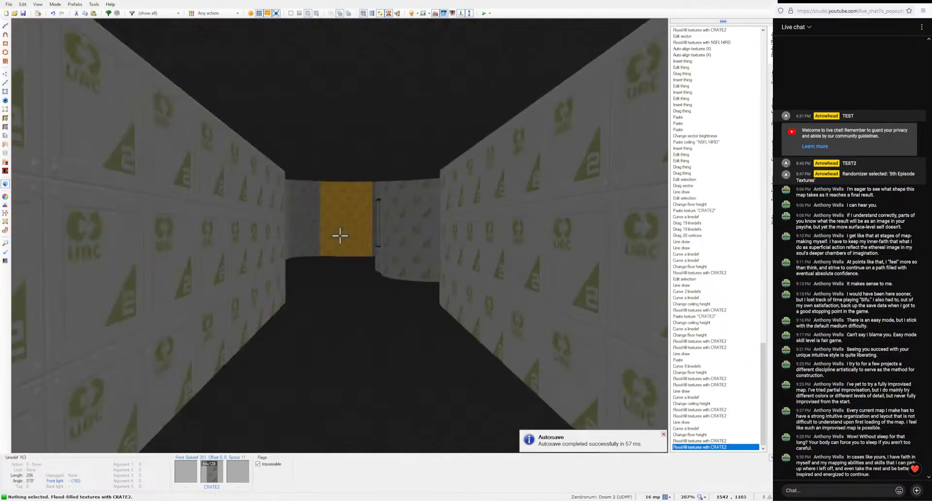
key(w)
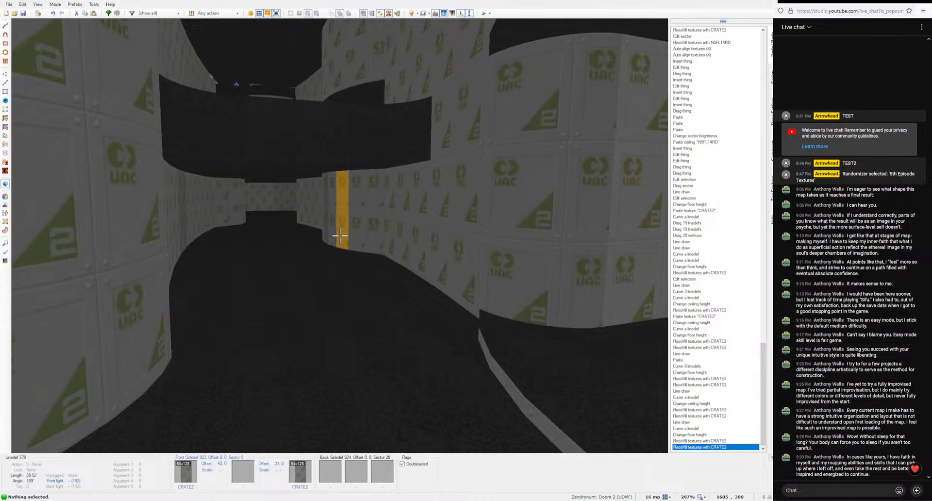
Step: Examine the curved passages, wall niche and main room in the 3D view
key(w)
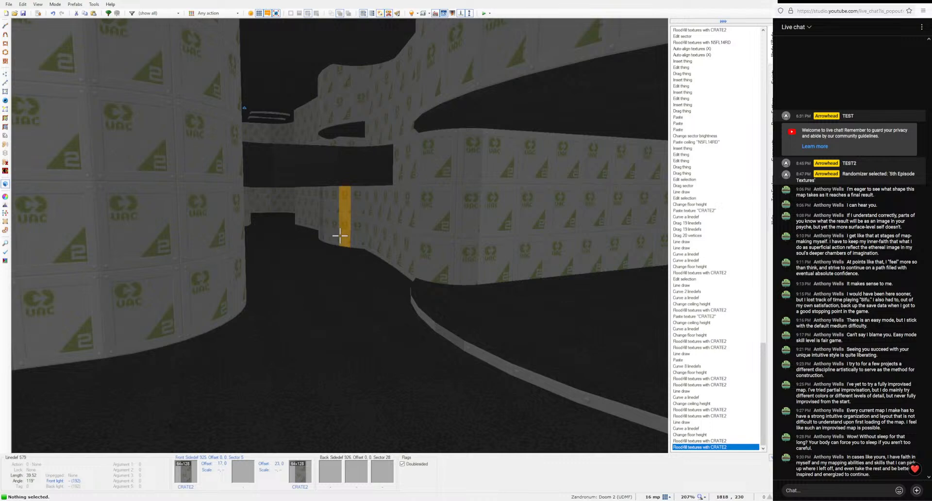
key(s)
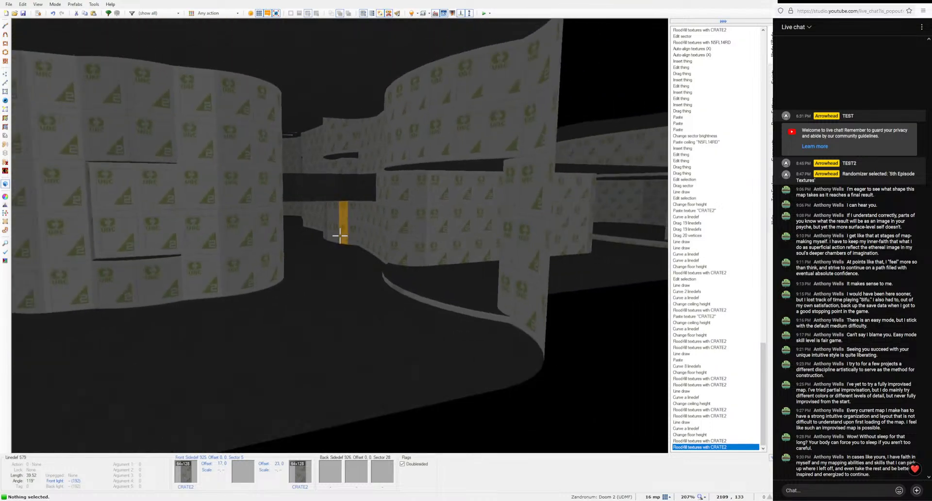
key(w)
key(w)
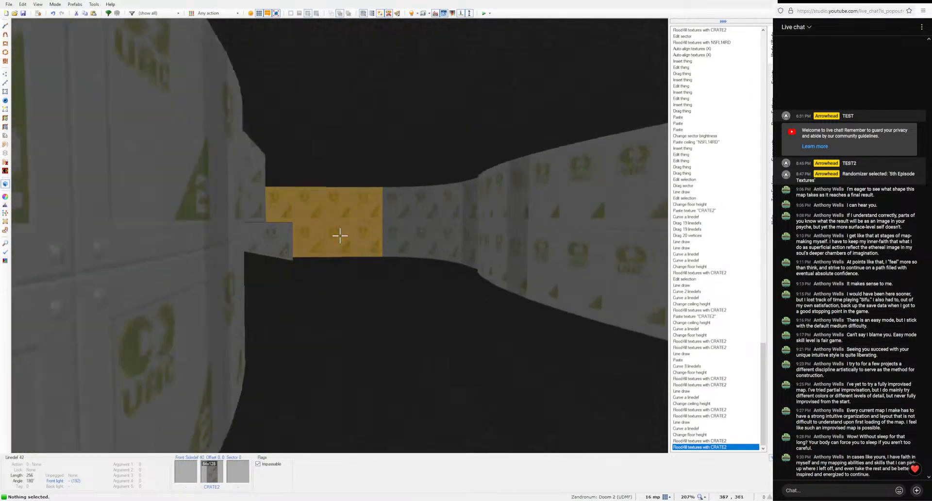
key(w)
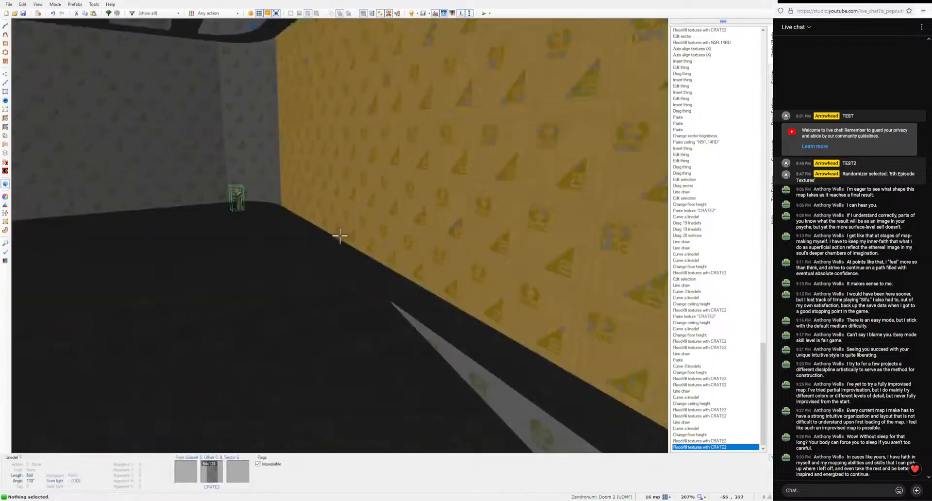
key(w)
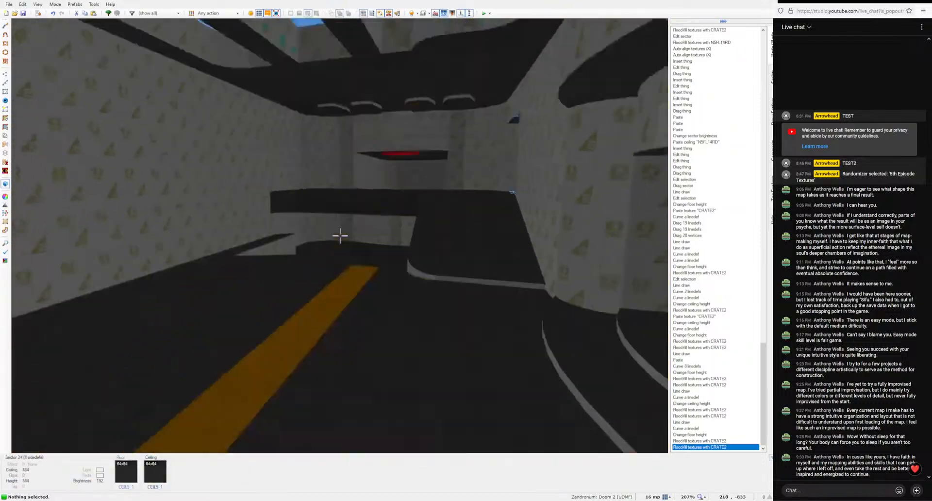
key(w)
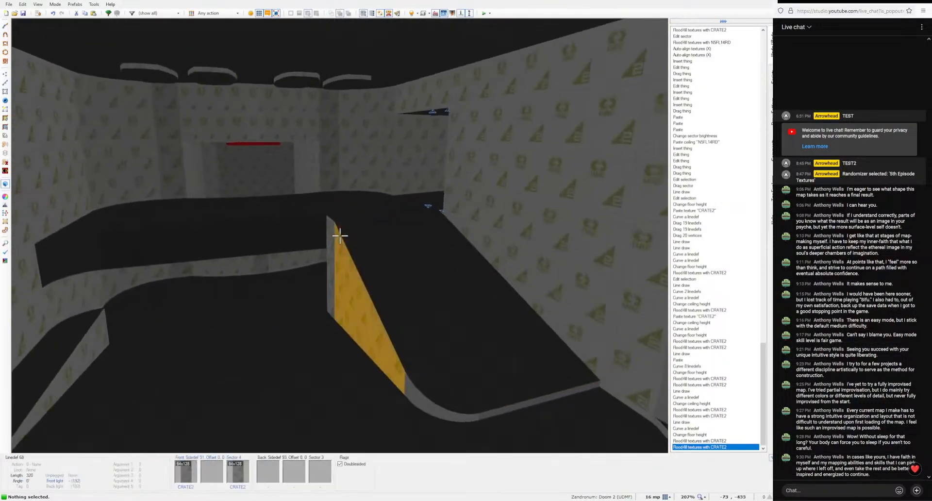
key(w)
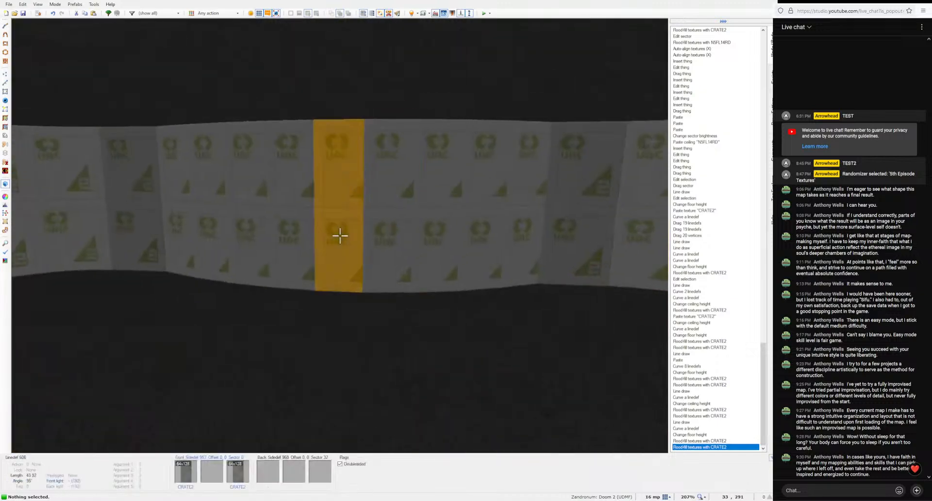
click(340, 236)
click(340, 236)
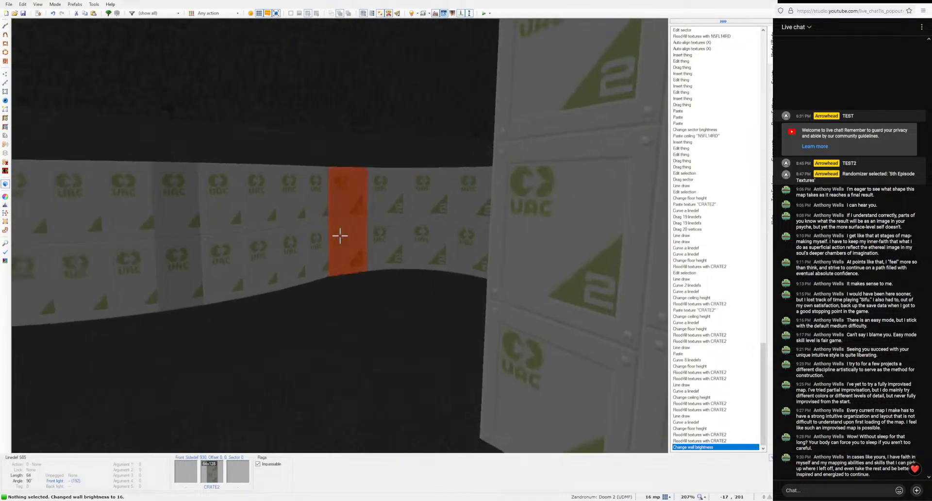
click(339, 236)
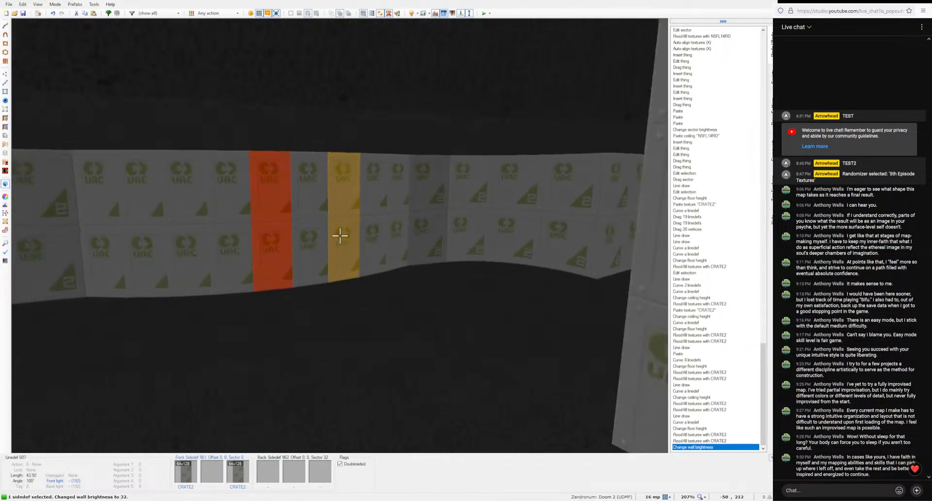
key(plus)
key(s)
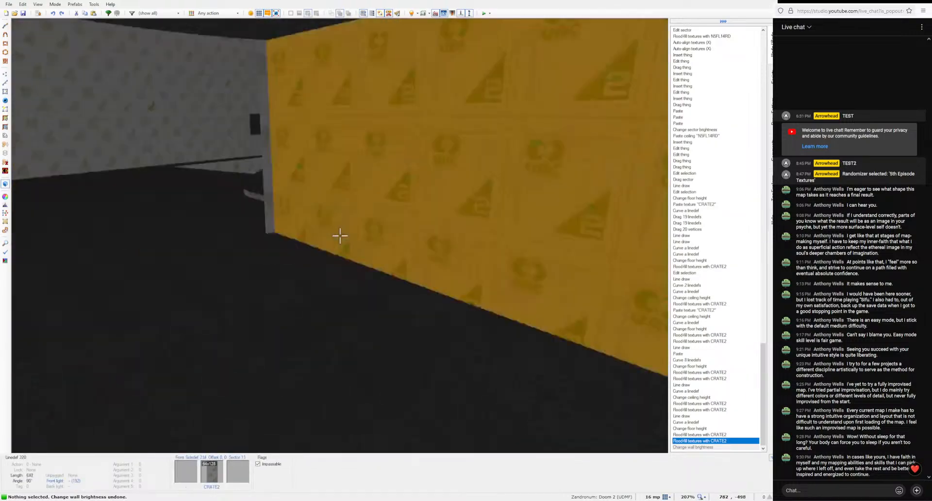
Step: Draw a trapezoidal recess 384 wide and 64 deep into the south passage's north wall, west of the rounded wall bulge
key(q)
key(d)
scroll(350, 326, down, 6)
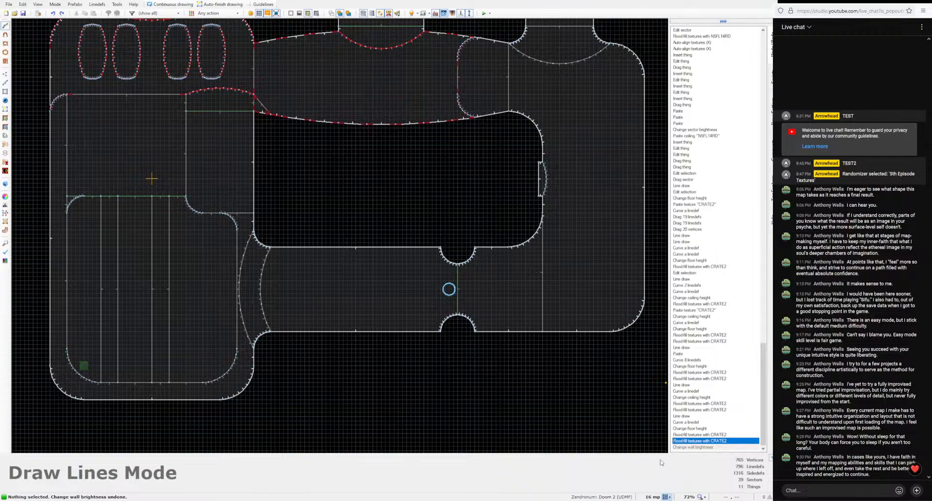
scroll(310, 211, up, 3)
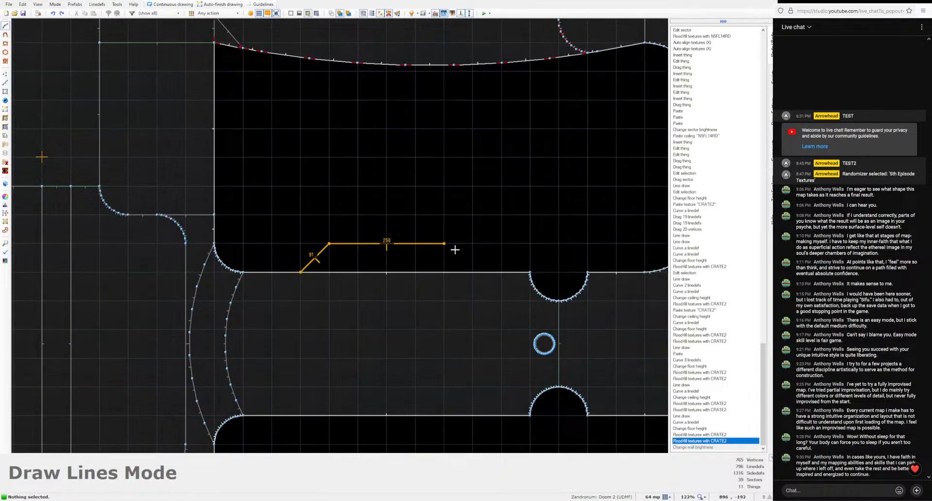
click(474, 272)
scroll(409, 273, down, 4)
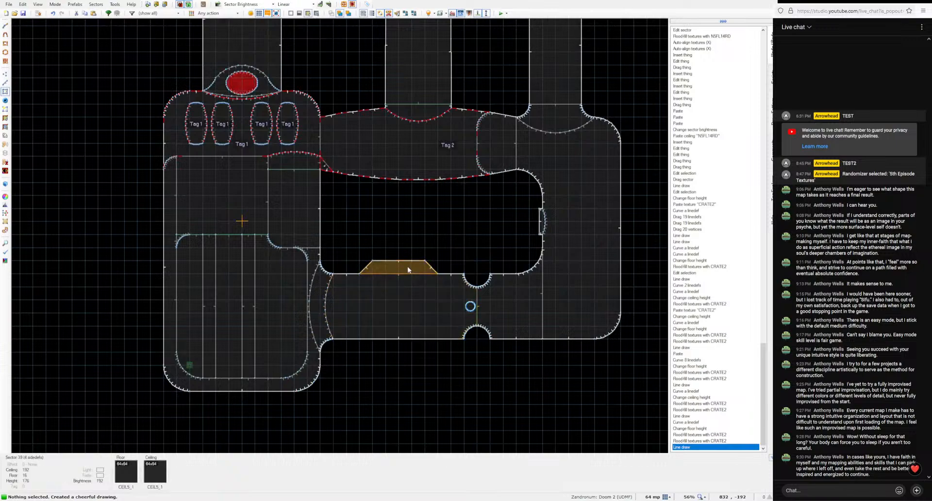
Step: Paste a copy of the recess rotated 180 degrees onto the opposite south wall, and curve all eight lines of both recesses
key(ctrl+v)
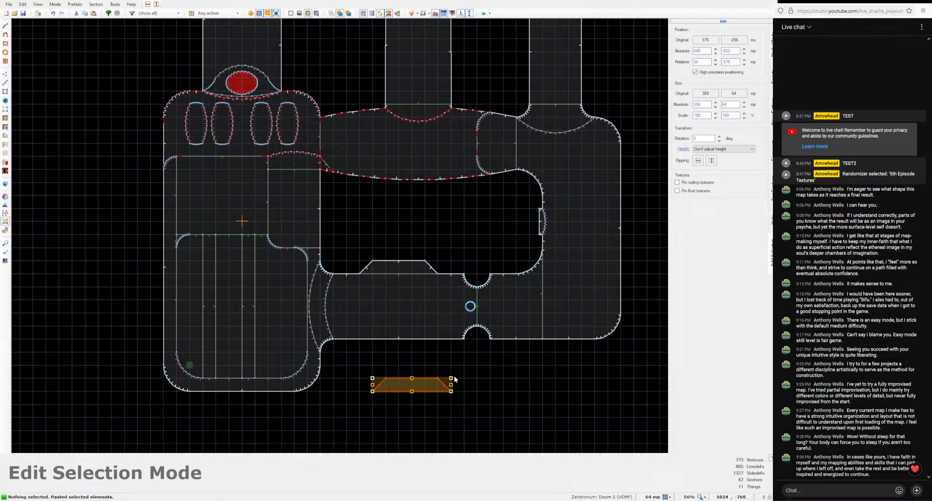
key(Return)
key(e)
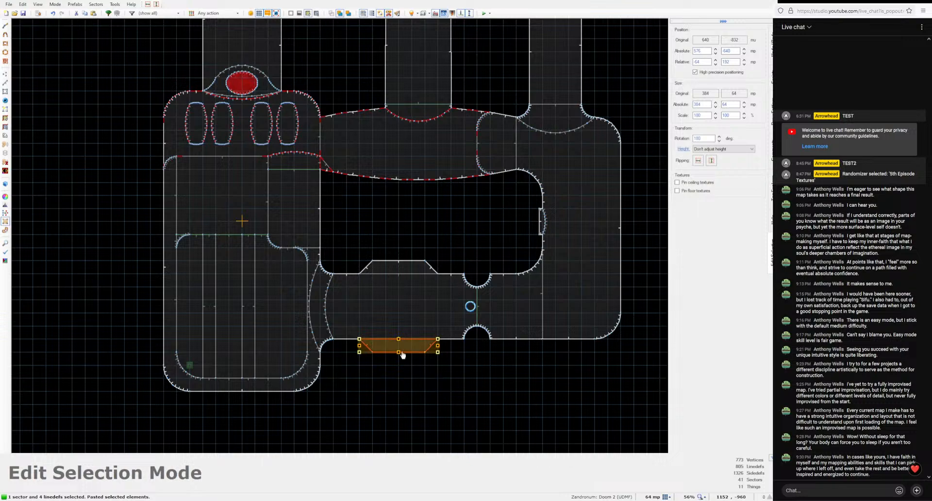
key(Return)
key(l)
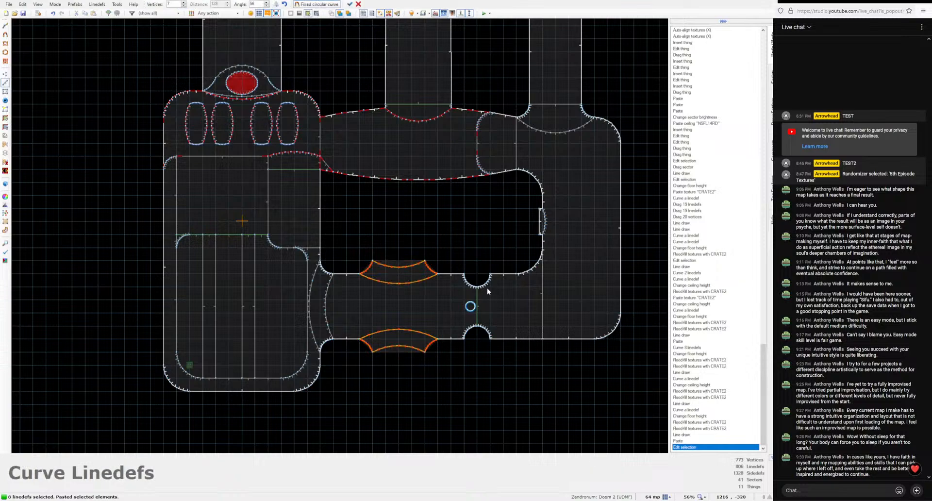
key(Return)
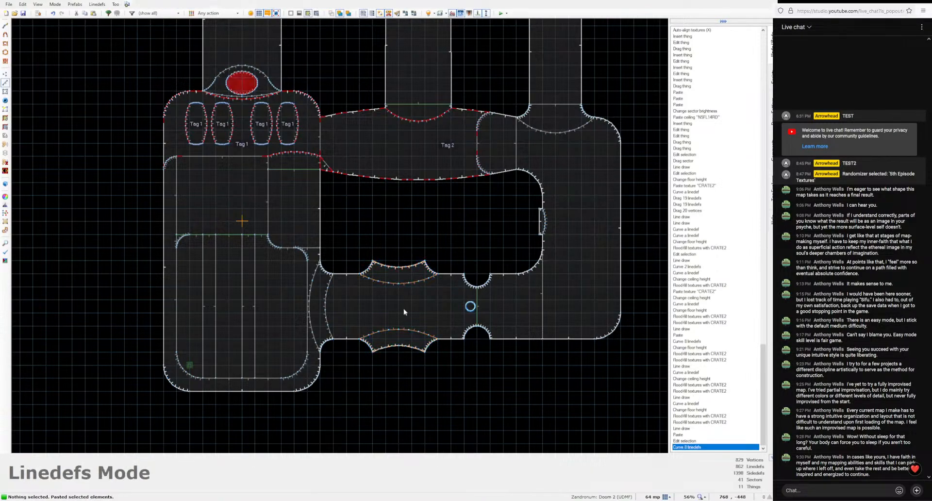
Step: Raise the recess floors to 24, lower the ceilings to 184, and flood-fill one recess's lower and upper faces with CRATE2
key(q)
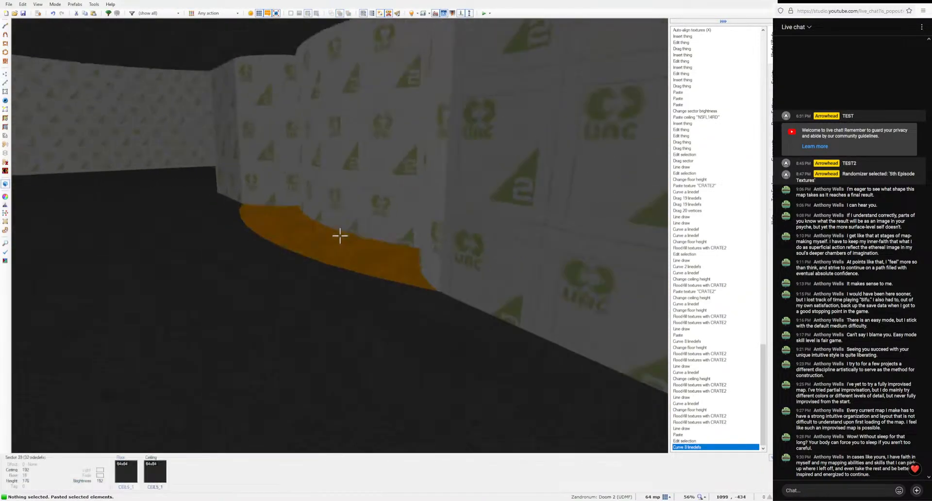
scroll(339, 235, up, 3)
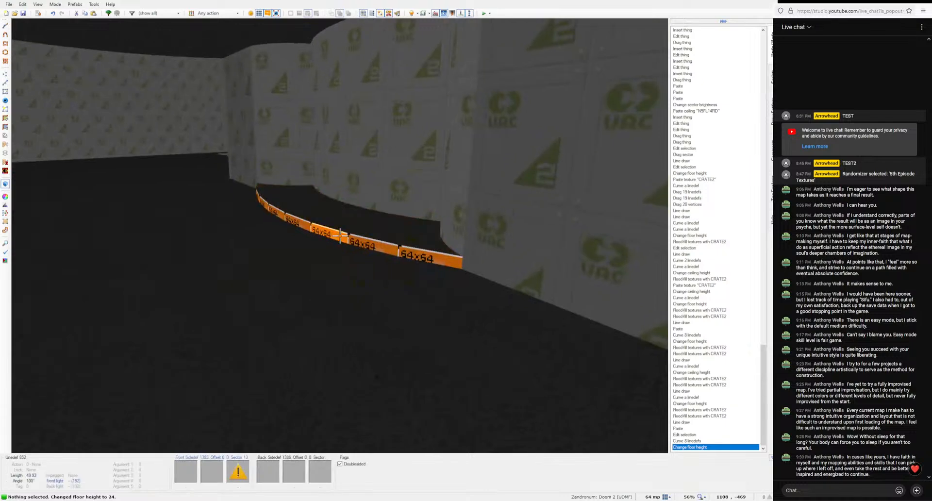
key(ctrl+shift+v)
scroll(340, 235, down, 1)
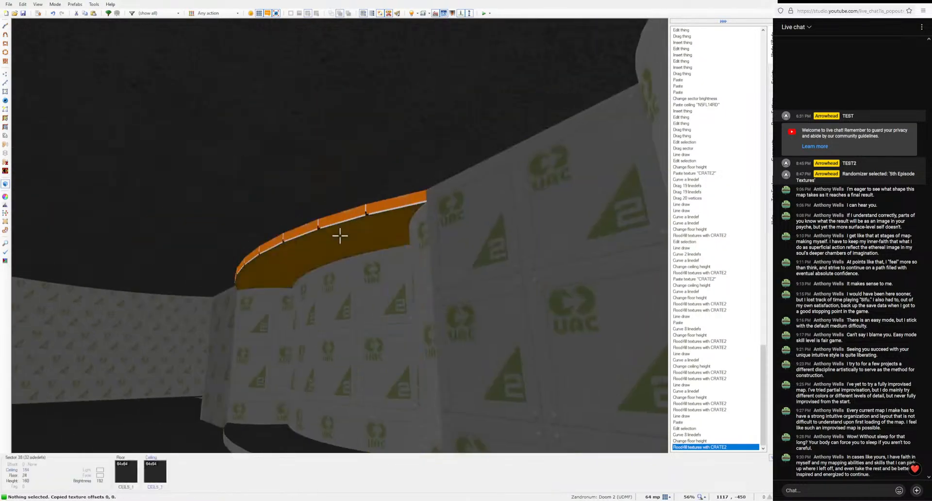
key(ctrl+shift+v)
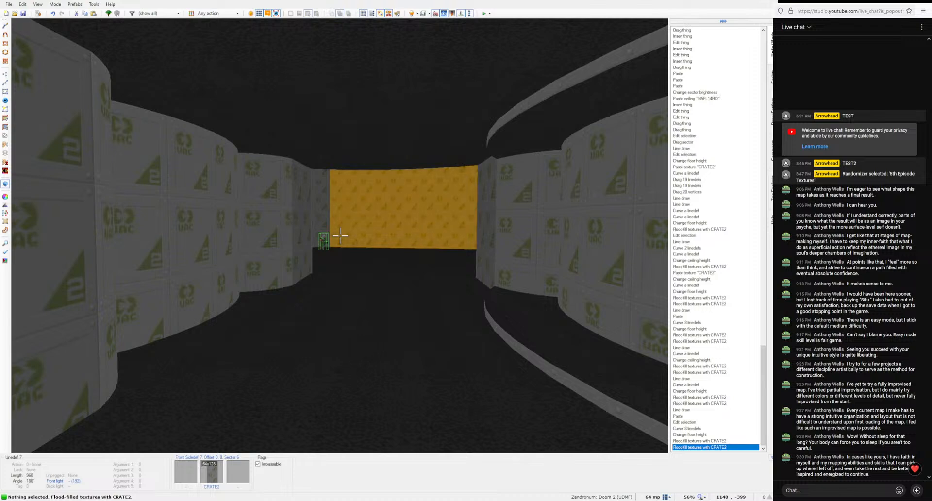
Step: Flood-fill the curved lower and upper faces of the opposite recess with CRATE2
scroll(339, 236, up, 1)
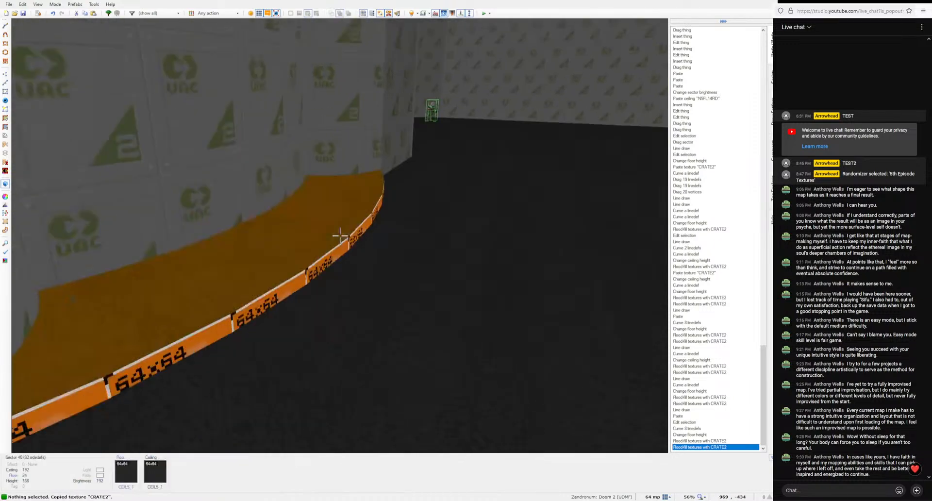
key(ctrl+shift+v)
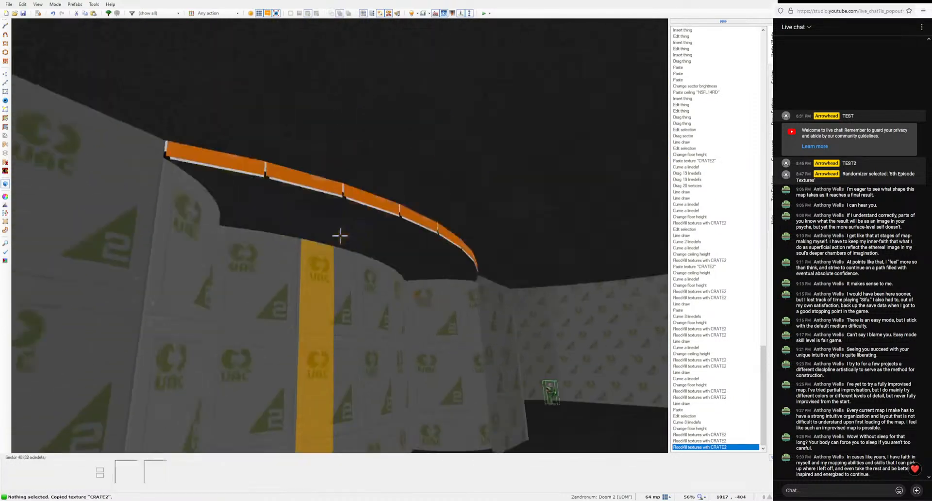
key(ctrl+shift+v)
Step: Select the wall textures inside both recesses and shift their texture offsets vertically by 8
shift+click(340, 236)
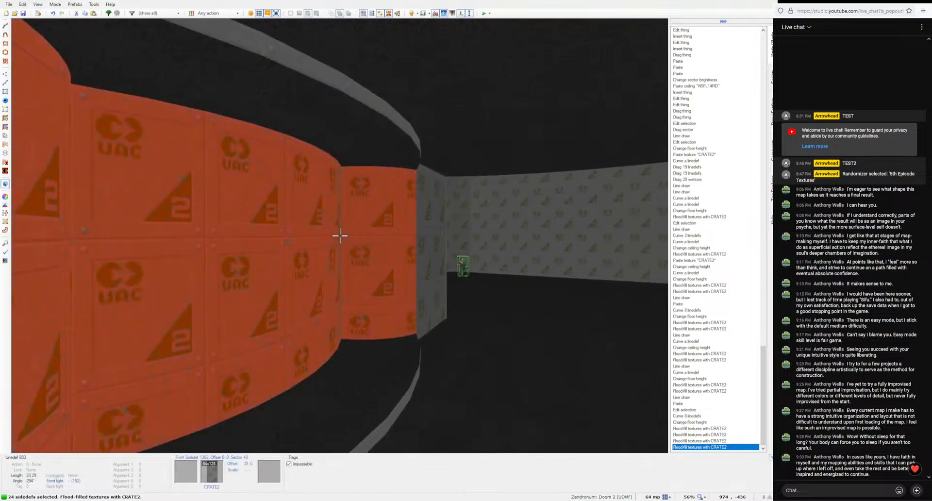
key(Right)
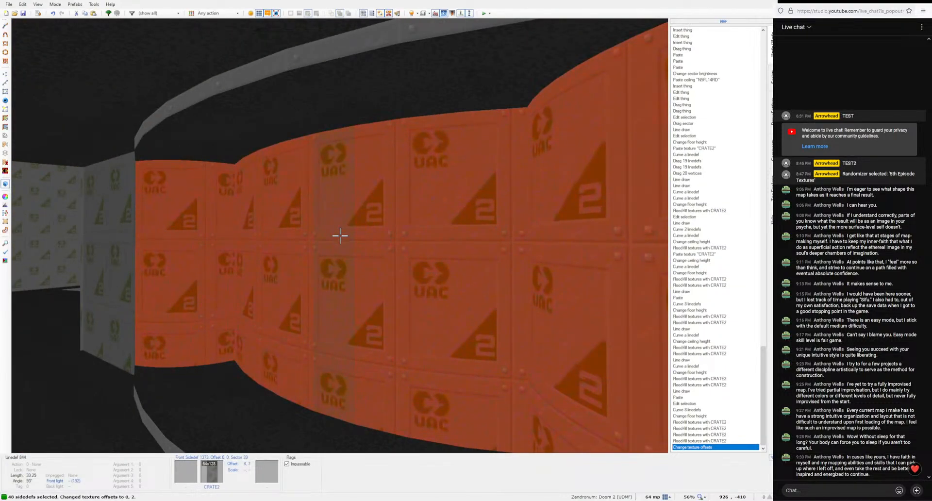
key(Up)
key(Up)
key(Up)
key(Up)
key(Up)
key(c)
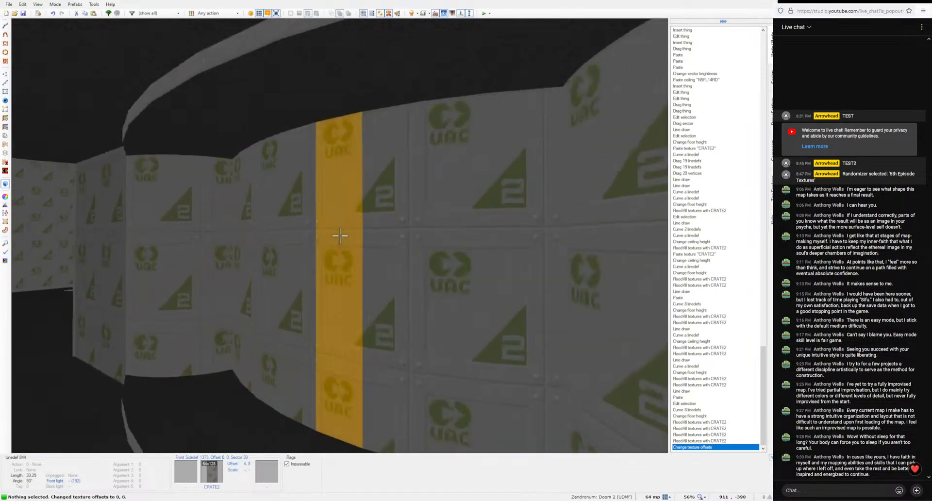
Step: Draw a 64 by 64 square sector near the west end of the south passage, just south of its centre line
key(e)
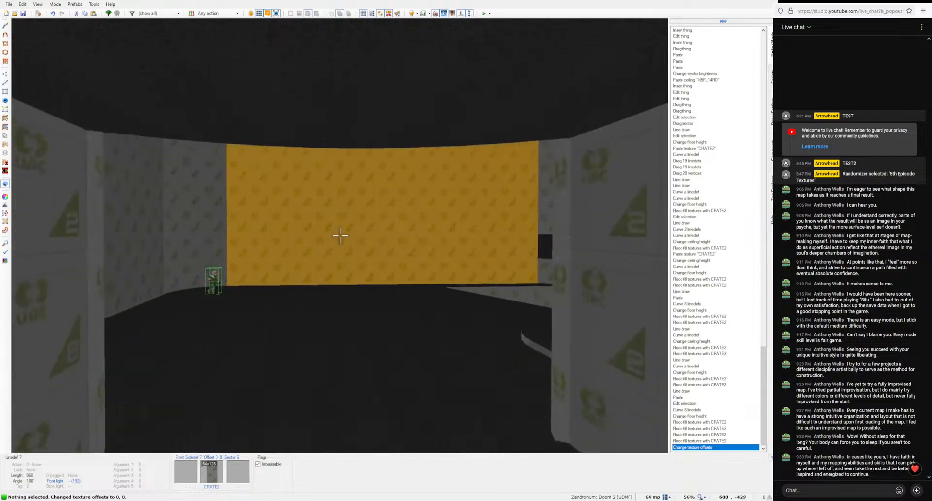
key(w)
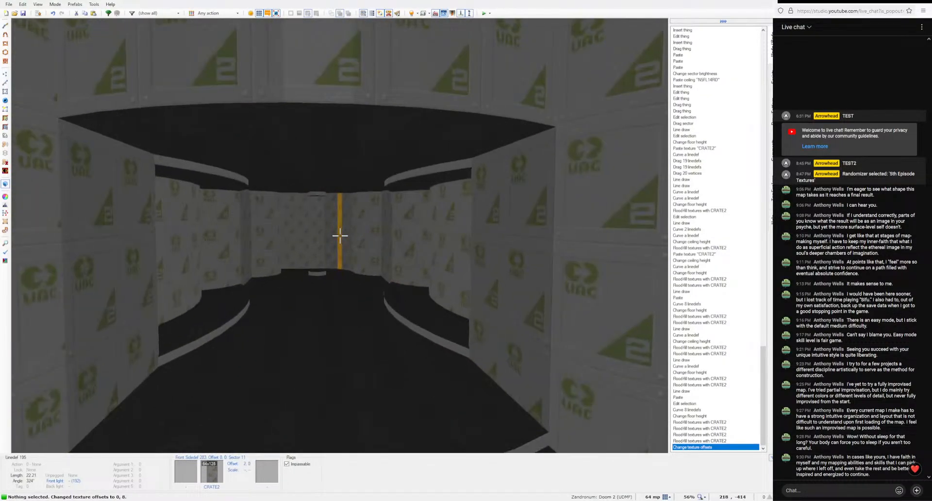
key(w)
key(q)
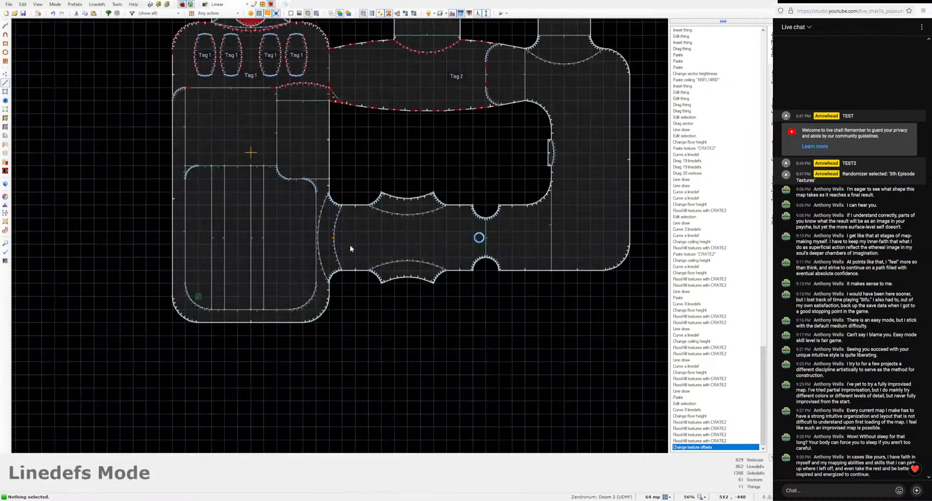
key(d)
scroll(354, 243, up, 5)
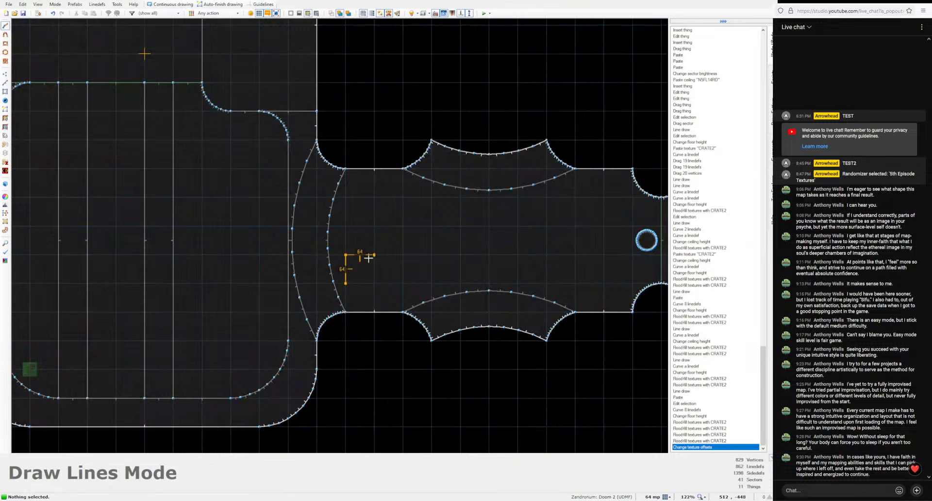
key(Delete)
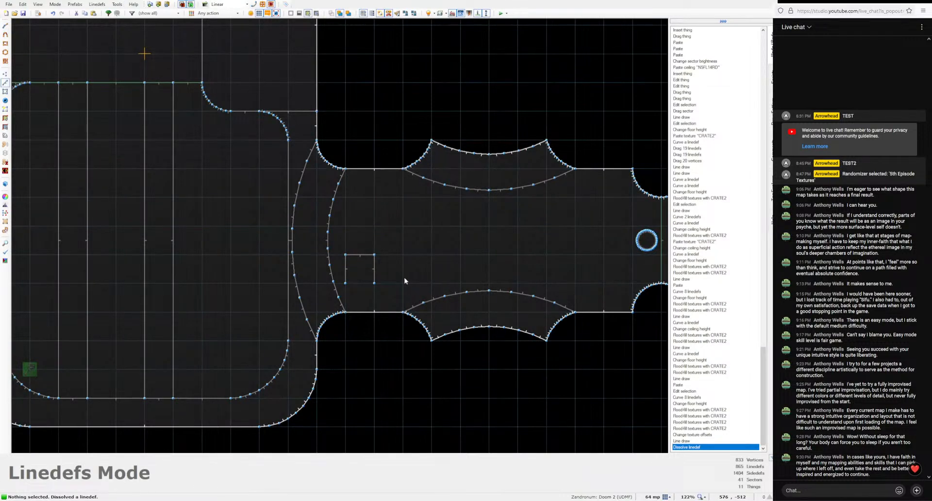
key(ctrl+z)
Step: Paste a copy of the square sector 128 units north of the original
key(s)
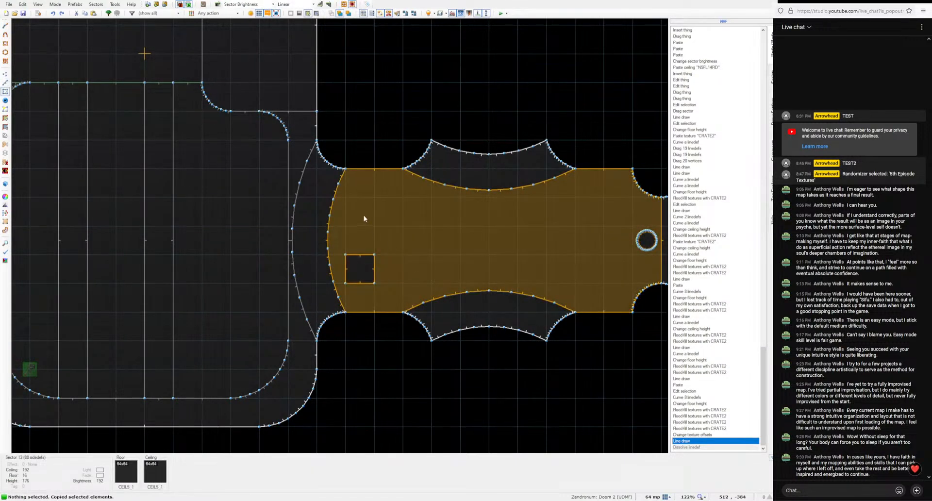
key(ctrl+v)
click(383, 221)
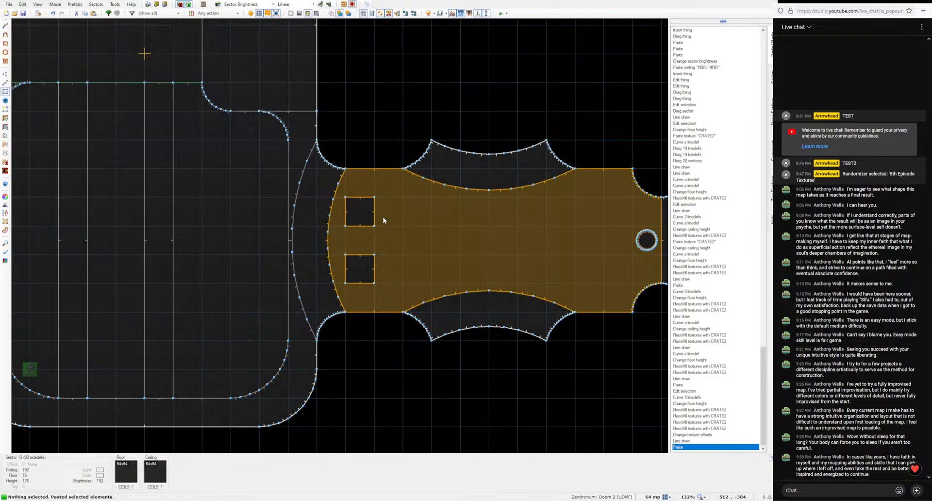
Step: Select both square sectors at the passage's west end and curve their linedefs into full circles
click(359, 211)
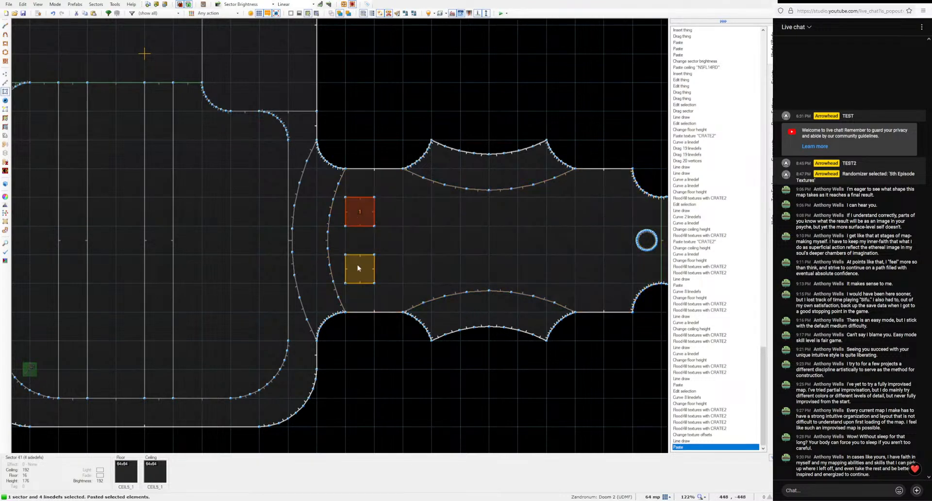
click(358, 267)
key(l)
key(ctrl+shift+c)
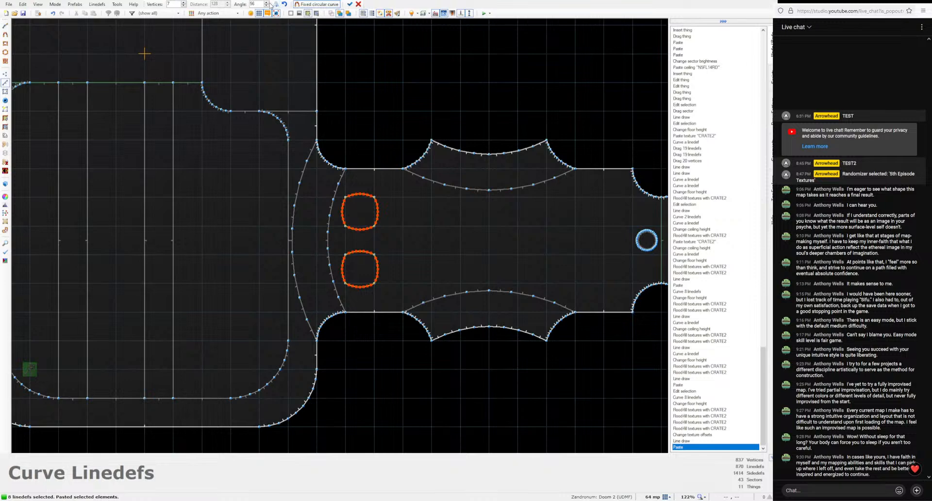
click(350, 5)
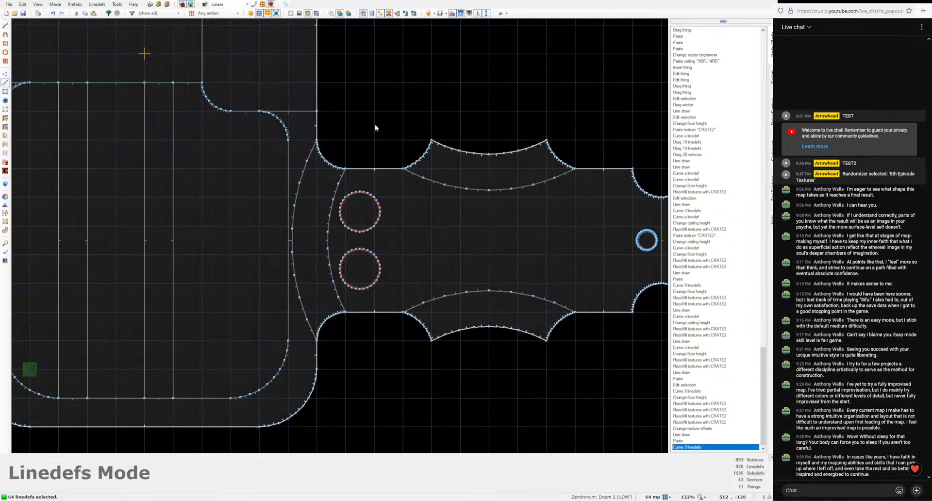
Step: Lower the ceilings of both circular sectors in the 3D view and flood-fill their exposed upper faces with CRATE2
key(q)
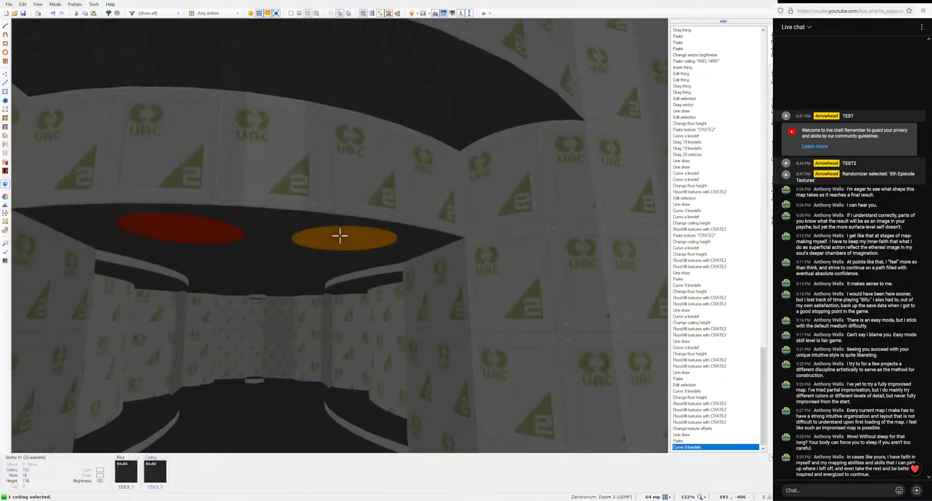
scroll(340, 236, down, 1)
key(c)
middle_click(339, 236)
ctrl+middle_click(340, 236)
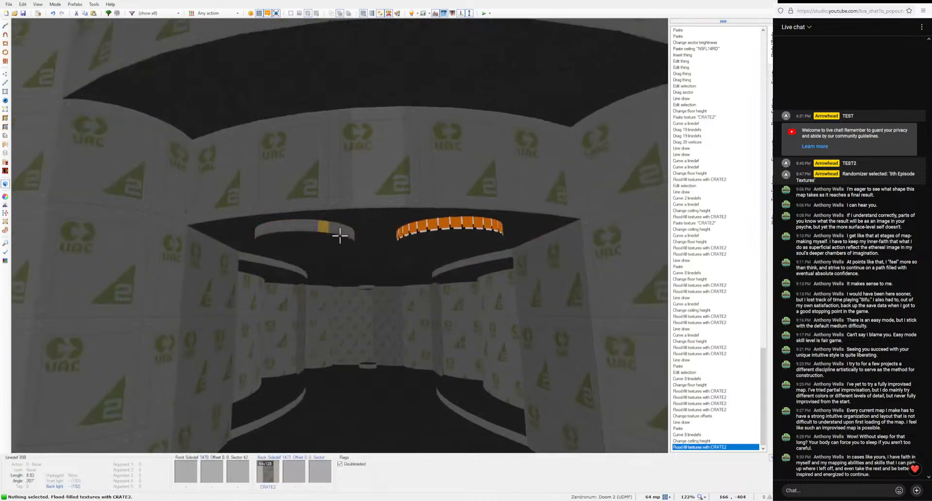
ctrl+middle_click(340, 236)
Step: Examine the new ceiling discs, the side passages and the surrounding rooms in the 3D view
key(s)
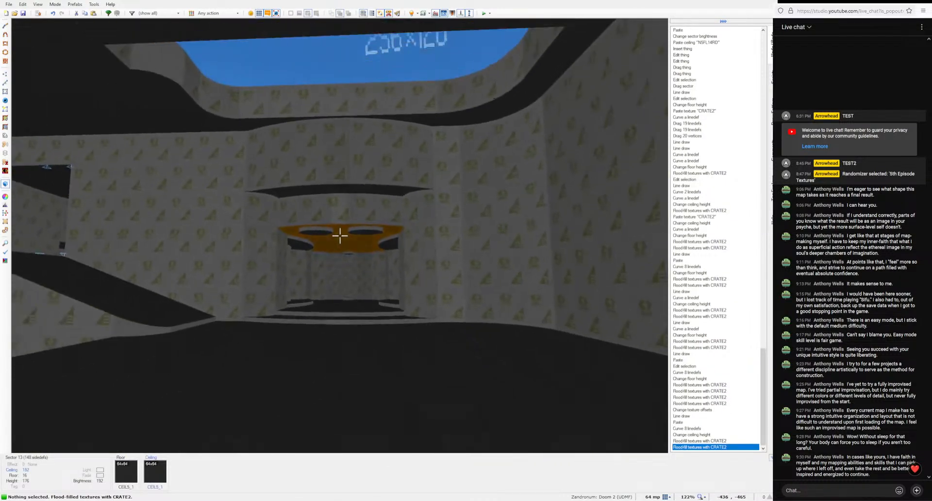
key(w)
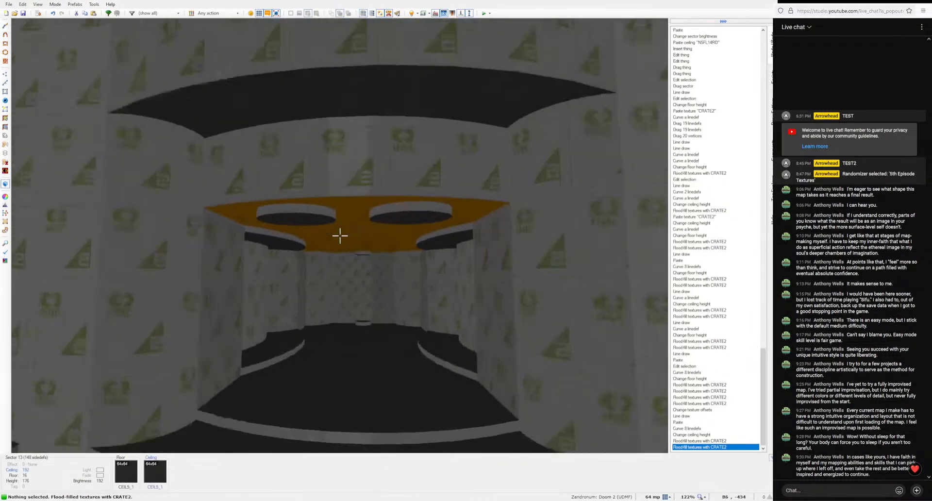
key(w)
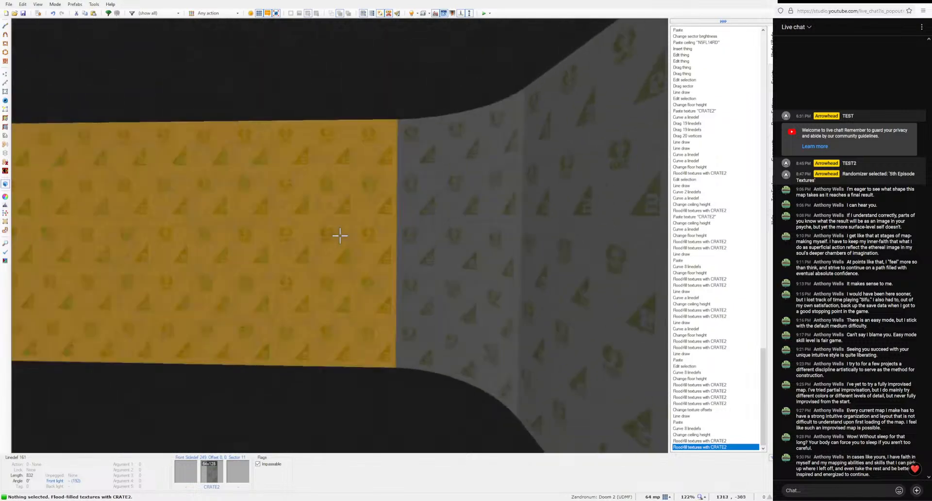
key(s)
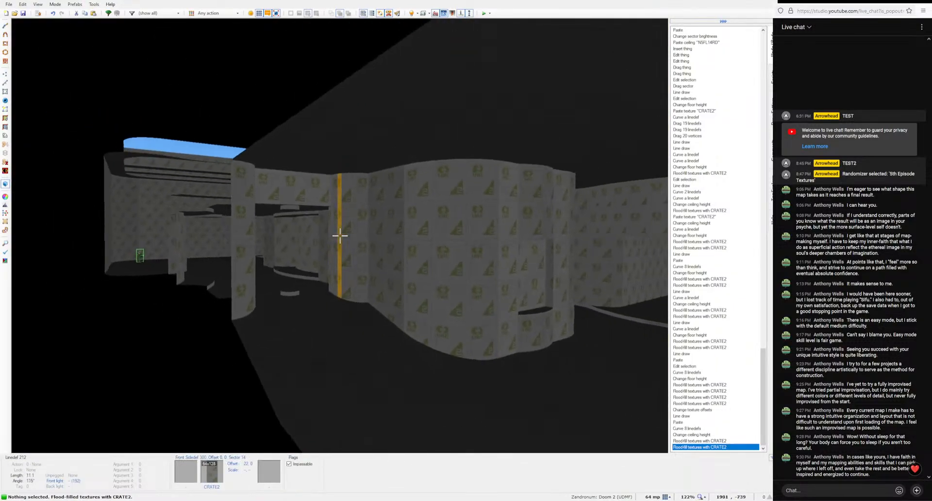
key(w)
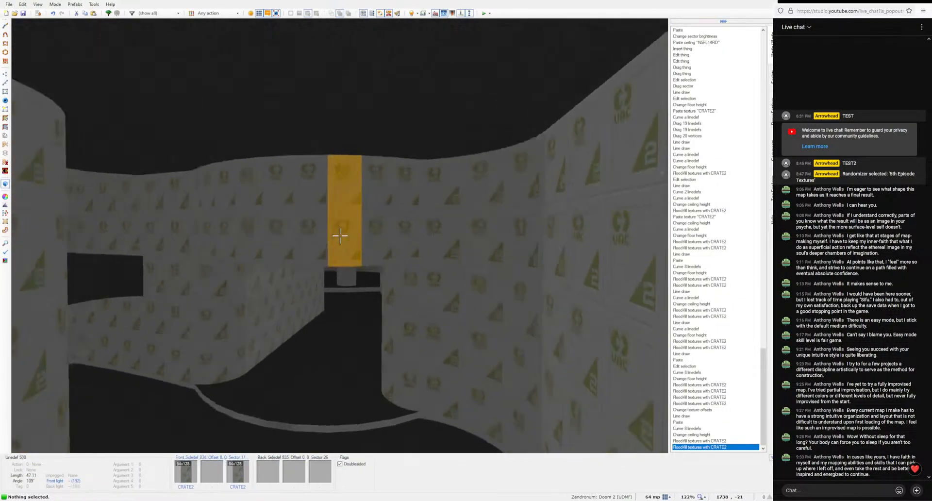
key(w)
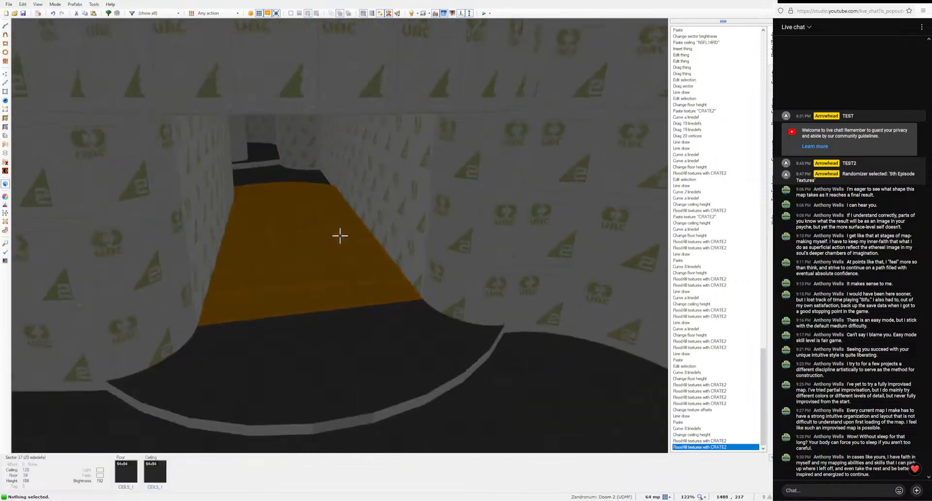
key(w)
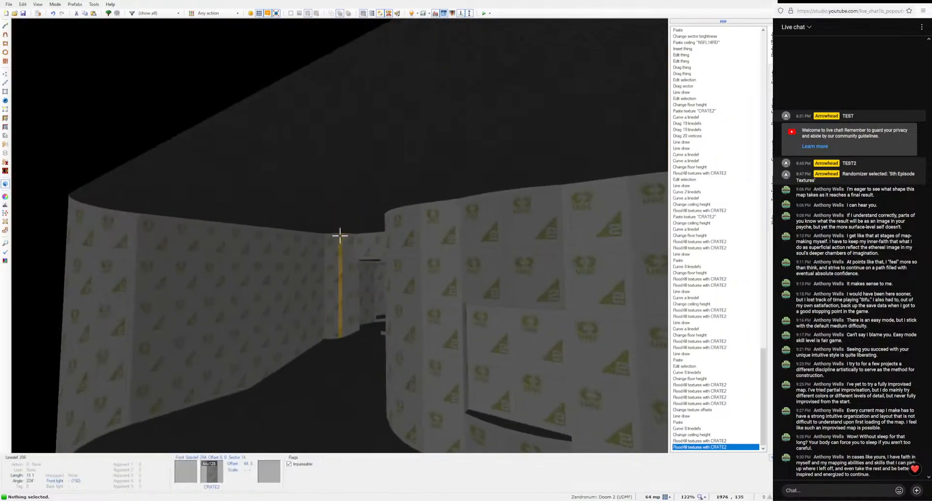
key(w)
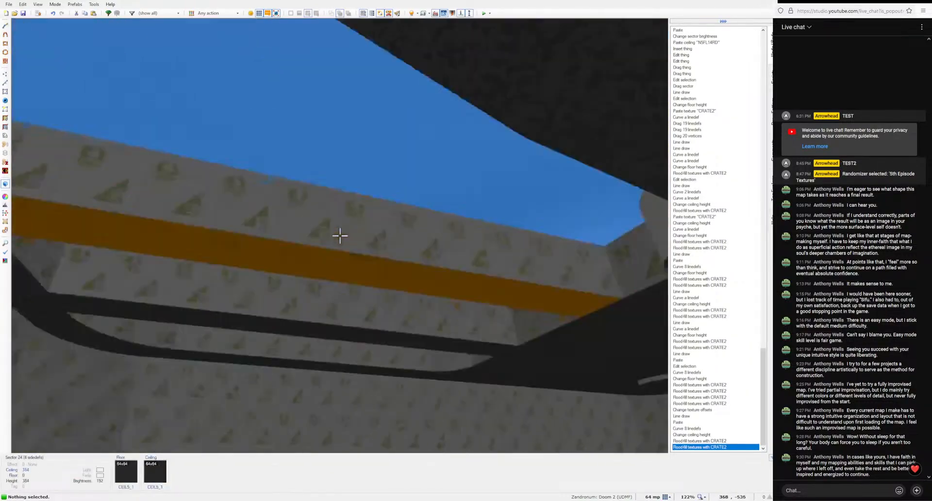
key(w)
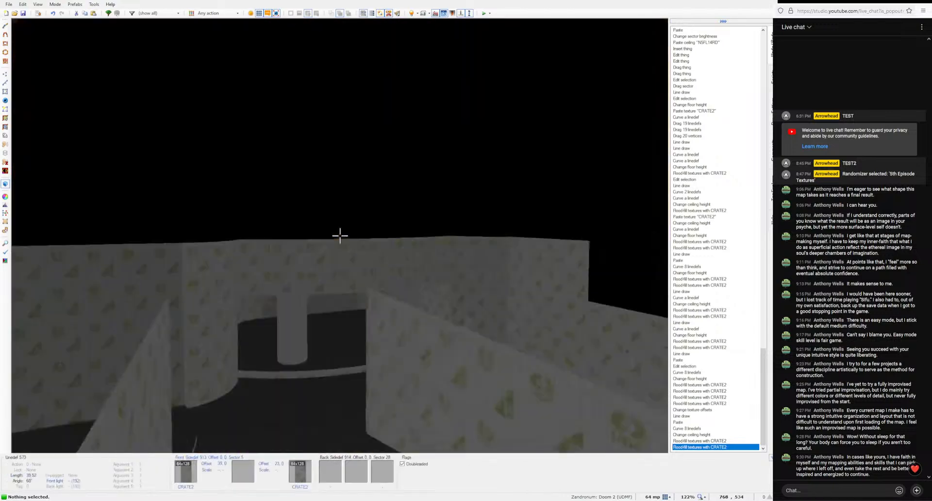
key(w)
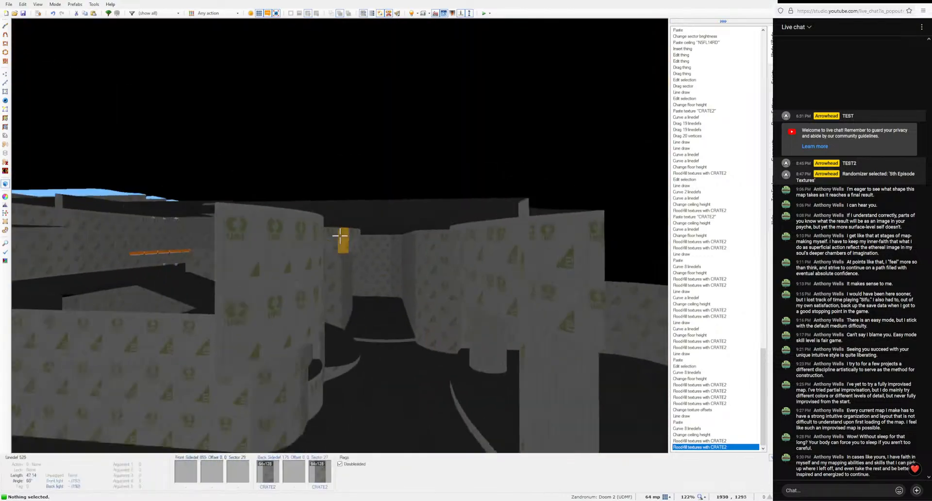
Step: Select the four ceilings of the northern area around the hanging red cylinder and raise them to 384
key(w)
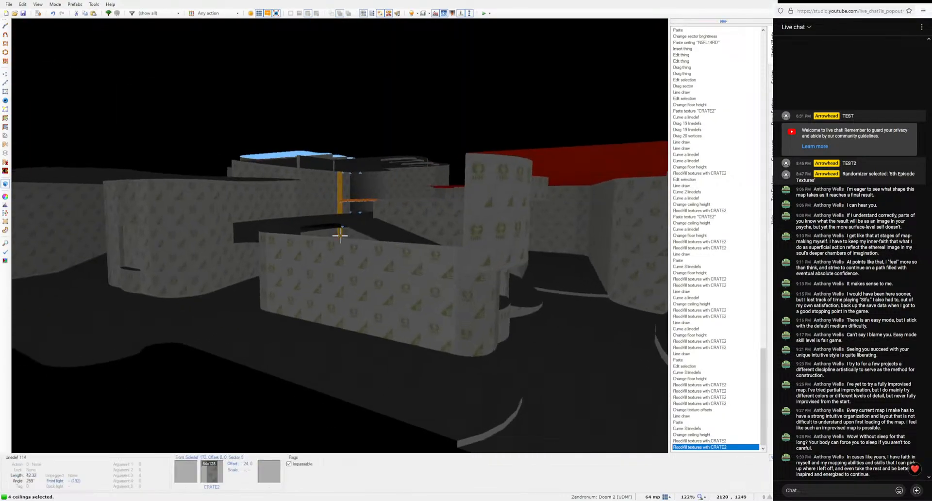
key(w)
key(s)
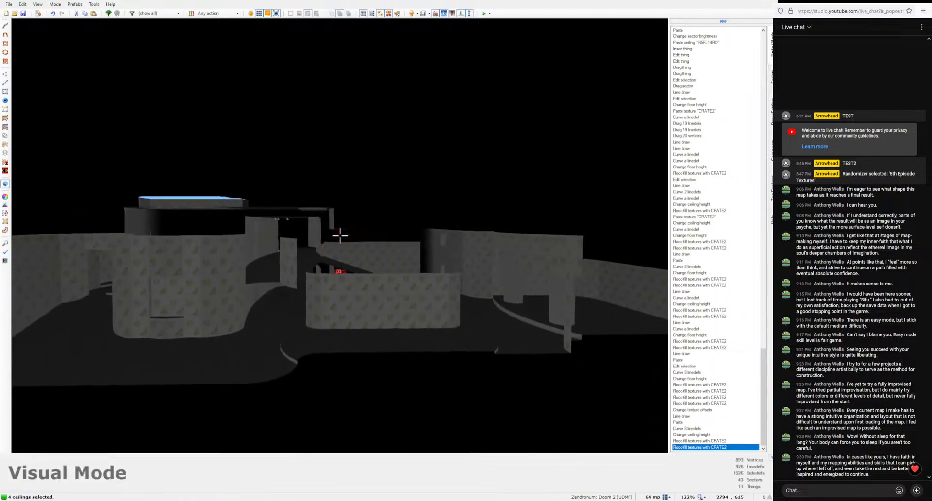
key(w)
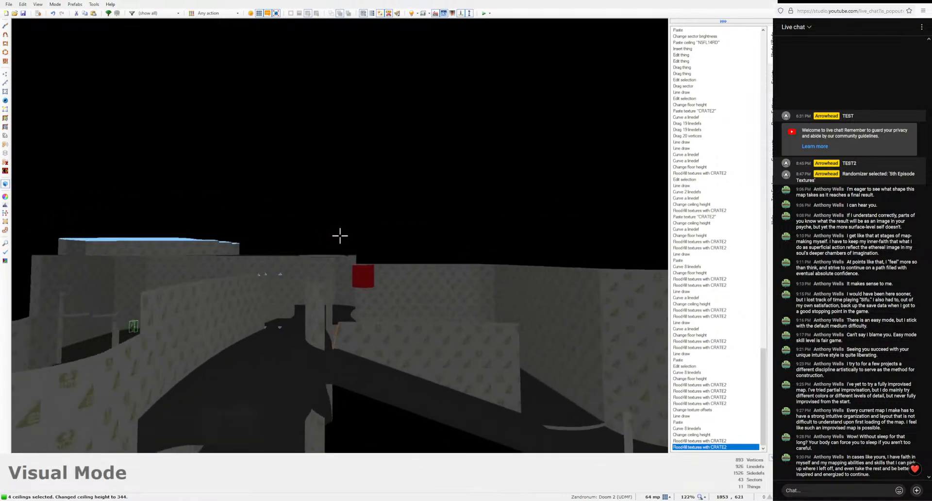
key(w)
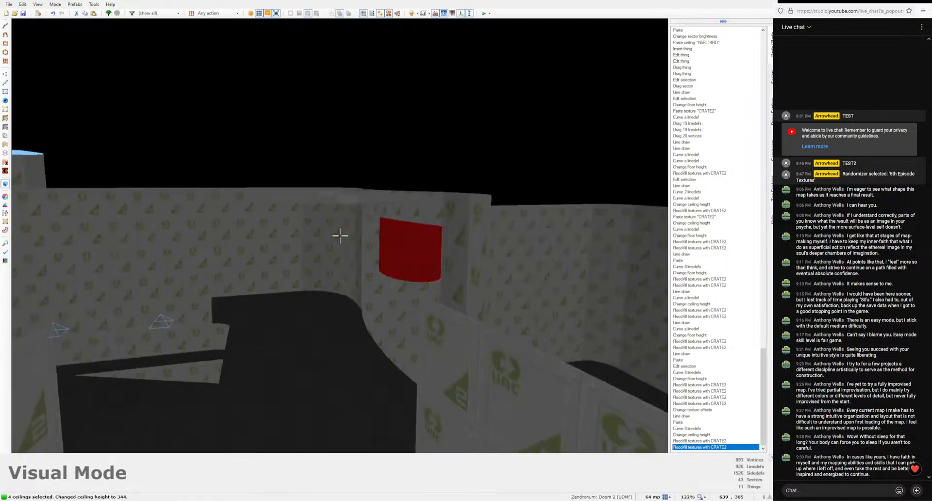
key(w)
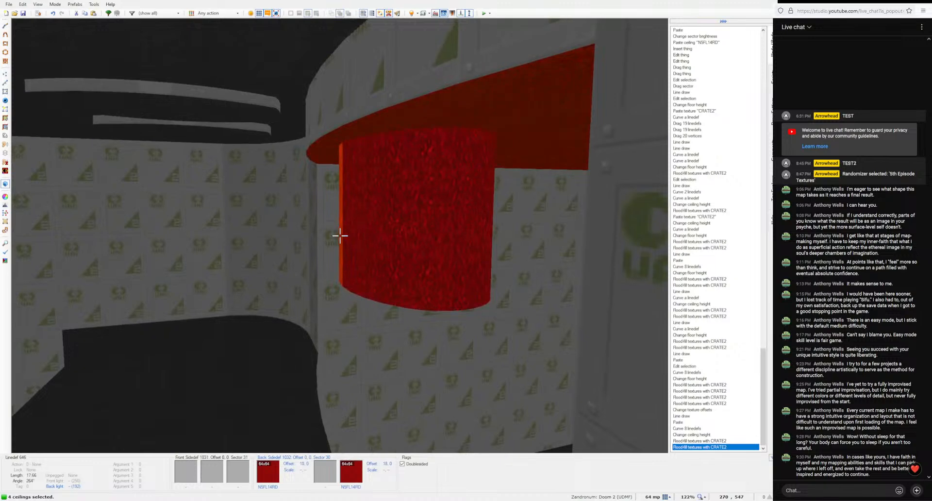
scroll(340, 235, up, 3)
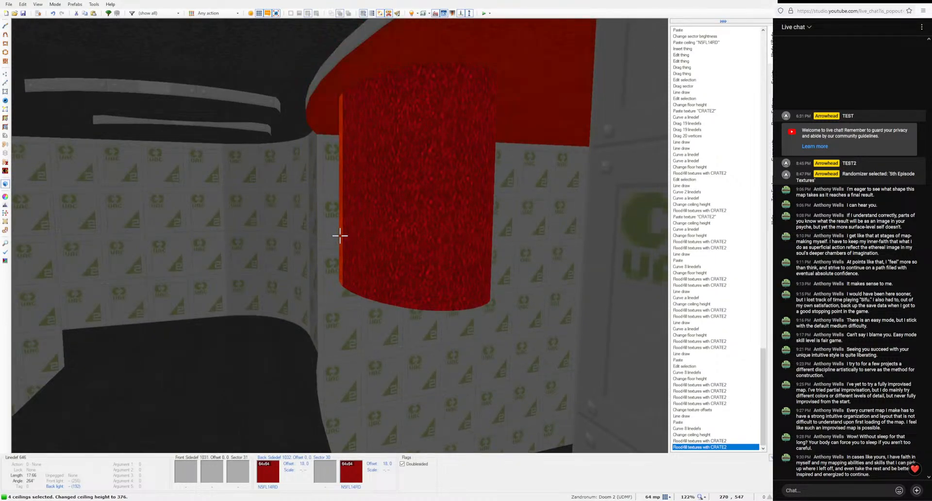
key(w)
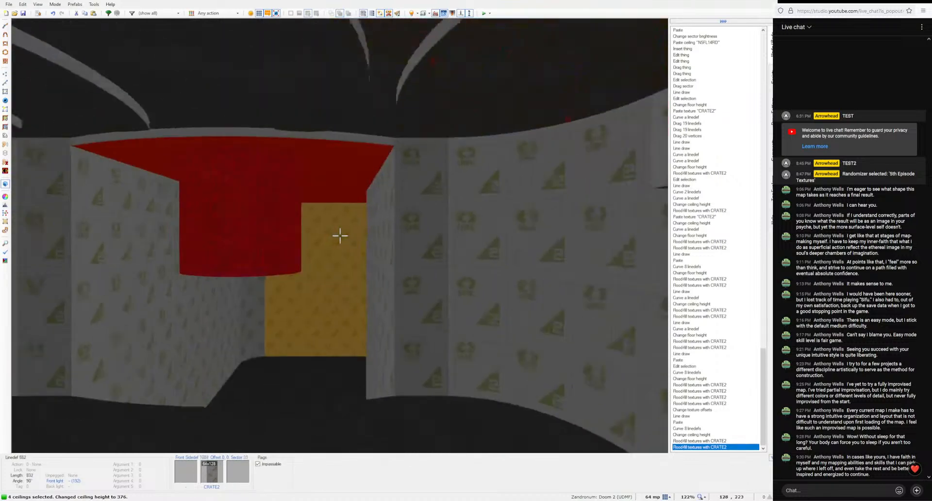
key(s)
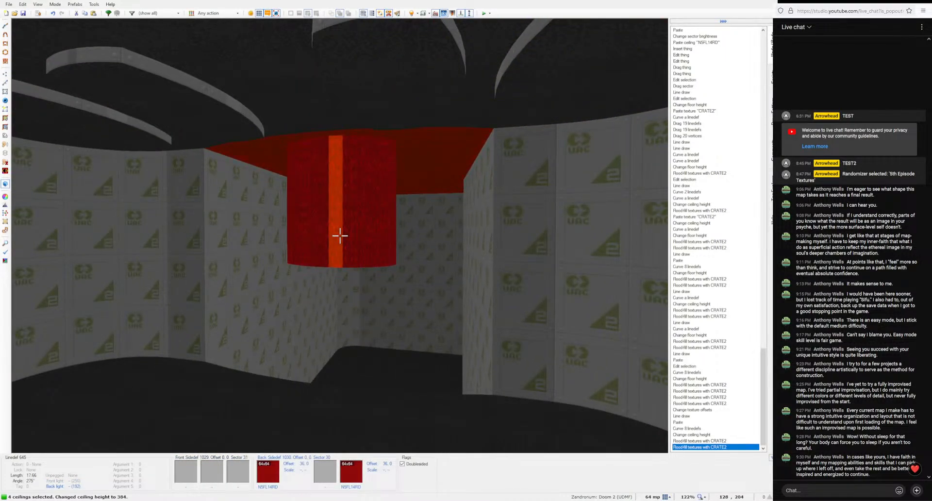
Step: Inspect the raised ceilings from the main room, the outer passages and the area around the red cylinder
key(s)
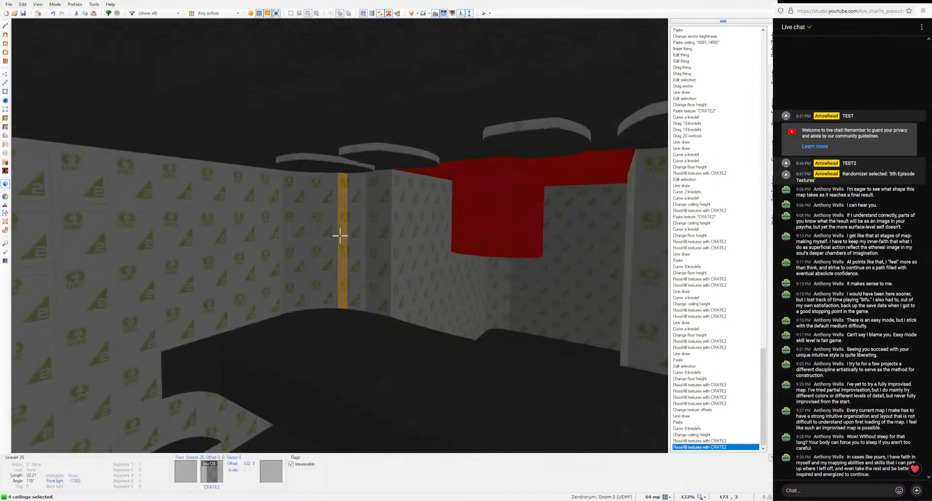
key(w)
key(w)
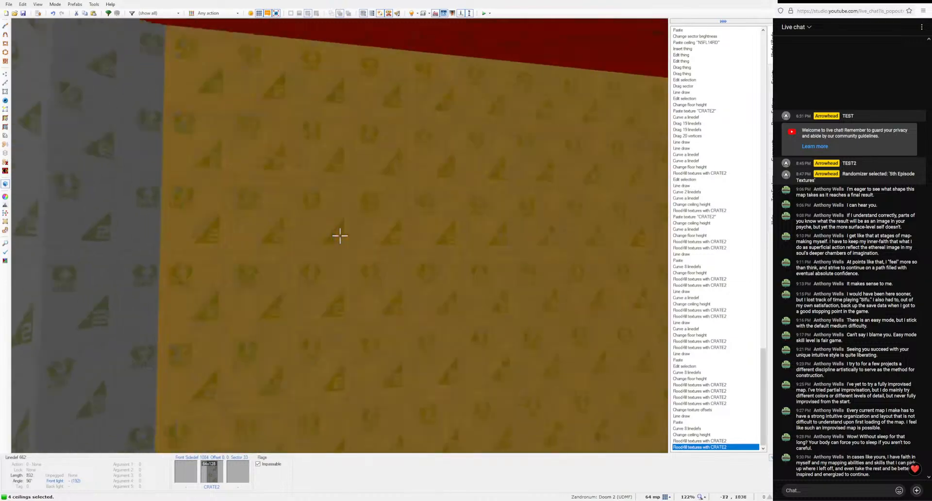
key(w)
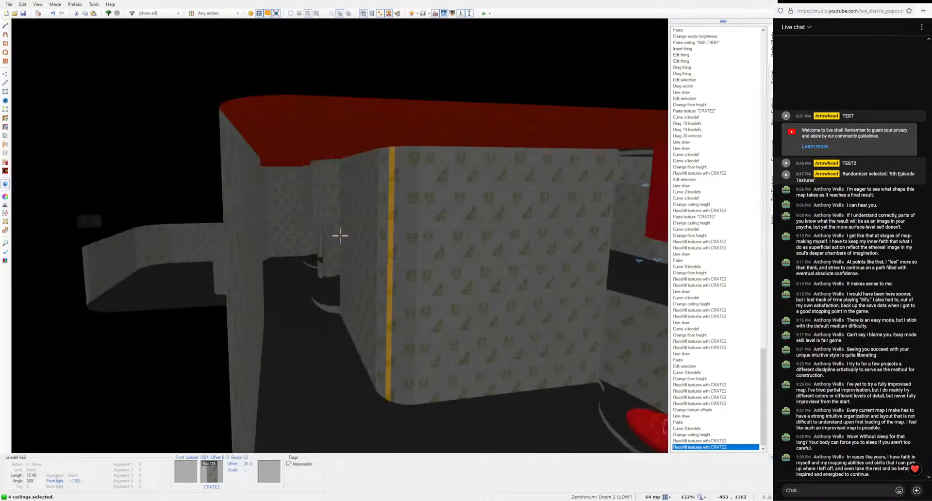
key(w)
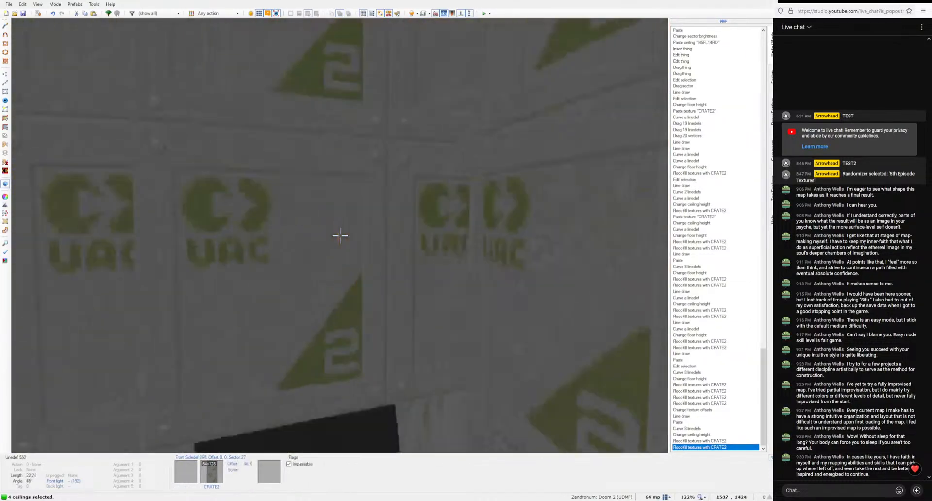
key(w)
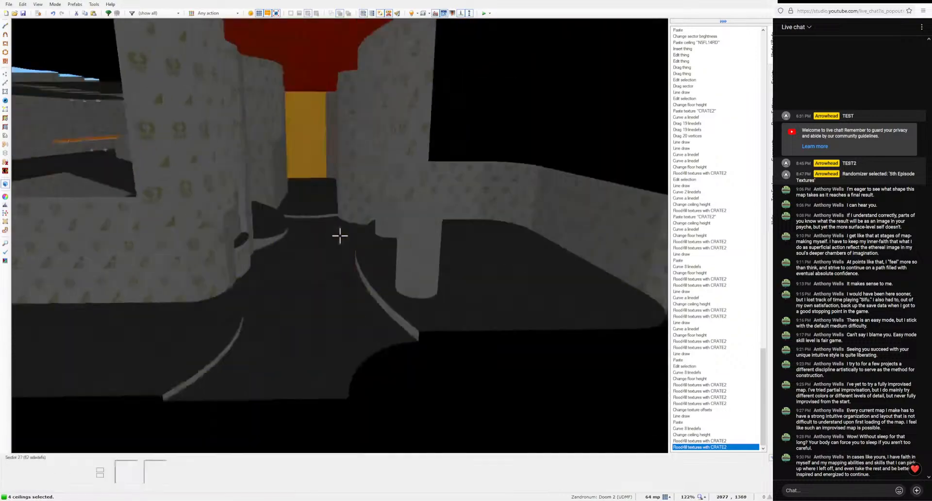
key(w)
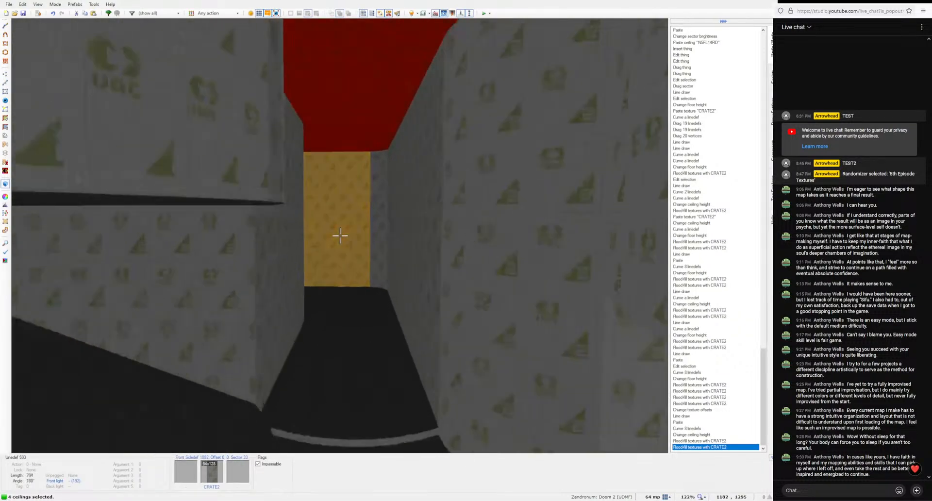
key(w)
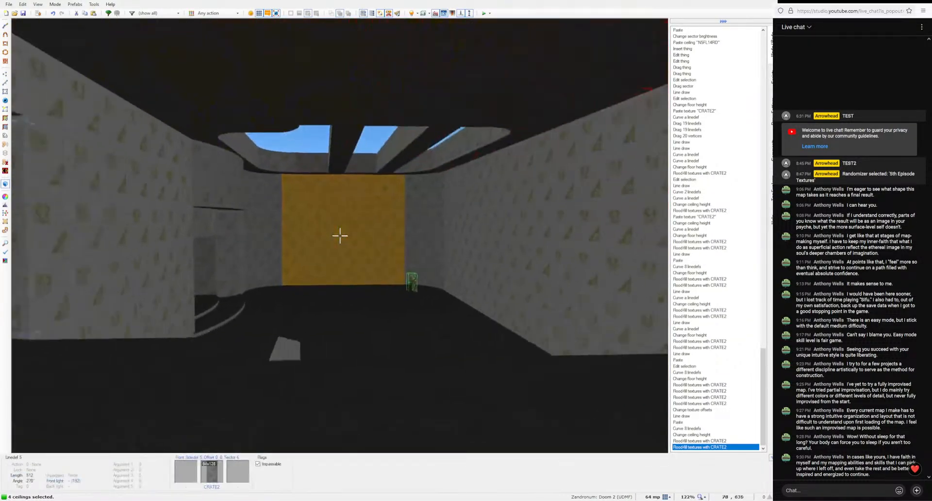
key(s)
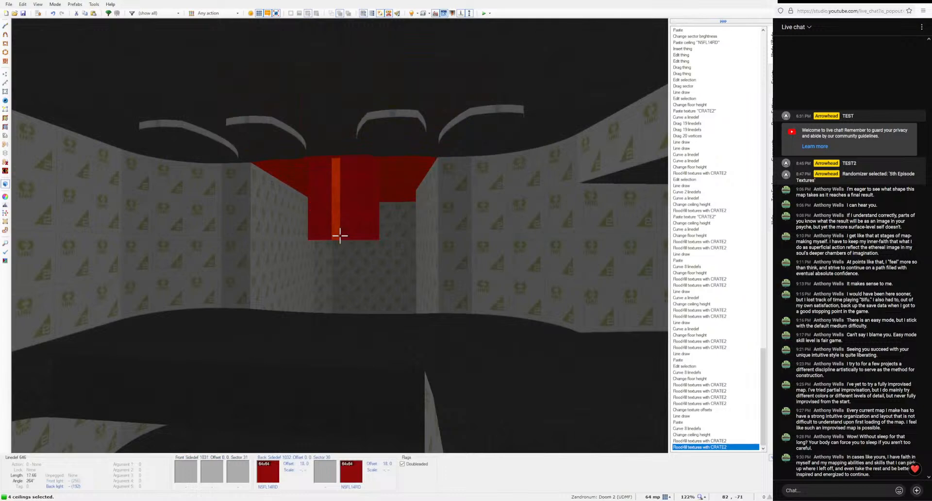
key(w)
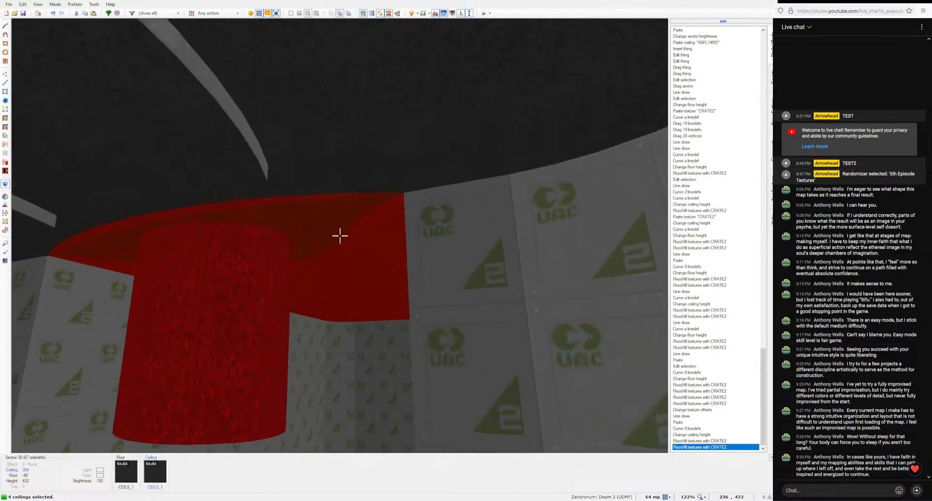
key(w)
key(s)
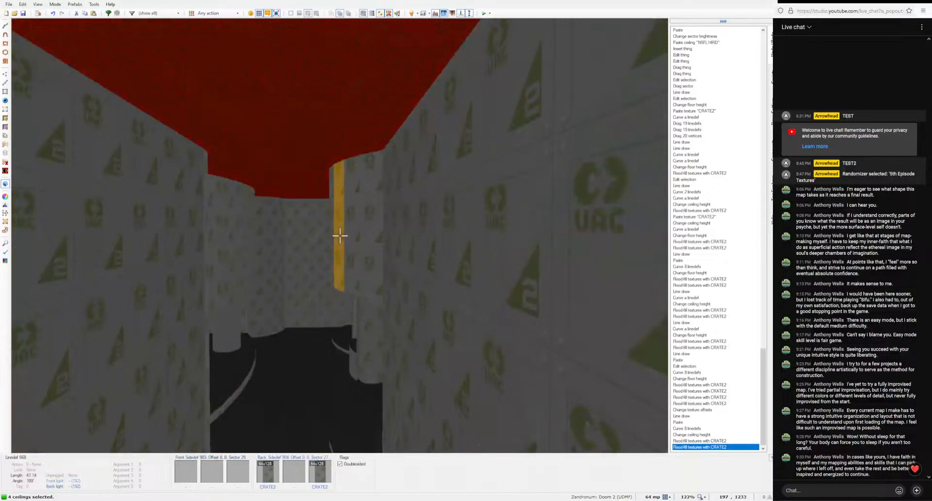
Step: Set the four selected ceilings around the red cylinder to a height of 448 and clear the selection
scroll(340, 235, up, 2)
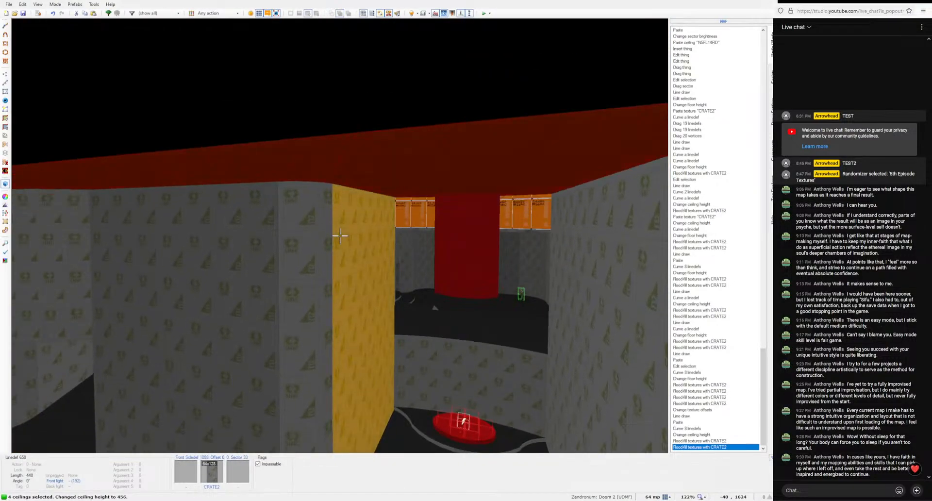
key(c)
key(w)
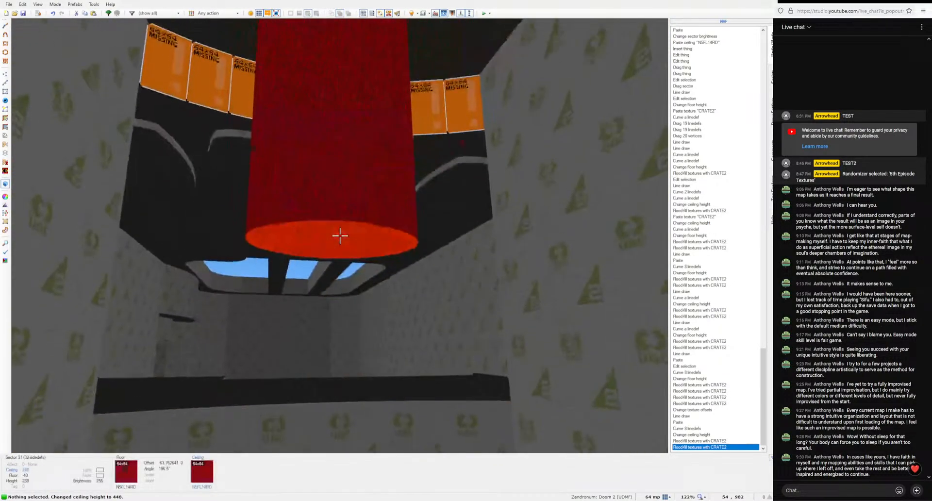
Step: Raise the hanging red cylinder's ceiling to 440, give it the CEIL5_1 flat, and flood-fill the missing upper walls nearby with CRATE2
click(339, 236)
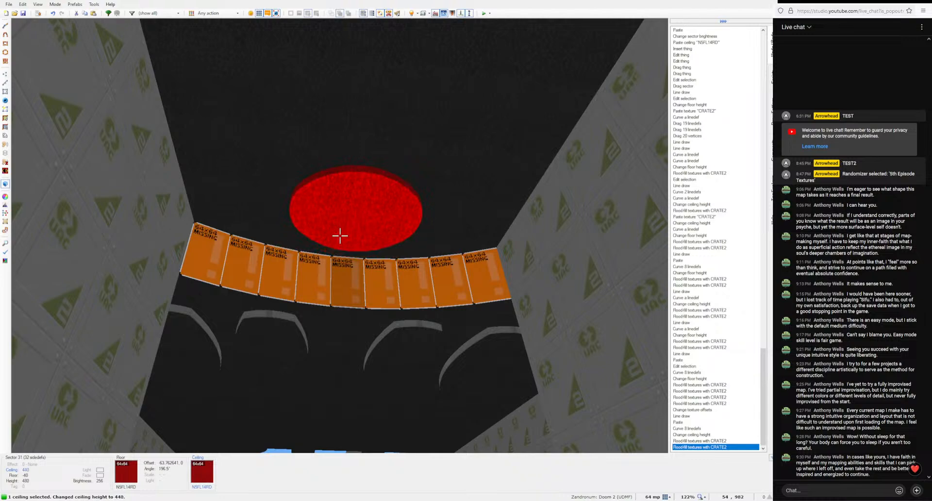
key(ctrl+v)
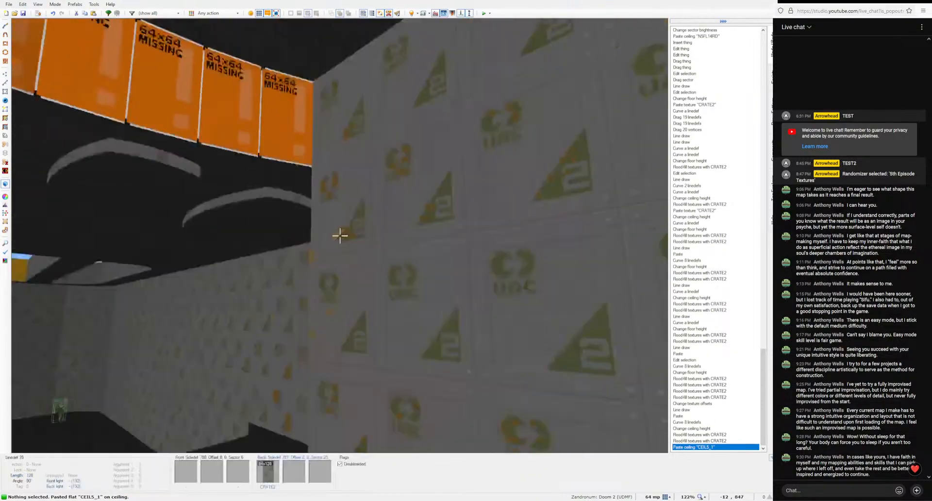
middle_click(340, 236)
ctrl+middle_click(339, 235)
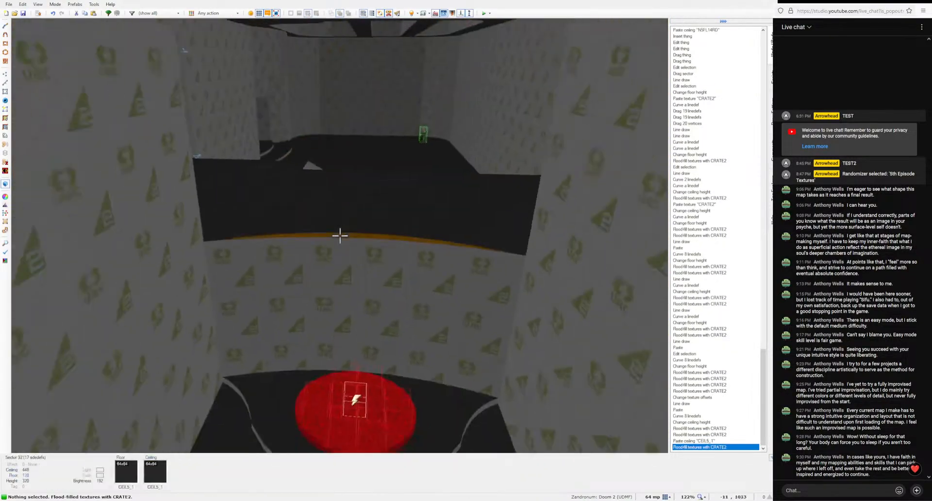
Step: Apply the F_SKY1 flat to the ceiling disc and the surrounding ceilings of the northern area
key(w)
key(s)
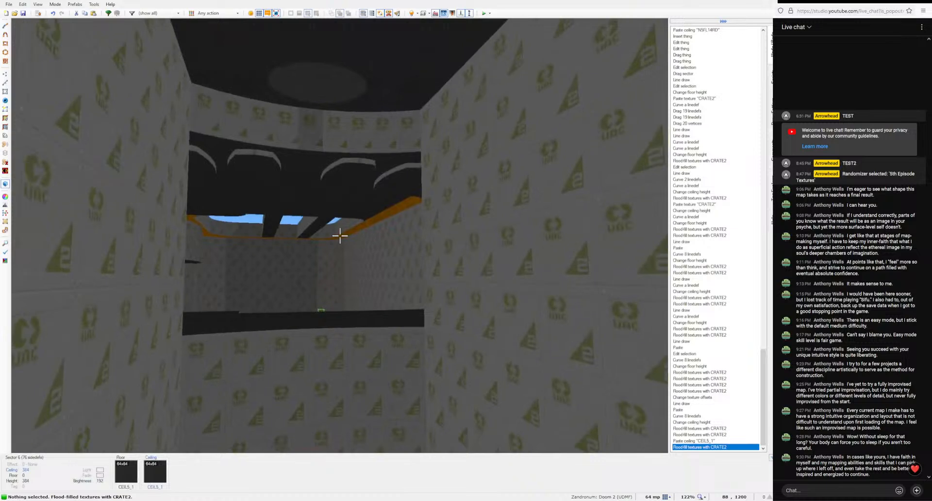
key(w)
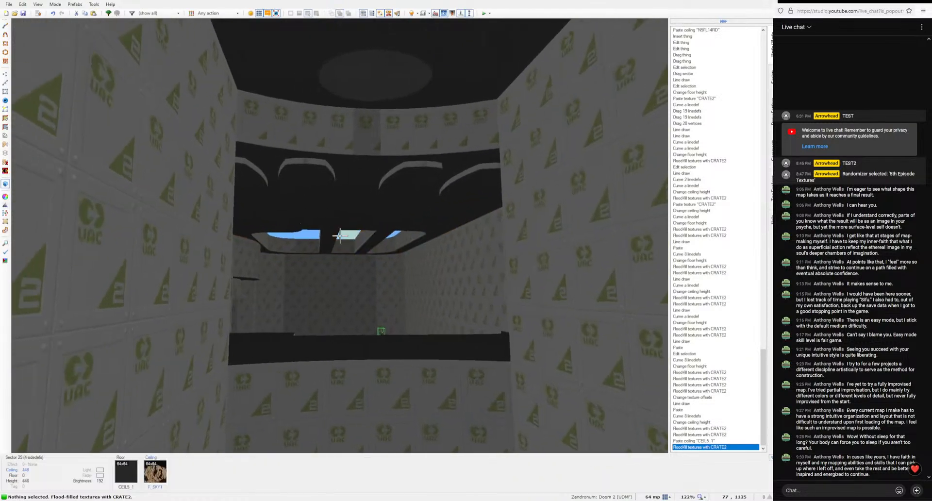
key(ctrl+v)
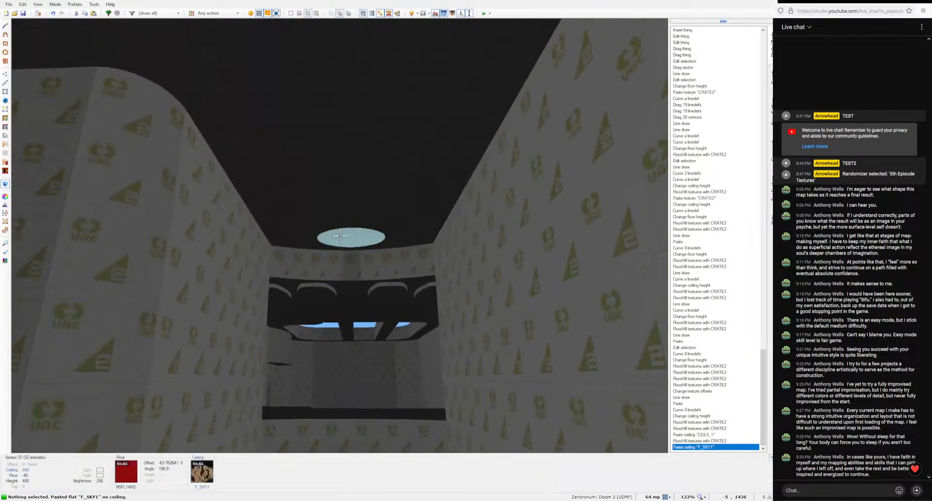
key(ctrl+v)
key(ctrl+v)
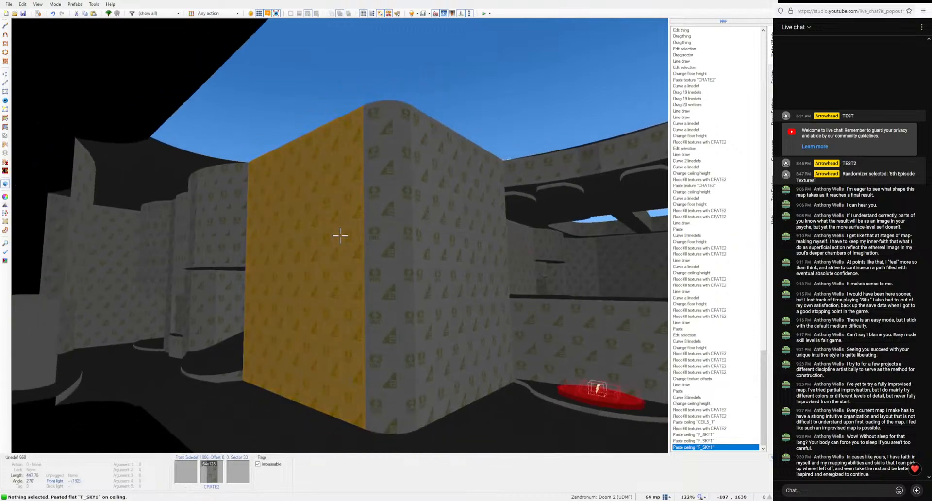
key(ctrl+v)
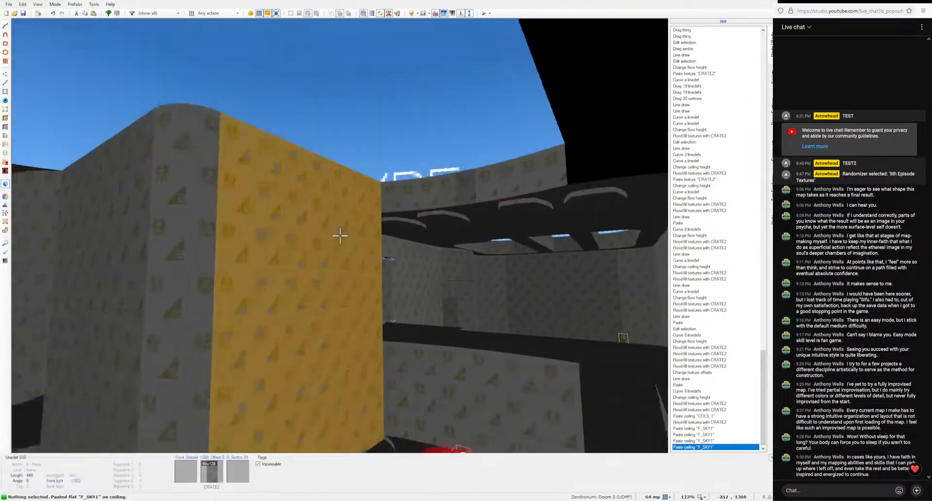
Step: Check the sky ceilings from the outer passages and paste the CRATE2 texture onto a passage wall
key(s)
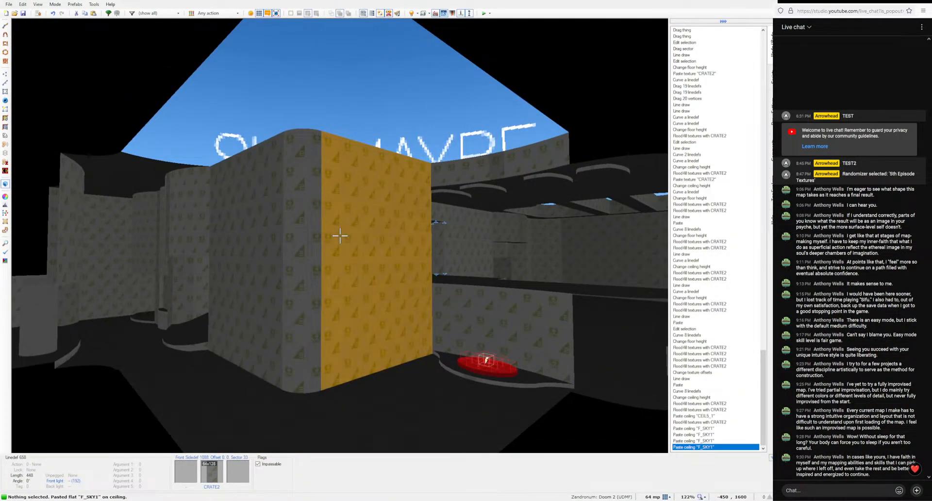
key(w)
key(w)
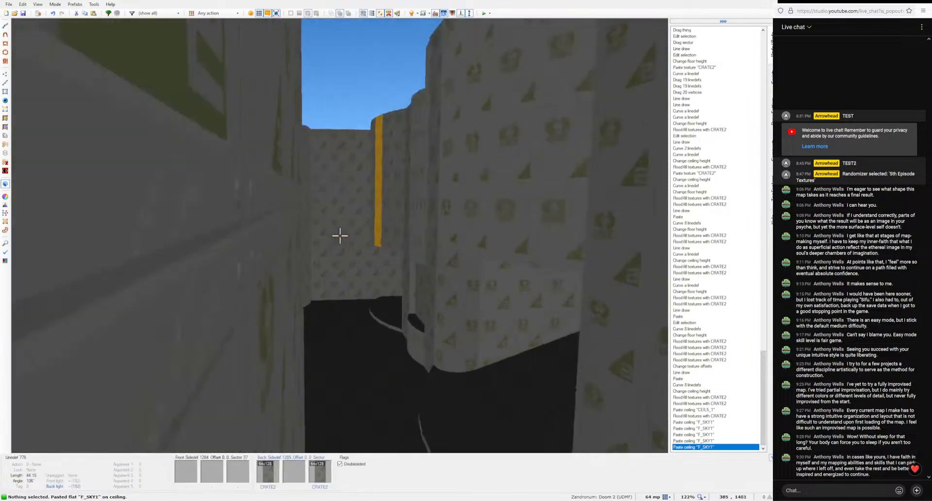
key(s)
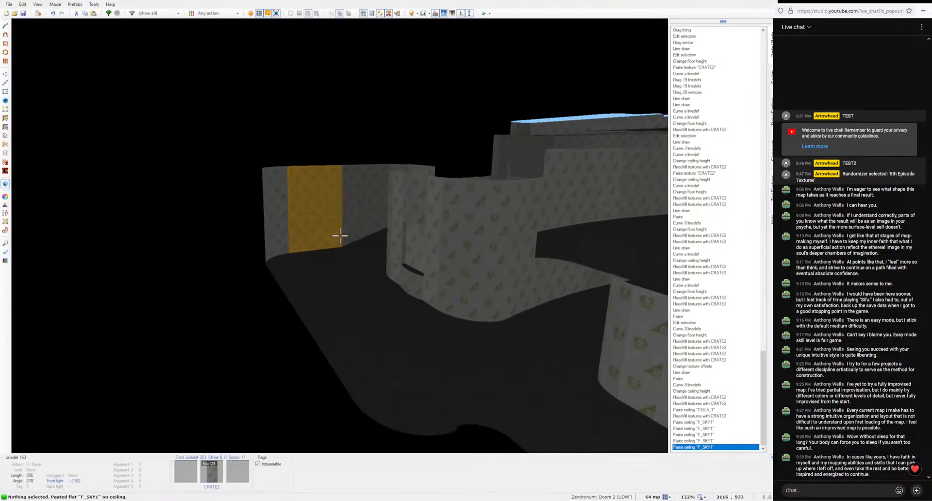
key(w)
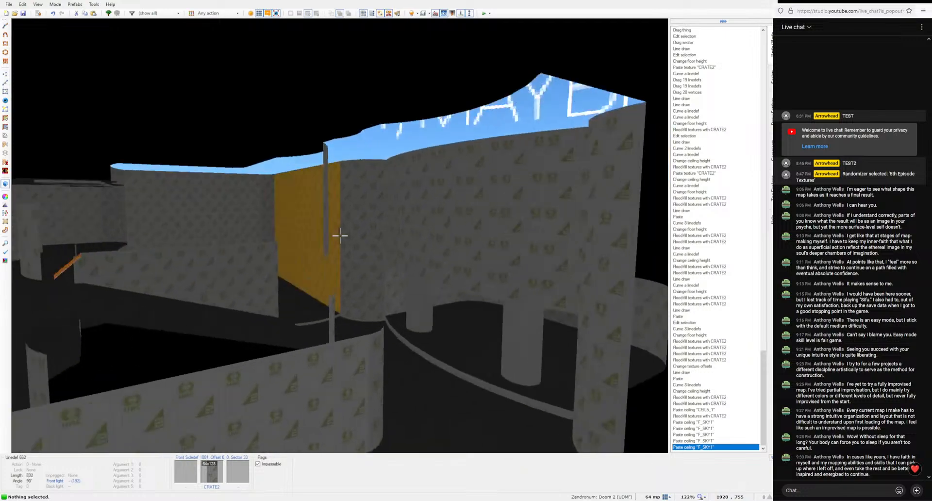
key(w)
key(ctrl+v)
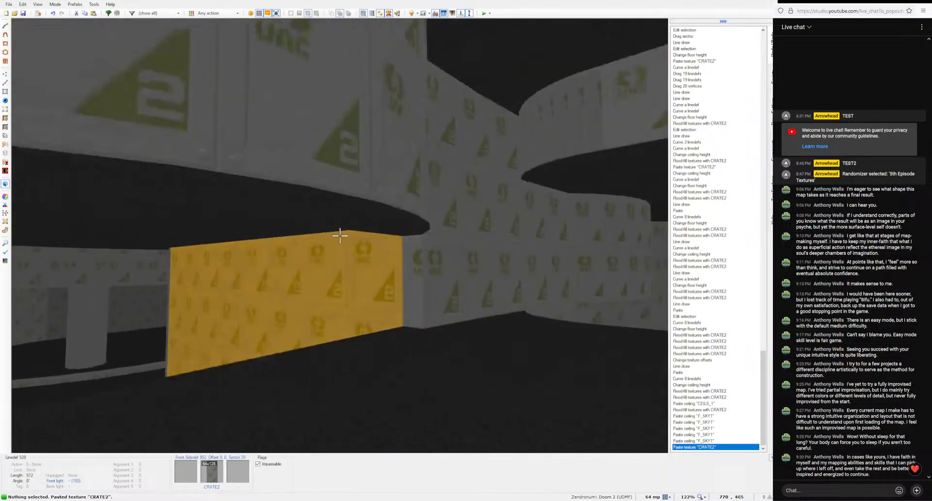
Step: Try a ceiling height of 200 on the low side passage and inspect the main room and its northern sky opening
click(340, 236)
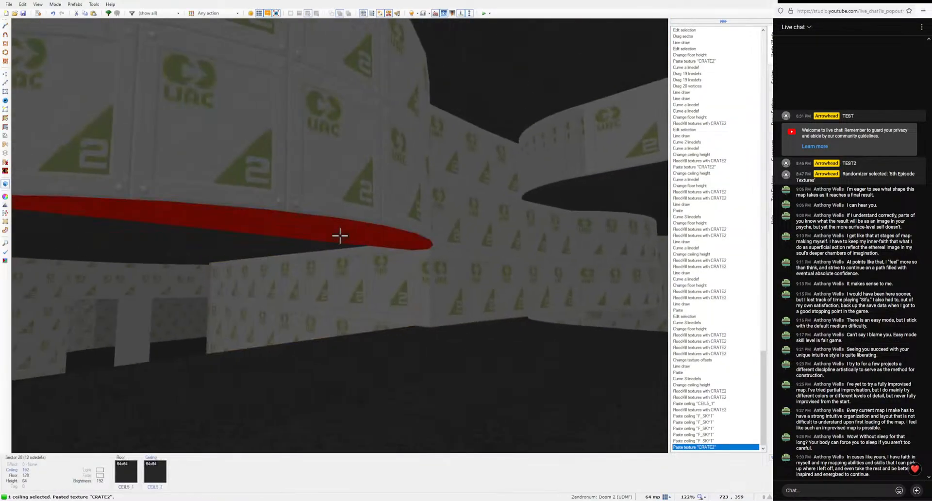
key(w)
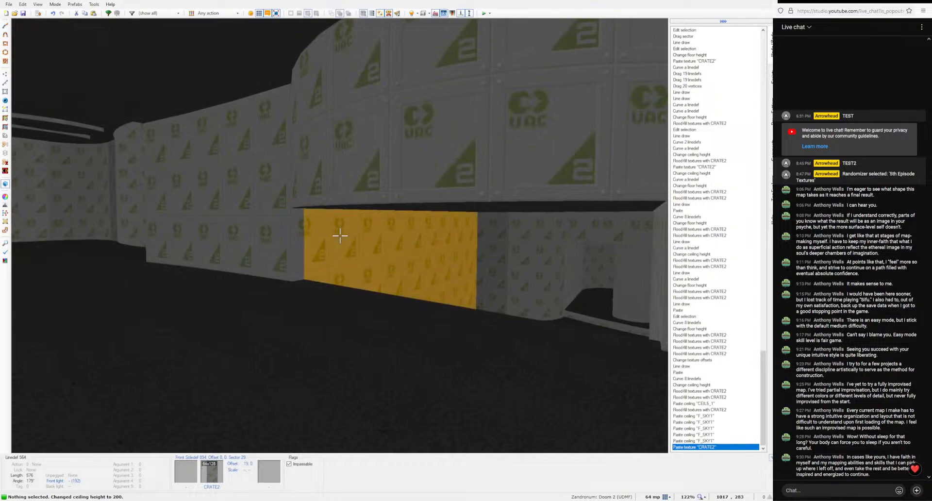
key(w)
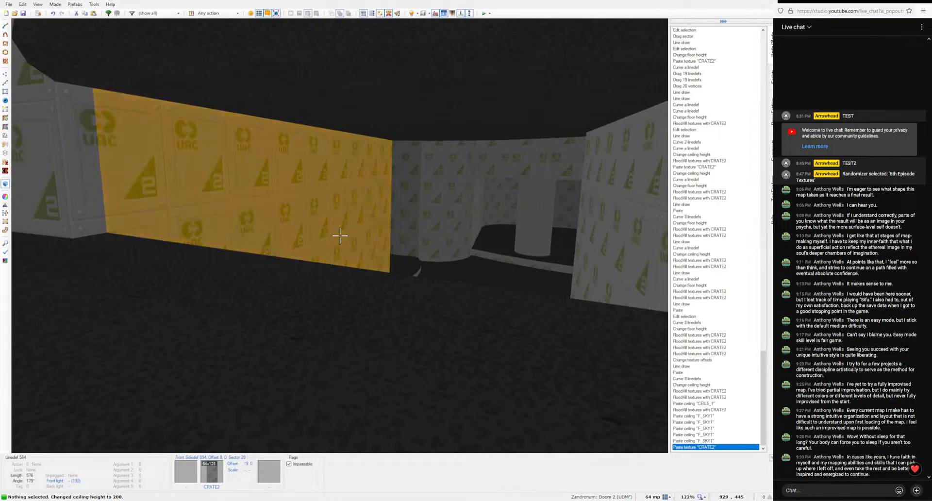
key(w)
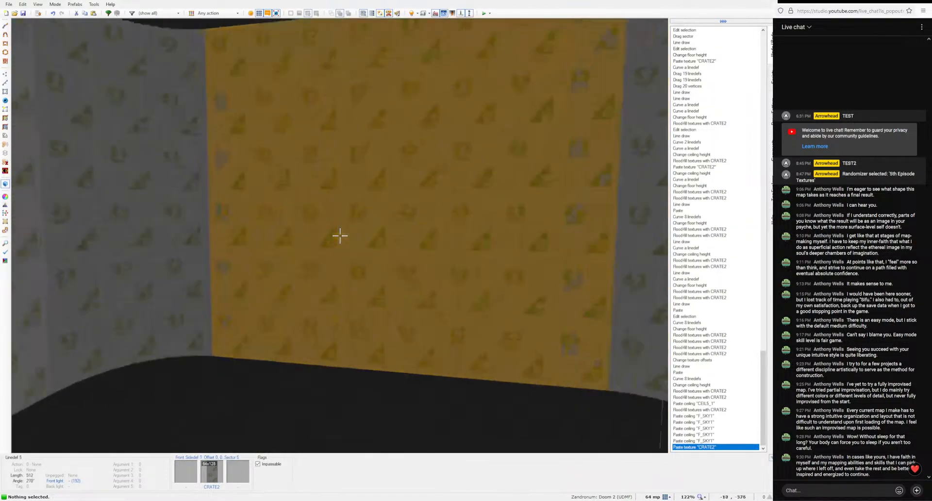
key(w)
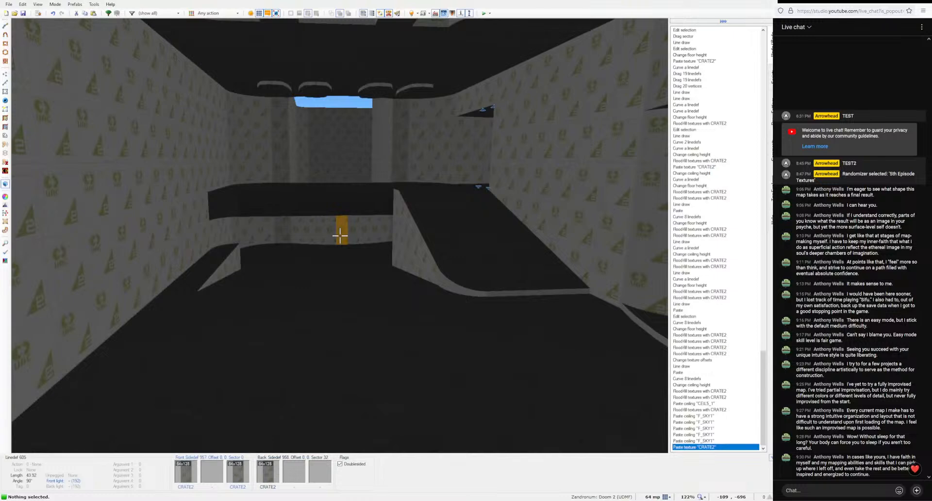
key(w)
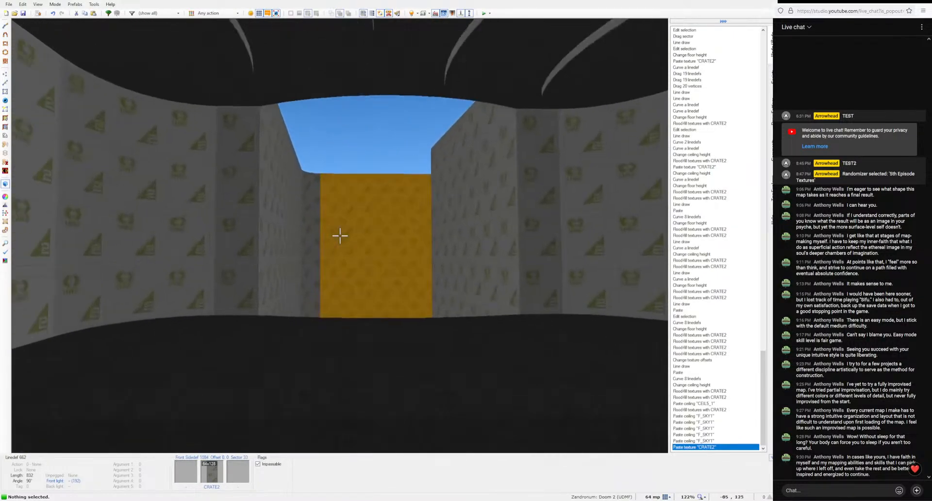
key(w)
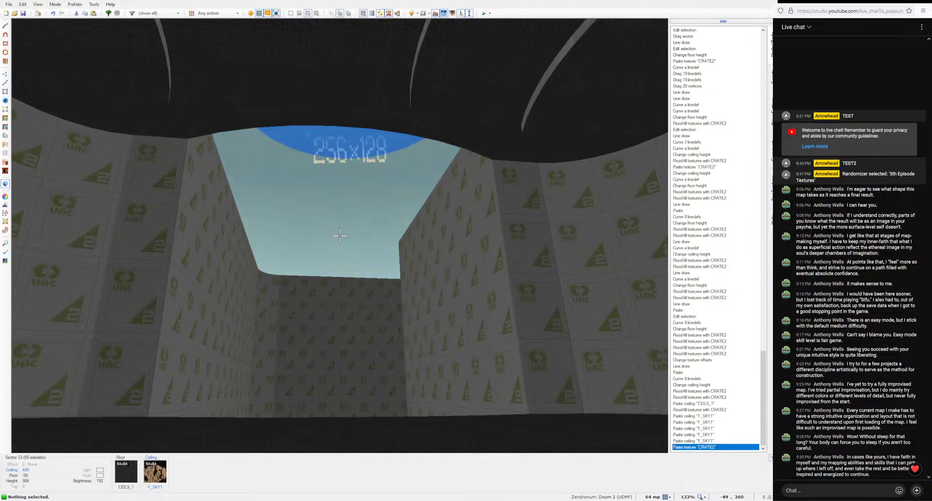
key(w)
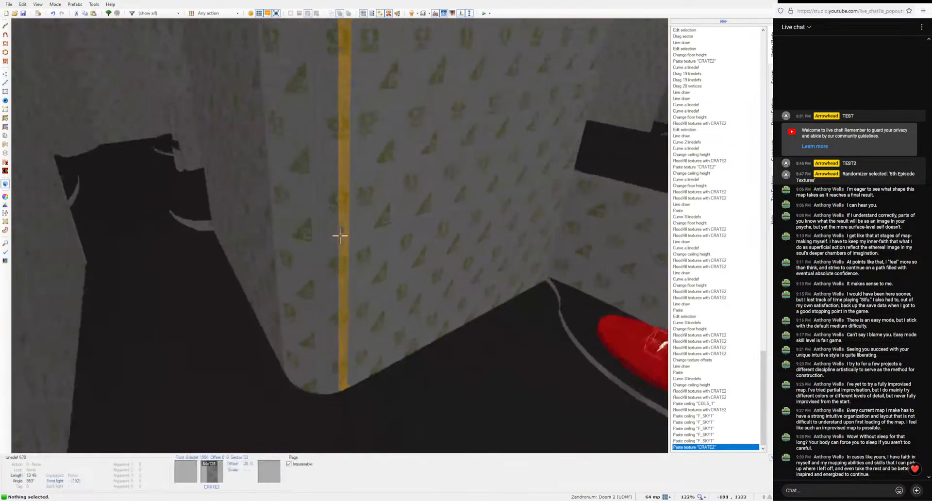
Step: Draw a line across the northern corridor just past its rounded corner and bend it into a fixed circular curve with 7 vertices
key(s)
key(q)
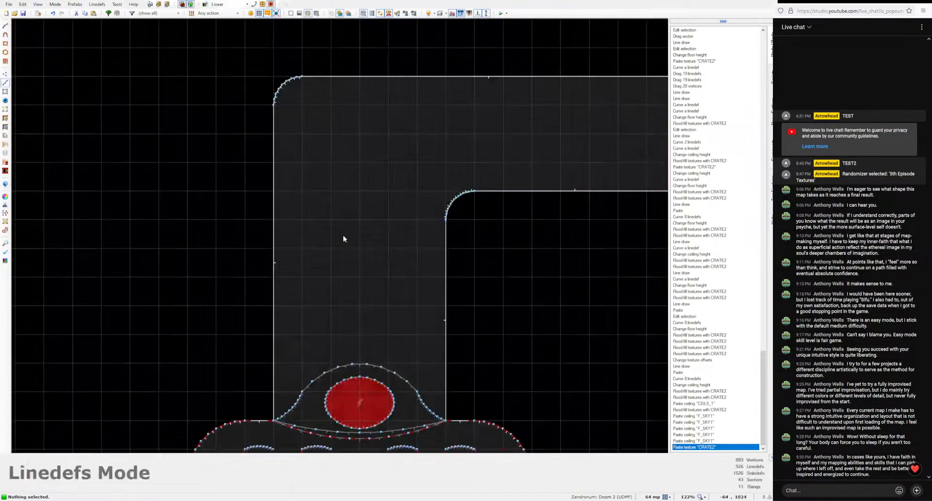
key(d)
scroll(361, 229, up, 3)
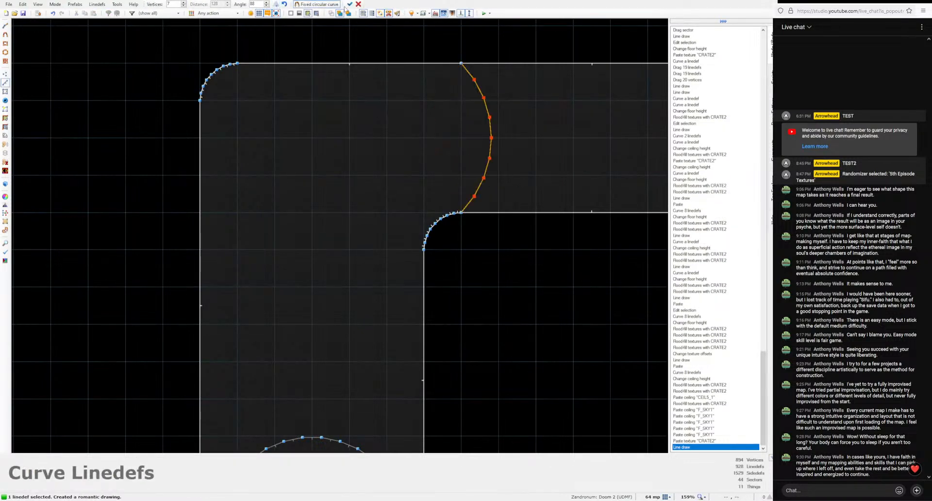
key(q)
Step: Set the floor on the corner side of the new curve to -48 and flood-fill the exposed step with CRATE2
key(w)
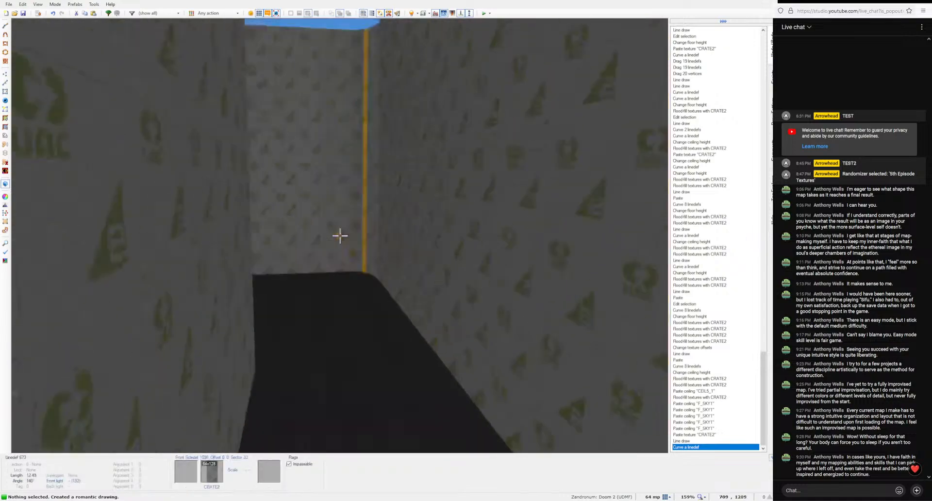
scroll(339, 236, down, 4)
key(c)
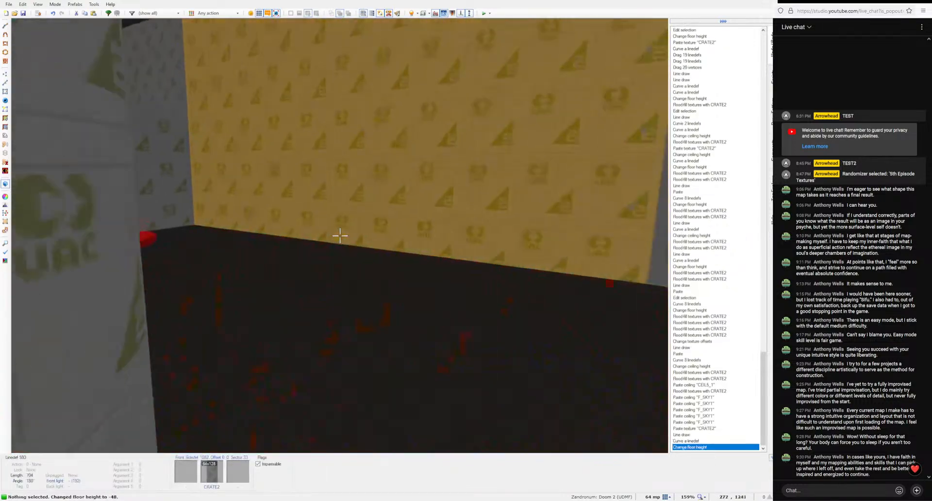
middle_click(339, 235)
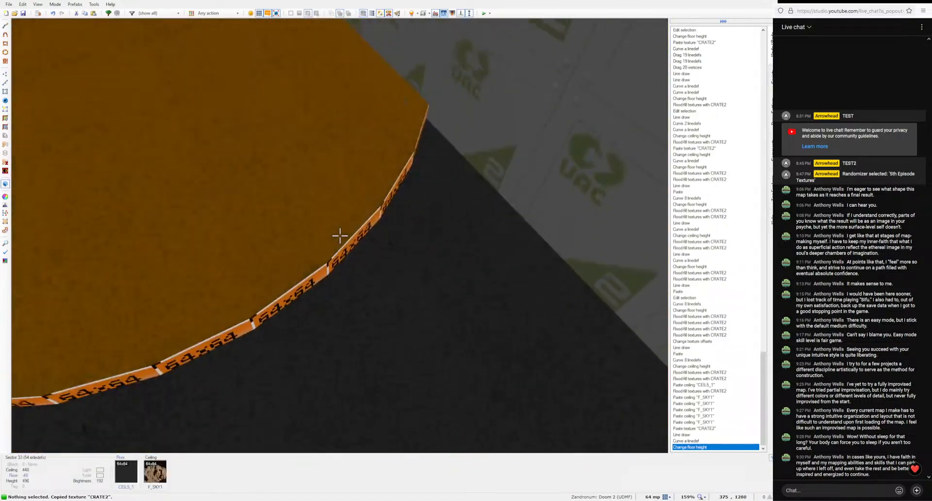
ctrl+middle_click(340, 236)
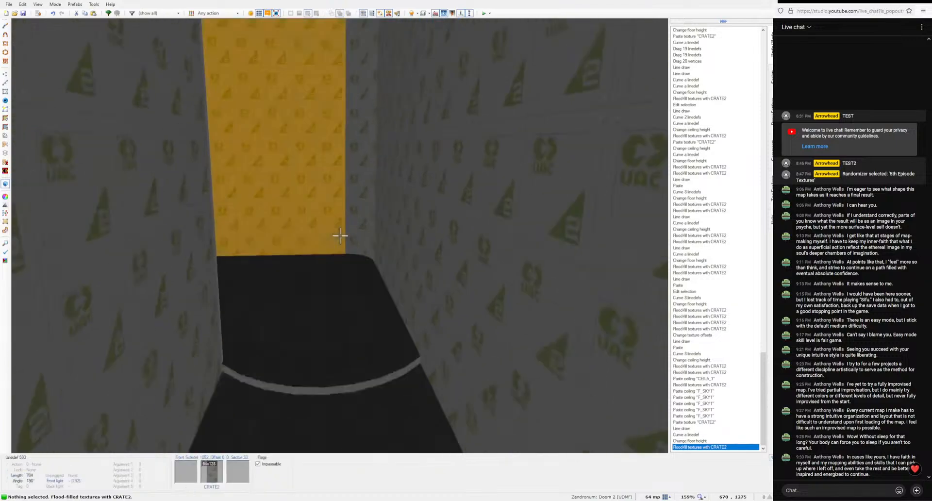
Step: Apply the CEIL5_1 flat to the two northern corridor ceilings, lower the selected one to 192, and check the exposed walls from the main room
middle_click(339, 236)
middle_click(340, 236)
click(339, 236)
scroll(340, 236, down, 20)
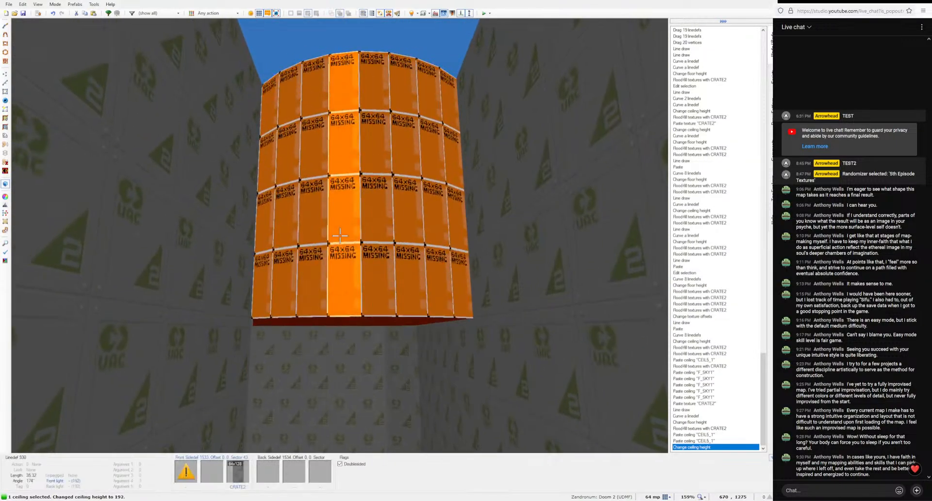
key(e)
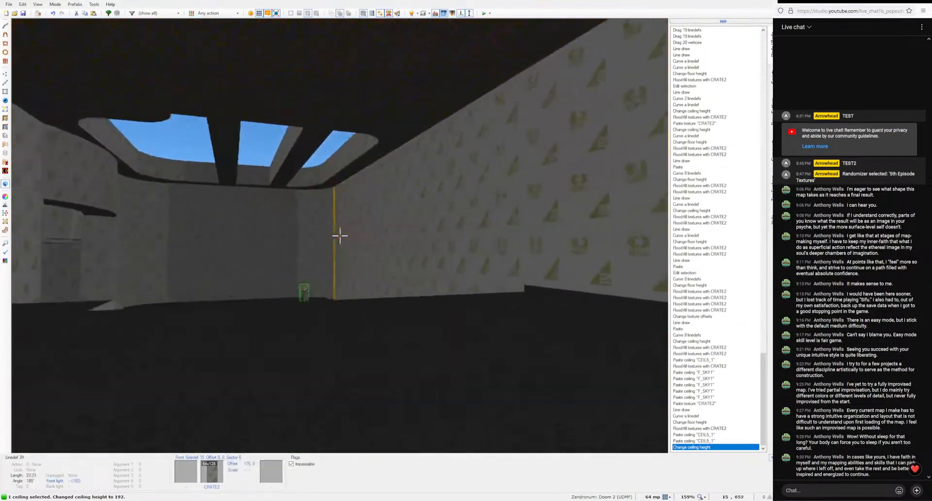
key(e)
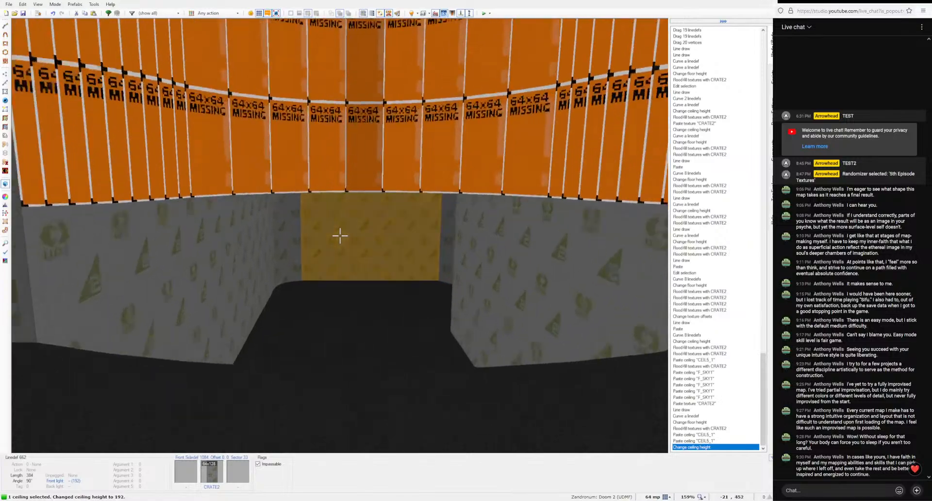
key(d)
key(d)
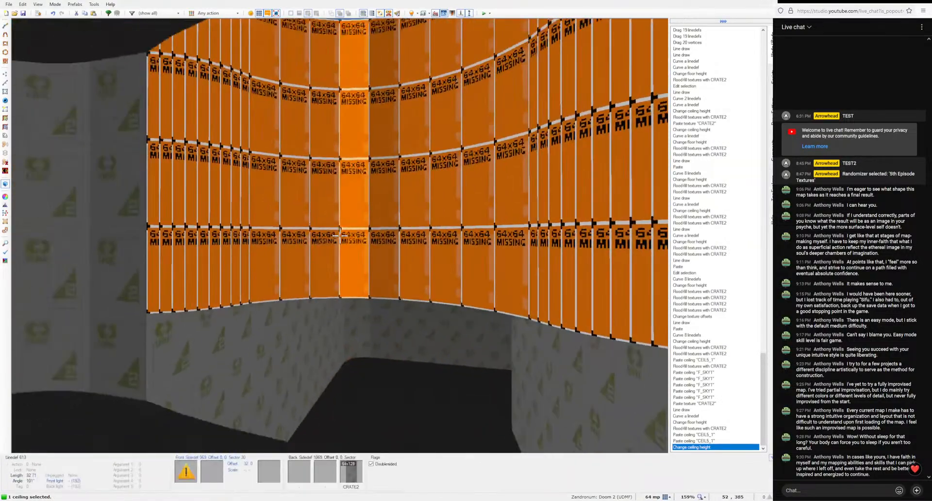
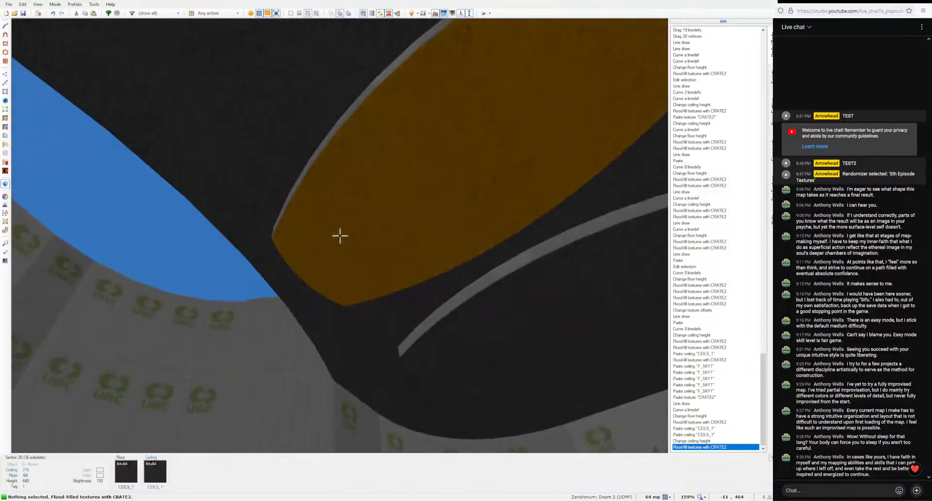
Step: Apply the CEIL5_1 flat to the ceilings above the red floor disc and set the disc's ceiling height to 312
key(ctrl+v)
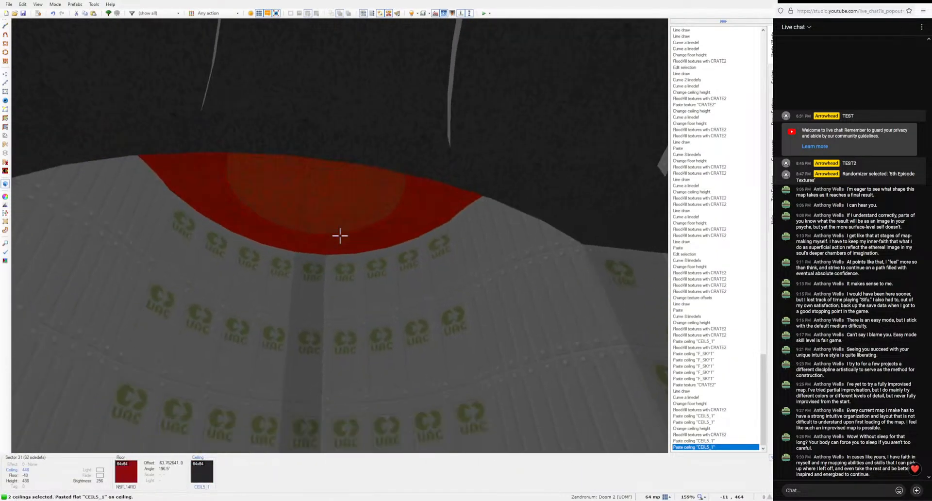
scroll(340, 235, down, 3)
key(ctrl+c)
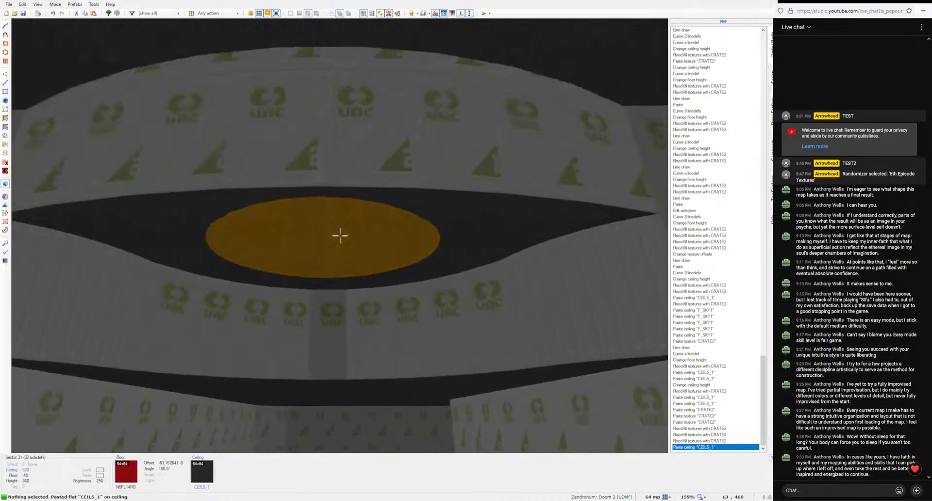
key(ctrl+v)
scroll(339, 236, down, 2)
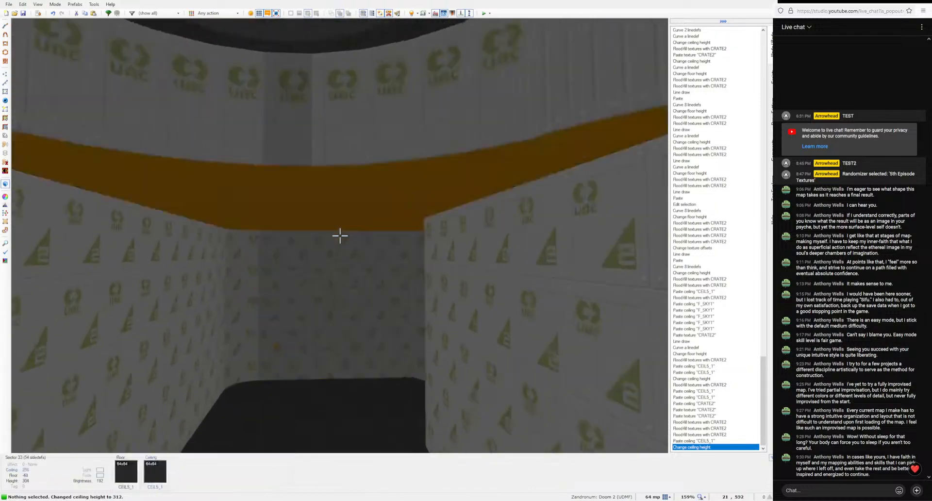
Step: Copy the N5FL14RD flat from the red floor disc to the ceiling above it and set that ceiling's height to 320
key(ctrl+c)
key(ctrl+c)
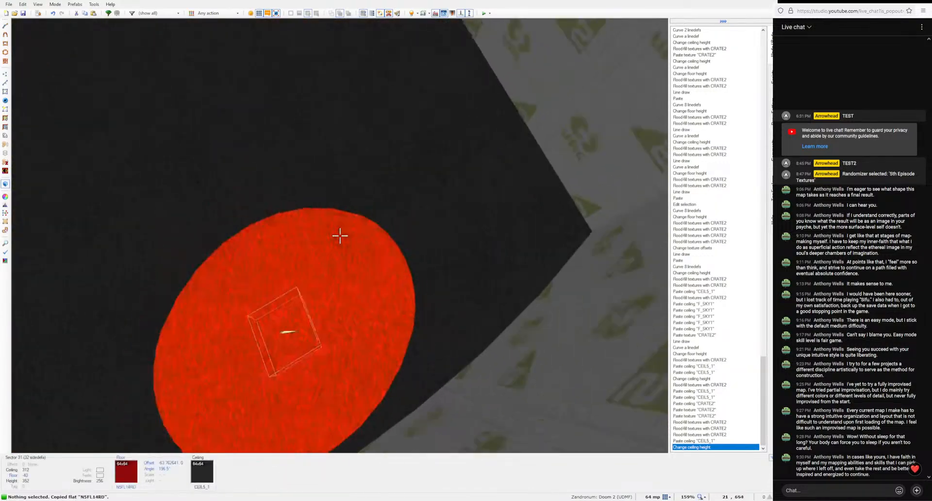
key(ctrl+v)
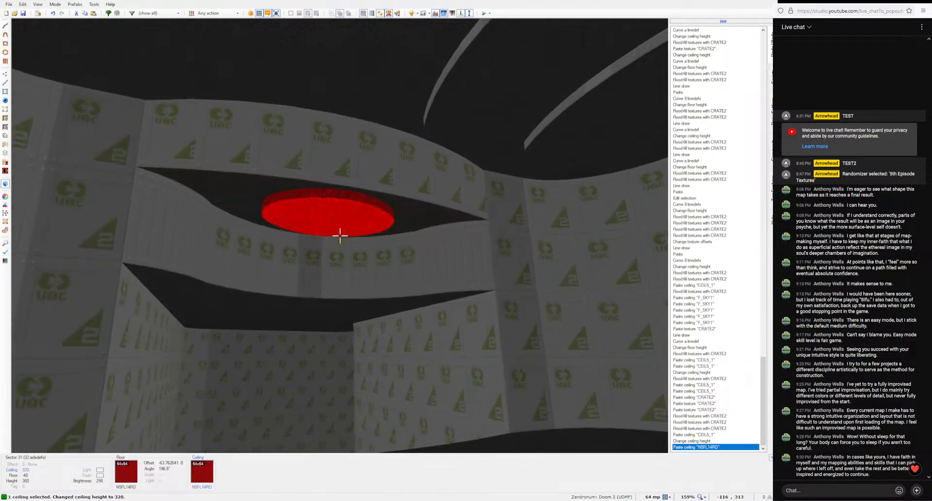
Step: Set the northern corridor ceiling in front of the red disc to 256 and flood-fill the exposed curved upper wall with CRATE2
key(w)
key(s)
scroll(340, 235, up, 1)
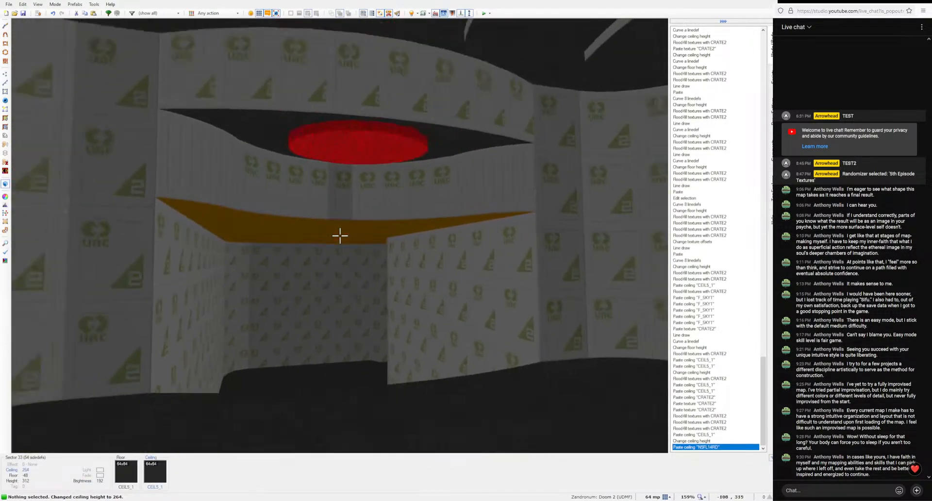
scroll(340, 236, down, 1)
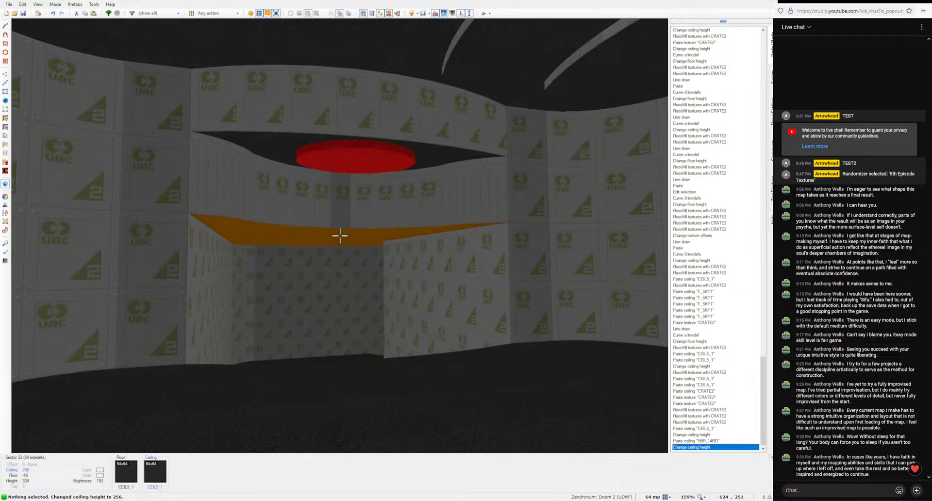
key(w)
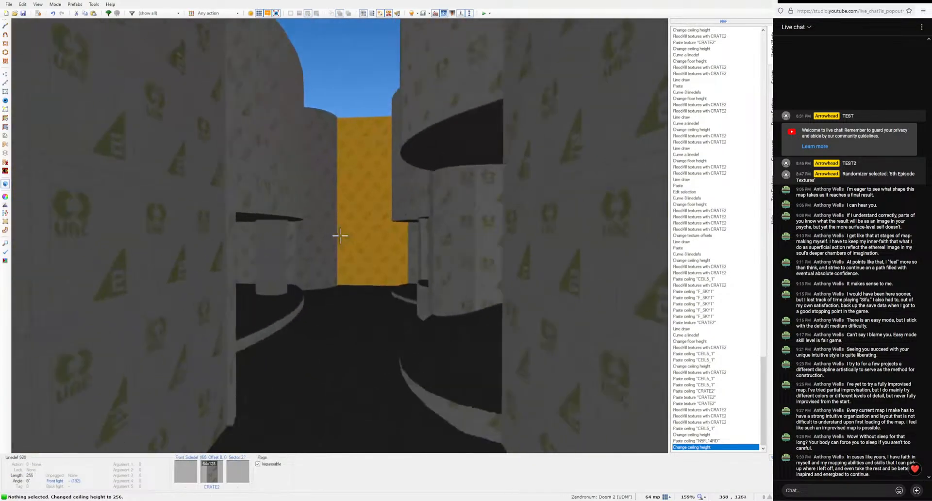
key(s)
key(shift+v)
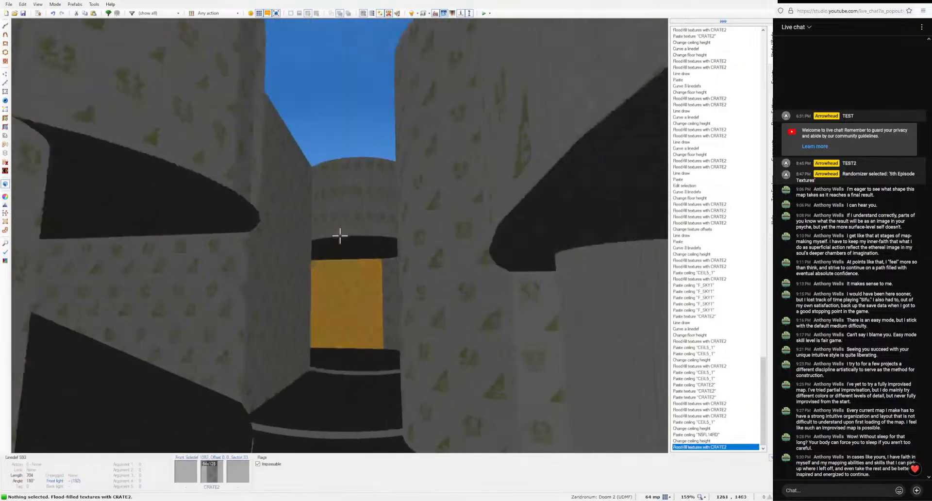
Step: Try lowering the F_SKY1 ceiling by the curved upper wall in the northern corridor to 256
key(w)
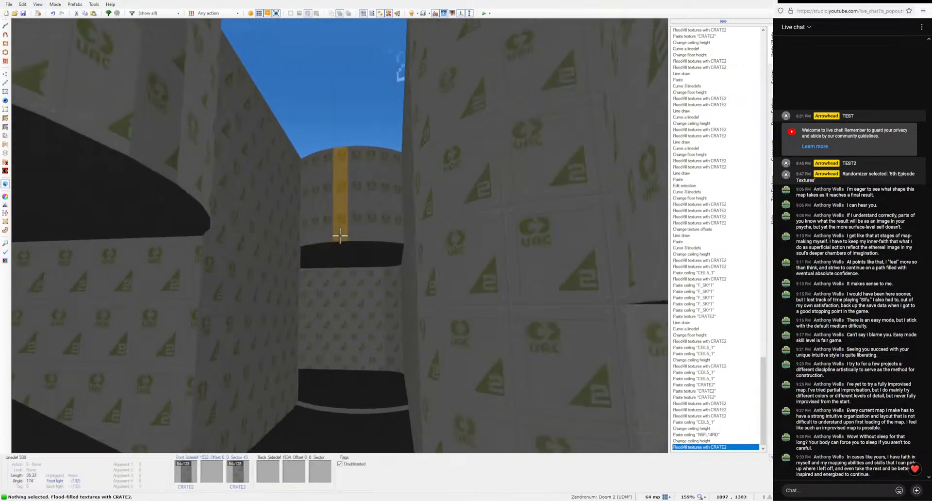
click(339, 236)
scroll(339, 235, down, 10)
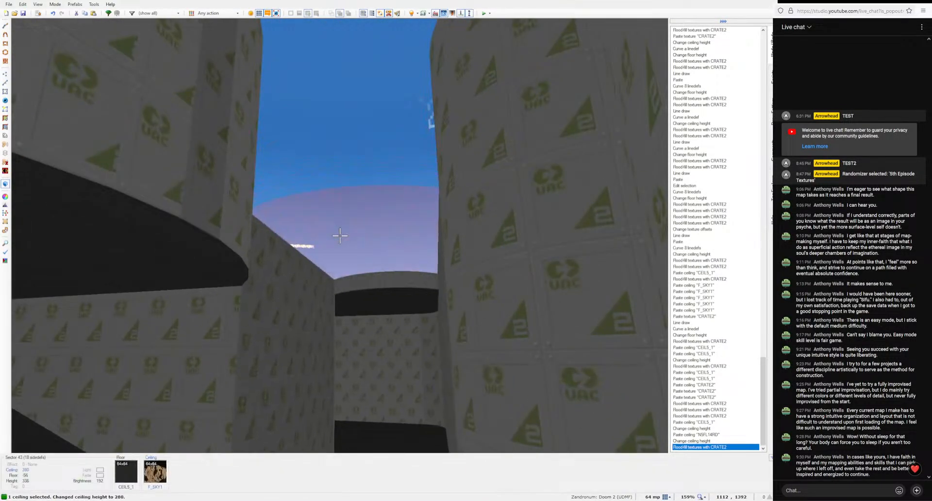
click(339, 236)
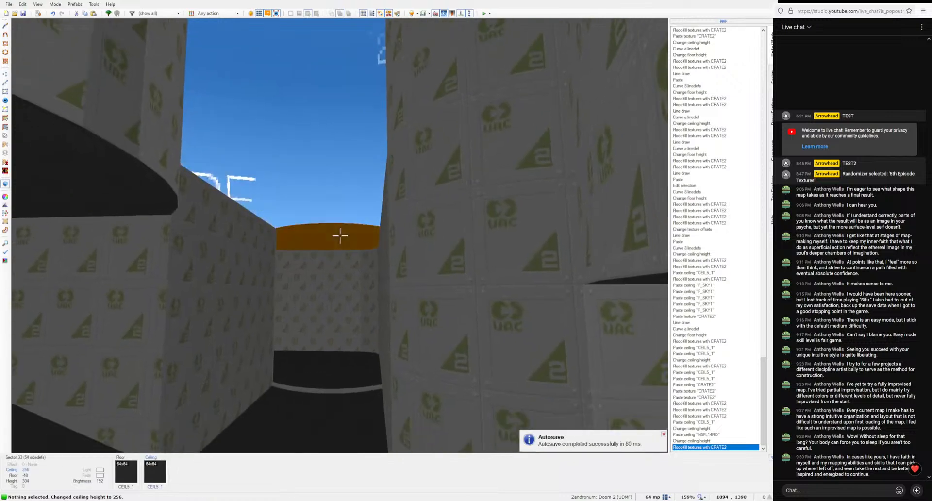
Step: Try applying the CEIL5_1 flat to the lowered sky ceiling and flood-filling the curved wall above it with CRATE2
key(ctrl+c)
key(ctrl+v)
key(ctrl+c)
key(shift+v)
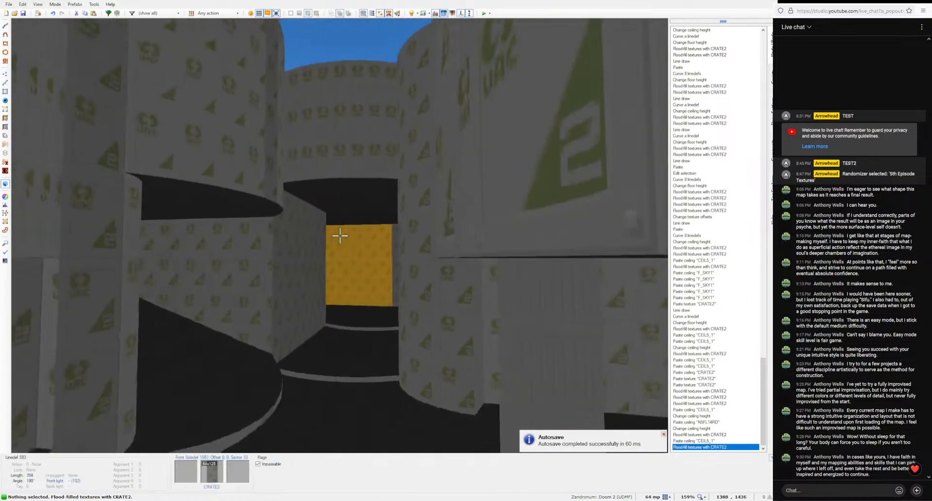
Step: Copy CRATE2 from a corridor wall and flood-fill the untextured curved upper wall with it
key(w)
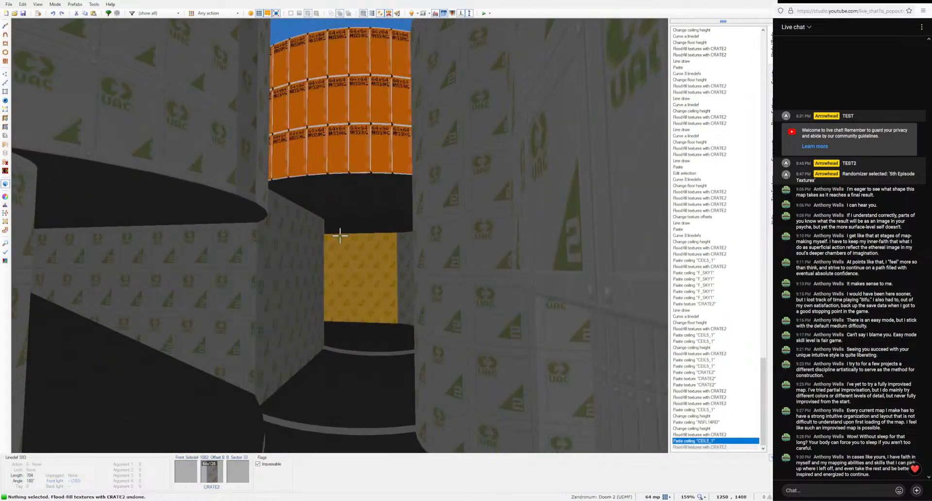
key(ctrl+c)
key(shift+v)
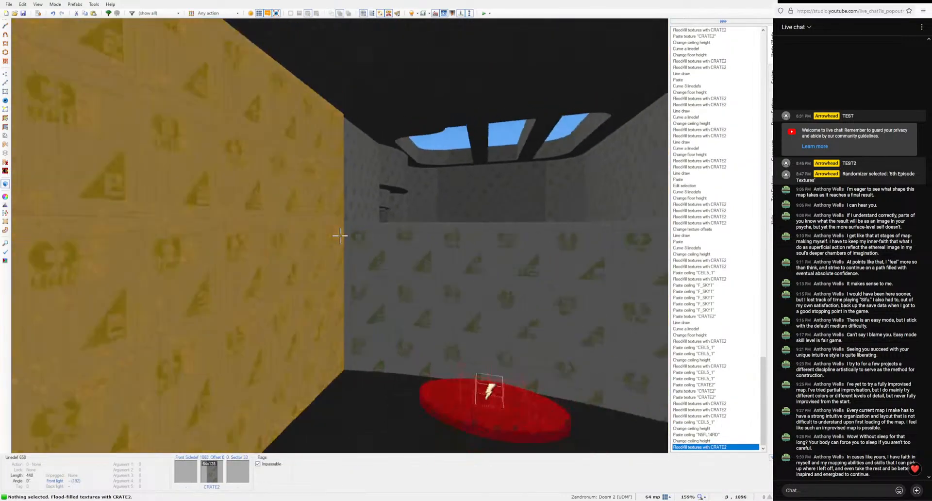
Step: Raise the floor area of the red disc and its curved surroundings, setting the floor height to -32, and clear the selection
key(s)
click(340, 236)
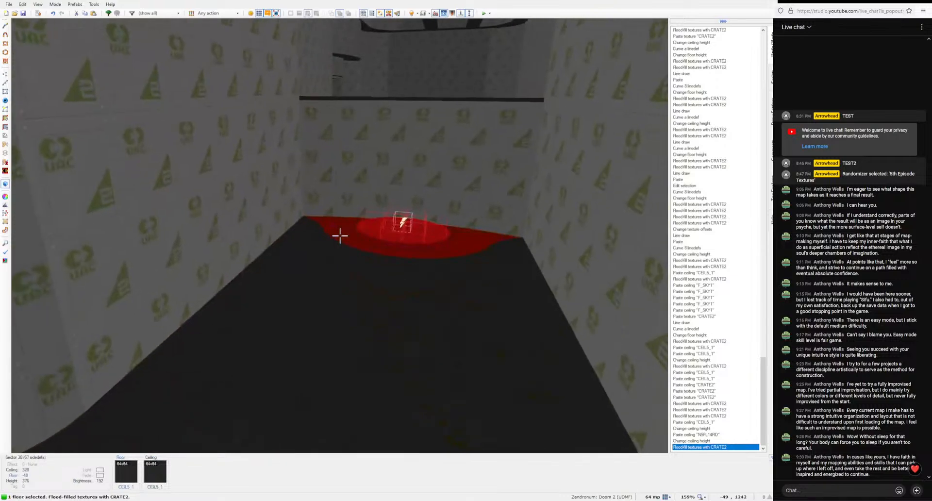
scroll(340, 235, up, 1)
key(s)
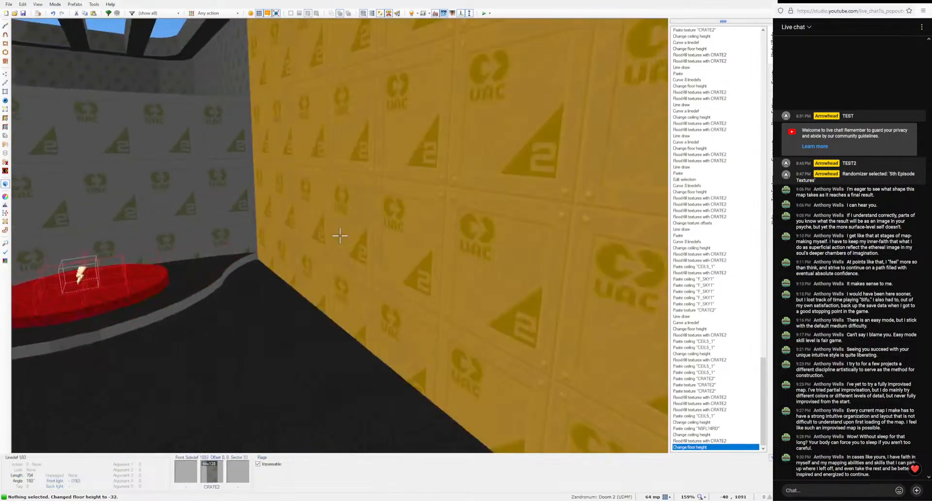
key(c)
key(w)
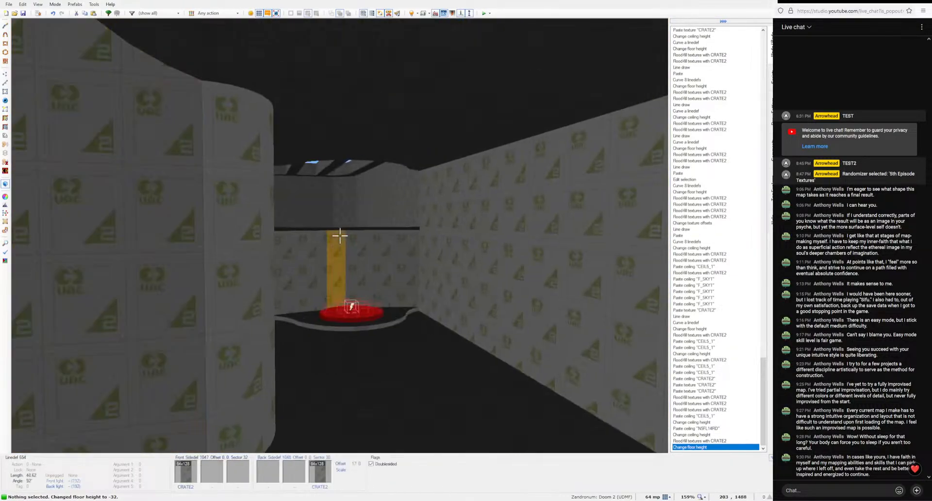
Step: Move the eastern ceiling beam of the main room's skylight 64 units east, in line with the skylight's inner corner
key(w)
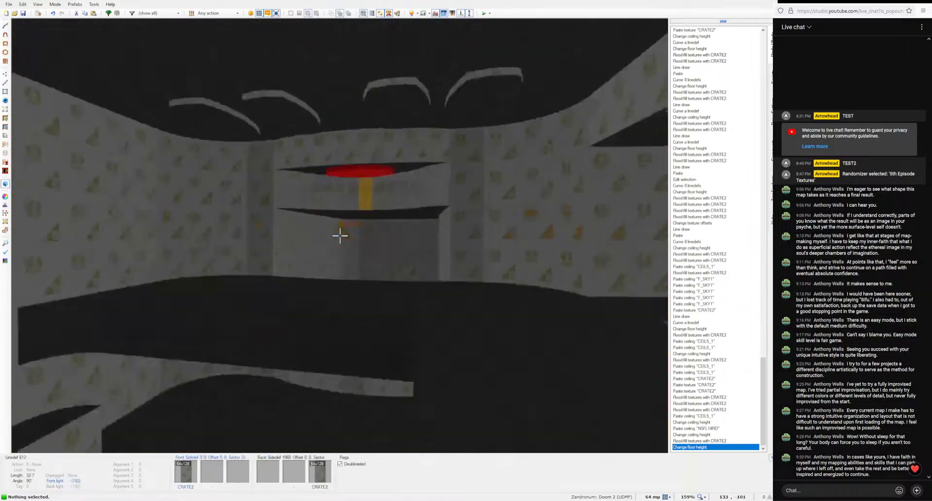
key(w)
key(w)
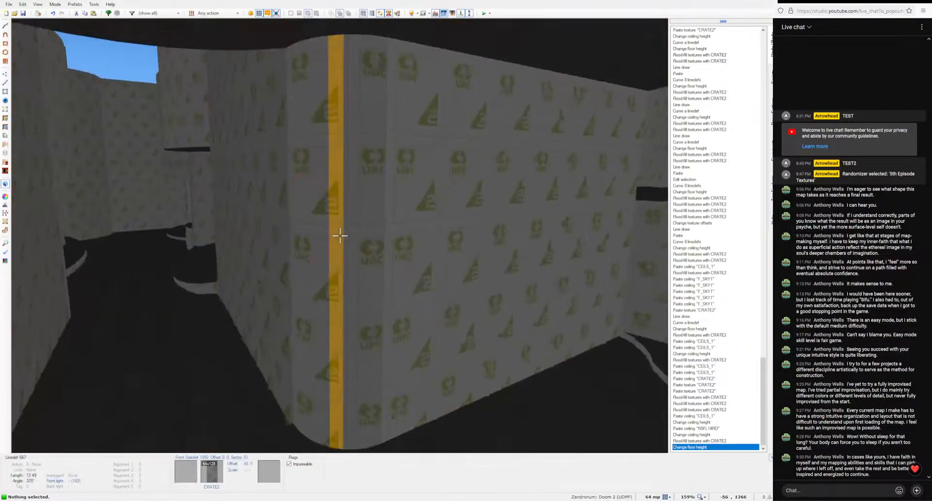
key(w)
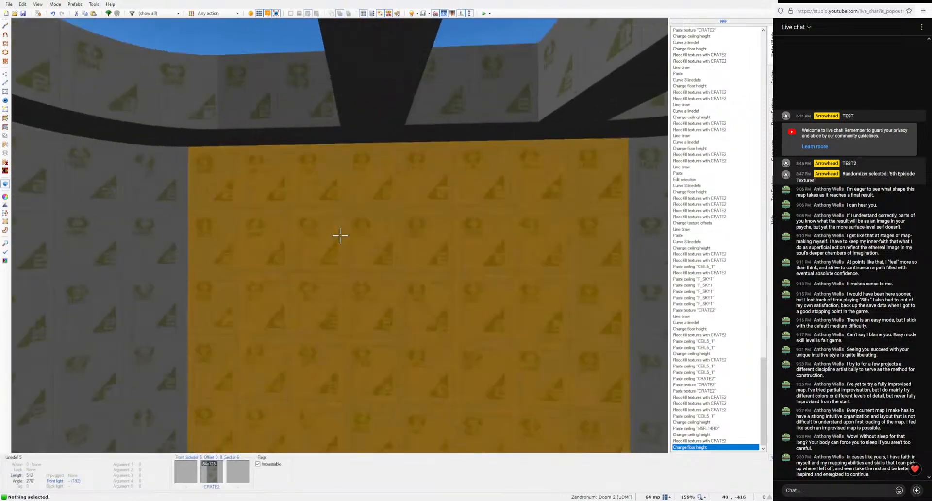
key(q)
key(s)
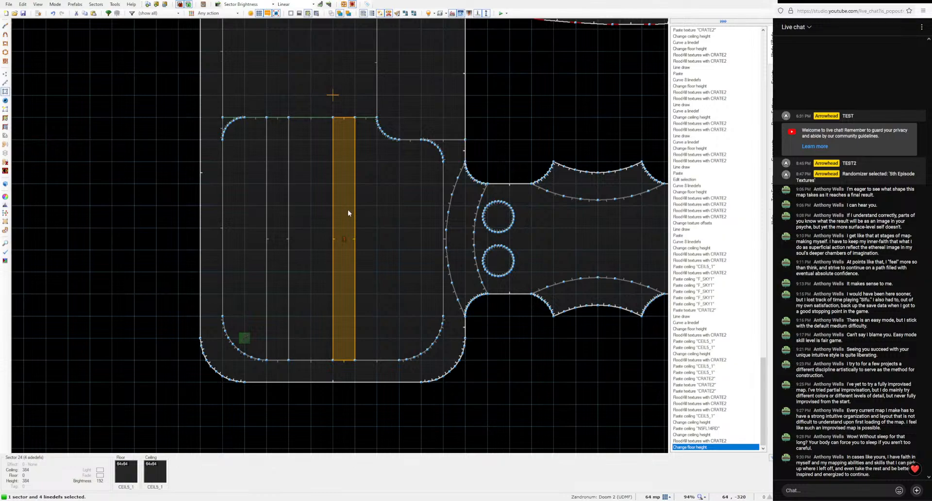
scroll(348, 210, up, 2)
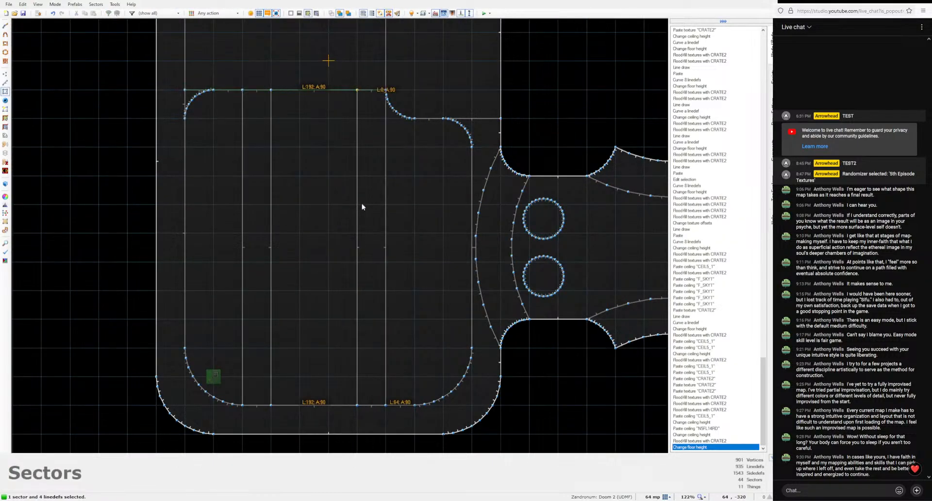
right_drag(362, 207, 368, 212)
key(q)
key(s)
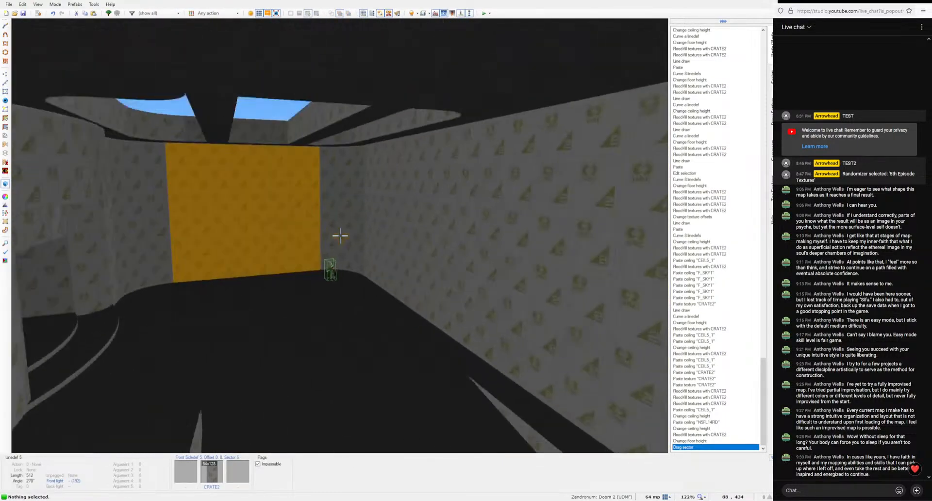
Step: Draw a line from the moved beam's edge to the end of the rounded corner, closing off the corner of the eastern skylight opening
key(e)
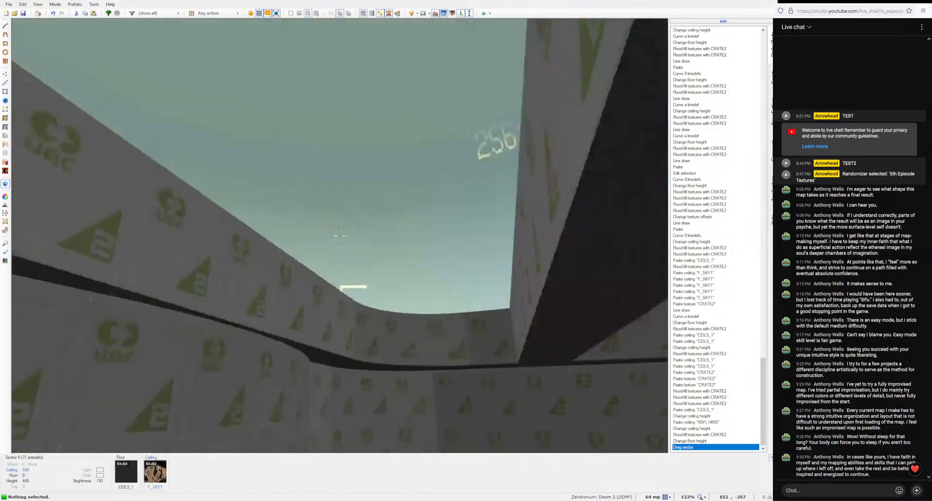
key(q)
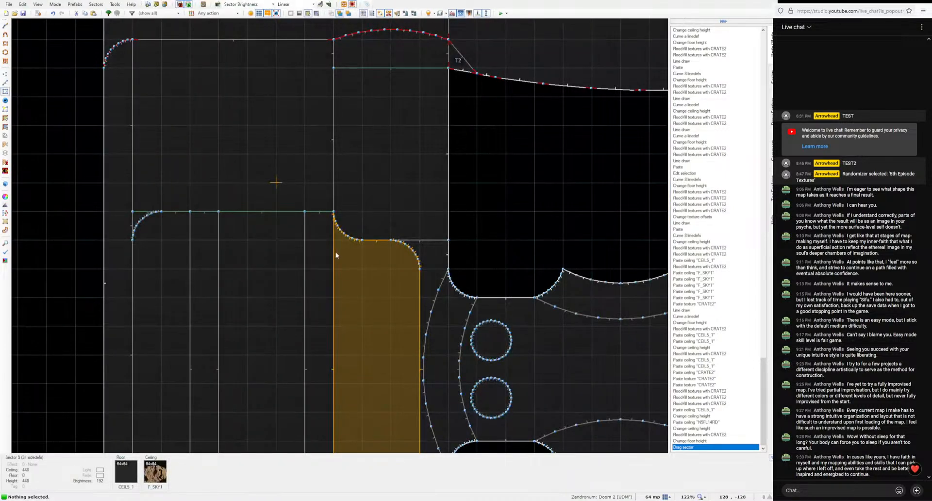
key(d)
scroll(336, 255, up, 3)
click(334, 239)
right_click(336, 238)
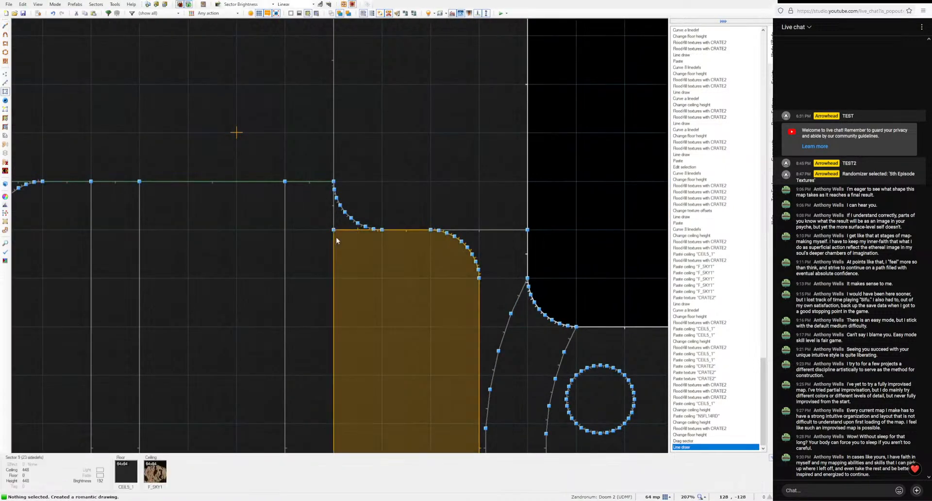
Step: Give the closed-off skylight corner a lowered CEIL5_1 ceiling level with its surroundings and paste CRATE2 on its exposed side
key(q)
key(ctrl+v)
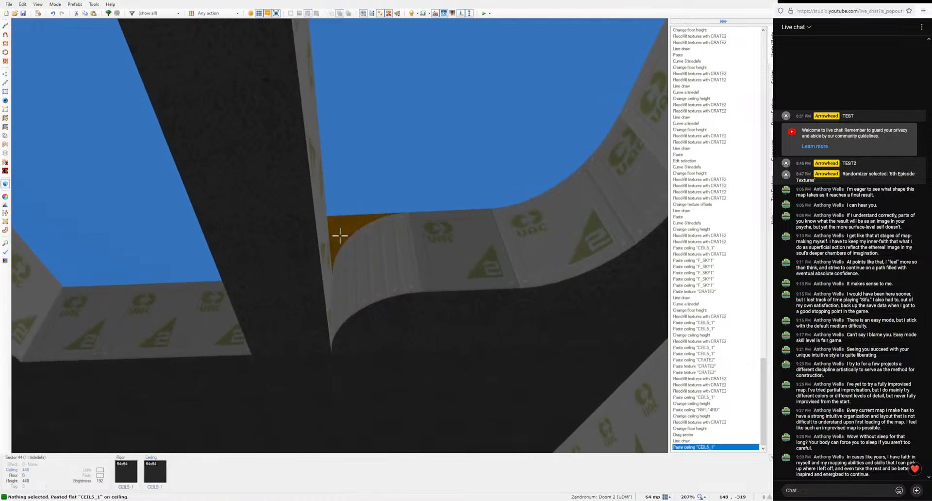
click(339, 235)
scroll(340, 236, down, 3)
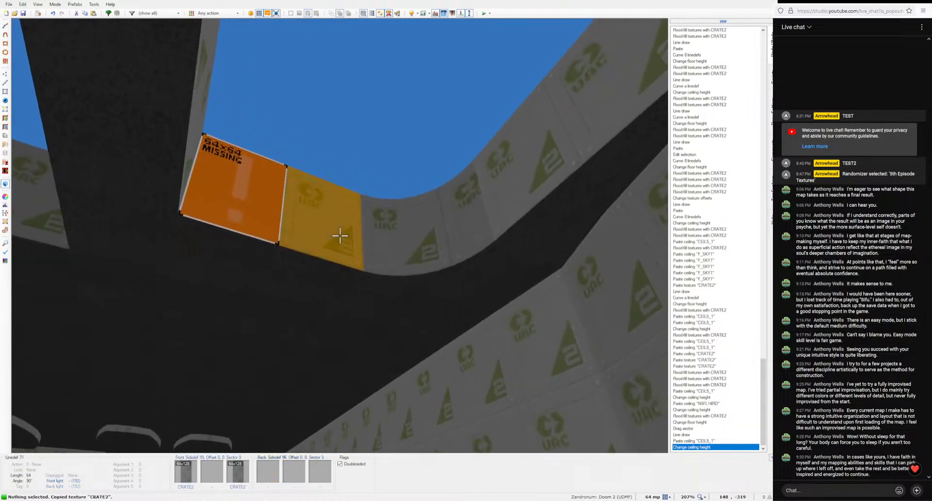
key(ctrl+v)
key(a)
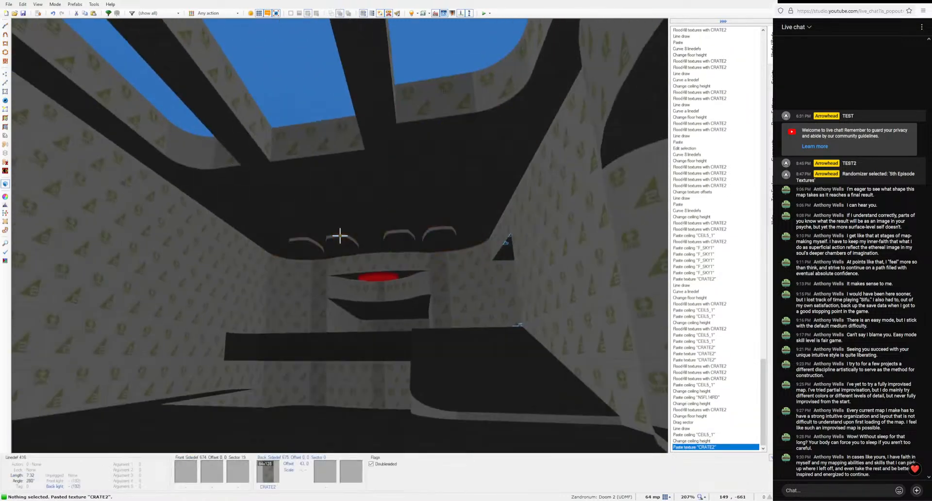
Step: Draw lines across the middle and western skylight openings, 64 units in from their northern edge
key(q)
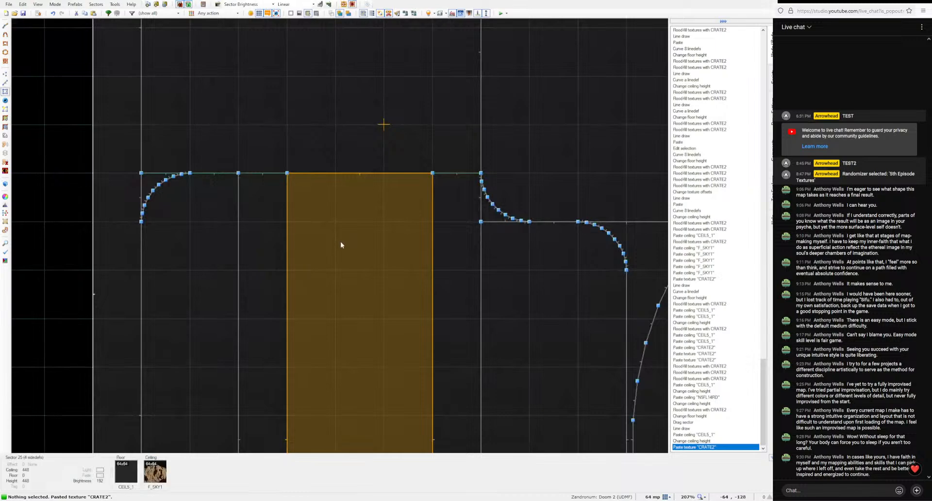
key(d)
click(299, 226)
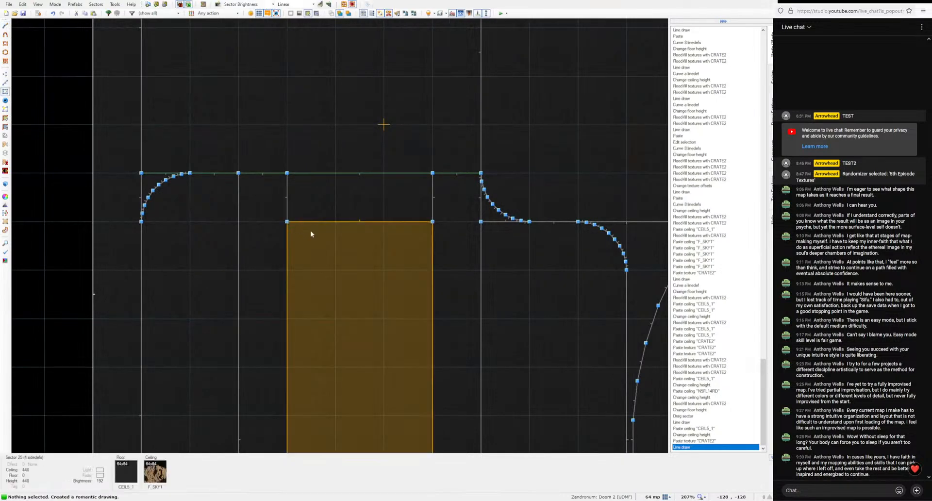
Step: Apply the CEIL5_1 flat to the ceilings of the two new skylight strips and lower them level with the surrounding 384 ceiling
key(q)
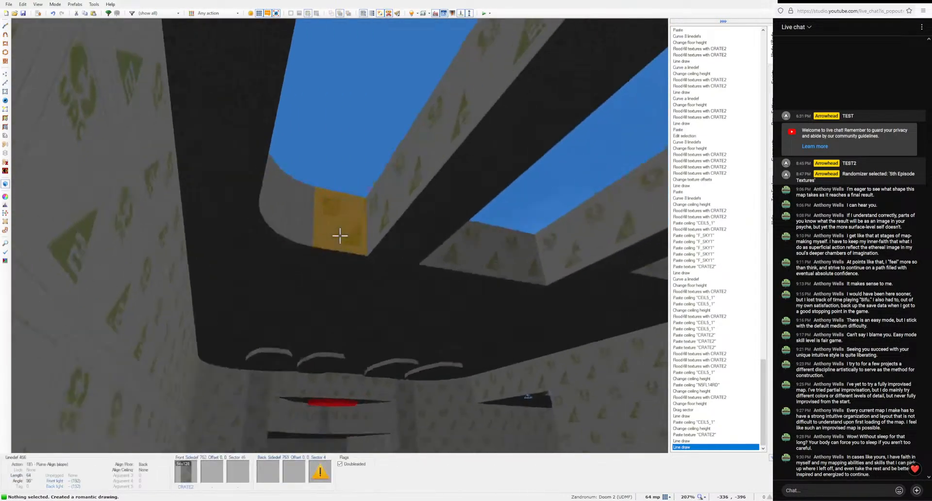
key(ctrl+v)
key(ctrl+v)
click(339, 236)
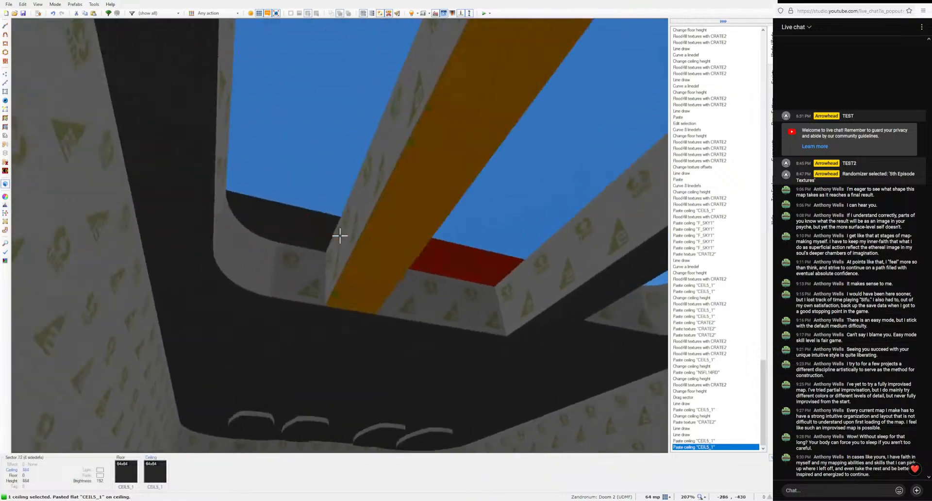
click(340, 236)
scroll(339, 235, down, 7)
scroll(340, 235, down, 1)
Step: Clear the selection, paste CRATE2 on the exposed sides of the two strips, and check the skylight from across the main room
key(c)
key(ctrl+c)
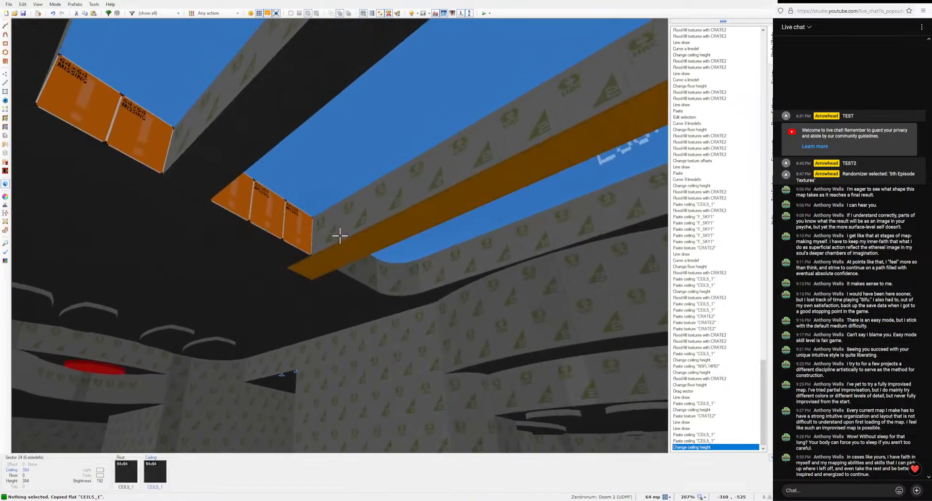
key(ctrl+v)
key(ctrl+v)
key(s)
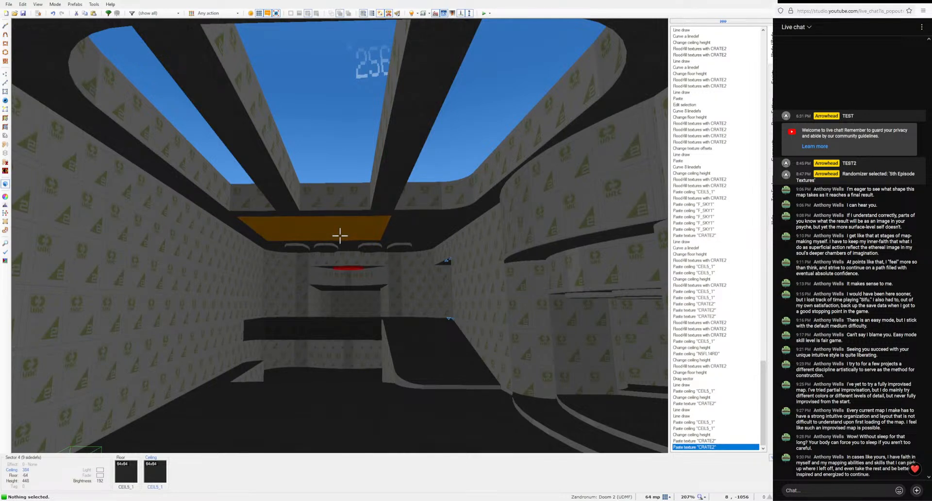
key(s)
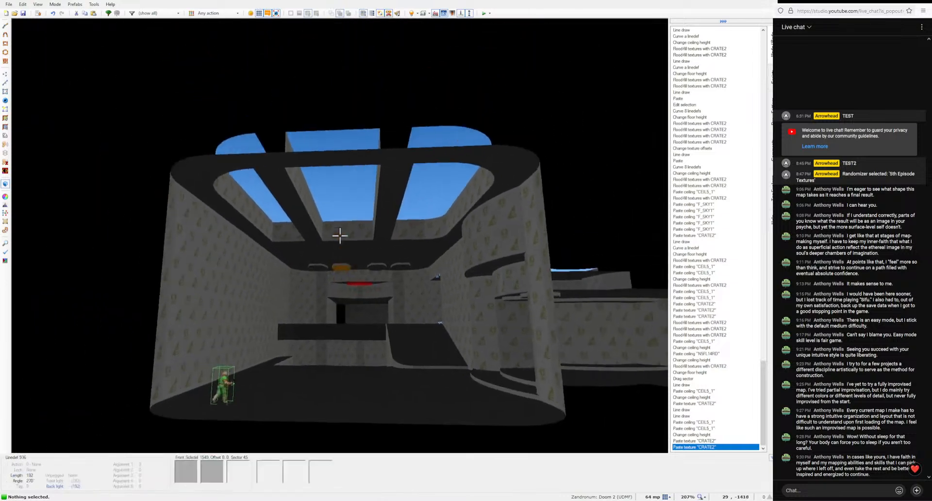
key(w)
key(s)
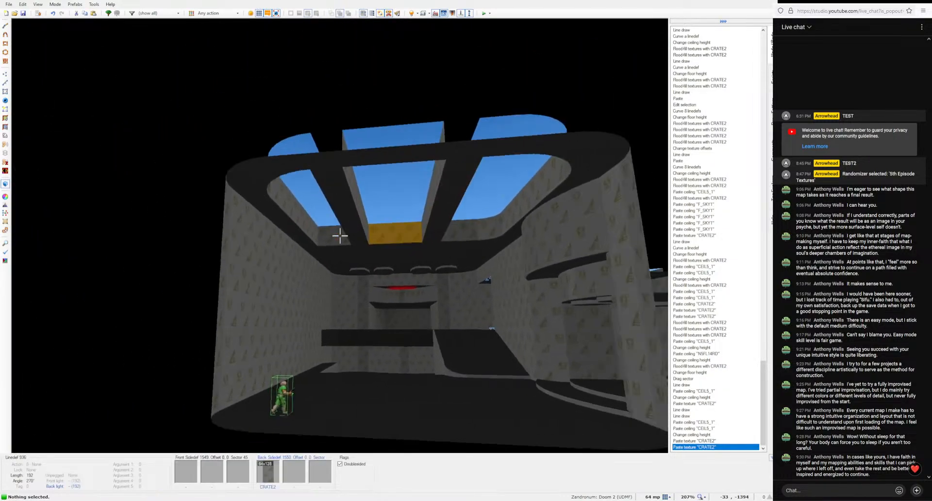
Step: Check the skylight from the main room and set the floor of the curved-edged, sky-ceilinged northern sector to height -56
key(w)
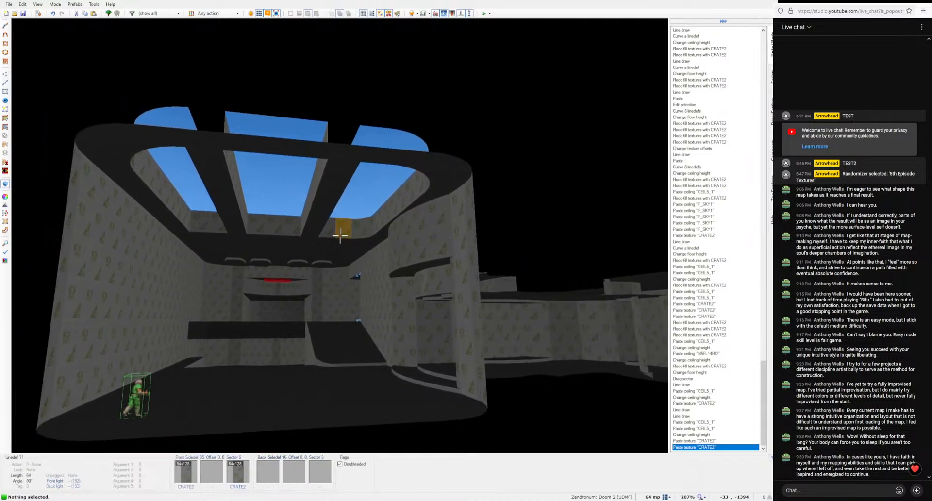
key(s)
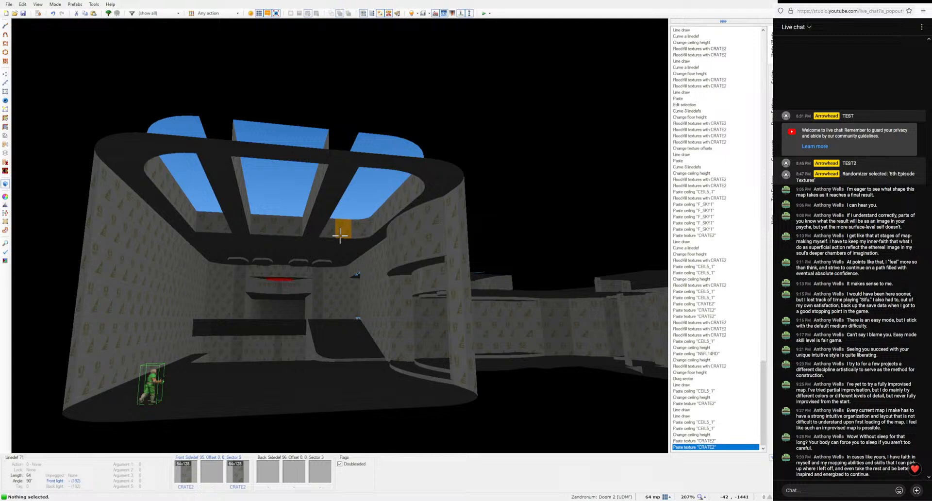
key(w)
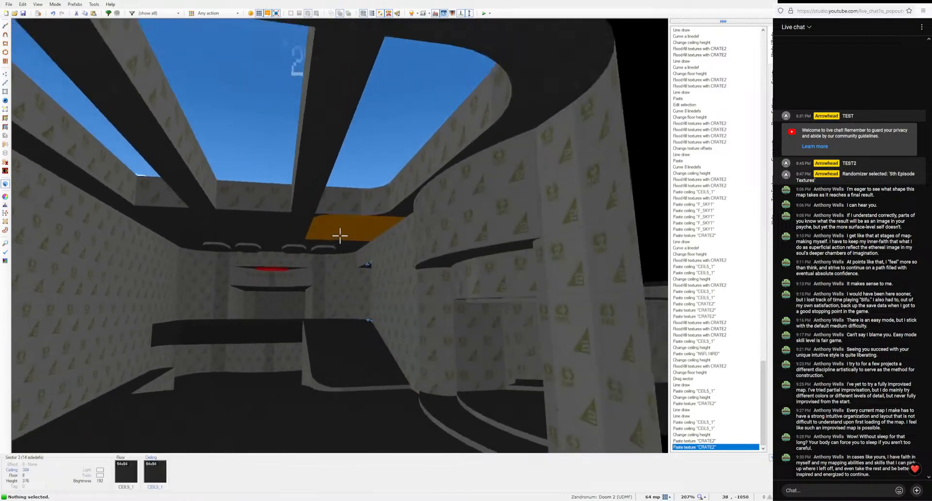
key(w)
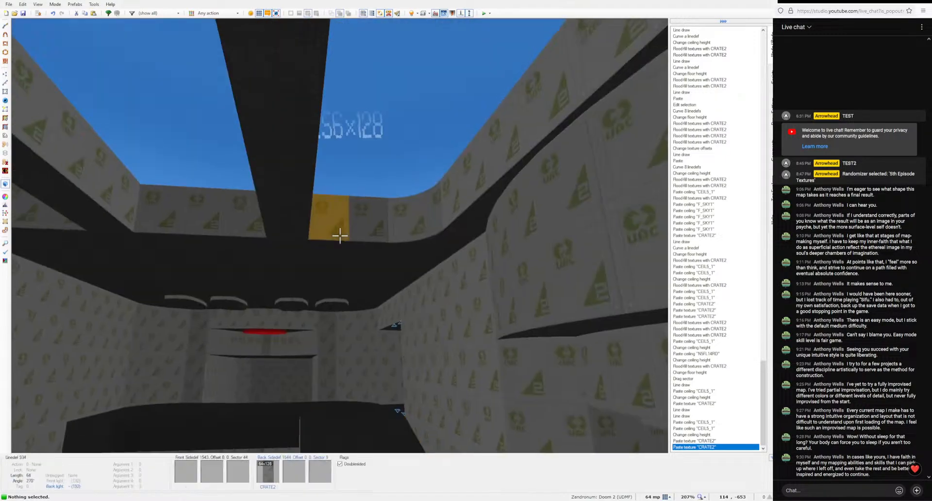
key(w)
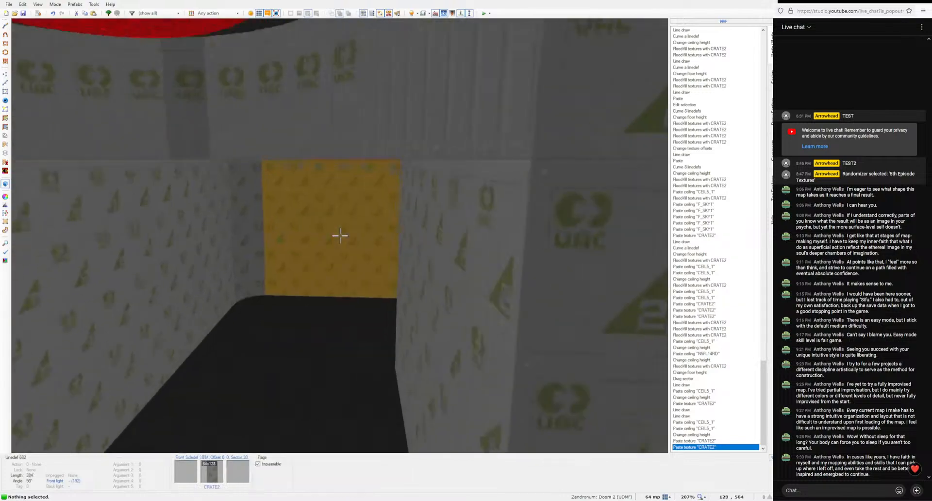
key(w)
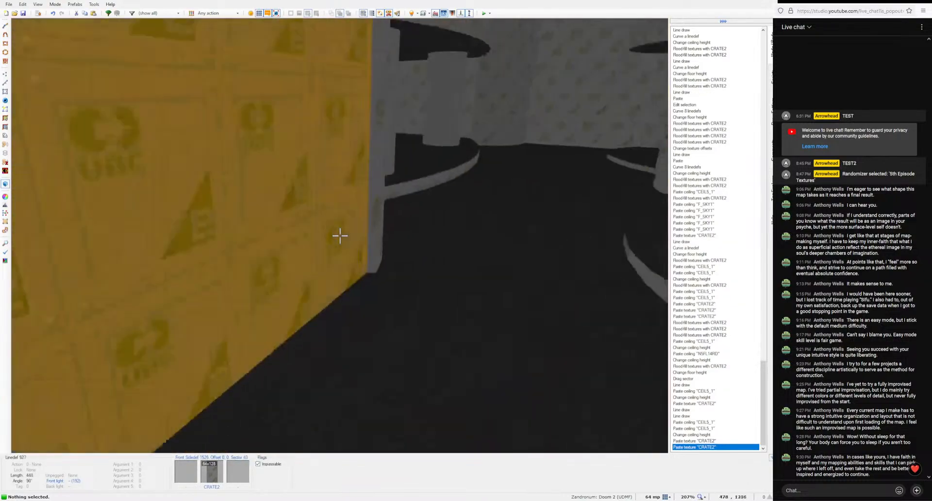
key(w)
key(ctrl+c)
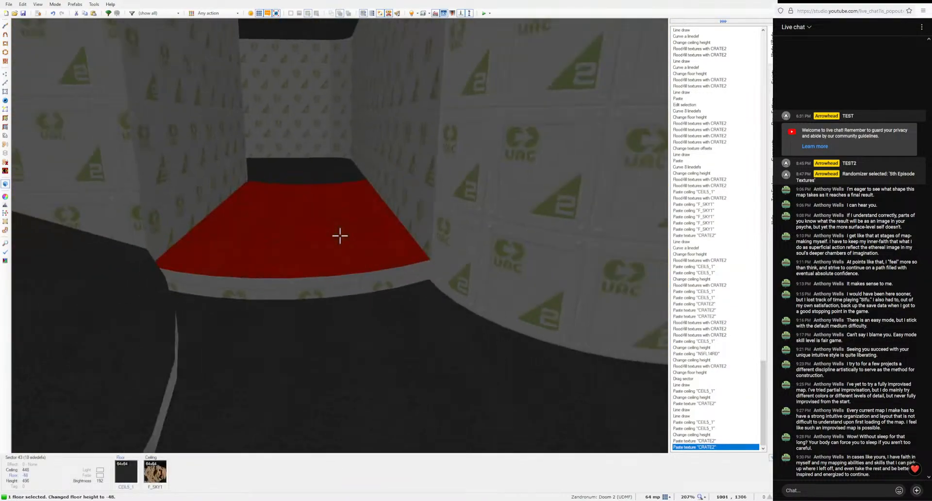
key(w)
scroll(339, 236, up, 1)
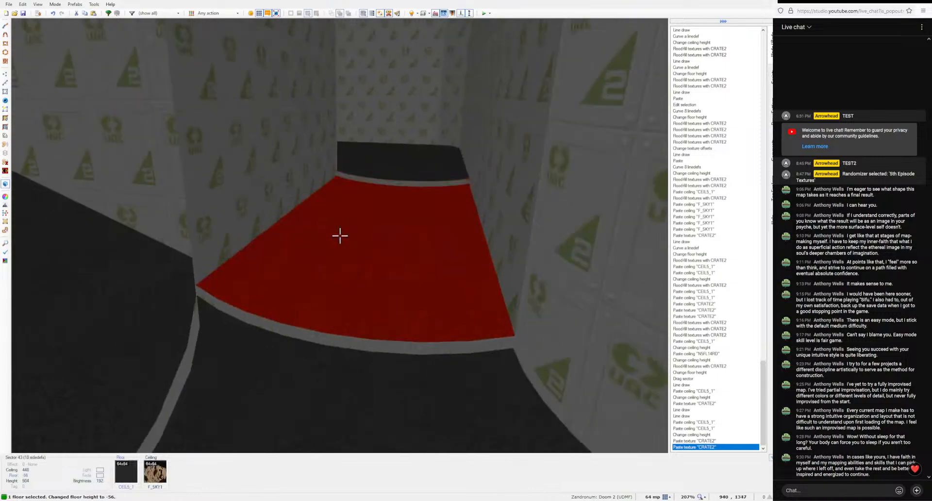
key(w)
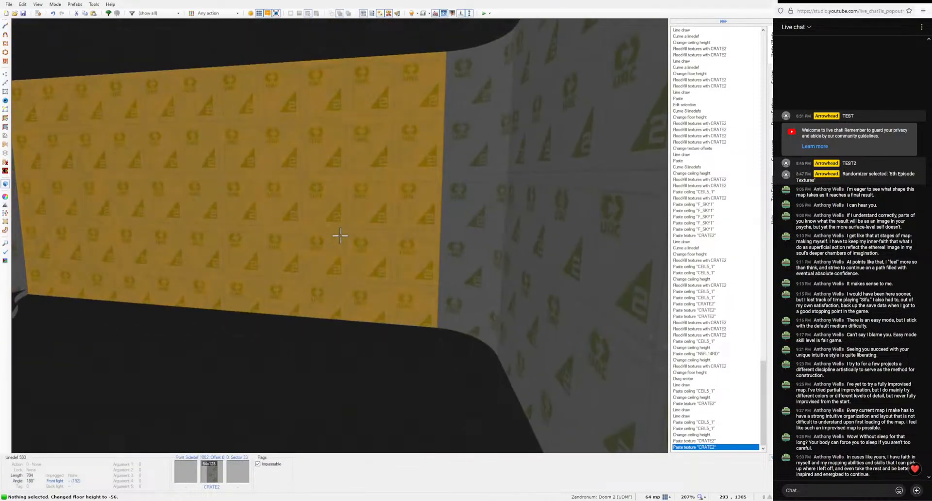
Step: Close off a 128 by 128 unit area in the northern corridor's northwest corner and curve its two inner lines outward
key(q)
key(d)
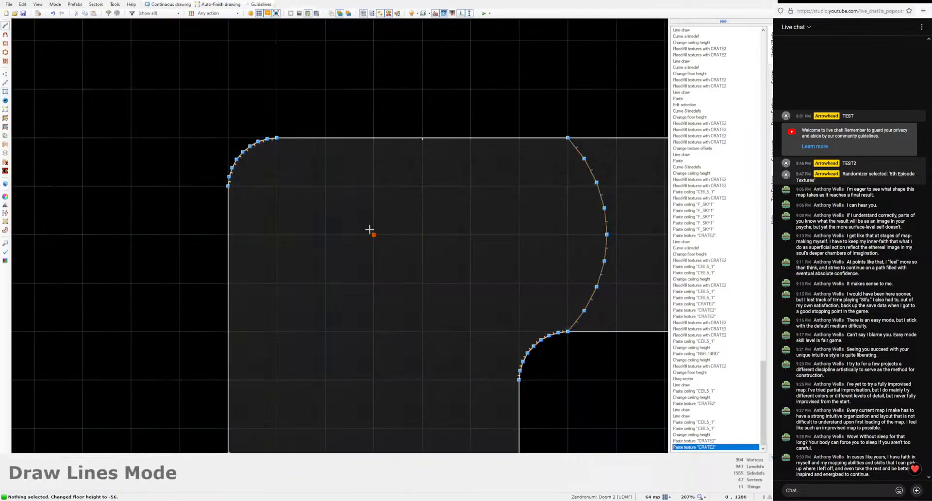
click(344, 237)
click(342, 170)
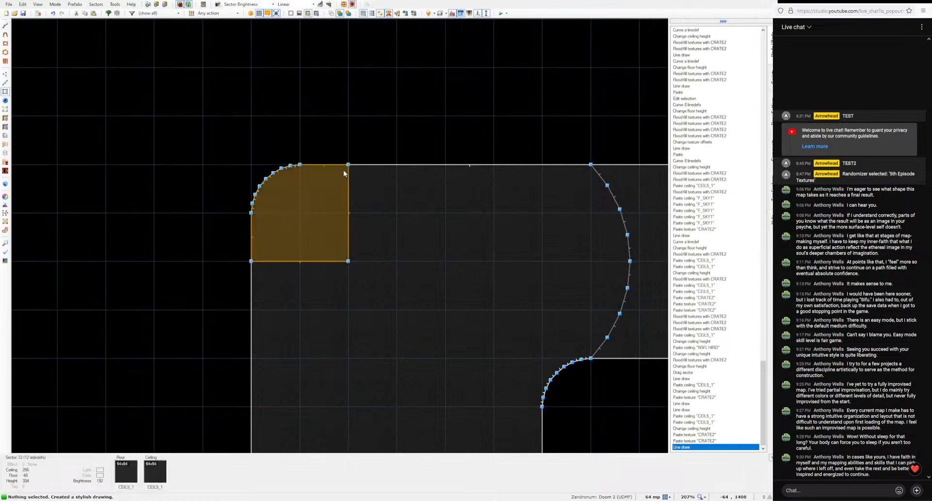
key(l)
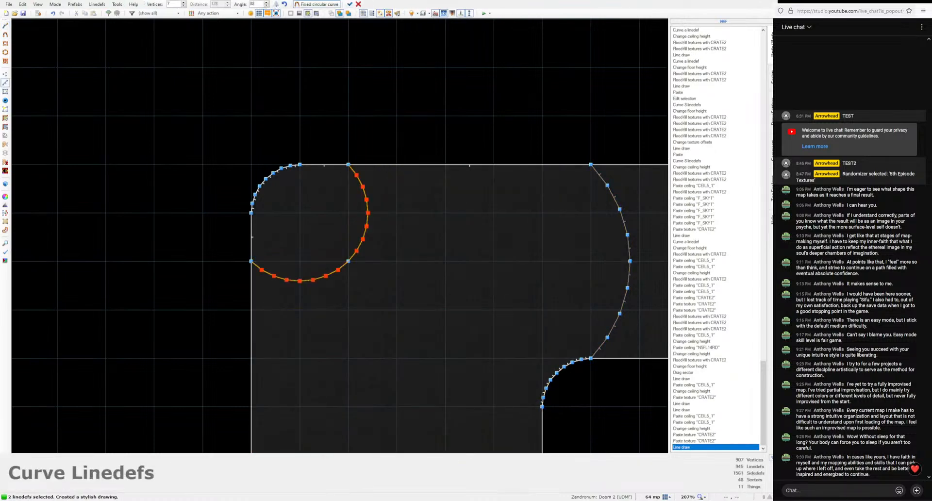
Step: Raise the rounded corner sector's floor to -40 and flood-fill its exposed step with CRATE2
key(q)
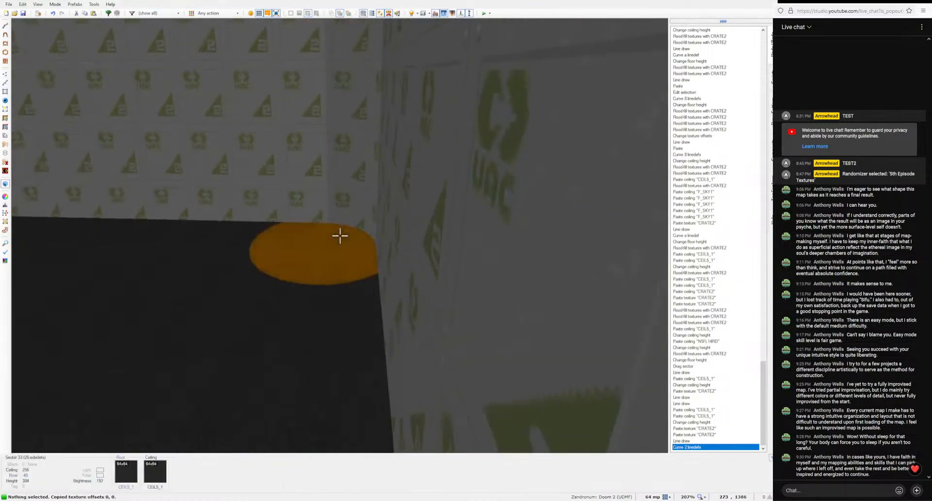
click(340, 235)
scroll(339, 236, up, 1)
key(c)
key(shift+v)
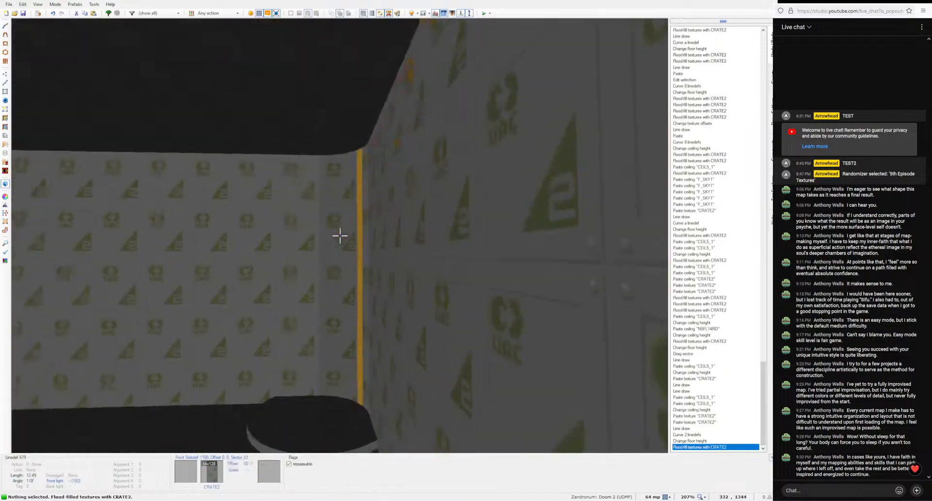
Step: Lower the rounded corner sector's ceiling to 128 and flood-fill the exposed upper sides with CRATE2
click(340, 236)
scroll(340, 236, down, 12)
scroll(340, 235, down, 1)
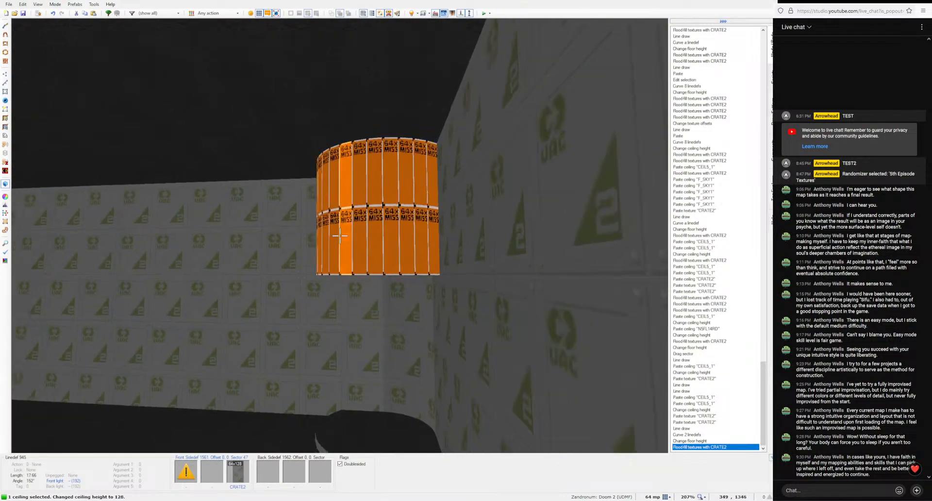
key(c)
ctrl+middle_click(340, 235)
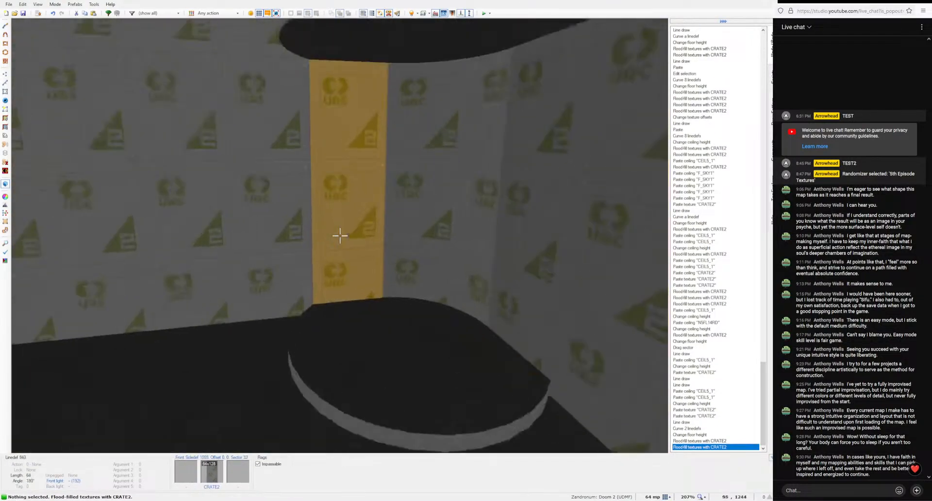
Step: Draw a 32 by 32 unit square inside the rounded corner sector and curve its four sides outward into a circle
key(d)
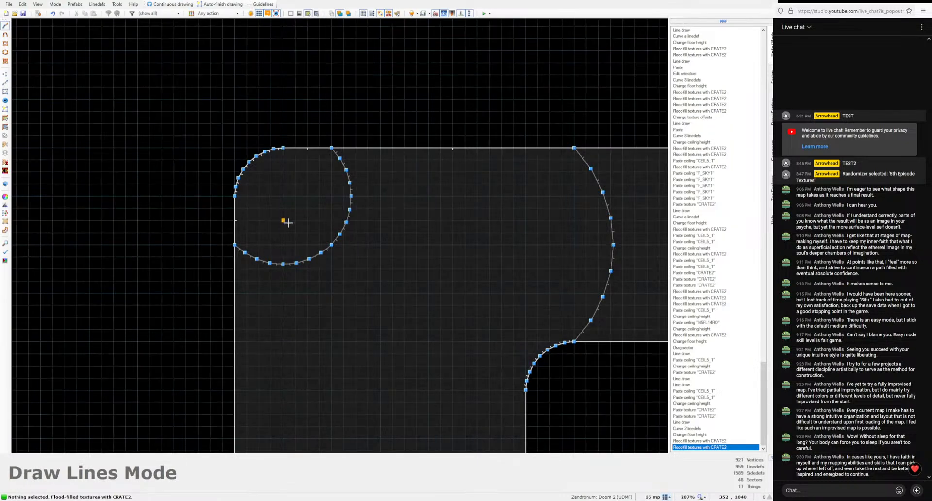
scroll(290, 220, up, 1)
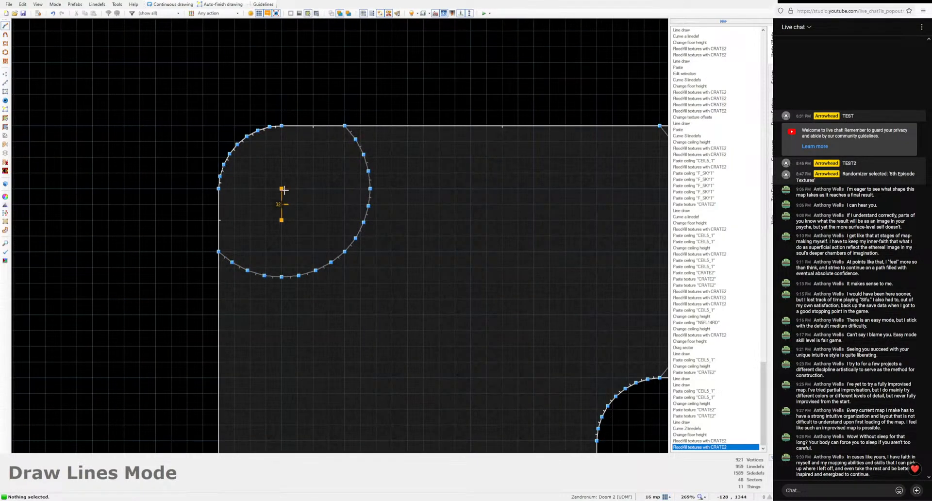
click(282, 221)
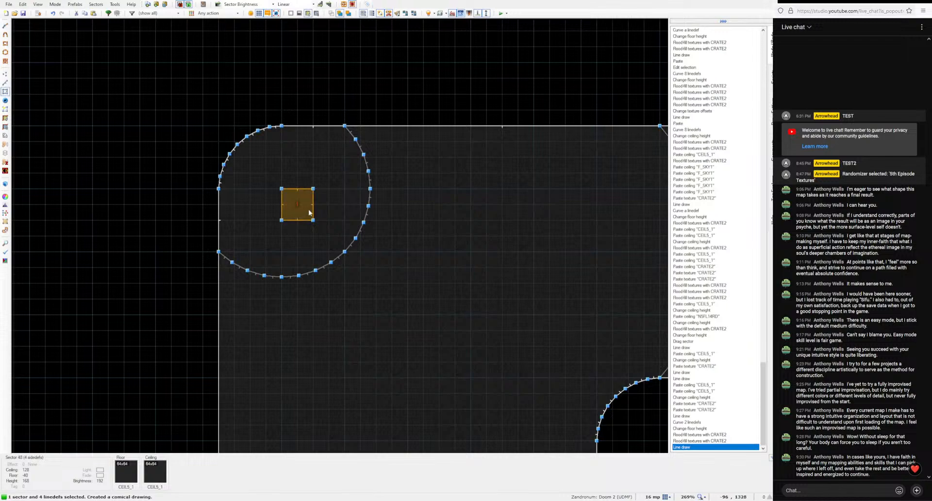
key(l)
key(shift+c)
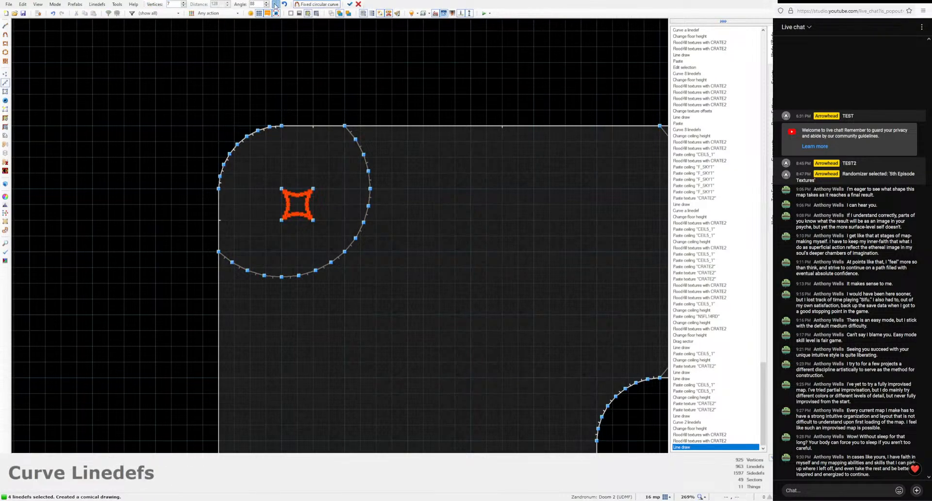
click(349, 4)
Step: Raise the floor of the small circle in the corner platform and flood-fill its sides with CRATE2
key(w)
scroll(340, 236, down, 4)
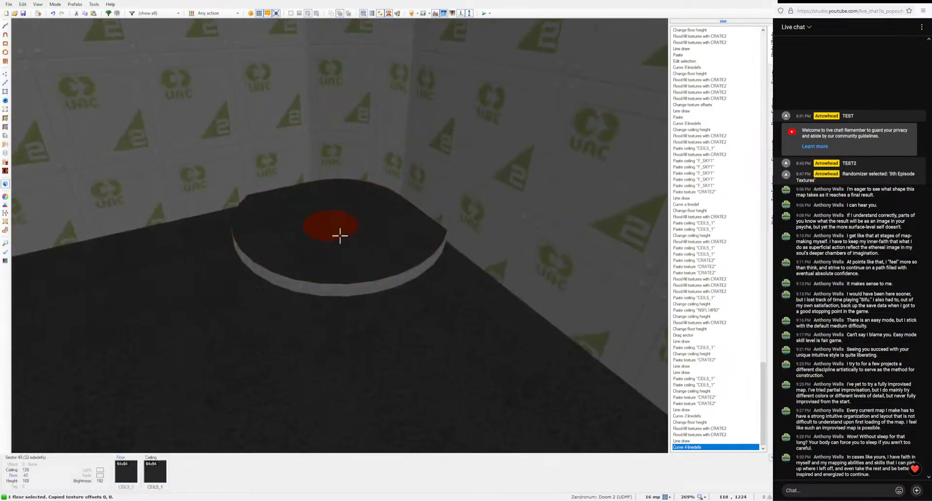
middle_click(339, 236)
ctrl+middle_click(340, 235)
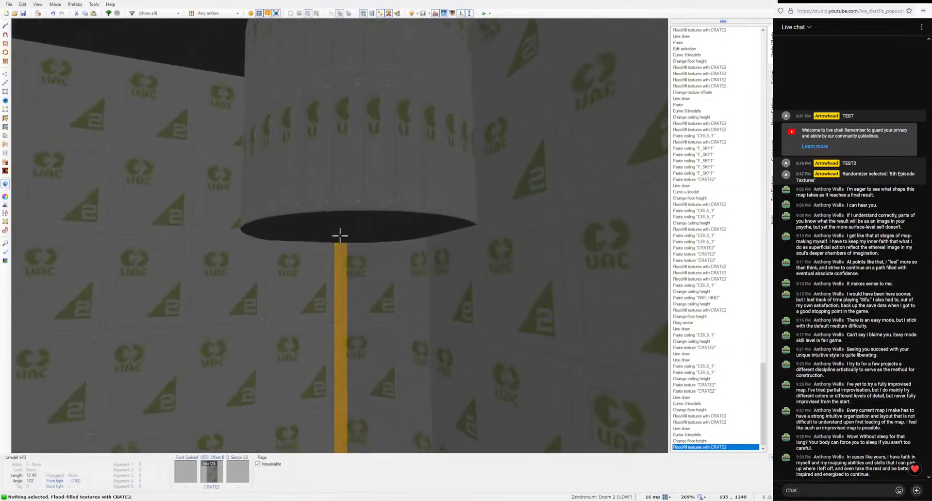
Step: Lower the small circle's ceiling below the surrounding corner ceiling and flood-fill its sides with CRATE2
click(340, 236)
scroll(339, 236, down, 2)
key(c)
middle_click(340, 236)
ctrl+middle_click(340, 235)
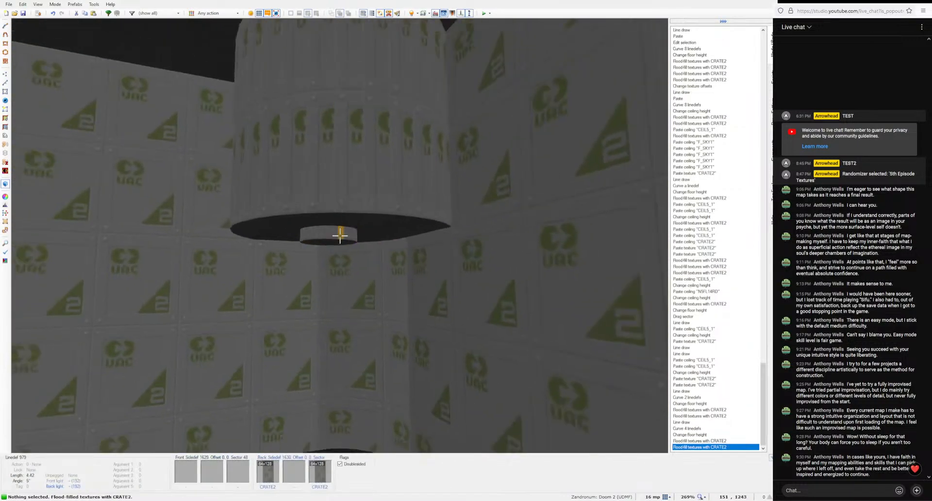
Step: Draw a recess 128 units long and 16 units deep in the western corridor's east wall, just north of the fountain alcove
key(d)
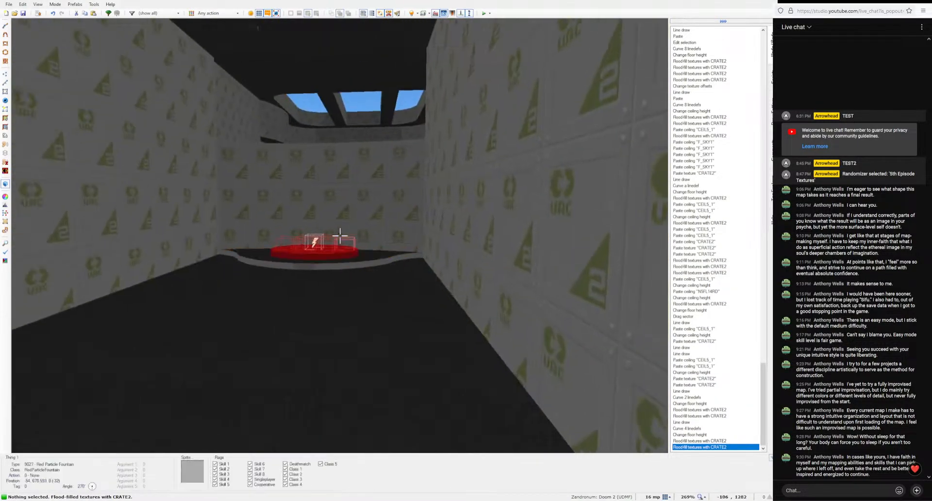
key(e)
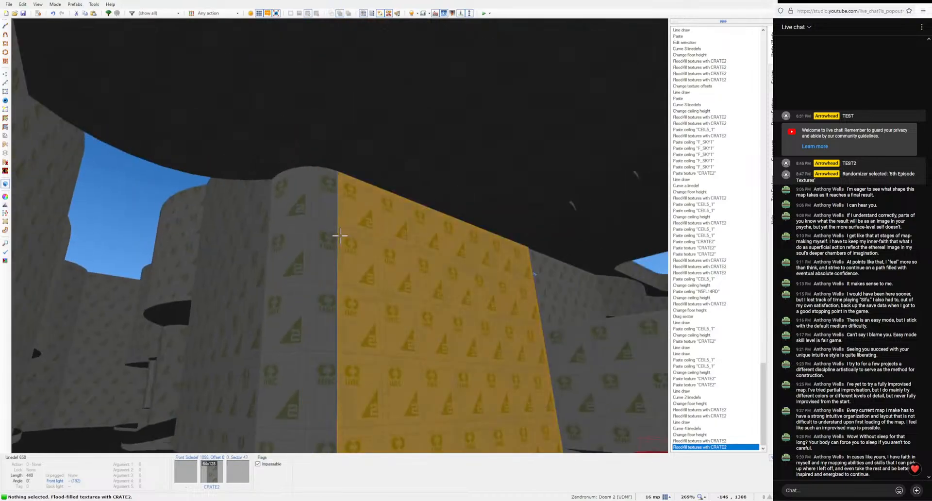
key(w)
scroll(340, 237, down, 5)
key(ctrl+d)
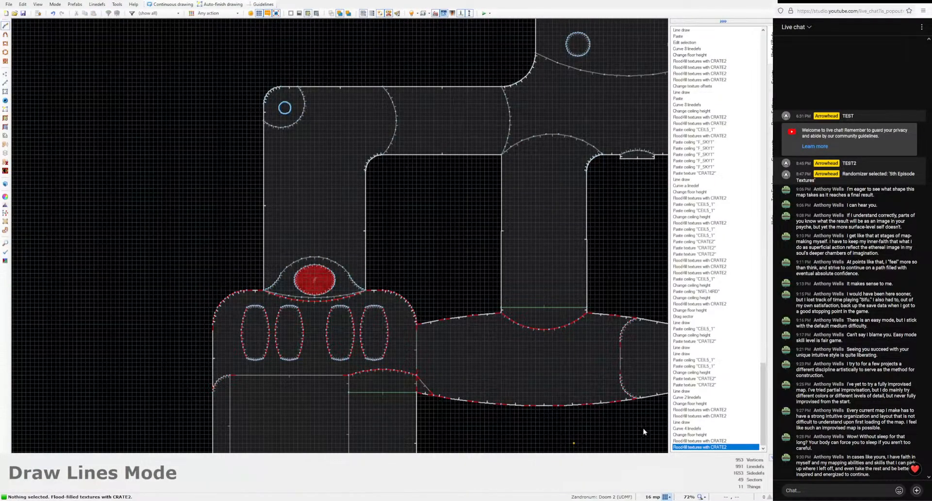
scroll(499, 357, down, 5)
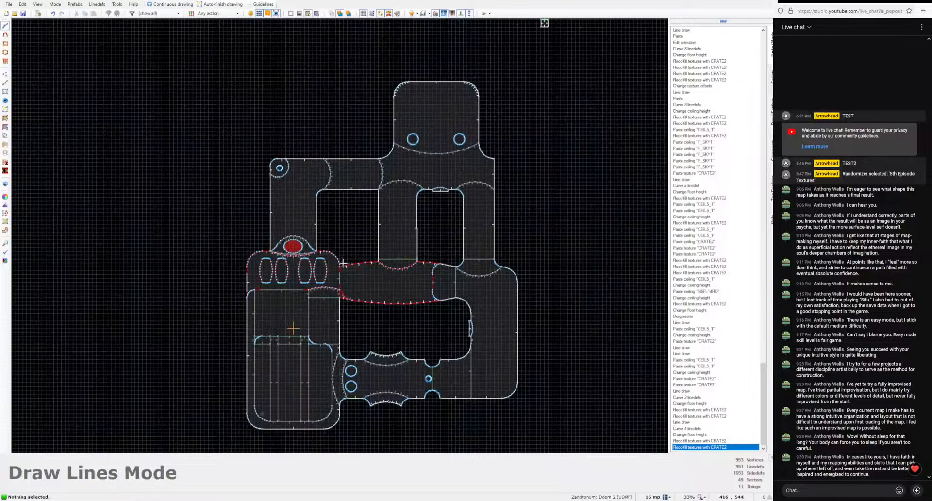
scroll(315, 208, up, 7)
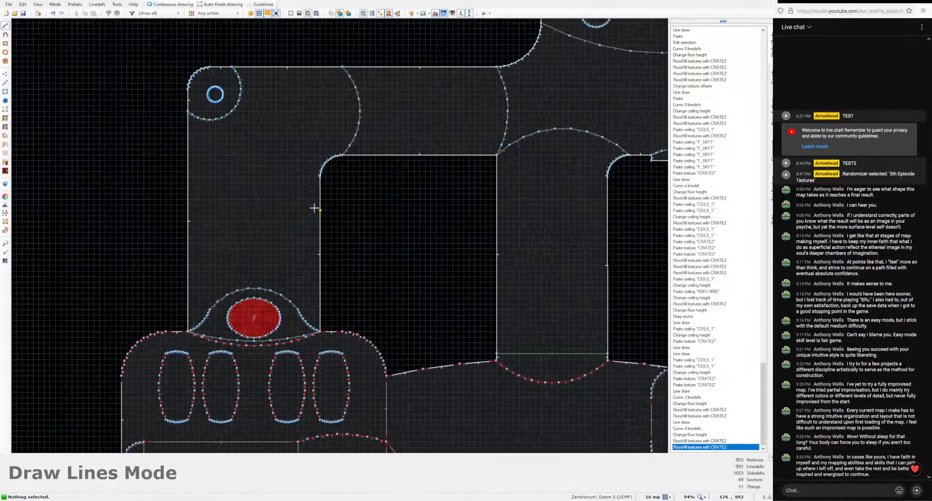
scroll(314, 208, up, 2)
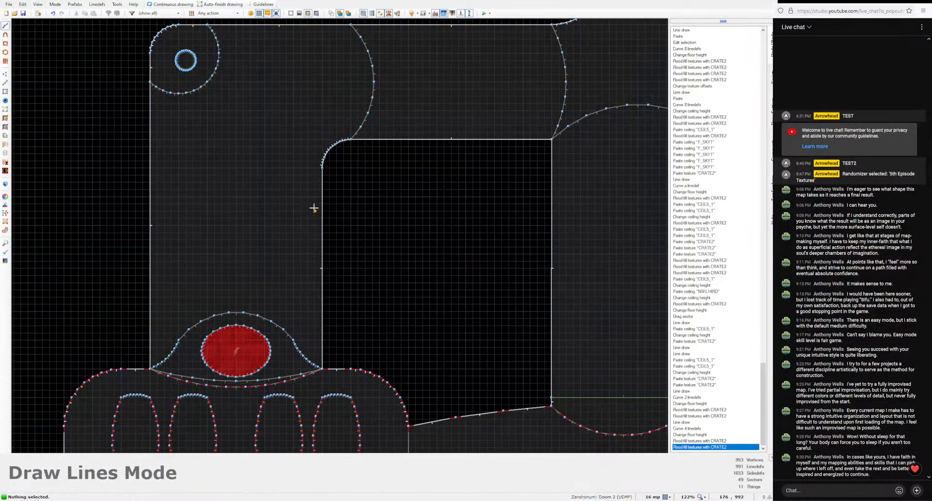
scroll(313, 208, up, 2)
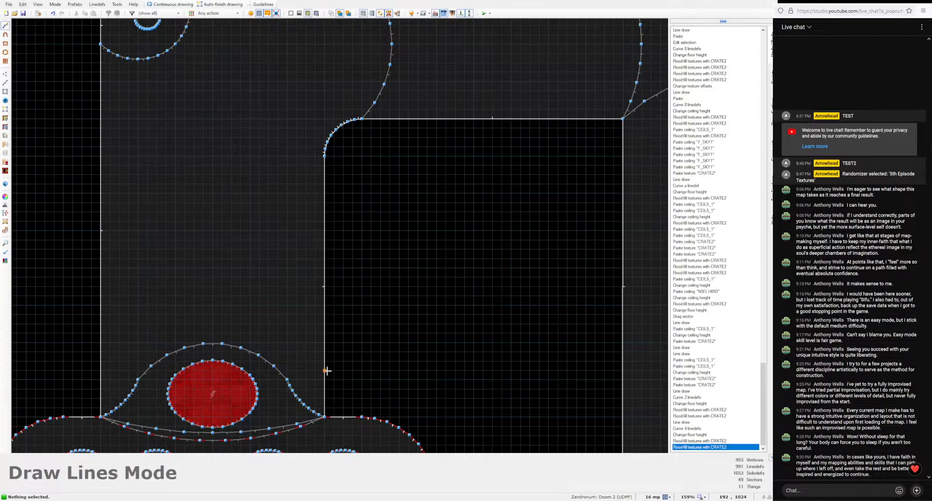
scroll(332, 375, up, 2)
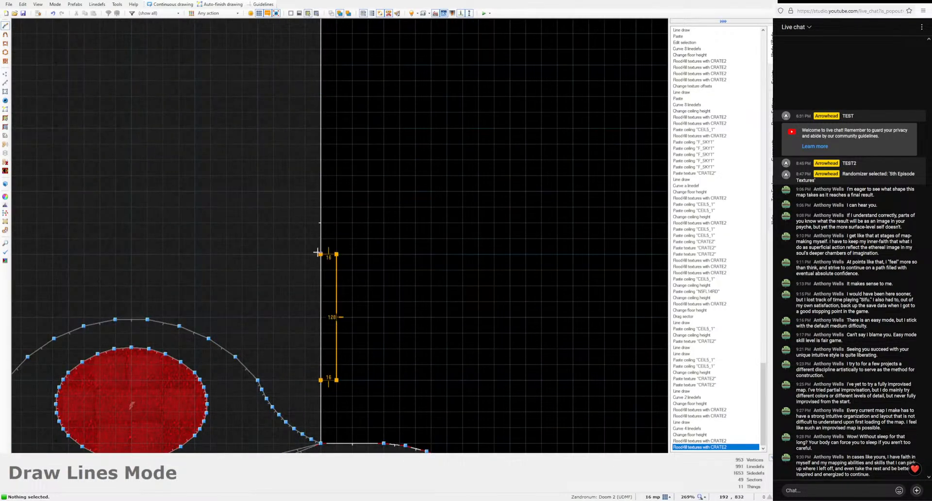
click(324, 379)
Step: Copy the new wall recess and paste the duplicate 192 units farther north along the same wall
scroll(335, 319, down, 6)
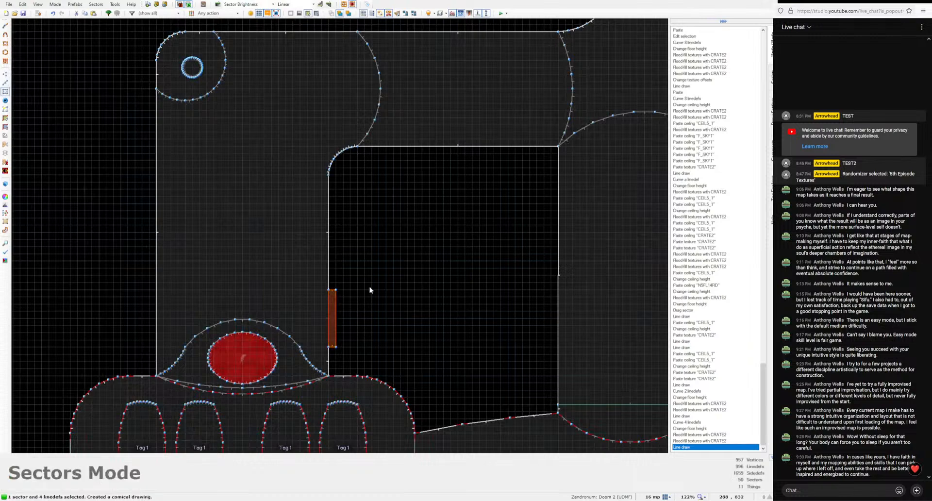
key(ctrl+v)
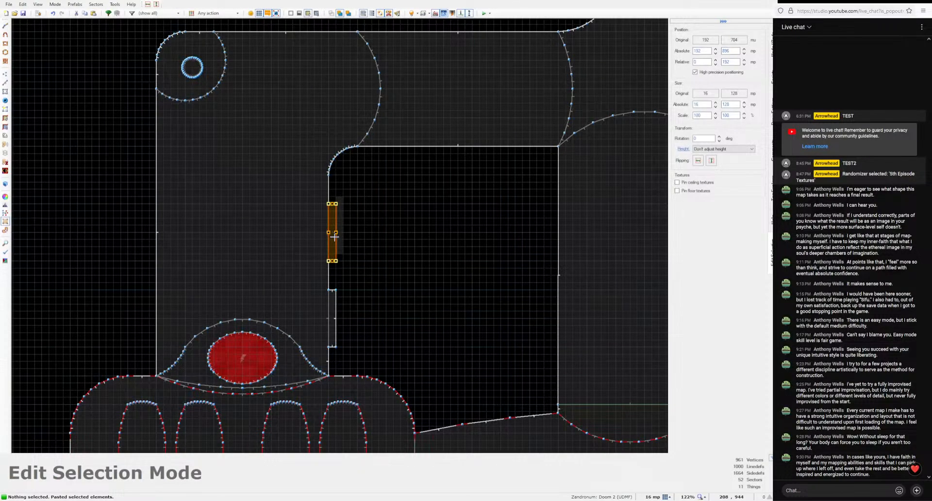
click(567, 266)
Step: Copy both east-wall recesses and paste the pair directly opposite, against the outside of the western corridor's west wall
middle_drag(514, 269, 646, 308)
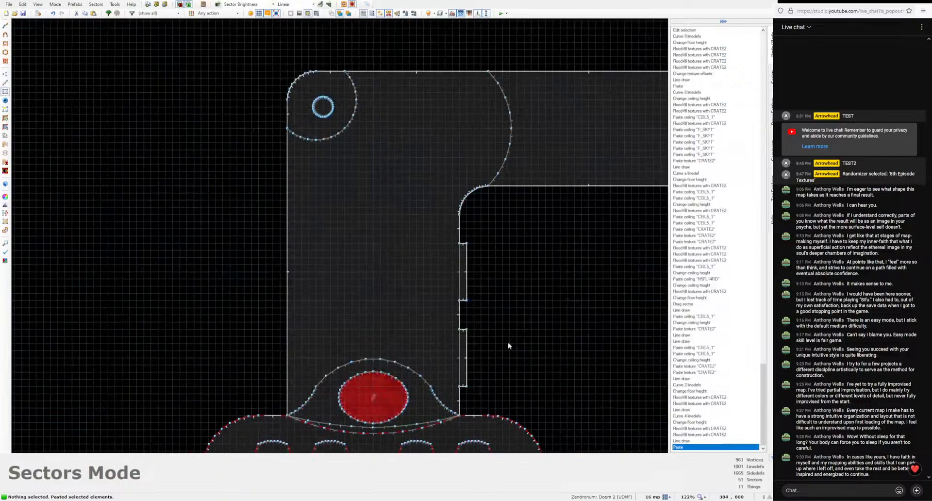
click(467, 353)
key(ctrl+v)
drag(221, 243, 221, 312)
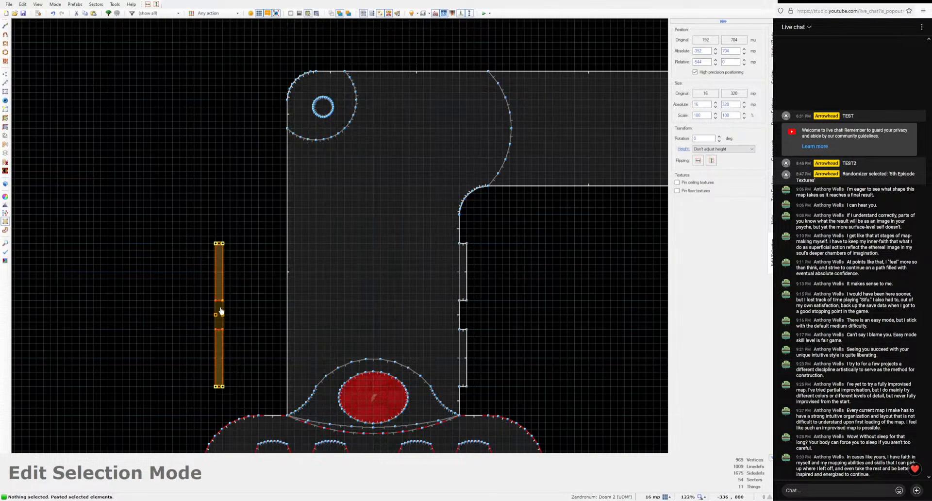
scroll(221, 312, up, 3)
drag(208, 276, 339, 251)
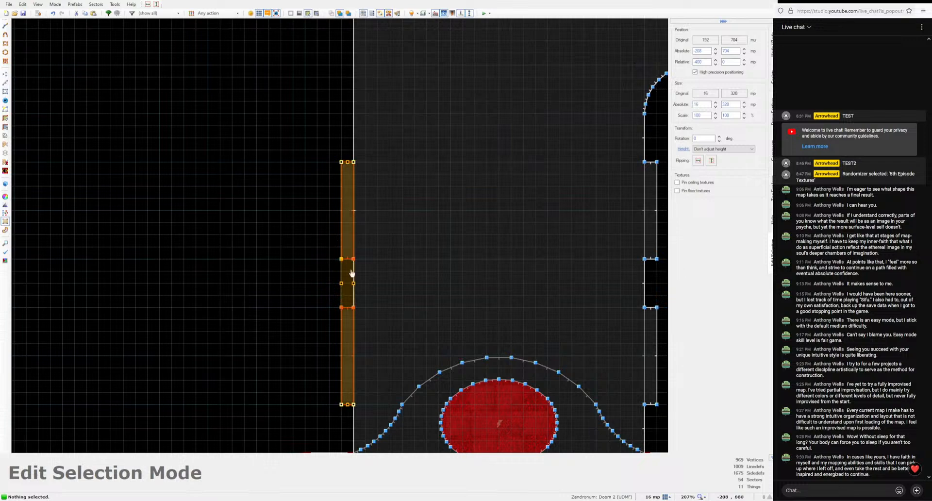
key(Return)
scroll(357, 314, down, 1)
Step: Set the floors of all four corridor wall recesses to height 16
key(w)
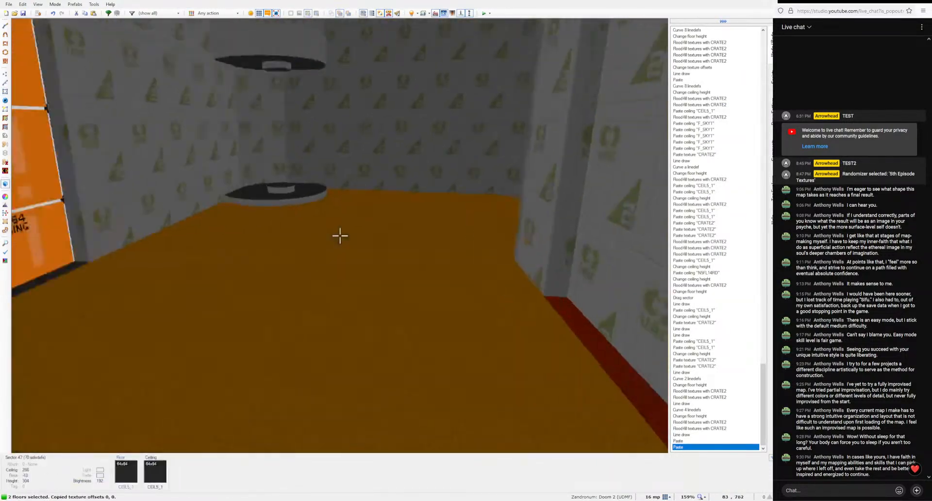
click(339, 237)
click(340, 237)
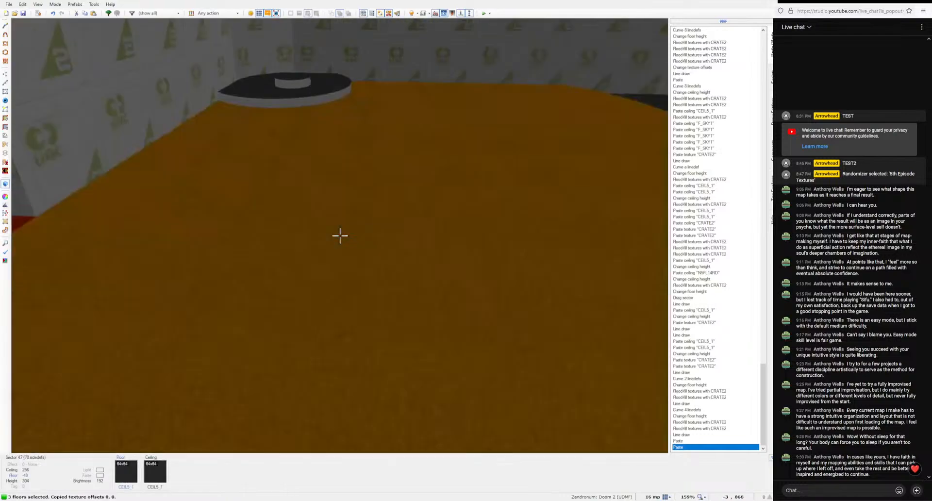
scroll(339, 236, up, 6)
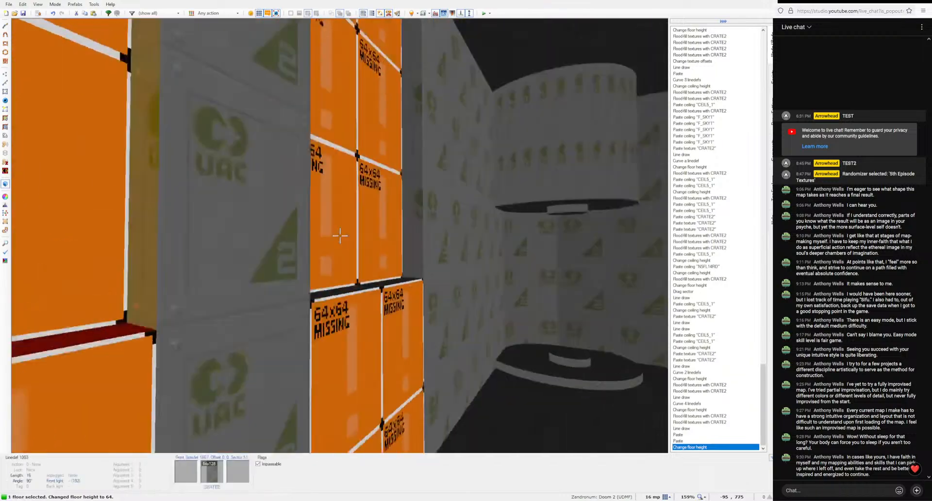
click(339, 236)
click(340, 236)
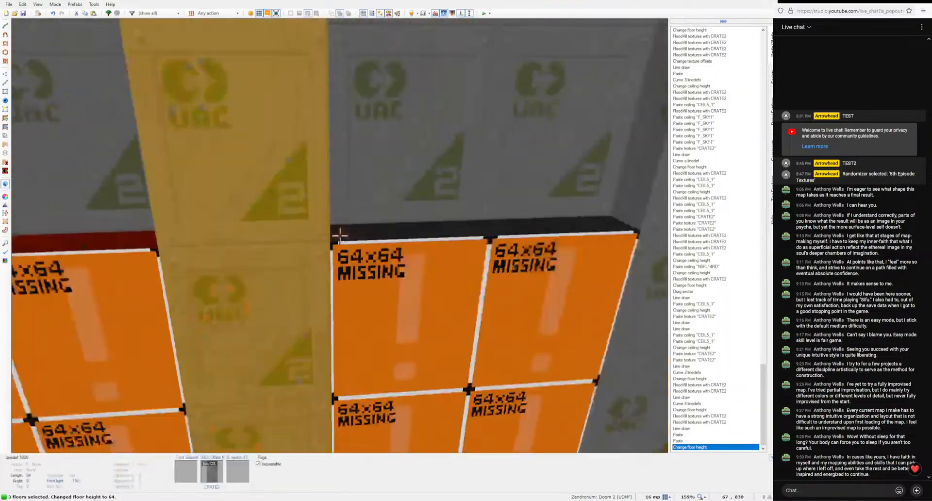
click(339, 236)
scroll(340, 237, down, 6)
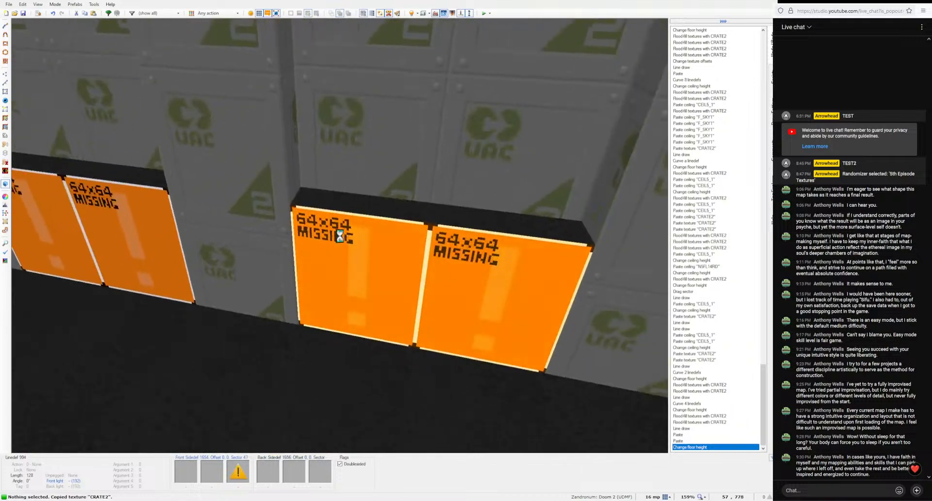
Step: Apply the CRATE2 texture to the missing lower walls beneath the four recesses
key(ctrl+v)
key(ctrl+v)
key(ctrl+v)
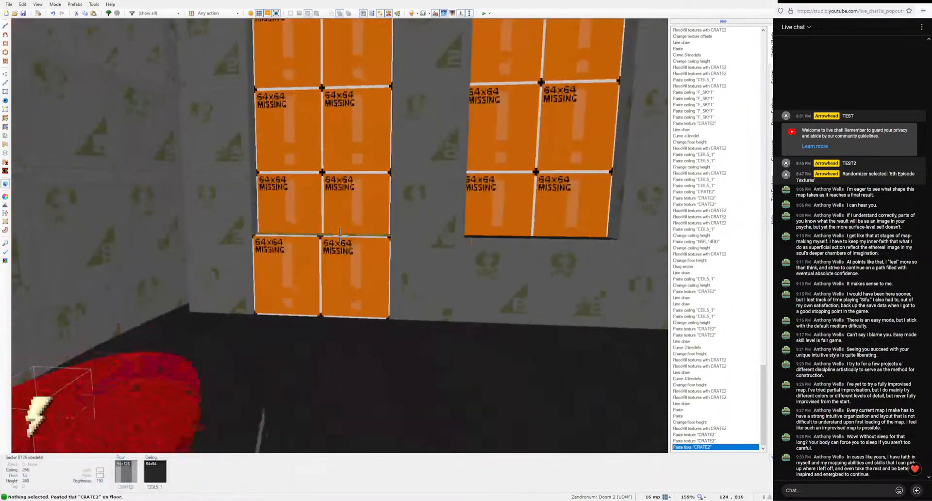
key(ctrl+v)
key(ctrl+v)
key(ctrl+v)
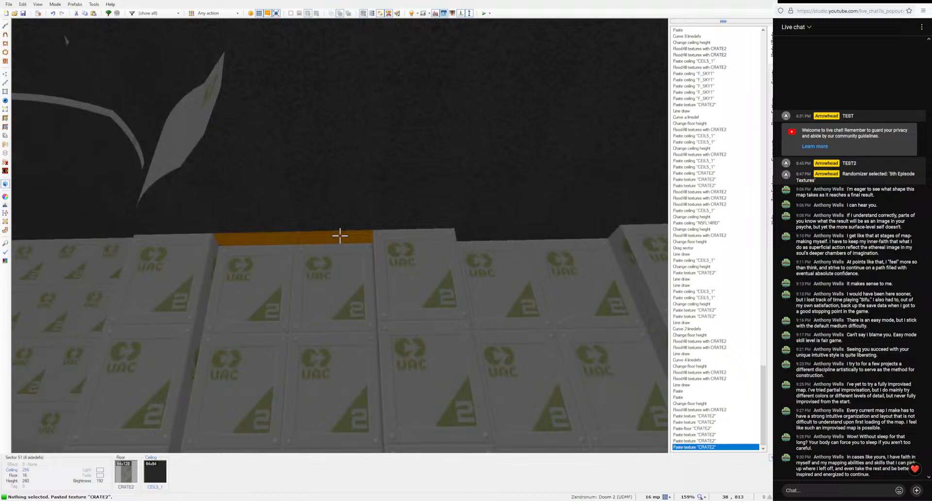
Step: Select the ceilings of all four wall recesses and lower them to height 120
click(340, 236)
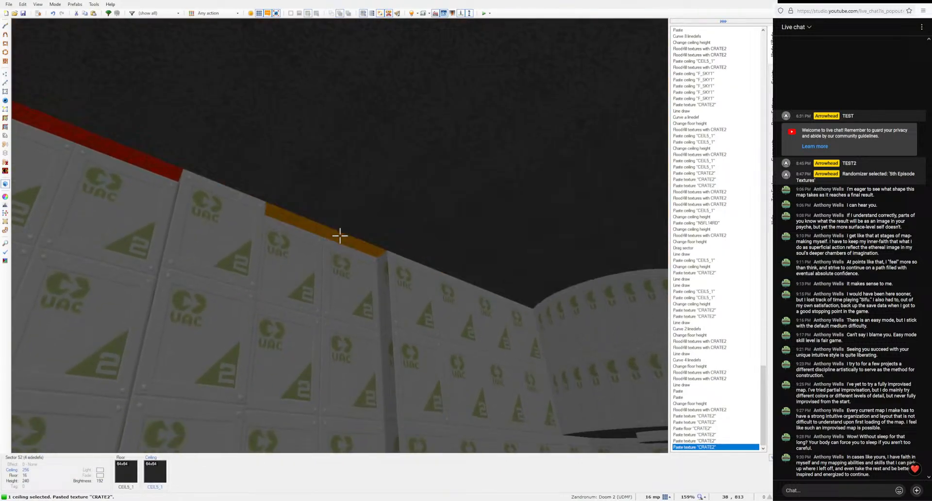
click(340, 235)
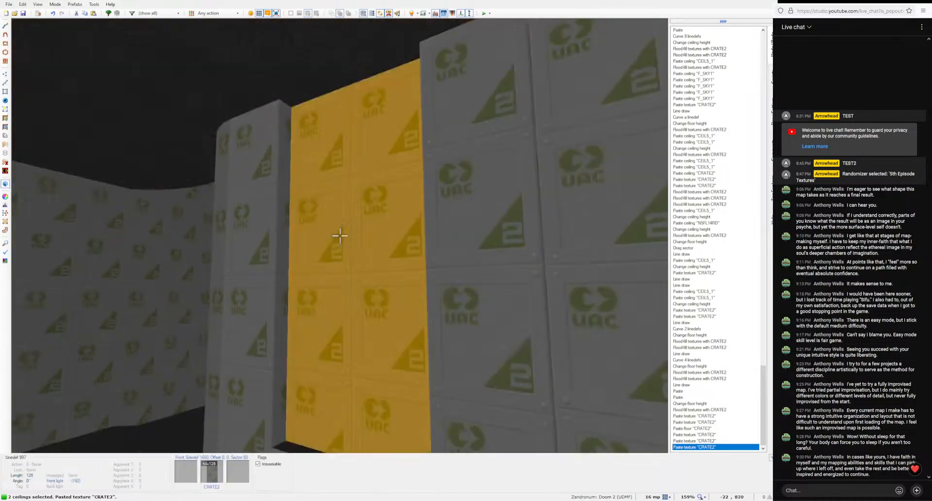
click(339, 236)
click(340, 236)
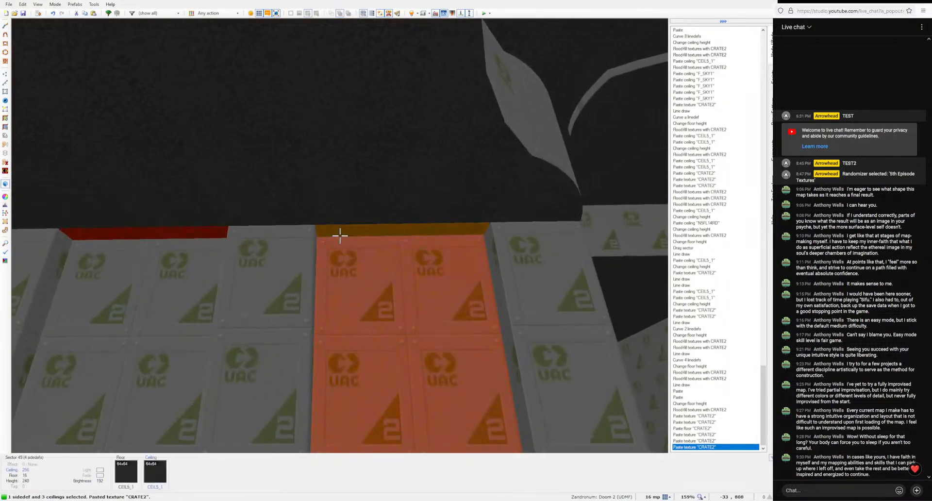
click(340, 236)
click(340, 236)
scroll(340, 236, down, 8)
scroll(340, 236, down, 8)
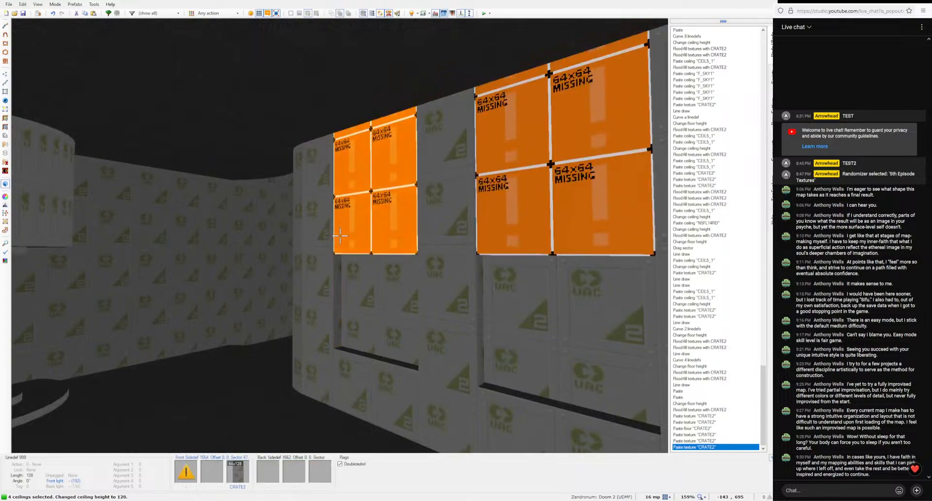
Step: Apply the CRATE2 texture to the missing upper walls above the four recesses
key(c)
key(ctrl+c)
shift+middle_click(340, 235)
middle_click(340, 236)
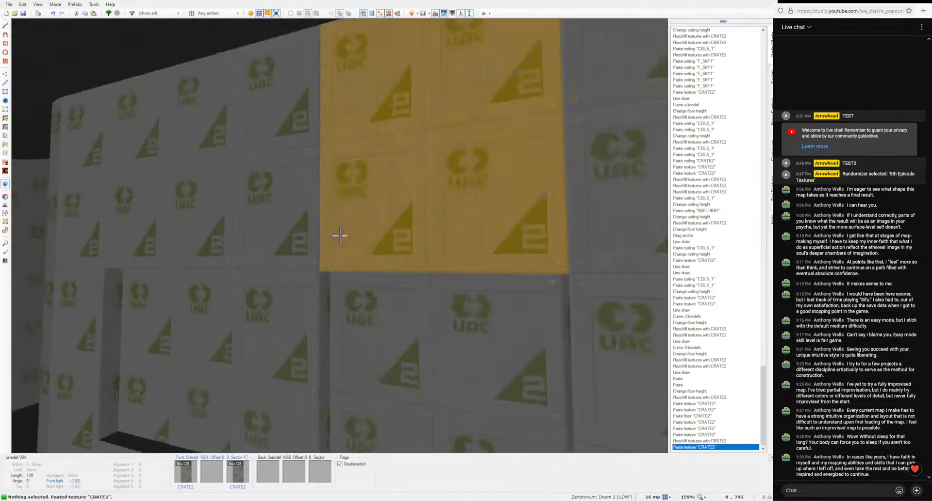
middle_click(339, 236)
middle_click(339, 236)
Step: Replace the mistakenly textured floor of the lower west recess with the CEIL5_1 flat
key(q)
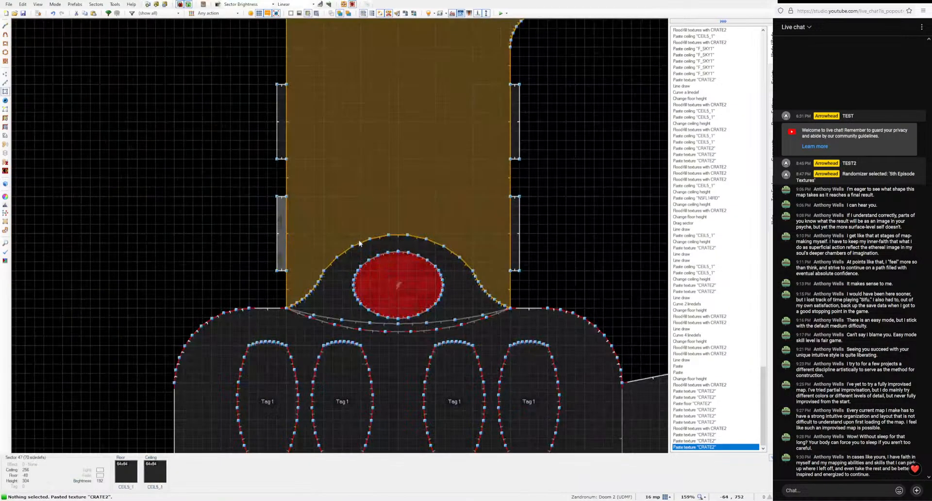
key(q)
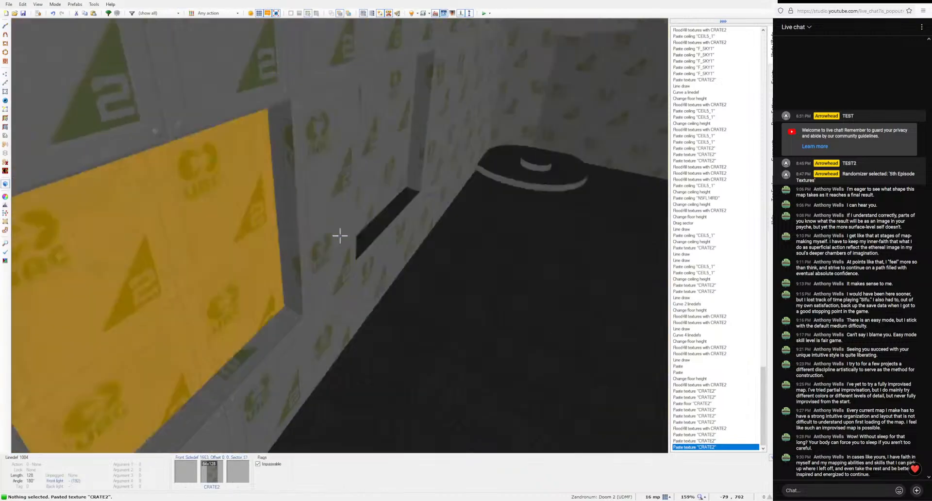
middle_click(339, 235)
Step: Curve the corridor-facing linedefs of all four recesses toward the corridor, using 7 vertices and a fixed circular curve
key(q)
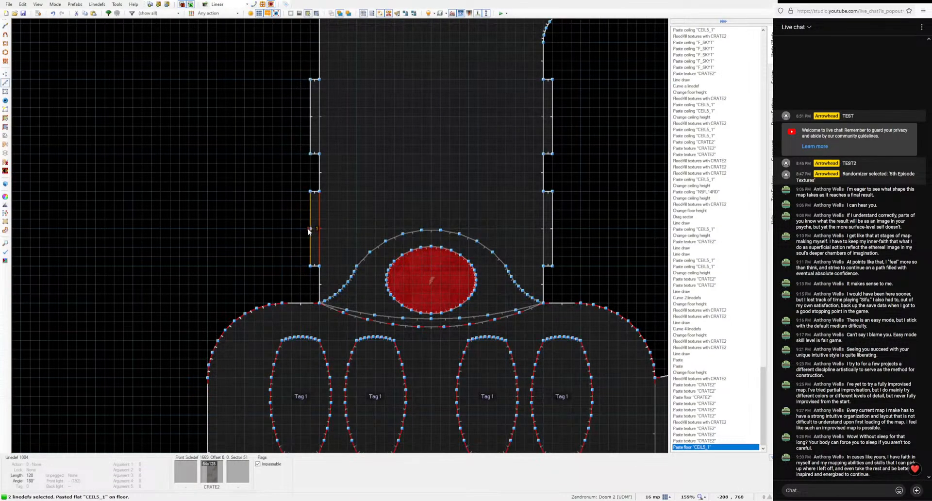
click(316, 144)
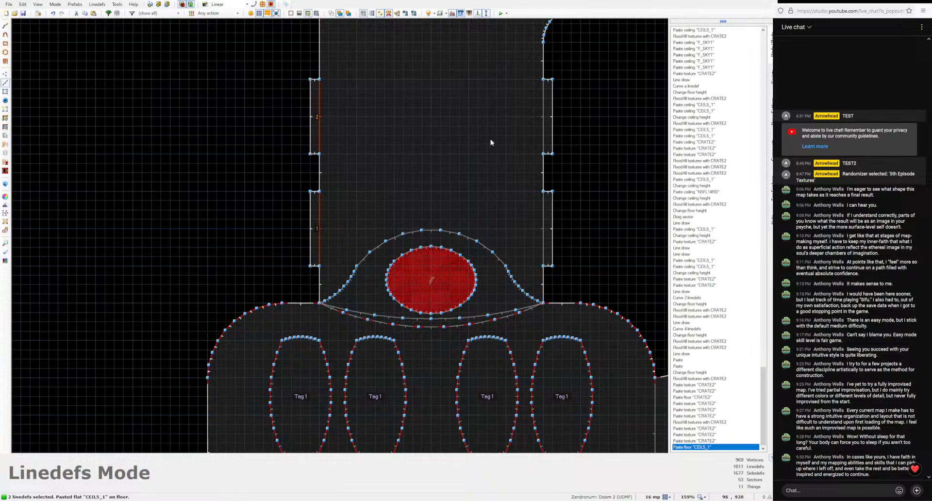
click(545, 154)
click(545, 226)
key(alt+c)
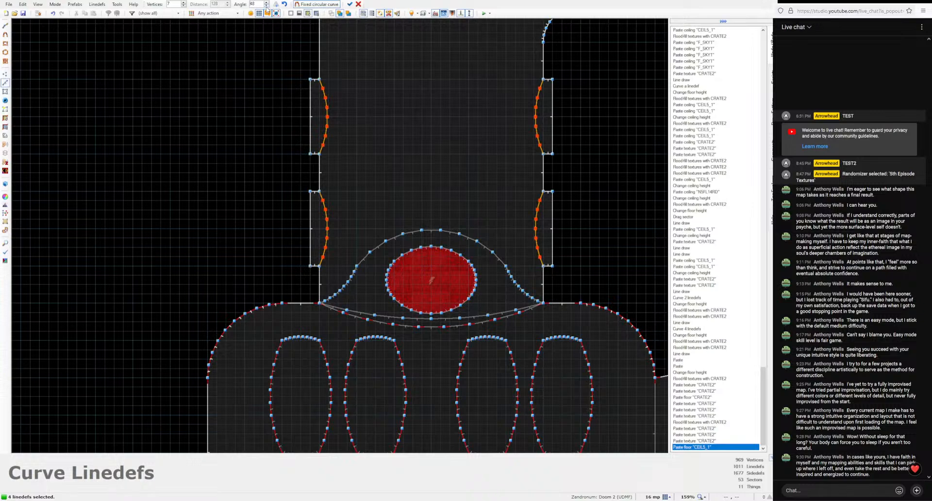
click(349, 4)
Step: Inspect the curved recesses, the fountain corridor and the adjoining areas in the 3D view
key(q)
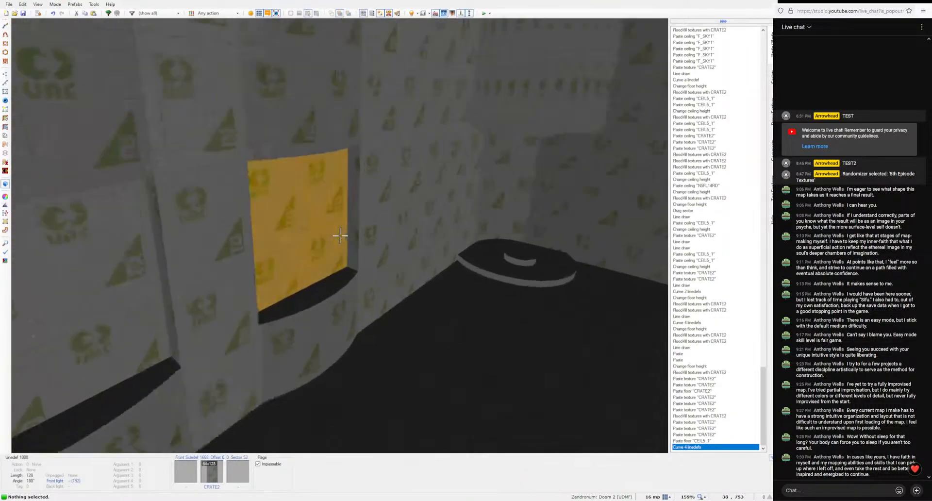
key(d)
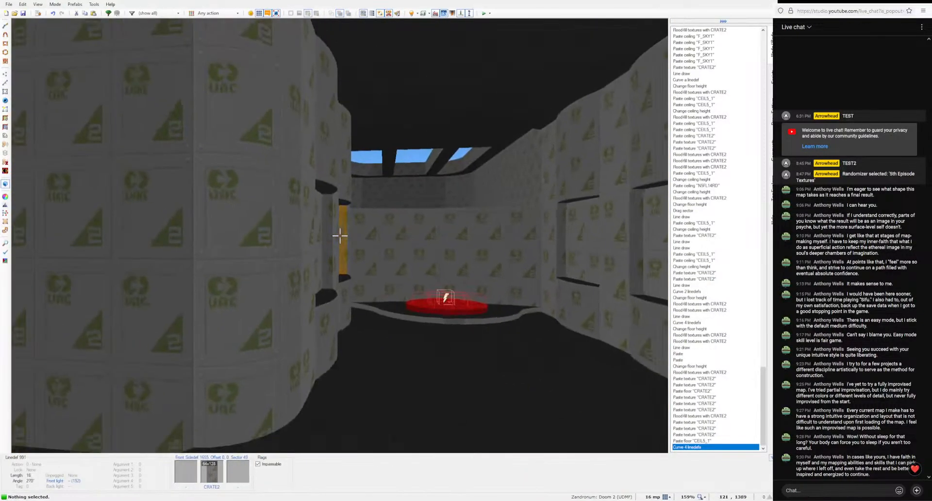
key(a)
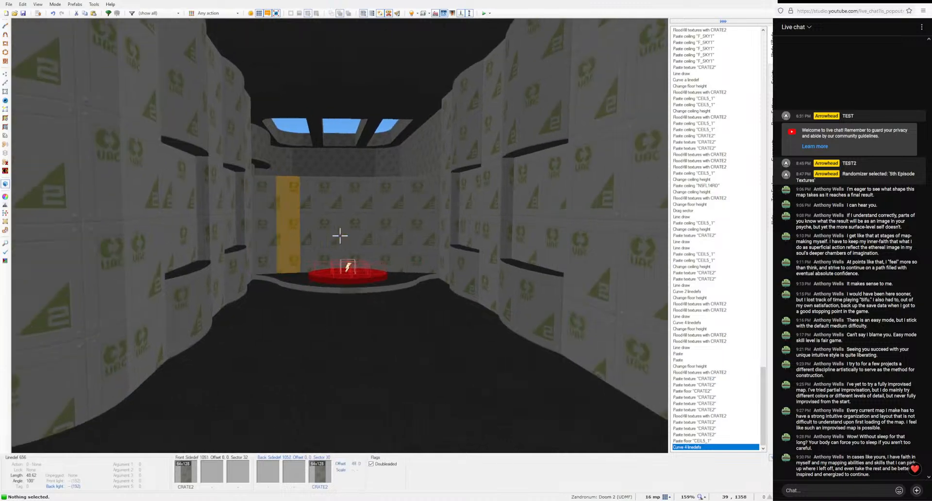
key(s)
key(a)
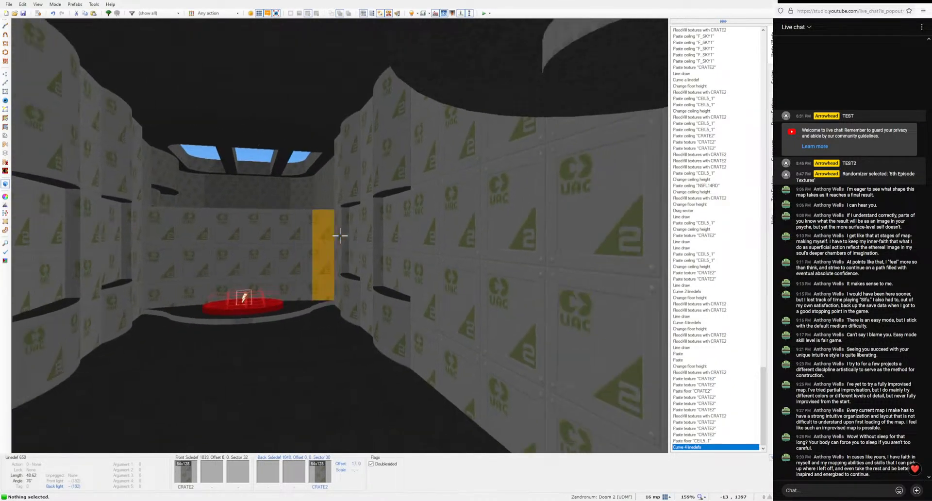
key(w)
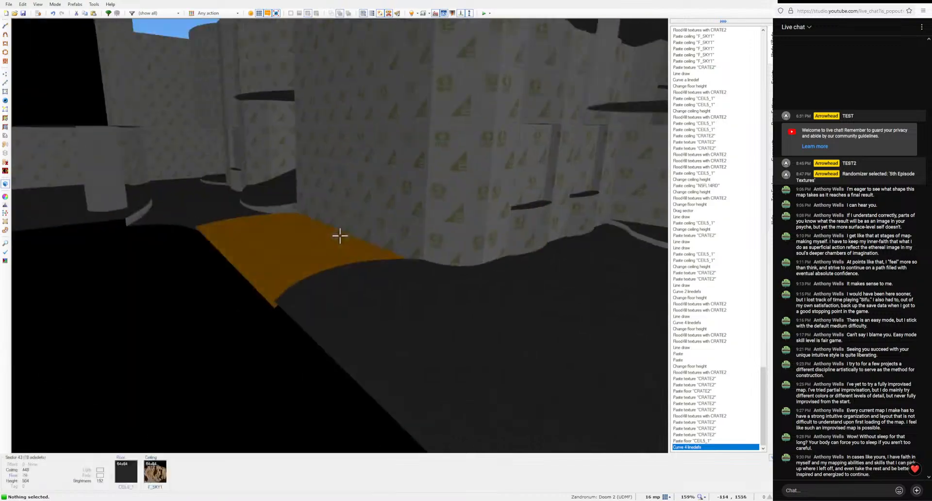
key(w)
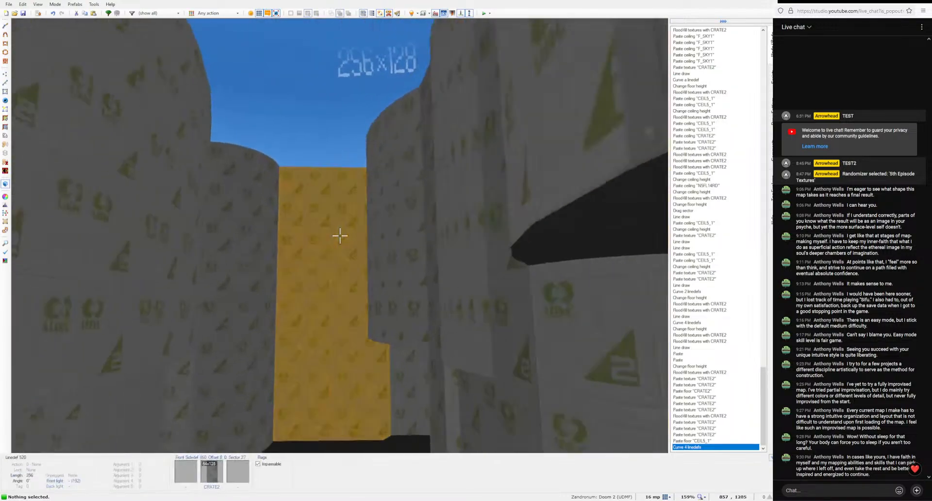
key(w)
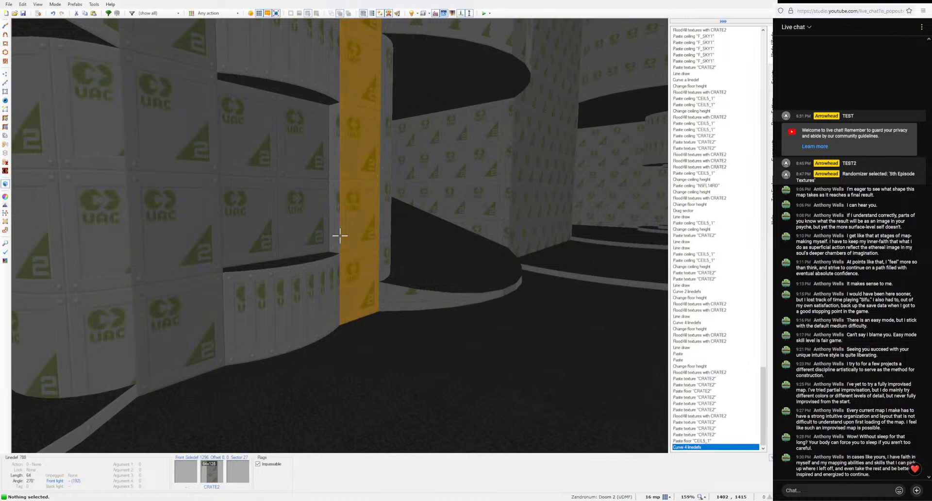
Step: Change the middle texture of the eastern recess's 128-unit back wall from the third map's texture set to N5META43
key(w)
right_click(340, 236)
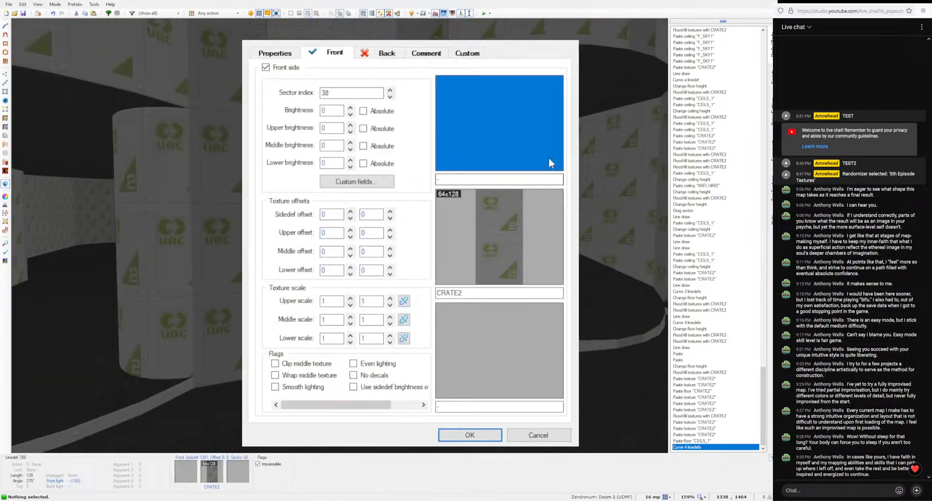
click(517, 255)
click(633, 238)
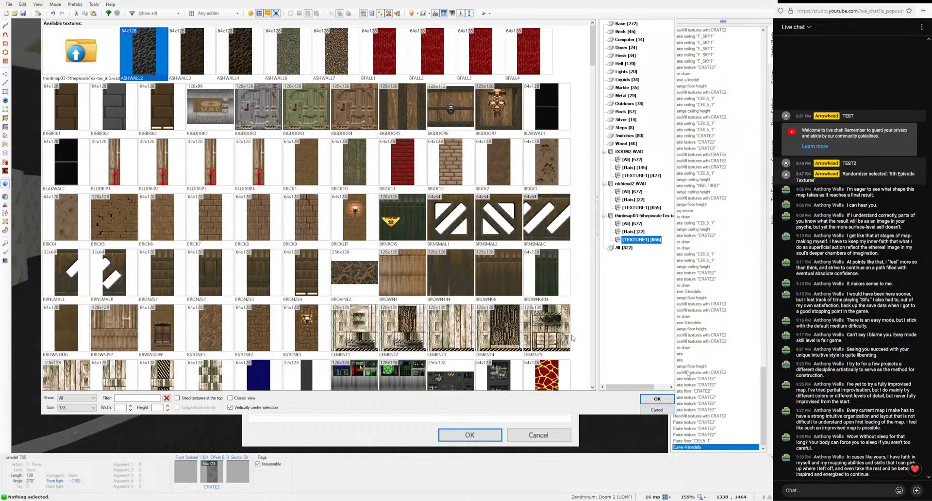
scroll(572, 338, down, 6)
scroll(620, 264, up, 3)
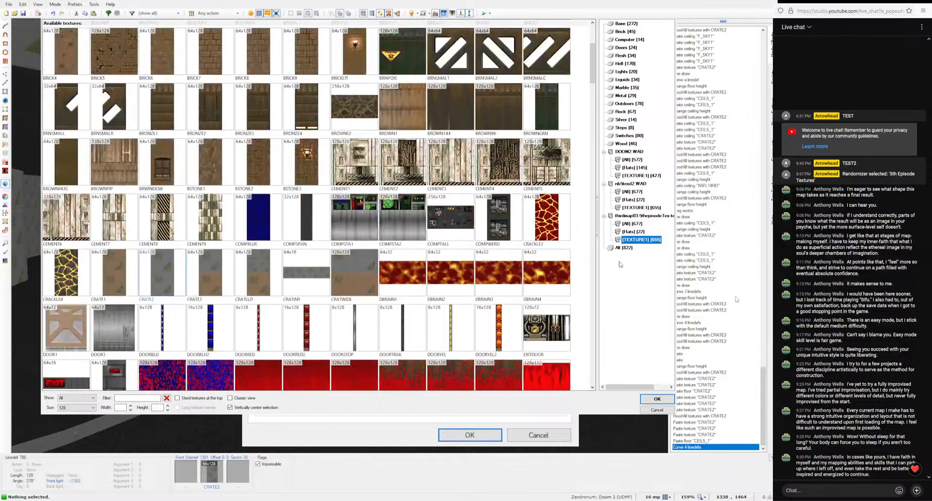
scroll(461, 305, down, 12)
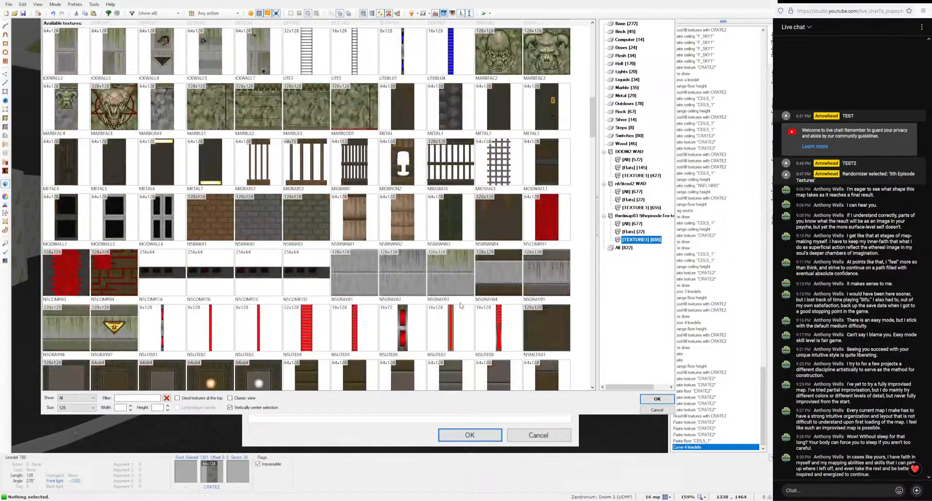
scroll(434, 305, down, 6)
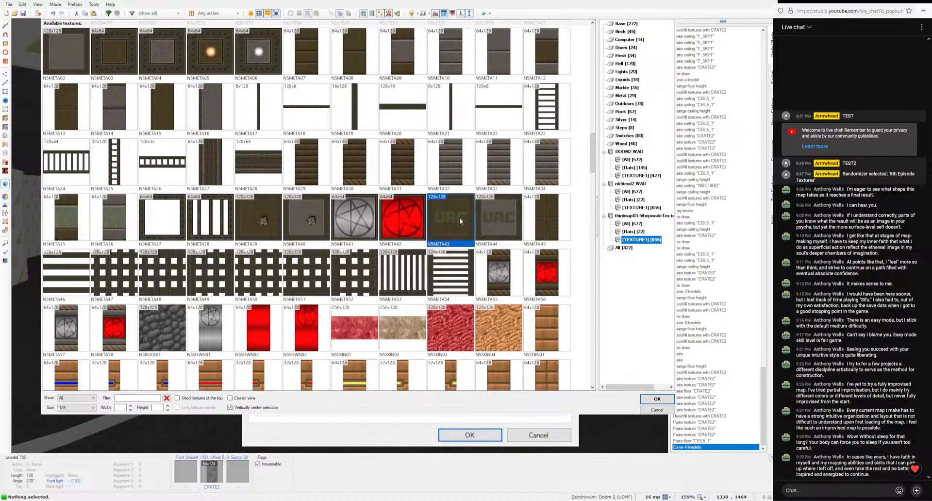
click(644, 396)
click(469, 434)
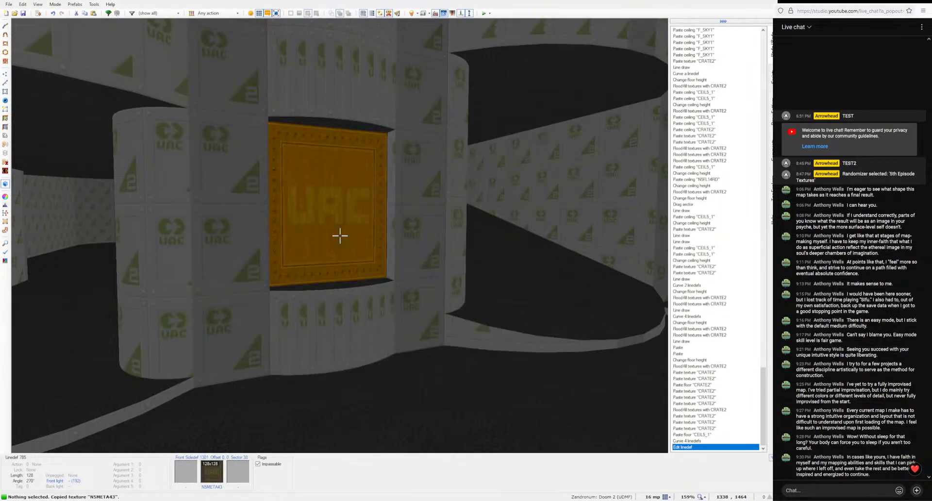
key(w)
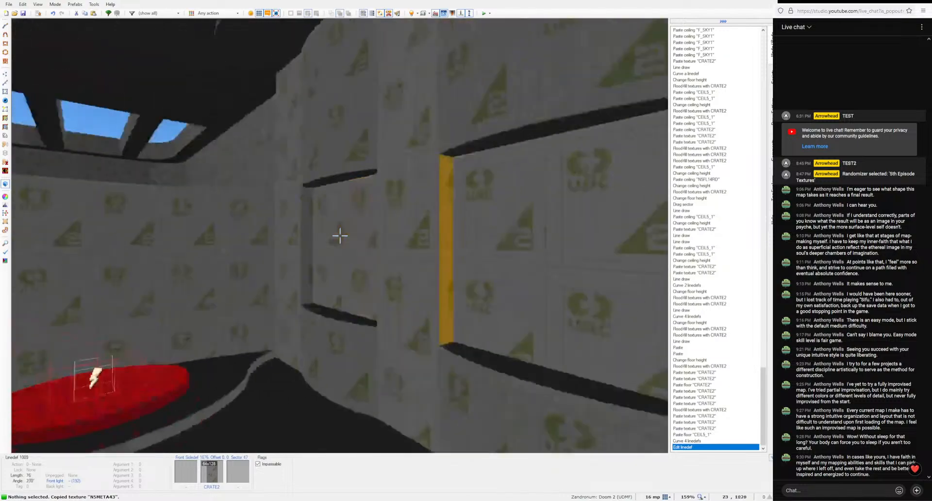
key(w)
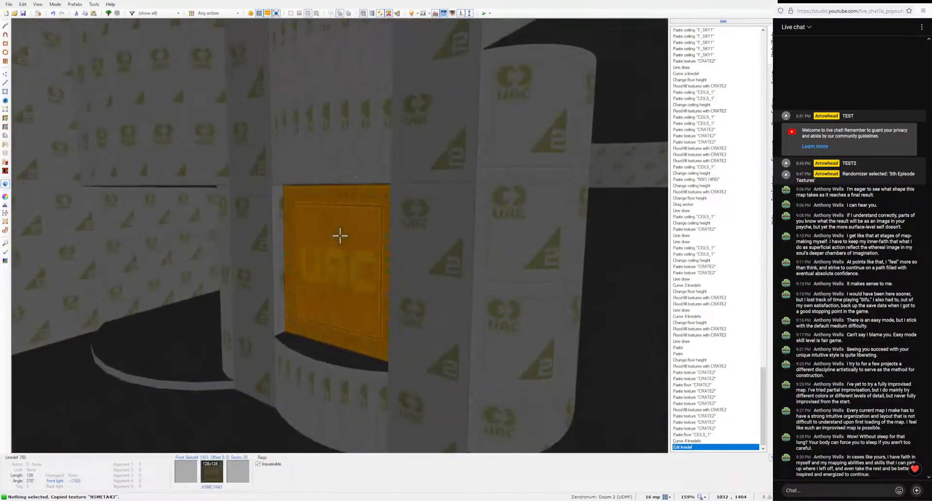
Step: Texture the back wall of the northern recess on the northwest corridor's west side with N5META44
key(w)
key(ctrl+v)
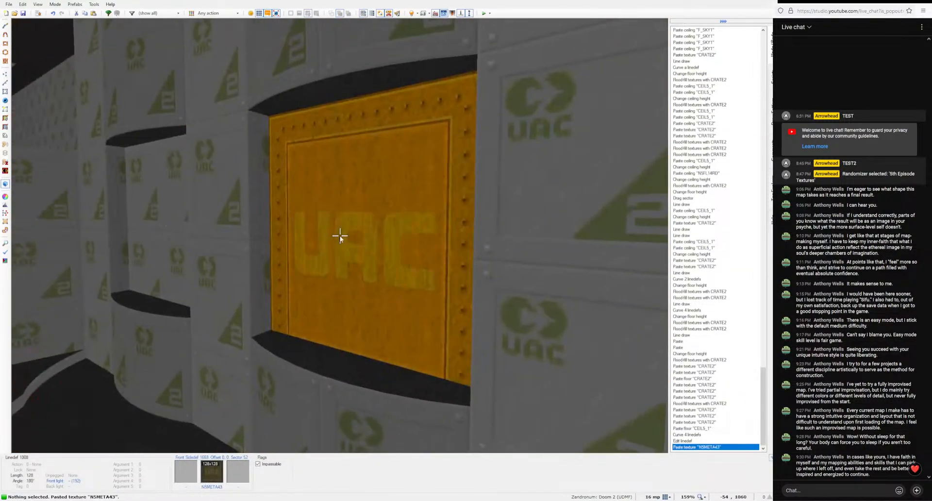
right_click(340, 236)
click(498, 237)
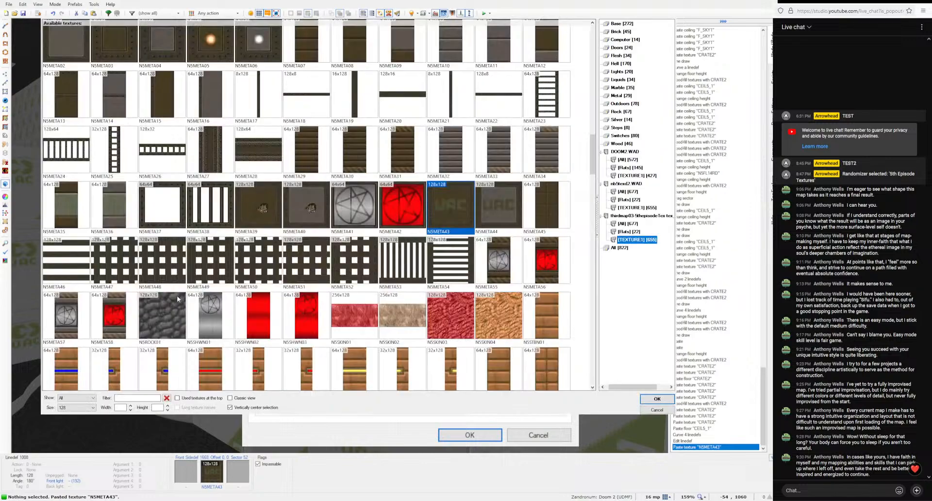
click(657, 399)
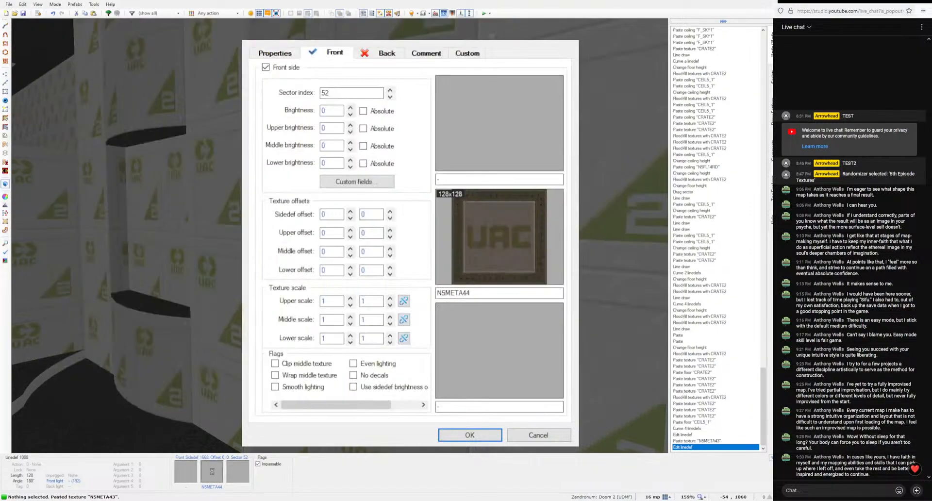
click(492, 438)
Step: Lower the floors of the northwest corridor's wall recesses to height 0
scroll(340, 236, up, 1)
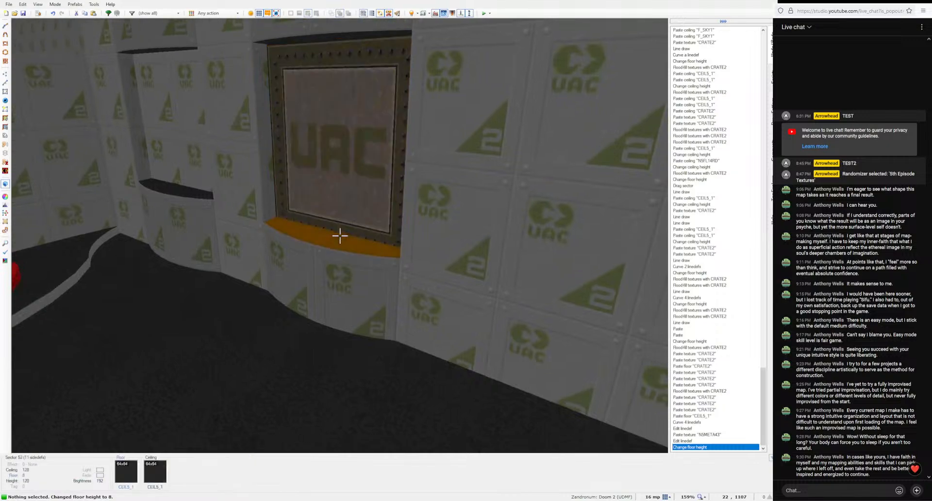
scroll(339, 236, down, 1)
scroll(340, 236, down, 1)
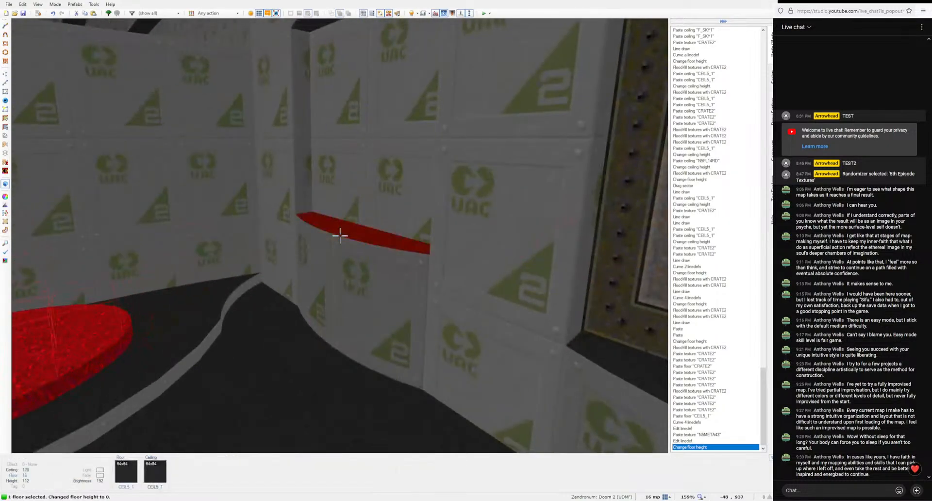
scroll(340, 235, up, 1)
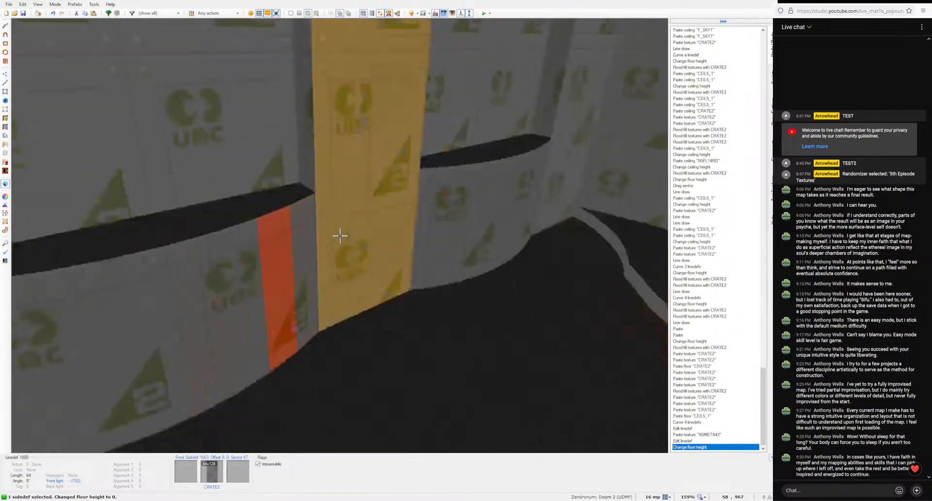
click(340, 236)
click(340, 236)
click(339, 235)
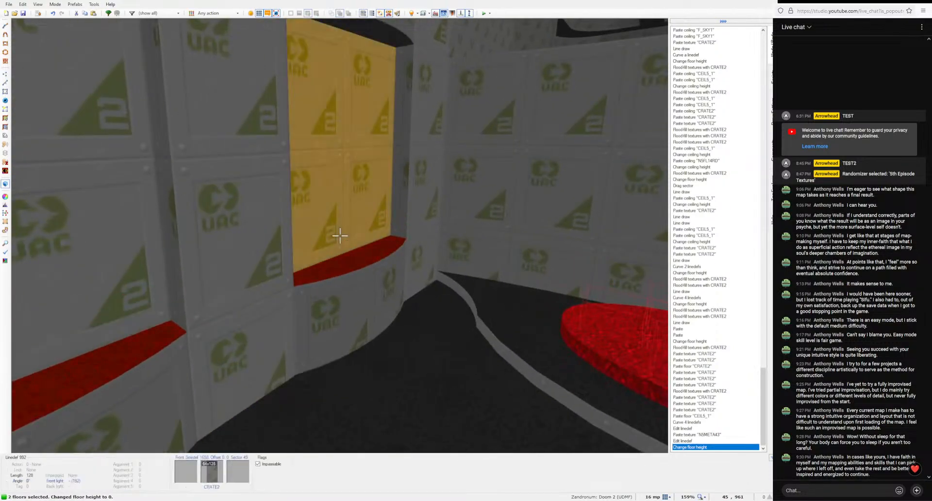
key(c)
Step: Copy N5META44 and paste it onto the back walls of the other three recesses in the northwest corridor
key(ctrl+c)
key(ctrl+v)
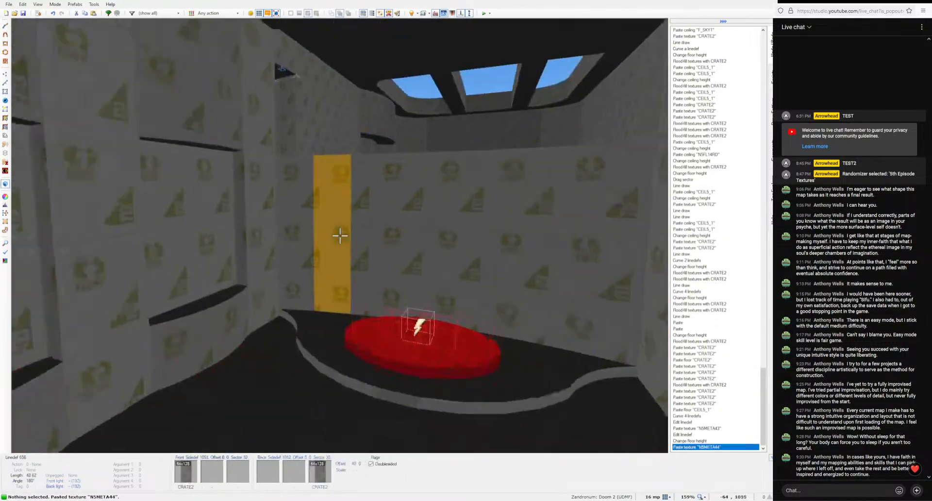
key(ctrl+v)
key(ctrl+v)
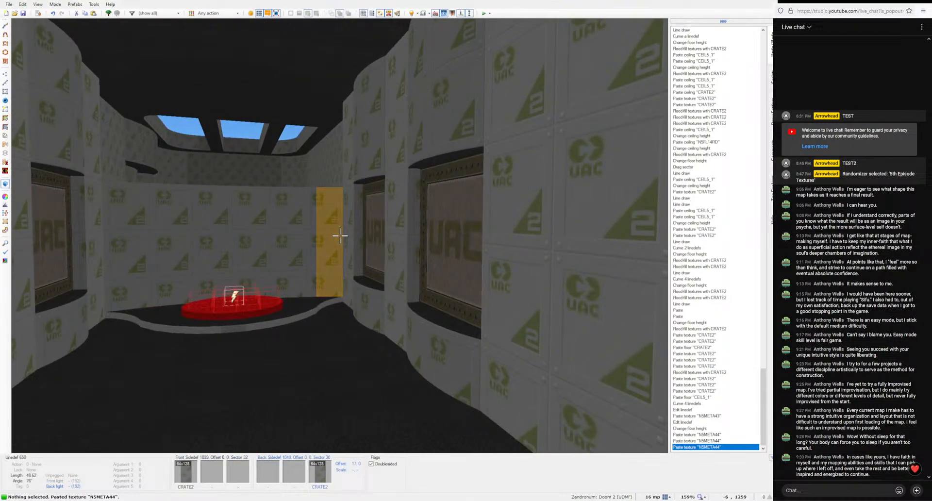
Step: Draw a 32-unit square sector on the 16-unit grid, in the eastern half of the curved ledge at the eastern passage's south end
key(d)
key(w)
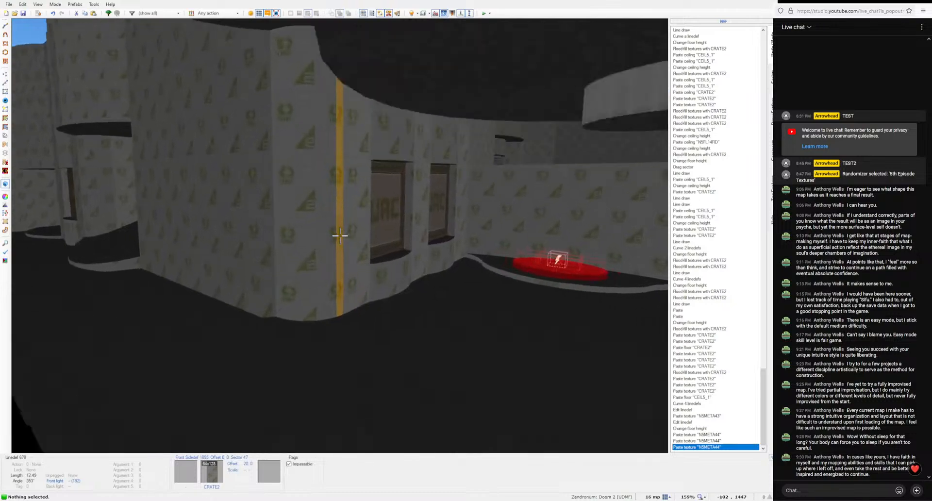
key(w)
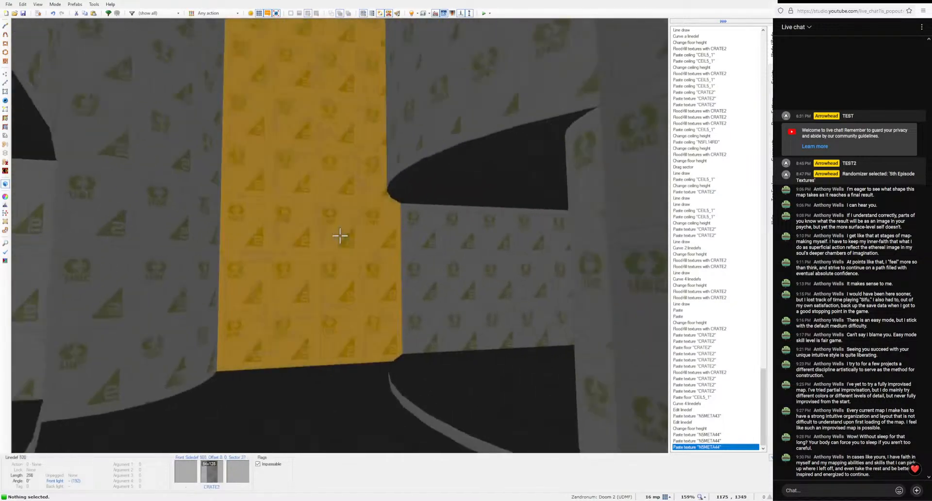
key(q)
scroll(353, 243, down, 6)
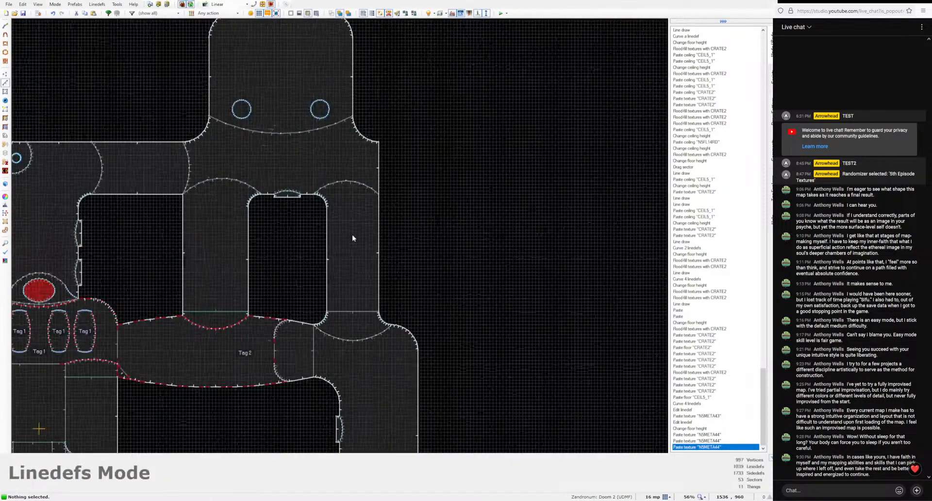
middle_drag(349, 294, 471, 292)
key(ctrl+d)
scroll(495, 313, up, 6)
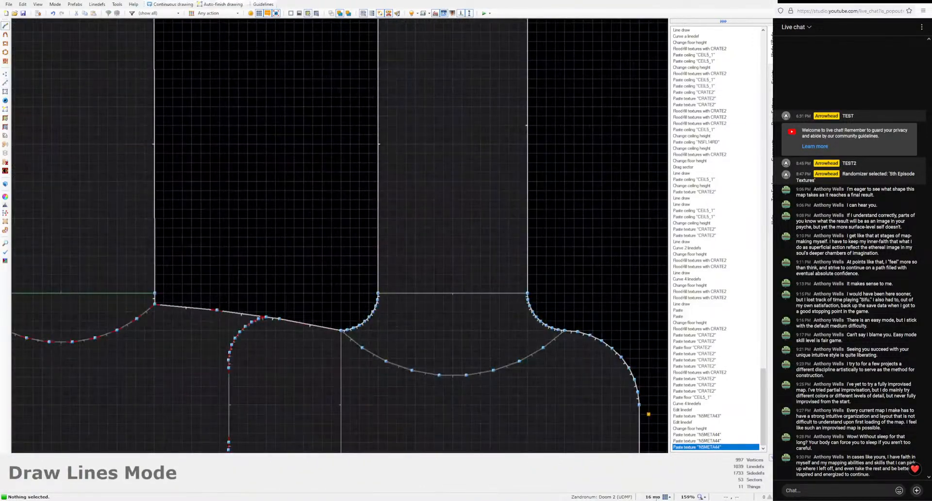
key(bracketright)
key(bracketright)
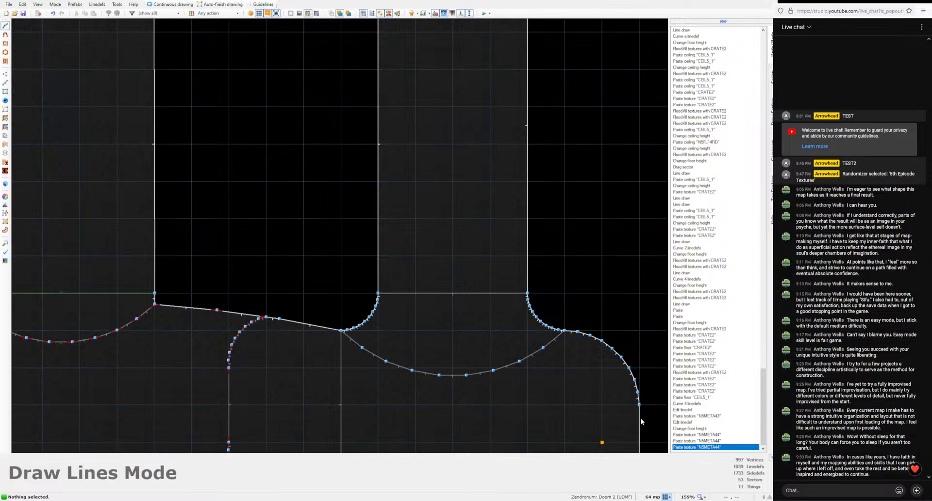
scroll(471, 319, up, 1)
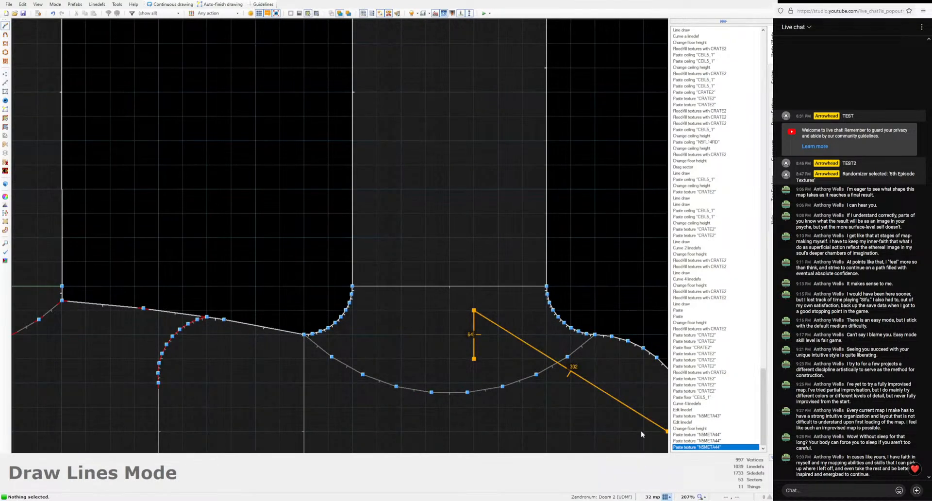
key(BackSpace)
scroll(498, 355, up, 2)
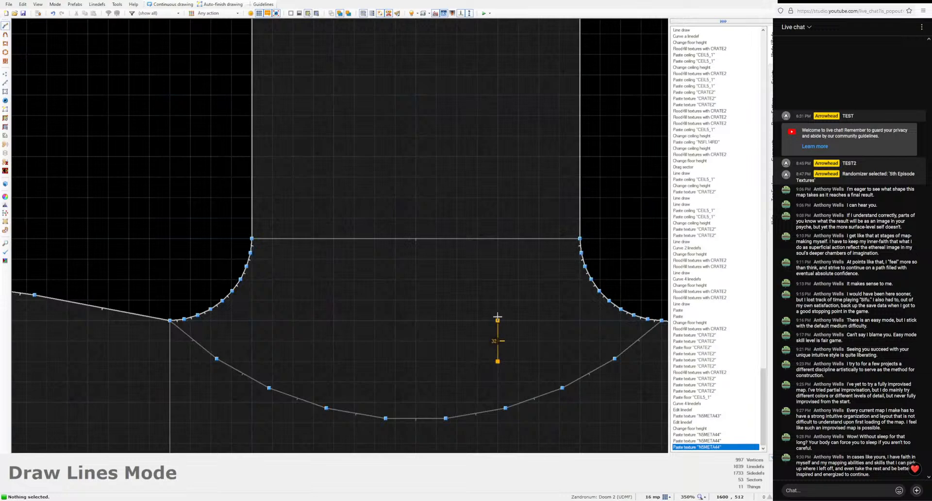
click(499, 361)
Step: Copy the square sector and paste it twice: on the ledge's western half at the same level, and in the middle slightly further south
key(ctrl+c)
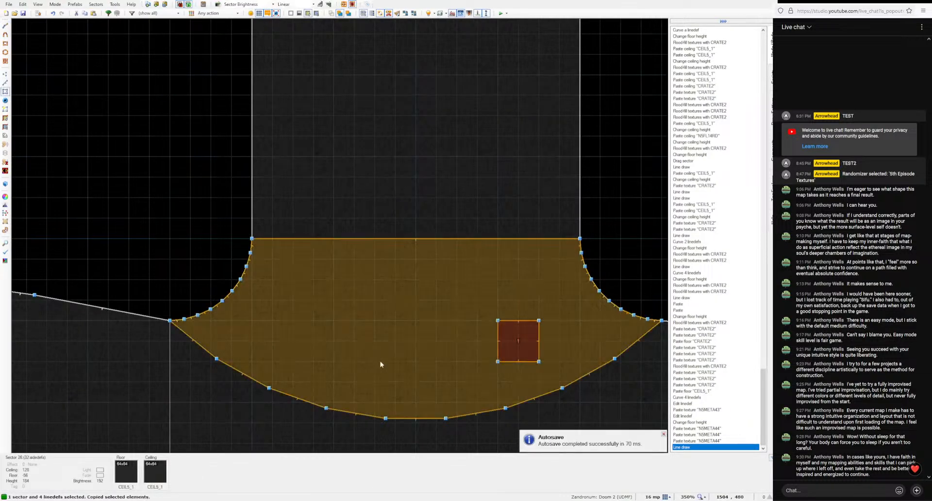
key(ctrl+v)
key(Return)
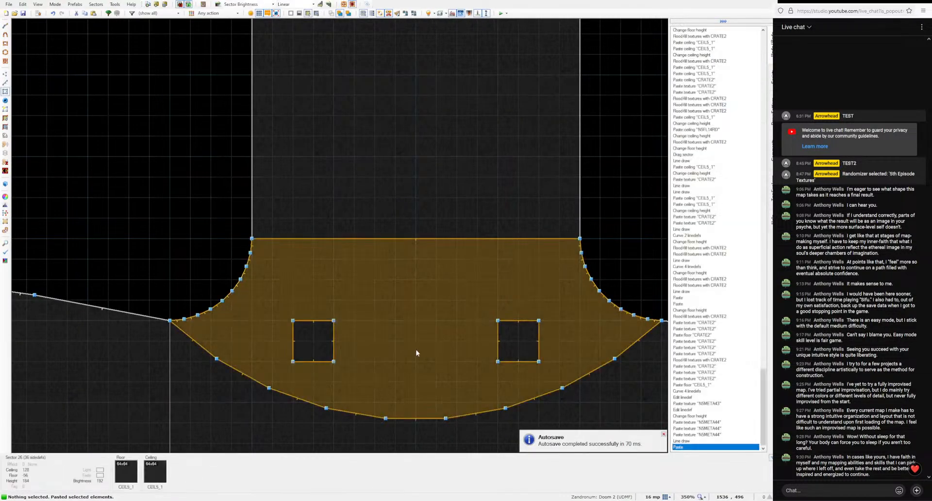
key(ctrl+v)
key(Return)
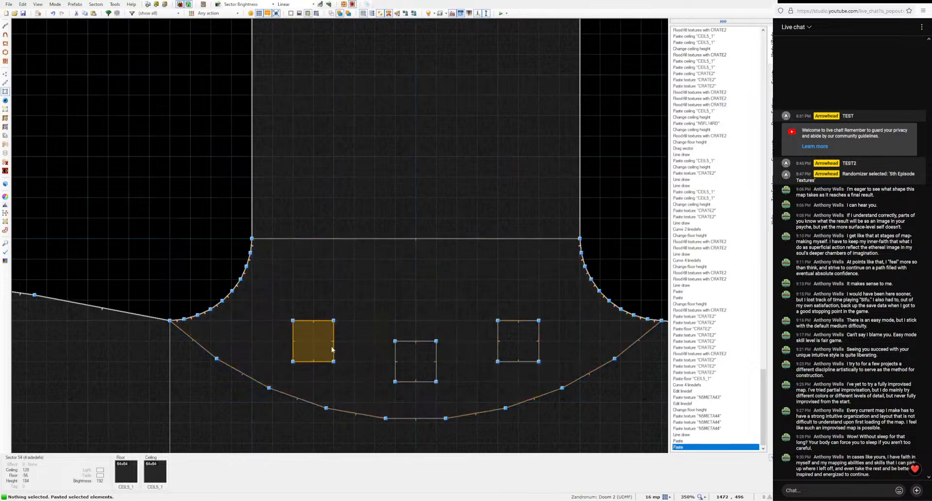
Step: Curve all 12 linedefs of the three squares on the ledge outward to turn them into circles
click(420, 368)
click(526, 351)
key(l)
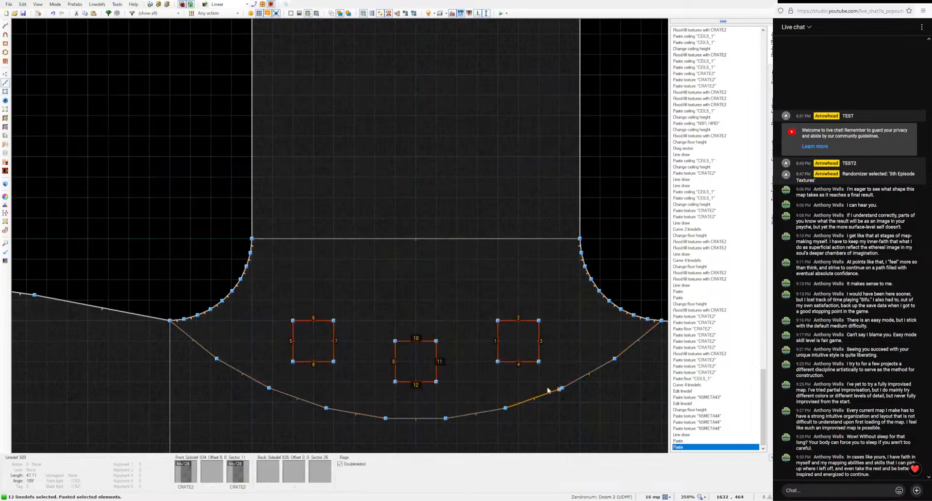
key(shift+c)
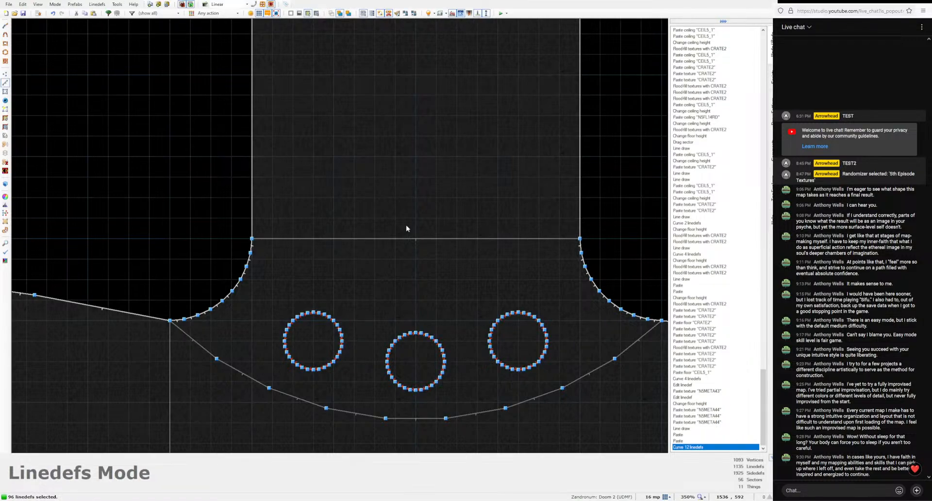
Step: Raise the floors of the three circular sectors on the curved ledge to -48
key(w)
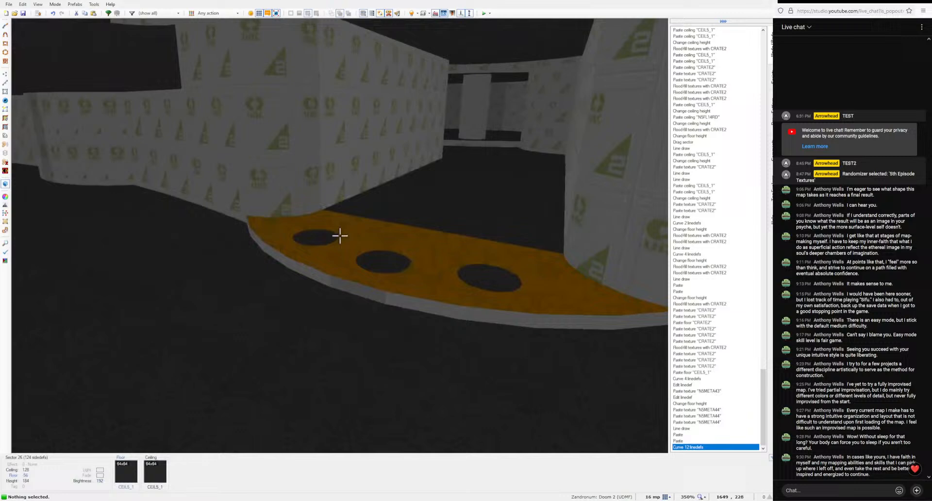
click(339, 235)
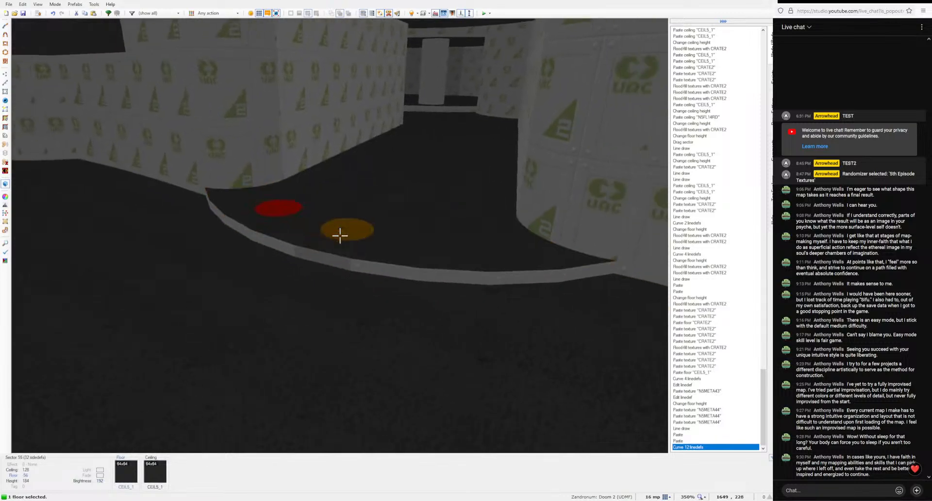
click(339, 236)
click(340, 236)
scroll(339, 235, up, 1)
key(c)
Step: Copy the CRATE2 texture and flood-fill the missing lower sides of the three circular platforms with it
middle_click(340, 236)
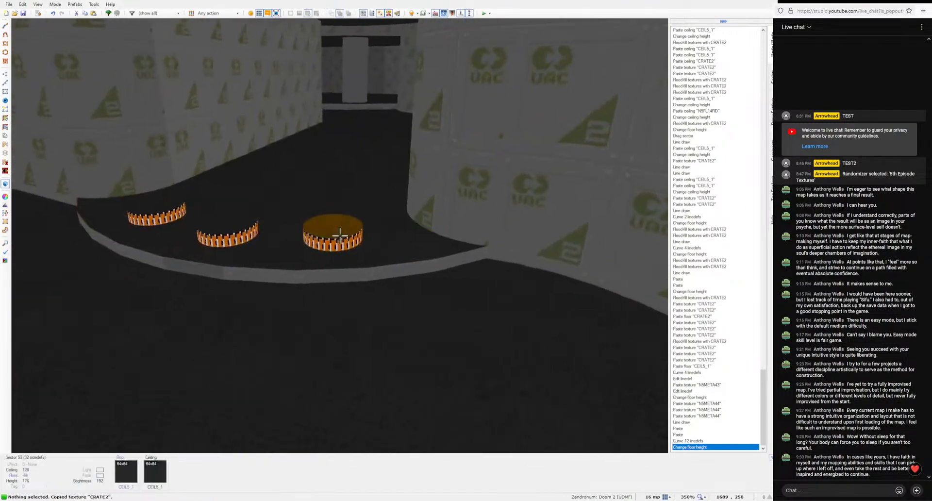
ctrl+middle_click(340, 236)
ctrl+middle_click(340, 236)
ctrl+middle_click(339, 236)
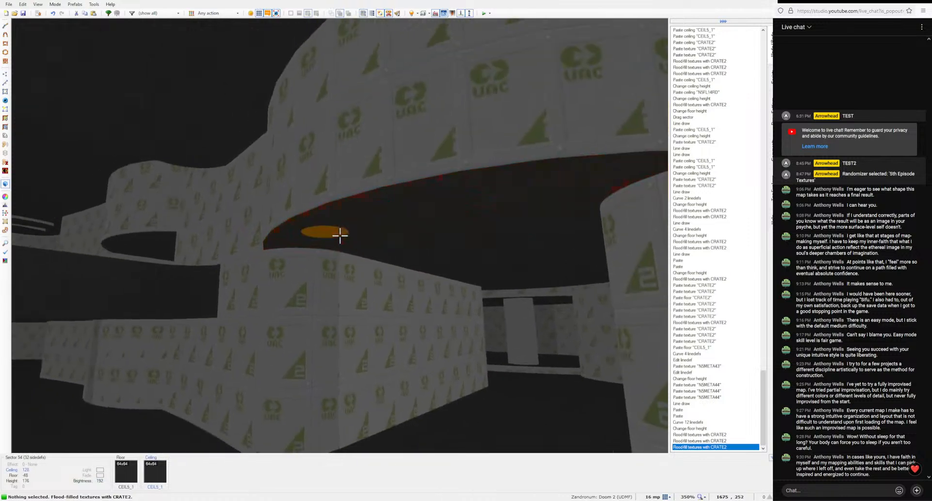
Step: Lower the ceilings of the three circular sectors to 120
click(340, 236)
click(339, 236)
click(340, 236)
scroll(340, 236, down, 1)
key(c)
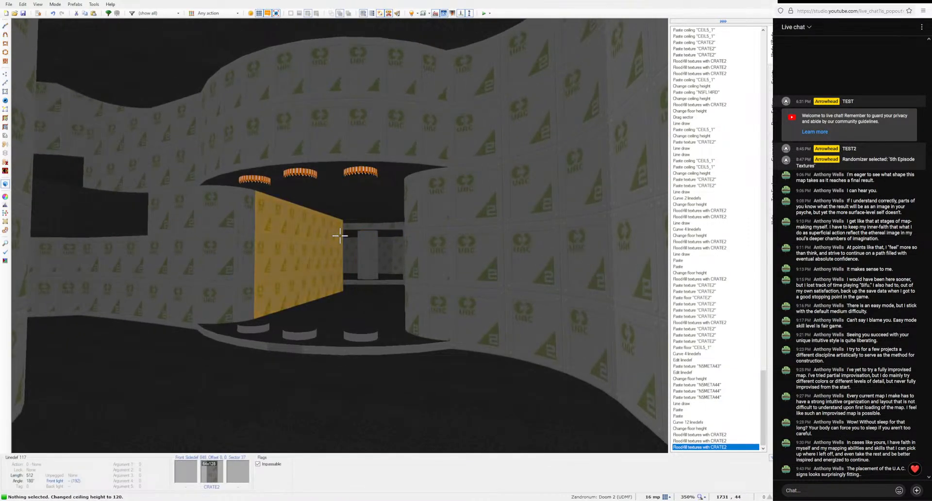
Step: Flood-fill the missing upper sides of the three lowered circular ceilings with CRATE2
key(w)
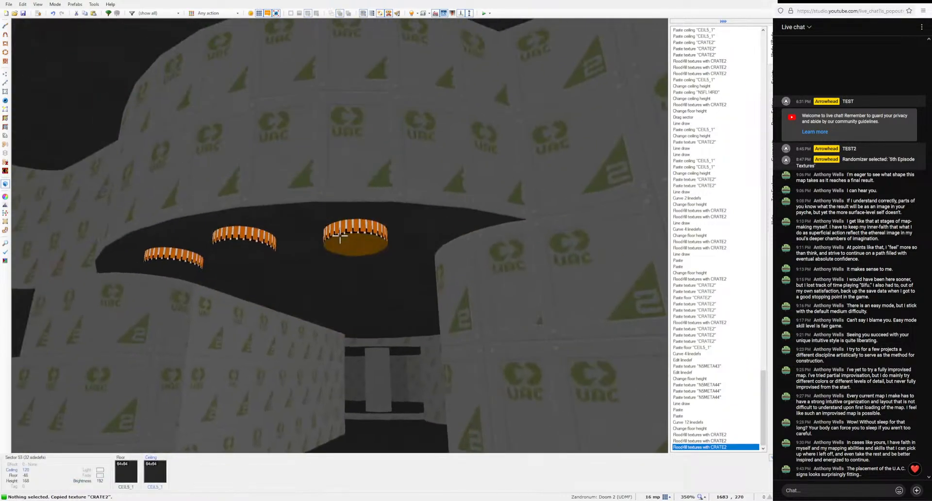
shift+middle_click(340, 236)
shift+middle_click(340, 236)
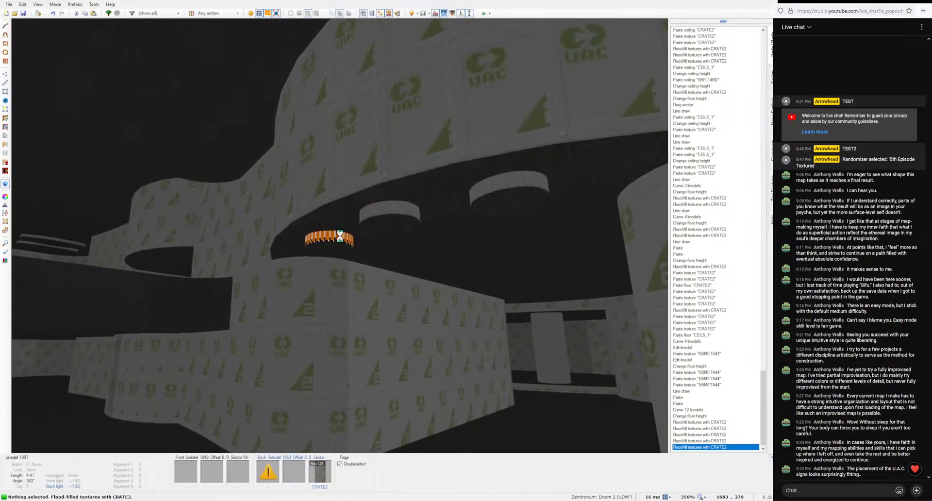
shift+middle_click(340, 236)
Step: Inspect the northwest corridor's UAC recesses and fountain in the 3D view, and look over the whole map layout in 2D
key(w)
key(w)
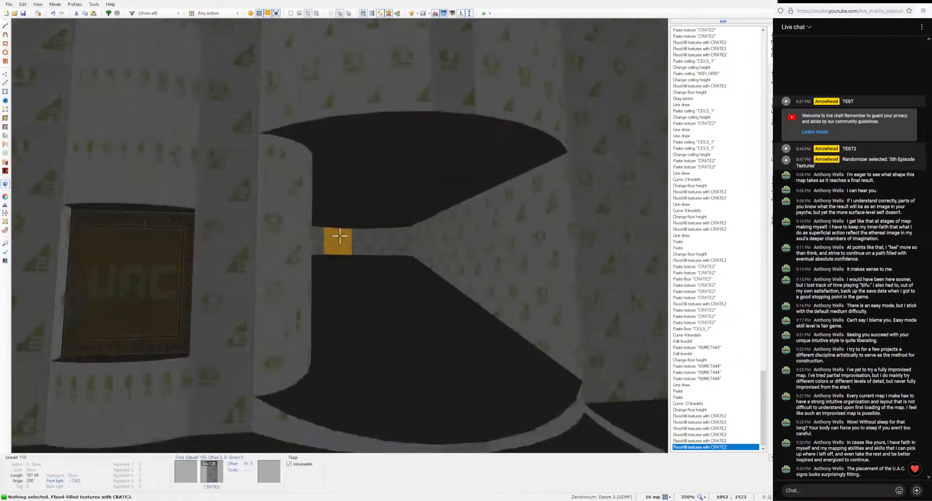
key(w)
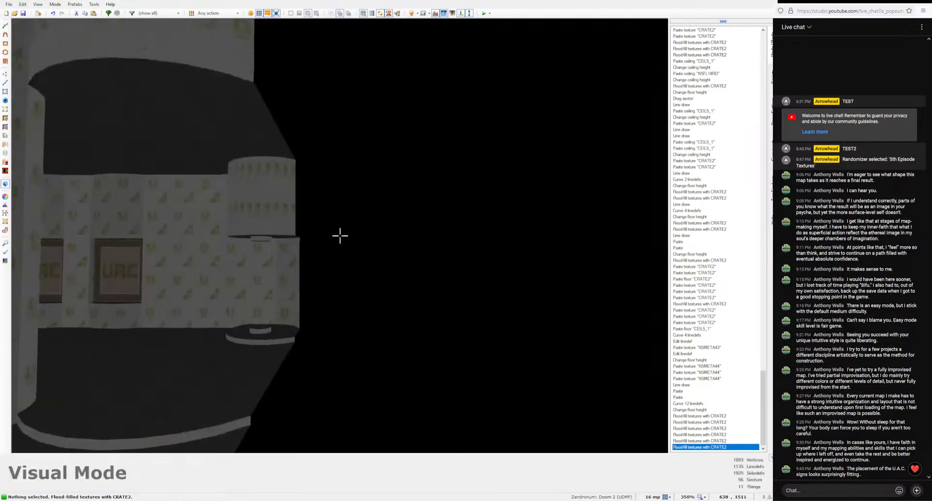
key(s)
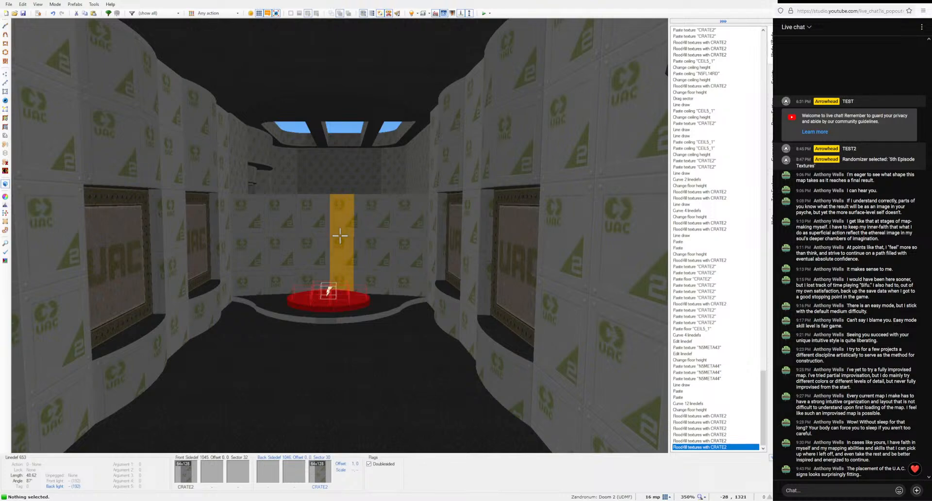
key(w)
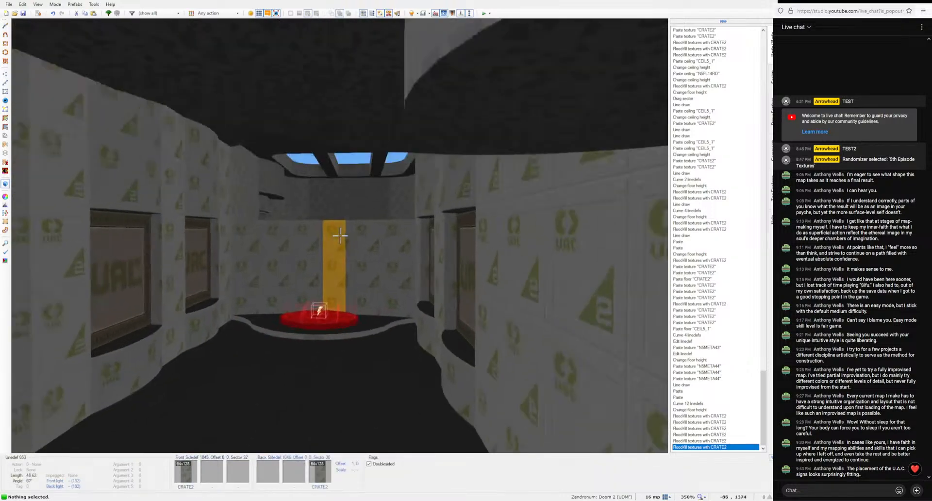
key(w)
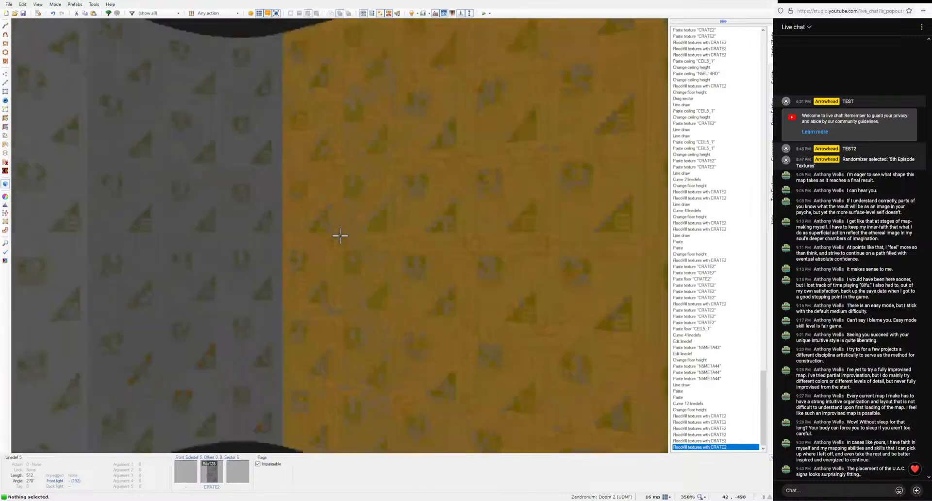
key(q)
scroll(321, 231, down, 12)
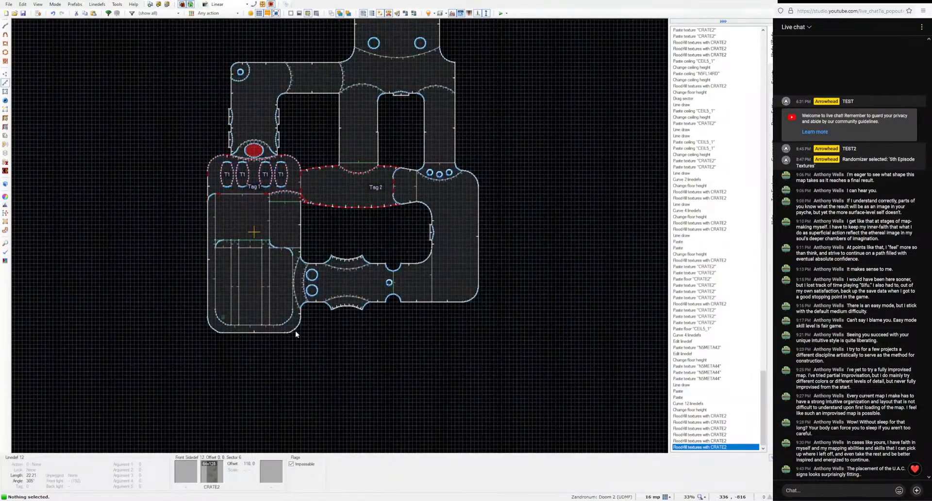
key(l)
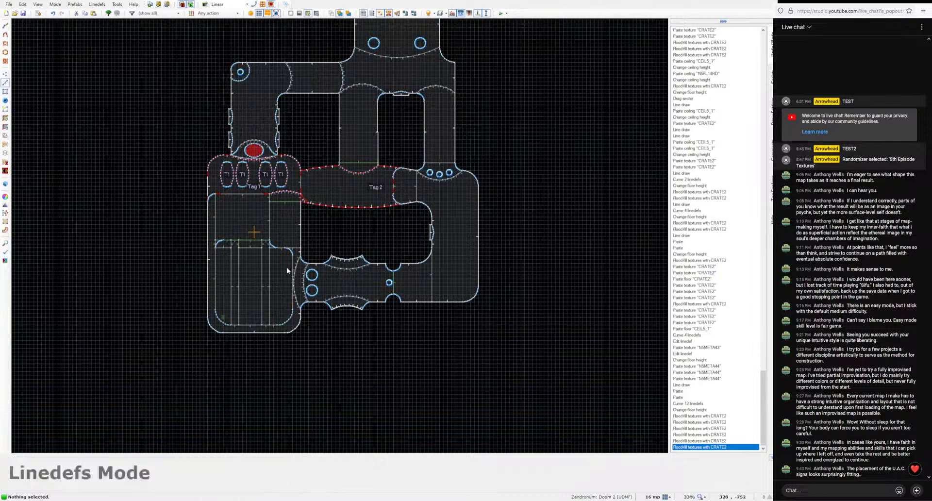
Step: Inspect the textured corridors, circular details and raised walkway in the 3D view to examine the map's current state
key(q)
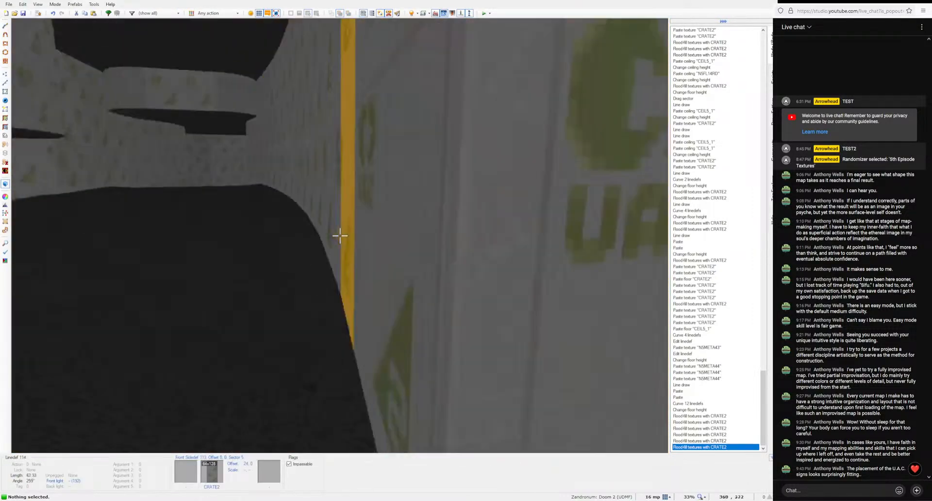
key(e)
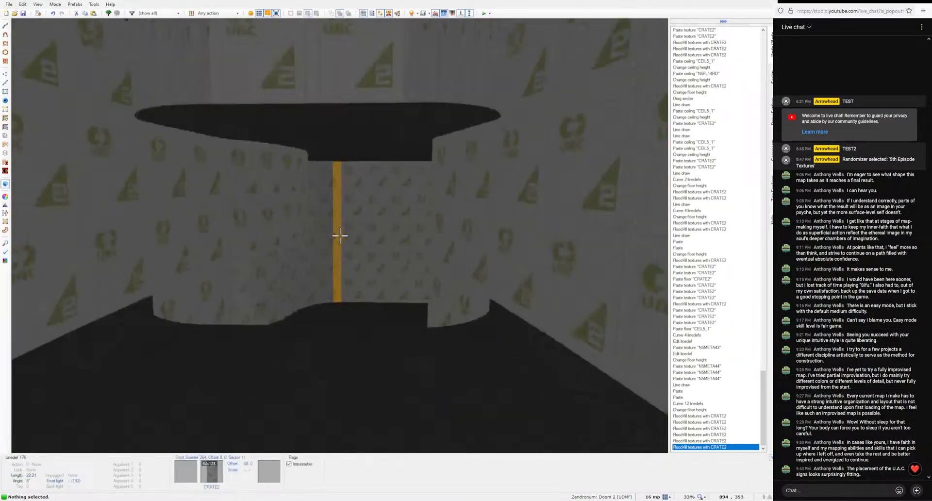
key(e)
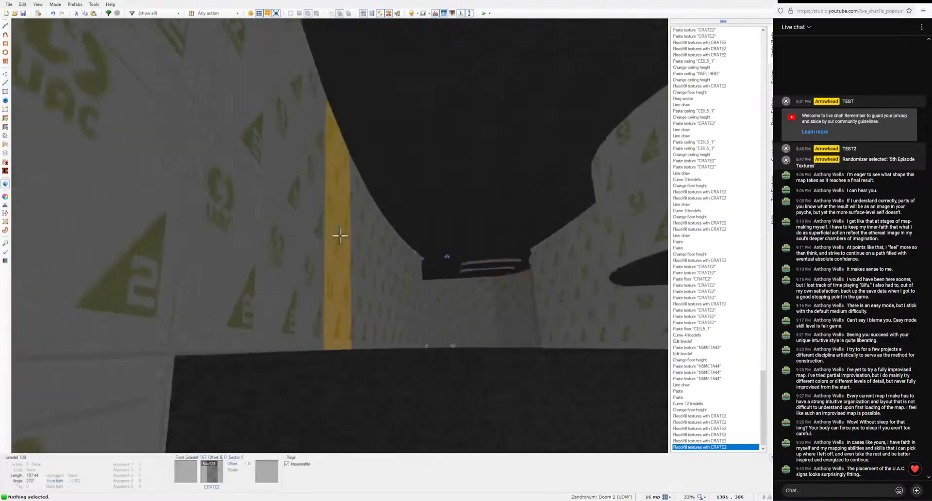
key(w)
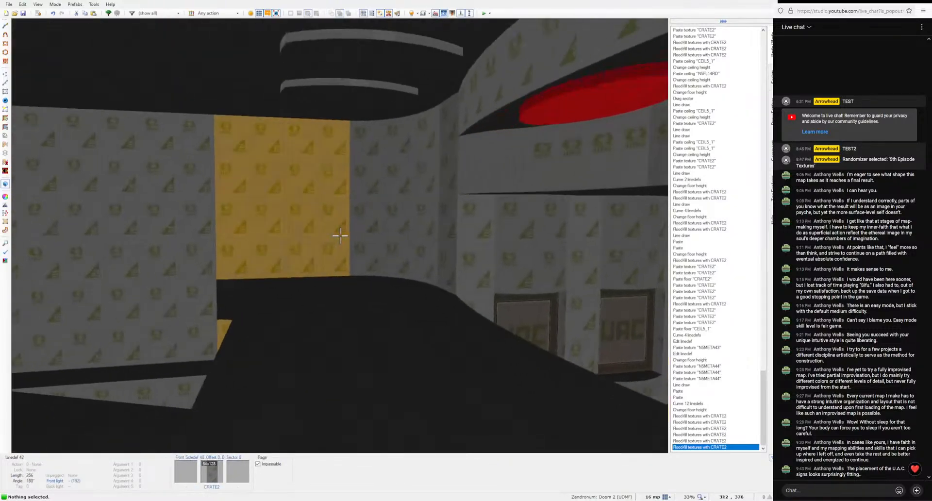
key(e)
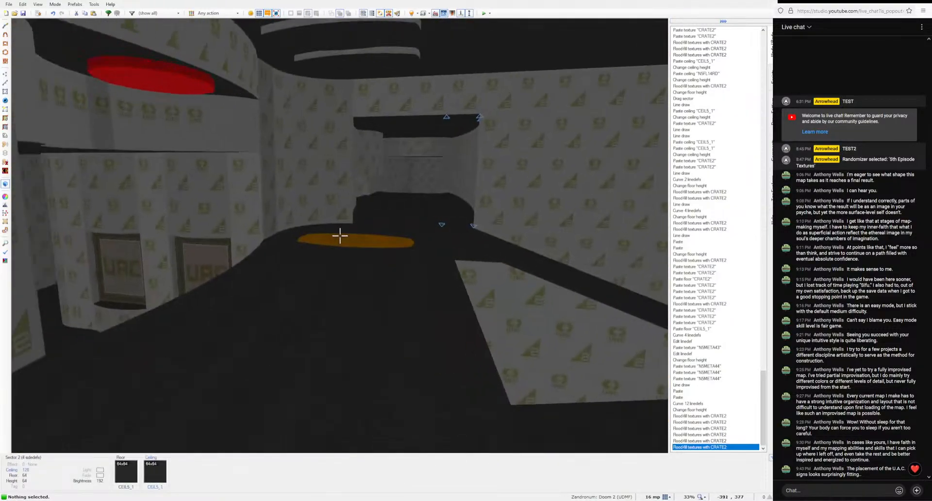
key(e)
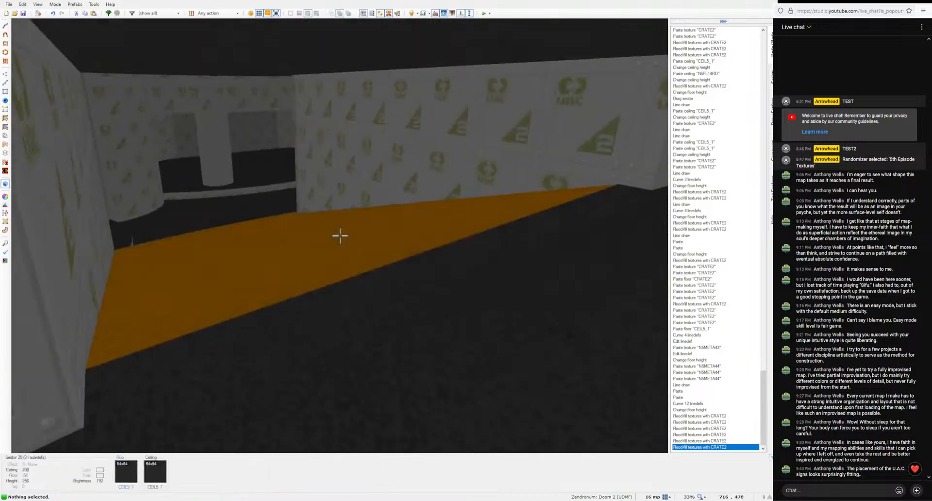
key(e)
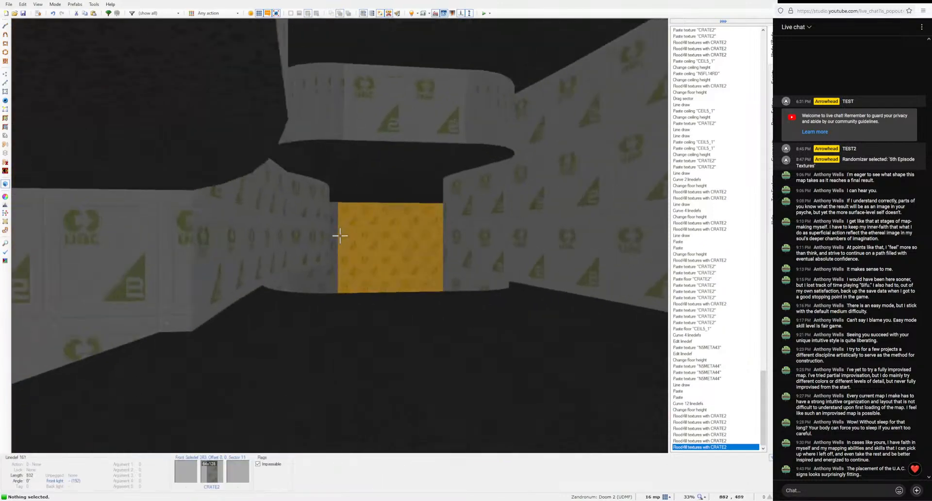
key(e)
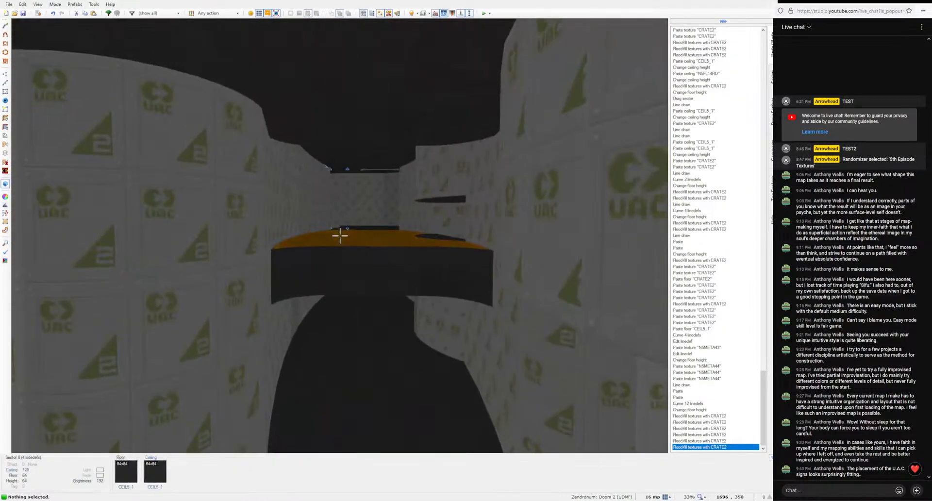
key(e)
key(w)
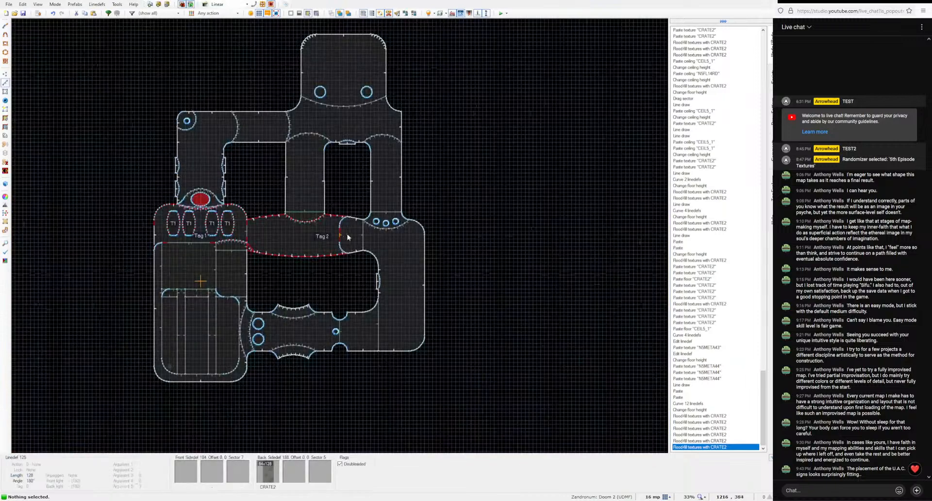
Step: Draw a 32 by 32 square sector inside the Tag 2 walkway, beside its curved east end
key(space)
scroll(348, 236, up, 10)
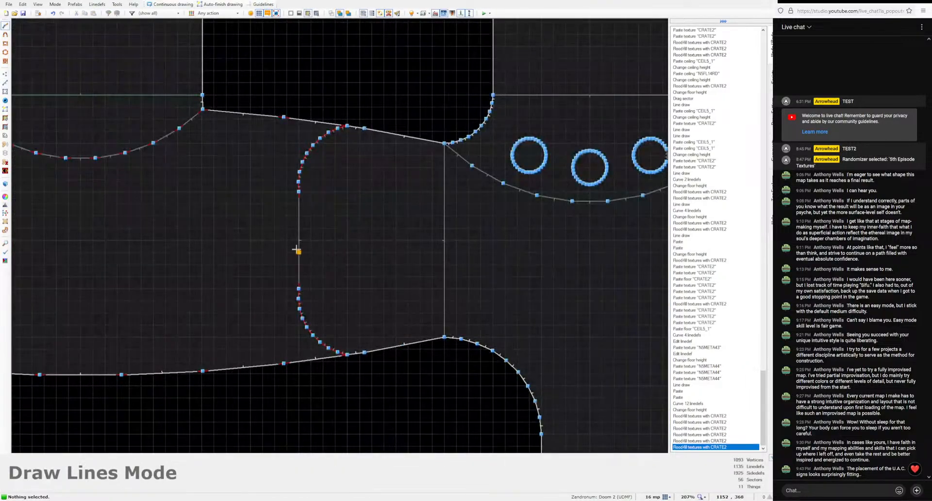
key(w)
key(e)
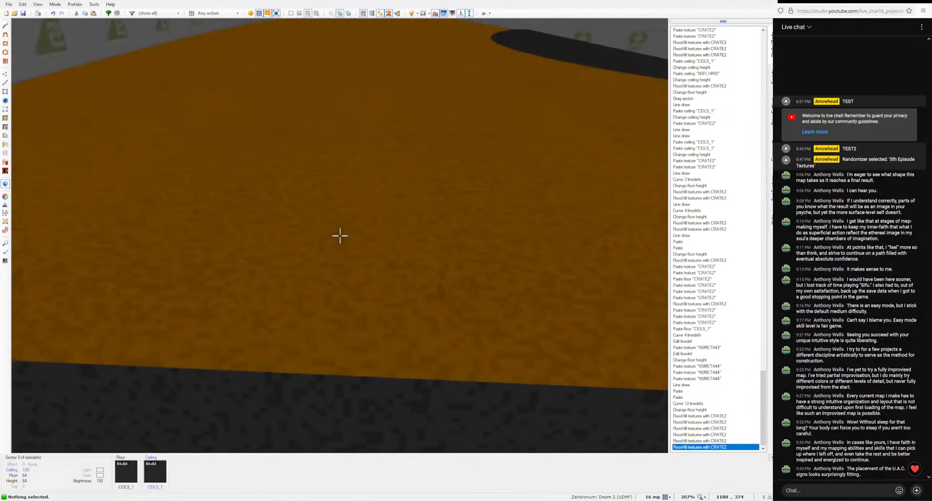
key(w)
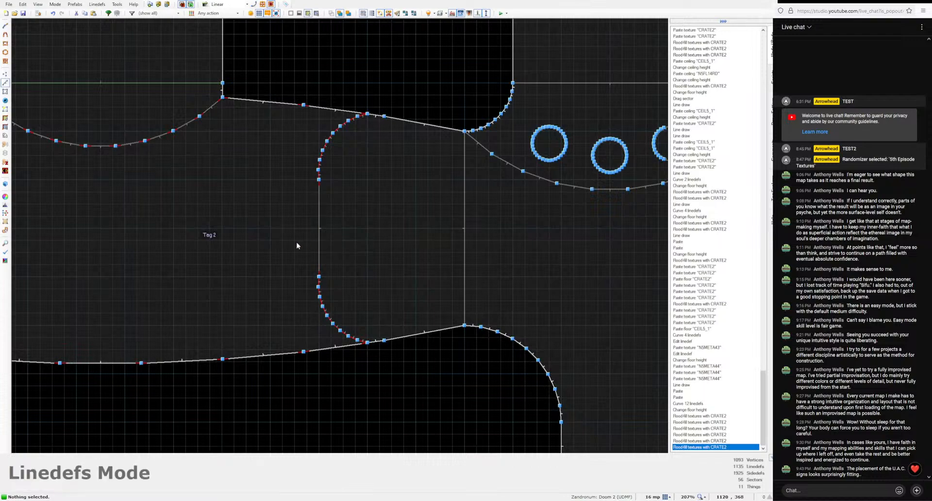
scroll(296, 241, up, 3)
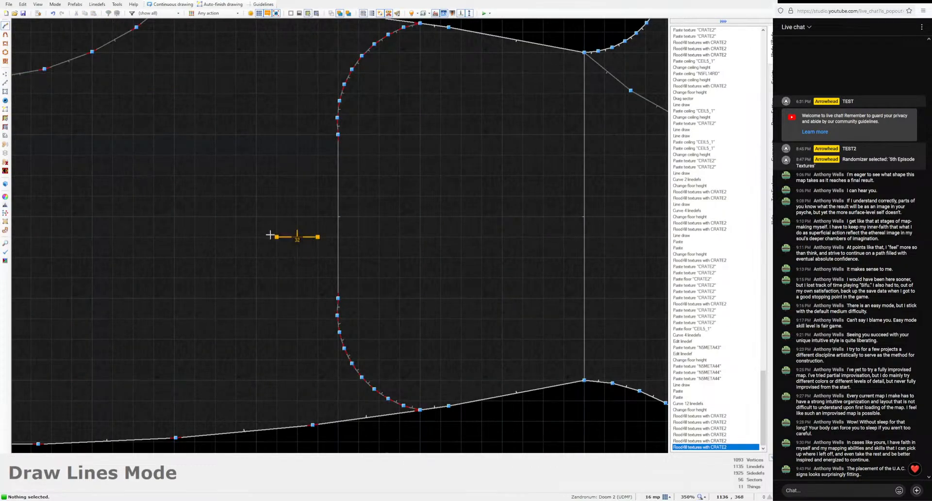
click(317, 196)
click(317, 237)
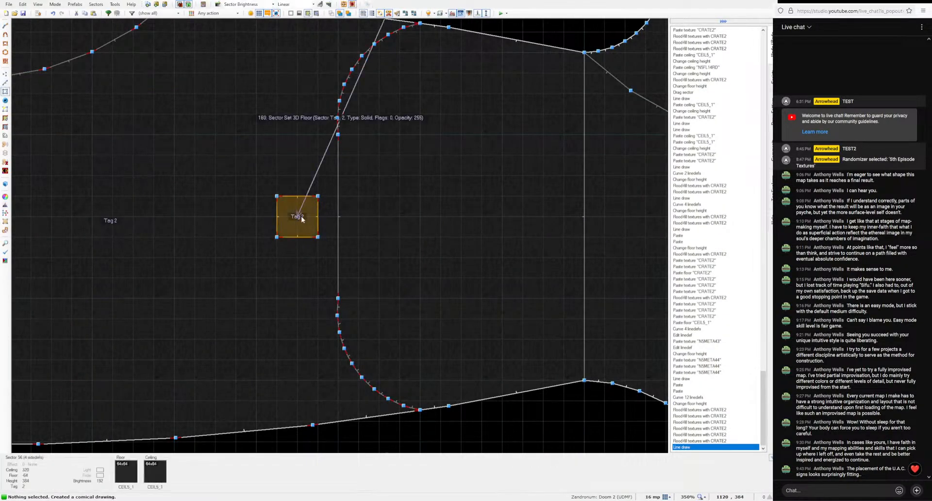
Step: Clear the inherited tag 2 from the new small square sector in its sector properties
click(301, 219)
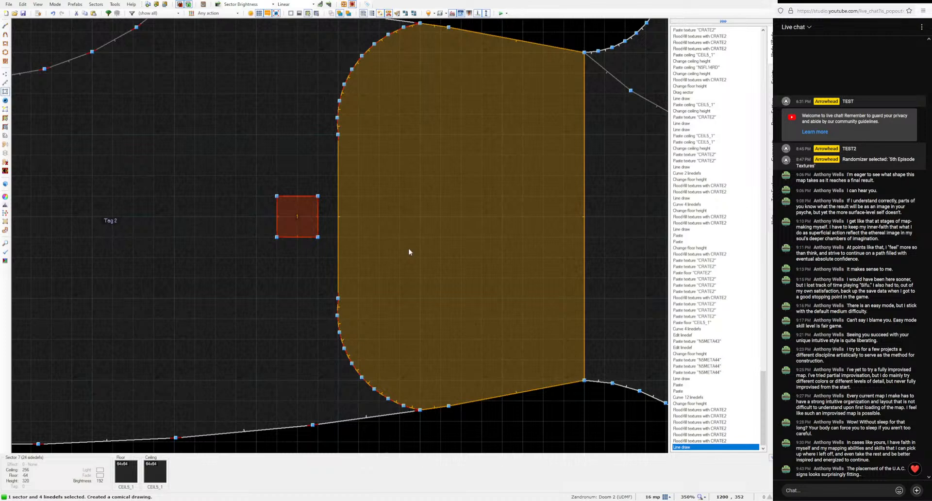
key(c)
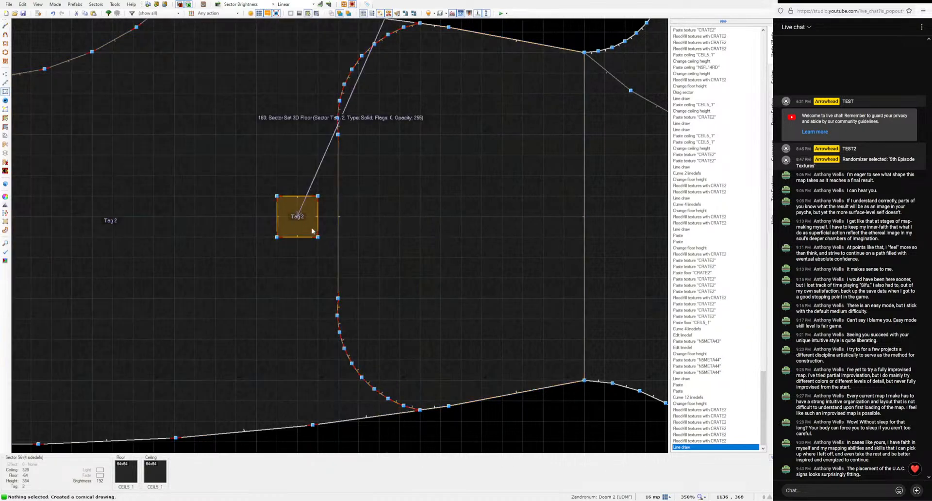
right_click(462, 212)
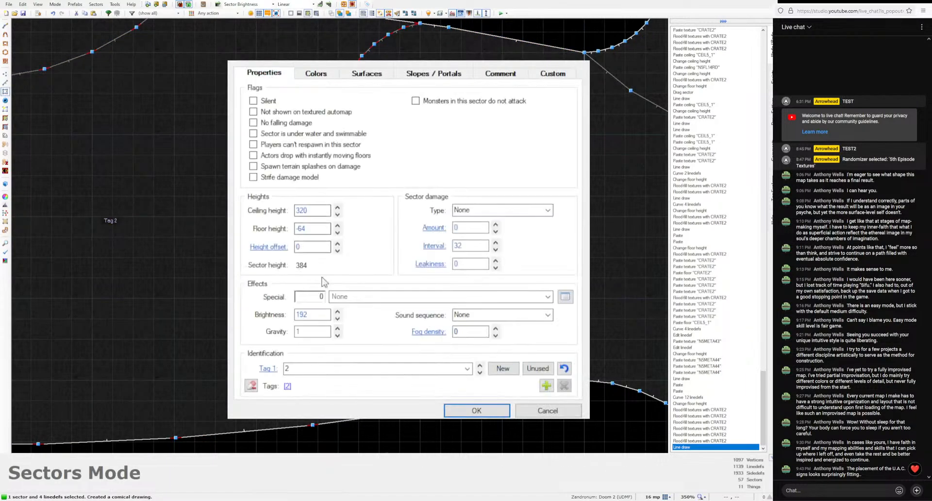
click(476, 411)
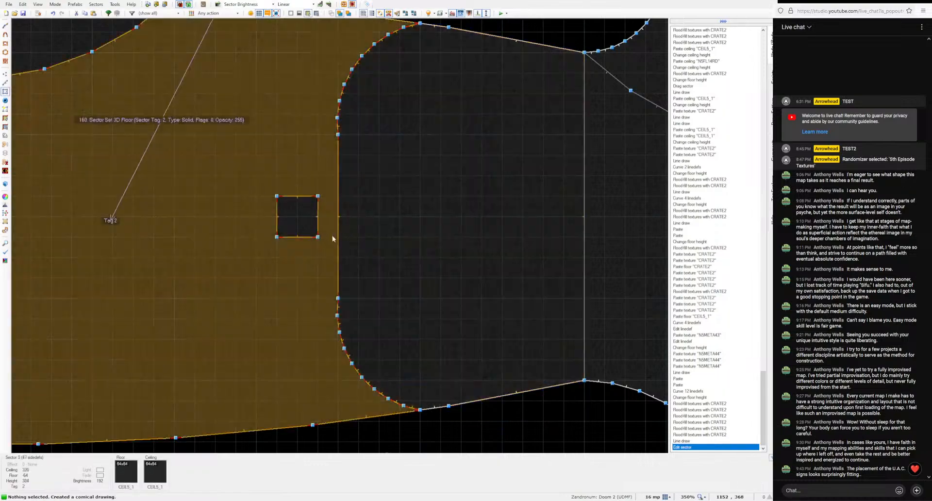
Step: Add a 3D floor to the small square sector in 3D Floor mode, with its top at 116 and CEIL5_1 surfaces
click(297, 216)
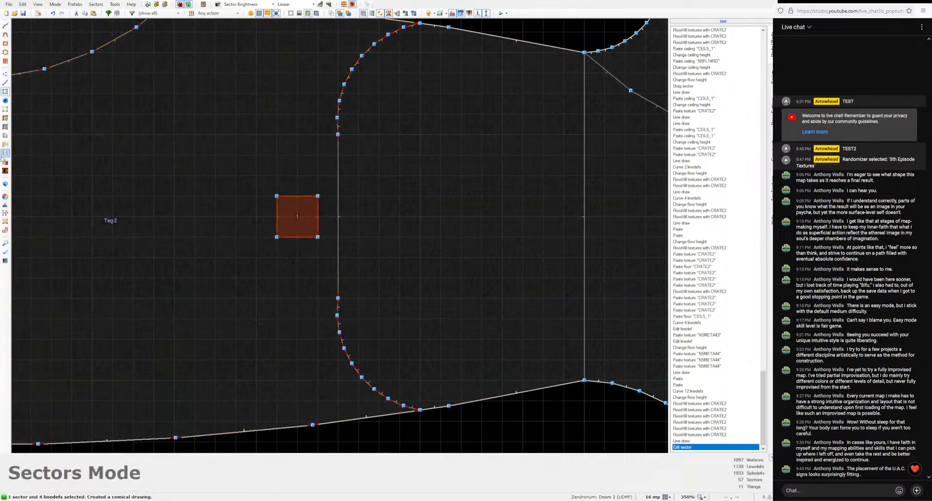
click(5, 153)
scroll(294, 304, down, 10)
scroll(295, 305, up, 9)
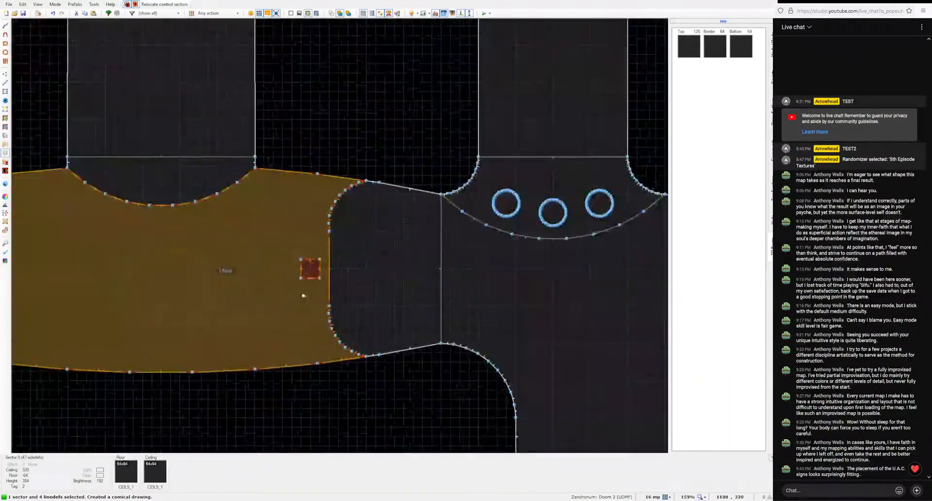
right_click(375, 293)
click(353, 229)
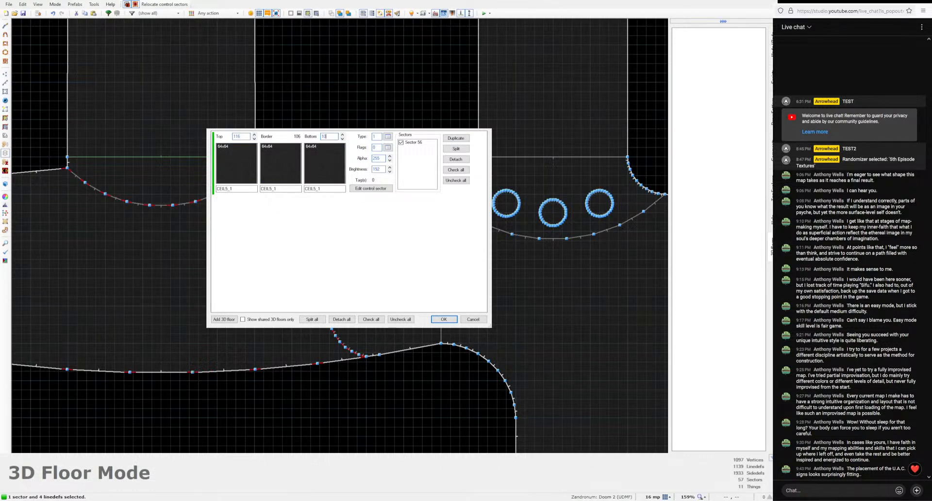
click(443, 318)
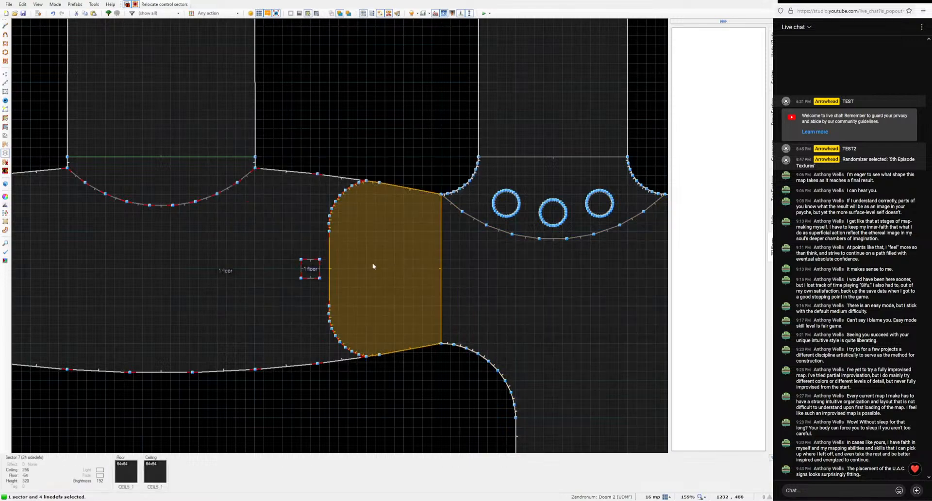
Step: Raise the top and underside of the square 3D floor together in the 3D view, bringing its ceiling height to 140
key(q)
key(s)
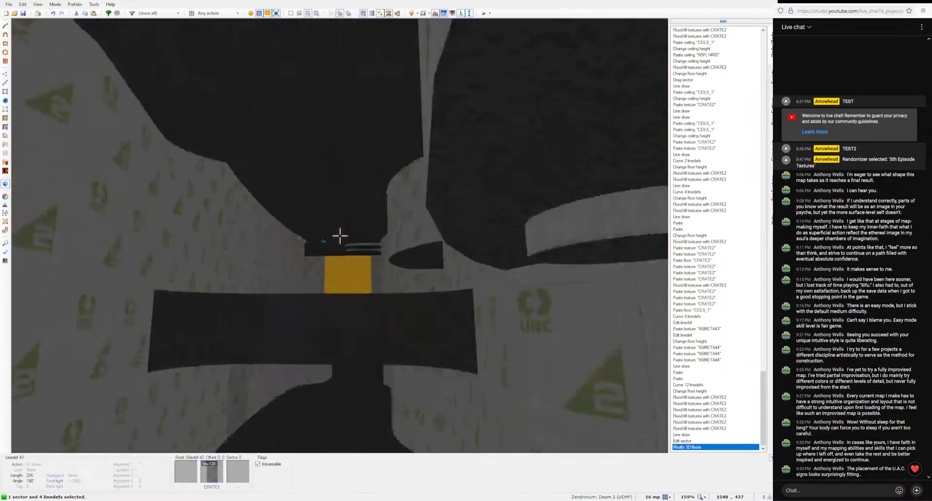
key(w)
key(w)
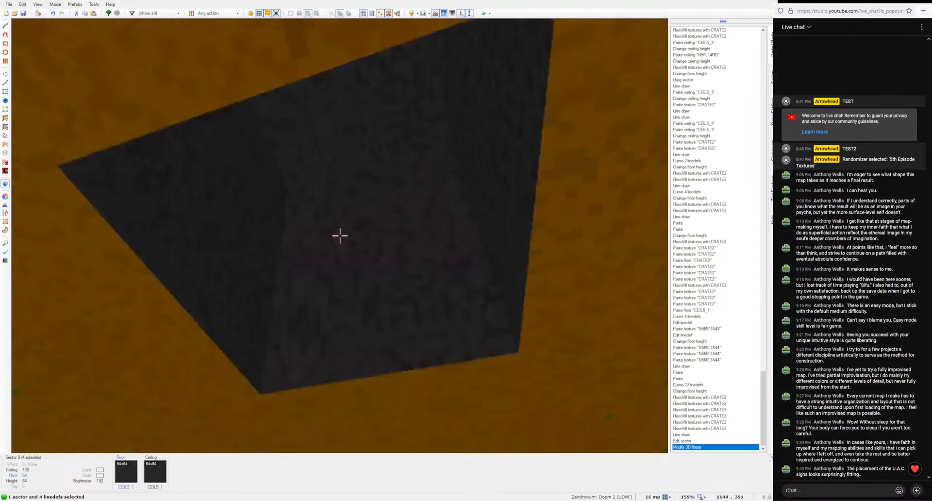
click(340, 236)
key(s)
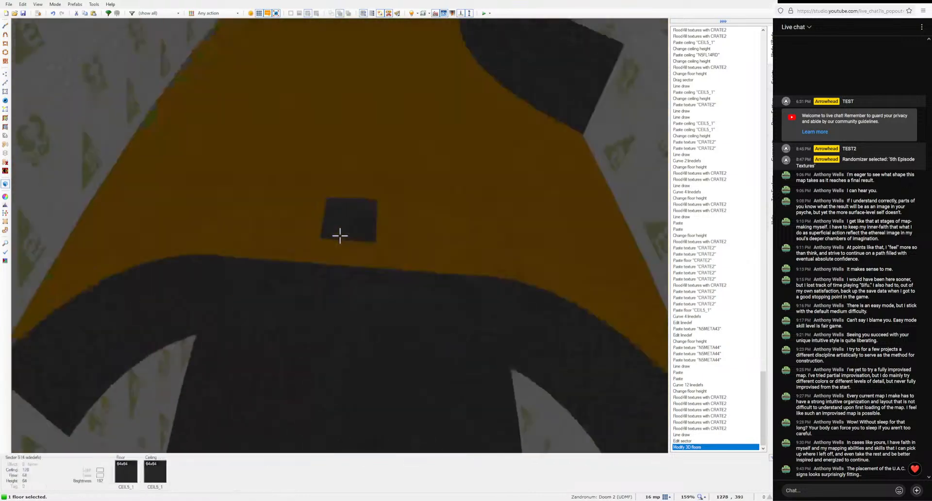
click(339, 235)
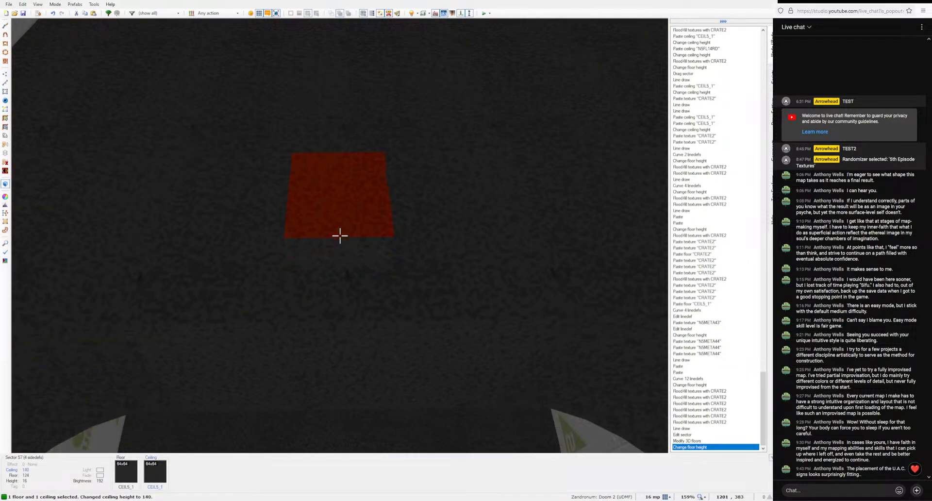
key(s)
key(c)
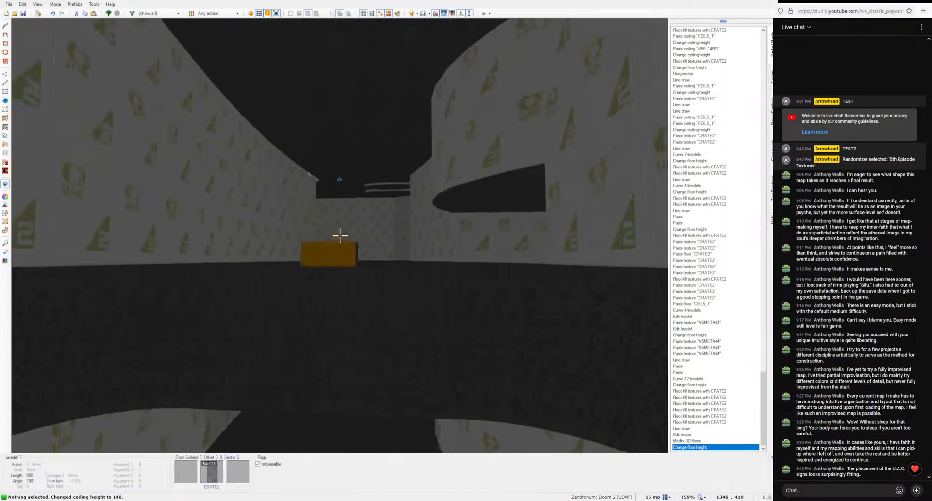
Step: Lower the underside of the square 3D floor by setting its control sector's floor height to 64
key(w)
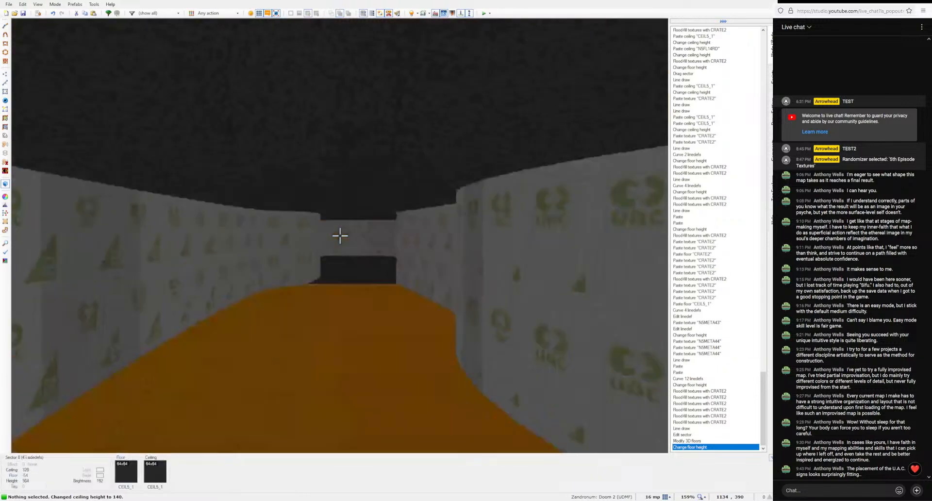
key(w)
click(339, 236)
scroll(340, 236, up, 2)
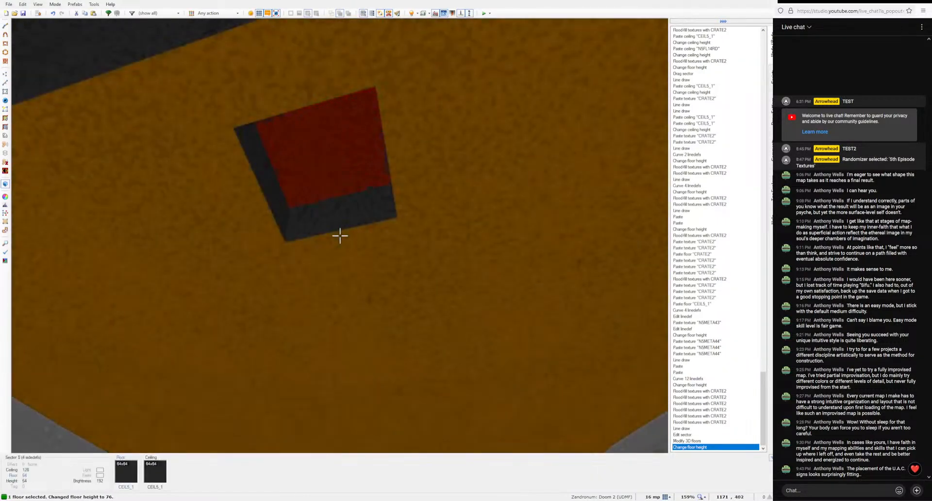
scroll(340, 236, down, 2)
scroll(340, 235, up, 1)
key(w)
click(340, 236)
click(339, 236)
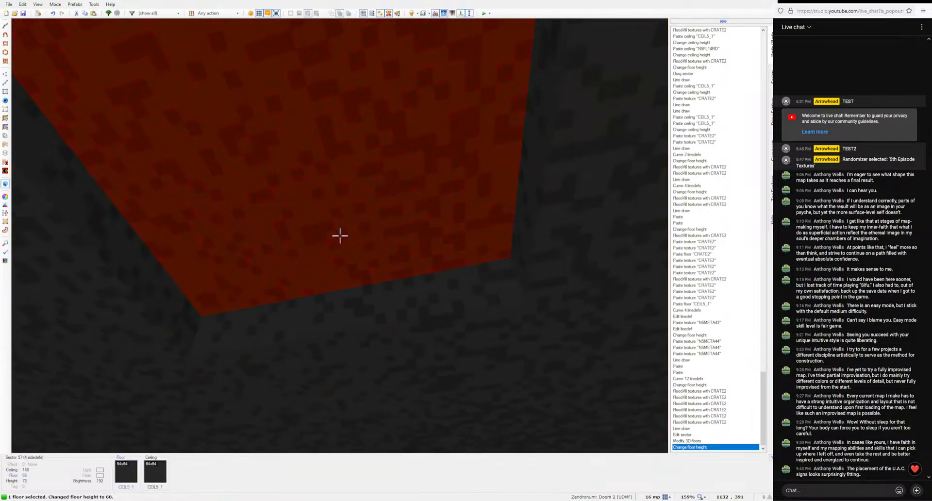
right_click(340, 236)
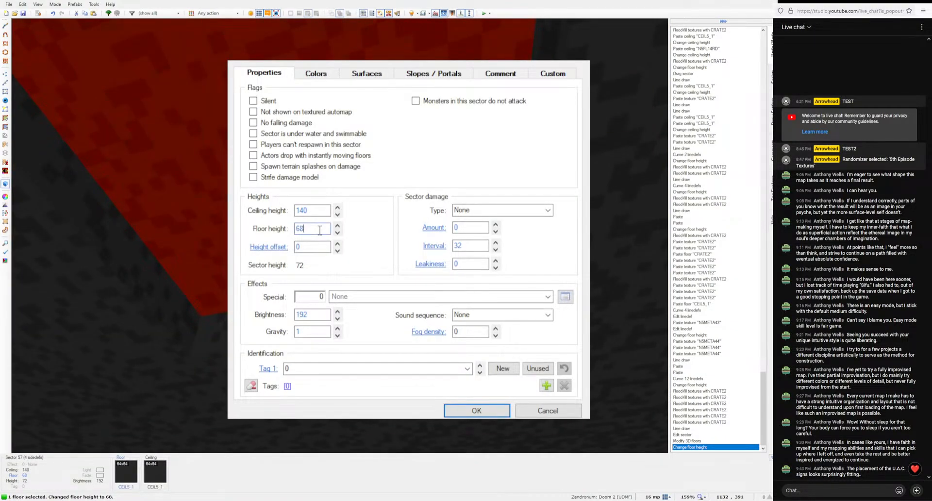
key(BackSpace)
text(4)
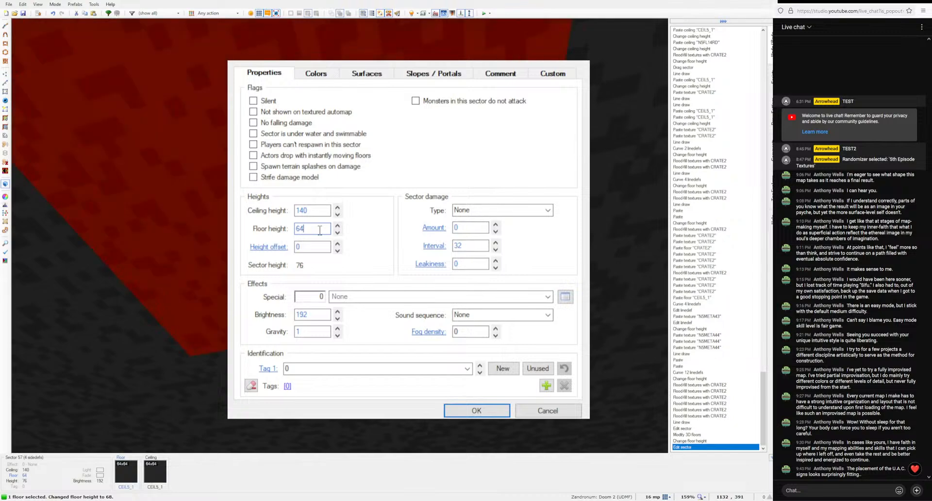
key(Return)
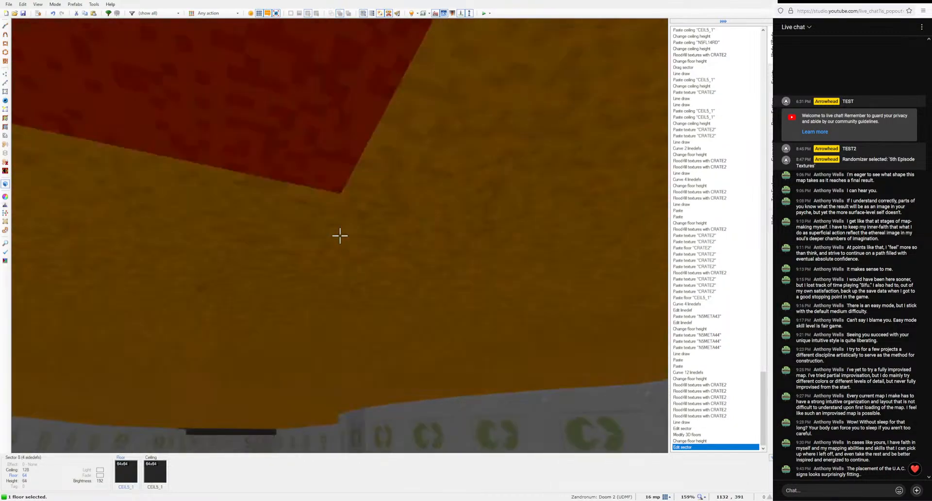
key(e)
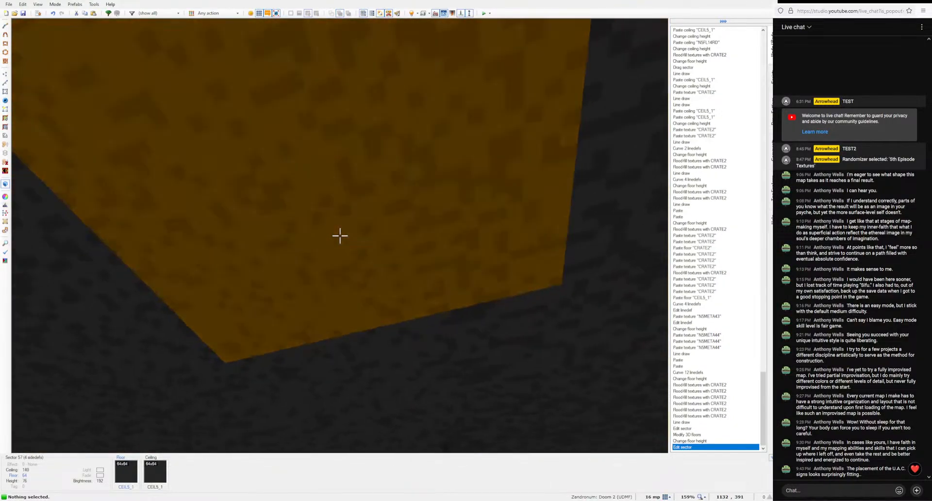
key(e)
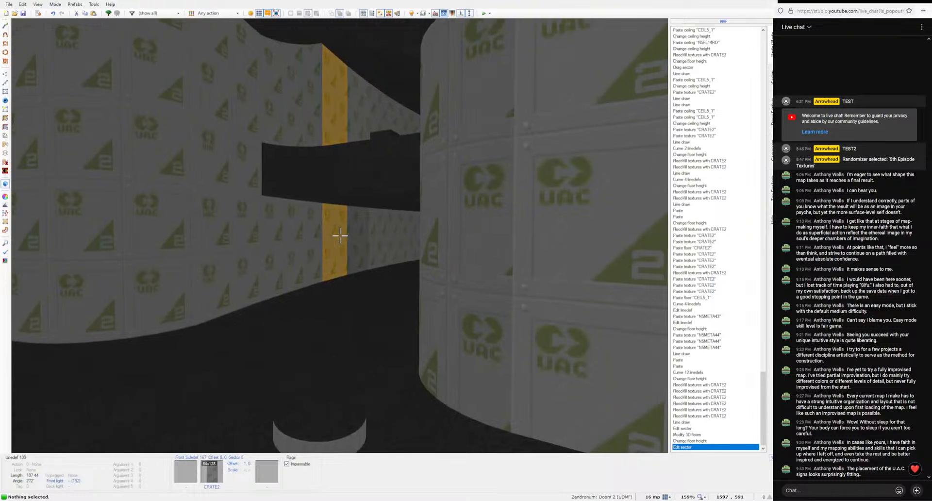
Step: Try lowering the floor between the UAC-panelled walls beside the rounded step to -72 in the 3D view
key(d)
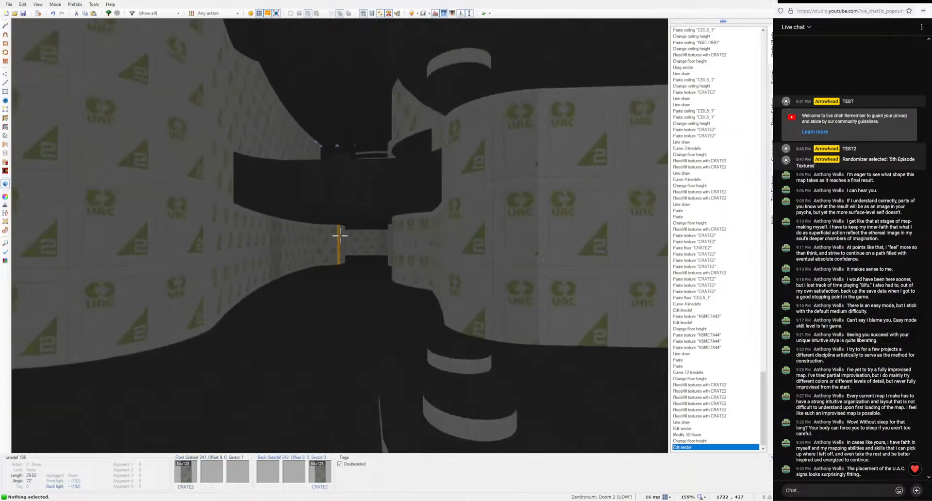
key(d)
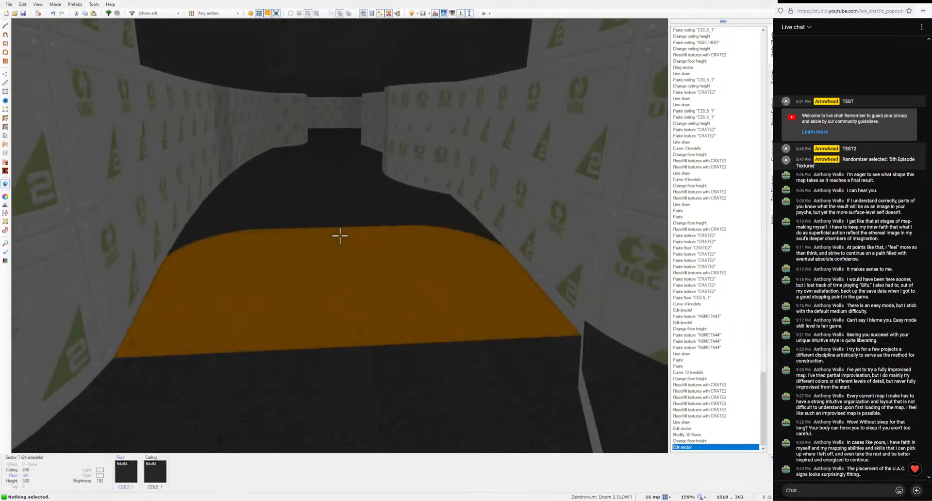
click(339, 235)
scroll(340, 236, down, 1)
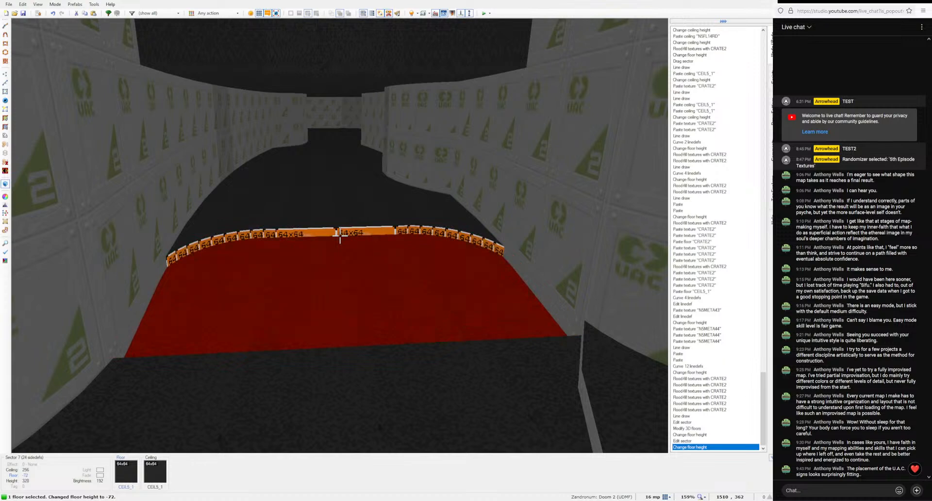
click(339, 235)
key(d)
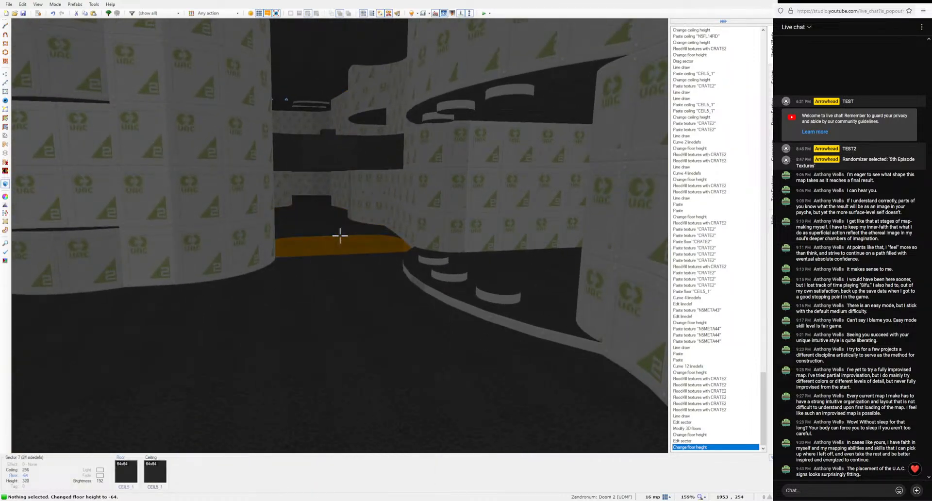
Step: Curve the four linedefs of the small square 3D floor sector into a circle with six vertices per side
key(w)
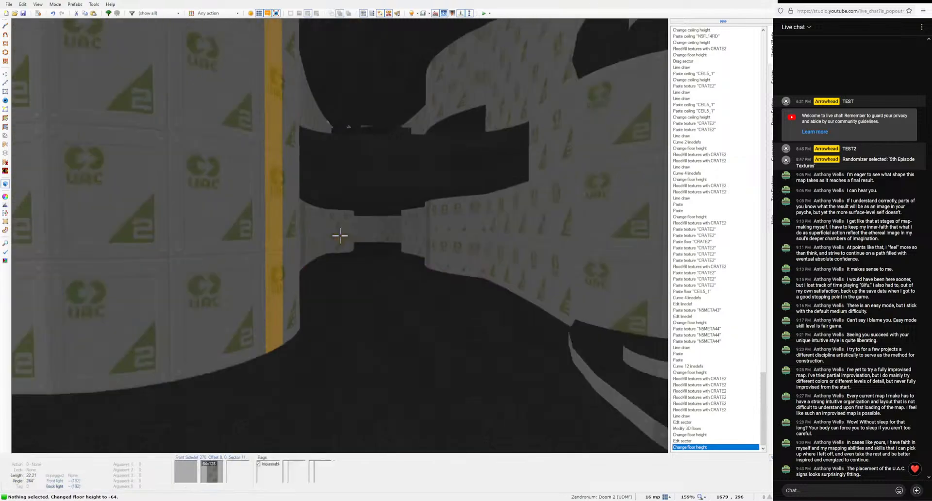
key(w)
key(q)
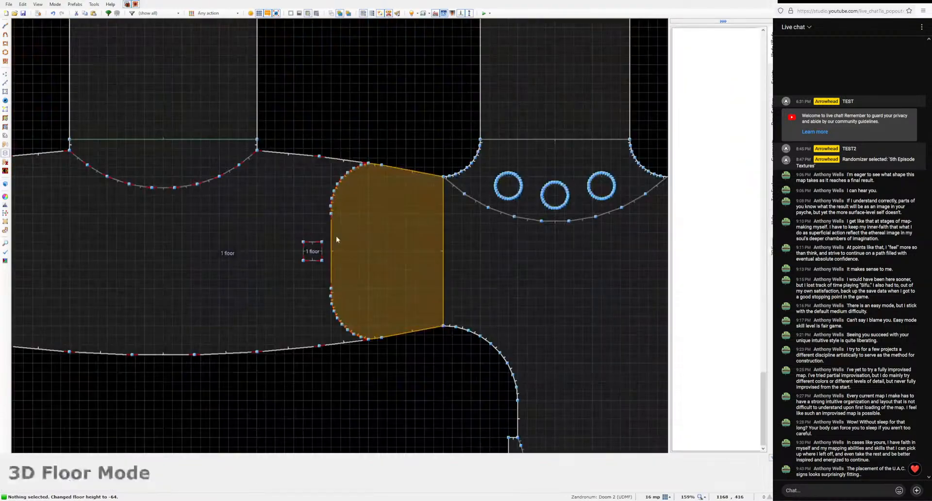
key(l)
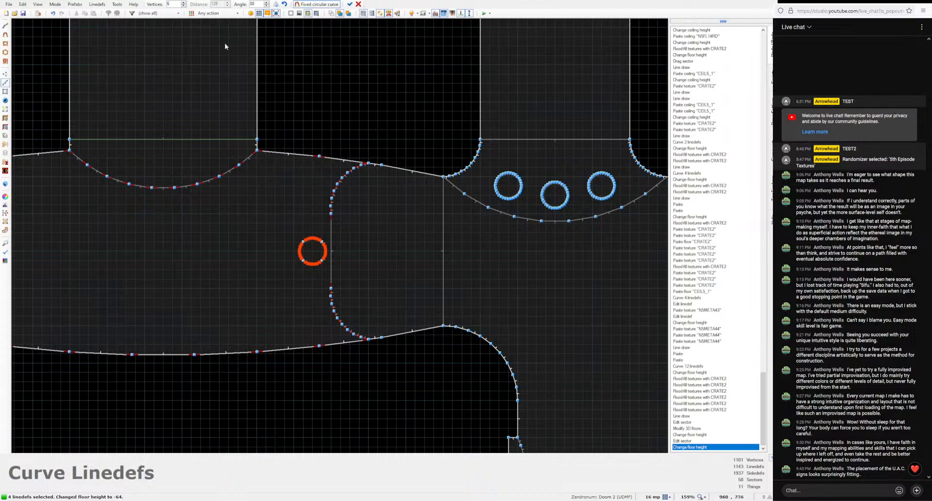
scroll(250, 71, up, 2)
click(349, 5)
key(q)
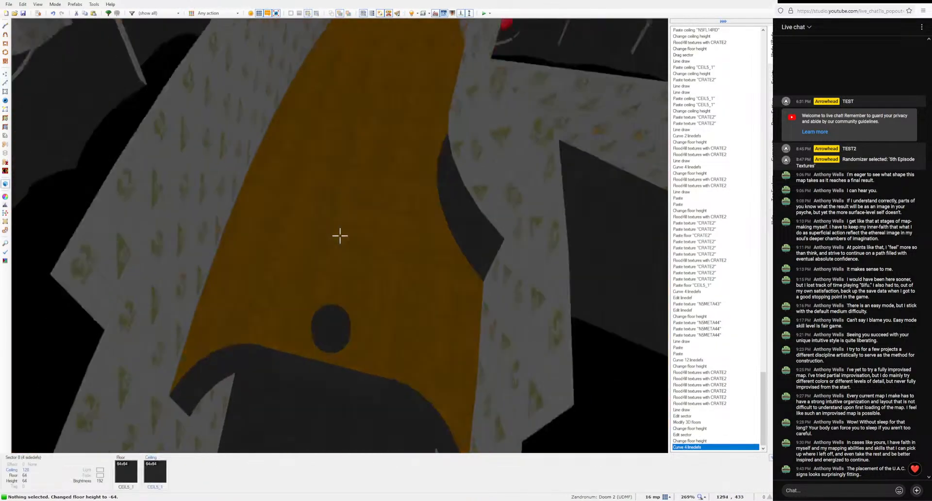
Step: Select the ceiling of the small circular sector above the raised walkway in the 3D view
key(w)
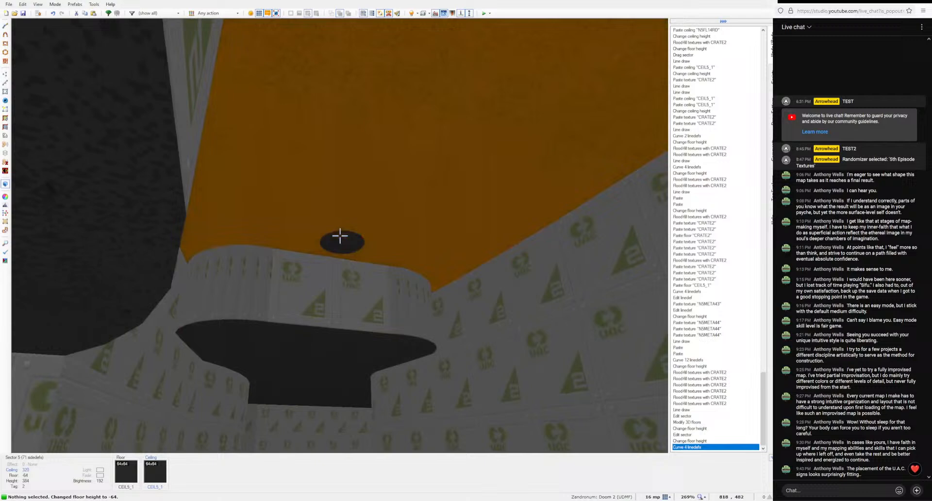
click(340, 235)
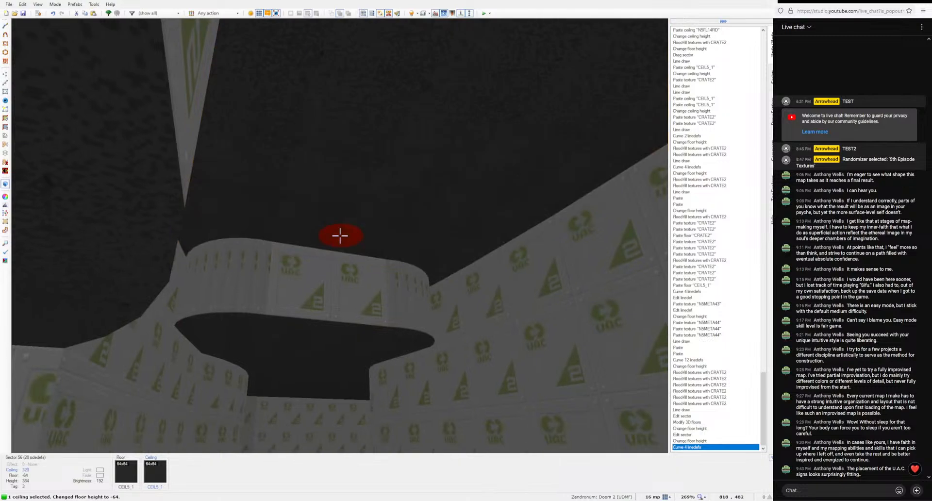
Step: Copy the CRATE2 texture and flood-fill it onto the untextured sides of the small round ceiling sector
key(w)
key(ctrl+c)
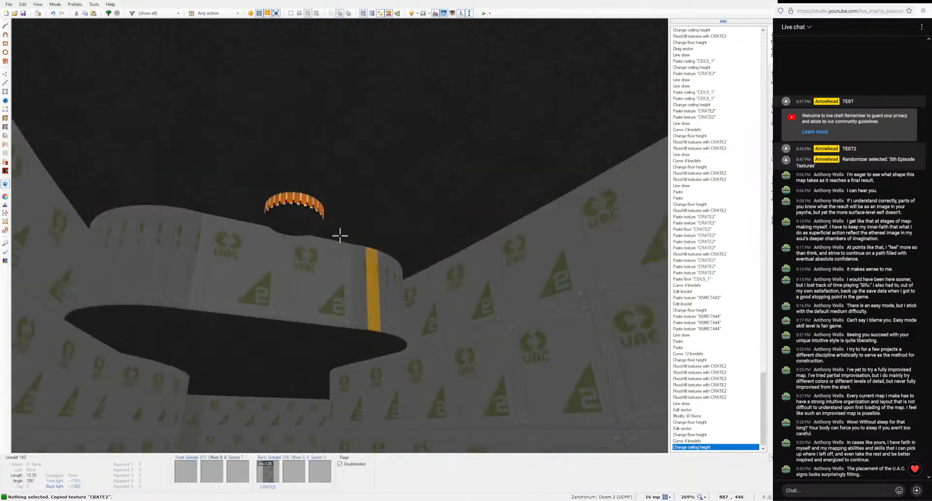
key(ctrl+shift+v)
key(ctrl+z)
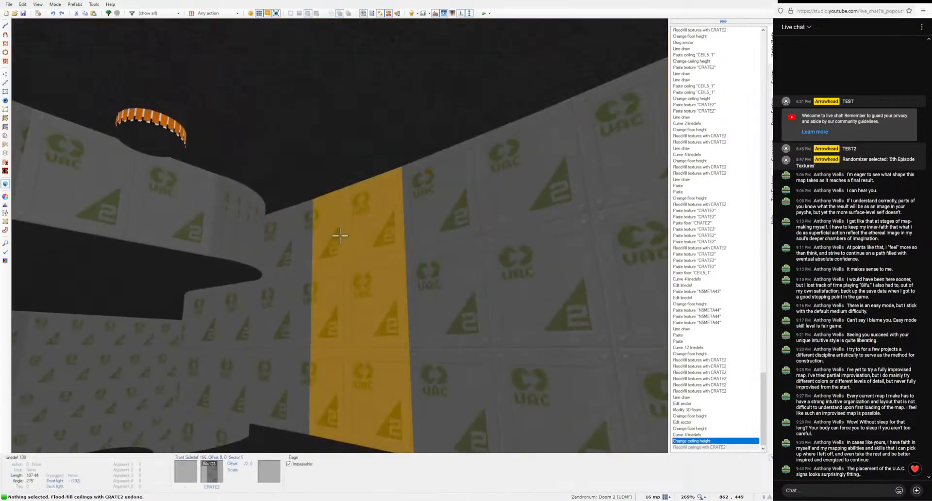
key(ctrl+shift+v)
key(w)
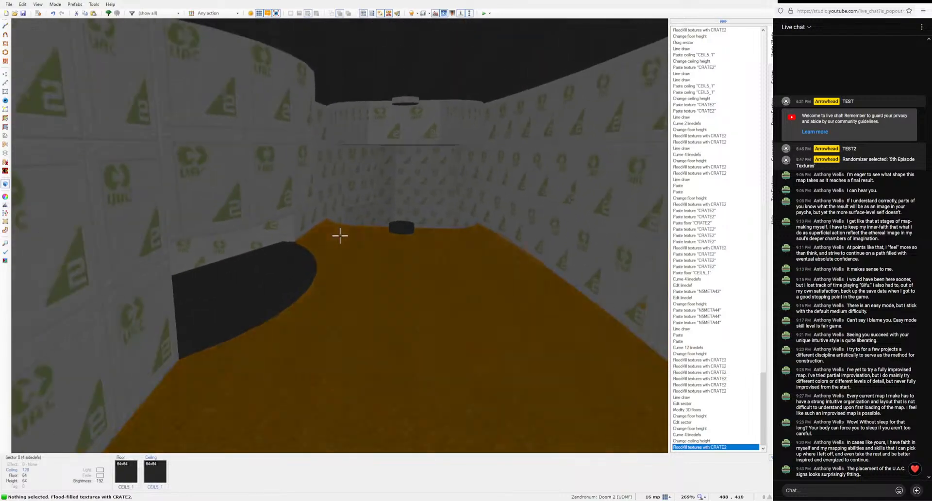
Step: Examine the corridors and rooms in 3D and the overall map layout in 2D, focusing on the eastern corridor
key(w)
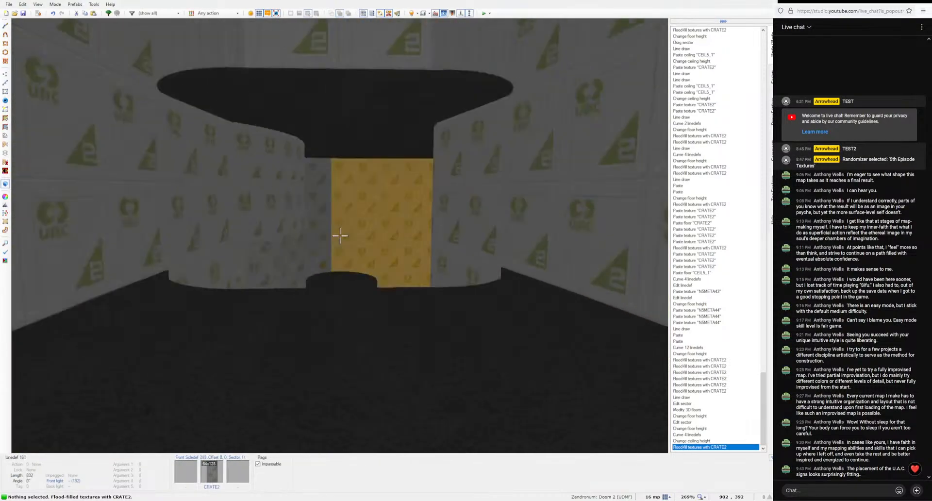
key(w)
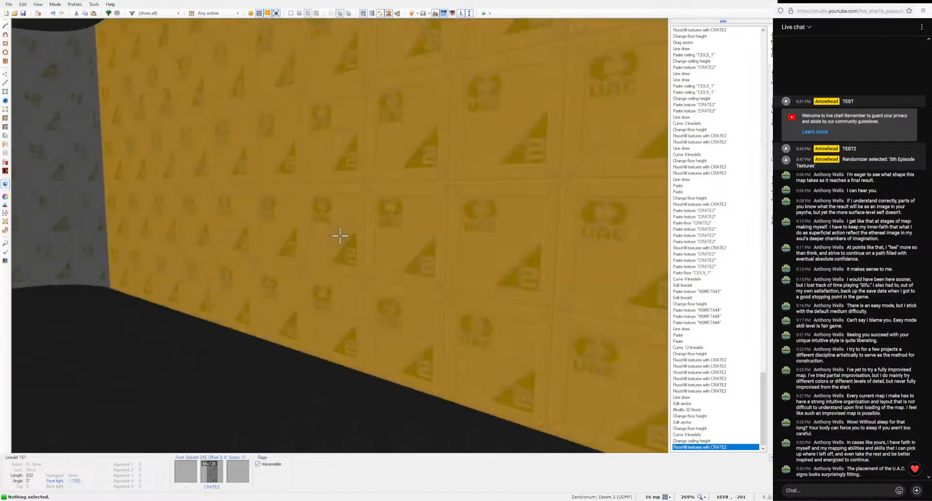
key(q)
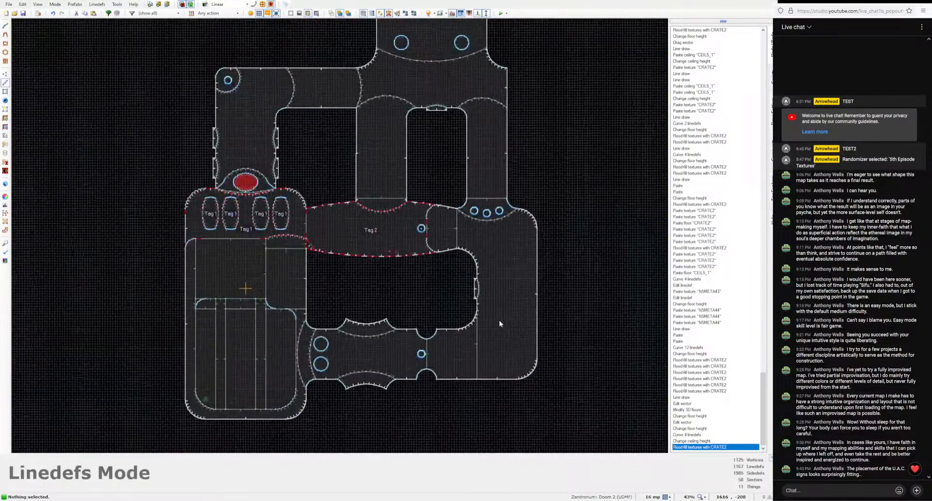
key(q)
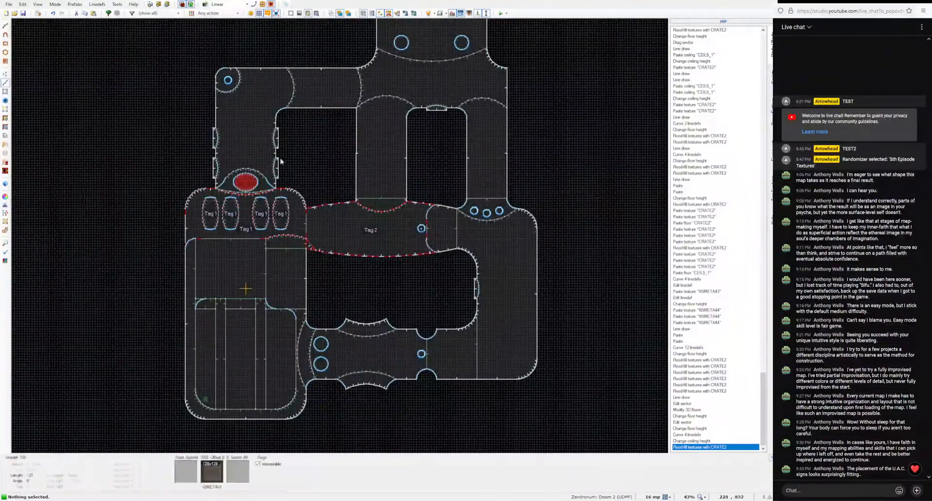
key(w)
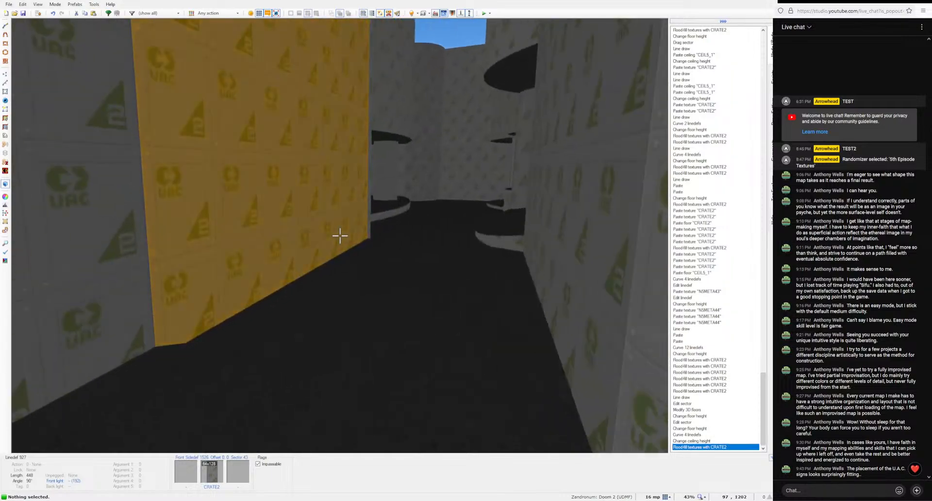
key(w)
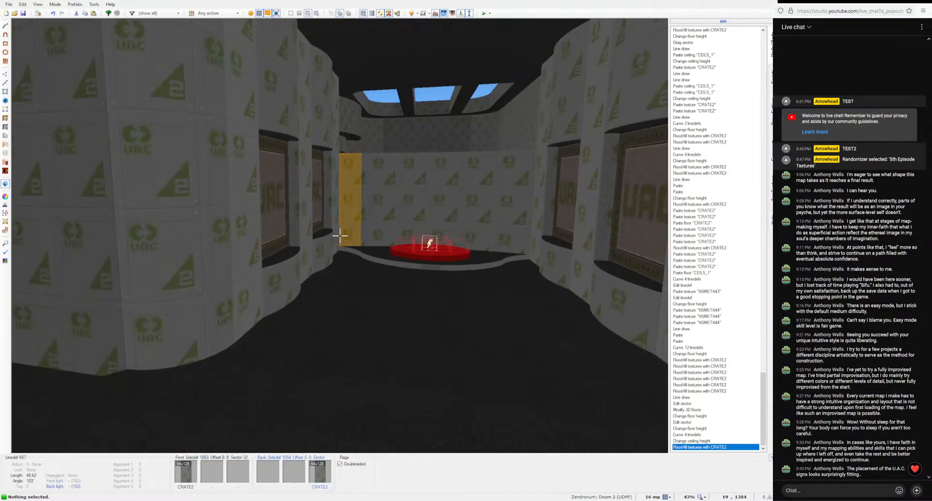
key(q)
scroll(340, 235, down, 3)
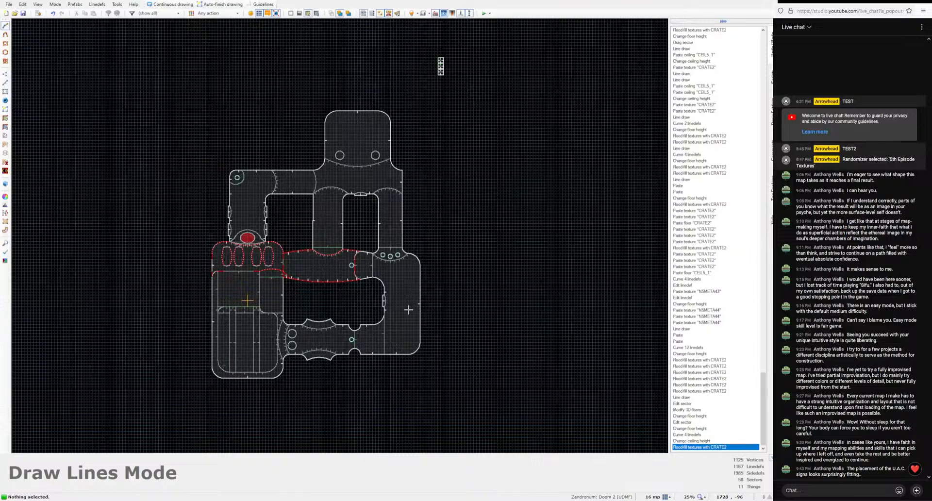
scroll(408, 310, up, 5)
scroll(407, 308, down, 2)
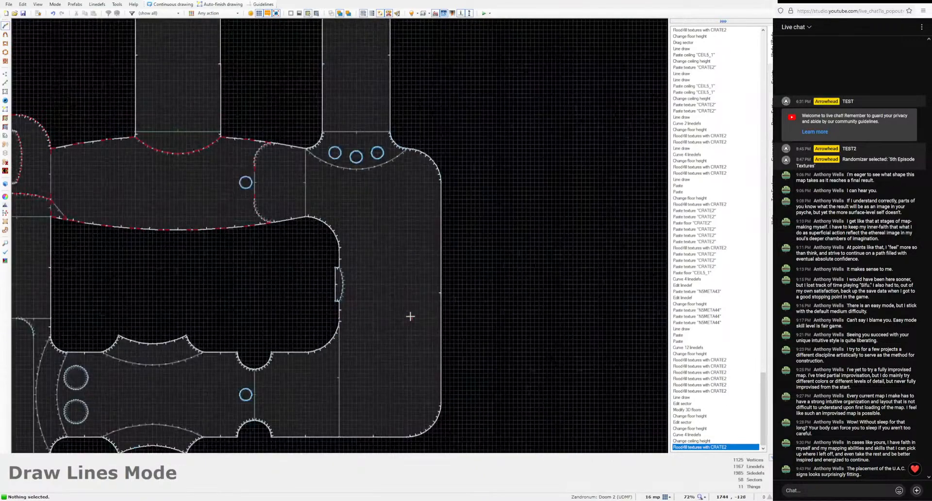
middle_drag(445, 298, 453, 292)
Step: Copy the NSMETA43 texture and paste it onto another surface along the corridors
key(w)
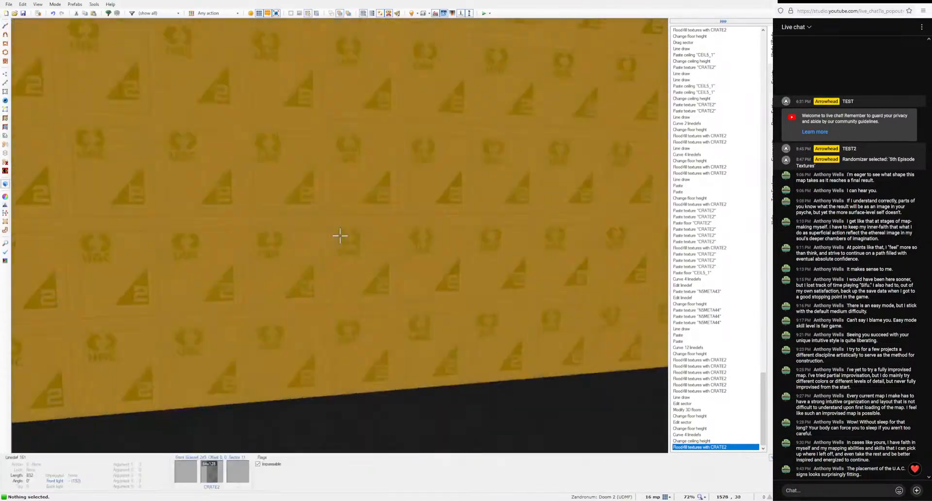
key(e)
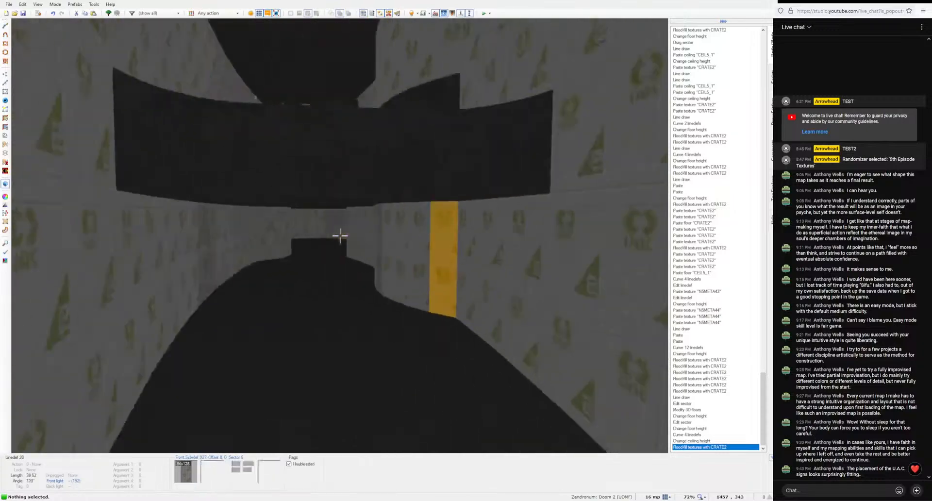
key(ctrl+v)
key(e)
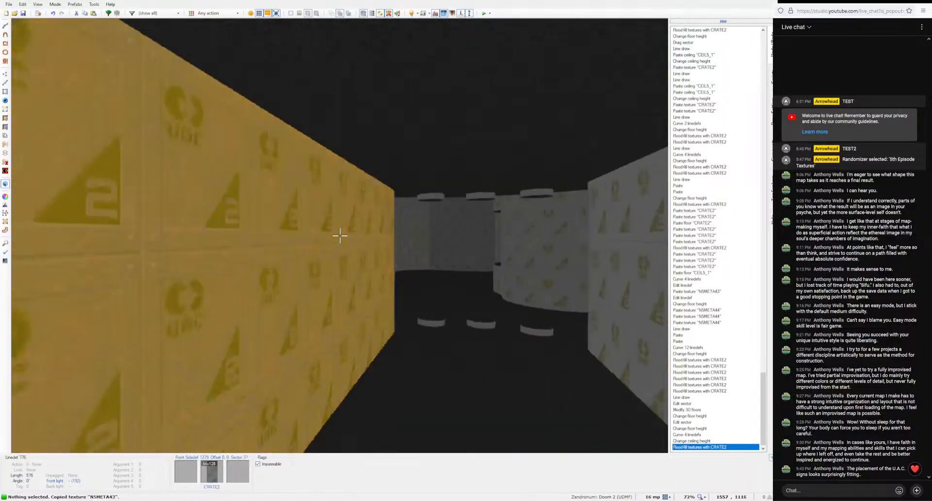
key(e)
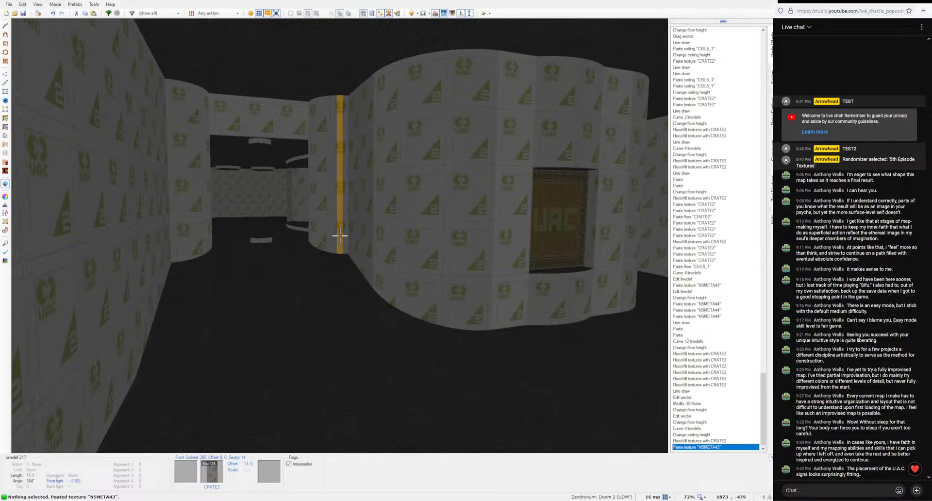
key(e)
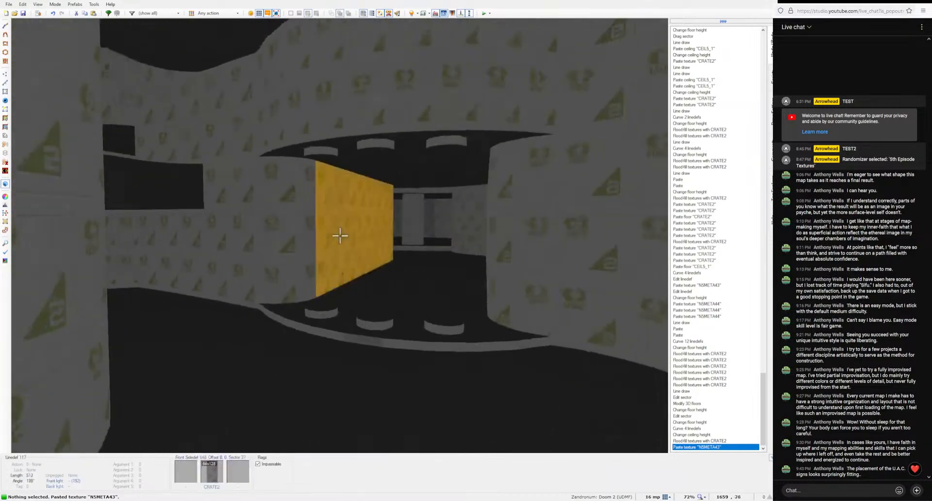
key(e)
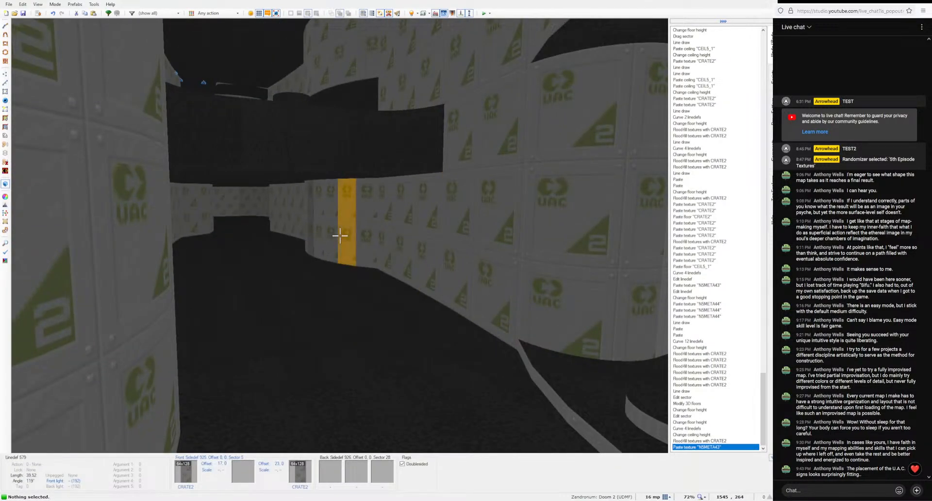
Step: Draw a room with diagonal corners off the eastern corridor's outer wall on the 64 mp grid, with a 320-unit far wall
key(q)
scroll(349, 234, down, 1)
key(ctrl+d)
key(space)
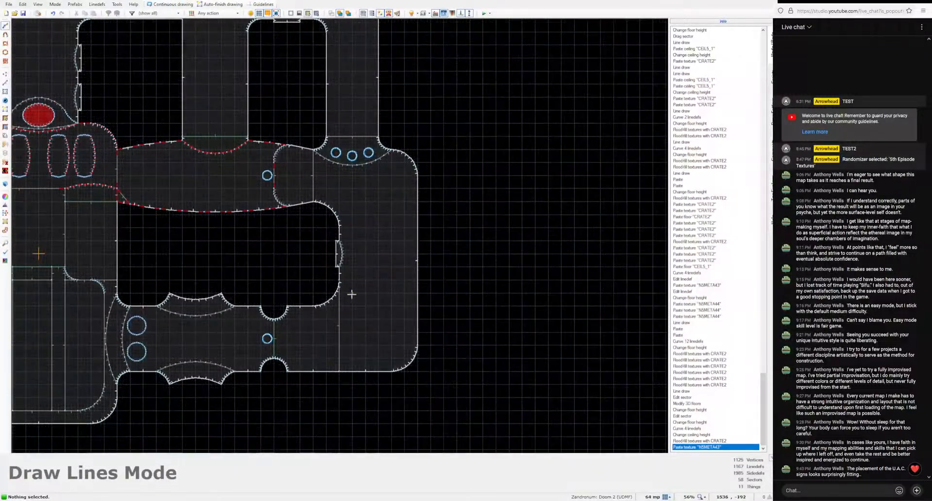
scroll(351, 294, up, 1)
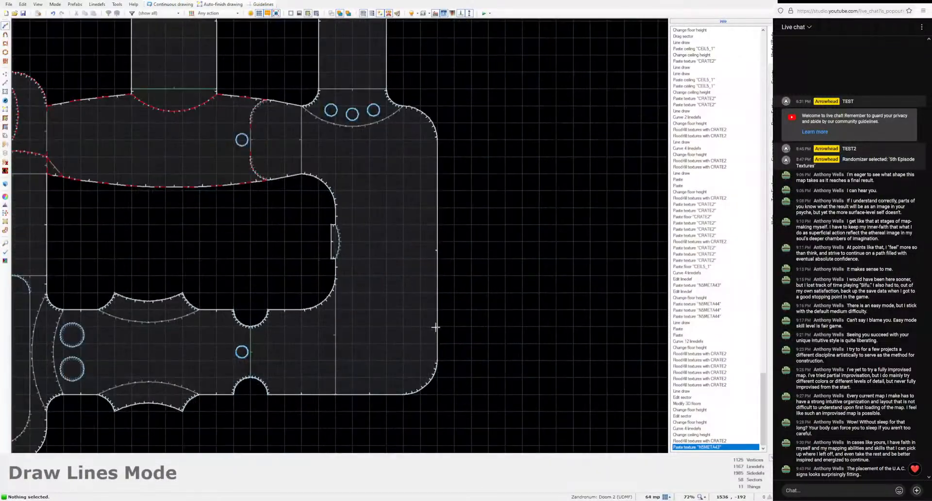
click(474, 313)
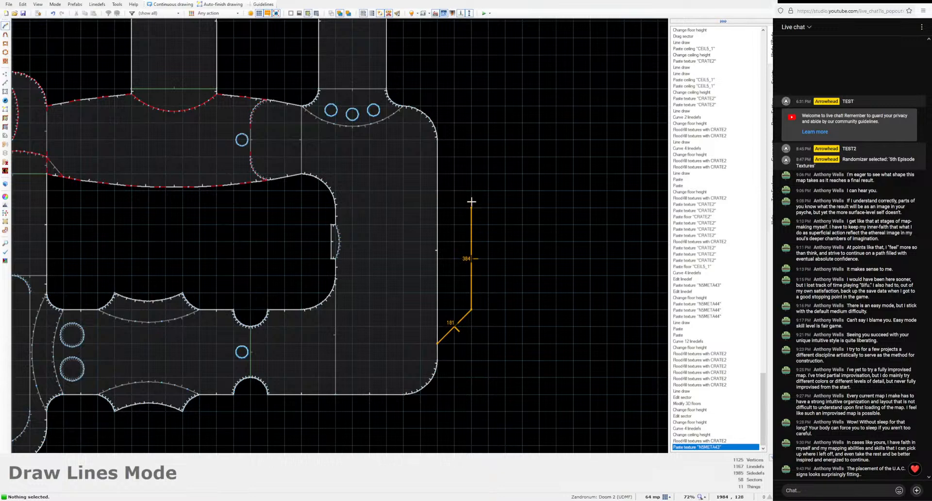
key(BackSpace)
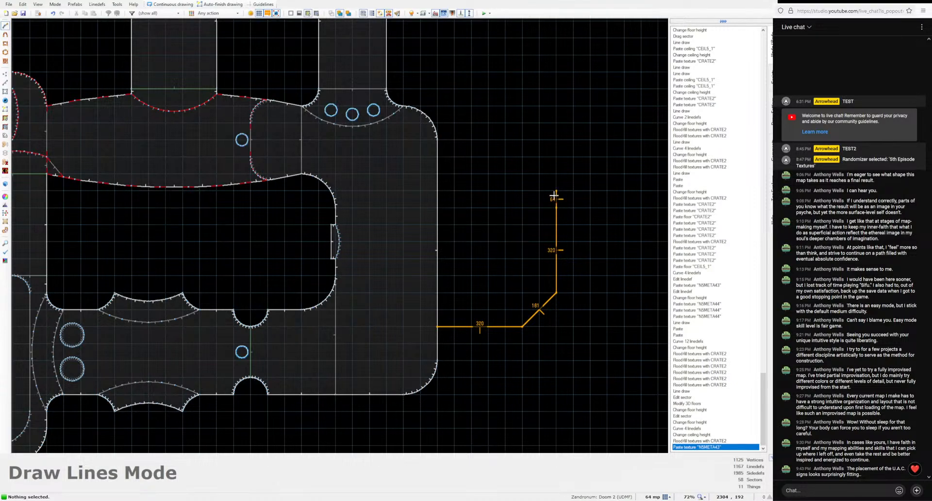
click(522, 174)
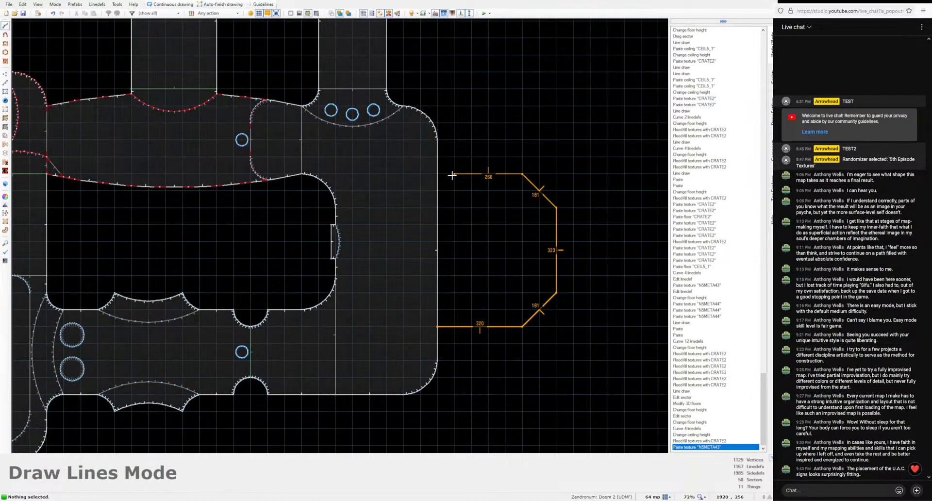
click(443, 159)
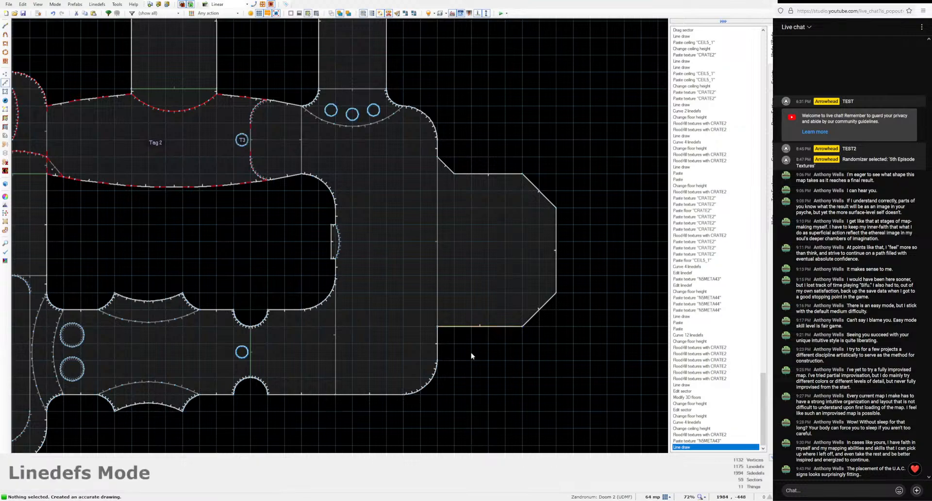
Step: Split the linedef beside the new room's southern entrance corner and move the vertex to form a diagonal matching the northern corner
key(v)
scroll(449, 349, up, 4)
right_click(453, 288)
right_drag(417, 287, 426, 323)
key(l)
scroll(437, 359, down, 4)
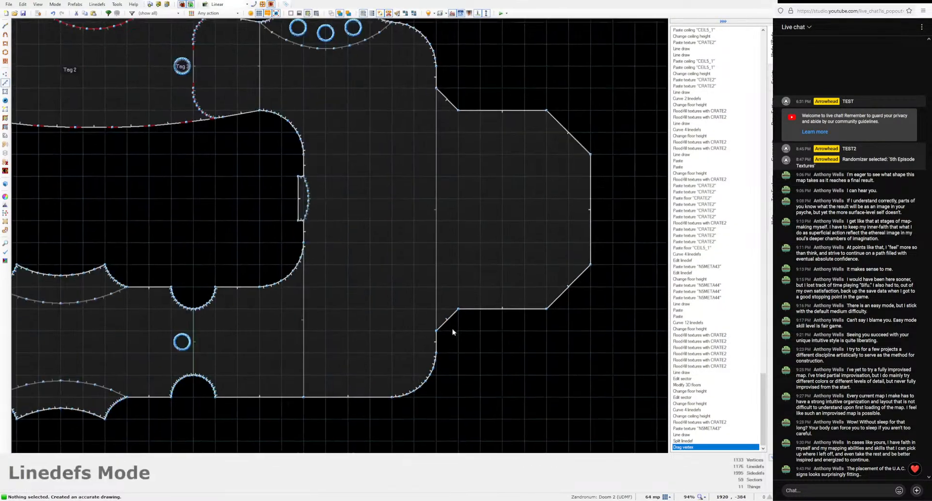
Step: Curve the two entrance diagonals and the line across the new room's opening into shallow arcs with 6 vertices each
click(443, 329)
click(430, 305)
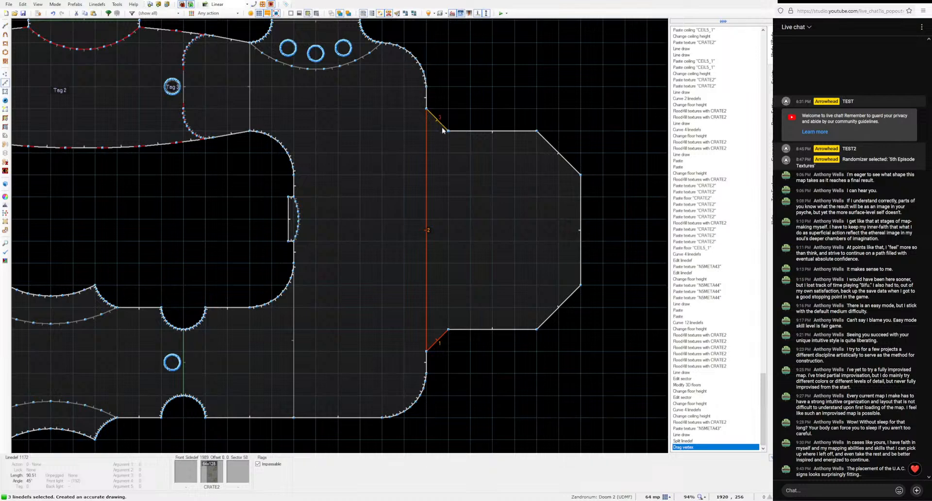
key(ctrl+shift+c)
click(284, 4)
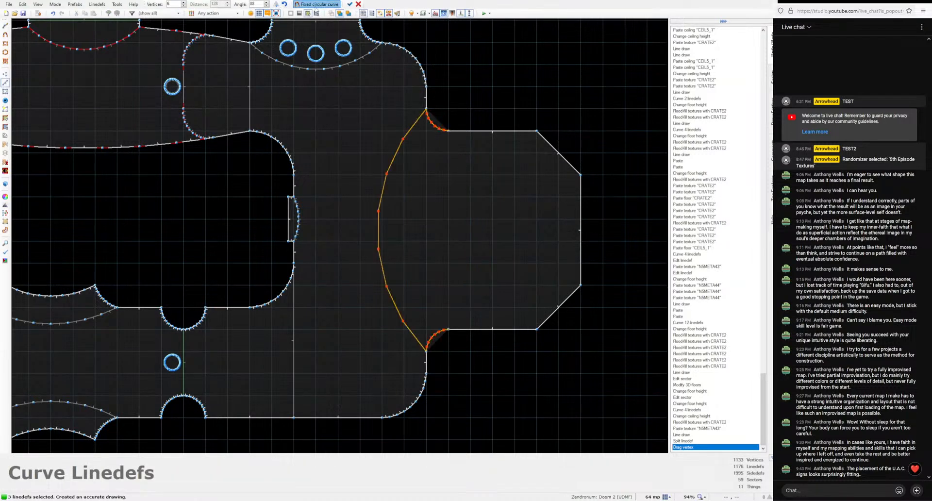
click(266, 6)
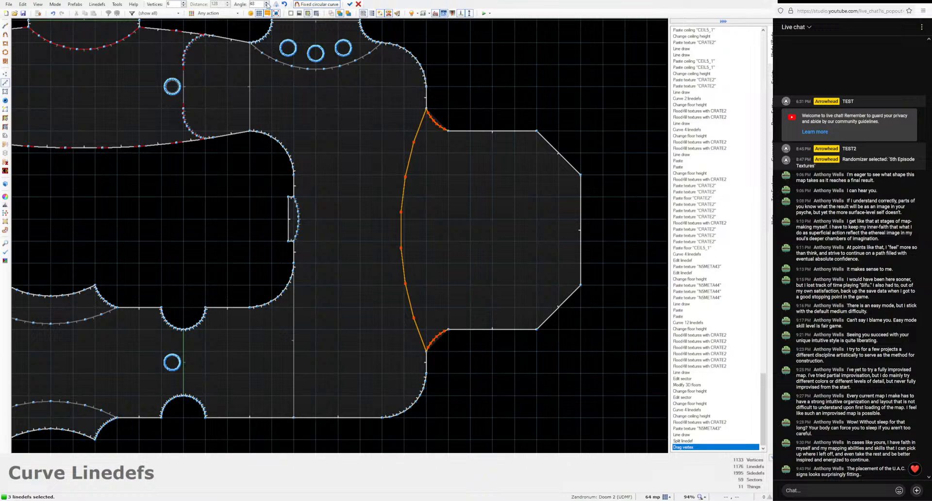
click(350, 4)
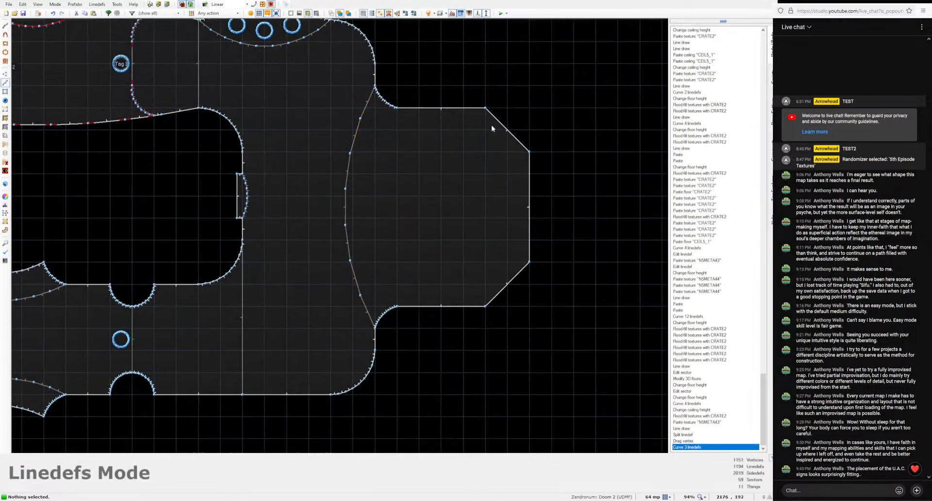
Step: Curve the two diagonals at the new room's far corners inward into deeper arcs with 6 vertices each
click(491, 128)
click(509, 296)
key(shift+c)
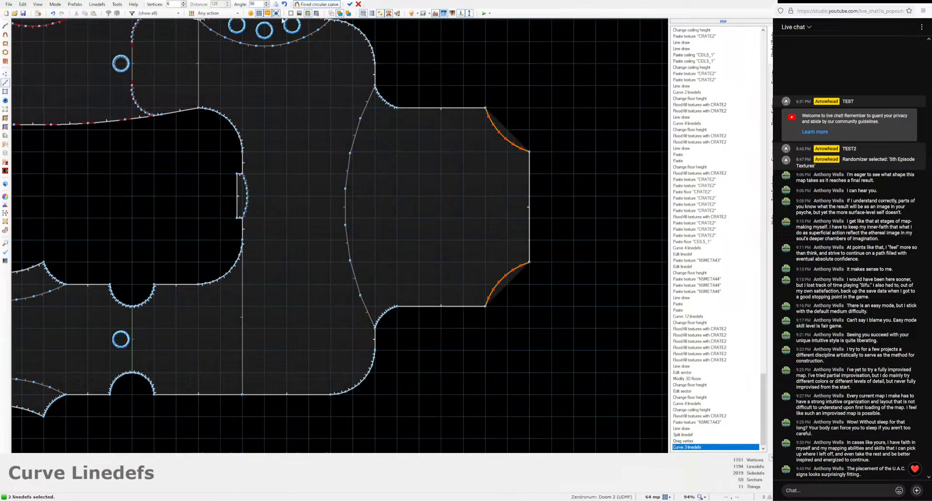
click(266, 3)
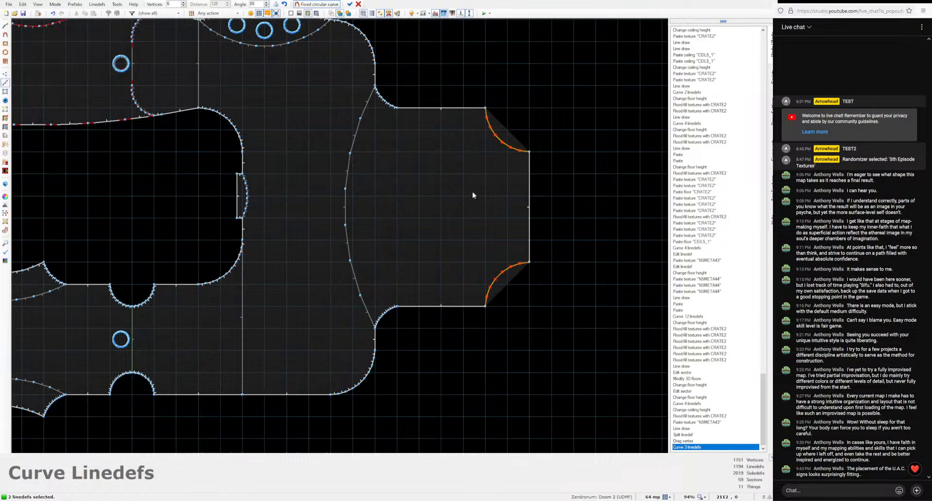
click(349, 4)
Step: Draw a 64 by 64 square sector against the middle of the new room's far wall
scroll(443, 260, up, 3)
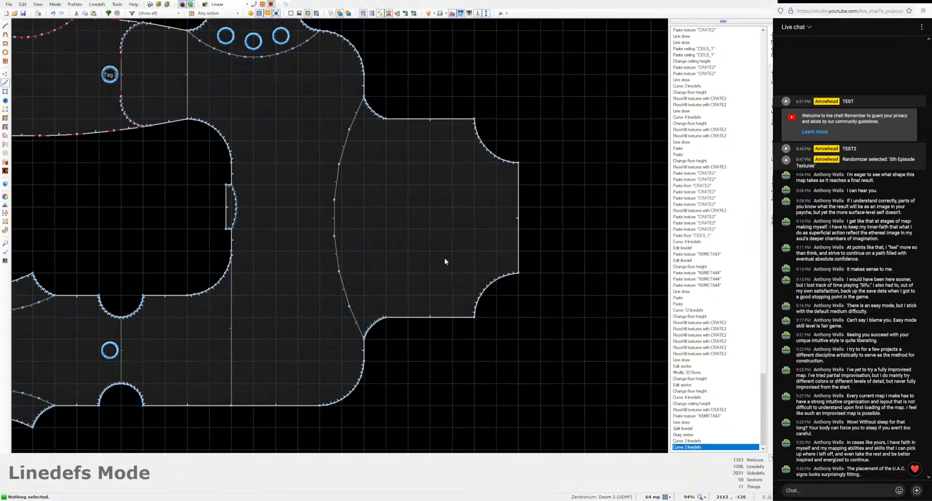
key(d)
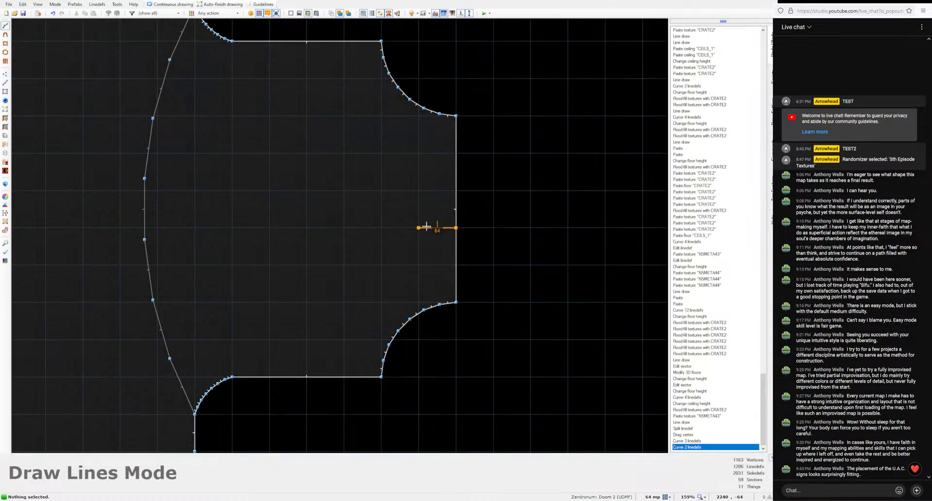
click(454, 185)
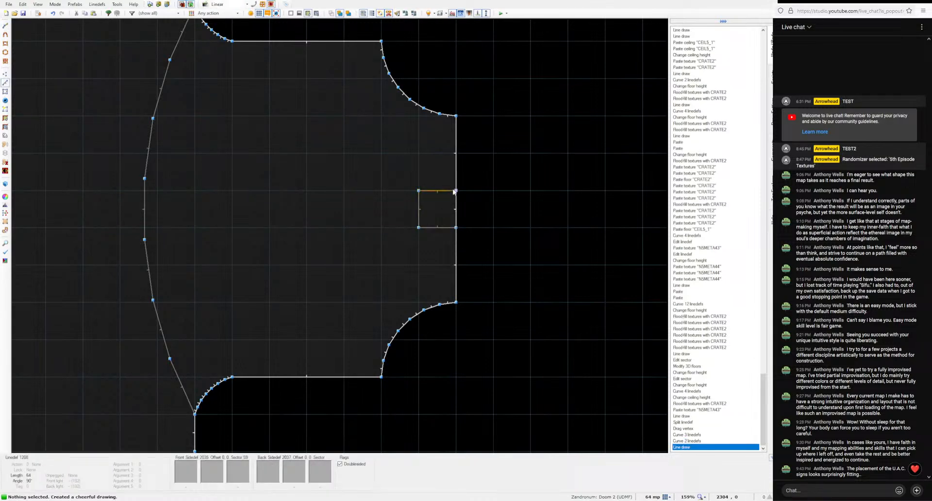
Step: Curve all four sides of the small square sector outward with 6 vertices each to form a circle against the far wall
click(459, 218)
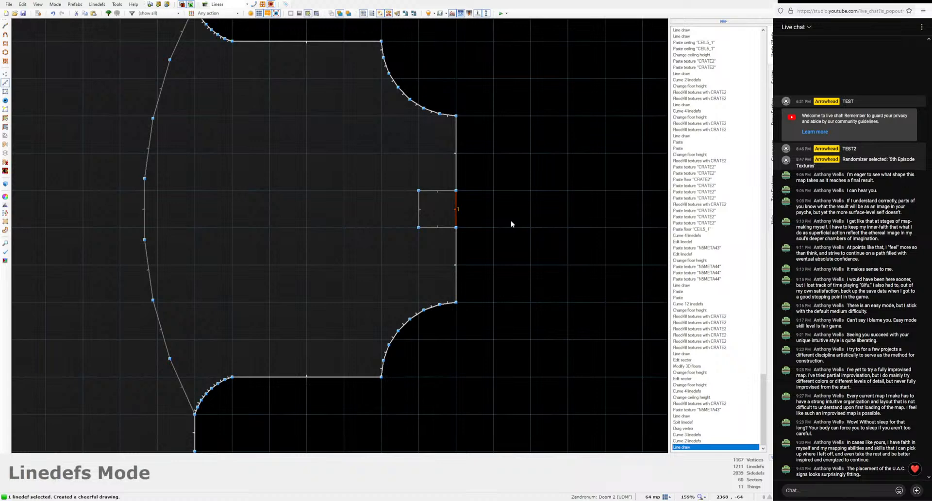
key(shift+c)
click(275, 4)
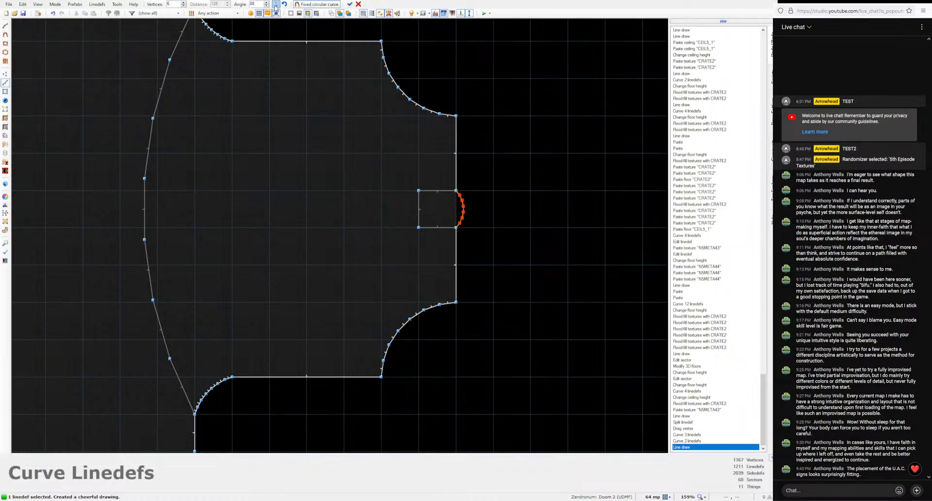
click(349, 5)
click(437, 190)
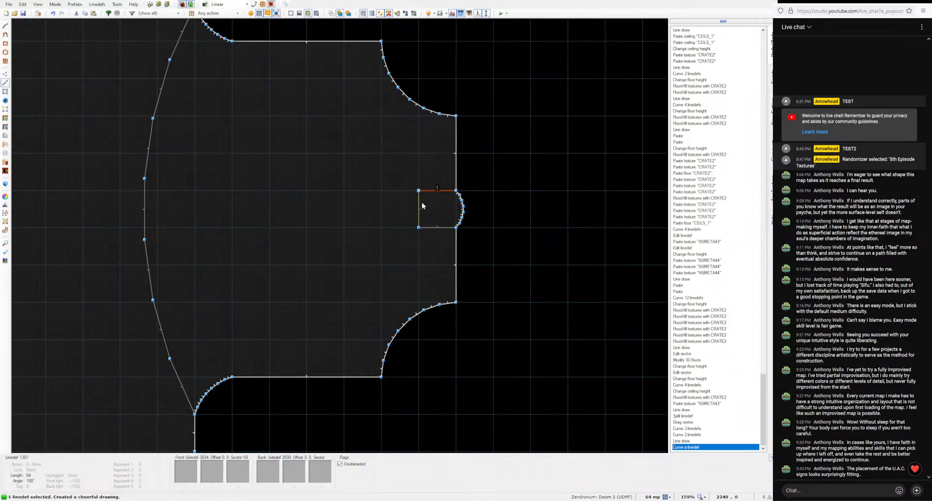
click(419, 209)
click(432, 227)
key(shift+c)
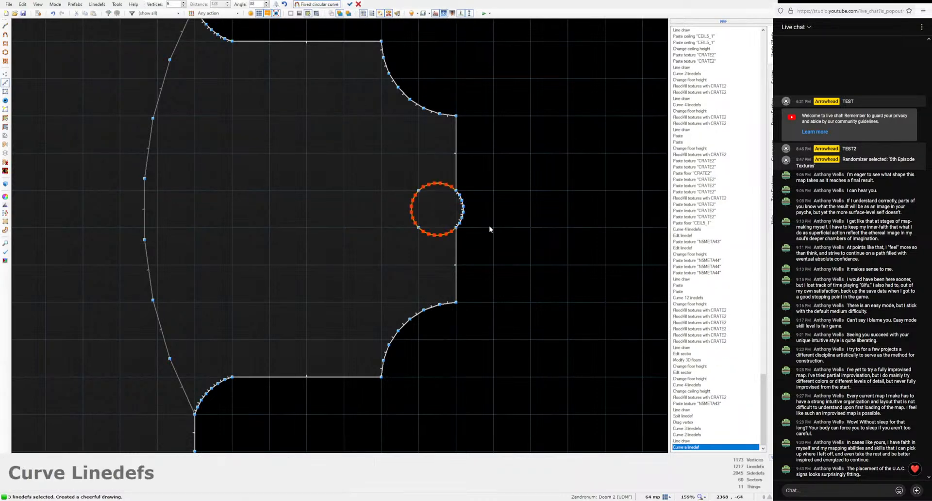
click(349, 4)
Step: Raise the circular sector's floor to -56 and flood-fill its exposed lower sides with CRATE2
key(q)
key(w)
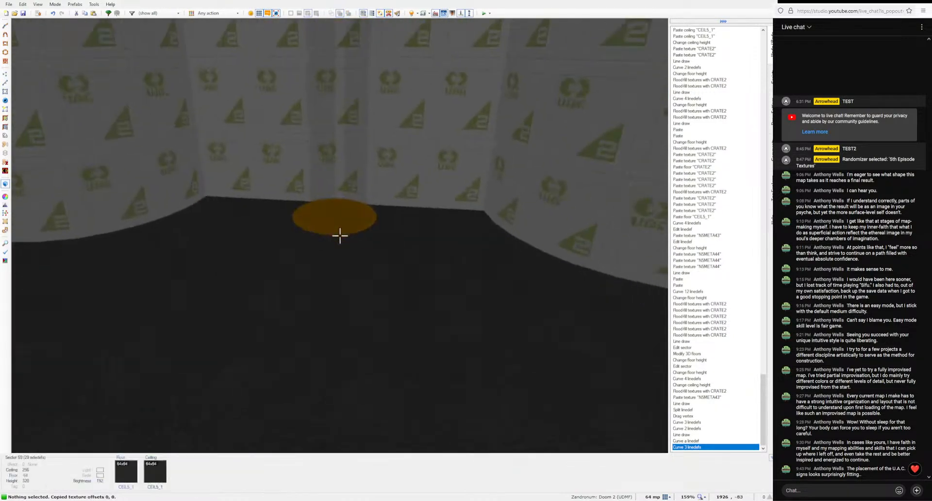
scroll(339, 236, up, 2)
key(ctrl+shift+v)
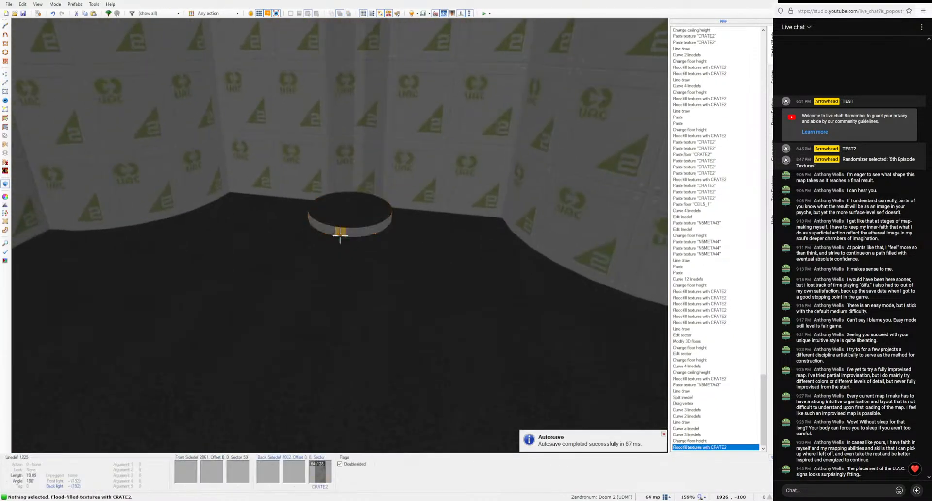
Step: Lower the circular sector's ceiling to 64 and flood-fill its exposed upper sides with CRATE2
key(w)
key(s)
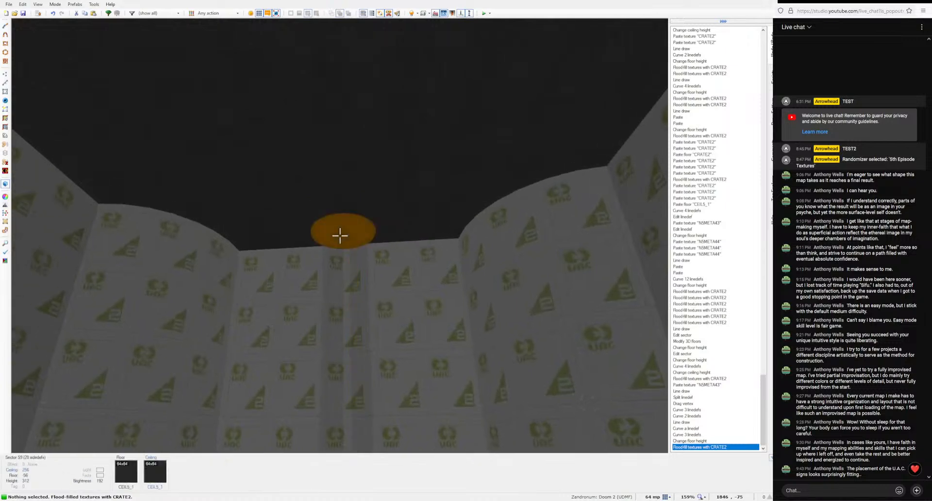
click(339, 235)
key(s)
scroll(340, 236, down, 16)
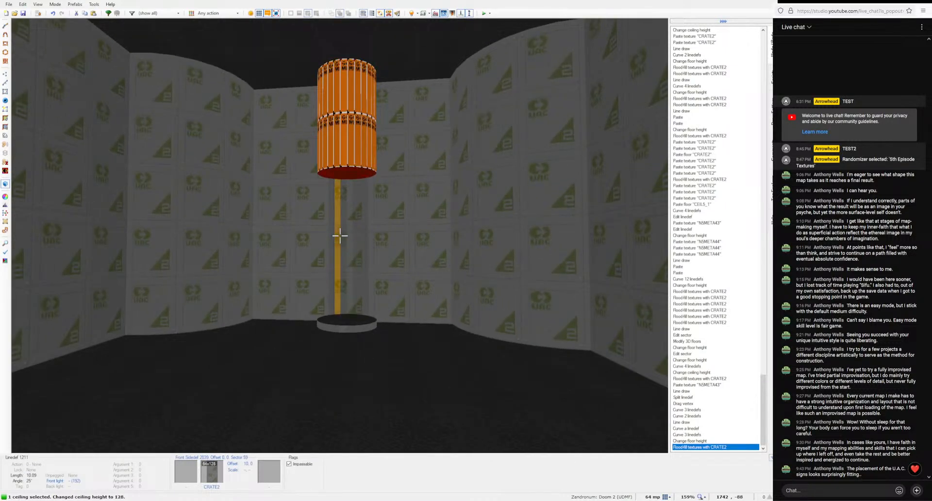
scroll(340, 236, down, 8)
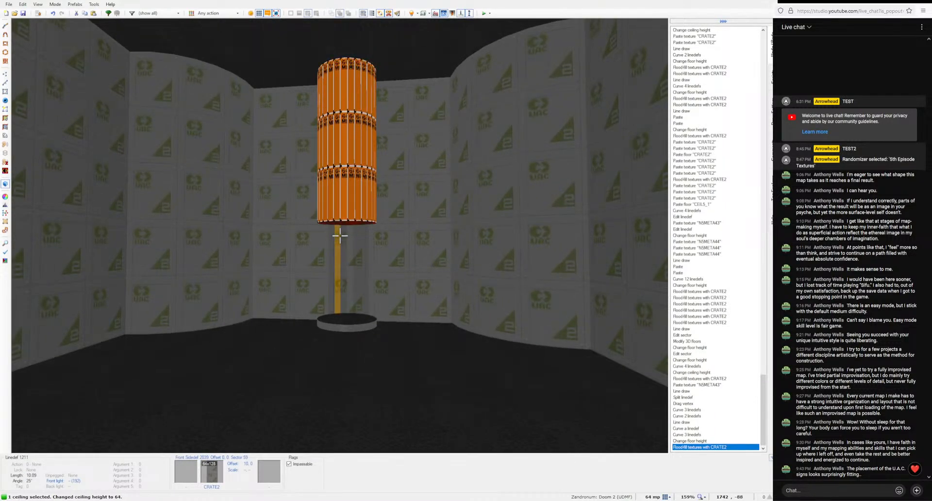
key(c)
key(w)
key(ctrl+c)
ctrl+middle_click(340, 236)
Step: Set the wall brightness of the three matching sidedefs at the middle of the pillar to -16
key(w)
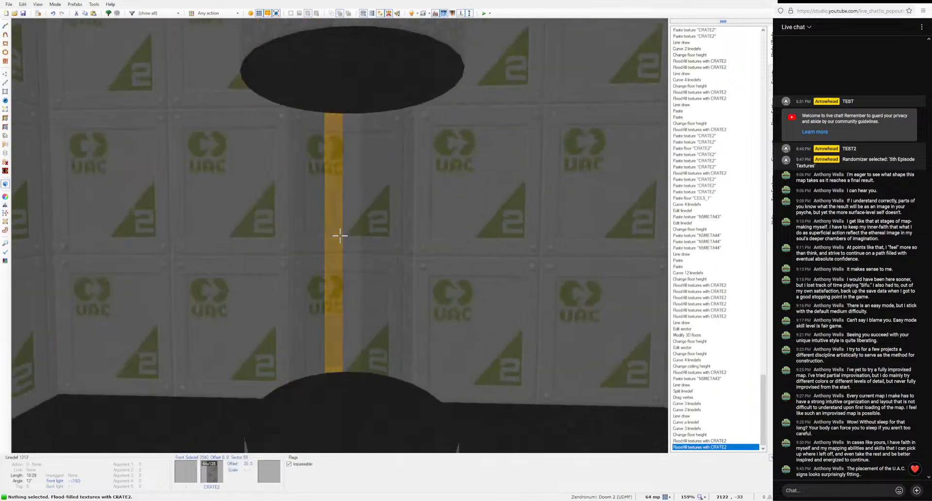
key(s)
key(w)
click(340, 235)
click(339, 235)
key(w)
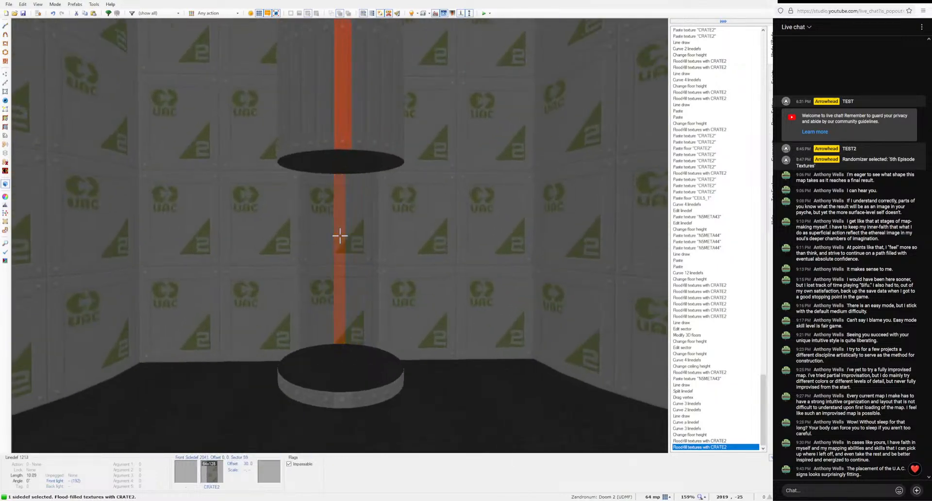
key(s)
key(w)
key(minus)
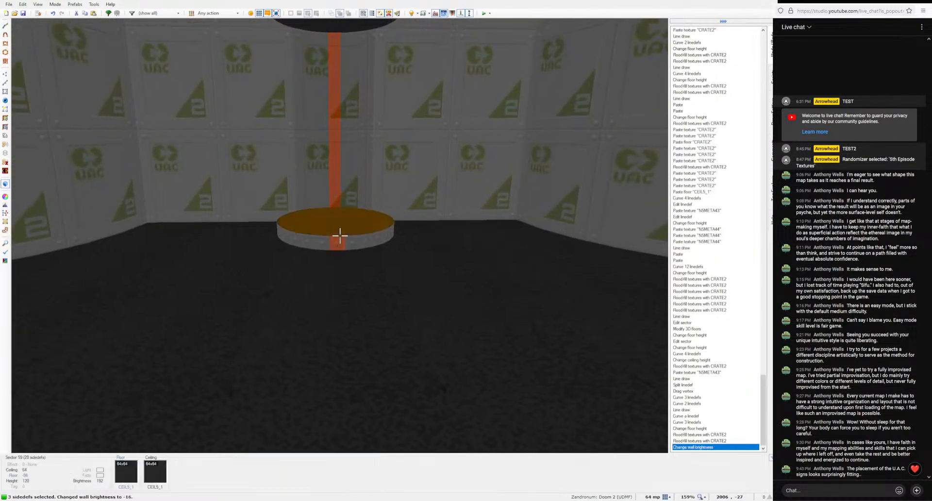
key(c)
key(s)
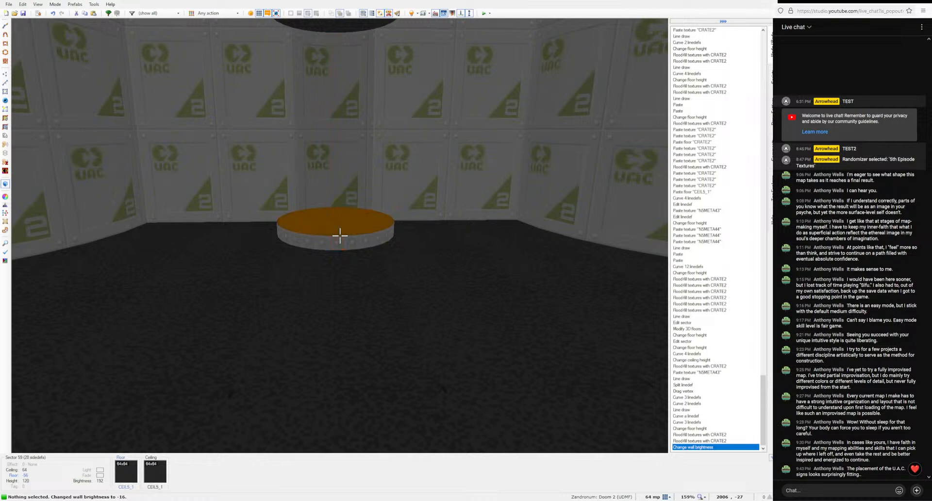
key(w)
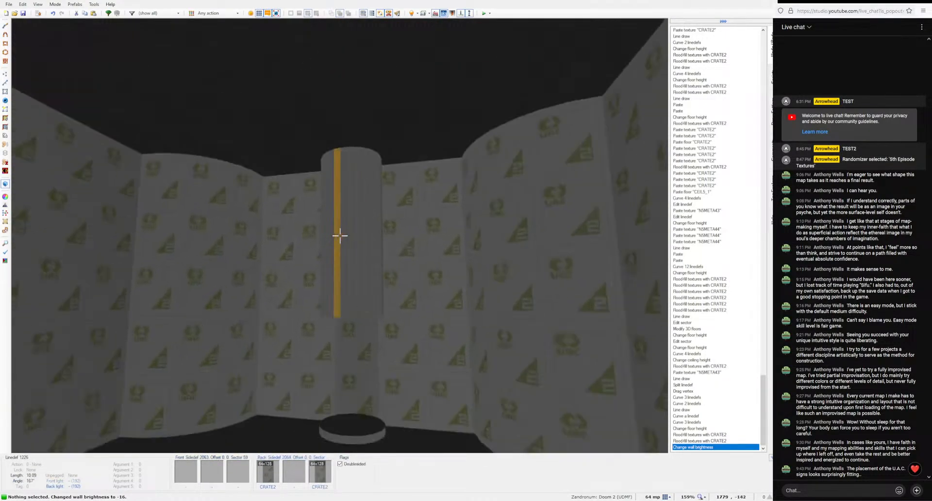
Step: Lower the new room's main ceiling to 192
key(s)
key(w)
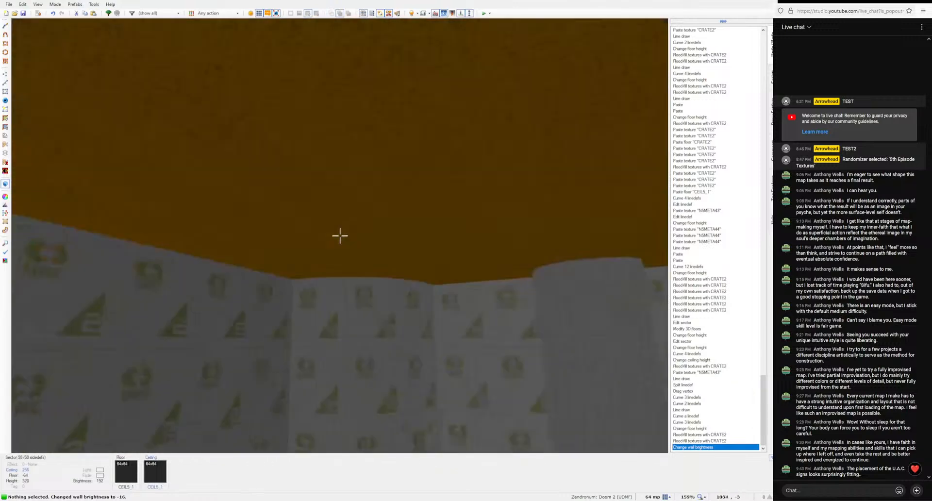
click(339, 235)
key(s)
scroll(340, 236, down, 9)
scroll(339, 235, down, 7)
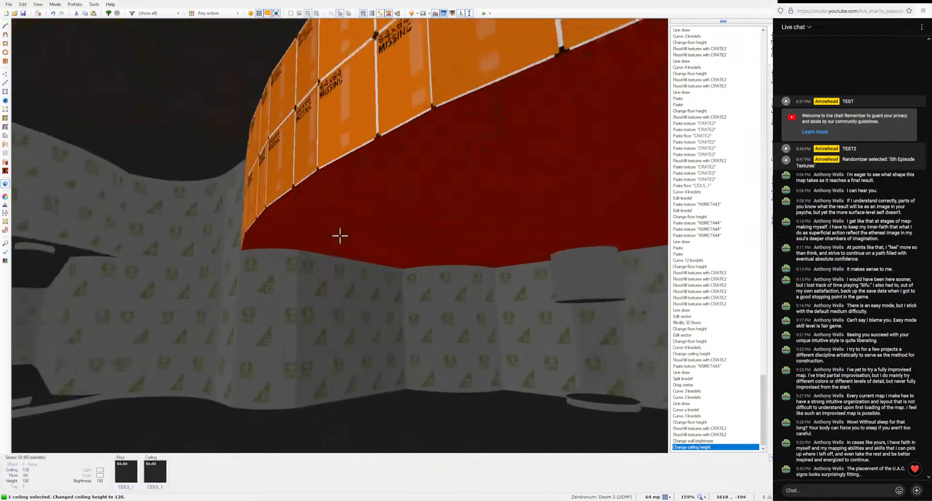
scroll(339, 236, up, 9)
scroll(340, 236, down, 1)
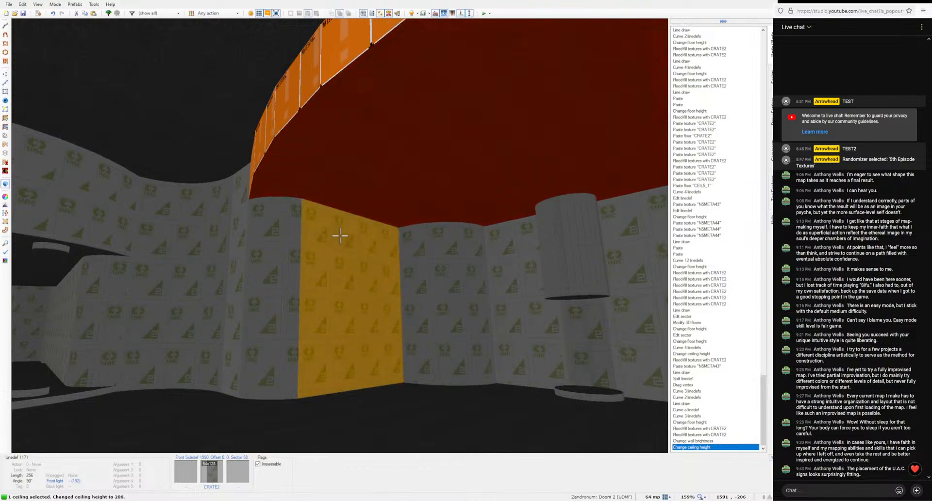
key(e)
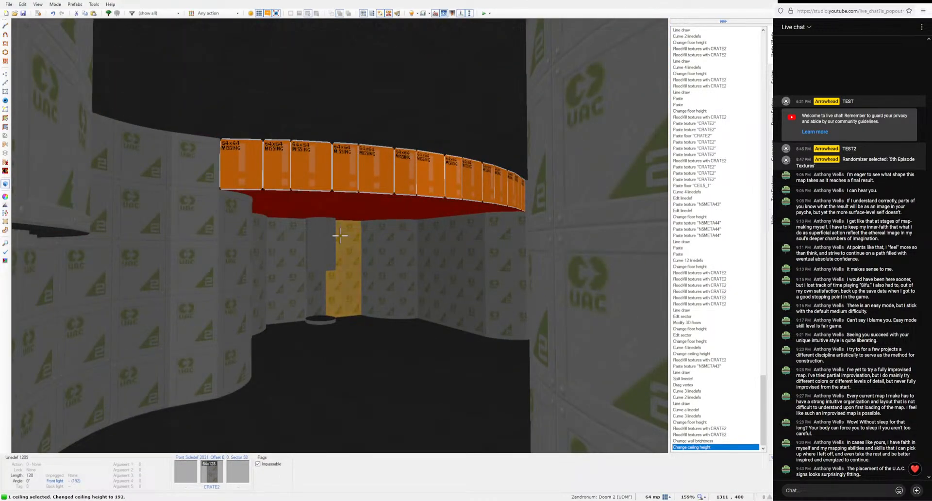
key(c)
Step: Raise the floors of the new room and its circular base together by the same amount
key(e)
click(340, 236)
click(340, 236)
key(d)
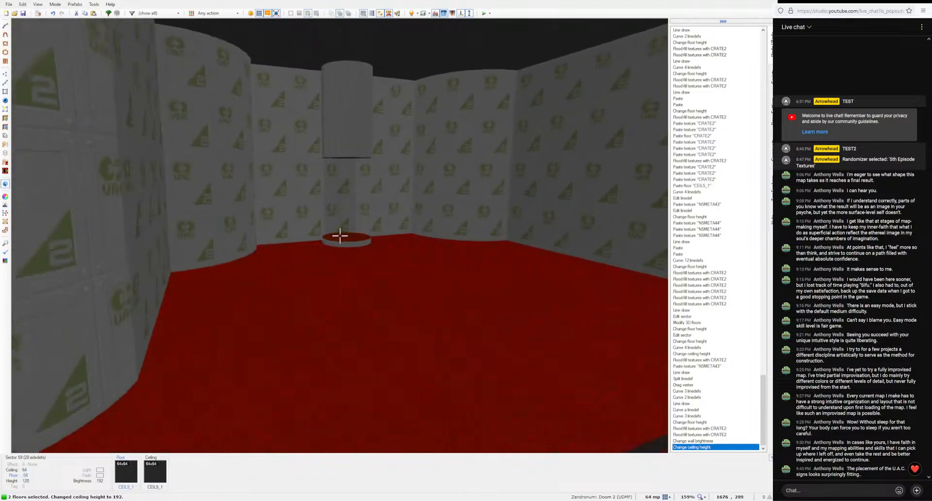
scroll(340, 235, up, 3)
key(c)
Step: Flood-fill the missing upper and lower textures along the new room's curved opening with CRATE2
key(d)
middle_click(340, 236)
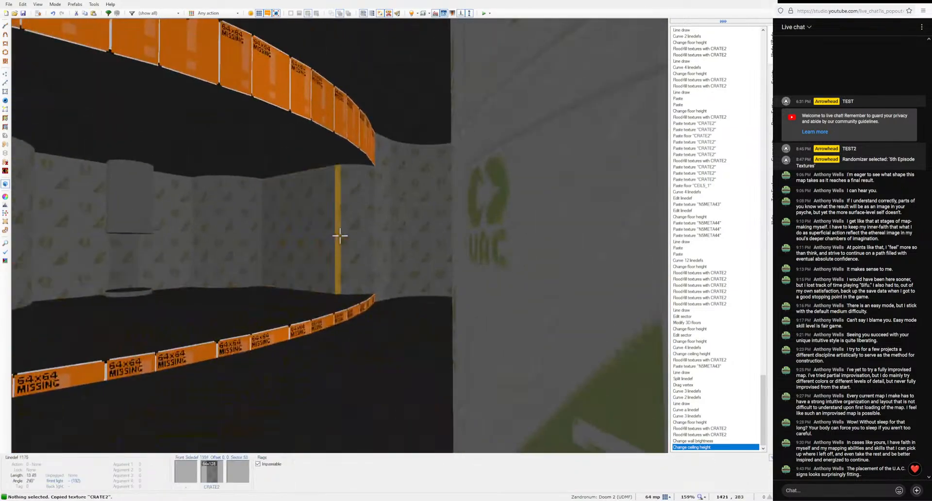
shift+middle_click(340, 236)
key(e)
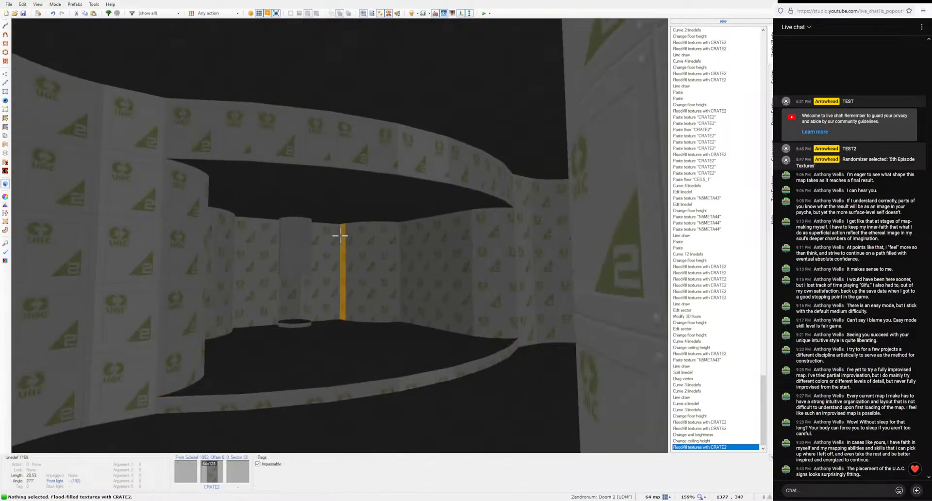
key(e)
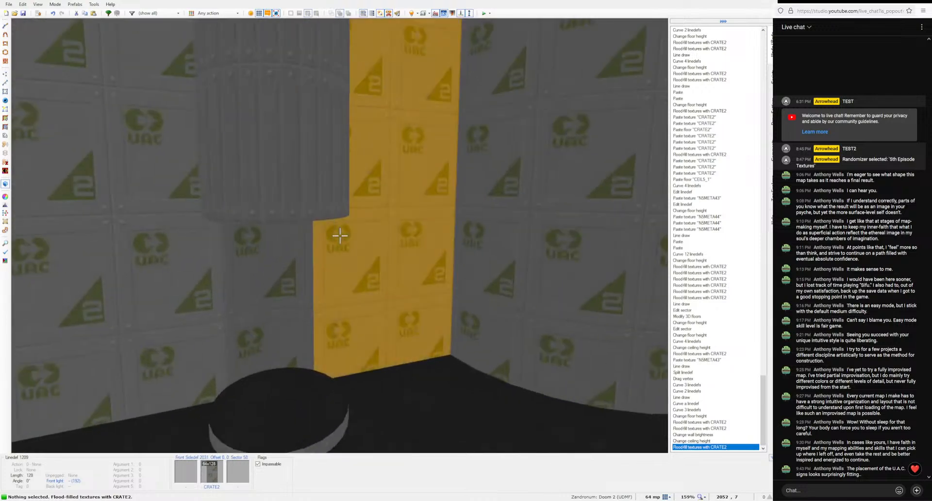
Step: Draw a 64 by 64 square recess outside the far wall, next to the room's southern curved corner
key(w)
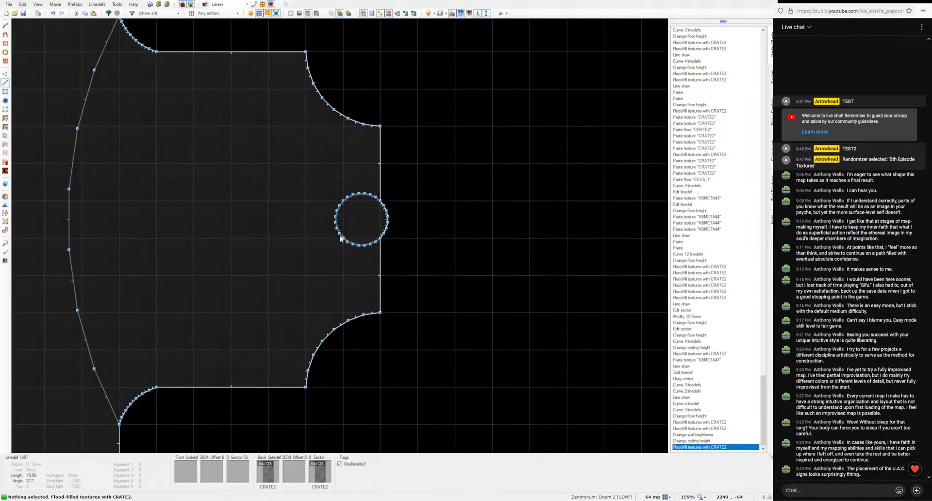
key(d)
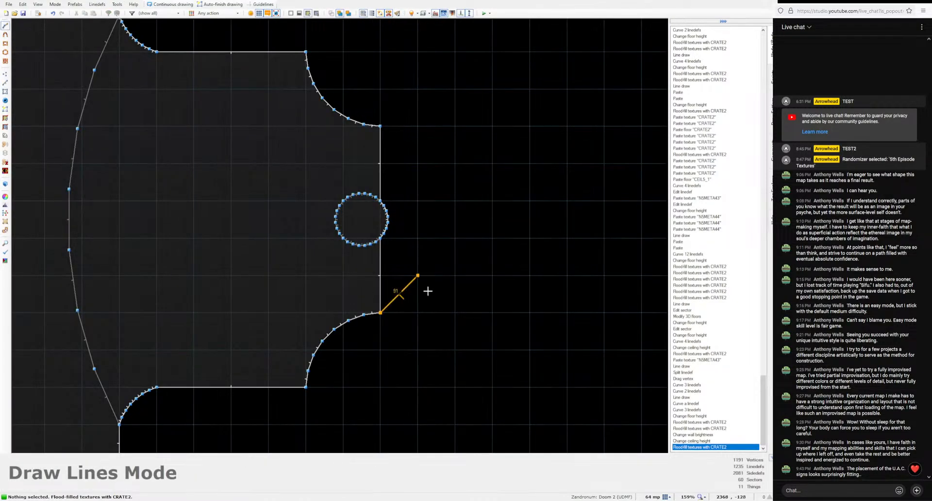
click(418, 312)
click(380, 275)
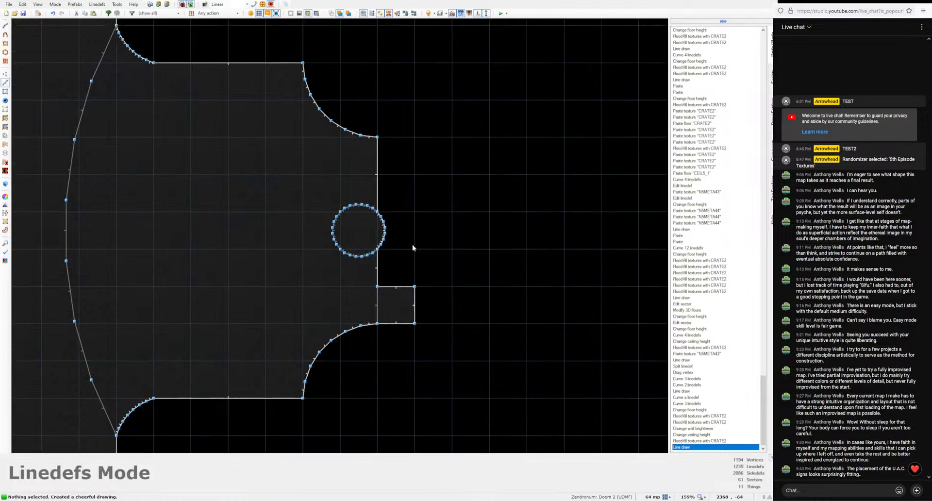
Step: Duplicate the square recess sector to the far wall's northern end, beside the upper curved corner
key(s)
key(ctrl+c)
key(ctrl+v)
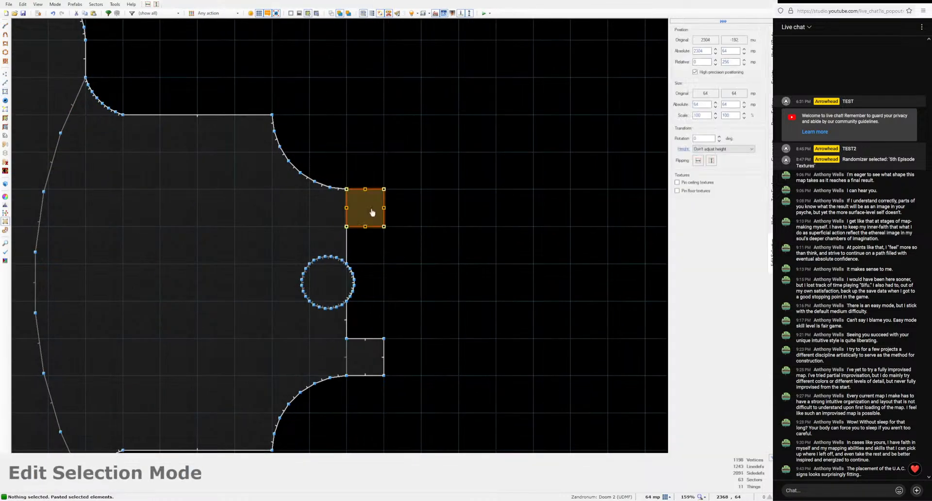
click(370, 210)
Step: Move the four outer vertices of both recesses toward the room on a 16 mp grid to make the recesses shallower
key(v)
drag(421, 407, 374, 182)
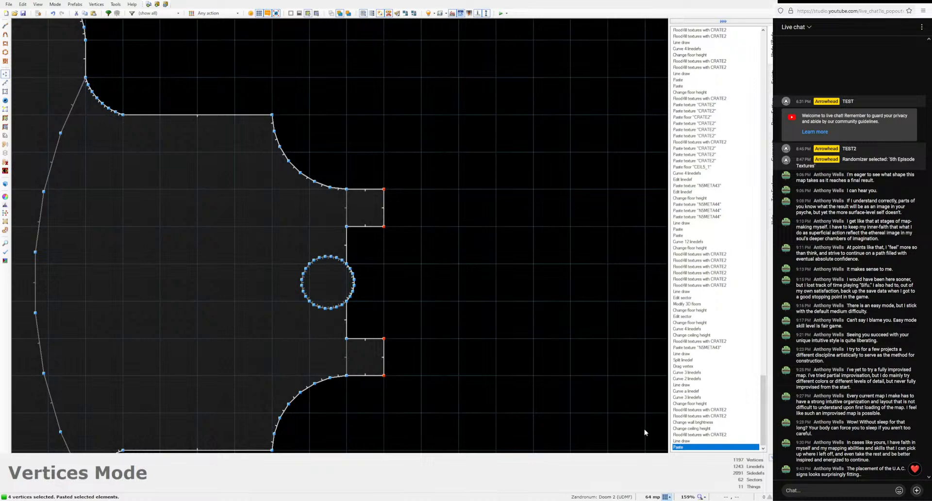
key(bracketleft)
key(bracketleft)
scroll(355, 195, up, 1)
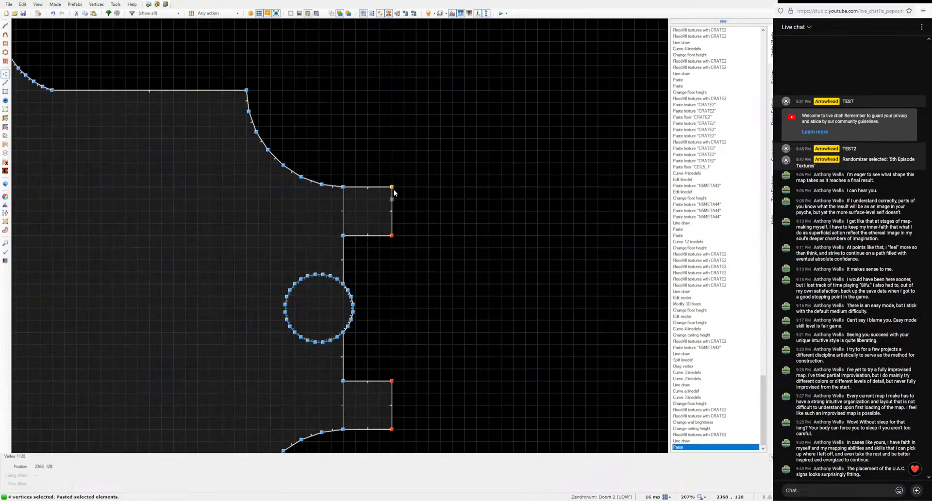
right_drag(393, 188, 373, 189)
Step: Raise the floors of both far-wall recesses together to height 0
key(w)
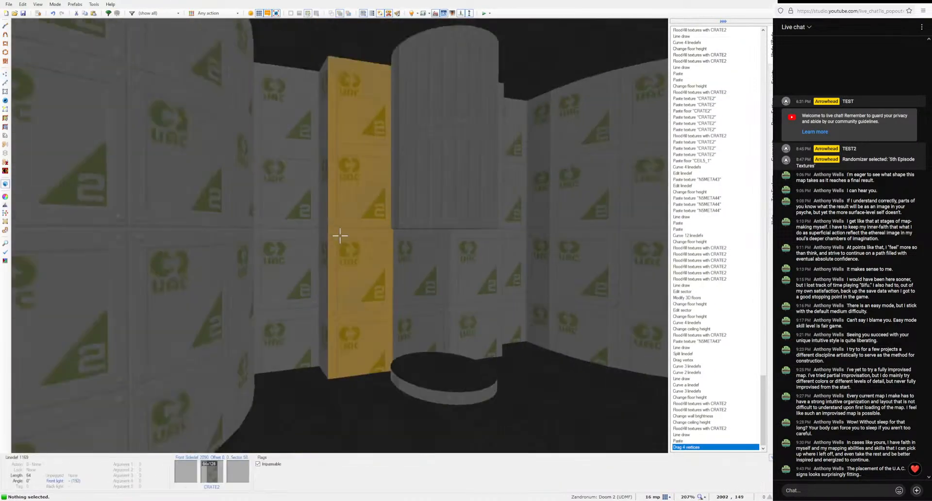
key(e)
click(339, 235)
key(d)
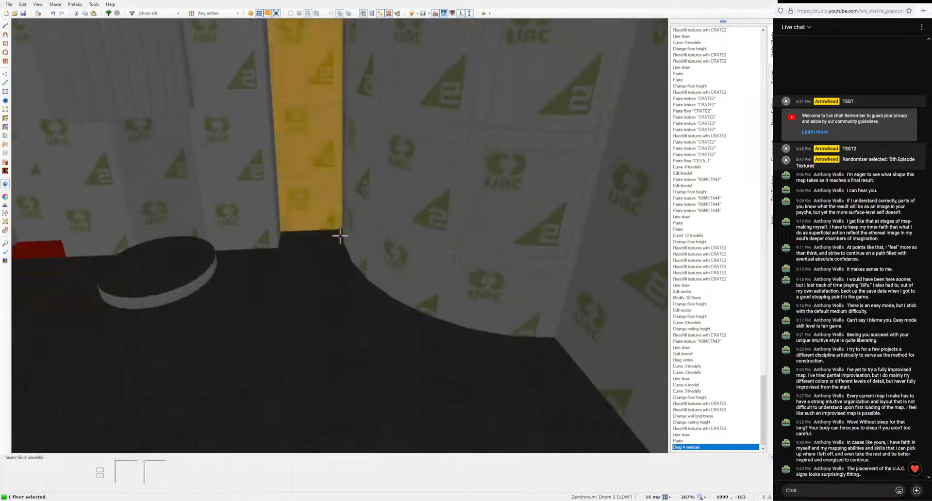
click(340, 235)
scroll(339, 235, up, 6)
key(c)
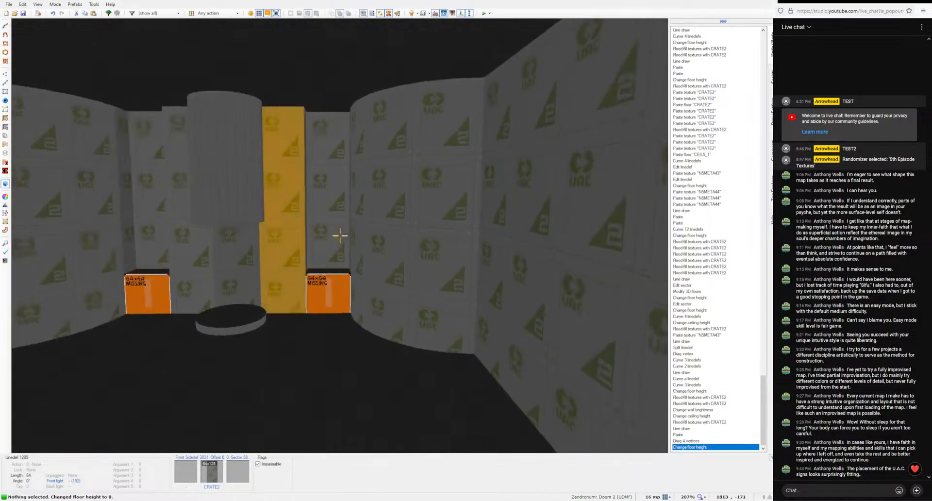
Step: Flood-fill the missing lower walls beneath both recesses with CRATE2
middle_click(339, 235)
ctrl+click(339, 236)
key(f)
ctrl+click(339, 236)
key(e)
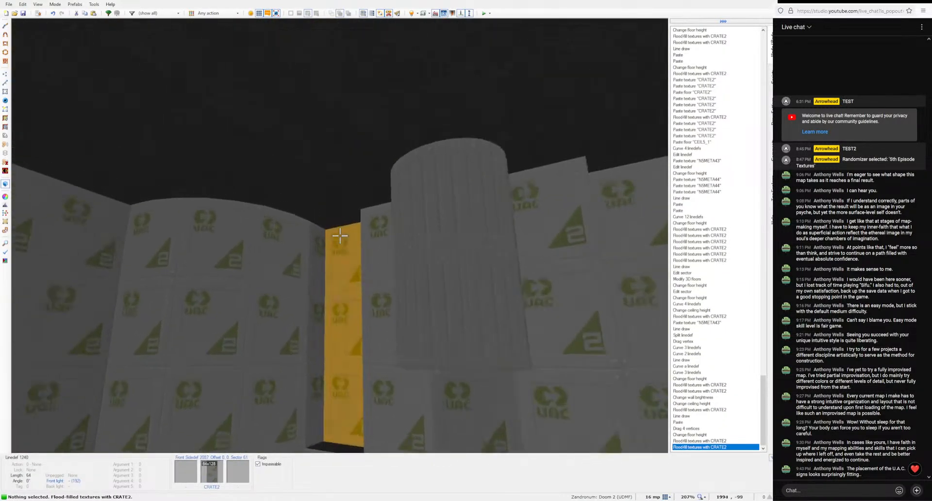
Step: Lower the ceilings of both far-wall recesses together below the room's ceiling
key(s)
click(339, 236)
key(d)
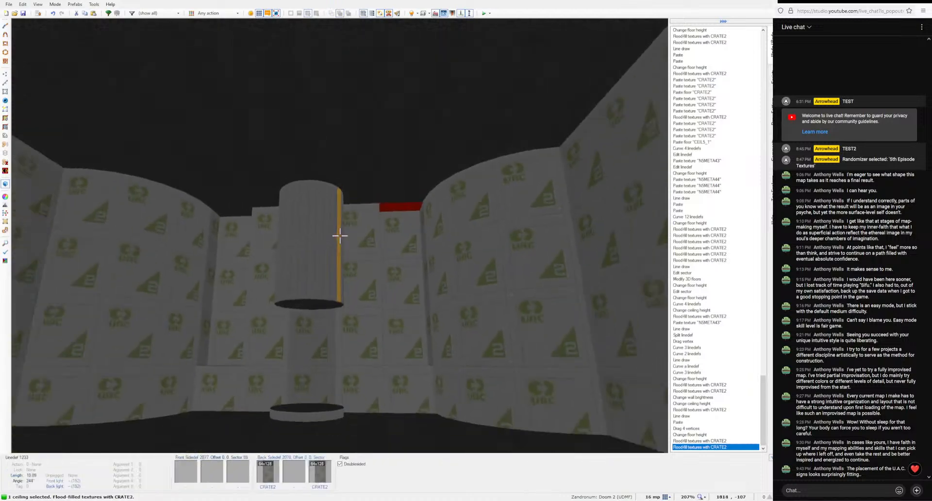
click(340, 235)
scroll(340, 235, down, 2)
scroll(339, 236, down, 6)
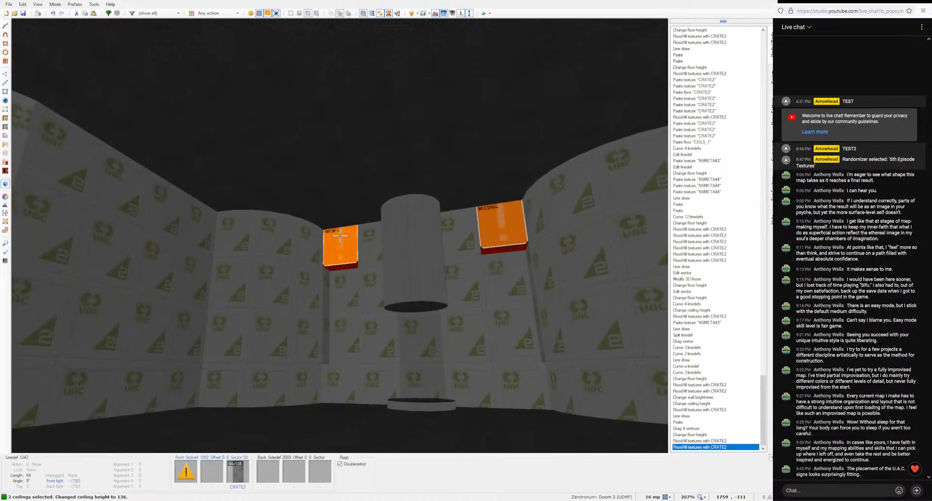
key(e)
key(c)
Step: Paste the CRATE2 texture onto the missing upper walls above both recesses
shift+middle_click(339, 236)
shift+middle_click(340, 235)
key(e)
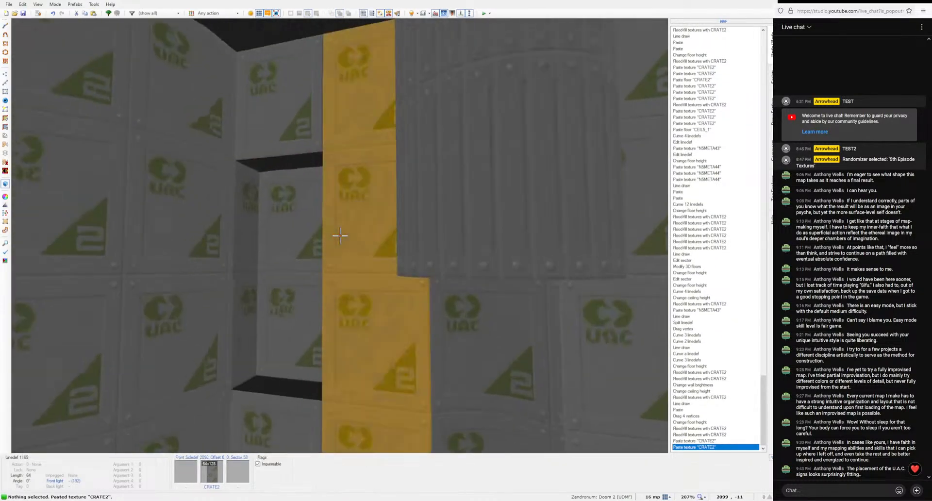
Step: Curve the front linedefs of both far-wall recesses into shallow arcs bulging toward the room
key(d)
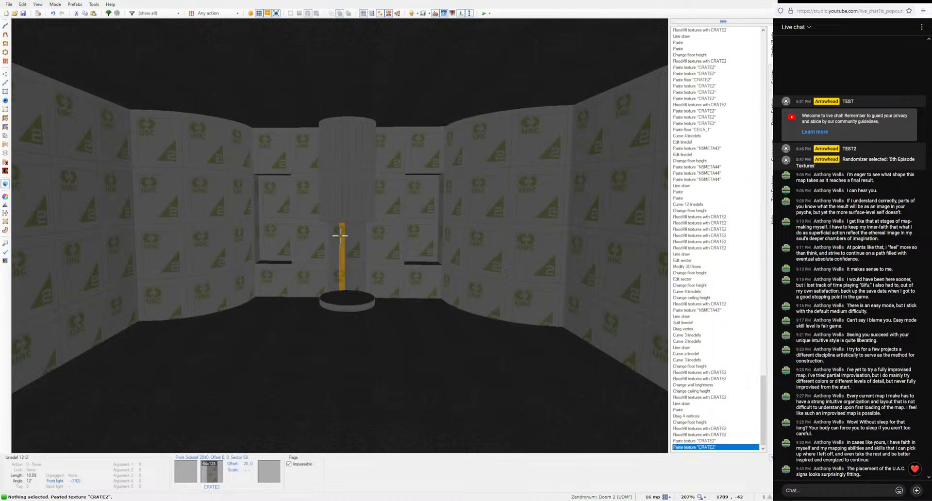
key(e)
key(q)
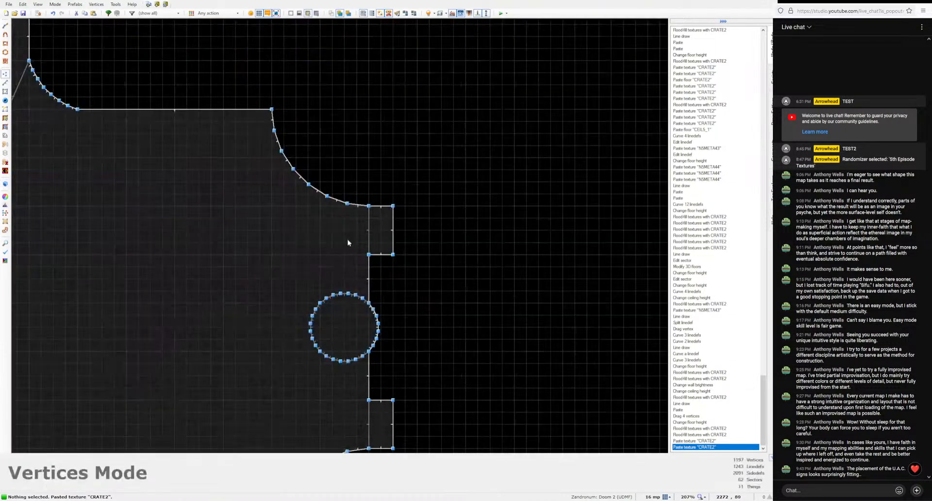
key(l)
click(370, 243)
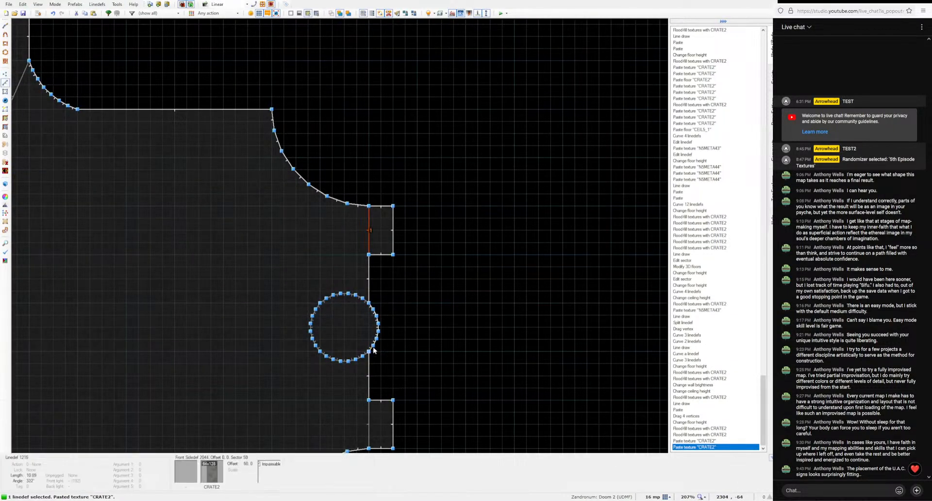
click(378, 332)
key(shift+c)
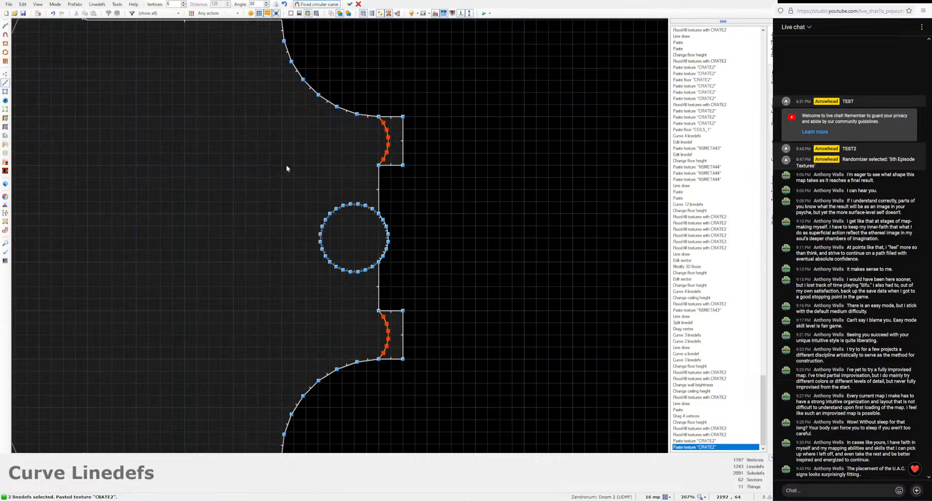
click(275, 5)
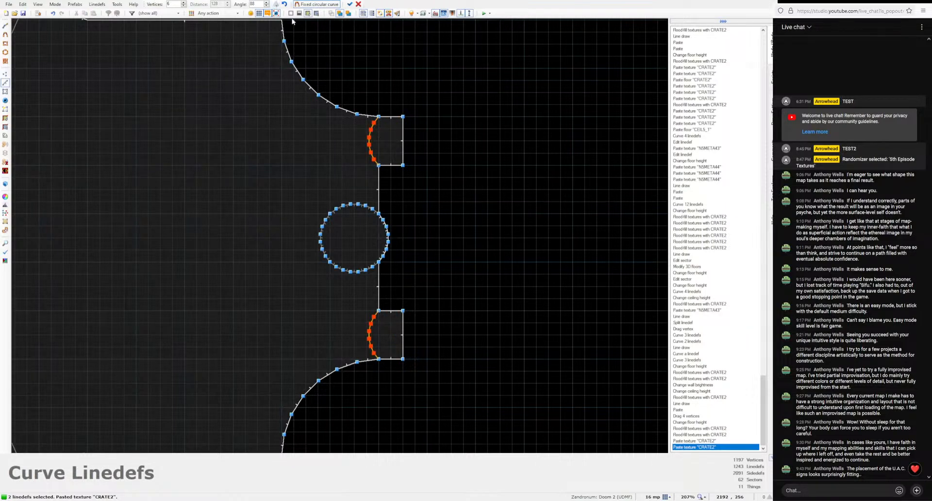
click(267, 2)
click(266, 6)
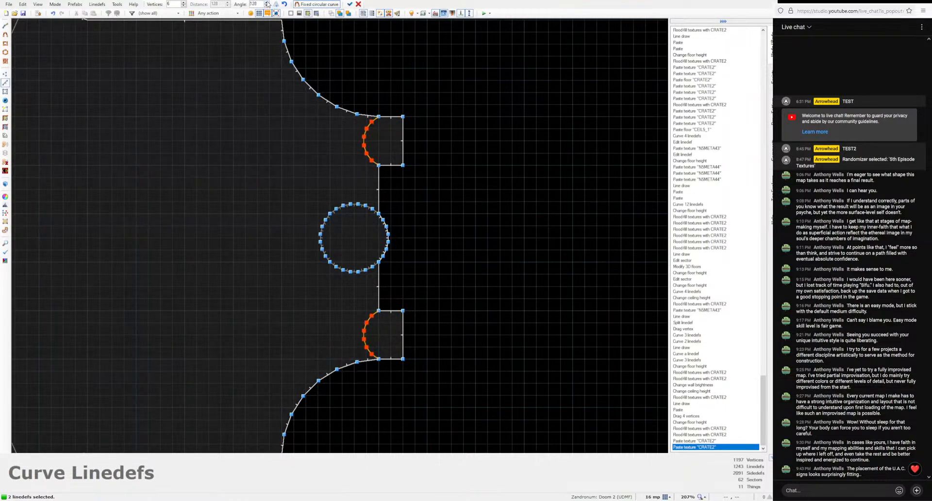
click(266, 7)
click(266, 6)
click(266, 6)
click(266, 6)
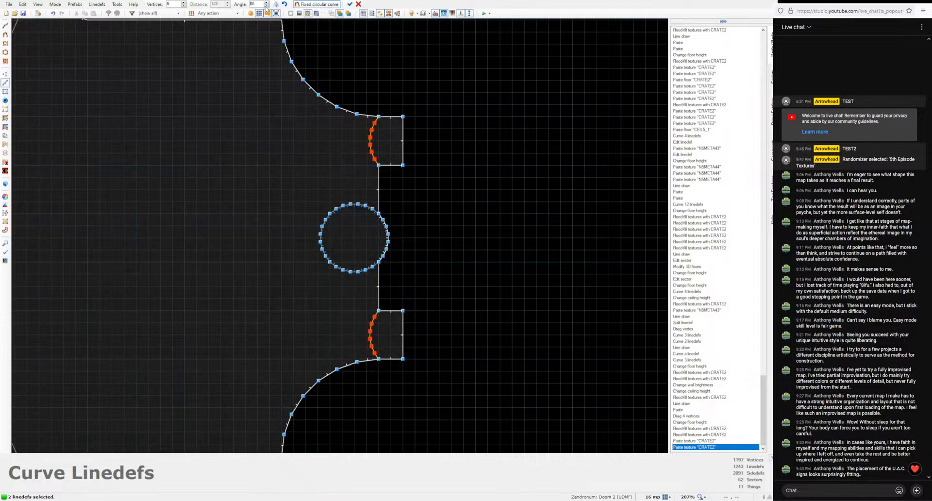
click(266, 6)
click(266, 7)
click(266, 6)
click(350, 4)
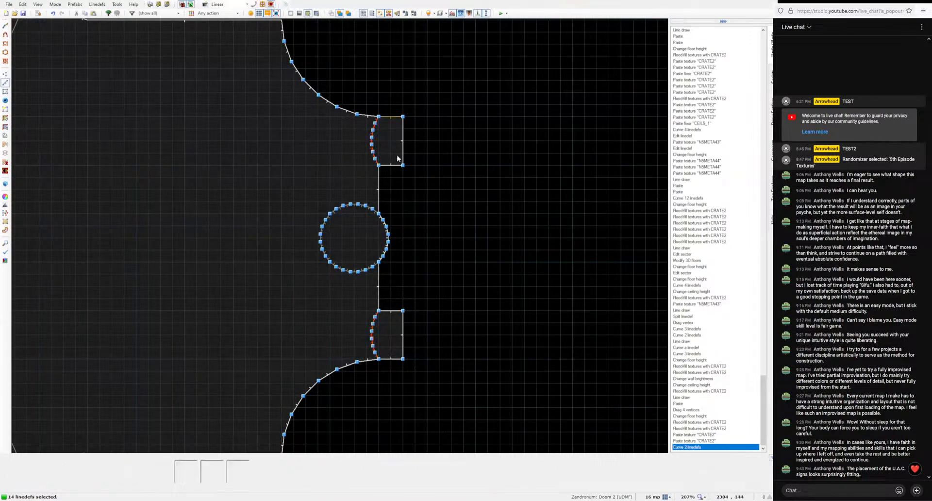
Step: Set the wall brightness of the middle upper and lower wall segments at both curved recess fronts to -16
key(q)
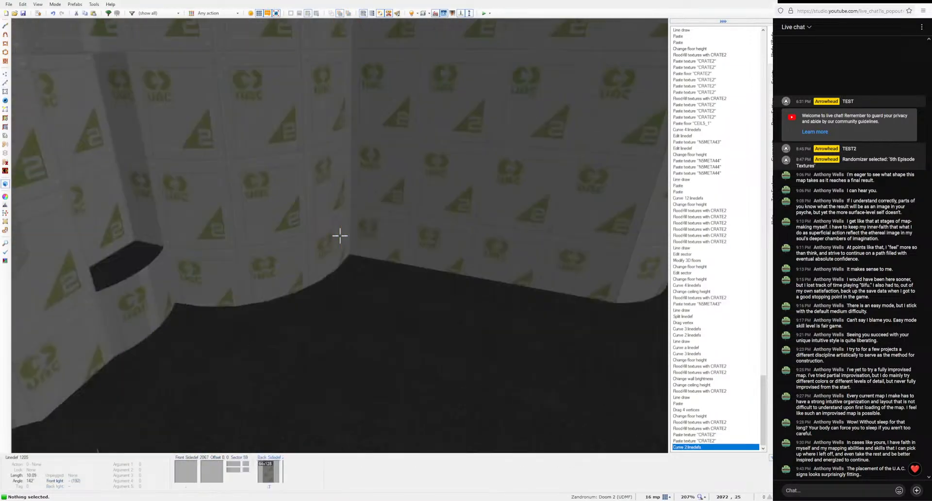
click(340, 236)
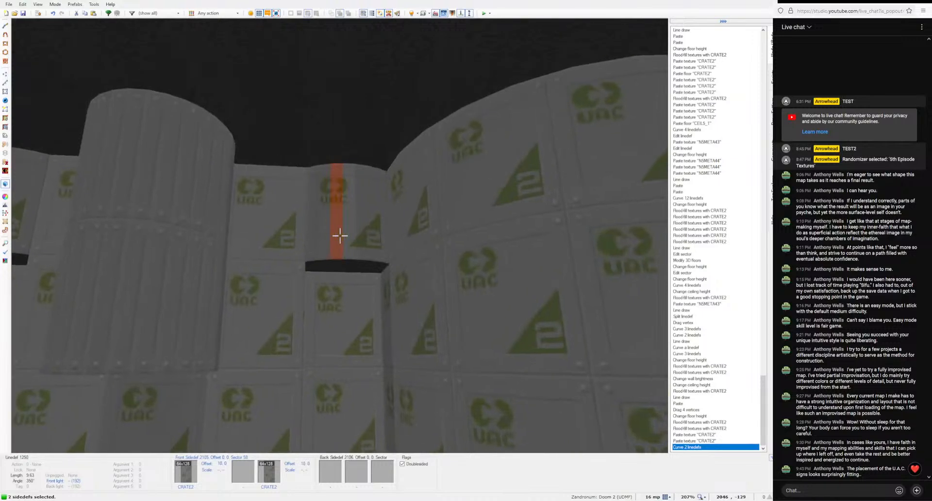
click(339, 235)
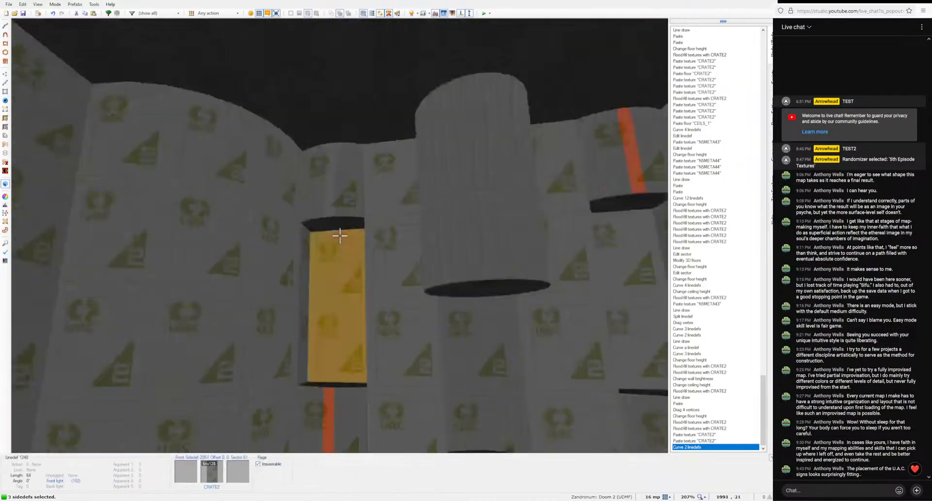
click(340, 236)
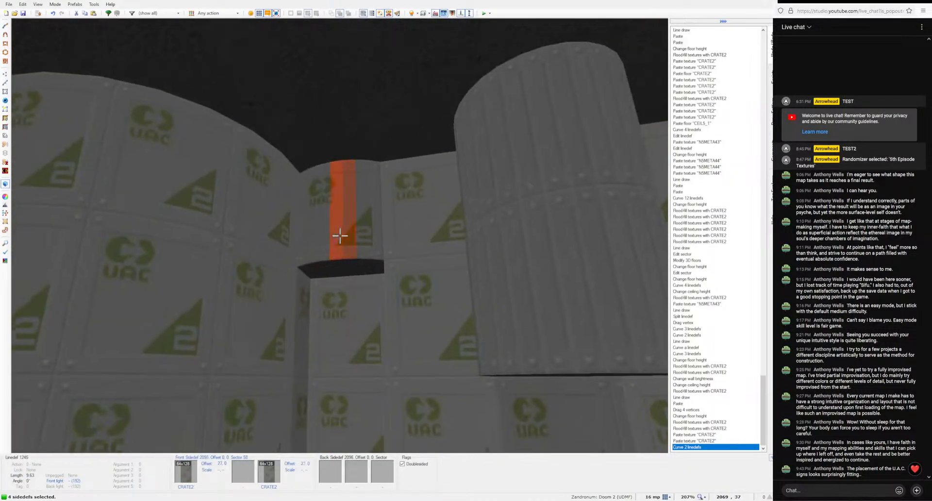
click(340, 235)
key(minus)
ctrl+scroll(340, 235, down, 1)
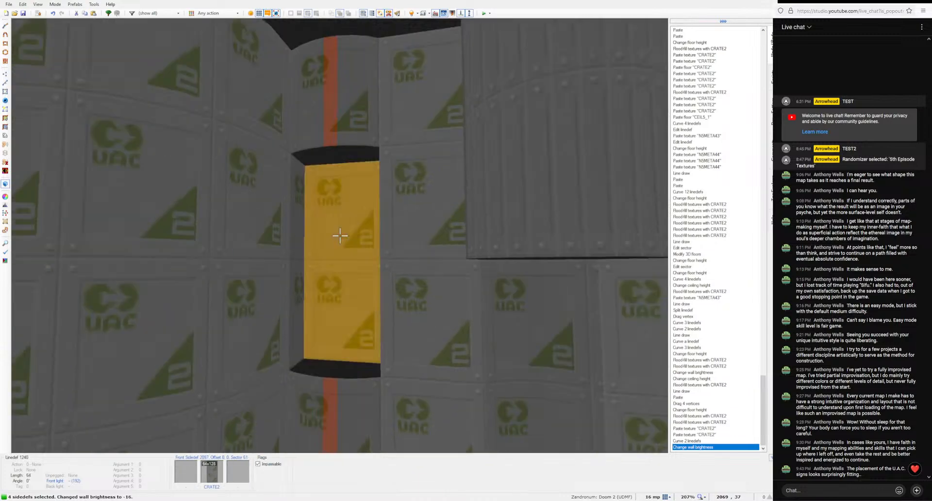
key(c)
Step: Set the brightness of the narrow wall strip behind the round pillar's gap to 16
key(d)
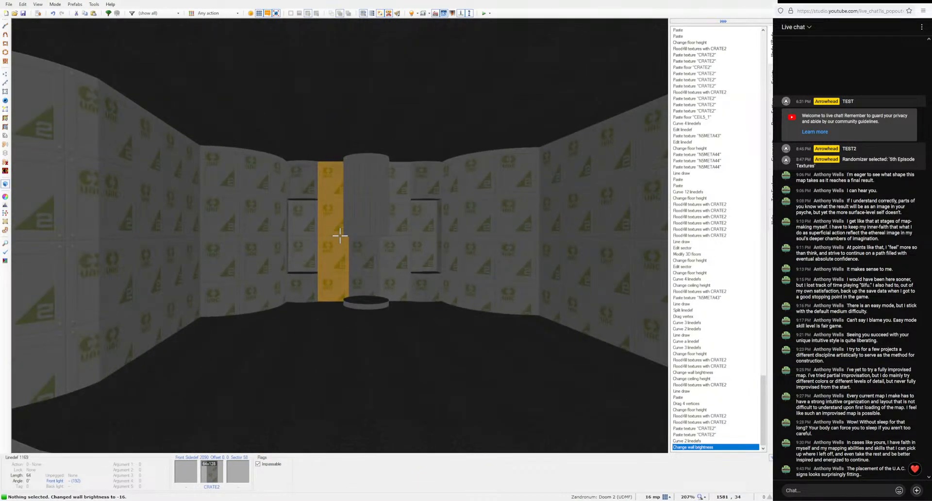
key(d)
key(w)
key(w)
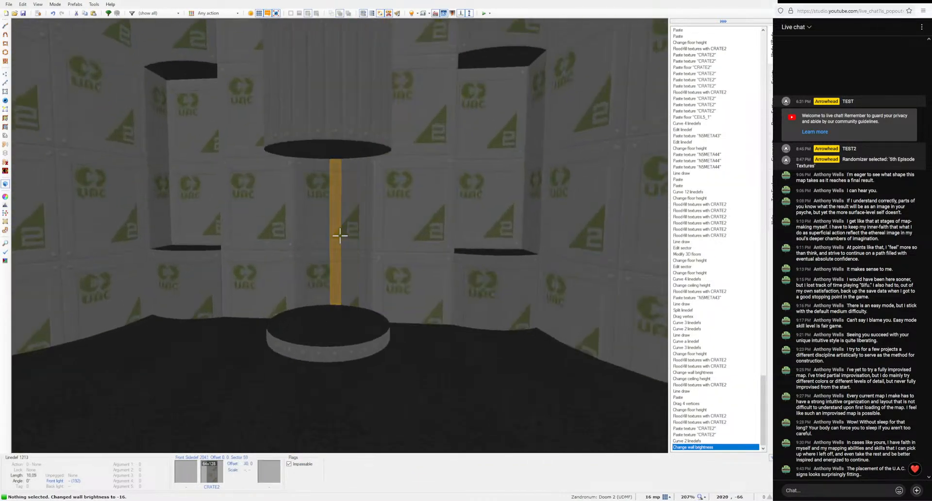
click(339, 236)
ctrl+scroll(340, 236, up, 1)
key(c)
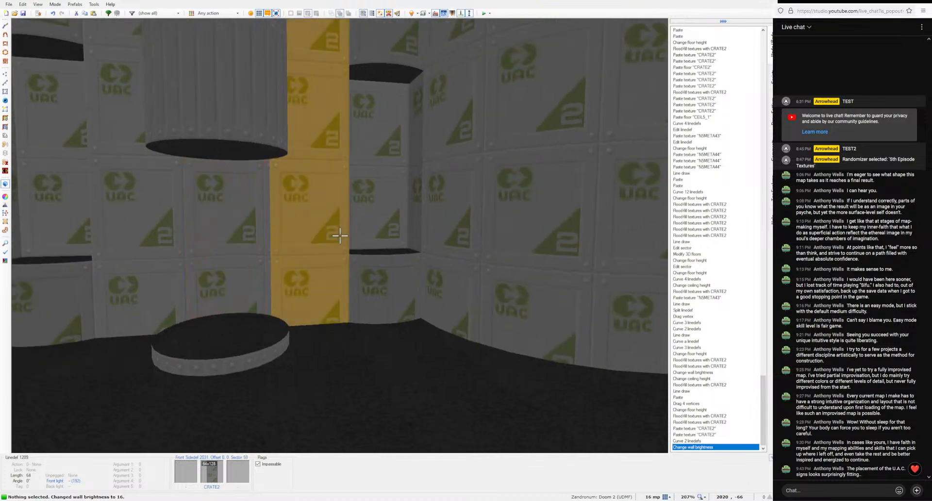
Step: Draw a 128-unit square sector on a 64-unit grid in the room's southern half and paste a copy in the northern half
key(s)
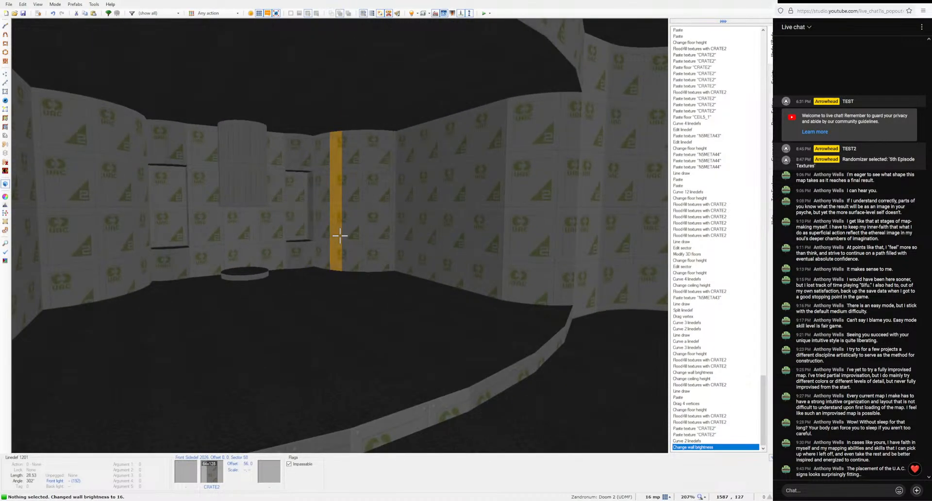
key(w)
key(q)
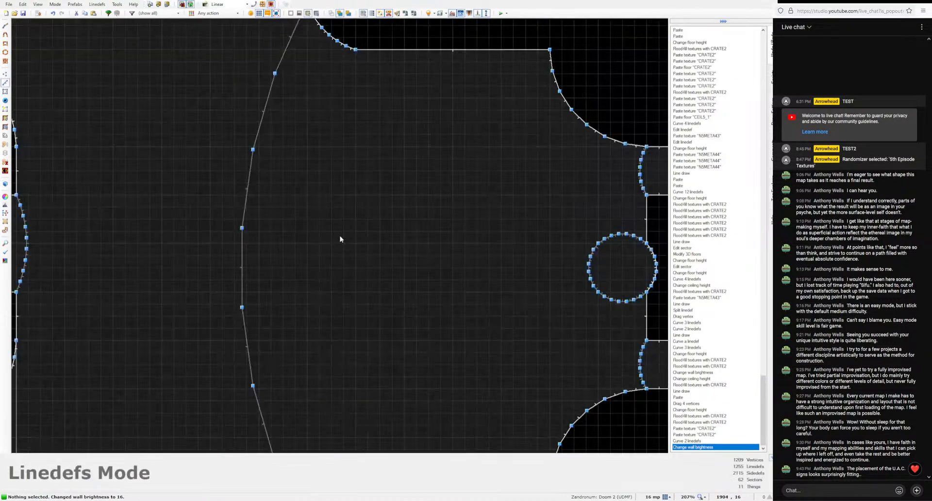
key(ctrl+d)
scroll(340, 236, down, 2)
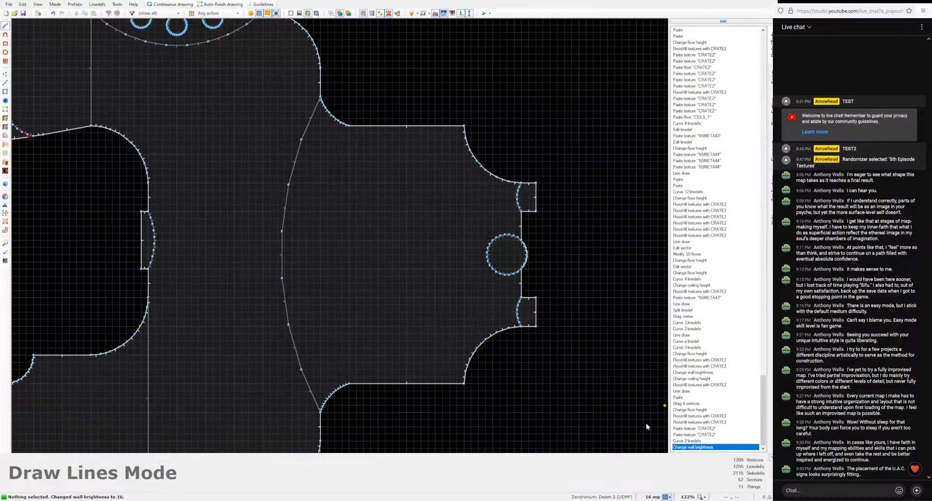
key(bracketright)
key(bracketright)
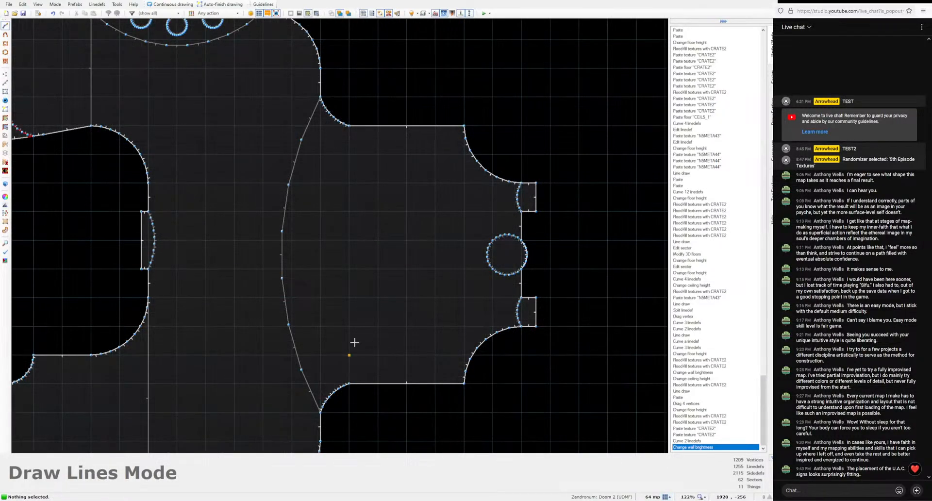
click(348, 355)
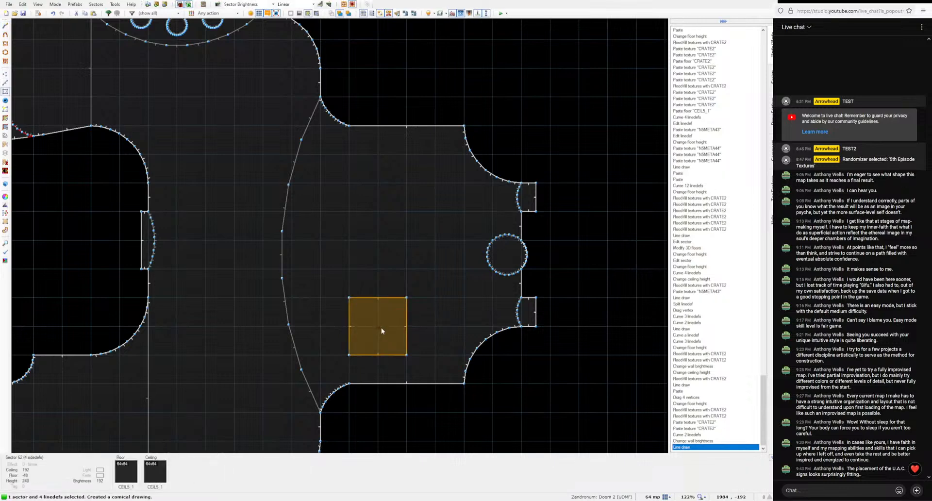
key(ctrl+v)
click(382, 231)
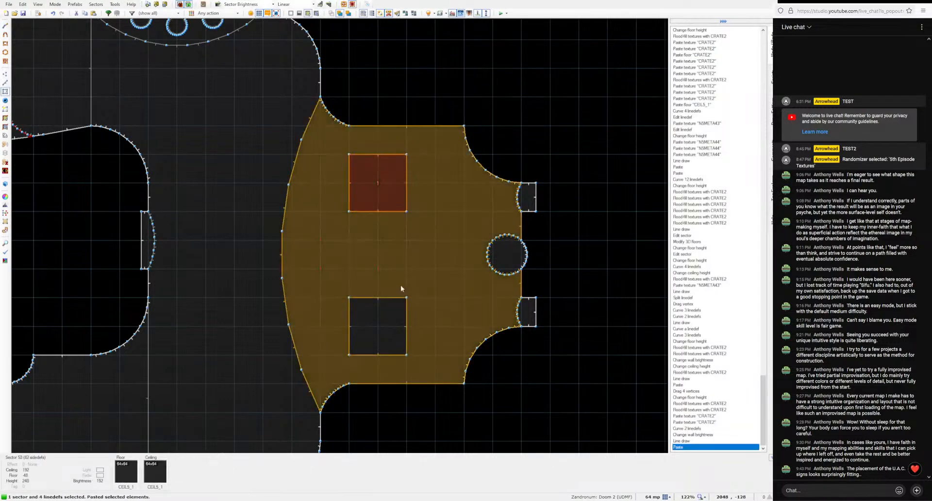
Step: Curve the sides of both square sectors outward to turn them into full circles
key(l)
key(shift+c)
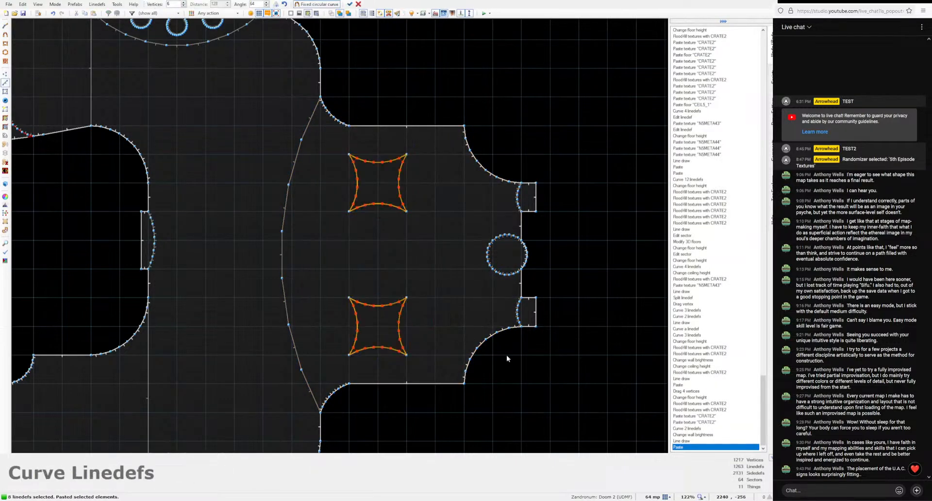
click(275, 5)
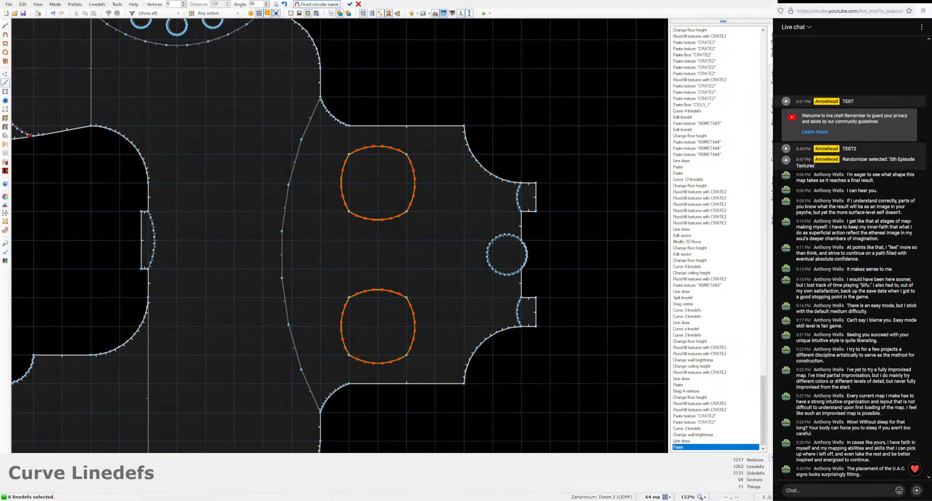
click(349, 4)
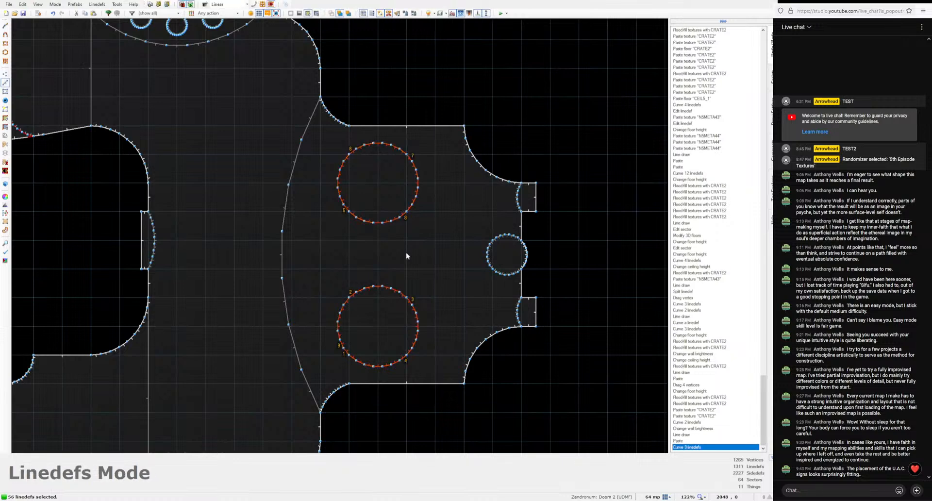
Step: Raise the floors of both circular sectors together to height -40
key(q)
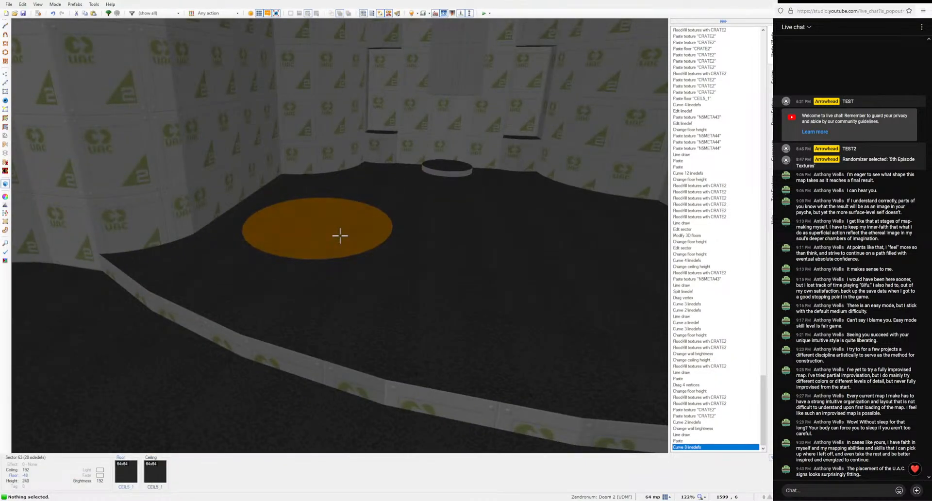
click(340, 235)
click(340, 236)
scroll(339, 236, up, 1)
key(c)
key(w)
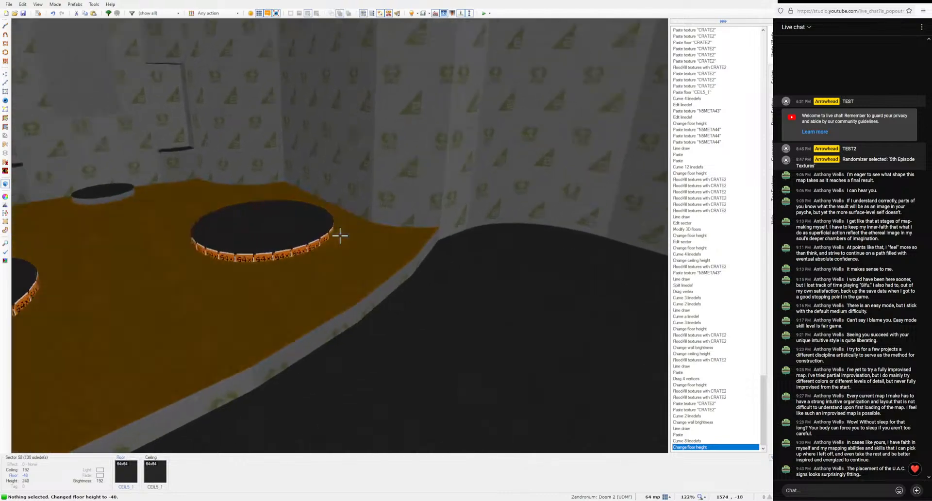
Step: Flood-fill the missing lower walls around both raised floor discs with CRATE2
middle_click(340, 235)
ctrl+middle_click(340, 235)
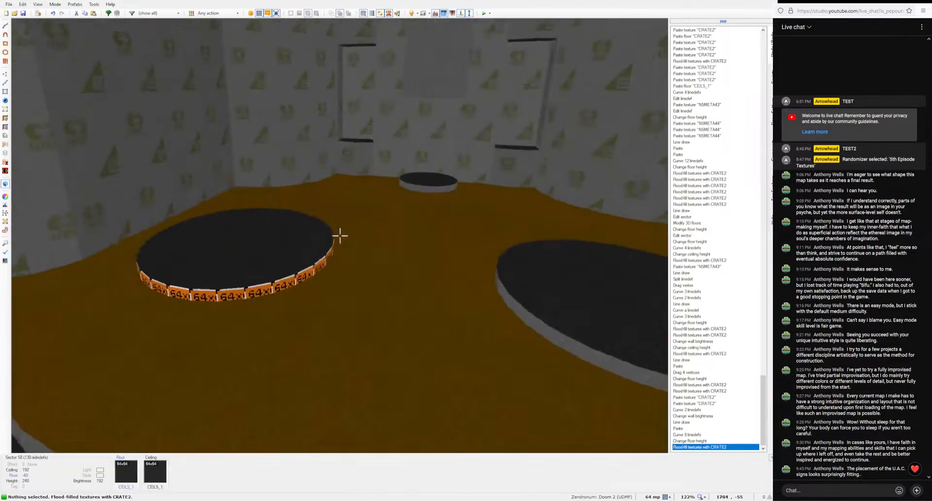
ctrl+middle_click(340, 236)
key(s)
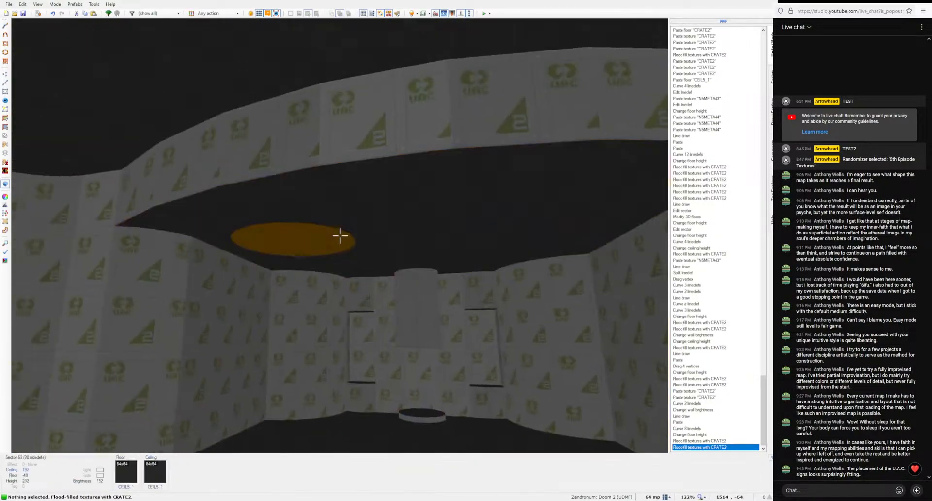
Step: Lower the ceilings of both circular sectors together to height 128
click(339, 236)
click(340, 235)
scroll(339, 236, down, 5)
scroll(339, 236, down, 3)
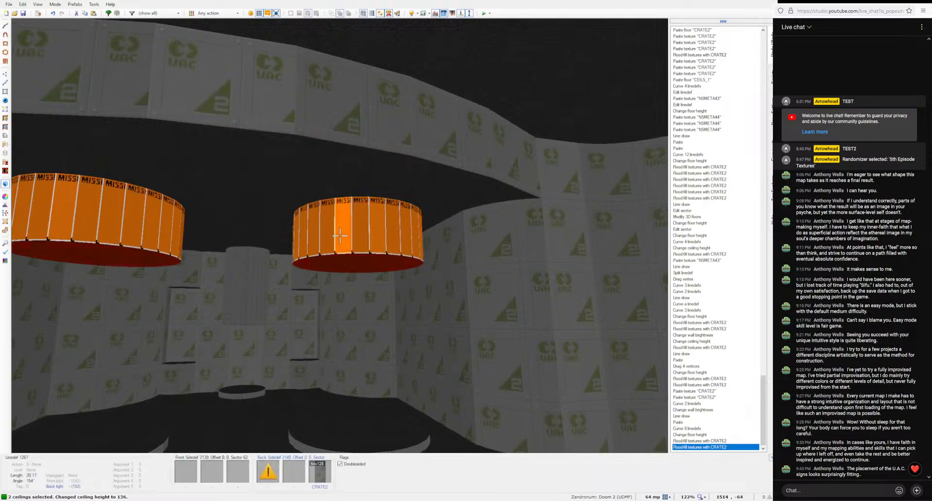
key(c)
Step: Flood-fill the missing upper walls around both lowered ceiling cylinders with CRATE2
ctrl+middle_click(339, 235)
key(d)
ctrl+middle_click(340, 236)
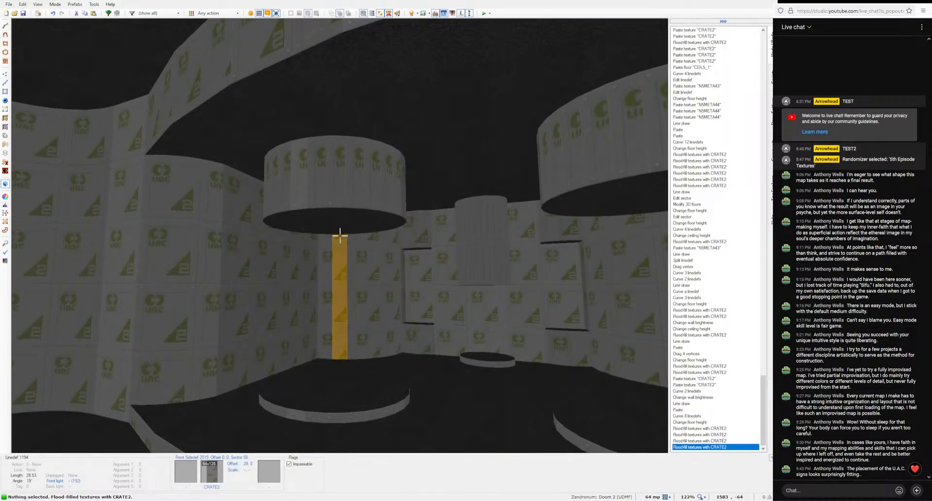
Step: Sink the floors of both circular sectors together to height -52, below the surrounding floor
click(340, 235)
click(340, 236)
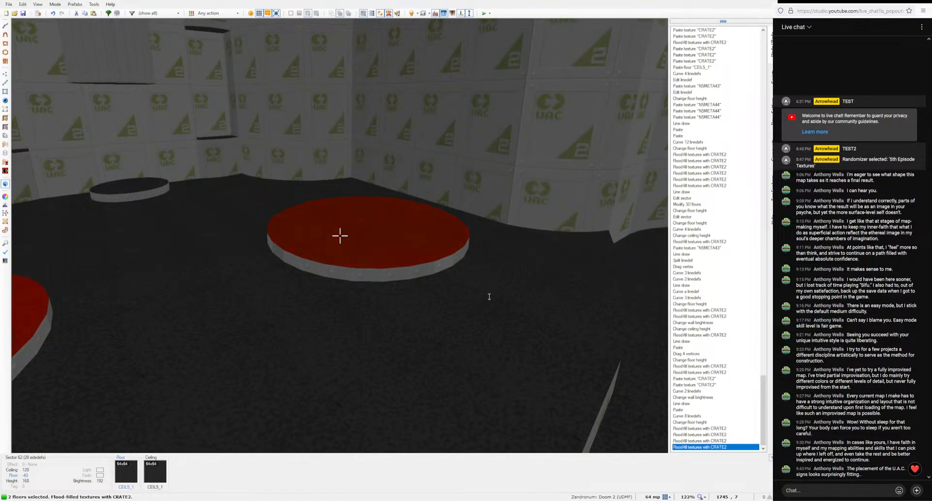
scroll(340, 236, up, 1)
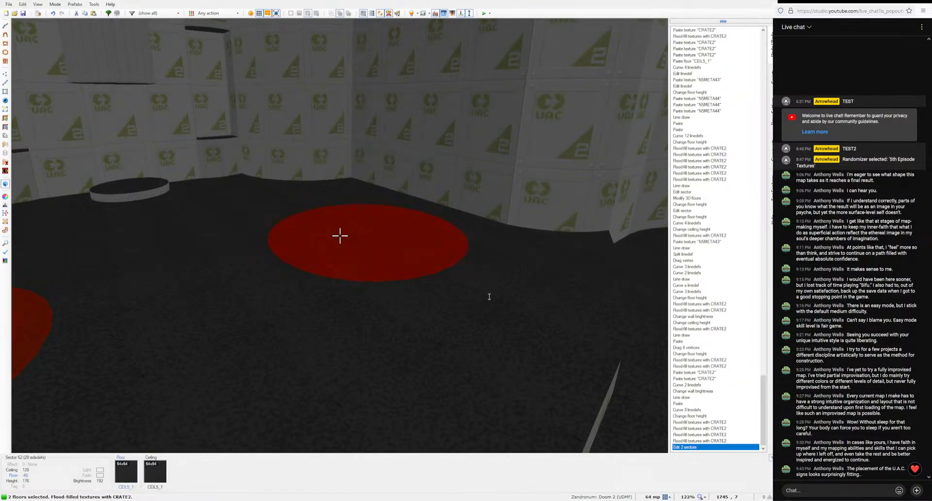
scroll(340, 236, down, 1)
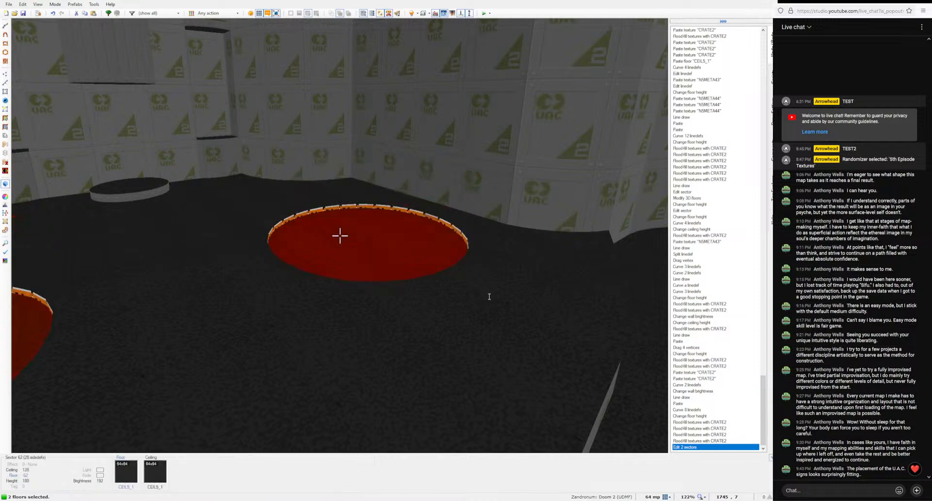
key(Escape)
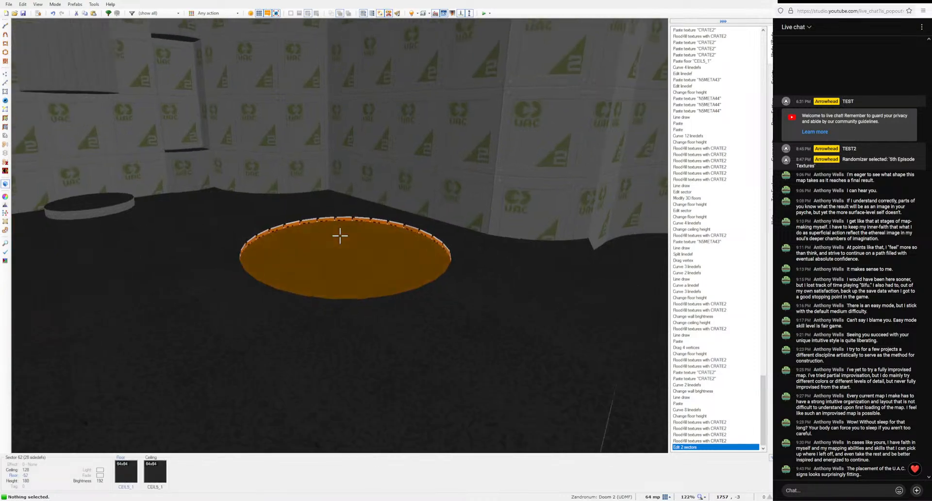
Step: Flood-fill the missing lower walls around both sunken circular floor sectors with CRATE2
key(w)
ctrl+shift+click(339, 236)
key(s)
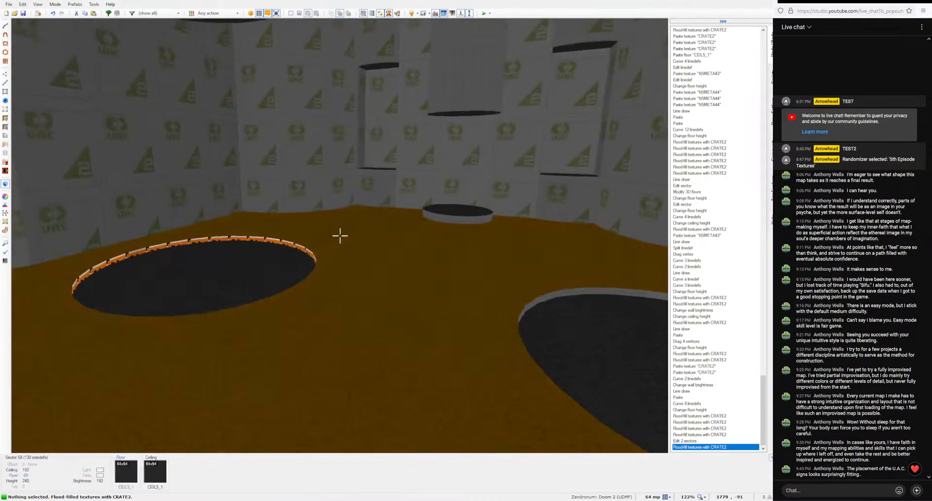
key(w)
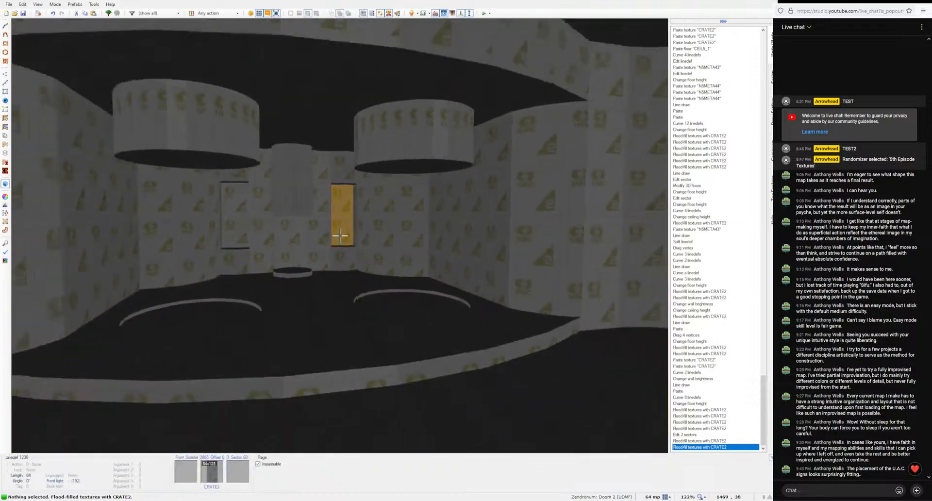
key(s)
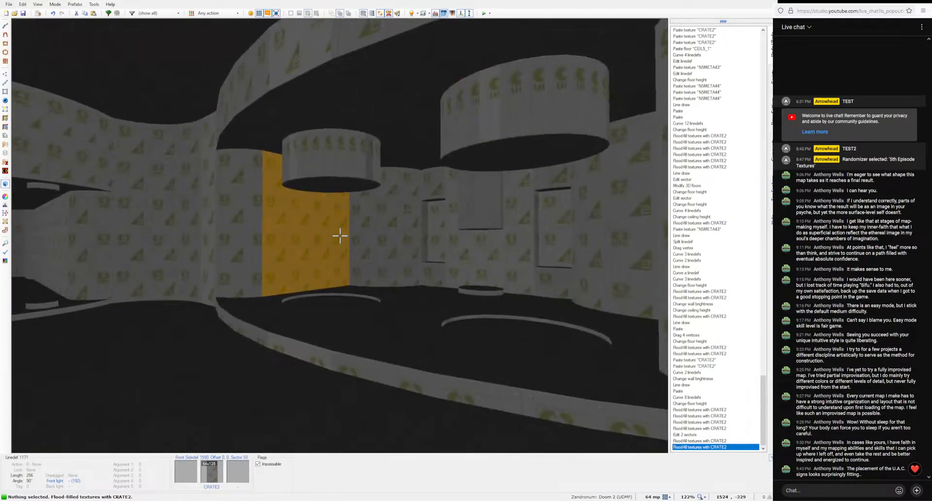
key(s)
key(s)
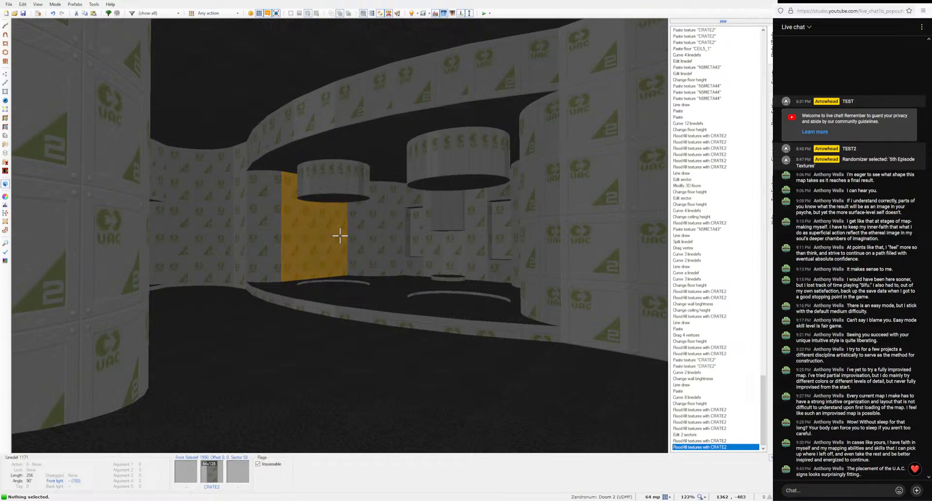
Step: Raise the ceilings of both circular sectors together to height 176, testing lower and higher positions first
key(w)
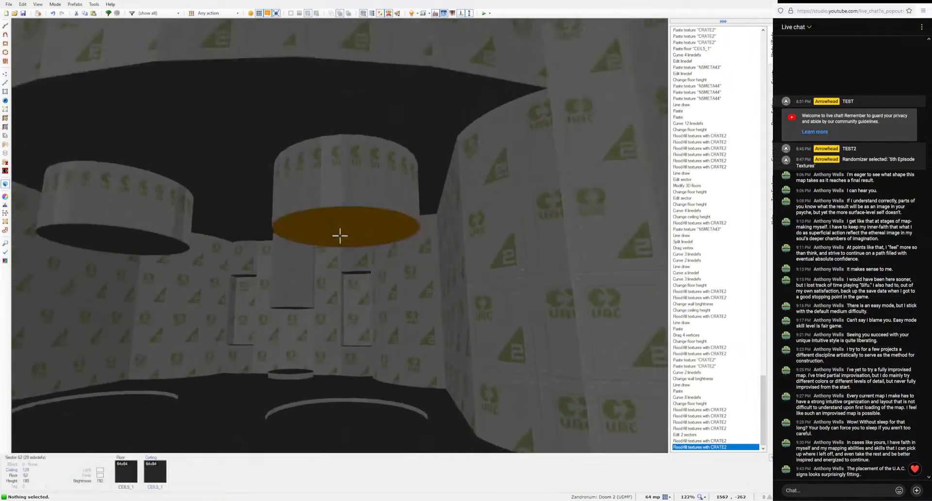
click(339, 236)
key(s)
scroll(339, 236, up, 7)
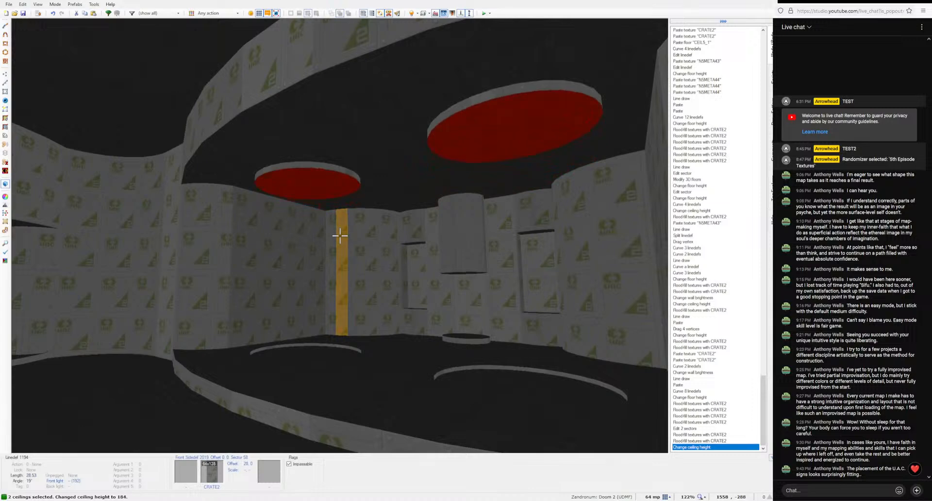
key(s)
scroll(340, 236, down, 1)
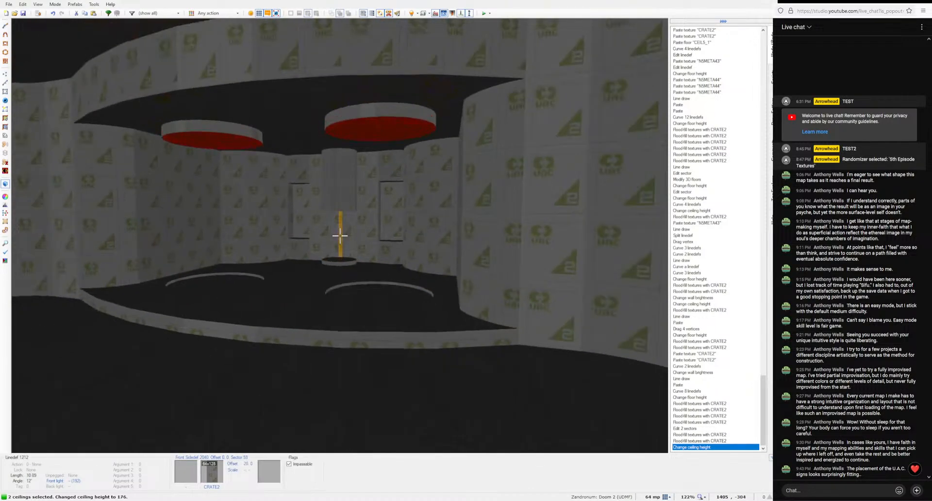
scroll(339, 235, down, 8)
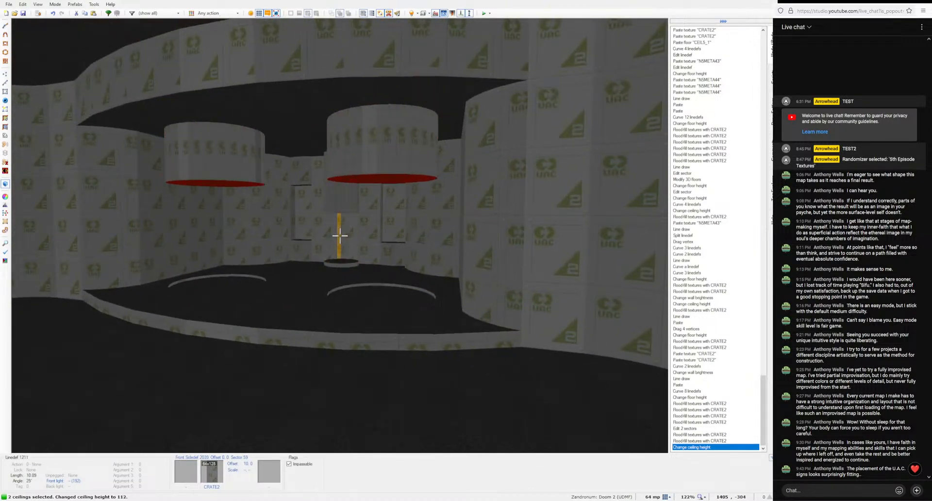
scroll(340, 236, up, 2)
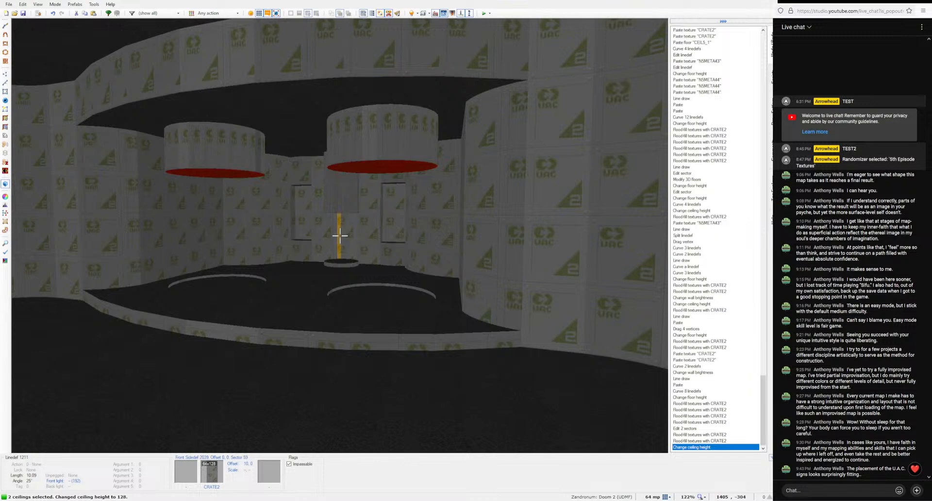
key(w)
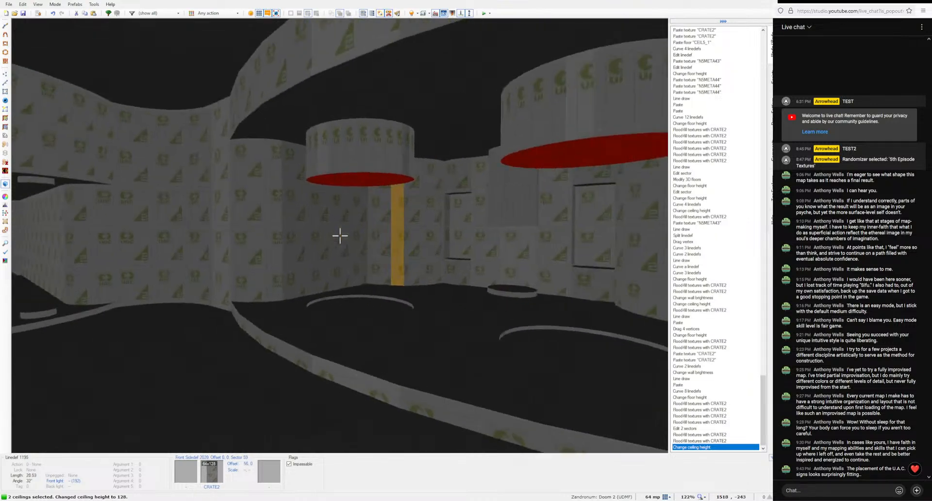
scroll(340, 236, up, 3)
scroll(340, 236, down, 6)
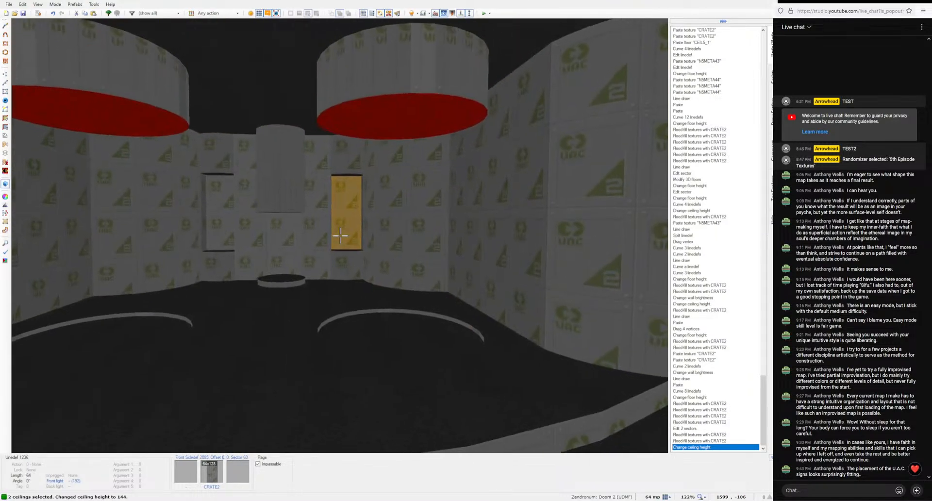
key(s)
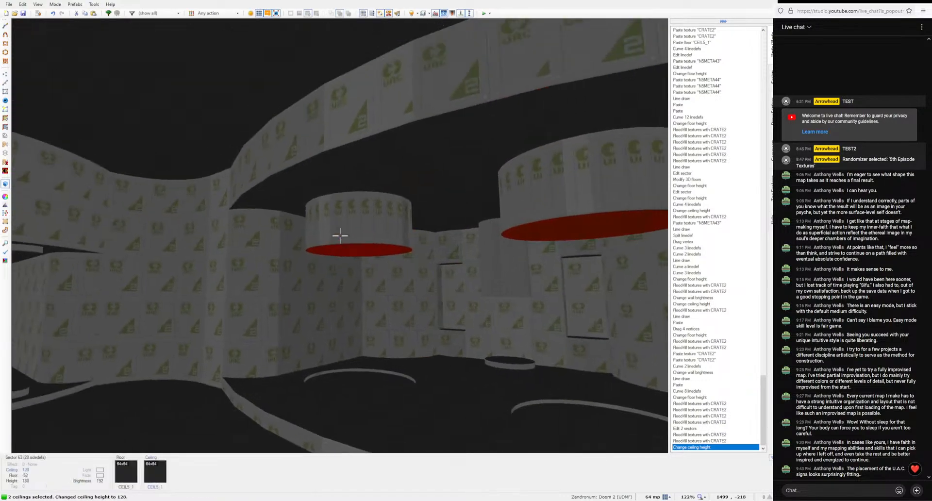
scroll(340, 236, up, 6)
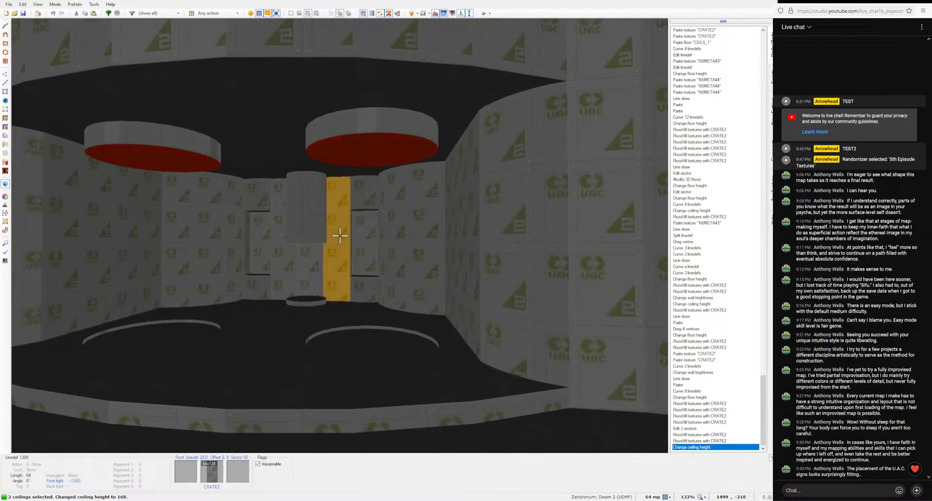
key(Escape)
Step: Examine the finished eastern room and the connected corridors and rooms in the 3D view and on the 2D map
key(w)
key(w)
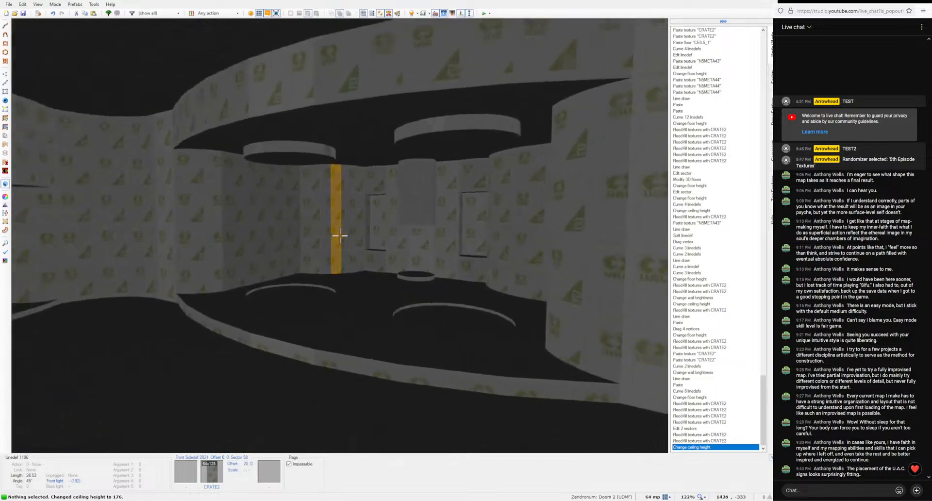
key(w)
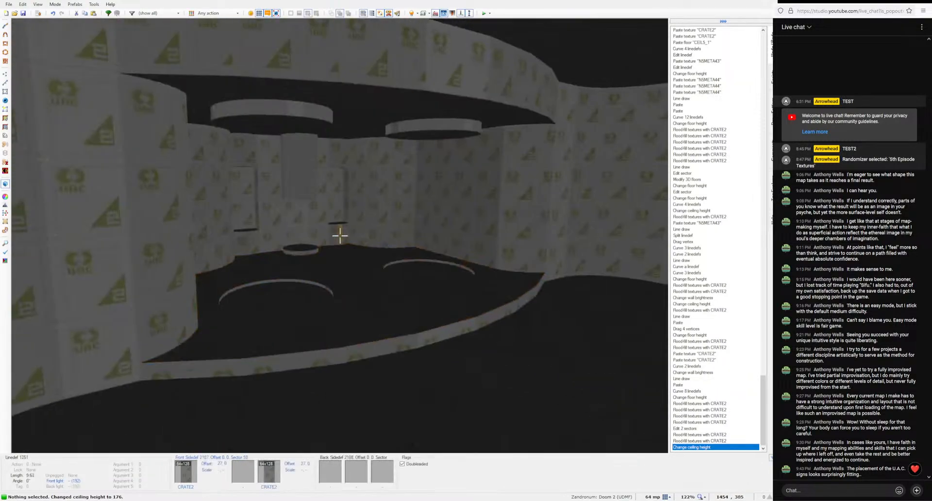
key(w)
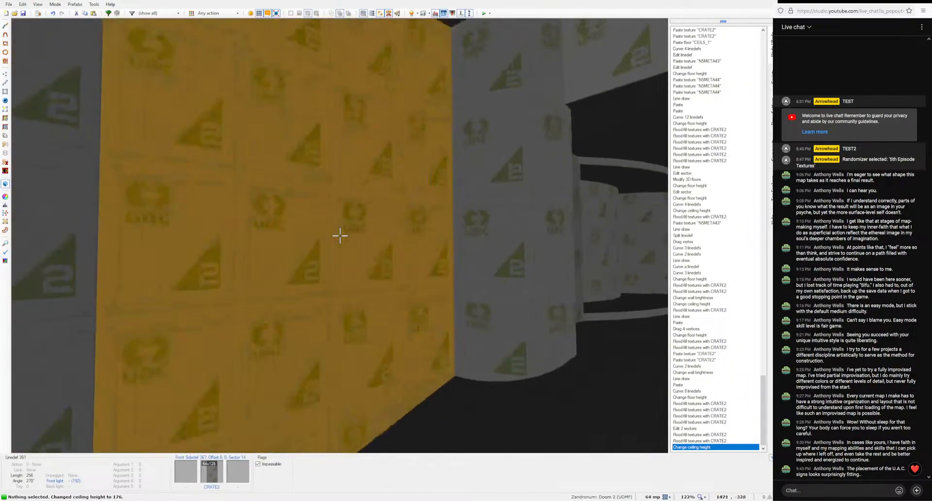
key(q)
scroll(528, 270, down, 5)
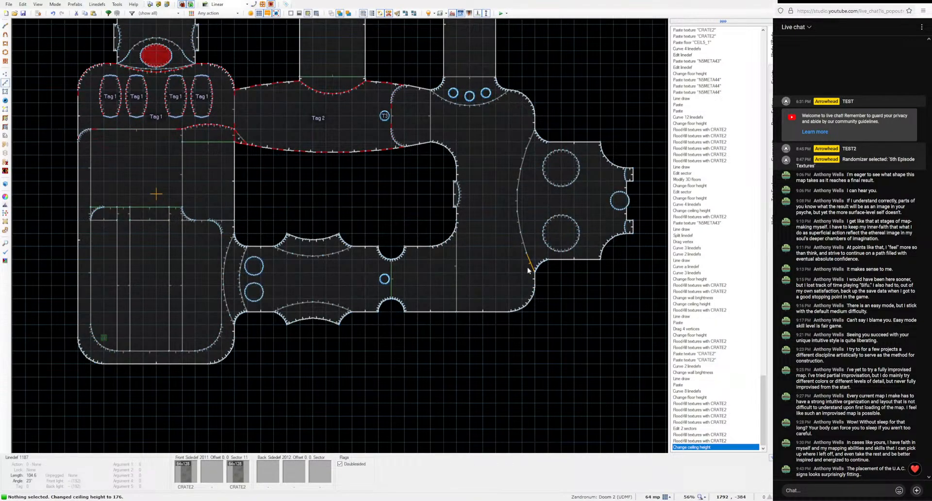
key(q)
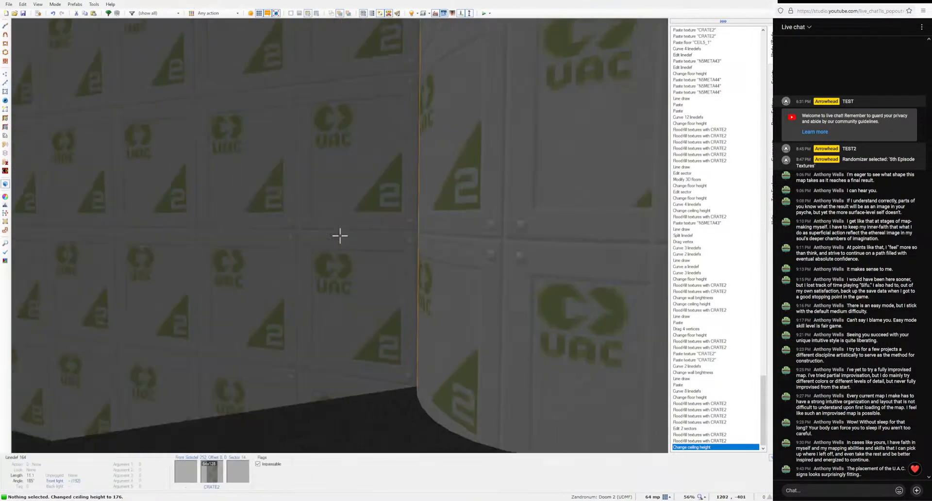
key(w)
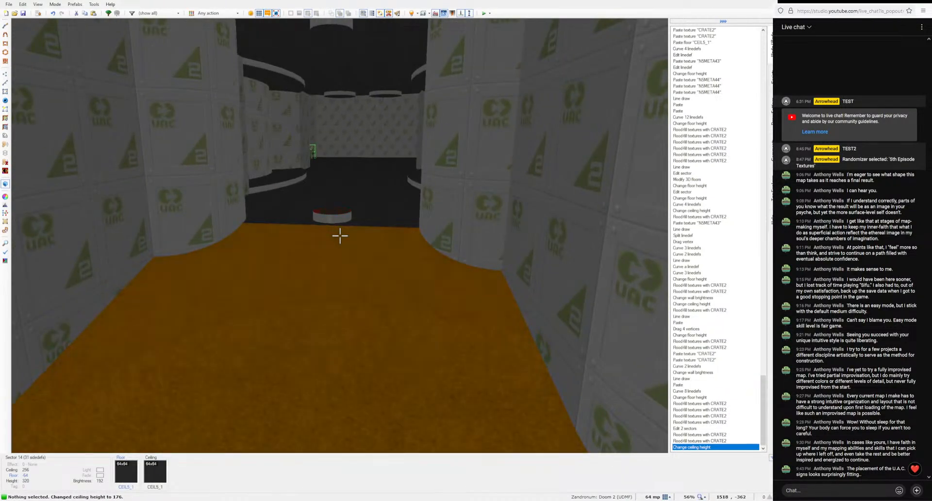
key(s)
key(w)
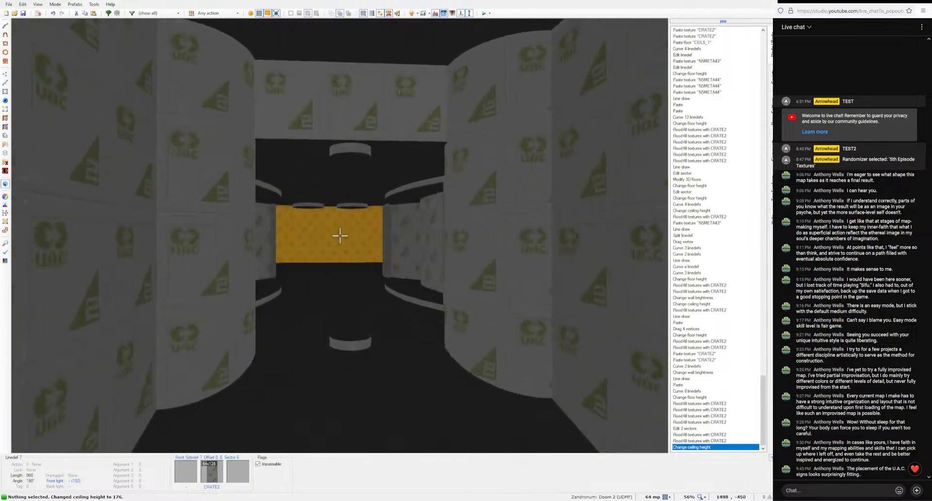
key(s)
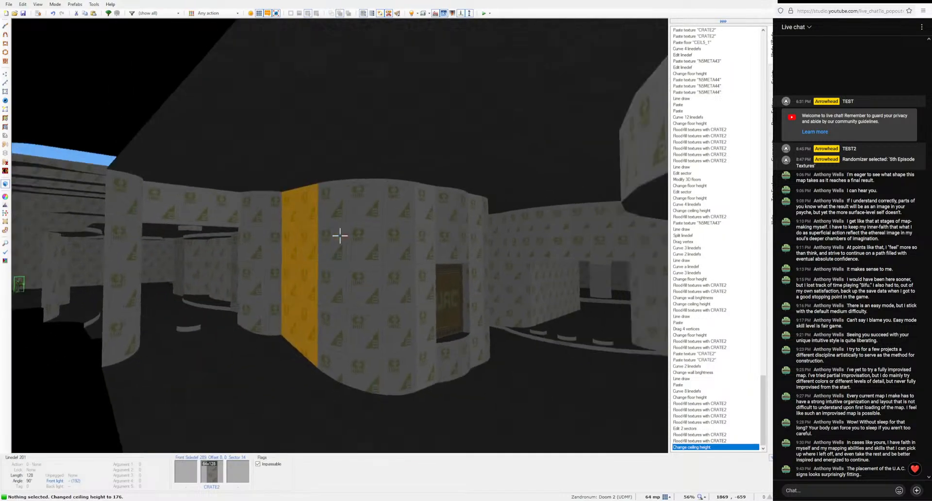
key(w)
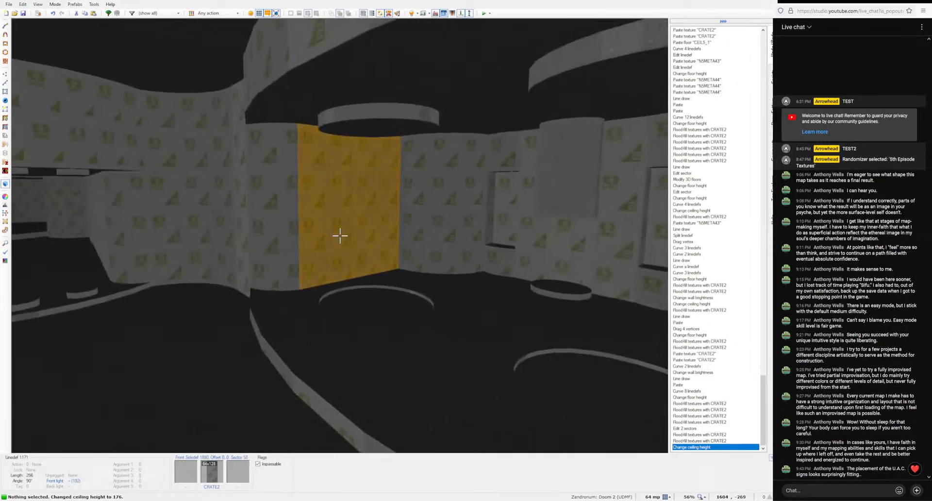
key(w)
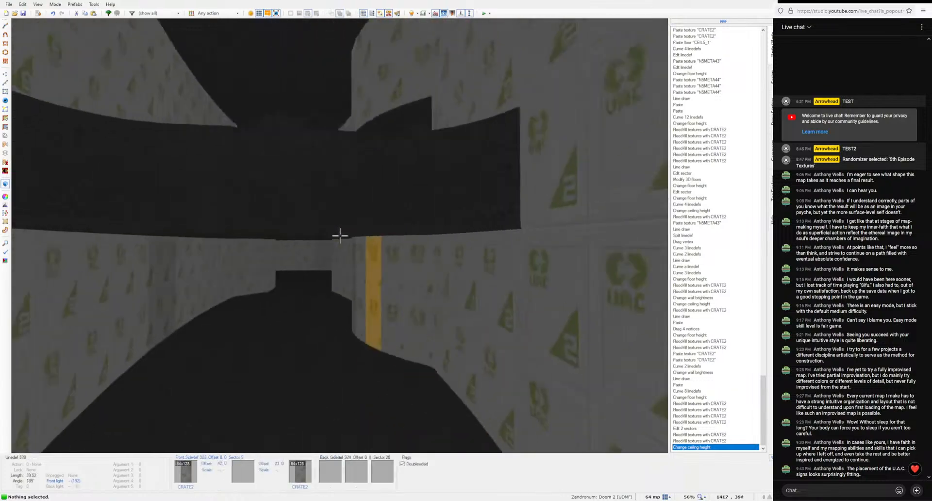
key(s)
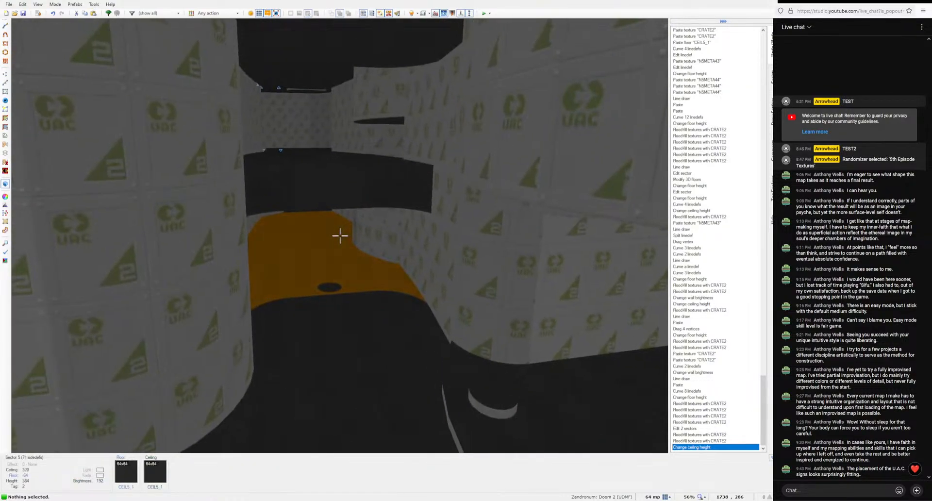
key(w)
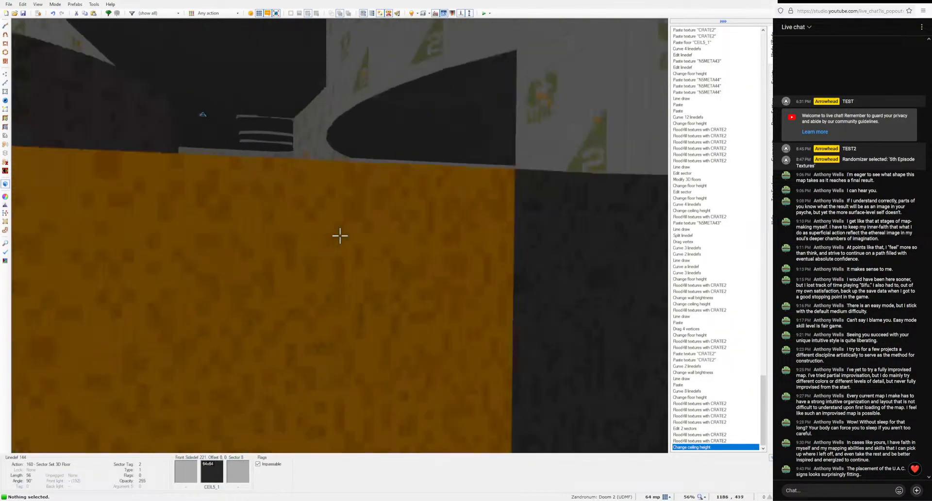
key(w)
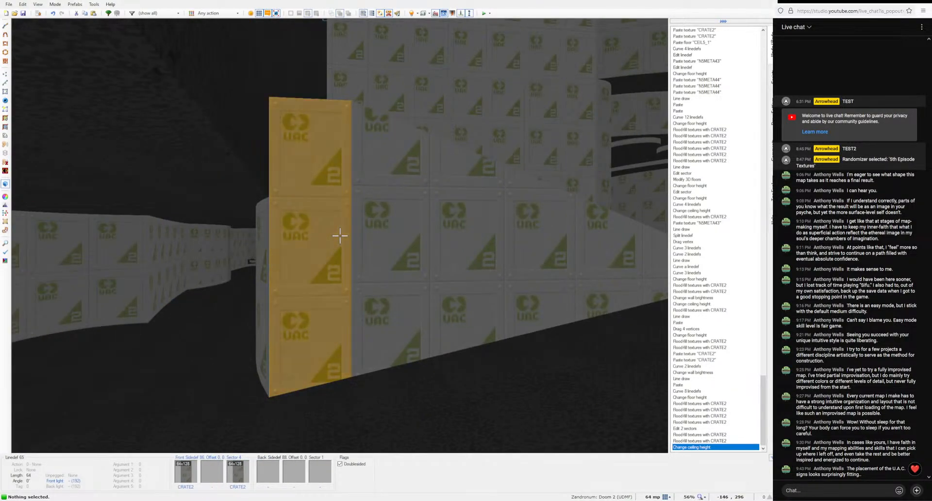
Step: Return to the 2D map overview and save the map
key(q)
key(d)
scroll(347, 233, down, 3)
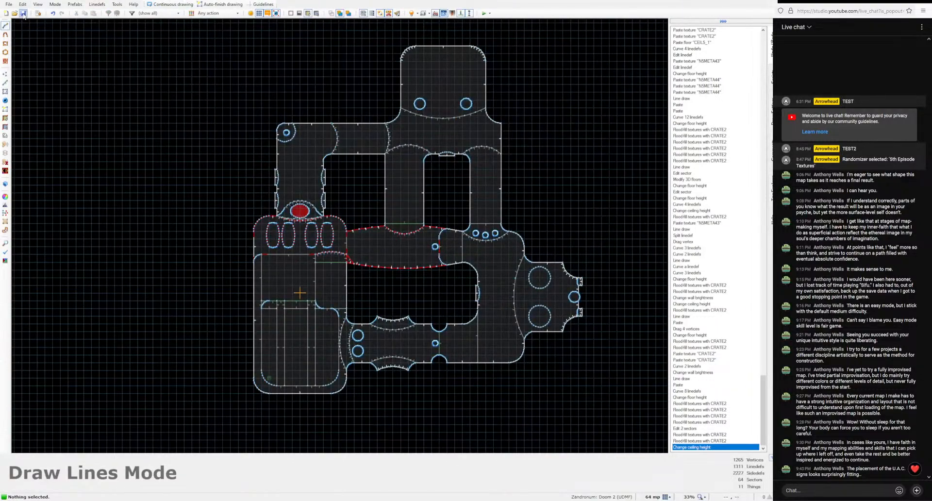
click(23, 13)
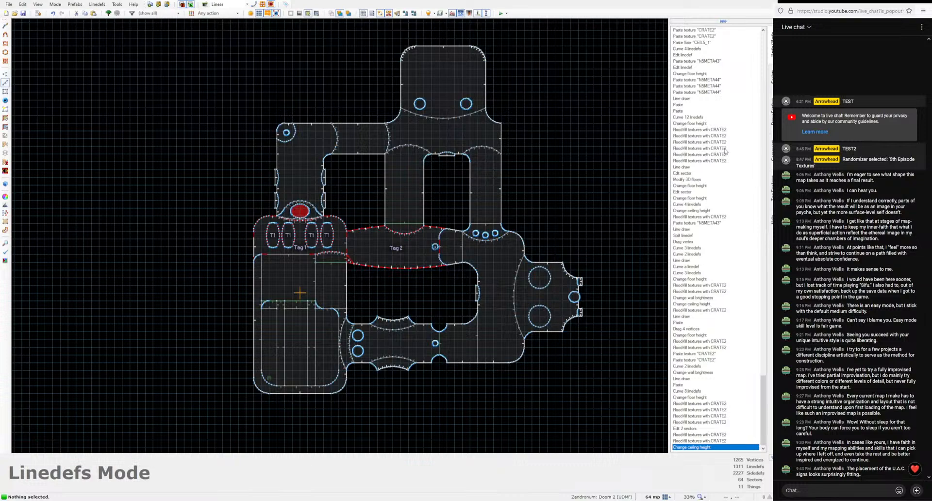
Step: Move the 18 vertices along the northern room's top wall and rounded upper corners southward to shorten the room
middle_drag(450, 287, 409, 326)
key(v)
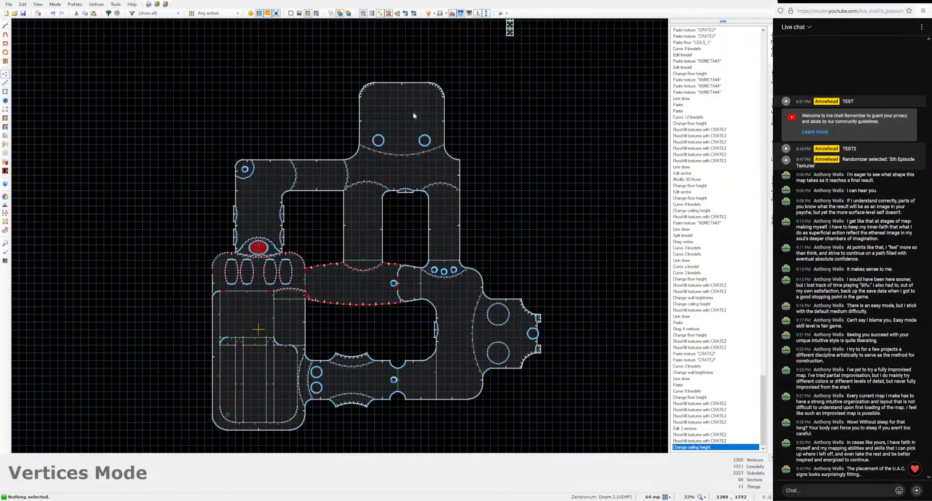
scroll(346, 68, up, 4)
drag(350, 74, 582, 174)
drag(563, 146, 558, 199)
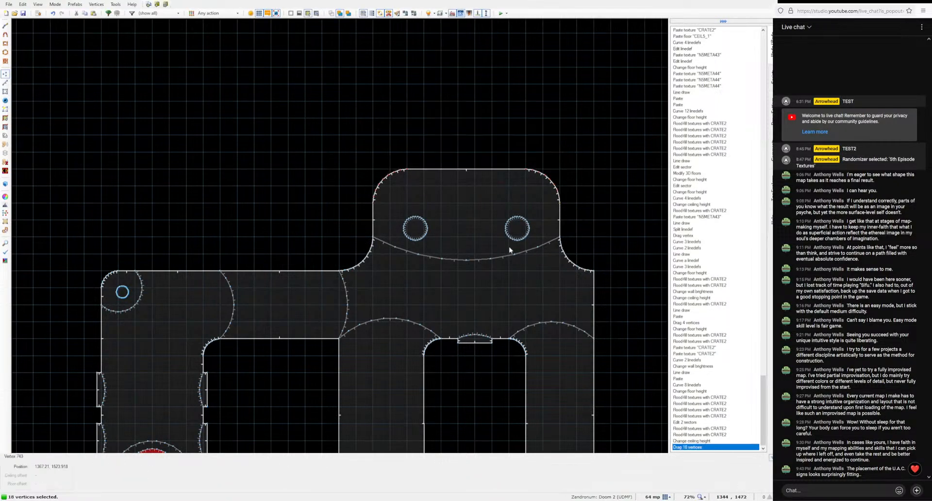
Step: Draw a symmetrical stepped outline inward from the northern room's top wall, using 91-unit diagonals and 64-unit straight lines
scroll(475, 237, up, 1)
key(d)
scroll(399, 186, up, 4)
middle_drag(367, 129, 358, 195)
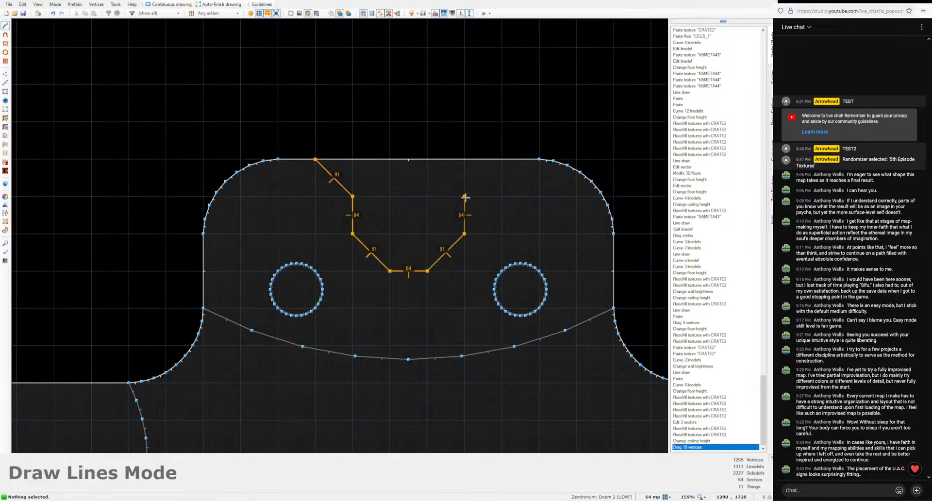
click(489, 169)
key(l)
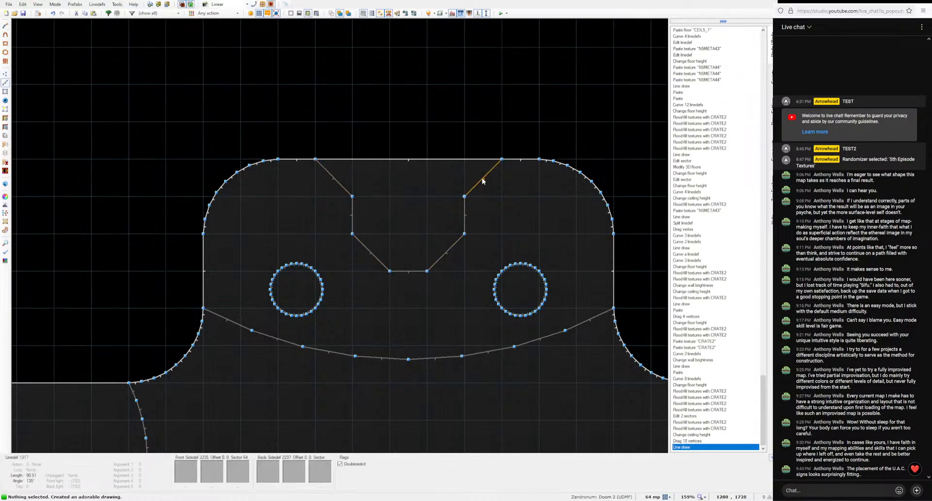
Step: Curve the two lower diagonals of the northern room's inner outline outward into rounded corners
click(485, 183)
click(347, 190)
click(365, 243)
click(443, 253)
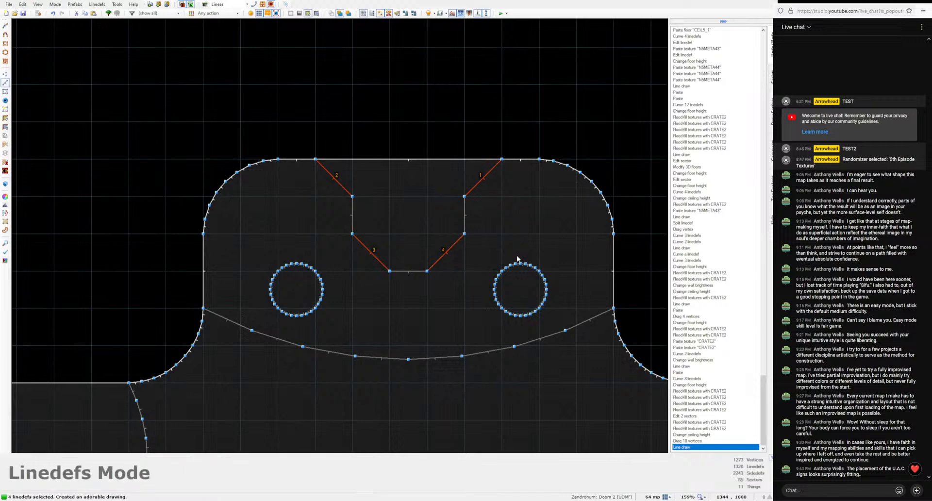
key(ctrl+shift+c)
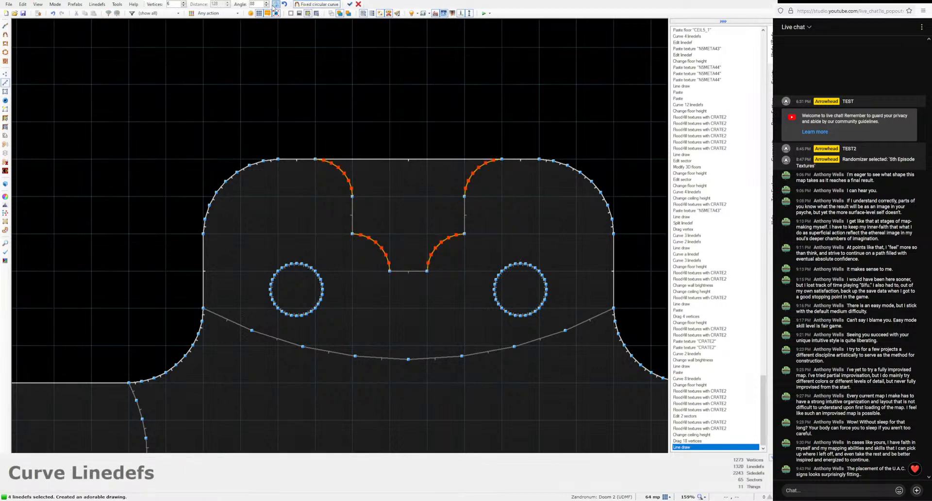
click(275, 4)
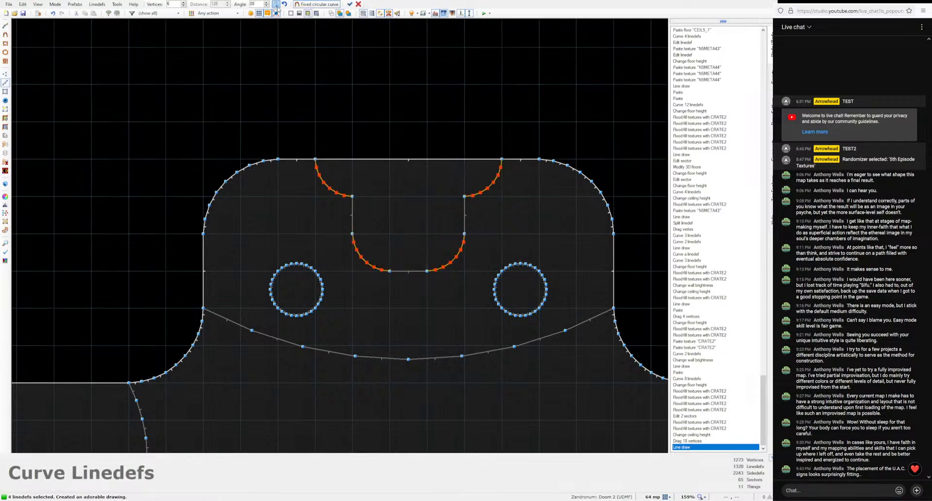
click(359, 4)
click(339, 178)
click(469, 188)
key(ctrl+shift+c)
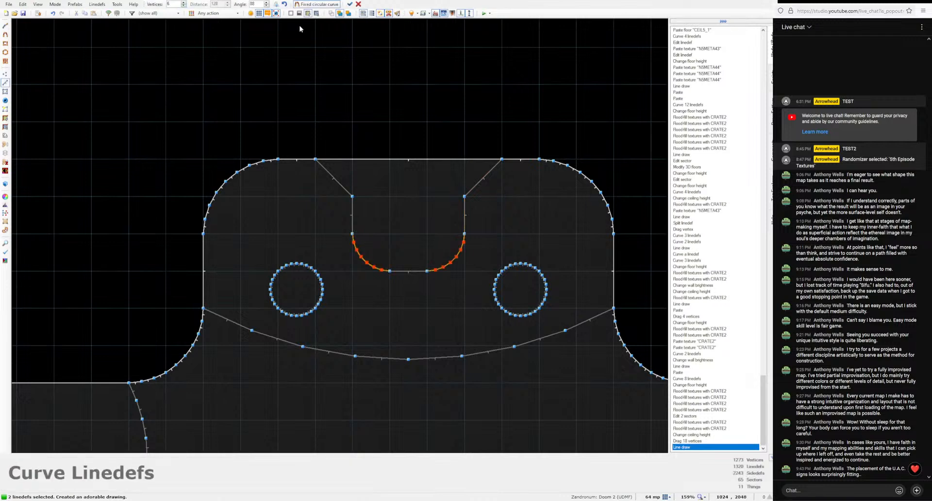
click(350, 5)
Step: Curve the outline's two upper diagonals upward into flared corners and bow the top wall between them outward to the north
click(339, 183)
click(475, 186)
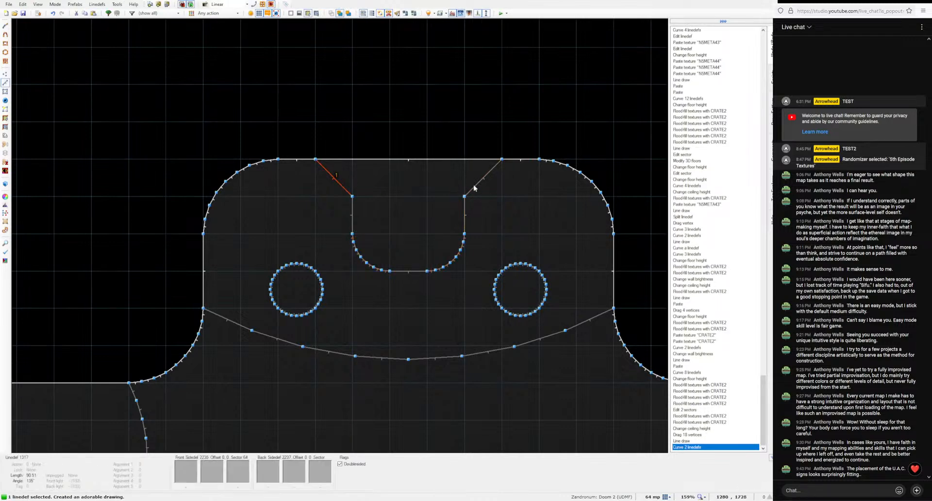
click(453, 159)
key(ctrl+shift+c)
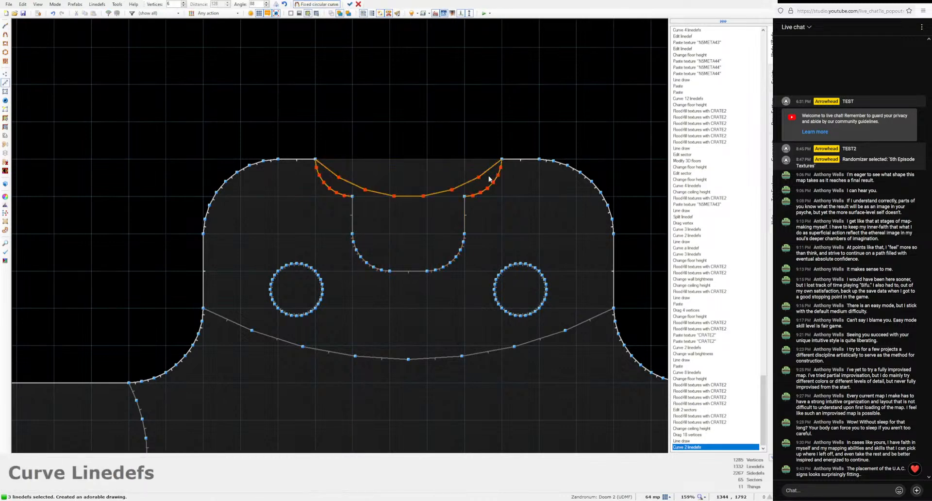
click(274, 5)
click(349, 4)
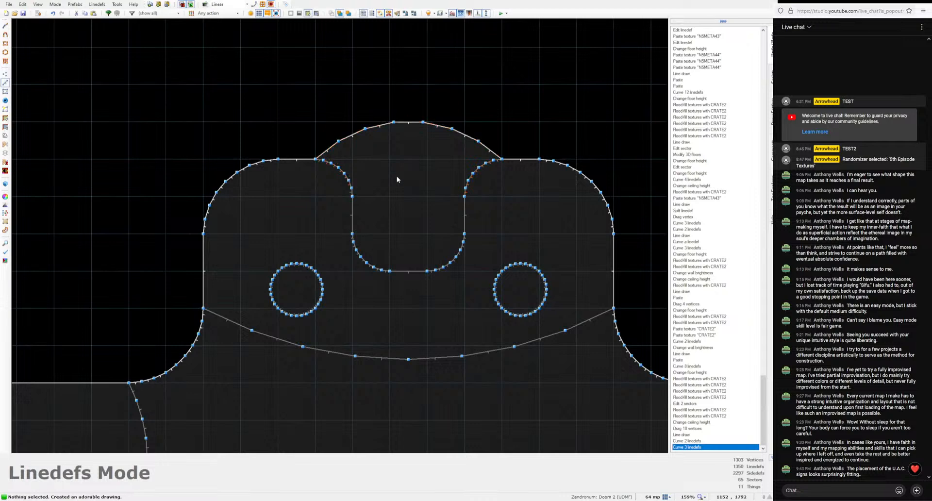
Step: Draw a 64 by 64 square centred in the new alcove and curve its four sides into a circle
key(d)
scroll(405, 171, up, 1)
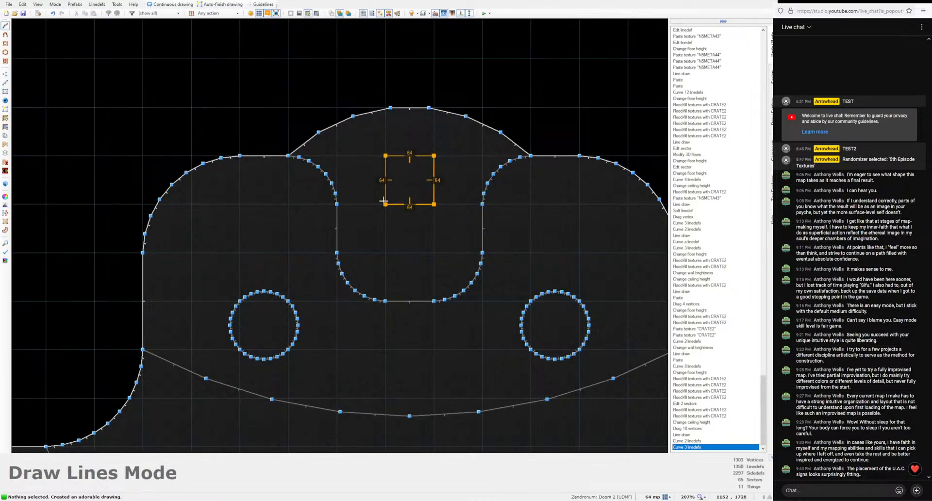
click(384, 201)
key(s)
key(l)
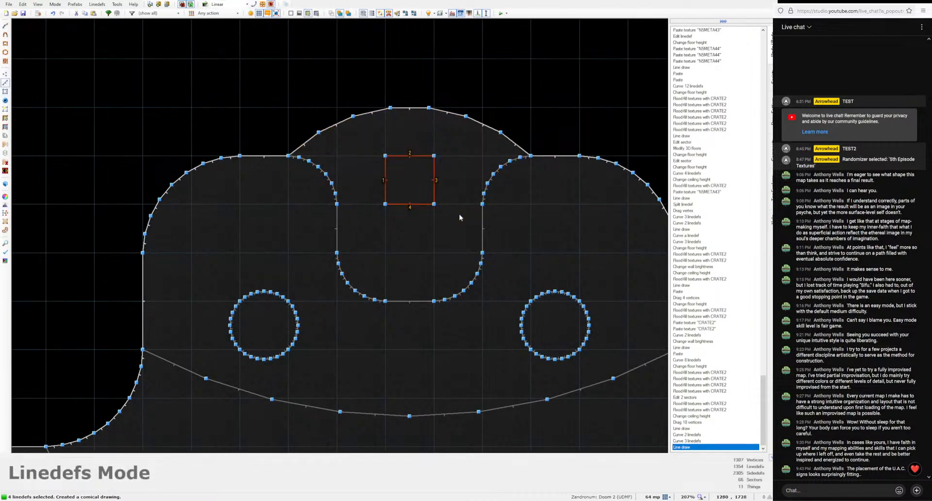
key(shift+c)
click(350, 5)
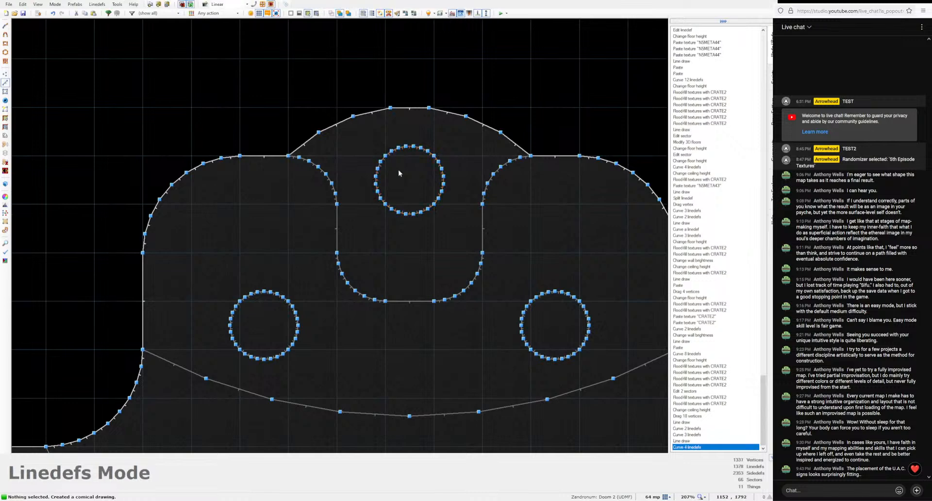
Step: Raise the curved platform's floor to -40 and its circle's floor to -32, and flood-fill their missing side textures with CRATE2
key(q)
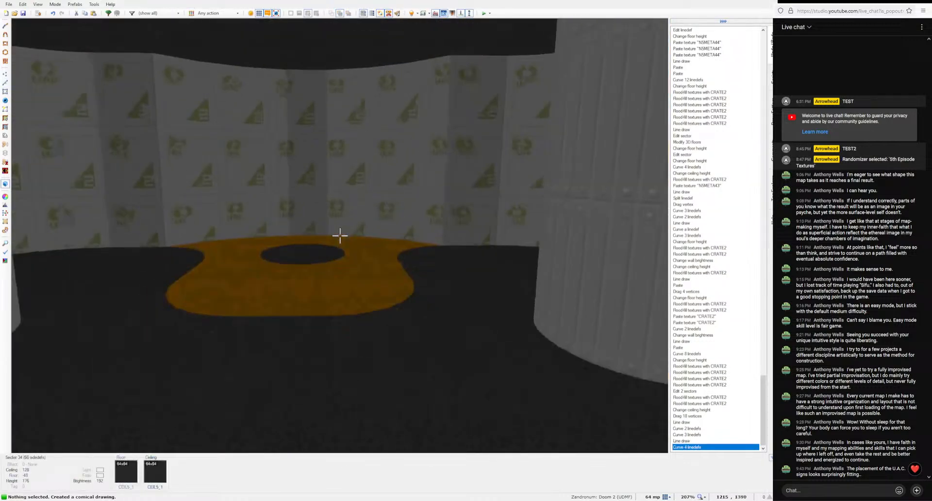
click(340, 236)
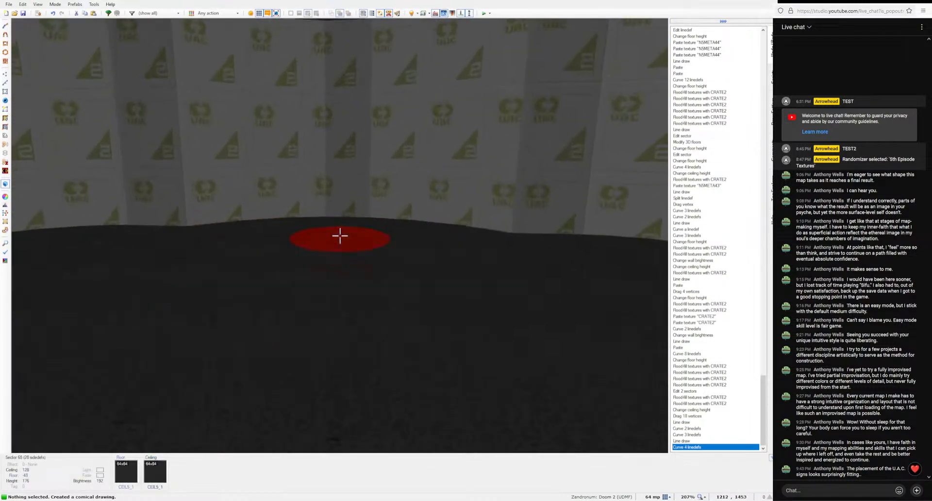
click(339, 236)
scroll(340, 236, up, 1)
click(340, 236)
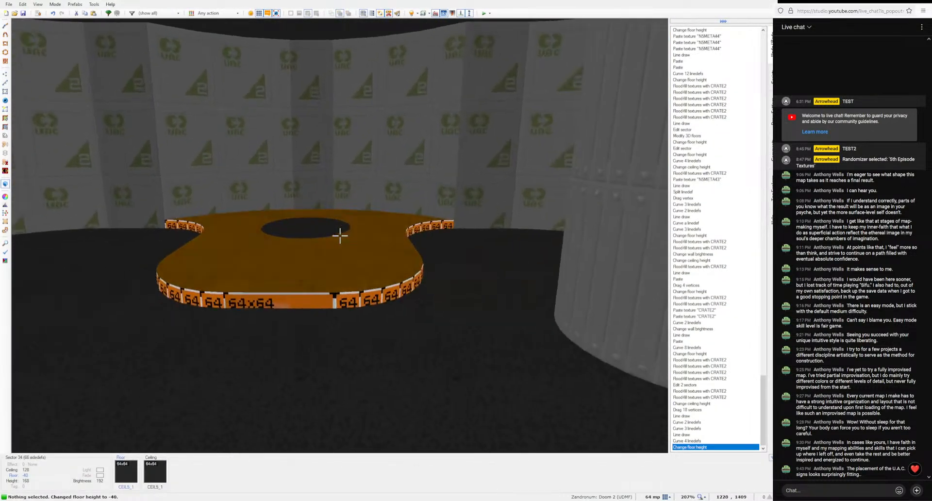
scroll(340, 236, up, 1)
click(339, 235)
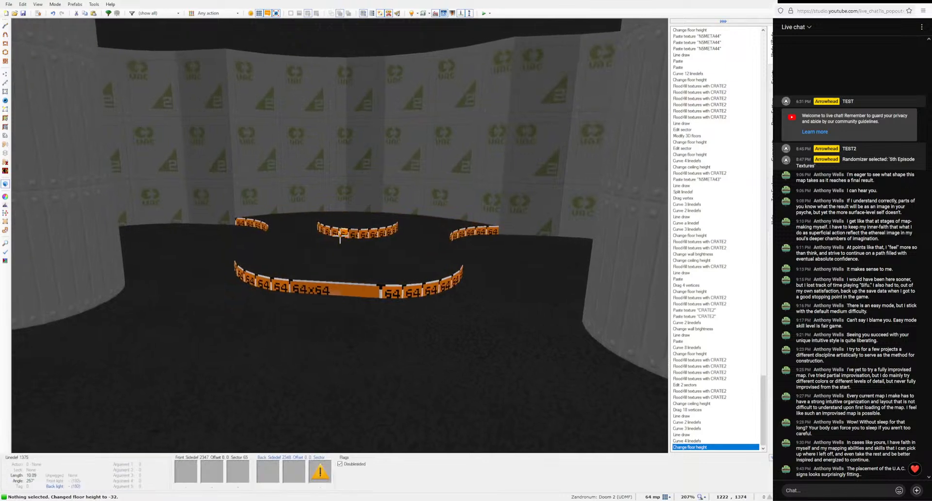
shift+middle_click(339, 236)
shift+middle_click(339, 236)
Step: Lower the ceilings above the curved platform and its circle, setting the platform's ceiling to 120 and the circle's slightly below it
click(340, 236)
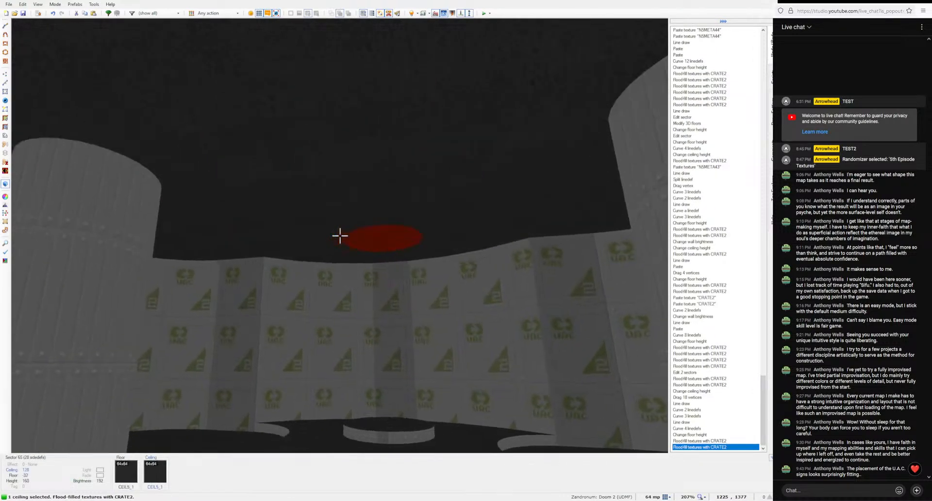
click(340, 236)
scroll(340, 236, down, 8)
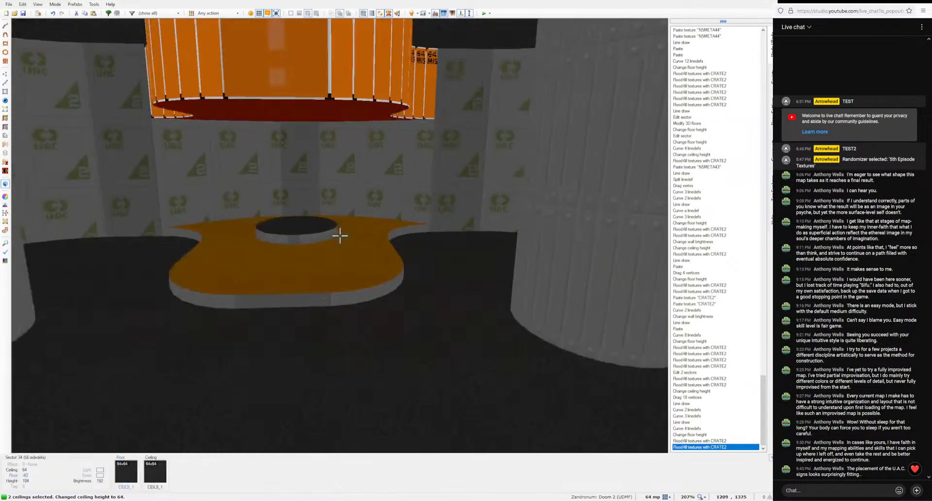
key(c)
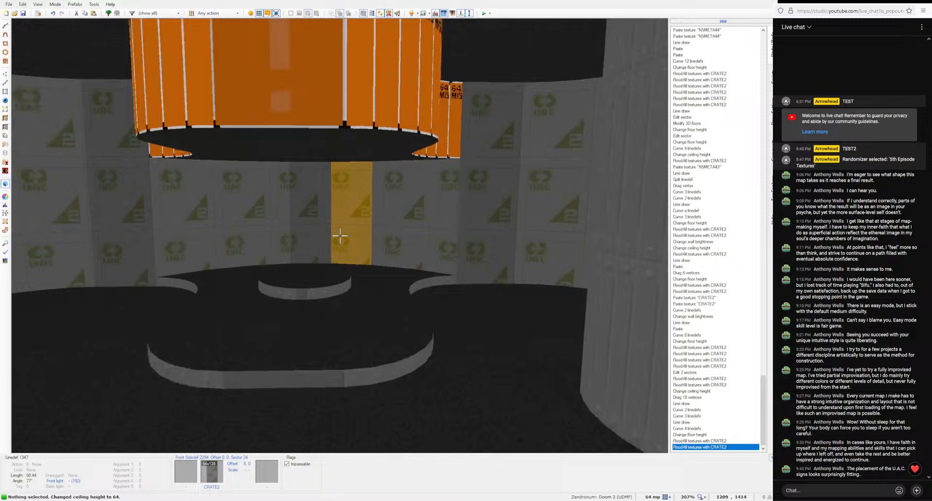
click(340, 236)
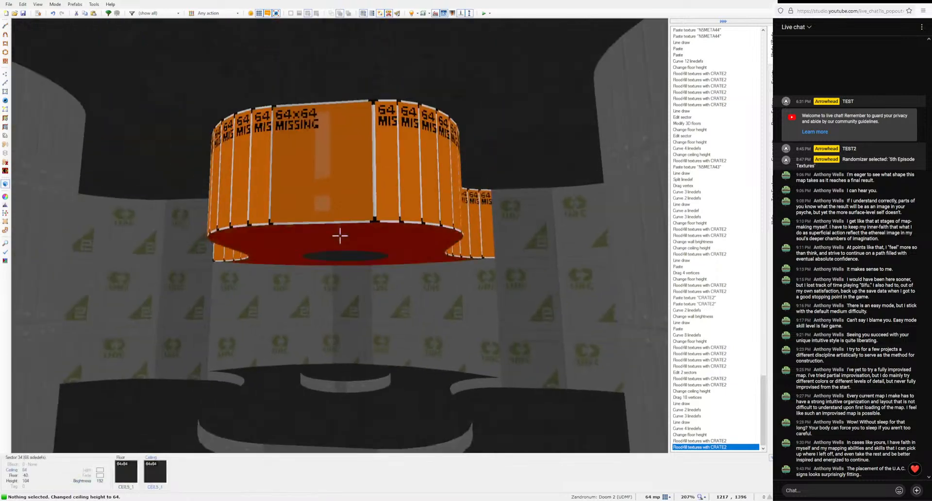
click(339, 236)
scroll(340, 236, up, 4)
scroll(340, 236, up, 3)
key(c)
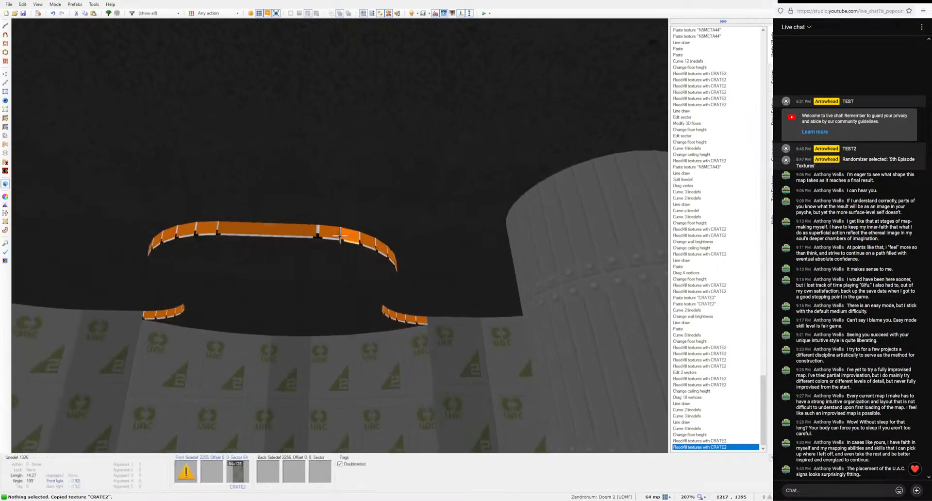
Step: Flood-fill the missing textures on the lowered ceiling's curved edges and the circle's rim with CRATE2
ctrl+middle_click(340, 236)
key(d)
middle_click(340, 236)
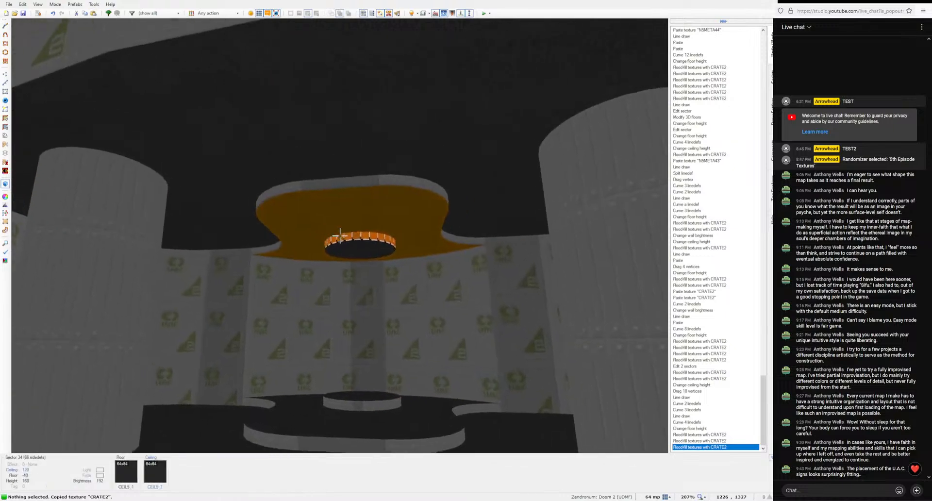
ctrl+middle_click(339, 236)
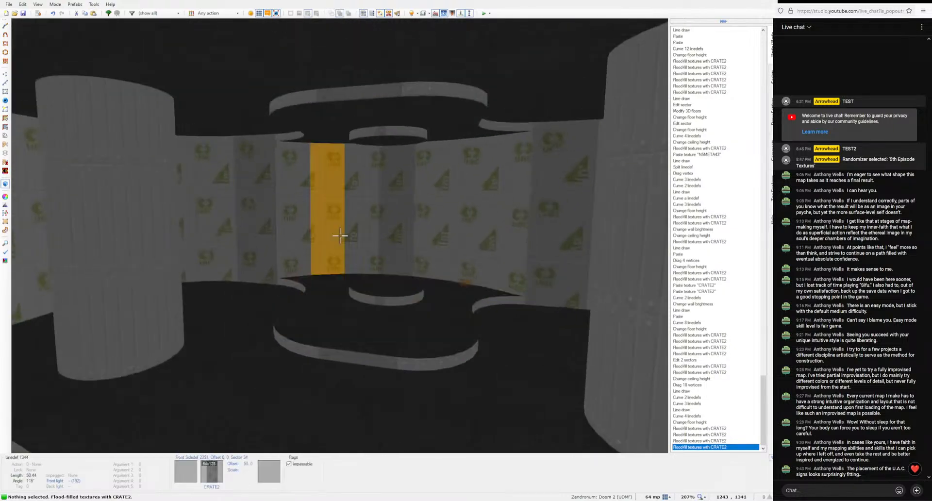
Step: Shift the texture on the seven walls at the back of the alcove to a vertical offset of 8
shift+click(339, 236)
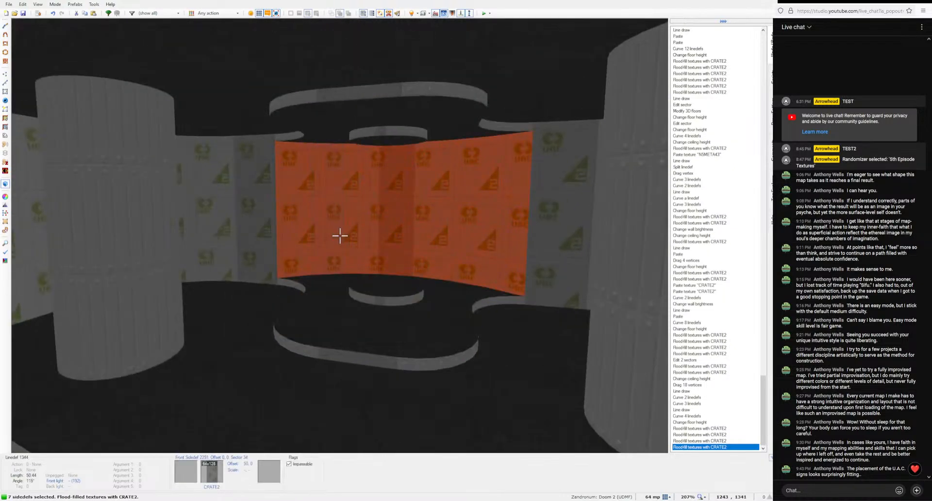
key(Up)
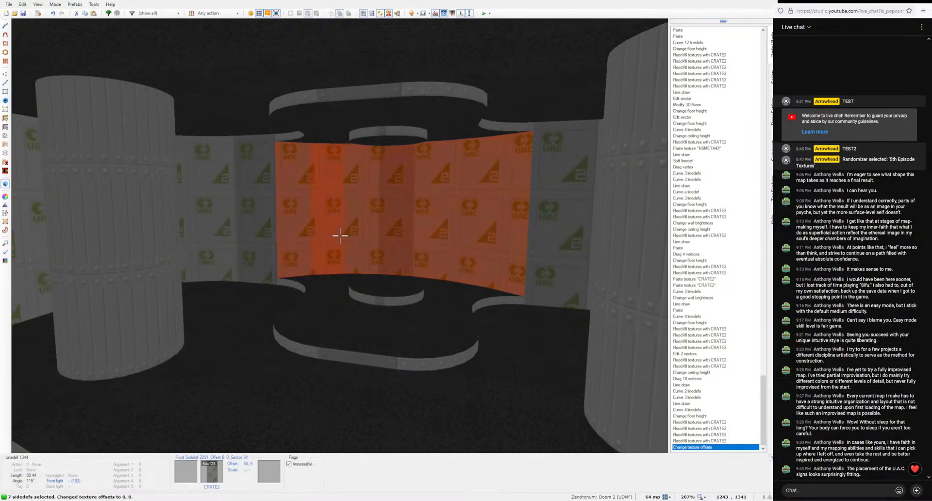
key(c)
Step: Set the wall brightness of a single panel in the alcove's curved back wall to 16
key(d)
key(e)
click(340, 236)
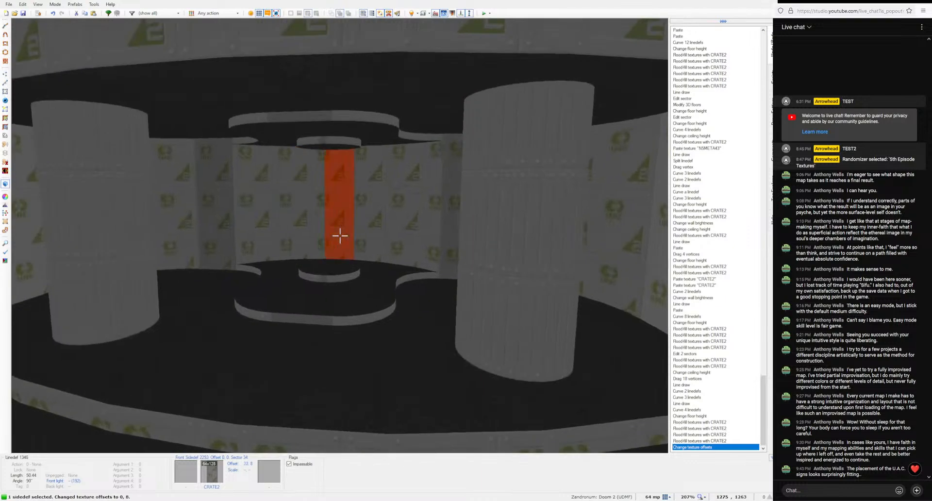
ctrl+scroll(340, 236, up, 2)
key(c)
Step: Examine the northern room's new alcove, pillars and stepped ceiling in the 3D view from inside and from a distance
key(s)
key(e)
key(f)
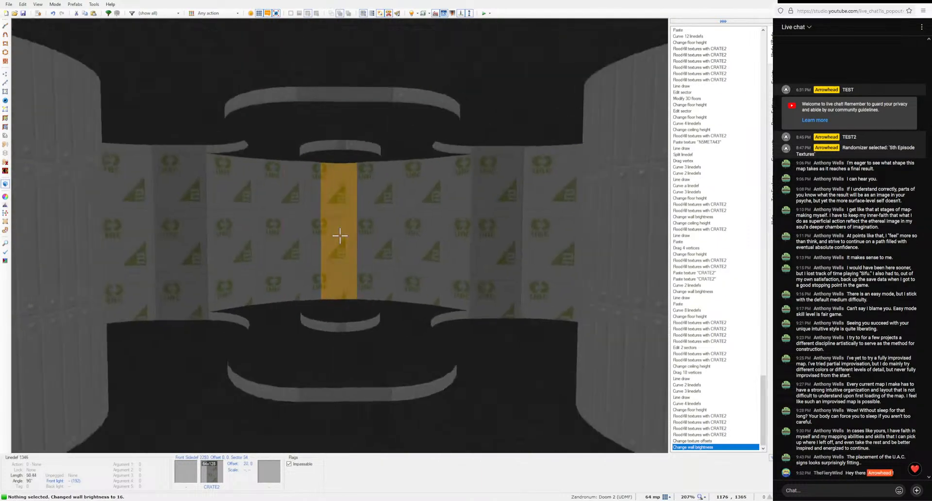
key(d)
key(d)
key(e)
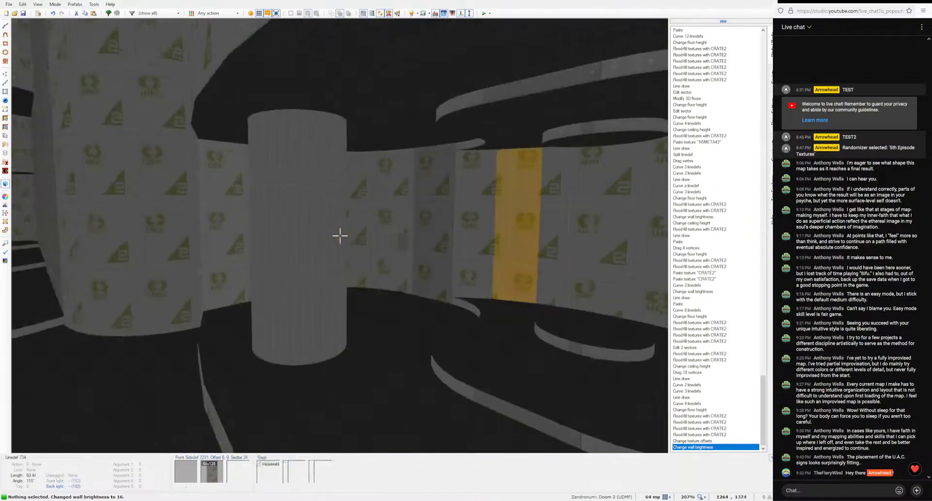
key(e)
key(d)
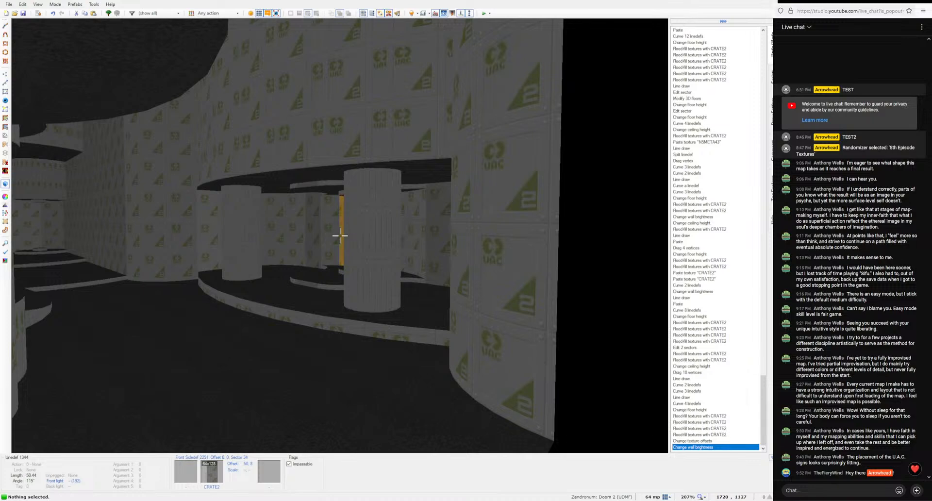
key(e)
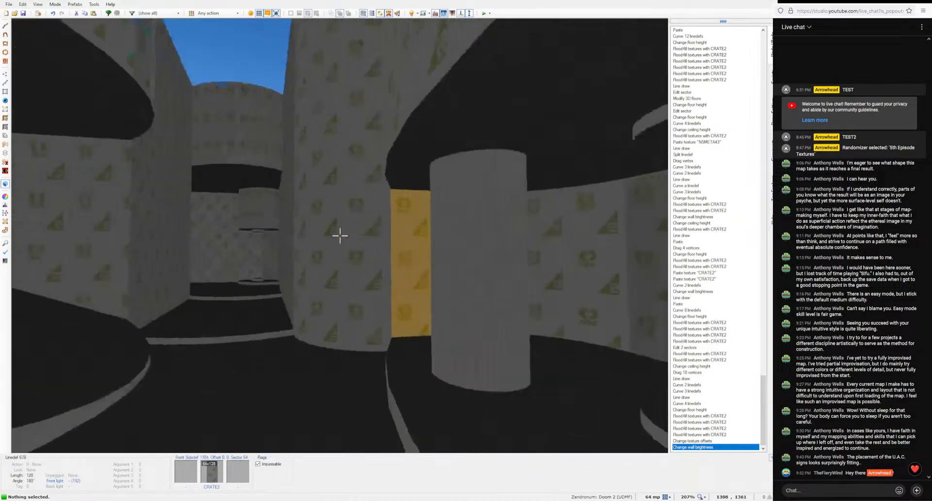
Step: Fly through the map's other rooms and corridors in the 3D view to review the overall layout
key(w)
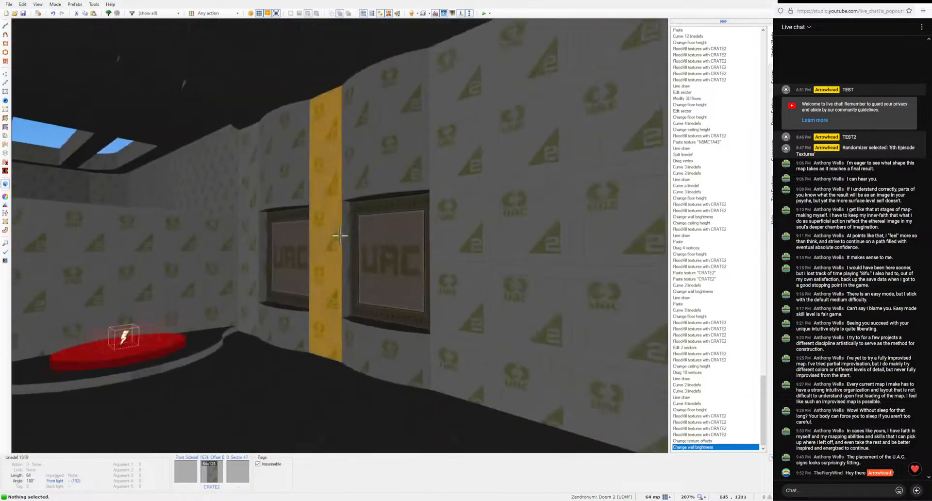
key(w)
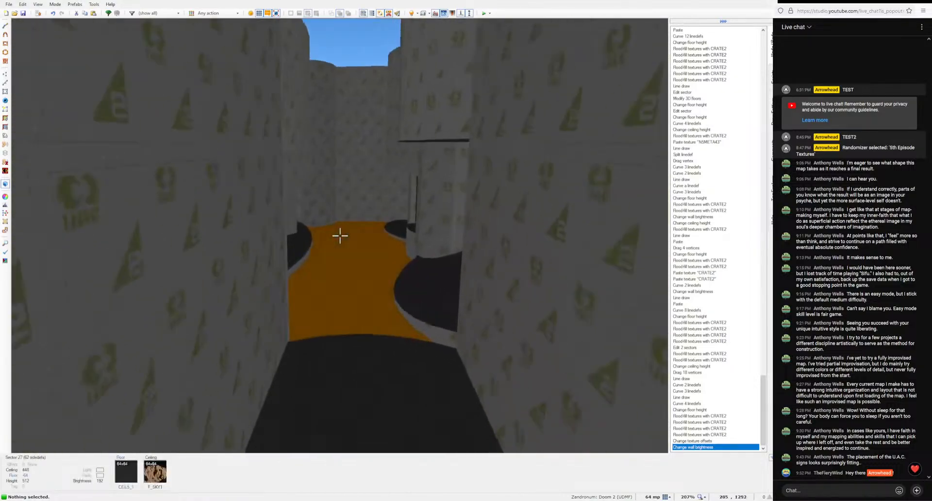
key(w)
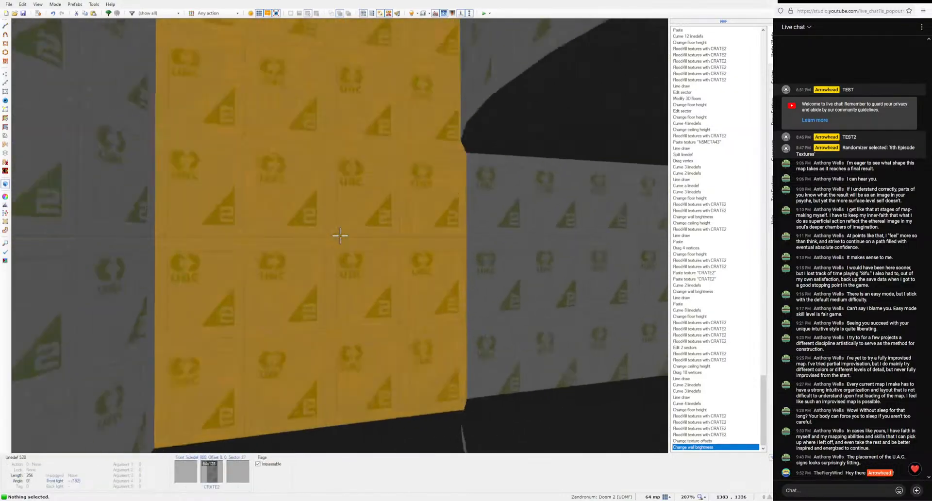
key(w)
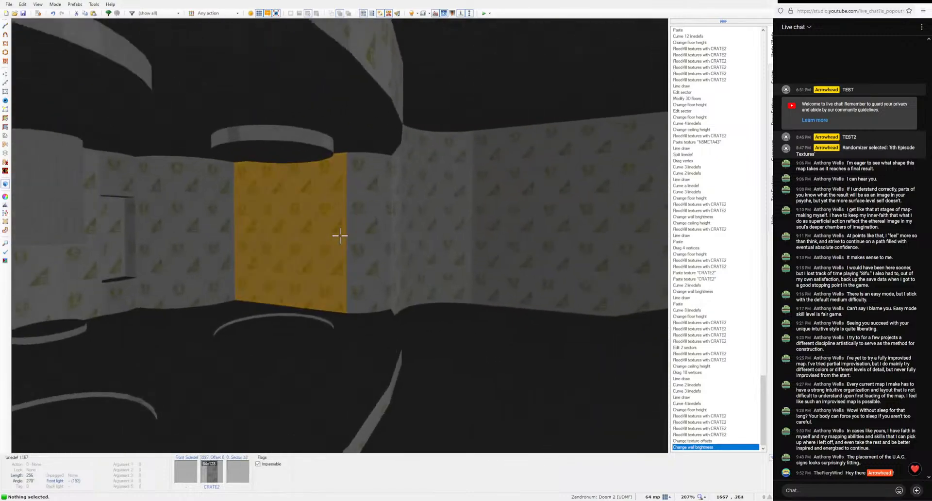
key(w)
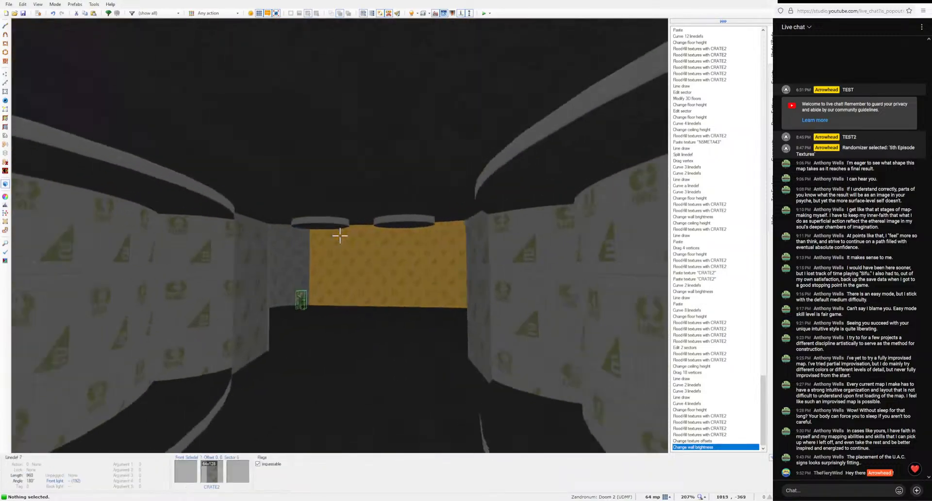
key(w)
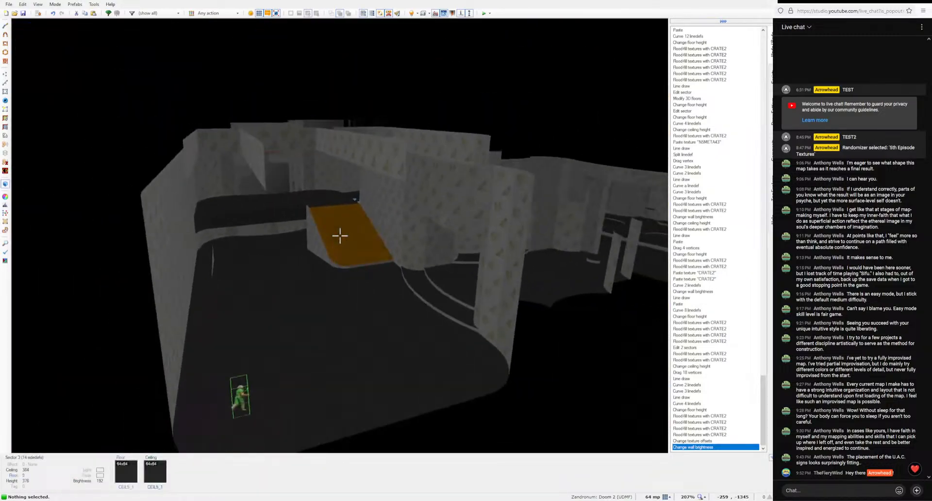
key(w)
key(s)
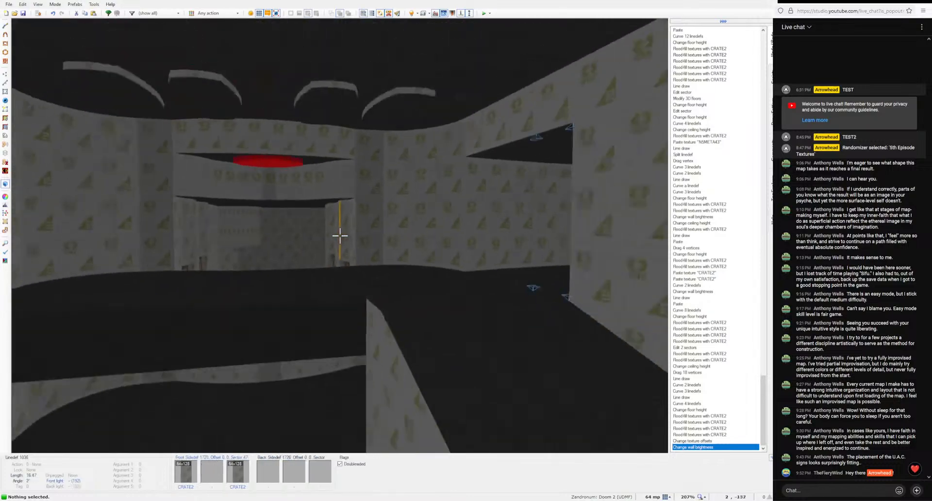
Step: Examine the pillared corridors, the curved connecting passages and the room with the red teleporter in the 3D view
key(w)
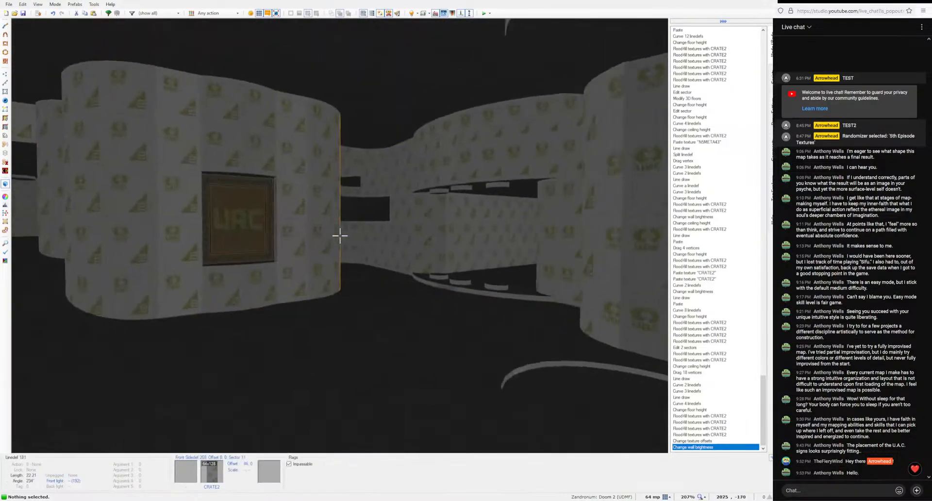
key(w)
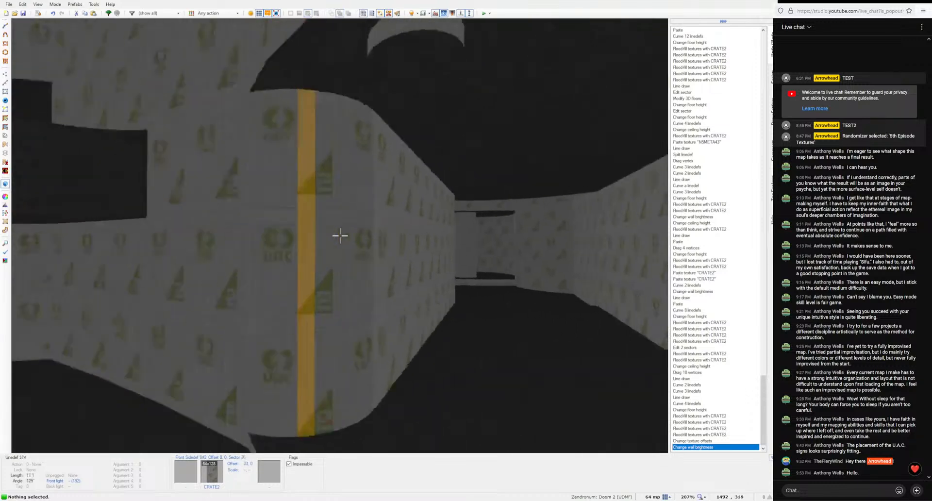
key(w)
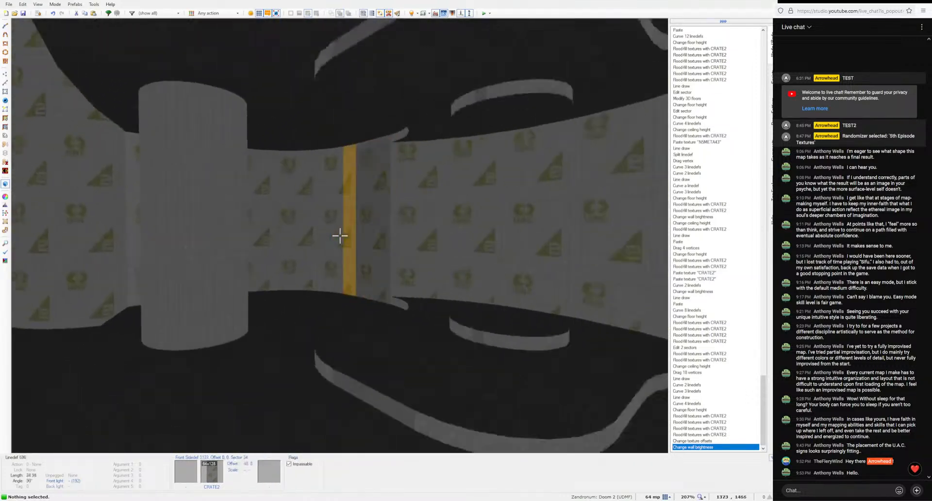
key(w)
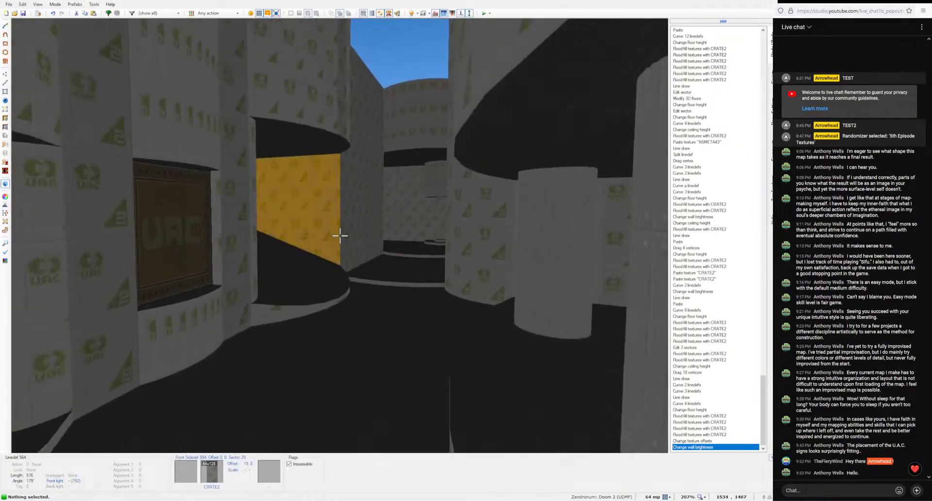
key(w)
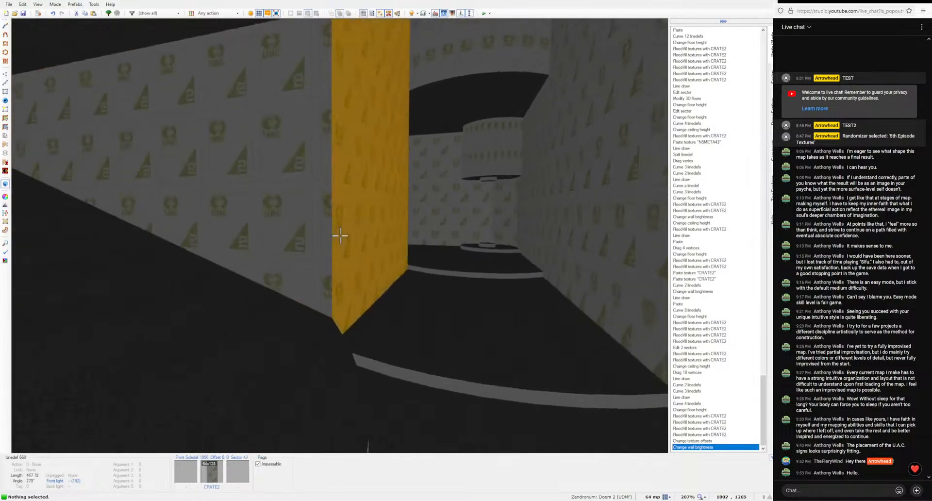
key(w)
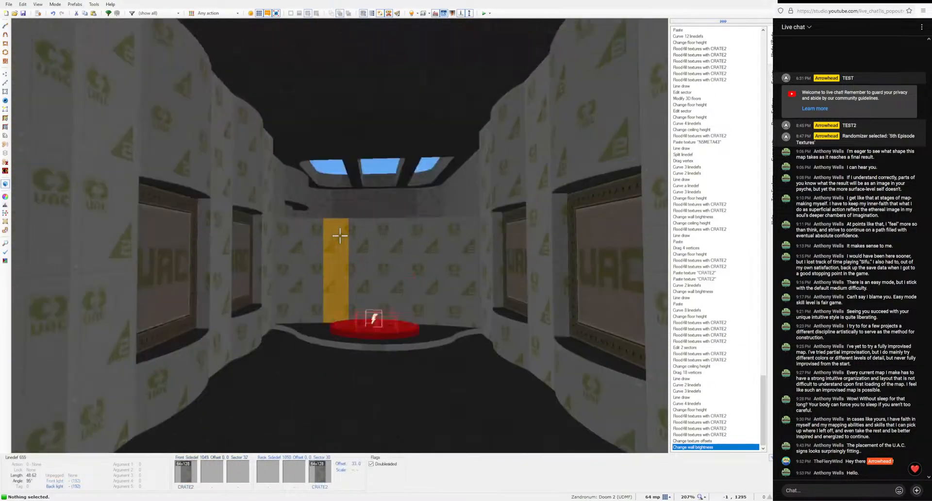
key(q)
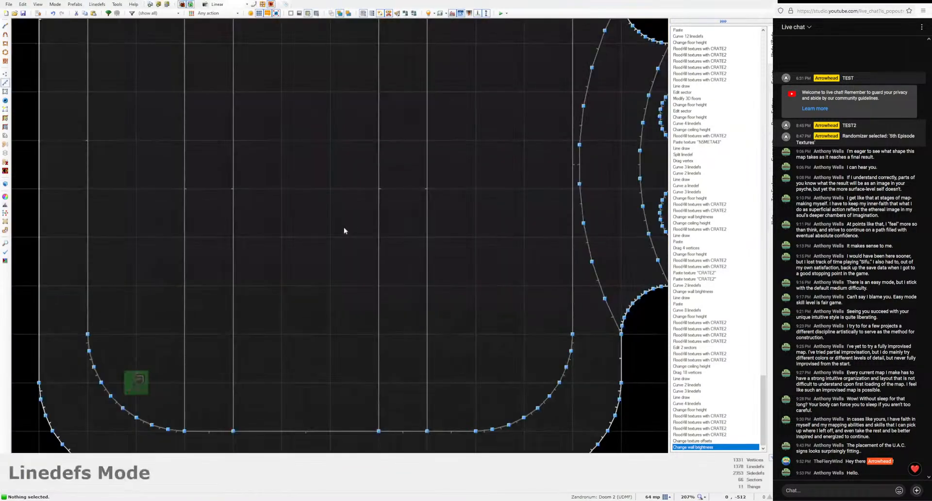
Step: Draw a triangular sector 128 units wide and 64 deep on the outside of the large rounded room's south wall
key(d)
scroll(350, 224, down, 3)
scroll(425, 345, up, 1)
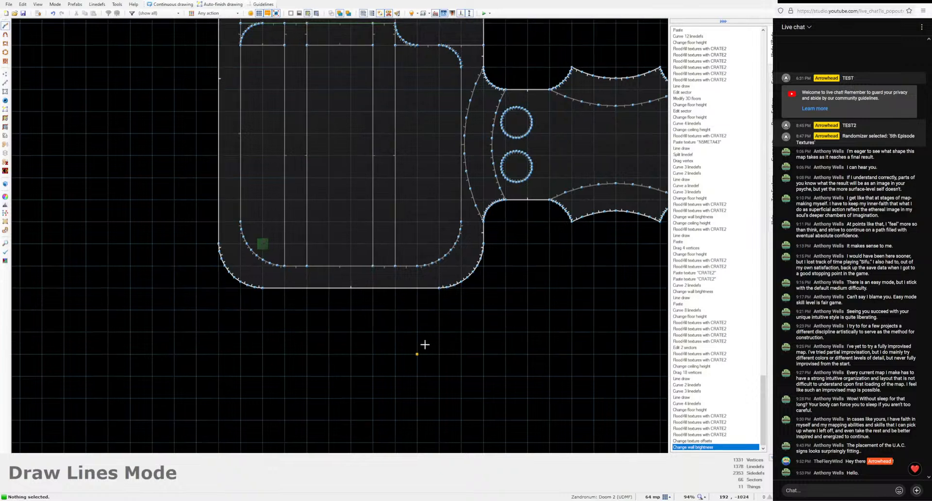
scroll(404, 361, down, 1)
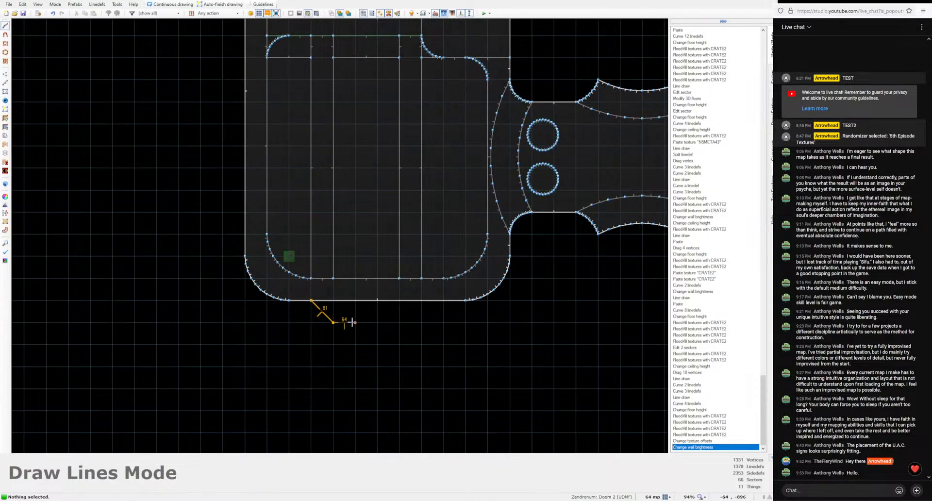
click(360, 310)
Step: Copy the triangular sector and paste the duplicate 192 units east along the same south wall
key(s)
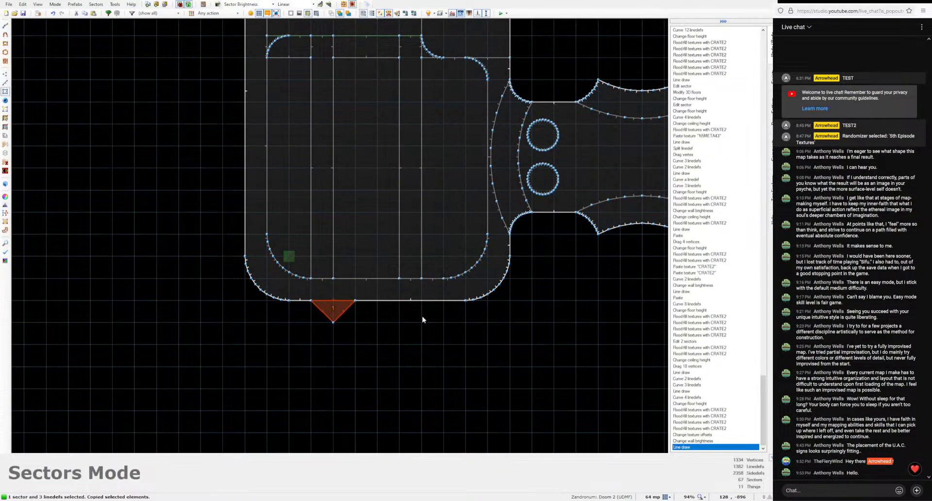
key(ctrl+v)
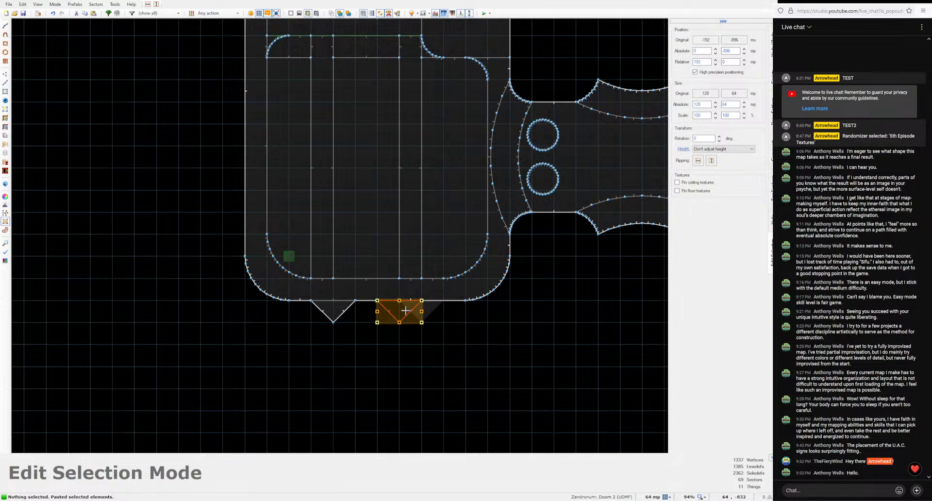
click(405, 311)
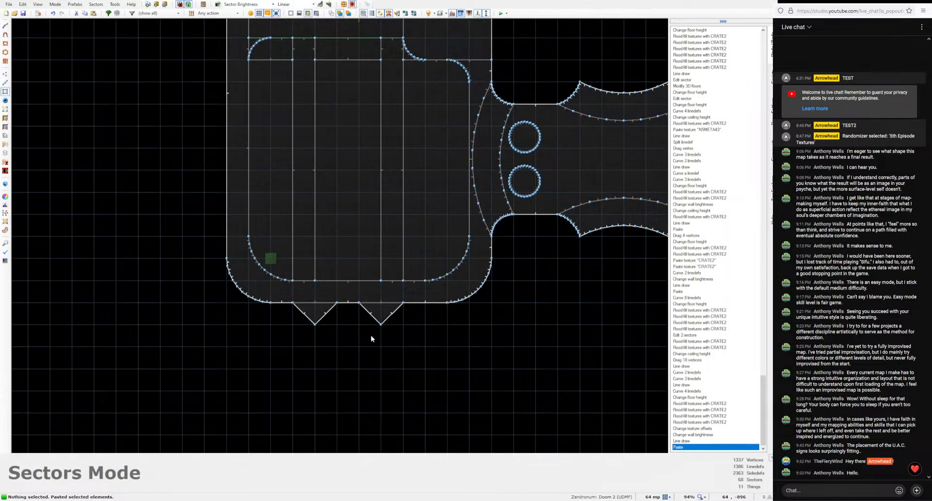
scroll(368, 338, down, 3)
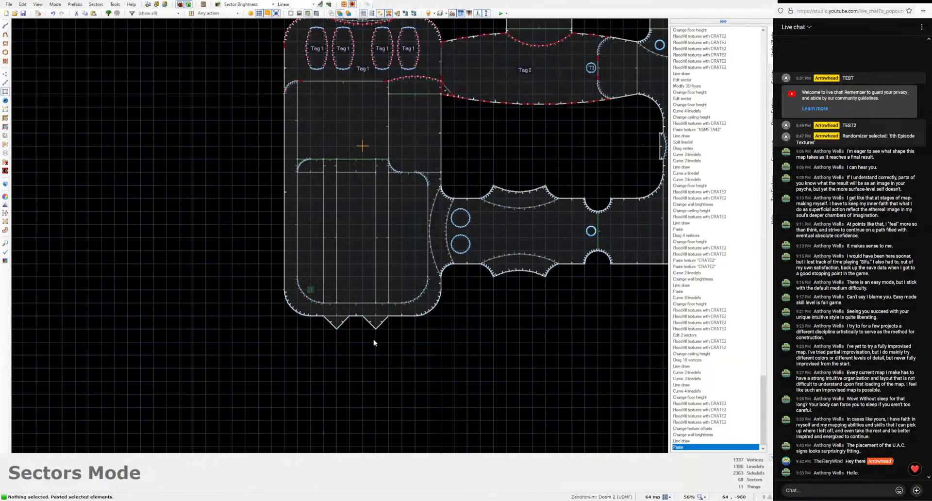
scroll(374, 343, up, 3)
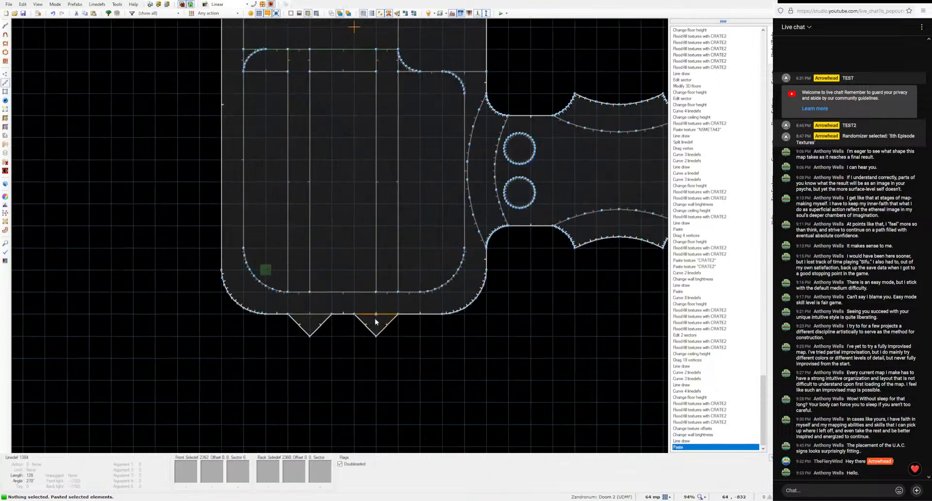
Step: Curve the two lines between the triangles and the room inward, using 6 vertices on each line
click(356, 321)
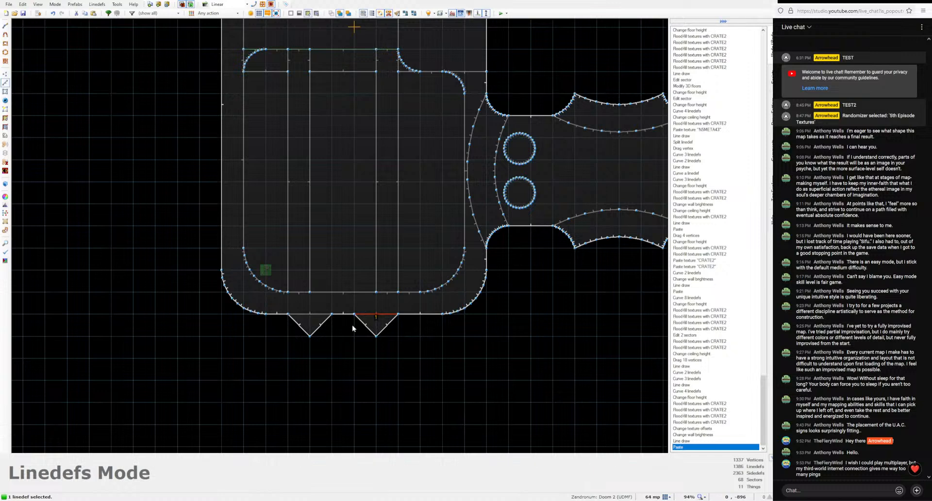
click(317, 315)
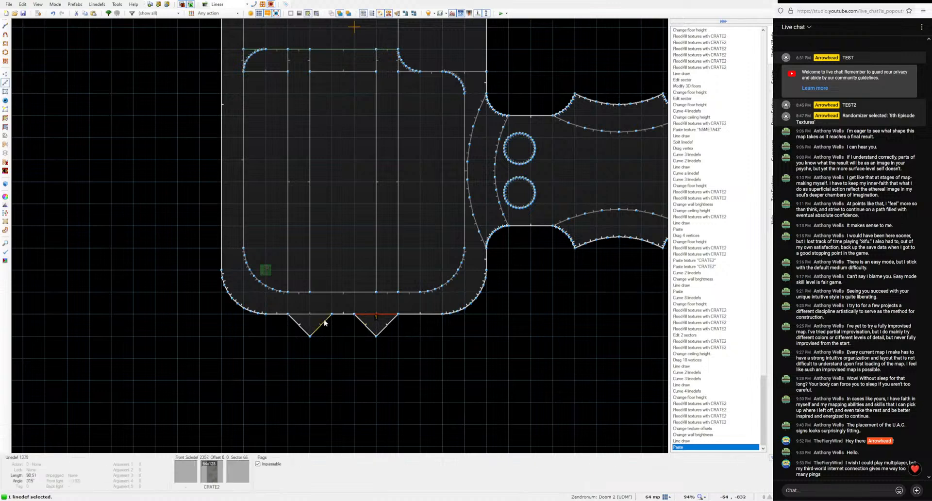
click(291, 325)
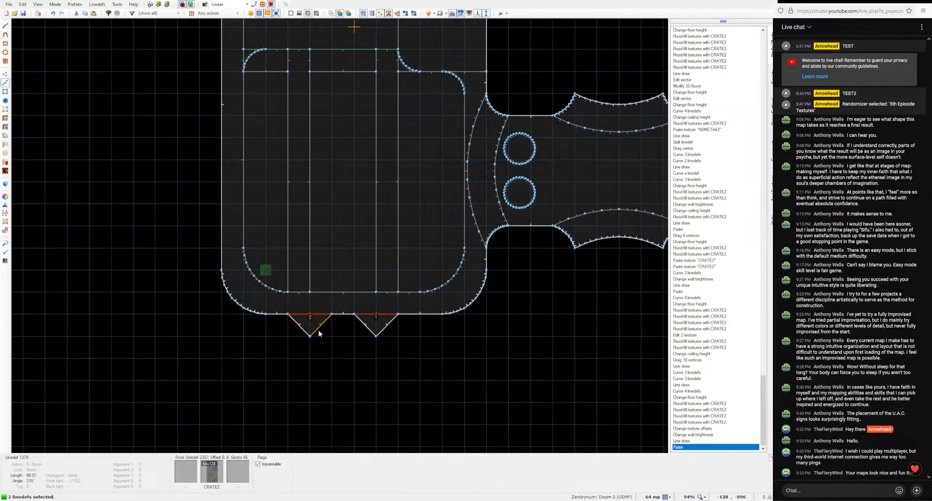
scroll(318, 333, up, 4)
key(ctrl+shift+c)
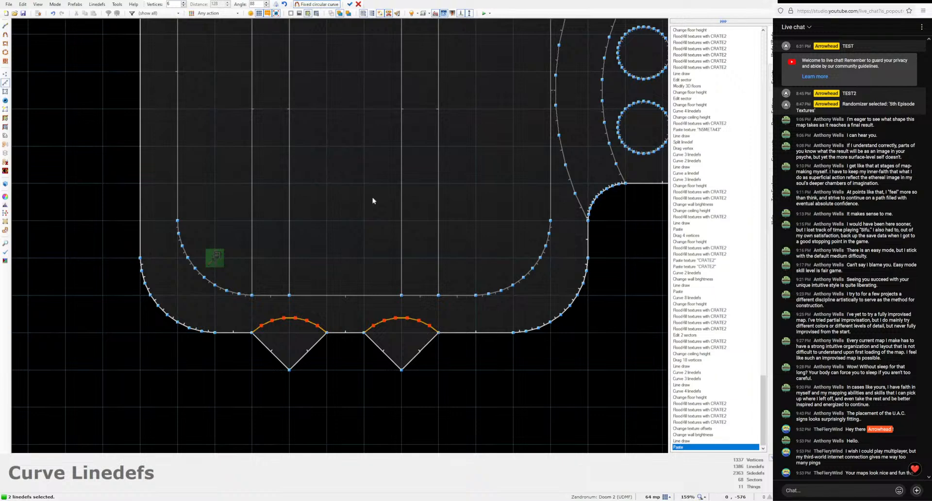
click(350, 4)
Step: Curve the four outer sides of the triangles into two rounded niches, using 6 vertices per line
click(421, 350)
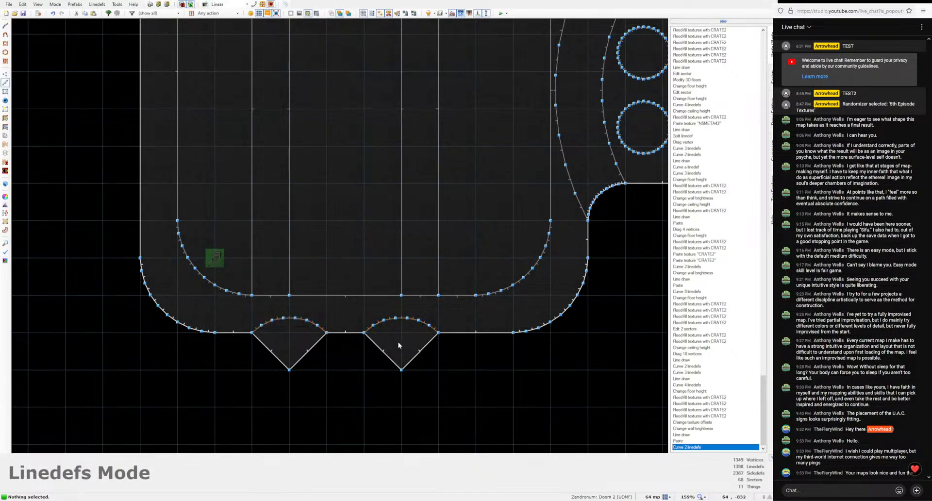
middle_drag(388, 356, 347, 339)
click(348, 339)
click(274, 327)
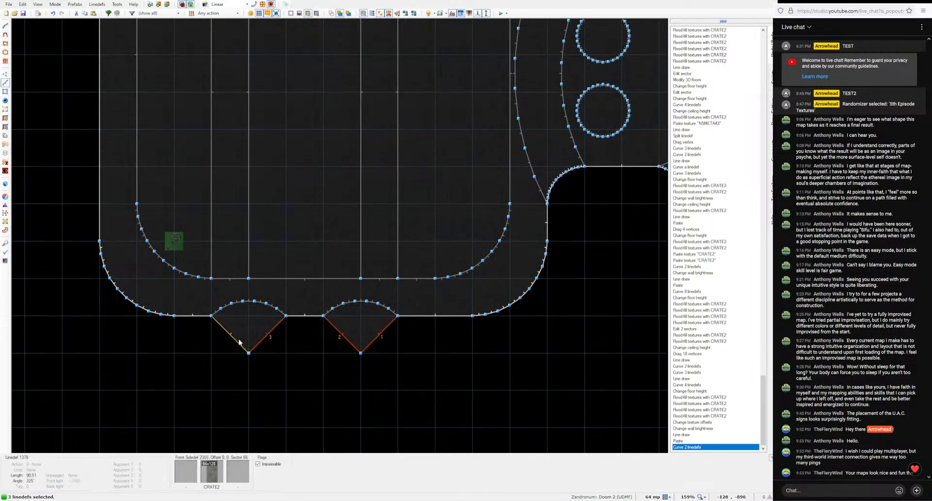
click(228, 333)
key(ctrl+shift+c)
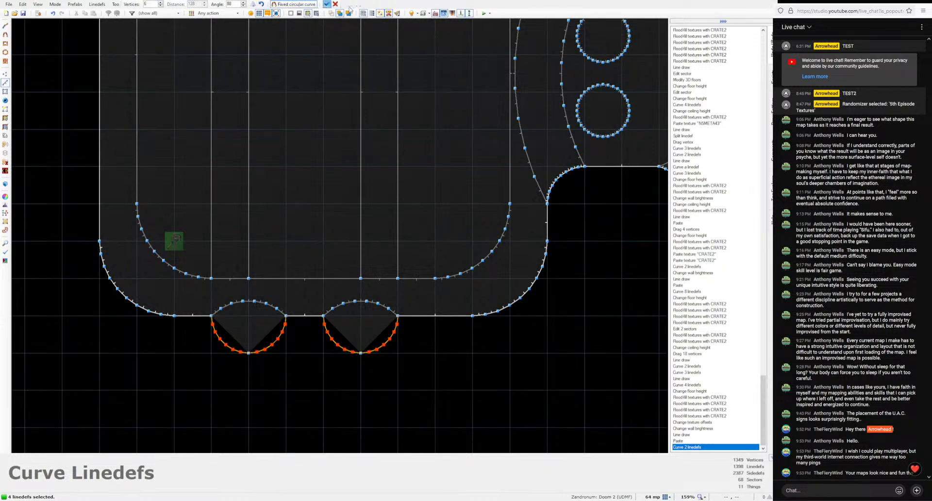
key(Return)
Step: Raise the floors of both south wall niches to 128 in the 3D view
key(w)
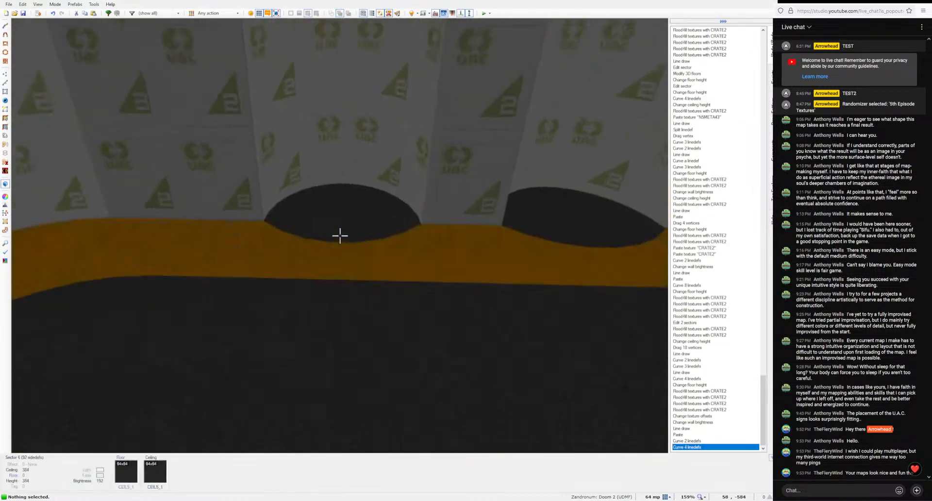
click(340, 236)
click(339, 236)
scroll(340, 235, up, 13)
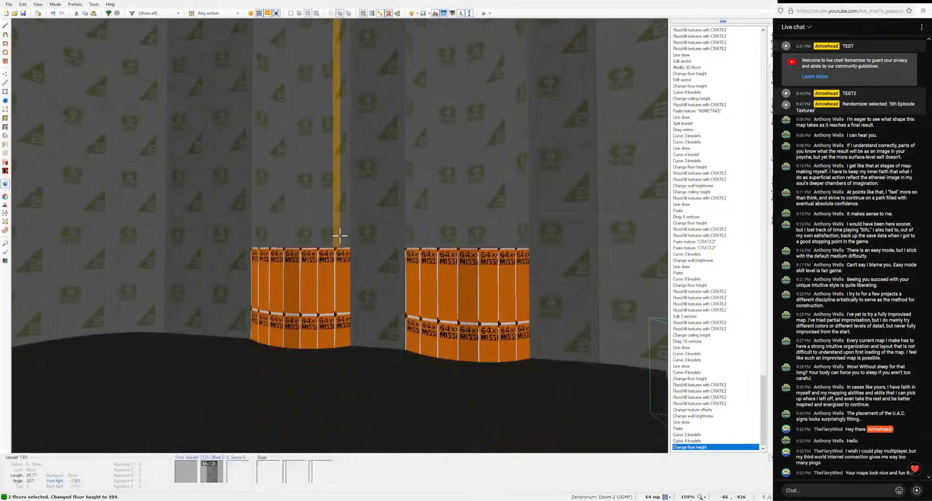
Step: Cover the untextured curved walls beneath both niche openings with the CRATE2 texture
key(ctrl+shift+v)
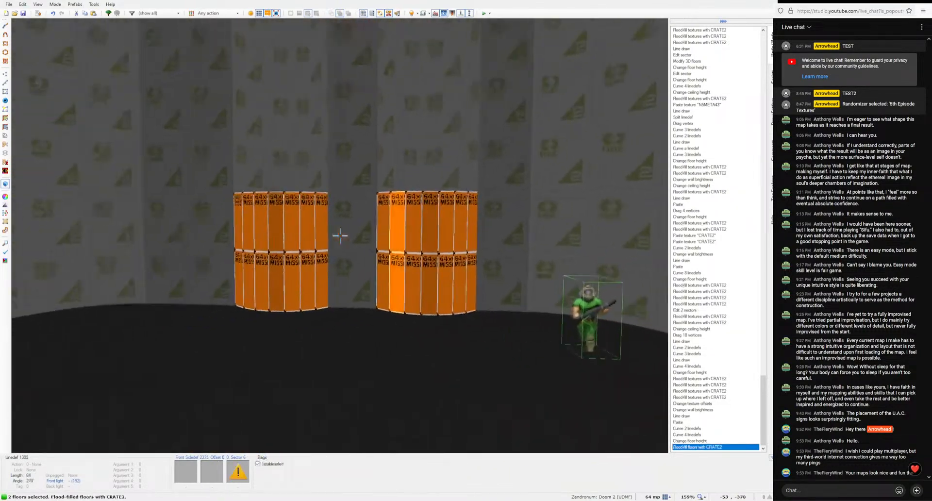
key(c)
key(ctrl+shift+v)
key(ctrl+v)
key(ctrl+shift+v)
key(ctrl+v)
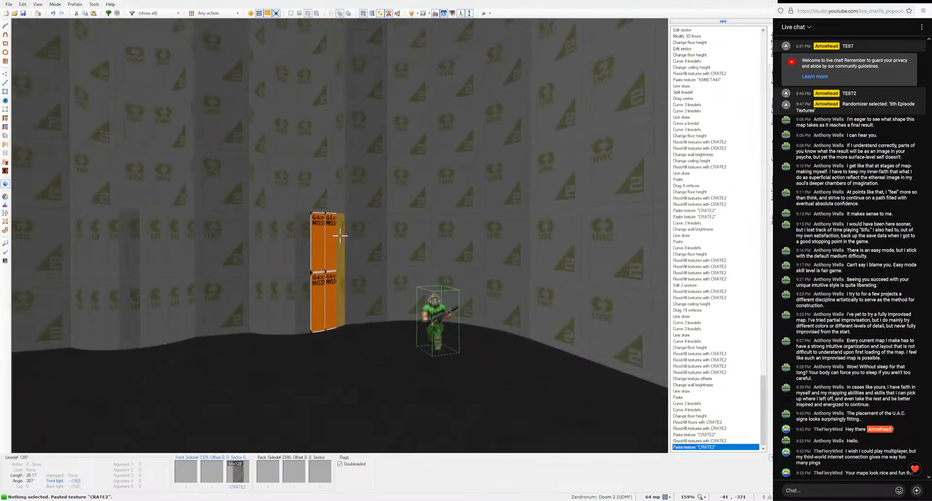
key(ctrl+shift+v)
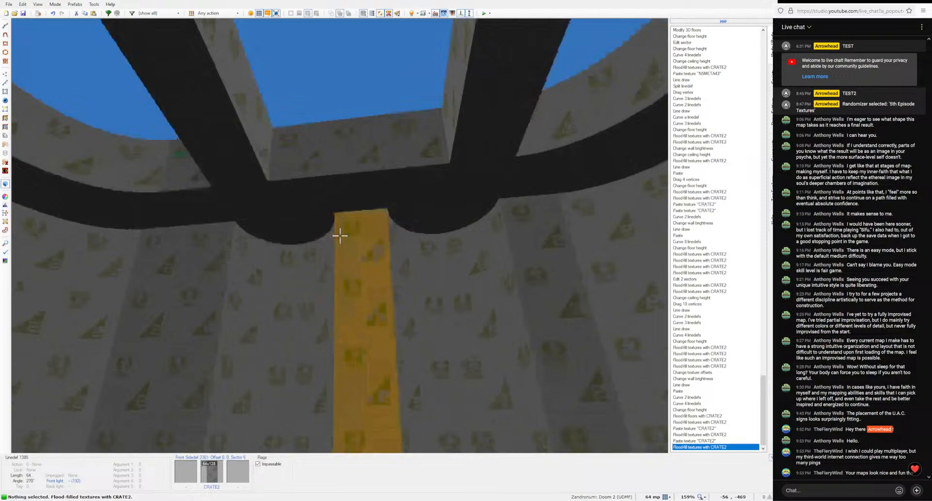
Step: Lower the ceilings of both niches to 248
click(340, 236)
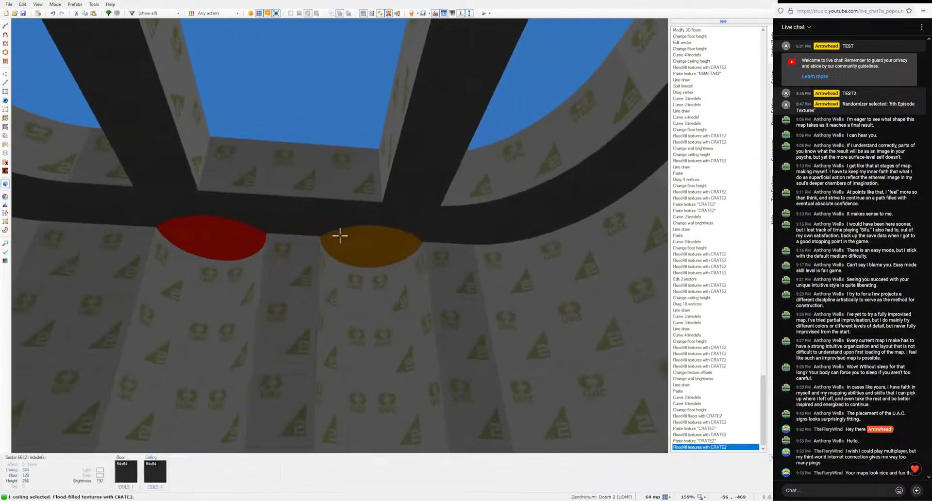
click(339, 236)
scroll(339, 236, down, 15)
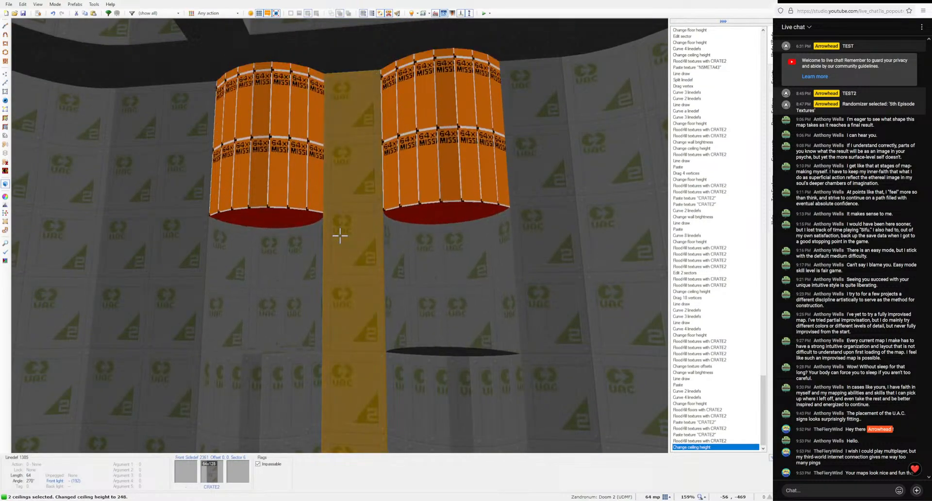
Step: Flood-fill the untextured curved walls above both niche openings with CRATE2
key(c)
key(ctrl+shift+v)
key(ctrl+shift+v)
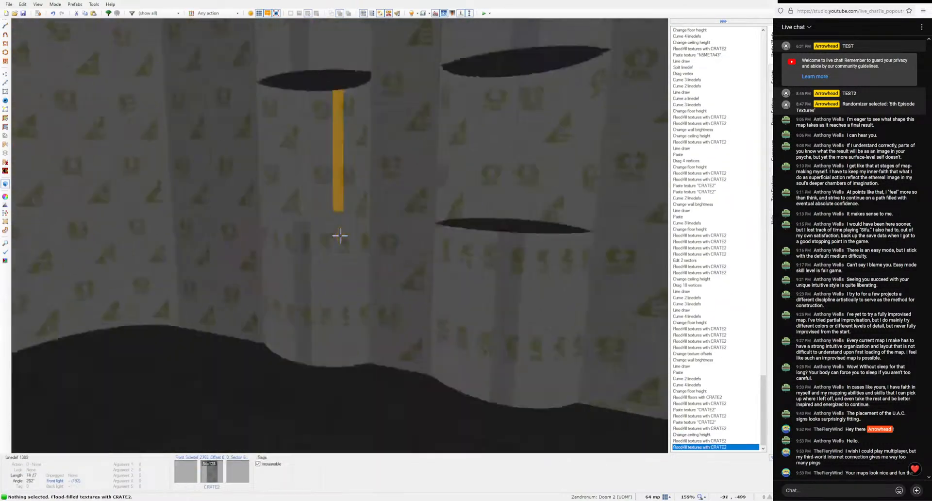
Step: Apply the CEIL5_1 flat to the niche floor and check the finished niches up close
key(ctrl+v)
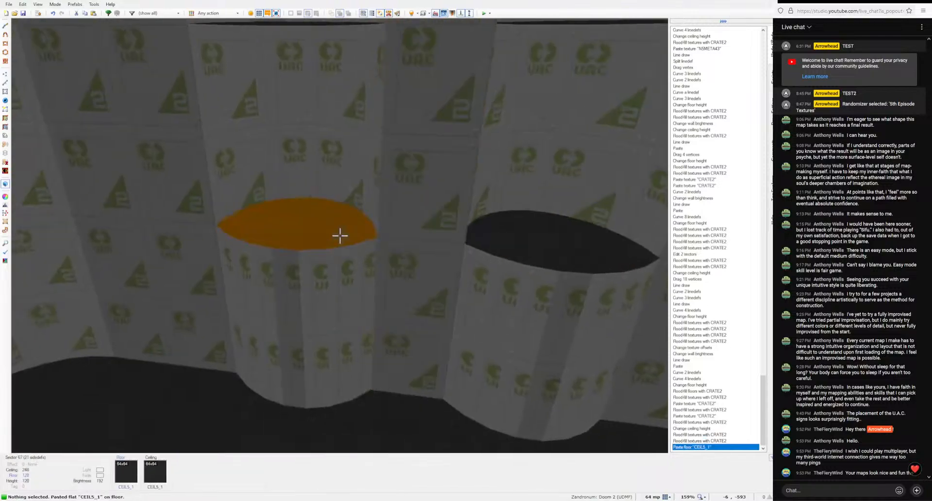
key(e)
key(d)
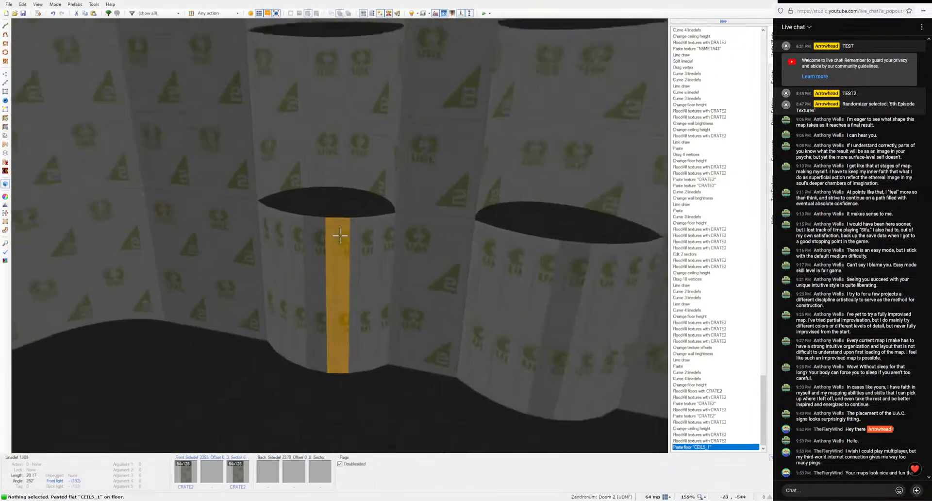
key(e)
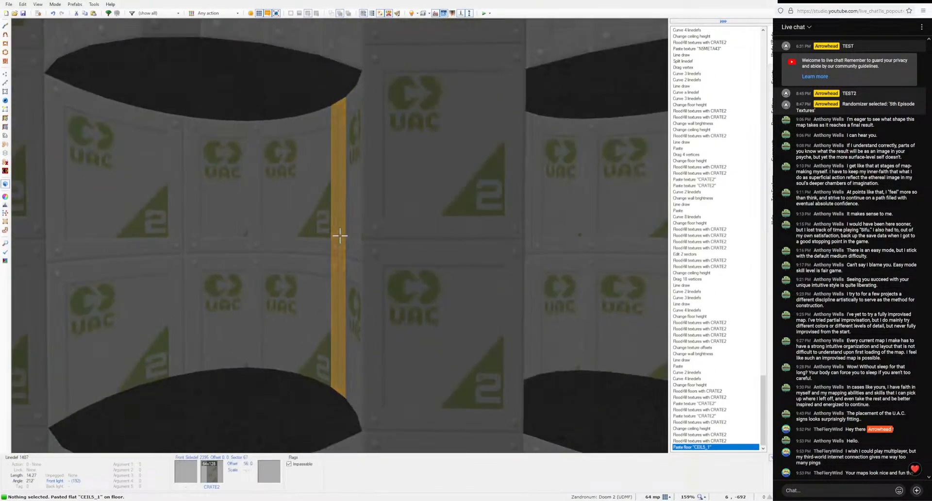
key(e)
key(w)
Step: Draw a 32 by 32 square sector inside the west niche and paste a copy of it inside the east niche
scroll(350, 238, down, 2)
middle_drag(357, 256, 393, 291)
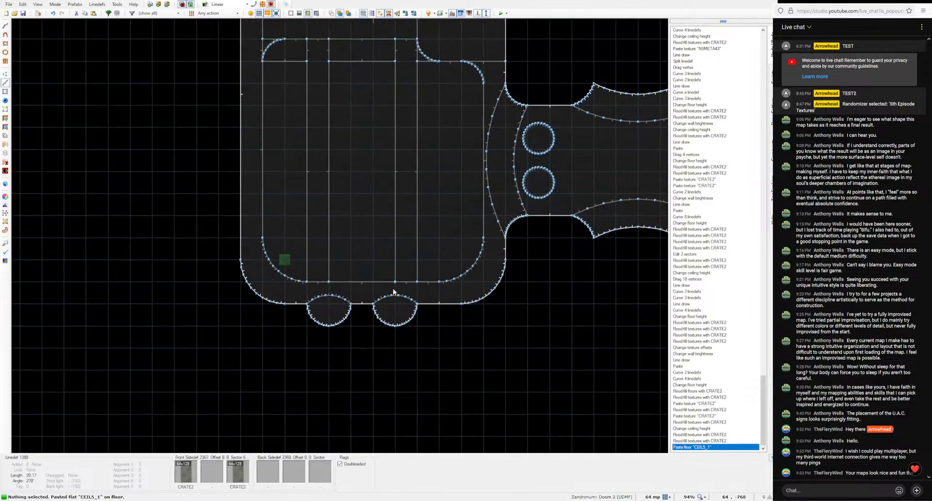
key(d)
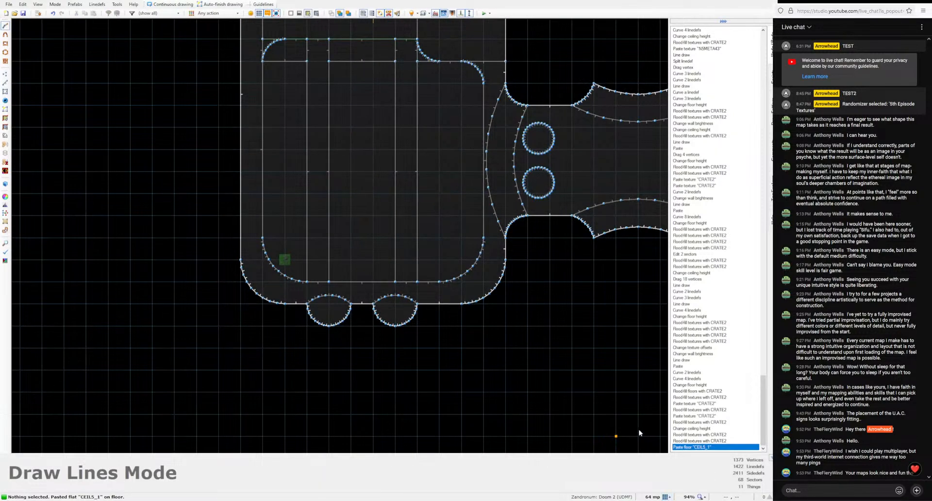
scroll(326, 310, up, 5)
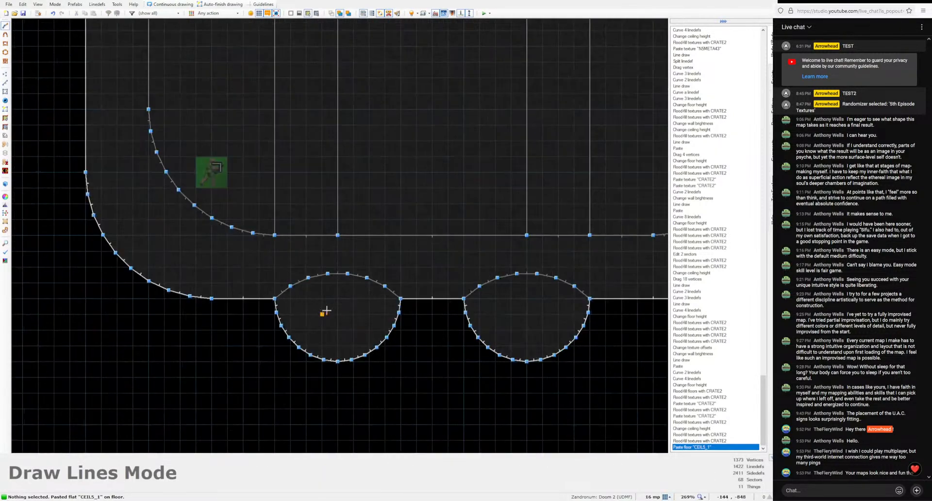
click(342, 331)
key(ctrl+v)
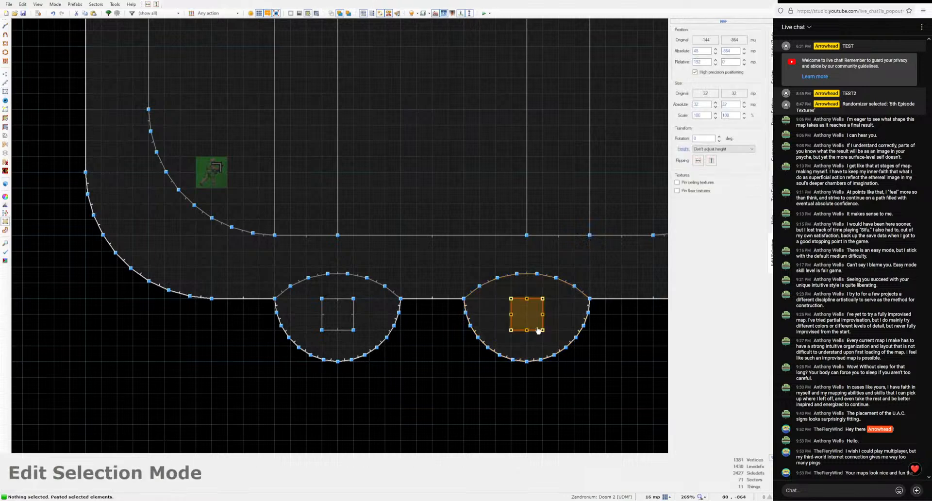
click(513, 320)
click(527, 314)
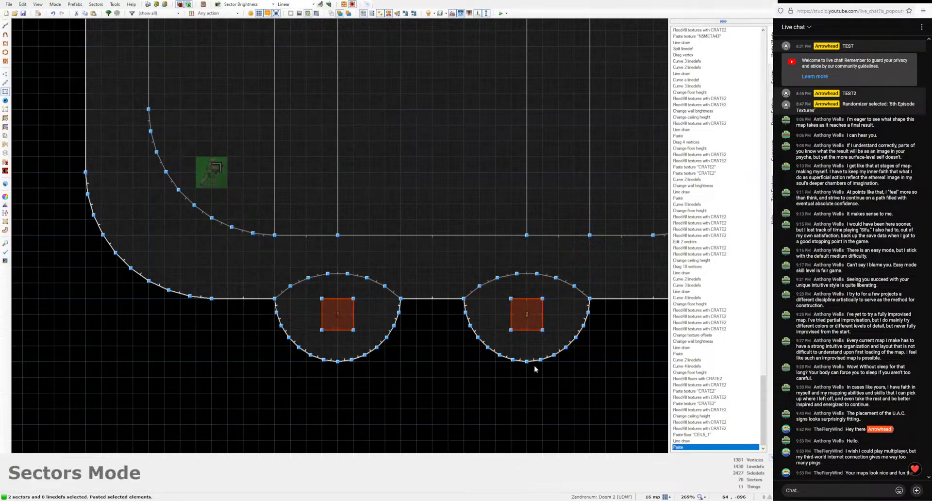
Step: Curve the eight linedefs of the two niche squares so that each square becomes a circle
key(l)
key(ctrl+shift+c)
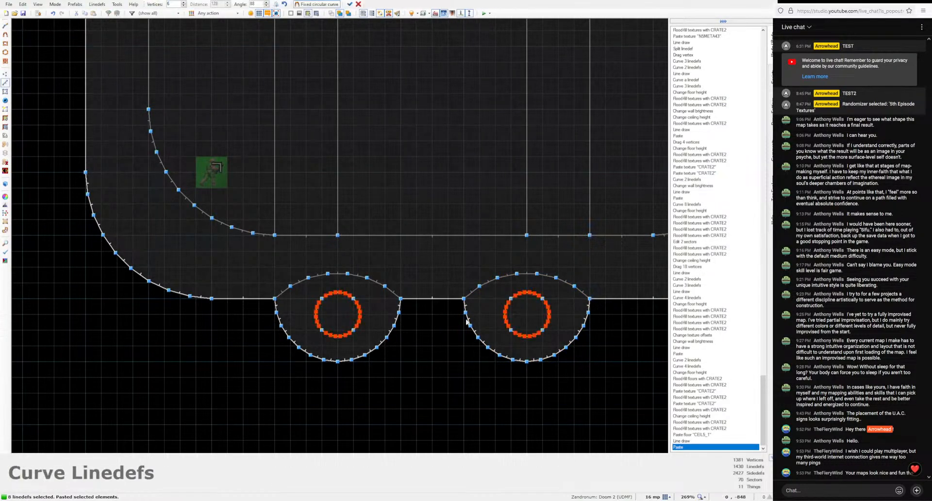
click(350, 5)
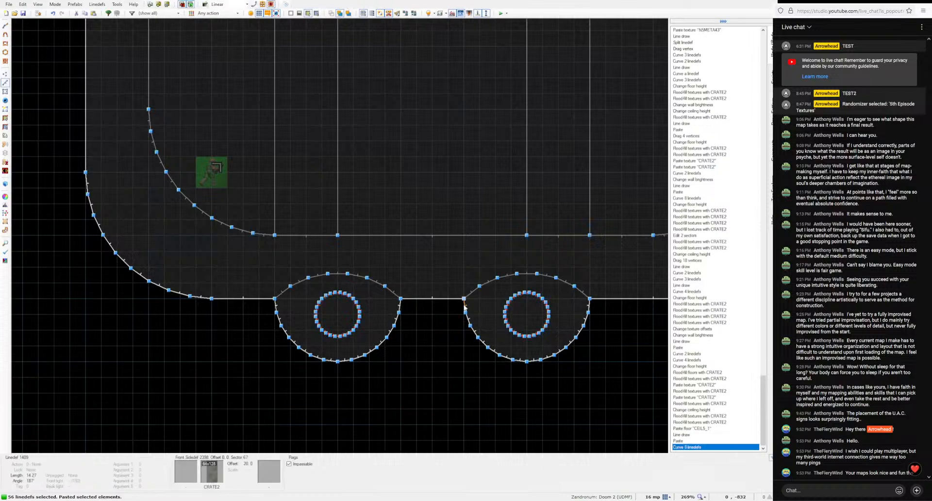
Step: Raise the floors of both niche circles to 136 and flood-fill their exposed sides with CRATE2
key(w)
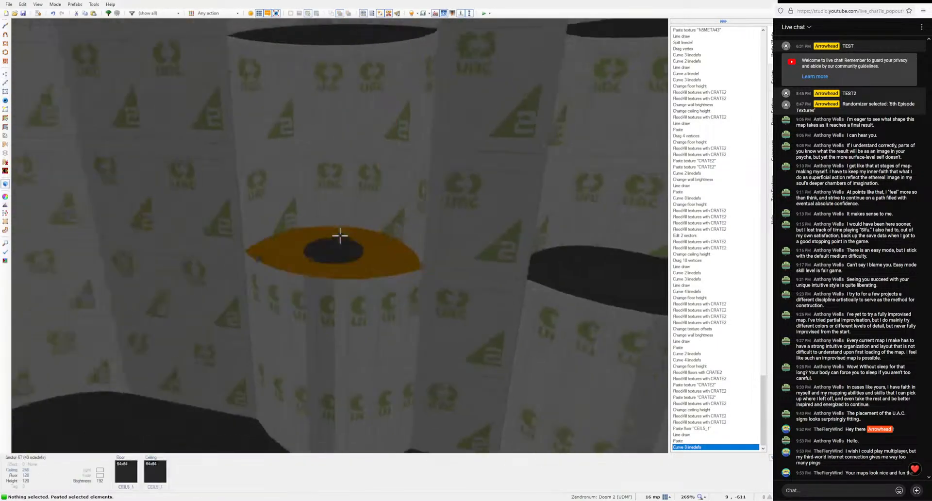
click(340, 236)
click(340, 236)
scroll(340, 236, up, 1)
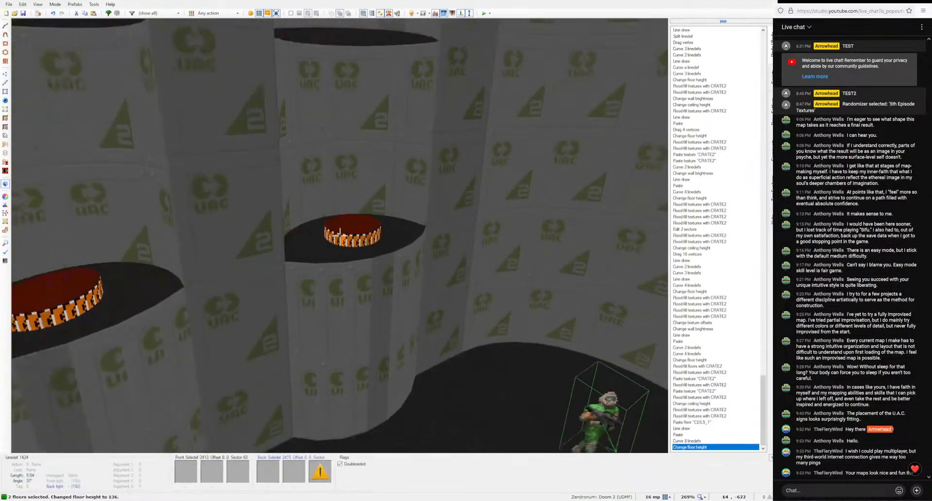
key(c)
key(ctrl+c)
key(ctrl+shift+v)
key(ctrl+shift+v)
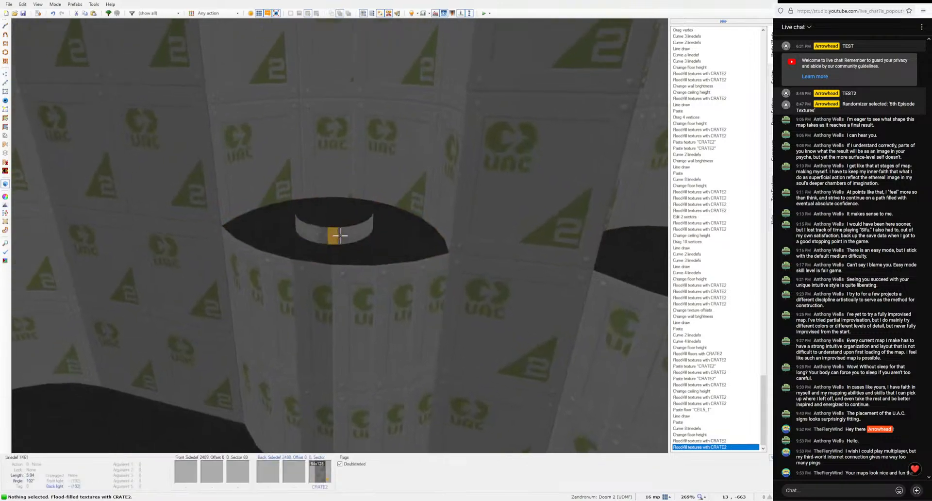
Step: Lower the ceilings of both niche circles slightly and flood-fill their exposed sides with CRATE2
click(339, 235)
click(340, 236)
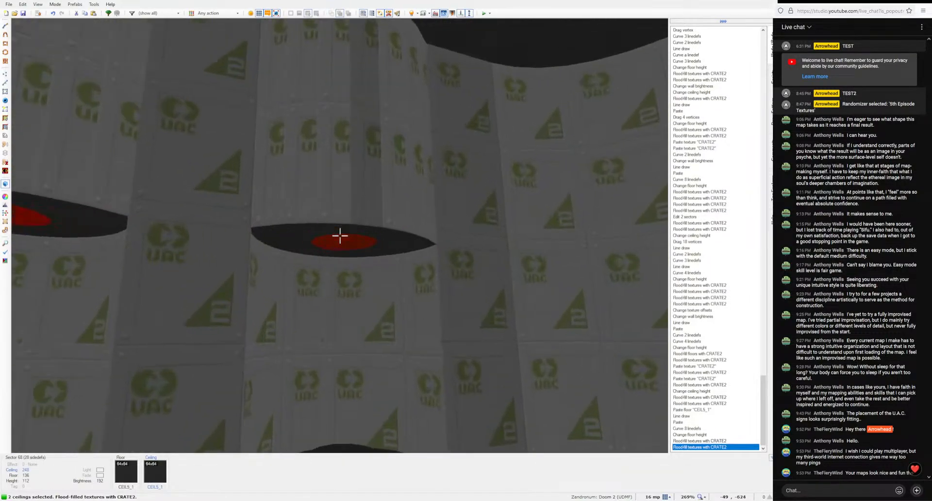
scroll(339, 236, down, 1)
key(c)
key(ctrl+c)
key(ctrl+shift+v)
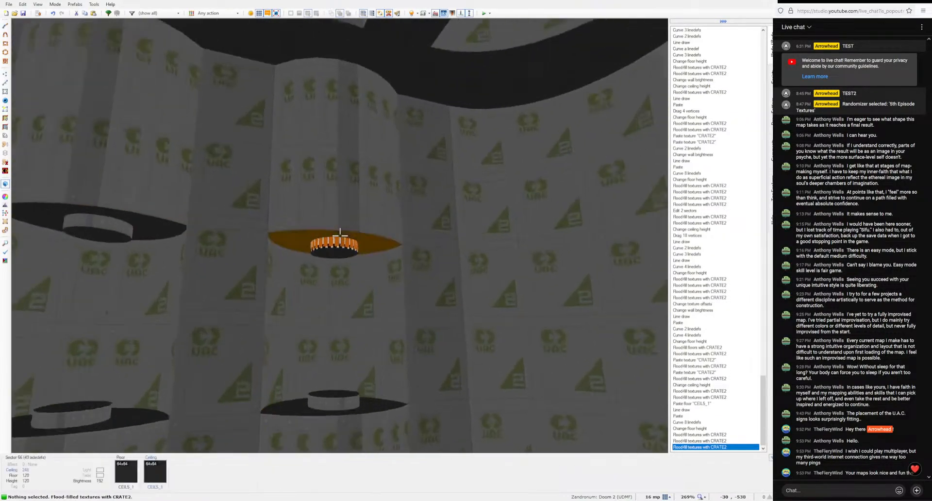
key(ctrl+shift+v)
Step: Fly through the map's rooms and corridors to examine the existing columns, recesses and wall detailing
key(s)
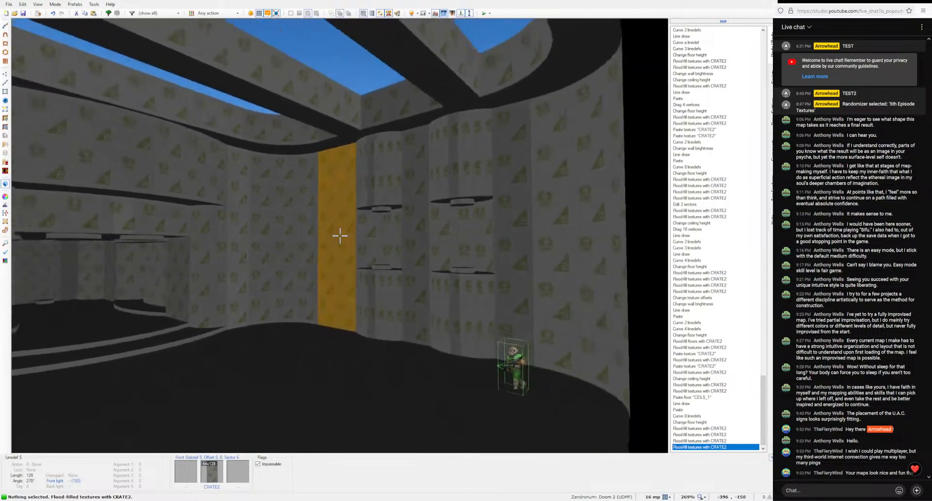
key(w)
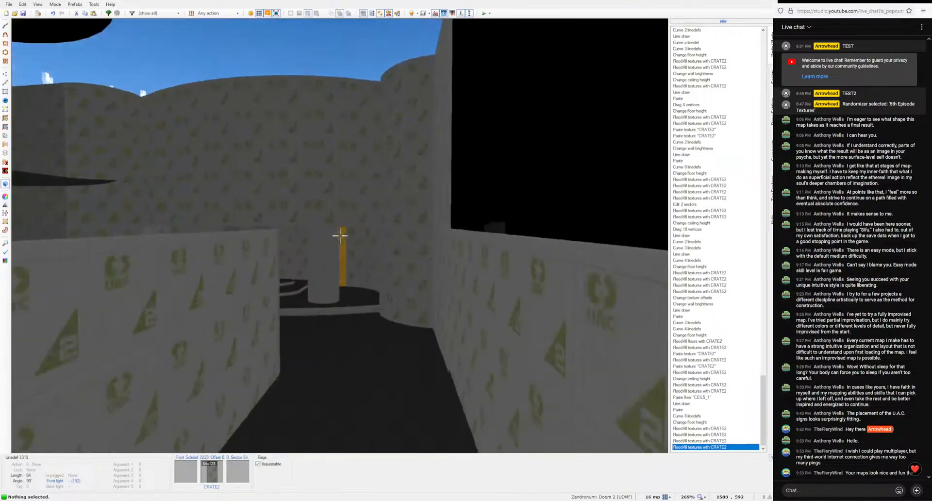
key(w)
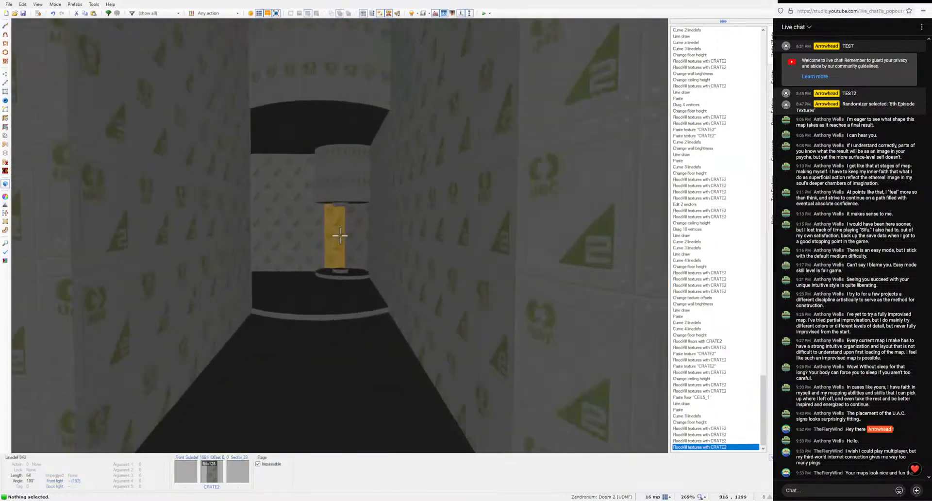
key(w)
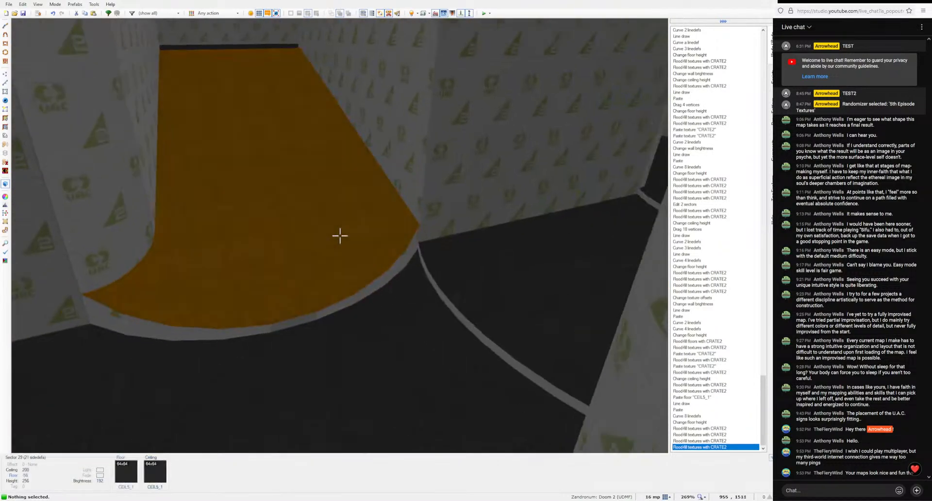
key(w)
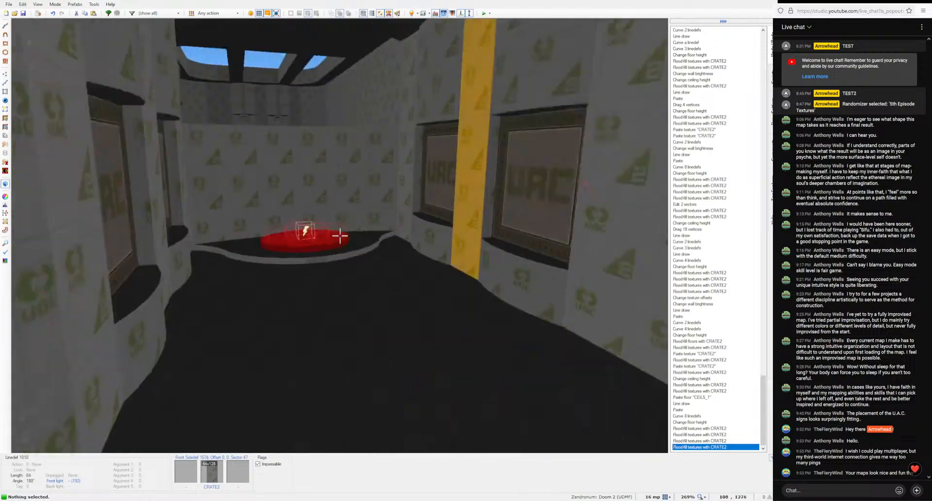
key(s)
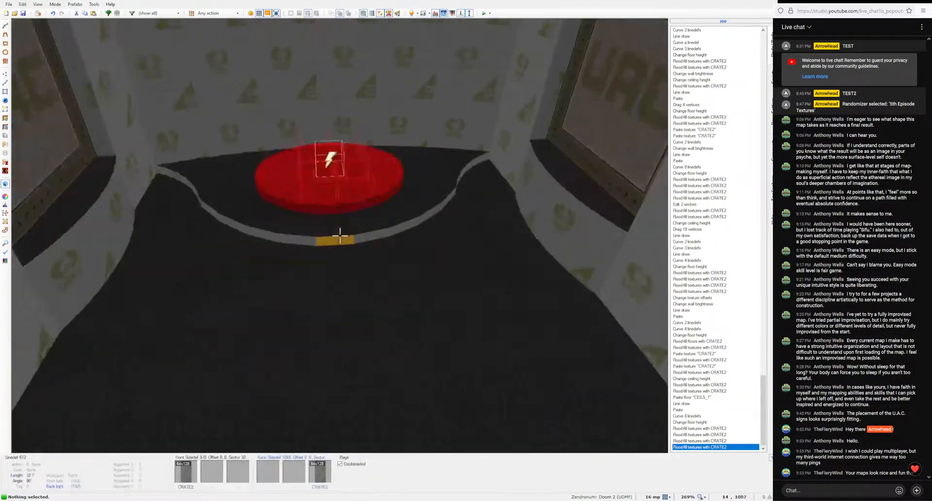
key(w)
key(w)
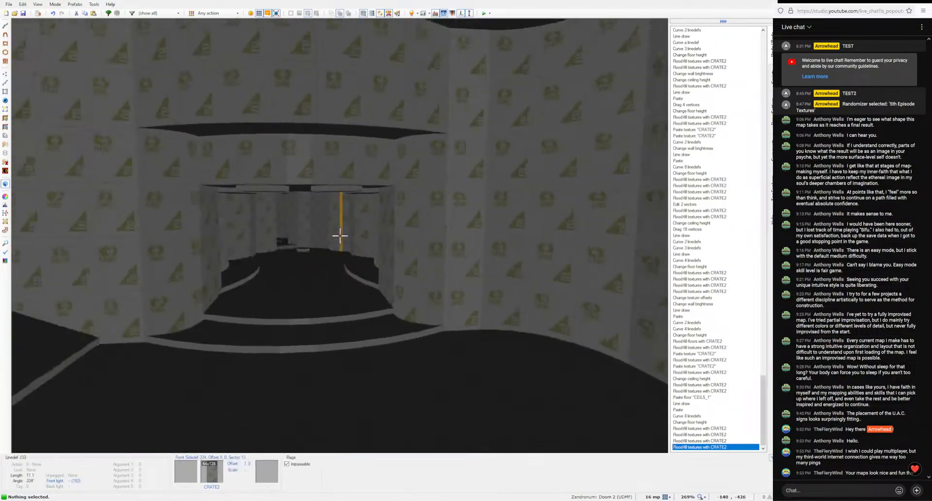
Step: Set the wall brightness of the middle strips on the curved walls beneath and above both niche openings to 16
click(340, 236)
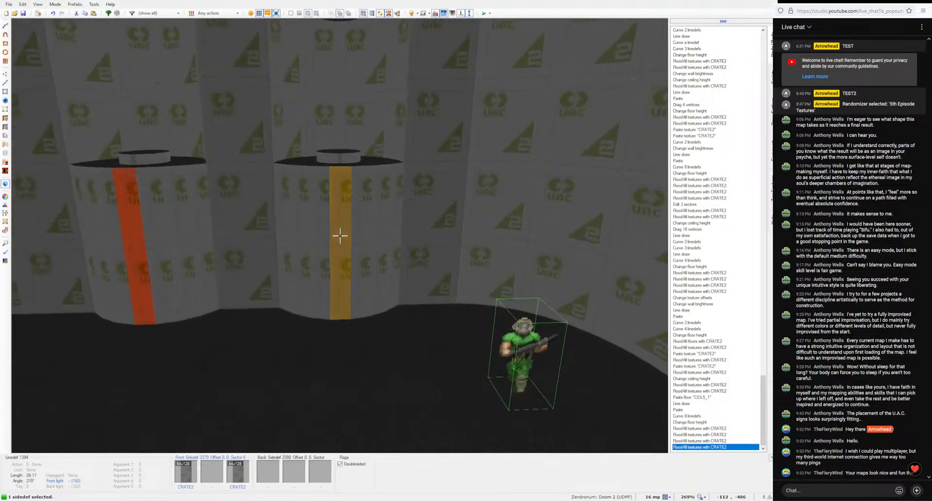
click(339, 235)
key(s)
click(340, 235)
key(w)
click(340, 236)
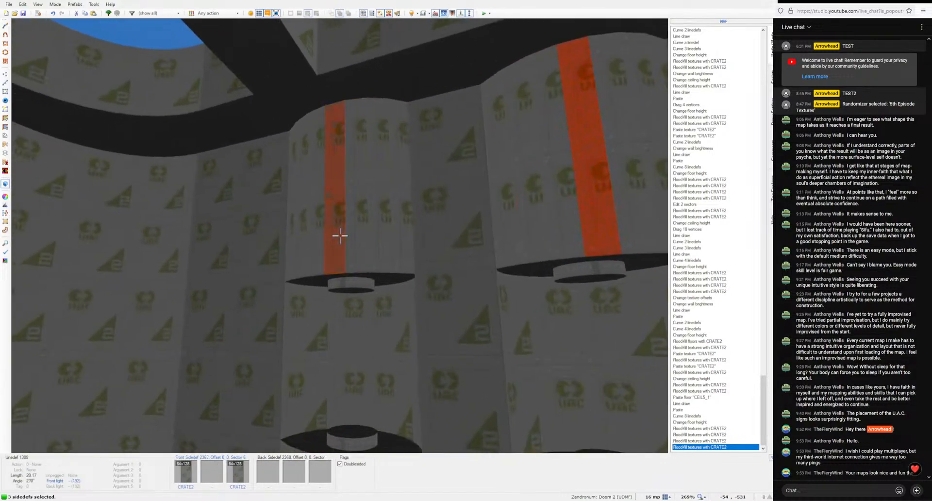
ctrl+scroll(340, 236, up, 1)
key(c)
Step: Return to the 2D map, save the map and set the grid size to 64 mp
key(w)
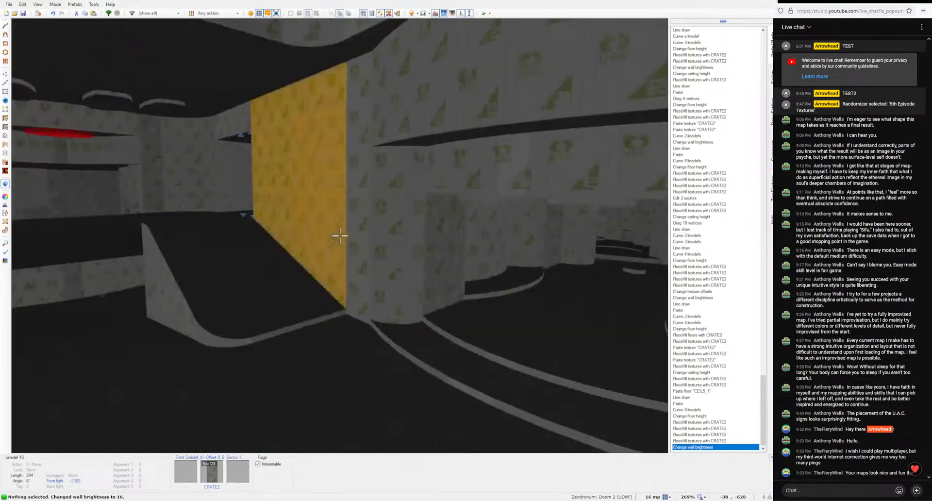
key(q)
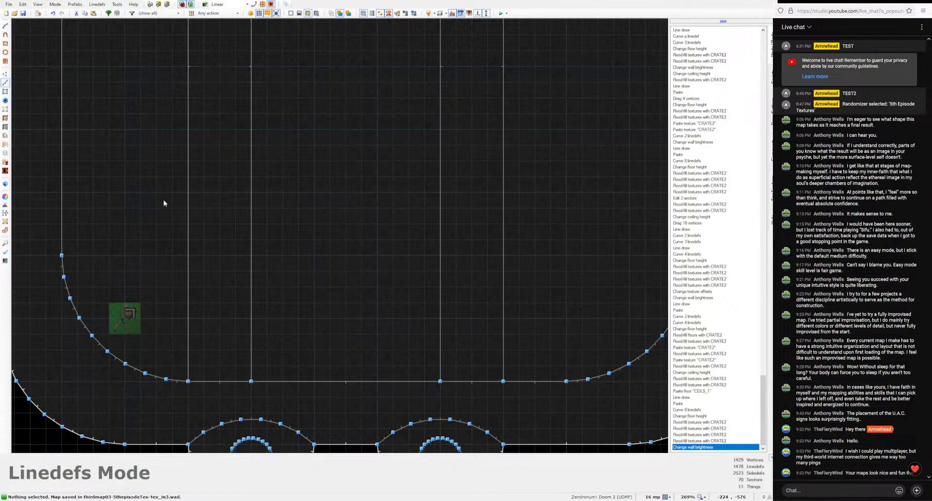
scroll(163, 203, down, 7)
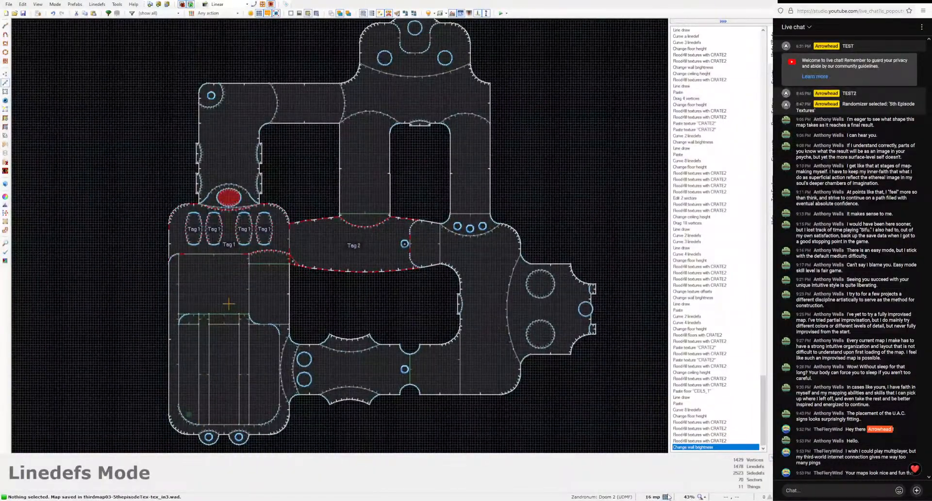
scroll(362, 324, down, 2)
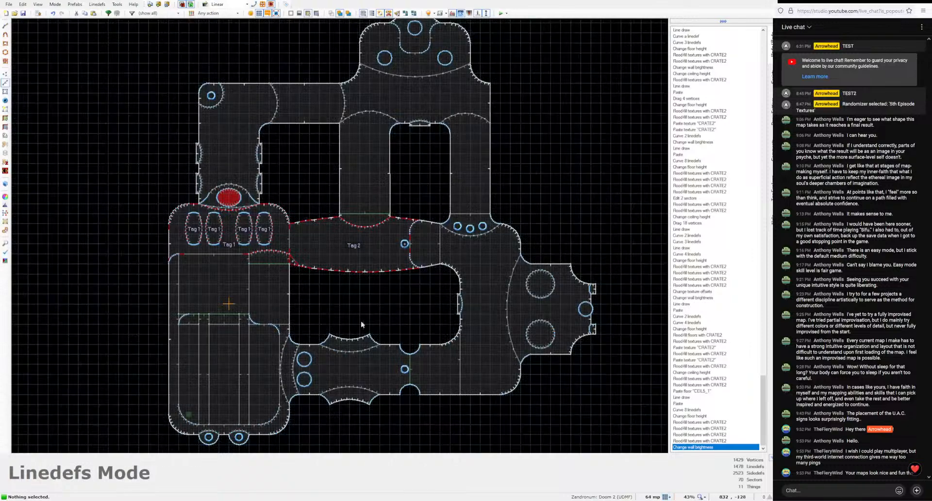
middle_drag(384, 321, 383, 317)
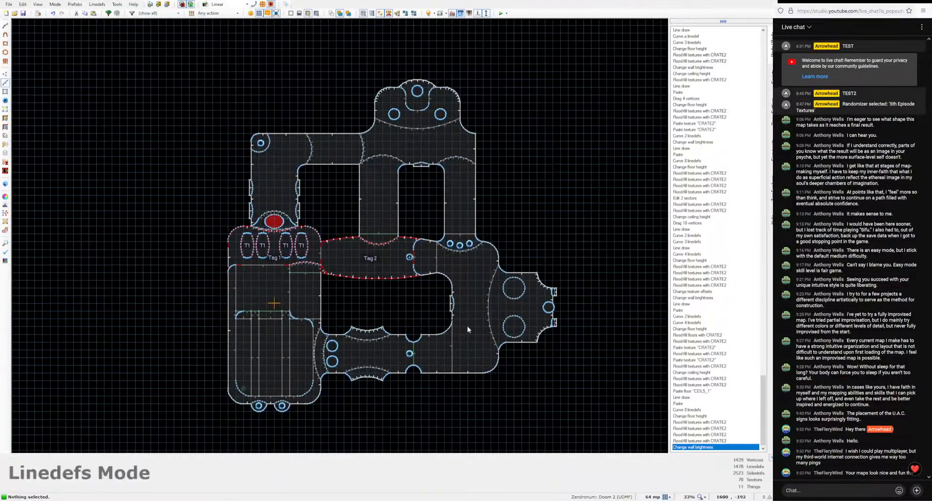
Step: Flip the linedefs of the small circular sector at the far east room's outer wall and edit the circle's linedef properties
key(s)
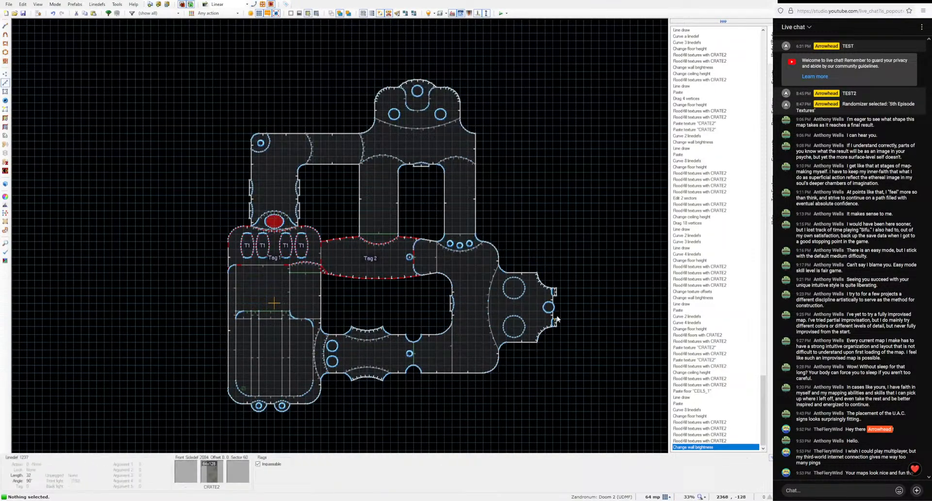
scroll(552, 309, up, 5)
scroll(538, 306, up, 4)
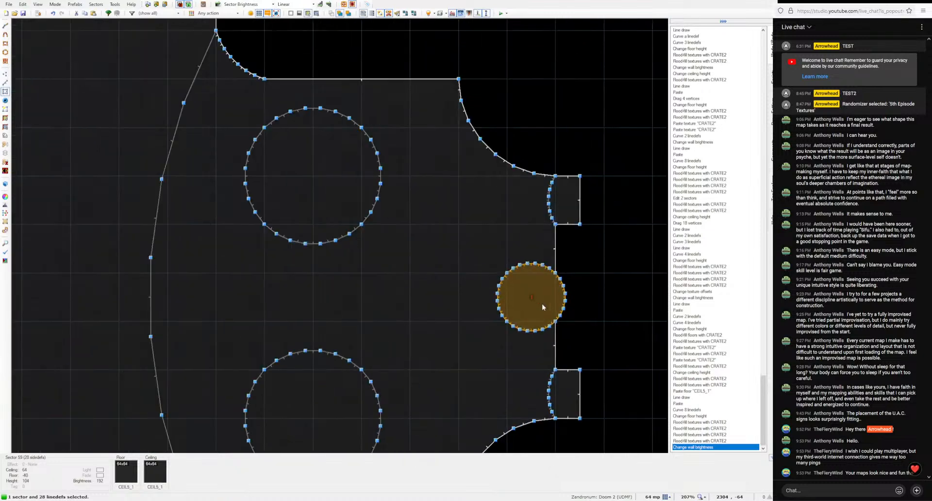
key(l)
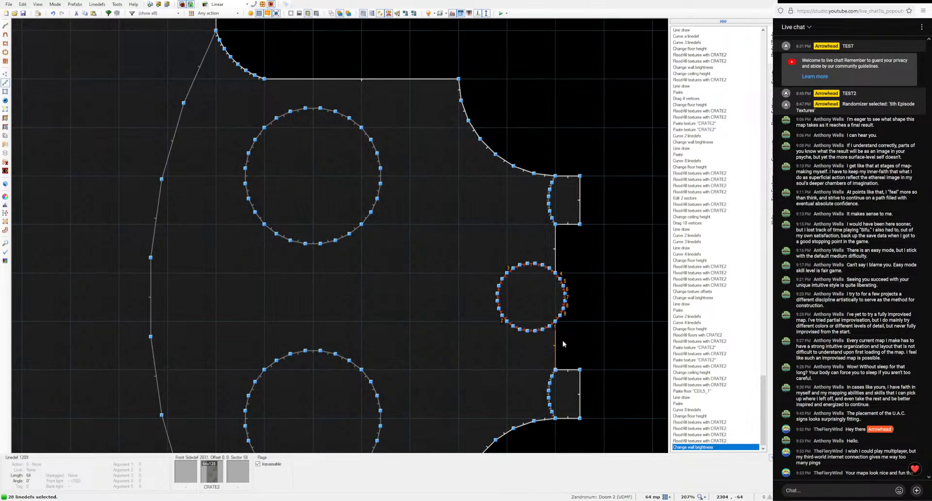
key(f)
scroll(538, 335, up, 4)
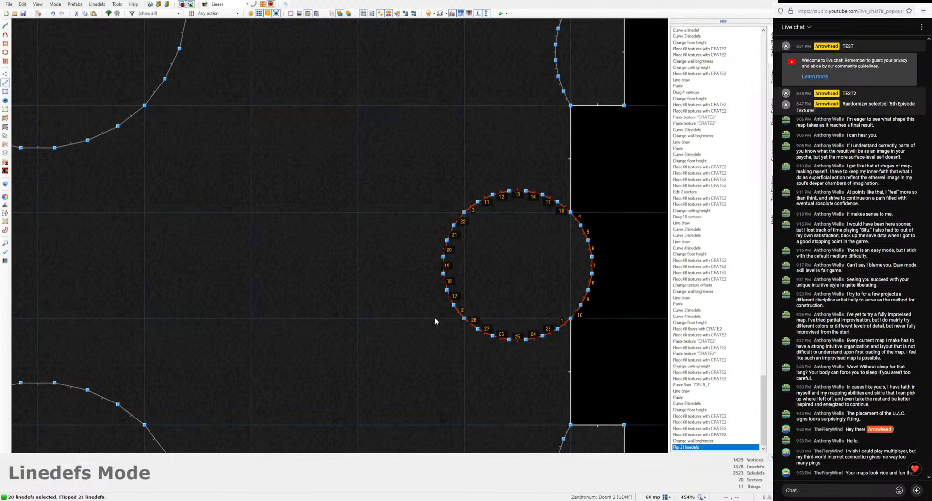
click(446, 301)
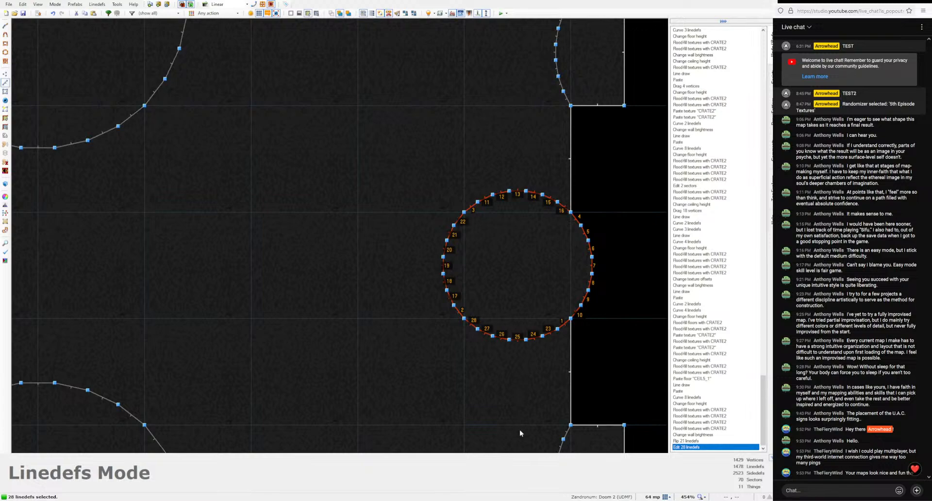
click(516, 346)
Step: Assign tag 500 to the small circular sector in the northwest corner and bring up its linedefs
scroll(516, 346, down, 10)
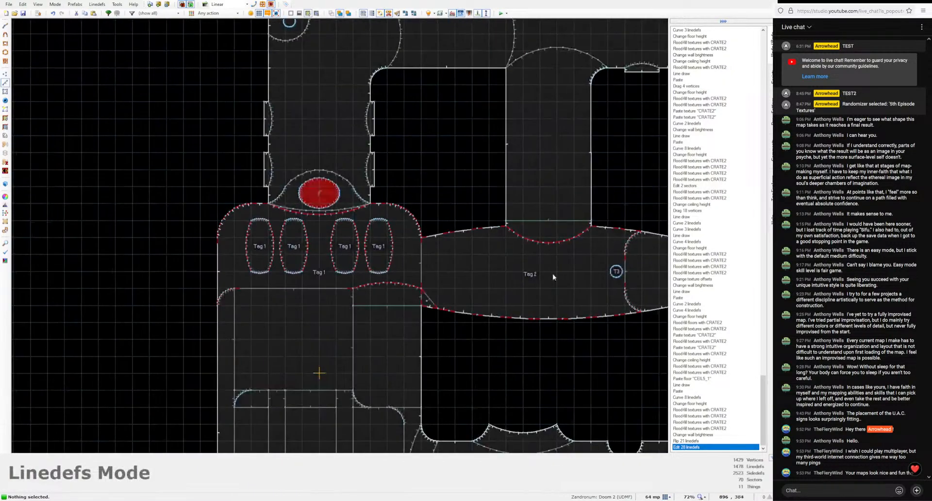
middle_drag(295, 28, 319, 212)
key(s)
right_click(313, 210)
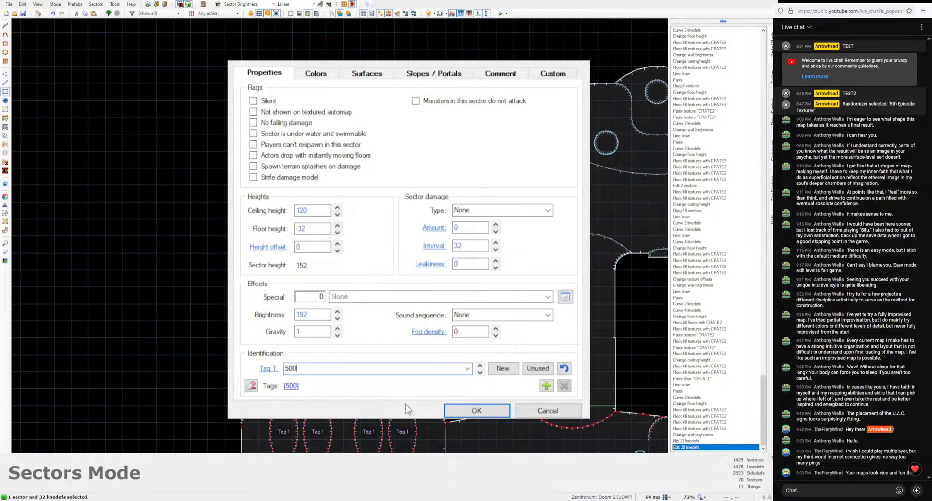
click(470, 416)
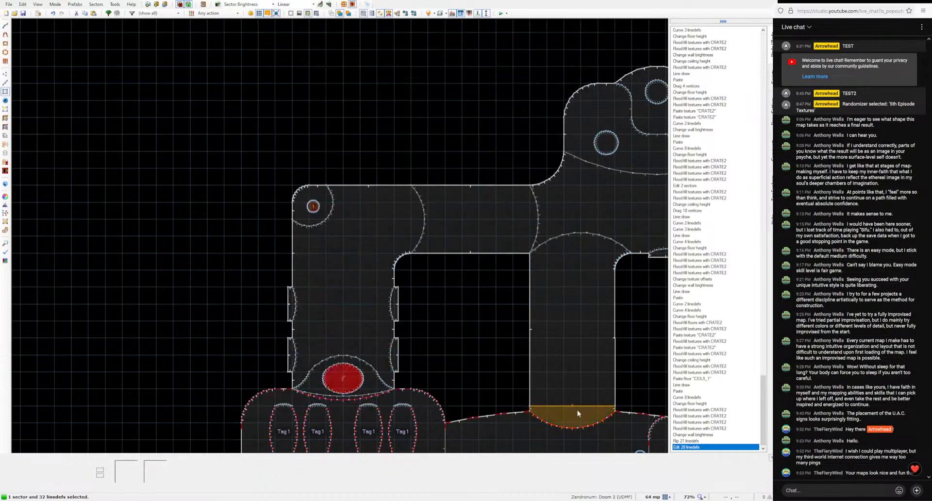
scroll(430, 265, up, 6)
key(l)
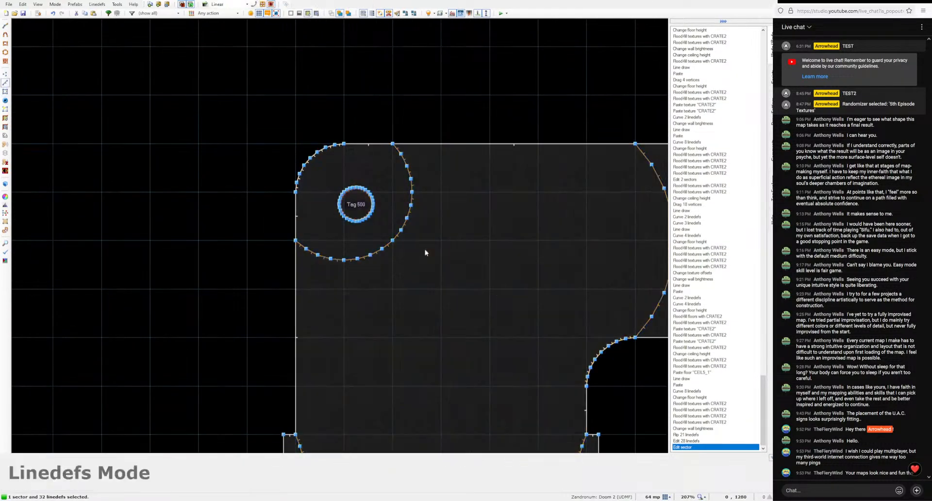
Step: Flip the 32 linedefs of the tag 500 circle and edit their linedef properties
scroll(370, 243, up, 7)
key(f)
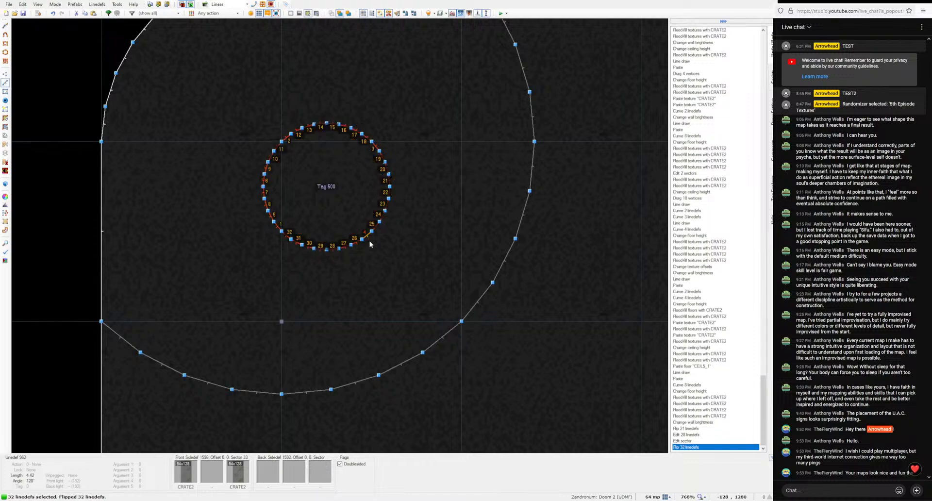
scroll(381, 205, up, 3)
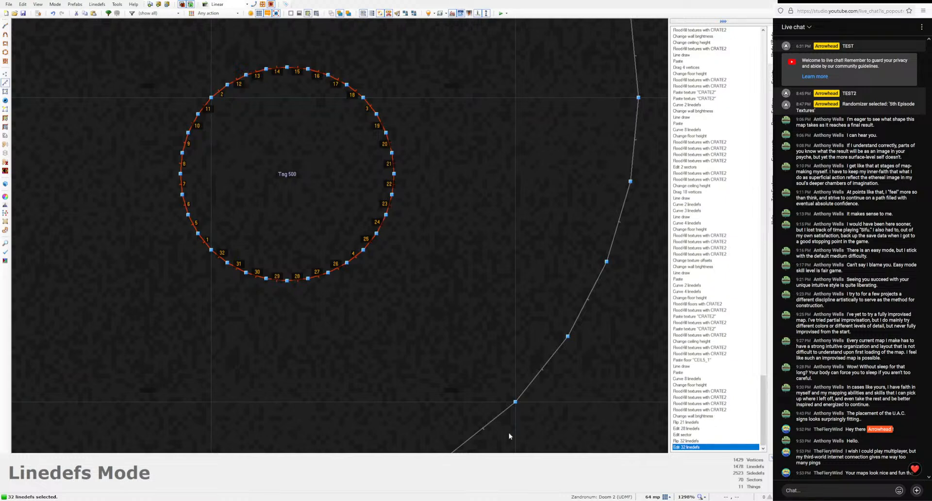
Step: Undo the last edit of the circle's 32 linedefs and restore it from the edit history
key(s)
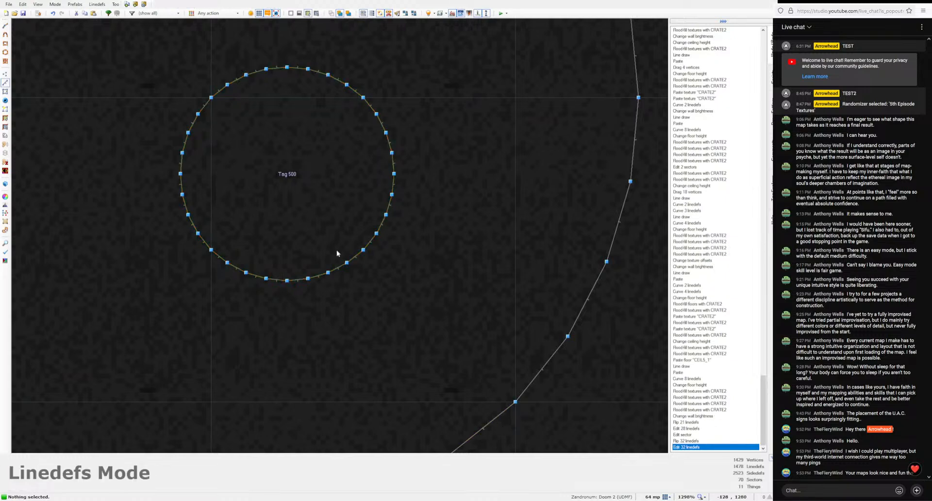
key(d)
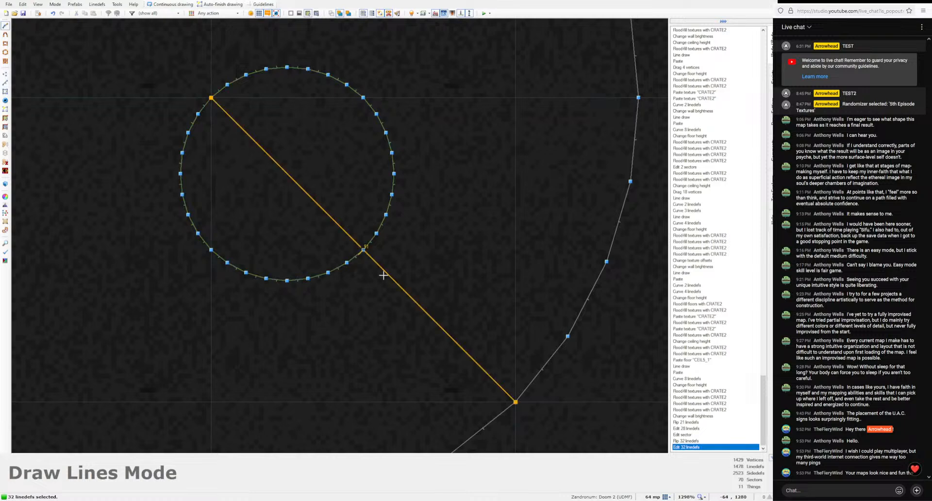
key(ctrl+z)
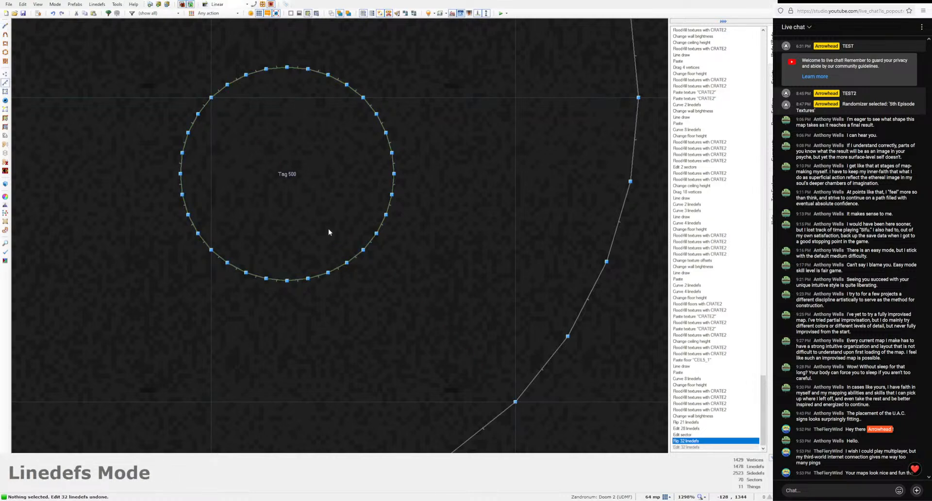
key(s)
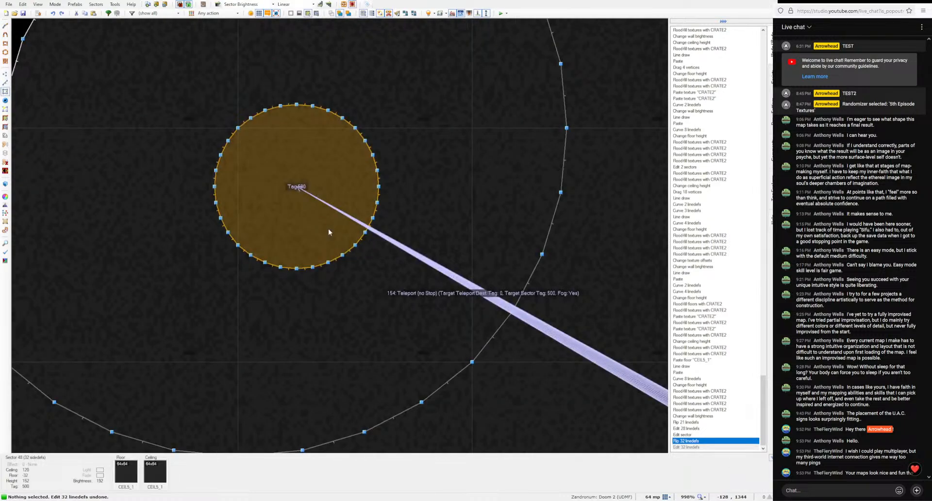
scroll(328, 228, down, 1)
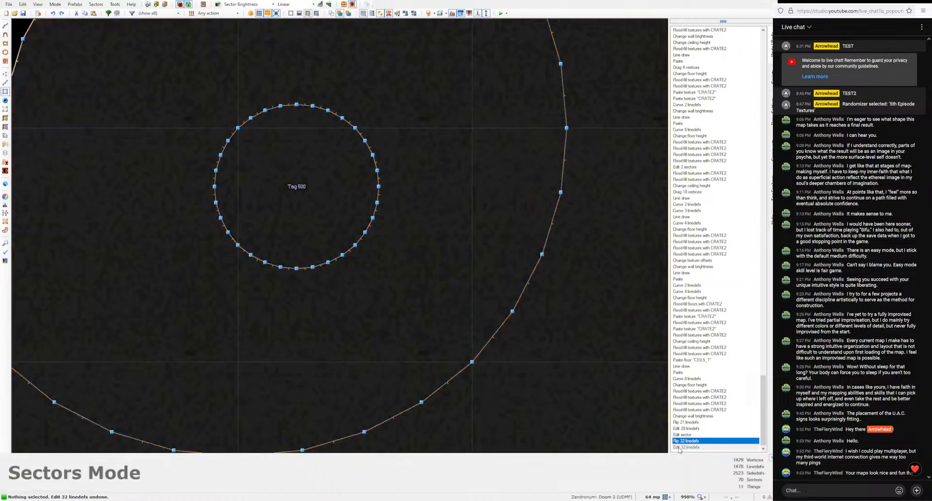
click(679, 447)
Step: Check the properties of the circular sector tagged 500 without changing them
click(273, 225)
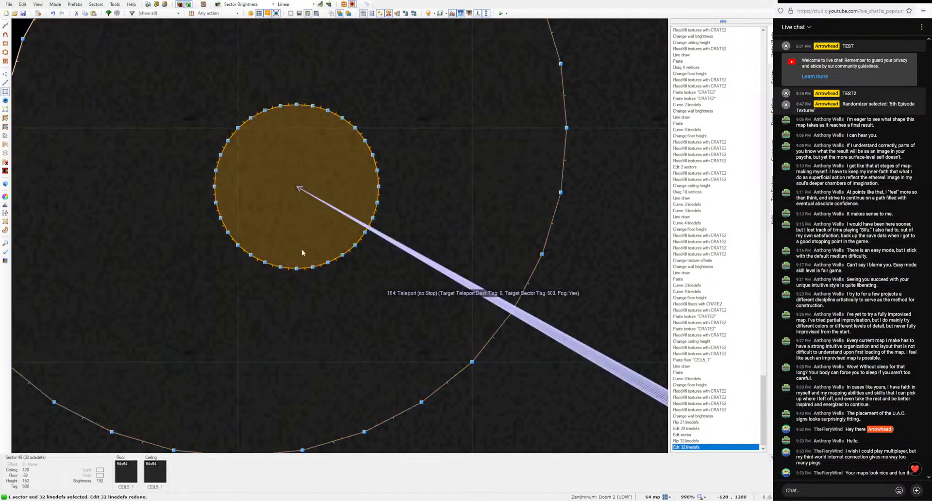
right_click(302, 237)
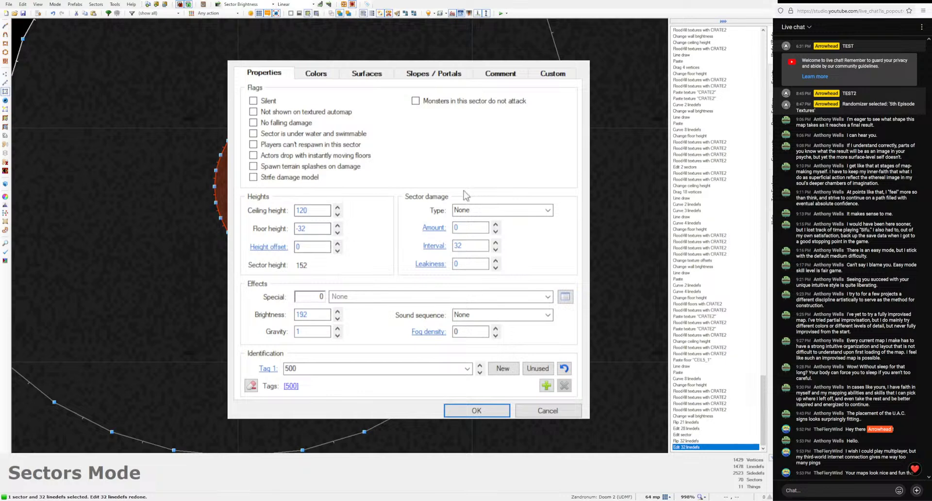
key(Escape)
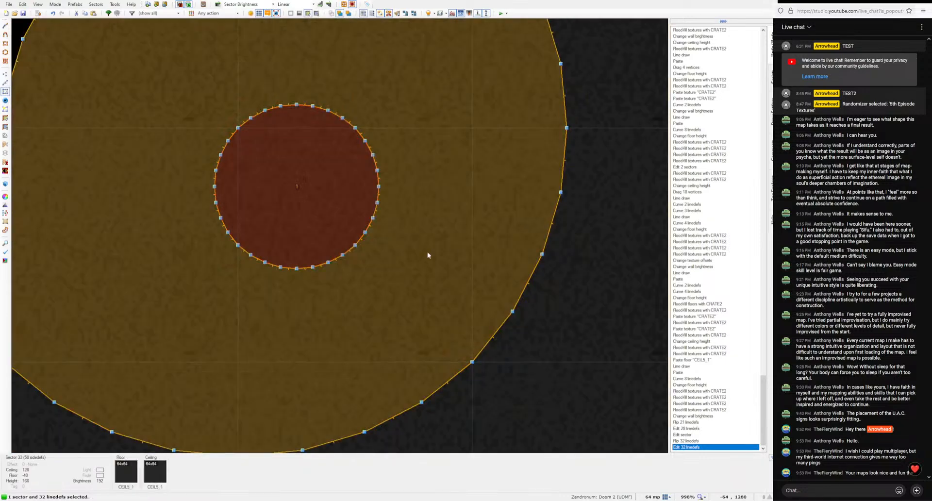
Step: Give the circle's 32 linedefs the repeatable walk-over action 154 Teleport (no Stop) with target sector tag 502, fog on and line tag 501
key(l)
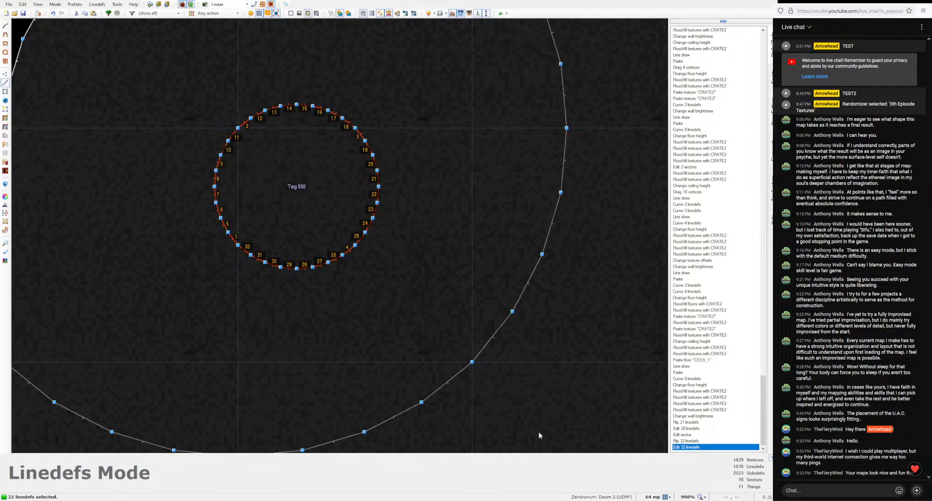
click(526, 432)
key(c)
scroll(439, 279, down, 3)
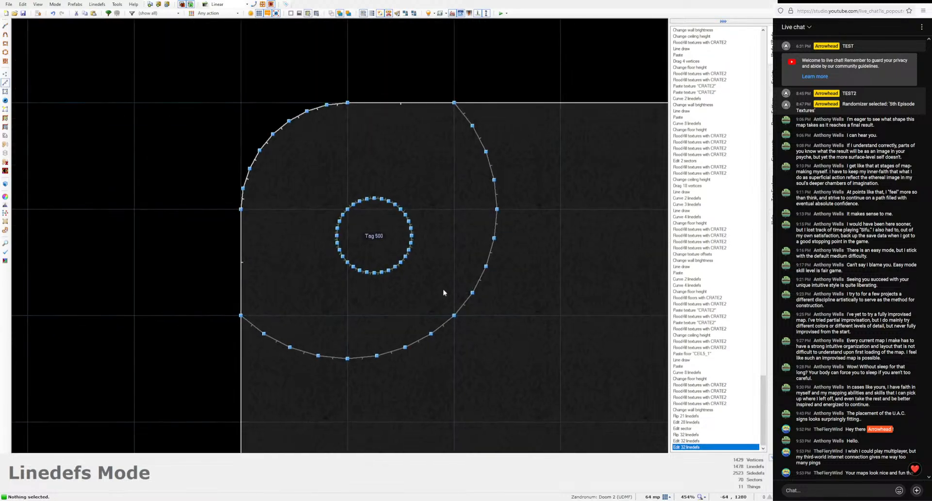
Step: Assign tag 502 to the small circular sector at the far east room's outer wall
scroll(196, 177, down, 8)
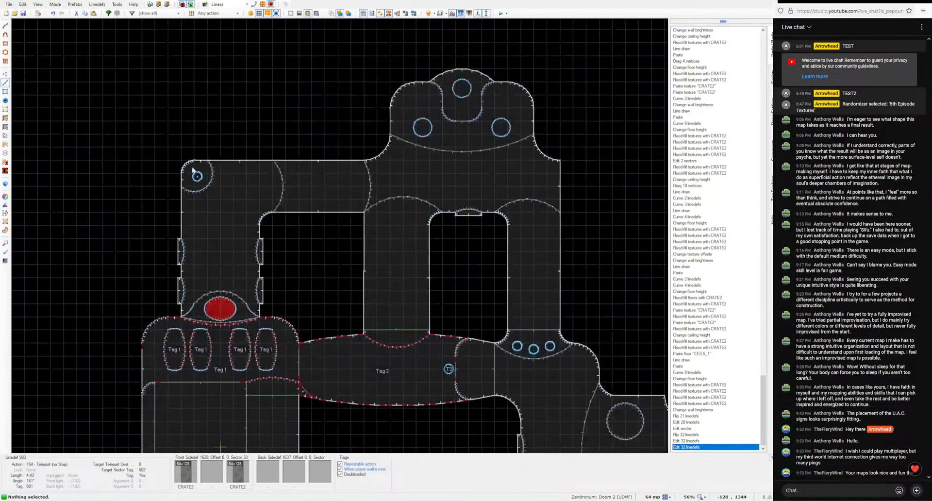
middle_drag(388, 356, 370, 247)
key(s)
middle_drag(511, 279, 429, 235)
middle_drag(650, 347, 464, 249)
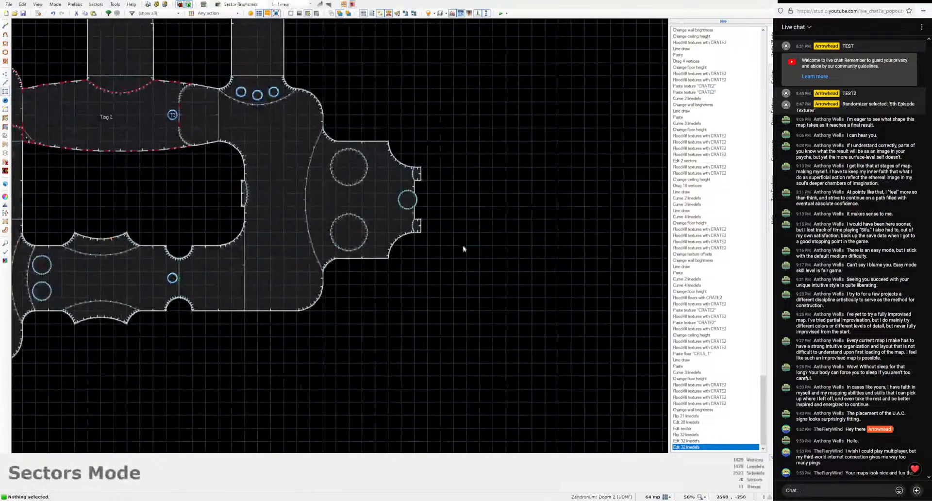
scroll(417, 204, up, 3)
click(398, 194)
right_click(398, 194)
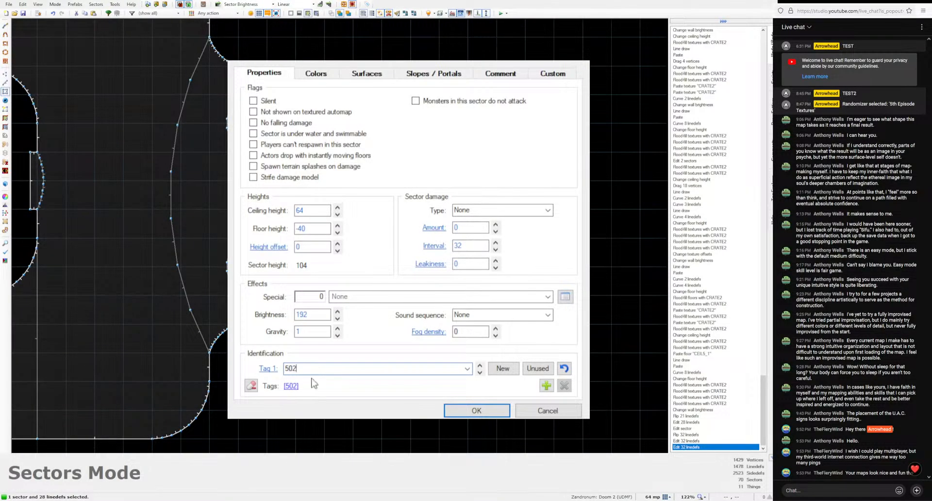
key(Return)
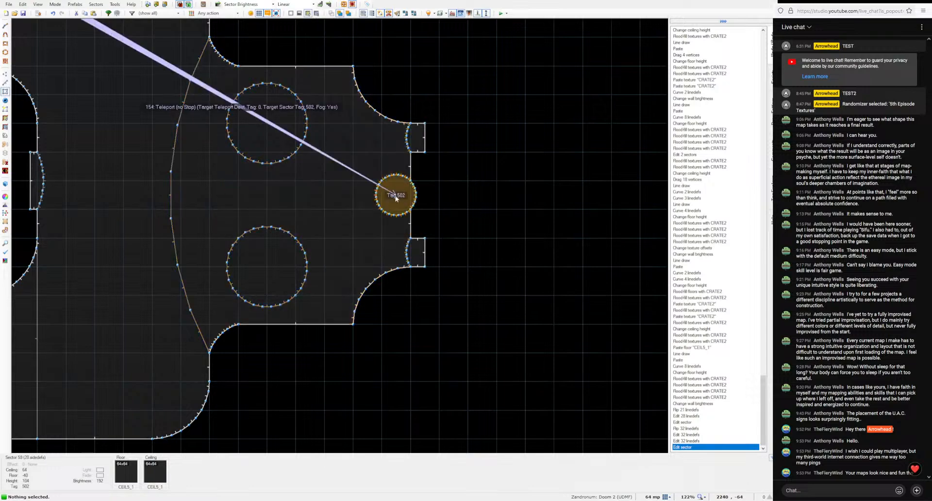
Step: Set the grid size to 16 mp and insert a Teleport Destination with angle 180 at the centre of the tag 502 circle
scroll(440, 243, down, 2)
scroll(440, 242, down, 2)
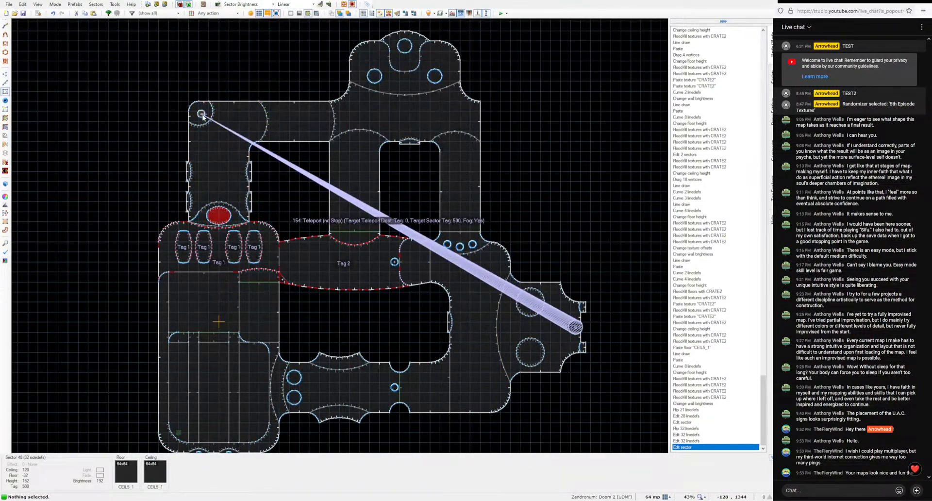
key(s)
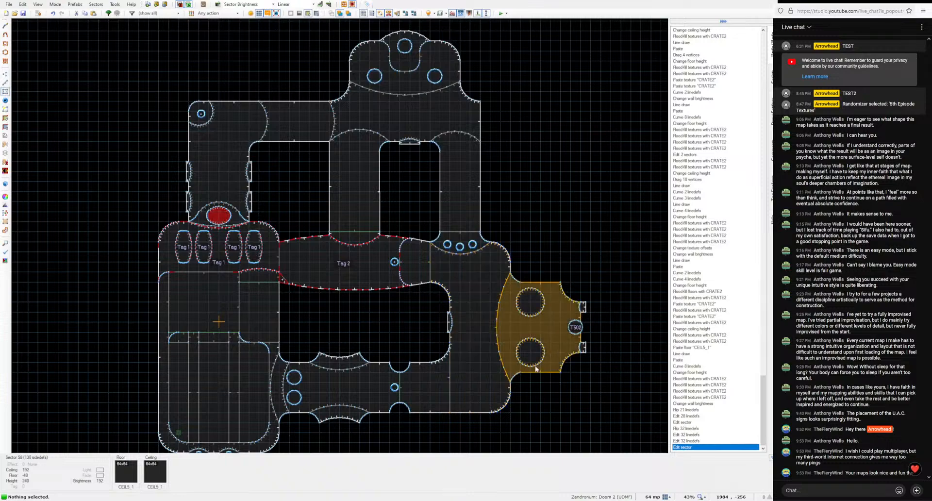
middle_drag(535, 411, 510, 401)
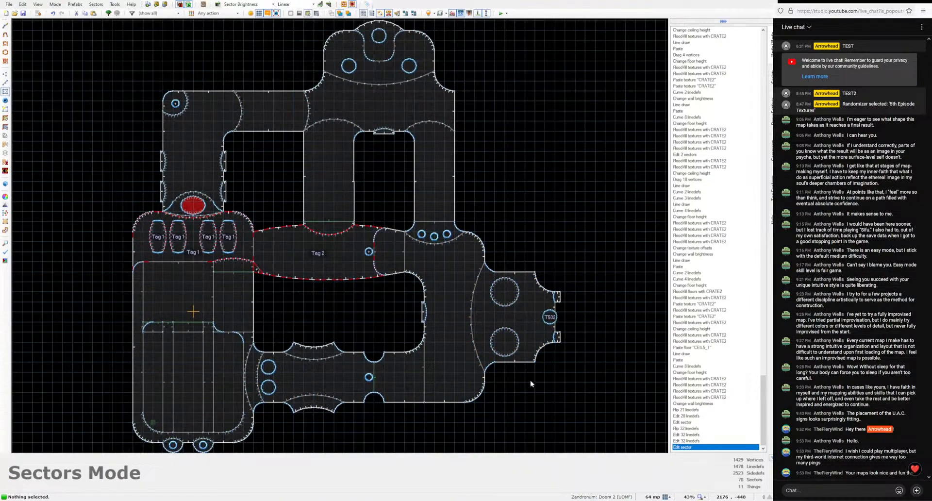
scroll(548, 318, up, 10)
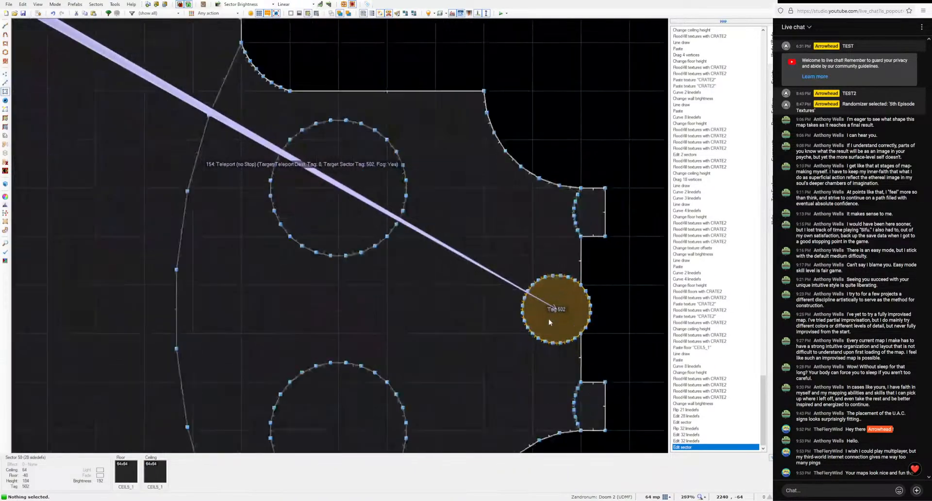
key(t)
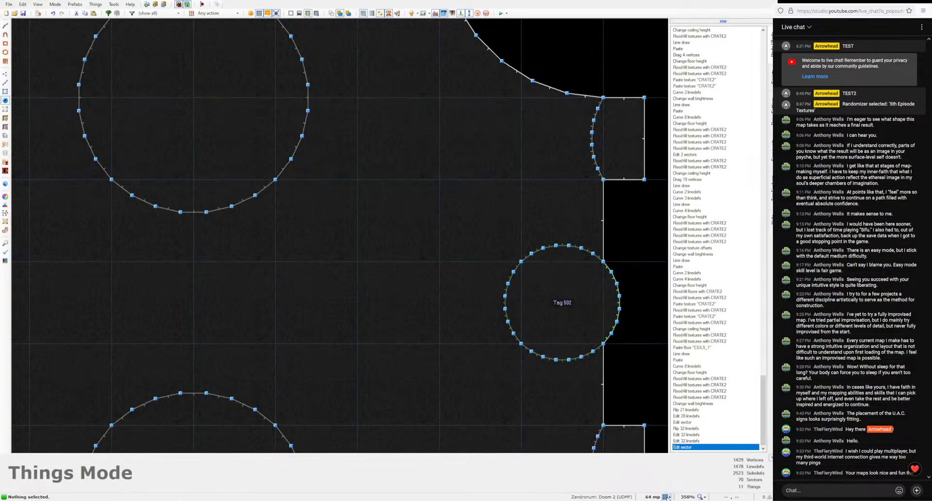
right_click(558, 301)
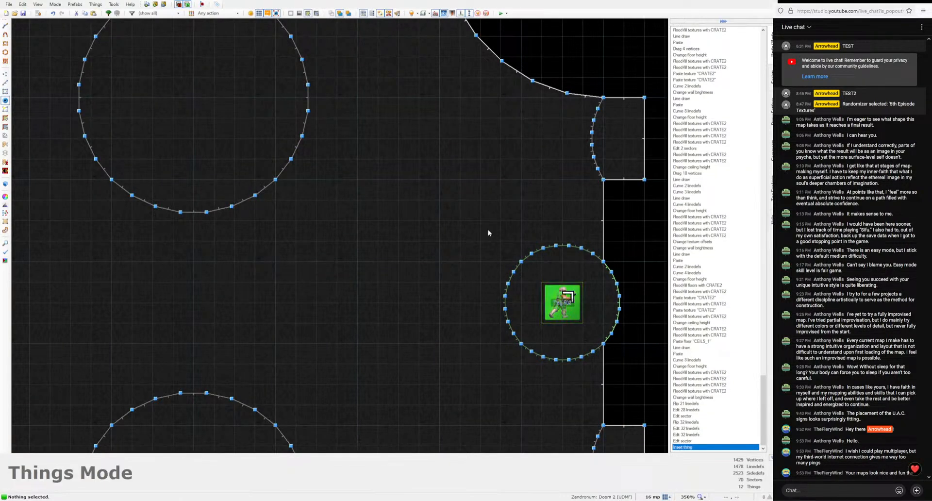
click(196, 163)
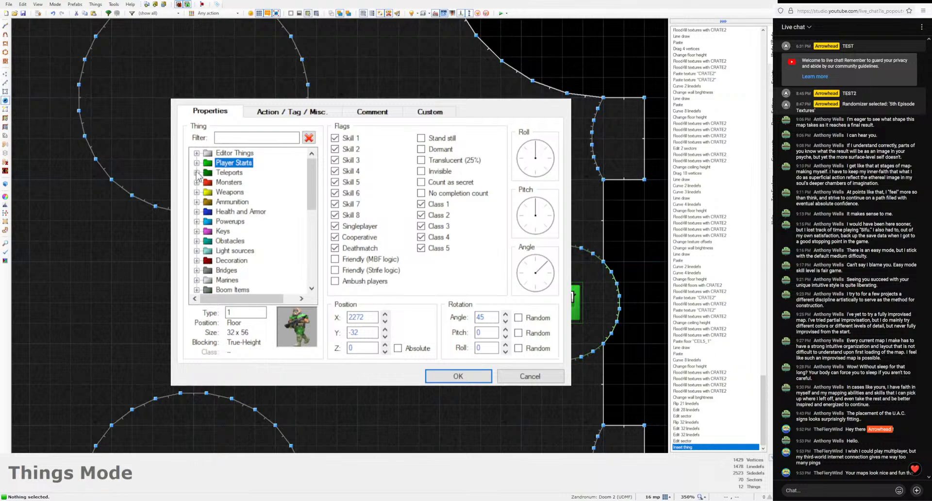
click(197, 172)
click(243, 202)
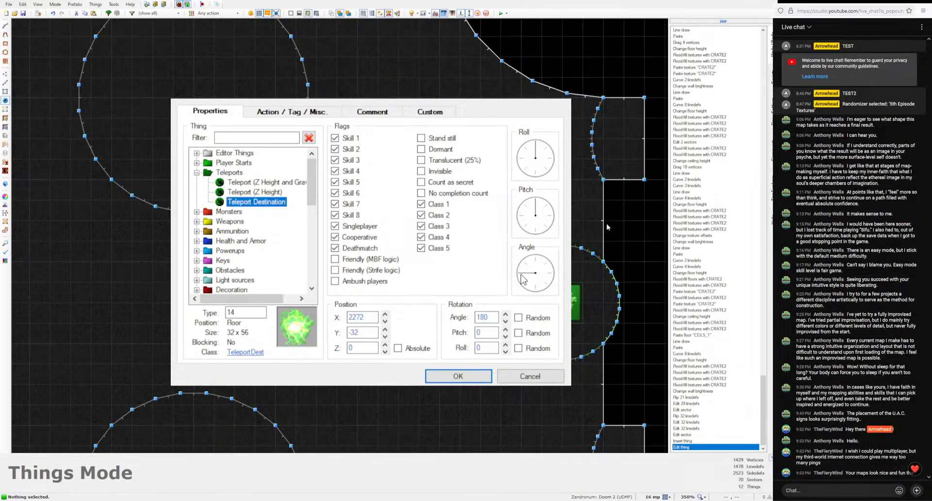
key(Return)
Step: Insert a Teleport Destination at the centre of the northwest circle tagged 500 and turn it to face east
scroll(573, 291, down, 6)
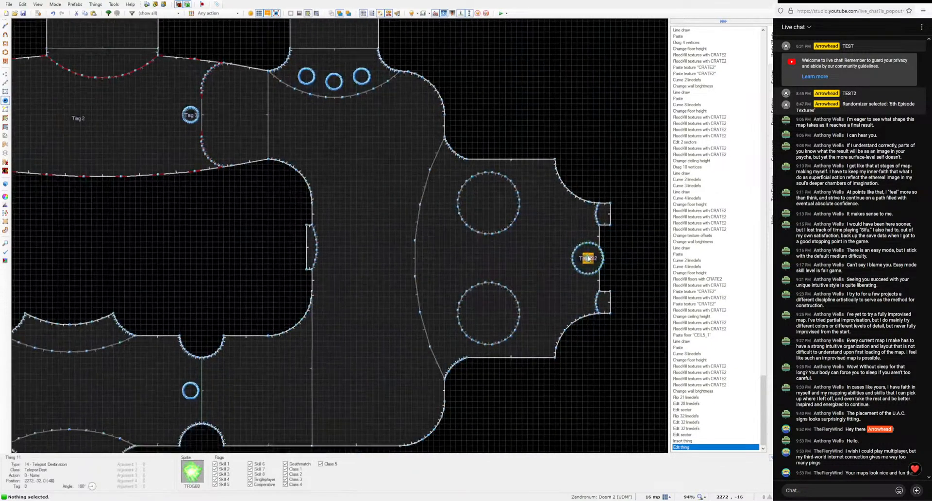
scroll(495, 277, down, 4)
scroll(353, 188, up, 7)
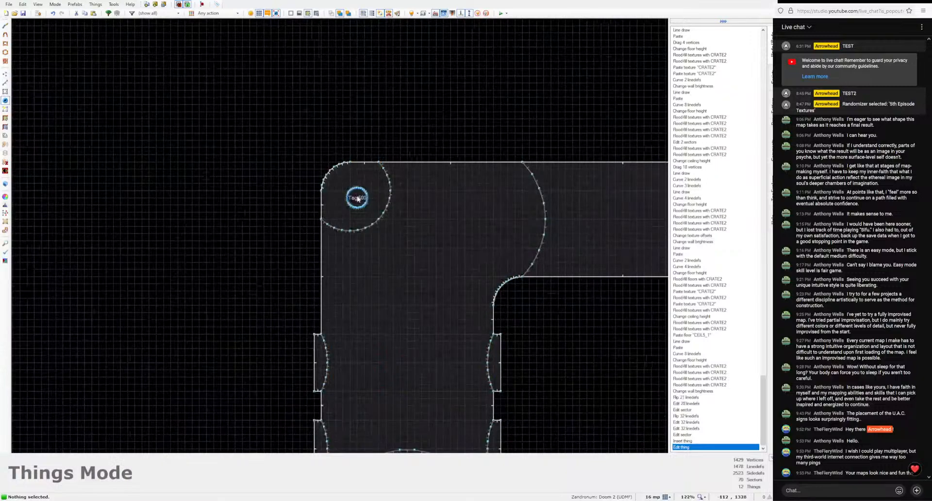
scroll(356, 197, up, 3)
right_click(357, 199)
click(547, 286)
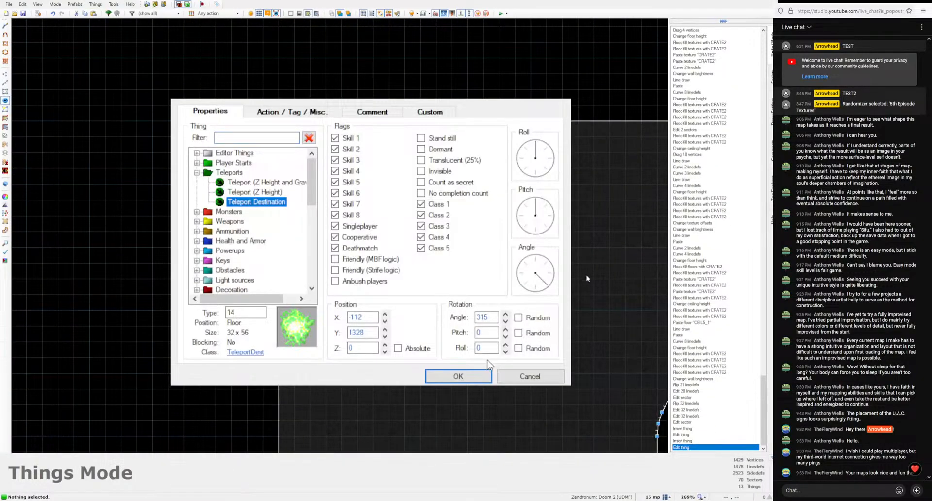
click(478, 372)
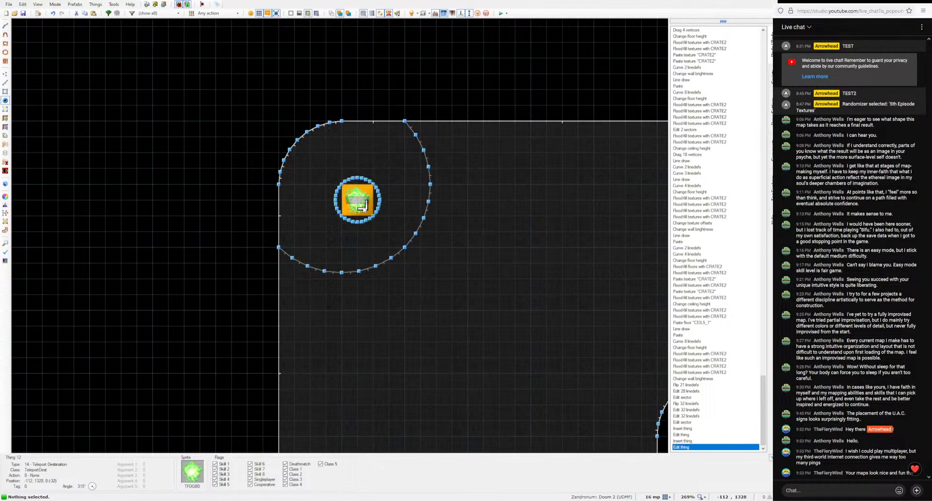
right_click(363, 208)
click(480, 377)
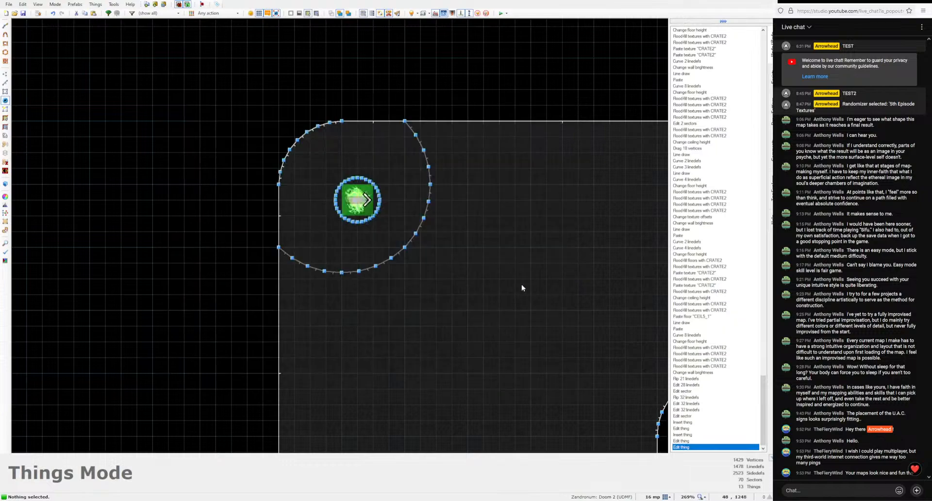
Step: Save the map and launch it in the game for a test run
scroll(521, 283, down, 10)
middle_drag(310, 246, 261, 169)
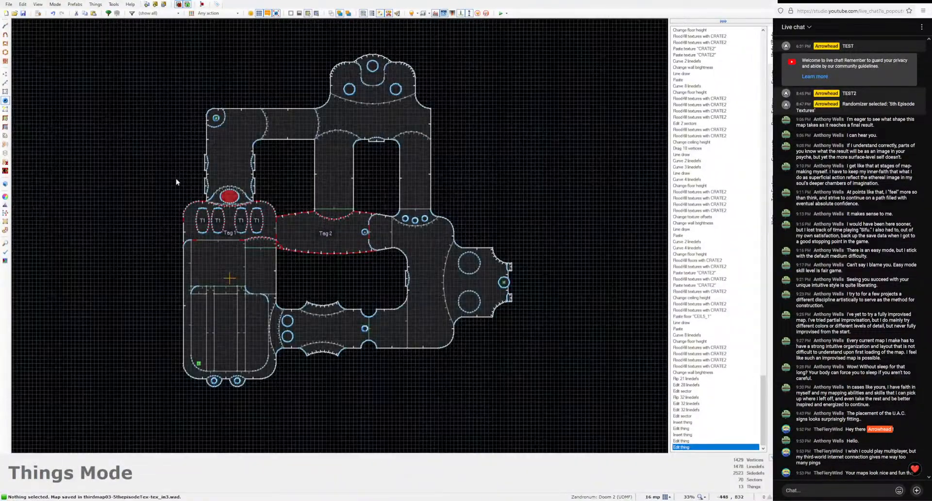
scroll(210, 201, down, 1)
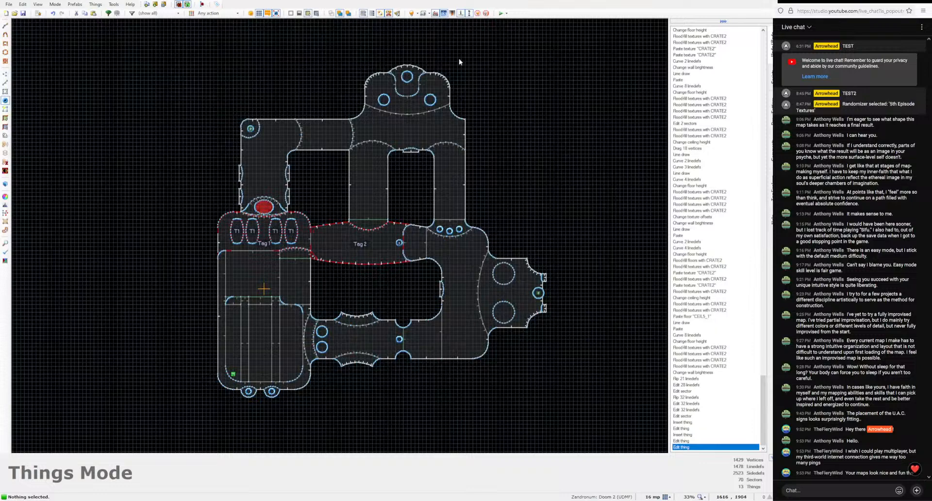
click(500, 15)
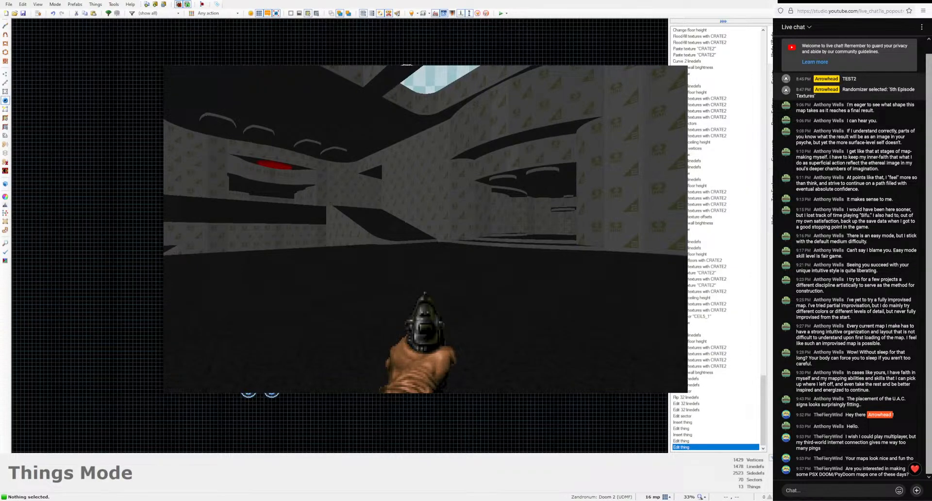
Step: Walk through the map's rooms and corridors in the test run, examining the layout, wall textures, lighting and circular teleporter pads
key(Escape)
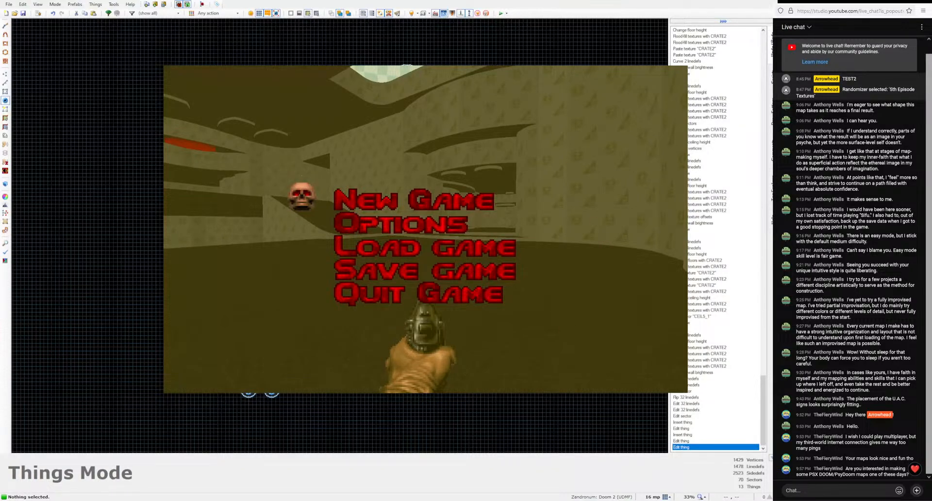
key(Escape)
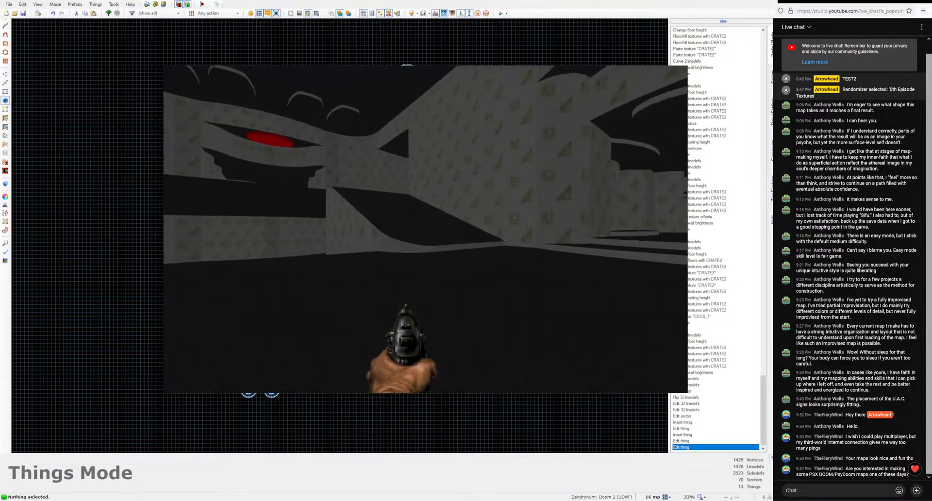
key(w)
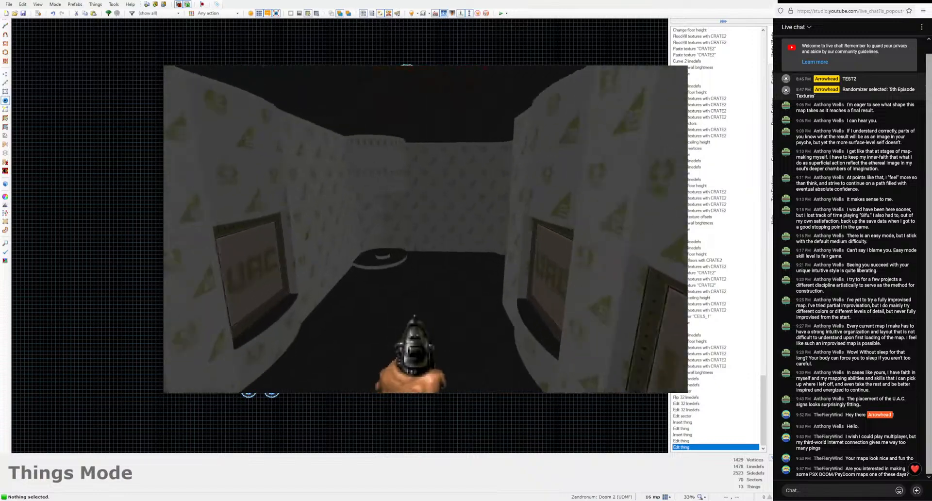
key(w)
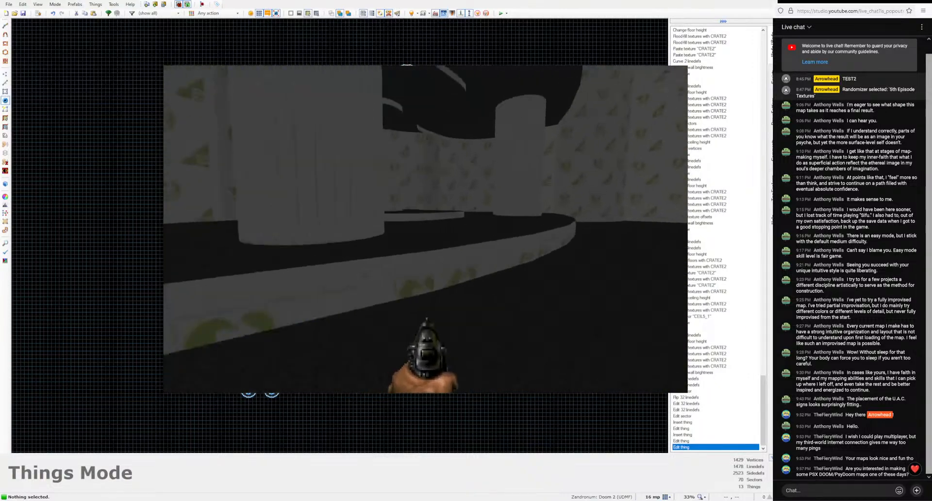
key(w)
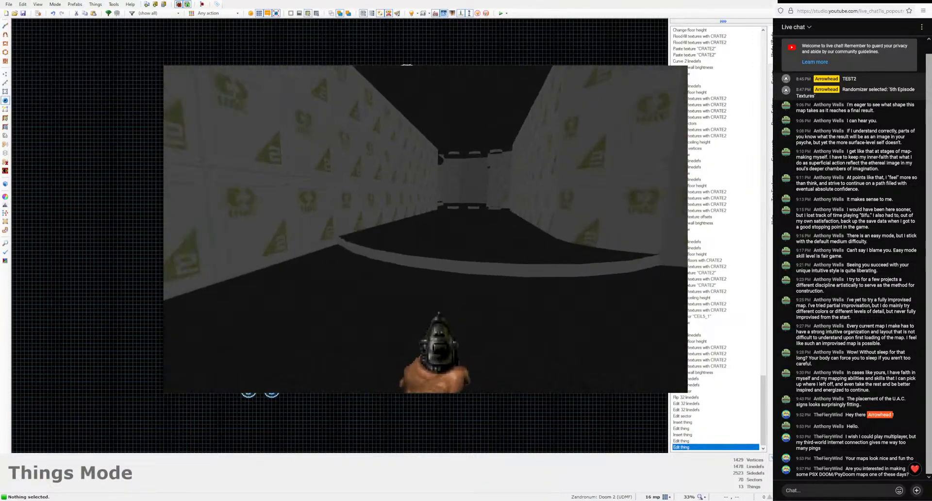
key(w)
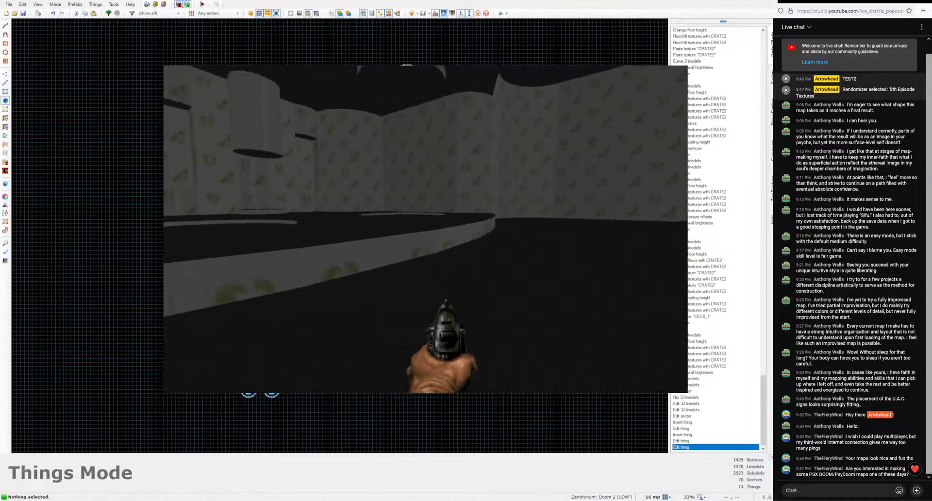
key(w)
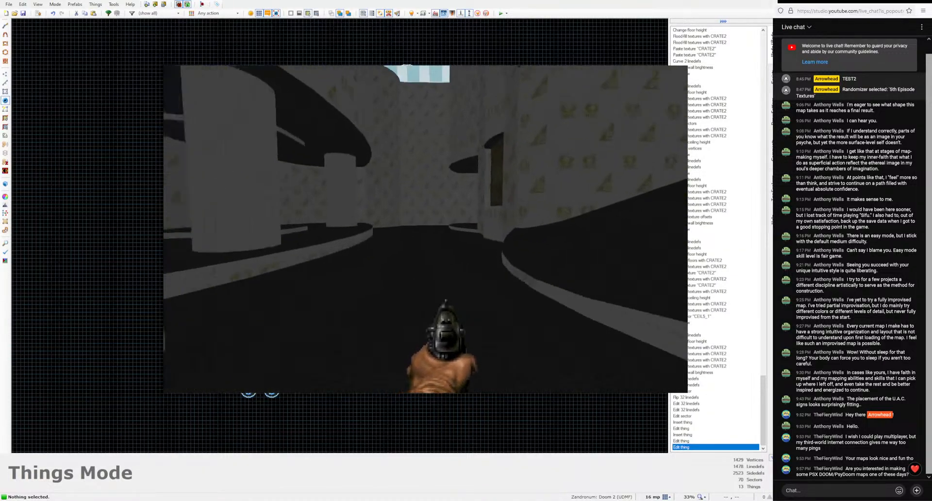
key(w)
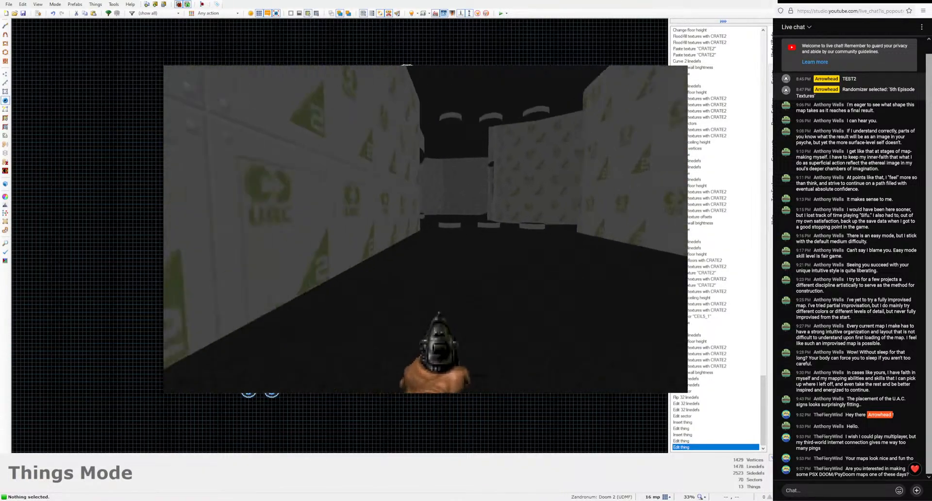
key(w)
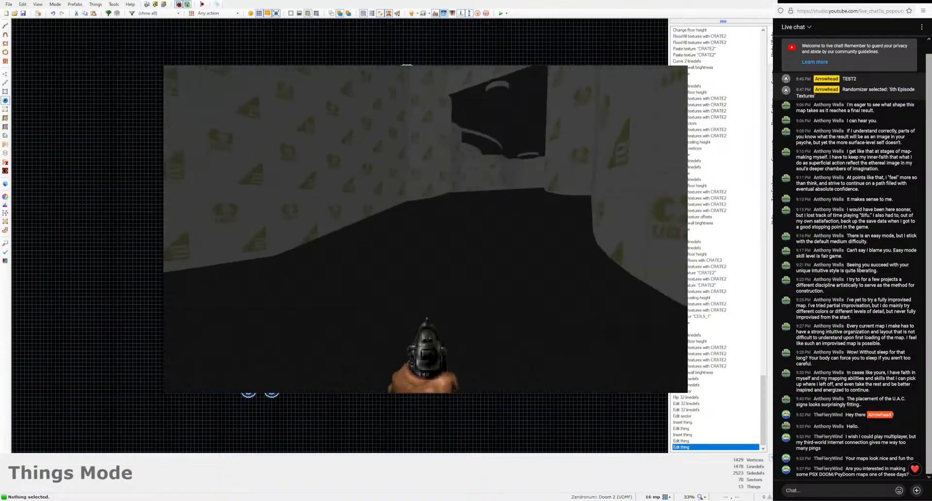
key(w)
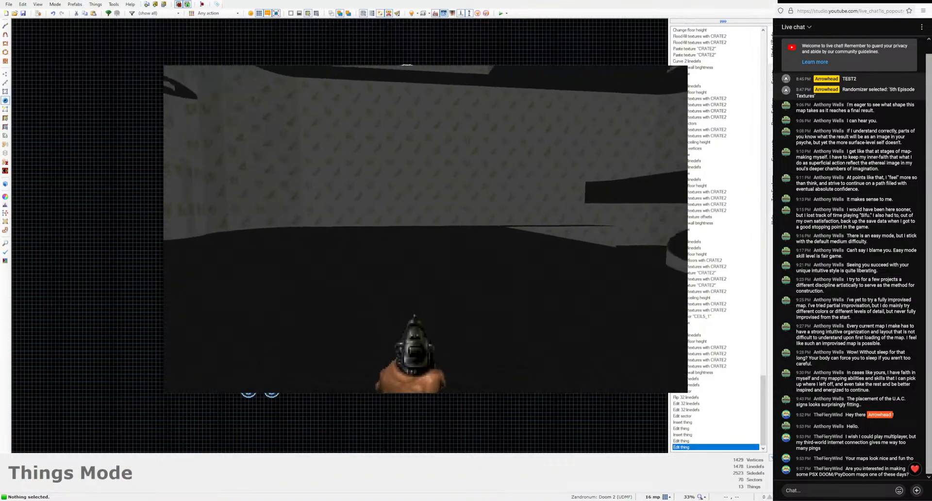
key(w)
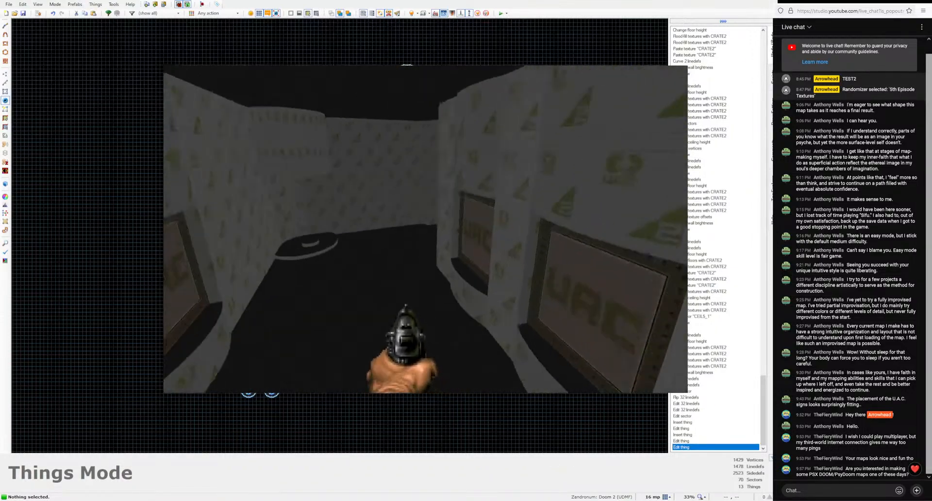
key(w)
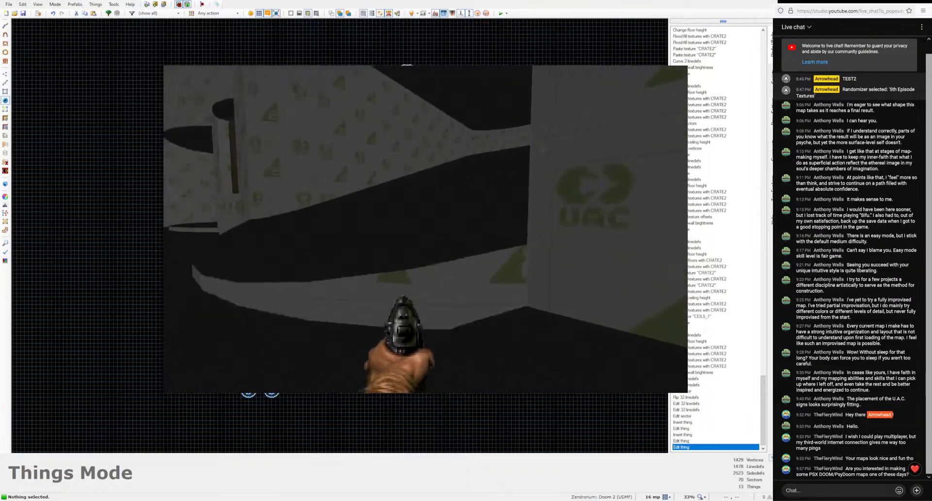
key(w)
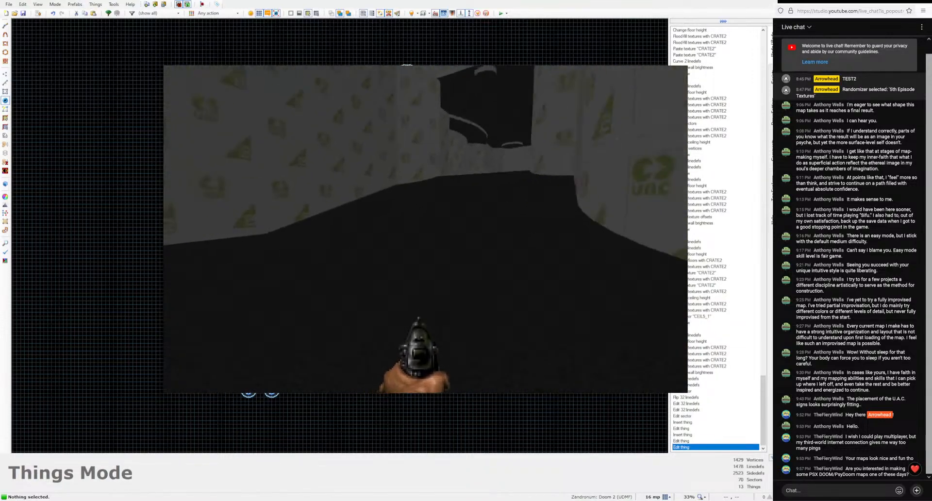
key(w)
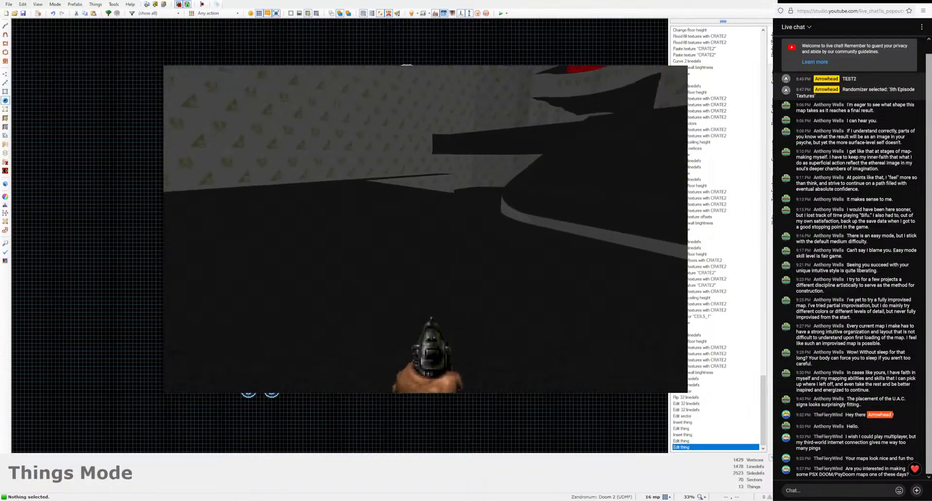
key(w)
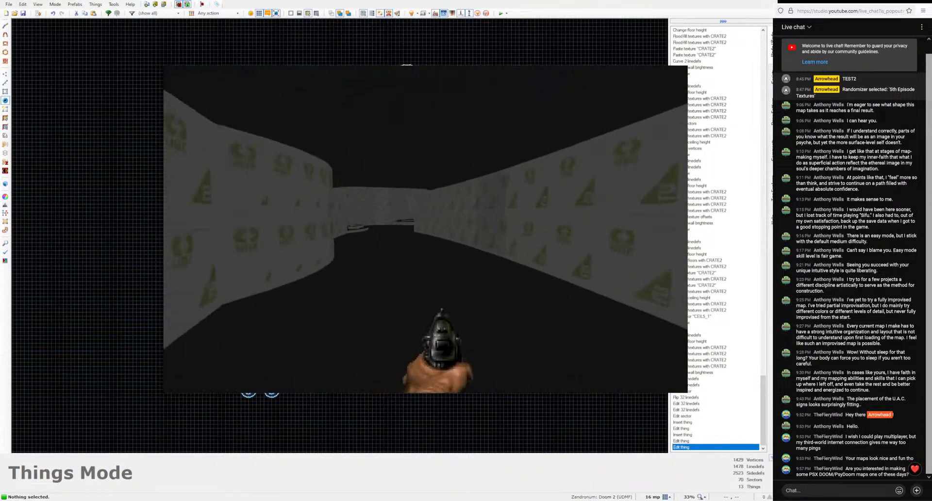
key(w)
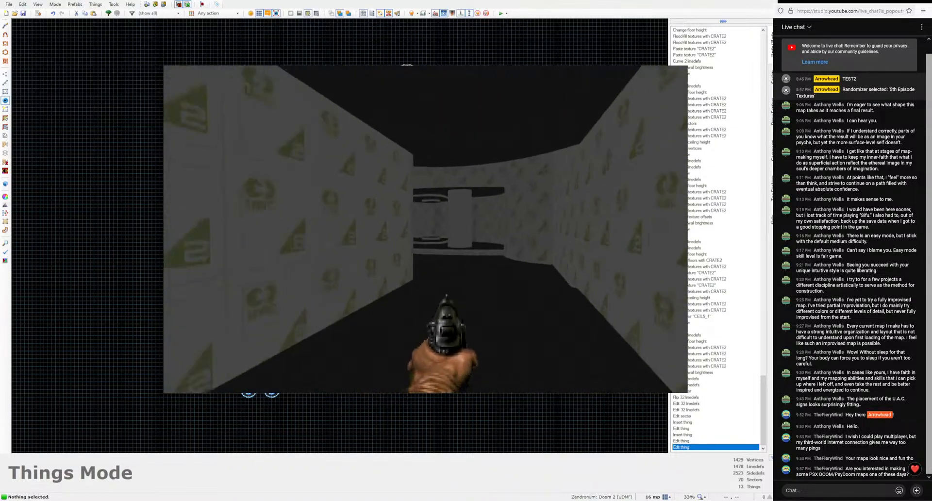
key(w)
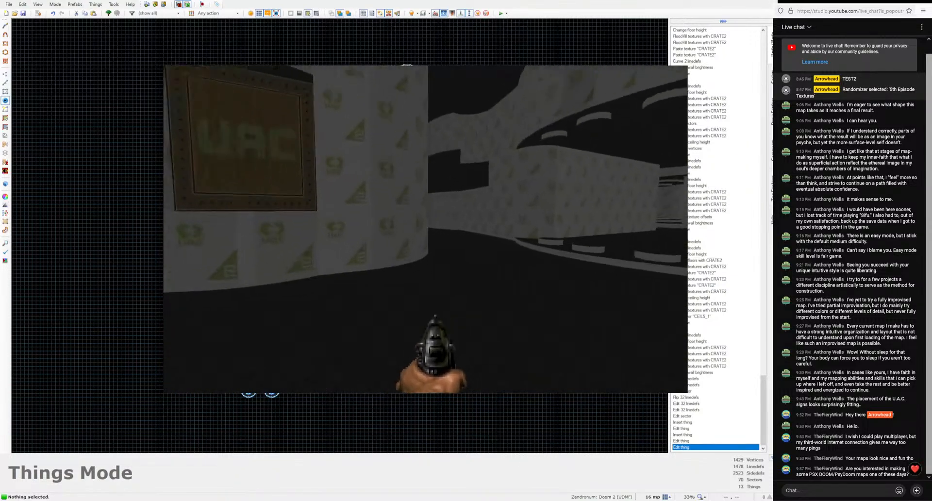
key(w)
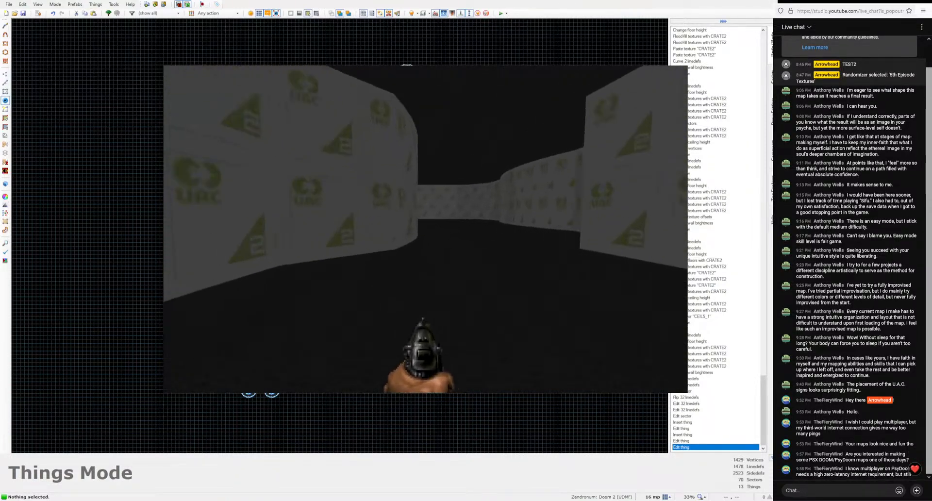
key(w)
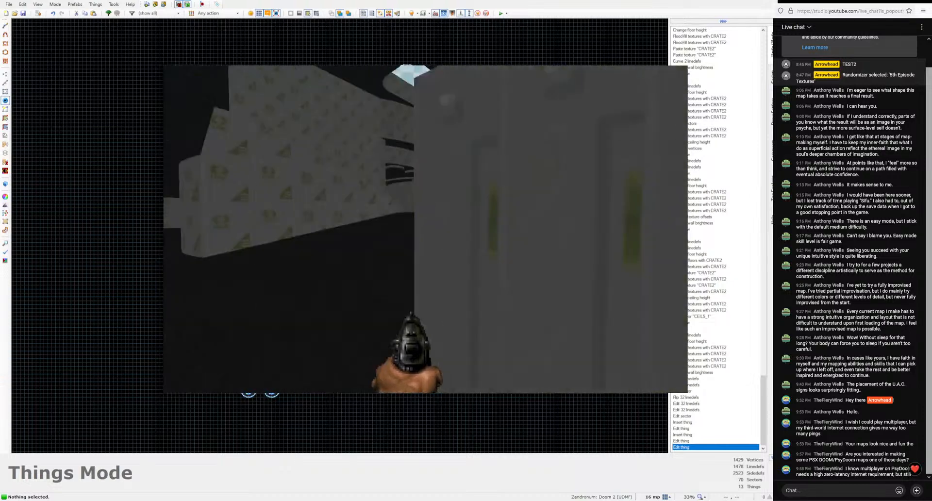
key(w)
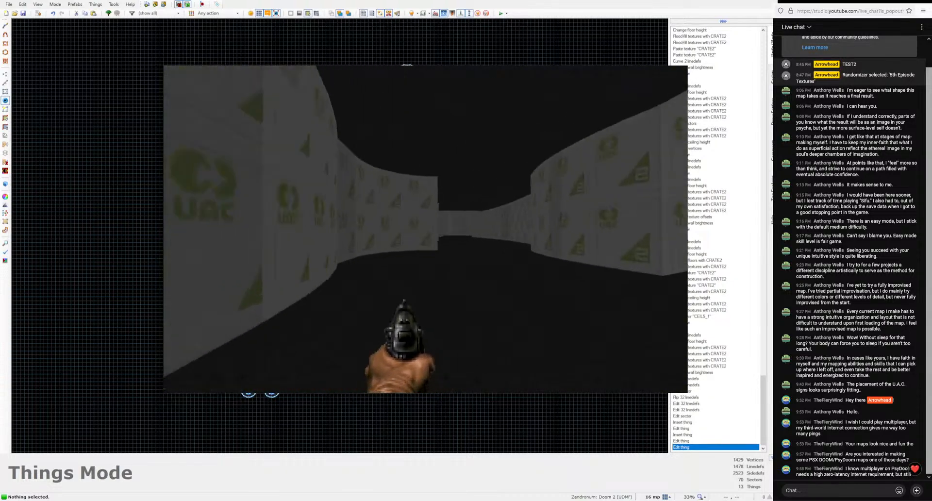
key(w)
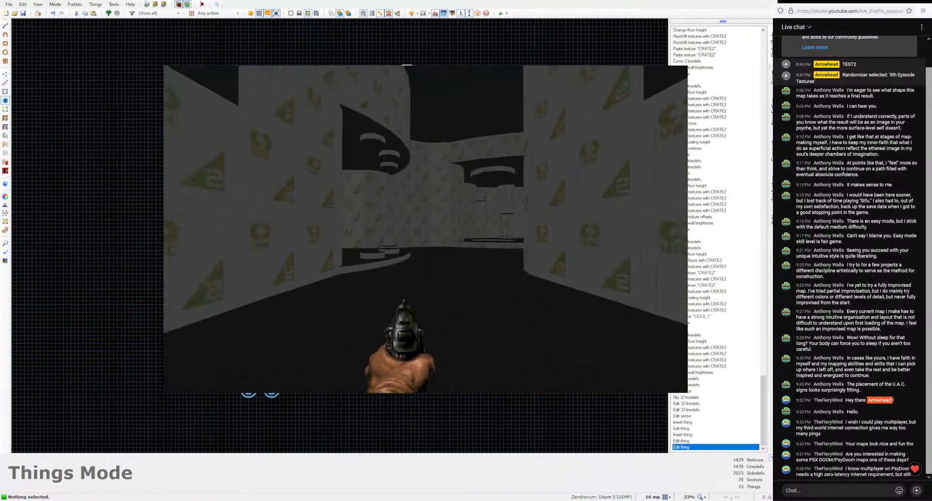
key(w)
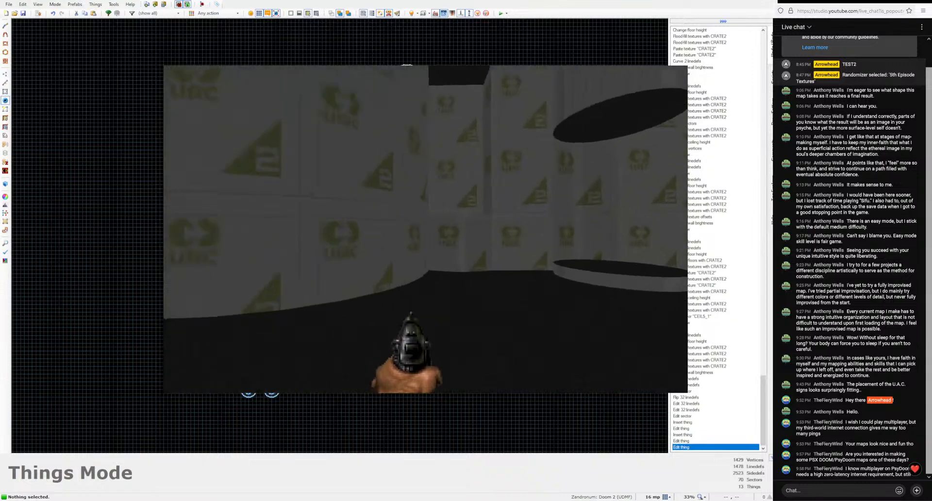
key(w)
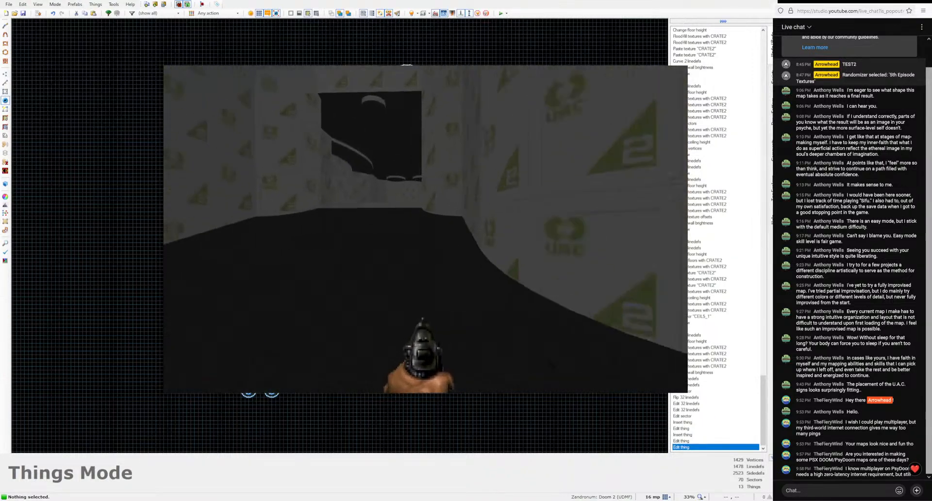
key(w)
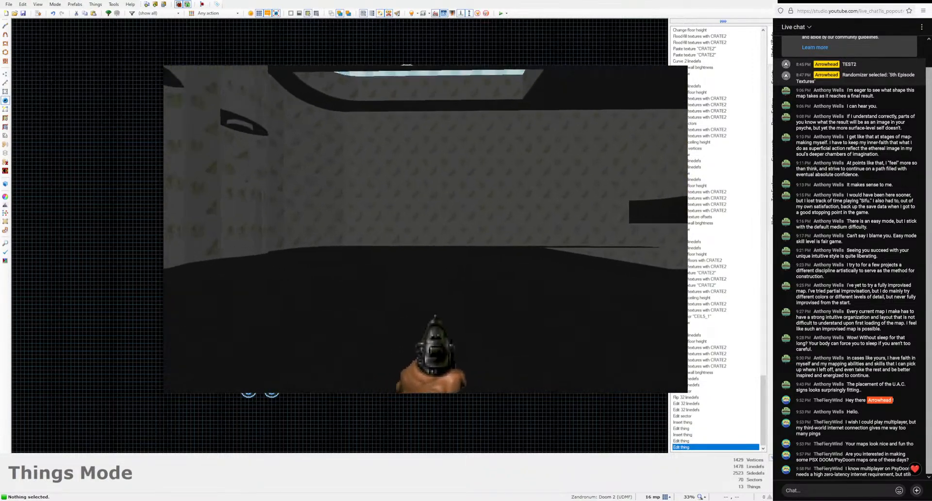
key(w)
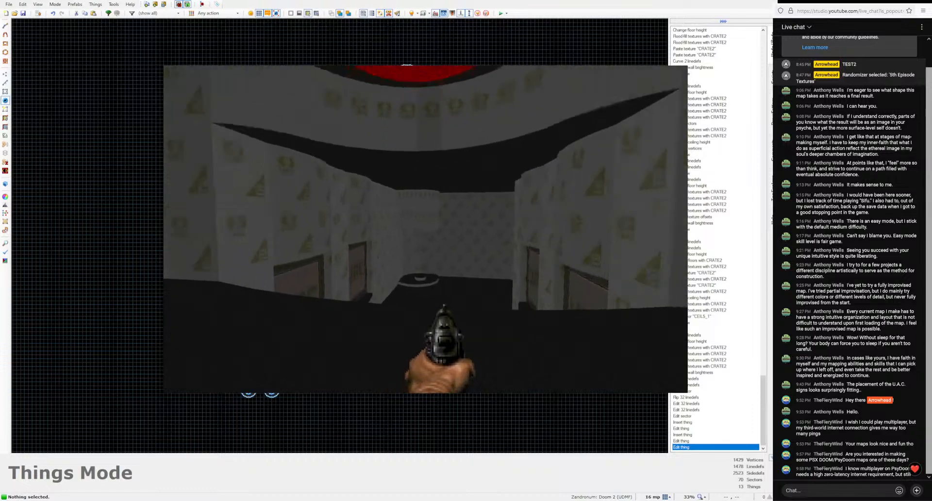
key(w)
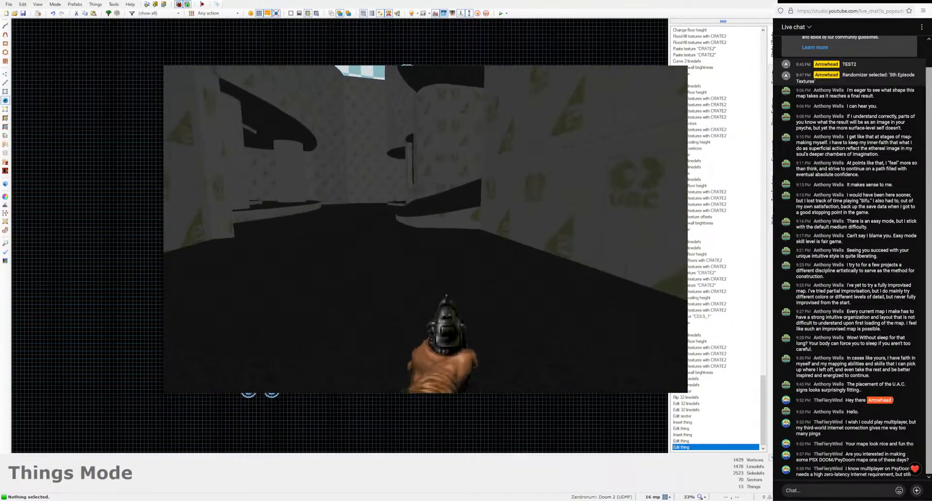
key(w)
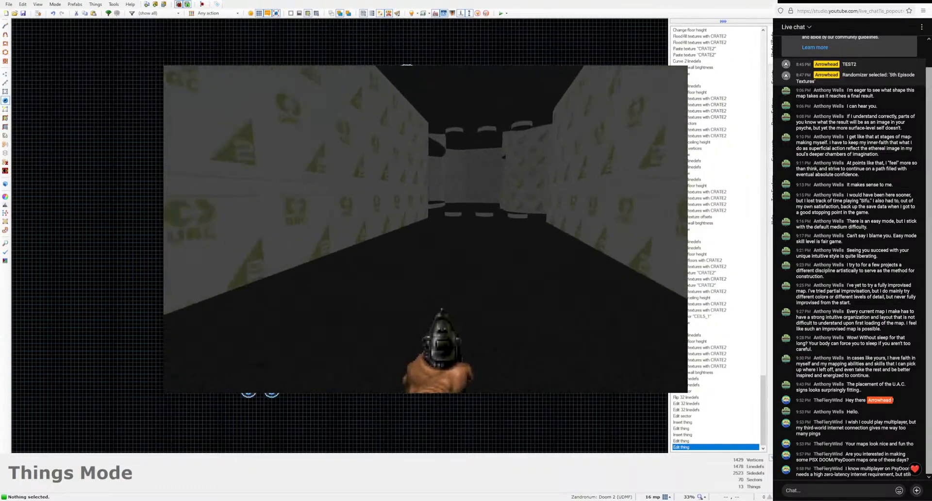
key(w)
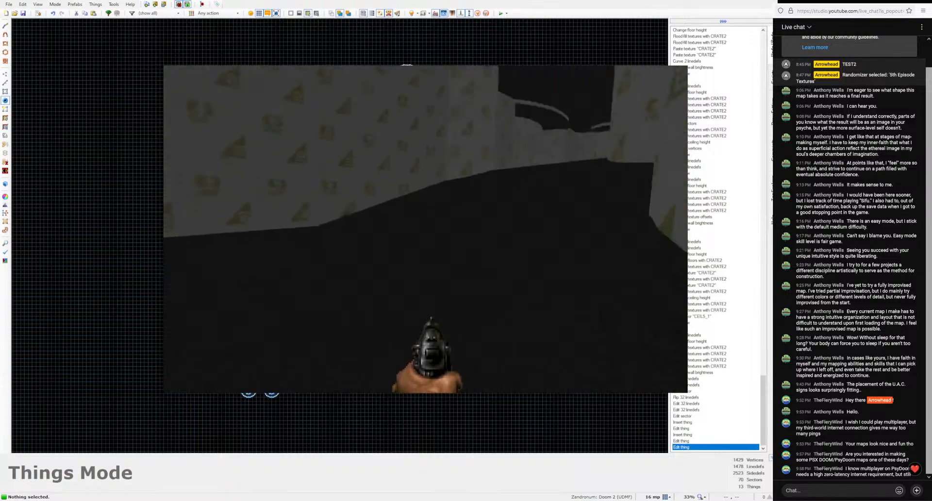
key(w)
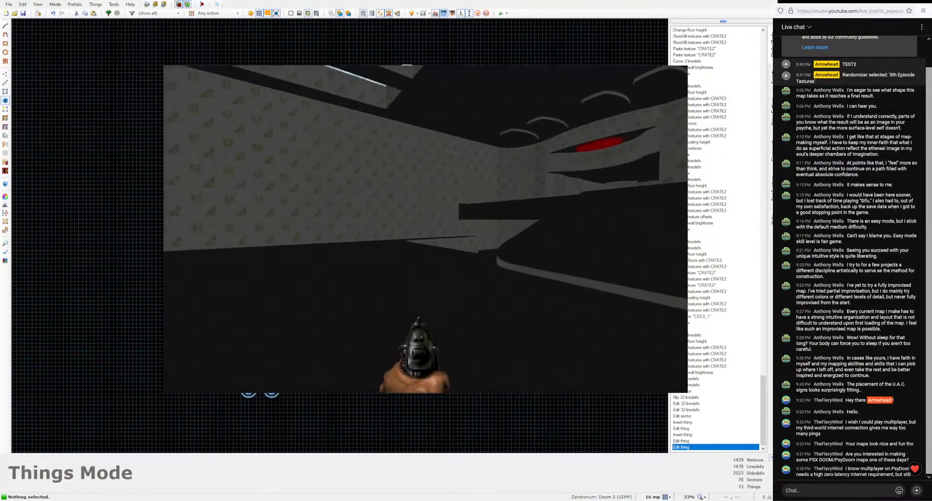
key(w)
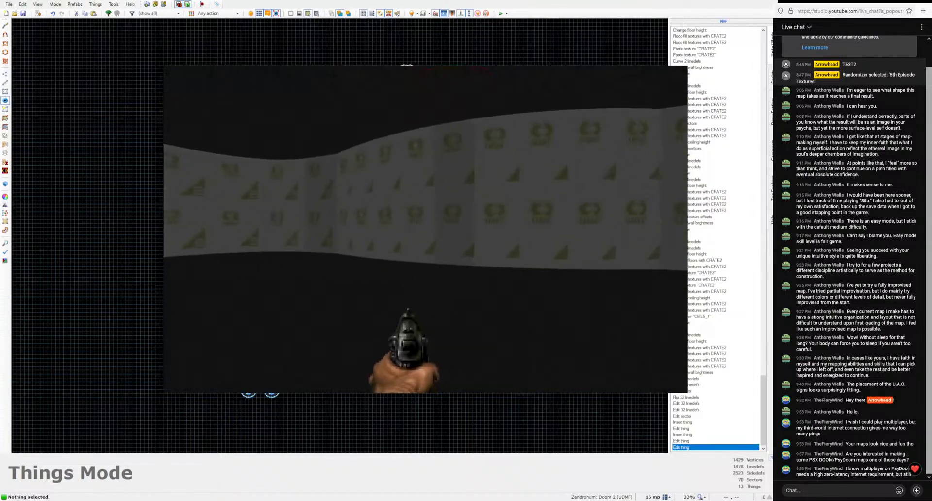
key(w)
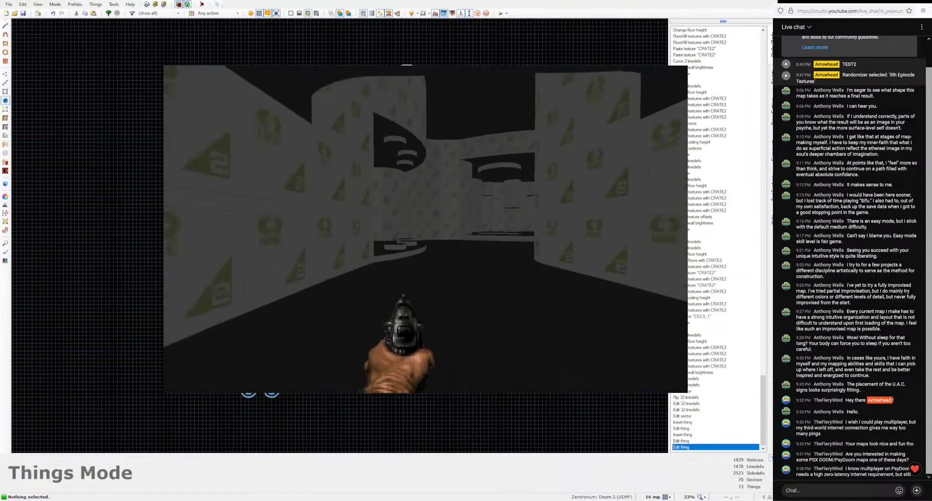
key(w)
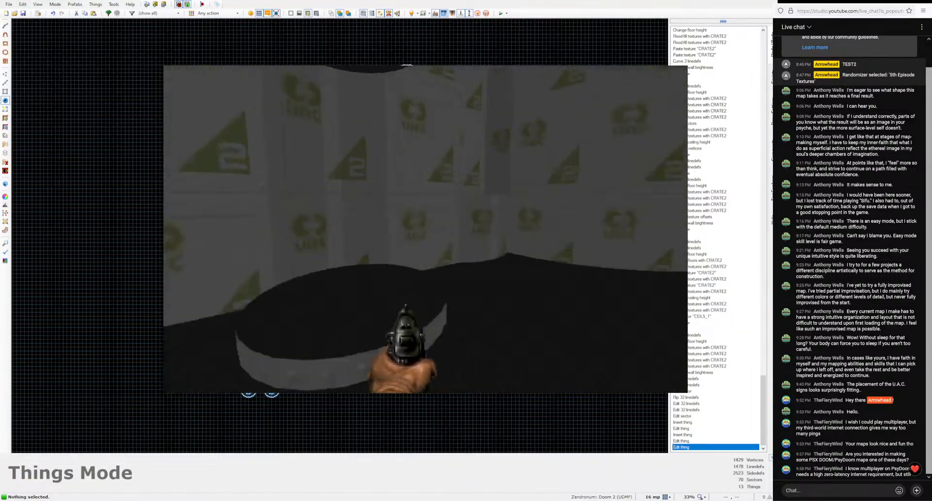
key(w)
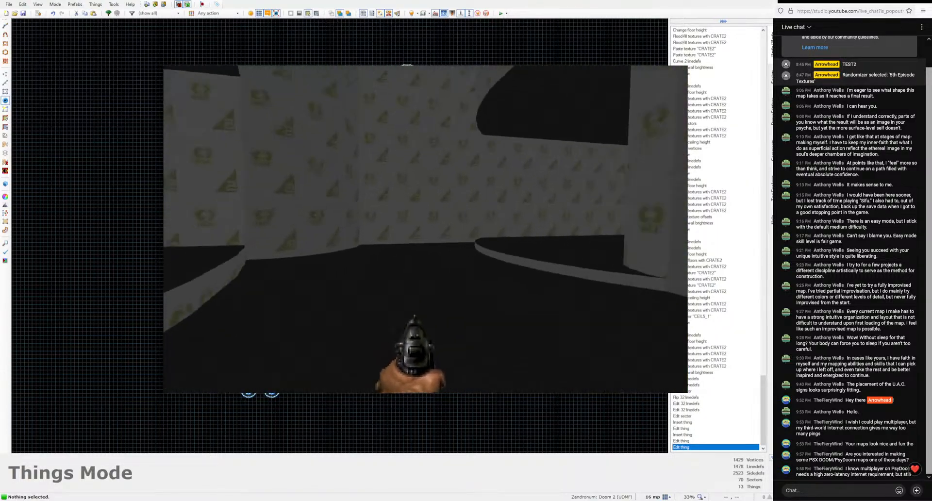
key(w)
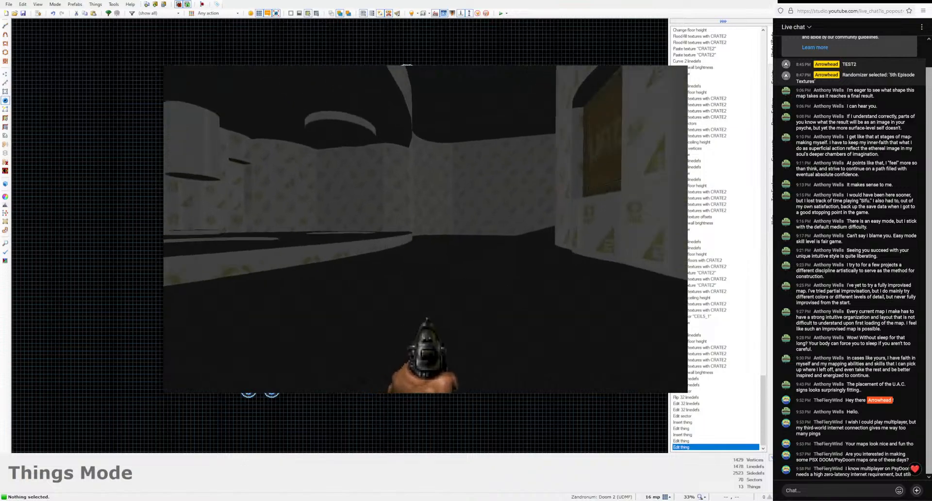
key(w)
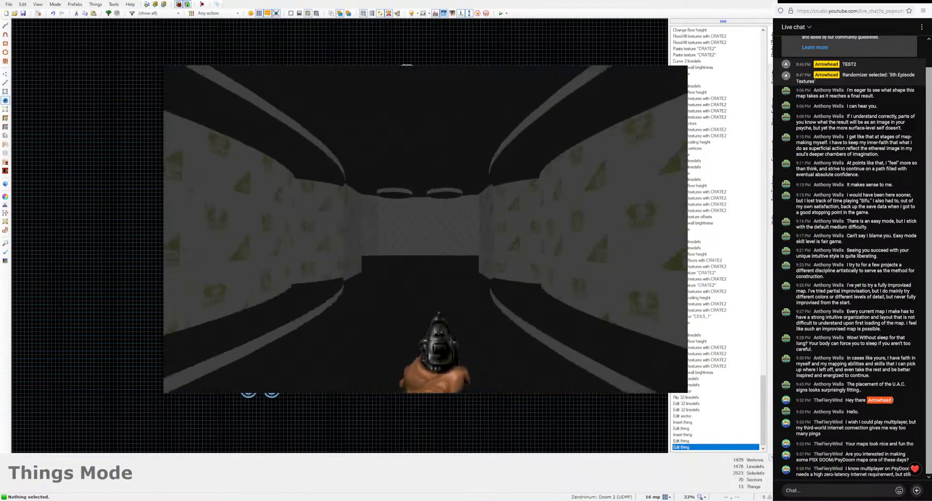
Step: Continue the test run through the CRATE2 halls, checking the raised circular platforms, curved walls, skylight openings, ledges and connecting corridors from player view
key(w)
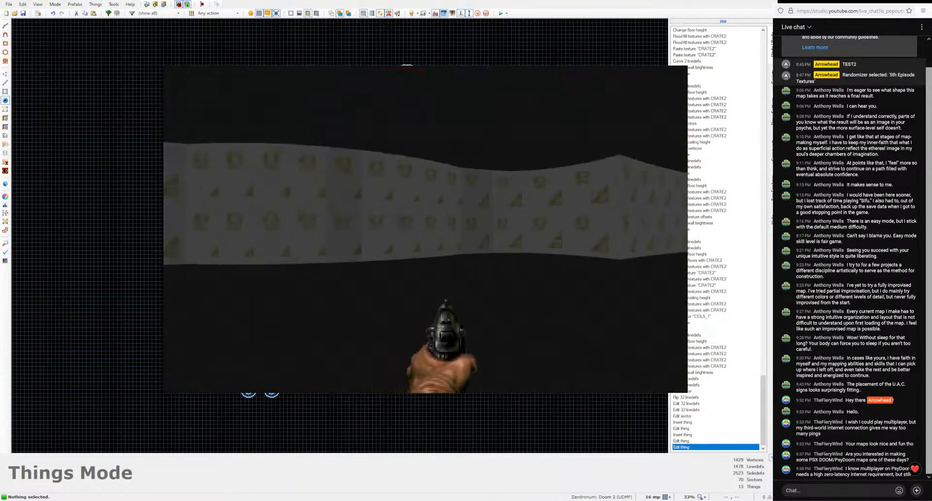
key(w)
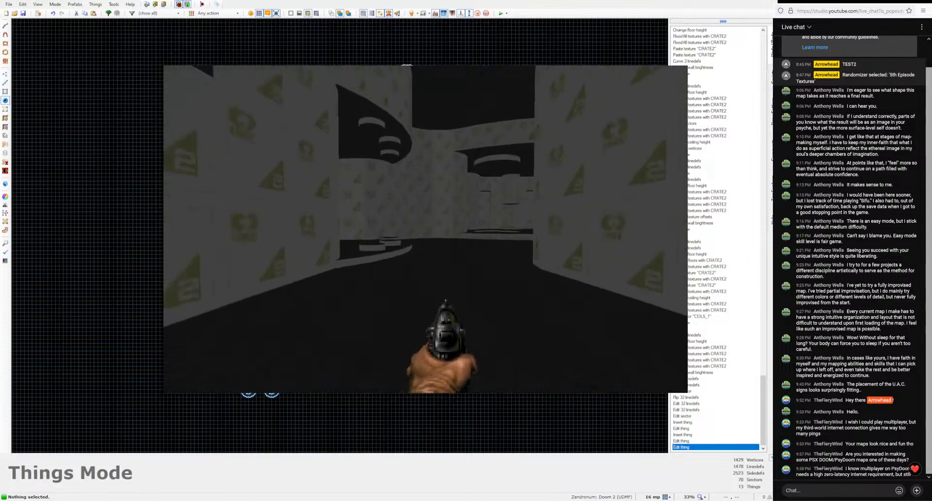
key(w)
key(w)
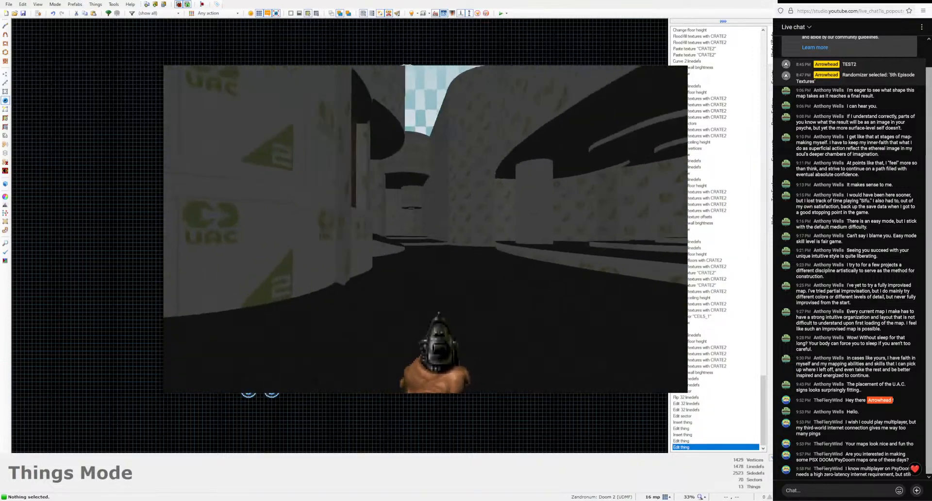
key(w)
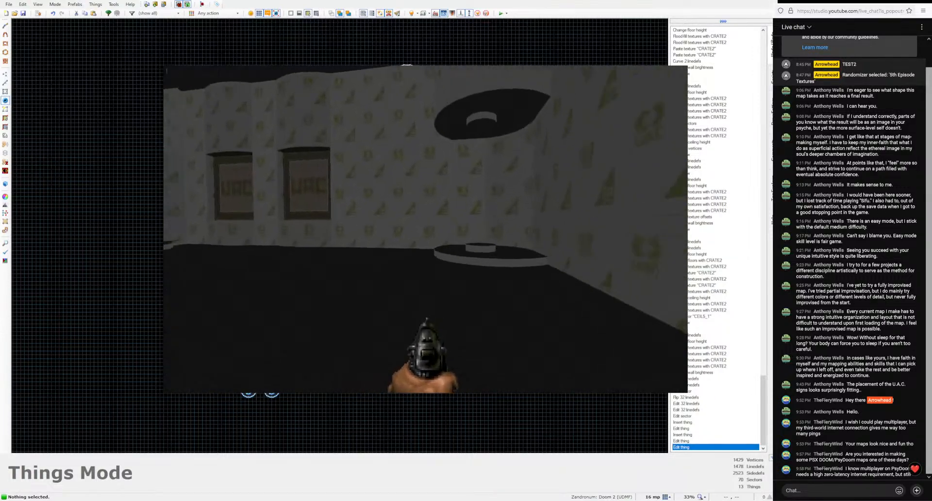
key(w)
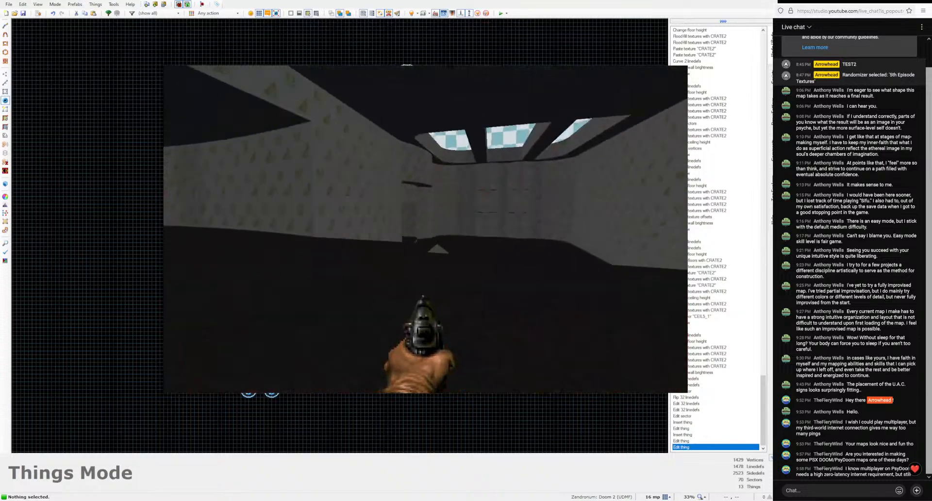
key(w)
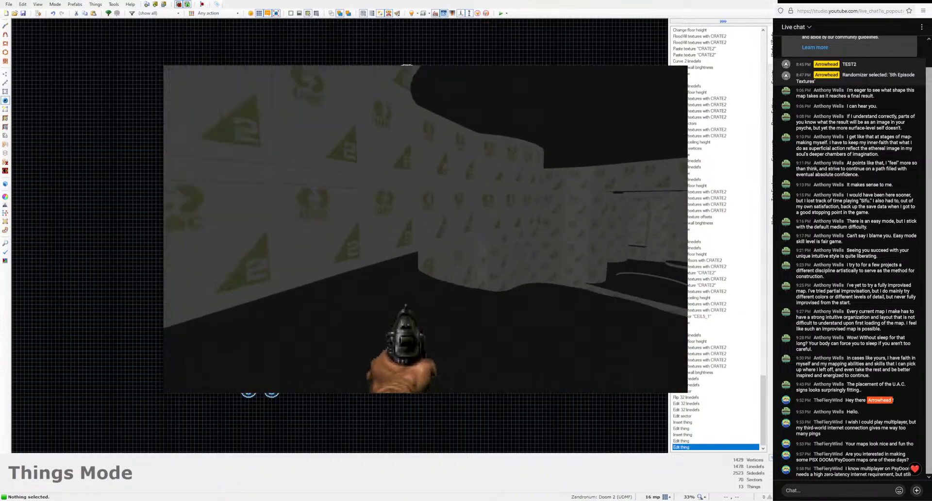
key(w)
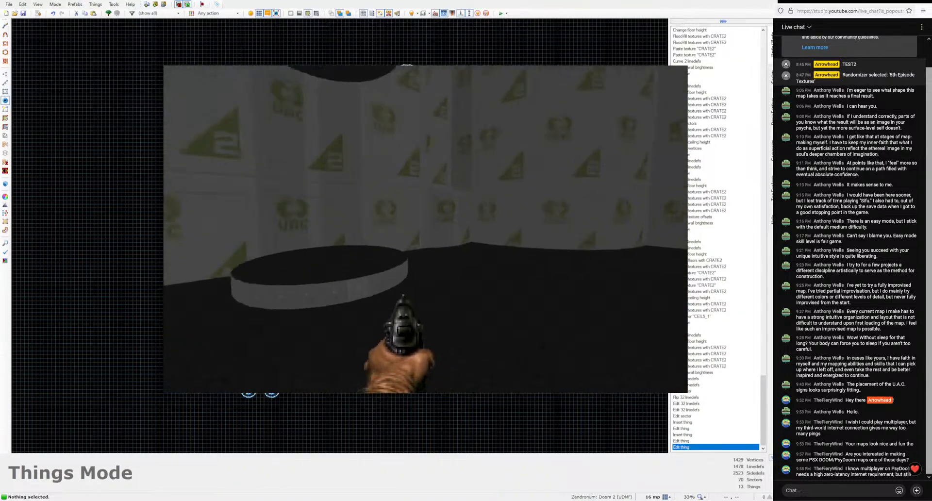
key(w)
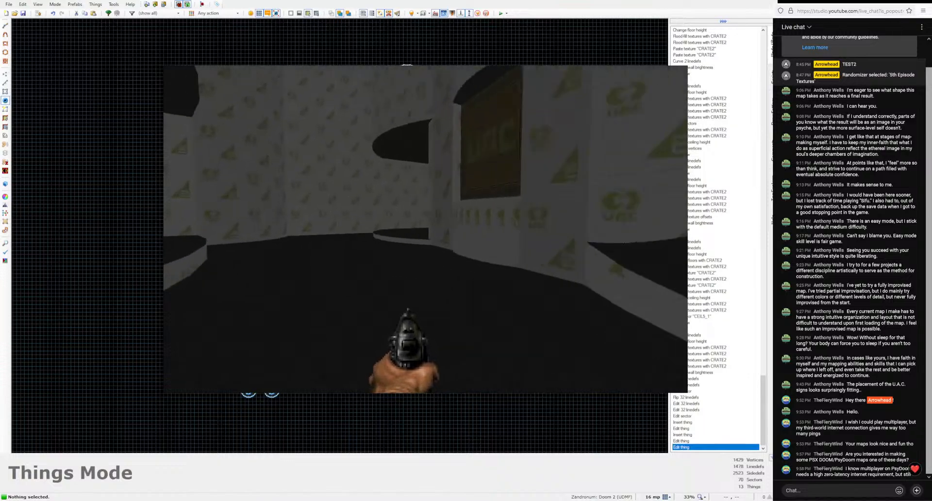
key(w)
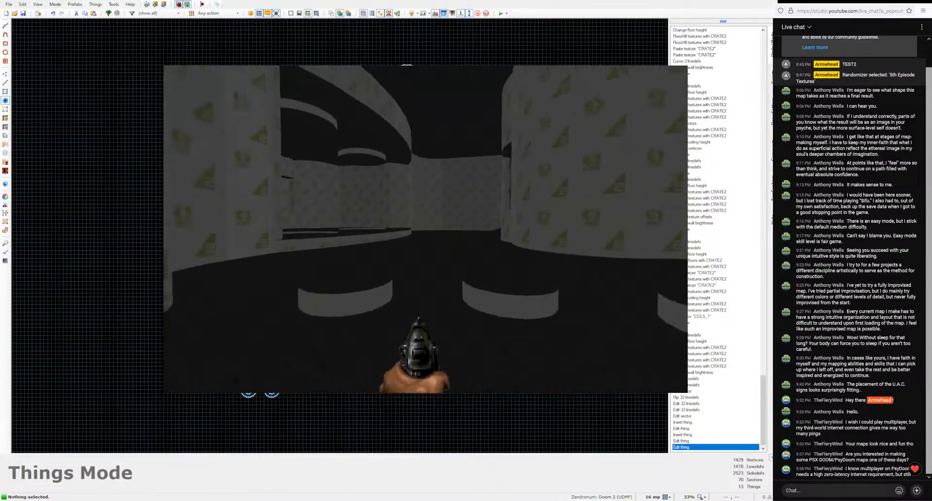
key(w)
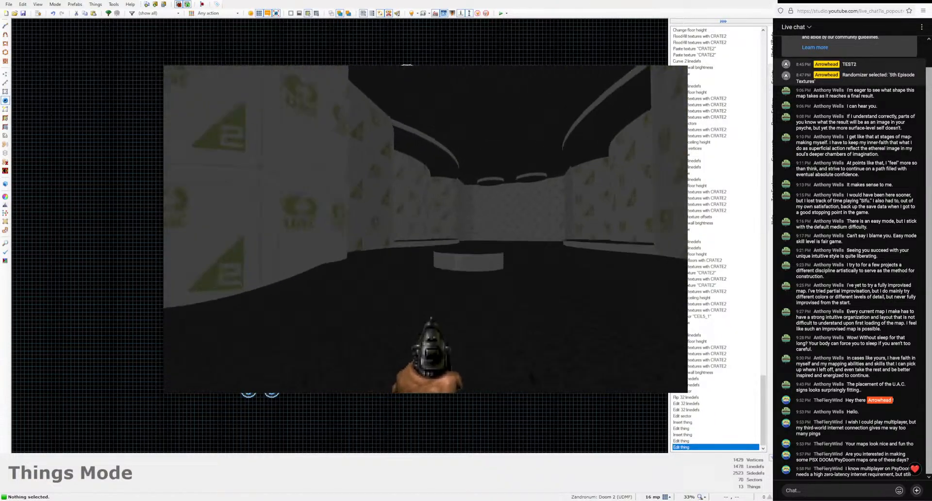
key(w)
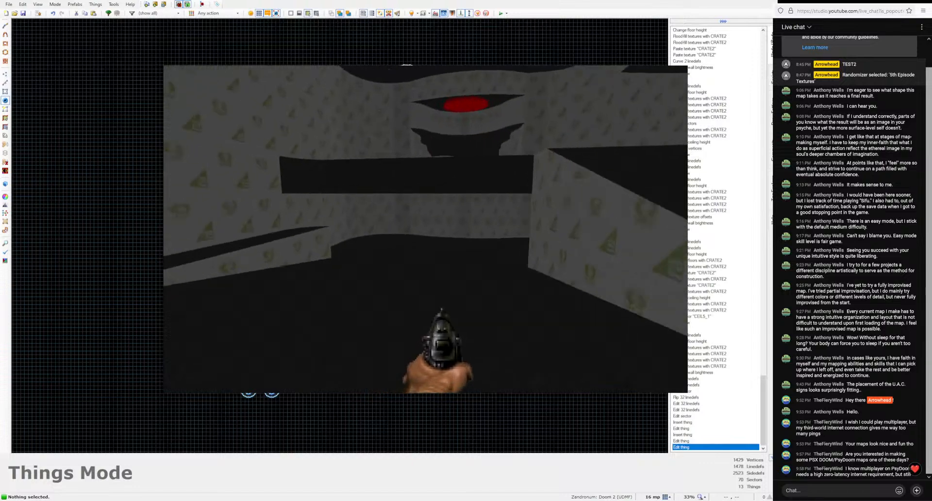
key(w)
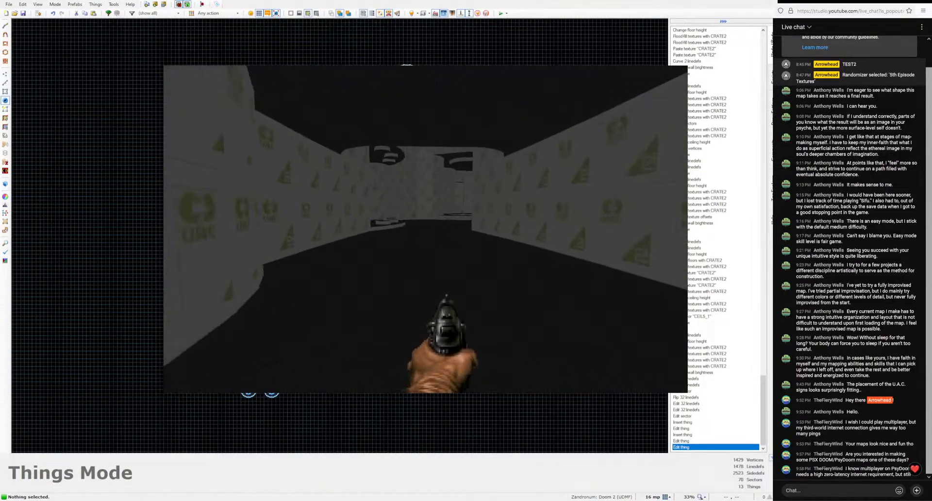
key(w)
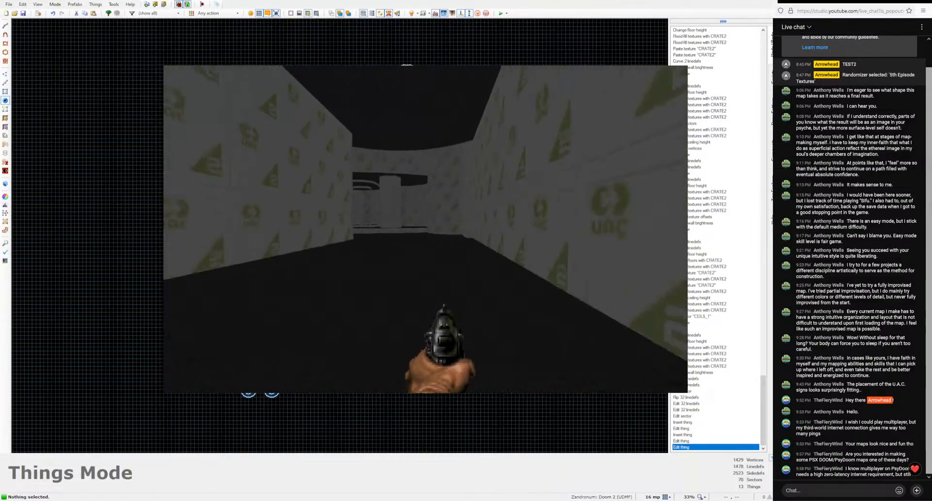
key(w)
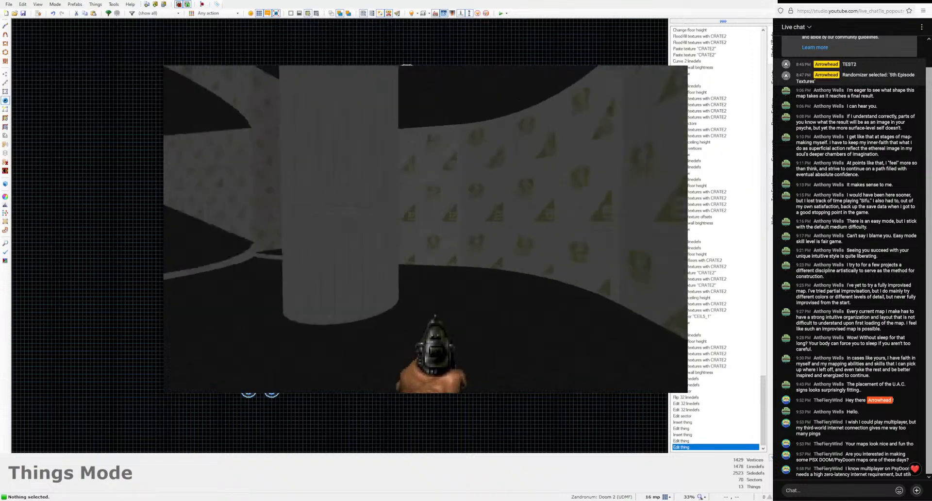
key(w)
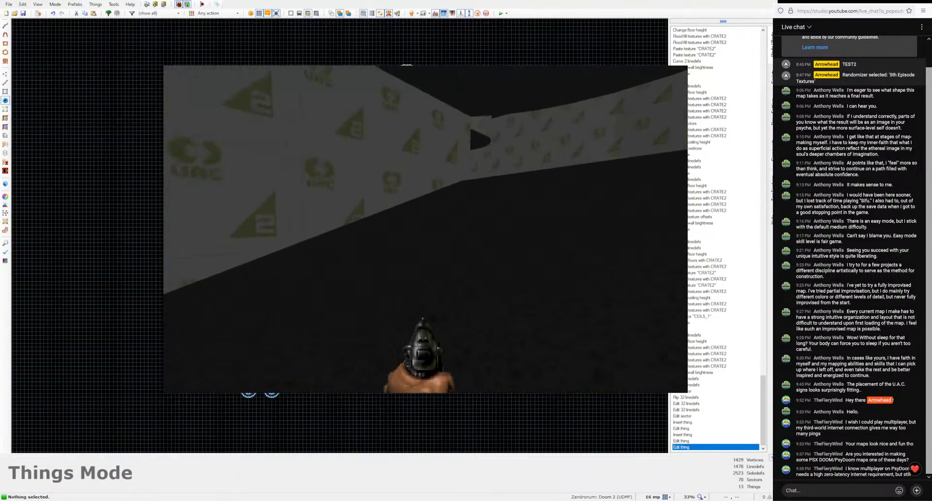
key(w)
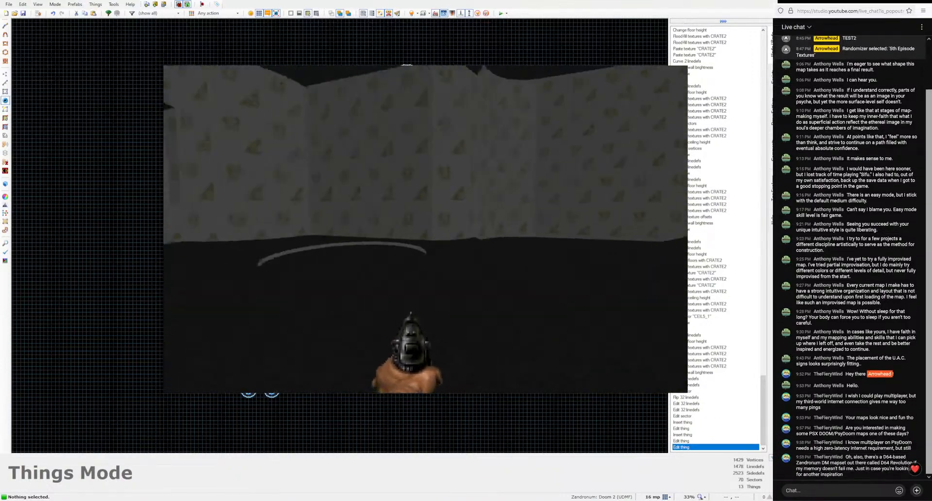
key(w)
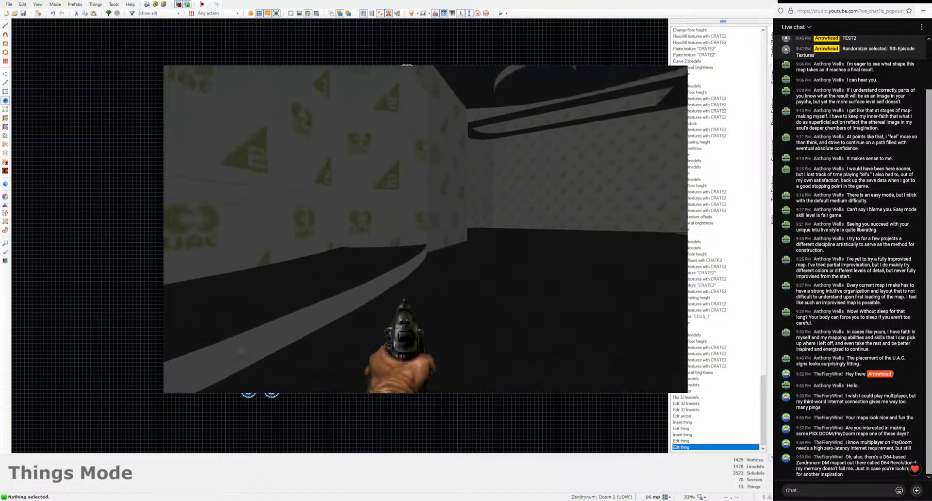
key(w)
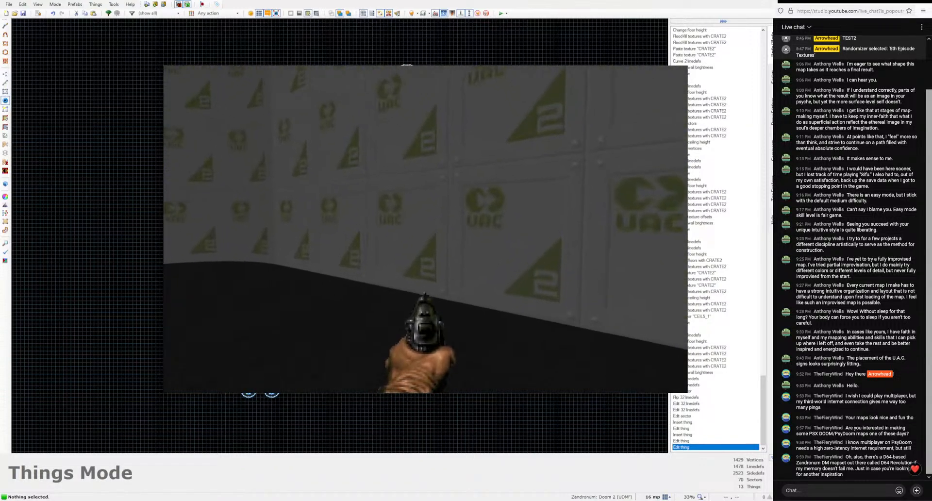
key(w)
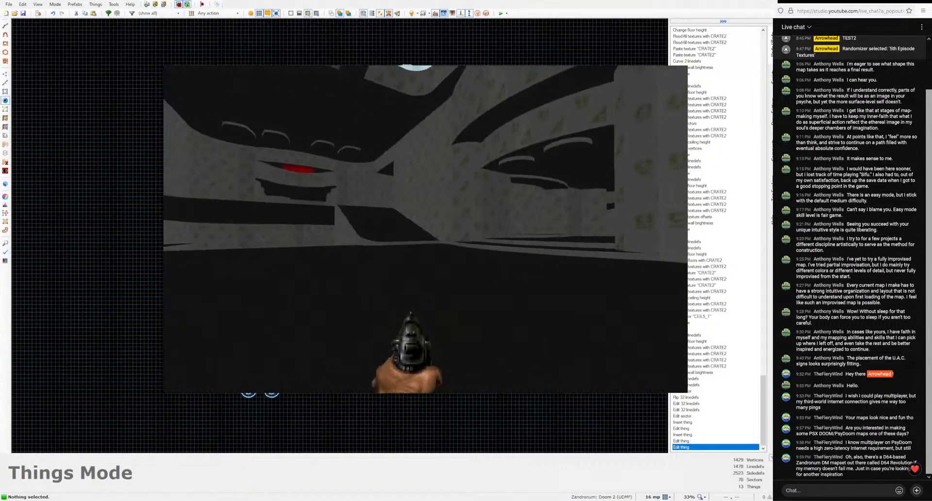
key(w)
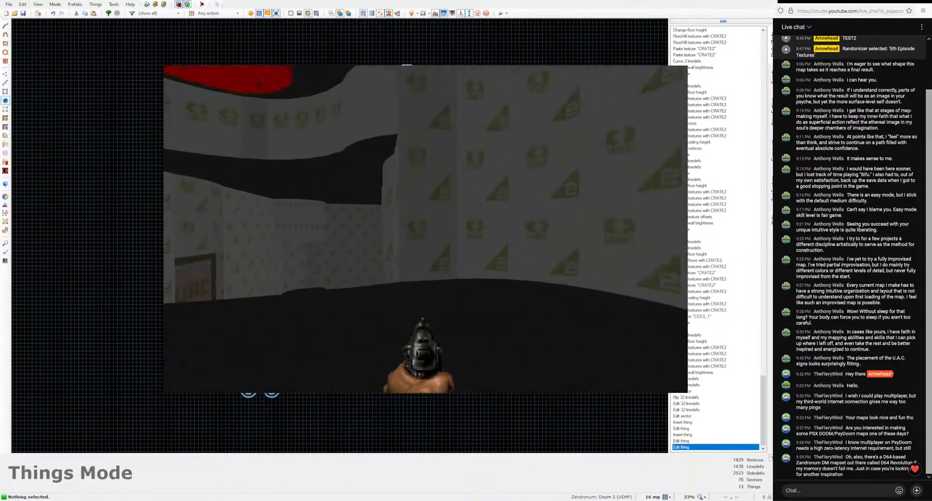
key(w)
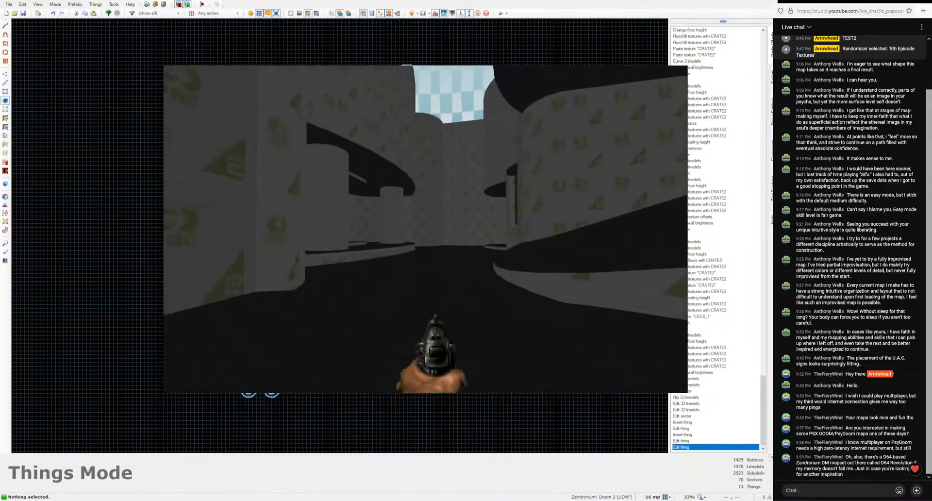
key(w)
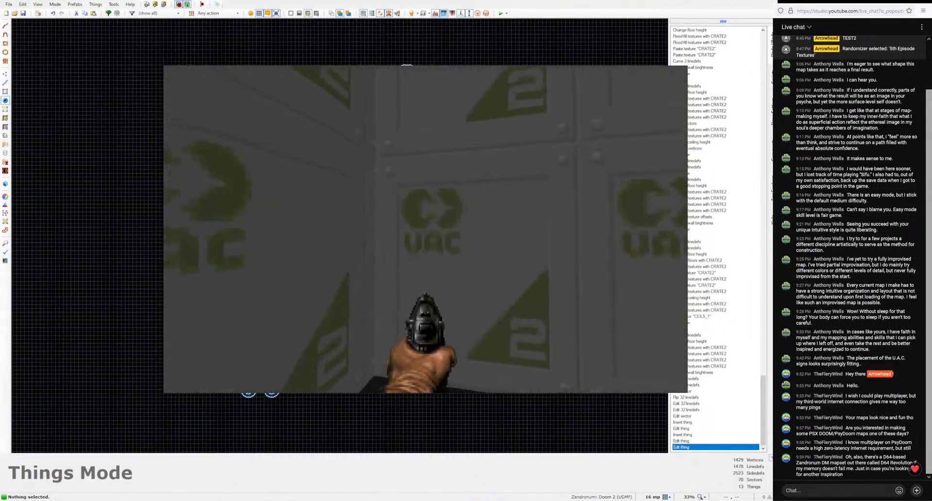
key(s)
key(w)
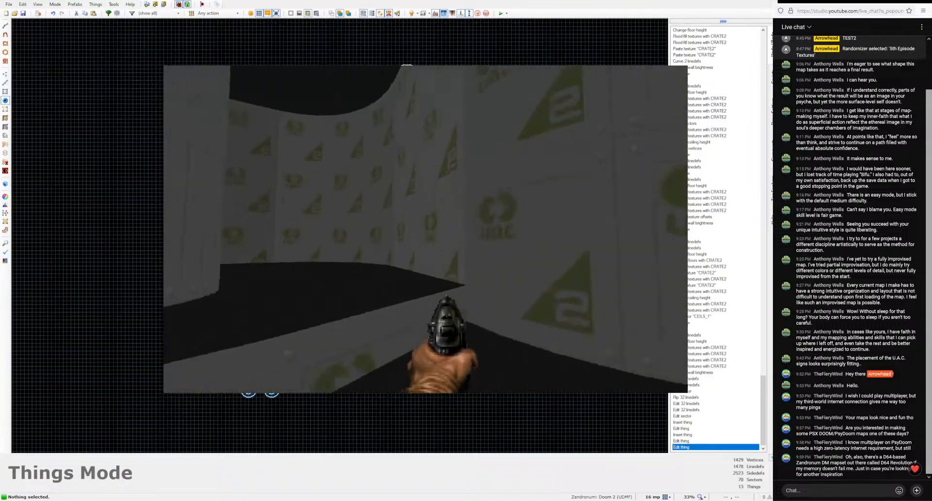
key(w)
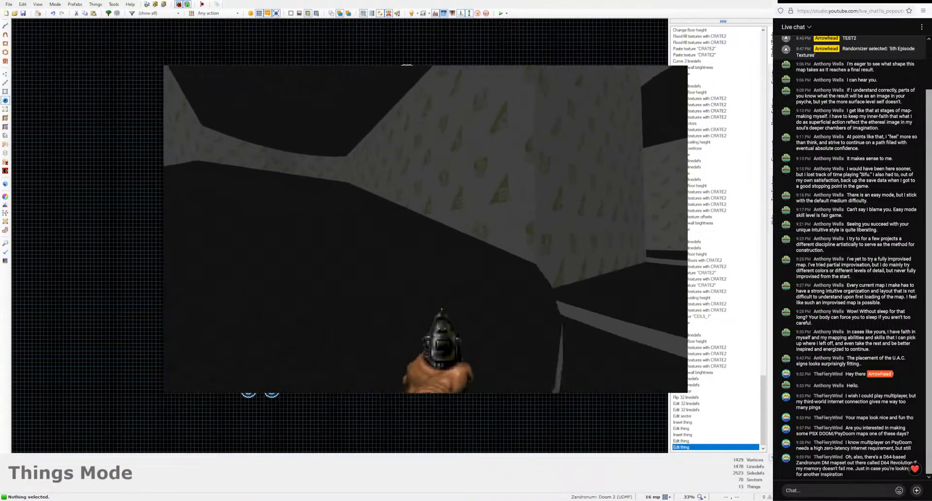
key(w)
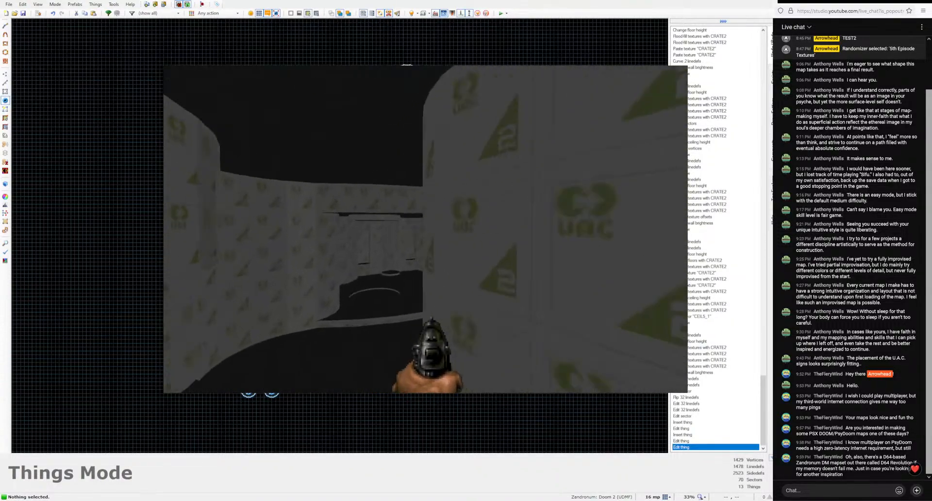
key(w)
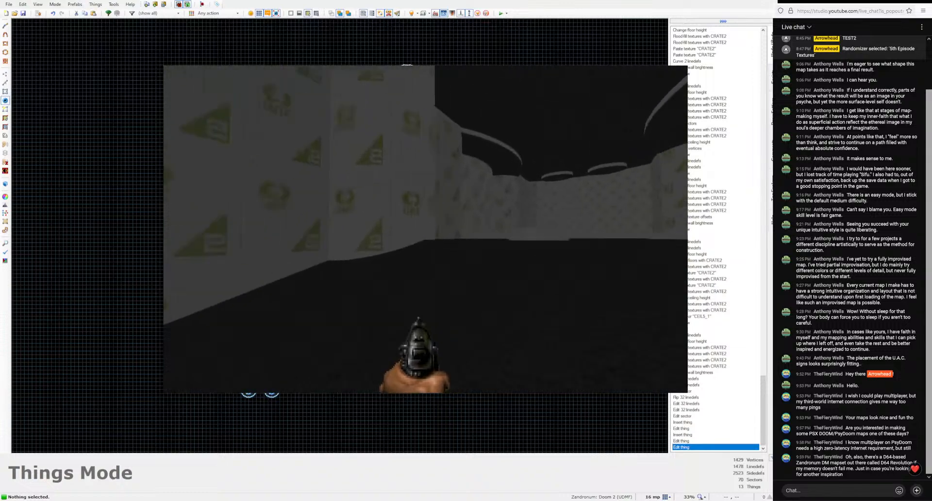
key(w)
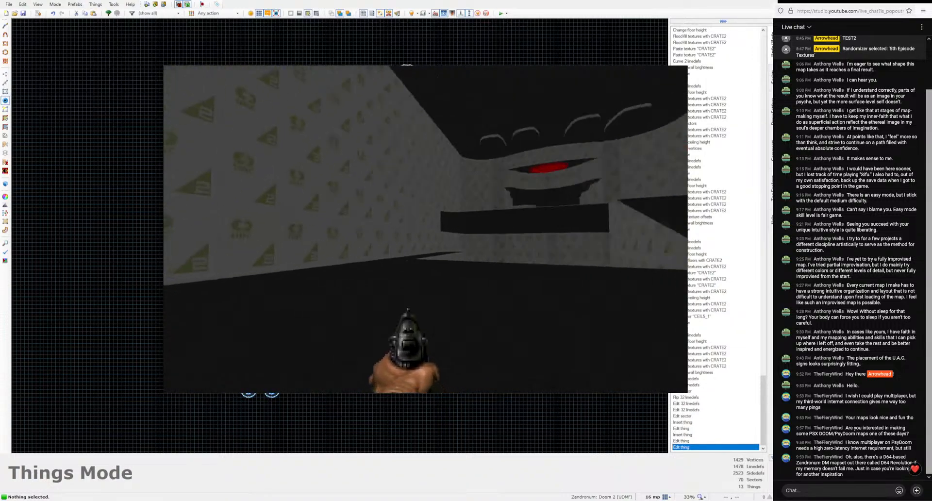
key(w)
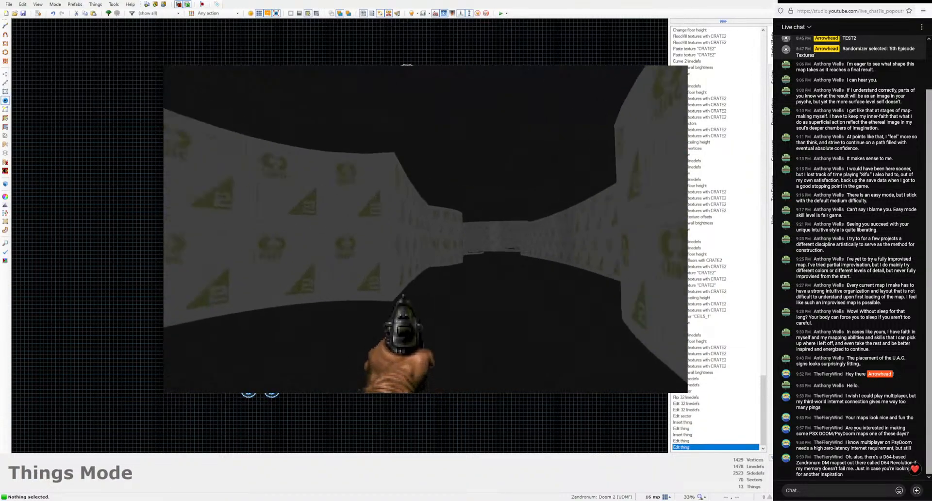
key(w)
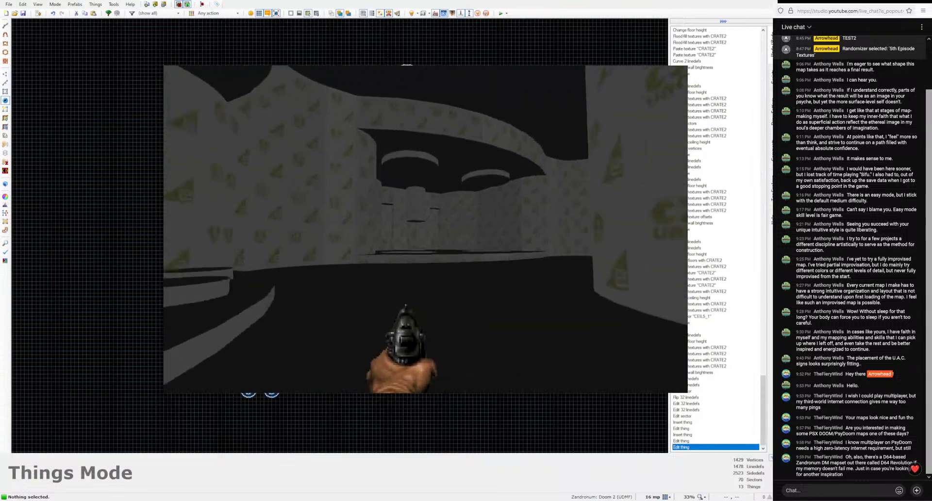
key(w)
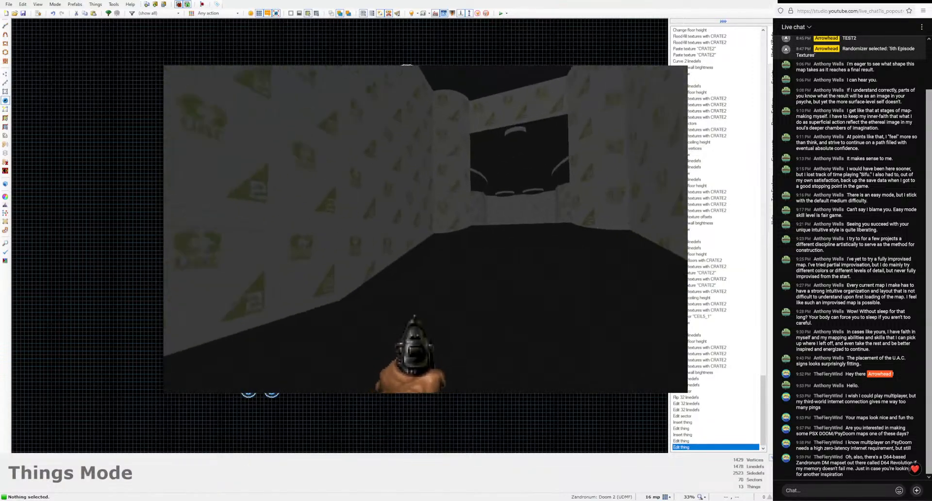
key(w)
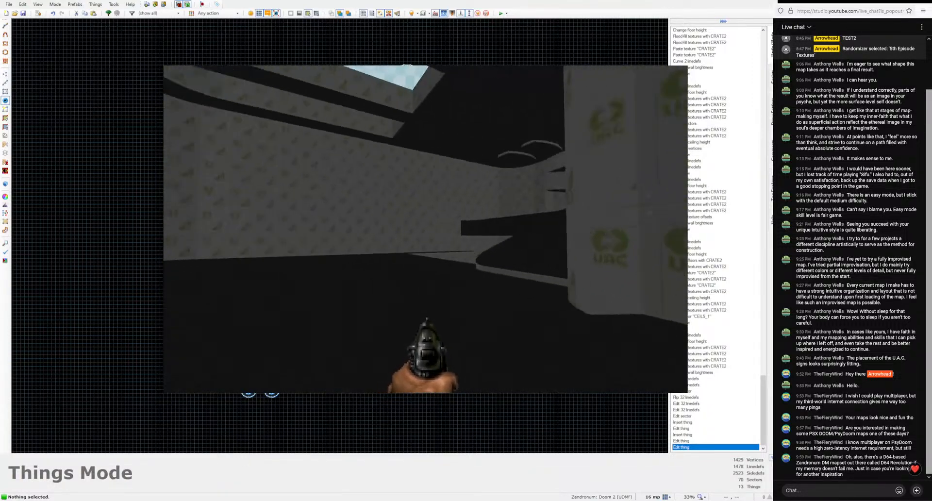
key(w)
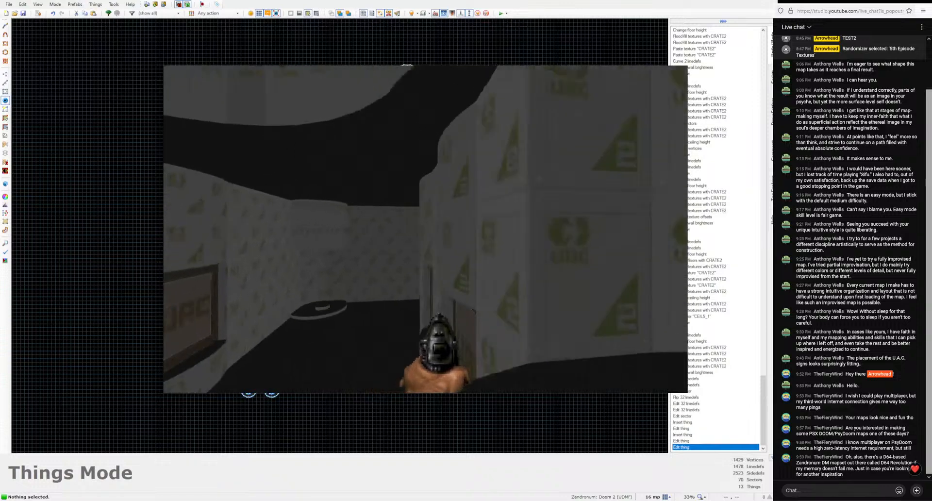
key(w)
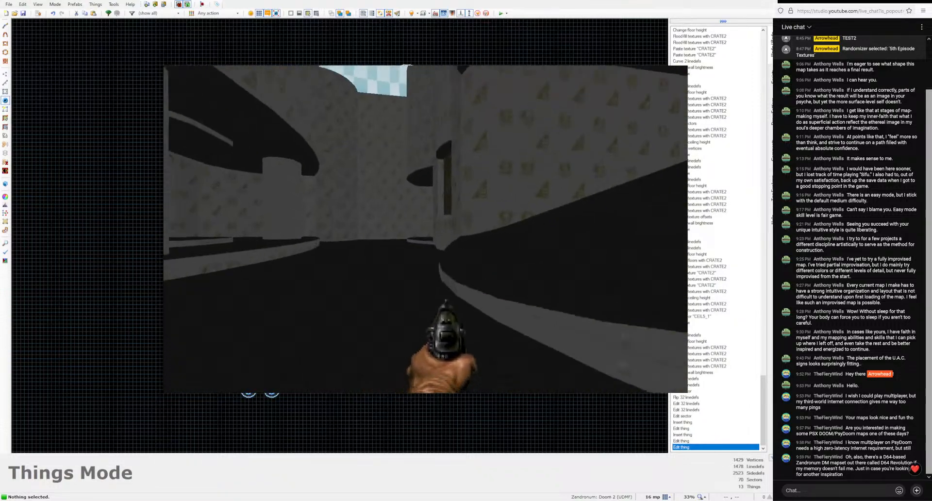
key(w)
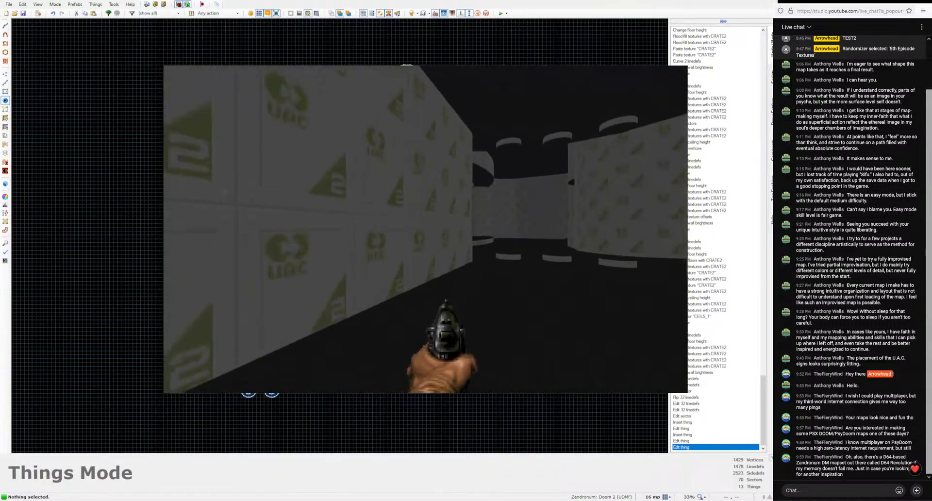
key(w)
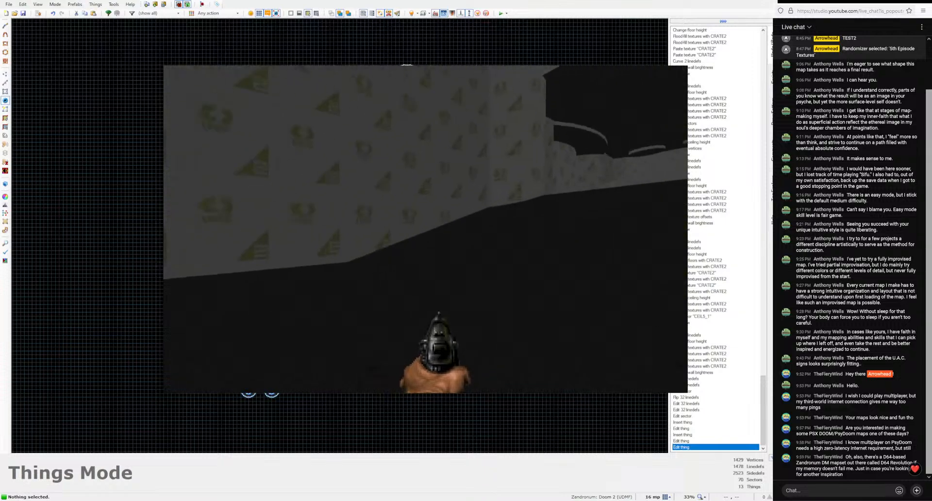
Step: Walk on through the corridors, skylight hall and red circular teleporter in the test run, checking sightlines, wall alignment and lighting
key(w)
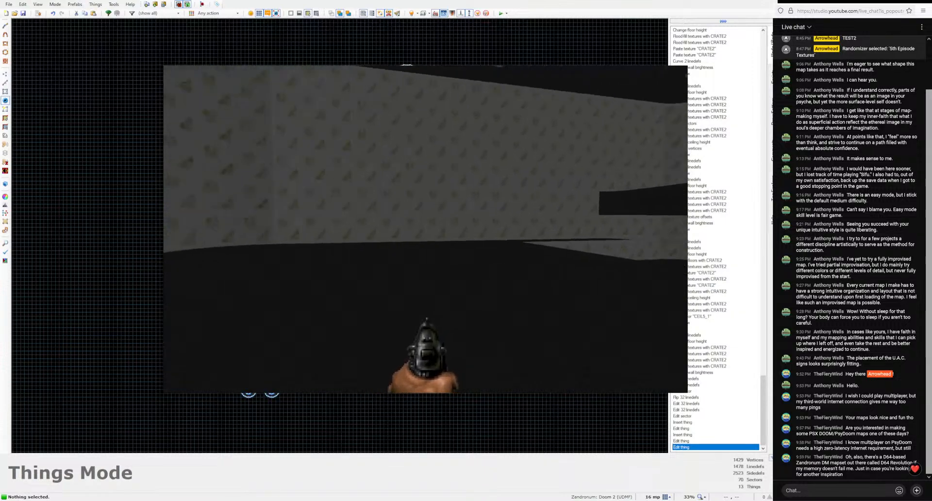
key(w)
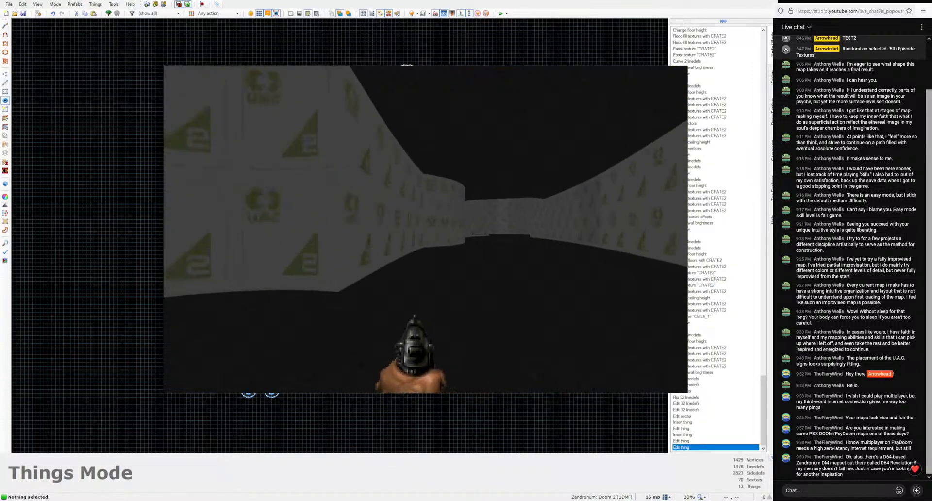
key(w)
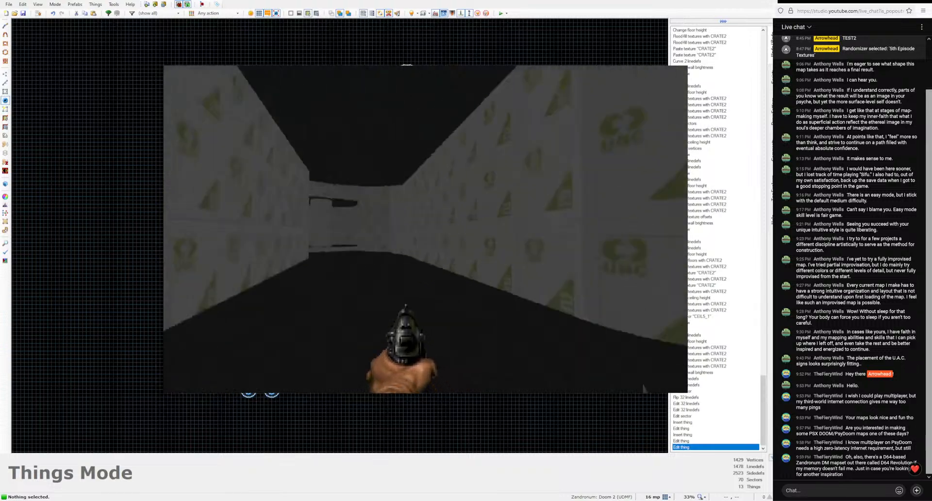
key(w)
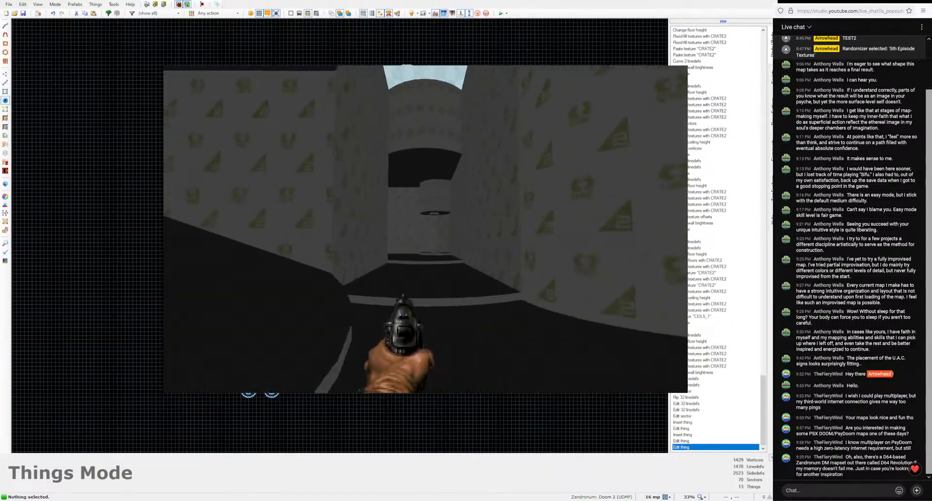
key(w)
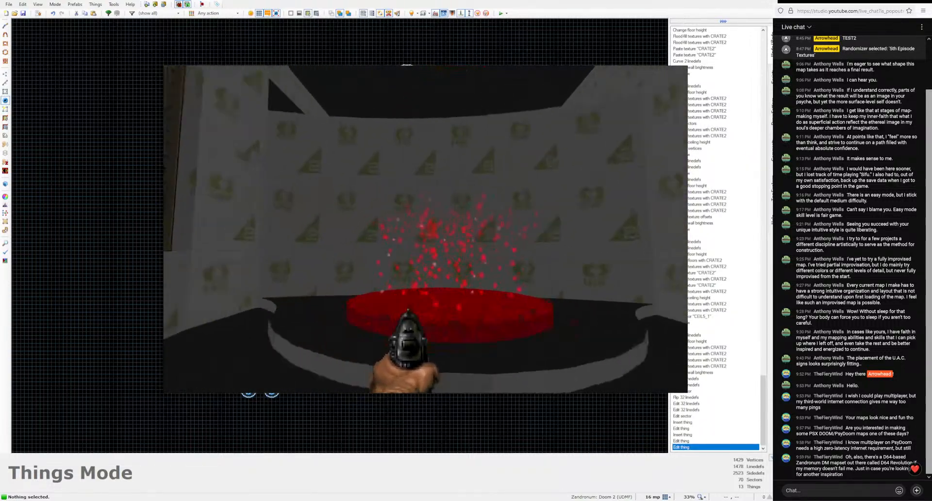
key(w)
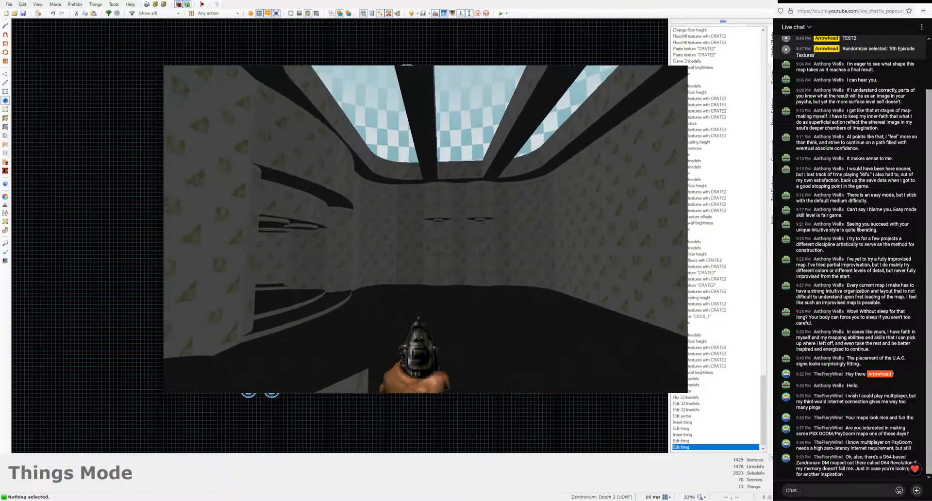
key(w)
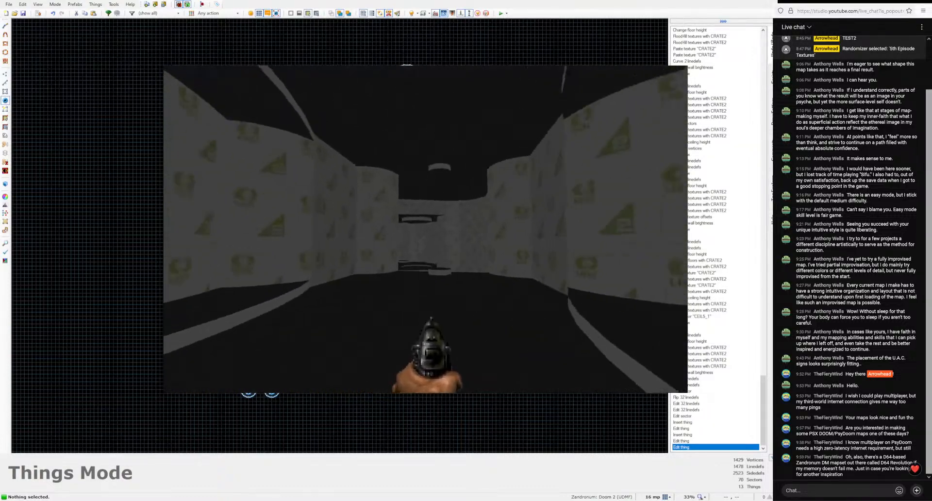
key(w)
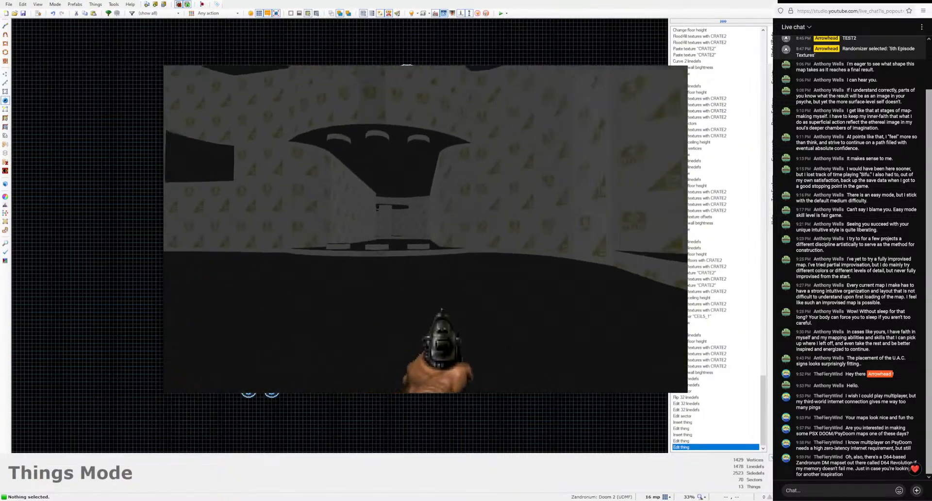
key(w)
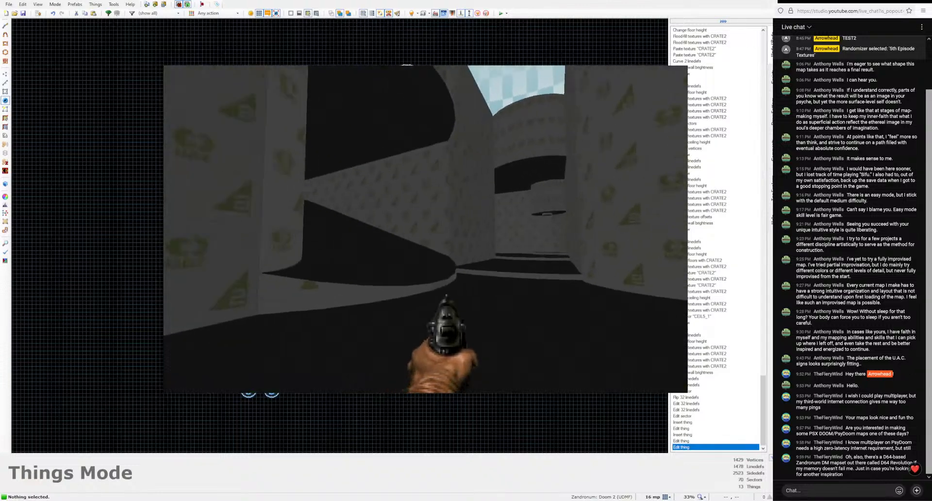
key(w)
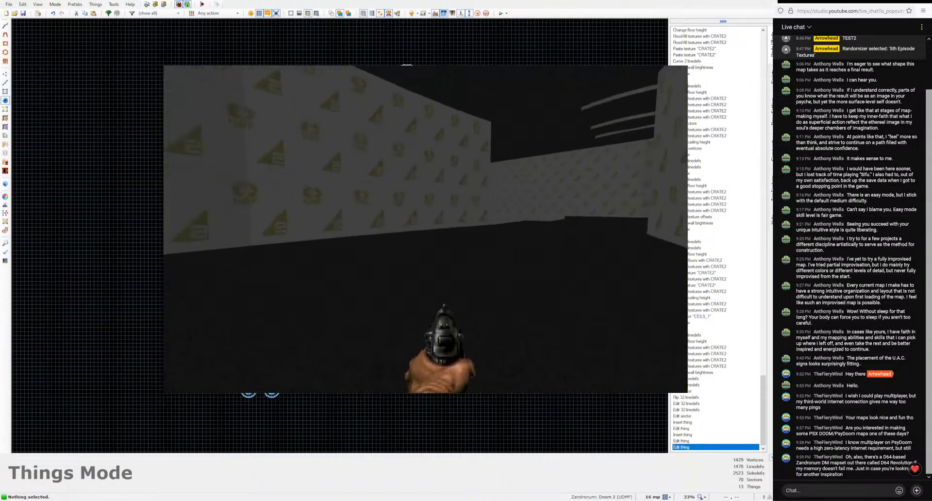
key(w)
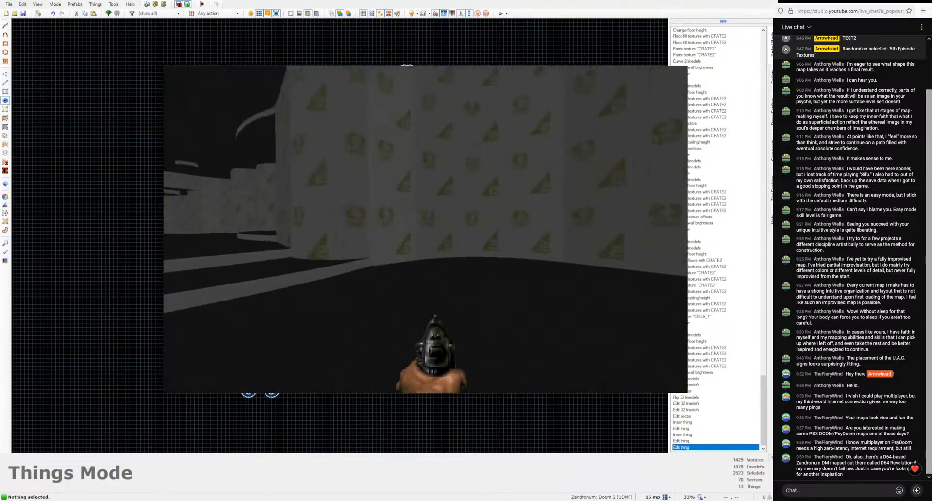
key(w)
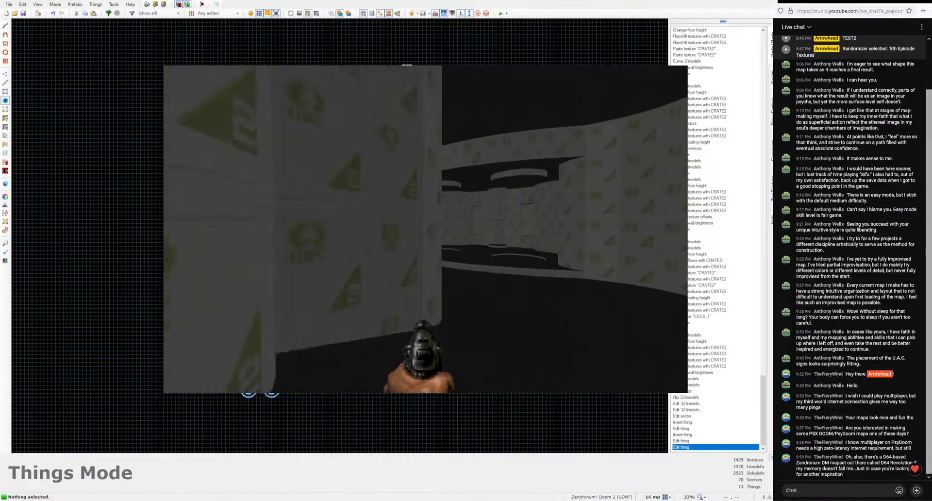
key(w)
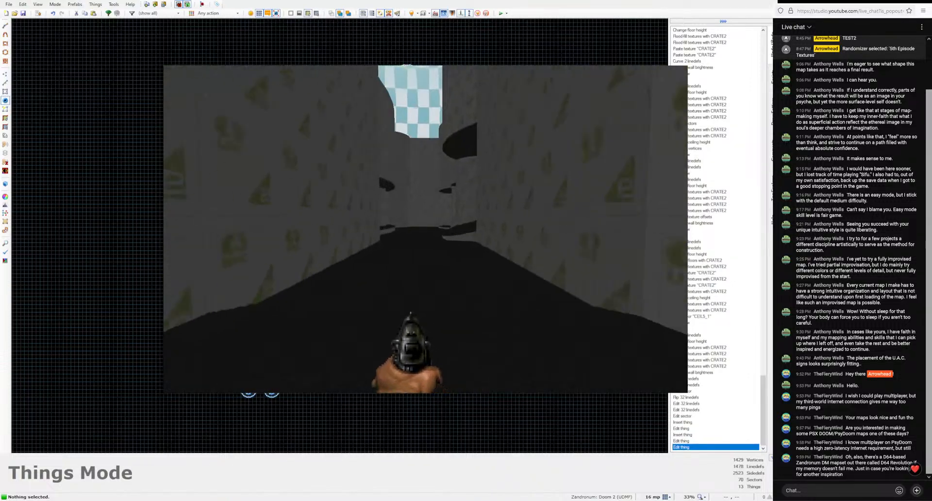
Step: Quit the test run and return to the map editor
key(Escape)
key(Up)
key(Return)
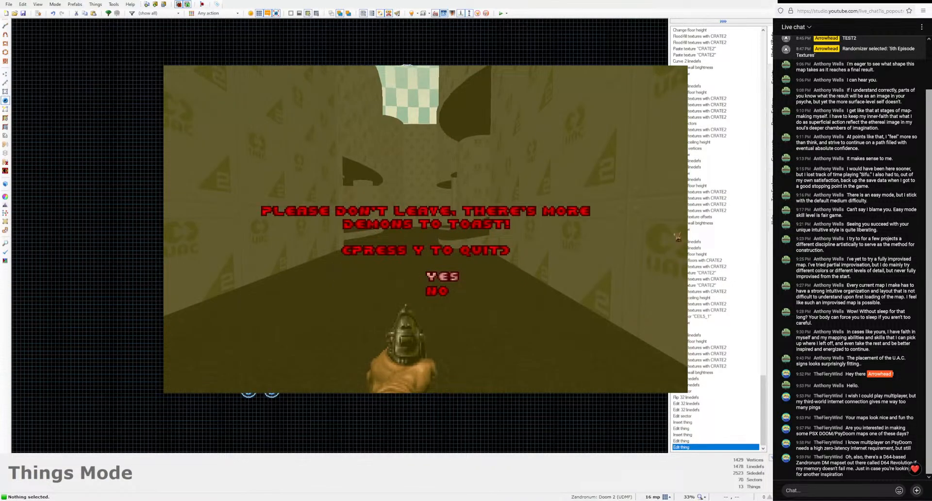
key(y)
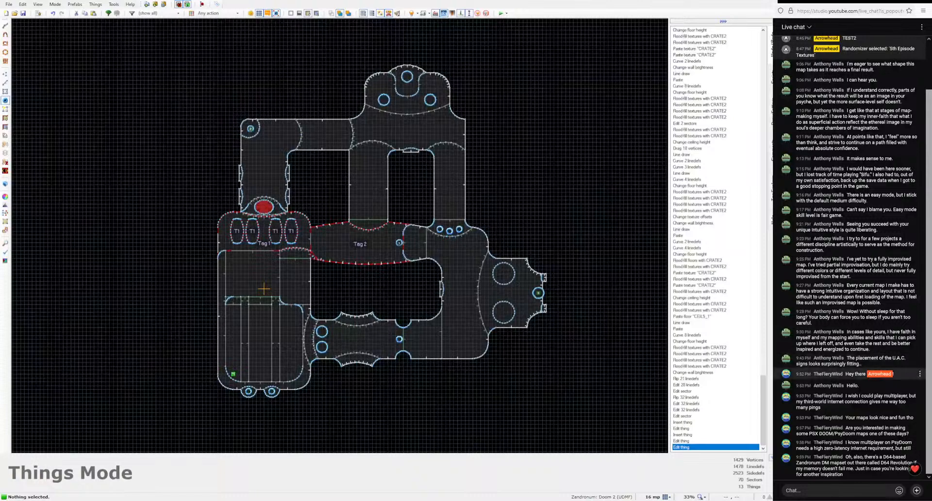
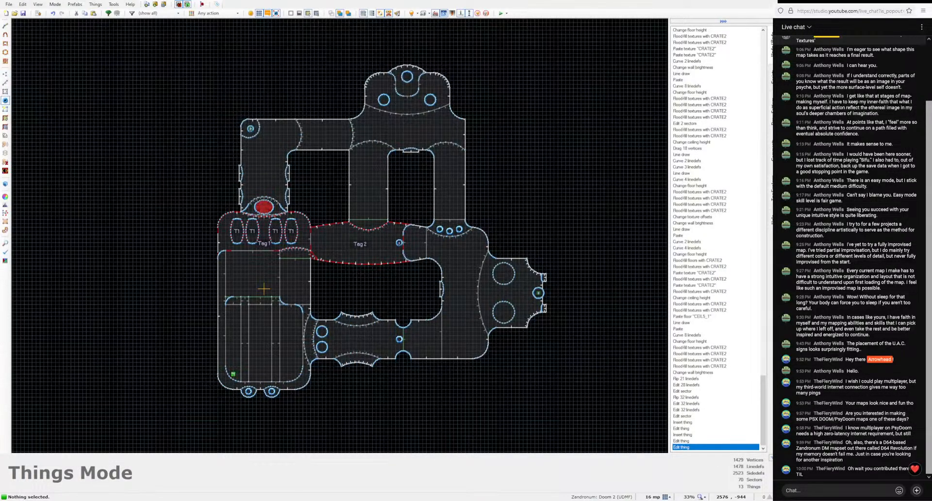
middle_drag(467, 368, 485, 380)
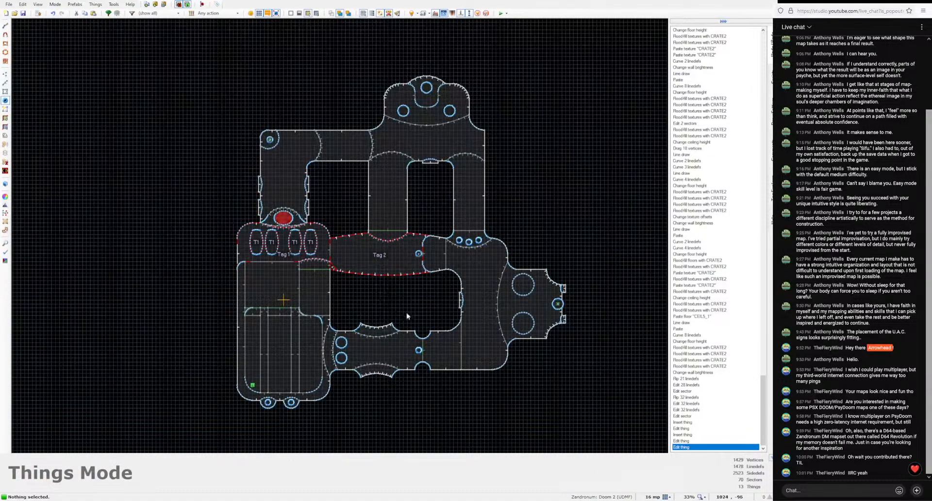
key(space)
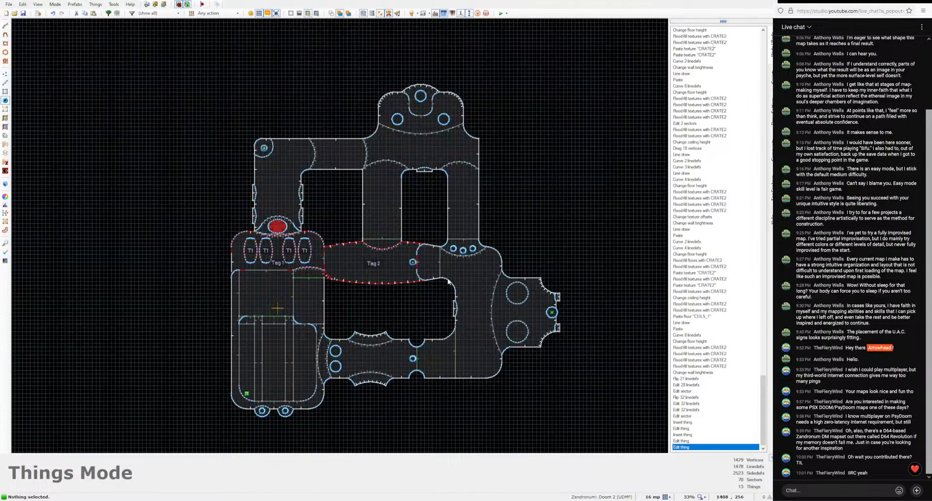
middle_drag(445, 349, 434, 322)
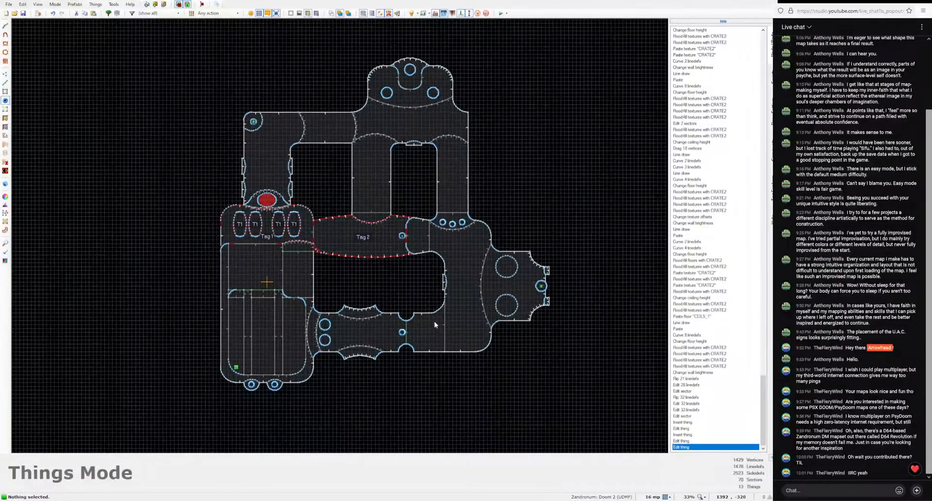
middle_drag(431, 292, 425, 306)
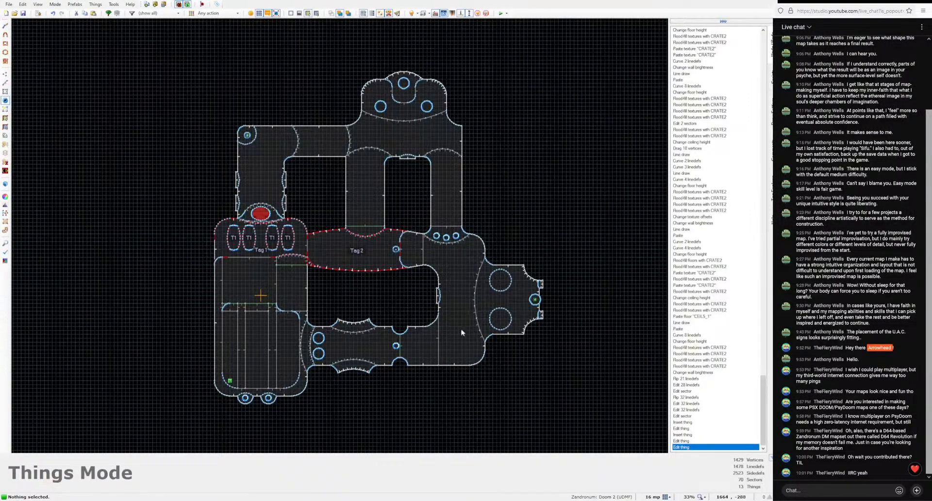
middle_drag(392, 224, 401, 264)
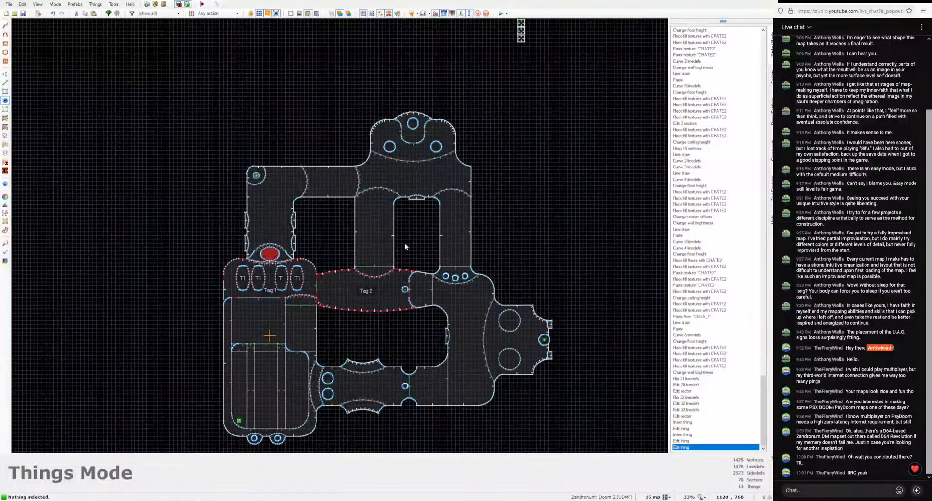
middle_drag(463, 304, 504, 278)
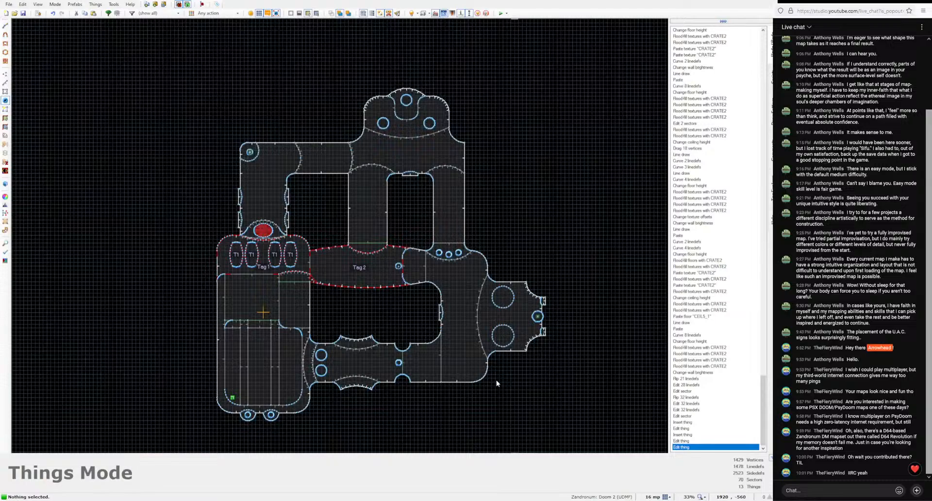
scroll(496, 379, up, 3)
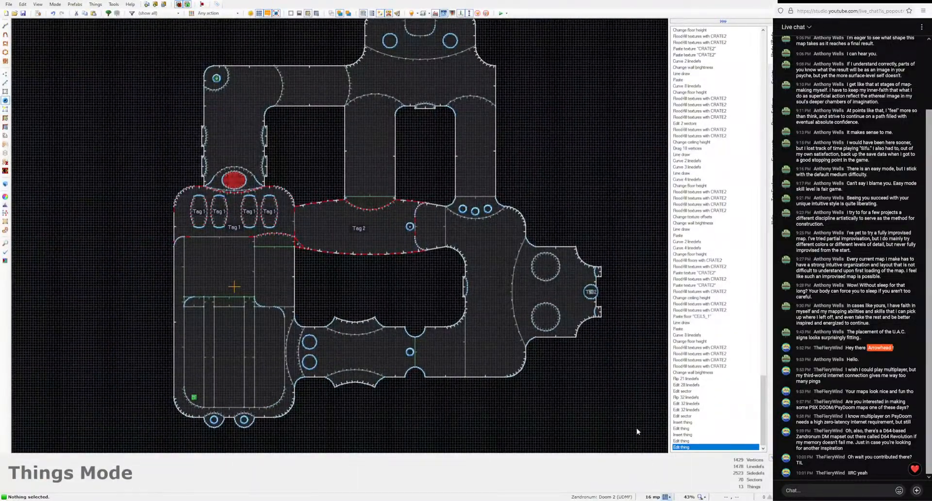
scroll(637, 431, down, 3)
Step: Draw a line across the southern corridor near the central block's southeast corner and bend it eastward into a 6-vertex circular curve
key(d)
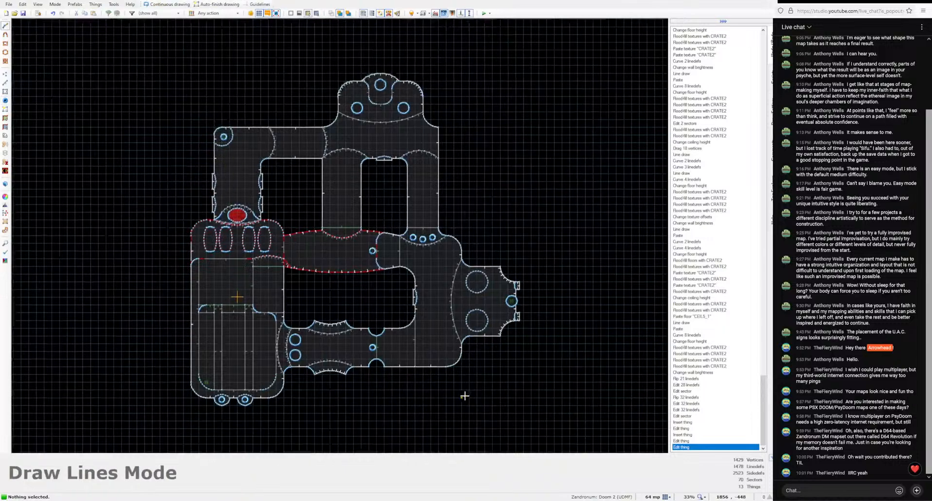
scroll(405, 342, up, 4)
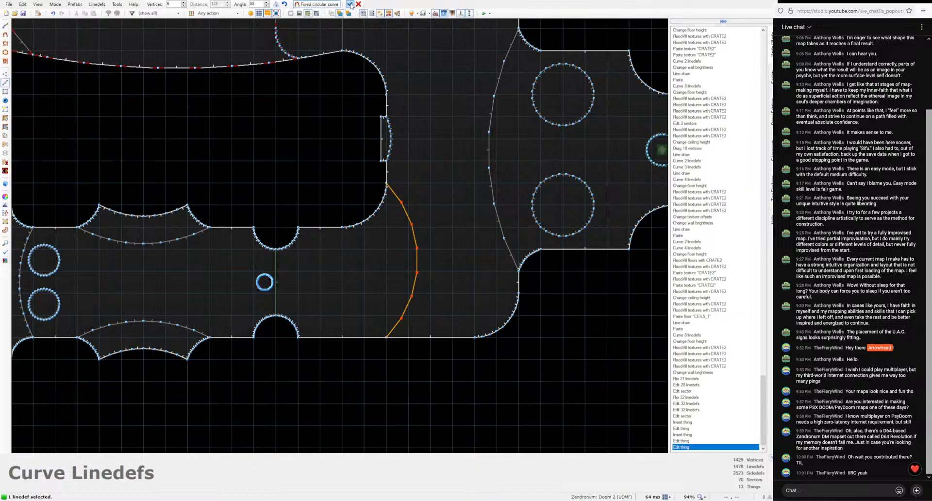
key(Return)
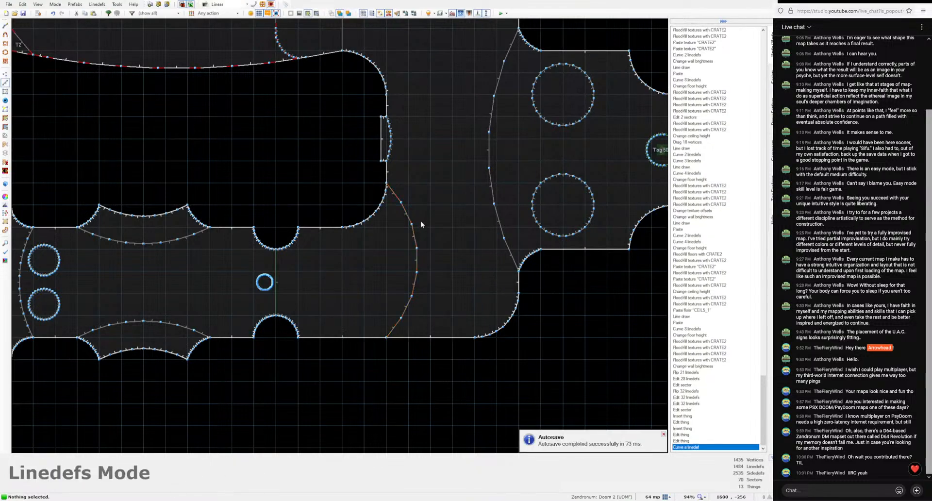
Step: Try lowering the corridor ceiling at the new curve to 192, and undo both the ceiling change and the curved line
key(q)
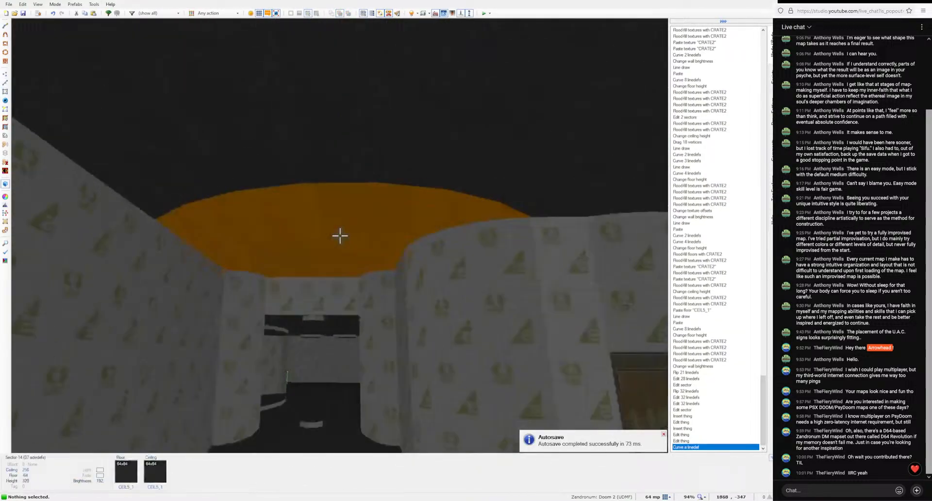
click(339, 235)
key(s)
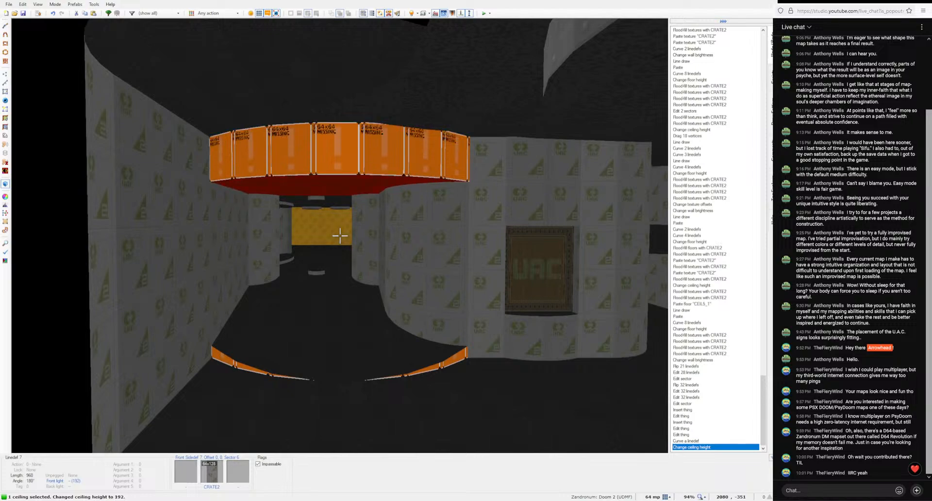
key(ctrl+z)
key(ctrl+z)
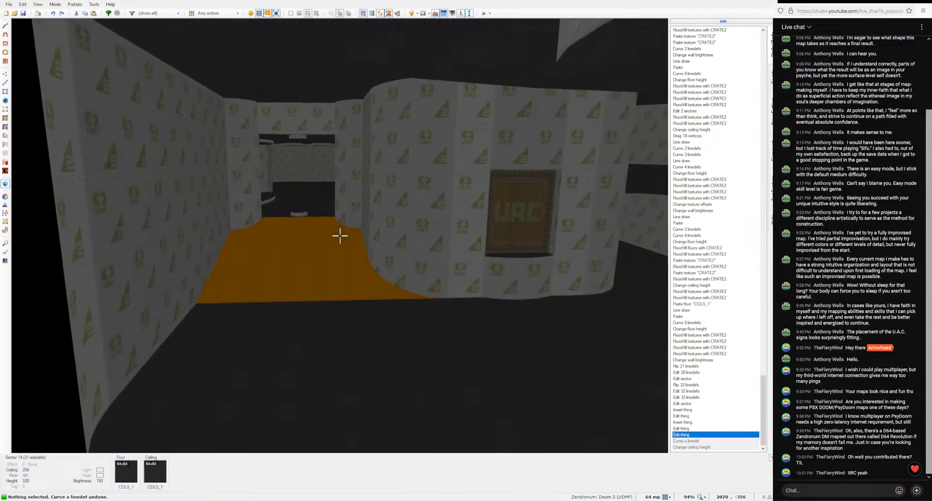
Step: Fly through the corridors, teleporter rooms and skylight hall in the 3D view, examining the ceilings, walls and connecting openings
key(w)
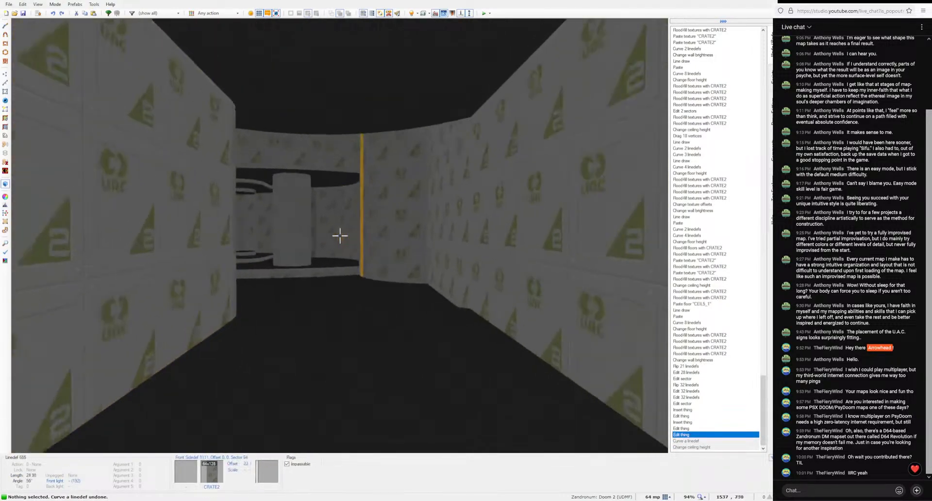
key(w)
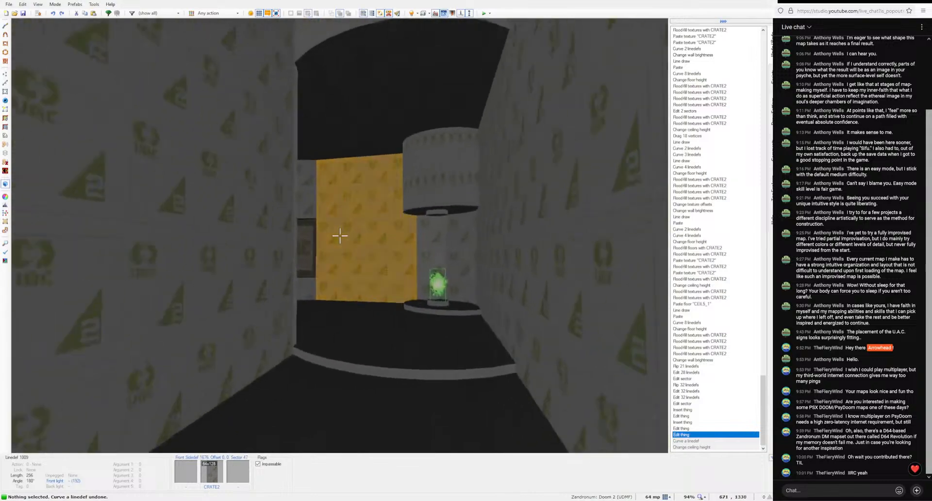
key(w)
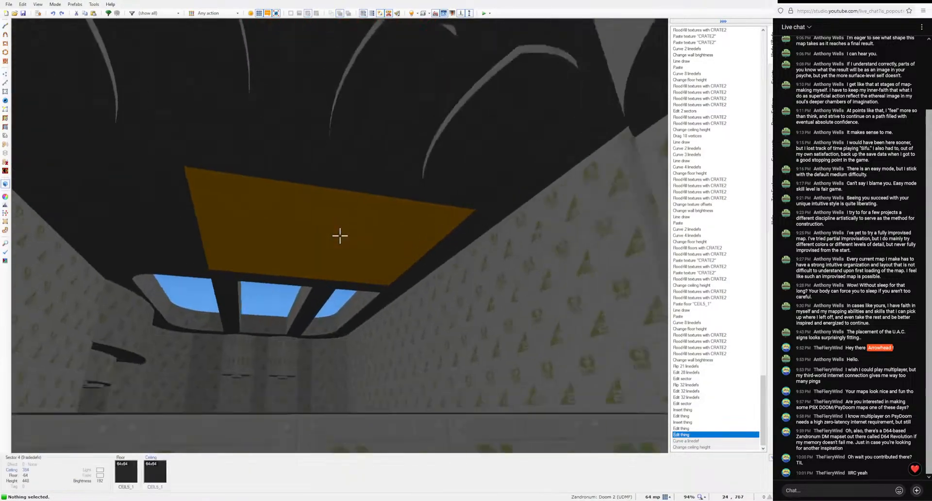
key(w)
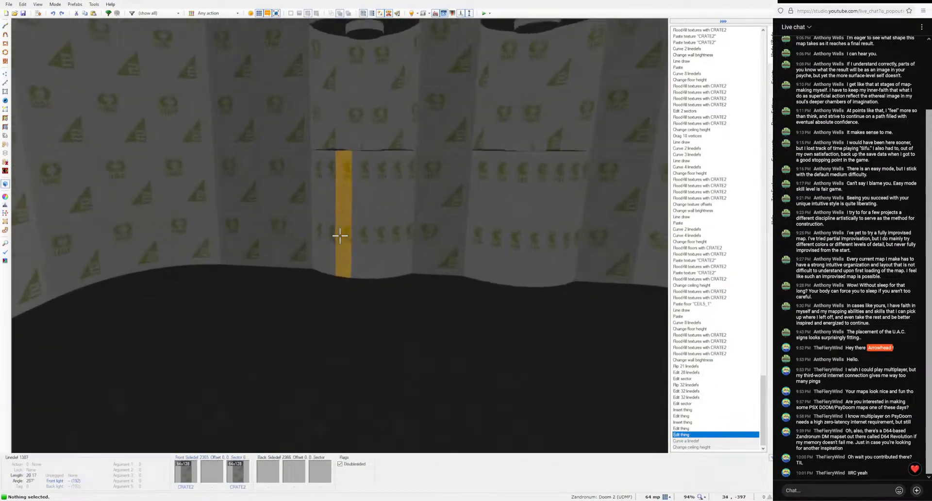
key(w)
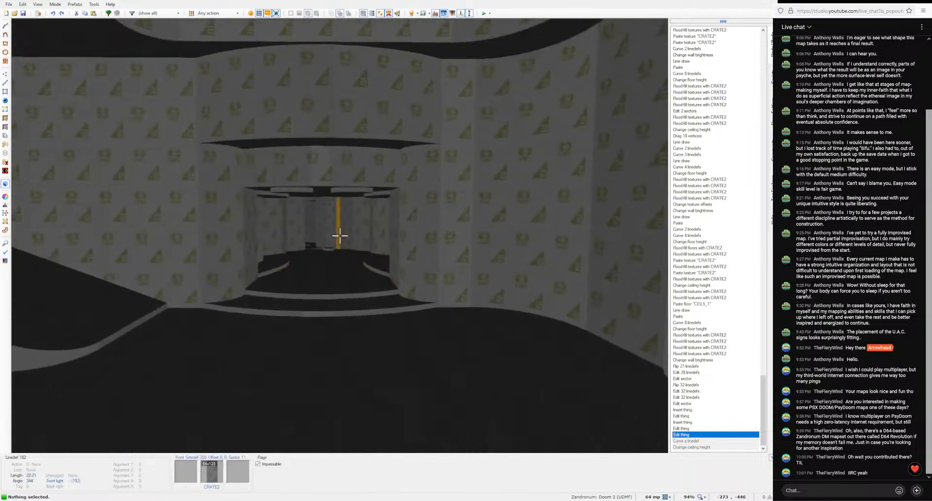
key(w)
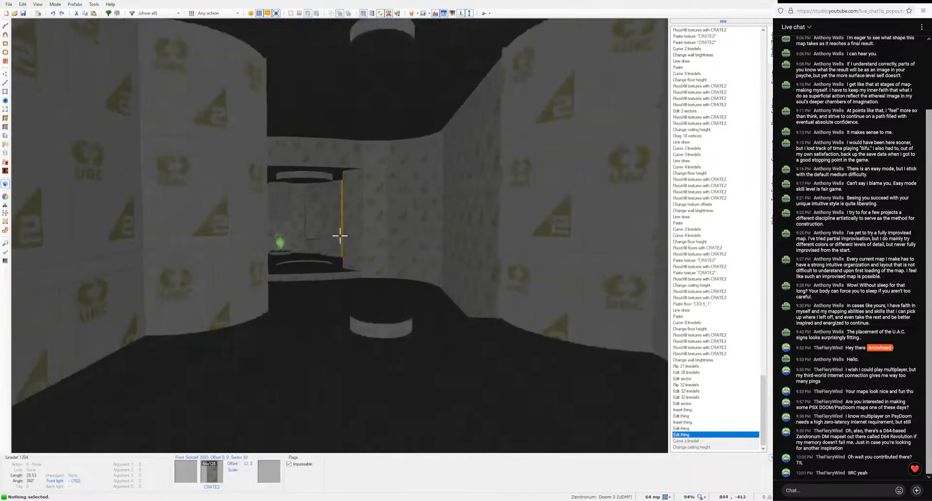
Step: Tour the map again in the 3D view, examining the eastern curved rooms, open-sky teleporter area, player-start skylight hall and the 3D-floor walkway
key(s)
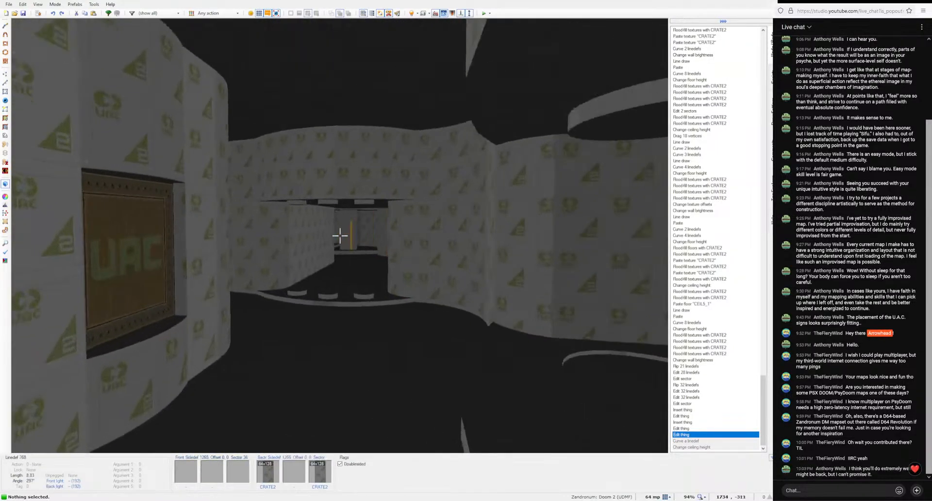
key(w)
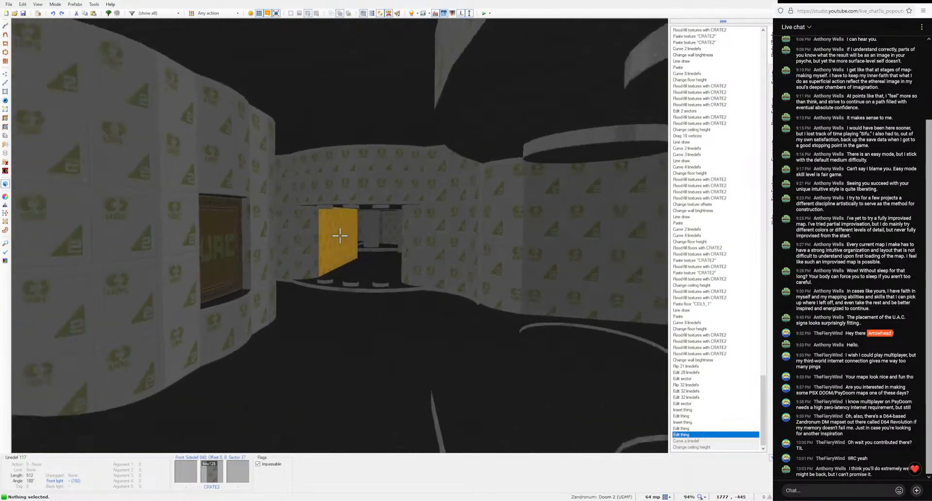
key(s)
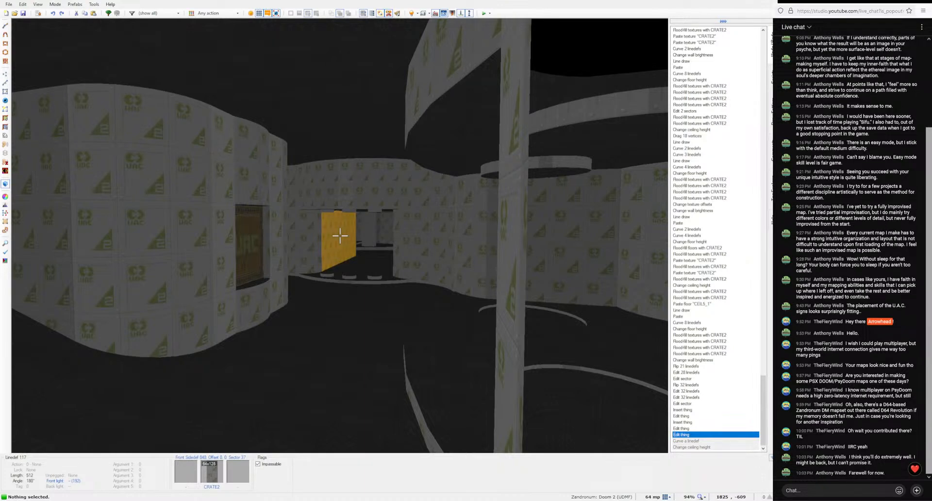
key(w)
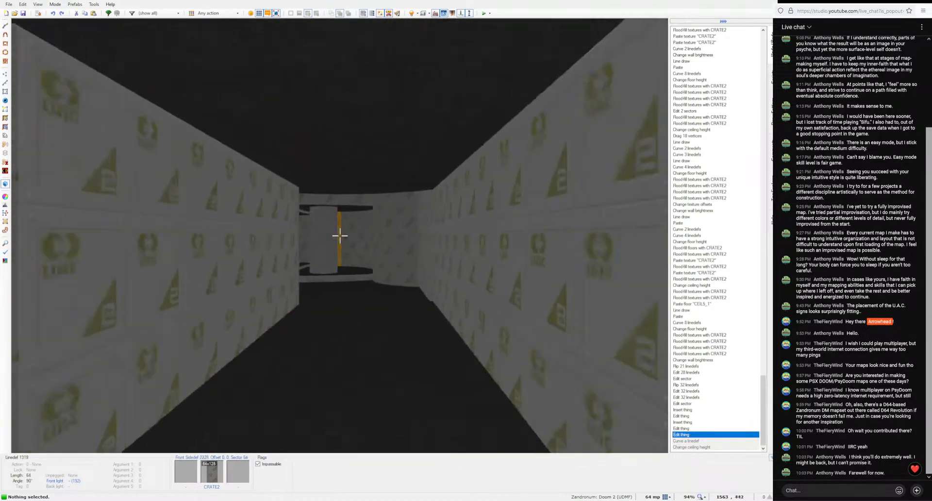
key(w)
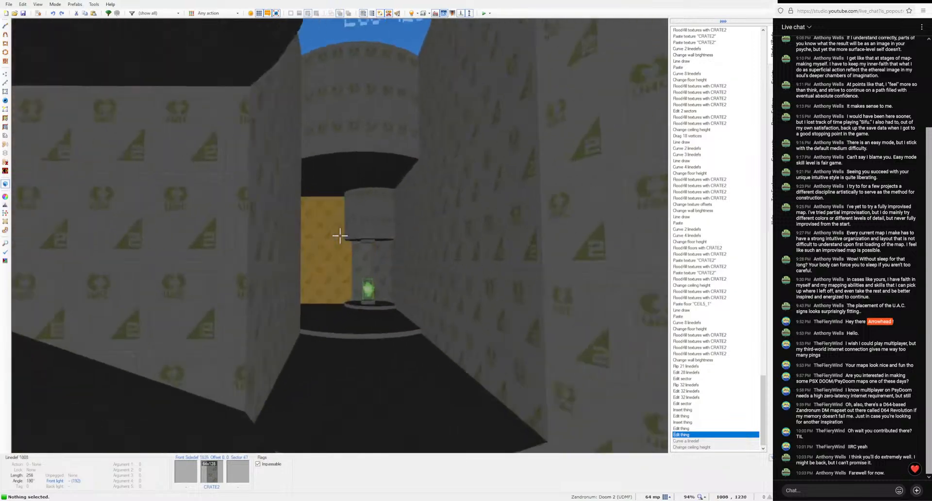
key(w)
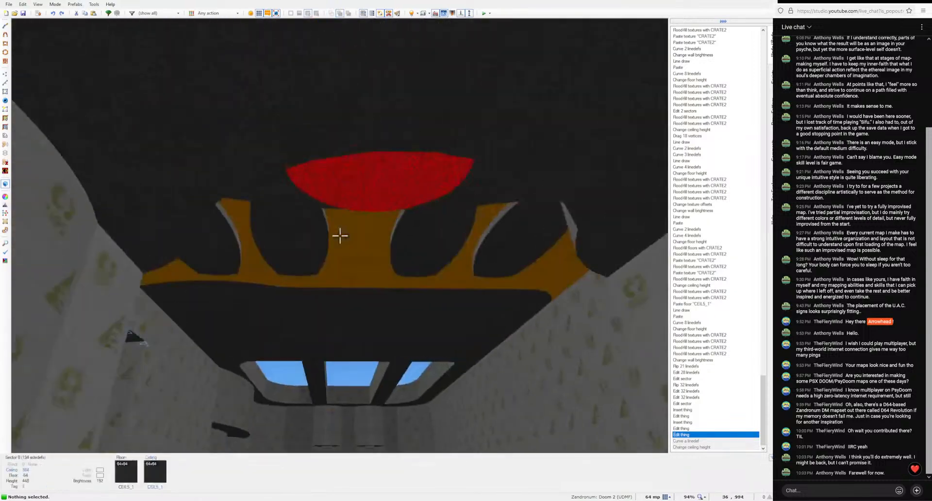
key(w)
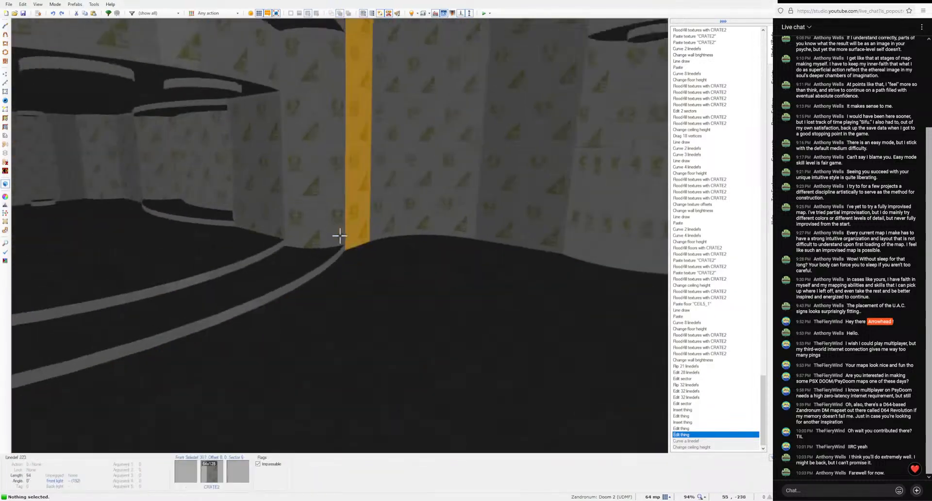
key(w)
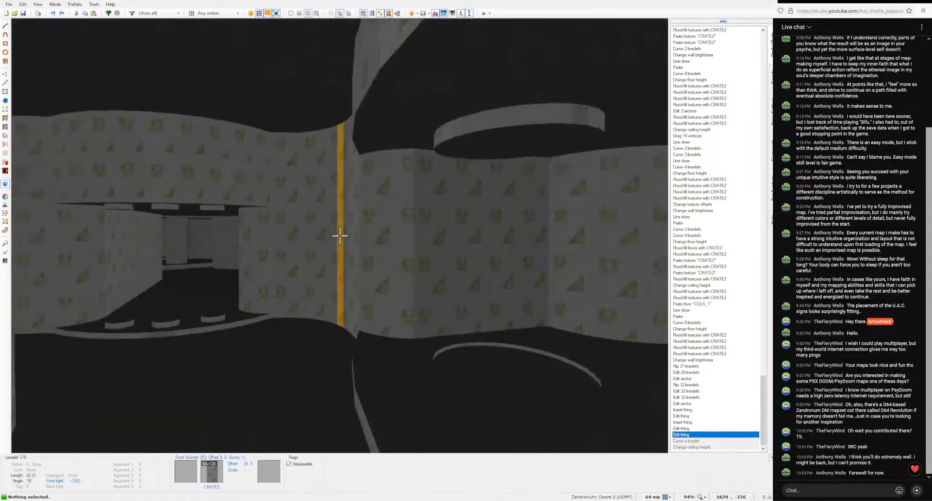
key(w)
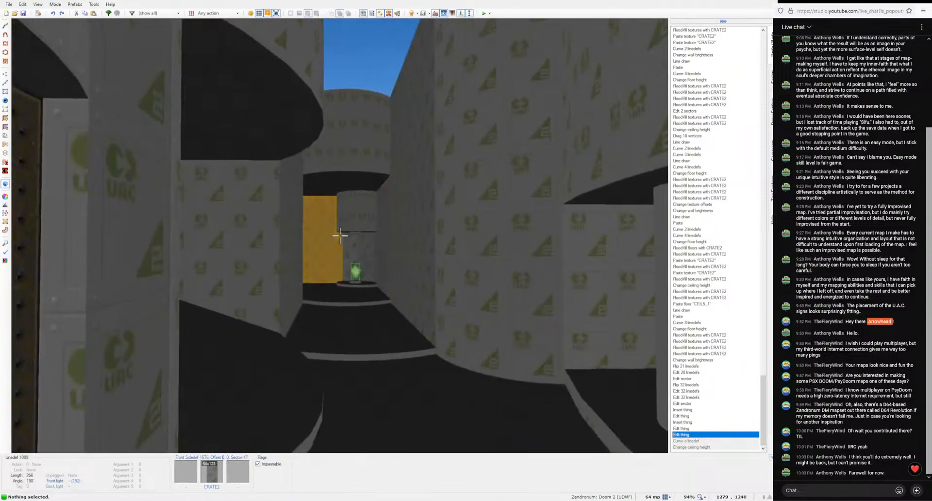
key(w)
key(w)
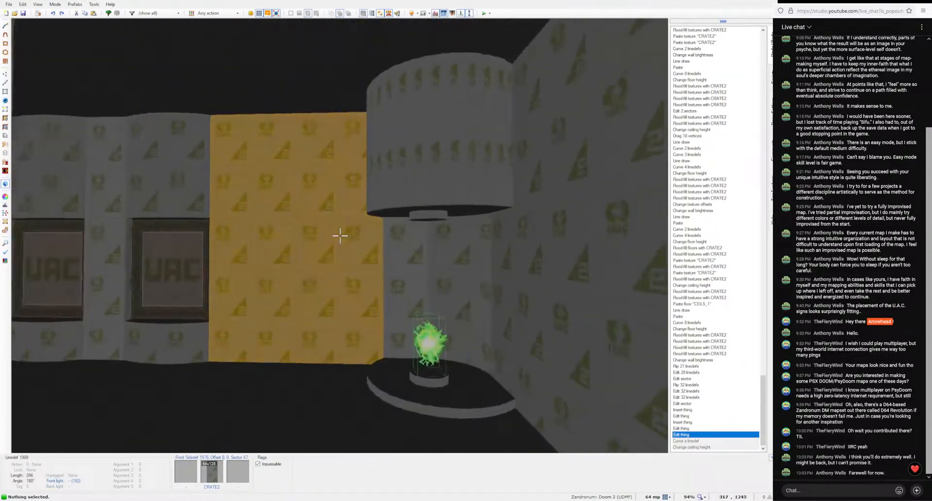
key(w)
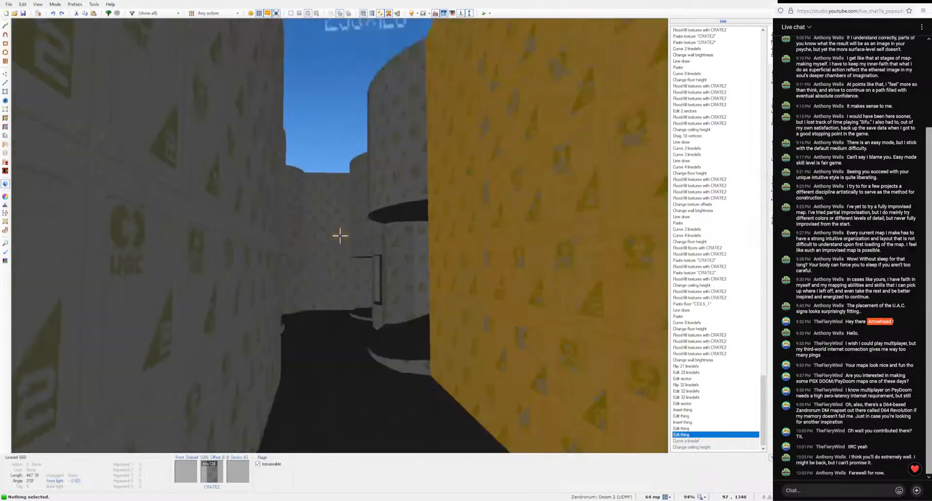
key(w)
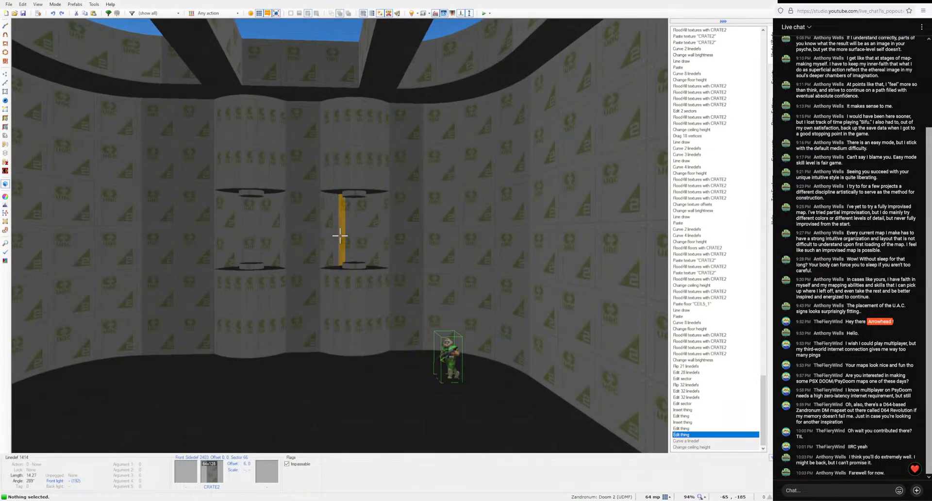
key(w)
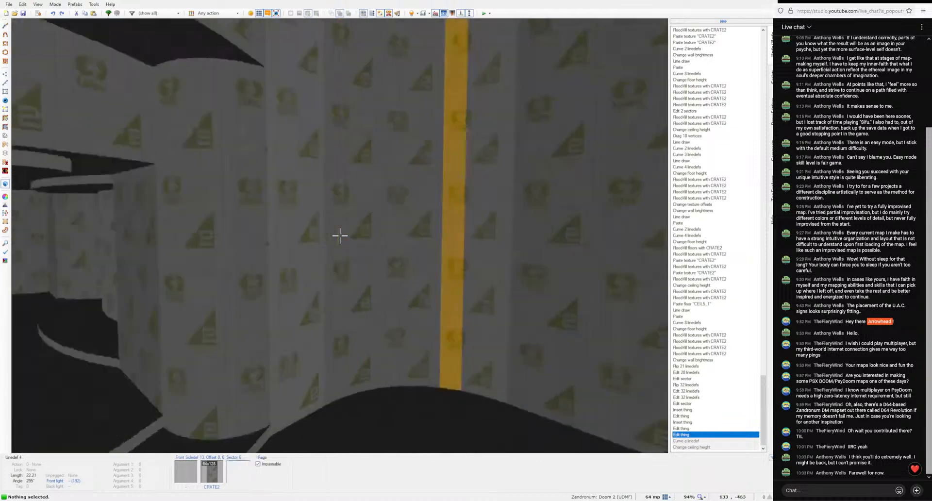
key(w)
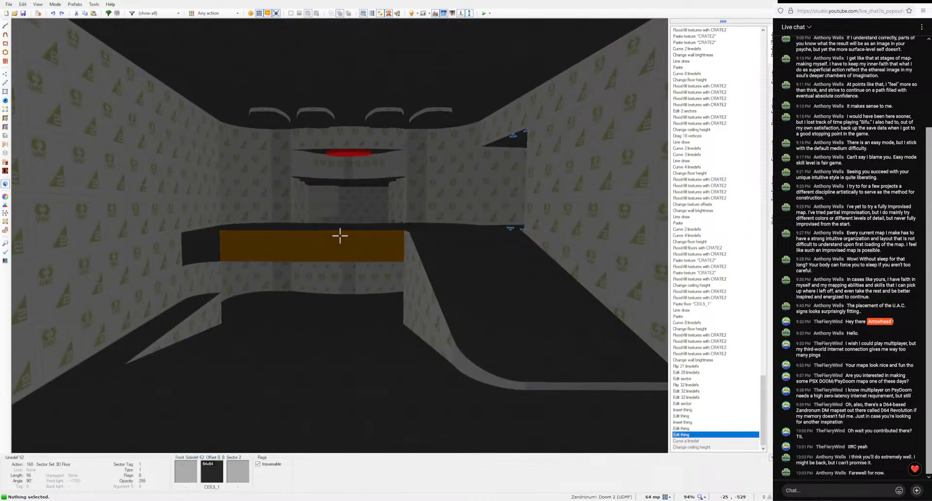
key(w)
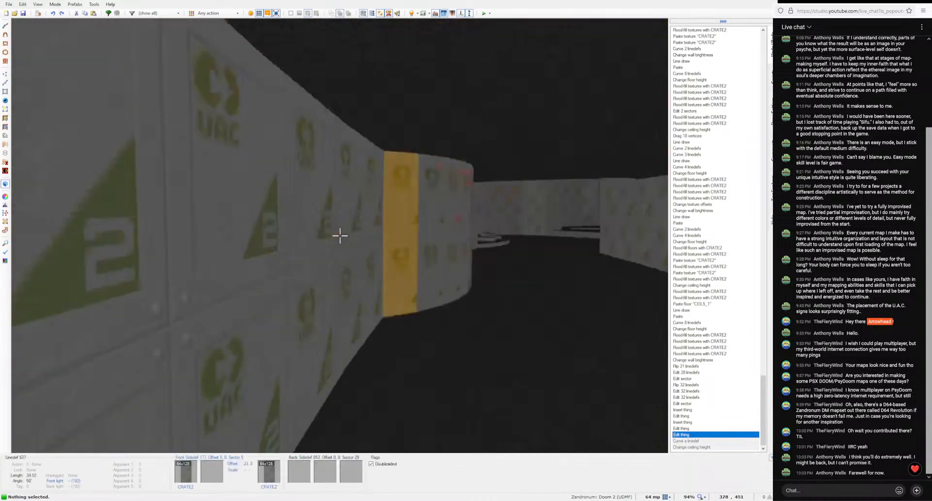
Step: Split the slanted wall line just beside the rounded corner and move the new vertex to reshape the wall
key(w)
key(q)
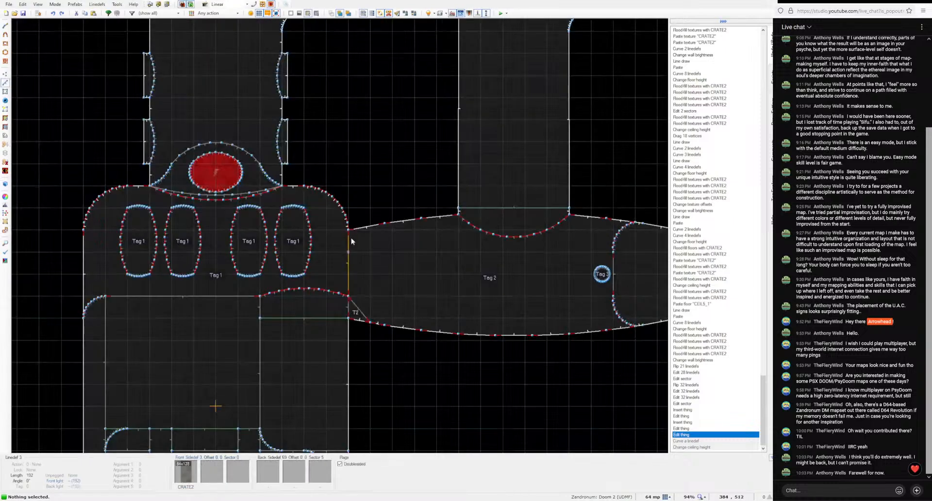
key(v)
scroll(350, 233, up, 7)
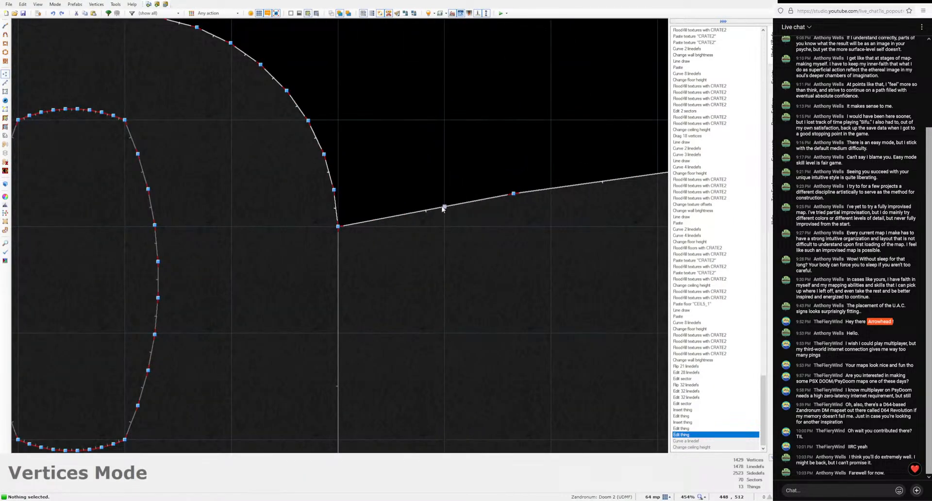
scroll(392, 237, down, 3)
key(q)
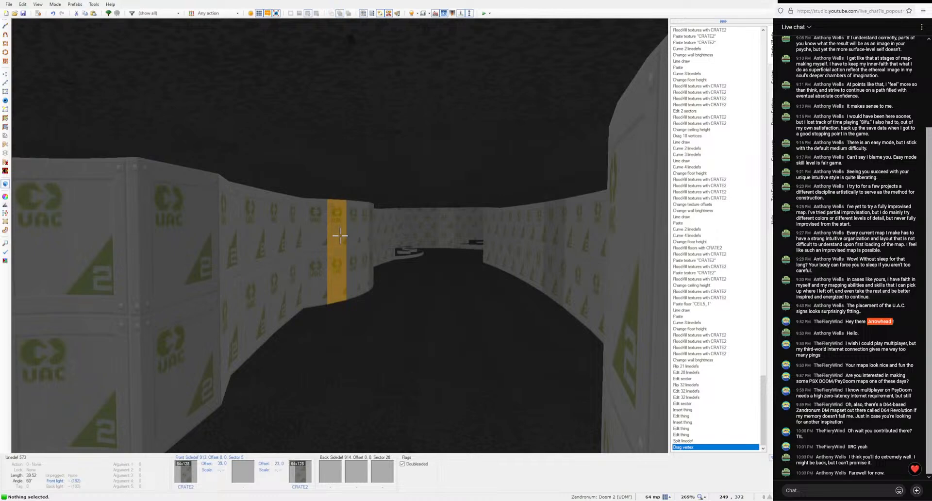
Step: Draw a rectangular alcove about 128 wide and 64 deep into the straight outer wall beside the curved corner
key(w)
key(w)
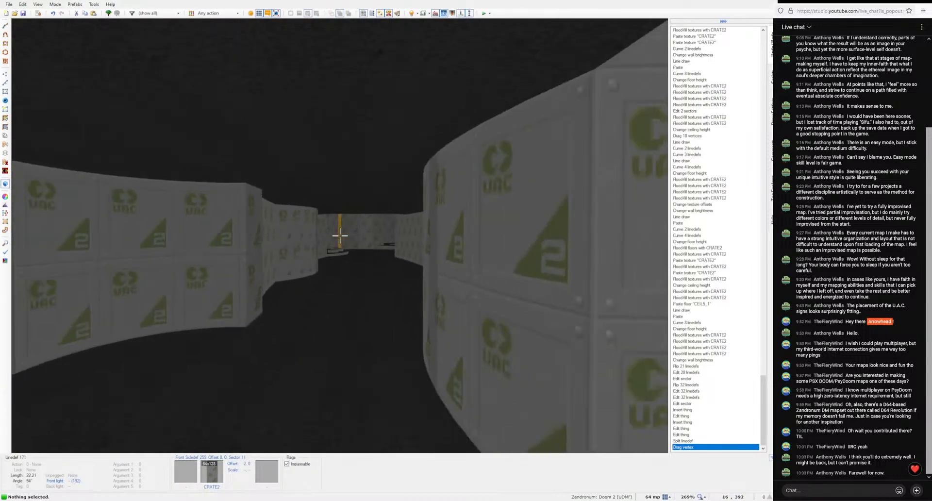
key(w)
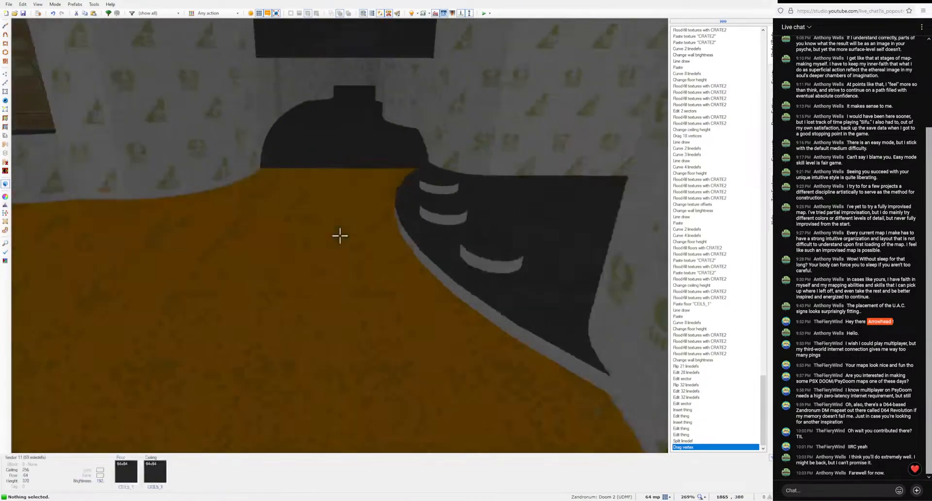
key(w)
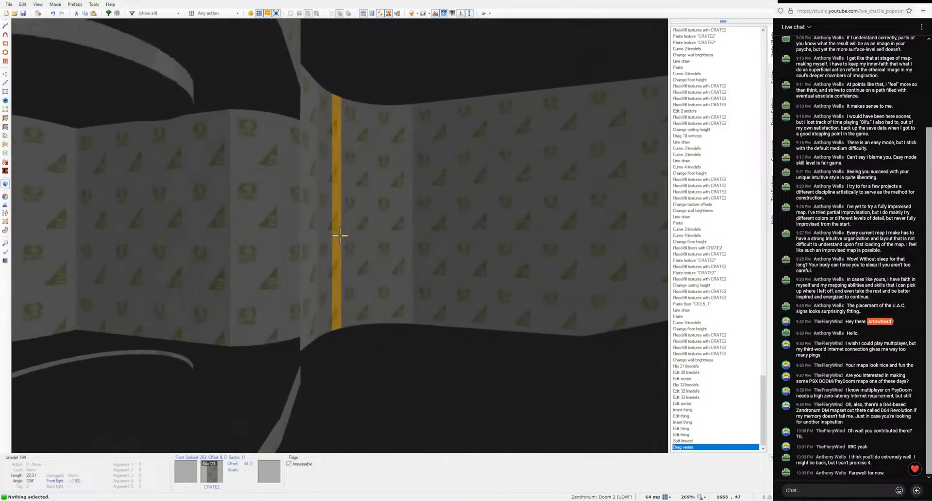
key(q)
scroll(335, 237, down, 3)
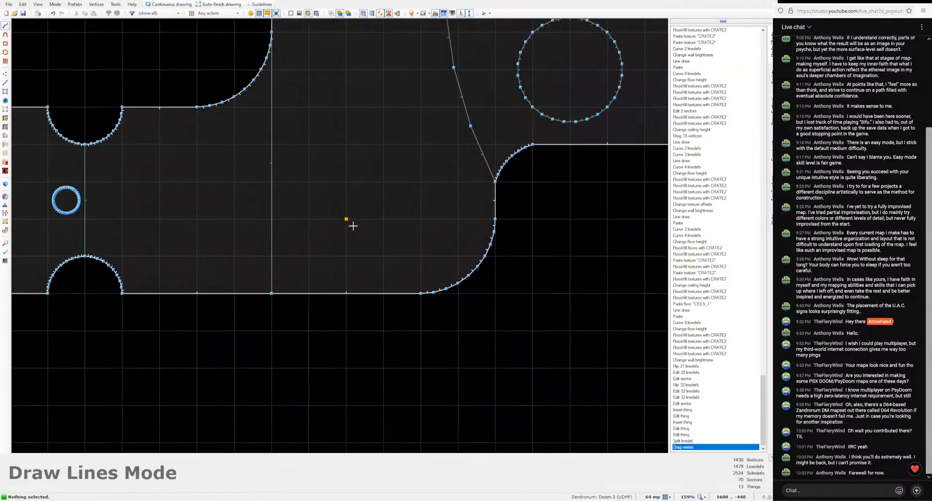
click(383, 306)
key(q)
Step: Raise the new alcove's floor and texture the missing wall below it with CRATE2
key(d)
click(339, 236)
scroll(340, 235, up, 6)
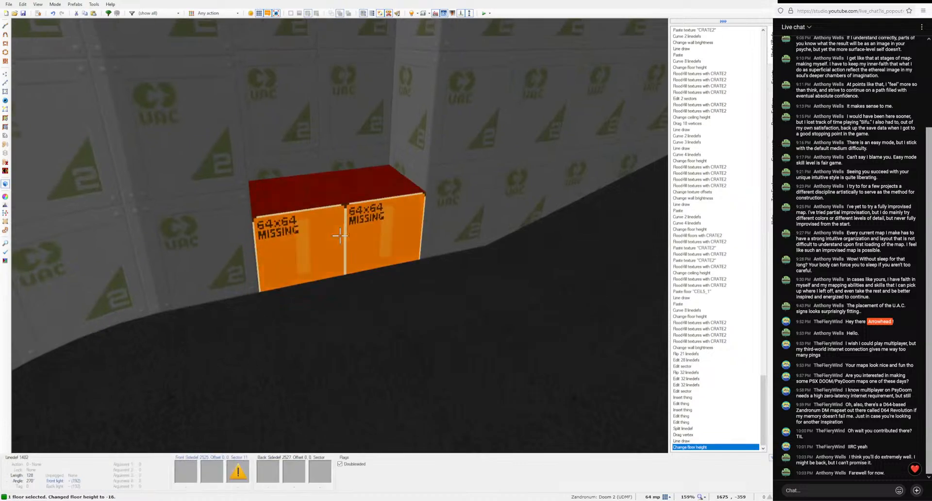
scroll(340, 235, up, 2)
key(e)
scroll(340, 235, down, 1)
click(339, 236)
key(d)
middle_click(340, 235)
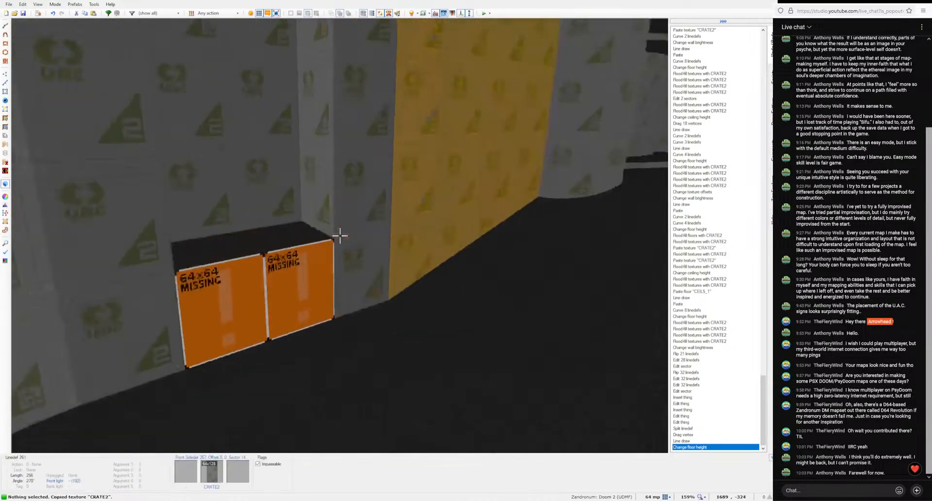
shift+middle_click(340, 235)
click(340, 235)
Step: Lower the alcove's ceiling and cover the missing wall above it with CRATE2
scroll(340, 235, down, 10)
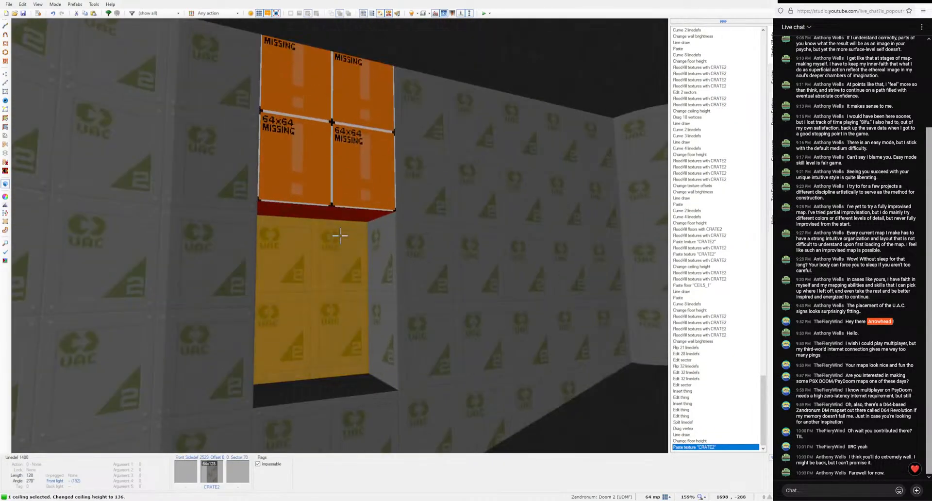
scroll(340, 236, down, 1)
key(c)
shift+middle_click(339, 235)
key(e)
Step: Reduce the grid to 16 mp and move the alcove's two rear vertices toward the room to make it shallower
key(q)
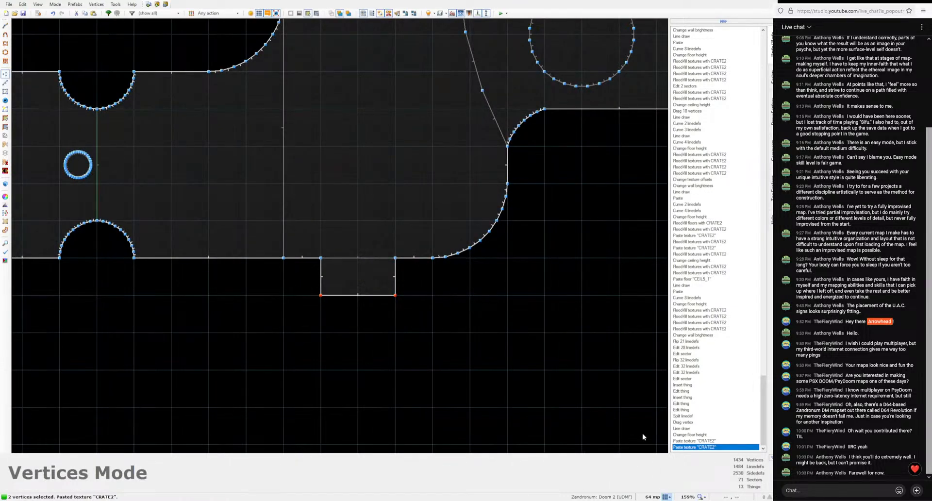
scroll(364, 314, up, 5)
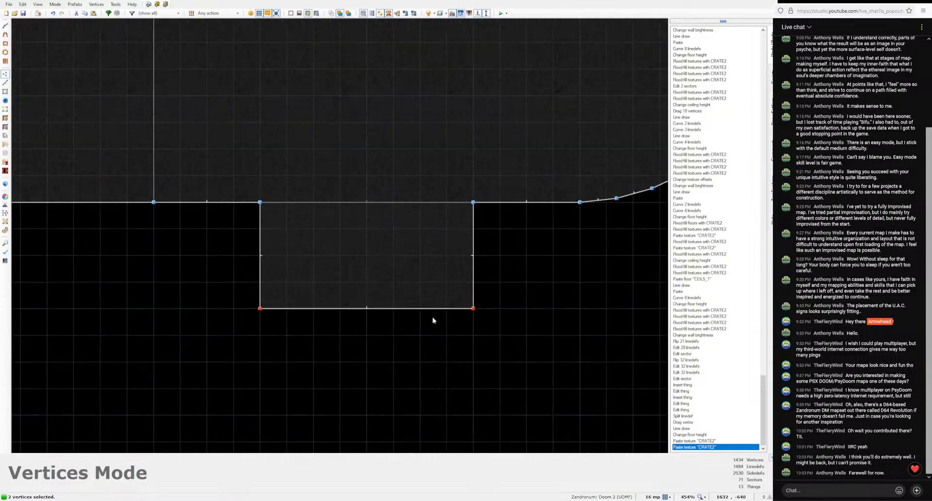
drag(473, 262, 473, 228)
key(q)
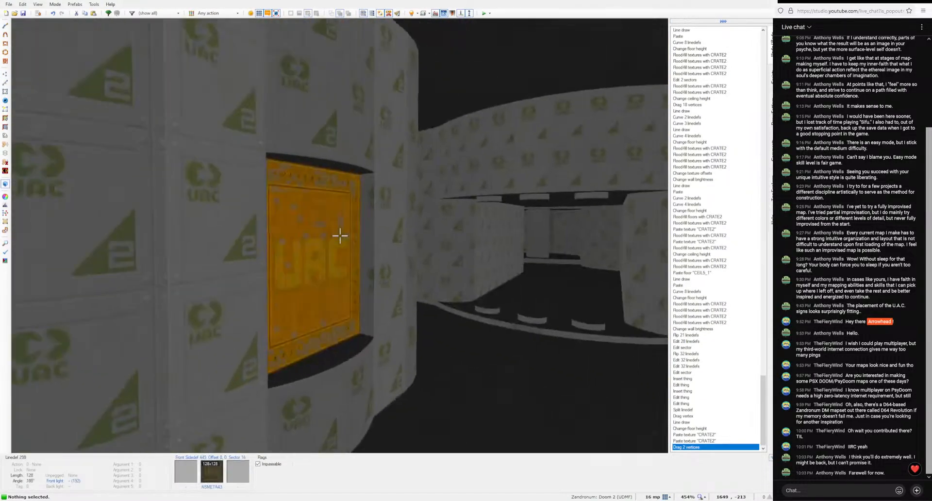
Step: Copy the UAC panel's N5META43 texture onto the alcove's back wall, and replace it there with N5META39
key(ctrl+c)
key(ctrl+v)
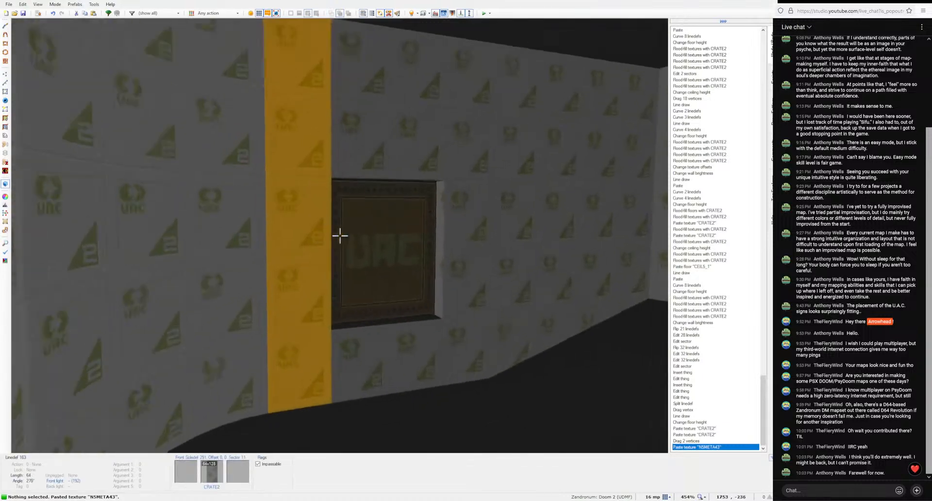
right_click(339, 236)
click(339, 53)
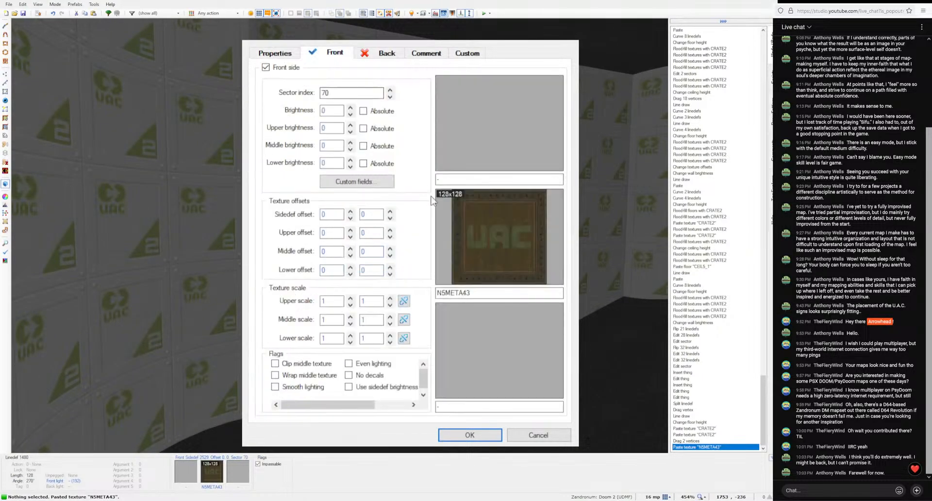
click(485, 233)
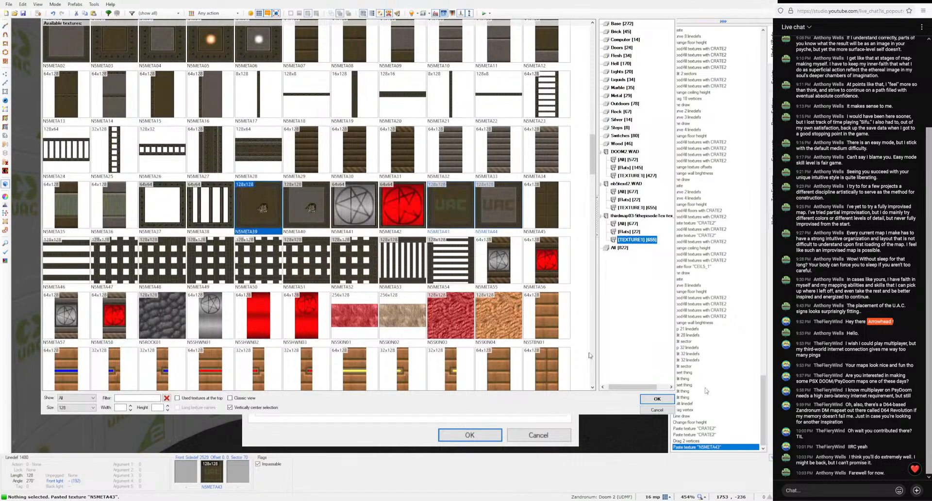
click(654, 400)
click(492, 438)
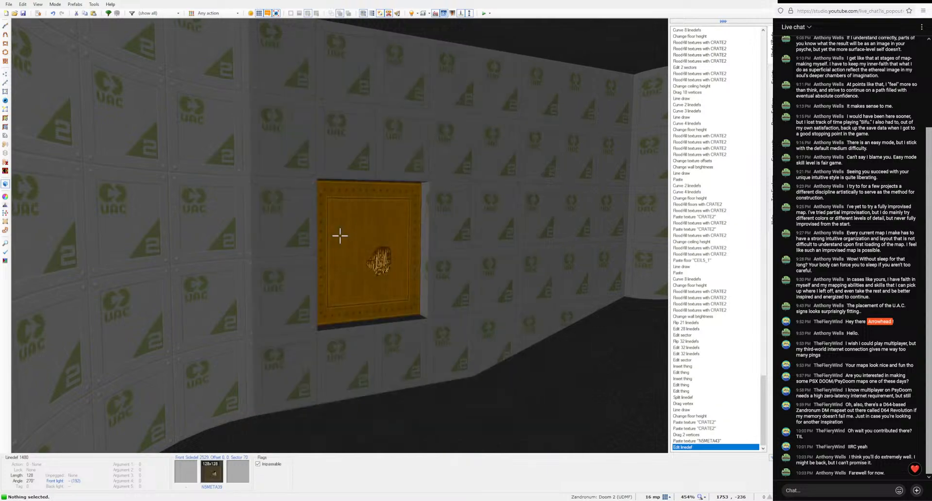
Step: Fly through the corridors and main rooms to examine the new panel, recesses and overall lighting
key(s)
key(w)
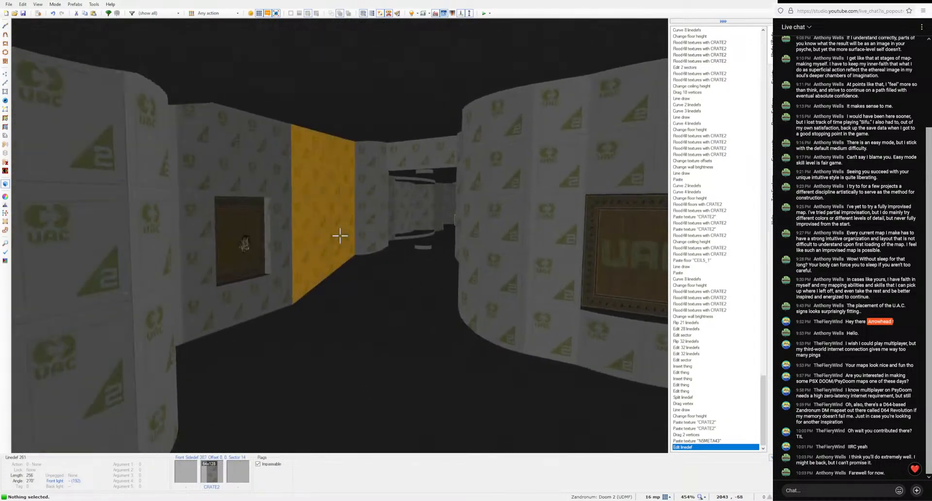
key(s)
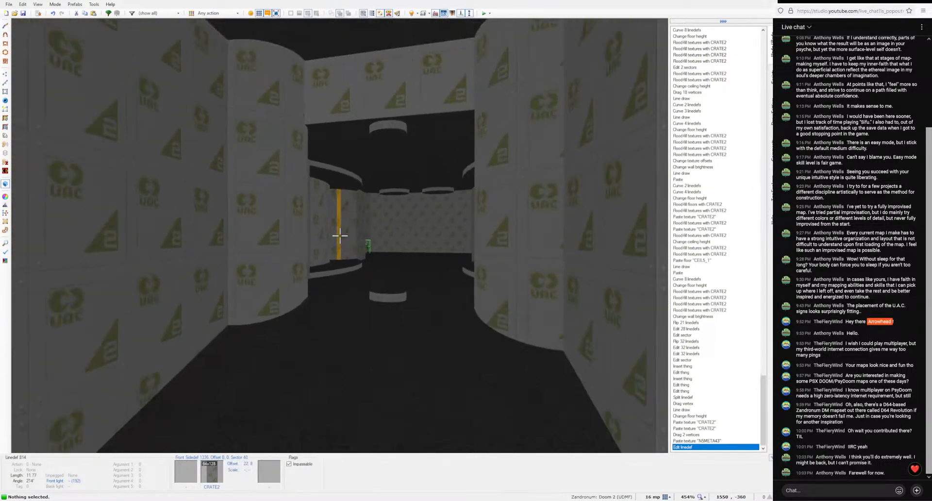
key(w)
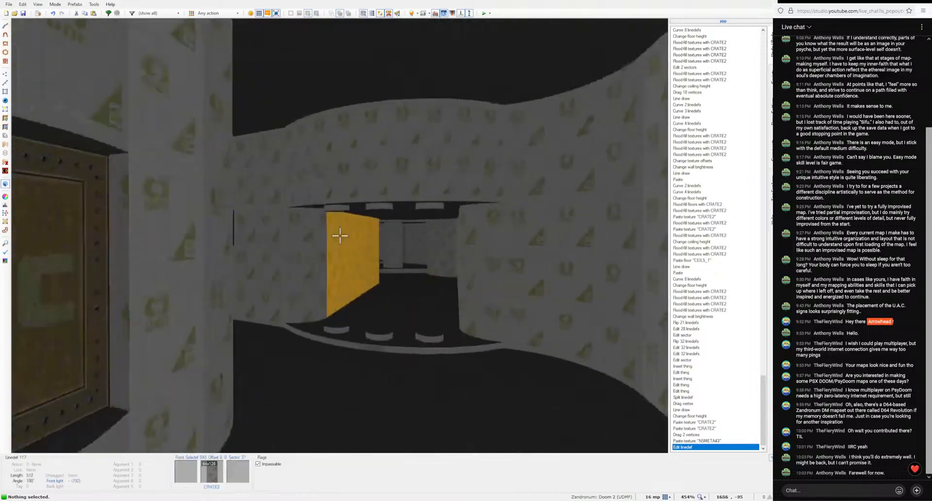
key(w)
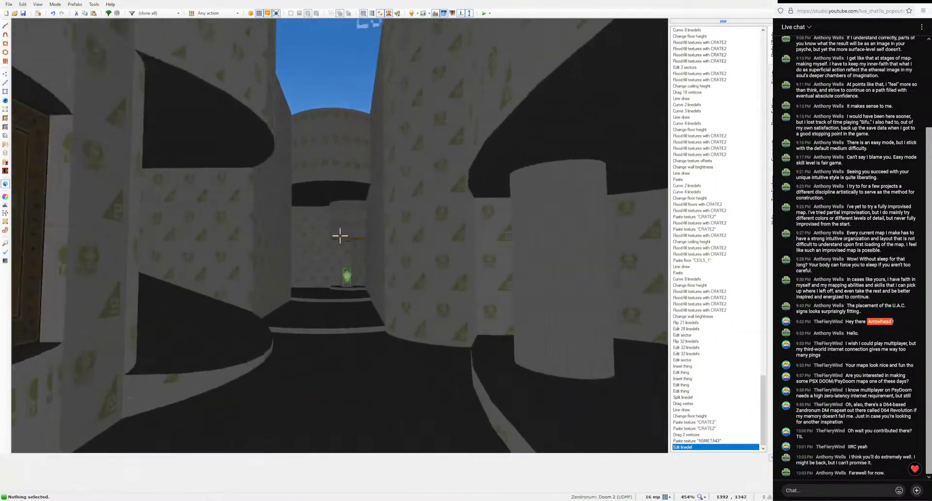
key(w)
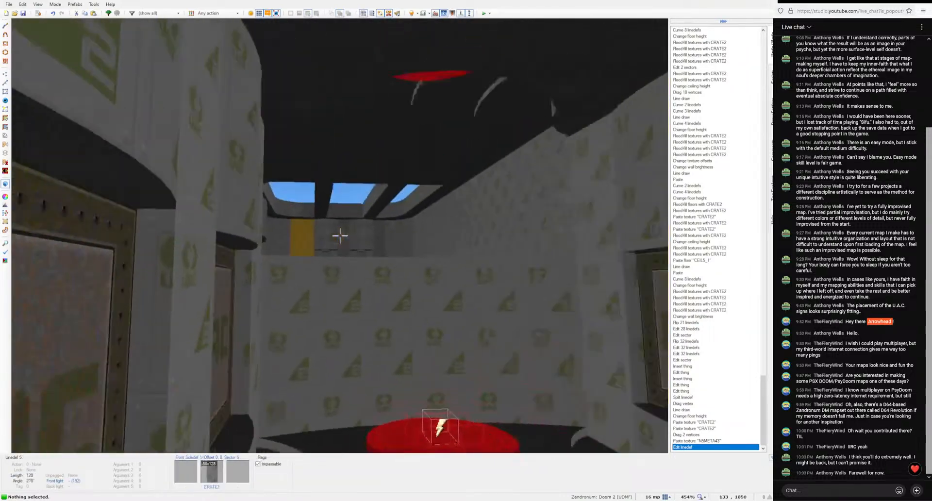
key(w)
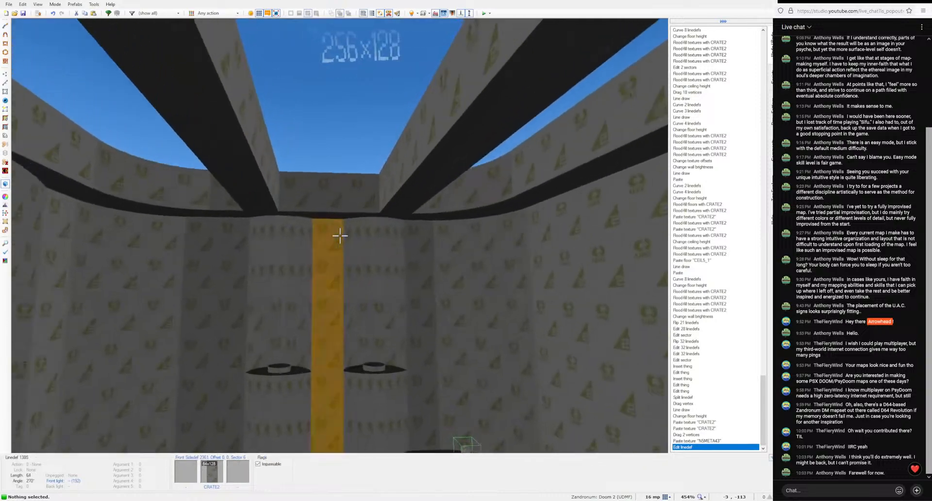
key(w)
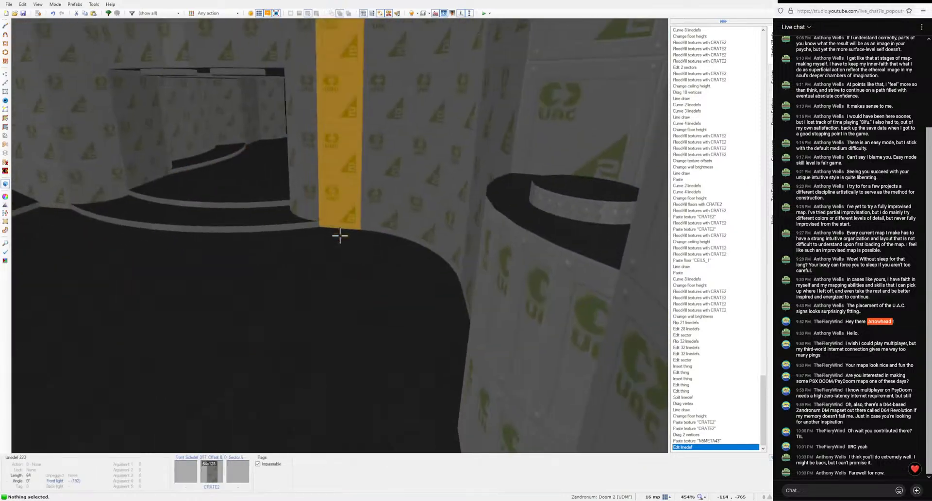
Step: Set the sector brightness to 160 for the main room and to 256 for its oval wall recesses
key(minus)
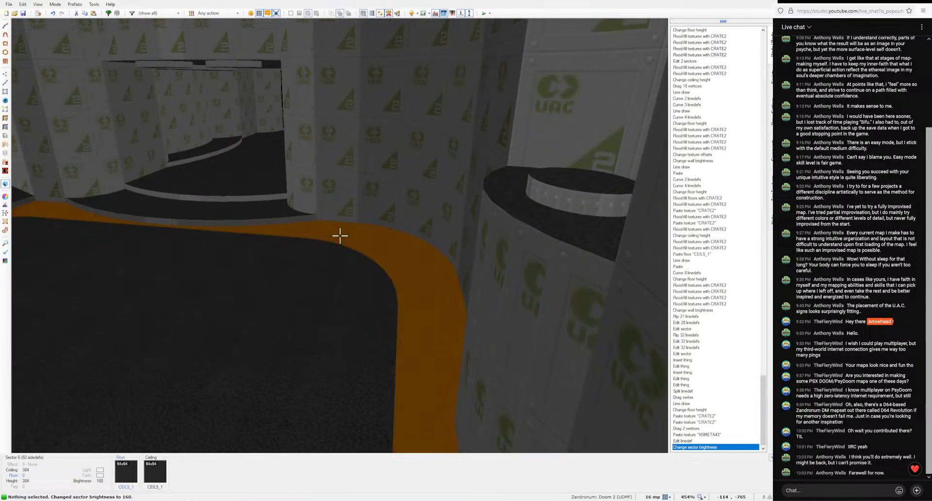
key(w)
click(339, 236)
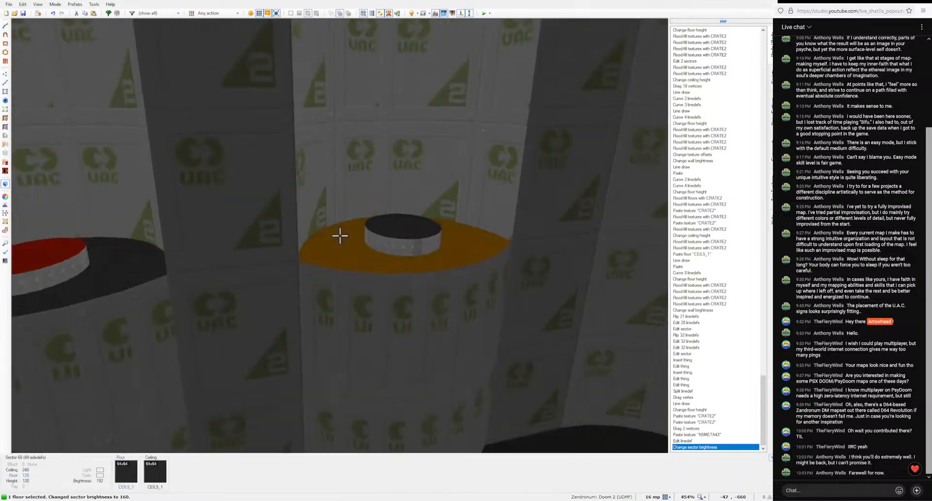
key(c)
key(w)
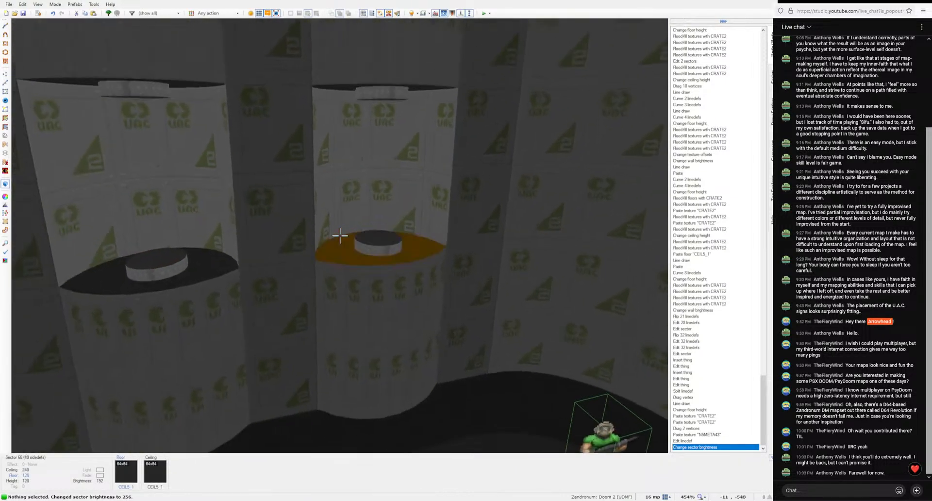
click(339, 235)
key(c)
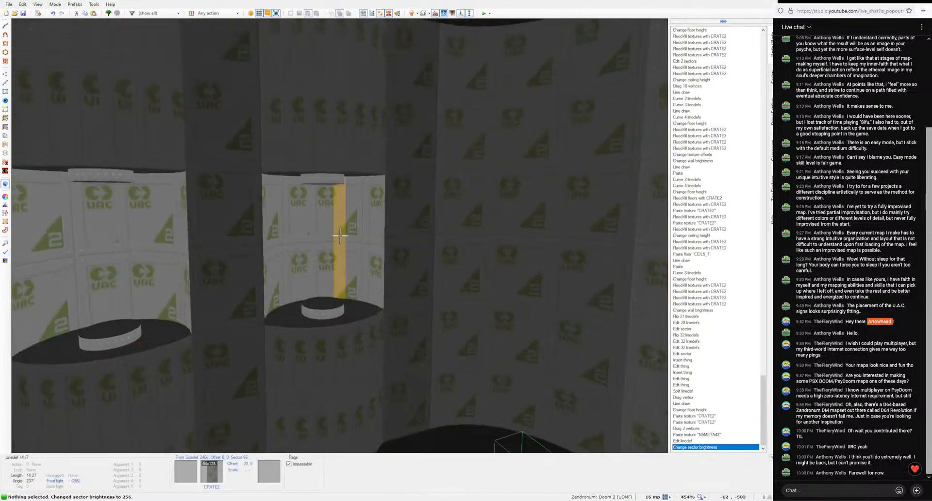
Step: Select the three floor sections around the dark floor panels and set their sector brightness to 160
key(w)
key(w)
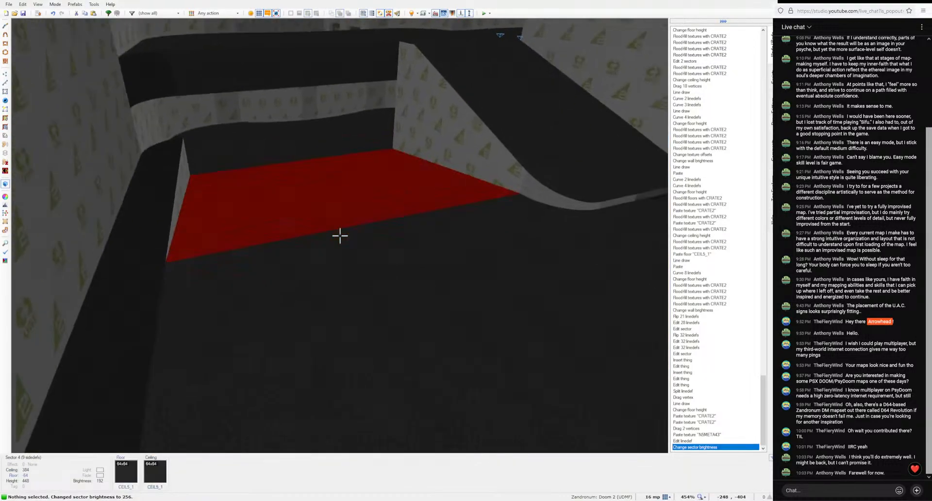
key(s)
click(339, 235)
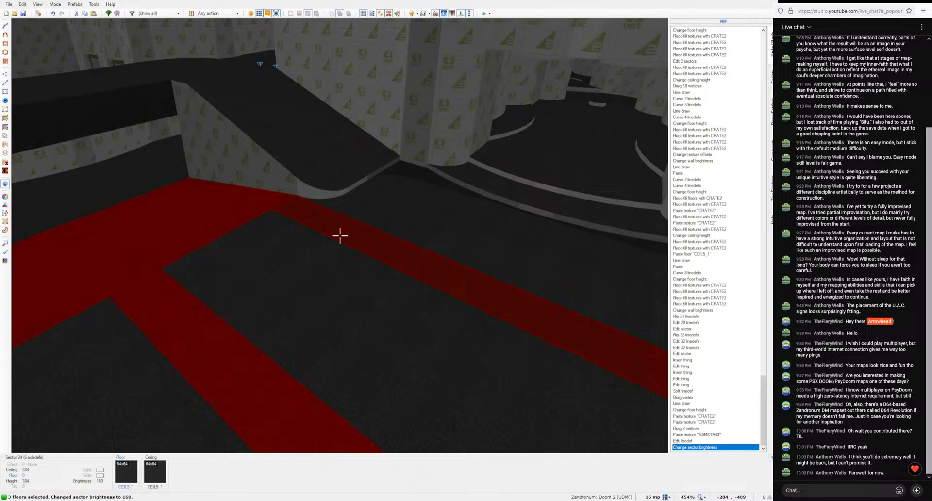
key(c)
key(w)
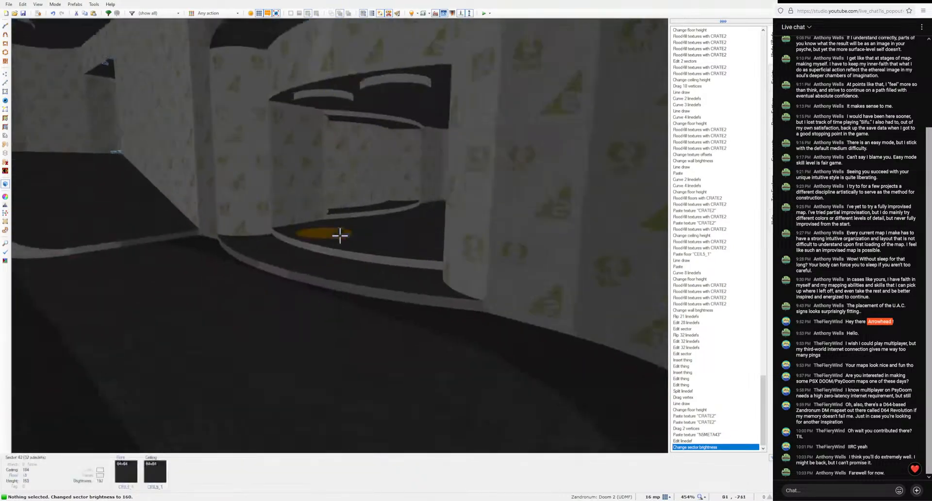
key(c)
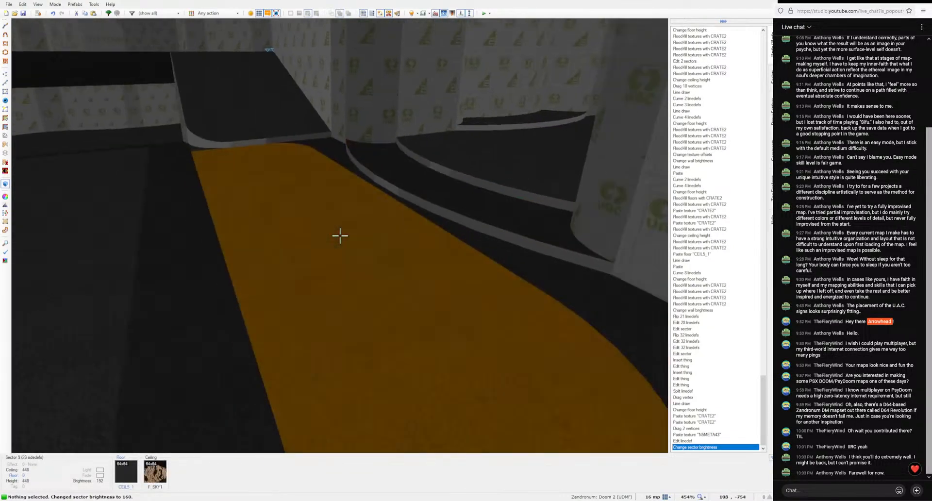
Step: Set the sector brightness of the curved platform around the circular floor insets to 160
key(w)
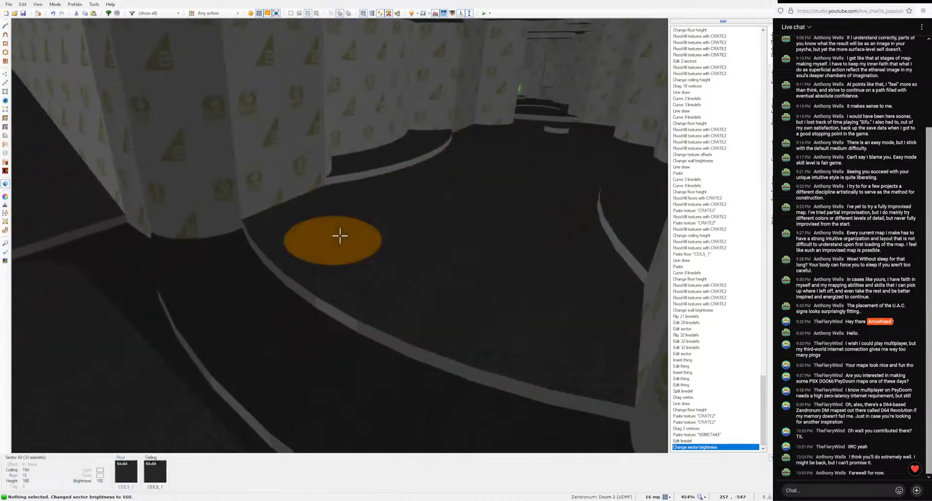
click(339, 235)
click(340, 236)
key(c)
key(w)
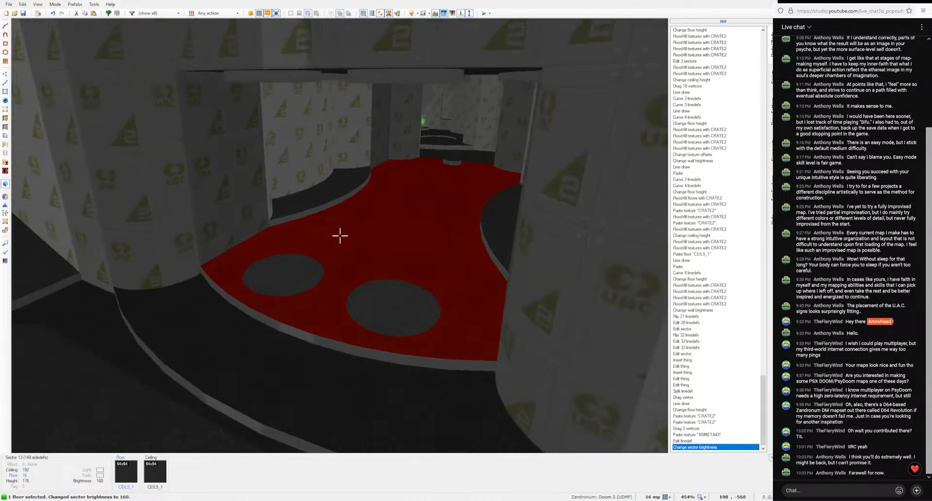
key(c)
key(w)
key(w)
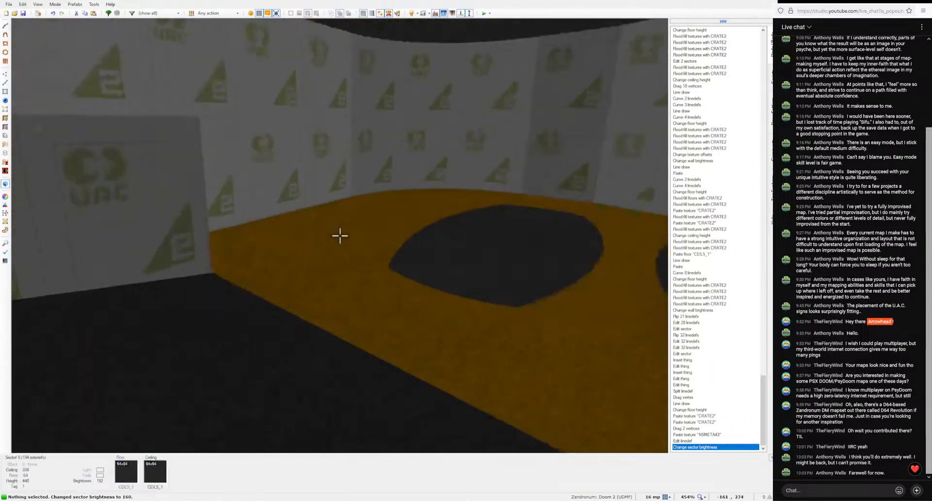
Step: Set the sector brightness of the lower floor around the dark oval cutouts beside the UAC crate wall to 160
click(340, 236)
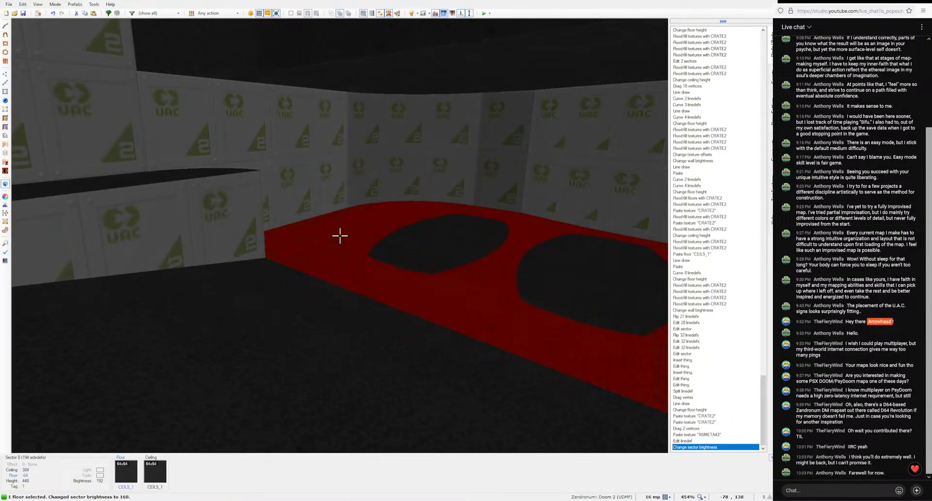
key(c)
key(s)
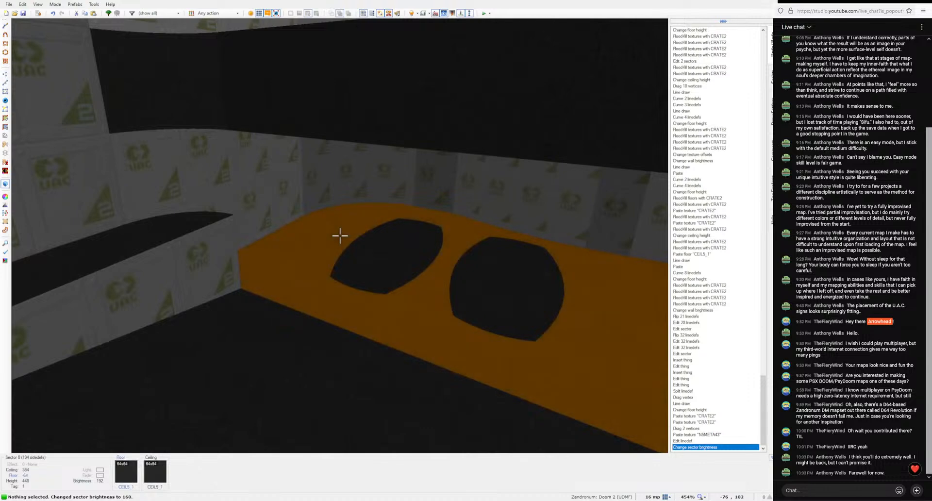
key(w)
key(s)
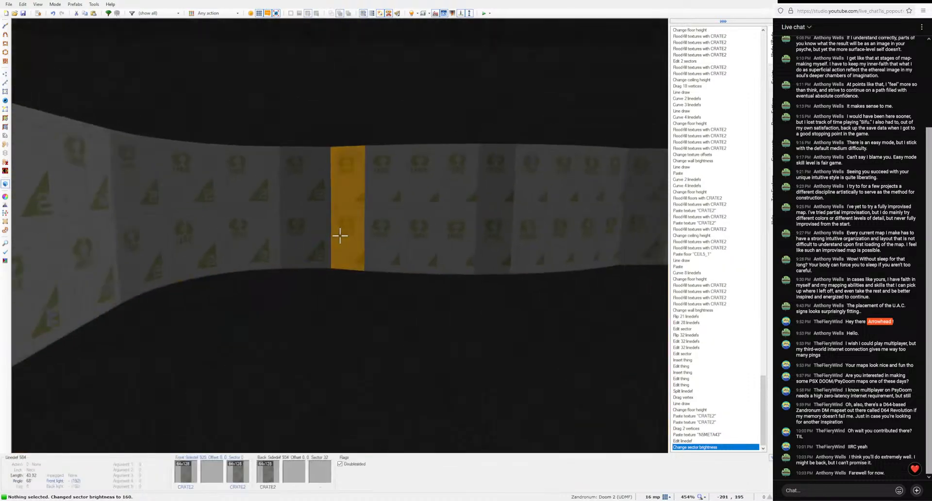
key(s)
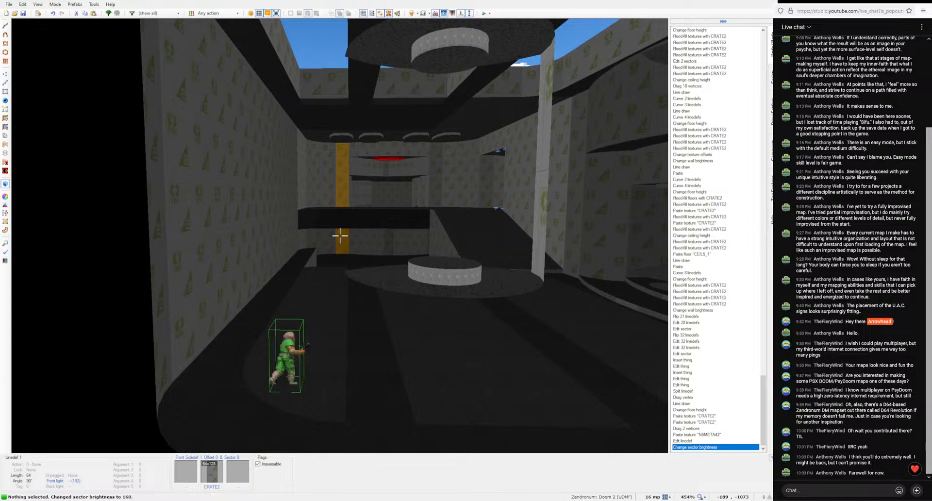
Step: Set the brightness of the raised curved platform's top surface around its oval insets to 160
key(w)
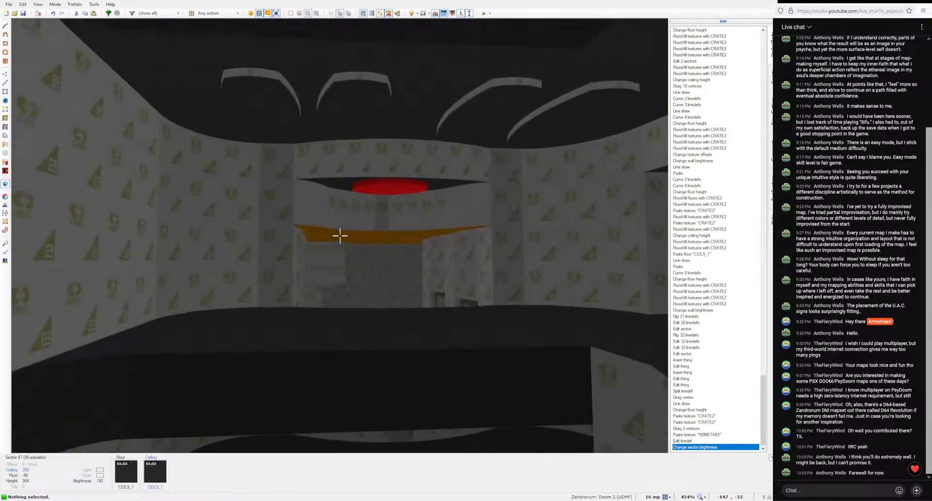
key(w)
key(s)
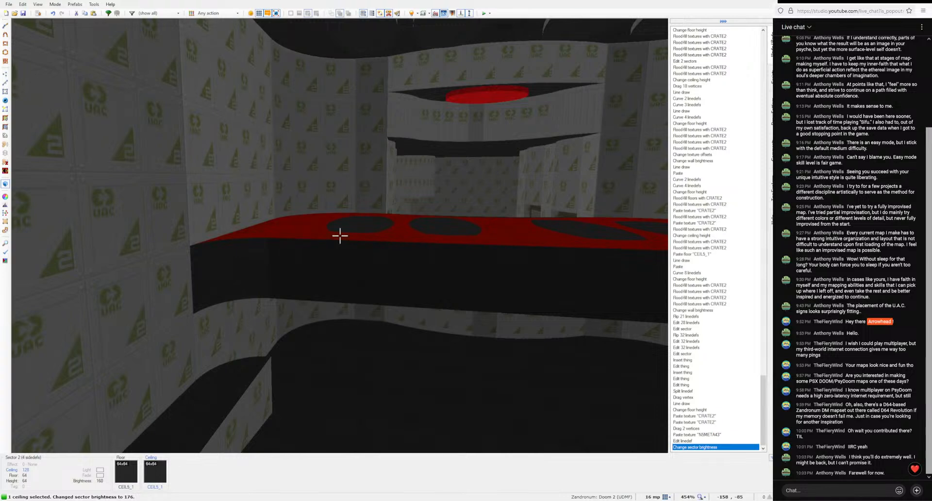
key(c)
key(s)
Step: Set the brightness of each oval inset on top of the raised curved platform to 160
key(w)
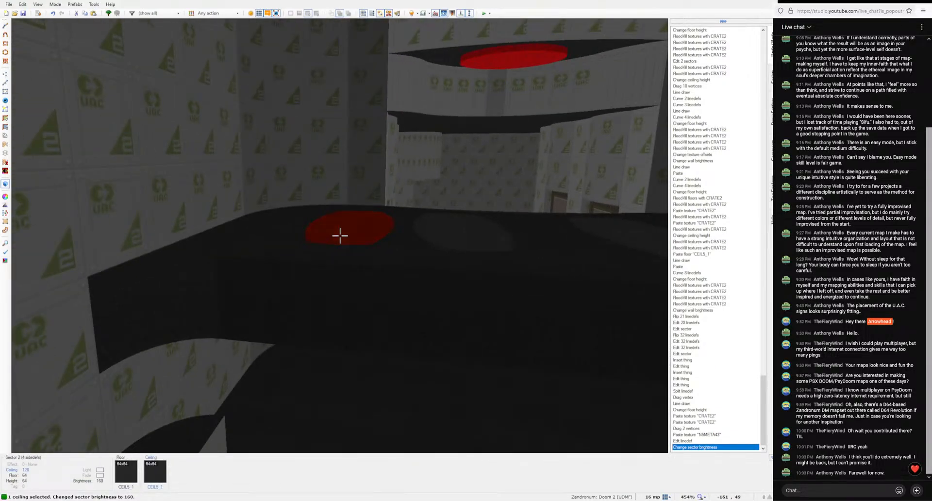
key(s)
click(340, 235)
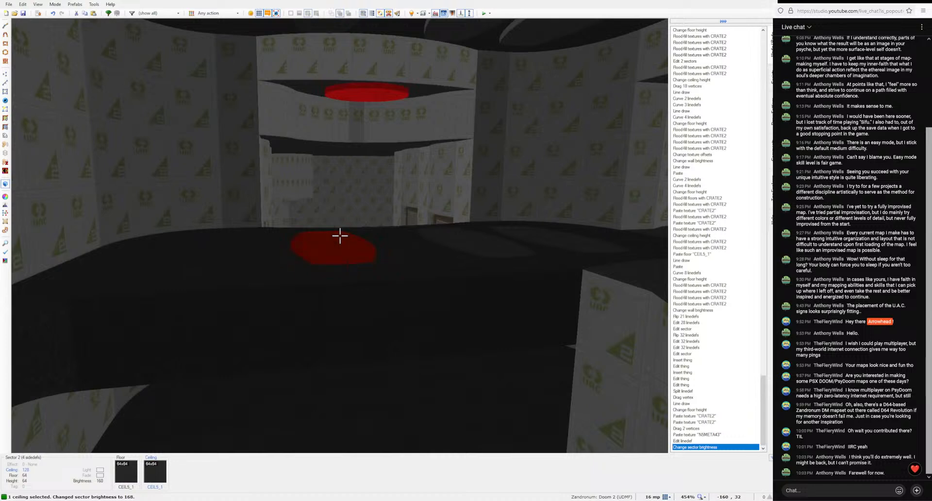
click(340, 236)
key(s)
key(w)
click(339, 235)
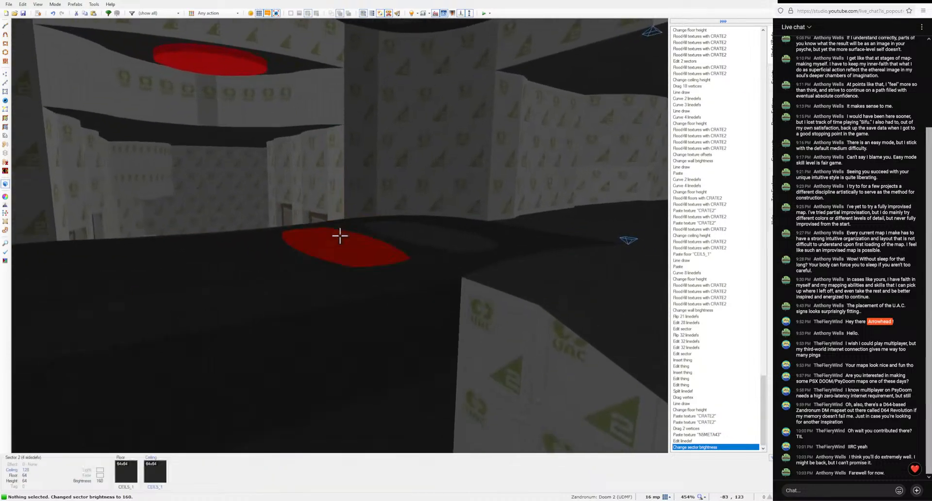
click(339, 236)
key(d)
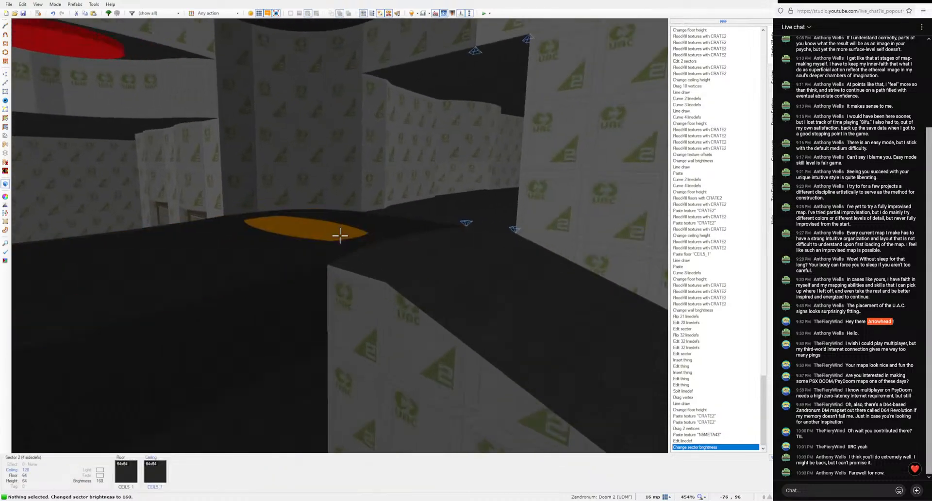
click(340, 236)
key(w)
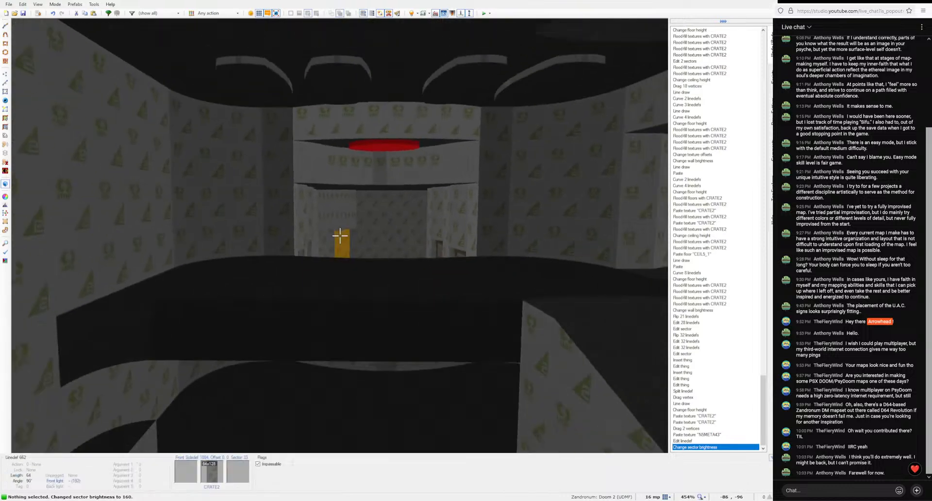
Step: Set the brightness of the lower floor with oval insets beneath the raised platform to 160
click(340, 236)
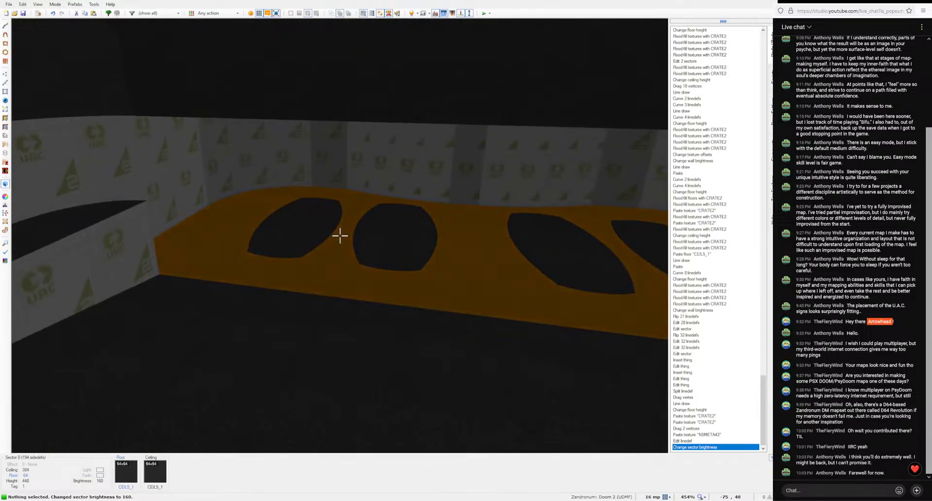
click(339, 236)
click(339, 236)
key(s)
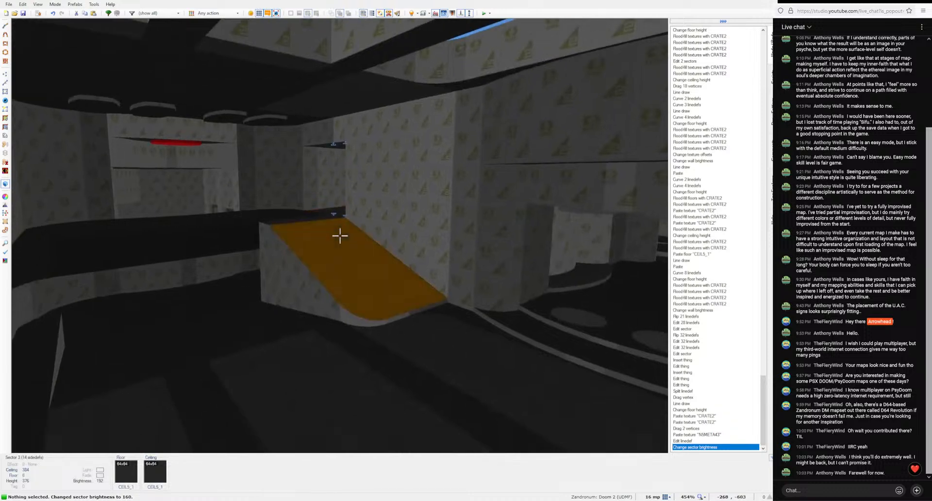
Step: Set the sector brightness of the sloped ramp and the raised ledge at its upper end to 160
click(340, 236)
click(340, 236)
key(w)
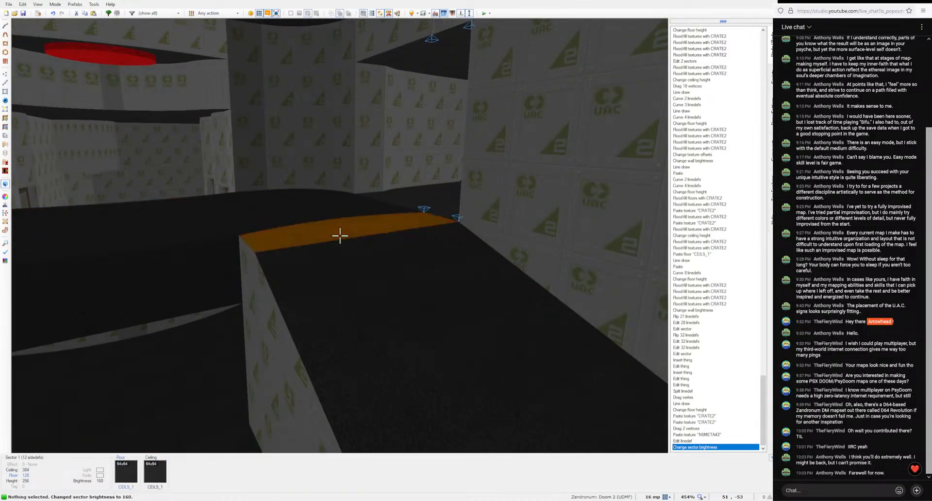
key(s)
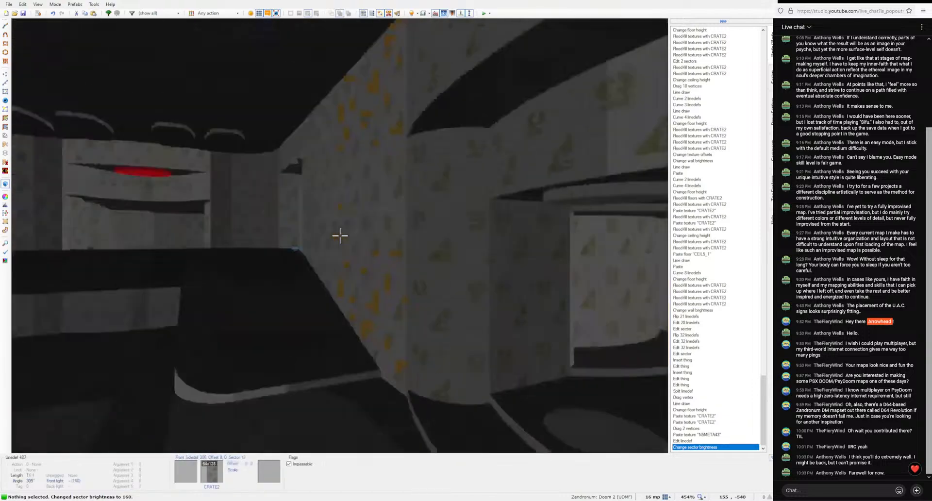
Step: Set the brightness of the floor sections below the ramp, including the small corner piece by the wall, to 160
key(s)
key(w)
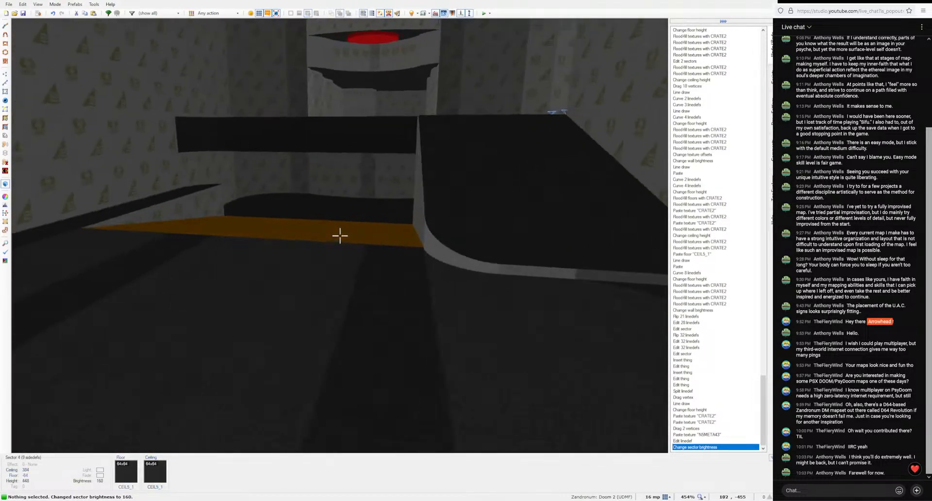
key(s)
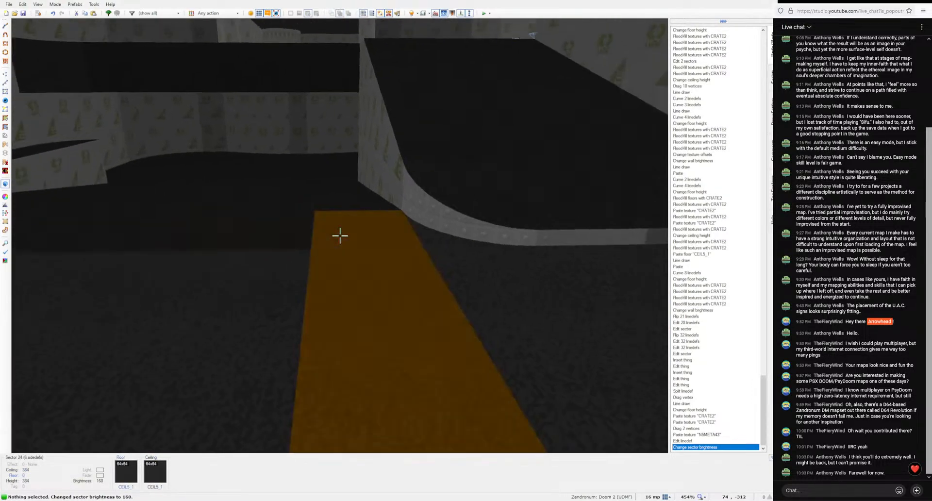
click(340, 236)
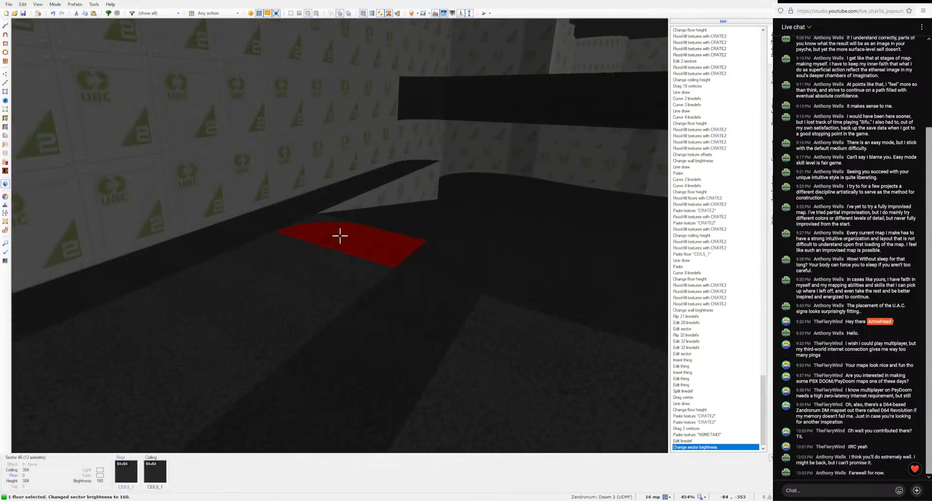
click(339, 235)
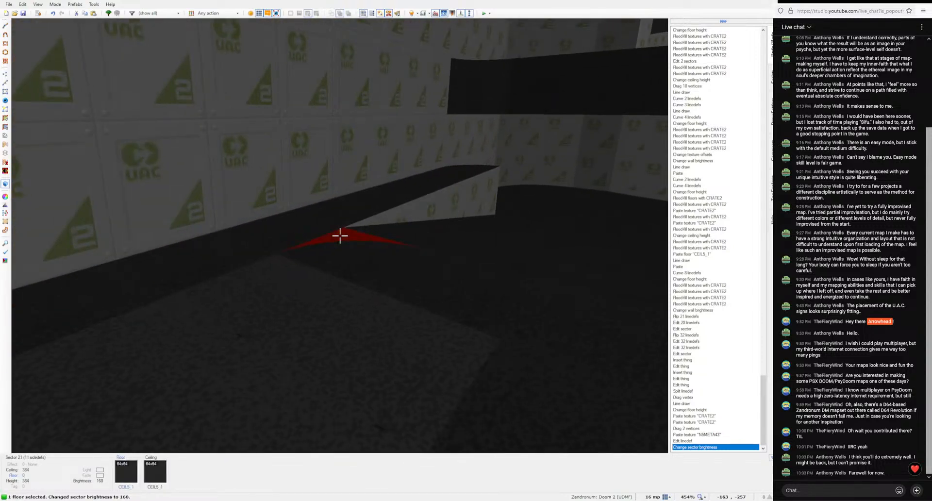
click(340, 236)
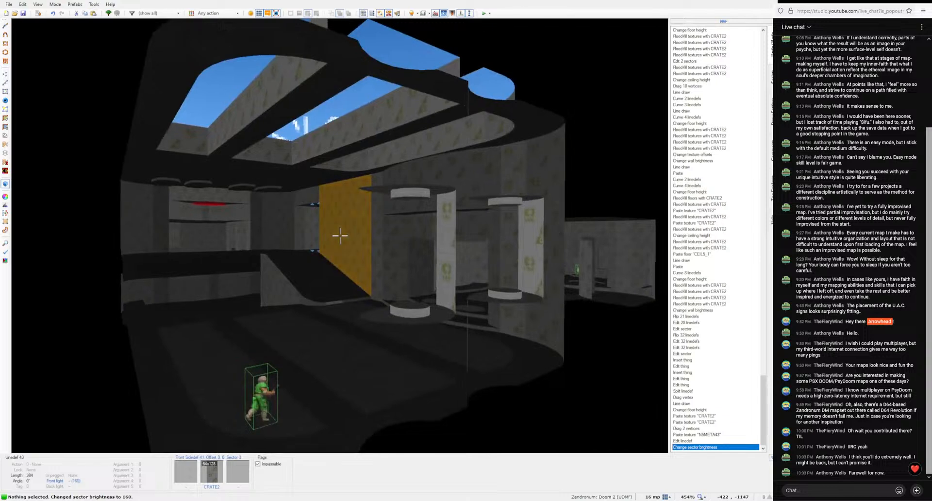
Step: Select the front faces of the two curved steps at the side passage and lower their wall brightness to -16
key(w)
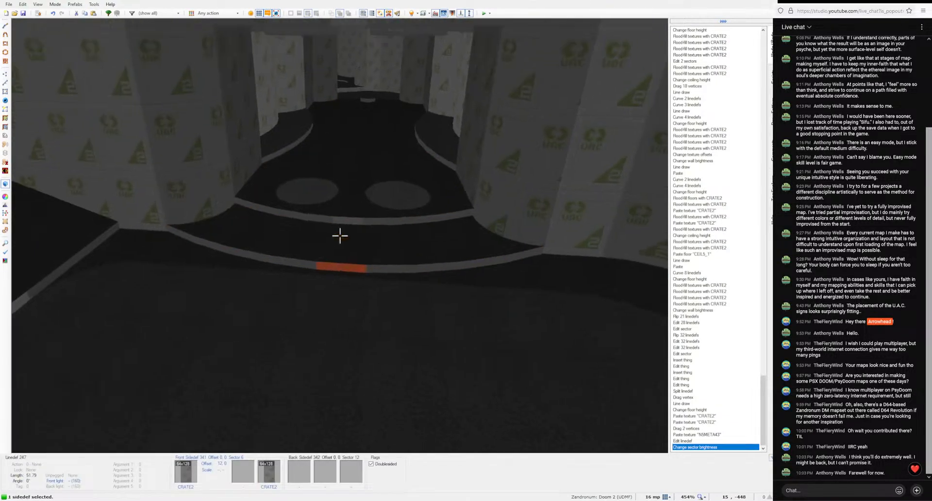
click(340, 235)
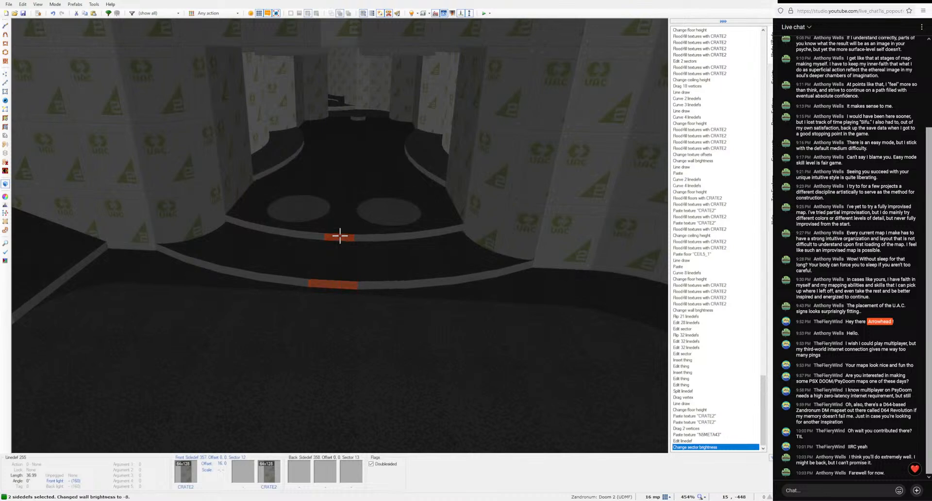
ctrl+scroll(340, 236, down, 1)
key(c)
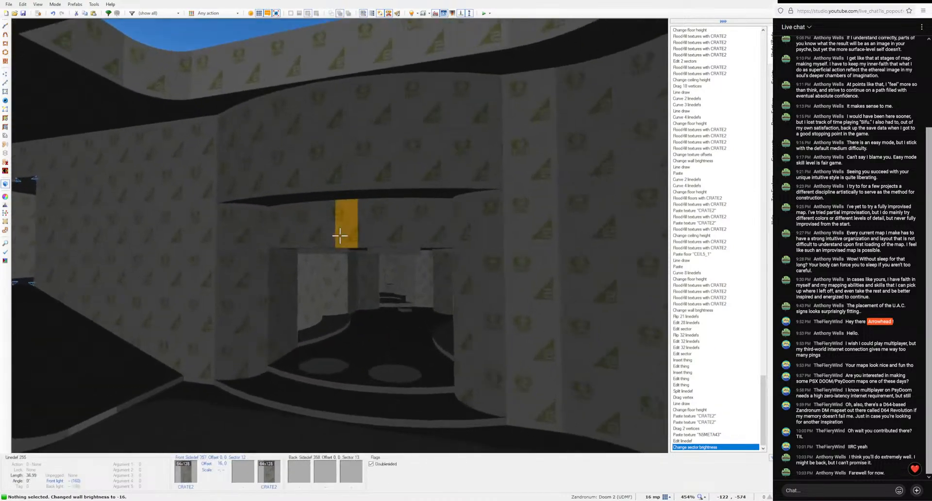
ctrl+scroll(340, 236, down, 1)
key(c)
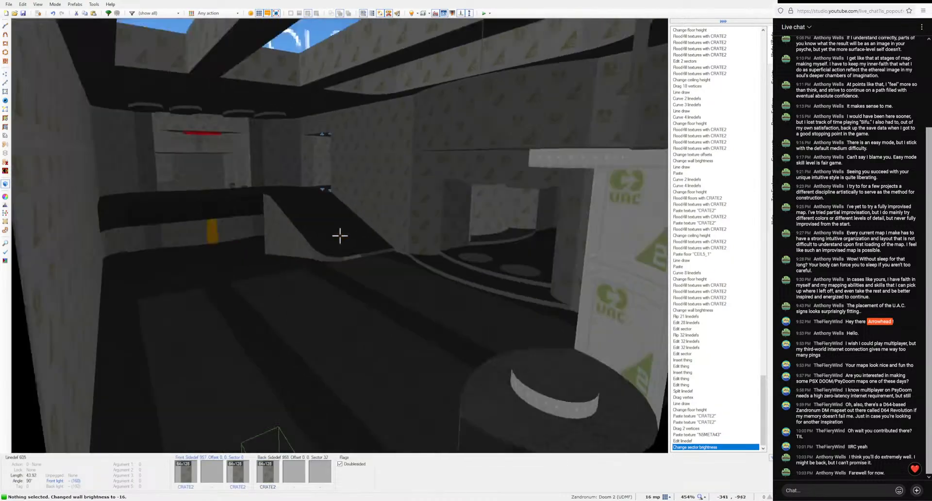
Step: Set the brightness of the first oval inset on the raised curved platform to 256 and examine it from around the room
key(e)
key(c)
key(d)
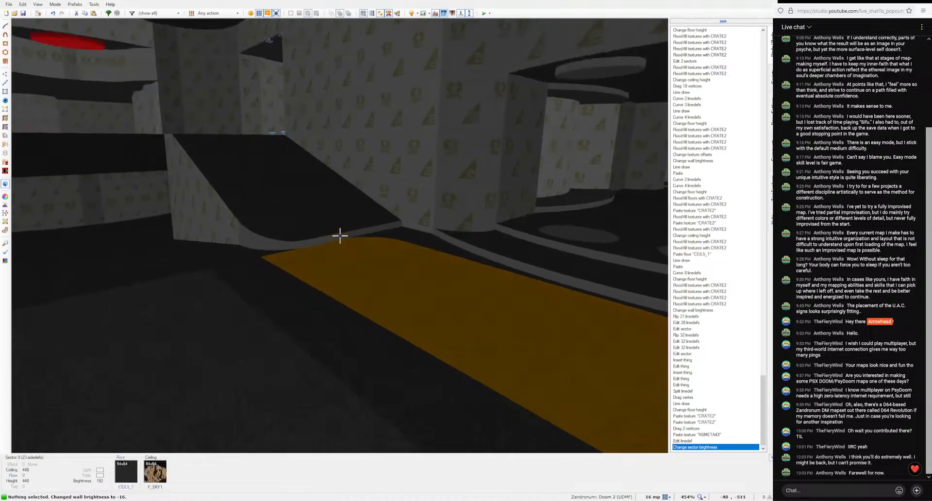
key(e)
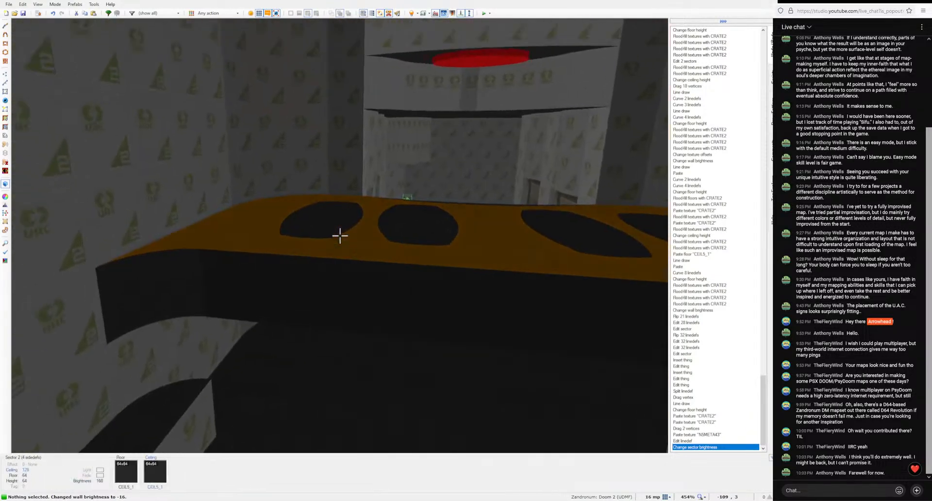
click(339, 236)
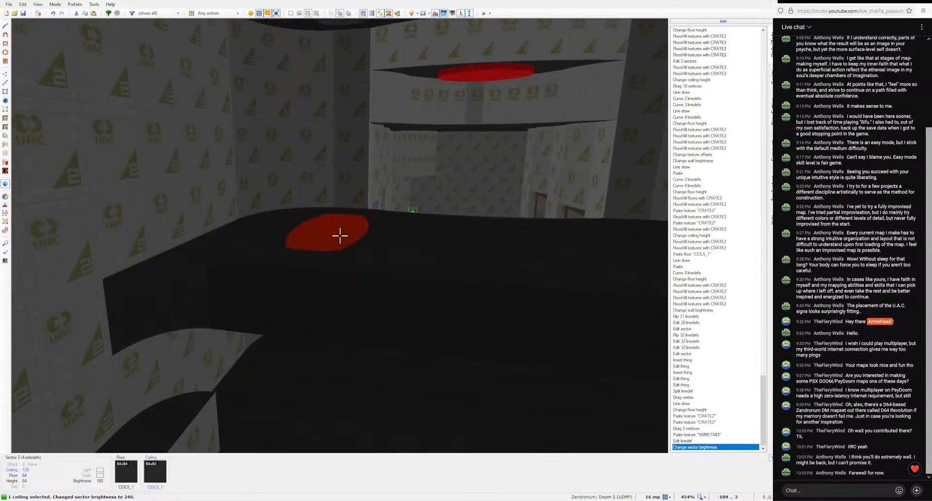
key(c)
key(d)
key(e)
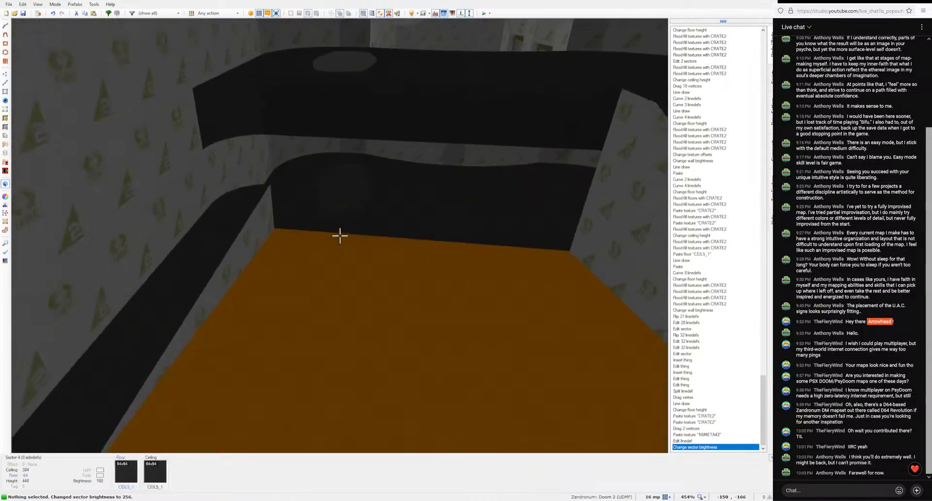
key(e)
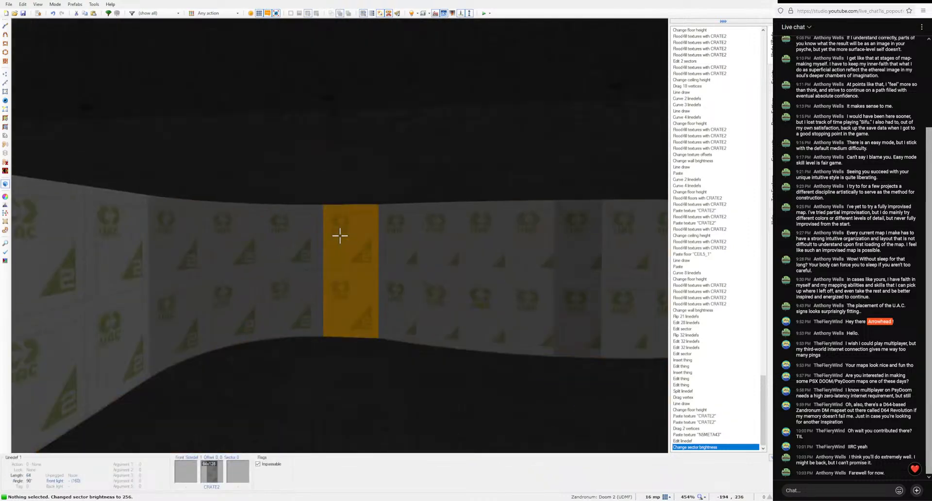
key(d)
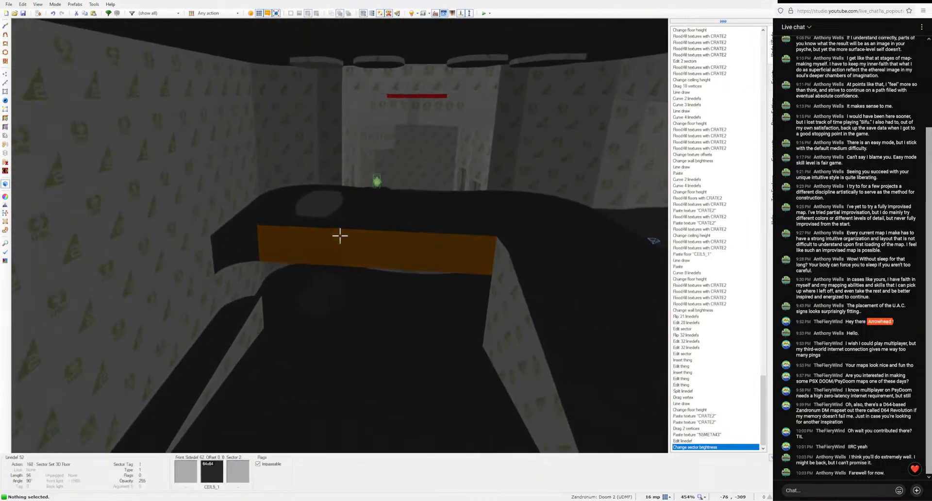
Step: Set the sector brightness of the oval insets along the raised curved platform to 240
key(e)
click(340, 236)
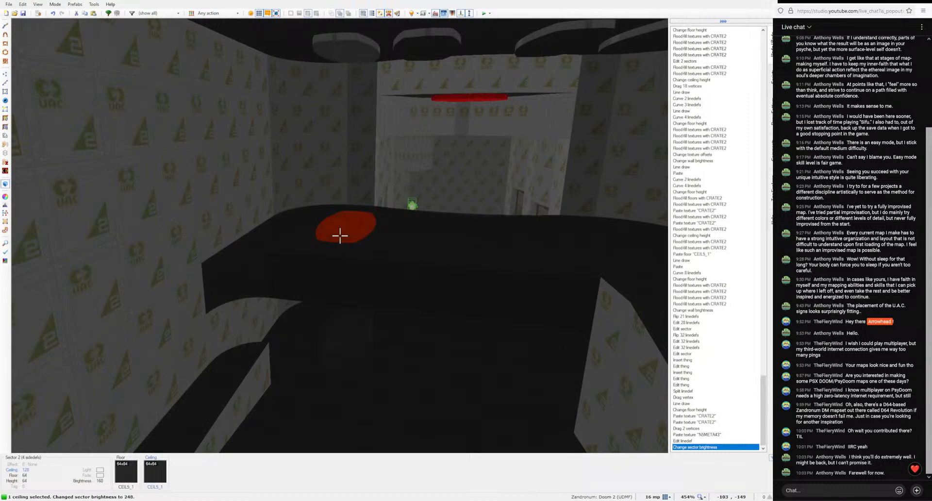
key(d)
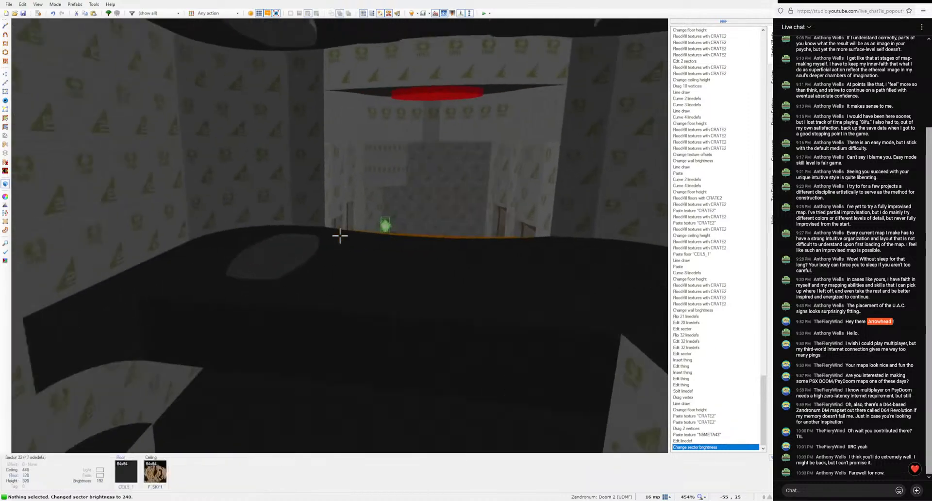
key(w)
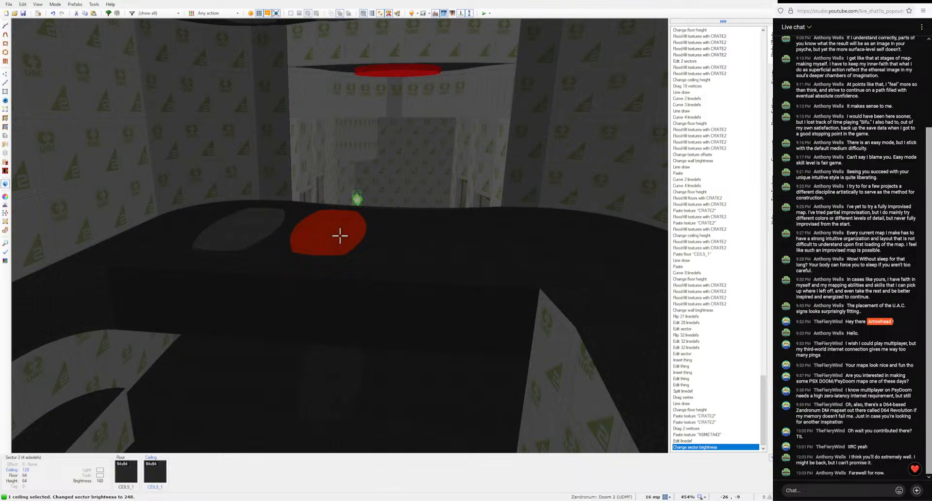
key(w)
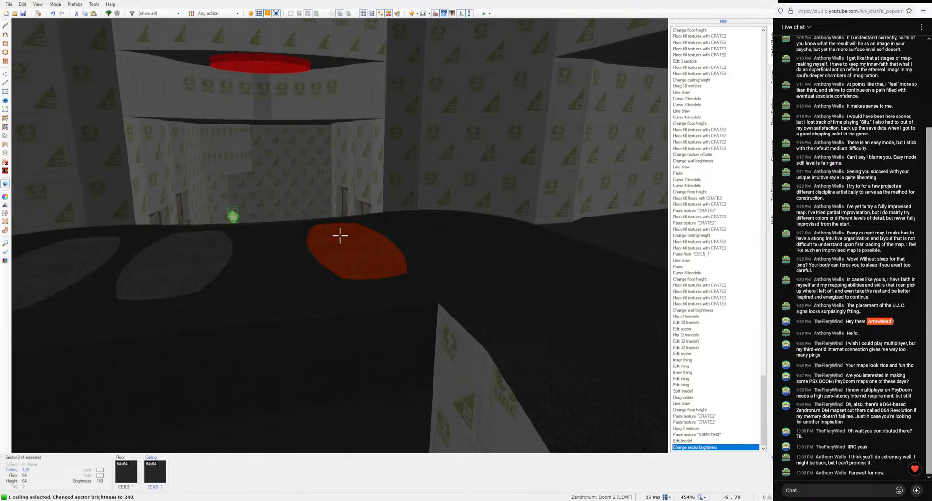
key(w)
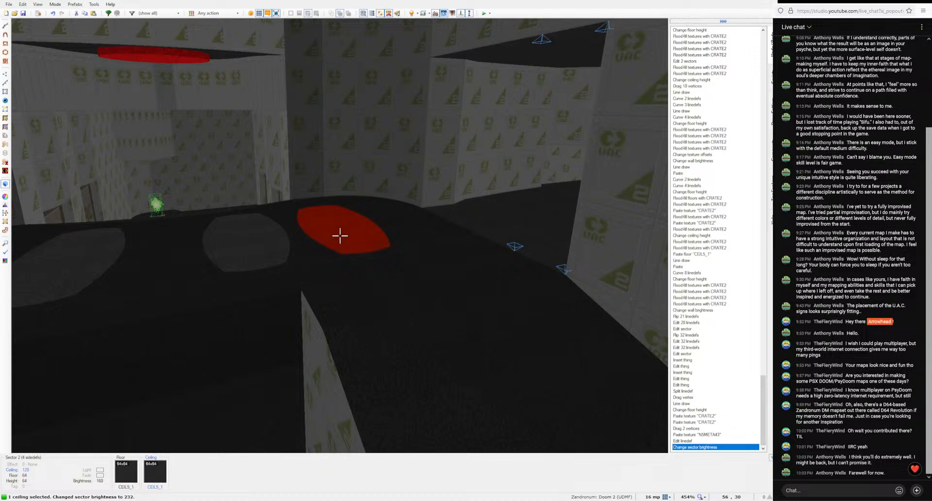
key(w)
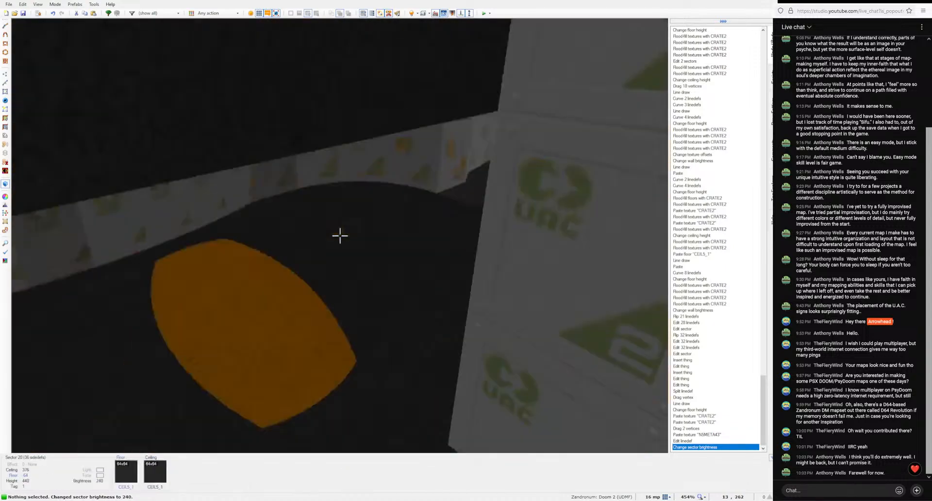
Step: Select the middle segment of the curved upper wall and raise its wall brightness to 24
key(w)
click(340, 236)
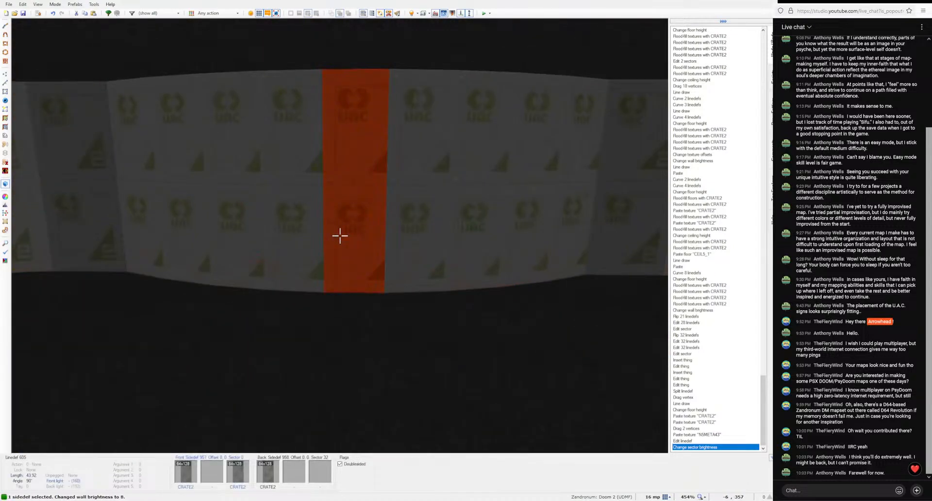
click(340, 236)
key(w)
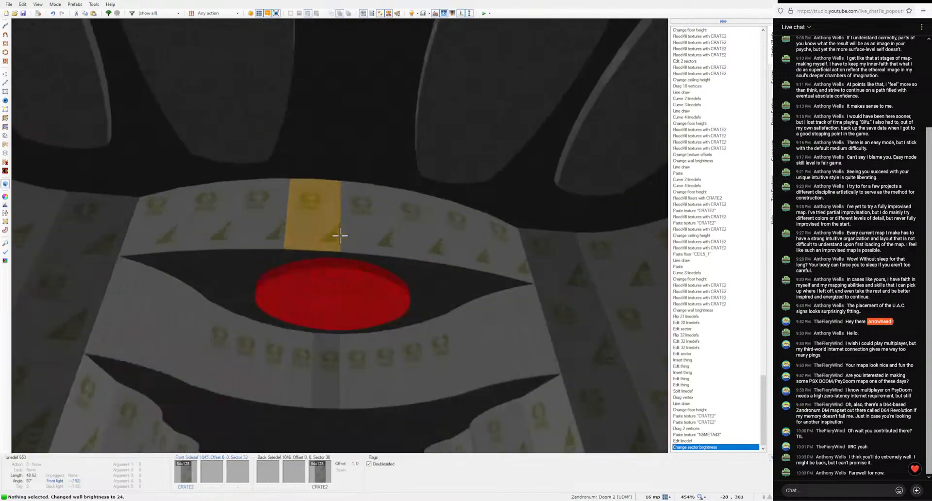
key(w)
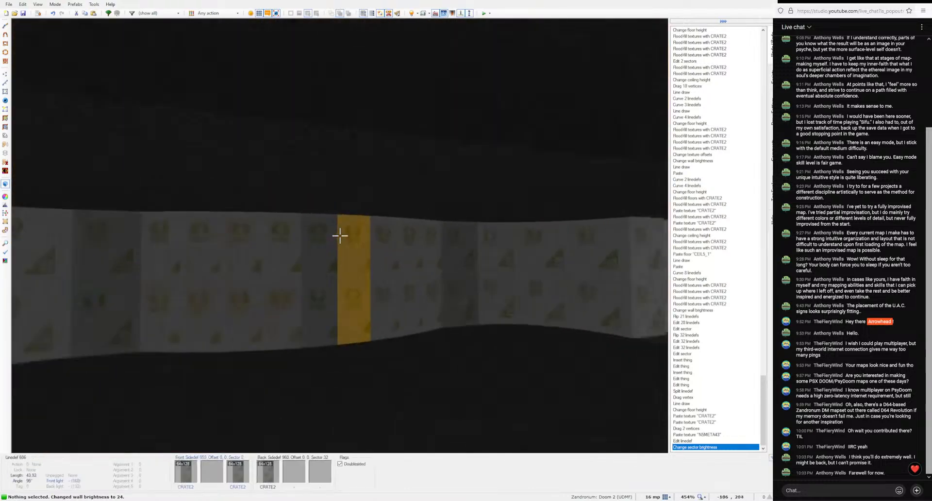
Step: Adjust the wall brightness of the neighbouring curved wall segment to 16
key(w)
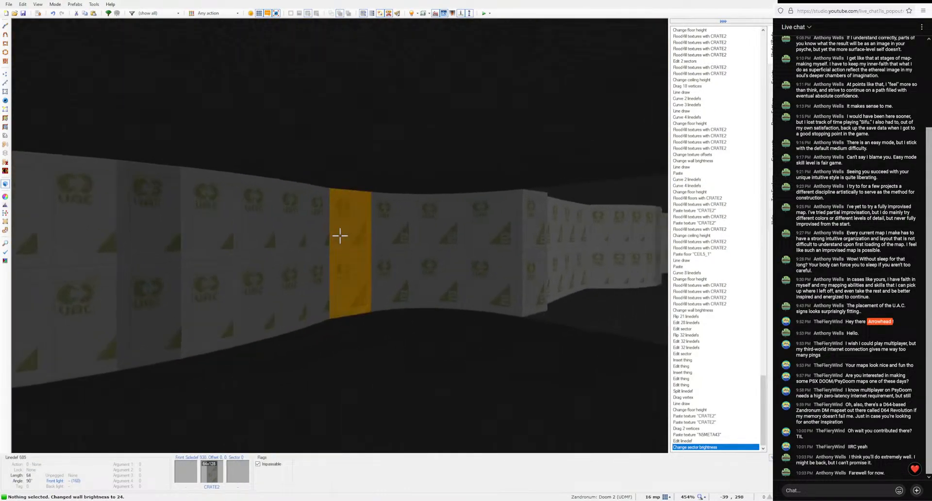
click(340, 236)
click(340, 235)
key(w)
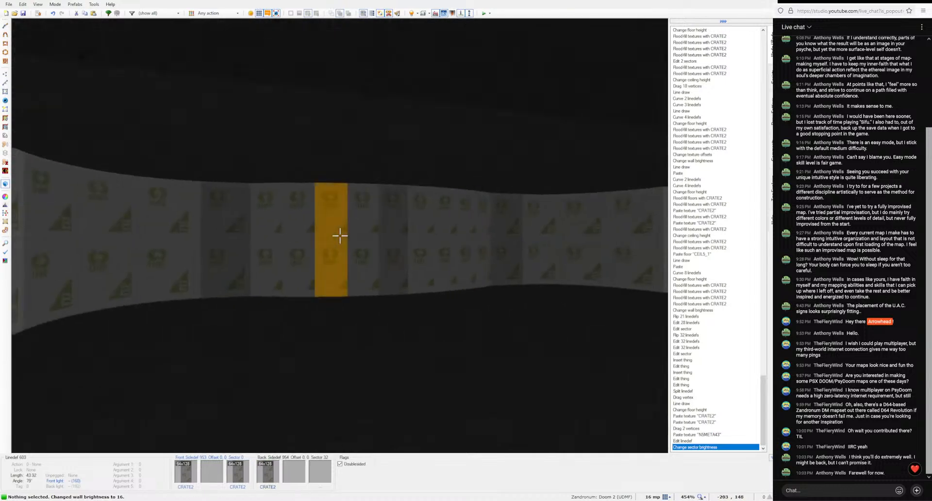
key(w)
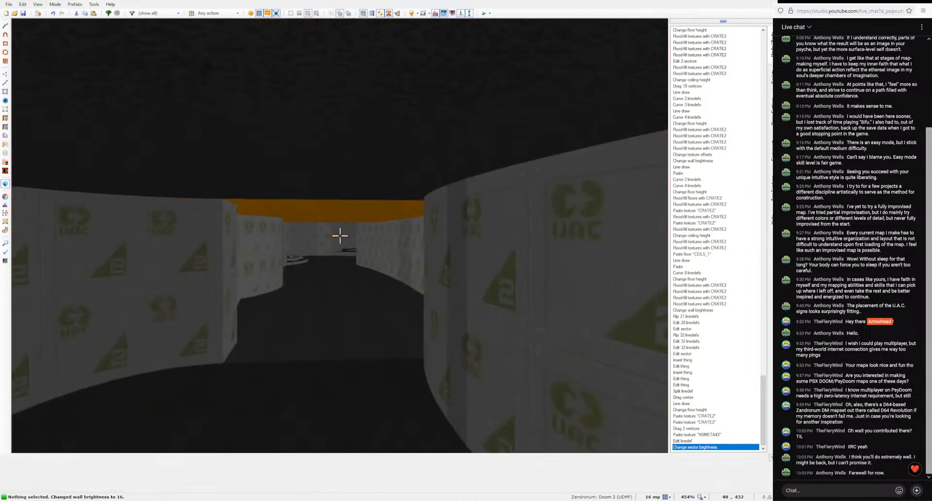
Step: Dim the floor of the long passage and set the sector brightness of the small round floor inset to 160
click(339, 236)
ctrl+scroll(340, 236, down, 2)
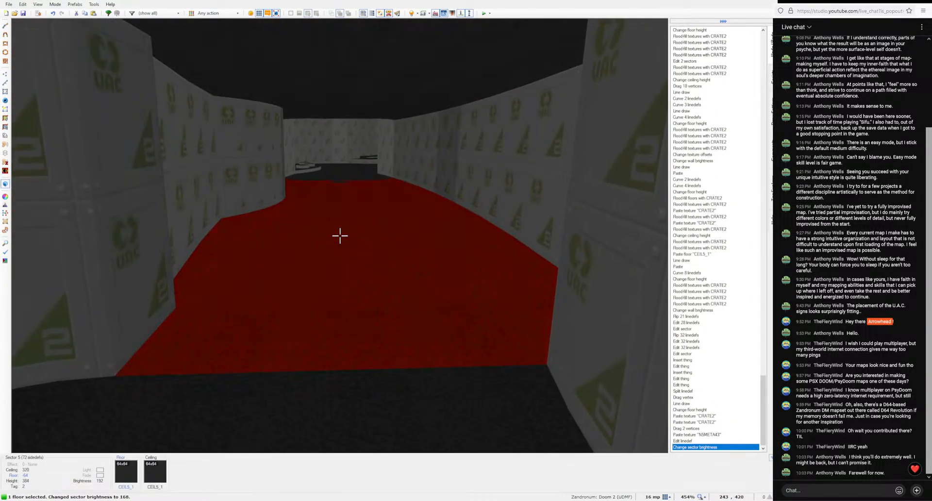
click(340, 236)
key(w)
key(w)
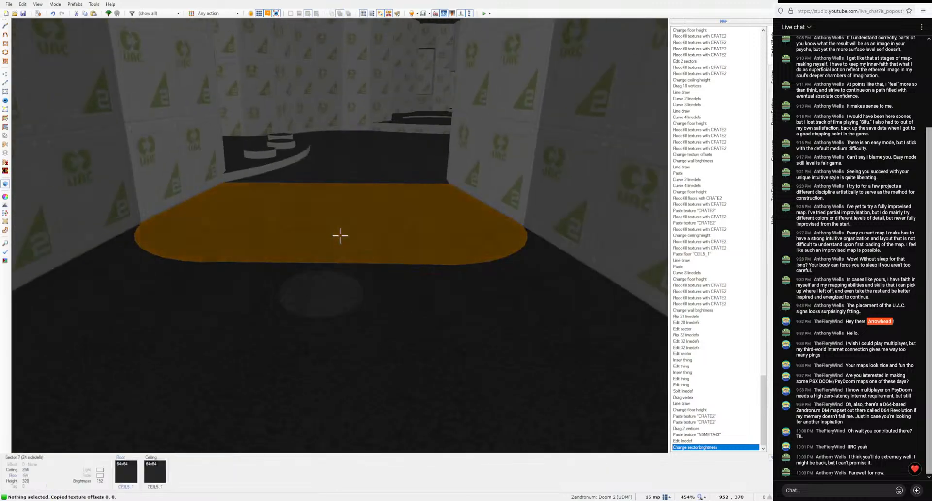
click(340, 236)
key(ctrl+shift+c)
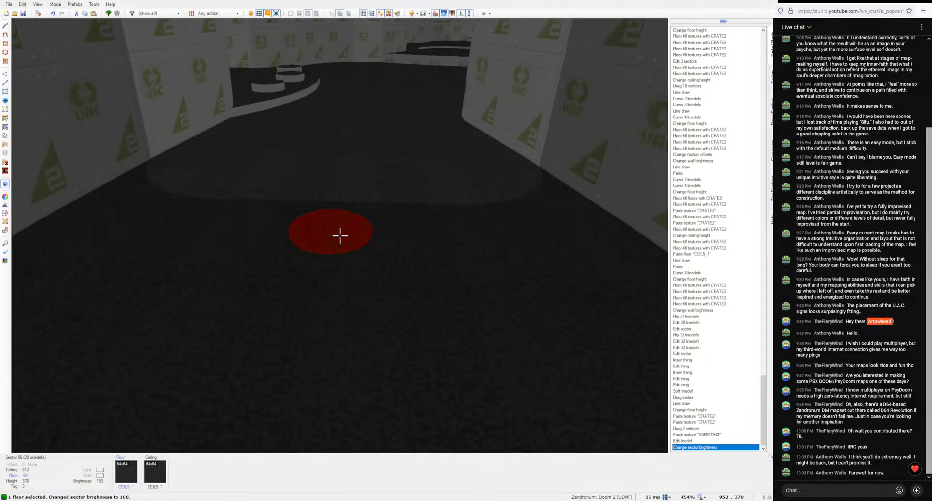
click(340, 236)
Step: Dim the connecting passage floor and set the sector brightness of the adjoining curved room's main floor to 160
key(w)
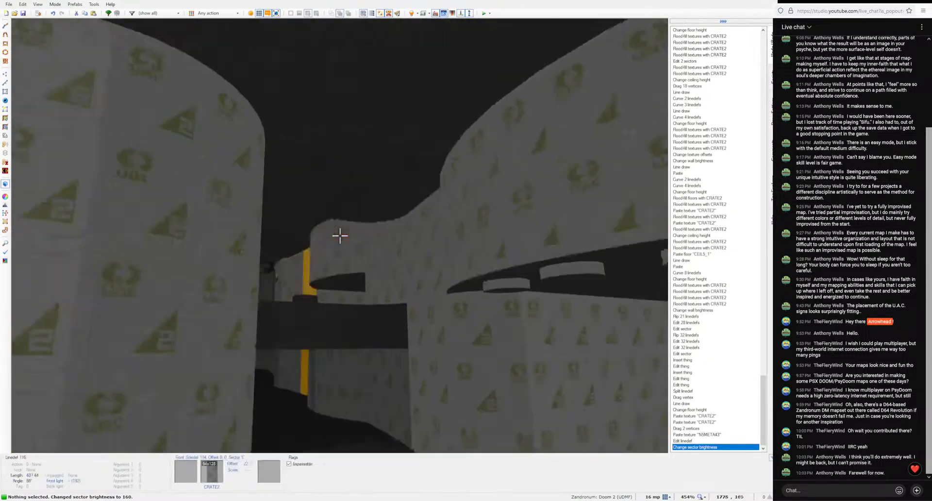
key(w)
click(339, 236)
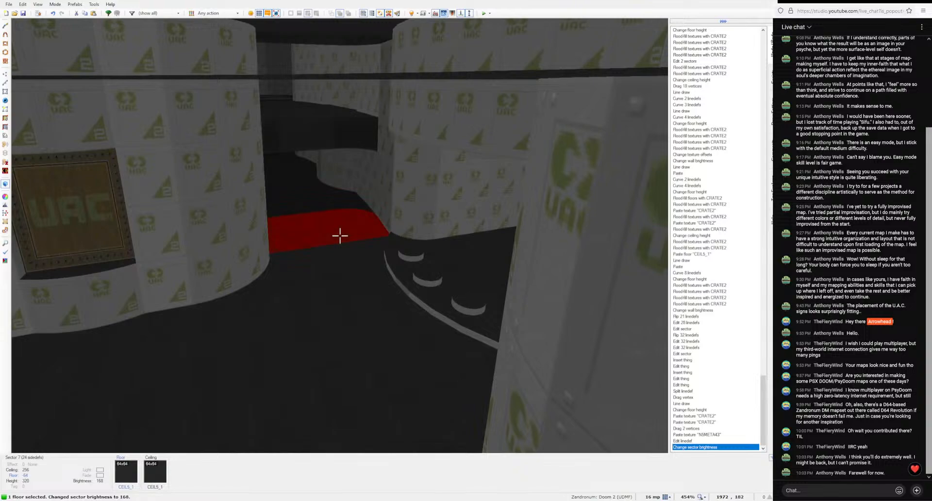
click(339, 236)
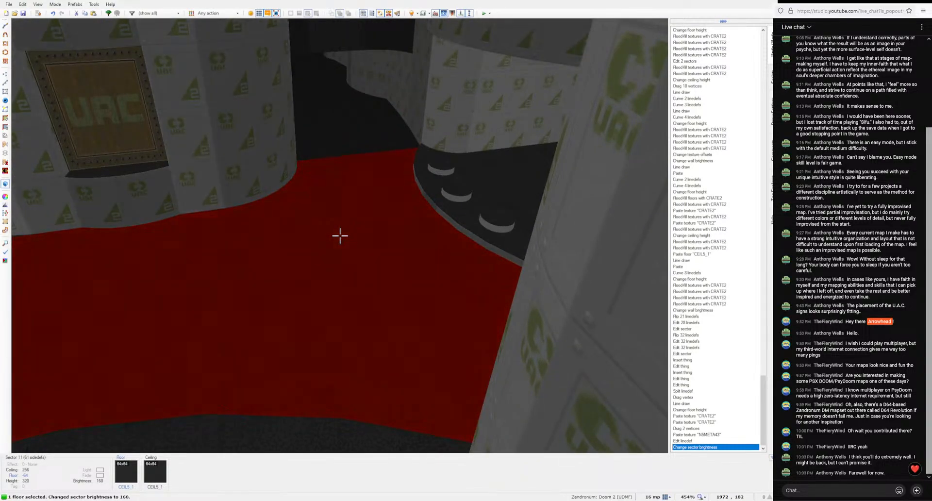
click(339, 236)
key(w)
Step: Set the sector brightness of the recessed niches holding the framed metal panels to 256 and clear the selection
click(340, 235)
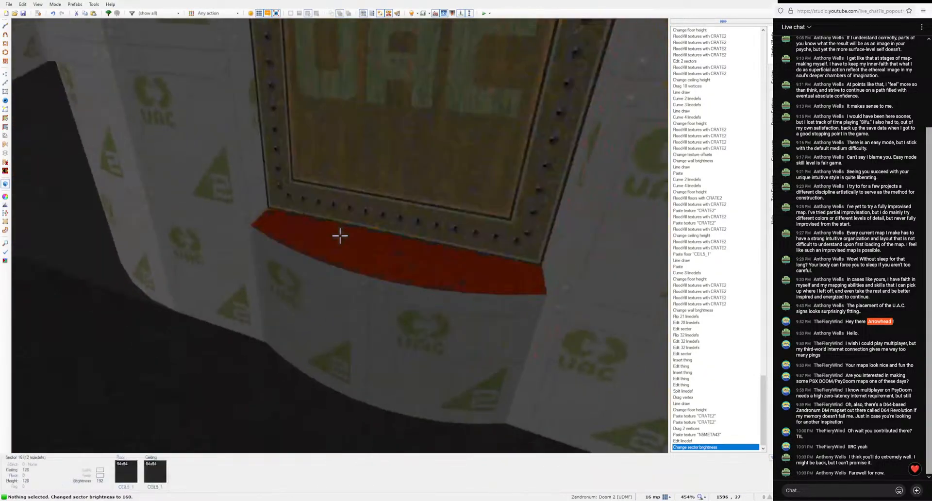
key(w)
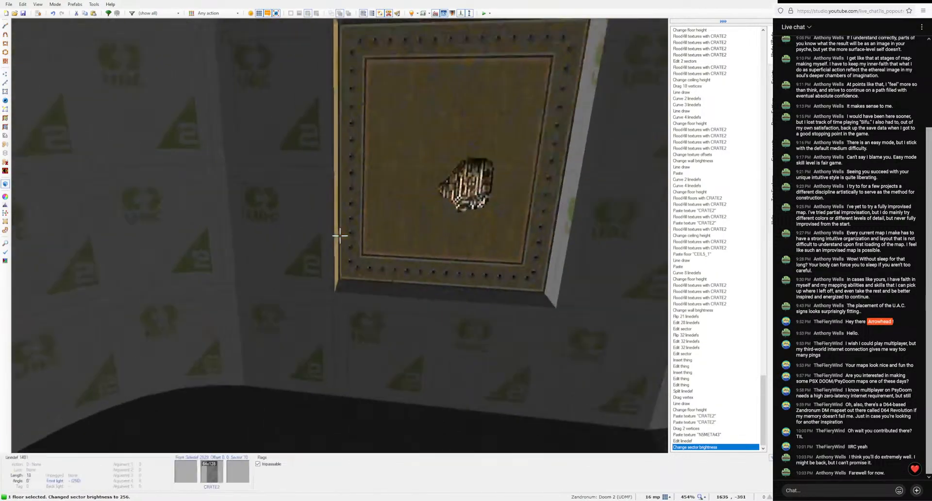
key(w)
key(w)
click(339, 235)
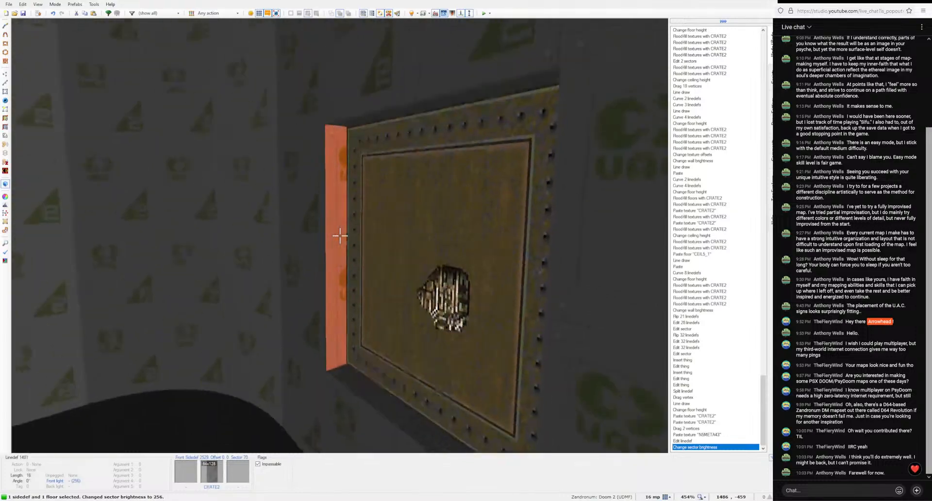
key(s)
key(c)
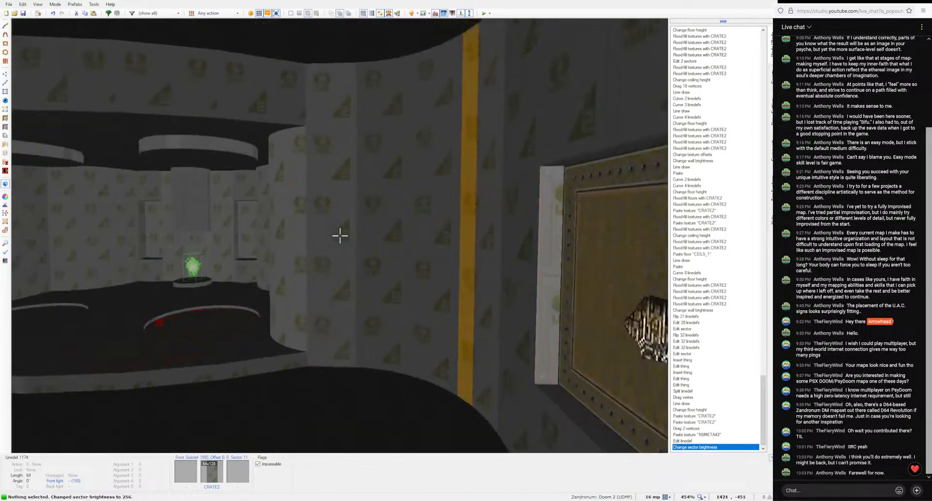
Step: Select the two sunken oval floors in front of the green sphere and set their sector brightness to 256
key(w)
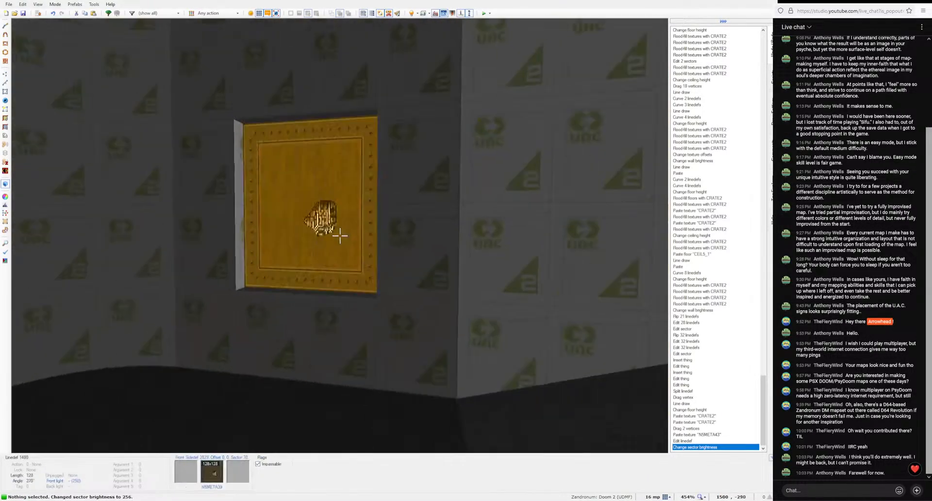
key(w)
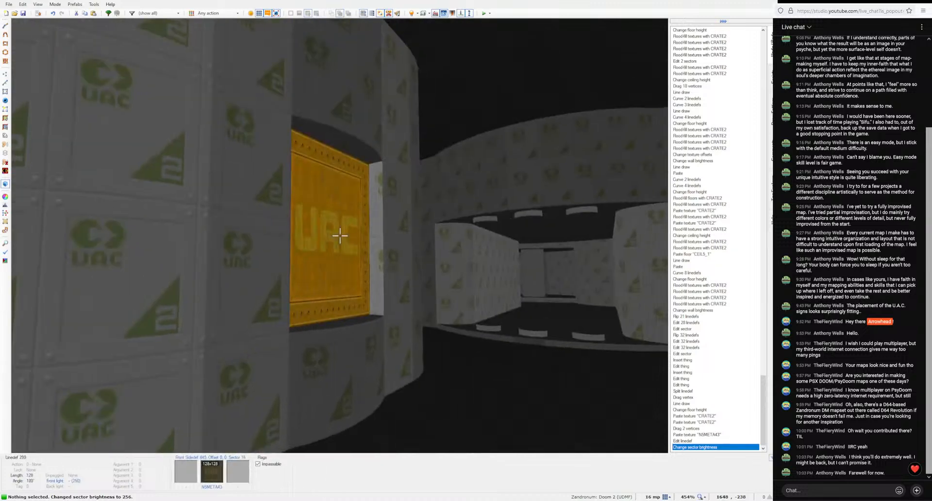
key(w)
click(340, 235)
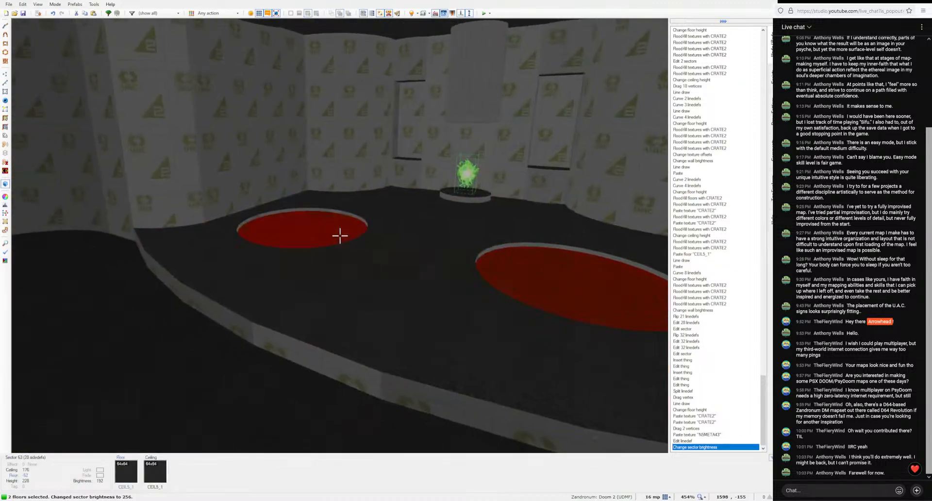
key(w)
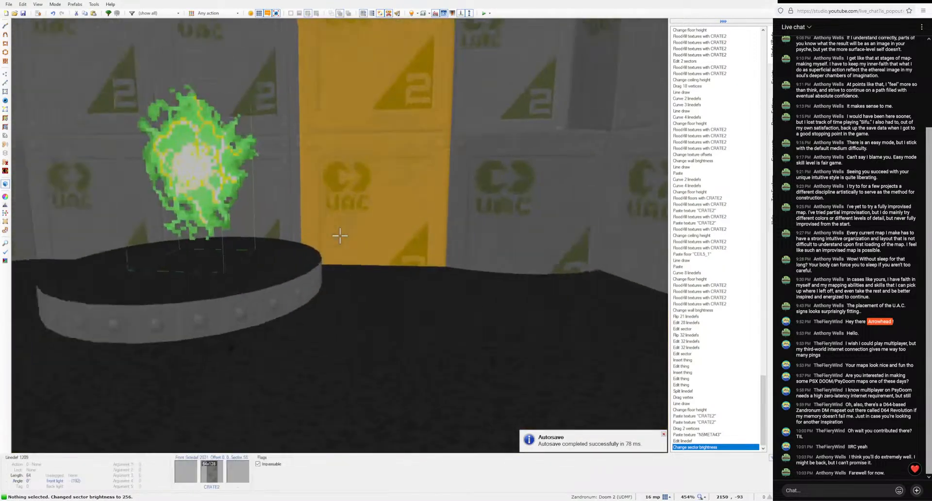
Step: Set the sector brightness of the two tall wall niches beside the green sphere's pedestal to 256
click(340, 236)
key(w)
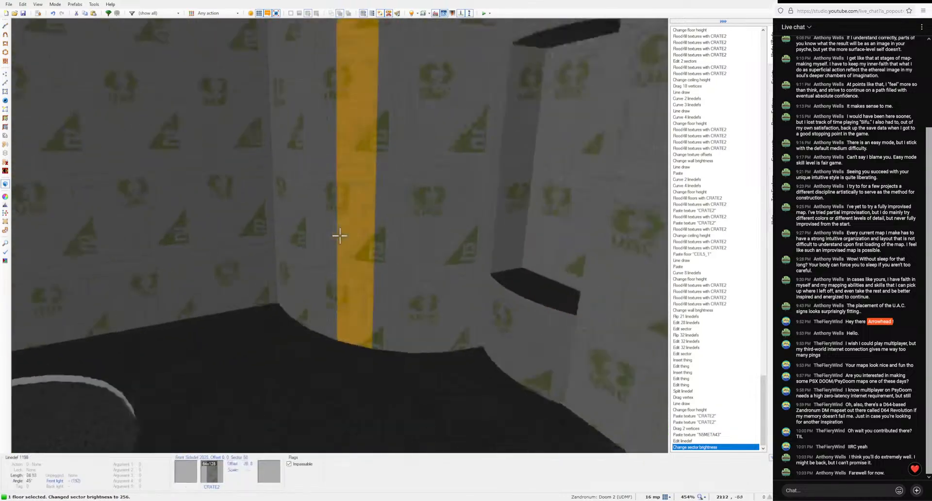
click(339, 235)
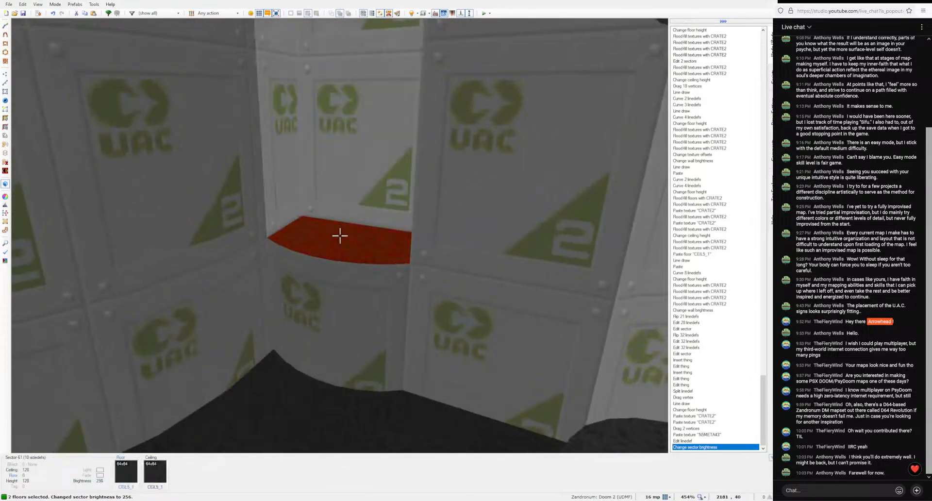
Step: Try raising the floor of one tall wall niche to 48, and return its floor height to 0
scroll(339, 236, up, 6)
key(w)
click(340, 236)
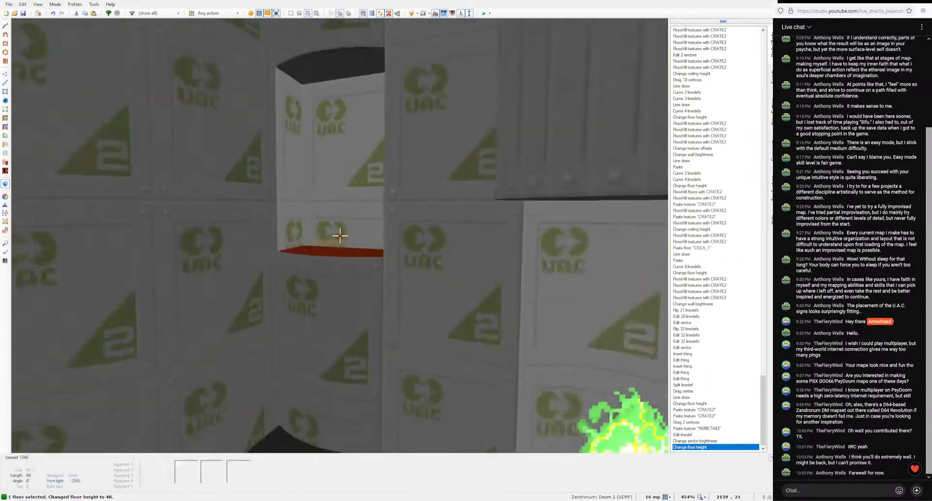
scroll(340, 235, down, 4)
key(s)
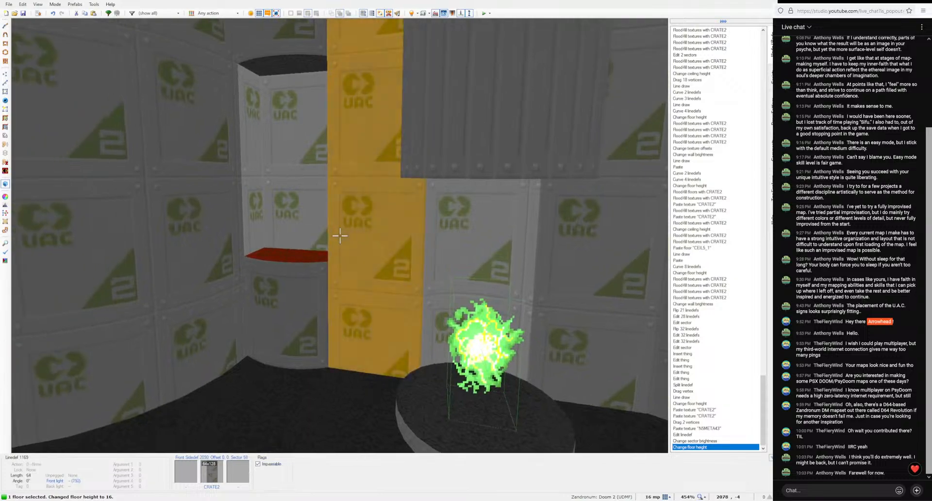
scroll(340, 236, down, 2)
key(c)
Step: Examine the lighting of the wall niches, the pedestal and the sunken oval floors from across the room
key(w)
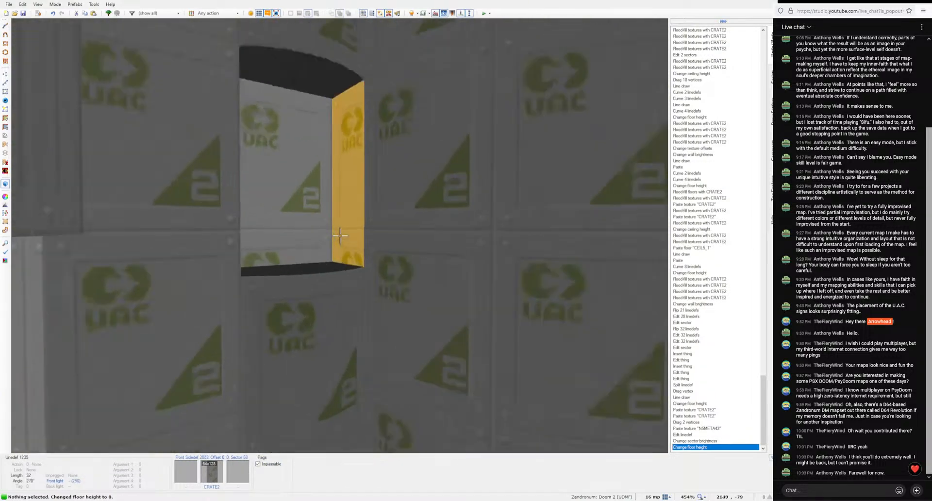
click(340, 236)
key(s)
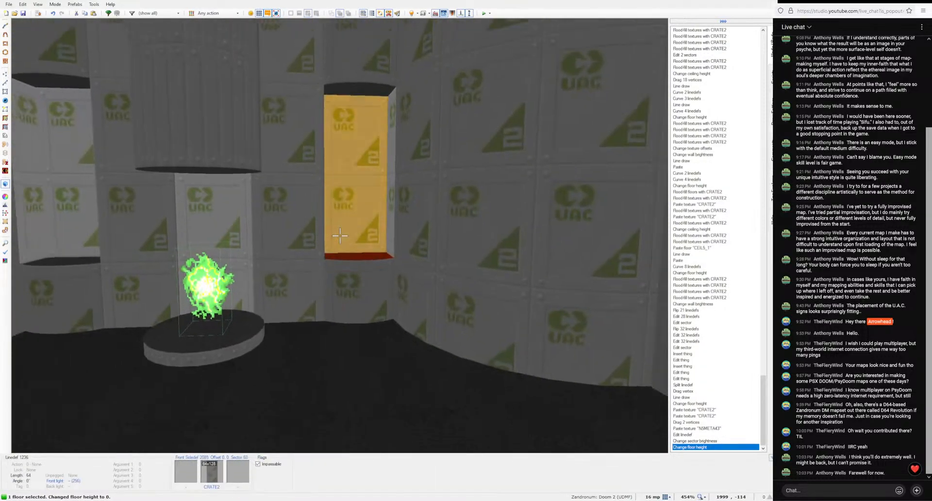
key(v)
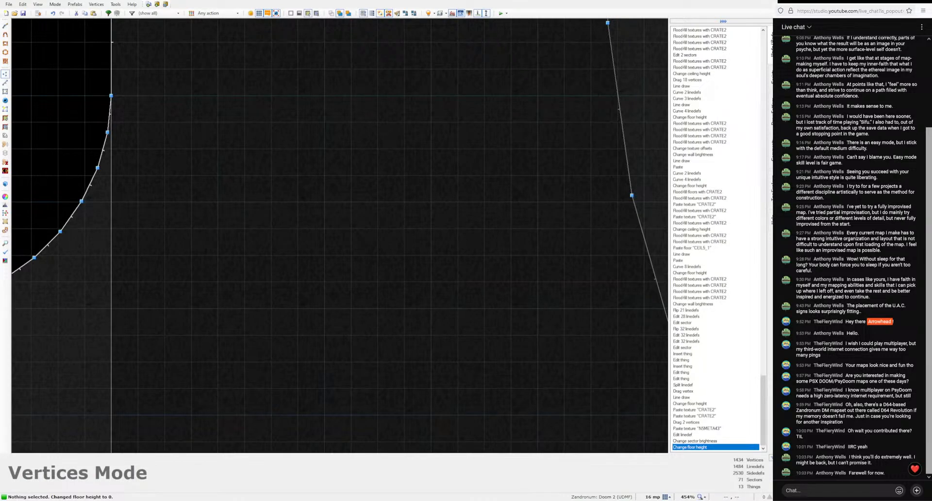
key(q)
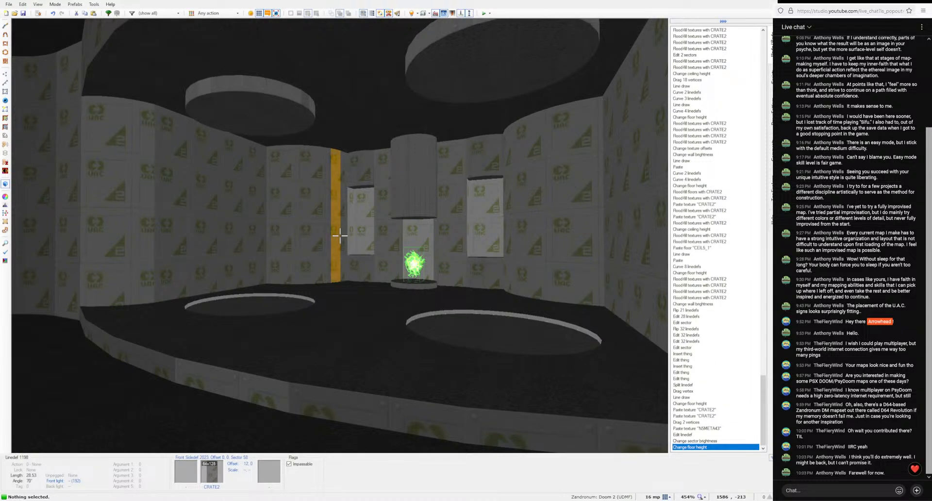
key(e)
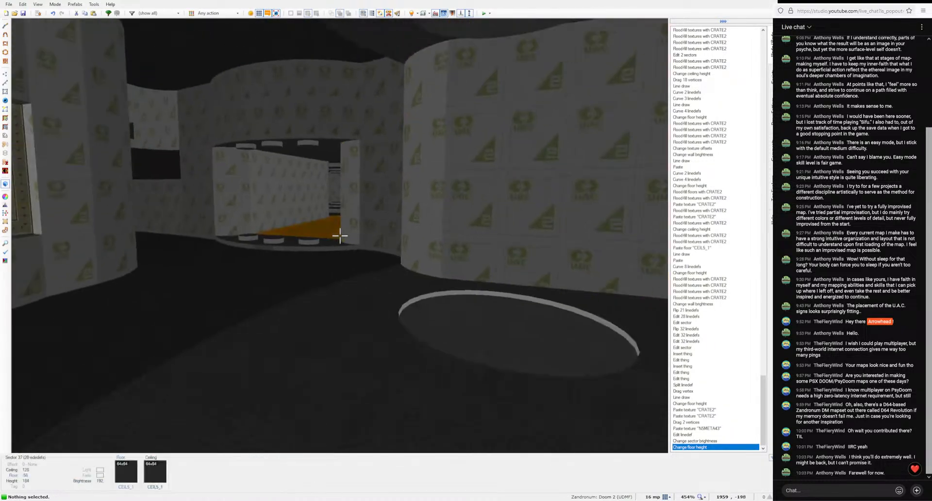
Step: Set the sector brightness of the curved floor surrounding the sunken ovals near the green sphere to 160
key(e)
click(339, 236)
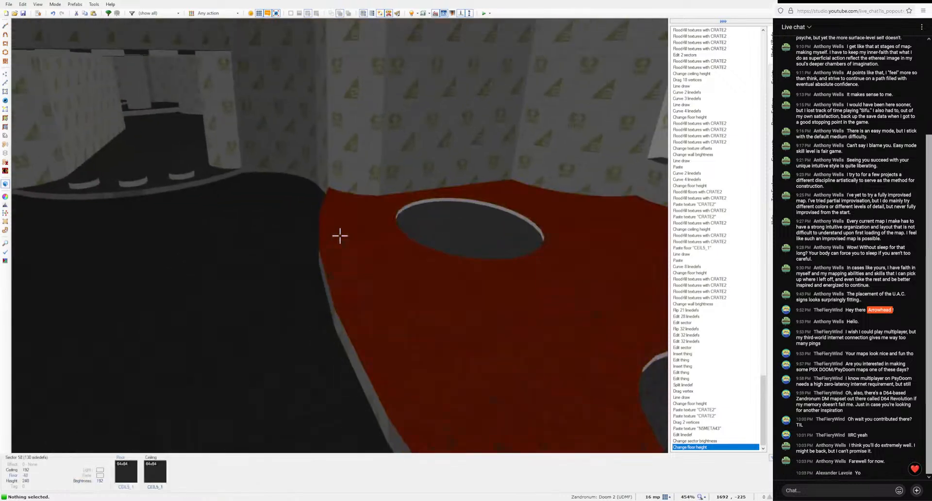
ctrl+scroll(340, 235, down, 2)
key(d)
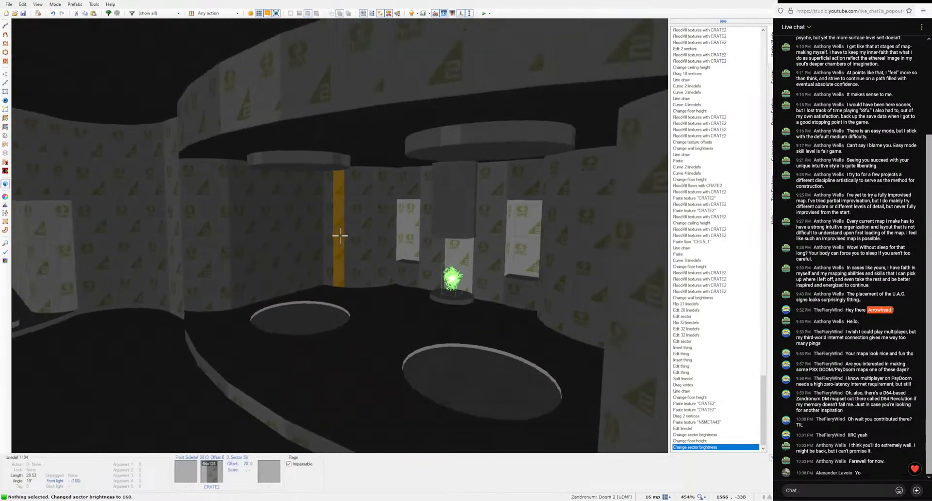
key(d)
key(e)
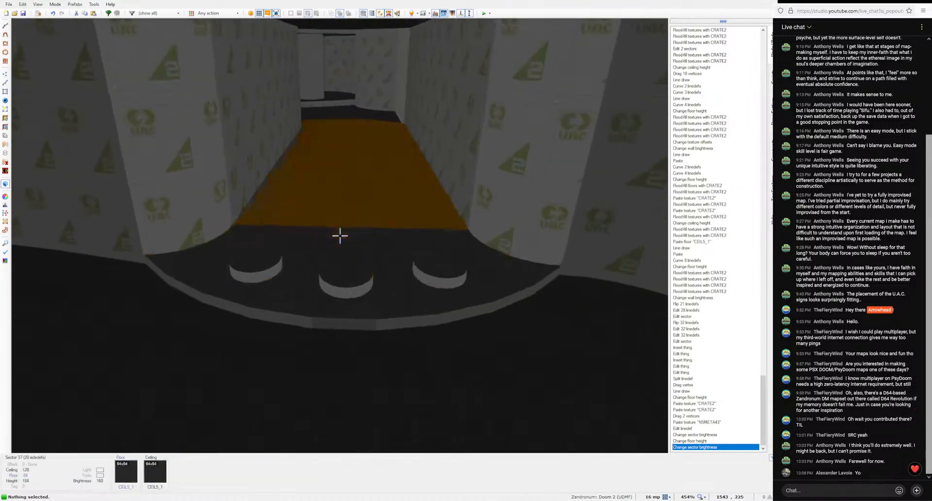
Step: Set the sector brightness of the semicircular floor holding three small discs at the corridor's mouth to 160
click(339, 235)
ctrl+scroll(339, 236, down, 1)
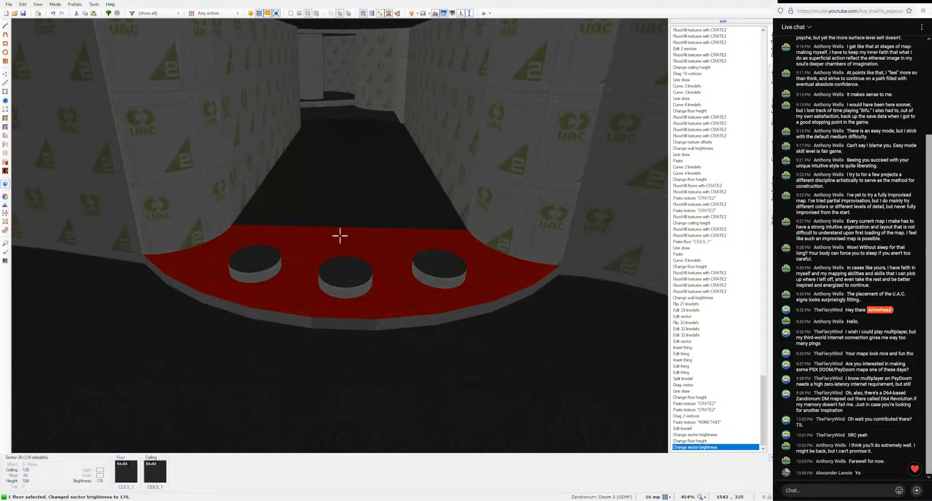
click(340, 235)
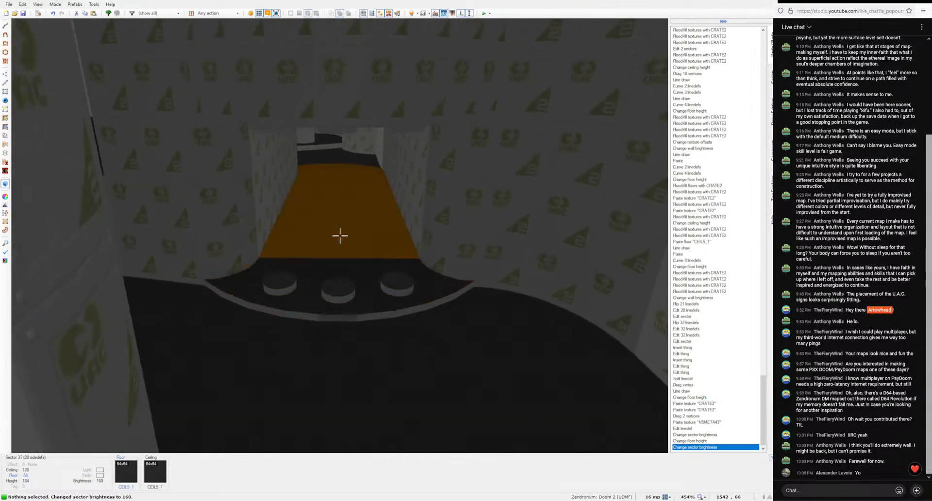
Step: Set the sector brightness of the three small raised discs on the semicircular floor to 256
click(340, 235)
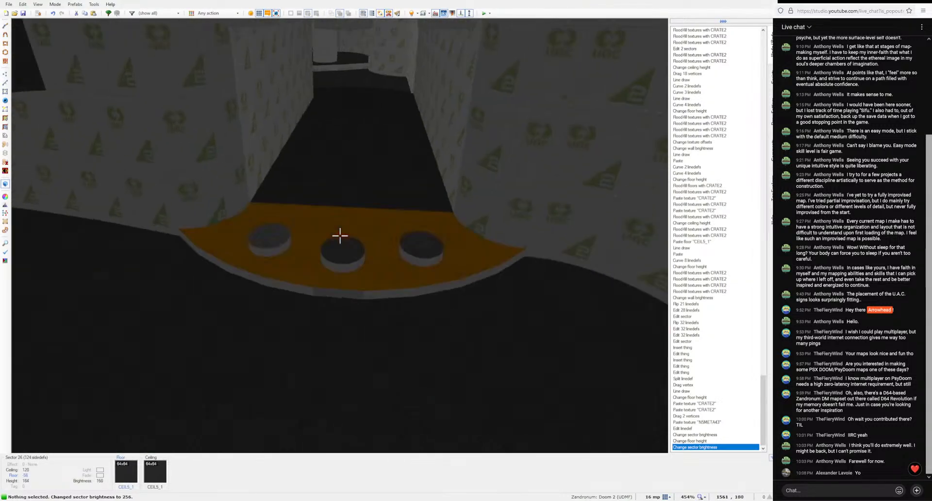
click(339, 235)
key(c)
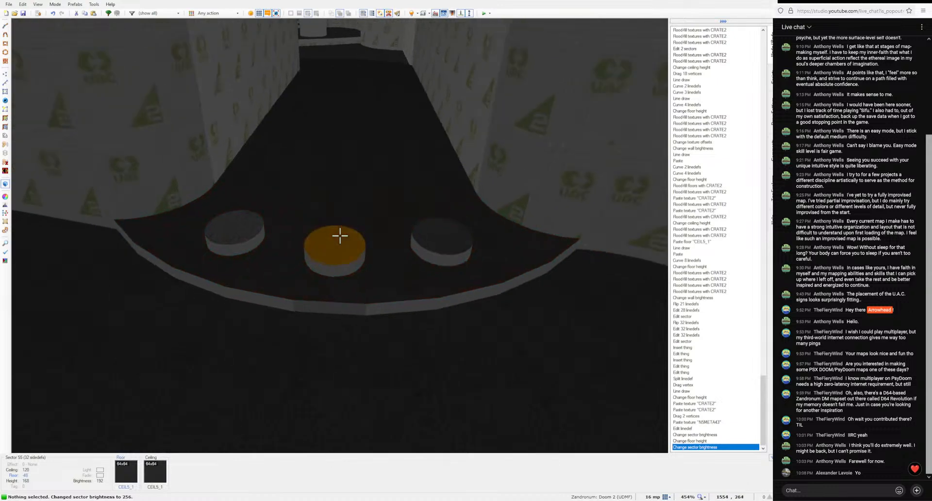
click(339, 235)
key(c)
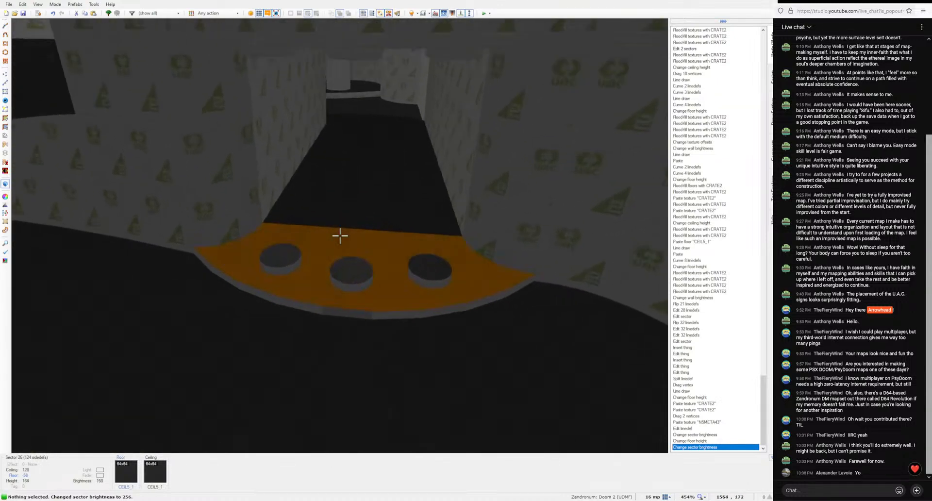
Step: Try raising the floor of a small disc at the corridor's mouth to -40, and return its floor height to -48
click(340, 235)
scroll(340, 235, up, 1)
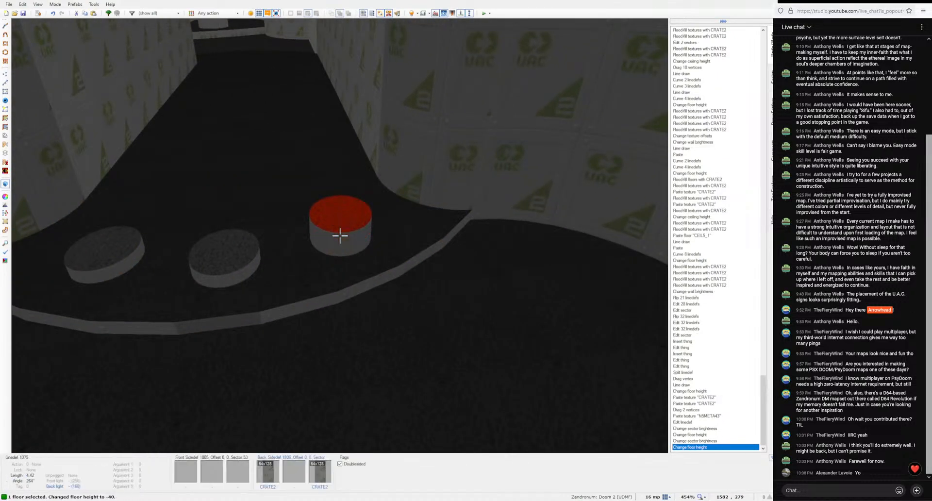
key(c)
click(340, 236)
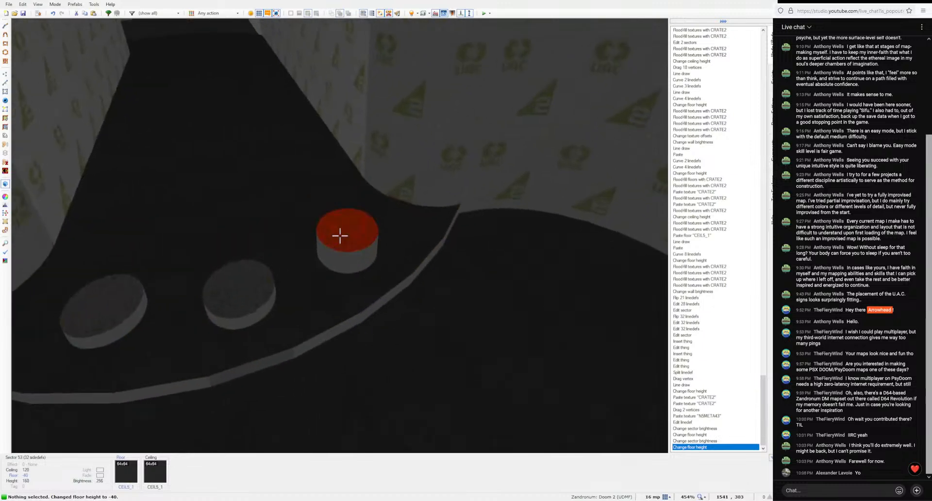
scroll(339, 236, down, 1)
key(c)
key(e)
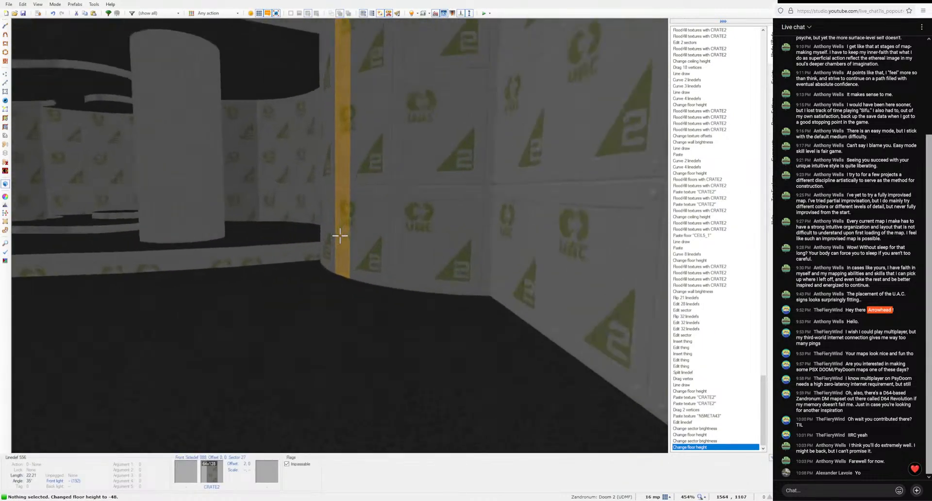
Step: Set the sector brightness of the curved raised floor around the large pillars to 160
key(w)
click(340, 235)
key(c)
key(w)
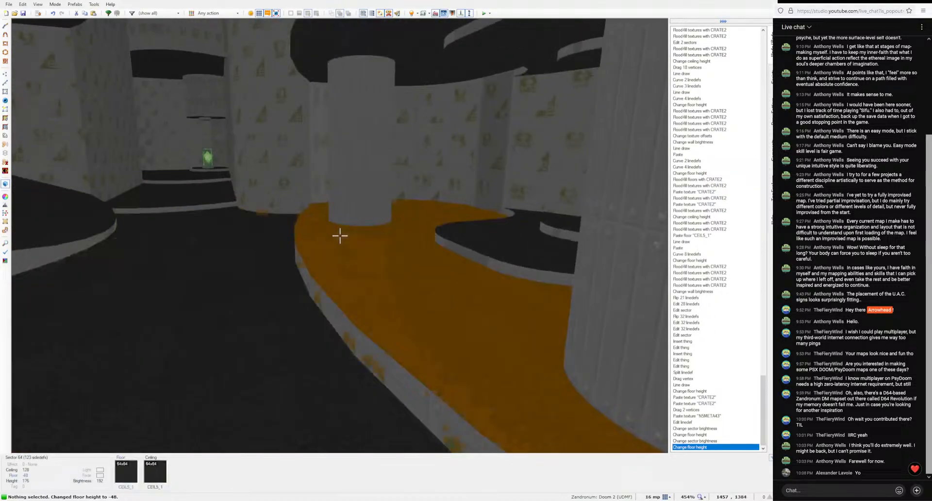
click(340, 236)
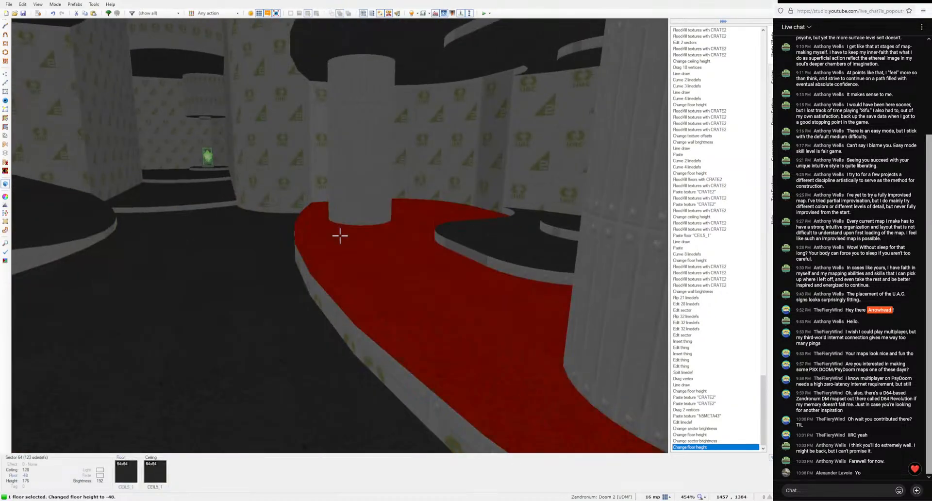
ctrl+scroll(340, 236, down, 3)
key(c)
key(w)
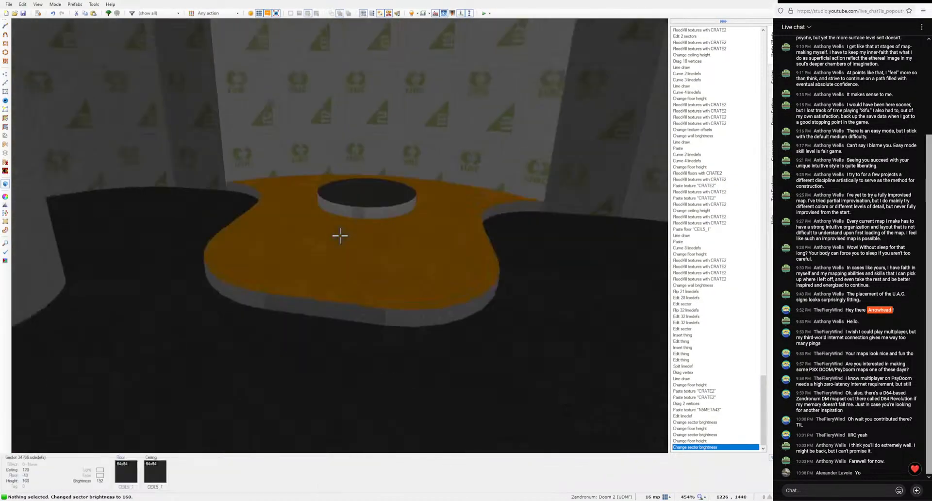
Step: Set the sector brightness of the rounded platform between the two pillars to 160
click(340, 235)
ctrl+scroll(340, 235, down, 3)
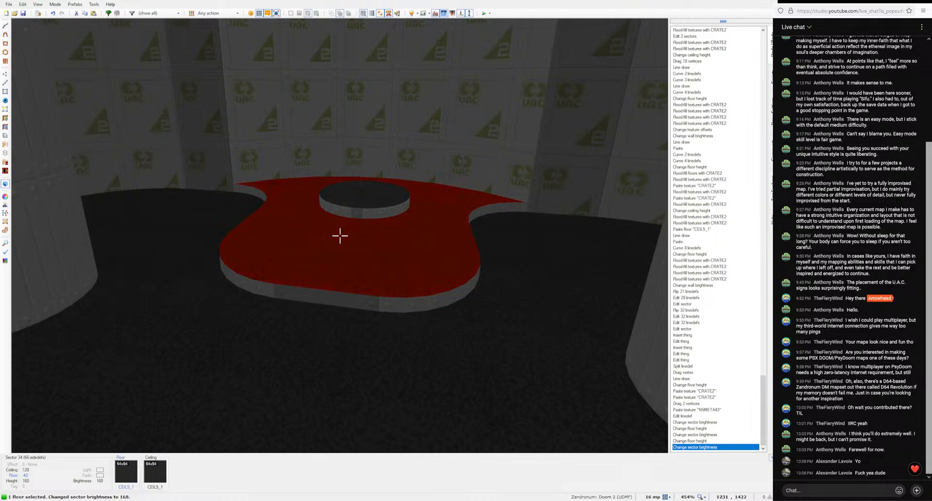
key(s)
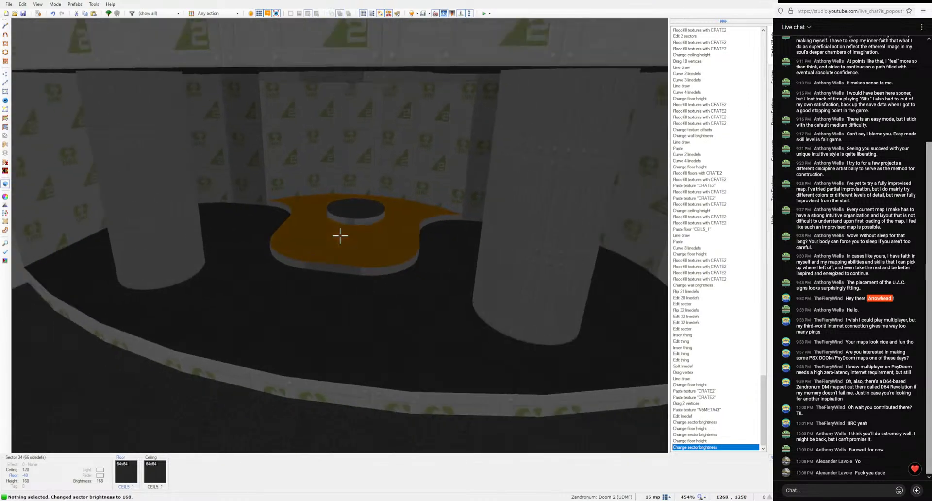
key(w)
click(340, 235)
key(c)
key(s)
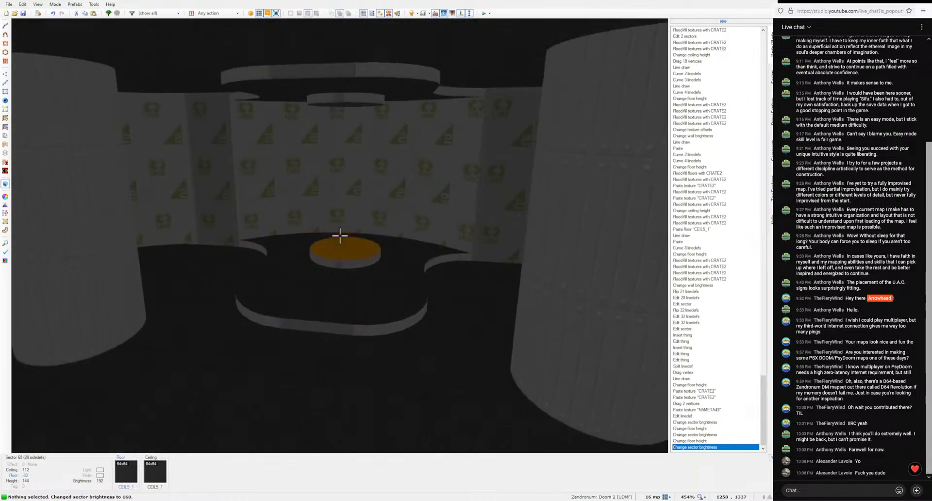
Step: Set the sector brightness of the round disc on the platform and of the UAC sign niche to 256
key(w)
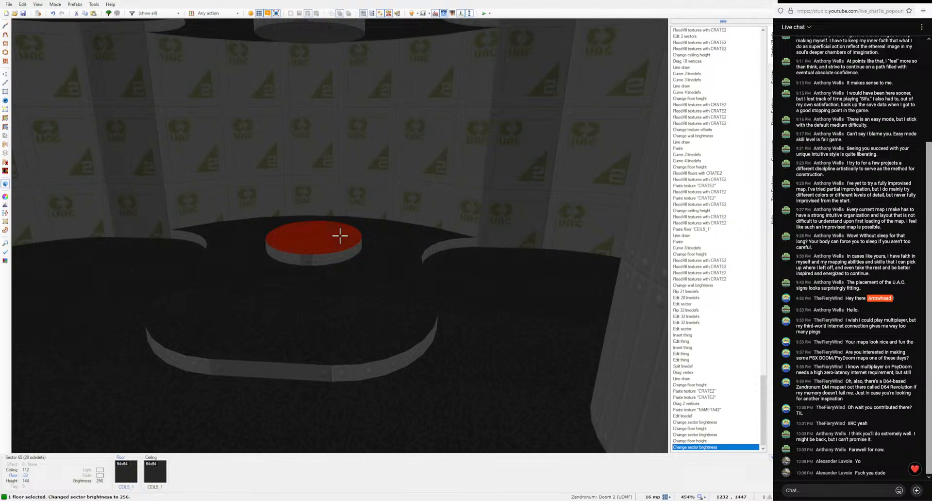
key(s)
key(c)
key(w)
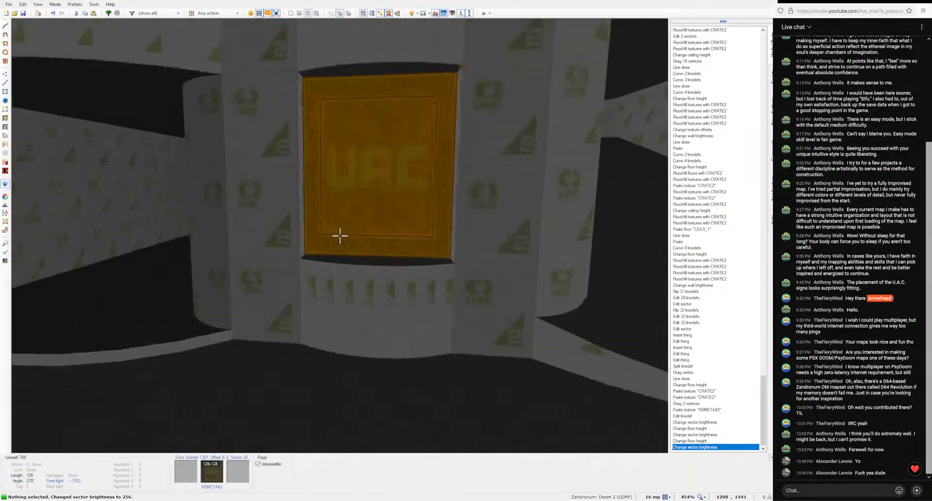
key(w)
click(340, 235)
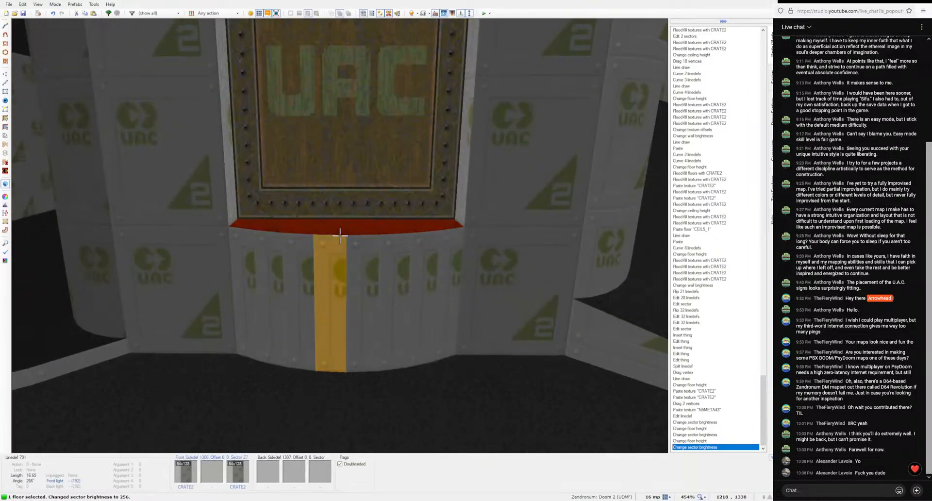
key(c)
key(w)
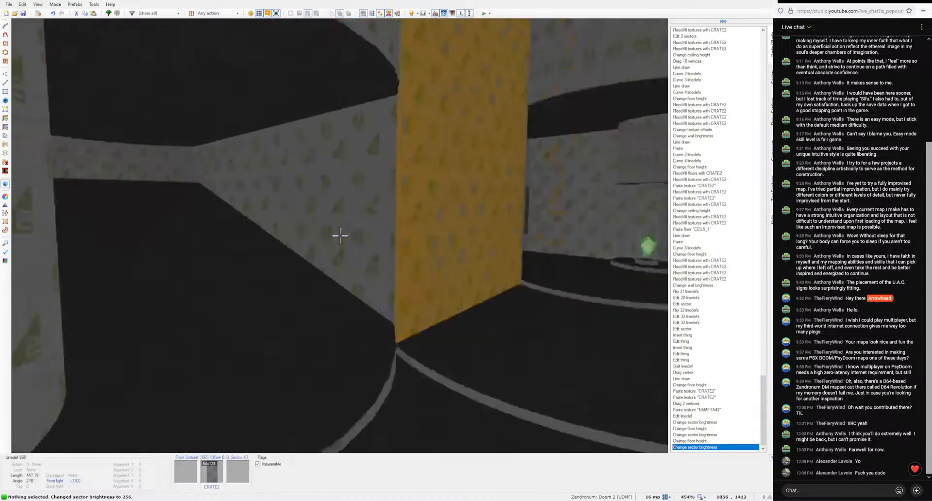
Step: Set the sector brightness of the rounded corridor floor beside the UAC sign to 160
click(339, 235)
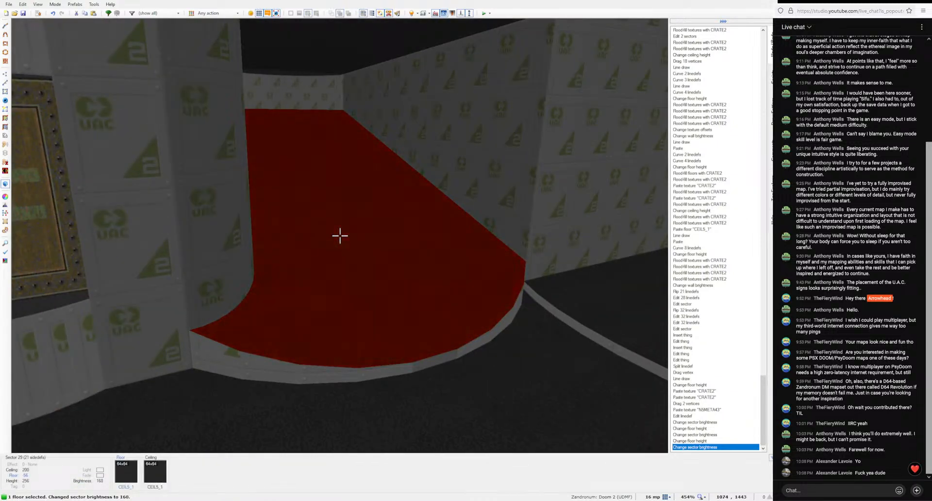
key(c)
key(w)
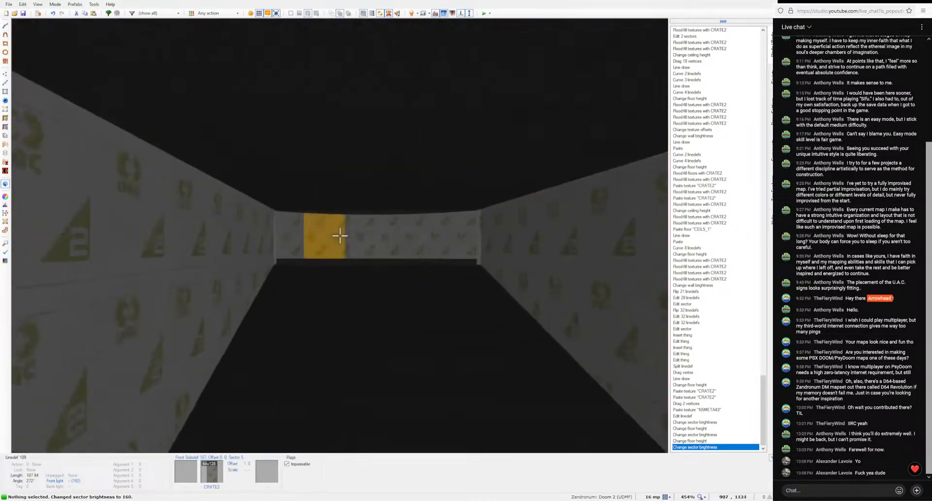
Step: Set the sector brightness of the wide upper walkway beside the curved ledge to 160
key(w)
click(340, 235)
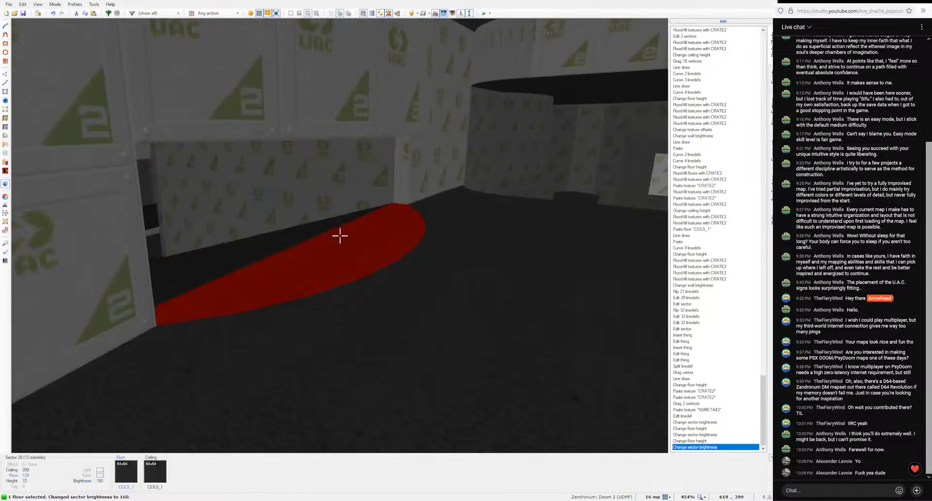
click(339, 236)
shift+scroll(340, 235, up, 3)
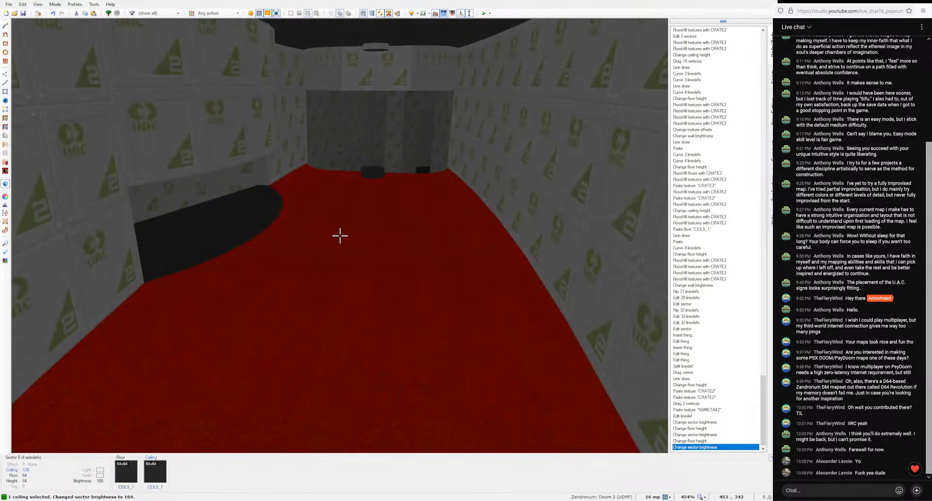
click(340, 236)
key(e)
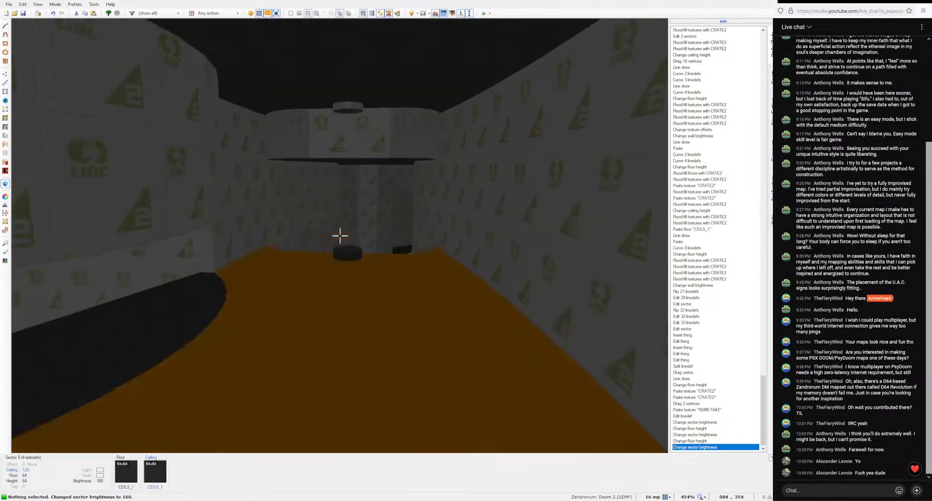
Step: Set the sector brightness of the small disc at the far end of the upper walkway to 256
click(340, 235)
key(w)
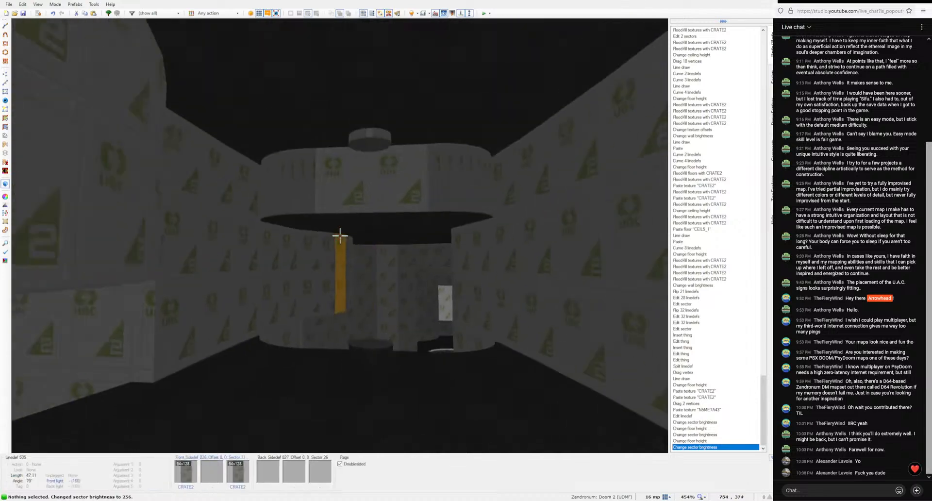
key(w)
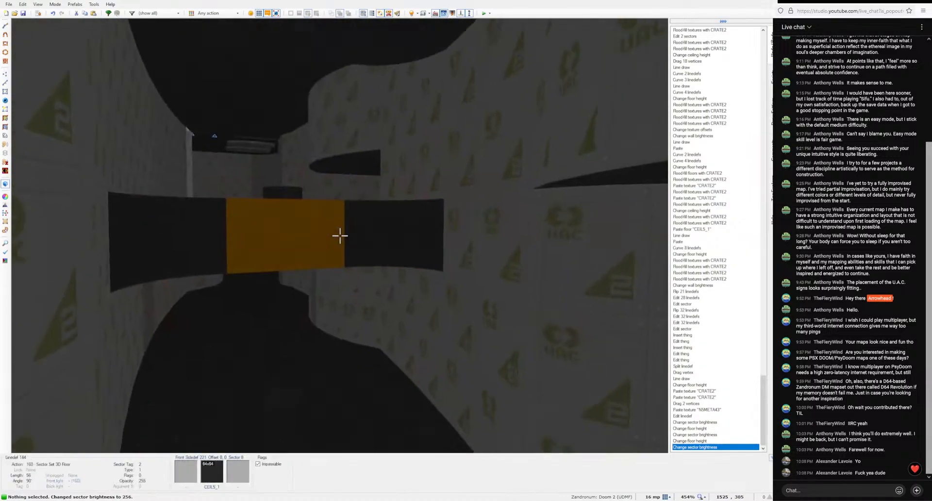
Step: Select the small round inset in the curved floor and set its sector brightness to 152
ctrl+scroll(340, 236, down, 13)
click(340, 236)
key(w)
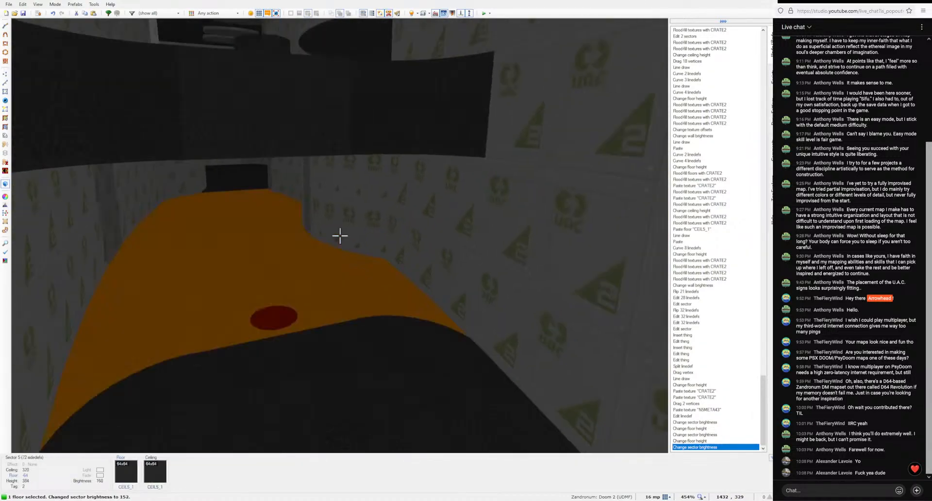
Step: Examine the lighting of the pillared areas, the open-sky passage and the rooms beyond it across the map
key(w)
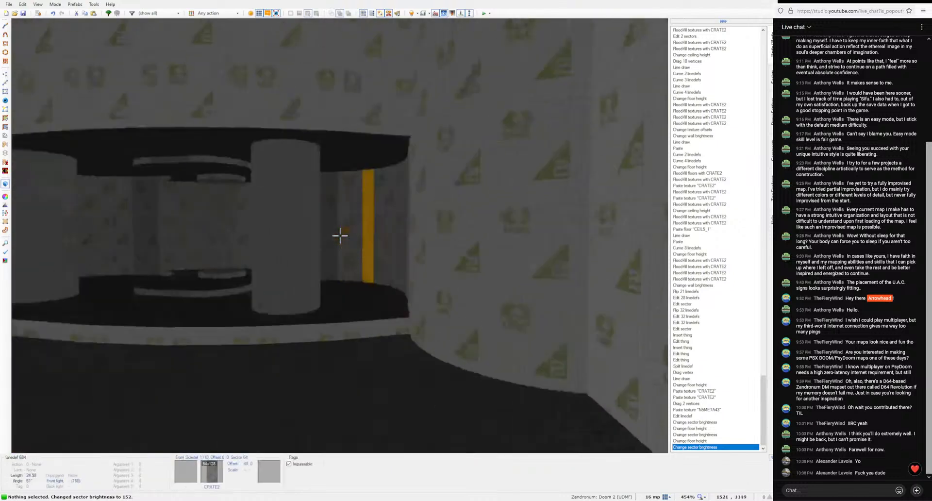
key(s)
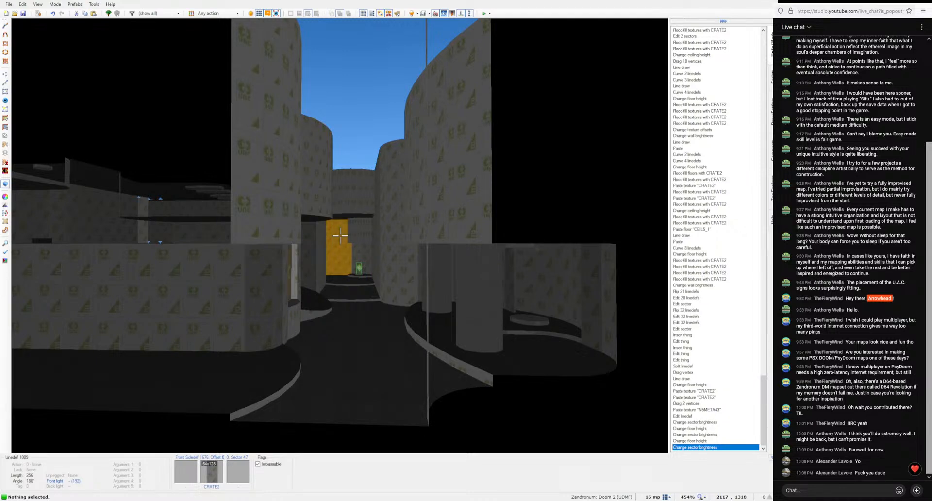
key(w)
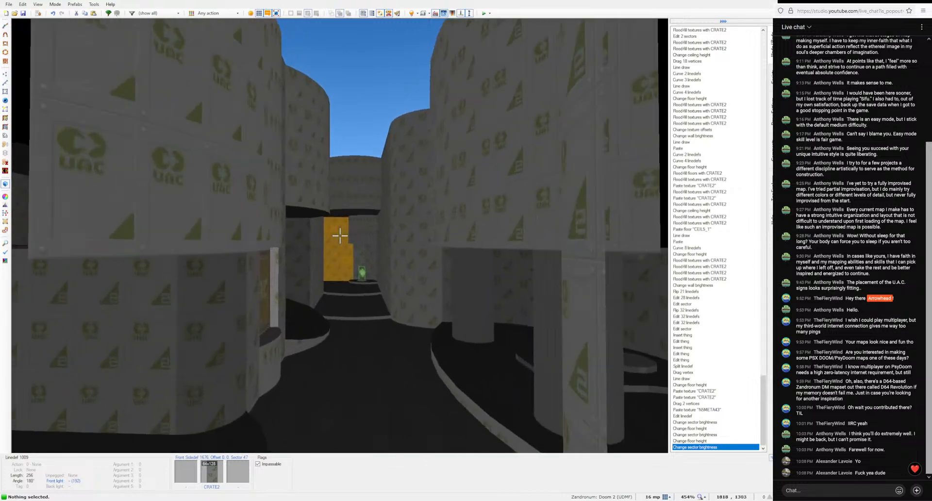
key(w)
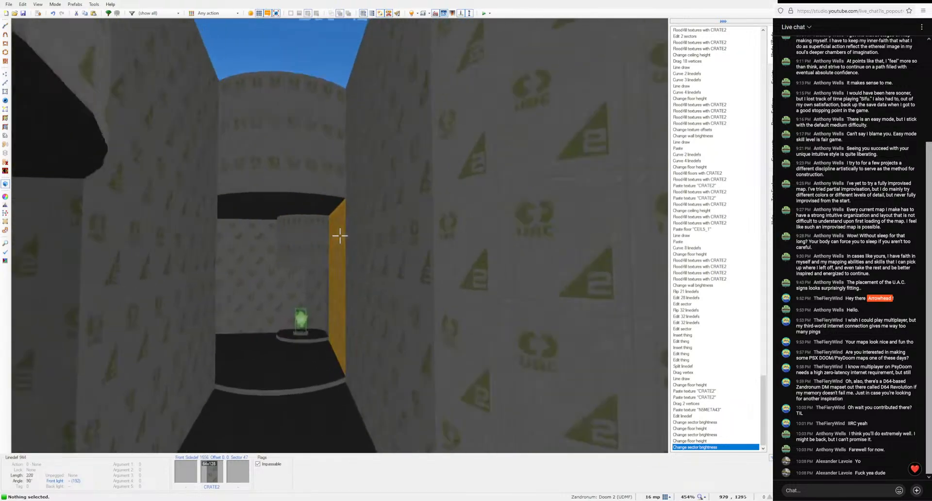
key(s)
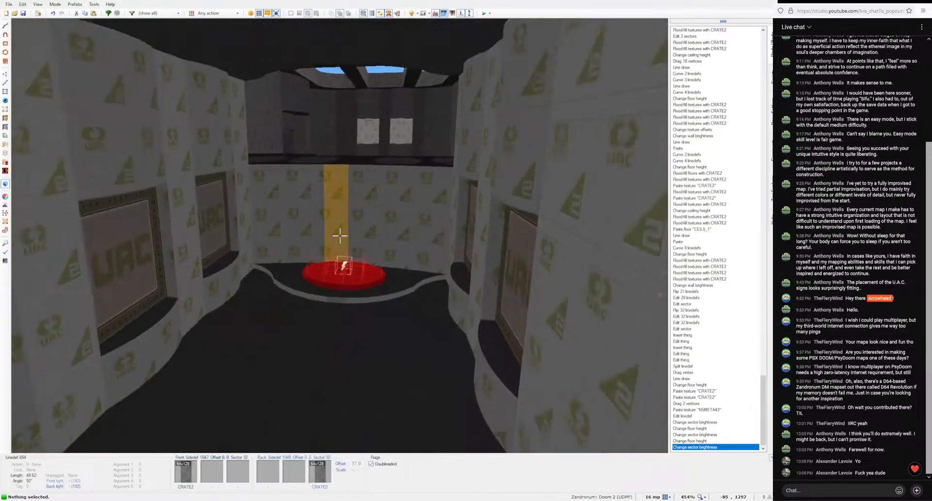
key(s)
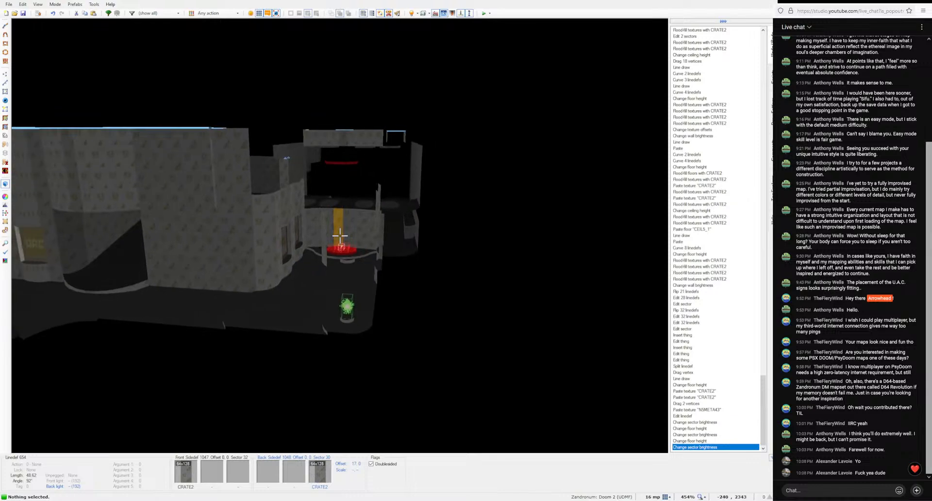
Step: Hide the map things and set the sector brightness of the corner ledge and the small disc on it to 256
key(w)
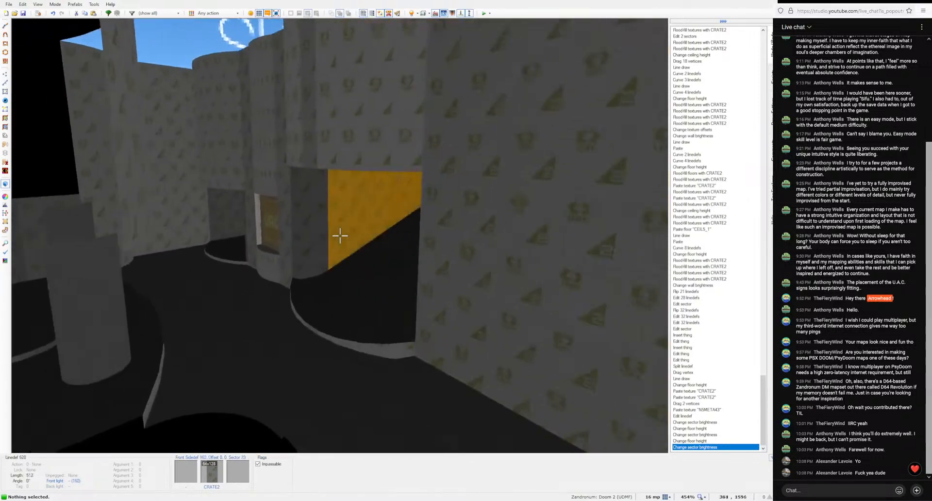
key(w)
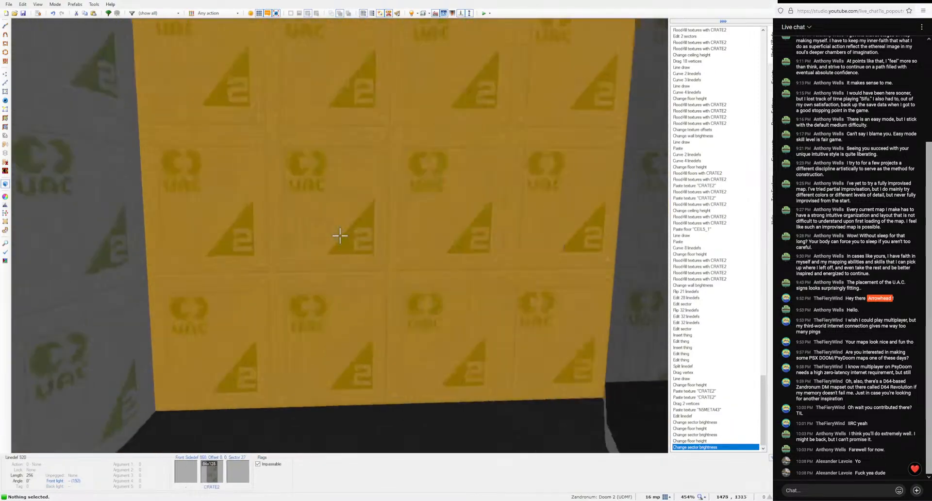
key(w)
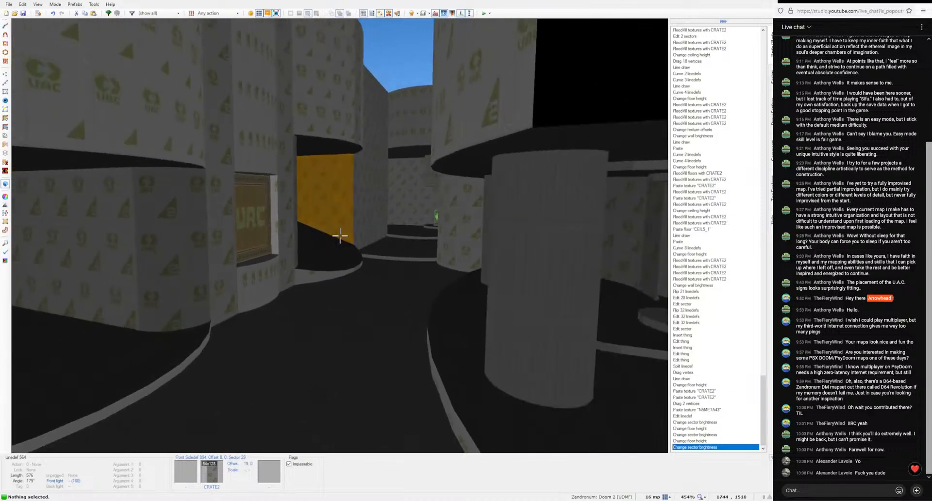
key(w)
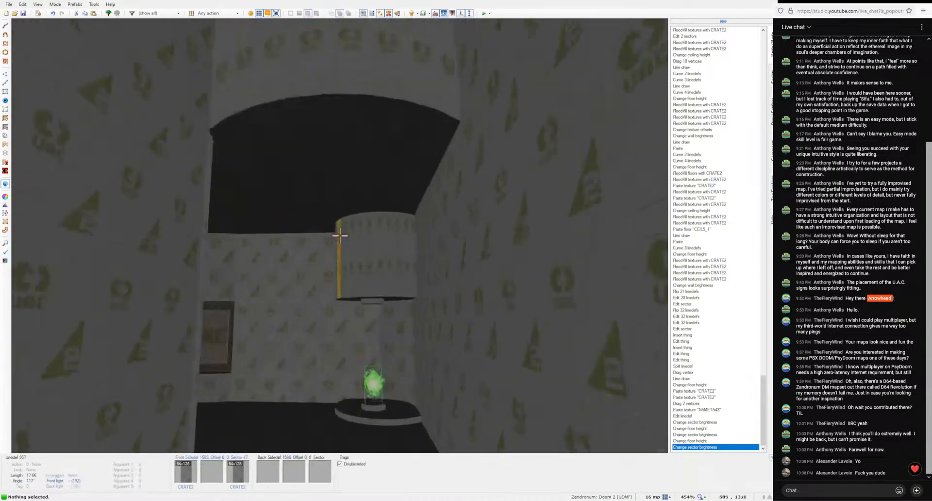
key(s)
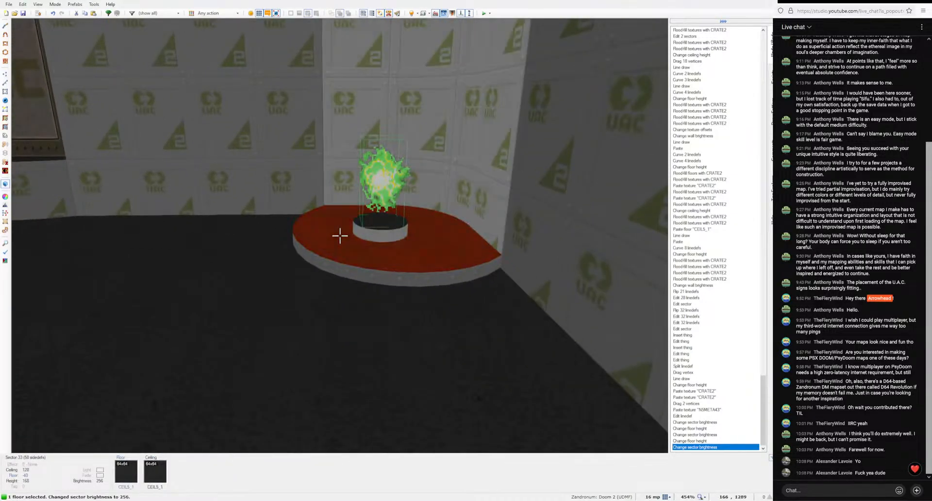
key(t)
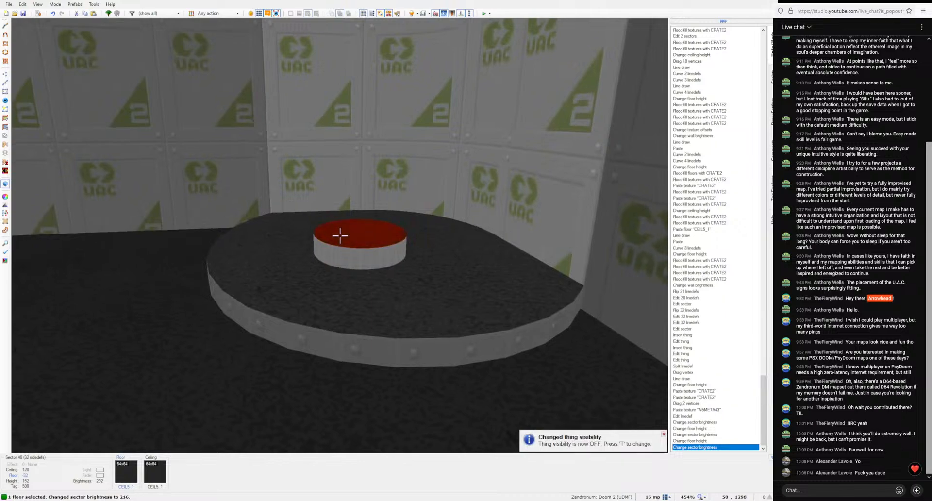
key(w)
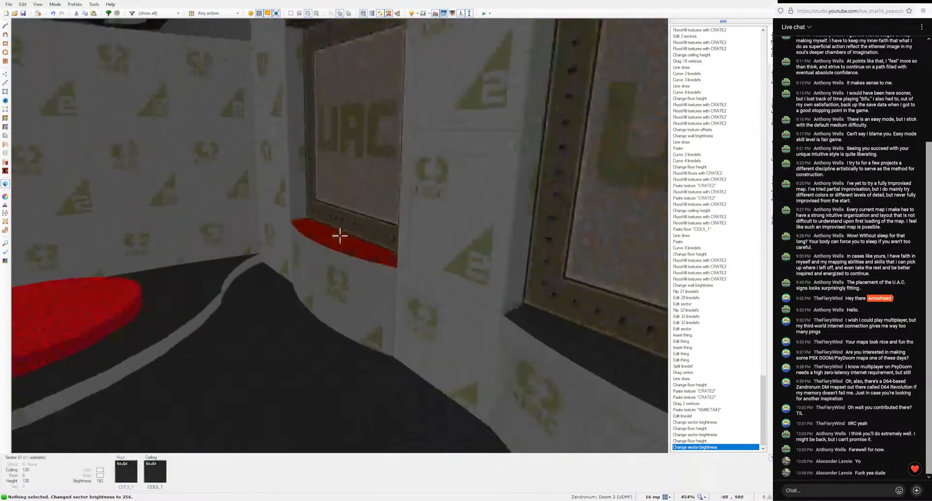
Step: Select the sill floors below the UAC windows along both corridor walls and set their sector brightness to 256
click(340, 236)
click(339, 236)
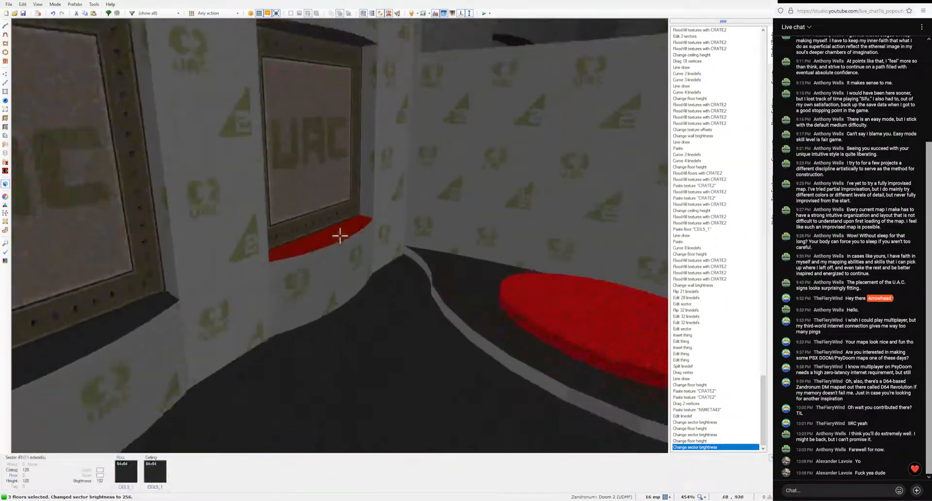
click(340, 236)
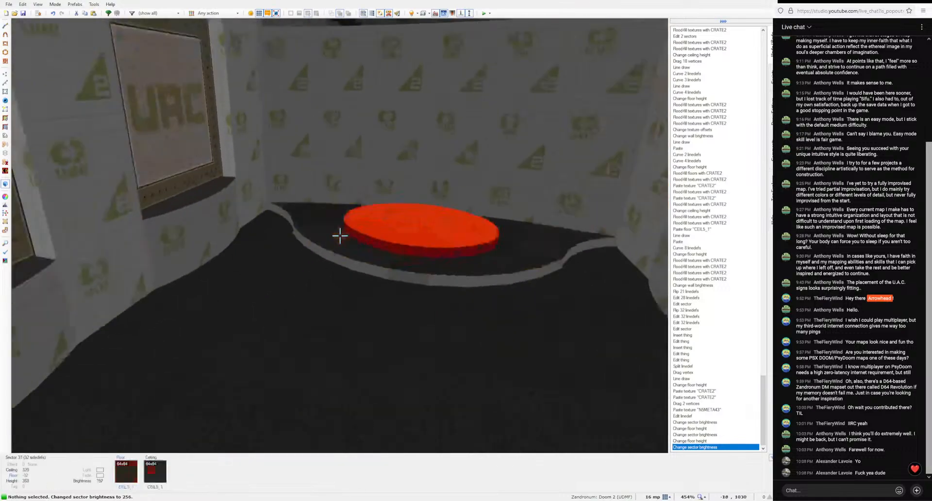
Step: Set the sector brightness of the curved ledge and the red disc on it to 256, with the ledge's floor height at -40
click(340, 236)
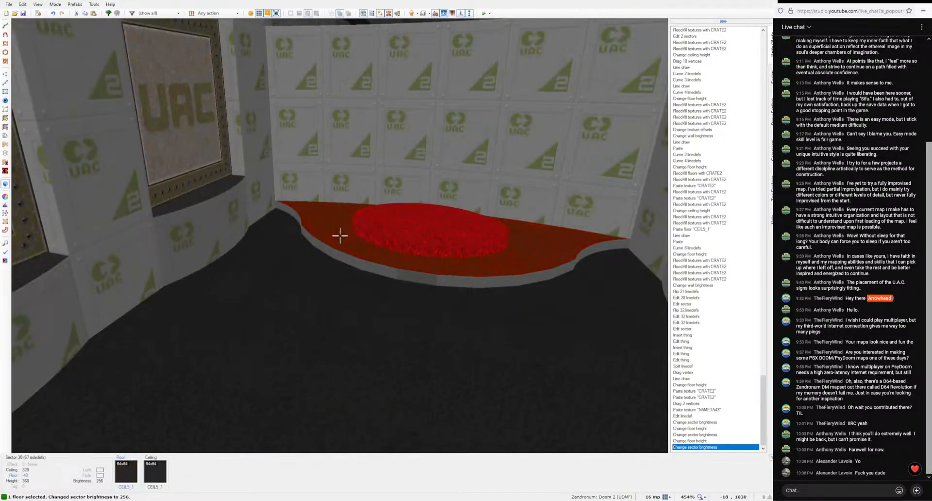
scroll(339, 236, up, 3)
scroll(339, 235, down, 3)
click(340, 236)
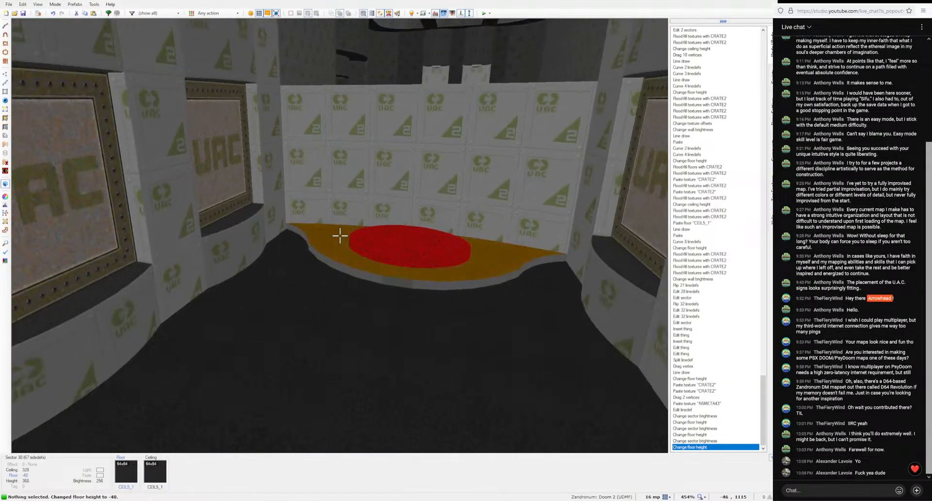
key(s)
key(plus)
key(s)
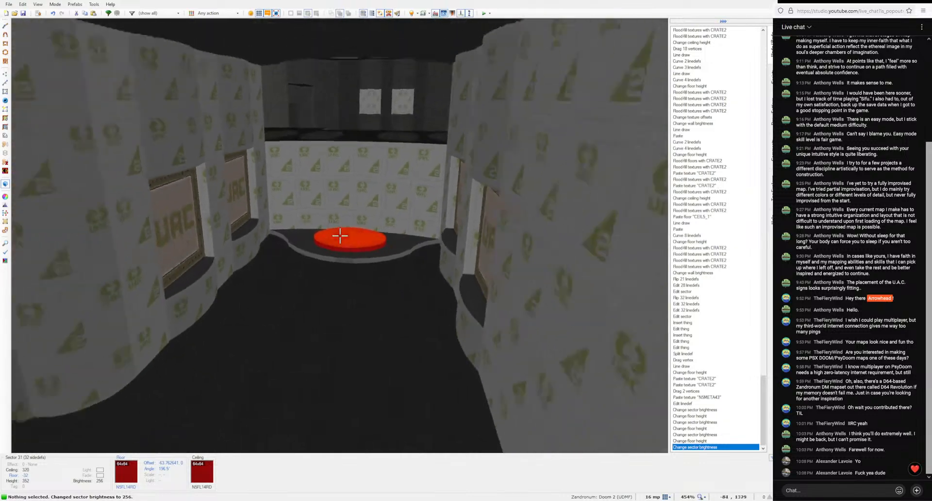
Step: Set the sector brightness of the large corridor floor in front of the corner ledge to 160
key(q)
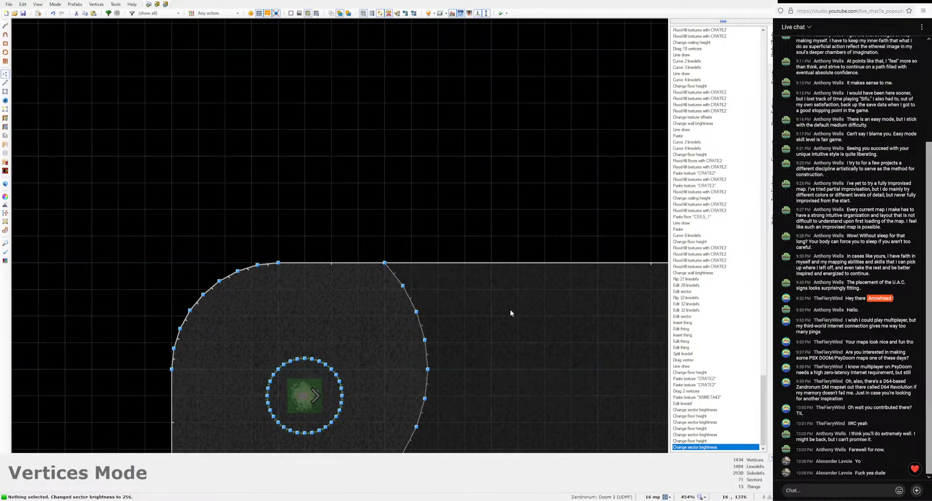
scroll(456, 249, down, 12)
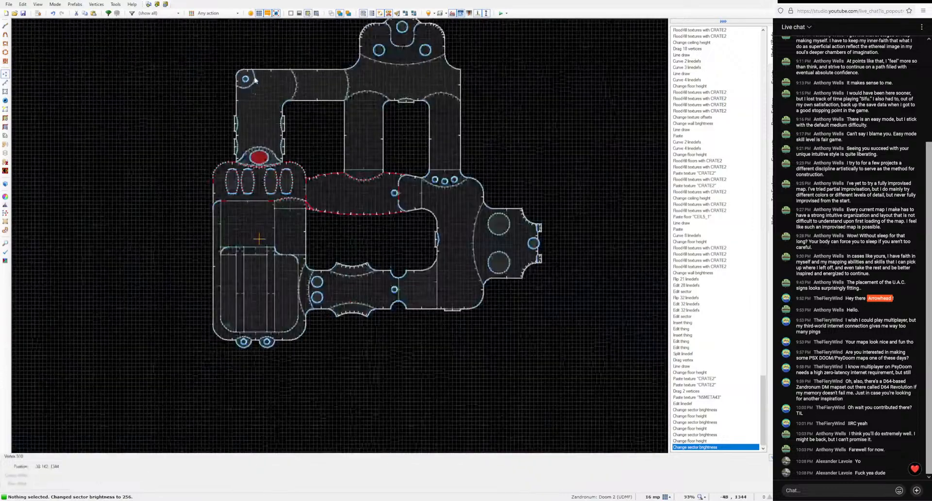
middle_drag(405, 235, 407, 286)
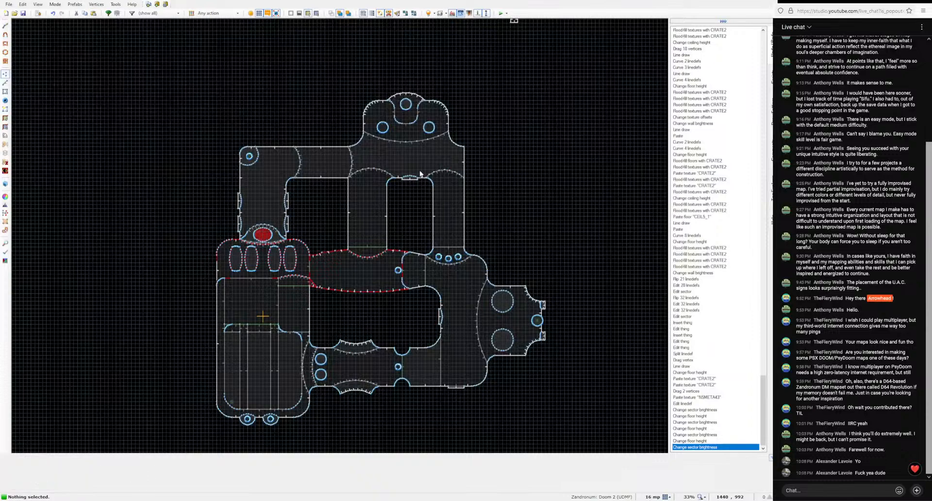
key(w)
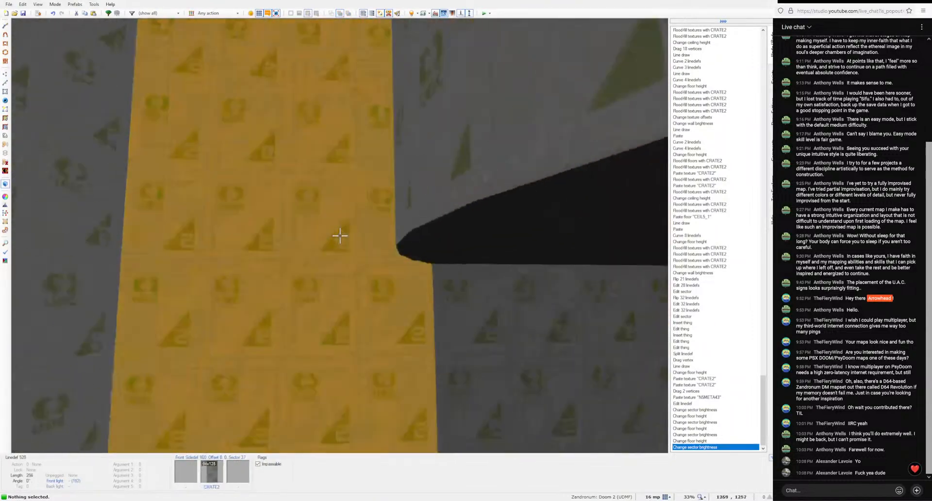
key(w)
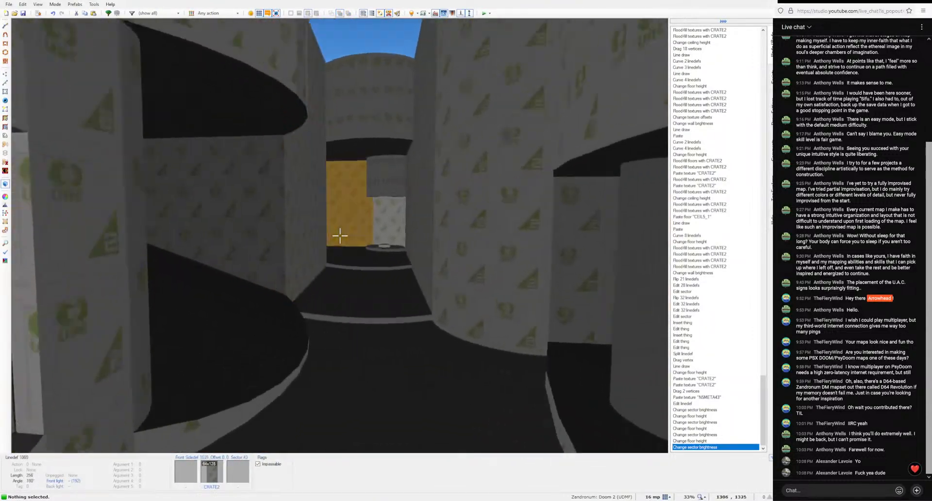
key(w)
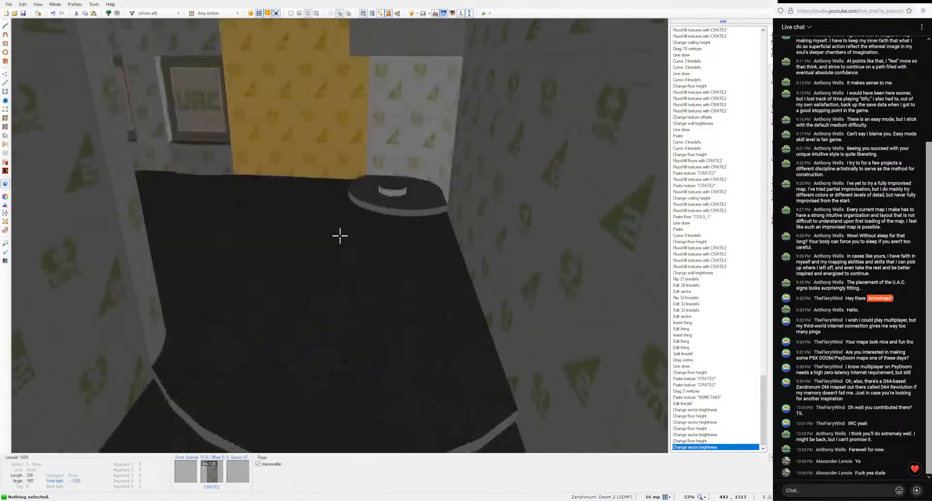
click(339, 236)
key(minus)
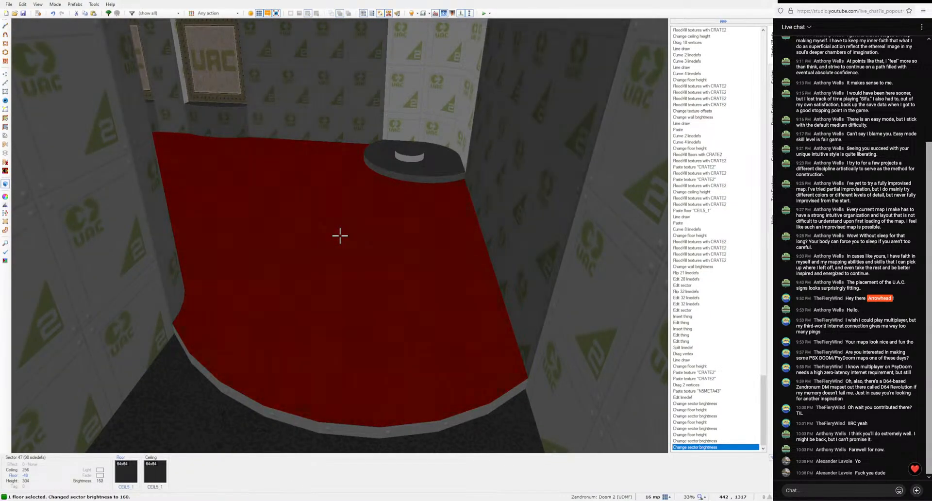
click(340, 235)
Step: Try a sector brightness of 176 on the narrow upper rim above the red disc's back wall, then set it to 160
key(w)
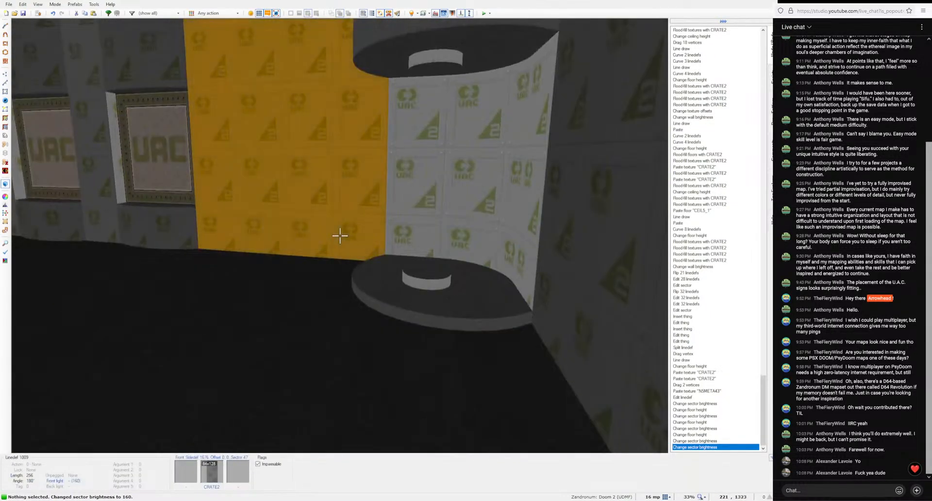
key(w)
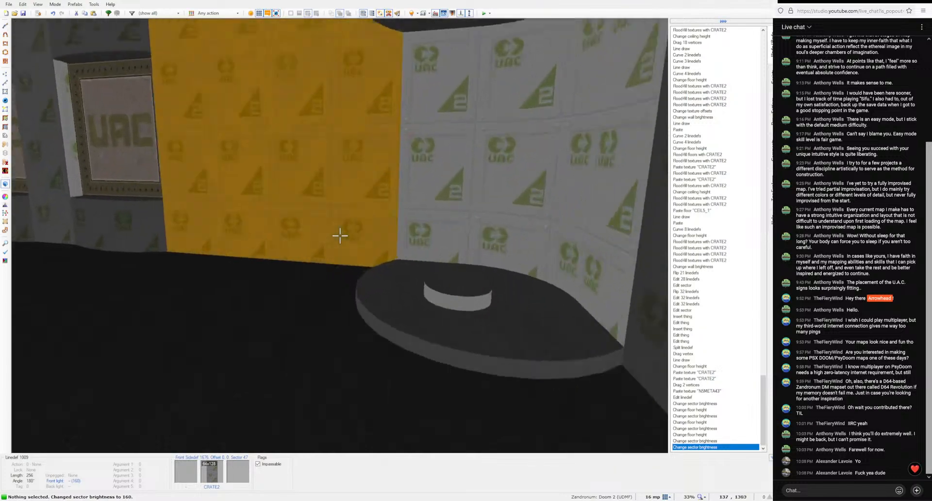
key(w)
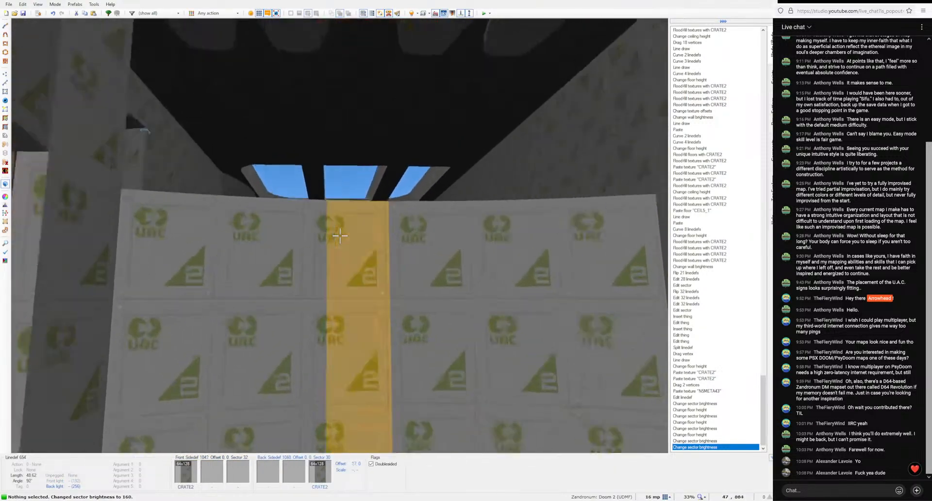
key(s)
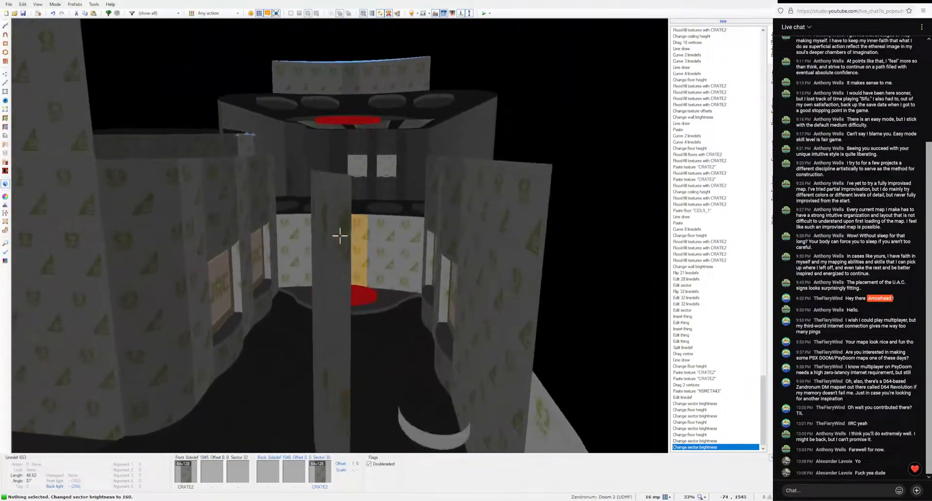
key(w)
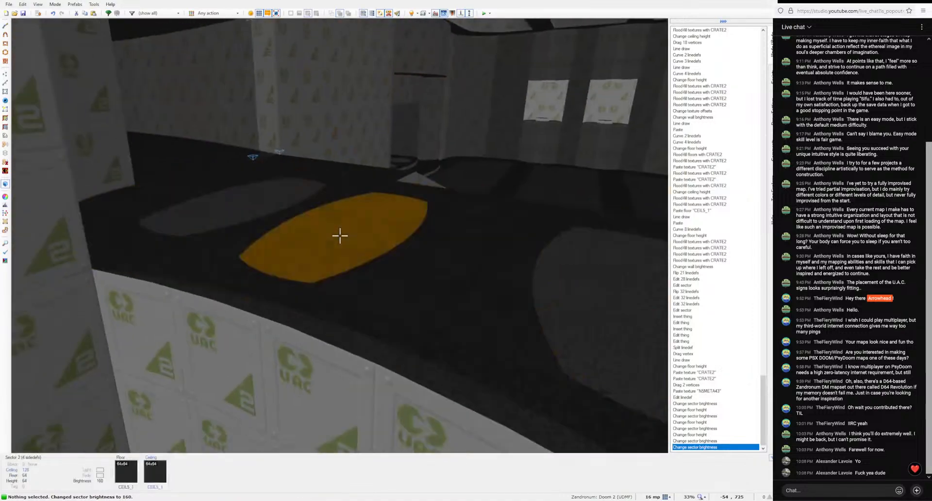
key(w)
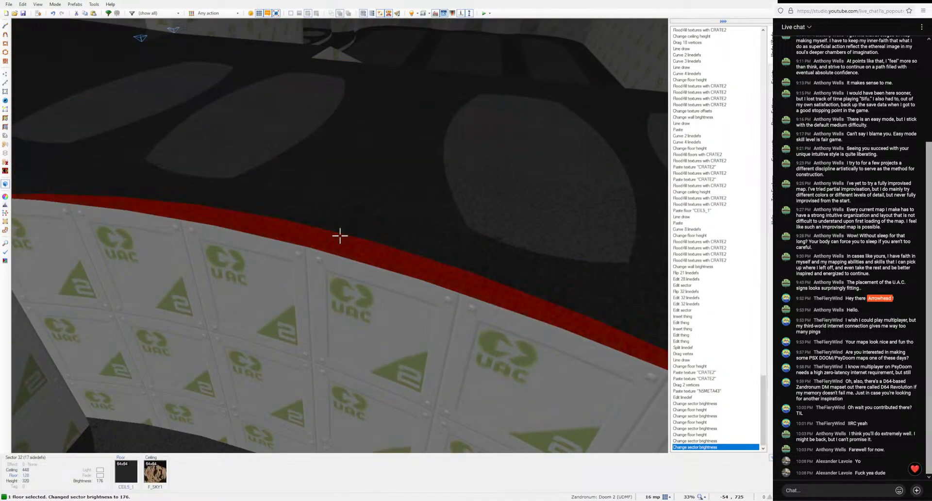
key(s)
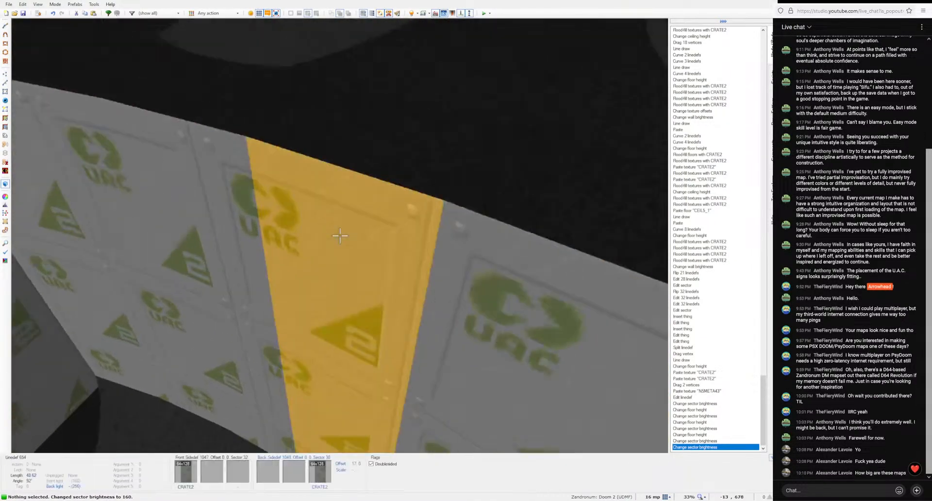
Step: Examine the lighting of the red-disc corridor, the curved side halls and the skylit upper room across the map
key(s)
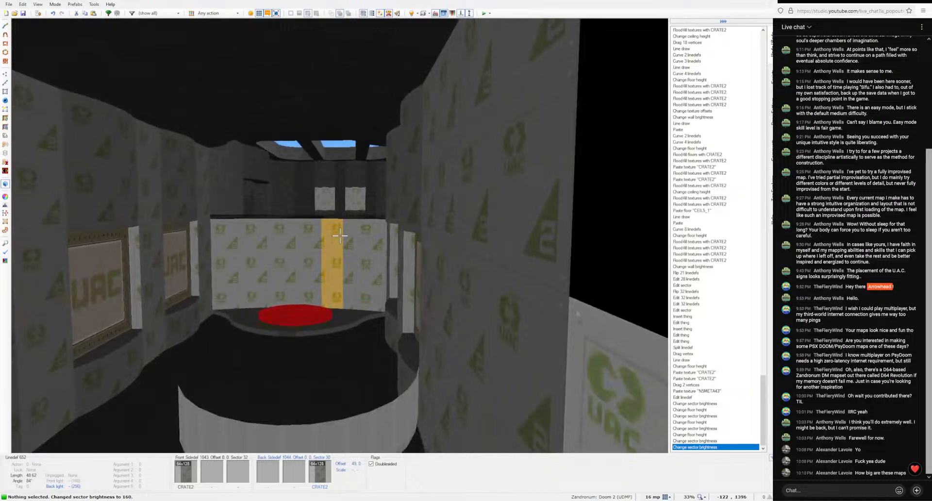
key(w)
key(s)
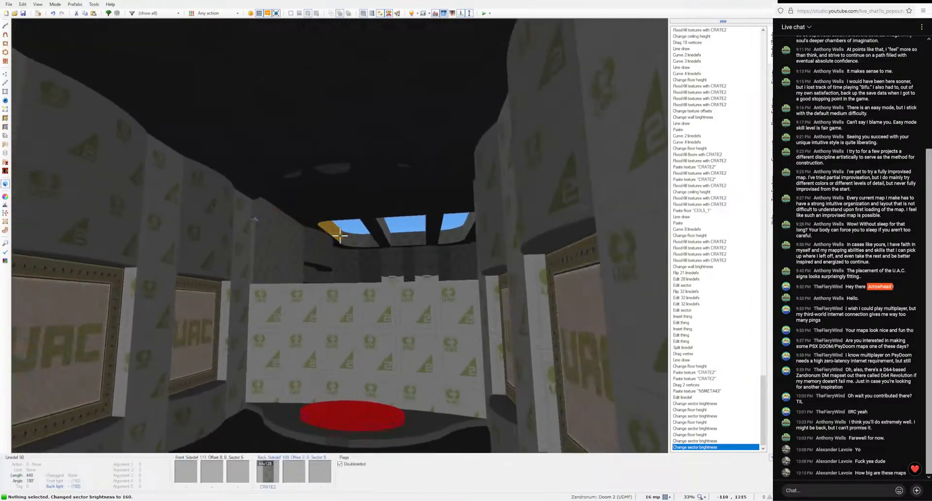
key(w)
key(w)
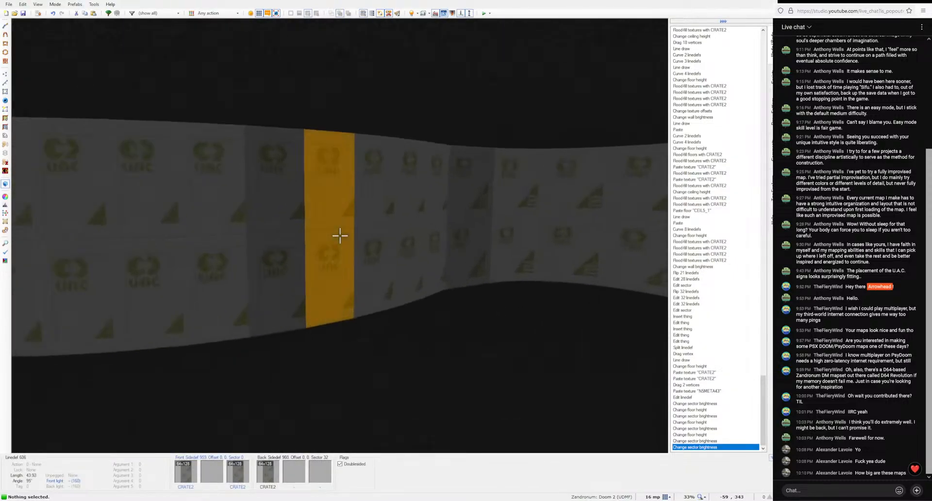
key(w)
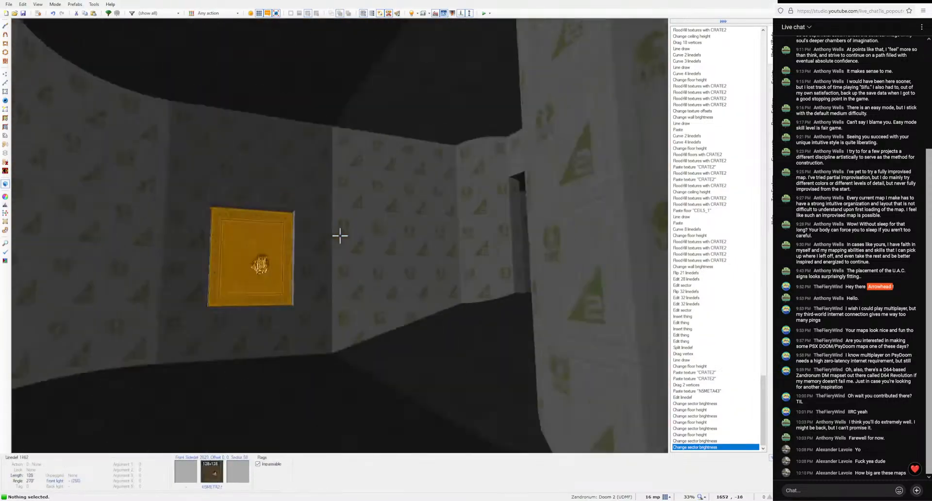
key(w)
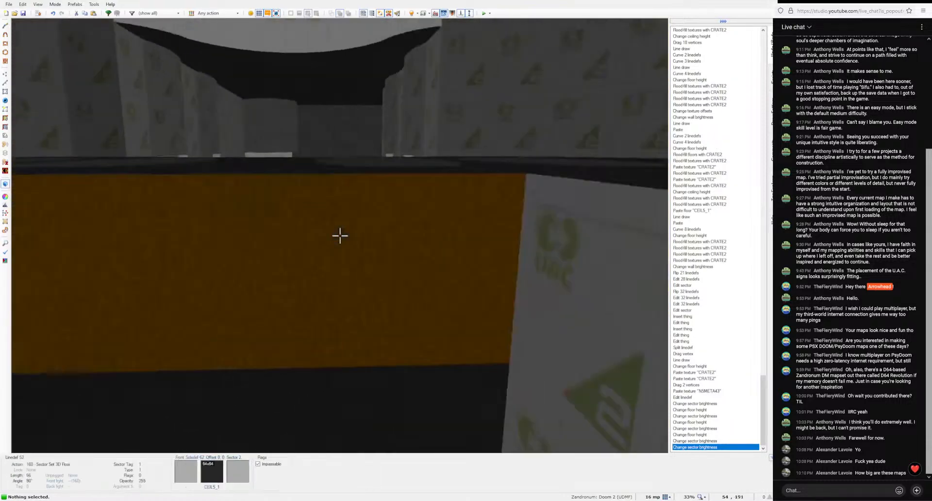
key(w)
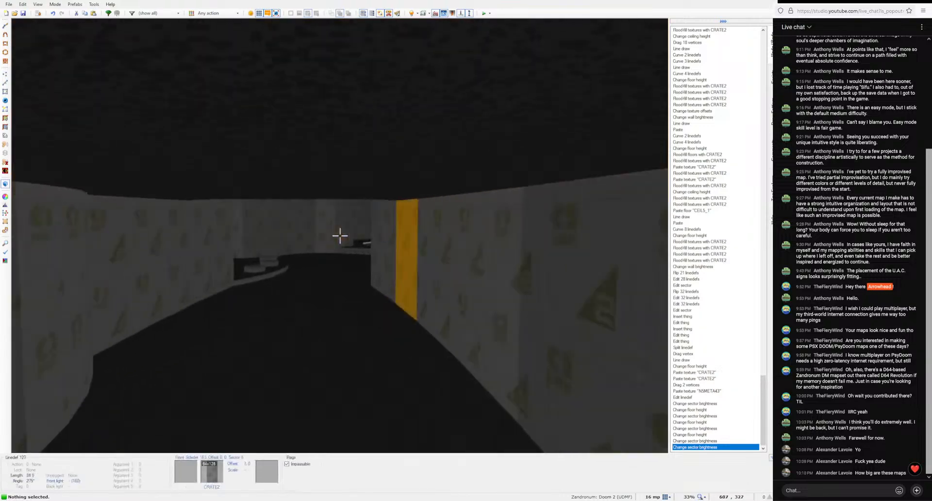
key(w)
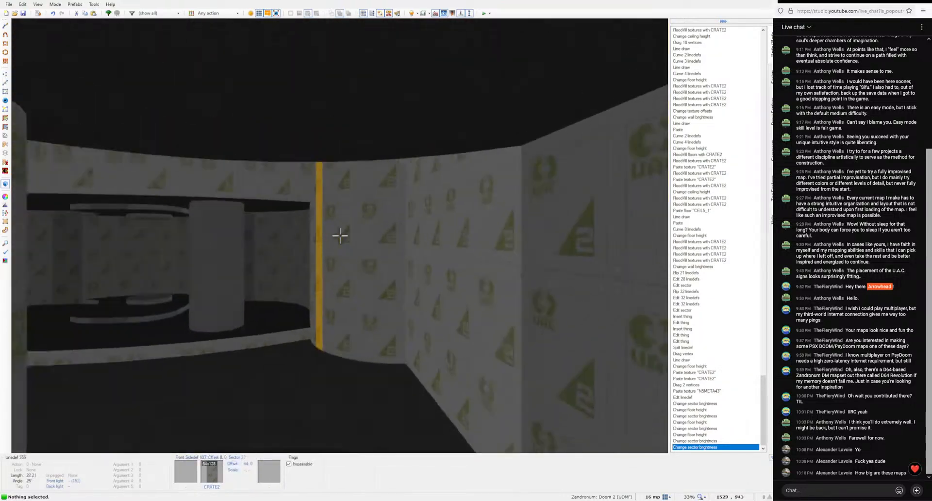
key(w)
key(w)
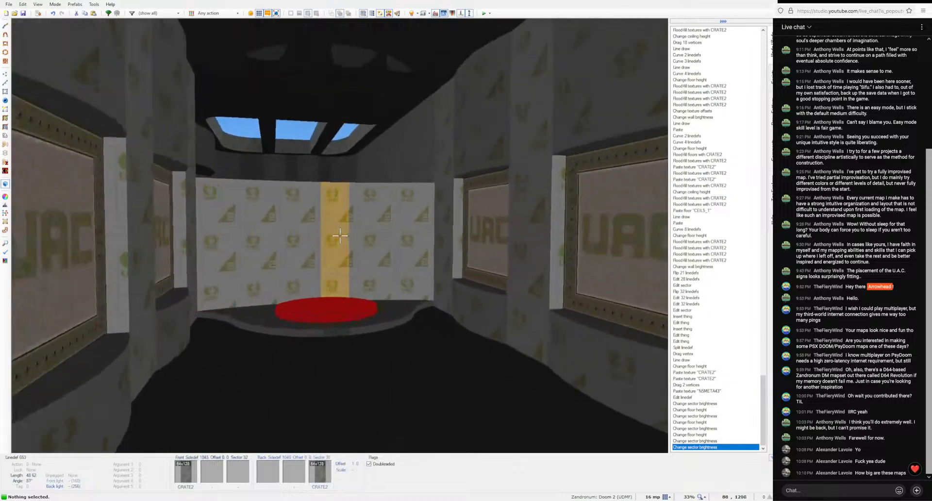
key(w)
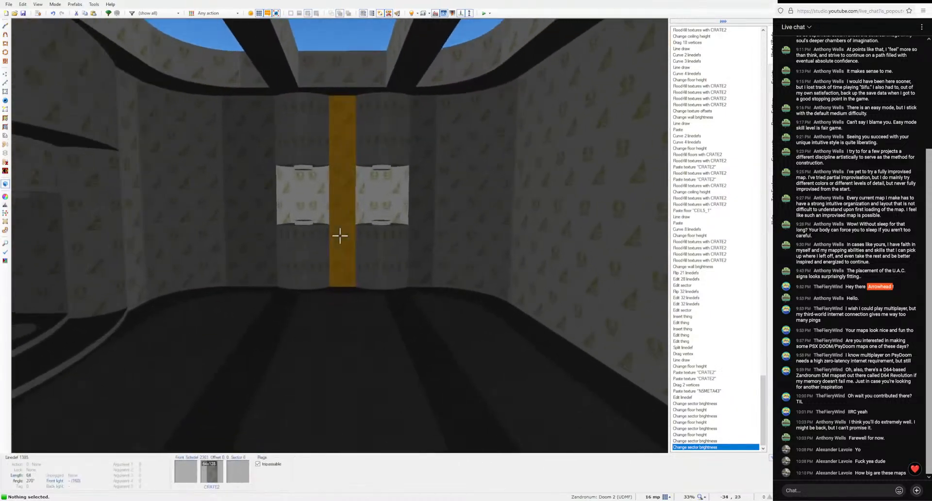
Step: Set the sector brightness of the curved ledge around the red disc to 160
key(w)
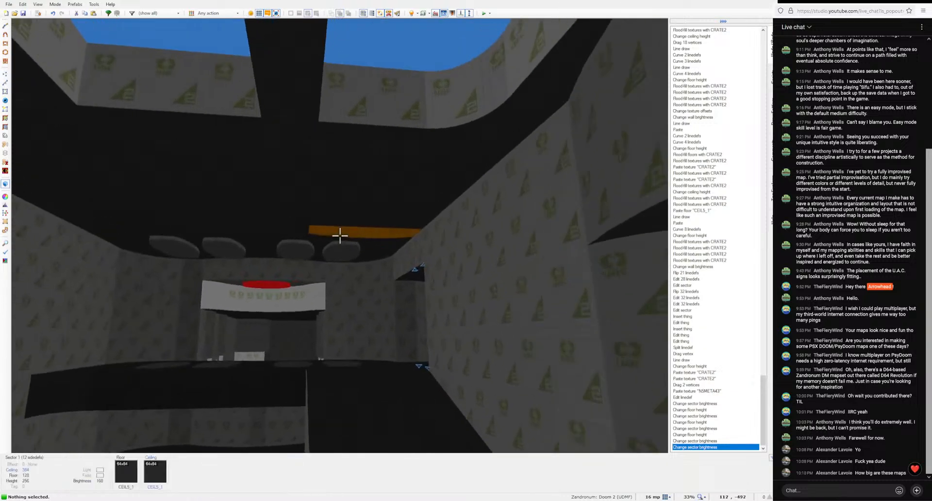
key(w)
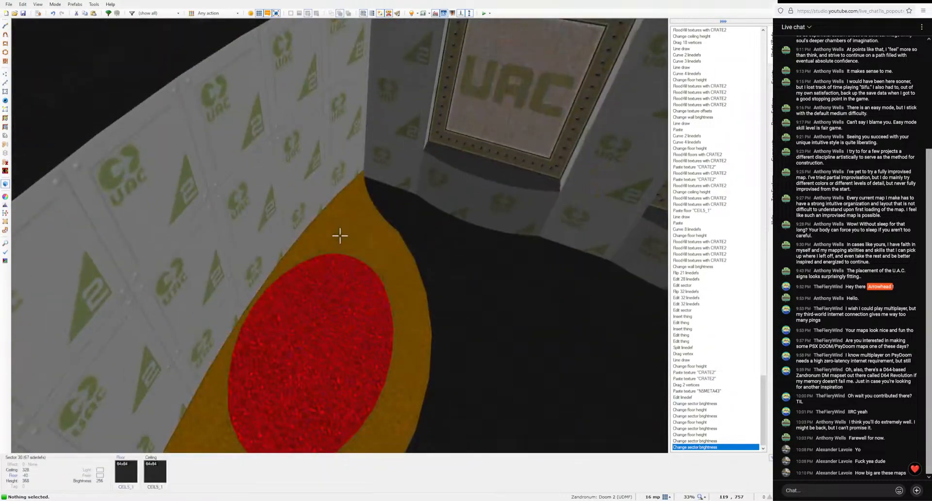
click(340, 236)
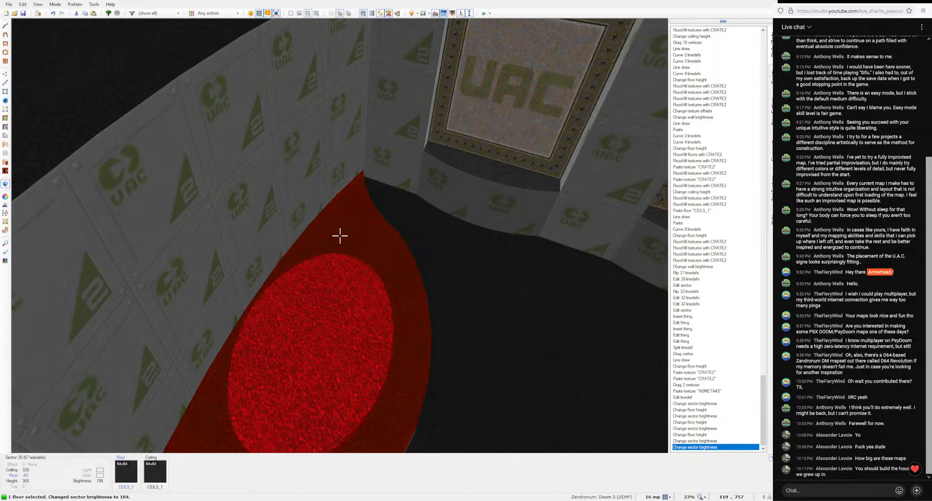
click(339, 236)
key(s)
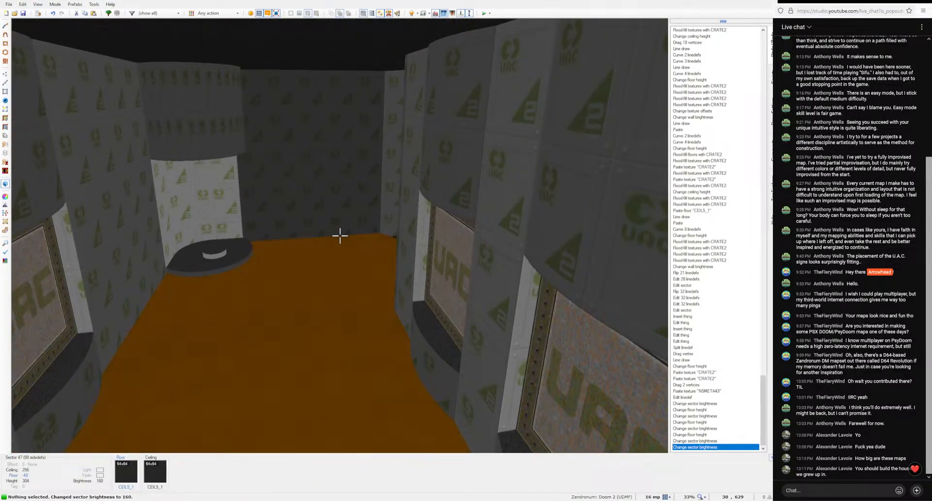
Step: Set the sector brightness of the curved window sill below the UAC sign in the skylit hall to 256
key(w)
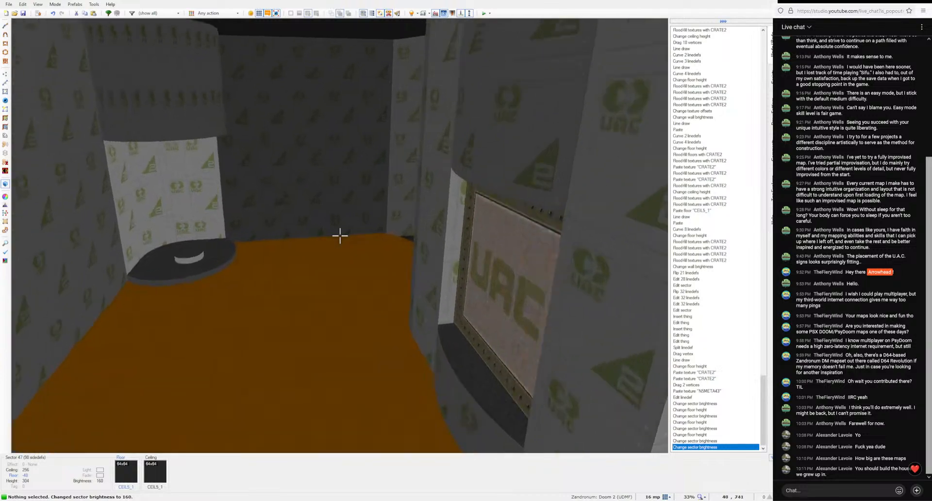
key(w)
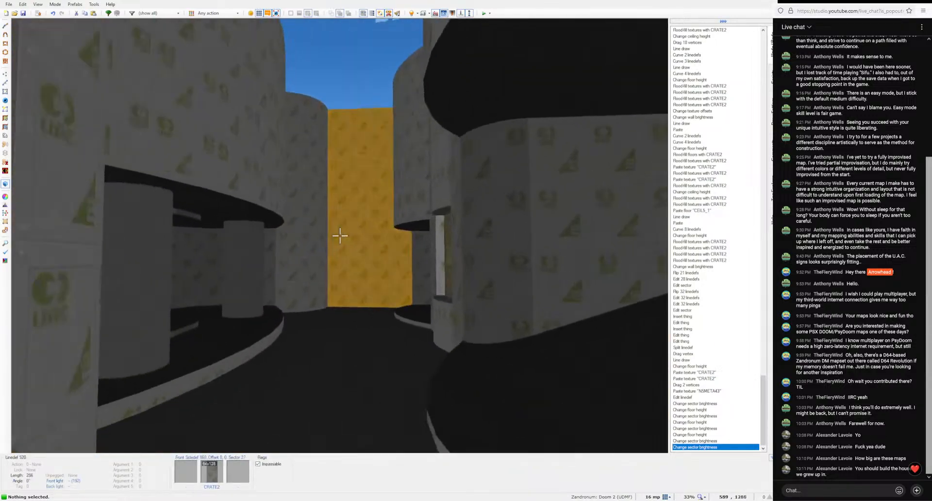
key(w)
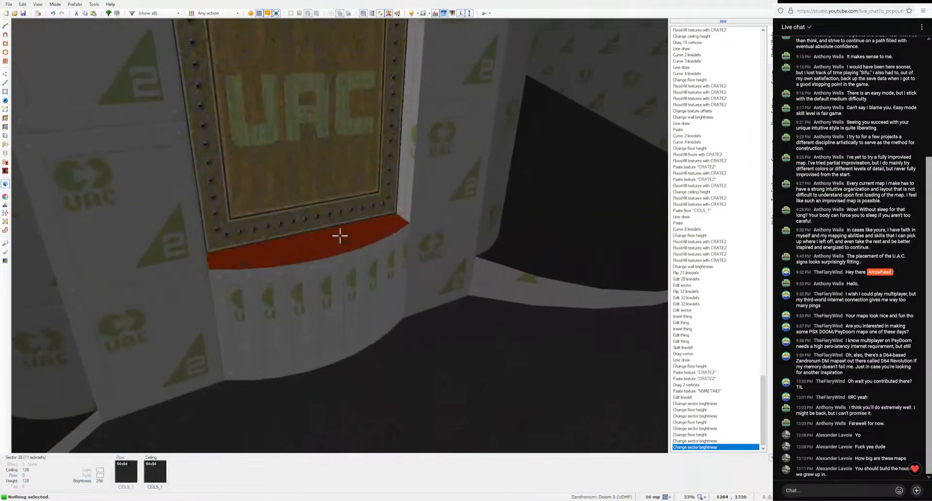
key(w)
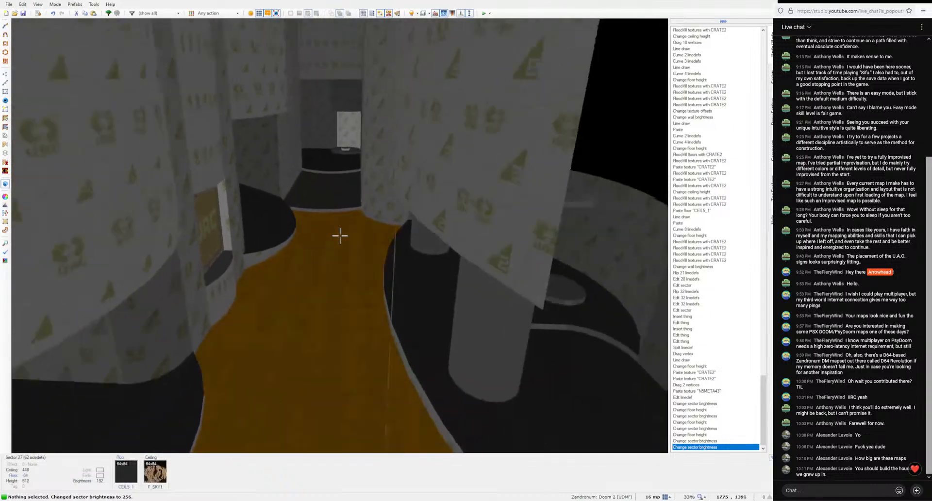
Step: Set the sector brightness of the curved passage floor leading to the small raised disc to 160
key(w)
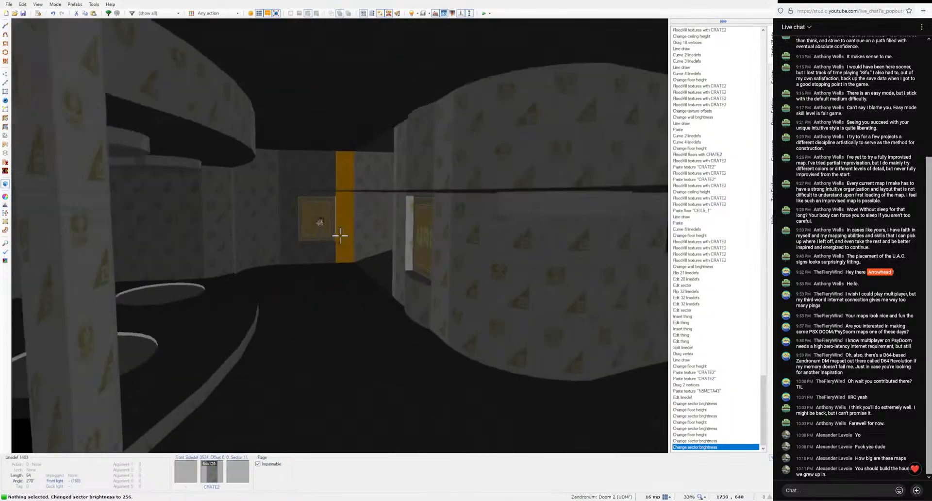
key(w)
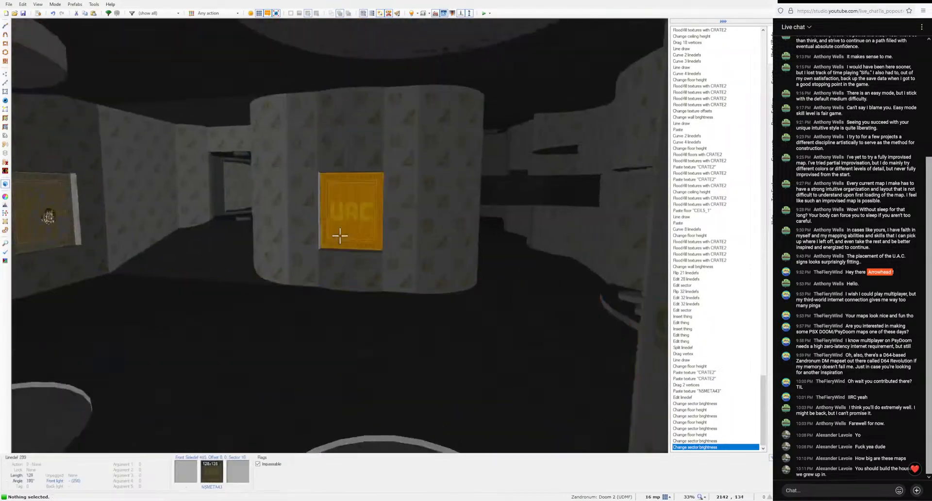
key(s)
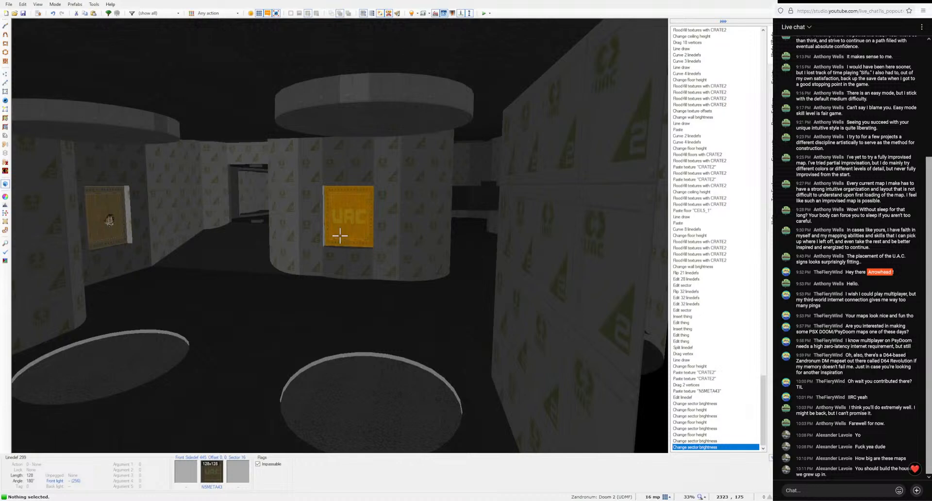
key(w)
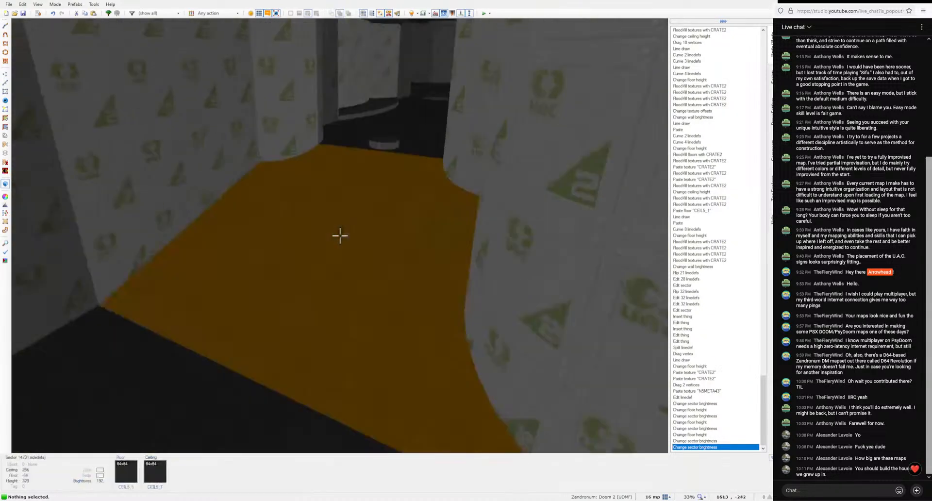
click(339, 236)
click(340, 236)
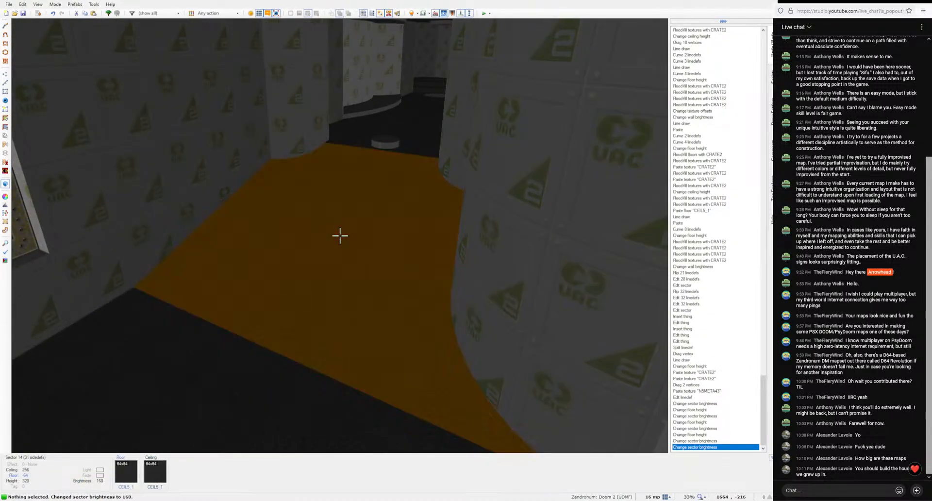
Step: Set the sector brightness of the small raised disc at the passage entrance to 256
key(s)
key(w)
key(w)
click(340, 236)
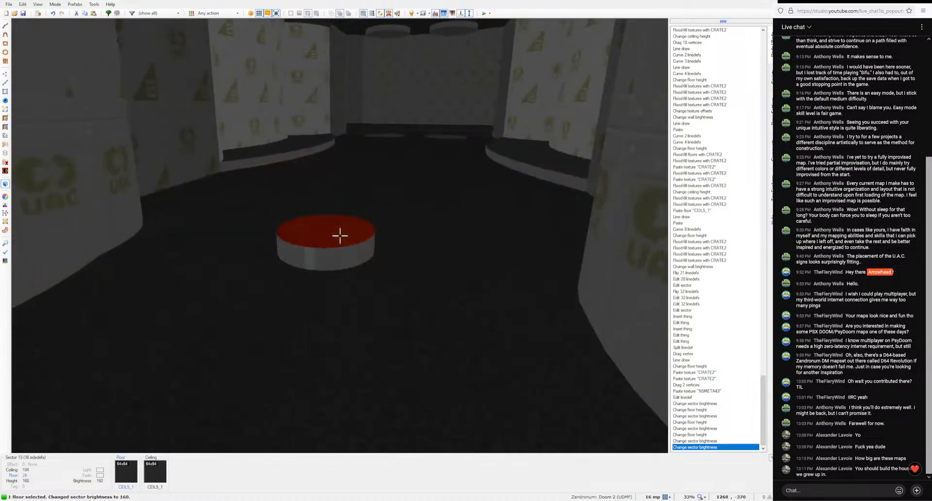
click(340, 236)
key(s)
Step: Set the sector brightness of the two curved side ledges in the hall beyond the small disc to 256
key(w)
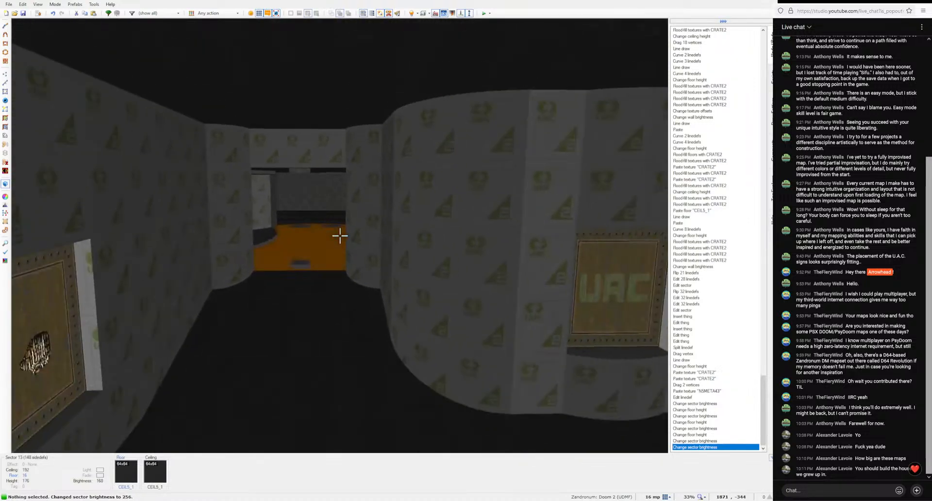
key(w)
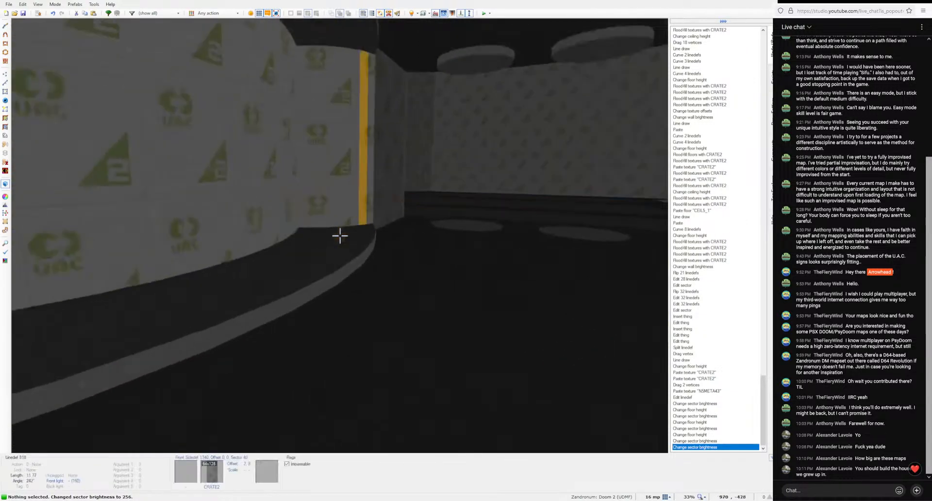
click(340, 236)
click(340, 236)
key(s)
click(340, 236)
ctrl+scroll(339, 236, up, 6)
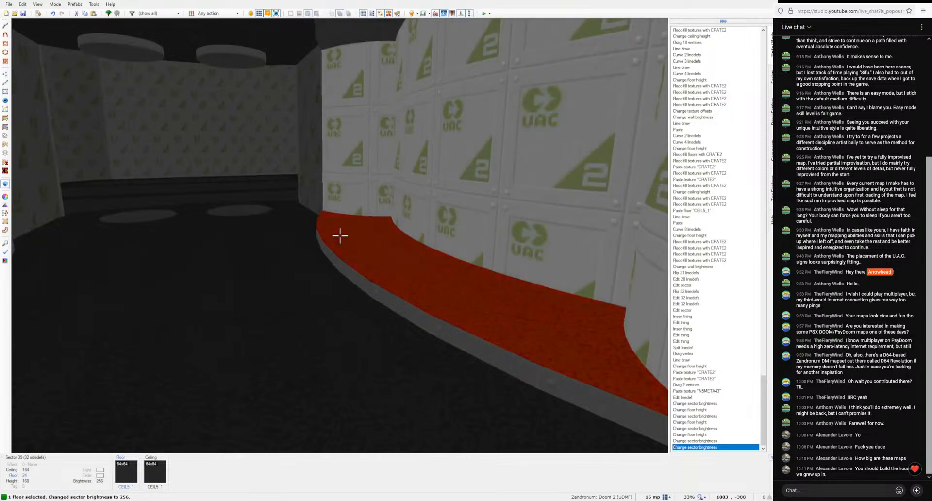
click(340, 235)
Step: Save the map, return to the 2D view in Things mode and launch a Zandronum test run
key(s)
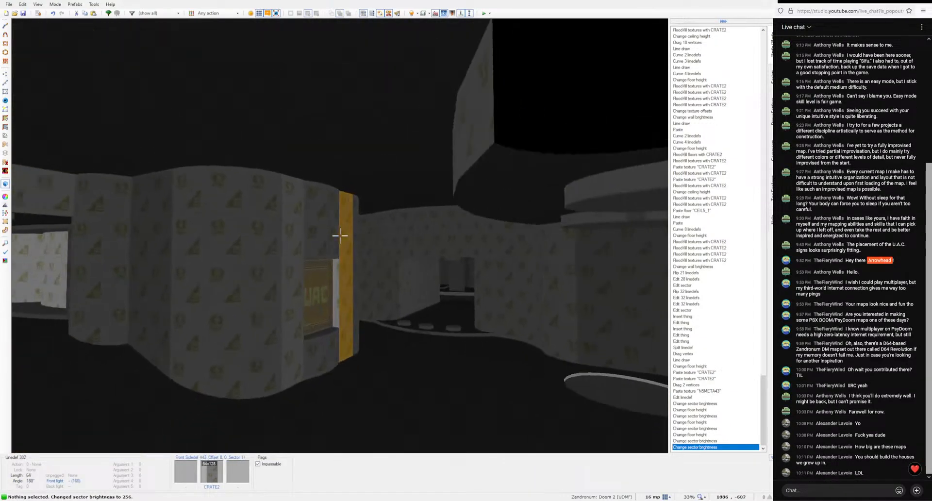
key(w)
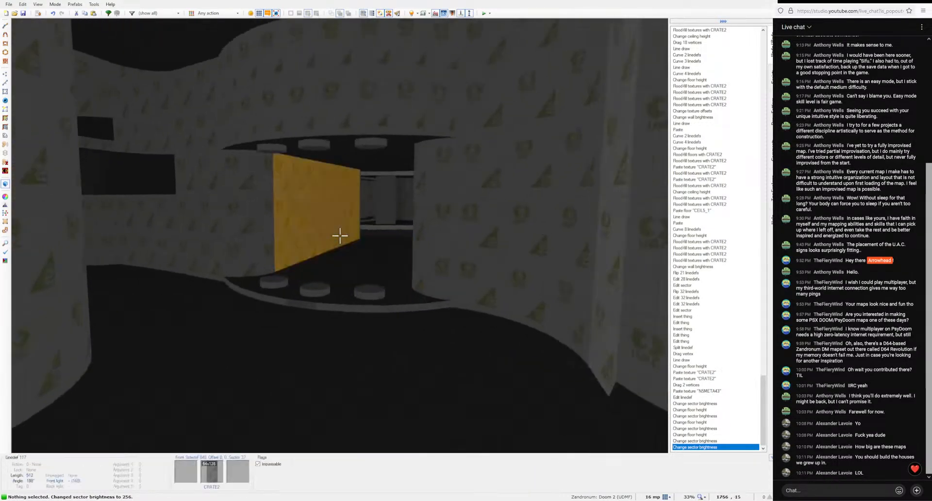
key(w)
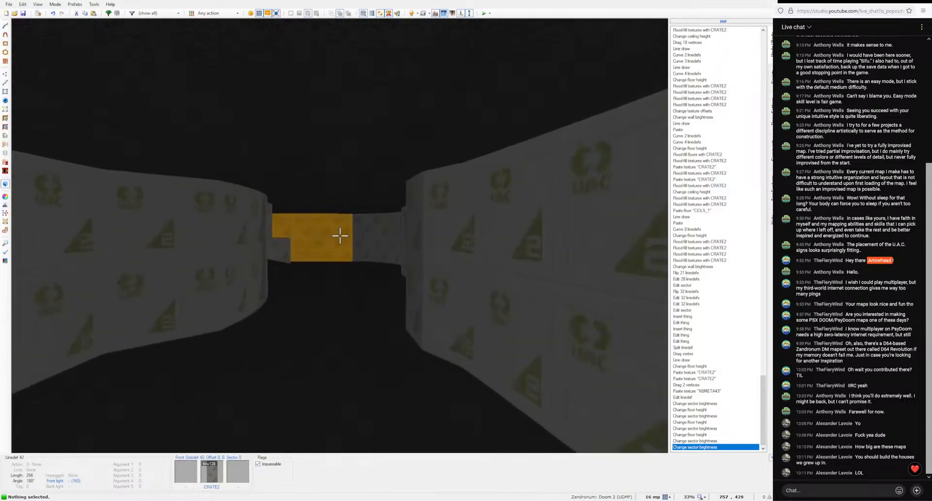
key(w)
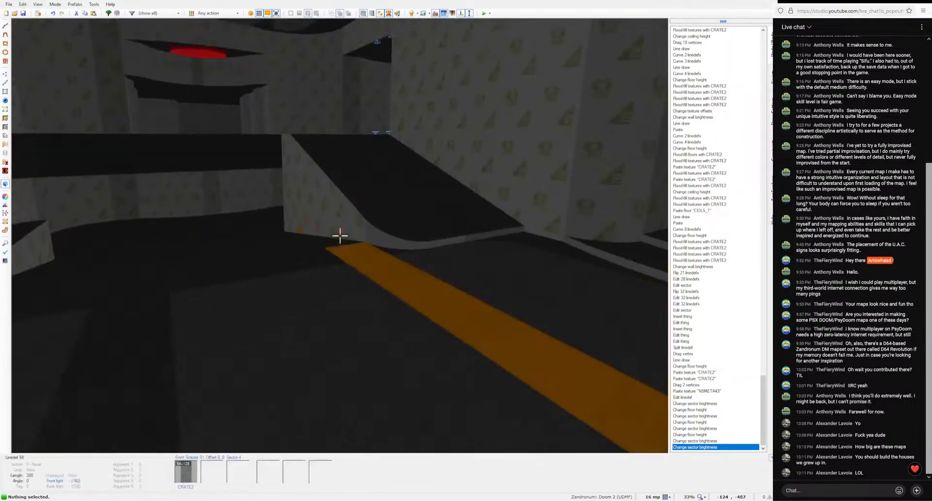
key(q)
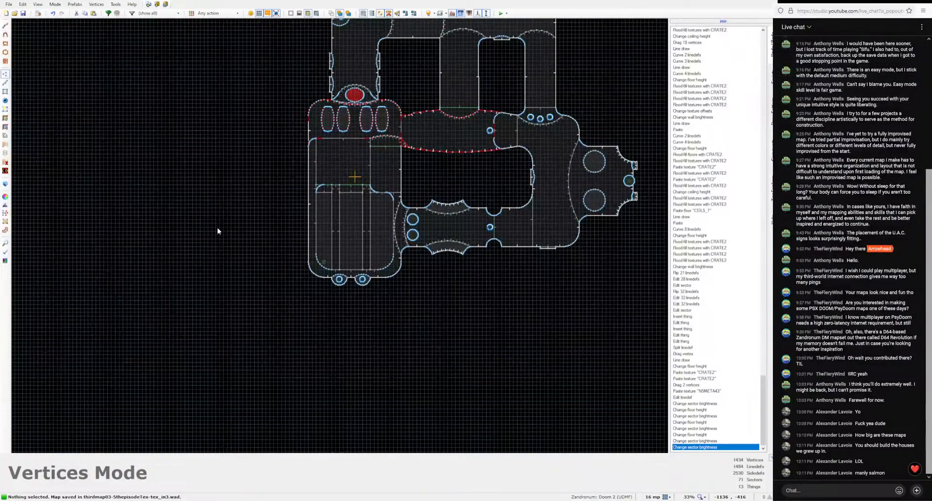
middle_drag(521, 183, 427, 313)
key(t)
scroll(461, 319, up, 3)
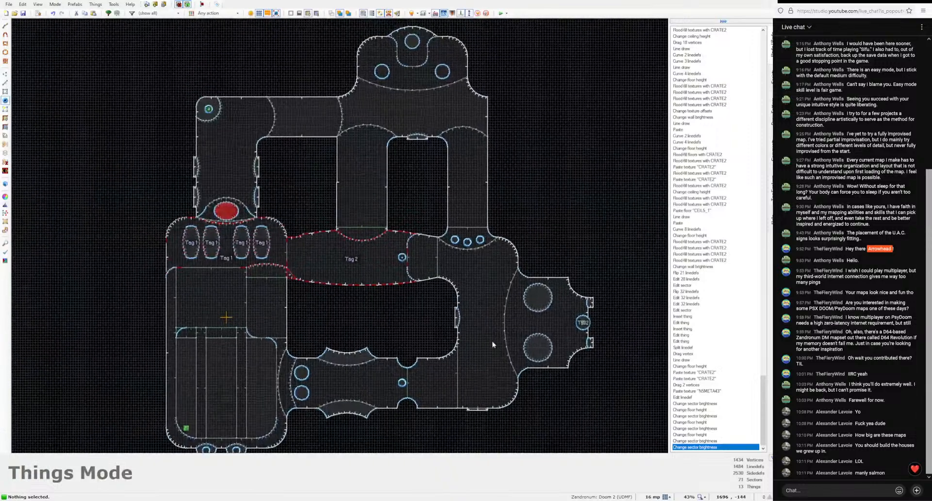
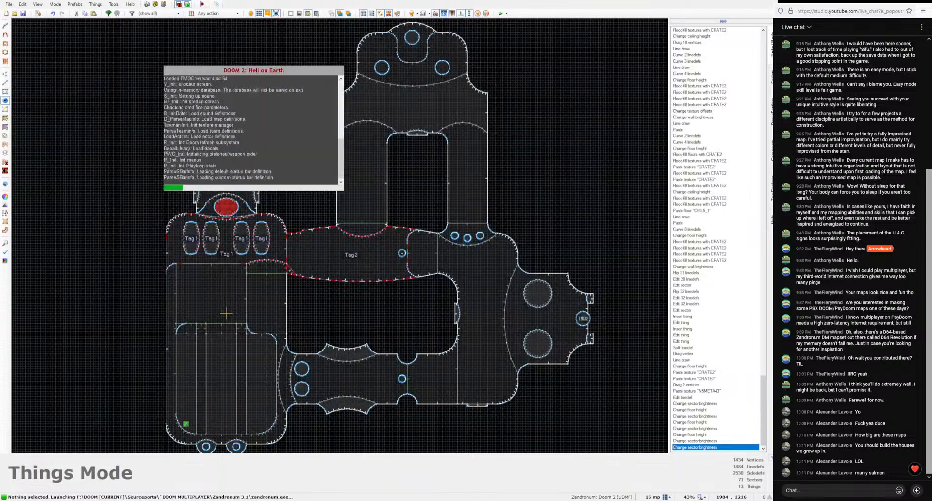
Step: Walk through the map in the test run and examine the in-game lighting of the main room, corridors, side halls and ledges
key(w)
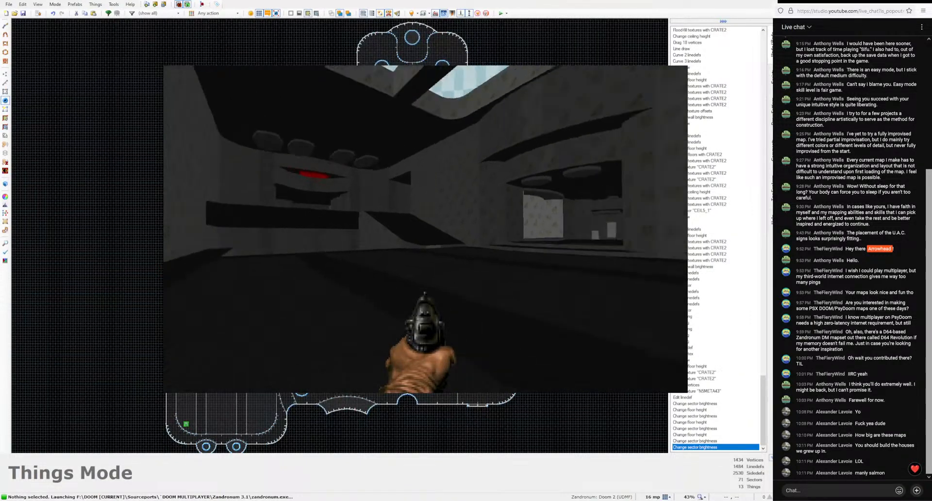
key(w)
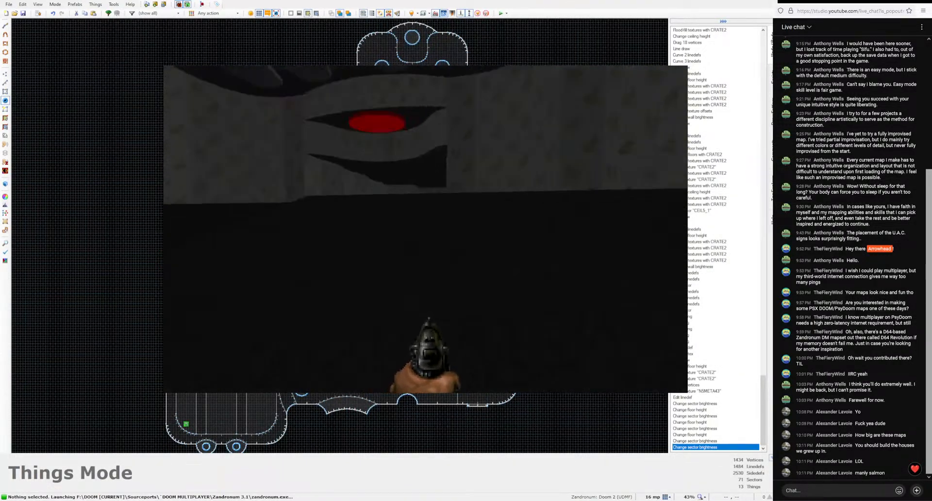
key(w)
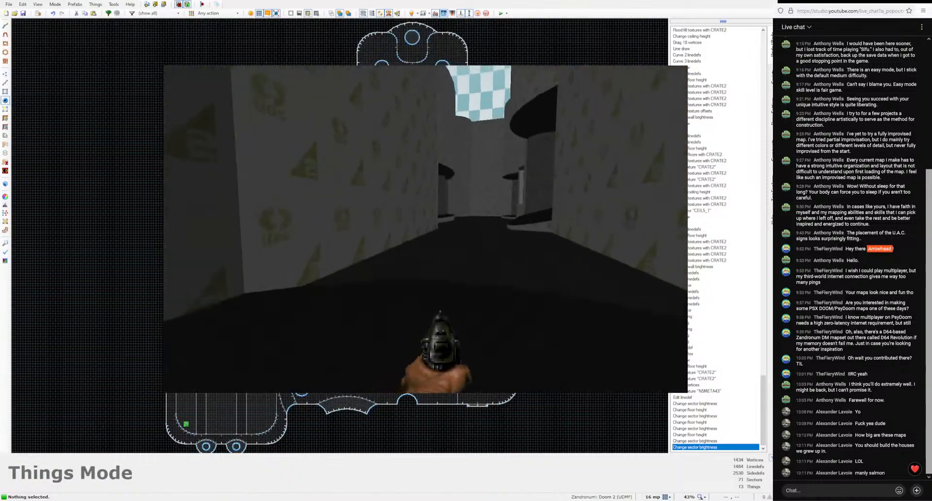
key(w)
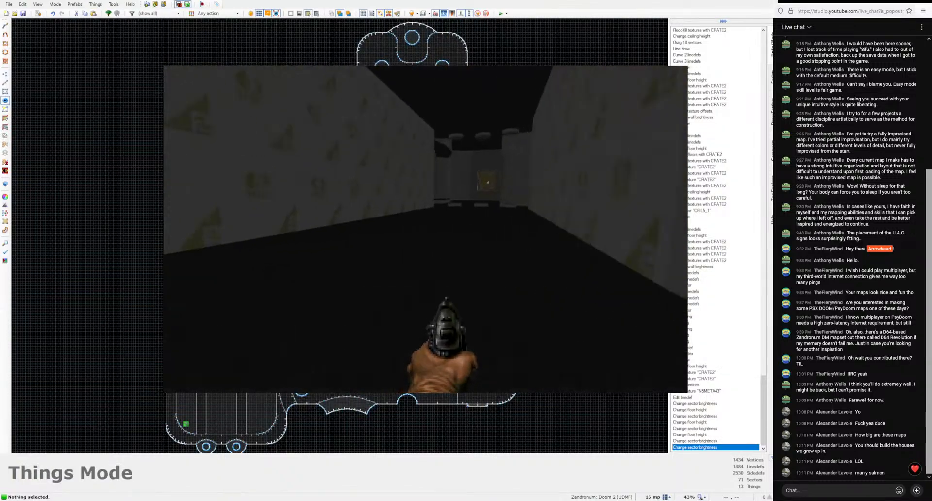
key(w)
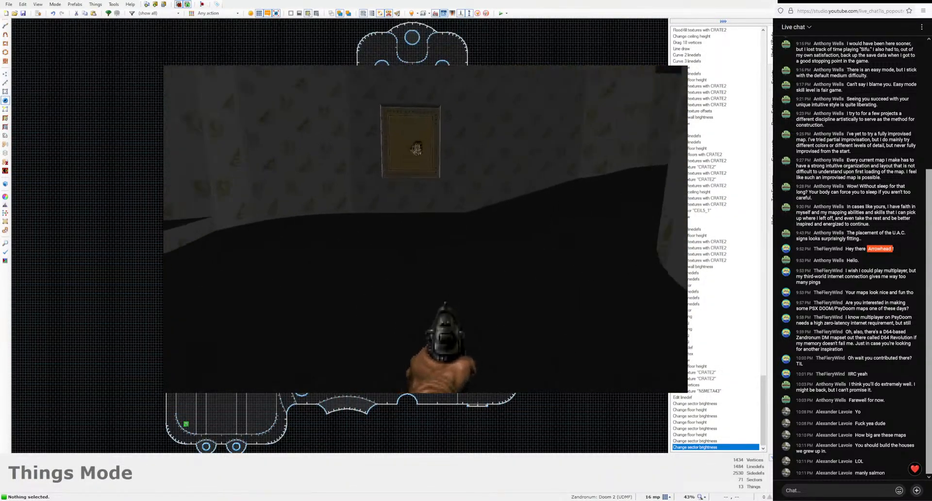
key(w)
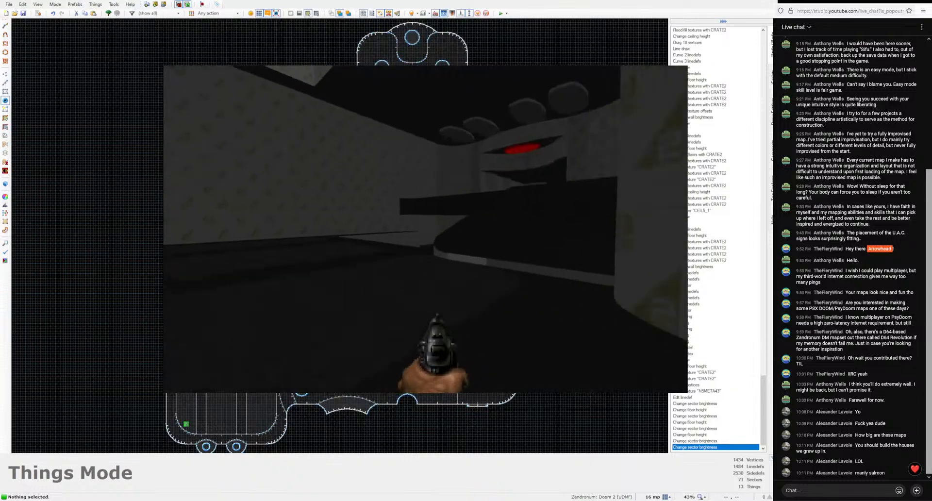
key(w)
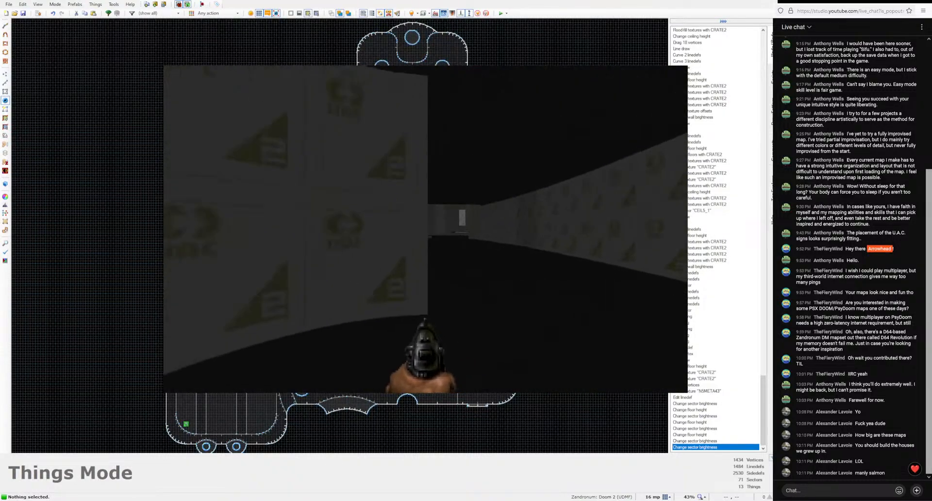
key(w)
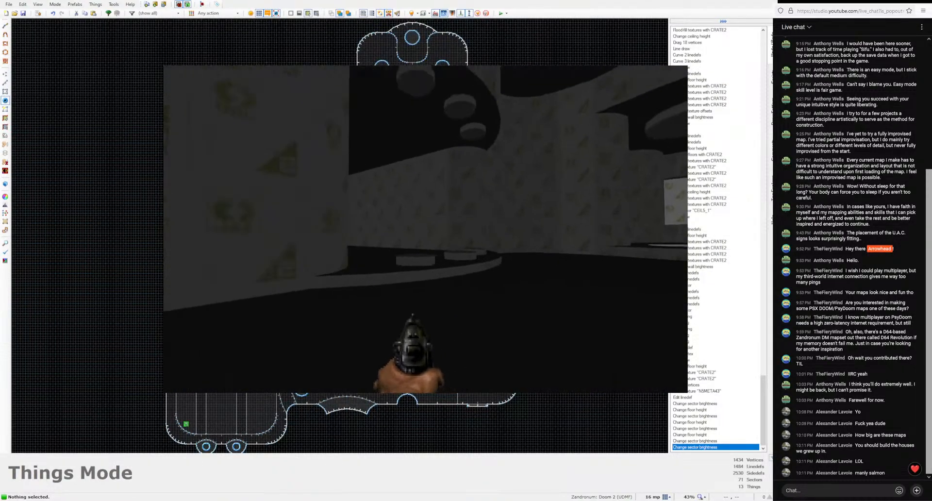
key(w)
key(w)
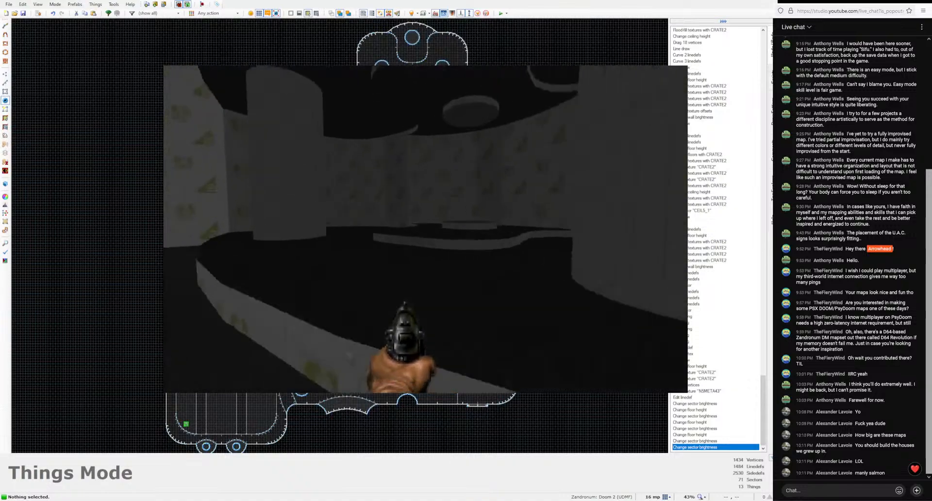
key(w)
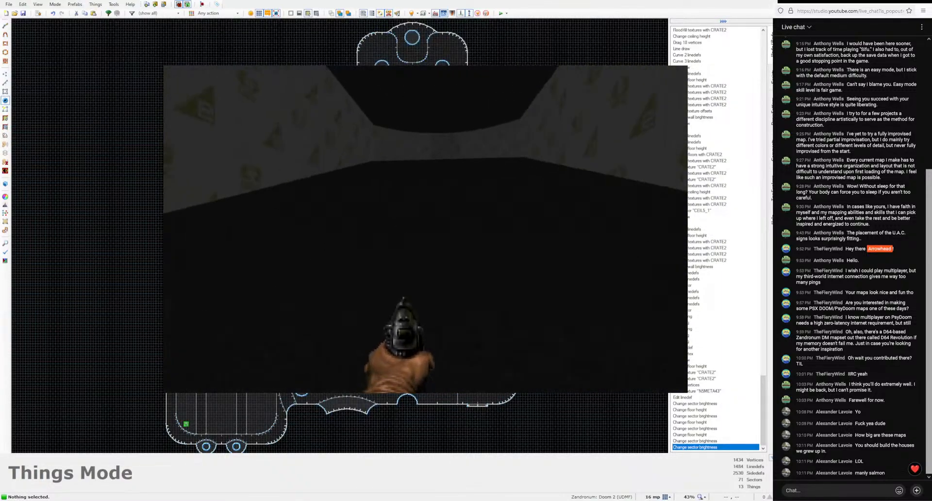
key(w)
click(425, 229)
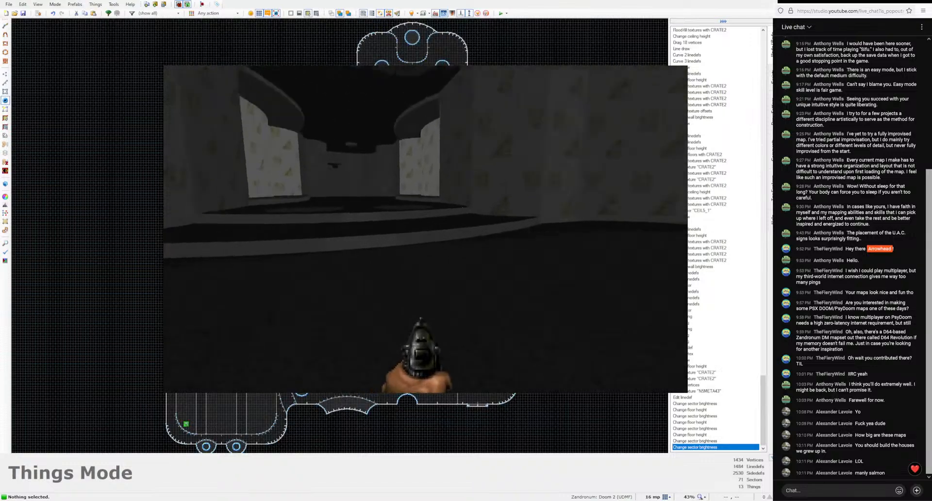
Step: Keep running circuits of the map in the test run, examining the lighting of windows, raised discs, curved ledges, red teleporter pad and connecting passages
key(w)
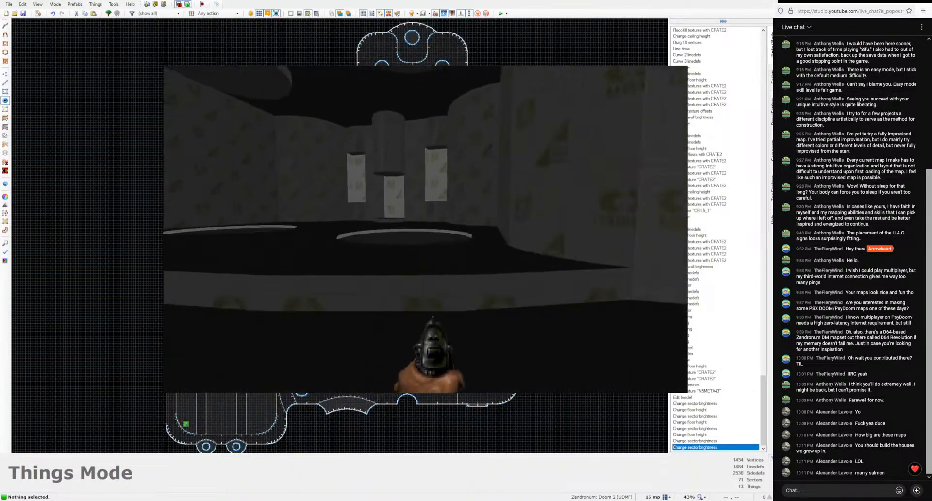
key(w)
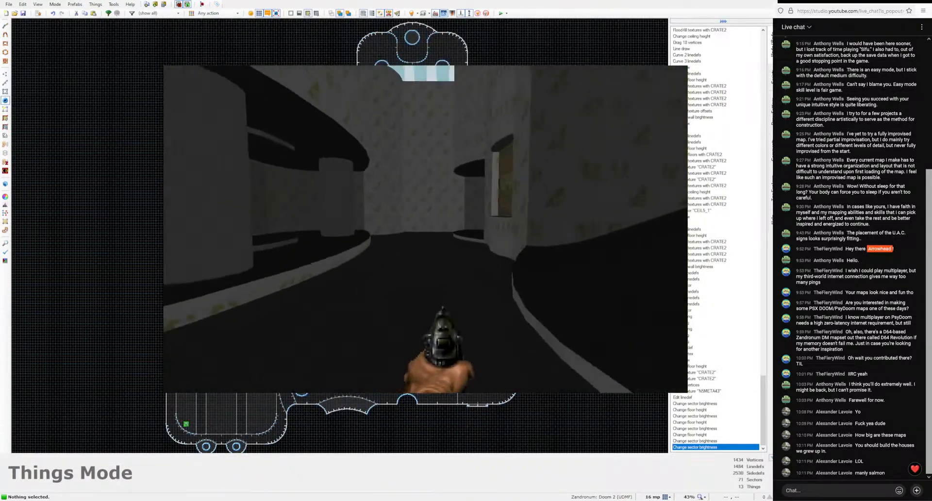
key(w)
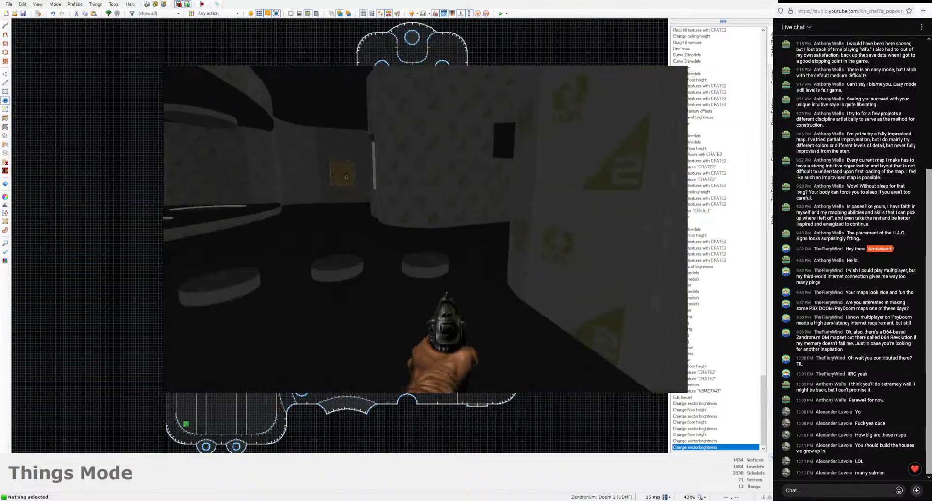
key(w)
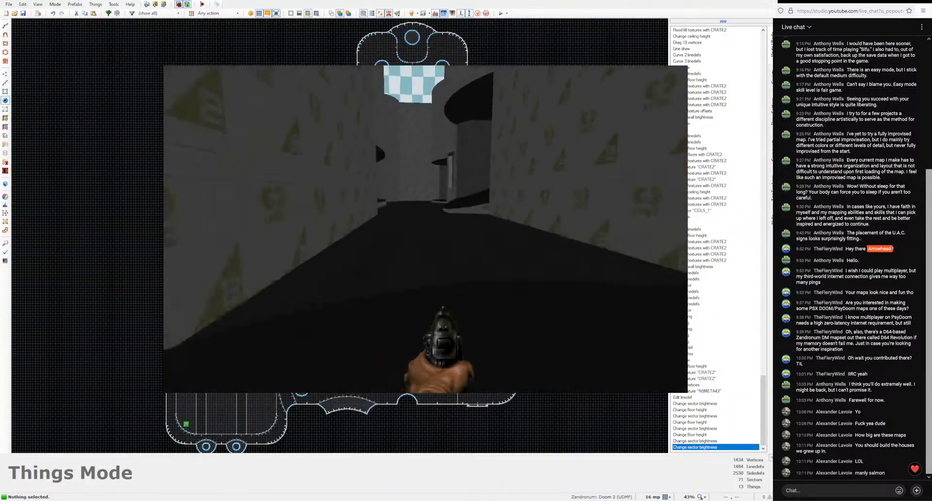
key(w)
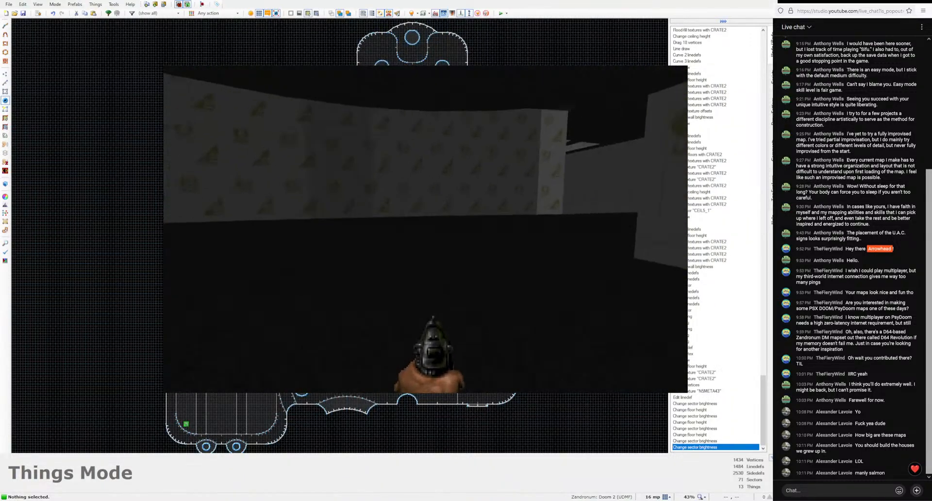
key(w)
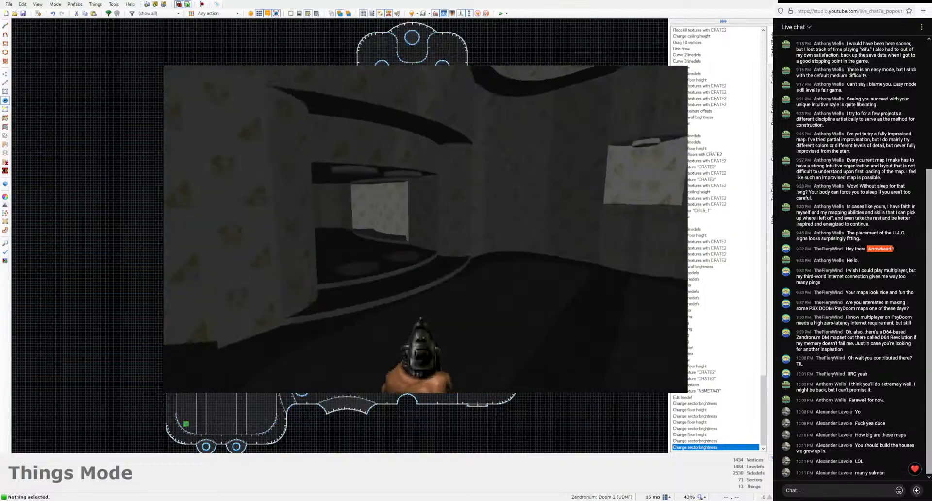
key(w)
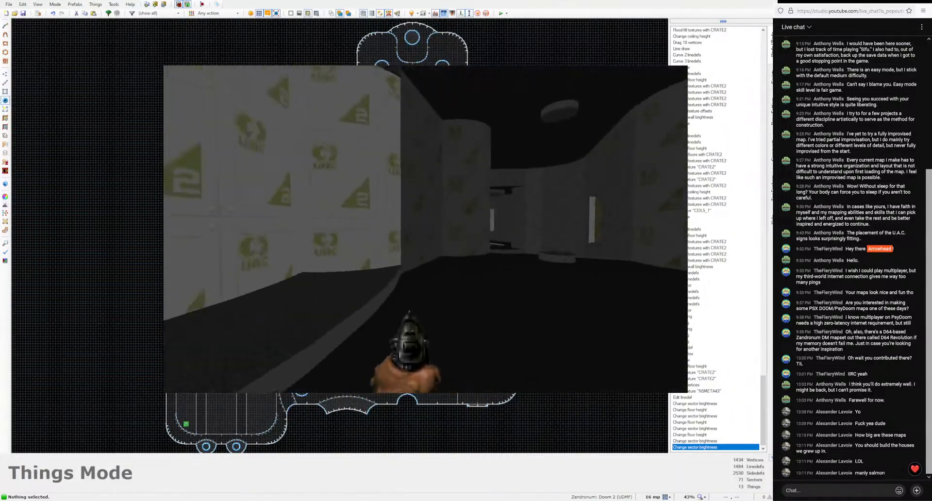
key(w)
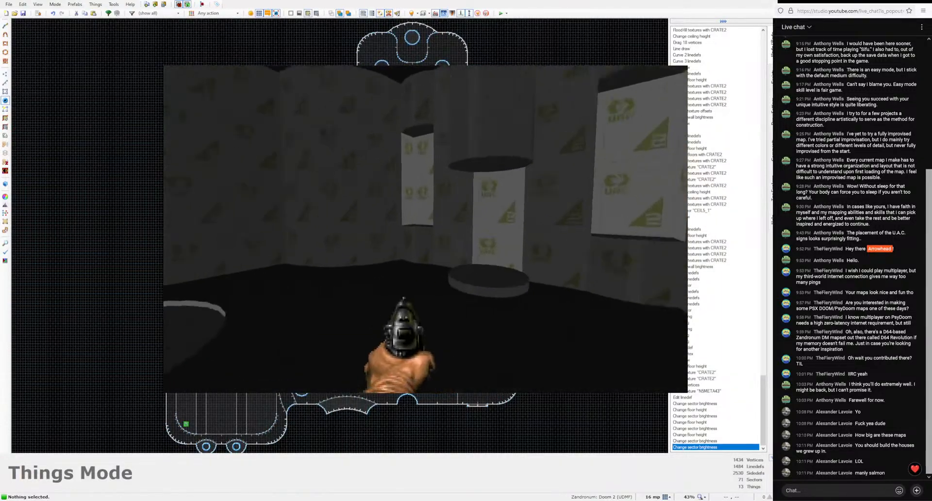
key(w)
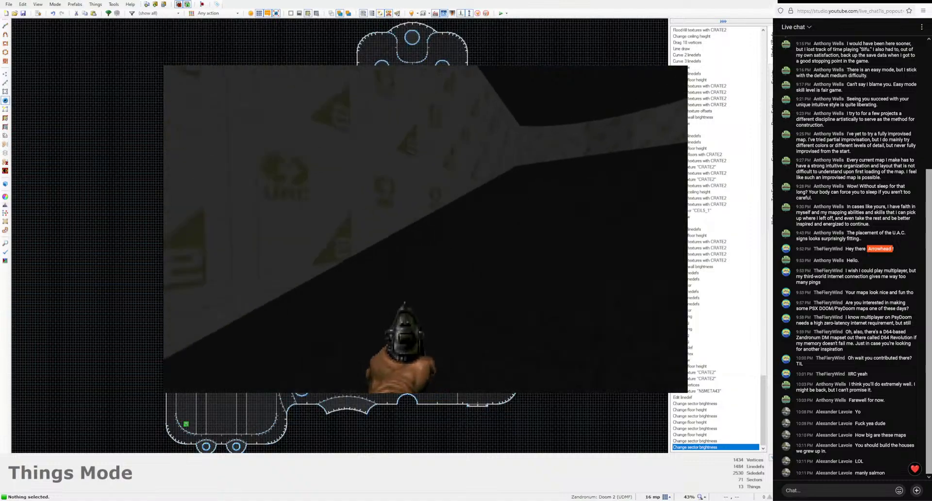
key(w)
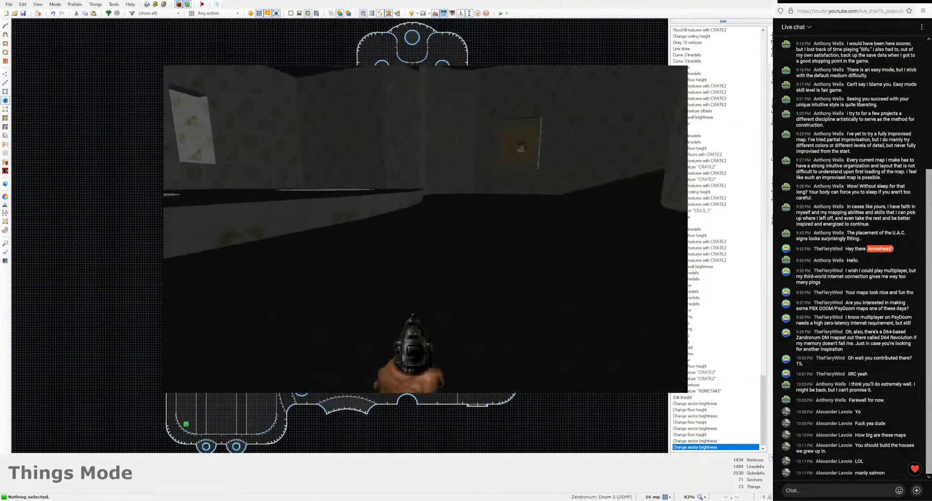
key(w)
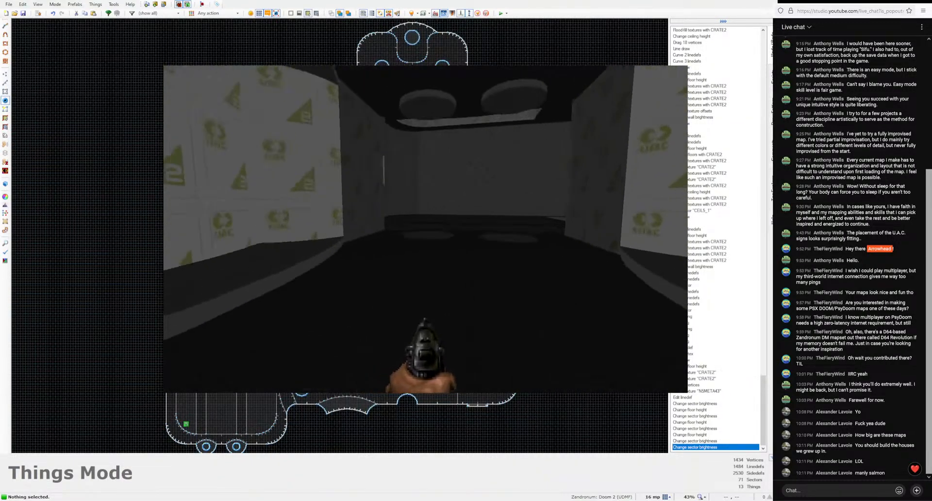
key(w)
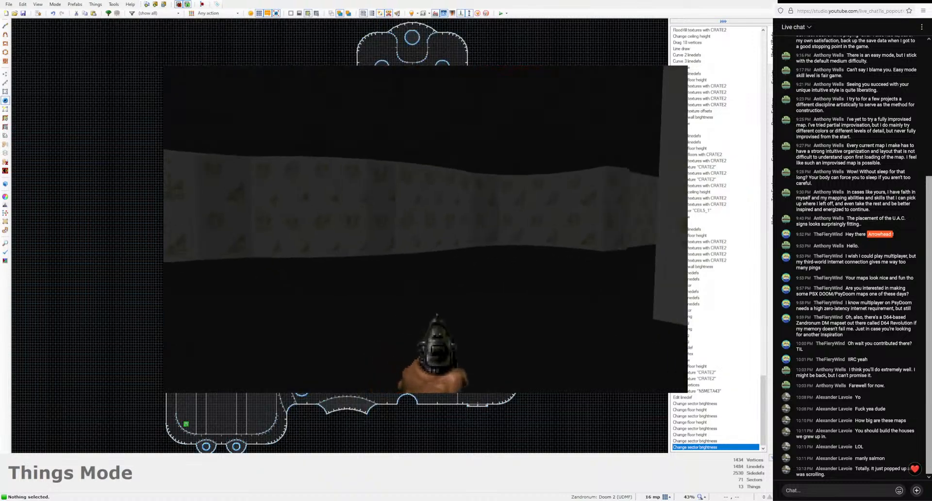
key(w)
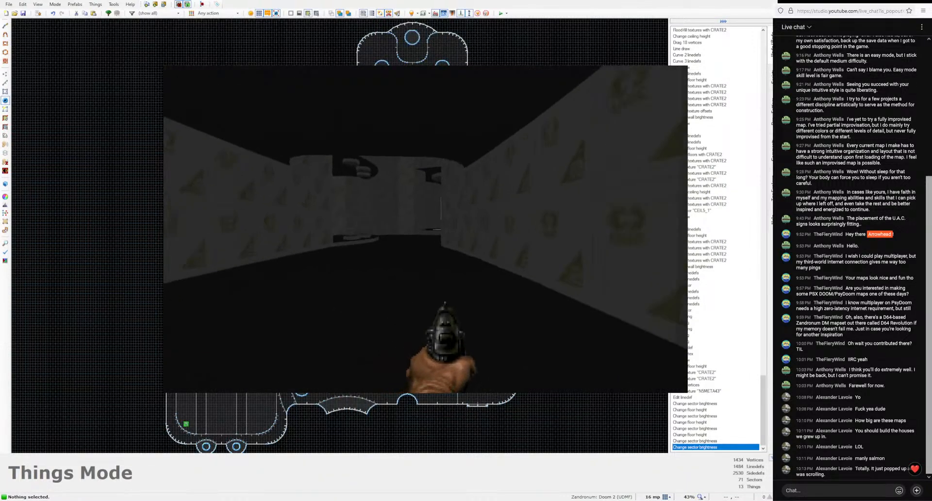
key(w)
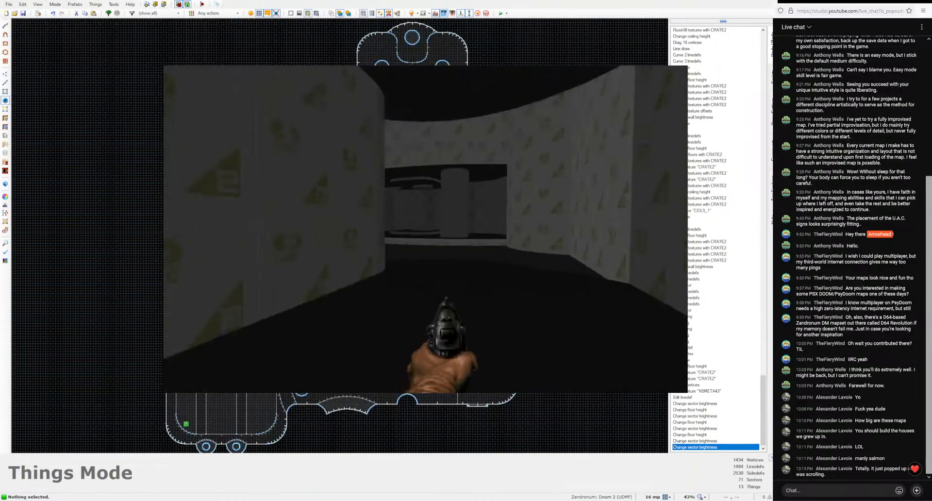
key(w)
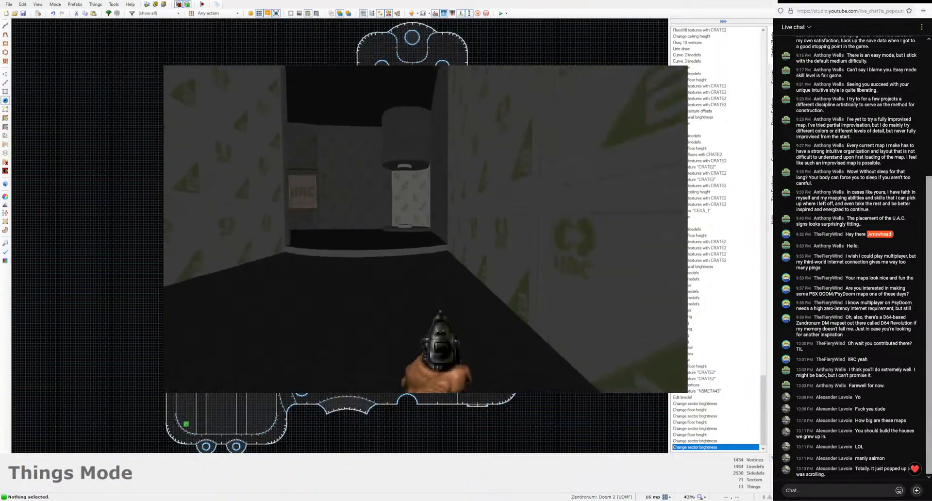
key(w)
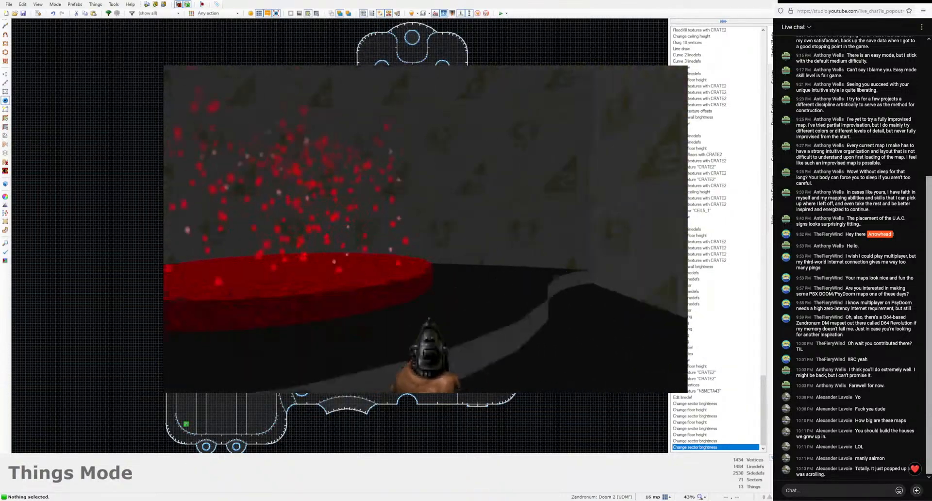
key(w)
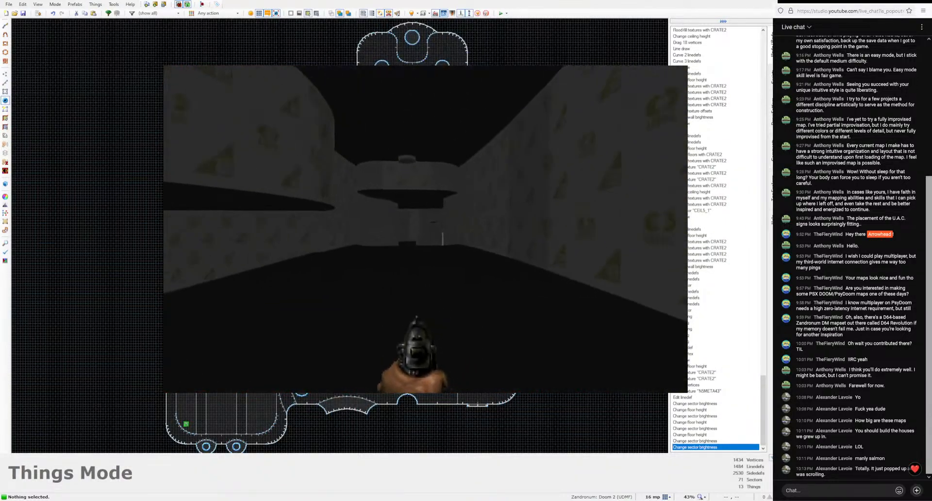
key(w)
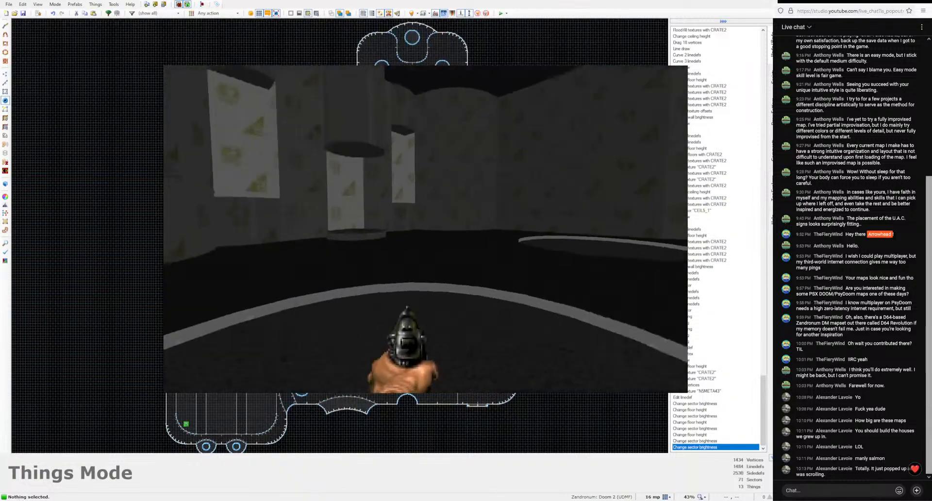
key(w)
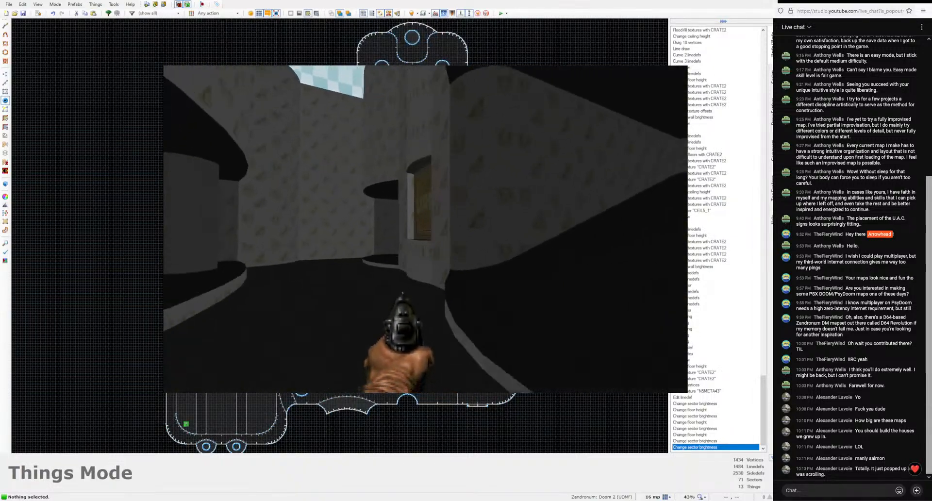
key(w)
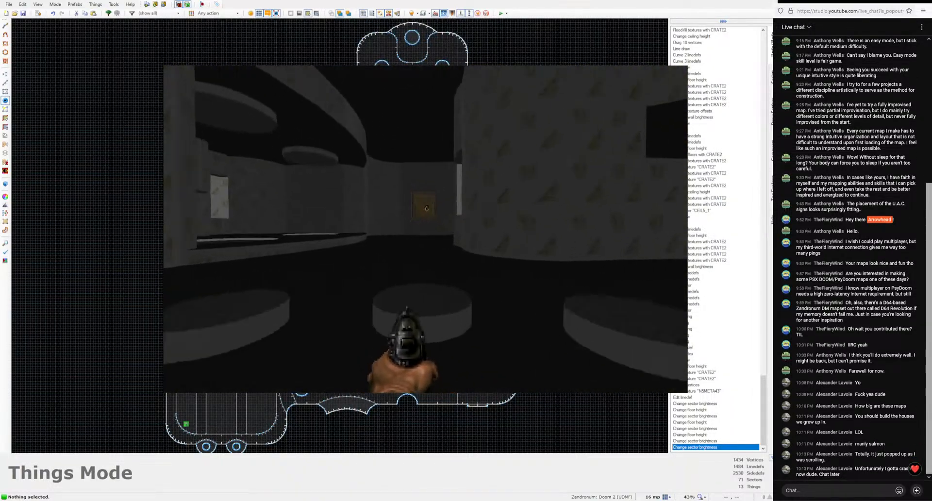
key(w)
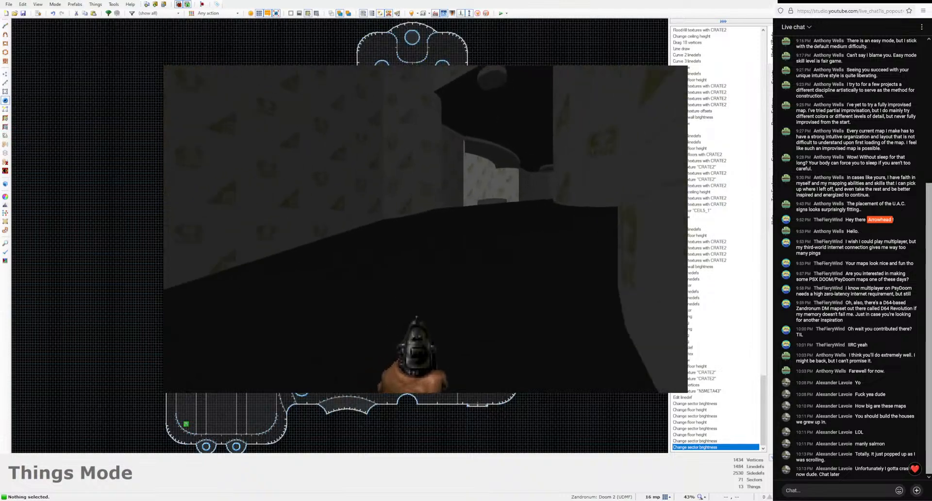
key(w)
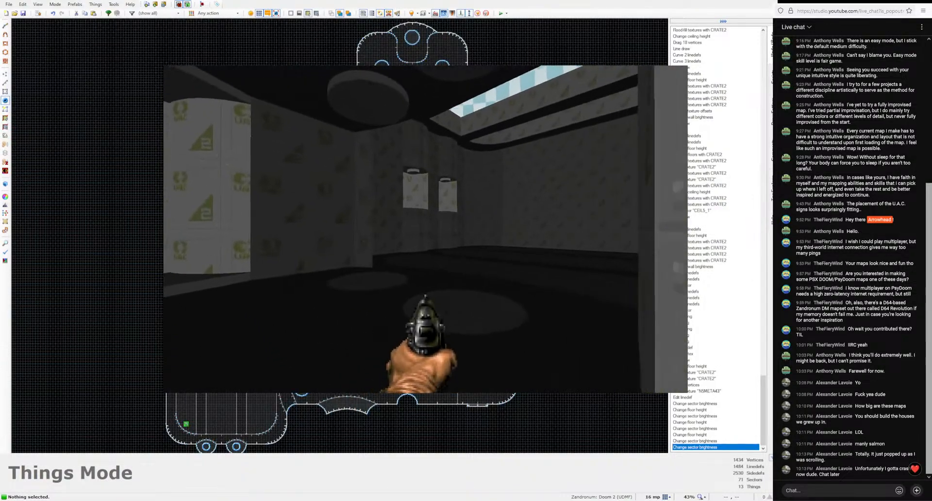
key(w)
key(w)
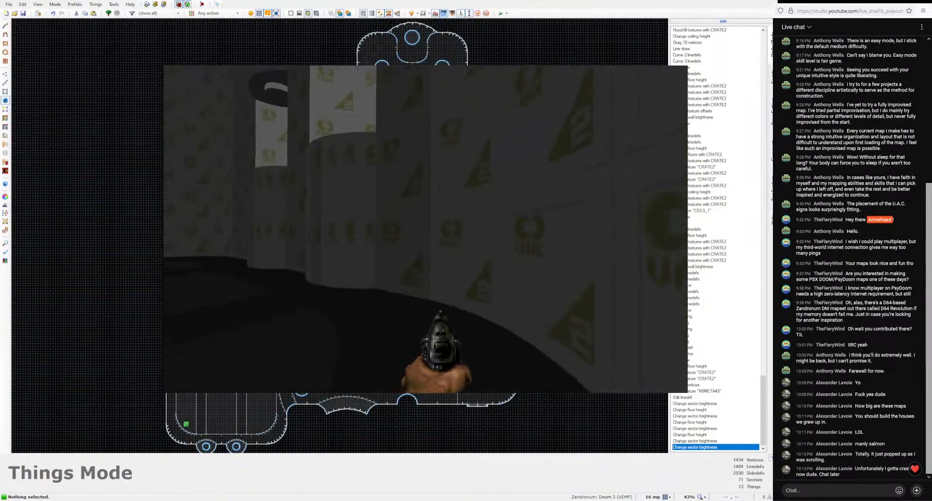
key(w)
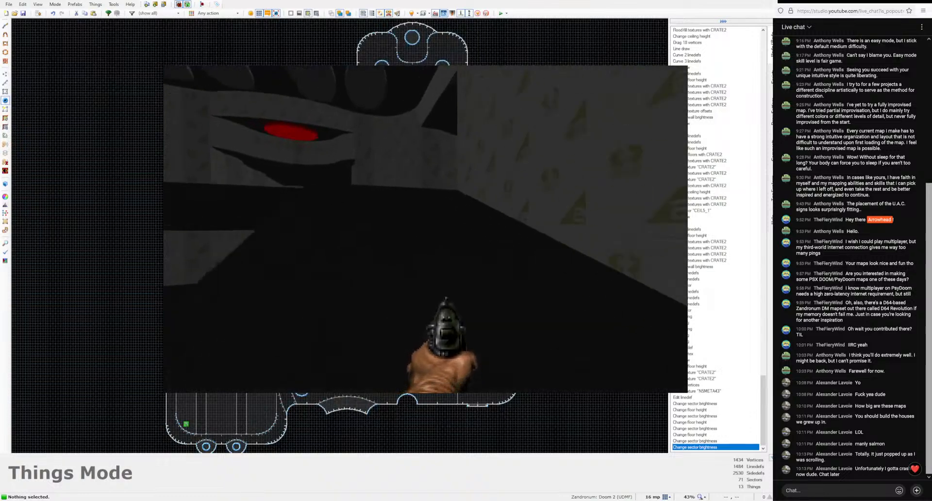
key(w)
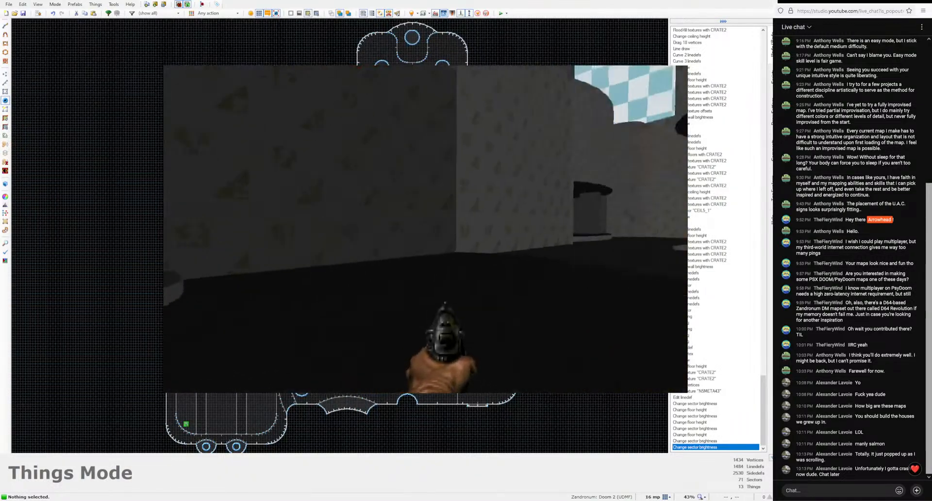
key(w)
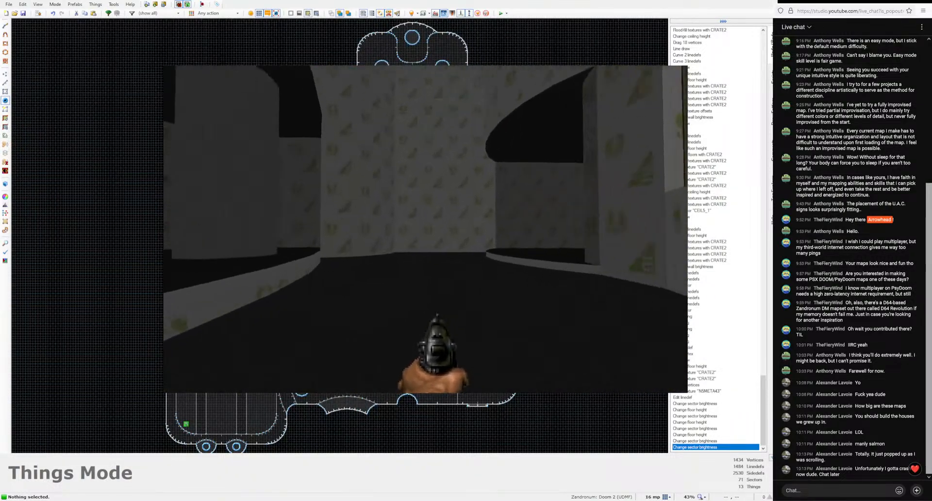
key(w)
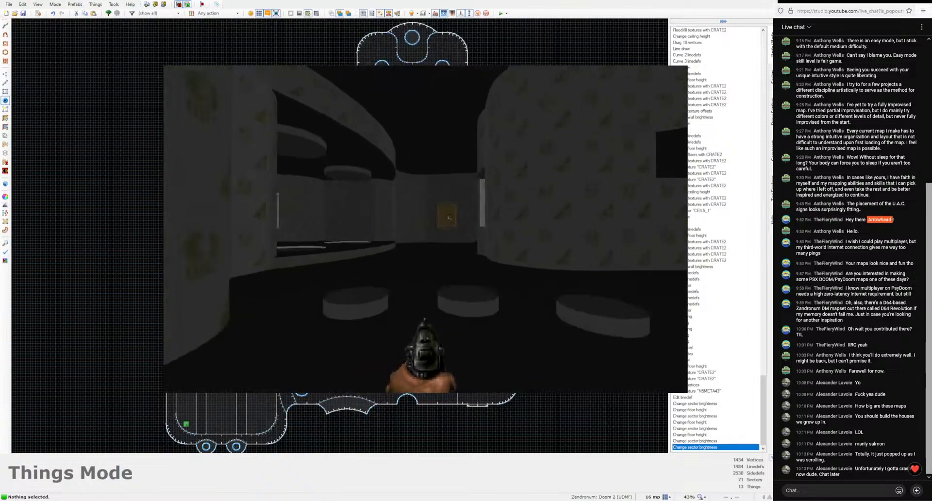
key(w)
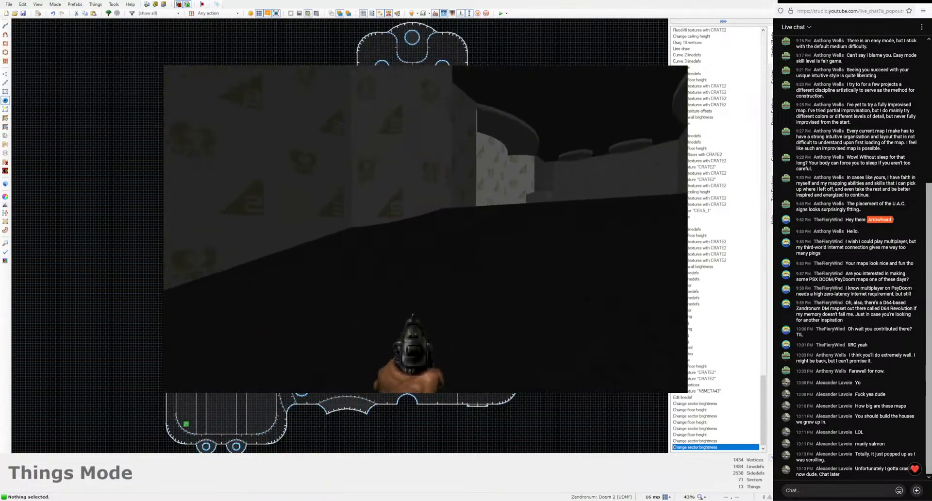
key(w)
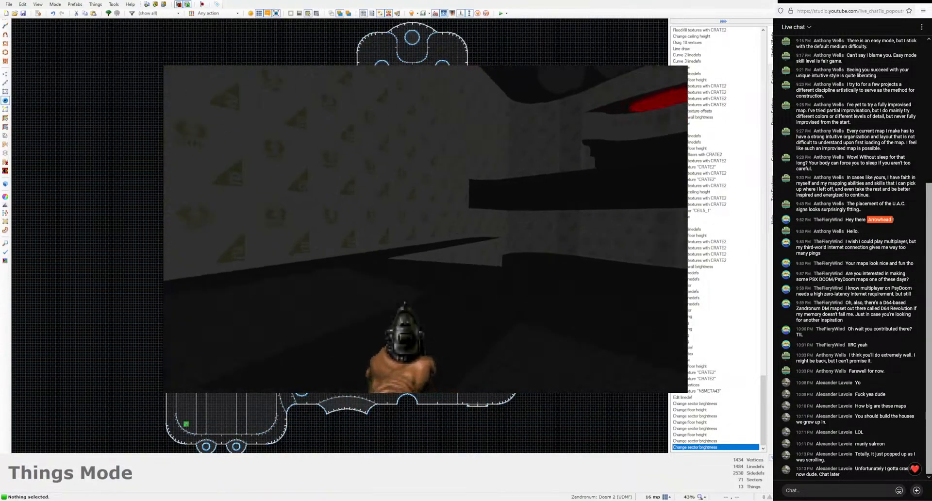
Step: Quit the Zandronum test run and return to the map editor
key(Escape)
key(Return)
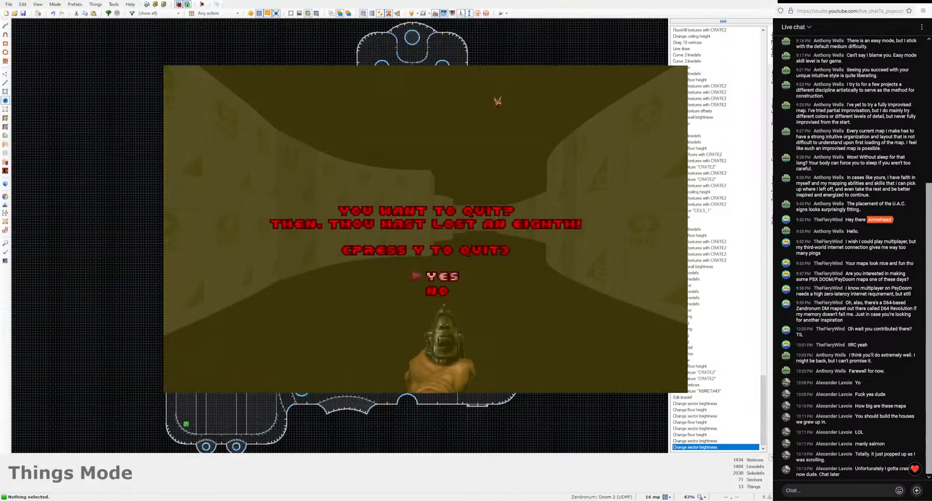
key(Return)
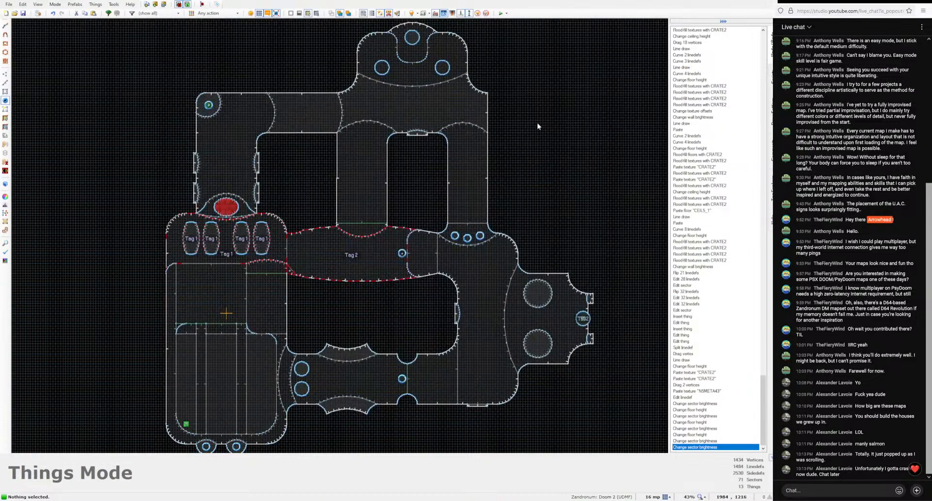
Step: Inspect the disc hall, connecting passages and large western room in the 3D view, checking their walls and layout against the 2D map
mouse_move(431, 326)
middle_down()
mouse_move(439, 322)
mouse_move(419, 325)
middle_up()
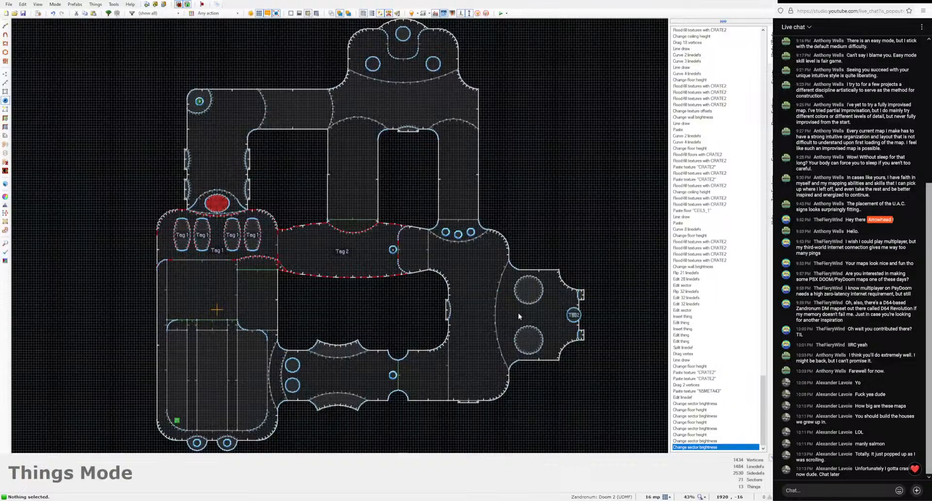
key(w)
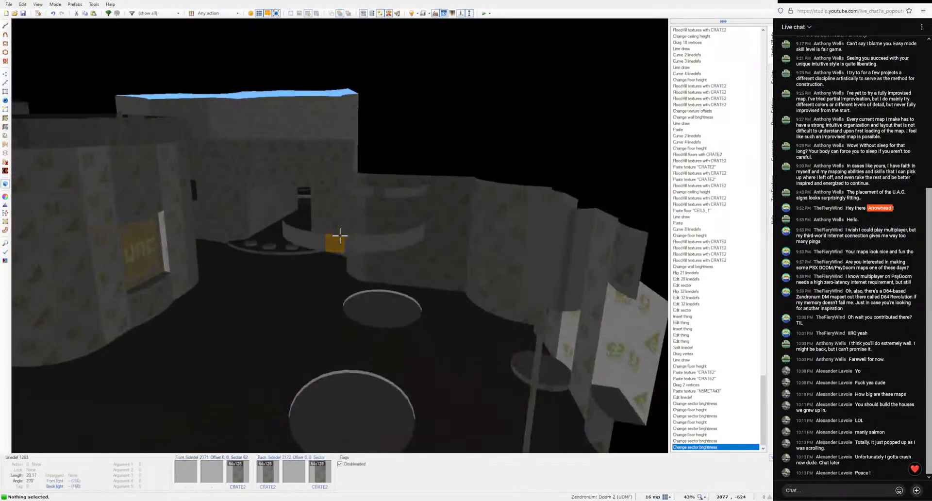
key(e)
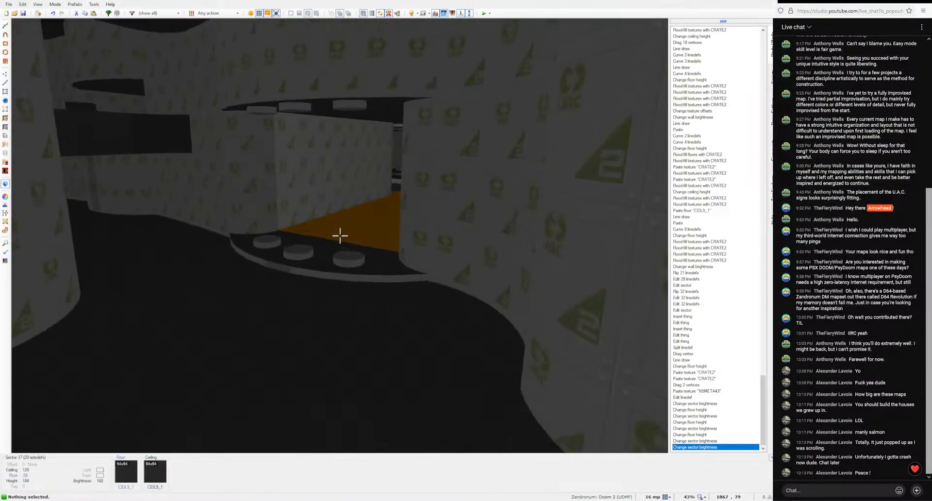
key(e)
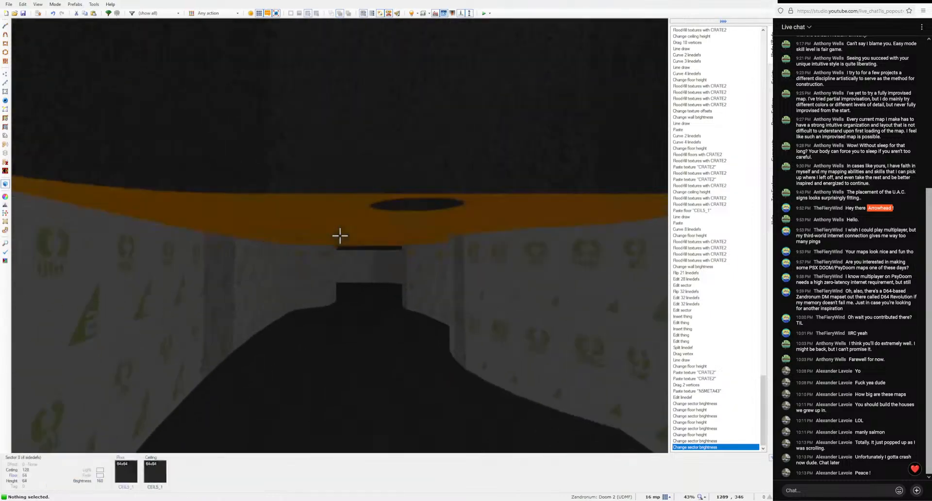
key(e)
key(w)
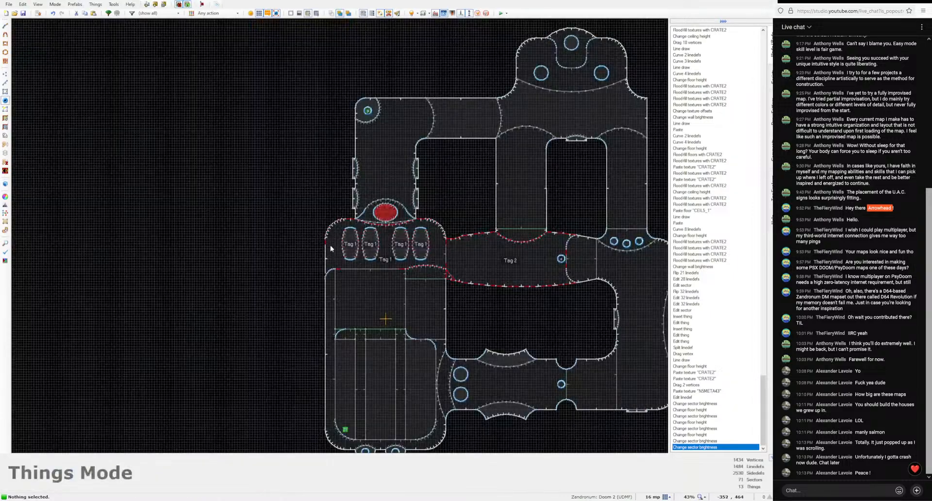
key(w)
key(e)
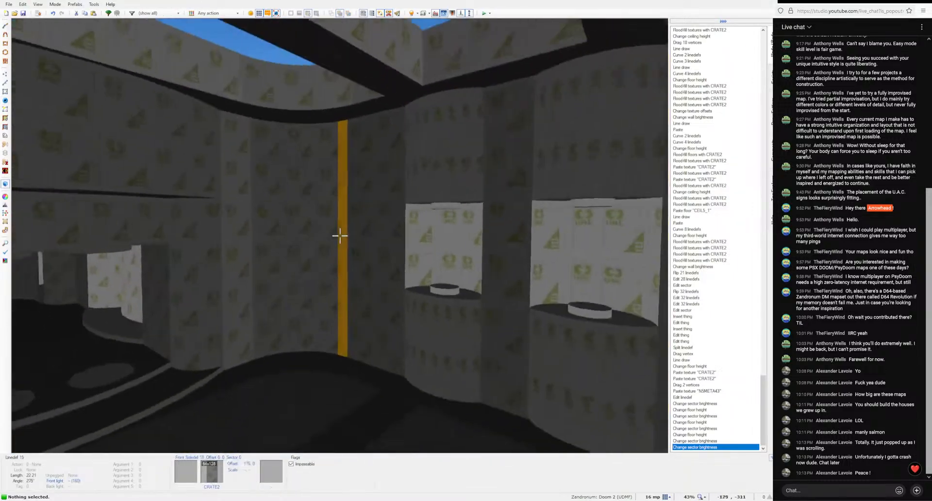
key(w)
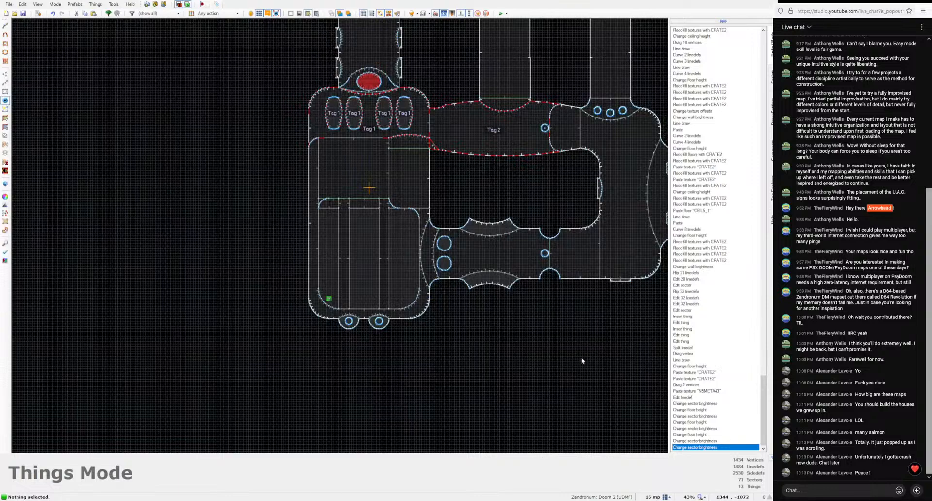
middle_drag(577, 326, 450, 421)
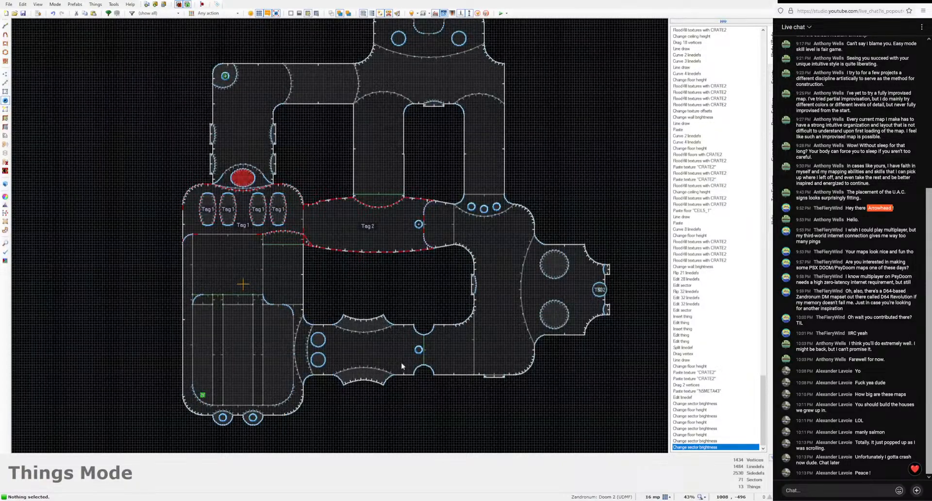
Step: Set the middle texture of the narrow corner wall strip beside the raised discs in the eastern hall to N5BRWN04
key(q)
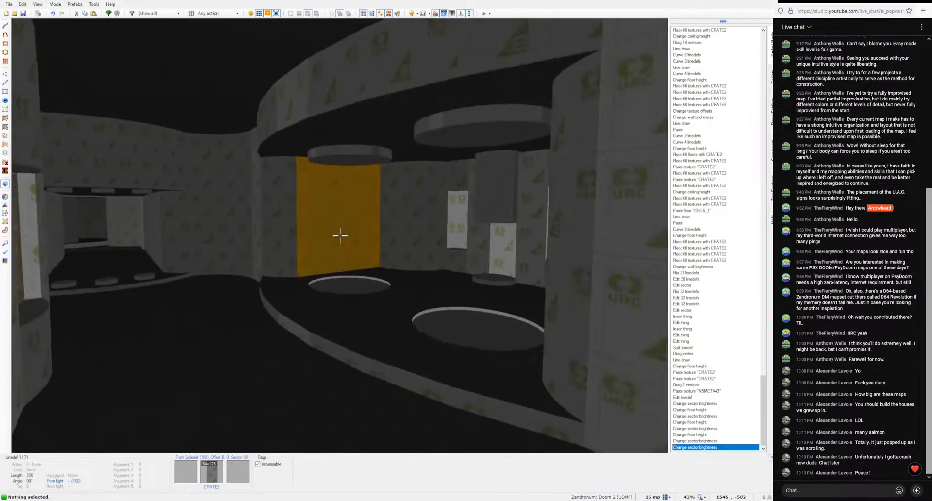
key(e)
key(d)
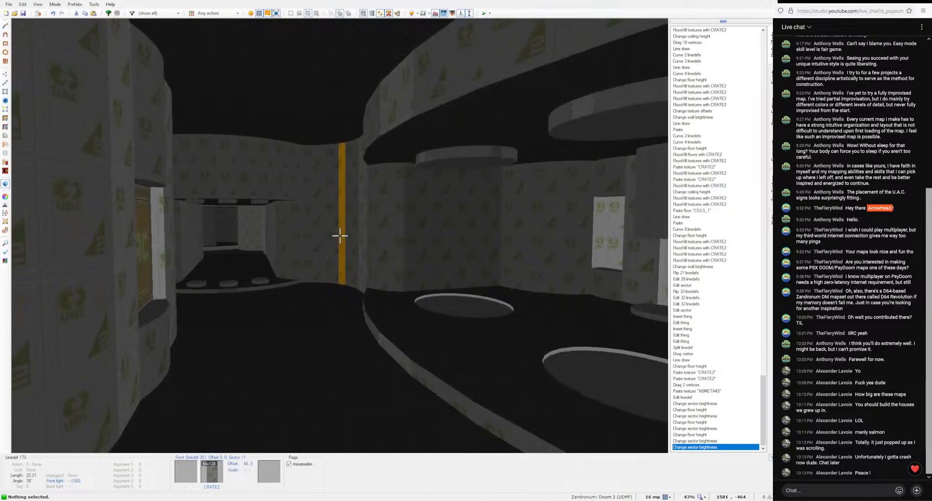
key(e)
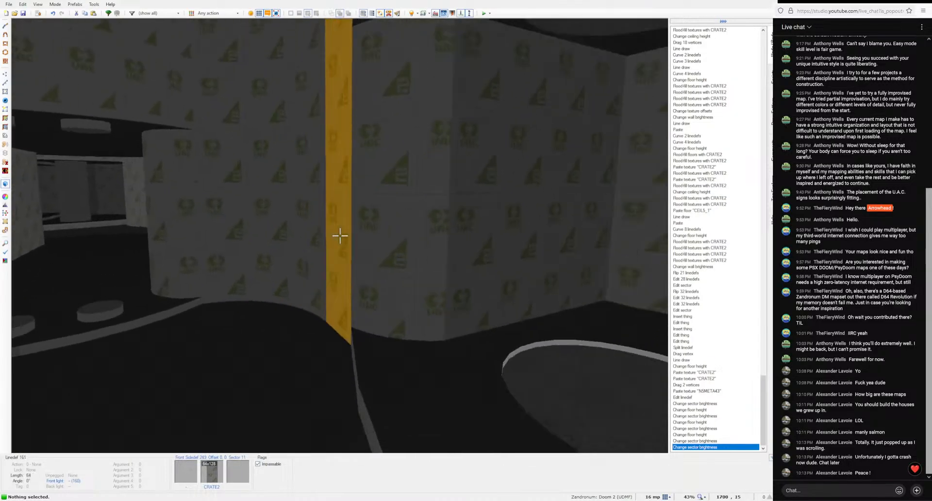
key(d)
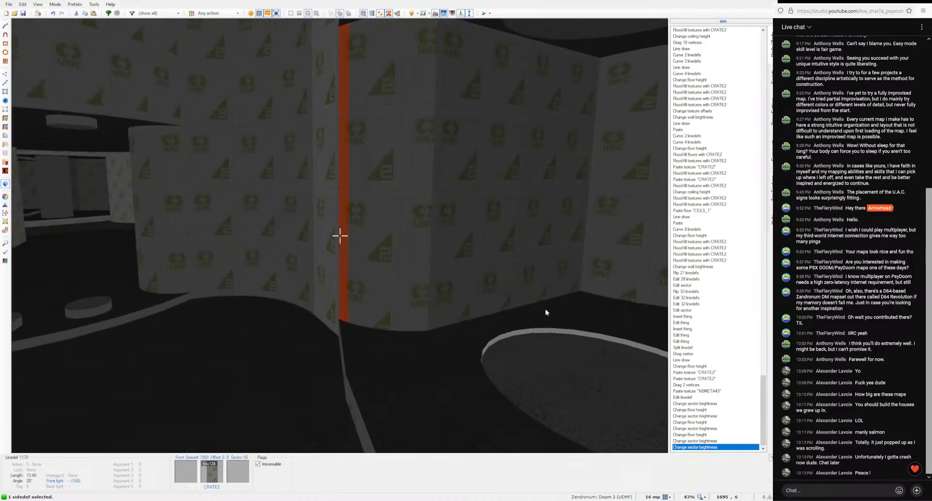
right_click(545, 309)
click(494, 278)
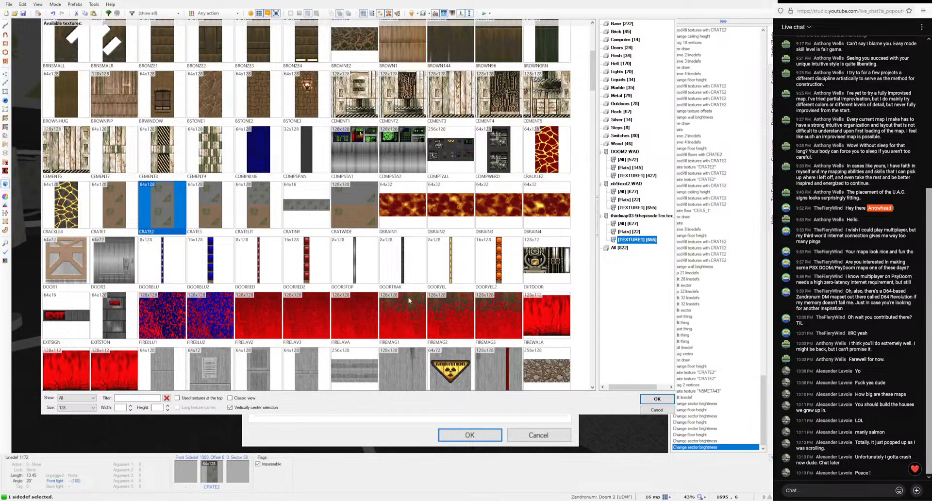
scroll(408, 301, down, 10)
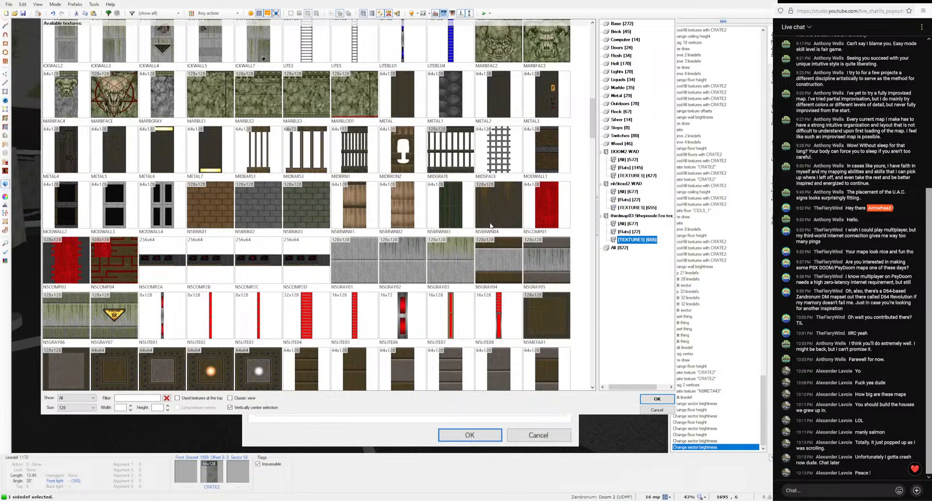
click(656, 399)
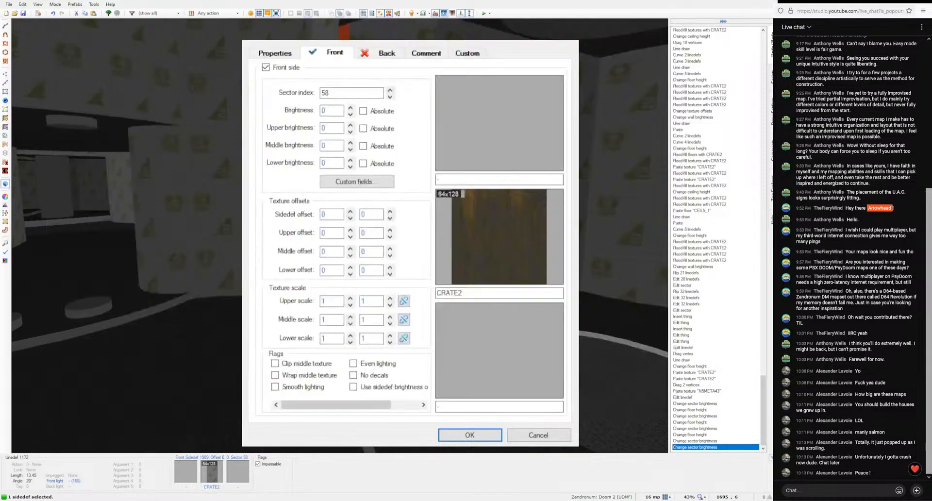
click(469, 434)
Step: Copy the N5BRWN04 texture from the corner strip onto two more narrow wall strips around the raised-disc area
key(ctrl+c)
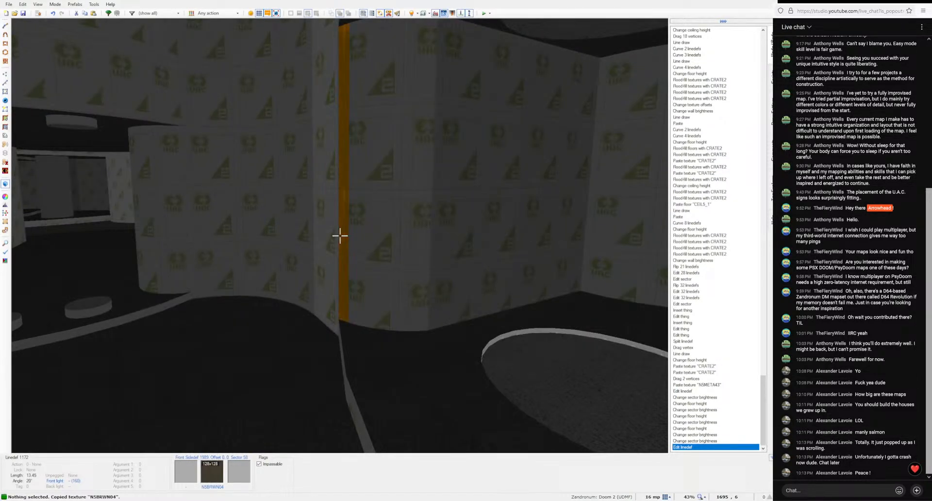
key(ctrl+v)
key(ctrl+v)
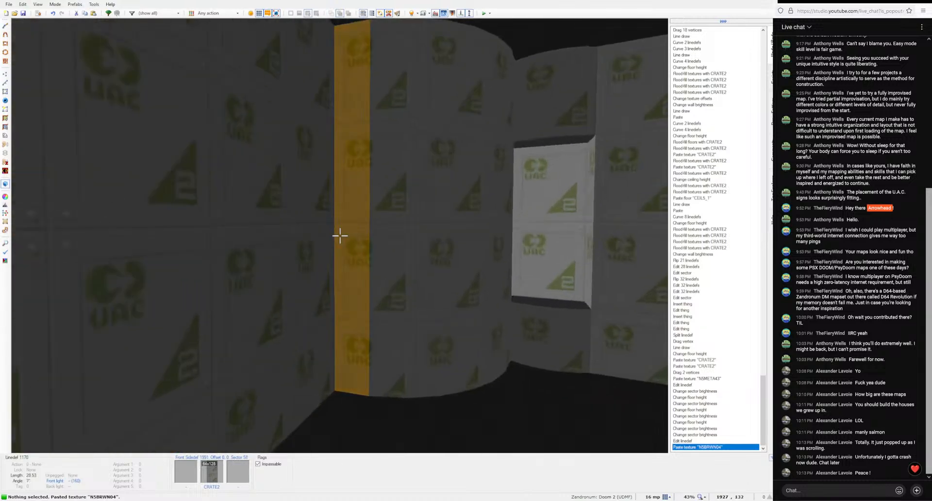
key(w)
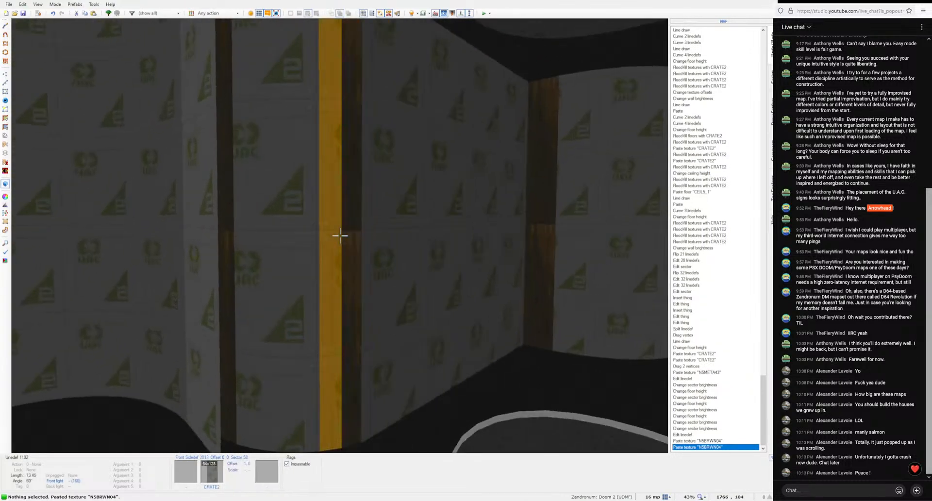
Step: Browse the wall textures and flats for a replacement trim and apply NFBRWN01 to the narrow curved wall strip
right_click(339, 236)
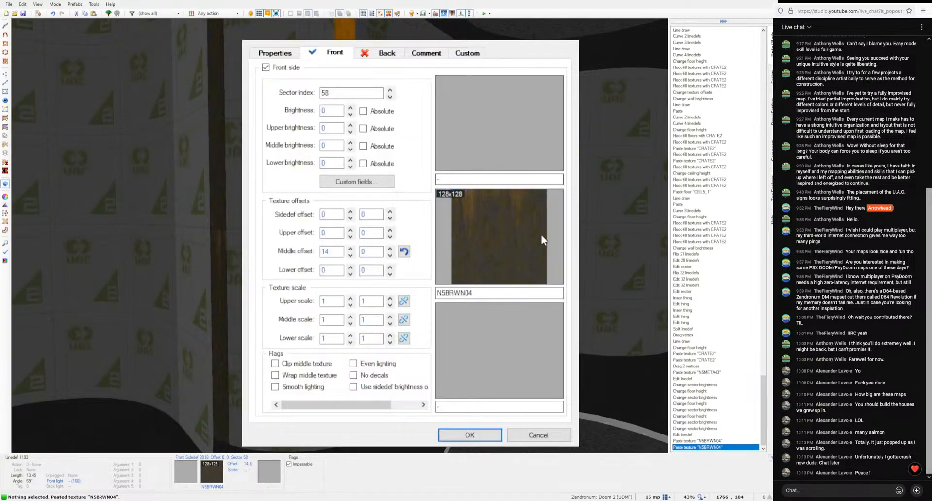
click(524, 236)
scroll(453, 265, down, 1)
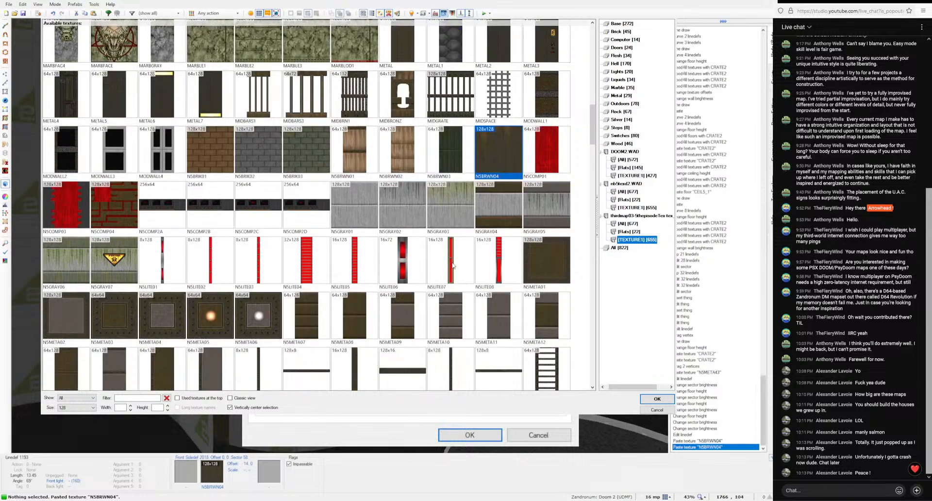
scroll(452, 265, down, 1)
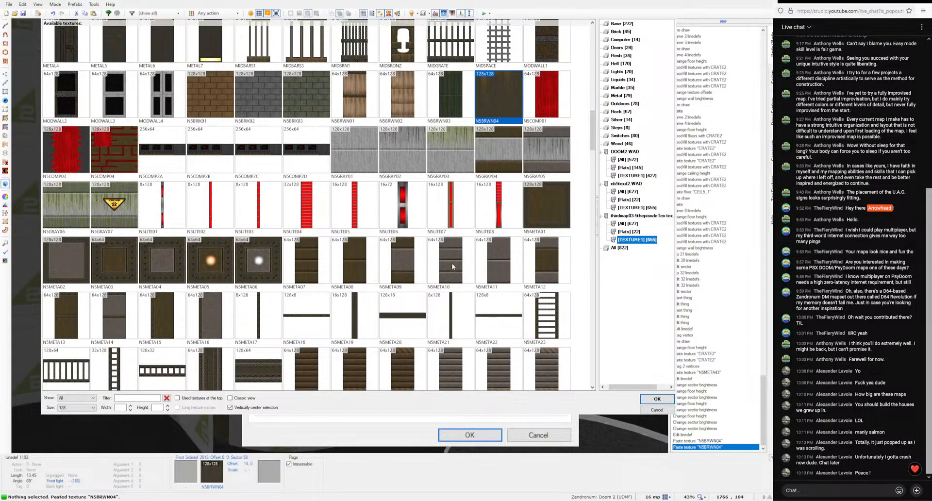
scroll(448, 268, down, 5)
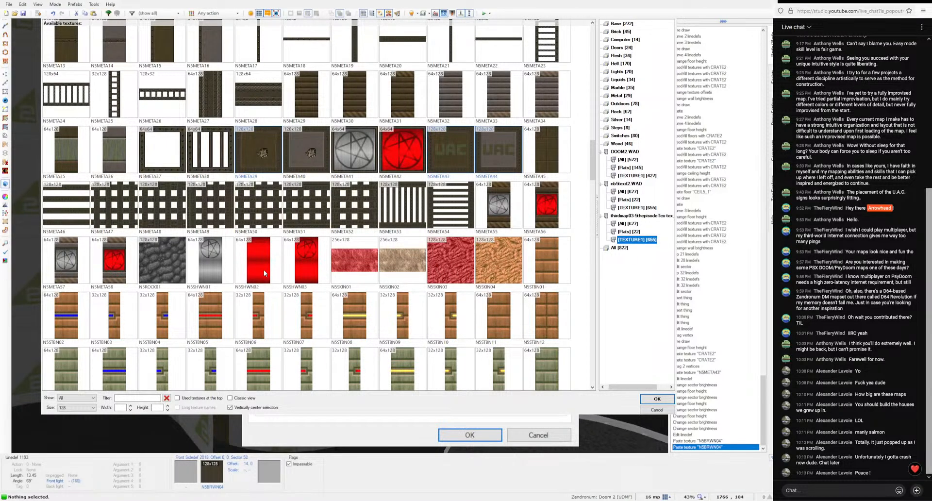
scroll(358, 313, down, 5)
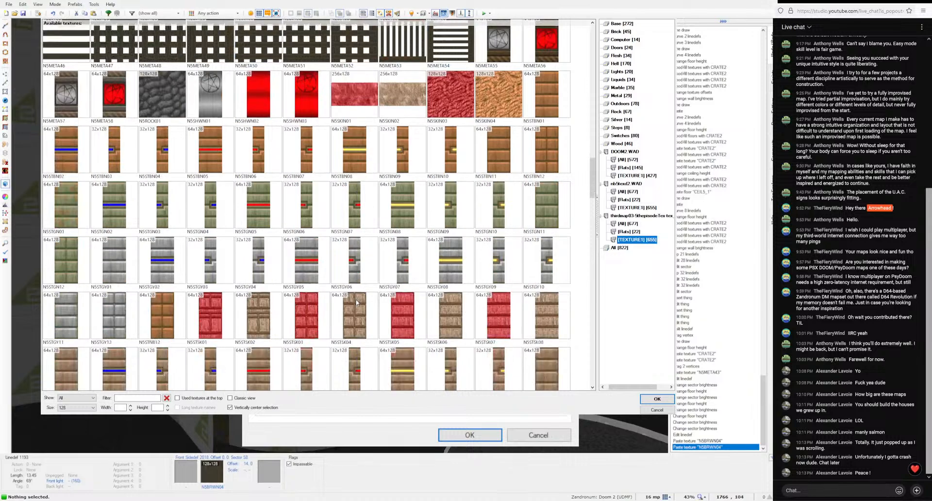
scroll(357, 302, down, 2)
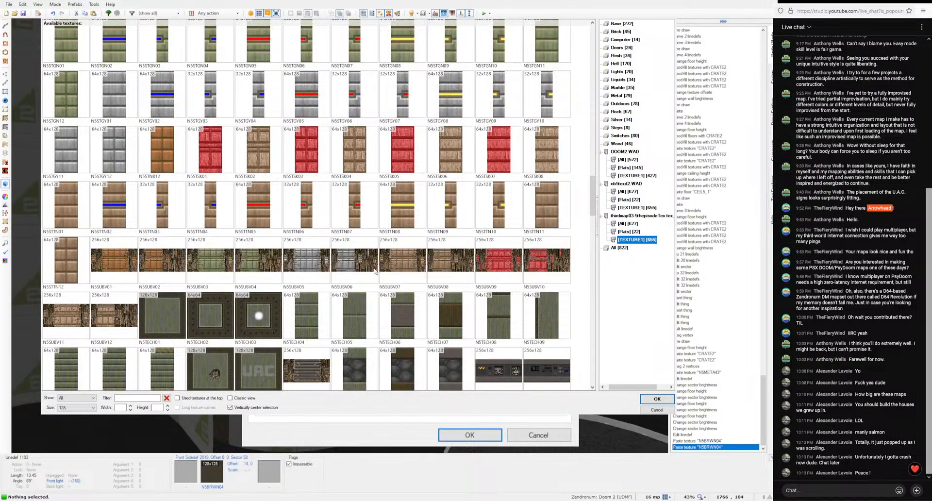
scroll(374, 271, down, 15)
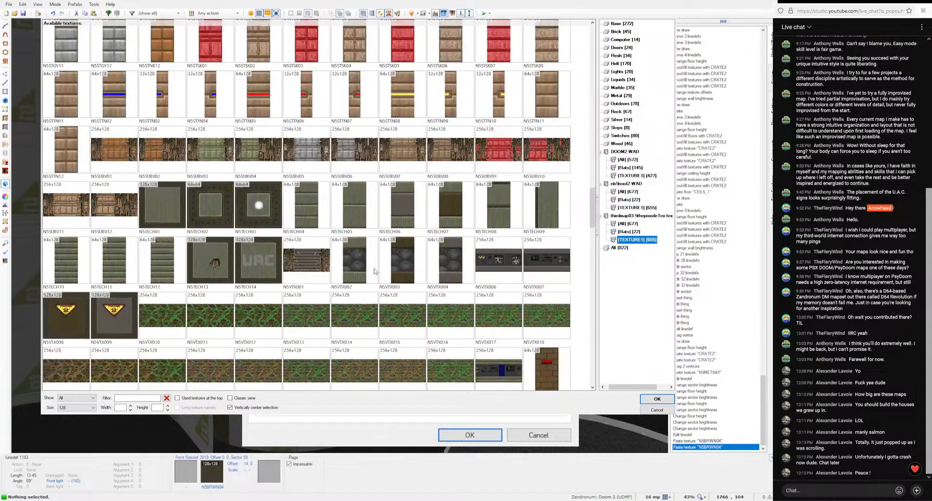
scroll(374, 271, down, 3)
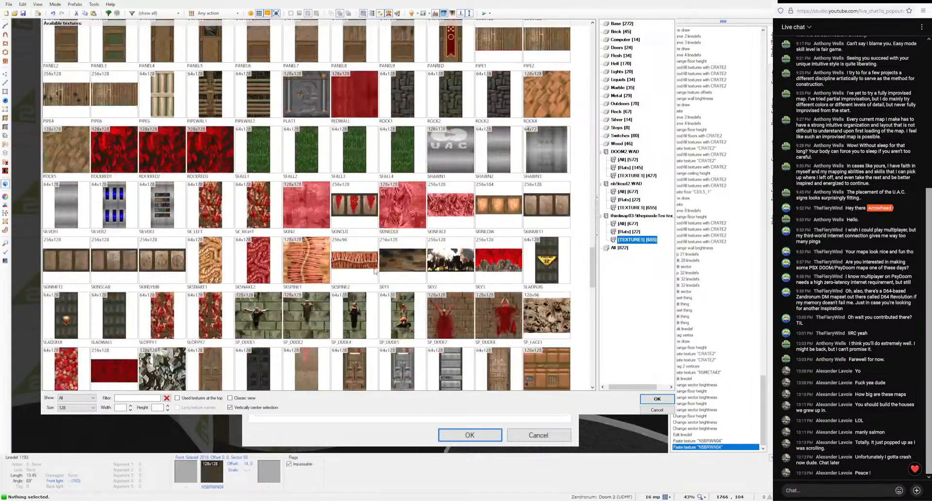
scroll(374, 271, down, 3)
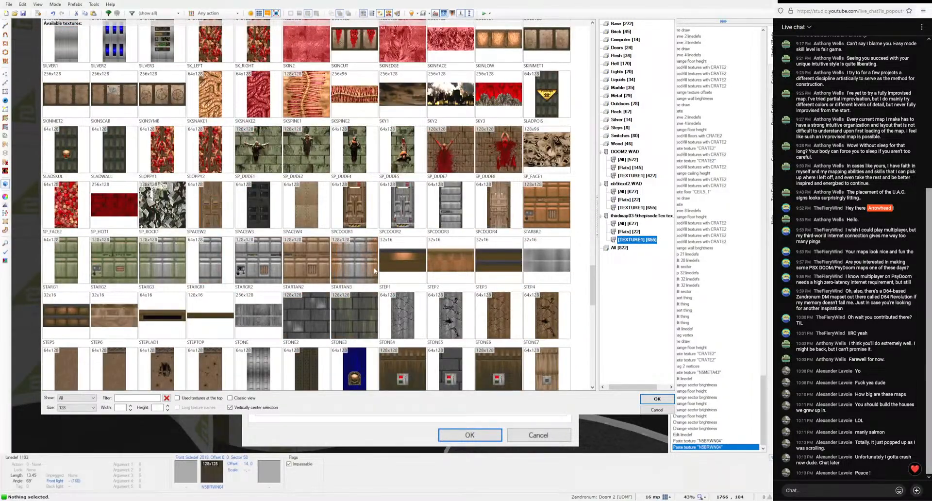
scroll(374, 271, down, 5)
click(627, 231)
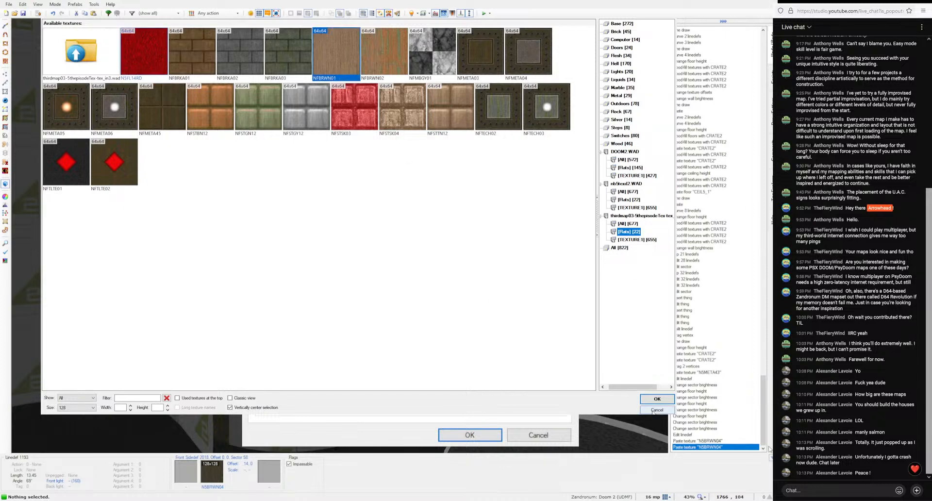
click(657, 399)
click(480, 439)
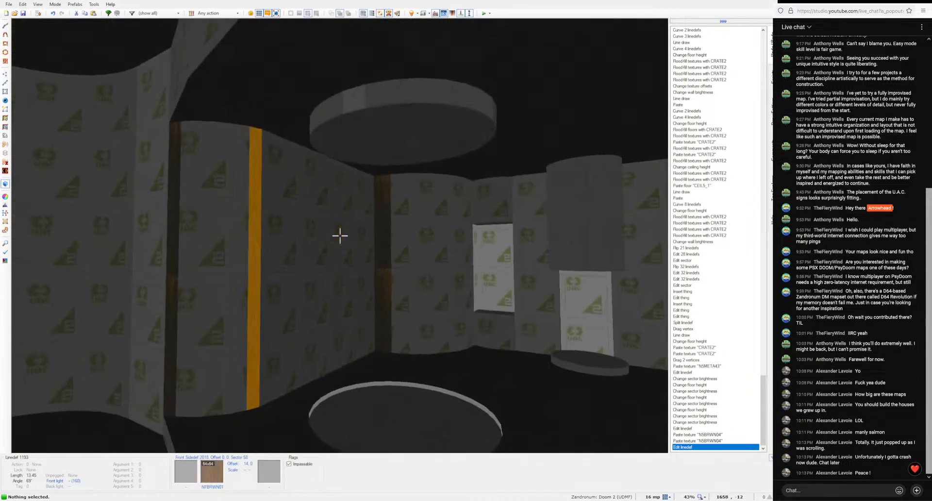
Step: Change the middle texture of the narrow curved wall strip to CEIL5_2 from the Base texture set
key(e)
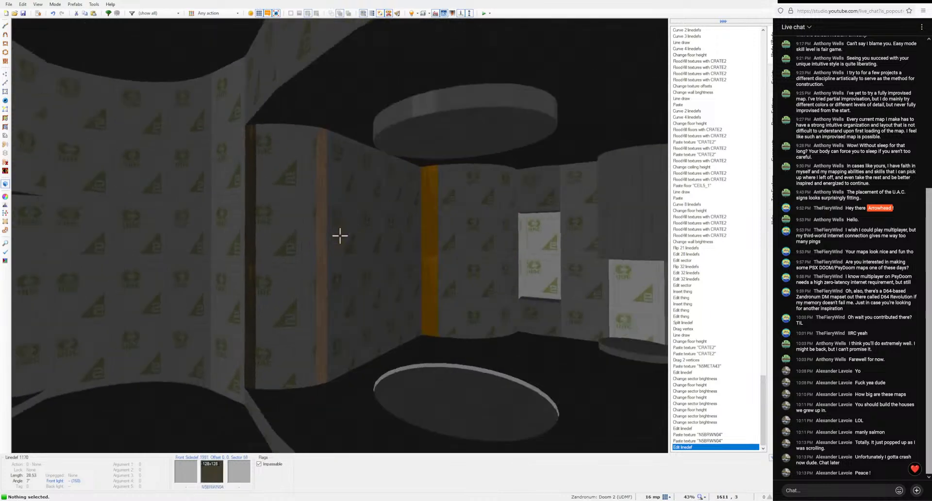
right_click(339, 236)
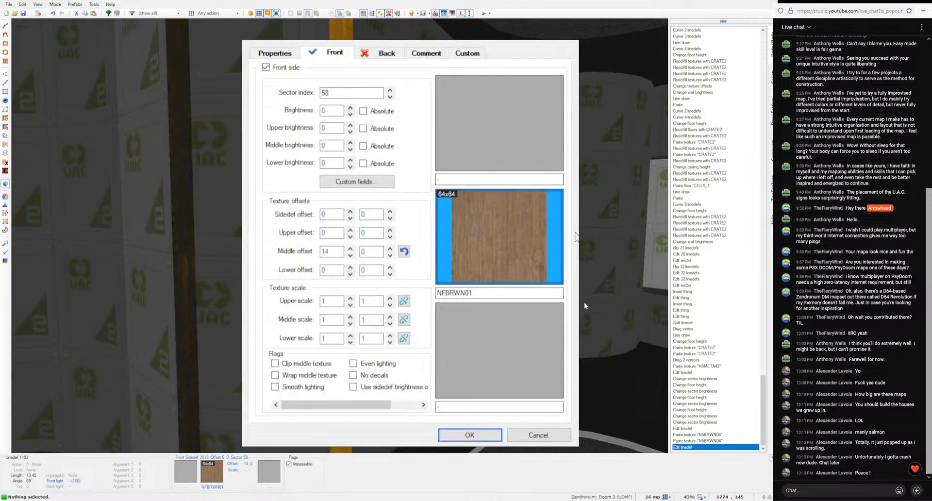
click(490, 257)
click(626, 29)
click(626, 24)
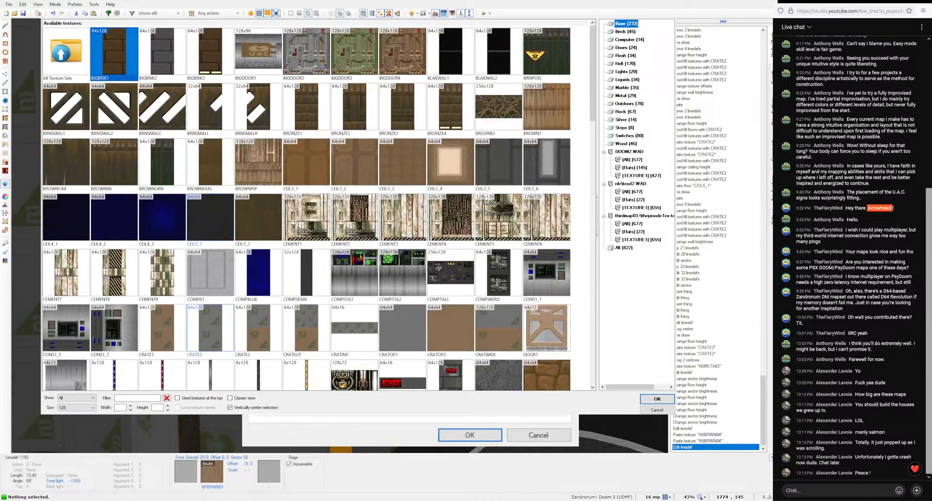
click(656, 398)
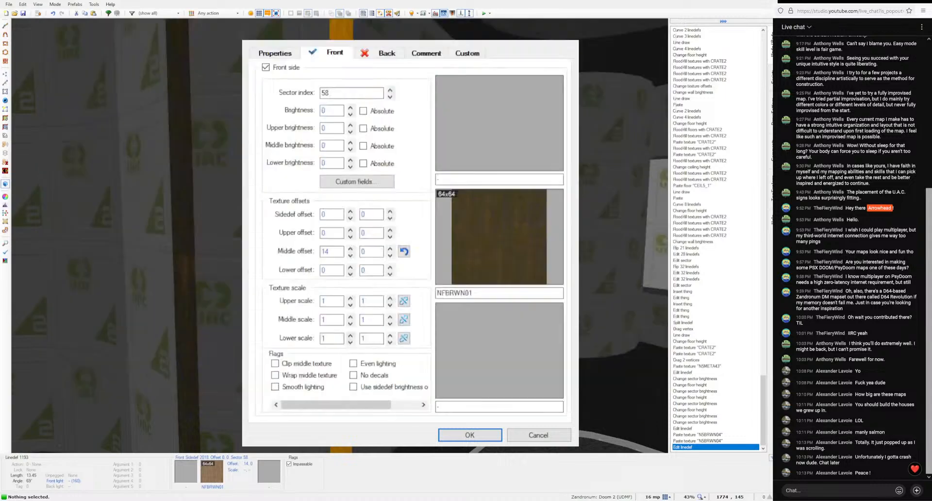
click(470, 434)
Step: Copy the CEIL5_2 texture from the curved strip onto two other narrow wall strips in the disc hall
key(ctrl+c)
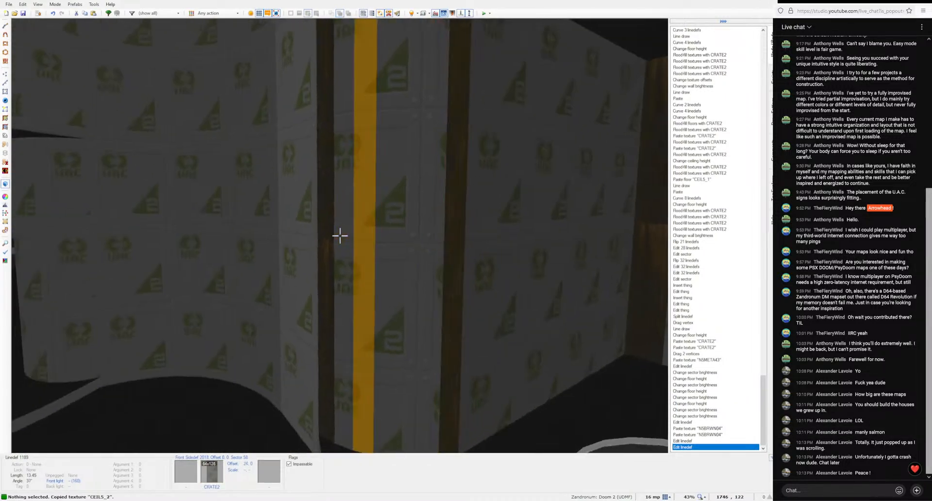
key(ctrl+v)
key(ctrl+v)
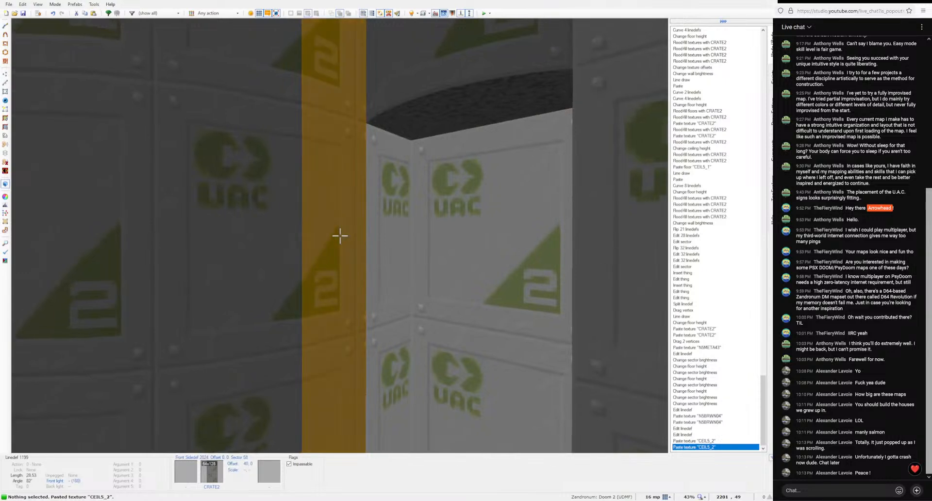
Step: Paste the CEIL5_2 texture onto six more narrow wall strips around the disc hall and its window recess
key(ctrl+v)
key(ctrl+v)
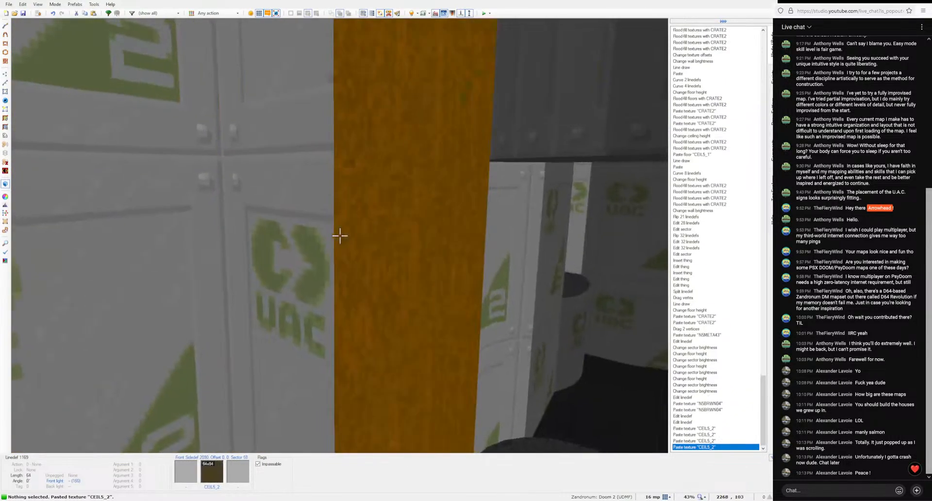
key(ctrl+v)
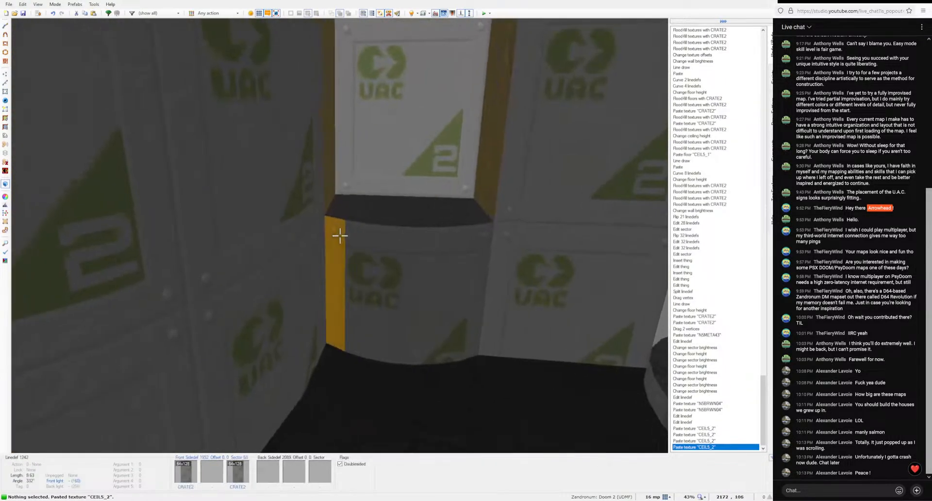
key(ctrl+v)
key(ctrl+v)
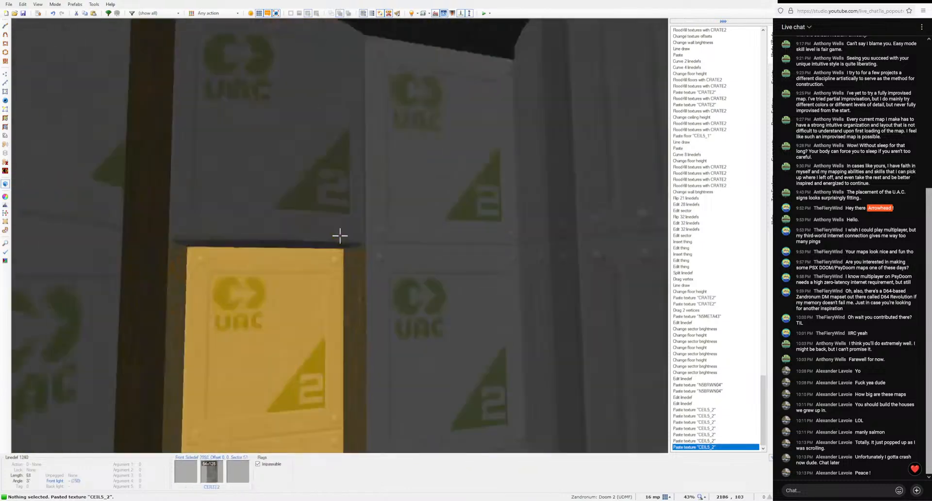
key(ctrl+v)
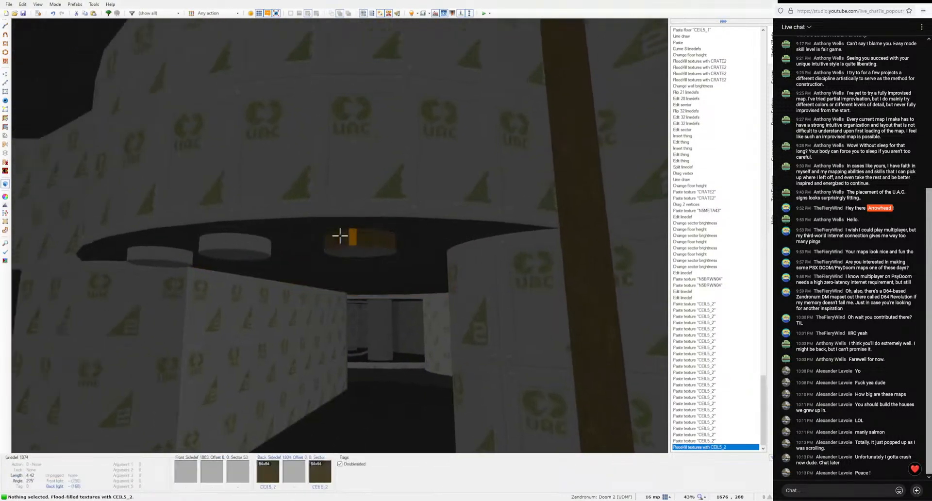
Step: Flood-fill the sides of the small round discs with CEIL5_2 and auto-align their textures horizontally
key(ctrl+shift+v)
key(a)
key(a)
key(a)
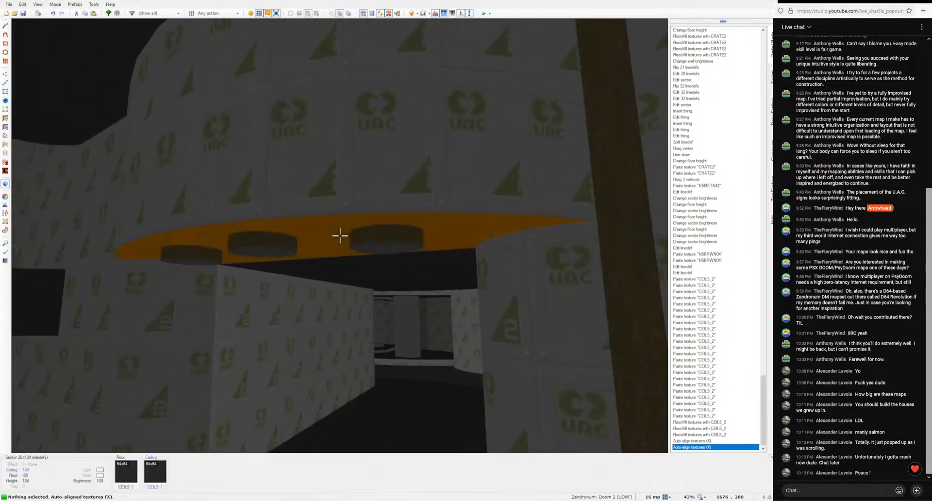
Step: Paste the CEIL5_2 flat onto the top surfaces of the three small raised discs
key(ctrl+v)
key(ctrl+v)
key(ctrl+v)
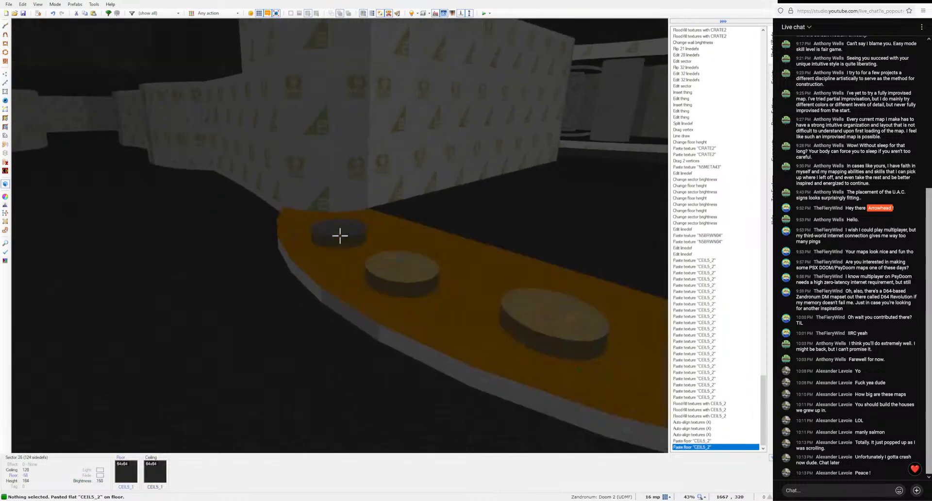
Step: Paste CEIL5_2 onto four narrow wall strips at the curved corners near the pillar platform
key(w)
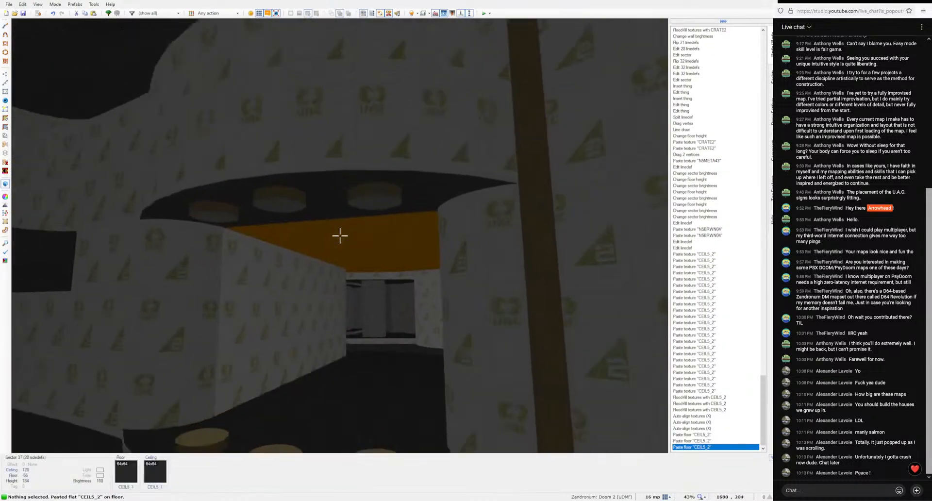
key(w)
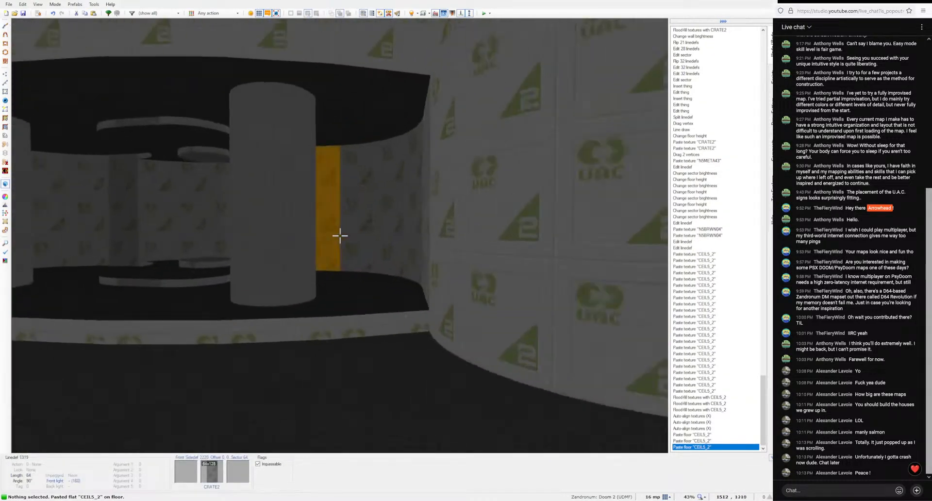
key(ctrl+v)
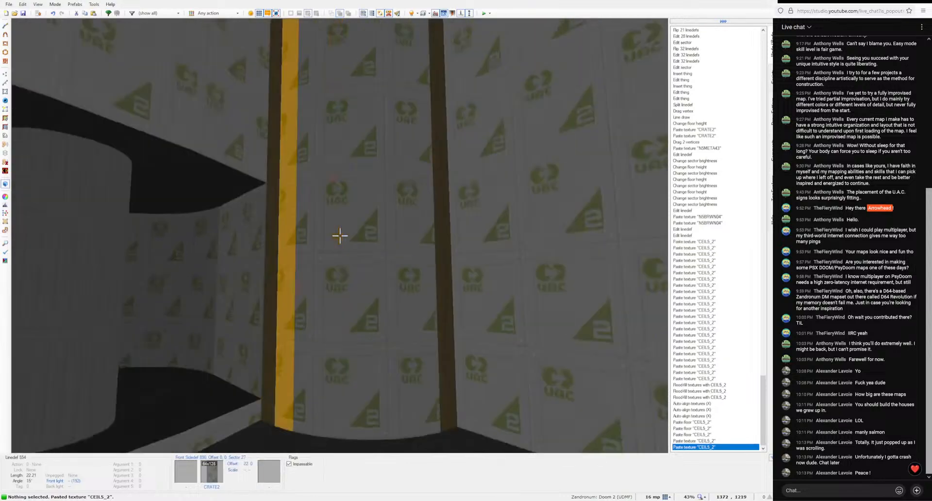
key(ctrl+v)
key(ctrl+v)
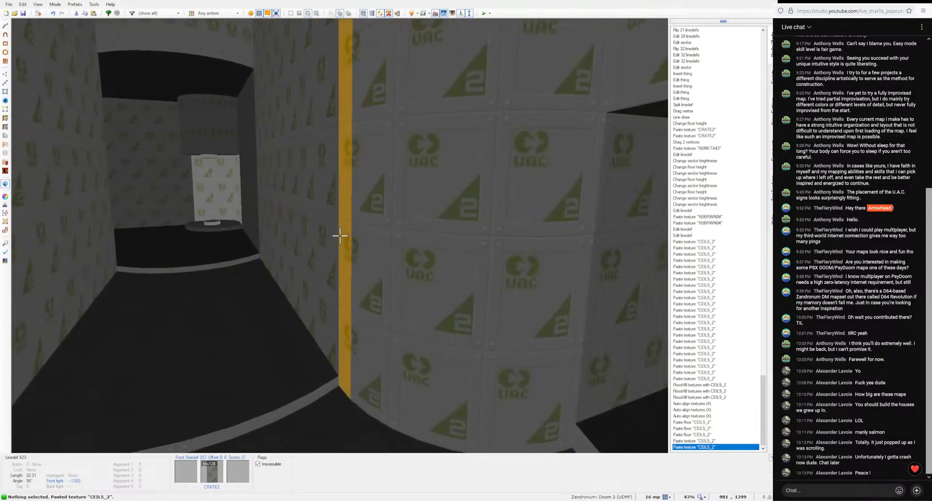
key(ctrl+v)
Step: Apply CEIL5_2 to all connected side faces of the curved inner ledge and auto-align them horizontally
key(w)
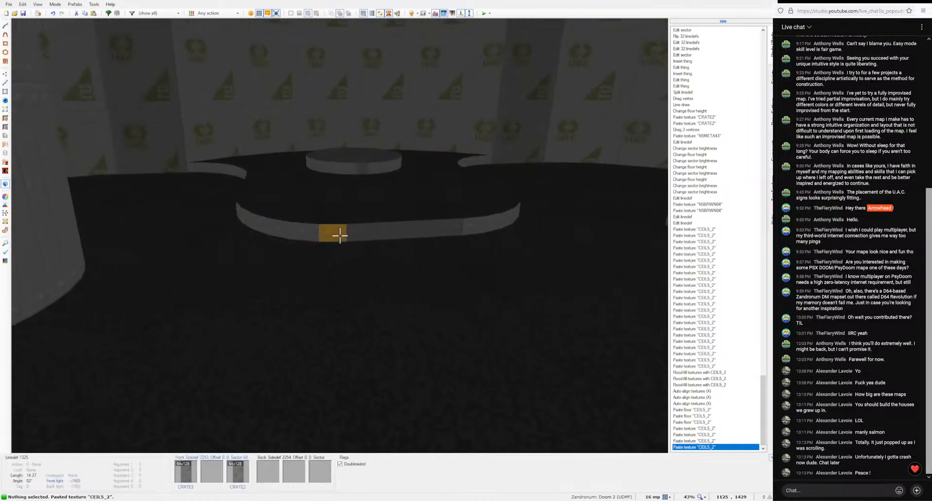
shift+click(340, 236)
key(ctrl+v)
key(e)
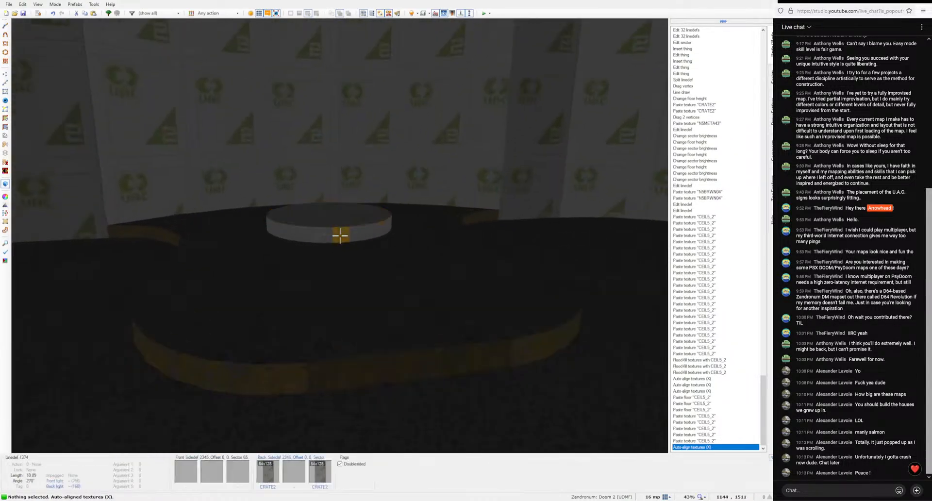
Step: Apply CEIL5_2 to the remaining curved ledge and disc side faces in the pillar alcove and auto-align them horizontally
key(shift+a)
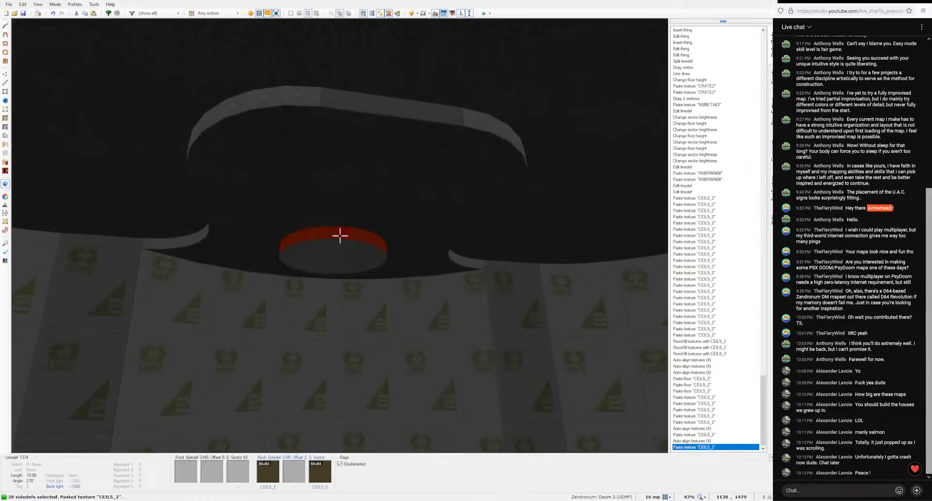
key(c)
key(a)
shift+click(339, 235)
key(ctrl+v)
key(c)
key(a)
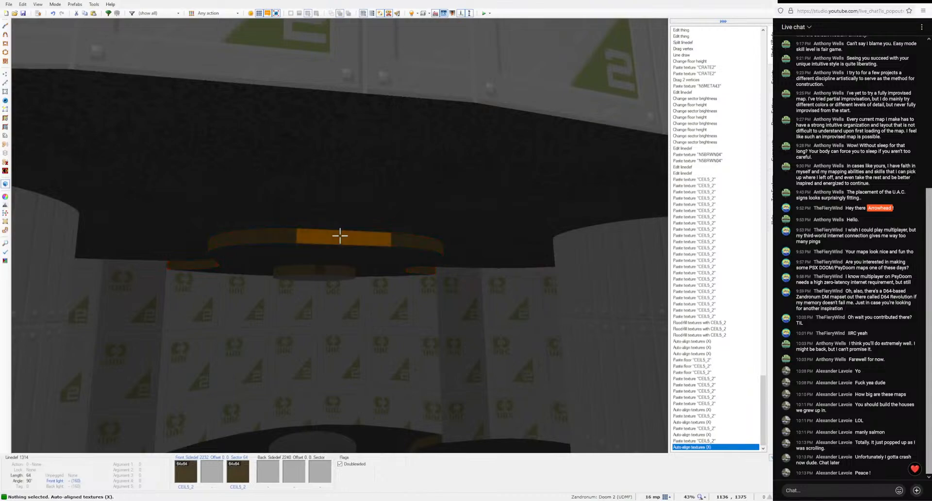
Step: Split the outer wall lines at both ends of the alcove's back arc and paste CEIL5_2 onto the resulting narrow strips
key(e)
key(w)
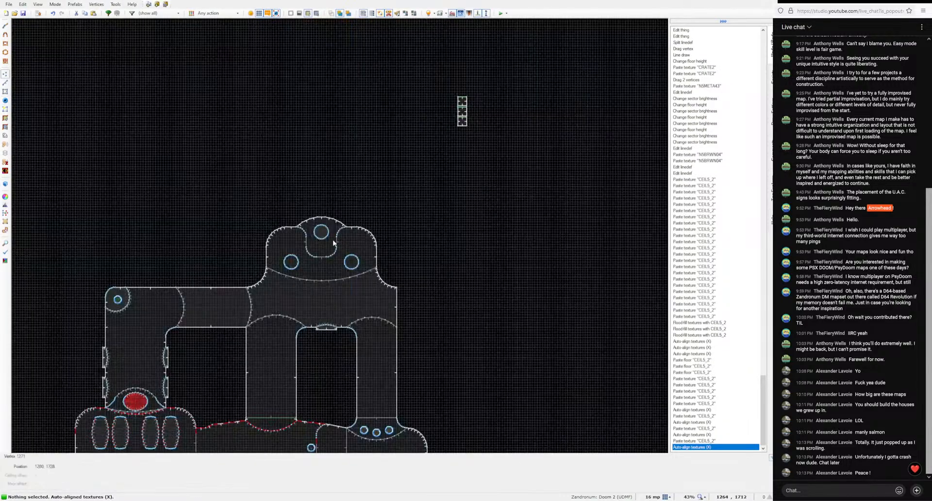
scroll(333, 243, up, 10)
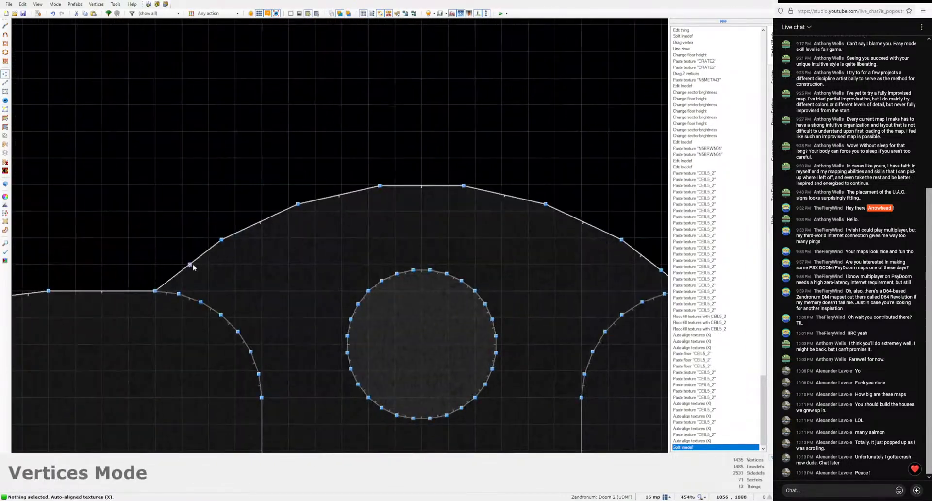
right_click(193, 267)
key(w)
key(e)
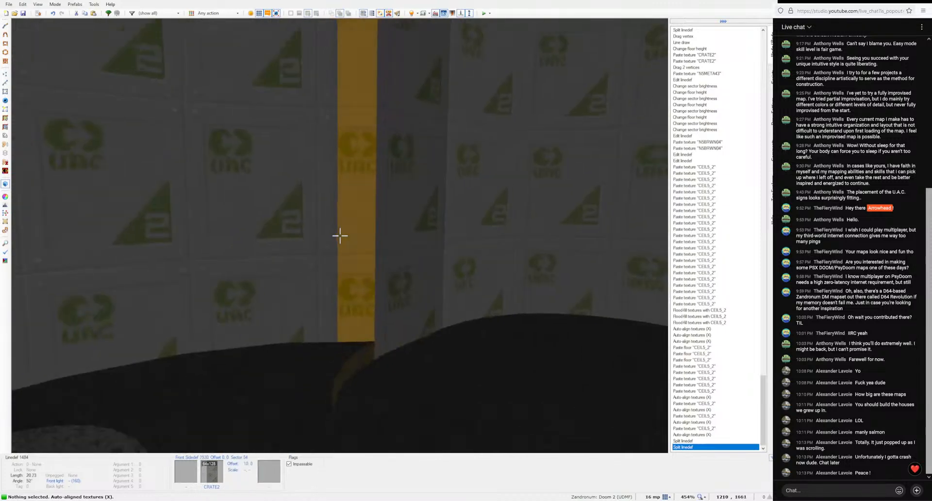
key(ctrl+v)
key(ctrl+v)
key(d)
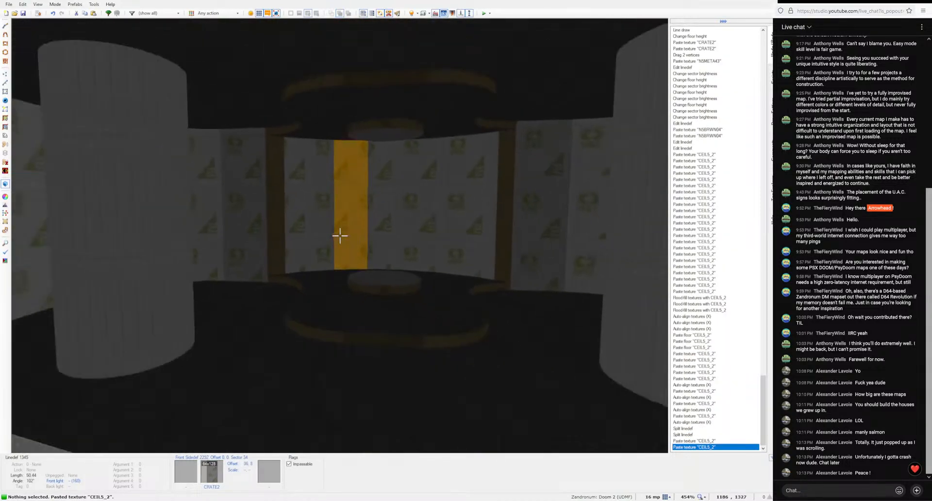
Step: Paste CEIL5_2 onto four narrow wall strips on both sides of the pillar platform
key(e)
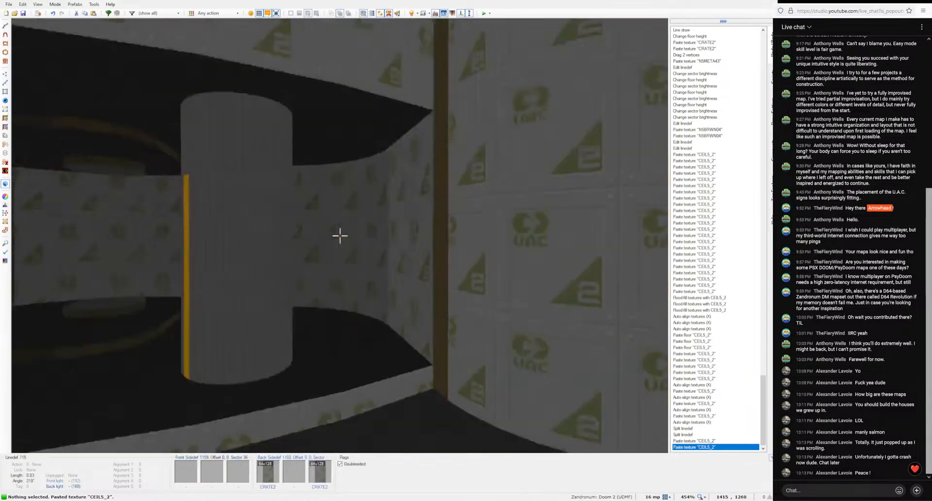
key(ctrl+v)
key(ctrl+v)
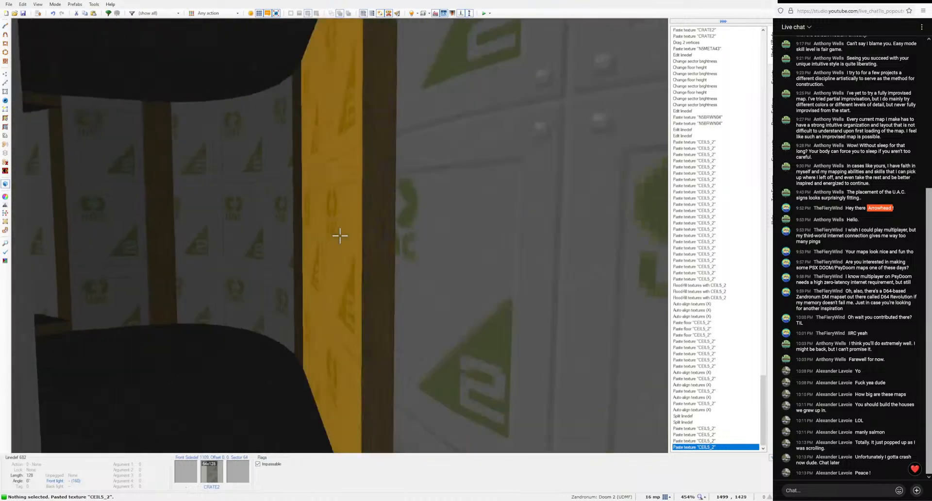
key(d)
key(e)
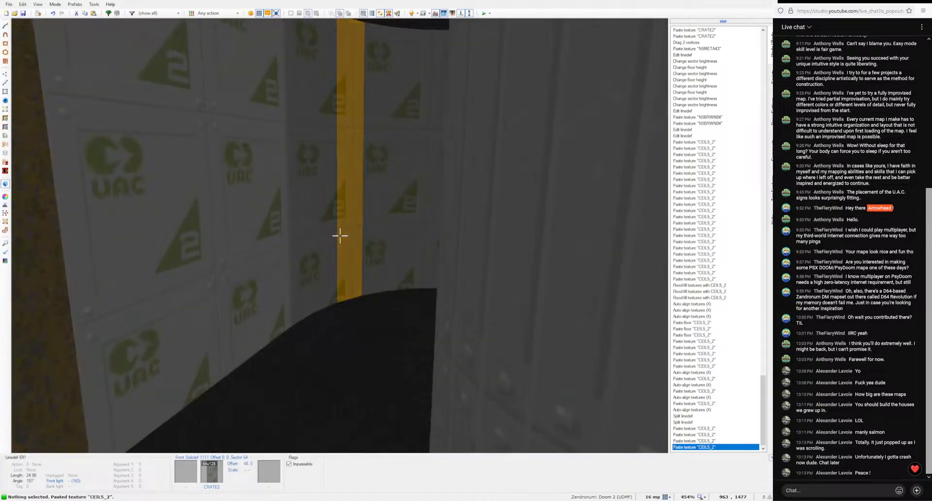
key(ctrl+v)
key(e)
key(ctrl+v)
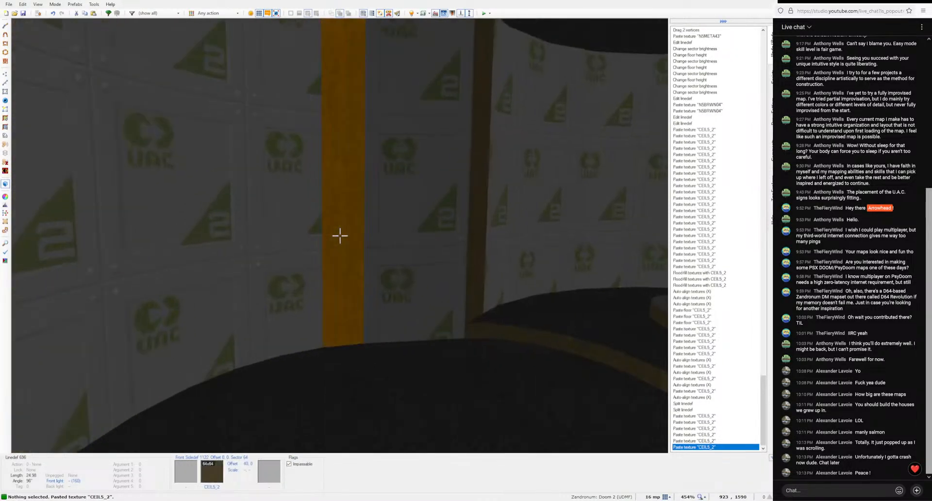
Step: Examine the platforms and wall corners through the halls up to the rounded disc corner for strips still lacking trim
key(e)
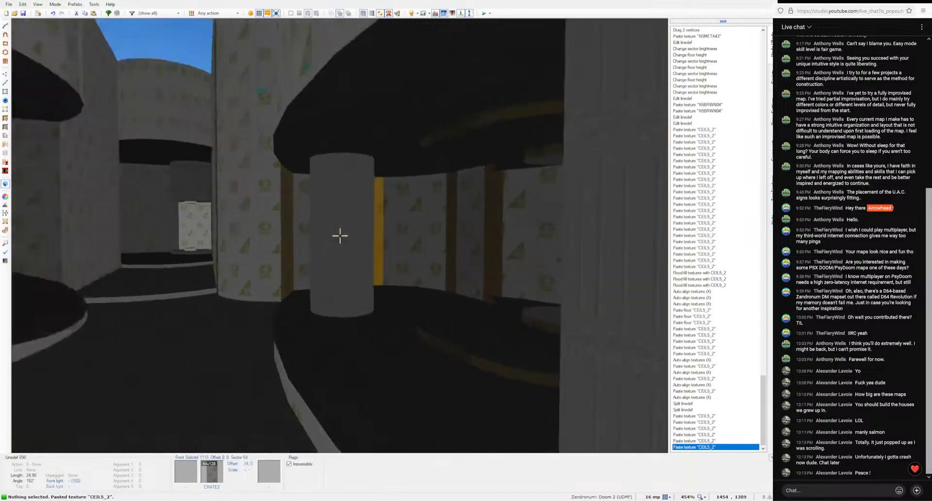
key(e)
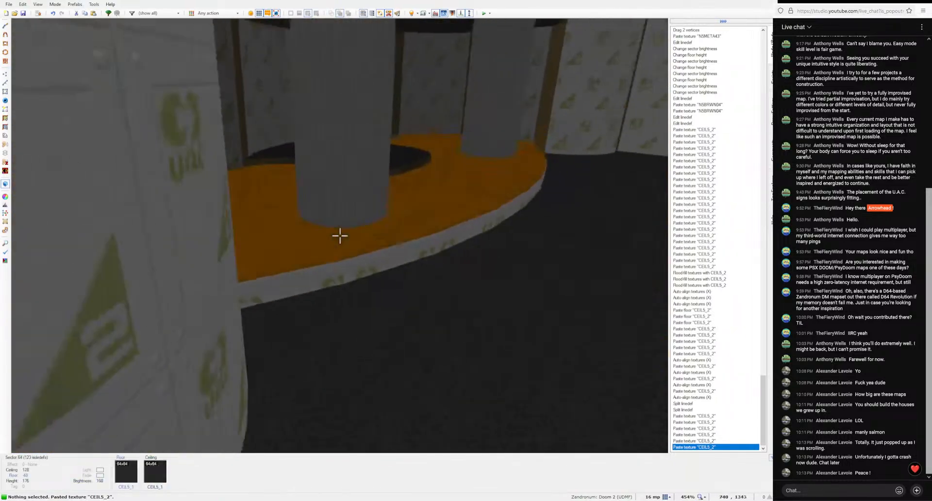
key(w)
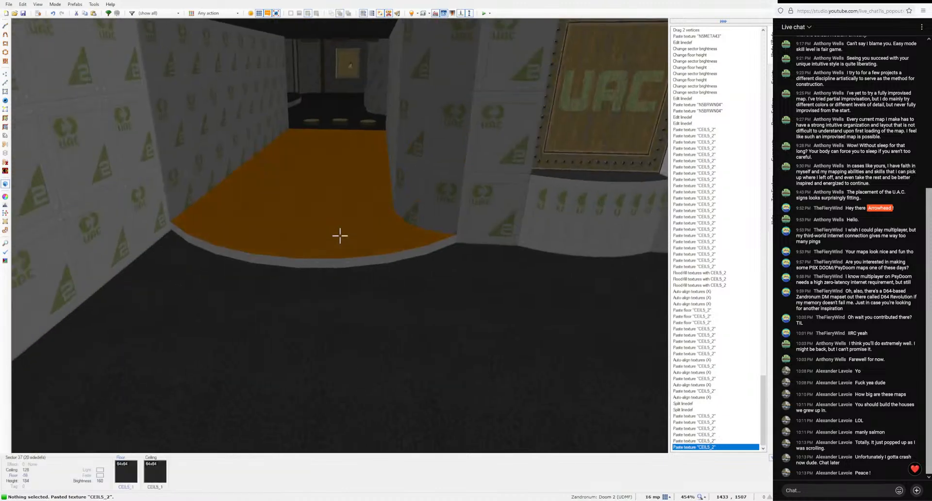
key(w)
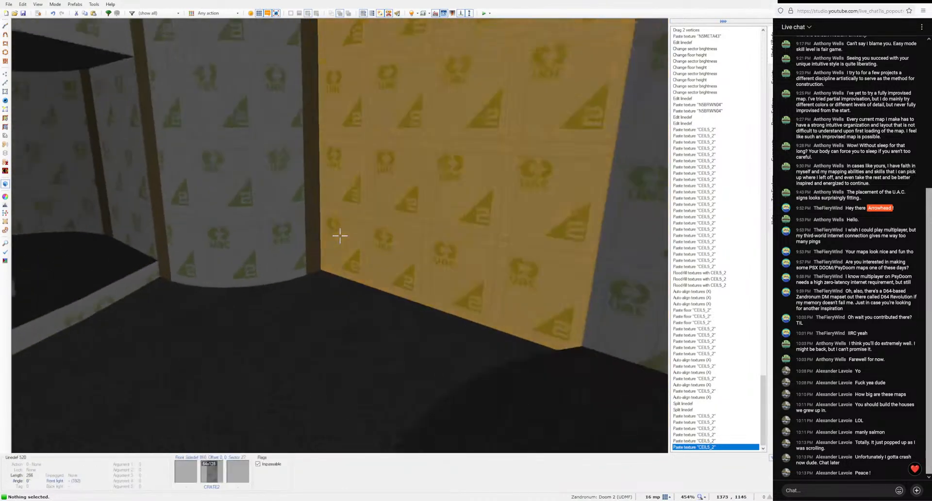
key(w)
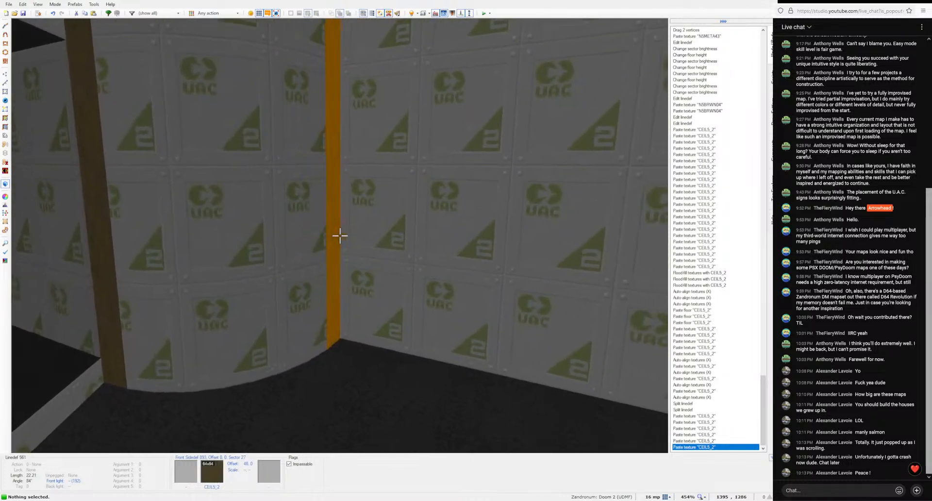
key(w)
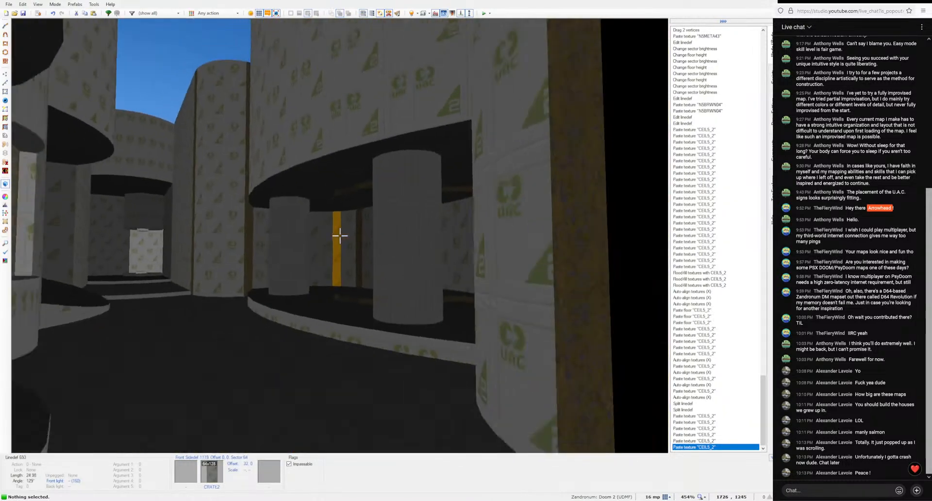
key(w)
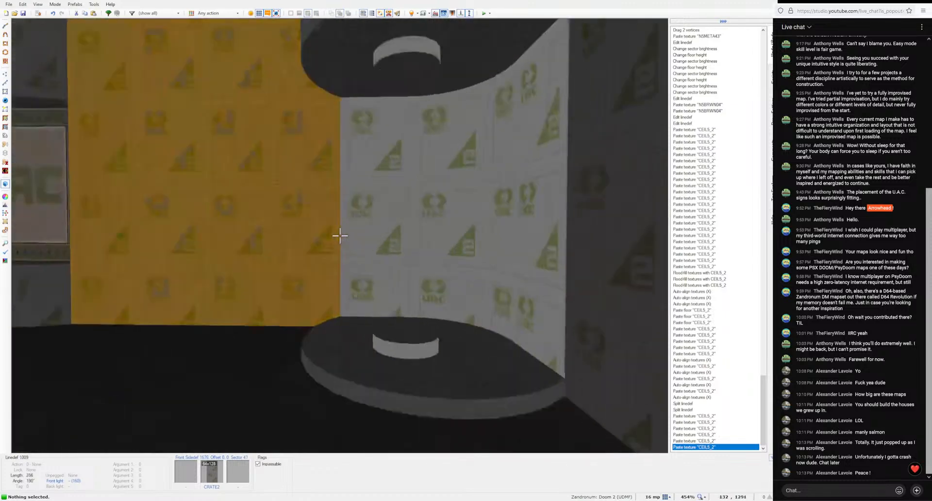
key(w)
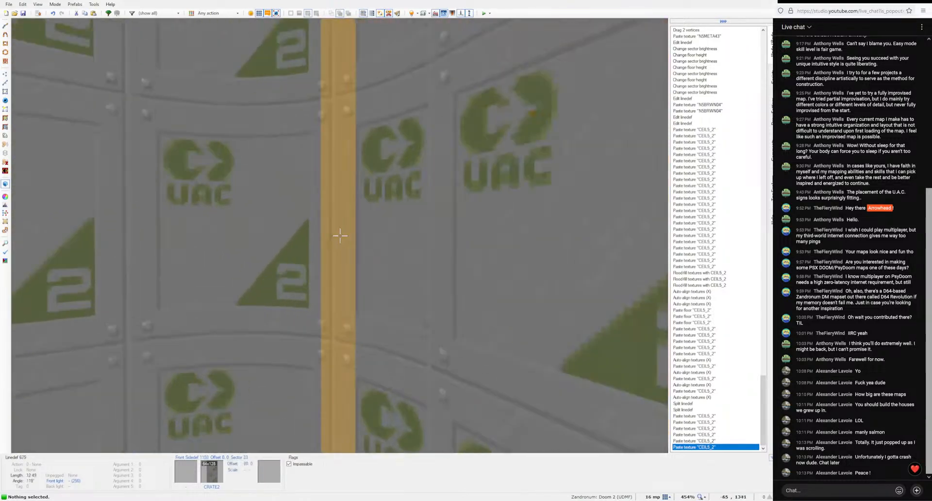
Step: Split the wall lines at both ends of the rounded disc corner and paste CEIL5_2 onto the narrow strips
key(q)
key(Insert)
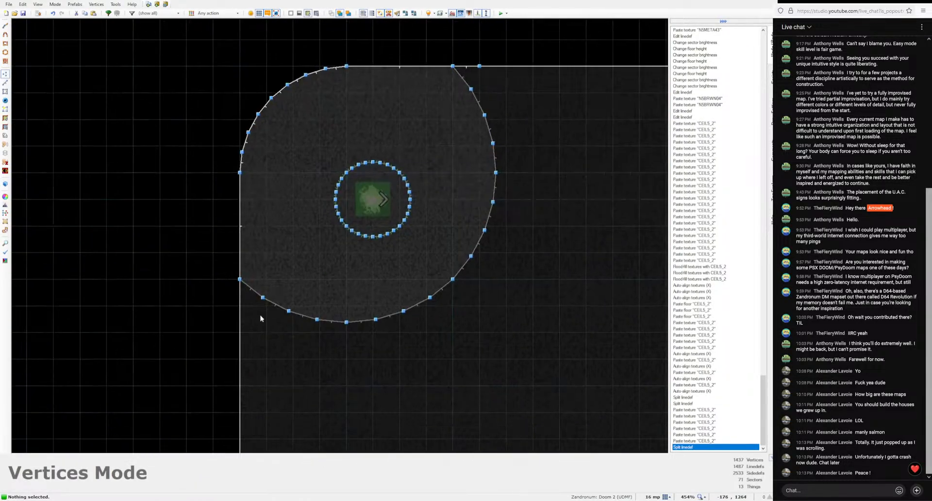
key(Insert)
key(q)
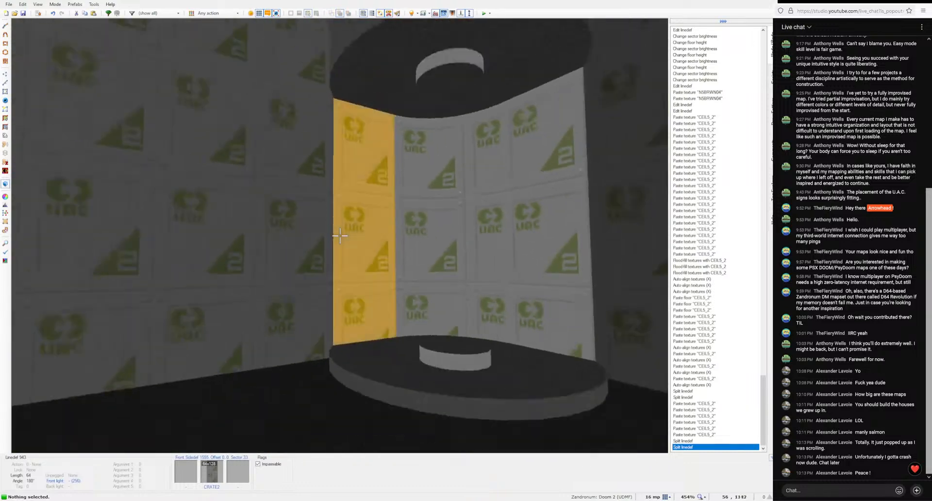
key(ctrl+v)
key(ctrl+v)
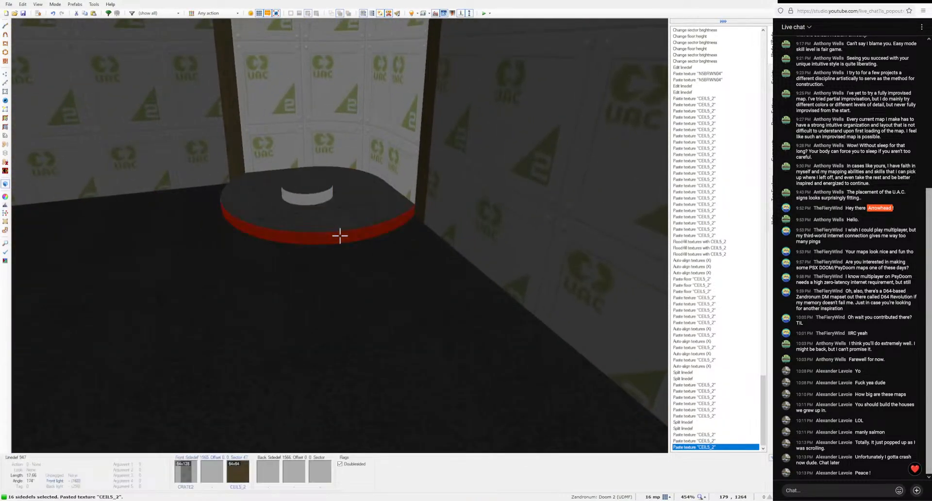
Step: Auto-align the CEIL5_2 rim of the corner platform, give its floor the same flat and copy that flat
key(a)
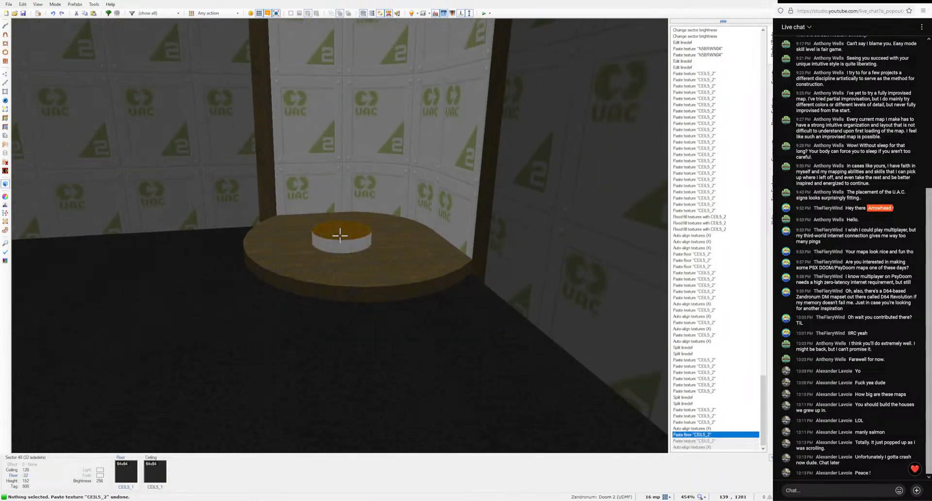
key(ctrl+c)
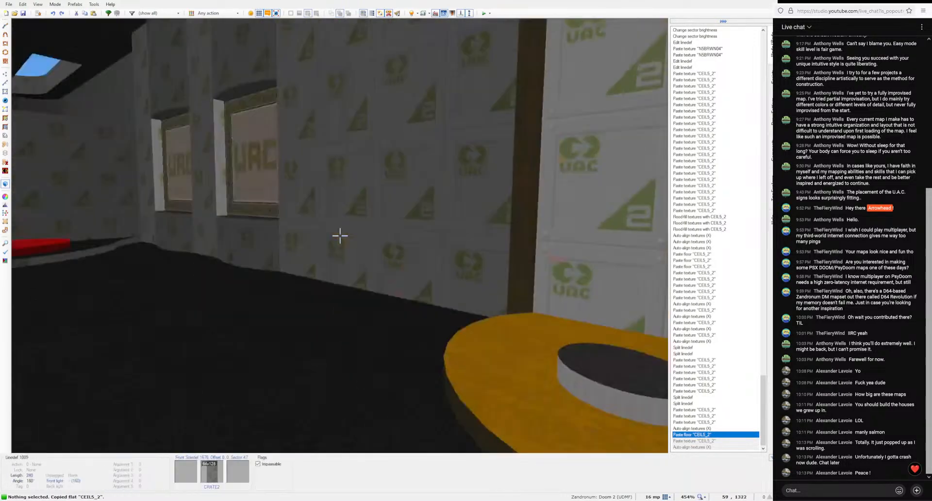
Step: Paste CEIL5_2 onto the narrow wall strips above and below the UAC sign panels on both sides of the hall
key(e)
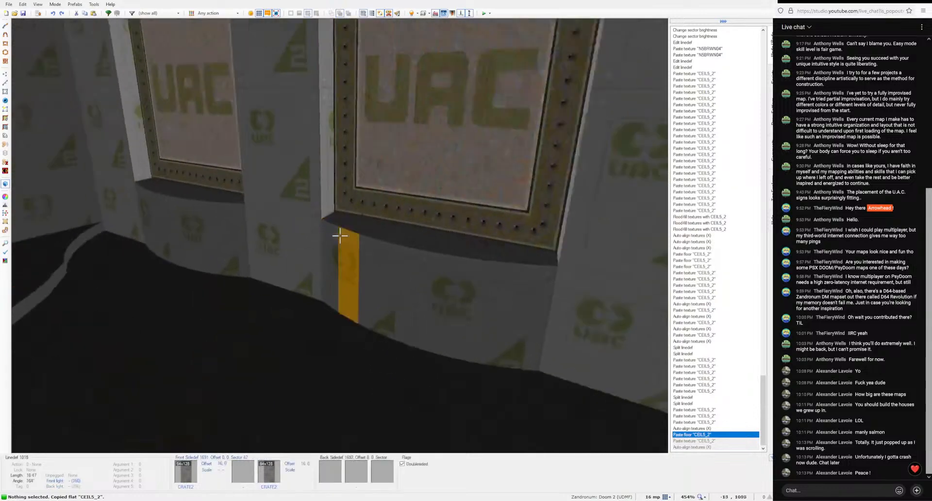
key(ctrl+v)
key(ctrl+v)
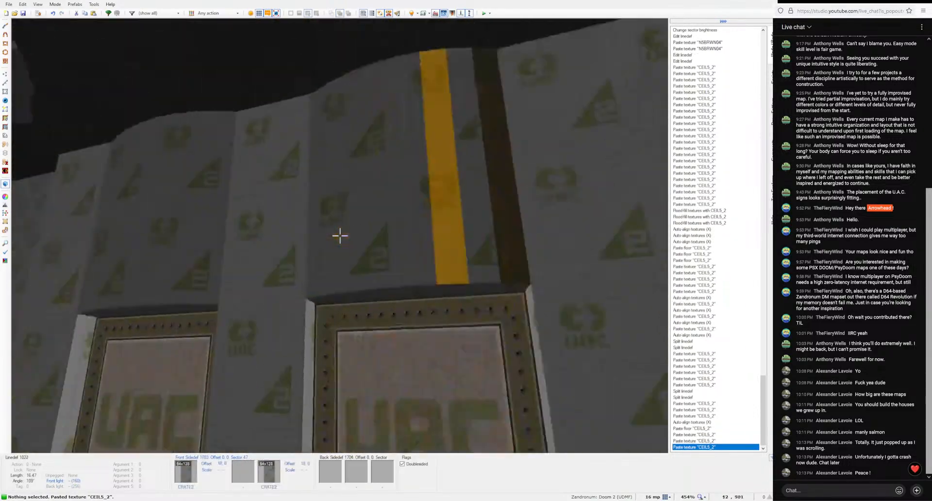
key(ctrl+v)
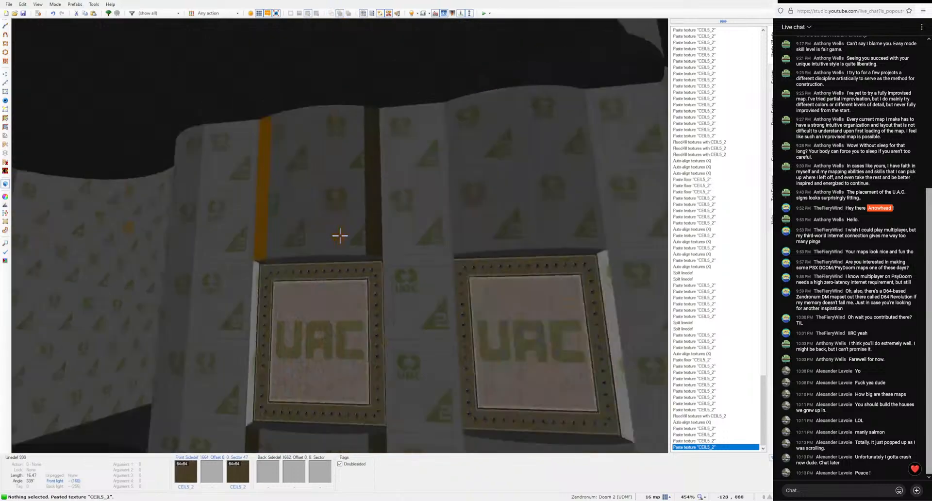
key(ctrl+v)
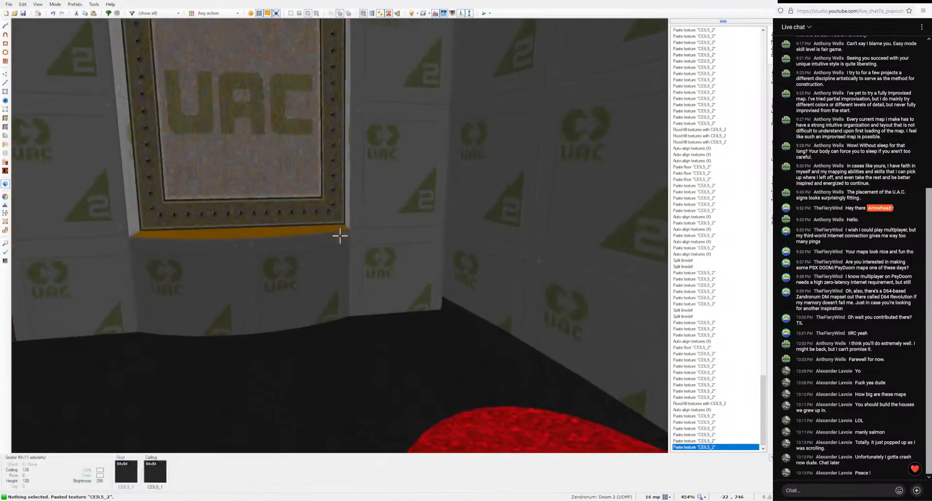
key(ctrl+v)
key(ctrl+v)
key(s)
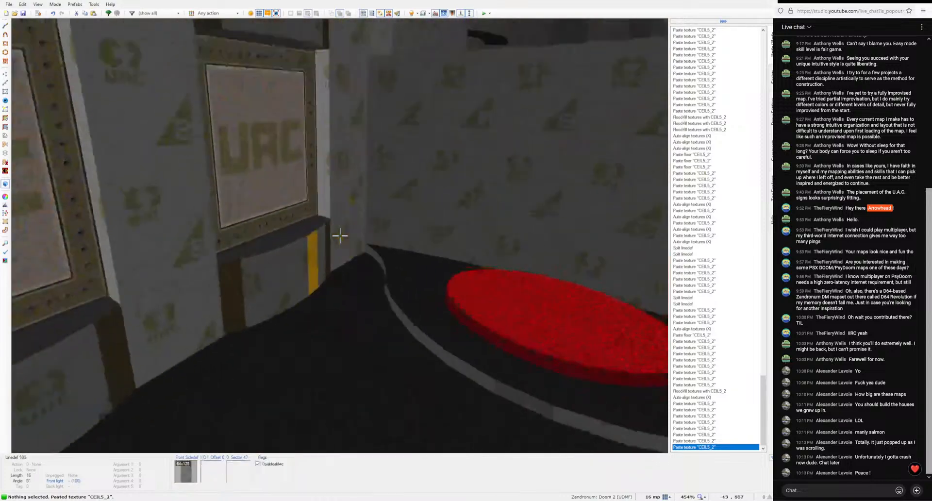
Step: Give the floor around the red disc the CEIL5_2 flat, then paste CEIL5_2 onto the platform's whole curved rim and auto-align it
key(s)
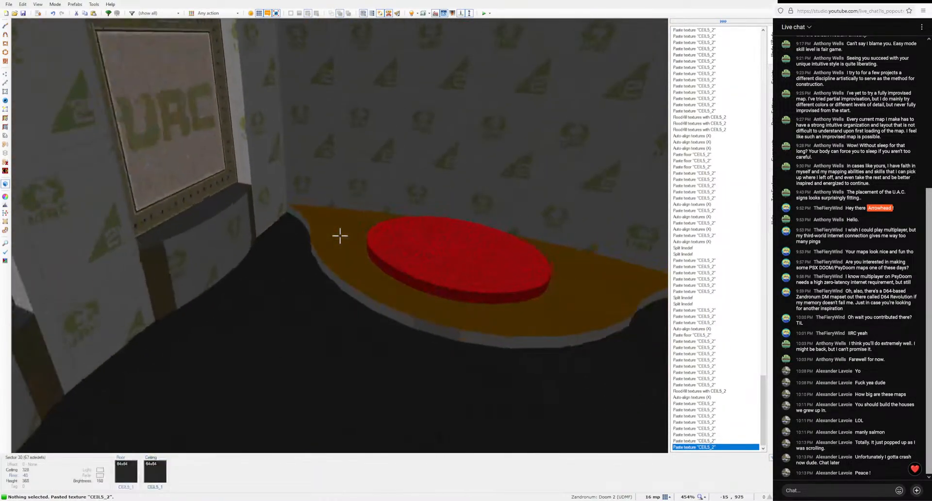
key(ctrl+v)
key(w)
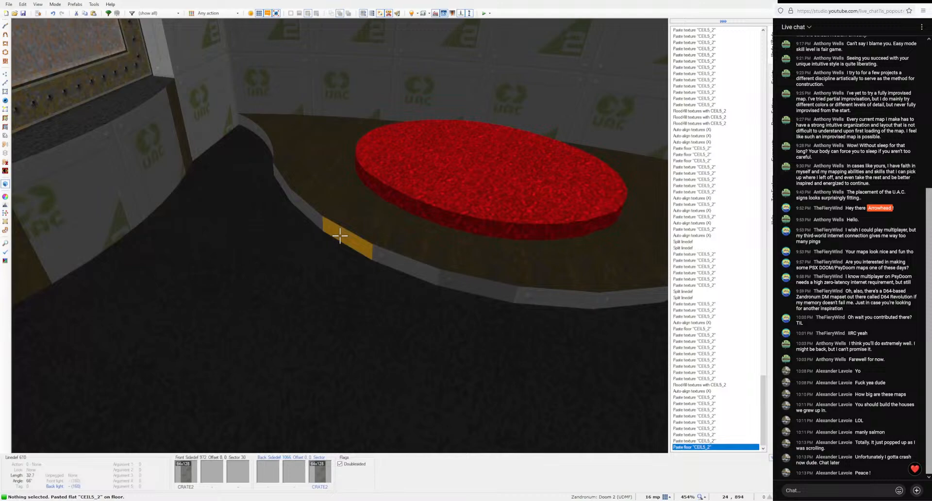
shift+click(340, 236)
key(ctrl+v)
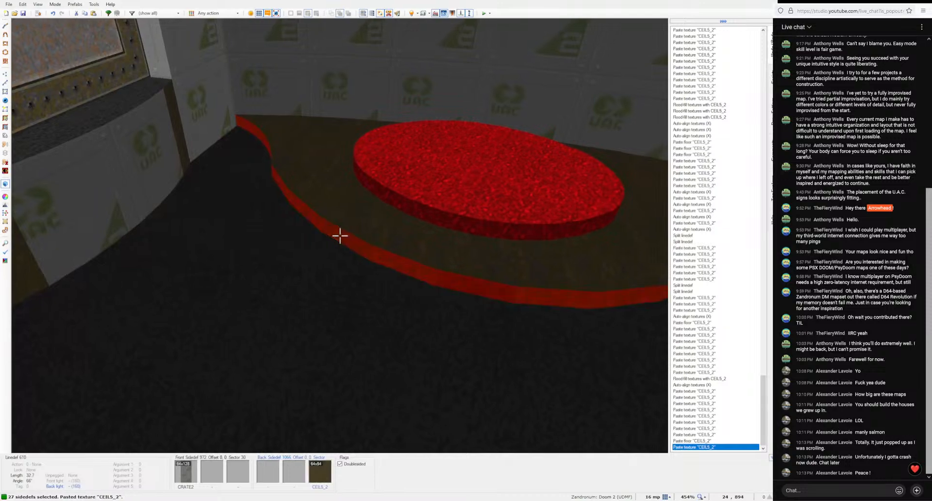
key(shift+a)
key(s)
Step: Set a wall's brightness to 16 in the red disc hall and check the surrounding walls for untrimmed strips
key(w)
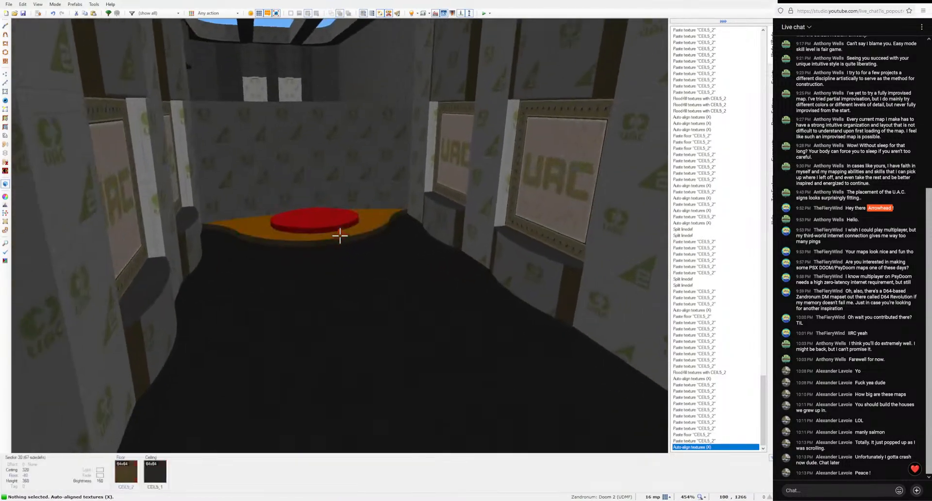
click(339, 235)
key(s)
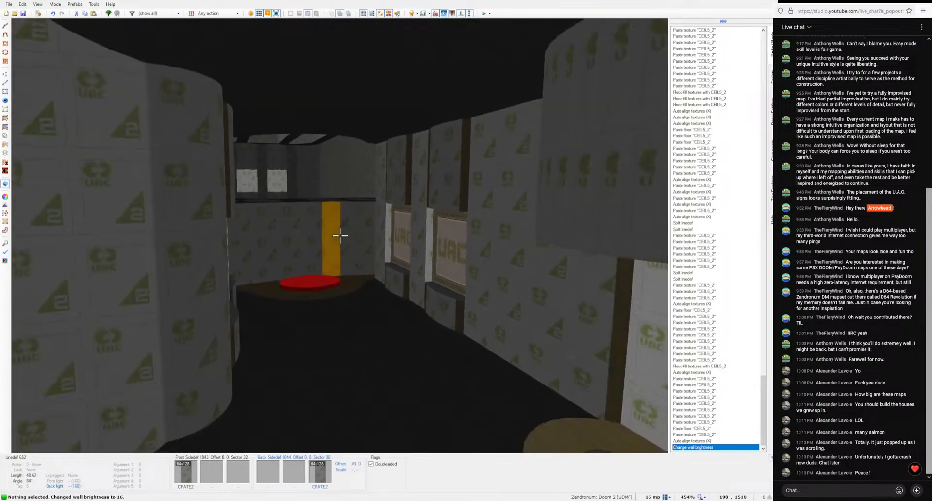
key(w)
key(s)
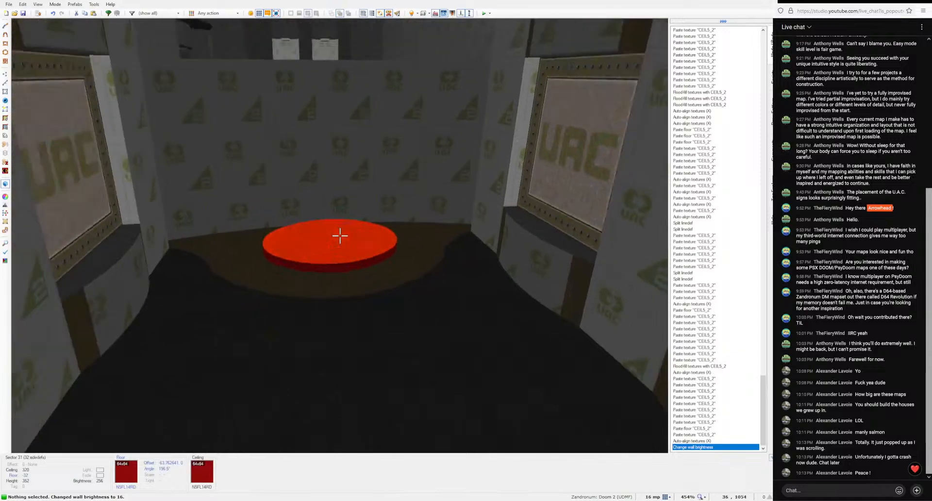
key(w)
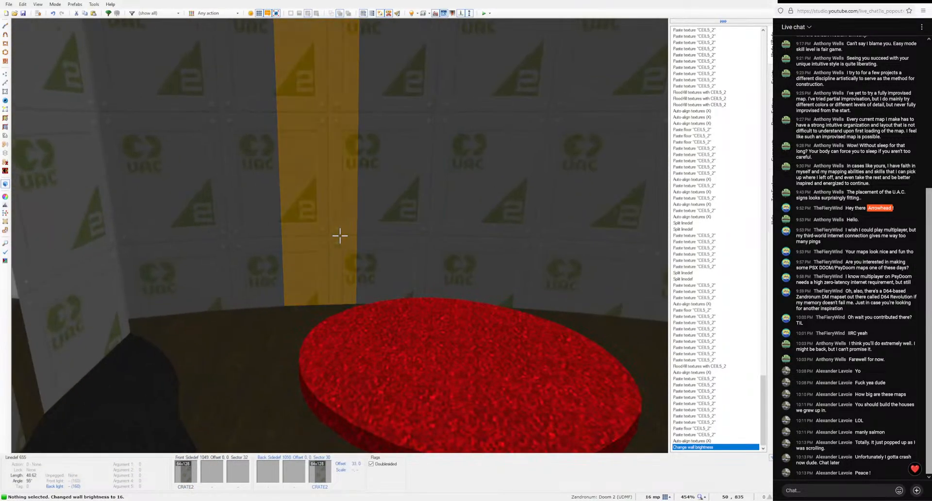
key(s)
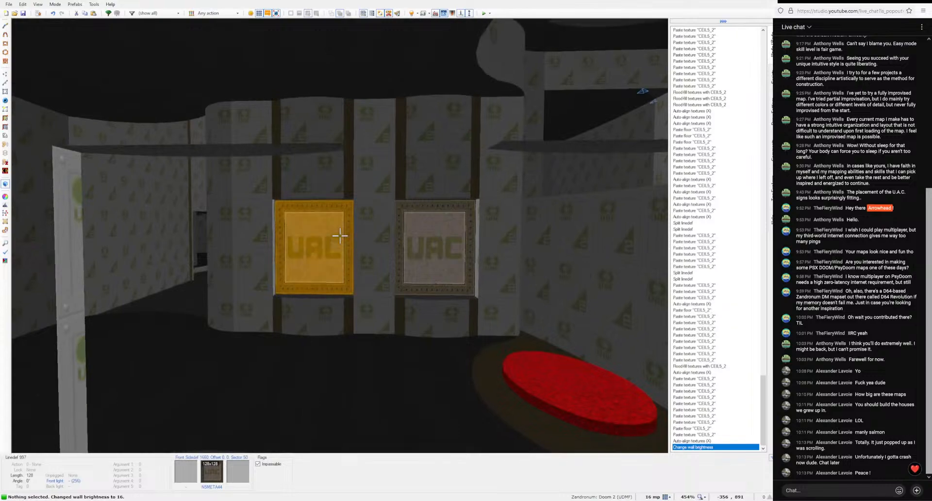
Step: Split the long wall line at the hall opening's corner and paste CEIL5_2 onto the resulting narrow strip
key(w)
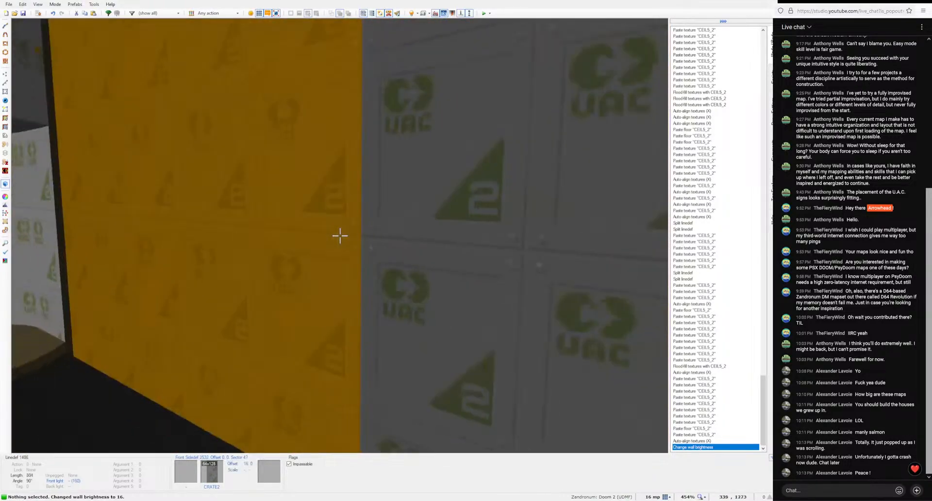
key(q)
right_click(320, 152)
key(q)
key(s)
key(ctrl+v)
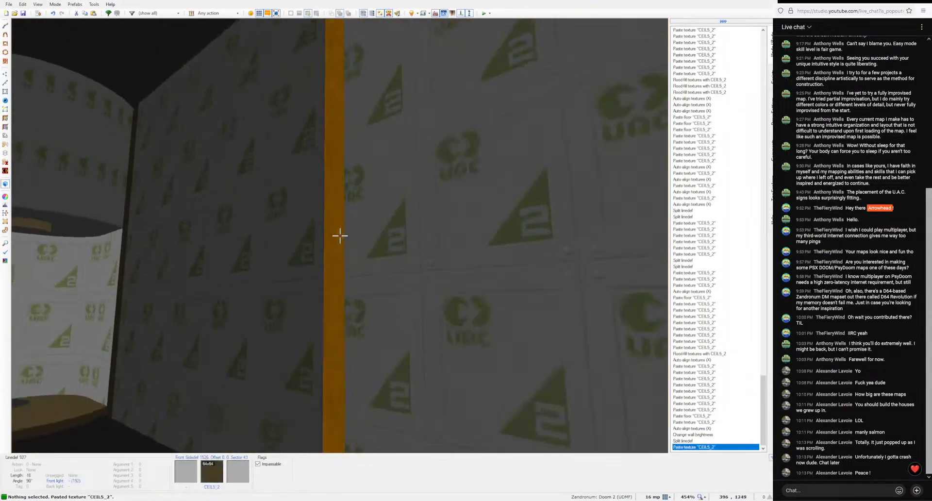
Step: Split the straight wall line next to the rounded corner and paste CEIL5_2 onto the narrow strips there
key(w)
key(q)
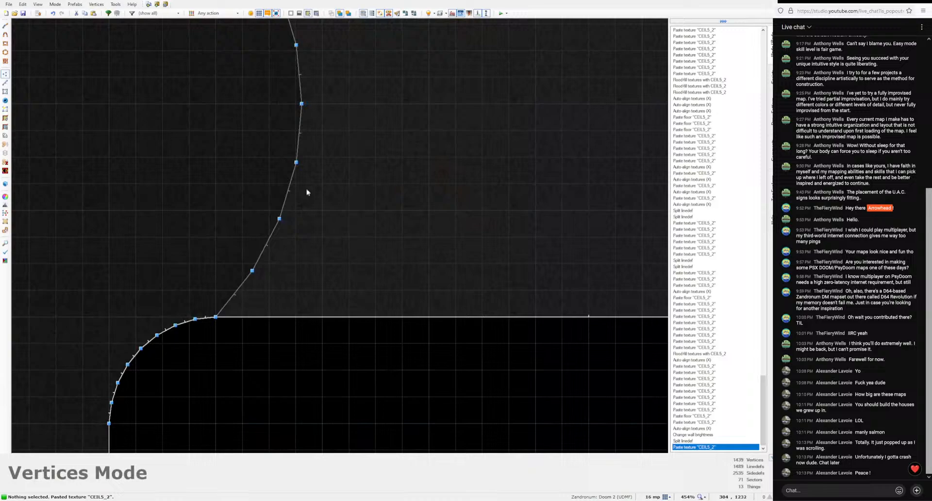
right_click(247, 321)
key(q)
key(ctrl+v)
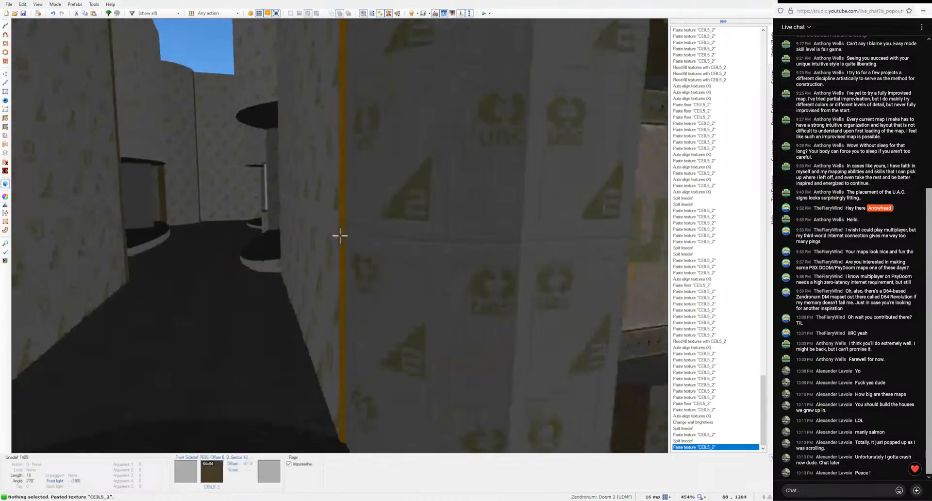
key(ctrl+v)
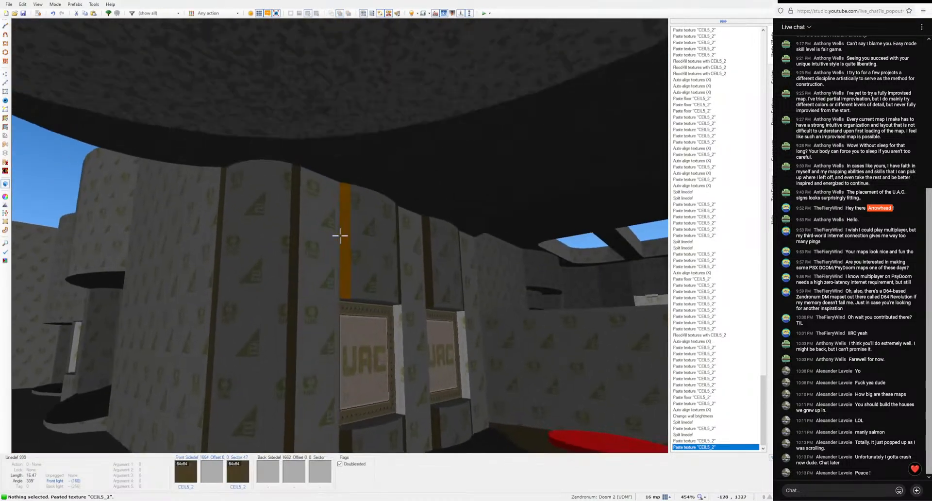
Step: Split the wall lines at one corner of the red disc platform and paste CEIL5_2 onto the narrow strips around it
key(w)
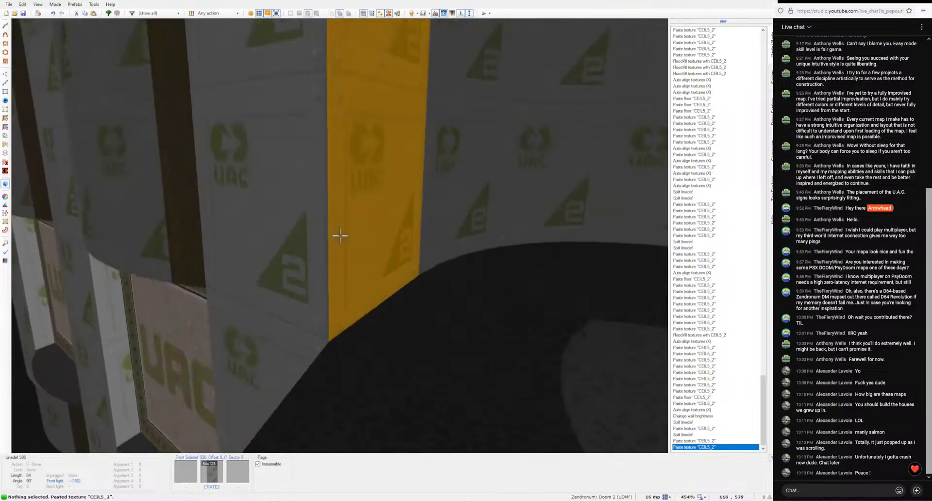
key(q)
right_click(418, 151)
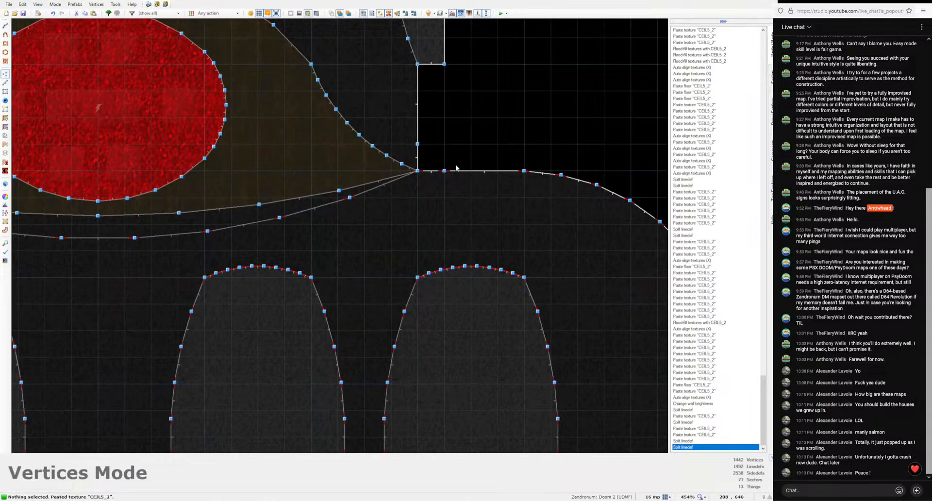
key(q)
key(ctrl+v)
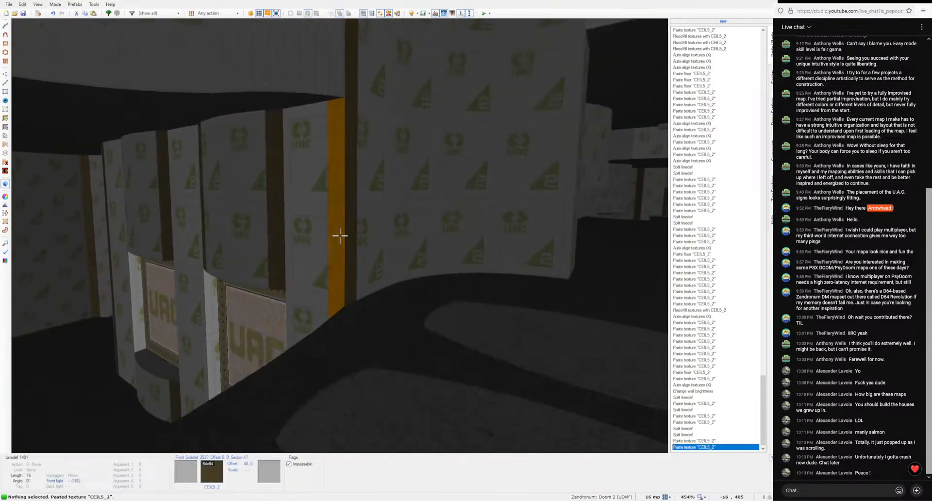
key(ctrl+v)
key(ctrl+v)
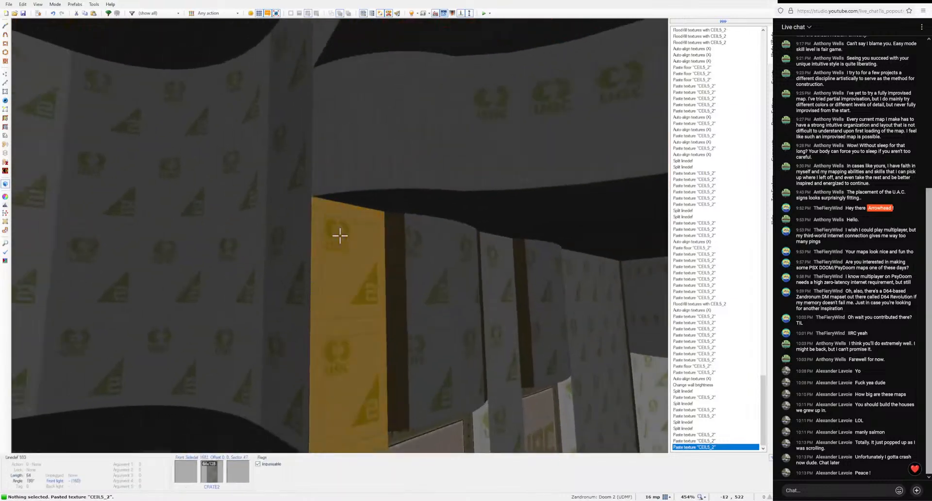
key(ctrl+v)
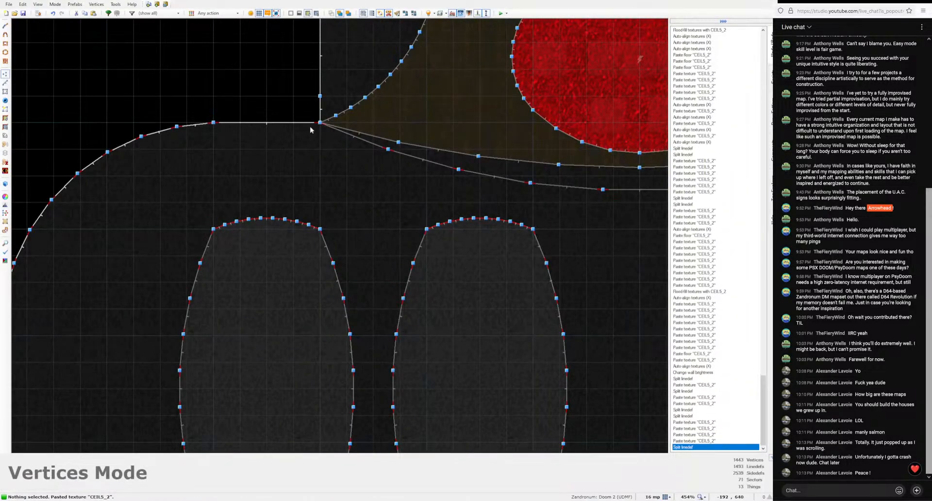
Step: Split the wall lines at the opposite corner of the red disc platform and paste CEIL5_2 onto both strips
right_click(310, 129)
key(q)
key(ctrl+v)
key(ctrl+v)
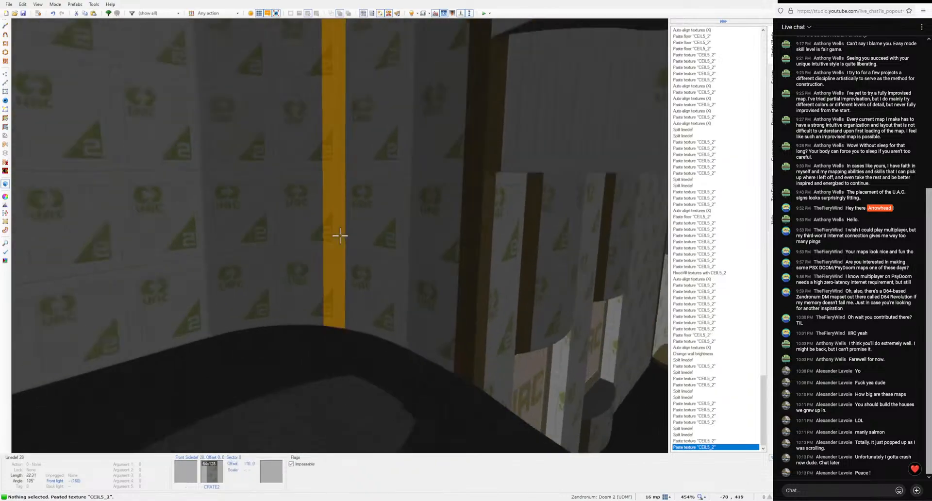
Step: Paste CEIL5_2 onto the narrow strips above and below the sign panel on the rounded pillar in the far hall
key(w)
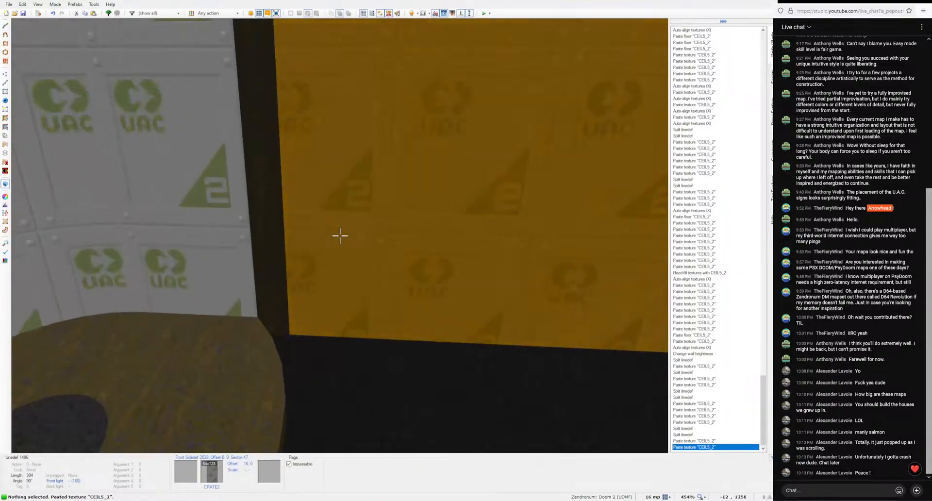
key(w)
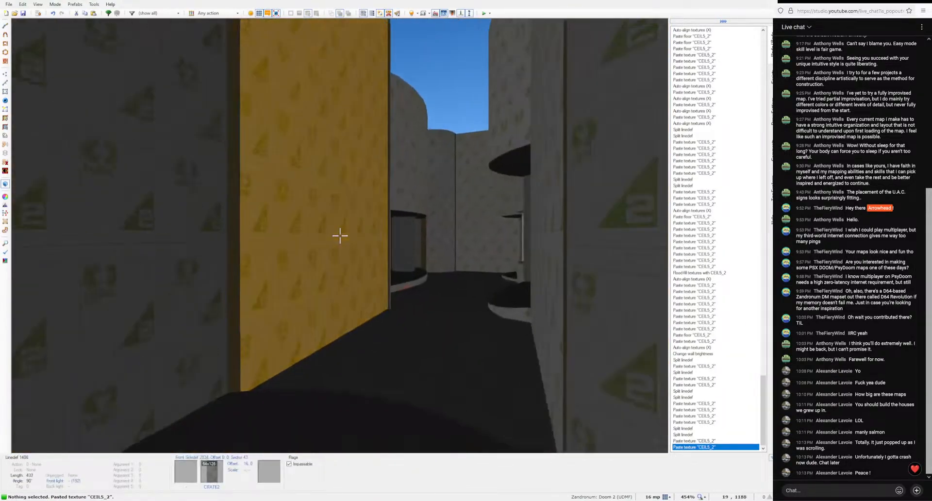
key(w)
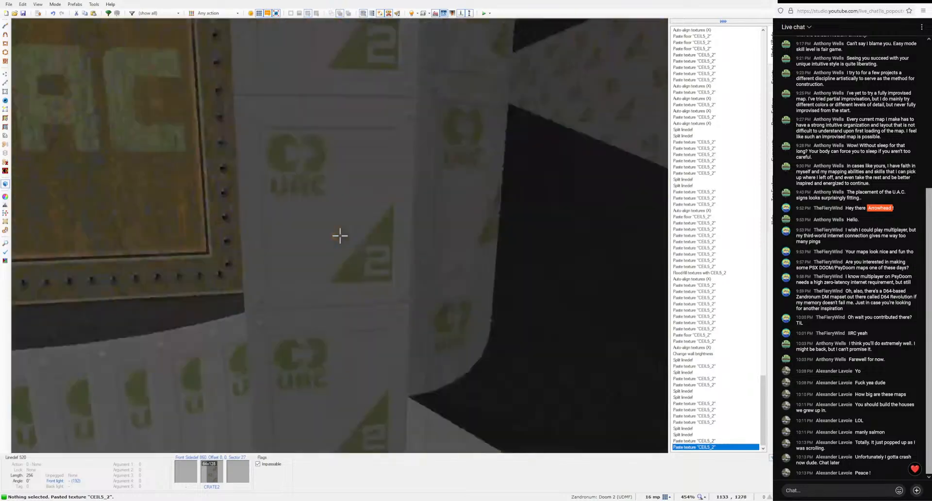
key(ctrl+v)
key(ctrl+v)
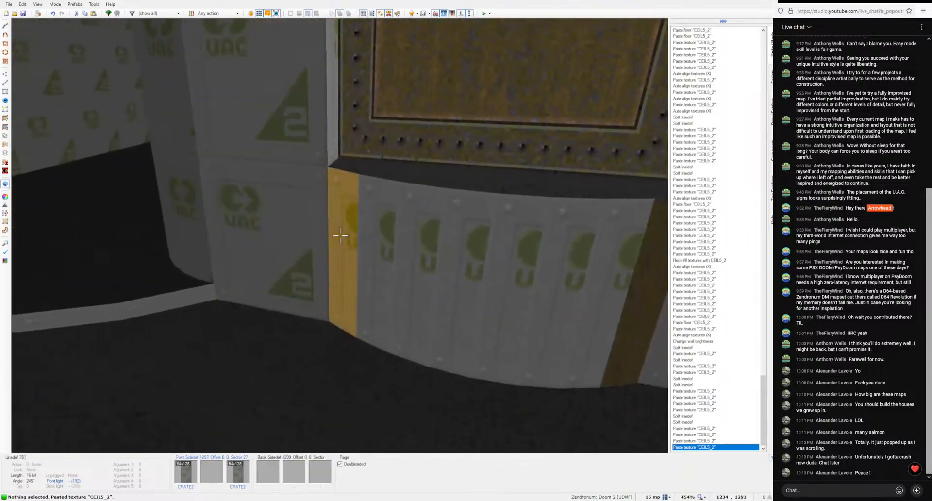
key(ctrl+v)
key(ctrl+v)
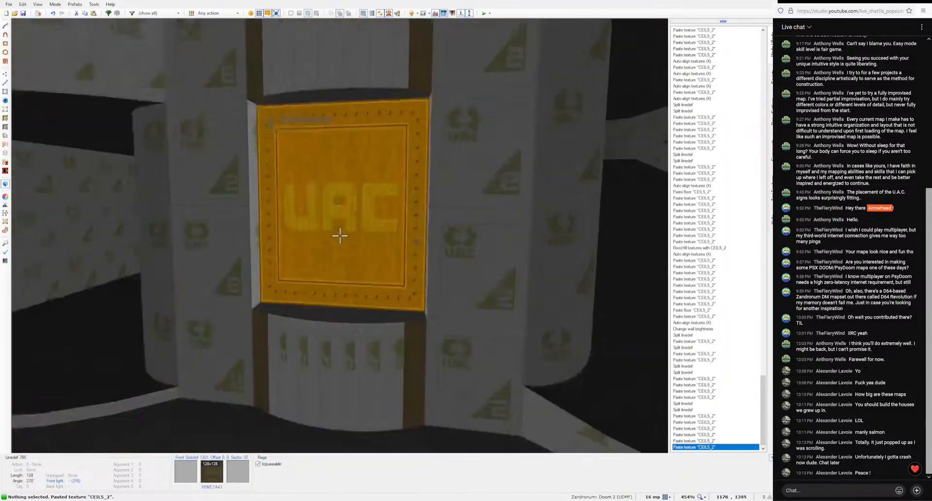
key(ctrl+v)
Step: Split both wall lines meeting at the passage corner near 704, 1152 and paste CEIL5_2 onto the corner strips
key(w)
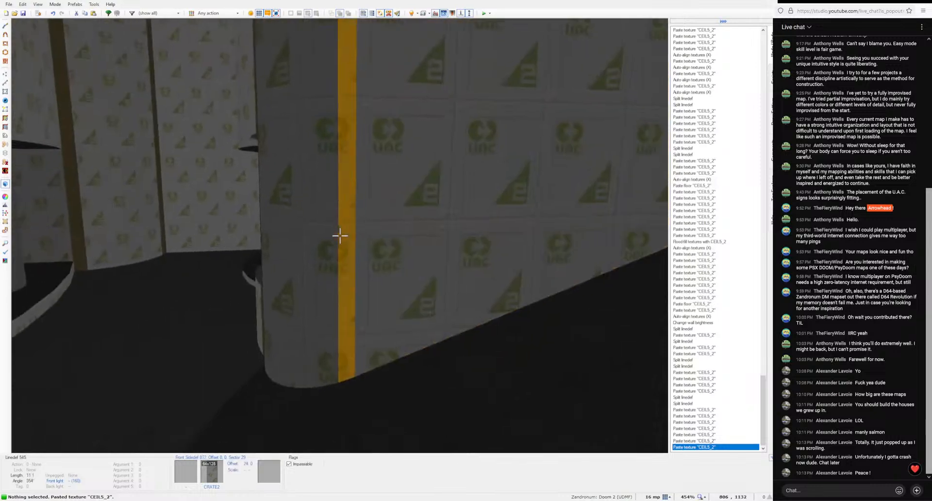
key(ctrl+v)
key(q)
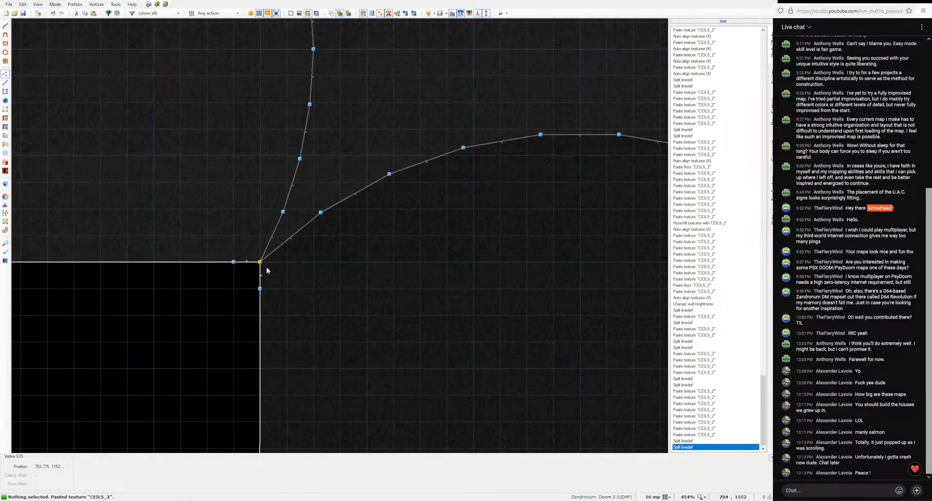
key(q)
key(ctrl+v)
key(ctrl+v)
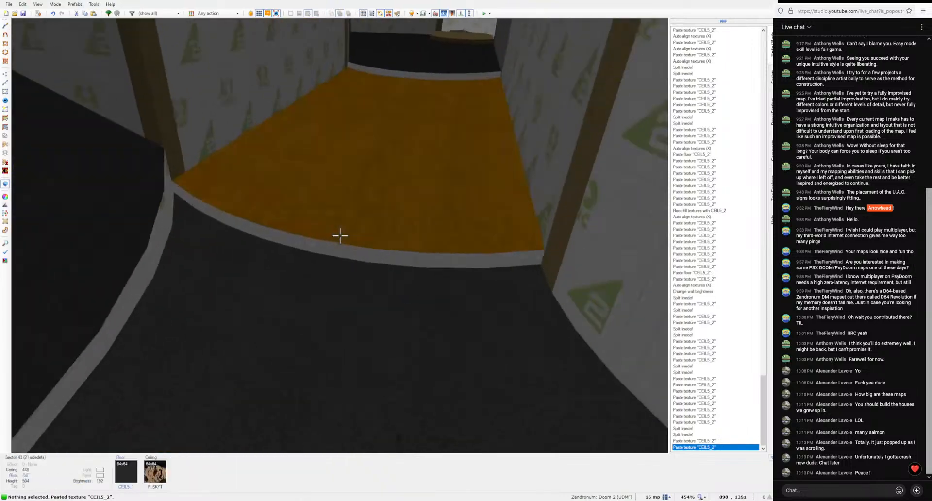
Step: Examine the passage and the halls up to the round-pillar platform for strips still lacking trim
key(s)
key(w)
key(s)
key(w)
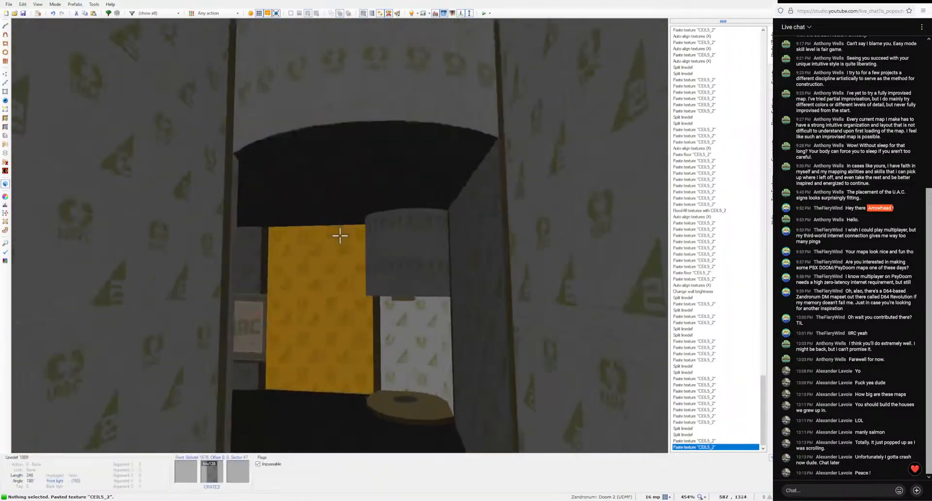
key(w)
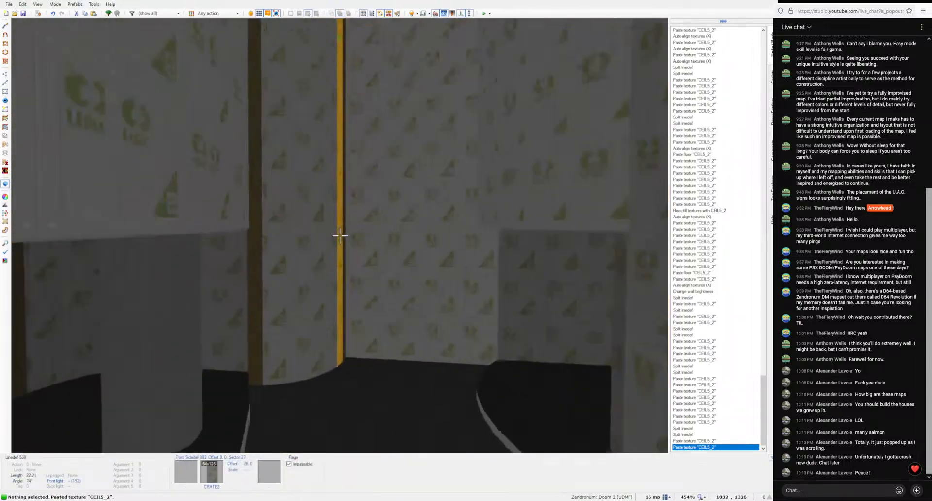
key(w)
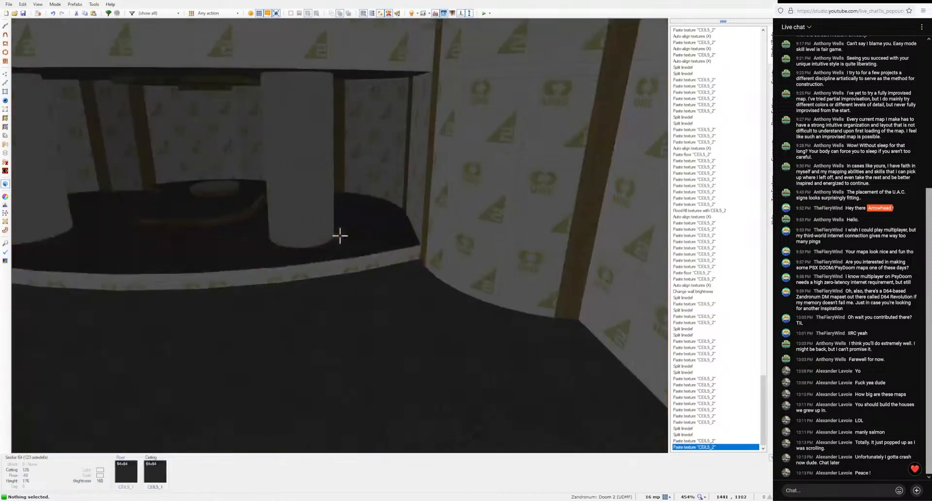
Step: Set the wall brightness of the curved rim segment on the round floor platform between the pillars to 16
key(w)
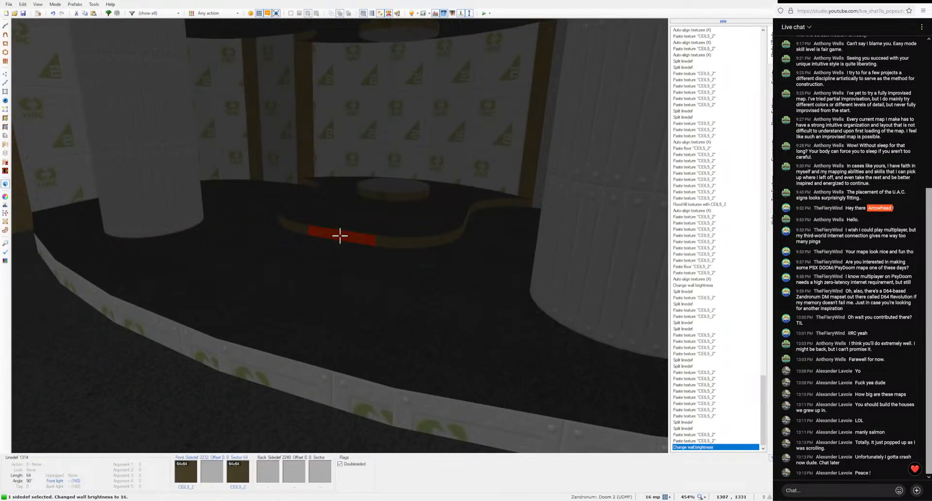
click(340, 236)
key(w)
ctrl+scroll(339, 236, up, 1)
click(339, 236)
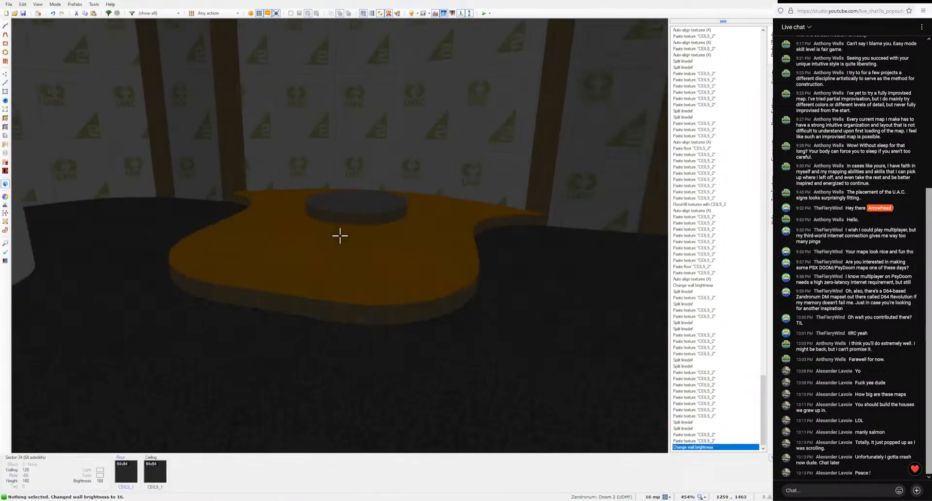
shift+click(339, 236)
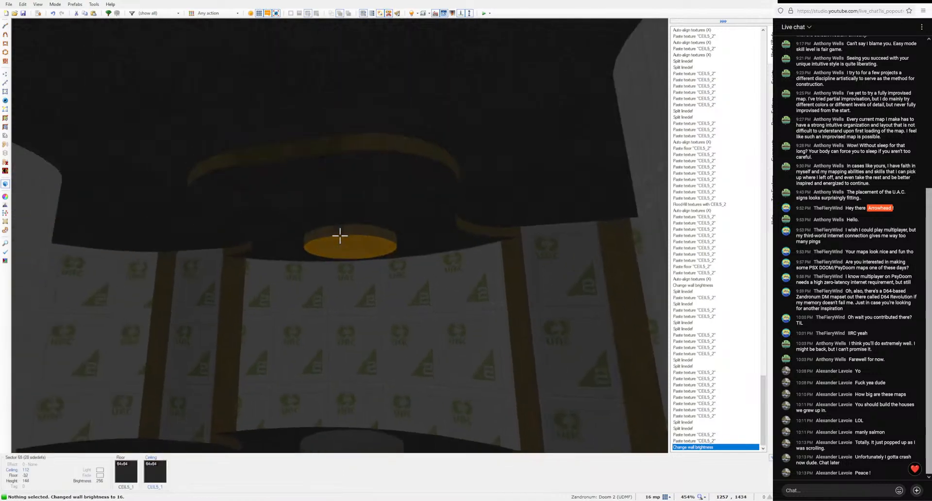
Step: Adjust the wall brightness on the rims of the small ceiling disc and the larger curved recess above the platform
click(339, 236)
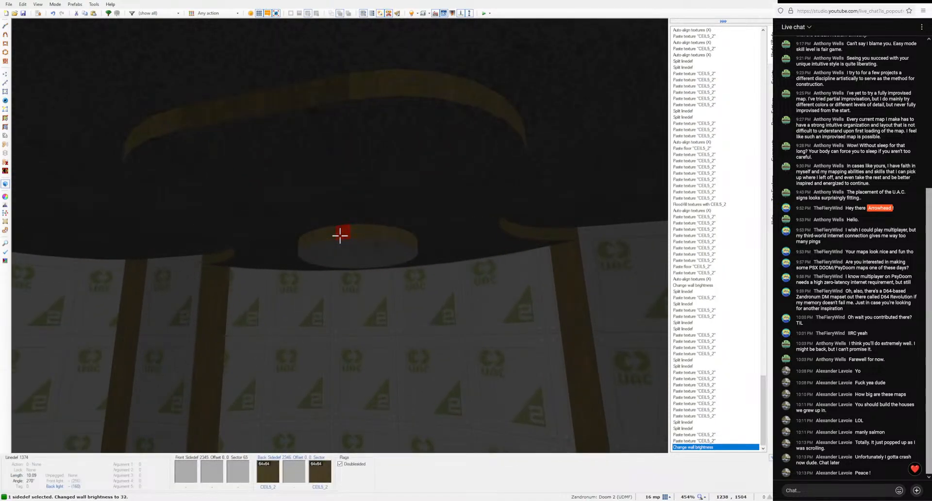
key(s)
key(c)
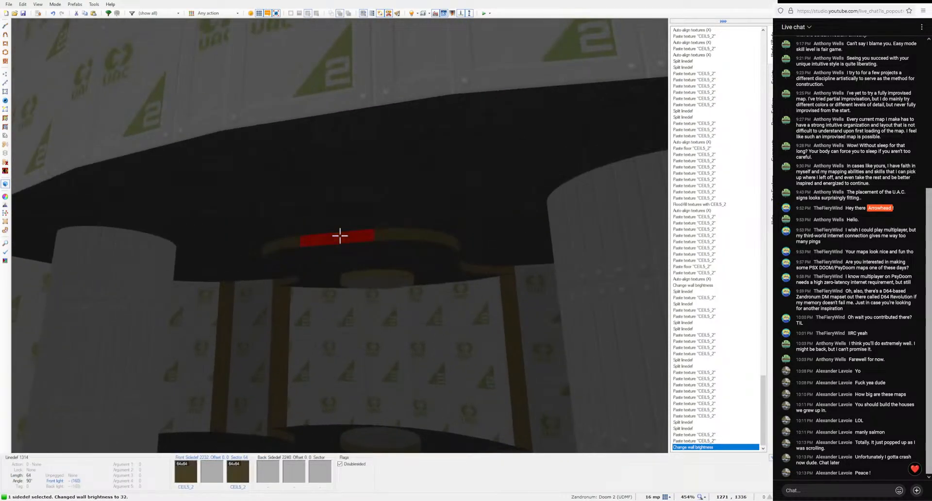
key(c)
key(s)
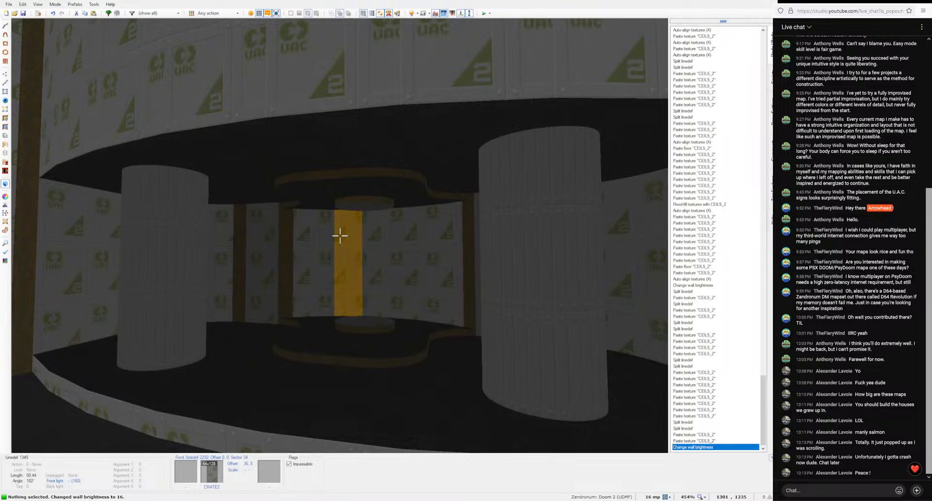
Step: Paste CEIL5_2 onto the narrow vertical corner strips on both sides of the recessed sign in the next hall
key(w)
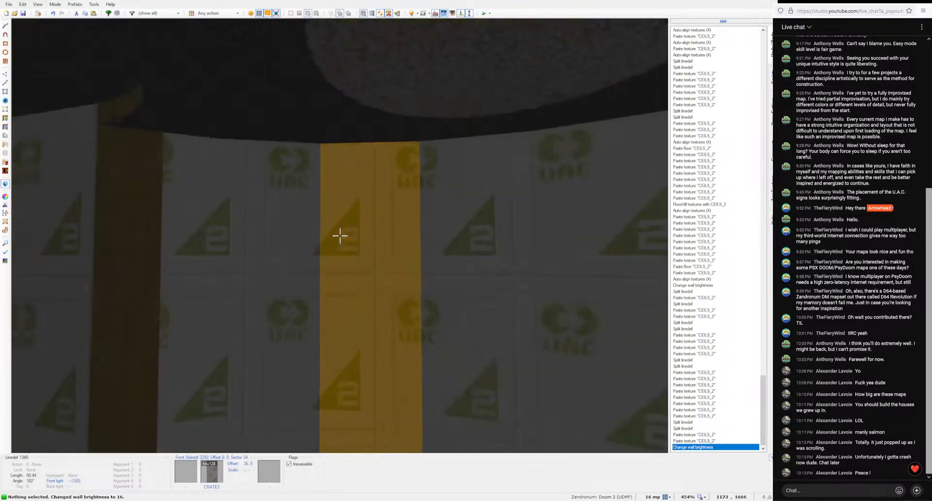
key(w)
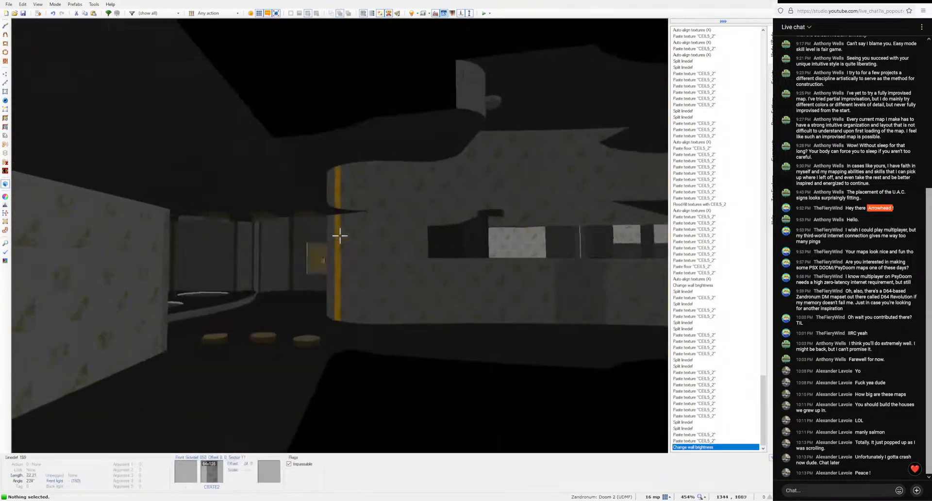
key(w)
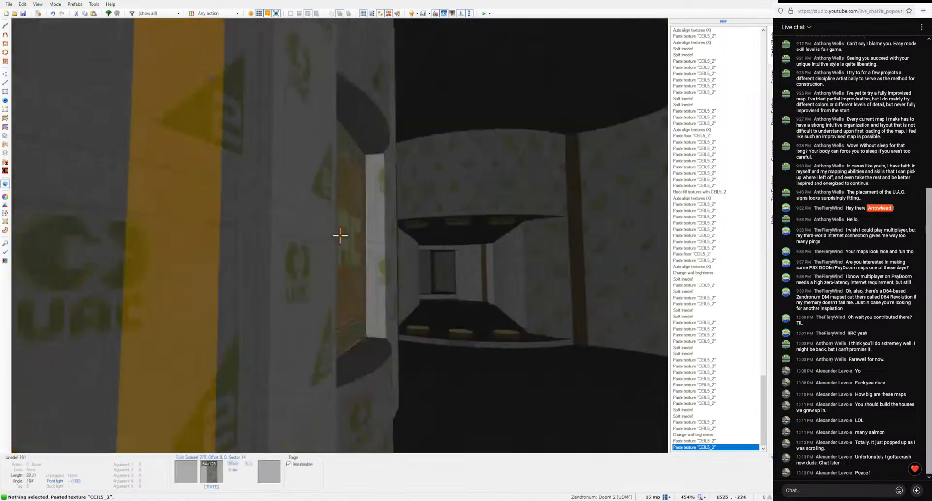
key(ctrl+v)
key(s)
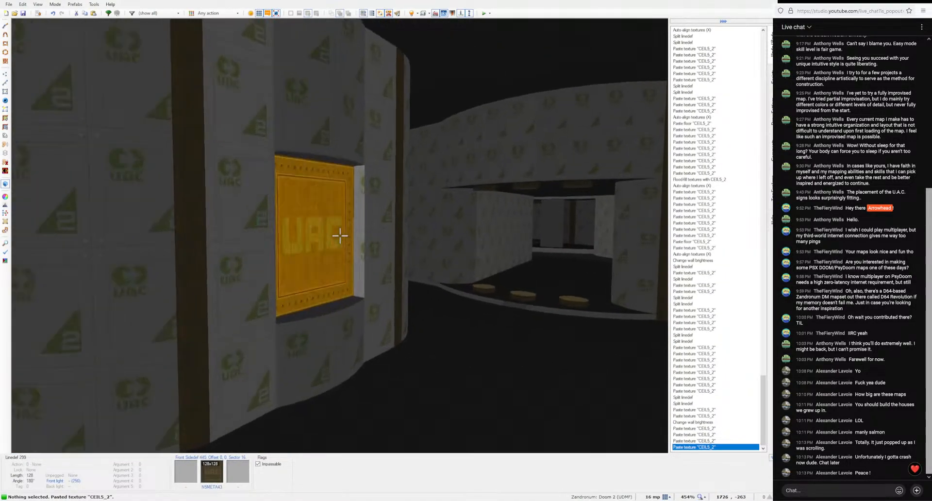
key(w)
key(ctrl+v)
key(w)
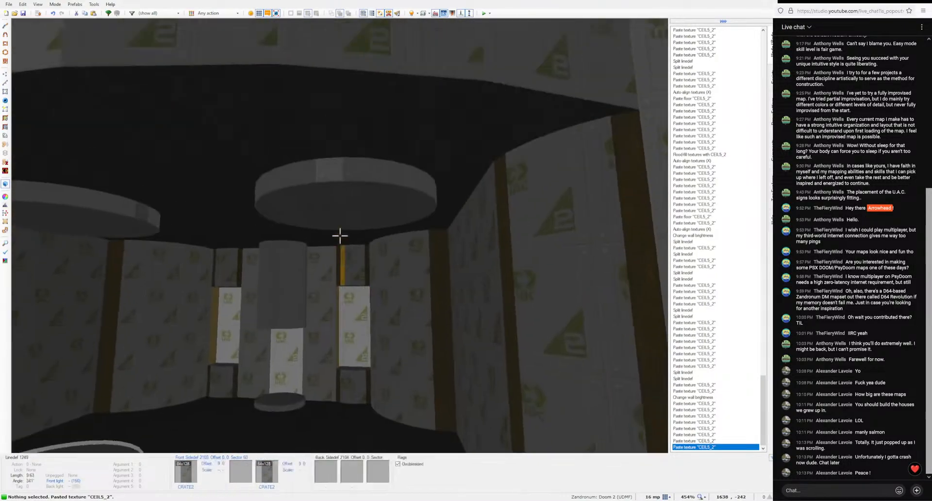
Step: Apply CEIL5_2 to the rims of the ceiling discs and the floor discs, including the teleporter disc, and auto-align them horizontally
key(ctrl+shift+v)
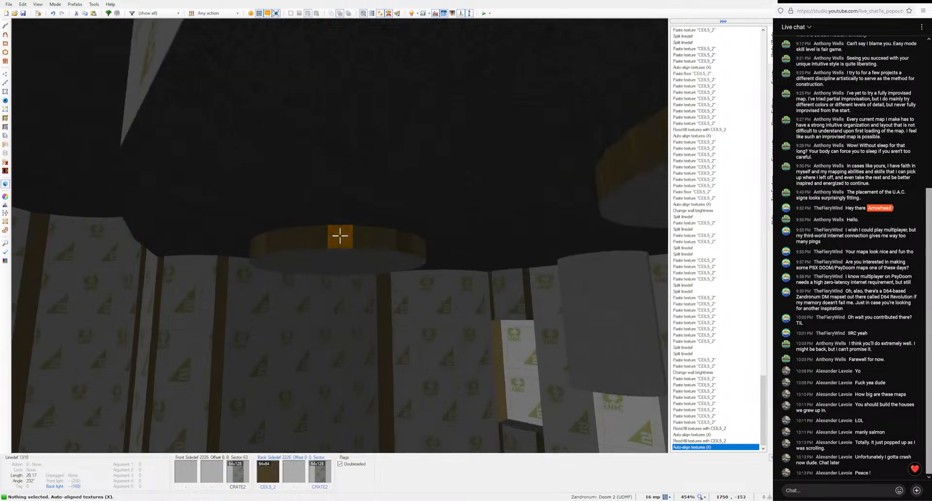
key(ctrl+shift+v)
key(a)
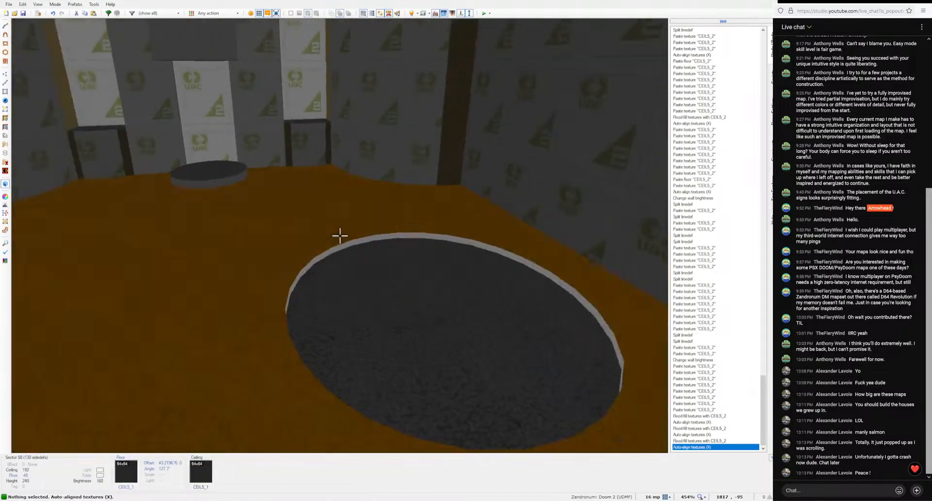
key(a)
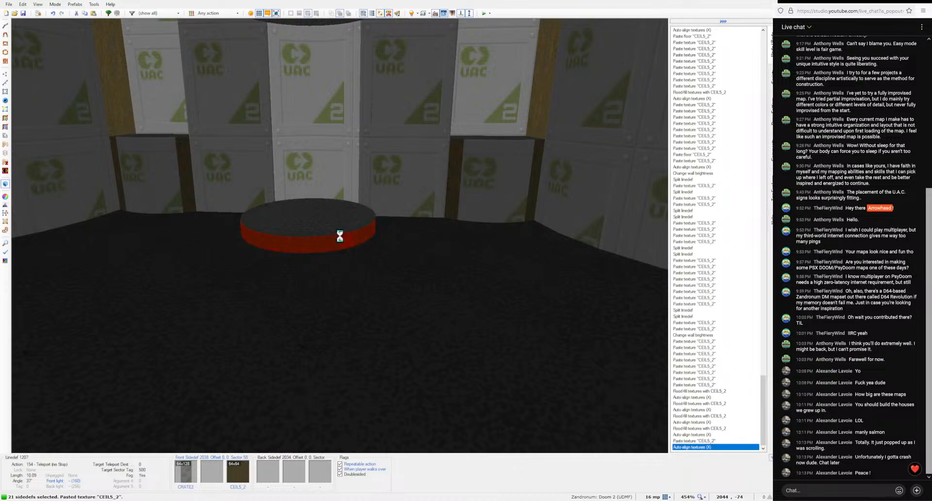
key(ctrl+v)
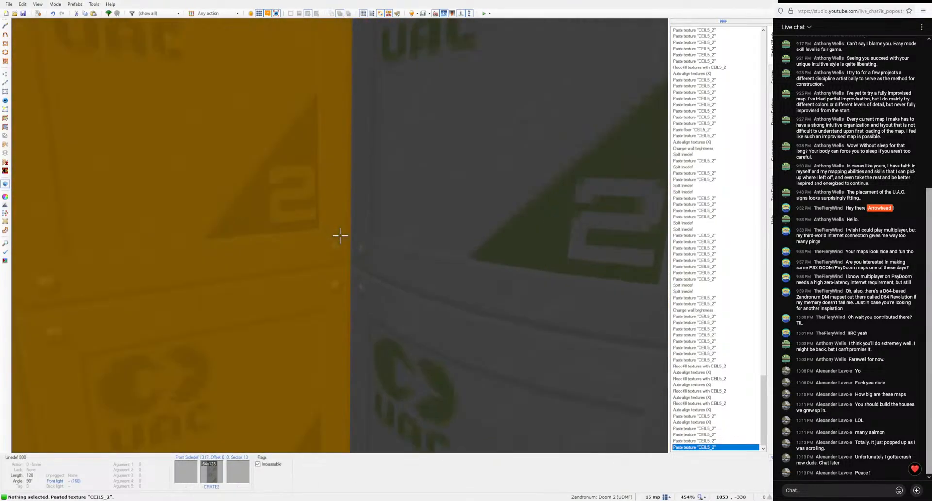
Step: Paste CEIL5_2 onto the narrow wall strips, the bright alcoves' floor ledges and the vertical strips framing the alcoves
key(ctrl+v)
key(ctrl+v)
key(w)
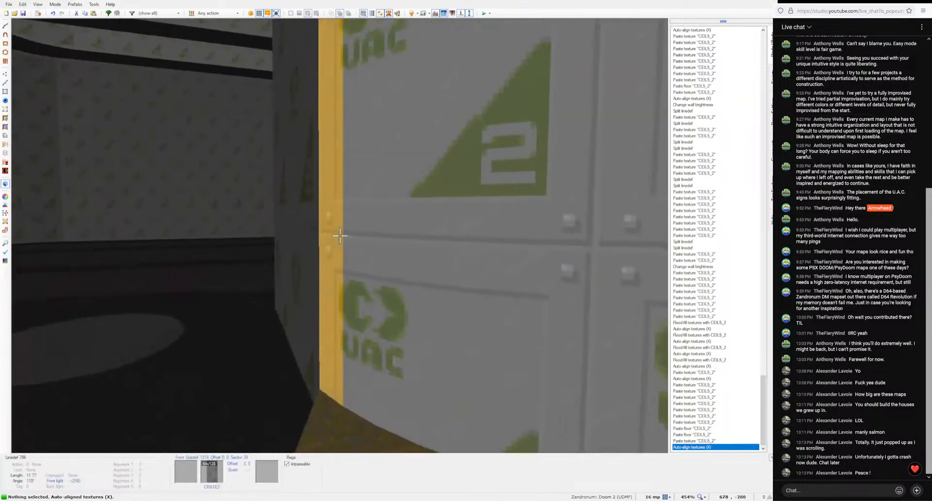
key(ctrl+v)
key(ctrl+v)
key(ctrl+v)
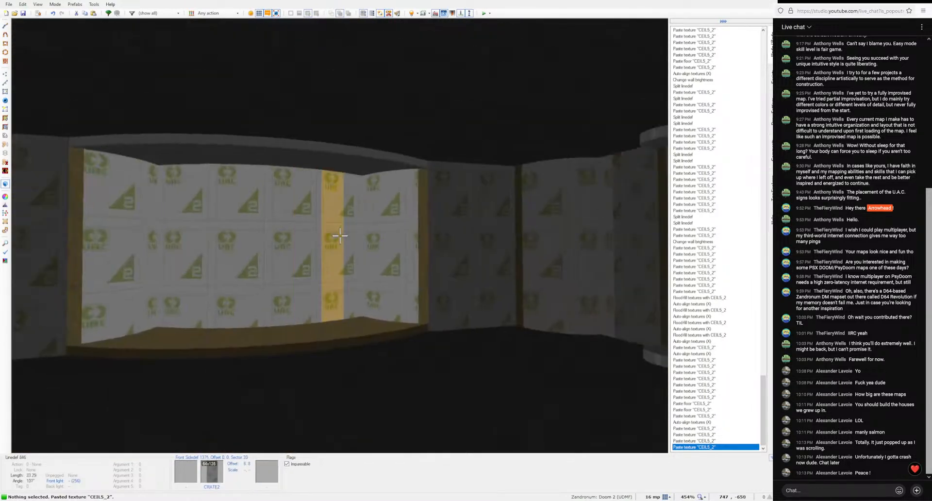
Step: Paste CEIL5_2 onto the whole curved lip above the bright alcove and onto the alcove ceilings
shift+click(340, 236)
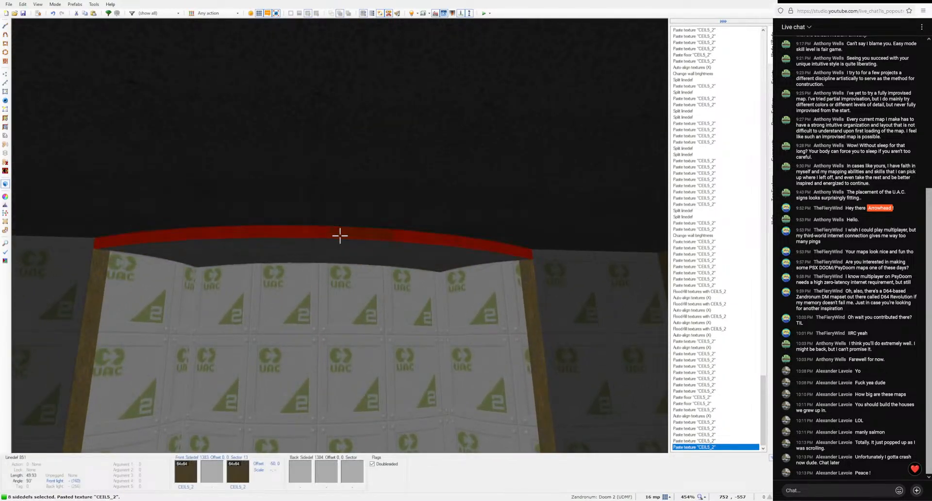
key(c)
key(ctrl+v)
key(ctrl+v)
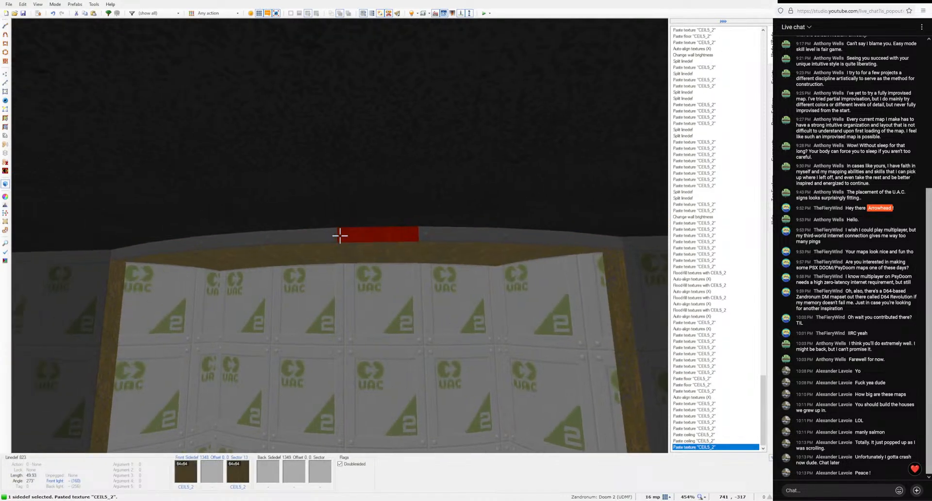
Step: Paste CEIL5_2 onto all segments of the opposite alcove's curved upper lip and auto-align them horizontally
shift+click(340, 235)
key(ctrl+v)
key(a)
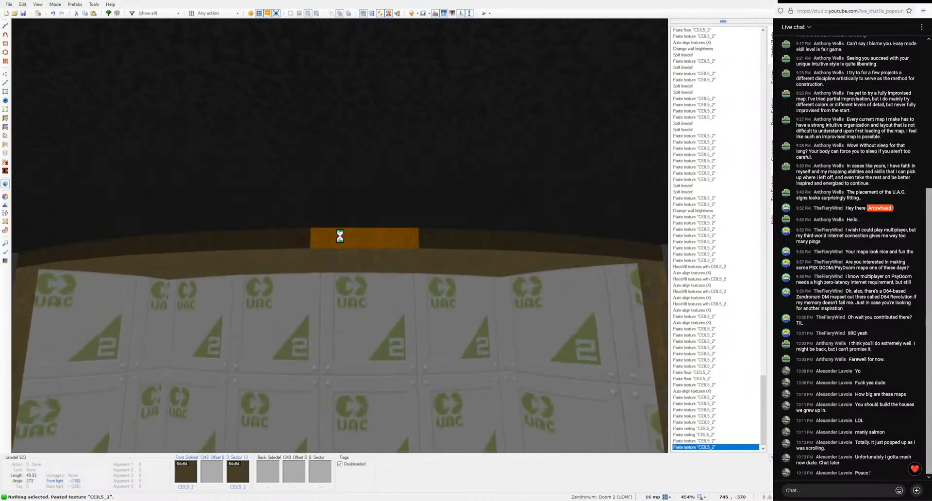
Step: Apply CEIL5_2 to the top and rim of the small raised floor disc and auto-align the rim horizontally
key(ctrl+shift+v)
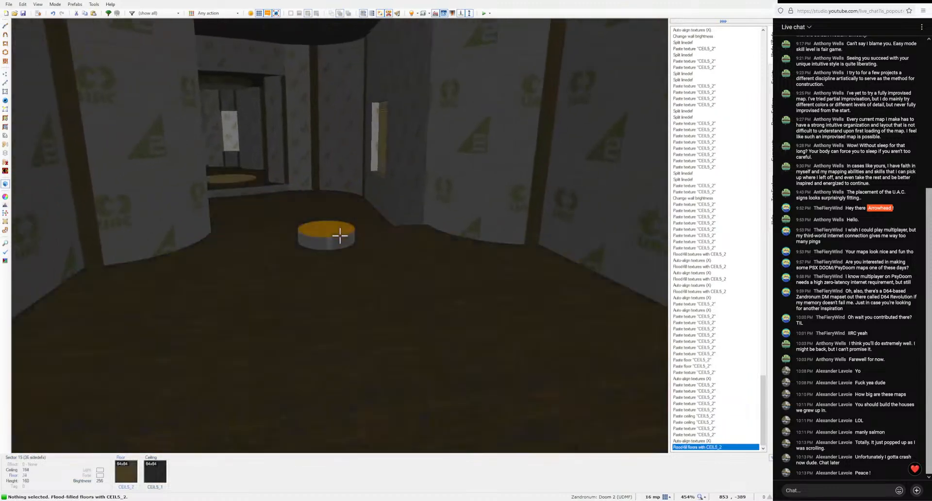
key(ctrl+v)
key(a)
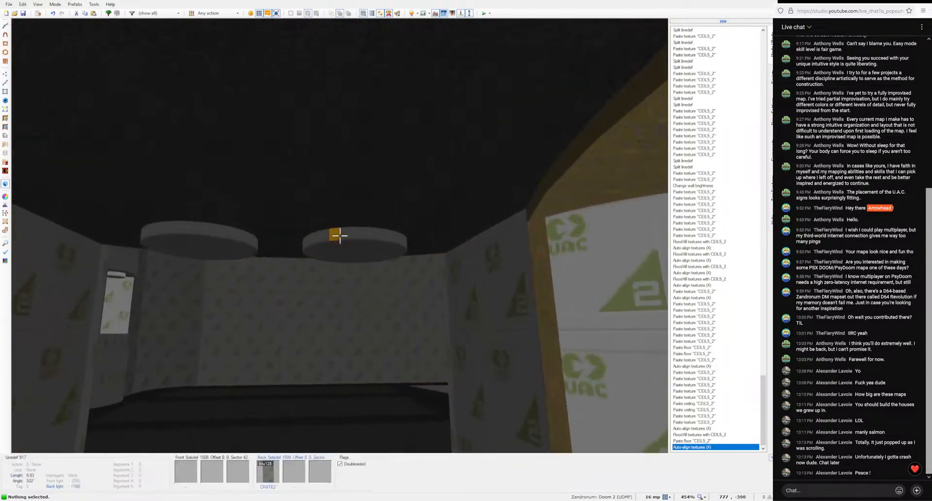
Step: Flood-fill the rims of the two ceiling discs beside the bright alcove with CEIL5_2 and auto-align them horizontally
ctrl+shift+click(339, 236)
key(ctrl+a)
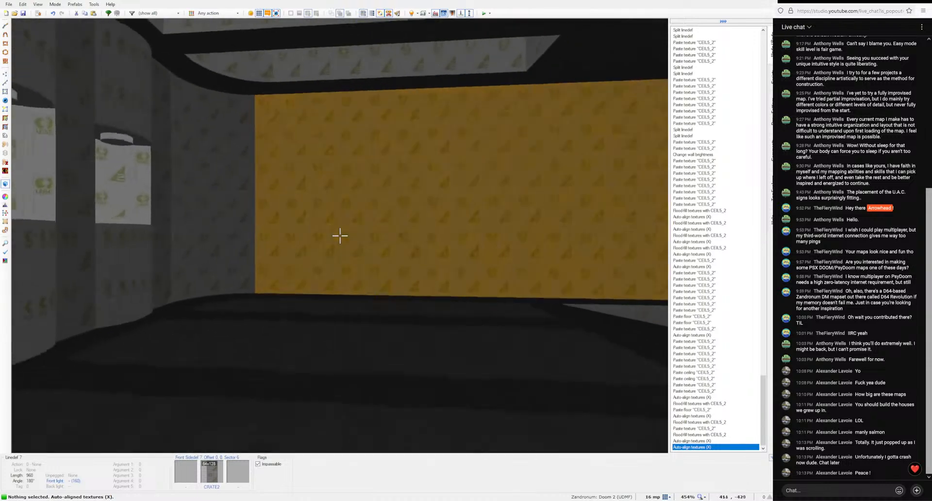
key(ctrl+a)
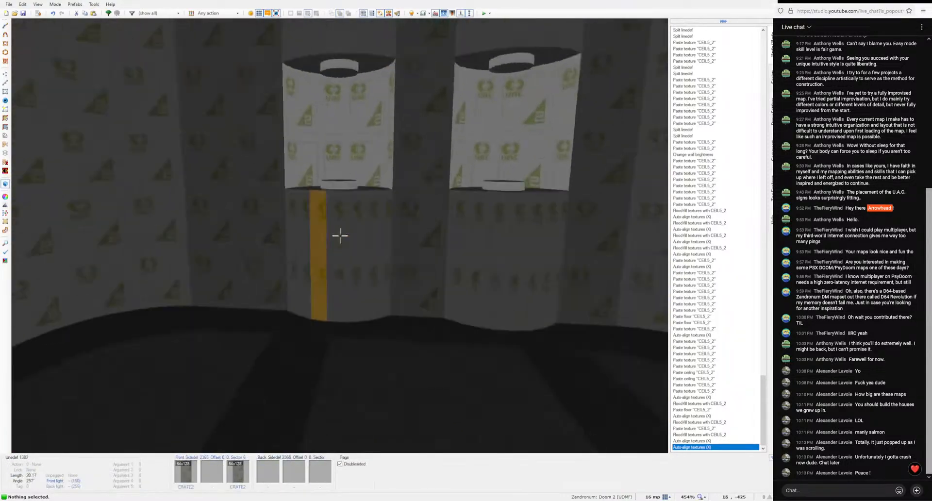
Step: Paste CEIL5_2 onto the narrow vertical strips around the bright niches, rounded corners and doorway edge in the large hall
key(ctrl+v)
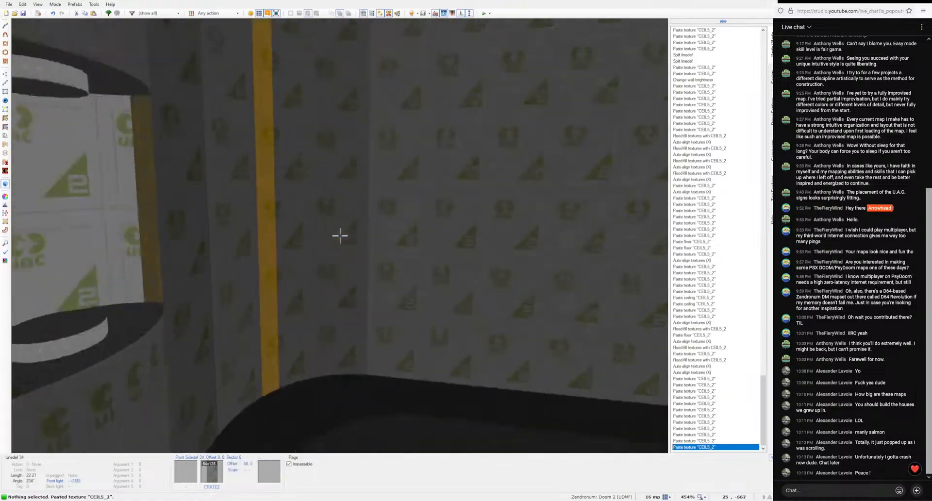
key(ctrl+v)
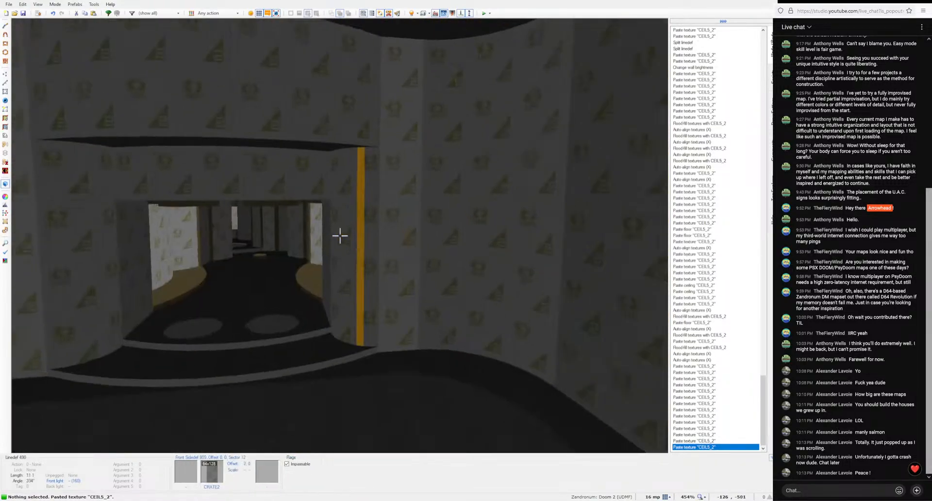
key(ctrl+v)
key(ctrl+v)
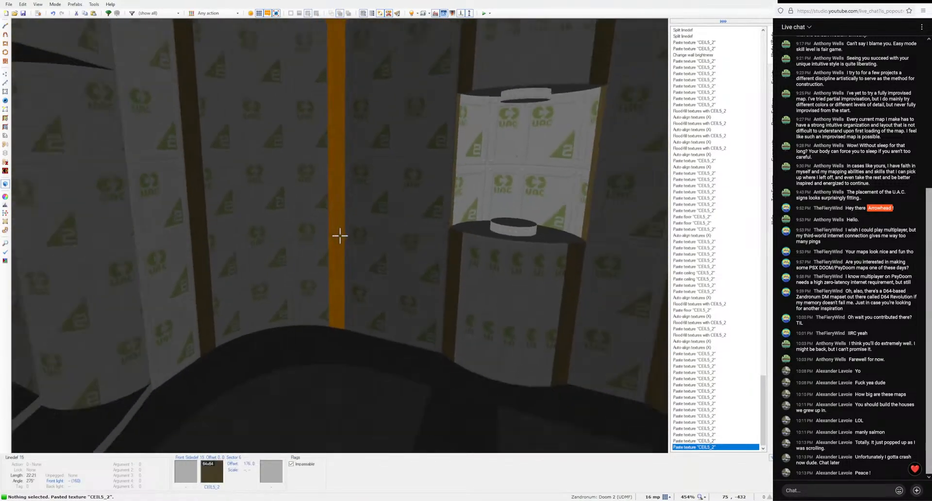
key(ctrl+v)
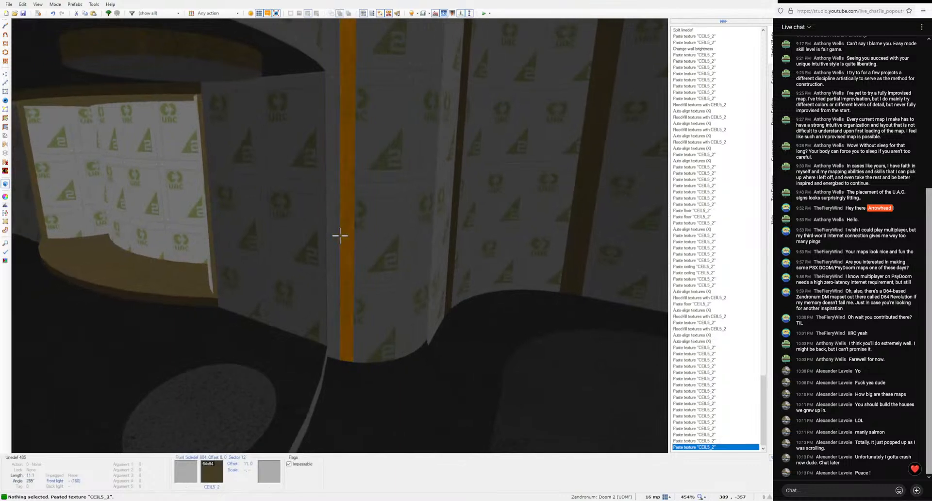
key(ctrl+v)
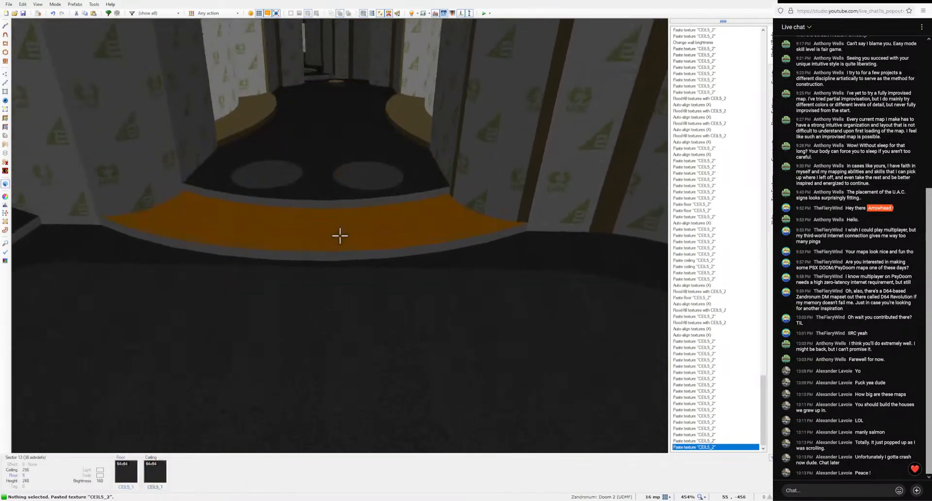
Step: Paste CEIL5_2 onto the crescent step's curved front edge and floor at the doorway, and auto-align the edge horizontally
key(ctrl+v)
shift+click(339, 236)
key(ctrl+v)
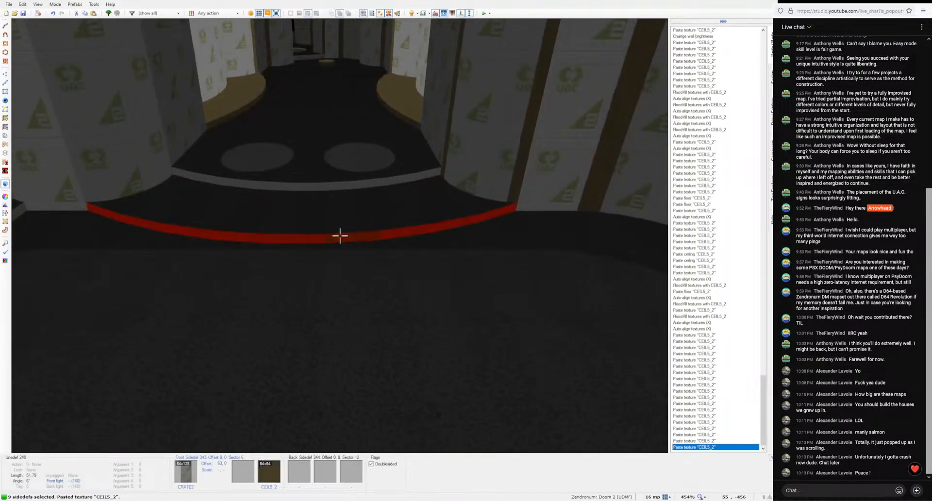
key(c)
key(ctrl+v)
key(a)
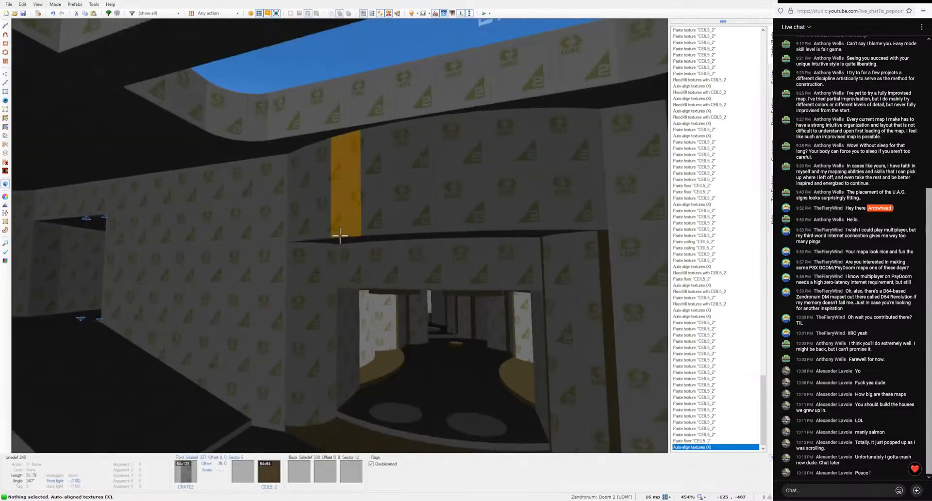
Step: Split the crescent step's edge near both corners and paste CEIL5_2 onto the narrow wall strips around and above the doorway
key(ctrl+v)
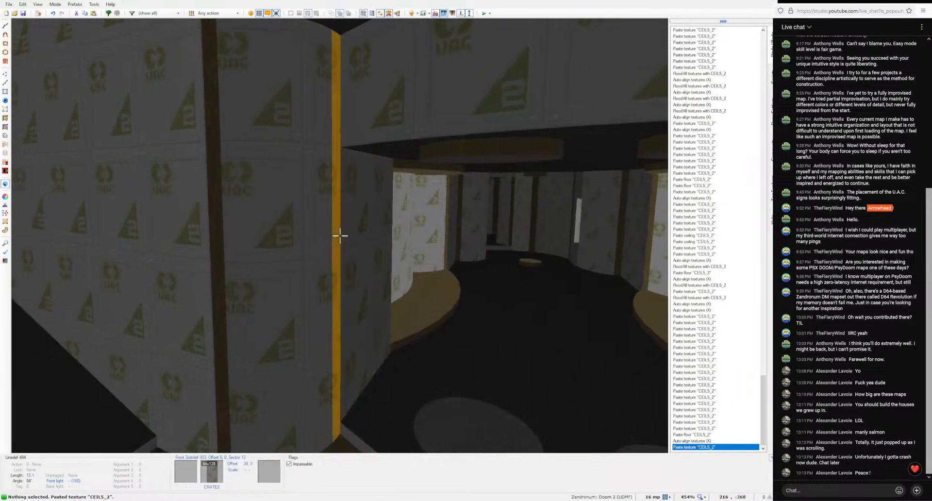
key(ctrl+v)
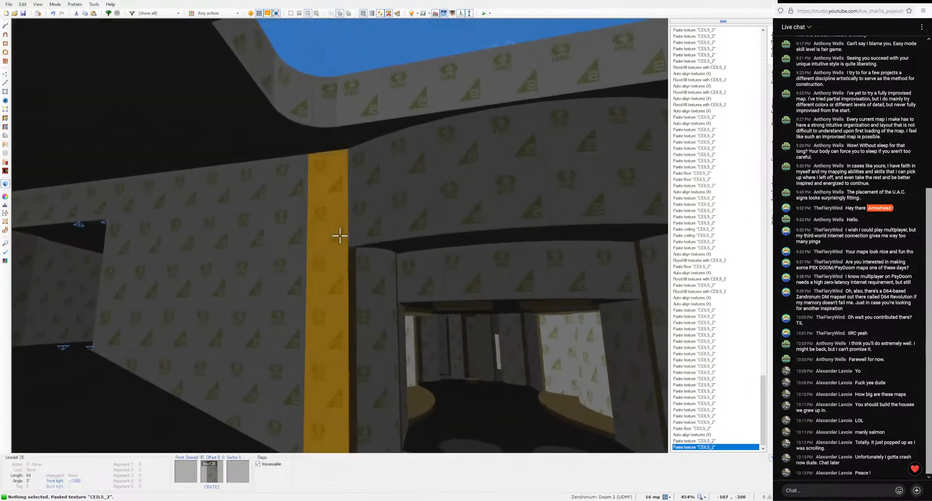
key(q)
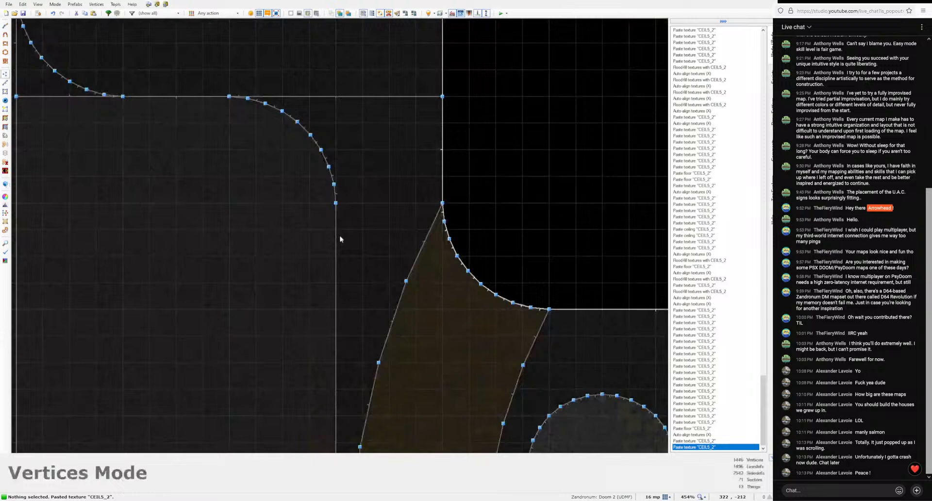
right_click(415, 257)
middle_drag(439, 272, 451, 36)
middle_drag(475, 411, 435, 30)
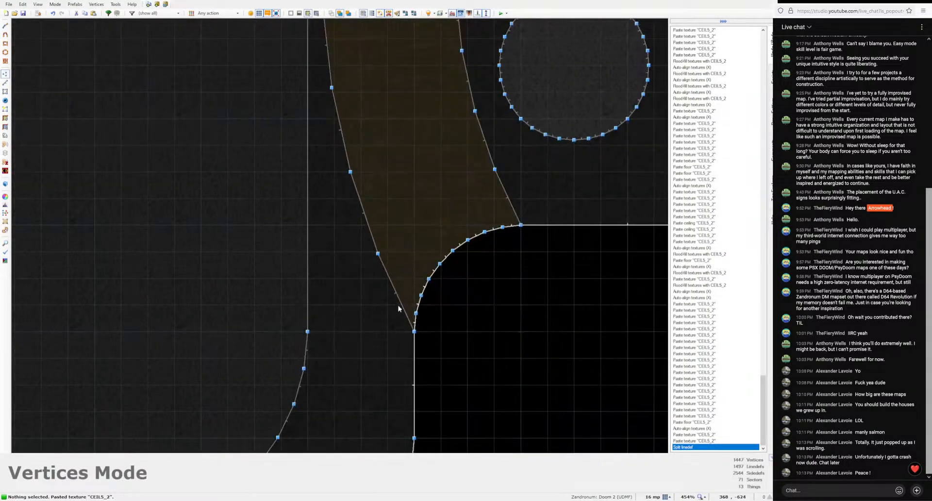
key(q)
key(s)
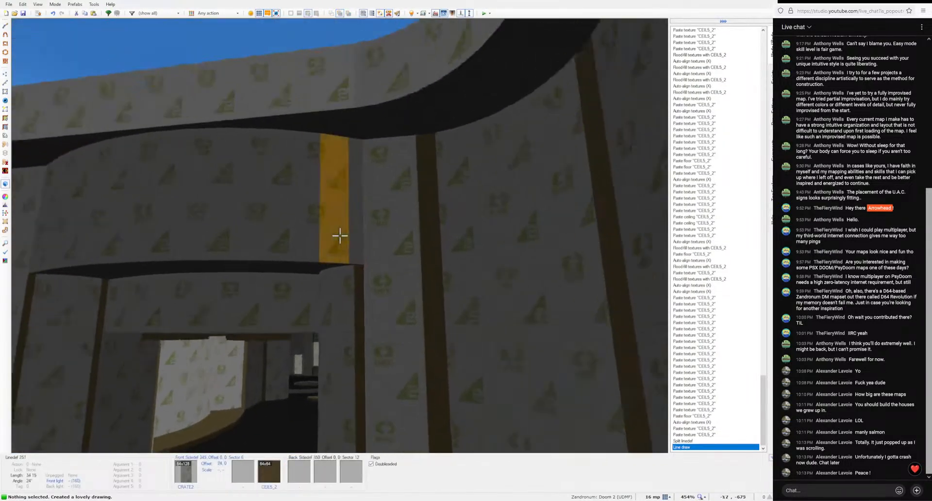
key(ctrl+v)
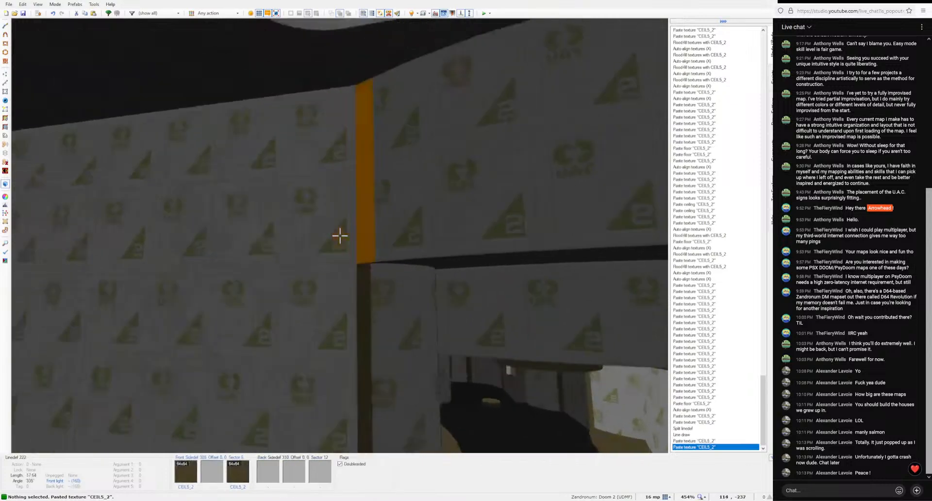
key(ctrl+v)
Step: Flood-fill the rims of the two ceiling discs on one side of the large hall with CEIL5_2
key(w)
key(ctrl+shift+v)
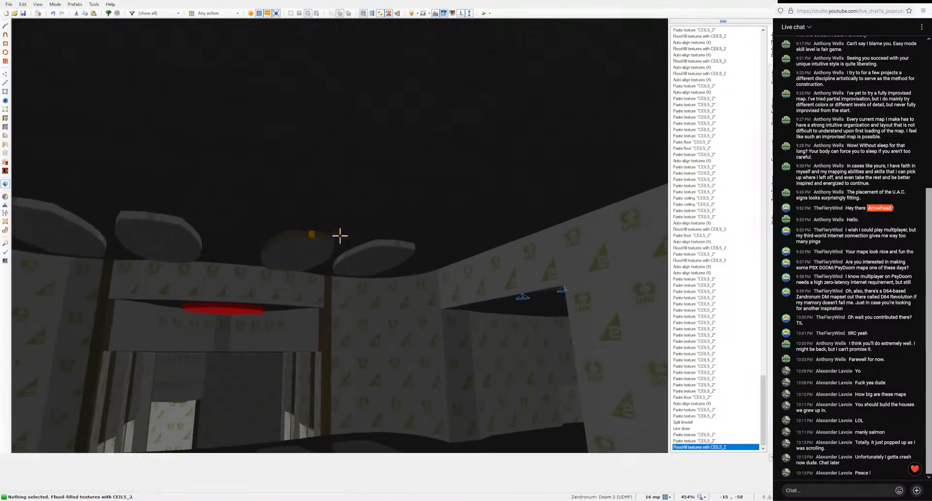
key(ctrl+shift+v)
Step: Examine the untrimmed ceiling discs in 3D and their curved outlines in the 2D map
key(w)
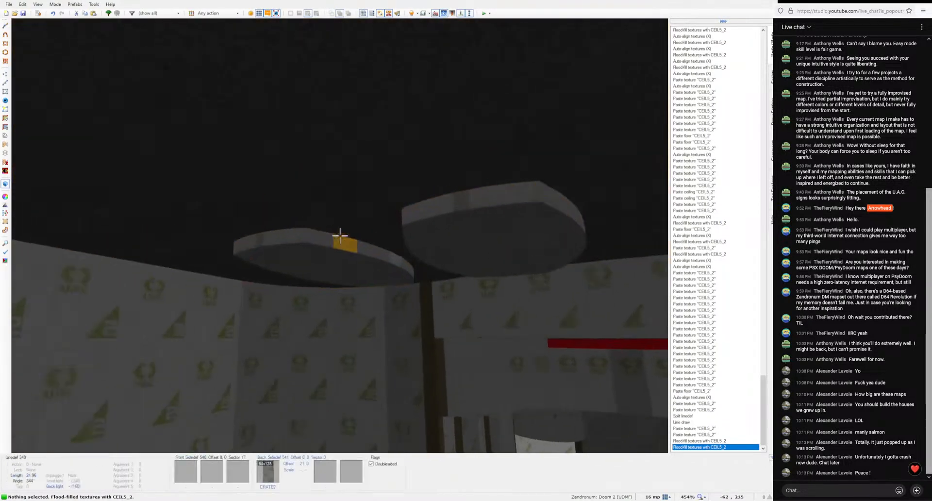
key(w)
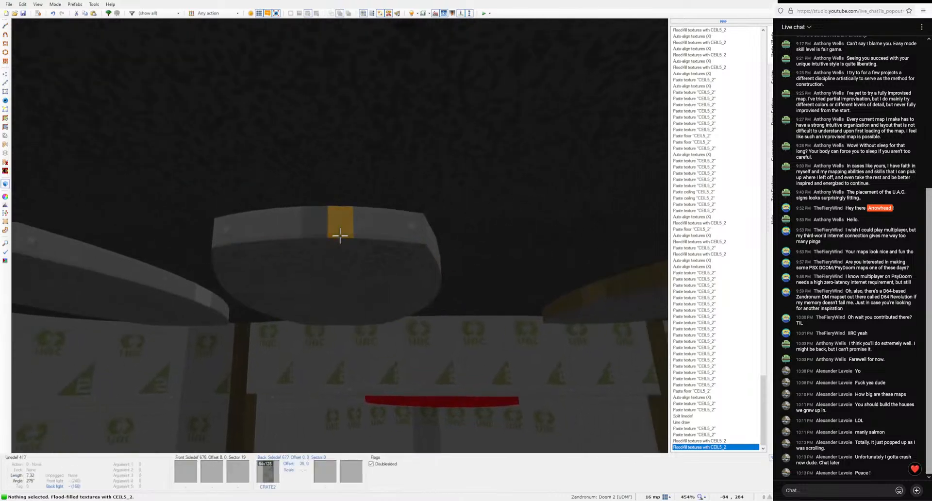
click(339, 236)
click(340, 236)
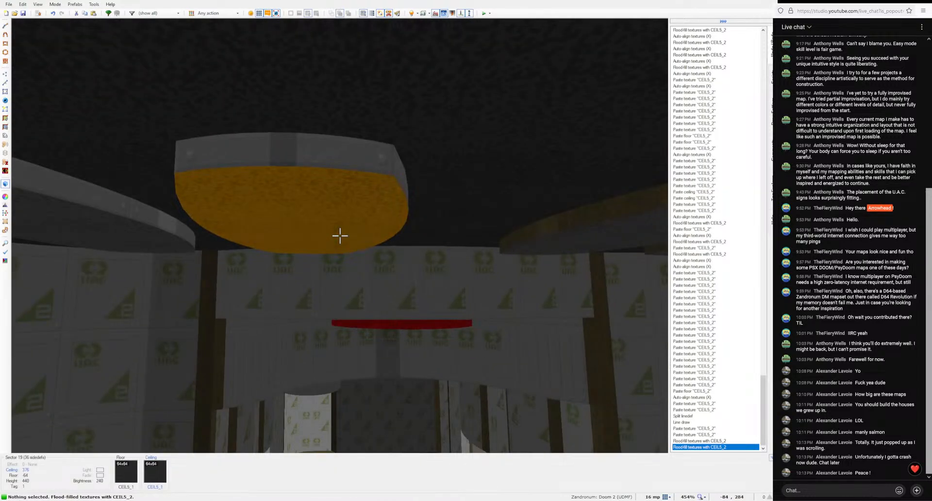
key(v)
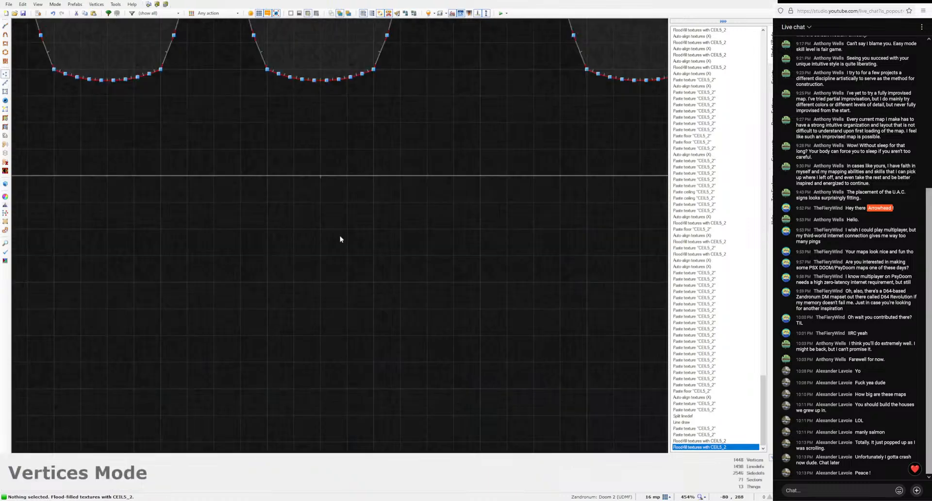
scroll(330, 78, up, 5)
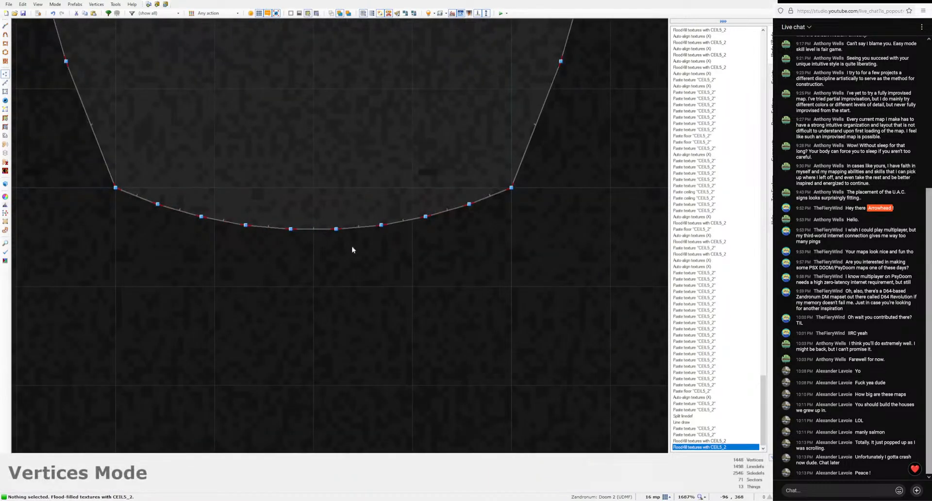
scroll(360, 248, down, 4)
key(v)
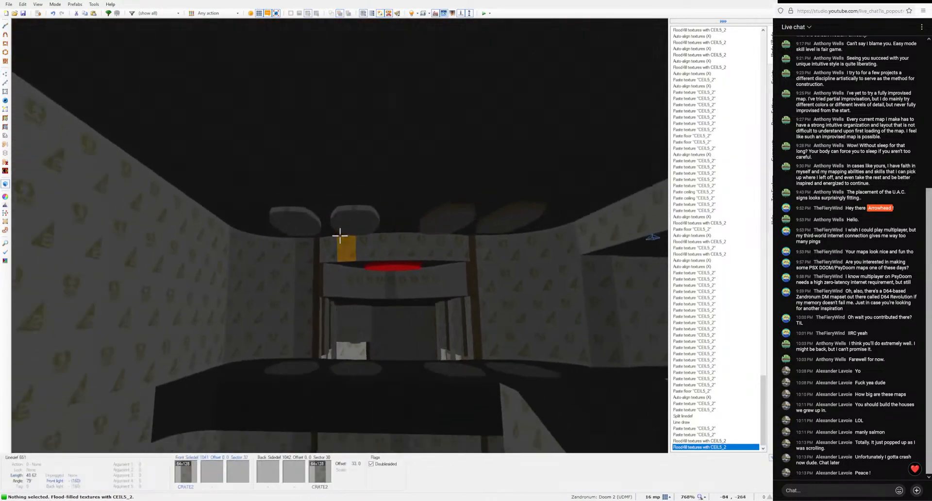
key(s)
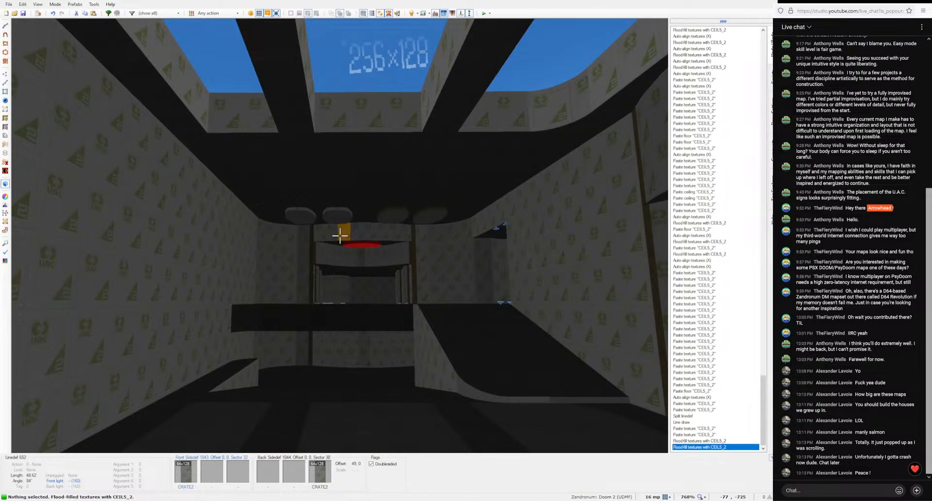
Step: Flood-fill the rims of the remaining two ceiling discs with CEIL5_2 and auto-align disc rims horizontally
key(w)
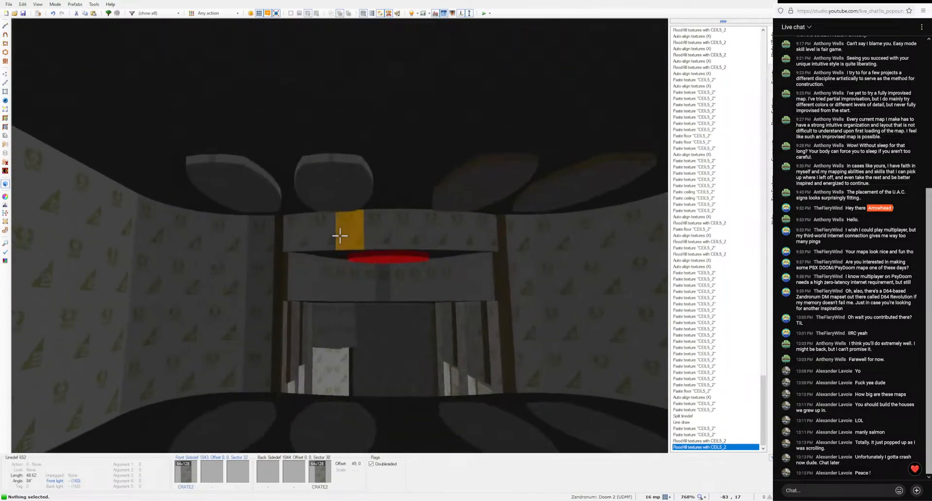
shift+middle_click(340, 235)
shift+middle_click(340, 236)
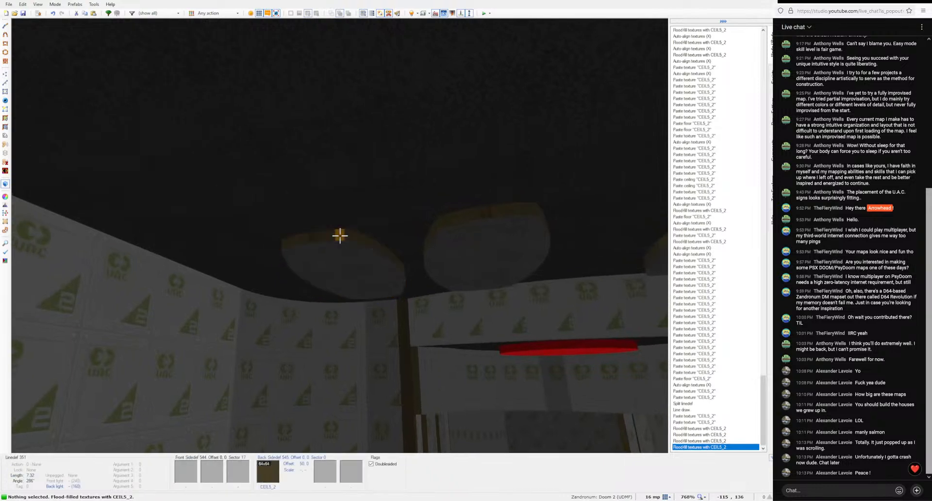
key(a)
key(s)
key(a)
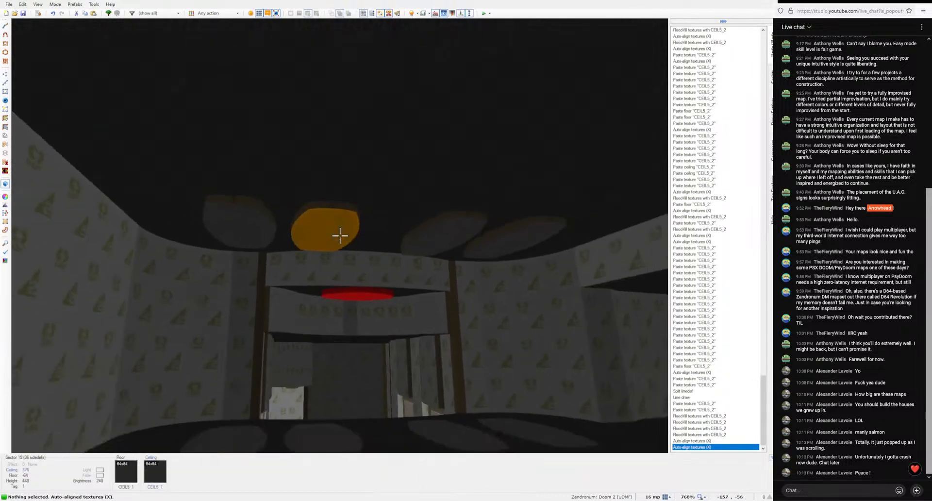
key(w)
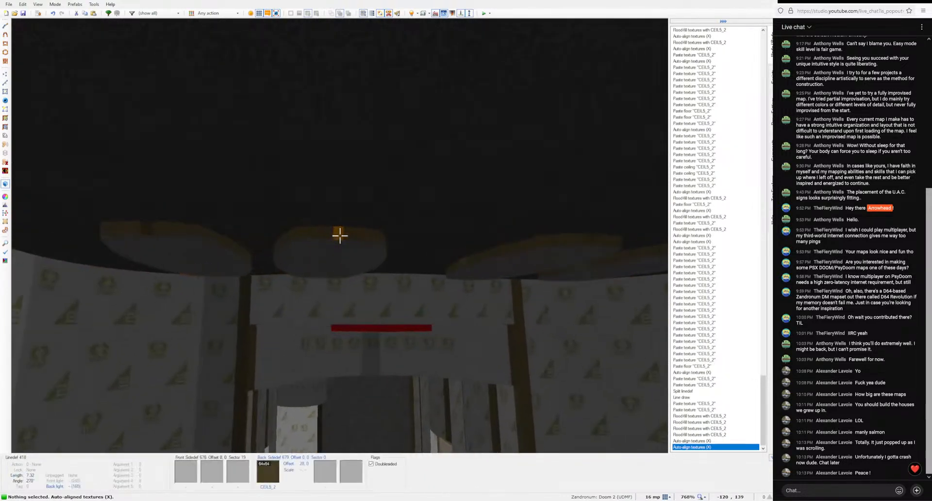
Step: Set the wall brightness of one rim segment on each of four round ceiling recesses to 16, and clear the selection
click(339, 236)
click(339, 235)
key(w)
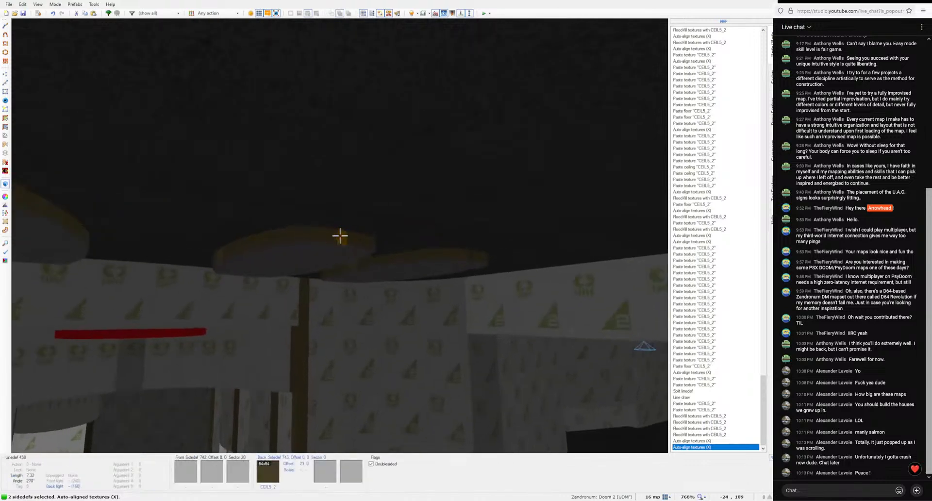
click(339, 236)
ctrl+scroll(340, 236, up, 2)
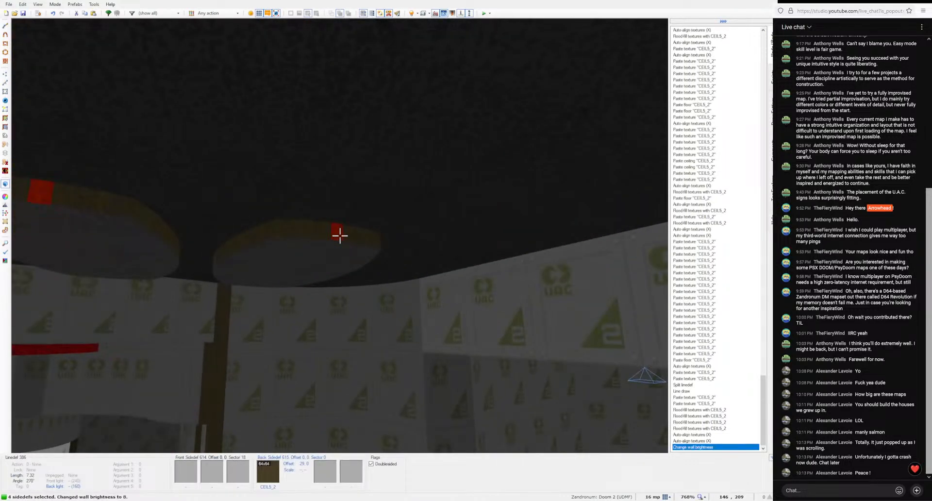
key(c)
Step: Set the wall brightness of rim segments on the remaining round ceiling recesses above the hall to 8, and clear the selection
key(s)
key(w)
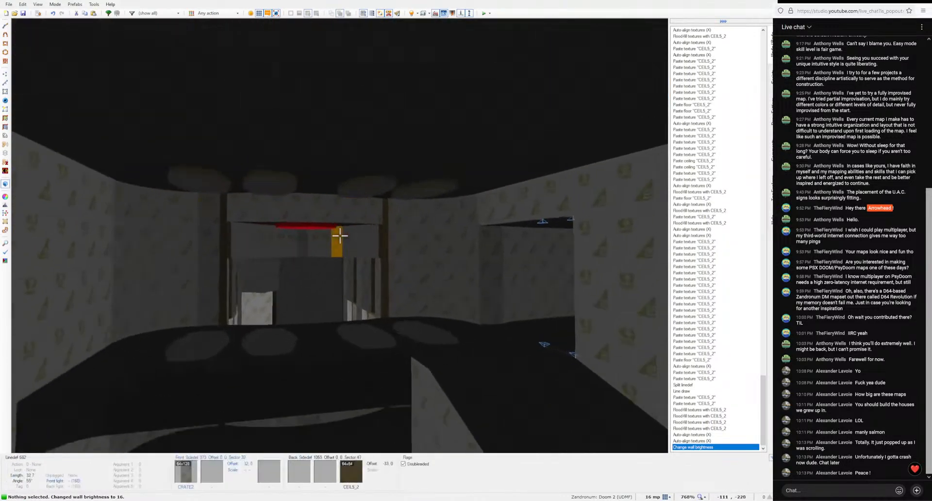
key(s)
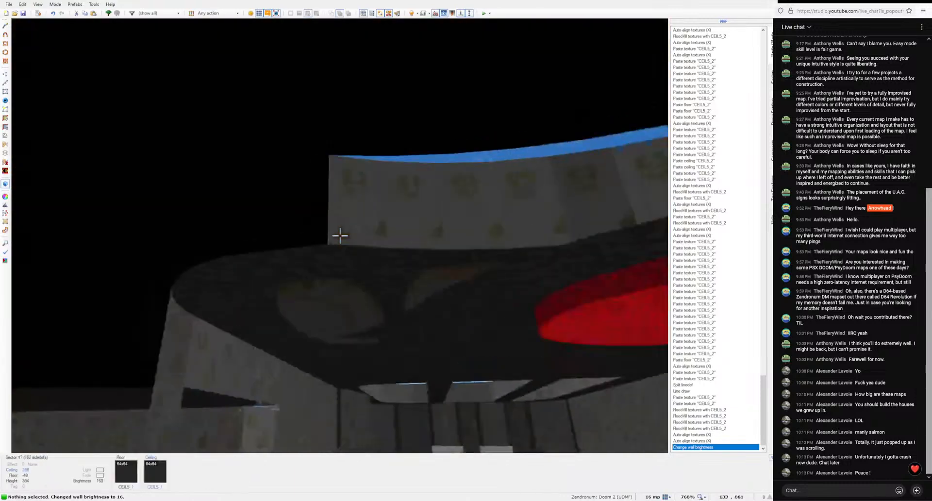
click(340, 235)
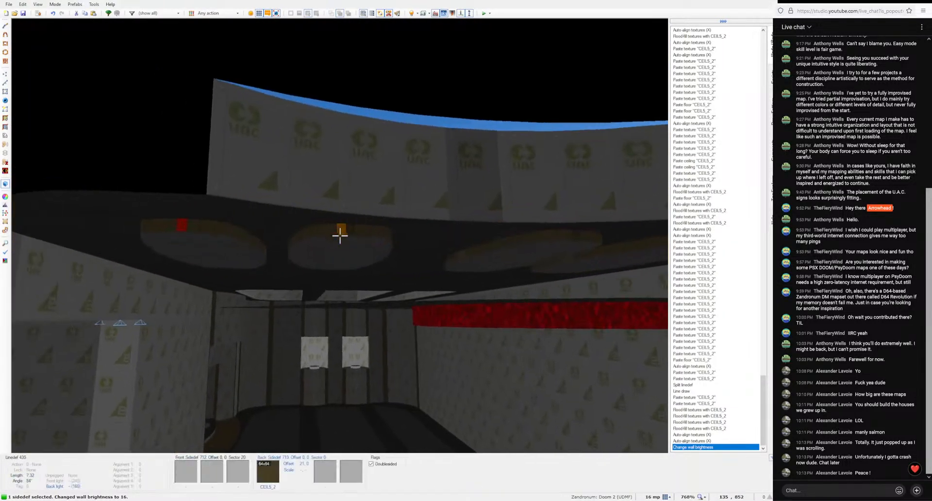
click(340, 236)
key(d)
key(w)
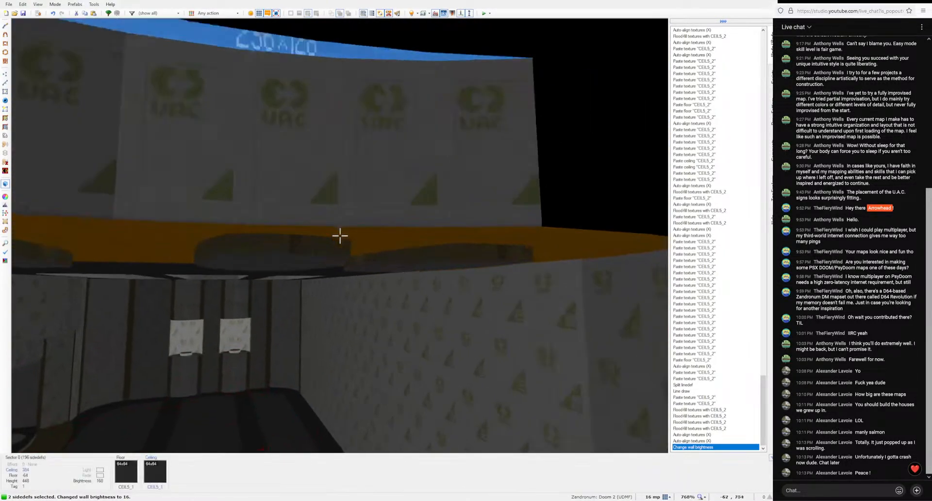
click(339, 236)
key(d)
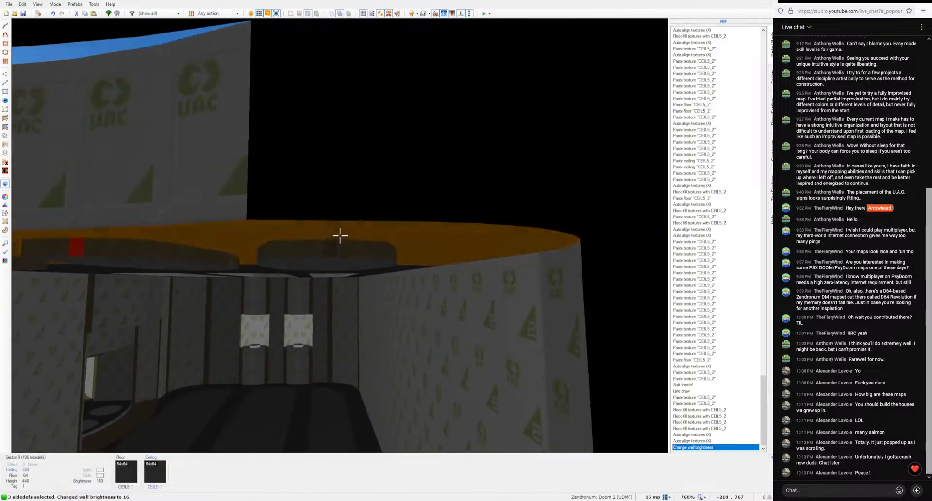
key(s)
key(c)
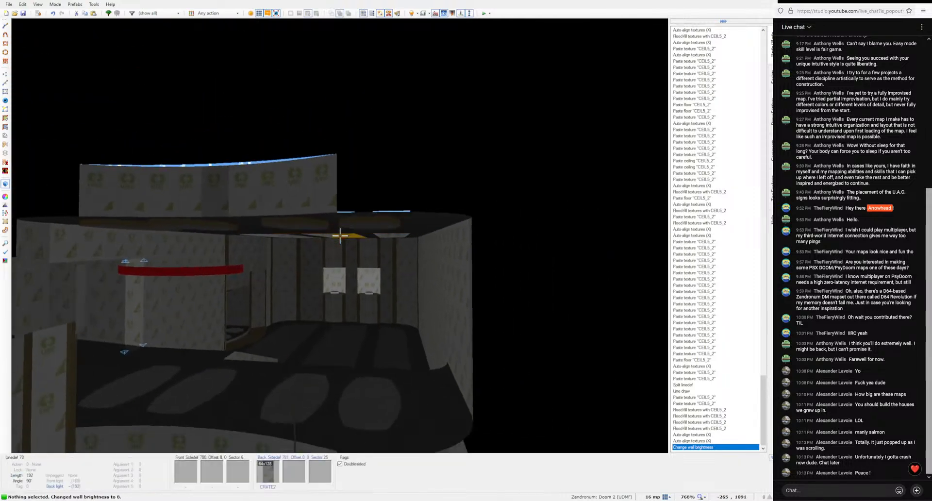
Step: Flood-fill the rims of the small round discs on the wall pedestals with CEIL5_2 and auto-align their textures horizontally
key(w)
key(w)
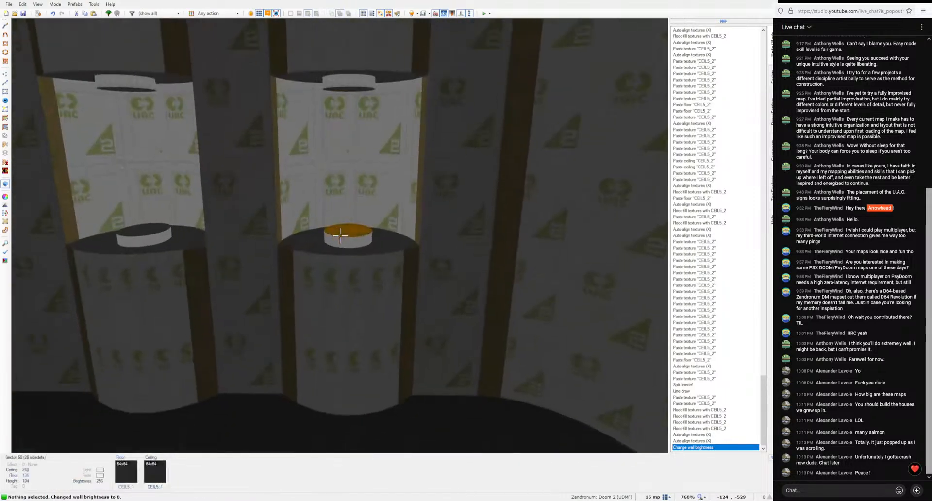
key(ctrl+shift+v)
key(a)
key(d)
key(e)
key(ctrl+shift+v)
key(a)
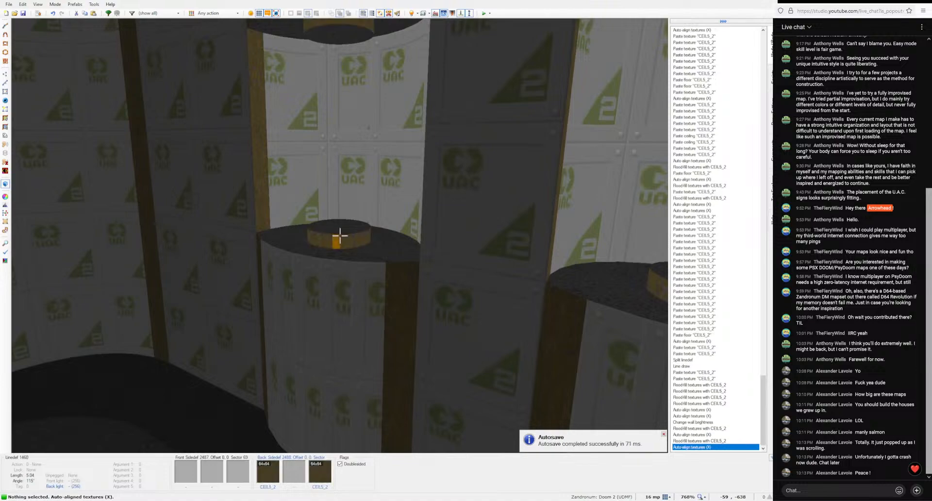
Step: Paste the CEIL5_2 flat onto the floors of the two round pedestal discs
key(e)
key(ctrl+v)
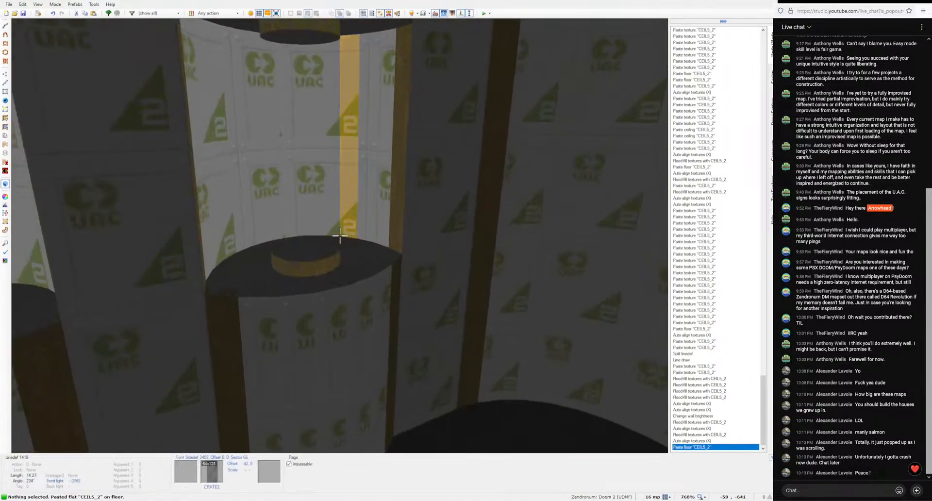
key(e)
key(ctrl+v)
key(d)
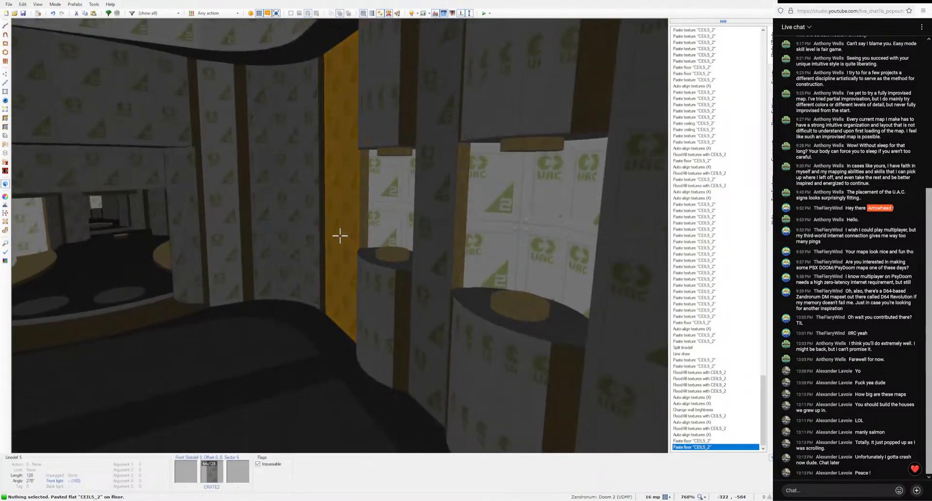
Step: Paste the CEIL5_2 texture onto two narrow side segments of the short curved block outside the hall
key(e)
key(e)
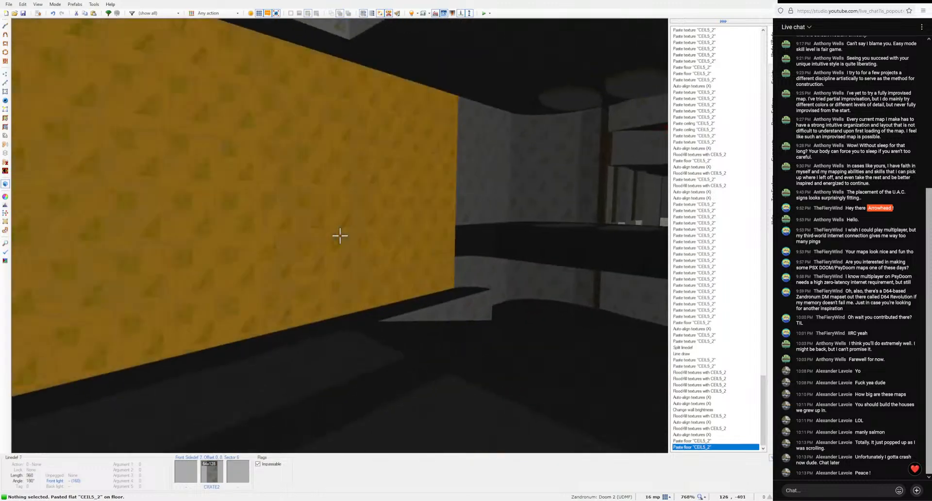
key(e)
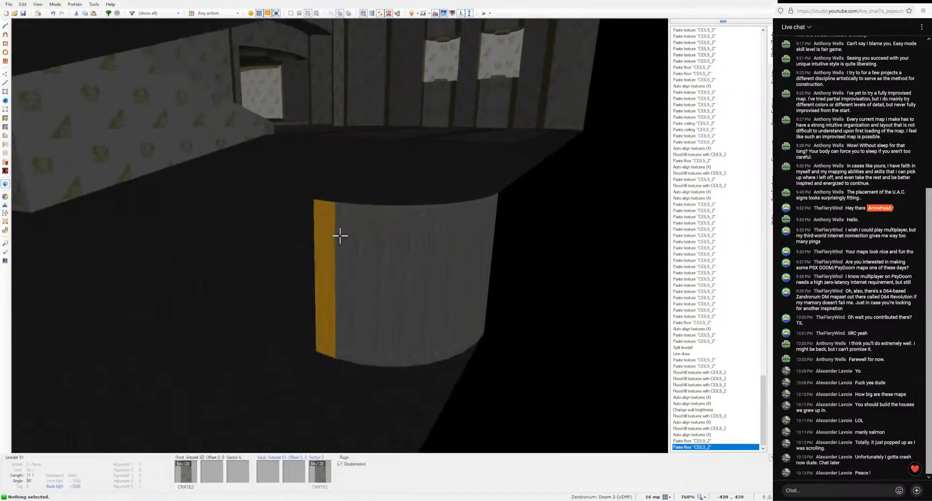
key(ctrl+v)
key(ctrl+v)
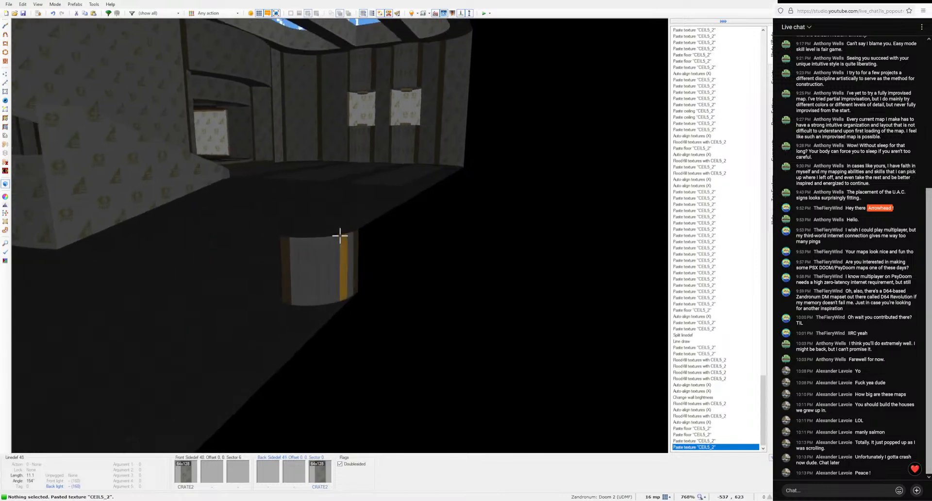
Step: Paste the CEIL5_2 texture as vertical trim onto narrow corner segments of the long partition walls and the curved wall
key(e)
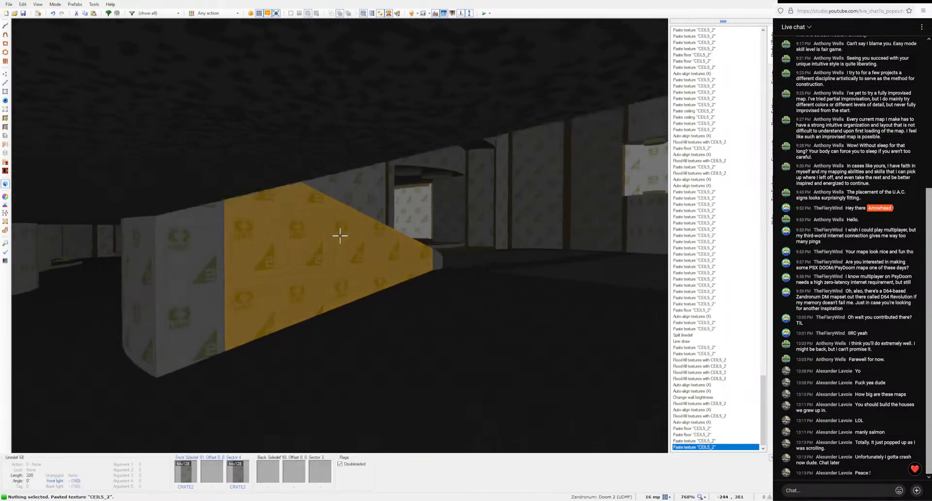
key(s)
key(ctrl+v)
key(e)
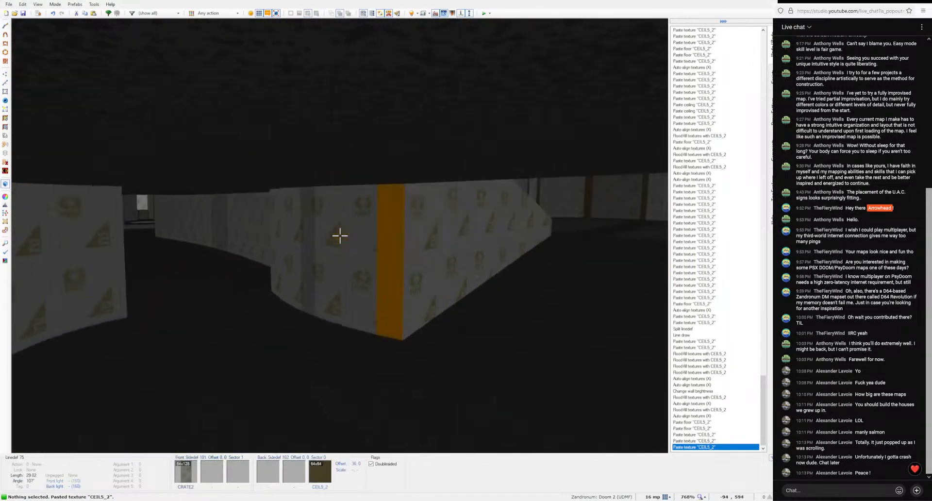
key(ctrl+v)
key(e)
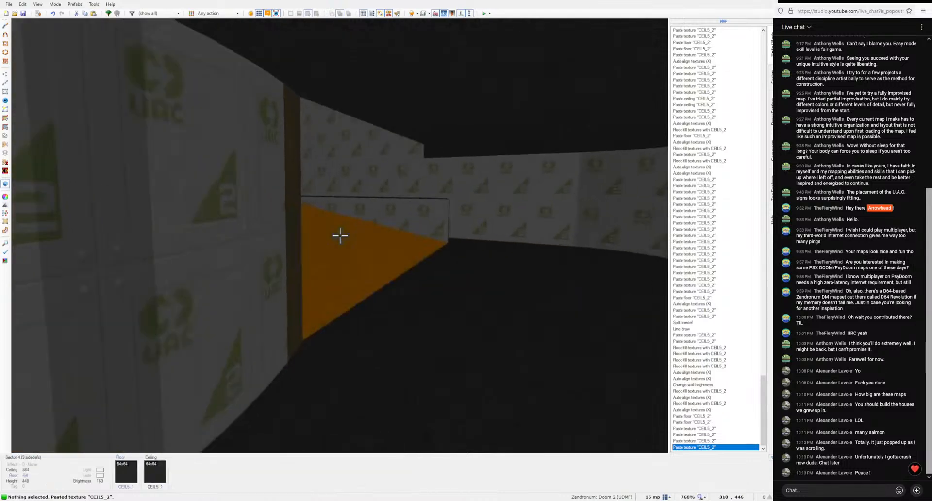
key(e)
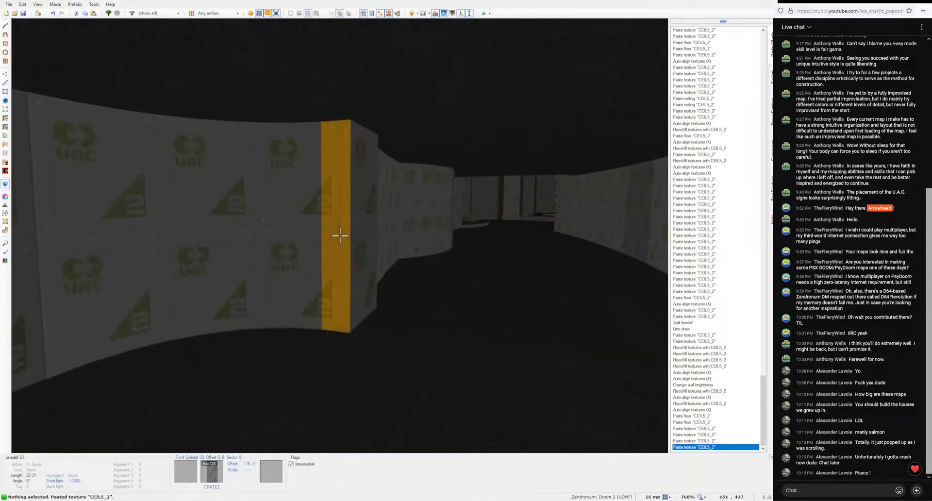
key(ctrl+v)
Step: Paste the CEIL5_2 texture onto two narrow segments of the tall rounded wall corner beside the raised floor discs
key(d)
key(e)
key(d)
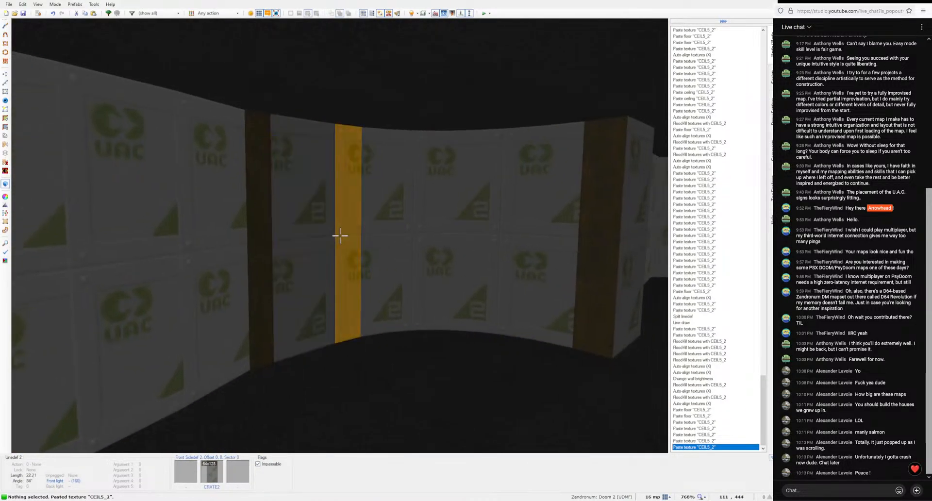
key(e)
key(e)
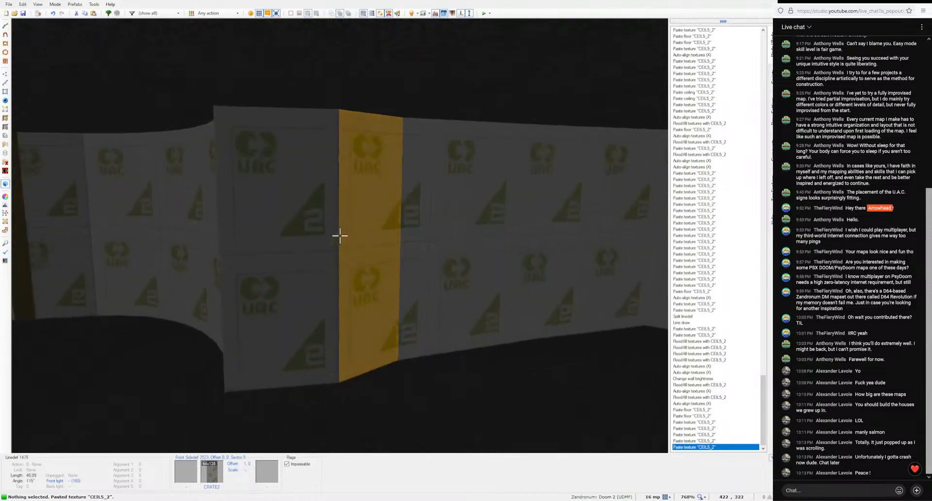
key(e)
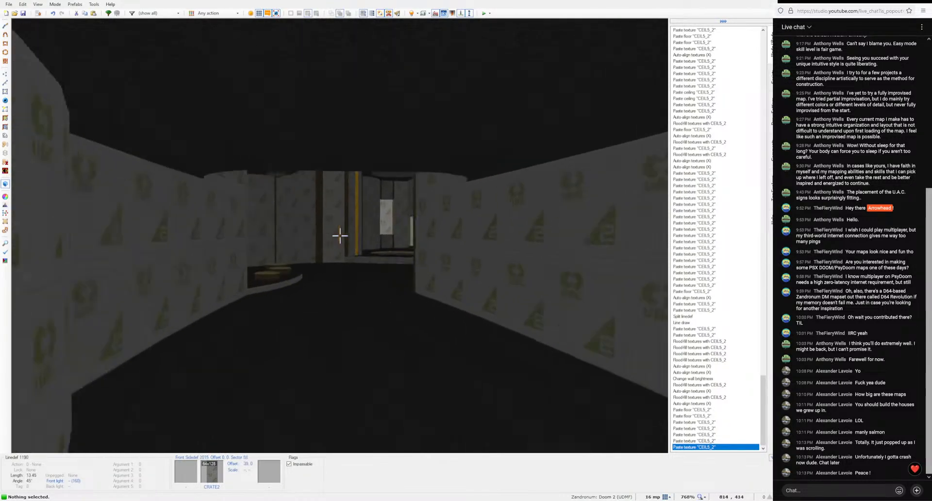
key(d)
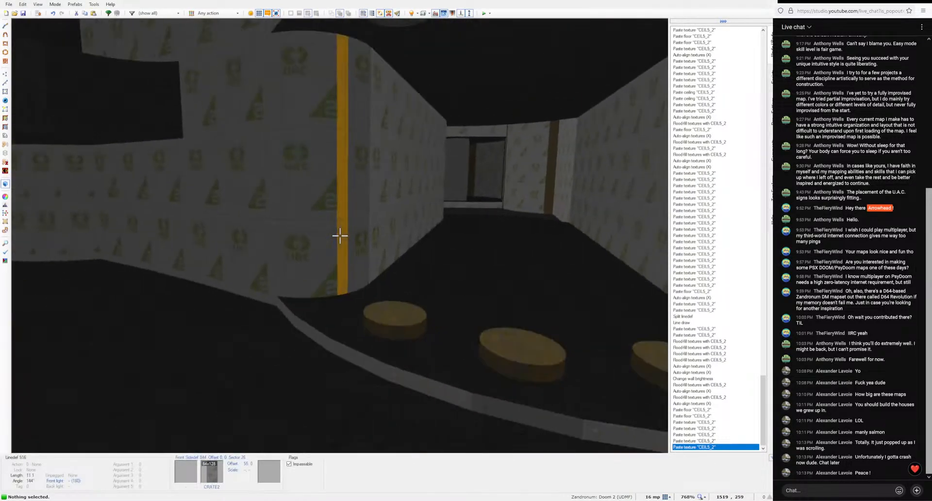
key(e)
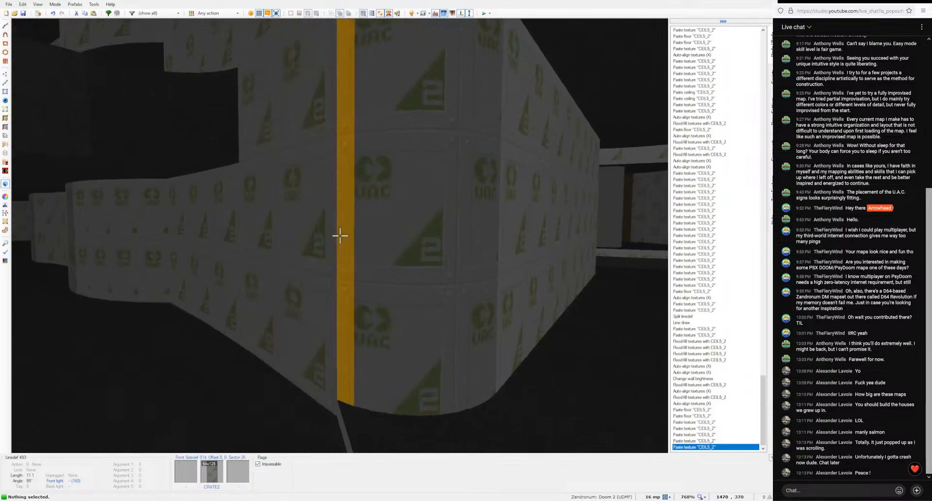
key(ctrl+v)
key(e)
key(ctrl+v)
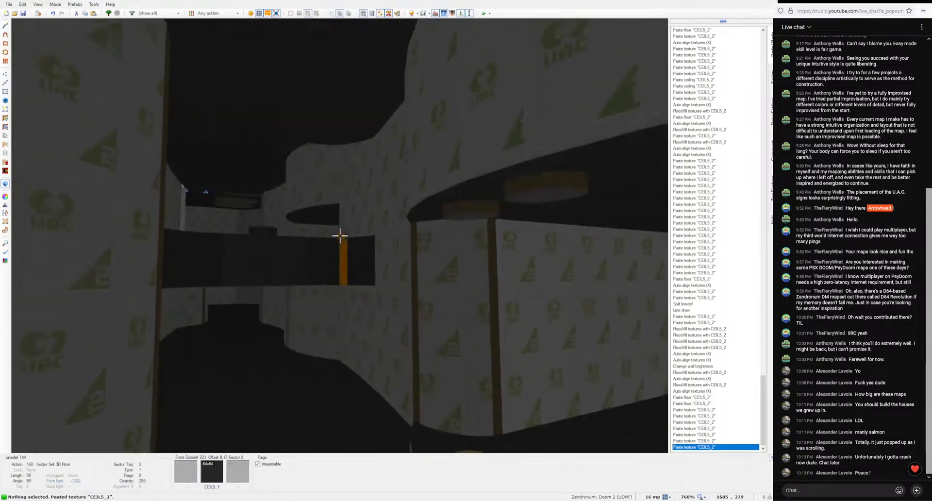
Step: Flood-fill the rim of the round ceiling fixture with CEIL5_2 and auto-align its texture horizontally
key(e)
key(w)
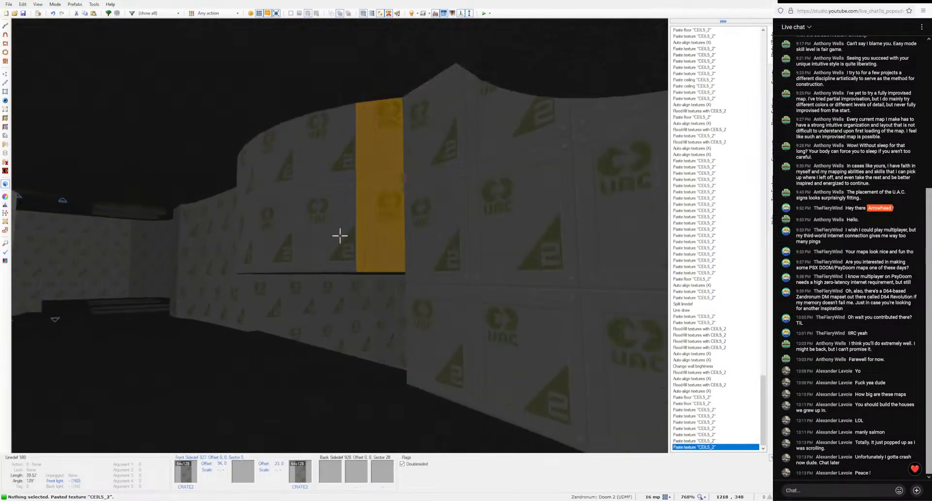
key(w)
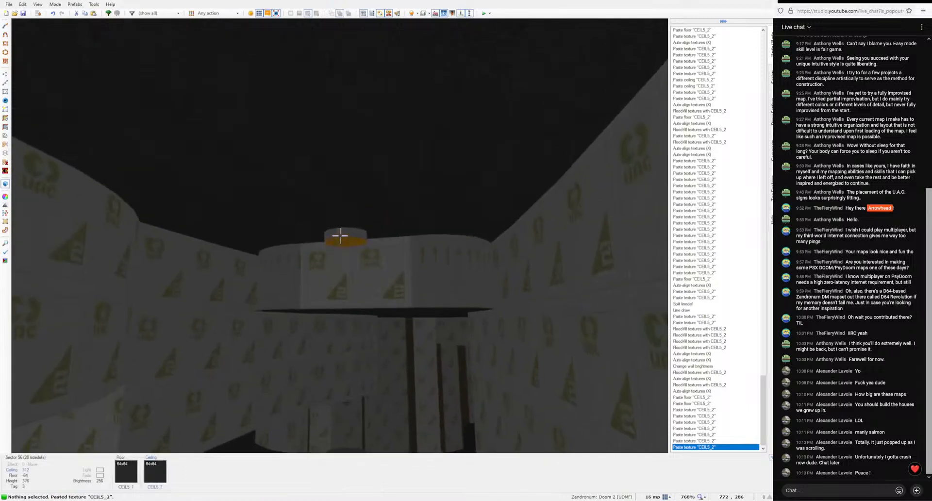
key(ctrl+a)
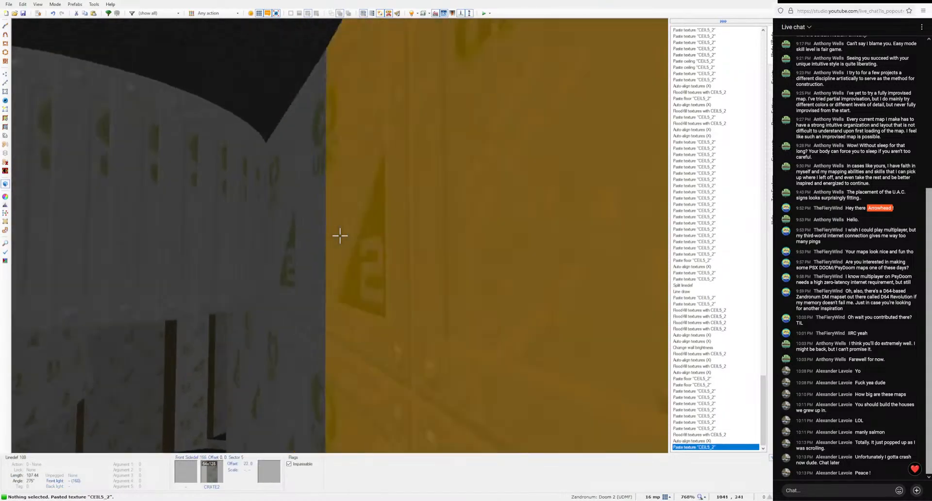
Step: Paste the CEIL5_2 texture onto the narrow end segments of the upper wall near the round ceiling fixture
key(ctrl+v)
key(w)
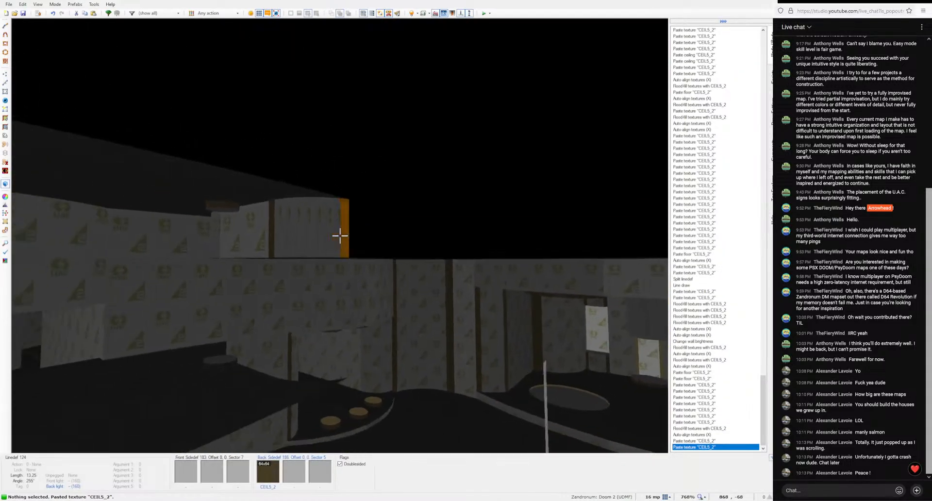
key(w)
key(ctrl+v)
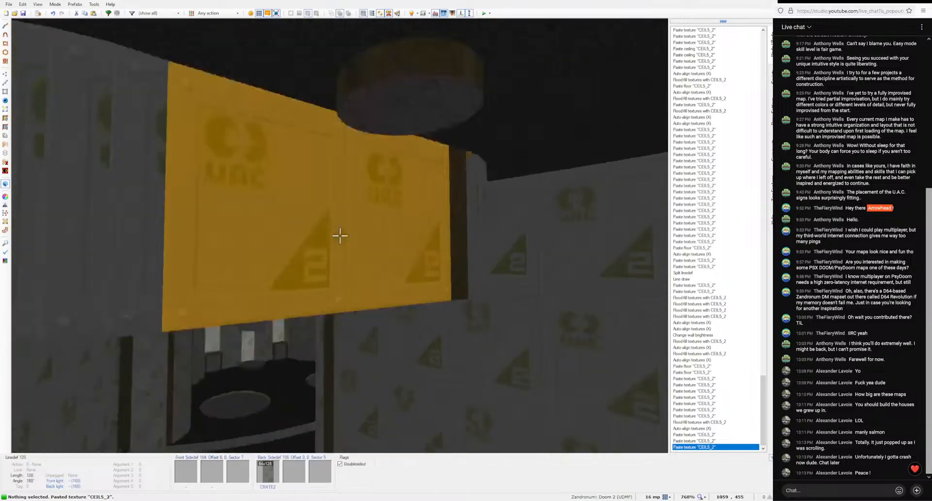
key(ctrl+v)
Step: Paste the CEIL5_2 texture onto the narrow edge segments of the upper wall around the red ceiling disc
key(w)
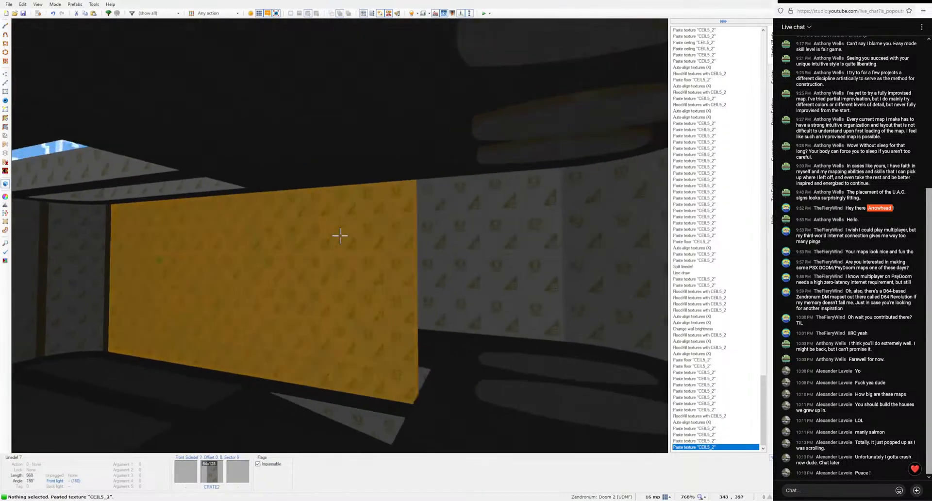
key(w)
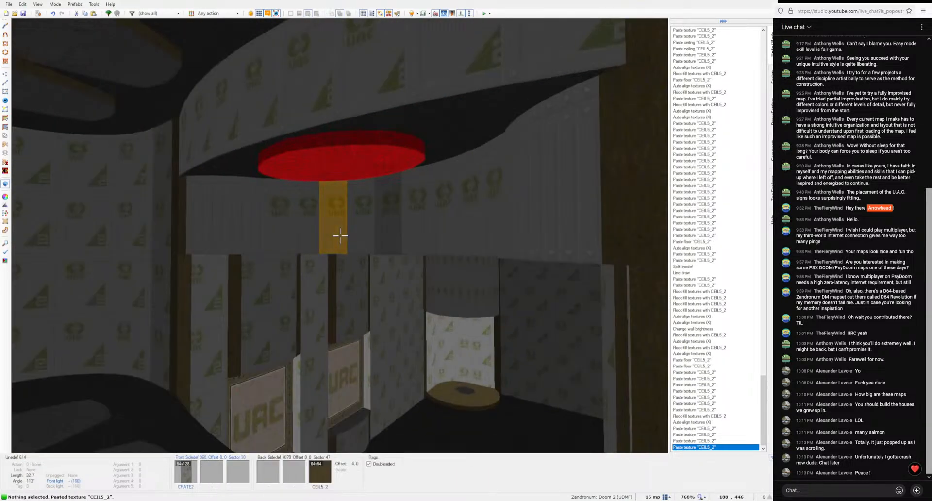
key(w)
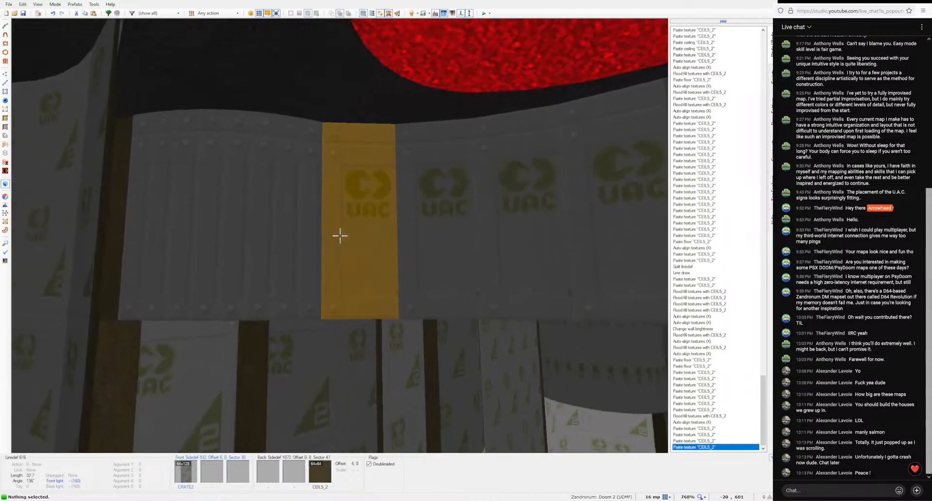
key(ctrl+v)
key(s)
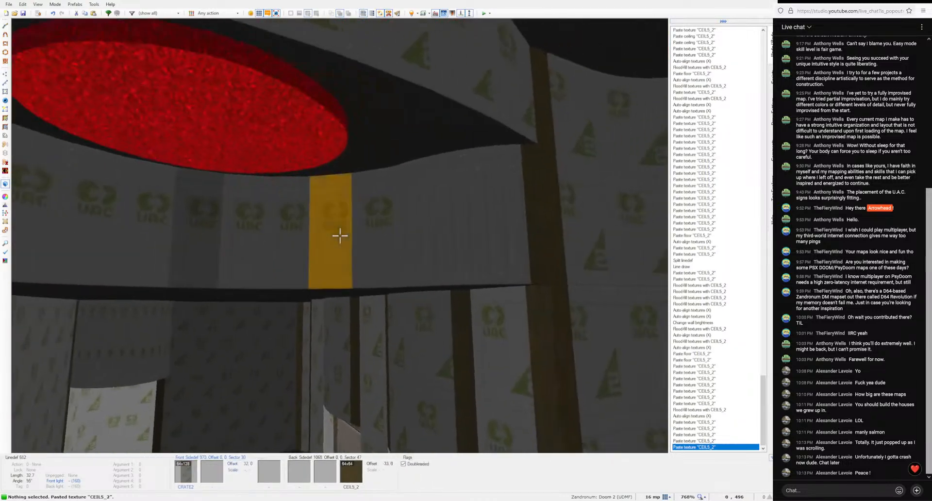
key(s)
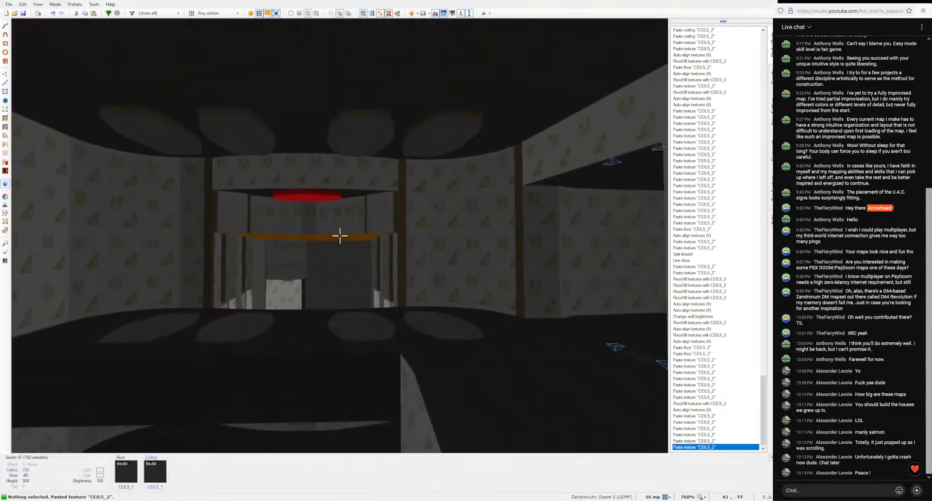
Step: Try to paste the CEIL5_2 texture onto the narrow segments of the raised platform's curved edge
key(w)
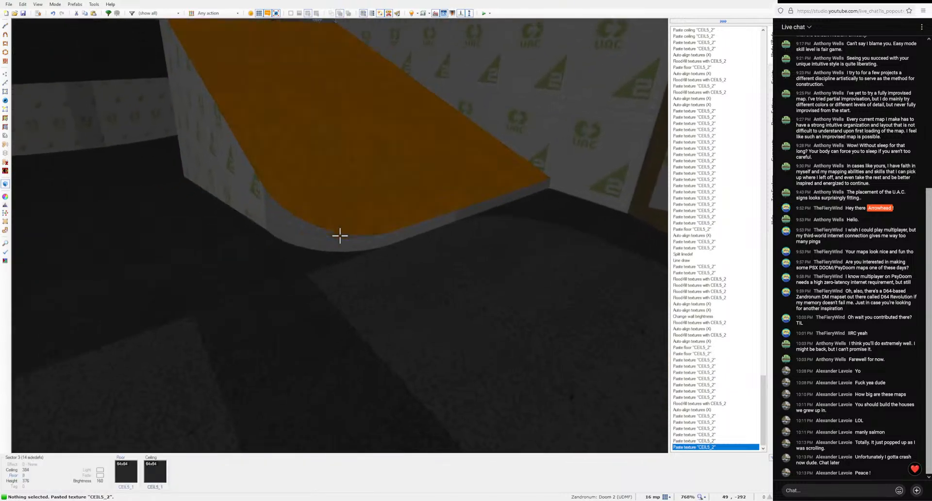
click(340, 236)
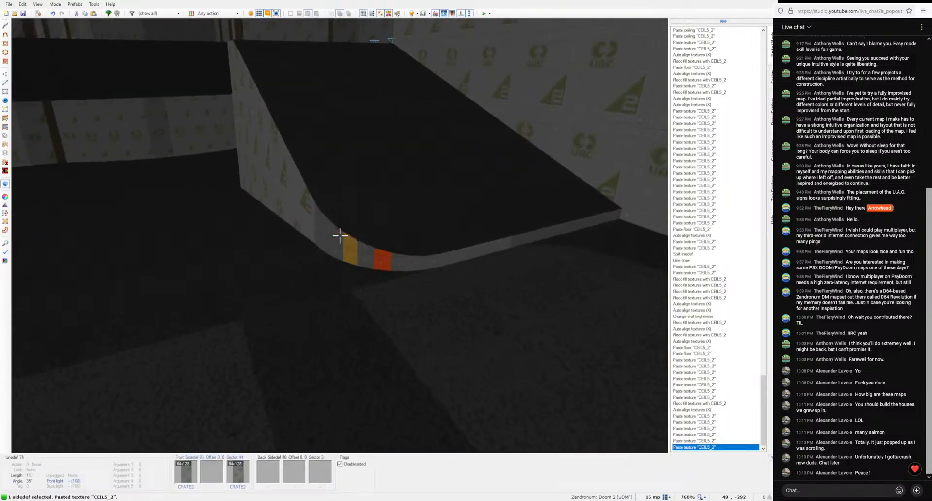
key(w)
key(ctrl+v)
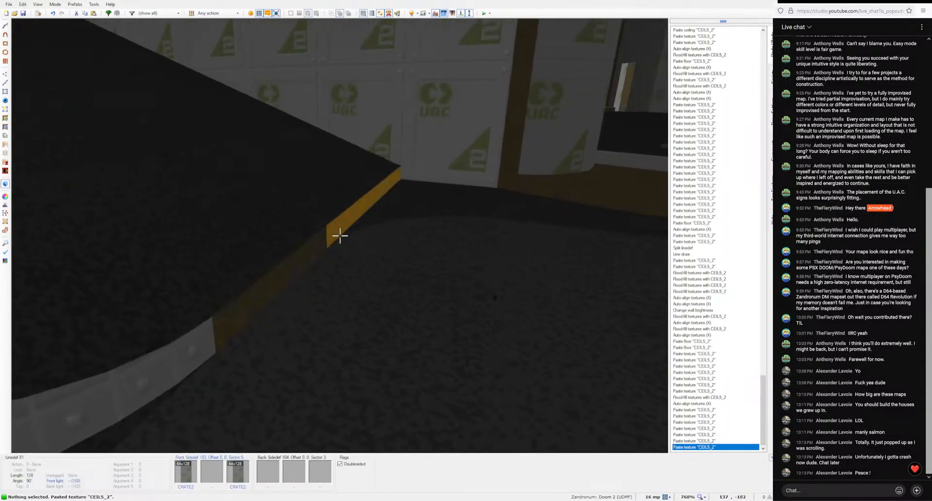
key(s)
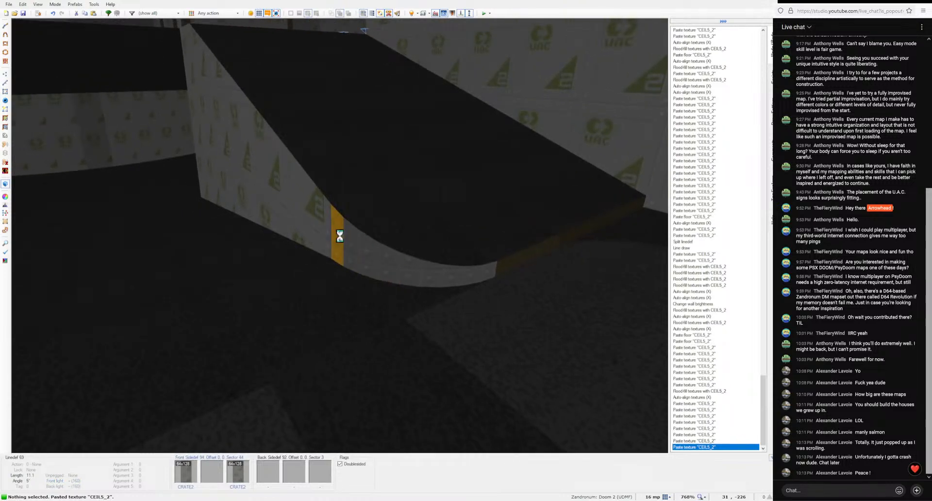
key(w)
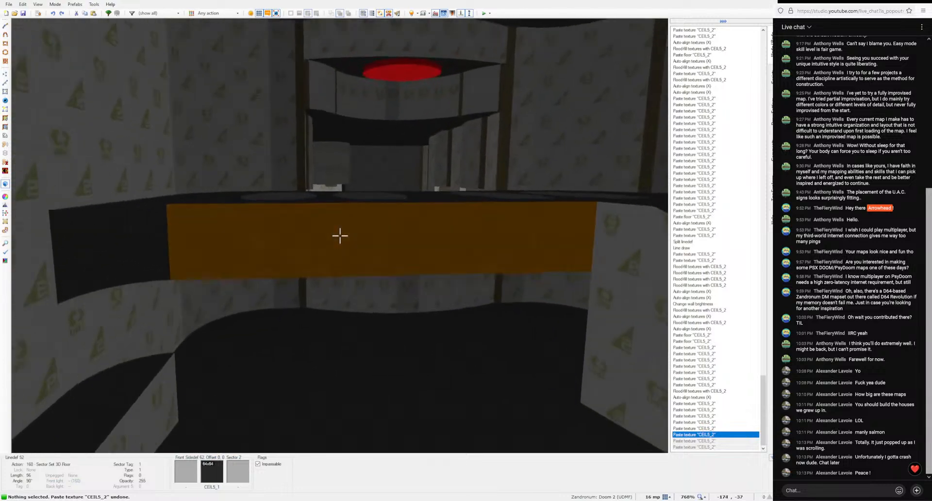
Step: Paste the CEIL5_2 texture onto a narrow segment of the rounded wall and onto narrow segments of the sky opening's curved rim
key(w)
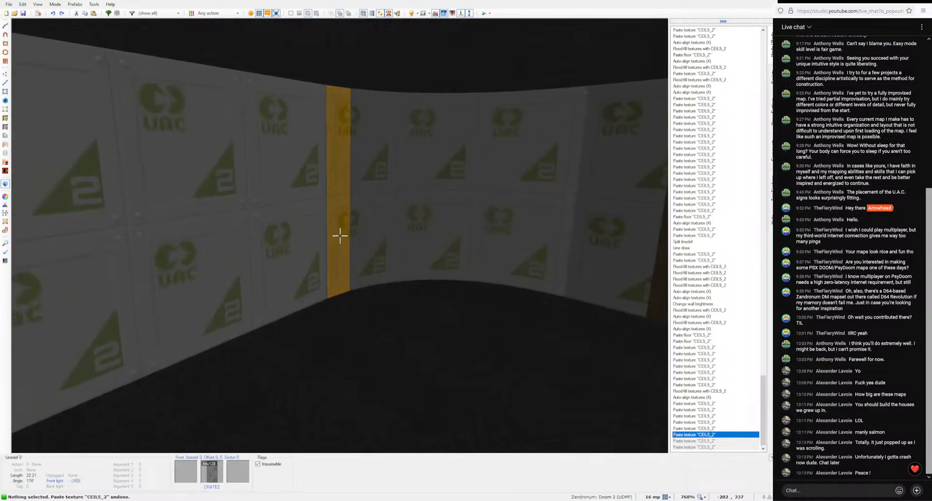
key(w)
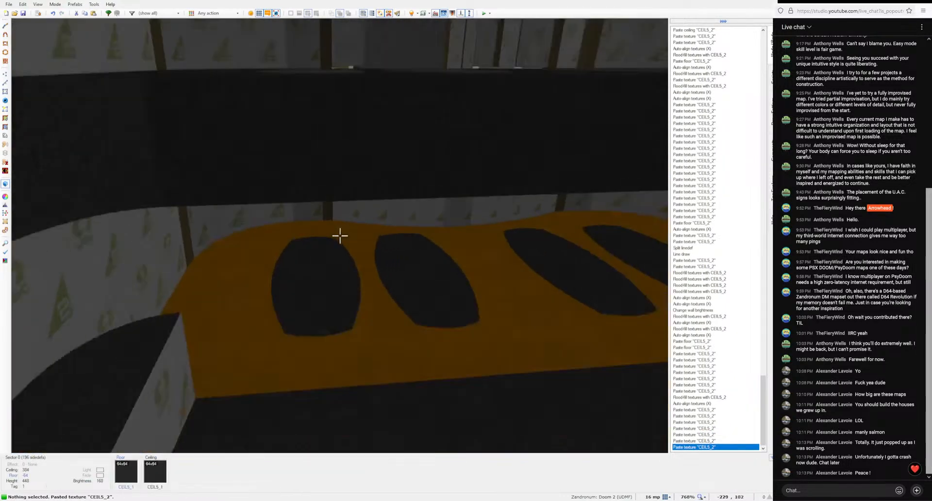
key(w)
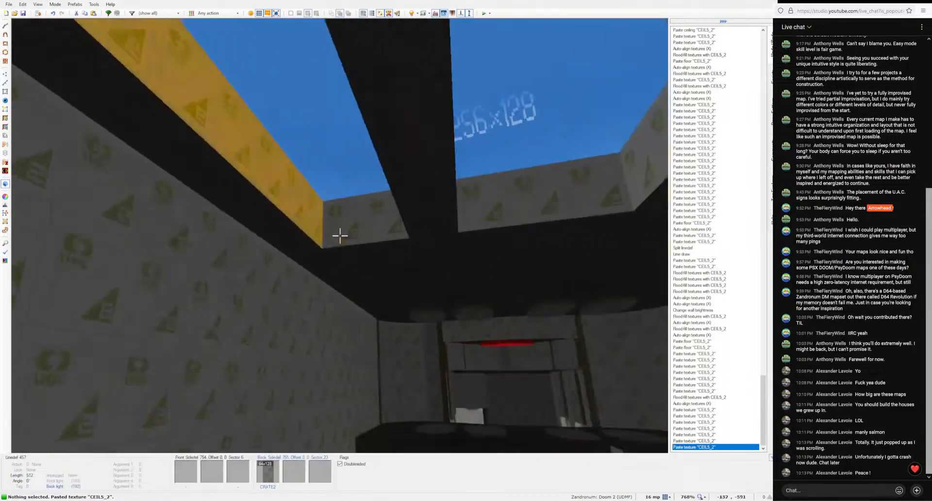
key(w)
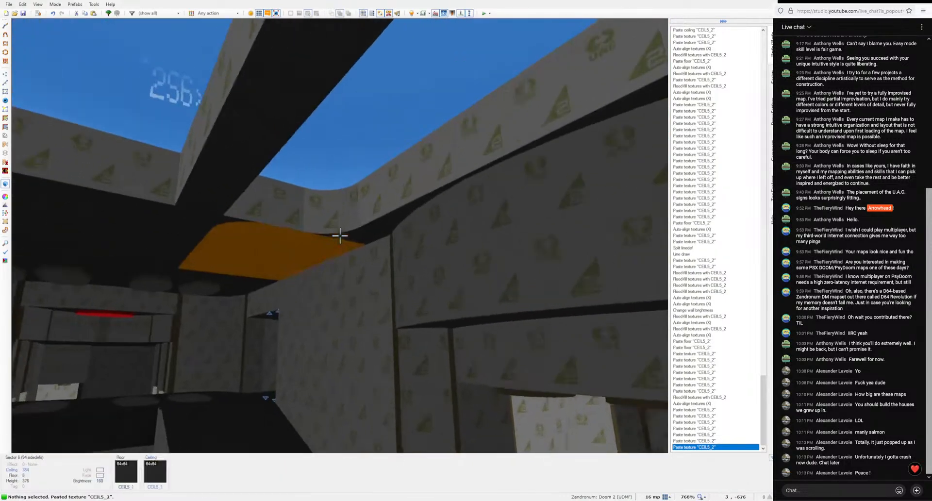
key(ctrl+v)
key(w)
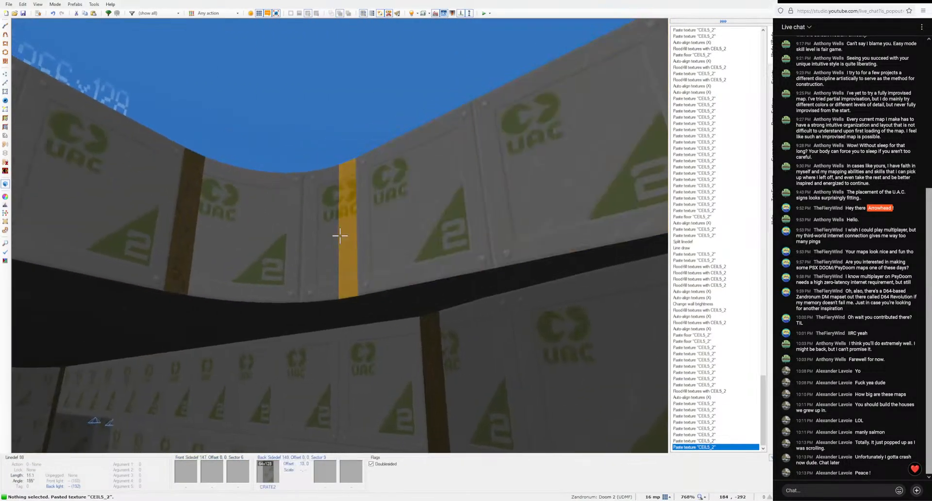
key(ctrl+v)
key(ctrl+v)
Step: Paste the CEIL5_2 texture onto the remaining narrow rim segments at the other rounded corners of the sky openings
key(w)
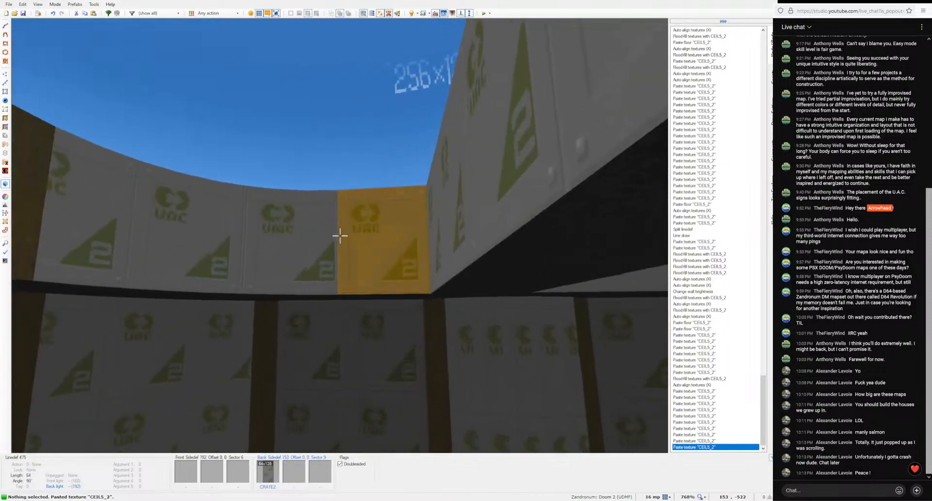
key(ctrl+v)
key(w)
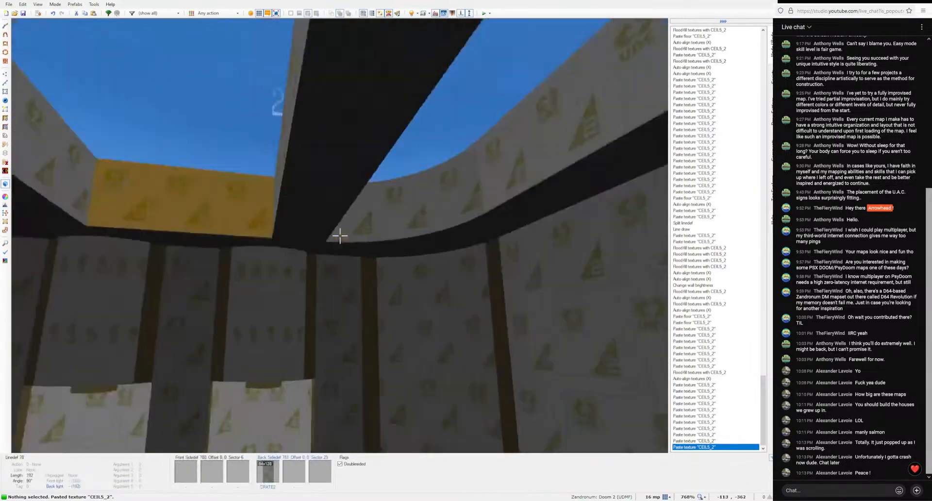
key(ctrl+v)
key(w)
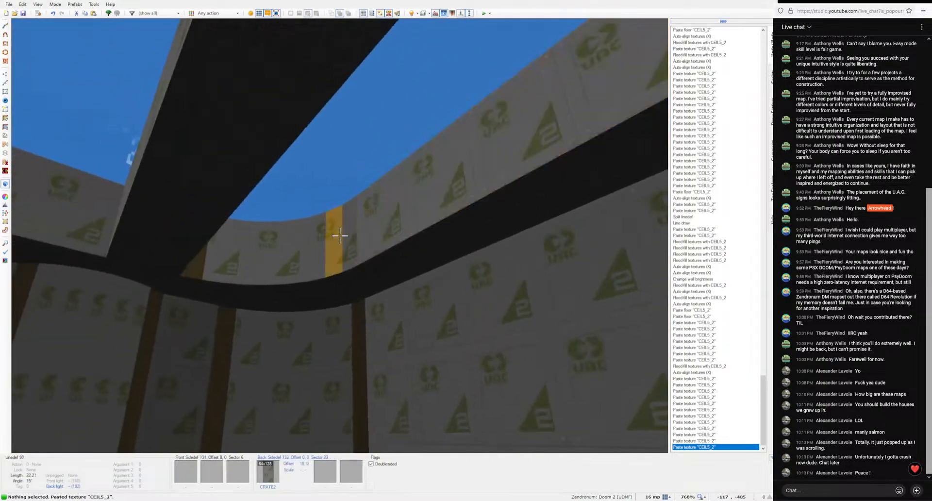
key(ctrl+v)
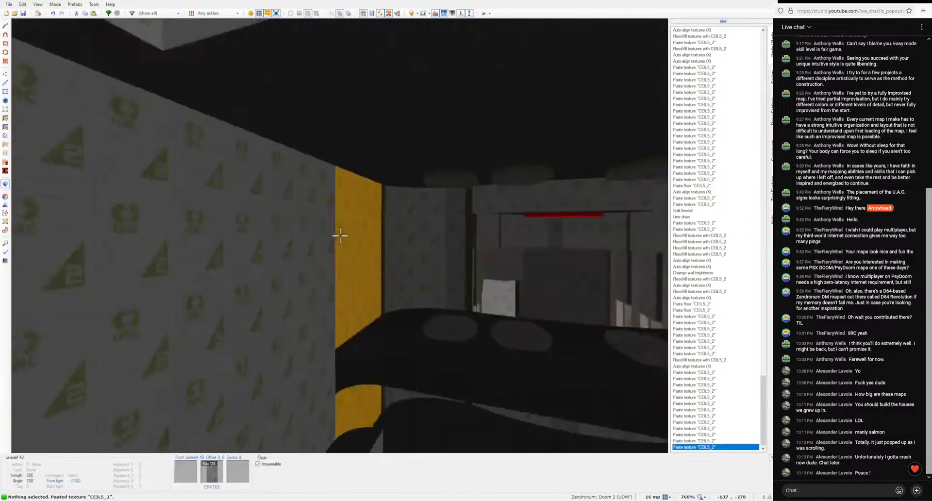
Step: Examine the long plain CRATE2 side wall in the 2D map and in 3D from several distances
key(q)
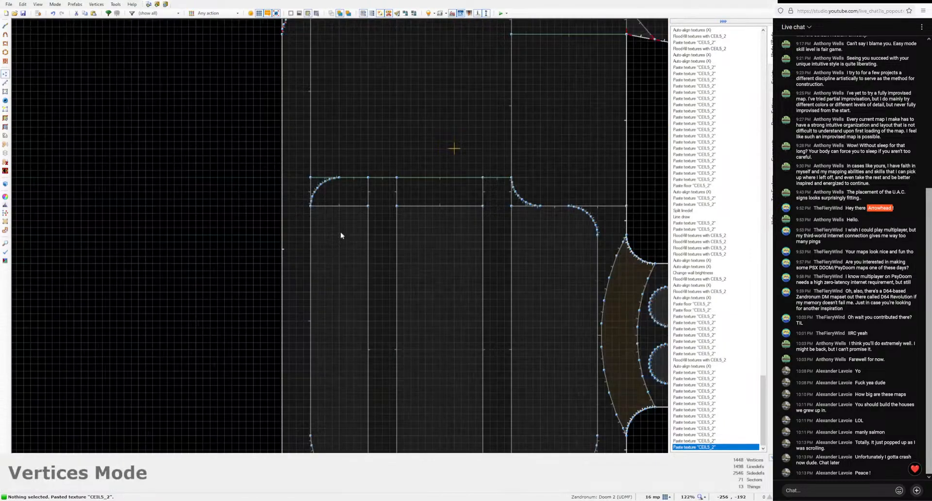
key(q)
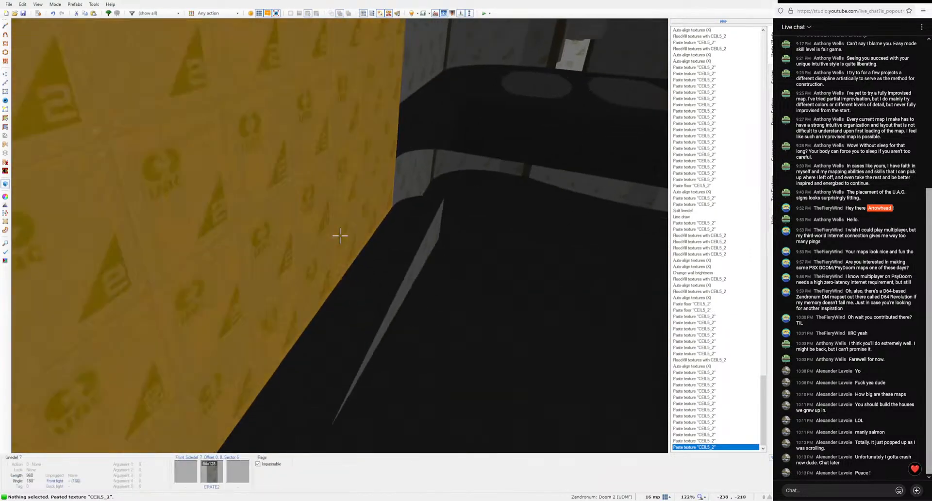
key(w)
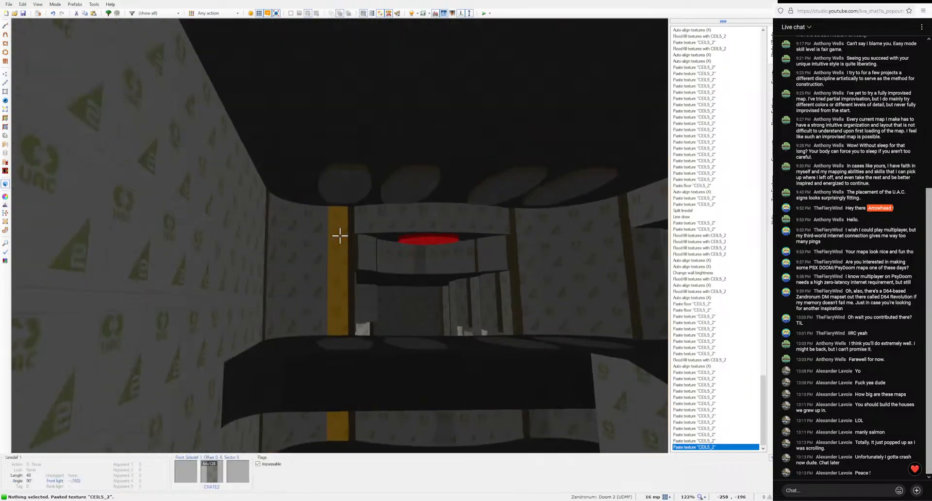
key(s)
key(w)
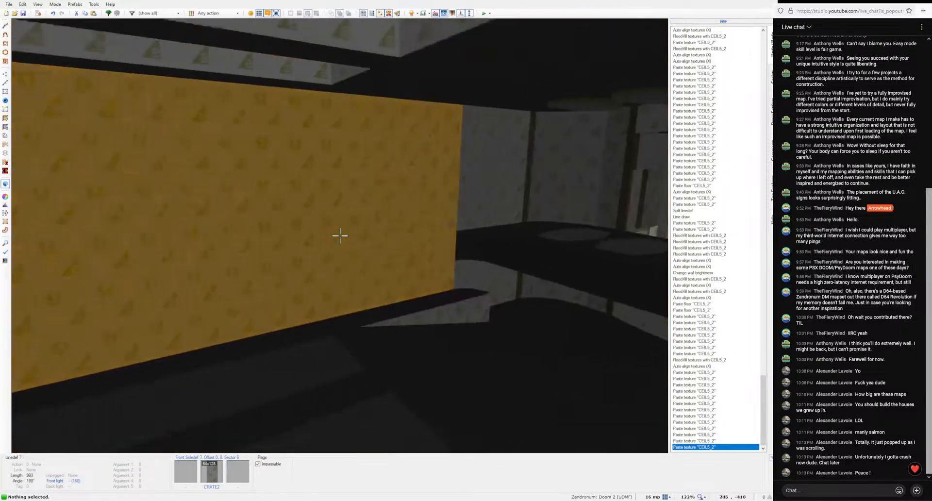
click(340, 235)
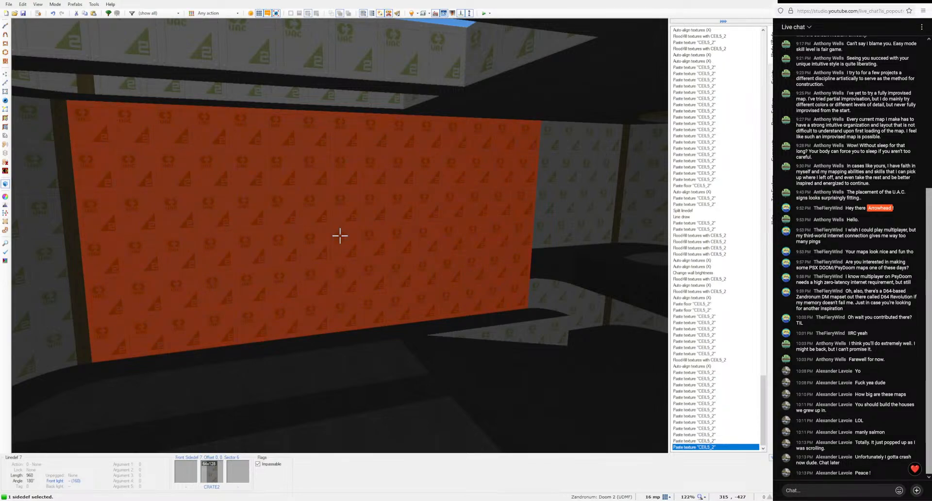
key(w)
click(340, 236)
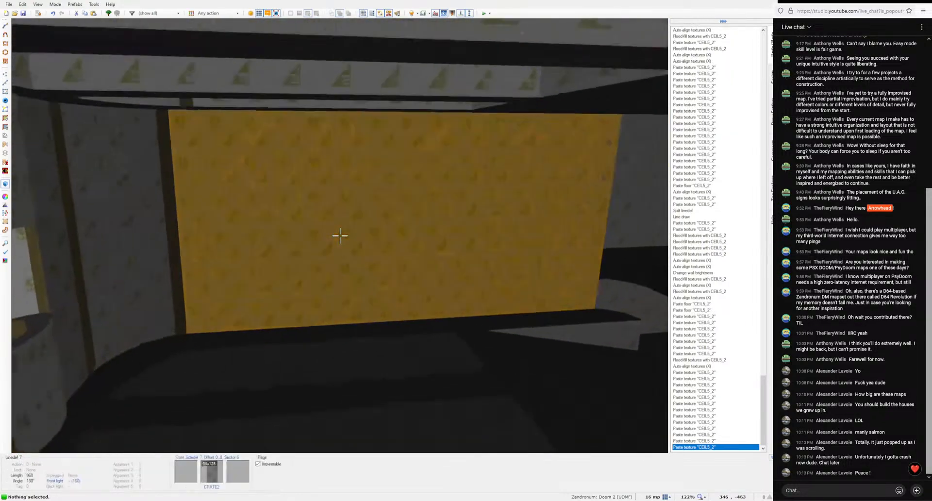
Step: Set the grid size to 64 and draw a 64 by 128 rectangular alcove sector outside the room's long west wall
key(q)
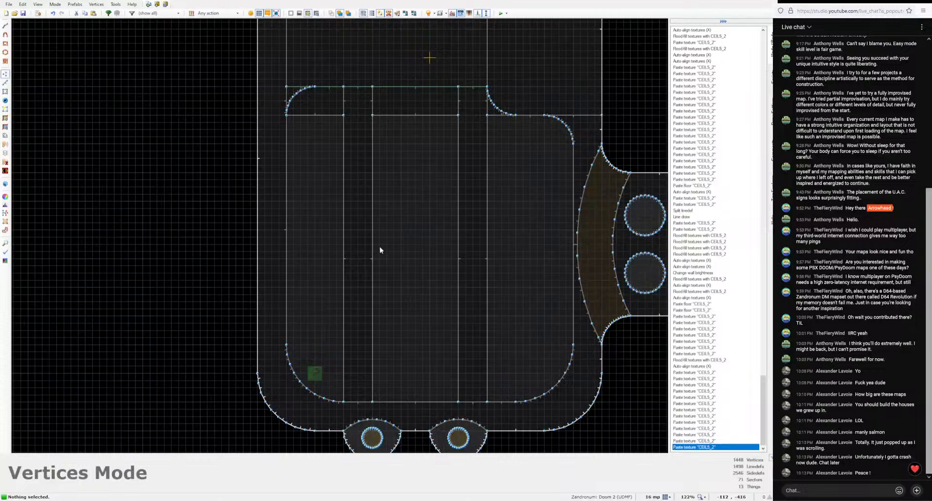
scroll(506, 306, down, 3)
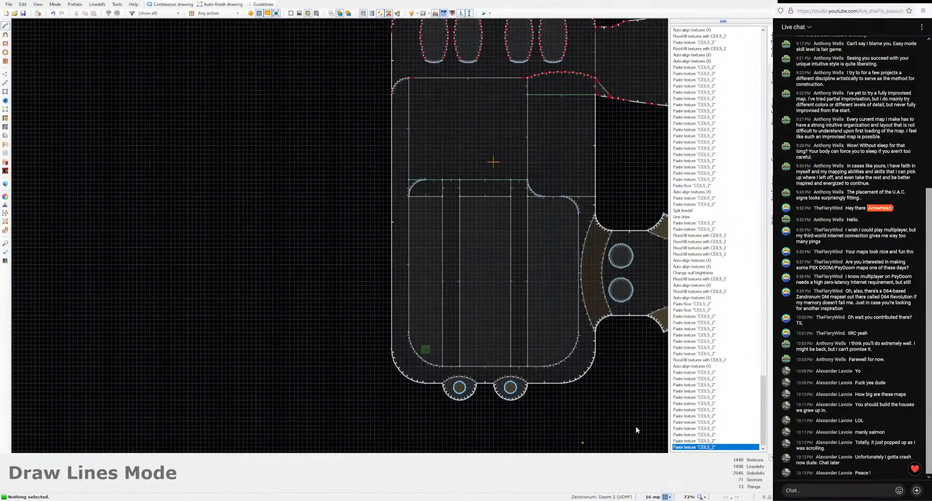
key(bracketright)
key(bracketright)
scroll(359, 335, up, 3)
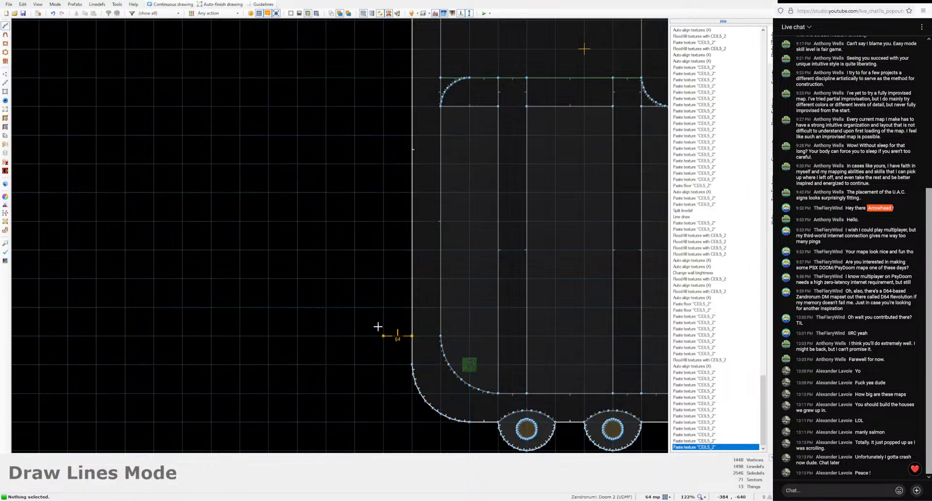
click(412, 309)
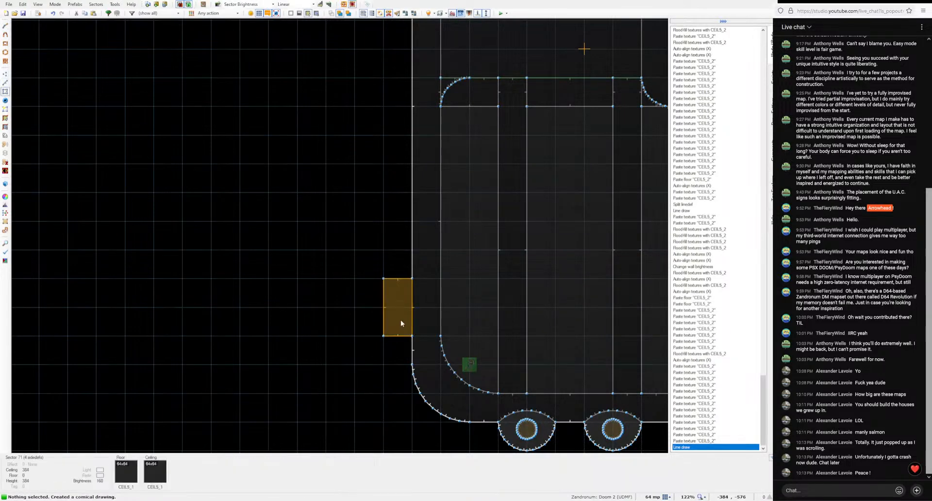
click(400, 213)
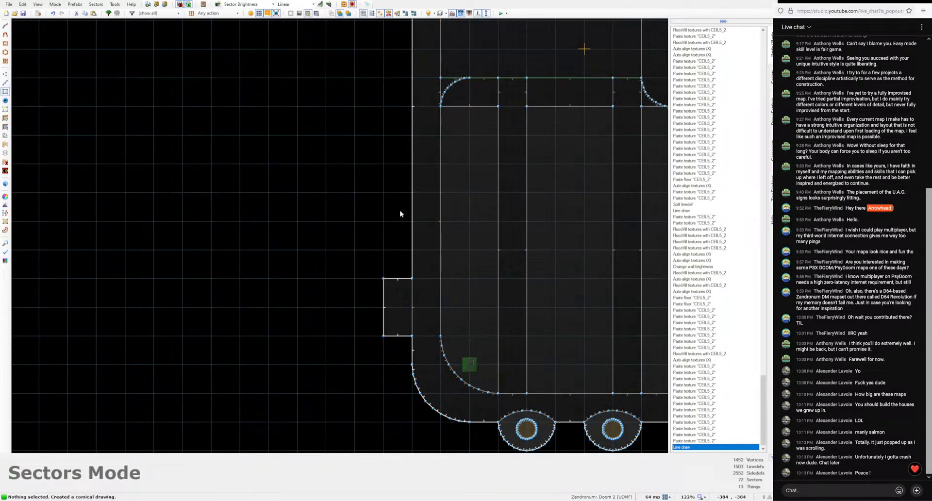
Step: Copy the new alcove sector and place the duplicate 704 units farther north along the same west wall
click(403, 290)
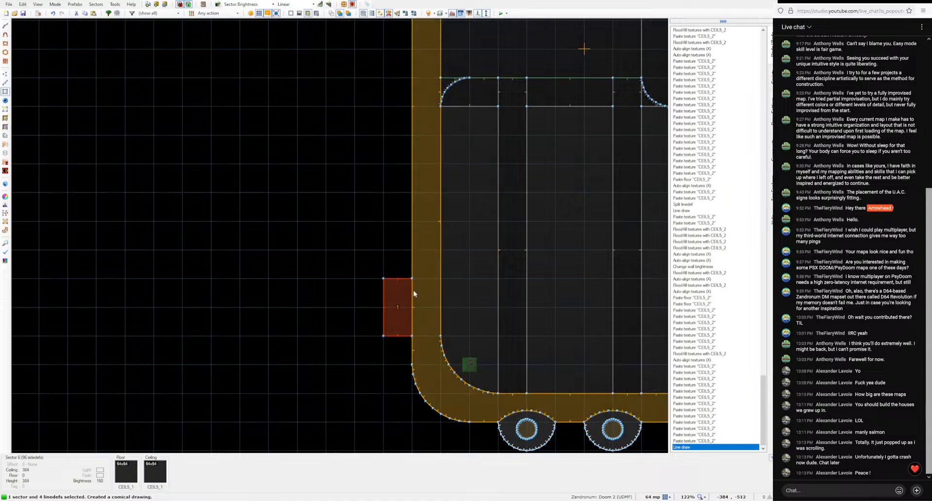
key(ctrl+c)
scroll(350, 315, down, 3)
key(c)
scroll(360, 257, up, 3)
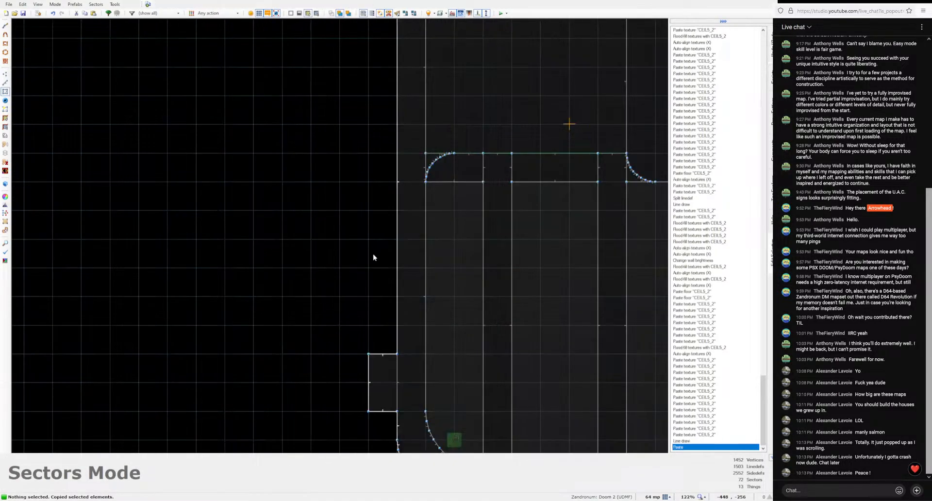
key(ctrl+v)
scroll(371, 213, down, 4)
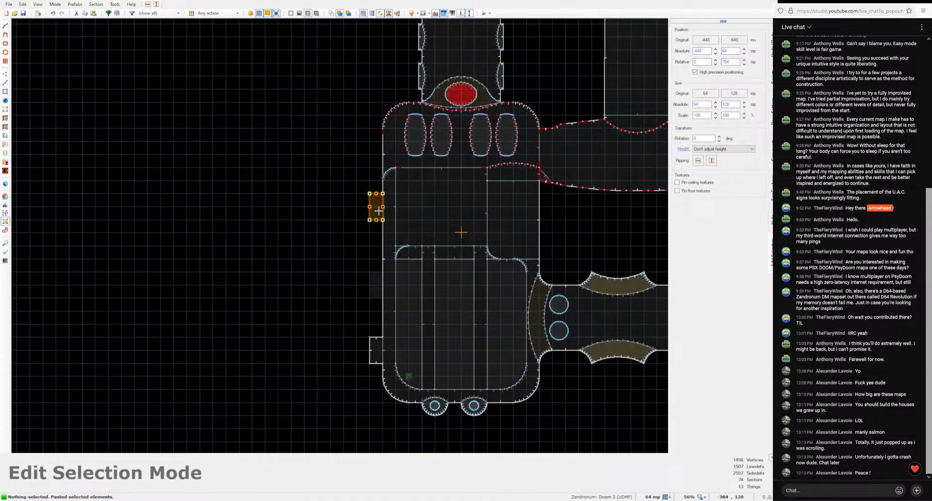
key(Return)
middle_drag(417, 283, 382, 284)
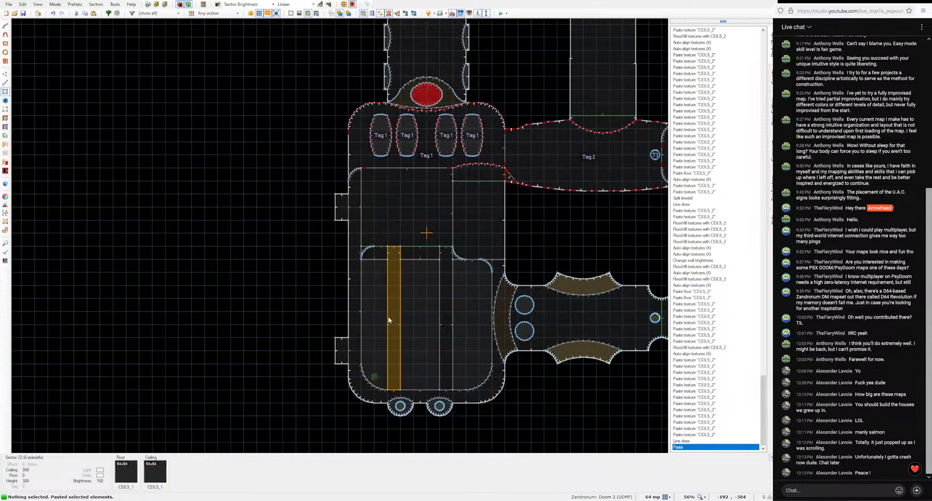
Step: Raise the floor of the northern wall alcove to 128 in 3D mode
scroll(348, 252, up, 1)
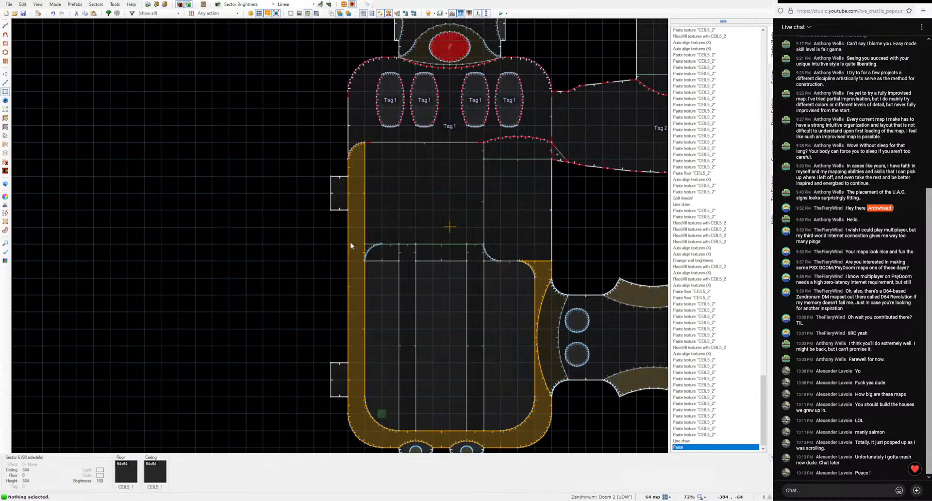
key(w)
key(s)
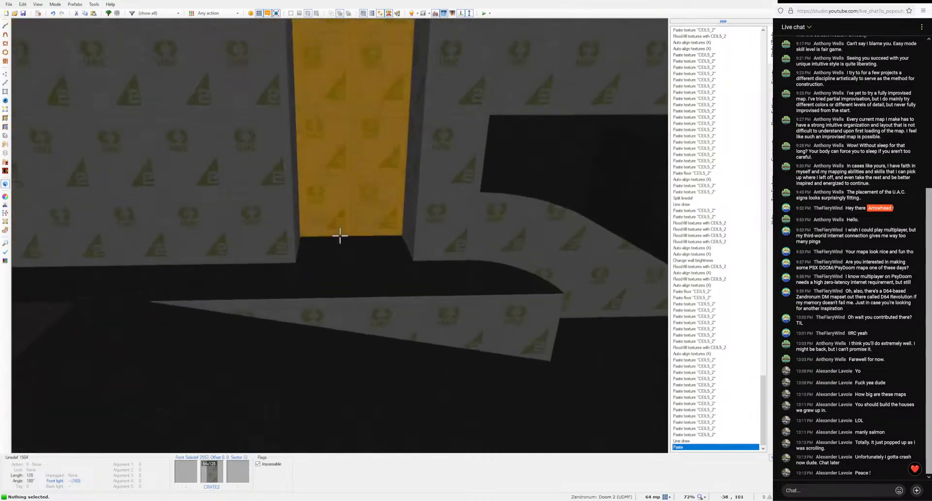
scroll(340, 235, up, 16)
key(c)
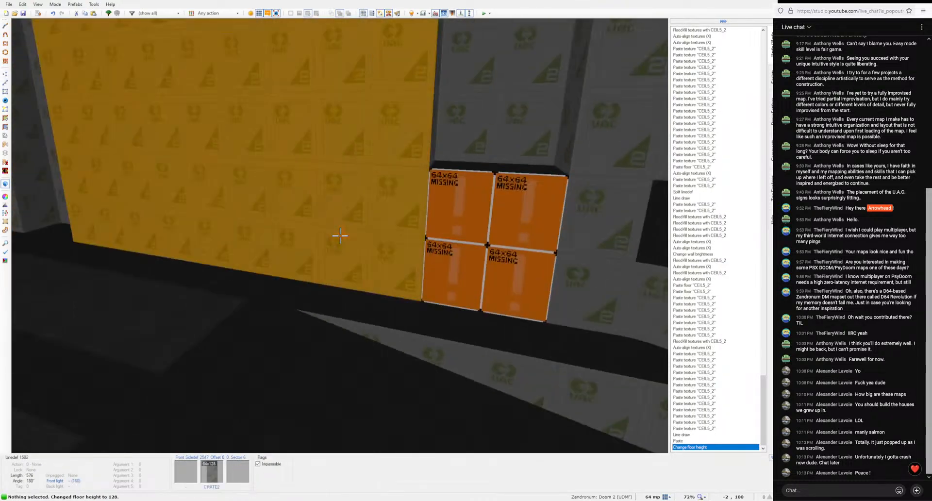
Step: Copy the CRATE2 texture from the adjoining wall and paste it onto the missing wall face below the alcove
key(ctrl+v)
key(ctrl+c)
key(ctrl+v)
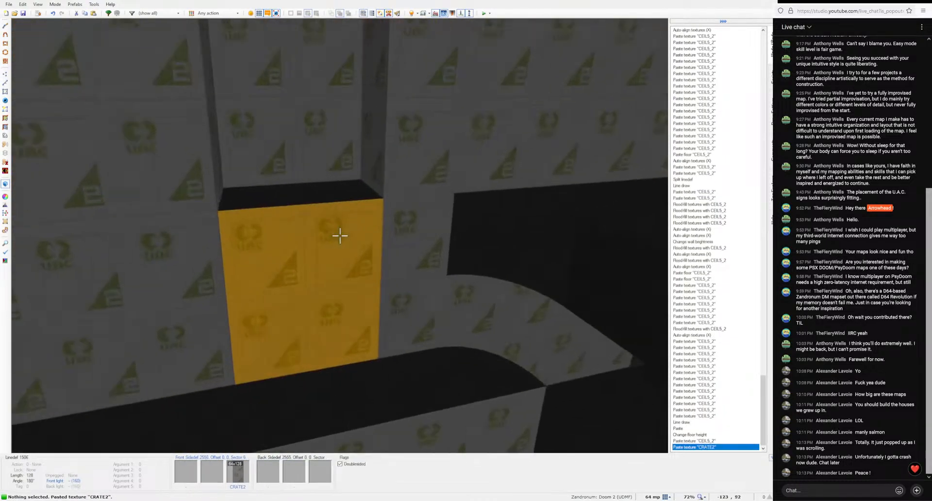
Step: Lower the ceiling of the northern wall alcove to 264
click(340, 235)
scroll(339, 236, down, 5)
key(c)
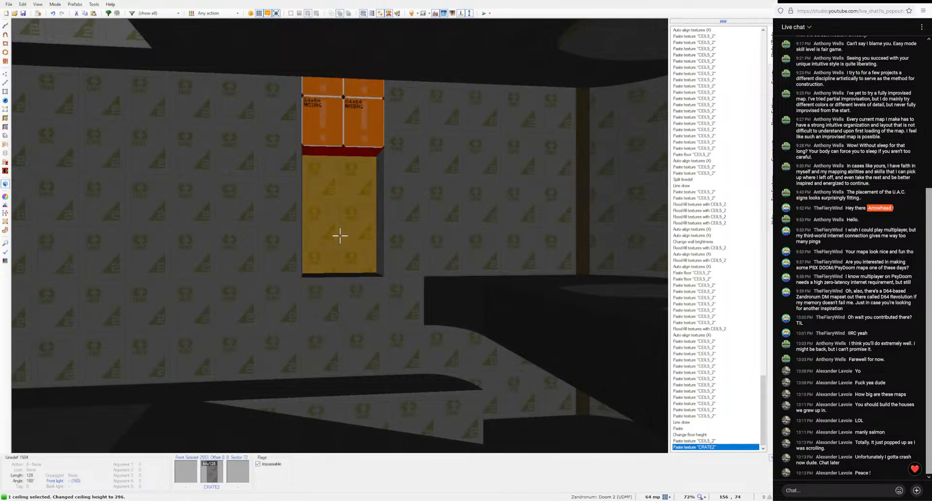
scroll(339, 236, down, 10)
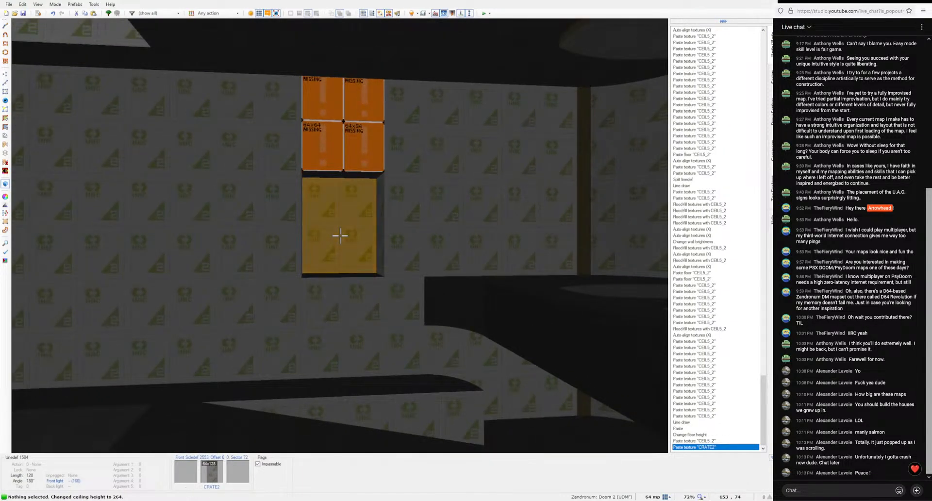
Step: Fine-tune the northern alcove's ceiling downward and paste CRATE2 onto the missing wall face above its opening
scroll(340, 236, down, 1)
key(ctrl+v)
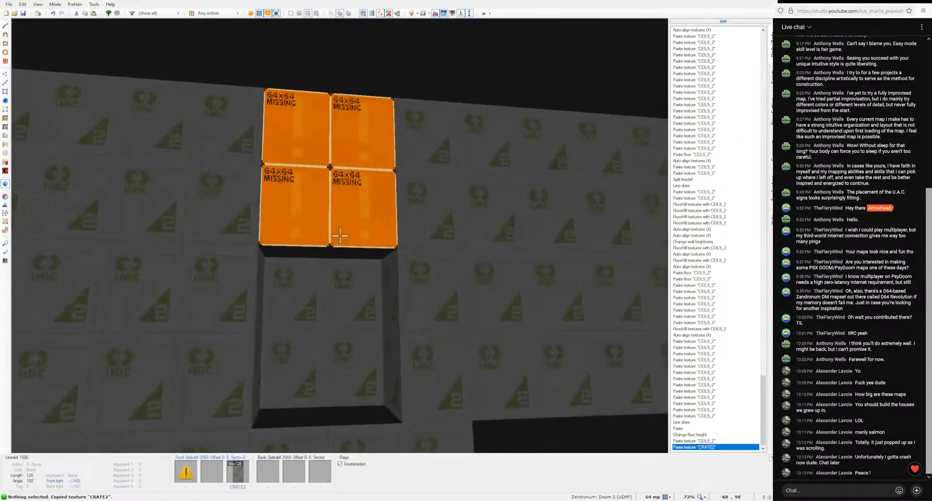
key(q)
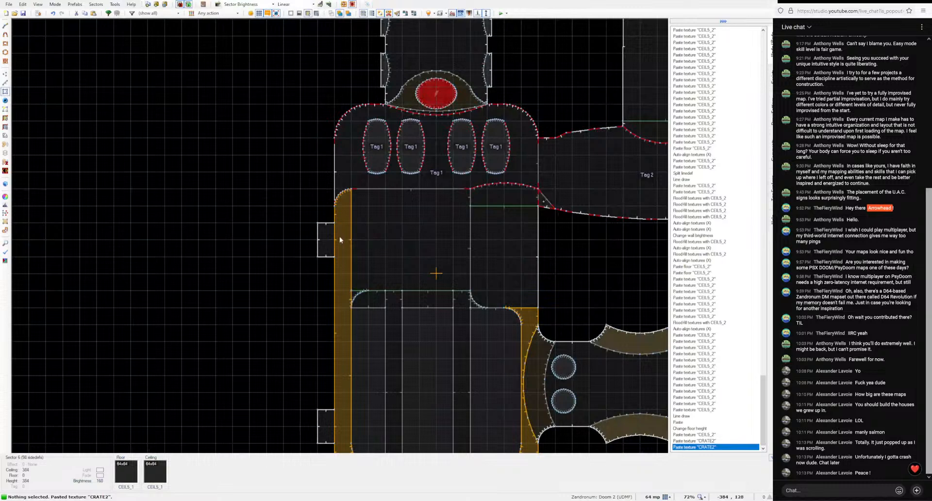
Step: Bend the northern alcove's four linedefs into arcs with the fixed circular curve option
key(l)
scroll(340, 237, up, 6)
click(324, 274)
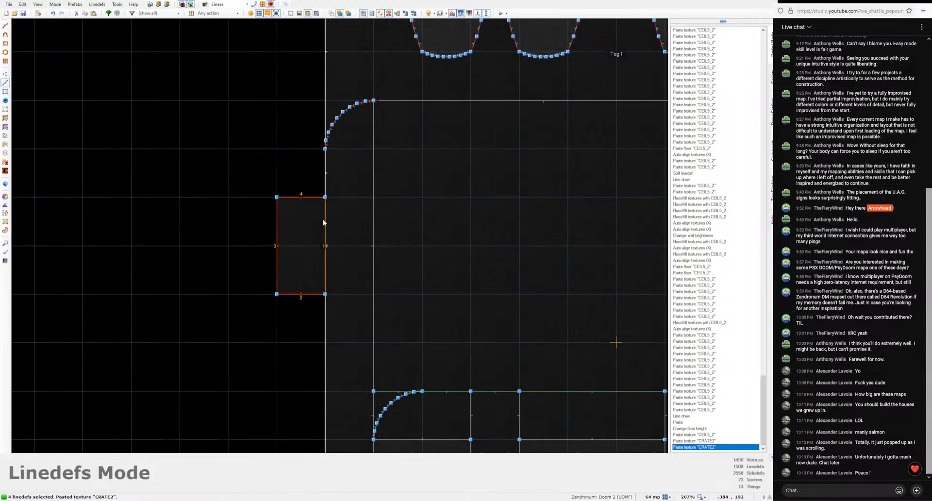
key(ctrl+shift+c)
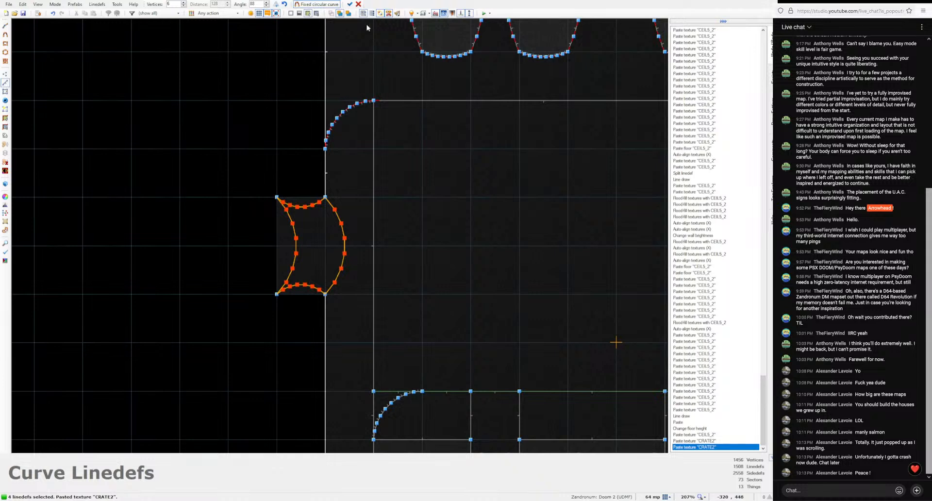
click(350, 5)
Step: Darken one narrow curved wall strip above, inside and below the northern alcove to a brightness of -16 in 3D mode
key(w)
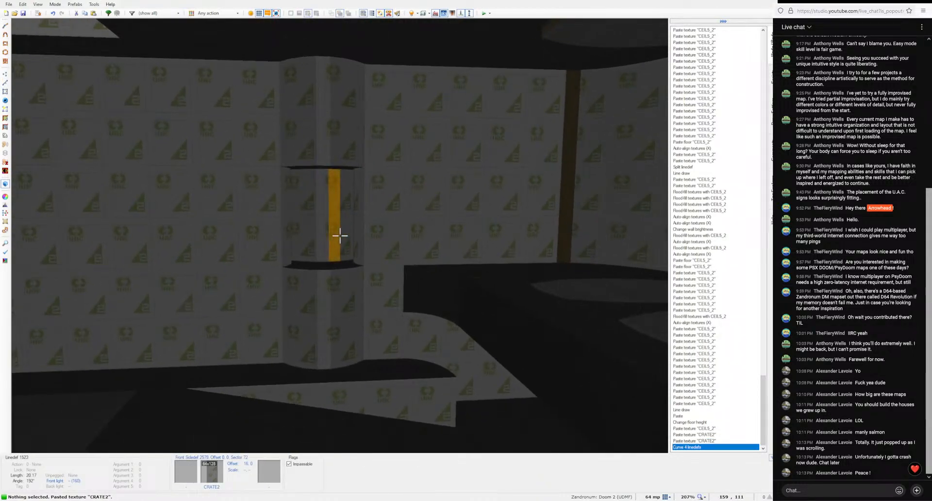
click(340, 235)
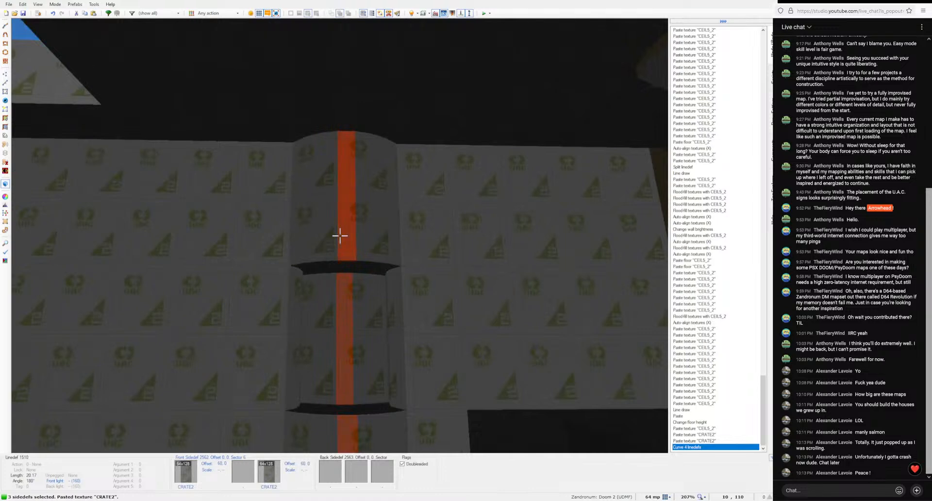
ctrl+scroll(340, 235, down, 1)
key(c)
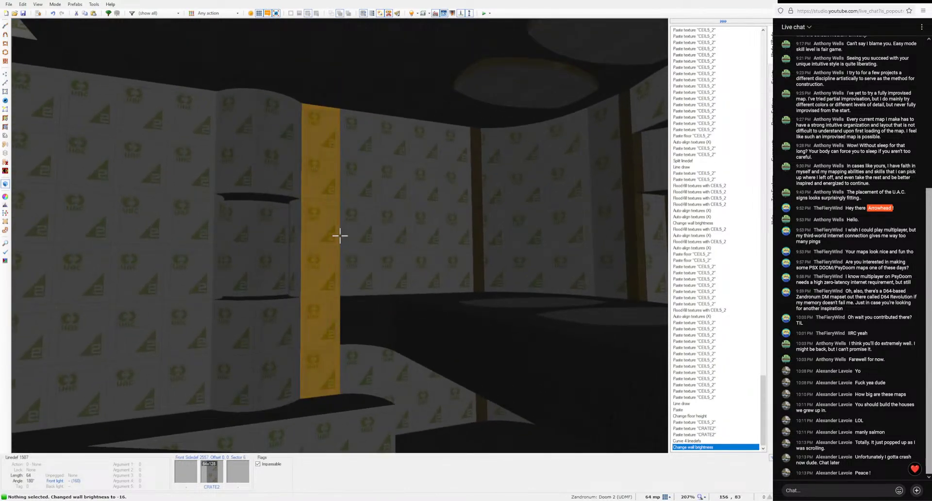
Step: Copy the CEIL5_2 trim and paste it onto the narrow edge strips inside, above and below the curved northern alcove
key(ctrl+c)
key(ctrl+v)
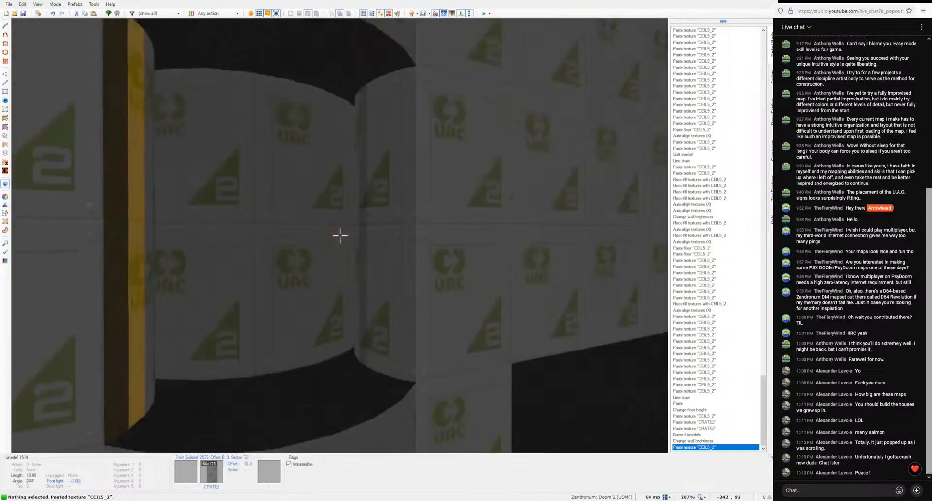
key(ctrl+v)
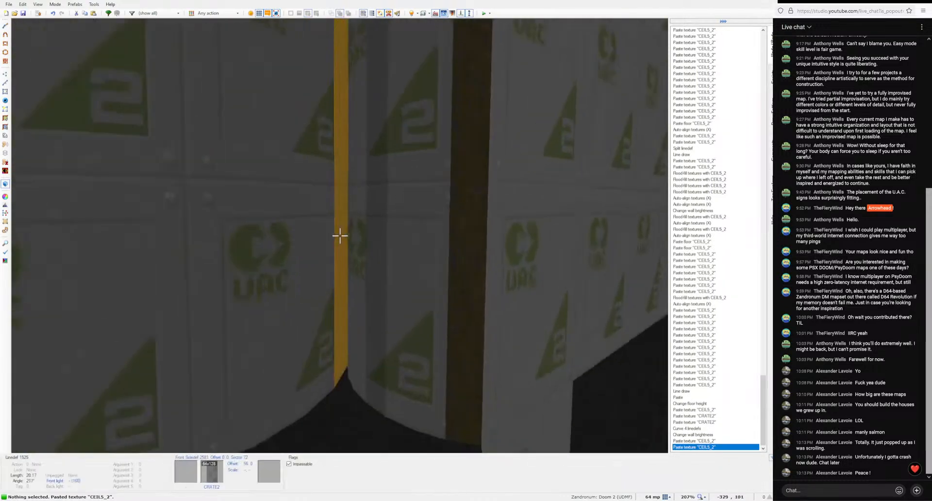
key(e)
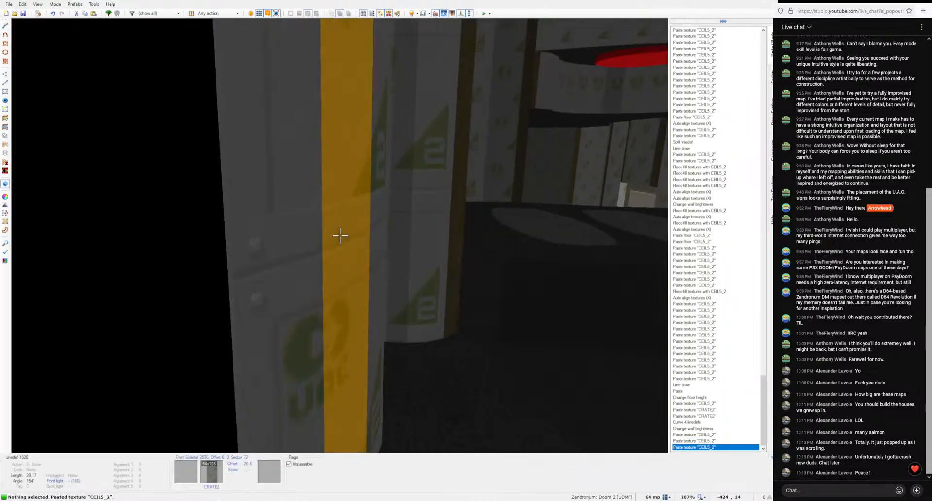
key(ctrl+v)
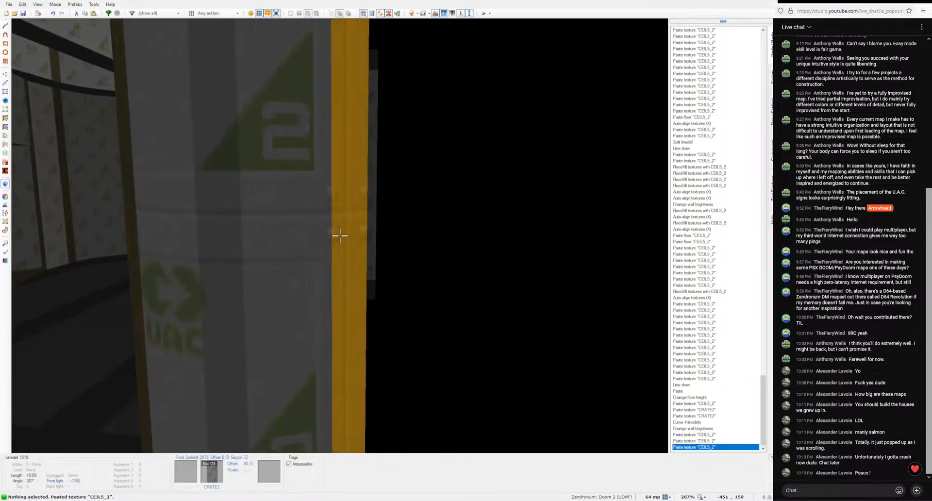
key(ctrl+v)
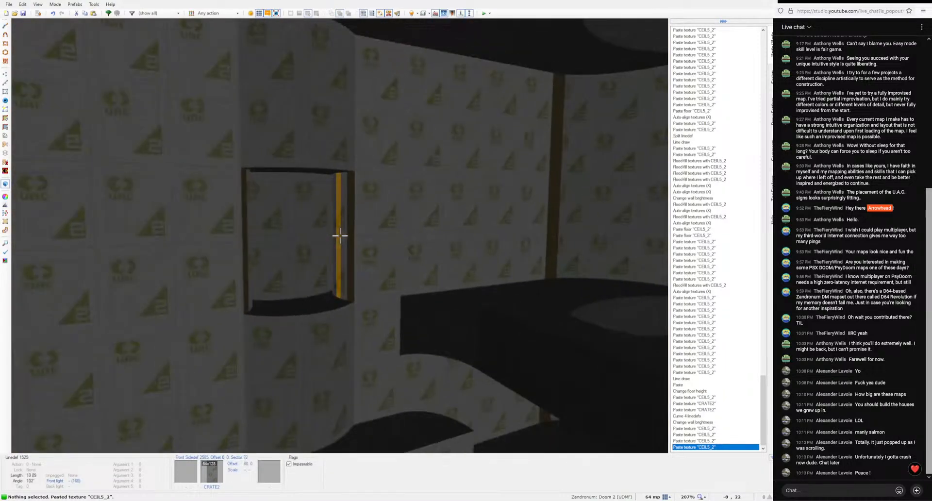
key(ctrl+v)
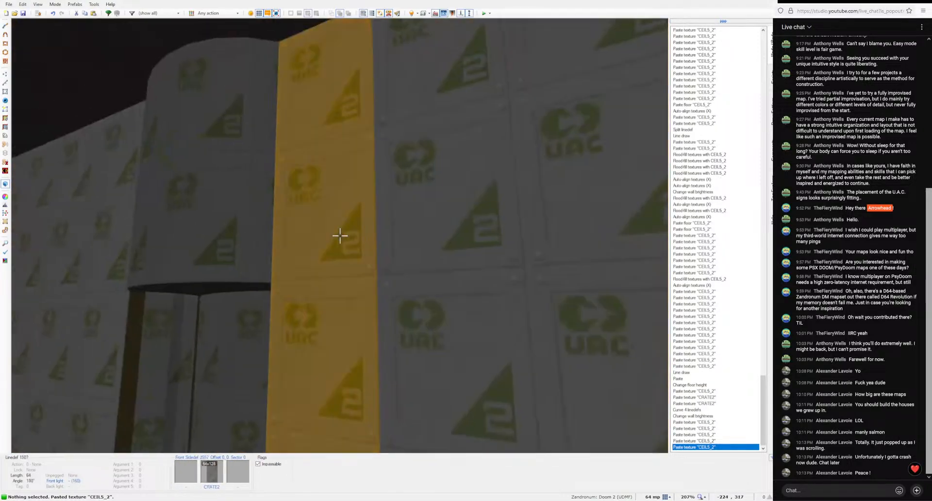
key(ctrl+v)
key(ctrl+v)
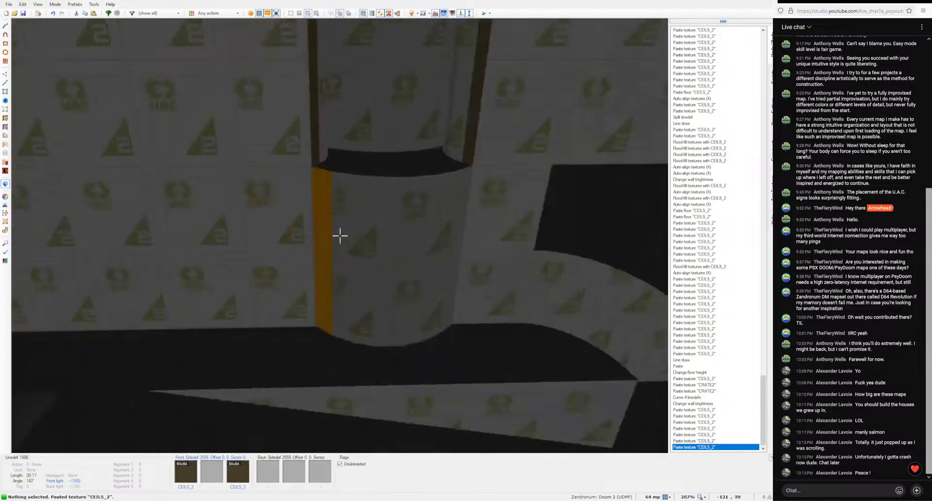
key(ctrl+v)
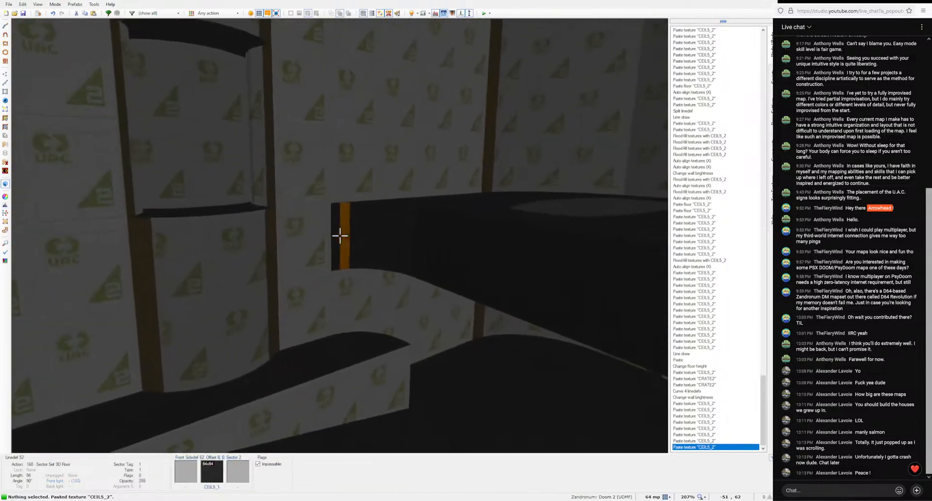
Step: Try the CEIL5_2 trim on the narrow side face of the 3D floor beside the alcove, and undo it
key(d)
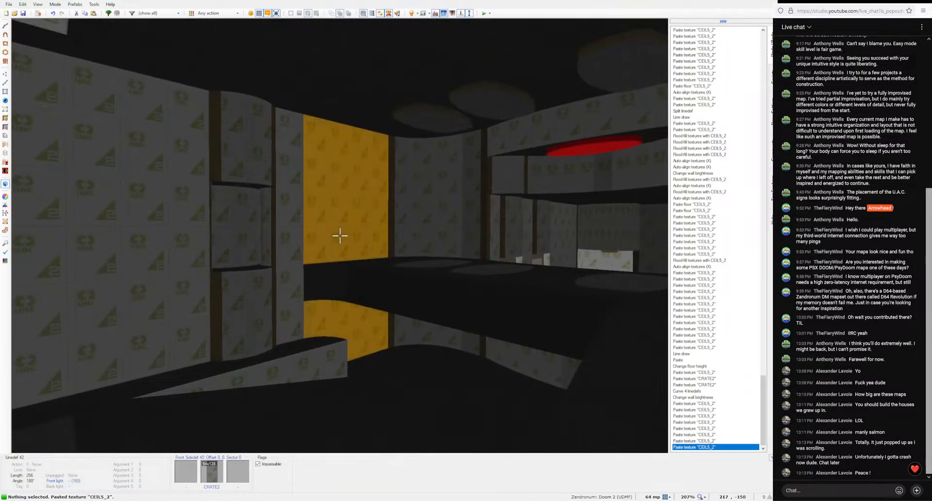
key(s)
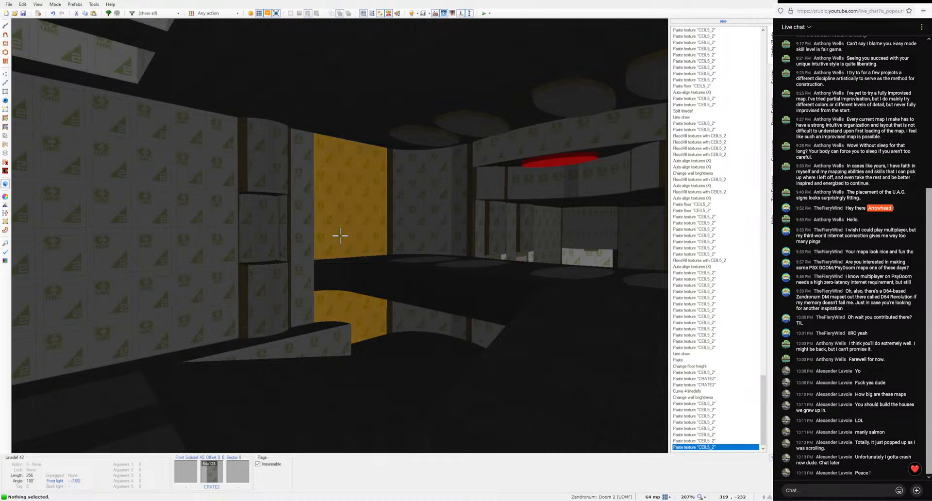
key(w)
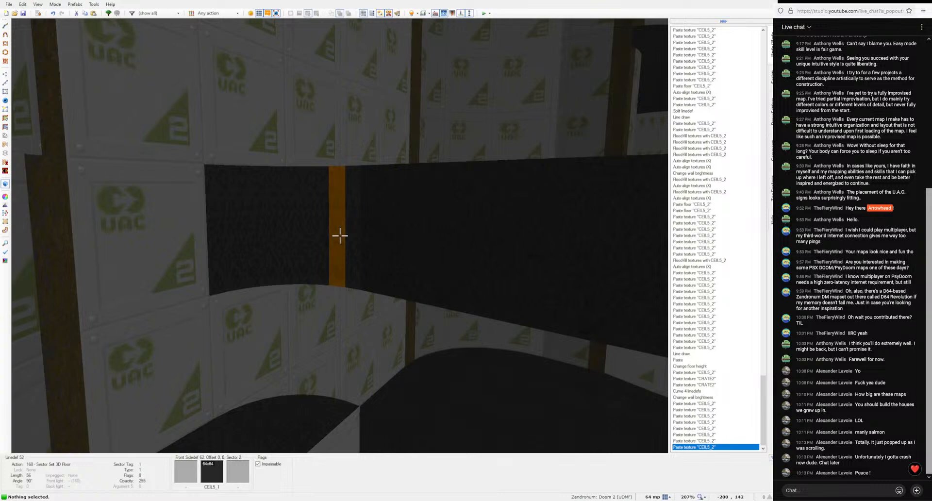
key(ctrl+v)
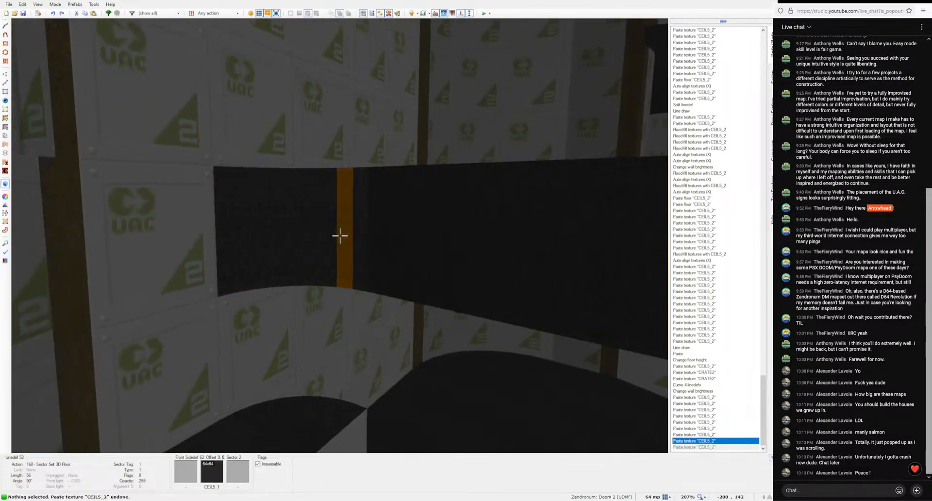
click(339, 236)
key(ctrl+z)
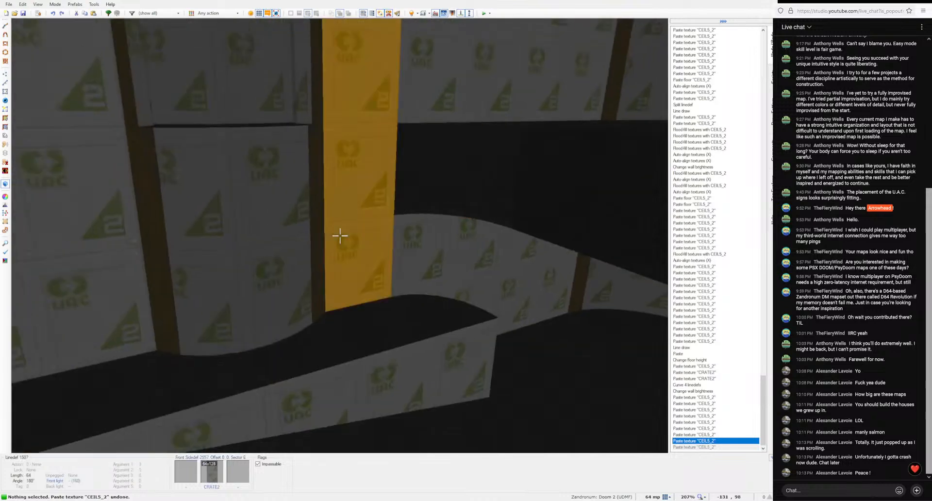
Step: Inspect the curved alcove, its trim and the surrounding rooms and corridors in 3D mode
key(e)
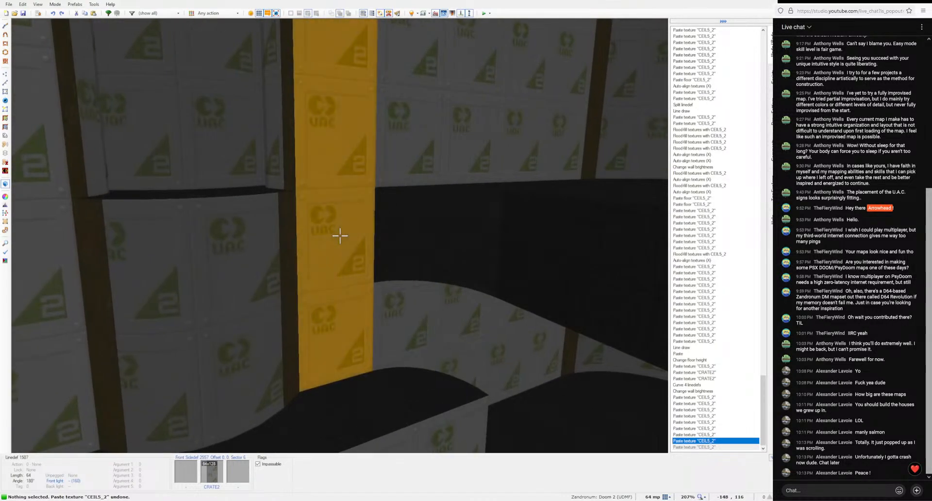
key(e)
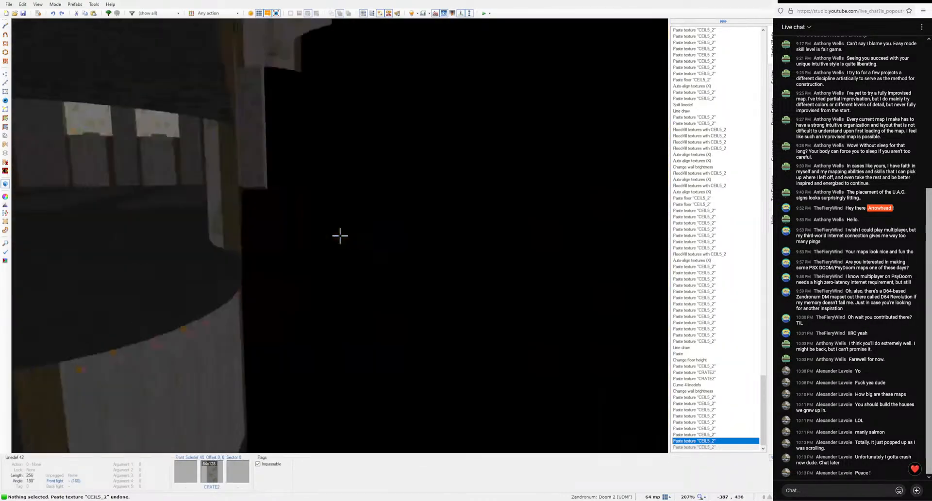
key(e)
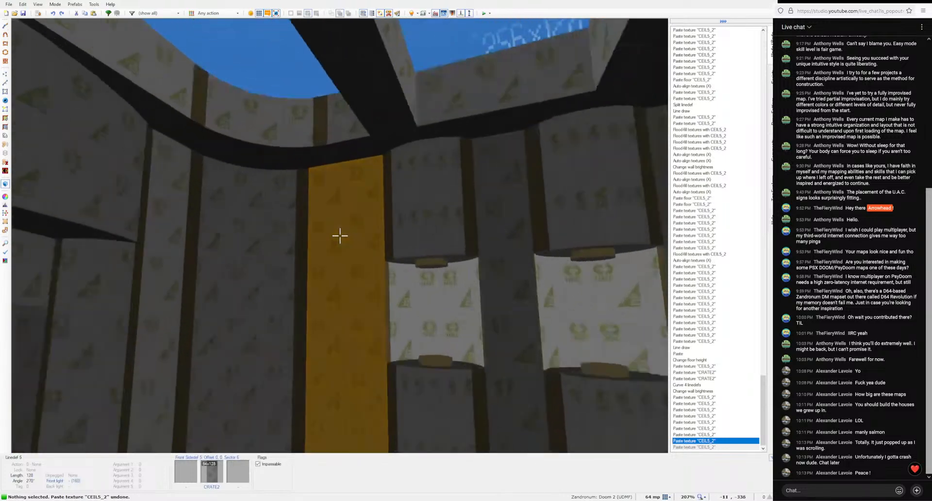
key(e)
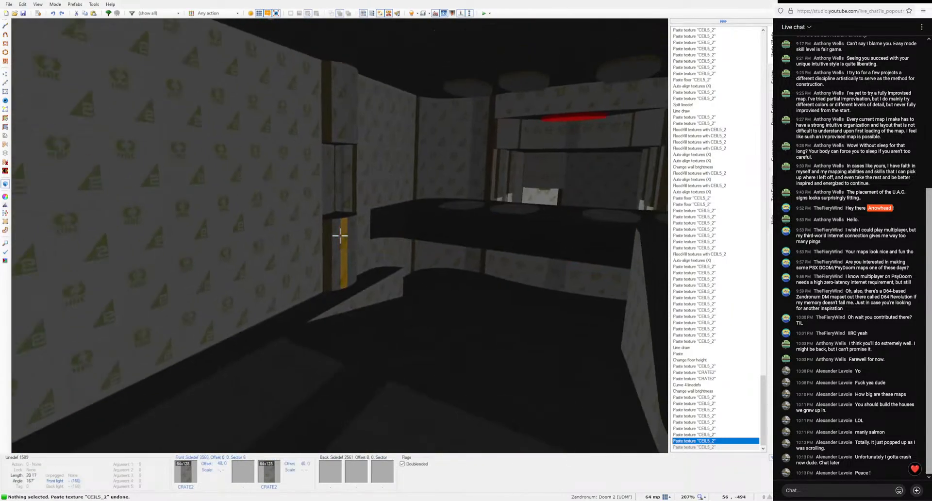
key(s)
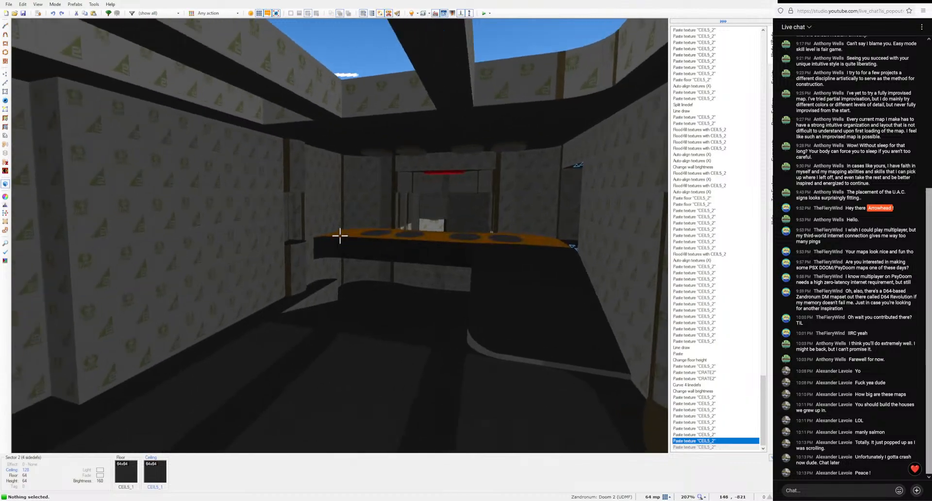
key(e)
key(e)
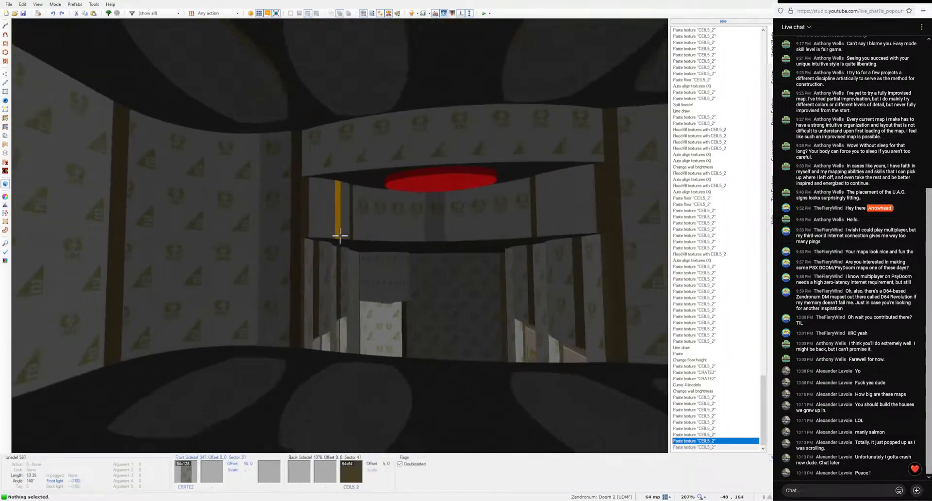
key(e)
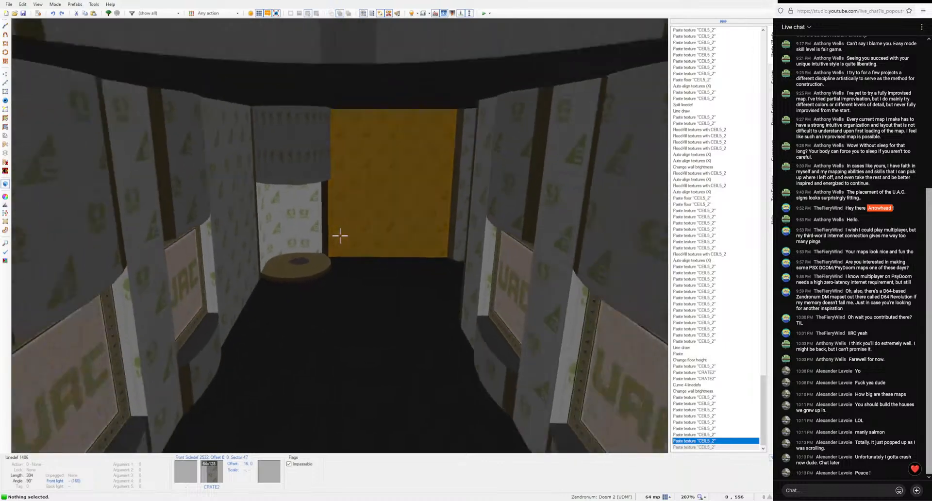
key(e)
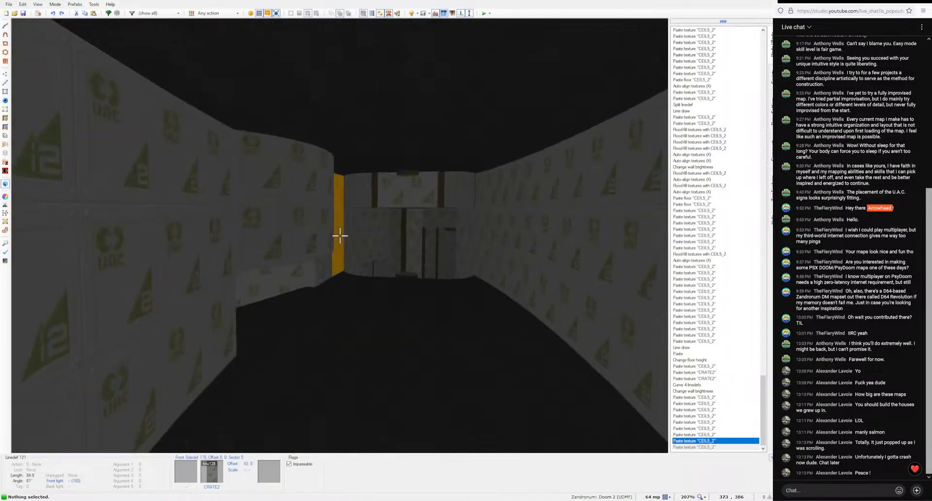
key(e)
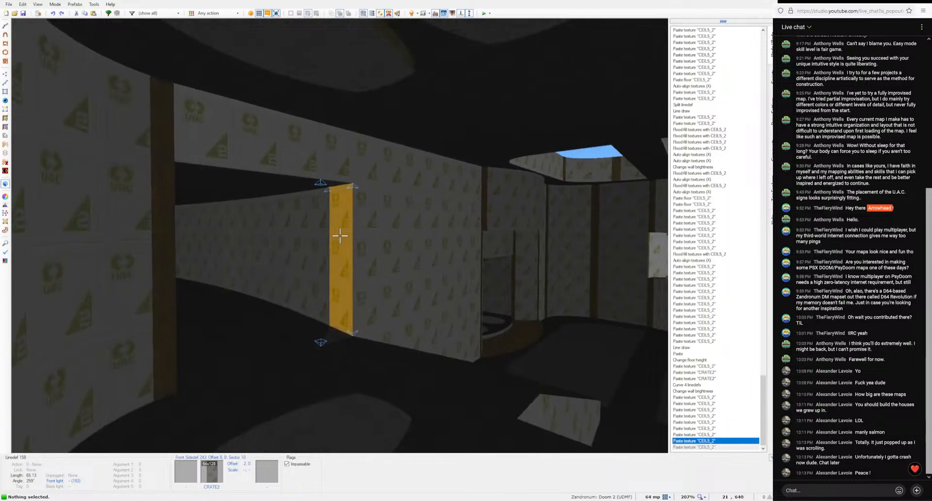
key(q)
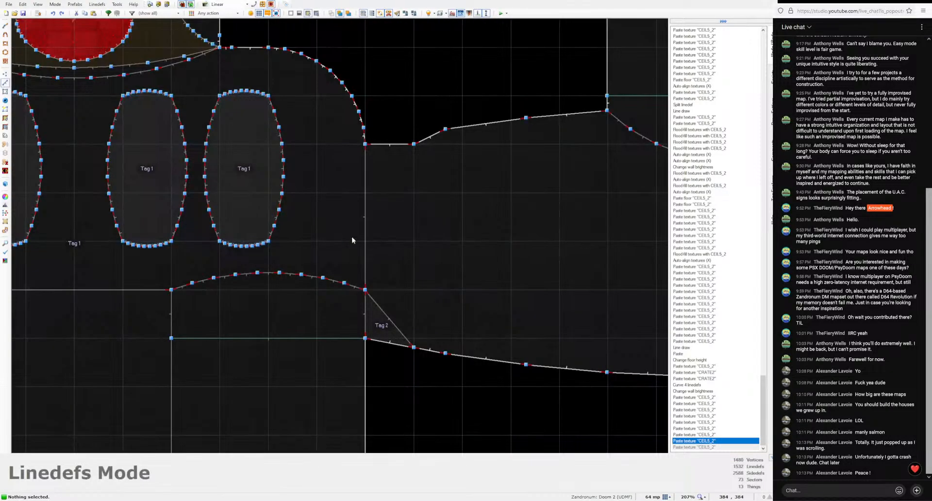
key(q)
key(e)
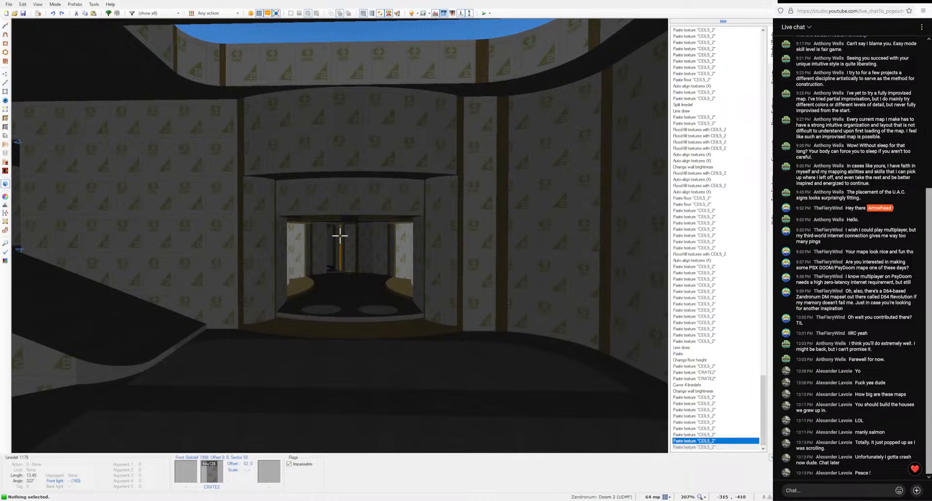
key(e)
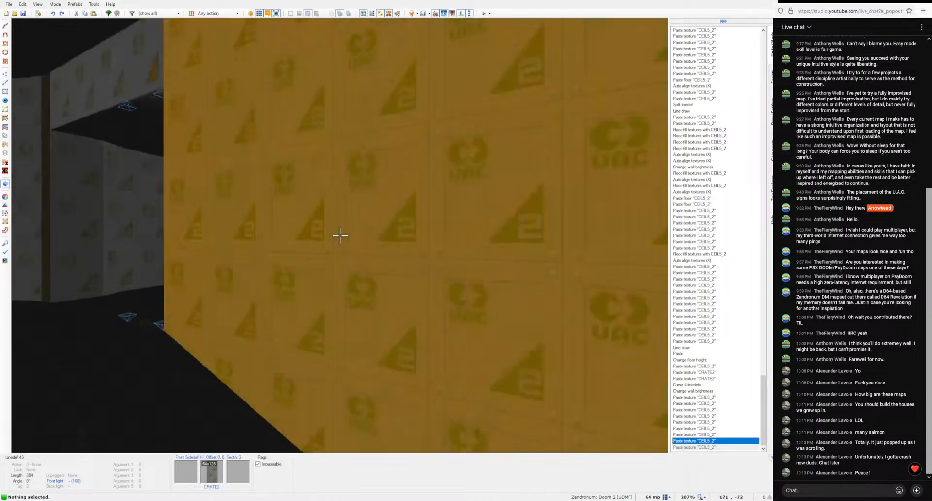
Step: Draw a new alcove sector 128 units long on the plain east wall of the room
key(q)
scroll(337, 235, down, 3)
key(space)
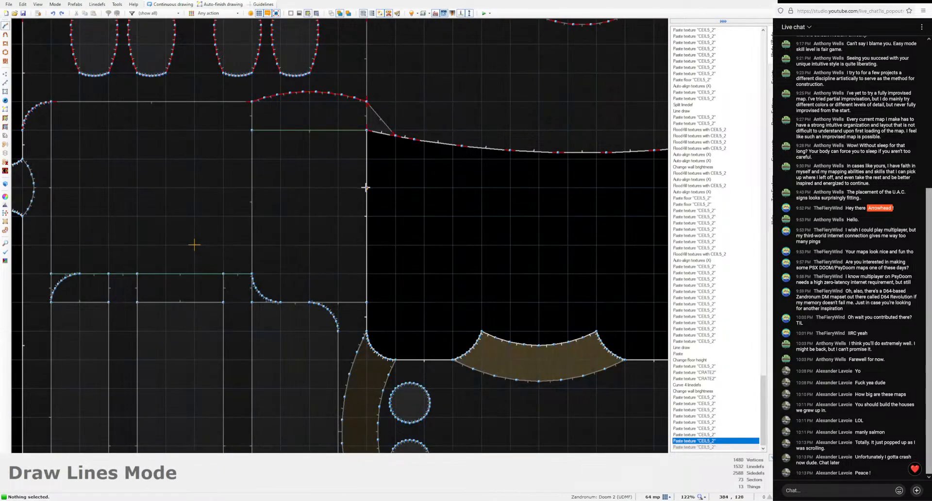
click(367, 244)
Step: Raise the floor of the new east-wall alcove to 128 in 3D mode
key(q)
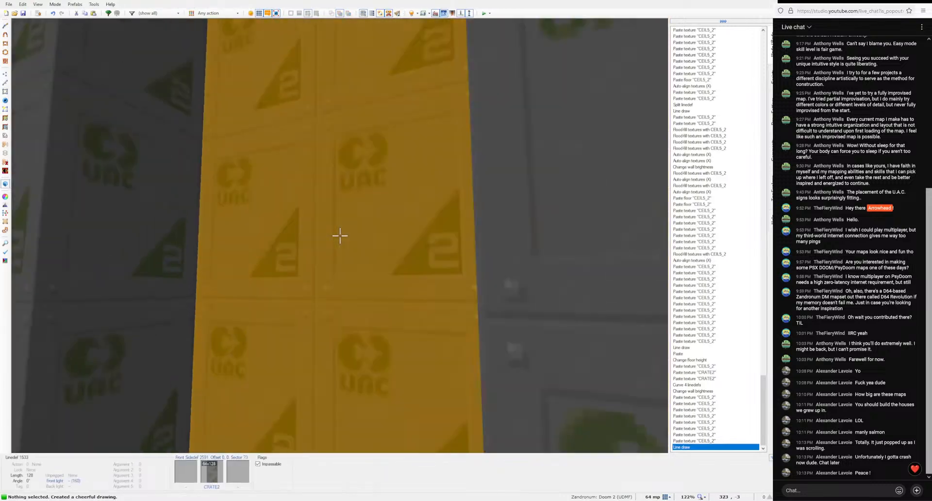
click(339, 236)
scroll(340, 235, up, 1)
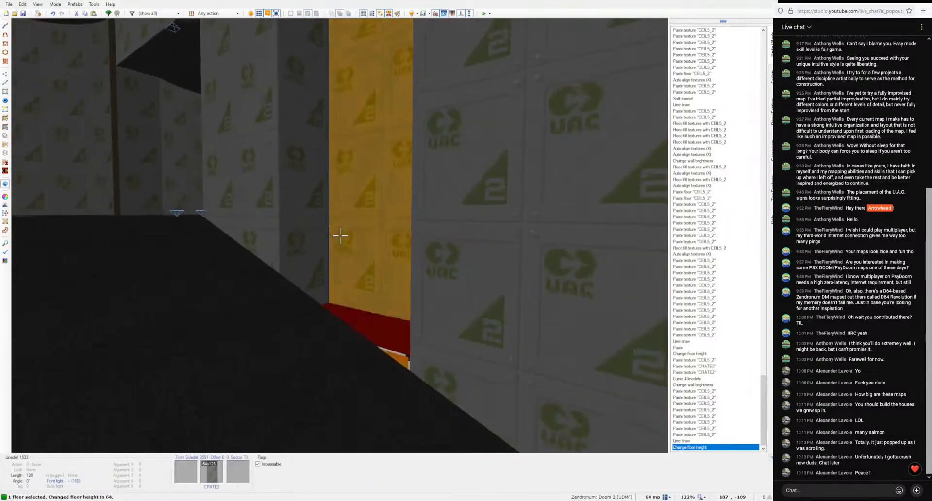
Step: Copy CRATE2 from the neighbouring wall and paste it onto the untextured wall section below the east alcove
key(ctrl+c)
key(ctrl+v)
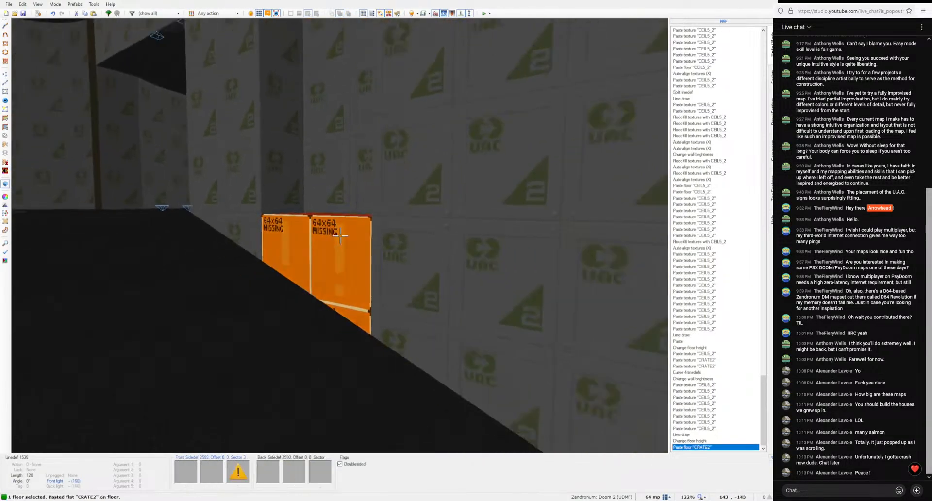
key(ctrl+c)
key(ctrl+v)
key(q)
key(w)
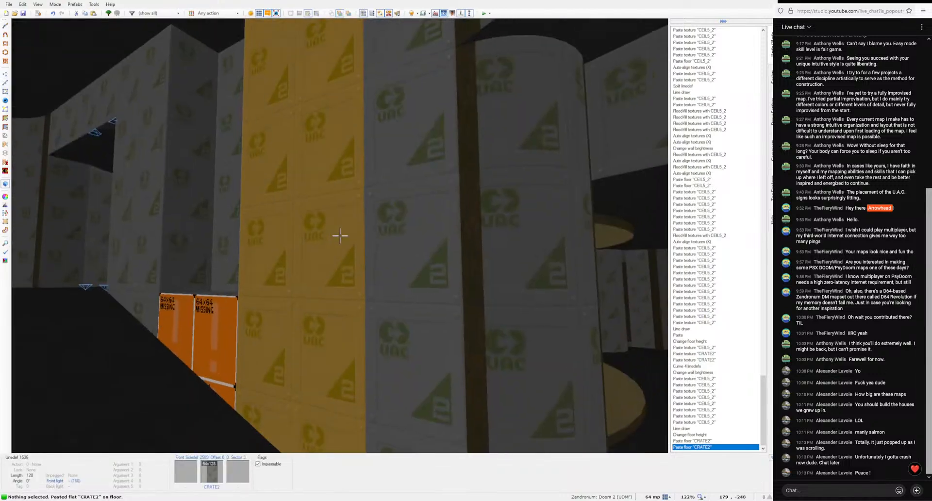
key(ctrl+v)
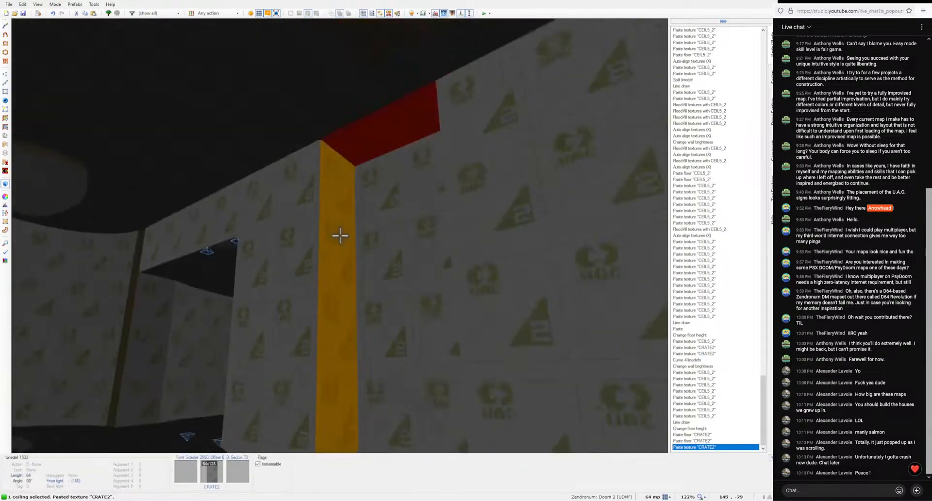
Step: Lower the east alcove's ceiling to 256 and paste CRATE2 onto the untextured wall section above it
scroll(340, 235, up, 5)
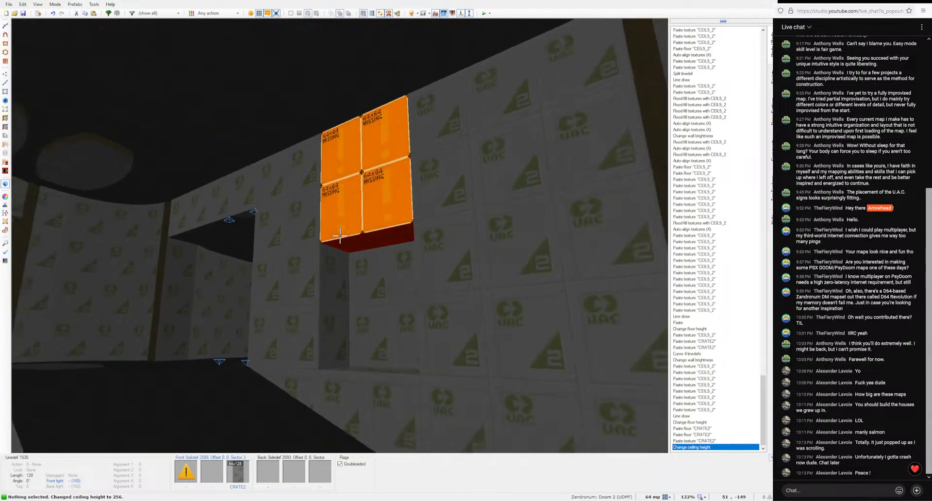
key(ctrl+v)
key(w)
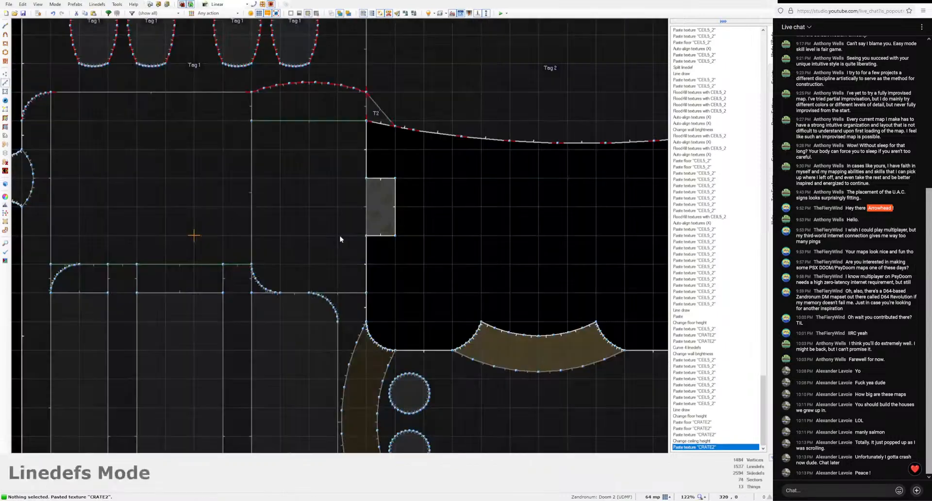
Step: Paste the CEIL5_1 flat onto the floor of the east alcove
key(v)
scroll(392, 245, up, 2)
key(w)
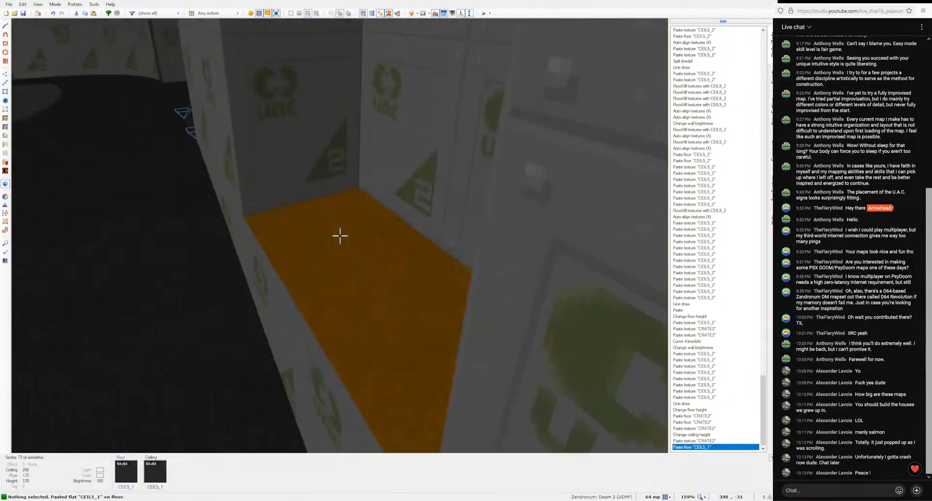
key(ctrl+v)
key(w)
Step: Reduce the grid to 16 units and move the alcove's two rear vertices toward the room, making the alcove 16 units deep
drag(426, 253, 391, 135)
scroll(404, 162, up, 3)
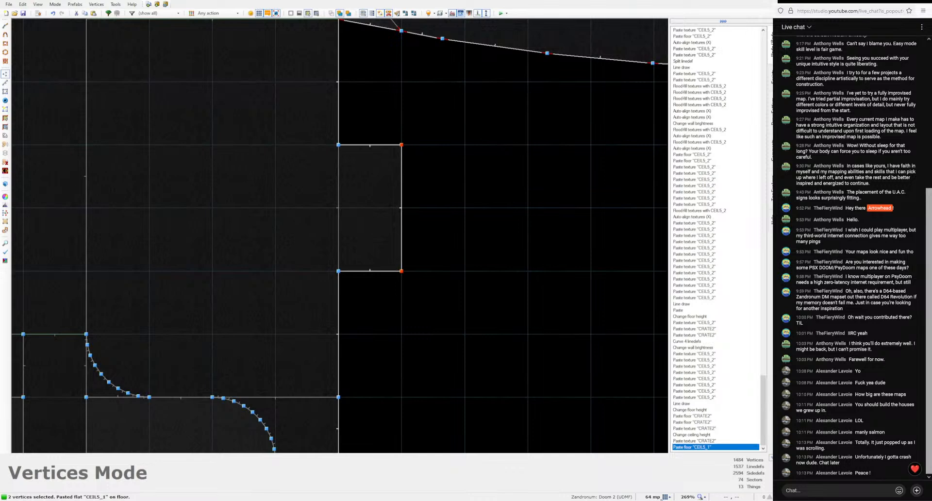
key(bracketleft)
key(bracketleft)
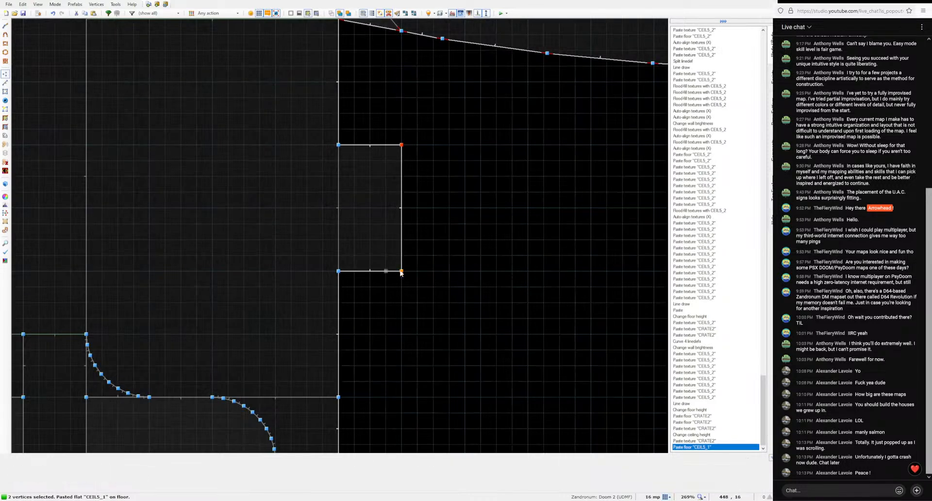
drag(401, 272, 359, 277)
Step: Raise the sector brightness of the shallow east alcove to 256
key(w)
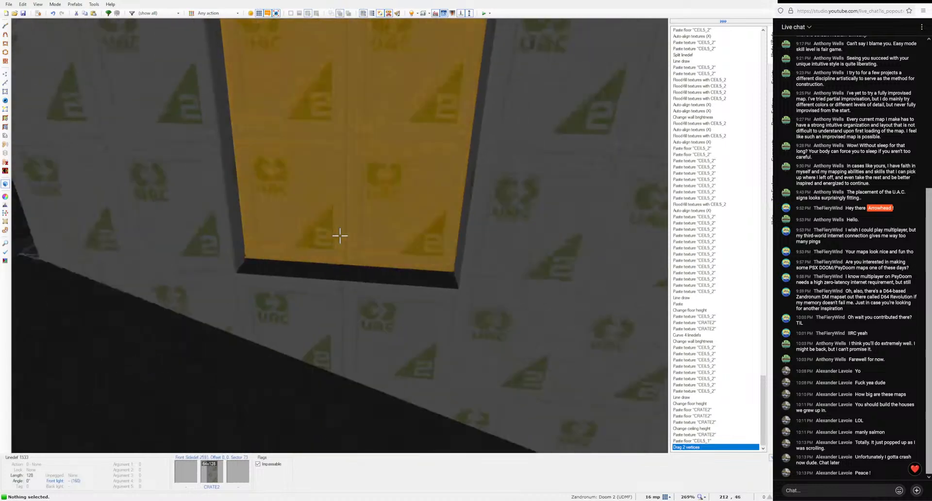
click(340, 236)
click(340, 236)
click(340, 236)
ctrl+scroll(340, 236, up, 6)
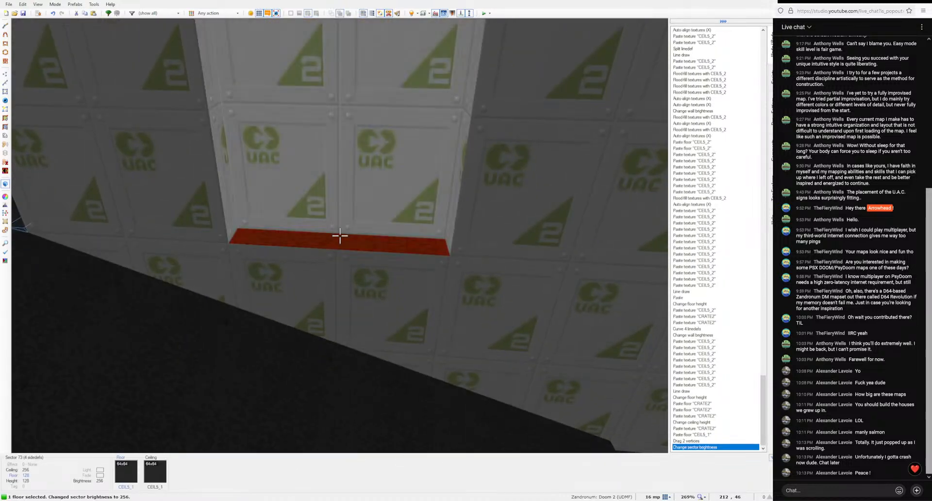
click(339, 236)
Step: Inspect the brightened alcove and its position on the east wall in the 3D view and on the 2D map
key(d)
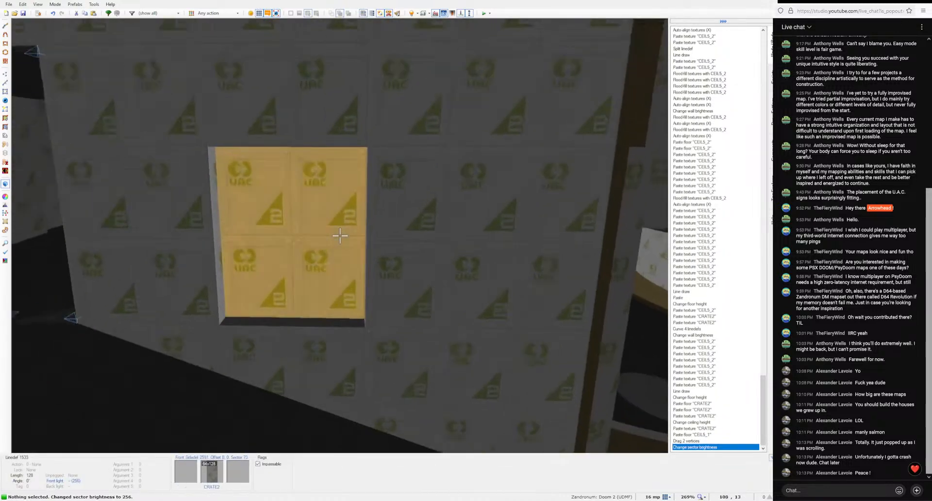
key(w)
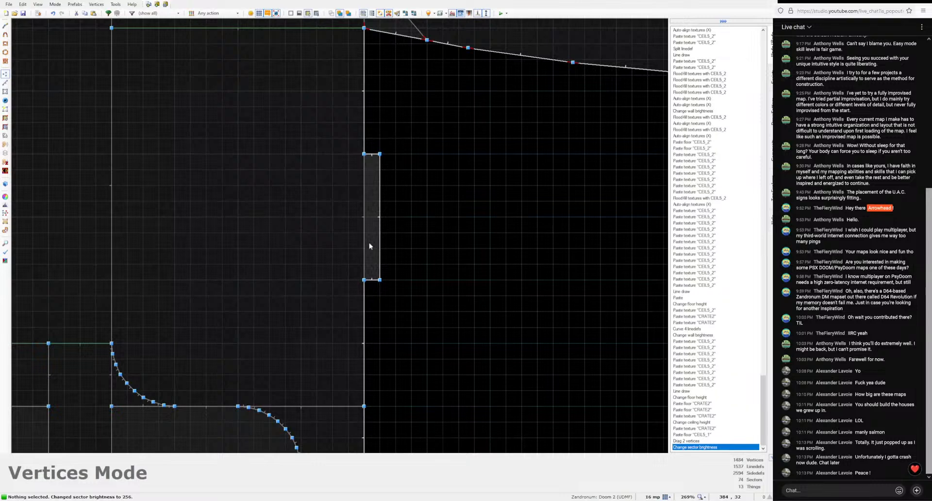
key(w)
key(d)
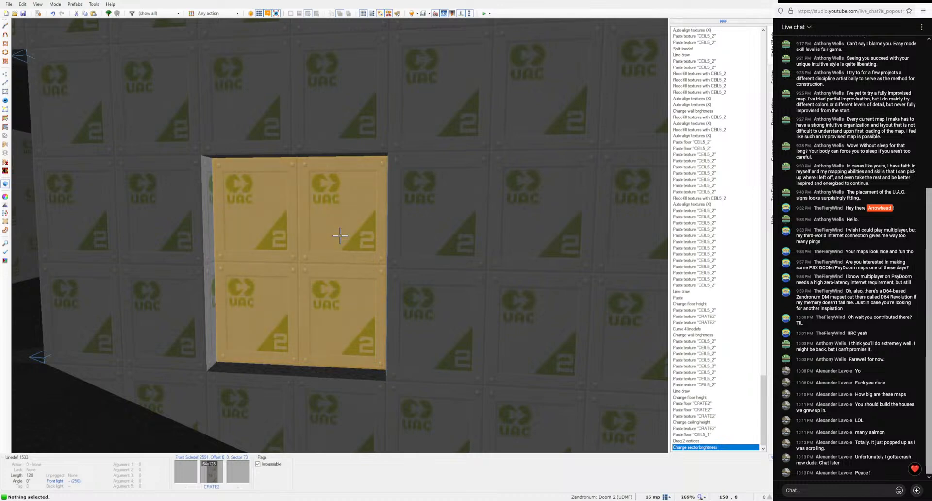
key(w)
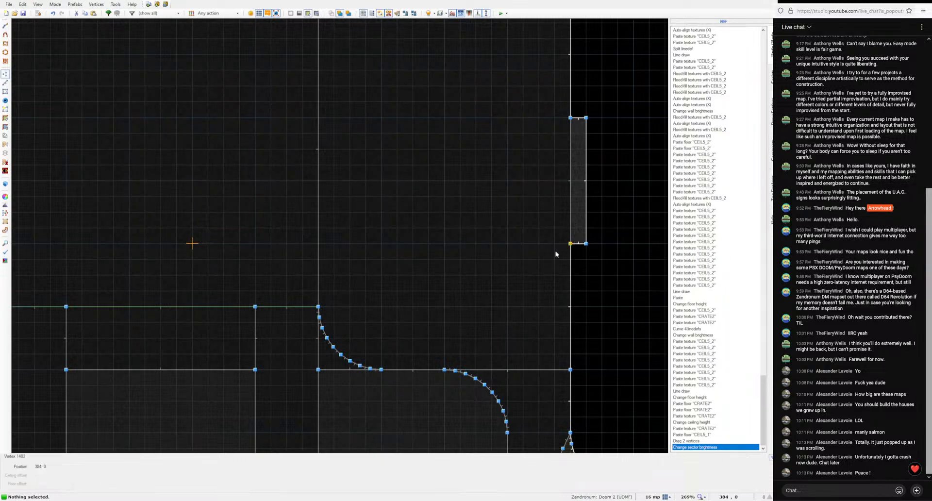
key(w)
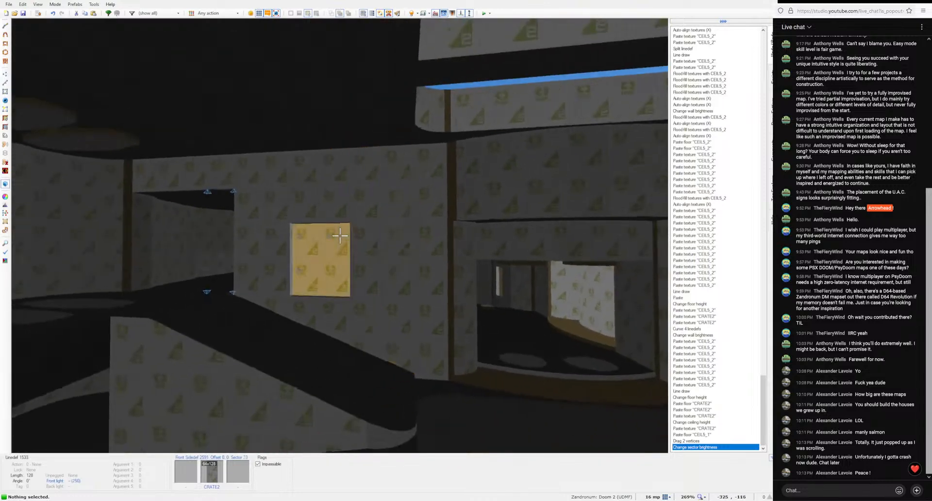
Step: Open the texture browser for the alcove's back wall and list the TEXTURE1 set of the thirdmap03 WAD
click(339, 235)
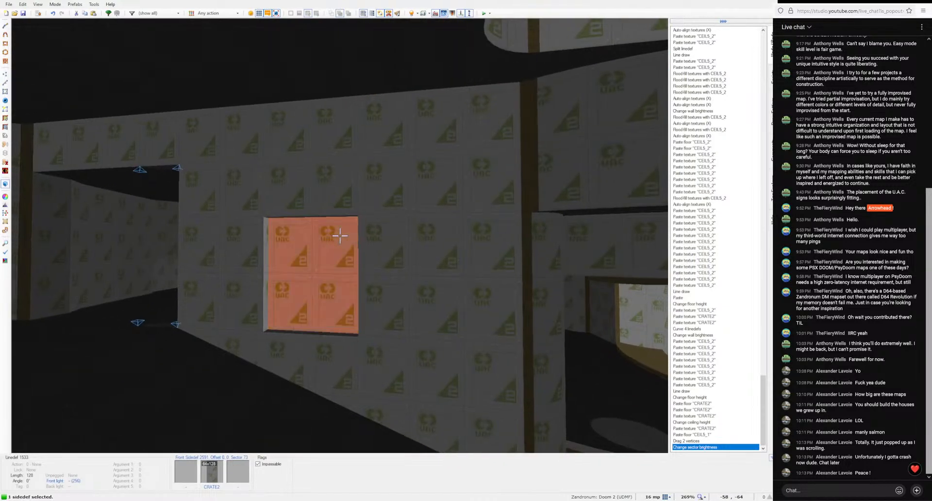
right_click(545, 298)
click(512, 219)
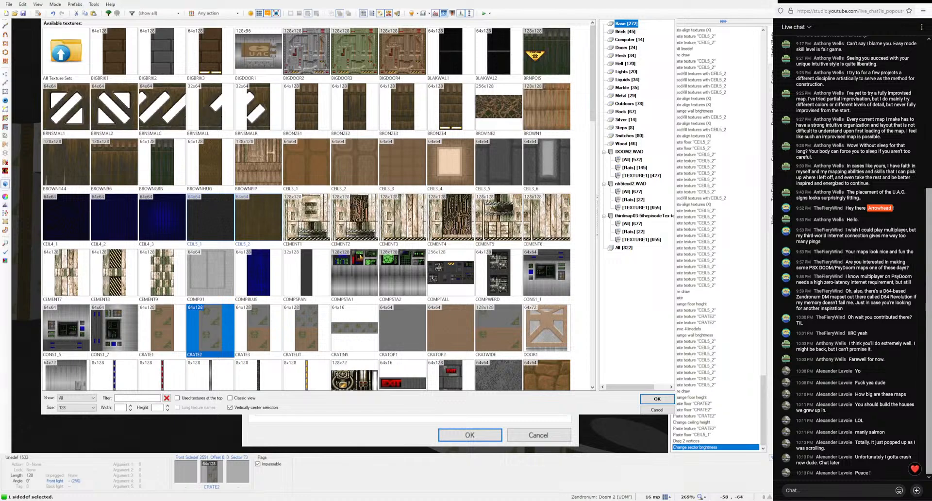
click(632, 232)
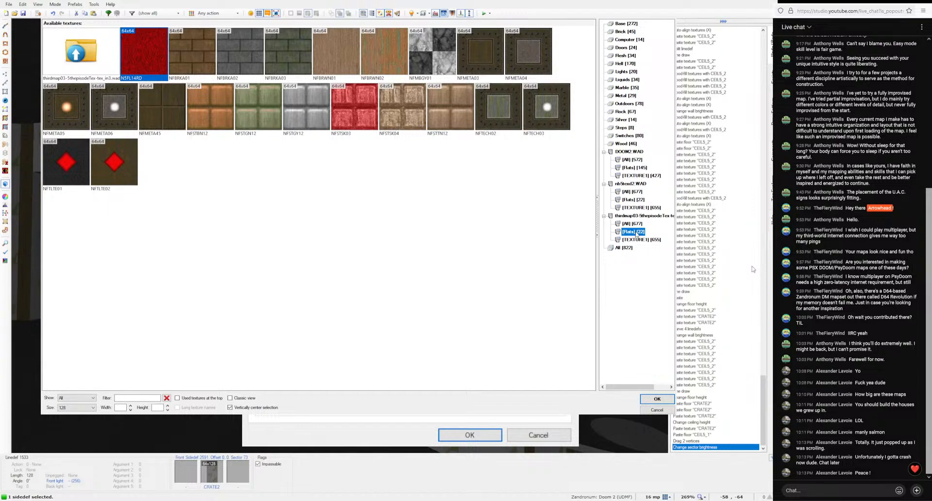
click(639, 240)
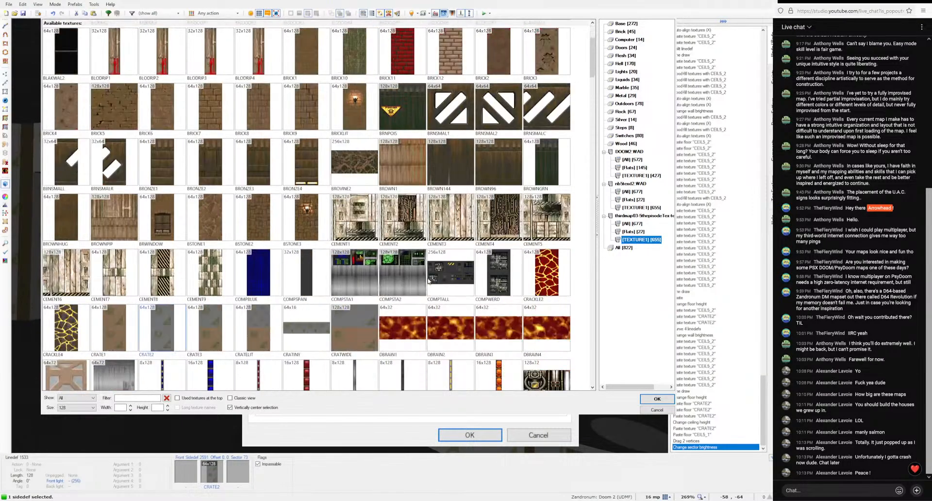
Step: Look through the TEXTURE1 set for a suitable wall panel, considering N5META05 and N5META02
scroll(422, 278, down, 12)
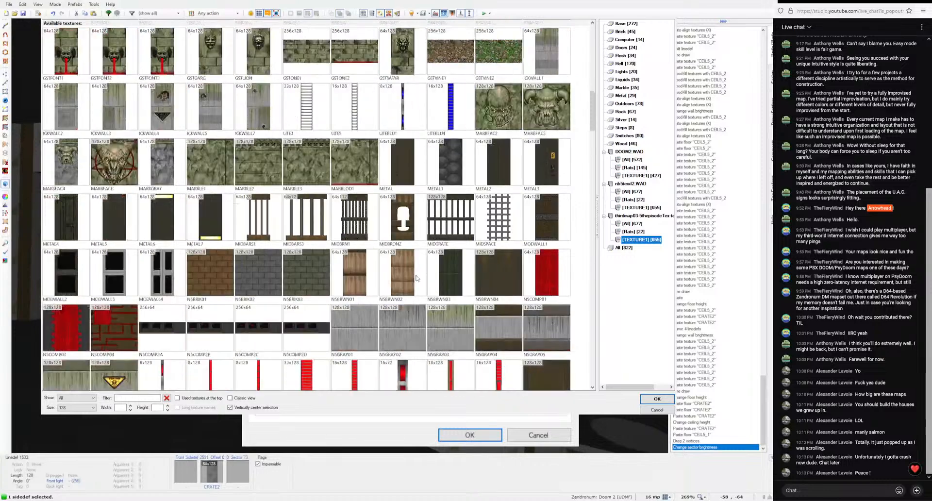
scroll(416, 277, down, 1)
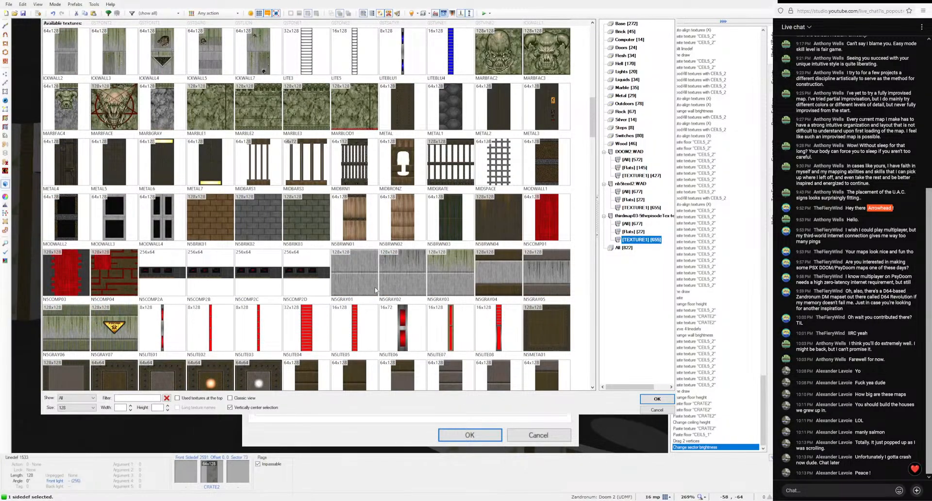
scroll(375, 290, down, 3)
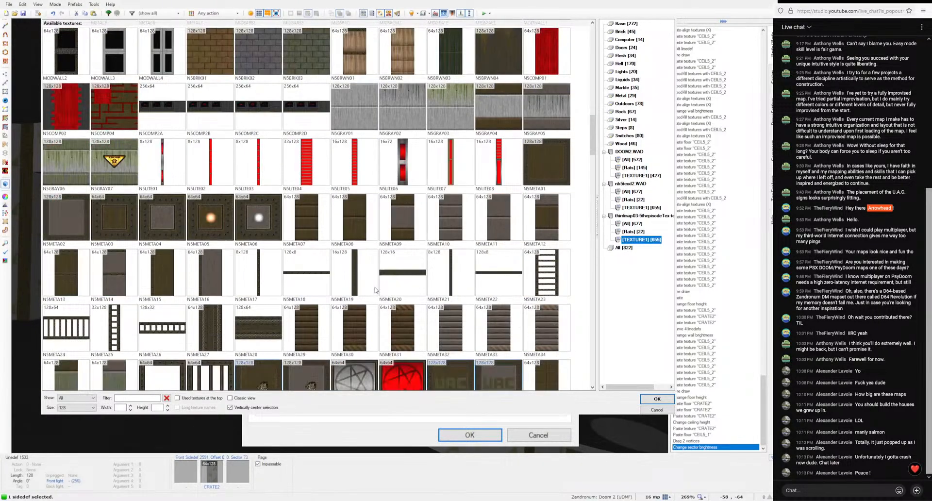
click(218, 222)
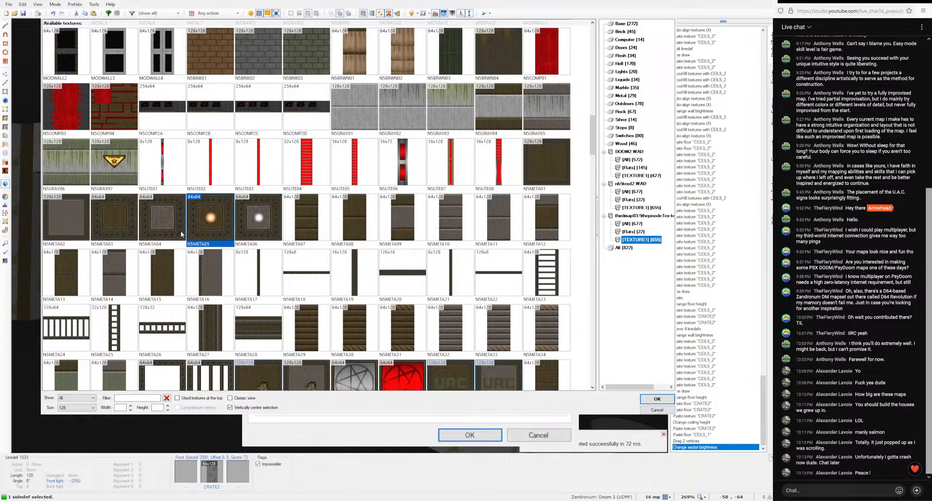
click(81, 222)
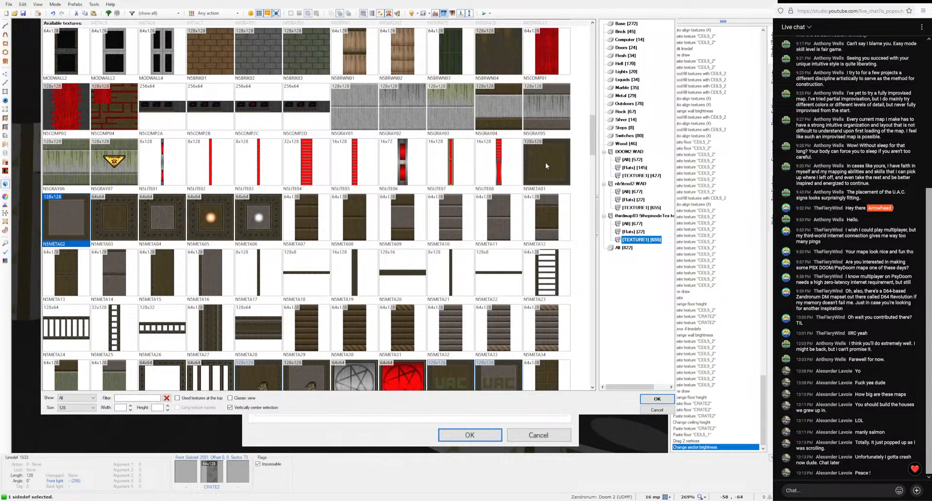
scroll(413, 319, down, 3)
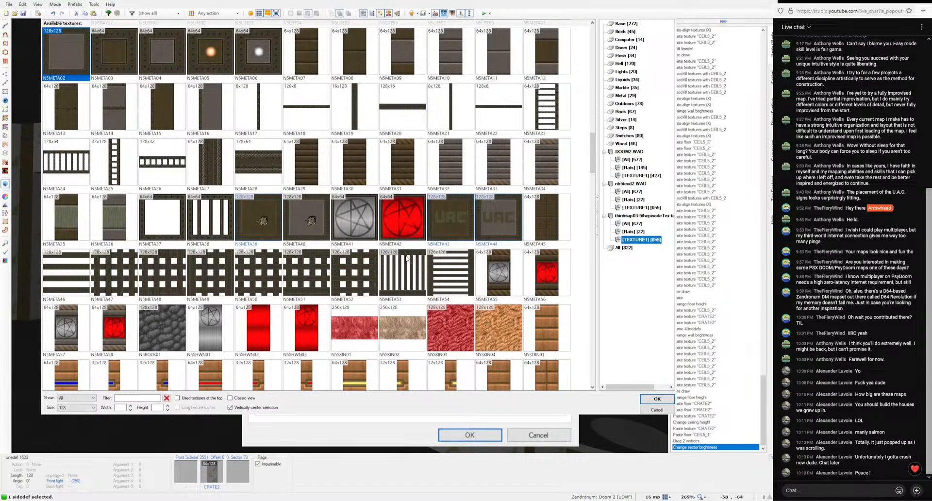
scroll(410, 226, down, 6)
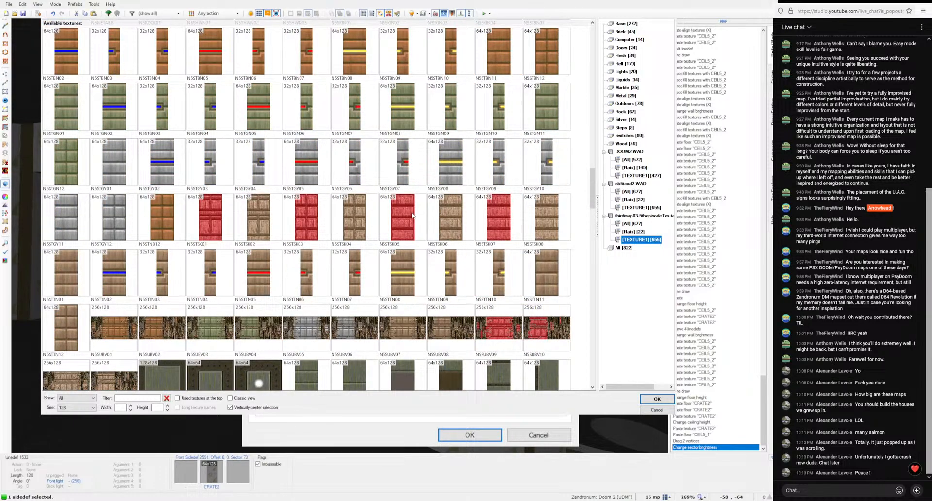
scroll(412, 215, down, 2)
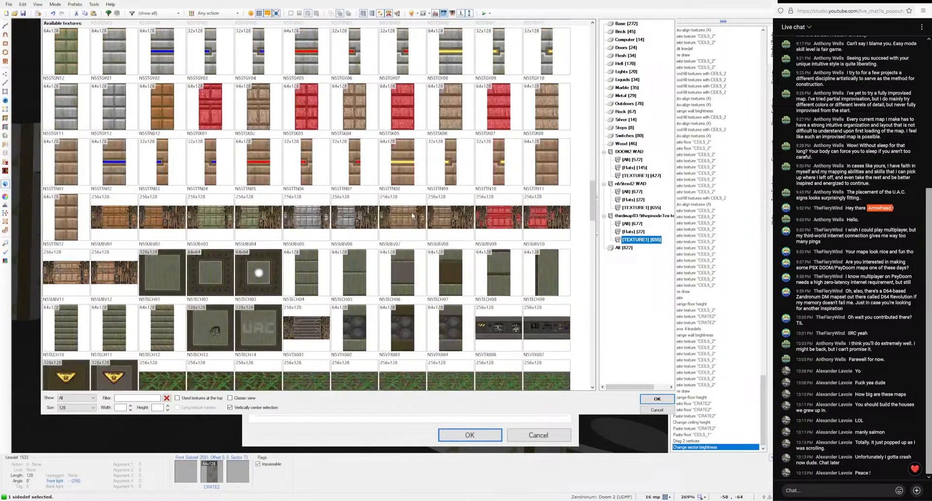
scroll(432, 228, down, 1)
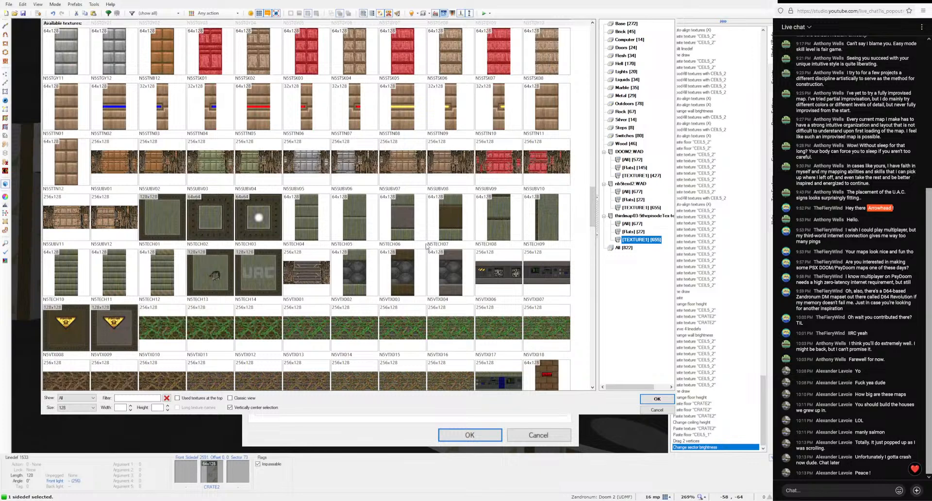
scroll(425, 251, down, 2)
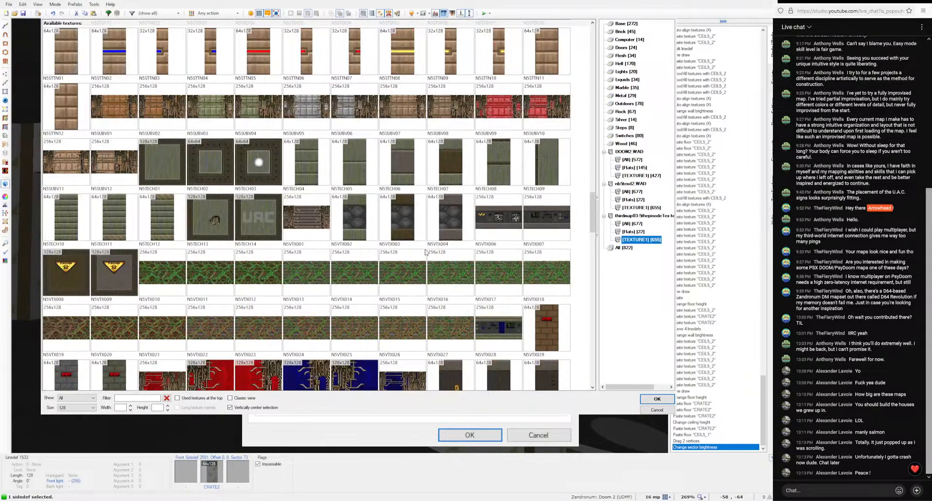
scroll(427, 253, down, 1)
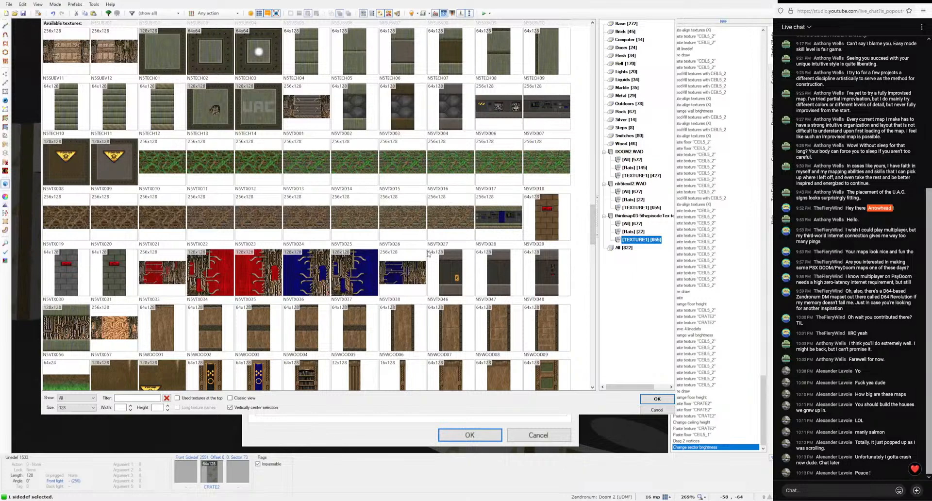
Step: Apply the N5VTX034 texture to the back wall of the east alcove
click(228, 284)
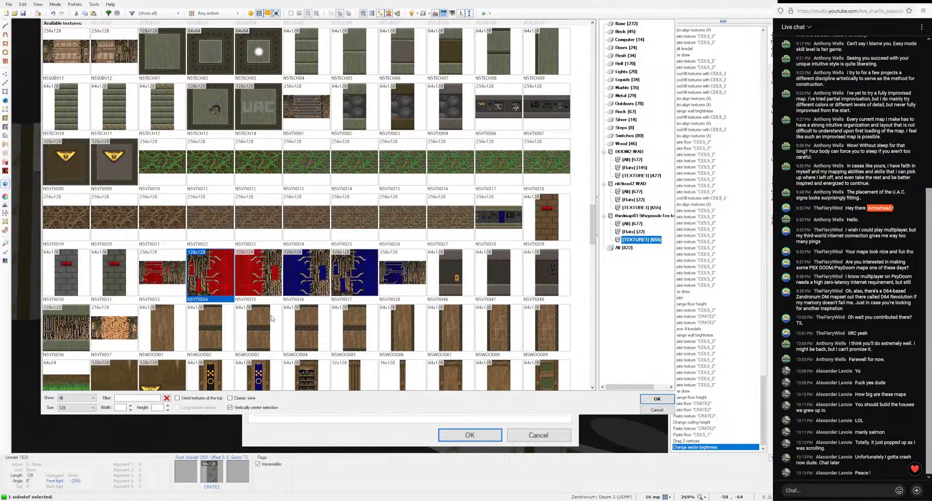
click(656, 399)
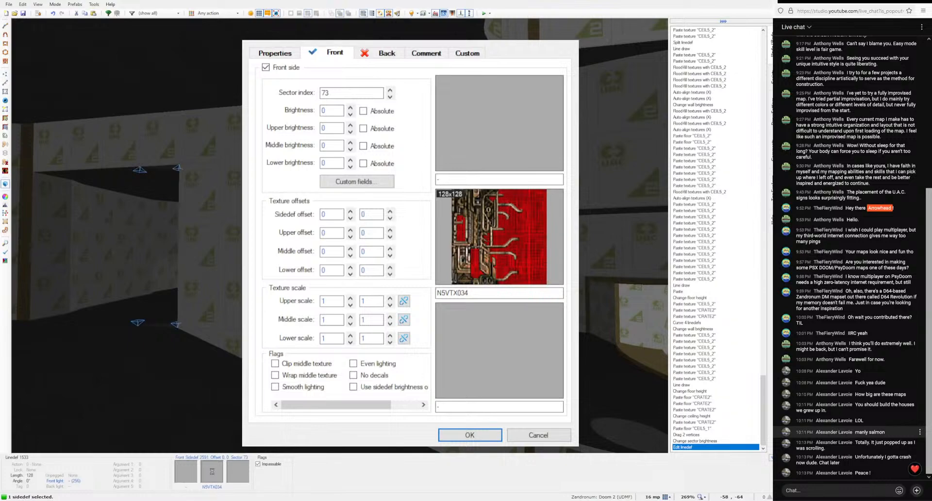
click(485, 435)
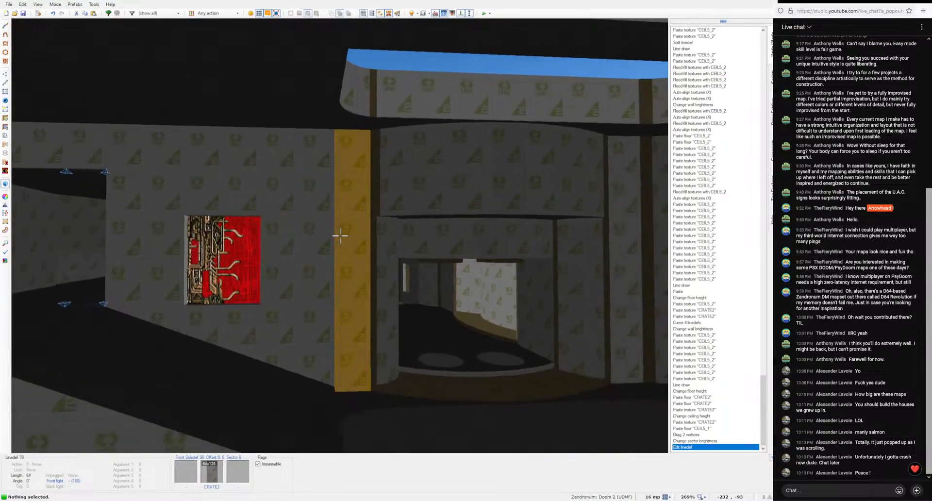
Step: Reopen the texture browser for the east alcove's back wall and look through thirdmap03's TEXTURE1 set for an alternative panel
key(w)
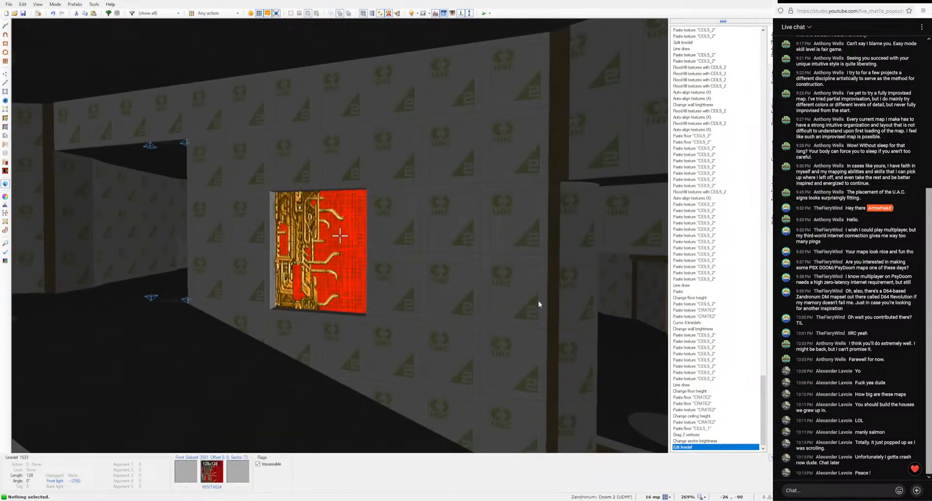
right_click(538, 304)
click(510, 252)
scroll(349, 252, down, 2)
scroll(322, 241, down, 2)
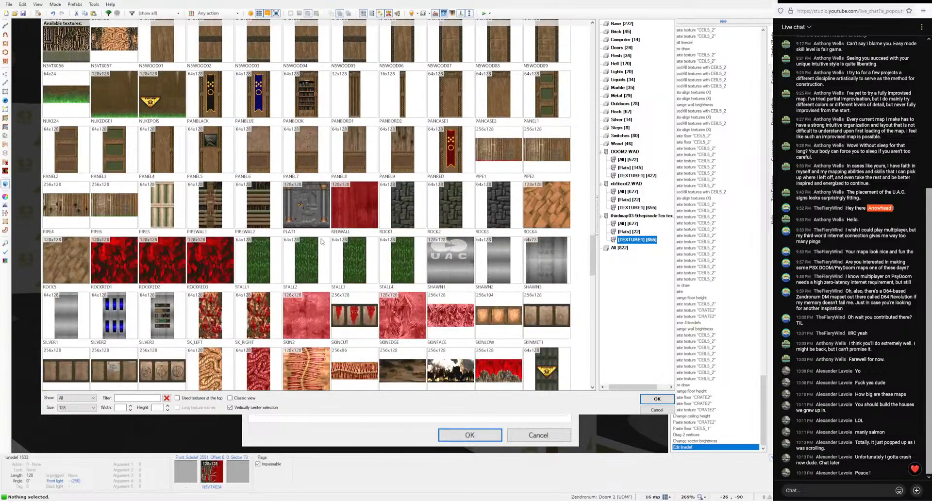
scroll(322, 241, down, 5)
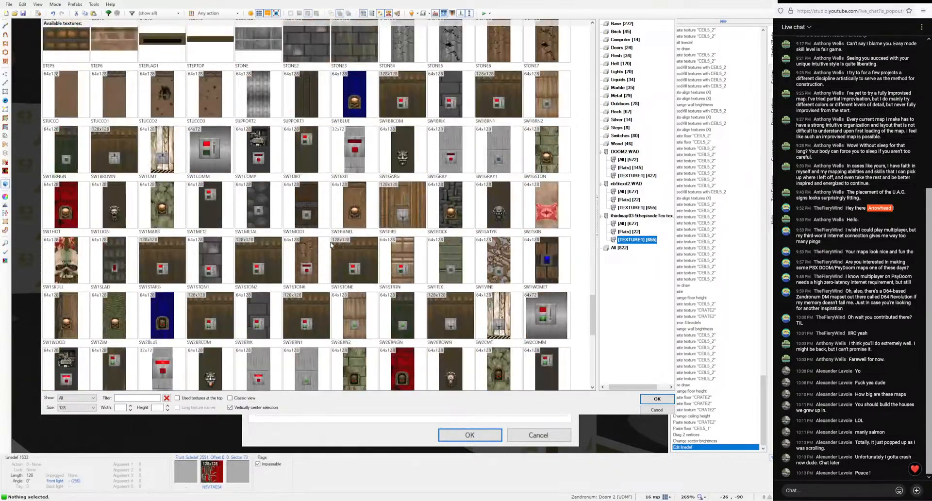
scroll(330, 245, down, 10)
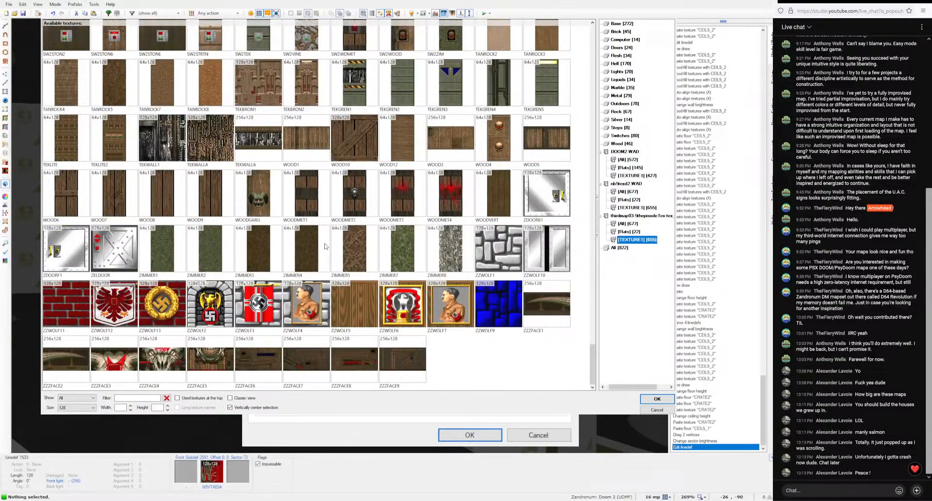
scroll(324, 246, up, 15)
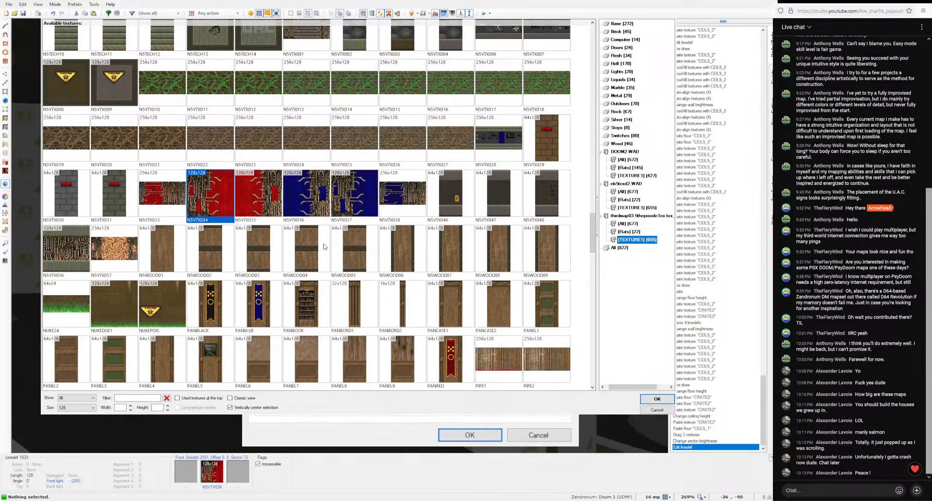
Step: Apply the N5GRAY07 poison-sign texture from the other custom WAD's TEXTURE1 set to the east alcove's back wall and copy it
click(637, 208)
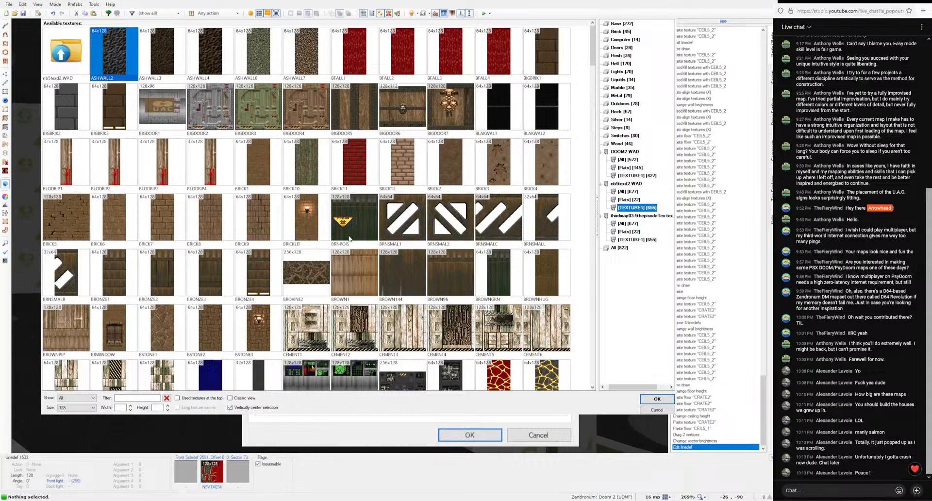
scroll(349, 238, down, 15)
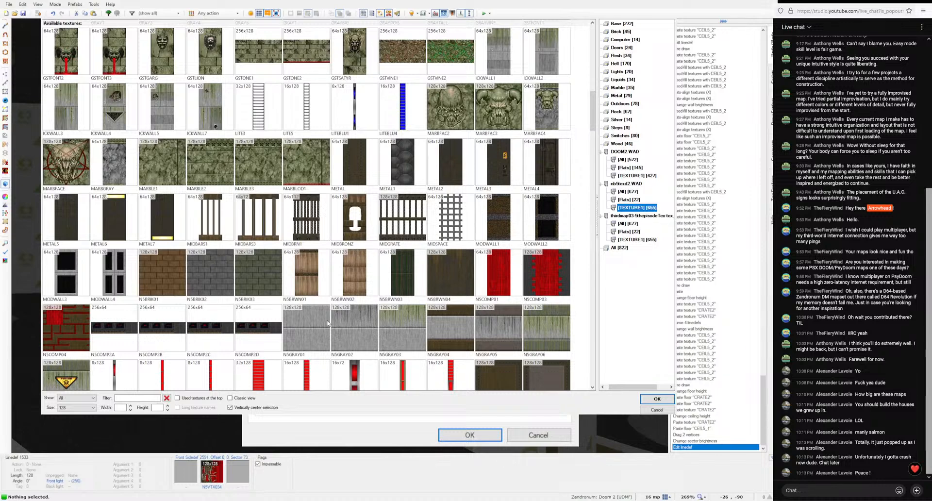
scroll(333, 331, down, 1)
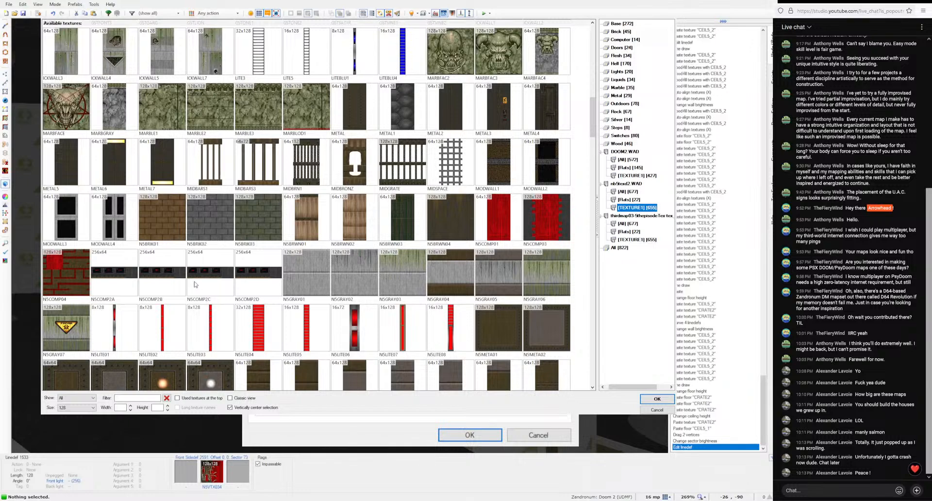
click(83, 334)
click(657, 398)
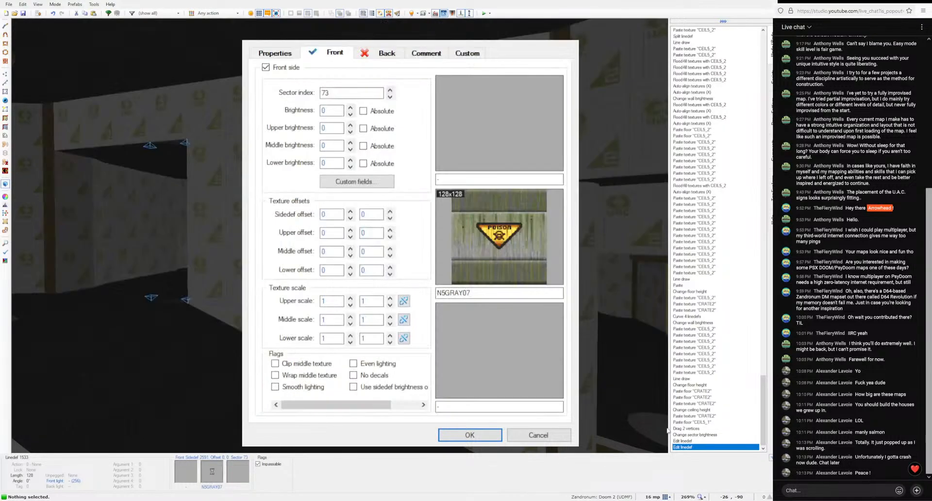
click(470, 435)
key(ctrl+c)
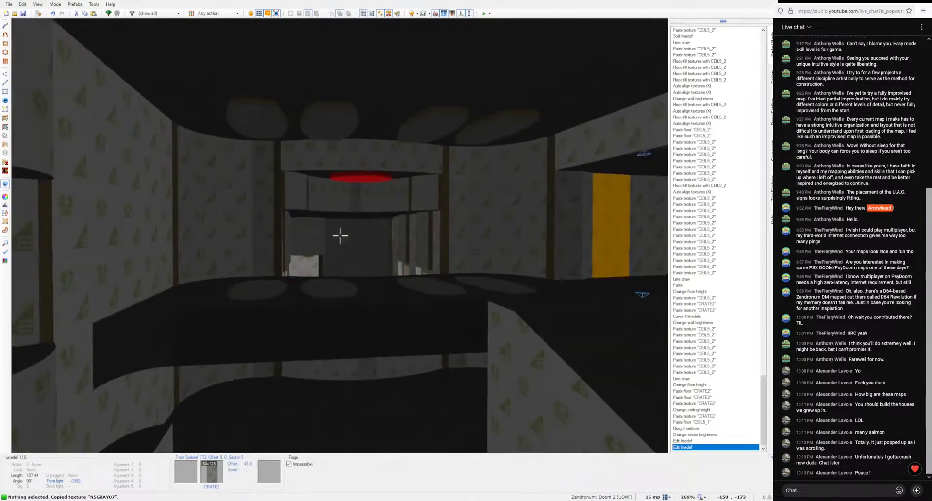
Step: Open the texture browser for the middle back-wall segment of the curved CRATE2 niche and list thirdmap03's TEXTURE1 set
key(e)
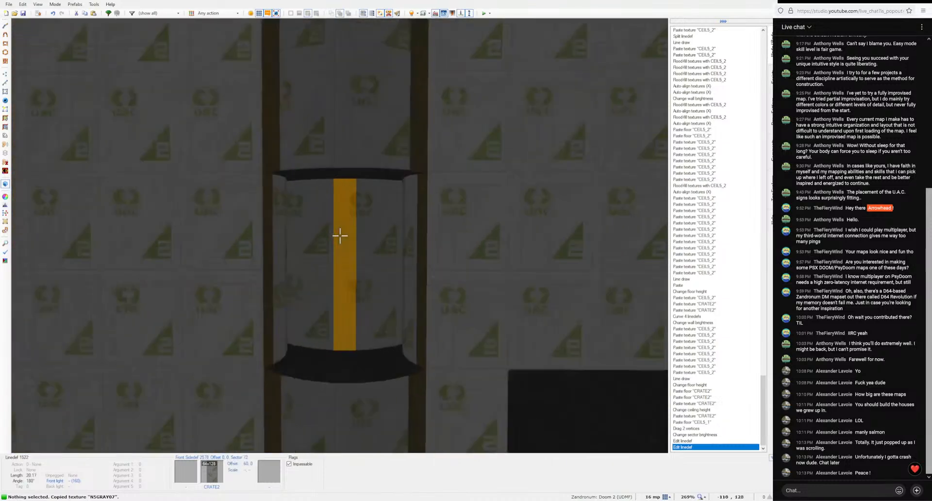
right_click(340, 236)
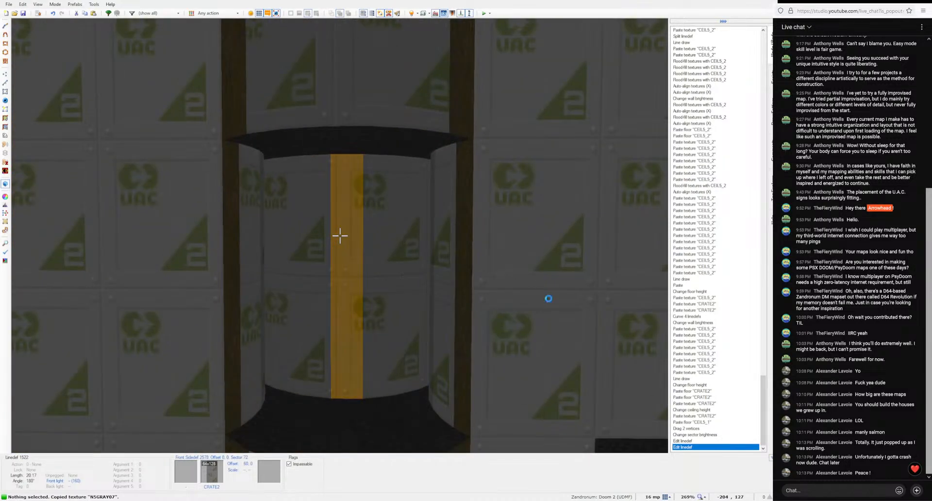
click(519, 227)
click(628, 231)
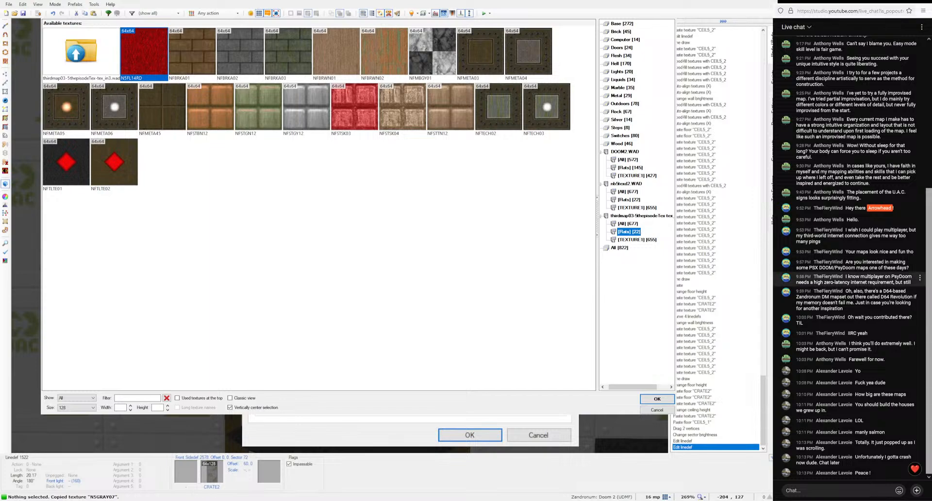
click(635, 239)
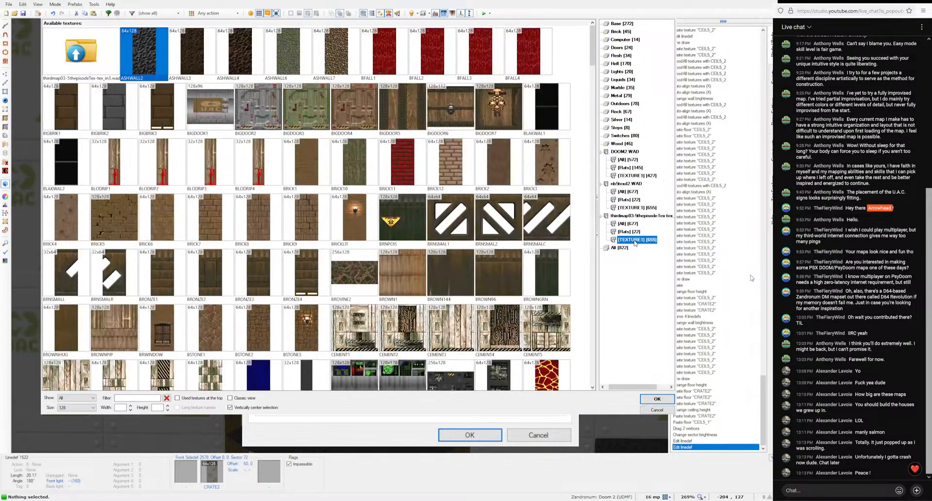
Step: Look through the TEXTURE1 set for a decorative texture that suits the curved niche's back wall
scroll(366, 289, down, 10)
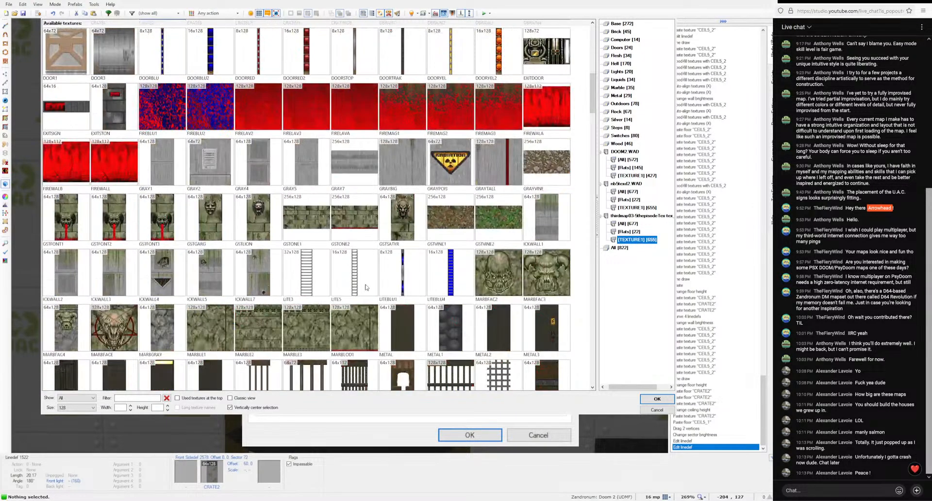
scroll(366, 287, down, 5)
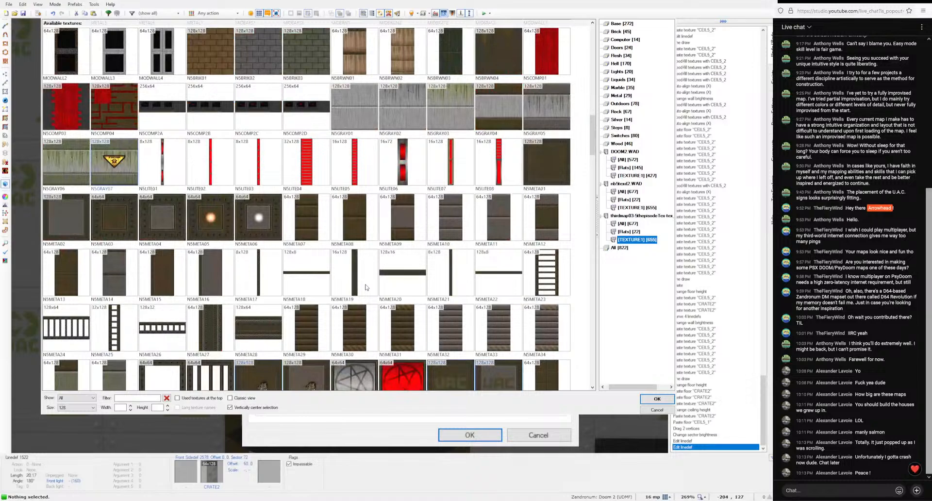
scroll(366, 287, down, 2)
scroll(365, 287, down, 3)
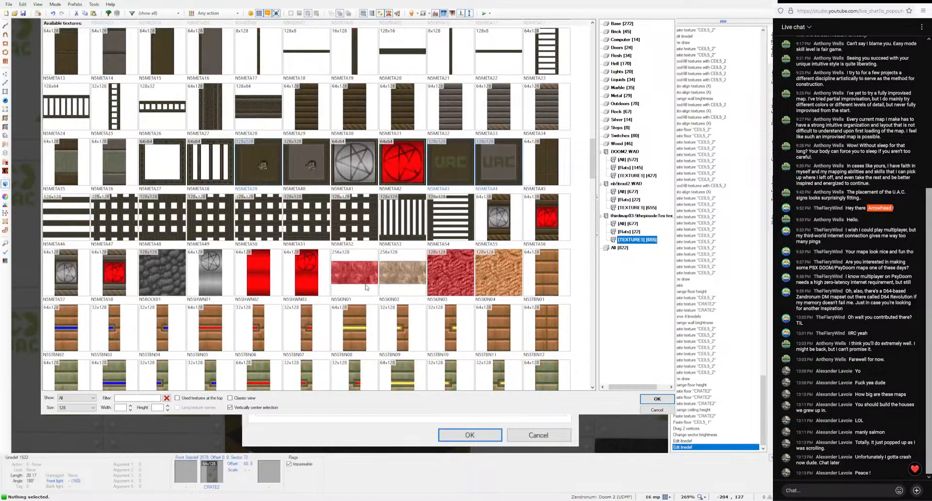
scroll(365, 287, down, 6)
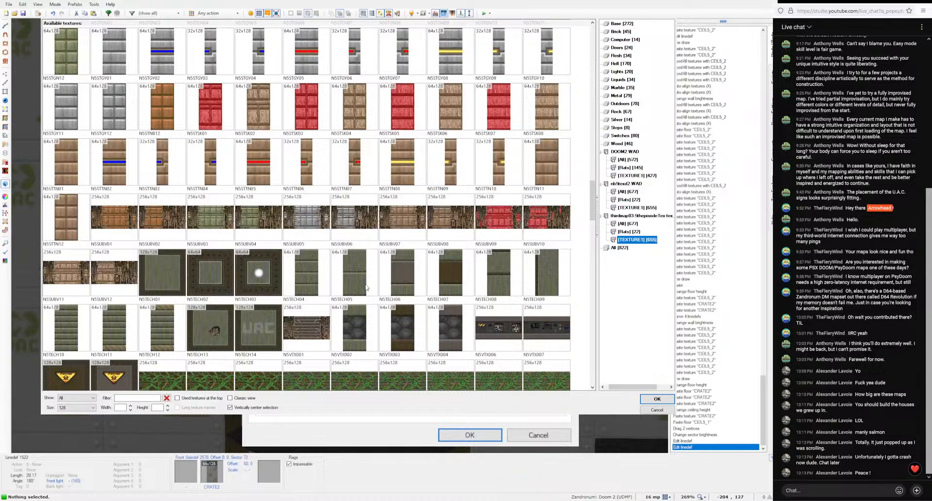
scroll(365, 287, down, 4)
scroll(354, 295, up, 6)
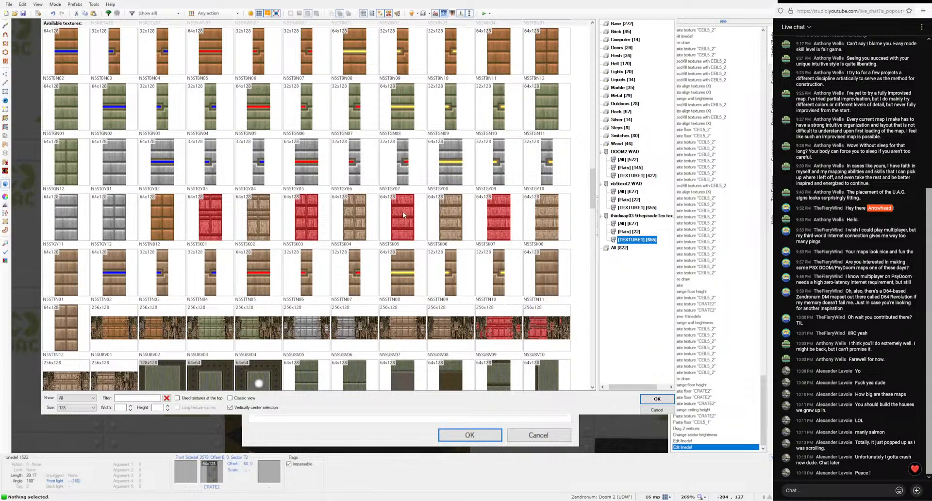
scroll(373, 219, down, 12)
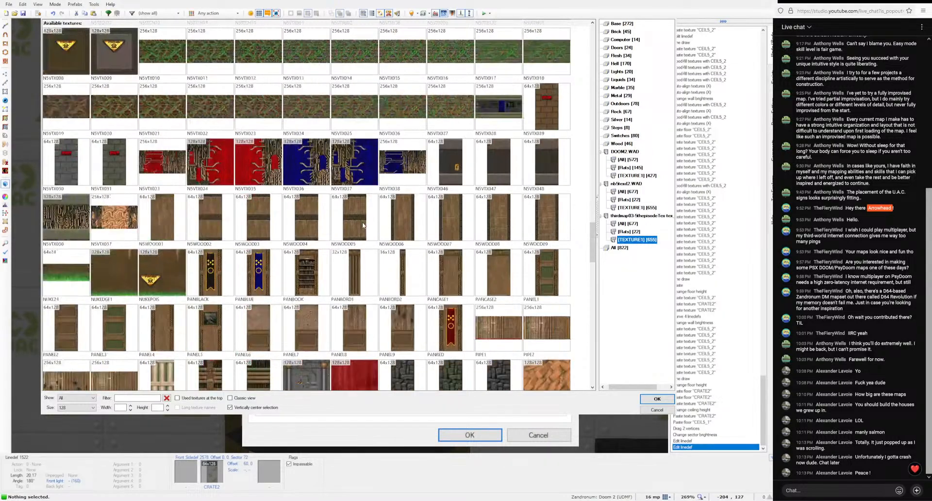
scroll(363, 225, down, 1)
scroll(363, 226, up, 9)
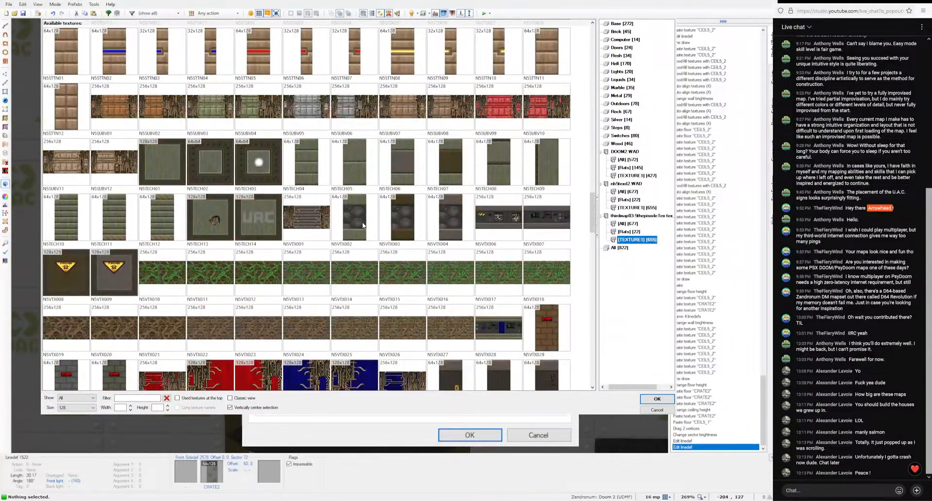
scroll(364, 225, down, 10)
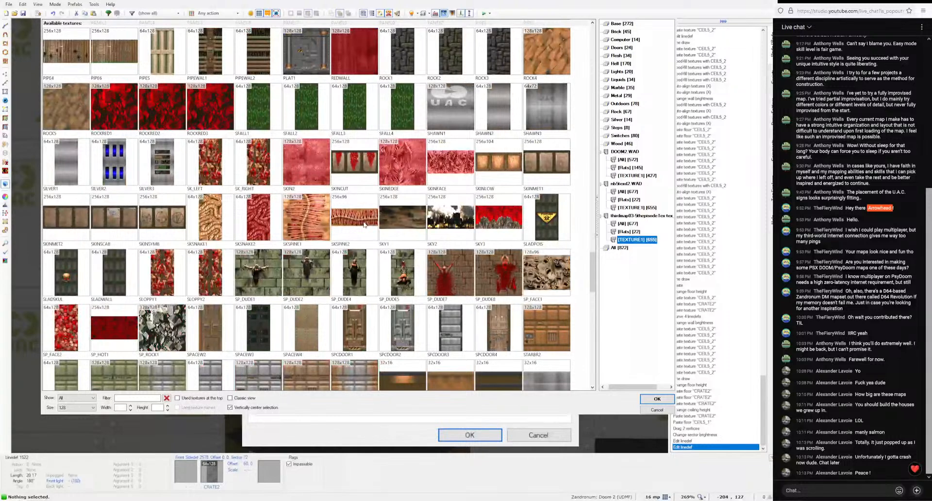
Step: Compare the skin textures SKINEDGE, SKINFACE and SKIN2 as candidates for the niche's back wall
click(393, 167)
click(444, 169)
click(305, 181)
click(392, 181)
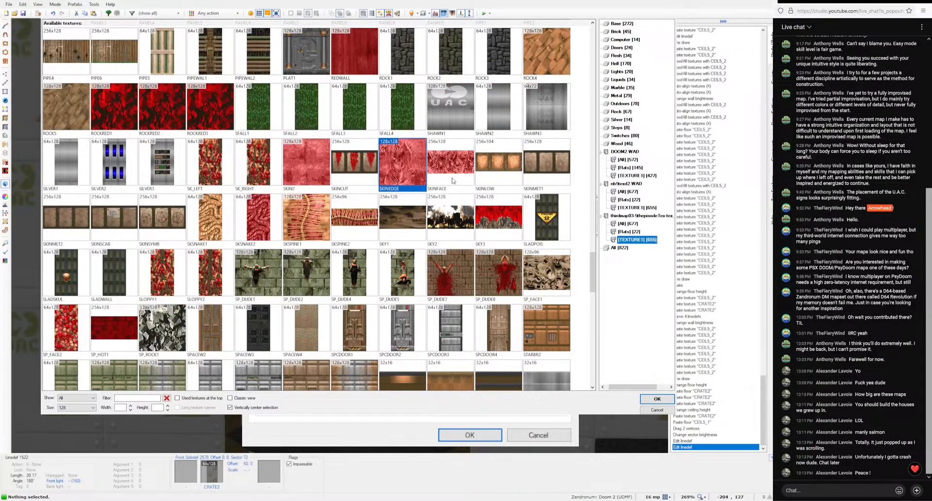
click(452, 179)
click(401, 183)
click(264, 224)
Step: Apply the red N5COMP03 texture to the middle segment of the curved niche's back wall
scroll(469, 200, up, 15)
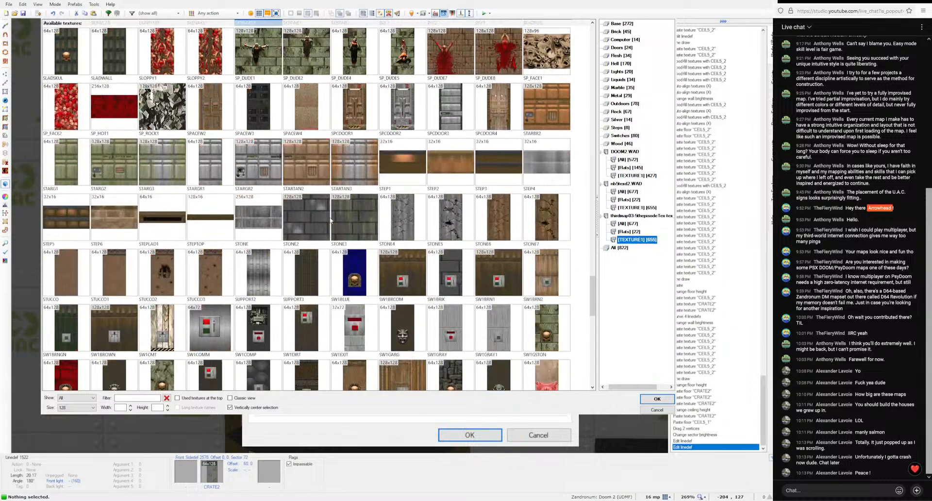
scroll(470, 200, down, 20)
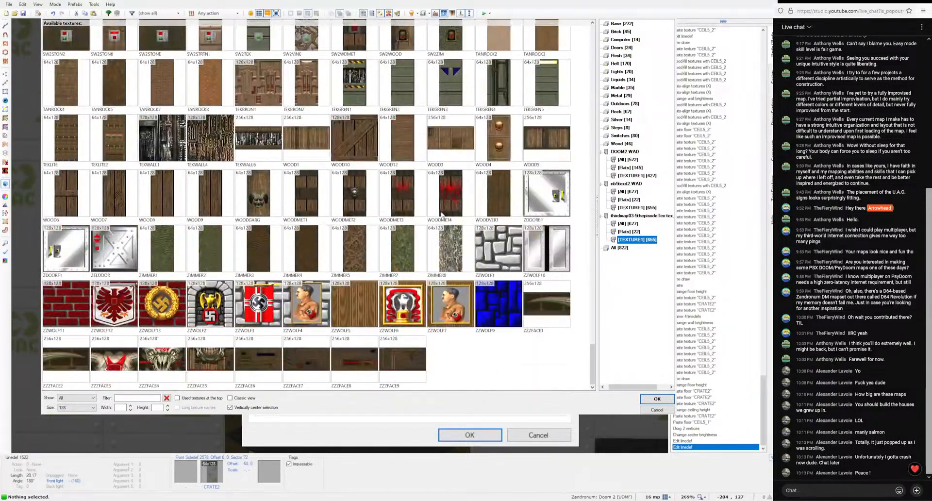
scroll(441, 215, up, 20)
scroll(439, 216, up, 5)
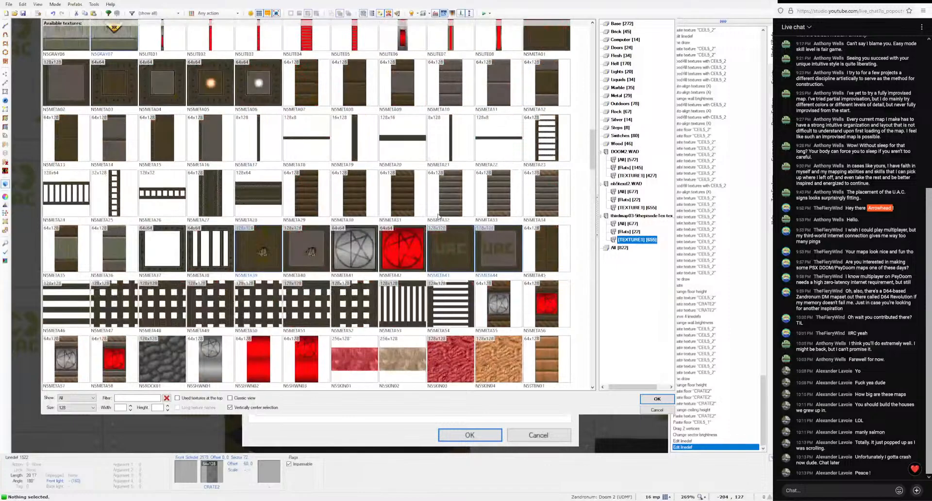
scroll(438, 216, up, 2)
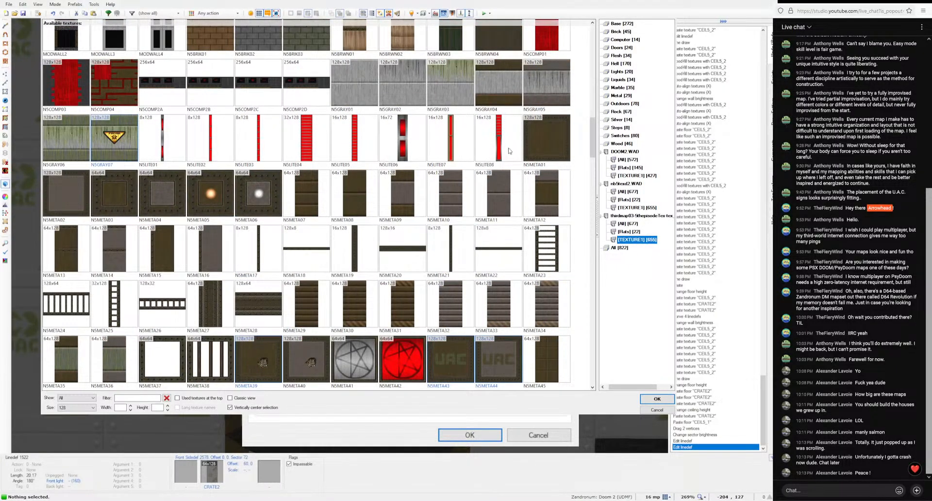
scroll(500, 157, up, 2)
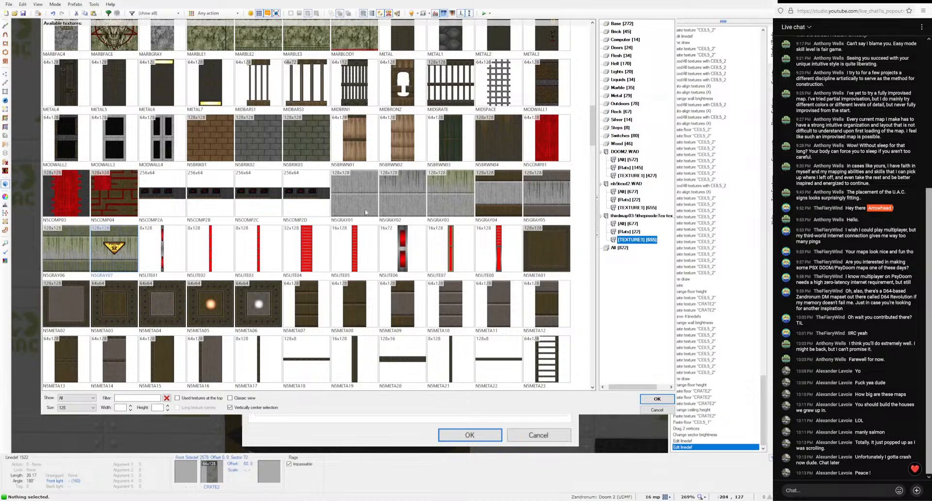
click(82, 194)
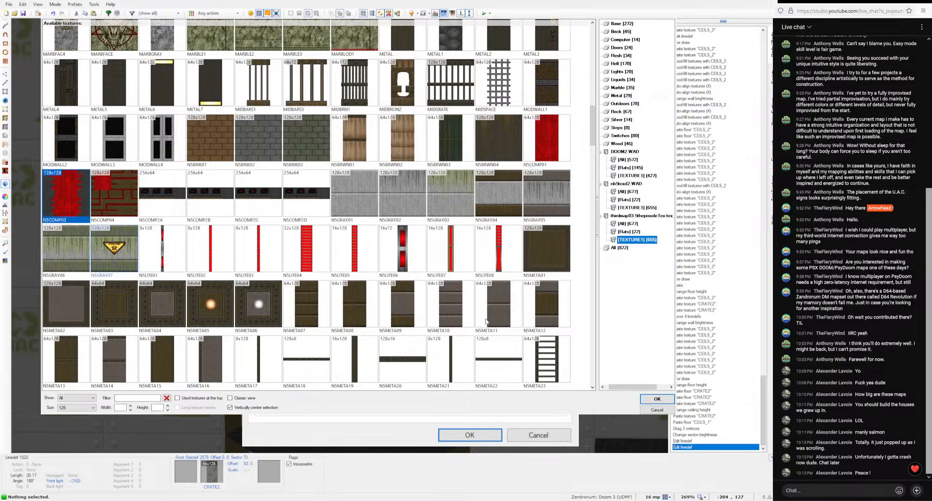
click(657, 399)
click(469, 435)
Step: Flood-fill the curved niche's back wall with N5COMP03 and auto-align the textures horizontally
key(ctrl+c)
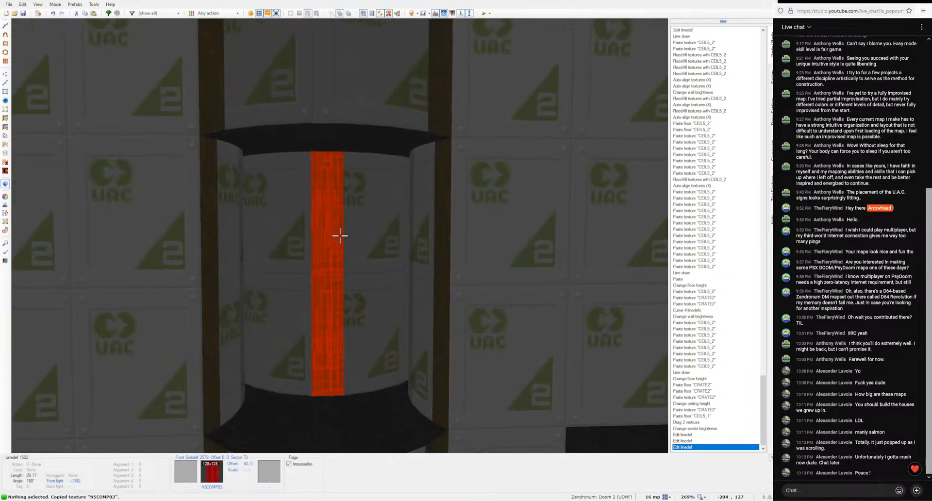
key(ctrl+shift+v)
key(ctrl+shift+v)
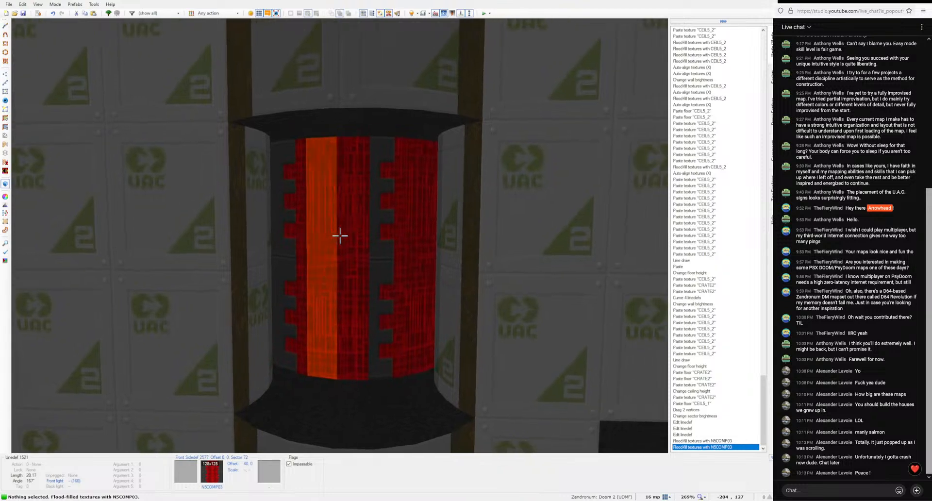
key(a)
Step: Select all the niche's back-wall segments and shift their texture offset by -6, 0 to centre the red panel
shift+click(340, 235)
key(Right)
key(Right)
key(Right)
key(Right)
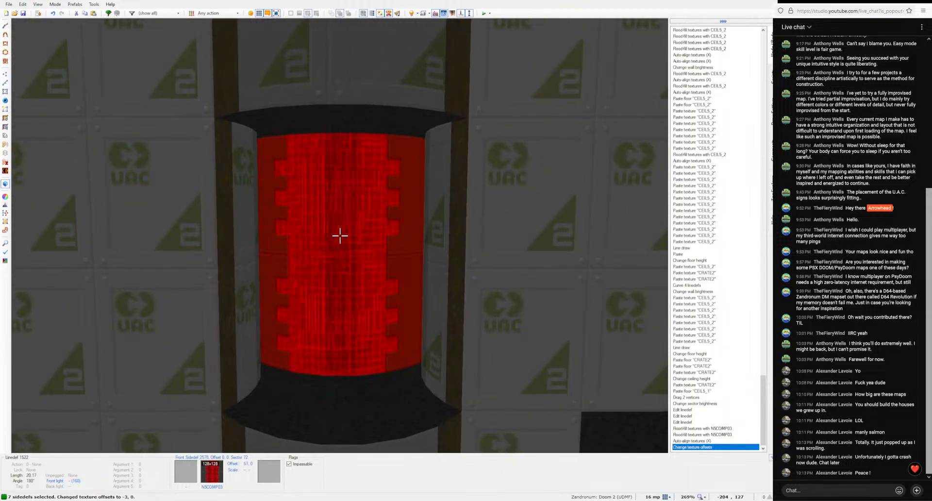
key(Right)
key(Right)
key(c)
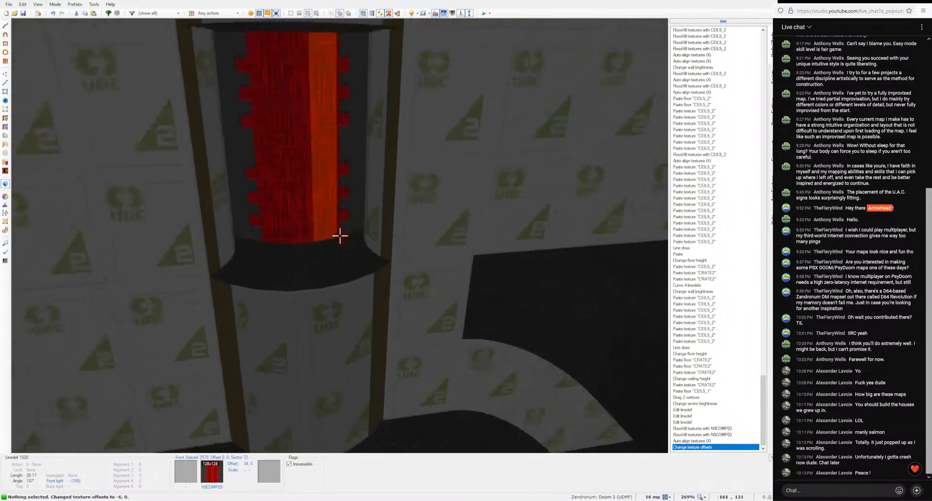
Step: Raise the curved niche's sector brightness to 256 through its floor
click(339, 235)
ctrl+scroll(339, 236, up, 12)
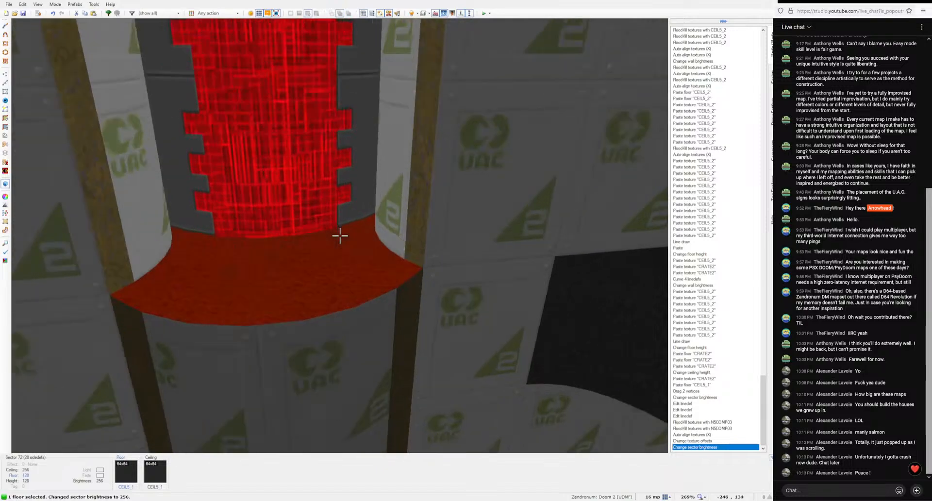
key(c)
key(w)
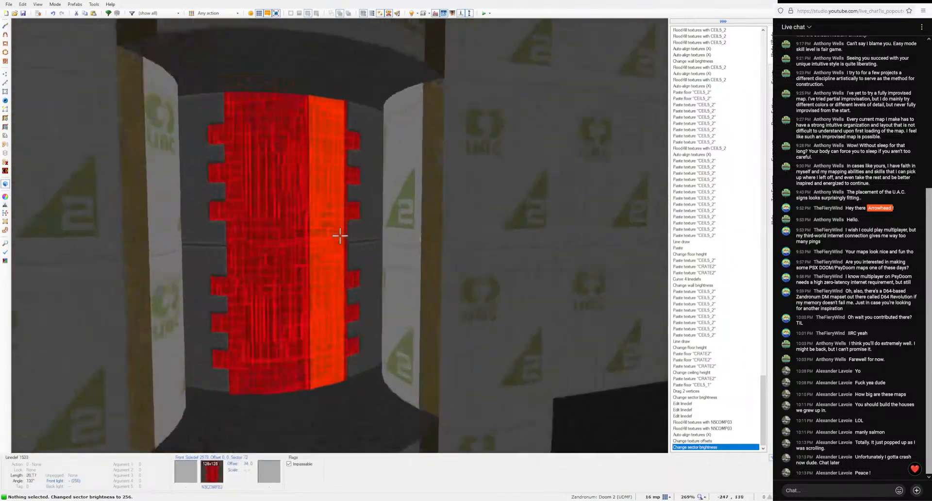
Step: Change the middle texture of a curved side-wall segment in the niche to N5COMP01
key(s)
key(w)
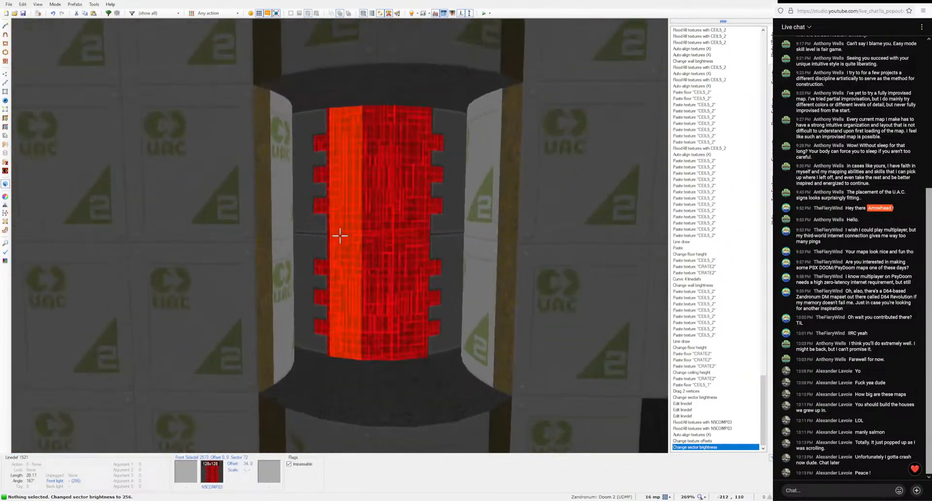
key(s)
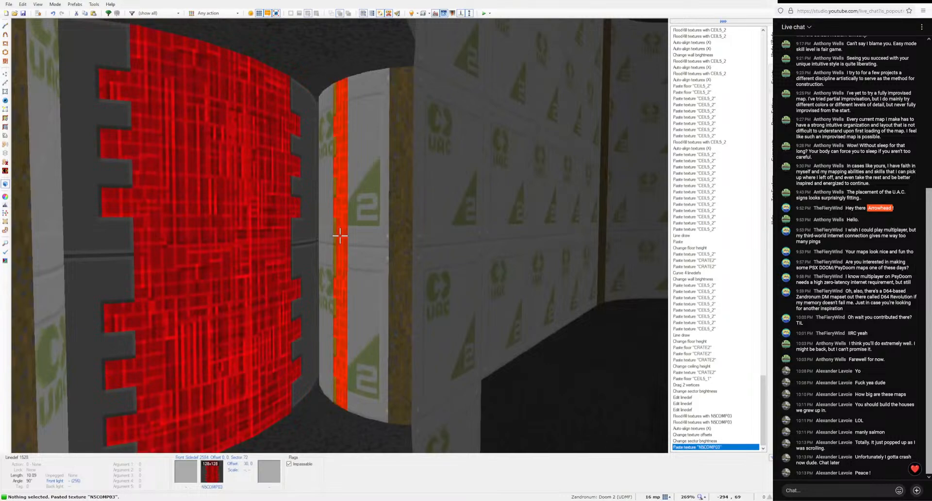
right_click(502, 263)
click(511, 216)
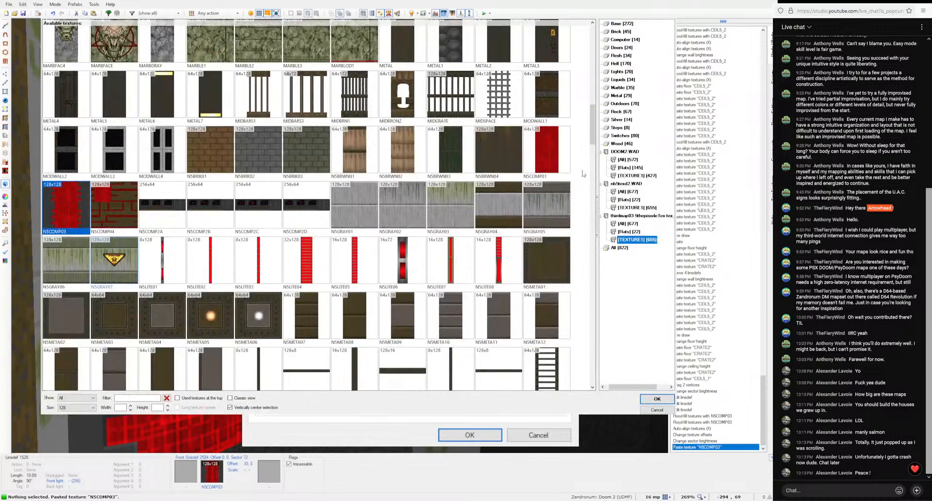
click(540, 155)
click(658, 398)
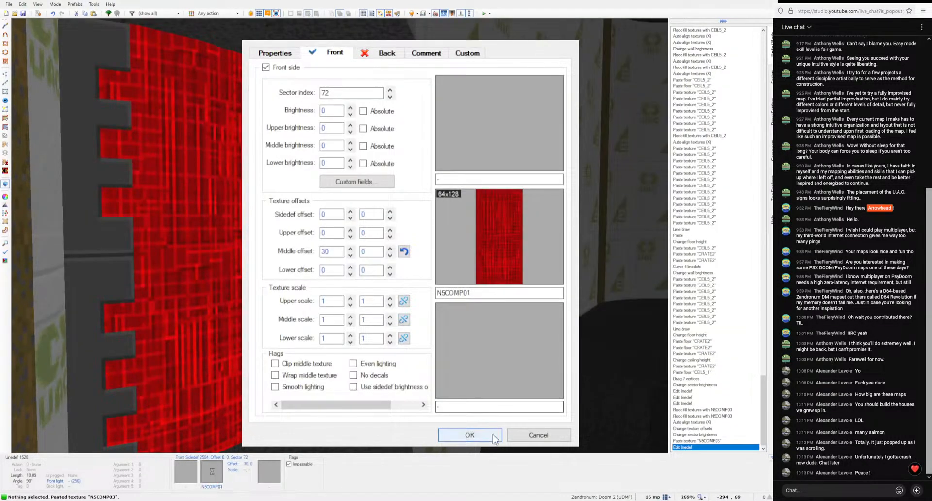
click(470, 435)
Step: Flood-fill the niche's curved side walls with N5COMP01 and auto-align their textures horizontally
key(ctrl+shift+v)
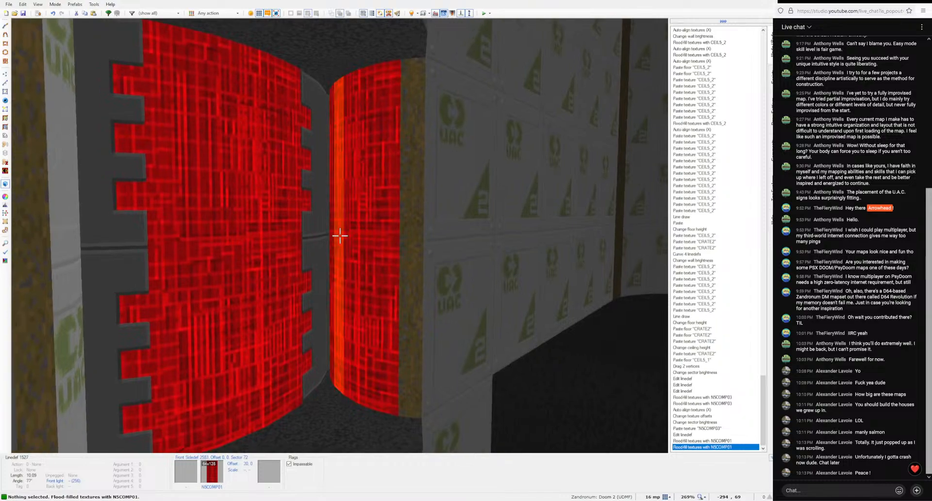
key(ctrl+shift+v)
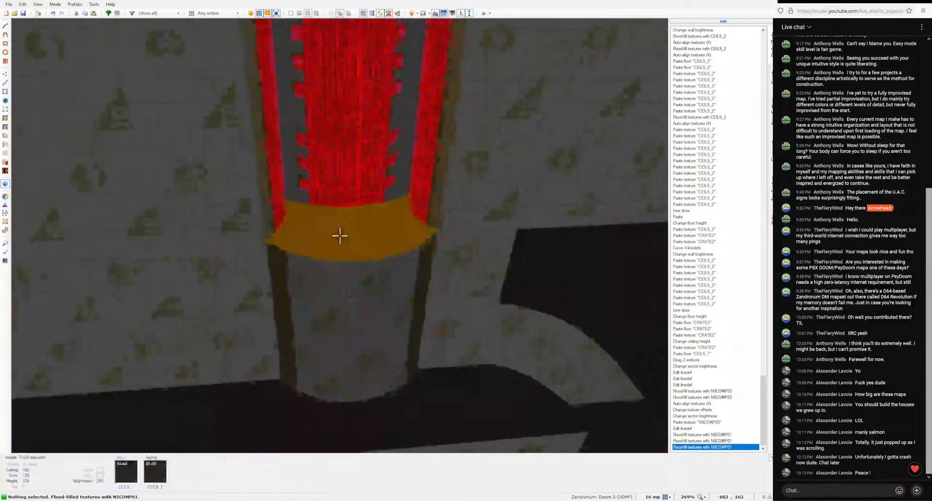
key(x)
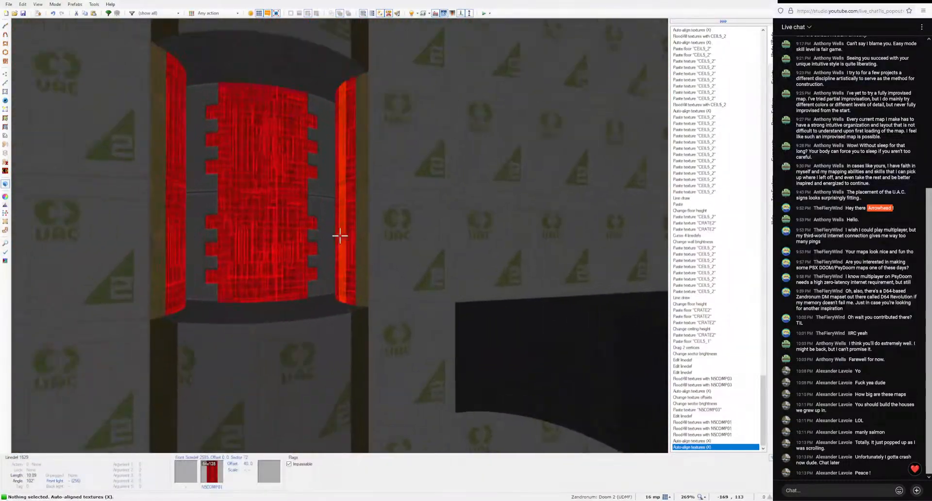
key(x)
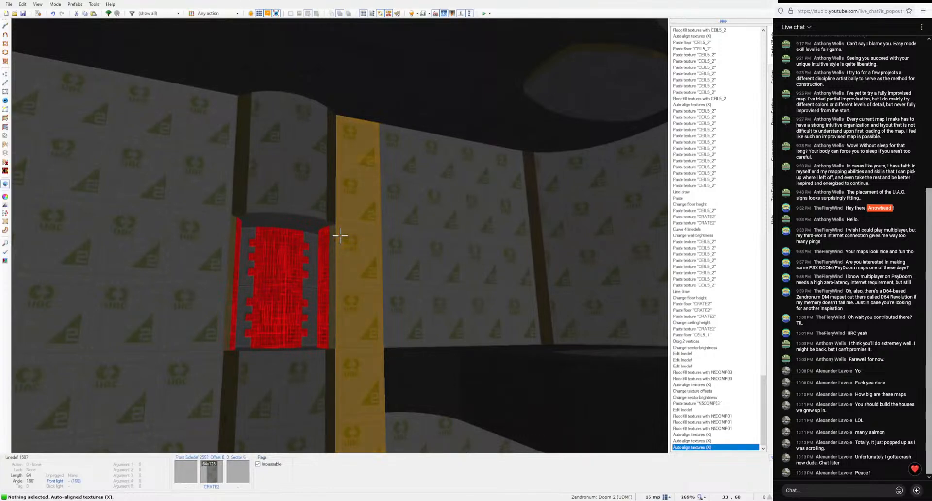
Step: Raise the floor of the rectangular wall alcove to 128
key(w)
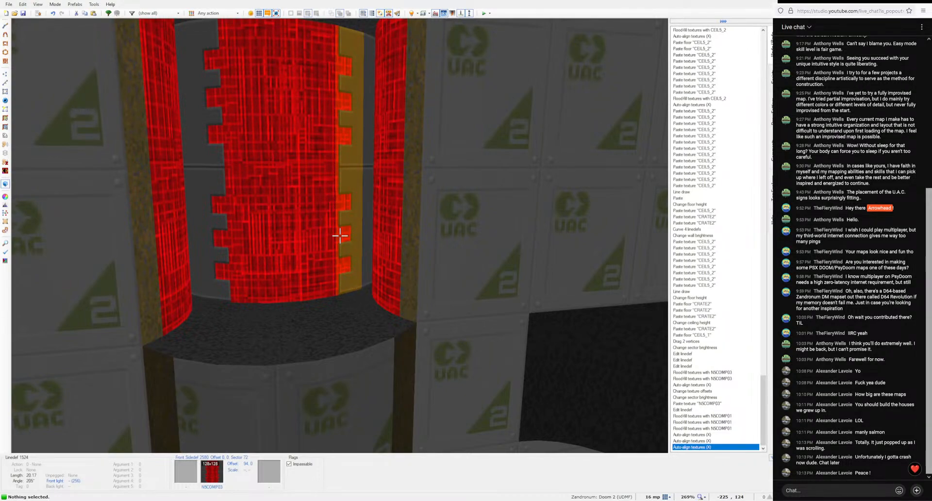
key(w)
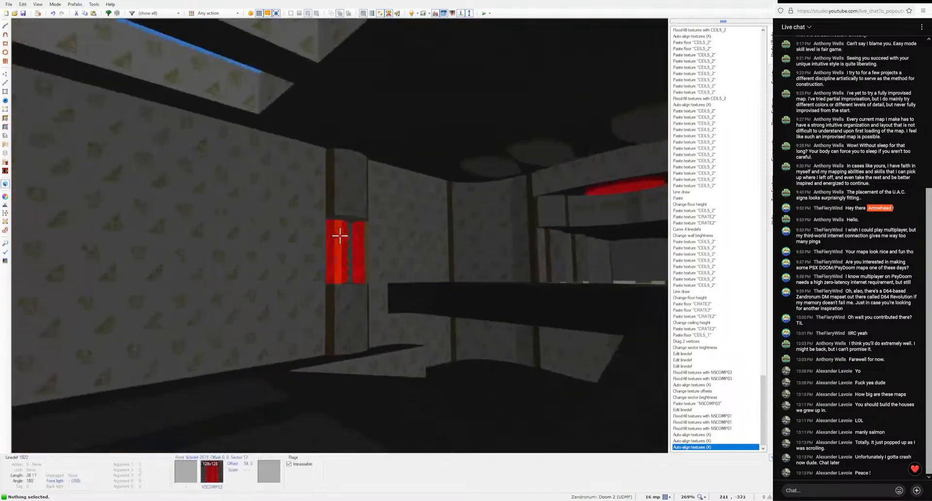
key(w)
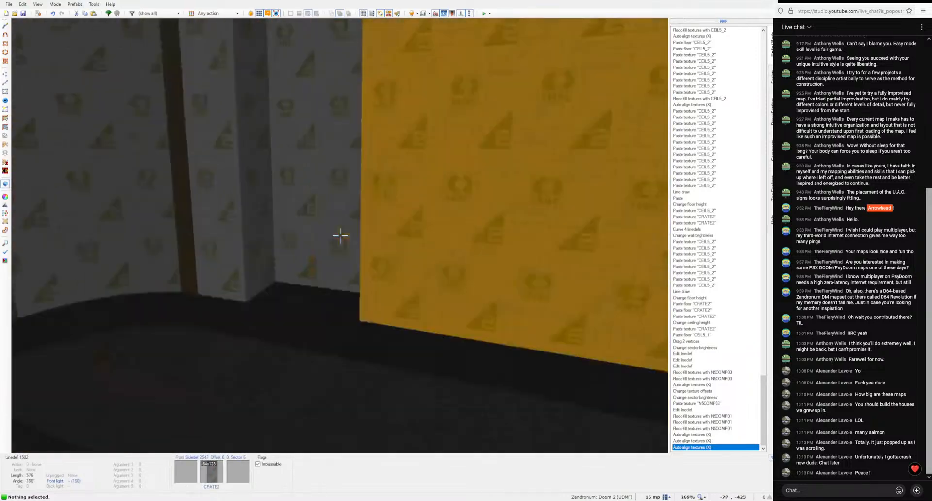
click(339, 236)
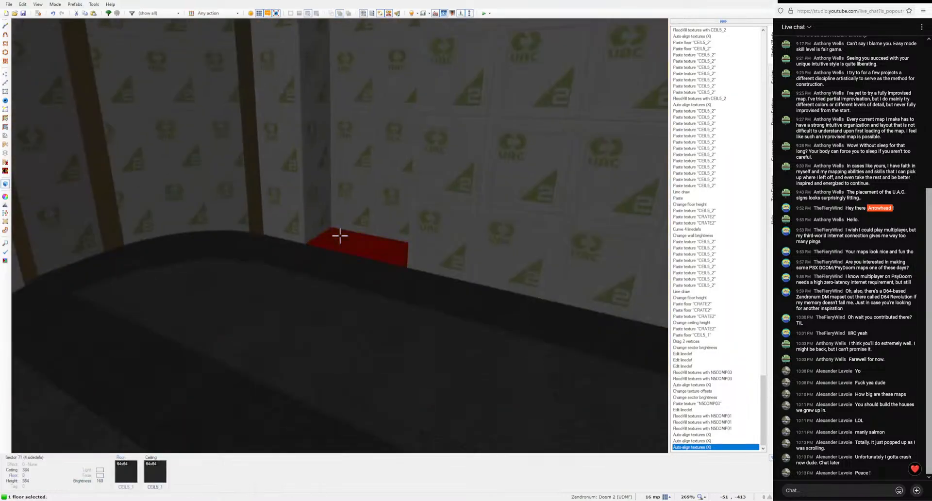
scroll(340, 236, up, 16)
Step: Apply the CRATE2 texture to the missing wall below the raised alcove
key(ctrl+v)
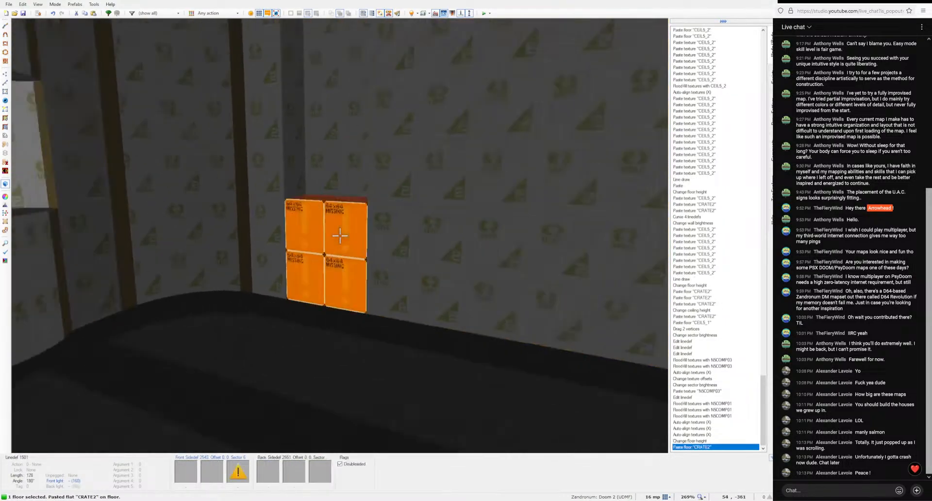
key(ctrl+c)
key(w)
key(ctrl+v)
key(ctrl+c)
key(ctrl+v)
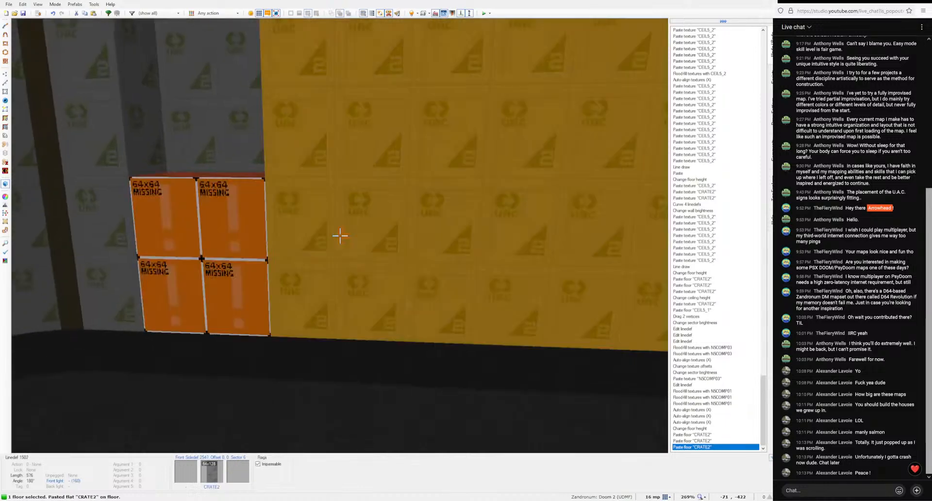
key(ctrl+v)
key(ctrl+c)
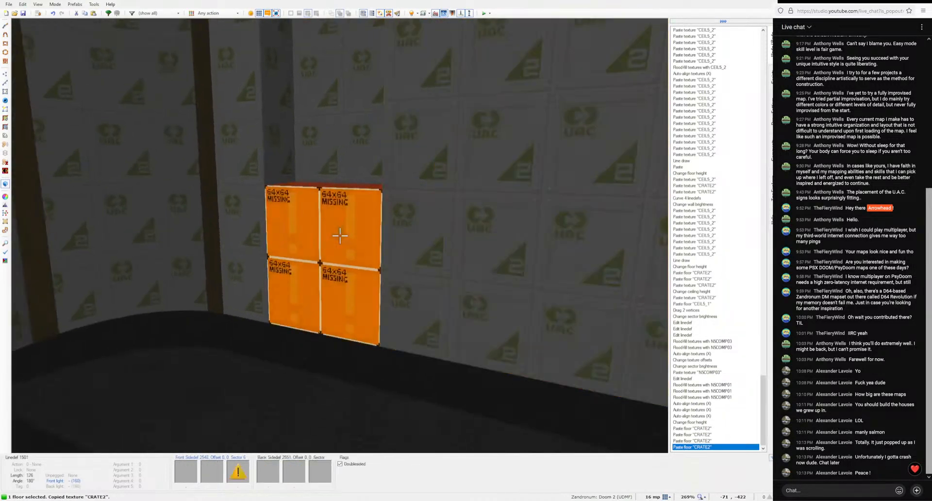
key(ctrl+v)
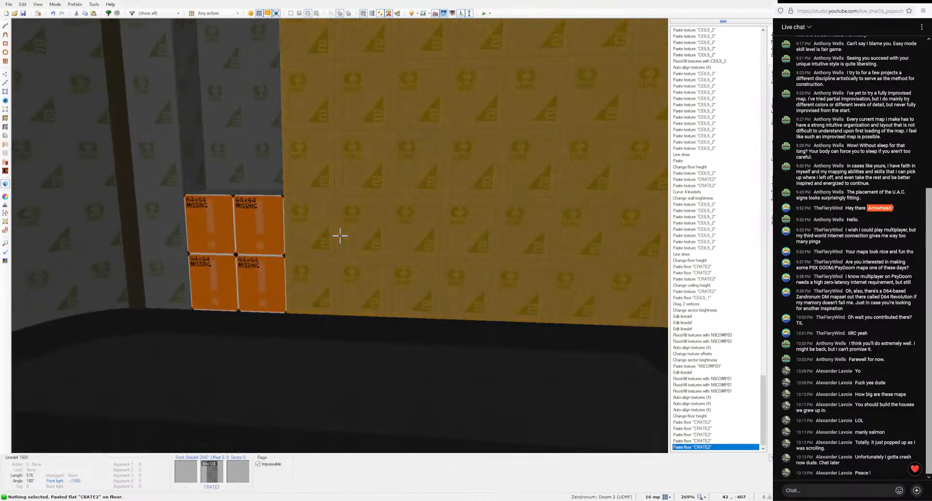
key(ctrl+v)
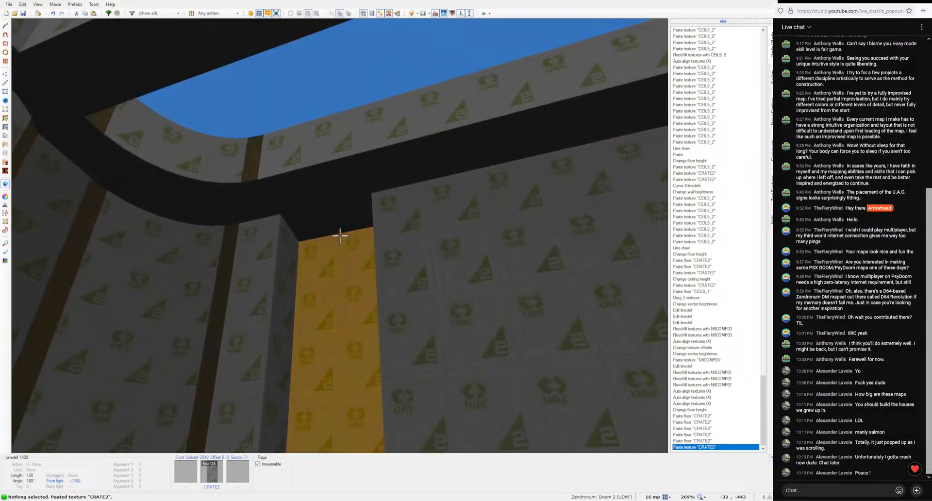
Step: Lower the alcove's ceiling to 256 and apply CRATE2 to the missing wall above it
click(340, 236)
scroll(340, 235, down, 20)
scroll(339, 236, up, 4)
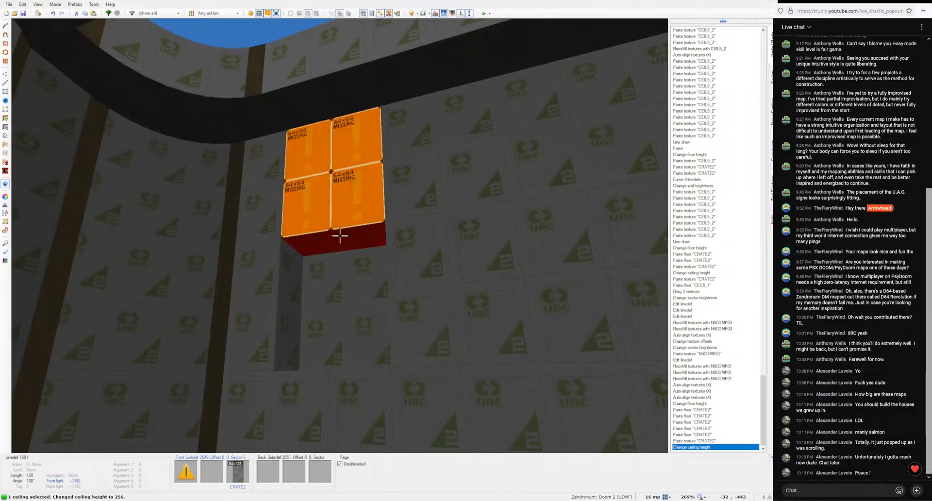
key(ctrl+v)
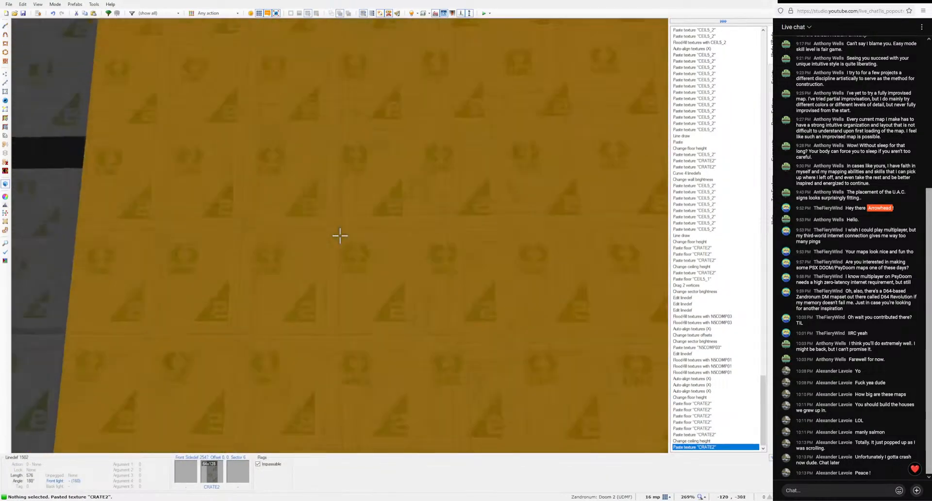
Step: Paste a copy of the rectangular alcove sector along the same wall at -448, -384, beyond the original alcove
key(w)
scroll(340, 238, down, 4)
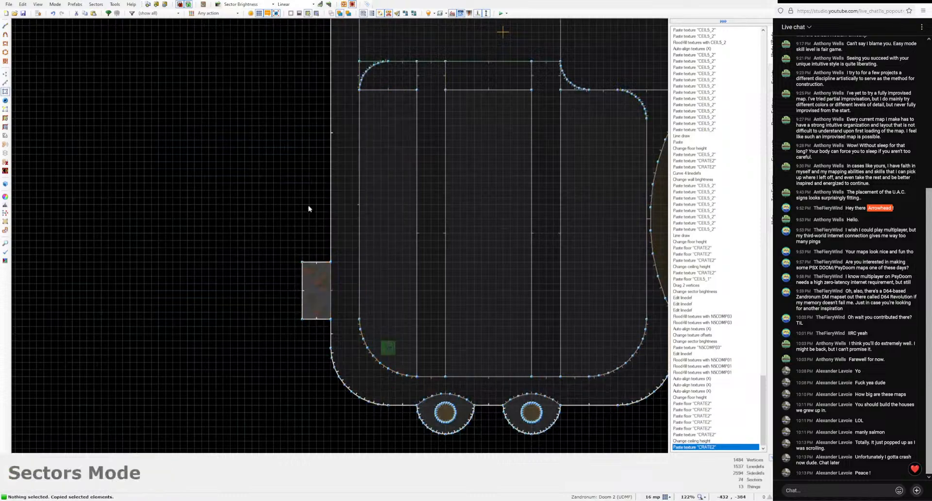
key(ctrl+v)
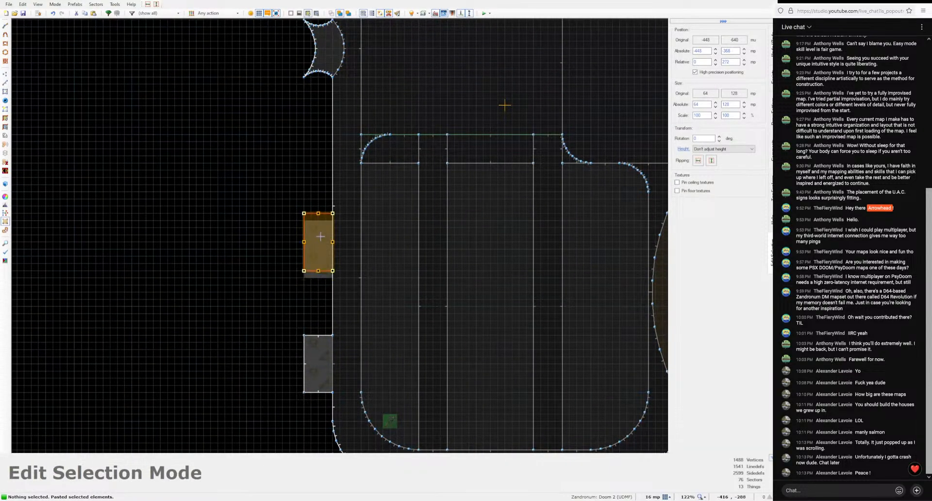
scroll(319, 249, down, 2)
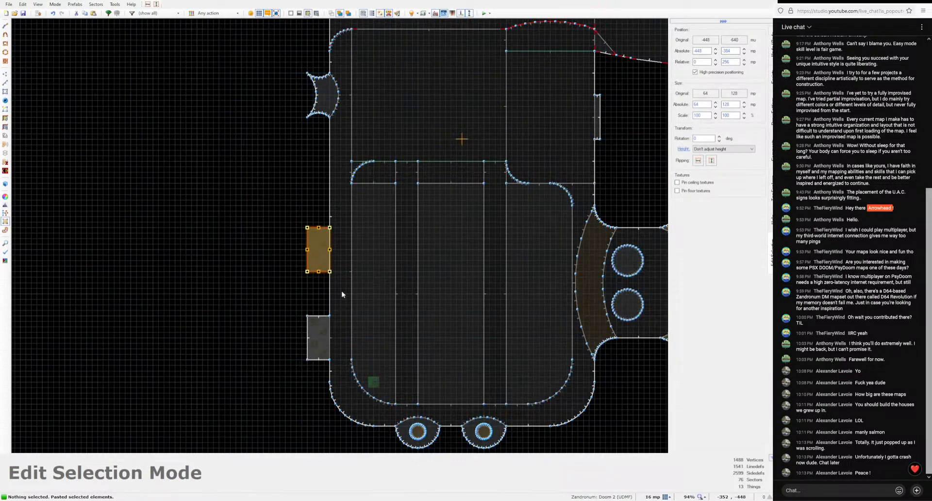
Step: Apply CRATE2 to the missing walls above and below the pasted alcove
key(w)
key(ctrl+v)
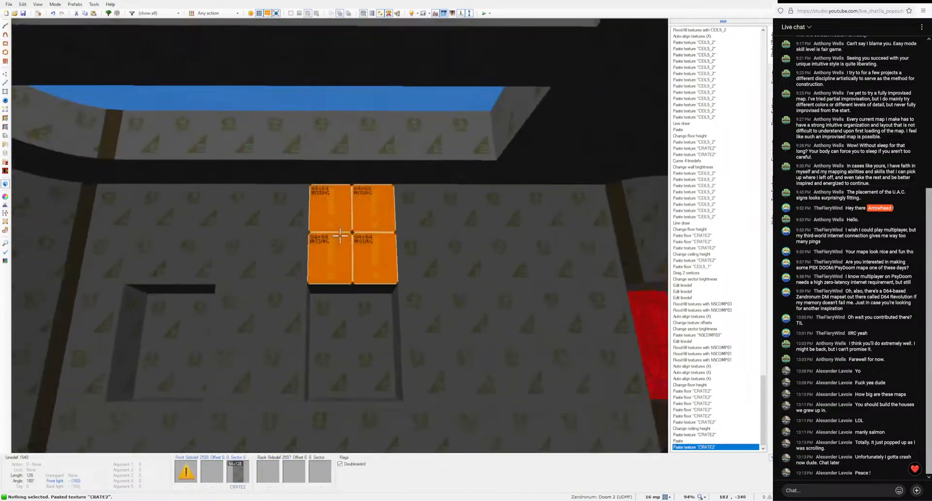
key(ctrl+v)
key(w)
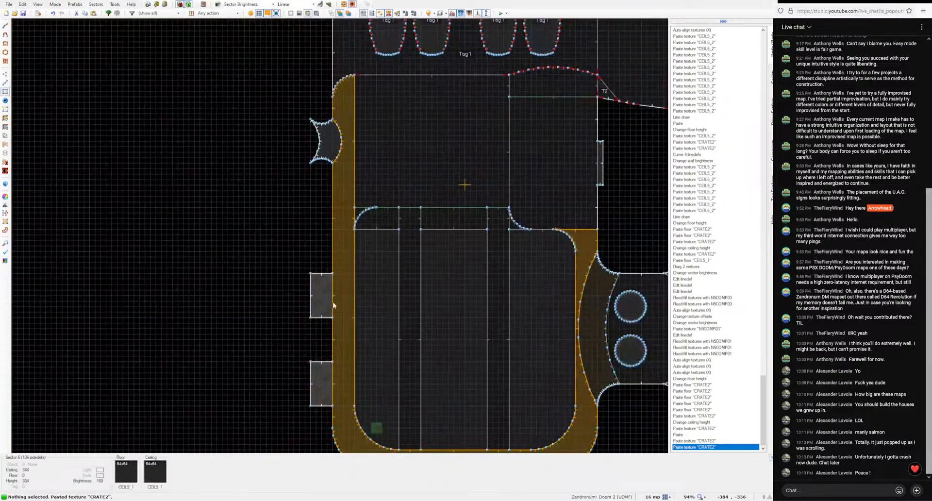
Step: Move the copied alcove along the wall so that 192 units of wall separate it from the original
drag(322, 293, 322, 249)
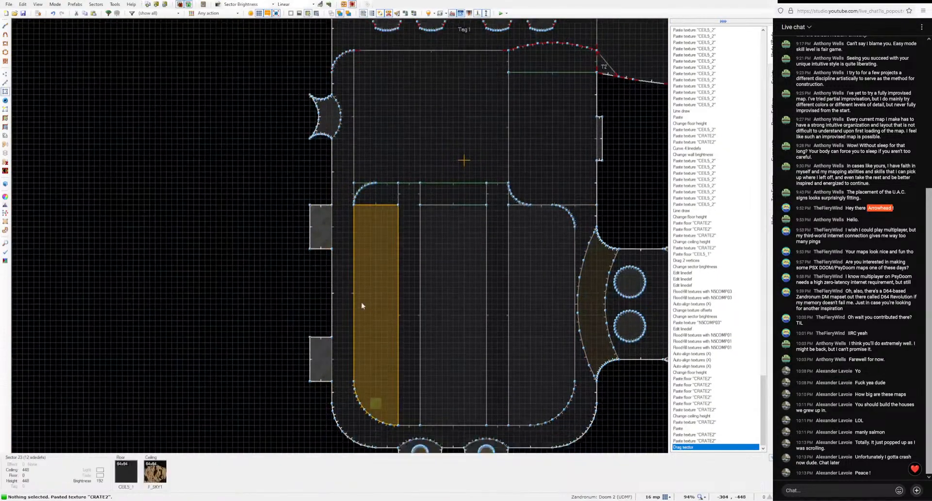
middle_drag(361, 303, 354, 249)
right_drag(309, 169, 312, 194)
key(w)
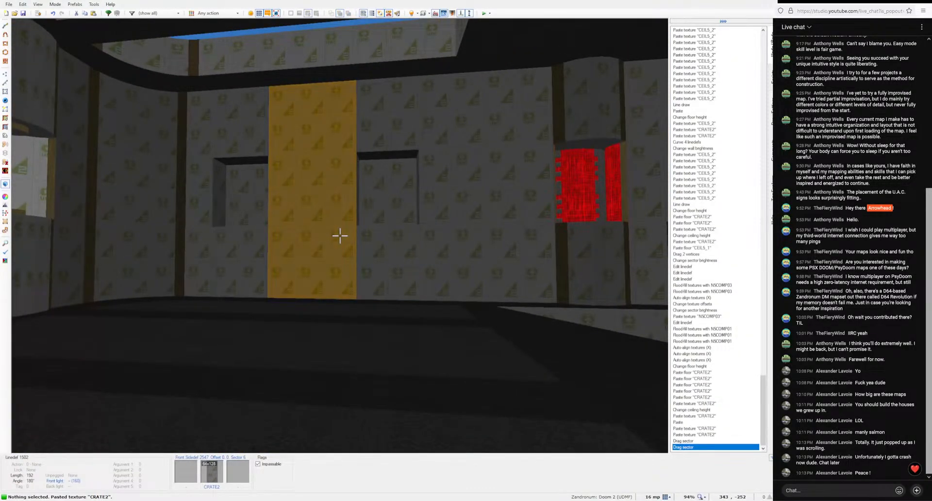
Step: Apply the CEIL5_1 flat to the floors of both rectangular alcoves
key(w)
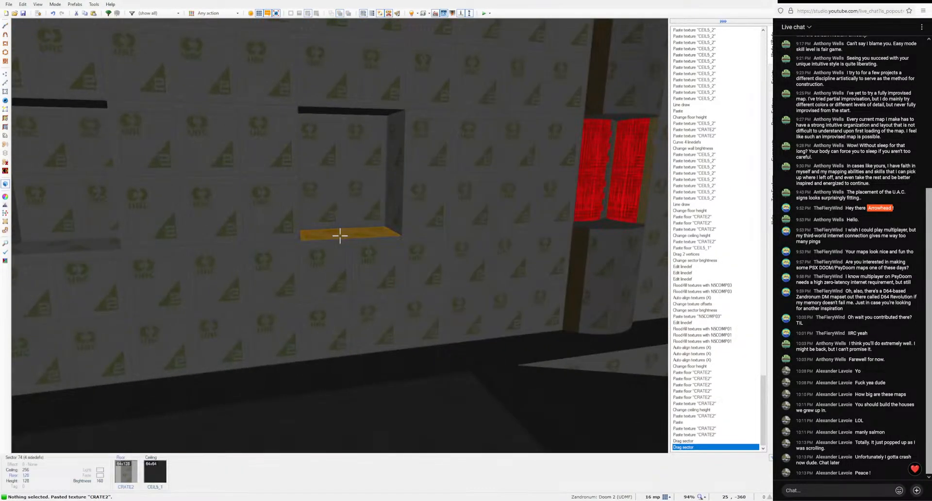
key(ctrl+v)
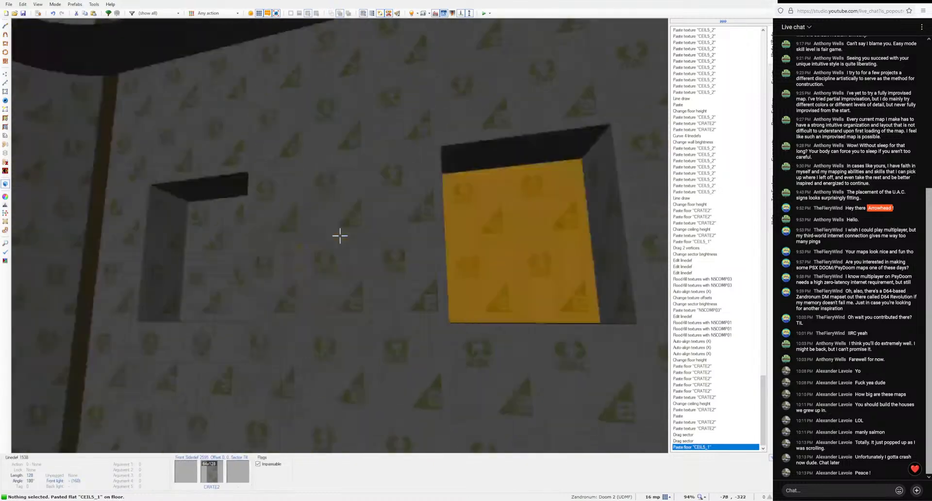
key(ctrl+v)
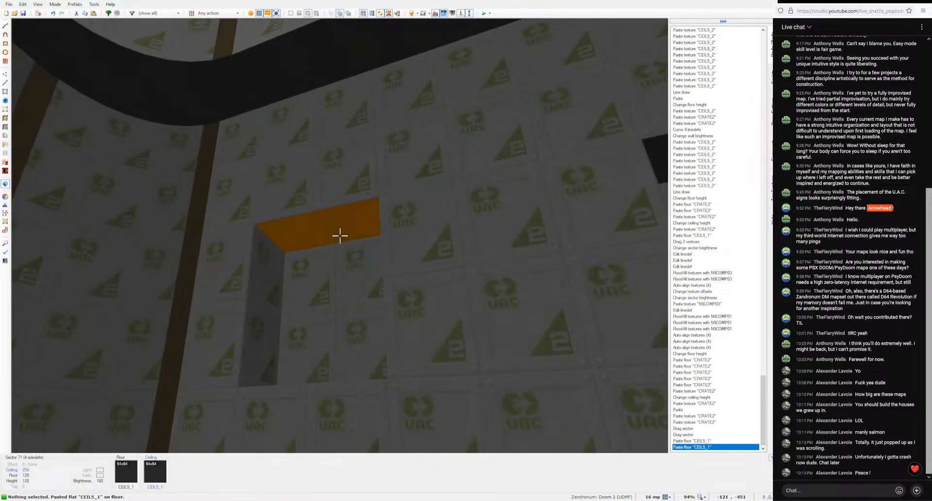
key(w)
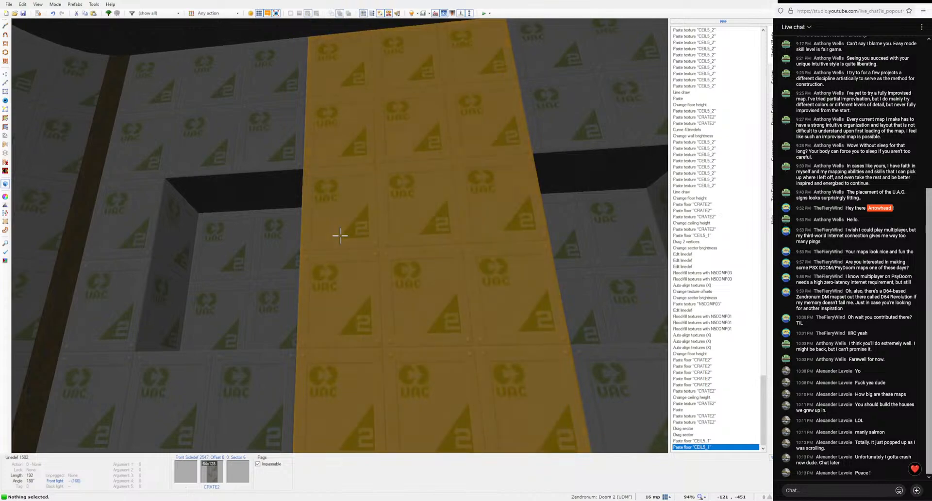
key(s)
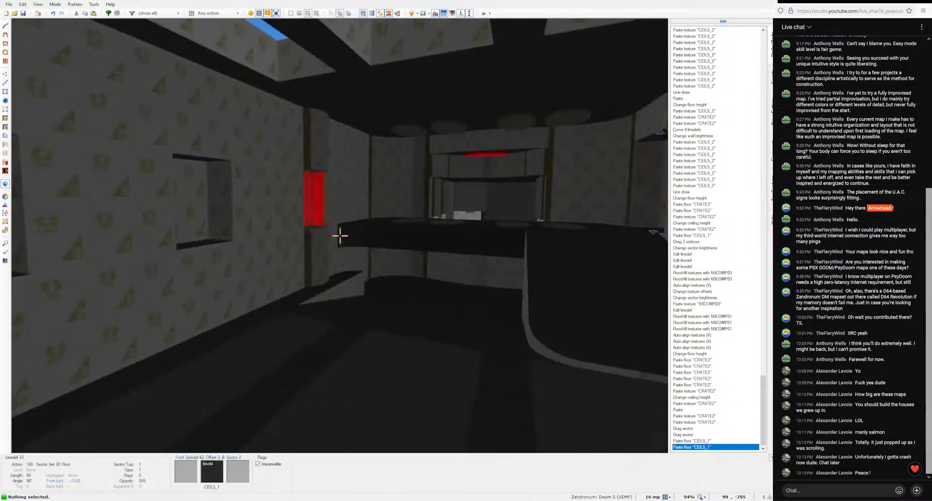
key(w)
key(w)
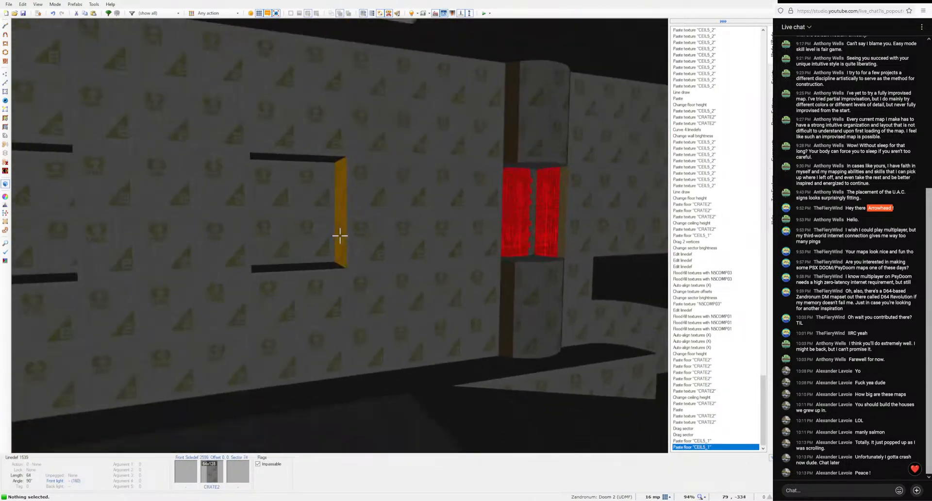
key(s)
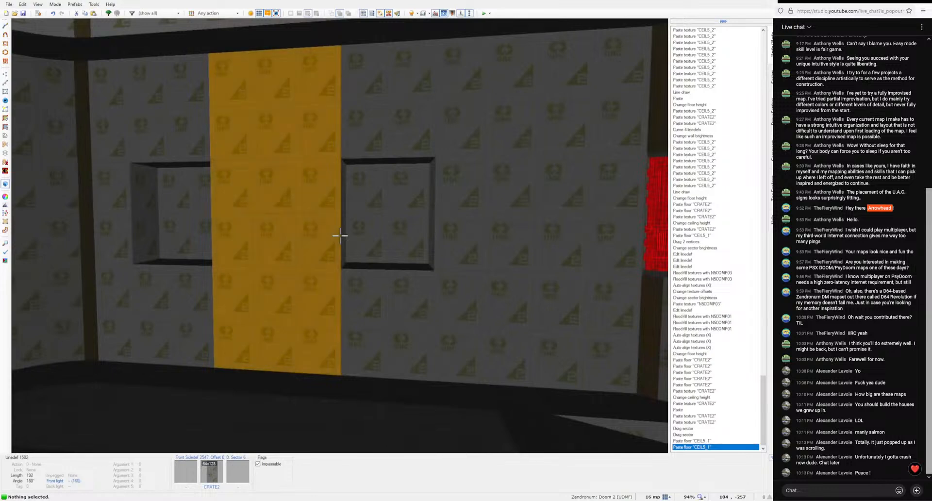
key(s)
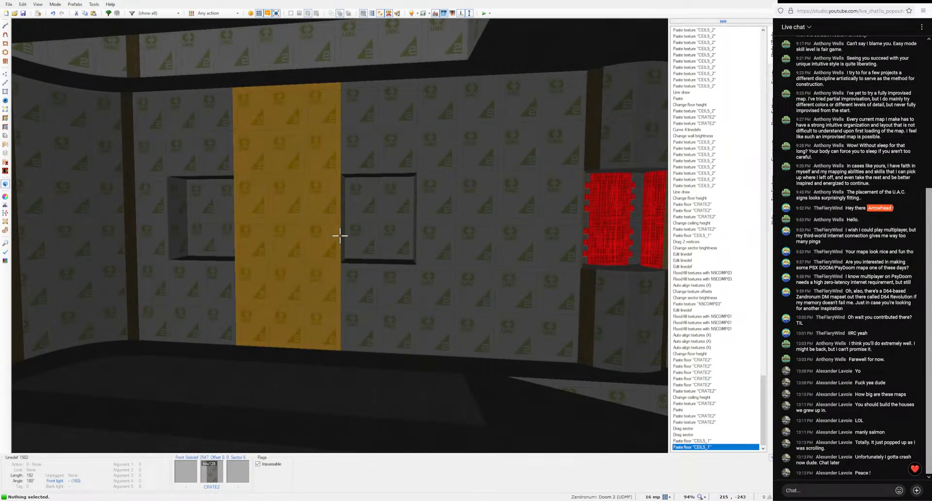
key(w)
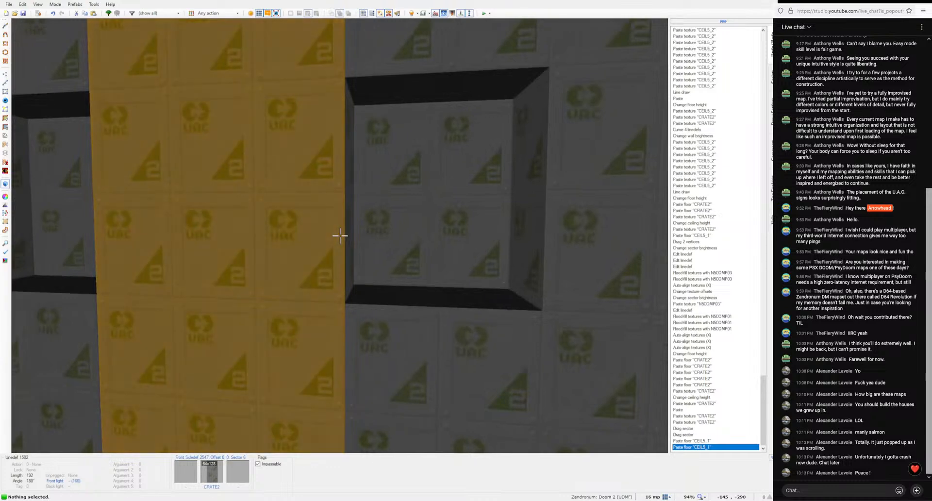
Step: Reduce both rectangular alcoves to a depth of 16 units by moving their back corner vertices
key(w)
key(q)
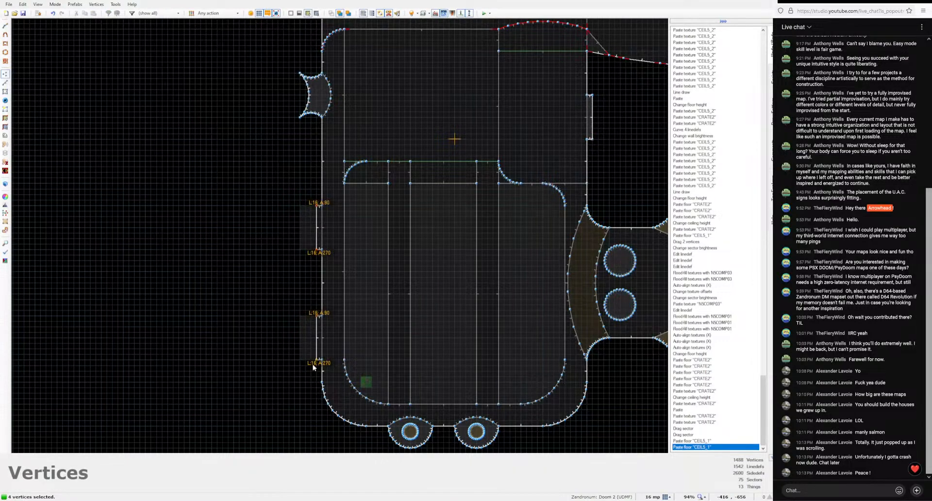
drag(313, 367, 313, 367)
key(q)
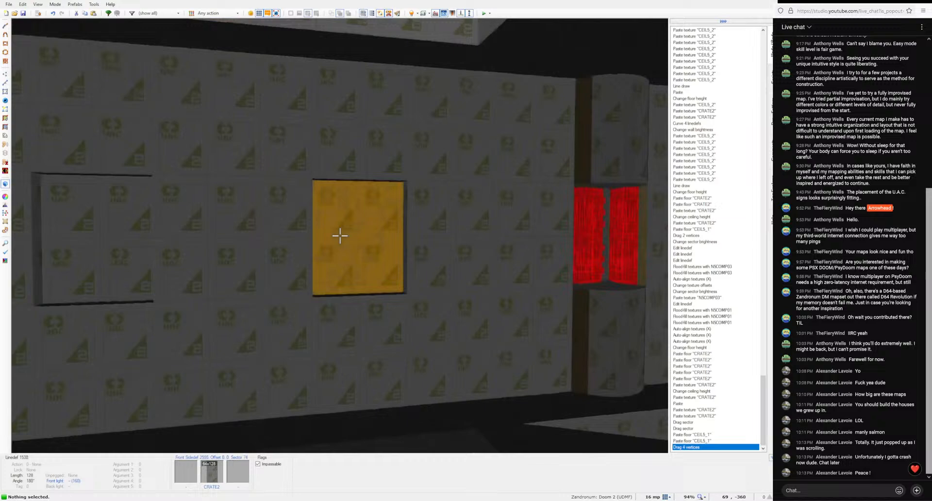
Step: Apply the N5META05 light panel texture to the back walls of both rectangular alcoves
click(340, 238)
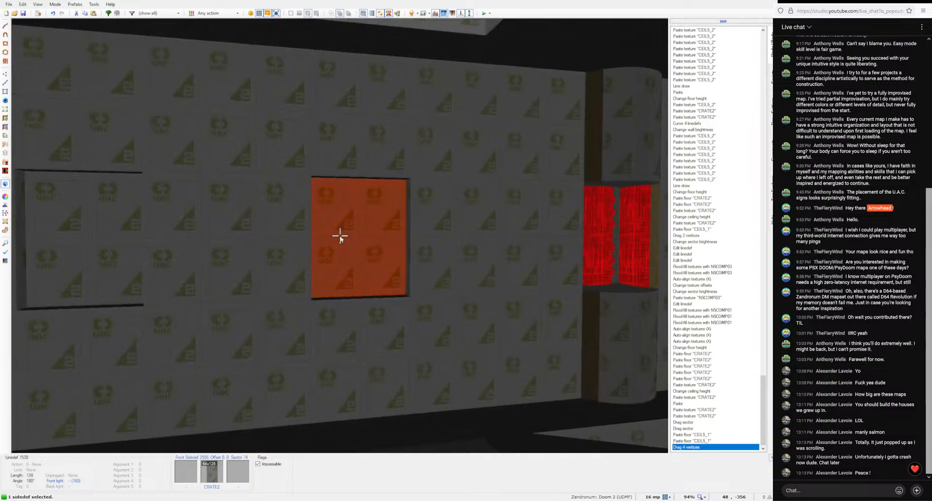
right_click(340, 238)
click(499, 233)
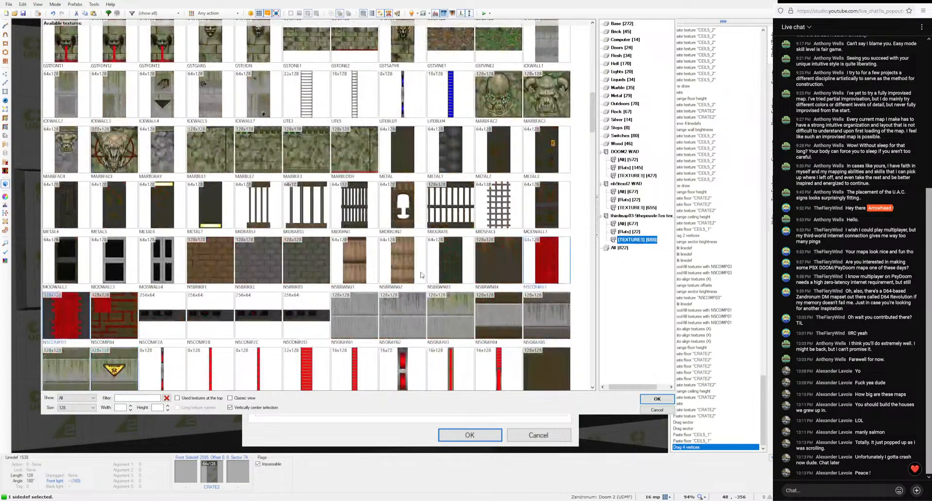
scroll(421, 275, down, 3)
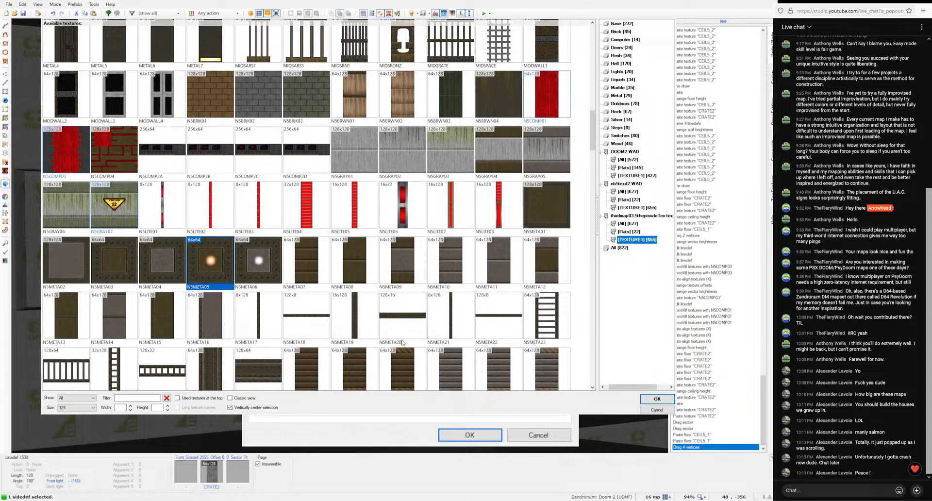
click(657, 399)
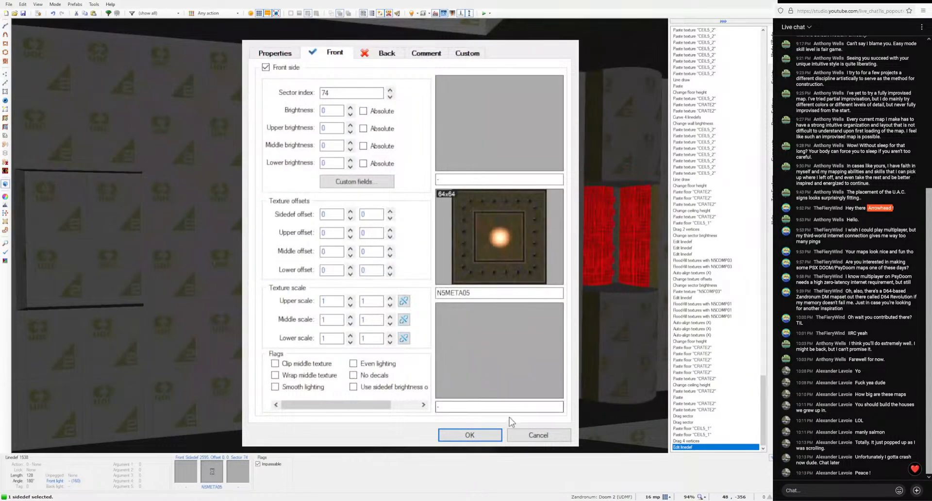
click(495, 433)
key(ctrl+v)
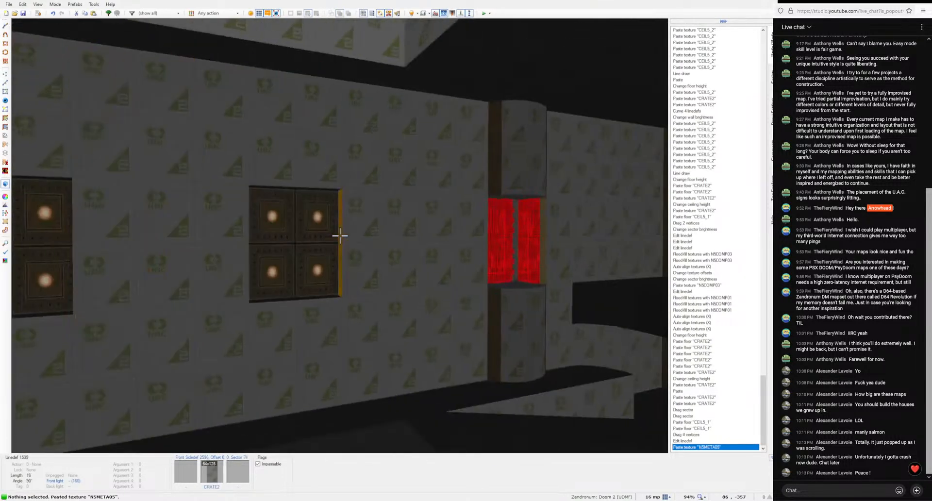
Step: Raise the sector brightness of the two N5META05 alcoves to 256
click(340, 235)
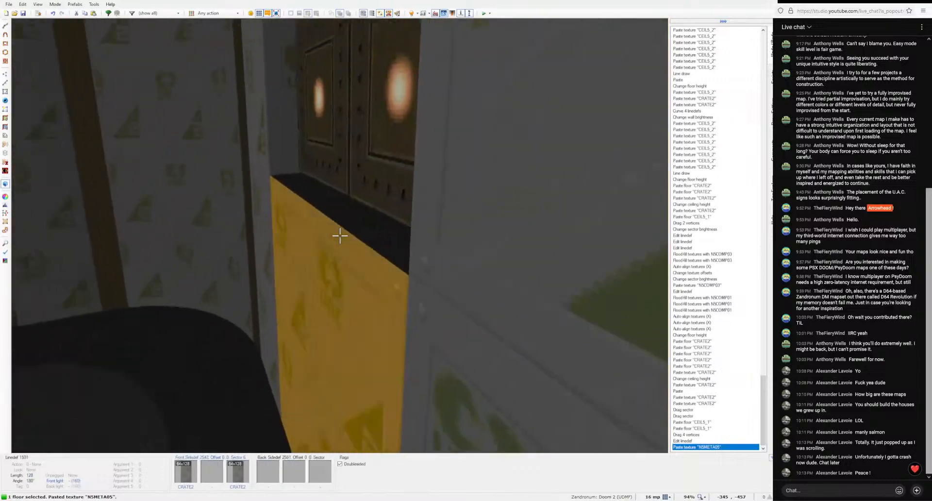
ctrl+scroll(340, 235, up, 6)
key(c)
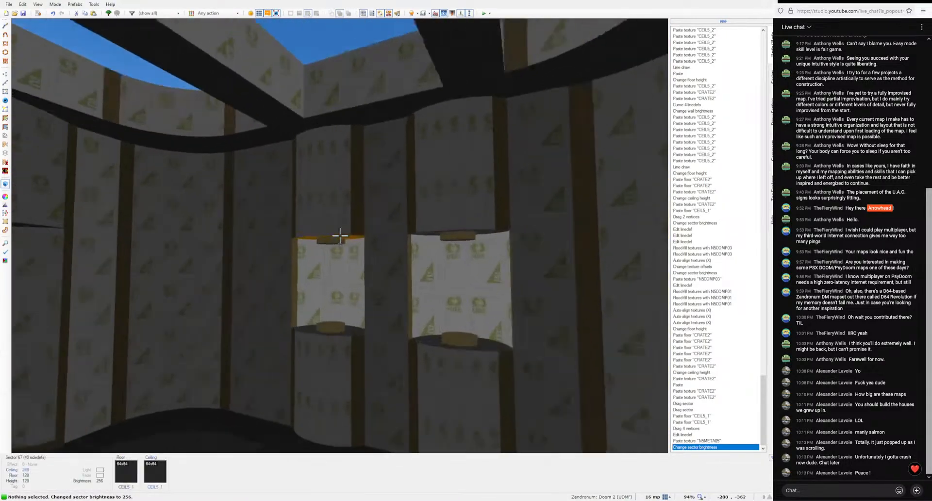
Step: Flood-fill the bright inner walls of both curved niches with N5COMP01 and auto-align the textures horizontally
key(ctrl+c)
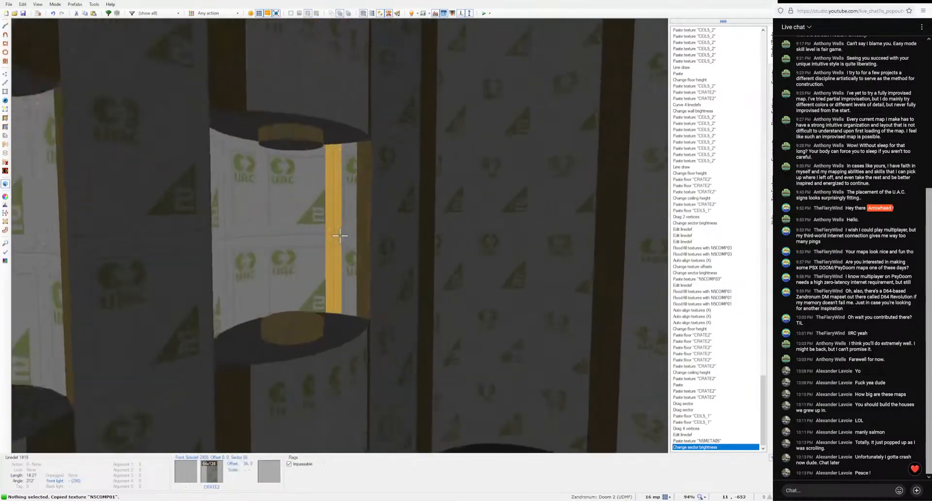
key(ctrl+shift+v)
key(a)
key(ctrl+shift+v)
key(a)
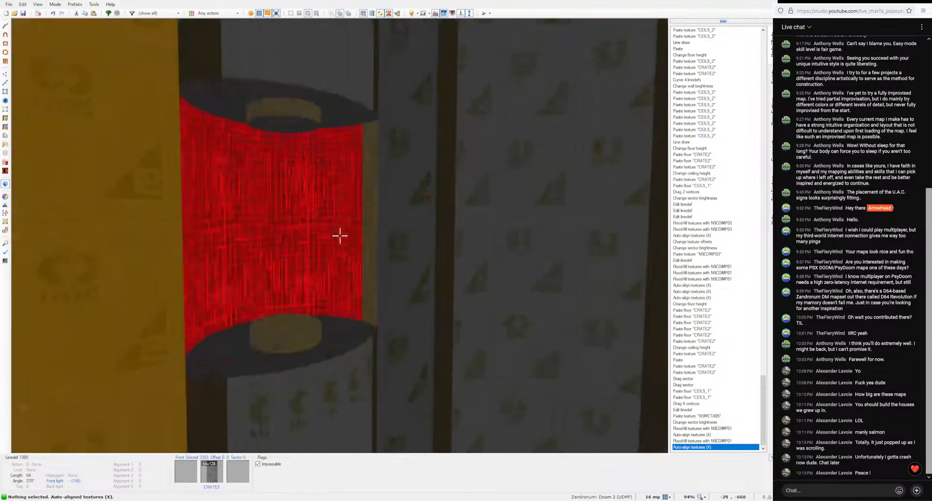
Step: Flood-fill the curved walls above and below both niches with N5COMP01 and auto-align them horizontally
key(ctrl+shift+v)
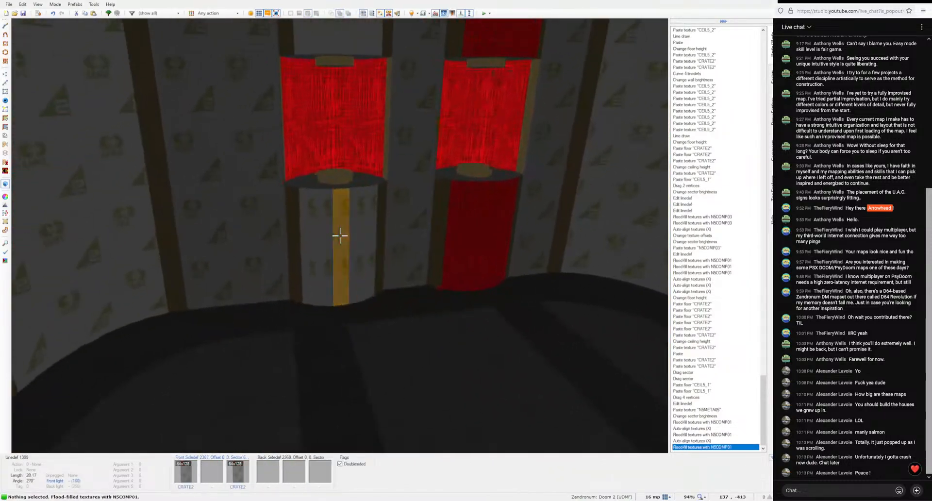
key(ctrl+shift+v)
key(a)
key(a)
key(a)
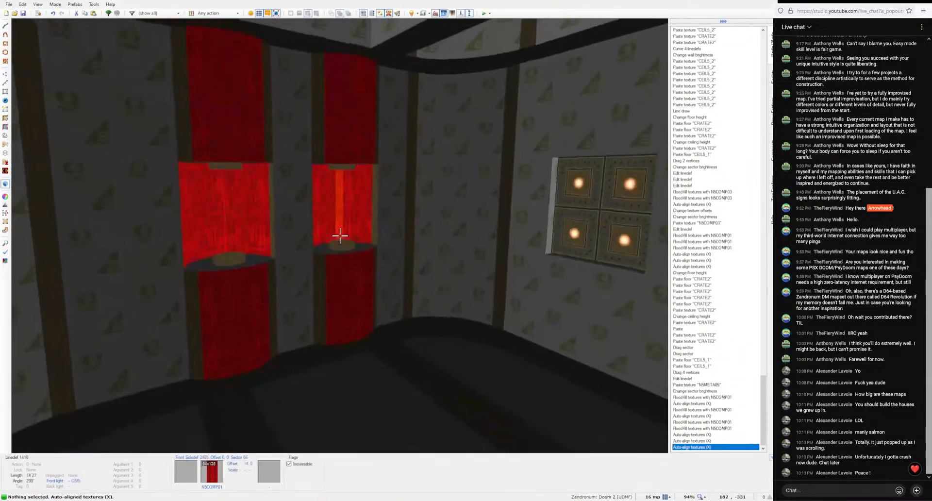
Step: Cover the curved room corner between the niches and the alcove wall with NFSTSK03, flood-filled and horizontally aligned
key(s)
key(s)
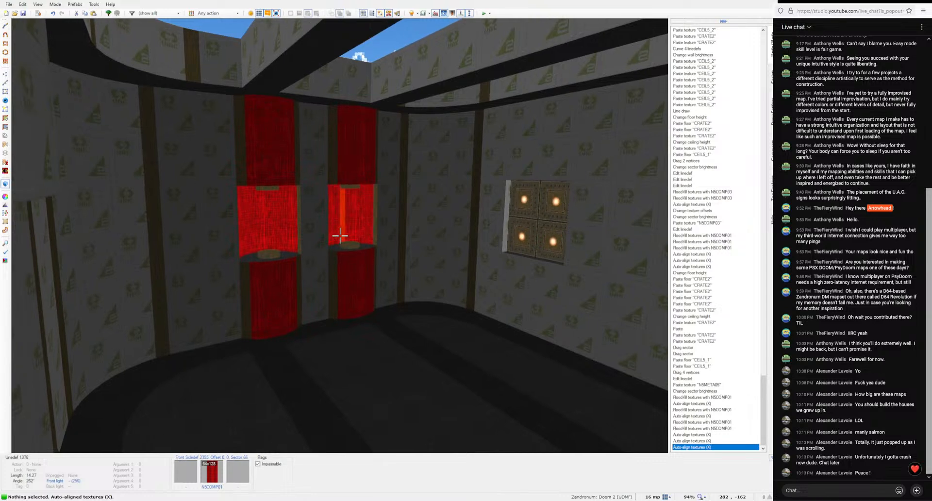
key(f)
key(w)
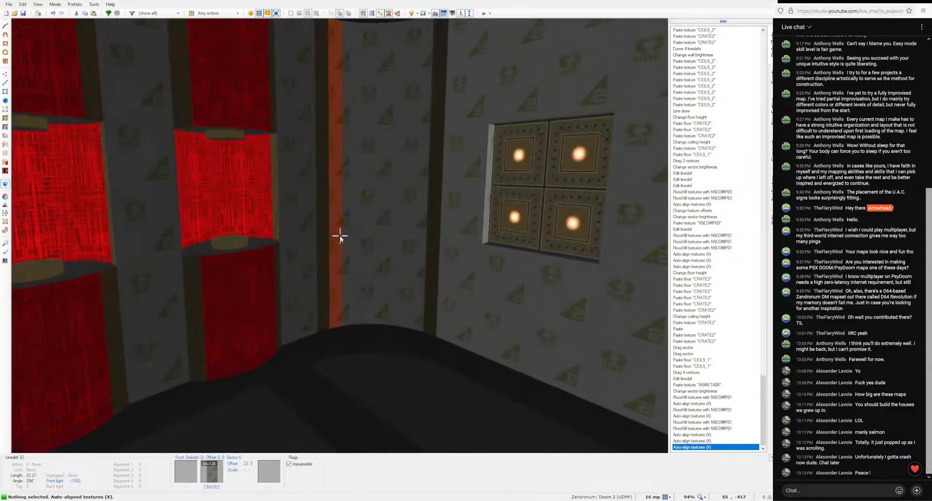
right_click(479, 271)
click(499, 216)
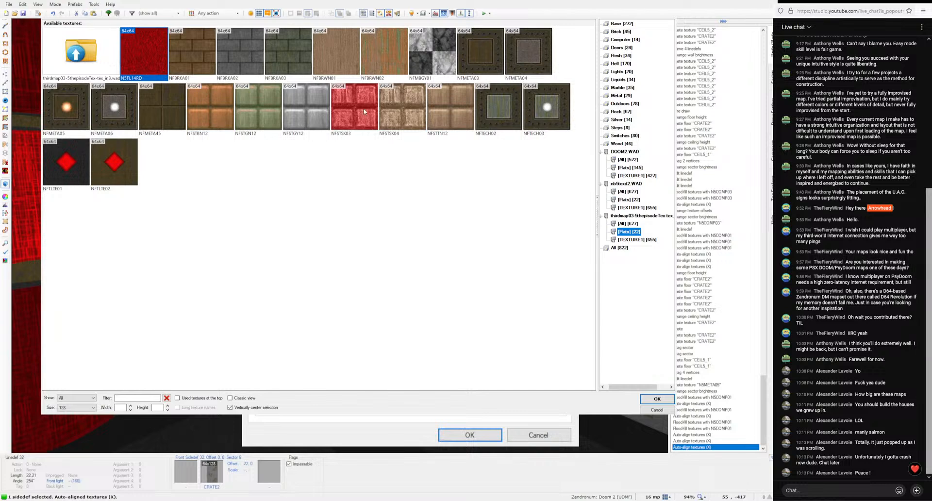
click(652, 398)
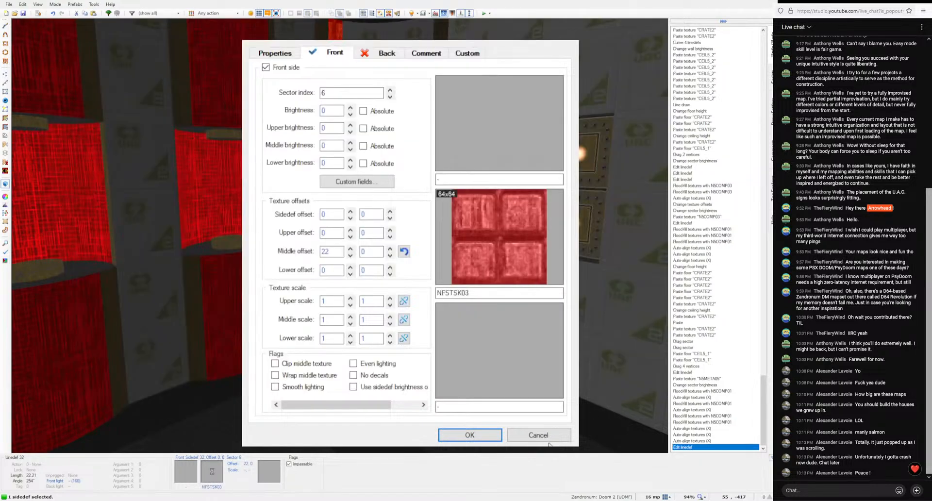
click(493, 435)
ctrl+shift+click(340, 236)
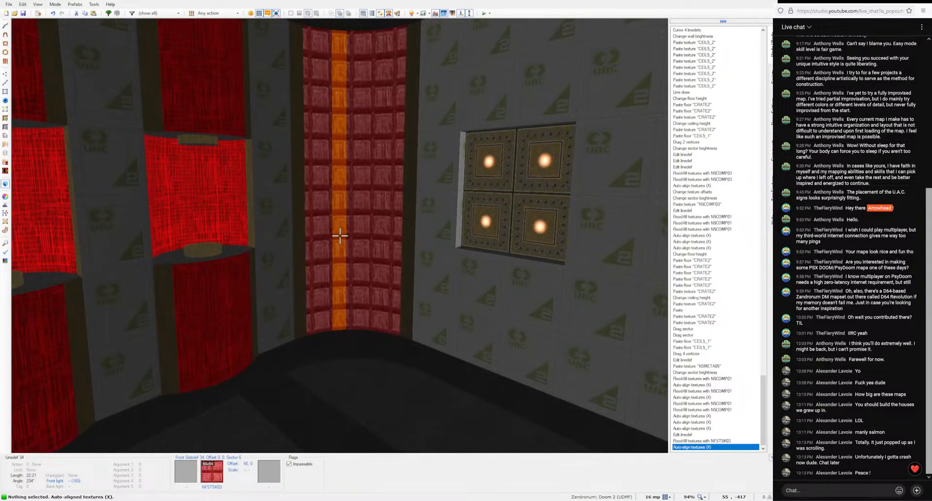
Step: Shift the NFSTSK03 textures on the selected curved corner walls horizontally to an offset of 34
key(Left)
key(Left)
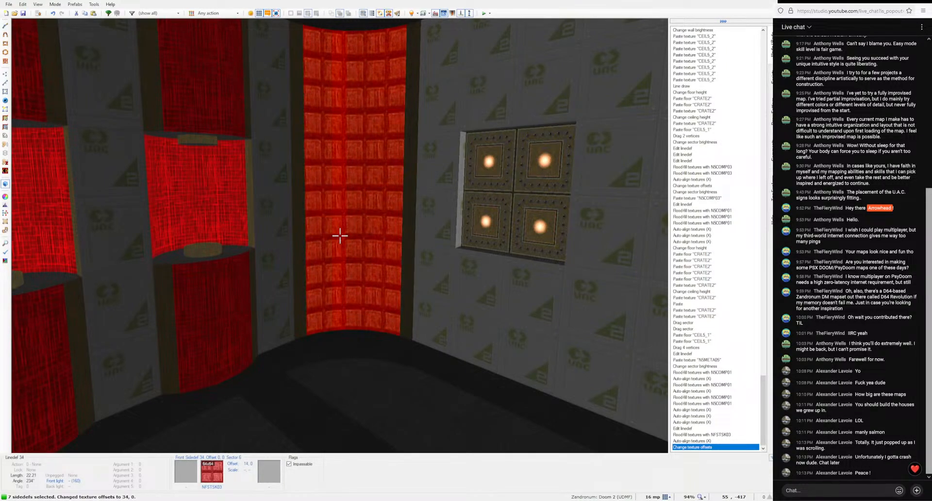
key(c)
Step: Flood-fill a second curved corner across the room with NFSTSK03, align it, and shift its horizontal offset to -33
key(ctrl+c)
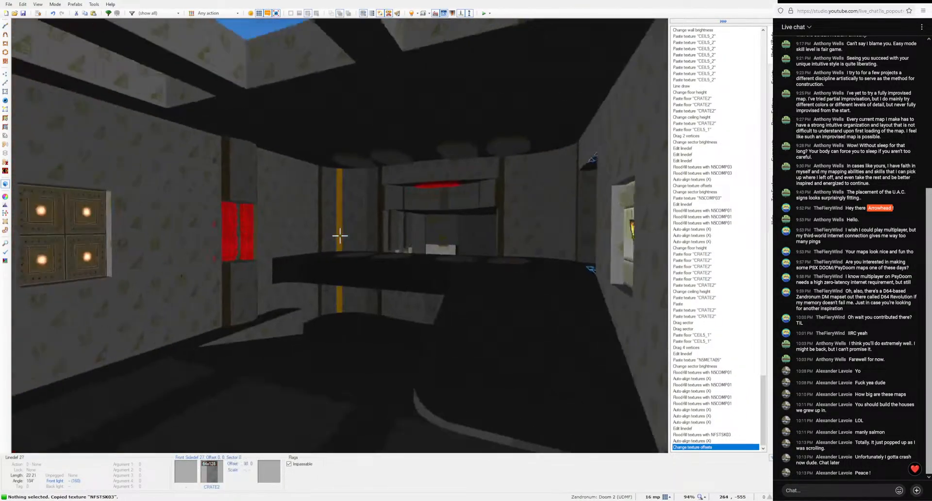
key(ctrl+shift+v)
key(a)
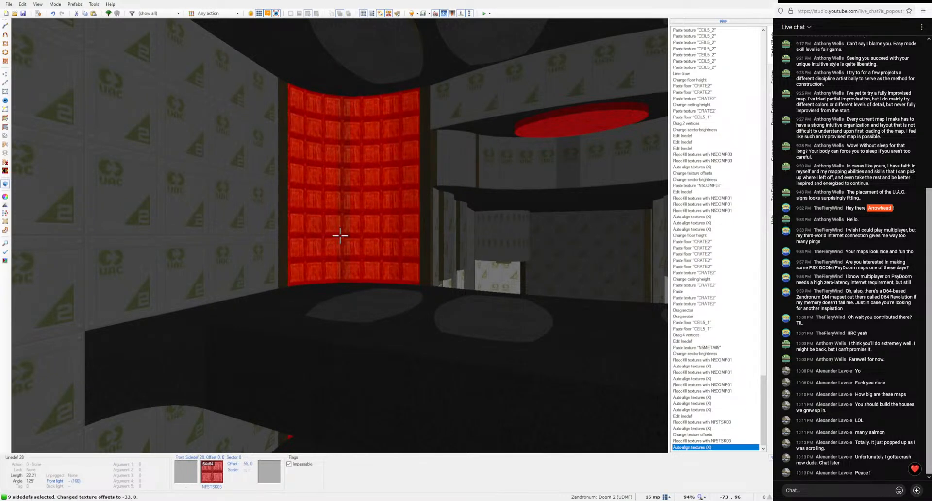
key(c)
Step: Flood-fill the next curved corner near the doorway with NFSTSK03, shift its horizontal offset to 30, and auto-align it
key(ctrl+c)
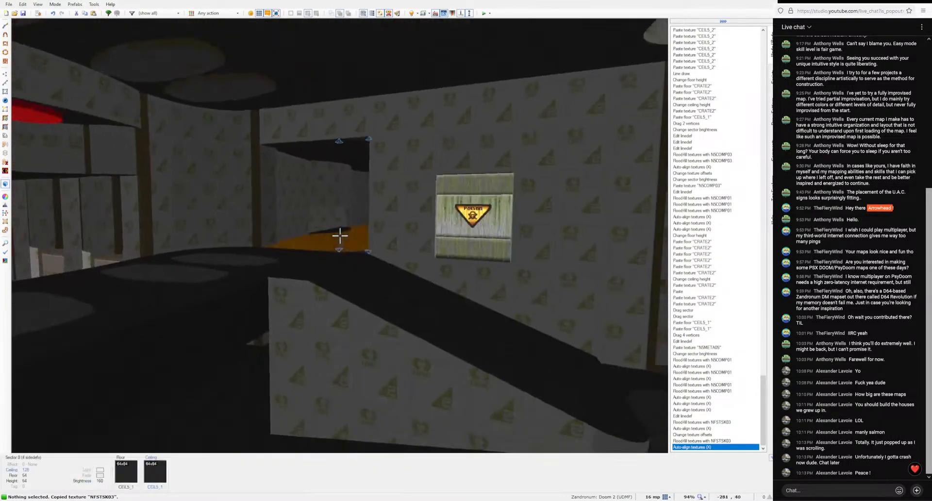
key(ctrl+shift+v)
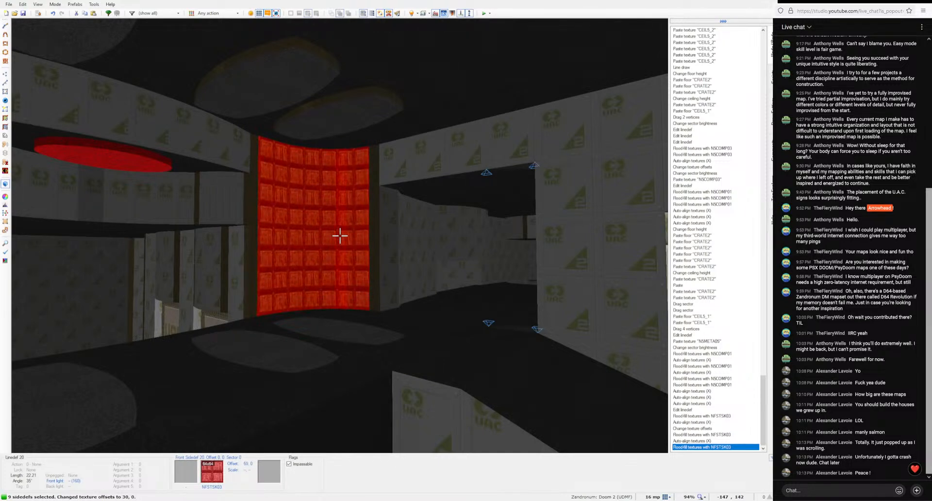
key(ctrl+a)
key(s)
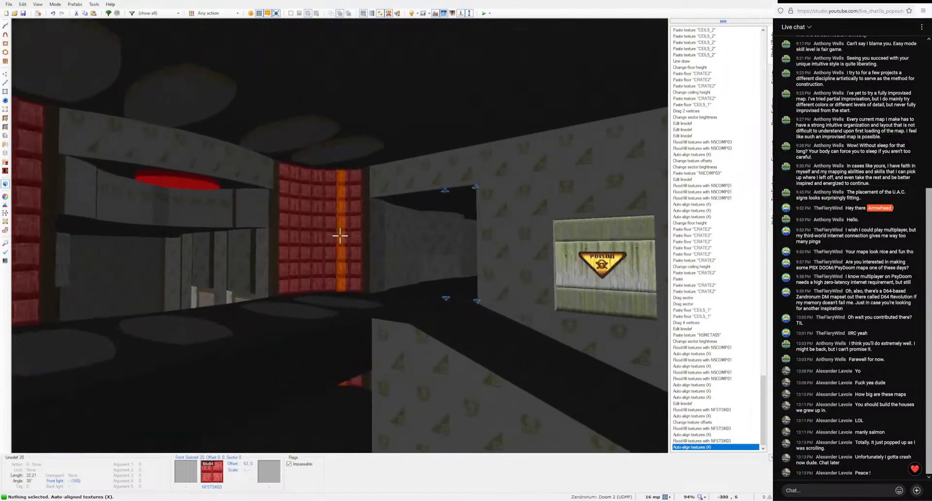
Step: Replace the poison-sign panel in the niche beside the doorway with N5META05
key(ctrl+c)
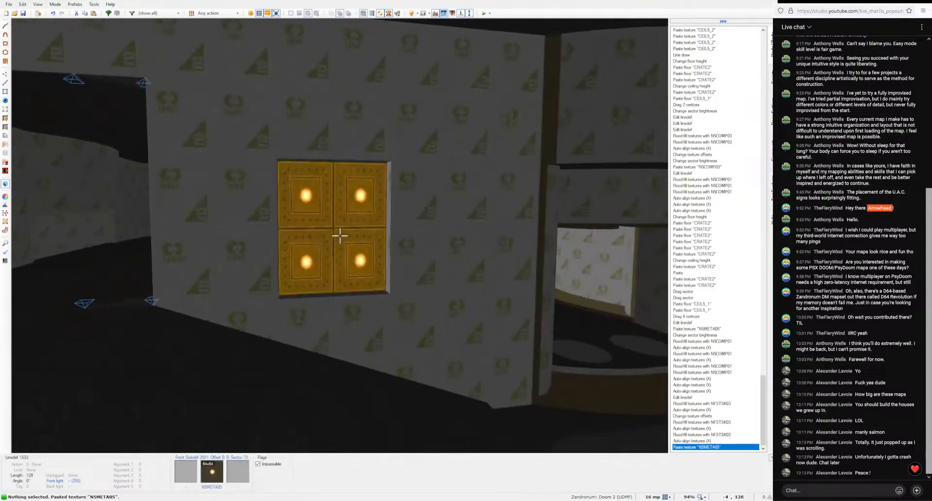
key(ctrl+v)
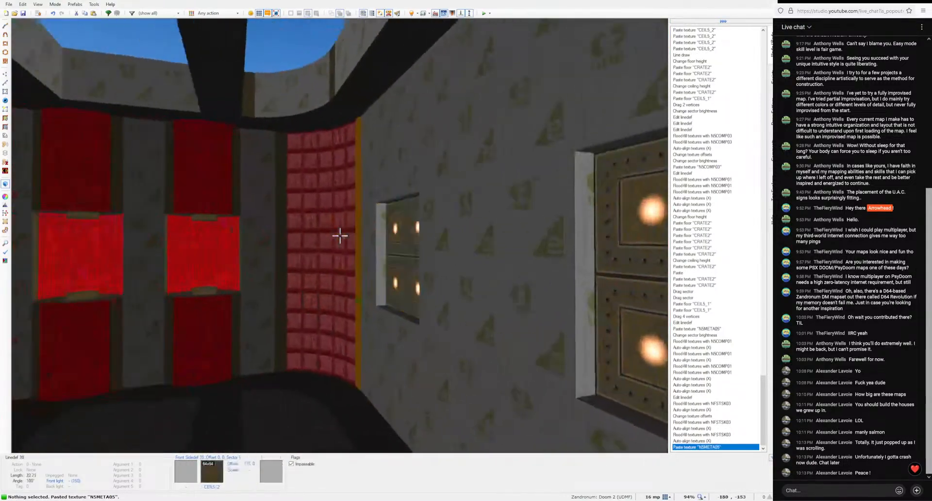
Step: Flood-fill the curved corner on the other side of the red niches with NFSTSK03, align it, and adjust its horizontal offset
key(ctrl+c)
key(ctrl+shift+v)
key(a)
key(d)
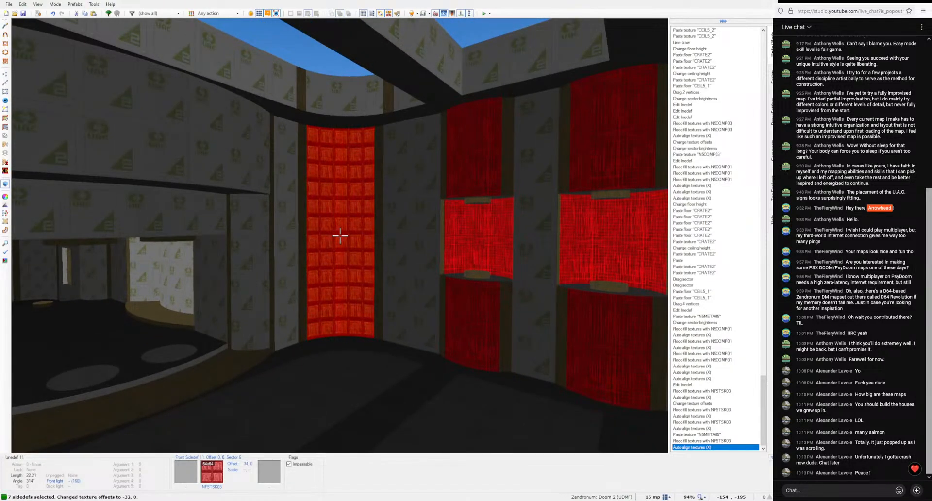
key(c)
Step: Move one curved niche with its inner circle about 64 units along the wall, away from the neighbouring niche
key(s)
key(d)
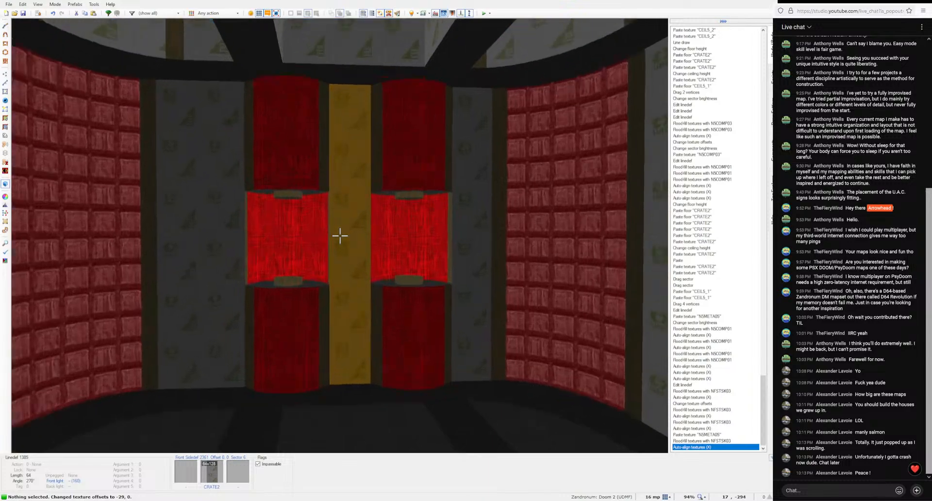
key(q)
scroll(353, 277, up, 5)
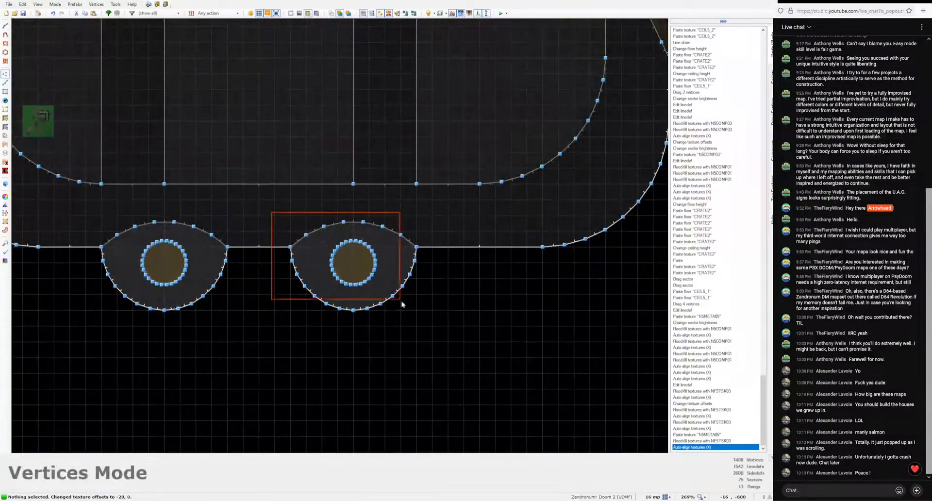
right_drag(475, 254, 472, 254)
key(c)
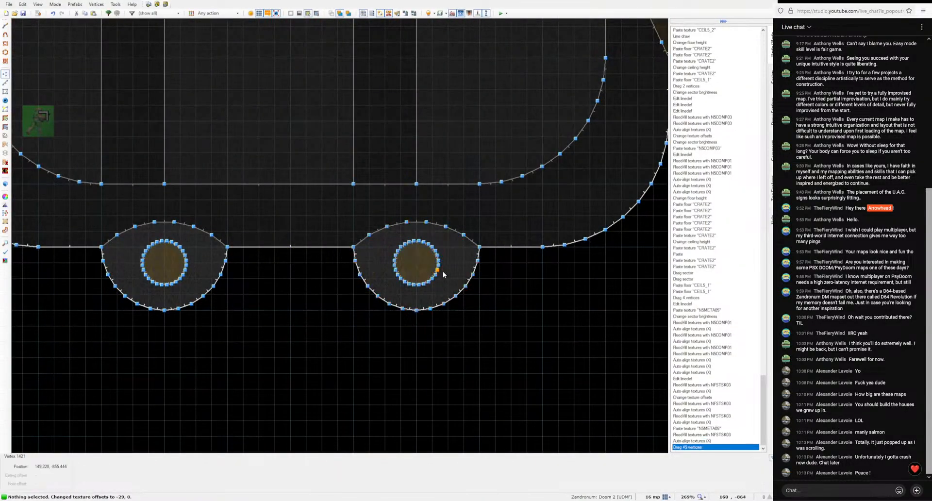
Step: Apply the N5LITE05 red light strip to one side wall of the N5META05 panel niche beside the curved corner
key(q)
key(s)
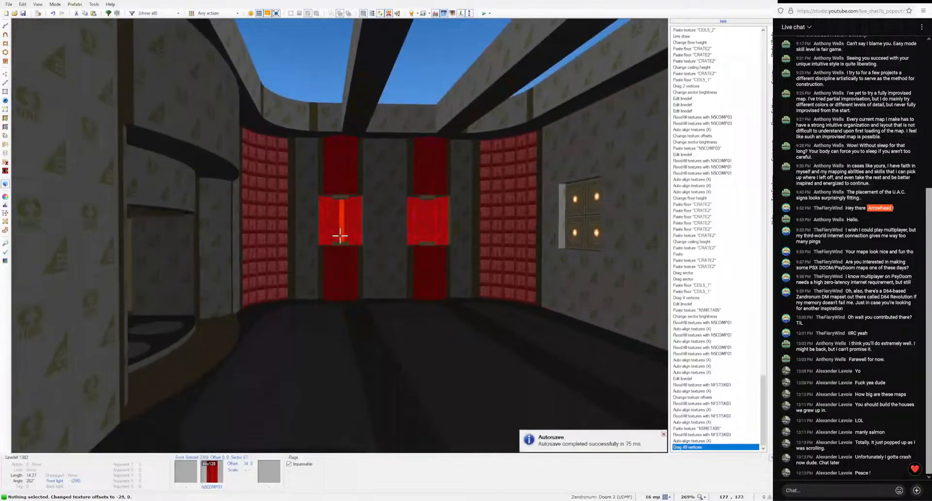
key(w)
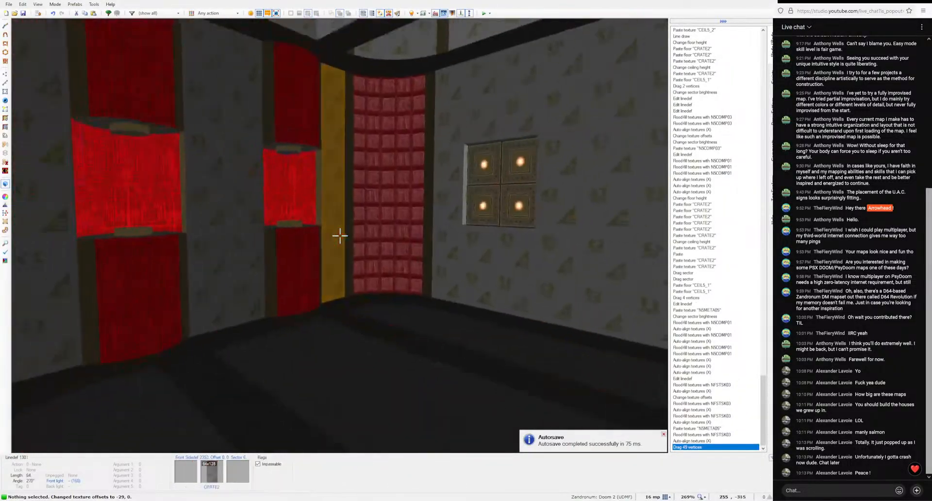
key(w)
key(w)
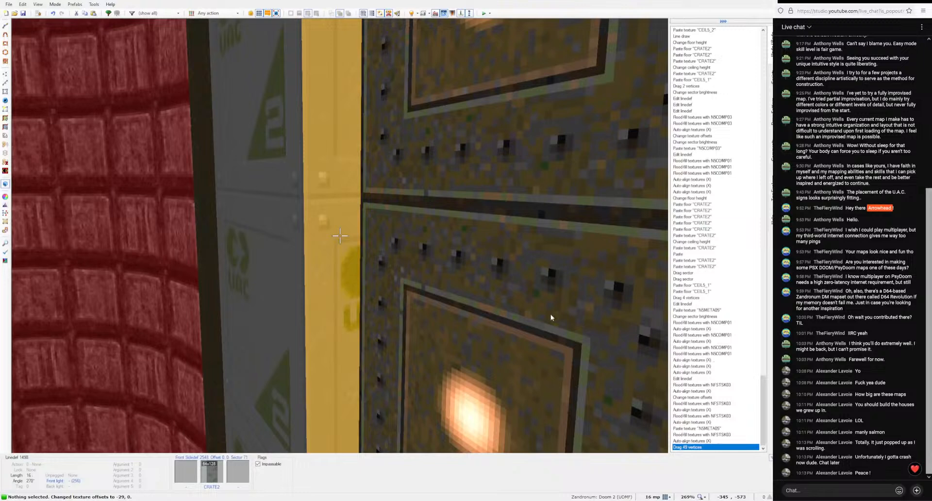
click(550, 318)
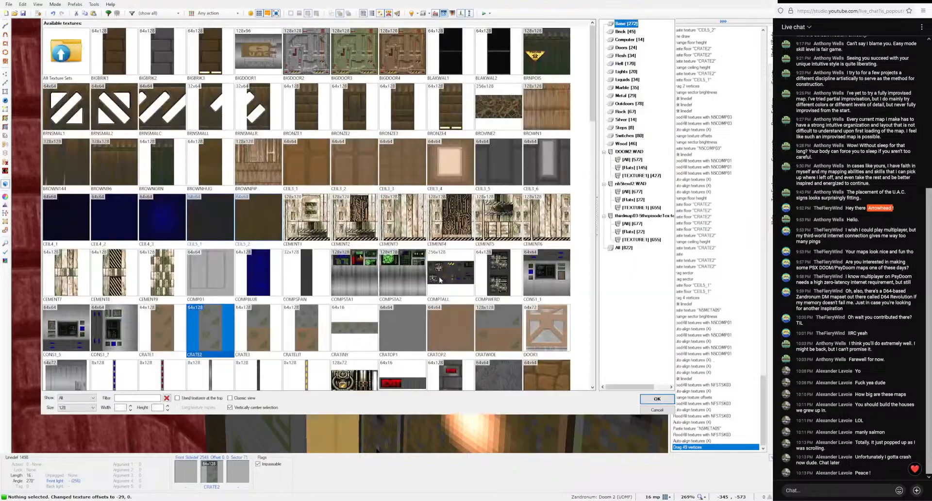
click(633, 232)
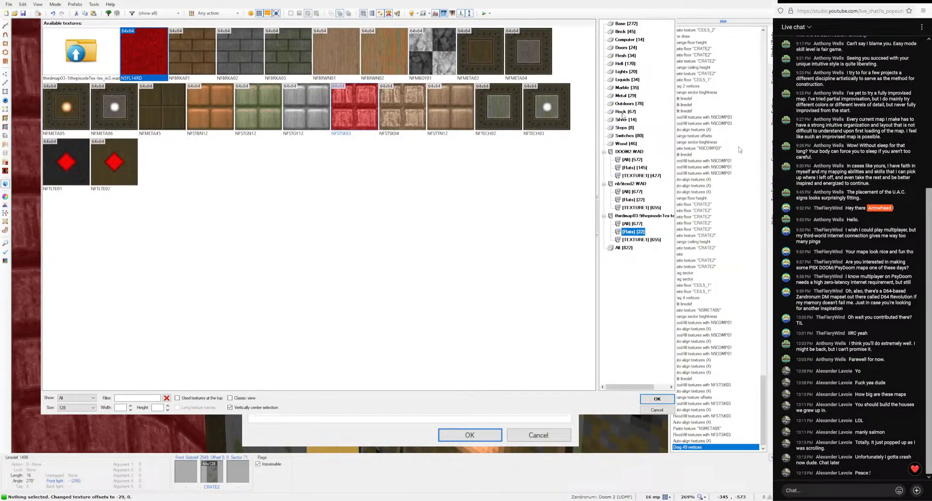
click(626, 72)
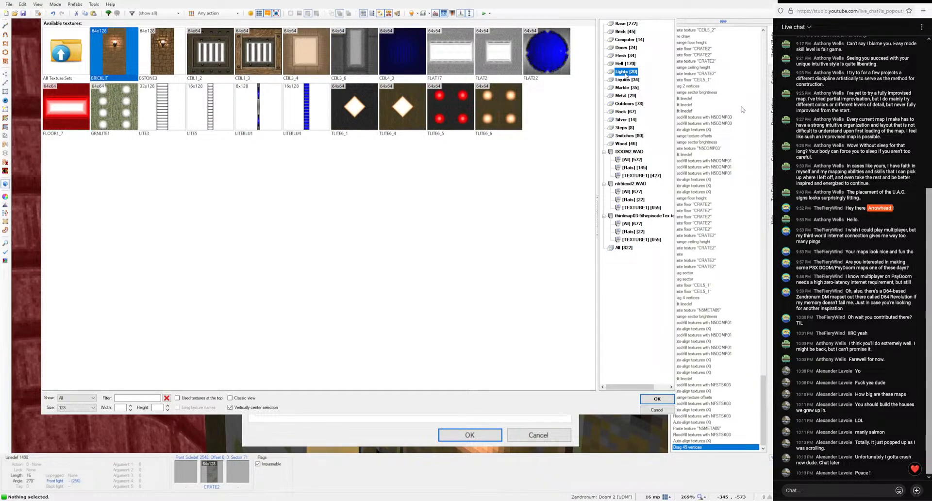
click(632, 232)
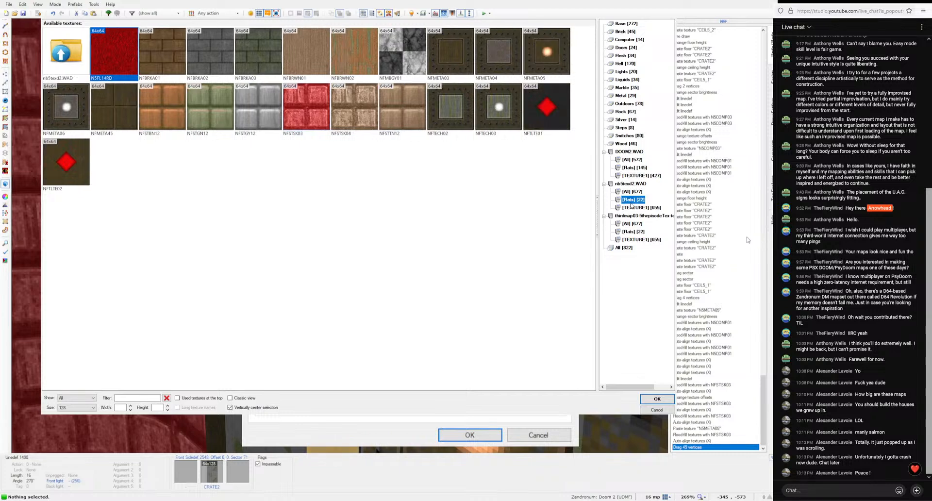
click(632, 208)
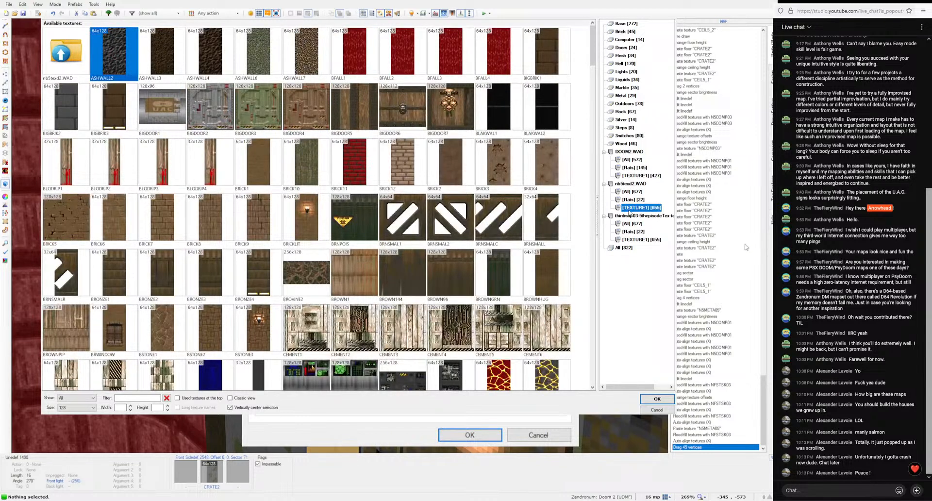
scroll(468, 273, down, 5)
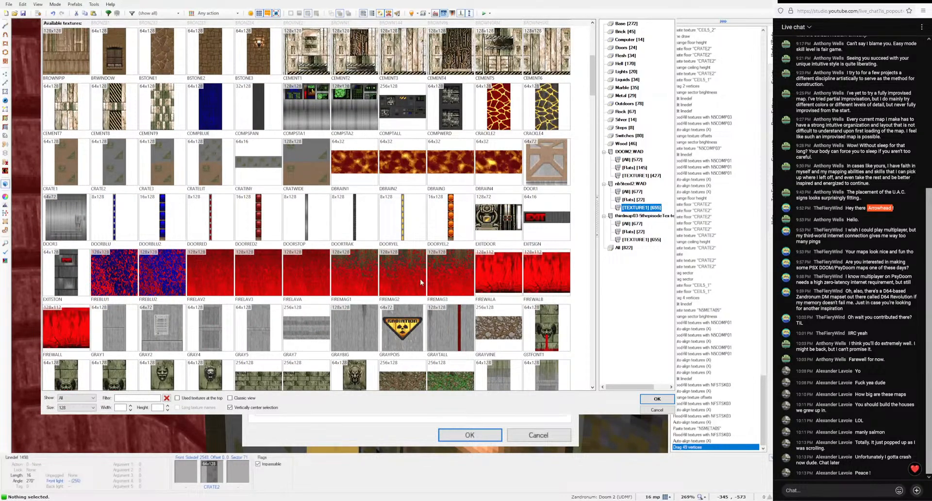
scroll(420, 279, down, 15)
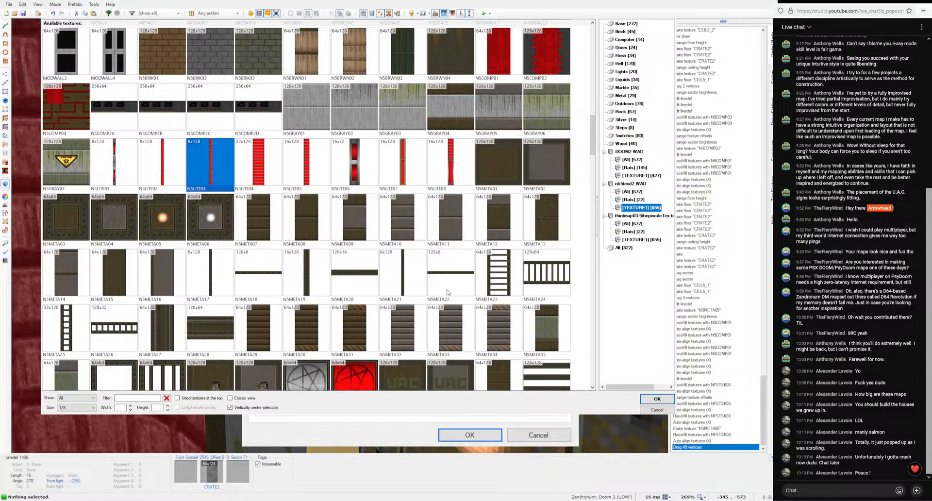
click(656, 398)
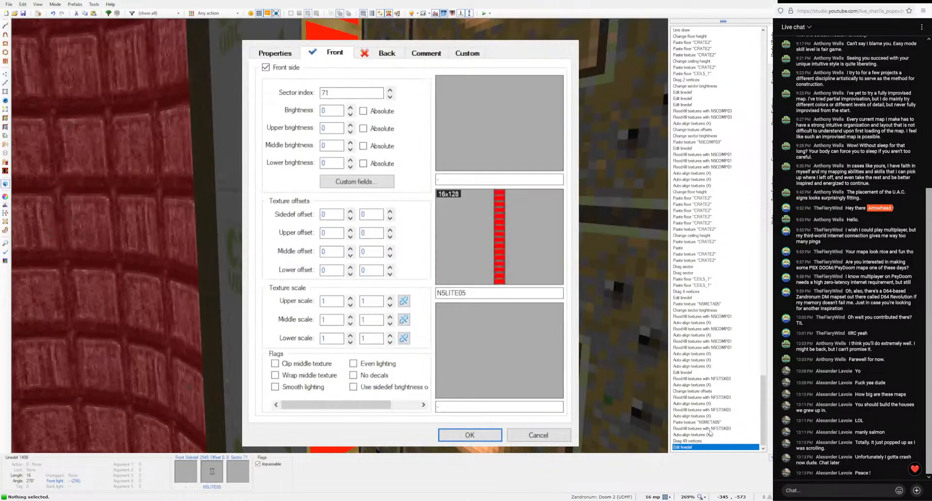
click(469, 435)
Step: Copy N5LITE05 onto the remaining inner sides, floors and ceilings of this panel niche and the neighbouring one
key(ctrl+c)
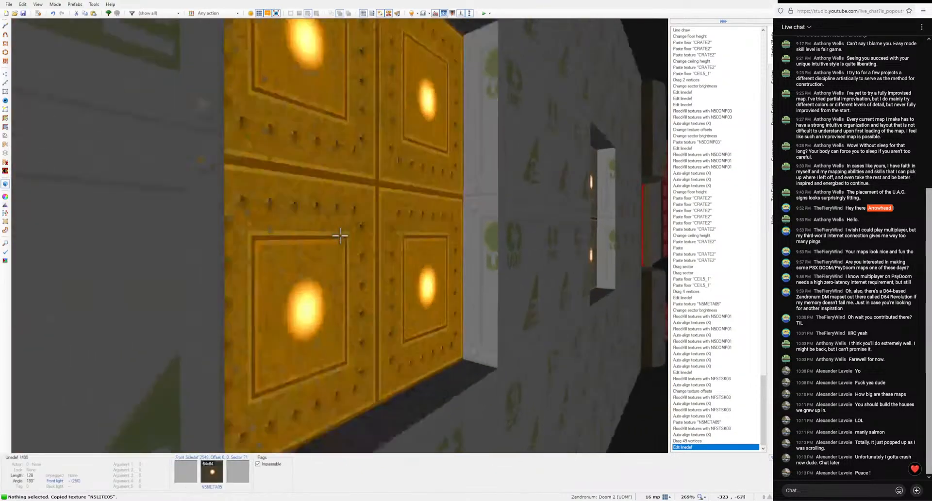
key(ctrl+v)
key(ctrl+v)
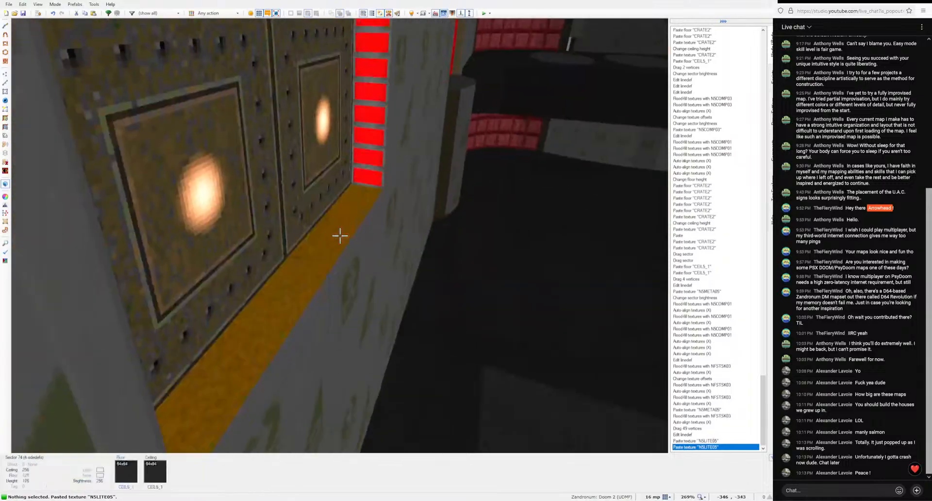
key(ctrl+v)
key(ctrl+v)
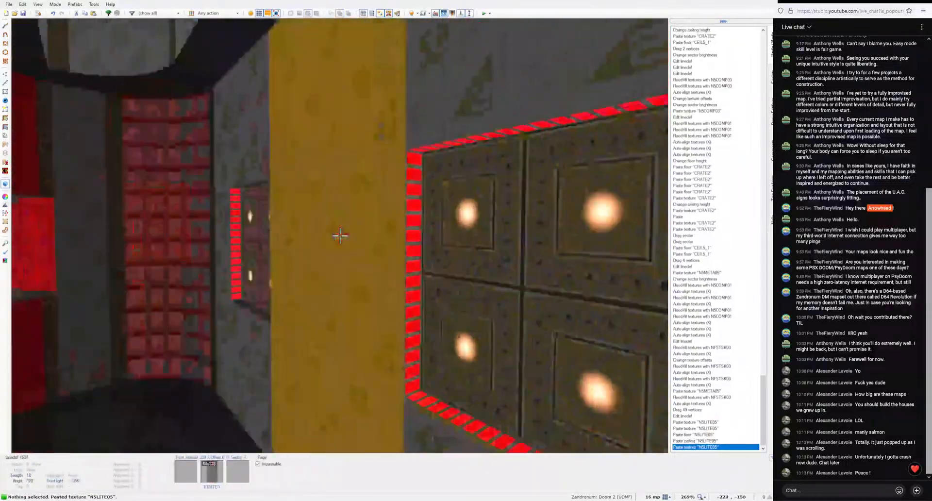
key(ctrl+v)
key(ctrl+v)
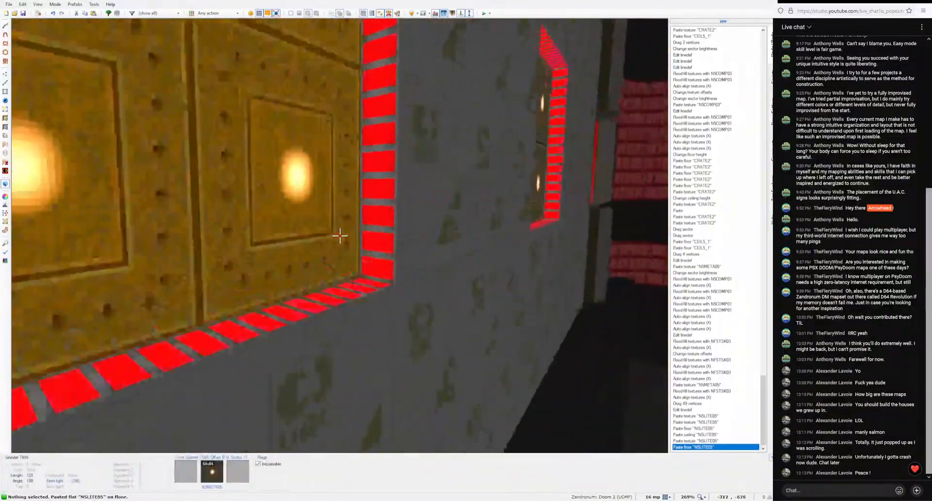
key(ctrl+v)
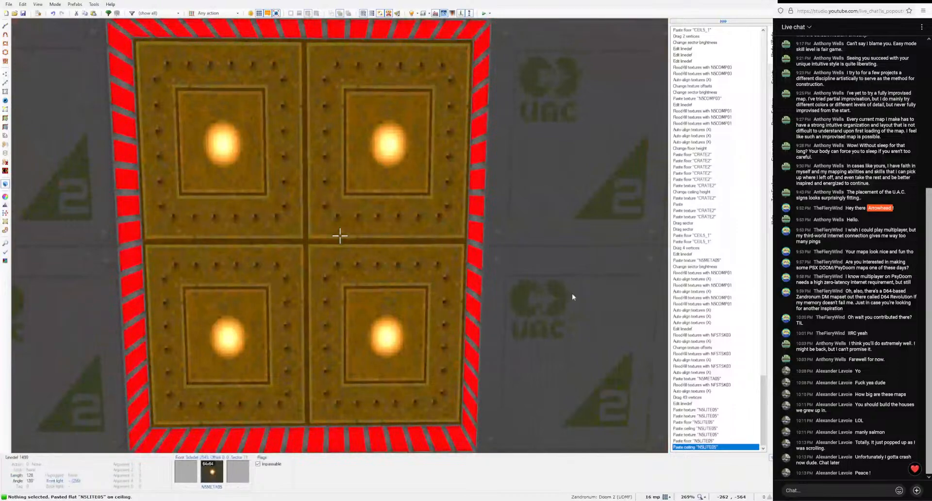
Step: Replace the niche's N5META05 back panel with NFTLTE02 and paste the same texture onto the other panel niches' backs
right_click(572, 293)
click(499, 236)
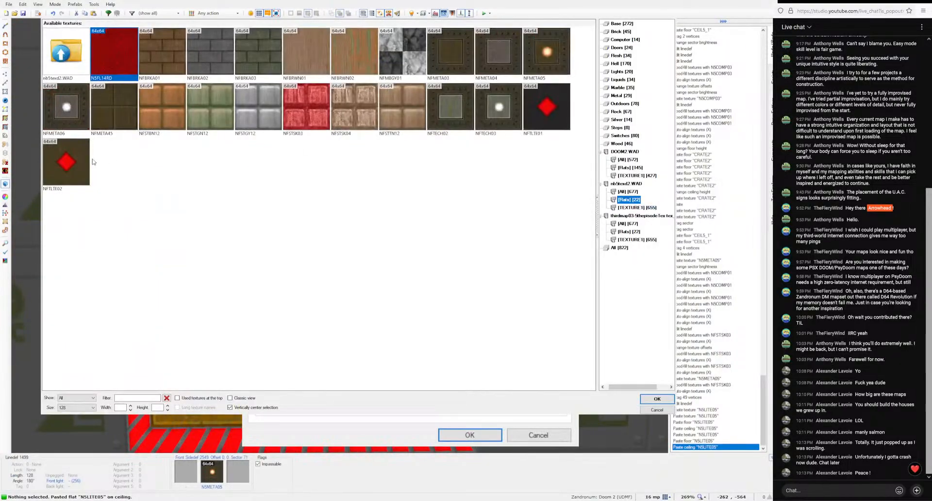
click(657, 398)
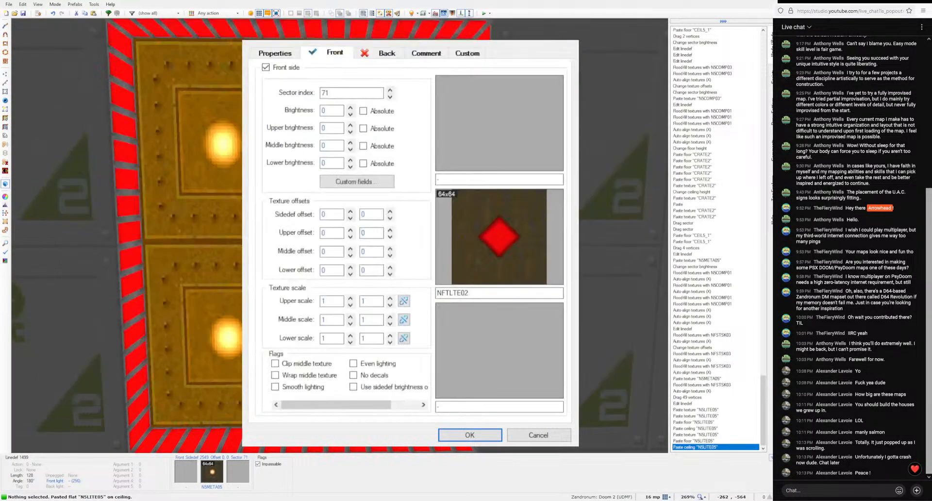
click(470, 435)
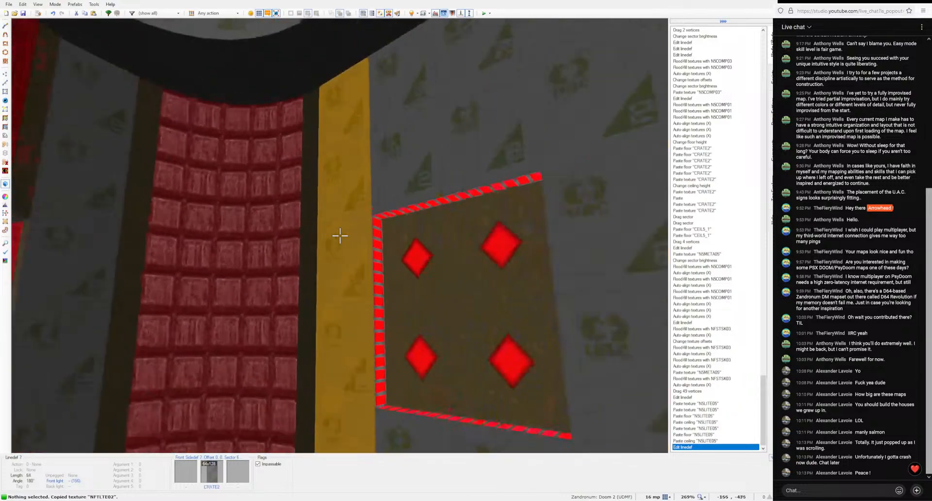
key(ctrl+v)
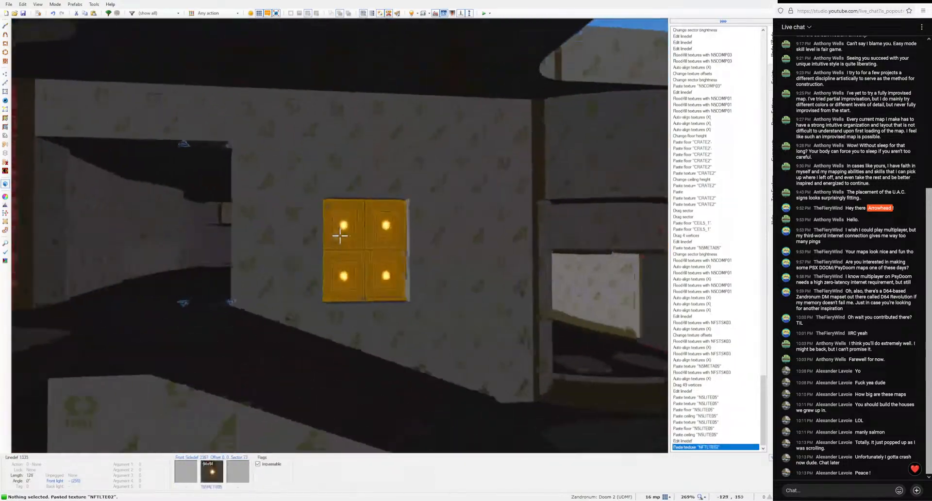
key(ctrl+v)
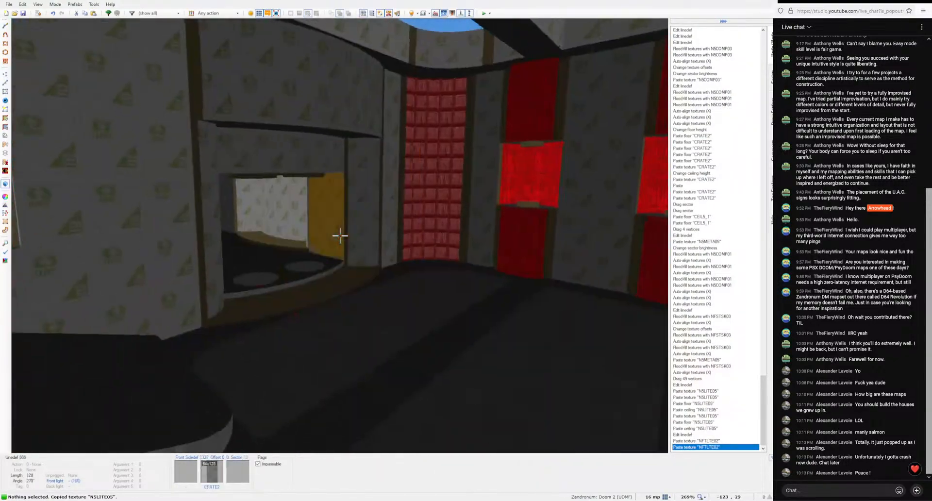
Step: Line the remaining panel niche's sides, floor and ceiling with N5LITE05
key(ctrl+c)
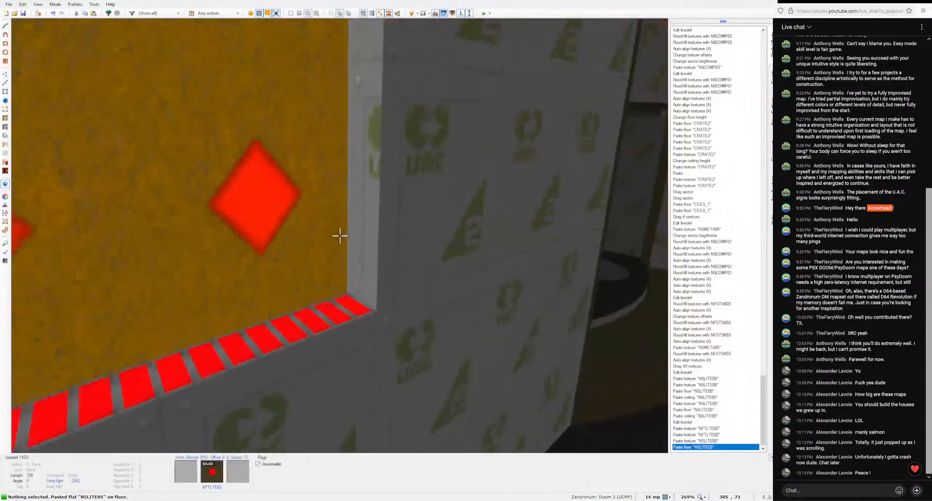
key(ctrl+v)
key(ctrl+v)
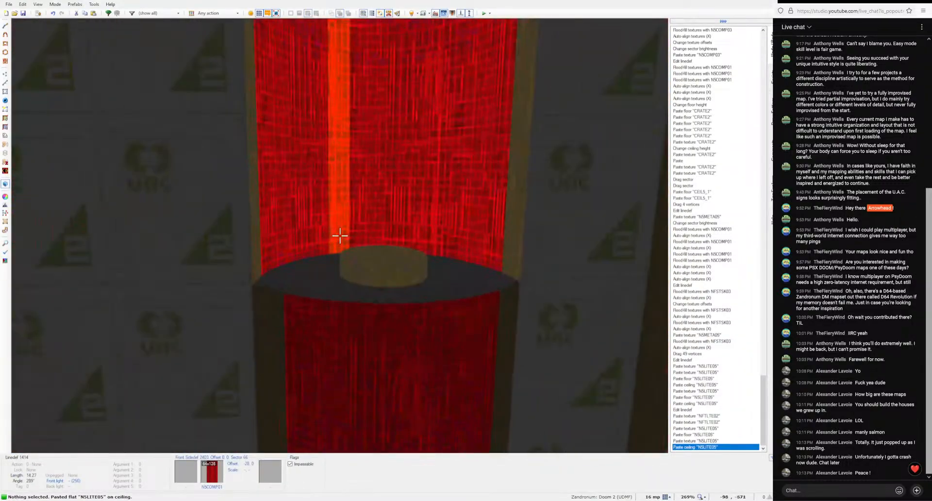
Step: Apply NFTLTE02 to the inner circle's floor in one curved red niche and shift its texture offsets to -31, 14
key(ctrl+c)
key(ctrl+v)
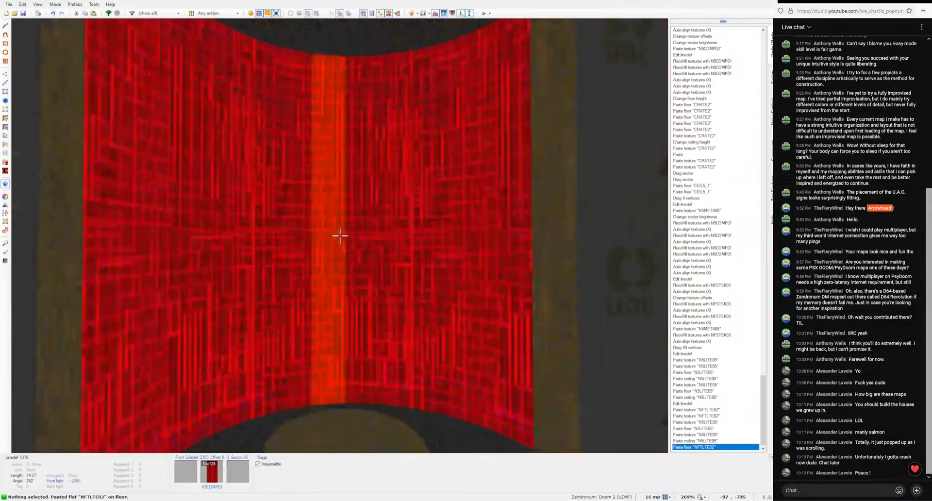
key(Left)
key(Left)
key(Left)
key(Left)
key(Left)
key(Left)
key(Left)
key(Left)
key(Left)
key(Left)
key(Left)
key(Left)
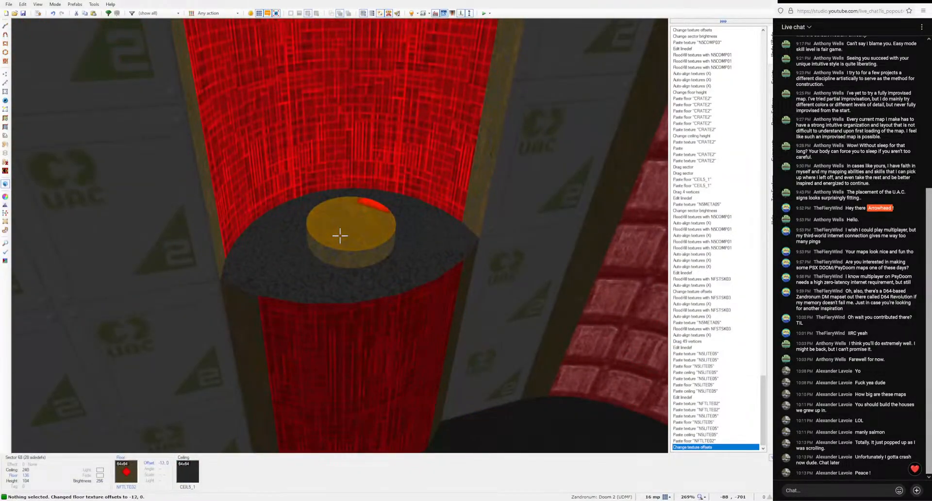
key(Down)
key(Down)
key(Down)
key(Down)
key(Down)
key(Down)
key(Down)
key(Down)
key(Down)
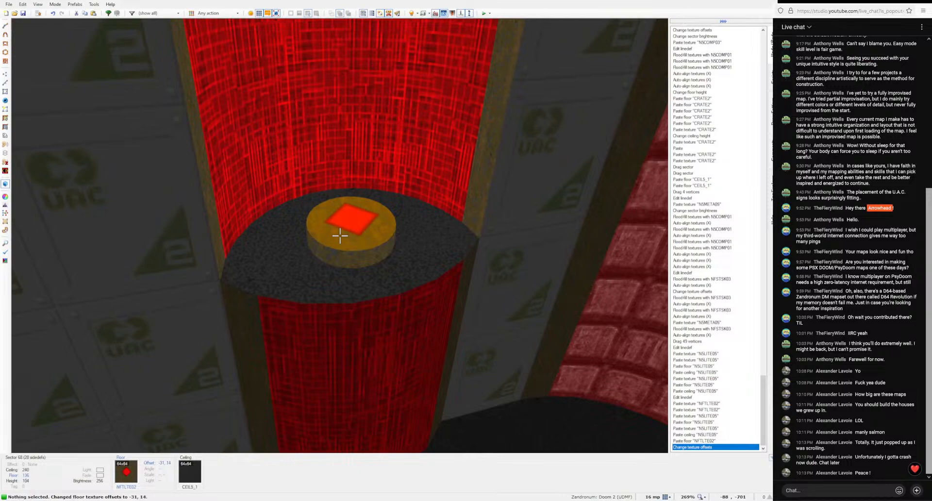
Step: Apply NFTLTE02 to the same inner circle's ceiling and shift its texture offsets to -31, 15
key(ctrl+c)
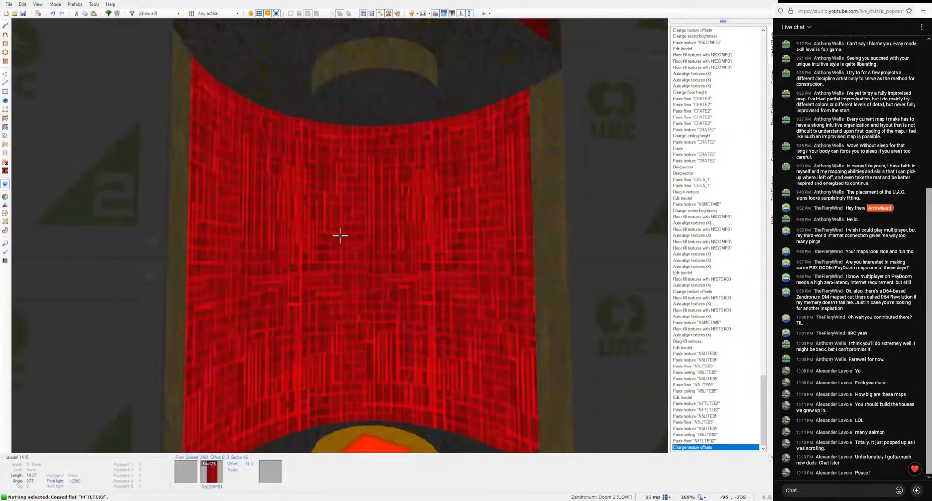
key(ctrl+v)
key(Left)
key(Left)
key(Left)
key(Left)
key(Left)
key(Left)
key(Left)
key(Left)
key(Left)
key(Left)
key(Left)
key(Left)
key(Left)
key(Left)
key(Left)
key(Left)
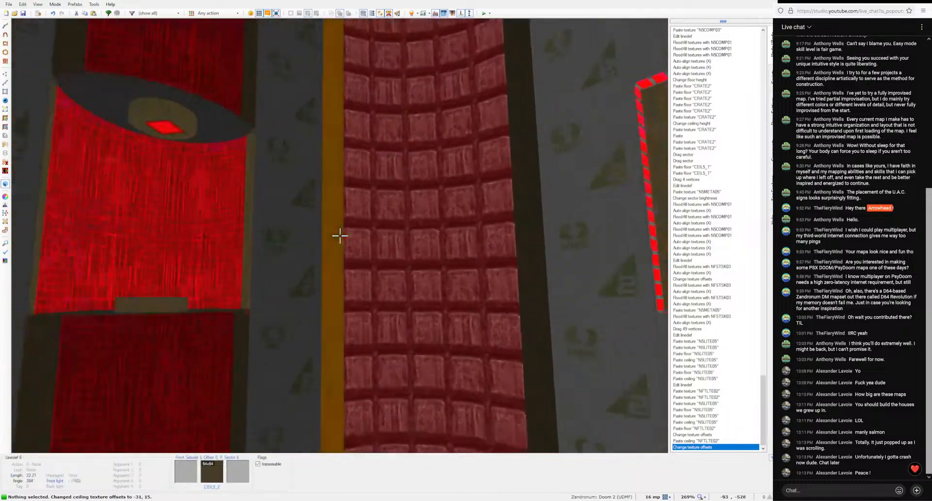
Step: Cover the floors and ceilings around the inner circles of both curved niches with N5COMP01
key(ctrl+c)
key(ctrl+v)
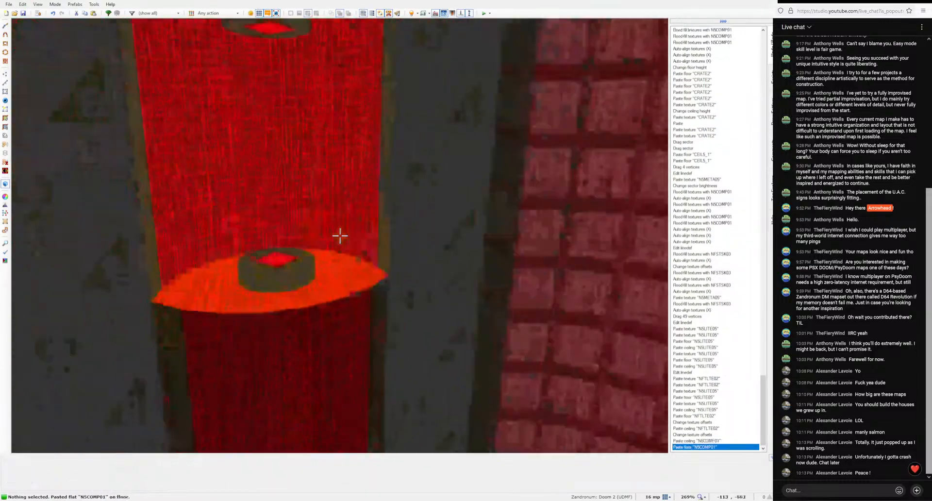
key(ctrl+v)
key(ctrl+v)
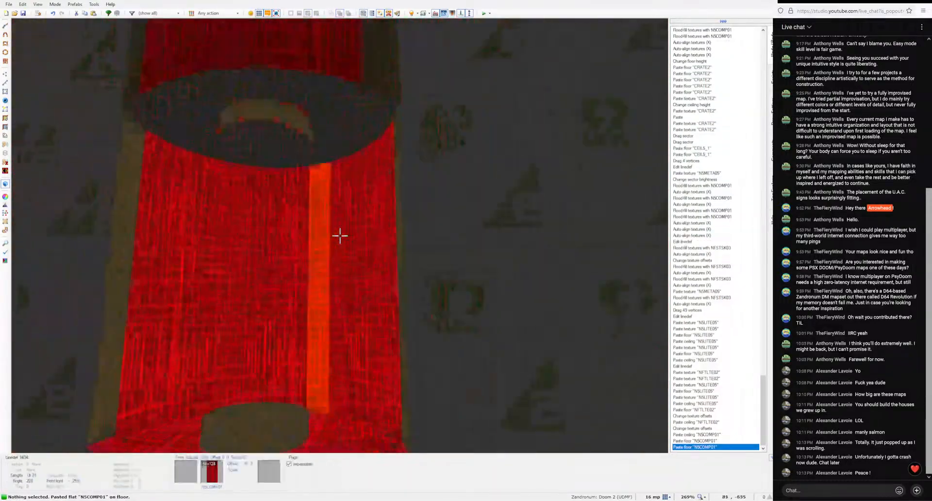
key(ctrl+v)
key(ctrl+v)
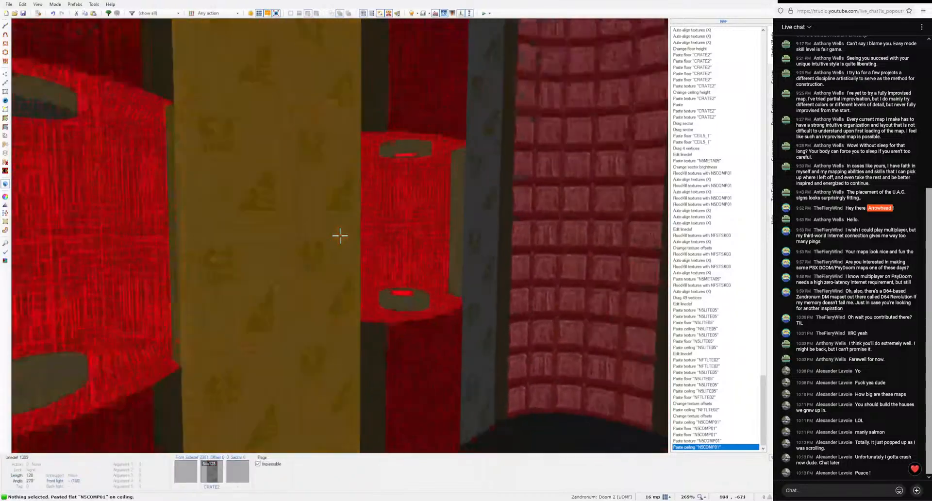
Step: Apply NFTLTE02 to the second curved niche's inner circle floor with offsets -32, 16, and to its ceiling
key(ctrl+c)
key(ctrl+v)
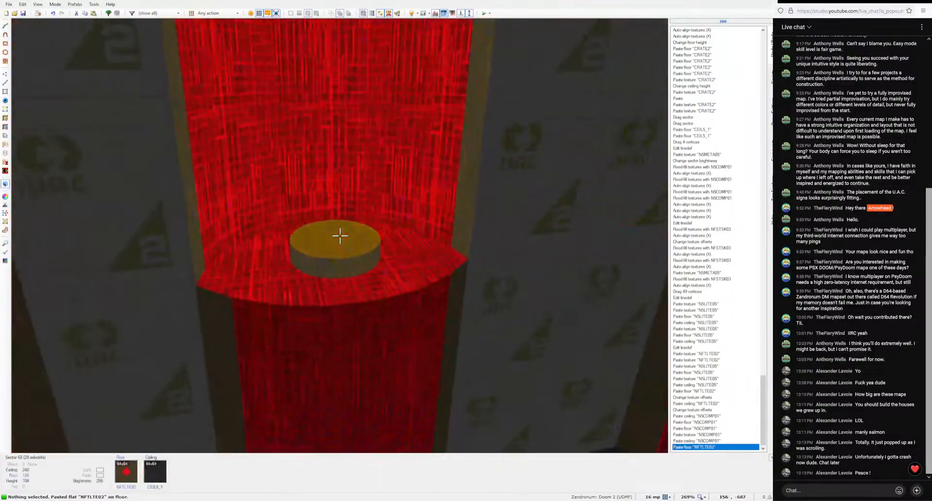
key(Left)
key(Left)
key(Left)
key(Left)
key(Left)
key(Left)
key(Left)
key(Left)
key(Left)
key(Left)
key(Left)
key(Left)
key(Left)
key(Left)
key(Left)
key(Left)
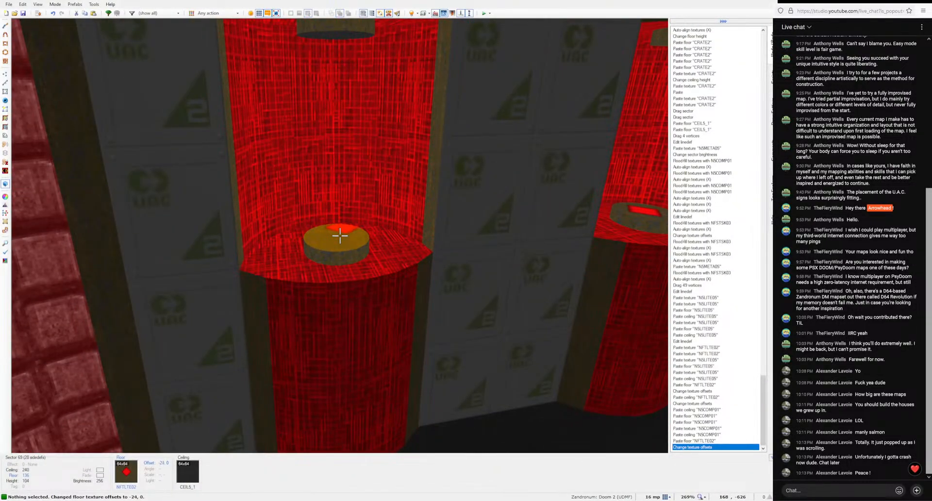
key(ctrl+Down)
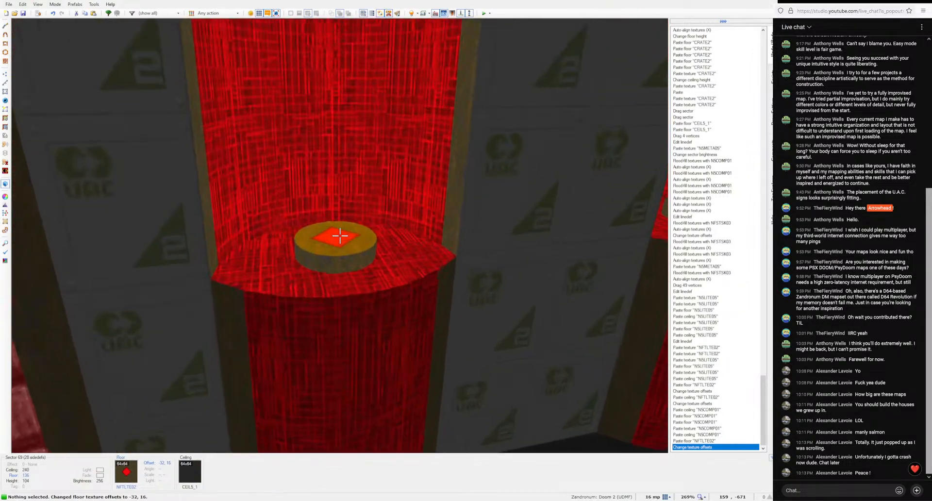
key(ctrl+v)
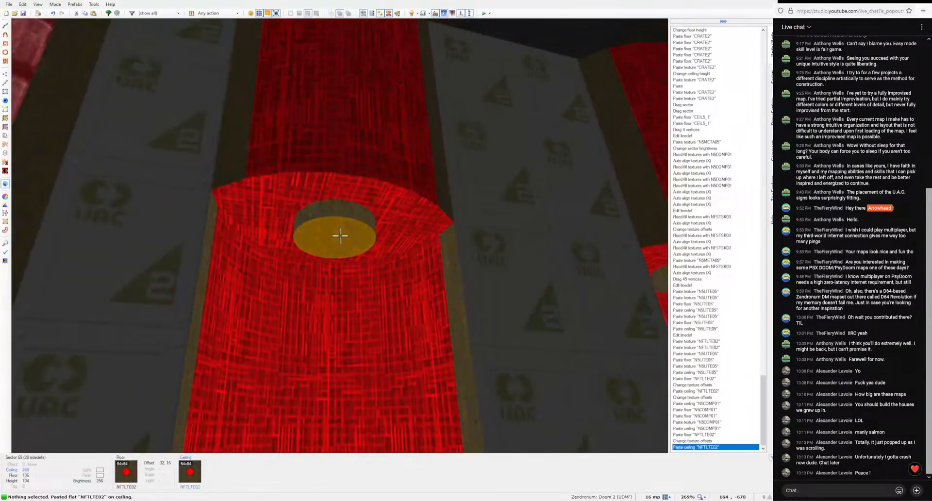
Step: Shift the texture offsets of the second curved niche's inner circle ceiling to -31, 15
key(ctrl+Left)
key(ctrl+Left)
key(ctrl+Left)
key(ctrl+Left)
key(Right)
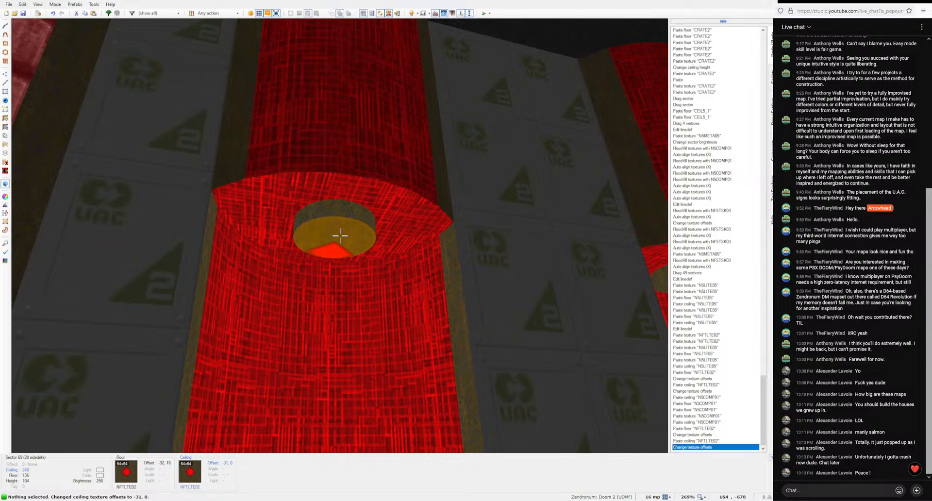
key(Up)
key(ctrl+Down)
key(ctrl+Down)
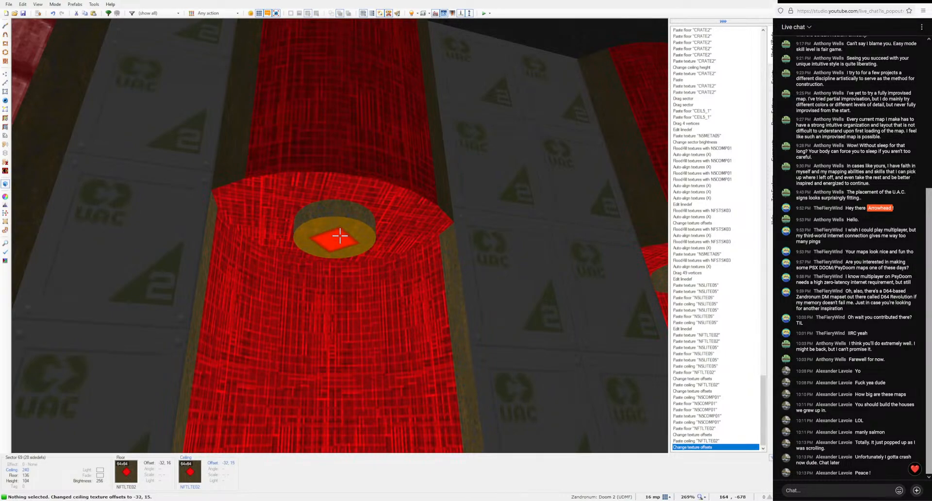
key(s)
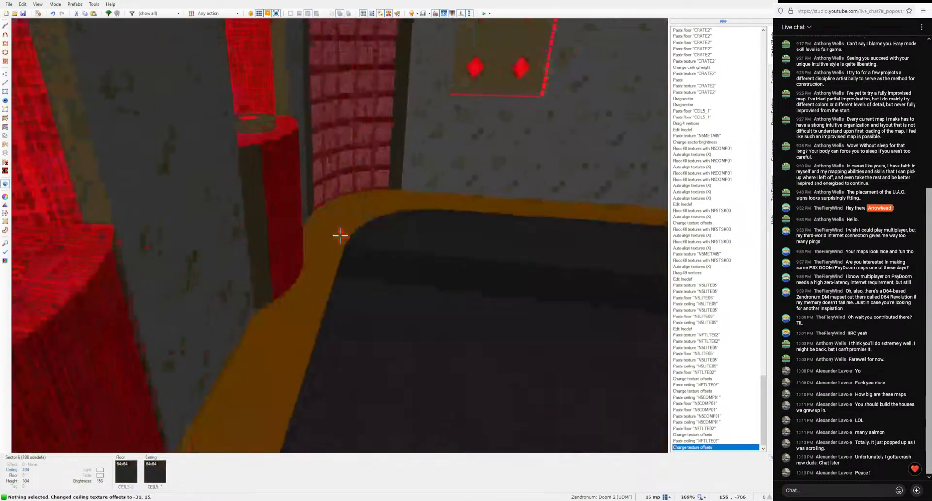
Step: Apply NFTLTE02 to the oval ceiling recess in front of the round red light, keeping its texture offsets at 0, 0
key(w)
key(w)
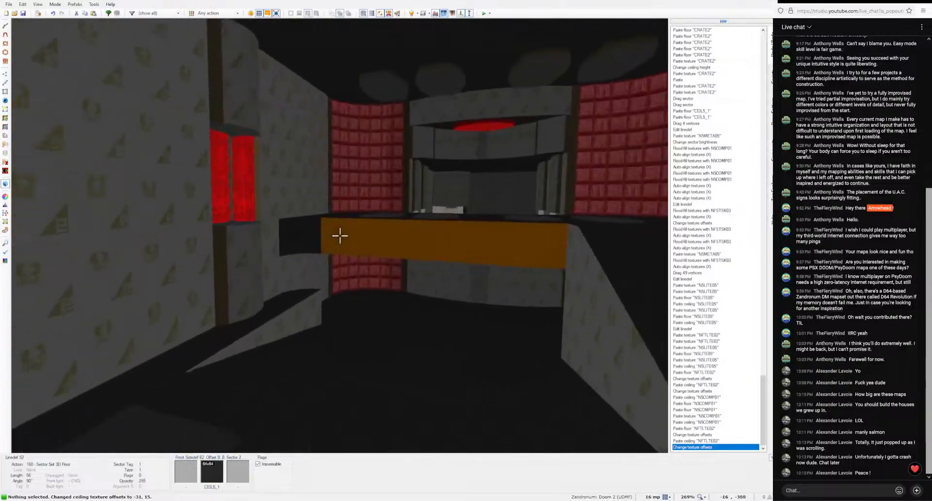
key(s)
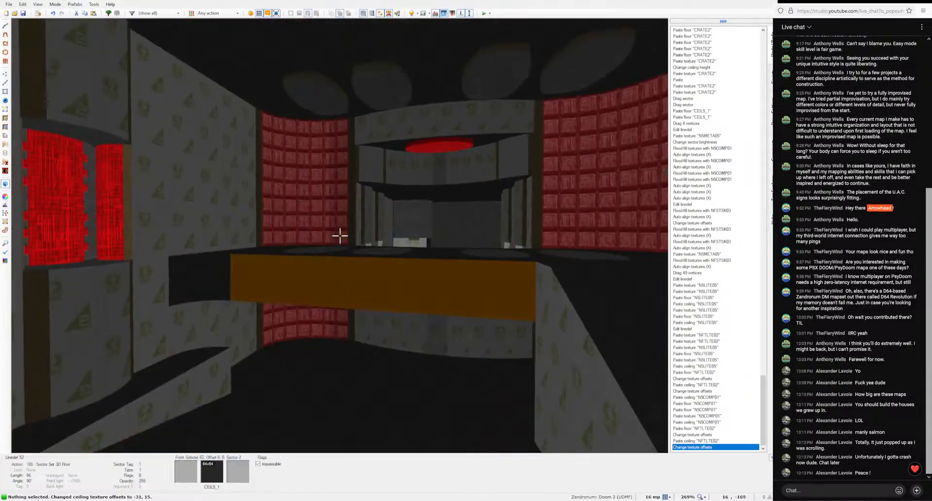
key(w)
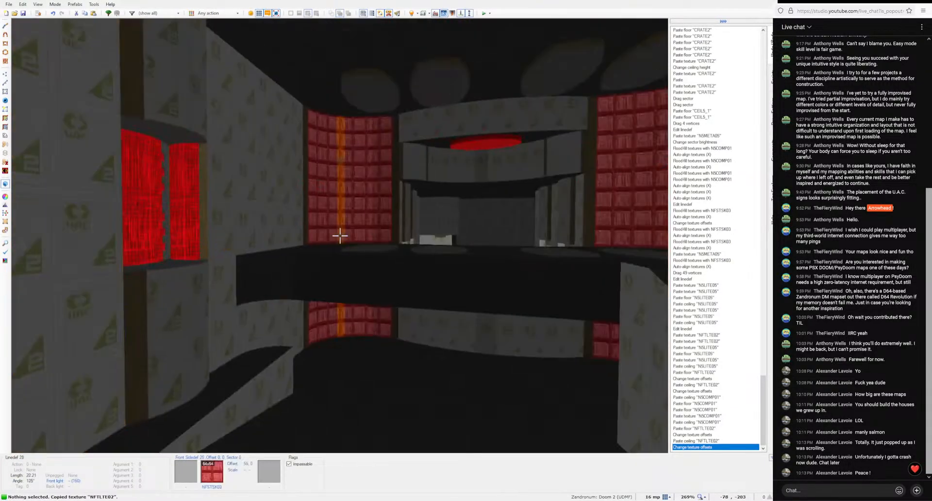
key(ctrl+v)
right_click(340, 237)
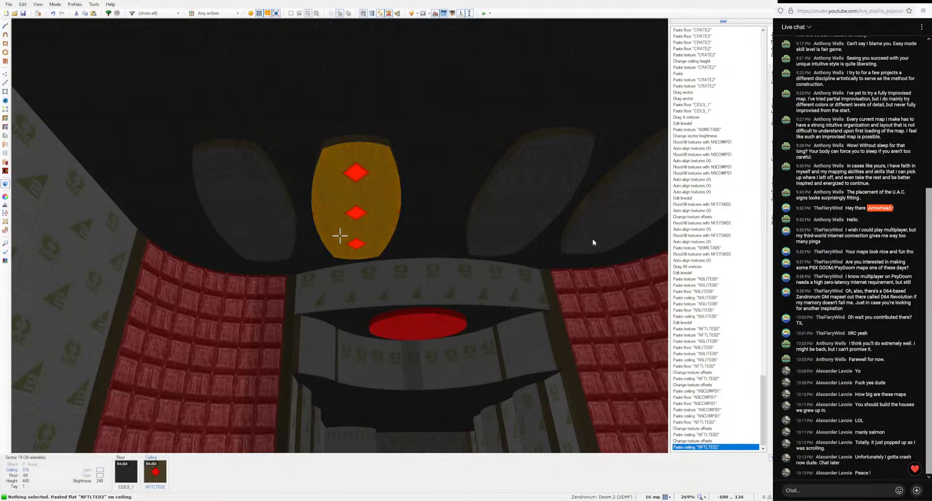
key(Escape)
key(Left)
click(339, 237)
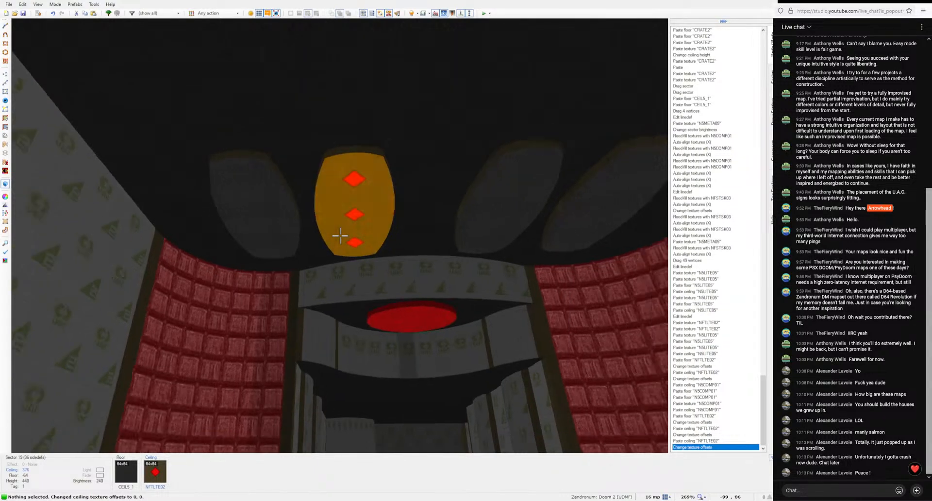
key(Right)
Step: Try FLOOR1_7 and TLITE6_5 from the Lights set as the oval recess's ceiling texture
key(s)
right_click(340, 237)
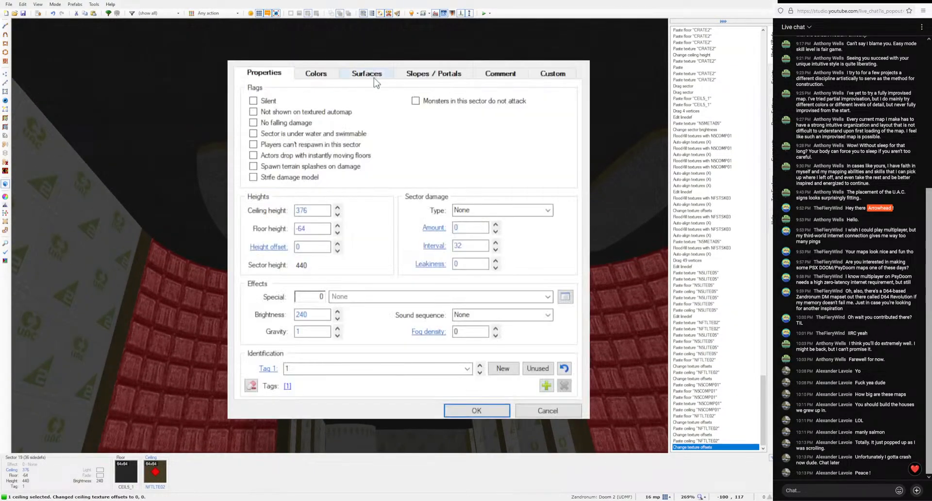
click(369, 74)
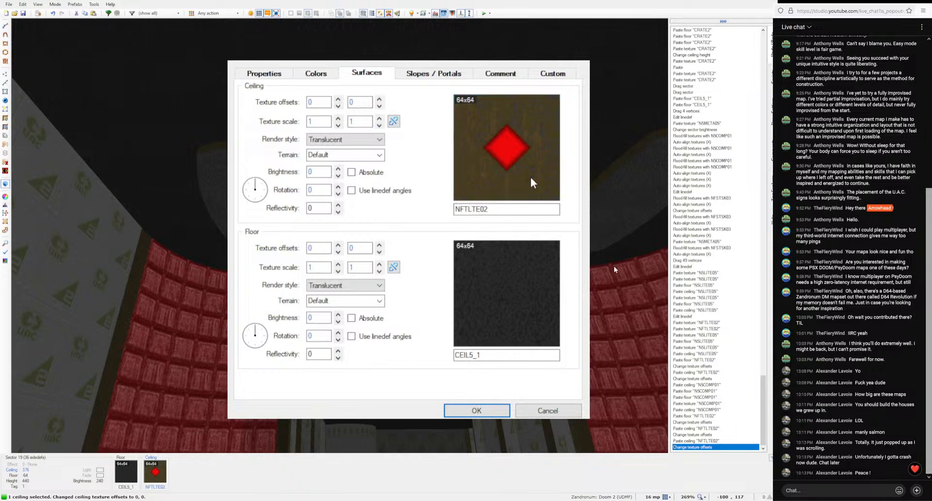
click(529, 174)
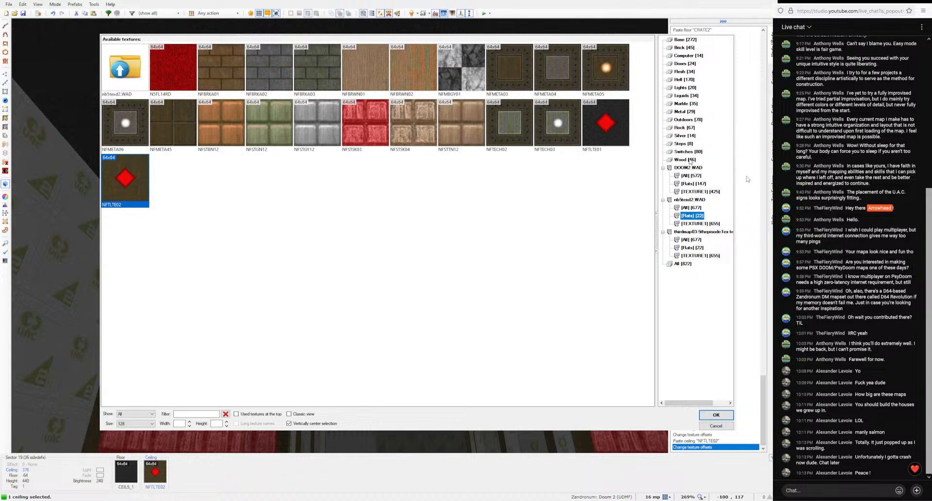
click(693, 184)
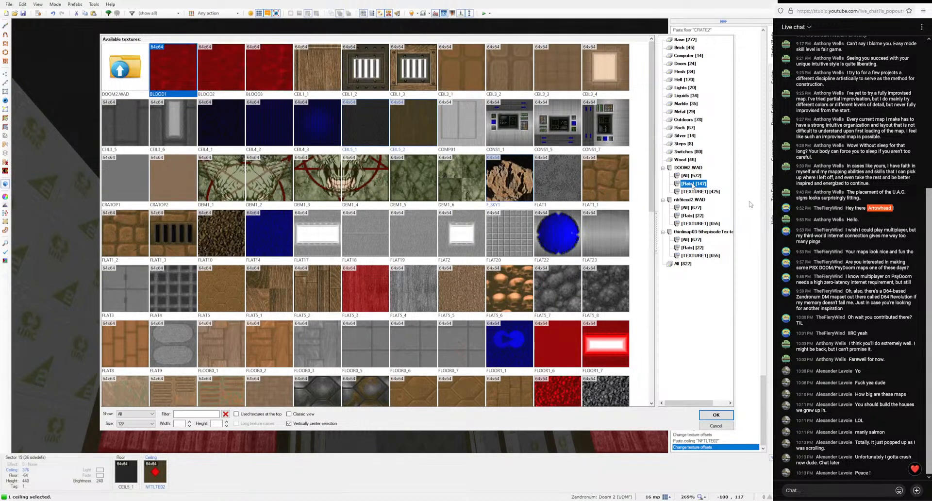
click(683, 88)
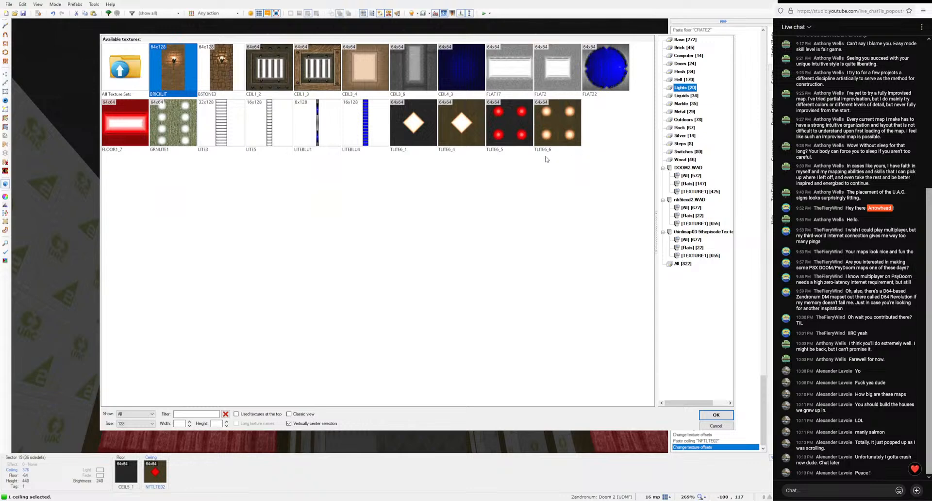
click(131, 131)
click(716, 415)
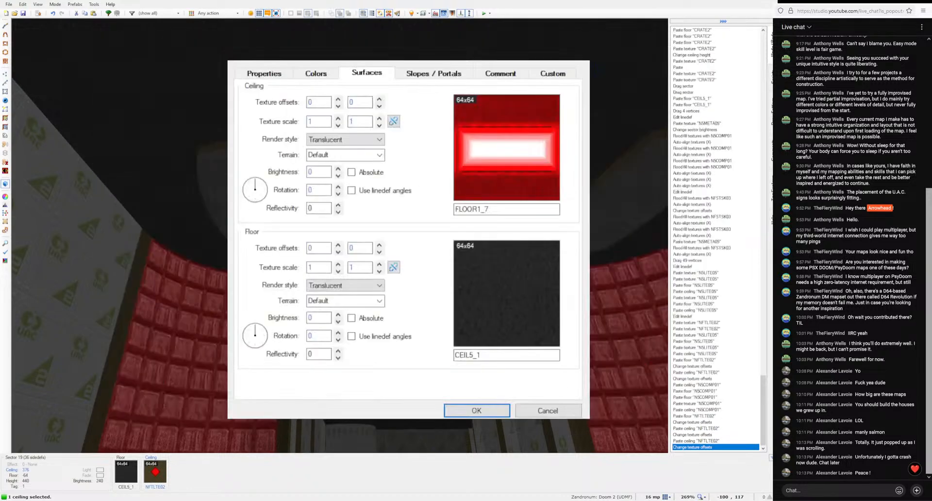
click(514, 186)
click(510, 125)
click(716, 415)
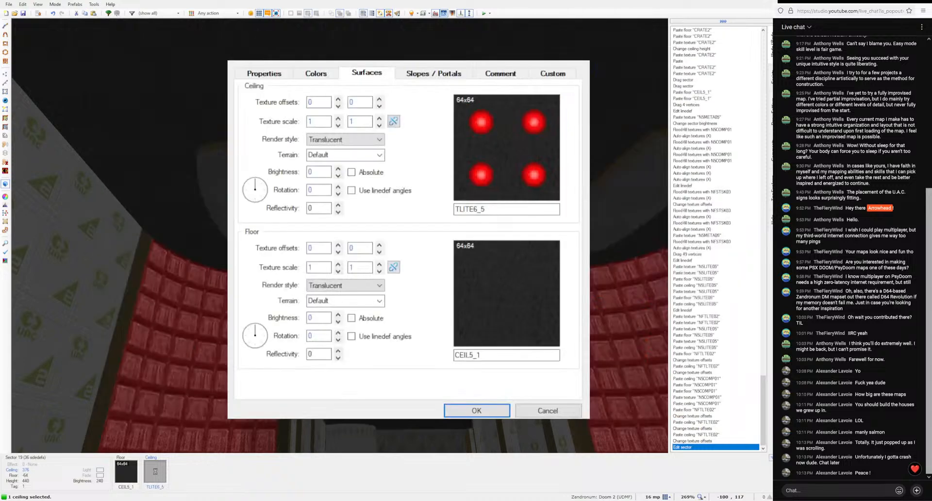
Step: Change the oval recess's ceiling texture to FLOOR1_6 from the Hell set
click(491, 174)
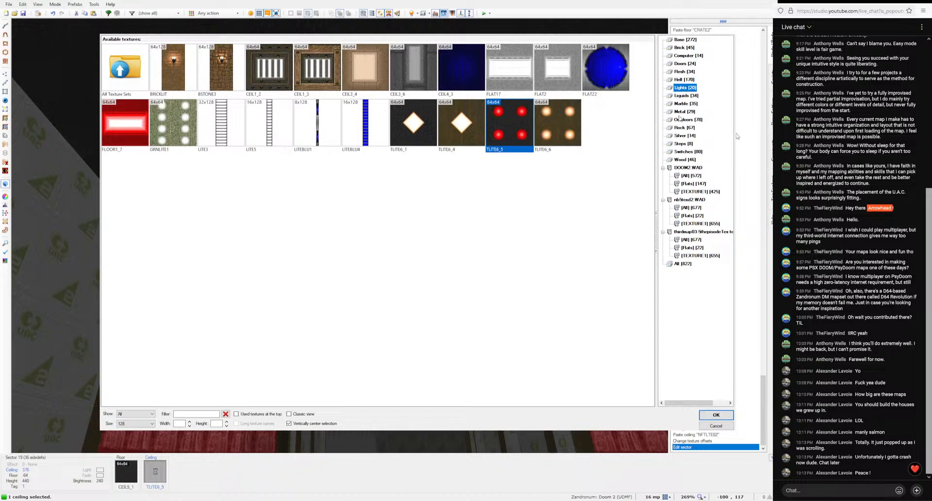
click(683, 79)
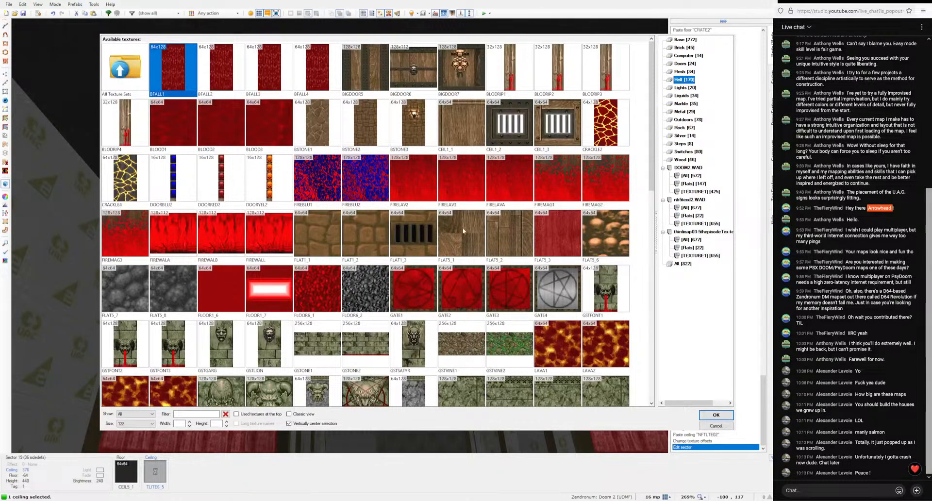
click(234, 287)
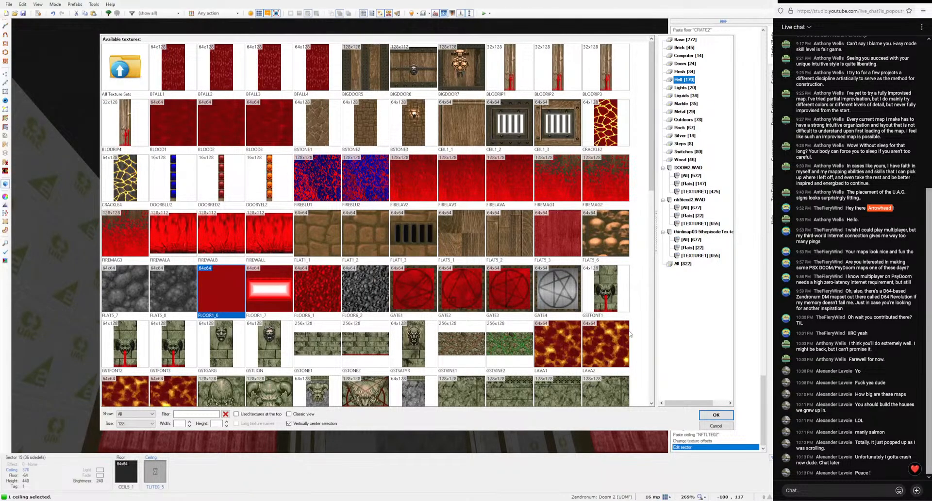
click(717, 416)
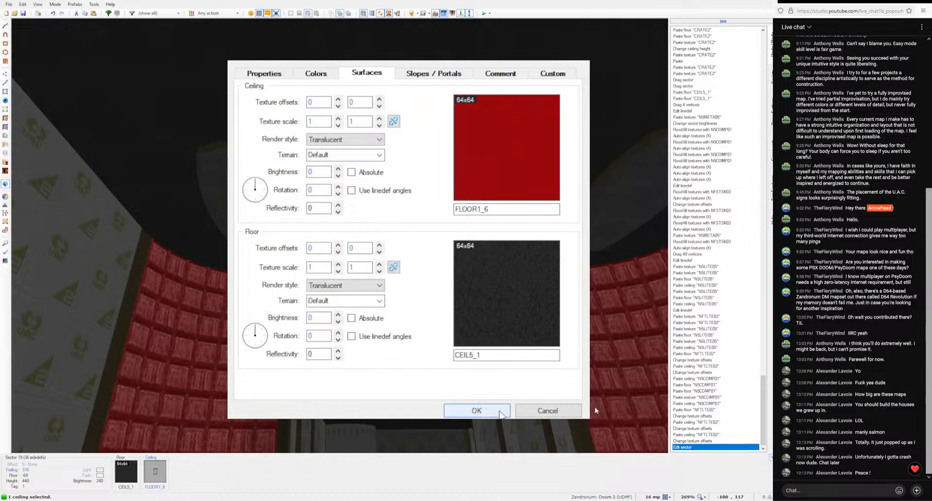
click(500, 411)
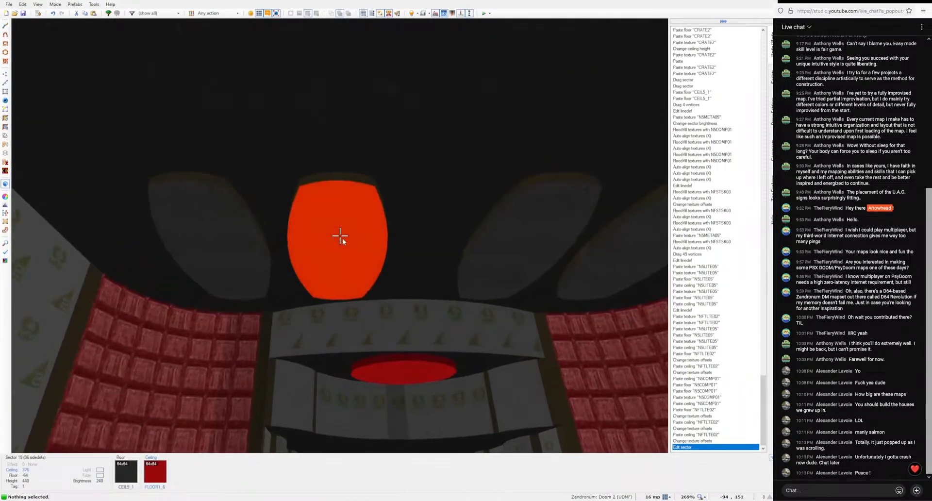
Step: Browse the Hell textures and the flats of the loaded WADs for another ceiling texture for the oval recess
right_click(339, 236)
click(534, 171)
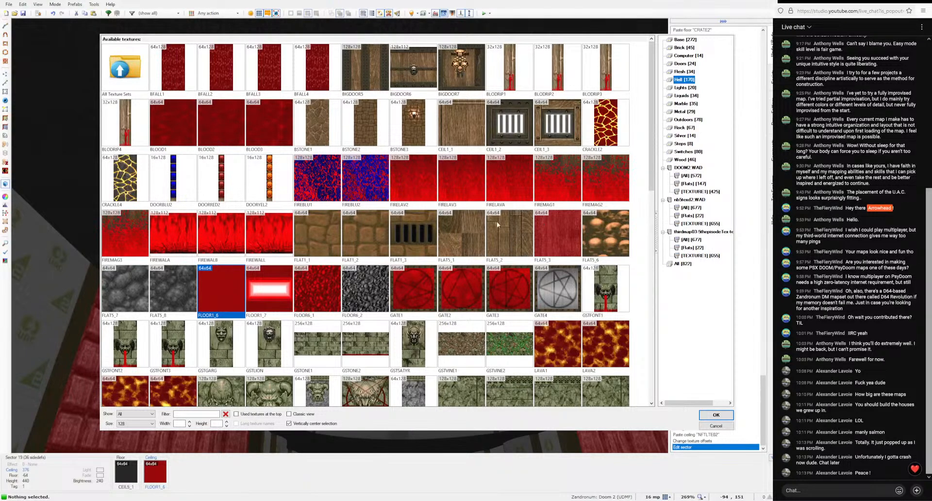
scroll(458, 215, down, 1)
scroll(439, 223, down, 4)
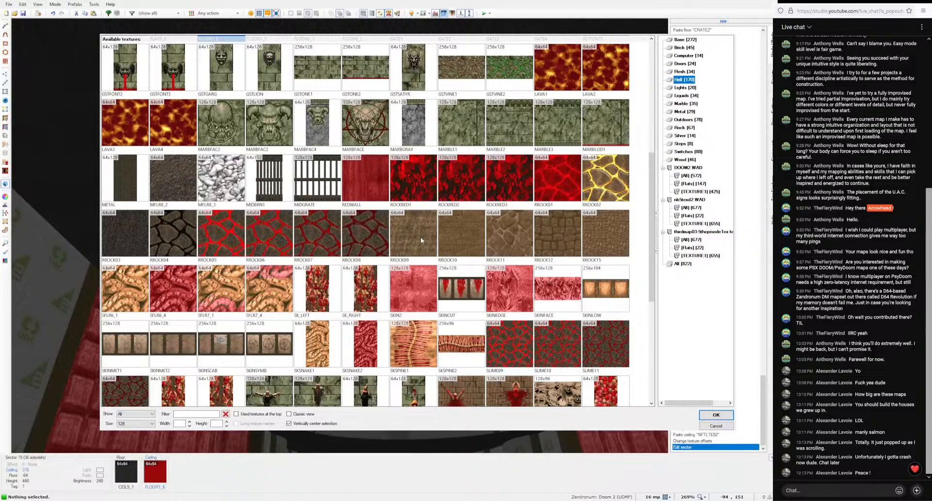
scroll(420, 237, up, 4)
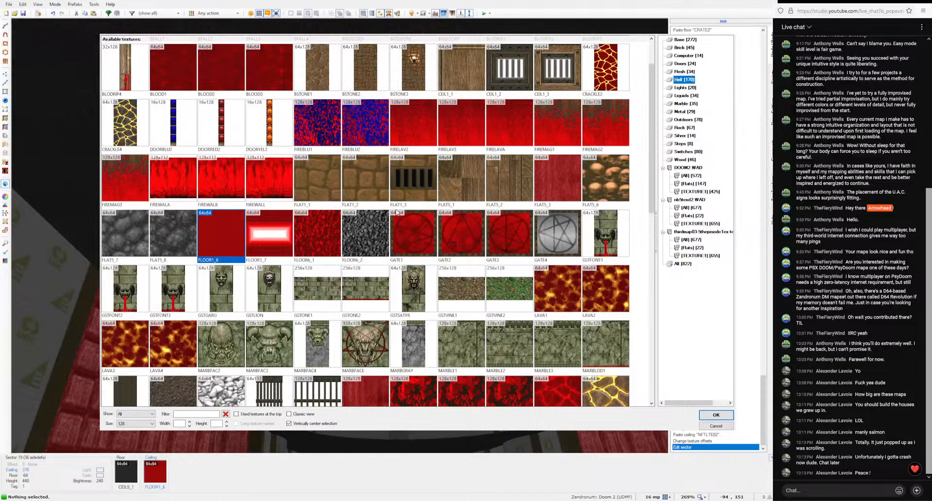
scroll(396, 212, down, 2)
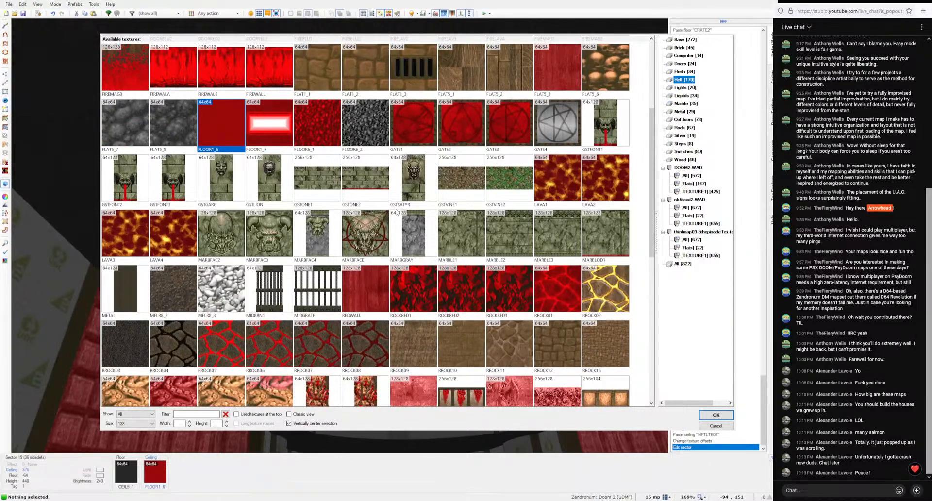
scroll(396, 212, down, 4)
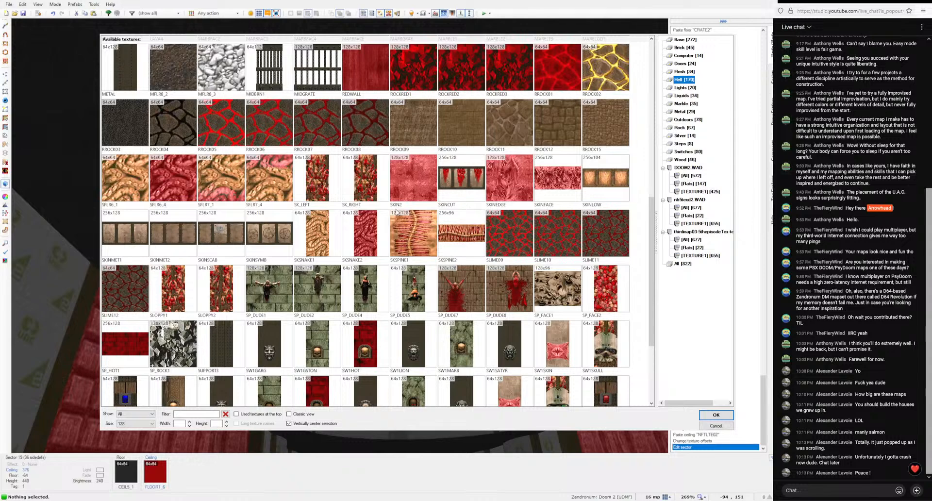
scroll(417, 216, down, 3)
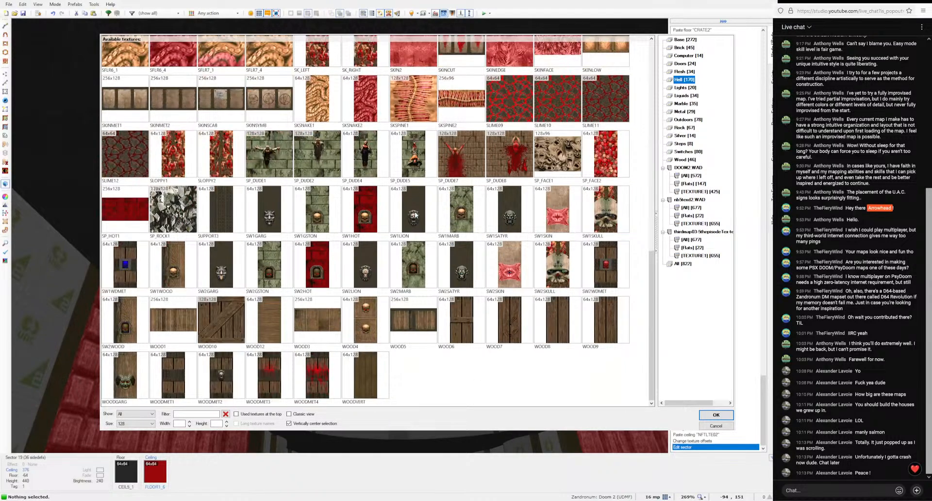
scroll(426, 279, up, 9)
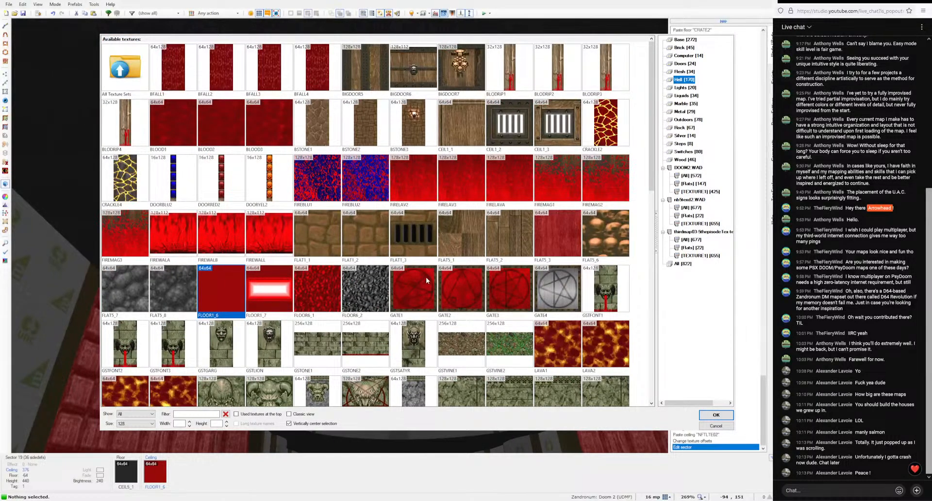
click(692, 215)
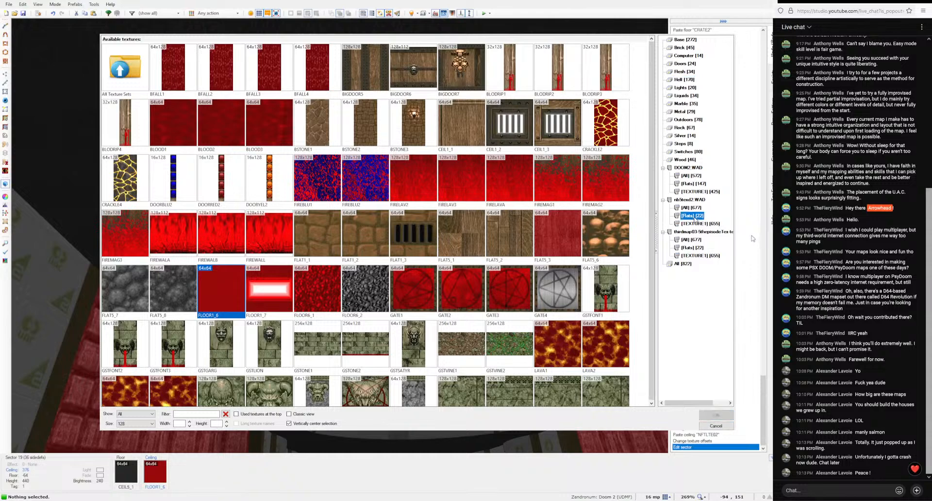
click(693, 248)
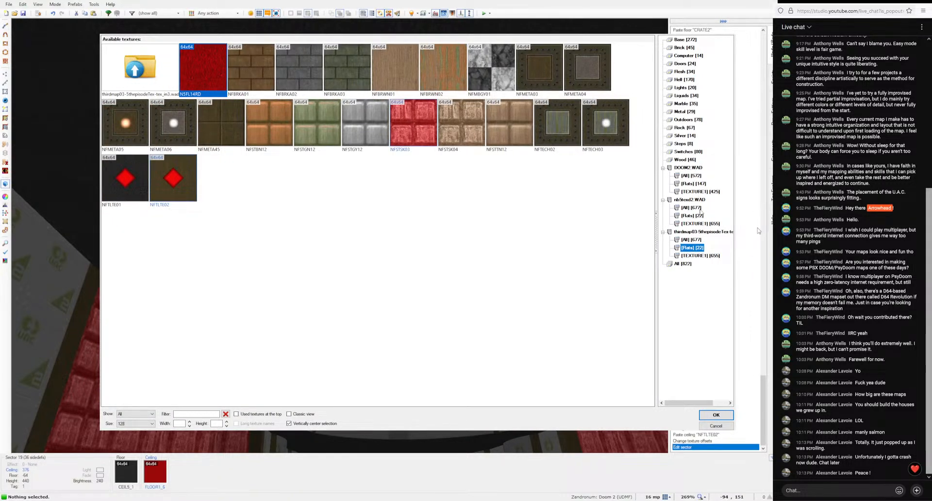
click(703, 184)
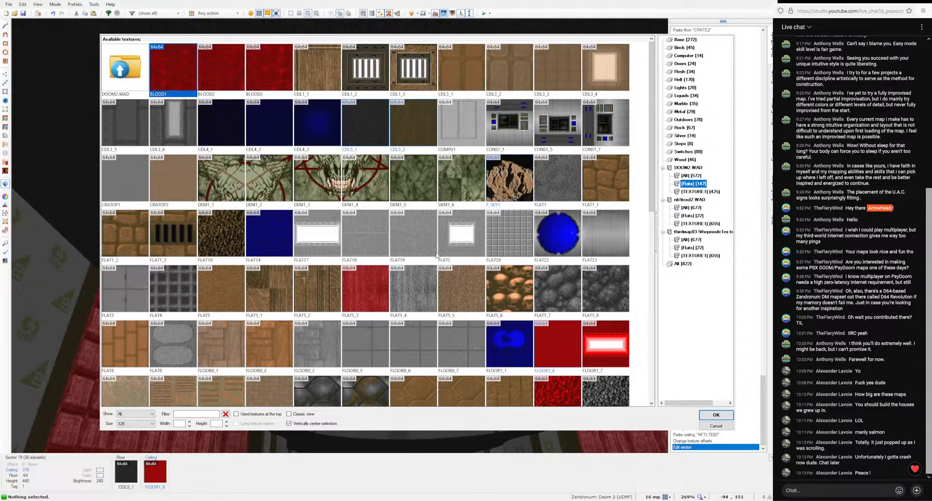
scroll(436, 255, down, 10)
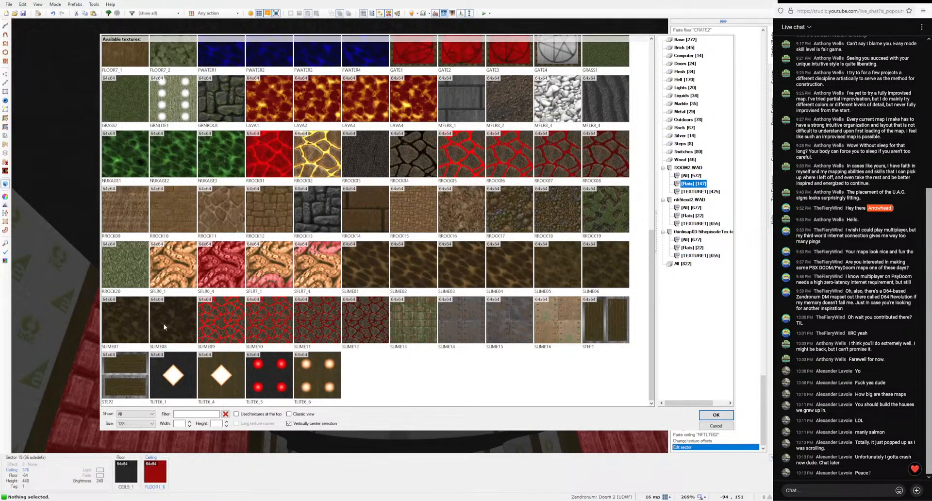
Step: Set the oval recess's ceiling texture to NFTLTE02 from the thirdmap03 texture WAD's flats
click(691, 248)
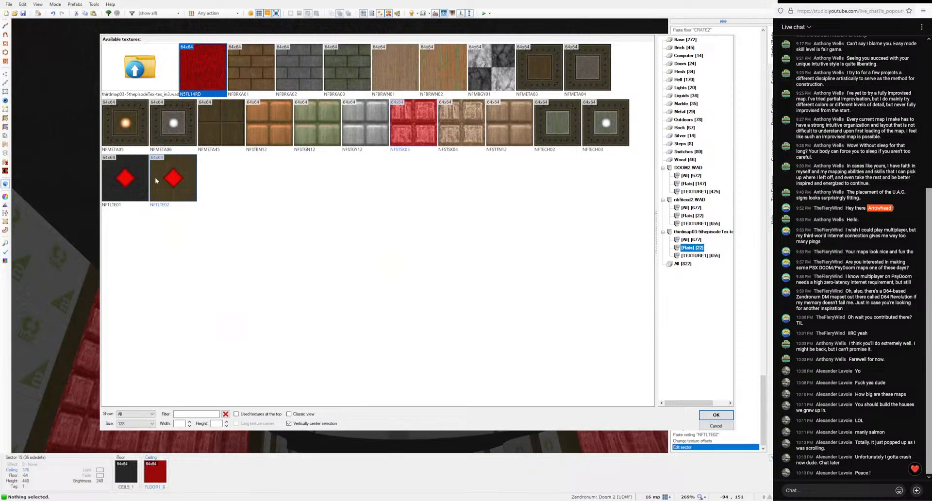
click(155, 180)
click(716, 414)
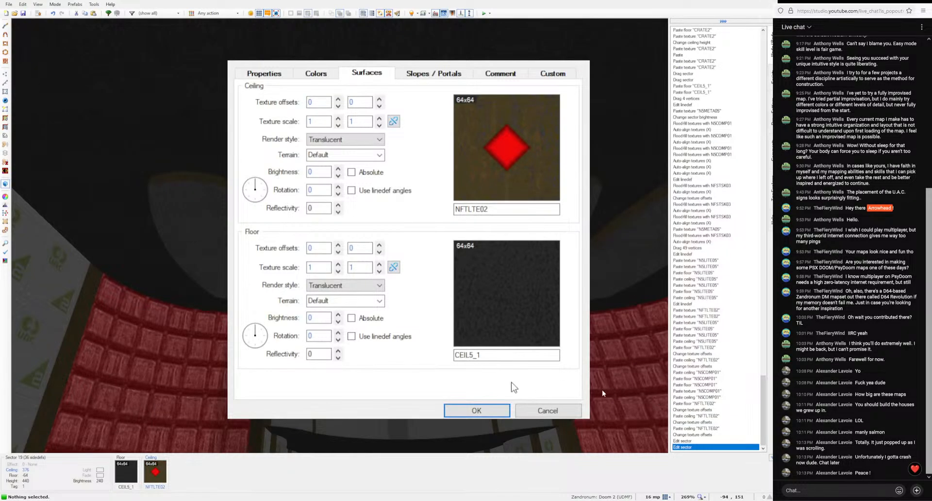
click(485, 410)
key(w)
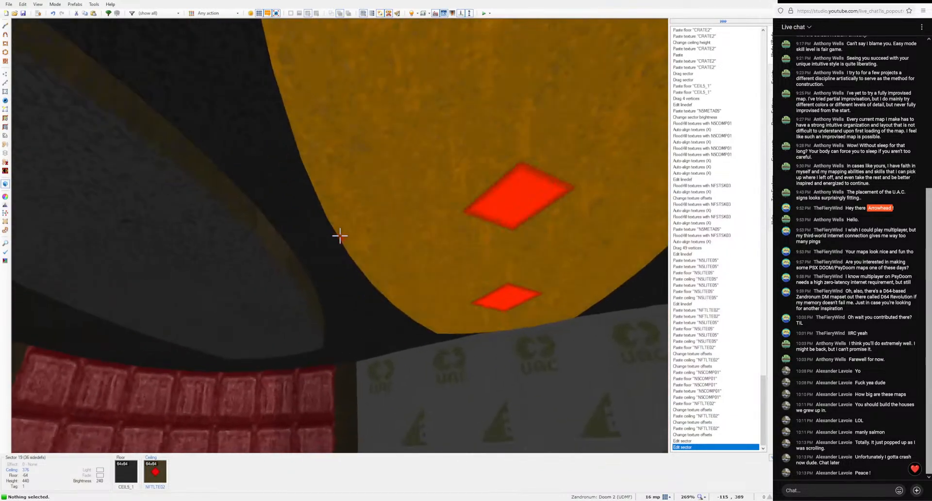
key(s)
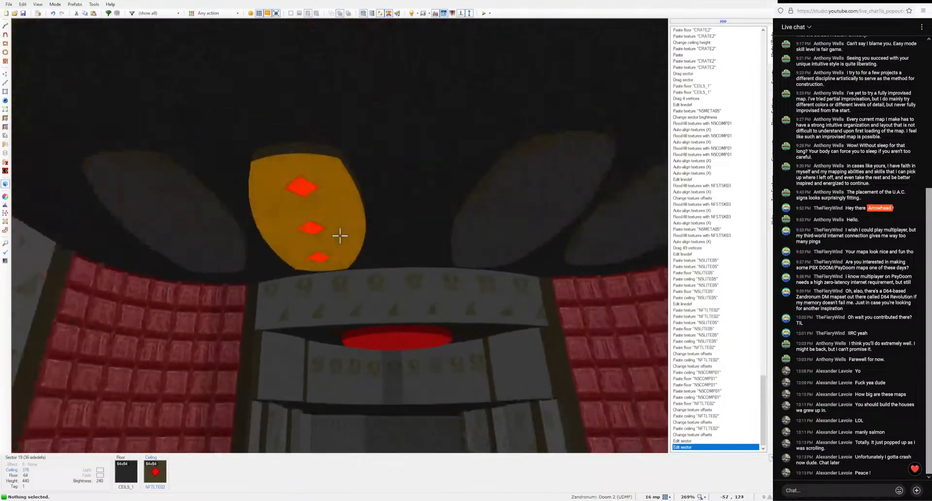
Step: Copy the NFTLTE02 ceiling texture from the finished oval recess onto the ceilings of the other three oval recesses
key(ctrl+c)
key(s)
key(w)
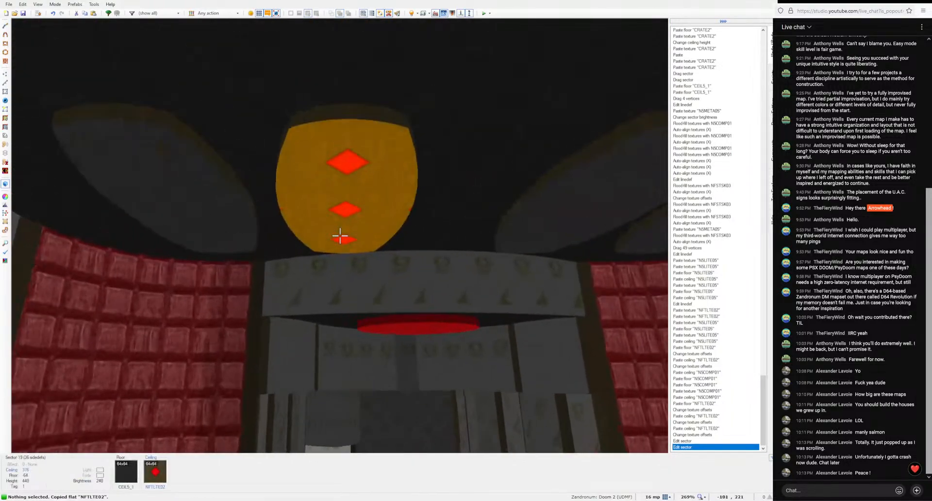
key(ctrl+v)
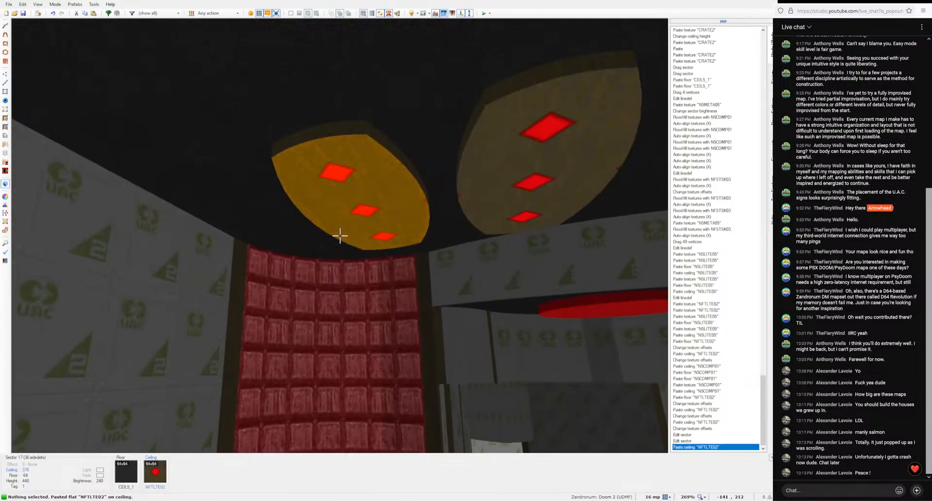
key(s)
key(w)
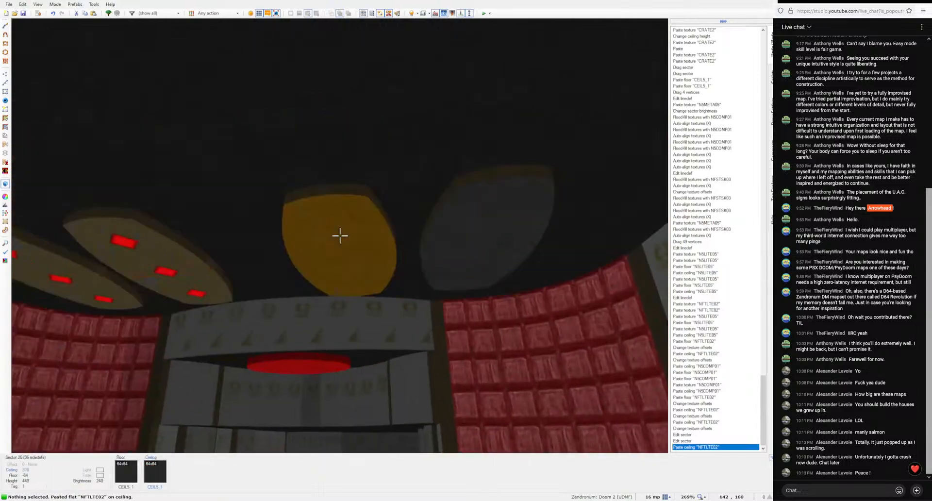
key(ctrl+v)
key(ctrl+v)
key(s)
key(w)
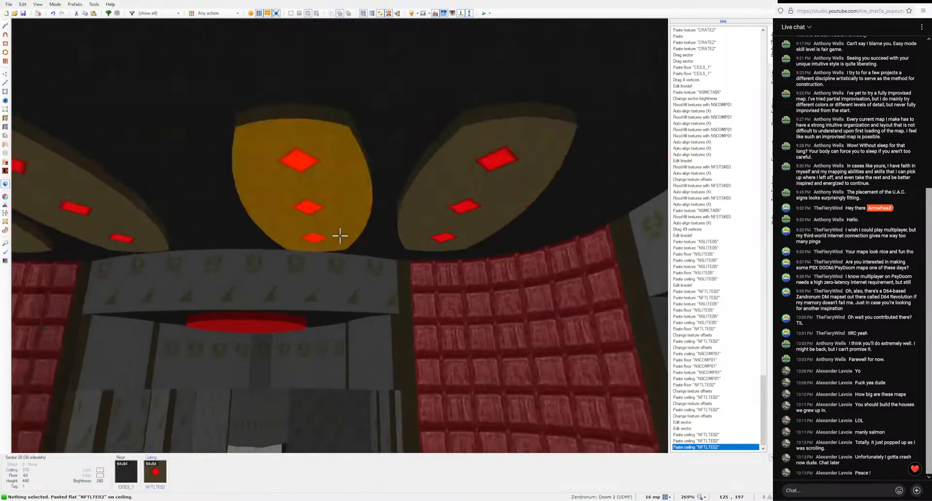
Step: Delete the middle vertex pairs on both sides of the easternmost oval and on the east side of its neighbour
key(w)
key(s)
key(q)
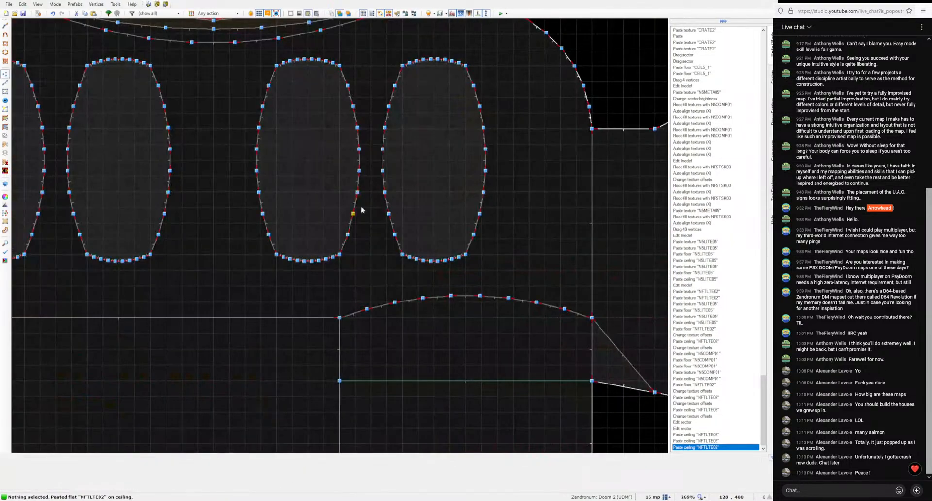
drag(343, 141, 367, 179)
key(Delete)
drag(374, 141, 393, 177)
key(Delete)
drag(477, 140, 495, 178)
key(Delete)
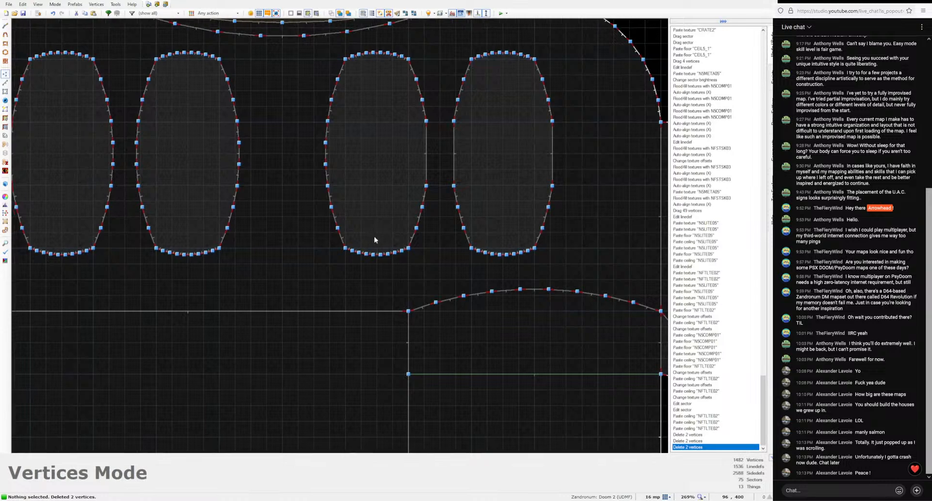
Step: Delete the middle vertex pairs on both sides of the two western ovals and on the west side of the third oval
middle_drag(382, 228, 525, 244)
drag(371, 150, 391, 195)
key(Delete)
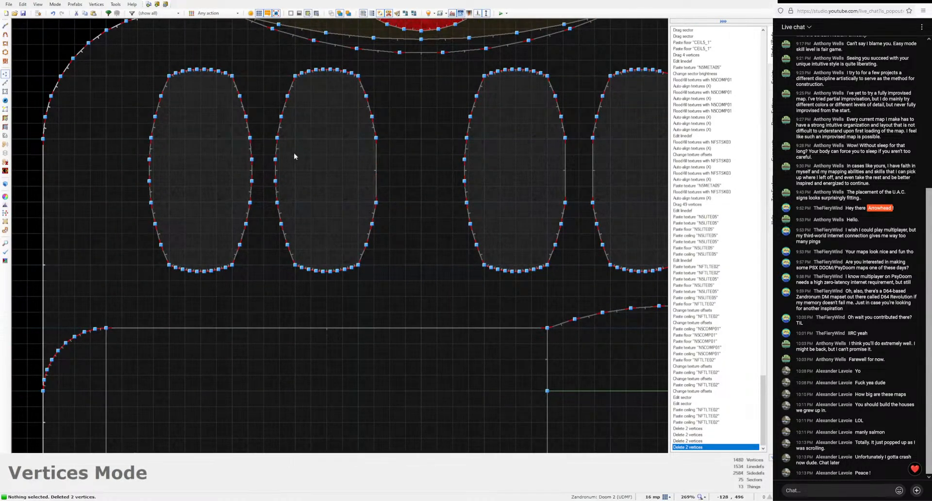
drag(268, 150, 287, 187)
key(Delete)
drag(237, 150, 262, 194)
key(Delete)
drag(138, 150, 162, 186)
key(Delete)
key(q)
key(q)
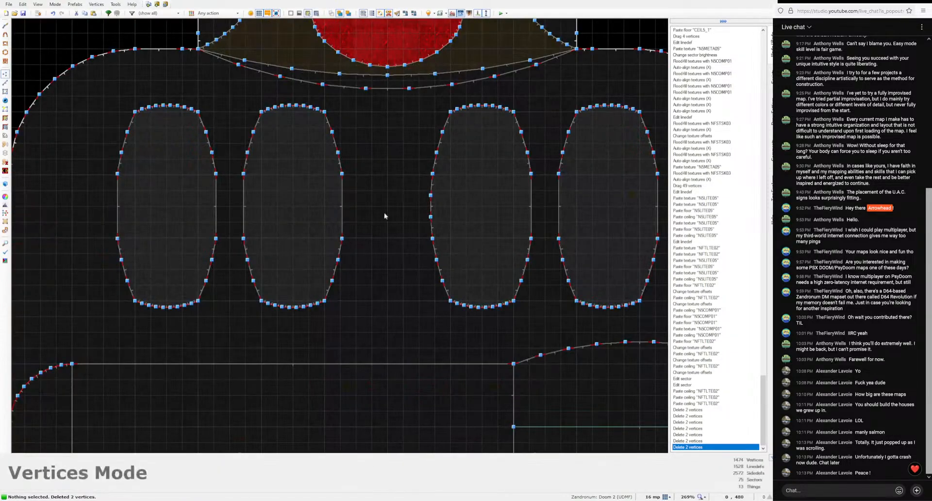
key(Delete)
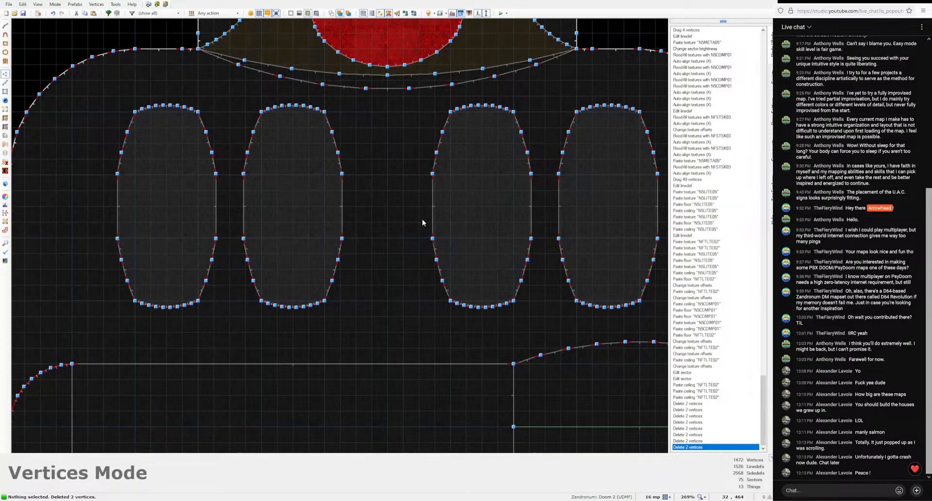
Step: Set the upper front texture of a wall segment above the entrance to N5META08 from the thirdmap03 texture WAD's TEXTURE1 set
key(q)
key(e)
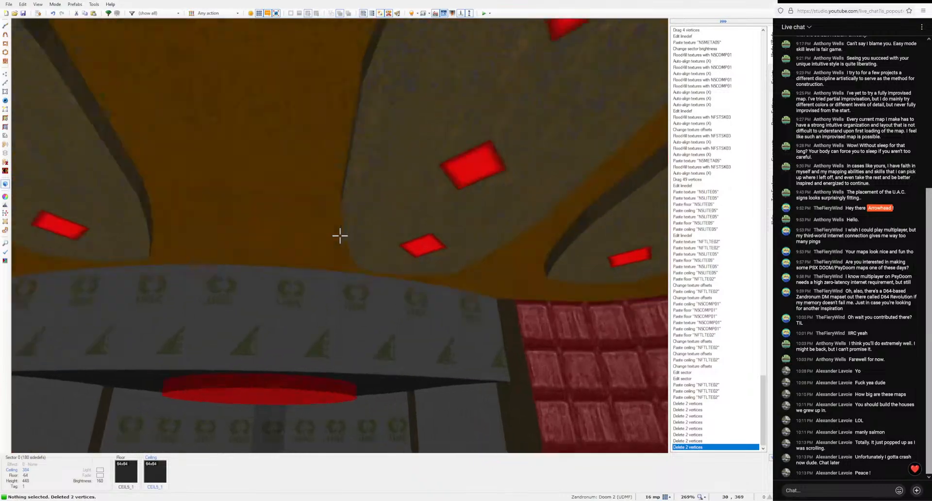
key(d)
key(e)
key(d)
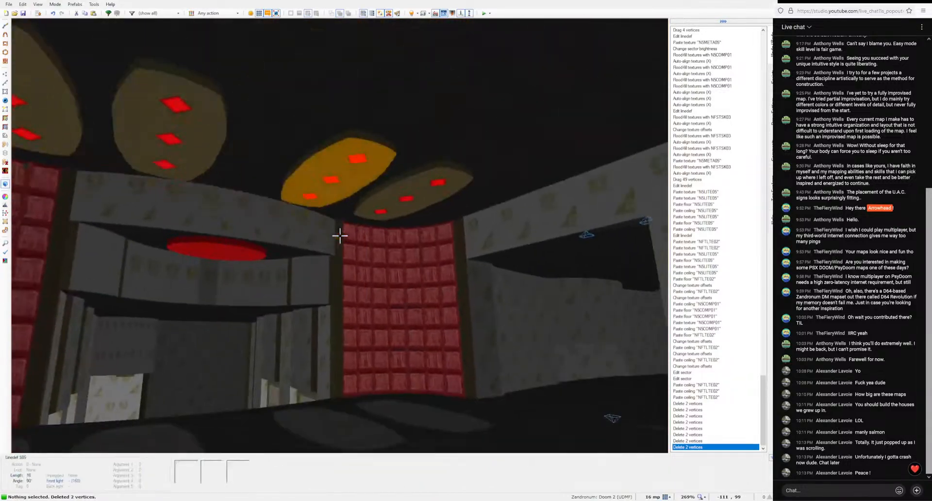
key(e)
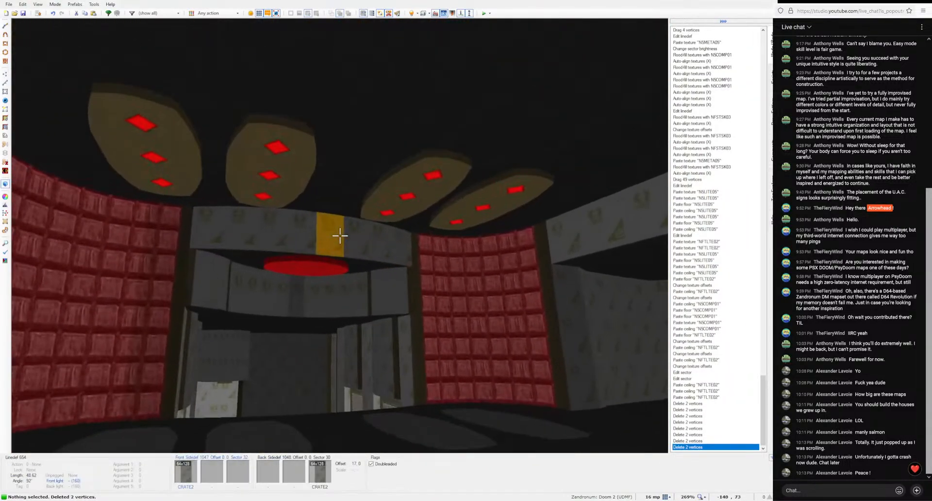
right_click(366, 243)
click(445, 204)
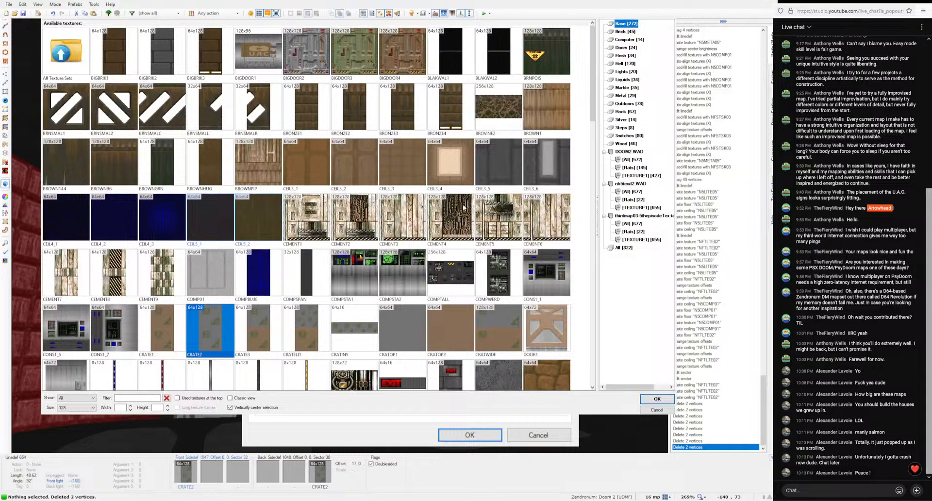
click(641, 233)
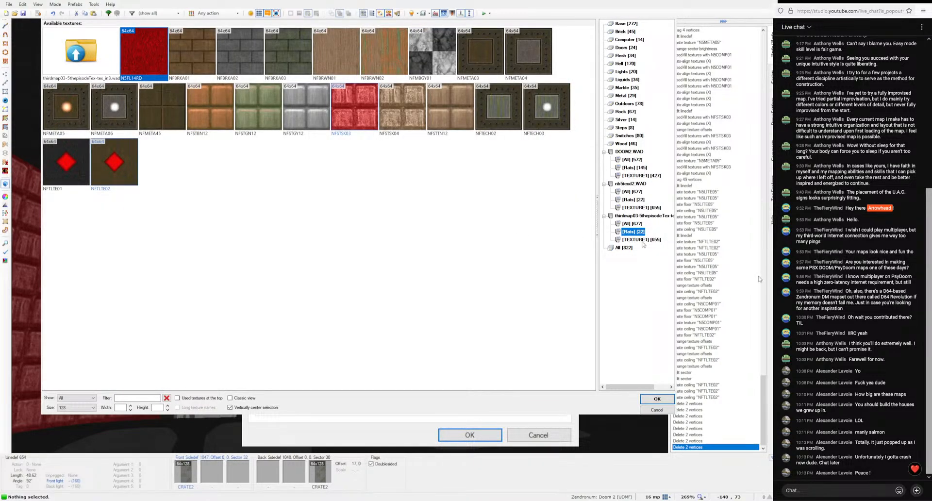
click(641, 240)
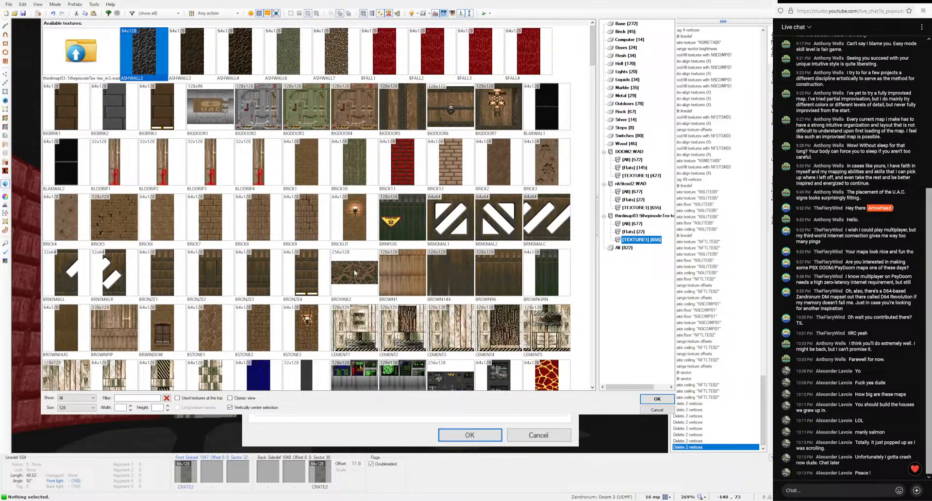
scroll(354, 272, down, 15)
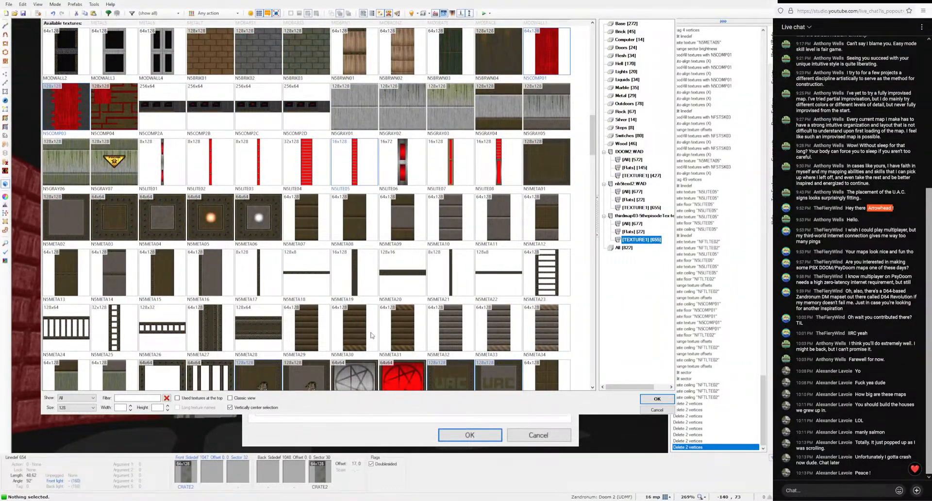
click(338, 235)
key(Return)
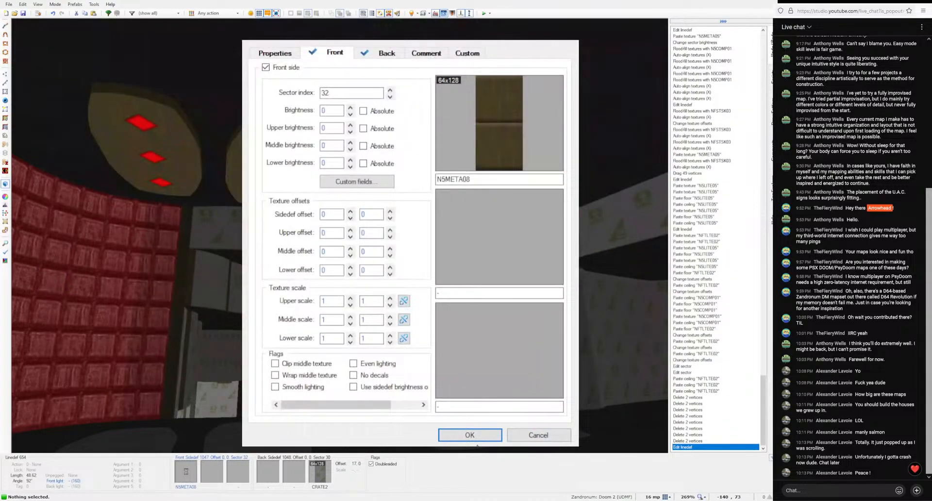
click(477, 444)
Step: Paste N5META08 onto the adjoining segments of the curved wall above the entrance and auto-align their textures horizontally
key(ctrl+v)
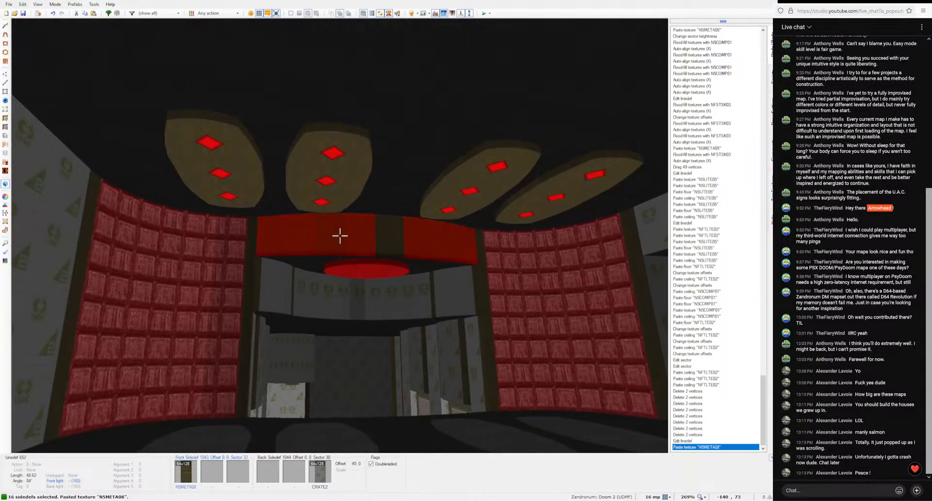
key(a)
key(c)
Step: Try pasting N5META08 onto all connected segments of the lower curved band behind the red light and auto-aligning them horizontally
key(e)
shift+click(340, 236)
key(ctrl+v)
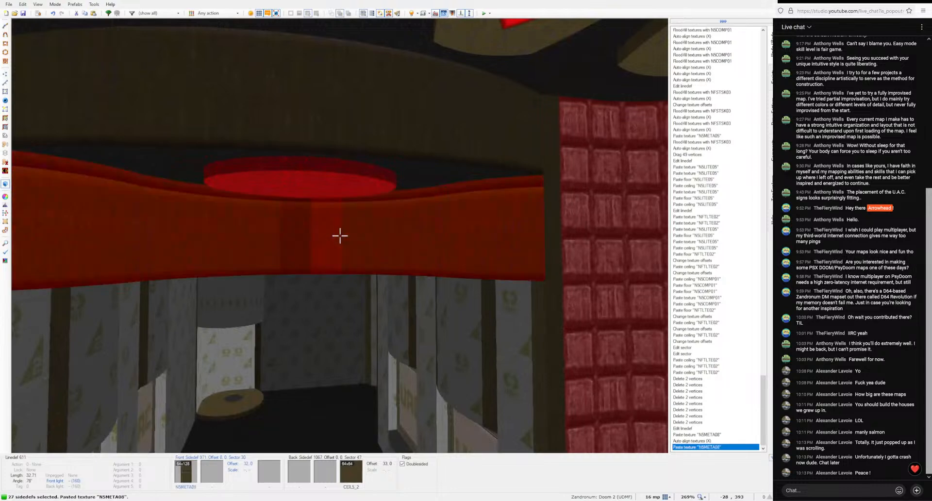
key(a)
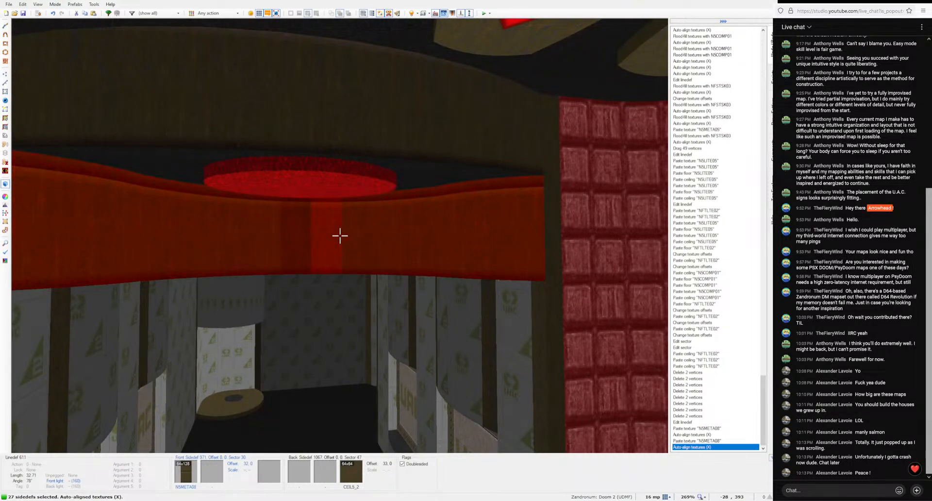
key(ctrl+z)
key(ctrl+z)
Step: Paste N5META08 individually onto the central segments of the curved band behind the round red light
key(s)
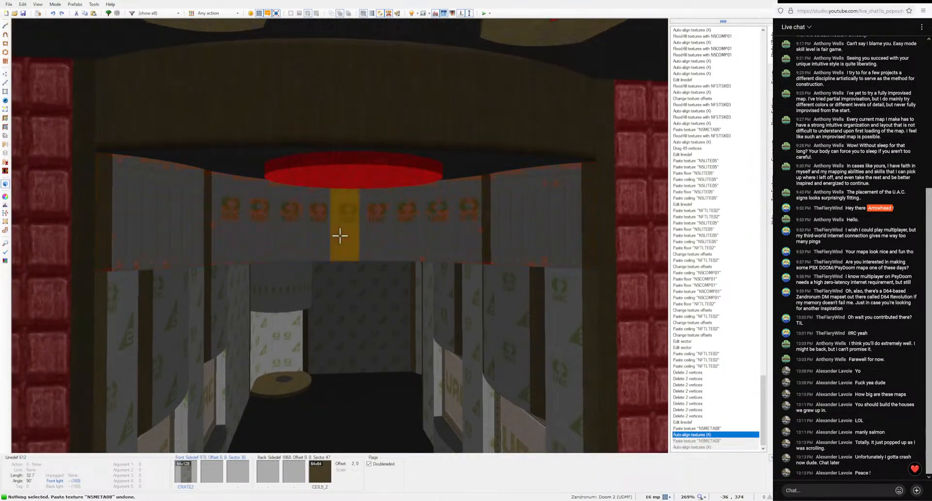
key(e)
key(ctrl+v)
key(ctrl+v)
key(ctrl+v)
key(ctrl+v)
key(ctrl+v)
key(ctrl+v)
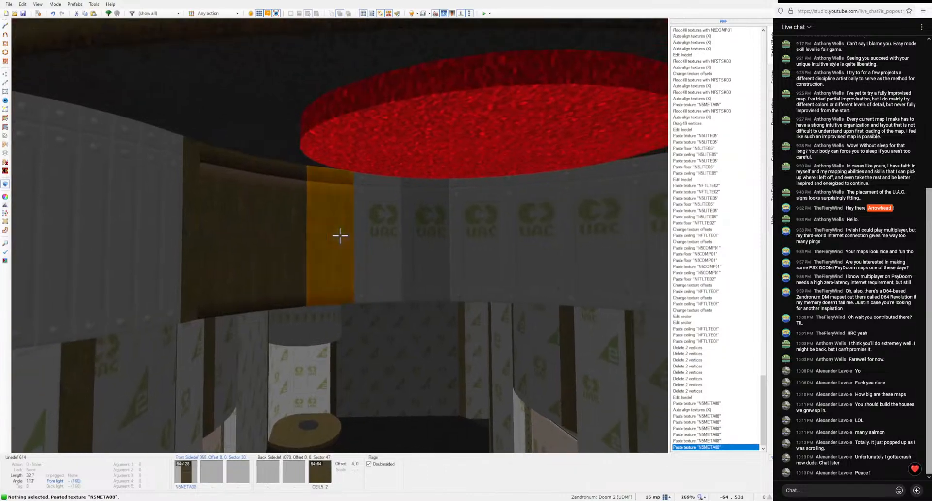
key(ctrl+v)
key(ctrl+v)
key(ctrl+v)
key(ctrl+v)
key(ctrl+v)
key(ctrl+v)
key(ctrl+v)
key(ctrl+v)
key(ctrl+v)
key(ctrl+v)
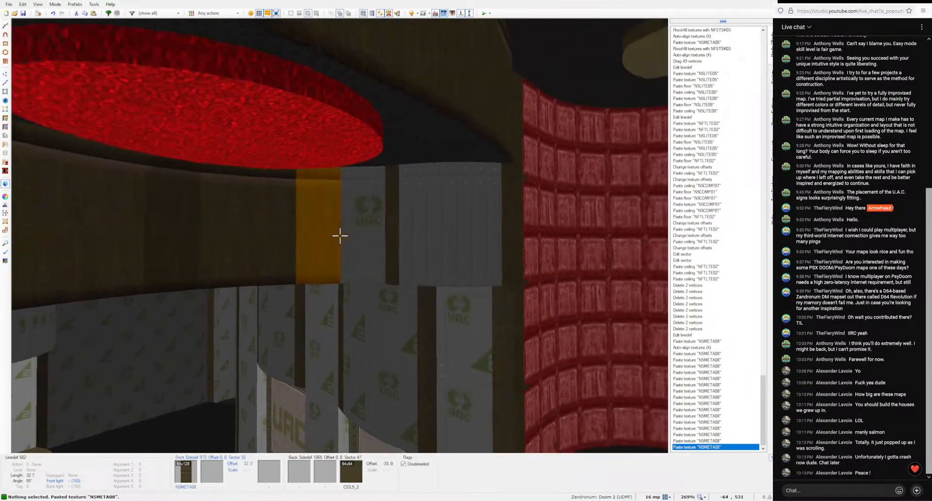
key(ctrl+v)
key(ctrl+v)
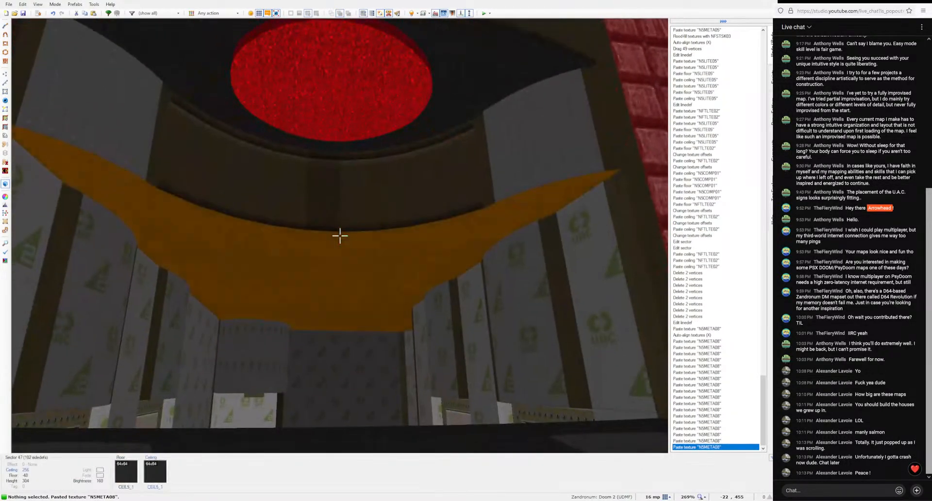
Step: Change the central segments of the curved band behind the red light to N5META13 and set their texture offsets to 0, 8
key(d)
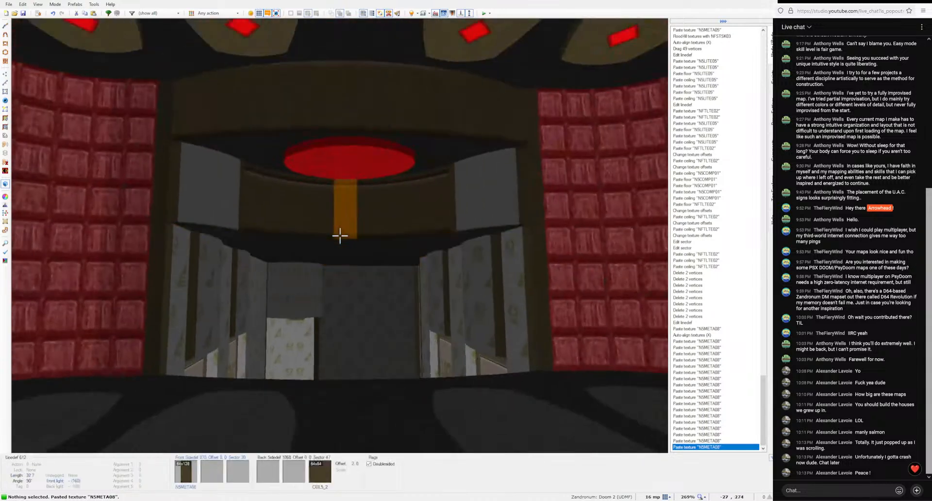
key(s)
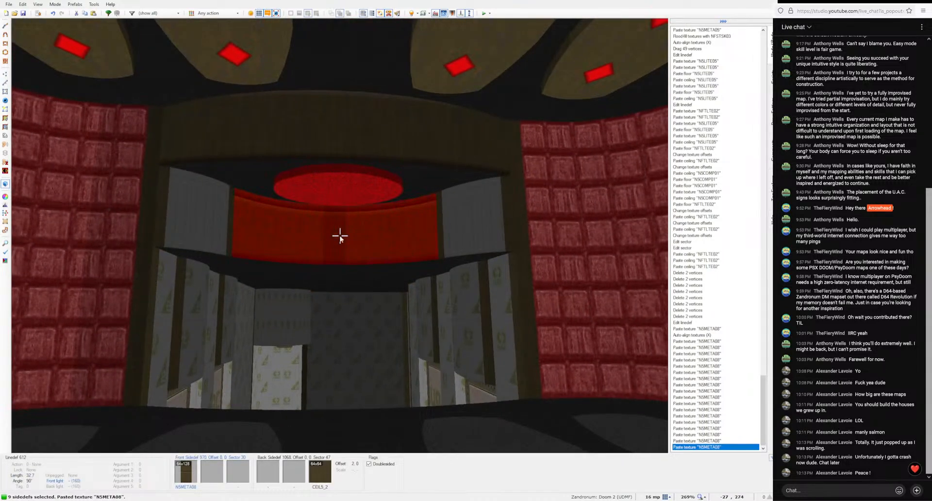
key(s)
key(t)
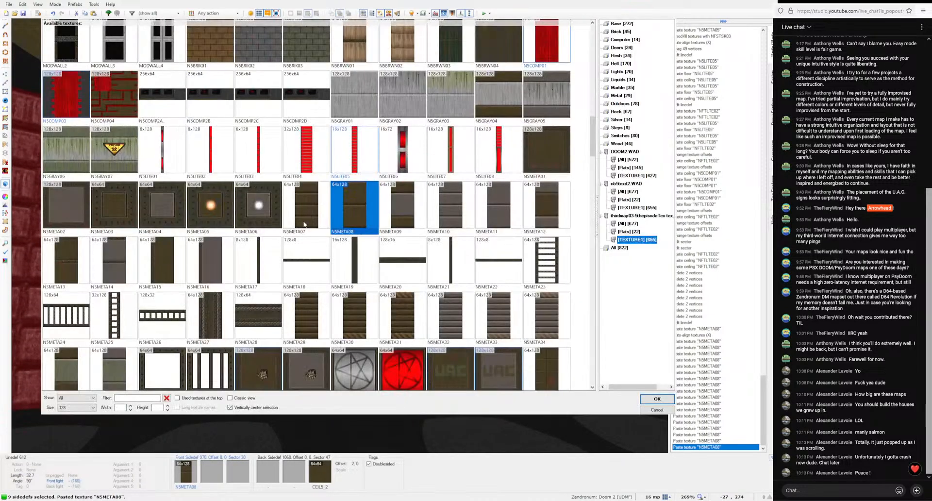
click(69, 254)
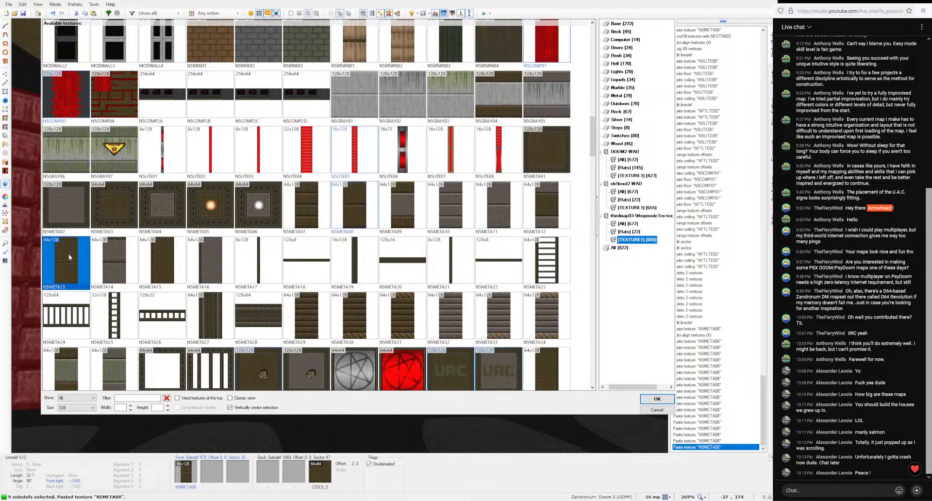
click(647, 402)
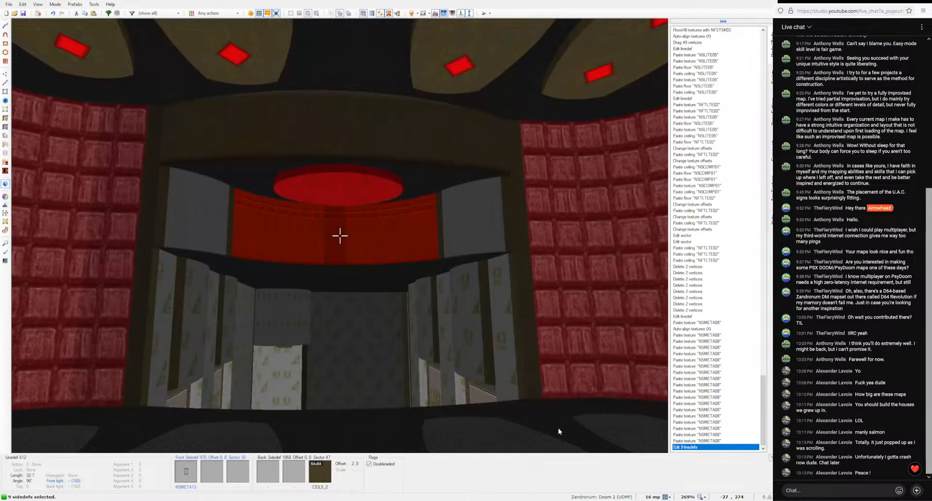
key(Up)
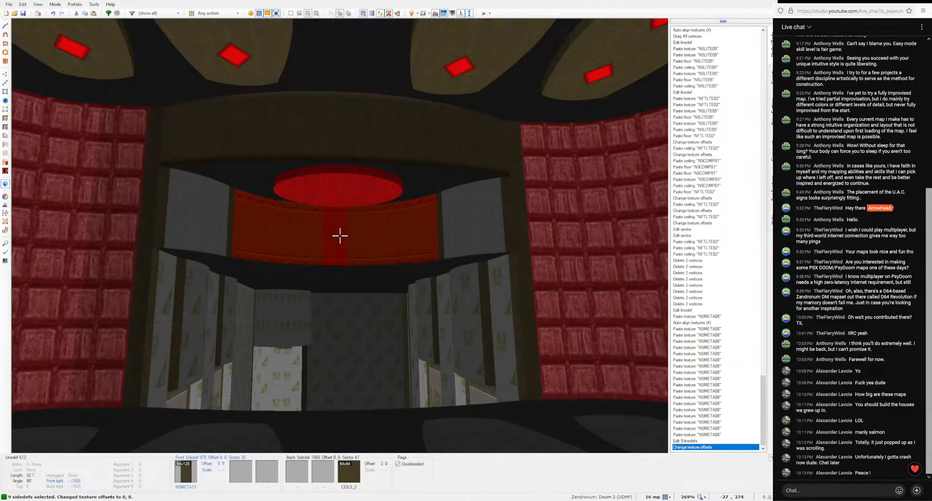
key(c)
Step: Set the ceiling texture of the sector surrounding the round red light to CEIL5_2, matching its floor texture
key(w)
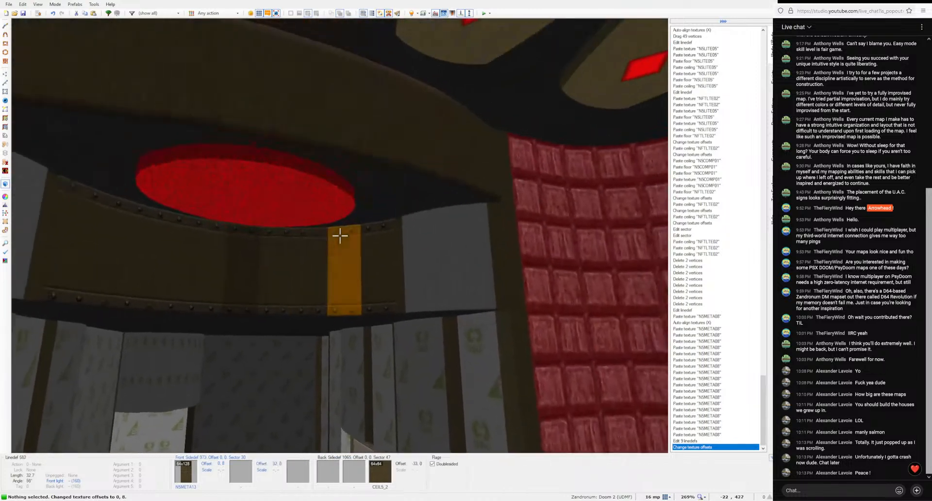
right_click(339, 236)
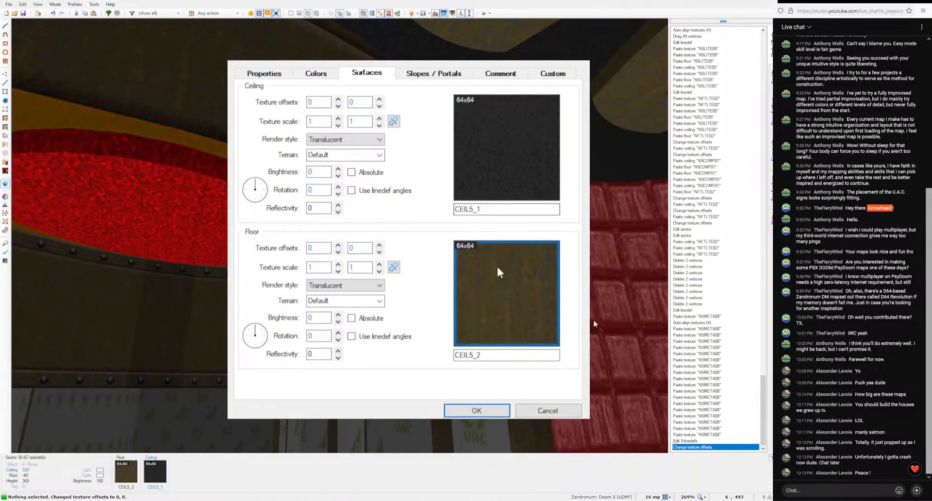
click(490, 355)
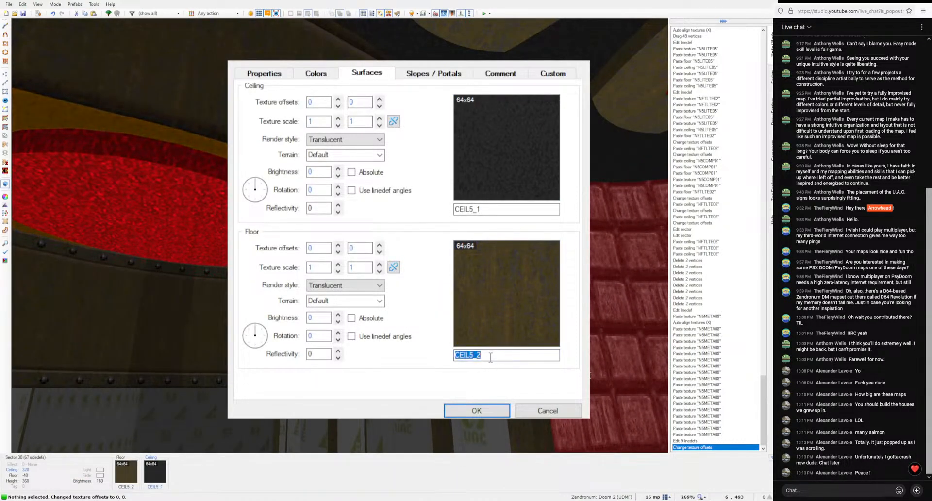
text(CEIL5_2)
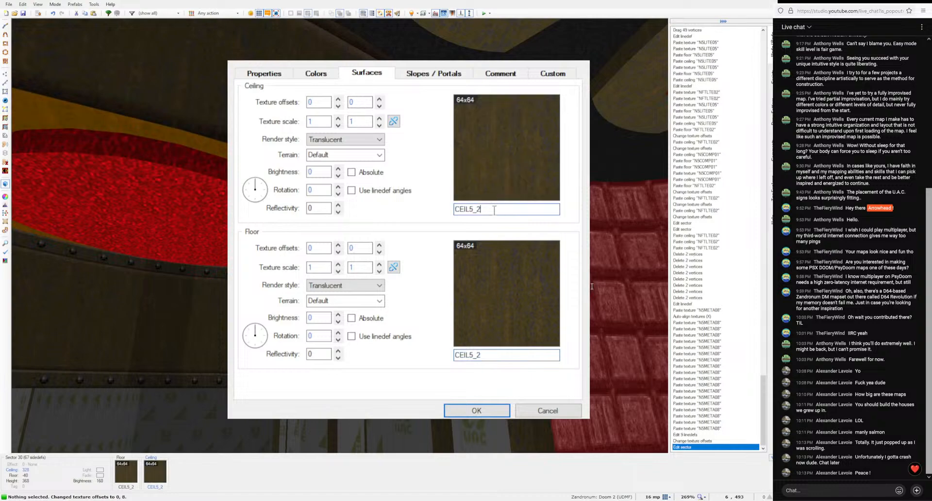
click(490, 412)
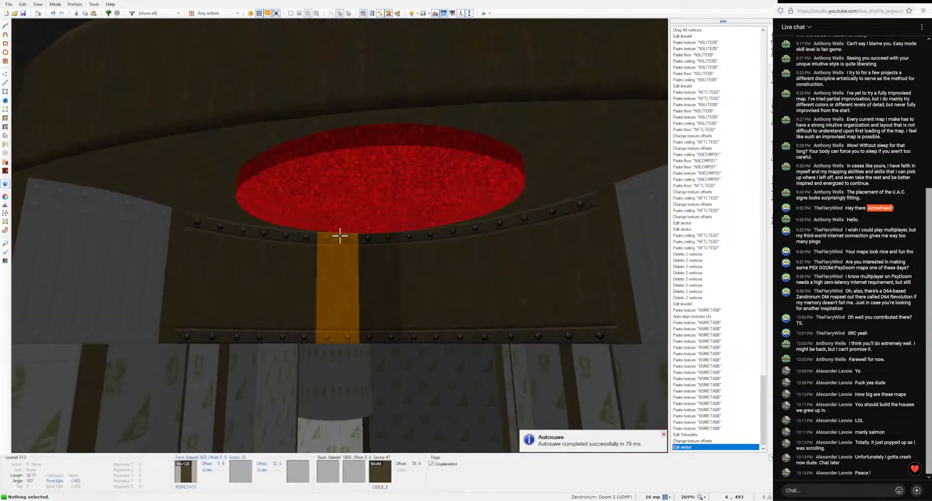
Step: Paste N5META13 onto the remaining unchanged segments between the centre and ends of the curved band behind the red light
key(s)
key(w)
key(s)
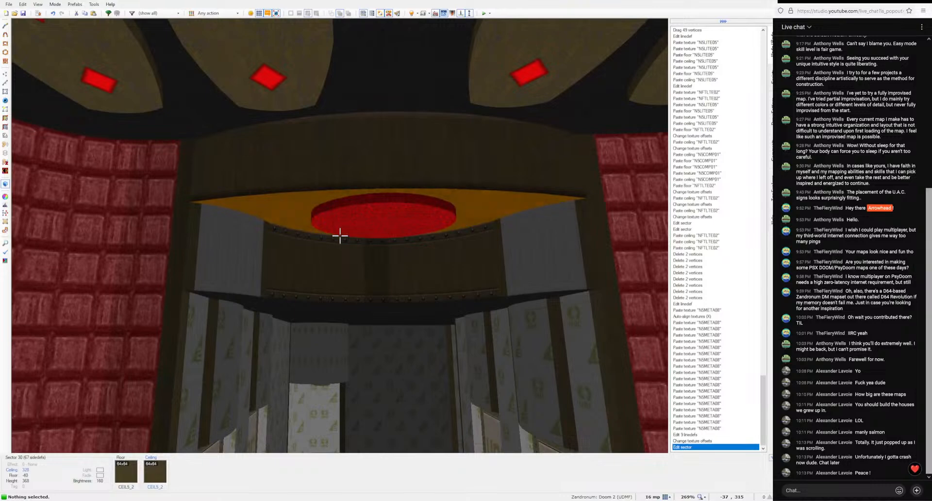
key(w)
key(s)
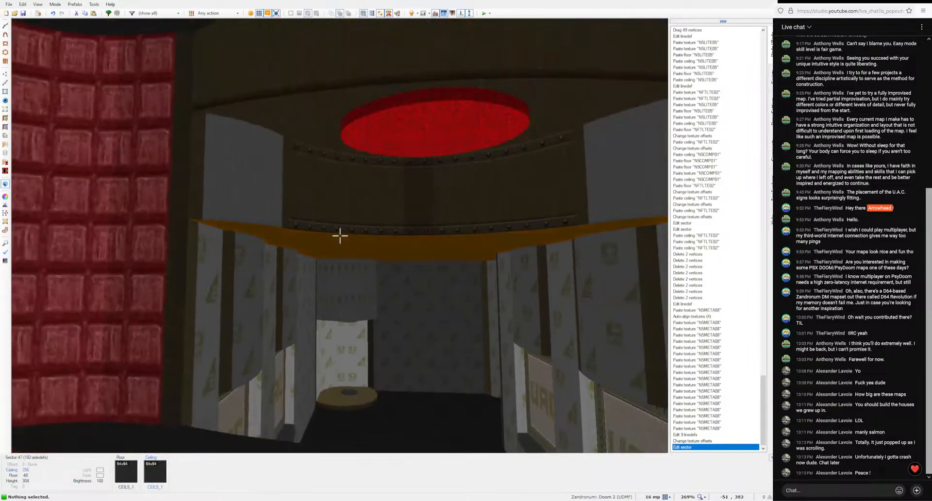
key(w)
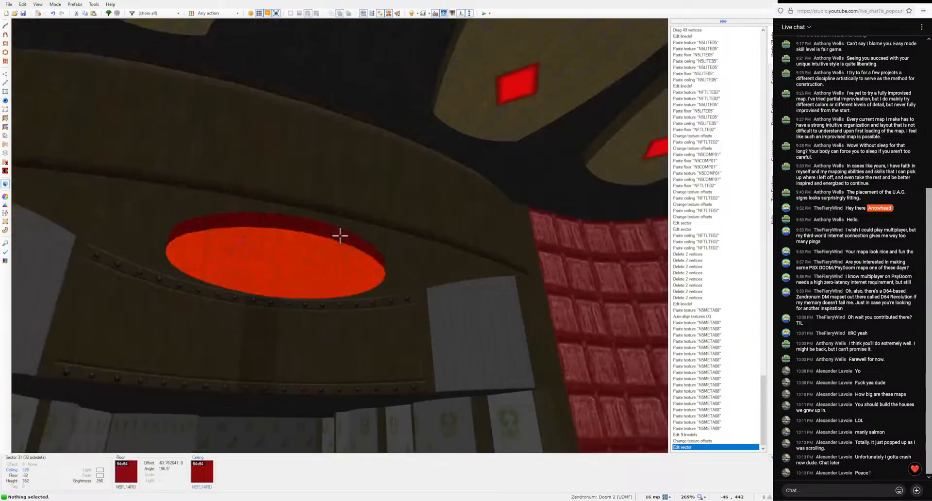
key(w)
key(ctrl+v)
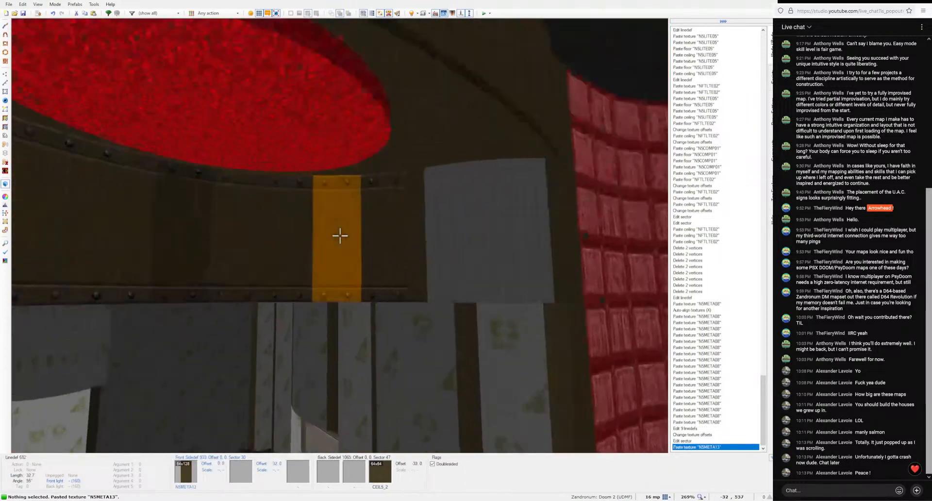
key(ctrl+v)
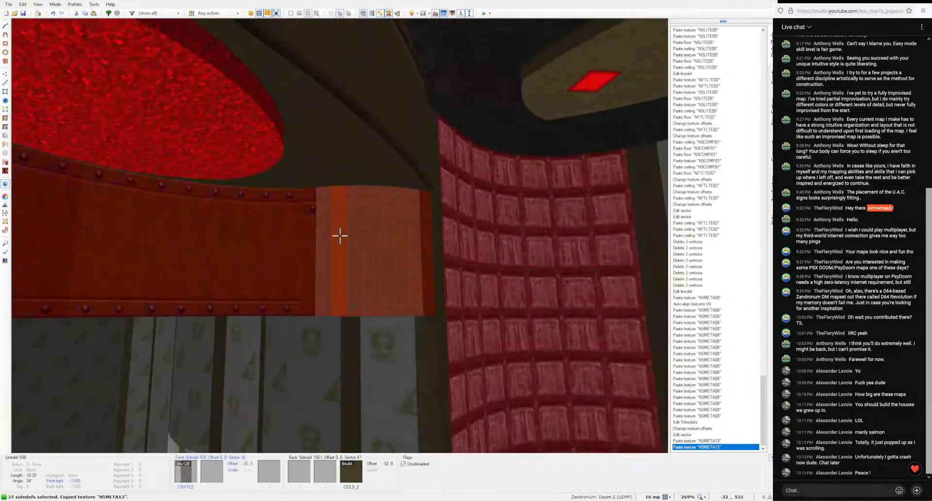
Step: Apply N5META13 to the grey end segments of the curved band and auto-align the textures horizontally
key(ctrl+c)
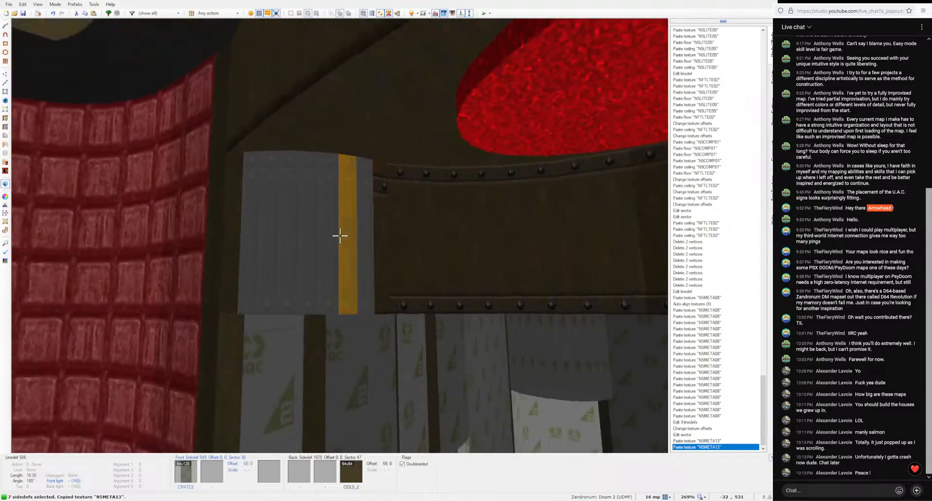
key(ctrl+v)
key(shift+a)
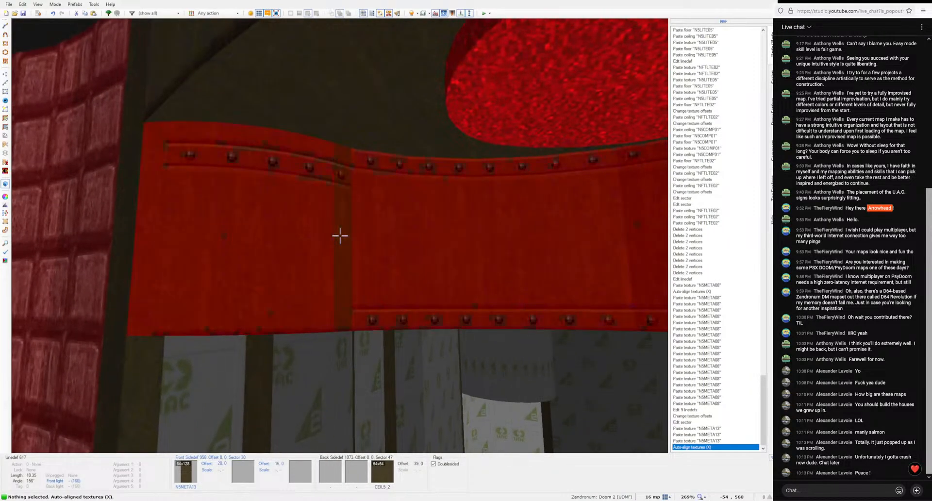
key(c)
click(339, 236)
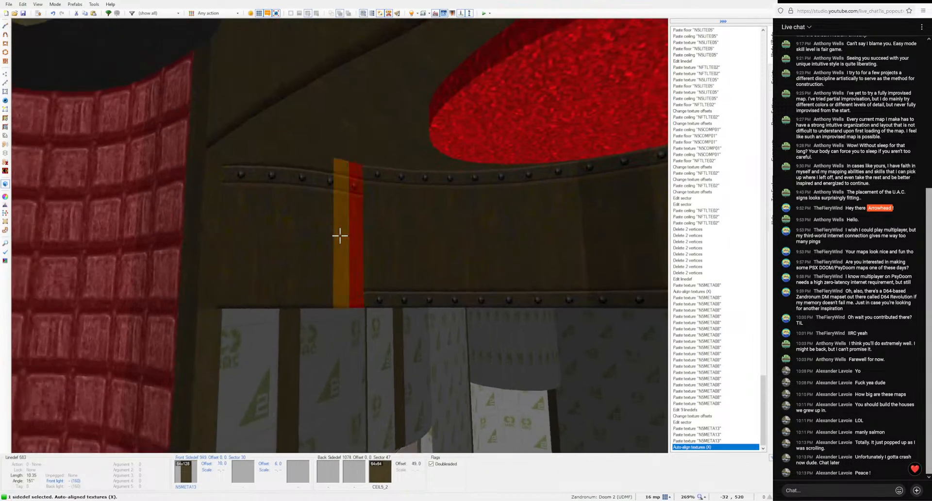
click(340, 236)
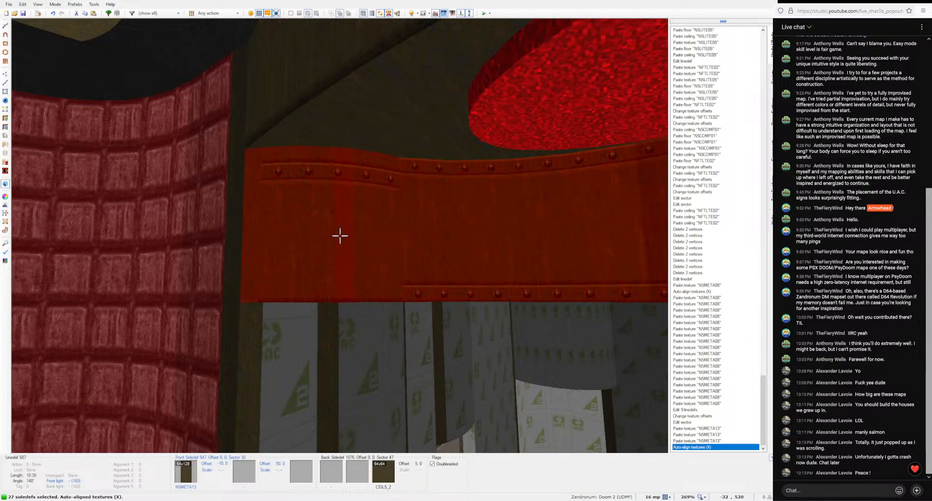
key(c)
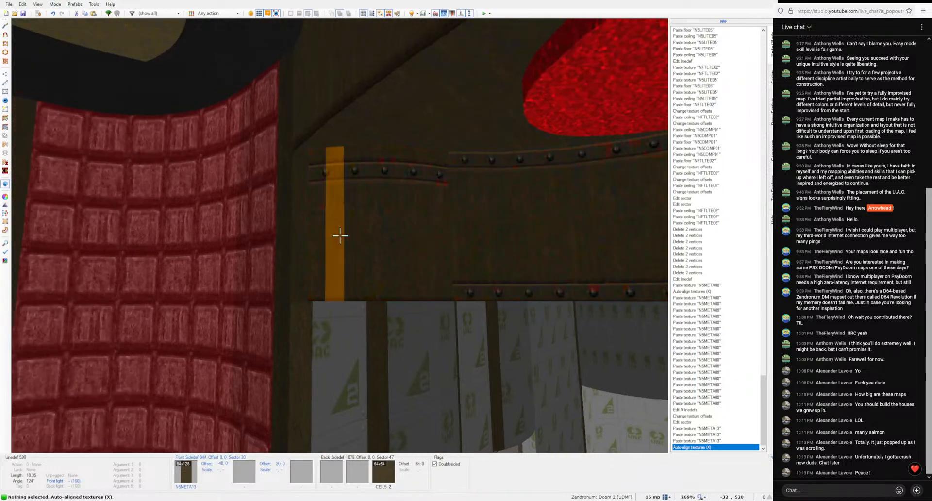
Step: Shift the textures vertically on the narrow segments at both ends of the curved band and auto-align the band horizontally
click(340, 236)
click(340, 235)
click(340, 236)
click(339, 236)
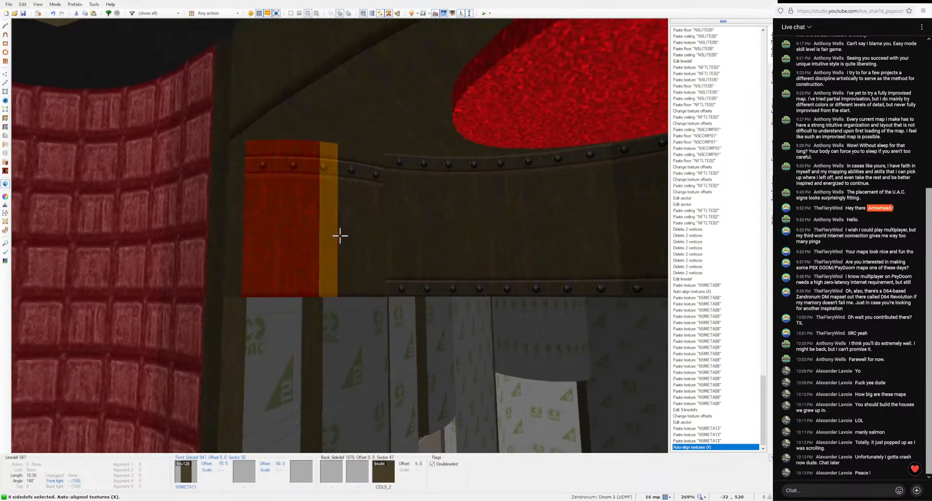
click(340, 236)
click(340, 236)
click(340, 235)
click(339, 236)
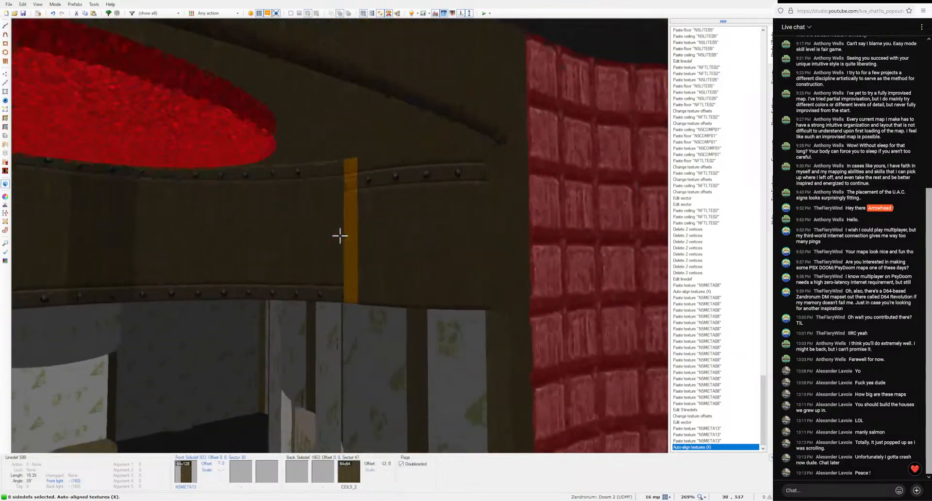
click(339, 236)
click(340, 236)
click(340, 235)
click(340, 236)
click(340, 236)
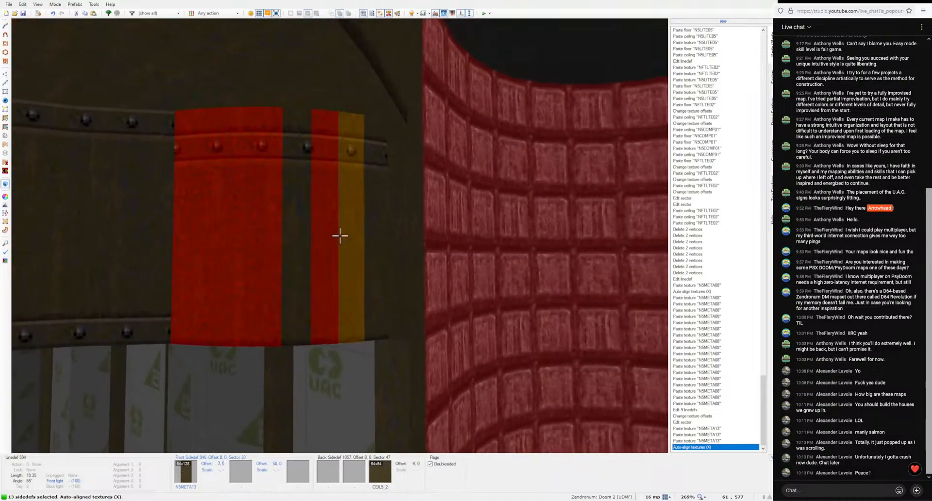
click(340, 236)
click(340, 236)
click(340, 236)
key(Up)
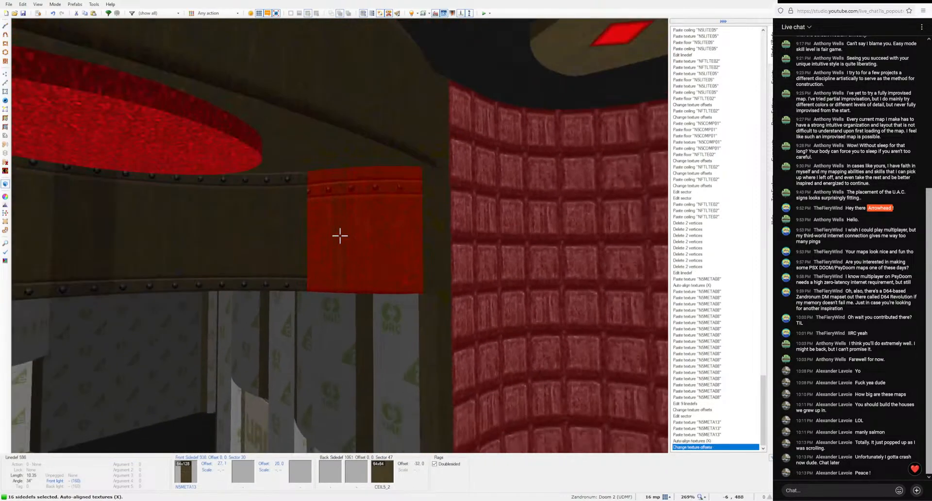
key(c)
key(a)
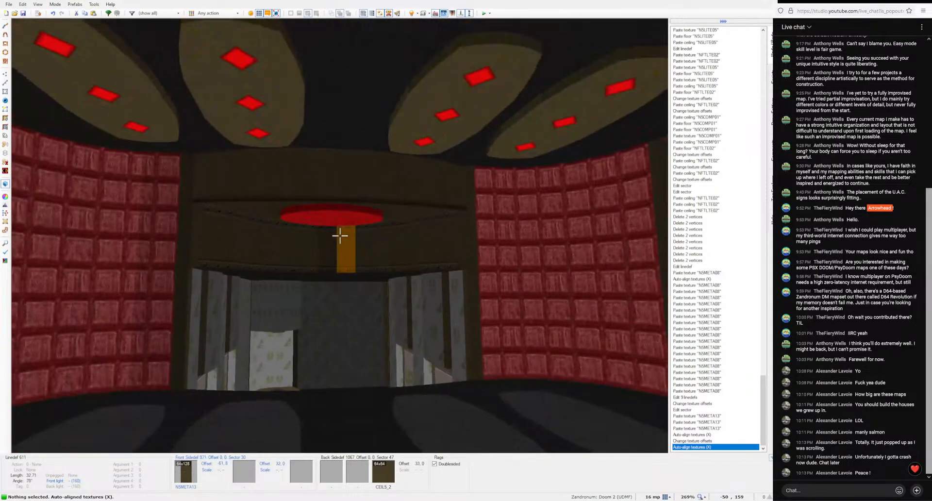
Step: Paste CEIL5_2 onto the passage ceiling below the curved grey wall and N5META08 onto that wall, auto-aligned horizontally
key(w)
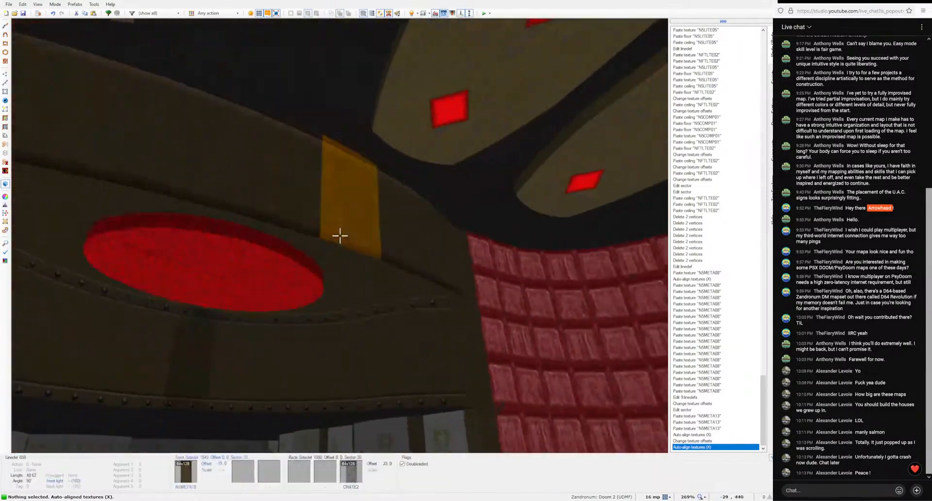
key(ctrl+v)
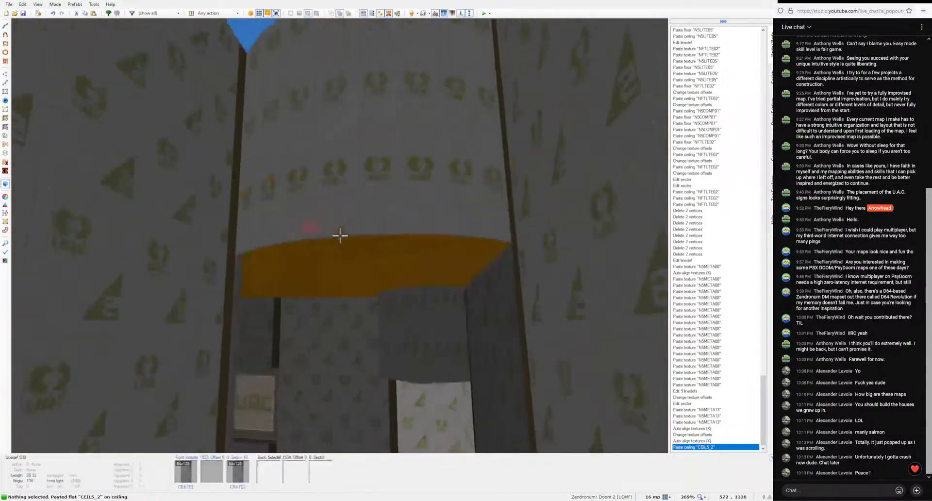
key(w)
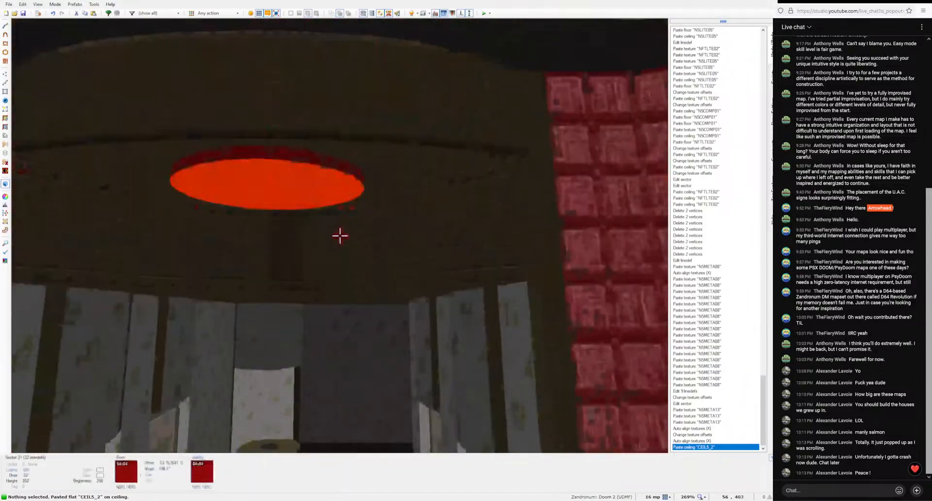
key(ctrl+c)
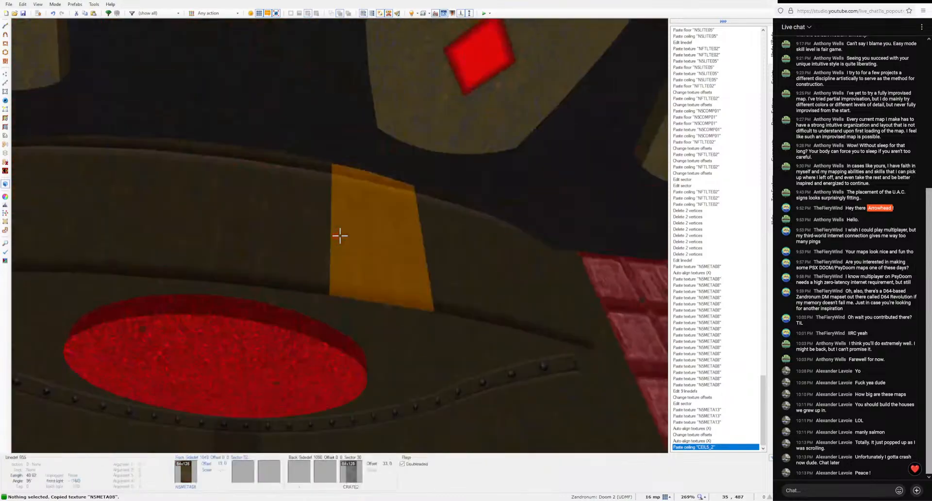
key(w)
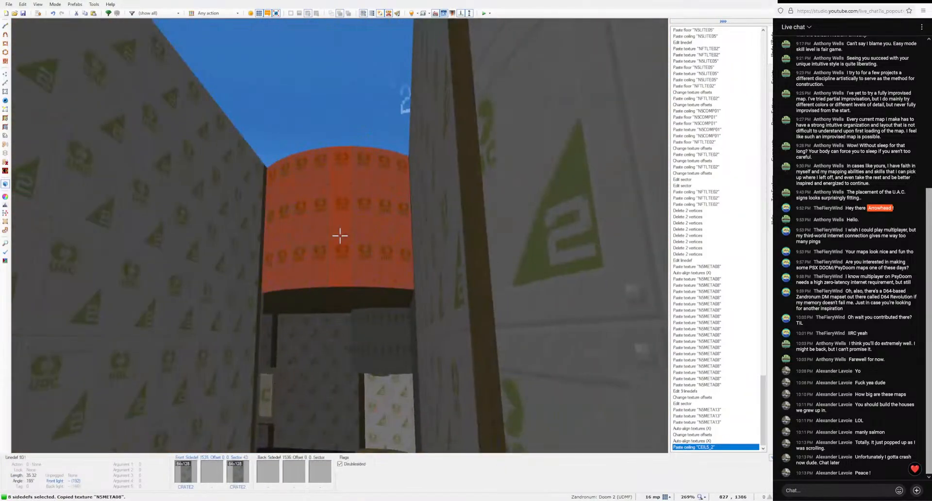
key(ctrl+v)
key(shift+a)
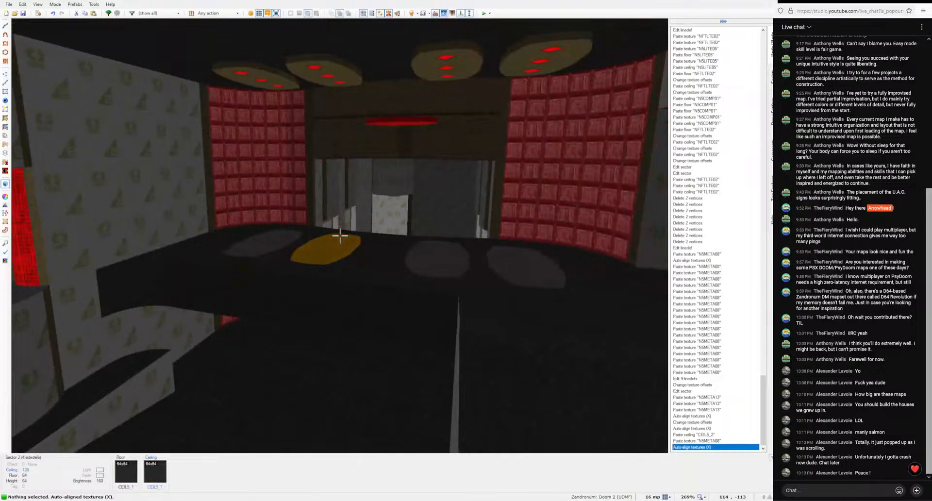
Step: Texture the raised walkway's edge with auto-aligned N5META08, and replace it with N5META13 flood-filled across the edge
key(ctrl+v)
key(shift+a)
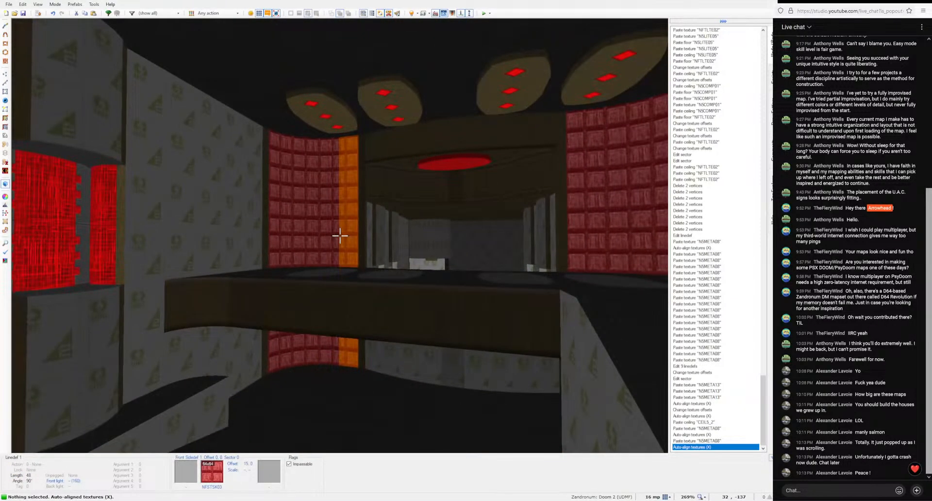
key(ctrl+c)
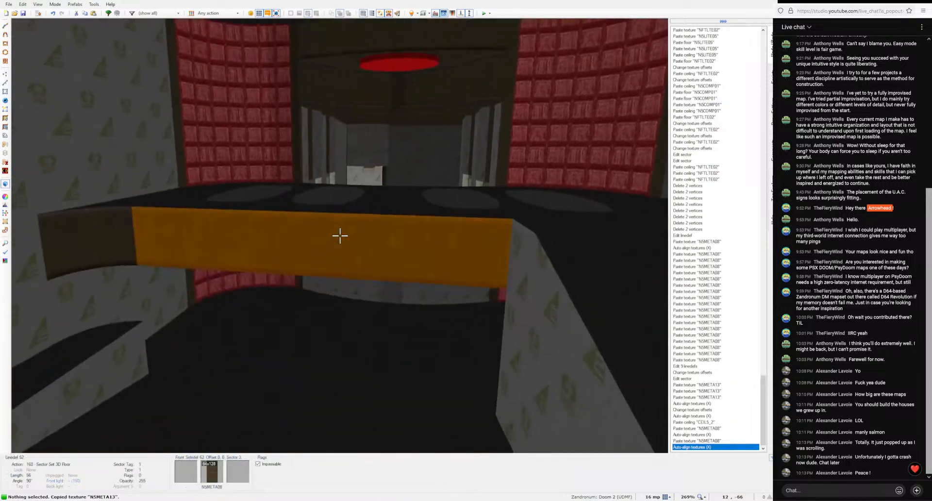
key(ctrl+shift+v)
key(ctrl+v)
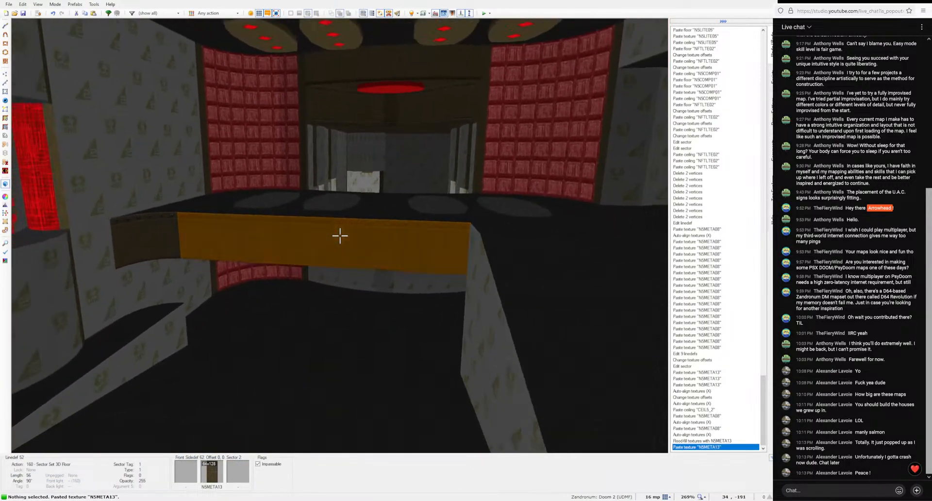
Step: Copy CEIL5_2 and paste it onto both the top surface and the underside of the raised walkway
key(ctrl+c)
key(ctrl+v)
key(d)
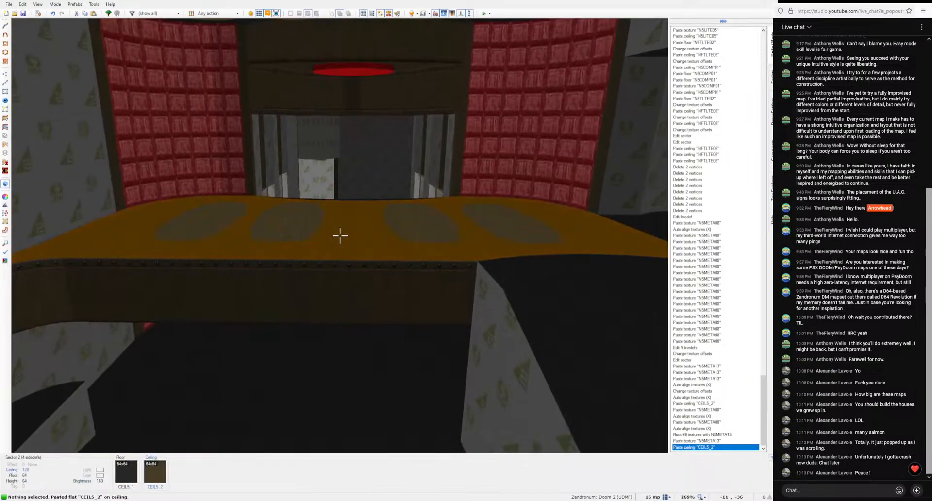
key(e)
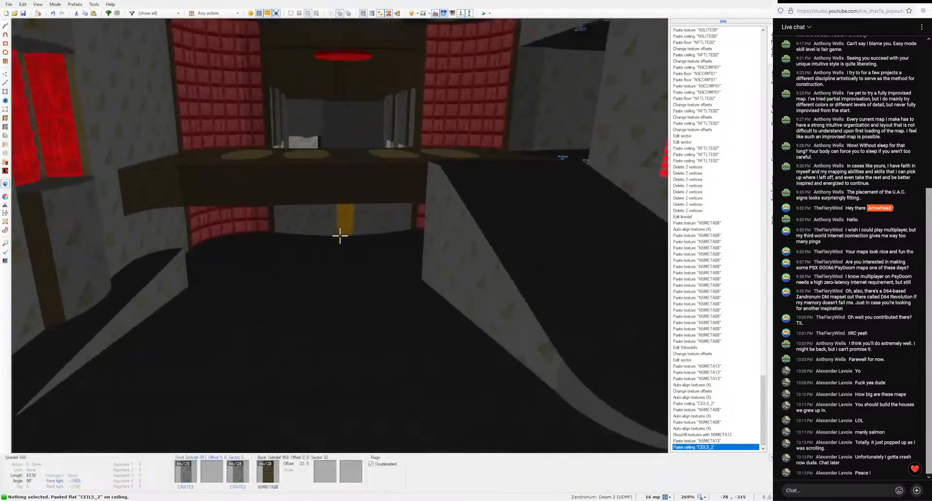
key(ctrl+v)
key(d)
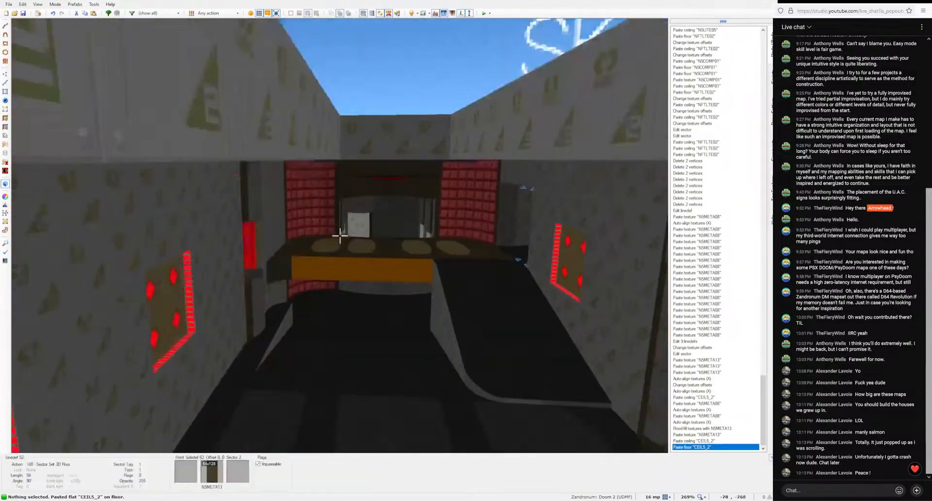
key(e)
key(e)
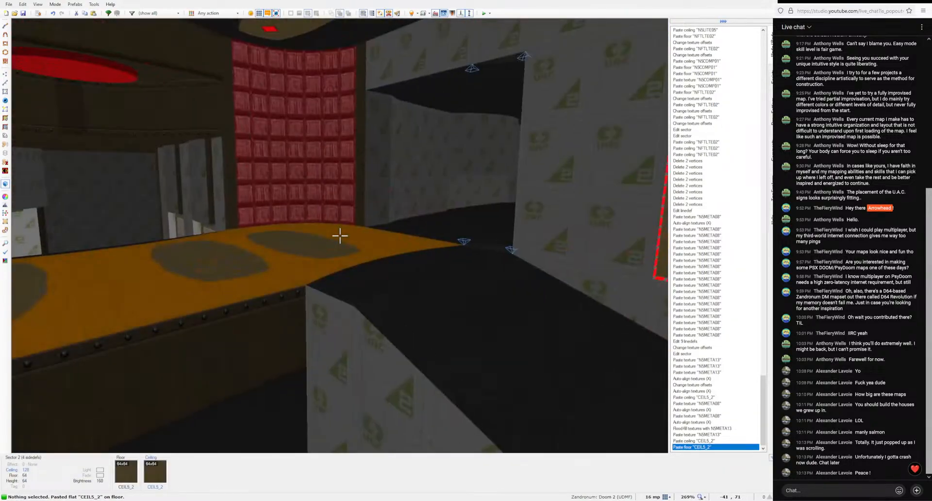
Step: Paste CEIL5_2 onto the floor of the landing beside the walkway and onto the adjoining ramp
key(ctrl+v)
key(d)
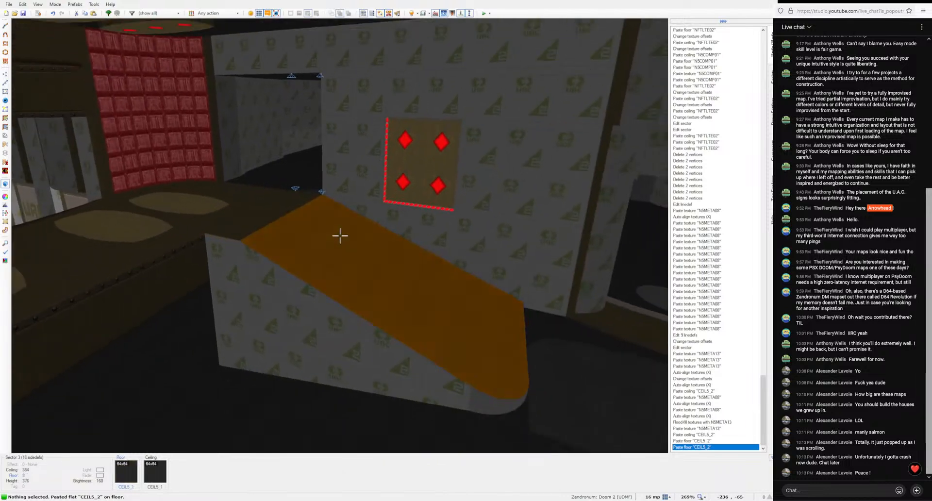
key(ctrl+v)
key(d)
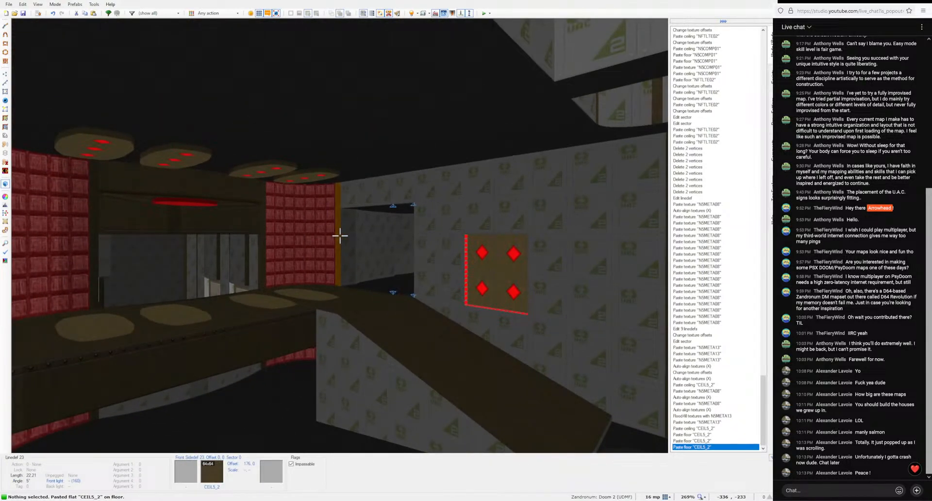
Step: Copy N5META08, try flood-filling it from the ramp's side wall, and undo the fill
key(e)
key(ctrl+c)
shift+middle_click(340, 235)
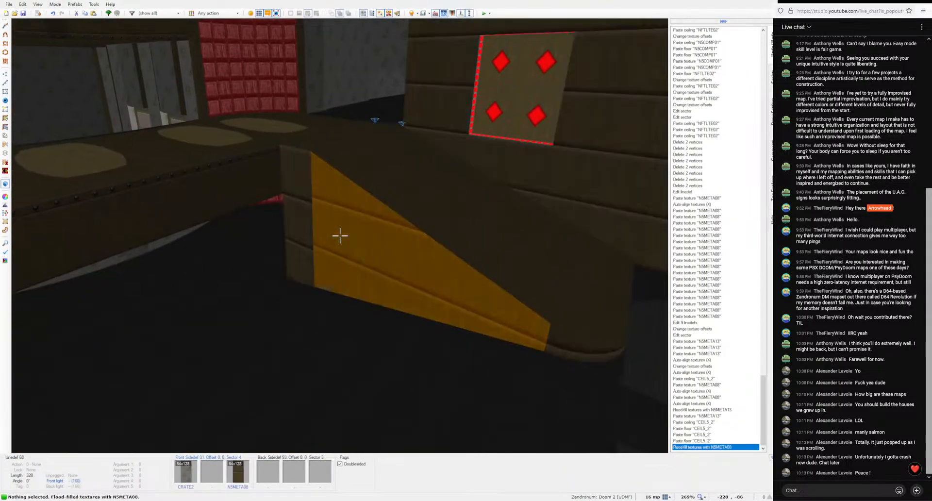
key(ctrl+z)
Step: Paste the N5META08 texture onto the ramp's side wall
click(340, 236)
key(ctrl+v)
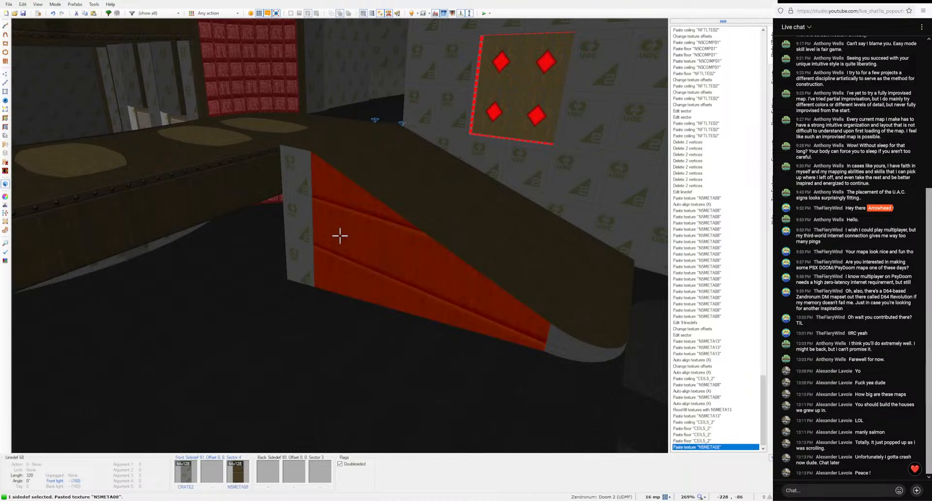
click(340, 235)
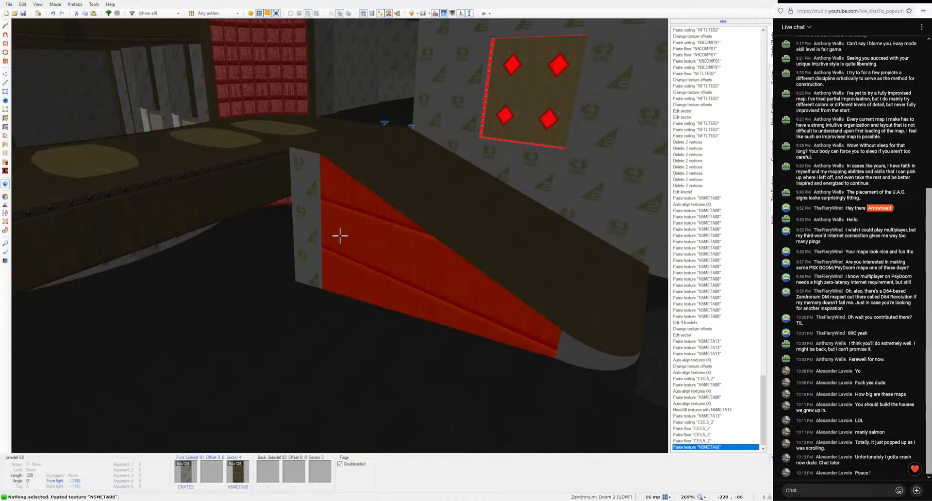
Step: Set the lower texture of the ramp's side wall to N5BRIK01 and copy that texture
right_click(400, 248)
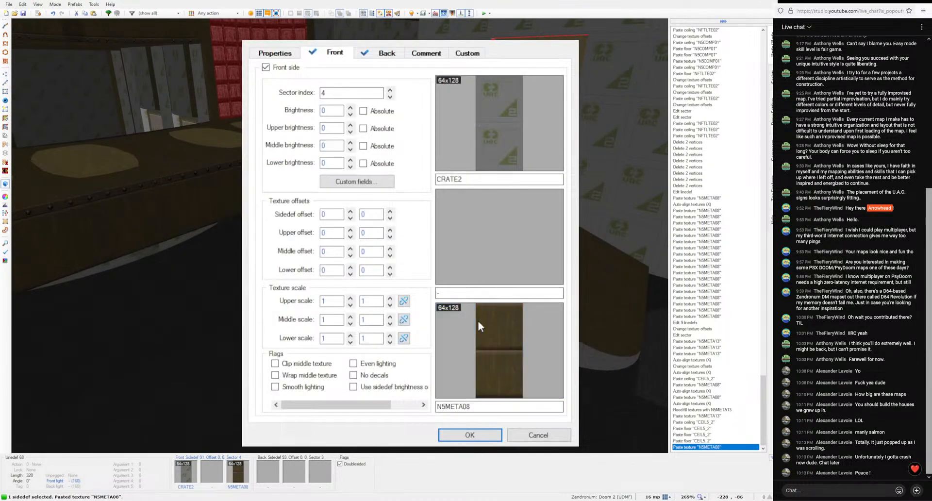
click(476, 318)
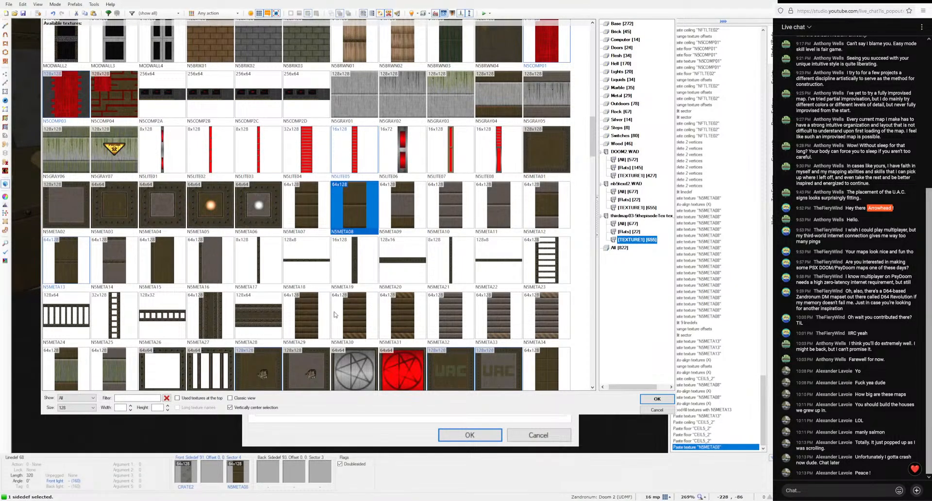
click(213, 59)
click(655, 400)
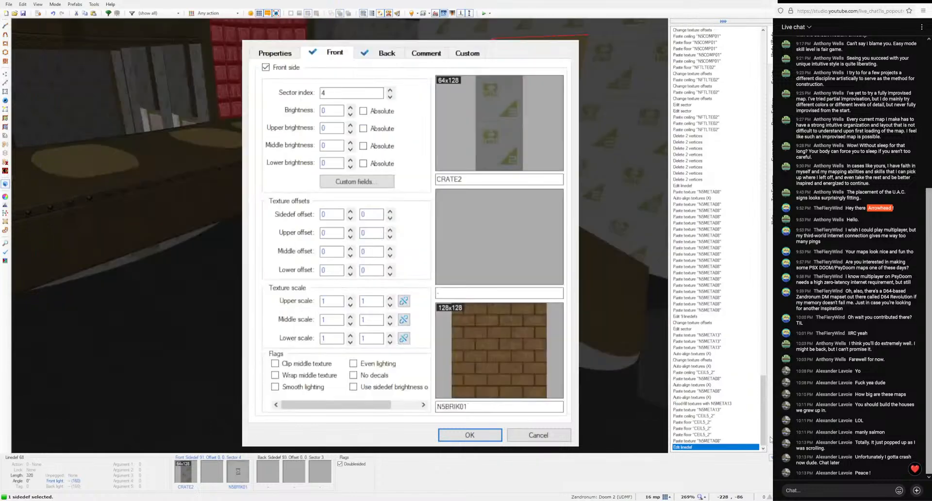
click(469, 434)
key(ctrl+c)
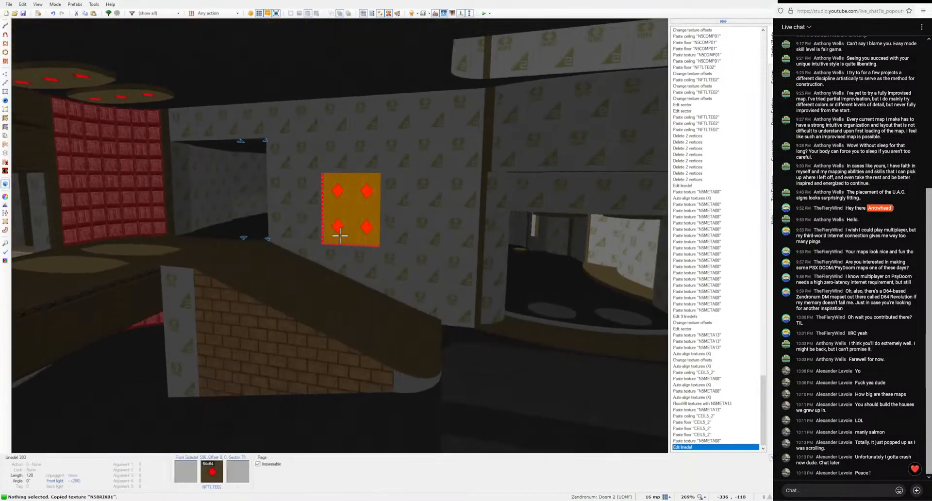
Step: Paste N5BRIK01 onto the ramp's sloped floor and auto-align the brick texture horizontally on its side wall
key(ctrl+v)
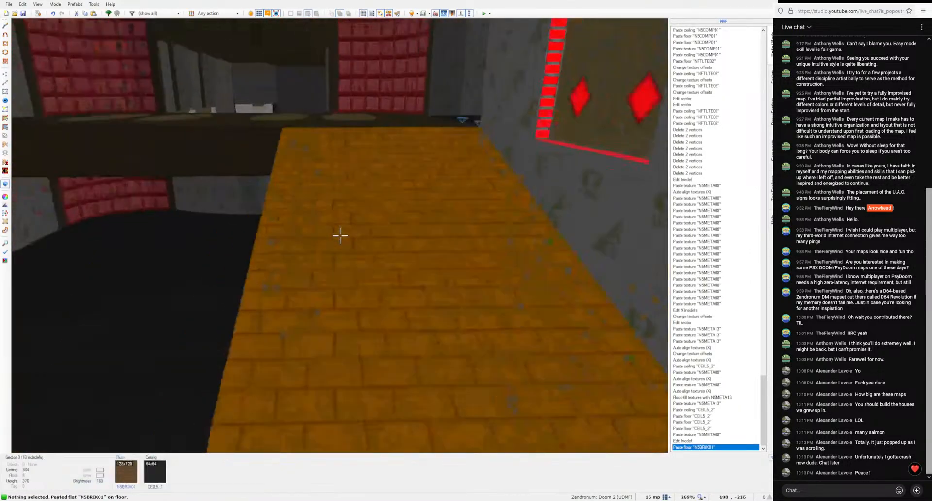
key(a)
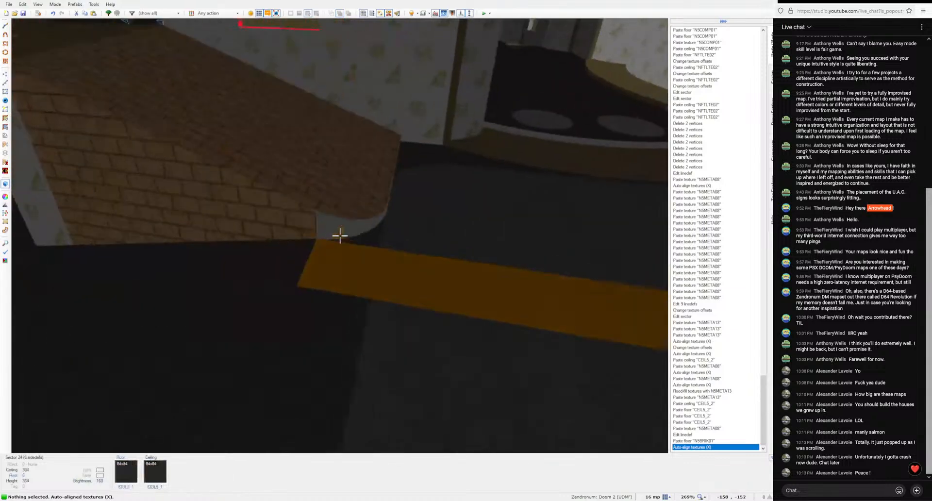
shift+middle_click(340, 236)
key(ctrl+z)
Step: Paste N5BRIK01 onto every wall segment around the ramp's rounded lower end and auto-align the textures horizontally
key(ctrl+v)
click(340, 236)
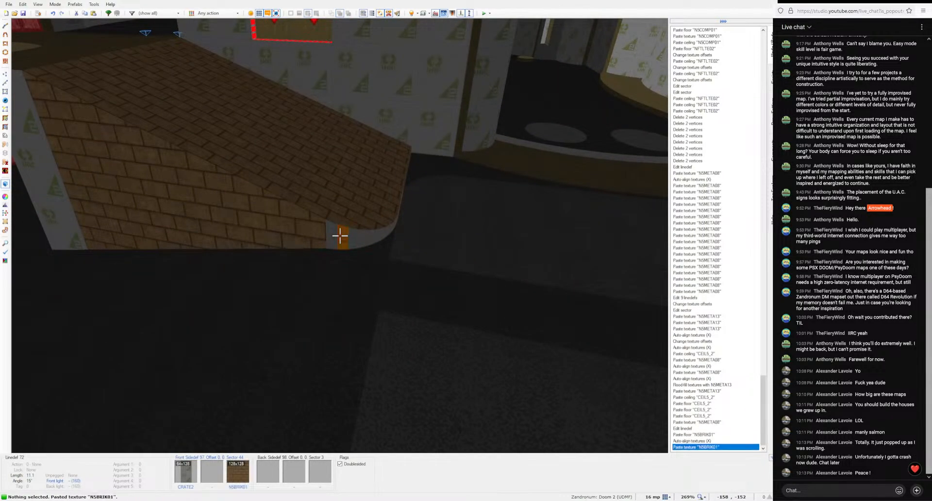
key(ctrl+v)
key(ctrl+v)
key(ctrl+v)
key(ctrl+v)
key(ctrl+v)
key(ctrl+v)
key(ctrl+v)
key(ctrl+v)
key(ctrl+v)
key(ctrl+v)
key(ctrl+v)
key(ctrl+v)
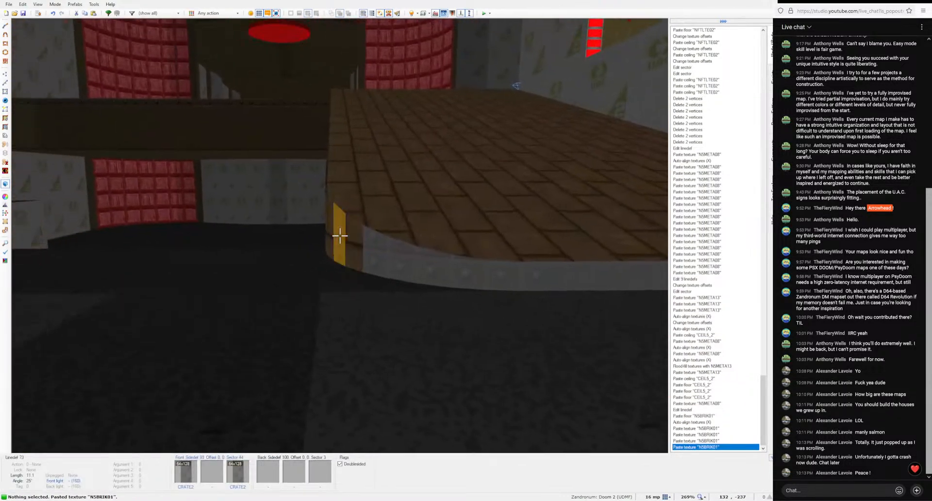
key(ctrl+v)
key(ctrl+v)
key(ctrl+v)
key(ctrl+v)
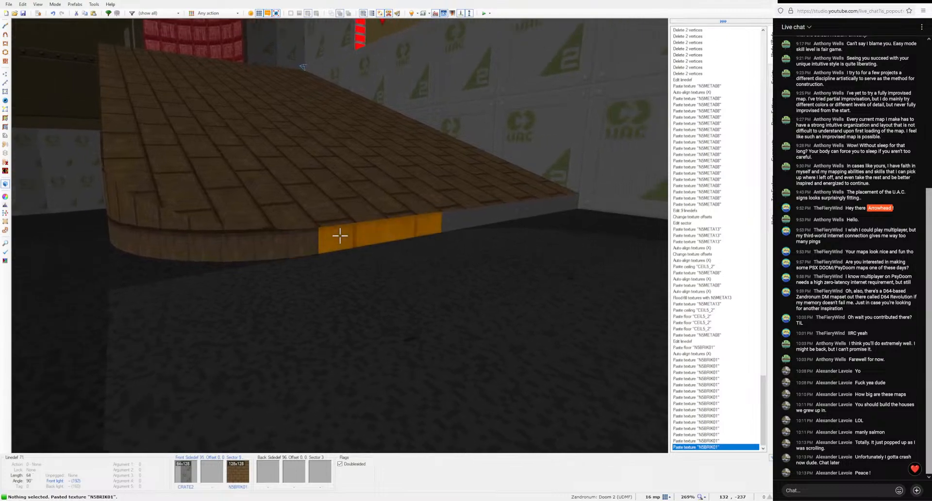
key(a)
key(d)
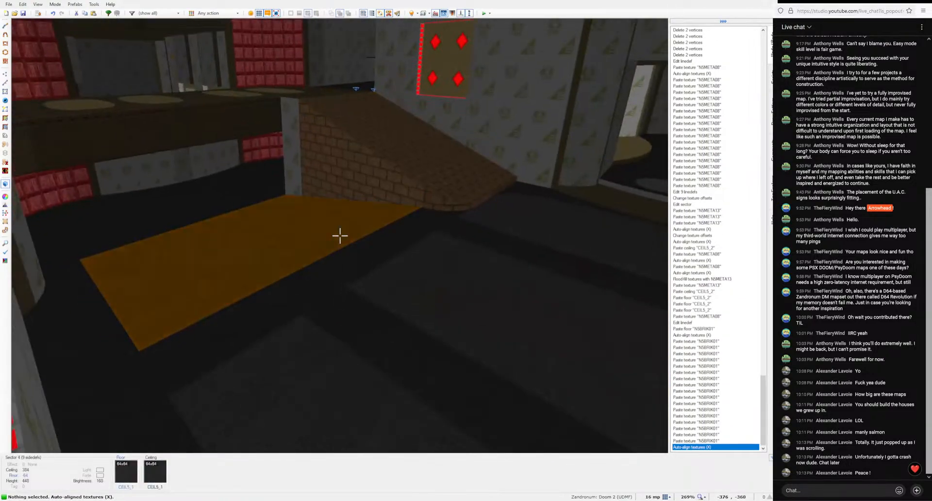
Step: Open the front-side texture properties of the ramp's brick side wall
key(e)
key(d)
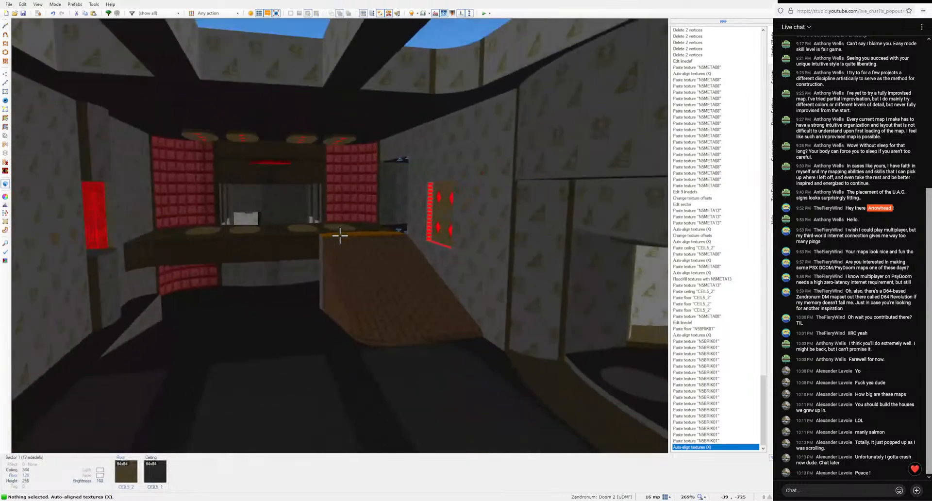
key(e)
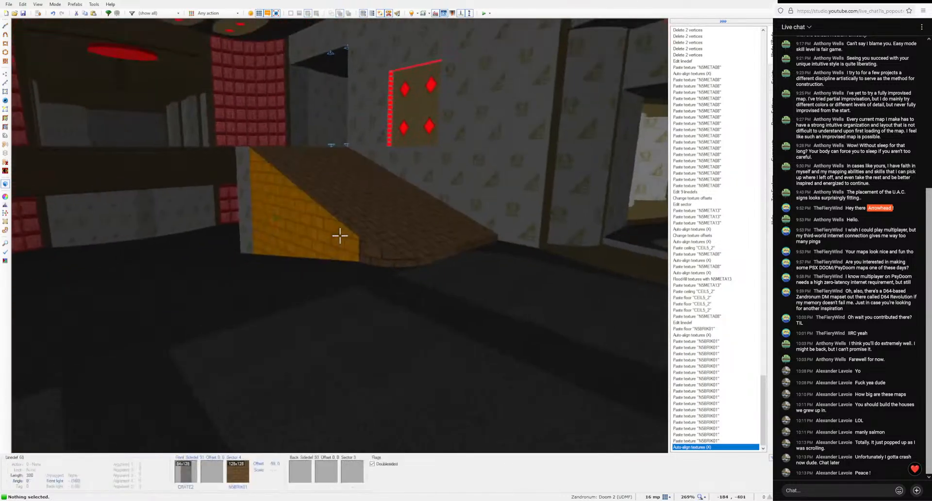
click(339, 235)
right_click(340, 236)
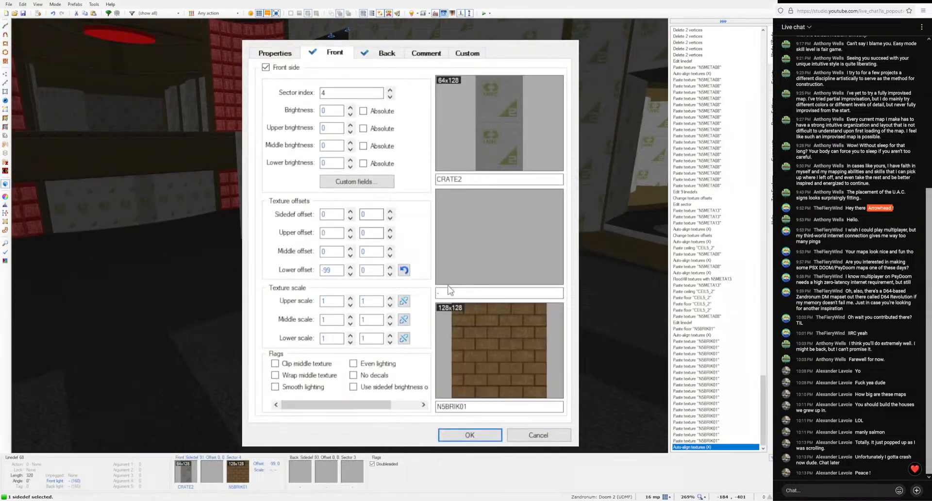
click(487, 306)
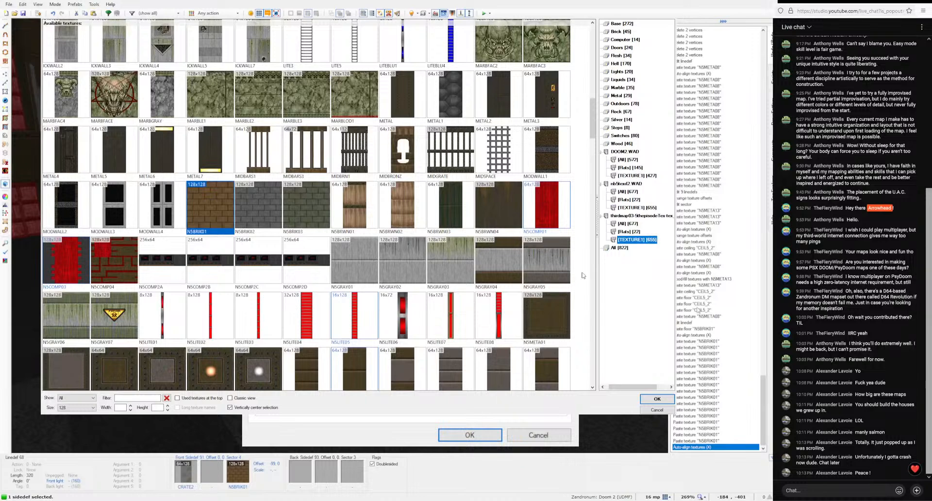
click(629, 232)
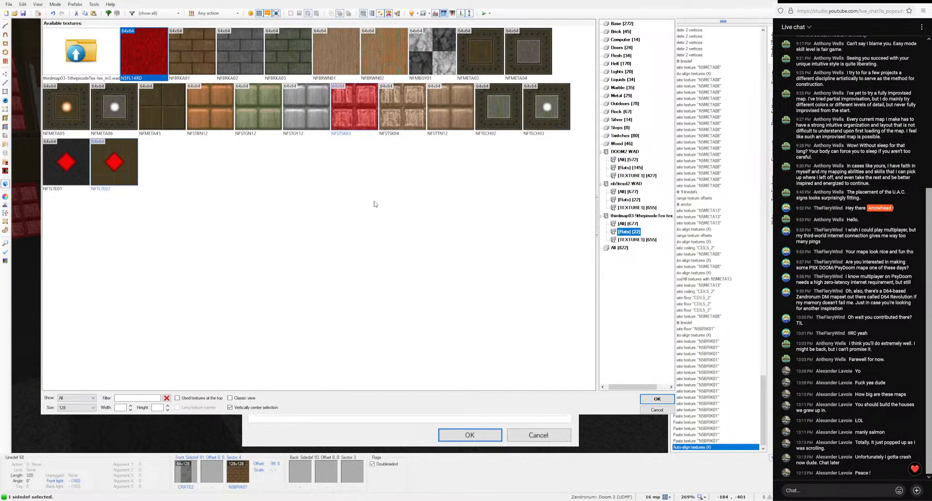
click(339, 66)
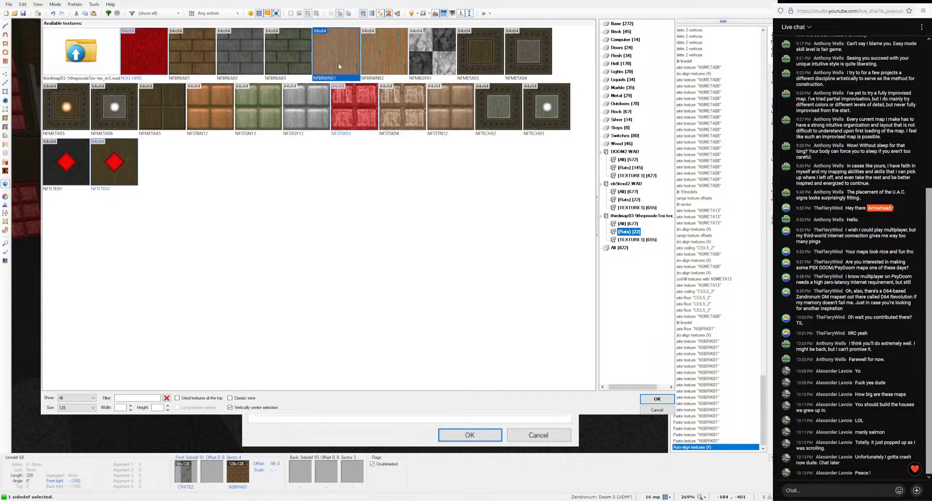
click(642, 400)
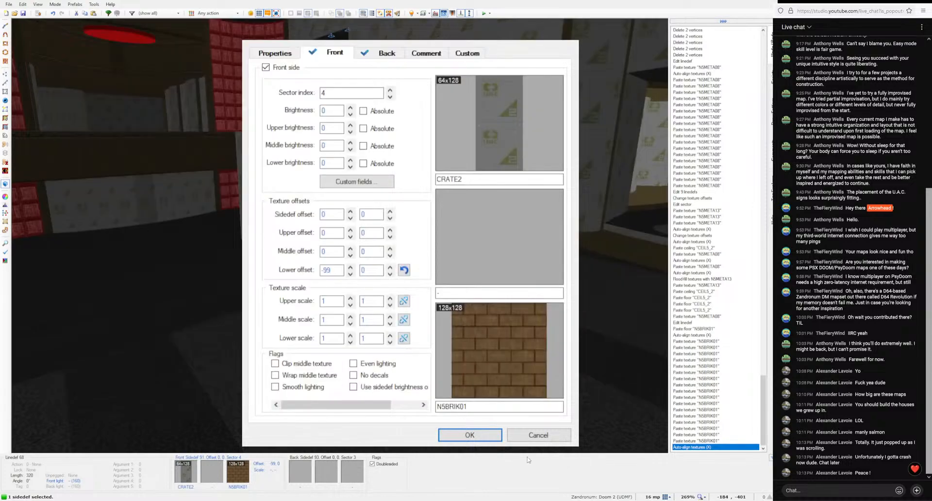
click(532, 440)
Step: Copy the CEIL5_2 texture, paste it onto the brick-topped platform's side and rounded-end wall segments, and auto-align the textures horizontally
key(e)
key(ctrl+c)
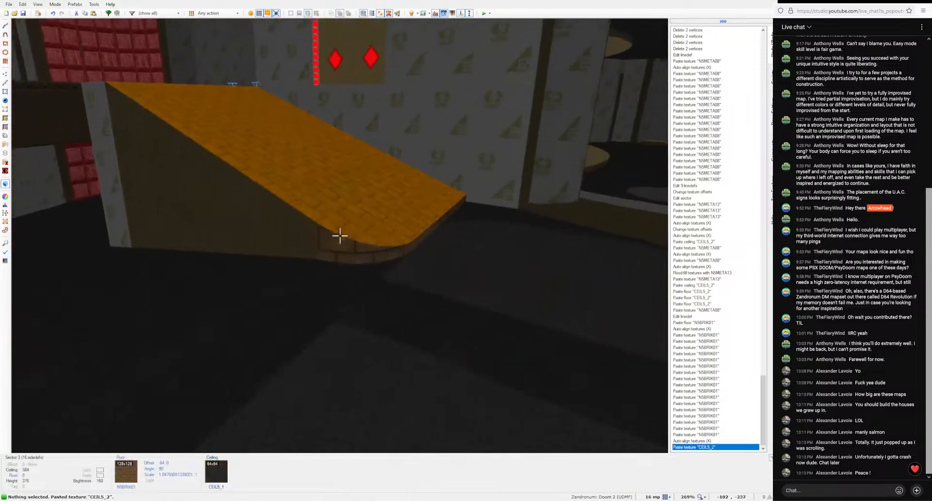
key(ctrl+v)
key(ctrl+v)
key(ctrl+v)
key(ctrl+v)
key(ctrl+v)
key(ctrl+v)
key(ctrl+v)
key(ctrl+v)
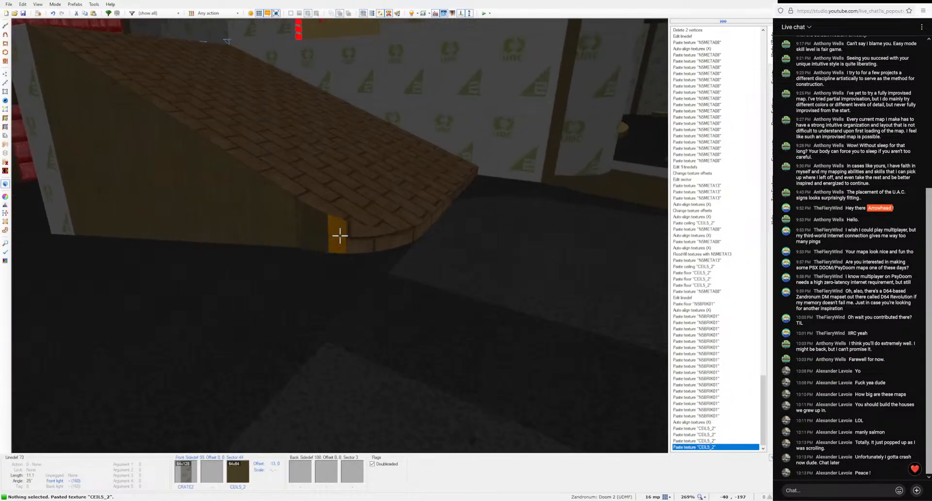
key(ctrl+v)
key(ctrl+v)
key(ctrl+v)
key(ctrl+v)
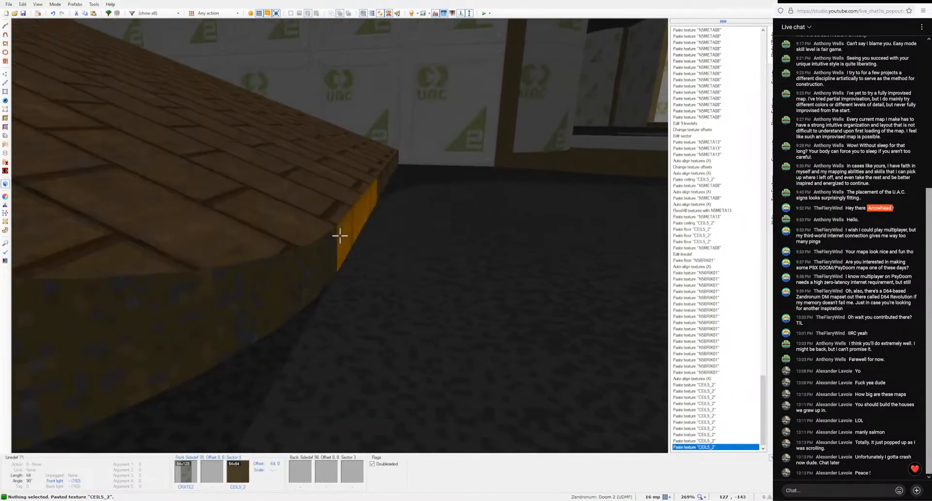
key(a)
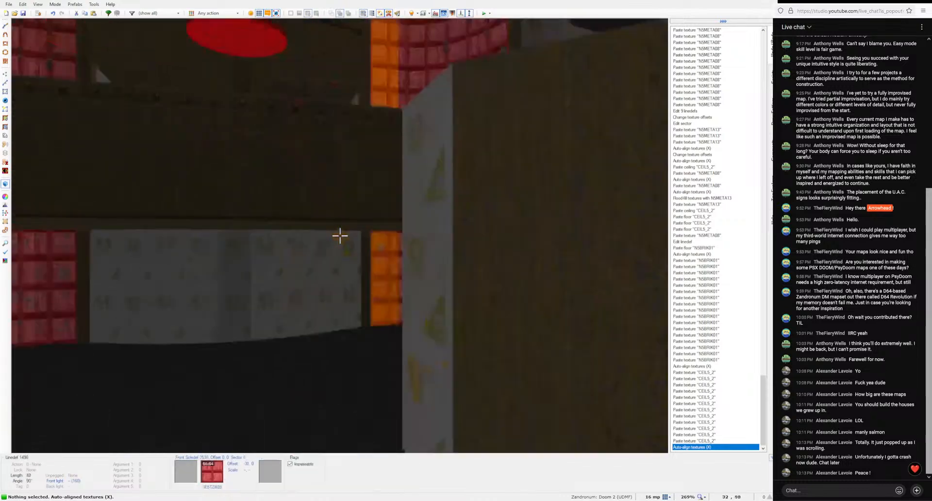
Step: Paste CEIL5_2 onto the curved CRATE2 wall segments at the platform's opposite end and auto-align them horizontally
key(ctrl+v)
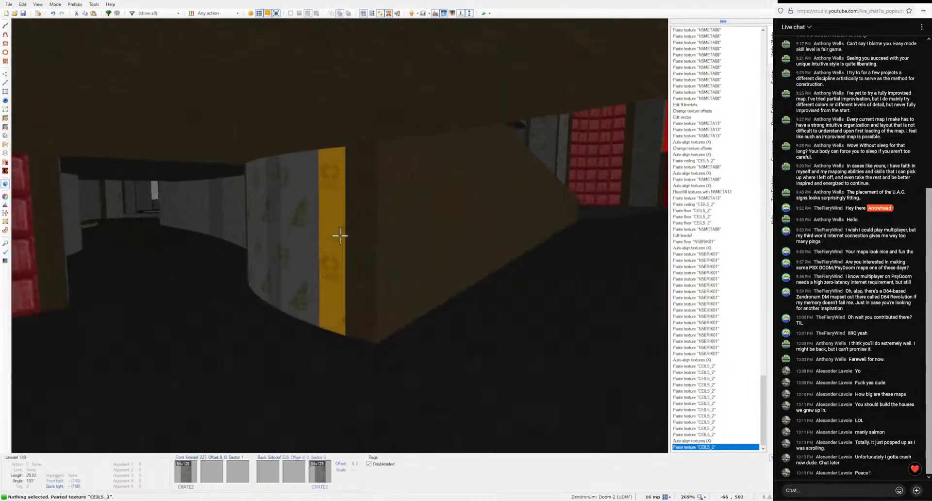
key(ctrl+v)
key(ctrl+v)
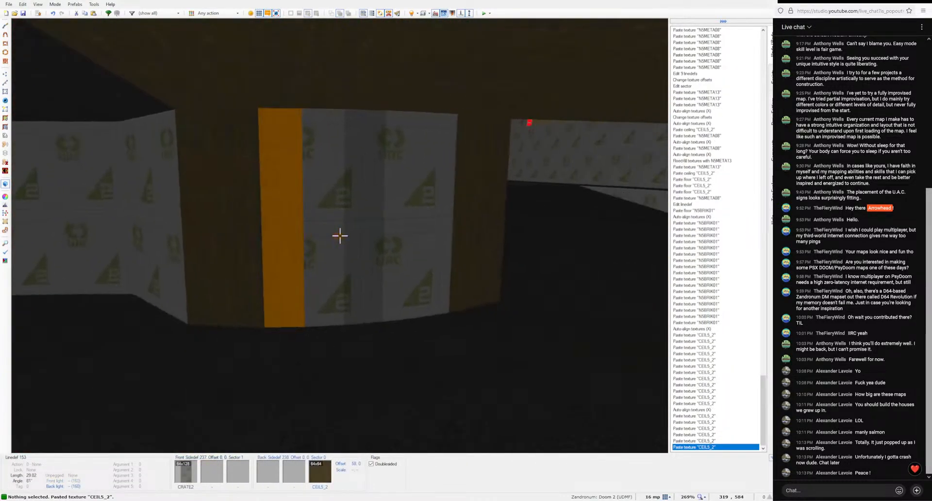
key(shift+a)
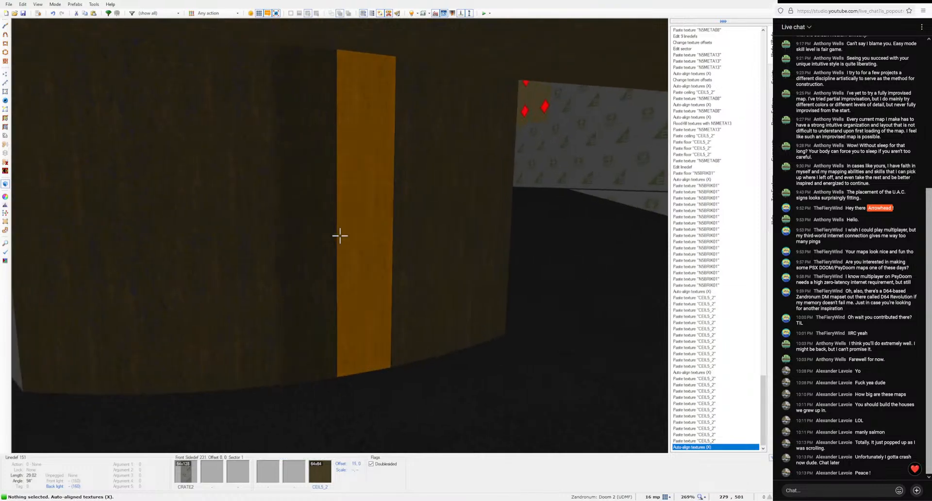
Step: Set the mismatched curved wall segment's brightness to 16 and flip its linedef at the centre of the arc
click(340, 236)
ctrl+scroll(340, 235, up, 1)
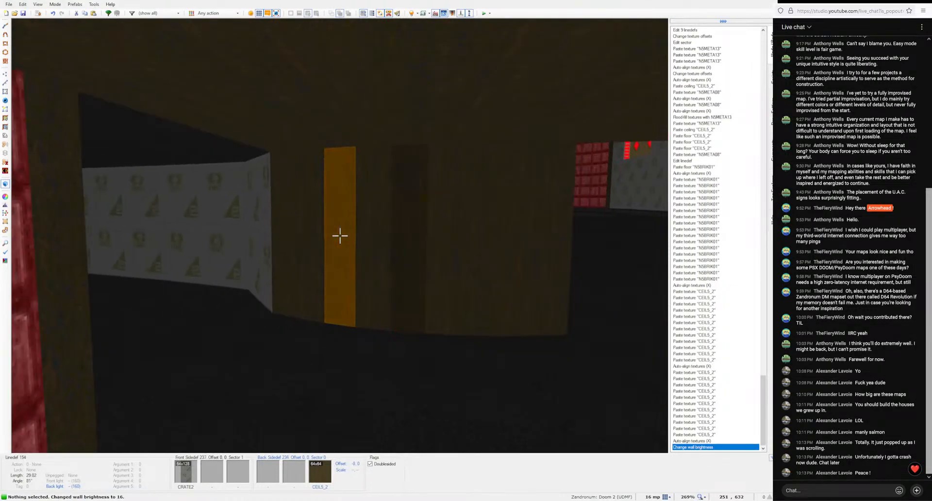
key(c)
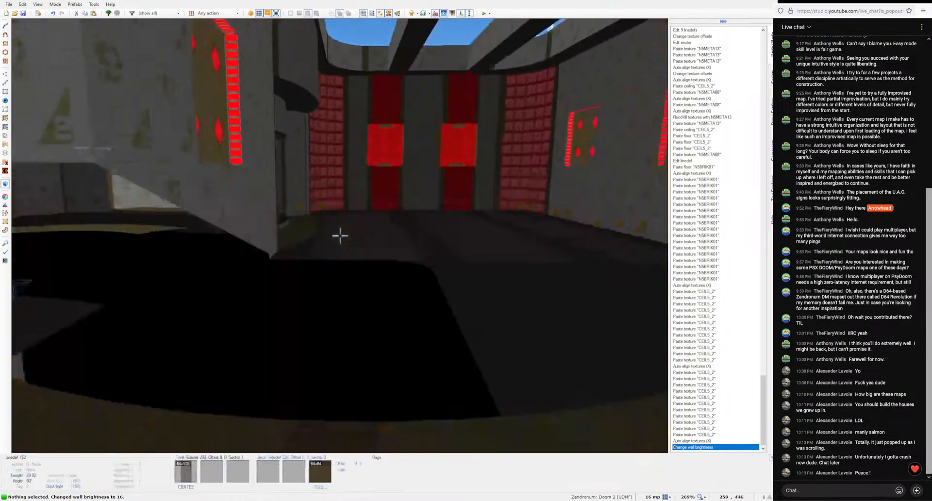
key(q)
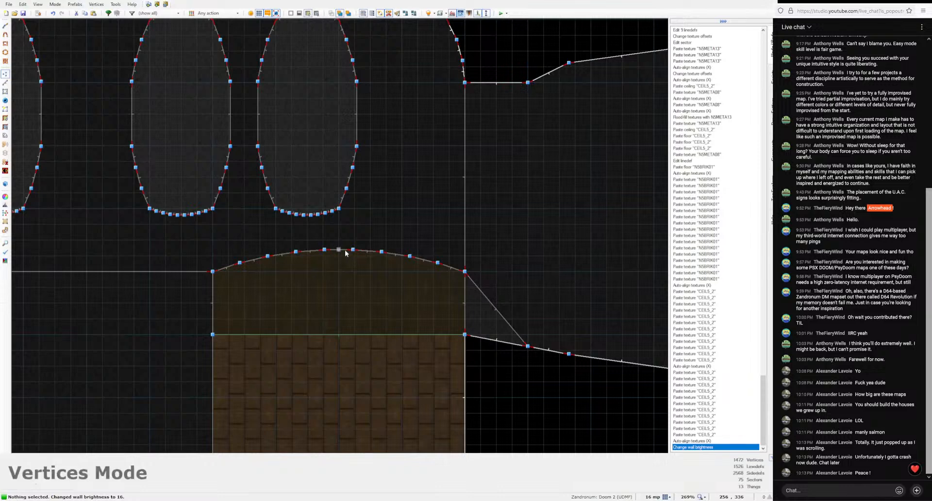
key(l)
click(342, 249)
key(f)
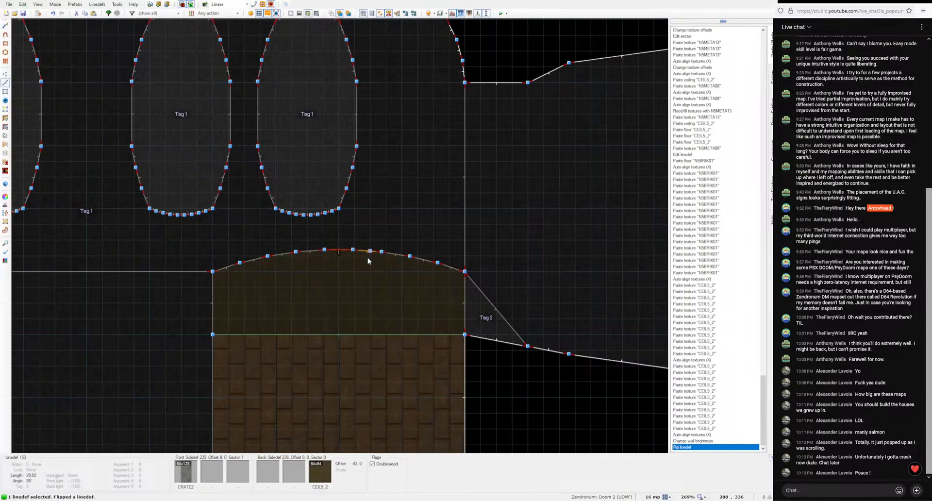
Step: Try raising the flipped curved wall segment's brightness to 48
key(c)
key(q)
key(w)
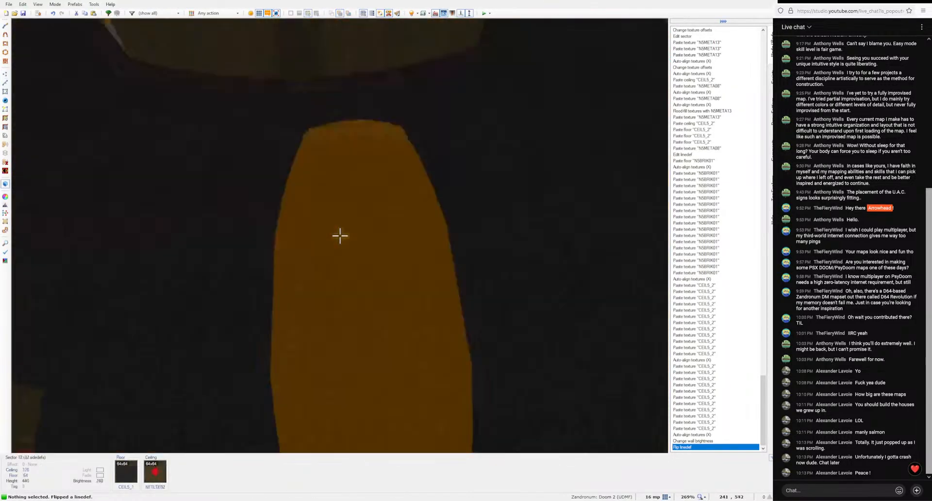
key(minus)
key(Escape)
key(s)
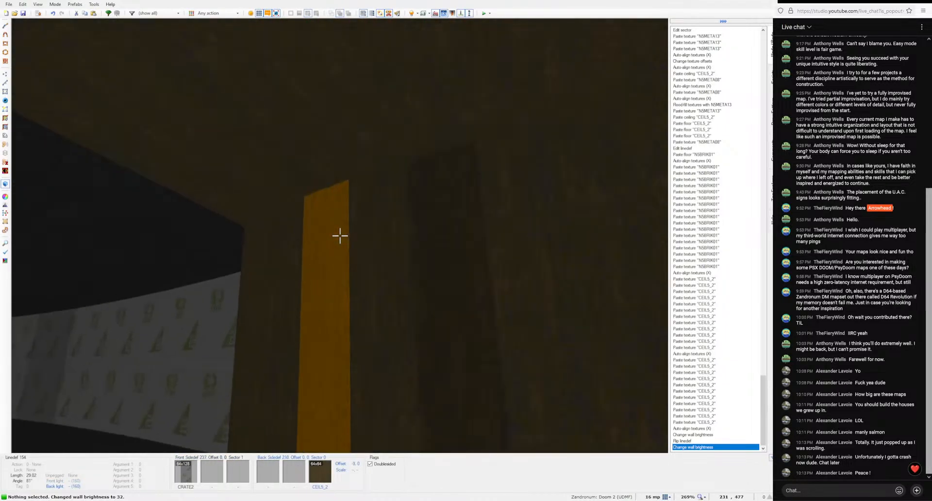
click(340, 236)
key(plus)
key(plus)
key(Escape)
key(s)
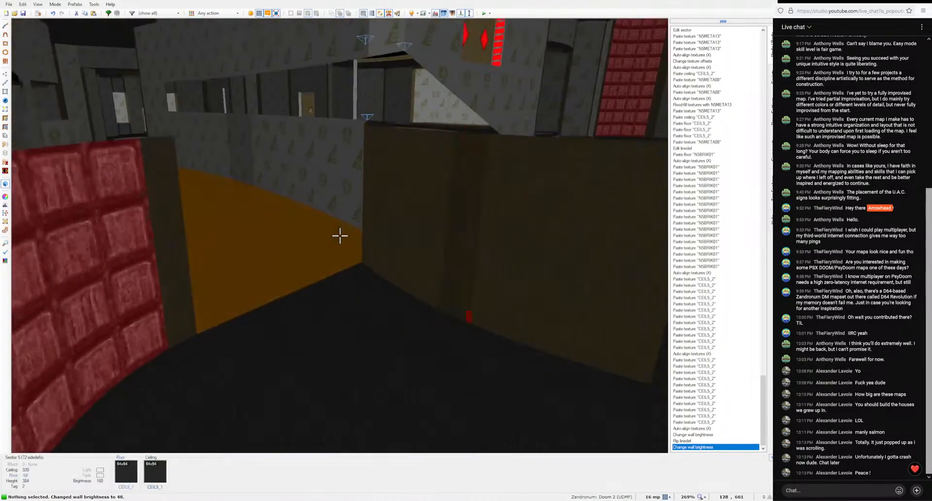
key(w)
key(s)
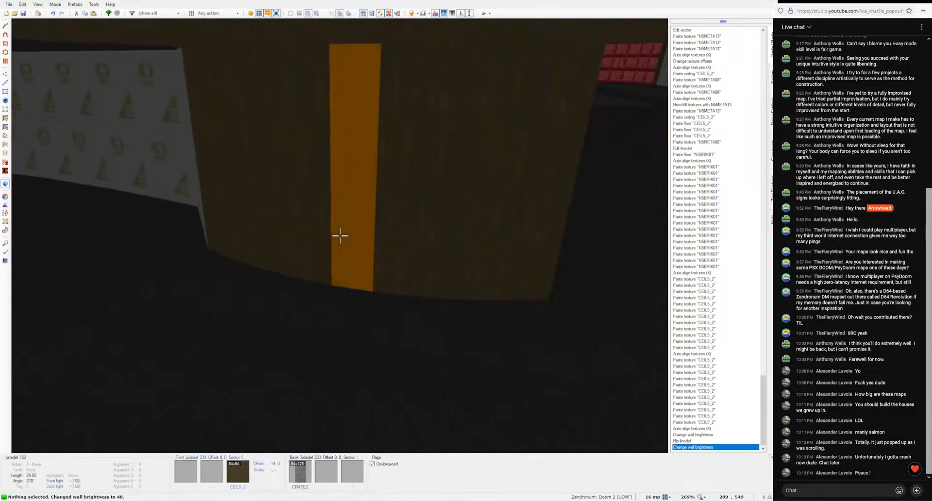
Step: Try raising the flipped wall segment's brightness to 256, and undo the brightness change
click(340, 235)
key(plus)
ctrl+scroll(340, 236, up, 9)
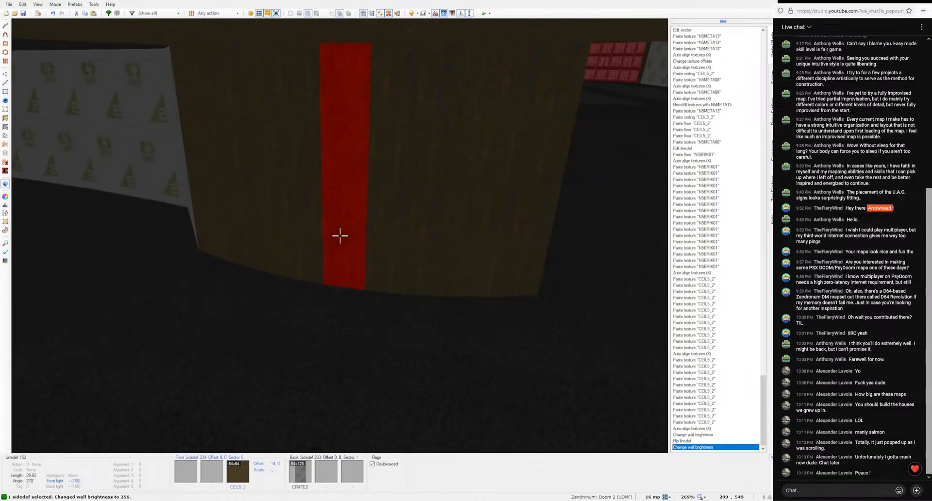
click(340, 236)
key(w)
key(s)
key(ctrl+z)
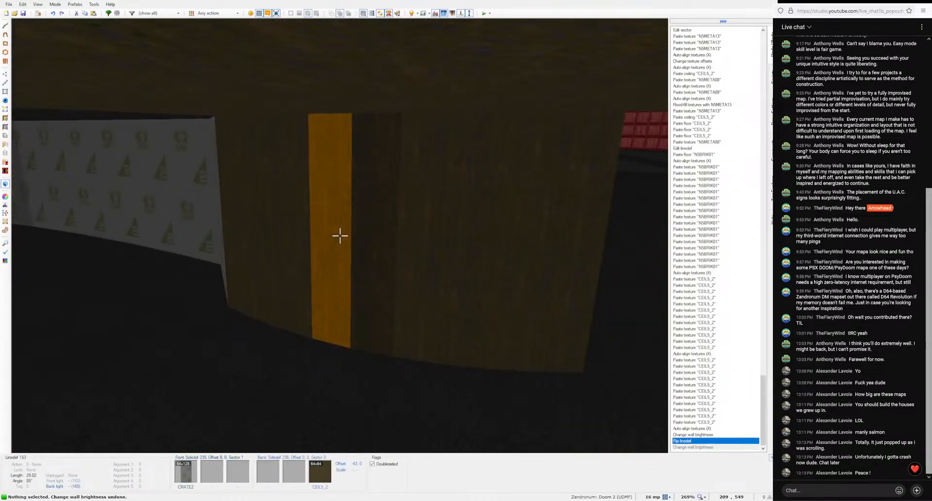
Step: Paste CEIL5_2 onto the remaining segment at the end of the curved wall and auto-align the textures horizontally
key(w)
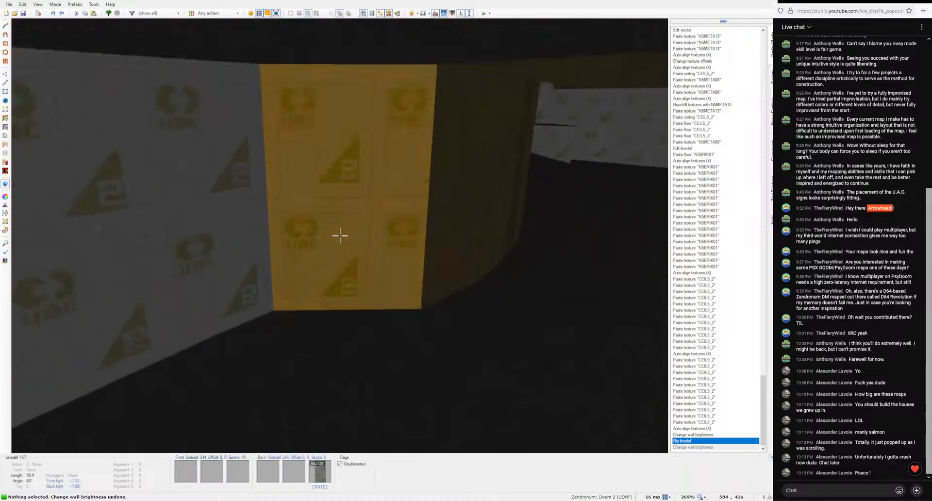
key(w)
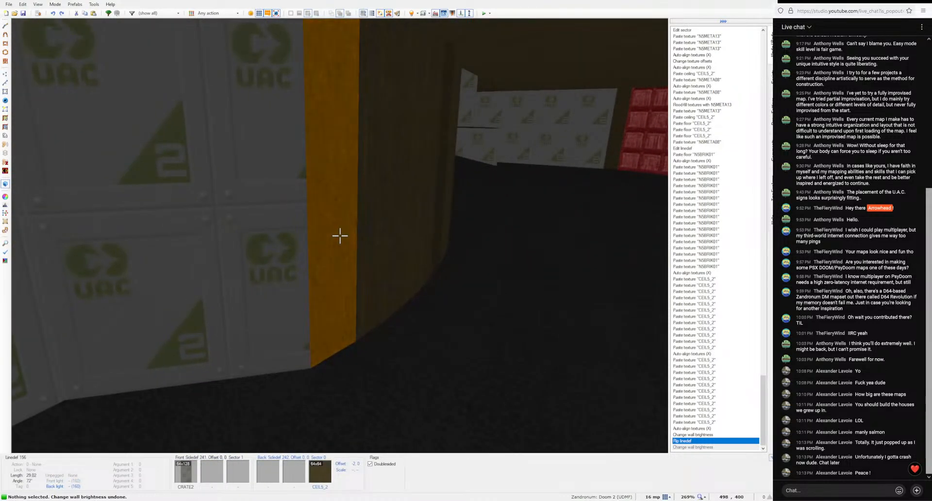
key(s)
key(ctrl+v)
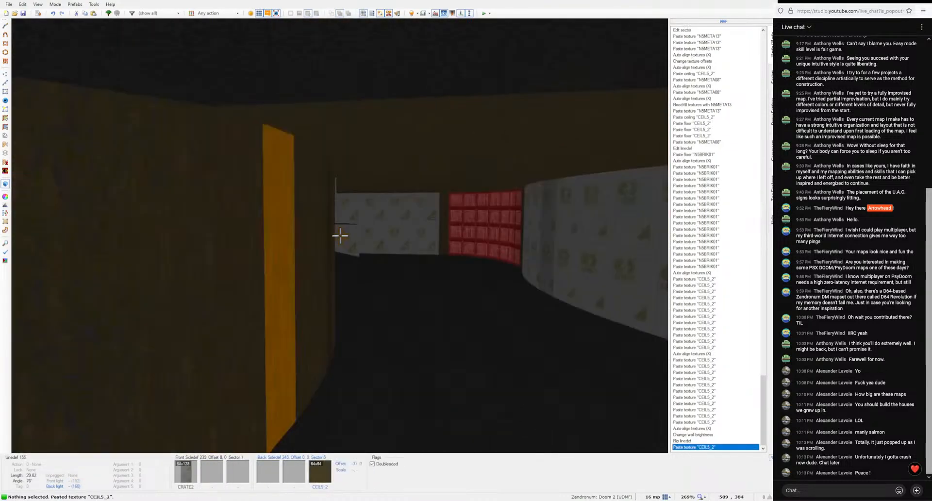
key(a)
key(e)
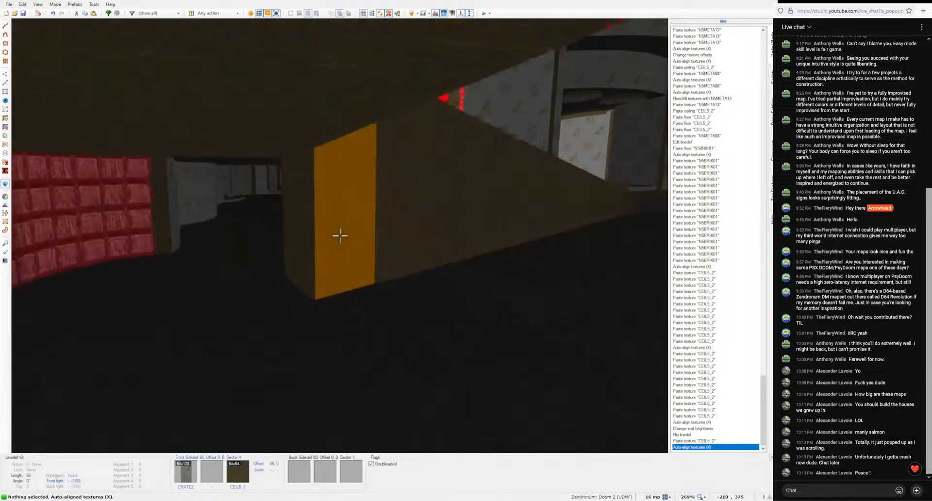
Step: Copy the platform's N5BRIK01 floor flat and paste it onto the floor of the adjoining curved end section
key(w)
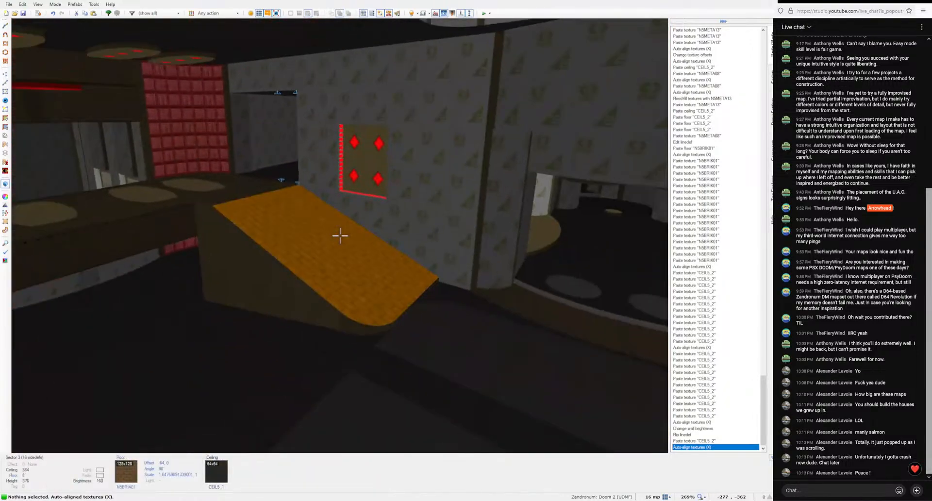
key(w)
key(ctrl+v)
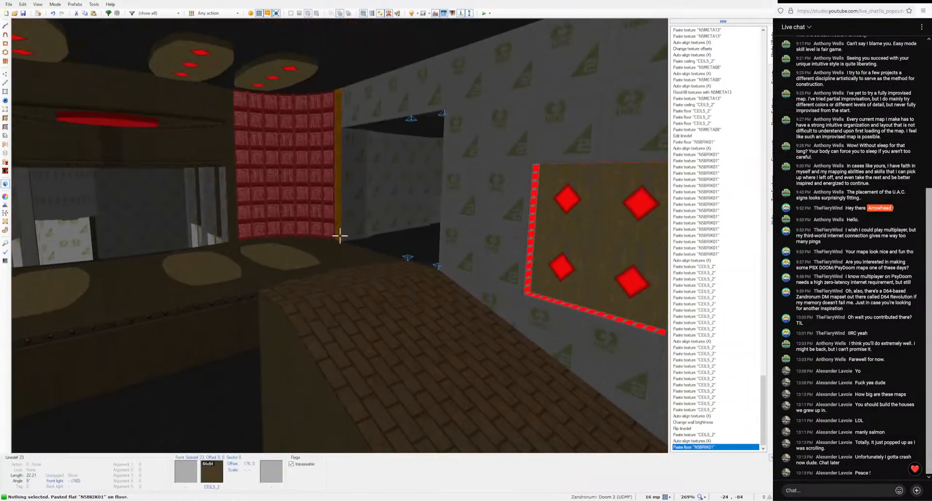
key(w)
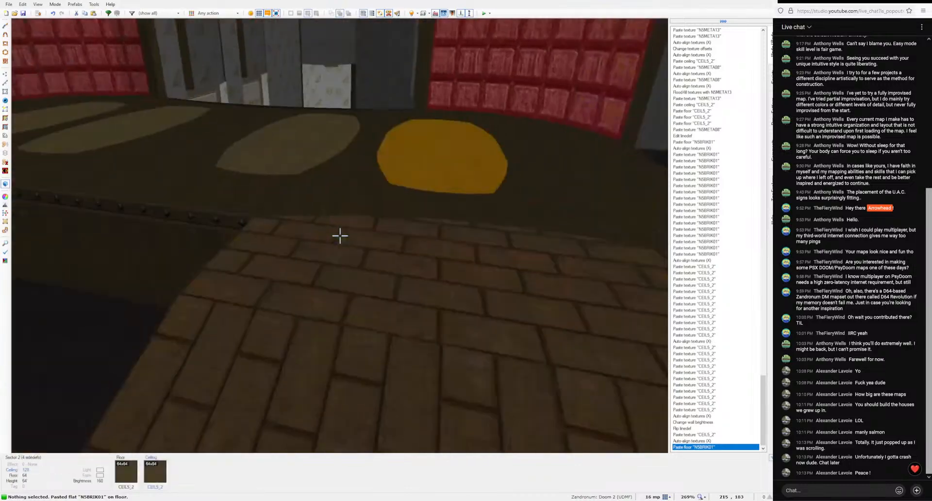
Step: Try auto-aligning the brick texture on the curved end section's floor with the platform
key(e)
key(a)
key(a)
key(a)
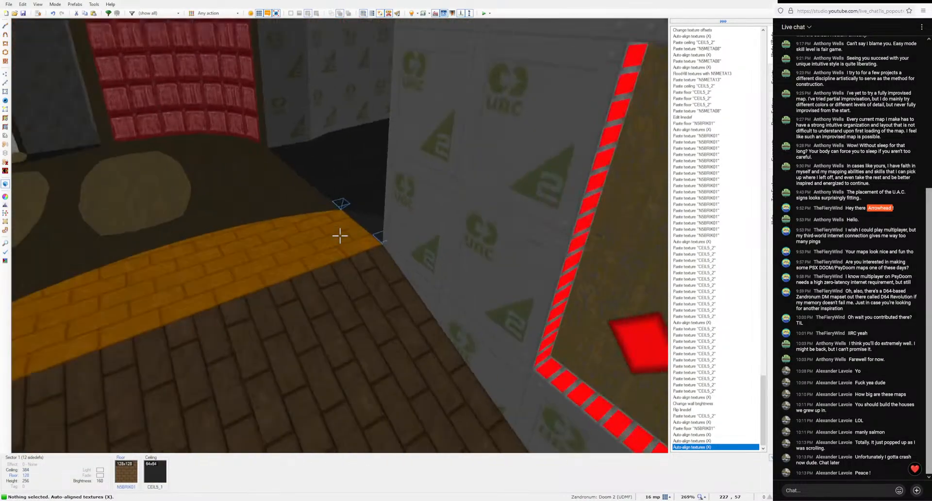
key(d)
key(a)
key(a)
key(a)
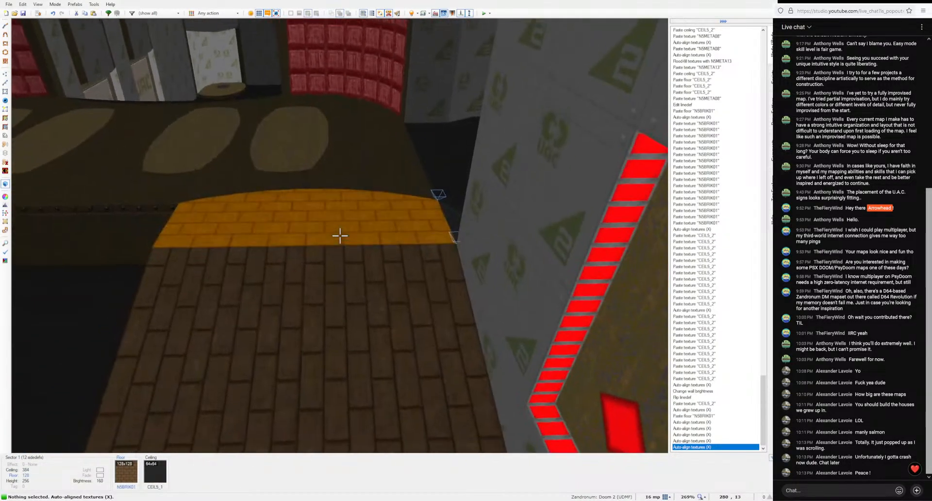
Step: Set the curved end section's floor texture rotation to 90 degrees
key(w)
right_click(340, 236)
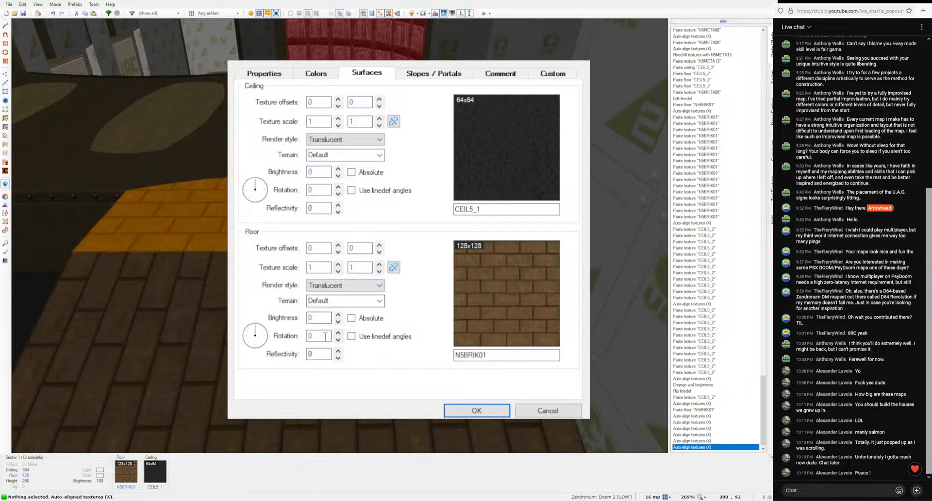
click(491, 414)
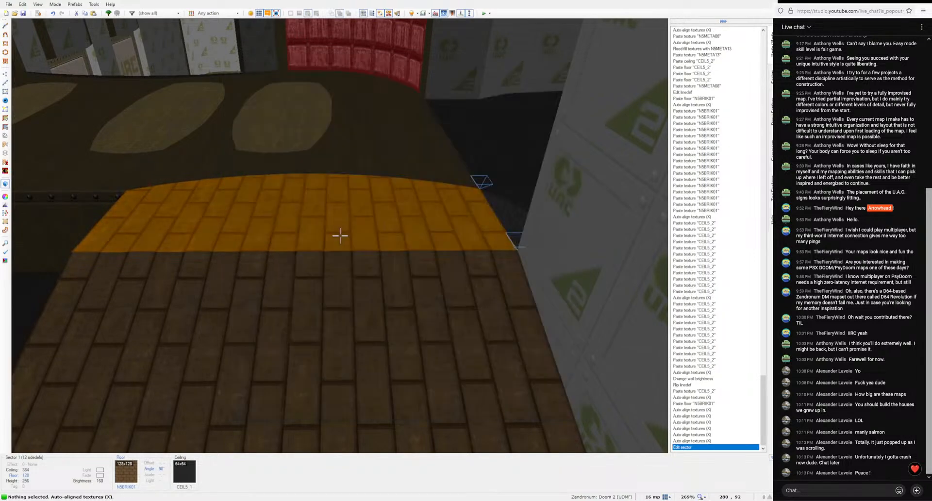
Step: Draw a straight line between the two corners of the platform's curved end, splitting off a narrow arc-shaped floor section
key(s)
key(w)
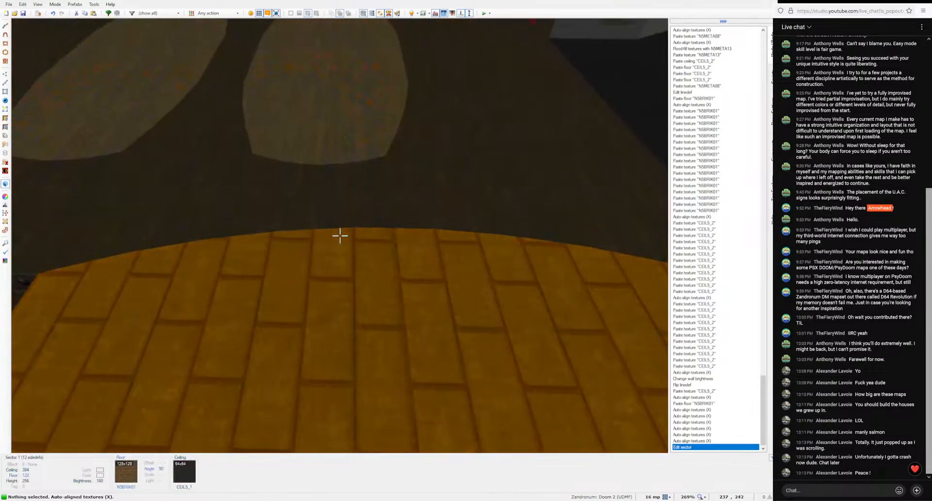
key(q)
scroll(257, 161, up, 2)
key(ctrl+d)
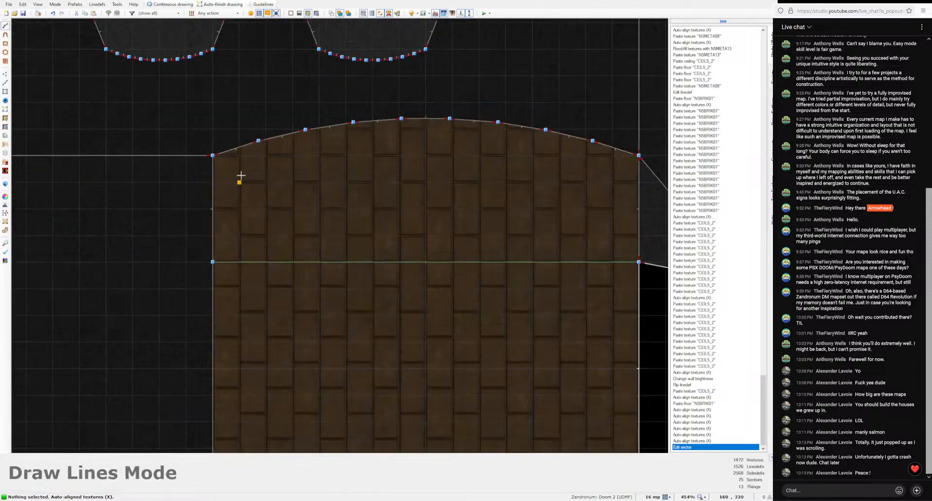
click(214, 156)
key(space)
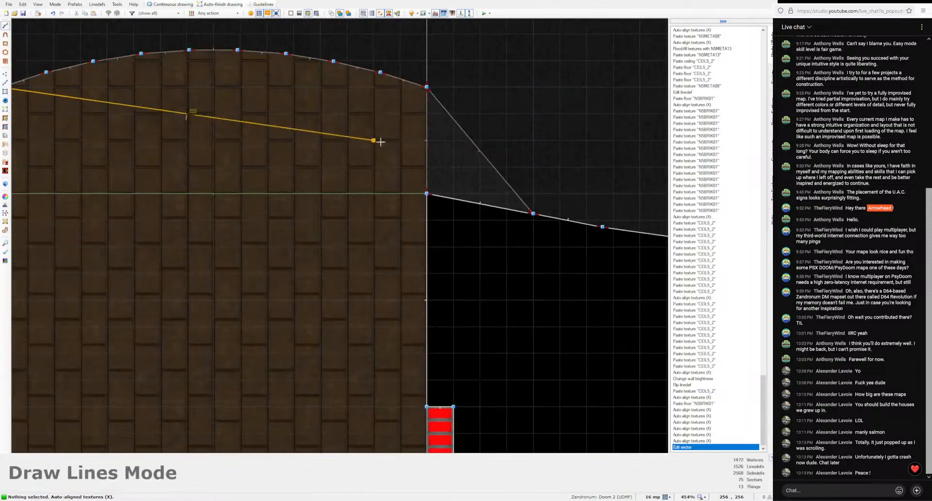
click(426, 88)
right_click(426, 88)
key(q)
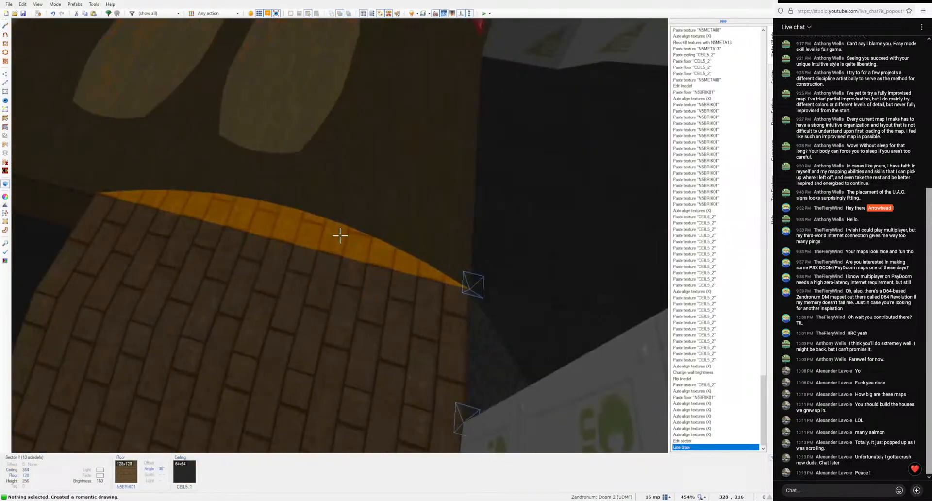
Step: Set the floor texture of the narrow arc-shaped section at the platform's curved end to METAL
right_click(340, 236)
click(535, 259)
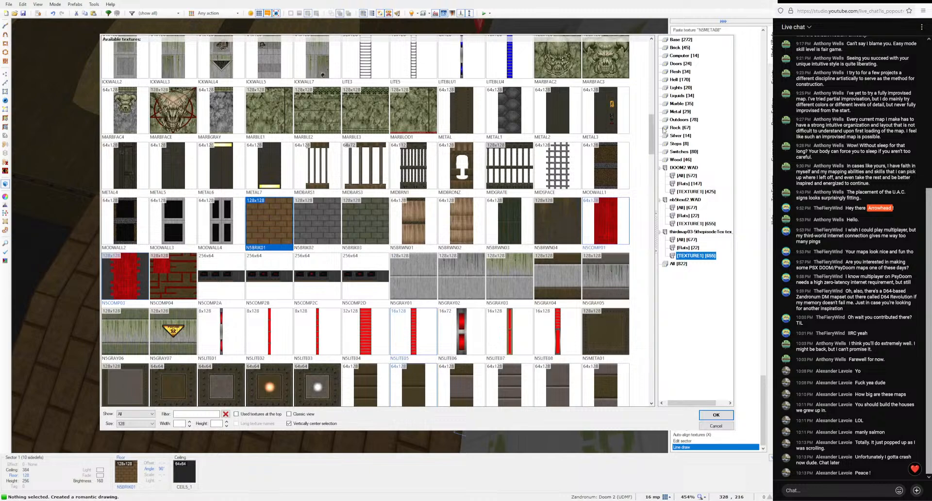
click(678, 112)
click(230, 81)
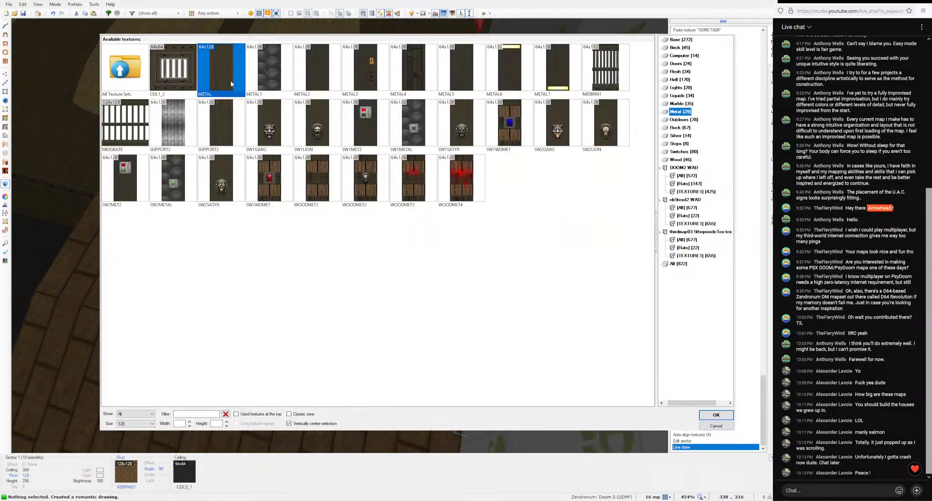
click(716, 414)
key(Return)
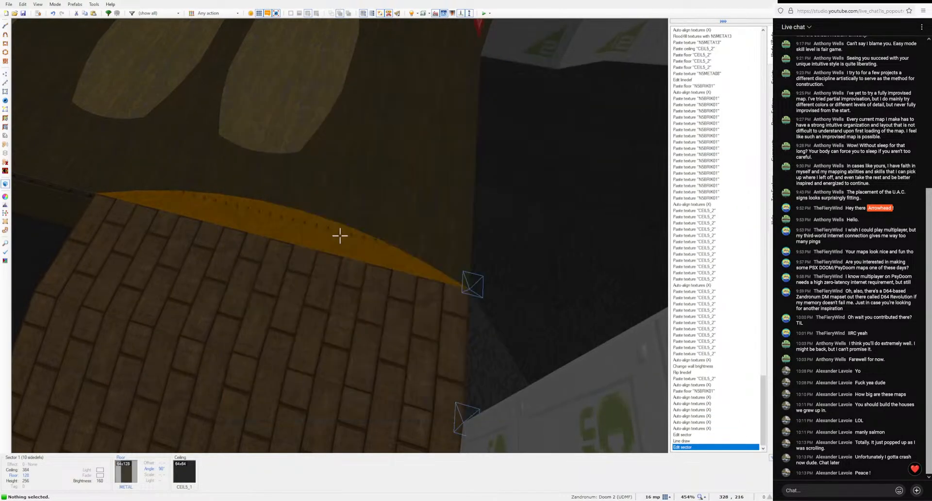
Step: Shift the METAL floor texture on the arc-shaped section to offsets -13, 1
key(Down)
key(Down)
key(Down)
key(Down)
key(Down)
key(Down)
key(Down)
key(Down)
key(Down)
key(Down)
key(Down)
key(Down)
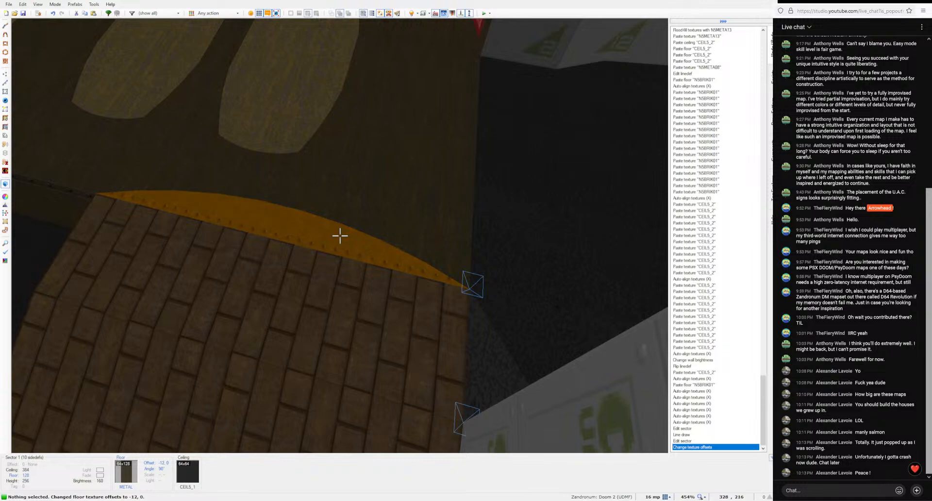
key(Down)
key(Right)
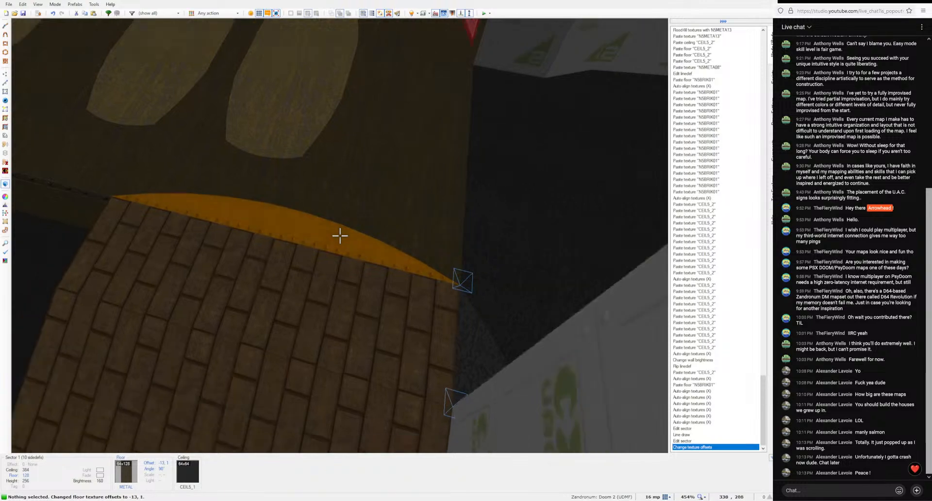
Step: Copy the NFSTSK03 texture from the curved red wall behind the brick platform
key(s)
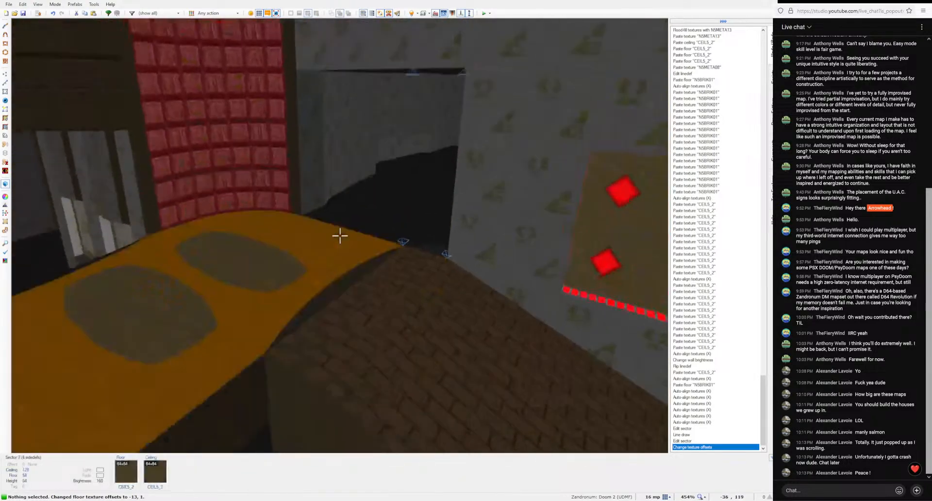
key(w)
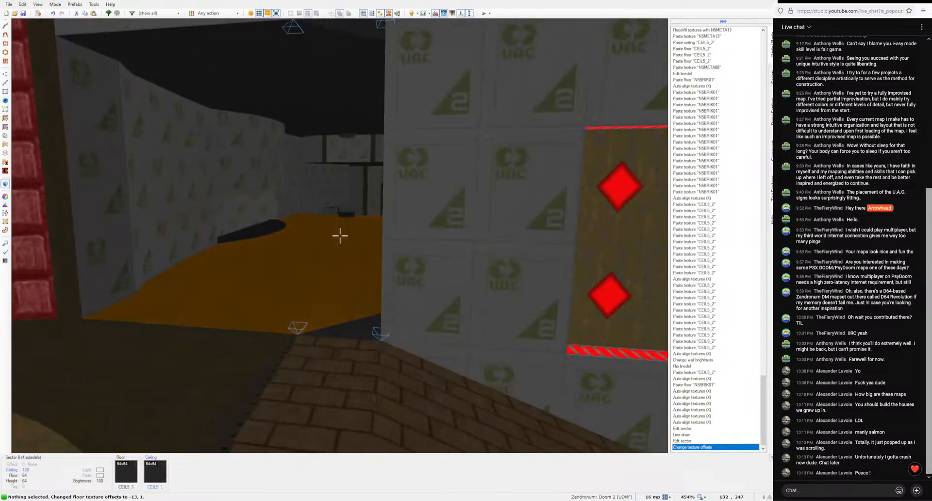
key(s)
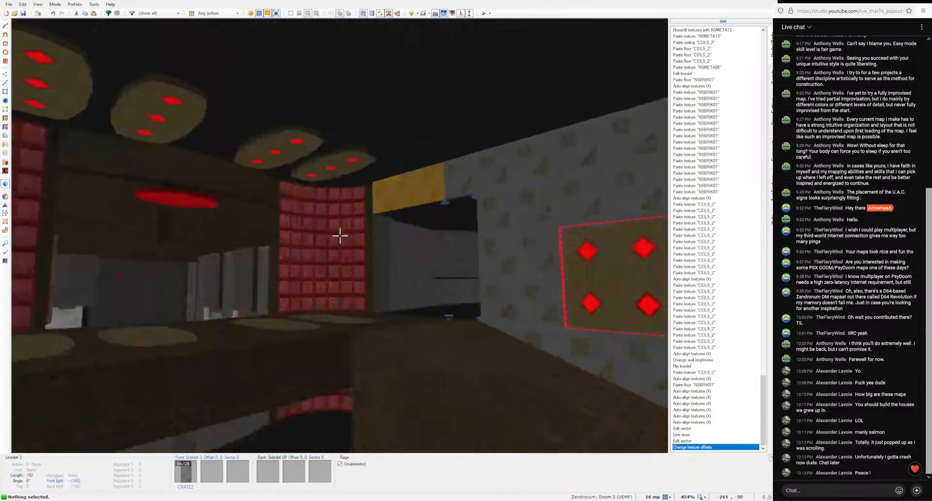
key(w)
key(w)
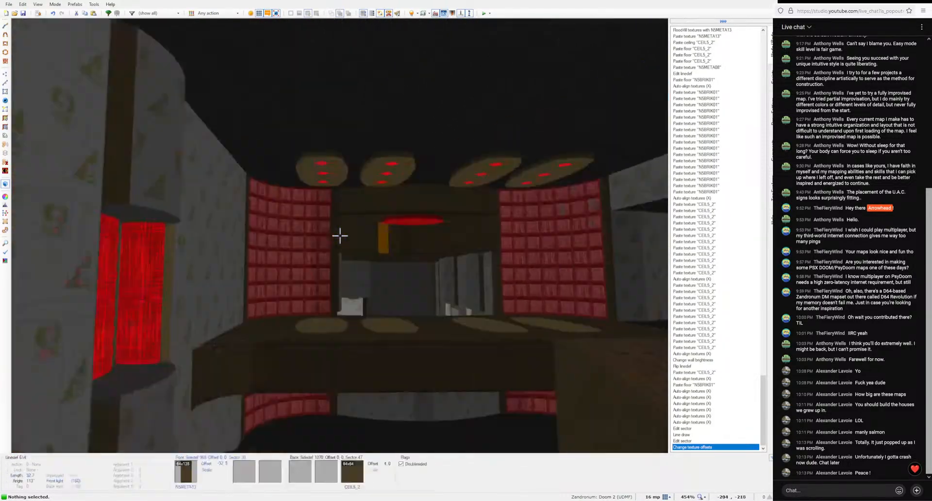
key(s)
key(s)
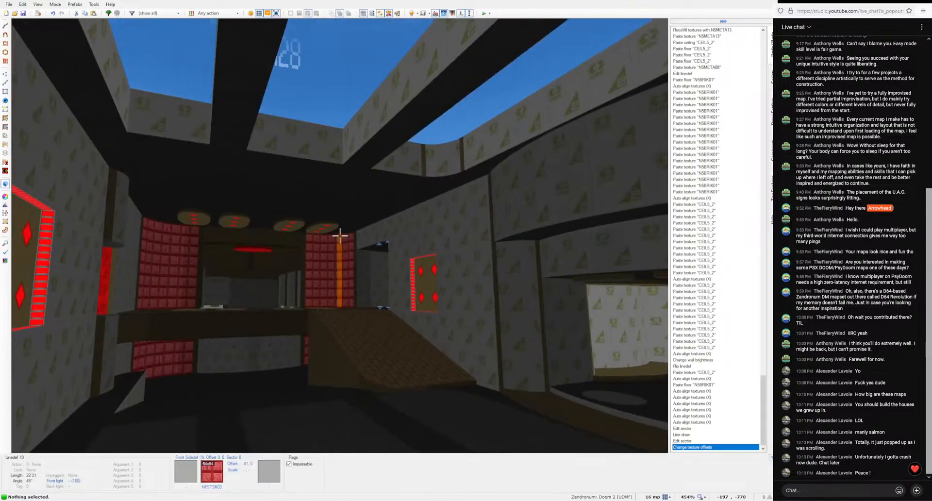
key(ctrl+c)
key(w)
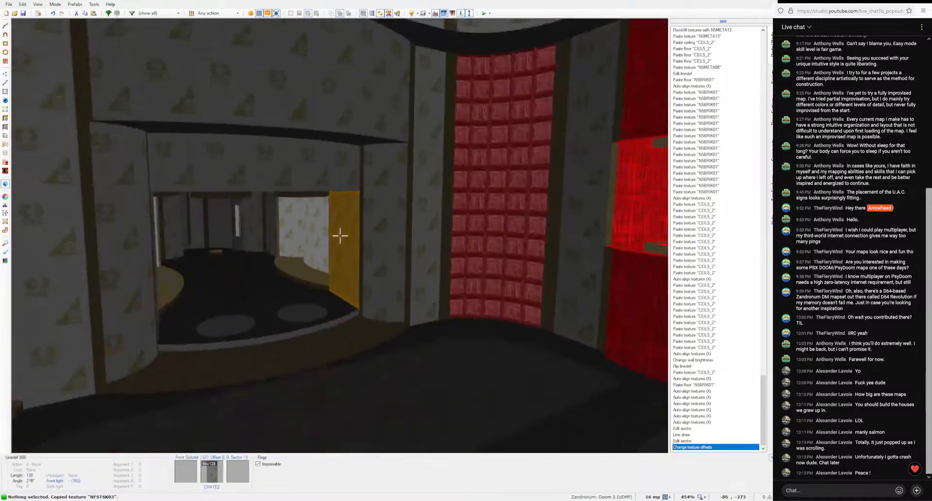
Step: Try flood-filling the brightly lit curved crate wall in the side corridor's alcove with NFSTSK03
key(w)
key(ctrl+shift+v)
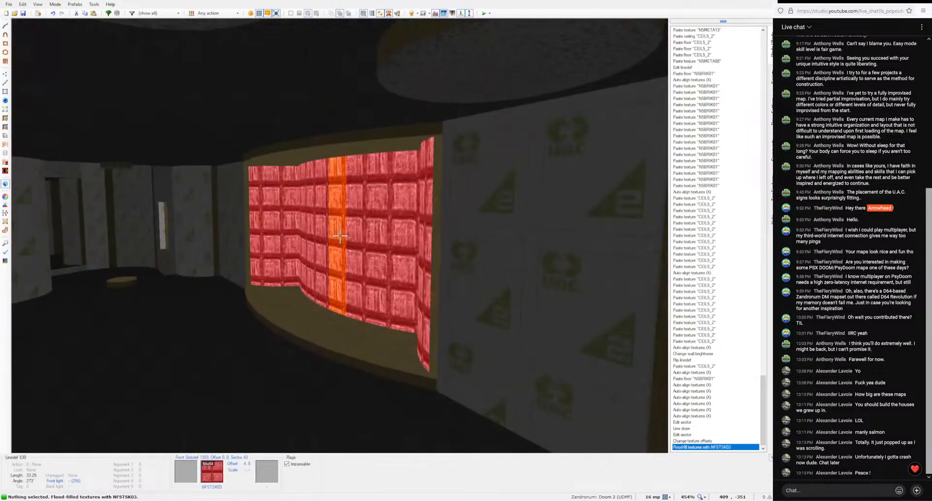
key(ctrl+z)
Step: Paste NFSTSK03 onto the middle segments of the alcove's curved crate wall, leaving its side walls as they are
key(w)
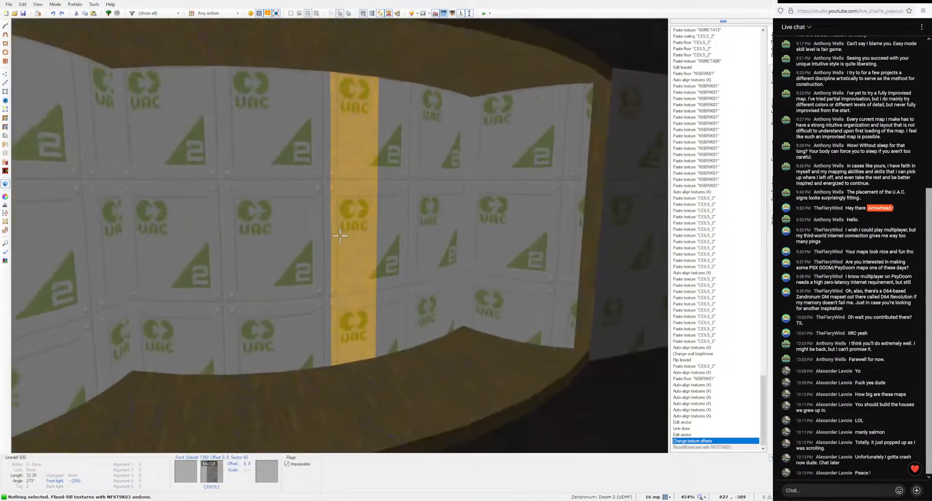
key(w)
key(ctrl+v)
key(ctrl+v)
key(ctrl+v)
key(ctrl+v)
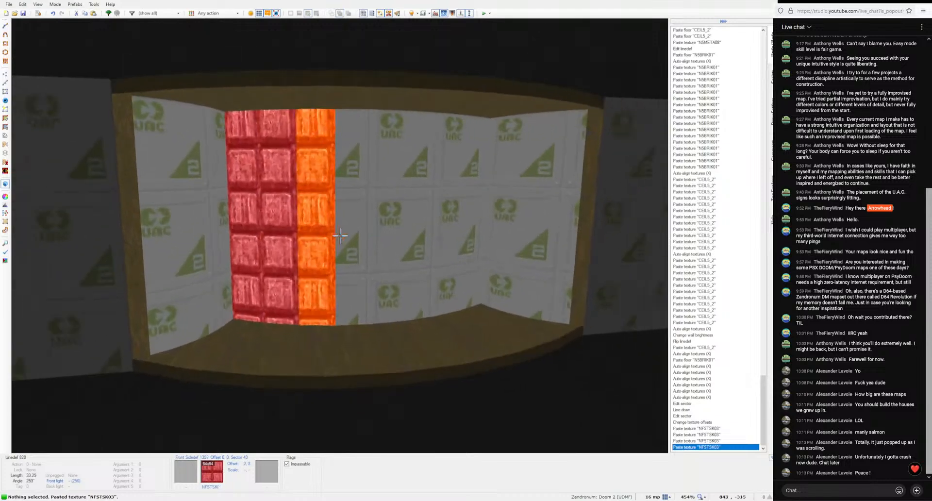
key(ctrl+v)
key(ctrl+v)
key(ctrl+v)
key(ctrl+v)
key(ctrl+v)
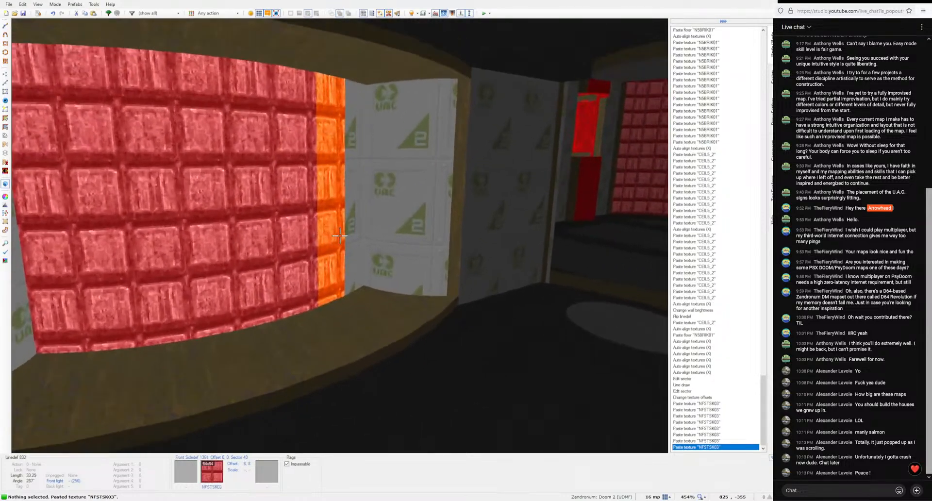
key(s)
Step: Select the alcove's eight red wall segments and shift their texture offsets by -3, -1
ctrl+click(339, 236)
key(c)
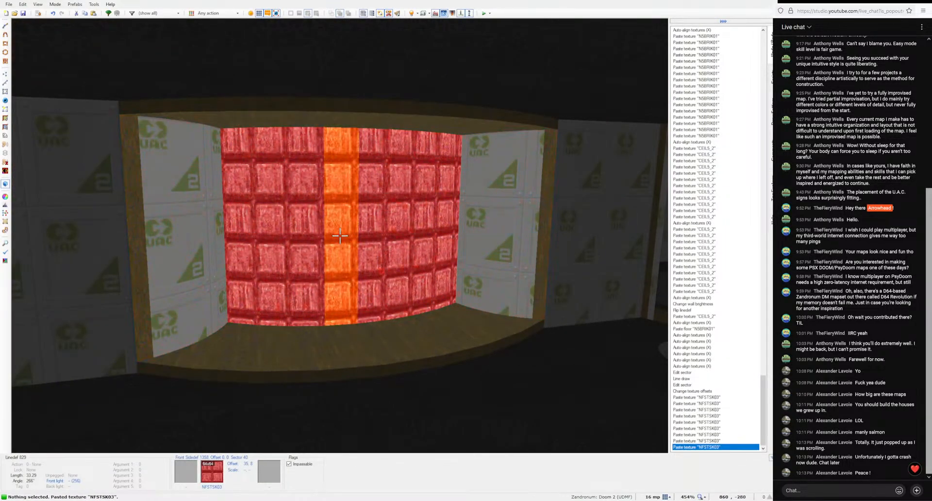
shift+click(339, 235)
key(Down)
key(Down)
key(Down)
key(Down)
key(Down)
key(Down)
key(Down)
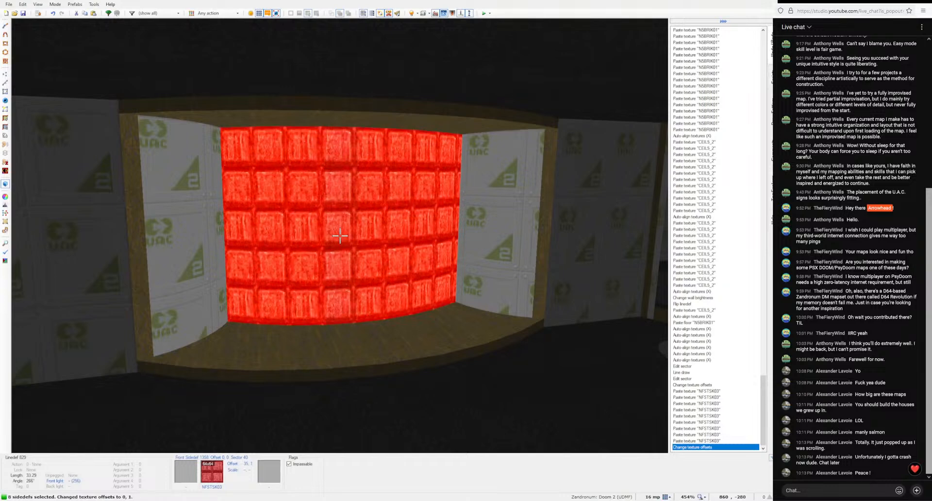
key(Down)
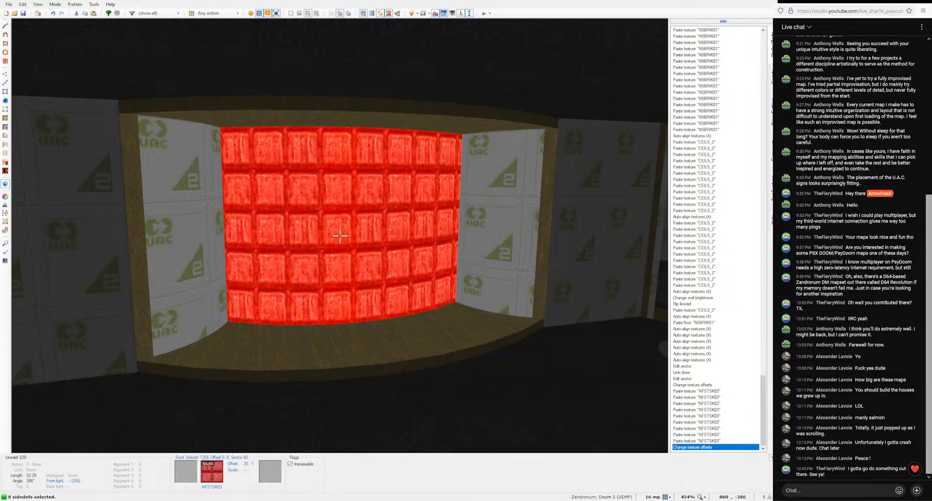
key(c)
key(d)
key(e)
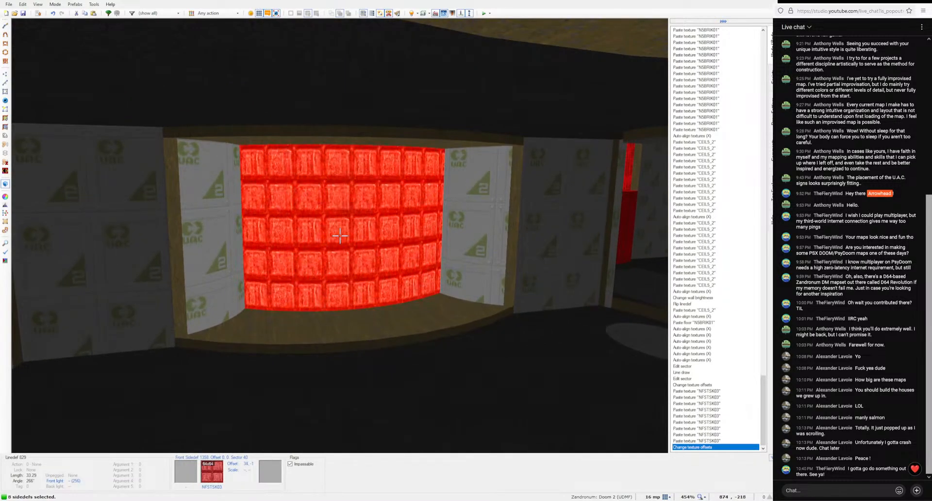
key(Right)
key(Right)
key(Right)
key(c)
Step: Set the wall brightness to 40 on the middle segment of the crate wall beneath the raised walkway
key(d)
key(e)
key(e)
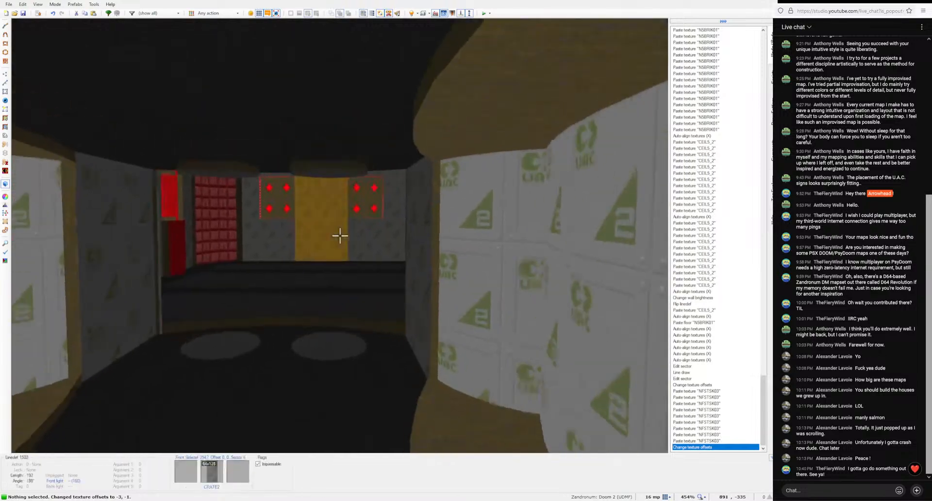
key(e)
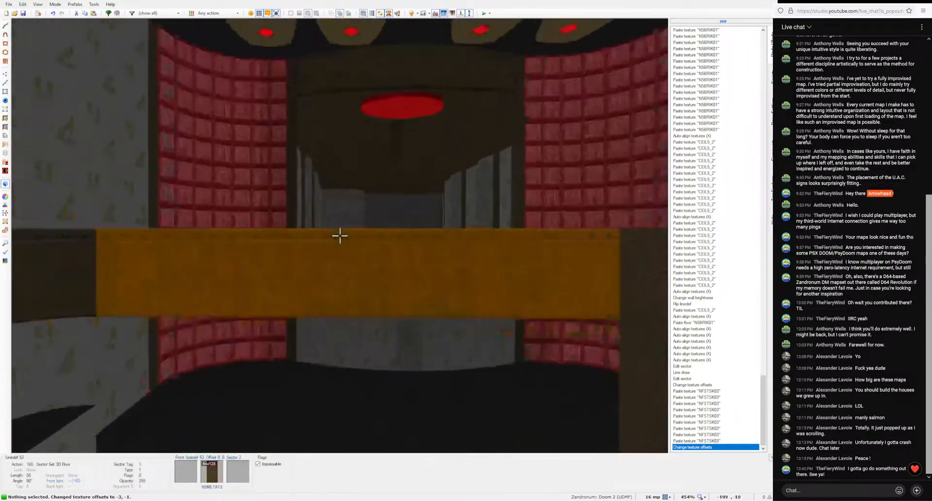
key(e)
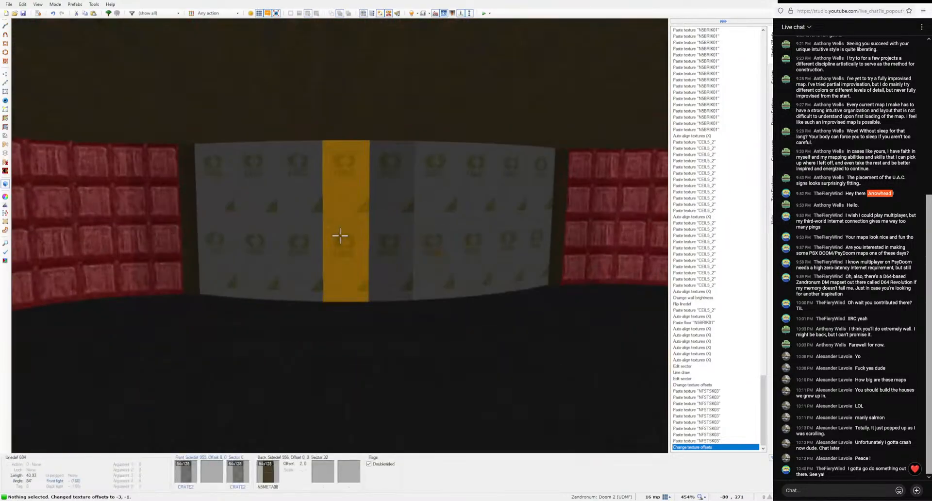
key(d)
click(340, 235)
ctrl+scroll(340, 235, up, 5)
click(340, 235)
key(d)
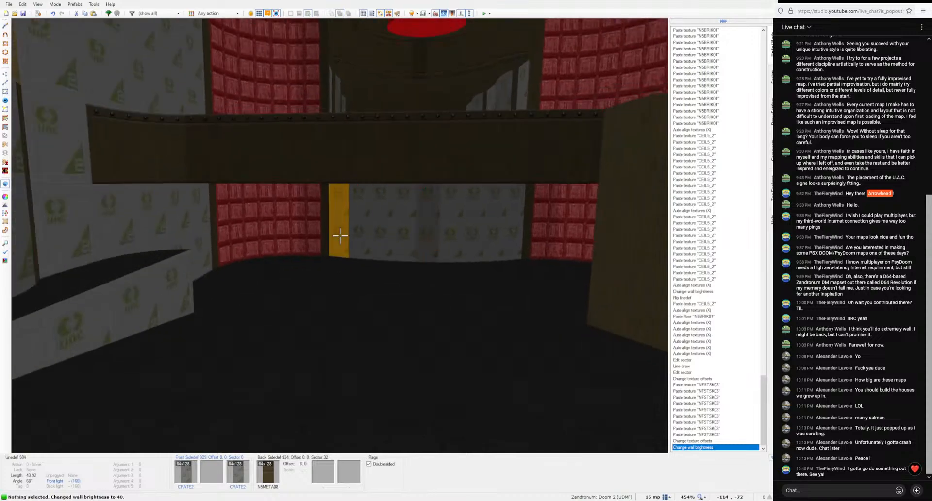
Step: Copy the NFTLTE02 light flat and paste it onto the two circular ceiling sections at the corridor entrance
key(e)
key(e)
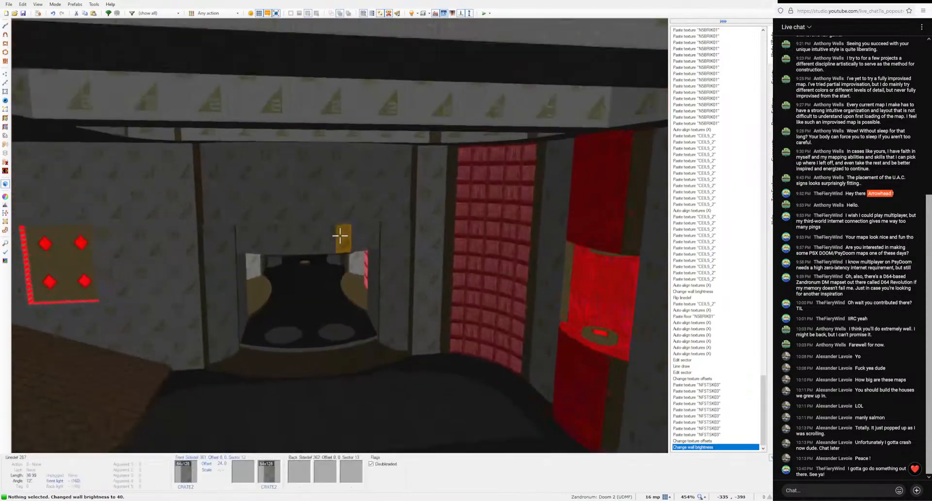
key(d)
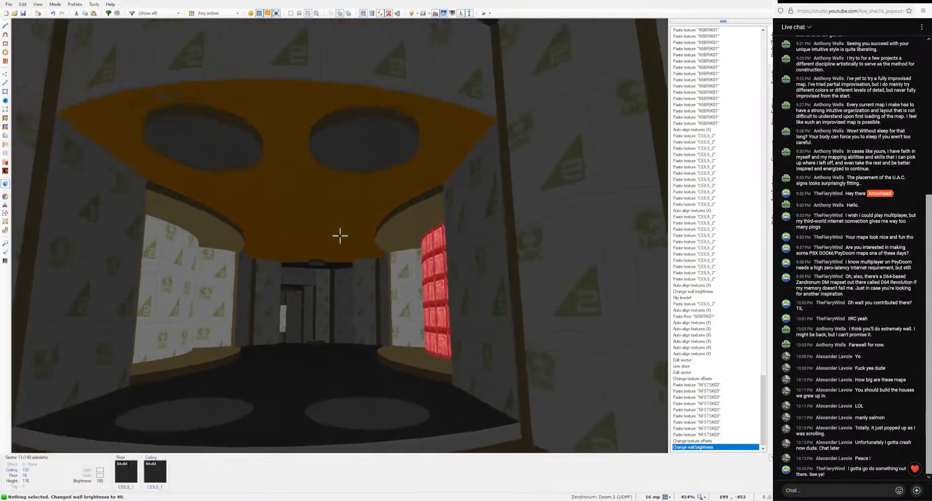
key(e)
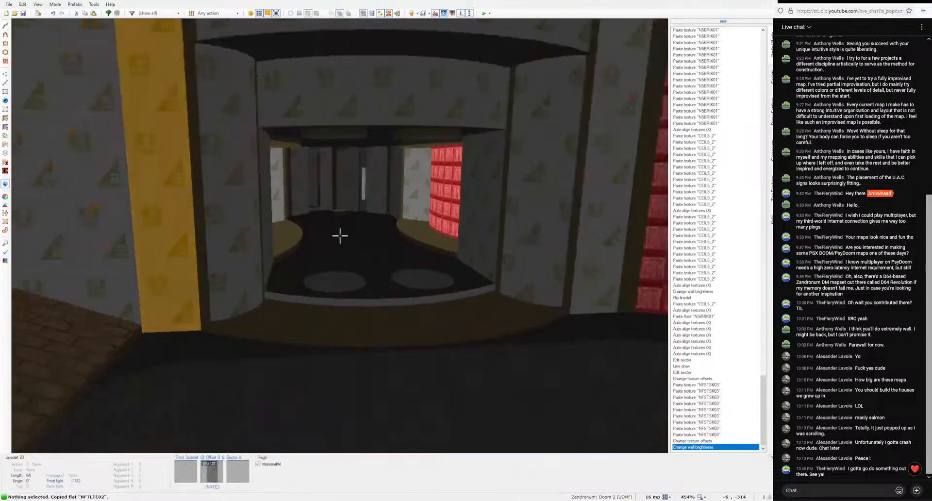
key(ctrl+v)
key(ctrl+v)
key(d)
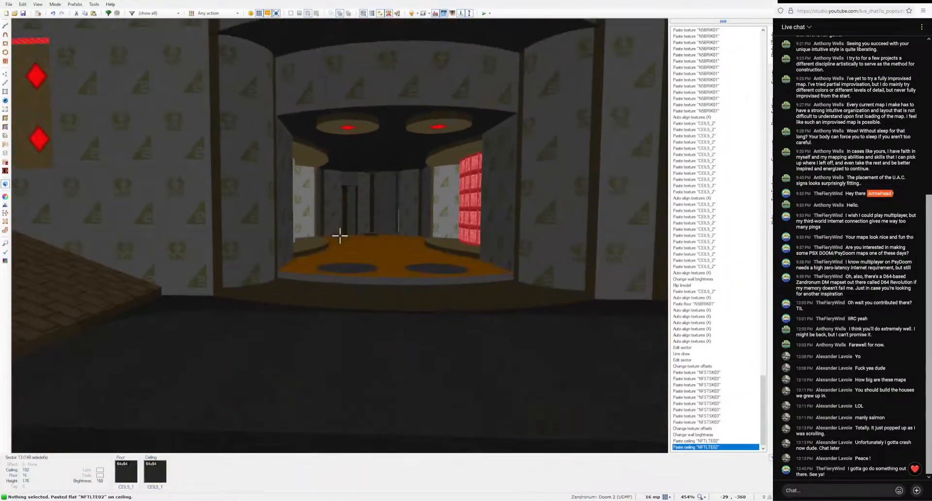
key(e)
key(w)
key(w)
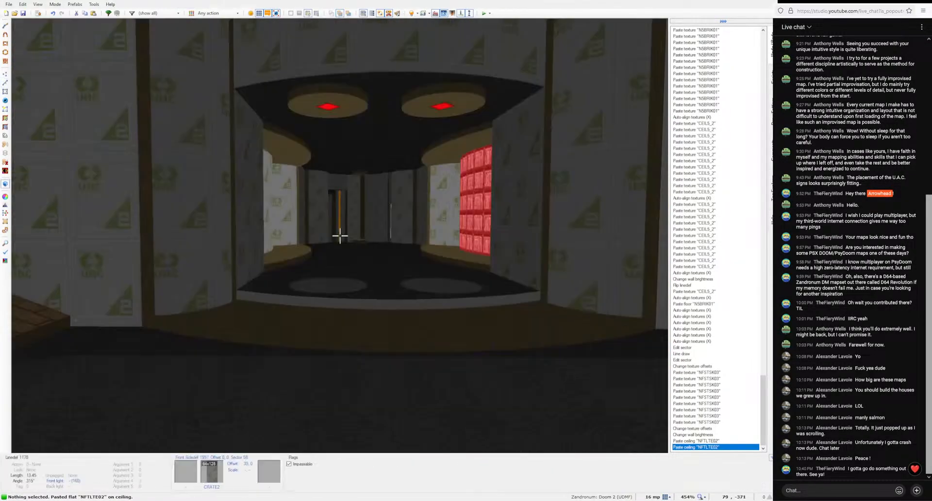
key(w)
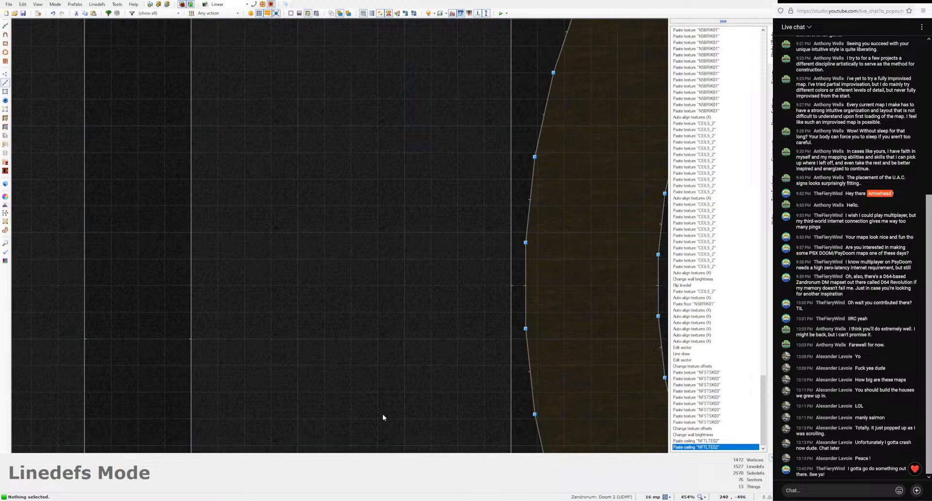
key(q)
key(w)
key(q)
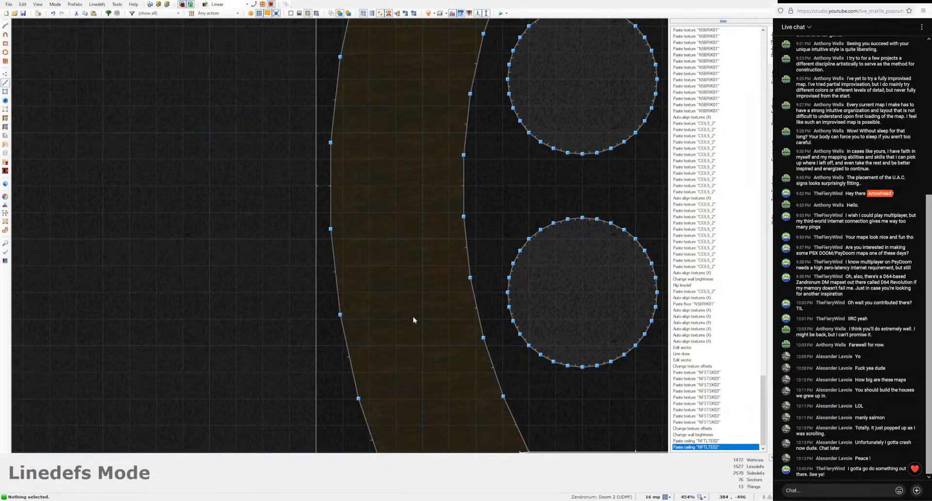
key(q)
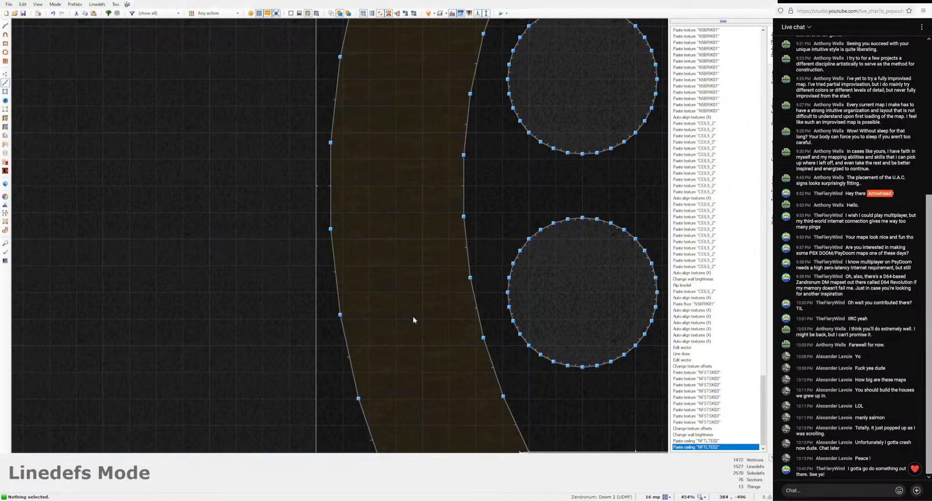
Step: Copy the NSCOMP01 texture, flood-fill the curved walls flanking the corridor entrance with it, and auto-align them along X
key(s)
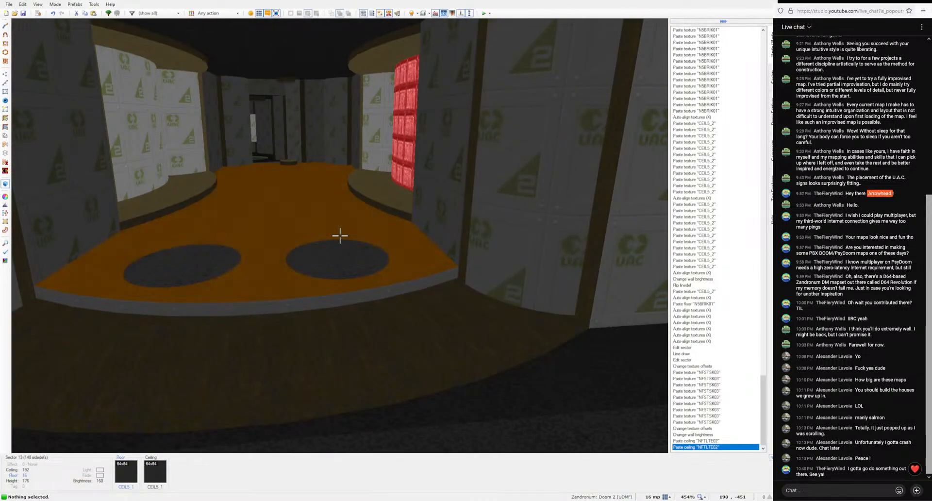
key(s)
key(w)
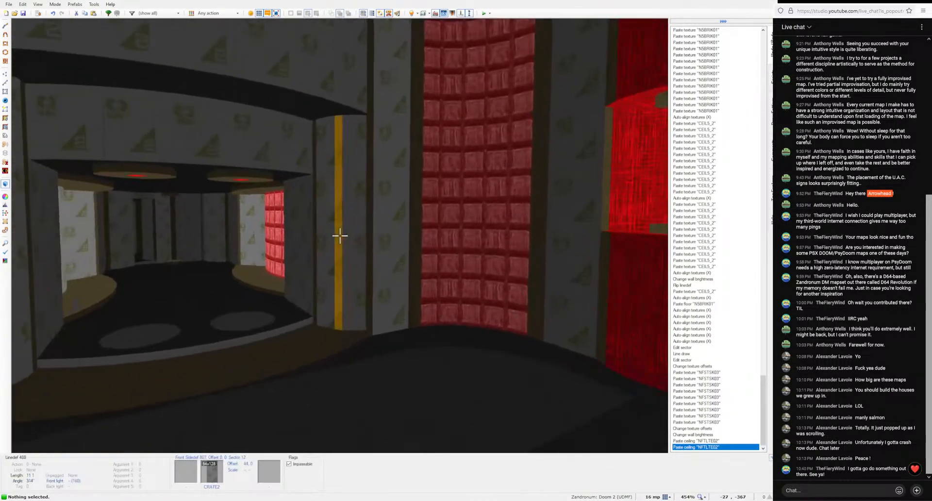
key(w)
key(ctrl+c)
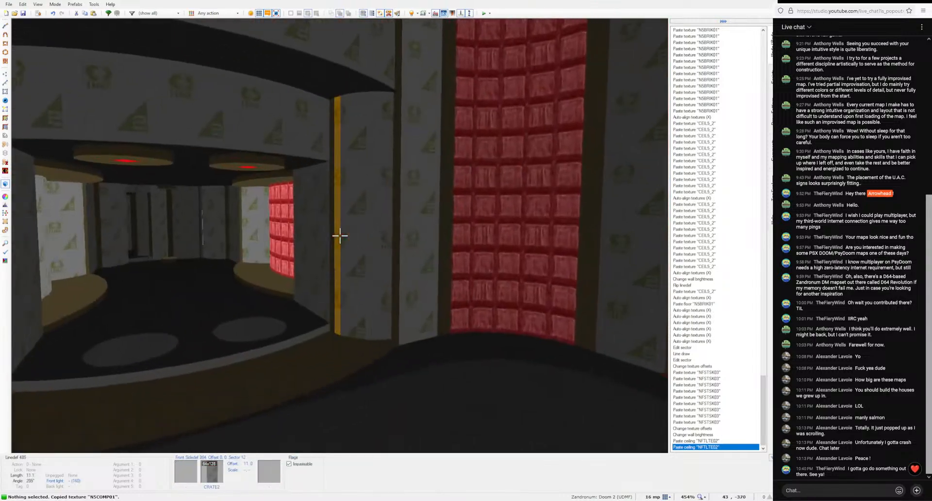
key(ctrl+shift+v)
key(a)
key(e)
key(ctrl+shift+v)
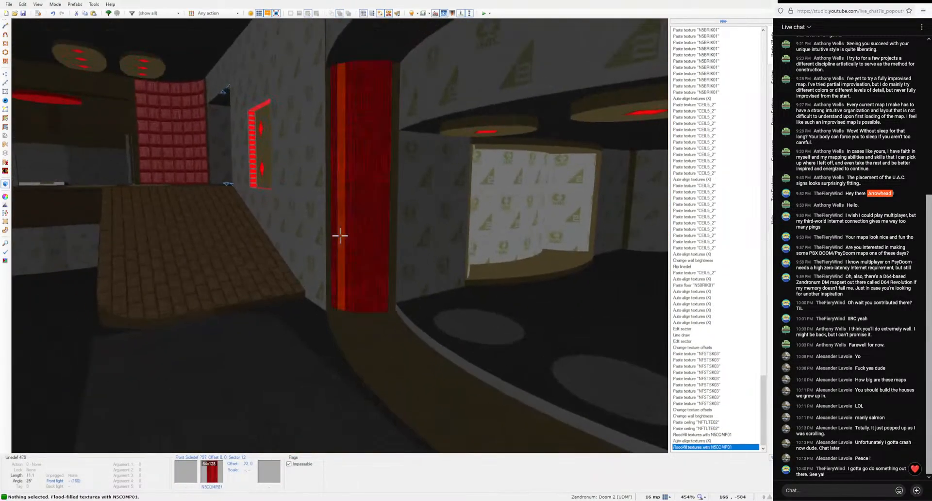
key(a)
key(e)
key(d)
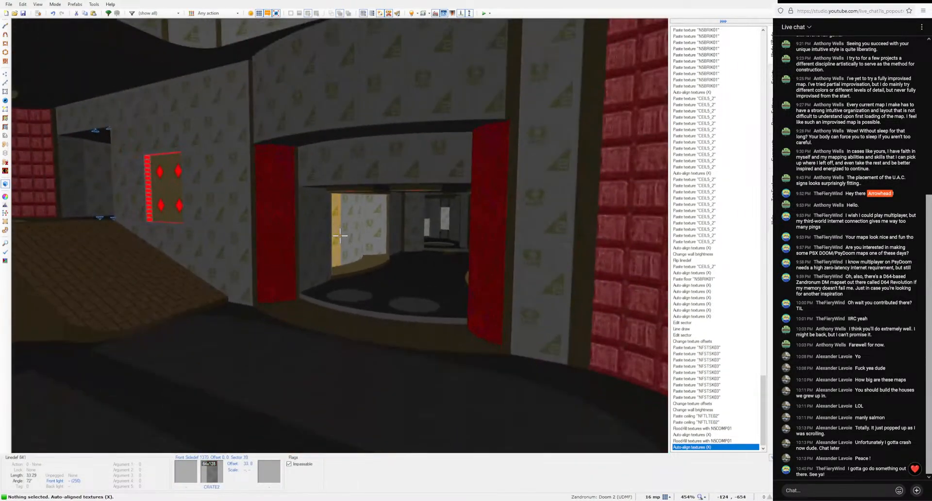
Step: Copy NFSTSK03 and paste it onto the middle segments of the opposite alcove's curved UAC crate wall, leaving out its side walls
key(e)
key(e)
key(ctrl+c)
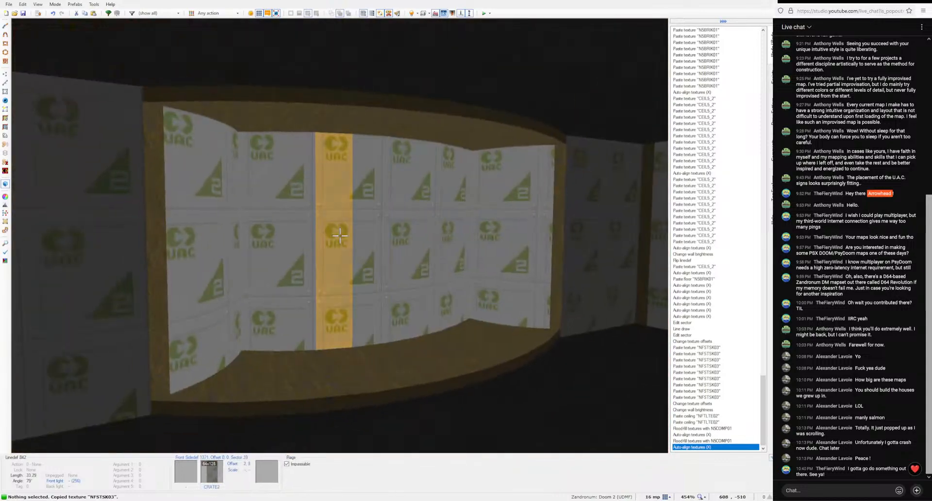
ctrl+click(340, 235)
ctrl+click(340, 235)
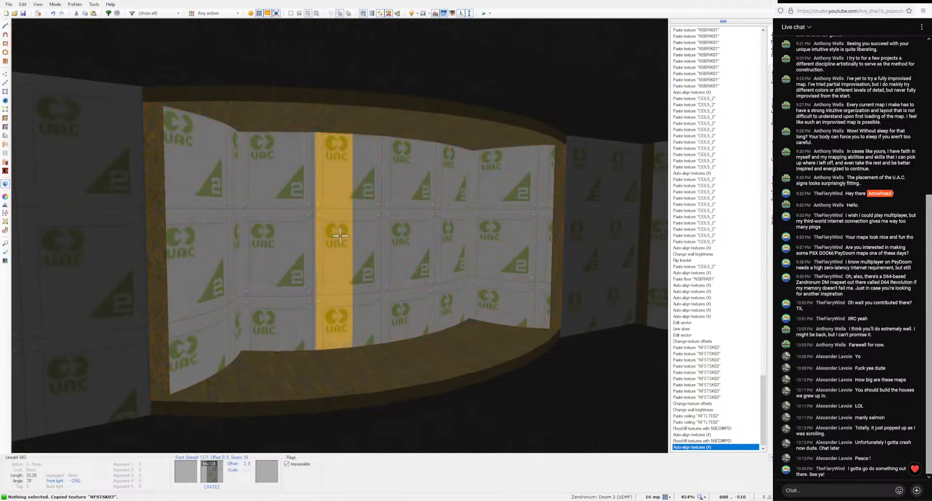
ctrl+click(340, 235)
ctrl+click(339, 236)
key(e)
key(d)
key(ctrl+v)
key(ctrl+v)
key(ctrl+v)
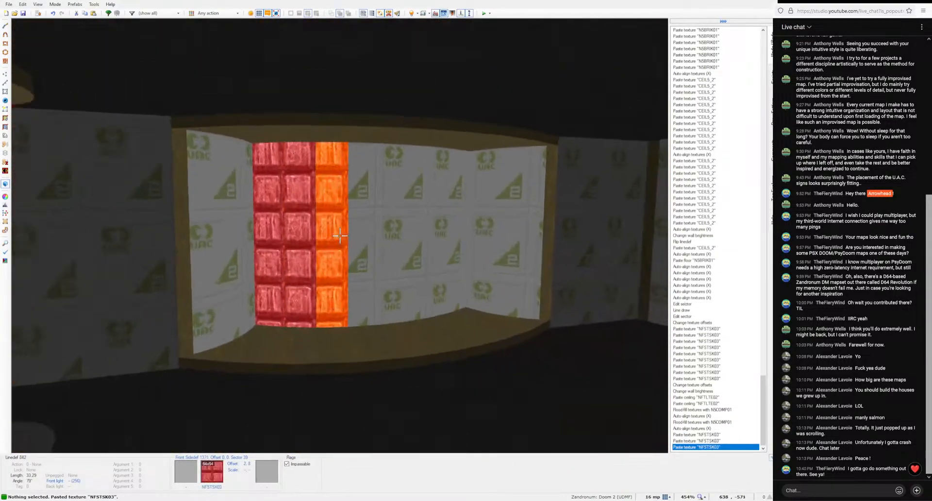
key(ctrl+v)
key(e)
key(ctrl+v)
key(ctrl+v)
key(ctrl+v)
key(ctrl+v)
key(ctrl+v)
key(ctrl+v)
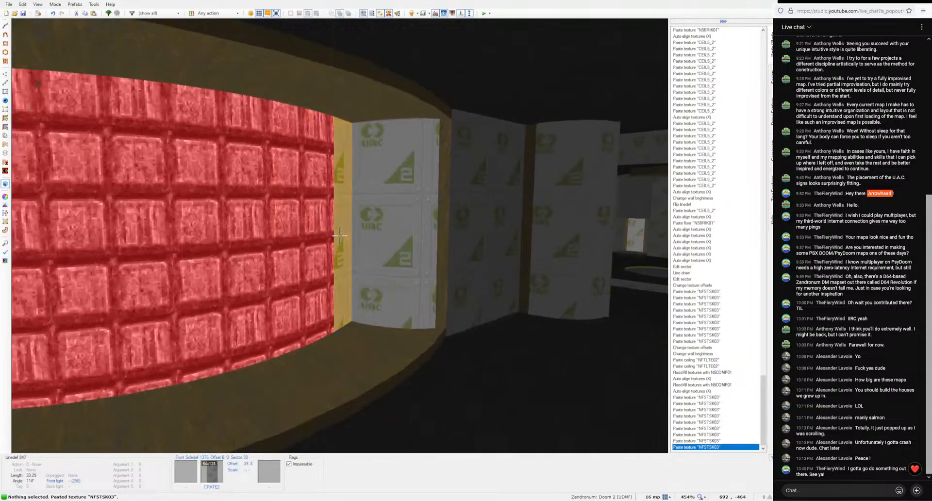
Step: Select the alcove's eight red wall segments, shift their texture offsets horizontally by -5, and auto-align the textures along X
key(s)
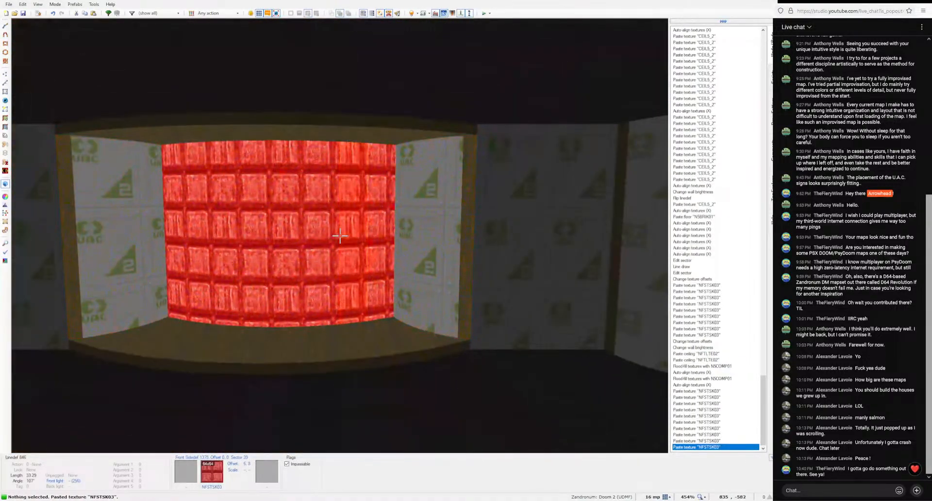
ctrl+click(340, 235)
key(Left)
key(Left)
key(Left)
key(Left)
key(Left)
key(Left)
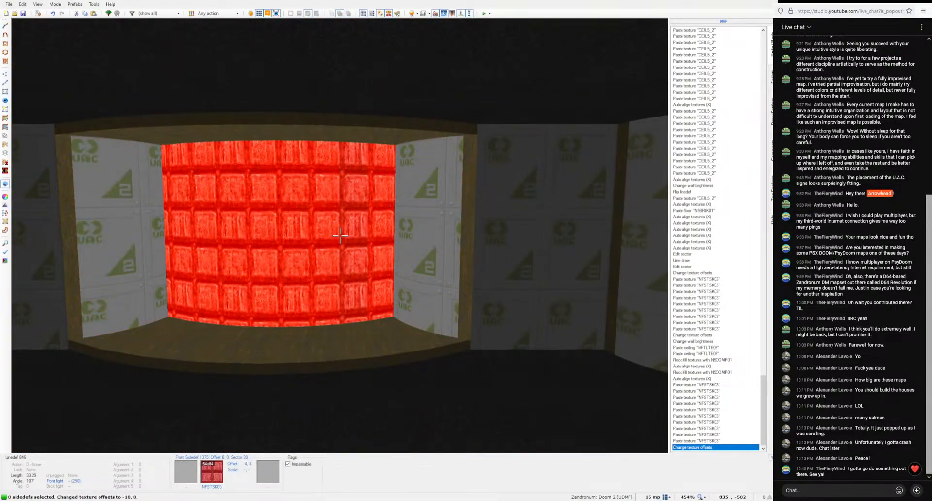
key(Right)
key(Right)
key(Right)
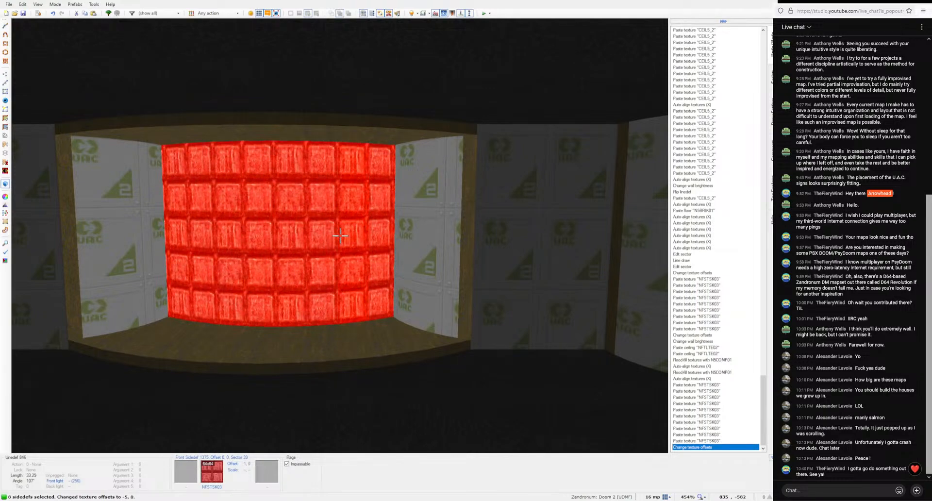
key(a)
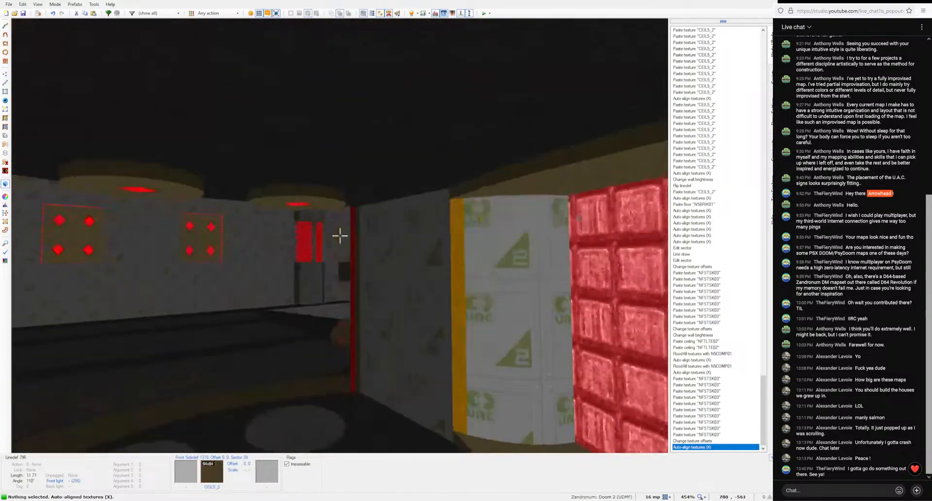
Step: Copy the CEIL5_2 trim texture and paste it onto the narrow segments bordering the alcoves' curved red walls
key(w)
key(ctrl+c)
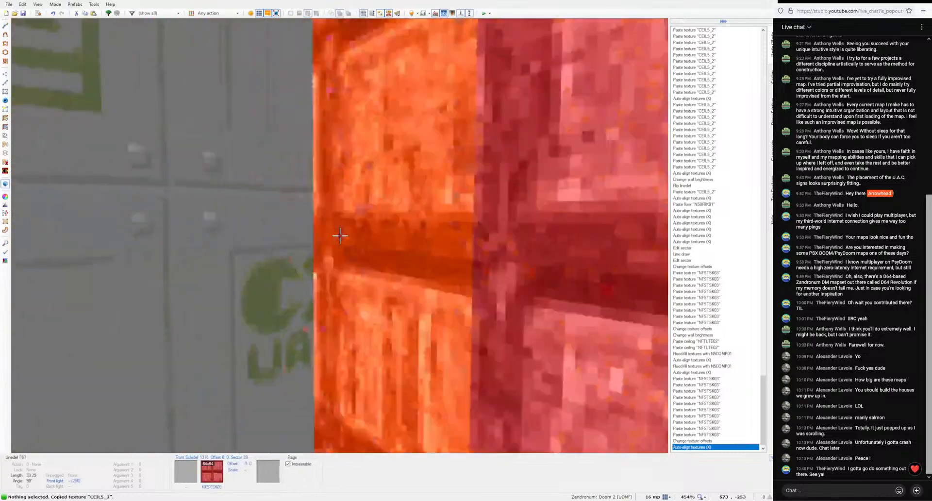
key(ctrl+v)
key(ctrl+v)
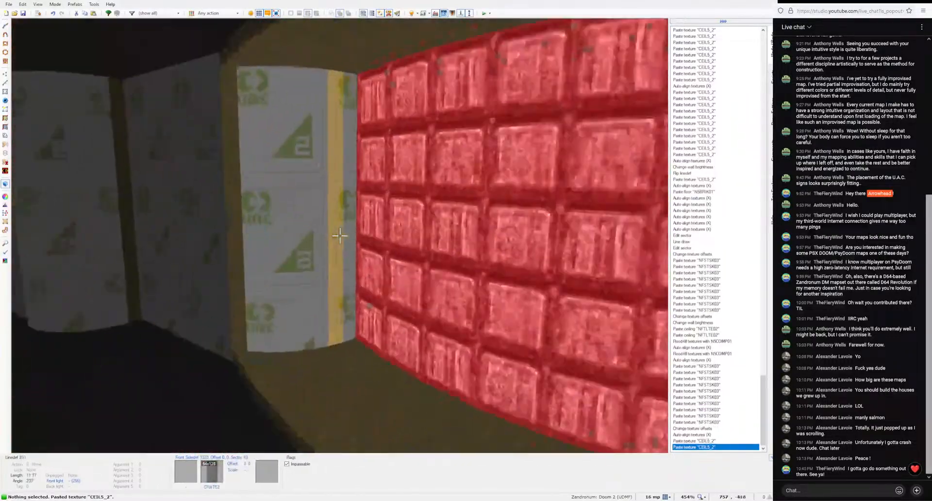
key(ctrl+v)
key(ctrl+v)
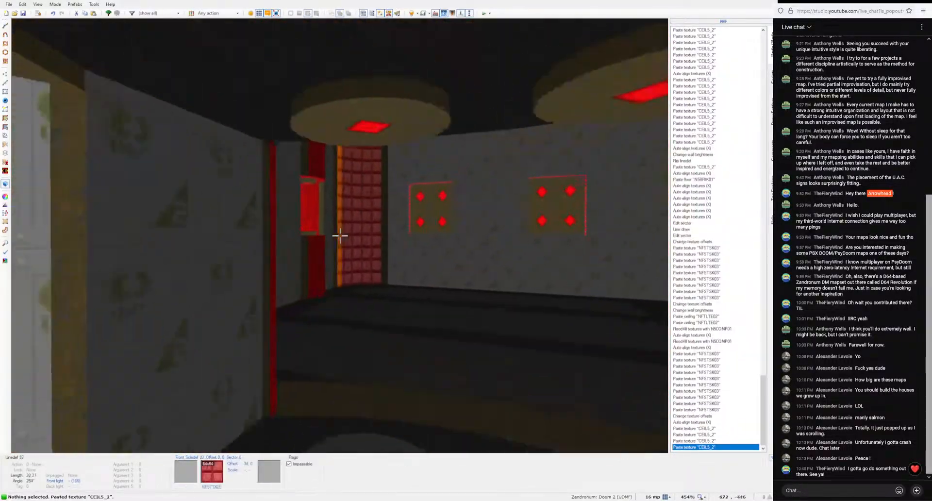
Step: Copy NSCOMP01 and flood-fill the side walls of both corridor alcoves with it
key(ctrl+c)
key(ctrl+shift+v)
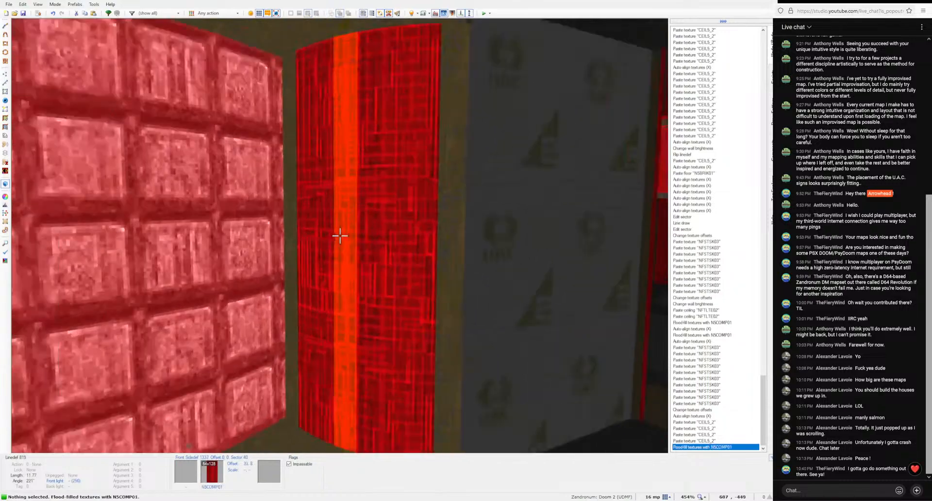
key(ctrl+shift+v)
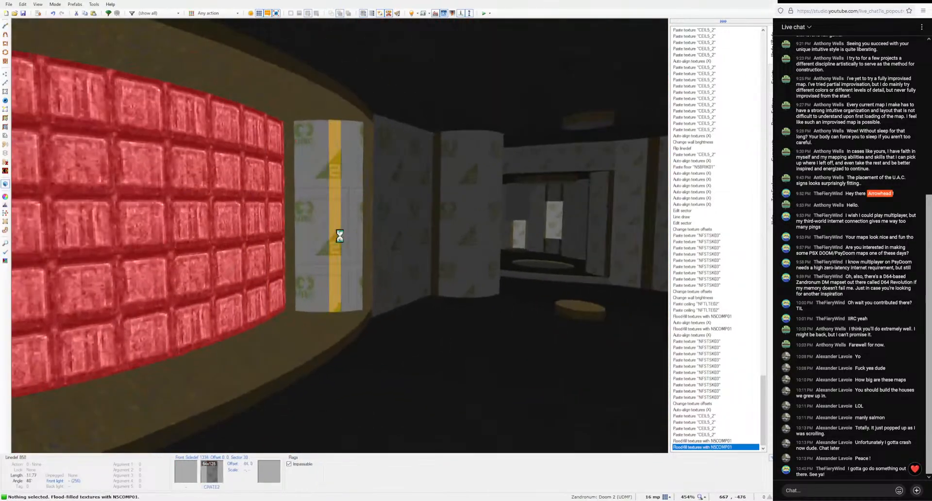
key(ctrl+shift+v)
key(ctrl+shift+v)
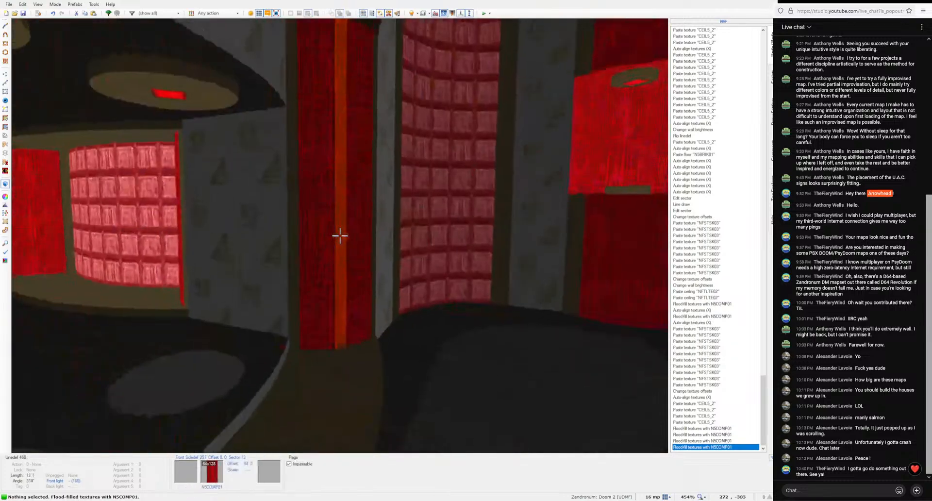
Step: Copy NSMETA13, flood-fill the upper wall above the corridor entrance with it, and auto-align it along X
key(s)
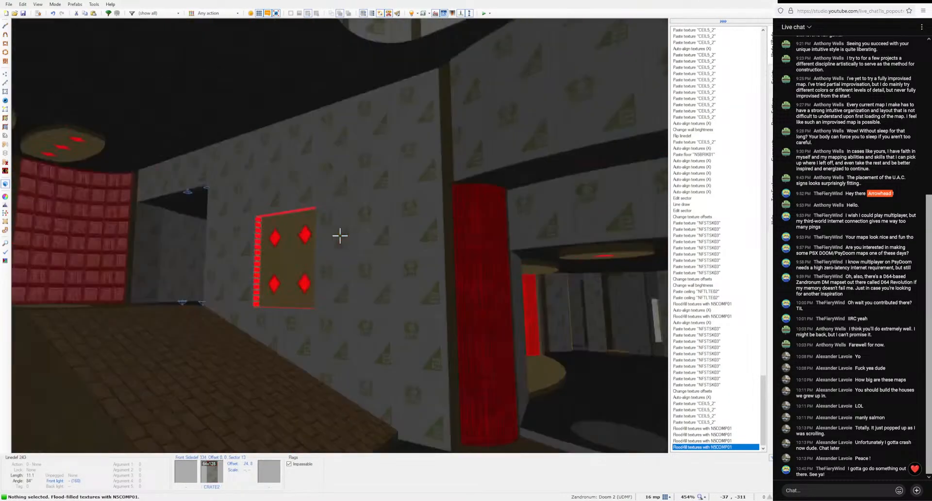
key(ctrl+c)
key(w)
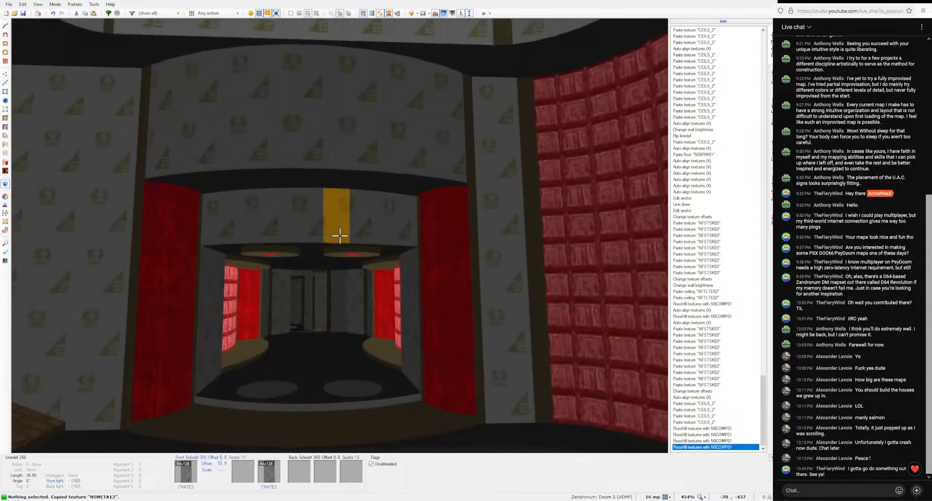
key(ctrl+shift+v)
key(a)
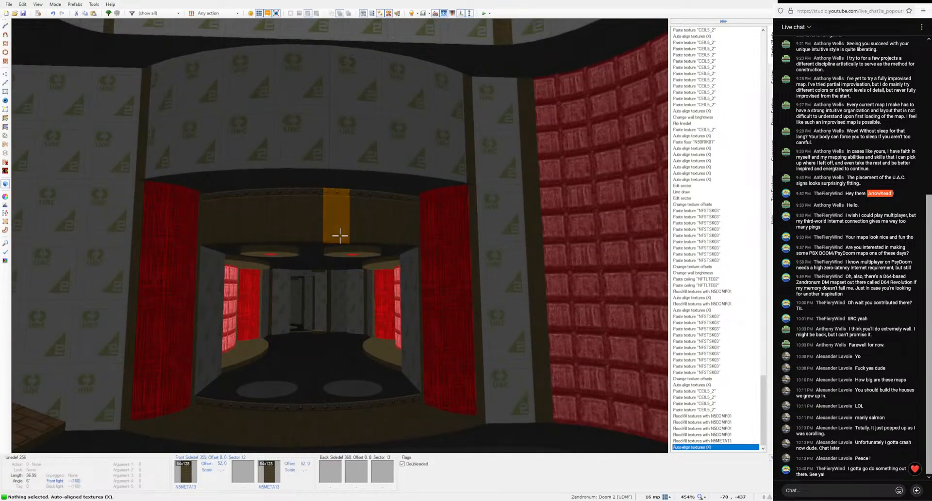
Step: Copy the CEIL5_2 flat from the entrance ledge and paste it onto the corridor floor
key(s)
key(w)
key(ctrl+c)
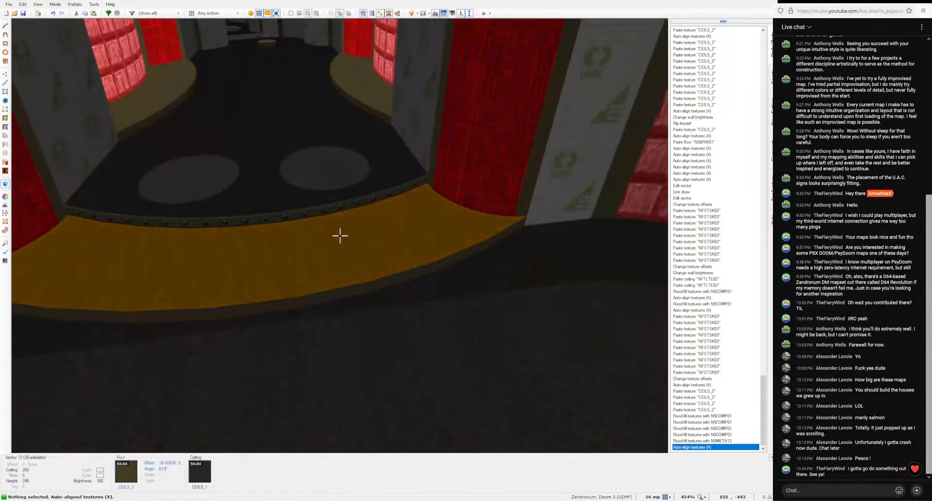
key(ctrl+v)
Step: Change the corridor sector's floor texture to the NFMETA45 flat from the custom texture set
click(340, 236)
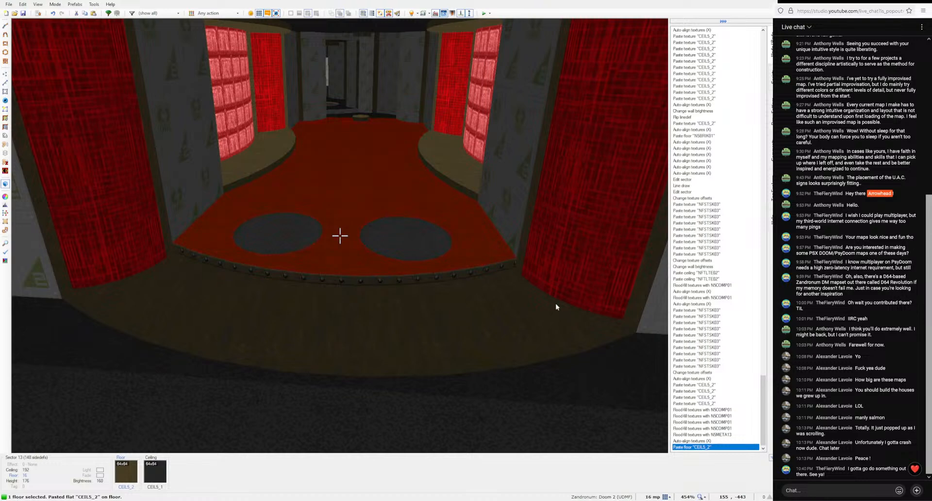
right_click(340, 236)
click(482, 255)
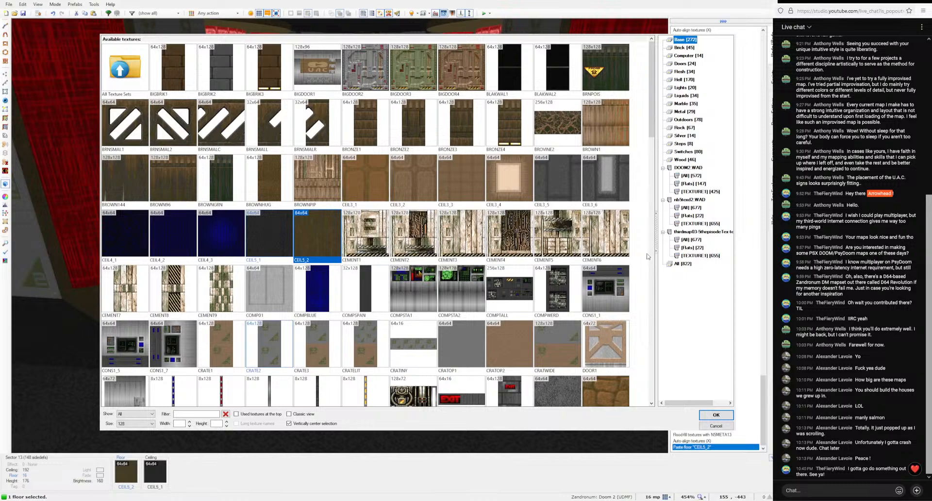
click(689, 248)
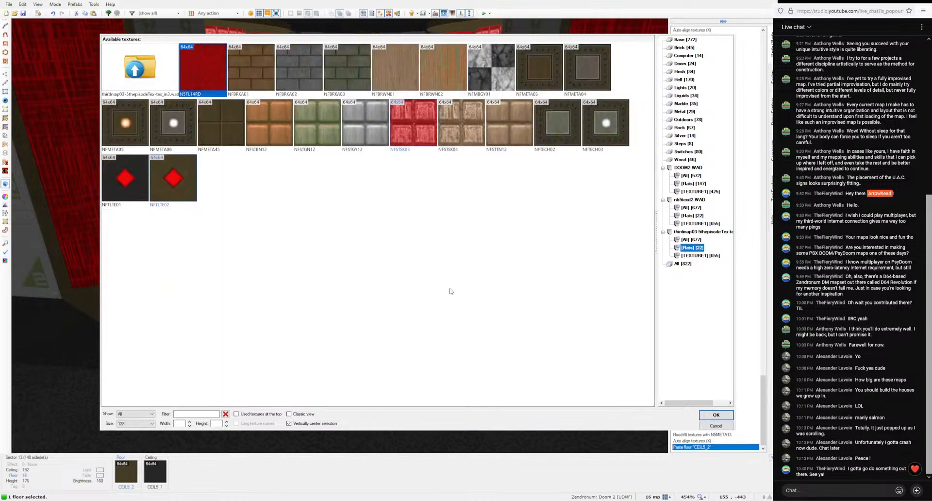
click(221, 130)
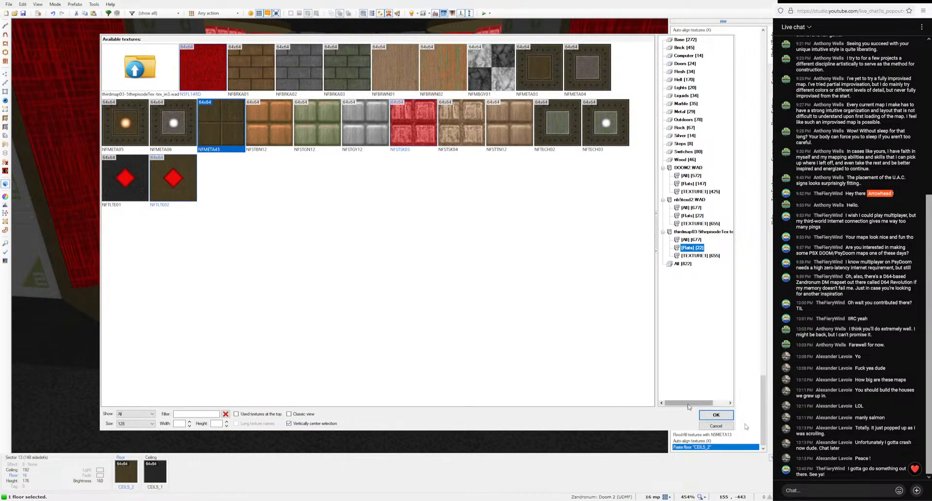
click(716, 414)
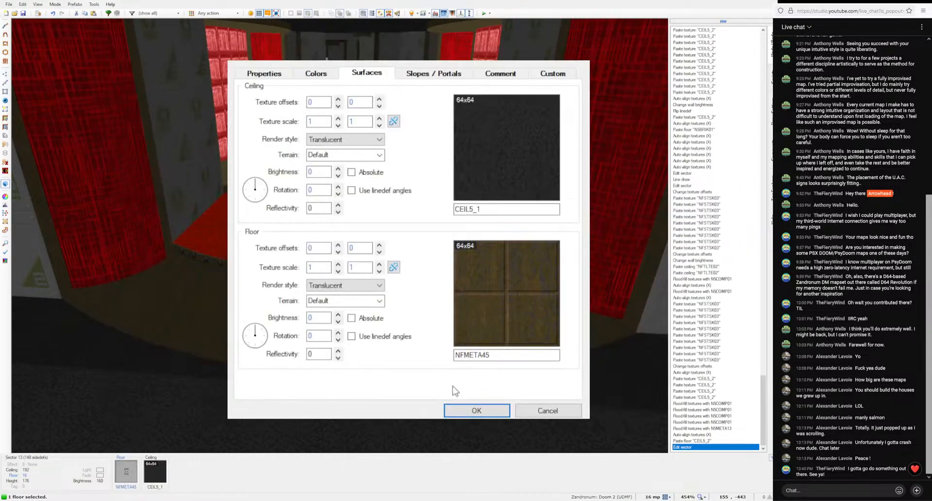
click(478, 407)
Step: Copy the NFMETA45 floor and paste it onto the entrance's two circular floor sections and the floors beyond the corridor
key(ctrl+c)
key(ctrl+v)
key(ctrl+v)
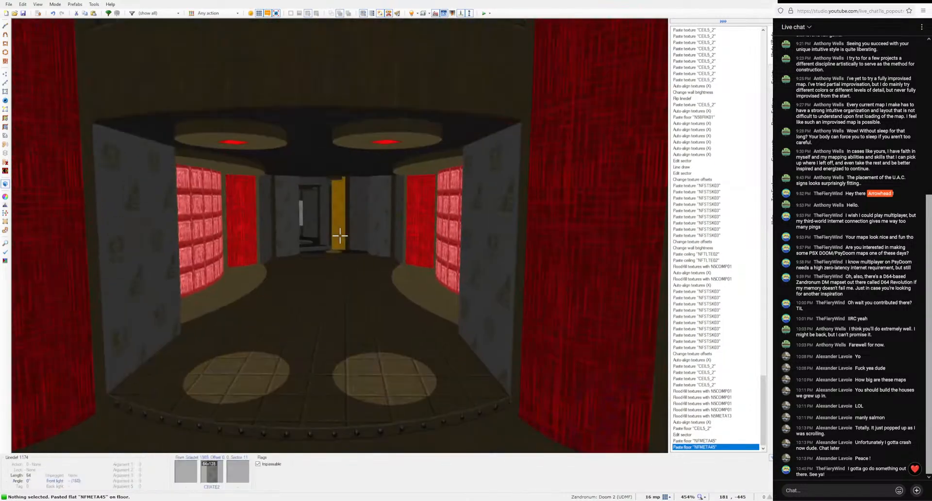
key(w)
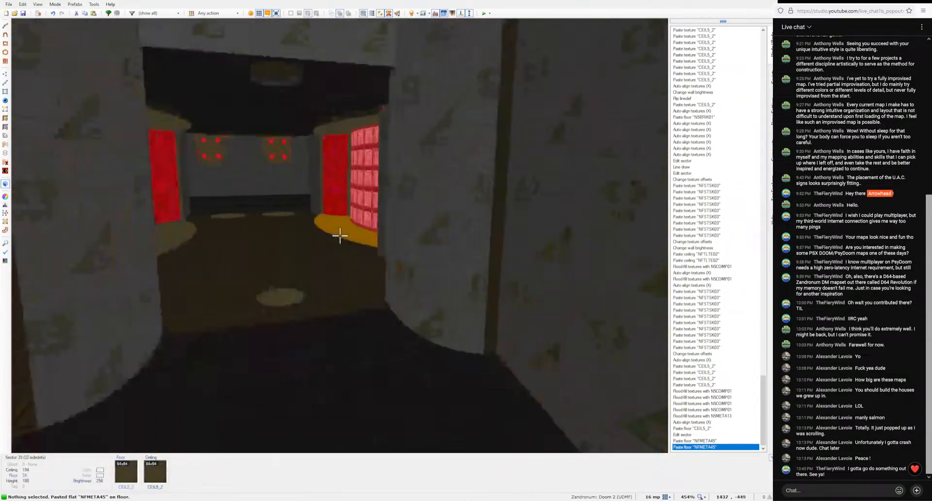
key(w)
key(ctrl+v)
key(ctrl+v)
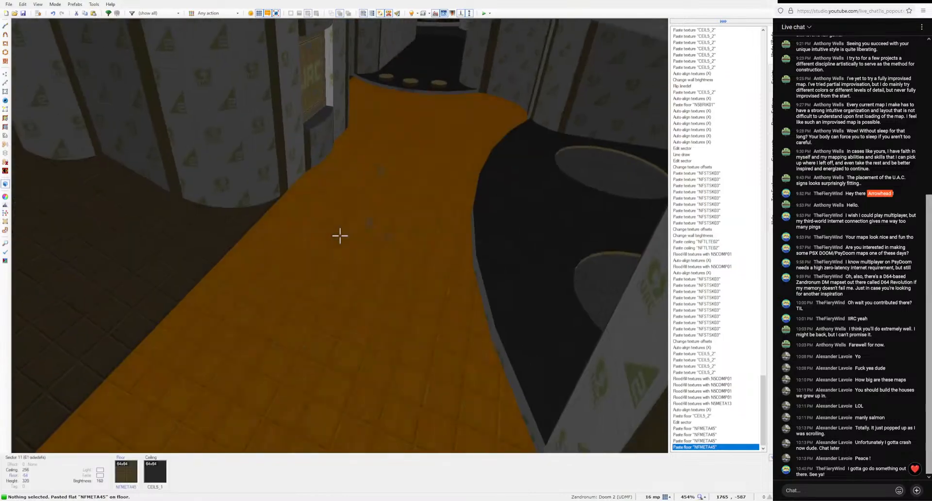
key(w)
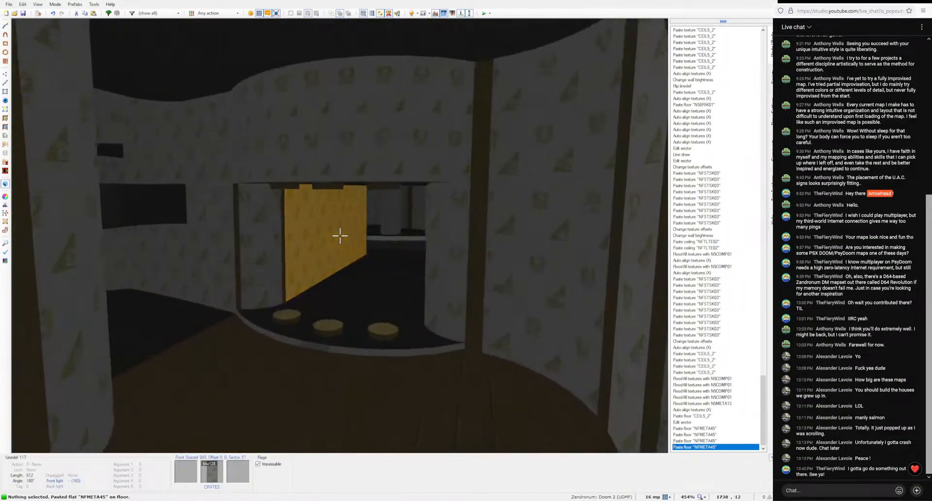
key(w)
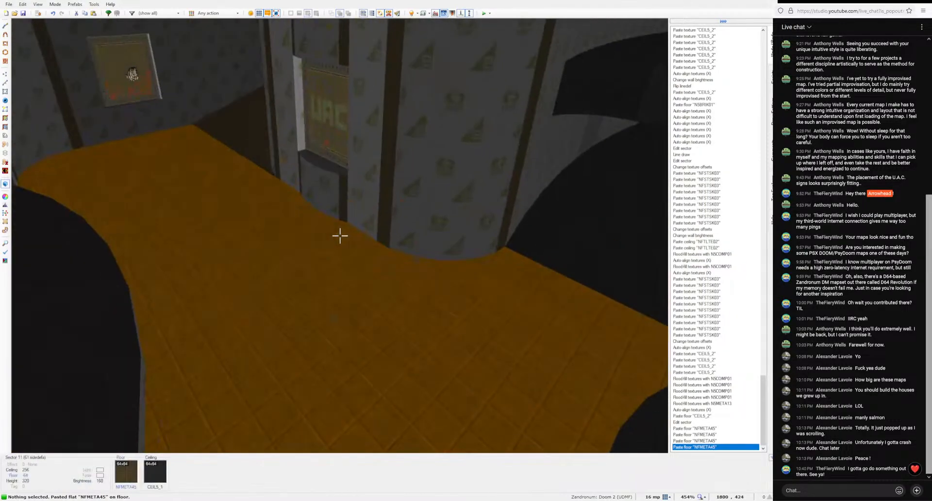
key(s)
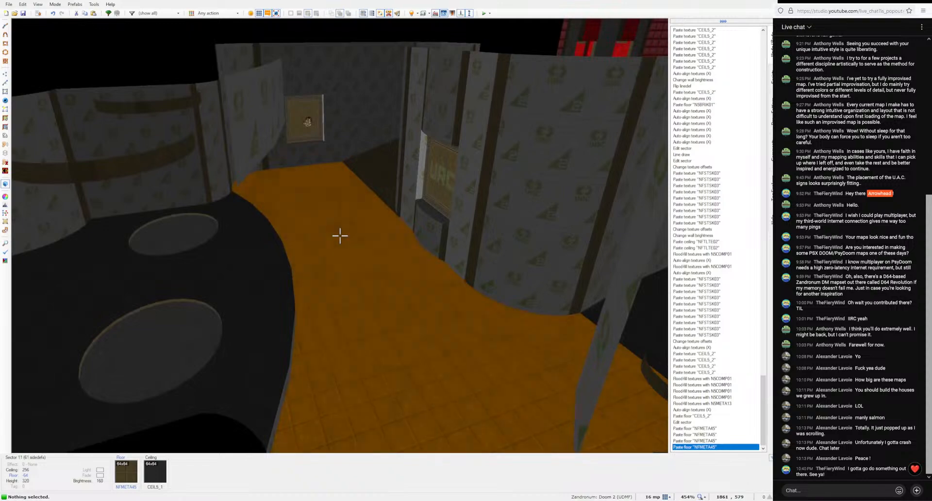
key(w)
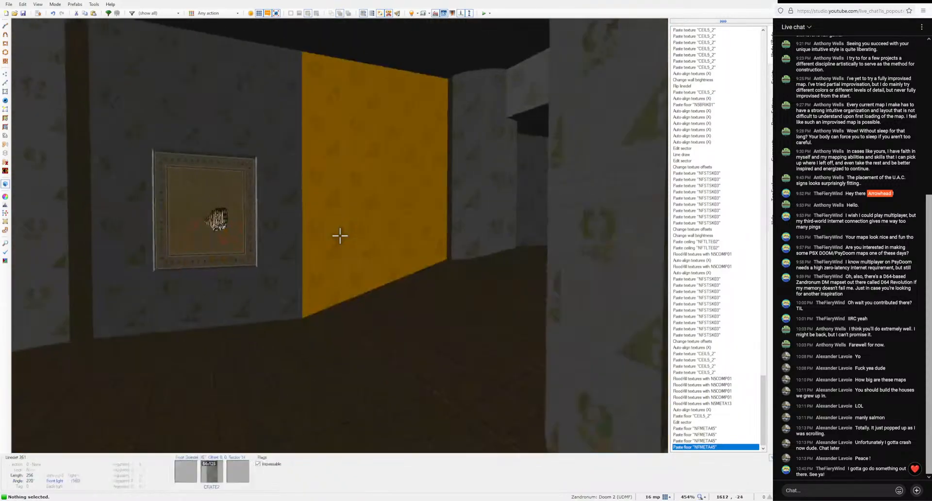
Step: Paste the NFMETA45 flat onto three more dark floor sections around the curved UAC crate walls
key(s)
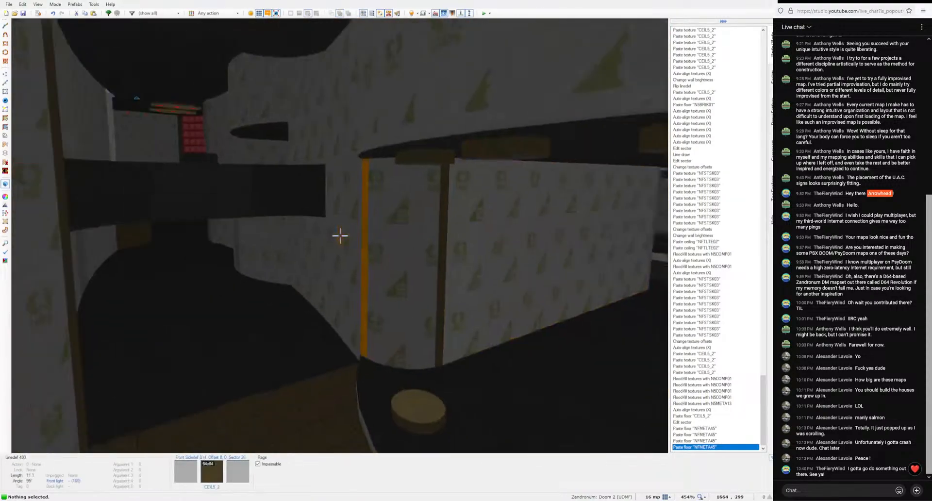
key(ctrl+v)
key(w)
key(ctrl+v)
key(ctrl+v)
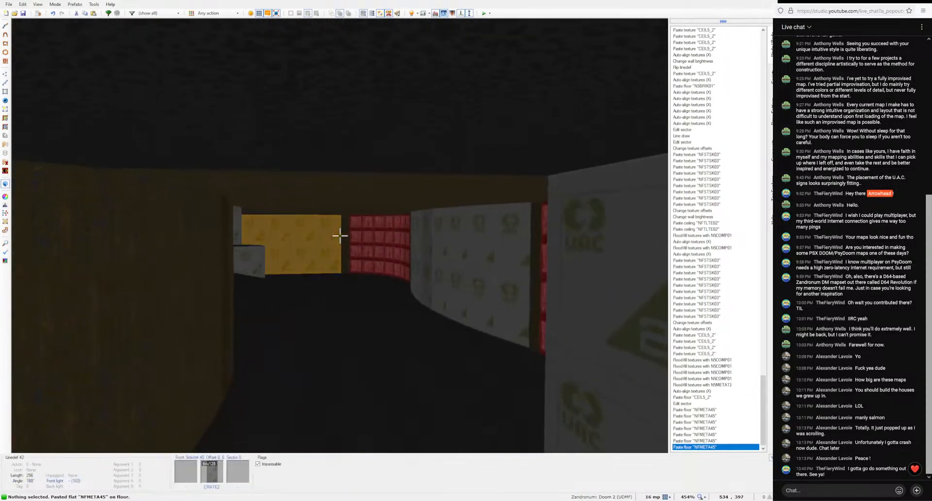
Step: Flood-fill the connected dark floors with NFMETA45 and paste the same flat onto the remaining adjoining floor
key(w)
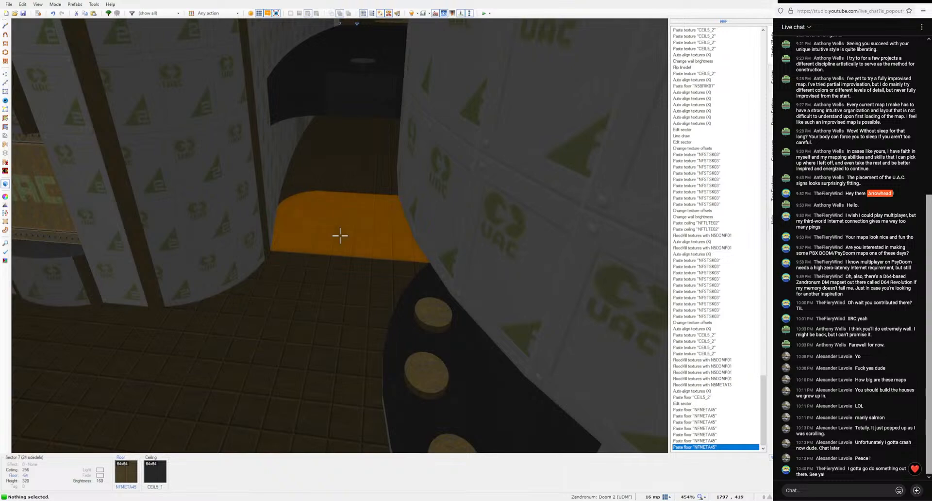
key(ctrl+shift+v)
key(w)
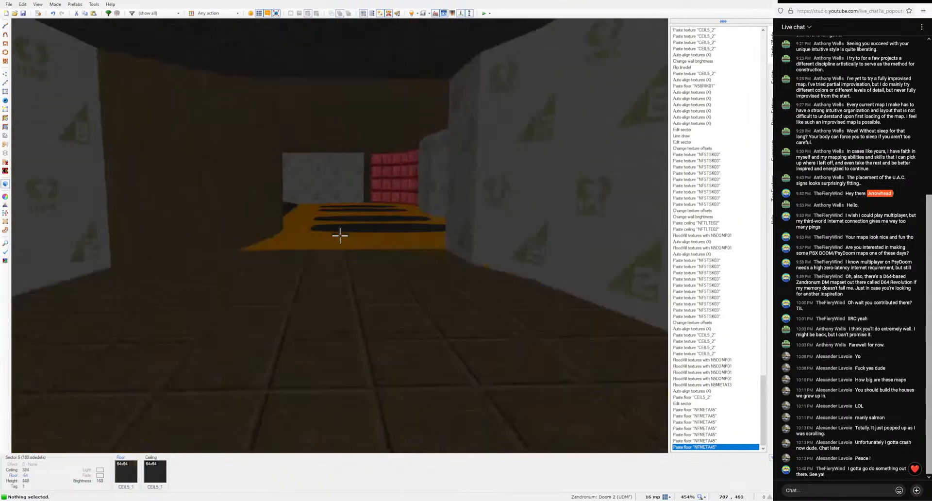
key(w)
key(ctrl+v)
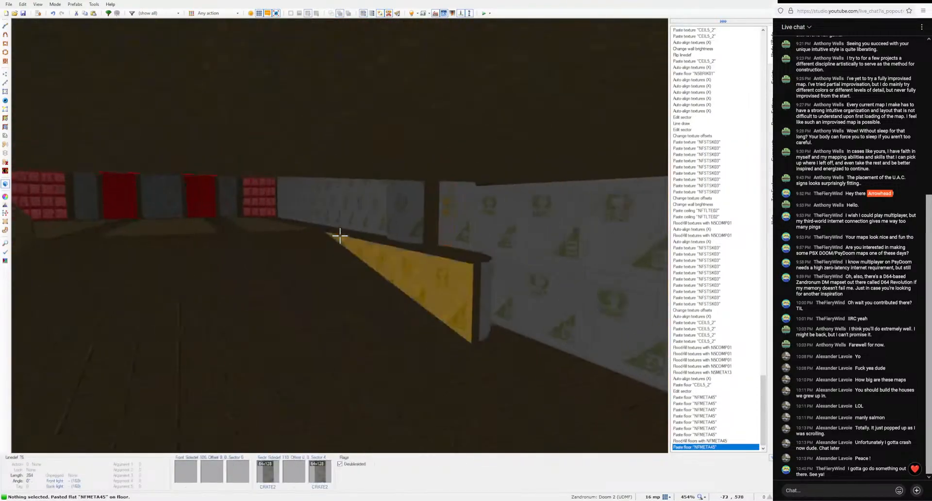
Step: Flood-fill the curved side of the low ledge with the copied NSCOMP01 texture and auto-align it along X
key(w)
key(ctrl+shift+v)
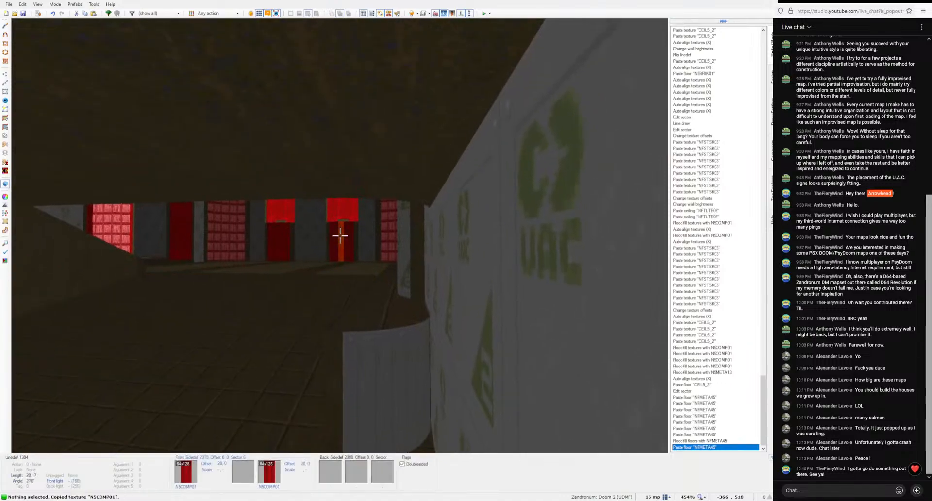
key(a)
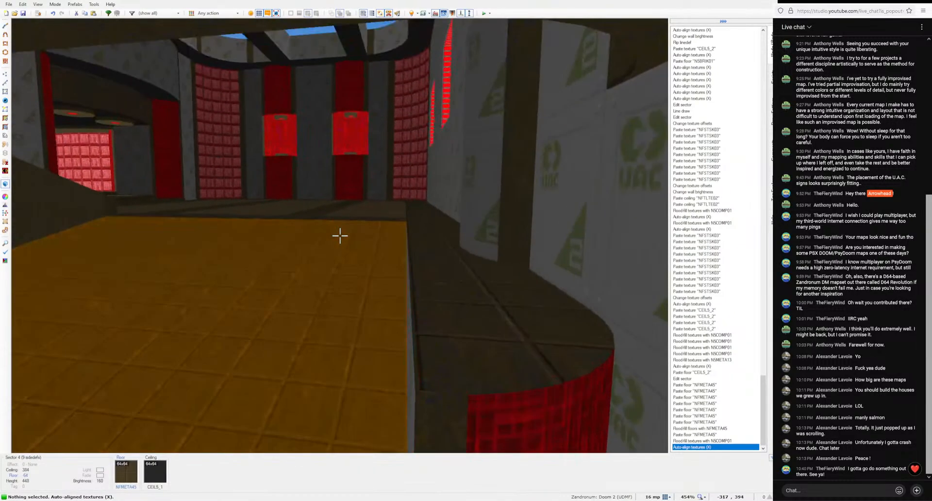
Step: Change the floor texture of the long central strip in the open-roofed hall to the NFMETA03 flat
key(w)
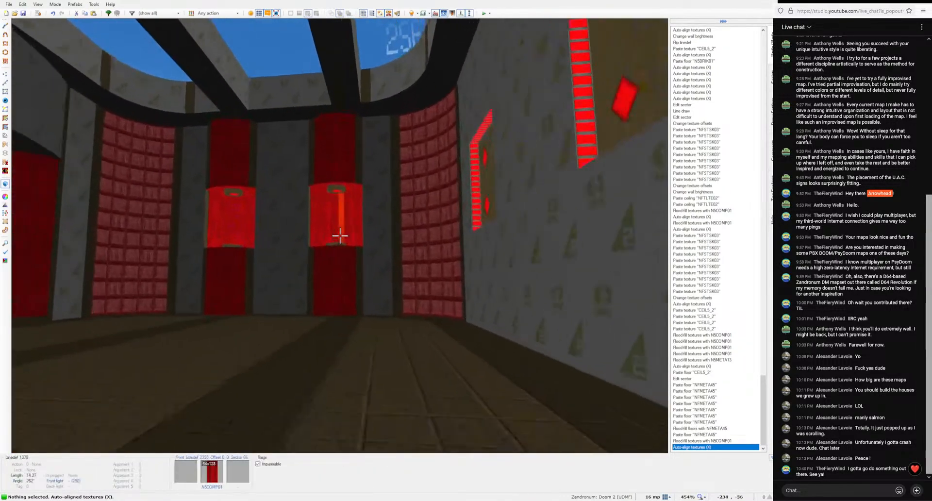
key(w)
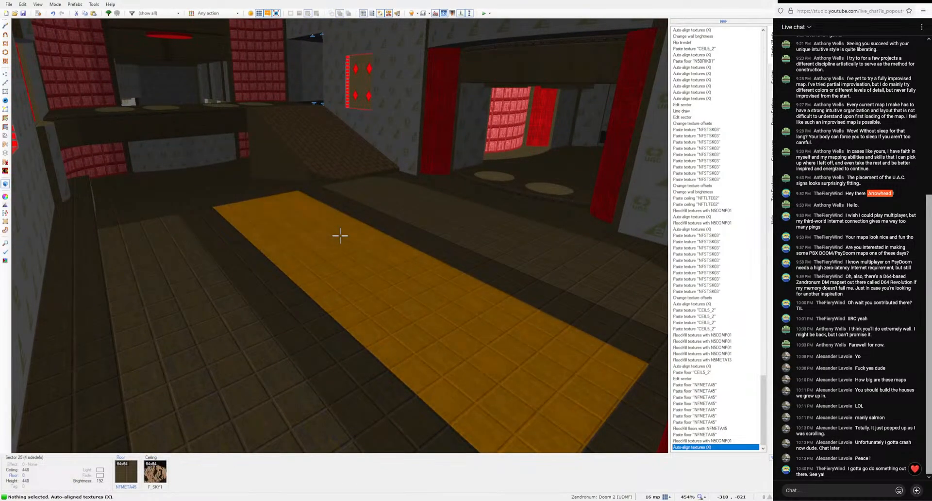
click(340, 236)
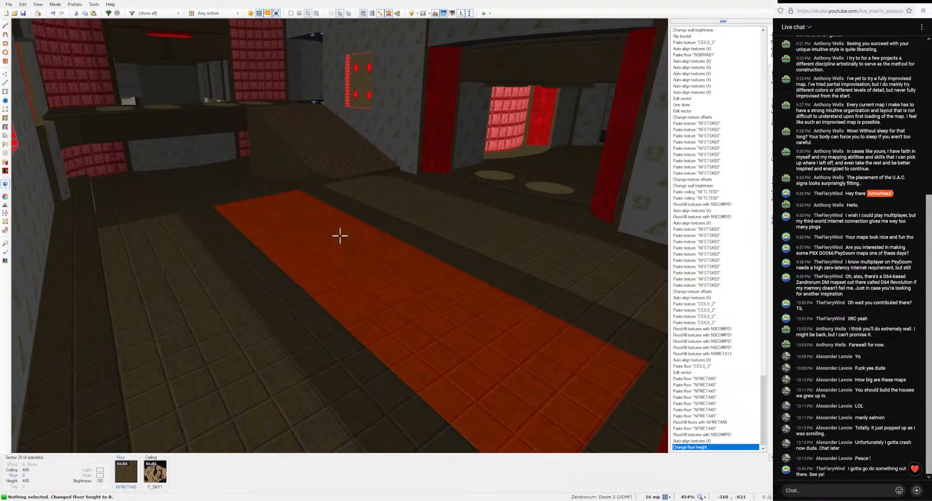
right_click(397, 299)
click(537, 296)
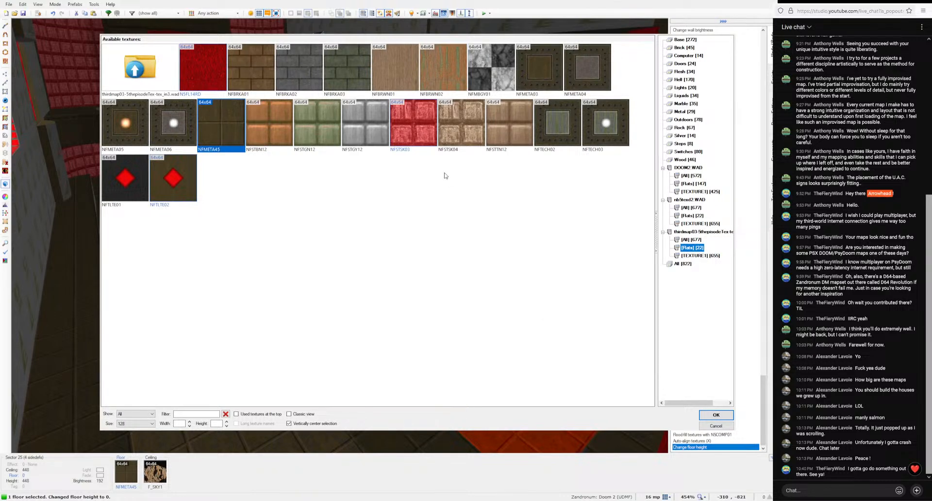
click(539, 67)
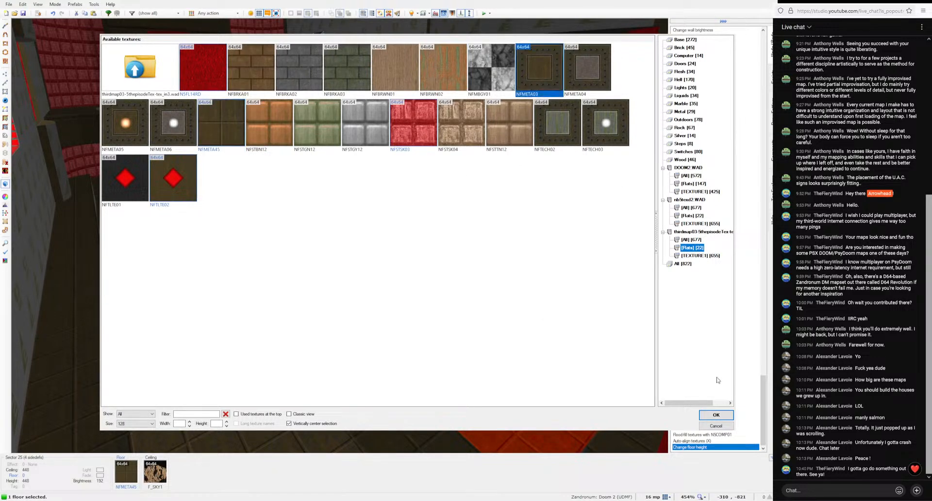
click(716, 414)
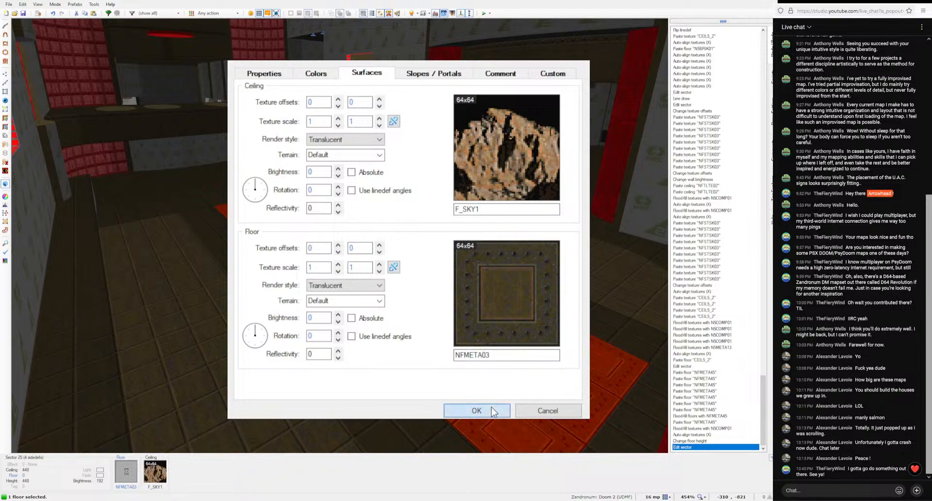
click(476, 410)
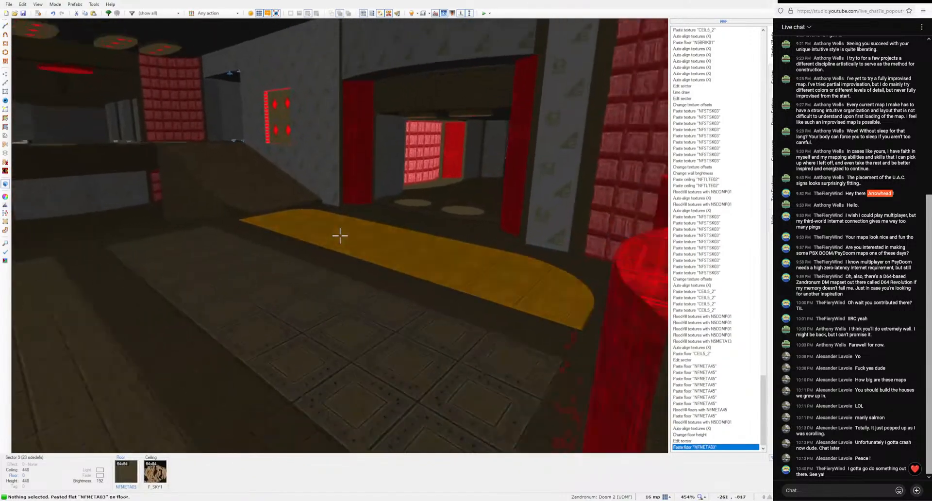
Step: Undo the NFMETA03 paste on the floor beside the central strip
key(ctrl+z)
key(d)
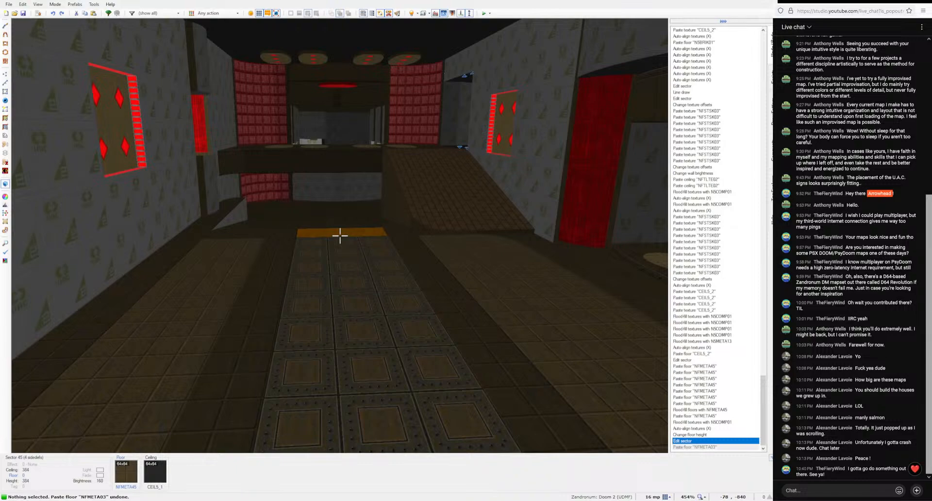
key(s)
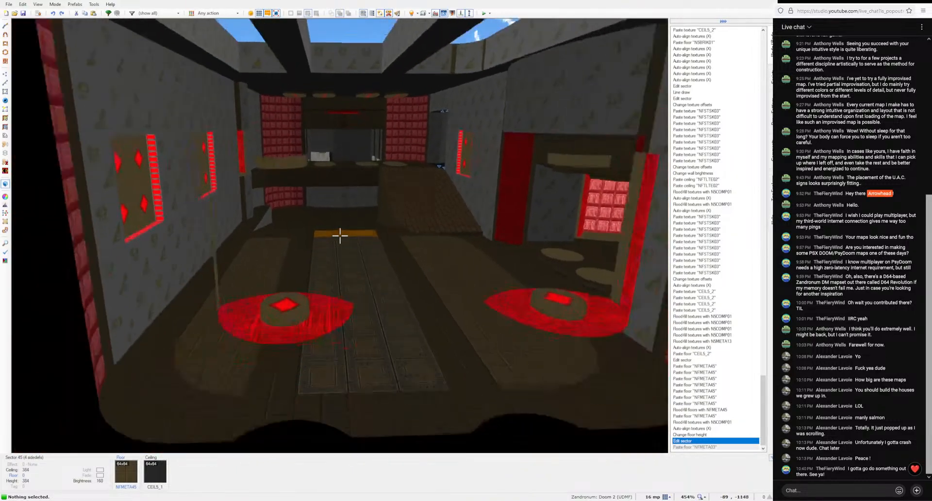
Step: Browse the custom set's flats and wall textures for a replacement on the crate wall between the two red-diamond panels
key(w)
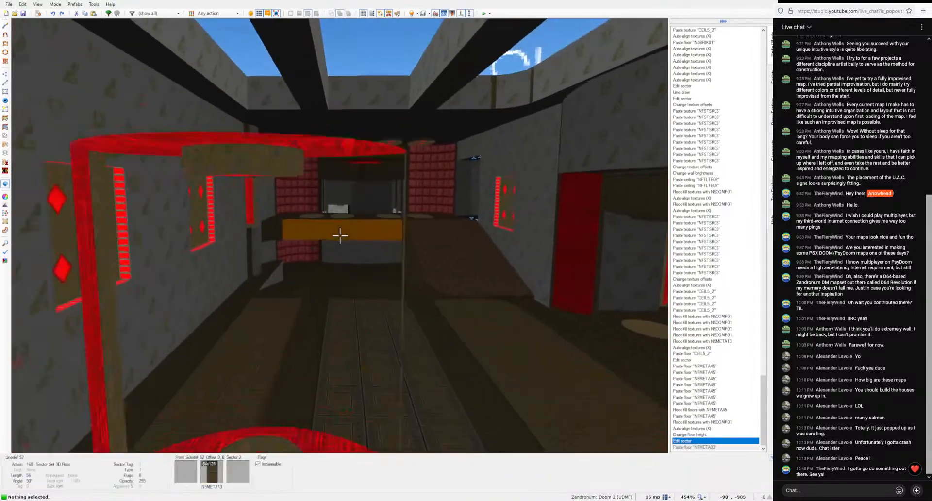
key(w)
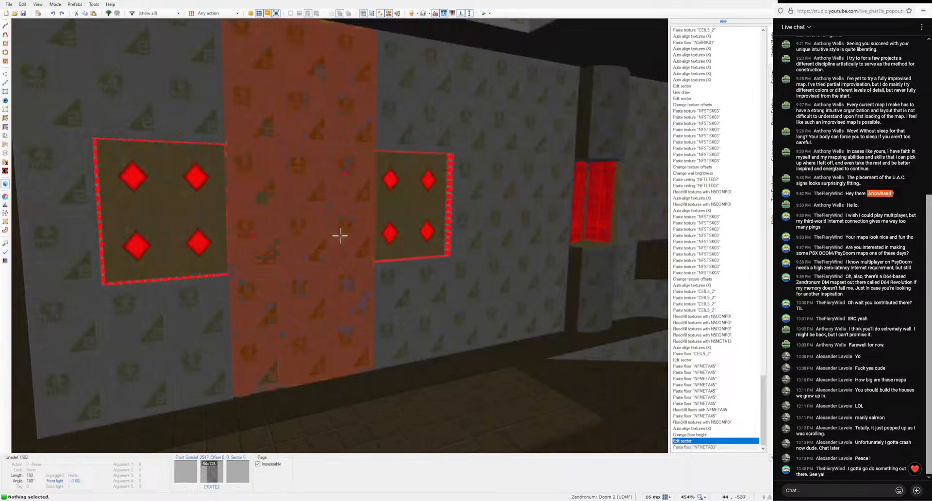
click(339, 236)
right_click(339, 236)
click(491, 243)
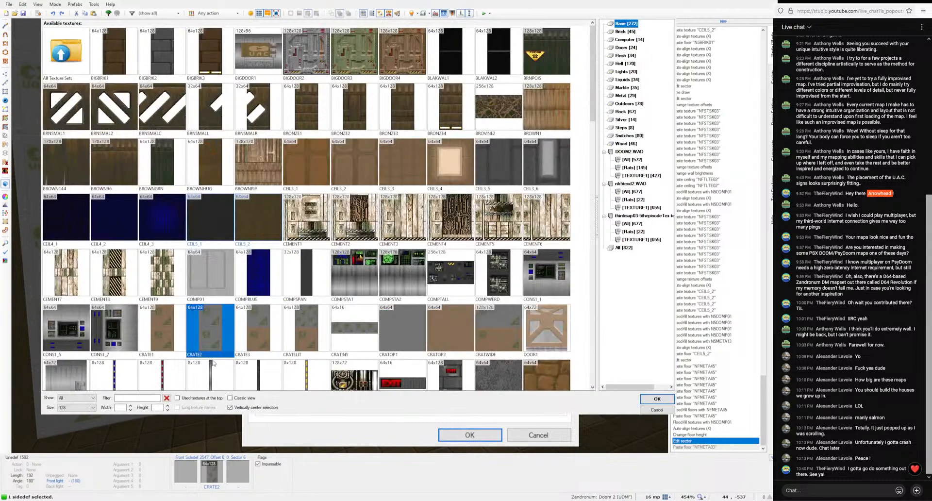
click(626, 232)
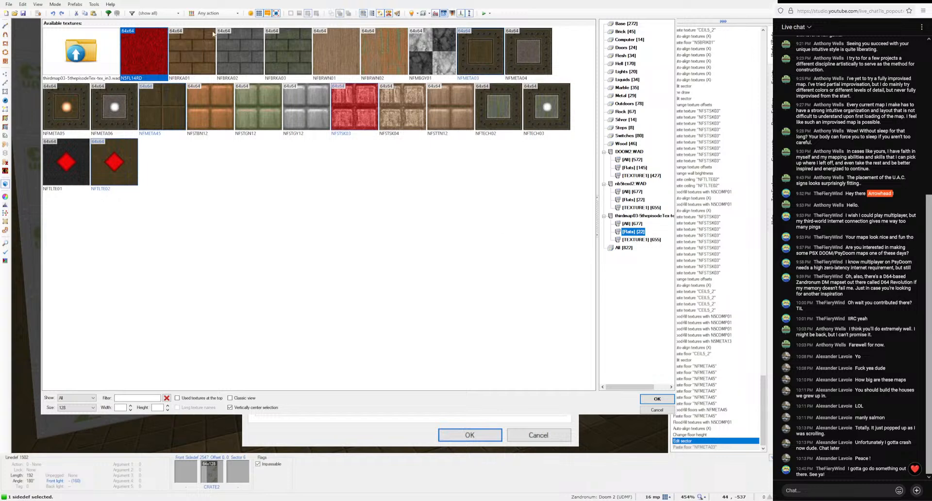
click(213, 33)
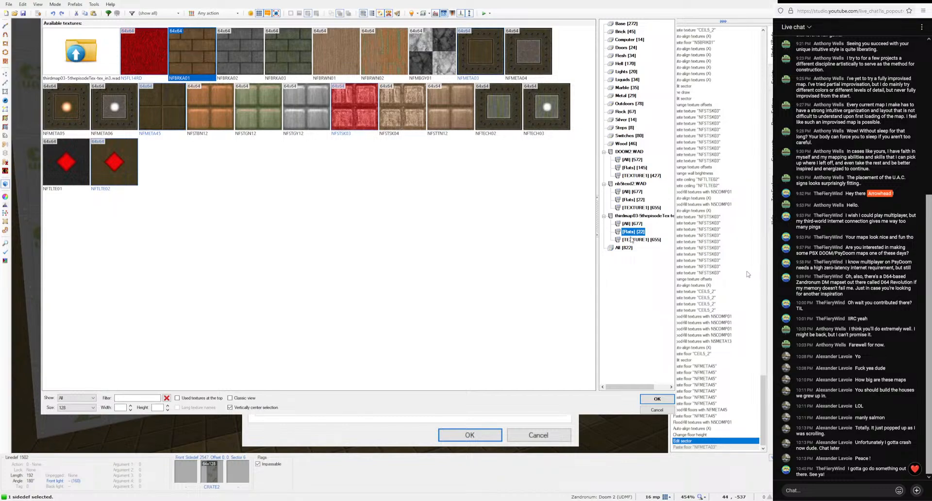
click(633, 240)
scroll(320, 262, down, 4)
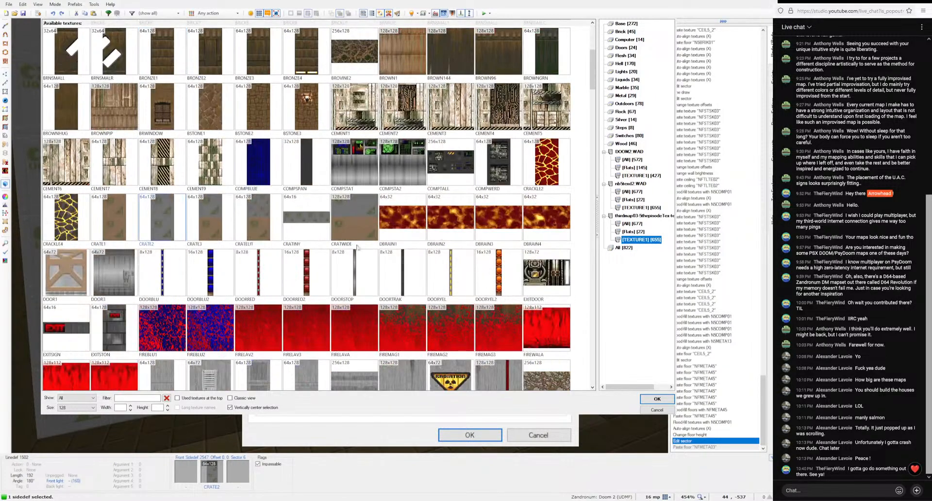
click(633, 231)
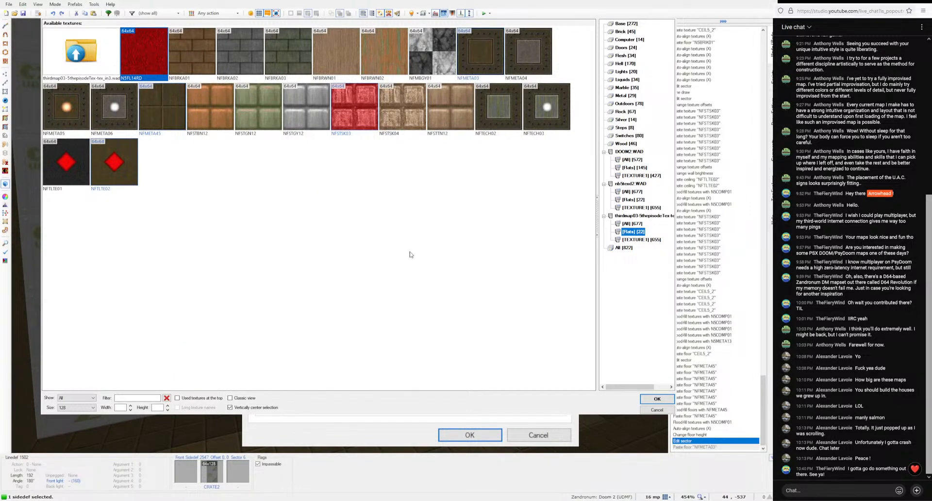
click(631, 223)
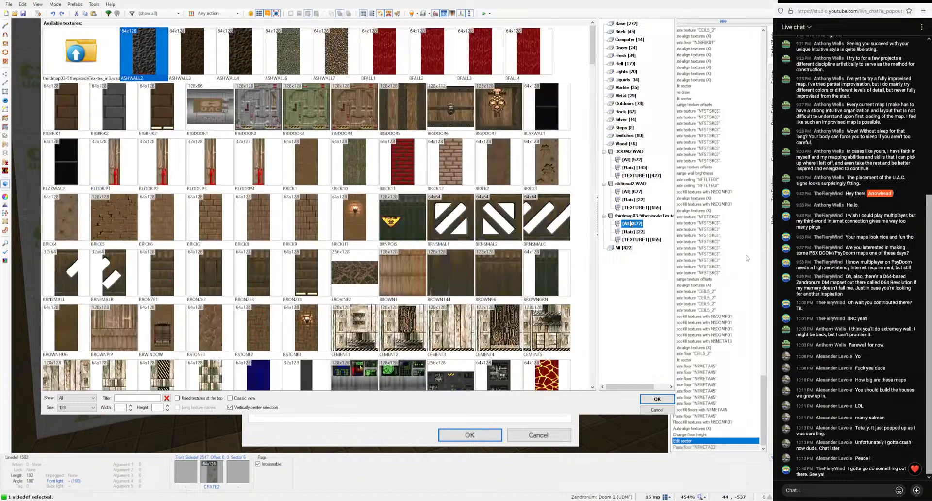
scroll(328, 229, down, 2)
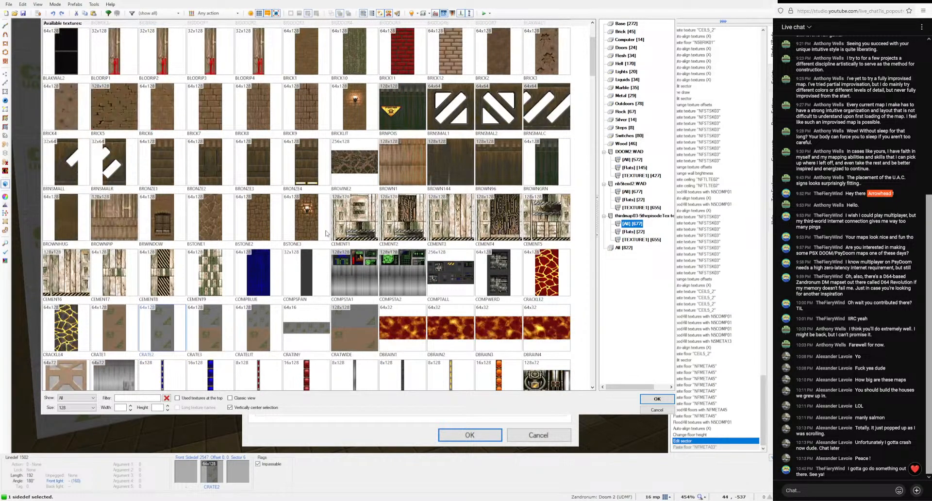
scroll(326, 233, up, 2)
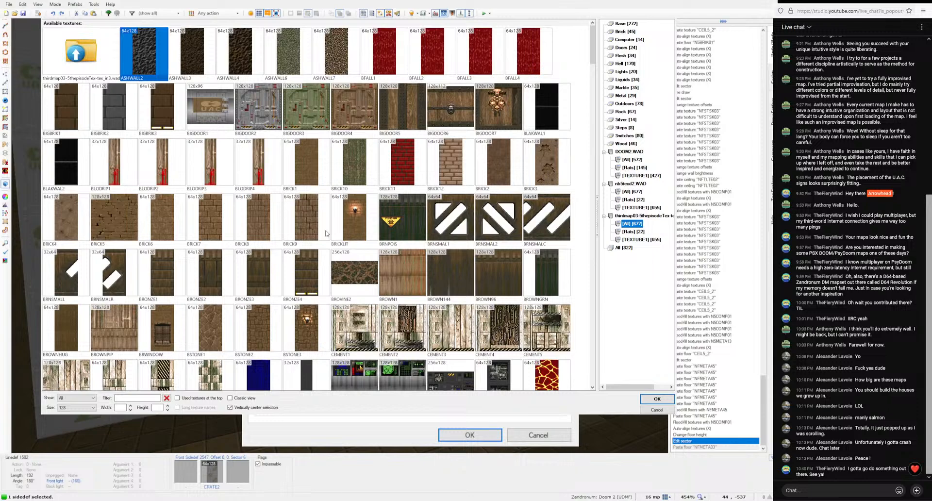
click(301, 227)
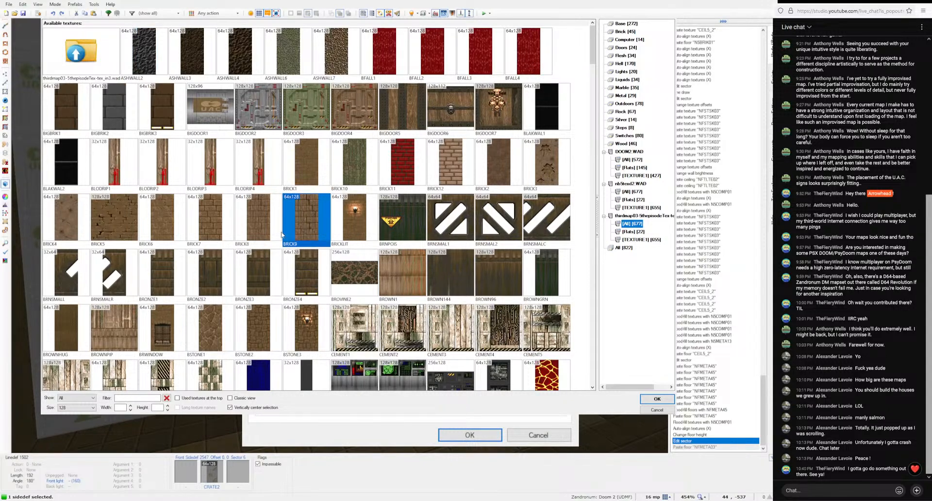
click(140, 226)
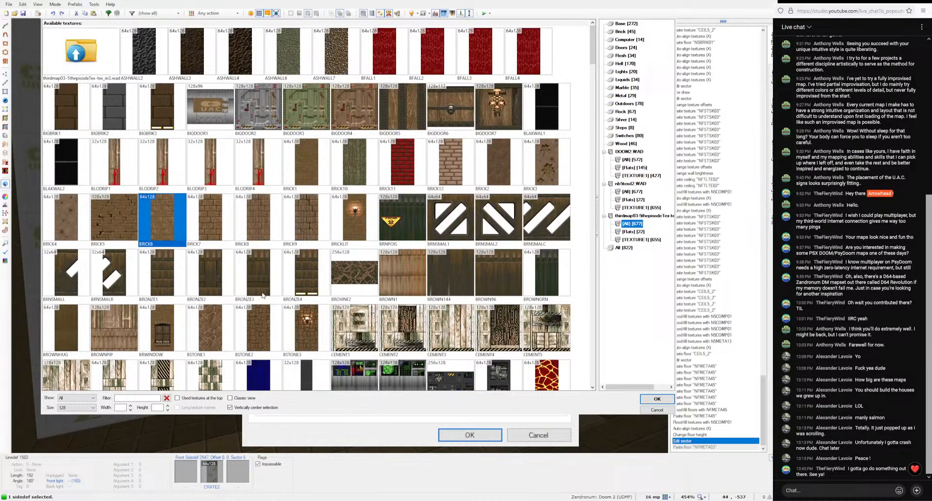
click(639, 232)
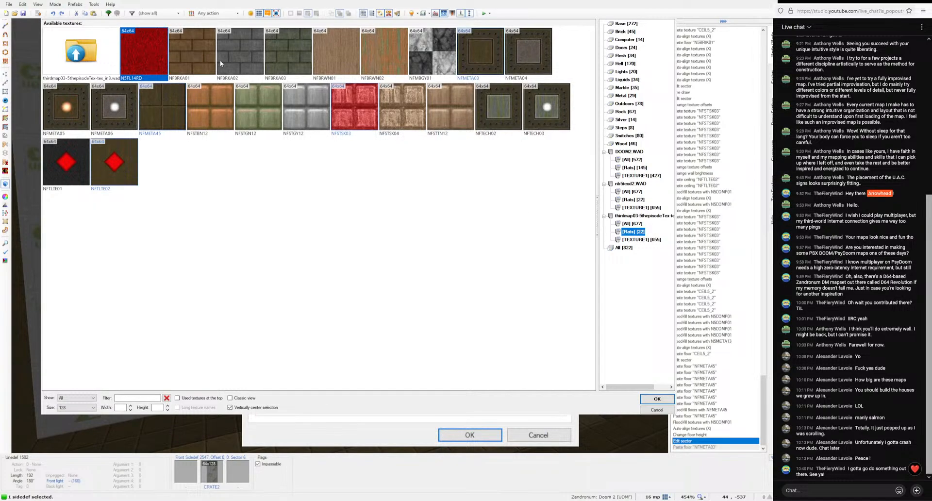
Step: Apply the NSMETA32 texture from the custom wall textures to the wall between the two red-diamond panels
click(640, 240)
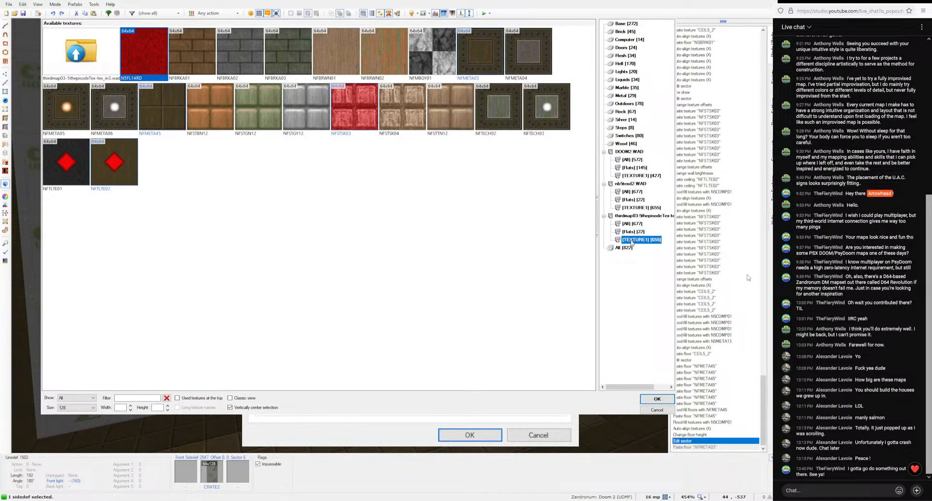
scroll(366, 193, down, 10)
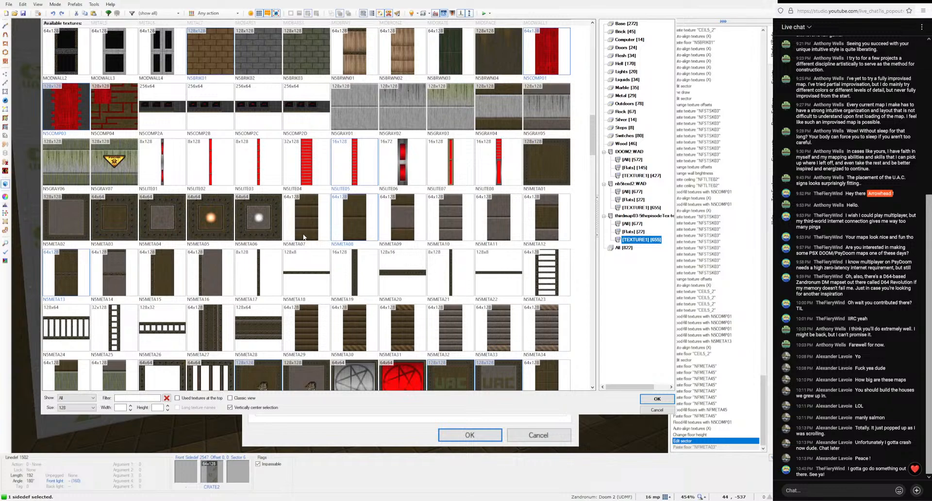
click(459, 335)
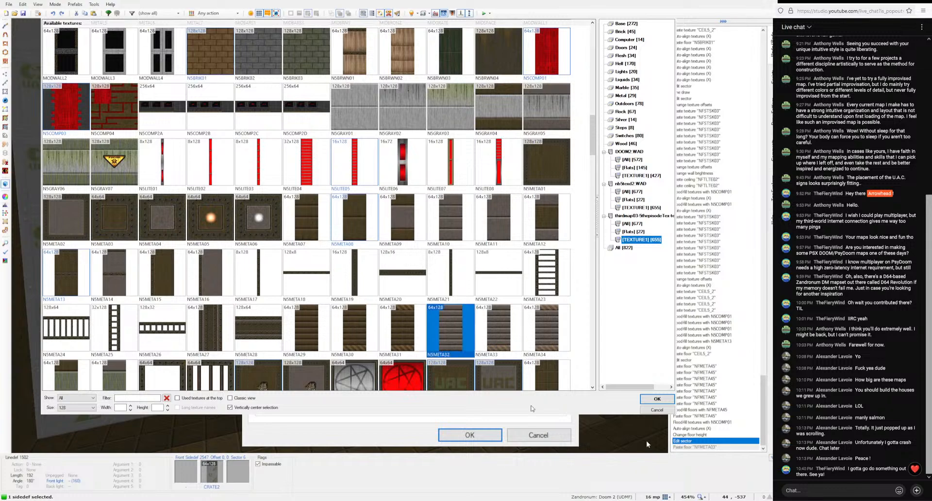
click(646, 399)
click(469, 435)
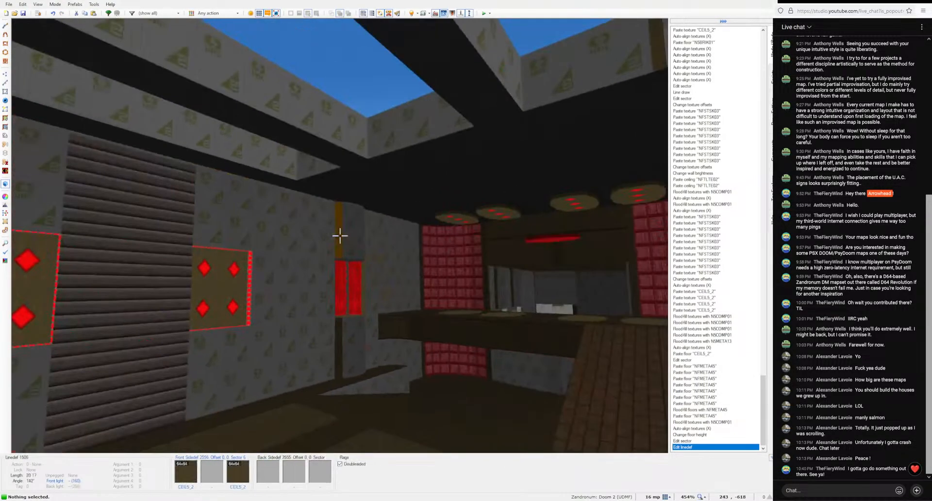
Step: Paste NSMETA32 onto the rest of the same wall, including the sections above and below the red-diamond panels
key(ctrl+v)
key(ctrl+v)
key(ctrl+v)
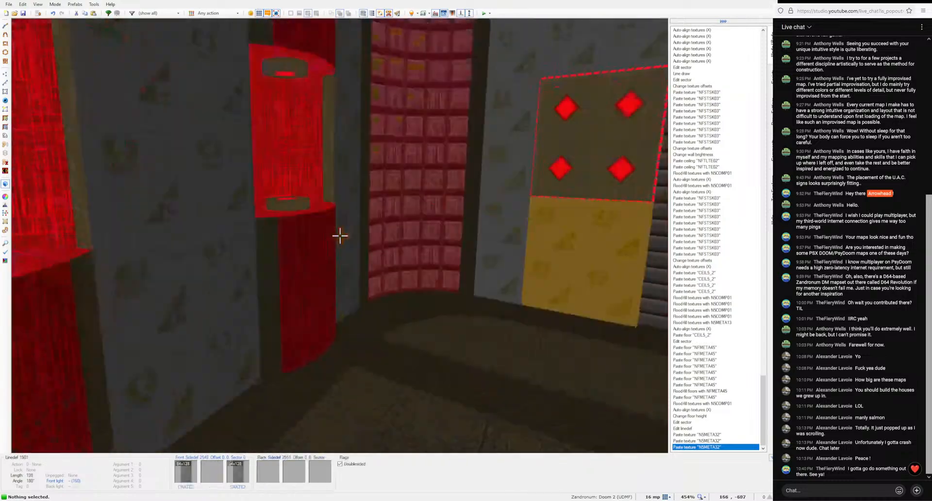
key(ctrl+v)
key(ctrl+v)
key(ctrl+v)
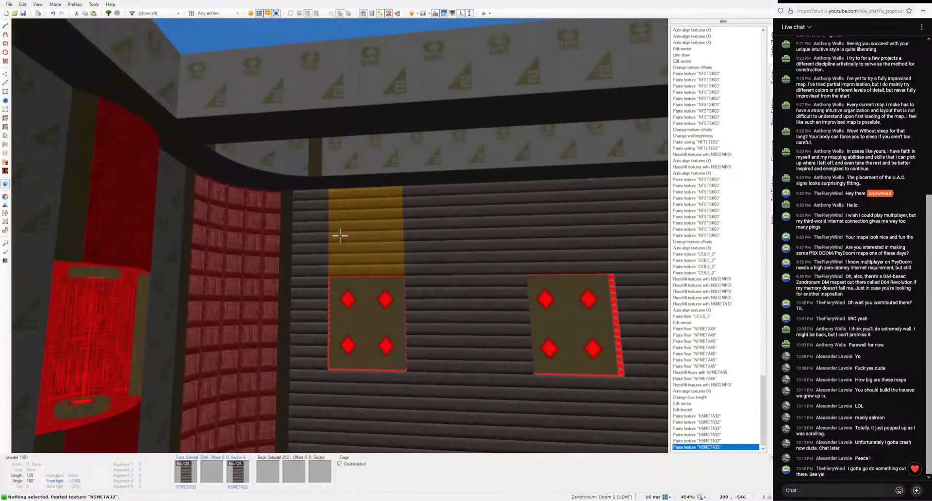
Step: Paste NSMETA32 onto the wall sections between and beside the red columns
key(ctrl+v)
key(ctrl+v)
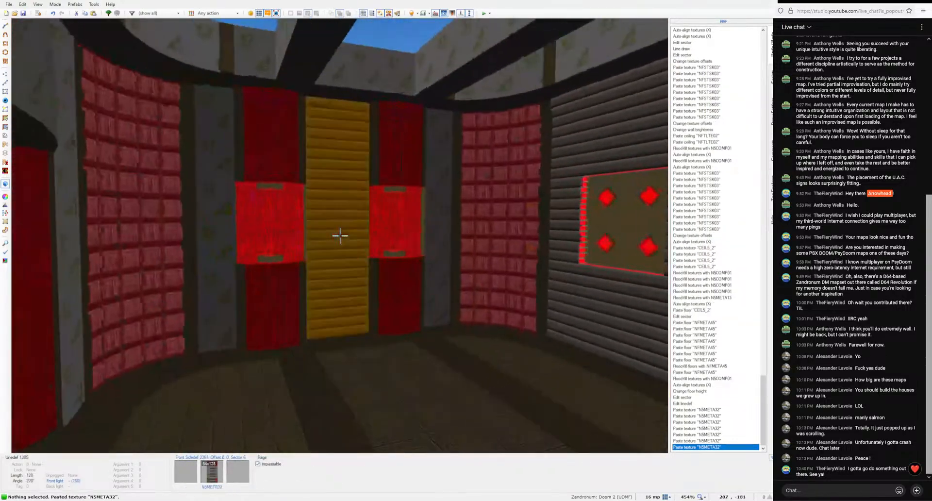
key(ctrl+v)
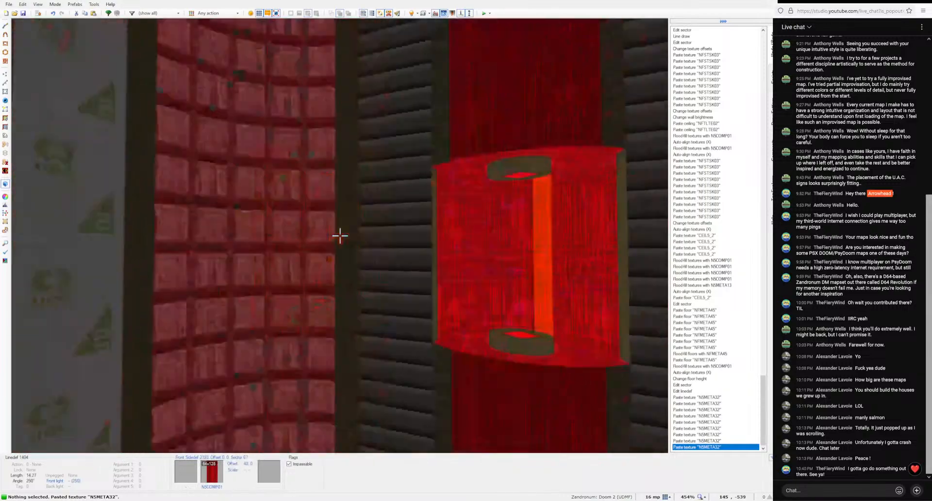
key(ctrl+v)
key(ctrl+v)
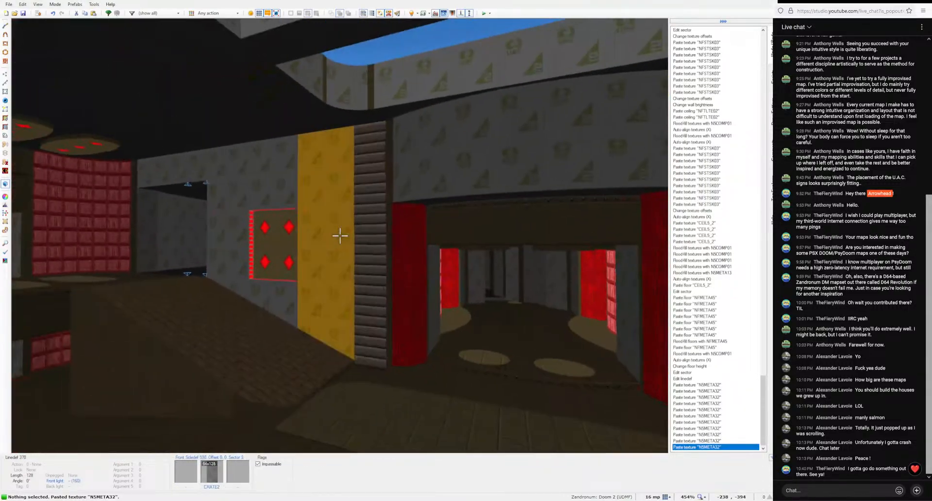
Step: Paste NSMETA32 onto the crate wall around the red-diamond panel on the doorway side, including the stretch along the ramp
key(ctrl+v)
key(ctrl+v)
key(ctrl+v)
key(ctrl+v)
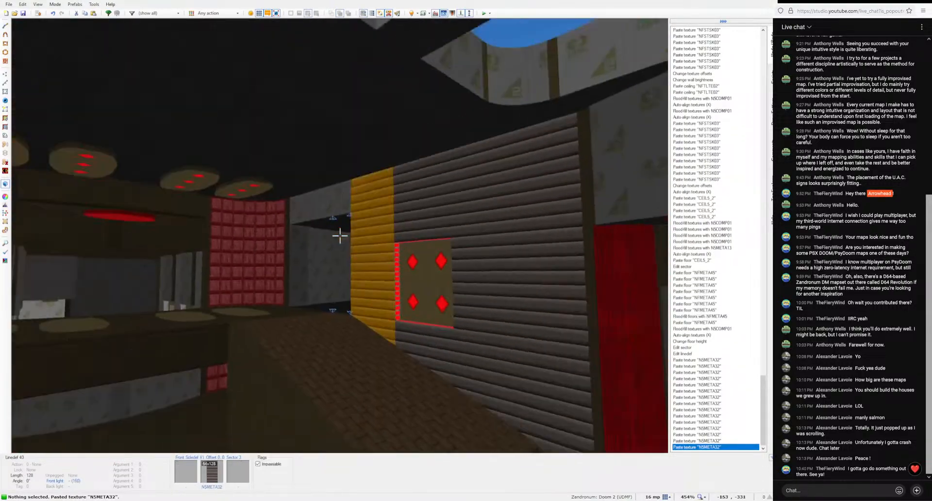
key(ctrl+v)
key(ctrl+v)
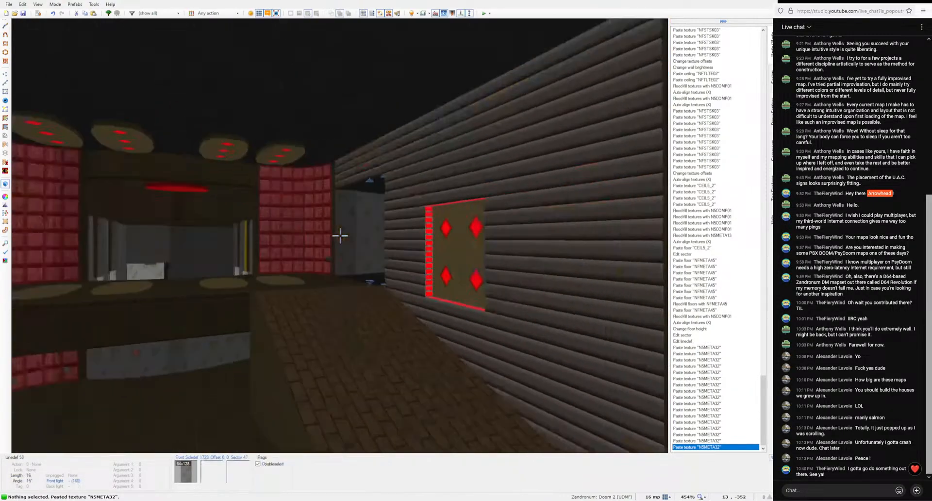
Step: Paste NSMETA13 onto the narrow wall trim, auto-align it on X, and paste CEIL5_2 onto a ceiling
key(ctrl+v)
key(a)
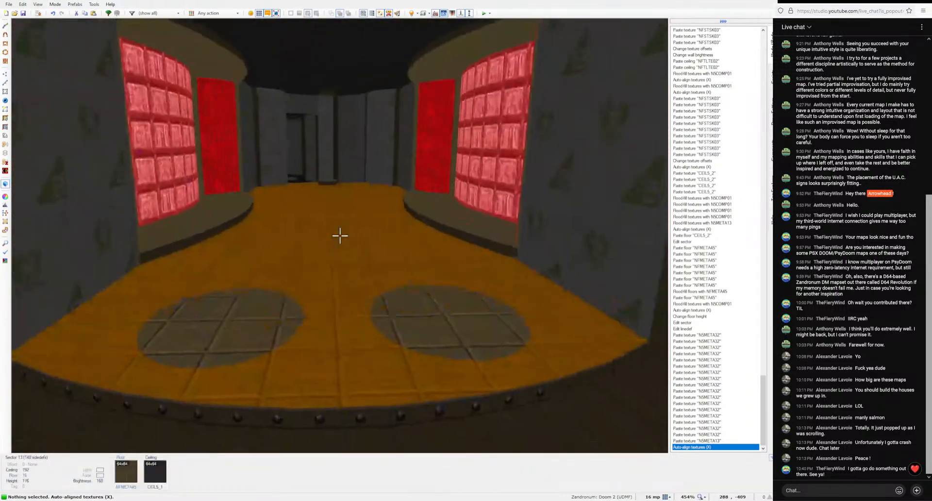
key(ctrl+v)
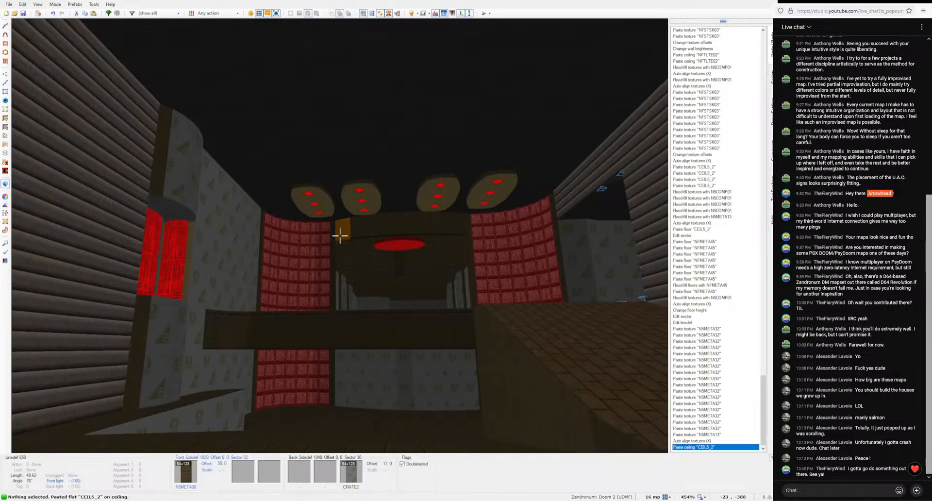
Step: Copy NSMETA13 and flood-fill it along the straight crate-textured edges of the skylight openings
key(ctrl+c)
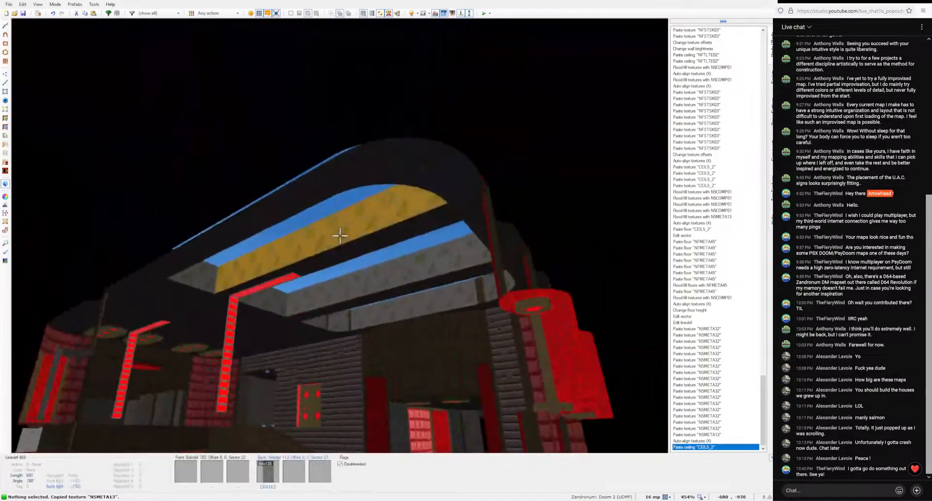
key(ctrl+shift+v)
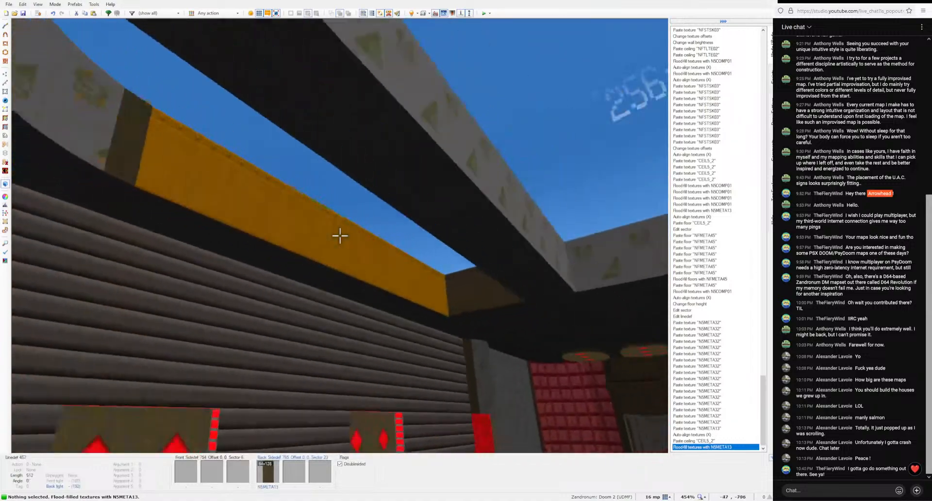
key(ctrl+shift+v)
key(ctrl+shift+v)
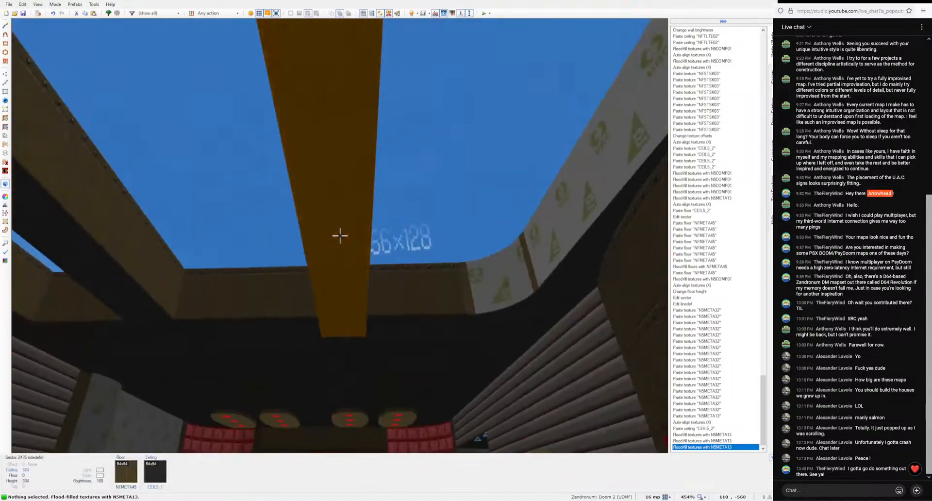
Step: Try NSMETA13 on the underside of the beam between the skylights, with X auto-alignment and a shifted offset, and undo the adjustments
key(ctrl+v)
key(a)
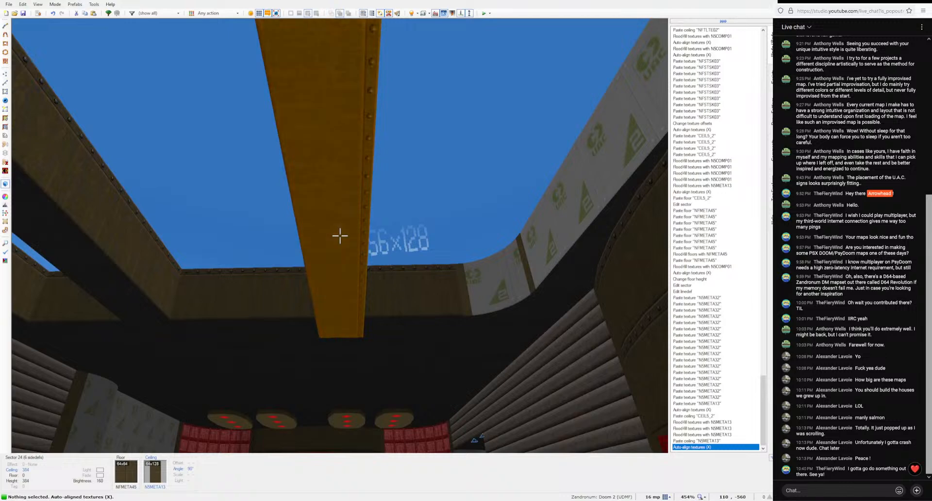
key(Down)
key(Down)
key(Down)
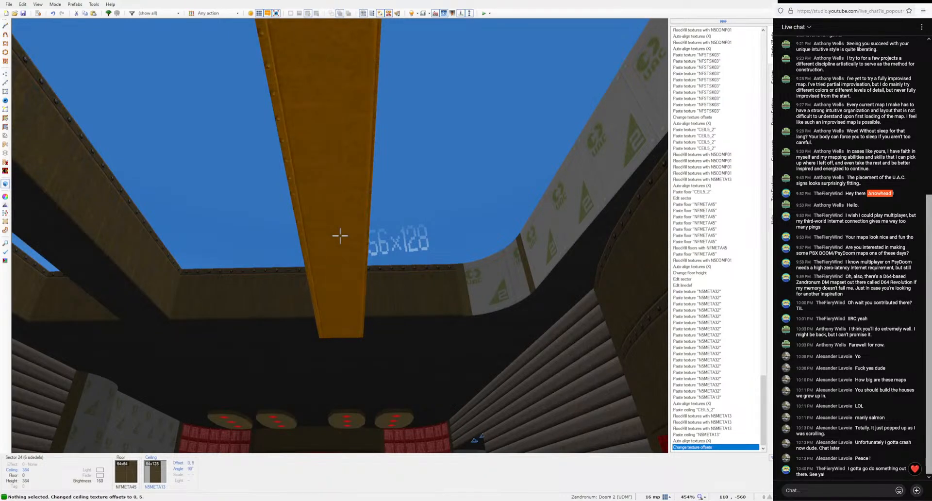
key(ctrl+z)
key(ctrl+z)
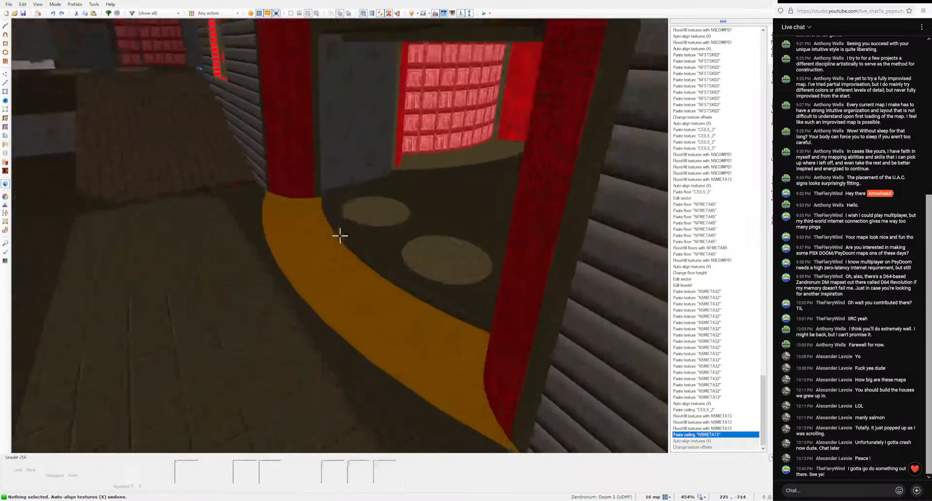
Step: Copy the NFMETA45 floor flat and paste it onto the skylight beams' undersides and the surrounding hall ceiling sections
key(ctrl+c)
key(ctrl+v)
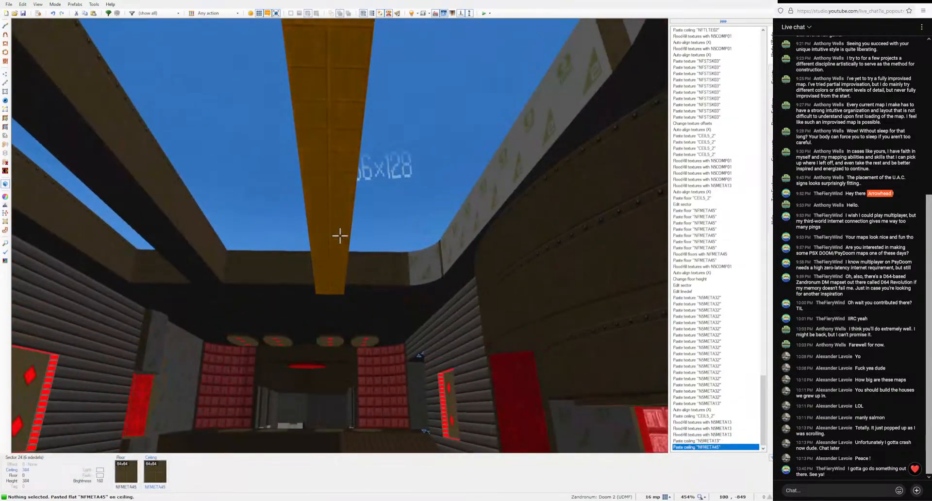
key(ctrl+v)
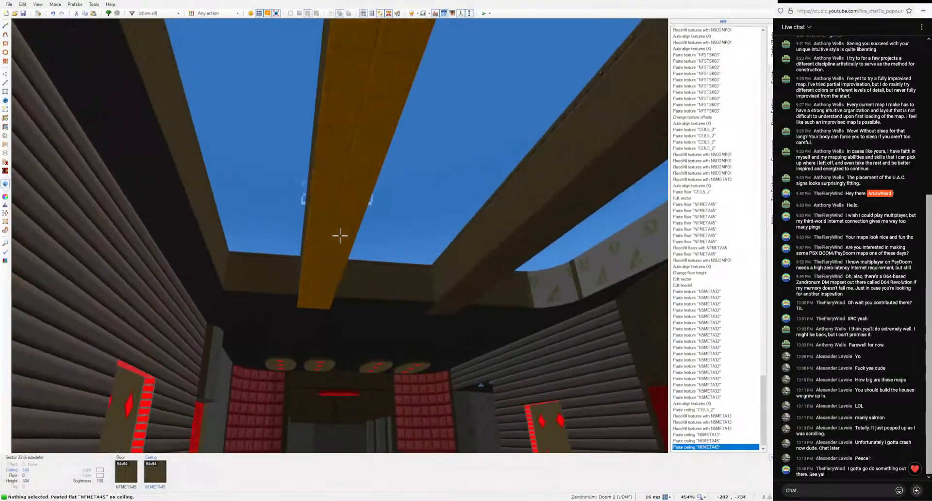
key(ctrl+v)
key(ctrl+v)
key(ctrl+v)
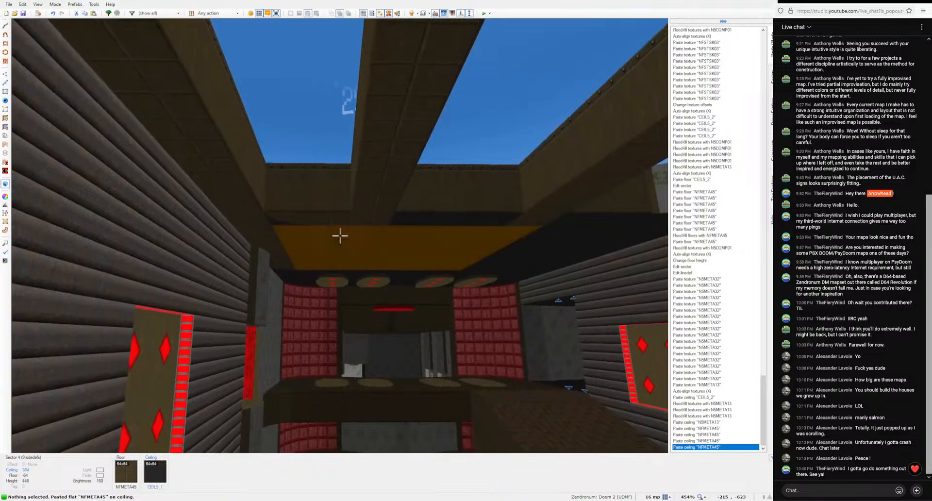
key(ctrl+v)
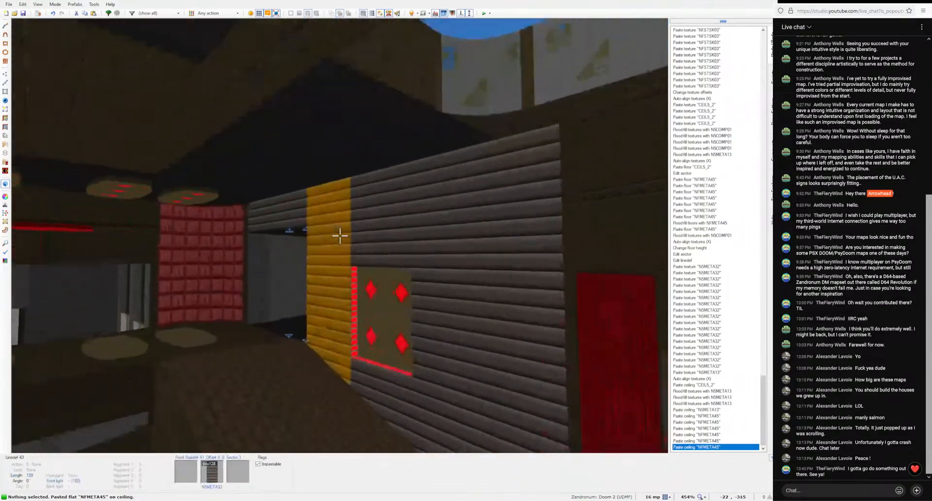
key(ctrl+v)
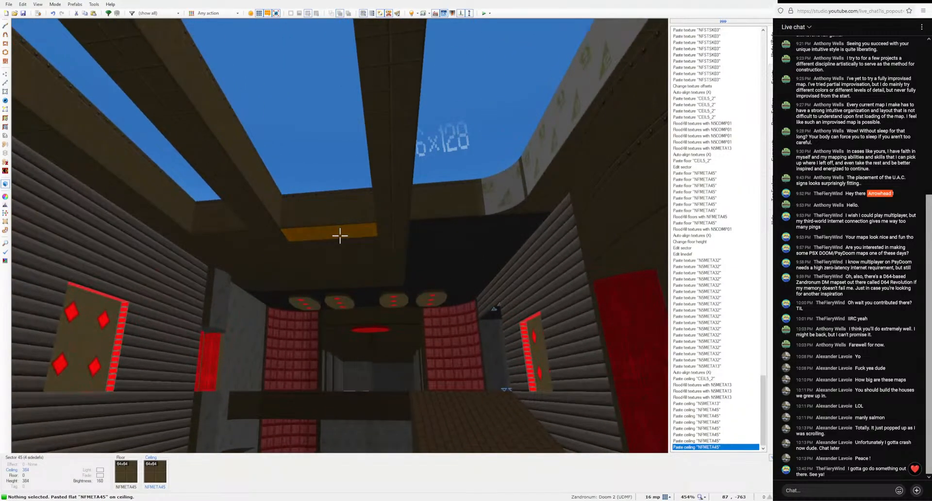
Step: Copy NSMETA32 and paste it onto the remaining crate walls beside the red wall column near the platform
key(ctrl+c)
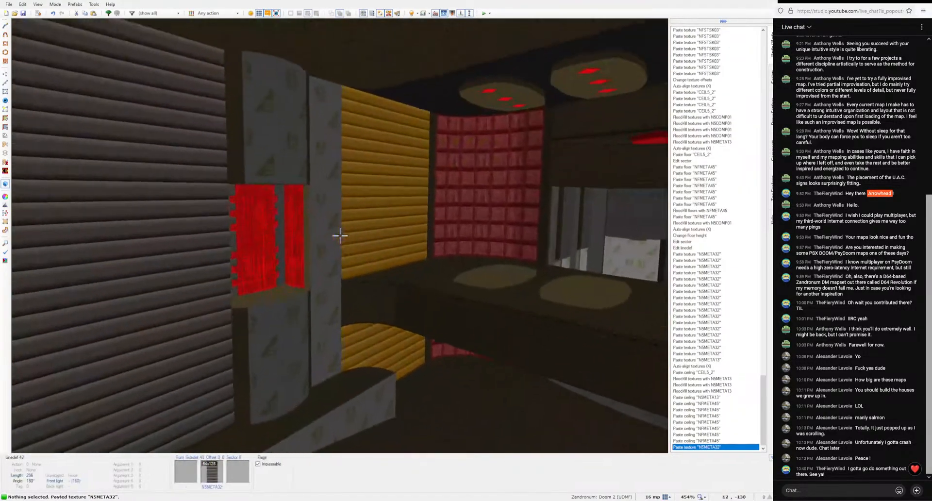
key(ctrl+v)
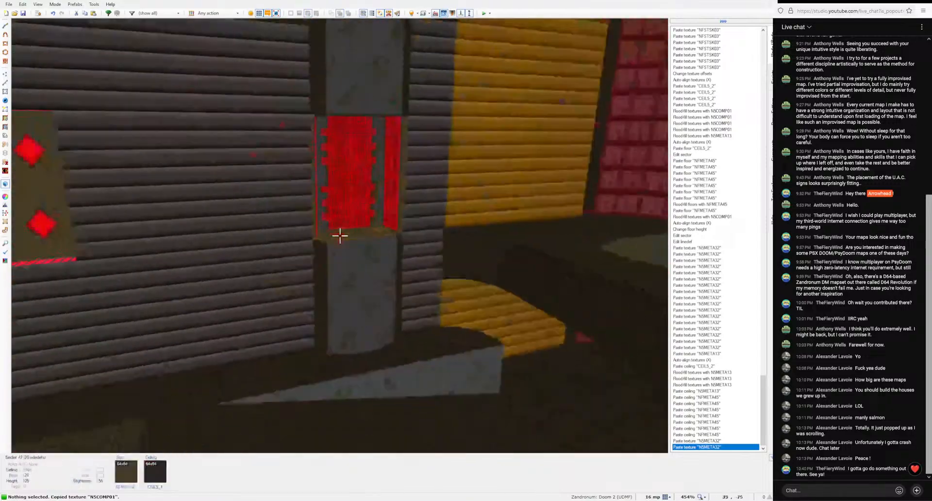
Step: Flood-fill that wall column with NSCOMP01, auto-align it on X, and paste NSCOMP01 onto its niche's floor and ceiling
ctrl+shift+click(340, 236)
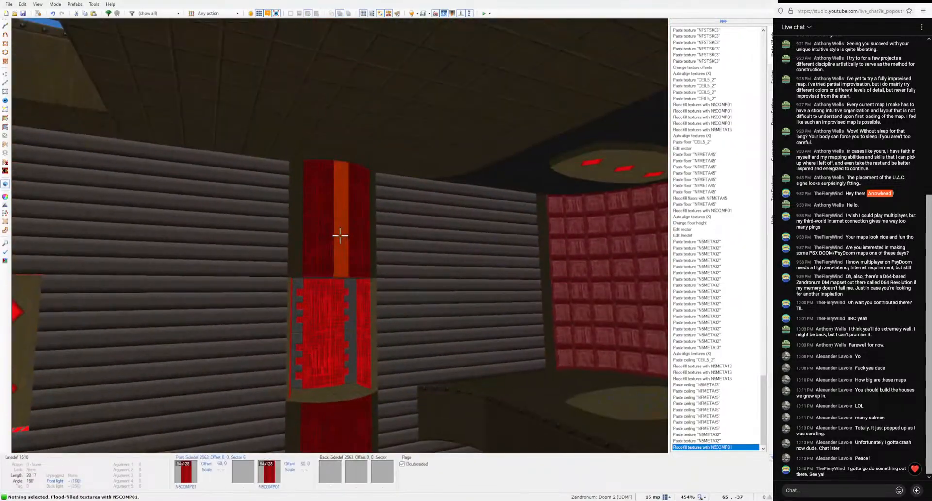
key(a)
key(ctrl+v)
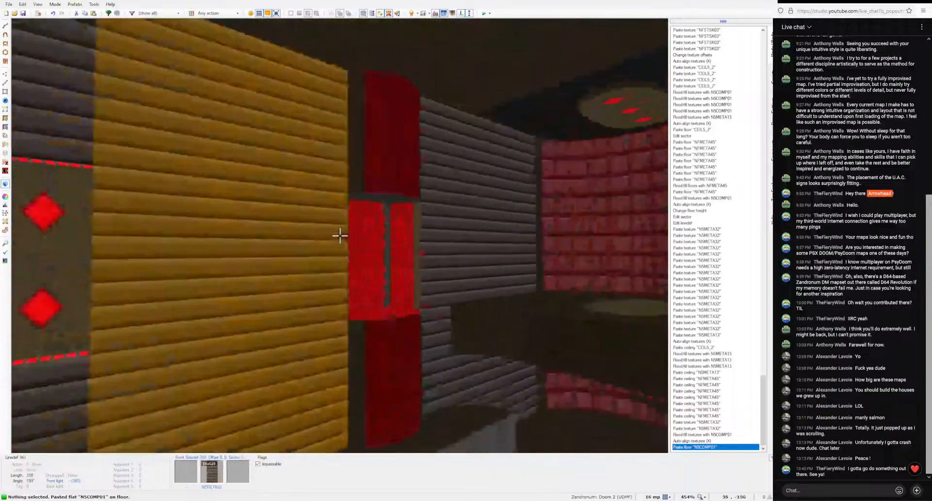
key(ctrl+v)
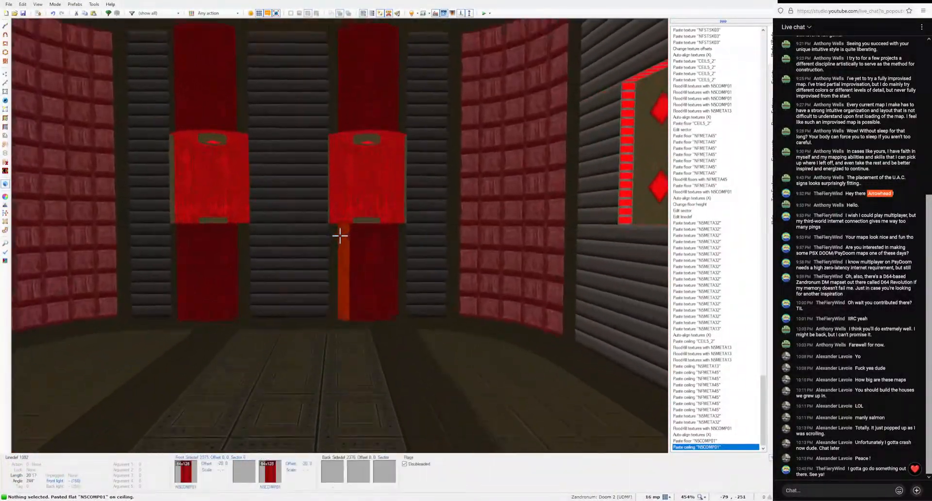
Step: Paste NFMETA45 onto the remaining dark ceiling sections, including the curved section above the ramp
key(w)
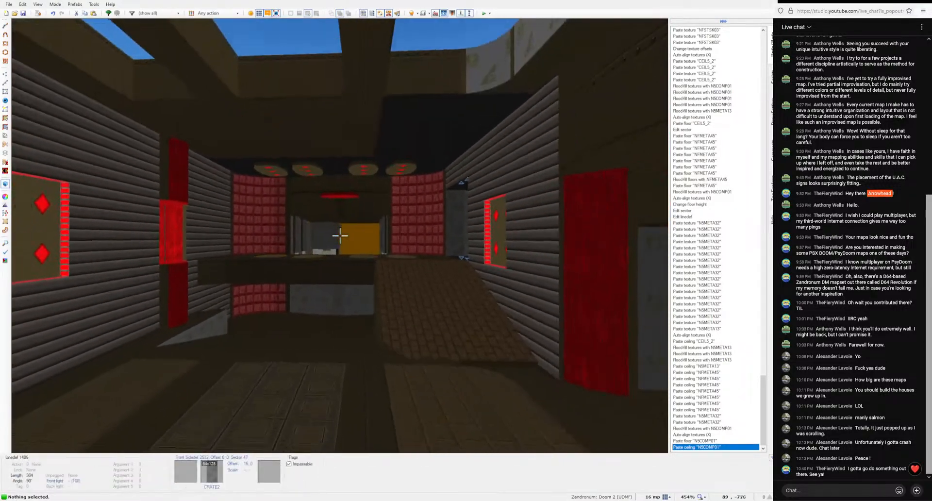
key(s)
key(ctrl+v)
key(w)
key(ctrl+v)
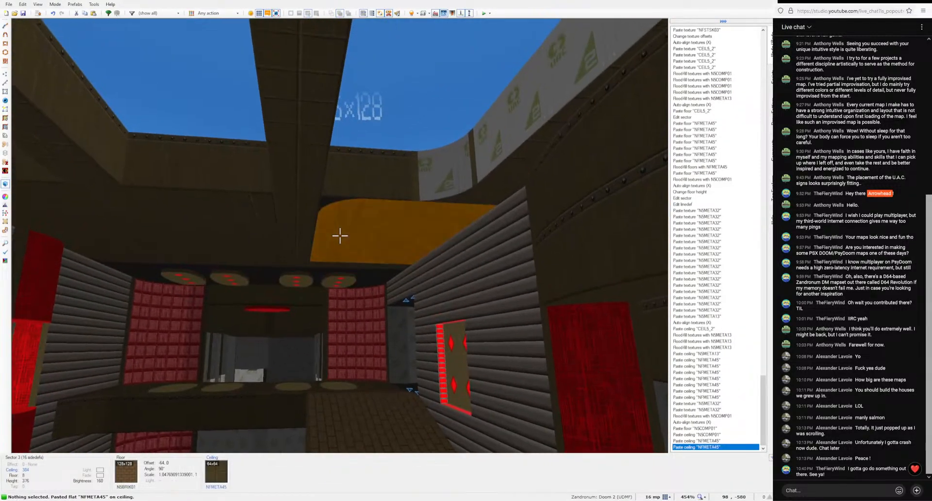
key(w)
key(ctrl+v)
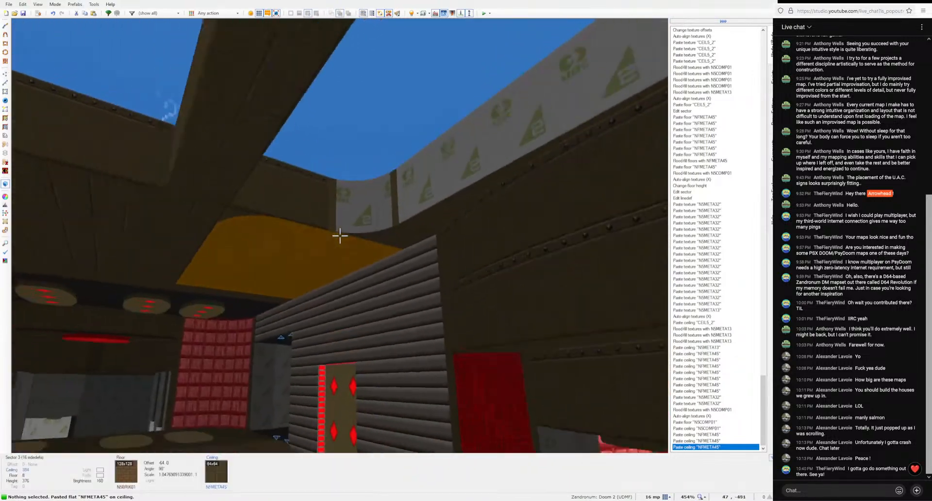
Step: Copy NSCOMP01, flood-fill the skylight's curved crate-textured corners with it, and auto-align them on X
key(s)
key(ctrl+c)
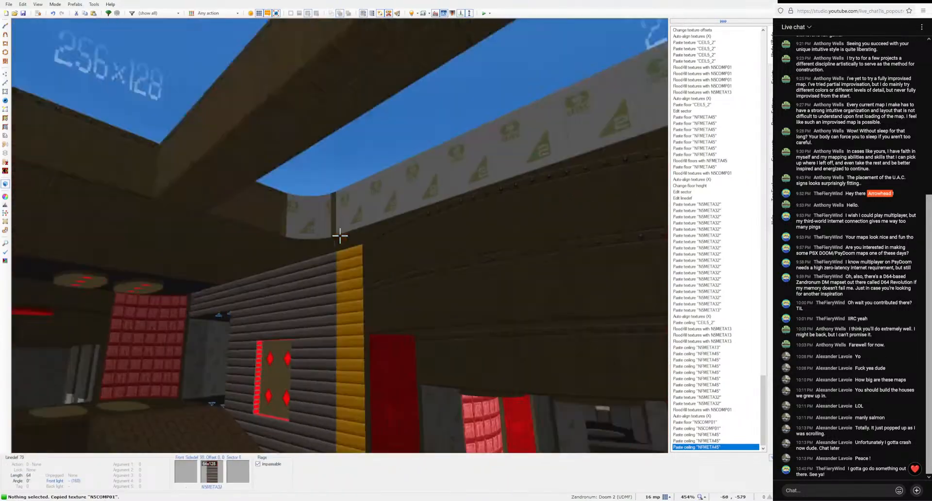
key(w)
key(ctrl+shift+v)
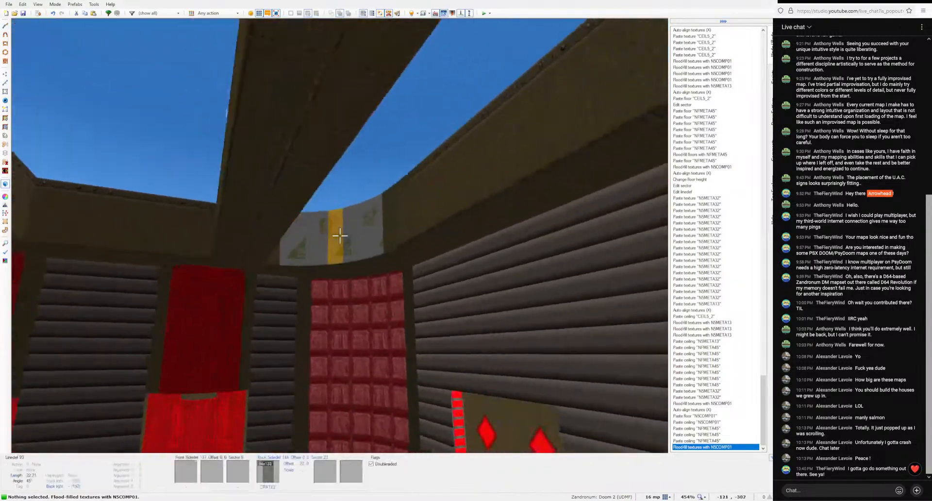
key(w)
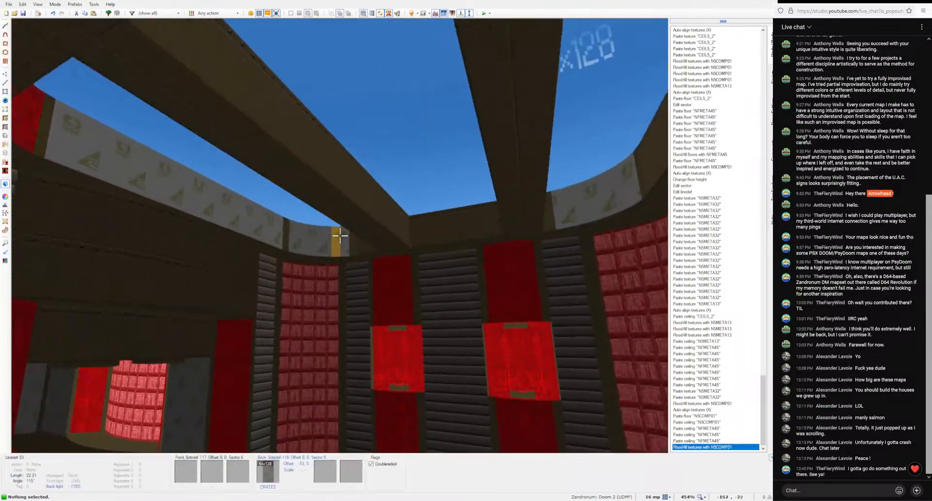
key(ctrl+shift+v)
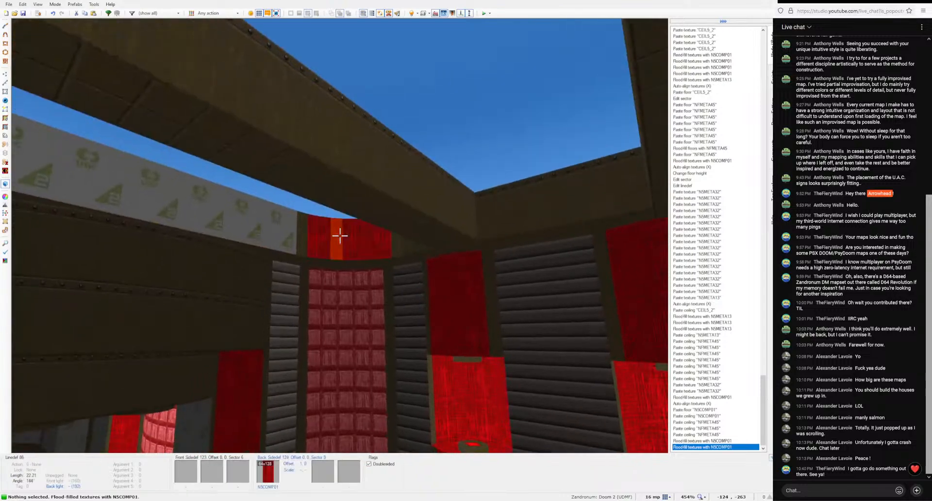
key(a)
key(w)
key(ctrl+shift+v)
key(a)
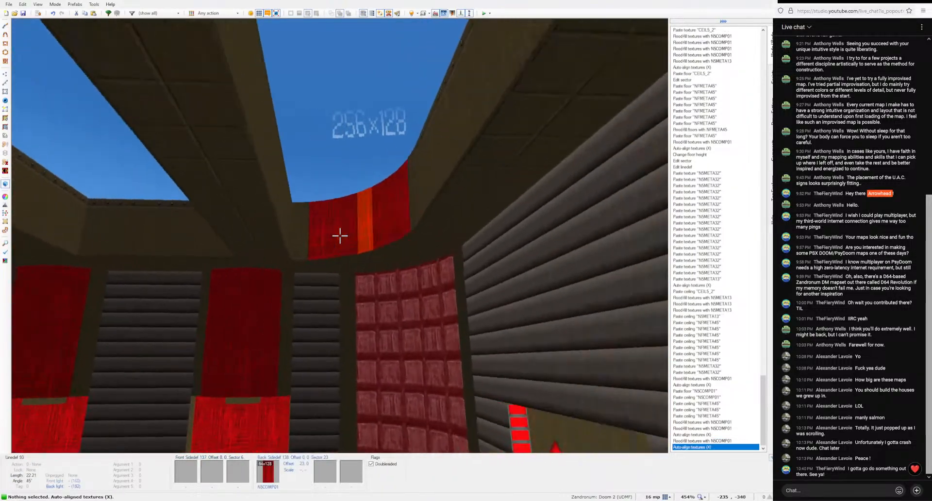
Step: Copy NSMETA13 and paste it onto the remaining crate-textured strip between the skylight's red curved corners
key(d)
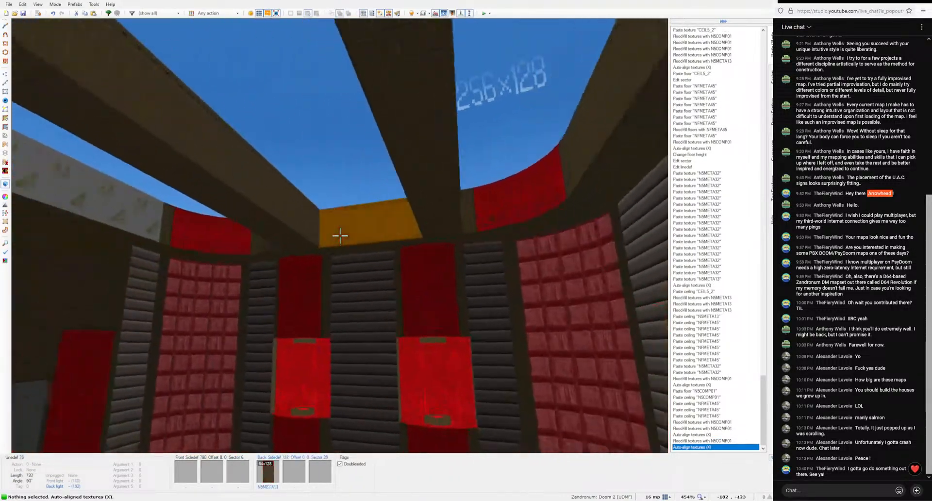
key(ctrl+c)
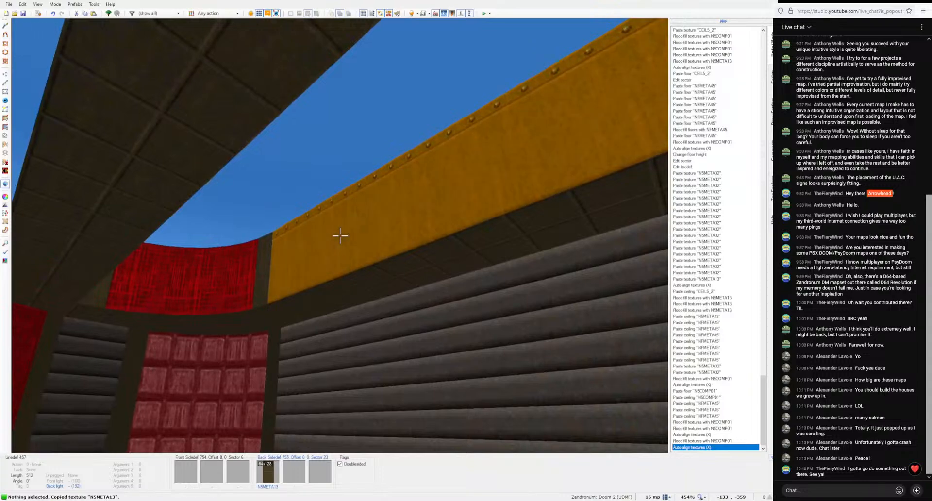
key(d)
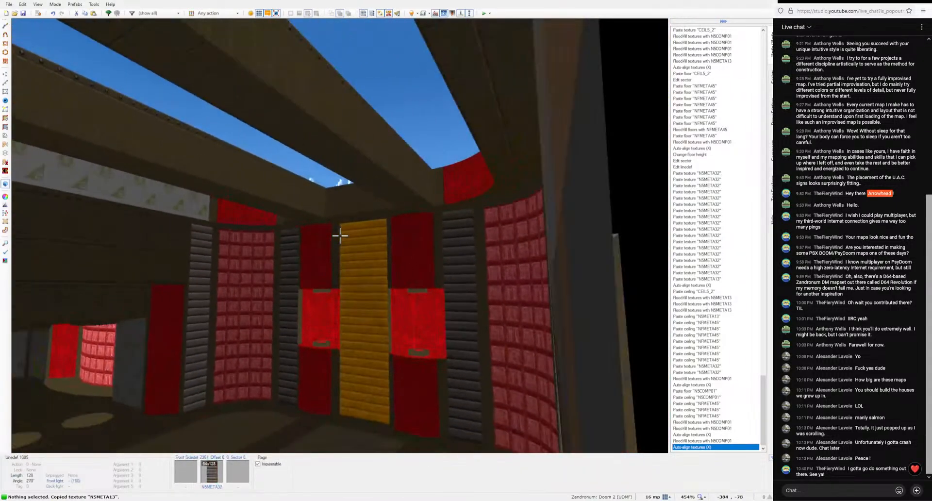
key(d)
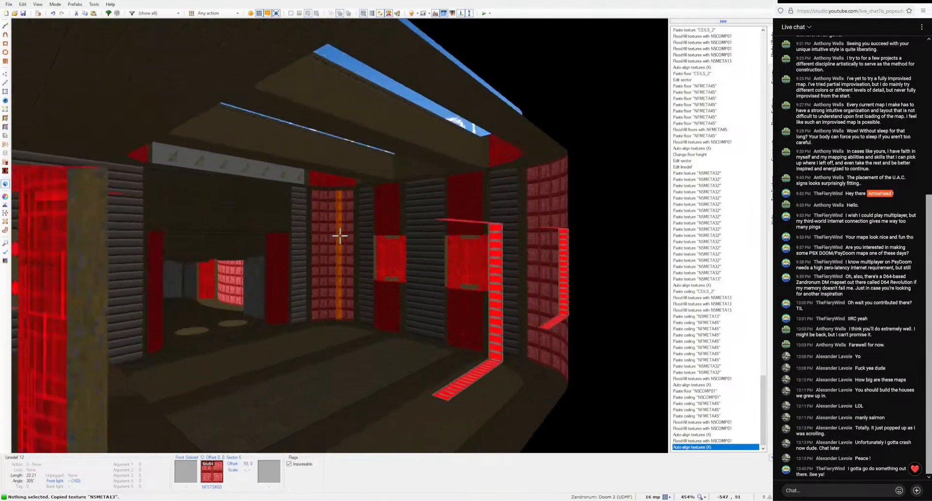
key(w)
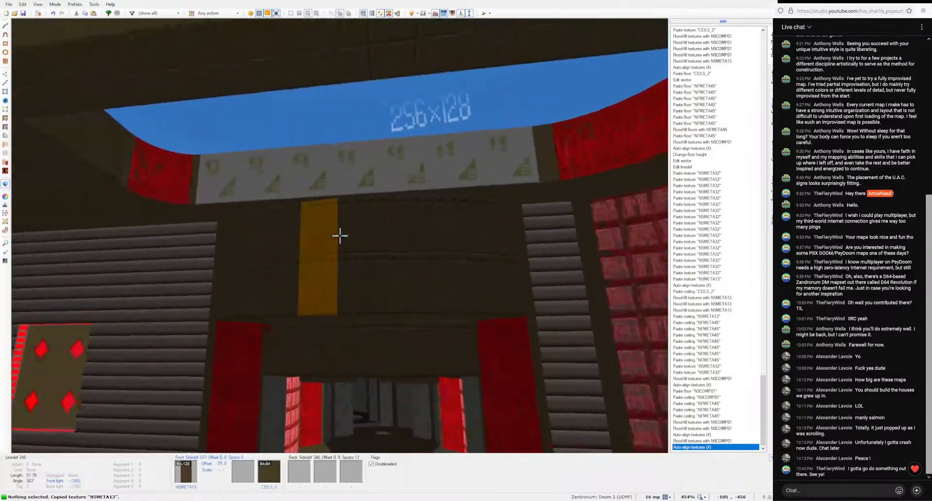
key(ctrl+v)
key(s)
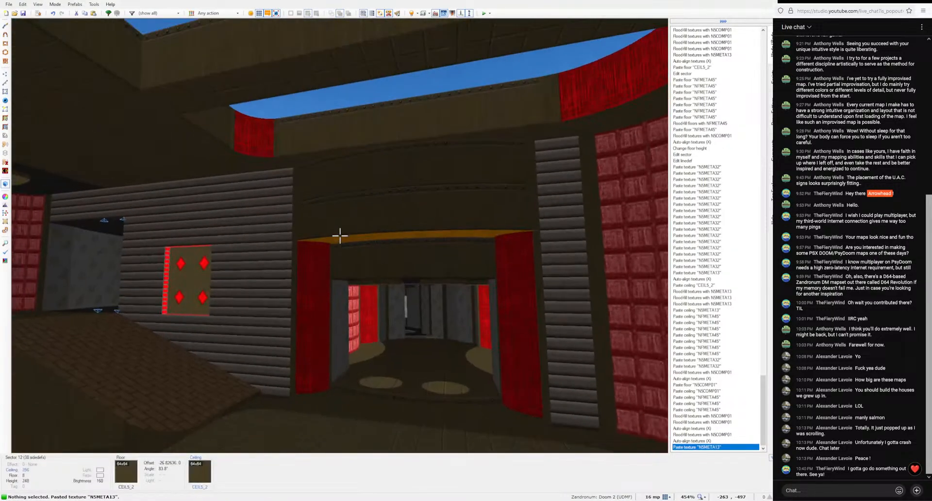
Step: Set the lower texture of one crate segment on the curved wall beneath the platform to NSBRIK02
key(d)
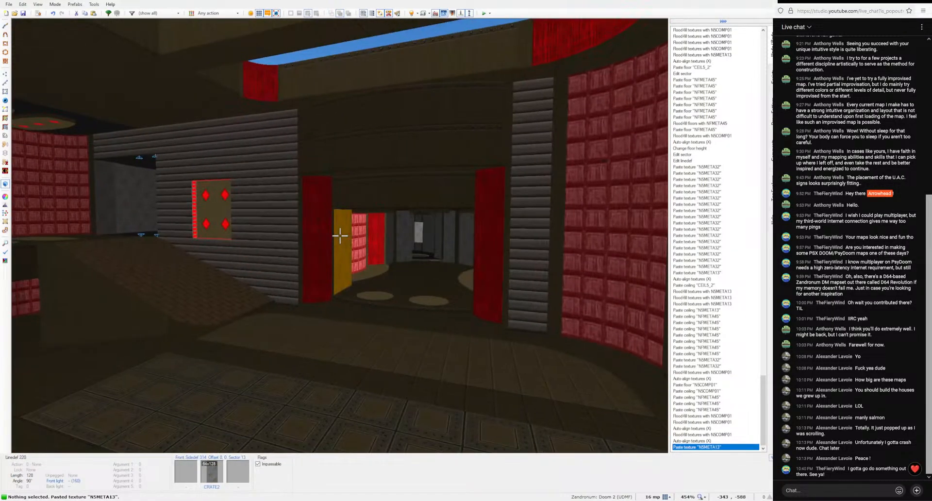
key(w)
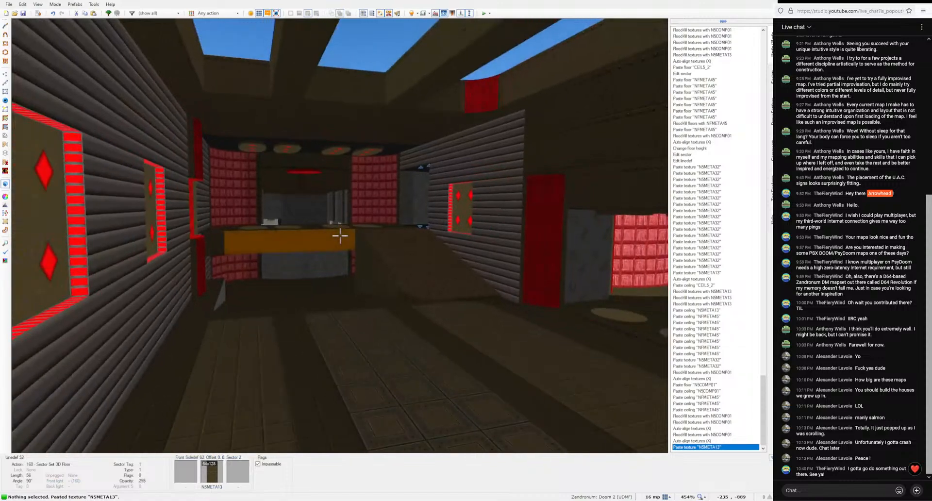
key(w)
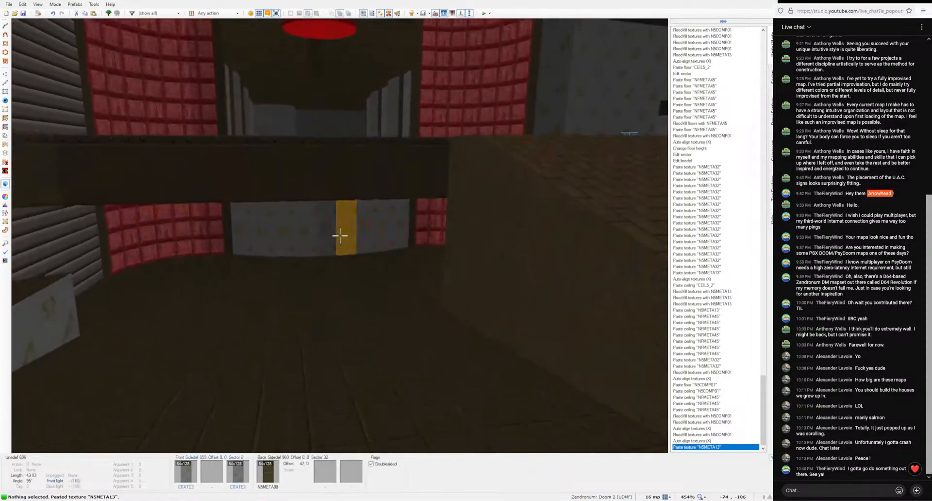
click(339, 236)
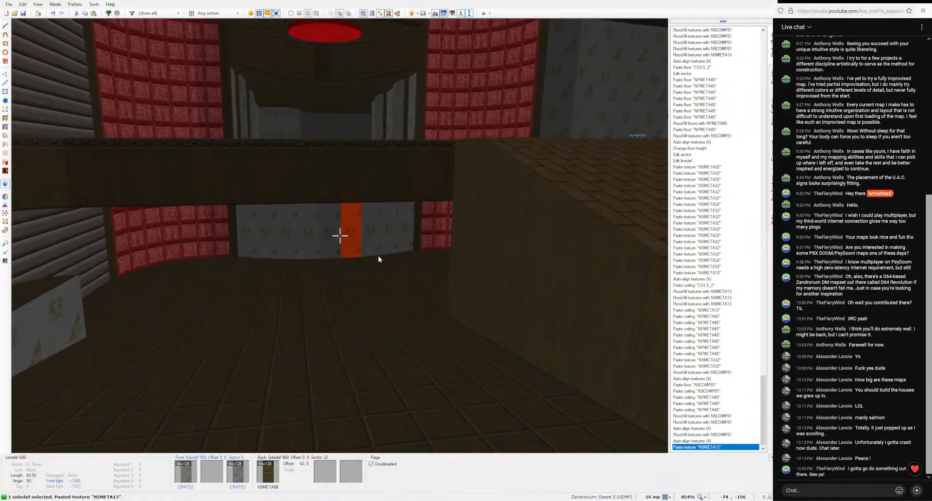
right_click(340, 235)
click(485, 210)
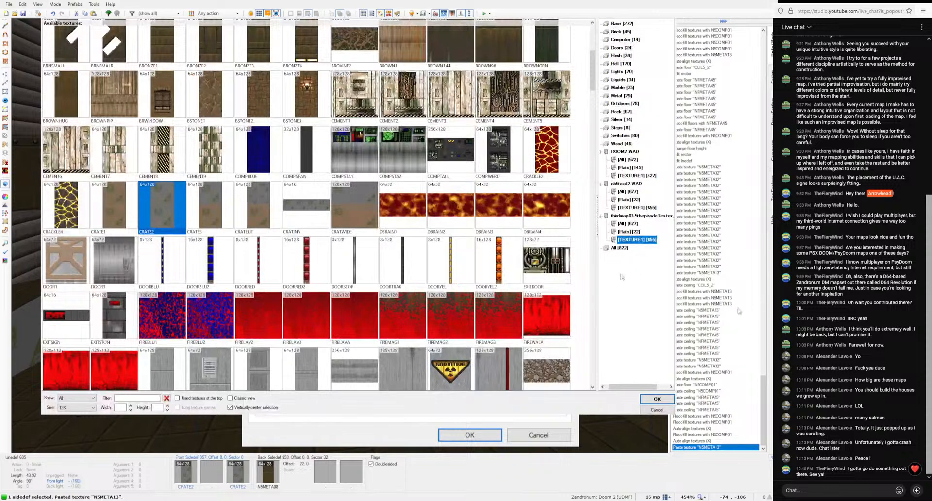
scroll(517, 320, down, 10)
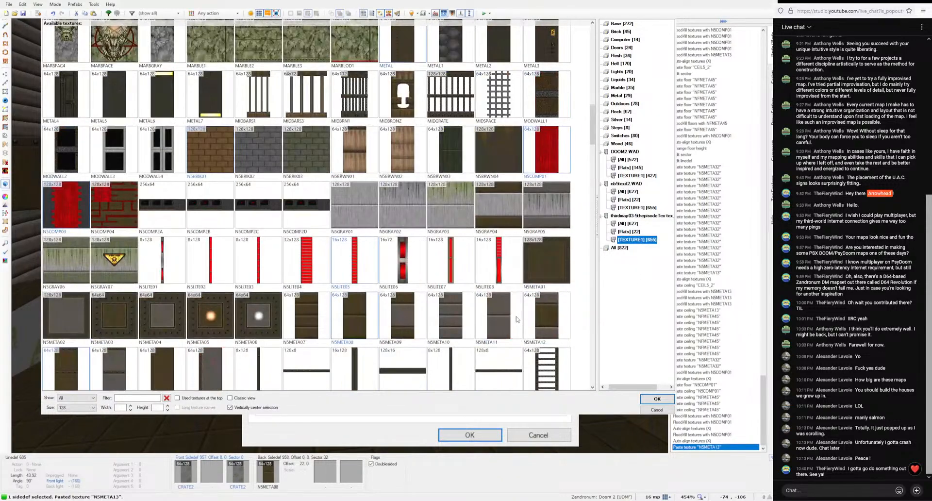
click(258, 150)
click(656, 398)
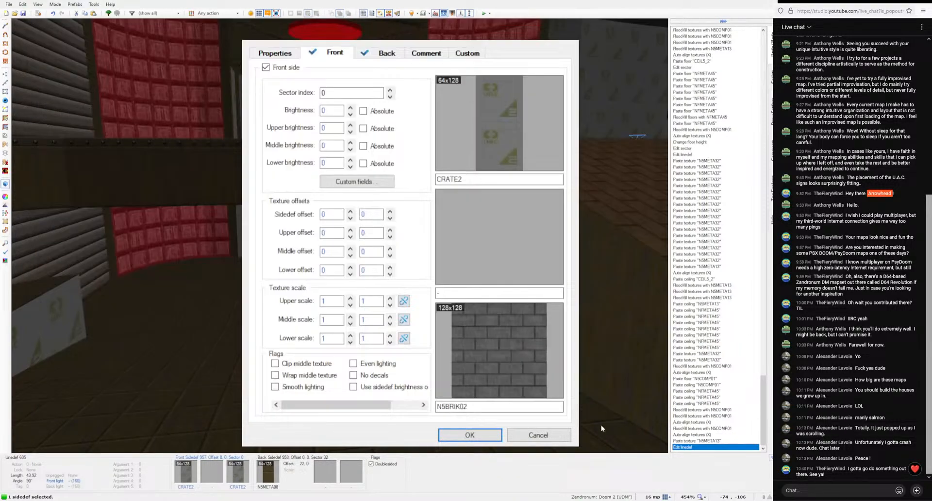
click(494, 438)
key(ctrl+v)
key(ctrl+v)
key(ctrl+v)
key(ctrl+v)
key(ctrl+v)
key(ctrl+v)
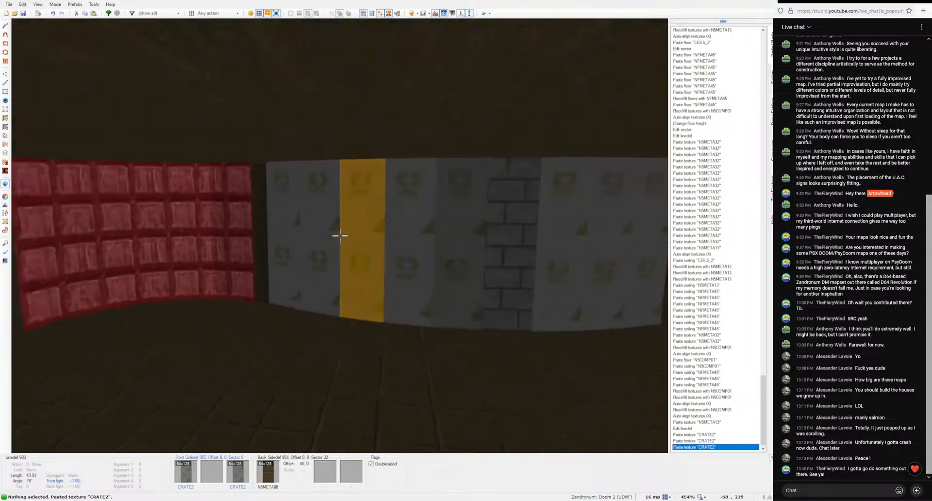
Step: Copy NSBRIK02, paste it onto the remaining crate segments of the curved wall beneath the platform, and auto-align them on X
key(ctrl+c)
key(ctrl+v)
key(ctrl+v)
key(ctrl+v)
key(ctrl+v)
key(ctrl+v)
key(ctrl+v)
key(ctrl+v)
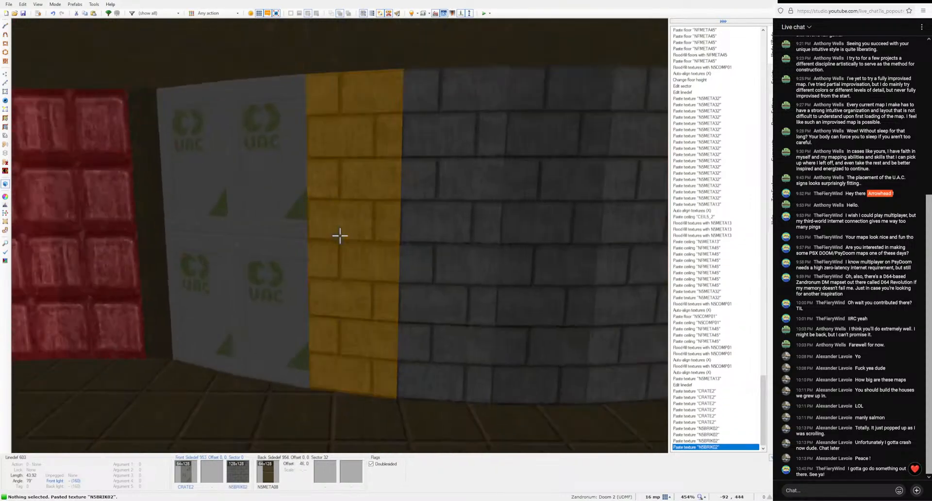
key(ctrl+v)
key(ctrl+v)
key(ctrl+v)
key(ctrl+v)
key(ctrl+v)
key(ctrl+v)
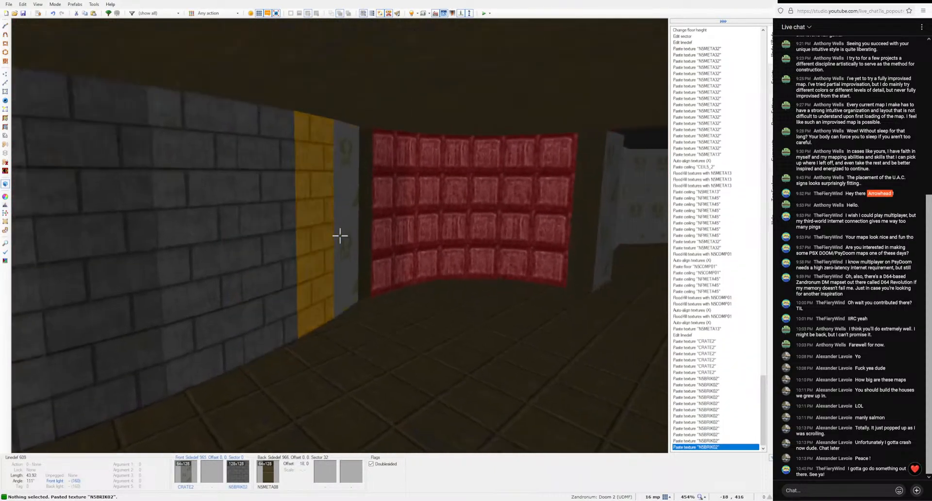
key(a)
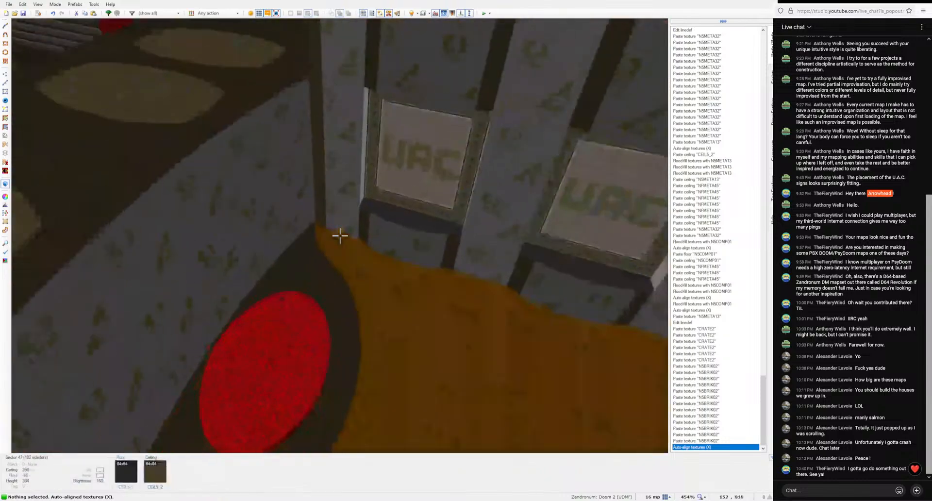
Step: Flood-fill the curved wall by the red disc with NSBRIK02 and paste CEIL5_2 onto the platform's ceiling and floor surfaces
key(ctrl+v)
key(ctrl+shift+v)
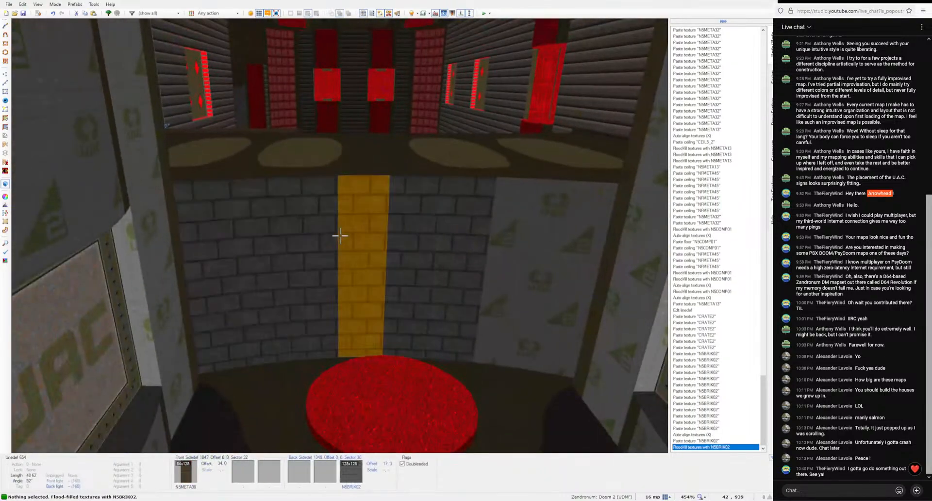
key(ctrl+shift+v)
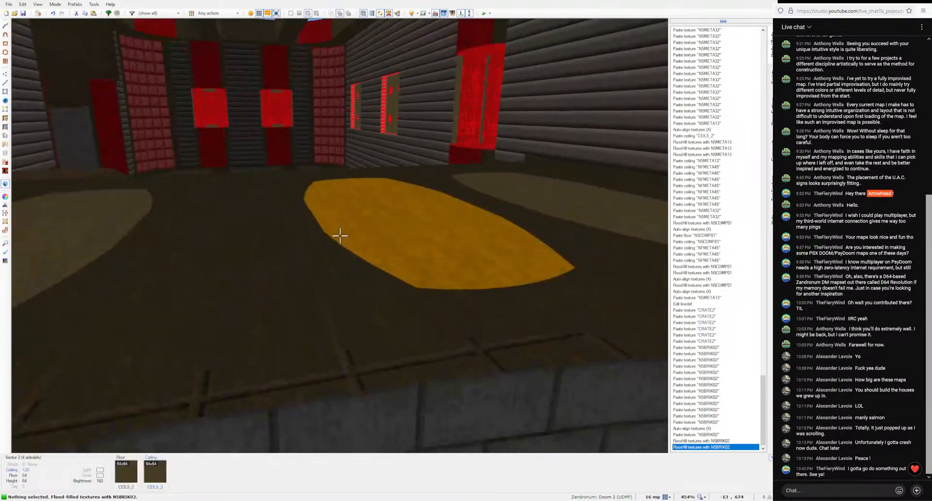
key(ctrl+v)
key(ctrl+v)
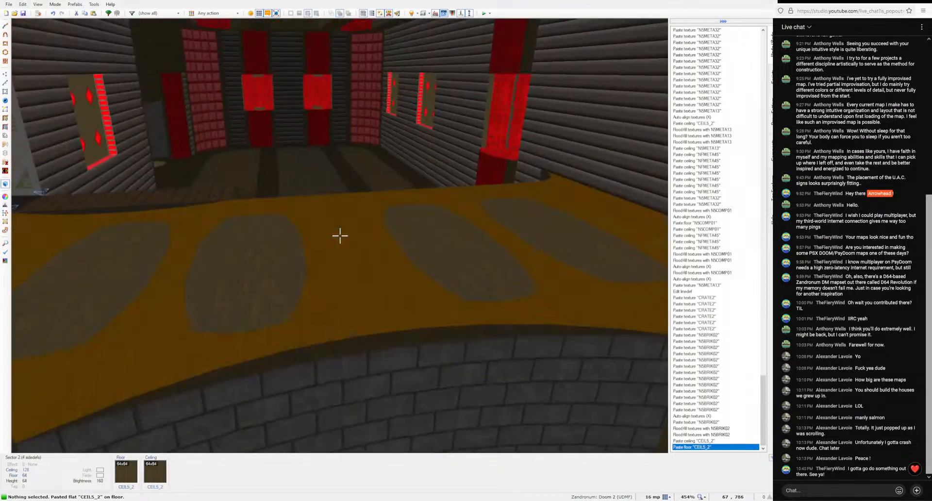
Step: Change the lower texture of one brick segment behind the red disc to NSBRIK01
key(s)
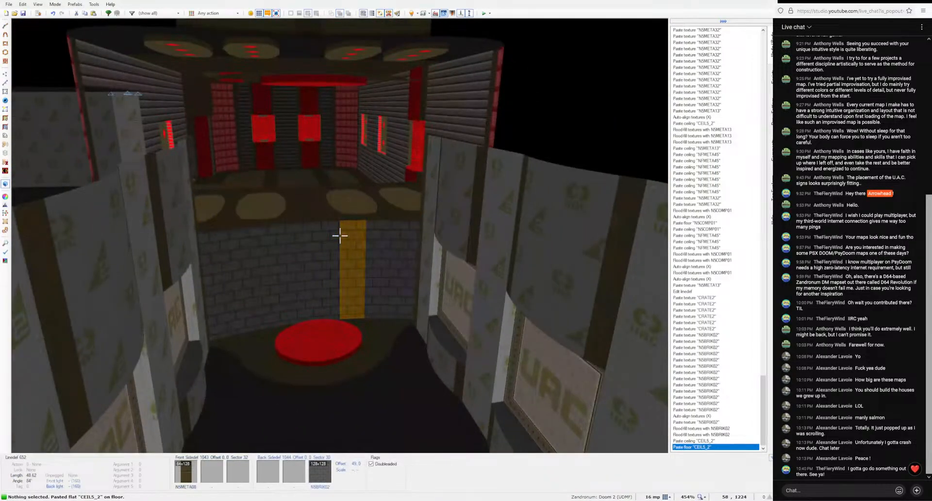
key(w)
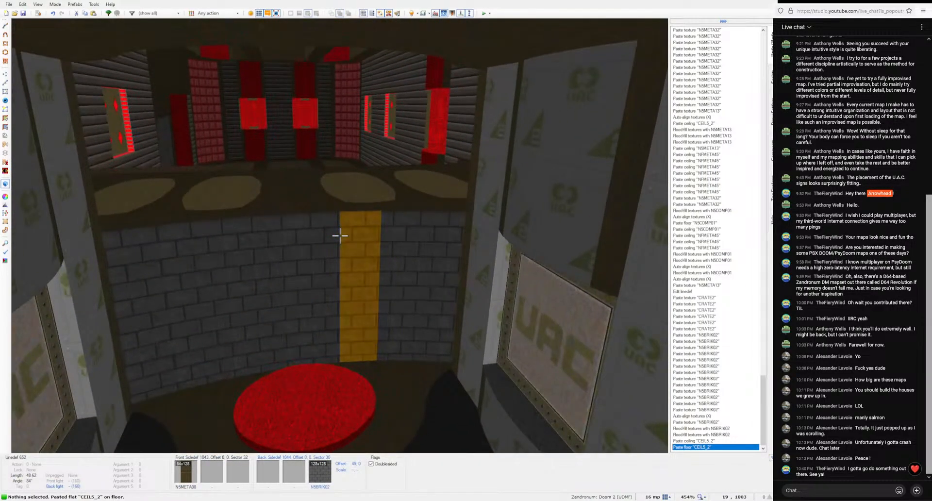
key(w)
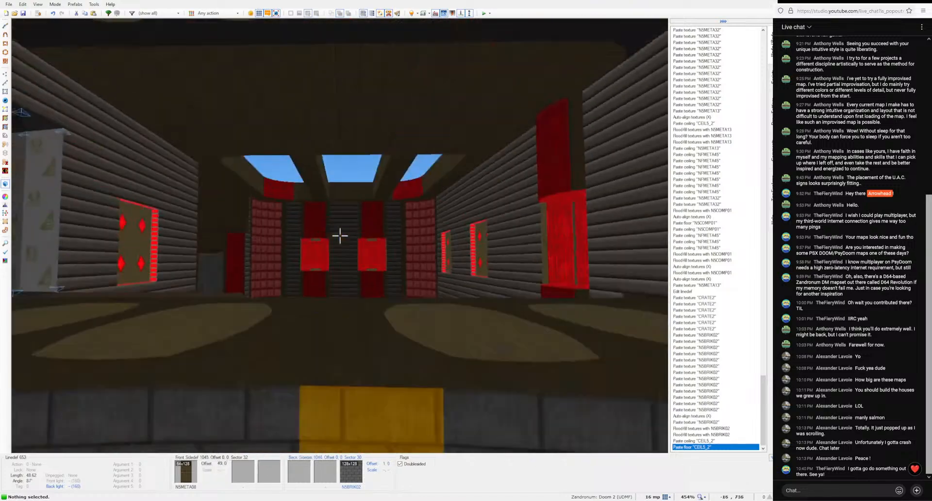
key(w)
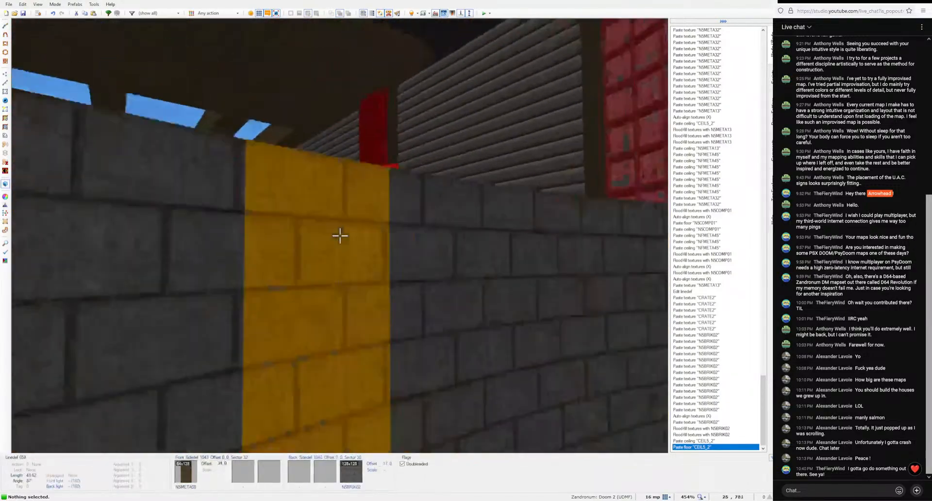
key(s)
right_click(339, 235)
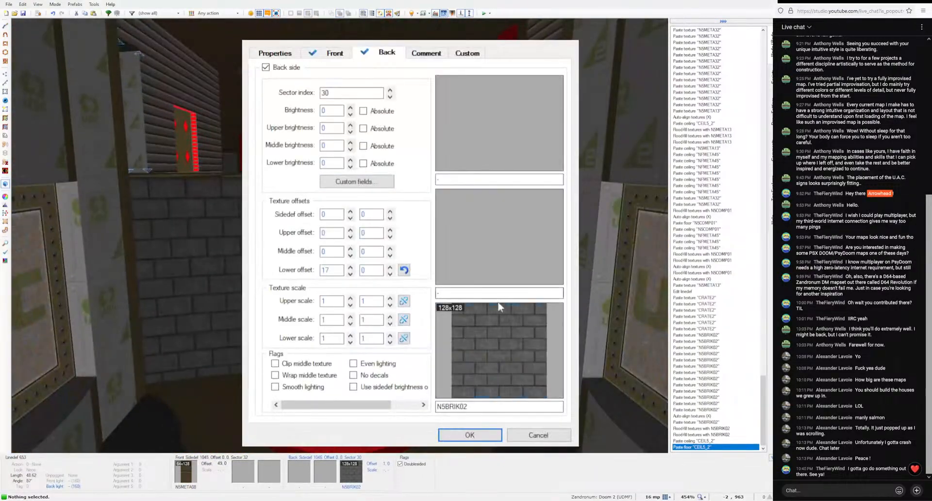
click(498, 308)
key(Left)
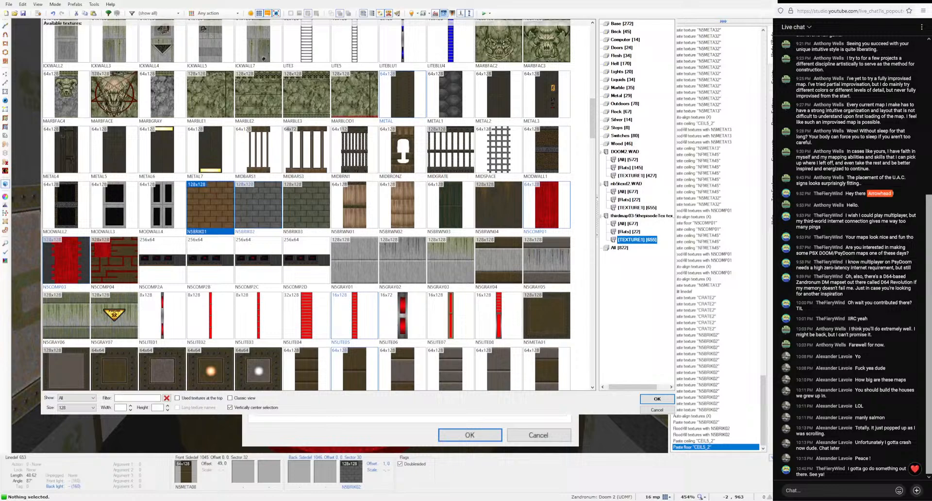
click(657, 400)
click(498, 433)
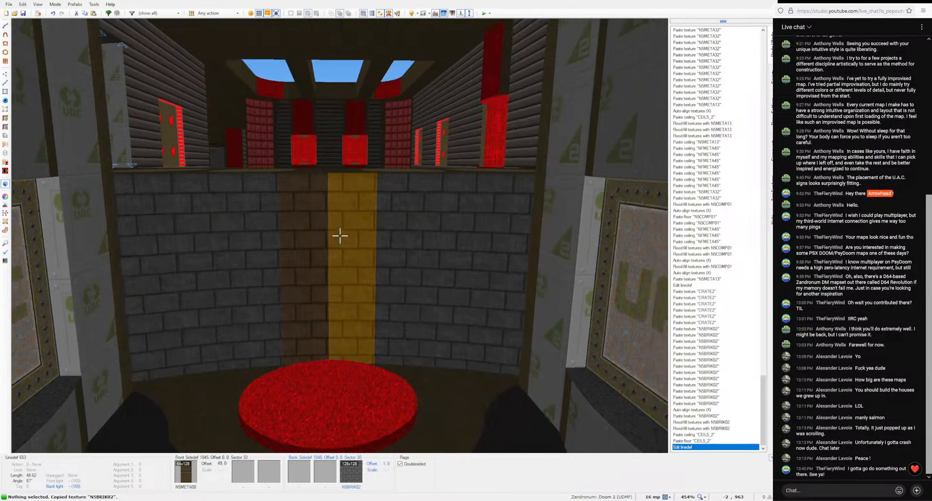
Step: Copy NSBRIK01, flood-fill the connected curved brick walls with it, and auto-align them on X
key(ctrl+c)
key(ctrl+c)
key(ctrl+shift+v)
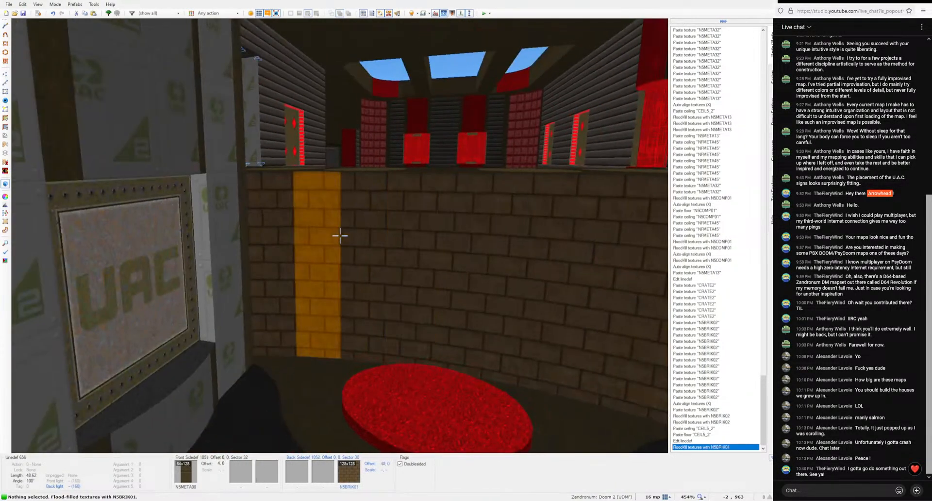
key(a)
key(d)
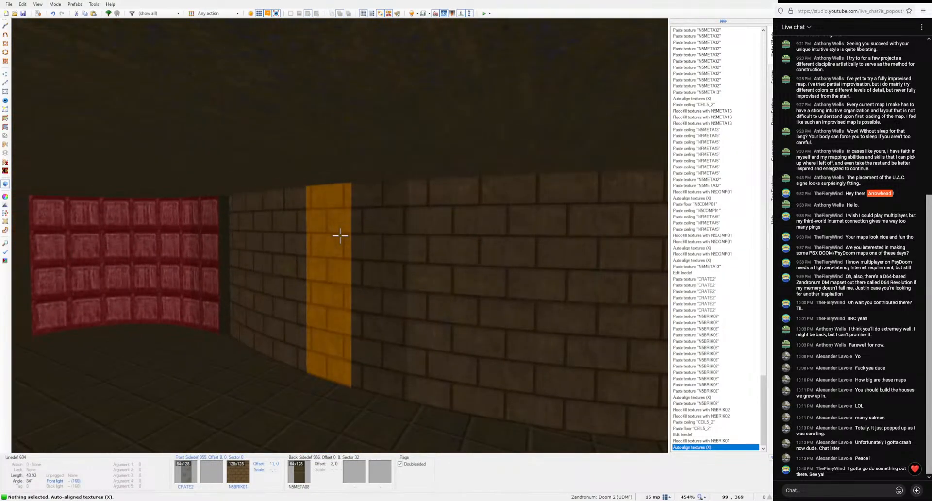
Step: Paste NFMETA45 onto the hall ceiling surrounding the round red light fixtures above the platform
key(d)
key(d)
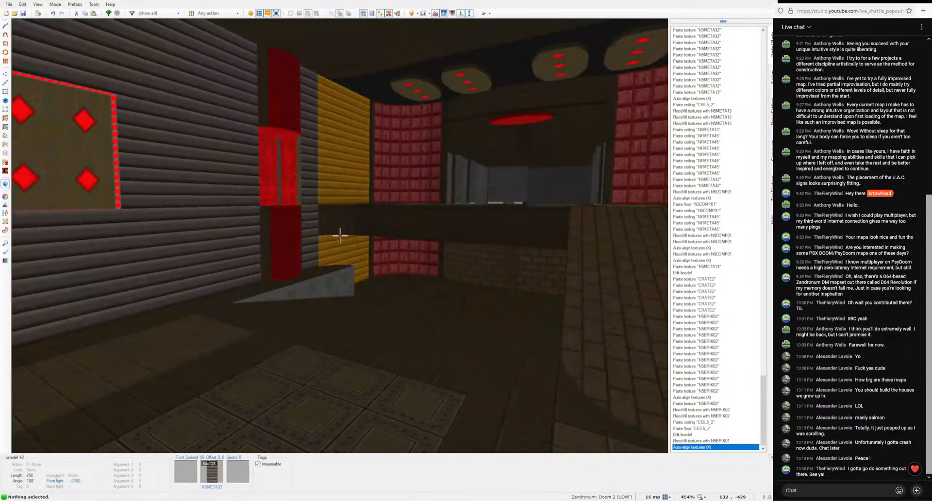
key(e)
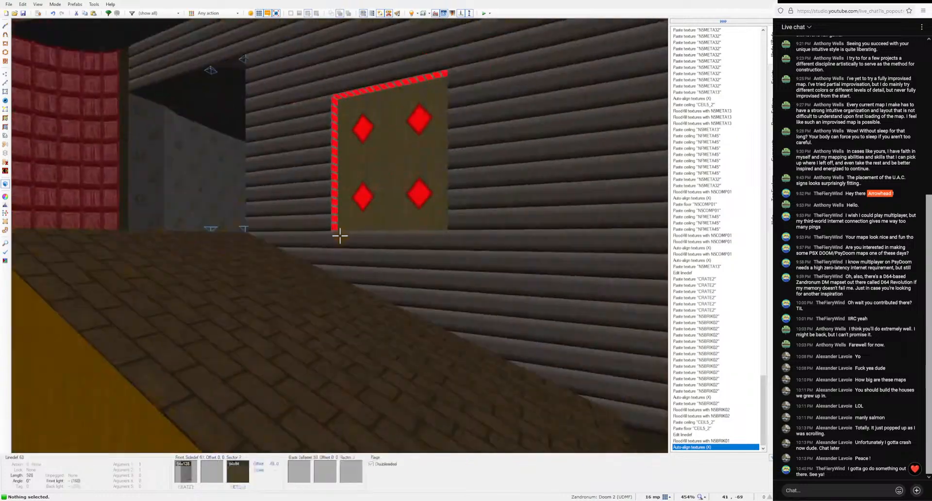
key(d)
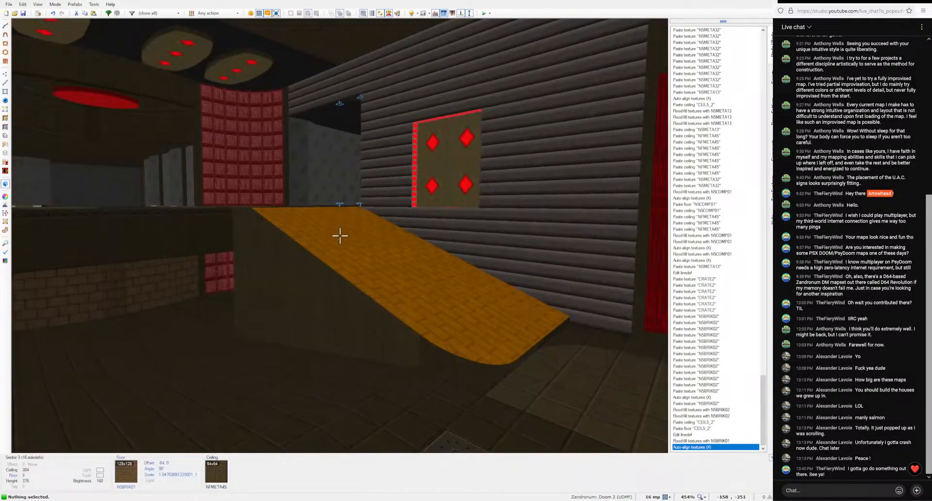
key(d)
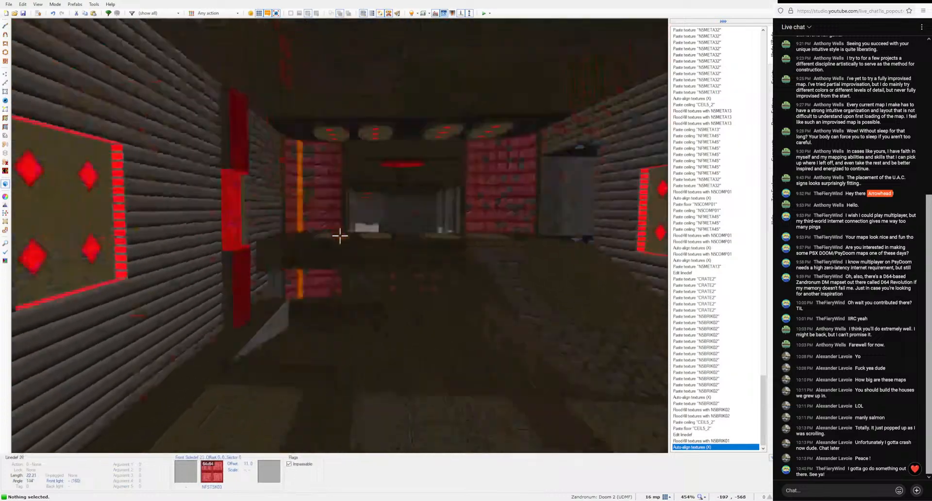
key(w)
key(ctrl+v)
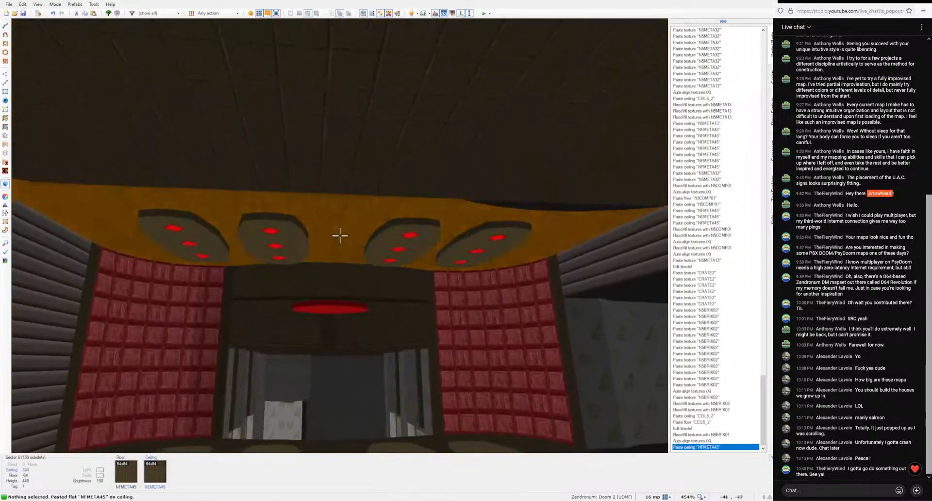
key(ctrl+v)
key(s)
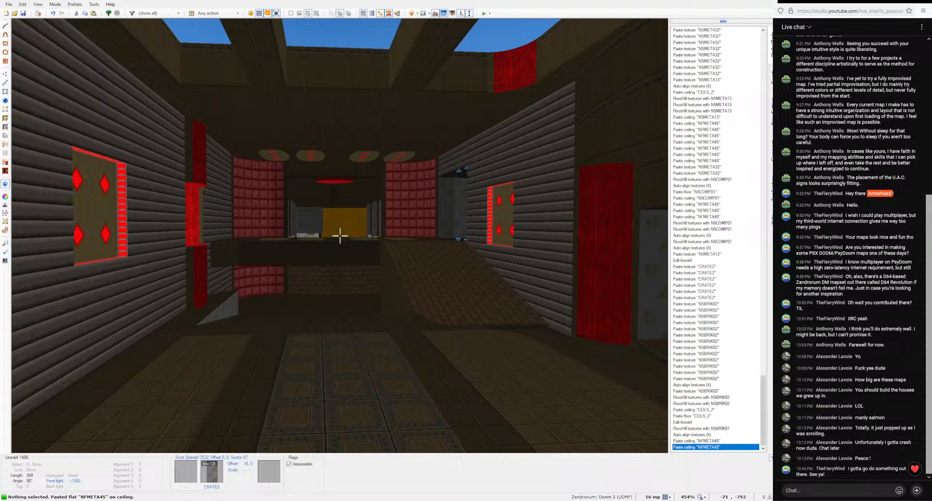
Step: Change a wall segment beside the red-diamond panel to NSMETA29 and flood-fill the connected hall walls with it
key(w)
click(525, 252)
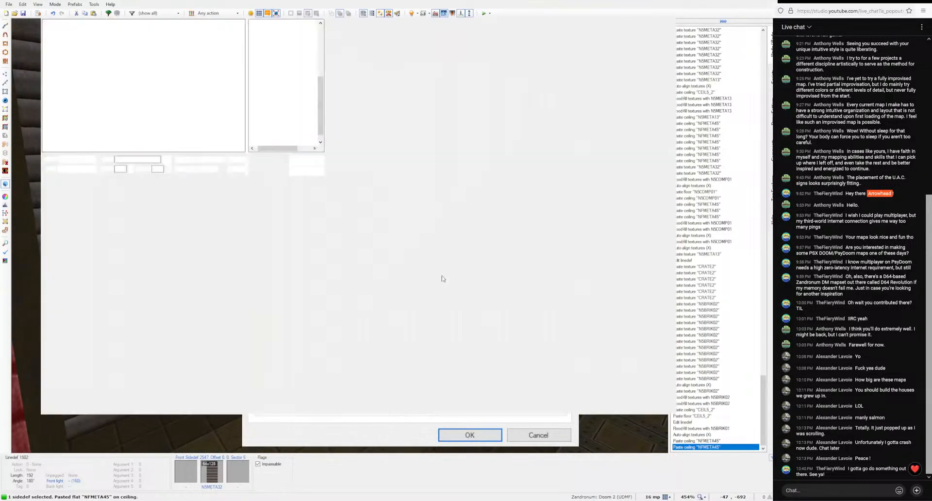
key(Return)
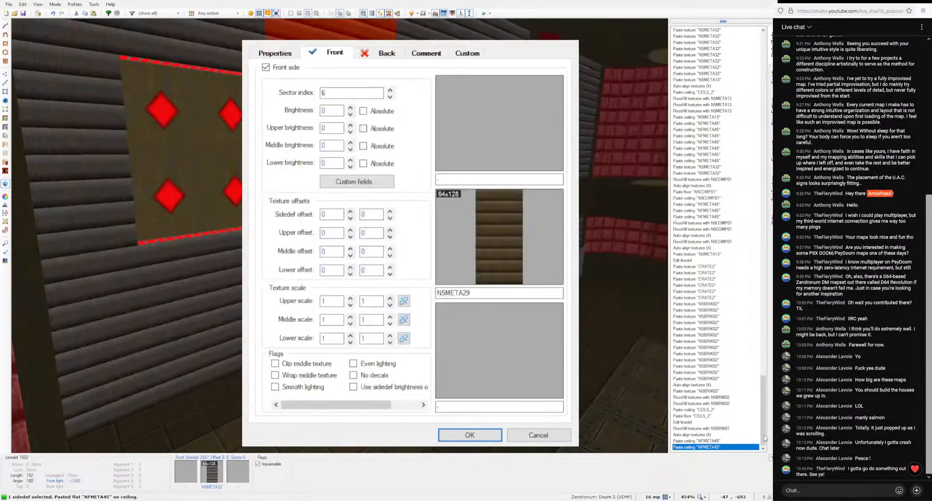
click(486, 440)
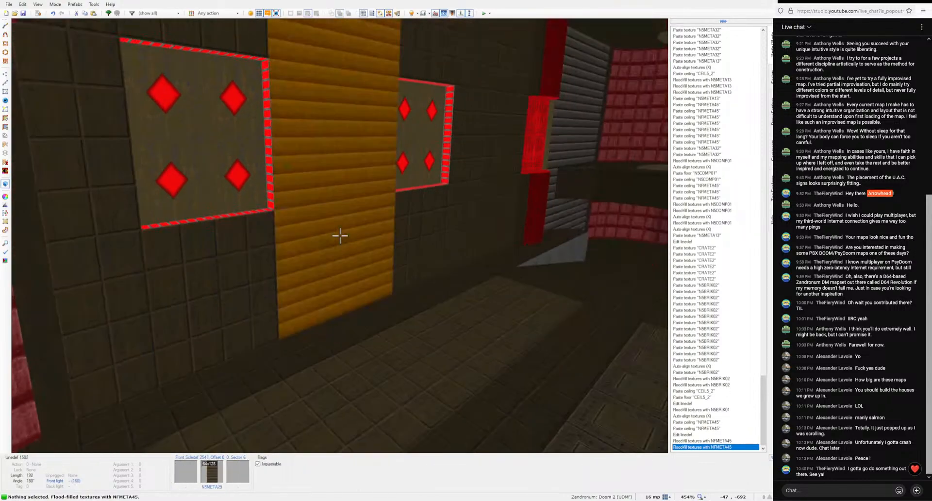
middle_click(340, 236)
ctrl+middle_click(339, 235)
ctrl+middle_click(340, 236)
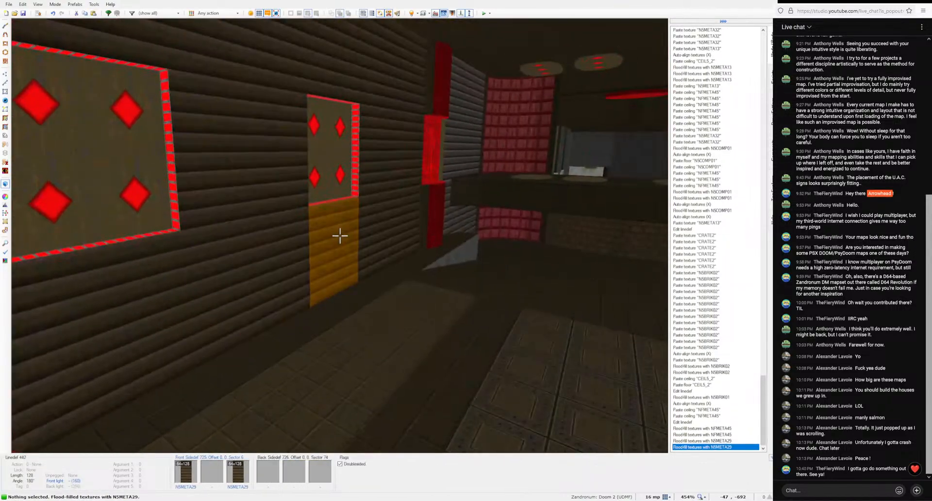
ctrl+middle_click(339, 236)
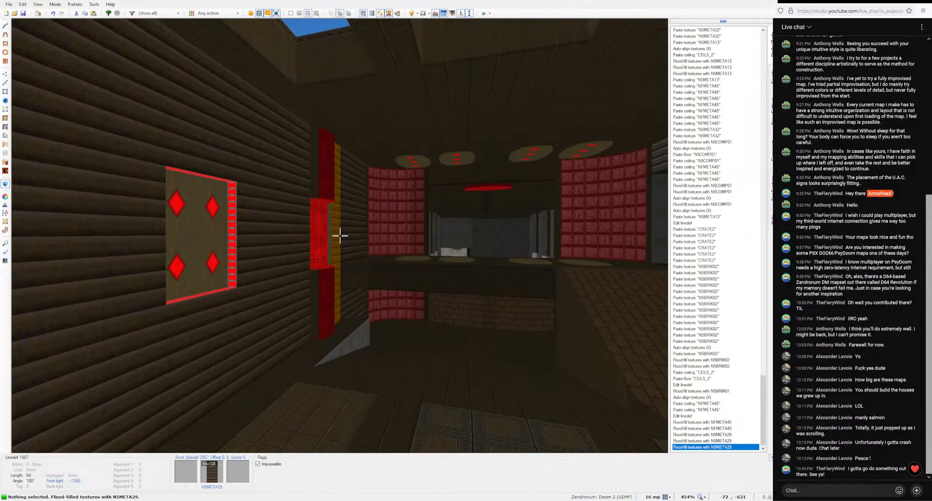
key(d)
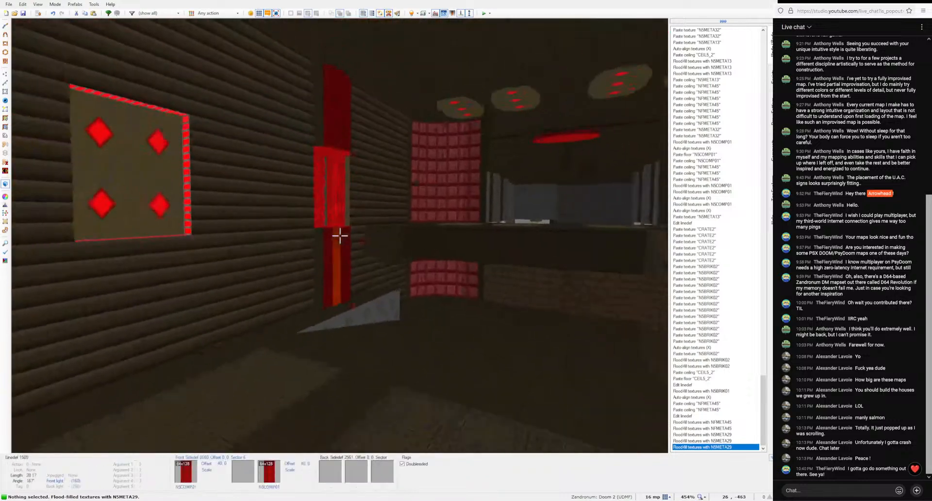
Step: Undo the NSMETA29 and NFMETA45 flood-fills and the linedef edit on the hall wall
key(ctrl+z)
key(ctrl+z)
key(ctrl+z)
key(ctrl+z)
key(ctrl+z)
key(ctrl+z)
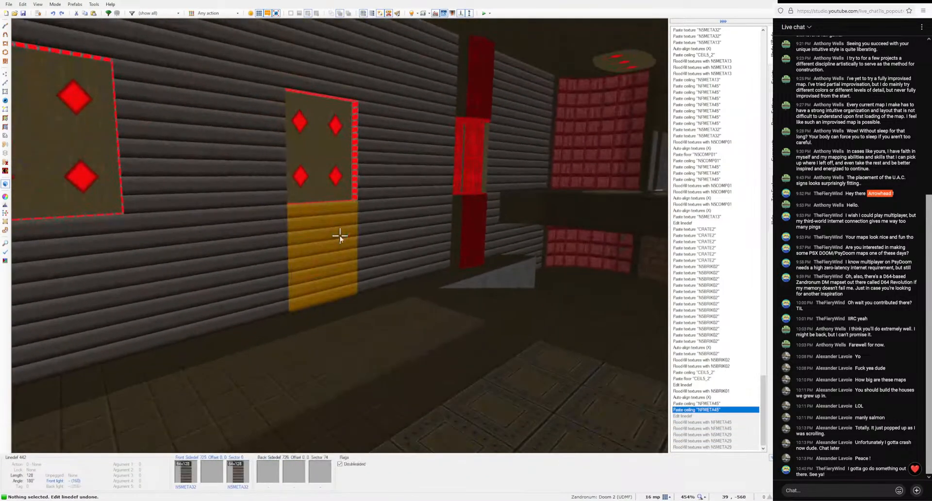
Step: Browse the available textures for a different lower wall texture beneath the red-diamond panel
right_click(340, 236)
click(504, 324)
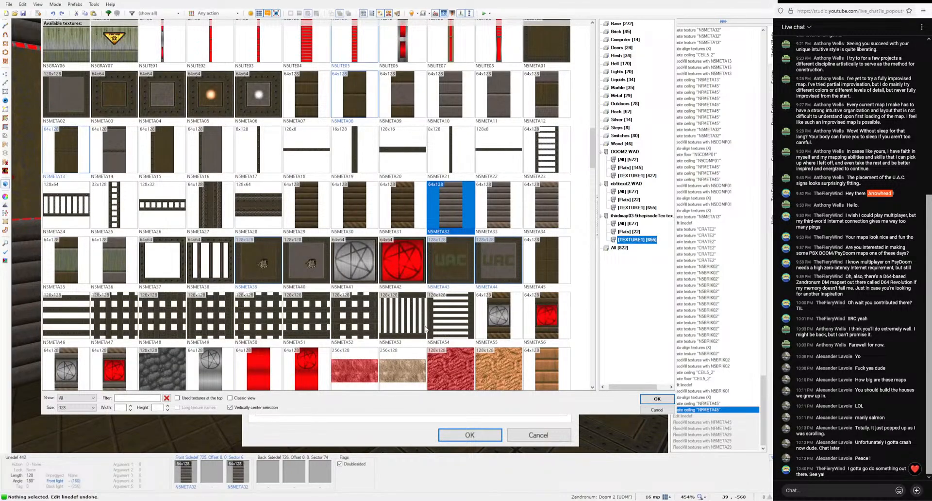
click(89, 269)
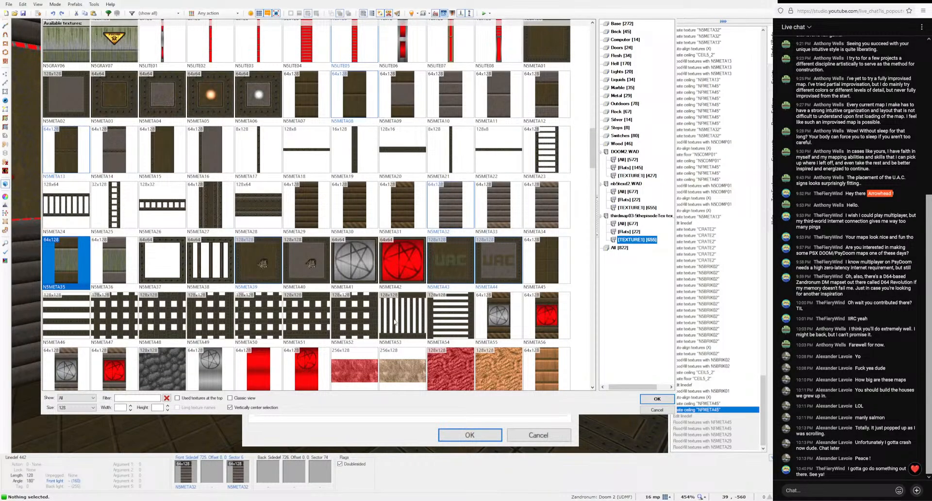
scroll(550, 366, down, 5)
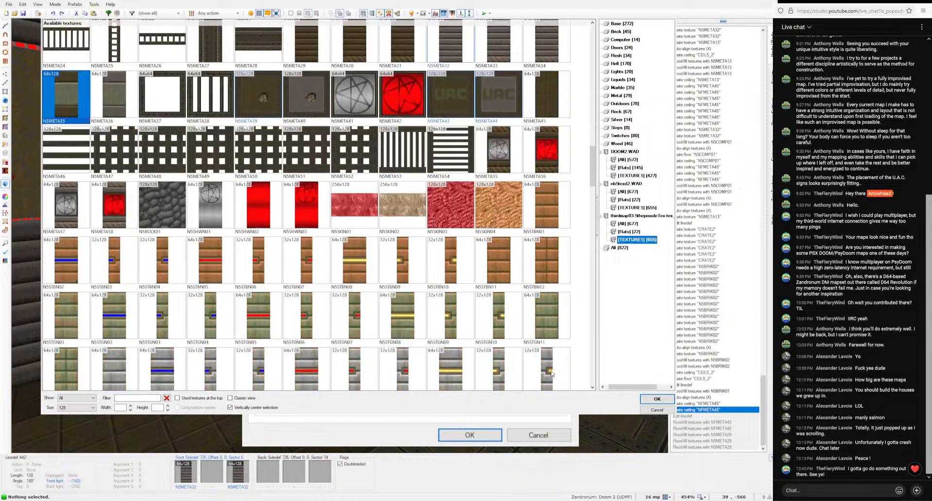
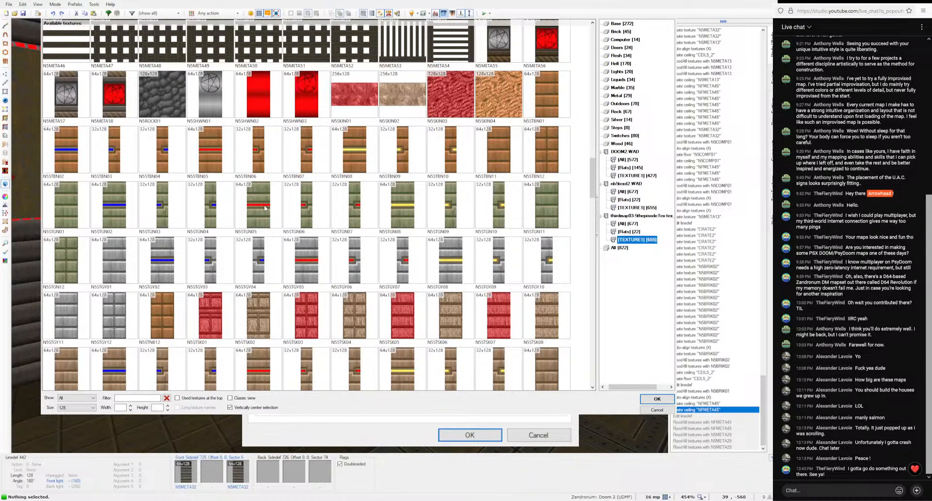
scroll(291, 235, down, 3)
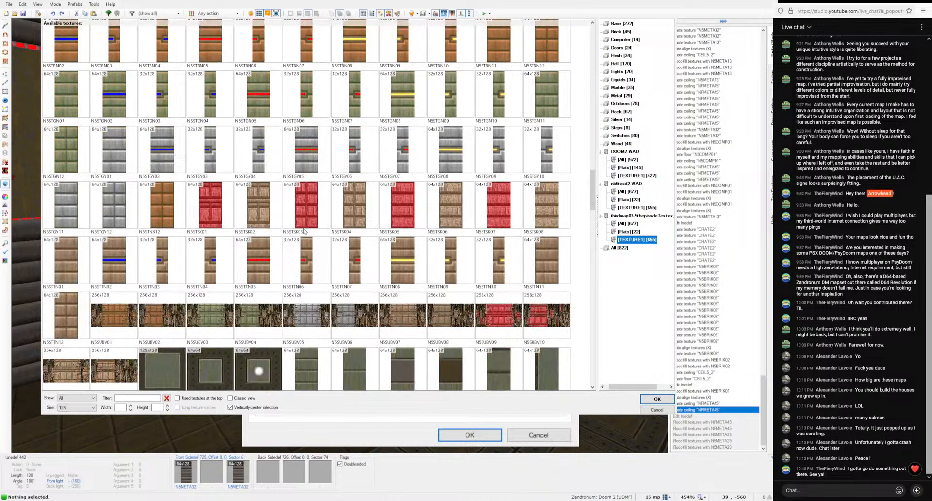
scroll(304, 230, down, 10)
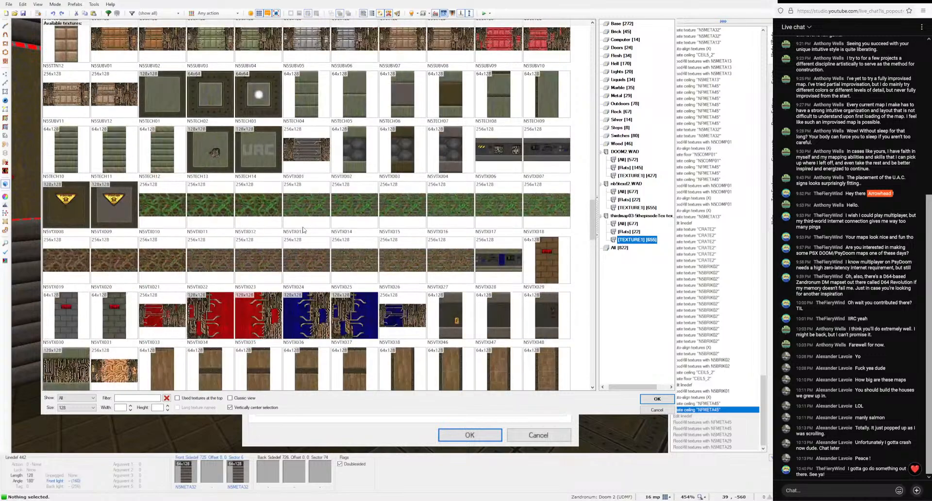
scroll(304, 230, down, 2)
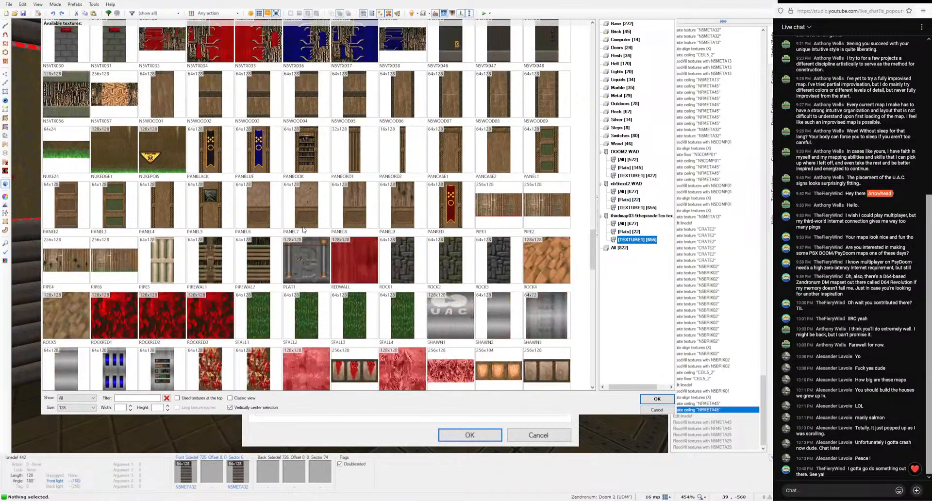
scroll(304, 230, down, 5)
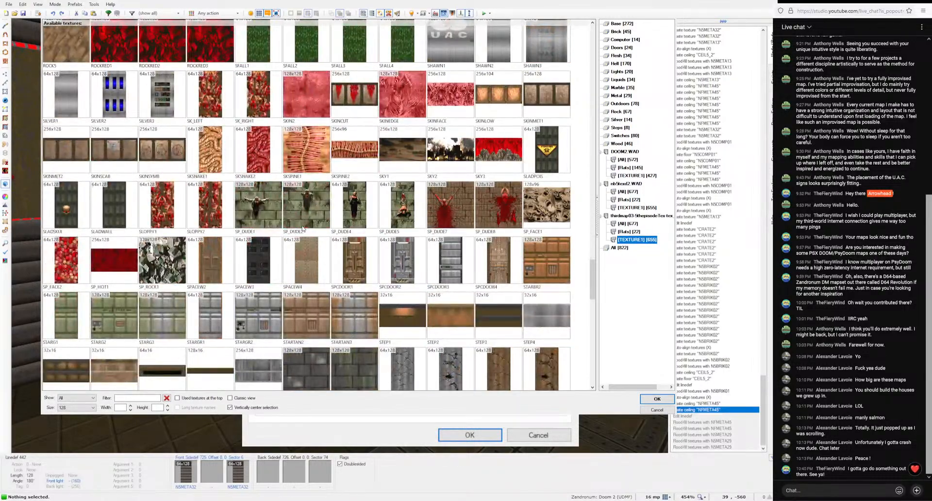
scroll(274, 243, down, 10)
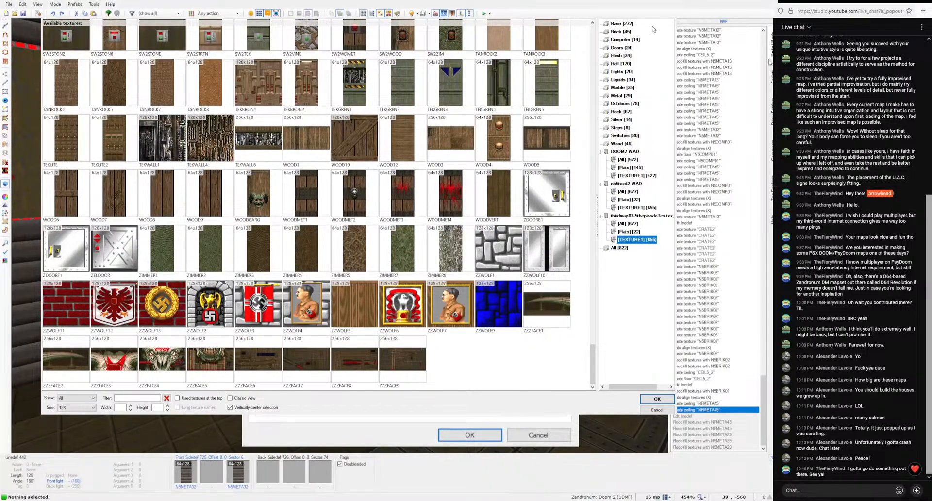
key(Escape)
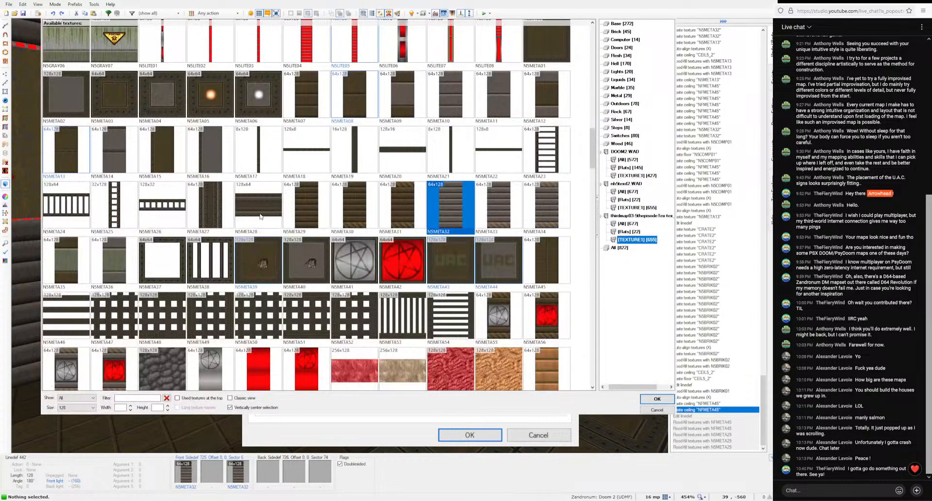
Step: Try NSMETA07 and NSMETA10 as the lower texture of the wall beneath the red-diamond panel
click(298, 110)
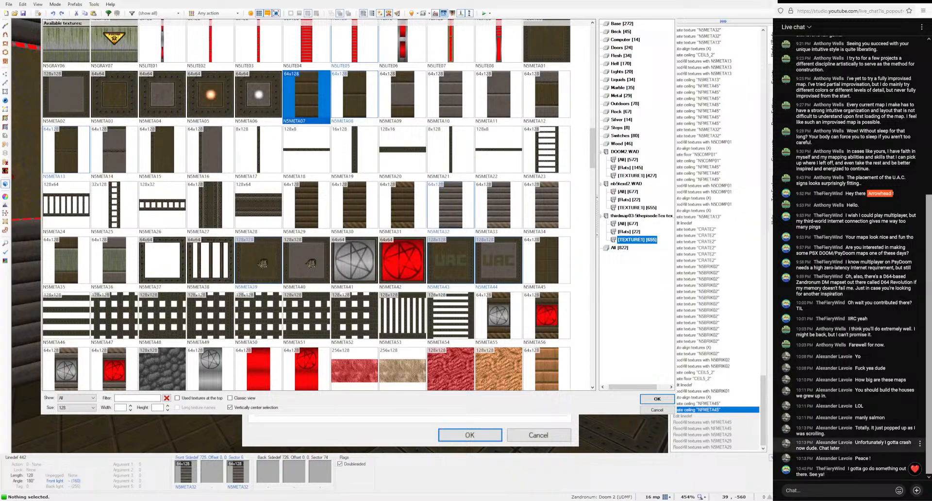
click(656, 398)
click(494, 436)
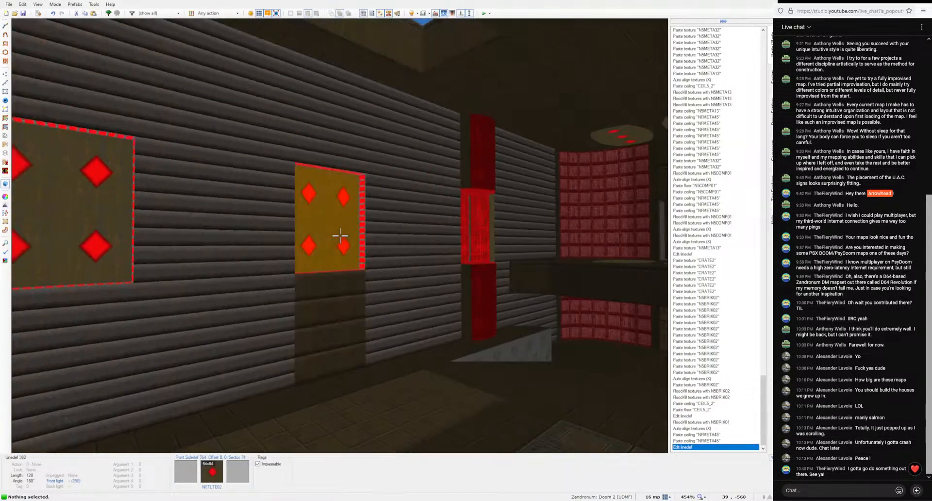
right_click(339, 236)
click(481, 324)
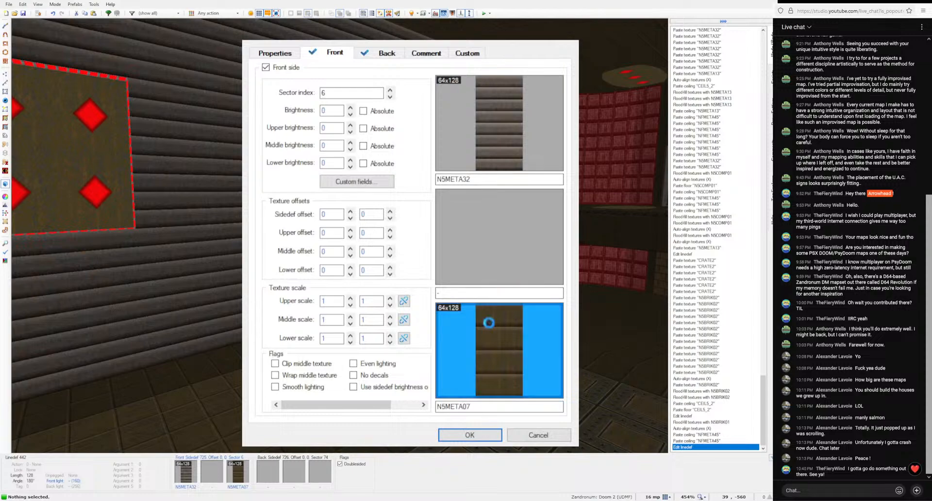
click(456, 214)
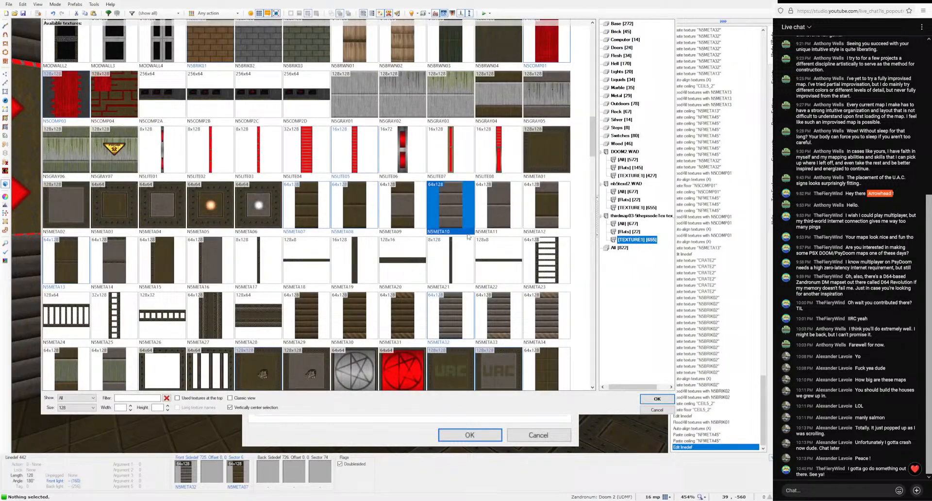
click(657, 398)
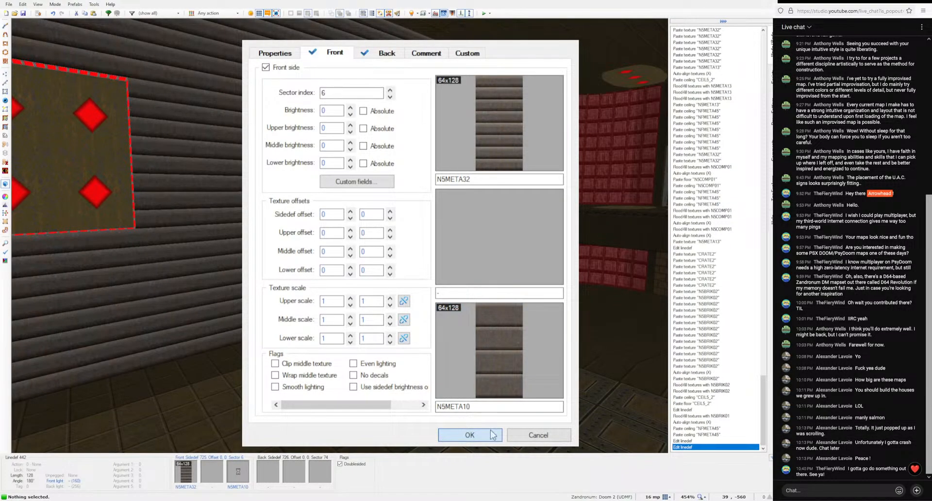
Step: Set the lower texture of the wall beneath the red-diamond panel to NSMETA12
click(499, 349)
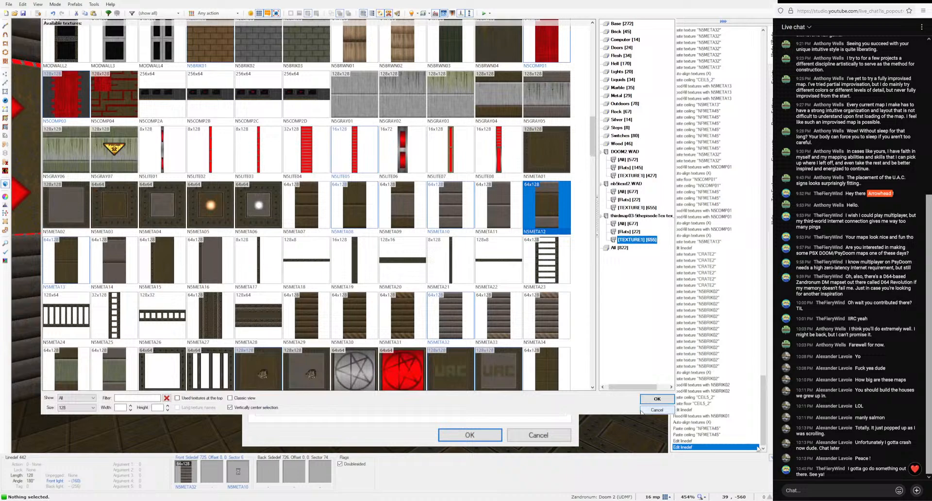
key(Right)
click(656, 398)
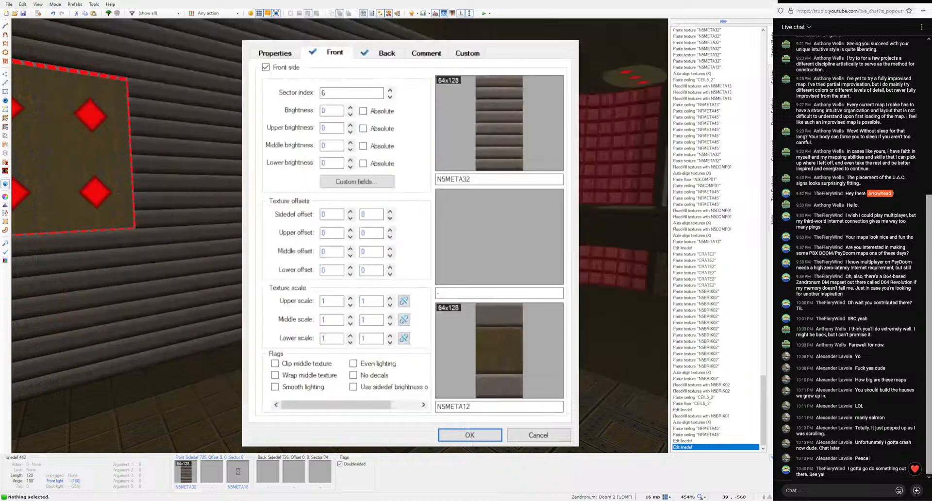
click(469, 434)
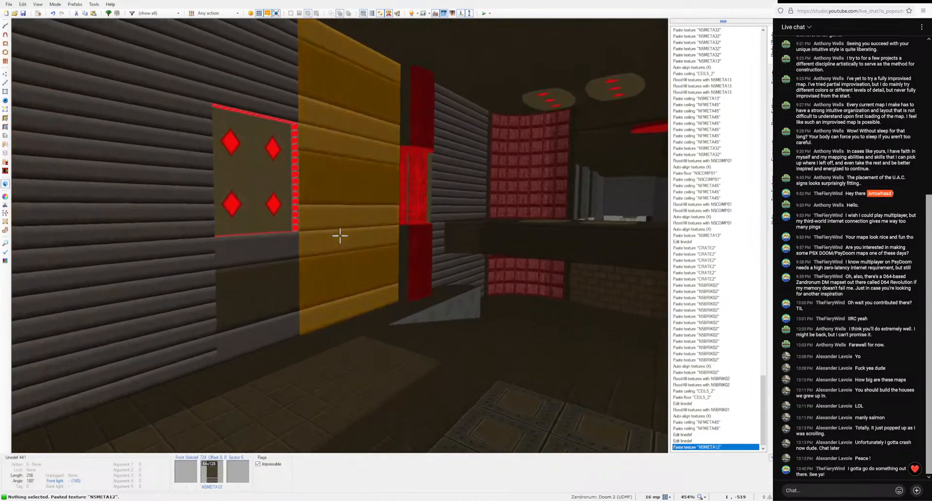
Step: Paste NSMETA12 onto the wall segments around the red-diamond panels and flood-fill the connected side wall with it
key(ctrl+v)
key(ctrl+v)
key(ctrl+v)
key(ctrl+shift+v)
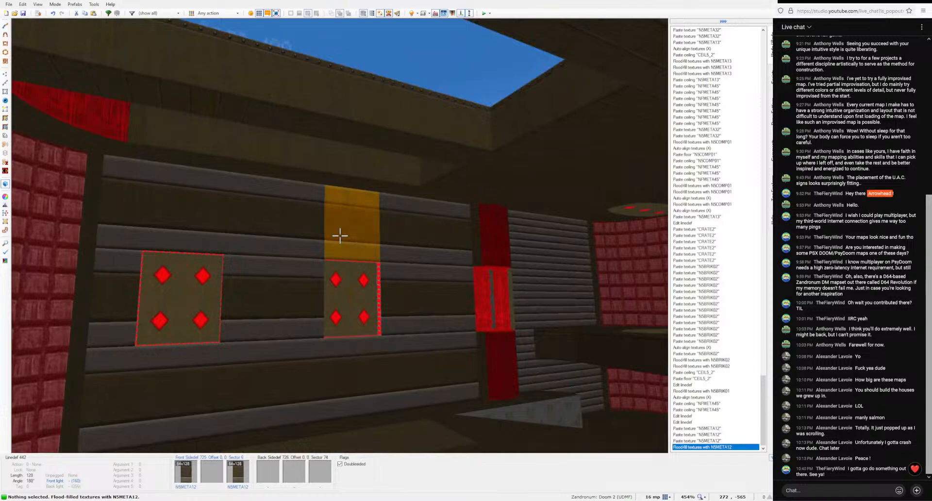
key(ctrl+shift+v)
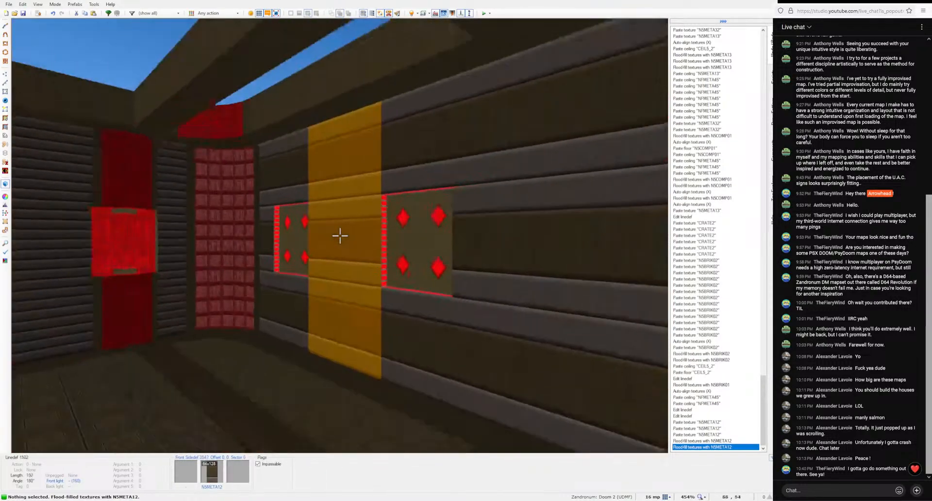
key(ctrl+shift+v)
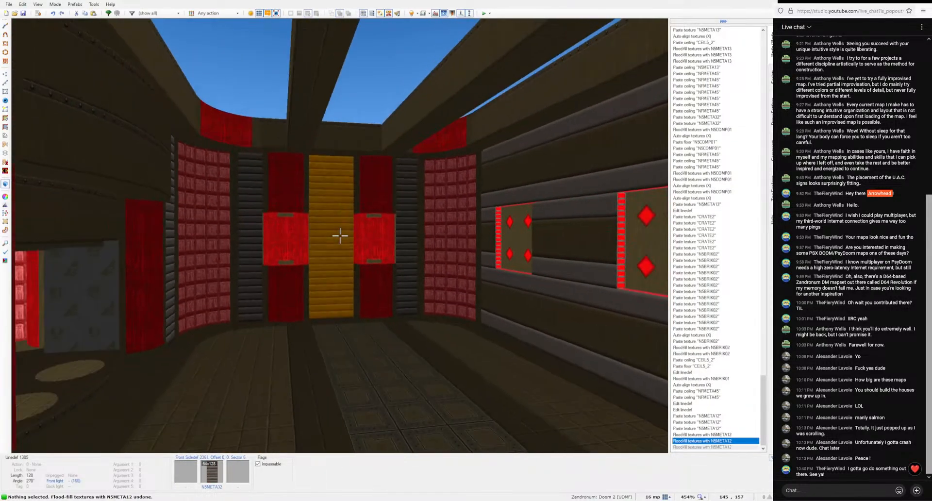
Step: Paste NSMETA12 beside the red-diamond panel on the opposite hall wall and flood-fill its connected segments
key(w)
key(w)
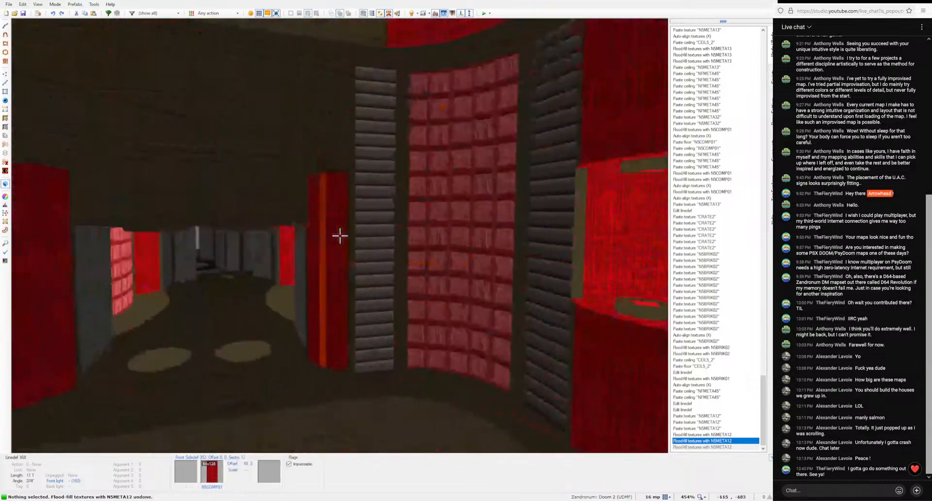
key(ctrl+v)
key(ctrl+v)
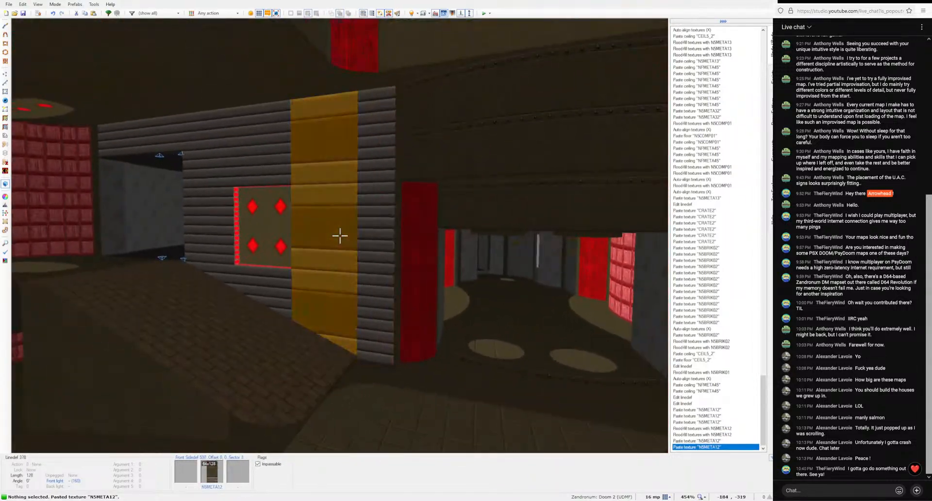
key(ctrl+shift+v)
key(w)
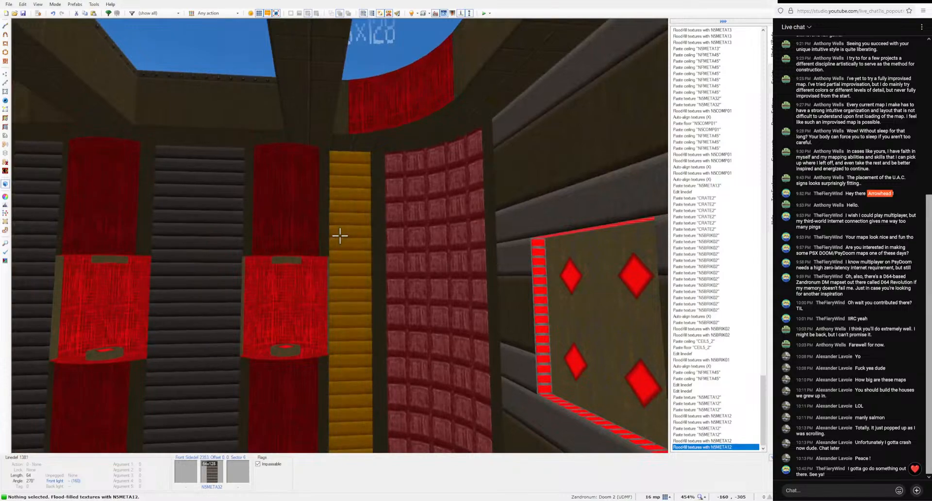
Step: Set the vertical texture offset above the side wall's opening to -64 and auto-align the textures on X
key(s)
key(w)
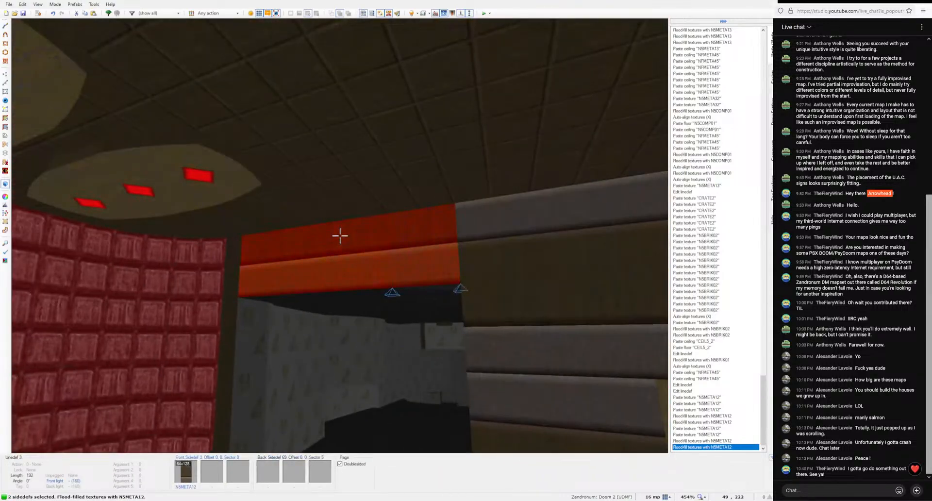
key(Up)
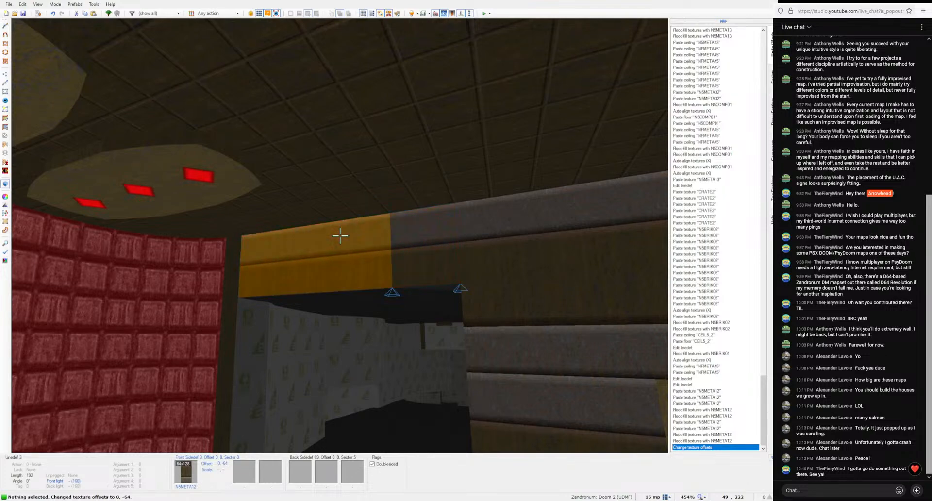
key(a)
Step: Paste the CEIL5_2 flat onto the ceiling surface at the side wall's opening
key(d)
key(e)
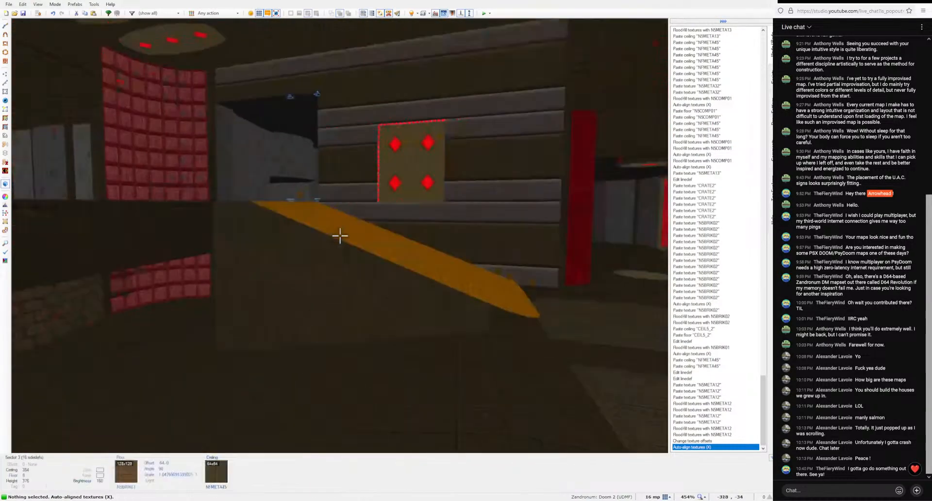
key(ctrl+v)
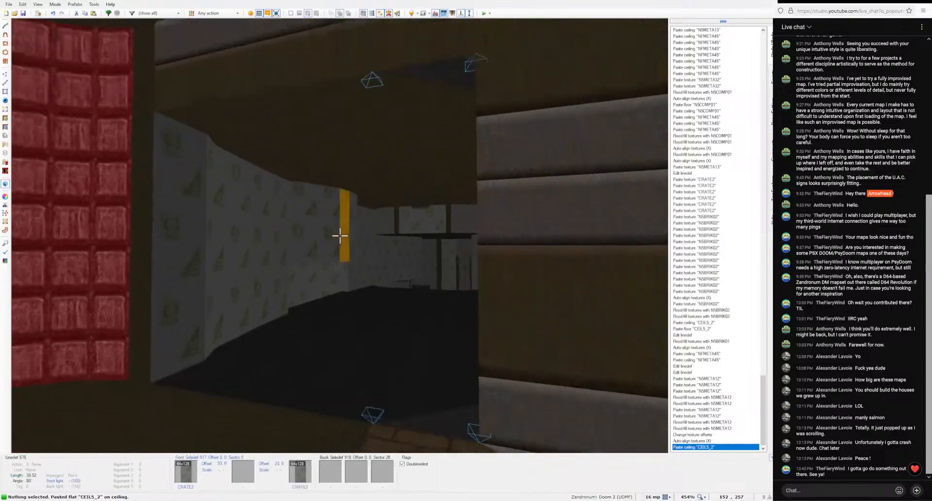
Step: Paste the CEIL5_2 flat onto the adjoining ceiling surface at the side wall's opening
key(ctrl+v)
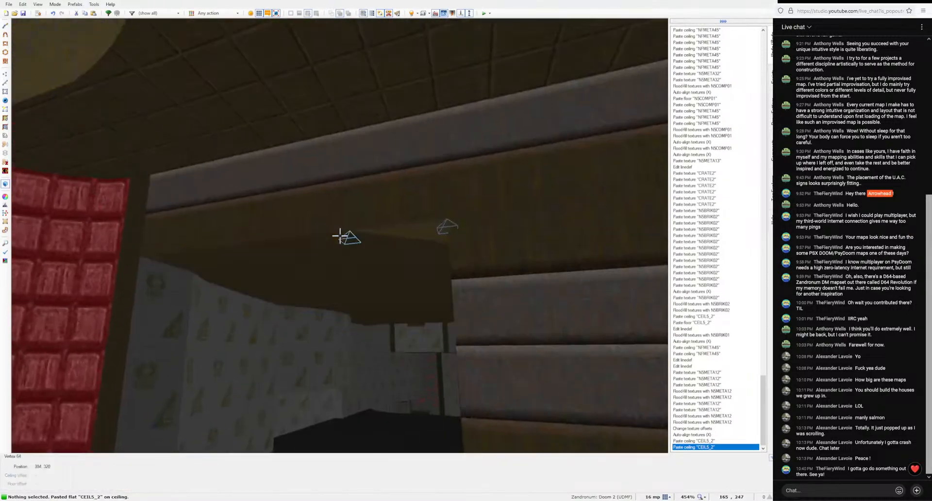
key(e)
key(s)
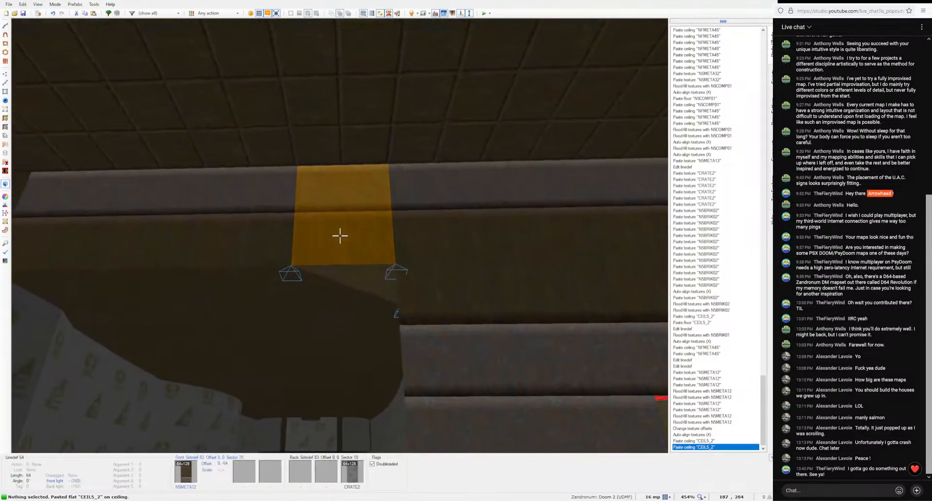
Step: Set the brightness of the small ceiling piece at the side wall's opening to 160
key(e)
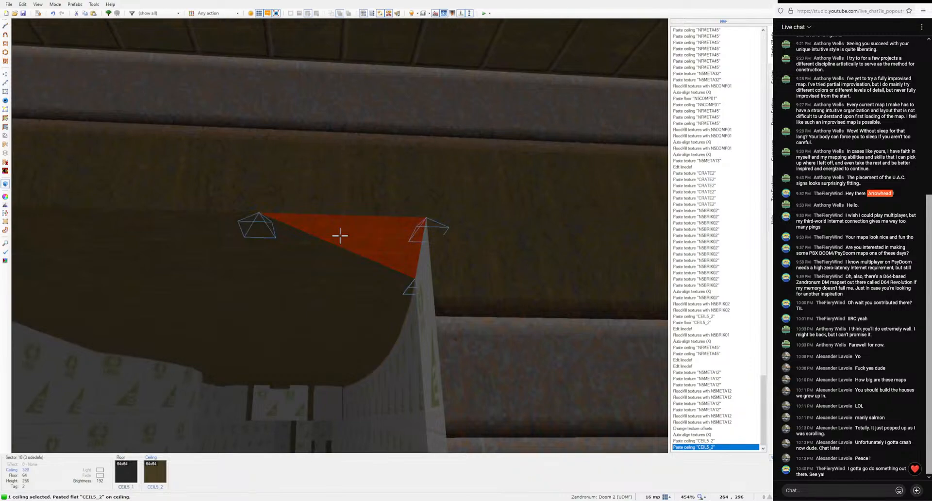
ctrl+scroll(339, 235, down, 1)
click(340, 236)
key(d)
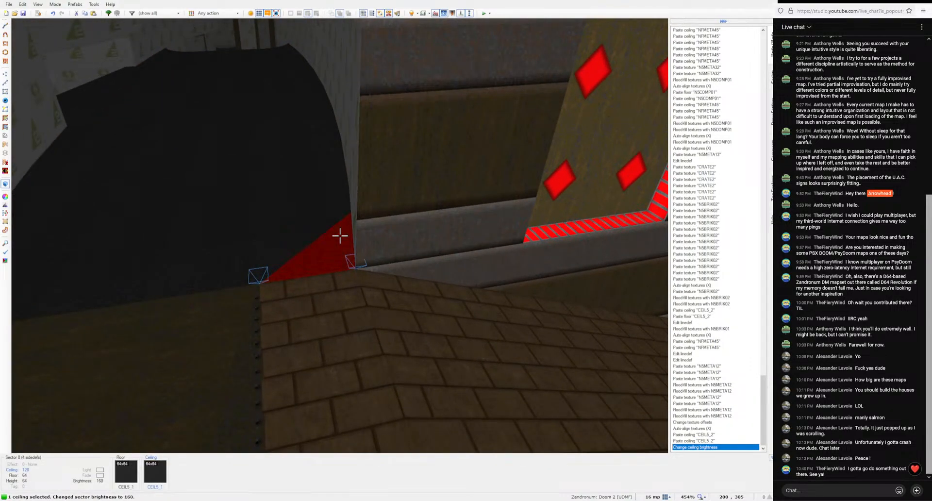
key(d)
key(c)
key(e)
key(d)
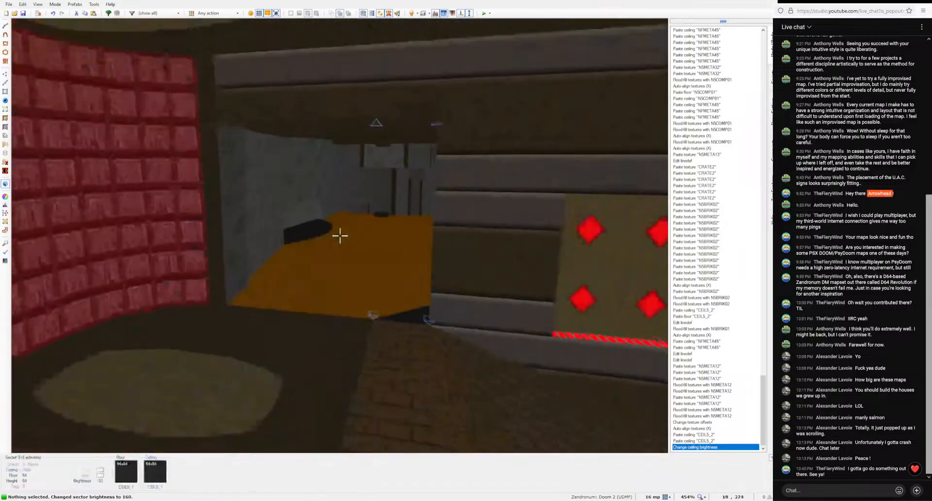
key(e)
key(d)
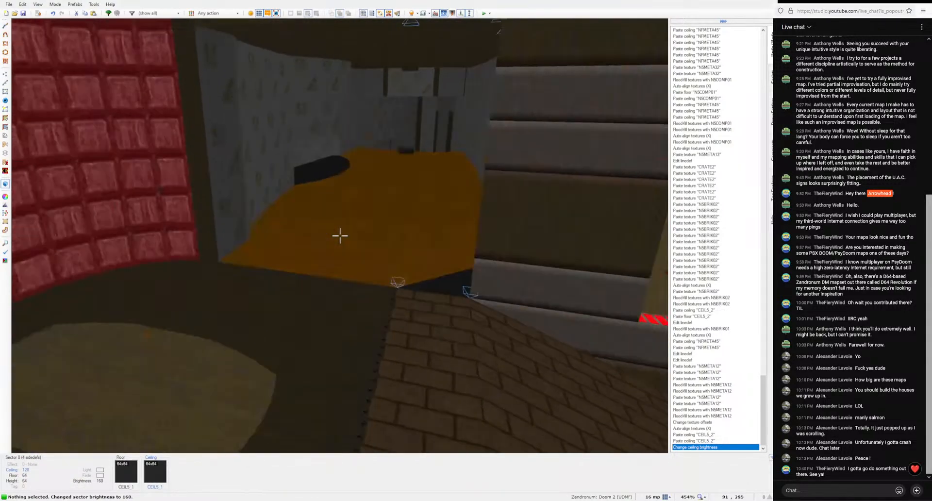
key(a)
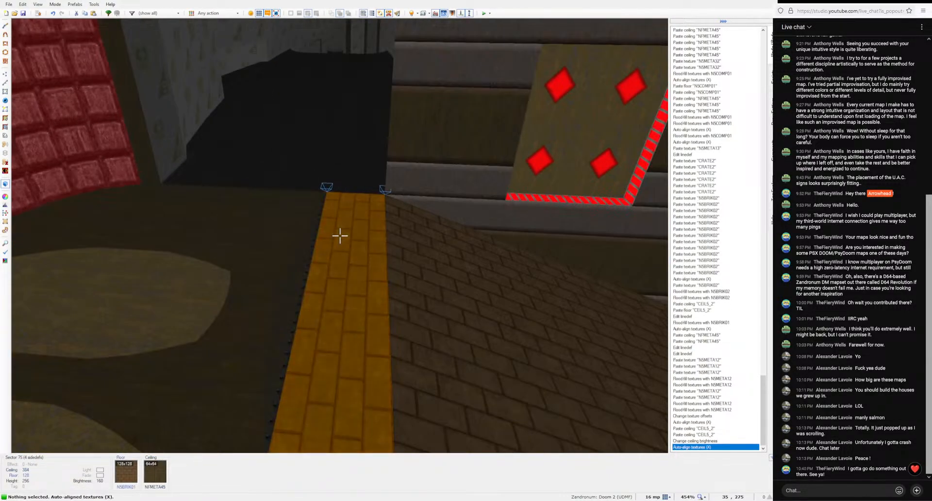
key(d)
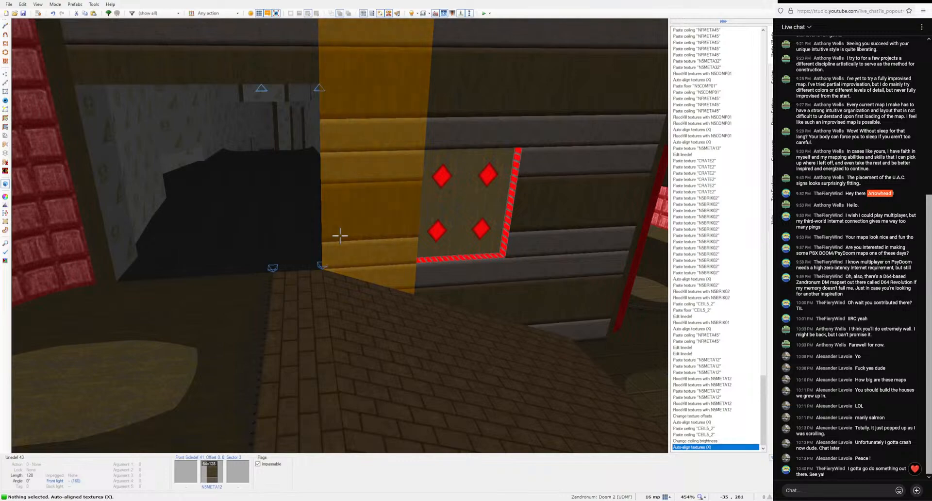
key(e)
key(ctrl+z)
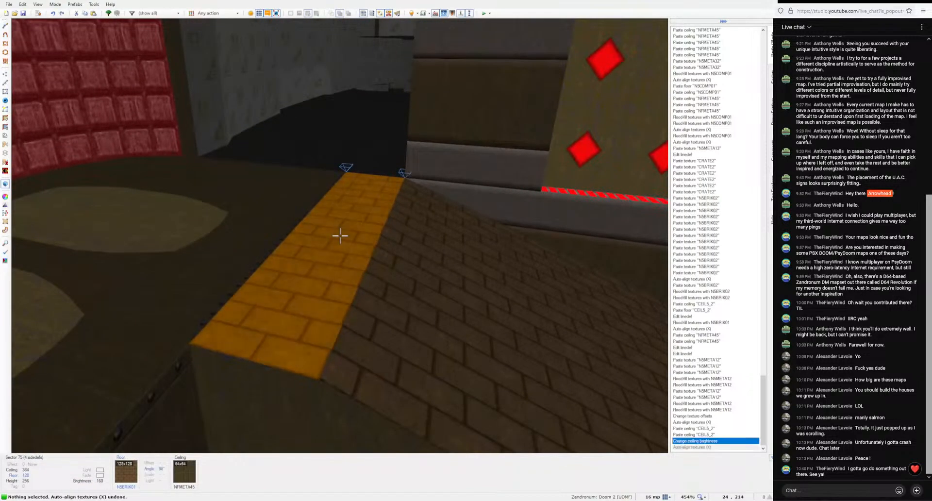
Step: Auto-align the textures on X at the brick floor beside the side wall's opening
key(e)
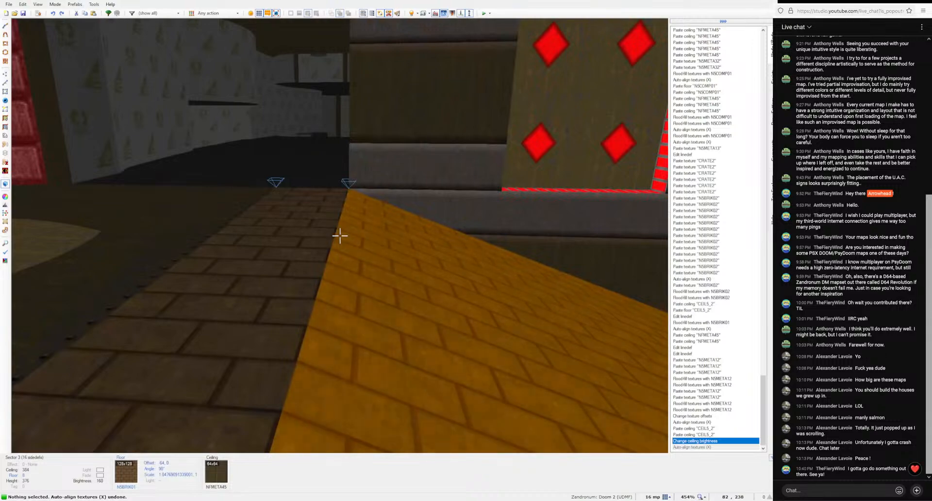
key(a)
key(e)
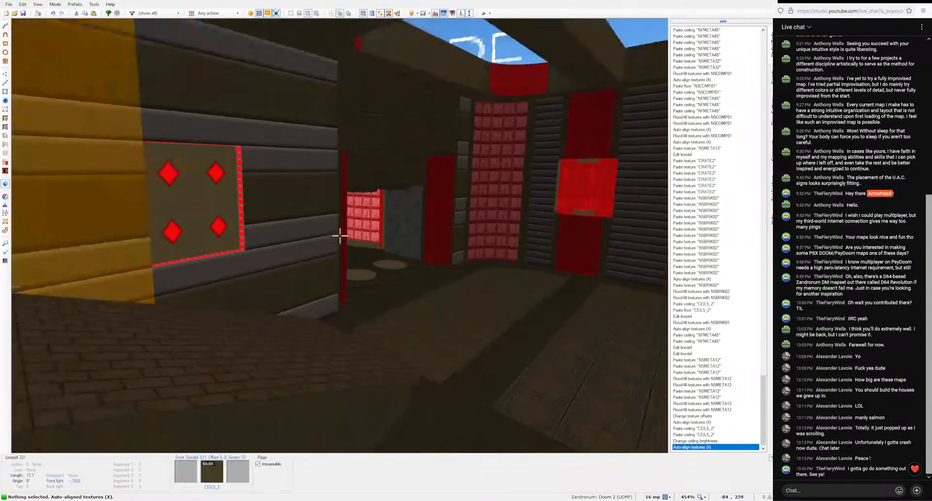
Step: Change the NFMETA45 floor of the room with the UAC crate walls to the BLOOD1 liquid flat
key(d)
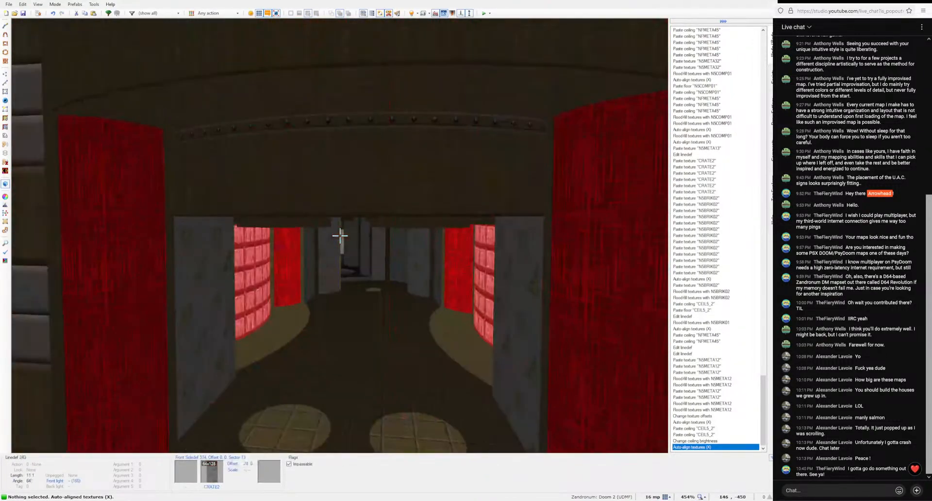
key(d)
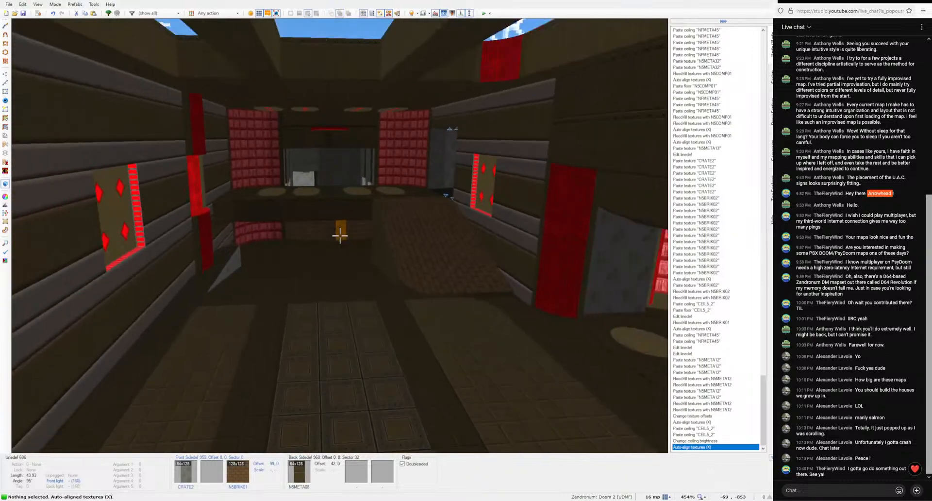
key(s)
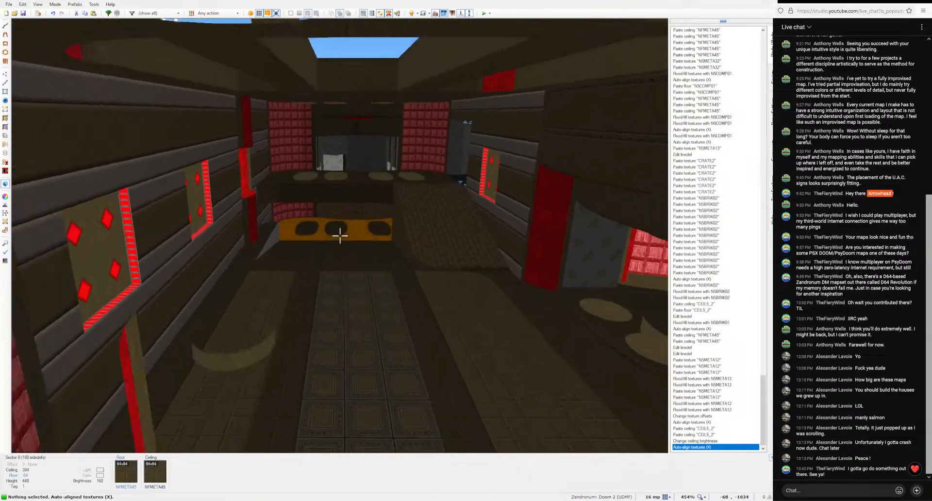
key(w)
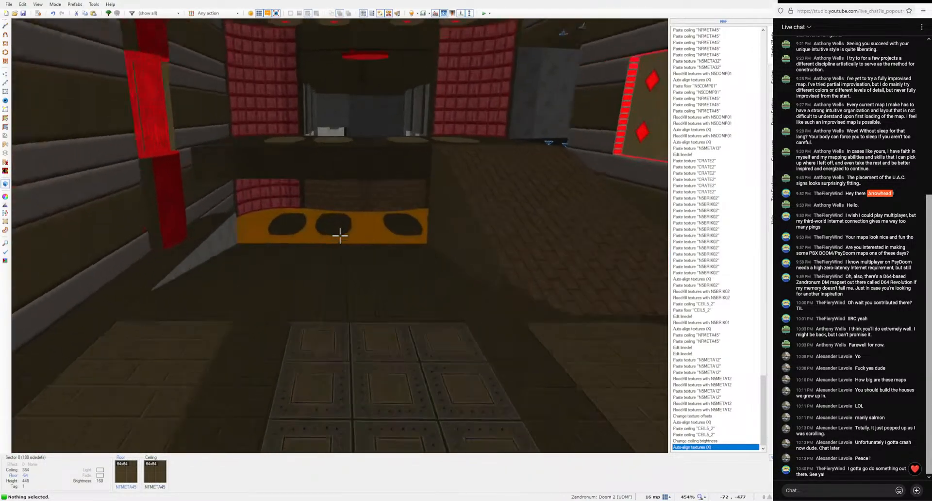
key(w)
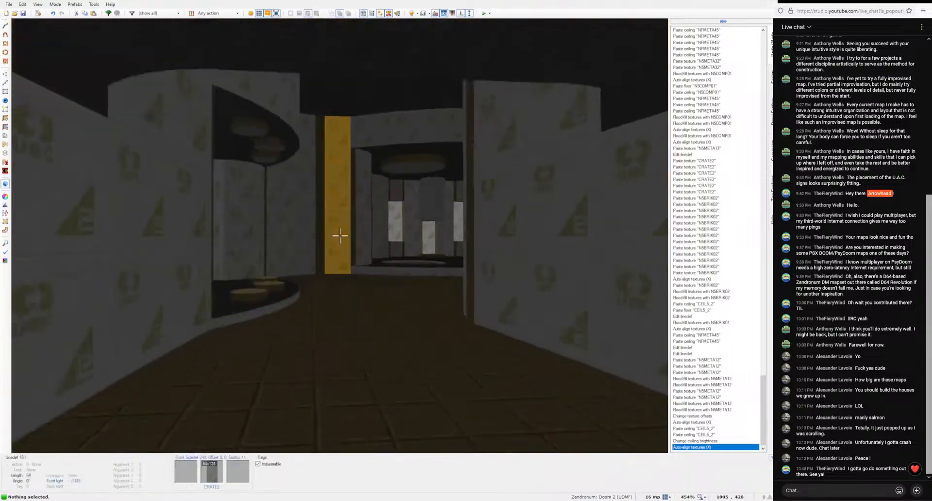
key(w)
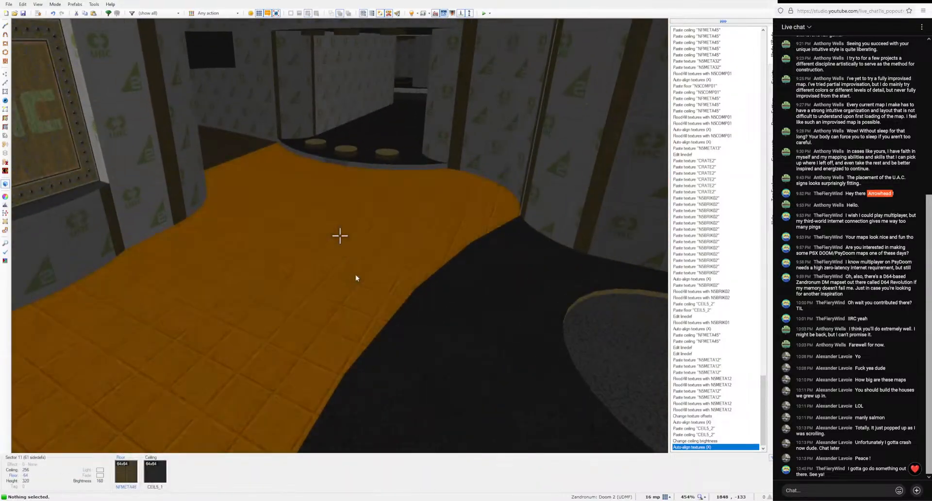
right_click(355, 274)
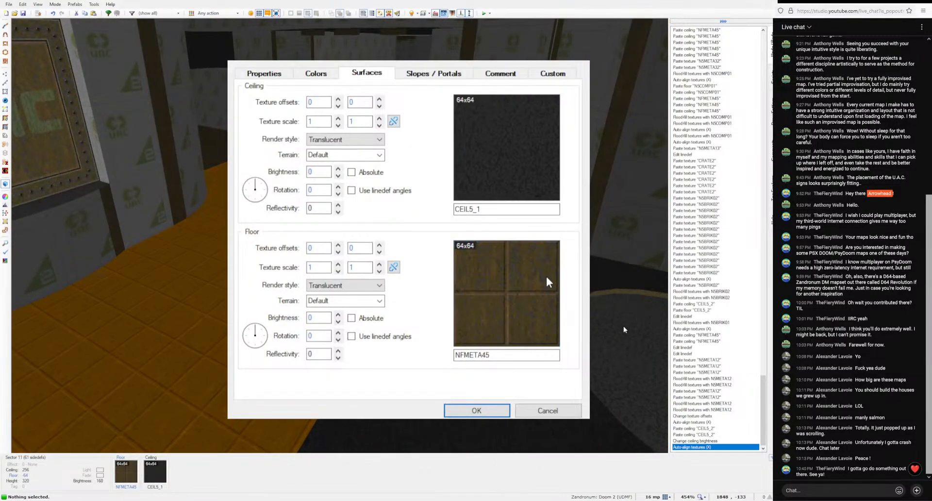
click(546, 275)
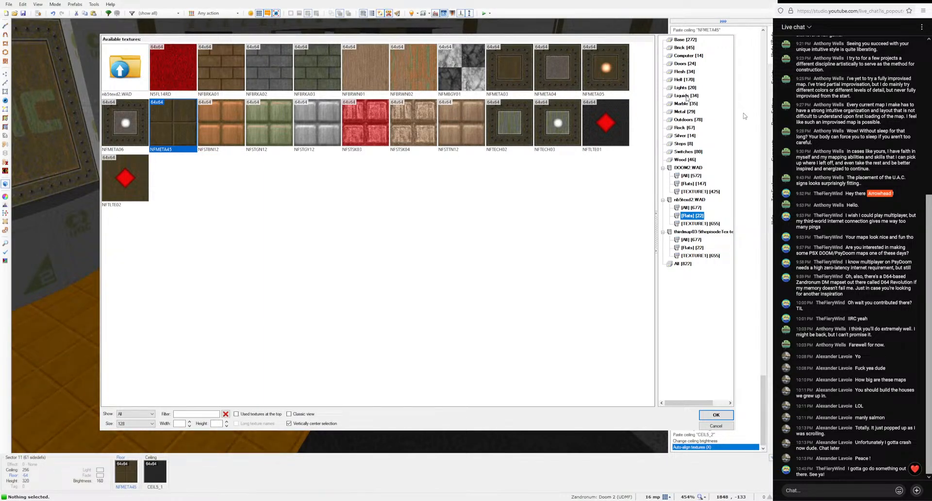
click(682, 96)
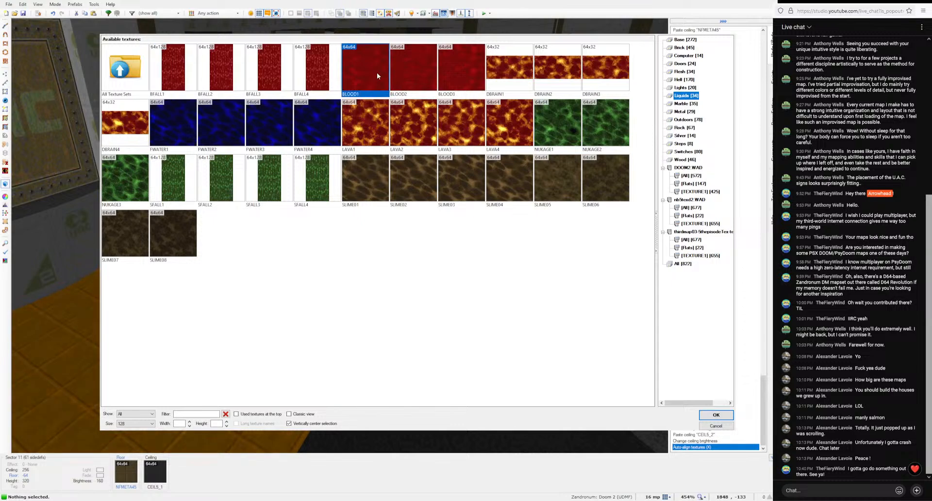
click(716, 415)
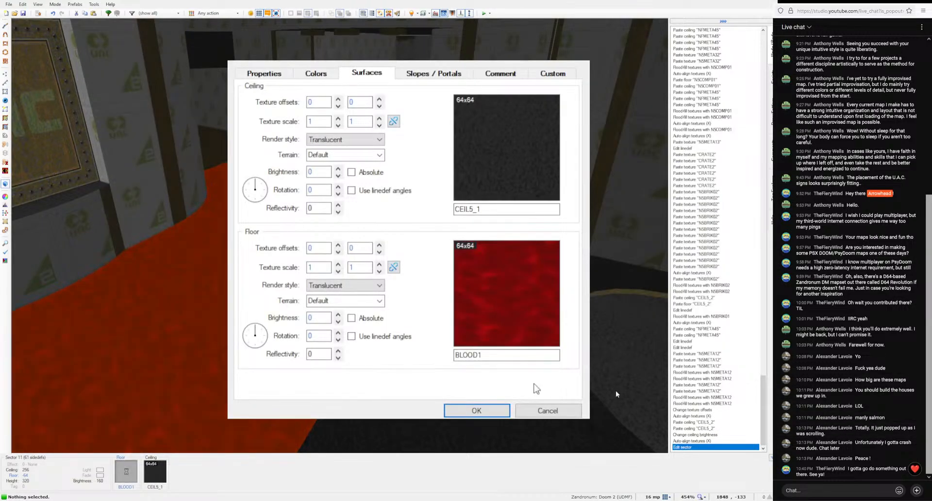
click(478, 410)
Step: Copy the BLOOD1 flat and paste it onto the connected low floors of the corridor and main hall
key(ctrl+c)
middle_click(339, 235)
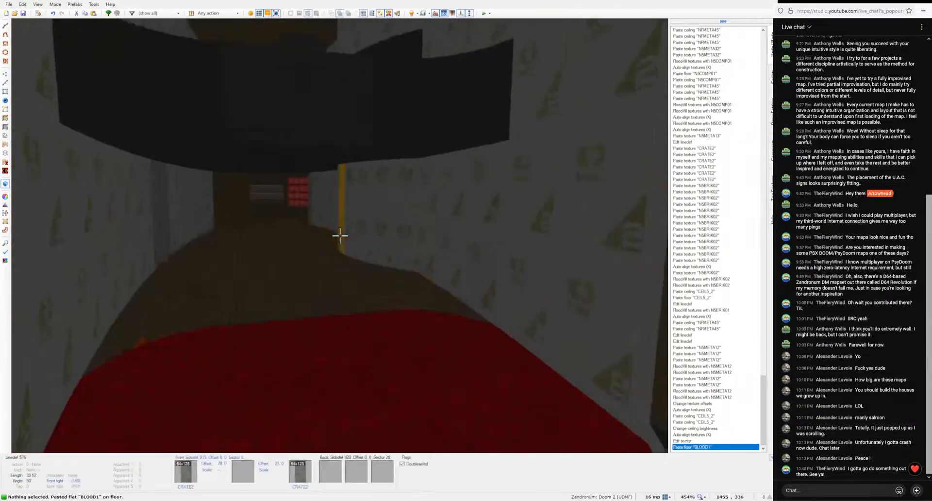
middle_click(340, 235)
middle_click(340, 235)
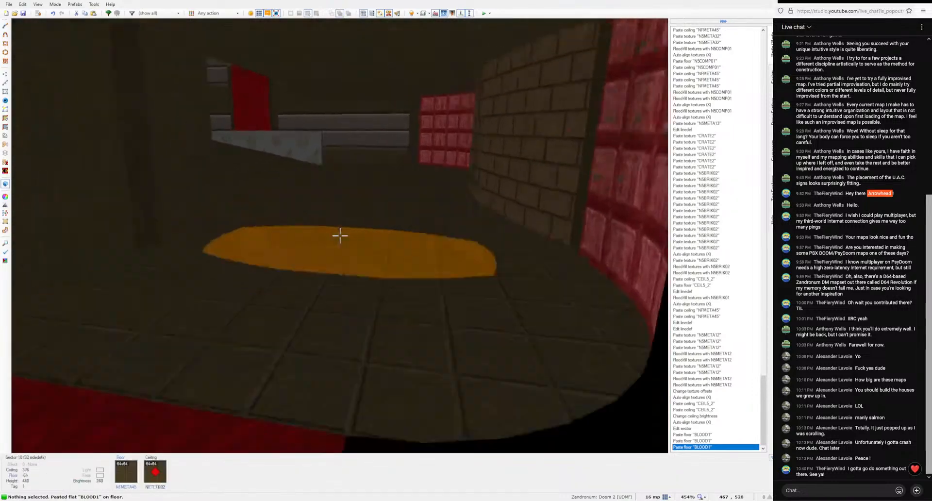
middle_click(339, 235)
middle_click(340, 235)
middle_click(340, 235)
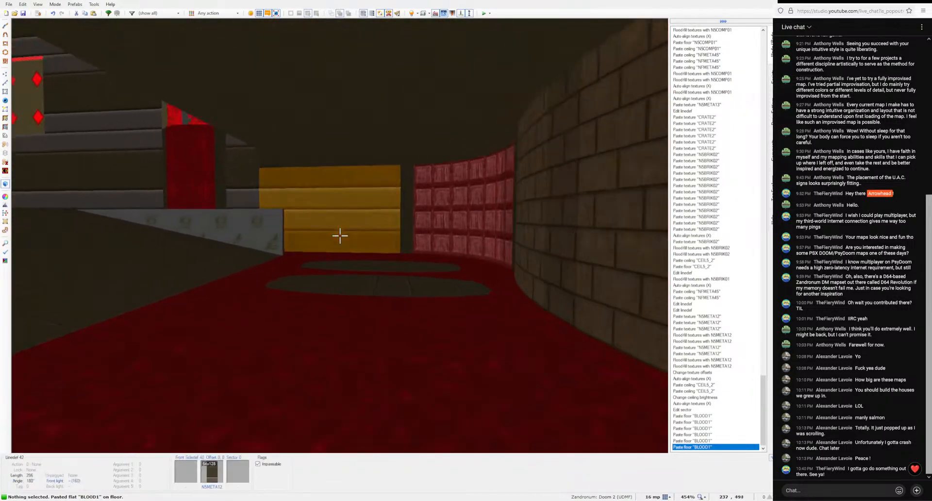
middle_click(340, 235)
middle_click(340, 236)
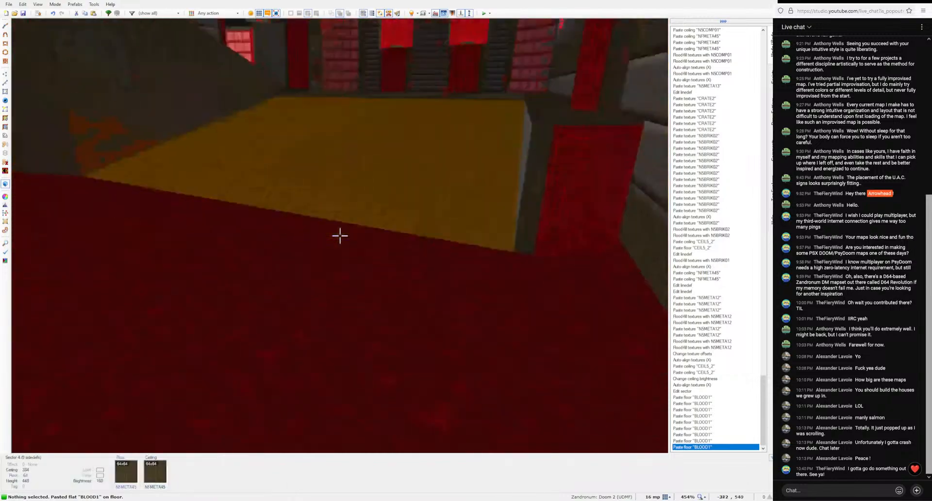
middle_click(339, 235)
Step: Copy the red NFSTSK03 texture and flood-fill the curved CRATE2 wall beside the blood floor with it
key(w)
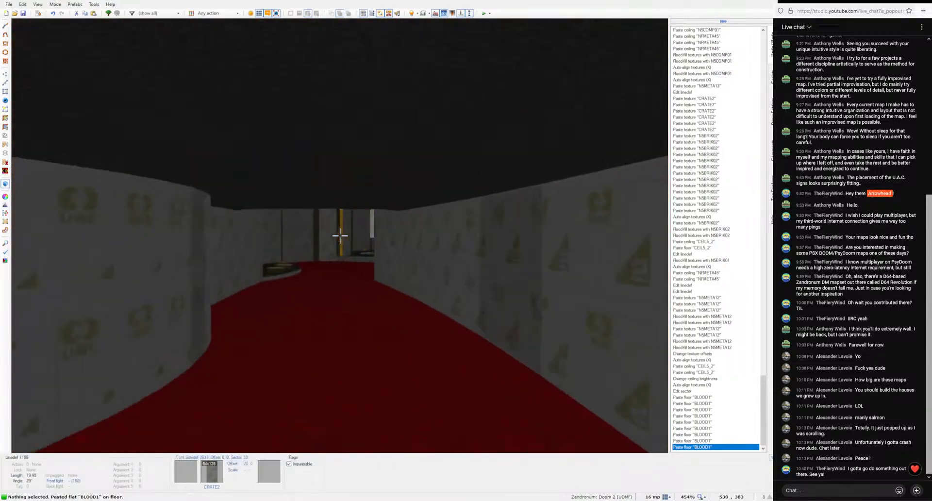
key(w)
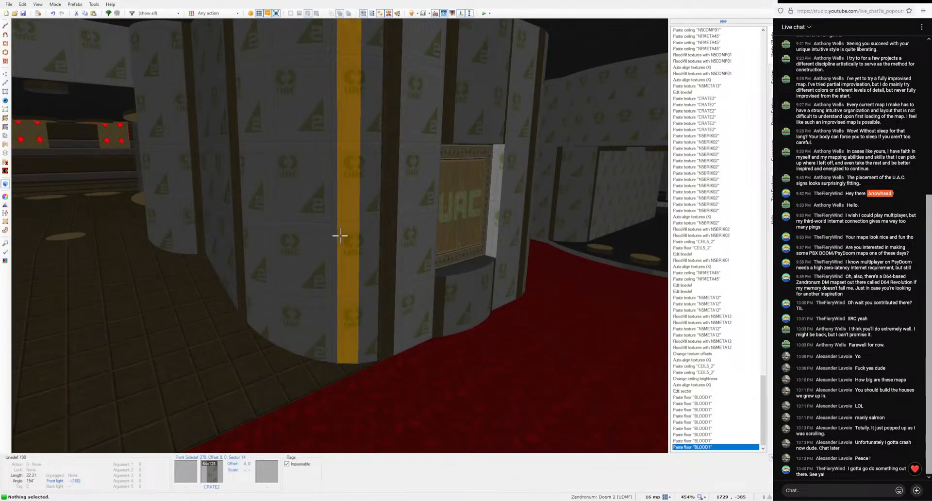
key(w)
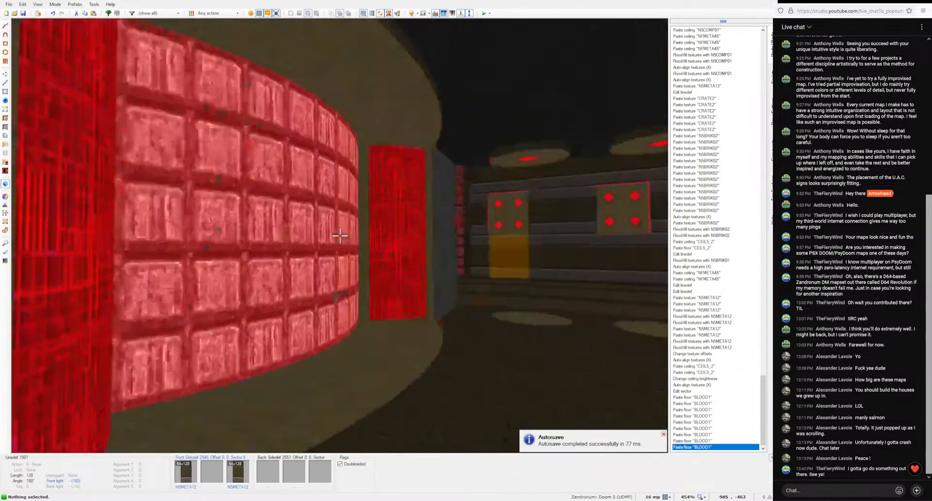
key(ctrl+c)
key(s)
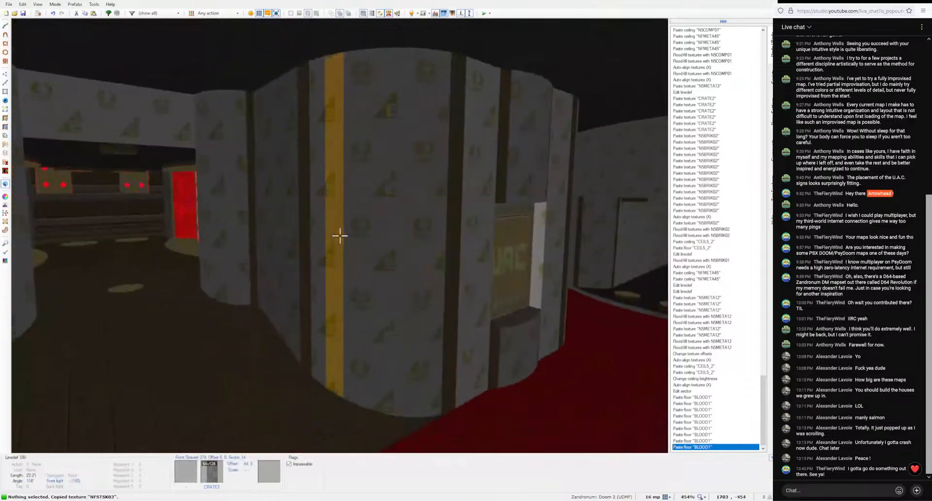
key(shift+v)
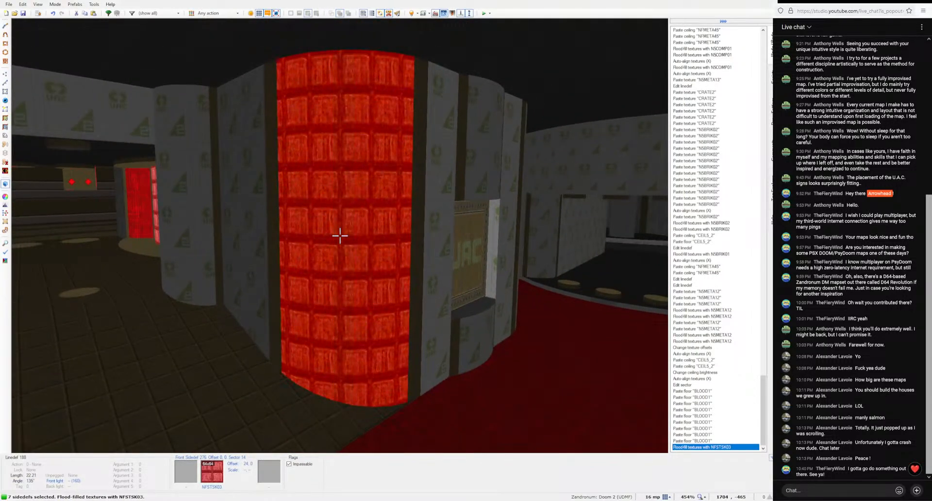
Step: Set the curved red wall's horizontal texture offset to 35 and auto-align its textures on X
key(Left)
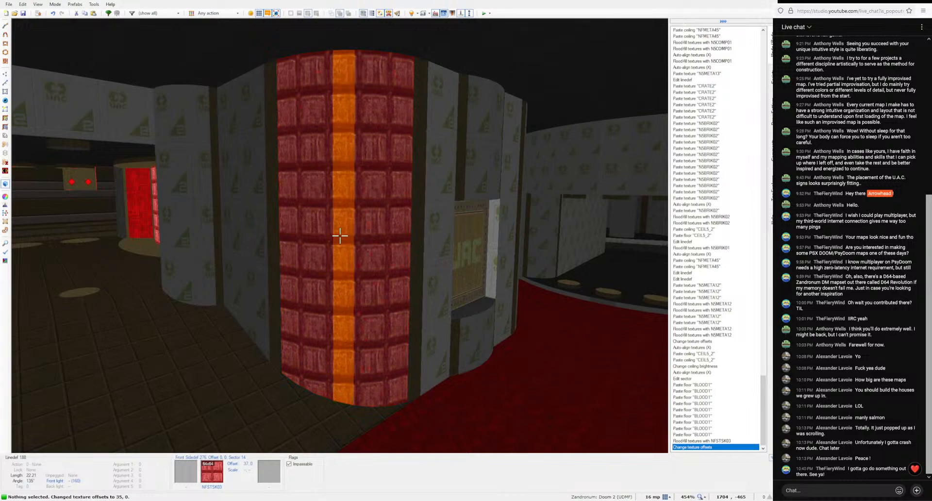
key(a)
key(d)
key(e)
Step: Copy NFSTSK03 from the aligned red wall and flood-fill the curved wall section beside the framed metal panel
key(ctrl+c)
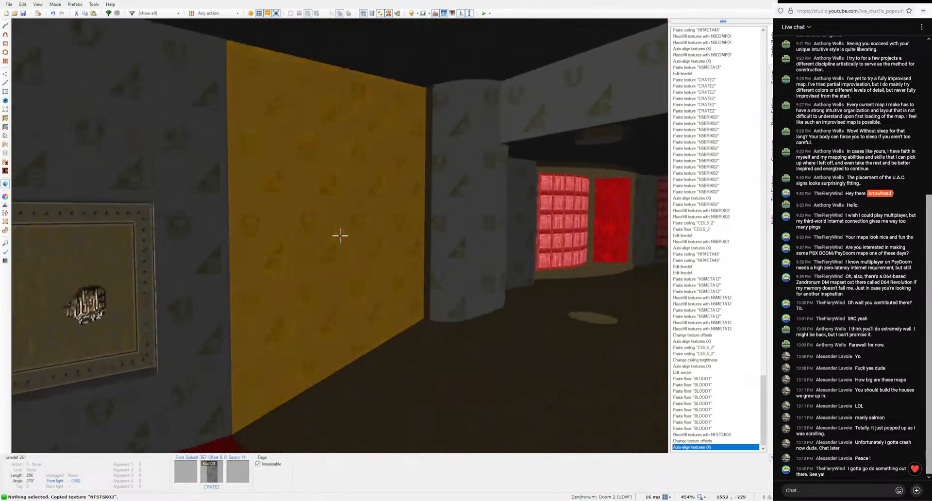
key(e)
key(d)
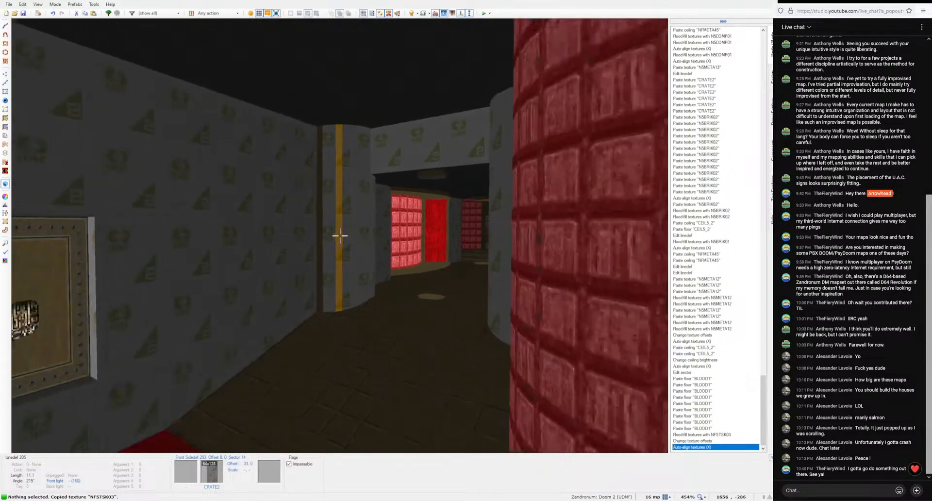
key(e)
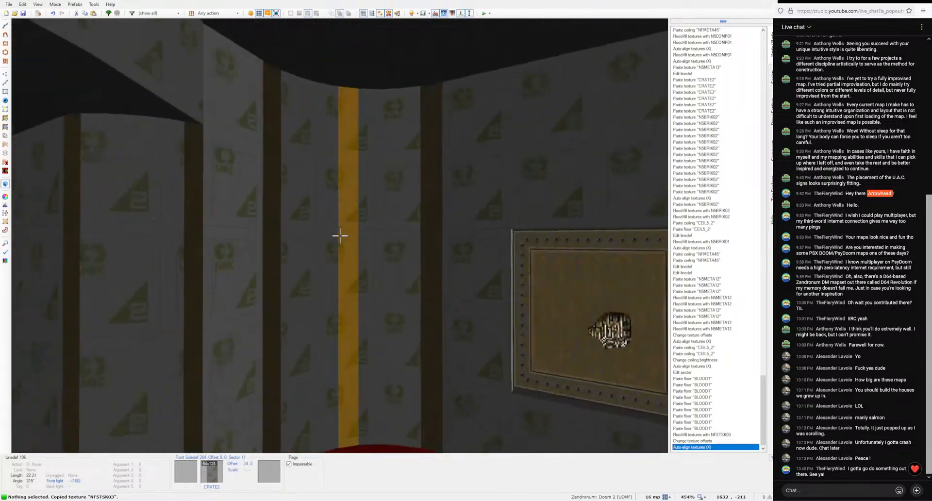
key(ctrl+shift+v)
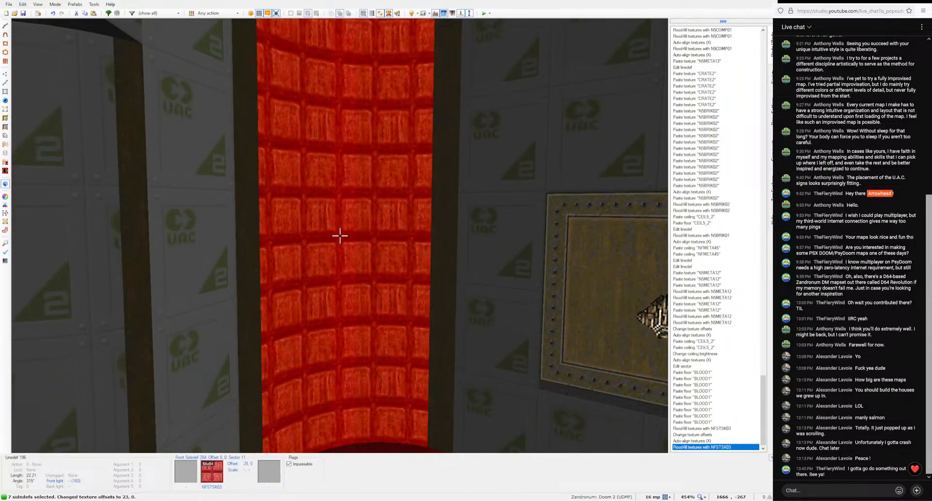
Step: Shift the curved NFSTSK03 wall's texture horizontally beside the framed metal panel and auto-align its textures on X
key(Left)
key(Left)
key(Left)
key(Left)
key(Left)
key(Left)
key(Left)
key(Left)
key(Left)
key(Left)
key(Left)
key(Left)
key(Left)
key(a)
key(d)
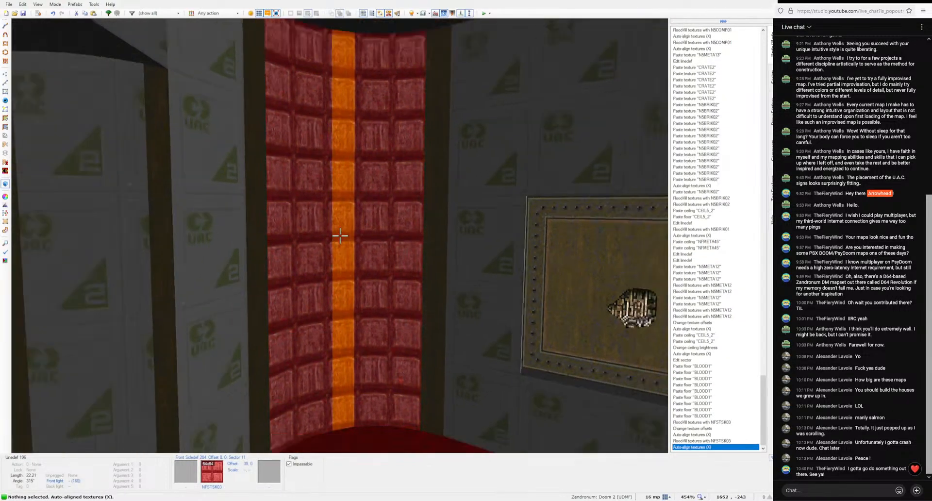
Step: Copy the NSMETA12 texture from the main hall wall and paste it onto the four corridor side walls beside the glowing red bays
key(e)
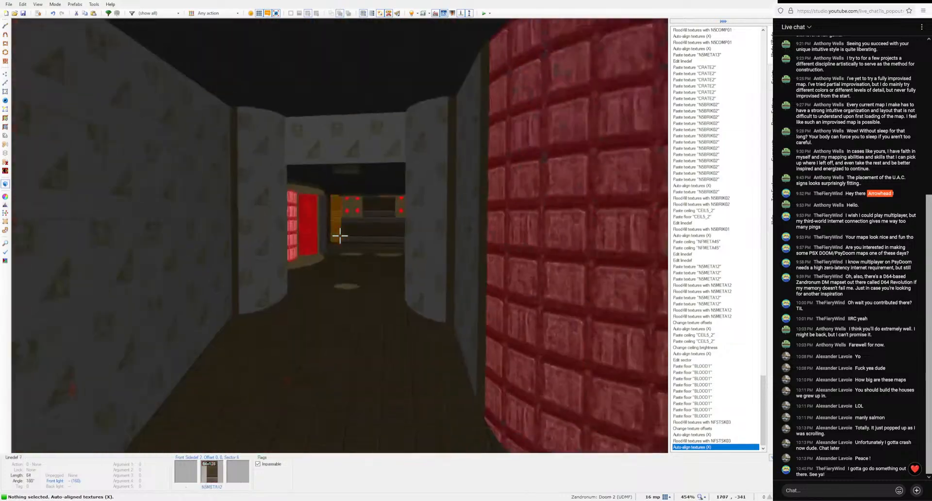
key(e)
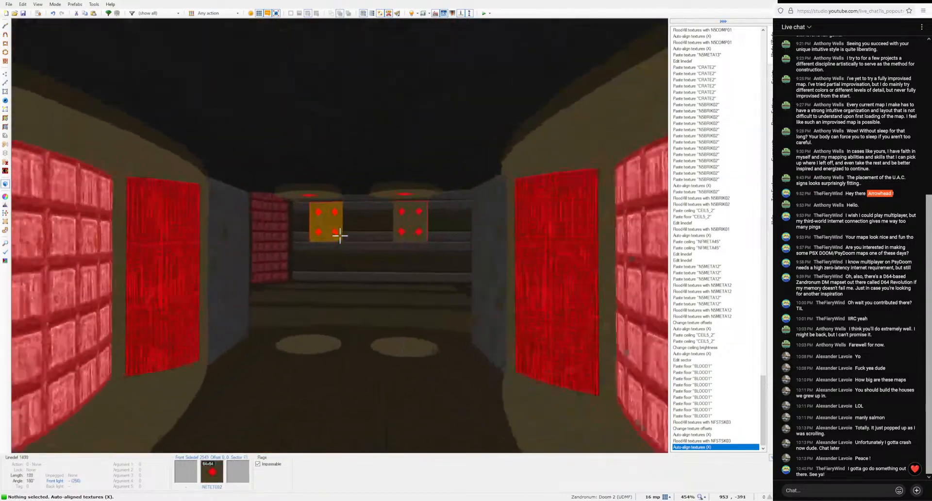
key(e)
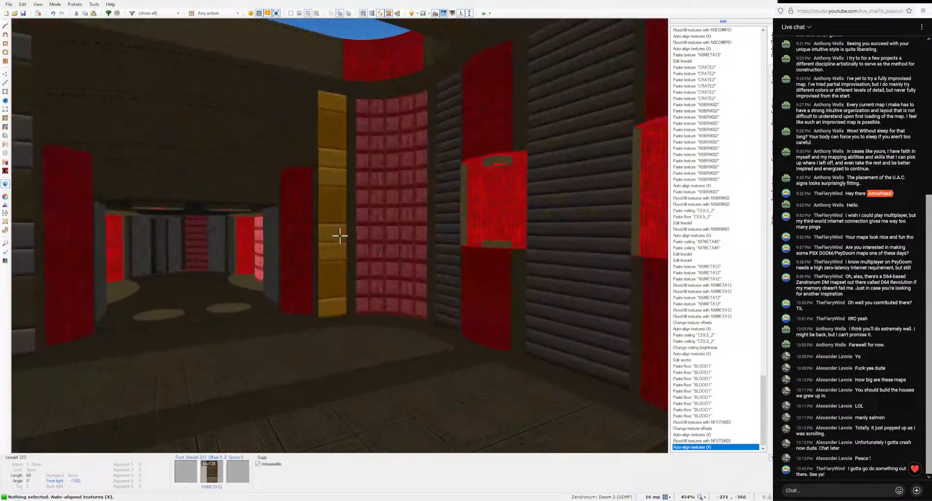
key(ctrl+c)
key(e)
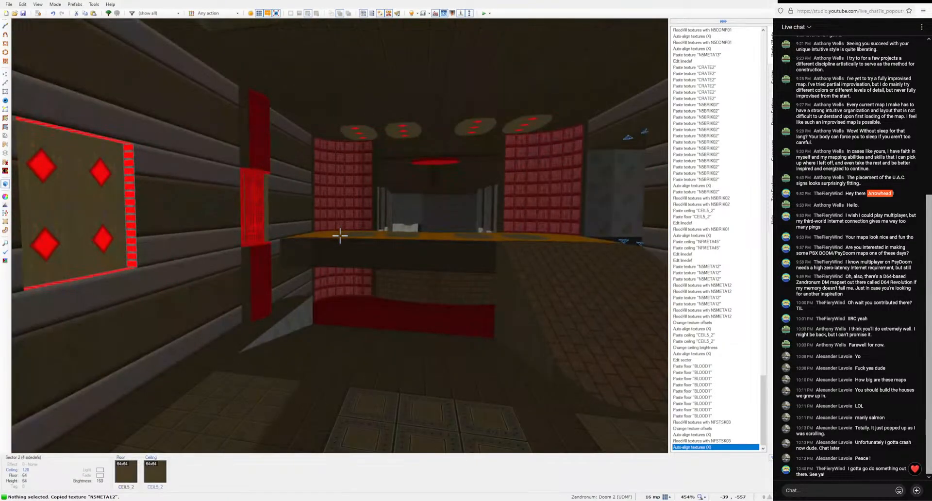
key(s)
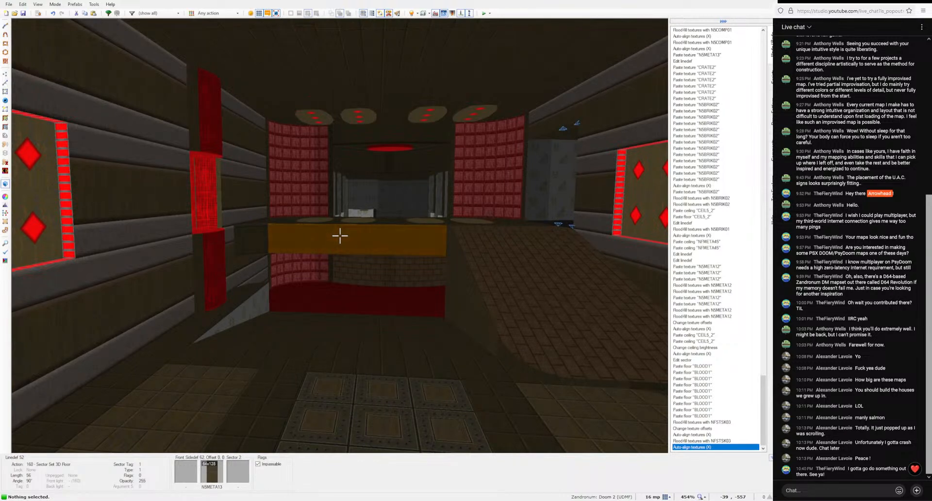
key(s)
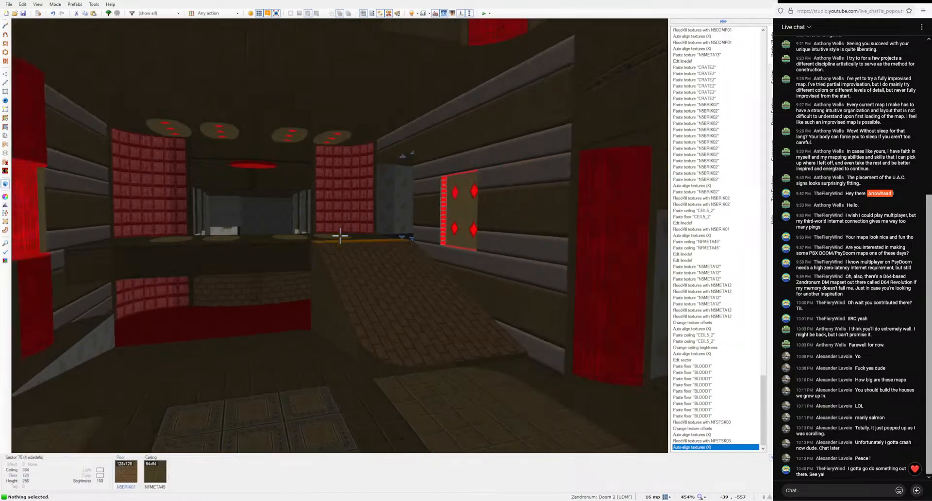
key(w)
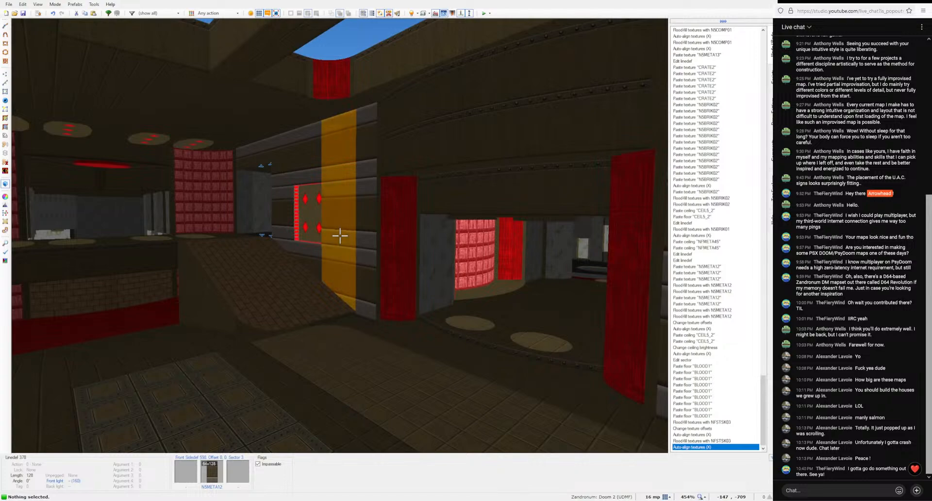
key(w)
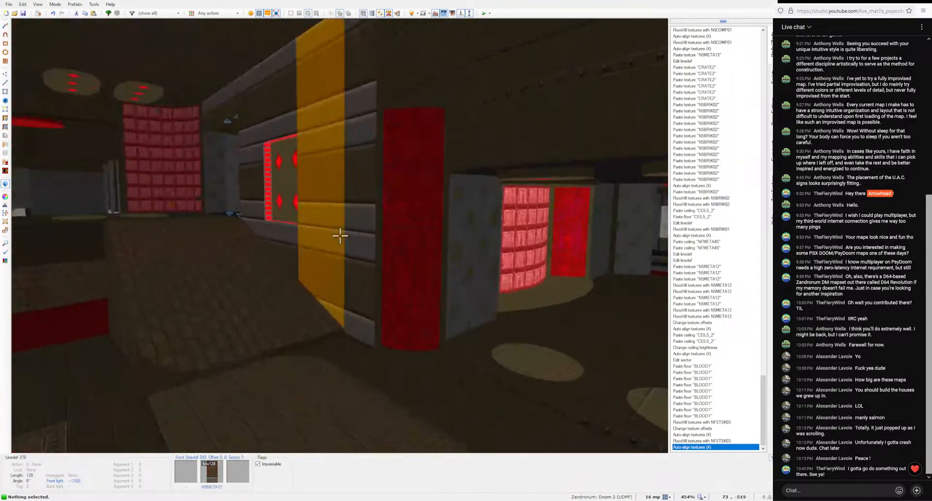
key(ctrl+c)
key(ctrl+v)
key(w)
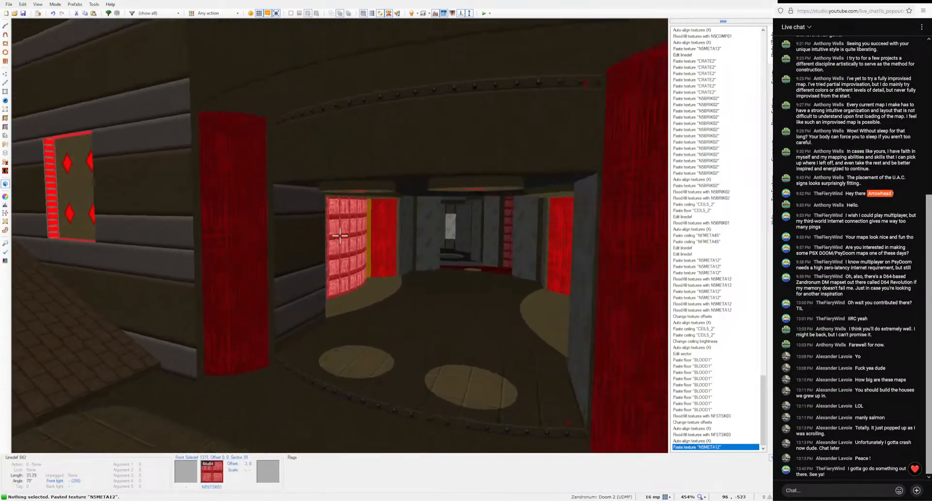
key(w)
key(ctrl+v)
click(340, 236)
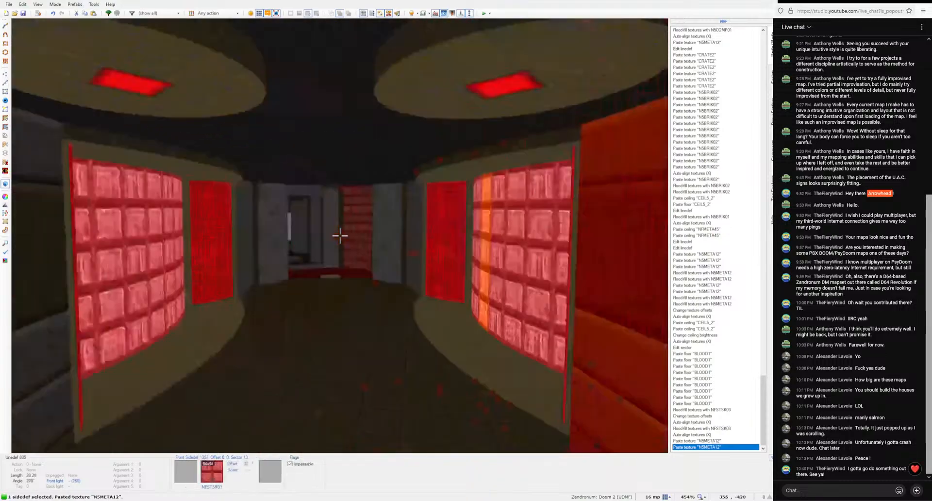
click(340, 236)
key(ctrl+v)
key(w)
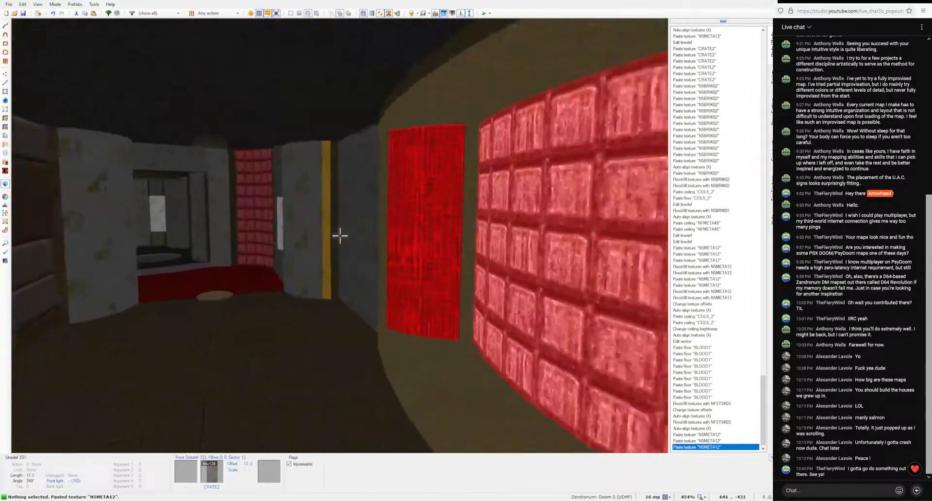
key(ctrl+v)
Step: Set the vertical texture offset of the four NSMETA12 corridor side walls to 65
click(339, 235)
click(340, 235)
key(s)
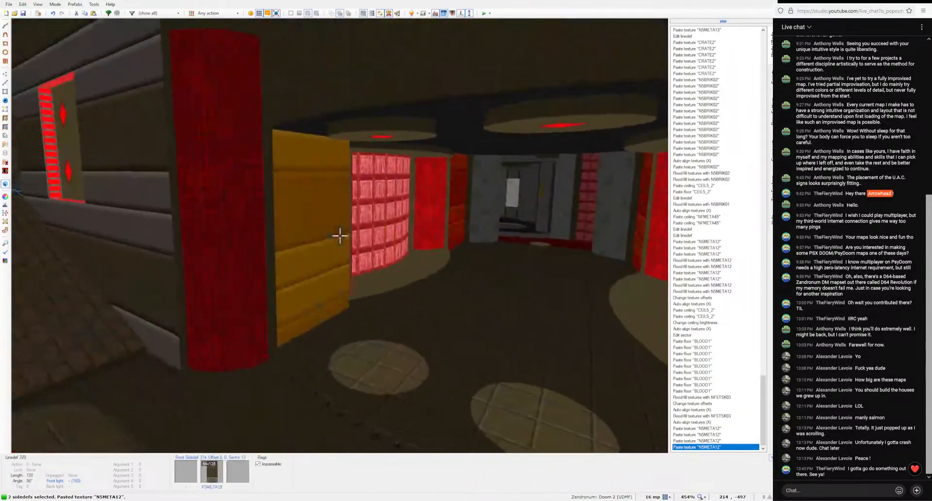
click(339, 235)
click(339, 235)
key(s)
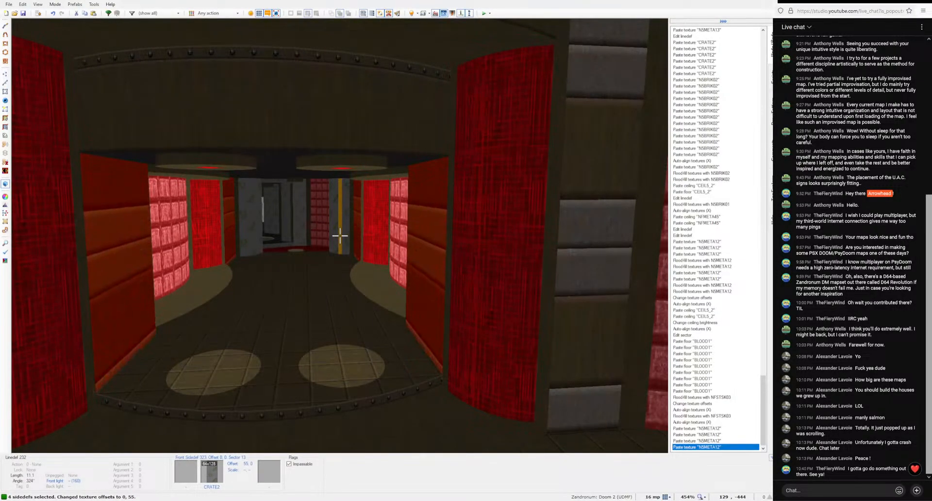
key(Up)
key(w)
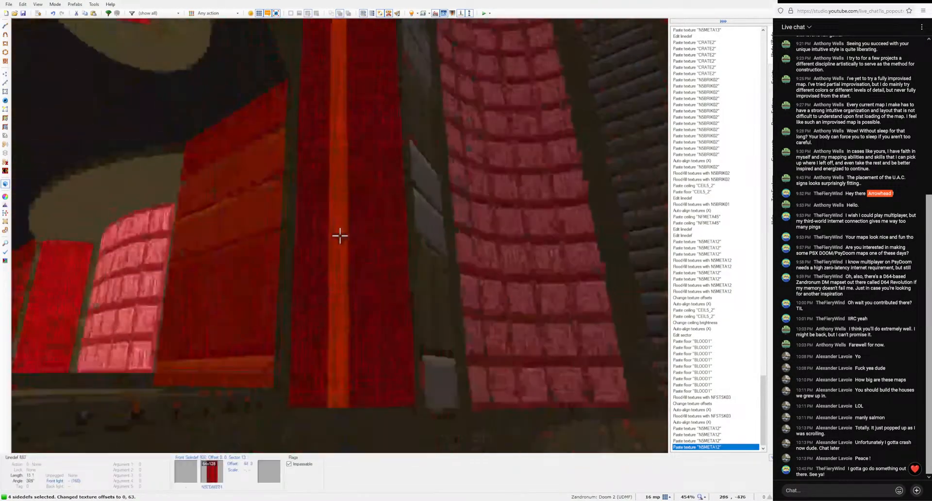
key(w)
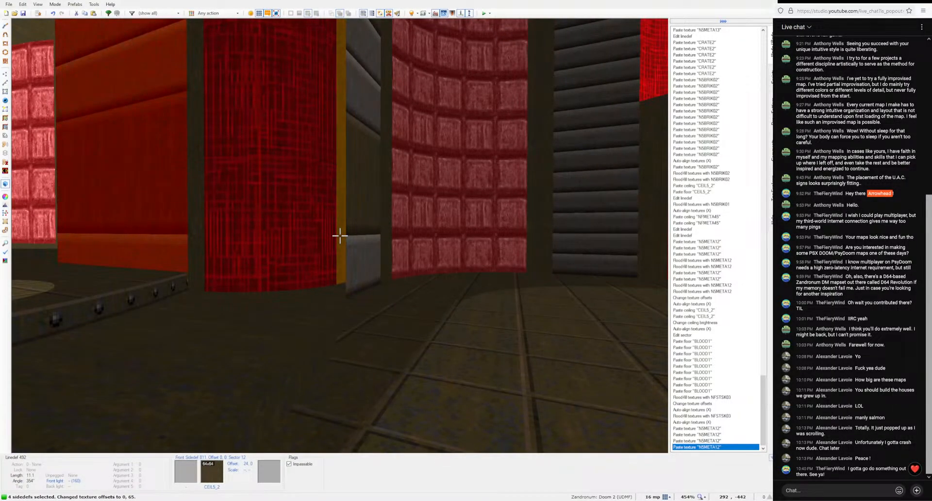
key(s)
key(w)
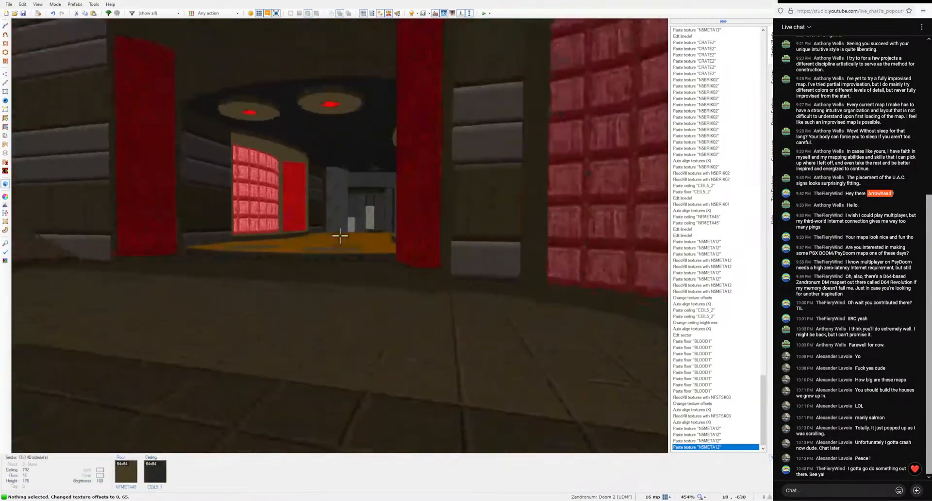
Step: Copy the NSCOMP01 texture from the red panel at the end of the corridor's curved bay
key(w)
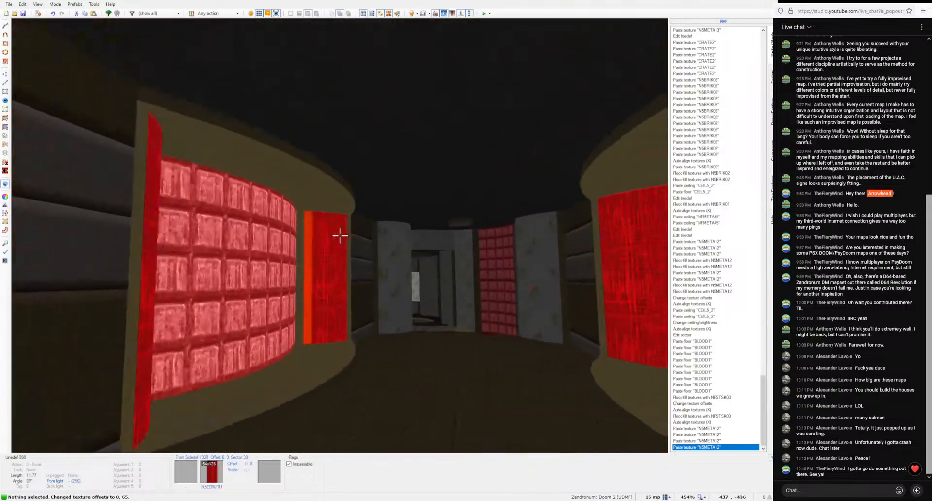
key(ctrl+c)
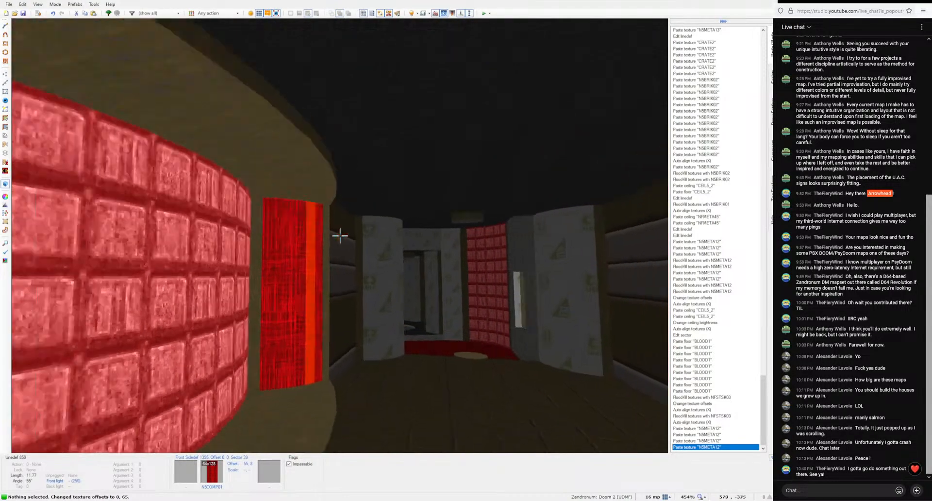
key(w)
key(w)
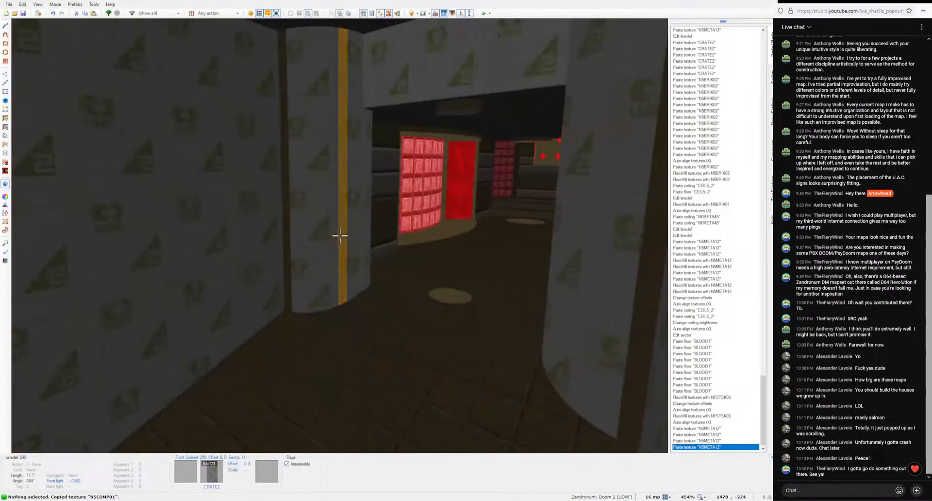
key(ctrl+shift+v)
key(ctrl+z)
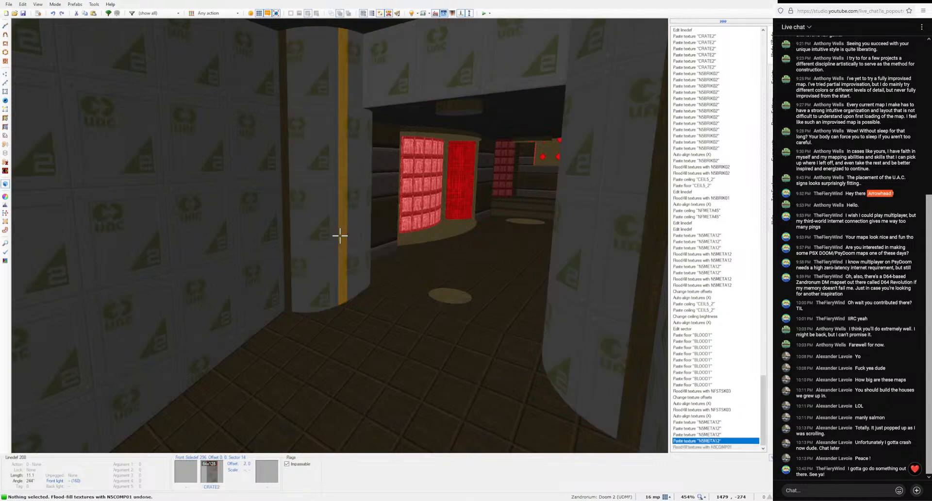
shift+click(340, 236)
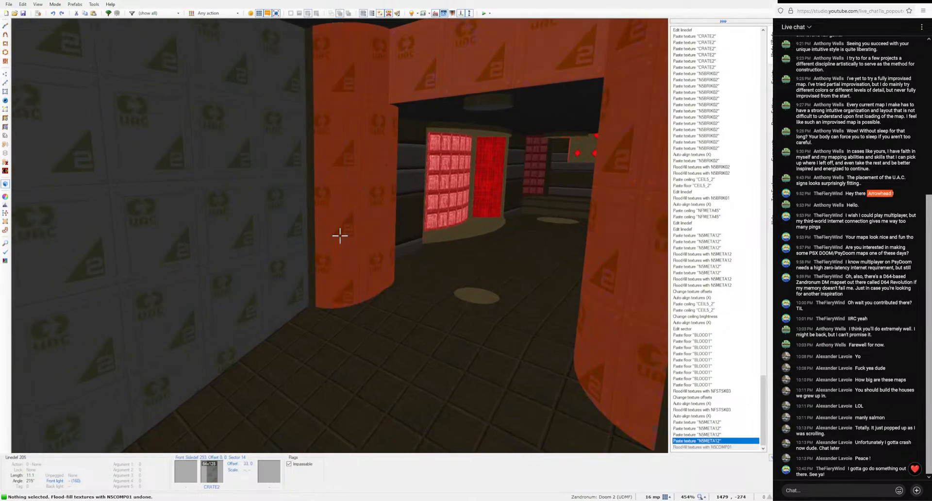
Step: Paste NSCOMP01 onto each segment of the left curved CRATE2 pillar at the corridor's doorway and auto-align its textures on X
key(ctrl+v)
key(ctrl+v)
key(ctrl+v)
key(ctrl+v)
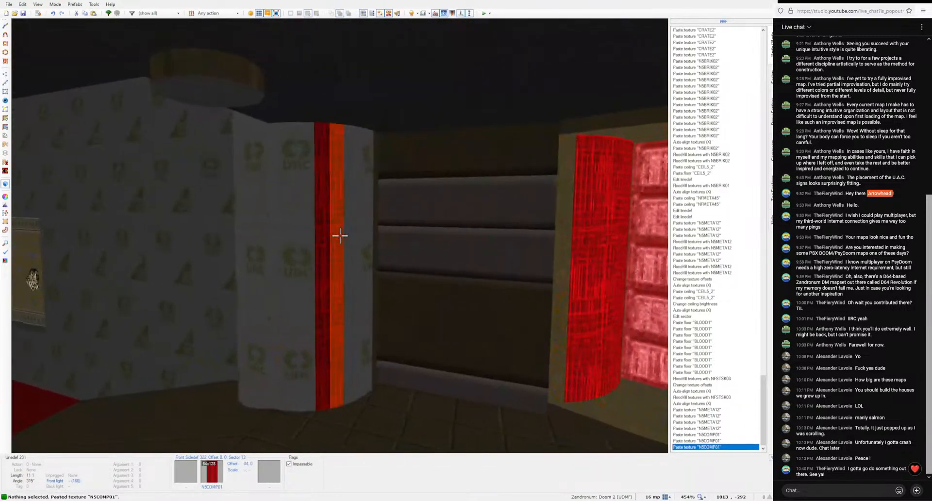
key(ctrl+v)
key(ctrl+v)
key(ctrl+v)
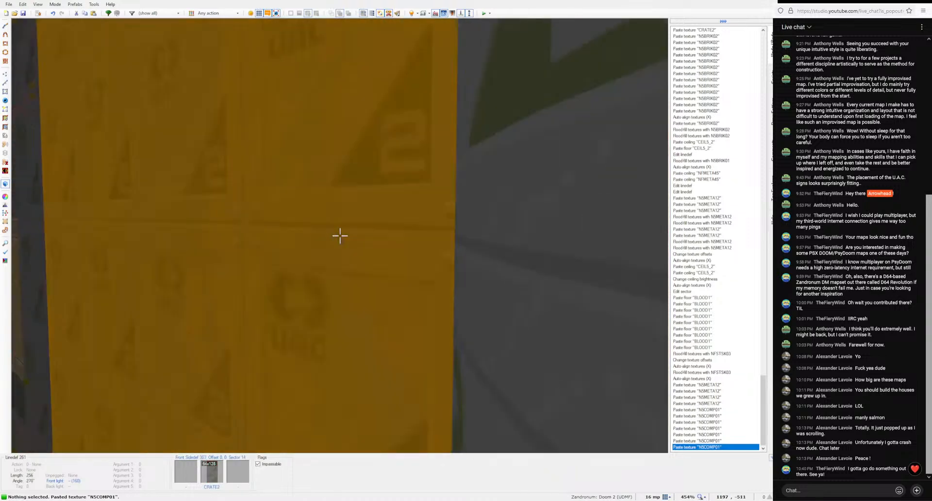
key(ctrl+v)
key(ctrl+v)
key(ctrl+v)
key(ctrl+v)
key(ctrl+v)
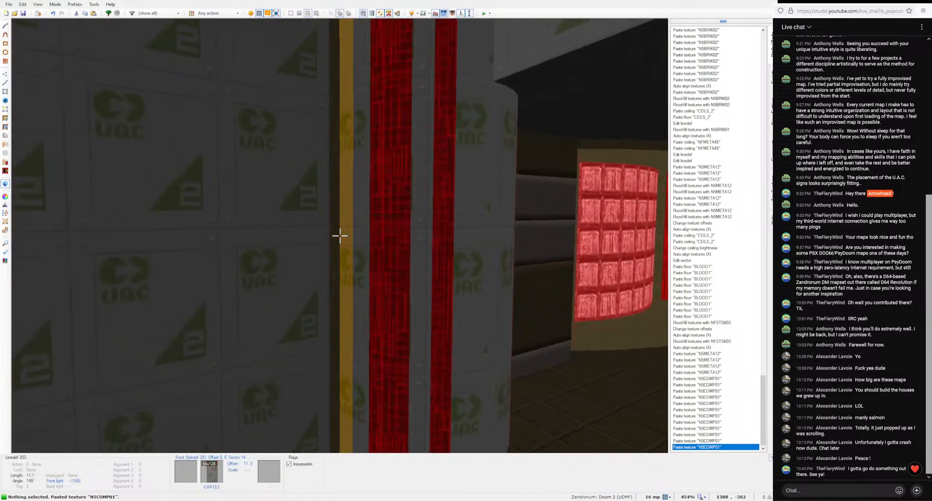
key(ctrl+v)
key(ctrl+v)
key(ctrl+v)
key(ctrl+v)
key(ctrl+v)
key(ctrl+v)
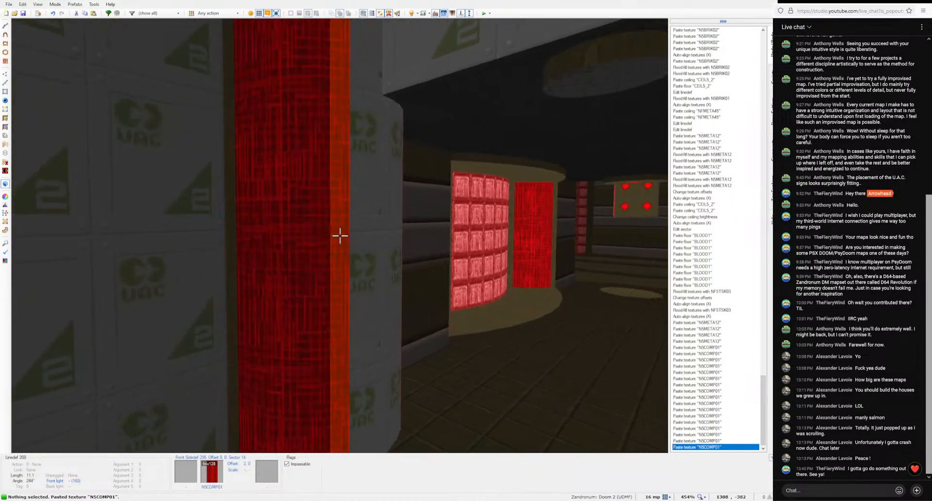
key(ctrl+v)
key(ctrl+v)
key(ctrl+v)
key(ctrl+v)
key(ctrl+v)
key(ctrl+v)
key(ctrl+v)
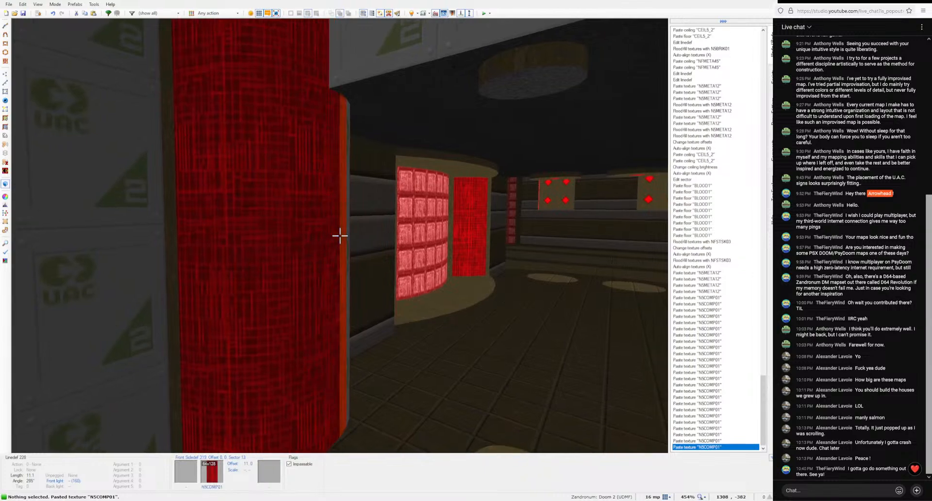
key(ctrl+v)
key(a)
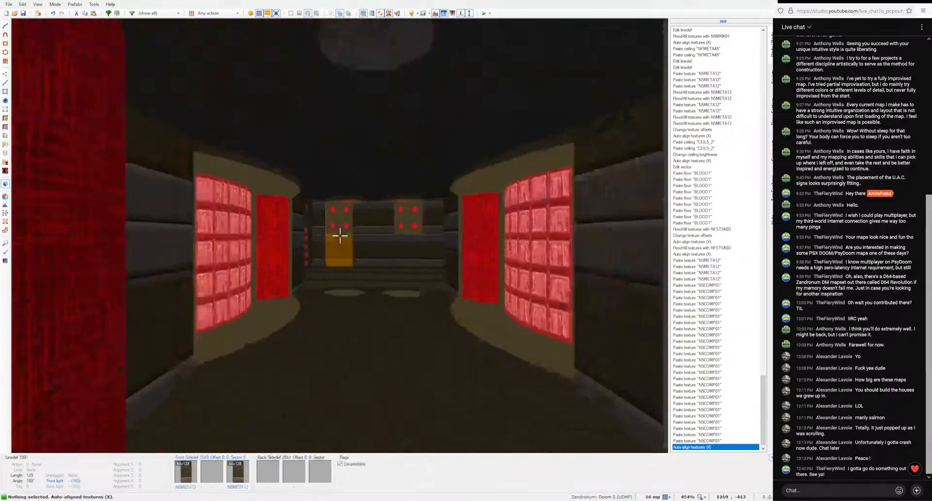
Step: Paste NSCOMP01 onto each segment of the opposite curved pillar of the corridor's doorway and auto-align its textures on X
key(ctrl+v)
key(ctrl+v)
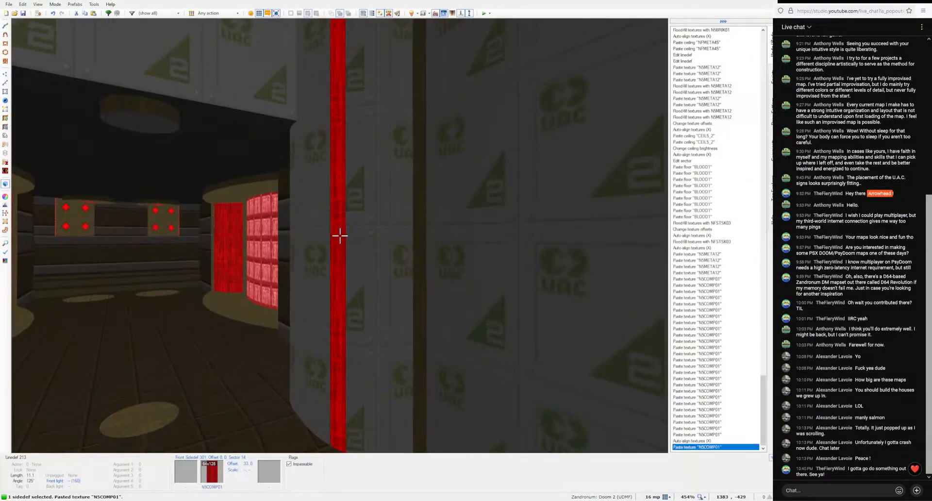
key(ctrl+v)
key(ctrl+v)
key(ctrl+v)
key(ctrl+v)
key(ctrl+v)
key(ctrl+v)
key(ctrl+v)
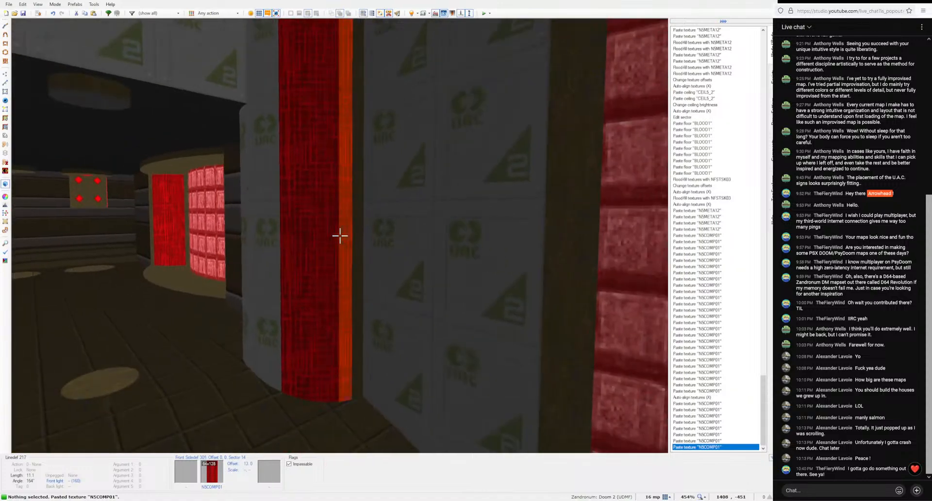
key(ctrl+v)
key(ctrl+v)
key(ctrl+v)
key(ctrl+v)
key(ctrl+v)
key(ctrl+v)
key(ctrl+v)
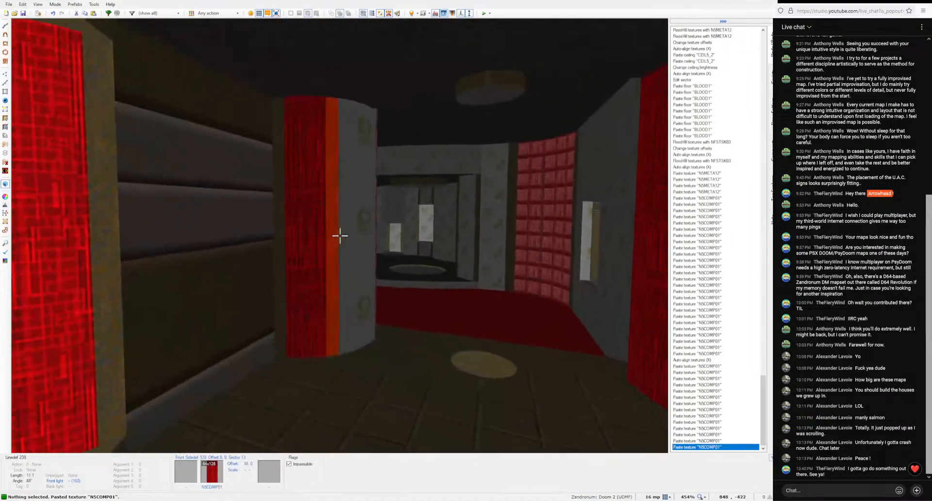
key(ctrl+v)
key(ctrl+v)
key(ctrl+v)
key(ctrl+v)
key(ctrl+v)
key(ctrl+v)
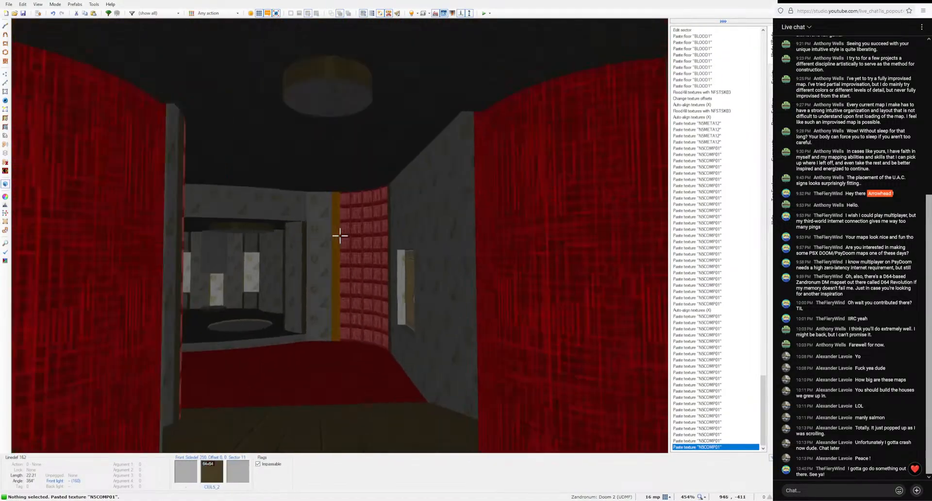
key(a)
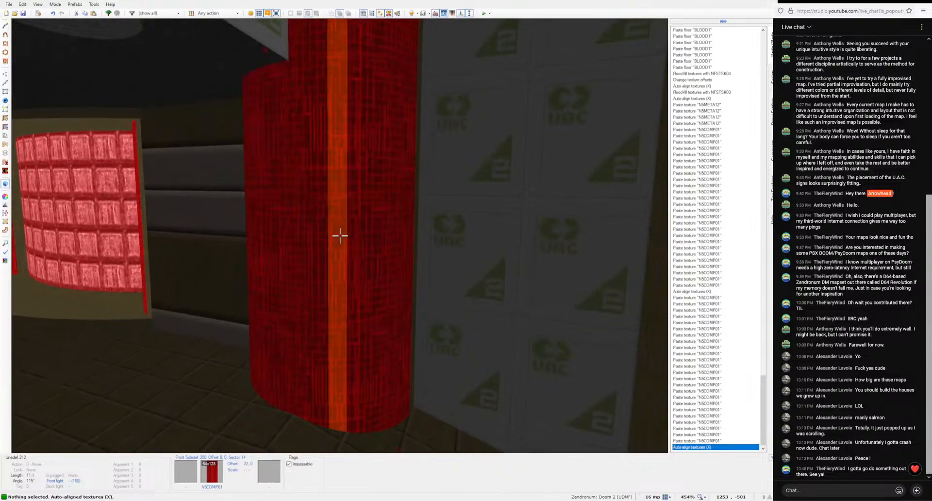
Step: Check the curved NFSTSK03 wall's front-side texture offsets without changing them
right_click(339, 236)
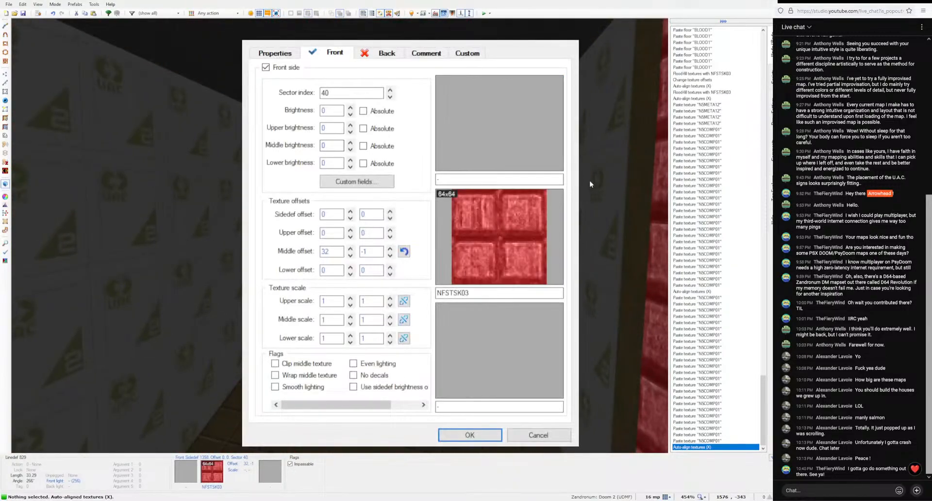
key(Escape)
key(w)
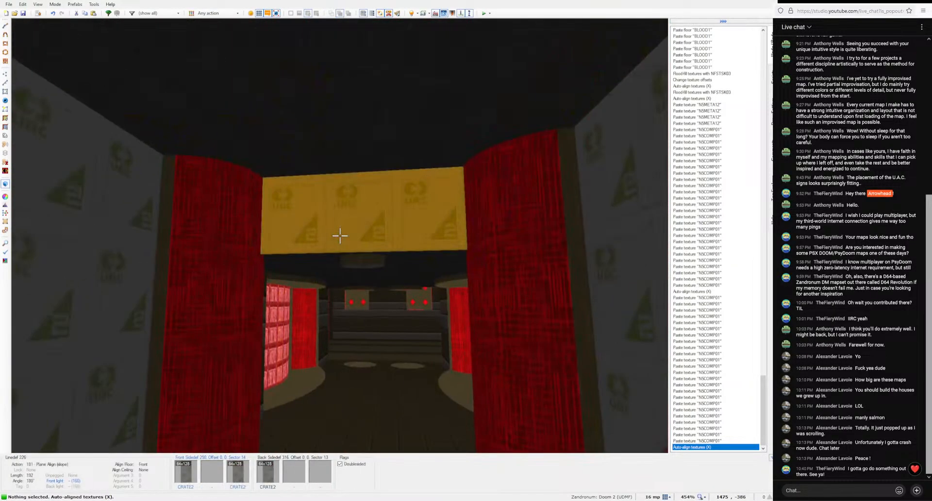
Step: Set the front-side lower texture of the CRATE2 header above the corridor's doorway to NFMETA05
right_click(340, 236)
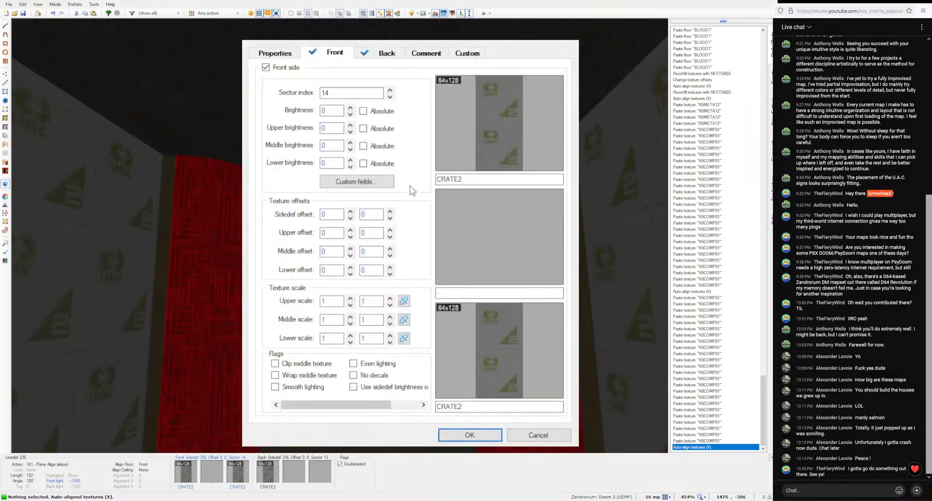
click(465, 344)
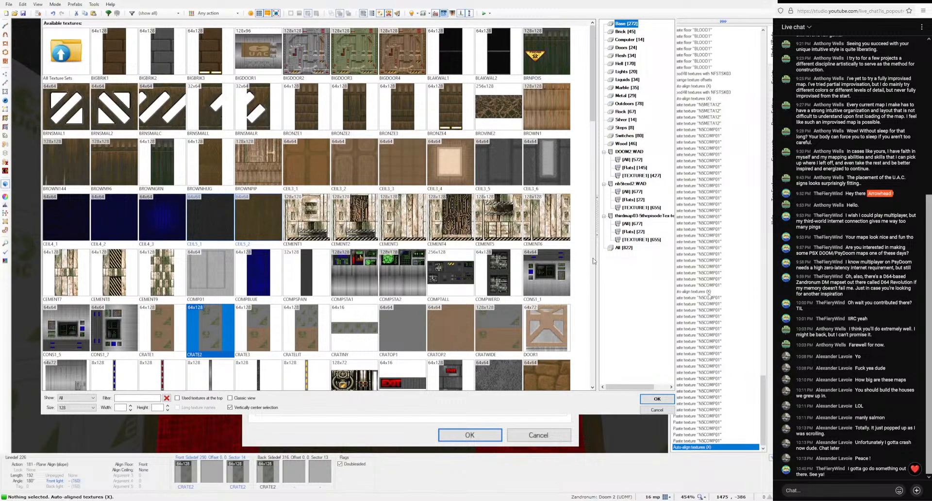
click(631, 240)
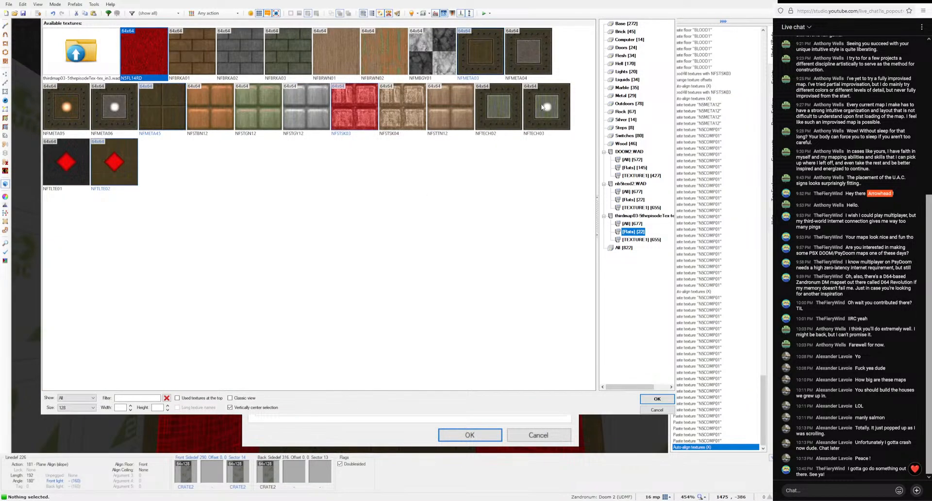
click(74, 121)
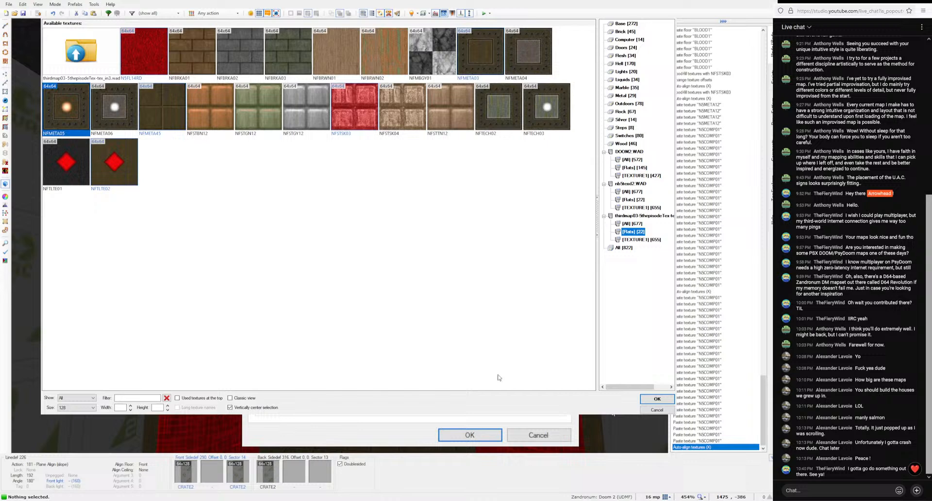
click(652, 403)
click(470, 435)
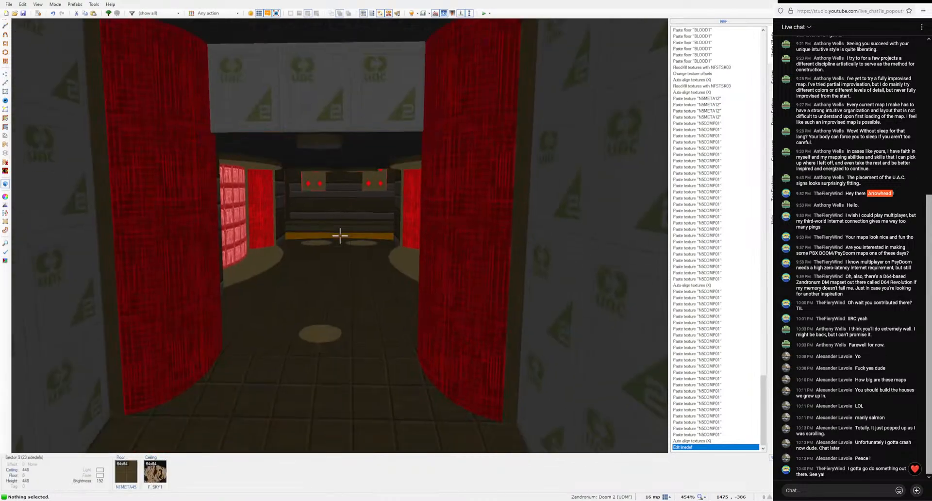
key(s)
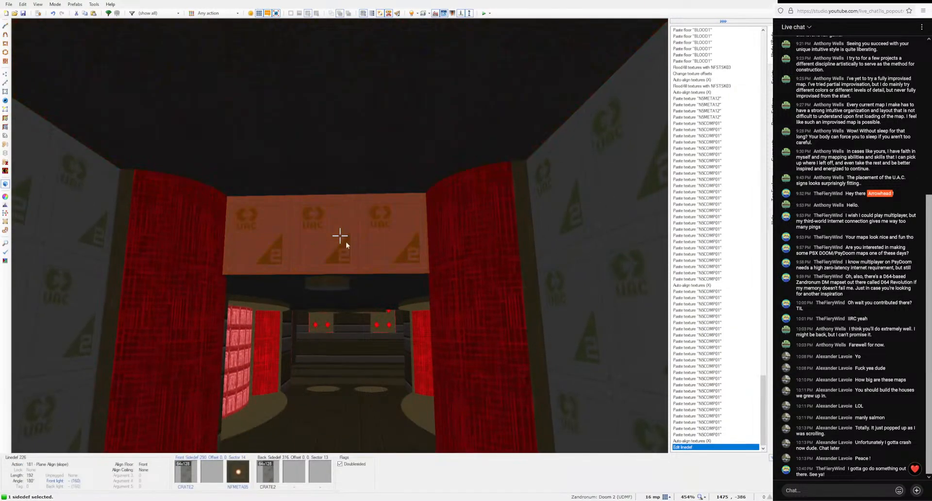
right_click(346, 244)
key(BackSpace)
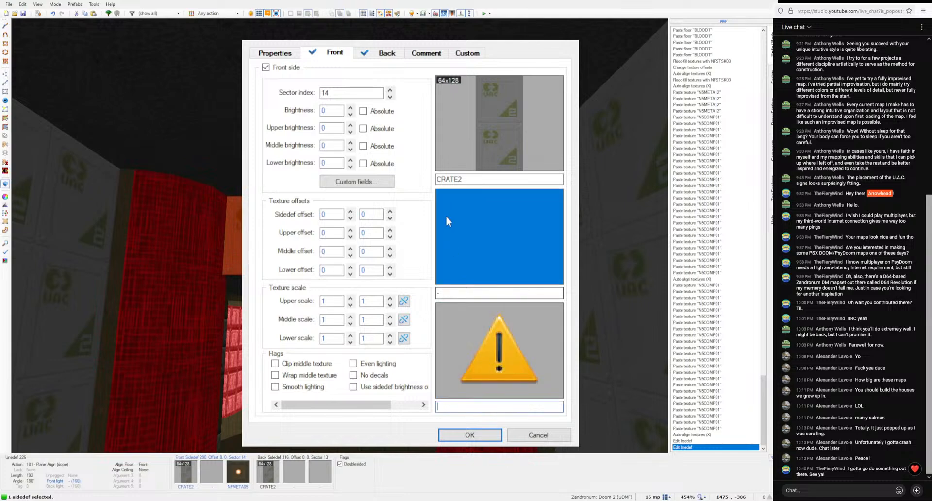
click(538, 435)
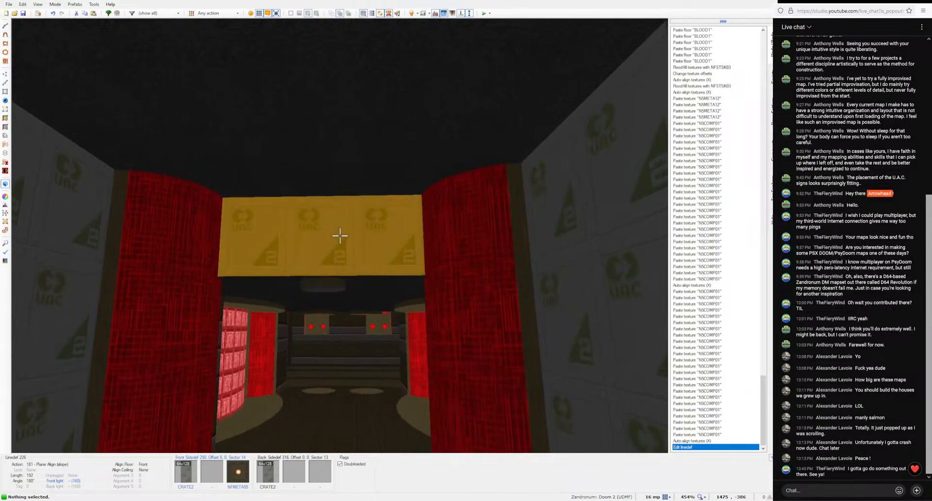
Step: Copy the header's lower texture name NFMETA05 and use it as its front-side upper texture as well
right_click(339, 236)
double_click(480, 406)
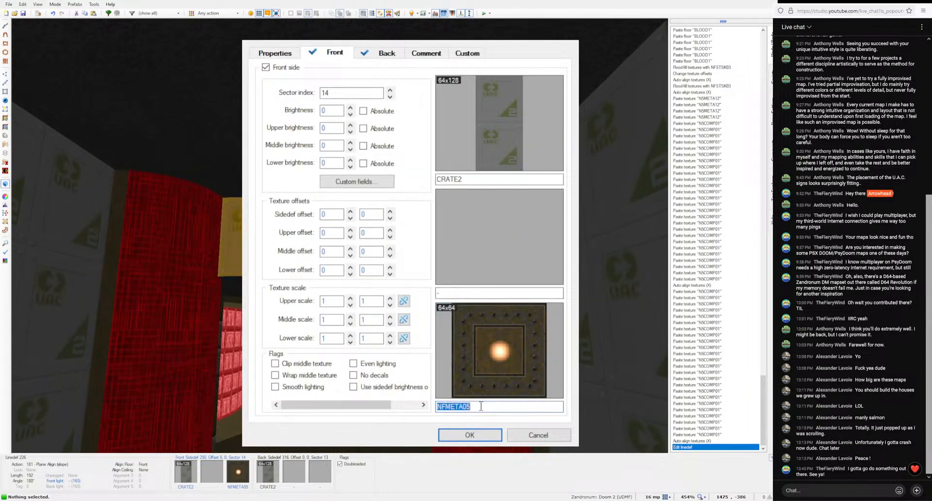
key(ctrl+c)
double_click(461, 179)
key(ctrl+v)
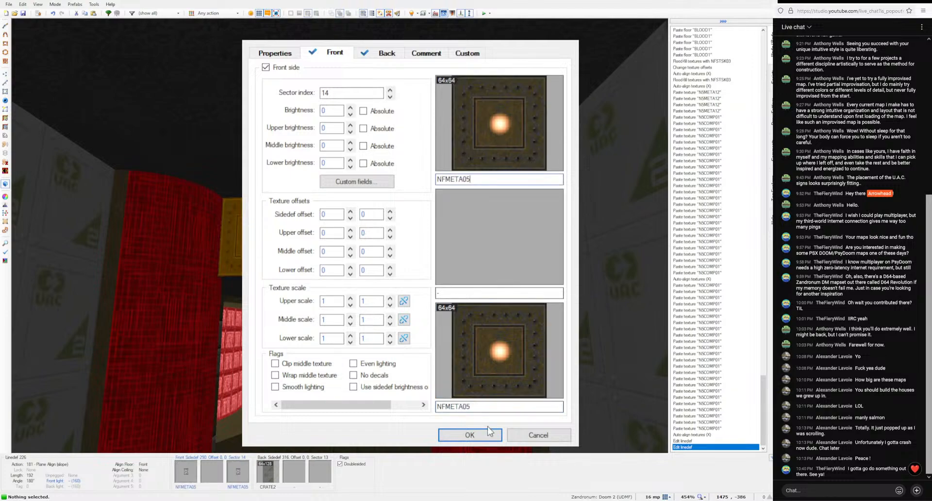
click(469, 435)
Step: Try NFMETA05 on the corridor's ceiling, then change that ceiling to NFMETA03
key(w)
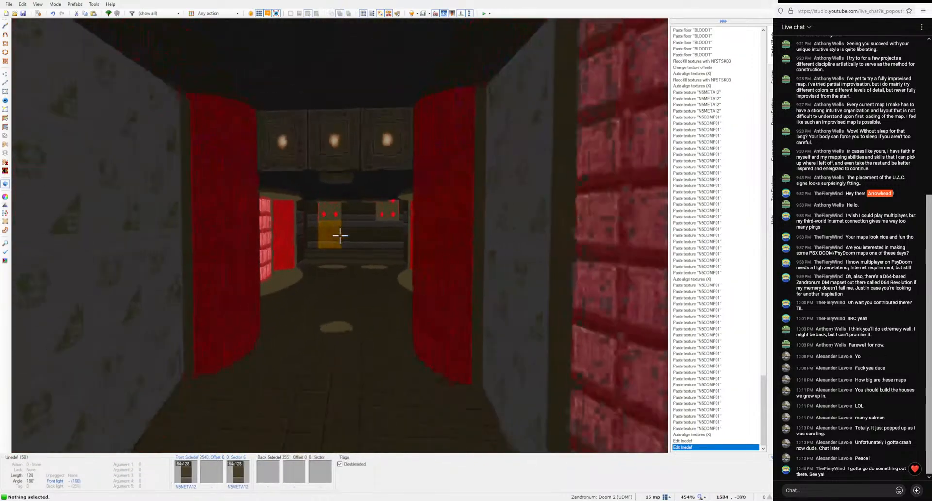
key(s)
key(ctrl+v)
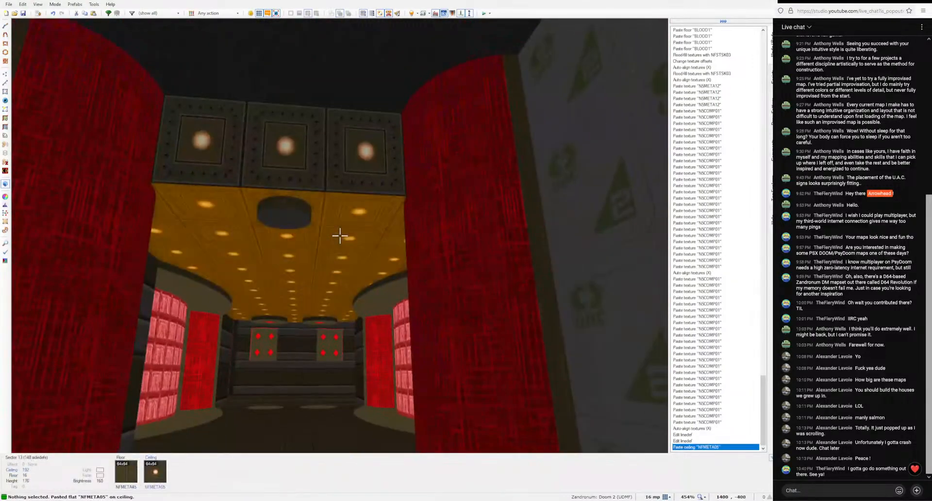
right_click(340, 236)
click(506, 168)
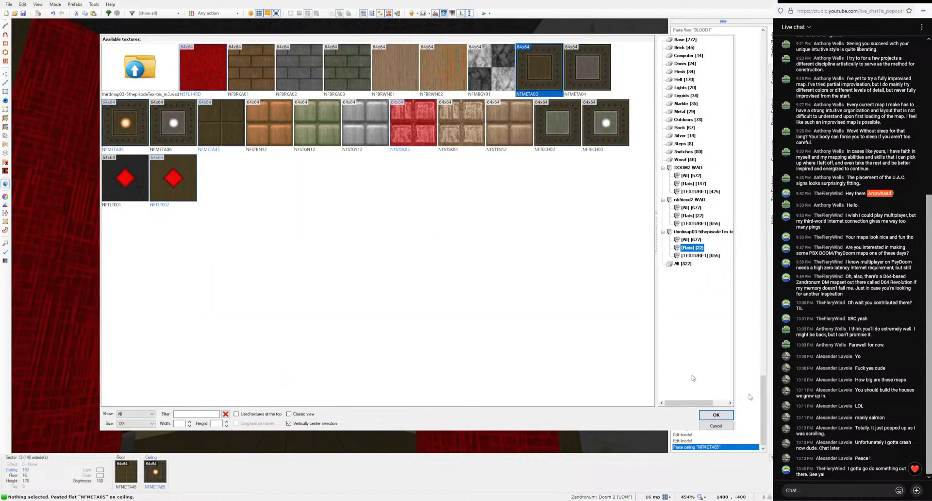
click(714, 416)
click(478, 411)
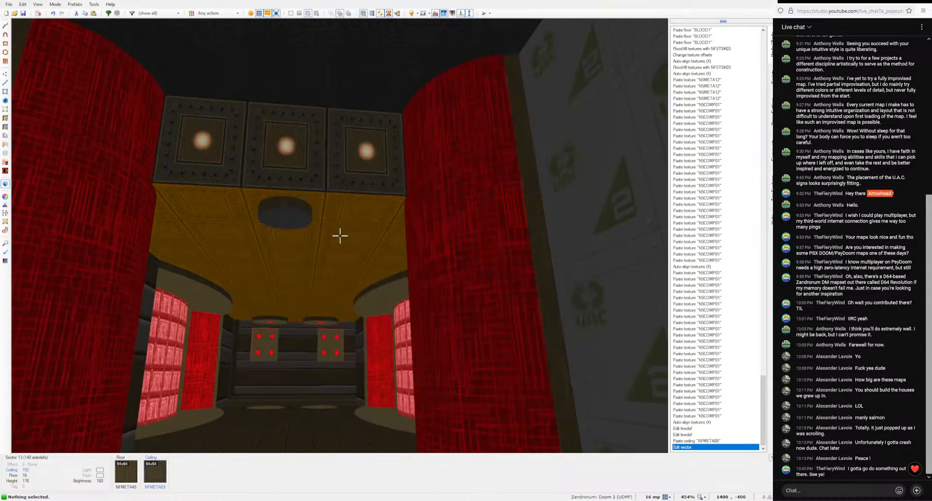
key(s)
key(w)
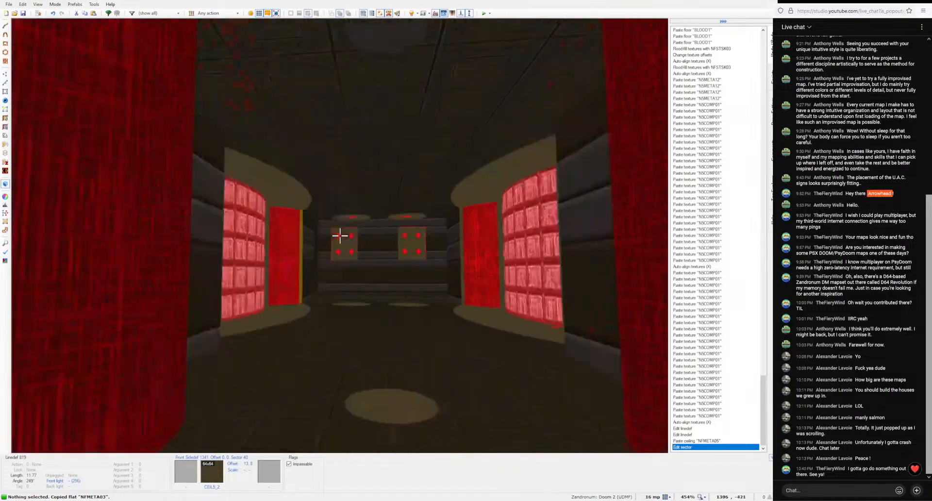
Step: Examine the doorway's lit header, red pillars and corridor ceiling from near and far
key(s)
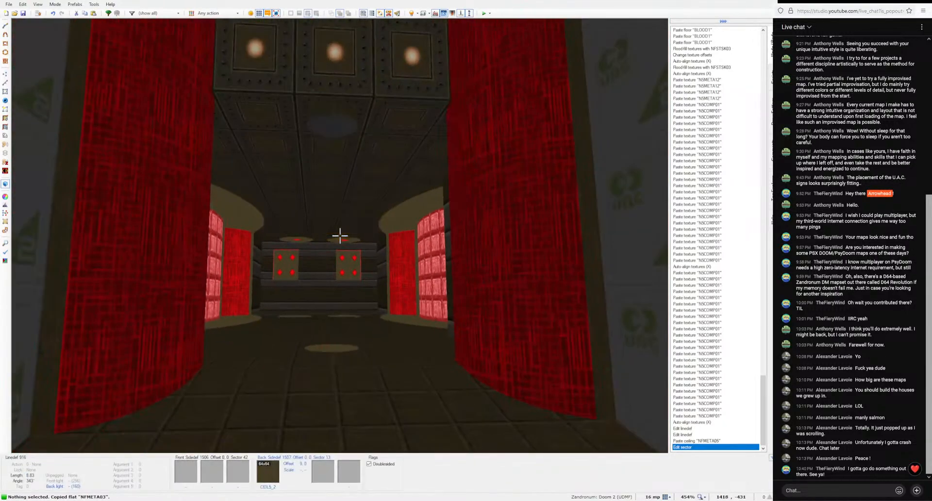
key(s)
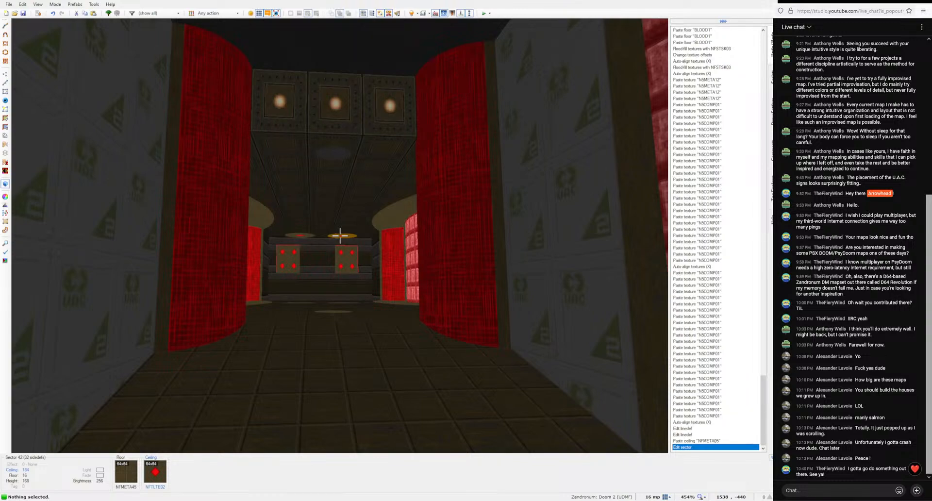
key(w)
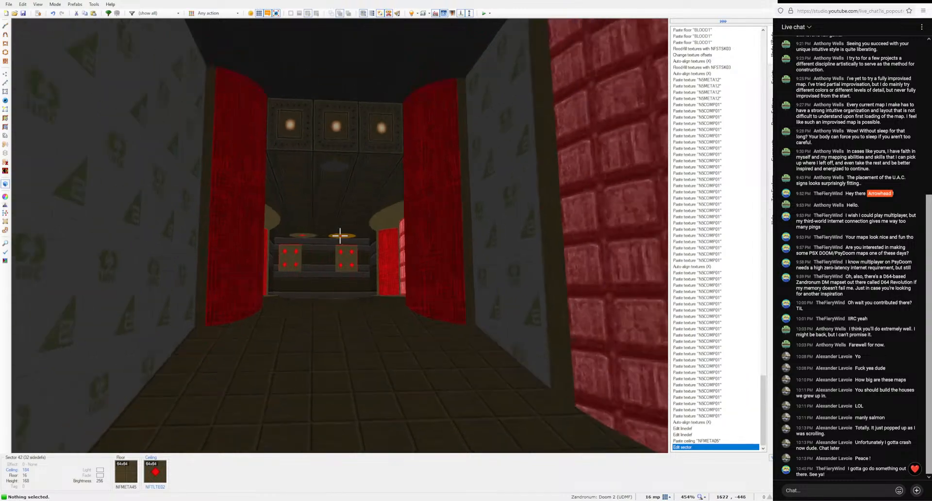
key(w)
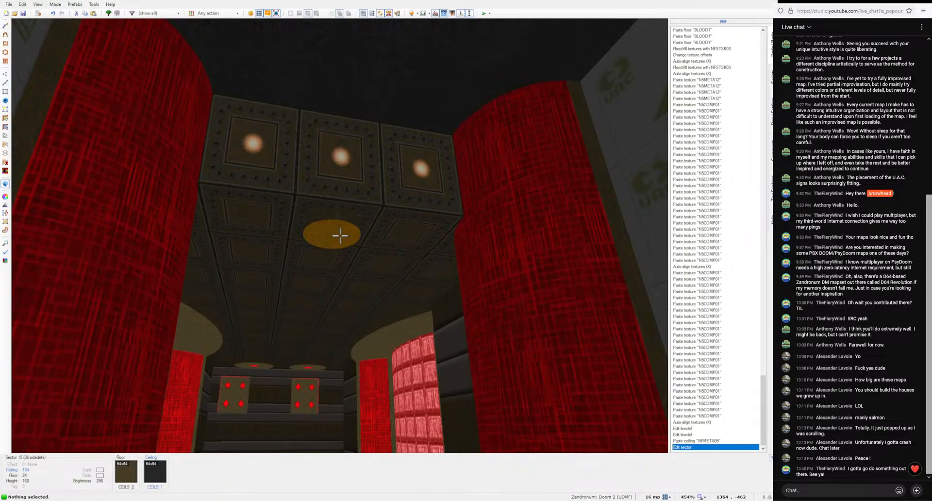
key(e)
key(d)
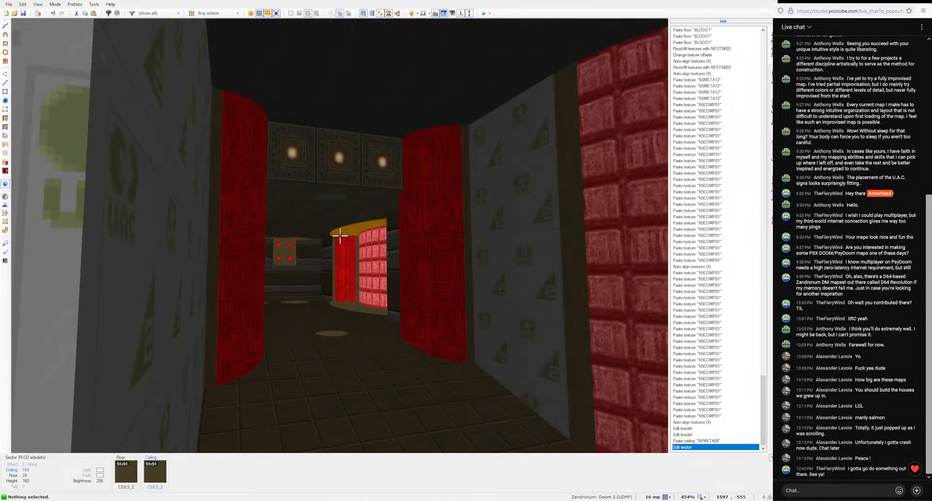
key(e)
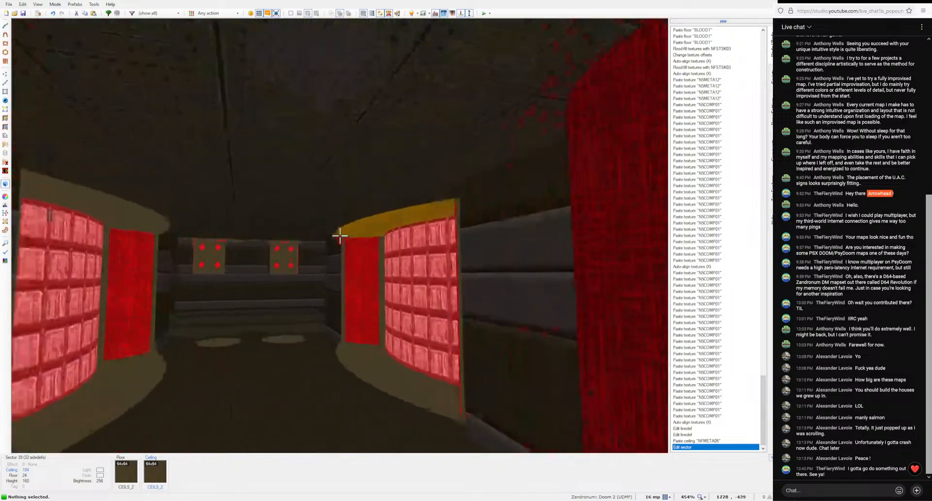
Step: Copy the NSMETA12 texture from the corridor wall and paste it onto the CRATE2 walls beside the doorway's red pillars
key(ctrl+c)
key(e)
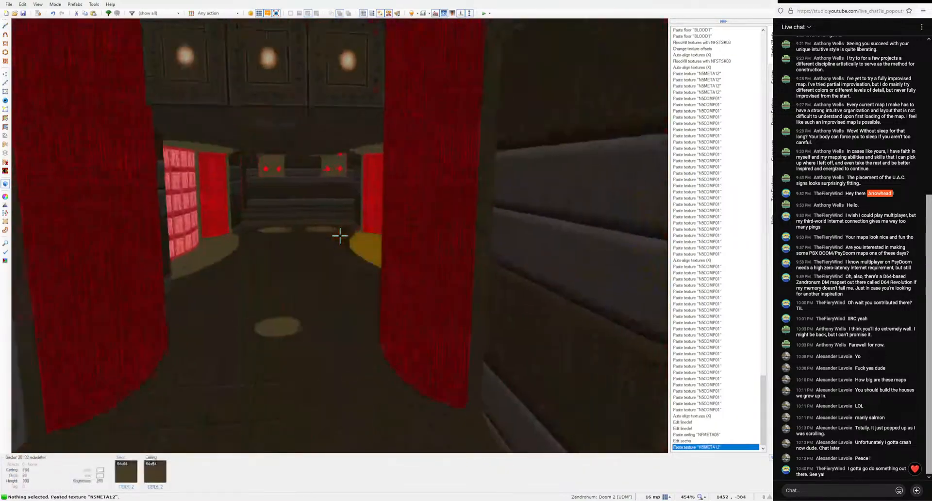
key(ctrl+v)
key(e)
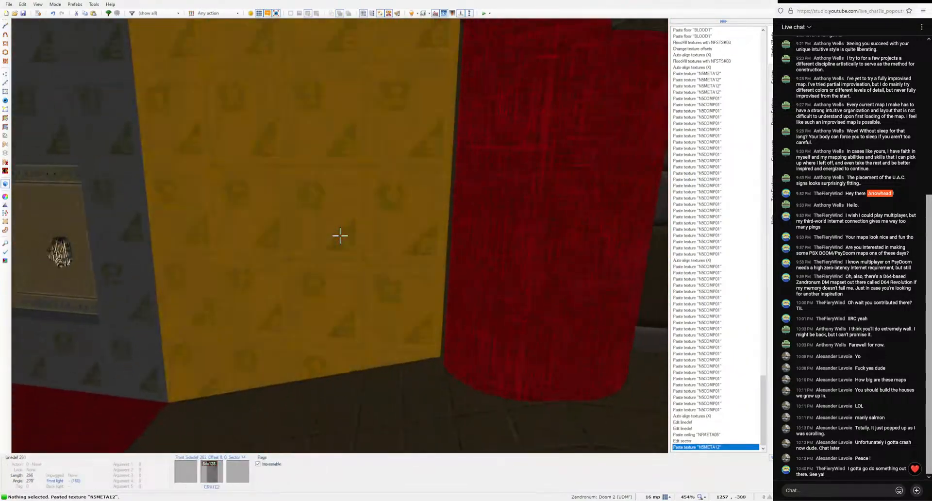
key(ctrl+v)
key(ctrl+v)
key(e)
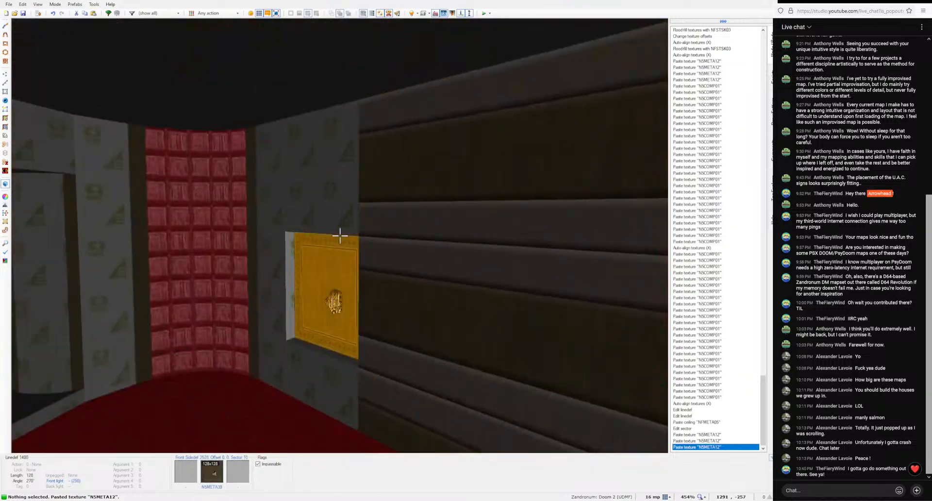
key(ctrl+v)
key(ctrl+v)
key(e)
Step: Paste NSLITE05 onto the inner faces of the recess around the hall's framed wall panel
key(ctrl+v)
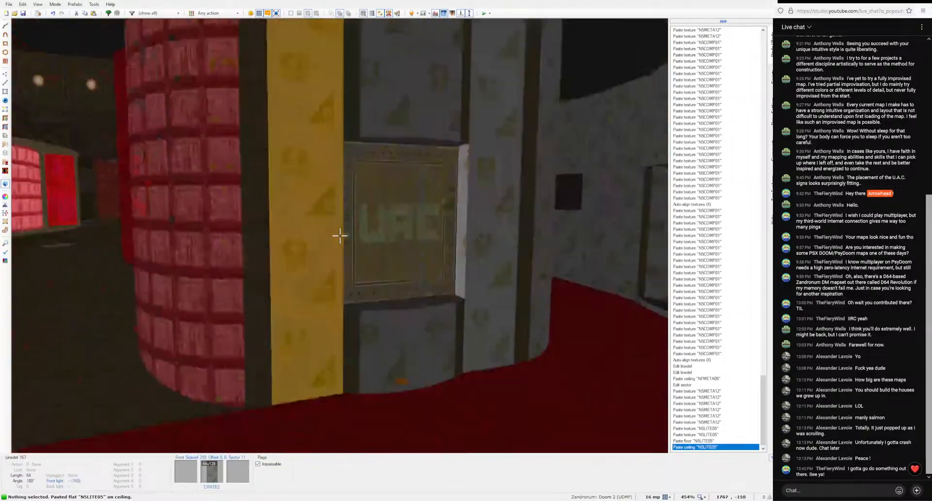
key(ctrl+v)
key(ctrl+v)
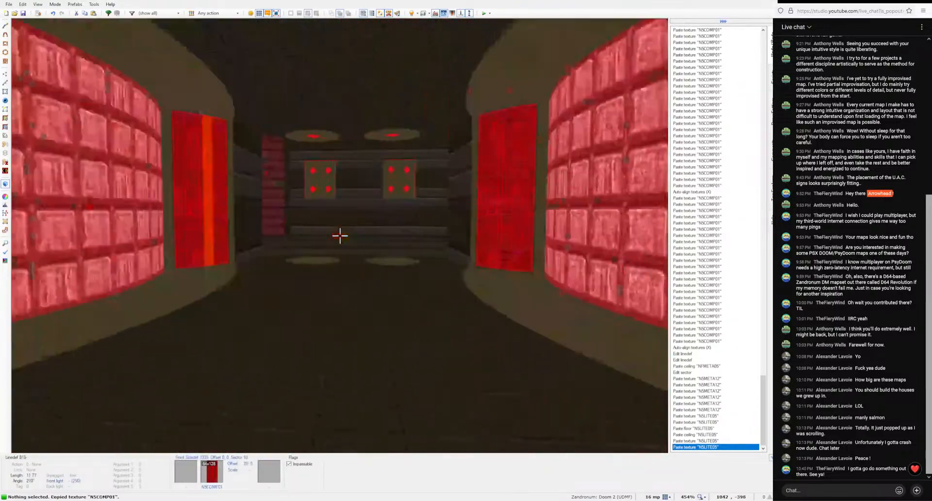
Step: Paste NSCOMP01 onto the panel recess's floor and the curved wall segments below it, and auto-align the wall textures on X
key(ctrl+v)
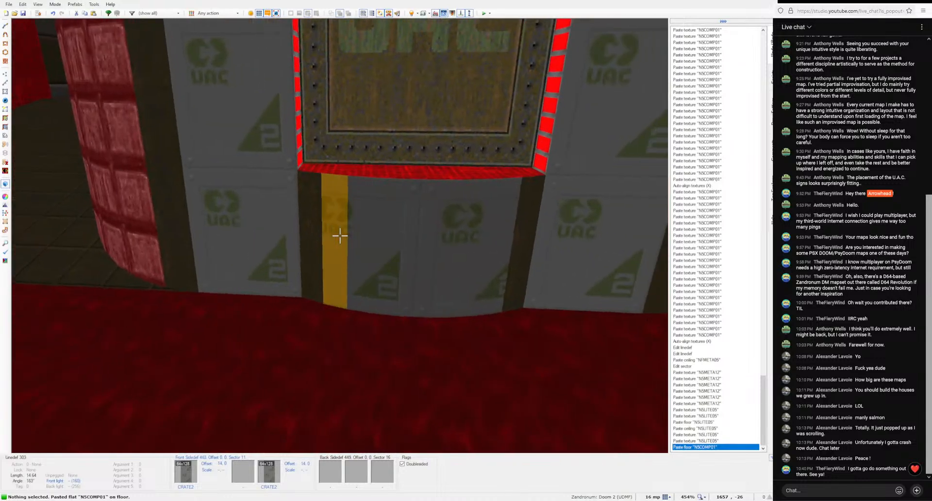
key(ctrl+v)
key(ctrl+v)
key(ctrl+v)
key(ctrl+v)
key(ctrl+v)
key(ctrl+v)
key(ctrl+v)
key(ctrl+v)
key(ctrl+v)
key(a)
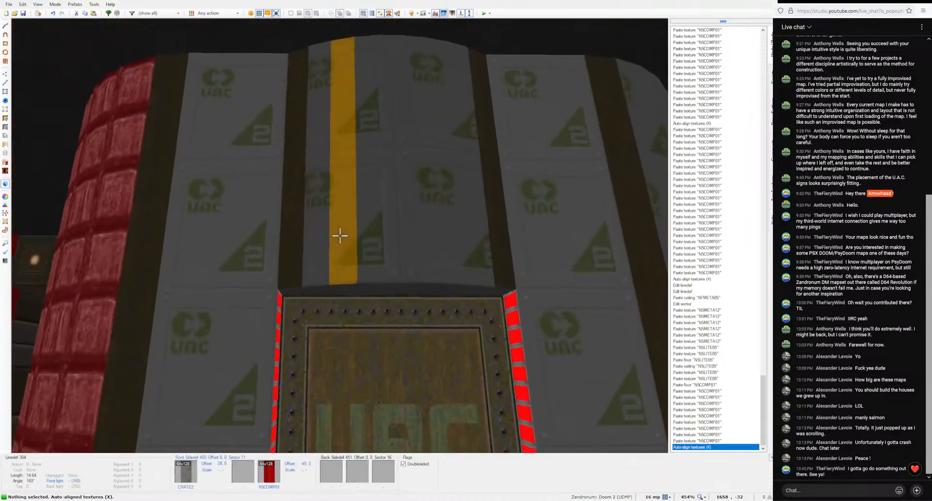
Step: Paste NSCOMP01 onto the curved wall segments above the panel, auto-align them on X, and paste it onto the recess's ceiling
shift+click(340, 236)
key(c)
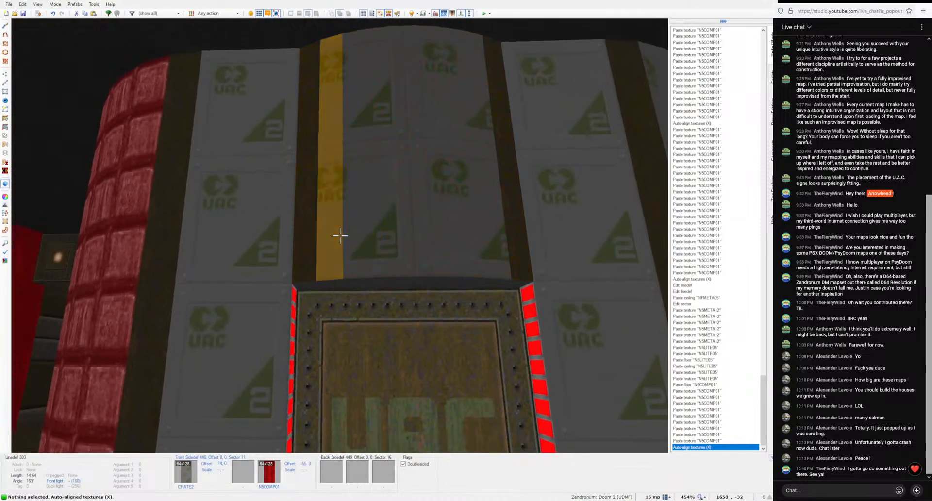
key(ctrl+v)
key(ctrl+v)
key(ctrl+v)
key(ctrl+v)
key(ctrl+v)
key(ctrl+v)
key(ctrl+v)
key(ctrl+v)
key(ctrl+v)
key(ctrl+v)
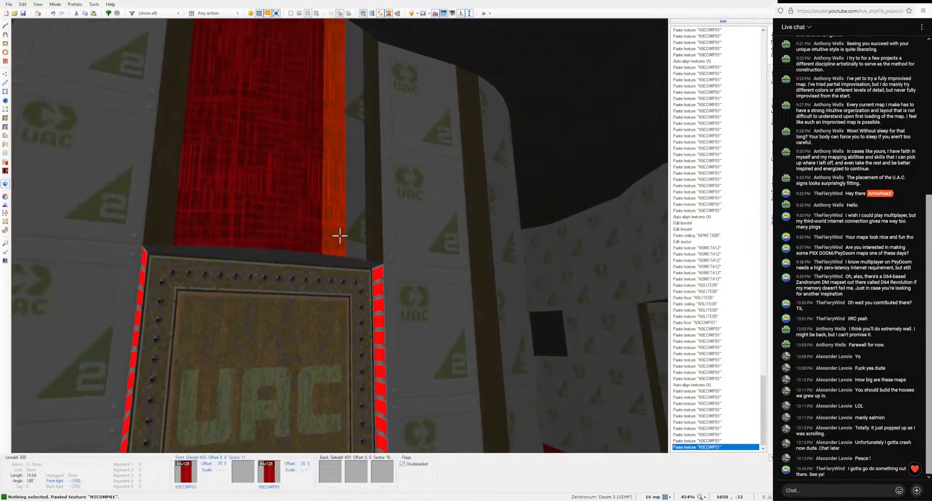
key(ctrl+v)
key(ctrl+v)
key(a)
key(ctrl+v)
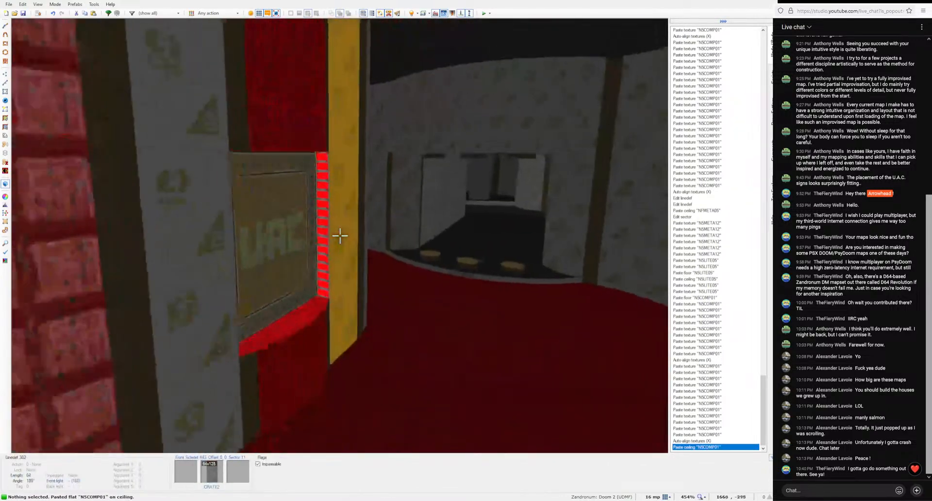
Step: Flood-fill the curved walls on both sides of the dark-floored side room's opening with NSCOMP01 and auto-align them on X
key(e)
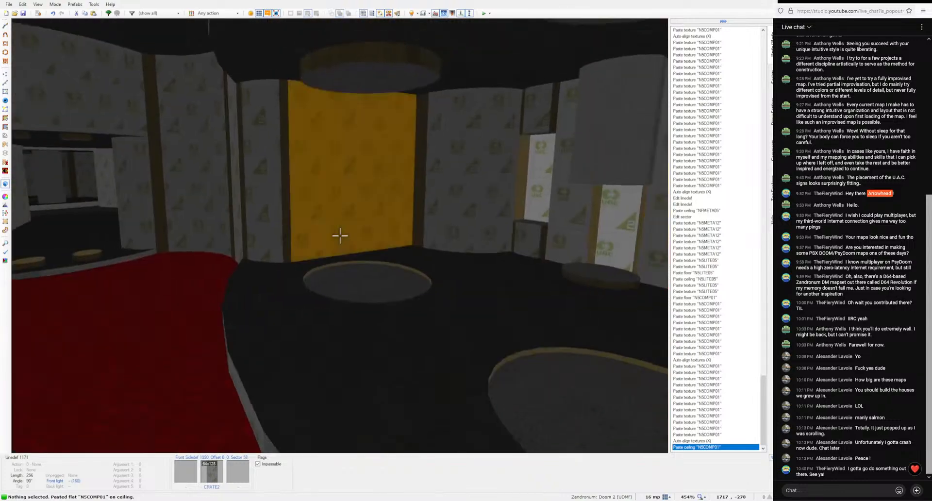
key(e)
shift+middle_click(340, 235)
shift+middle_click(339, 236)
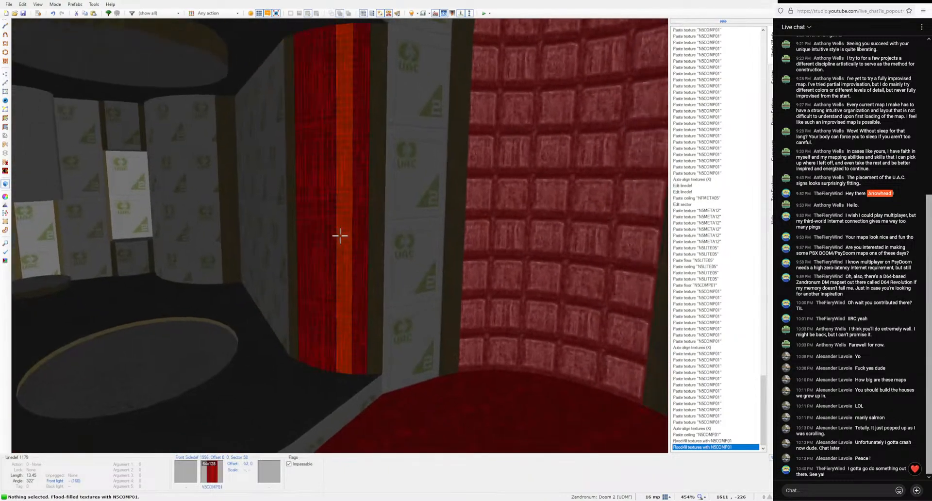
key(a)
key(e)
key(e)
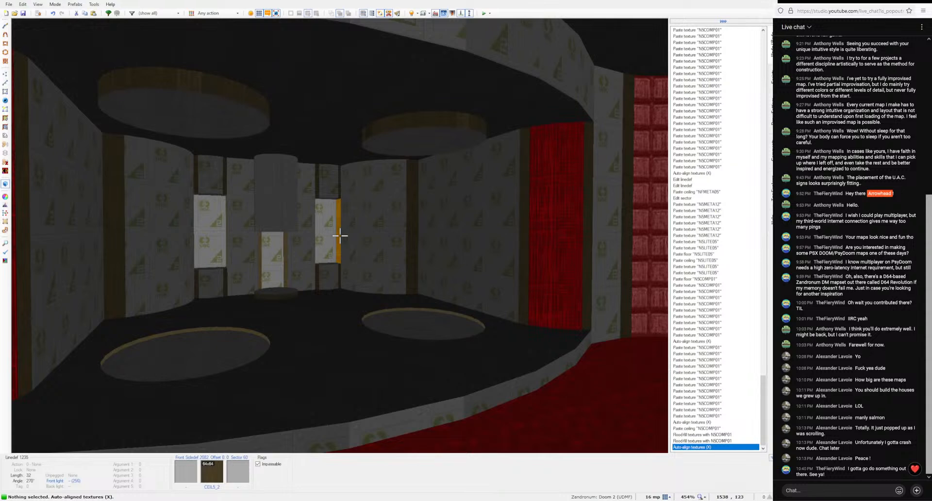
key(d)
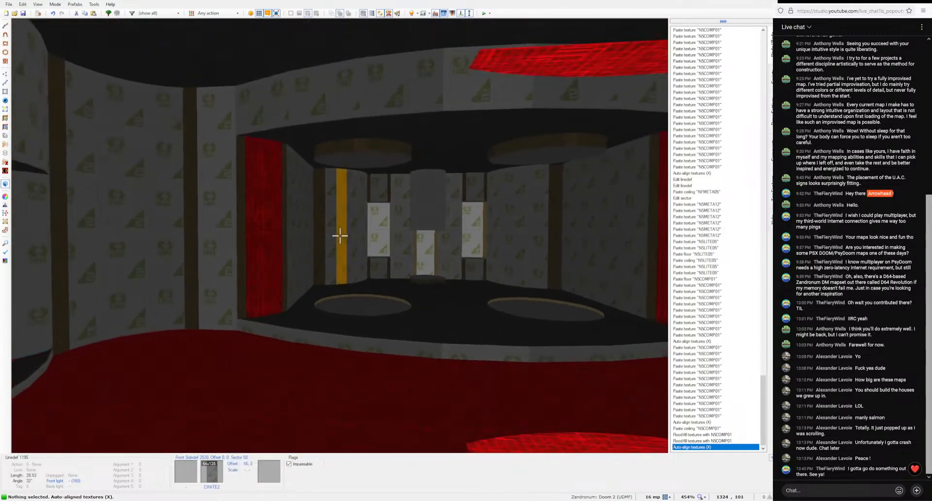
Step: Paste NSCOMP01 onto the narrow wall segments at the sides of the dark-floored side room's opening
key(e)
middle_click(340, 235)
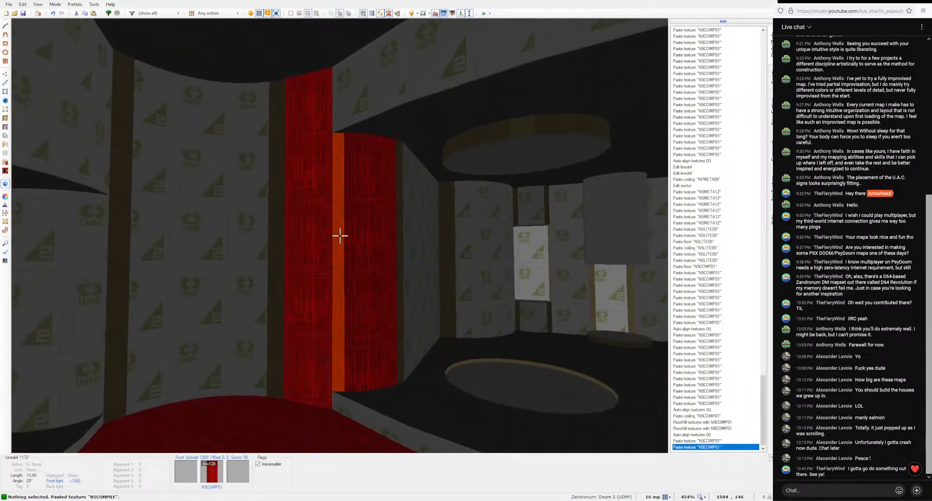
middle_click(339, 235)
middle_click(340, 236)
Step: Paste NSCOMP01 onto the curved wall band above the side room's opening, auto-align it on X, and paste it onto the room's ceiling
middle_click(339, 235)
middle_click(339, 235)
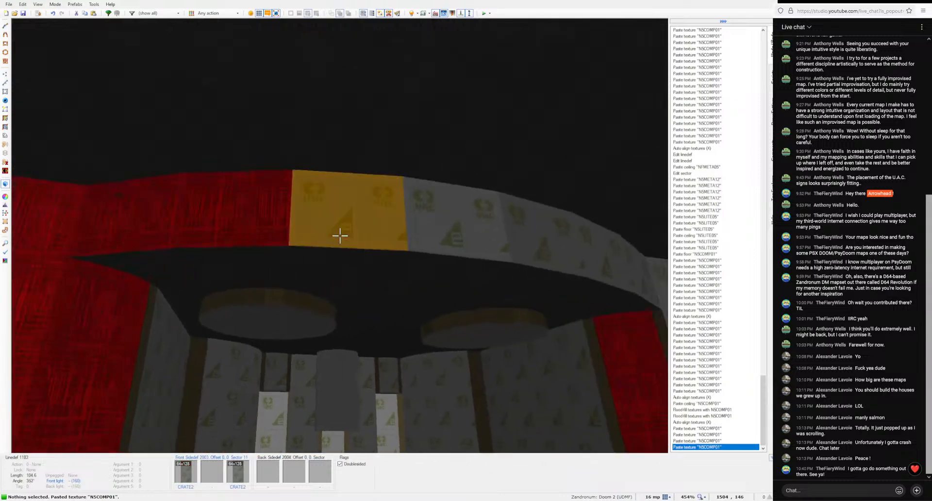
middle_click(339, 236)
middle_click(340, 235)
middle_click(340, 235)
middle_click(340, 236)
middle_click(340, 236)
middle_click(340, 235)
middle_click(339, 235)
middle_click(339, 235)
middle_click(340, 235)
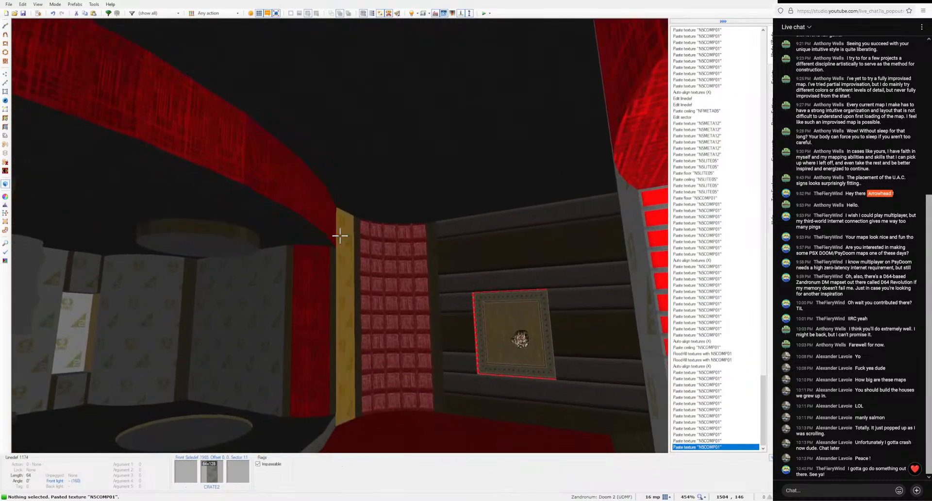
middle_click(340, 235)
key(a)
middle_click(339, 235)
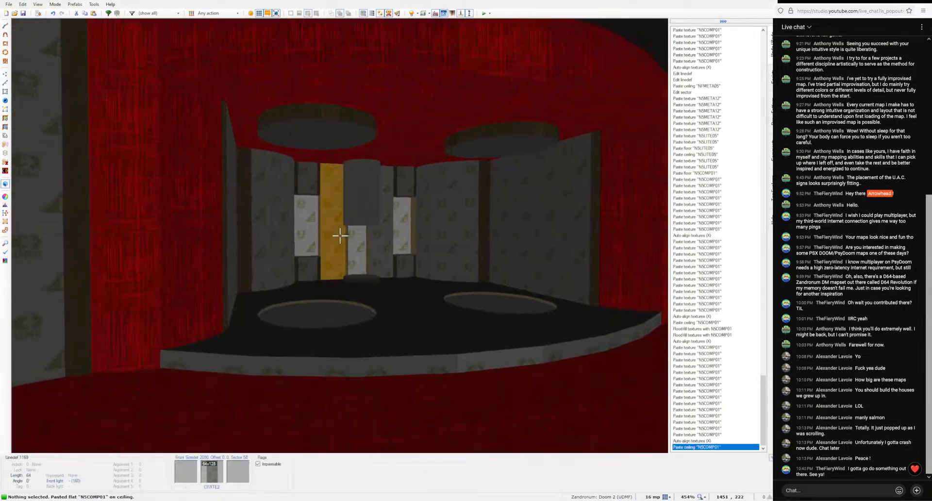
Step: Try NFSTSK03 on the side room's curved wall by flood-filling it from the hall's wall, auto-aligning on X and adjusting the texture offset
key(e)
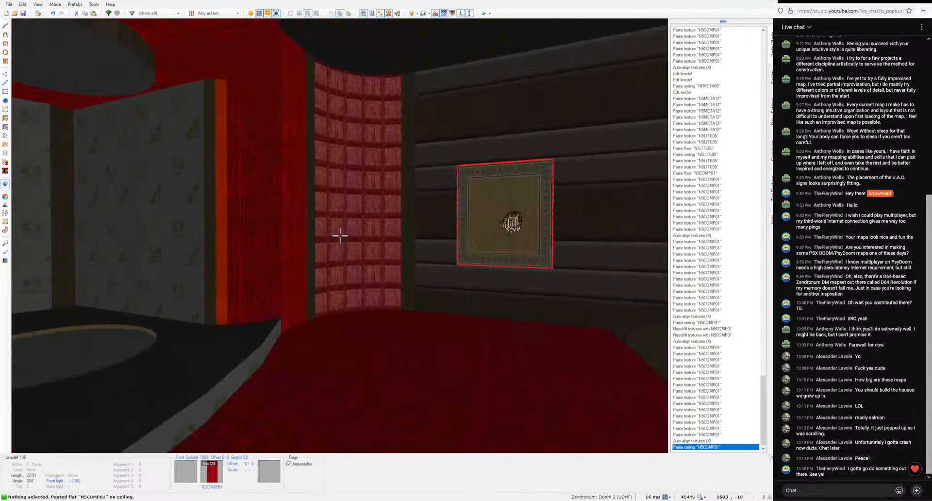
ctrl+middle_click(340, 235)
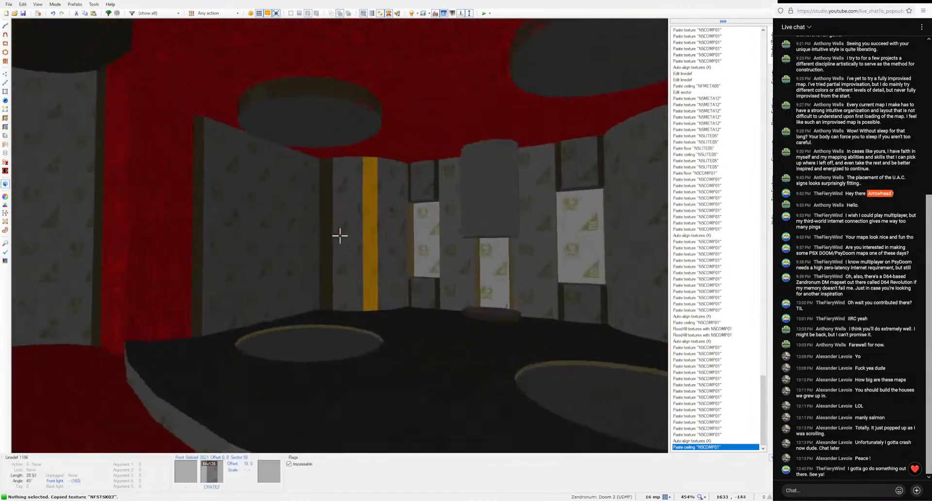
shift+middle_click(339, 236)
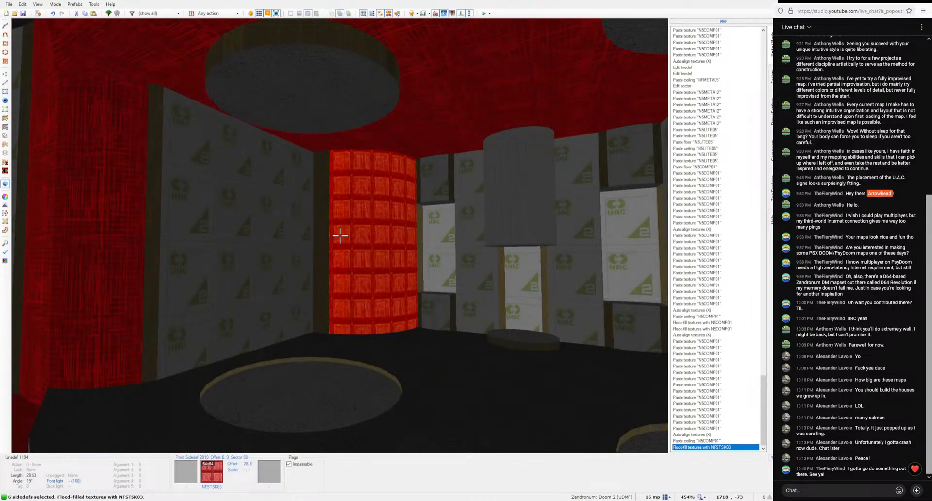
key(a)
key(Left)
key(Left)
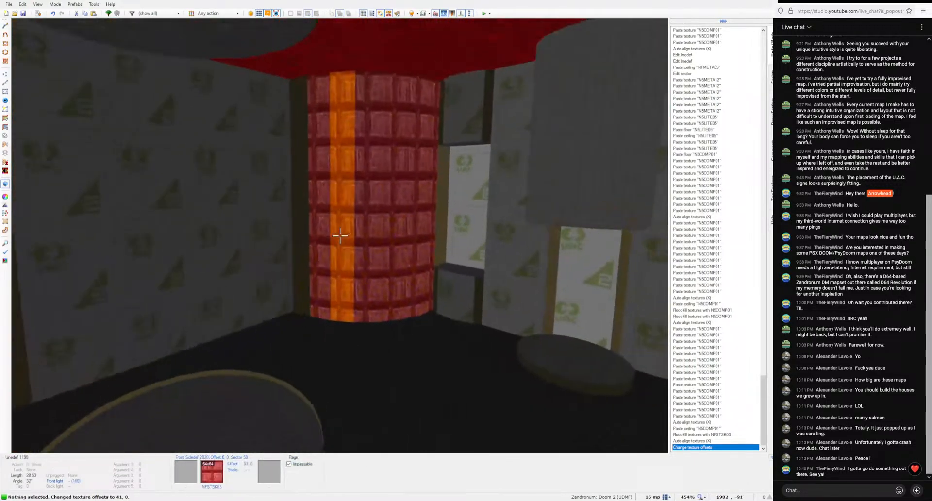
Step: Set the middle texture of a segment of the side room's curved wall to NSMETA31
right_click(340, 236)
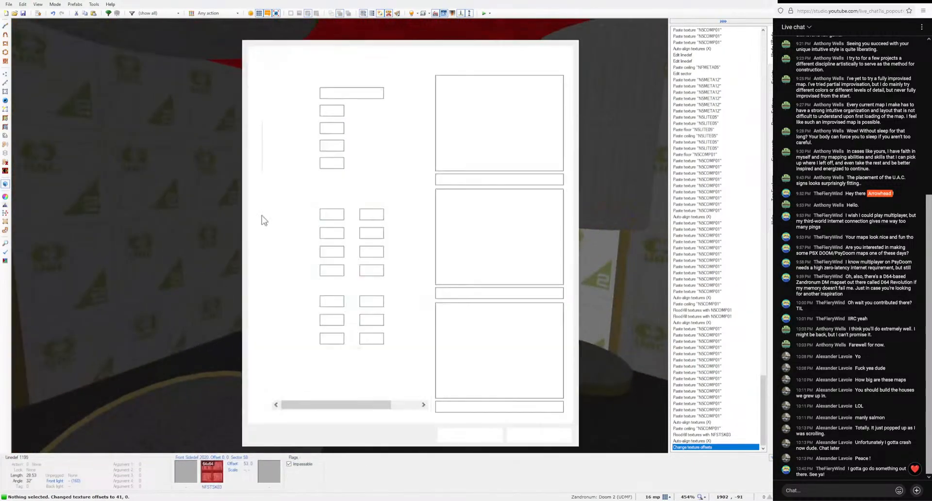
click(462, 226)
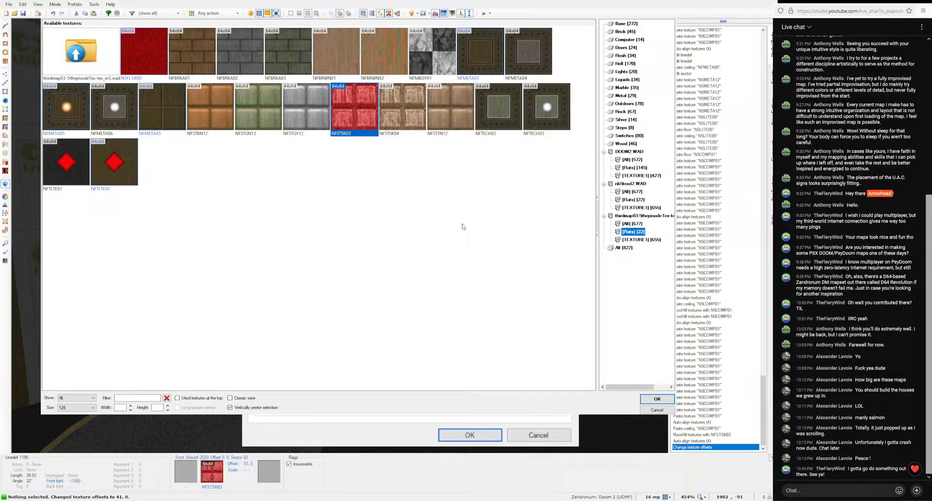
click(640, 208)
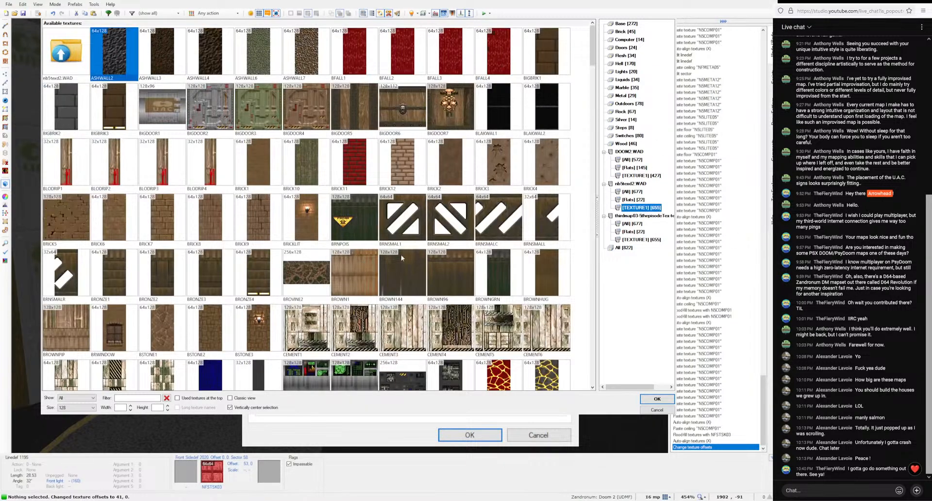
scroll(401, 257, down, 10)
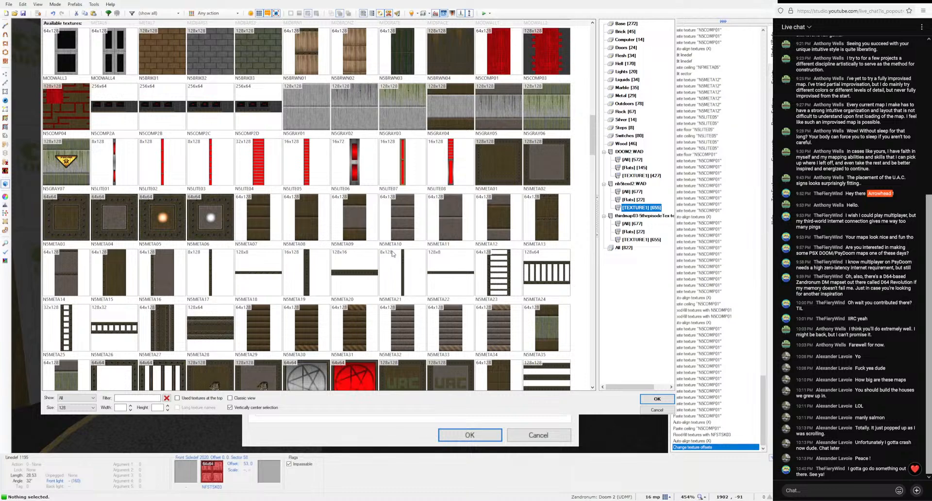
scroll(393, 254, down, 4)
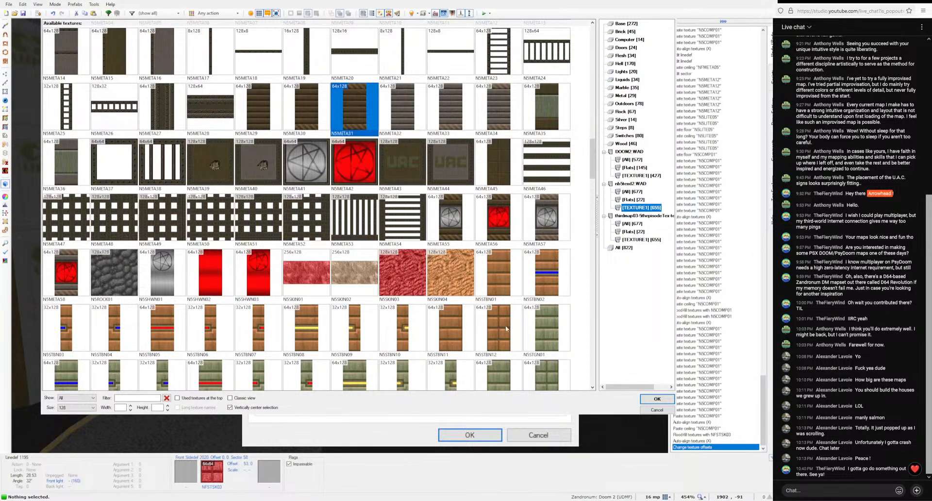
click(657, 399)
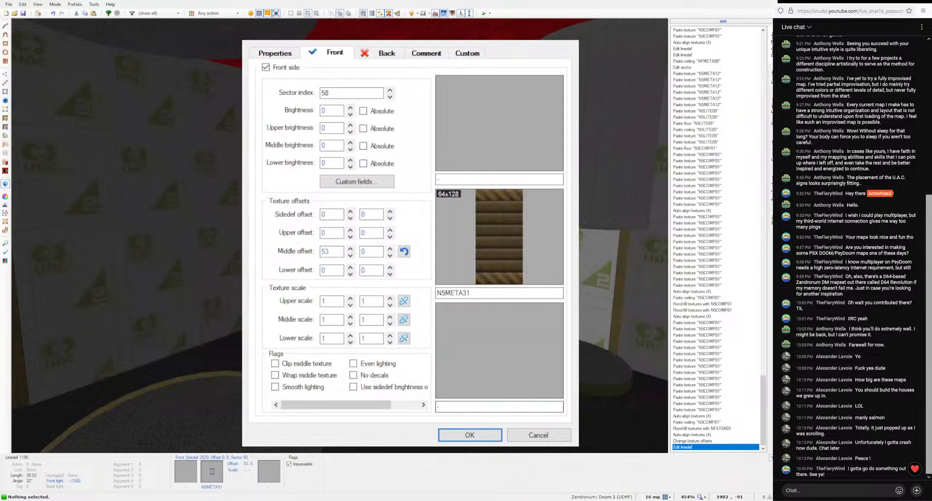
click(469, 435)
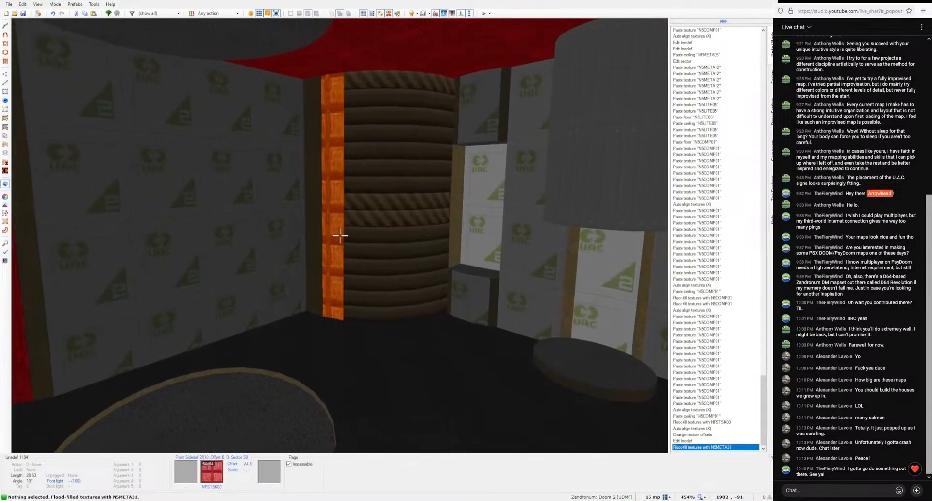
Step: Flood-fill the curved walls on both sides of the side room with NSMETA31 and auto-align them on X
key(ctrl+shift+v)
key(ctrl+shift+v)
key(e)
key(a)
key(ctrl+c)
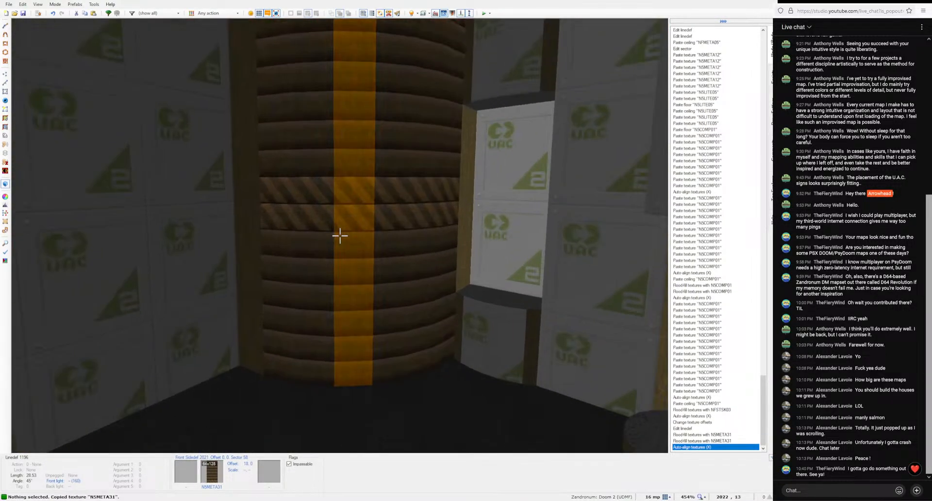
key(ctrl+shift+v)
key(a)
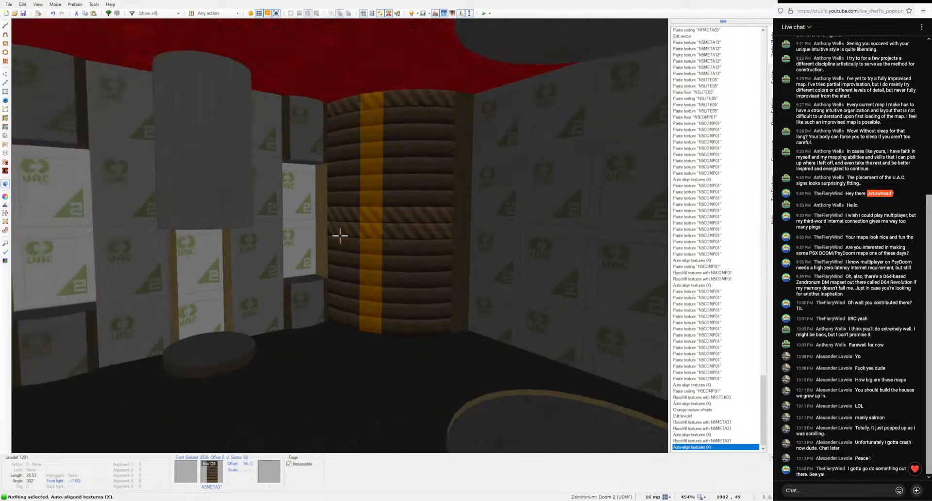
Step: Flood-fill the round pillar section hanging at the back of the side room with NSMETA31 and auto-align it on X
key(d)
key(w)
key(ctrl+shift+v)
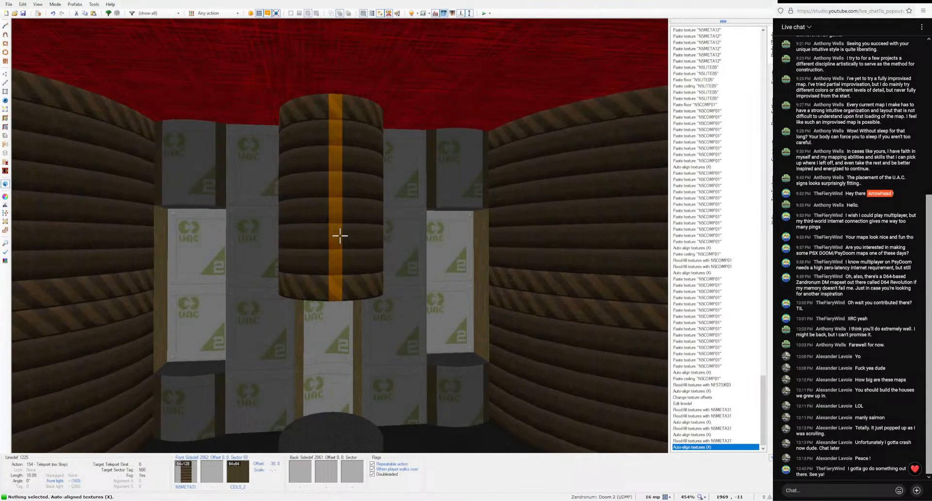
Step: Paste NSCOMP01 onto the bright wall segments between the pillar's hanging section and its base, and auto-align them on X
key(d)
key(e)
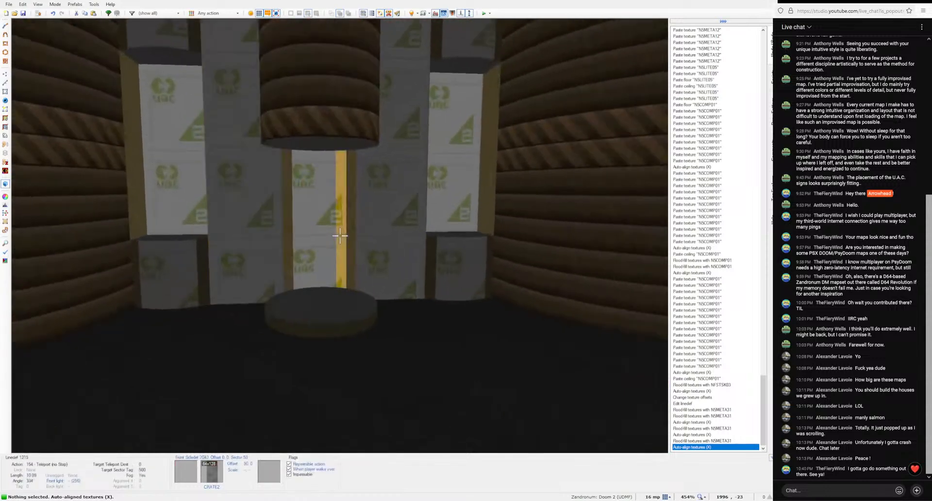
key(ctrl+c)
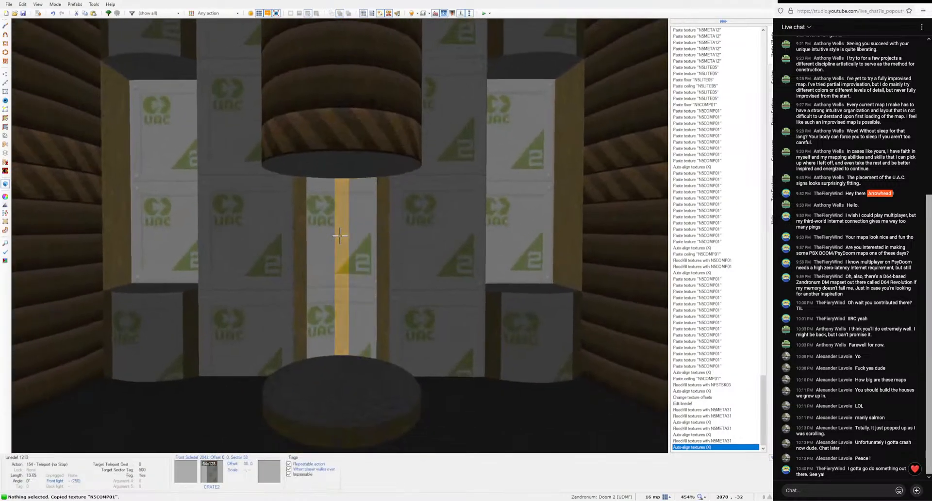
key(e)
key(ctrl+v)
key(ctrl+v)
key(ctrl+v)
key(ctrl+v)
key(ctrl+v)
key(ctrl+v)
key(ctrl+v)
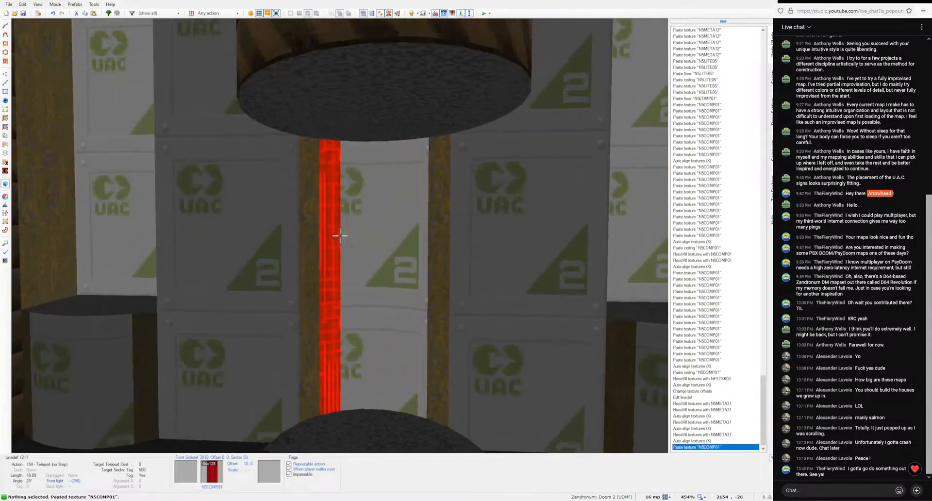
key(a)
Step: Paste NSCOMP01 onto the curved wall segments above and below the bright alcoves flanking the pillar
key(d)
key(f)
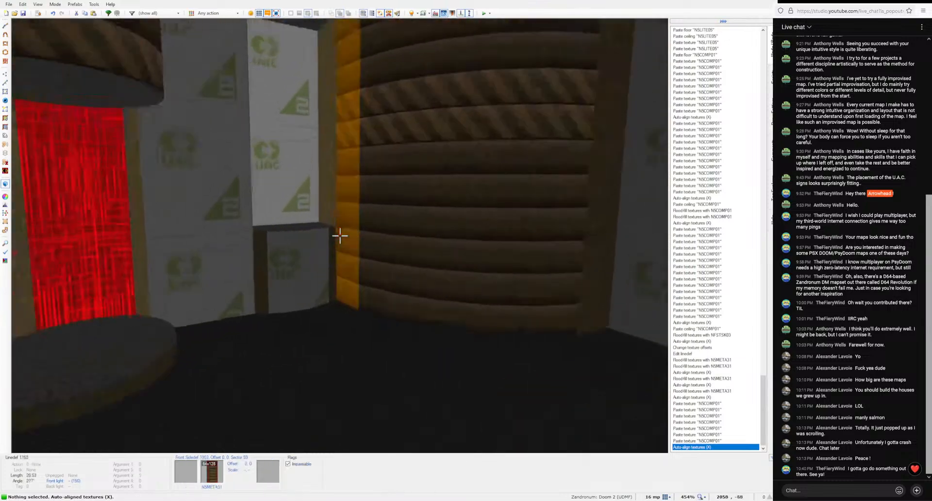
key(c)
key(d)
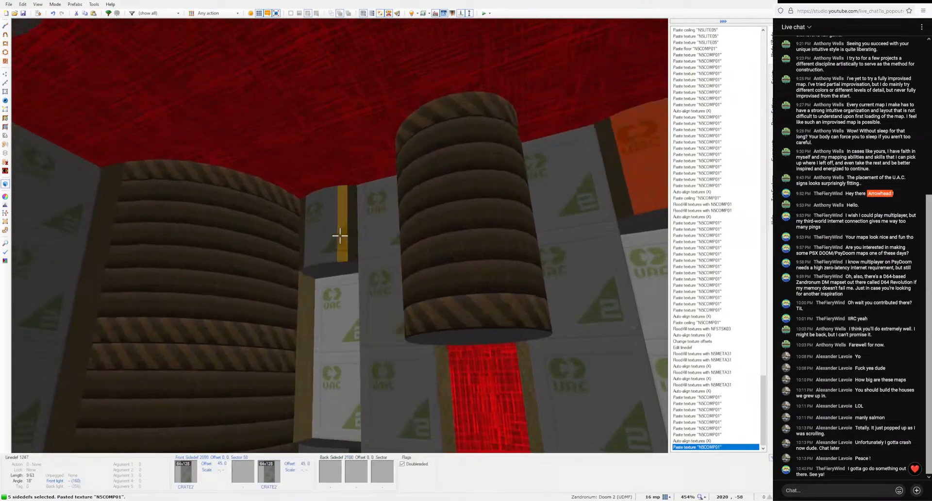
shift+click(340, 236)
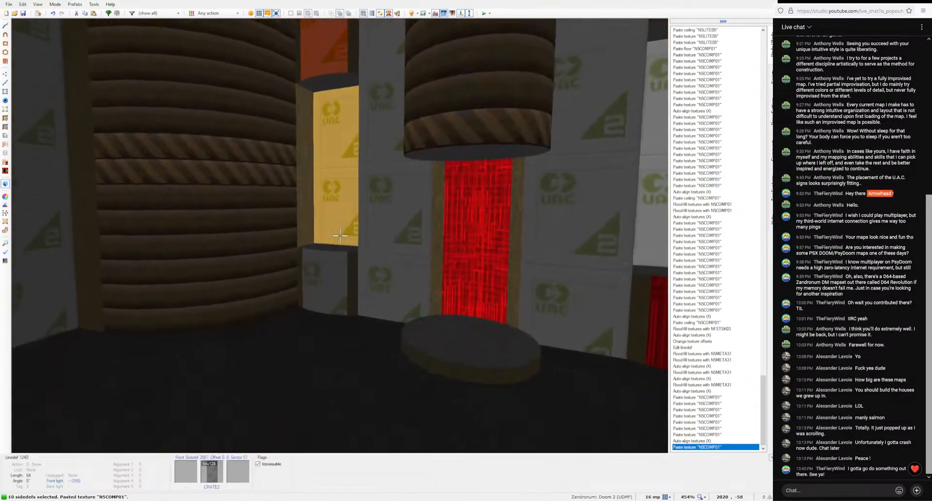
shift+click(340, 236)
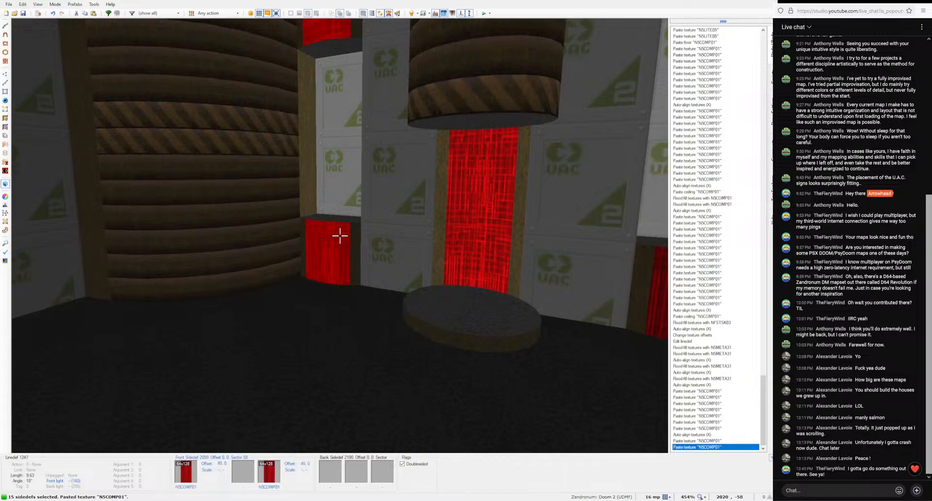
Step: Paste NSCOMP01 onto the floors and ceilings of the two bright alcoves flanking the pillar
key(ctrl+v)
key(ctrl+v)
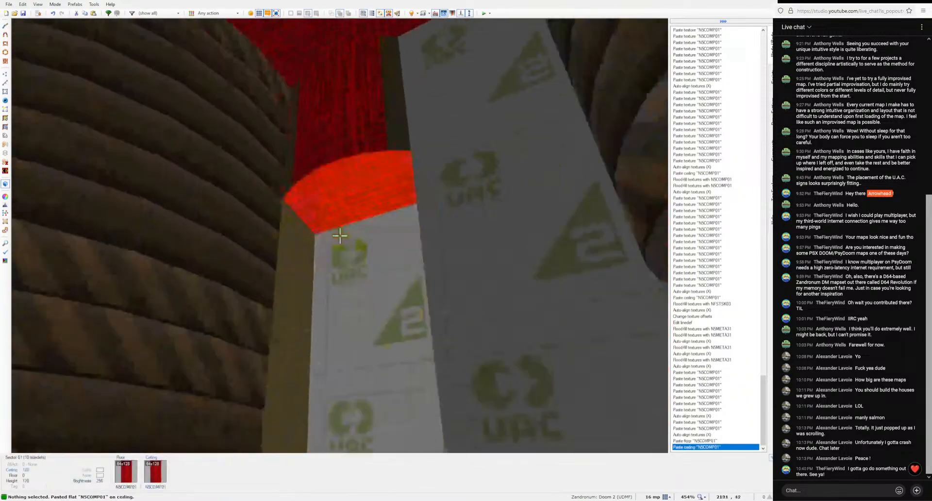
key(ctrl+v)
key(ctrl+v)
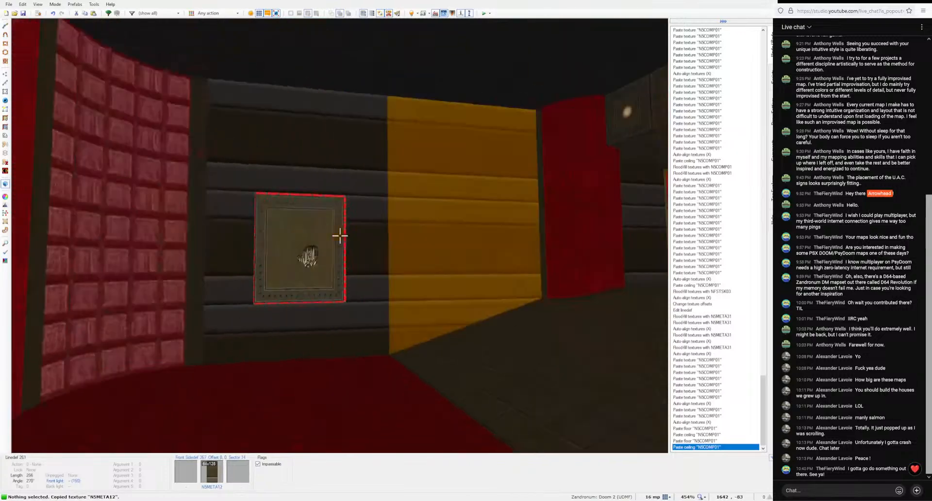
Step: Copy NSMETA12 from the hall wall, paste it onto the side room's straight side walls, and set the texture offset to 0, -53
key(ctrl+c)
key(ctrl+v)
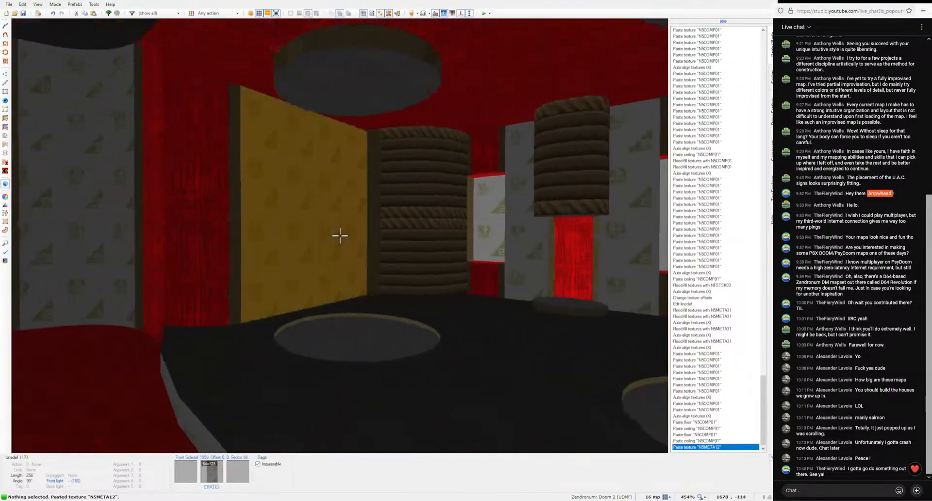
click(339, 236)
key(ctrl+v)
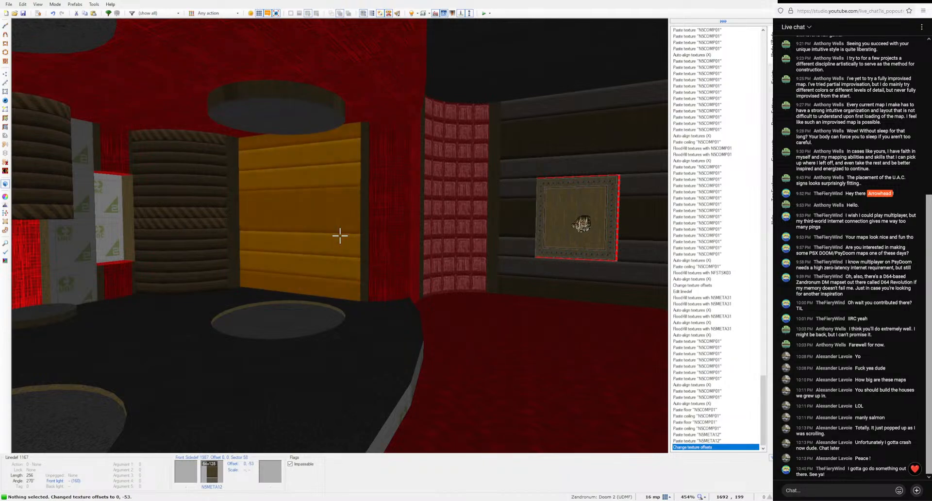
Step: Copy NSMETA13 from elsewhere in the map, paste it onto the curved front edge of the side room's raised floor, and auto-align it on X
key(w)
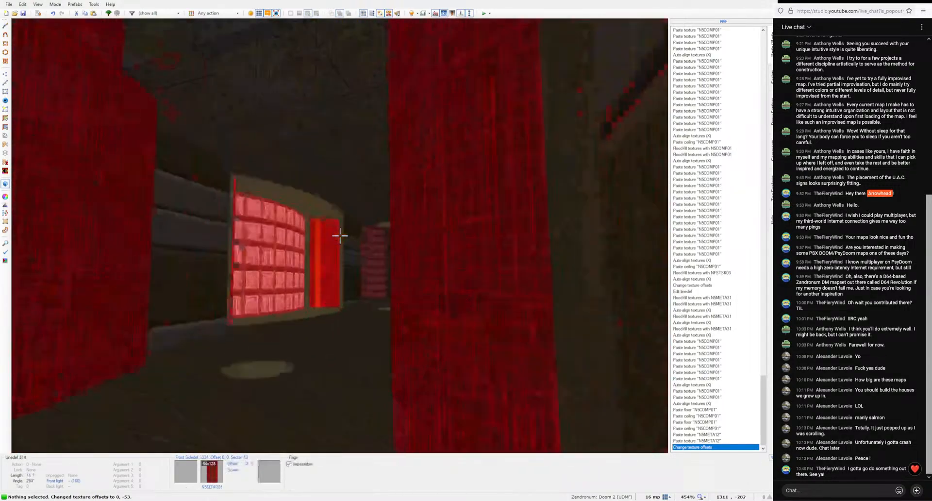
key(w)
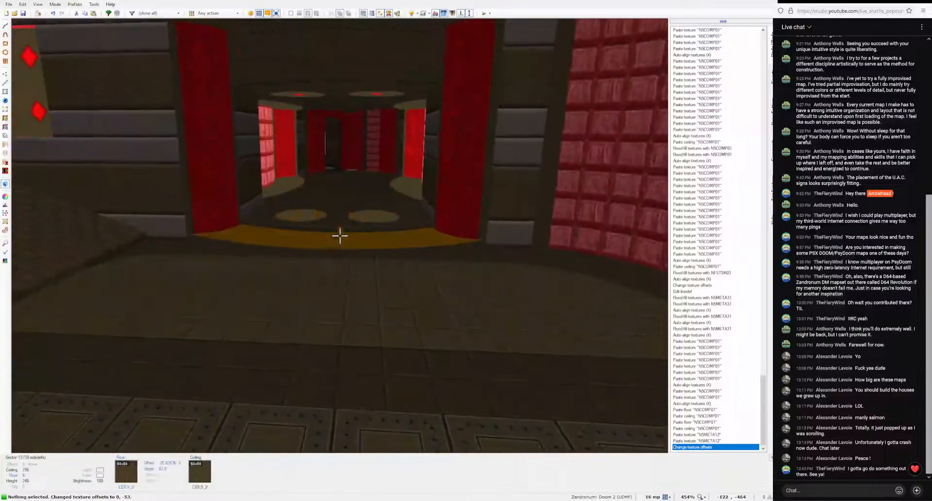
key(w)
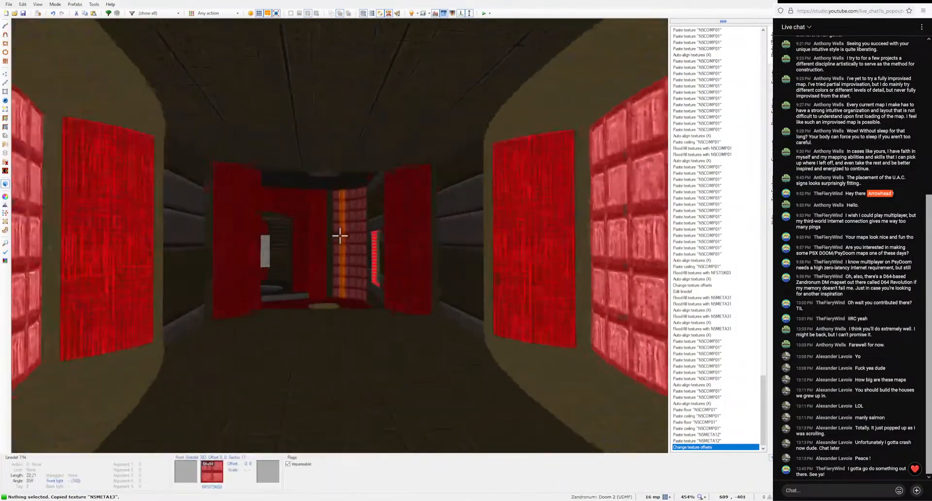
key(ctrl+c)
key(w)
shift+click(340, 235)
key(ctrl+v)
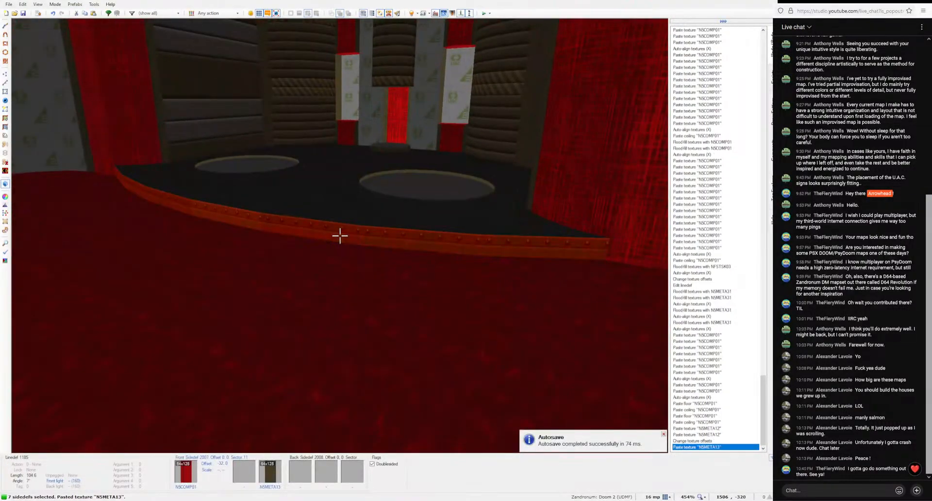
key(s)
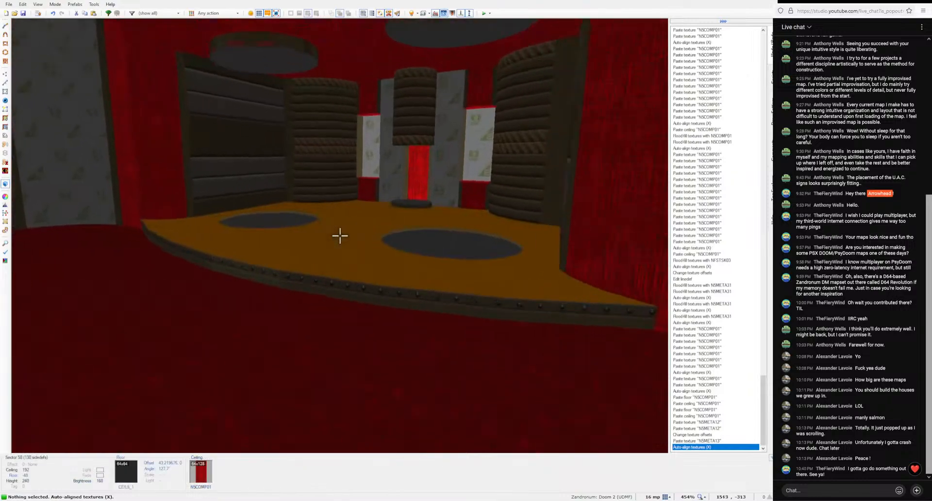
key(w)
key(w)
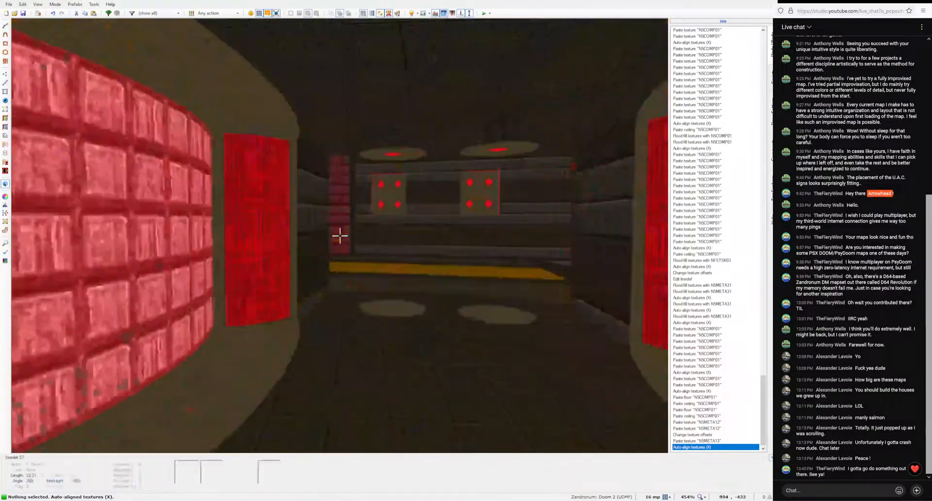
Step: Copy the CEIL5_2 flat from elsewhere in the map and paste it onto the side room's raised floor
key(ctrl+c)
key(w)
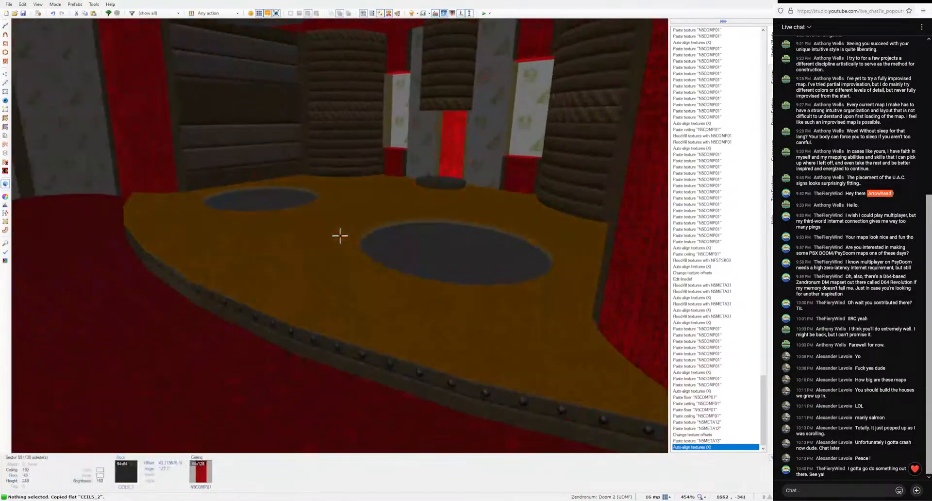
key(ctrl+v)
key(s)
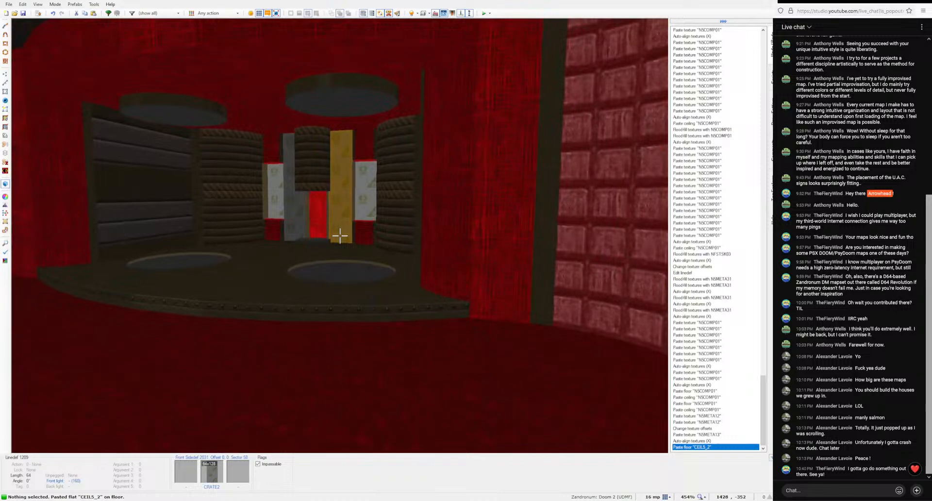
Step: Set the relative wall brightness in the side room to -16
key(w)
click(339, 236)
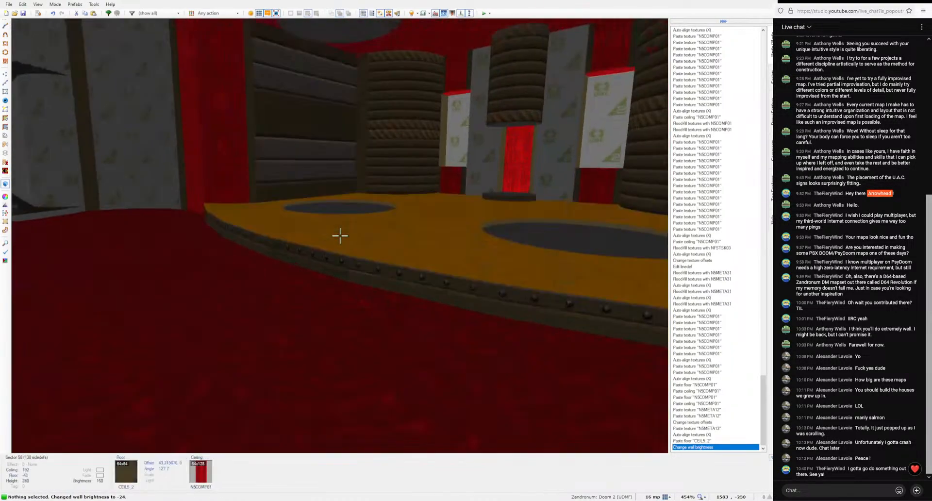
click(340, 236)
Step: Copy BLOOD1 from the red liquid floor and paste it onto the floors of the two round pits in the raised platform
key(s)
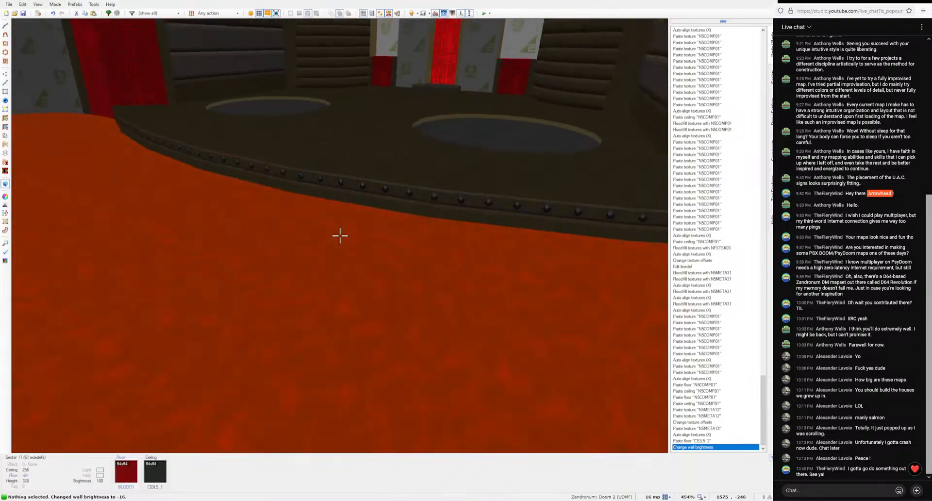
key(w)
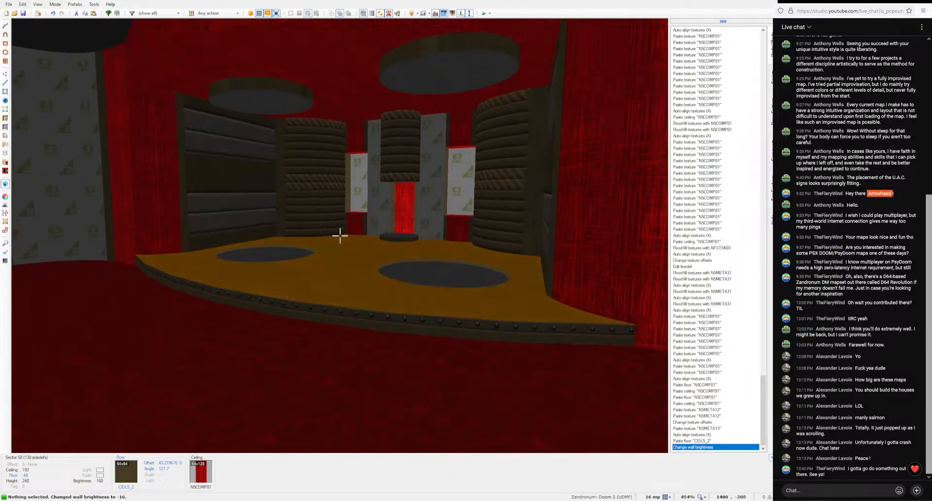
key(ctrl+c)
key(ctrl+v)
key(ctrl+v)
key(s)
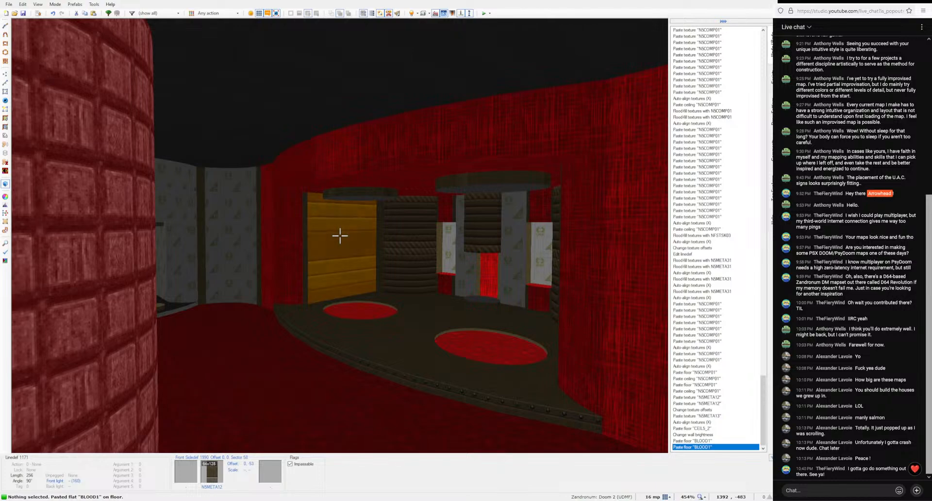
Step: Change the back wall of one bright alcove beside the pillar to NFMETA05 and copy that texture
key(w)
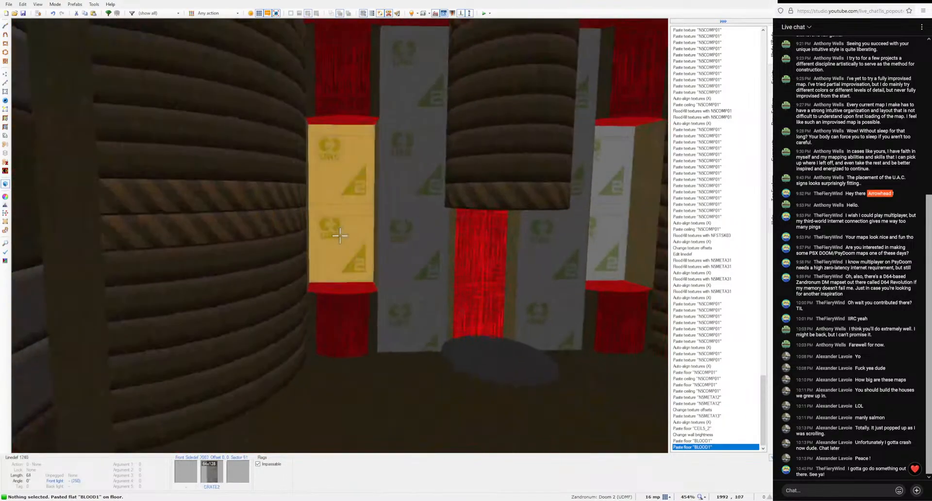
right_click(340, 235)
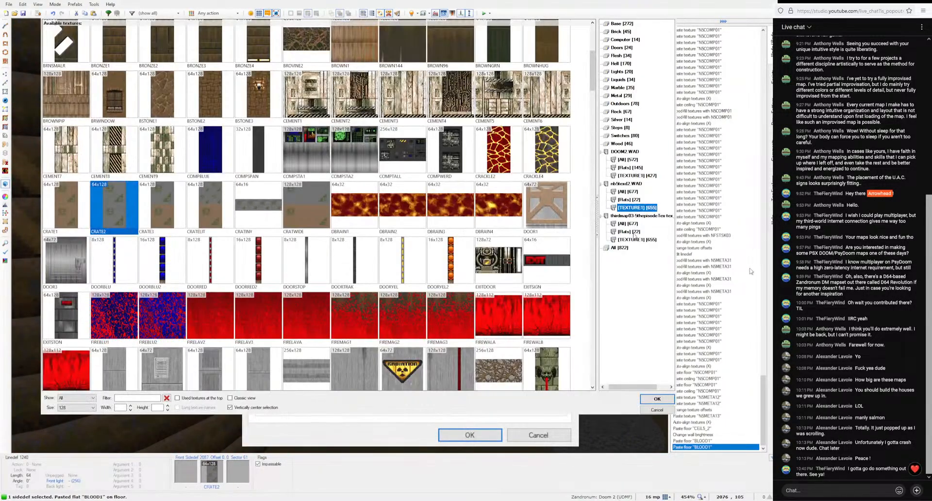
click(632, 232)
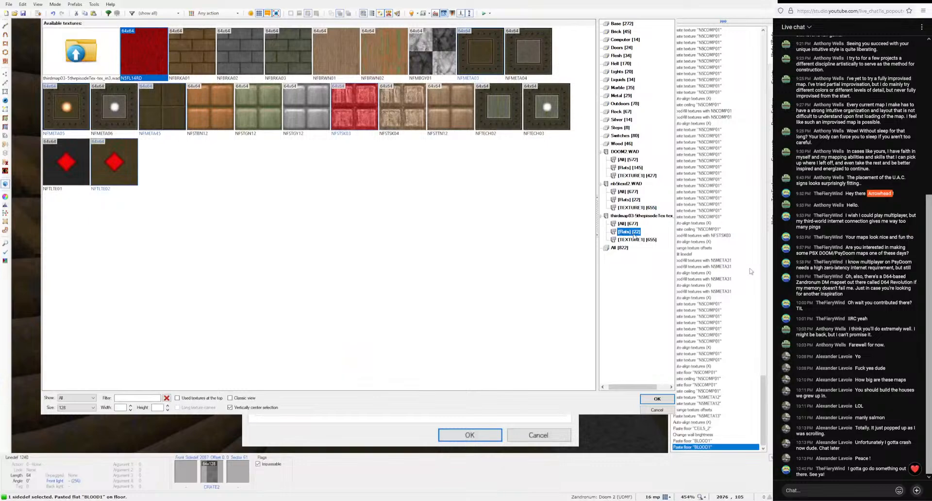
click(657, 399)
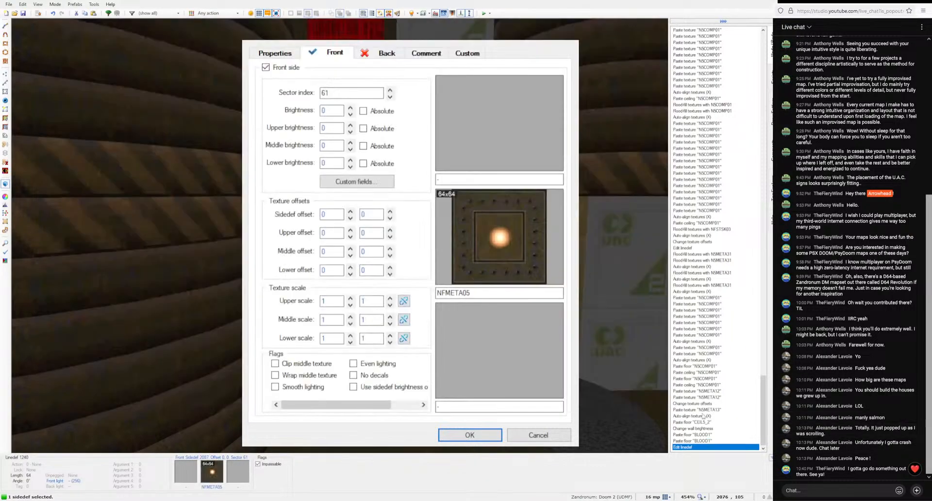
click(484, 434)
key(ctrl+c)
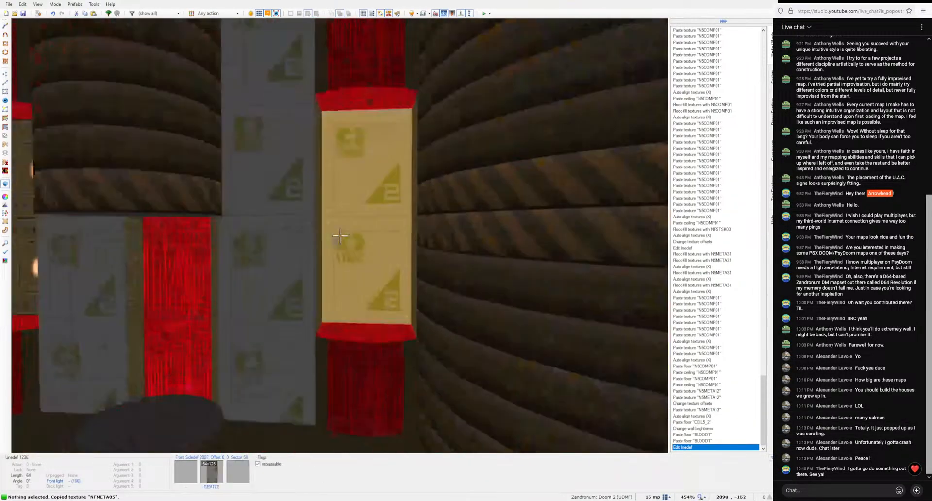
Step: Apply texture NFMETA05 to the remaining crate-textured panel and NSMETA12 to the two wall sections behind the teleporter column
key(ctrl+v)
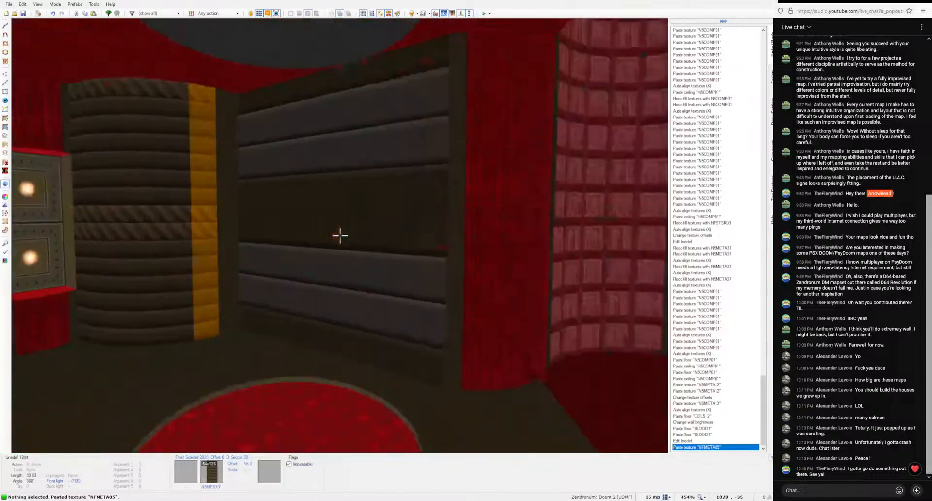
key(ctrl+c)
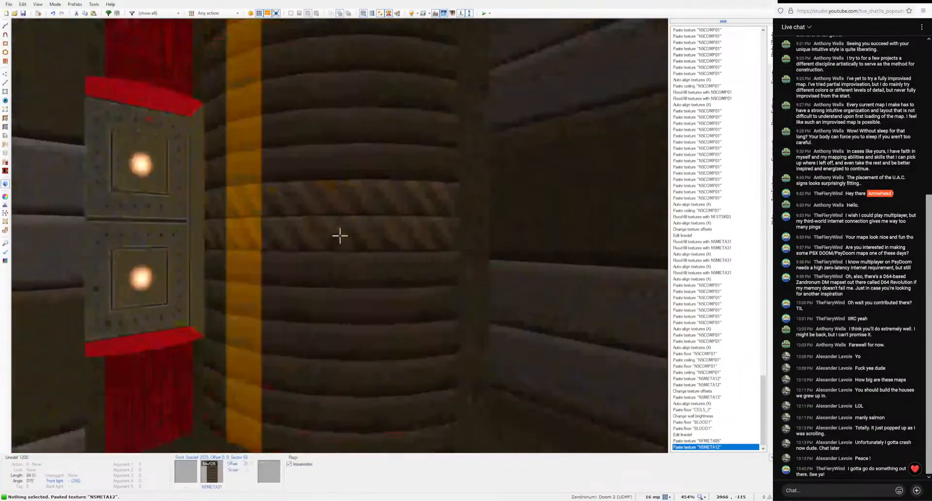
key(ctrl+v)
key(ctrl+v)
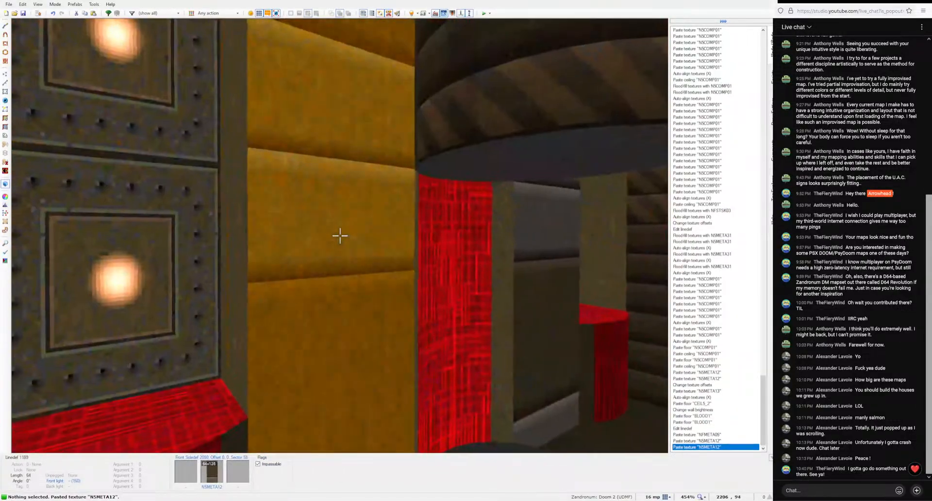
Step: Shift the texture of both NSMETA12 wall sections beside the teleporter column to a vertical offset of 75
key(s)
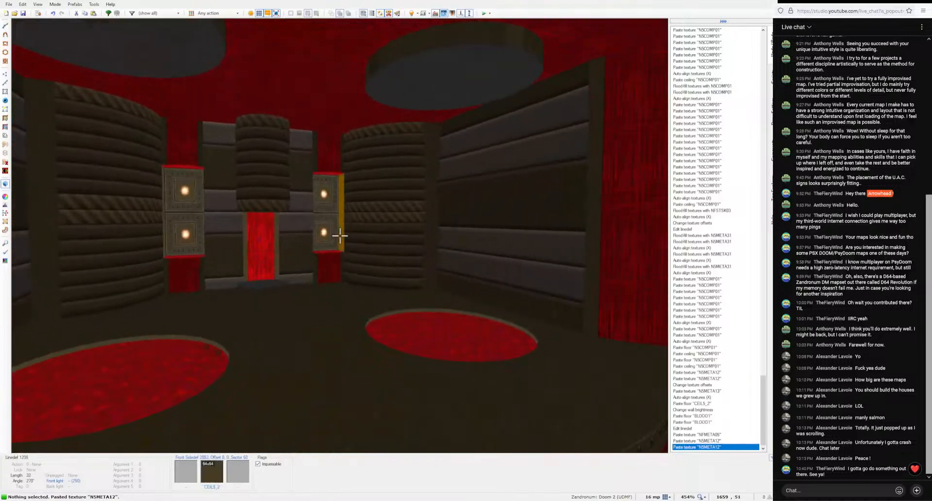
key(s)
click(340, 236)
click(340, 235)
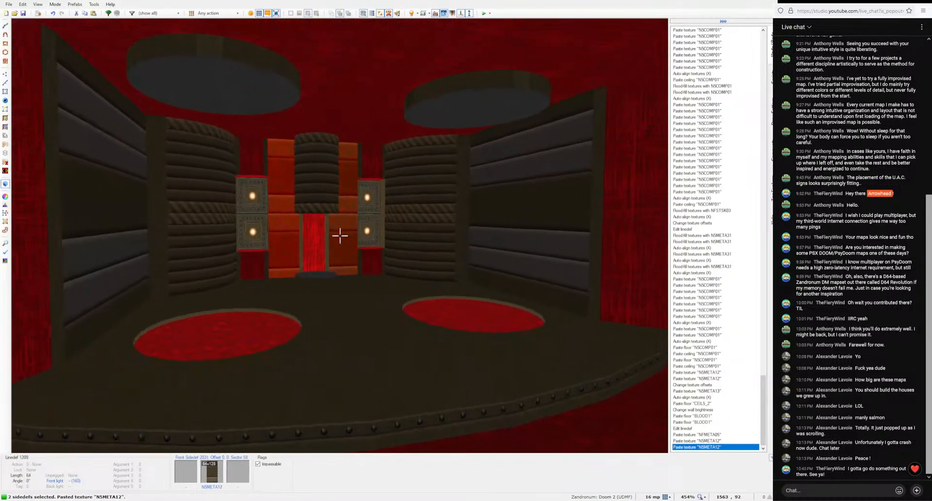
key(Up)
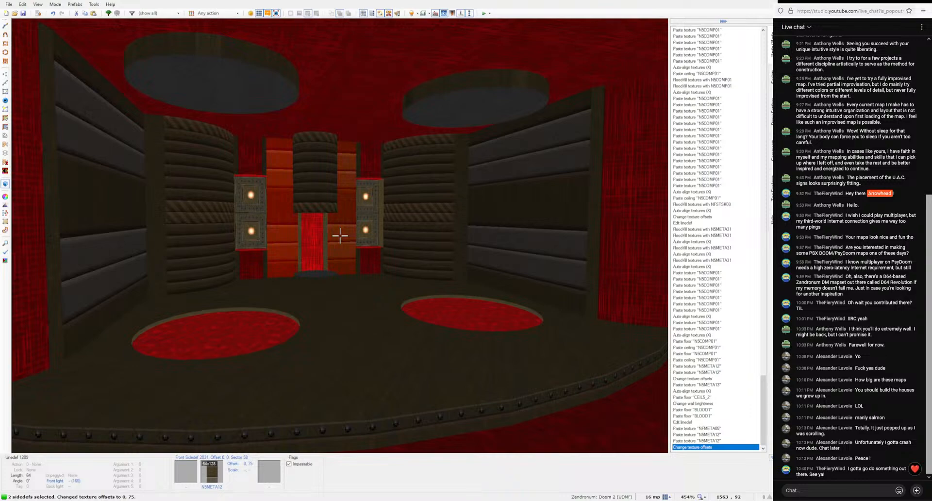
key(c)
Step: Apply NSMETA12 to the inner side of the left light panel, offset it vertically by 10, and auto-align it horizontally
key(d)
key(e)
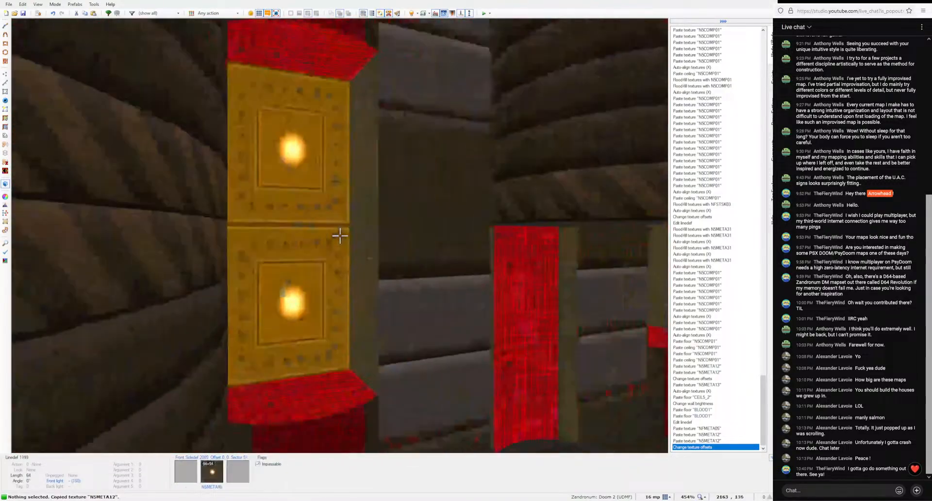
key(ctrl+v)
key(Down)
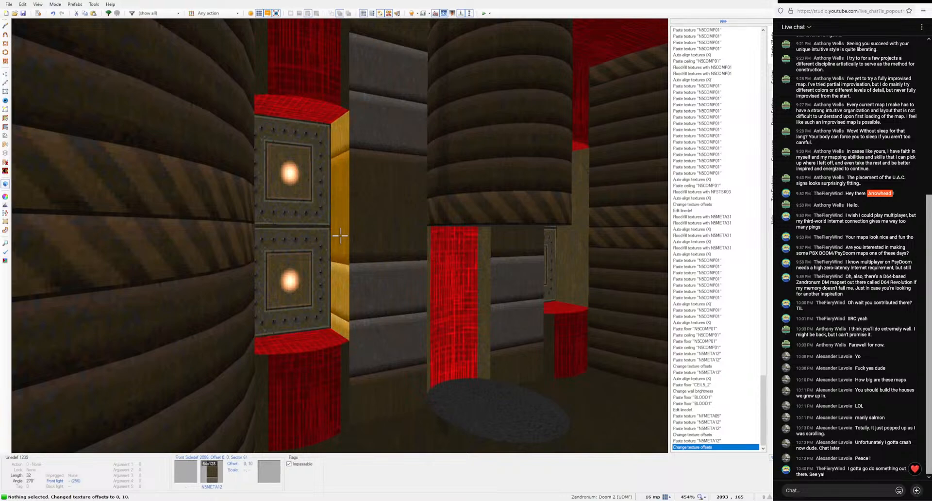
key(d)
key(a)
key(e)
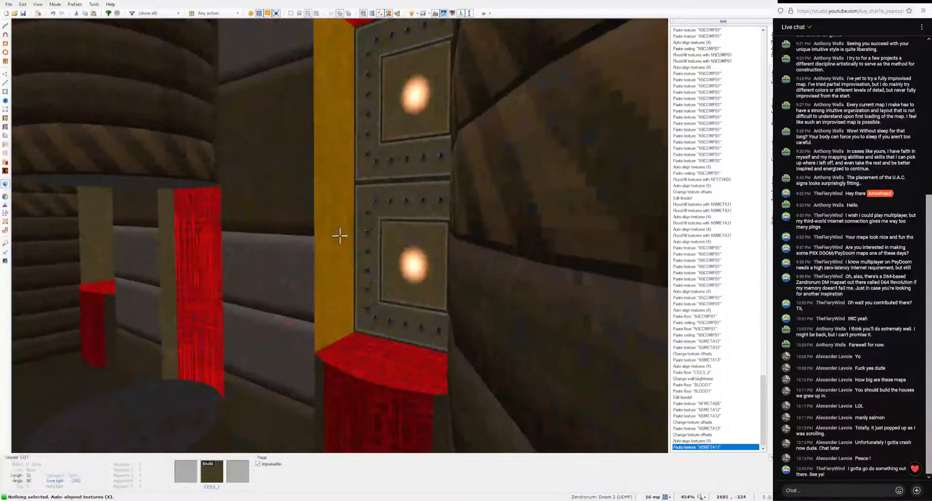
Step: Apply NSMETA12 to the inner side of the right light panel, offset it vertically by 11, and auto-align it horizontally
key(ctrl+v)
key(Down)
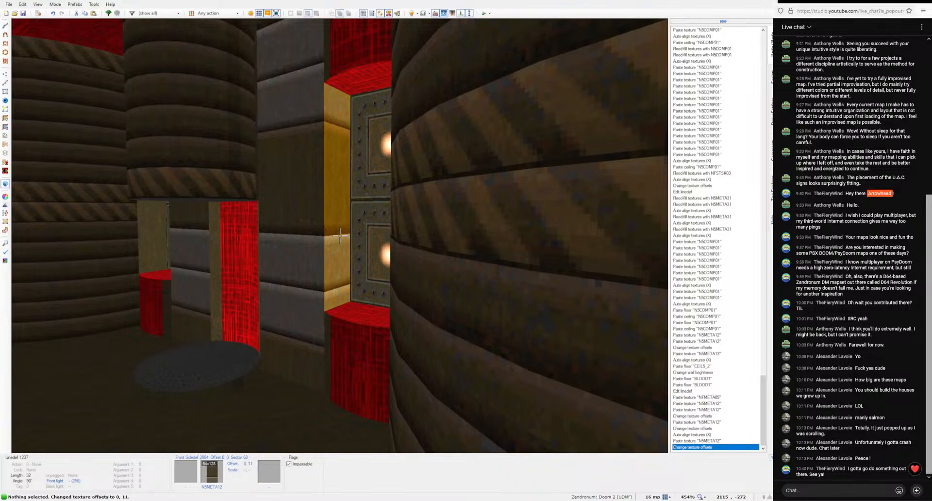
key(s)
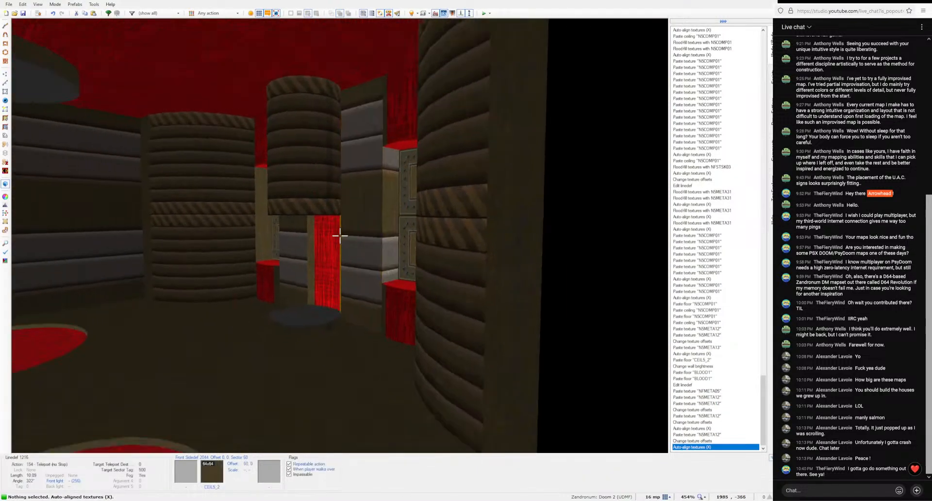
key(w)
key(w)
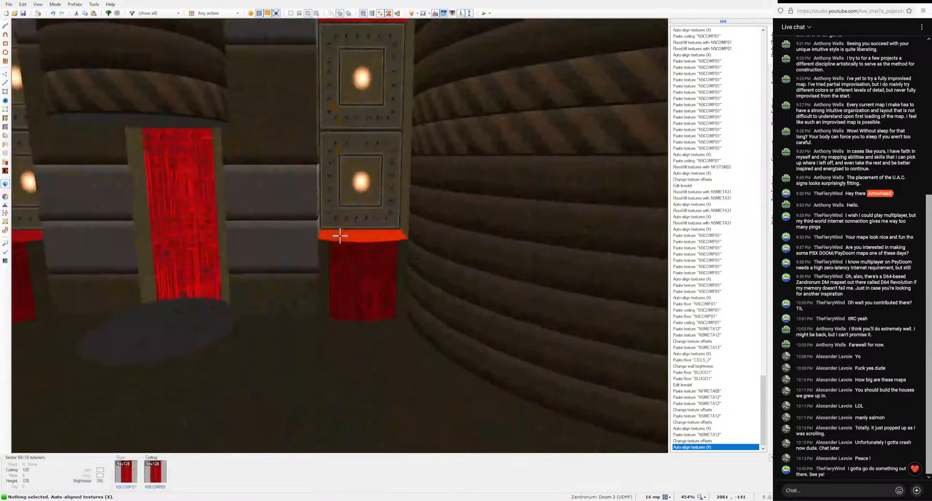
Step: Copy NSCOMP01 onto the teleporter pad's floor and rim, auto-aligning the rim texture horizontally
key(ctrl+c)
key(ctrl+v)
key(s)
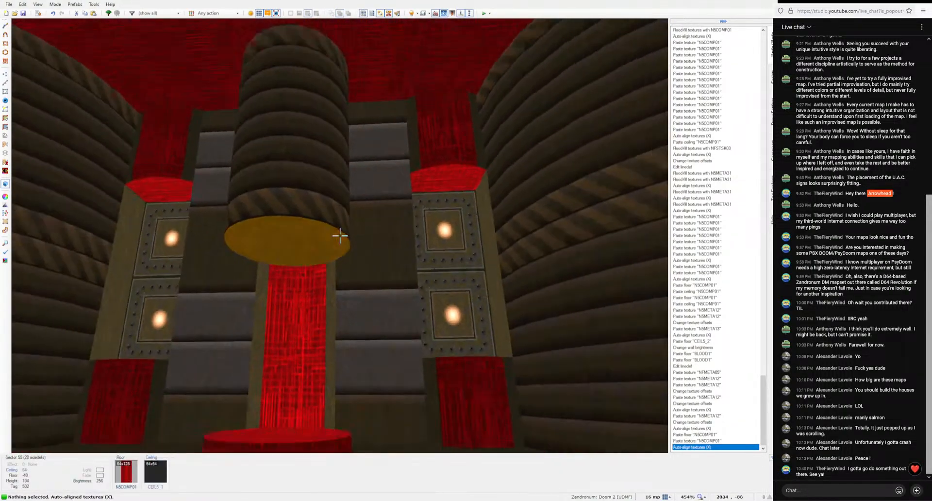
Step: Copy the NFMETA05 light panel texture onto the round ceiling above the teleporter pad
key(w)
key(s)
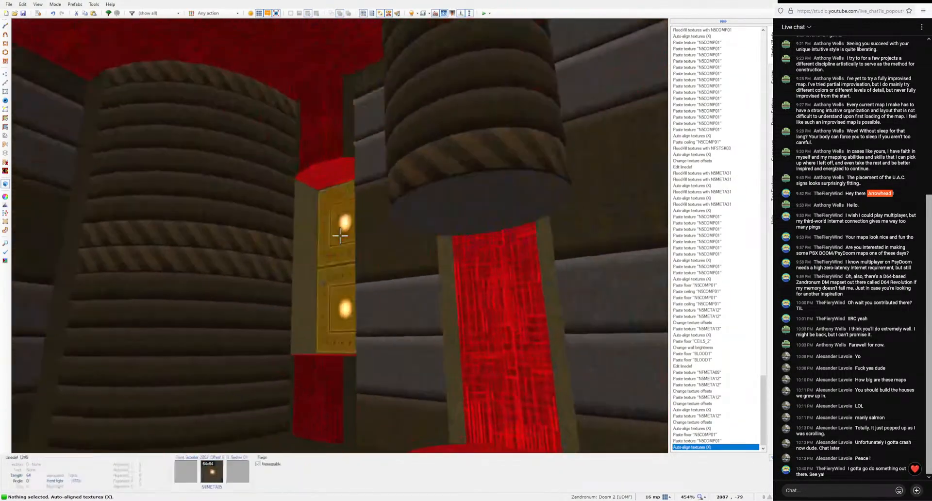
key(ctrl+v)
key(w)
key(s)
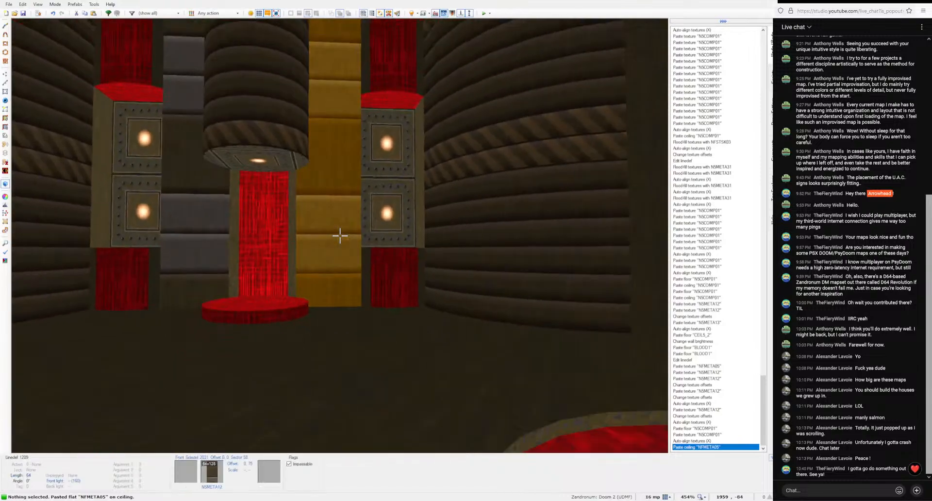
key(w)
Step: Change the ceiling flat above the teleporter pad to NFTLTE02 and set the sector's brightness to 256
right_click(340, 236)
click(489, 172)
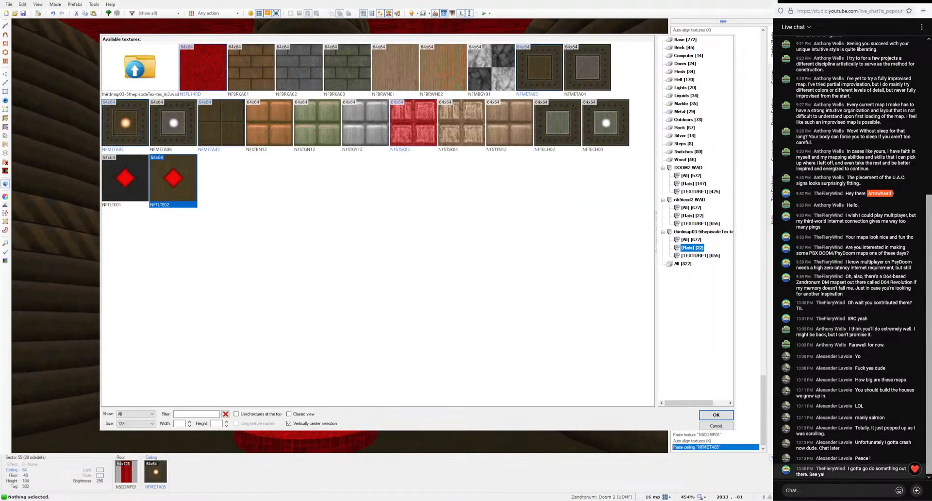
click(716, 415)
click(476, 410)
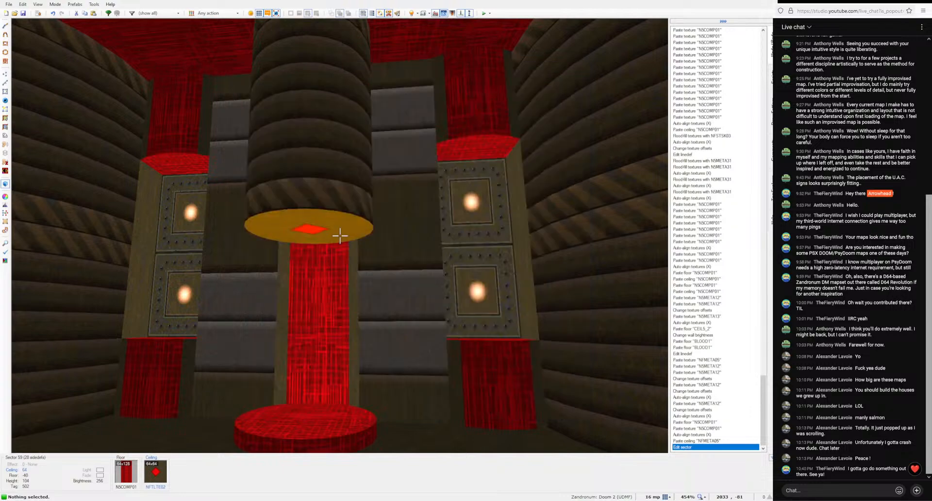
key(s)
key(w)
ctrl+scroll(340, 235, up, 2)
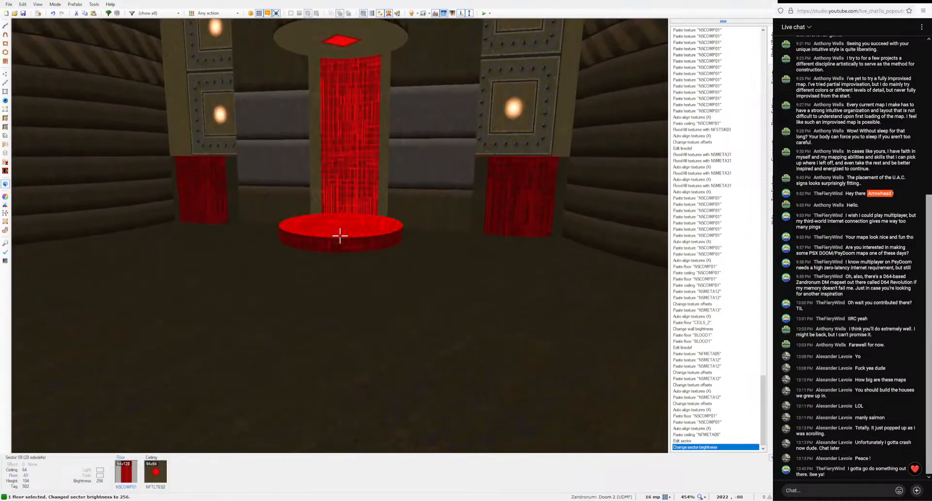
Step: Set the ceiling of the first large round recess above the blood pool to texture FIREBLU2
key(s)
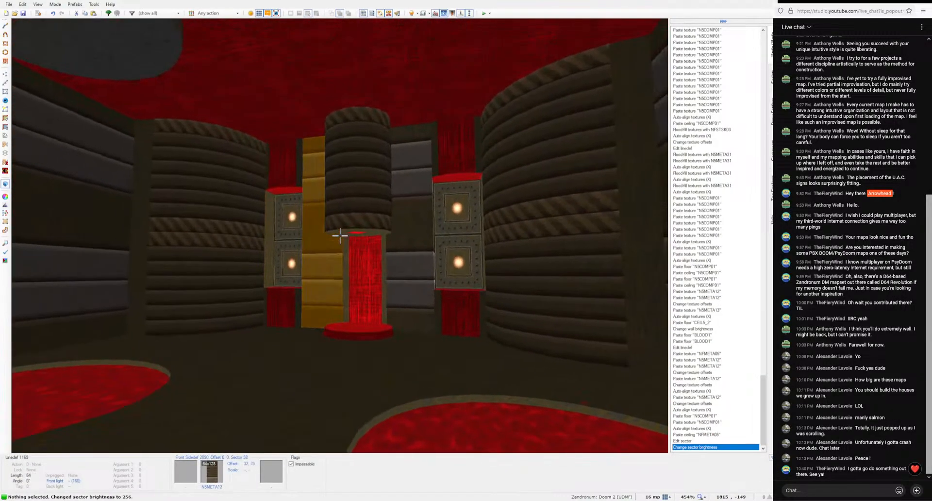
key(ctrl+v)
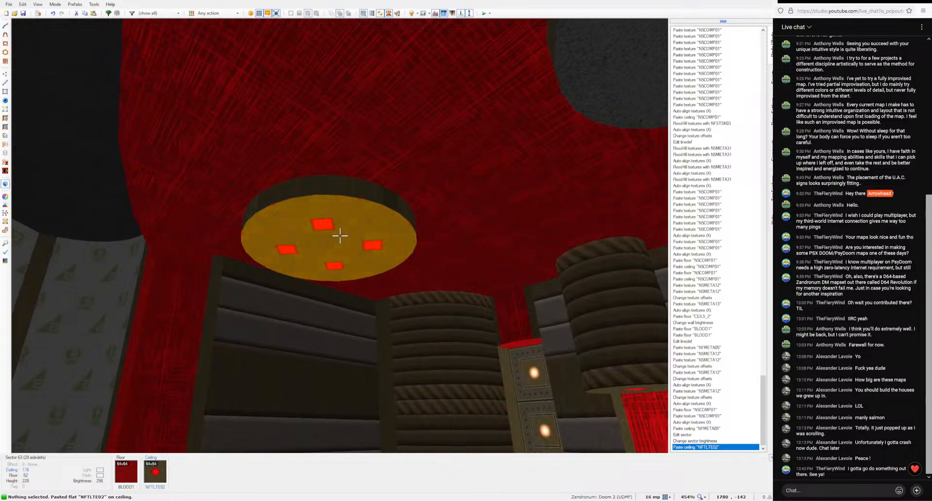
key(w)
click(339, 235)
right_click(340, 235)
click(502, 162)
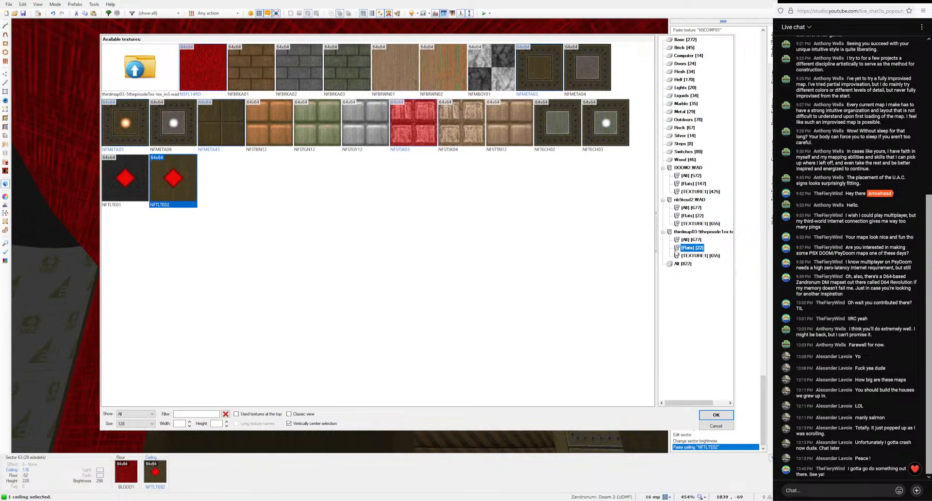
click(693, 256)
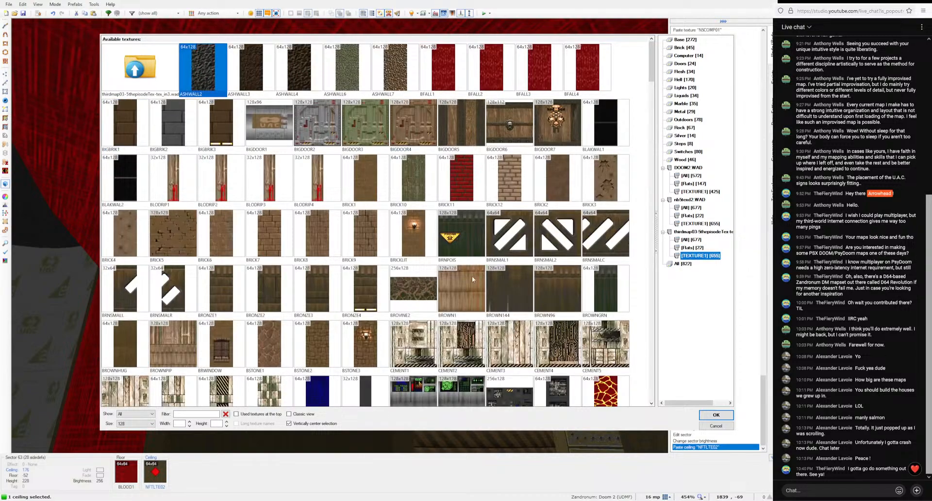
scroll(471, 275, down, 5)
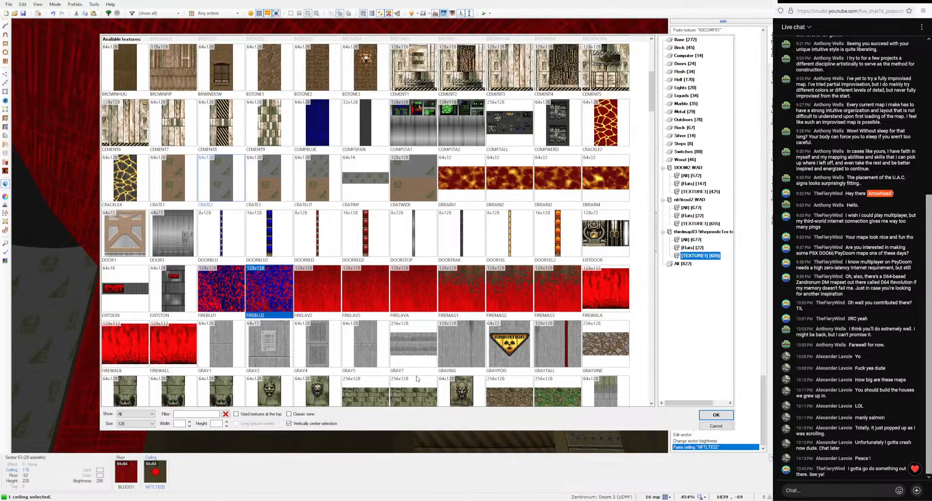
click(704, 418)
click(493, 407)
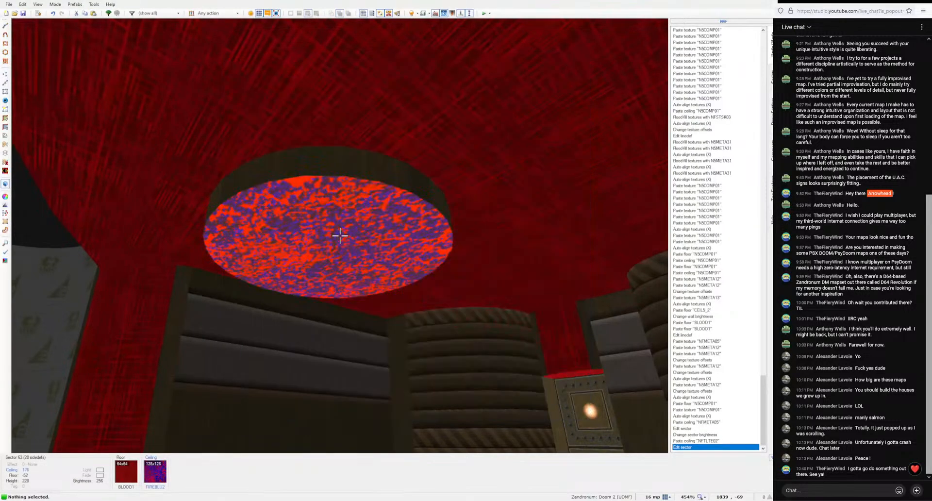
Step: Apply FIREBLU2 to the whole rim of the first round ceiling recess and auto-align it horizontally
shift+click(339, 235)
key(ctrl+v)
key(c)
key(a)
key(a)
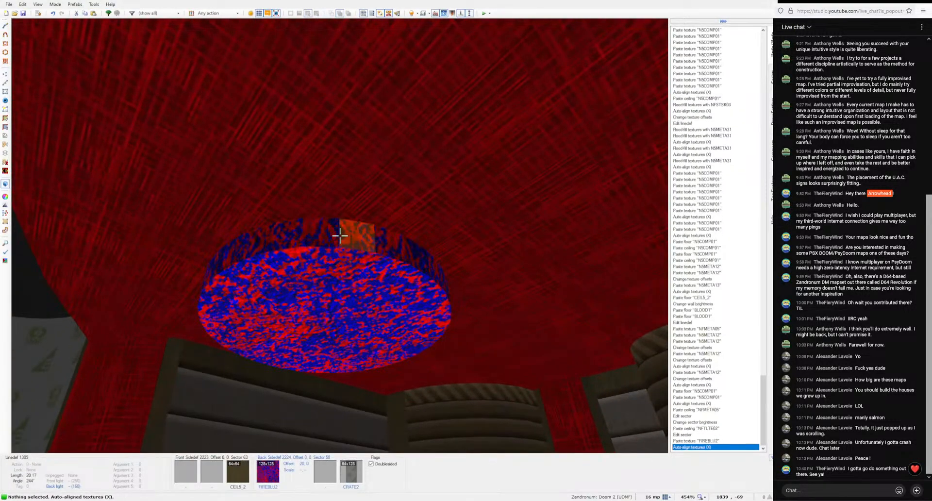
Step: Copy FIREBLU2 onto the rim and ceiling of the second large round recess and auto-align the textures
key(ctrl+c)
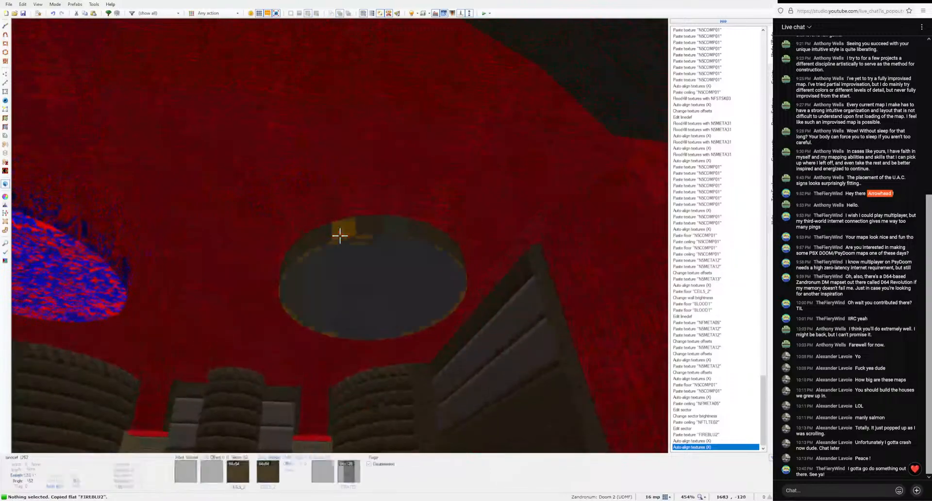
shift+click(339, 235)
key(ctrl+v)
key(c)
key(a)
click(339, 236)
key(ctrl+v)
key(c)
key(a)
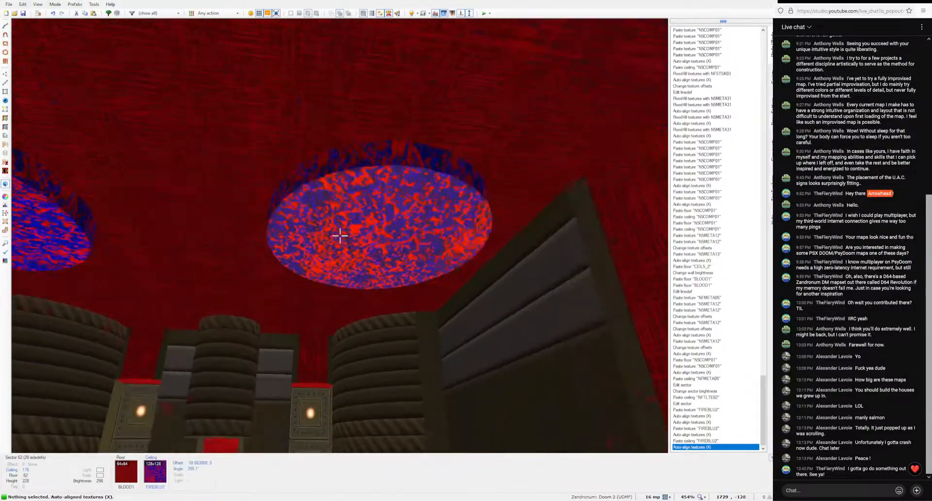
Step: Examine the textured teleporter room and the neighbouring areas from several viewpoints
key(w)
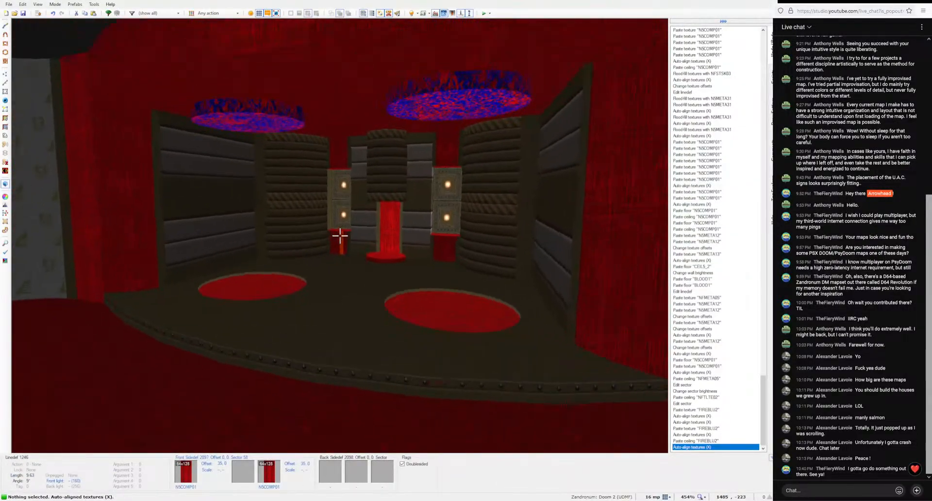
key(w)
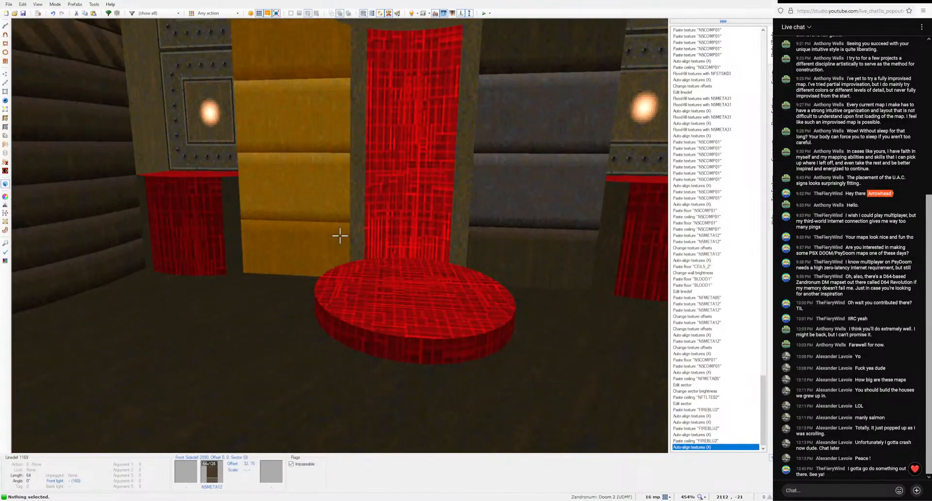
key(s)
key(w)
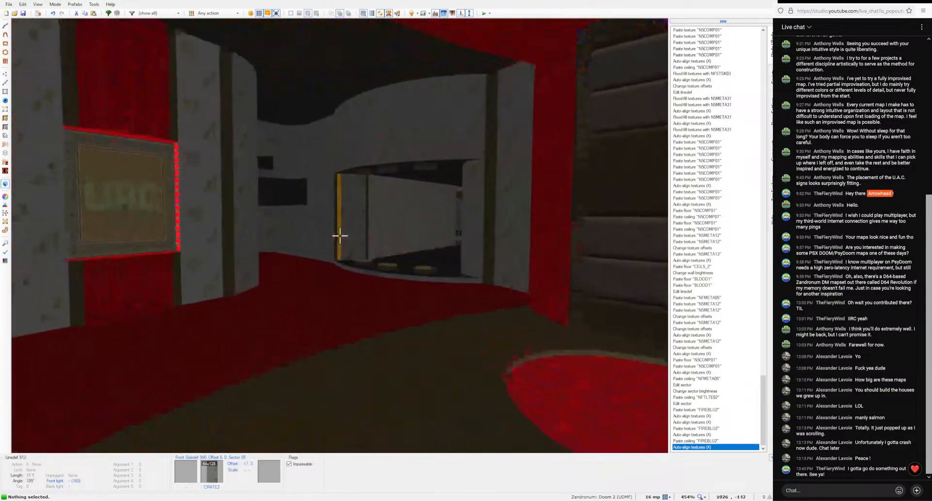
key(w)
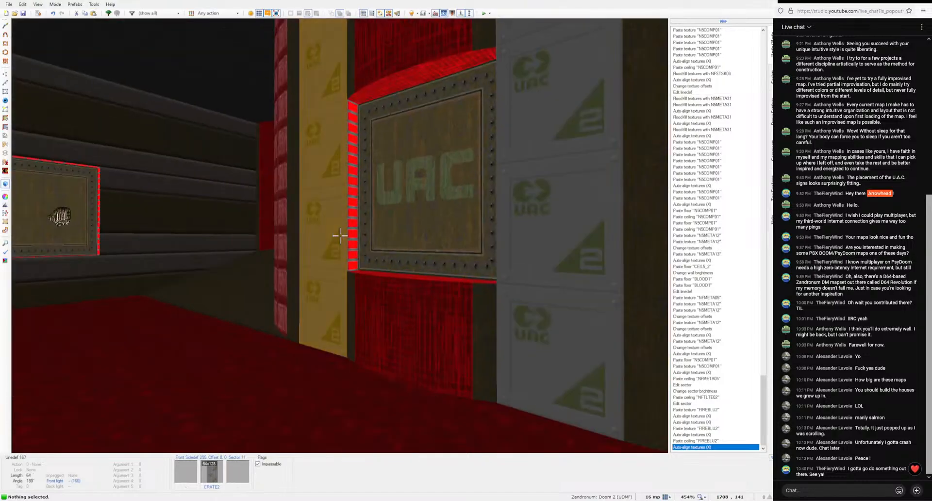
key(w)
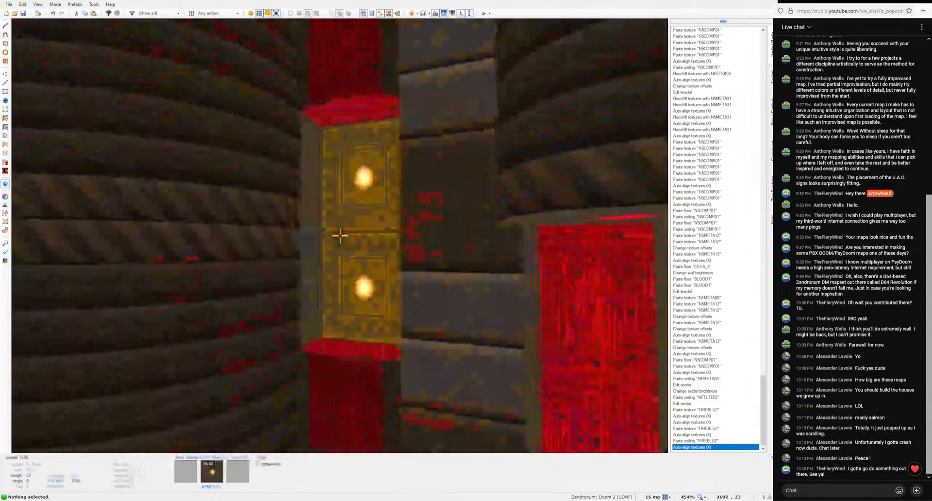
Step: Copy the NFTLTE02 flat from above the teleporter onto the three small round ceiling recesses in the crate-walled room
key(w)
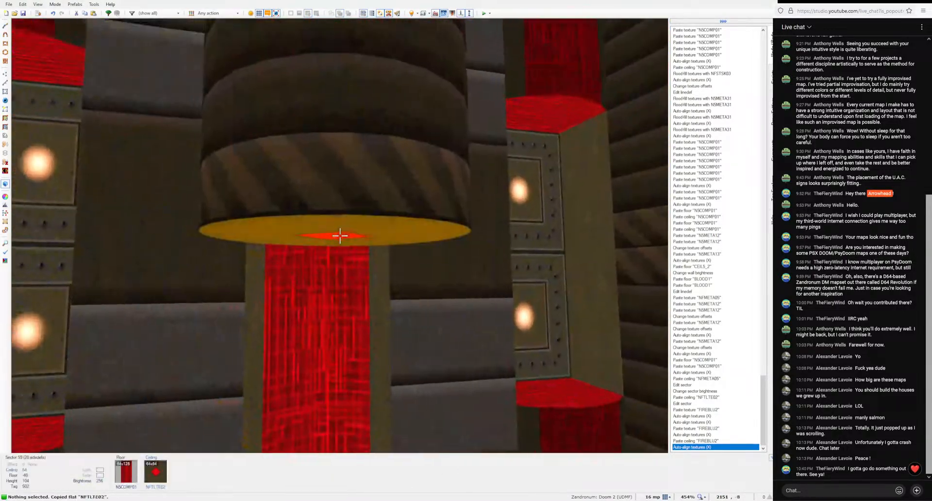
key(ctrl+c)
key(w)
key(ctrl+v)
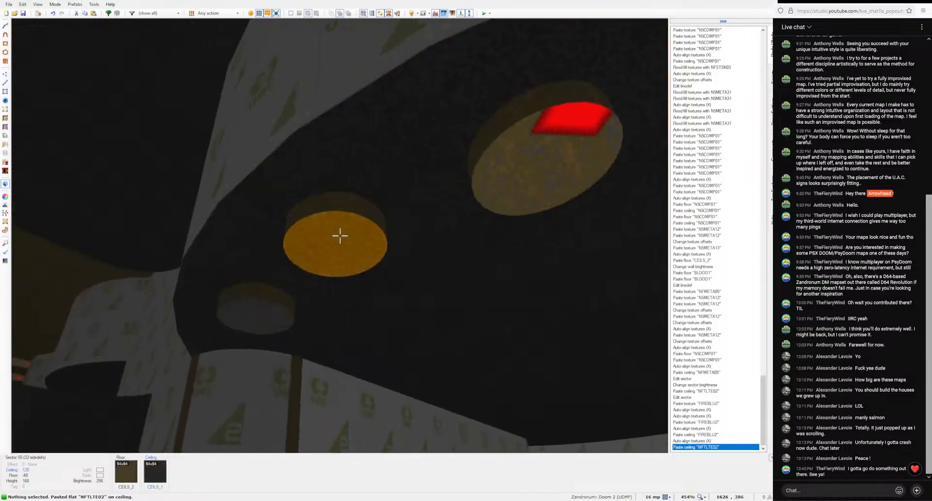
key(ctrl+v)
key(s)
click(340, 235)
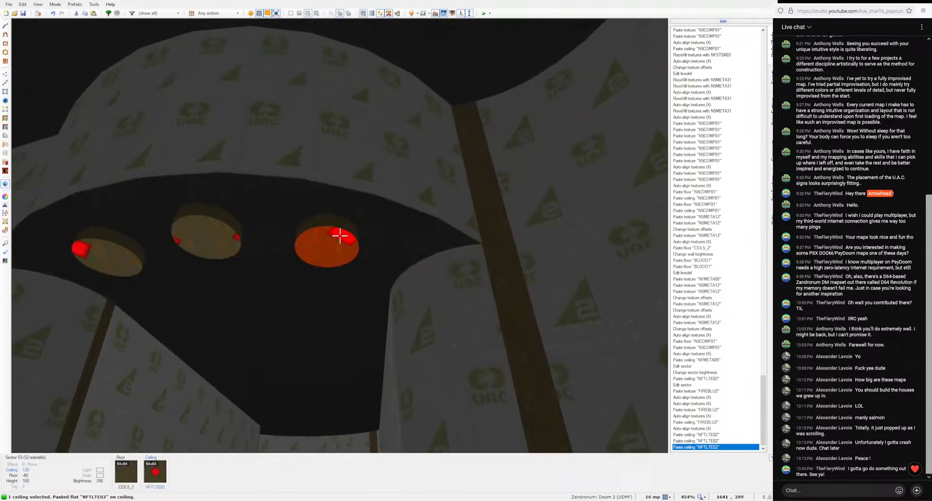
Step: Centre the NFTLTE02 lights on the three small ceiling recesses with offsets 16, 14, 32, 0 and -15, 14
key(Left)
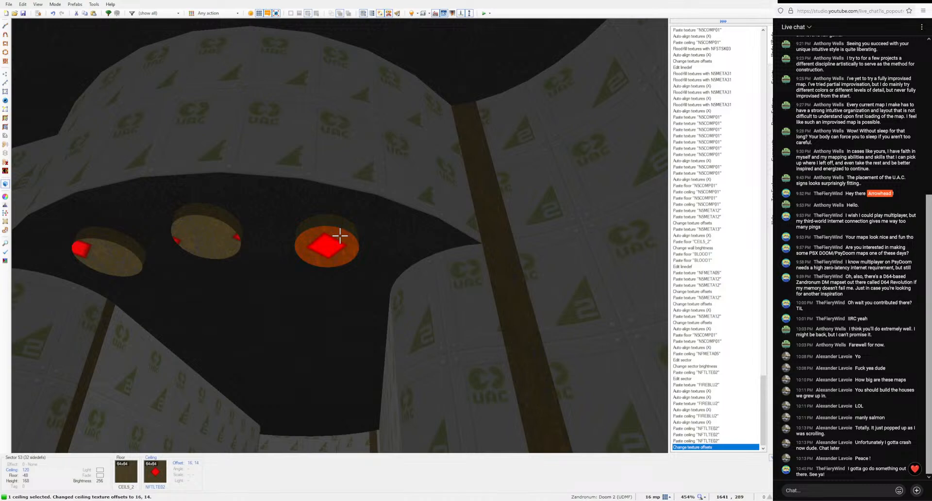
click(339, 236)
key(w)
key(Left)
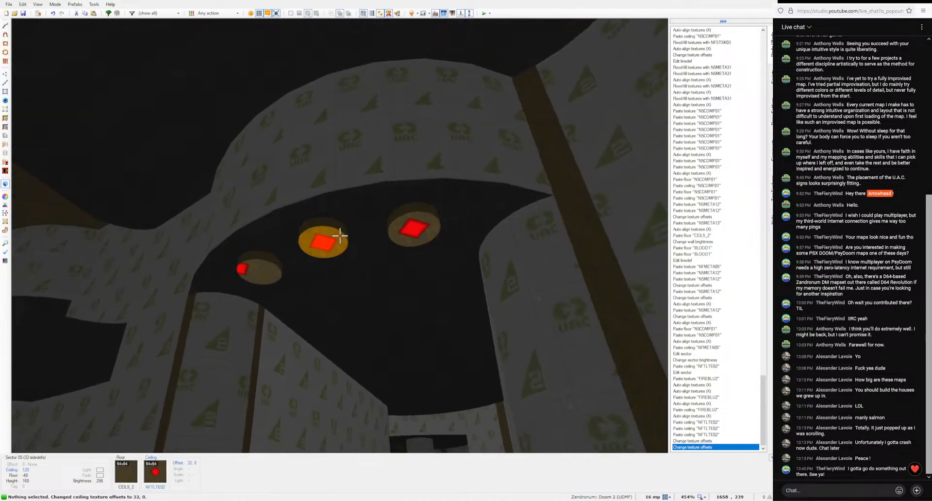
key(w)
key(Up)
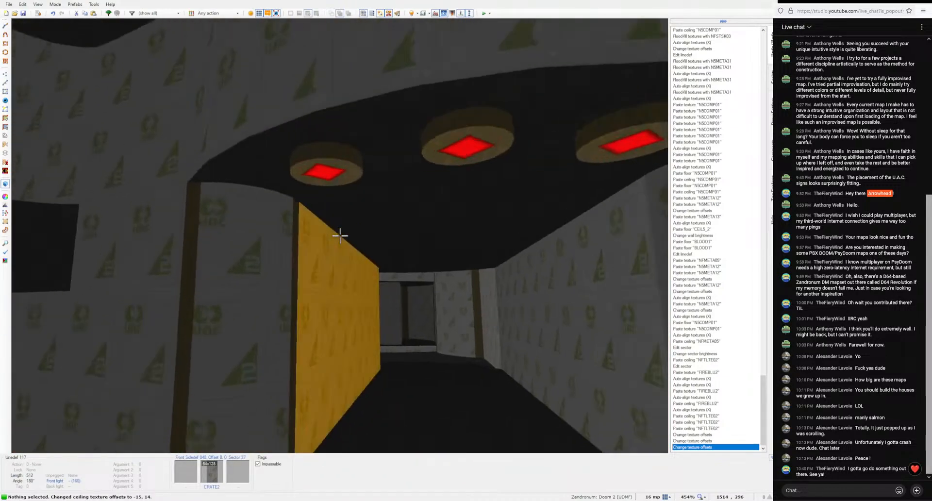
Step: Paste the NFTLTE02 flat onto the tops of the three small round floor pedestals below the ceiling lights
key(ctrl+v)
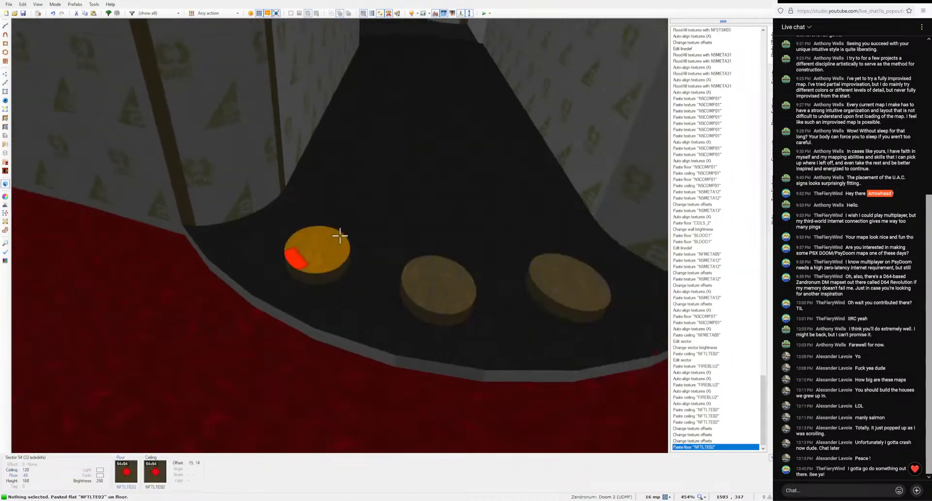
key(ctrl+v)
click(340, 235)
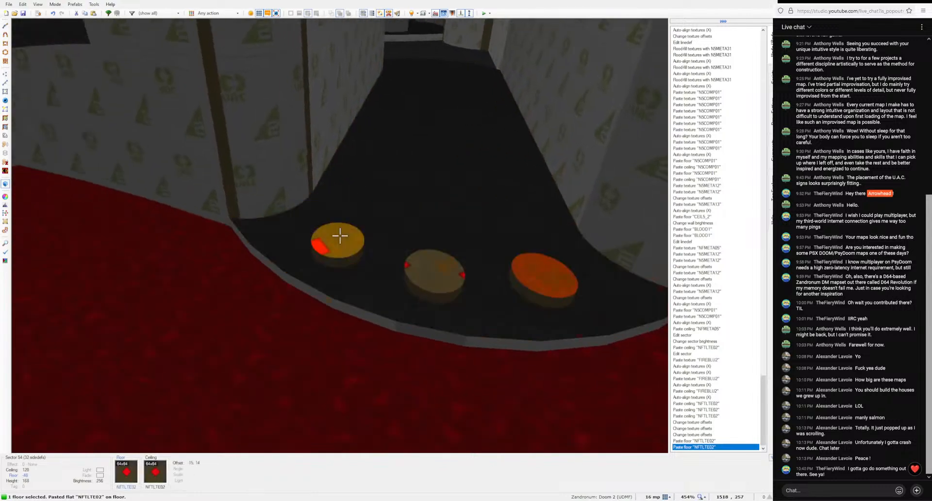
key(ctrl+v)
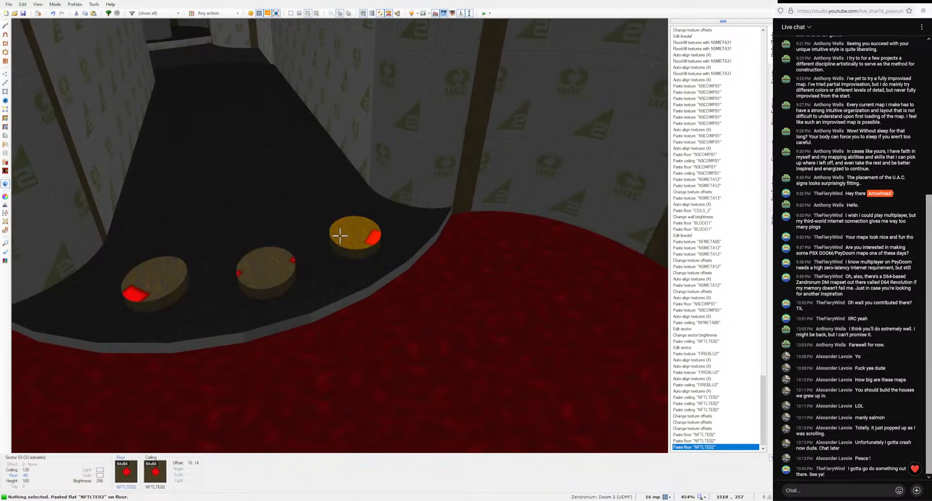
Step: Centre the NFTLTE02 lights on the three floor pedestals, using offsets 32, 0 for the middle one and -15, 15 for the last
key(Left)
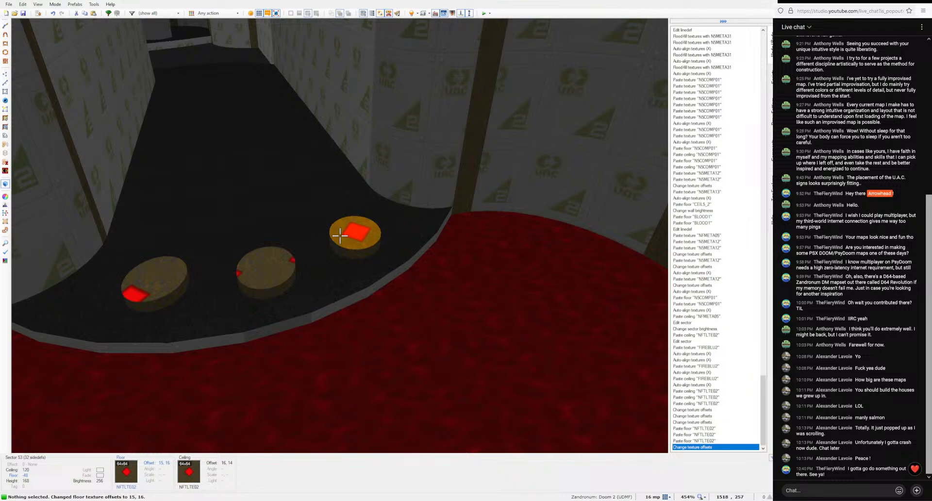
key(Left)
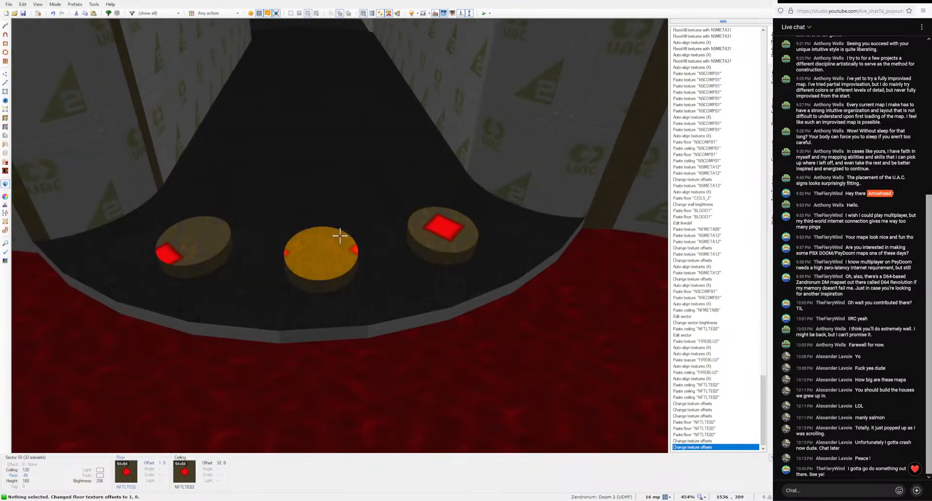
key(d)
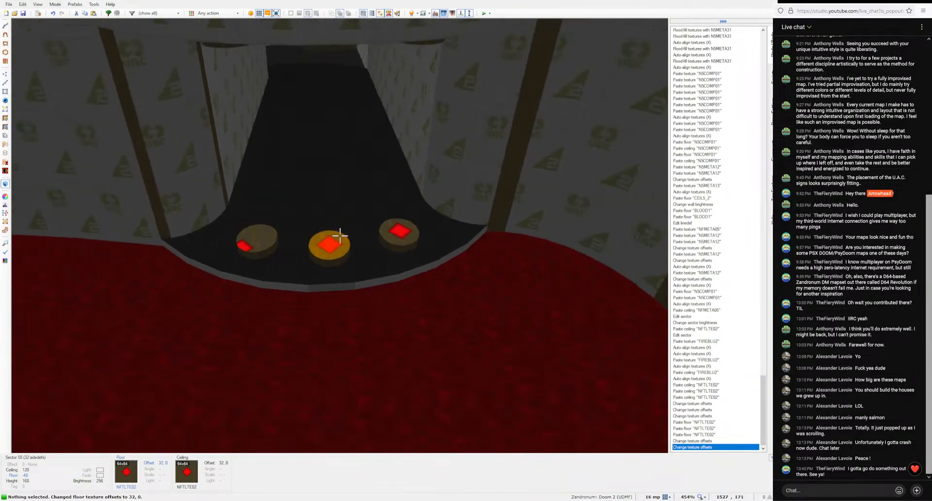
key(e)
key(Right)
key(Right)
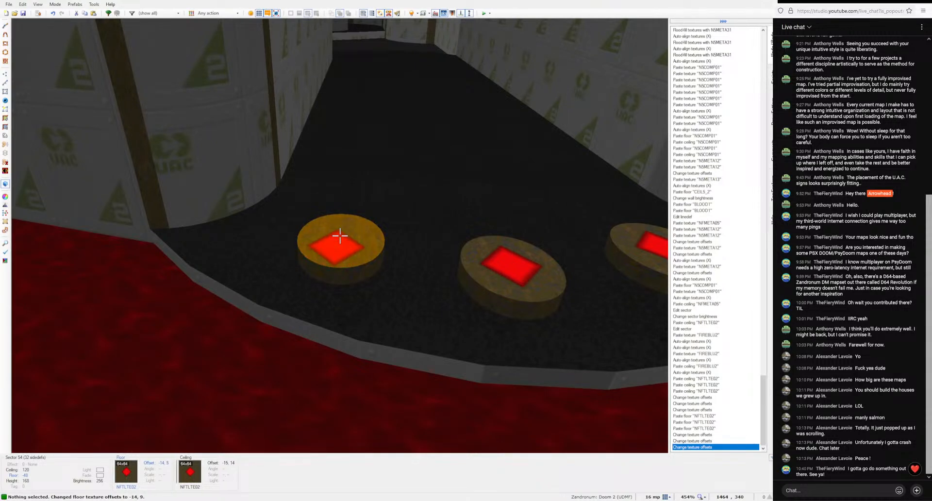
key(d)
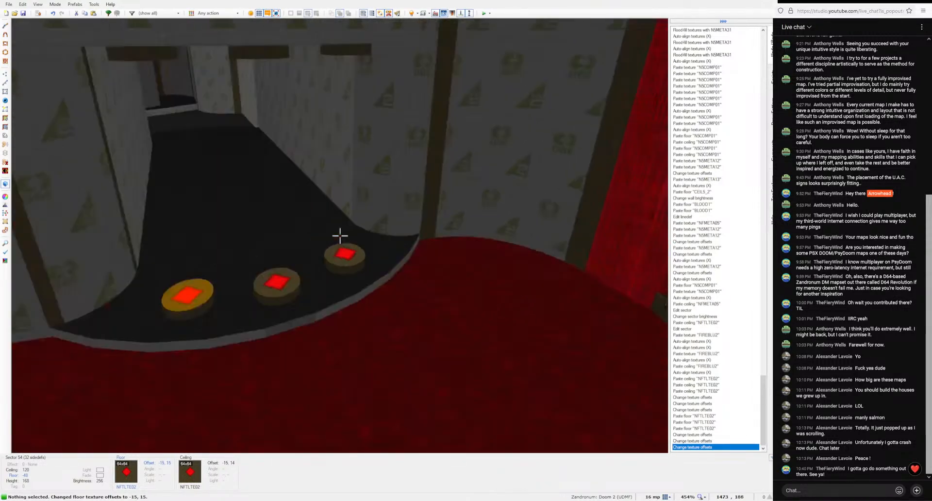
Step: Copy NSMETA13 onto the curved floor edge beside the blood pool and auto-align the textures horizontally
key(e)
key(e)
key(ctrl+c)
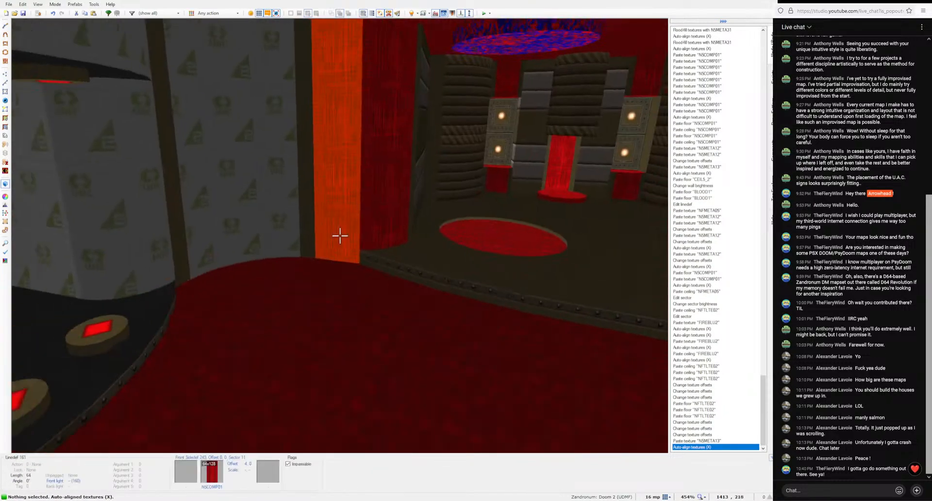
key(e)
key(w)
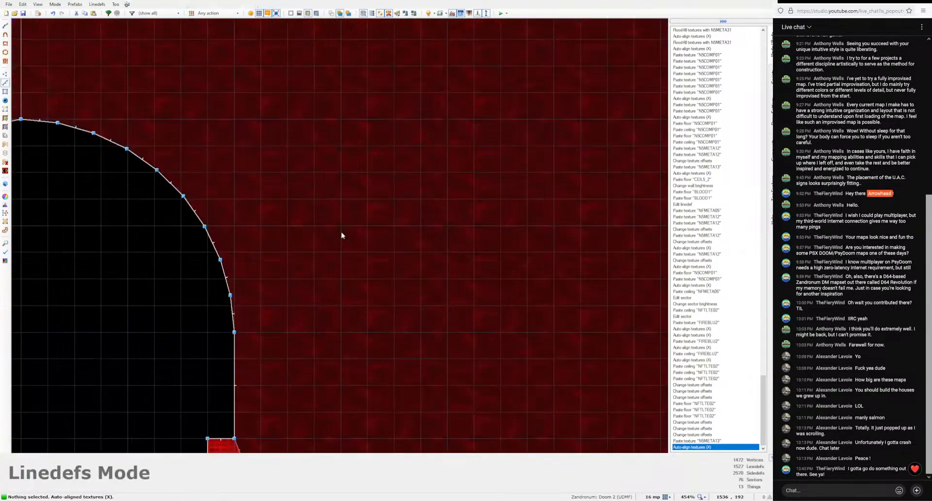
key(w)
key(e)
key(d)
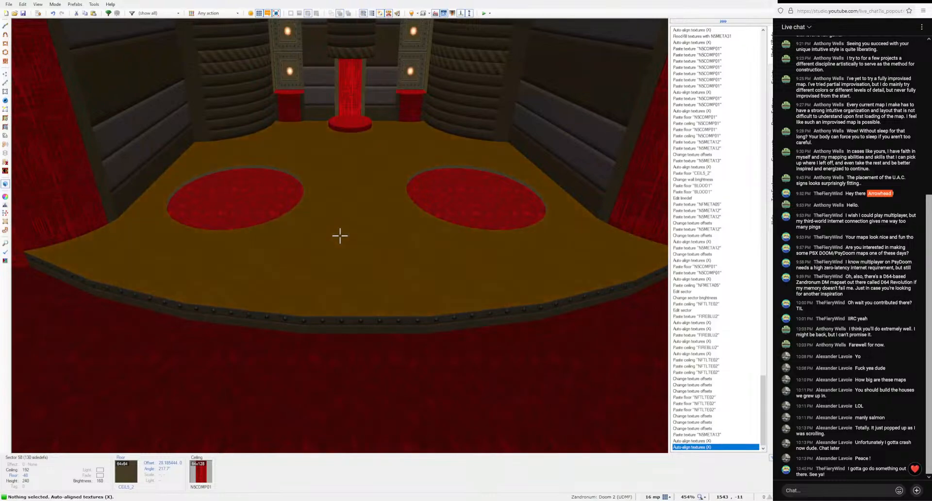
Step: Copy the NFMETA45 floor flat onto the pedestal platform and the adjoining crate-walled corridor floor
key(e)
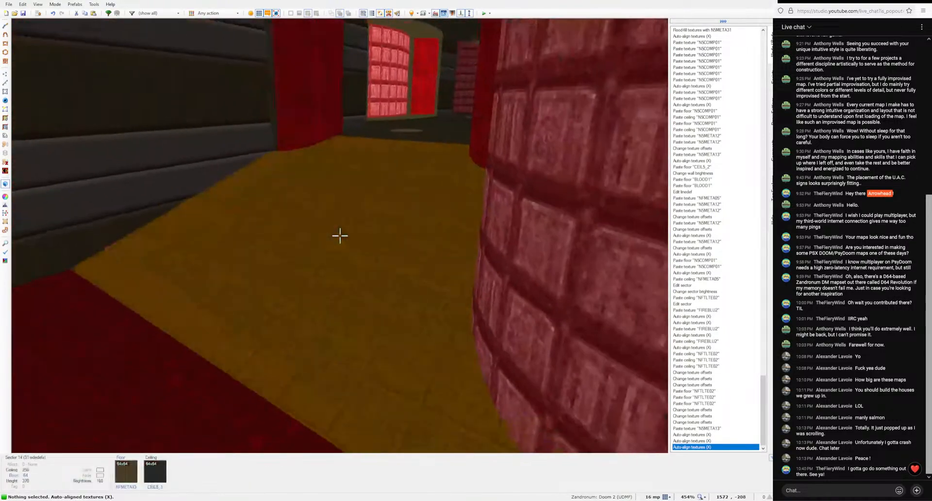
key(ctrl+c)
key(e)
key(ctrl+v)
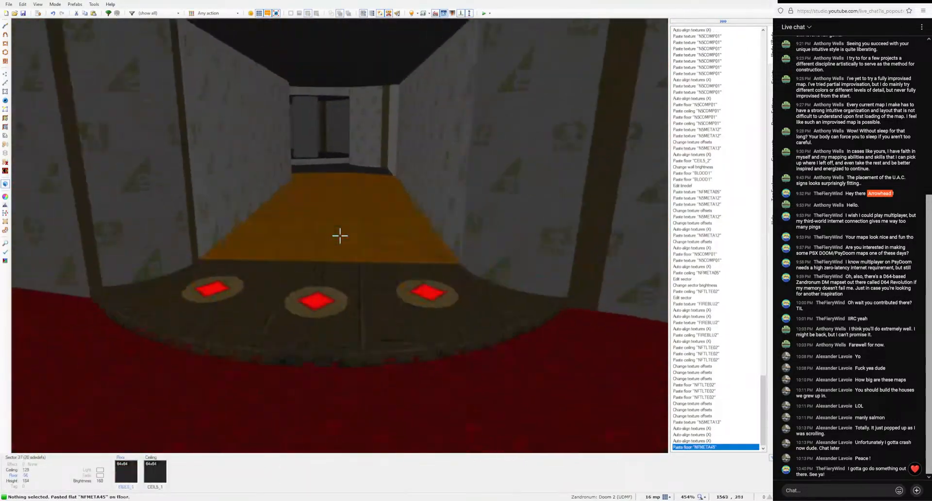
key(e)
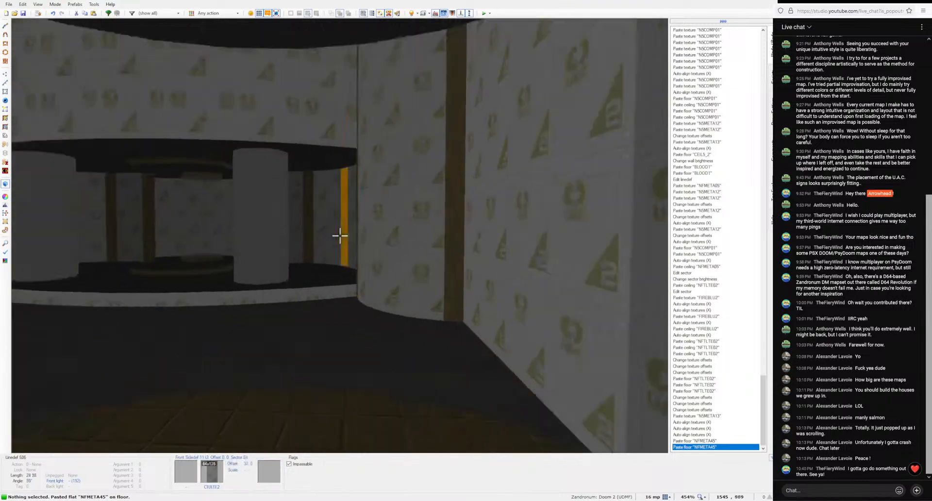
key(ctrl+v)
key(w)
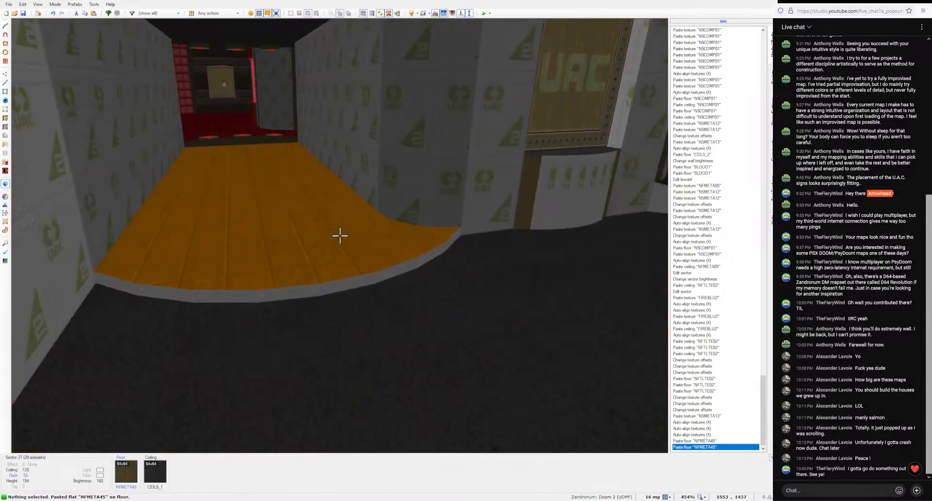
Step: Copy NSMETA13 onto the curved step at the far end of the corridor and auto-align it horizontally
key(w)
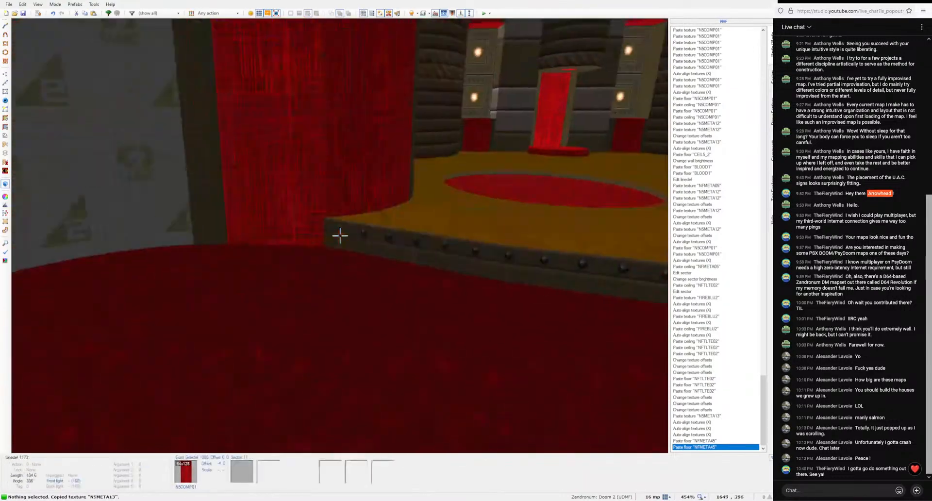
key(w)
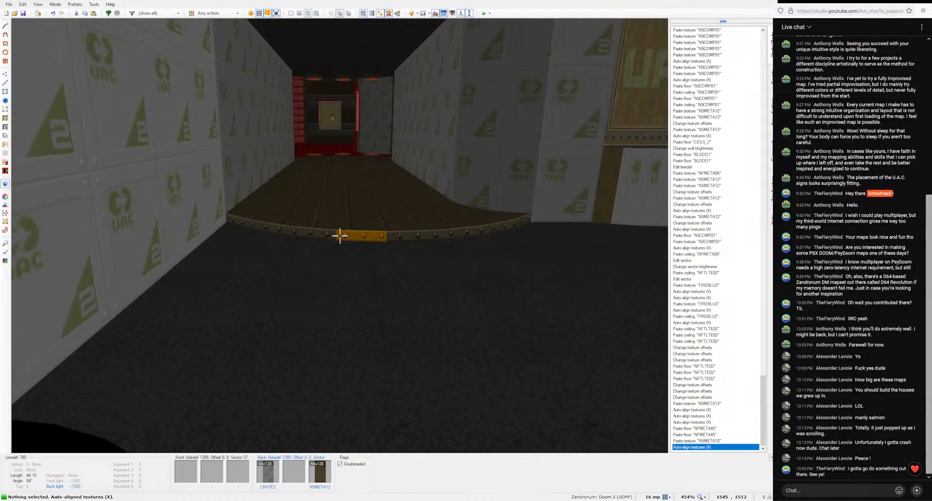
key(w)
Step: Paste CEIL5_2 onto the narrow wall strips bordering the rounded corners at the corridor's far end
key(w)
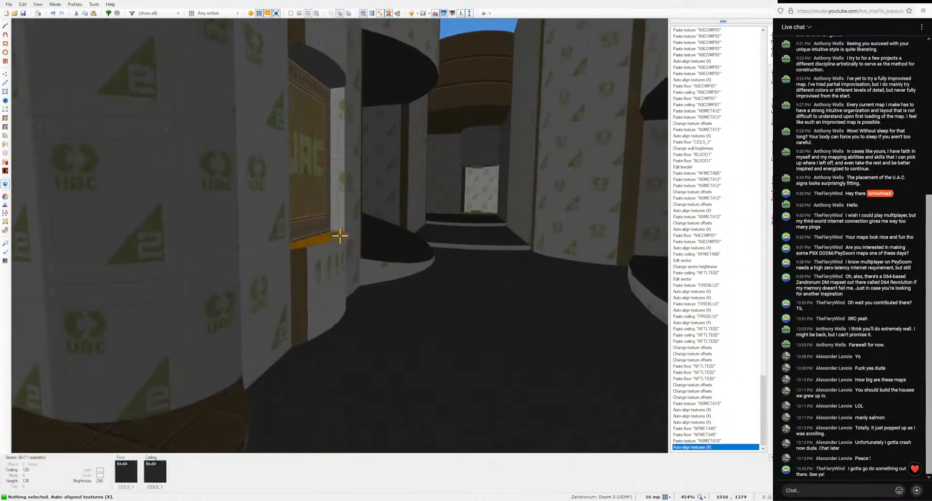
key(w)
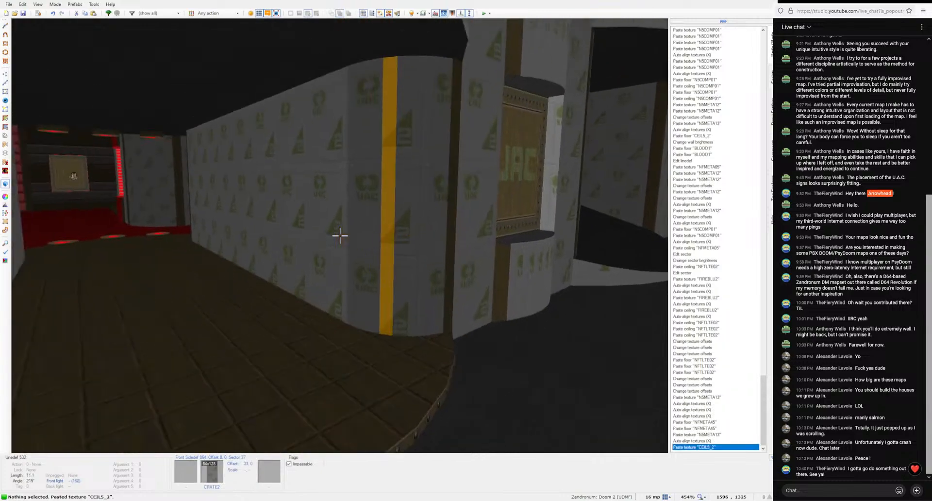
key(w)
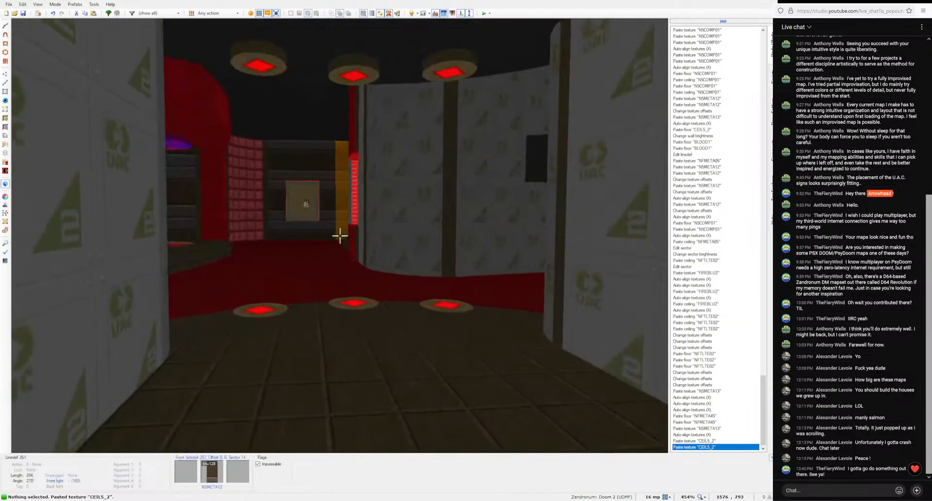
Step: Flood-fill the rounded corner walls at the corridor's end with NSCOMP01 and auto-align them horizontally
key(ctrl+c)
key(w)
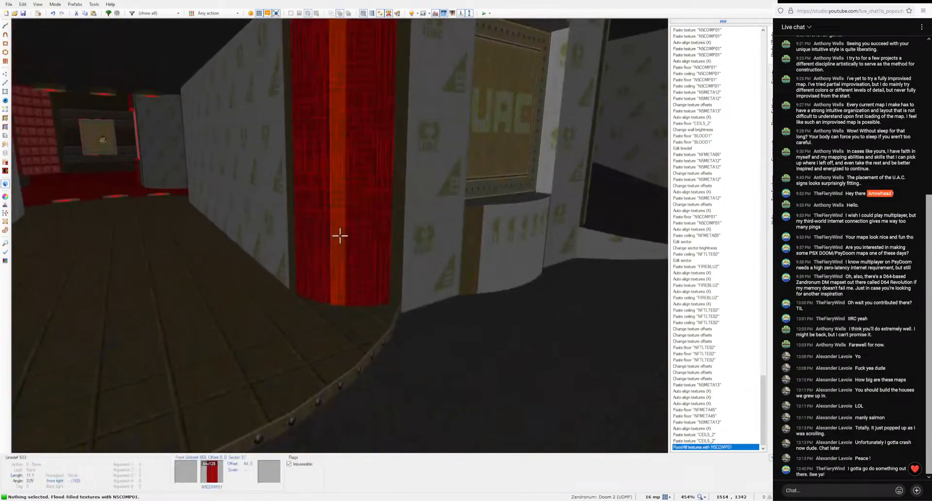
key(ctrl+a)
key(w)
key(ctrl+shift+v)
key(ctrl+a)
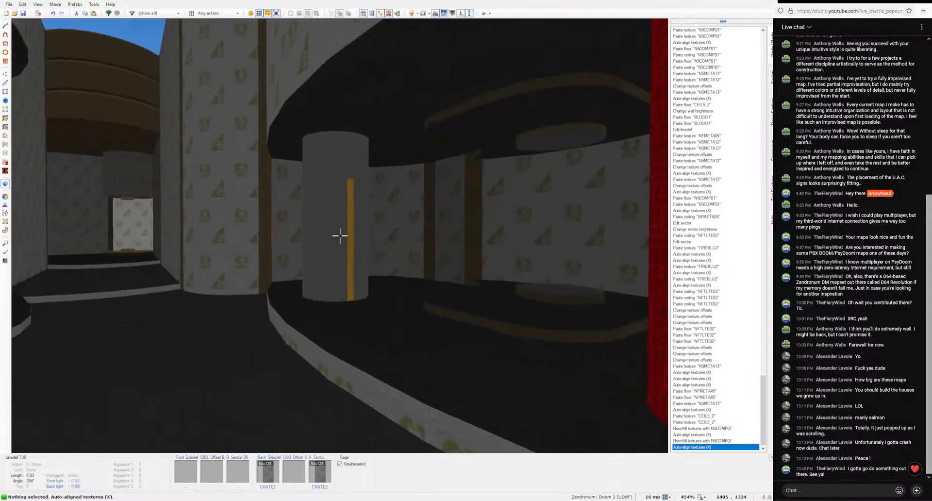
Step: Paste NSCOMP01 onto the two wall panels flanking the curved crate wall in the neighbouring dark room
key(w)
key(ctrl+v)
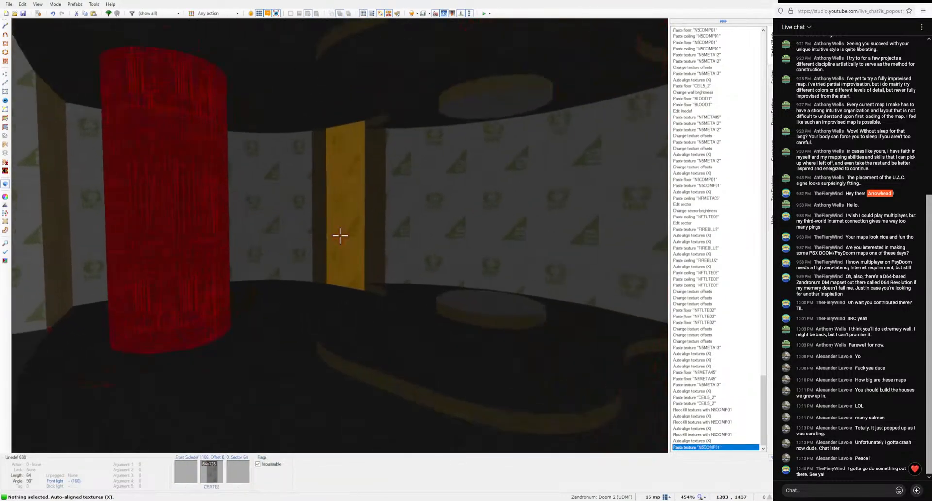
key(w)
key(ctrl+v)
key(w)
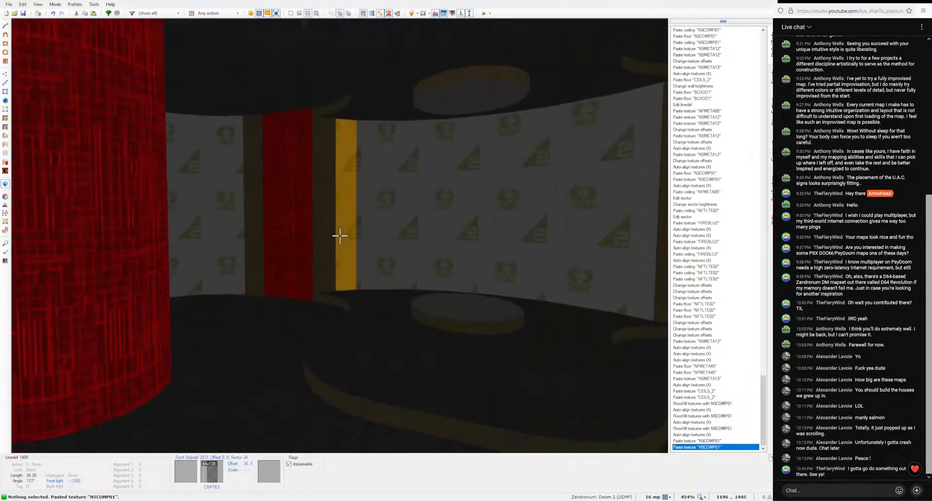
key(w)
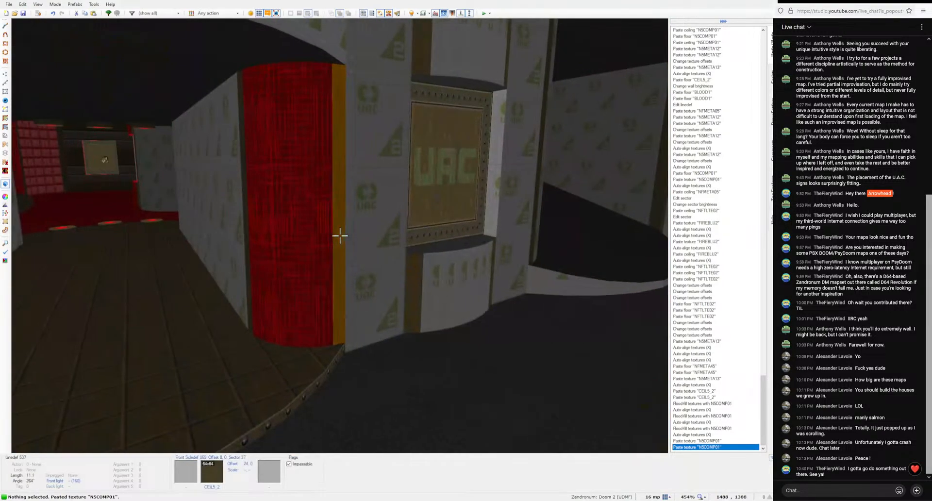
Step: Paste NFMETA45 onto the dark room's platform floor and flood-fill the round pedestal's side with auto-aligned NSCOMP01
key(w)
key(ctrl+v)
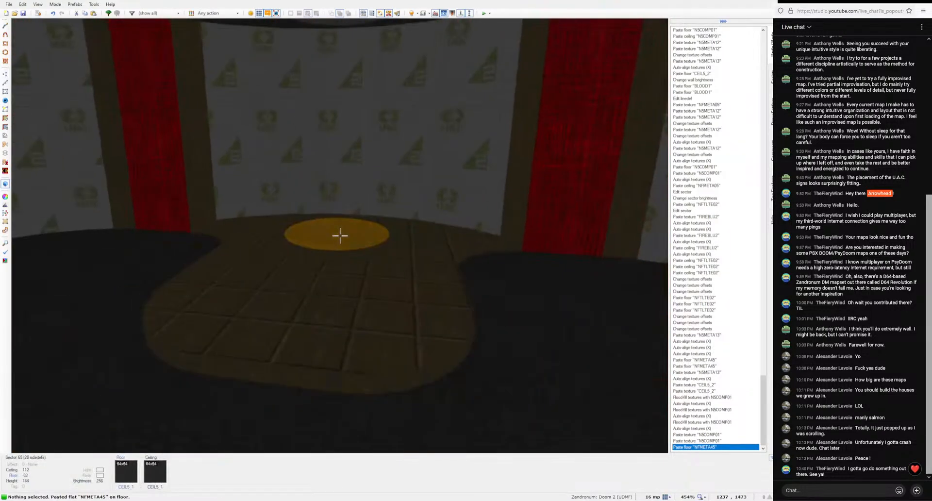
key(w)
key(ctrl+c)
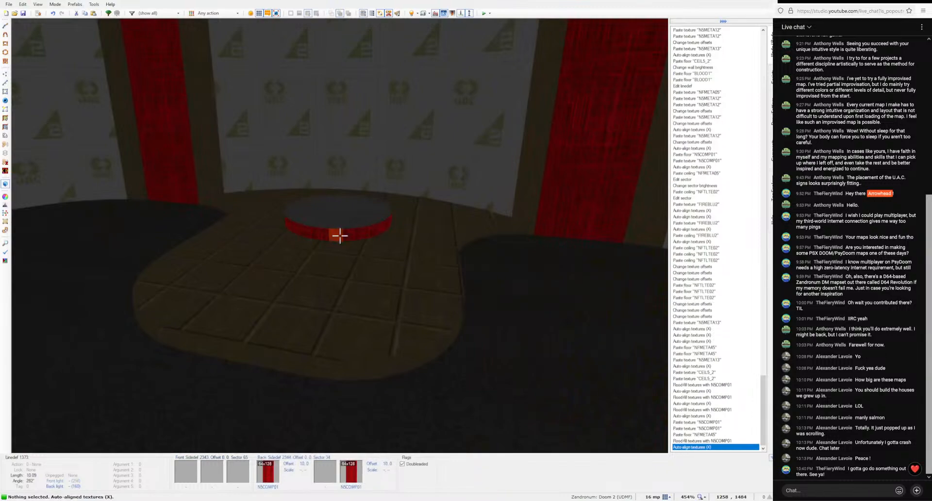
Step: Copy NSMETA13 from the corridor step onto the side of the dark room's round pedestal and auto-align it horizontally
key(w)
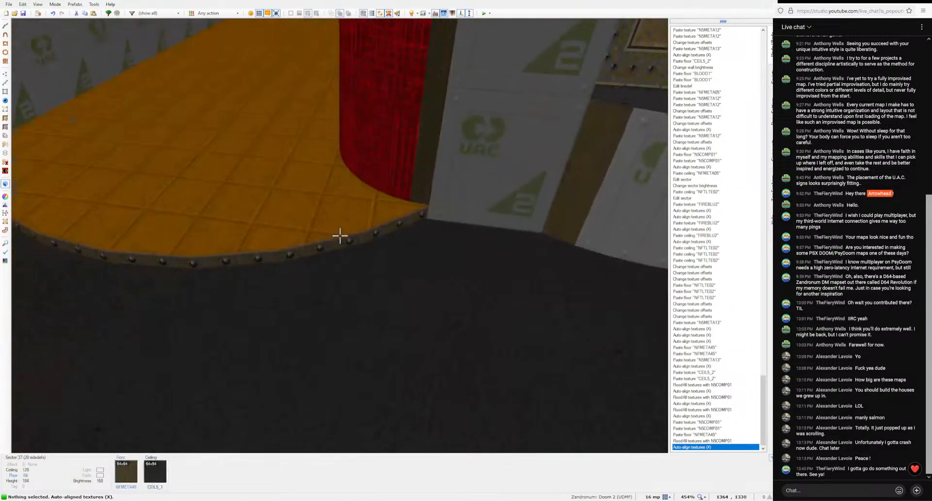
key(ctrl+c)
key(w)
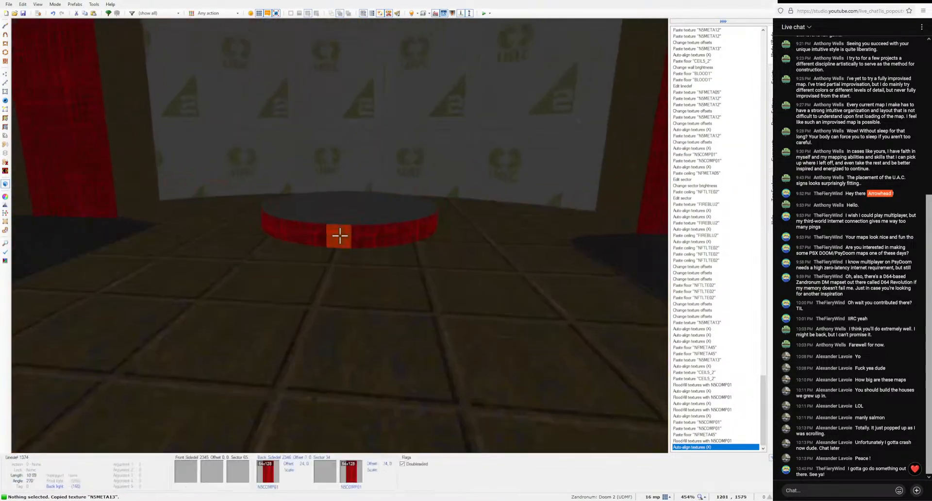
key(ctrl+a)
key(w)
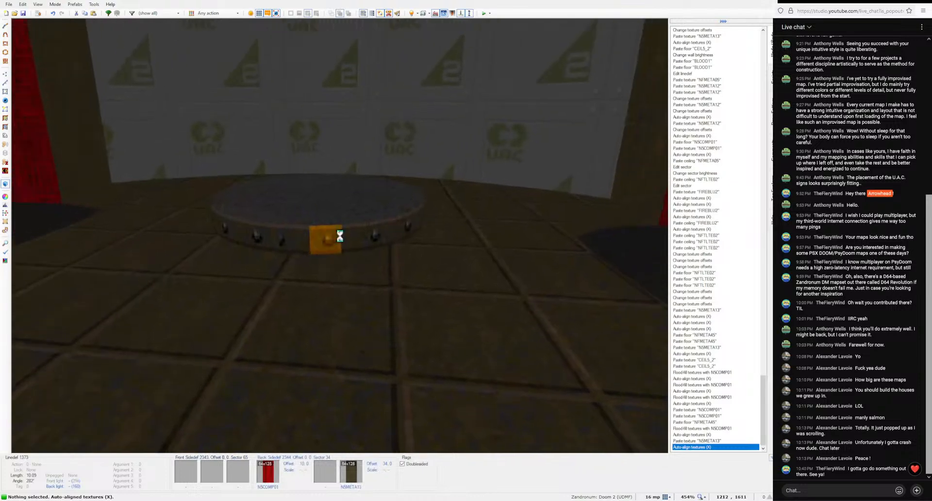
key(ctrl+a)
key(s)
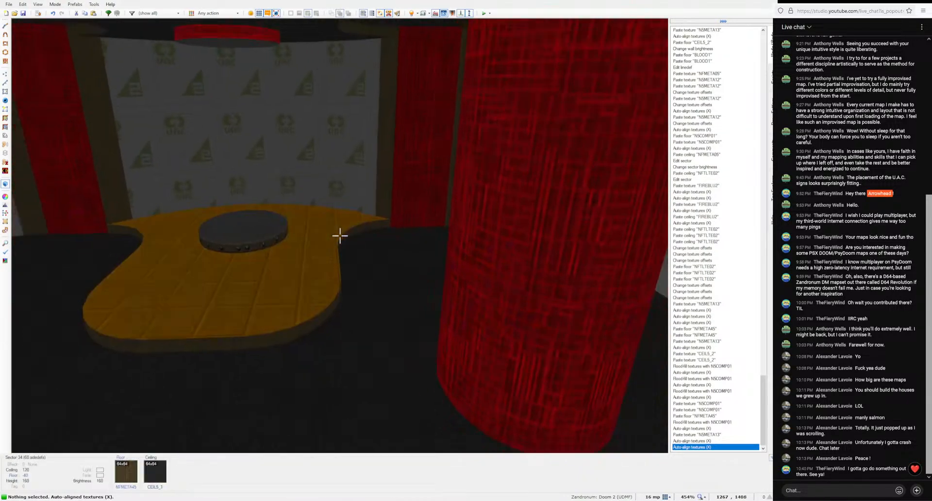
key(w)
key(s)
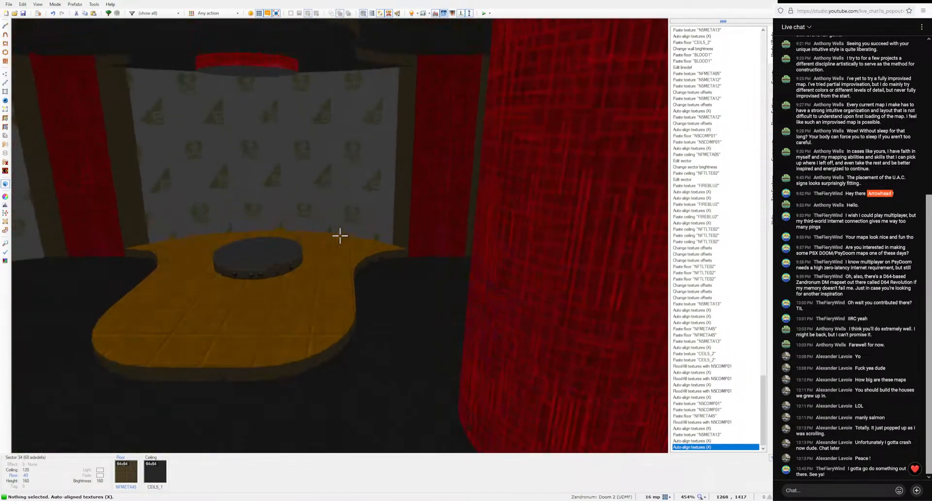
Step: Copy NSMETA13 onto the side of the round ceiling fixture above the pedestal, shift its offset, and auto-align it horizontally
key(w)
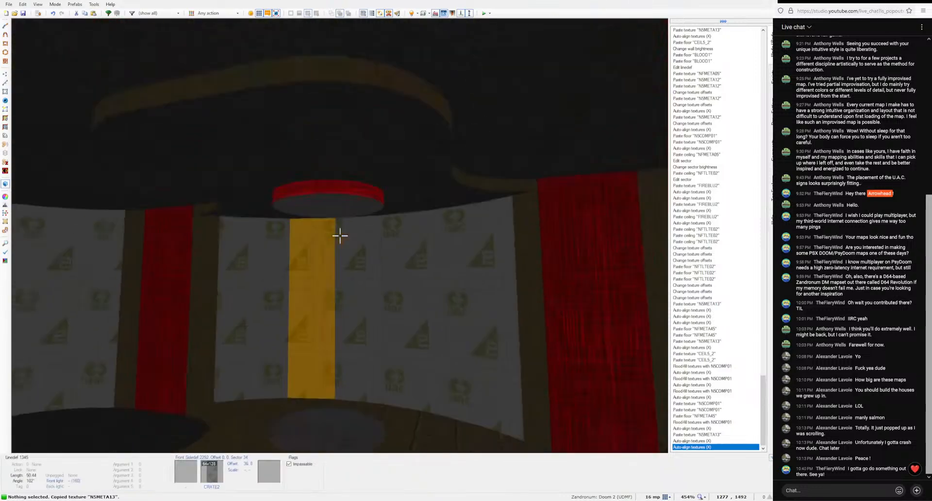
key(ctrl+c)
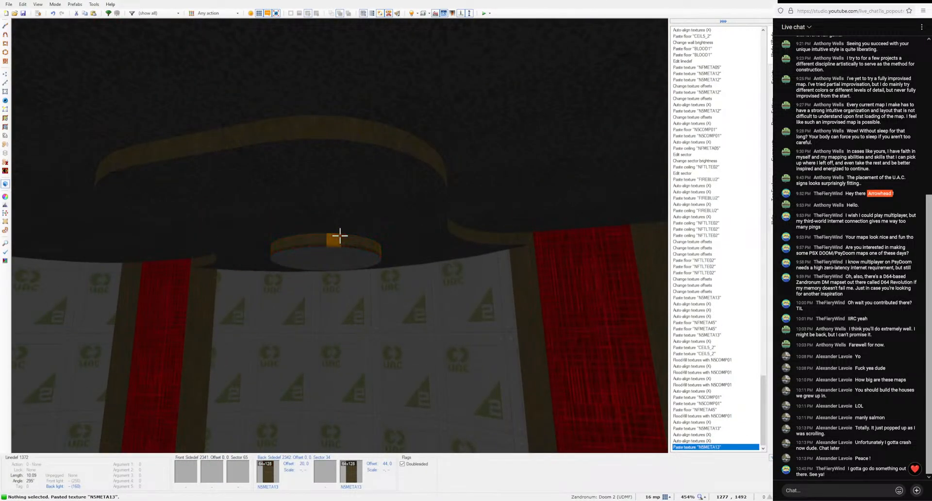
key(s)
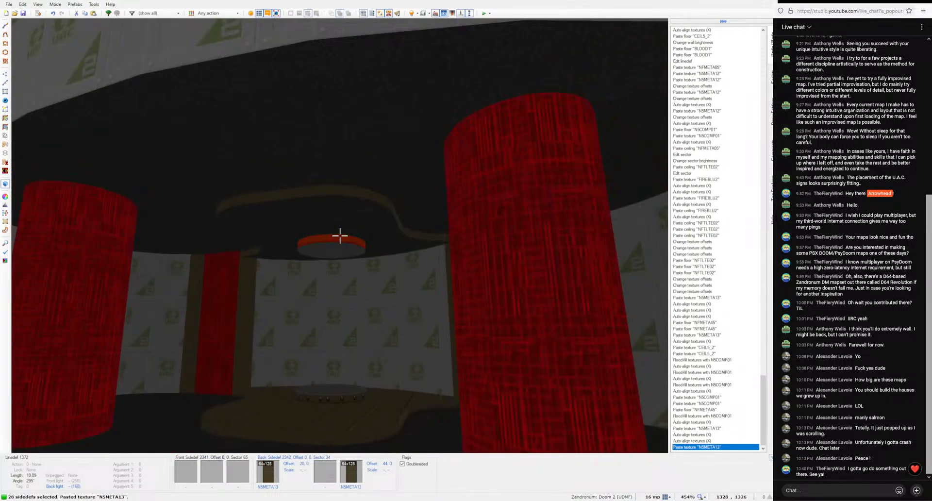
key(Up)
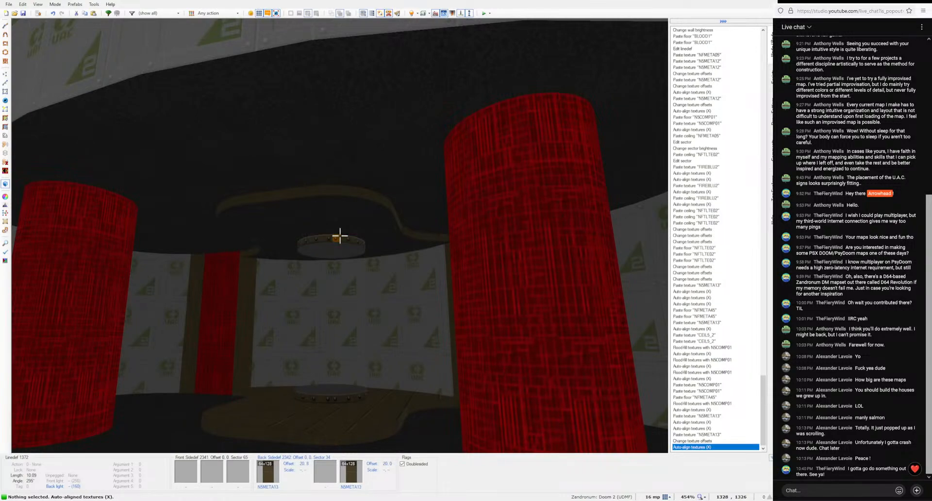
key(s)
Step: Copy CEIL5_2 and paste it onto the narrow trim strip at the end of the corridor's long crate wall
key(w)
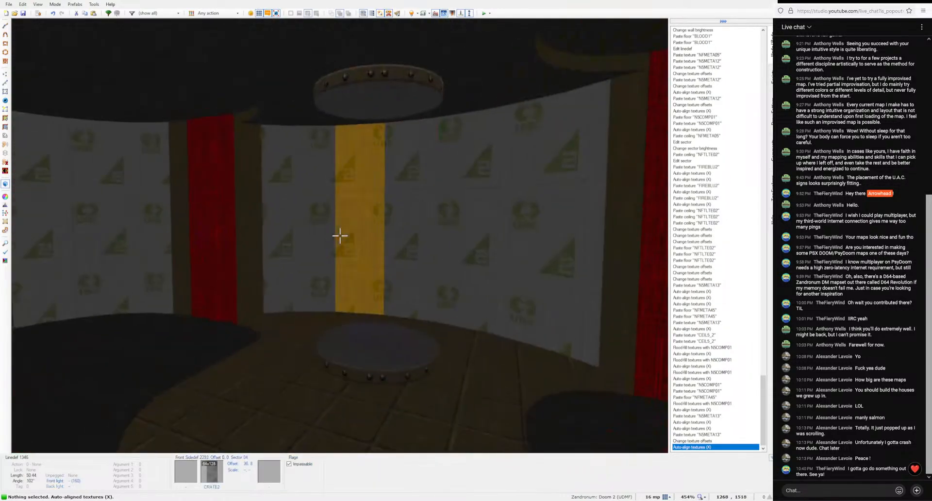
key(w)
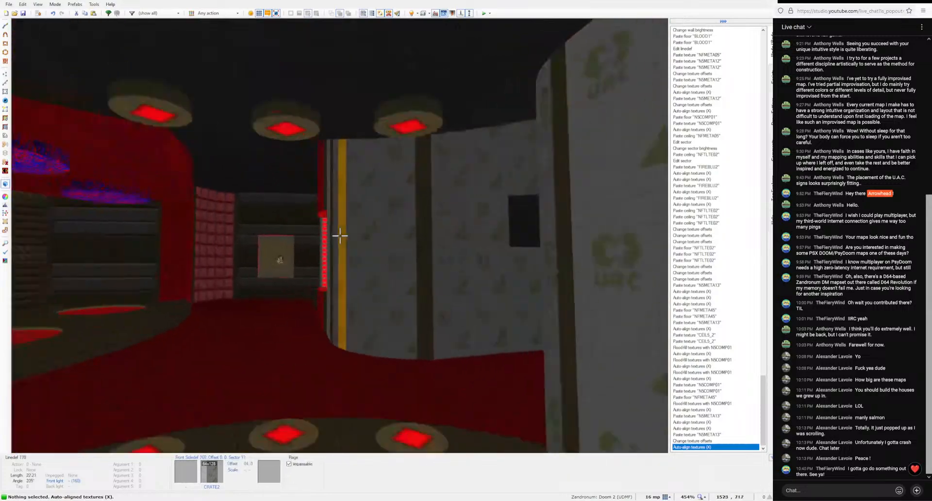
key(w)
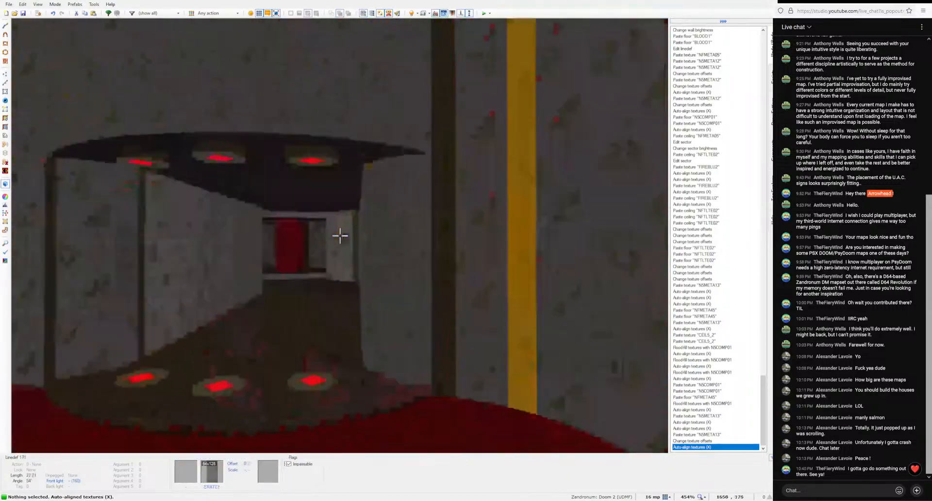
key(w)
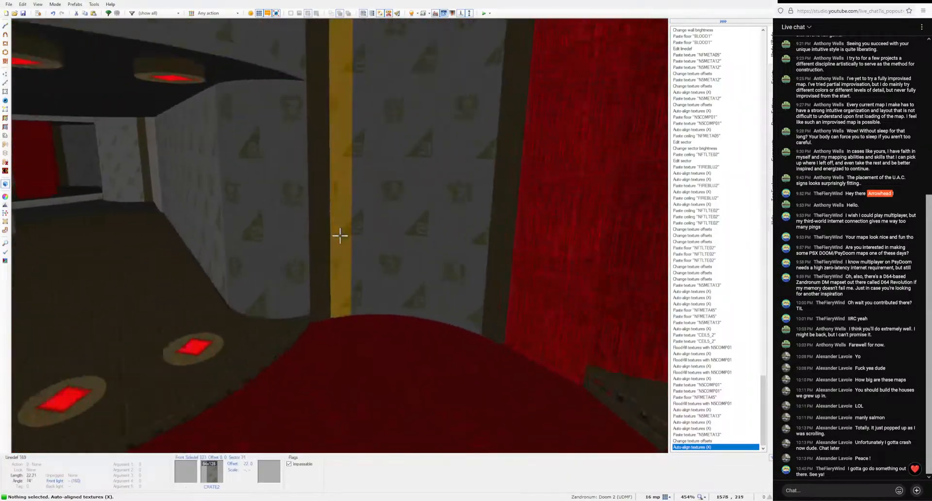
key(w)
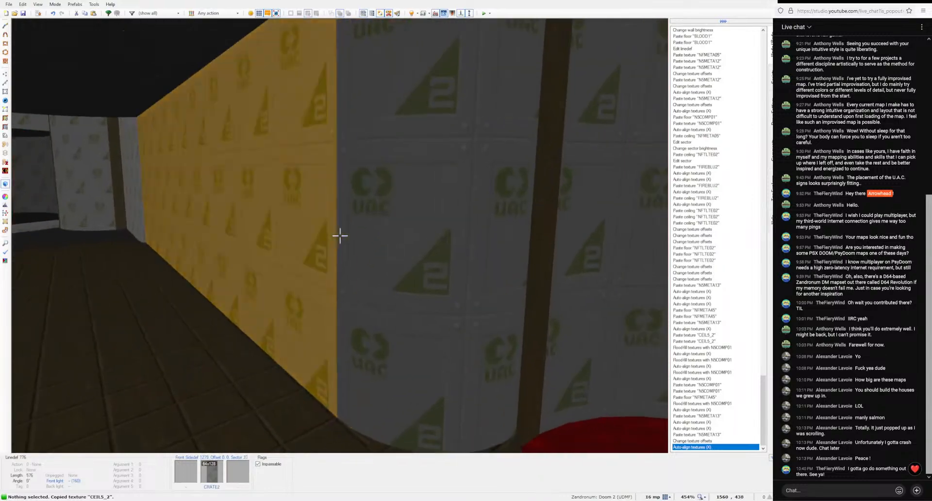
key(ctrl+v)
Step: Copy NSCOMP01, flood-fill the rounded corner walls at both sides of the corridor opening, and auto-align them horizontally
key(s)
key(w)
key(ctrl+c)
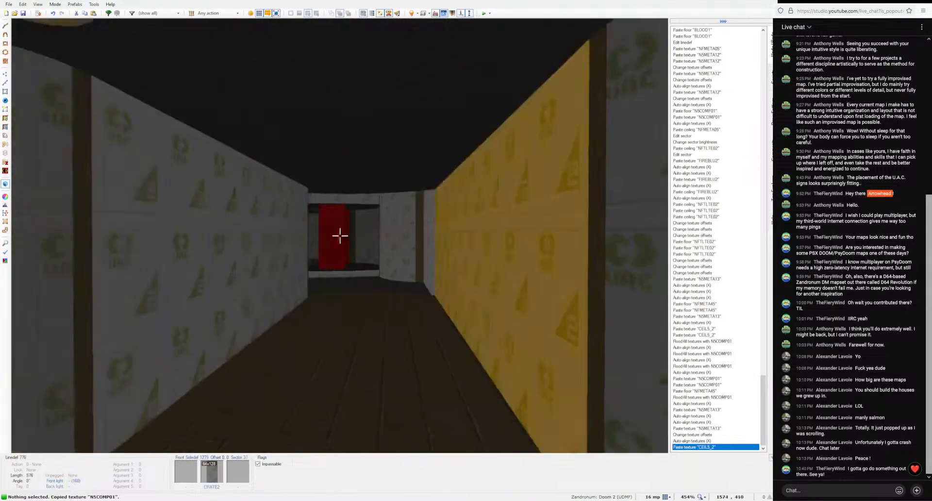
key(ctrl+shift+v)
key(shift+a)
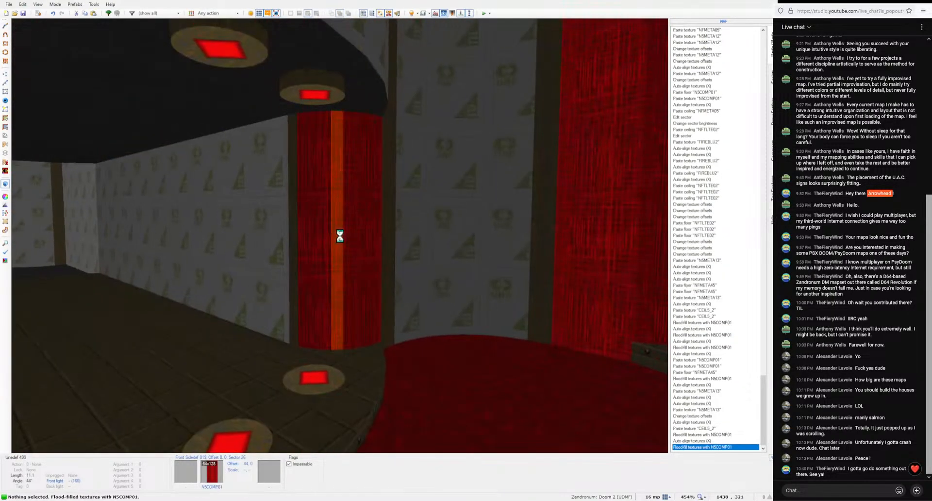
key(s)
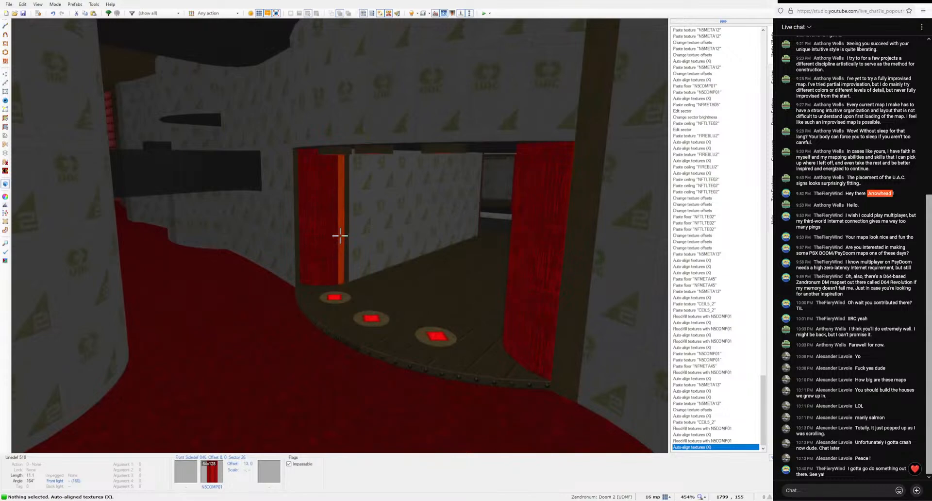
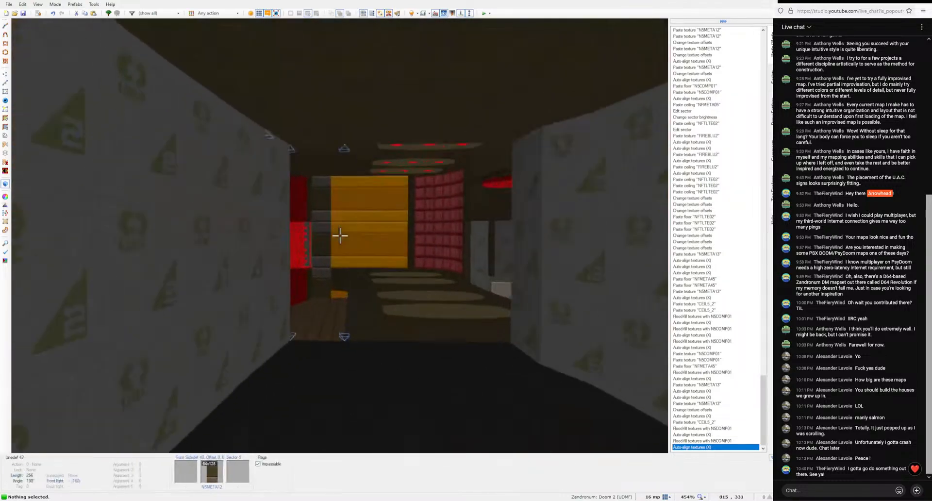
Step: Paste CEIL5_2 onto the ceiling and floor of the low section beside the brown-tiled floor
key(ctrl+c)
key(ctrl+v)
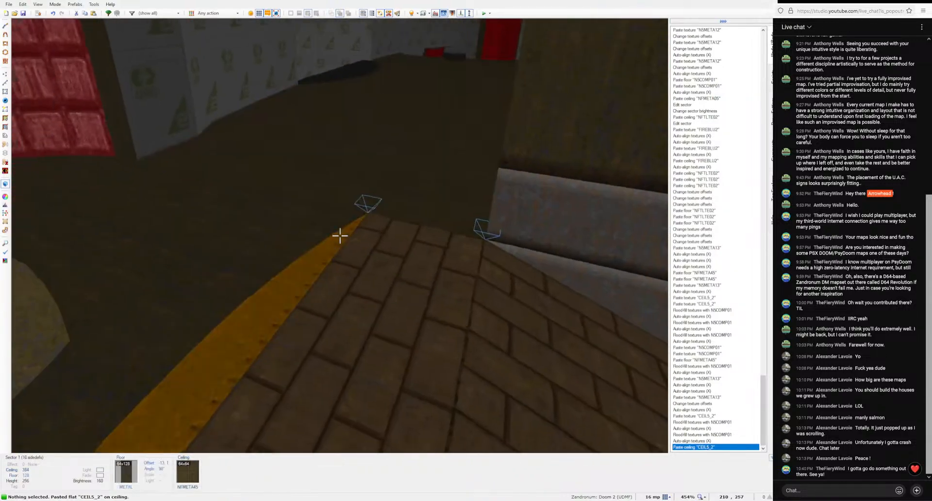
key(ctrl+c)
key(ctrl+v)
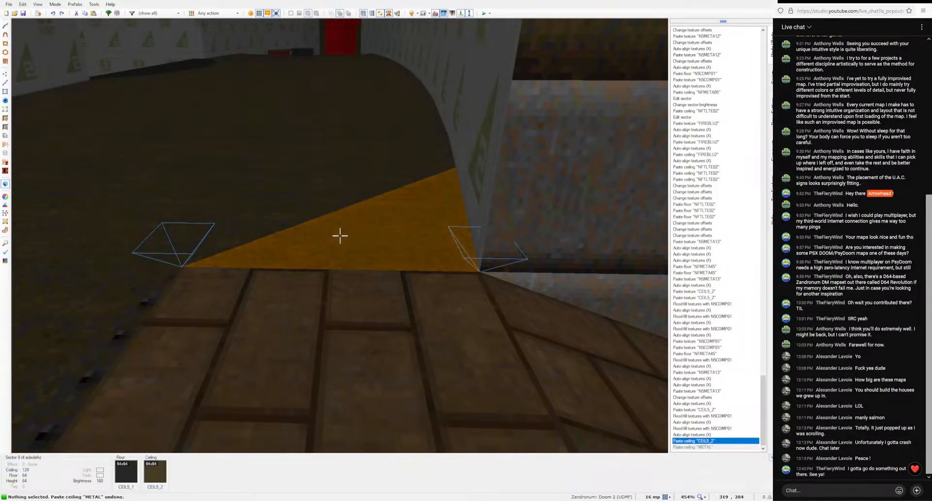
key(d)
key(w)
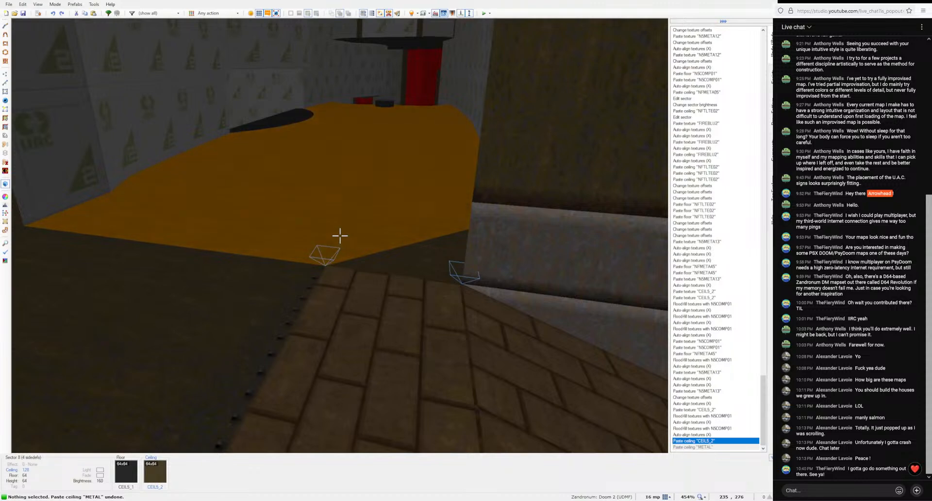
key(ctrl+v)
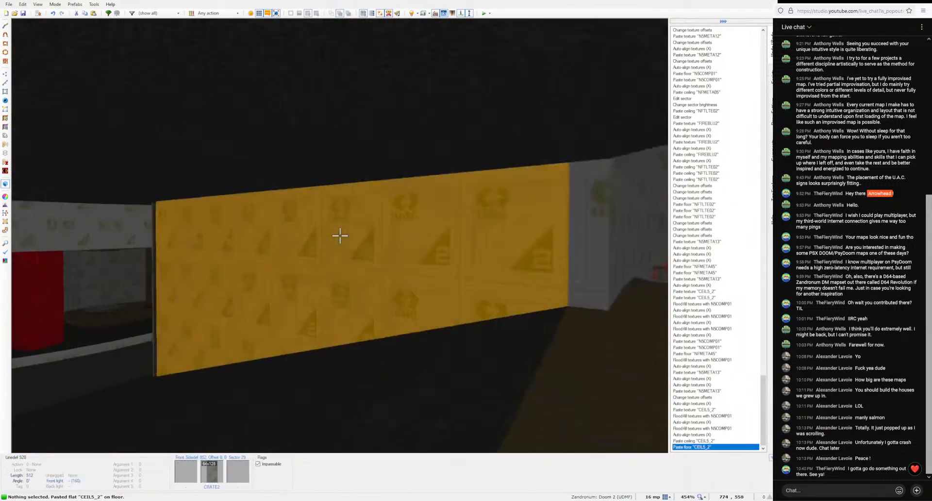
Step: Copy the flat NFMETA45 and paste it onto the floor of the dark crate-walled area, sector 29
key(w)
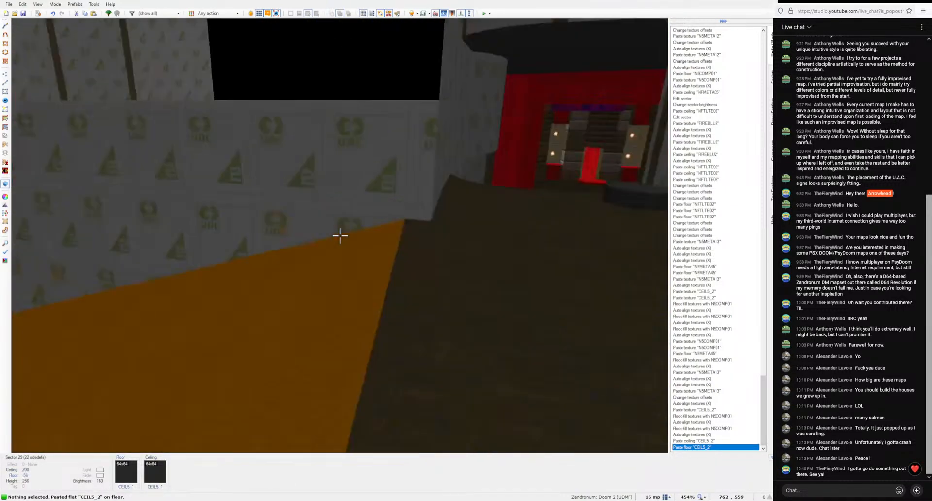
key(w)
key(ctrl+c)
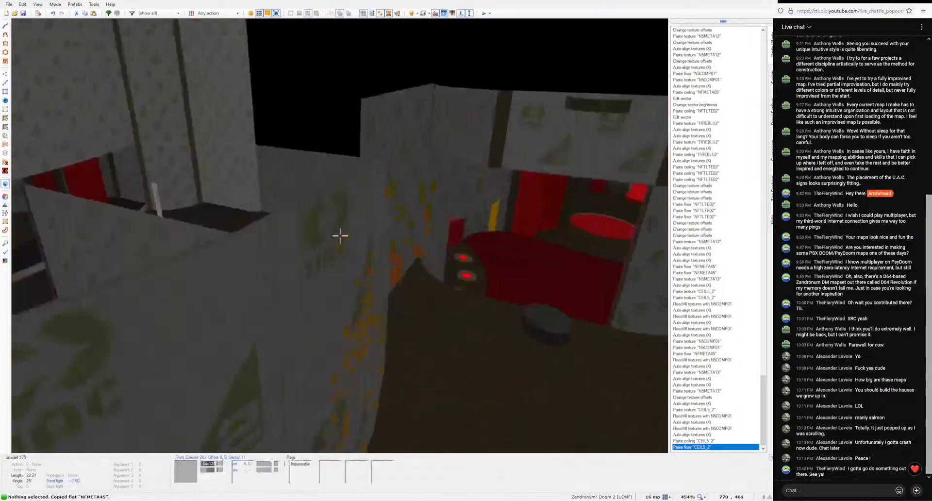
key(ctrl+v)
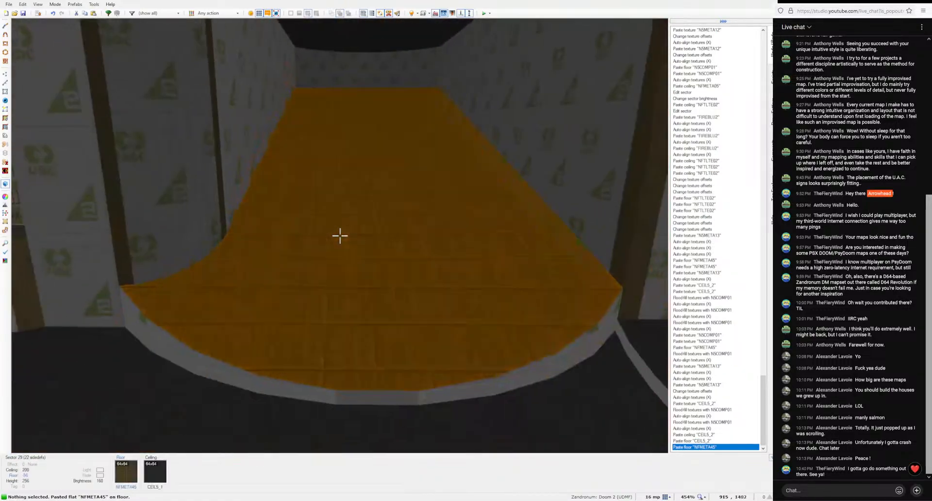
Step: Paste NSMETA13 along the curved platform edges and flood-fill the adjoining rounded wall with NSCOMP01, auto-aligning both horizontally
key(w)
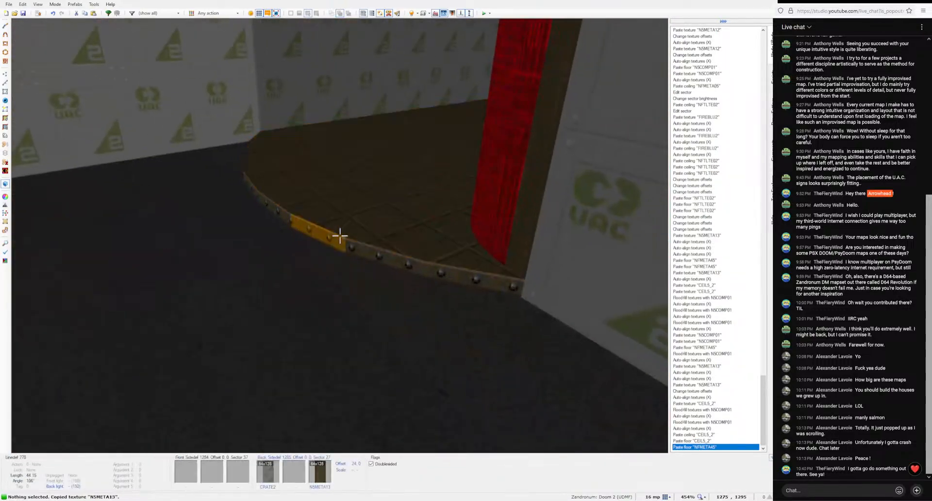
key(s)
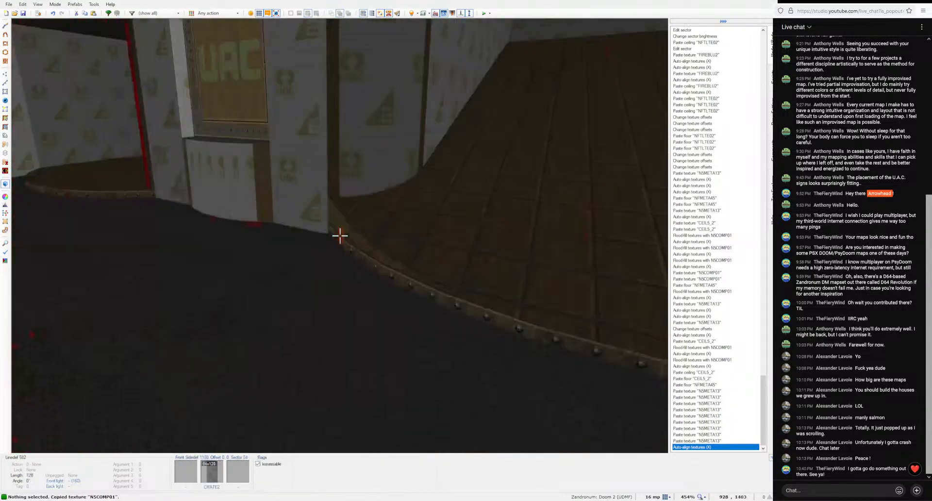
key(ctrl+shift+v)
key(a)
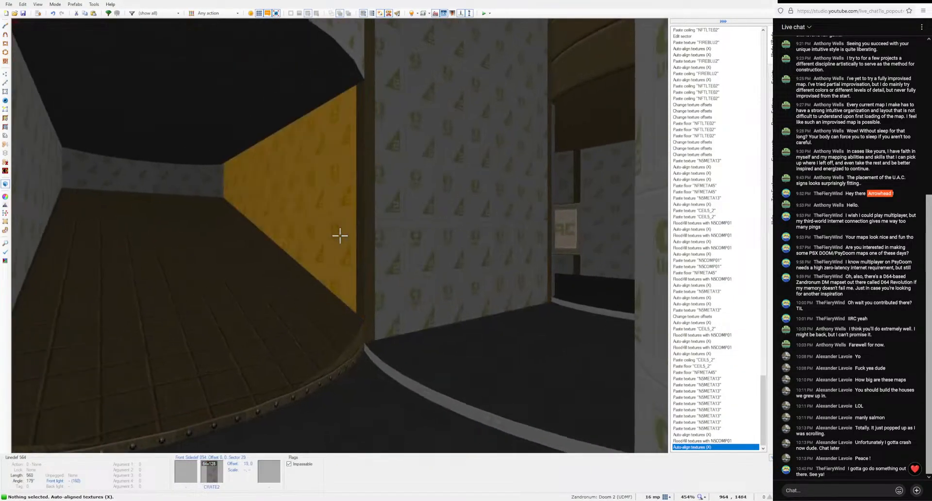
Step: Flood-fill the wall strip behind the UAC sign with NSCOMP01 and paste it onto the sign sector's ceiling and floor
key(e)
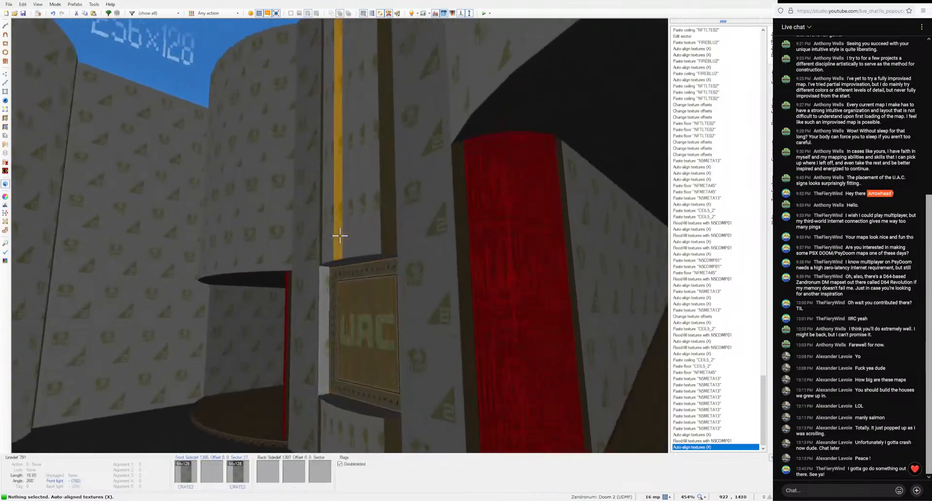
key(e)
key(ctrl+shift+v)
key(ctrl+v)
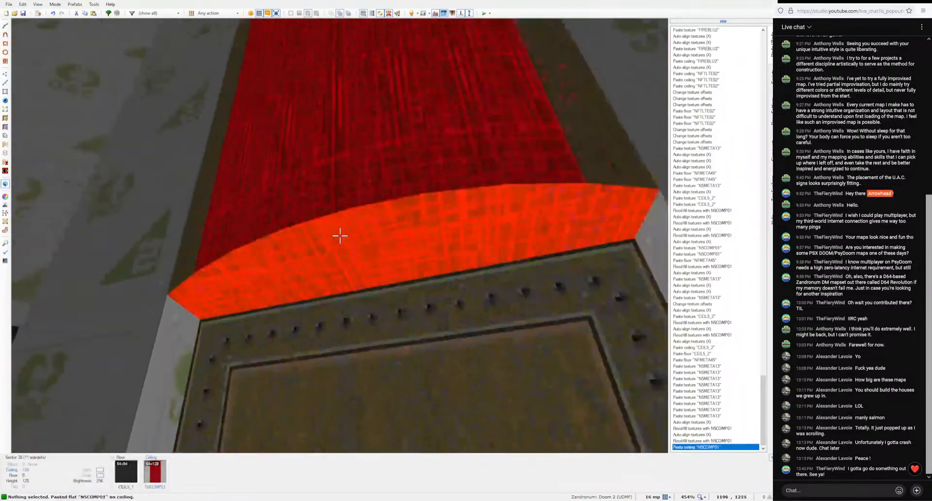
key(ctrl+v)
key(e)
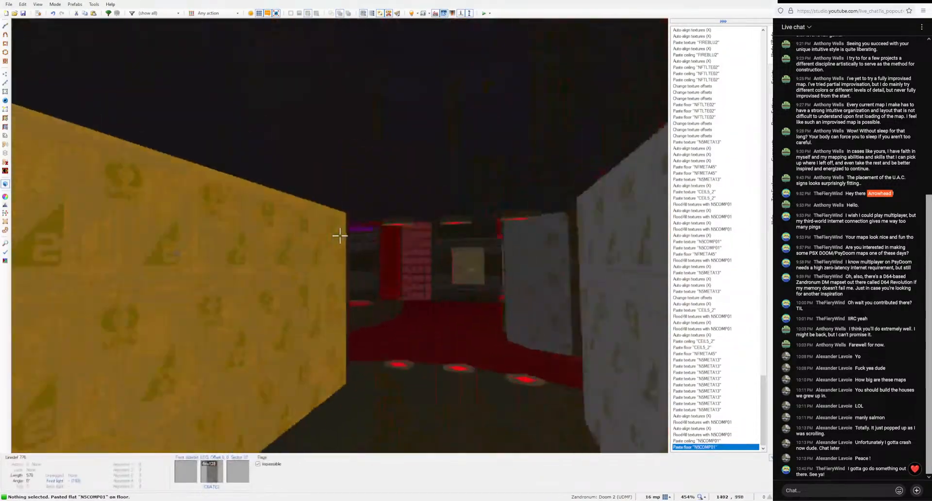
Step: Copy the light texture NSLITE05 and paste it onto the two narrow sides of the UAC sign
key(e)
key(ctrl+c)
key(e)
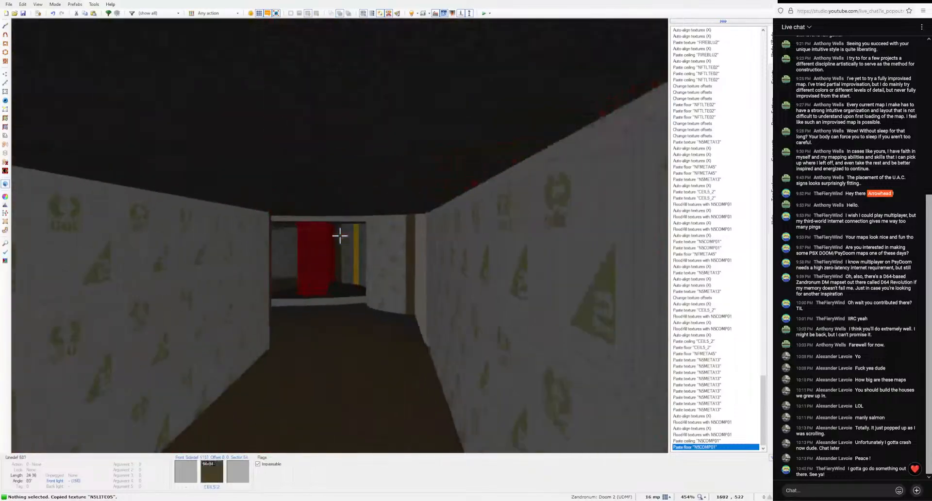
key(ctrl+v)
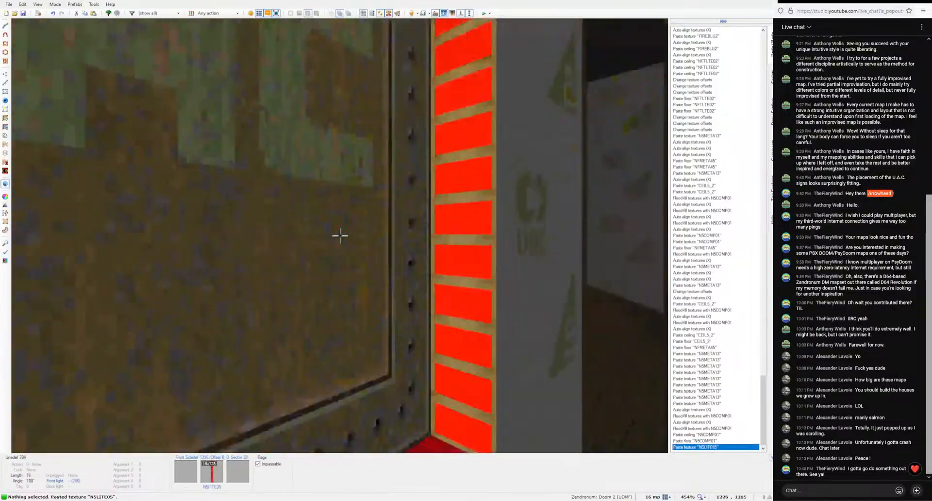
key(ctrl+v)
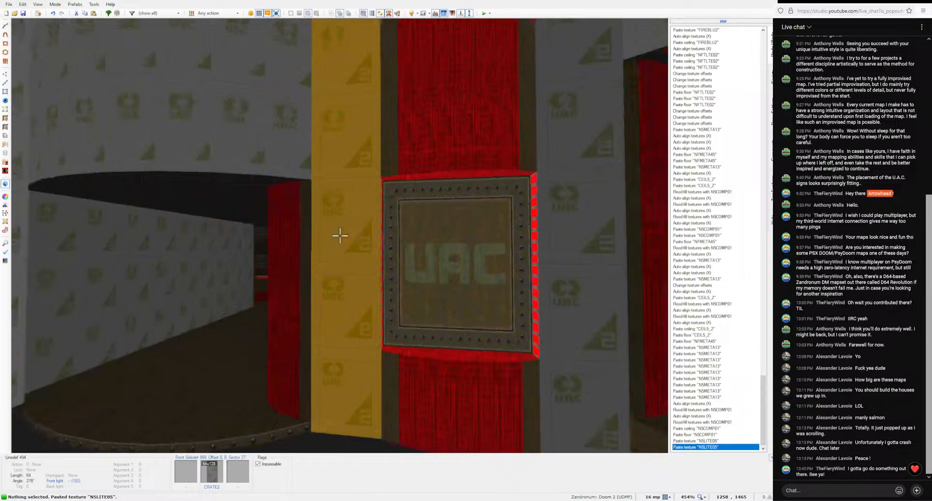
Step: Set the middle texture of the wall panel beside the UAC sign to NFMETA03 and paste it onto the opposite flanking panel
middle_click(339, 236)
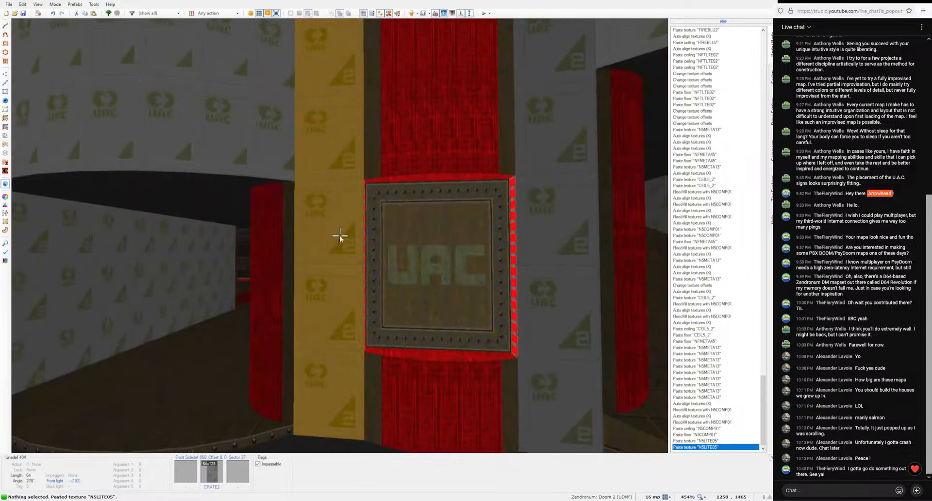
right_click(340, 235)
click(532, 224)
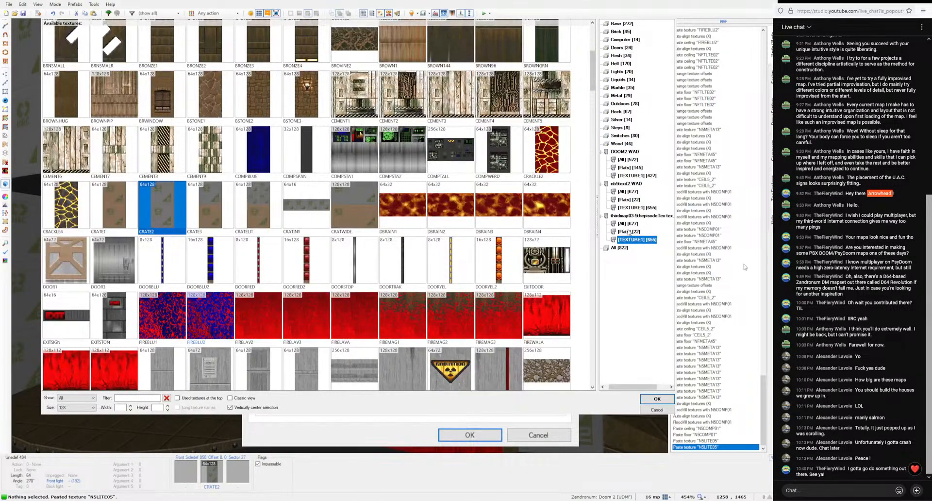
click(629, 231)
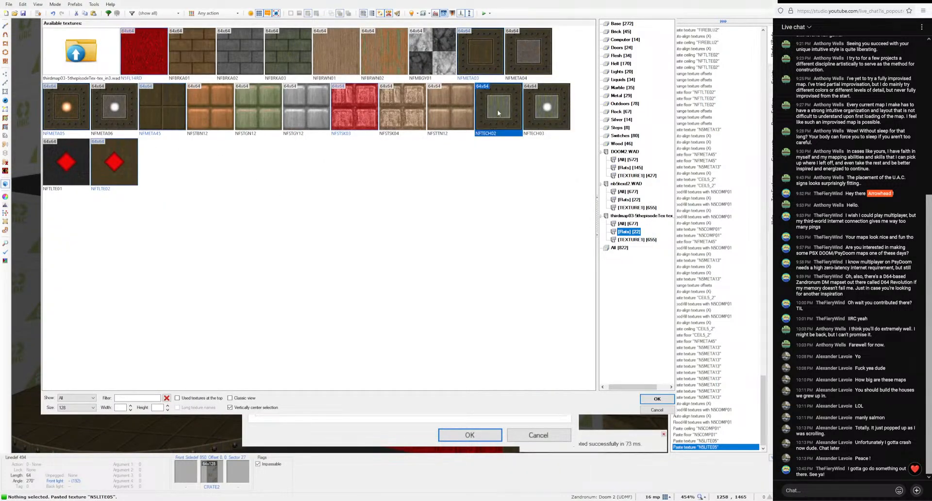
click(657, 400)
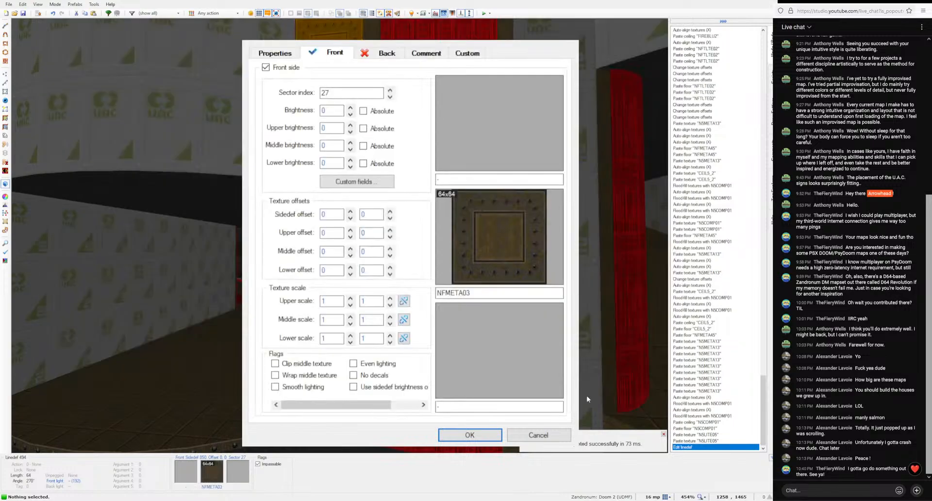
click(469, 435)
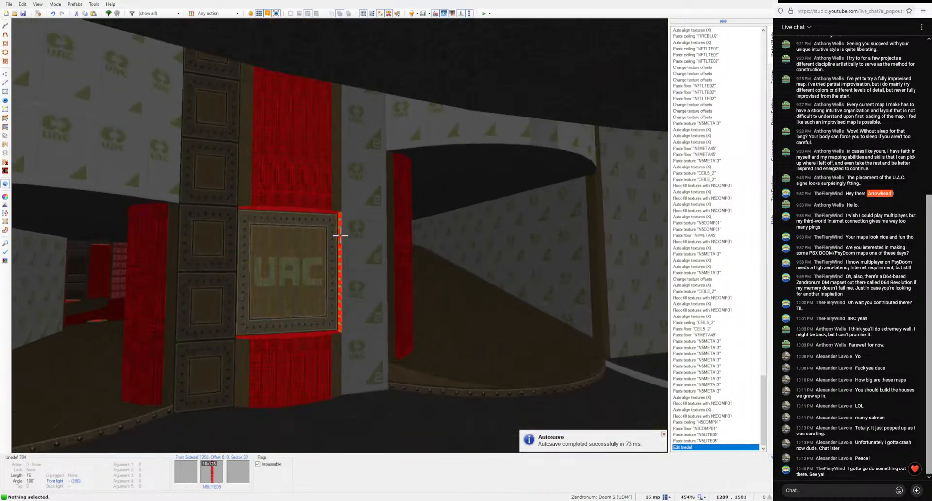
key(ctrl+v)
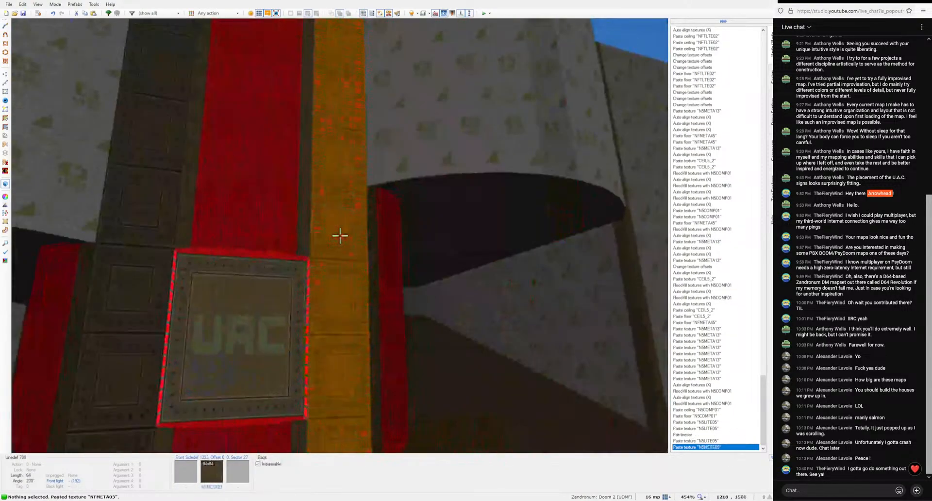
Step: Split the curved ledge linedefs near the wall corners on both sides of the UAC sign recess
key(ctrl+v)
key(e)
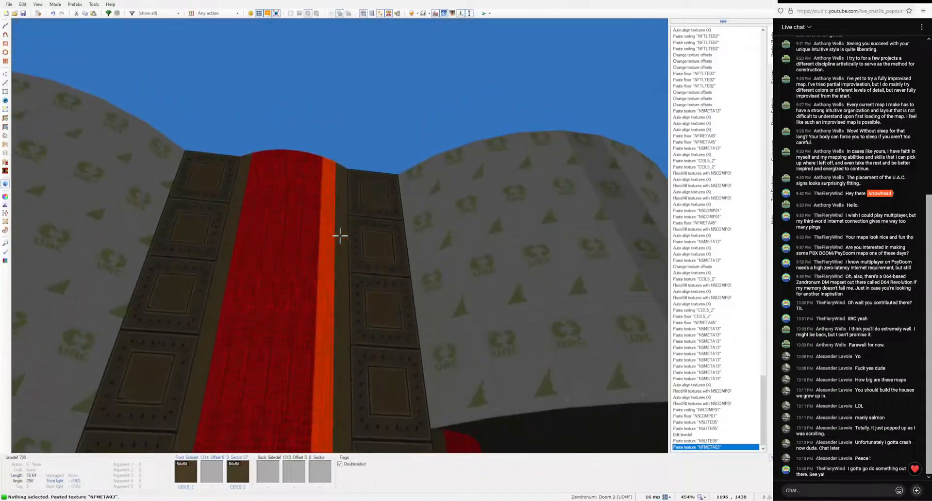
key(w)
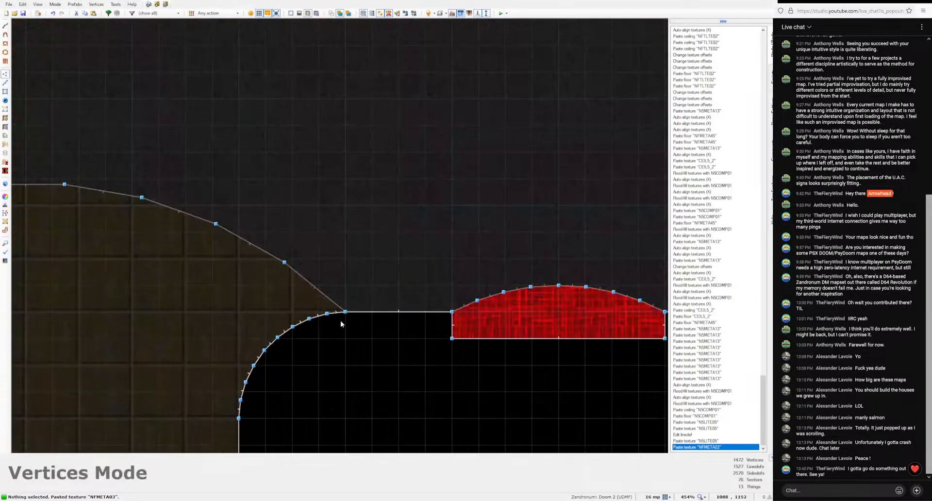
right_click(329, 301)
scroll(602, 213, down, 4)
key(space)
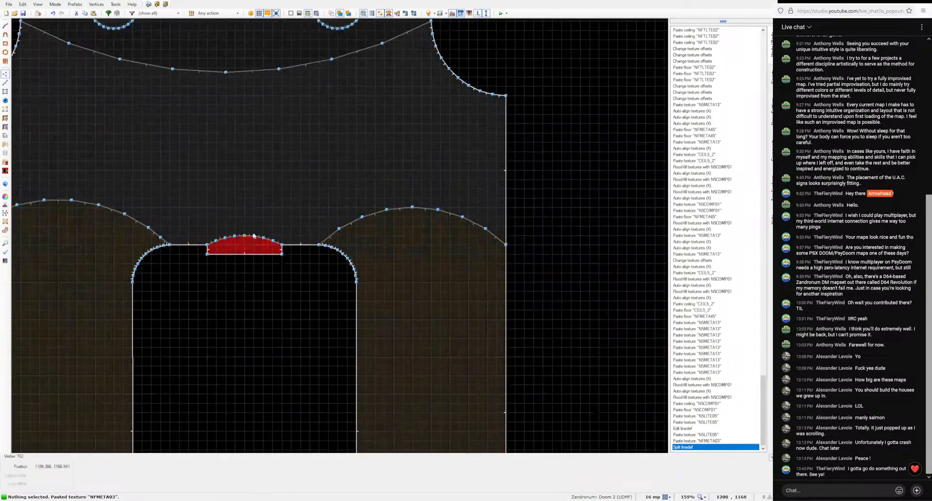
scroll(304, 237, up, 3)
right_click(367, 243)
key(w)
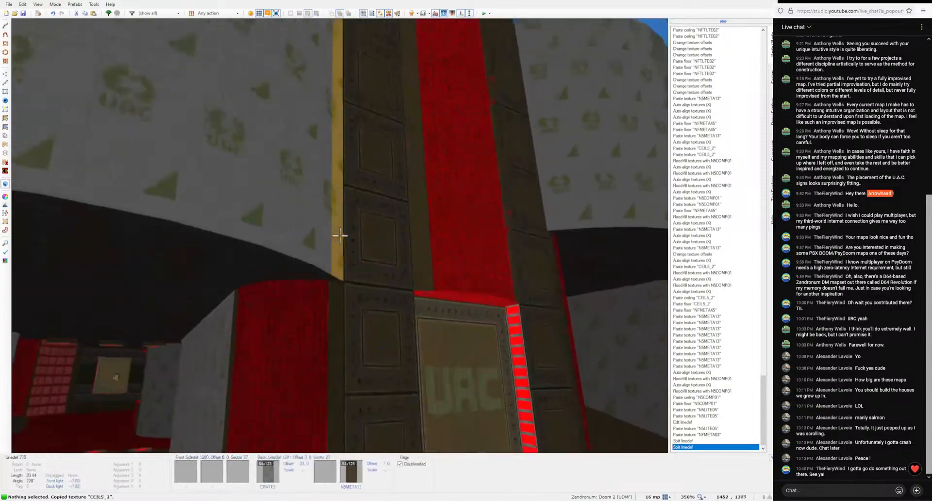
Step: Paste CEIL5_2 onto the short new ledge segments at both sides of the UAC sign wall
key(ctrl+v)
key(ctrl+v)
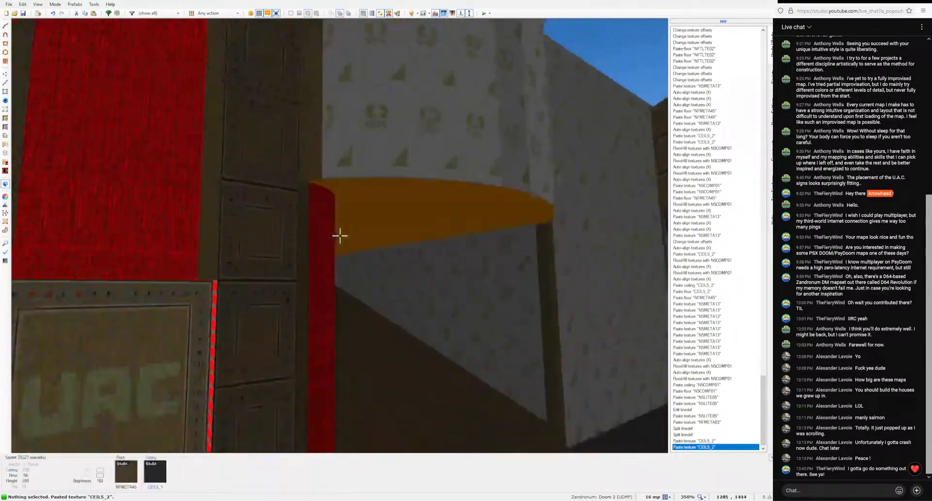
Step: Copy NSMETA32 from the teleporter room wall, flood-fill the curved corridor wall with it and auto-align it horizontally
key(e)
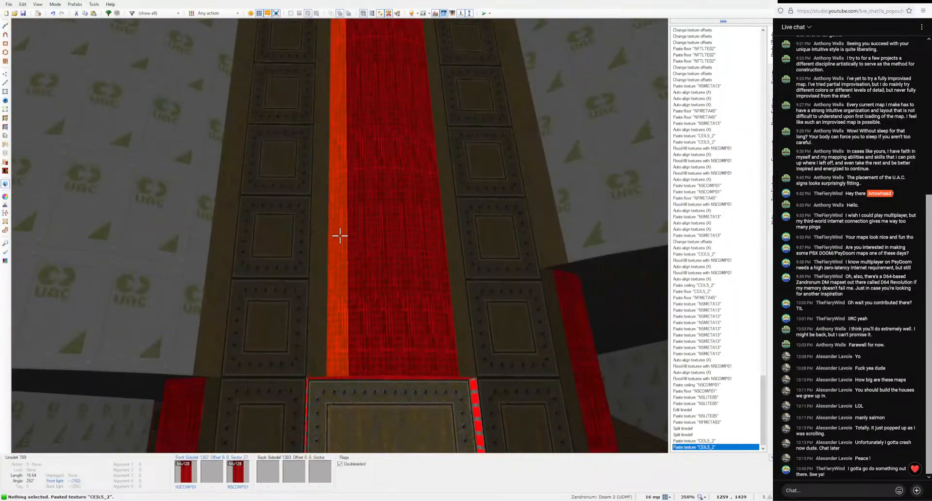
key(e)
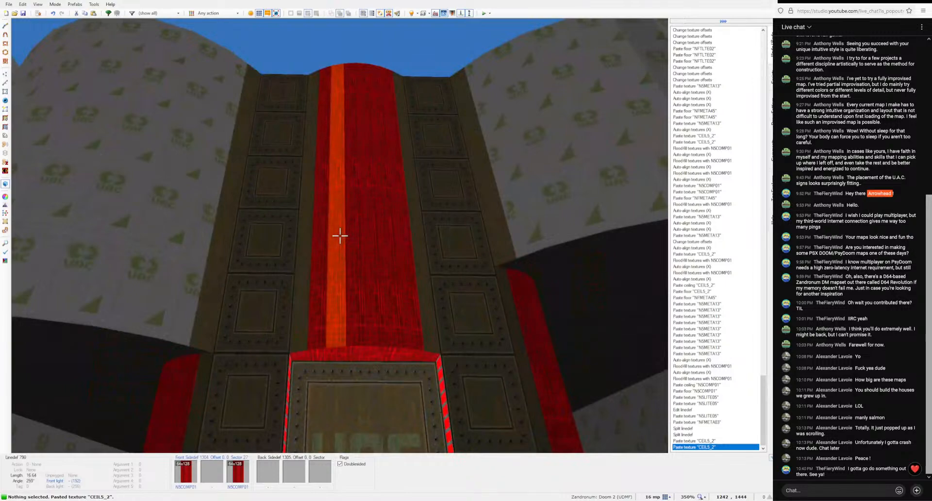
key(e)
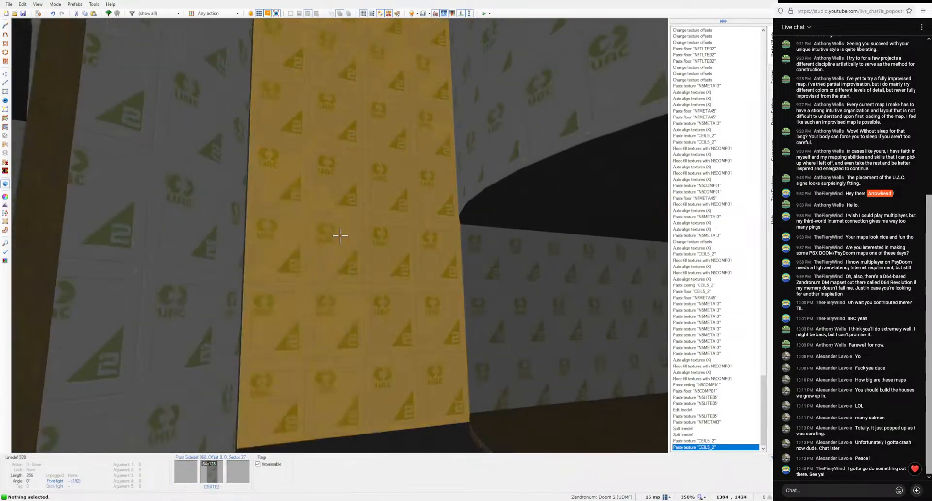
key(e)
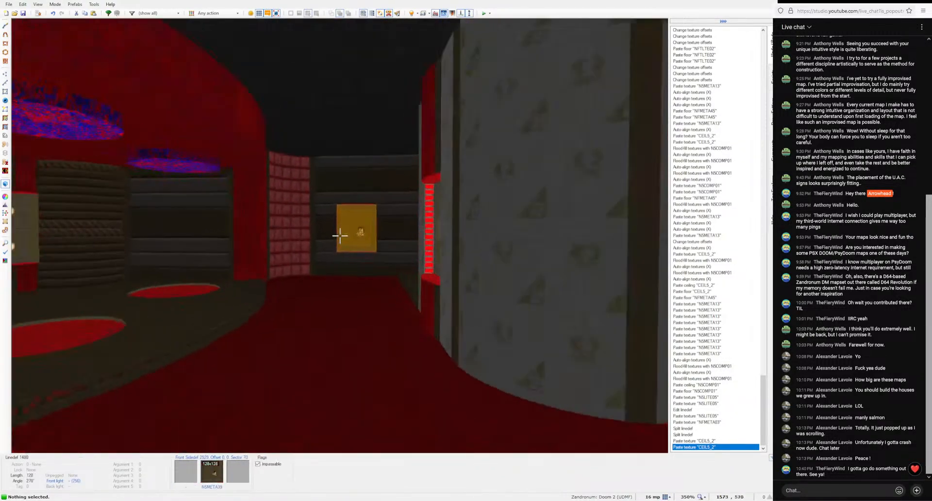
key(ctrl+c)
key(e)
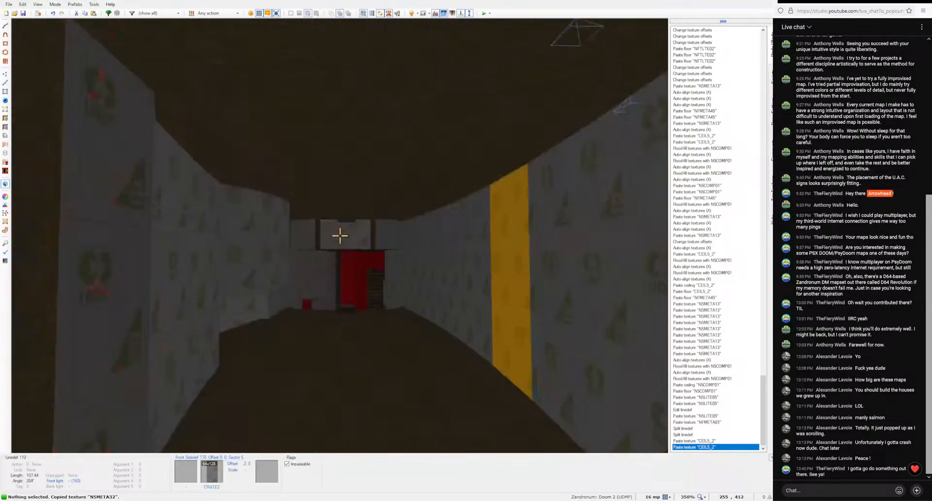
key(w)
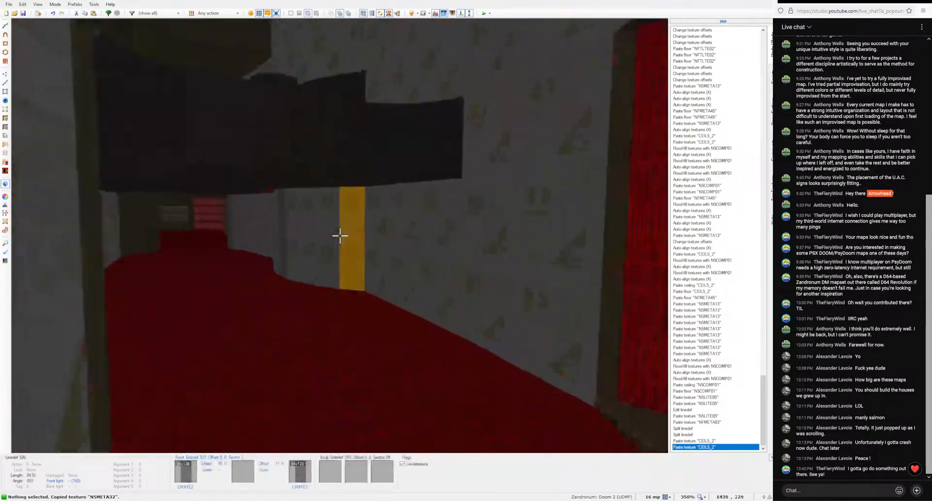
key(w)
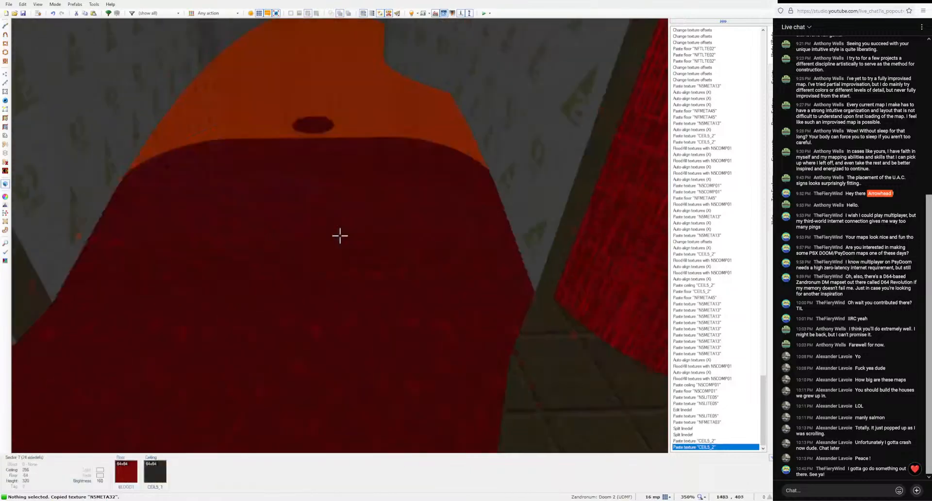
key(a)
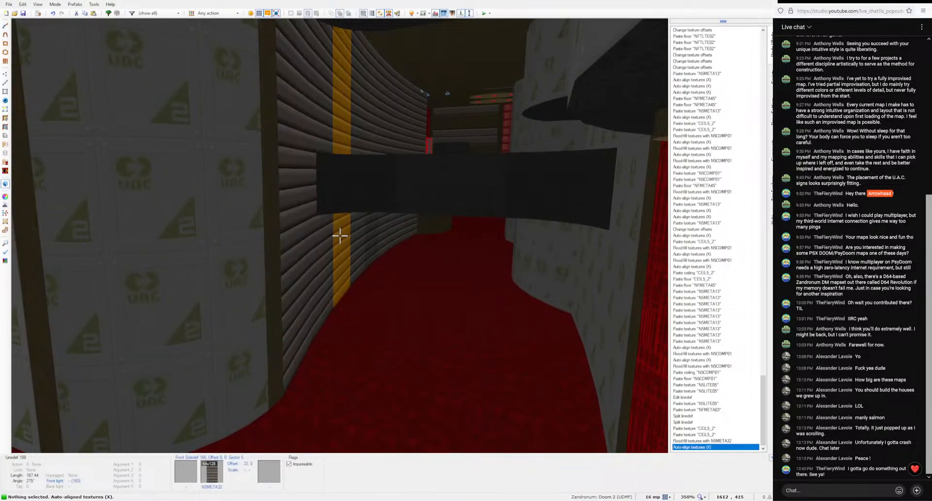
Step: Paste NSMETA32 onto the crate-textured wall sections beside the corridor opening and auto-align them horizontally
key(w)
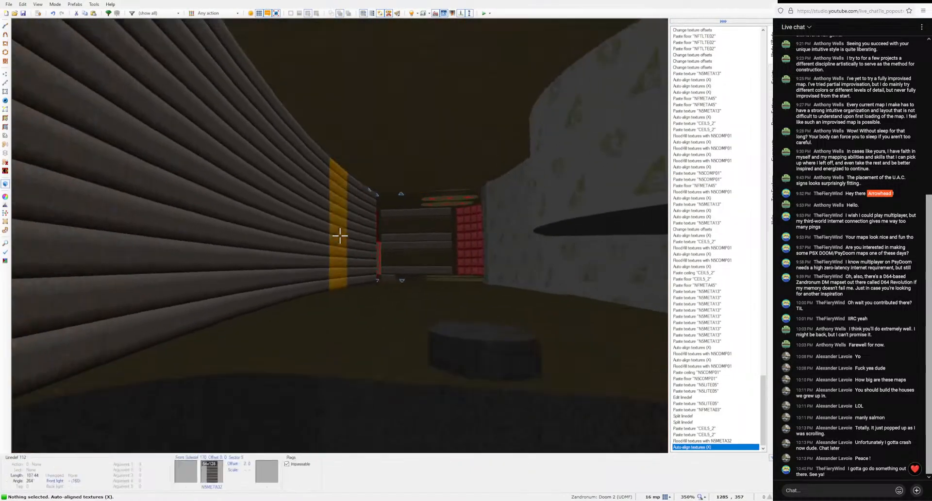
key(s)
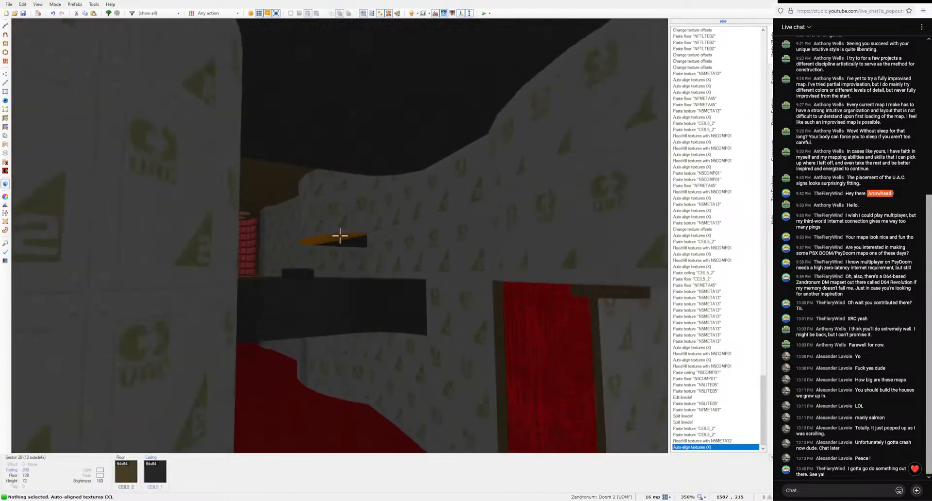
key(ctrl+v)
key(ctrl+v)
key(ctrl+v)
key(ctrl+v)
key(ctrl+v)
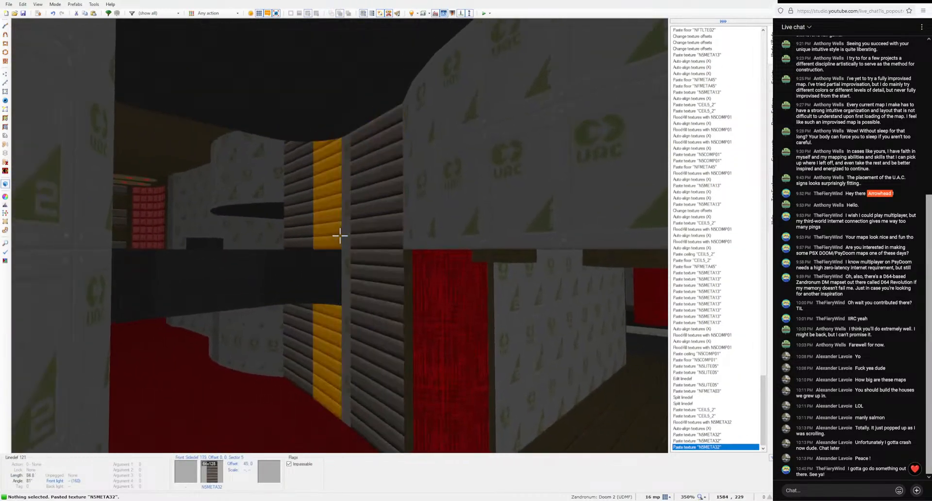
key(a)
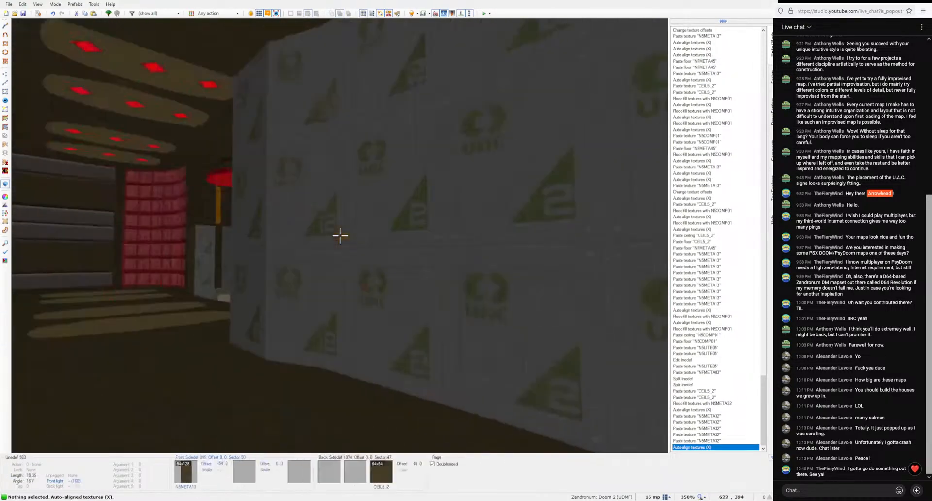
Step: Paste NSMETA32 onto the remaining crate-textured wall sections farther along the corridor and auto-align them horizontally
key(ctrl+v)
key(ctrl+v)
key(ctrl+v)
key(ctrl+v)
key(ctrl+v)
key(ctrl+v)
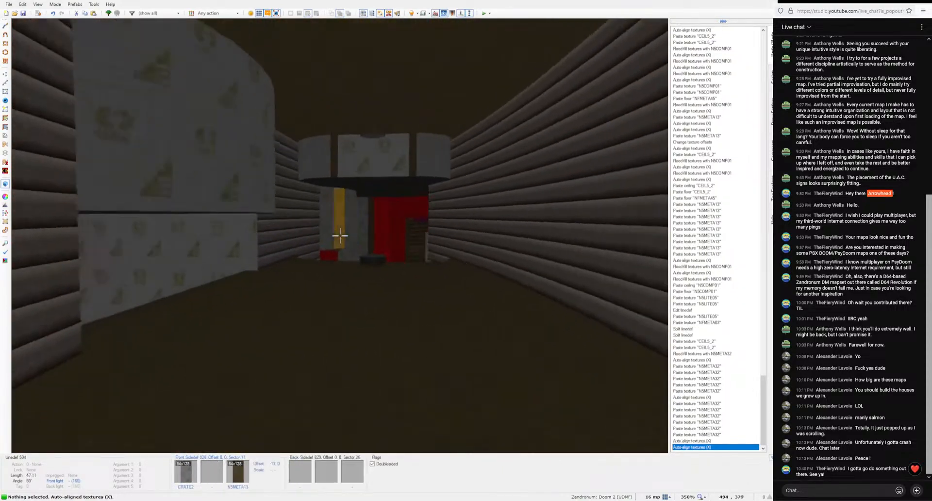
key(a)
key(a)
Step: Paste NSMETA32 onto the long side walls and narrow end walls of the passages beneath the curved overhangs
key(ctrl+v)
key(ctrl+v)
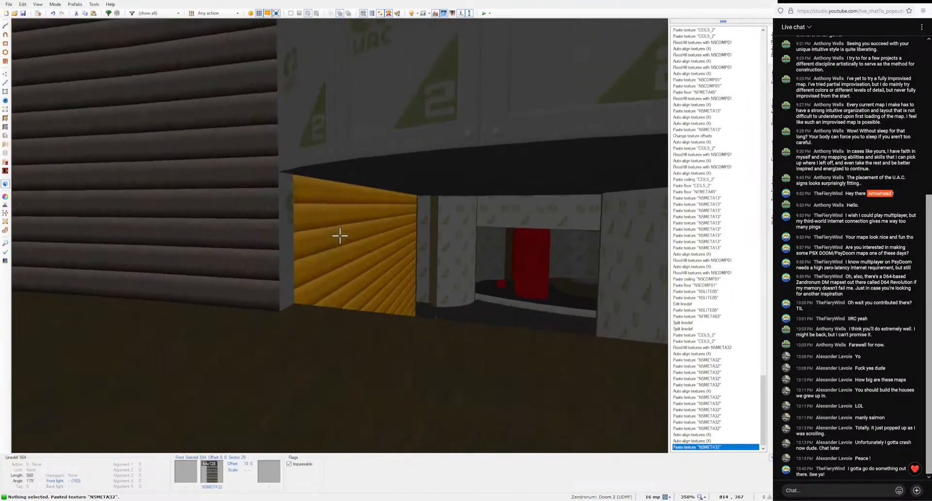
key(ctrl+v)
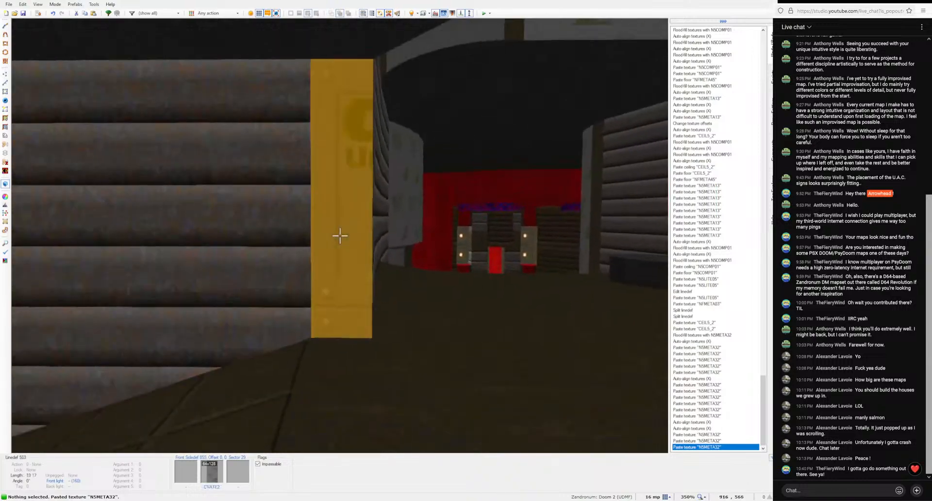
key(ctrl+v)
Step: Select the NSMETA32 side walls of the passages, shift their texture offsets vertically and auto-align the adjoining walls horizontally
click(339, 236)
click(339, 236)
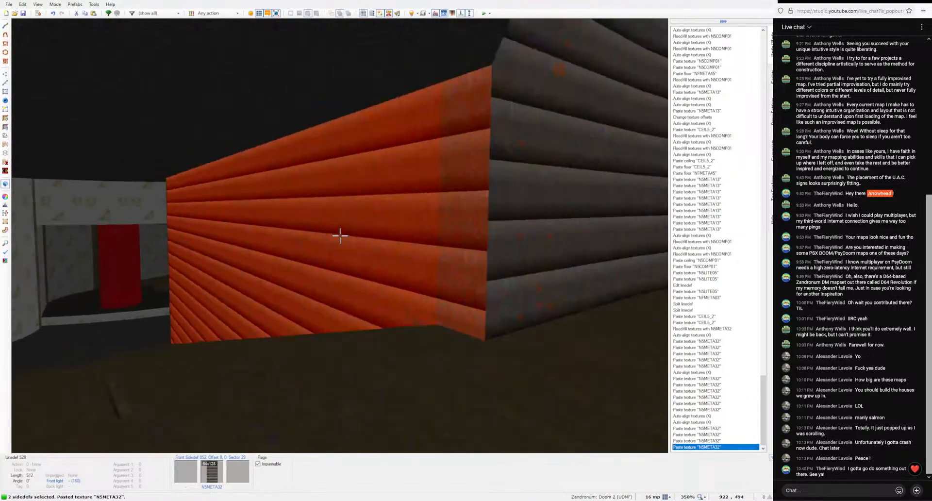
click(340, 236)
click(339, 236)
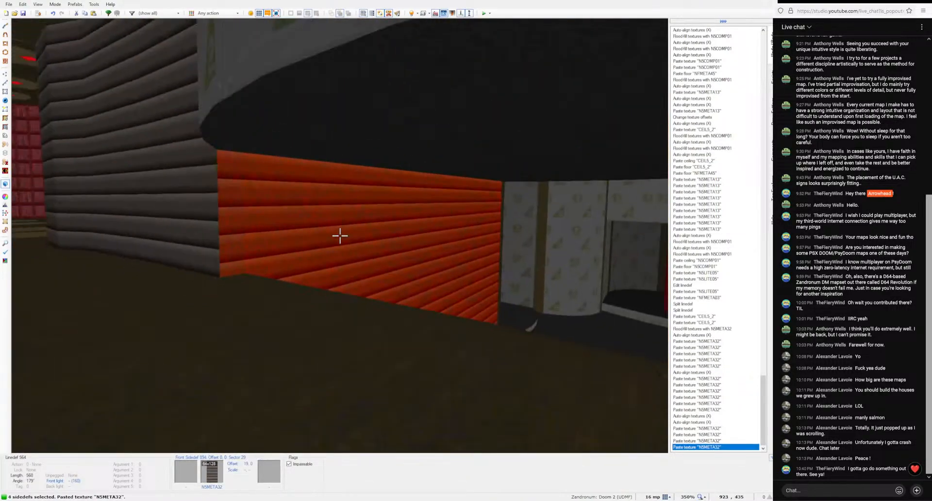
key(Up)
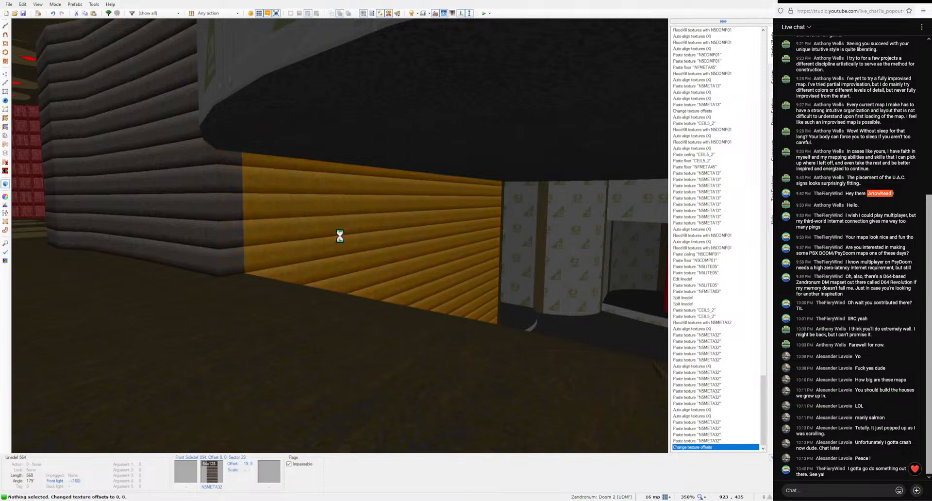
key(a)
key(a)
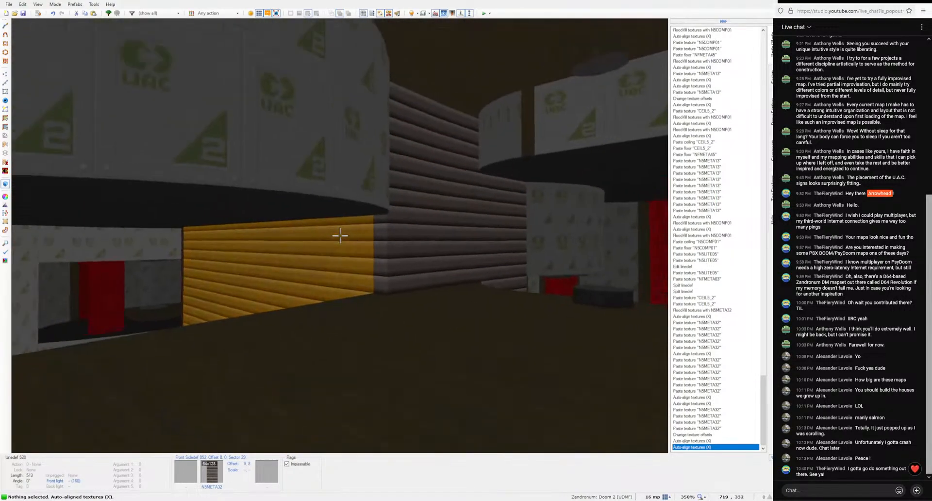
Step: Split the linedefs at both ends of the curved overhang edge near its side walls
key(ctrl+c)
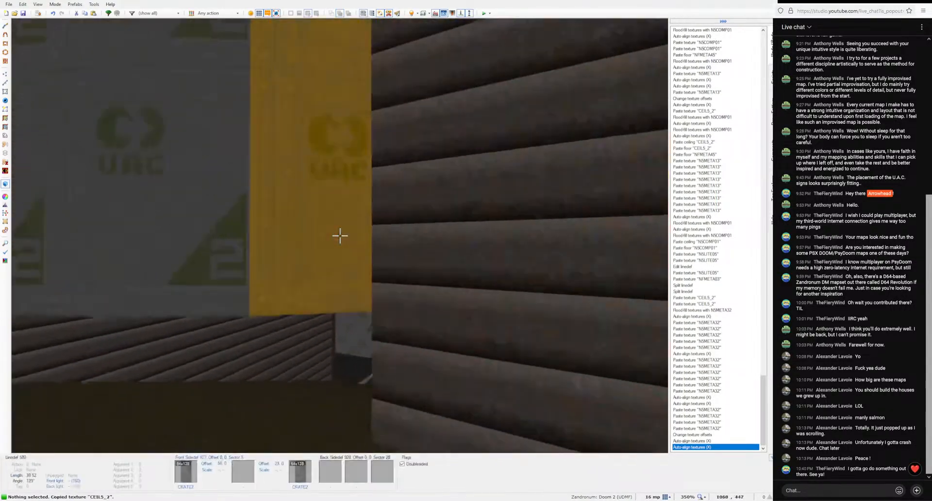
key(q)
right_click(279, 134)
key(space)
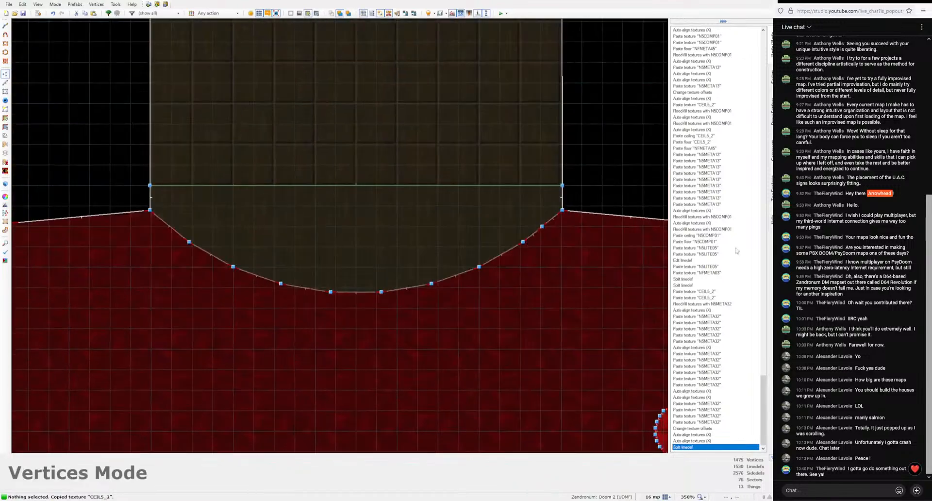
key(q)
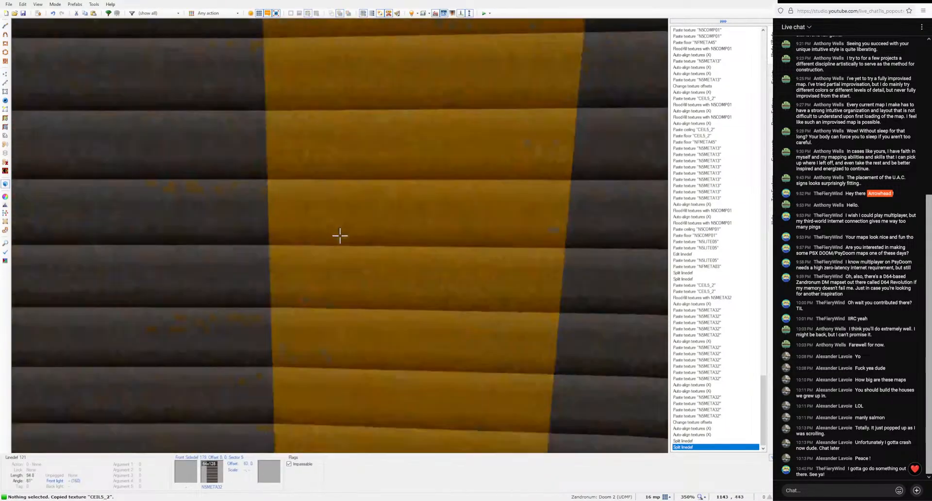
Step: Copy NSMETA13, paste it along the crate-textured face of the curved overhang and auto-align it horizontally
key(ctrl+c)
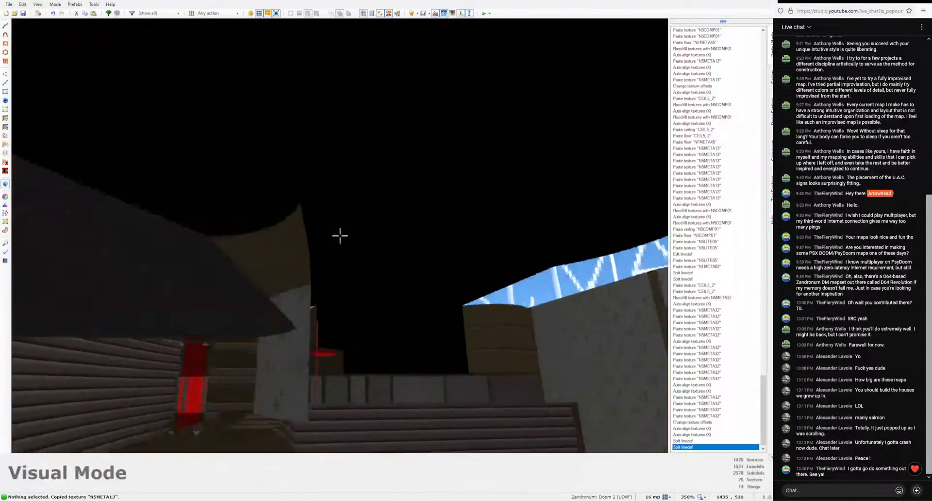
key(ctrl+v)
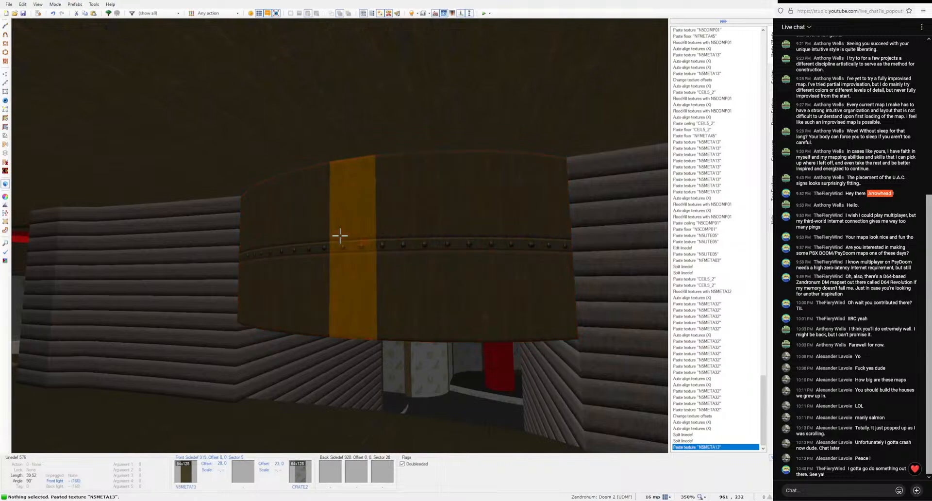
key(a)
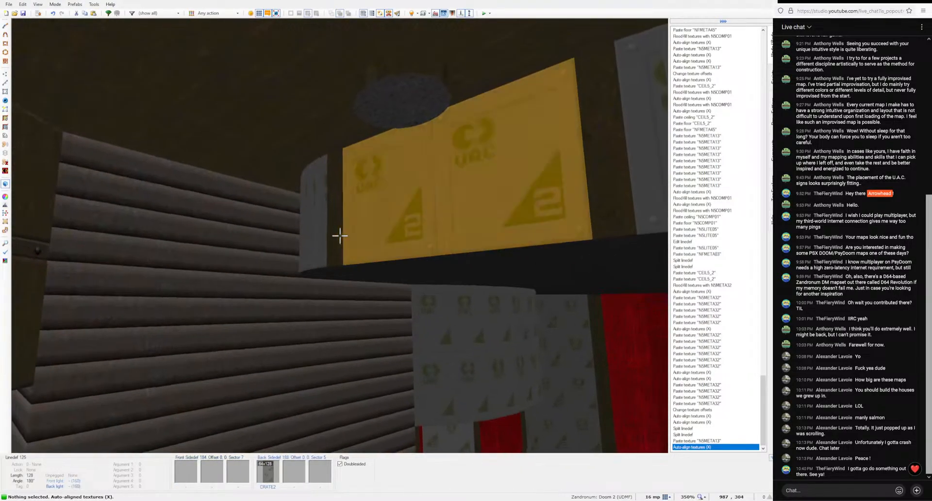
Step: Copy CEIL5_2 and paste it onto the short segments at the ends of the curved overhang
key(ctrl+c)
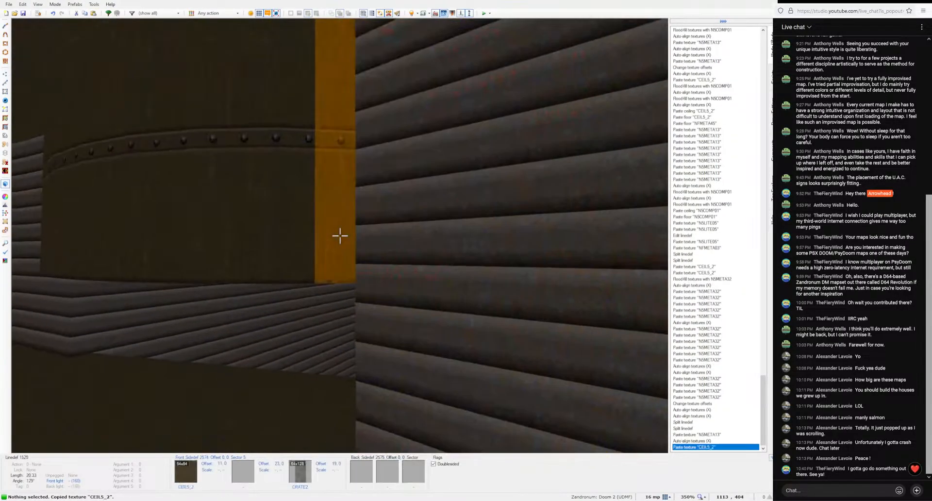
key(ctrl+v)
key(ctrl+v)
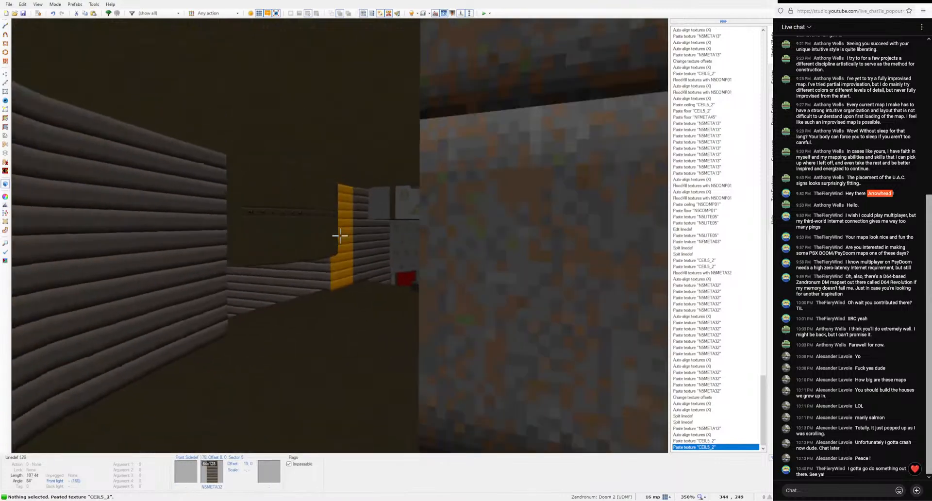
Step: Set the upper texture of the short end segment of the curved overhang to N5LITE03
key(w)
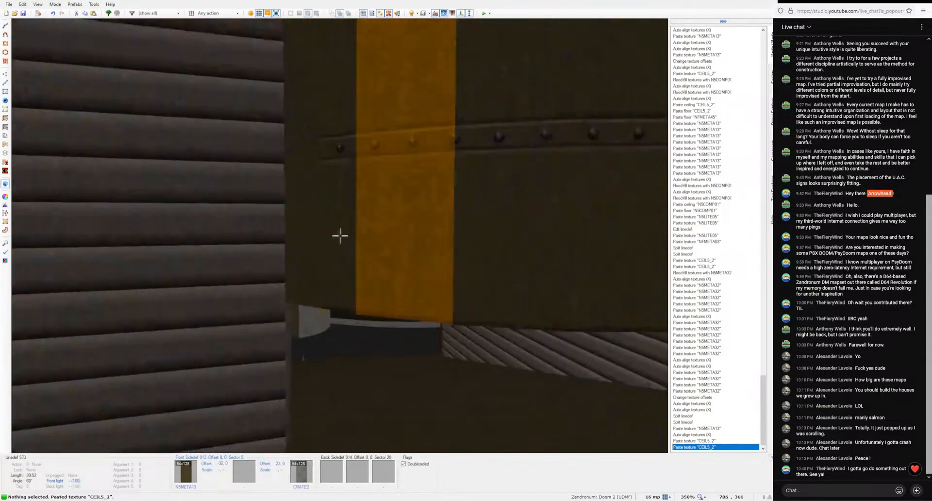
right_click(340, 236)
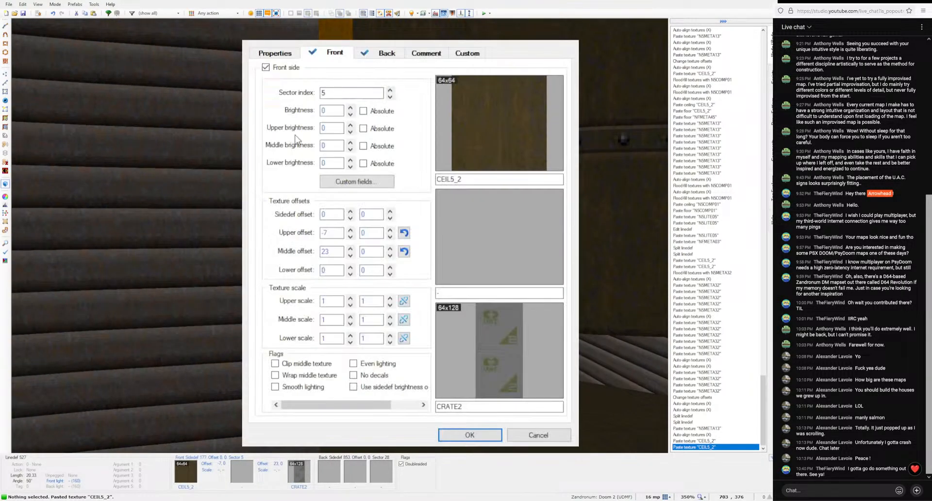
click(483, 167)
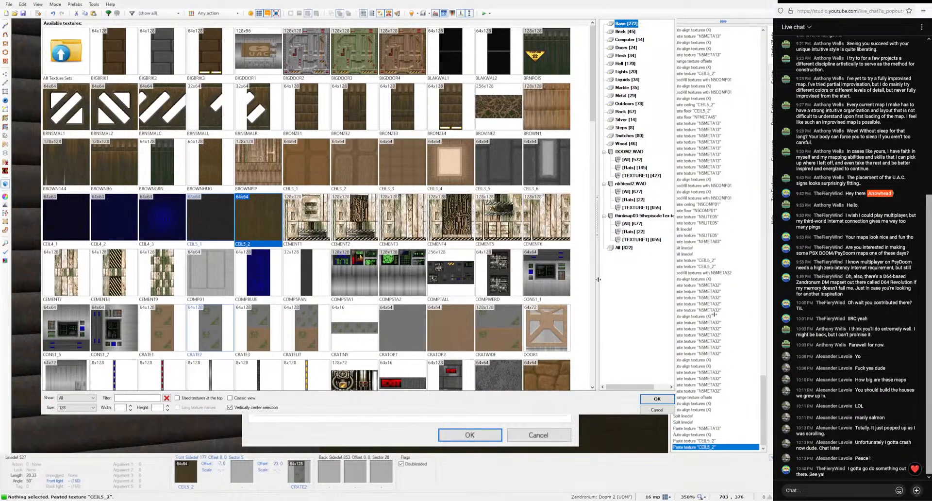
click(625, 72)
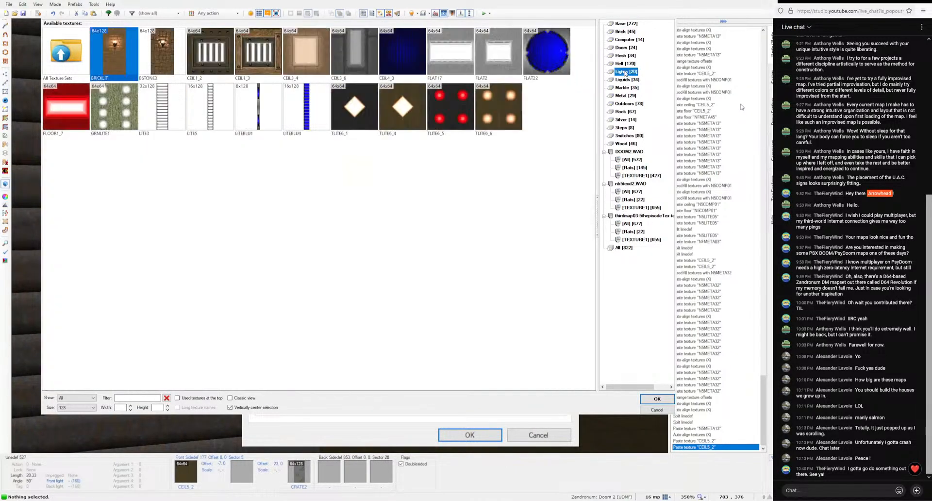
click(634, 200)
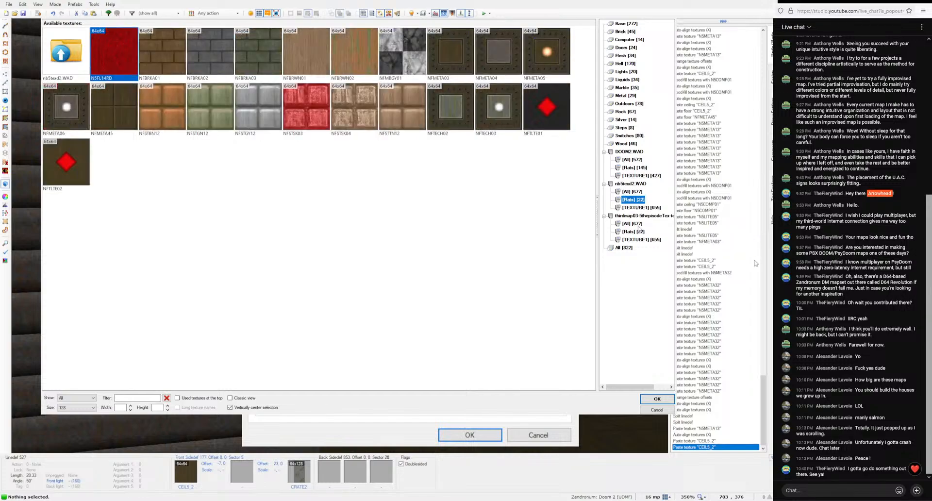
click(640, 240)
click(634, 200)
click(640, 208)
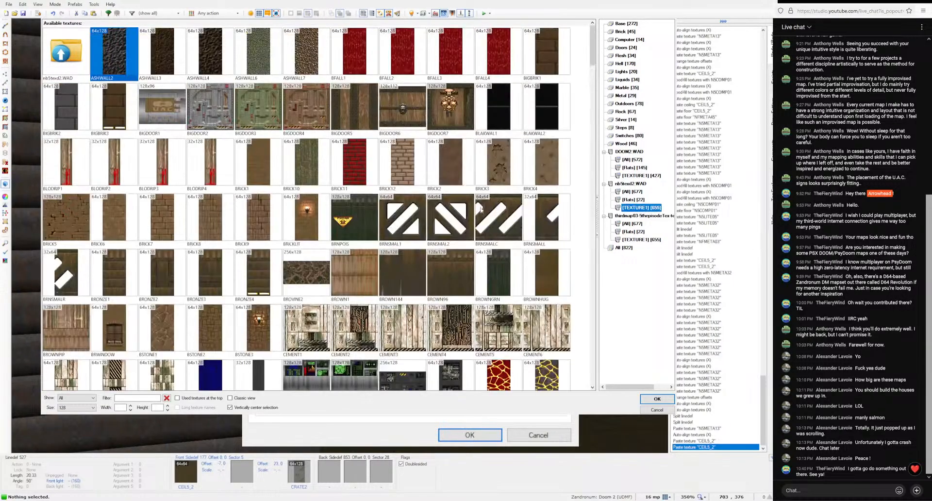
scroll(372, 223, down, 5)
scroll(372, 223, down, 7)
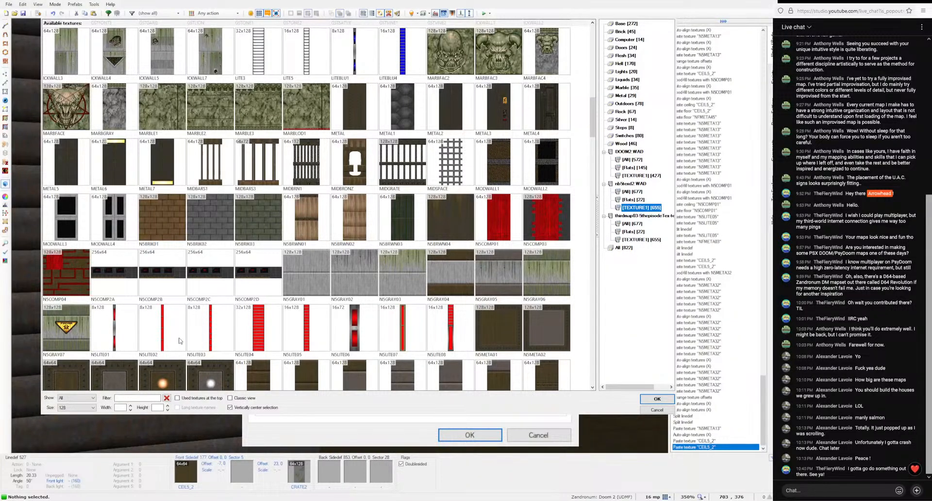
click(658, 399)
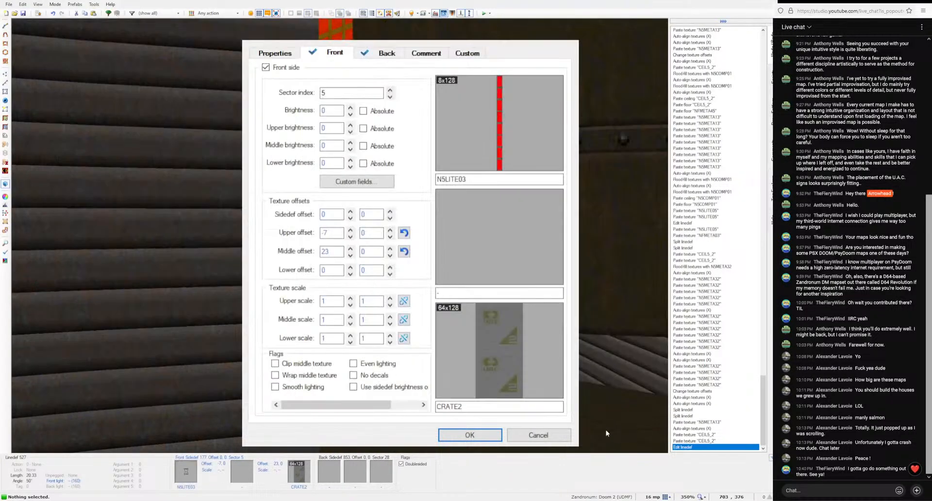
click(479, 429)
Step: Shift the red light texture on the overhang's end segment to a horizontal offset of 1
key(Left)
key(Left)
key(Left)
key(Left)
key(Left)
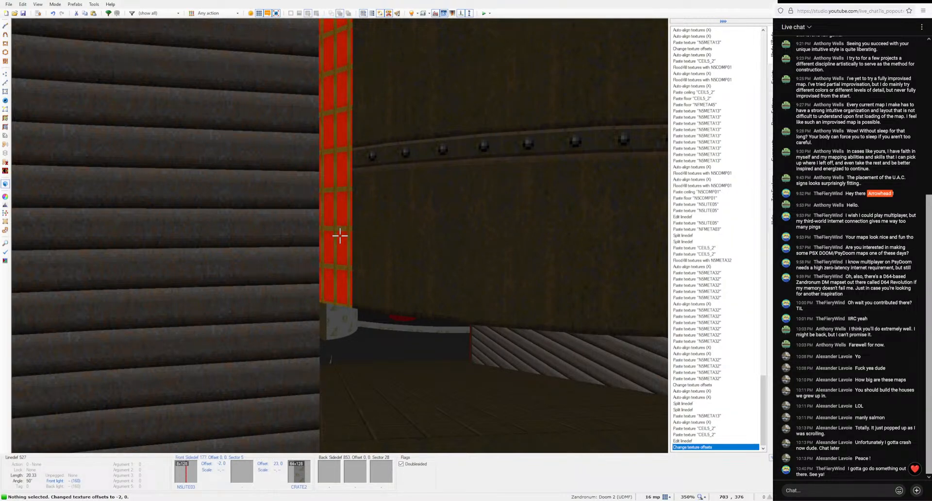
key(Left)
key(Left)
key(Left)
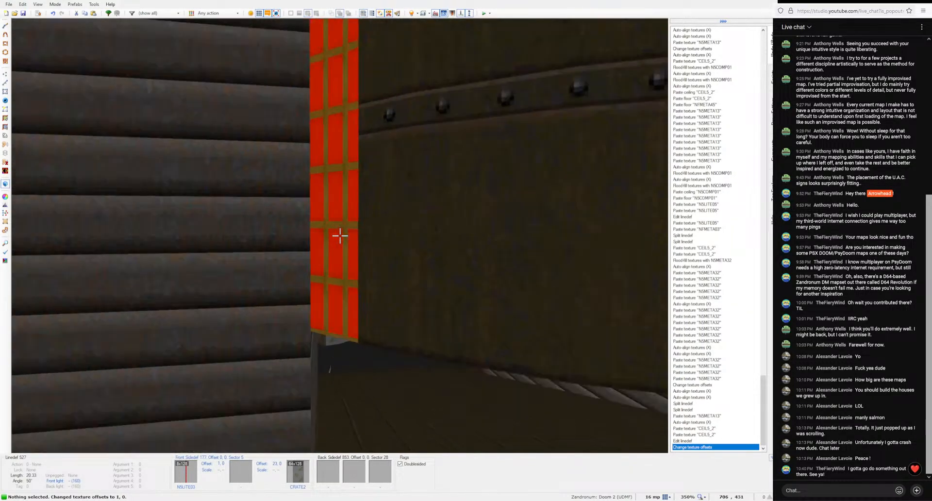
Step: Change the overhang's end segment to N5LITE04, then copy it and paste it onto the matching segment at the opposite end
right_click(340, 236)
click(515, 132)
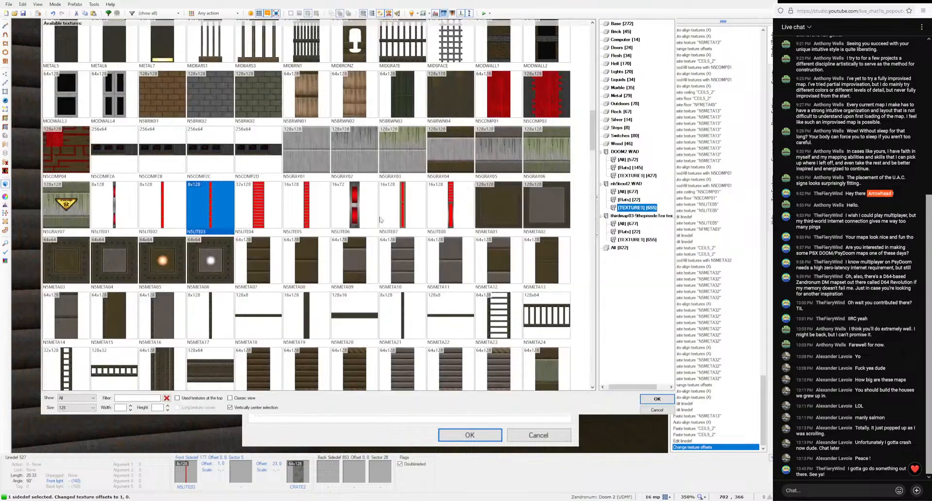
click(262, 214)
click(667, 402)
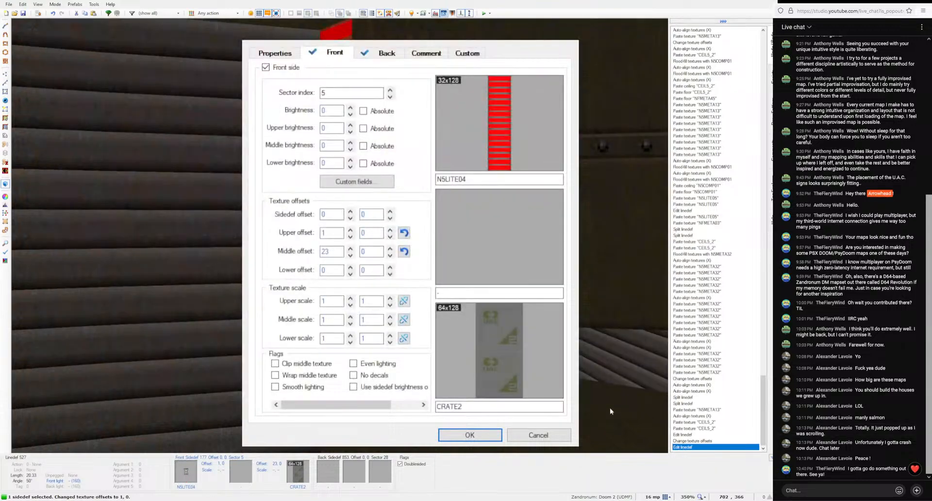
click(469, 435)
key(ctrl+c)
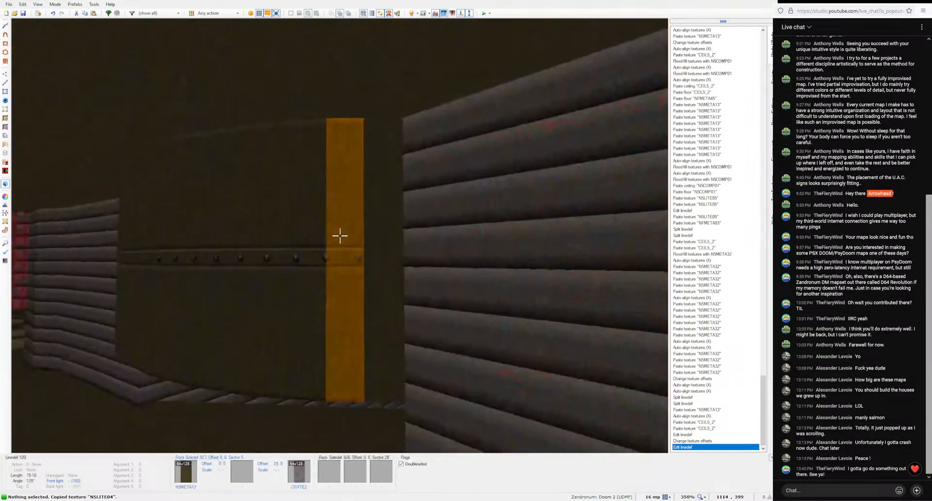
key(ctrl+v)
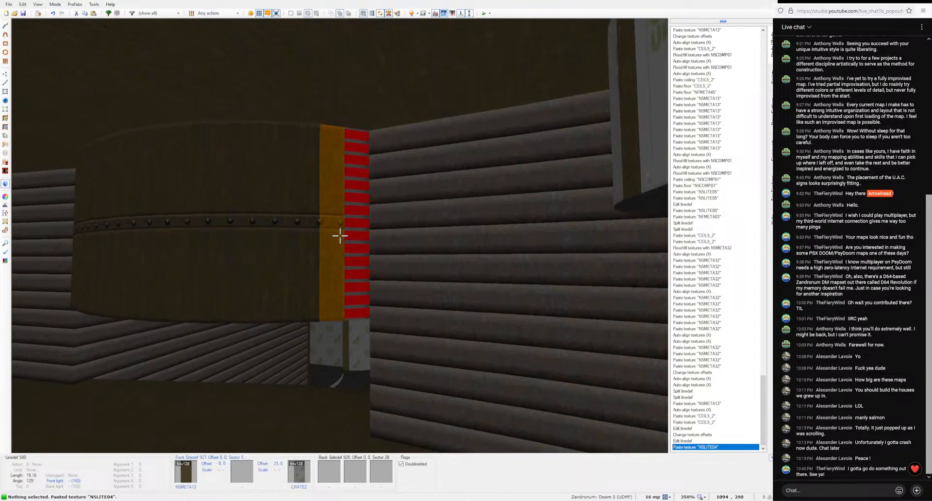
Step: Copy CEIL5_2 and paste it onto the short overhang segments beside the red light strips
key(ctrl+c)
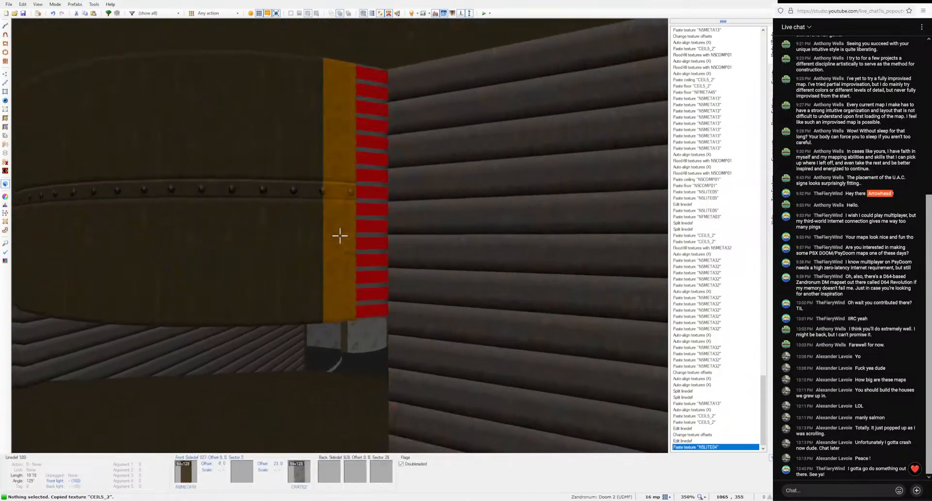
key(ctrl+v)
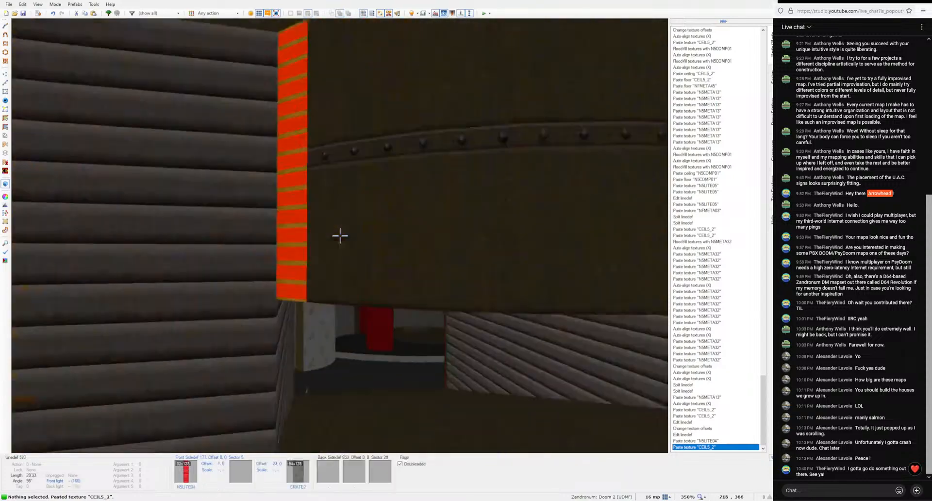
key(ctrl+v)
Step: Split the wall linedefs close to both outer corners of the curved overhang
key(q)
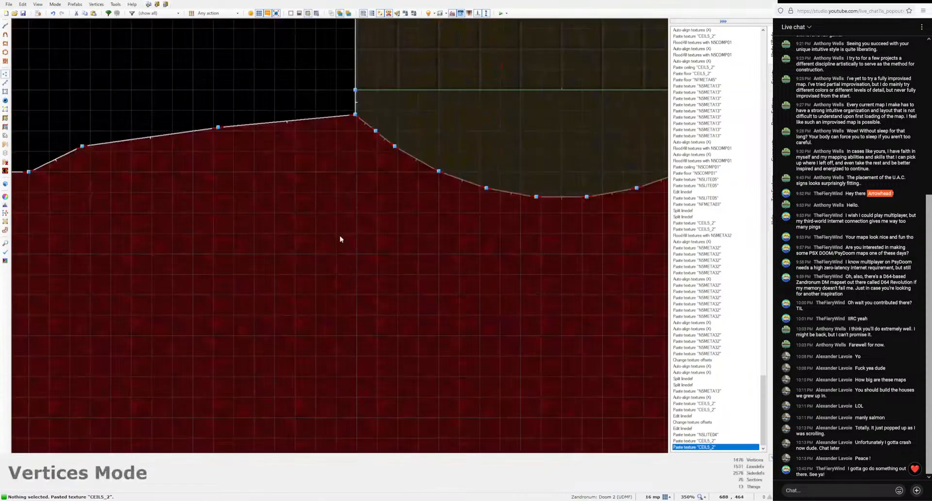
middle_drag(332, 129, 111, 224)
right_click(309, 209)
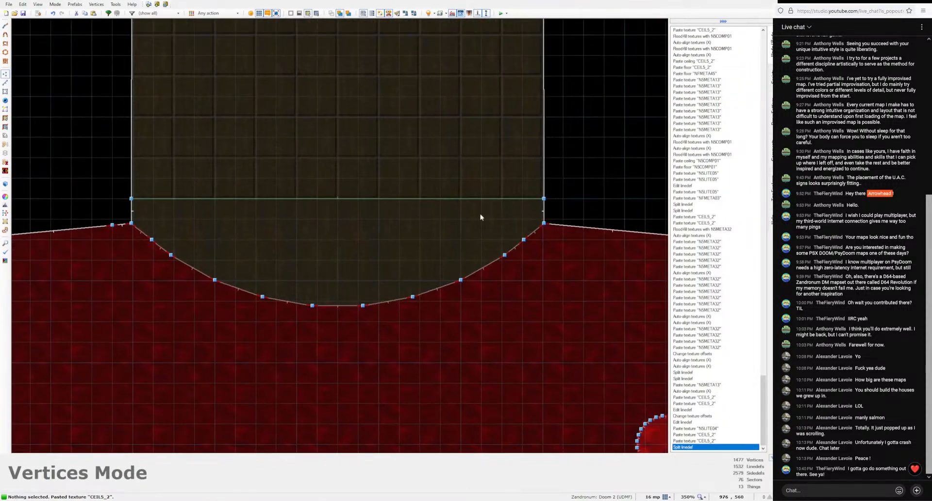
right_click(563, 226)
key(q)
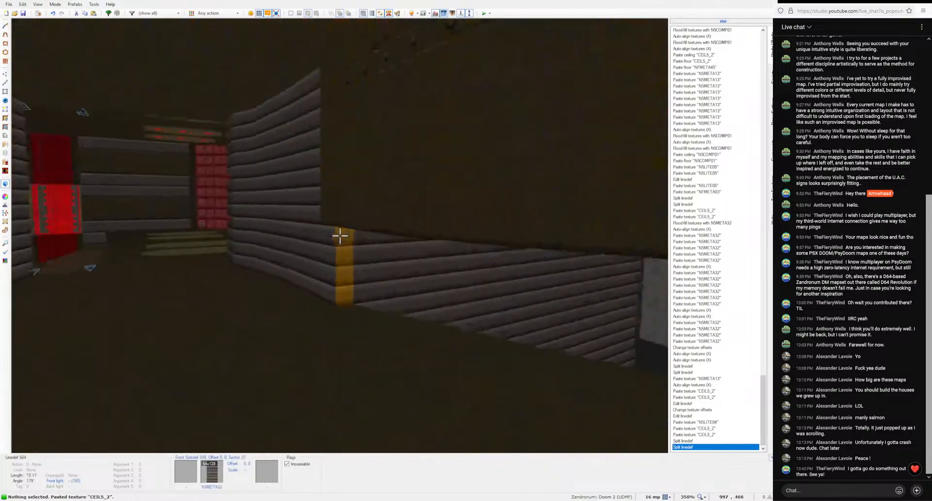
Step: Paste CEIL5_2 onto the short wall segments around both corners of the overhang opening
key(ctrl+v)
key(ctrl+v)
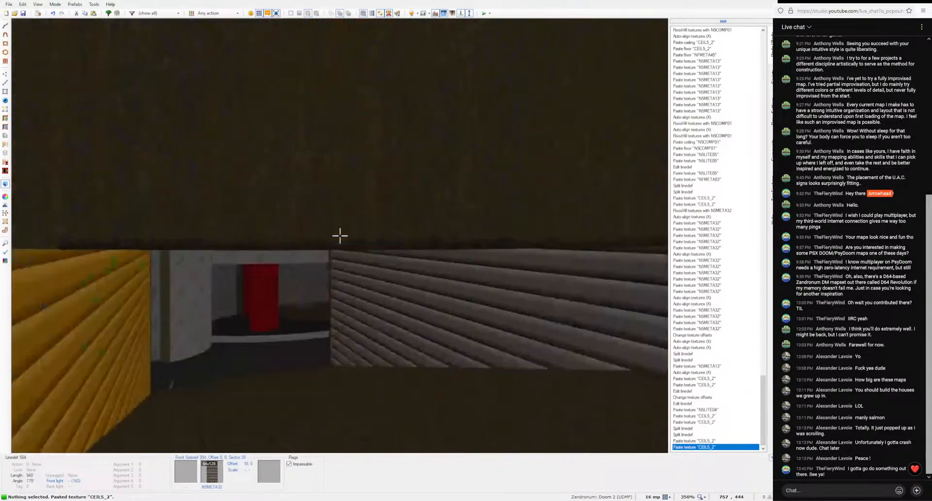
key(ctrl+v)
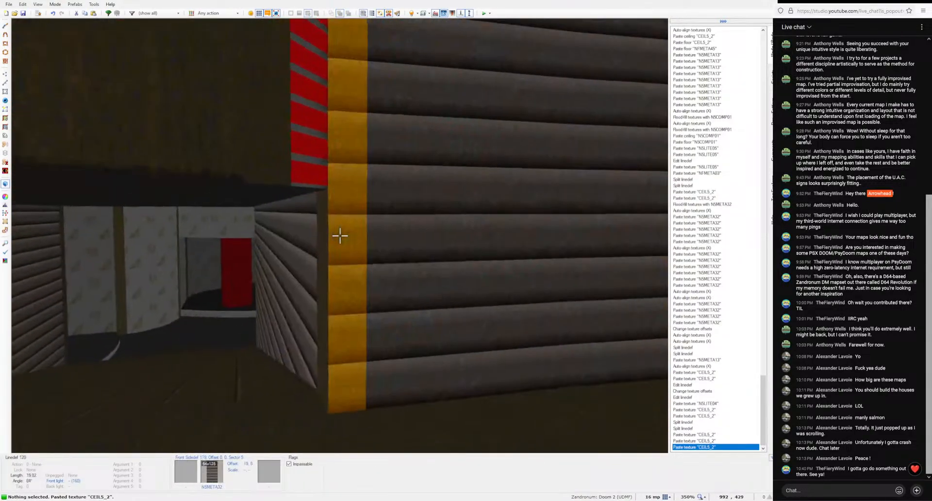
key(ctrl+v)
Step: Apply N5META35 to both long side walls of the passage beneath the overhang and paste CEIL5_2 onto the ceilings there
right_click(340, 236)
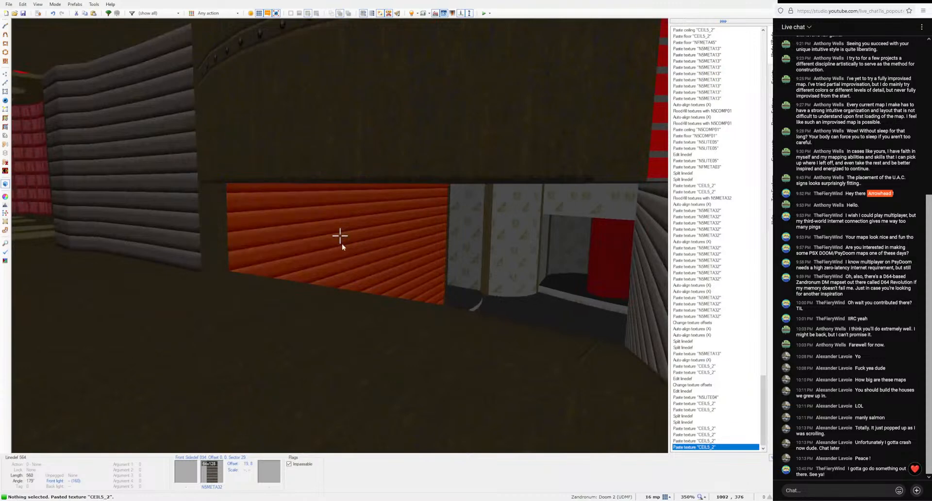
click(490, 225)
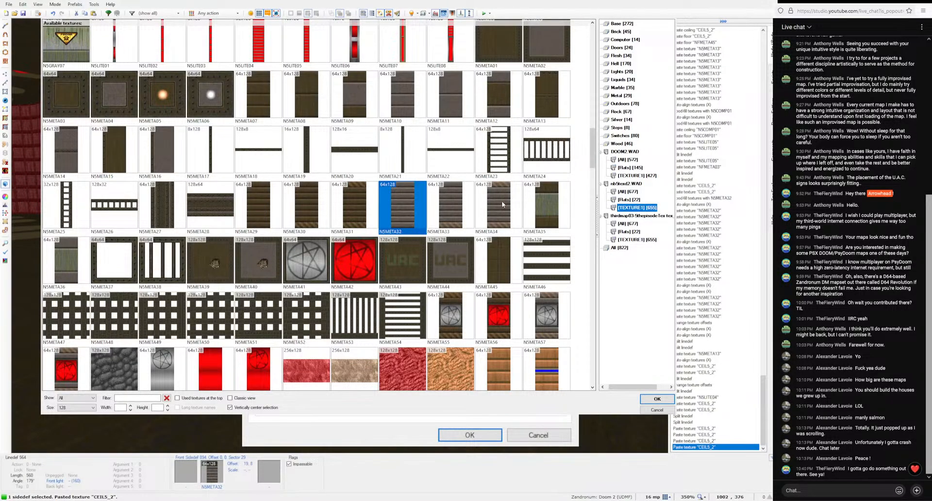
click(549, 217)
click(657, 399)
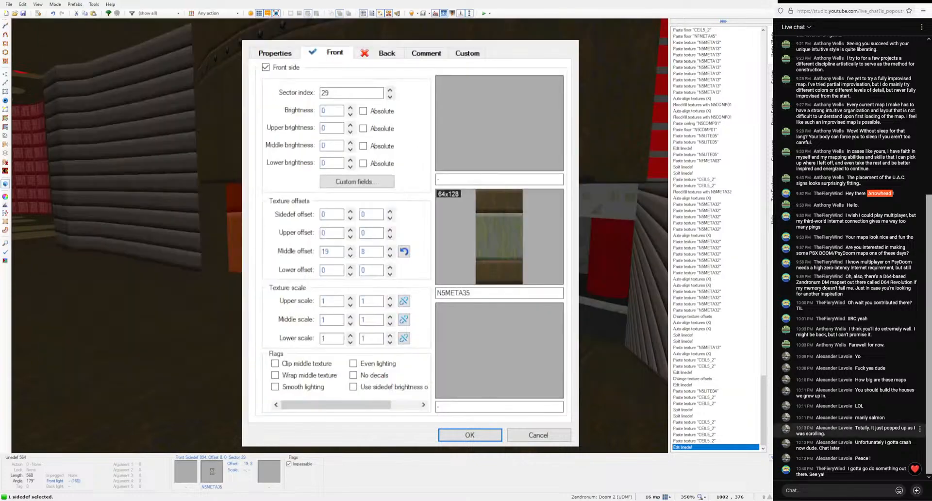
click(491, 441)
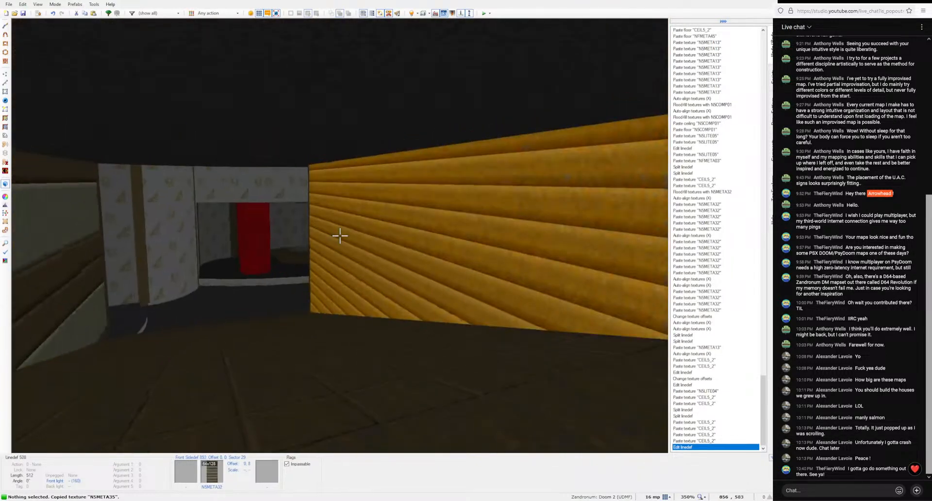
key(ctrl+v)
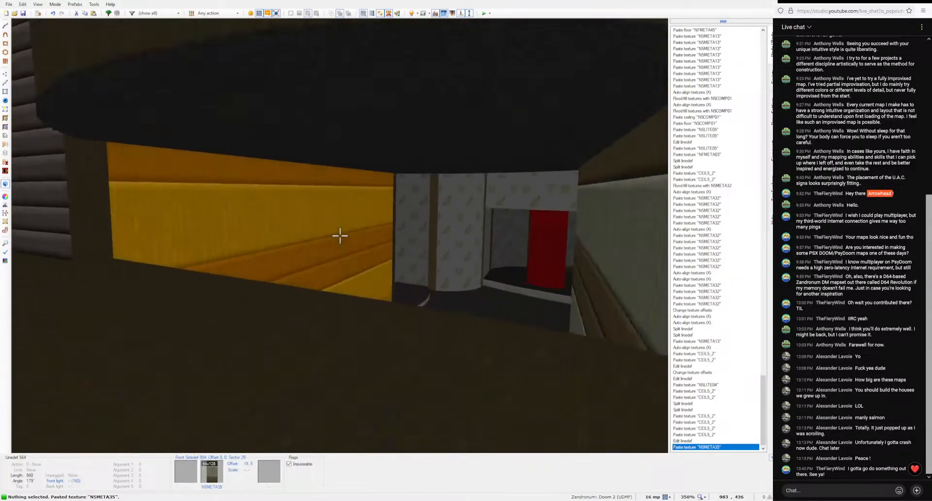
key(ctrl+v)
key(ctrl+v)
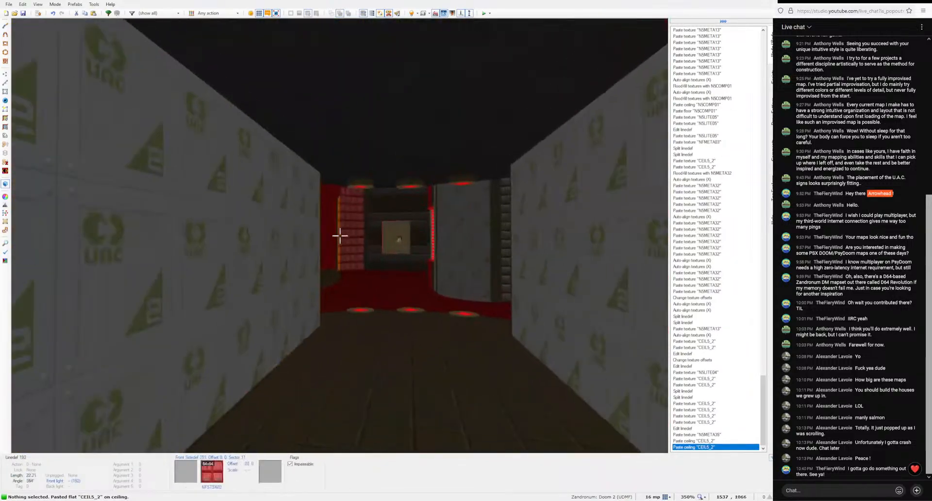
Step: Copy the red NFSTSK03 brick, flood-fill the curved crate-textured wall section with it and auto-align it horizontally
key(ctrl+c)
key(ctrl+shift+v)
key(a)
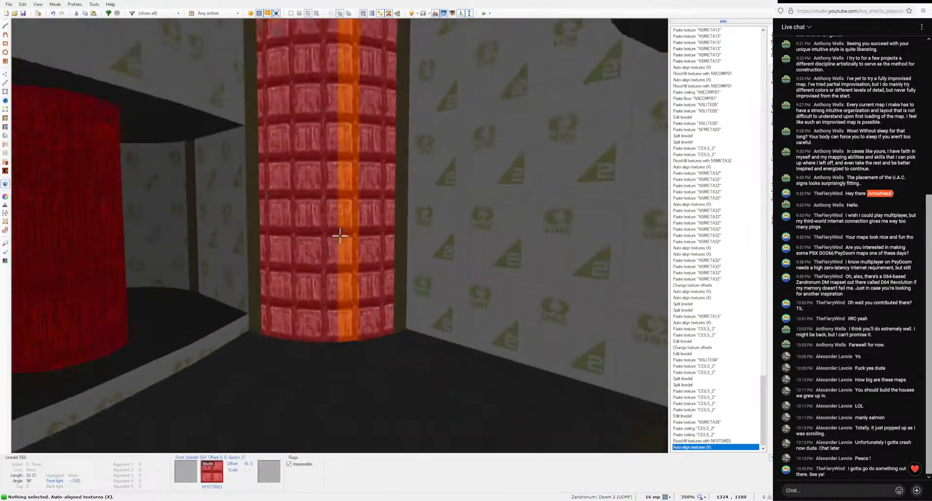
Step: Select the sidedefs of the curved red brick section and shift their texture offsets horizontally
shift+click(340, 236)
key(Left)
key(Left)
key(Left)
key(Left)
key(Left)
key(Left)
key(Left)
key(Left)
key(Left)
key(Left)
key(Left)
key(Left)
key(Left)
key(Left)
key(Left)
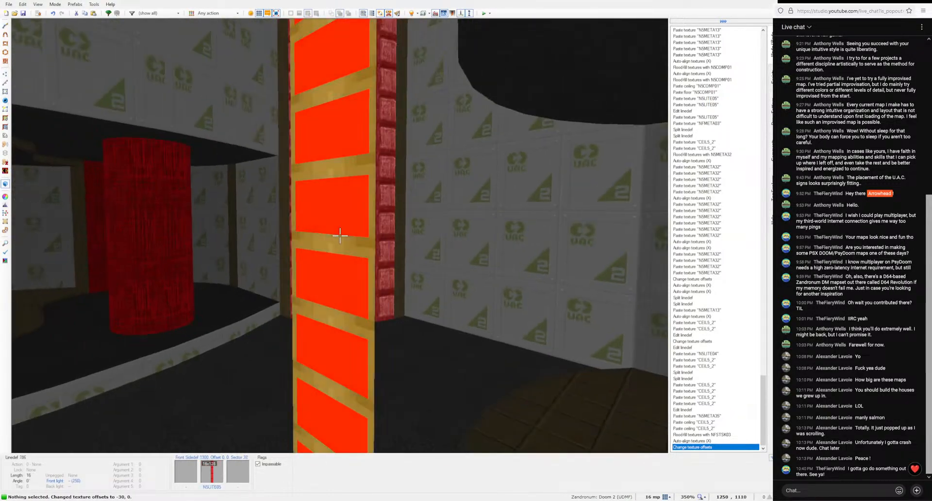
Step: Copy NFSTSK03, flood-fill the other curved crate-textured wall section and shift its texture offsets horizontally
key(ctrl+c)
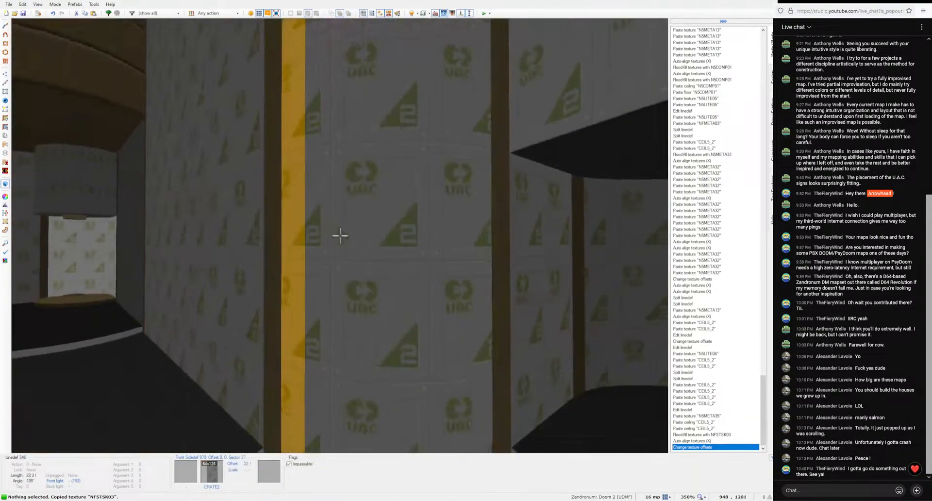
key(ctrl+shift+v)
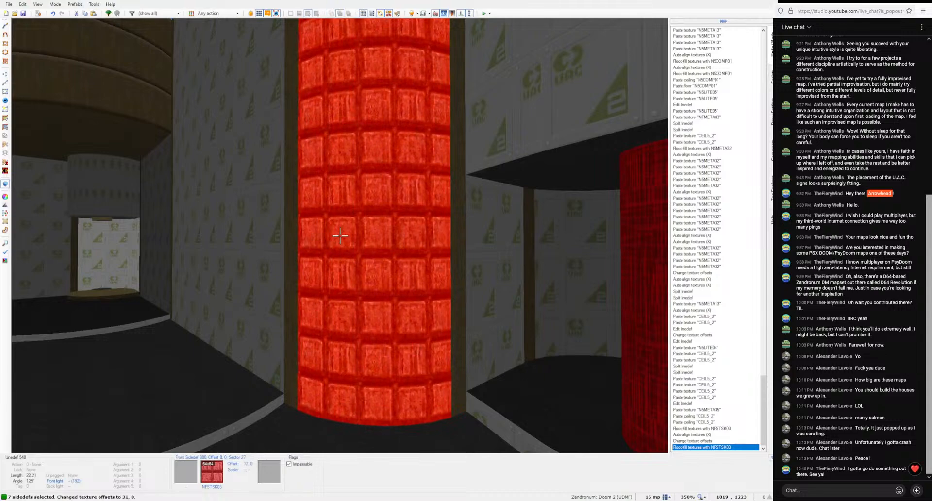
key(c)
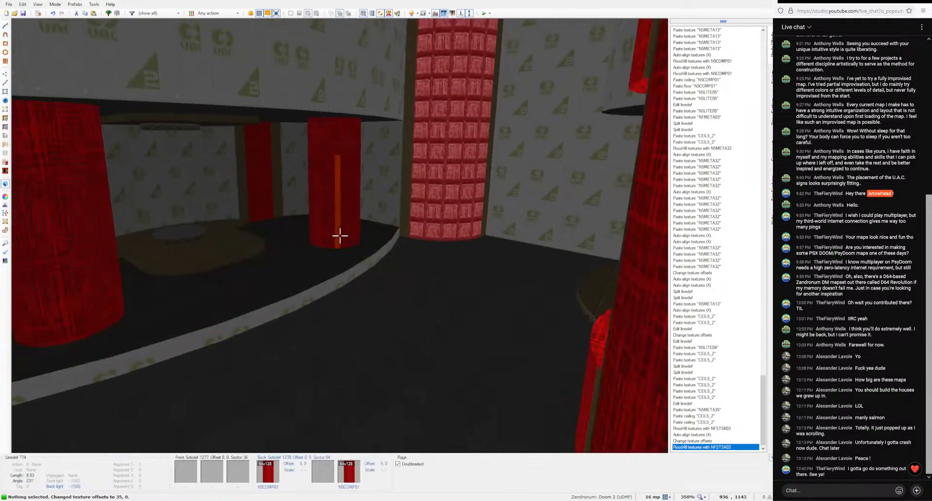
Step: Copy the BLOOD1 flat and paste it onto the floor adjoining the blood-covered area
key(e)
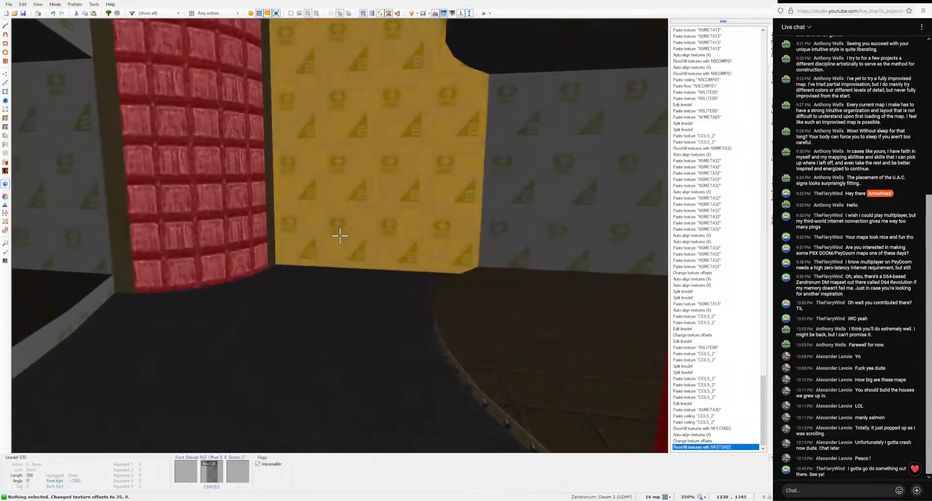
key(e)
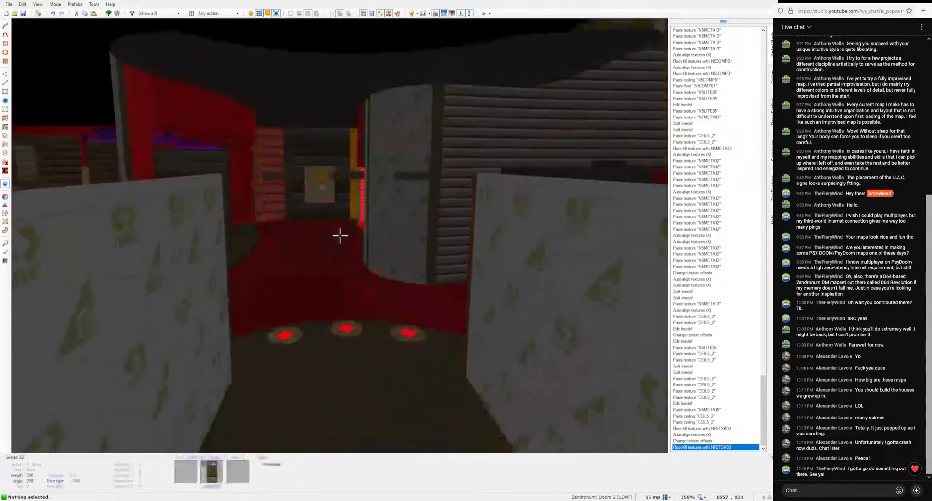
key(ctrl+c)
key(ctrl+v)
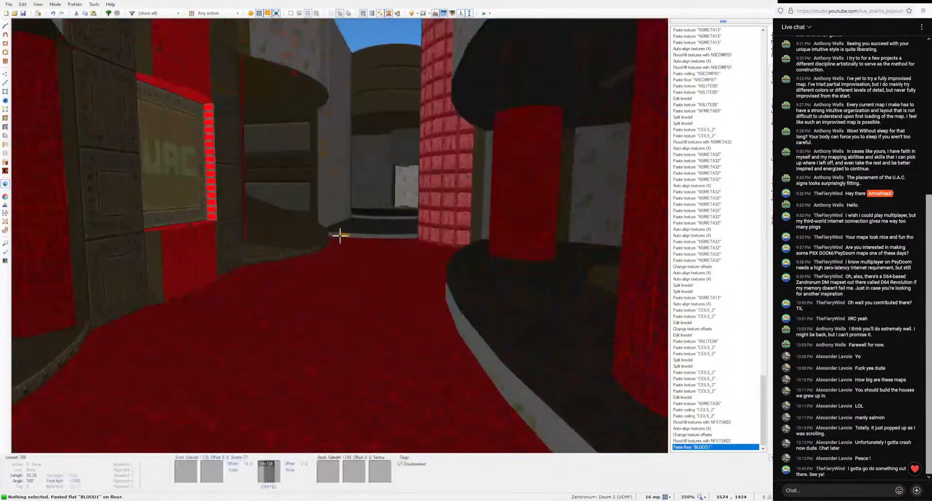
Step: Paste the NSLITE05 light texture onto the narrow side walls of the UAC sign recesses
key(e)
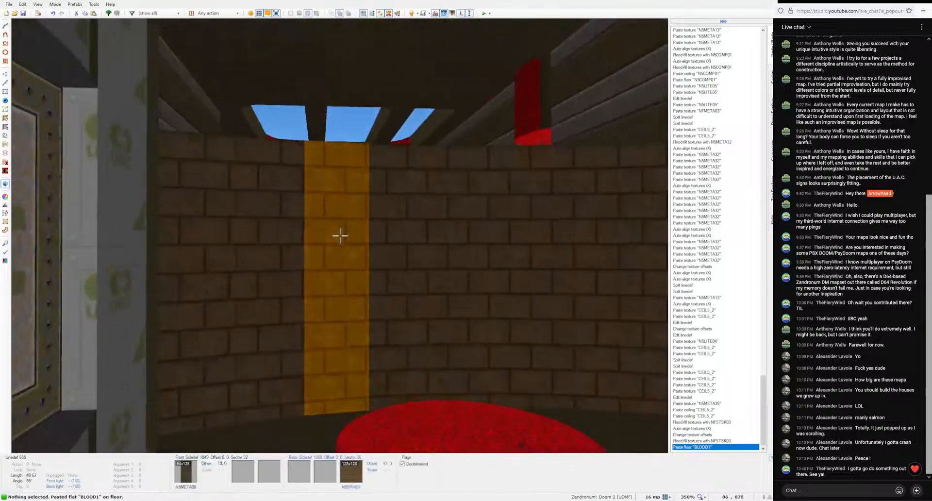
key(e)
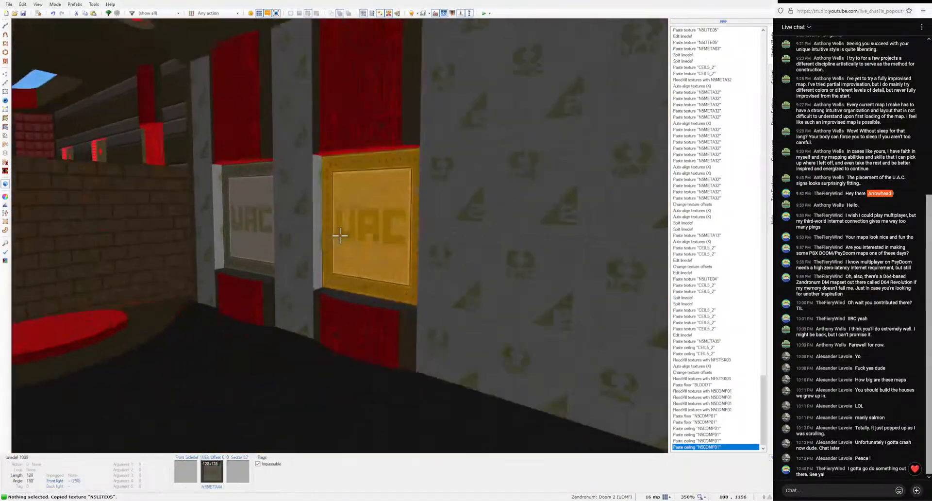
key(ctrl+v)
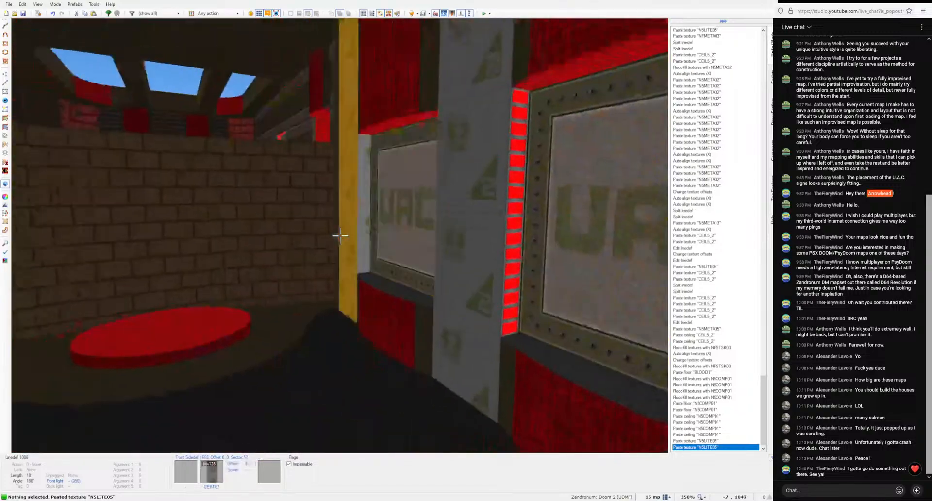
key(ctrl+v)
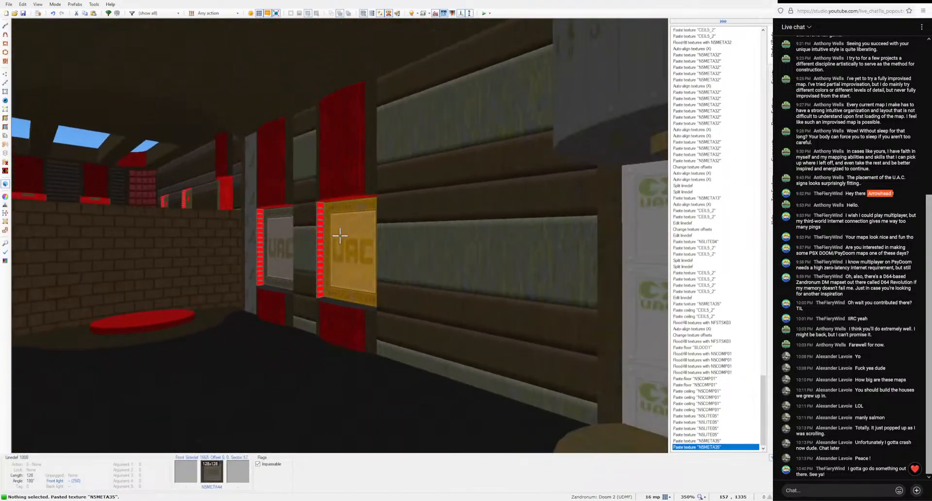
Step: Try NSMETA35 on the walls around the UAC signs, selecting those sidedefs and shifting their vertical texture offset to -19
key(ctrl+v)
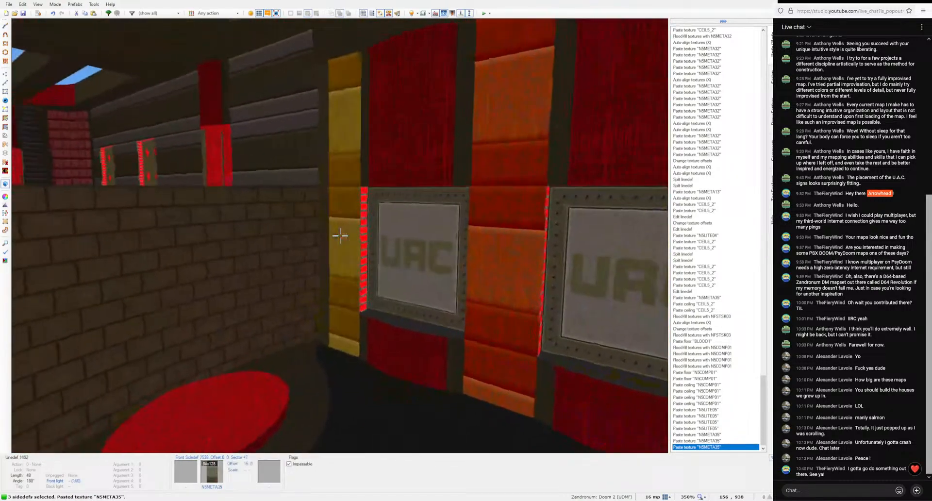
click(340, 235)
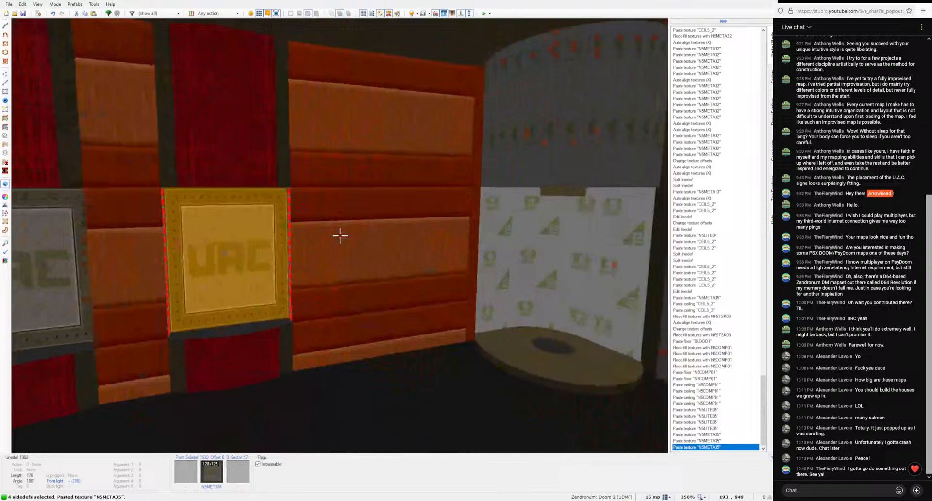
click(340, 236)
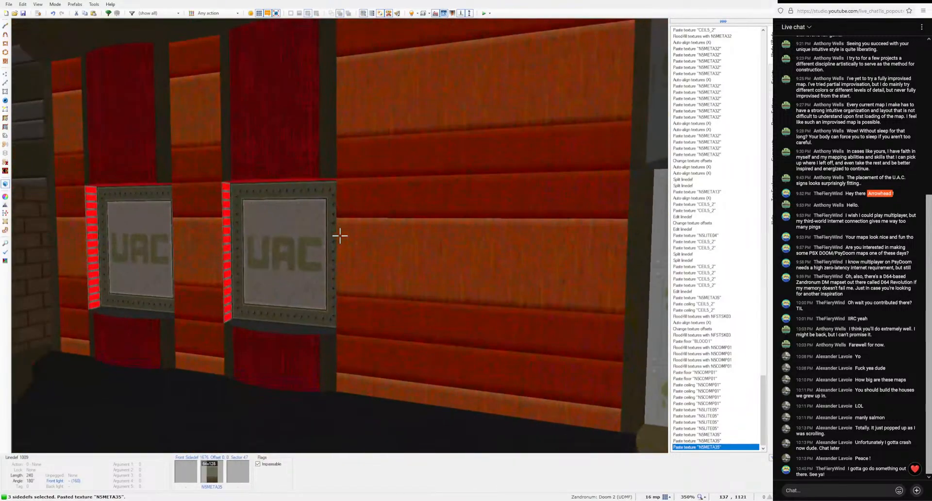
key(Down)
key(Down)
key(Down)
key(Down)
key(Down)
key(Down)
key(Down)
key(Down)
key(Down)
key(Down)
key(Down)
key(Down)
key(Down)
key(Down)
key(Down)
key(Down)
key(Down)
key(Down)
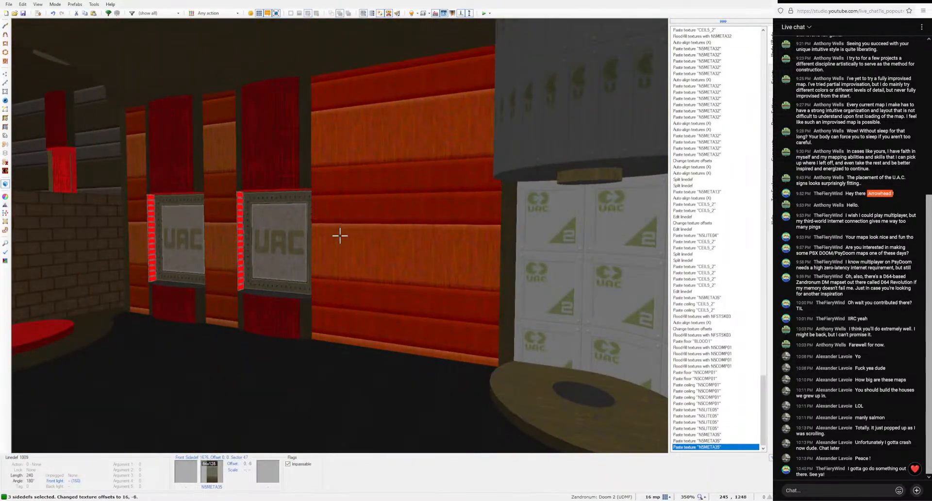
Step: Clear the sidedef selection and undo the NSMETA35 pastes on the walls around the UAC signs
key(c)
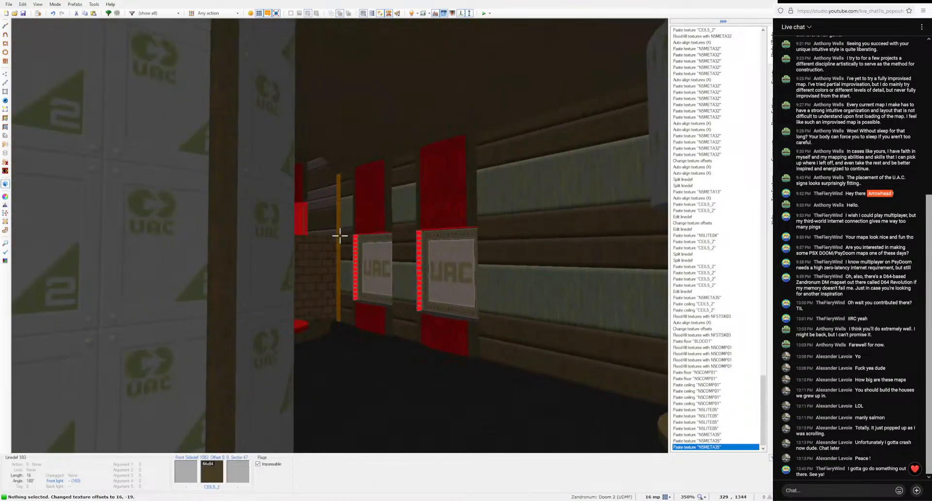
key(ctrl+z)
key(ctrl+z)
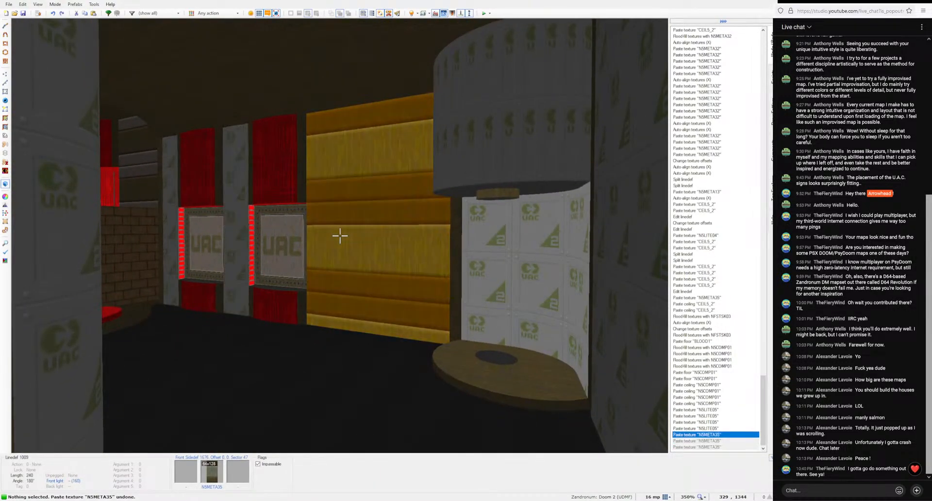
key(ctrl+z)
Step: Set the middle texture of the long crate-textured wall beside the UAC signs to the NFBRKA03 brick
right_click(339, 236)
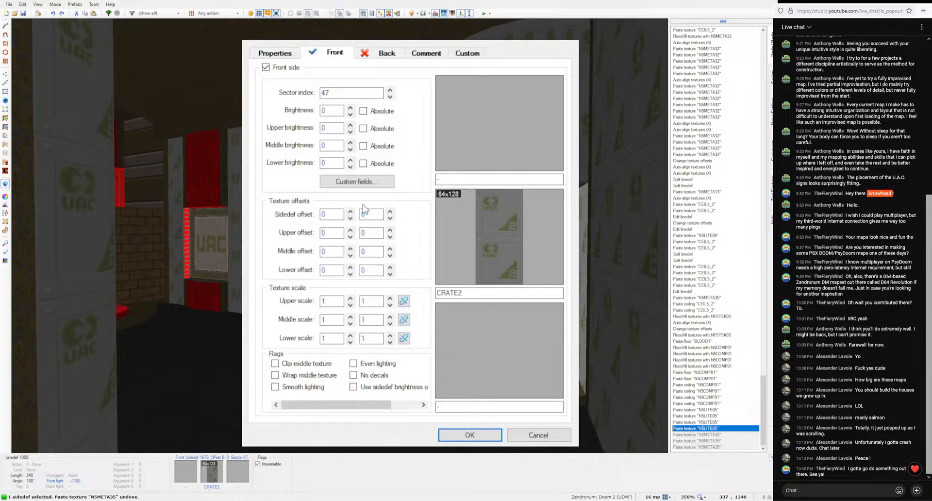
click(439, 231)
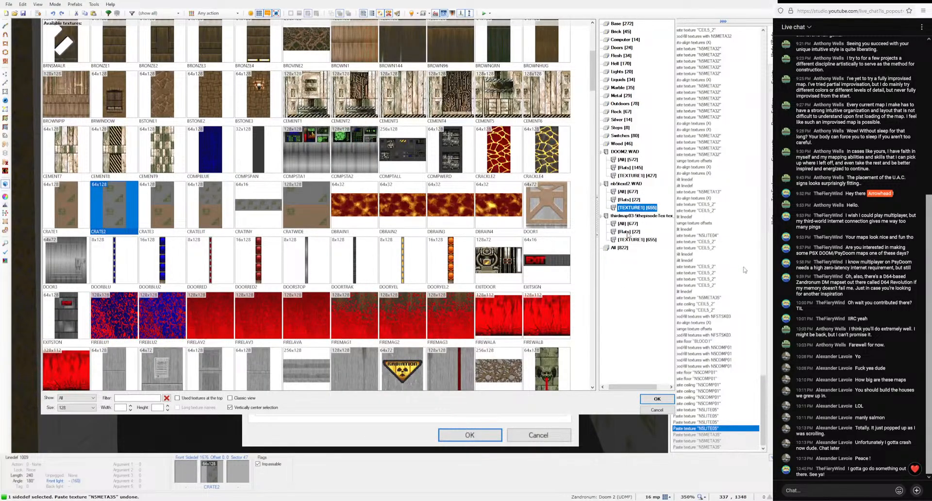
click(627, 232)
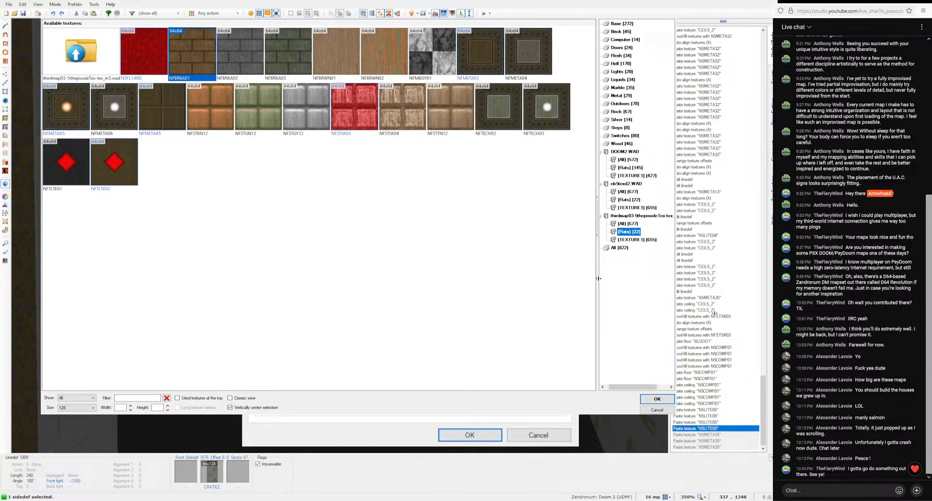
click(657, 398)
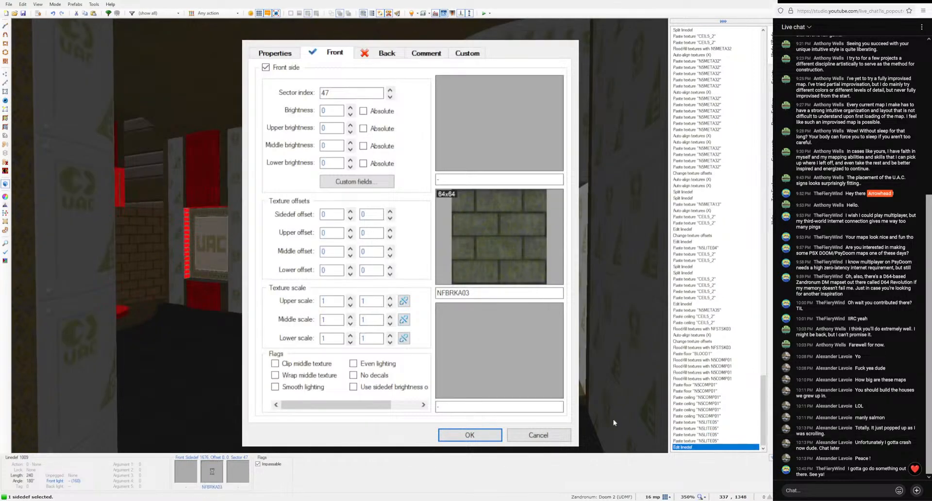
click(492, 436)
Step: Copy NFBRKA03 and paste it onto the remaining crate-textured wall sections between and beside the UAC signs
key(ctrl+c)
key(ctrl+v)
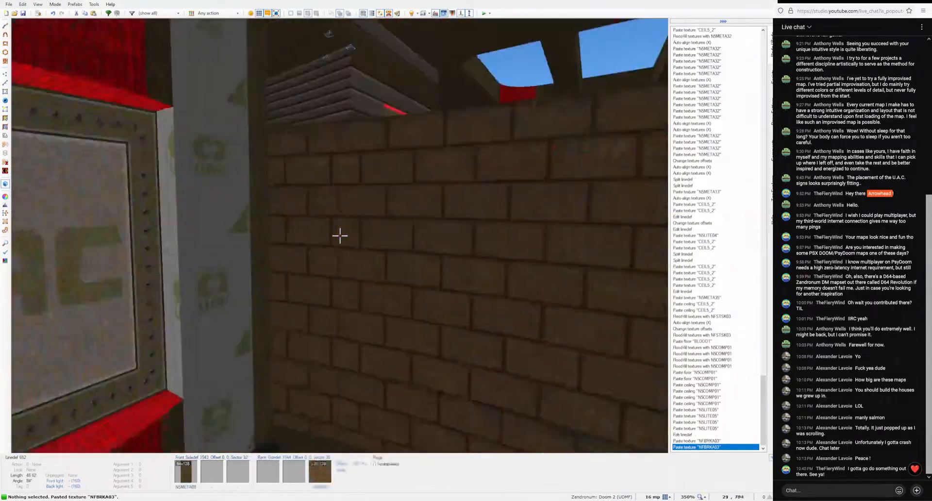
key(ctrl+v)
key(ctrl+v)
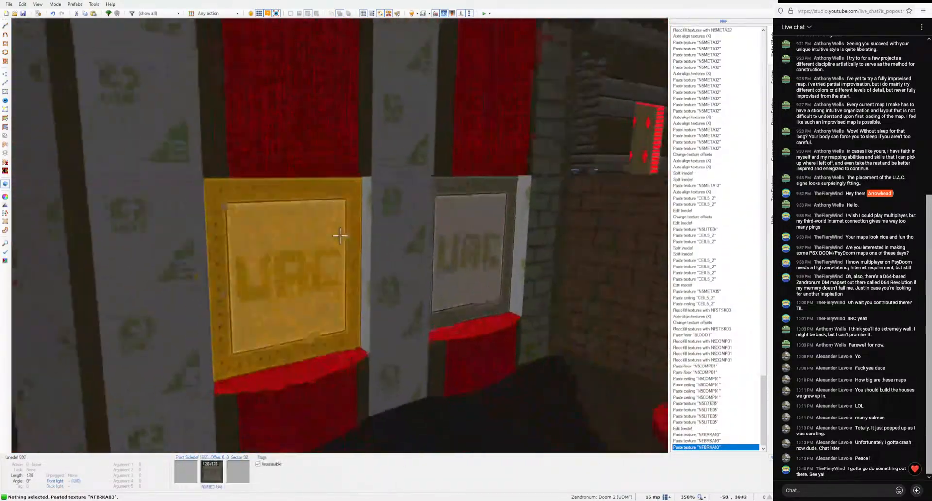
key(ctrl+v)
Step: Copy NSLITE05 and paste it onto the blank side strips of the UAC sign recesses on the opposite wall
key(w)
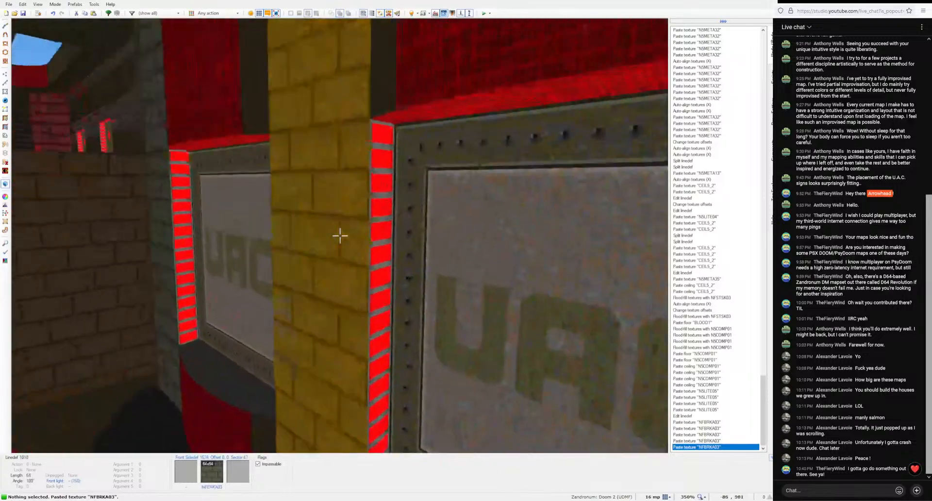
key(ctrl+c)
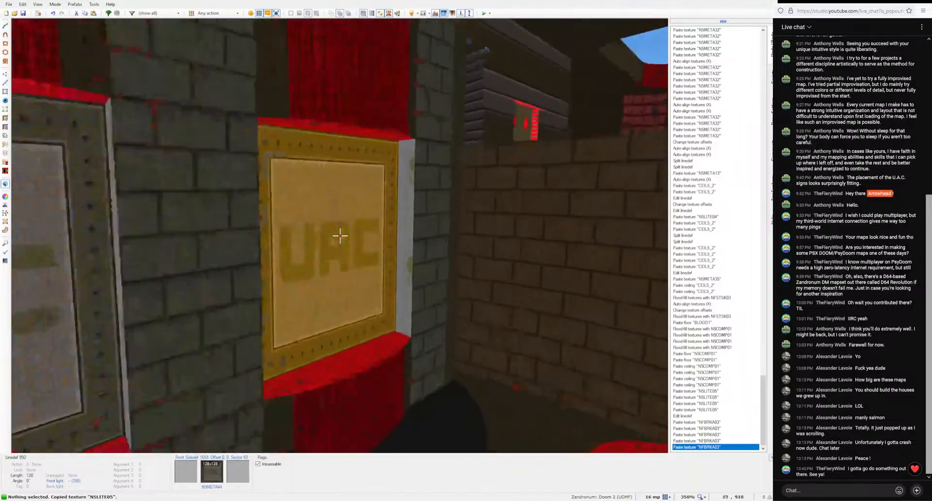
key(ctrl+v)
key(ctrl+v)
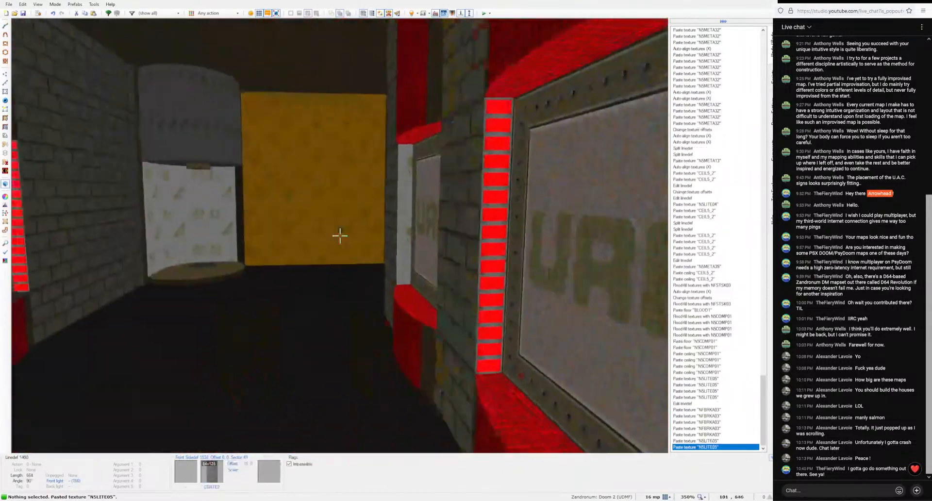
key(ctrl+v)
key(ctrl+v)
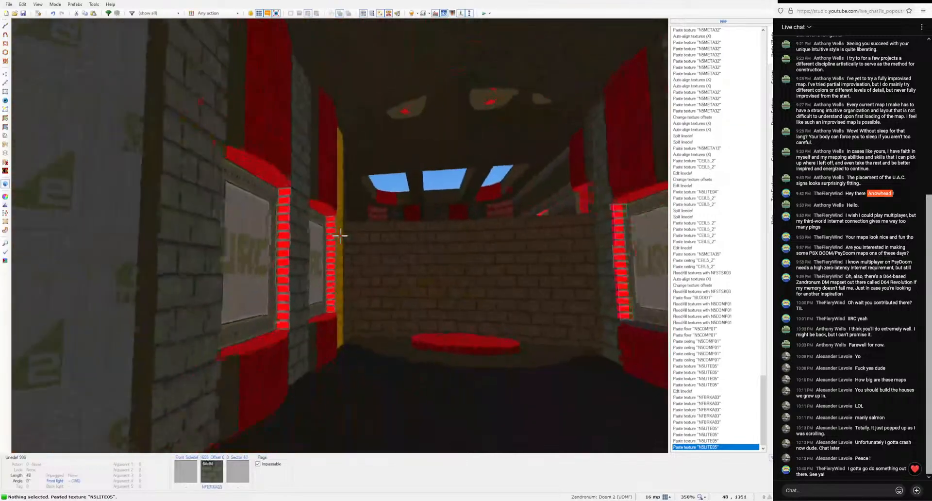
Step: Copy NSMETA13, paste it onto the curved step edges of the dark passage by the blood floor, and auto-align them horizontally
key(w)
key(w)
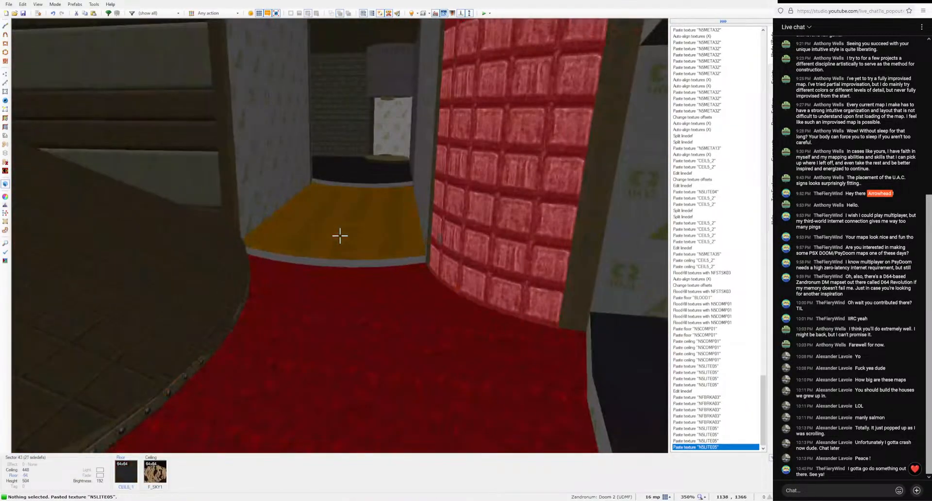
key(ctrl+c)
key(w)
key(ctrl+v)
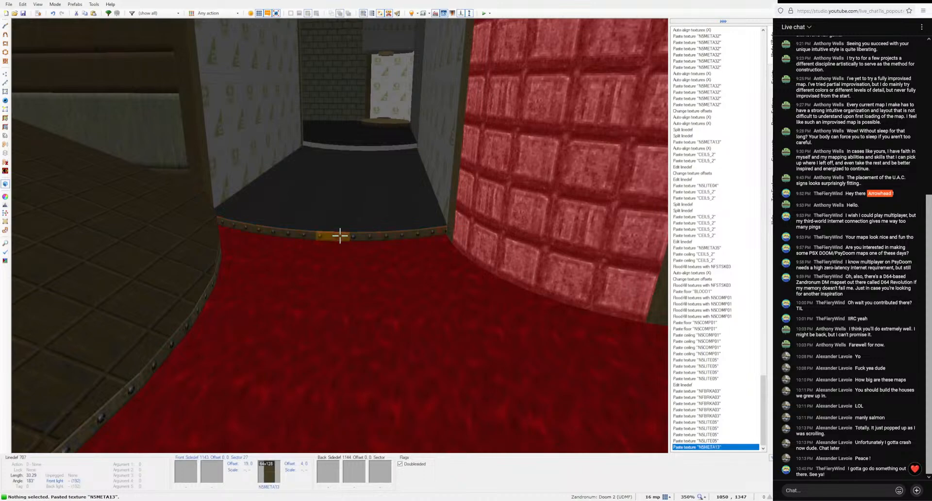
key(w)
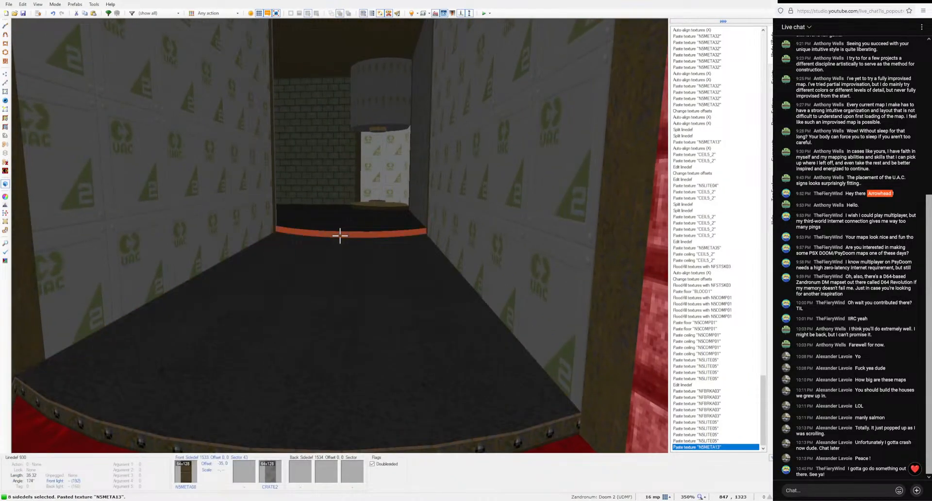
key(ctrl+v)
key(a)
key(c)
key(s)
key(q)
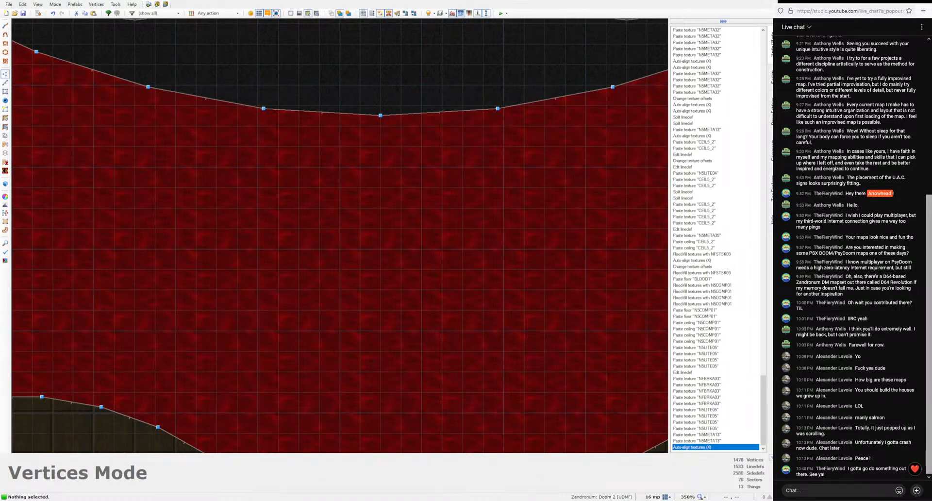
Step: Copy NSMETA13, paste it onto the curved crate-textured floor edge beside the blood pool, and auto-align it horizontally
key(w)
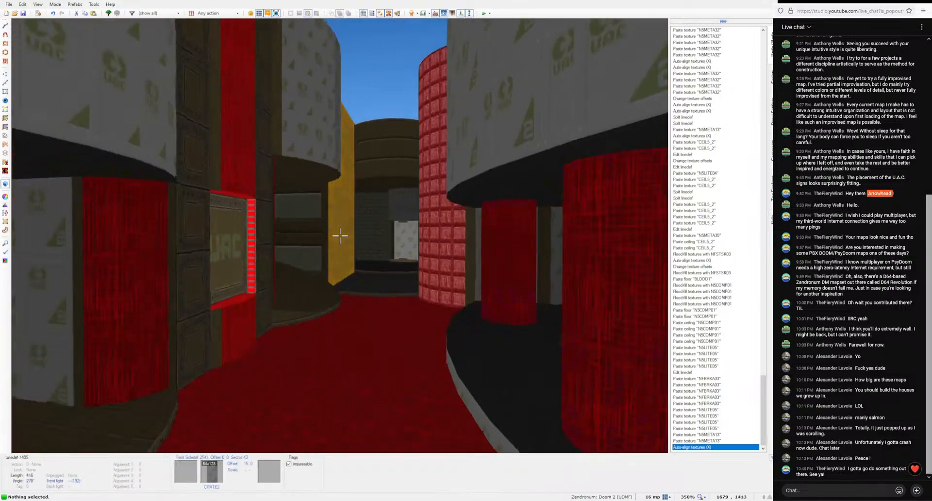
key(ctrl+c)
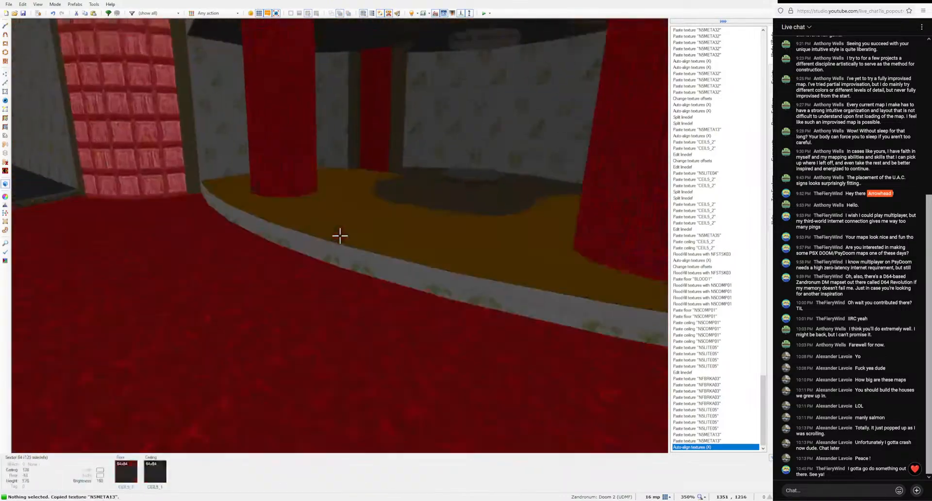
key(ctrl+v)
key(c)
key(a)
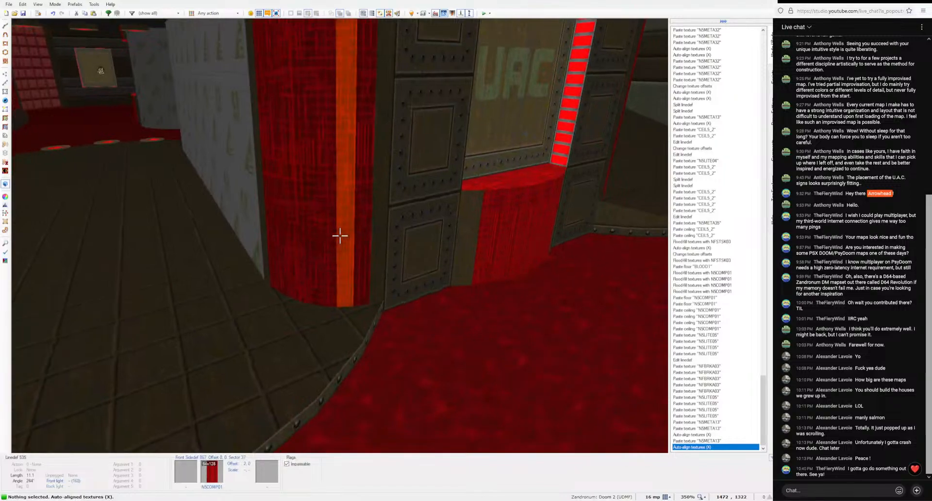
Step: Copy NSMETA35 and paste it onto the crate-textured walls around the curved metal platform beside the blood floor
key(ctrl+c)
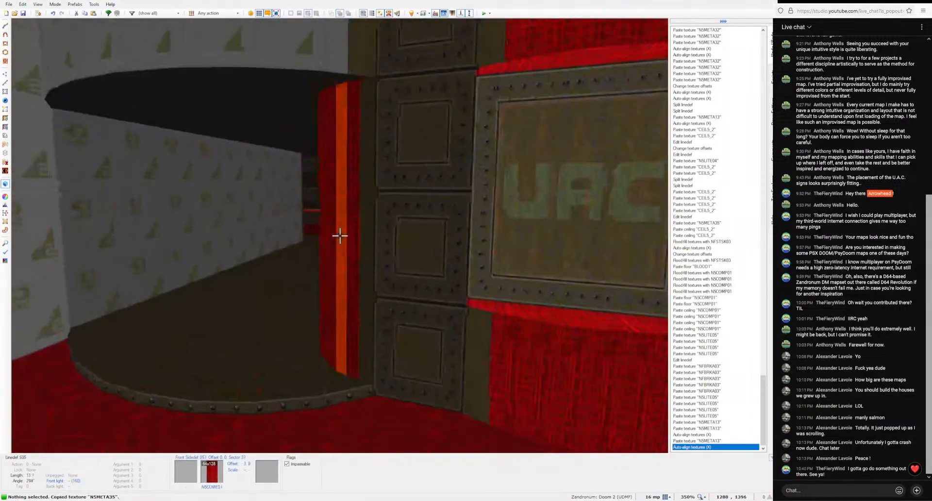
key(ctrl+v)
key(ctrl+v)
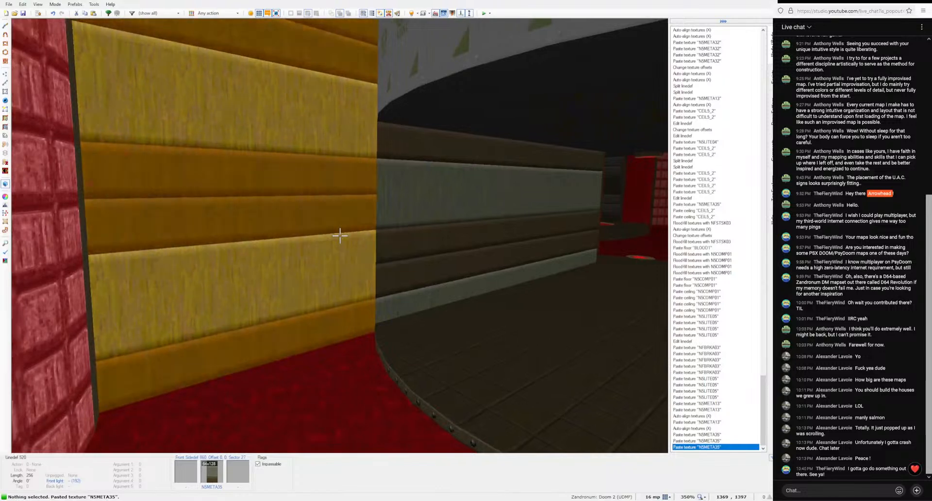
key(ctrl+v)
Step: Shift the vertical texture offset of the NSMETA35 wall beside the red brick curve to 64 and auto-align it horizontally
key(Up)
key(Up)
key(Up)
key(Up)
key(Up)
key(Up)
key(Up)
key(Up)
key(Up)
key(Up)
key(Up)
key(Up)
key(Up)
key(Up)
key(Up)
key(Up)
key(Up)
key(Up)
key(Up)
key(Up)
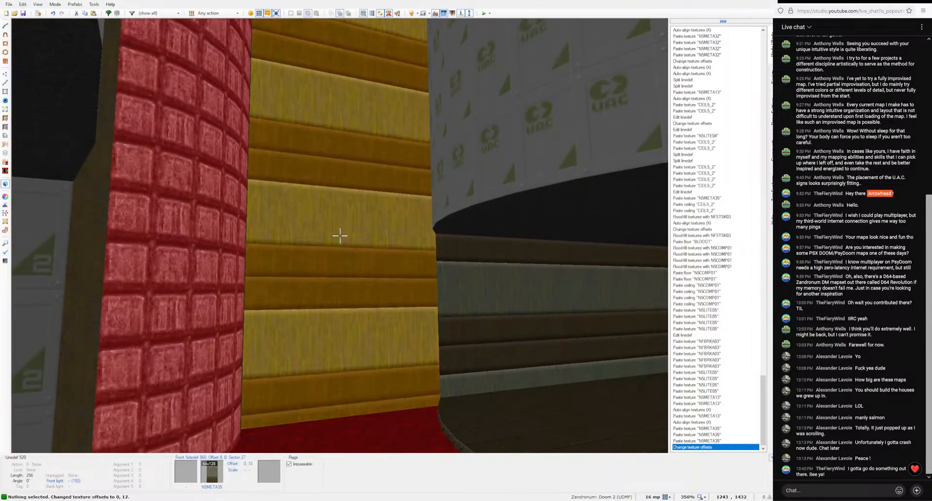
key(Up)
key(Up)
key(Up)
key(Up)
key(Up)
key(Up)
key(Up)
key(Up)
key(Up)
key(Up)
key(Up)
key(Up)
key(Up)
key(Up)
key(Up)
key(Up)
key(Up)
key(Up)
key(Up)
key(Up)
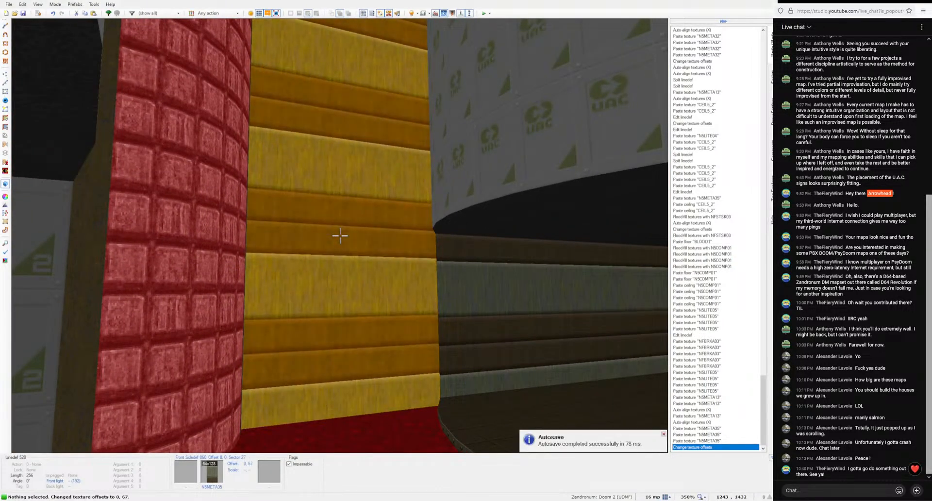
key(a)
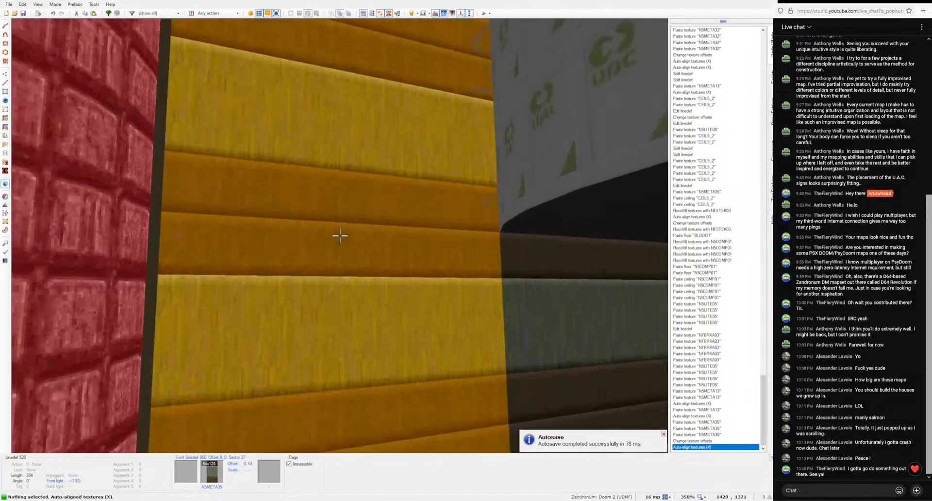
Step: Copy the NSMETA08 texture and paste it onto a crate-textured wall near the blood-floored passage
key(ctrl+c)
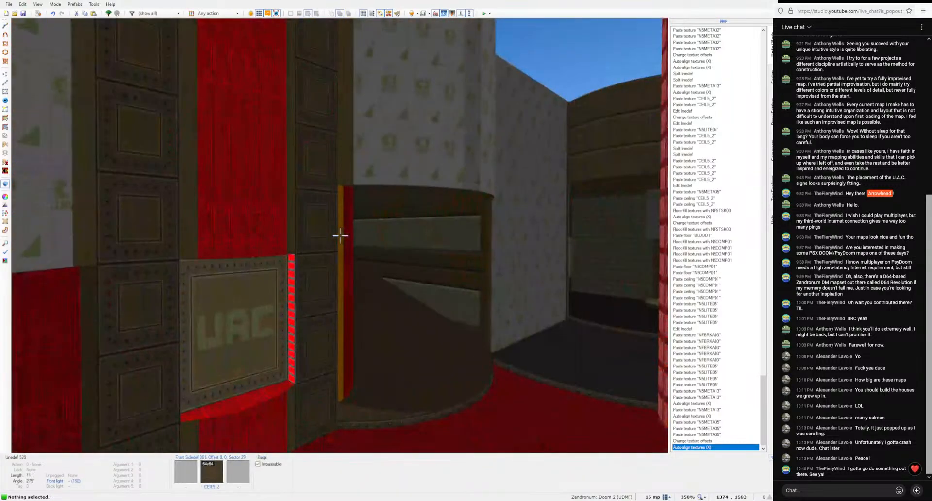
key(ctrl+c)
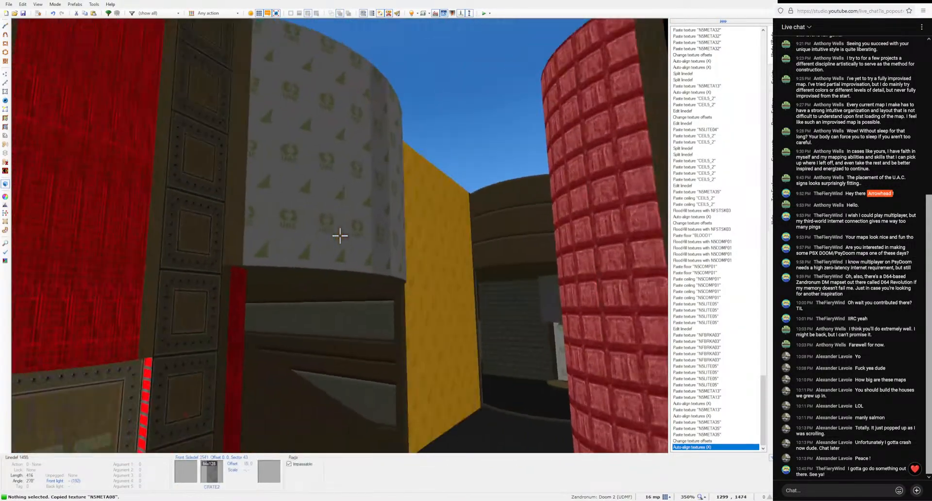
key(ctrl+v)
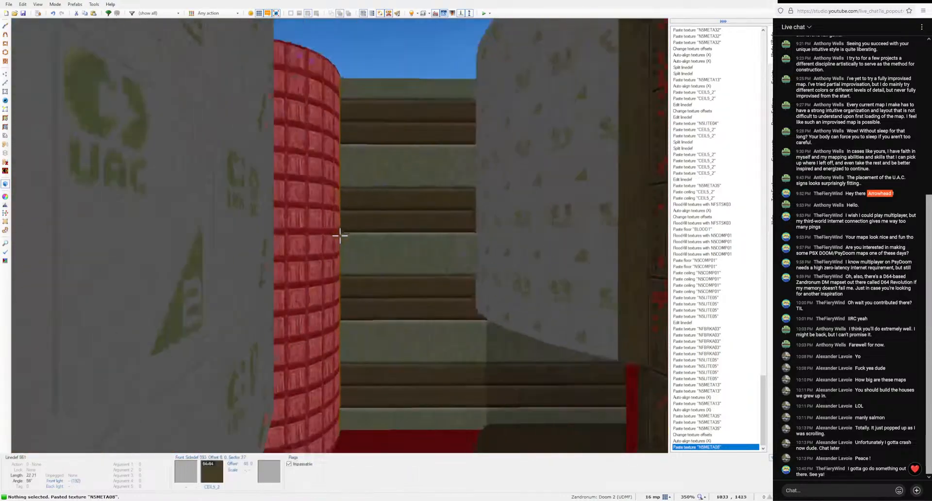
Step: Flood-fill the crate-textured walls by the blood-floored passage with NSMETA08, auto-align them horizontally, and paste CEIL5_2 onto two nearby ceilings
key(ctrl+shift+v)
key(ctrl+a)
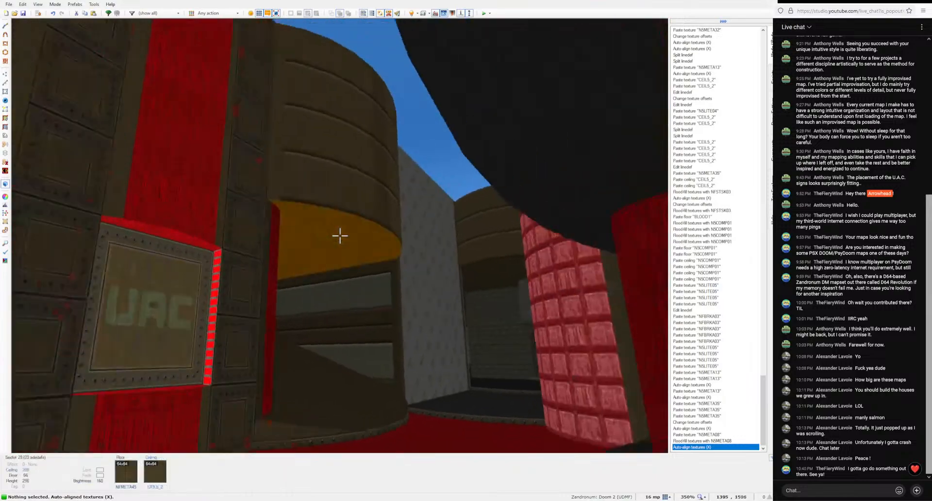
key(ctrl+v)
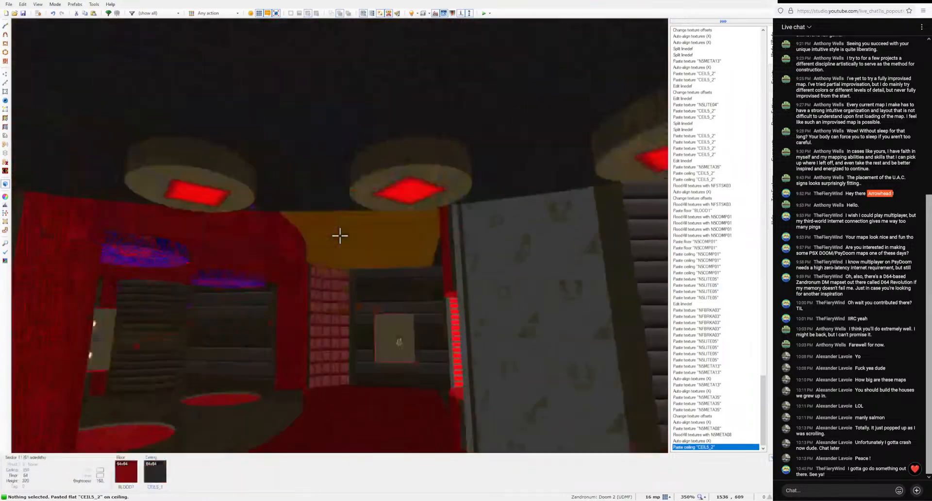
key(ctrl+v)
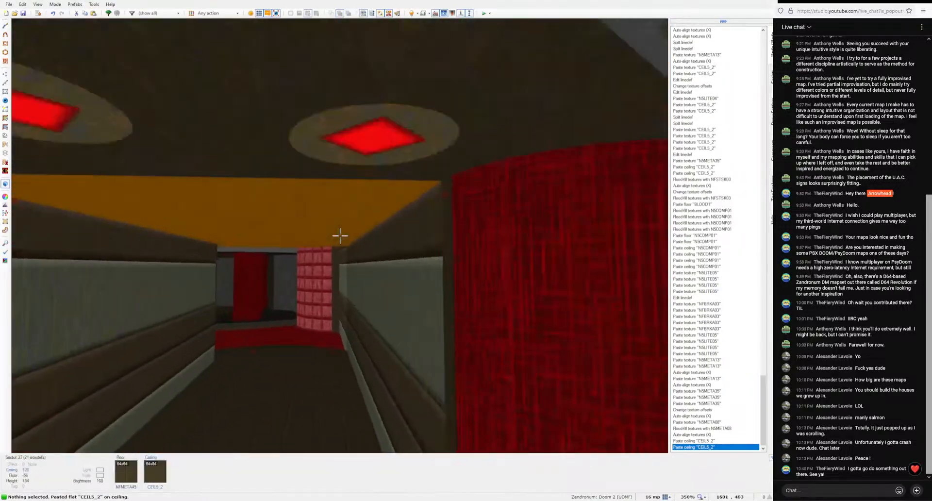
Step: Copy the NSMETA08 texture, paste it onto a wall near the passage, and auto-align it horizontally
key(ctrl+c)
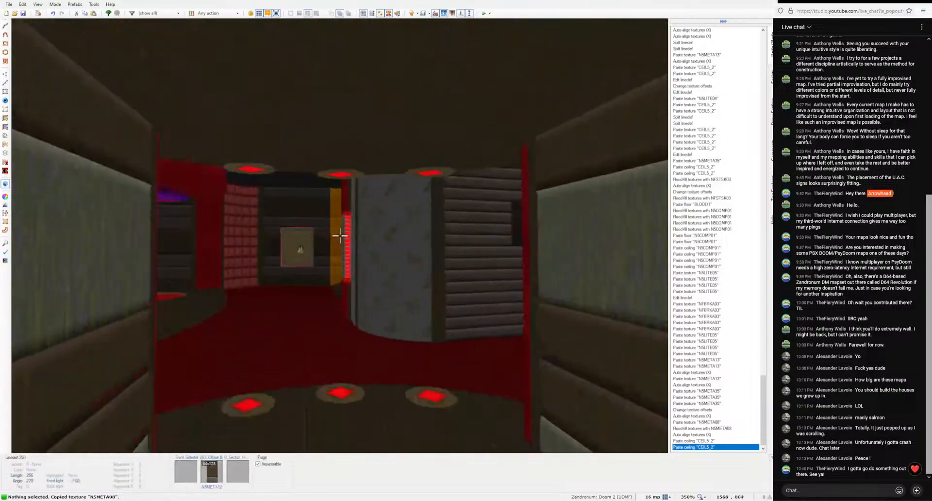
key(ctrl+v)
key(x)
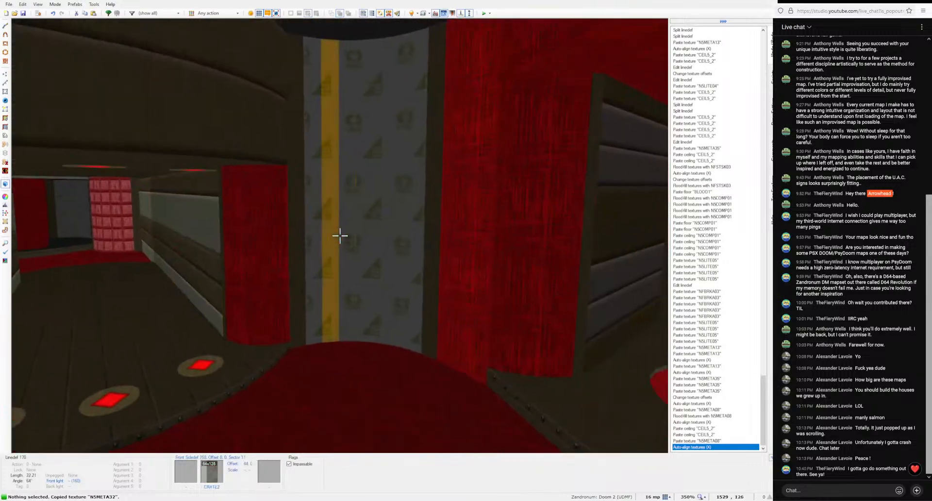
Step: Flood-fill the curved UAC crate wall with NSMETA32 and paste NSMETA13 onto a curved section above the blood floor, auto-aligning both horizontally
ctrl+shift+click(339, 236)
key(x)
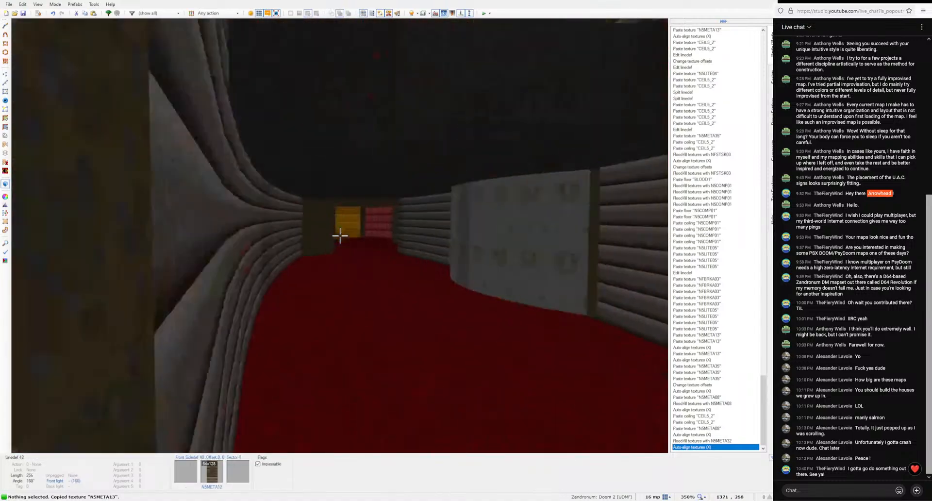
key(ctrl+v)
key(ctrl+a)
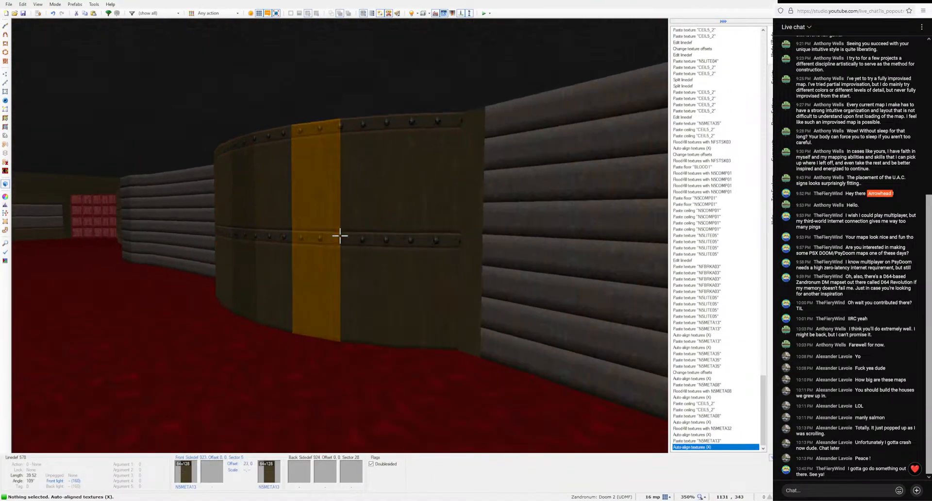
Step: Copy NSMETA08, paste it onto the curved UAC crate wall above the pillared platform, and auto-align it horizontally
key(w)
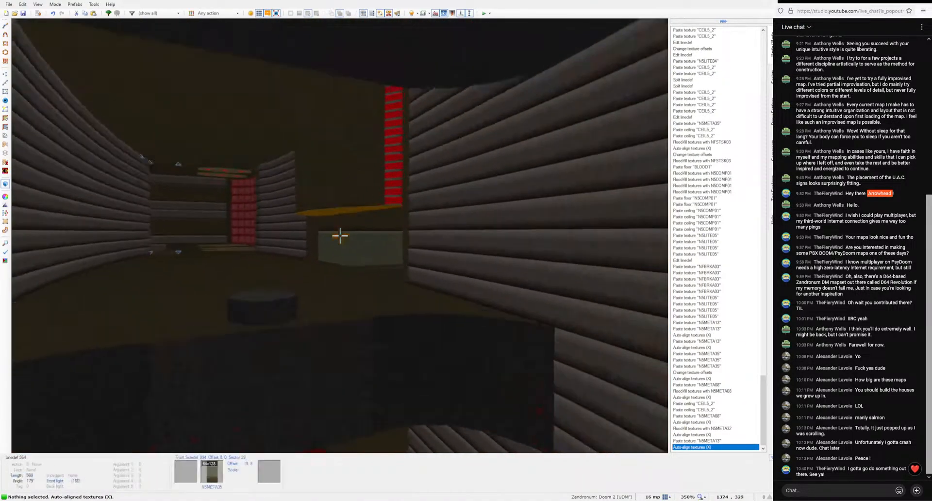
key(w)
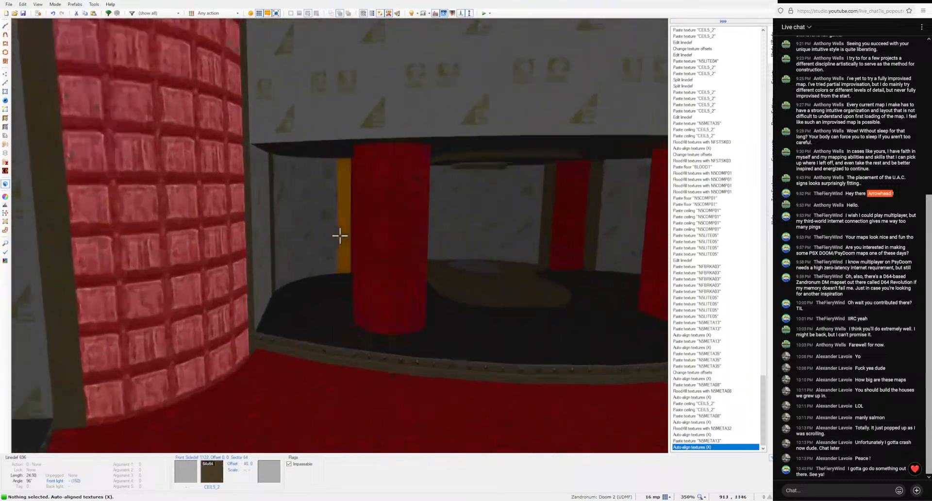
key(ctrl+c)
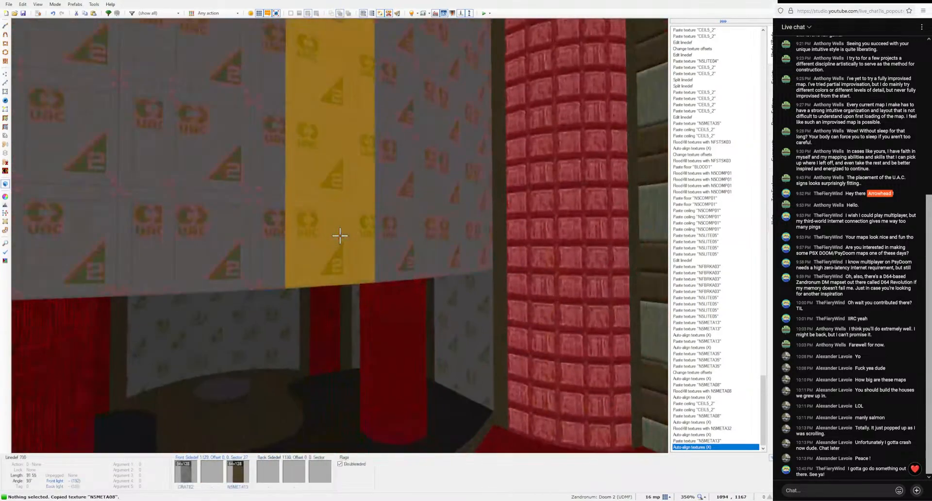
key(ctrl+v)
key(a)
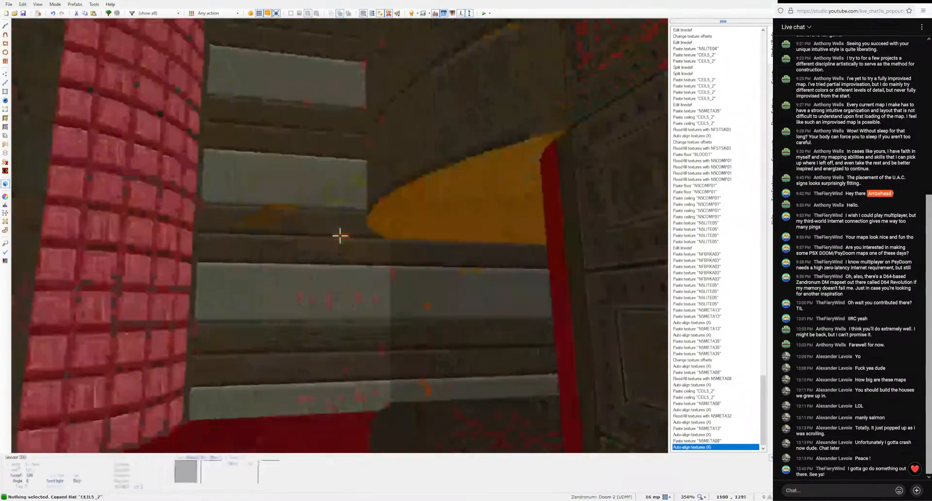
Step: Paste CEIL5_2 onto a wall and a ceiling by the passage, and copy NFMETA45 onto the pillared platform's ceiling
key(ctrl+v)
key(ctrl+v)
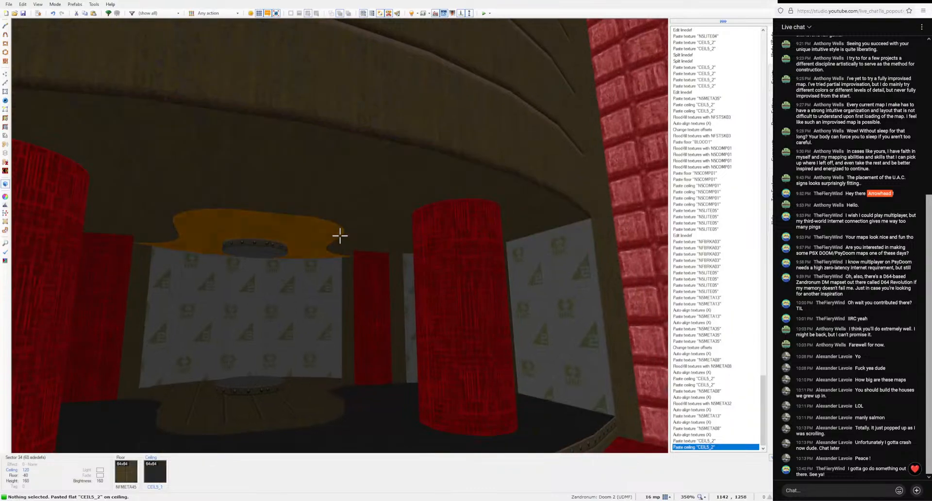
key(ctrl+c)
key(ctrl+v)
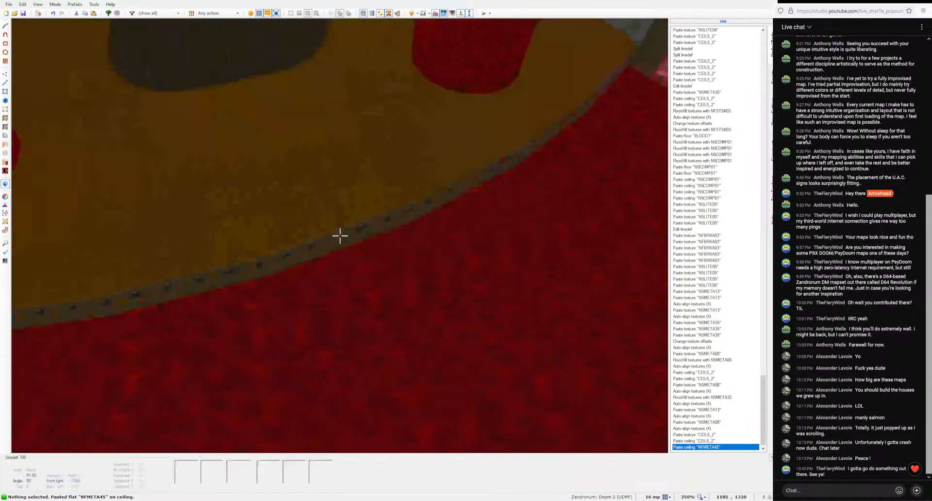
Step: Copy NSMETA13 from the riveted platform edge and paste it onto the edges of the ceiling recess and raised floor in the pillared alcove
key(ctrl+c)
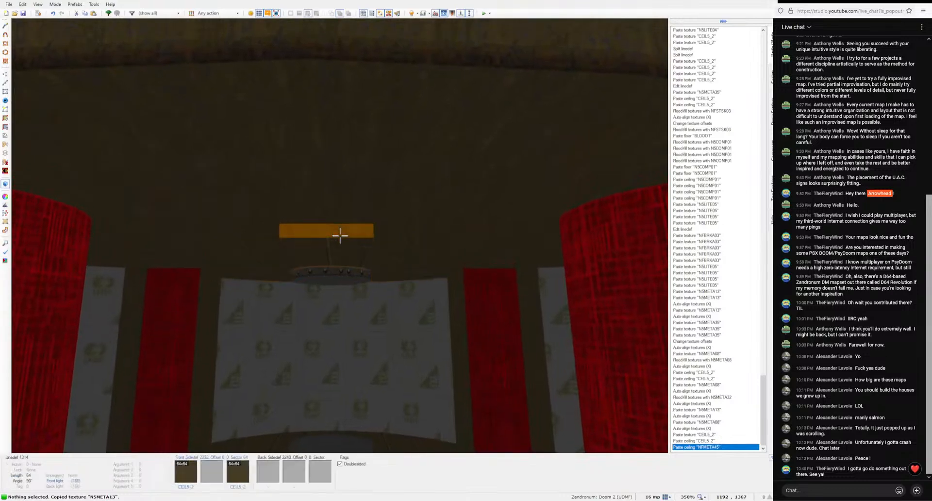
shift+click(340, 236)
key(ctrl+v)
key(c)
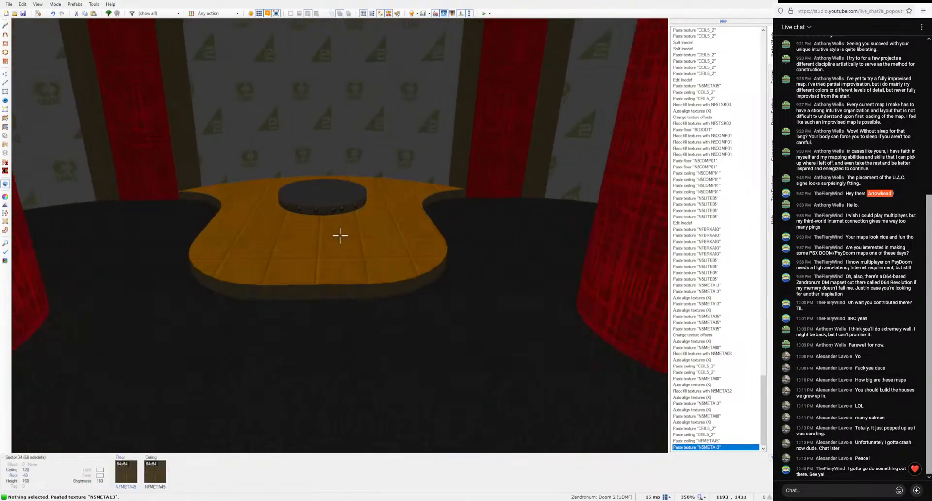
key(ctrl+v)
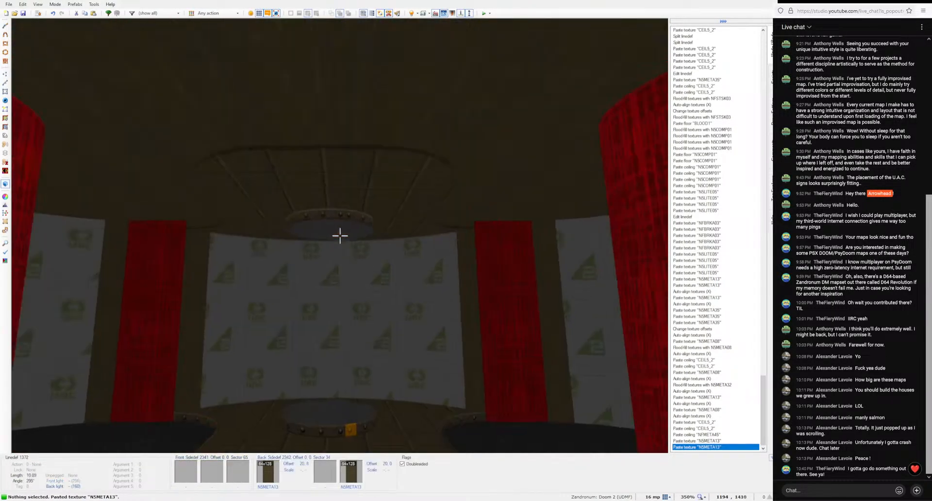
Step: Shift the vertical texture offset of the NSMETA13 ceiling recess edges to 8 and auto-align them horizontally
key(Up)
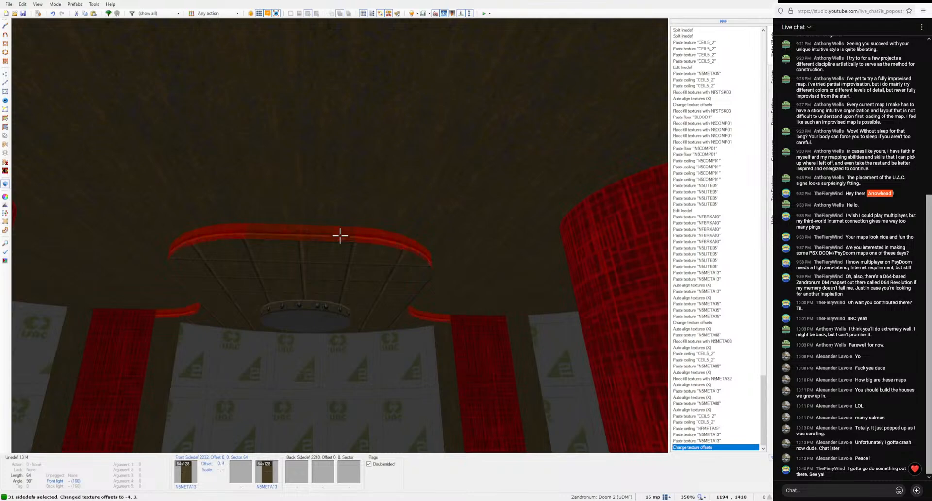
key(a)
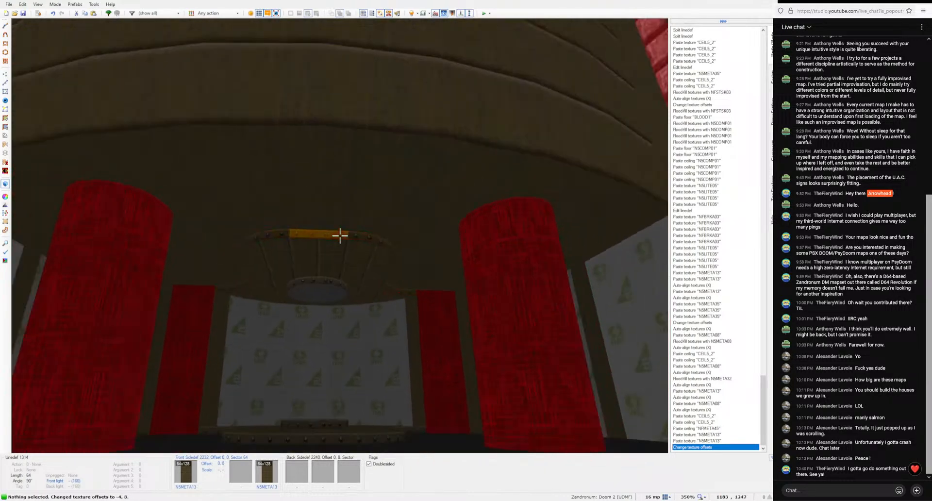
key(d)
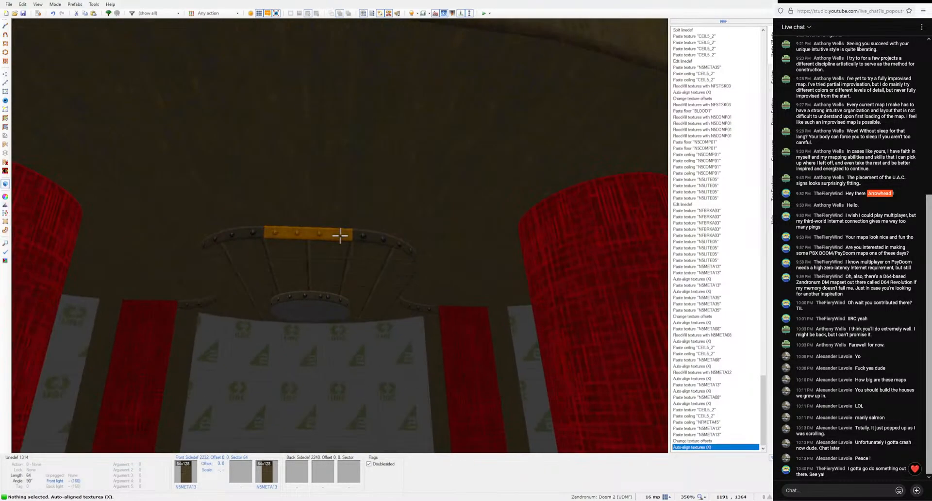
key(d)
key(e)
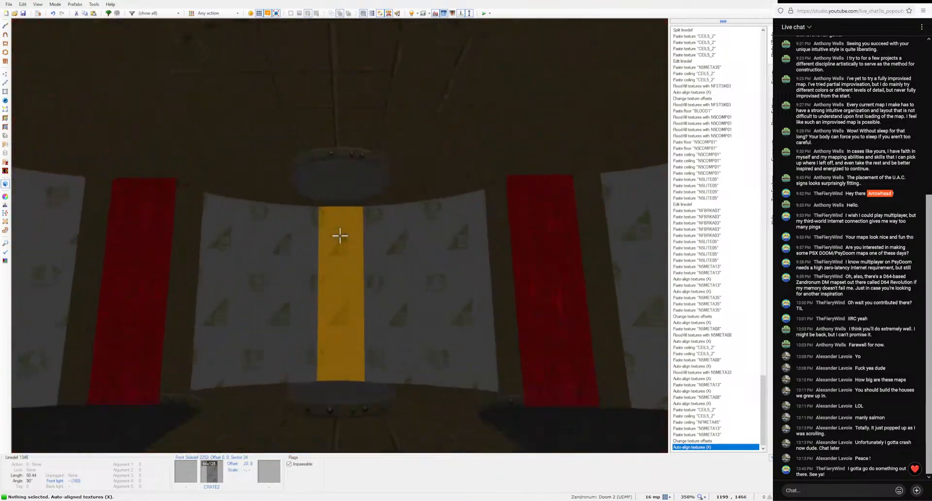
Step: Copy FIREBLU2 and apply it to the small round pads' ceiling, sides and floor in the pillared alcove, auto-aligning the sides horizontally
key(d)
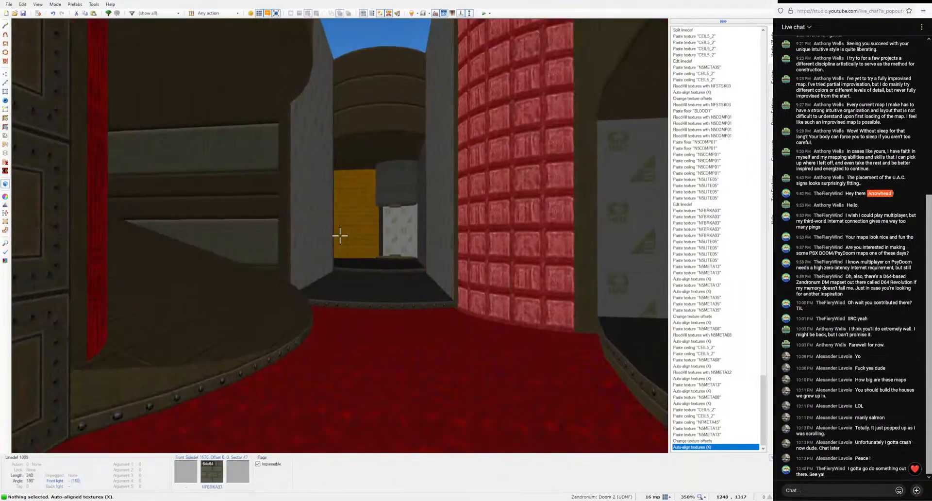
key(e)
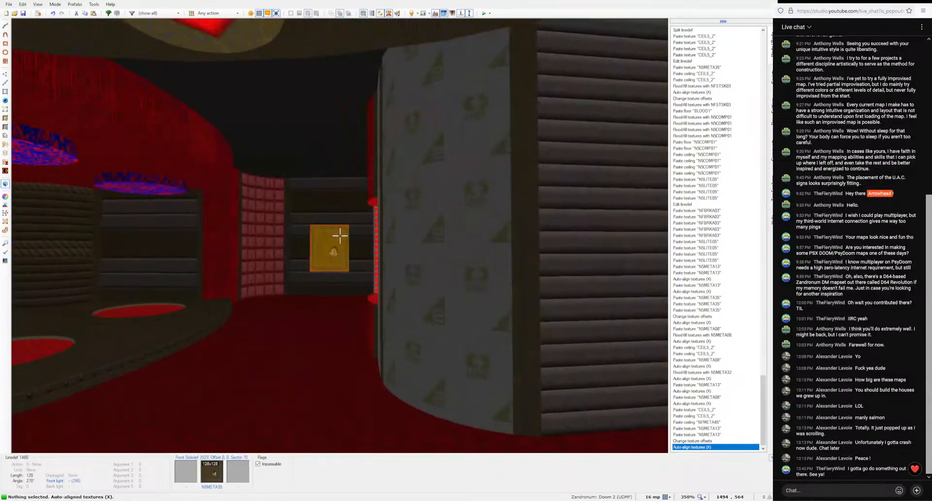
key(e)
key(ctrl+c)
key(e)
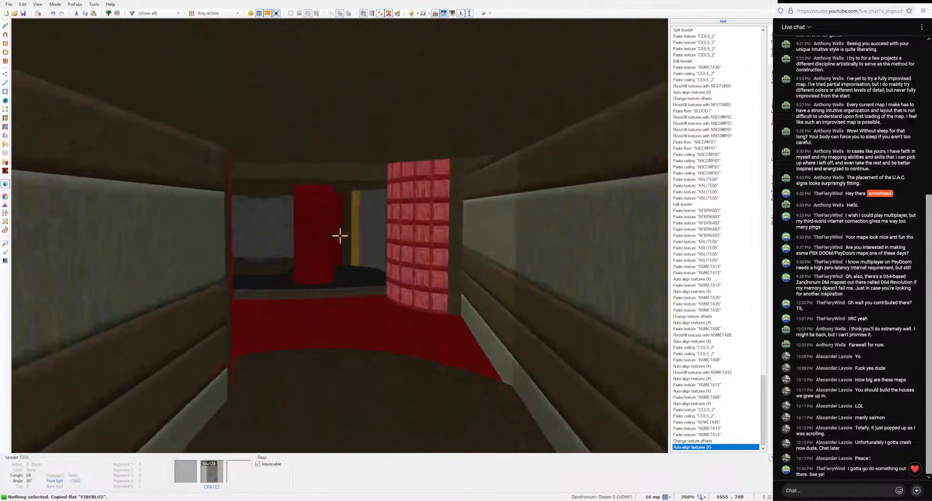
key(ctrl+v)
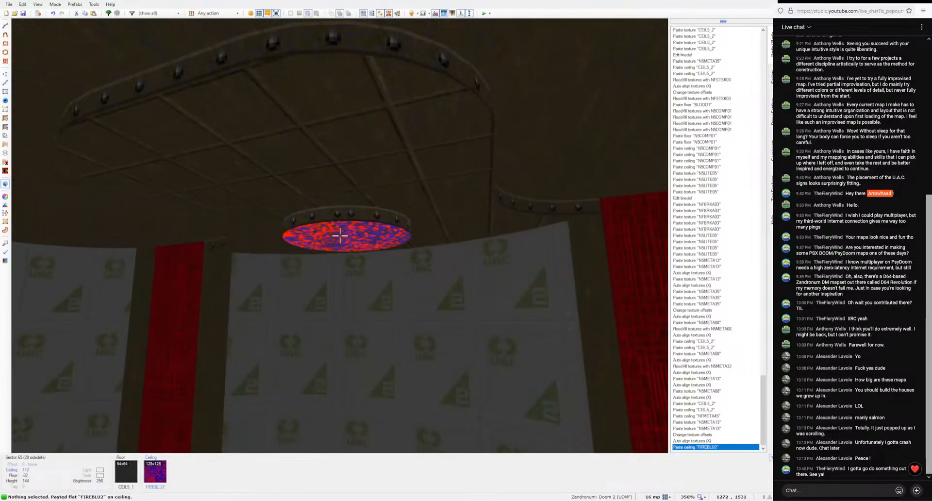
key(ctrl+v)
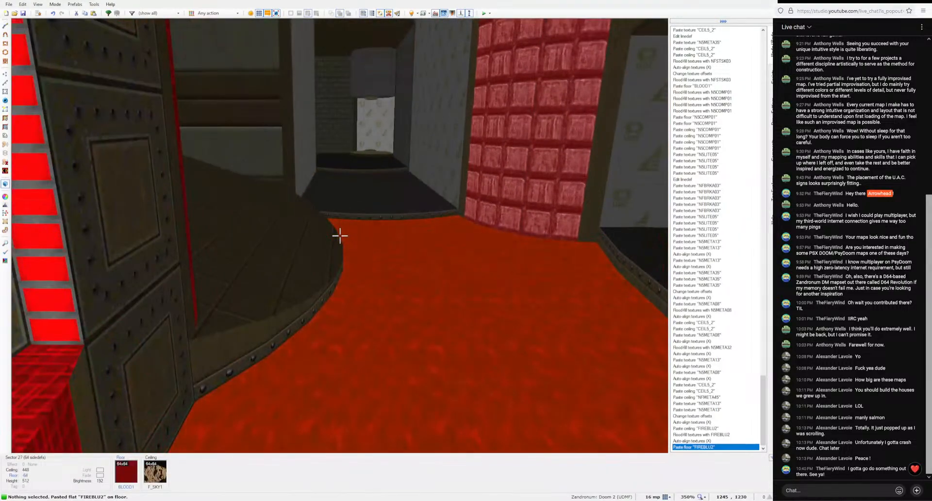
Step: Copy the CEIL5_2 flat and paste it onto the two dark floor sections of the pillared platform
key(e)
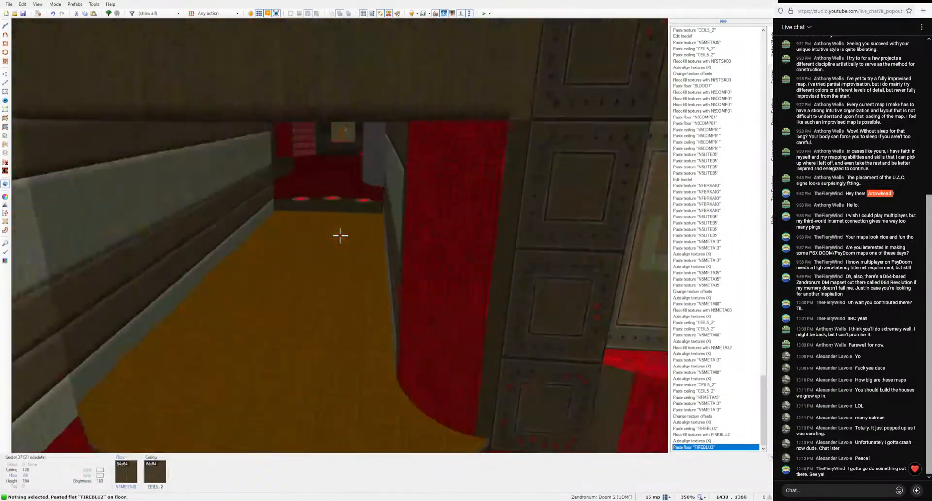
key(e)
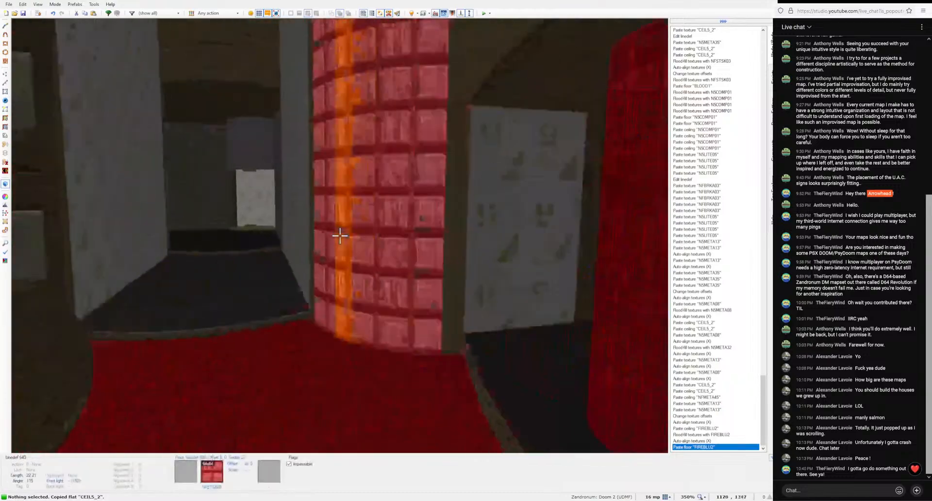
key(ctrl+v)
key(ctrl+v)
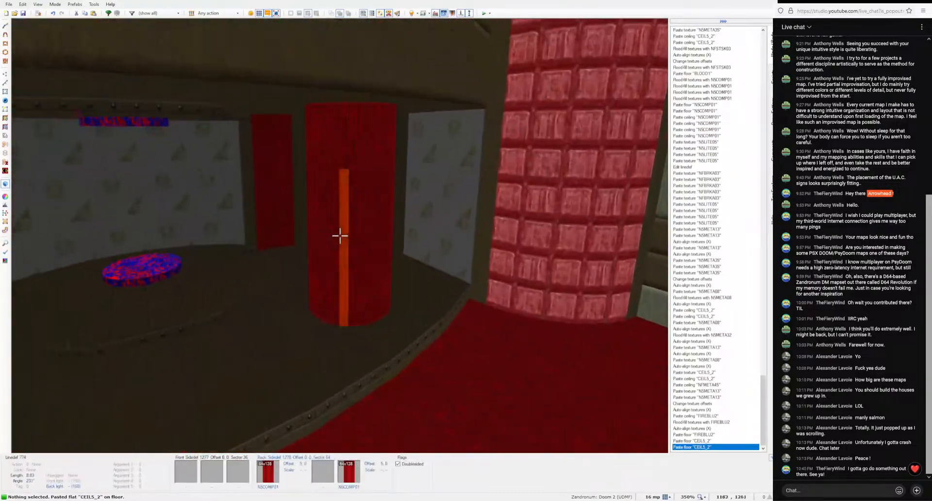
Step: Copy the NSMETA32 texture and paste it onto two crate-textured wall sections behind the red pillars
key(e)
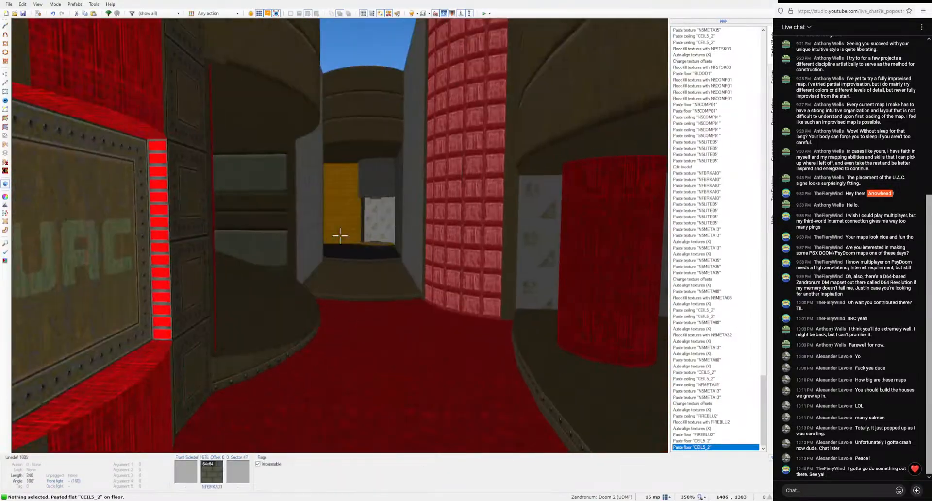
key(e)
key(ctrl+c)
key(e)
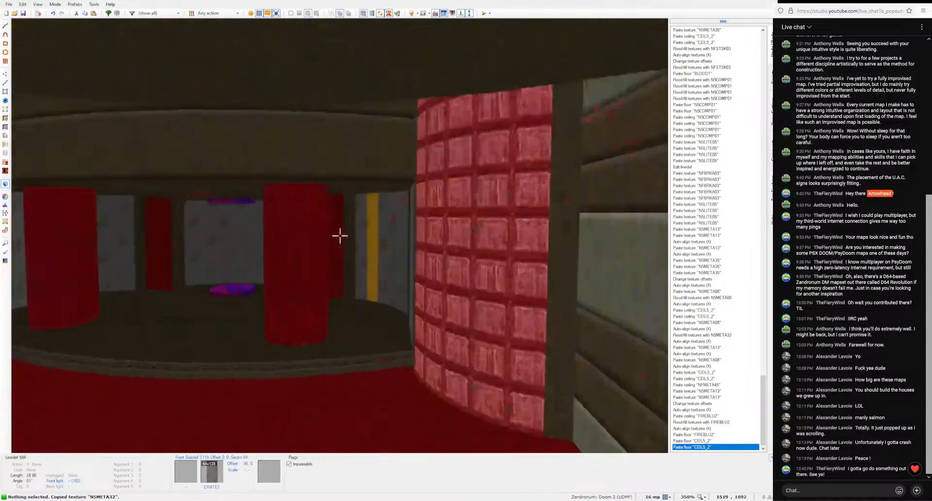
key(e)
key(ctrl+v)
key(ctrl+v)
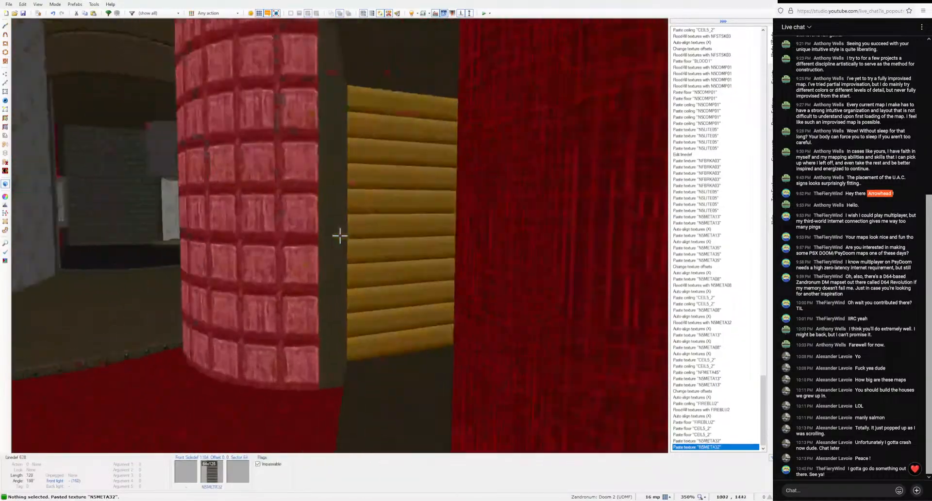
Step: Flood-fill the adjoining curved wall behind the red pillars with NSMETA32 and auto-align it horizontally
key(e)
key(ctrl+v)
key(ctrl+shift+v)
key(a)
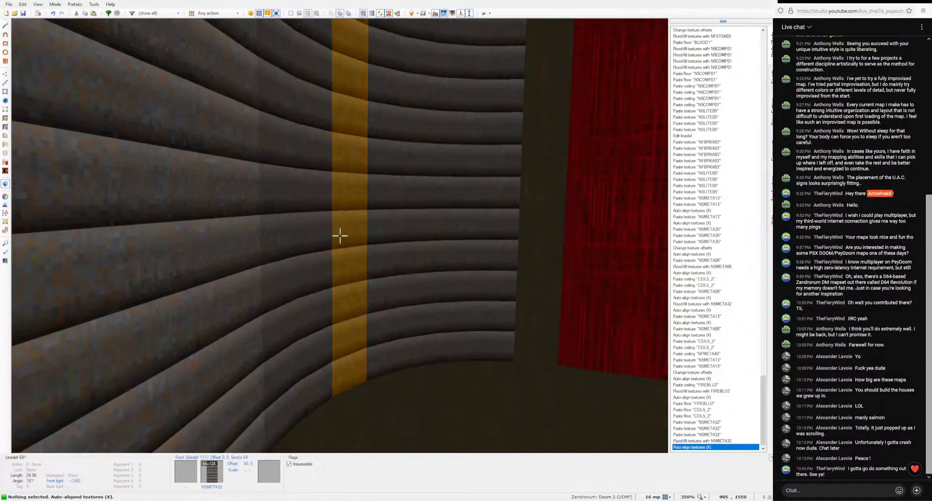
Step: Paste and flood-fill NSMETA32 across the remaining curved UAC crate wall on the alcove's opposite side, auto-aligning it horizontally
key(w)
key(ctrl+v)
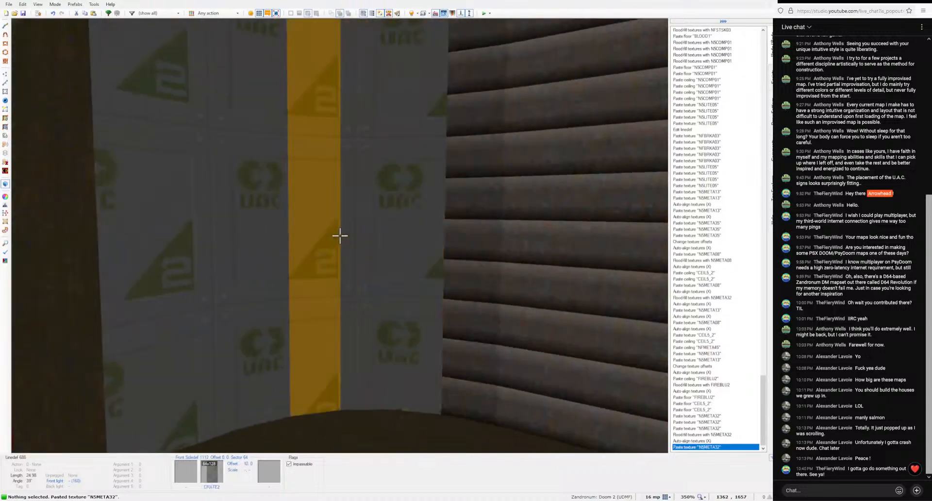
key(ctrl+v)
key(ctrl+shift+v)
key(ctrl+shift+v)
key(a)
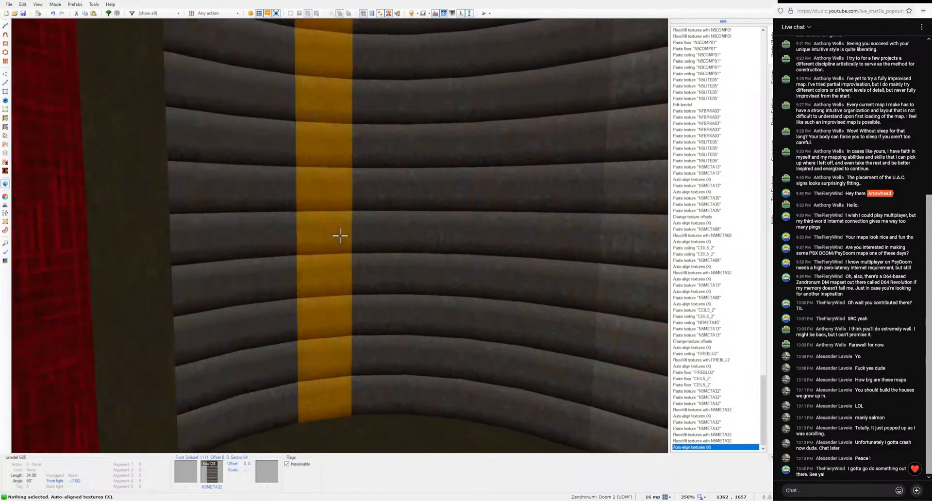
key(e)
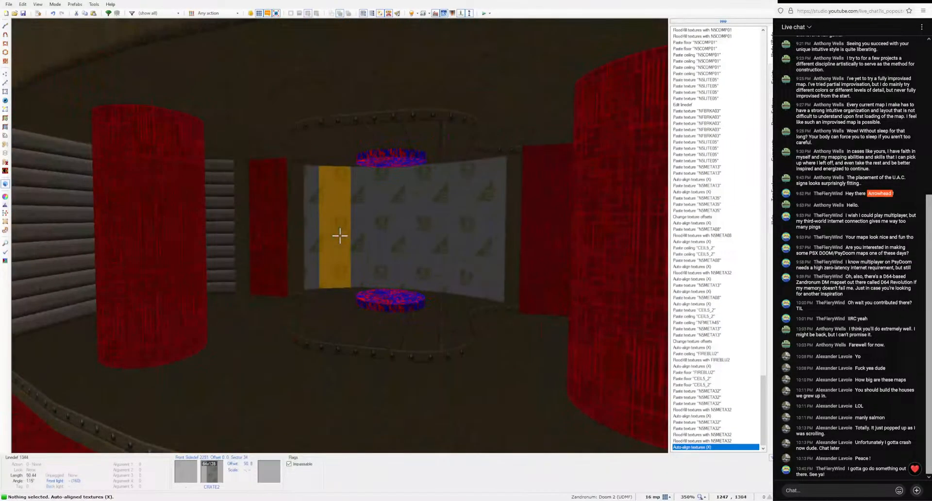
Step: Flood-fill the crate-textured curved wall behind the red-and-blue pads with NSMETA32 and auto-align it horizontally
shift+middle_click(339, 236)
key(a)
key(d)
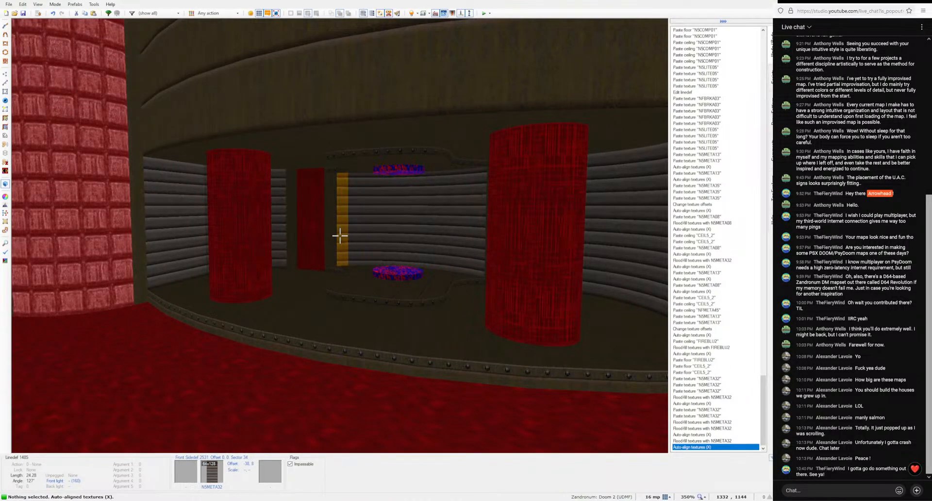
key(d)
Step: Select the seven curved wall sections behind the red-and-blue pads and change their texture to NSMETA31
key(e)
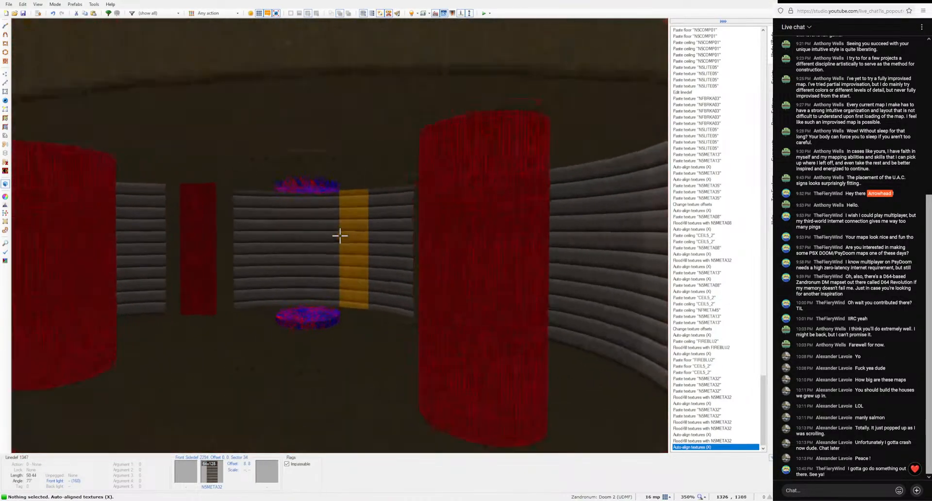
shift+click(340, 235)
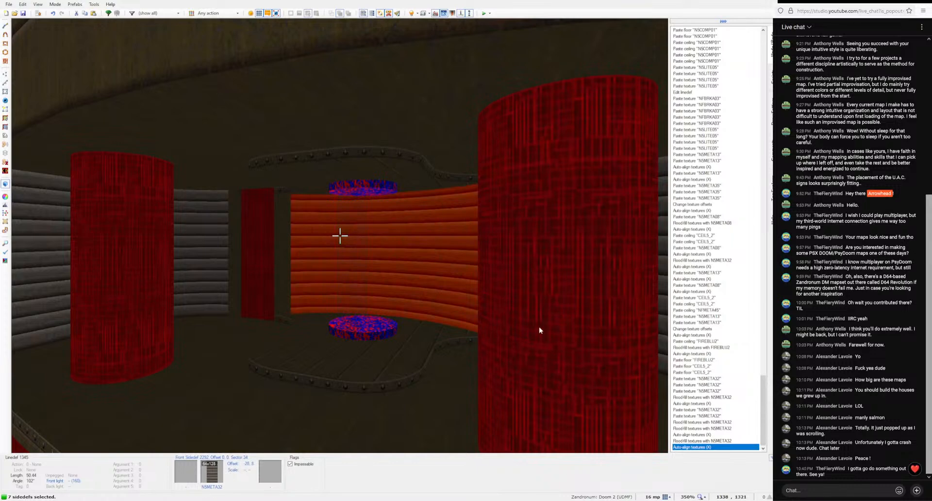
middle_click(340, 236)
key(Return)
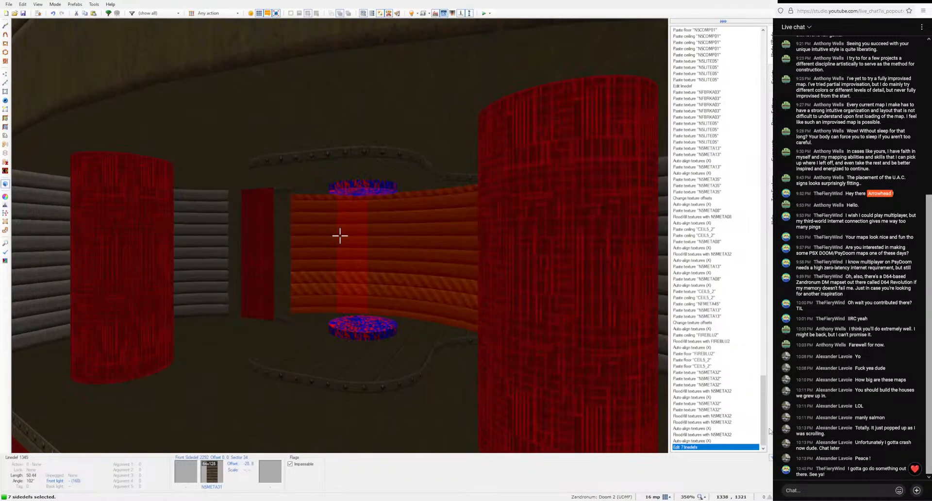
Step: Shift the NSMETA31 texture vertically on the seven curved wall sections and auto-align it horizontally
key(c)
key(e)
shift+click(340, 235)
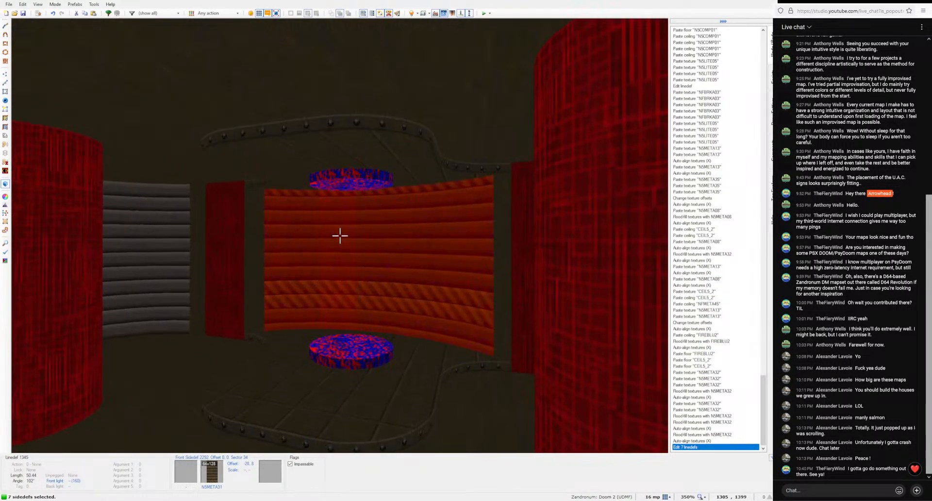
key(Down)
key(Down)
key(Down)
key(Down)
key(Down)
key(Down)
key(Down)
key(Down)
key(Down)
key(Down)
key(Down)
key(Down)
key(Down)
key(Down)
key(Down)
key(Down)
key(Down)
key(Down)
key(Down)
key(Down)
key(Down)
key(Down)
key(Down)
key(Down)
key(Down)
key(Down)
key(Down)
key(Down)
key(Down)
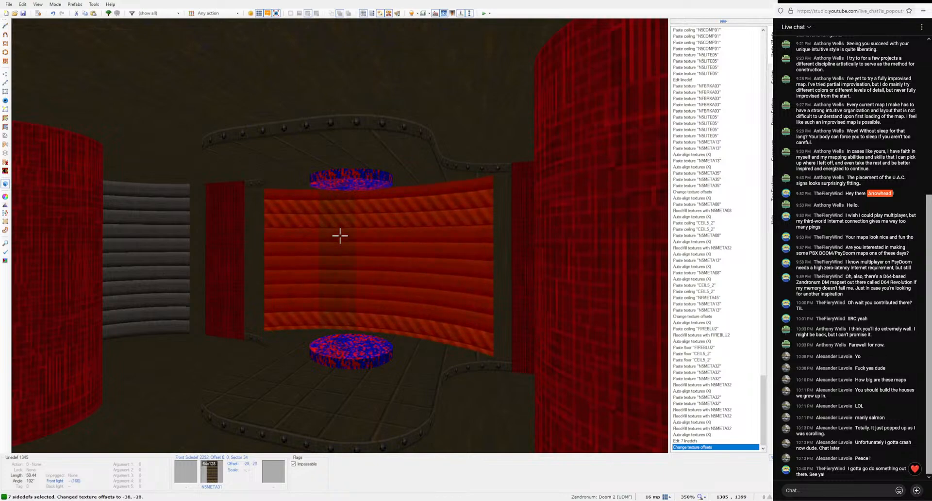
key(Up)
key(Up)
key(Up)
key(Up)
key(Up)
key(Up)
key(Up)
key(Up)
key(Up)
key(Up)
key(Up)
key(c)
key(a)
key(d)
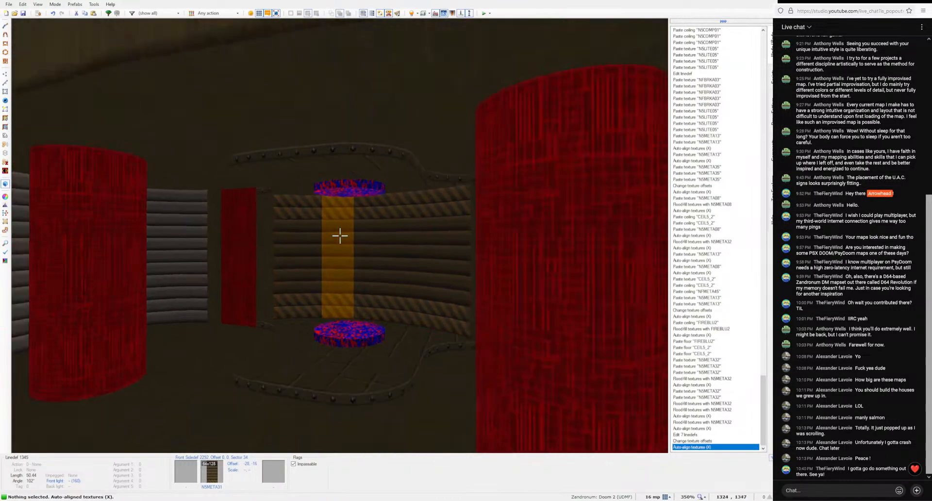
Step: Copy the NFBRKA03 brick texture from the far wall and paste it onto both crate-textured side walls of the open-sky passage
key(e)
key(d)
key(e)
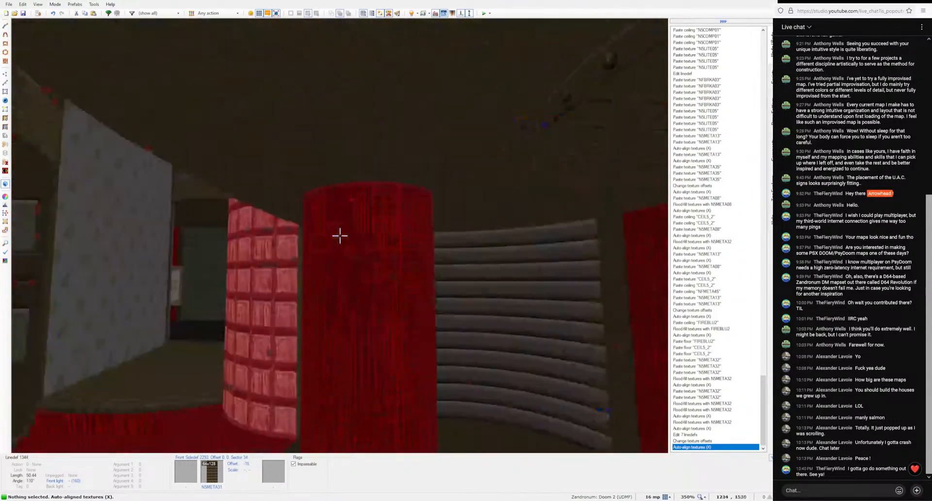
key(a)
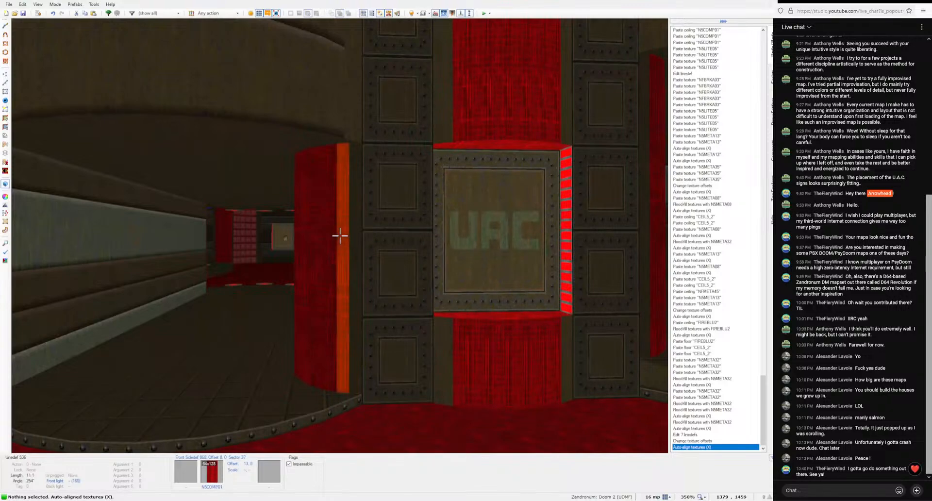
key(e)
key(e)
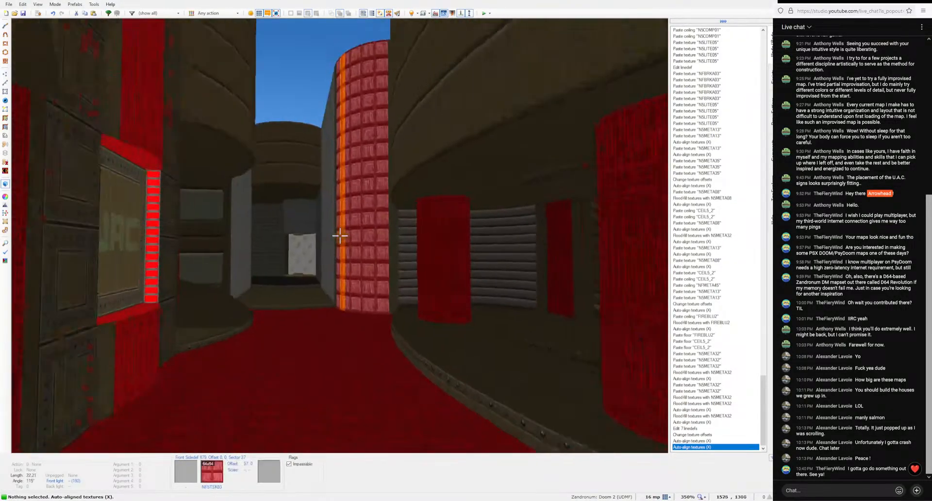
key(e)
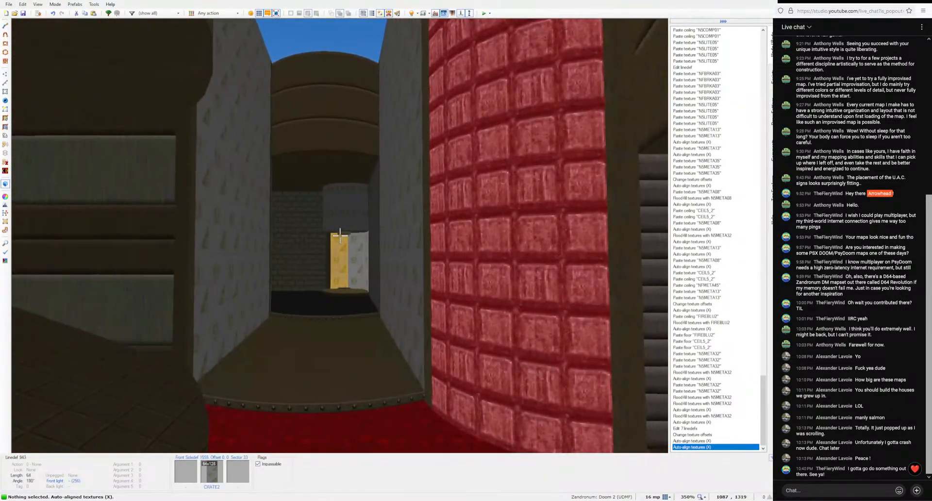
key(e)
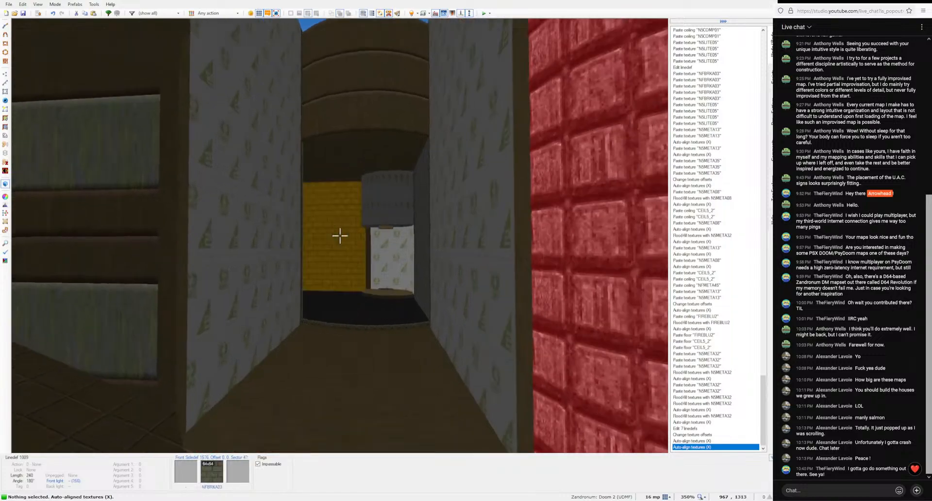
key(ctrl+v)
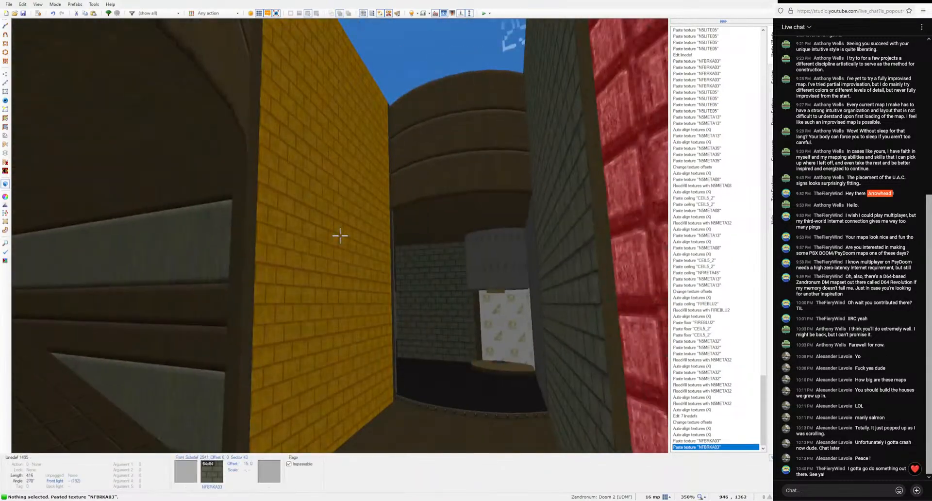
Step: Shift the brick texture on both passage side walls to a vertical offset of -9
click(340, 236)
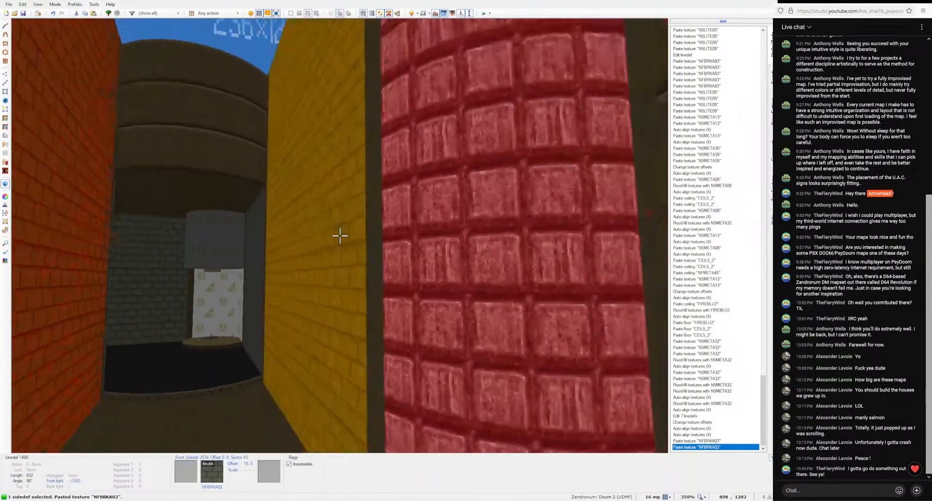
click(339, 236)
key(Down)
key(Down)
key(Down)
key(Down)
key(Down)
key(Down)
key(Down)
key(Down)
key(Down)
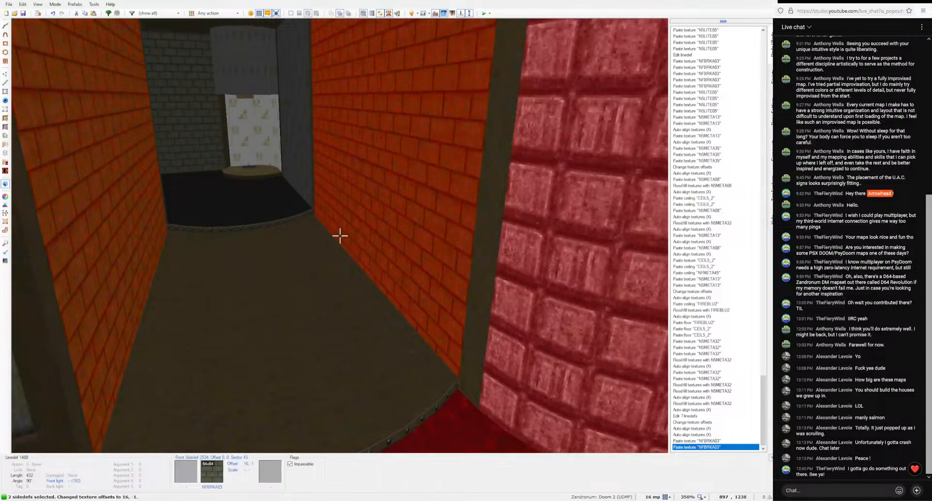
key(c)
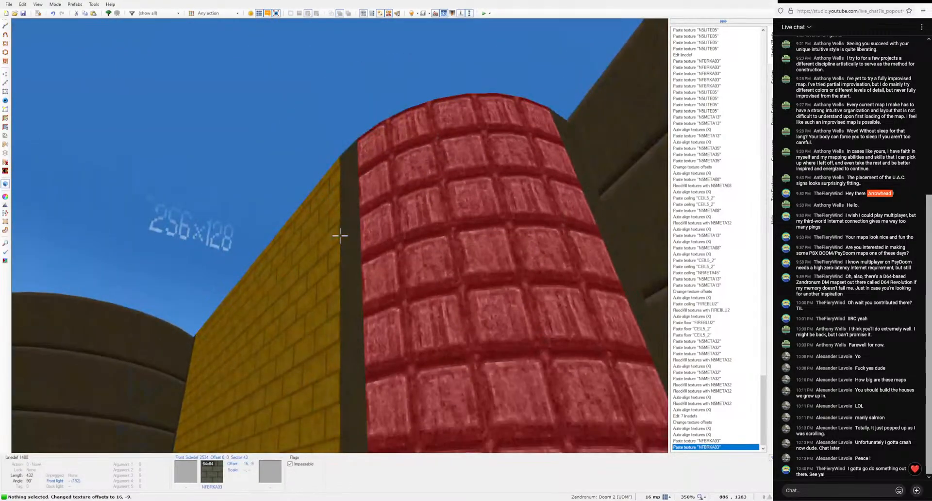
key(d)
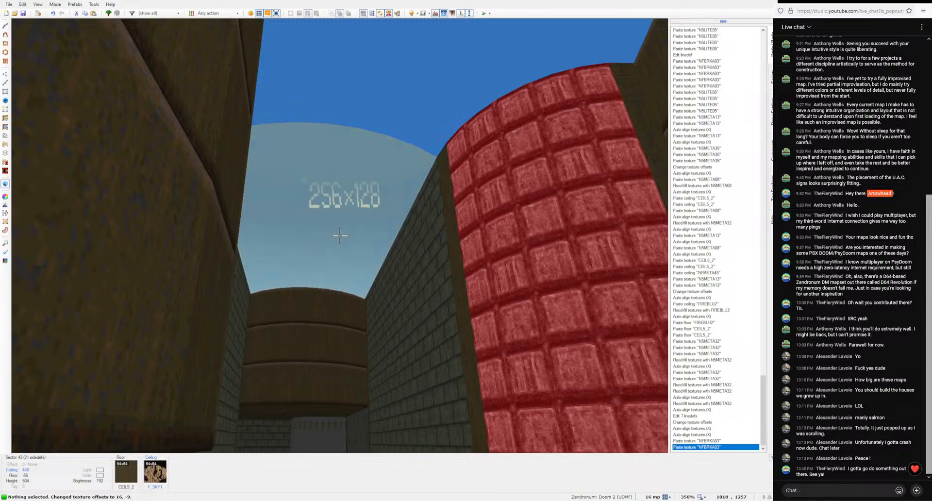
Step: Copy the NSCOMP01 texture, paste it onto the curved crate wall behind the round teleporter pad, and auto-align it horizontally
key(e)
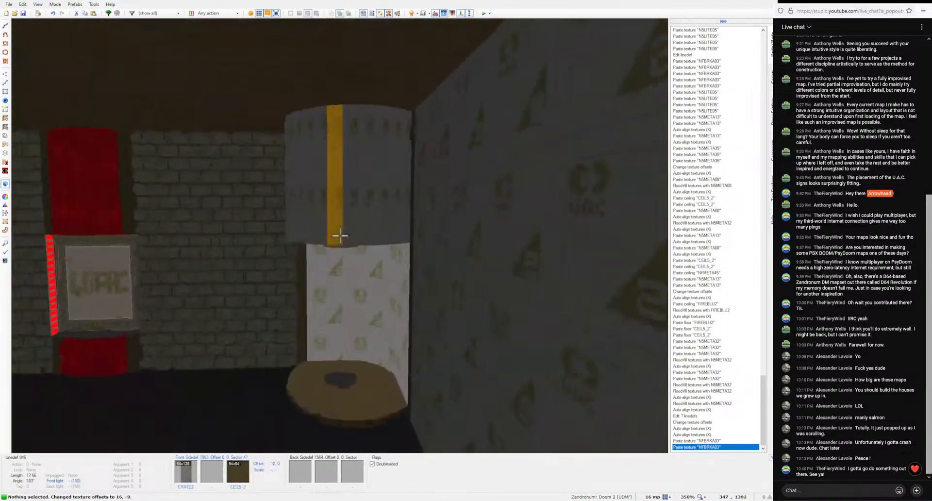
key(d)
key(e)
key(ctrl+c)
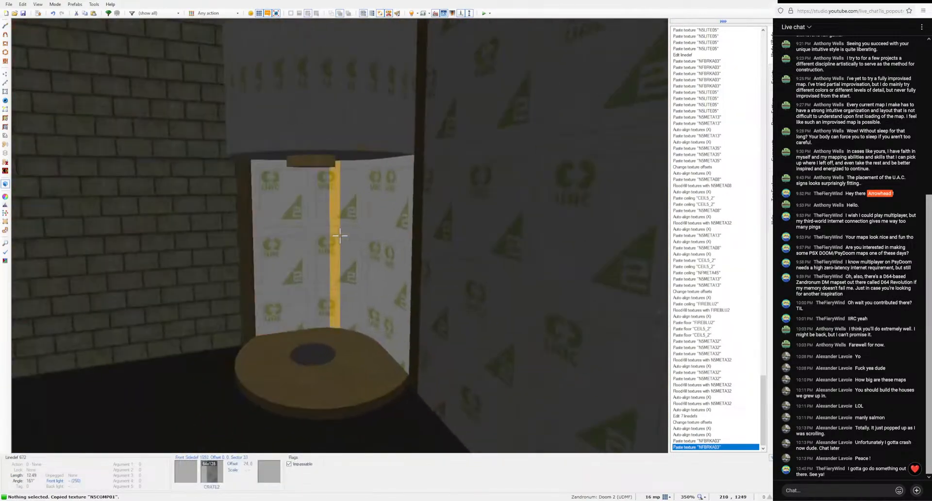
shift+click(340, 236)
key(ctrl+v)
key(c)
key(a)
key(e)
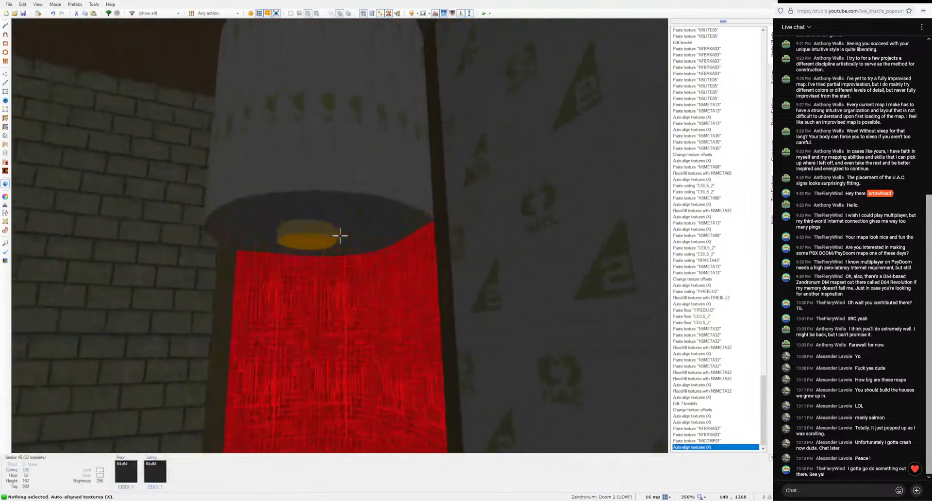
Step: Try the NSCOMP01 texture on the ceiling above the round teleporter pad, then undo it
key(ctrl+v)
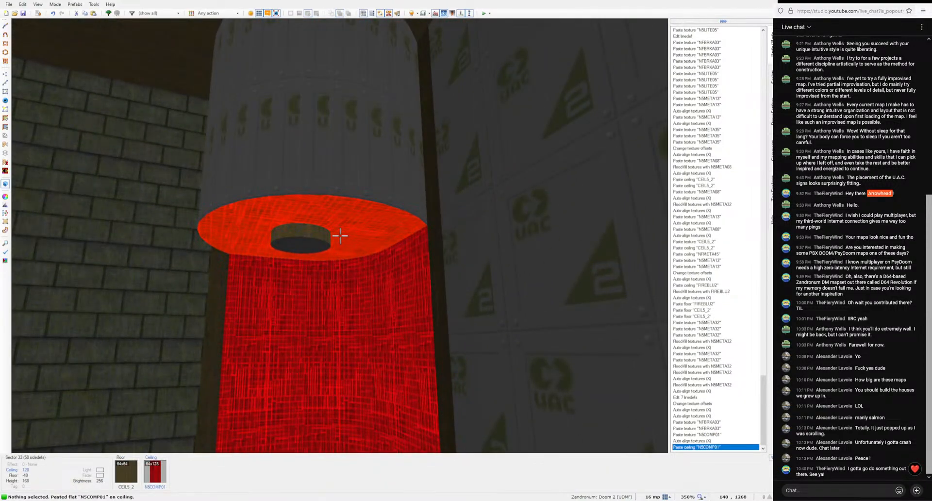
key(ctrl+z)
key(ctrl+z)
Step: Copy NFBRKA03 from the passage wall, paste it onto the crate-textured wall beside the teleporter alcove, and auto-align the bricks horizontally
key(a)
key(e)
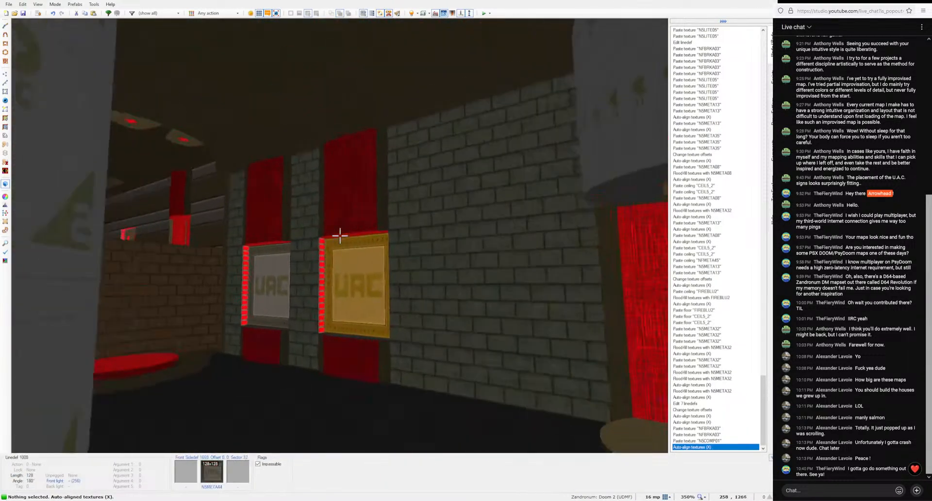
key(e)
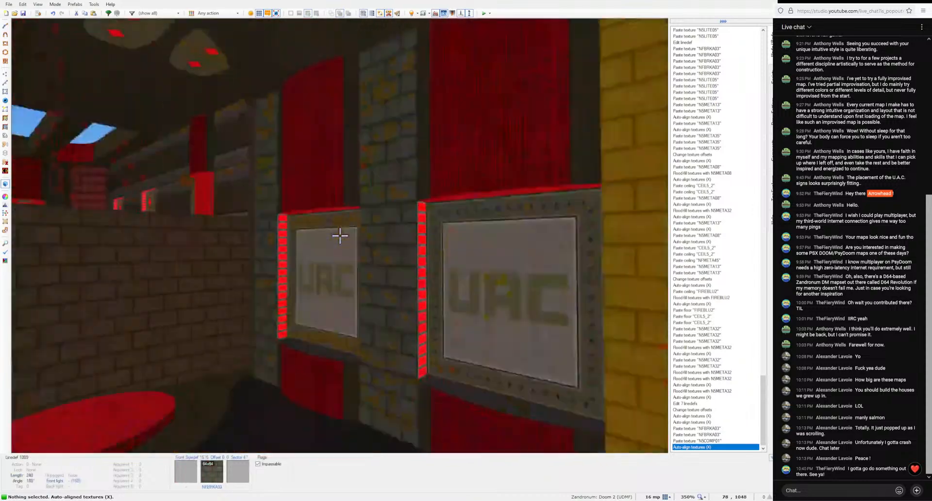
key(d)
key(e)
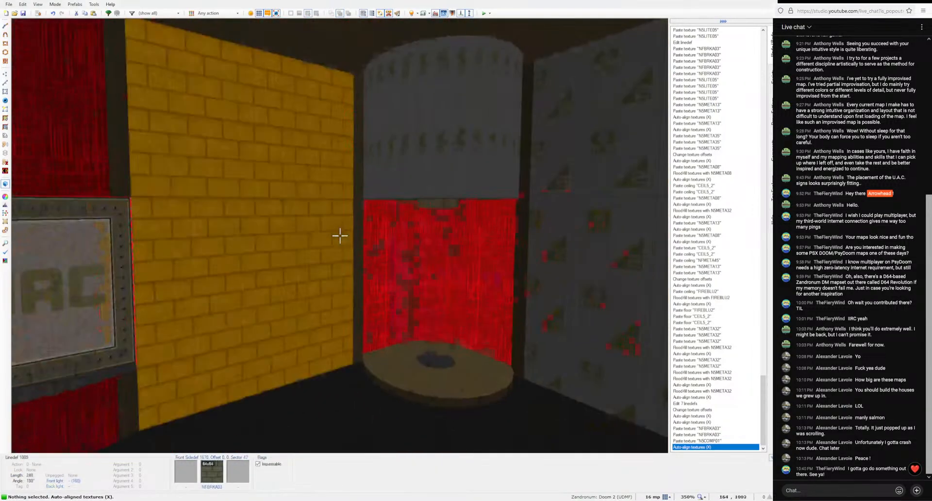
key(e)
key(q)
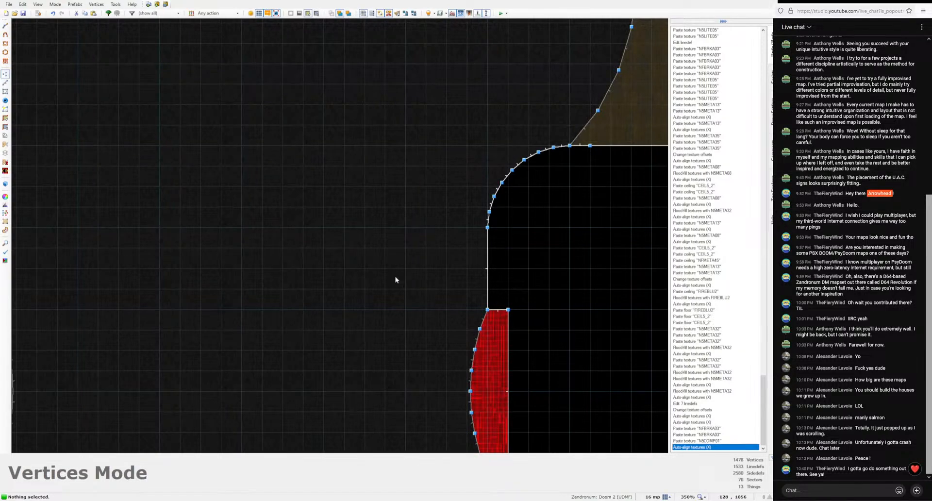
key(q)
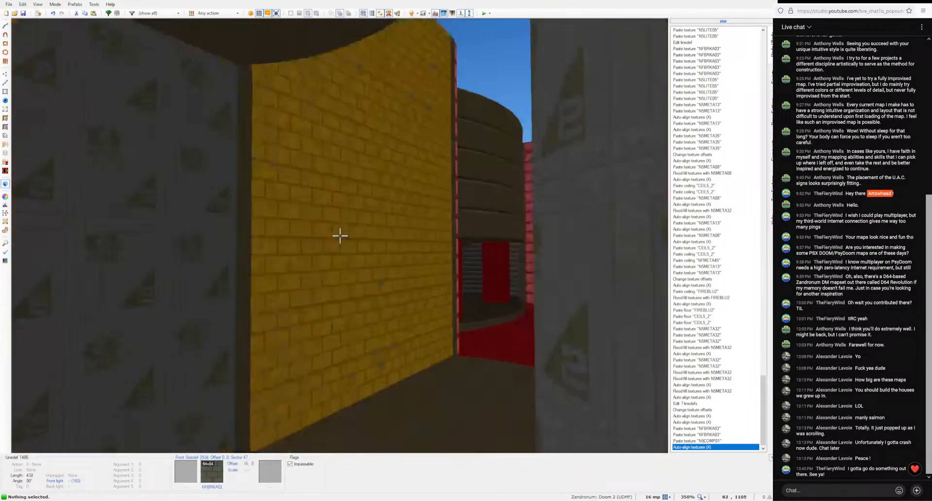
key(ctrl+c)
key(ctrl+v)
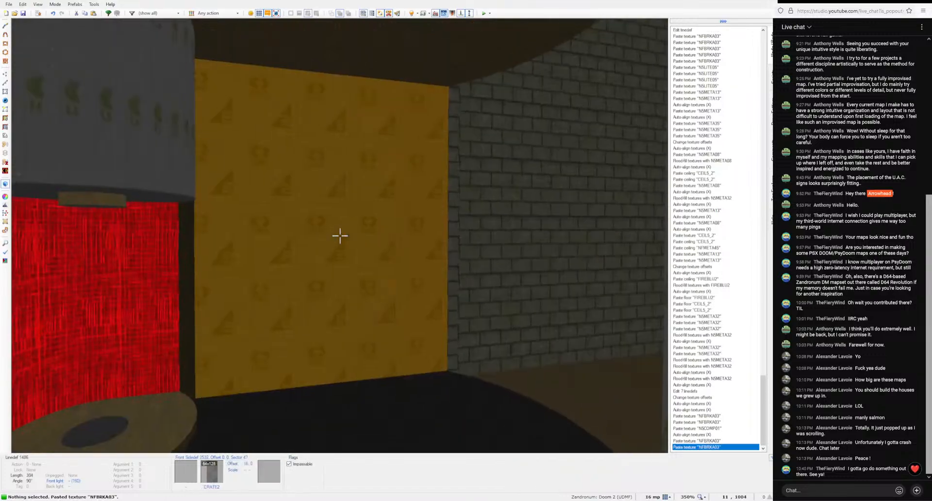
key(ctrl+v)
key(a)
key(a)
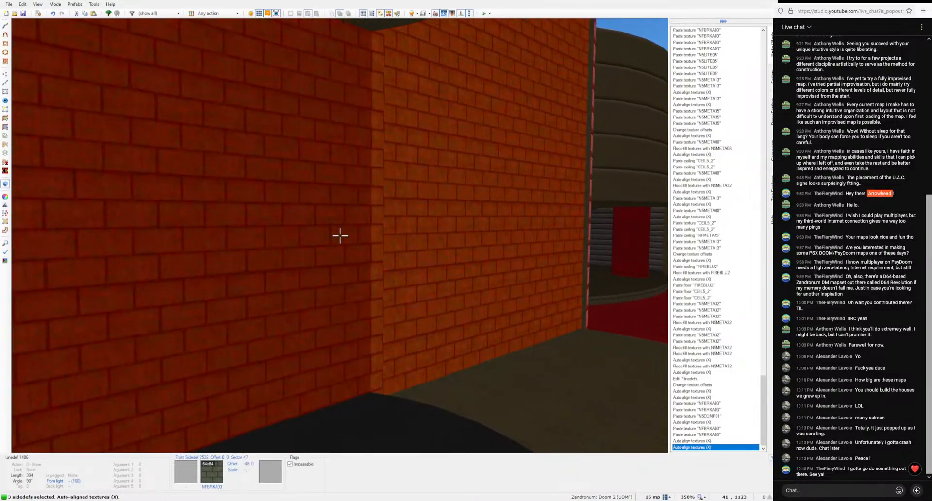
Step: Set a vertical texture offset of 7 on the three selected brick sections, including the narrow corner strip, and auto-align them horizontally
key(c)
click(340, 236)
click(339, 236)
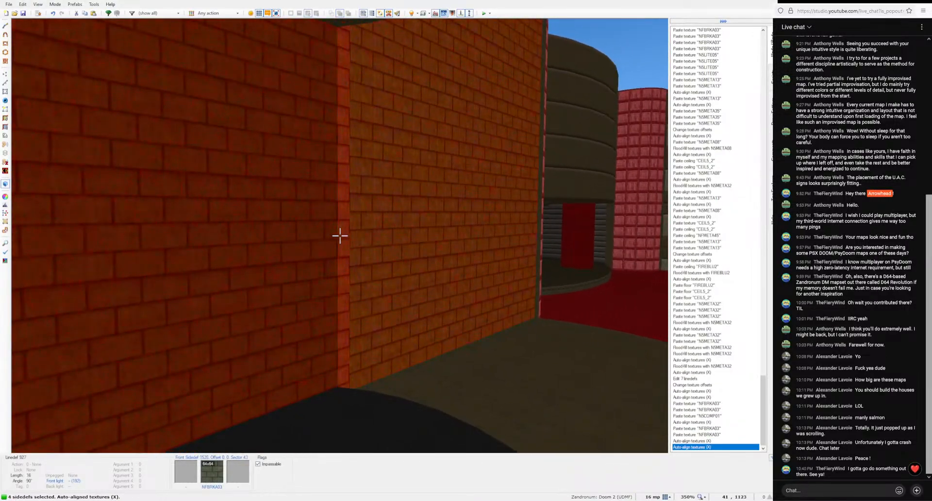
click(340, 235)
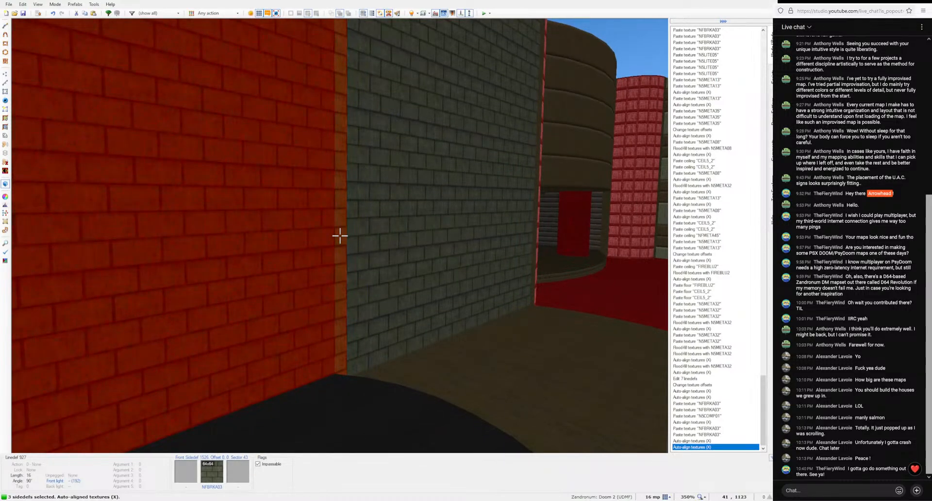
key(Up)
key(Up)
key(Up)
key(Up)
key(Up)
key(Up)
key(Up)
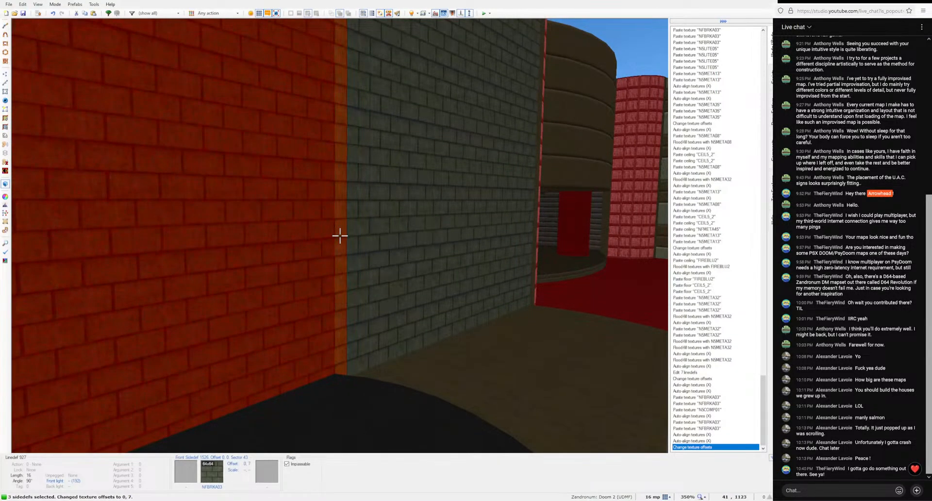
key(c)
key(shift+a)
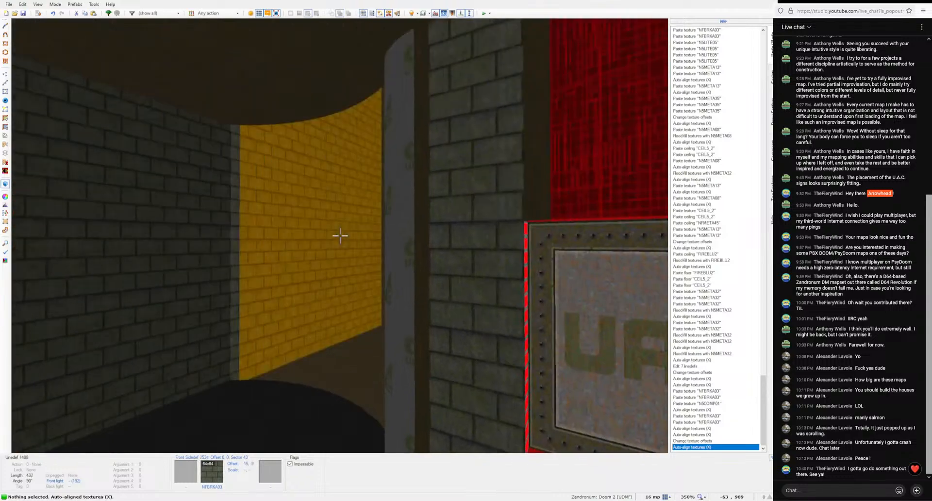
Step: Set the narrow brick corner strip's horizontal texture offset to 2
key(w)
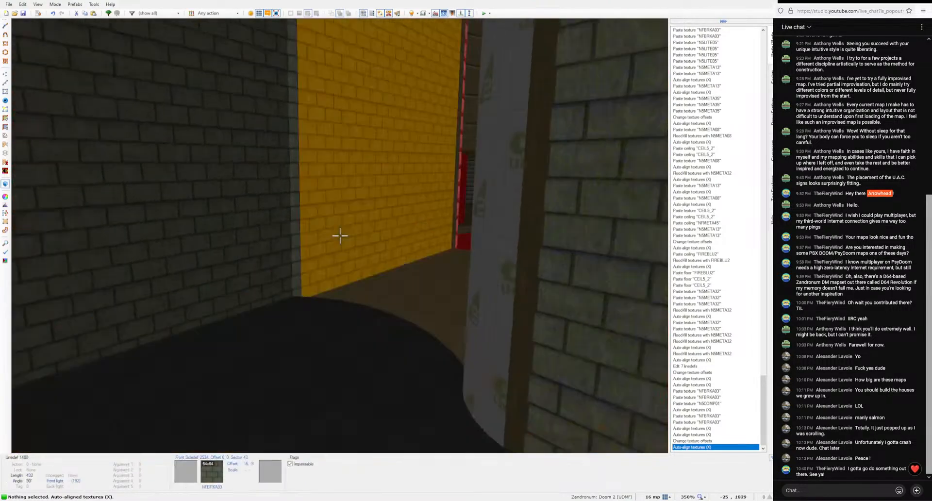
key(w)
key(Left)
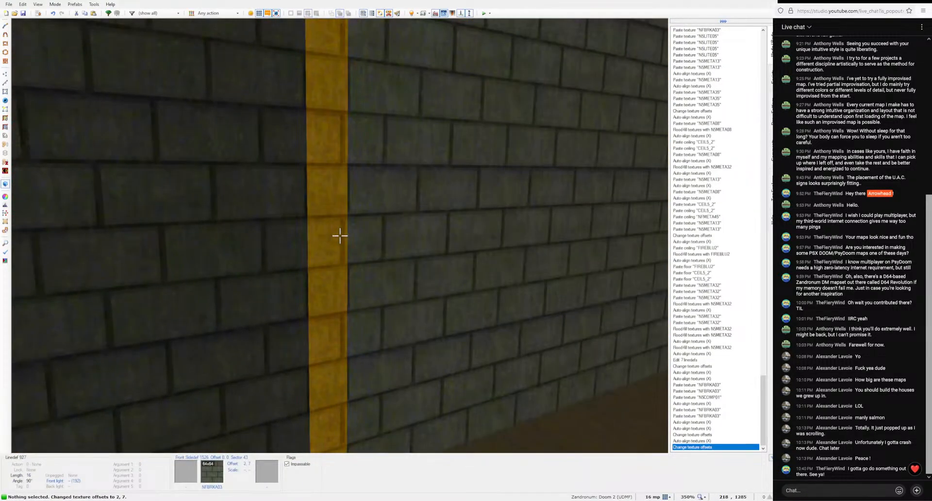
key(s)
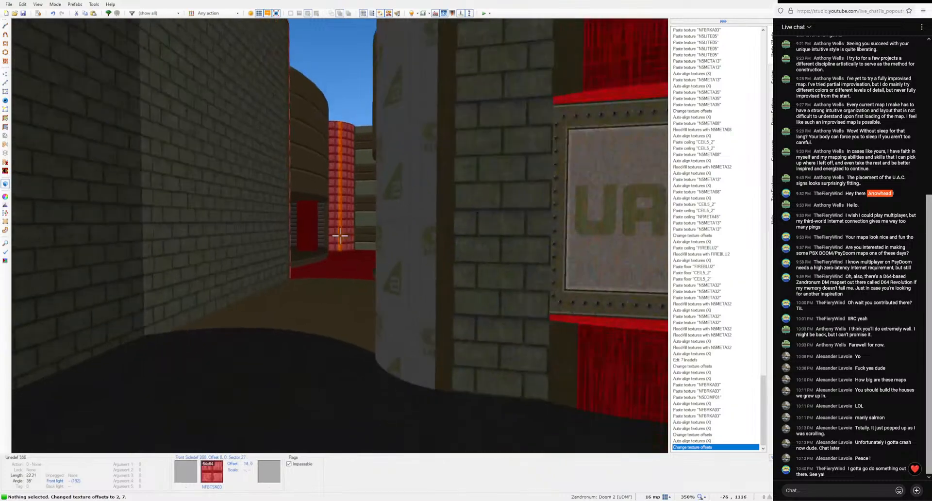
Step: Flood-fill the crate-textured curved pillar with NSCOMP01 and the curved wall above the teleporter alcove with NSMETA13, auto-aligning both horizontally
key(w)
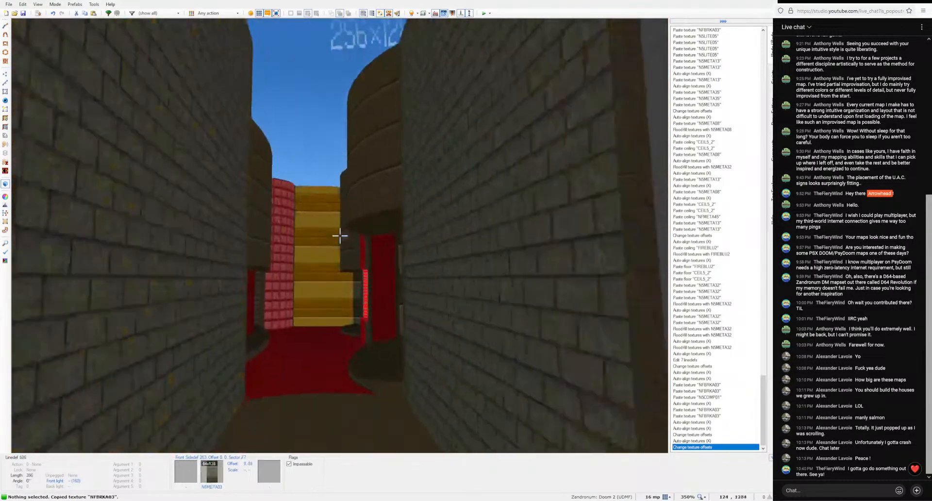
key(ctrl+c)
key(Right)
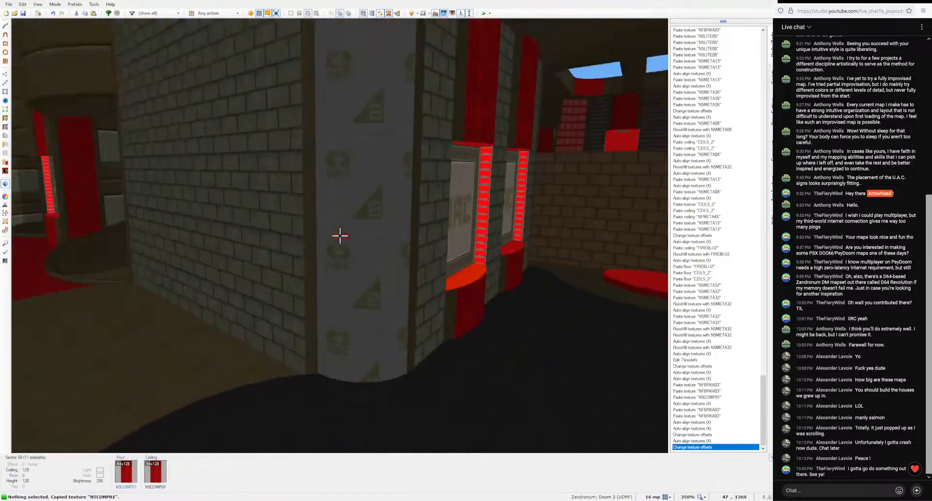
ctrl+shift+click(340, 235)
key(shift+a)
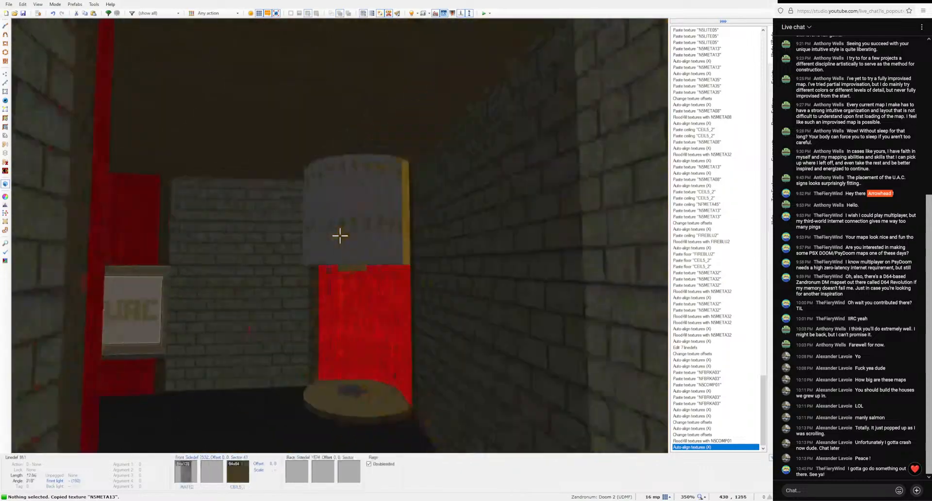
ctrl+shift+click(339, 236)
key(shift+a)
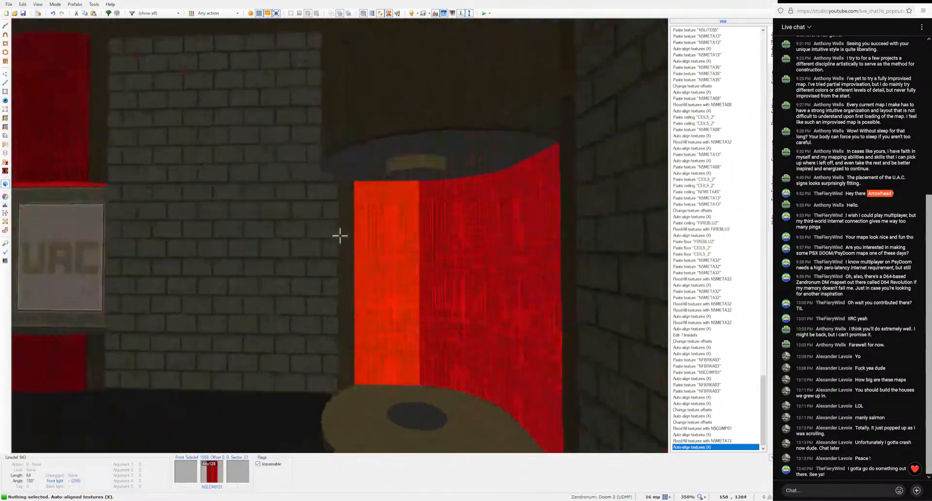
Step: Paste CEIL5_2 onto the teleporter alcove's ceiling, side texture and floor
key(ctrl+v)
key(ctrl+v)
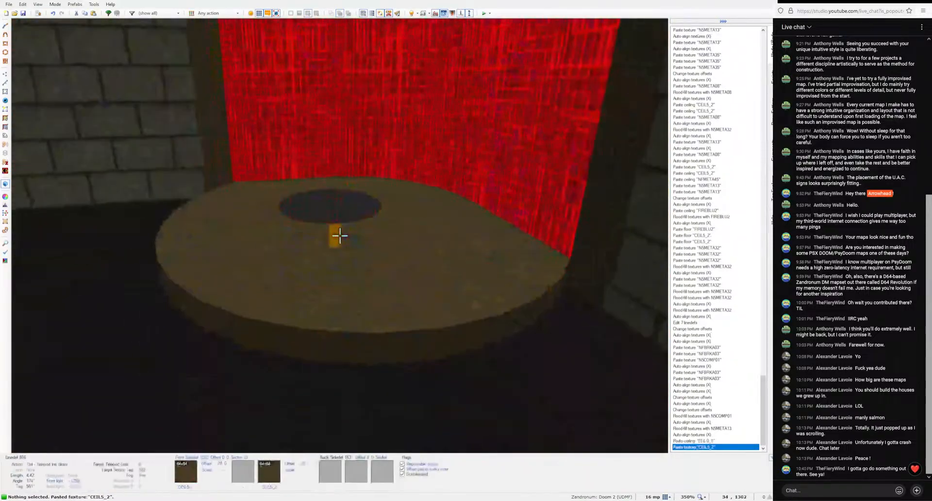
key(ctrl+v)
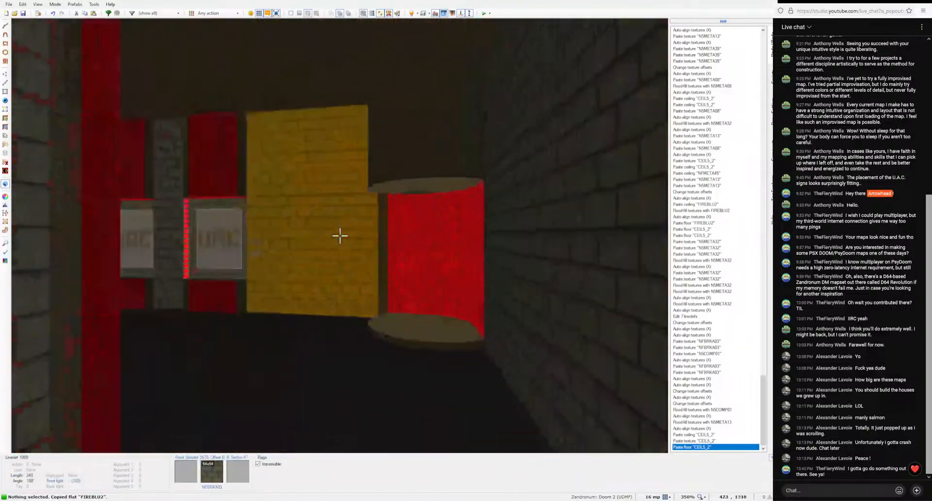
Step: Paste FIREBLU2 onto the round ceiling recess in the teleporter alcove and its inner sides, then auto-align the sides horizontally
key(ctrl+v)
key(ctrl+v)
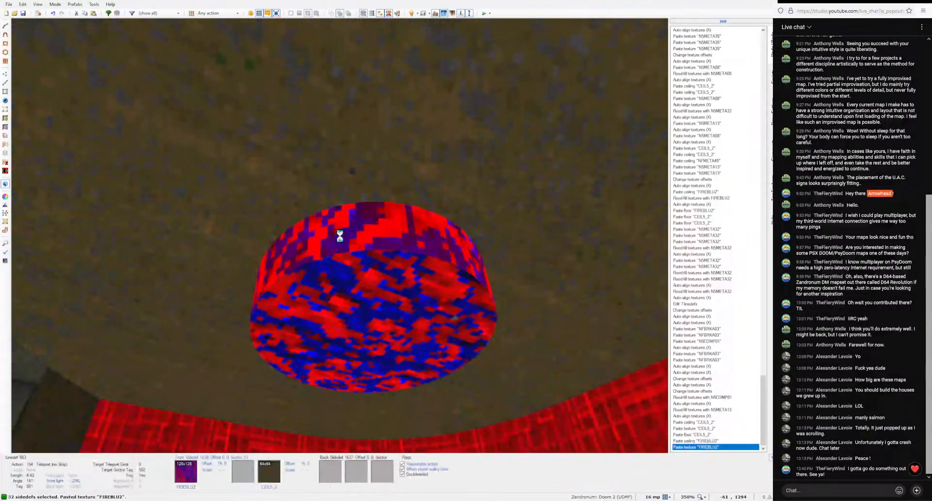
key(a)
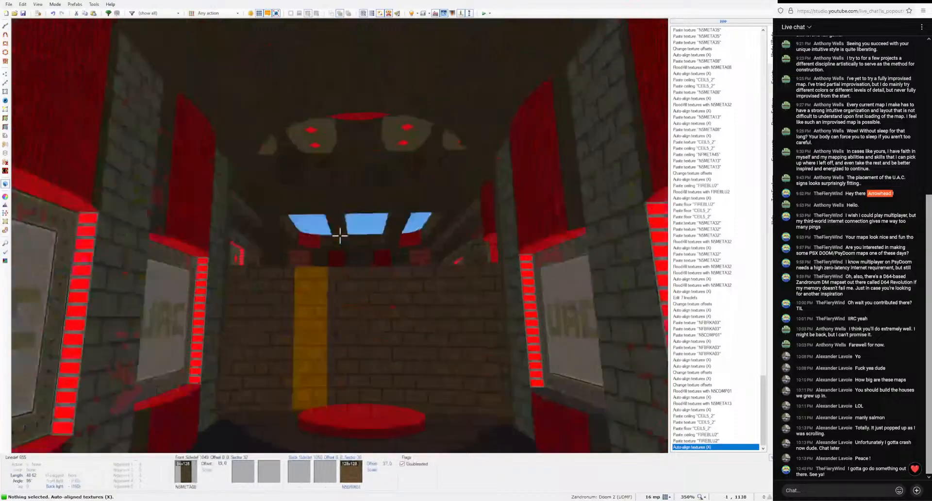
Step: Paste FIREBLU2 onto the top of the round red floor pad, flood-fill its rim with FIREBLU2, and auto-align it horizontally
key(w)
key(ctrl+v)
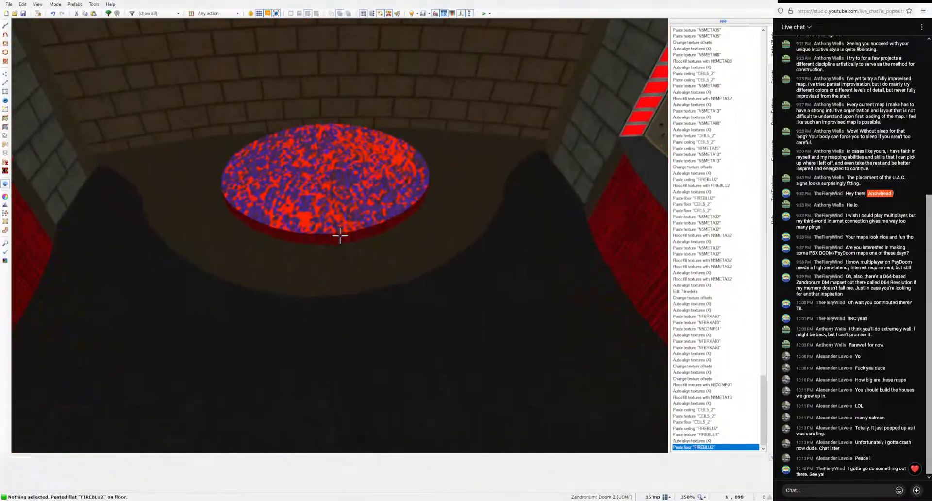
key(ctrl+shift+v)
key(a)
key(s)
key(w)
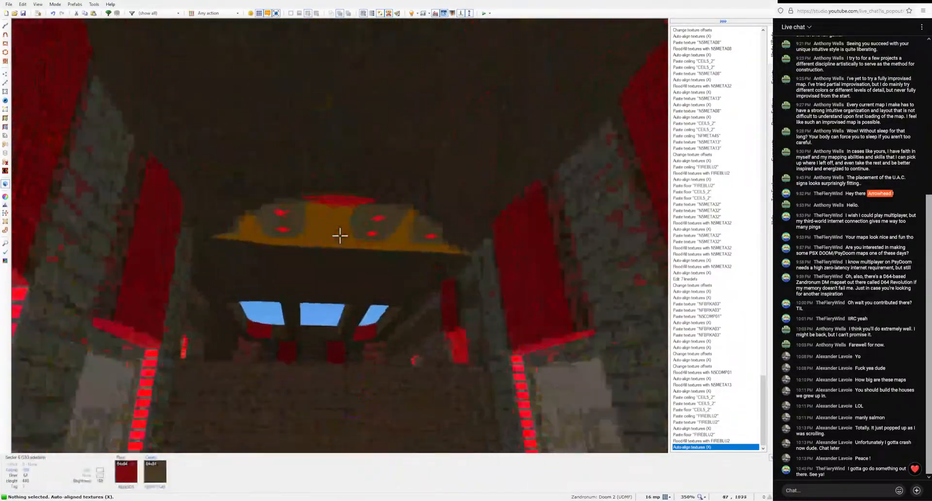
Step: Paste FIREBLU2 onto the round red recess in the ceiling and auto-align its rim horizontally
key(ctrl+v)
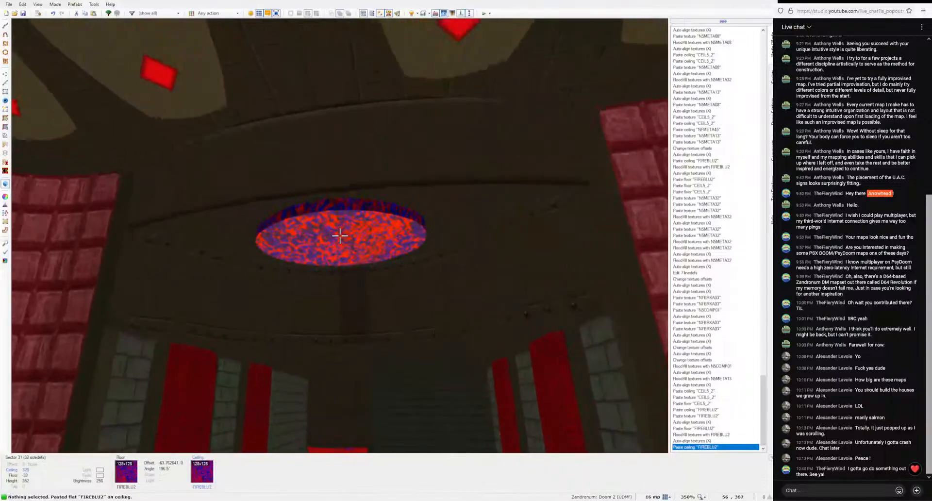
key(a)
key(d)
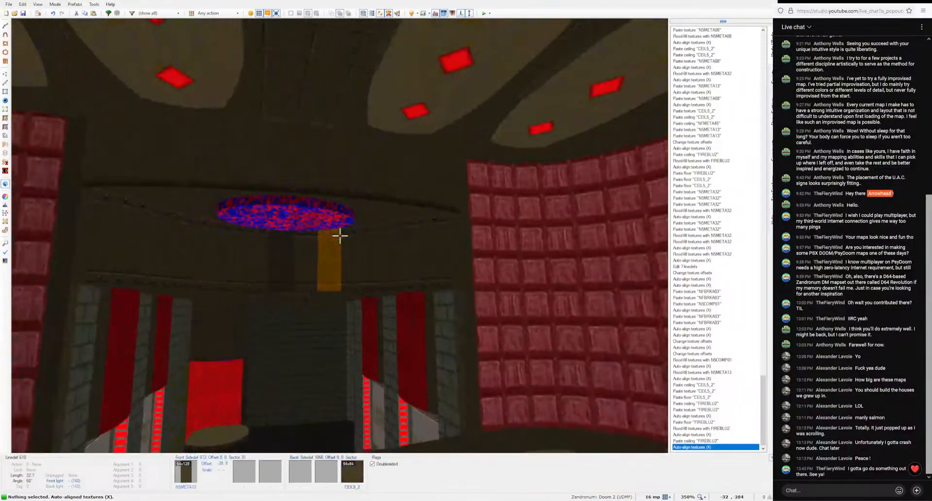
Step: Set the back upper texture of the crate-textured wall section above the doorway to NFMETA05
key(w)
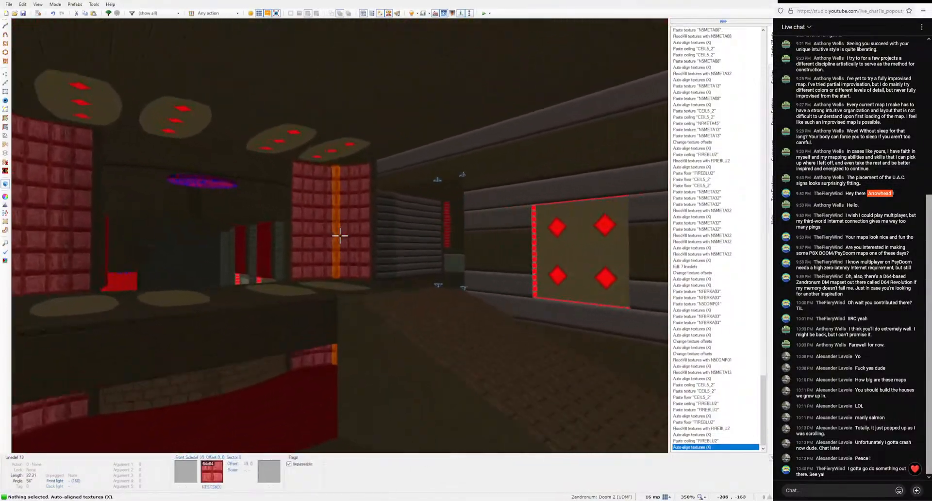
key(w)
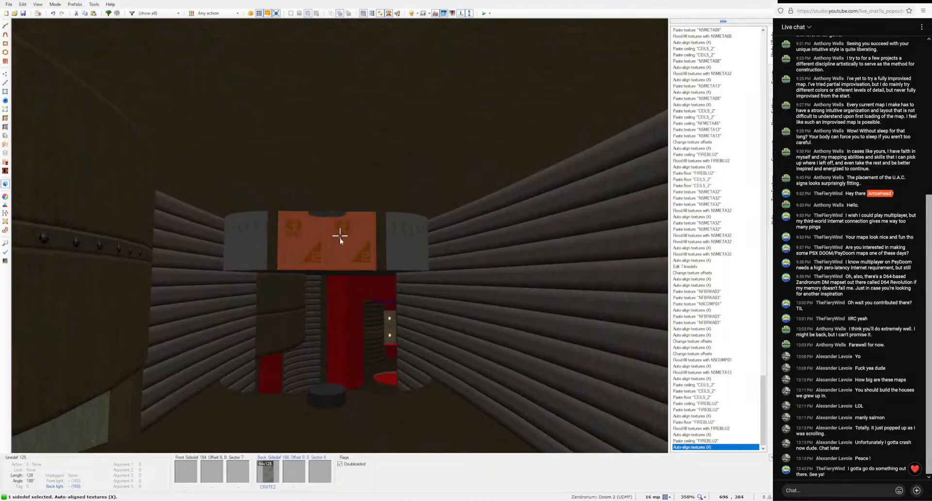
right_click(340, 237)
click(515, 150)
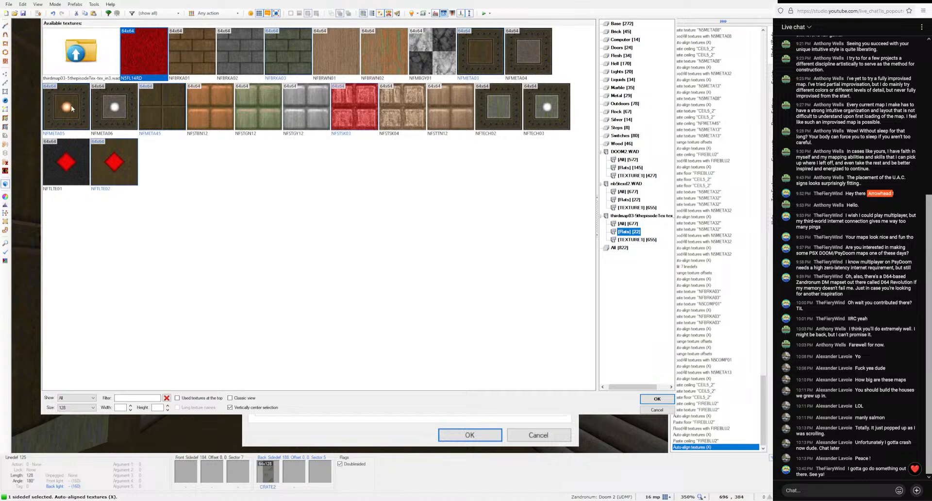
click(655, 399)
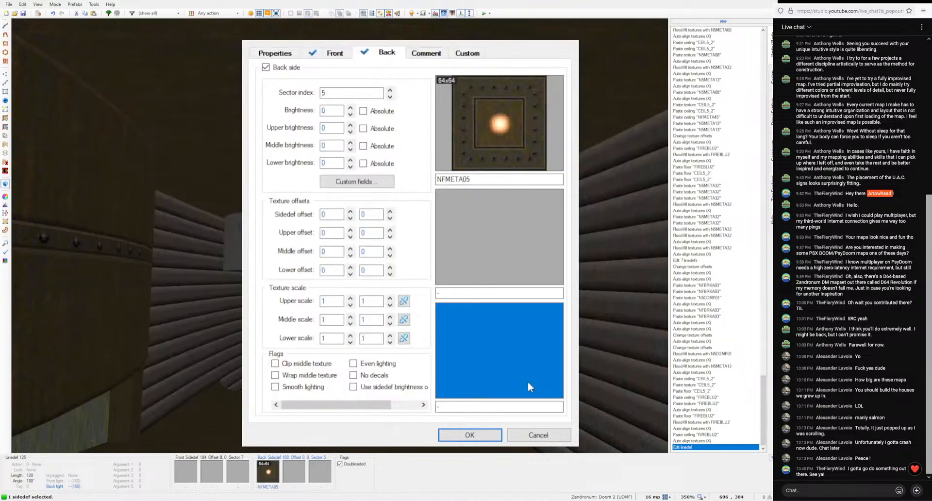
click(468, 435)
key(ctrl+c)
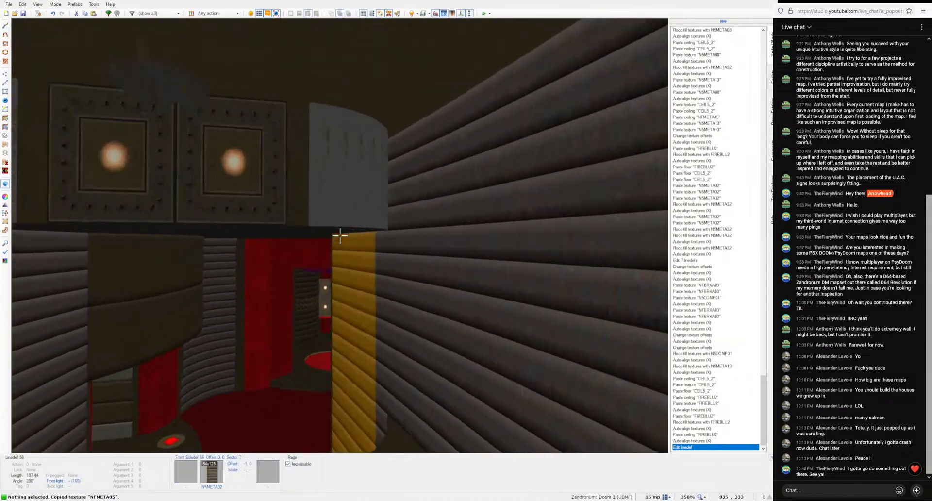
Step: Flood-fill the curved sections on both sides of the lit NFMETA05 panels with NSCOMP01 and auto-align each horizontally
key(w)
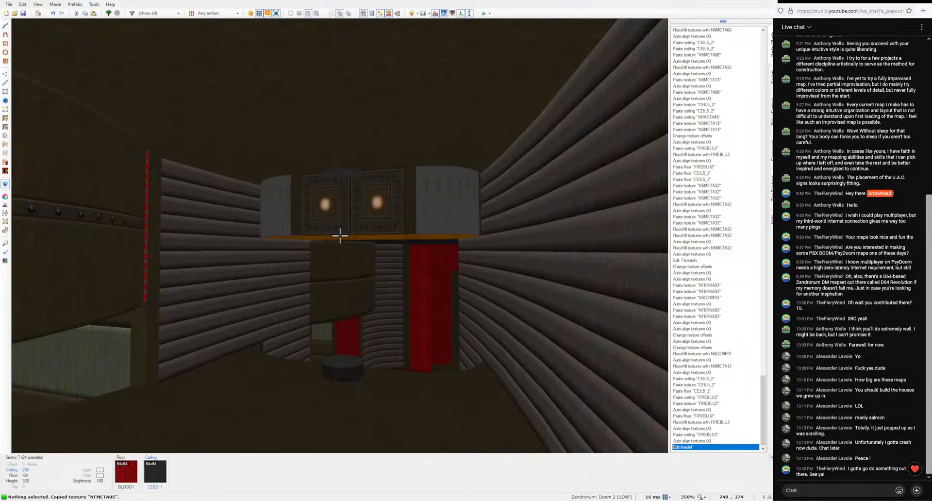
key(w)
key(ctrl+c)
key(ctrl+shift+v)
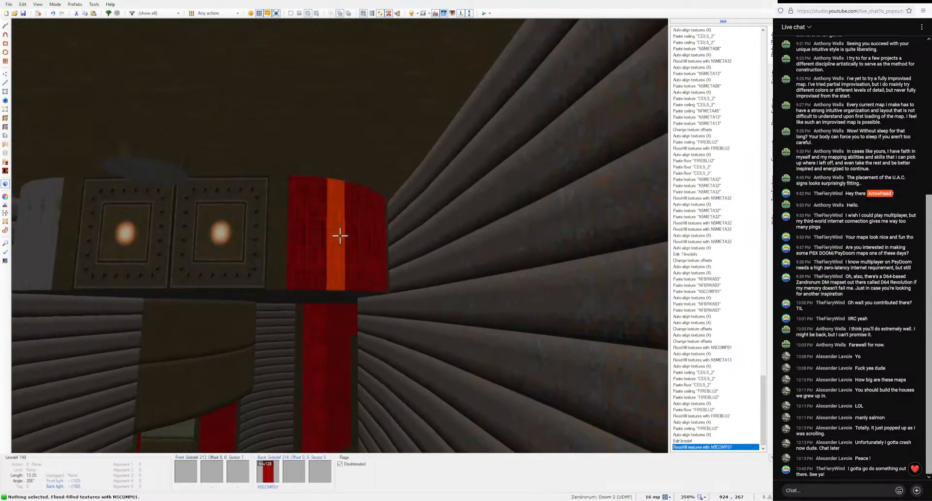
key(a)
key(w)
key(ctrl+shift+v)
key(a)
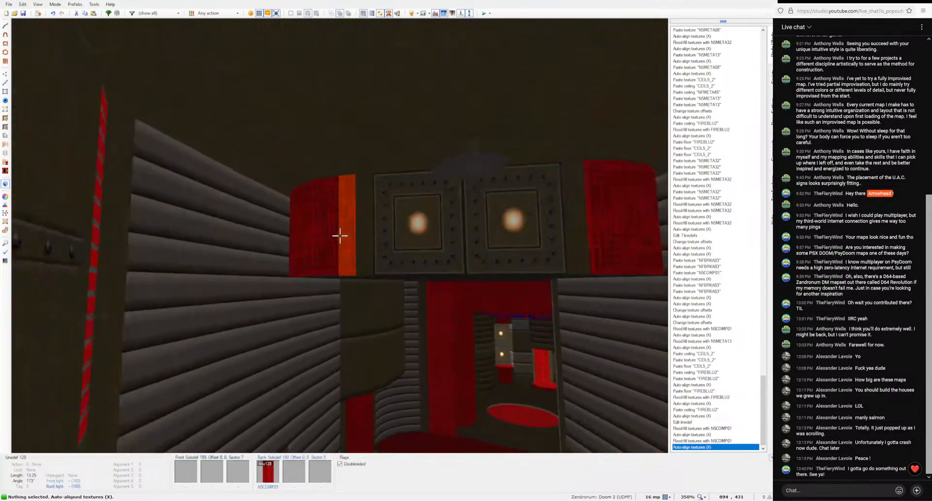
Step: Paste NSMETA08 onto the ceilings around the lit-panel doorway, and undo the stray NSMETA08 texture paste
key(d)
key(e)
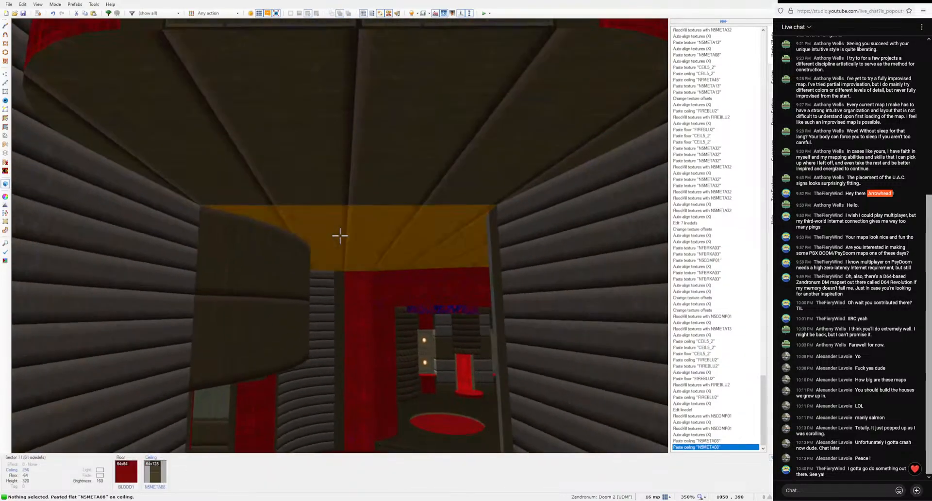
key(ctrl+v)
key(ctrl+v)
key(d)
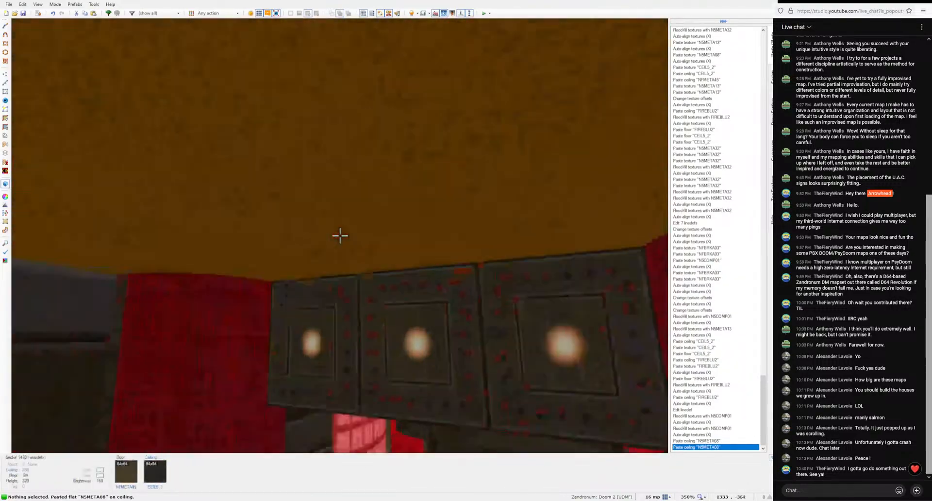
key(ctrl+v)
key(ctrl+z)
Step: Apply an edit of the selection in the 2D map, then paste NSMETA08 onto the ceiling section between the red curved walls
key(q)
key(e)
key(Return)
key(q)
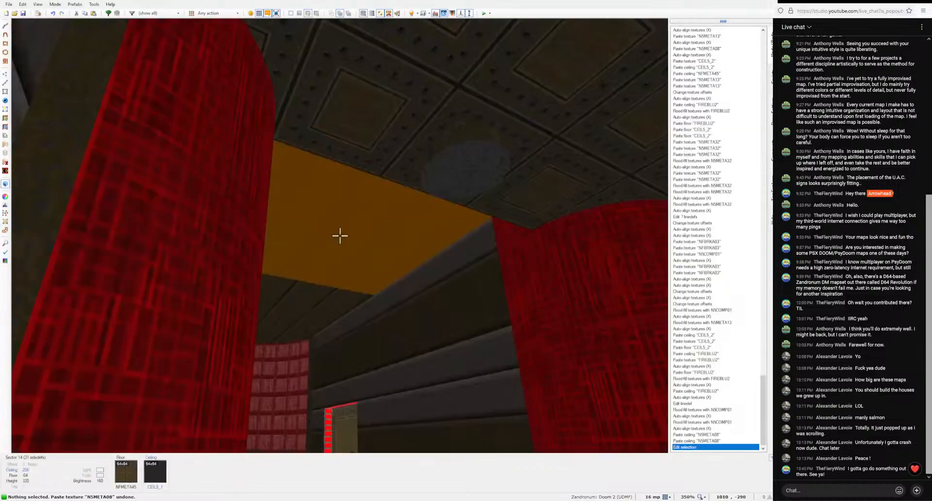
key(q)
key(q)
key(ctrl+v)
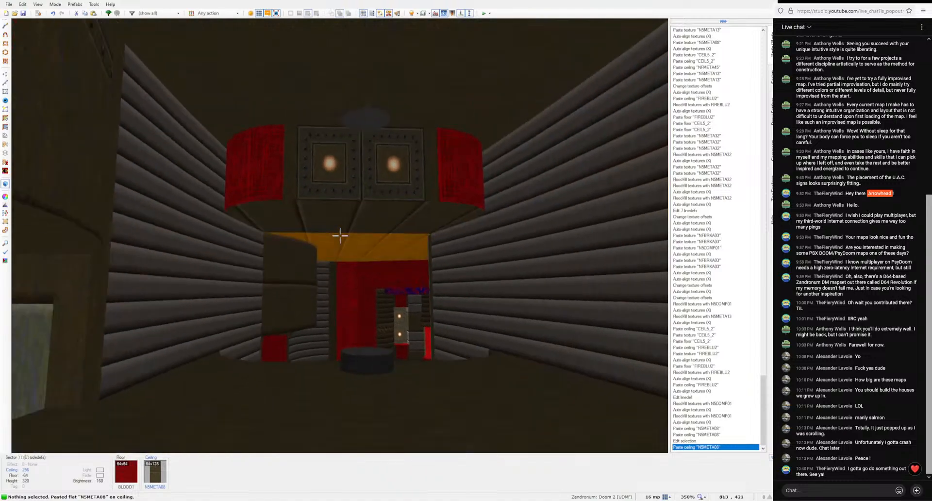
Step: Copy CEIL5_2 from the neighbouring ceiling, apply it to the top and sides of the small round disc, and auto-align the sides horizontally
key(w)
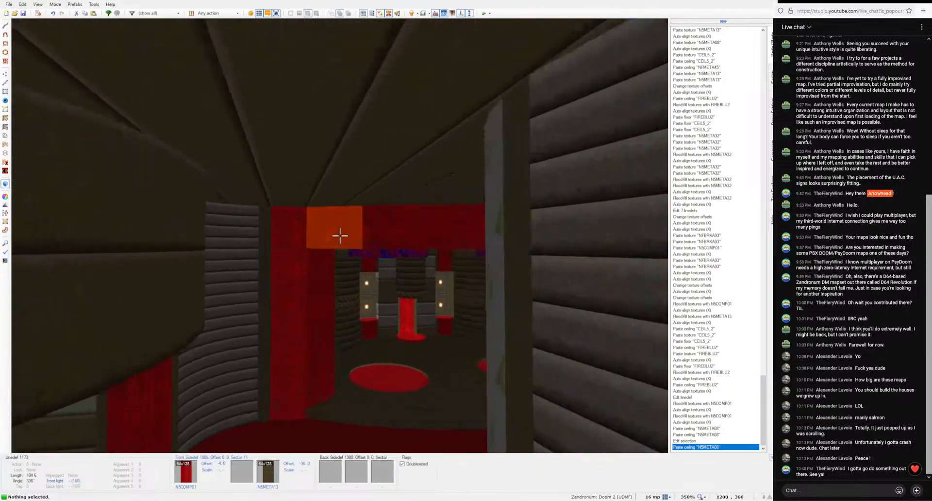
key(w)
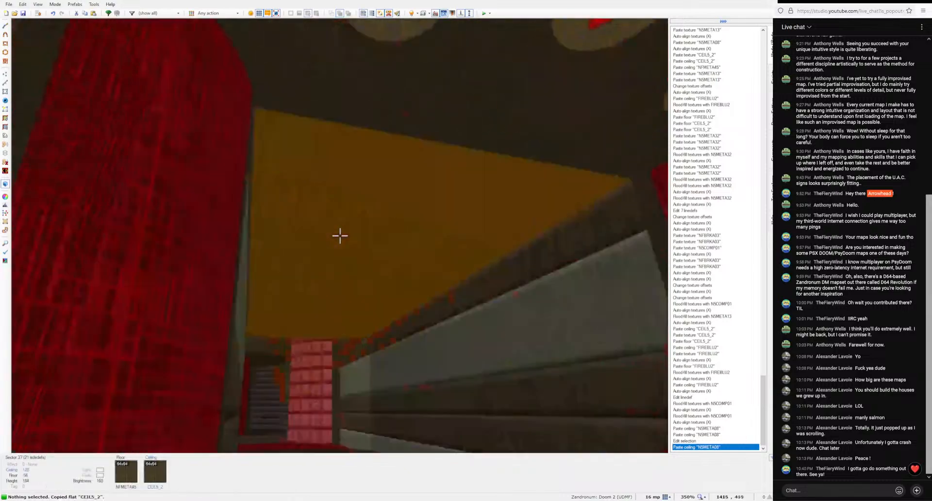
key(ctrl+c)
key(ctrl+v)
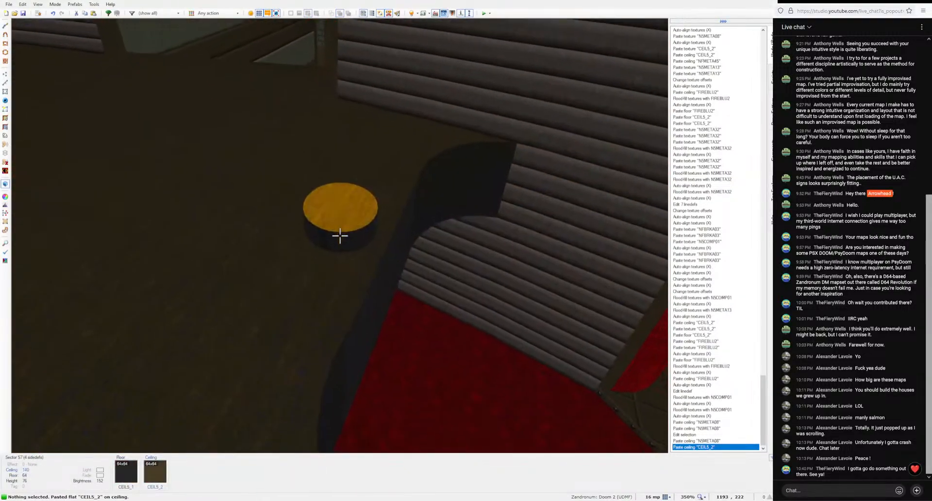
key(ctrl+shift+v)
key(ctrl+v)
key(a)
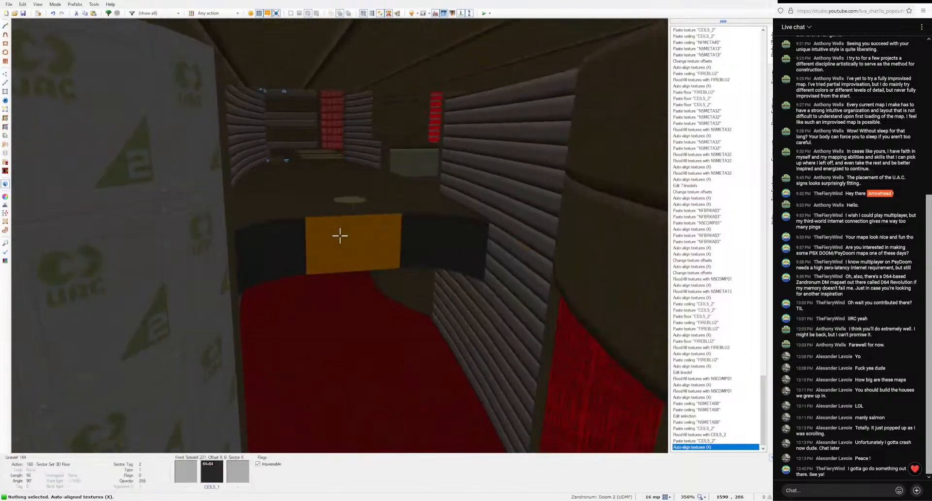
Step: Try CEIL5_2 on the curved platform's edge, then replace it with NSMETA13 copied from the curved wall and auto-align it horizontally
key(ctrl+v)
key(a)
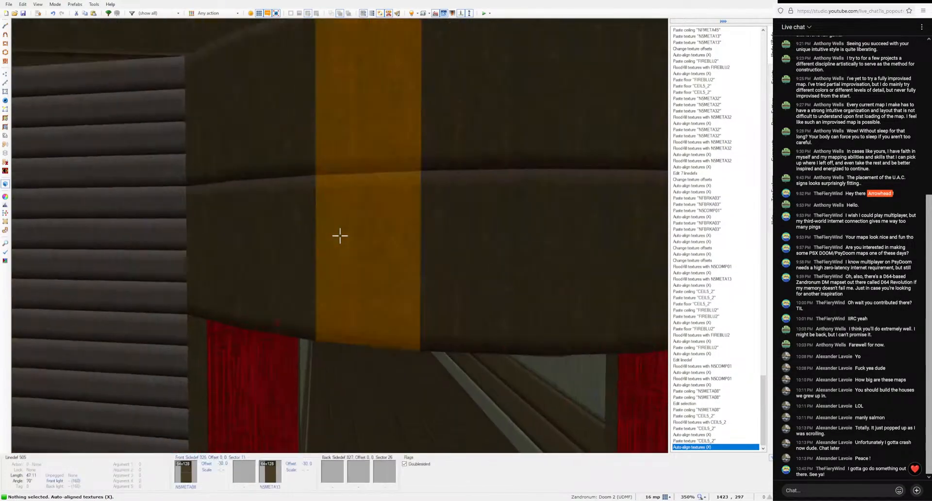
key(ctrl+c)
key(ctrl+shift+v)
key(ctrl+v)
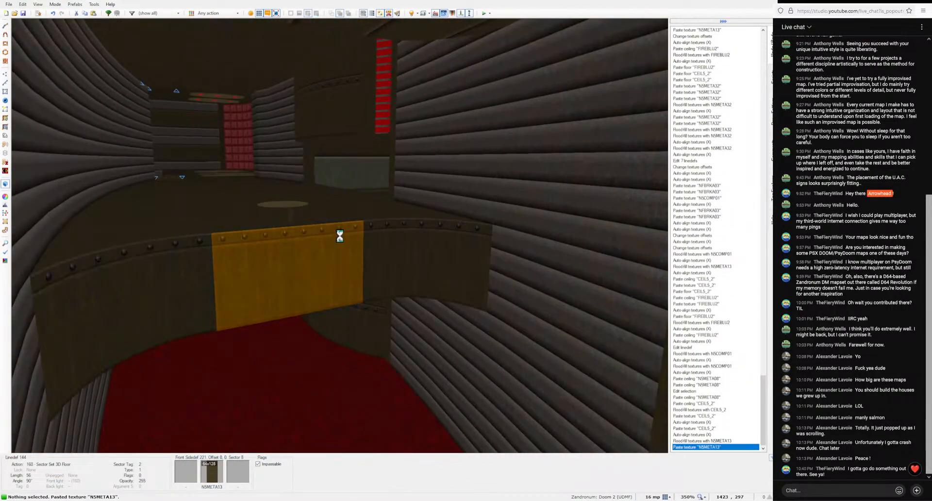
key(a)
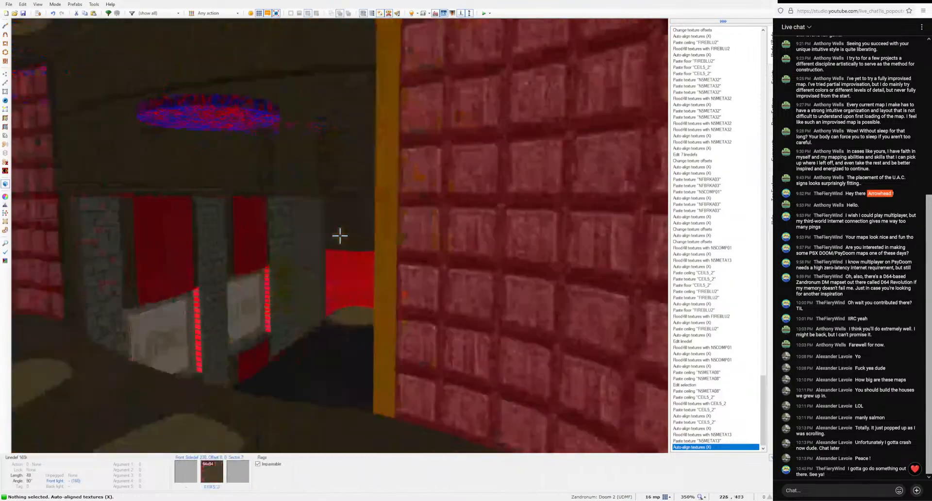
Step: Flood-fill the crate-textured side of the raised floor beside the blood pool with CEIL5_2 and auto-align it horizontally
key(e)
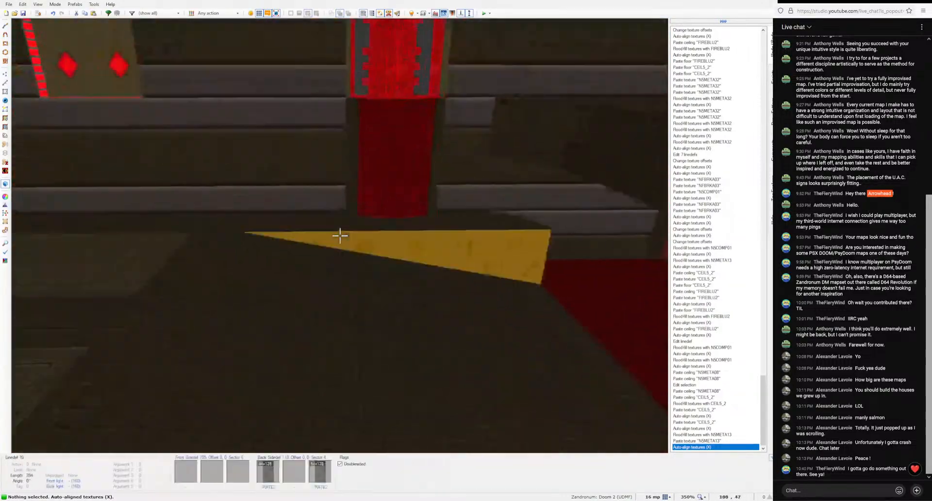
key(e)
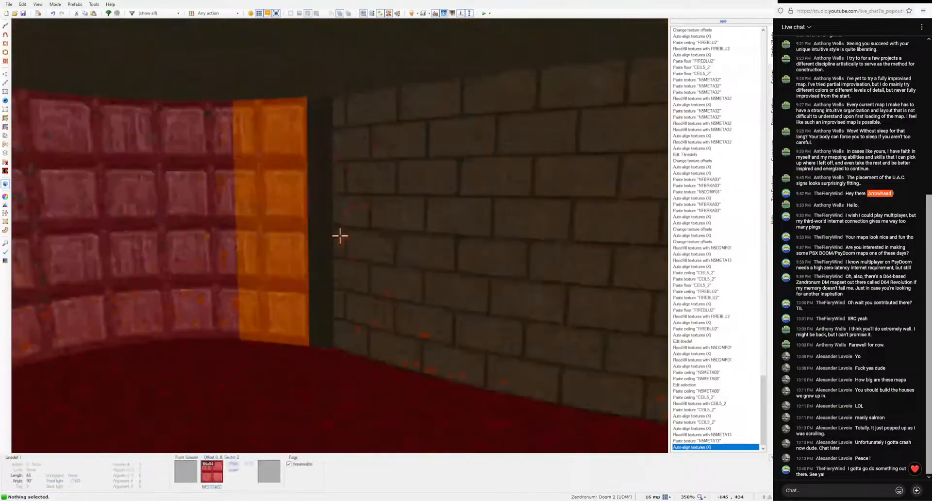
key(e)
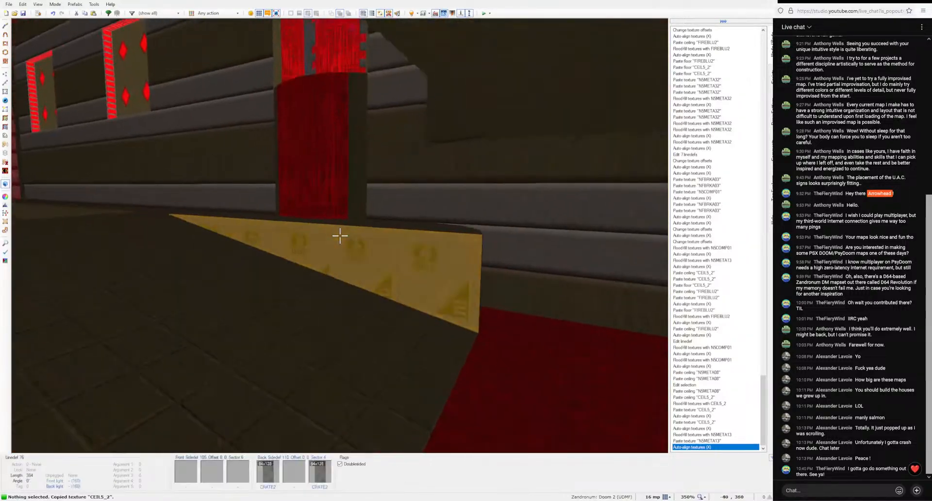
shift+middle_click(340, 236)
key(e)
key(a)
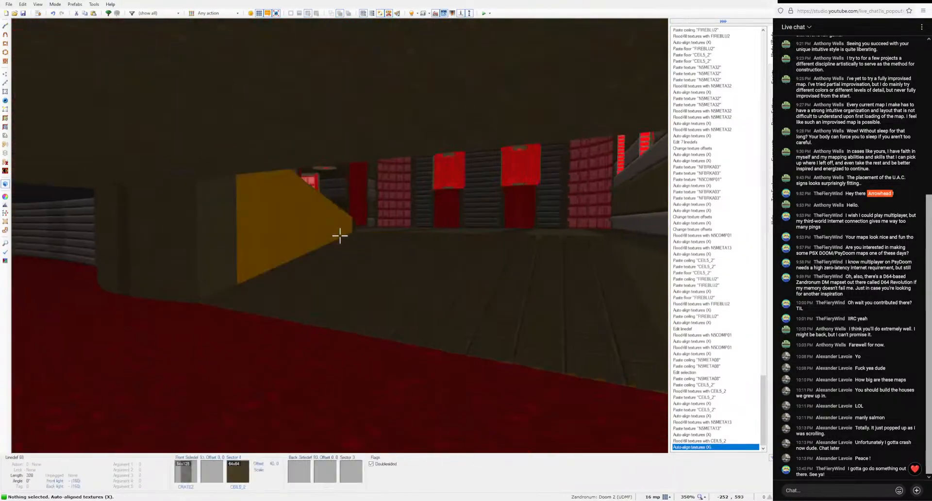
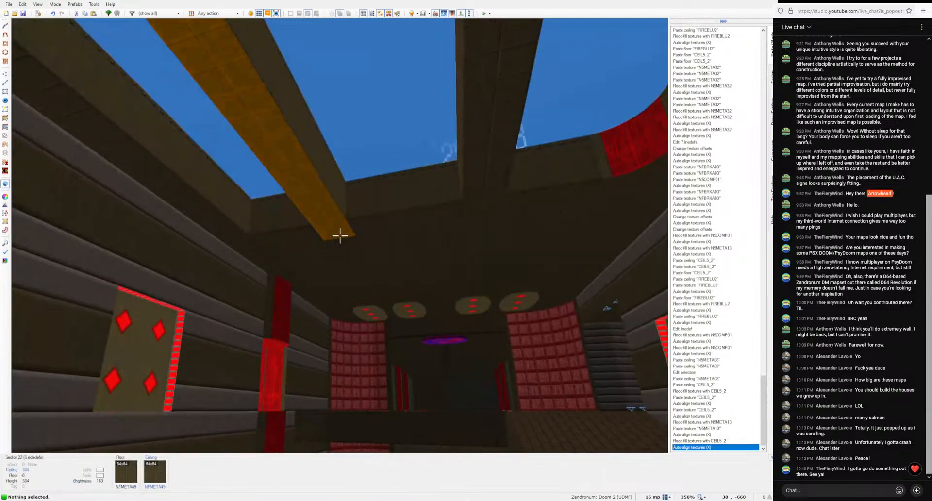
Step: Auto-align the NSMETA13 sides of the ceiling beams around the skylight openings horizontally
key(a)
key(a)
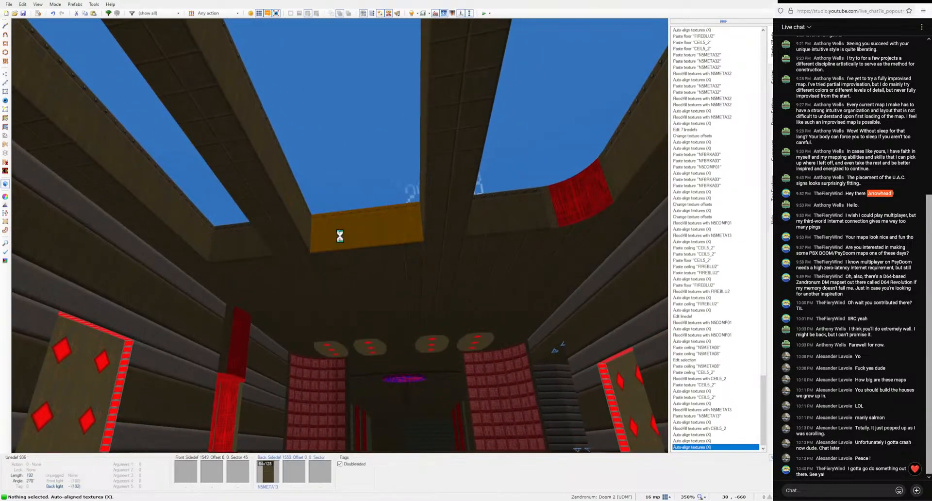
key(a)
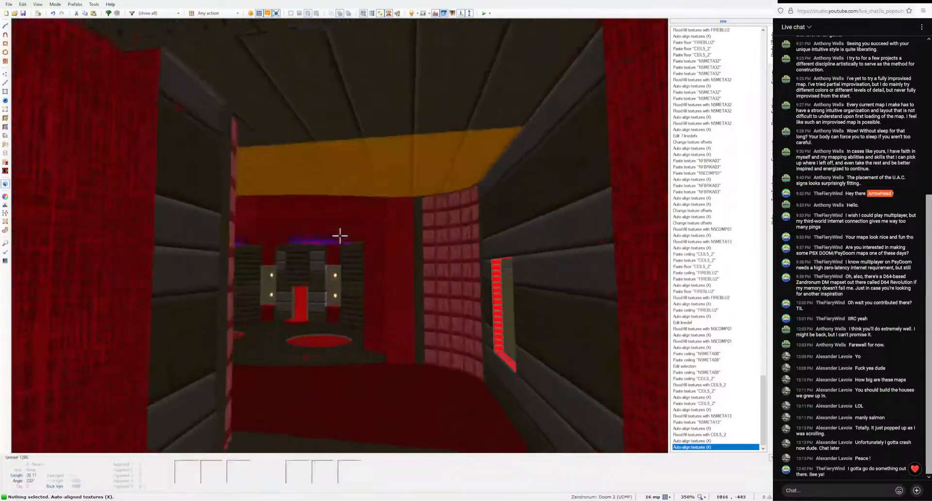
Step: Paste FIREBLU2 onto the round teleporter's ceiling, recess sides and floor, auto-aligning the sides horizontally
key(ctrl+c)
key(ctrl+v)
key(ctrl+shift+v)
key(a)
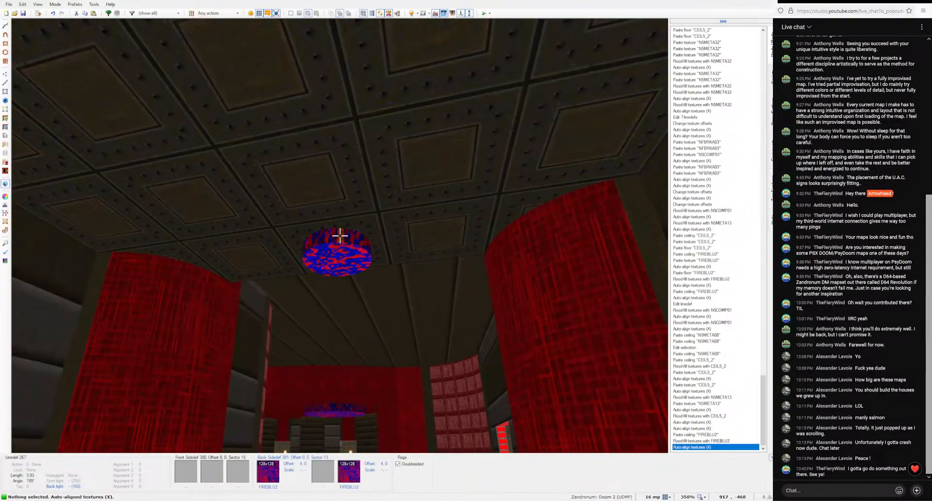
key(ctrl+v)
key(a)
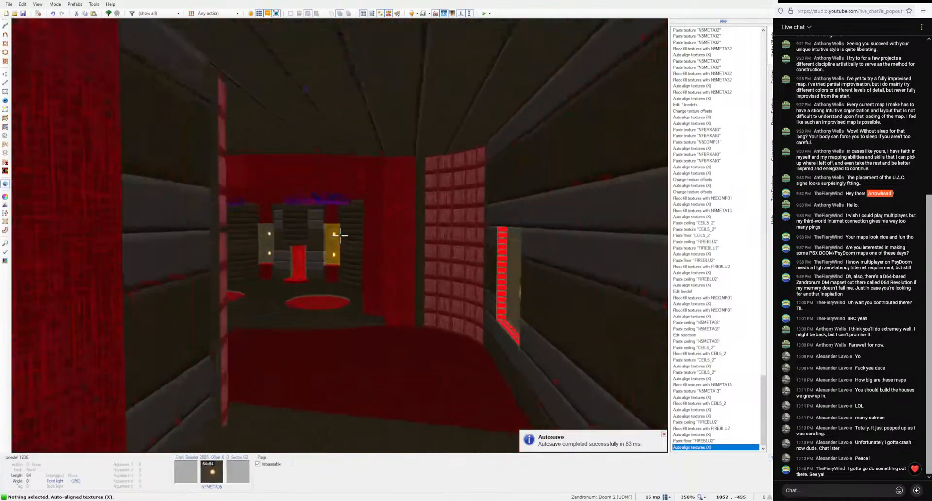
Step: Copy NFMETA05 from the lit panels above the opening and paste it onto the wall strips on both sides of the UAC sign
key(e)
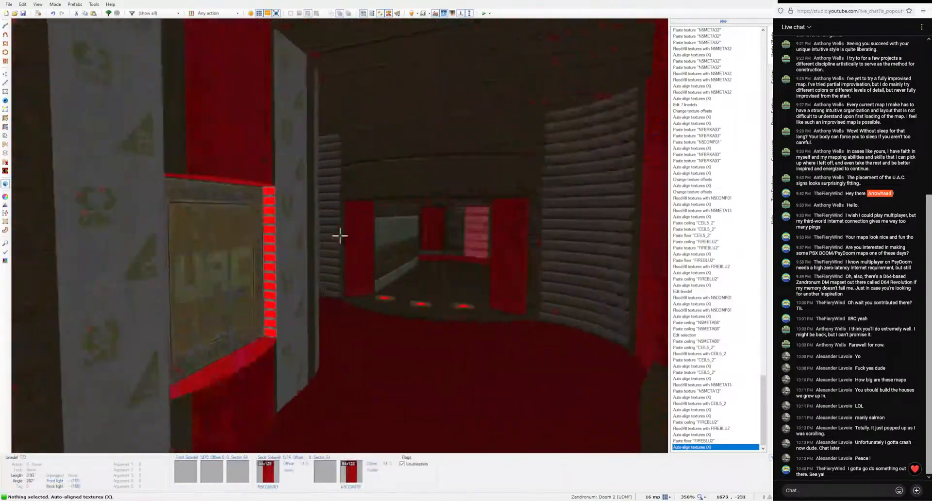
key(e)
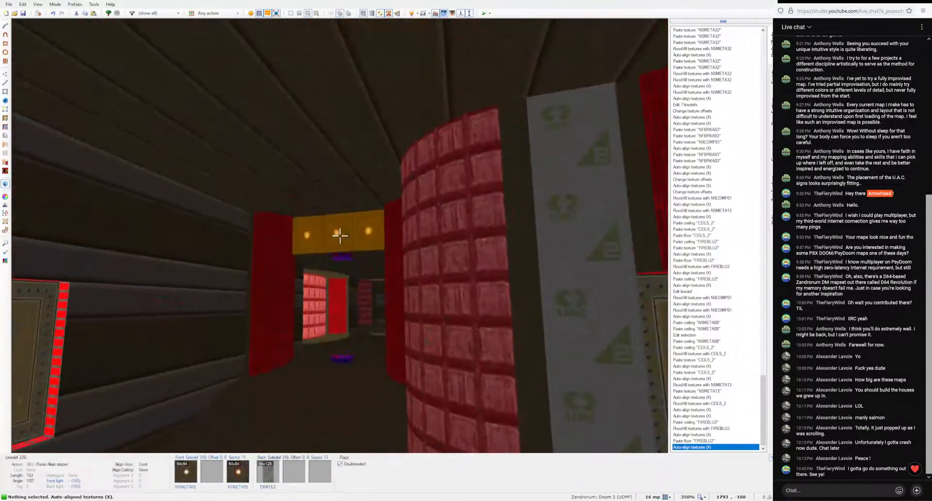
key(ctrl+c)
key(ctrl+v)
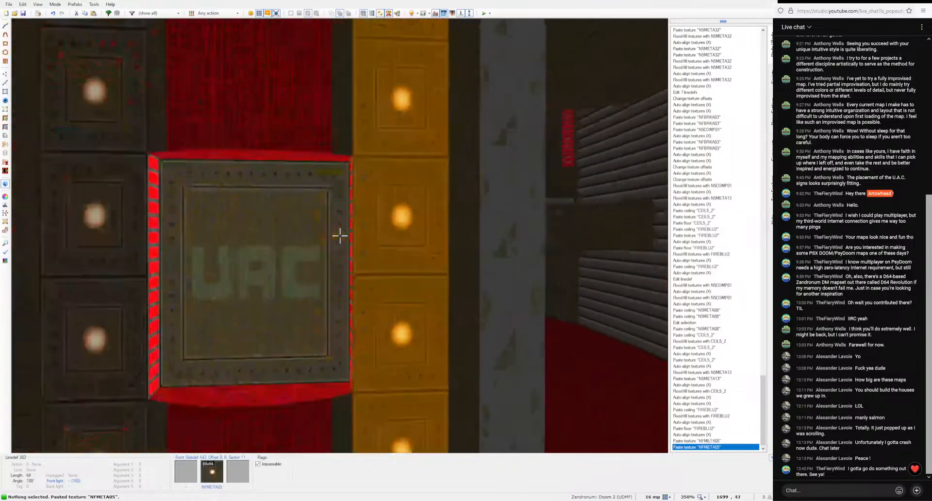
key(ctrl+v)
Step: Flood-fill the silver curved wall beside the UAC sign with NFSTSK03, auto-align it horizontally and shift its texture offset to 34, 0
key(ctrl+c)
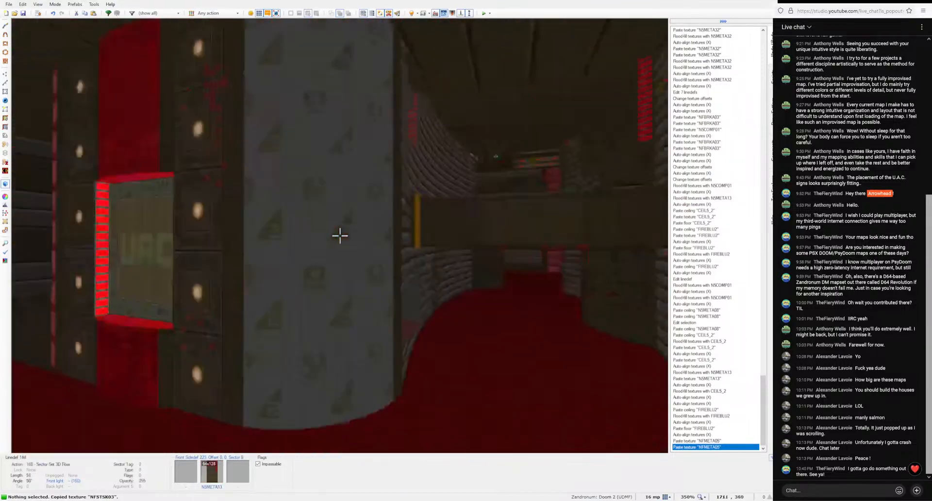
key(ctrl+shift+v)
key(a)
key(Left)
key(Left)
key(Down)
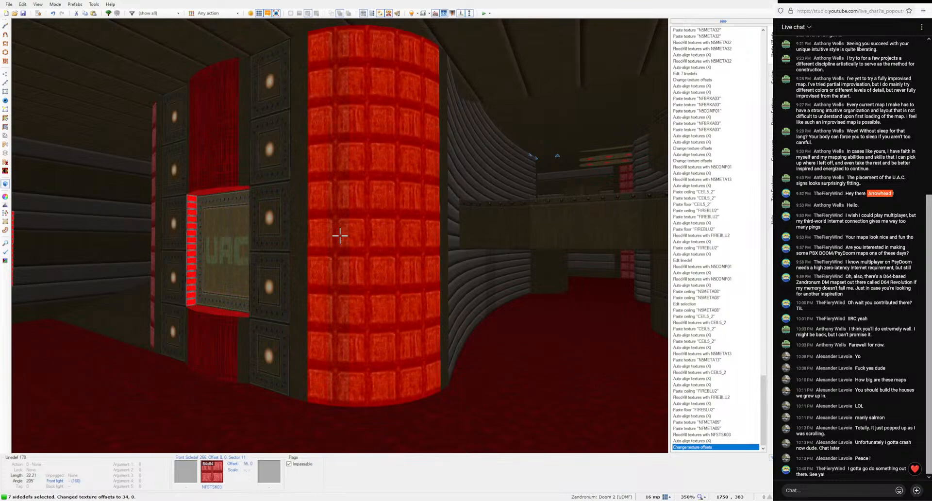
key(c)
key(d)
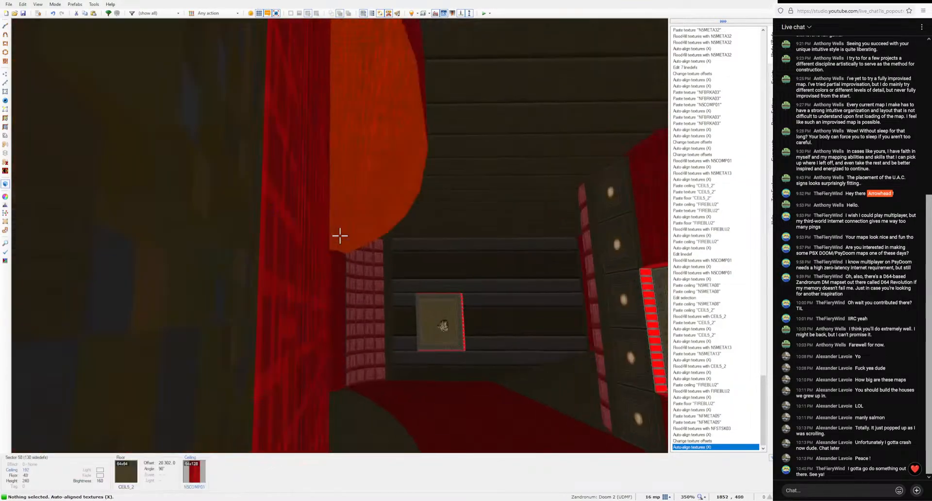
key(a)
key(e)
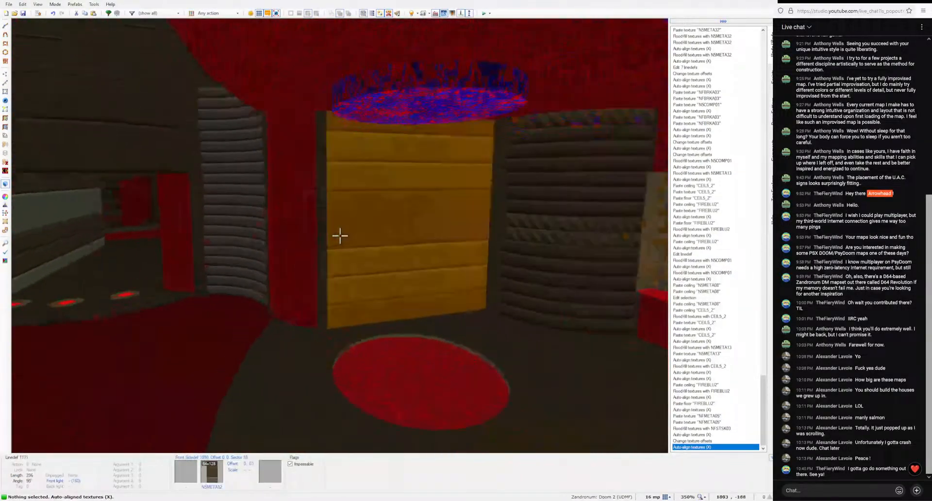
Step: Copy NFSTSK03 from the finished curved wall, flood-fill the remaining curved wall with it and auto-align it horizontally
key(ctrl+c)
key(e)
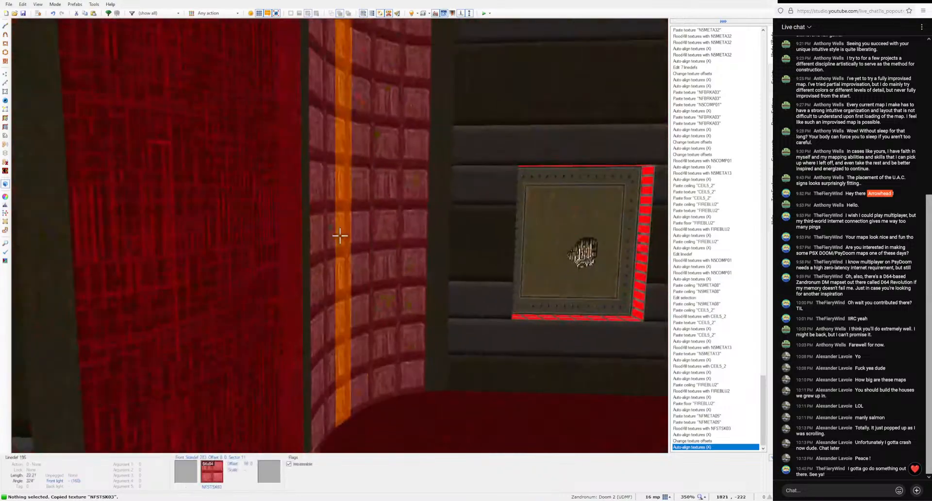
key(ctrl+shift+v)
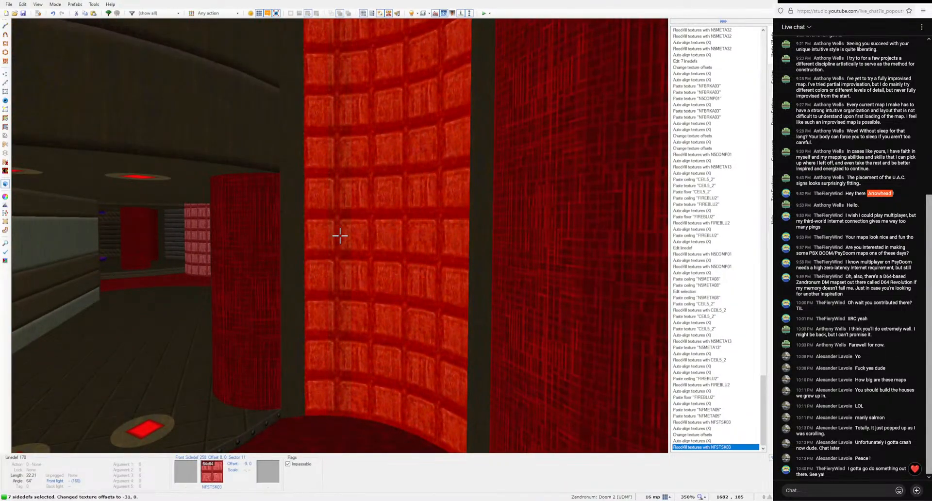
key(a)
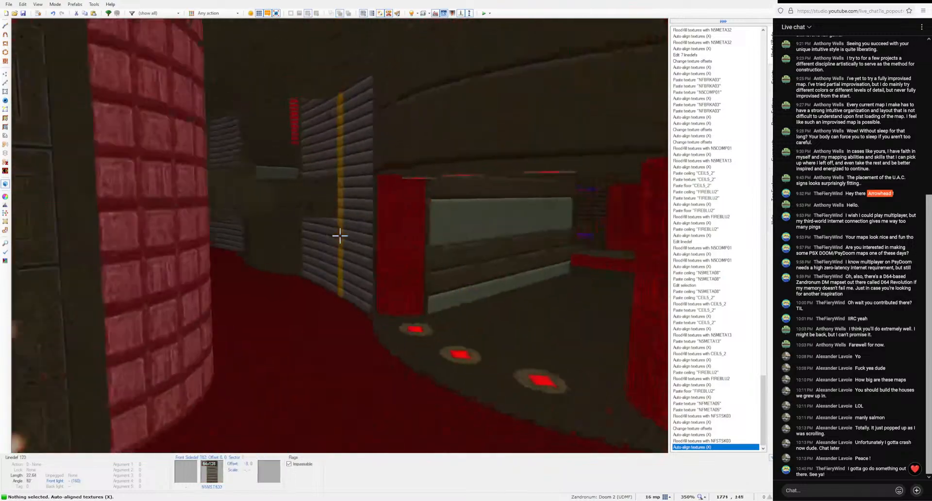
Step: Raise the round pad in the blood pool to floor height -56, apply FIREBLU2 to its top and sides, and auto-align the sides
key(e)
key(d)
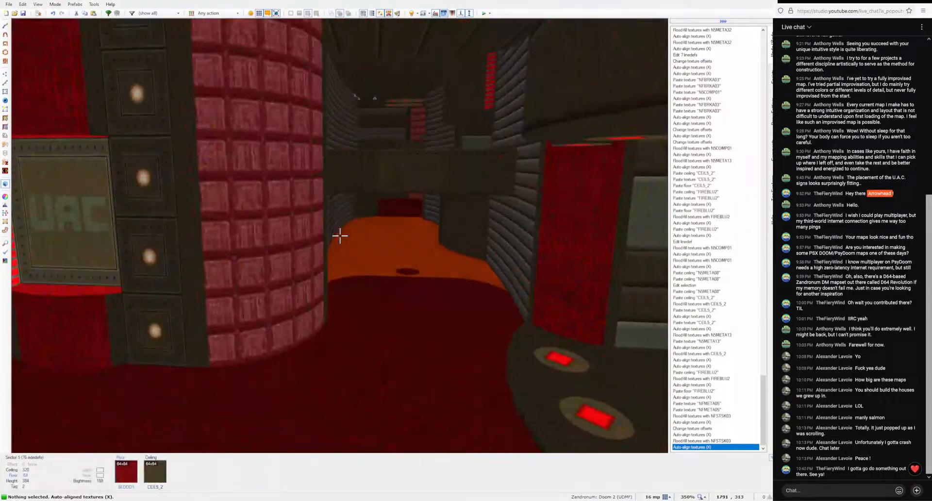
key(e)
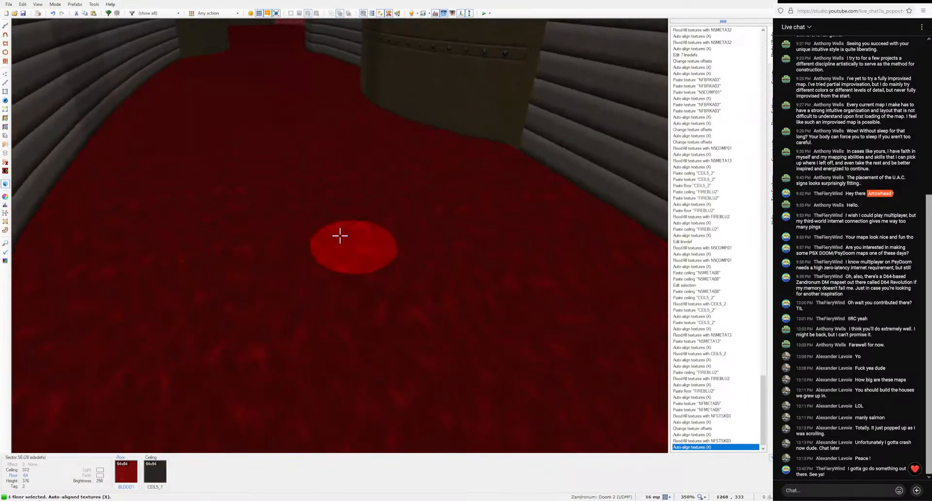
scroll(340, 236, up, 1)
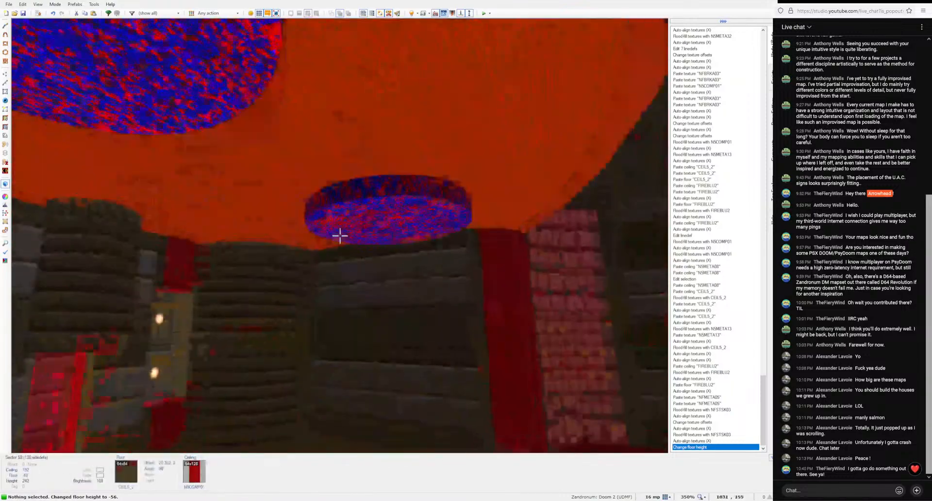
key(w)
key(ctrl+v)
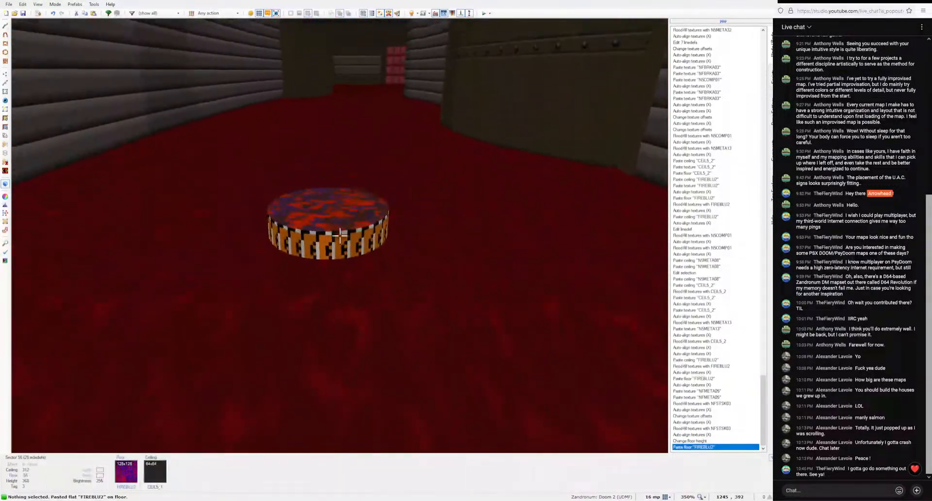
key(ctrl+shift+v)
key(a)
Step: Copy CEIL5_2 from the ceiling around the dark round recess and paste it onto the two CEIL5_1 walkway floors above the blood
key(s)
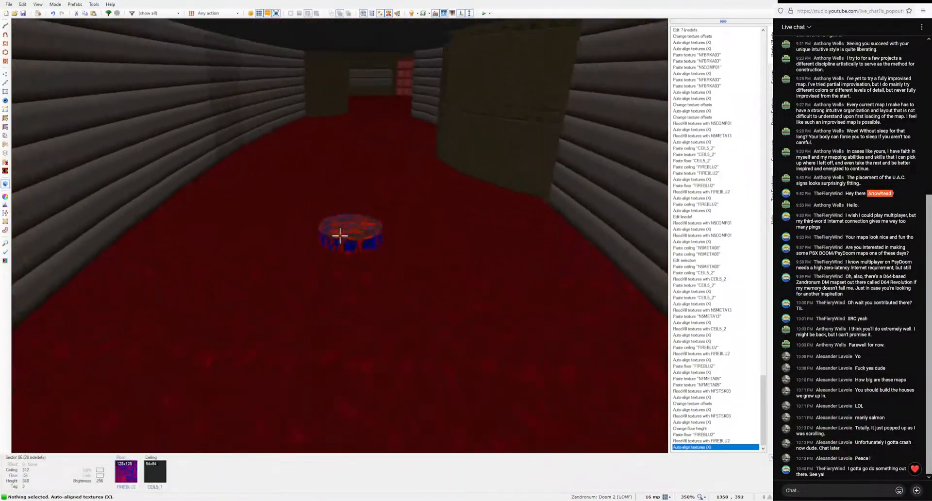
key(s)
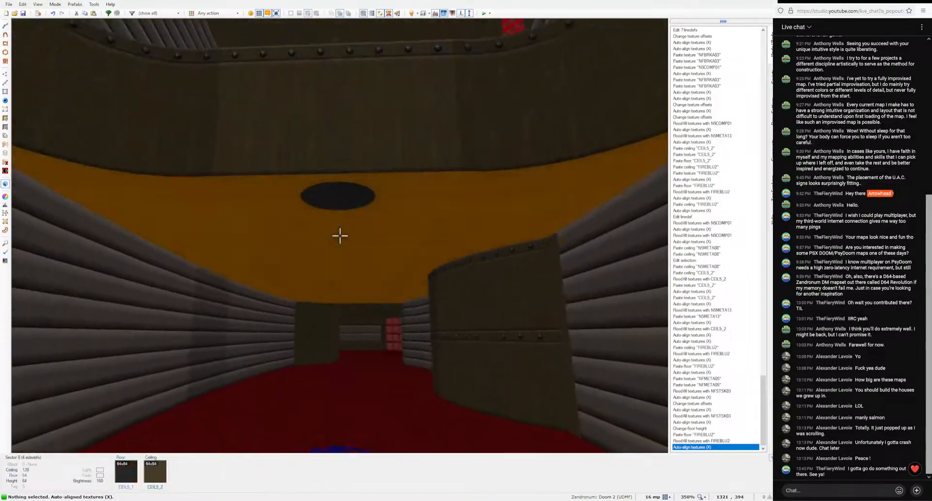
key(w)
key(ctrl+v)
key(ctrl+v)
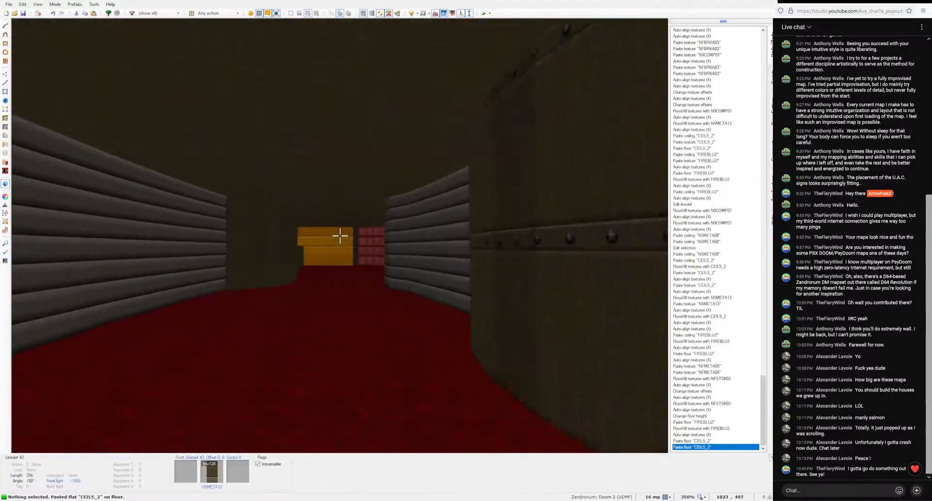
Step: Try FIREBLU2 on the ceiling and sides of the round recess above the blood-pool pad, auto-aligning the sides horizontally
key(w)
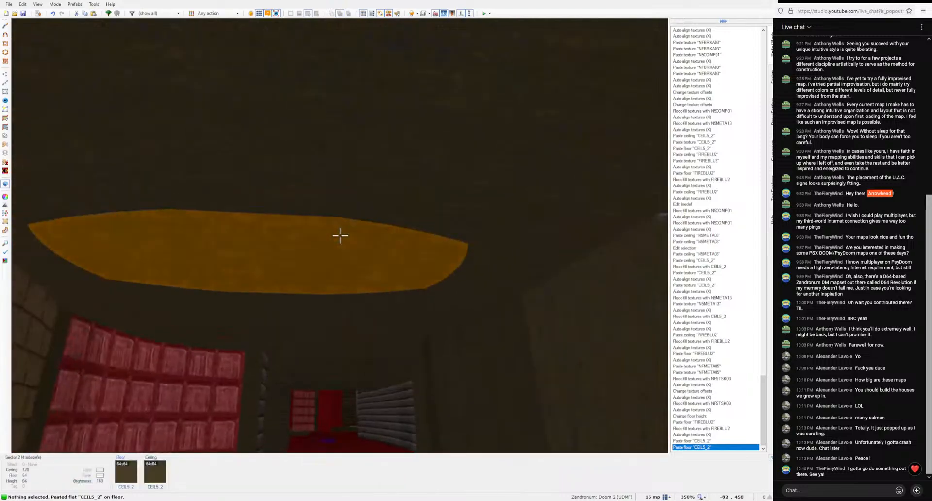
key(w)
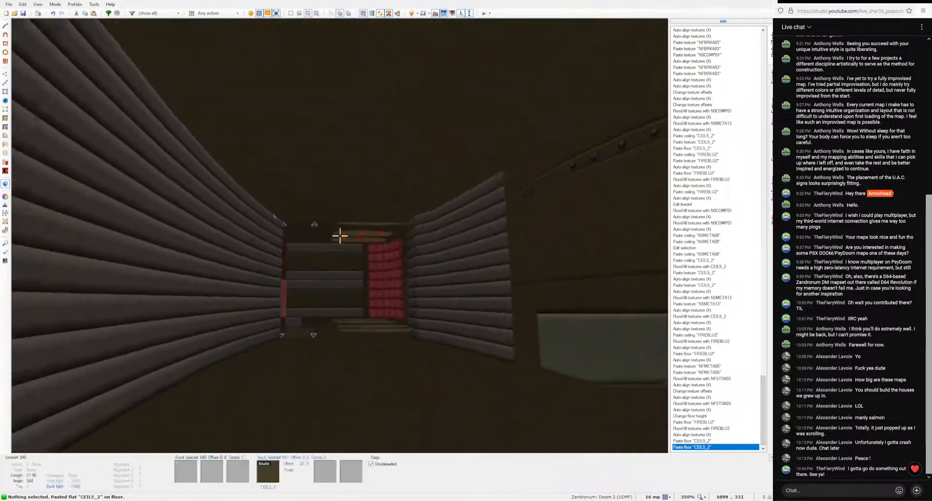
key(w)
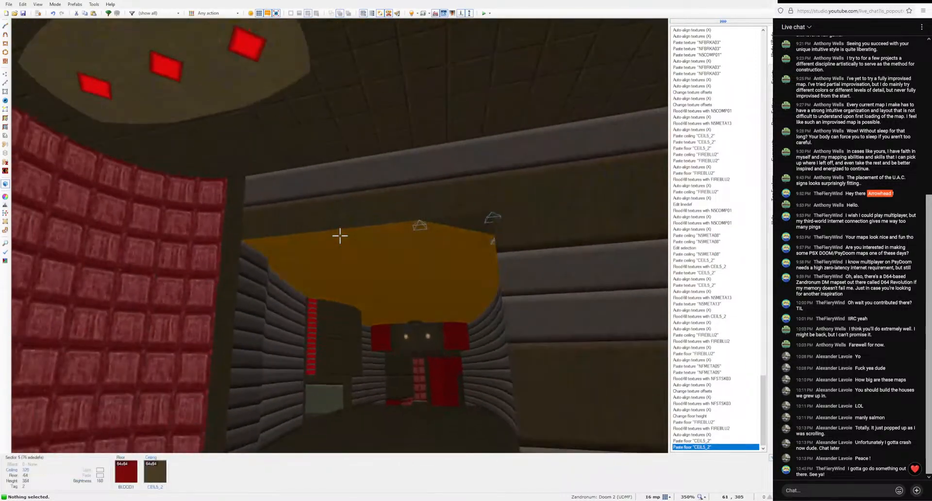
key(w)
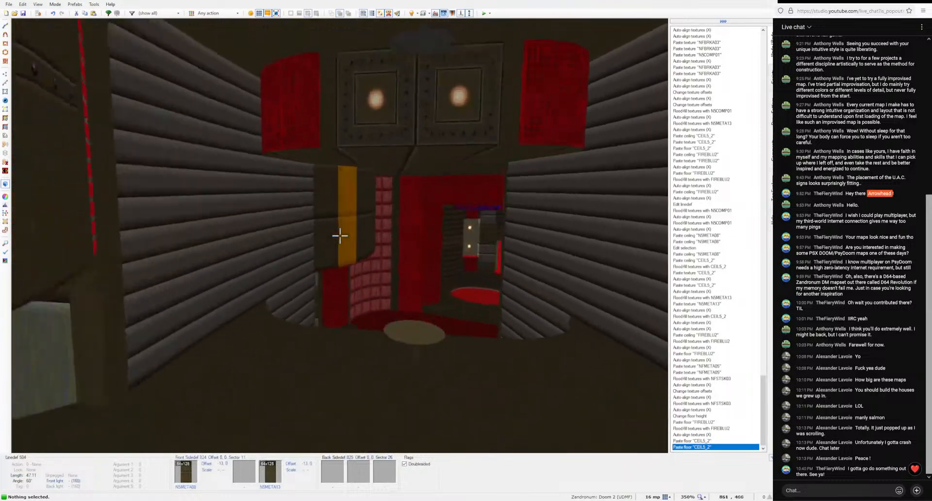
key(w)
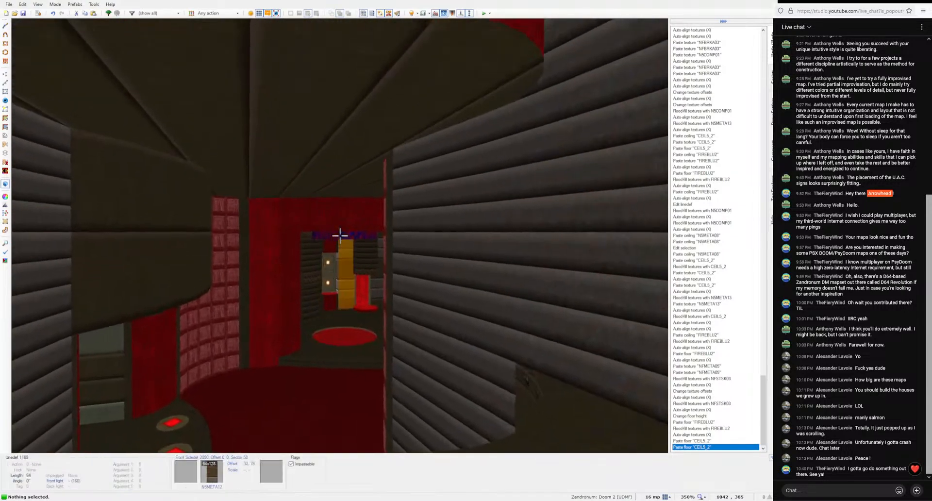
key(ctrl+c)
key(w)
key(ctrl+v)
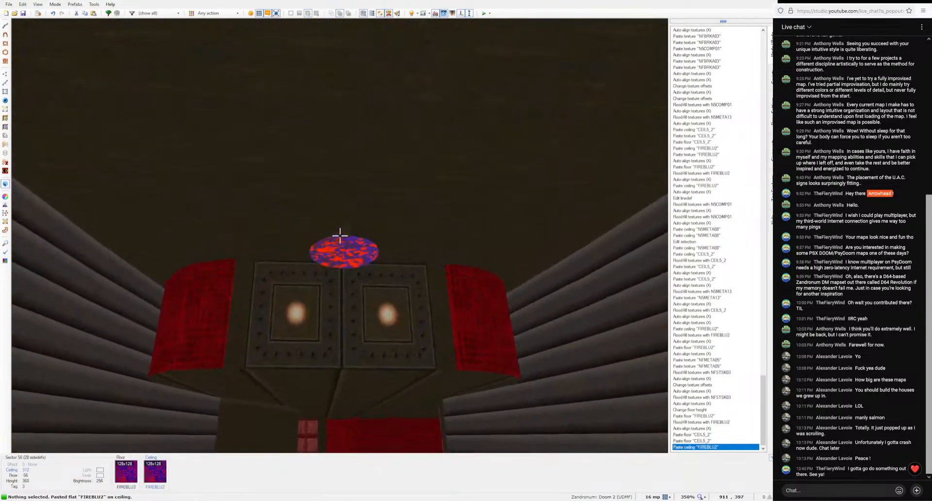
key(ctrl+shift+v)
key(shift+a)
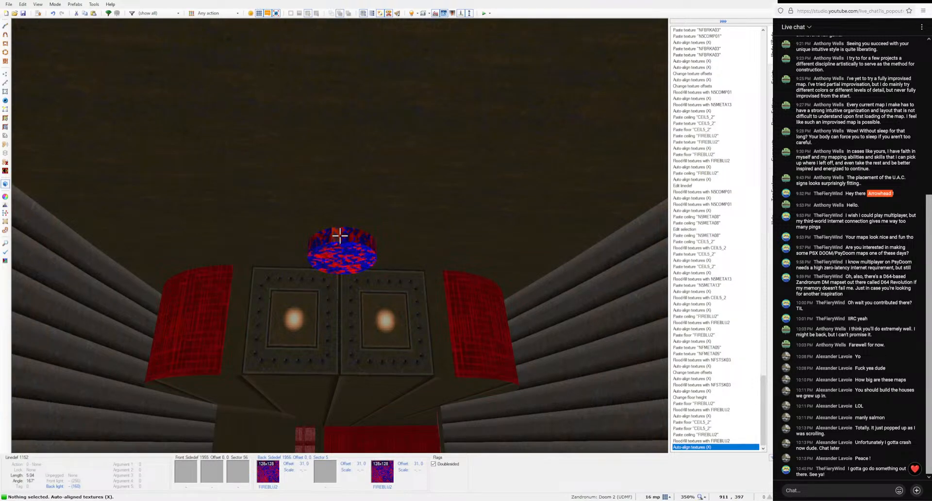
Step: Paste NFMETA05 onto the round recess's ceiling and centre its light by setting the texture offset to 0, 31
key(s)
key(ctrl+v)
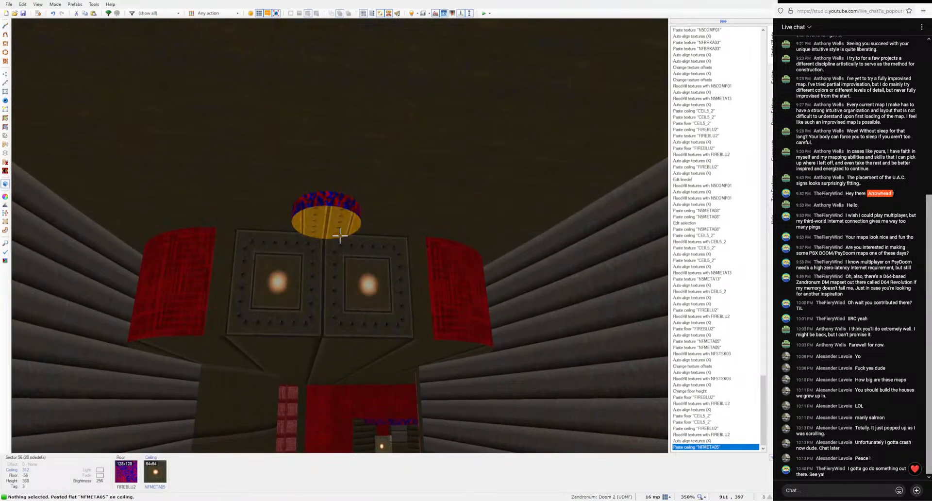
key(Up)
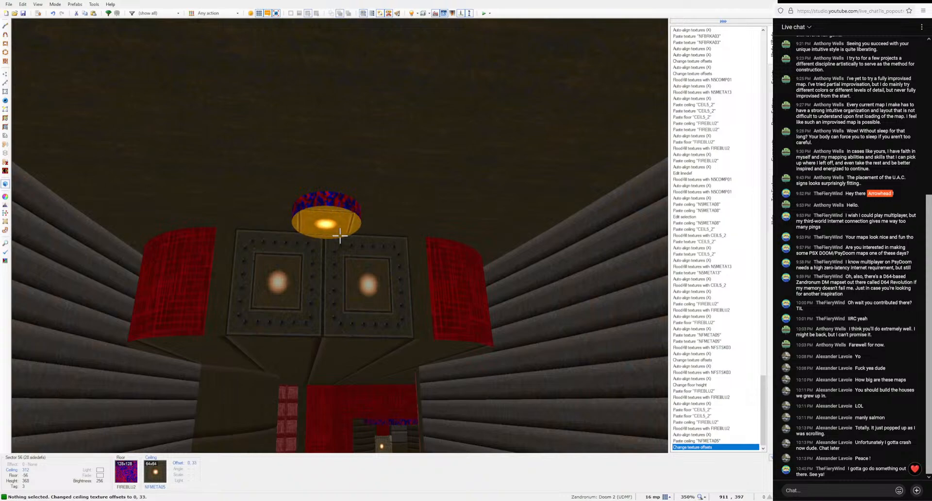
key(s)
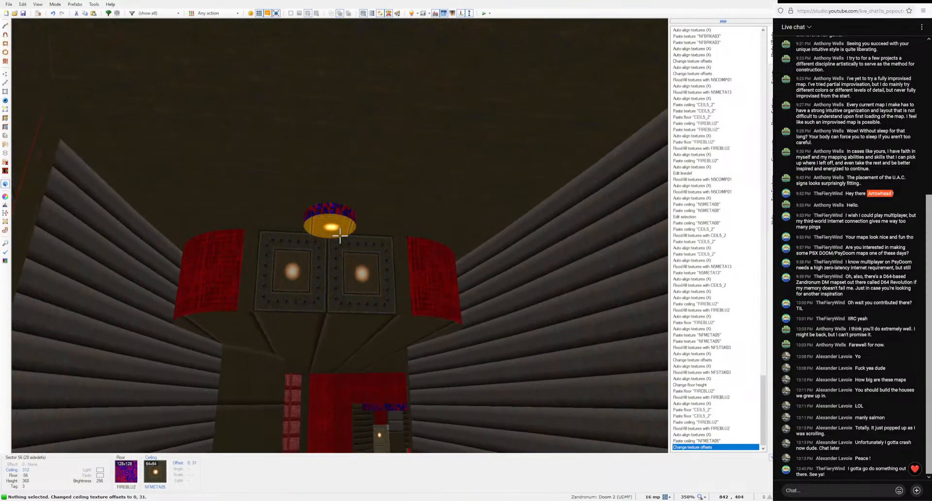
Step: Copy NSMETA13, flood-fill the sides of the round ceiling recess with it and auto-align them horizontally
key(w)
key(ctrl+c)
key(s)
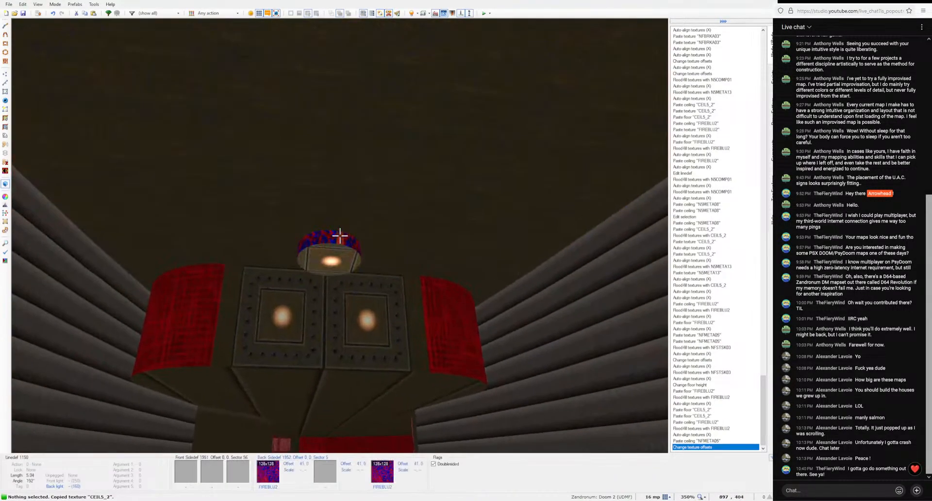
key(ctrl+c)
key(s)
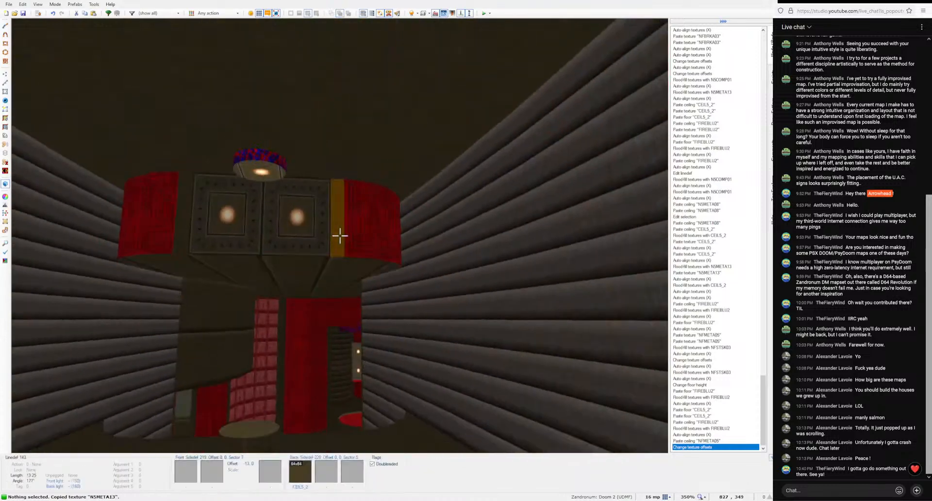
key(ctrl+shift+v)
key(a)
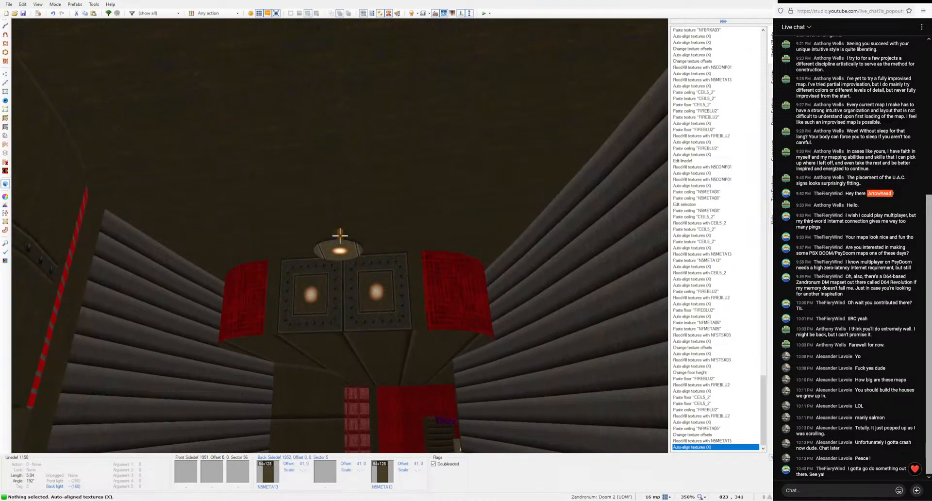
Step: Shift NSMETA13 vertically on the round recess's sides to show its riveted band, and set the recess ceiling's texture offset to 0, 32
key(Down)
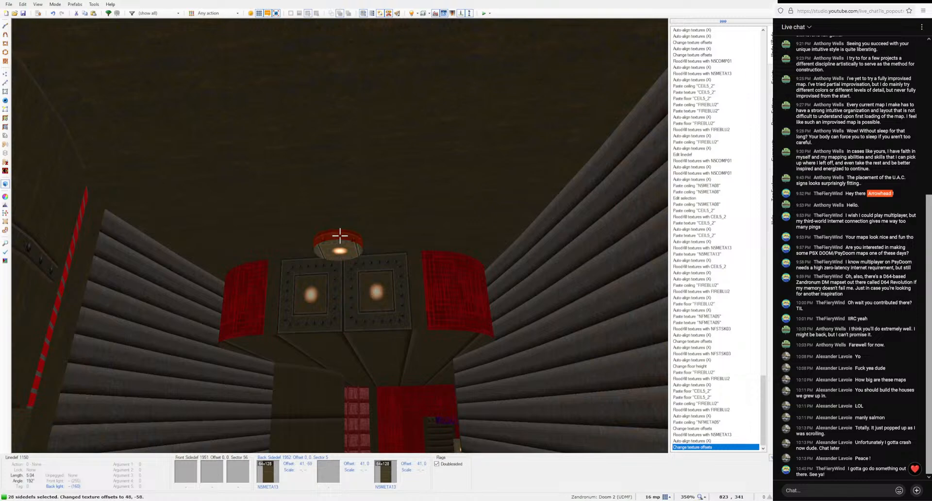
key(w)
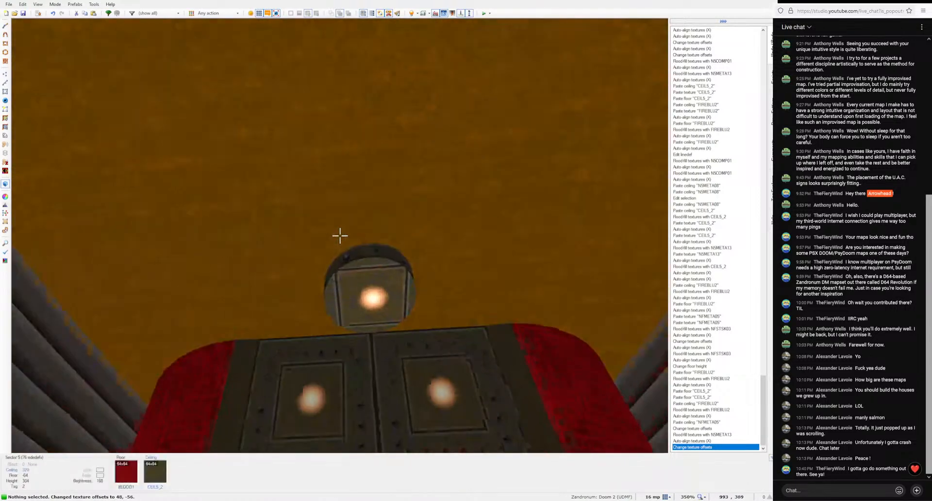
key(Left)
key(Down)
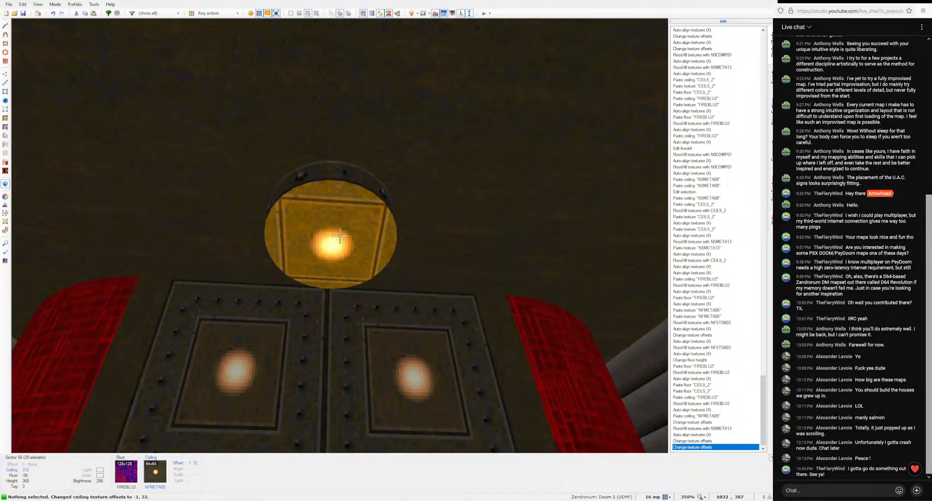
mouse_move(339, 236)
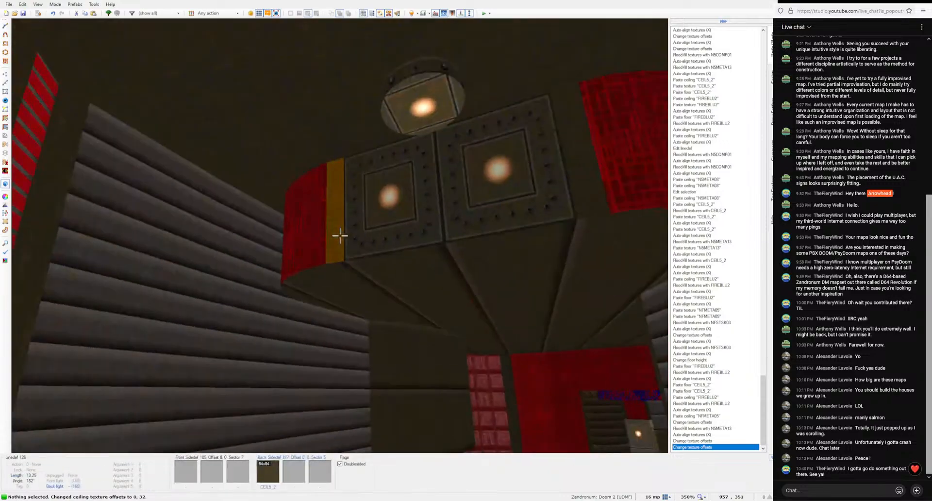
Step: Auto-align the ribbed metal texture horizontally on the walls near the red brick pillar
key(w)
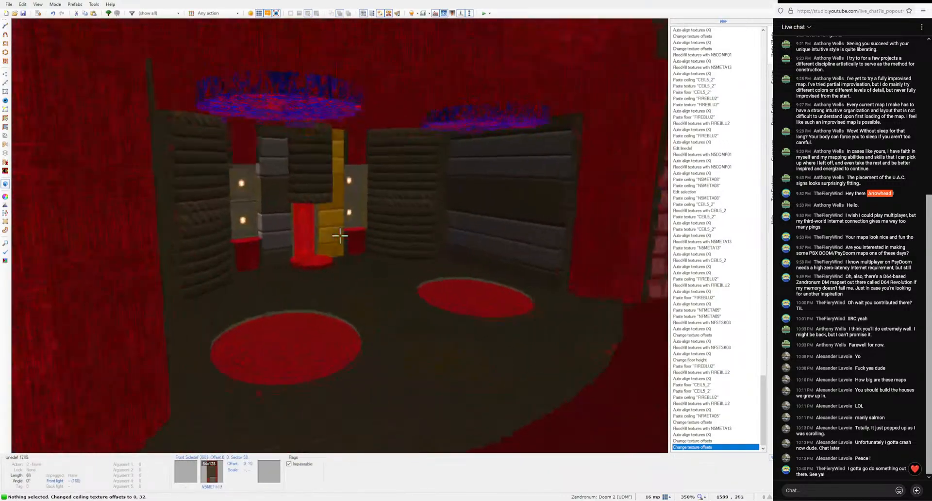
key(w)
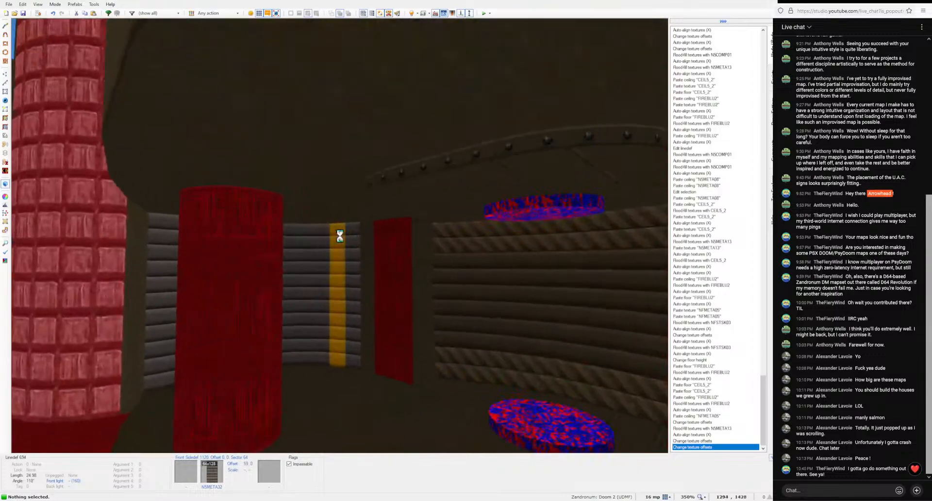
key(w)
key(ctrl+a)
key(w)
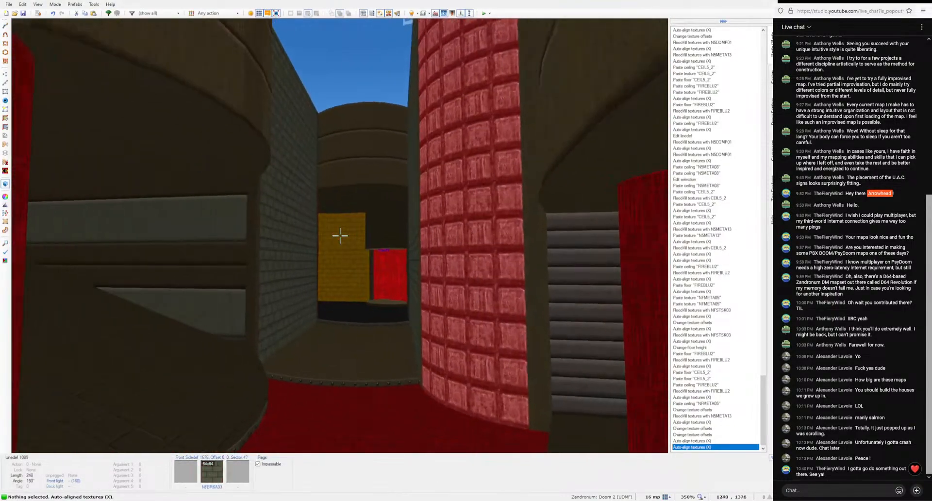
Step: Copy the NFMETA45 flat and paste it onto the CEIL5_2 floor beside the brick wall in the open-sky area
key(w)
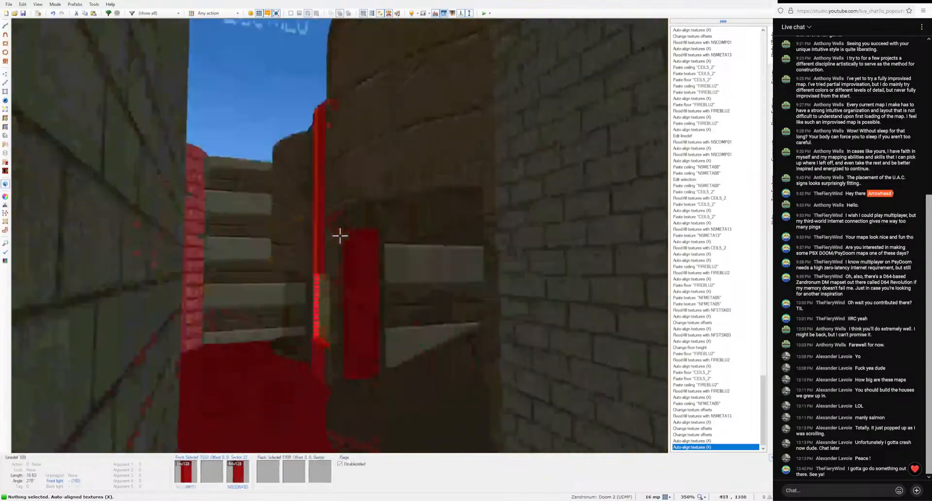
key(w)
key(ctrl+c)
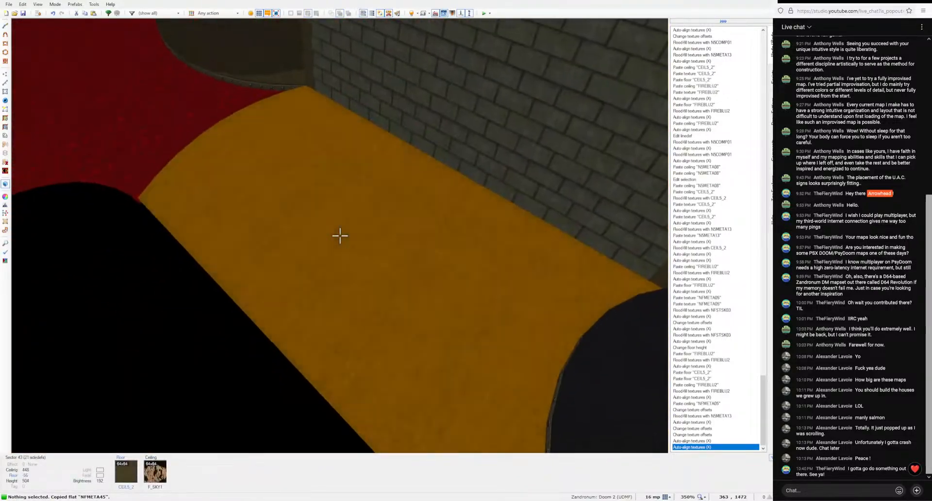
key(ctrl+v)
Step: Copy NSMETA13, paste it onto the curved floor edge around the FIREBLU2 teleporter pad, and auto-align it horizontally
key(w)
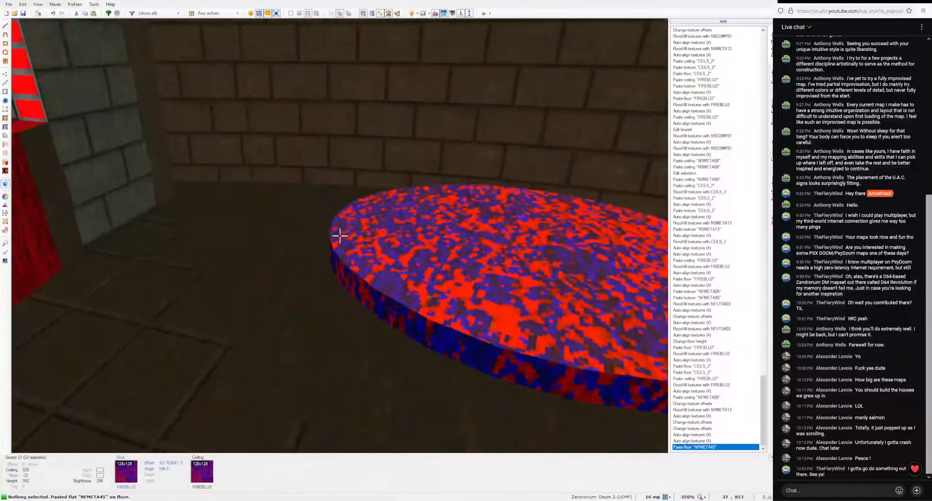
key(s)
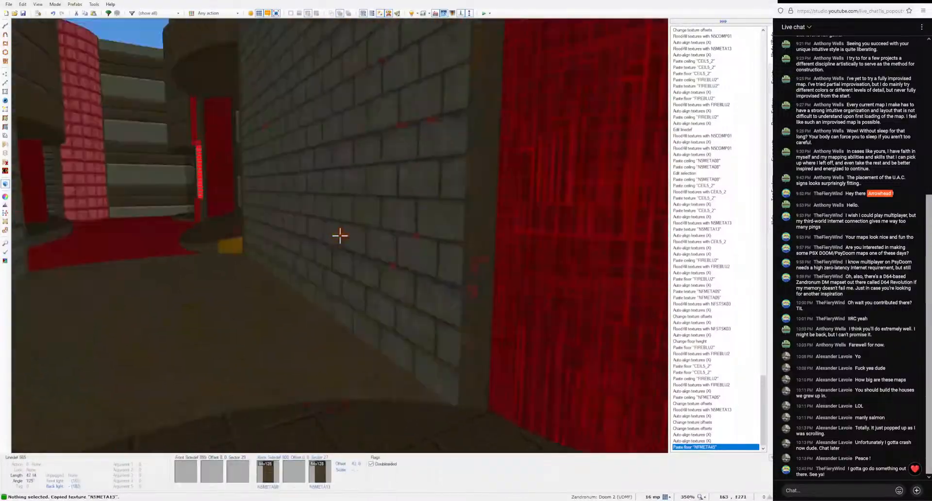
key(s)
key(ctrl+v)
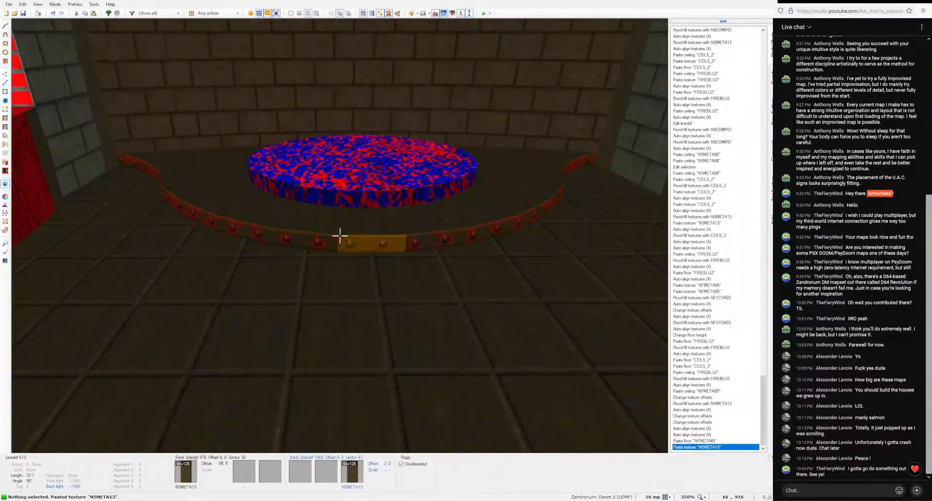
key(a)
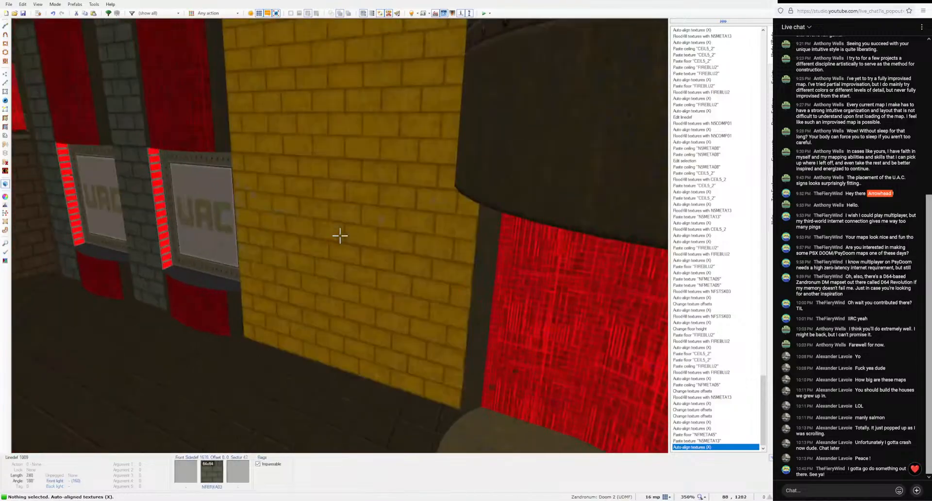
Step: Paste NSCOMP01 onto the floors of the UAC sign recesses in the brick wall
key(ctrl+v)
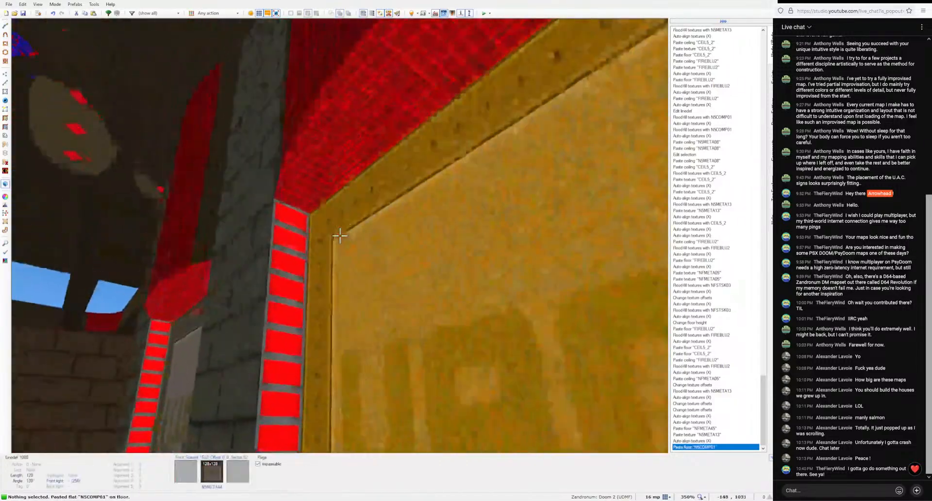
key(ctrl+v)
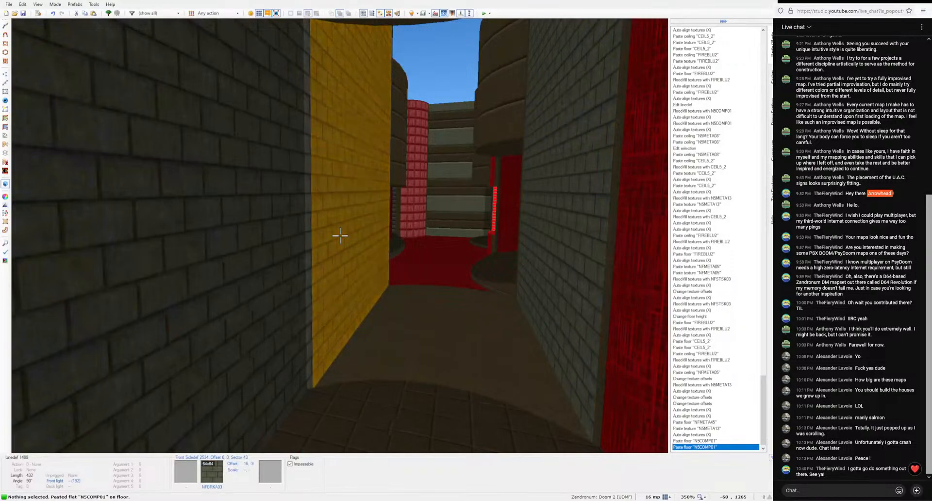
Step: Inspect the wall, floor and ceiling textures of the connected rooms up to the brick ramp beside the red-diamond panel
key(e)
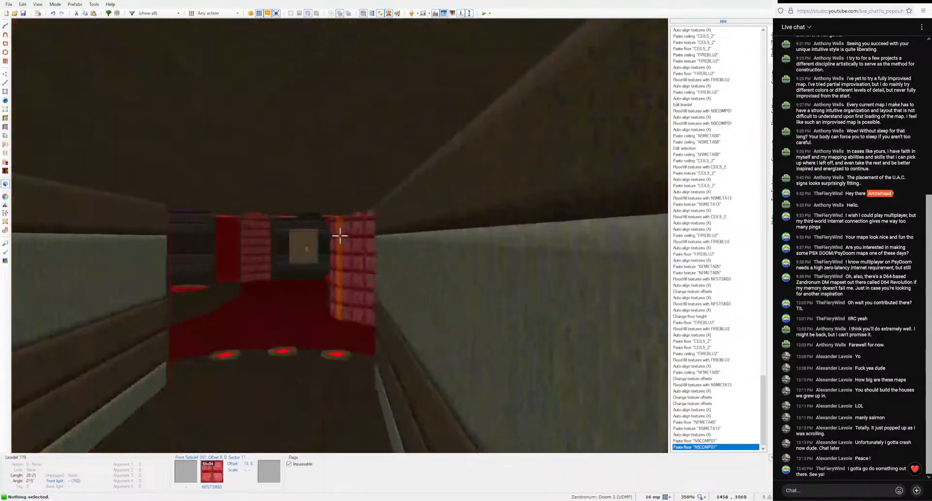
key(e)
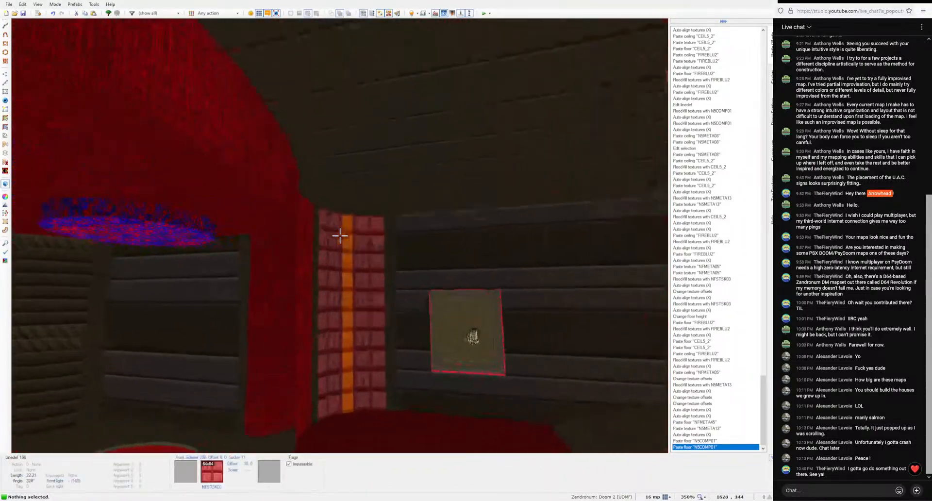
key(e)
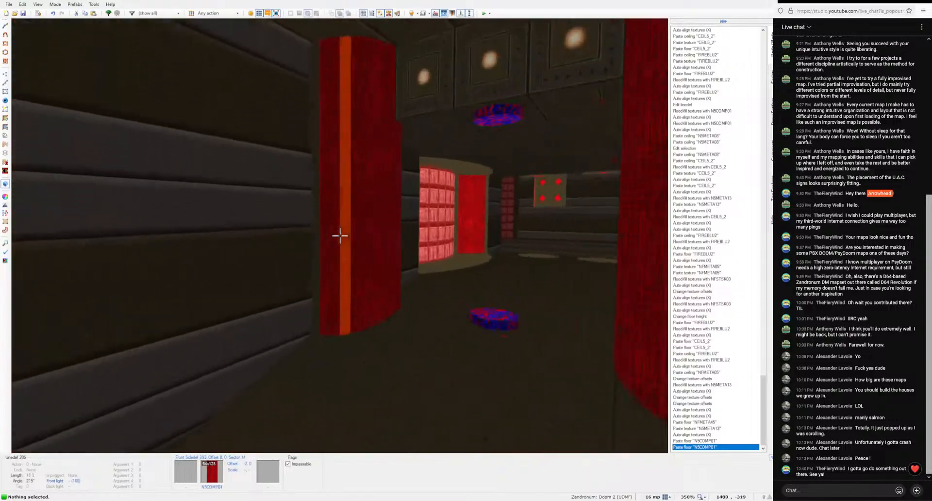
key(w)
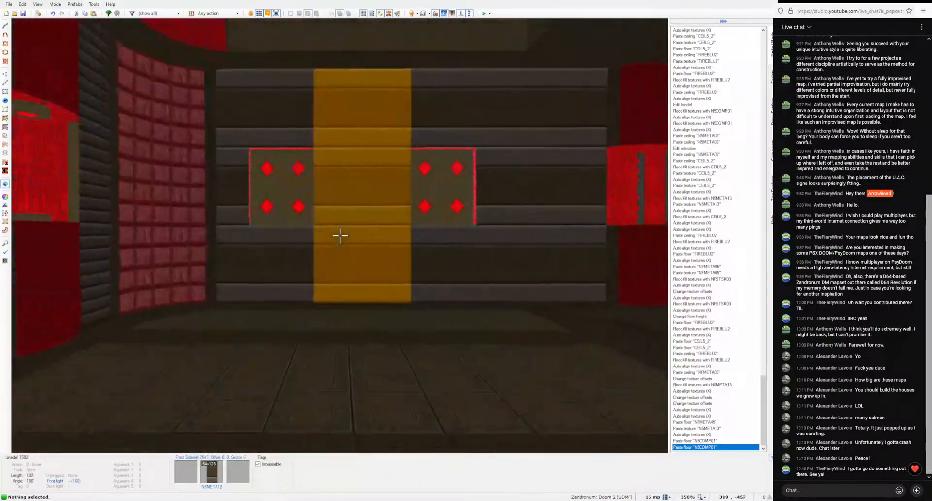
key(e)
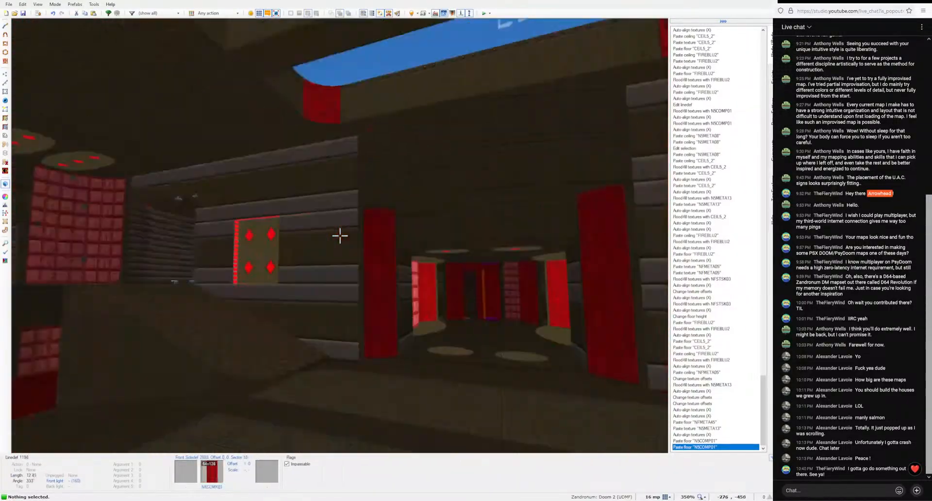
key(w)
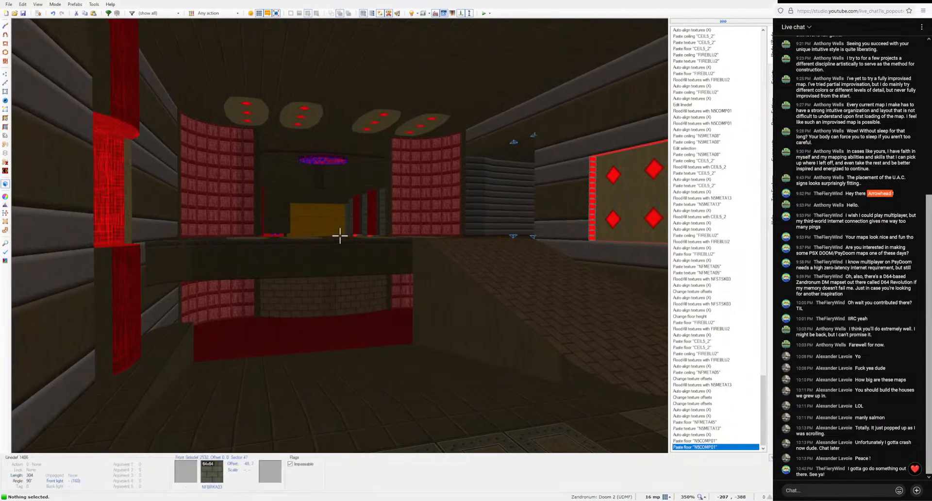
key(s)
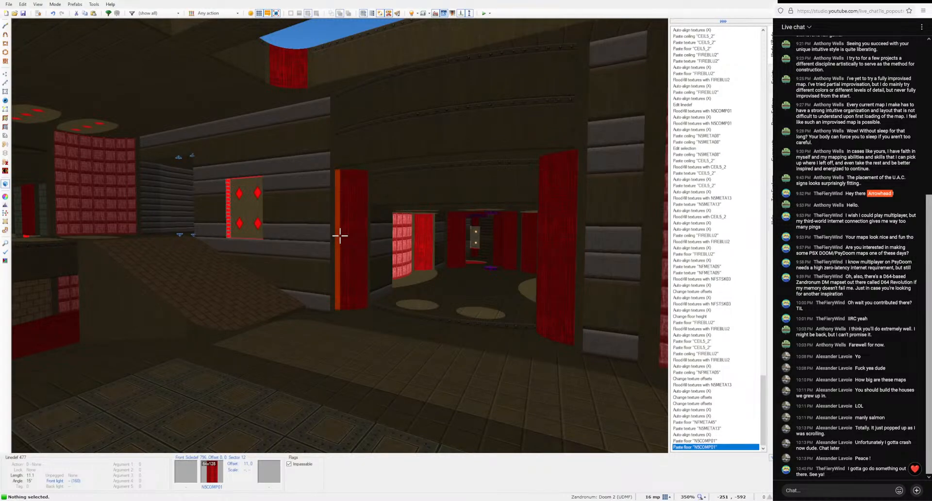
key(w)
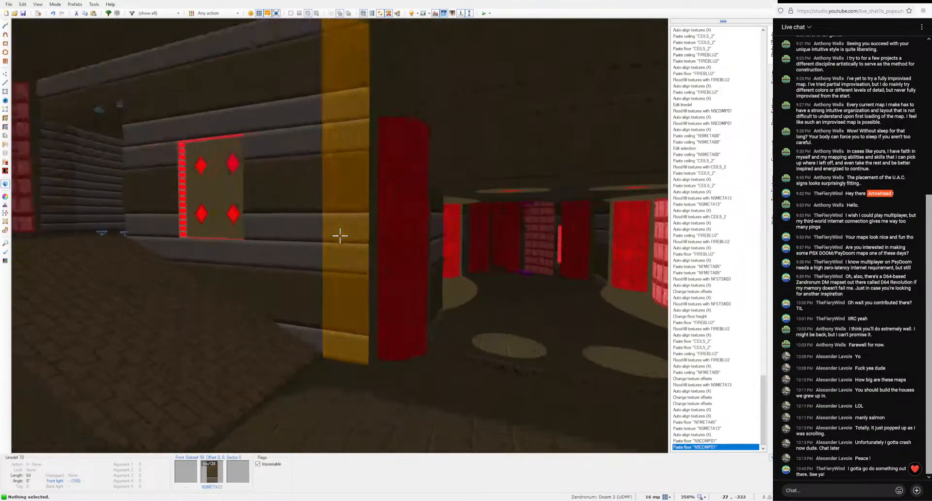
key(w)
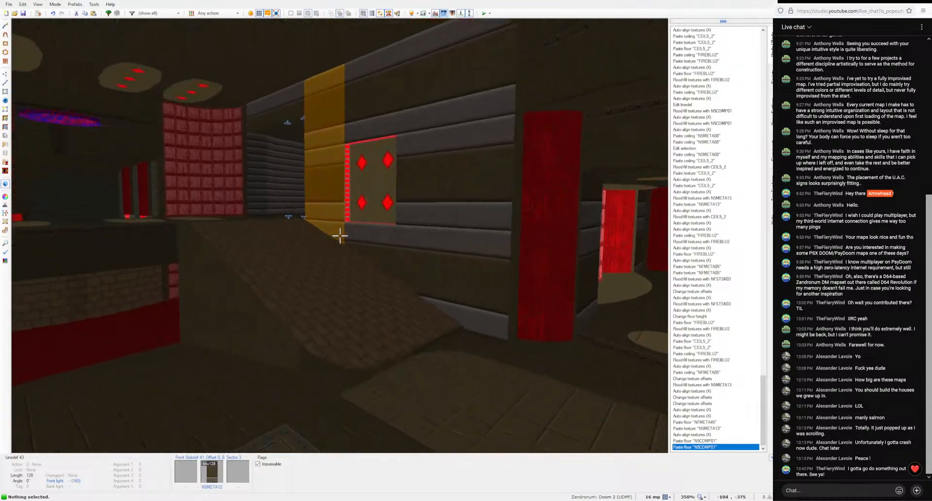
Step: Try the ramp floor's NSBRIK01 brick on the ramp's side wall, and undo the paste
key(ctrl+c)
key(w)
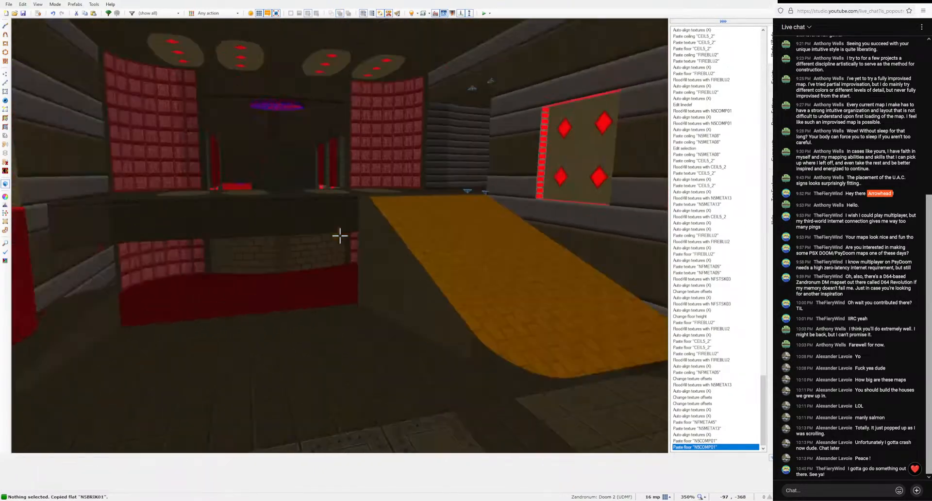
key(s)
key(ctrl+v)
key(w)
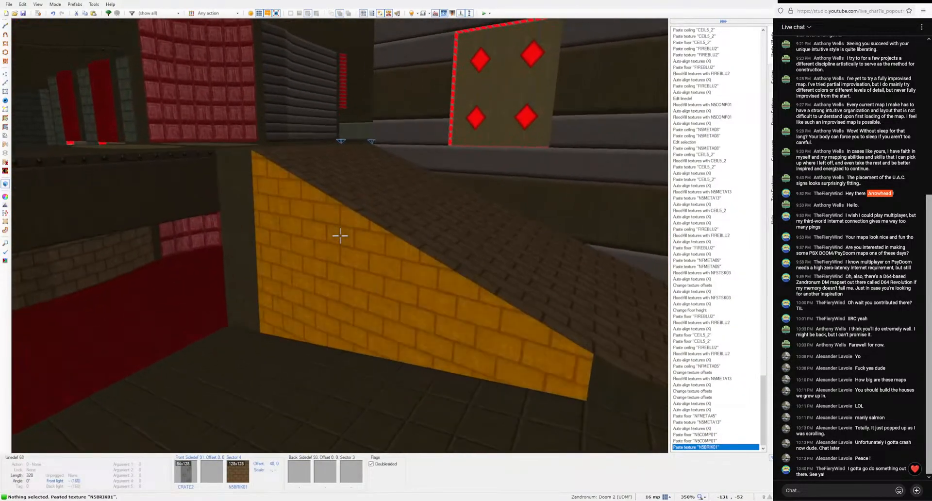
key(s)
key(ctrl+z)
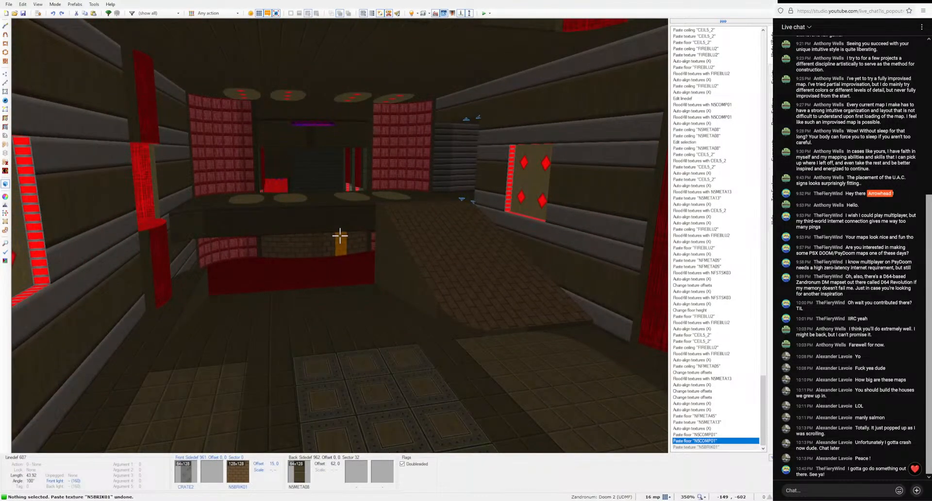
Step: Try the copied NFMETA45 flat on the ramp's side wall and its sloped floor
key(w)
key(ctrl+c)
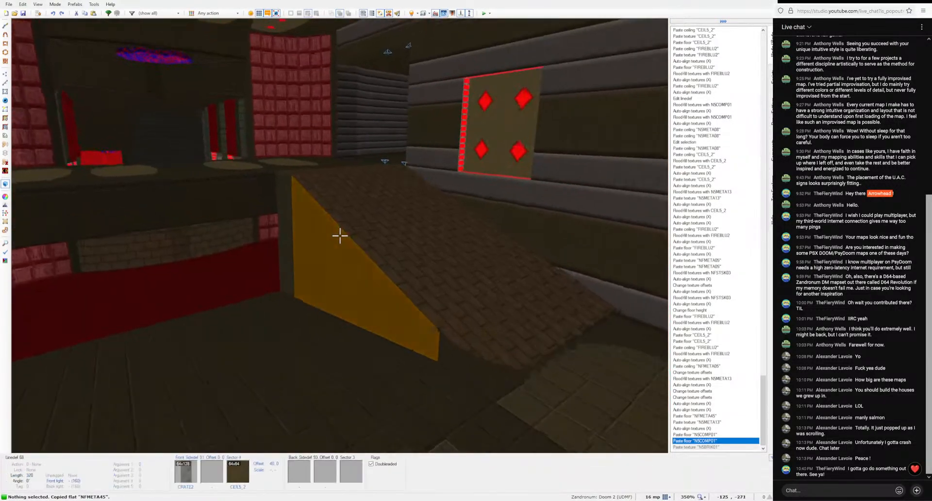
key(ctrl+v)
key(w)
key(s)
key(ctrl+v)
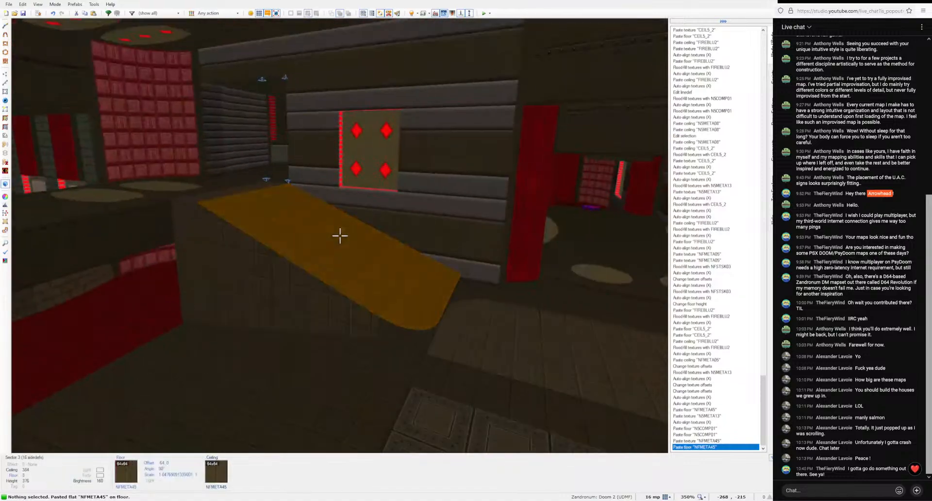
key(w)
key(s)
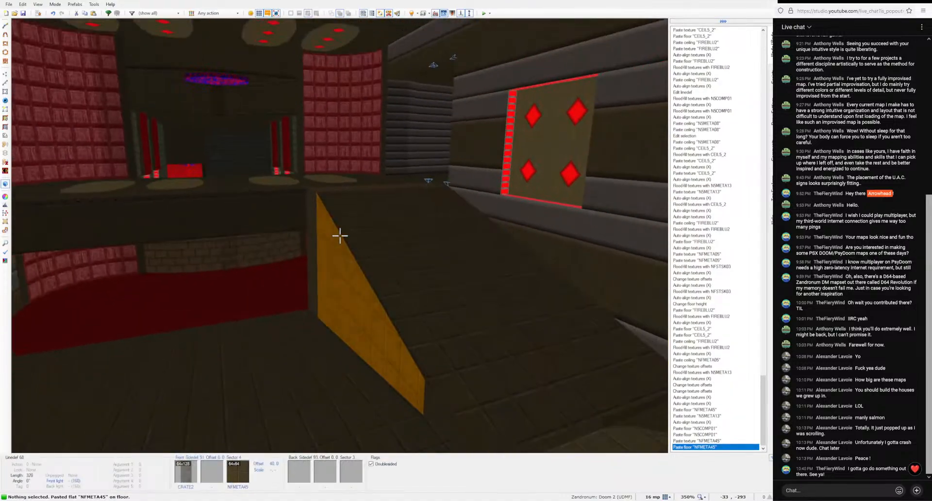
Step: Try shifting the ramp floor's texture offset horizontally, and undo it together with both NFMETA45 pastes on the ramp
key(w)
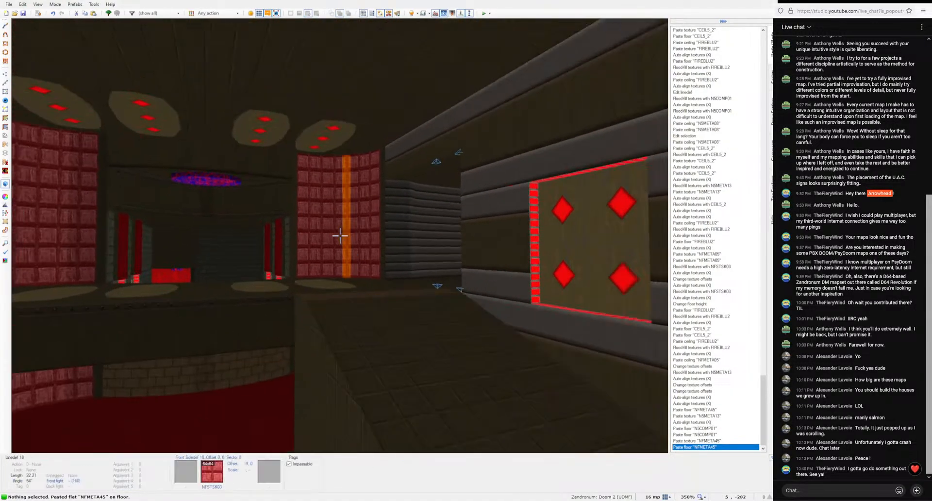
key(s)
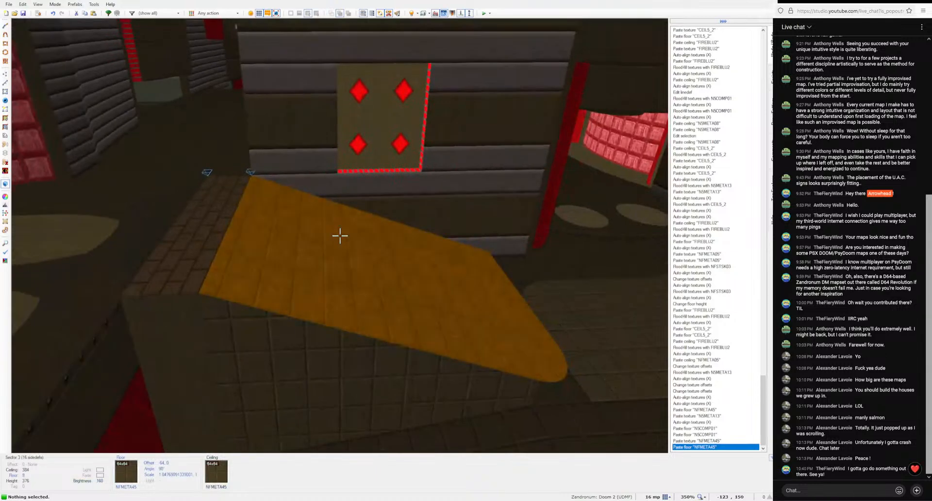
key(Left)
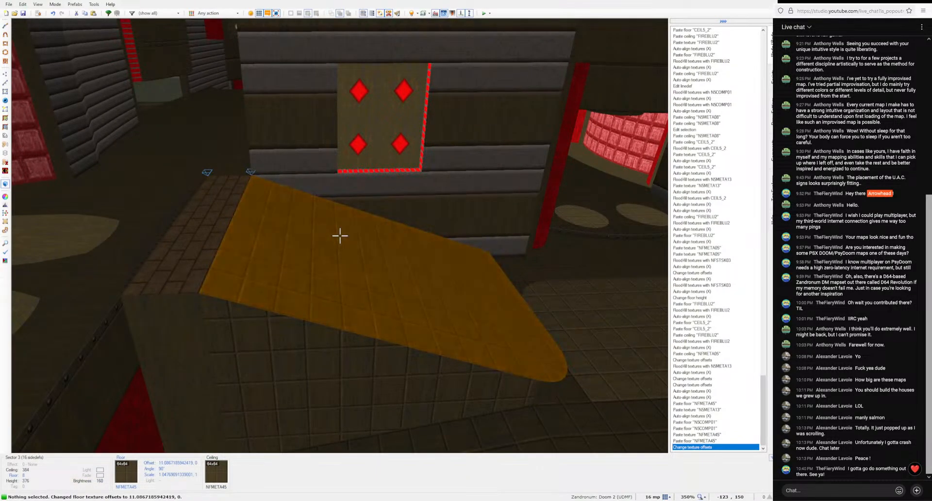
key(ctrl+z)
key(ctrl+z)
key(ctrl+z)
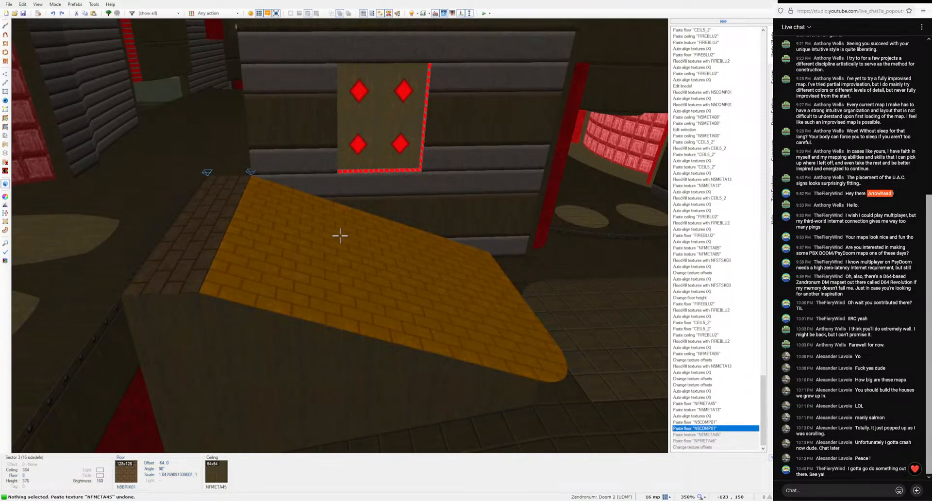
key(s)
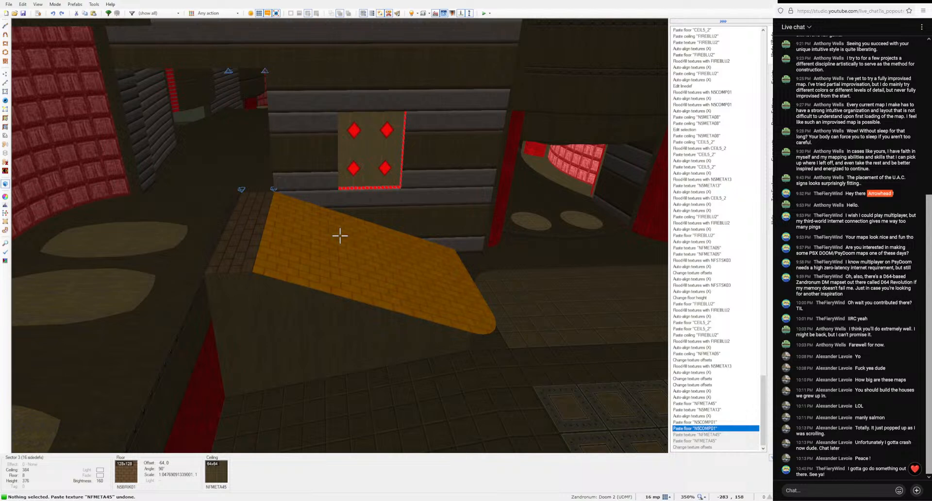
Step: Examine the brick ramp's sloped floor and side wall up close and from across the adjoining rooms
key(w)
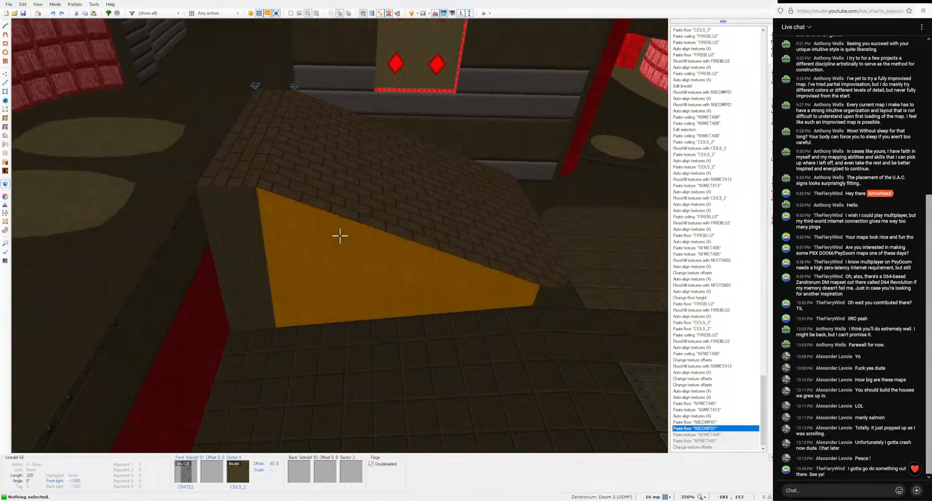
key(w)
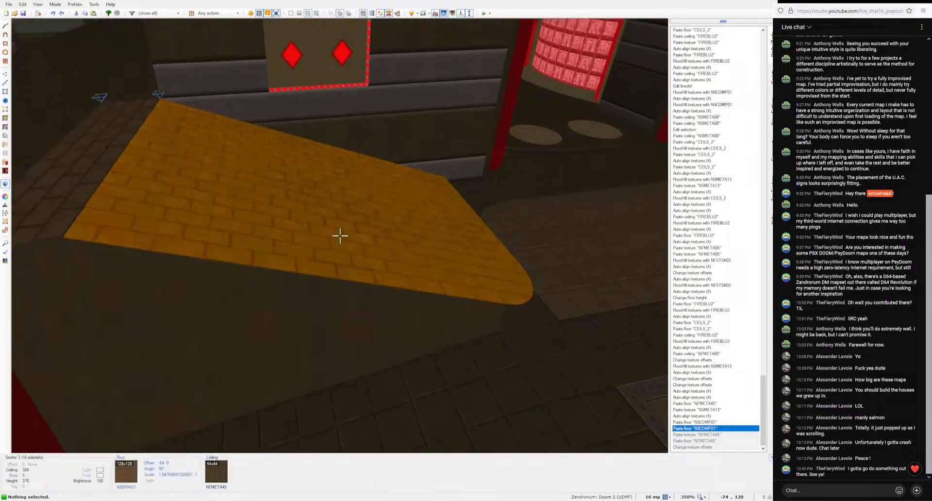
key(w)
key(s)
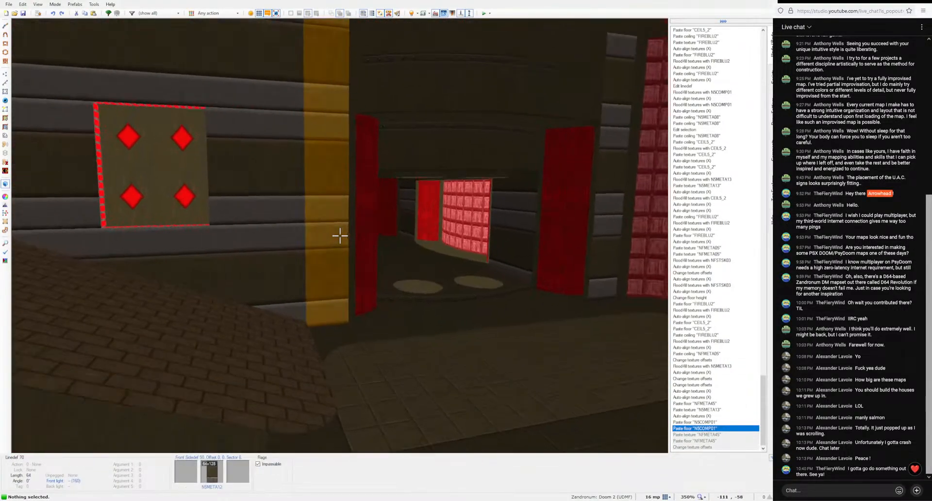
key(w)
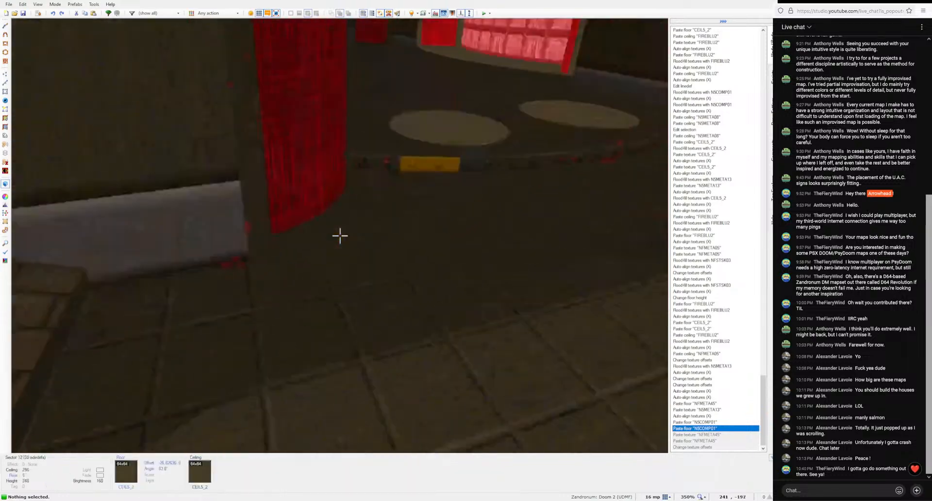
key(w)
key(s)
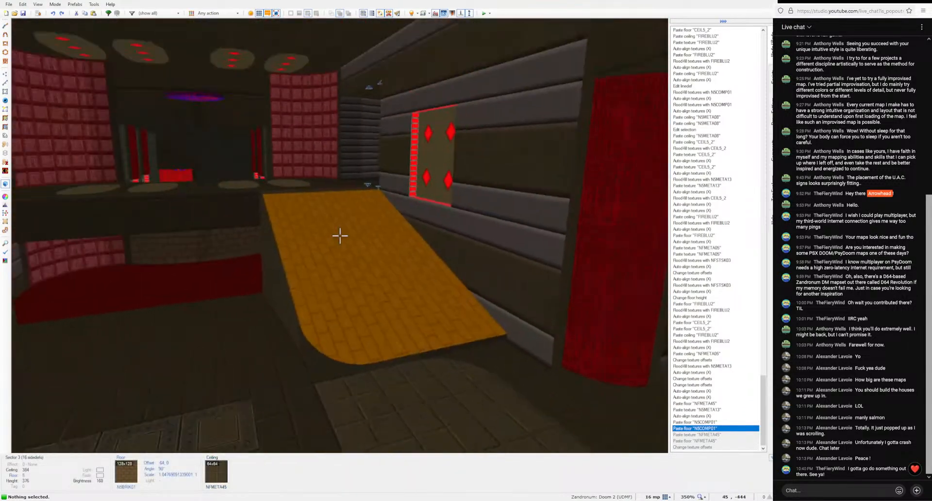
key(s)
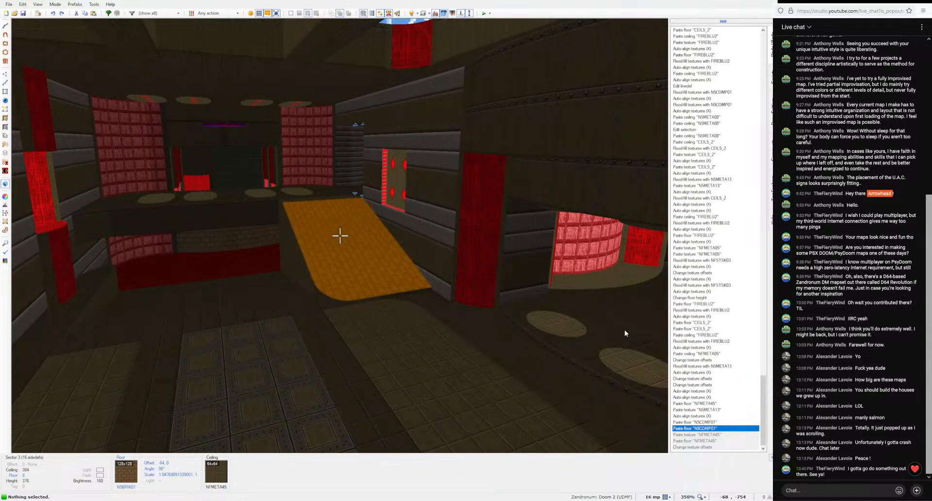
Step: Browse the available metal textures for a replacement for the ramp floor's NSBRIK01 brick
key(t)
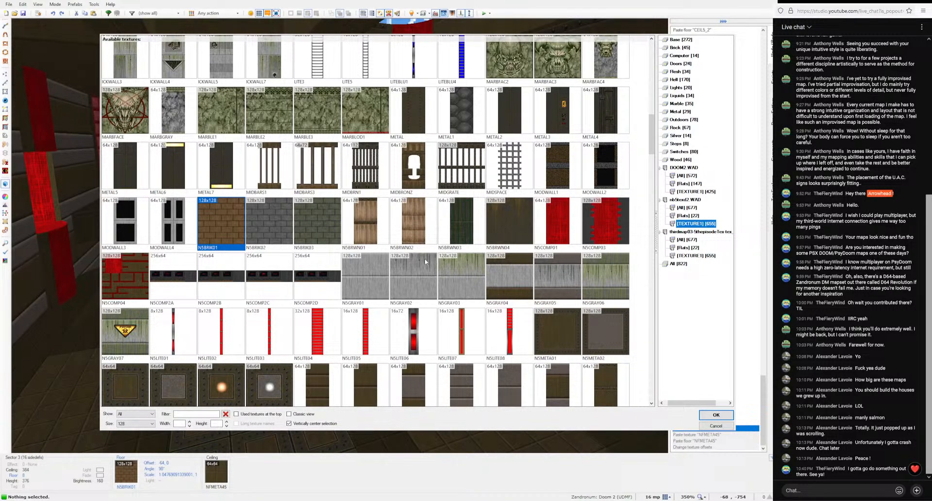
scroll(424, 261, down, 5)
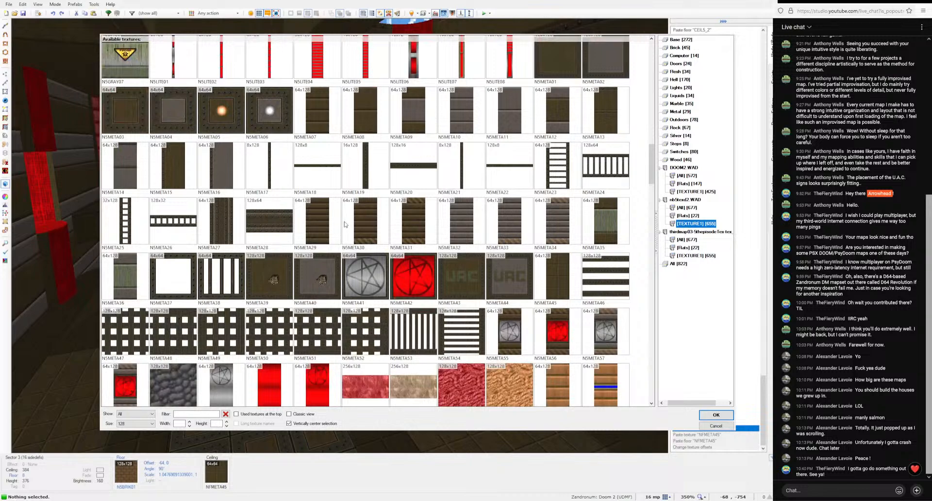
Step: Apply the N5META29 texture to the lower curved floor, and copy it onto the adjoining upper floor
click(708, 416)
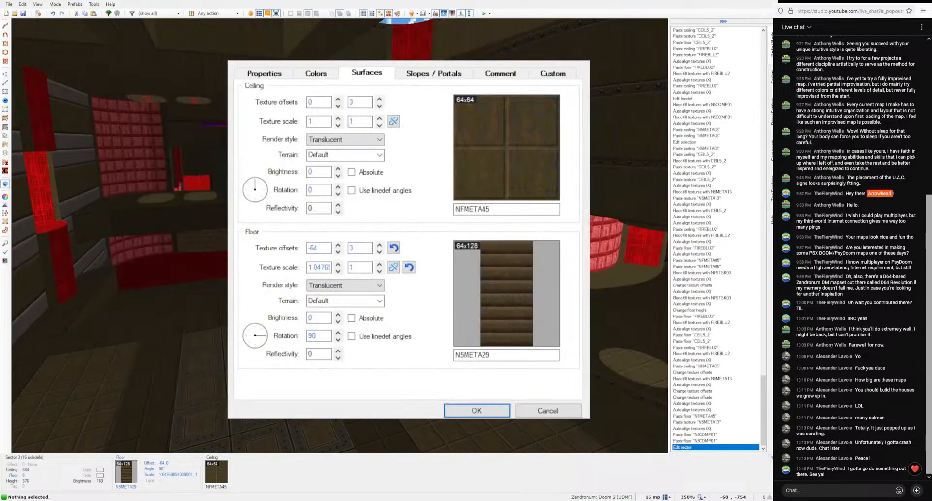
click(474, 411)
key(ctrl+c)
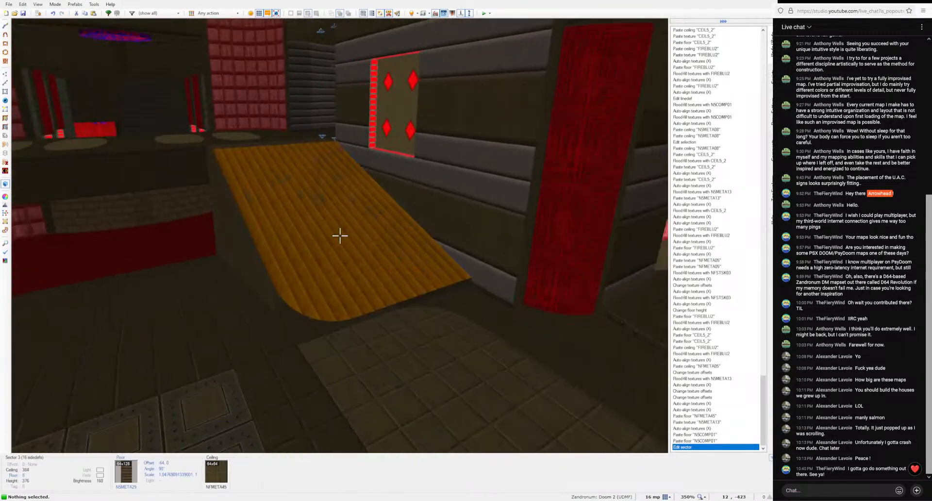
key(e)
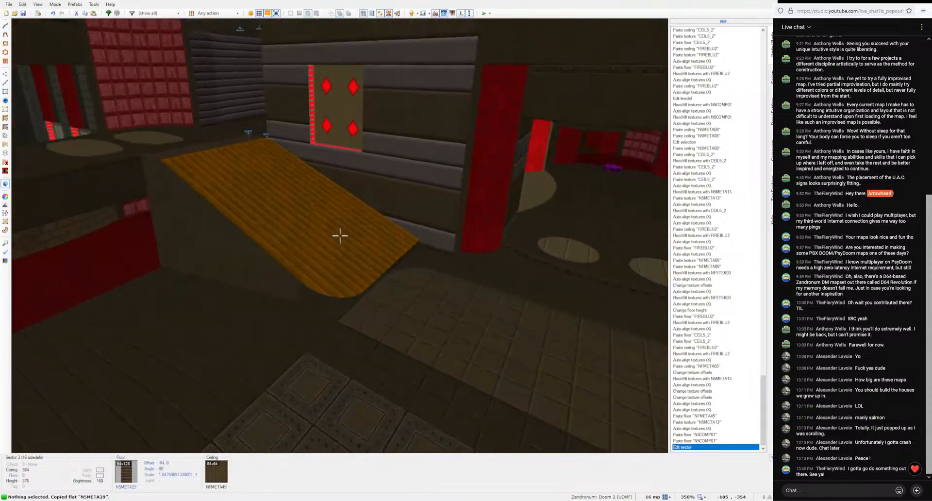
key(ctrl+v)
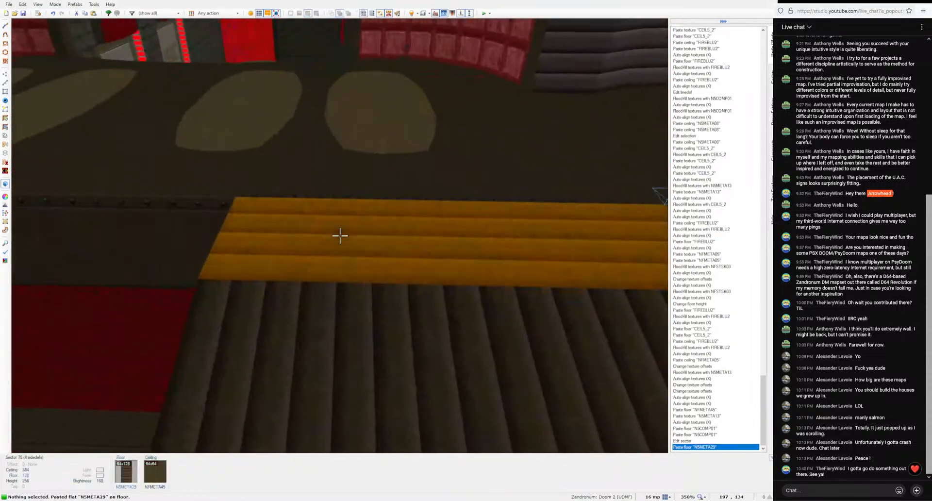
Step: Auto-align the textures around the upper ledge floor and set its floor texture rotation to 90 degrees
key(a)
key(a)
key(a)
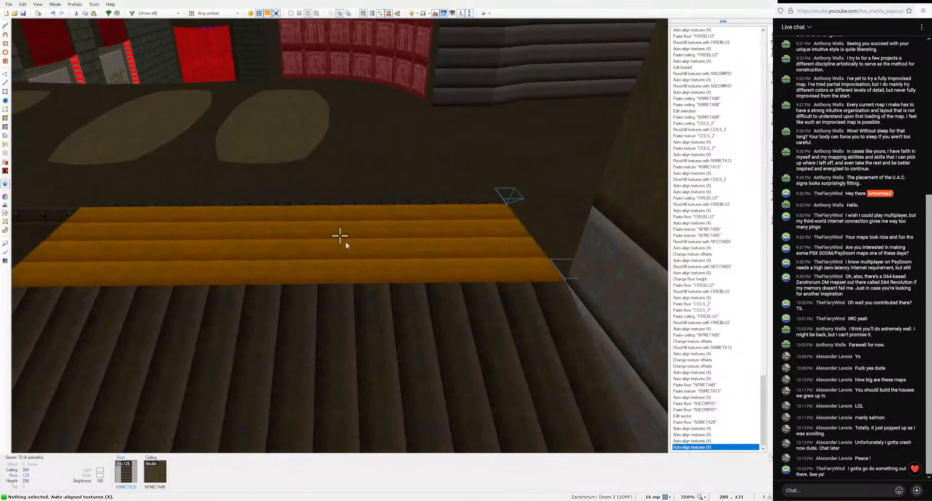
right_click(340, 236)
click(325, 337)
text(90)
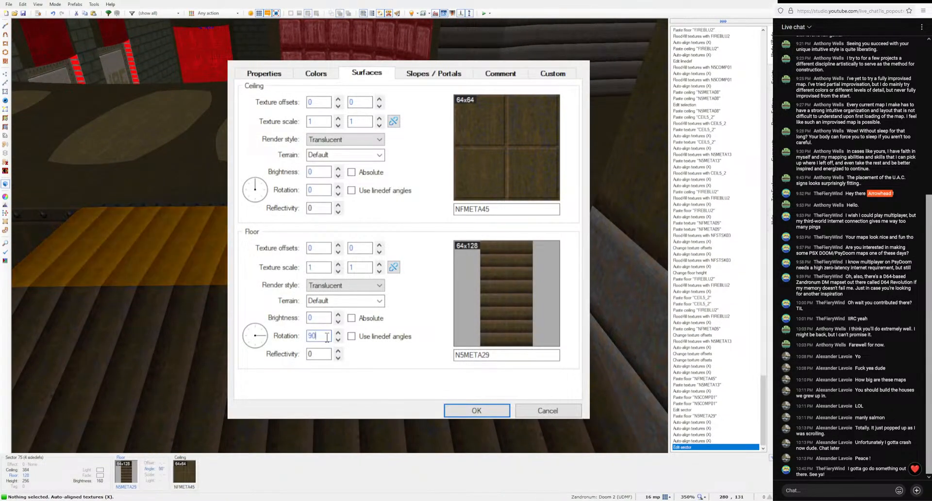
click(452, 410)
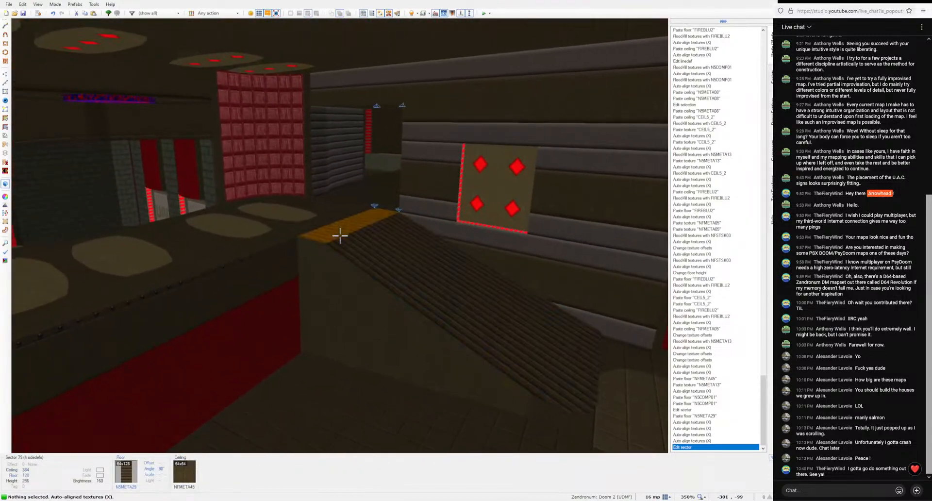
Step: Try pasting the N5META29 texture onto the narrow wall faces beside the stairs
key(ctrl+c)
key(ctrl+v)
key(ctrl+v)
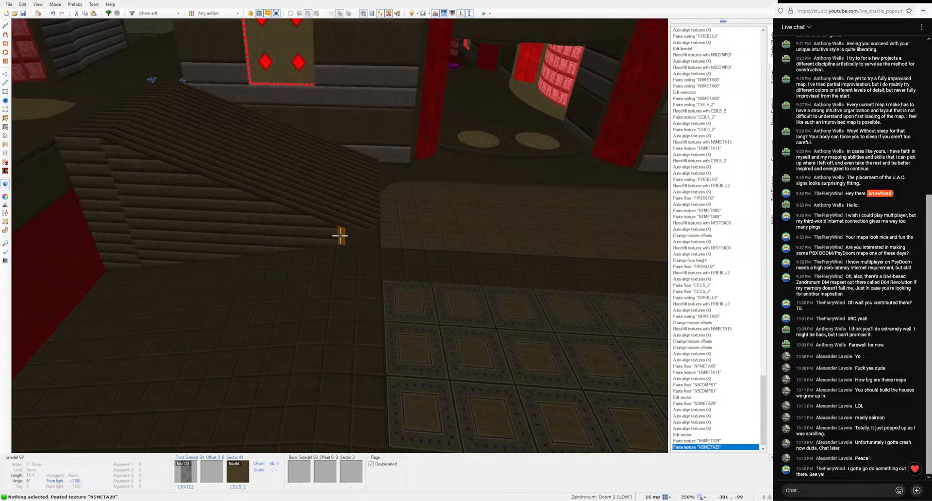
key(ctrl+z)
key(ctrl+z)
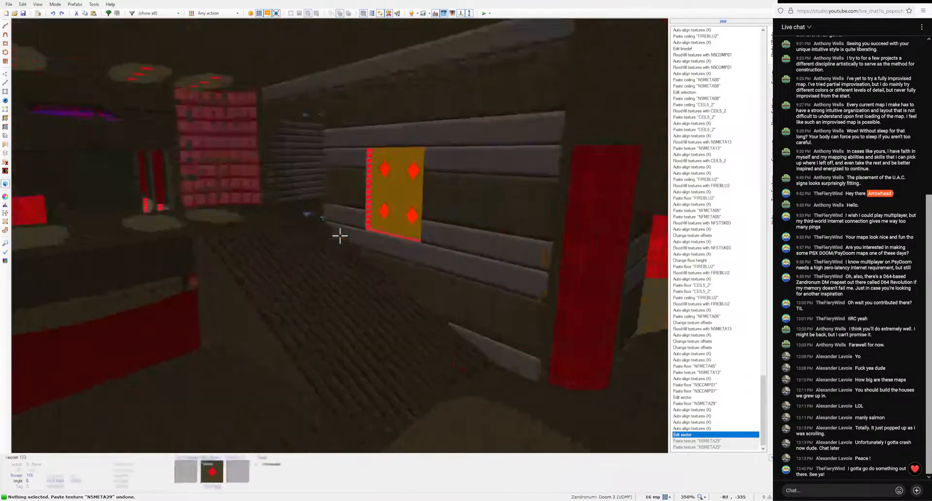
Step: Return to the 2D map view, bring the whole layout into view and save the map
key(q)
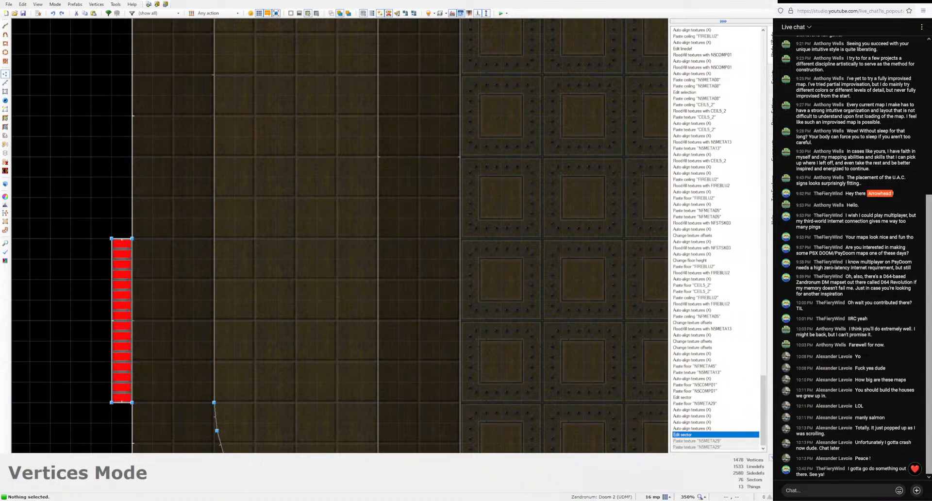
scroll(410, 385, down, 12)
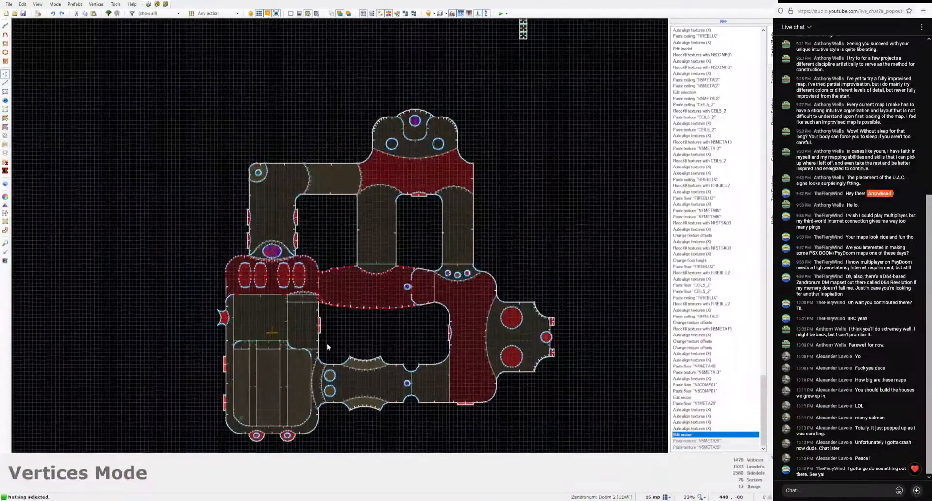
middle_drag(327, 342, 328, 340)
click(22, 14)
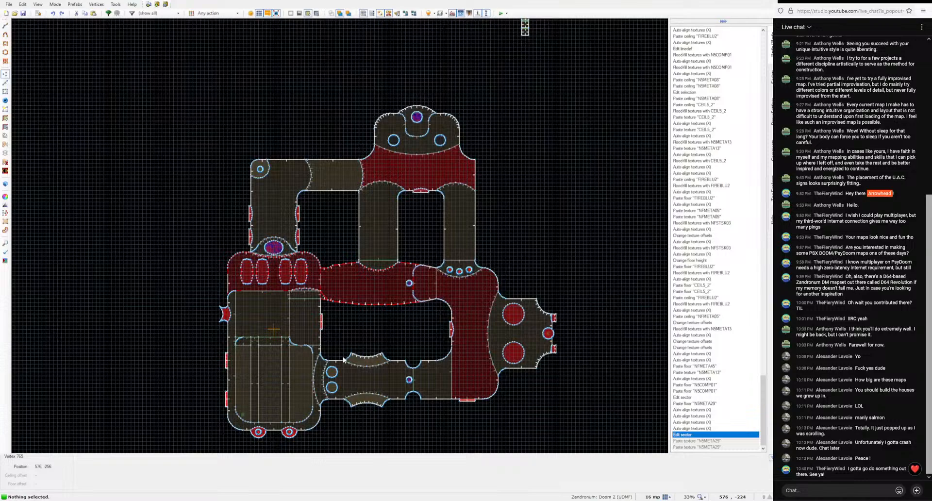
middle_drag(343, 359, 316, 367)
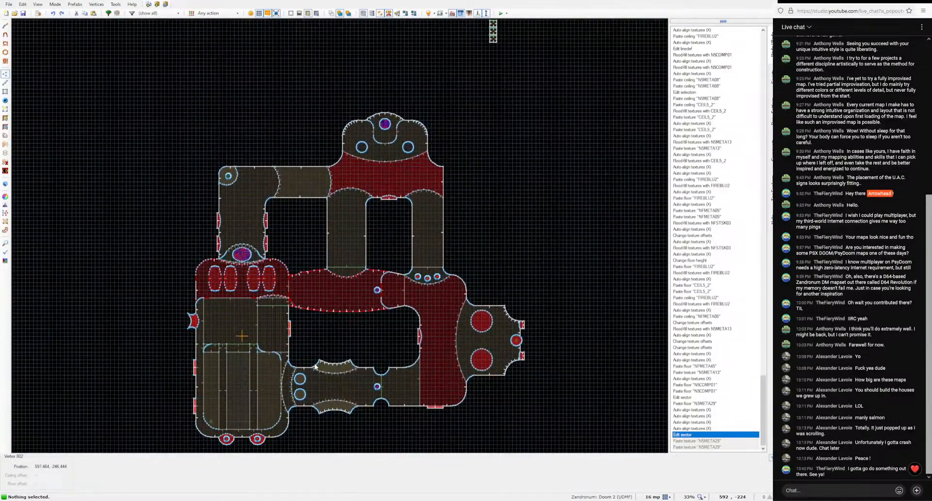
Step: In the 3D view, lower the long rectangular floor strip to -8 and give it the BLOOD1 flat
key(t)
middle_drag(315, 367, 316, 365)
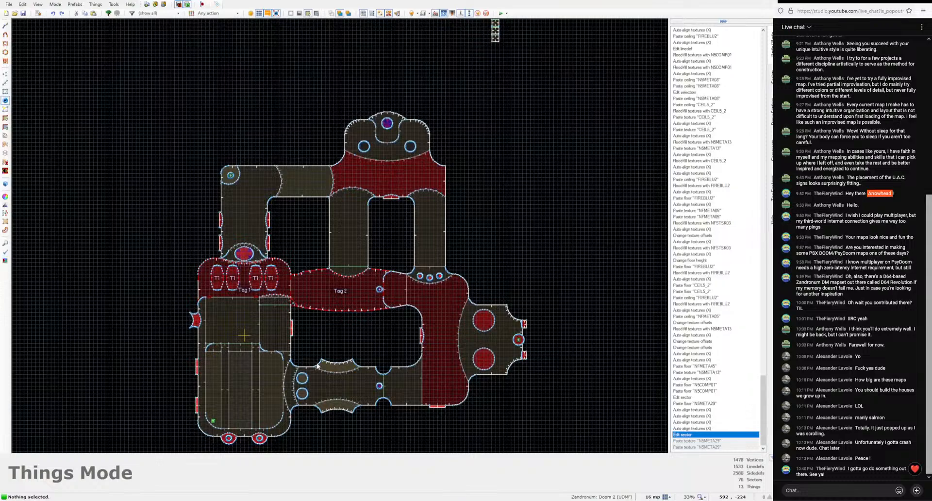
key(q)
key(d)
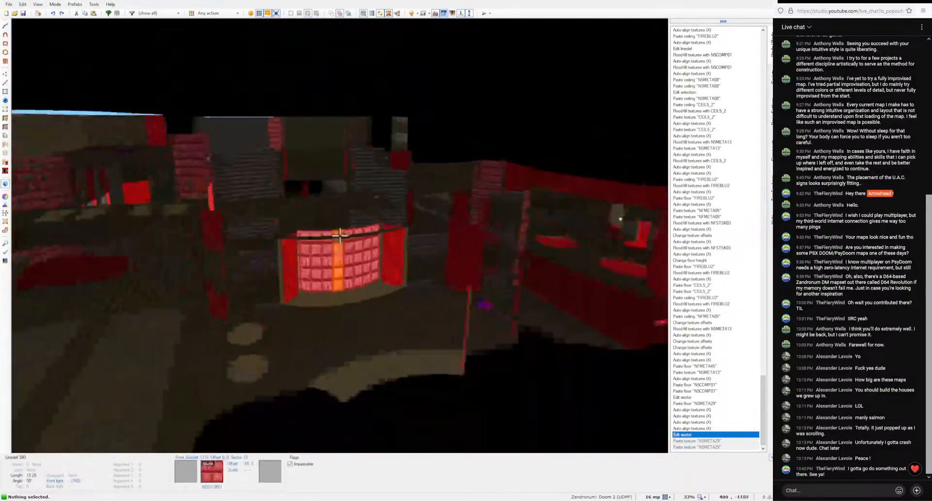
key(w)
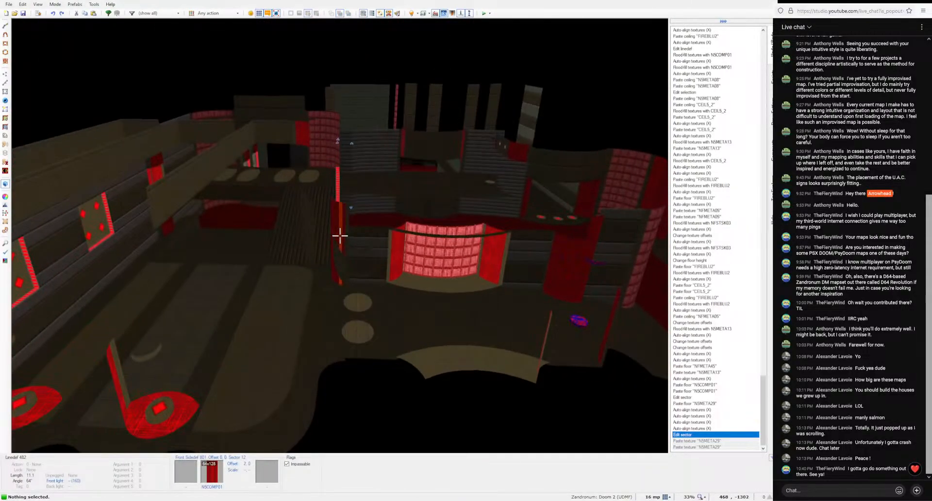
key(w)
scroll(340, 236, down, 1)
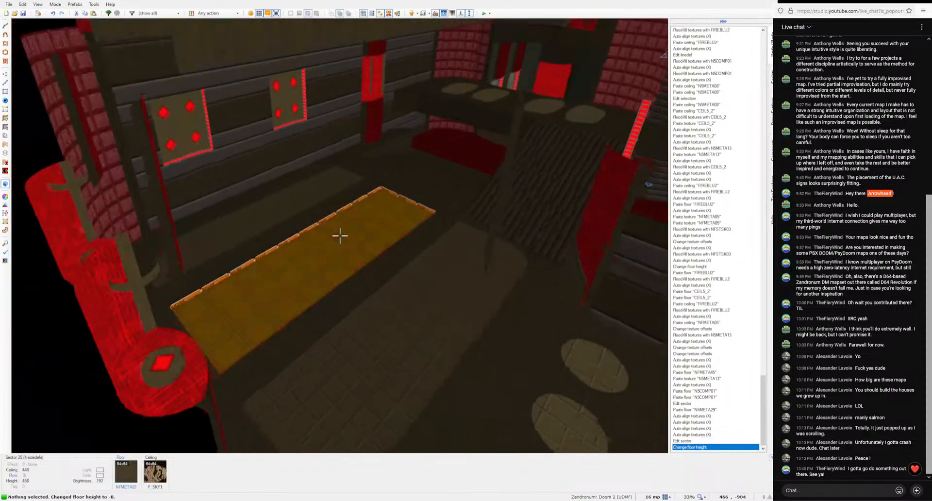
key(ctrl+c)
key(ctrl+v)
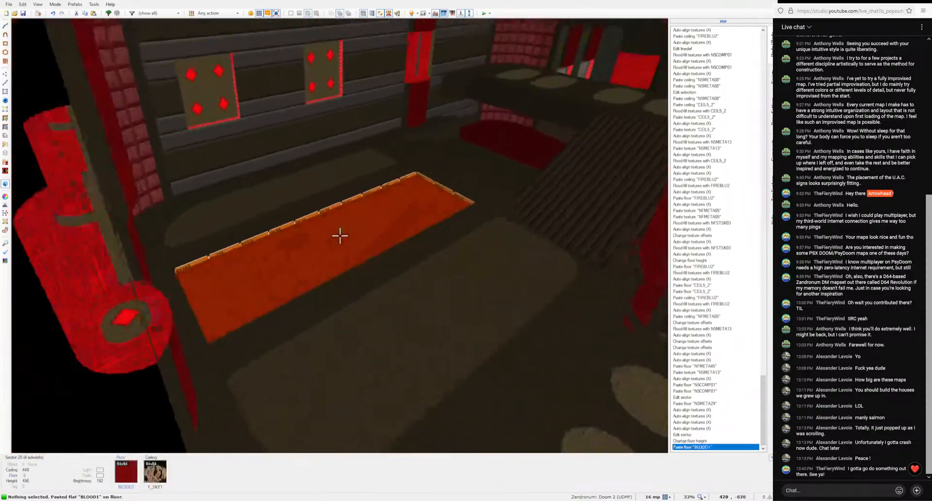
Step: Flood-fill the sunken blood strip's side walls with NFMETA45 and auto-align them
key(w)
key(ctrl+c)
key(ctrl+shift+v)
key(a)
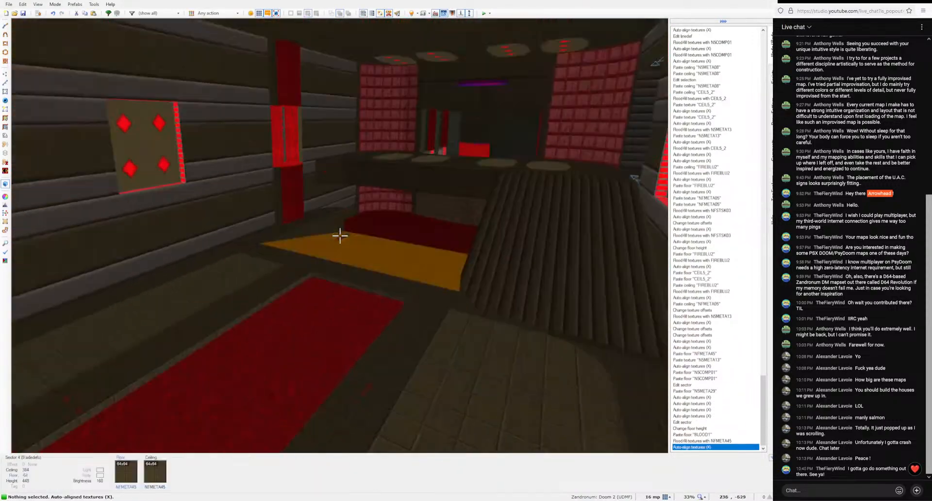
Step: Try giving the neighbouring floor strip the BLOOD1 flat and lowering it to match the blood pit
key(d)
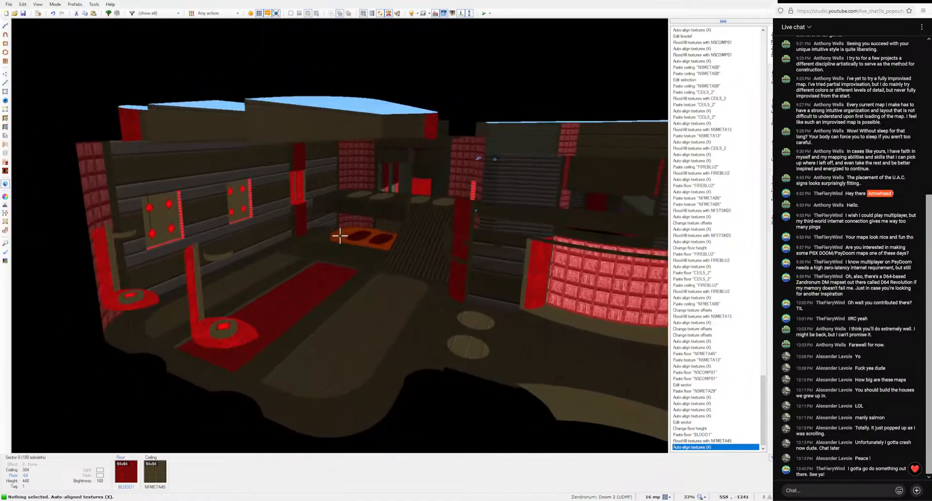
key(w)
key(ctrl+v)
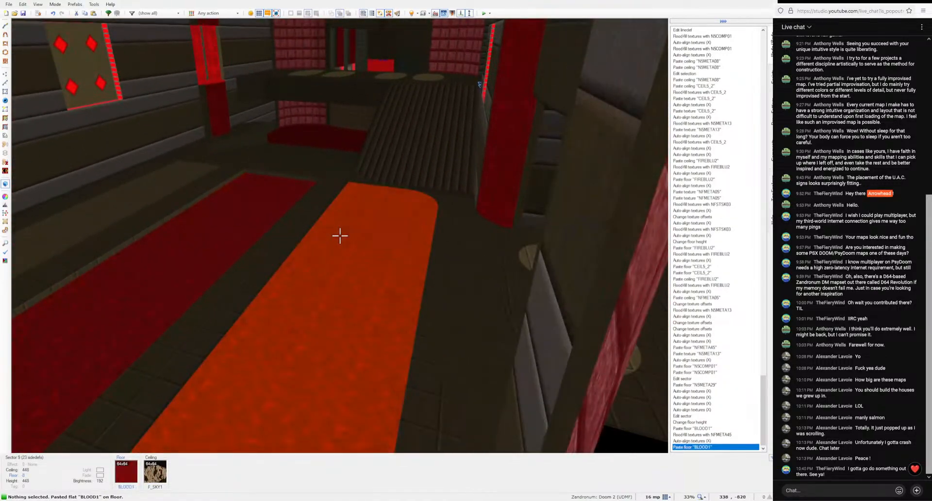
scroll(339, 236, down, 1)
key(s)
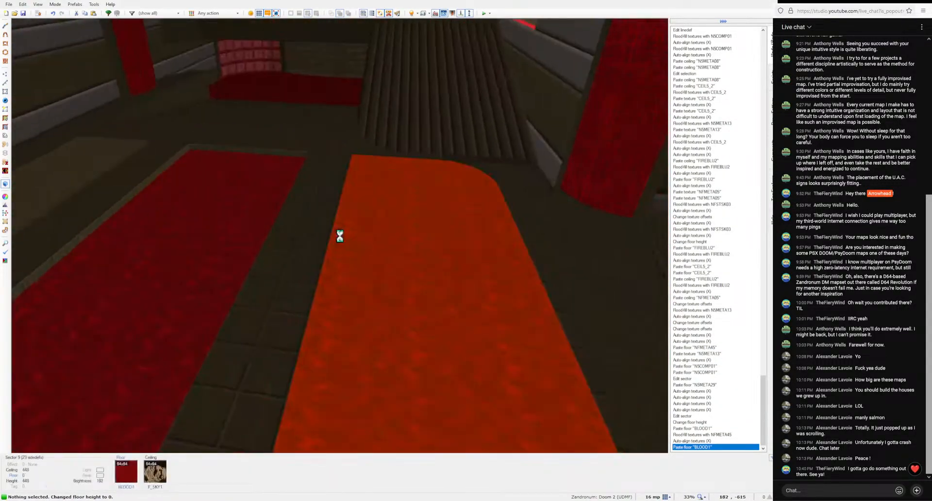
key(ctrl+z)
key(ctrl+c)
Step: Go back to the 2D Things Mode view of the map and save the map
key(q)
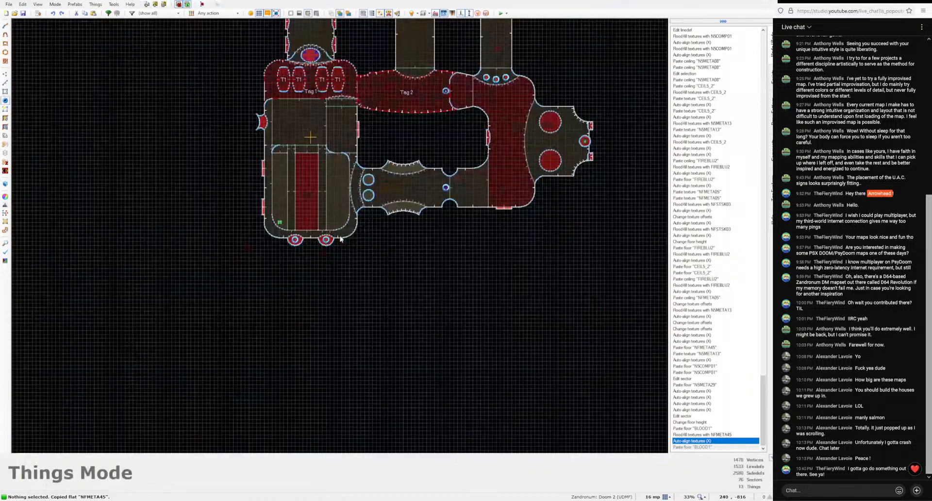
click(22, 13)
middle_drag(388, 302, 376, 420)
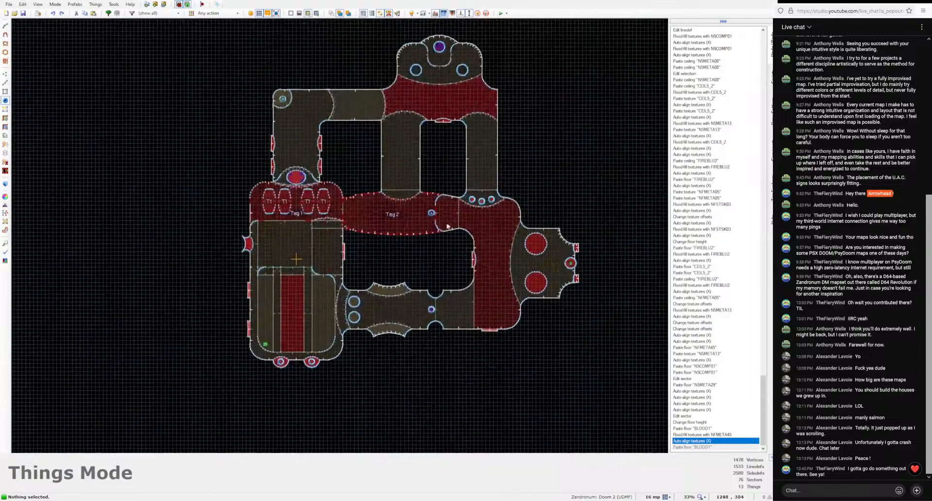
Step: Insert a Rocket launcher in the middle of the corridor's upper curved alcove at 768, -272
middle_drag(465, 247, 447, 290)
scroll(419, 318, up, 9)
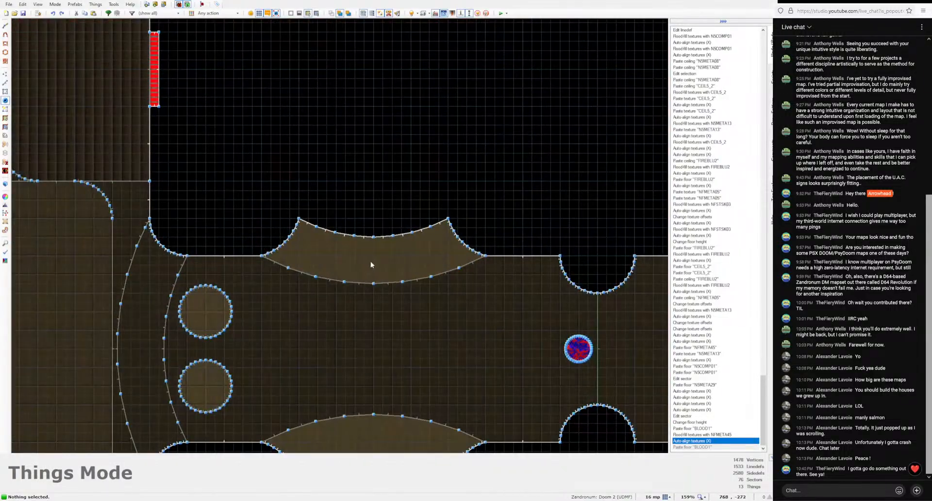
right_click(370, 265)
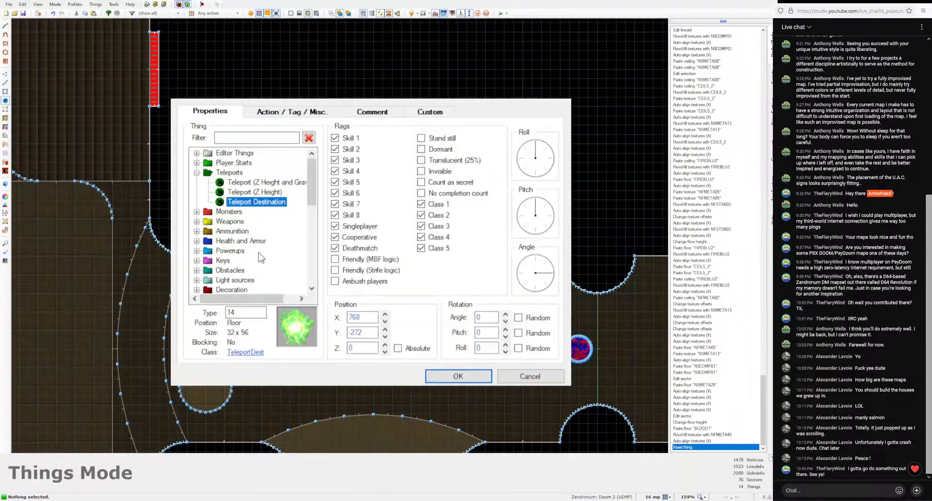
scroll(201, 224, down, 2)
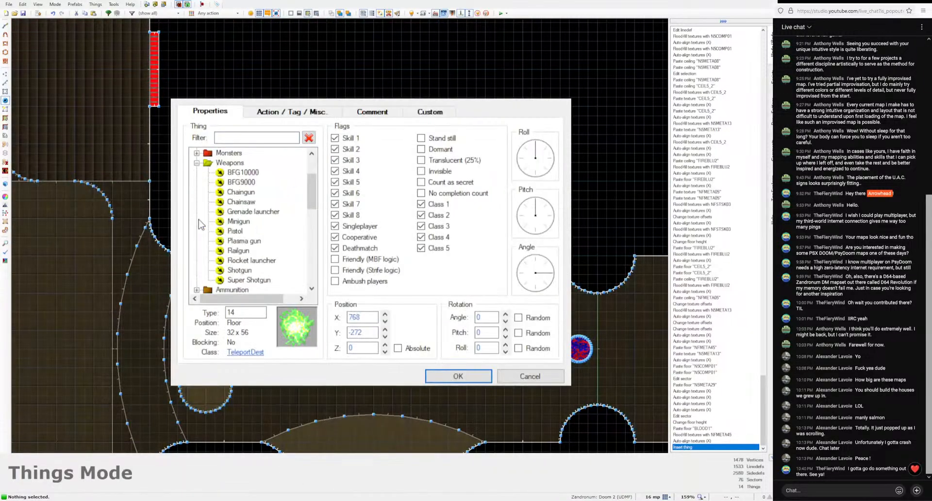
click(252, 260)
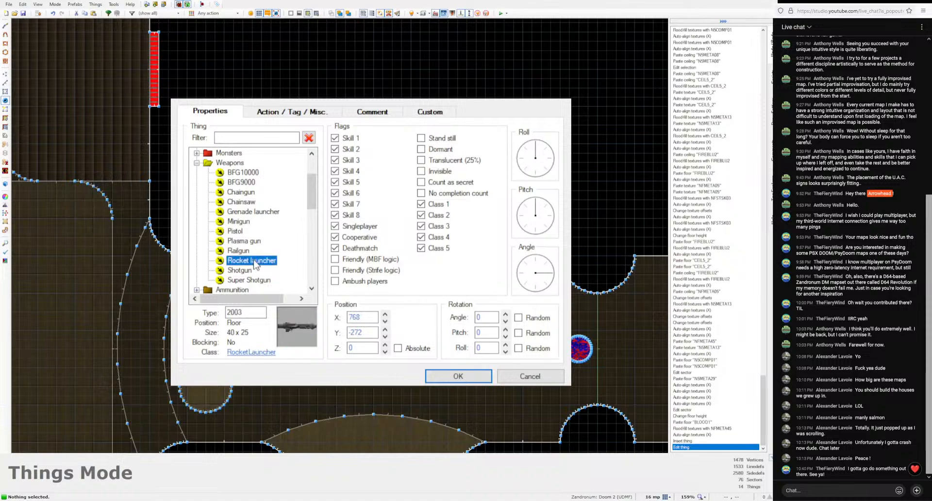
click(458, 376)
Step: Insert a Plasma gun in the middle of the corridor's lower curved alcove at 768, -560
middle_drag(458, 376, 422, 287)
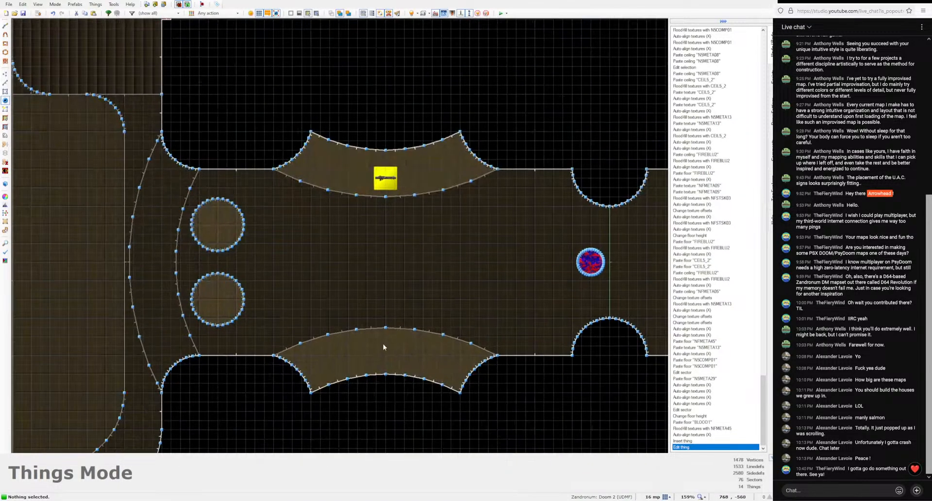
key(Insert)
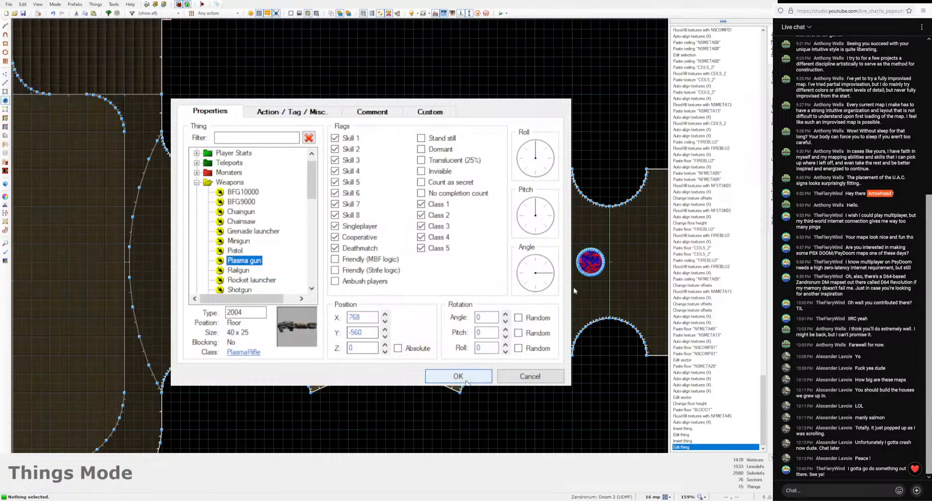
click(458, 376)
Step: Place rocket ammunition on both sides of the Rocket launcher in the upper alcove
scroll(495, 306, down, 3)
scroll(454, 223, up, 3)
key(Insert)
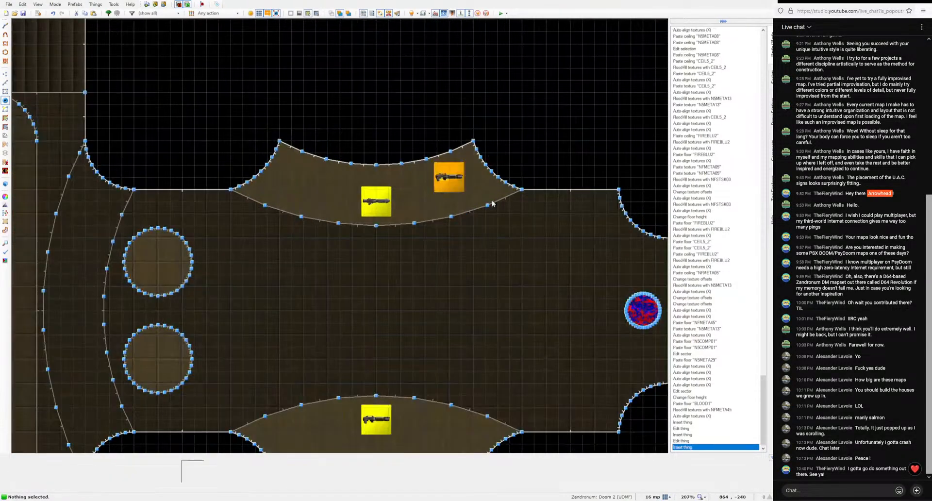
double_click(211, 192)
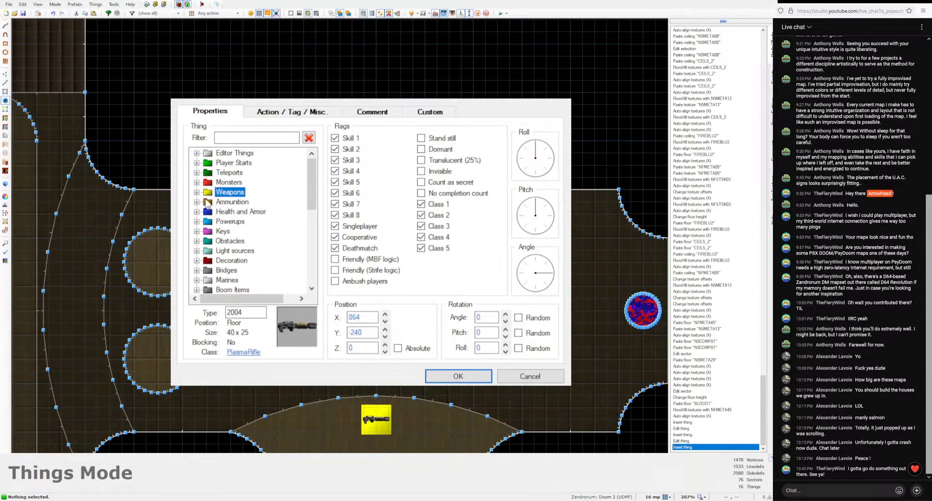
click(197, 202)
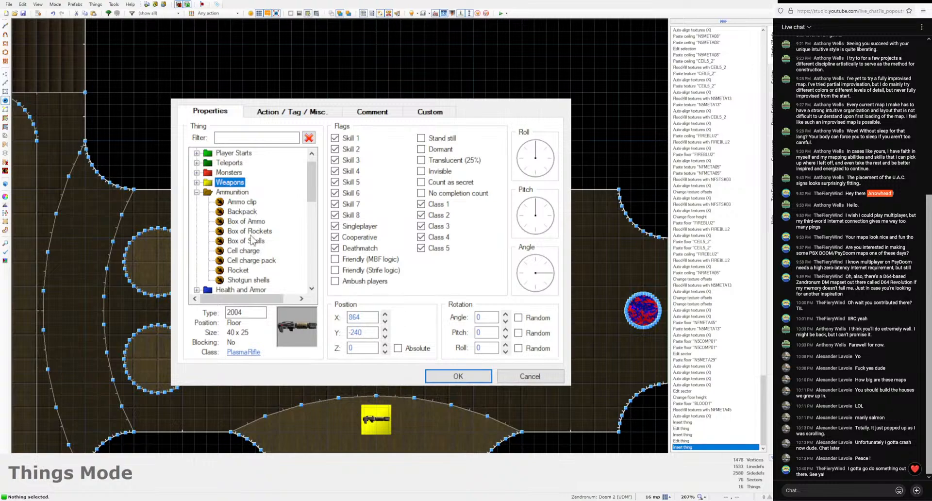
double_click(245, 270)
right_drag(449, 177, 462, 177)
right_click(292, 179)
key(Return)
Step: Insert a Cell charge pack on the right side of the Plasma gun in the lower alcove
middle_drag(439, 316, 451, 95)
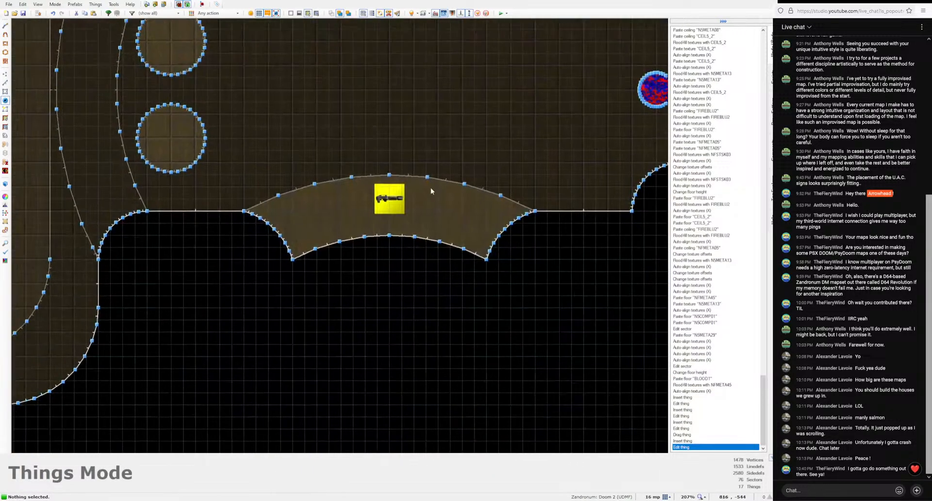
right_click(472, 224)
double_click(250, 261)
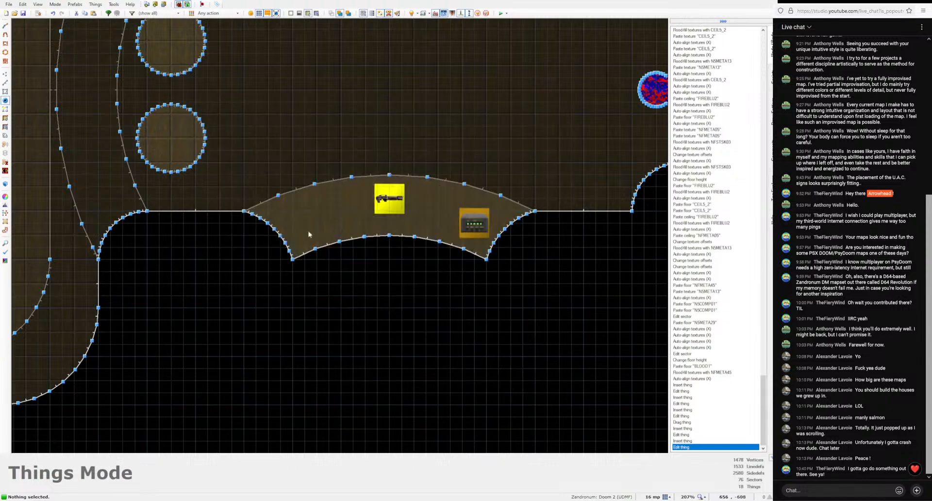
Step: Place a Cell charge on the left side of the Plasma gun in the lower alcove
right_click(297, 227)
key(Return)
right_drag(297, 226, 310, 227)
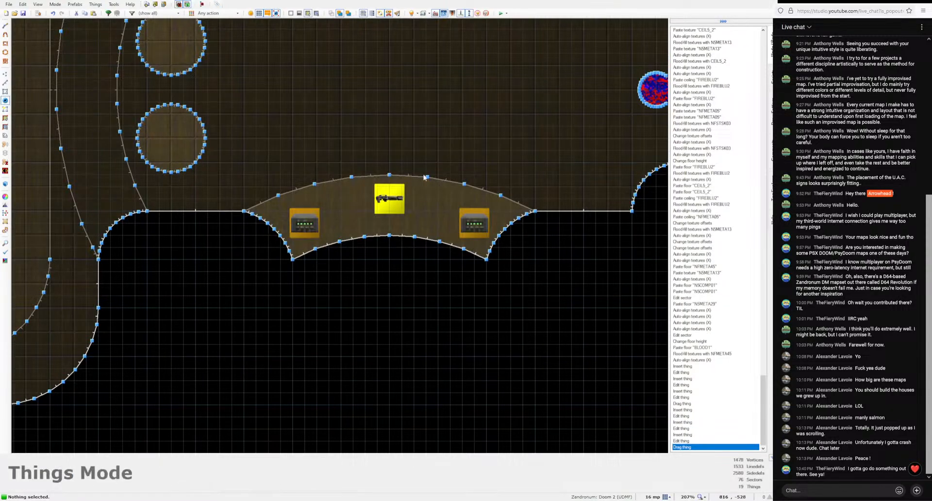
Step: Insert a Soulsphere on the small round pedestal between the corridor's two semicircular pillars at 1120, -416
middle_drag(425, 178, 433, 370)
scroll(434, 369, down, 4)
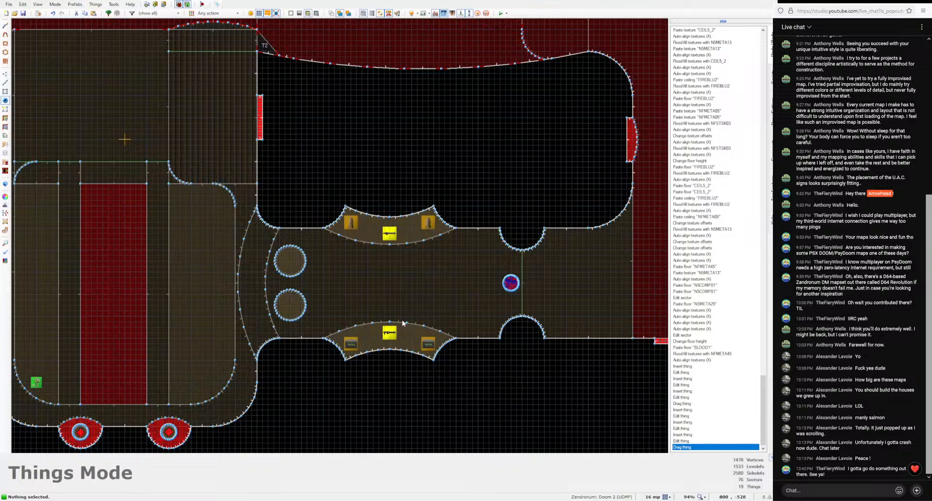
scroll(494, 294, up, 4)
right_click(515, 279)
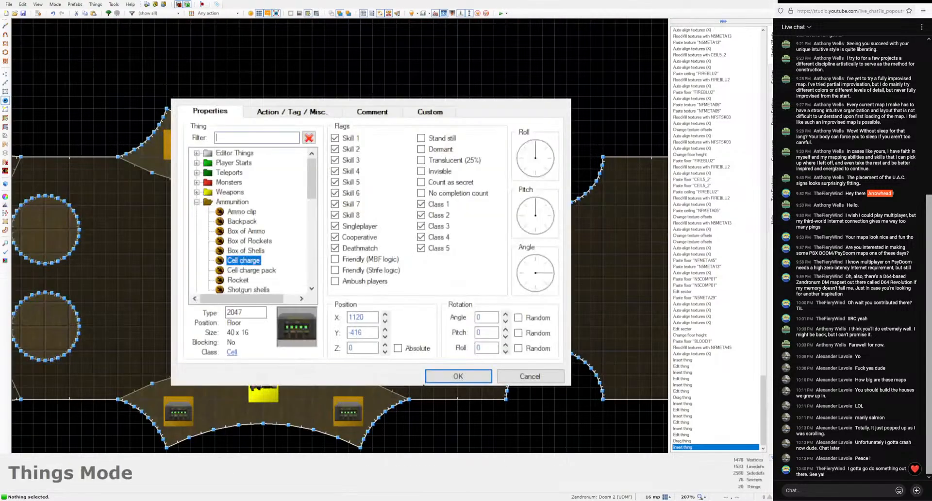
click(196, 201)
click(197, 212)
click(197, 192)
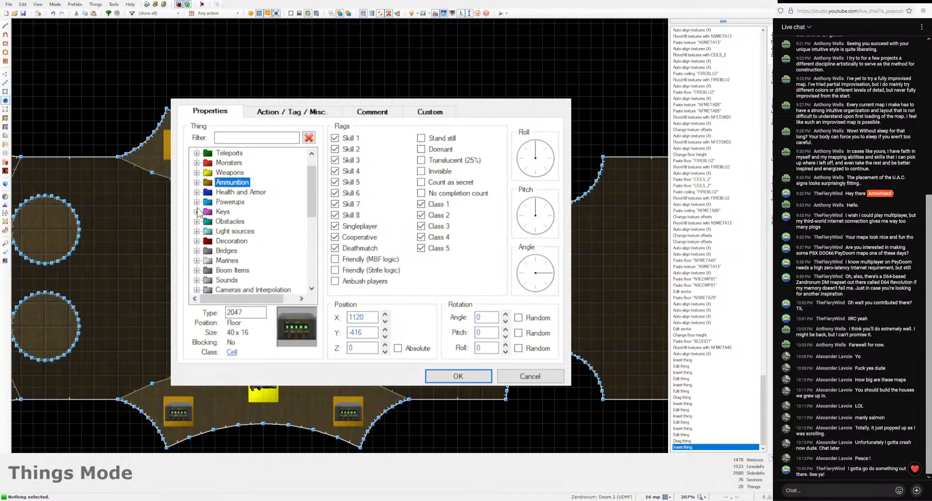
click(197, 193)
click(196, 192)
click(197, 202)
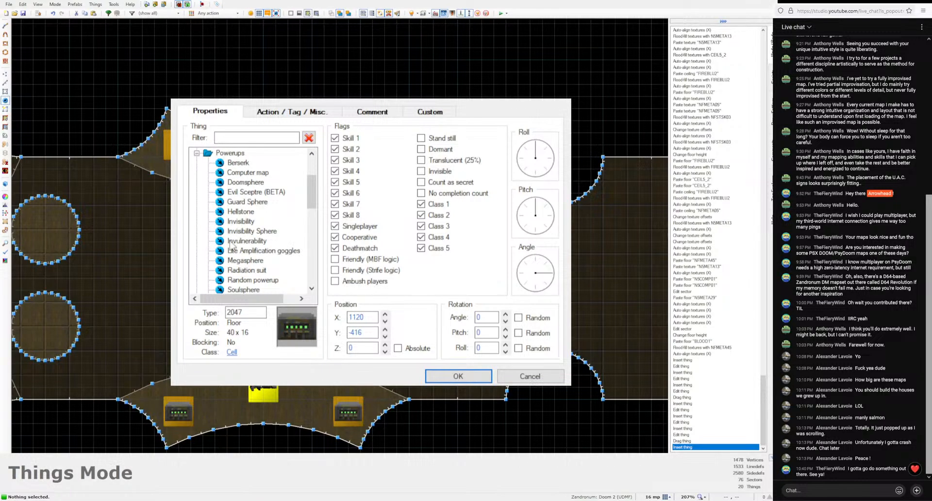
click(245, 290)
click(478, 377)
Step: Set thing visibility to ON in the 3D view and check the Soulsphere on its pedestal
scroll(557, 291, down, 2)
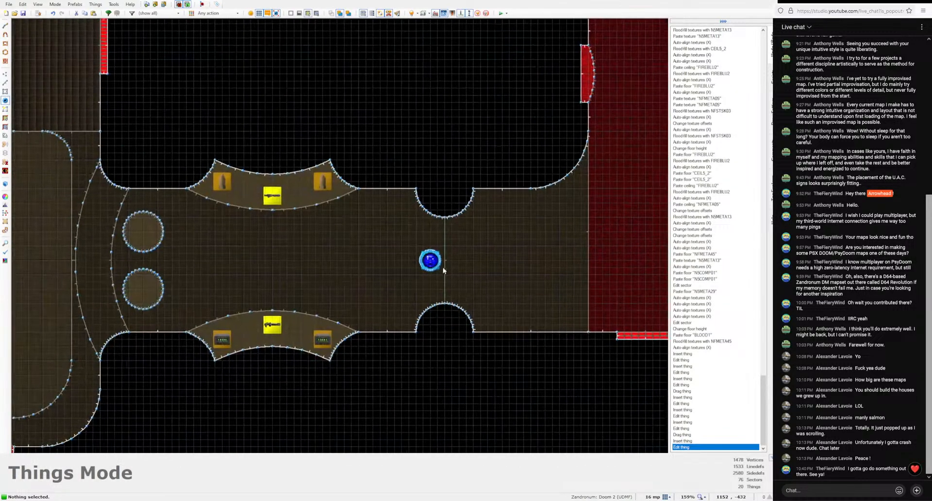
key(q)
key(t)
key(t)
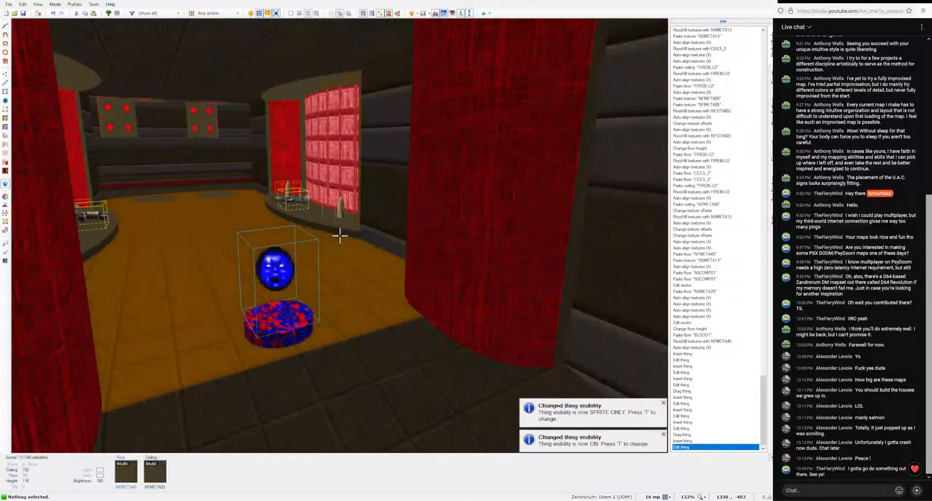
key(q)
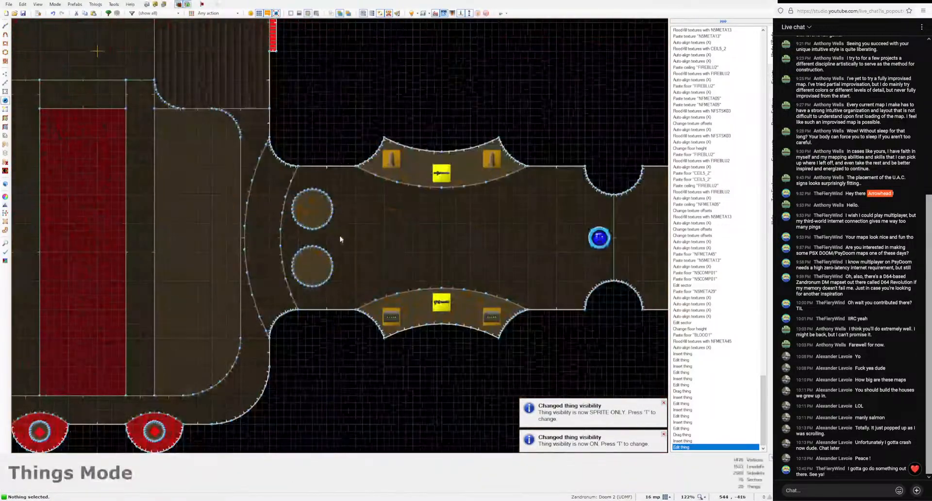
Step: Place a Health bonus on each of the two round platforms at the corridor's left end
key(Insert)
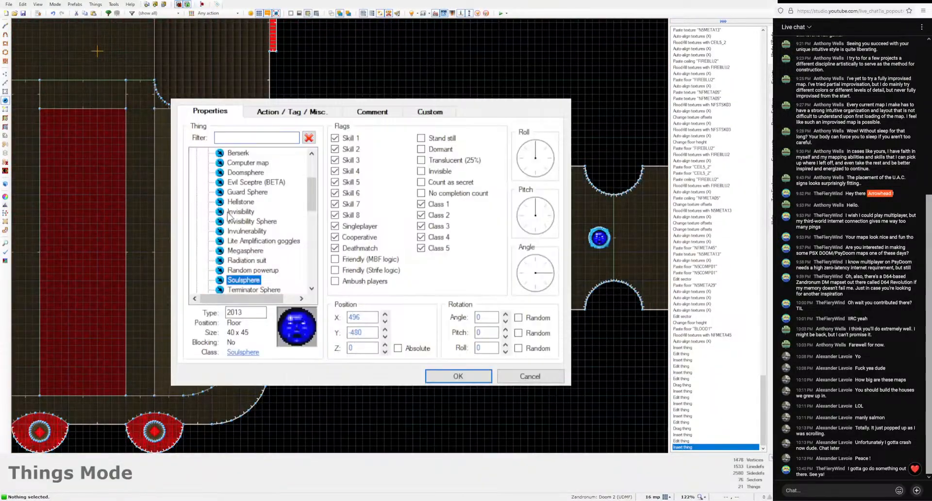
scroll(272, 203, up, 2)
click(196, 192)
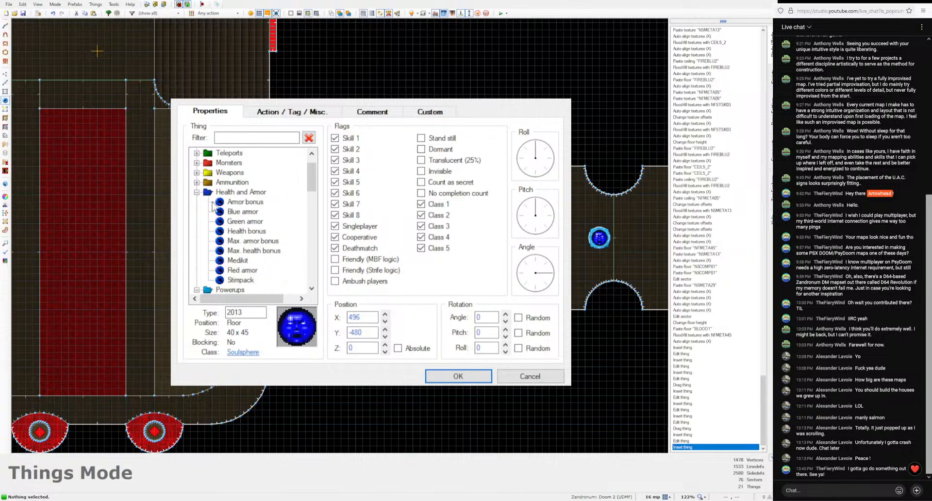
double_click(251, 230)
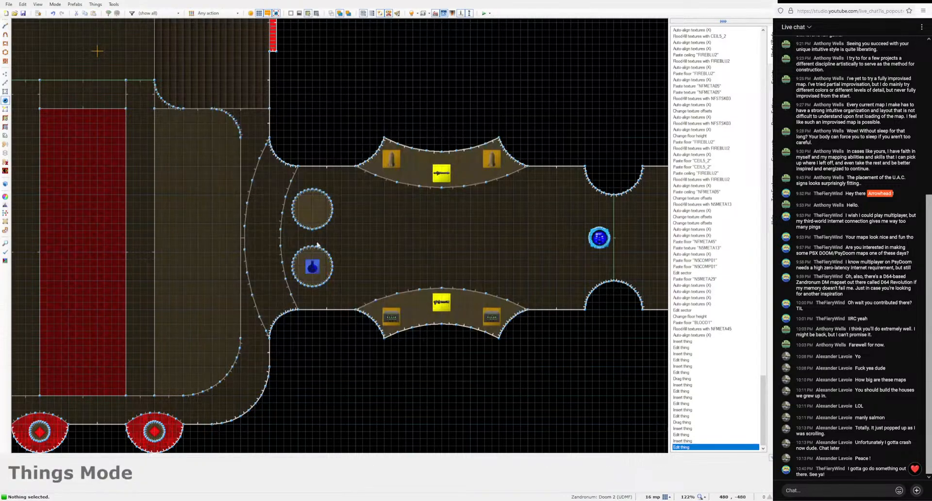
drag(319, 266, 312, 209)
Step: Insert a Super Shotgun in the lower-right rounded corner of the red-floored hall at 1792, -512
scroll(522, 240, down, 4)
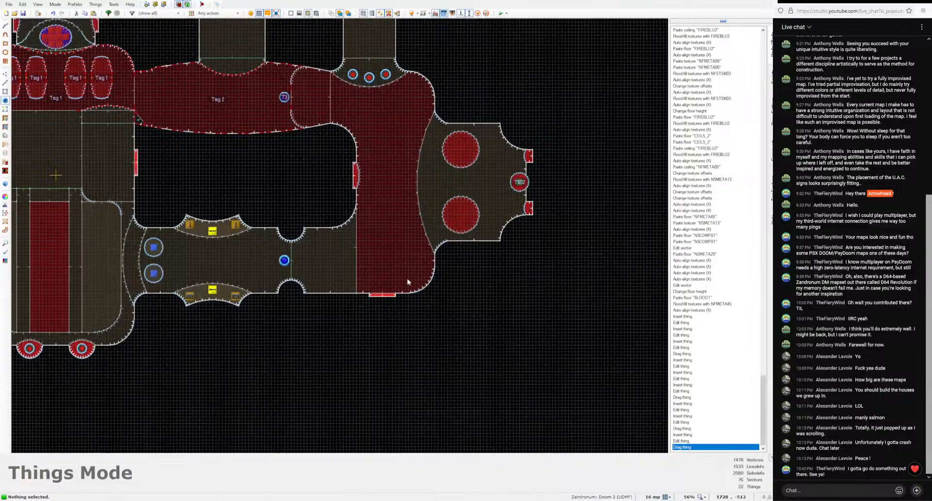
scroll(418, 288, up, 4)
key(Insert)
click(197, 201)
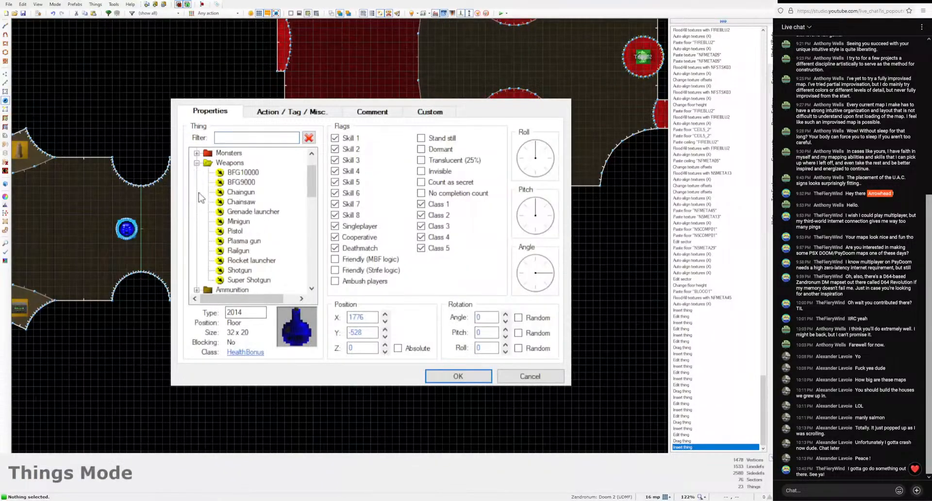
double_click(252, 282)
drag(425, 268, 388, 267)
Step: Place Shotgun shells on both sides of the Super Shotgun along the rounded corner
key(Insert)
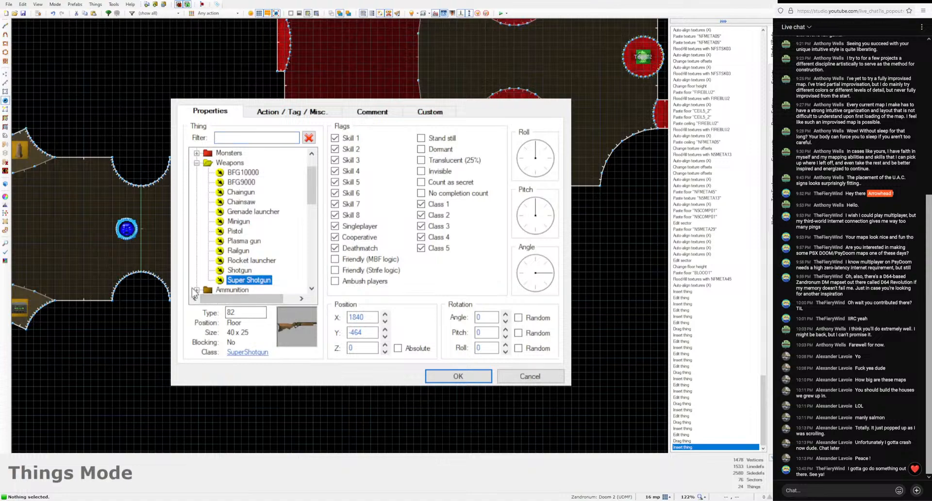
click(196, 290)
double_click(262, 280)
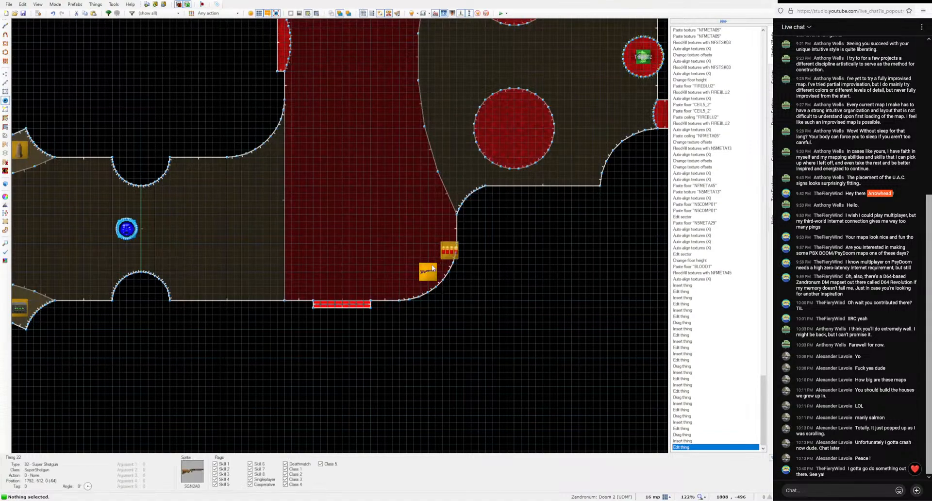
right_drag(445, 253, 436, 260)
right_click(407, 286)
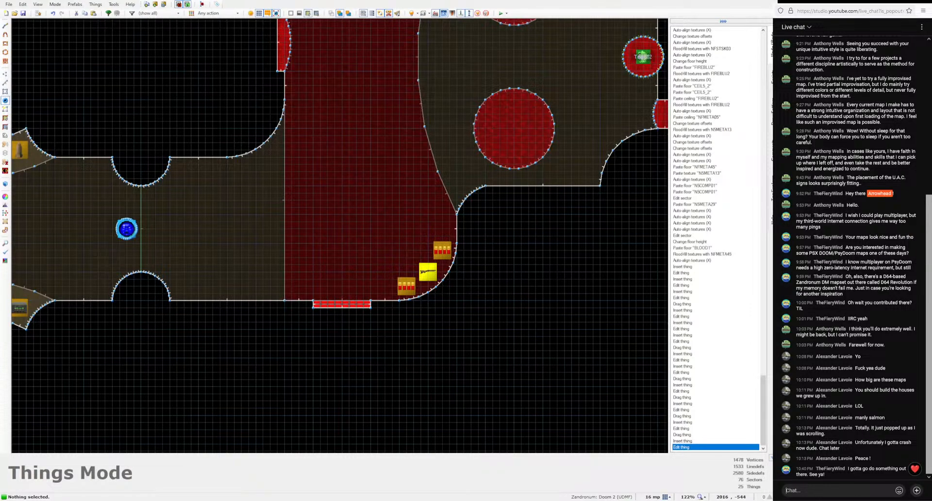
Step: Copy the Super Shotgun and its two shell pickups into the northern room's upper-right rounded corner, turned to follow the wall
scroll(448, 285, down, 6)
scroll(442, 284, up, 2)
key(ctrl+c)
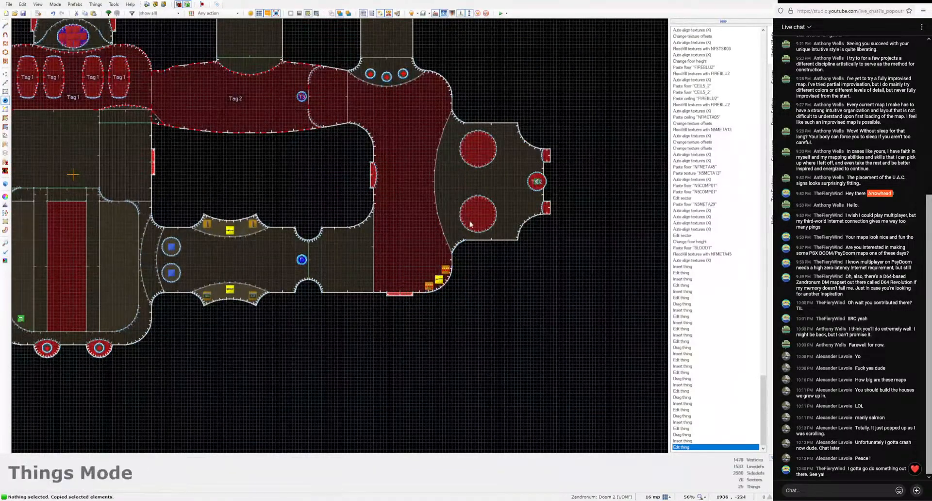
middle_drag(489, 183, 492, 278)
scroll(499, 264, up, 4)
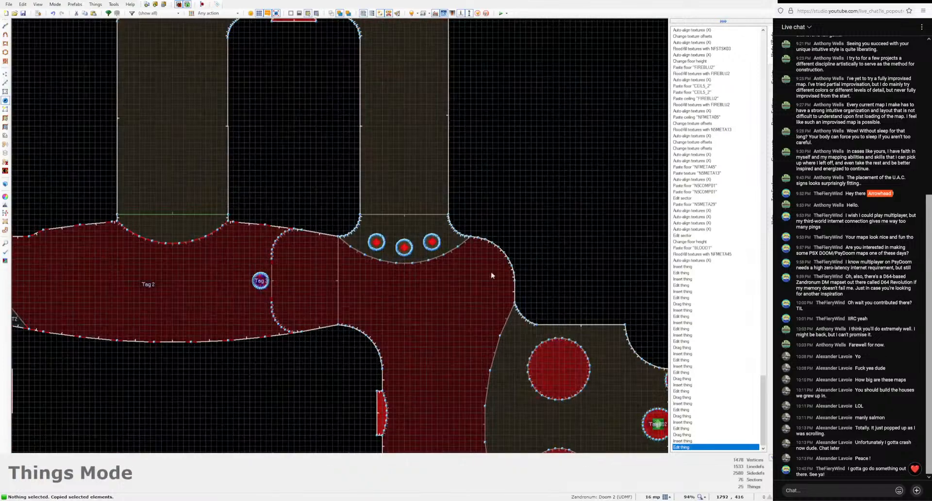
key(ctrl+v)
drag(511, 251, 477, 210)
middle_drag(477, 210, 494, 396)
drag(495, 395, 439, 139)
middle_drag(438, 139, 452, 245)
drag(450, 246, 410, 108)
click(395, 177)
middle_drag(395, 177, 431, 255)
drag(477, 227, 412, 153)
Step: Paste another Super Shotgun and shells group, rotated 270 degrees, at the curved wall left of the northern red floor, at 749, 1372
key(ctrl+c)
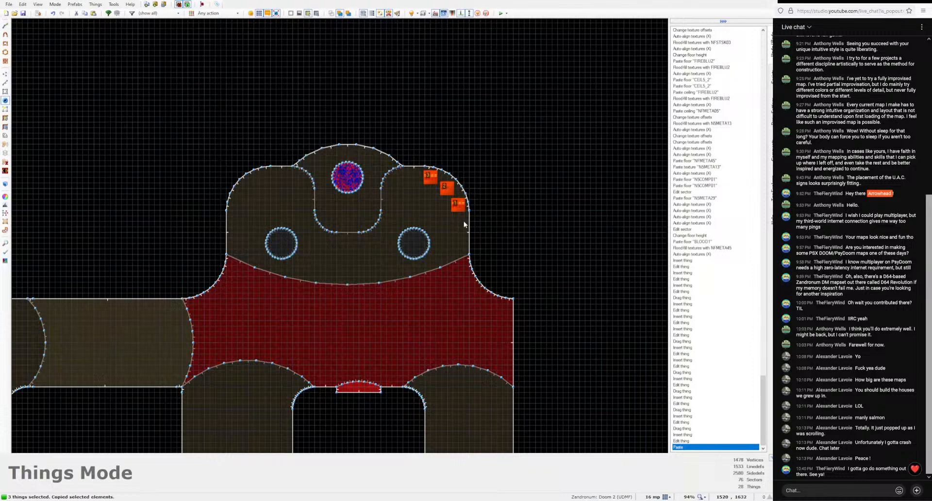
key(c)
scroll(468, 238, down, 1)
middle_drag(347, 345, 422, 256)
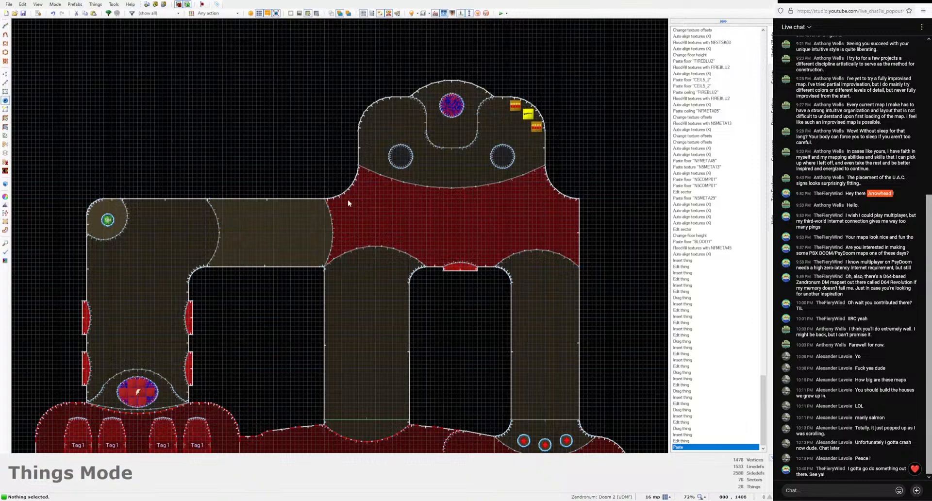
scroll(348, 203, up, 4)
key(ctrl+v)
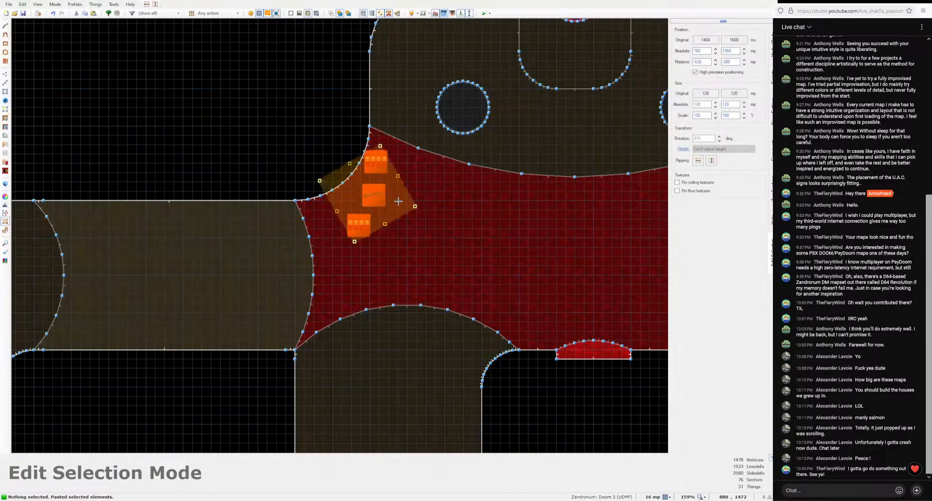
drag(398, 201, 361, 186)
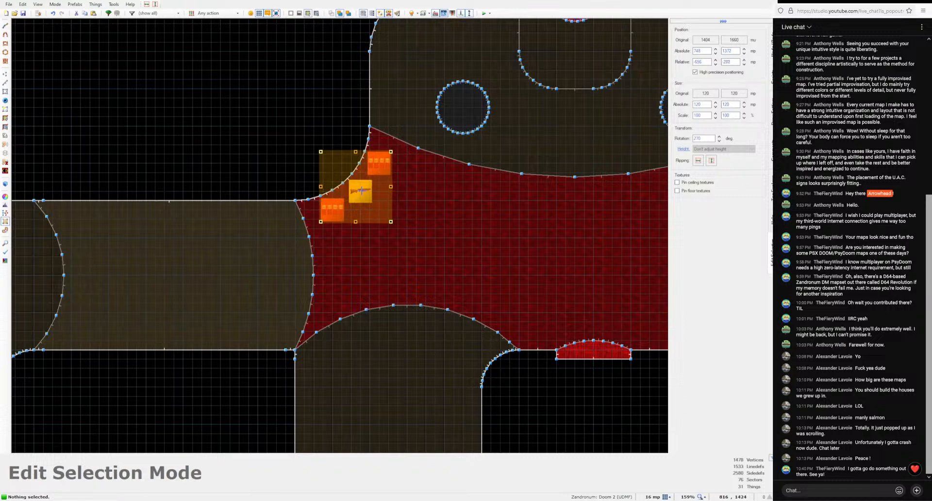
key(Return)
Step: Insert a Medikit in front of the red wall recess below the northern red floor at 1216, 1200
scroll(393, 239, down, 4)
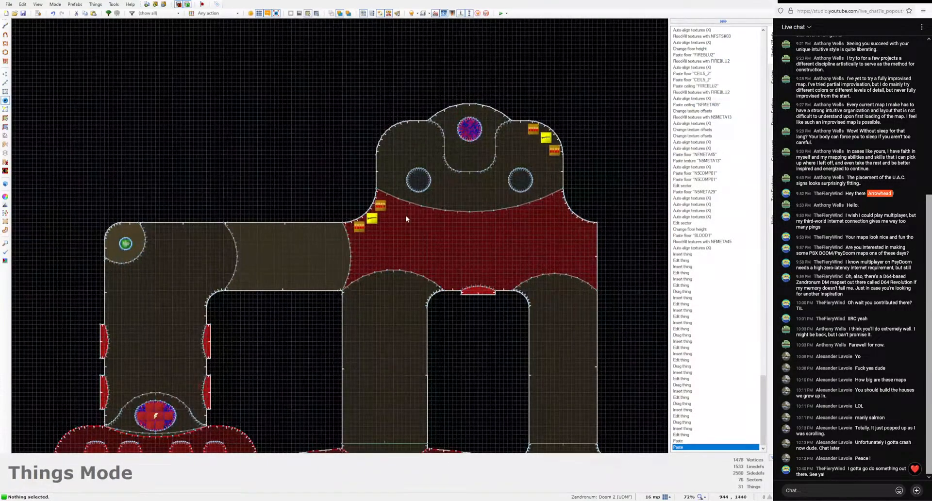
middle_drag(500, 278, 449, 120)
scroll(426, 121, up, 1)
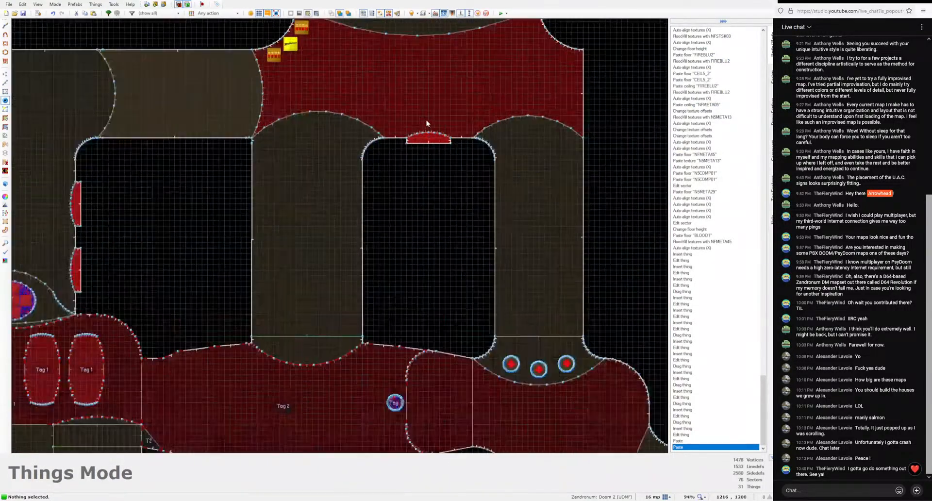
scroll(429, 130, up, 4)
key(Insert)
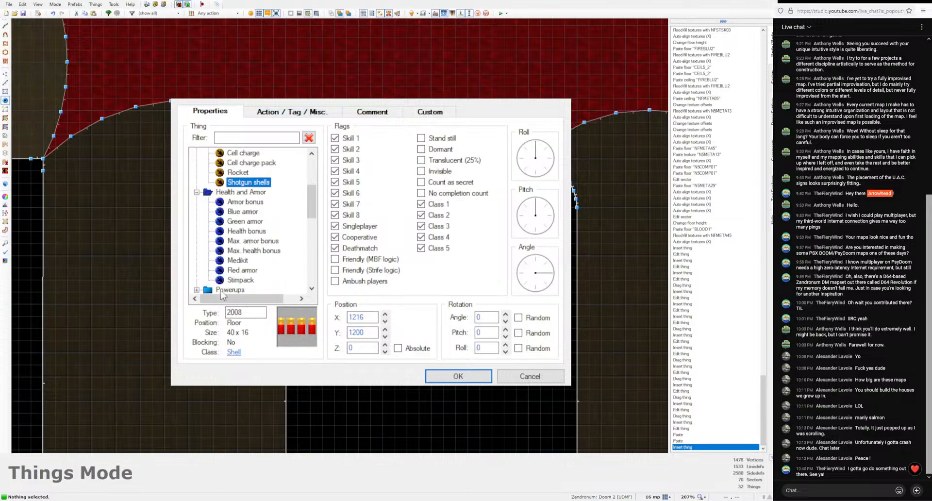
click(246, 260)
click(457, 376)
Step: Copy the Super Shotgun and shells group into the Tag 1 blood room's upper-right rounded corner and check the room in 3D
scroll(534, 246, down, 5)
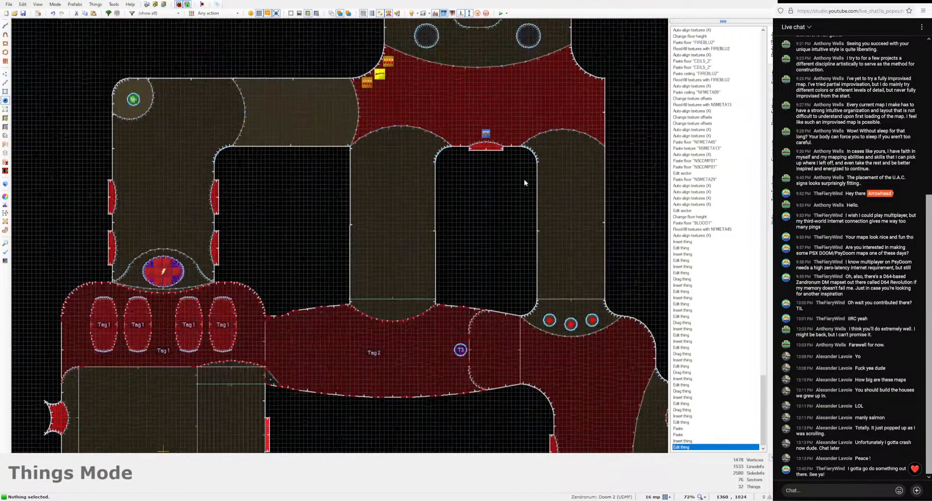
middle_drag(524, 180, 537, 116)
middle_drag(475, 275, 518, 185)
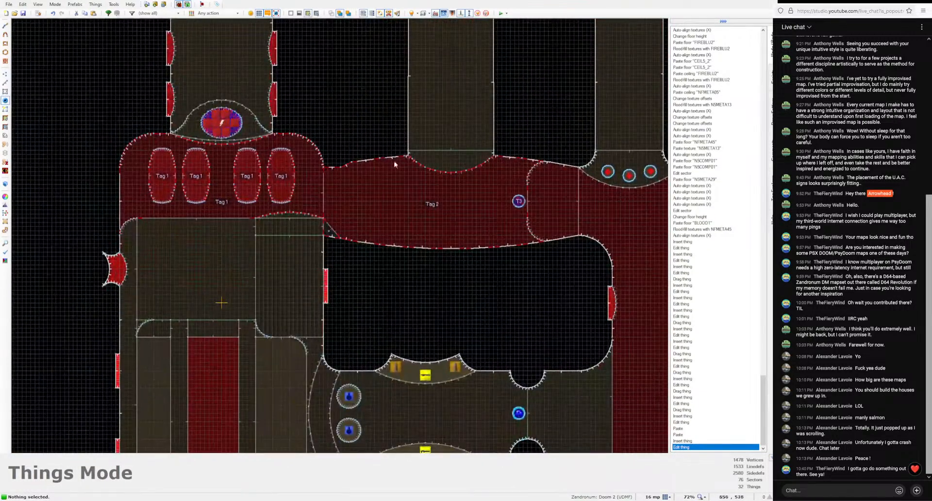
scroll(340, 155, up, 2)
scroll(388, 151, down, 5)
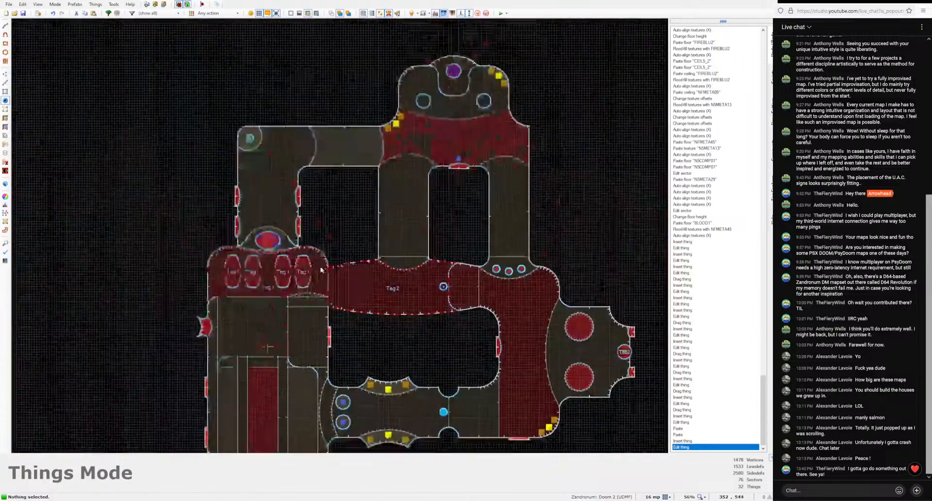
scroll(402, 239, up, 7)
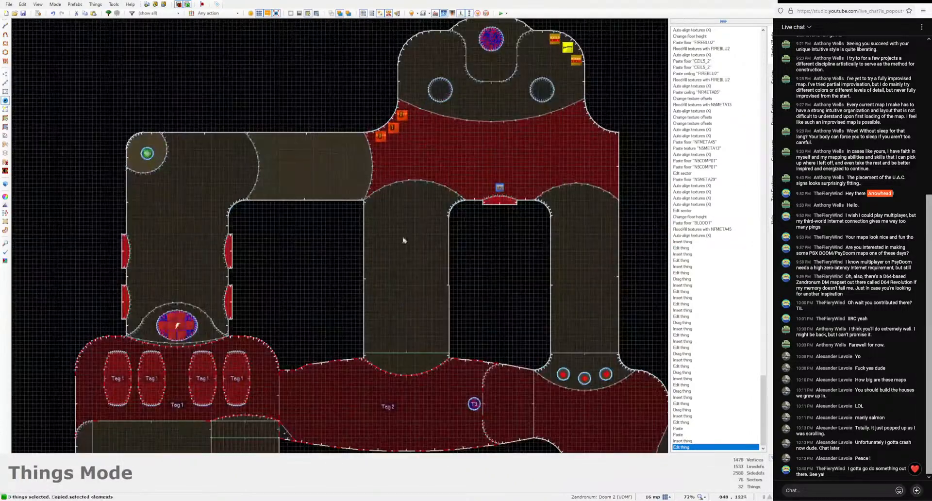
key(ctrl+v)
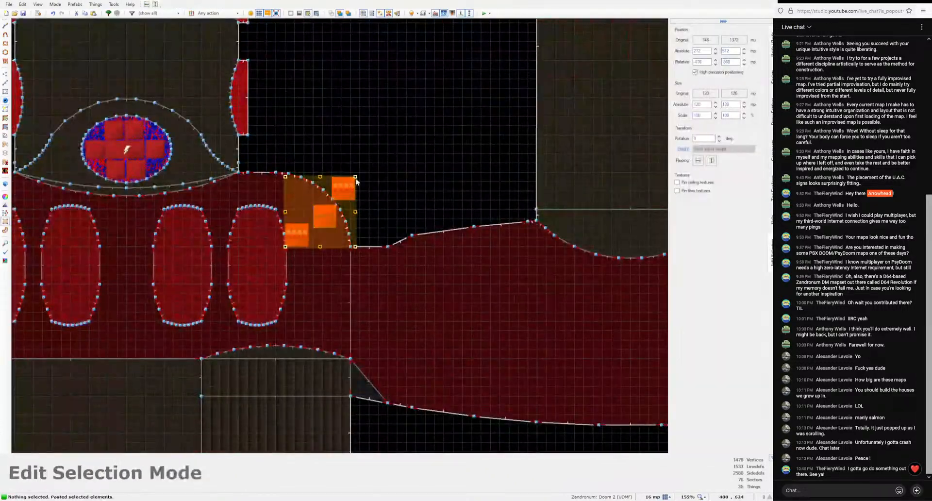
drag(357, 174, 310, 212)
key(Return)
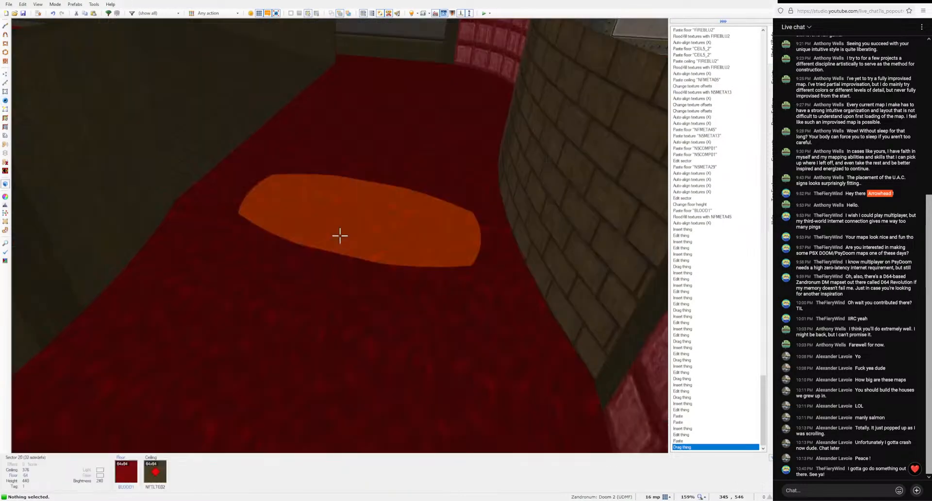
key(q)
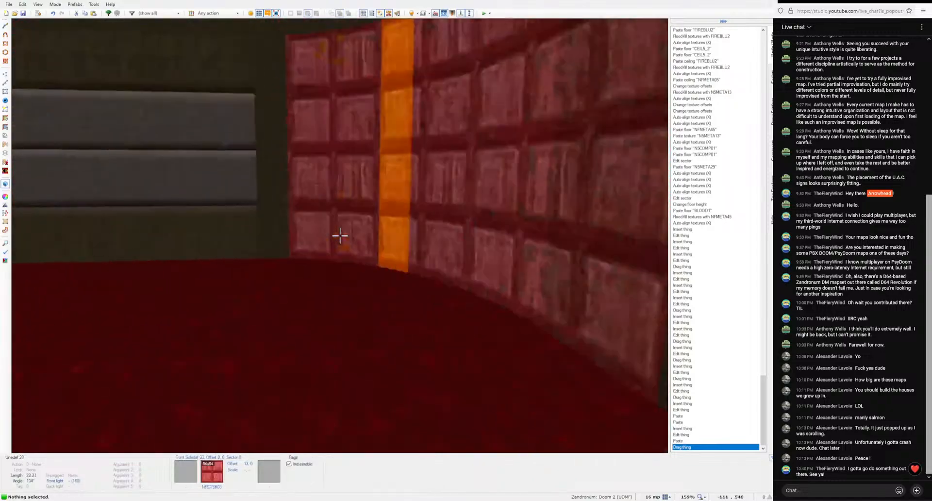
key(q)
Step: Insert a Plasma gun in the upper-left rounded corner of the Tag 1 blood room at -320, 576
middle_drag(336, 241, 292, 230)
scroll(256, 219, up, 3)
key(Insert)
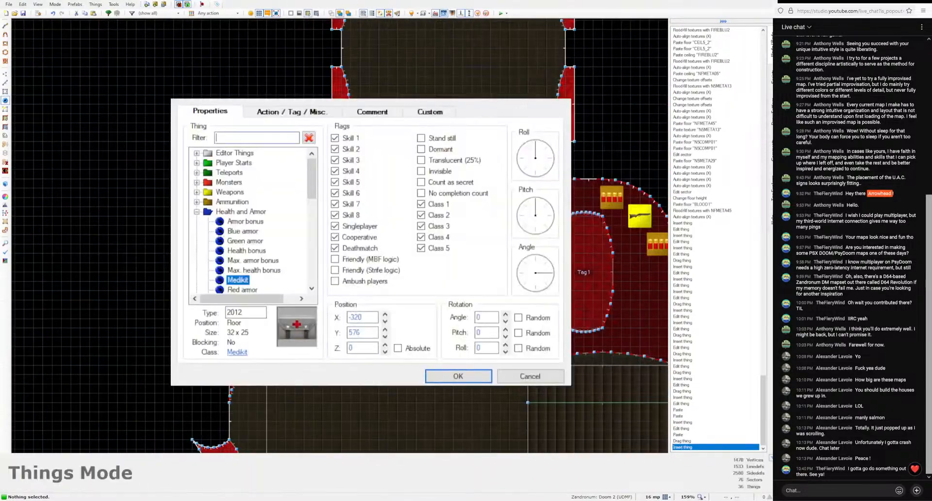
click(196, 192)
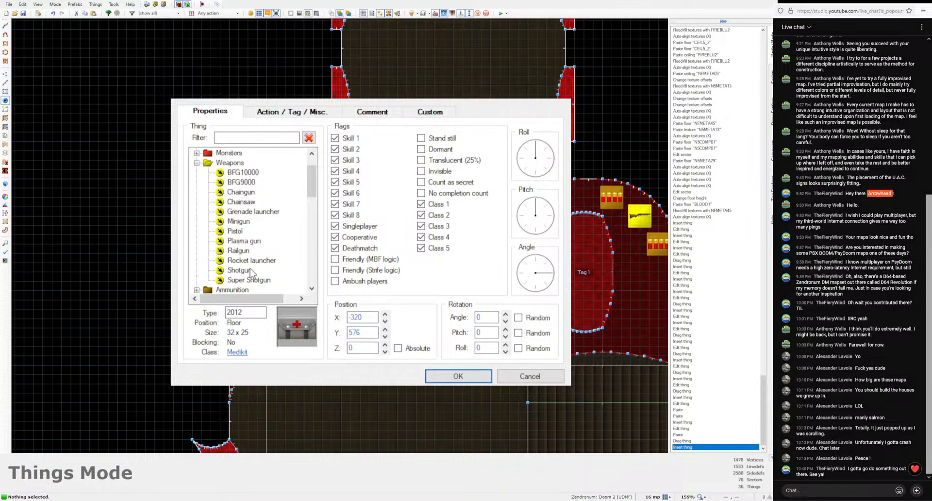
click(244, 241)
click(427, 376)
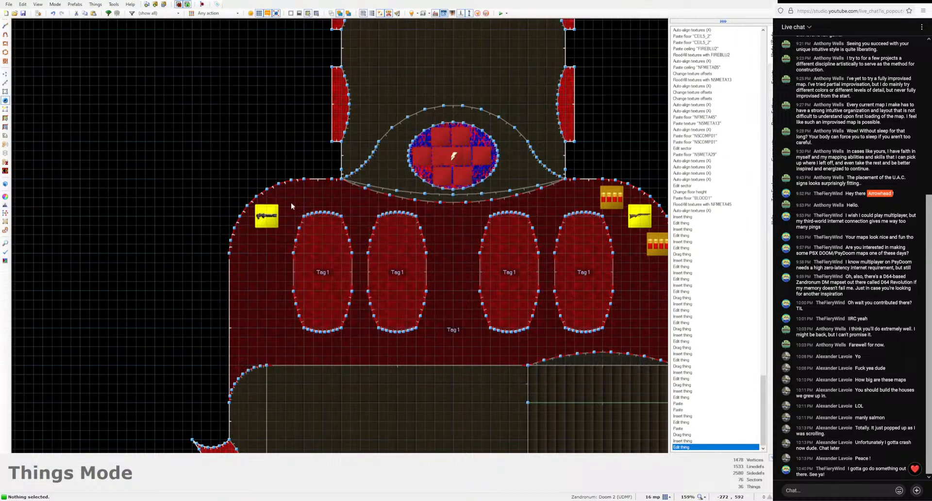
Step: Insert a Cell charge at -288, 608 and rearrange it with the Plasma gun along the Tag 1 blood room's upper-left rounded corner
key(Insert)
click(196, 193)
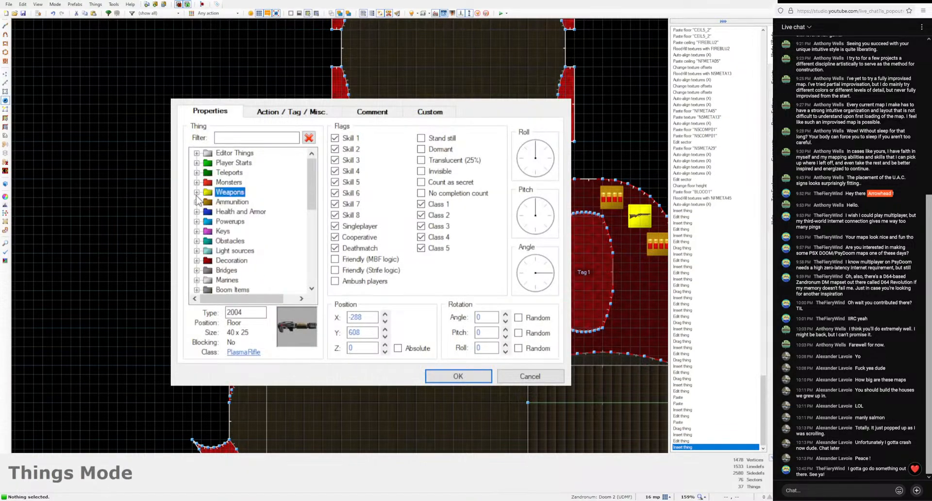
click(196, 203)
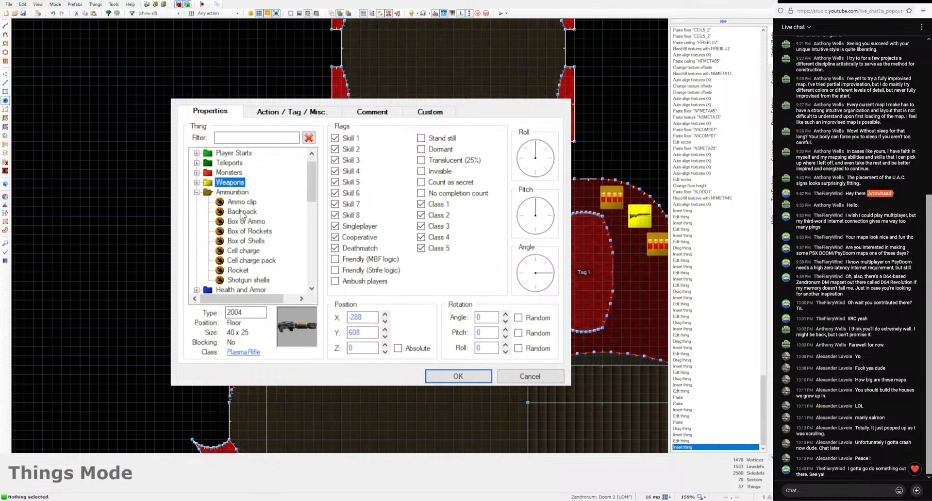
double_click(244, 252)
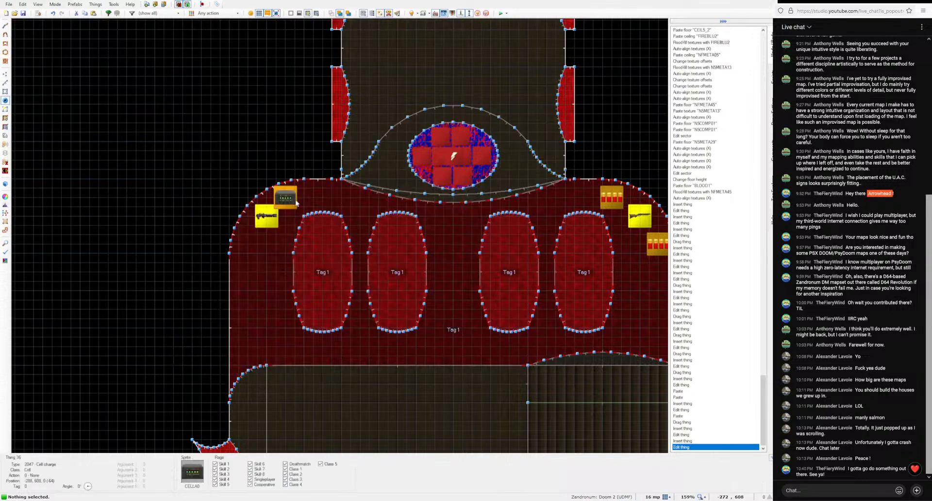
mouse_move(280, 200)
right_down()
mouse_move(262, 235)
mouse_move(278, 196)
right_up()
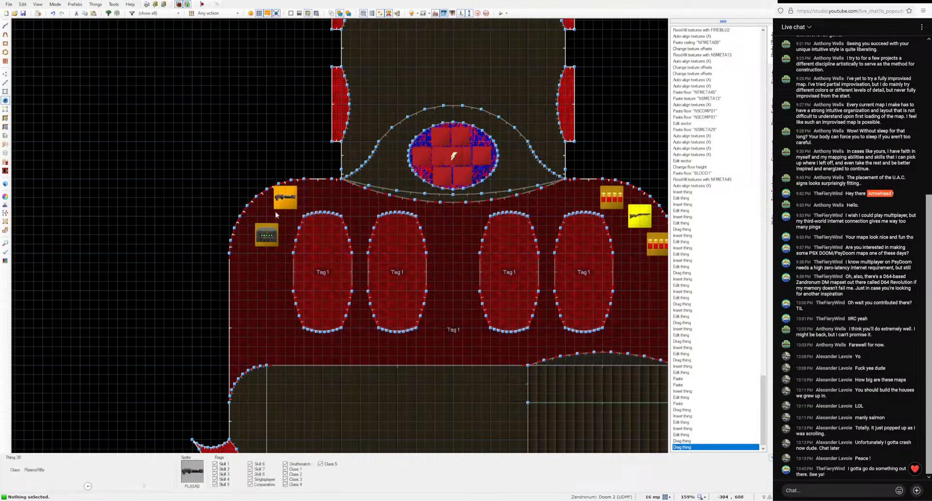
right_drag(264, 232, 244, 233)
right_drag(280, 200, 276, 203)
Step: Duplicate the Super Shotgun and shells group in the Tag 1 blood room's upper-right rounded corner
key(w)
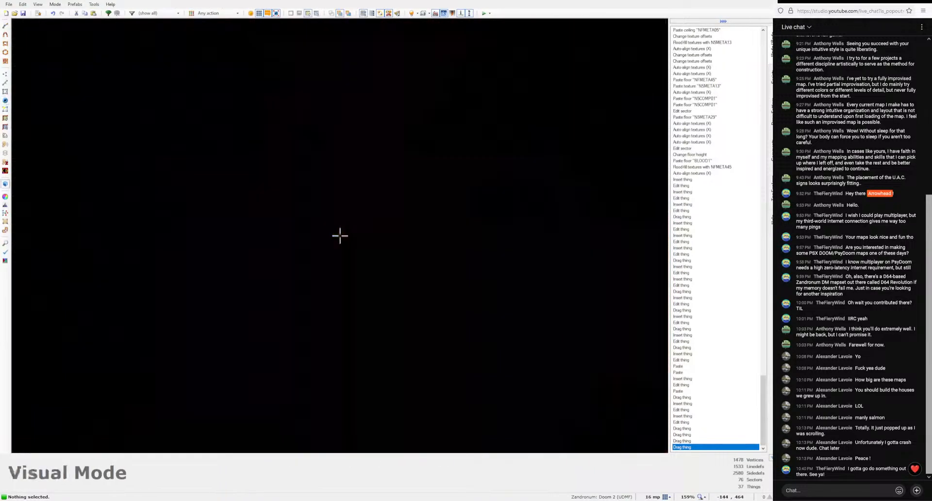
key(d)
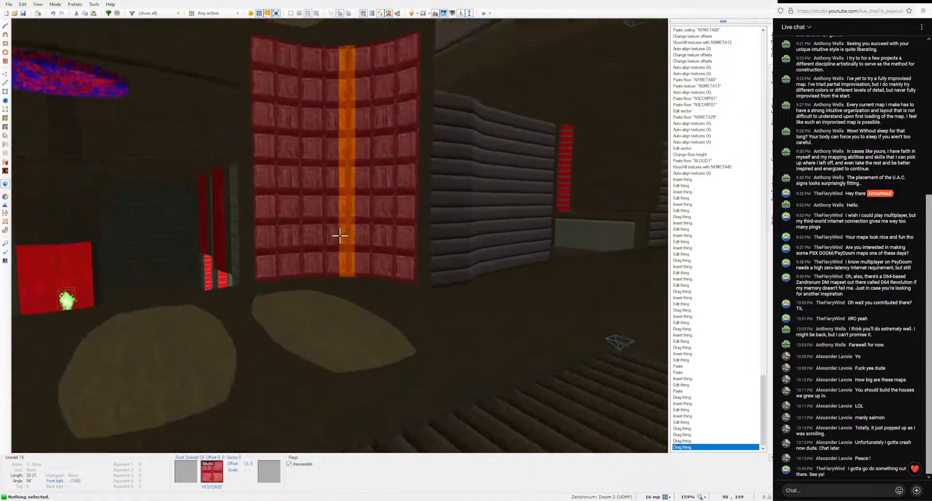
key(w)
drag(448, 222, 338, 101)
key(ctrl+c)
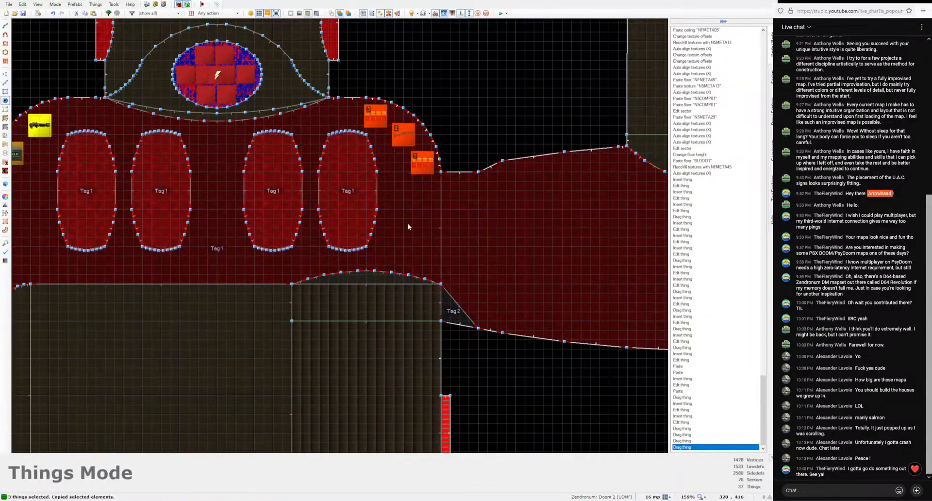
key(ctrl+v)
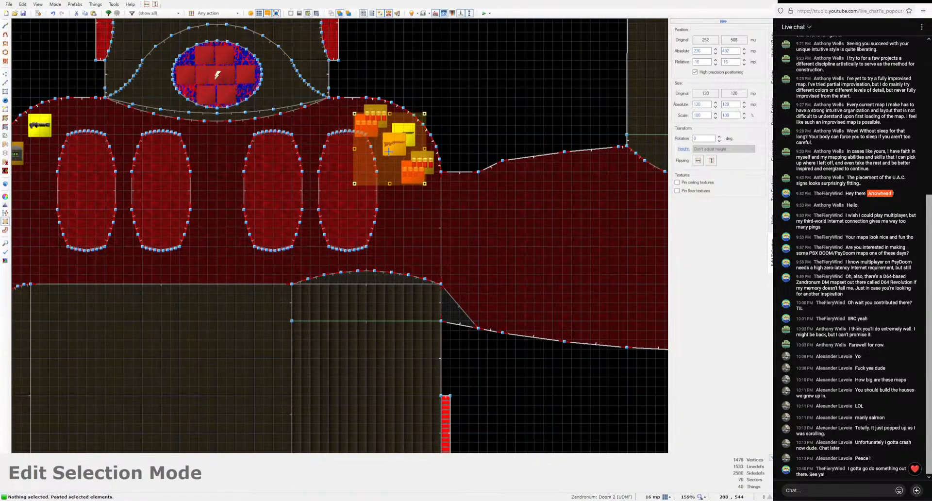
Step: Raise the duplicated Super Shotgun and both shells to a thing height of 192 in 3D
key(w)
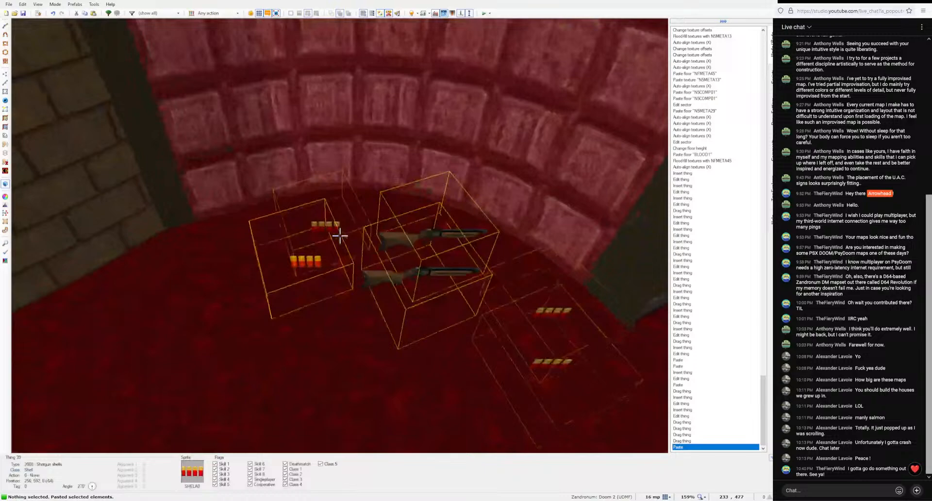
click(340, 235)
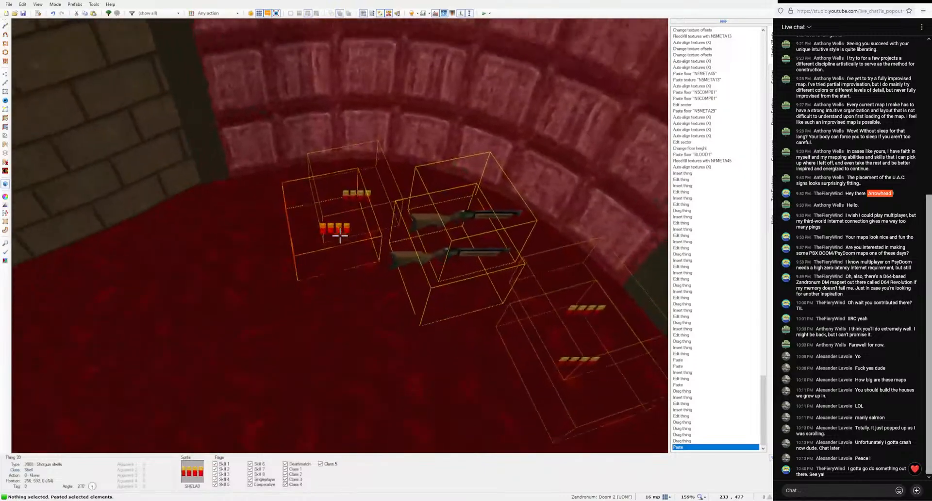
click(340, 236)
click(340, 236)
scroll(340, 235, up, 13)
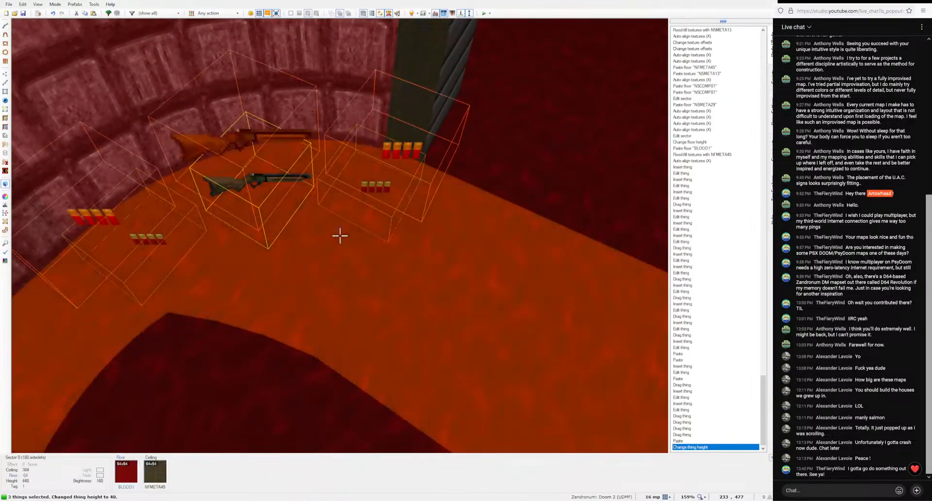
scroll(340, 235, up, 10)
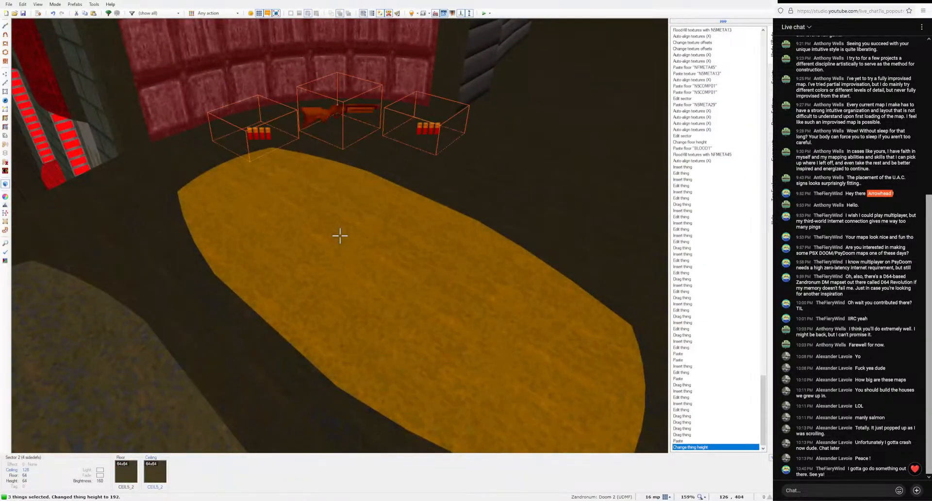
key(c)
Step: Move the raised Super Shotgun and shells group diagonally into the rounded corner, directly over the original group
key(w)
click(408, 217)
click(391, 190)
click(363, 172)
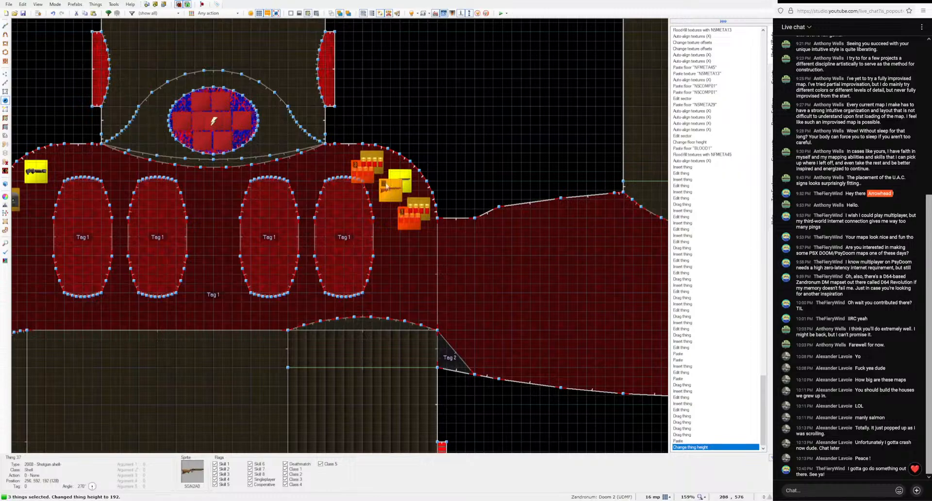
right_drag(390, 188, 399, 180)
Step: Inspect the raised weapon group and the rooms towards the eastern area in 3D
key(w)
key(d)
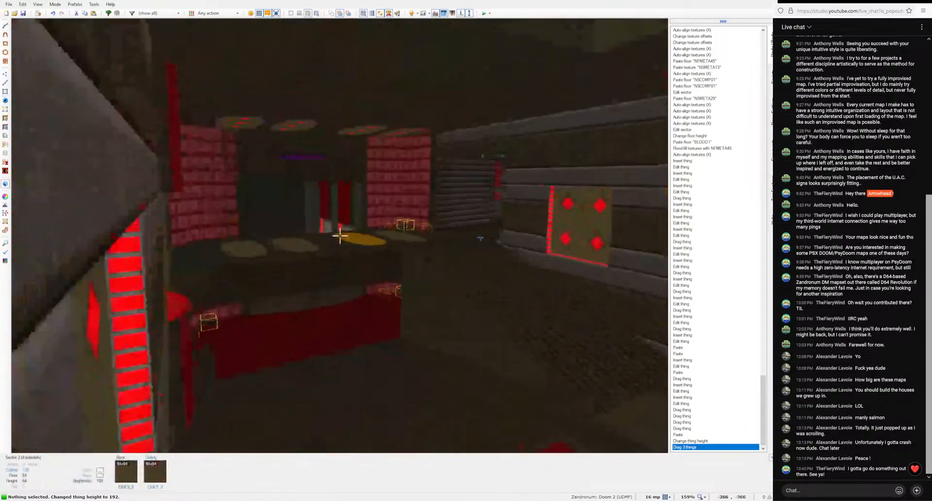
key(e)
key(d)
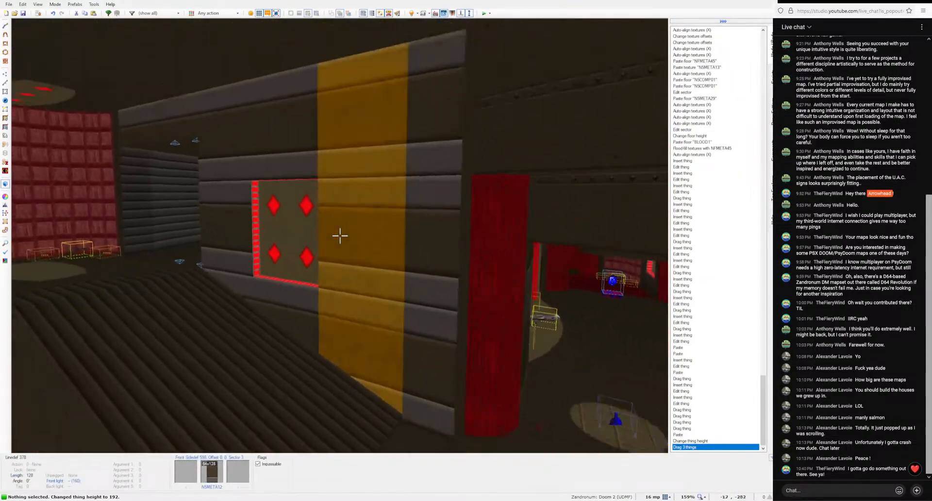
key(e)
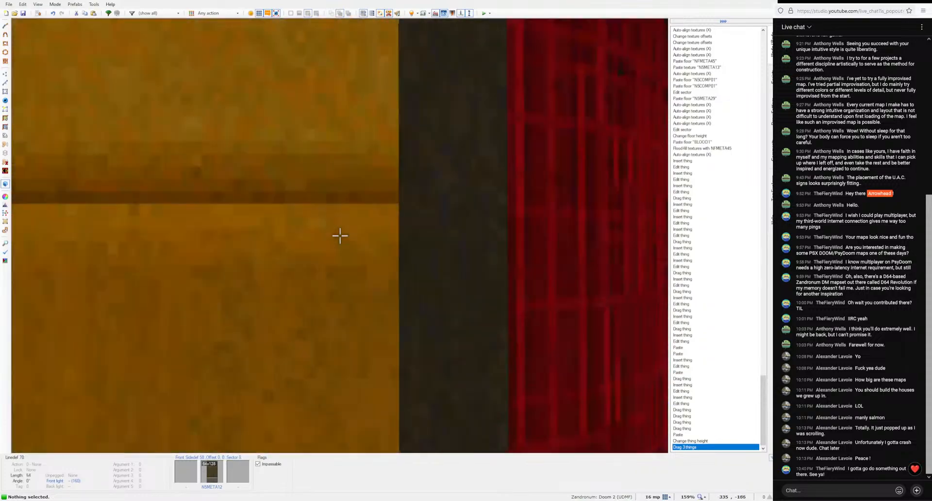
key(e)
key(q)
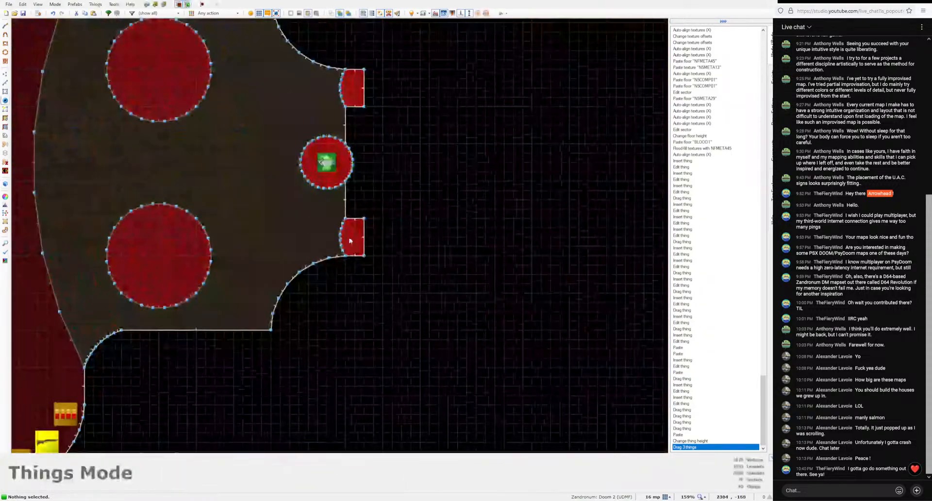
Step: Place a Floor lamp in the lower red wall recess of the eastern room, near 2321, -156
right_click(354, 240)
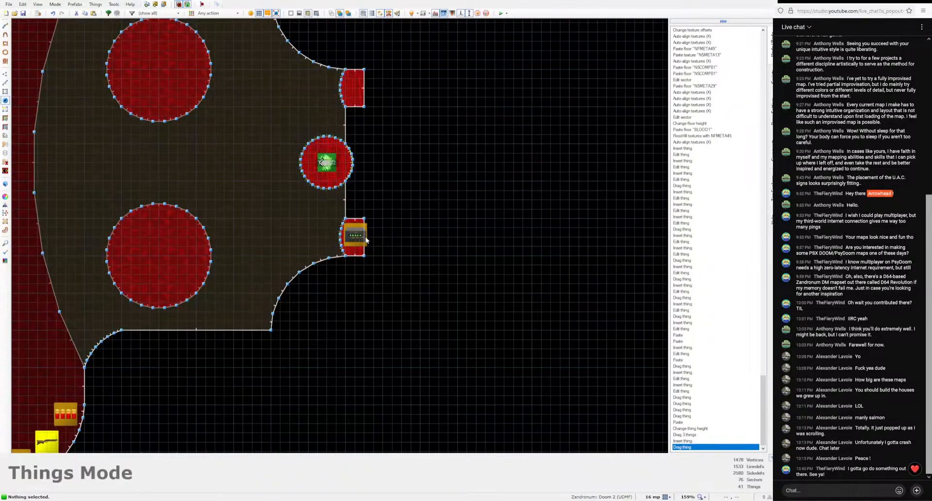
click(197, 251)
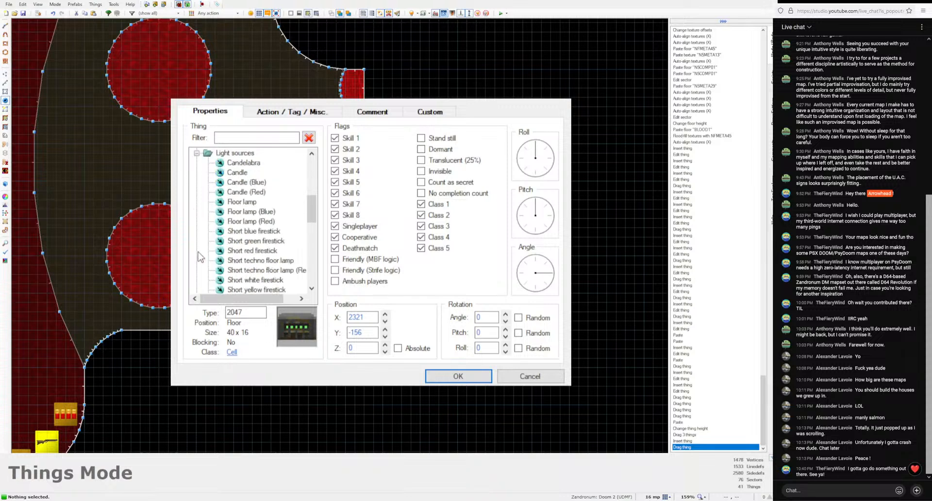
click(246, 211)
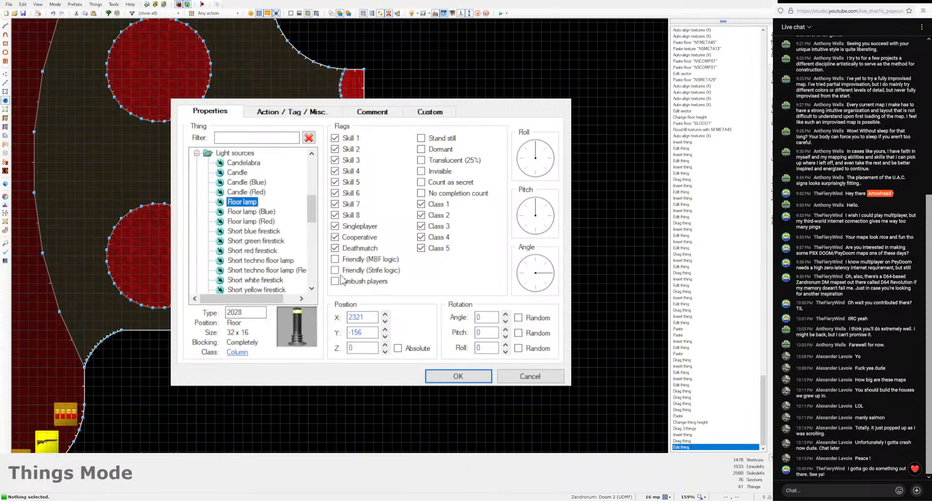
click(458, 376)
right_drag(351, 239, 352, 237)
Step: Add a second Floor lamp in the eastern room's lower red recess and two more in its upper red recess
right_click(353, 228)
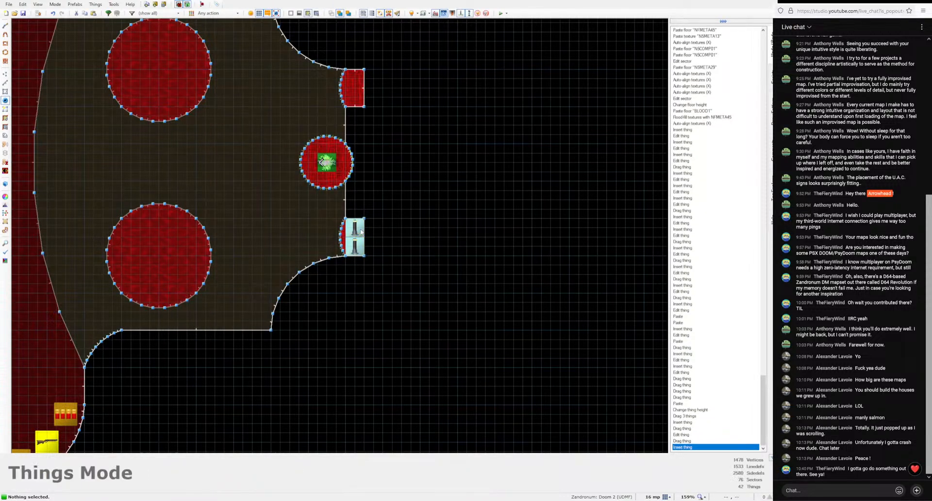
key(Return)
right_click(355, 91)
Step: Review the eastern room and corridors in 3D and examine the whole map layout for areas still missing items
key(w)
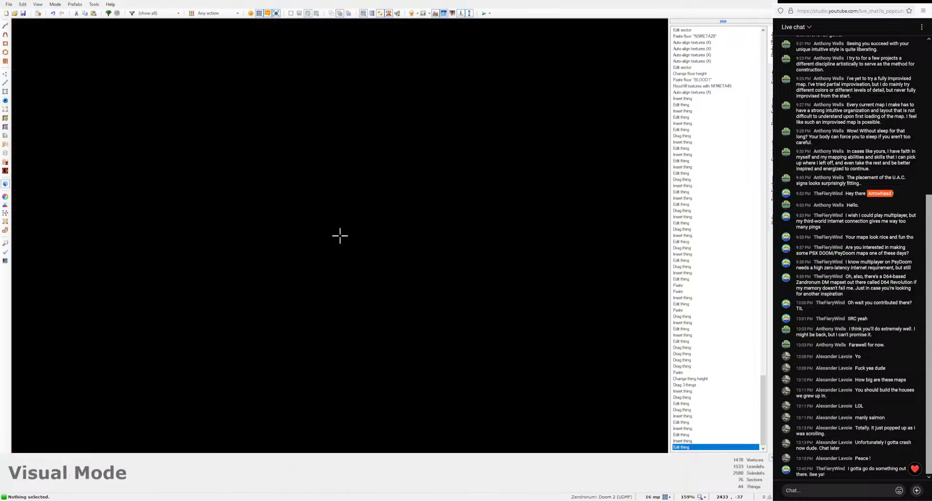
key(e)
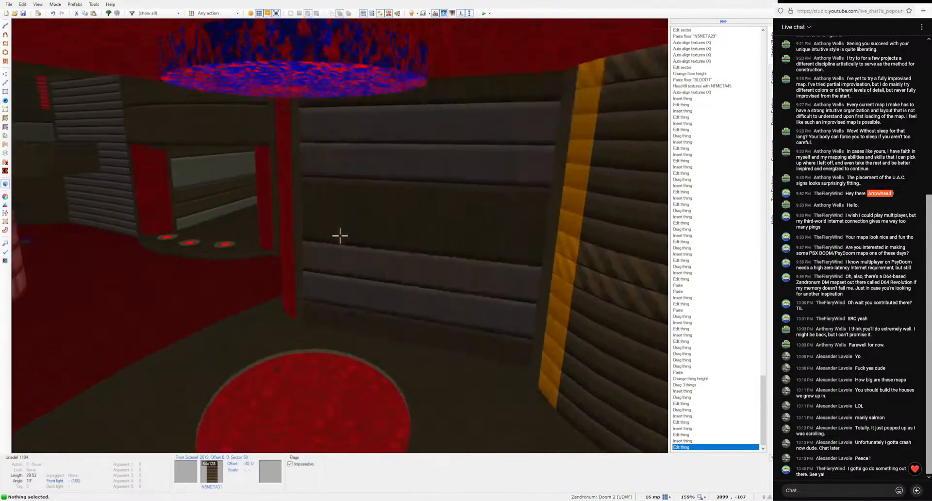
key(e)
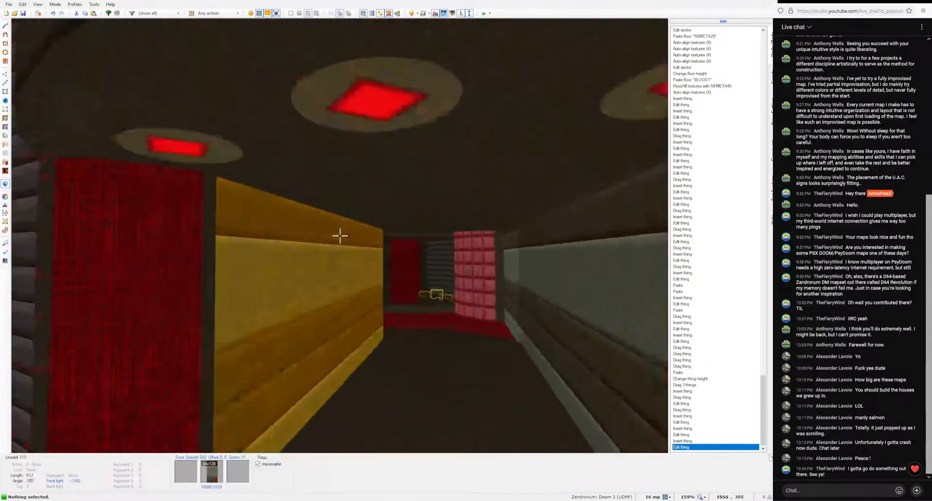
key(w)
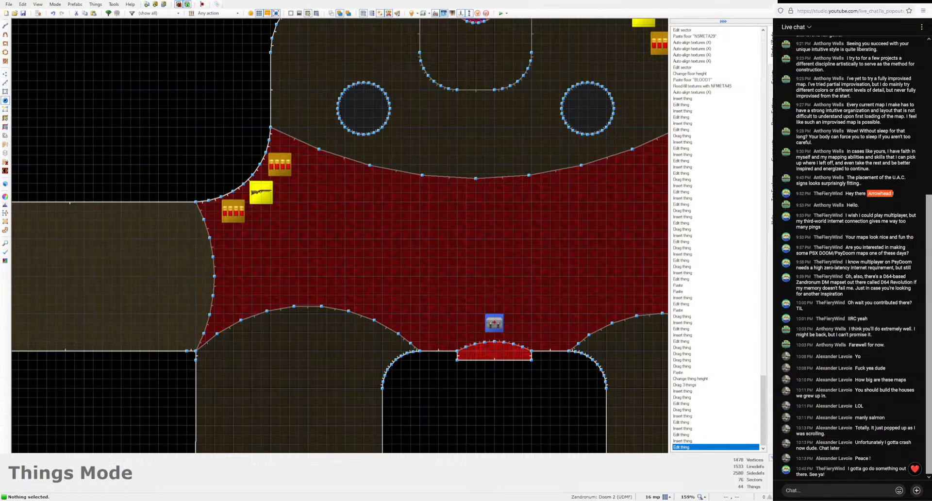
scroll(384, 372, down, 6)
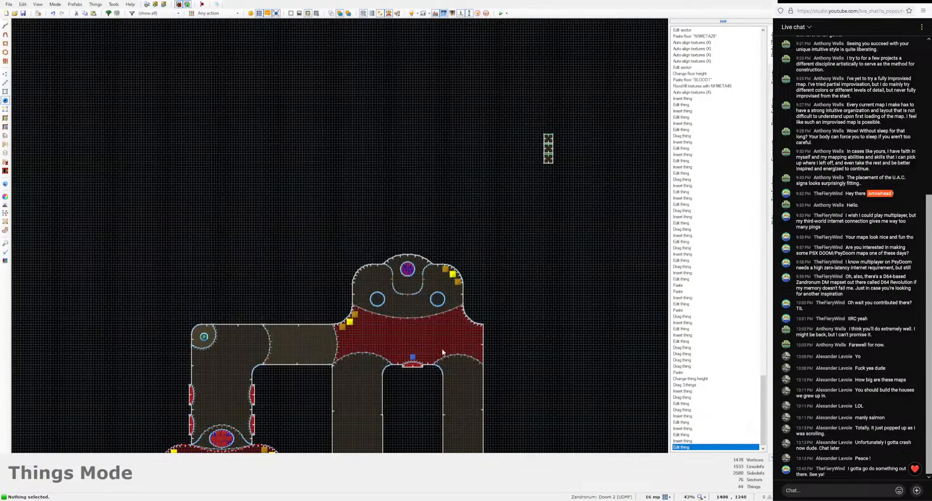
middle_drag(433, 366, 439, 199)
scroll(434, 359, down, 1)
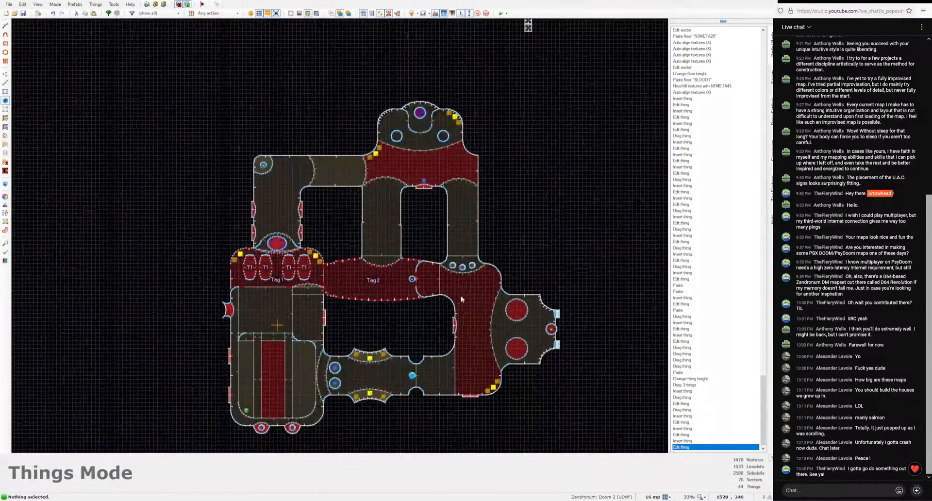
scroll(413, 350, up, 2)
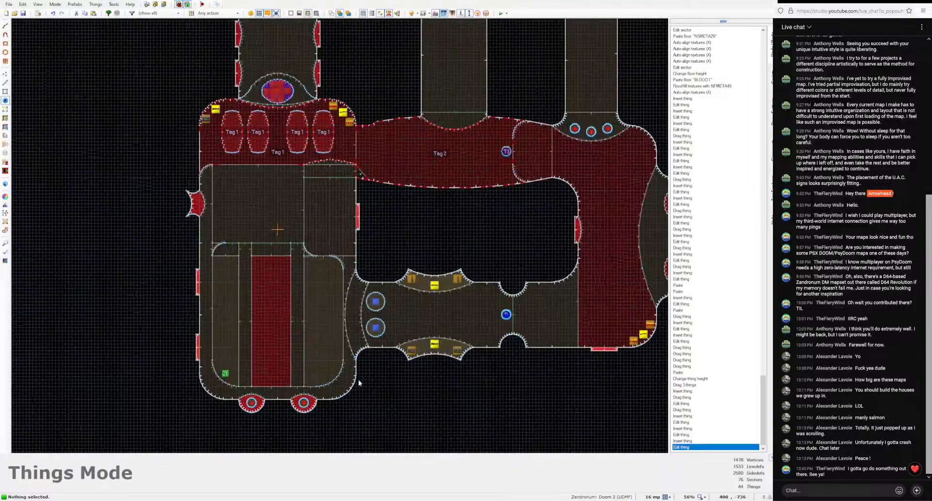
scroll(461, 358, up, 2)
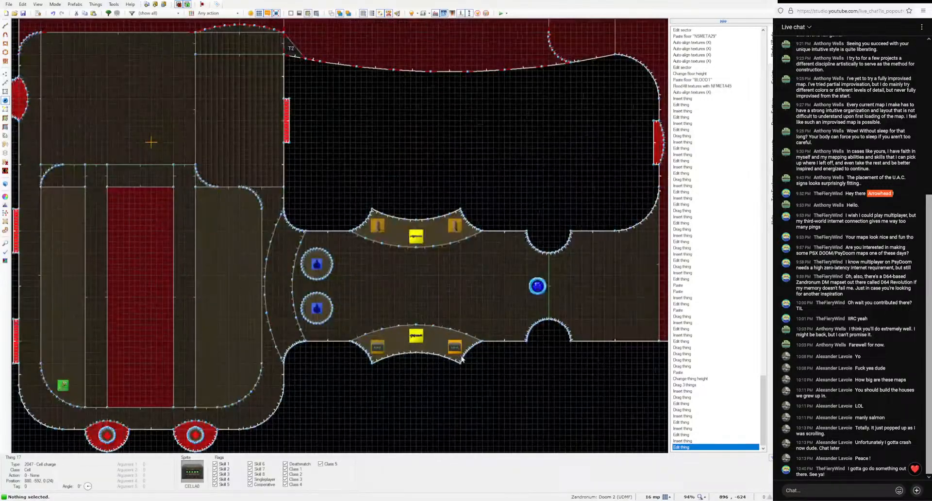
Step: Copy the eastern corridor's lower-right Super Shotgun and shells group into the southwest room's lower-left corner at -372, -820, rotated 270 degrees
middle_drag(464, 353, 294, 319)
middle_drag(558, 238, 556, 233)
drag(555, 233, 618, 308)
key(ctrl+c)
key(c)
middle_drag(250, 344, 592, 297)
key(ctrl+v)
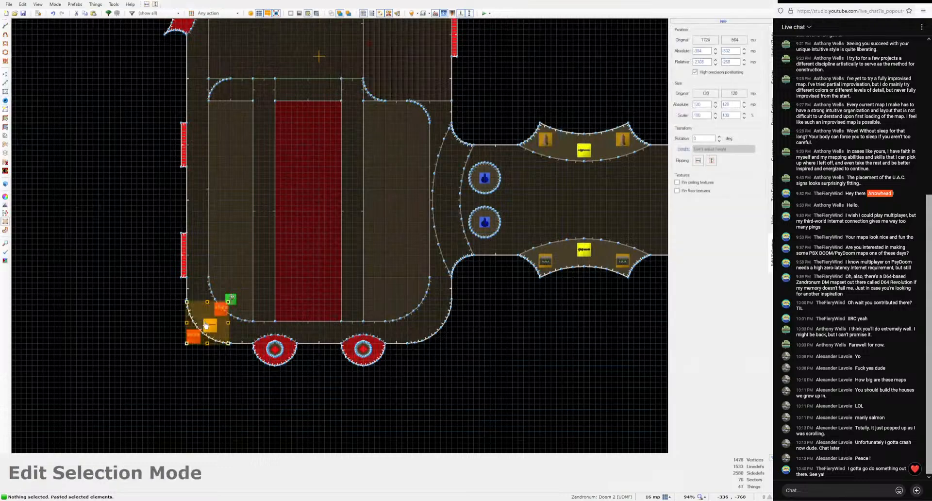
scroll(208, 321, up, 1)
drag(232, 300, 209, 321)
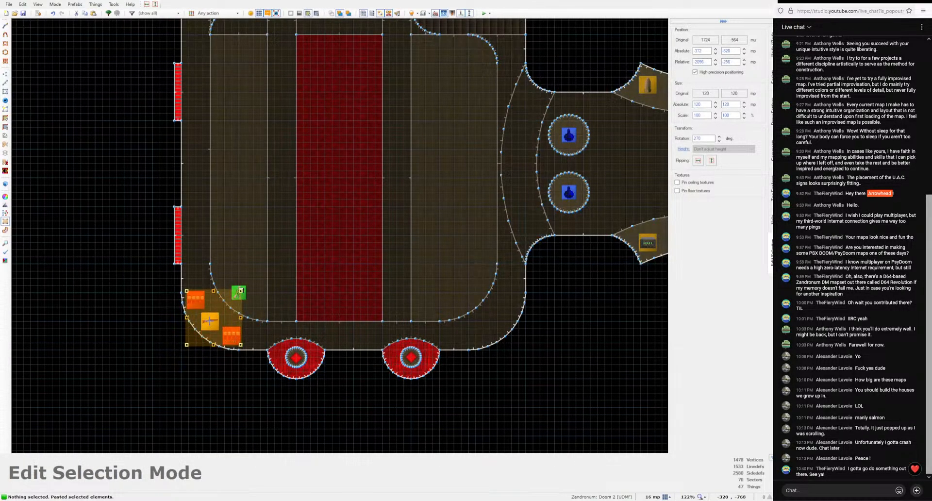
click(308, 308)
Step: Insert a Chaingun at 320, -768 and shift it into the southwest room's lower-right rounded corner
middle_drag(347, 311, 284, 359)
scroll(320, 335, down, 2)
middle_drag(320, 335, 227, 352)
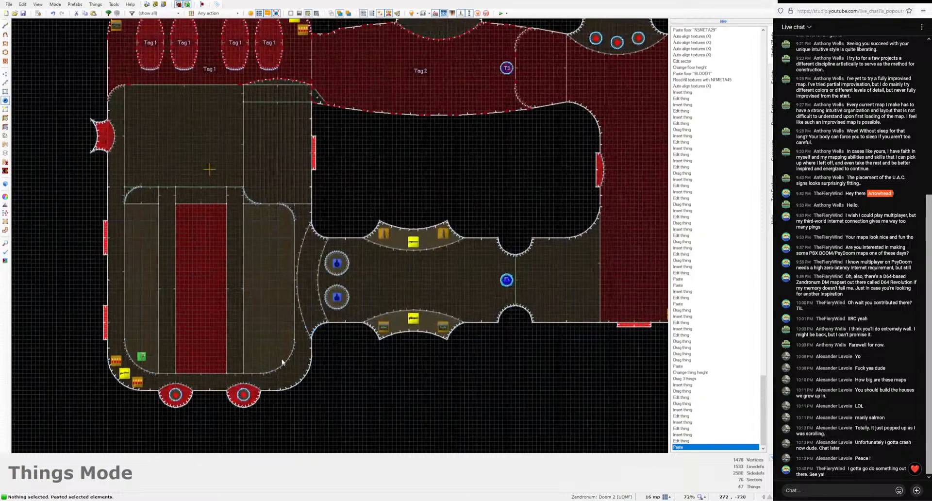
scroll(291, 376, up, 4)
key(Insert)
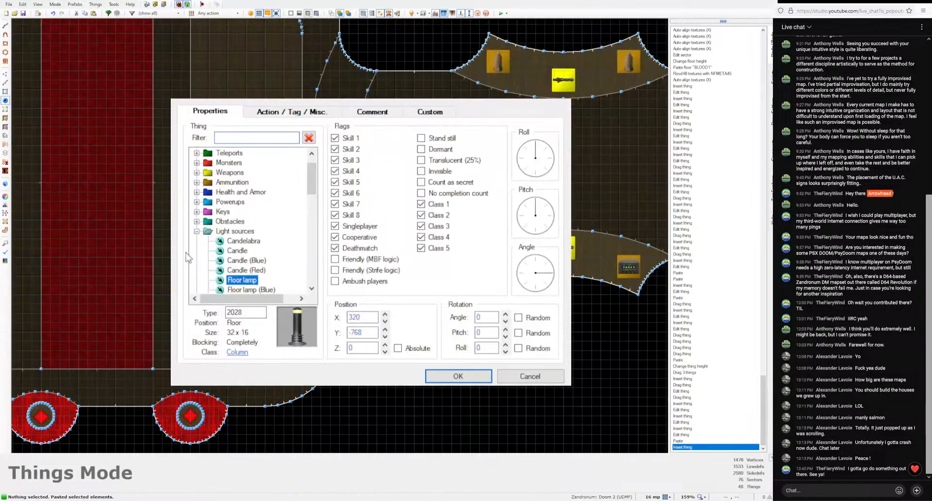
click(197, 173)
click(238, 202)
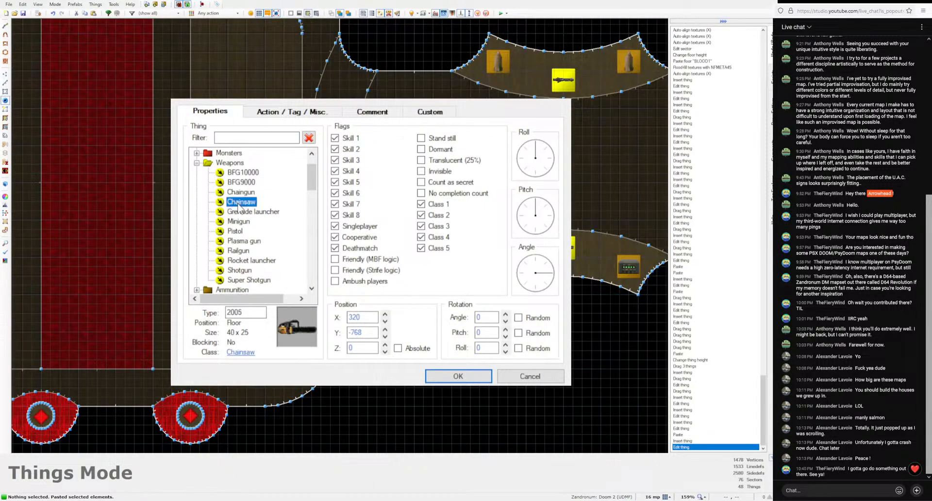
click(240, 191)
click(458, 375)
drag(272, 377, 253, 393)
Step: Insert a Box of Ammo in the southwest room's lower-right rounded corner, shift it up along the curve, and move the Chaingun to 288, -800
key(Insert)
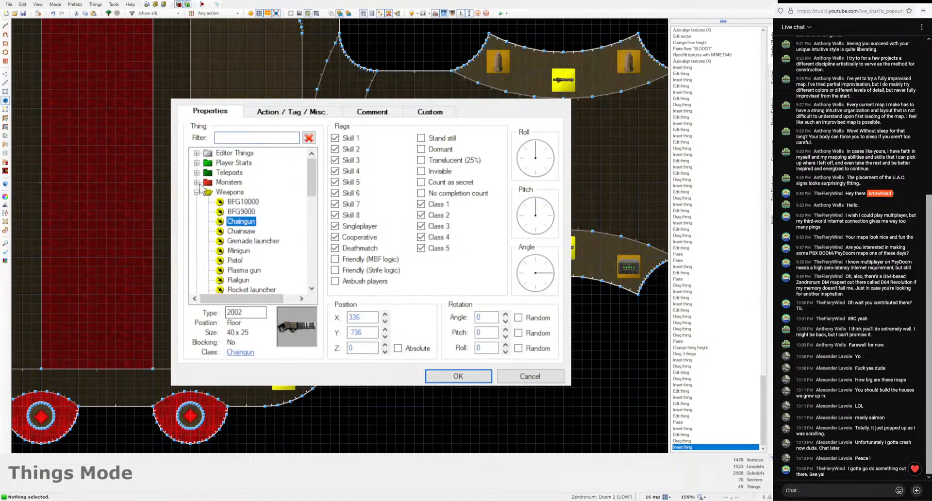
click(197, 192)
click(197, 202)
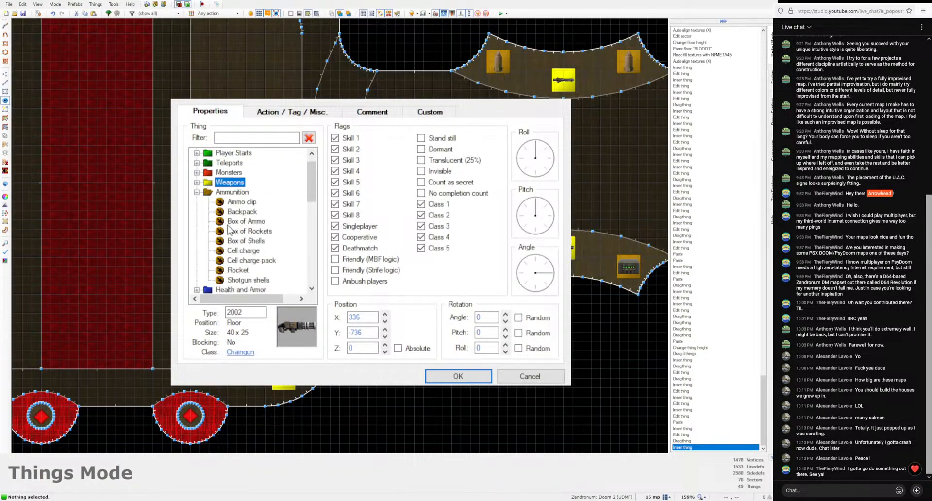
double_click(248, 221)
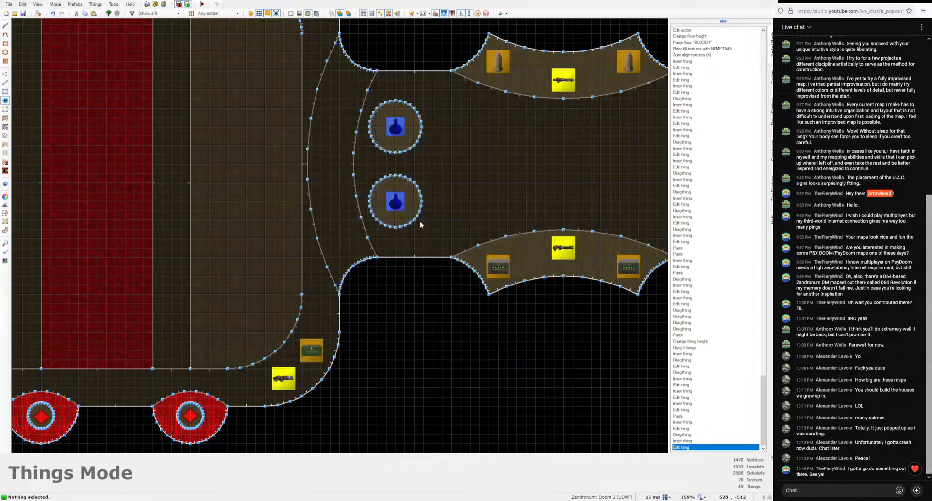
drag(318, 336, 327, 326)
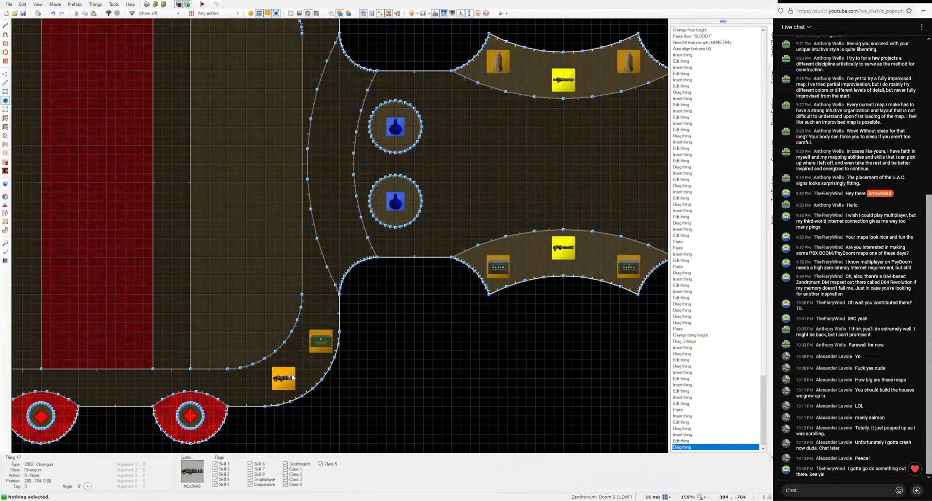
drag(291, 381, 291, 383)
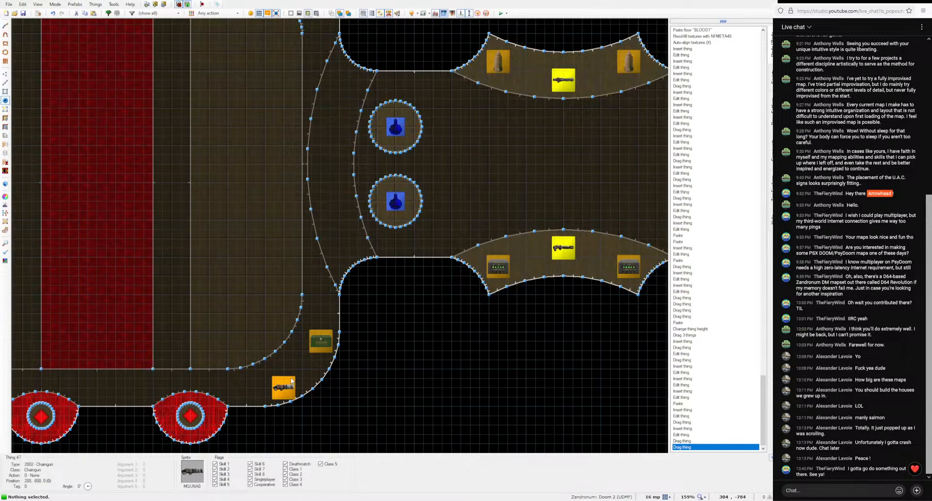
Step: Insert a Cell charge pack at 0, -816 between the southwest room's two lower red recesses and nudge it slightly north
middle_drag(233, 386, 342, 357)
right_click(224, 369)
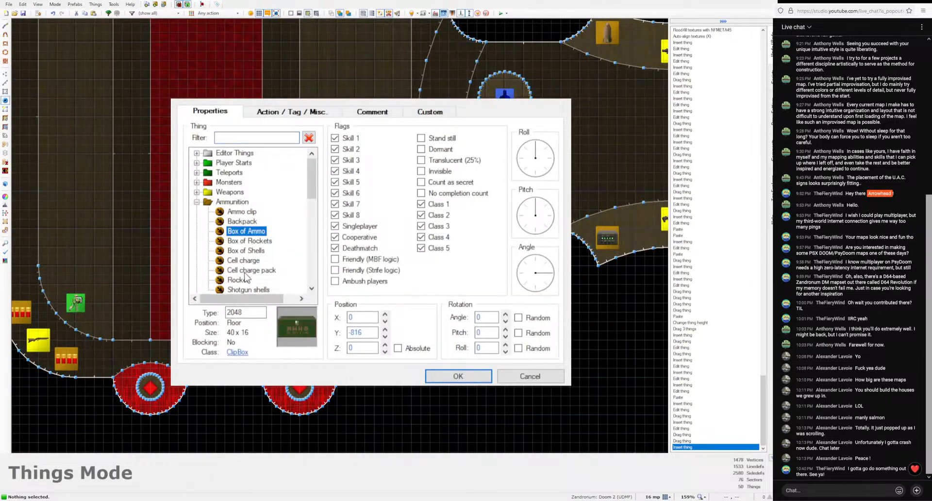
click(245, 272)
click(458, 376)
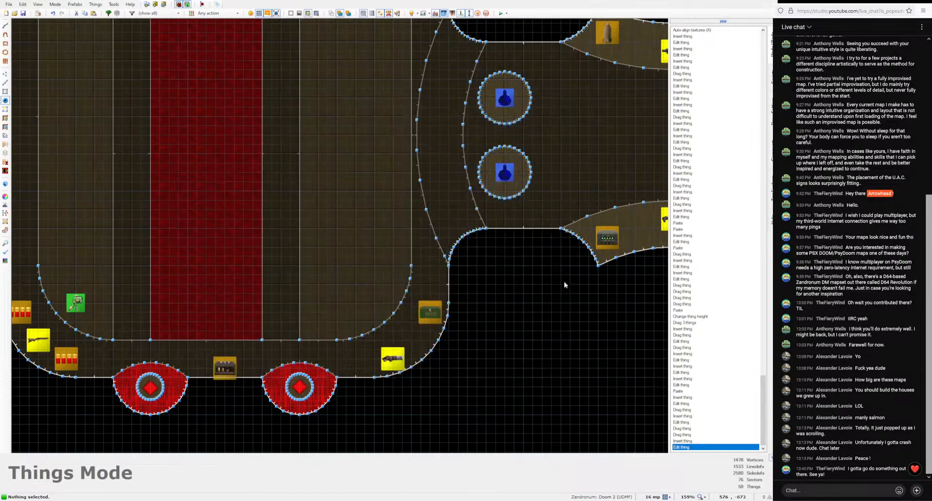
drag(225, 368, 225, 359)
Step: Insert a Health bonus at 272, -64 at the foot of the stairs below the Tag 1 area and shift it to X 256
scroll(273, 307, down, 3)
middle_drag(273, 308, 277, 347)
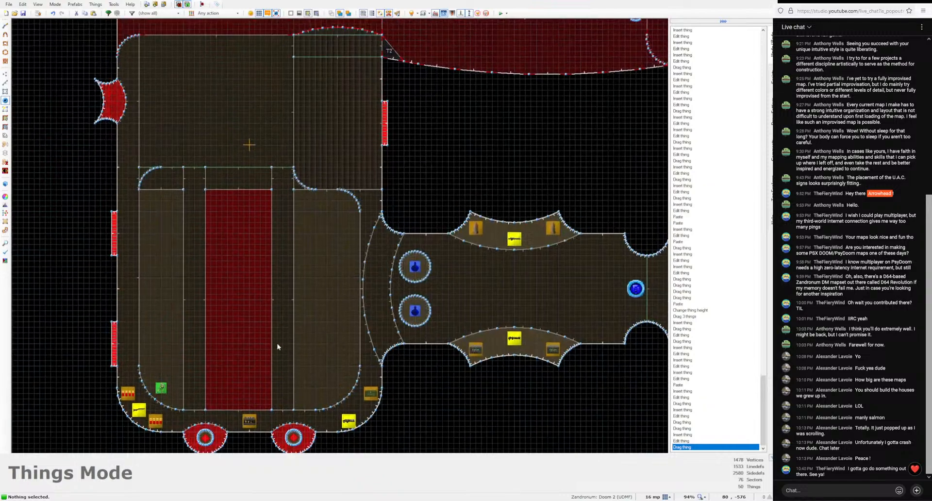
scroll(255, 318, down, 2)
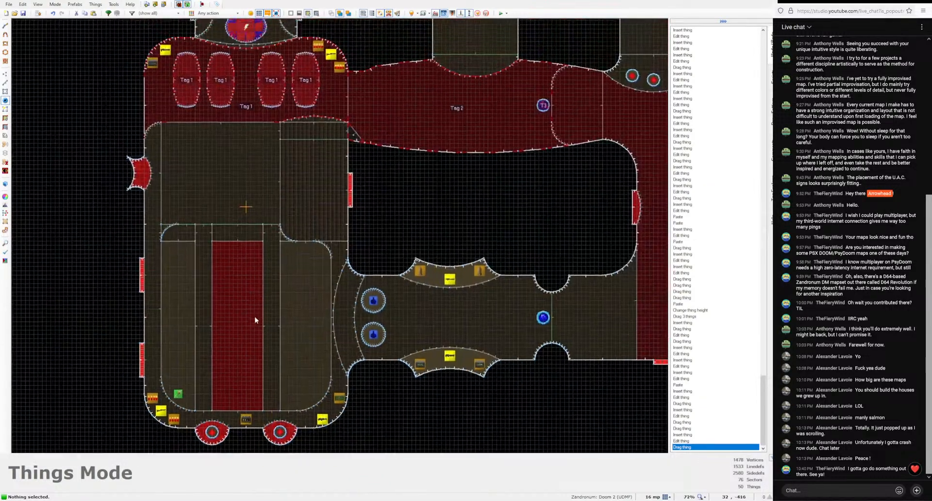
middle_drag(256, 319, 256, 328)
key(q)
key(w)
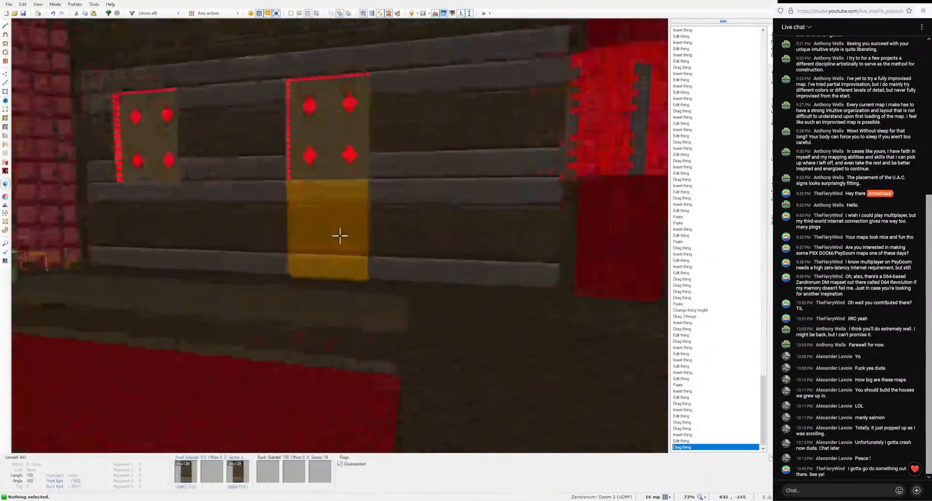
key(q)
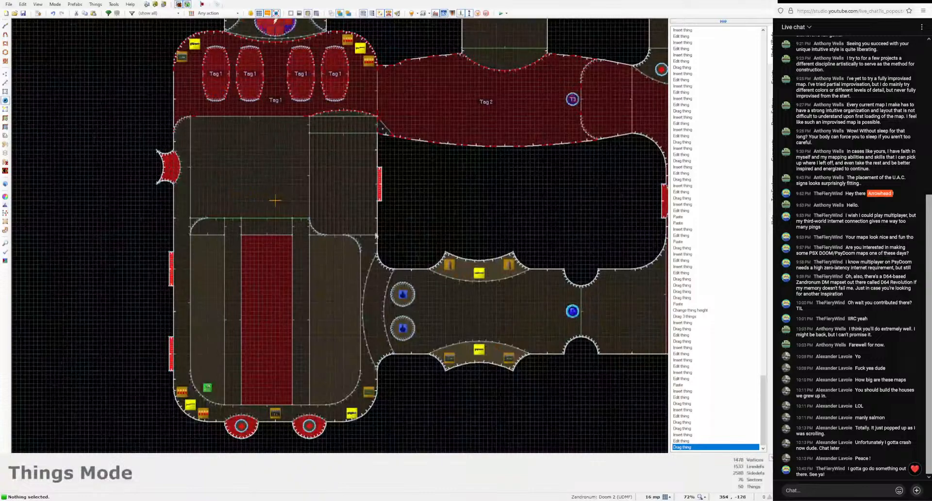
key(Insert)
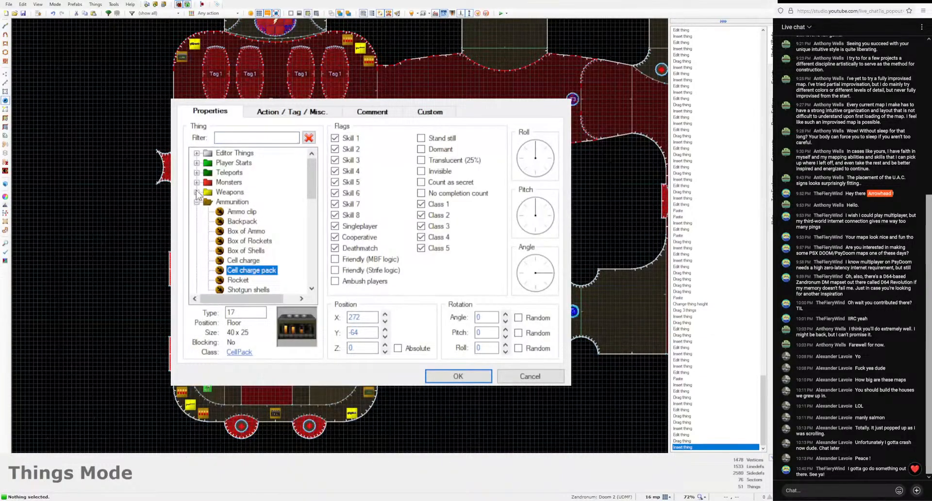
click(196, 212)
double_click(246, 231)
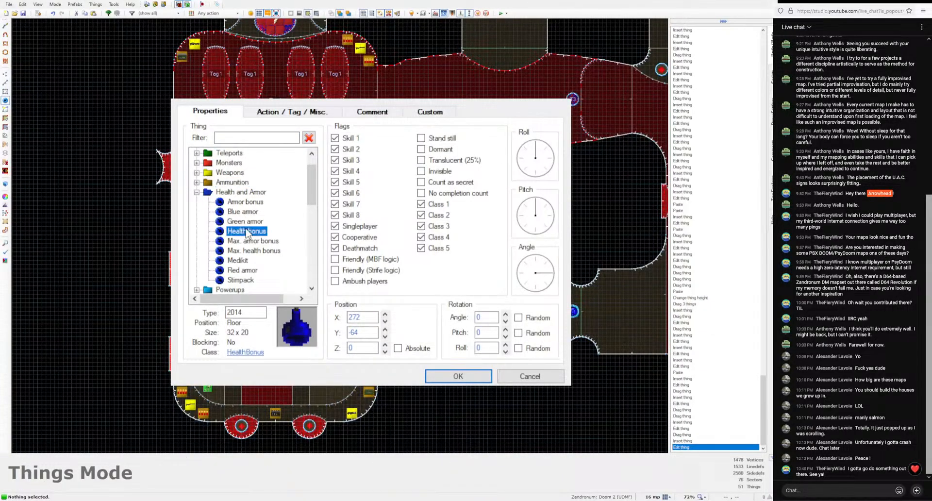
scroll(336, 214, up, 3)
drag(348, 219, 354, 195)
Step: Add five more Health bonuses up the stairs in a column at X 256, spaced 64 units apart and ending at Y 256
key(Insert)
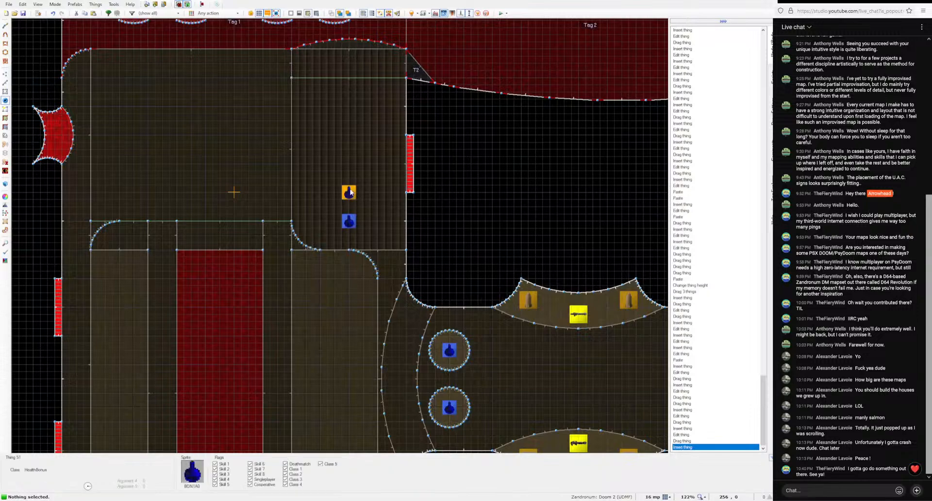
key(Insert)
key(Insert)
key(Insert)
drag(349, 111, 349, 104)
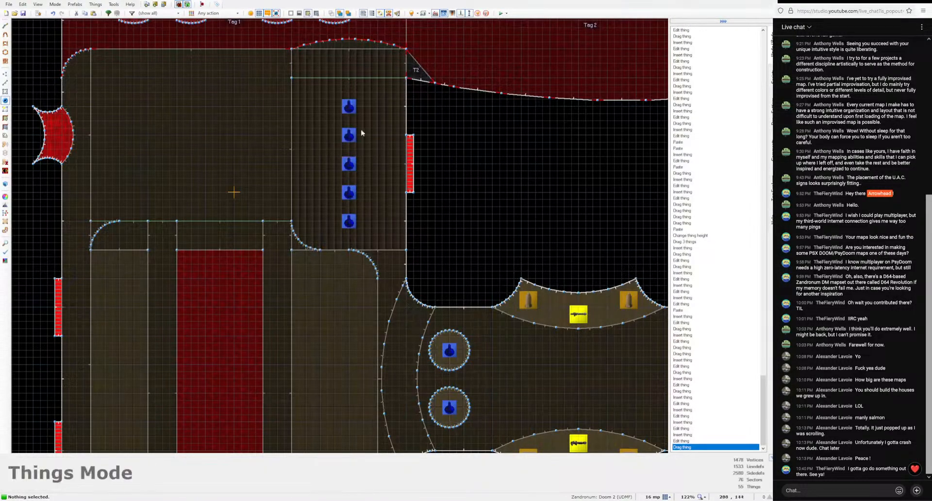
key(Insert)
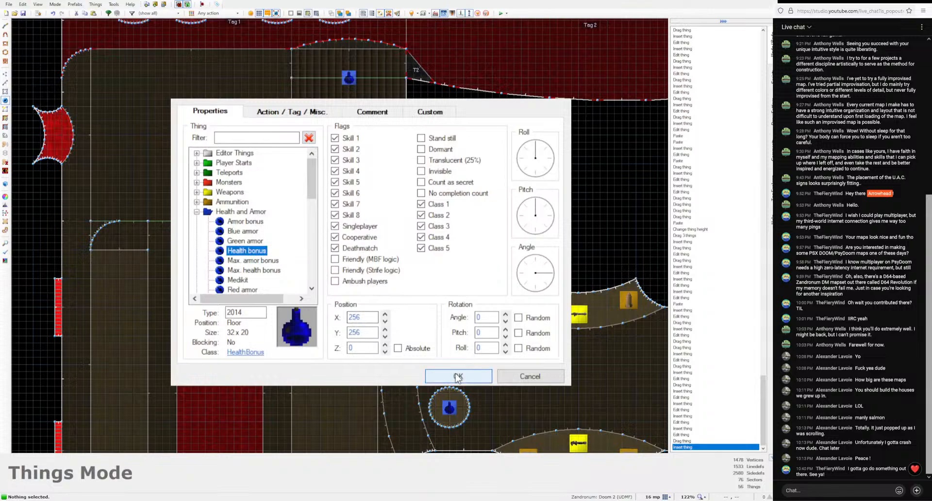
click(454, 376)
Step: Insert a Medikit in the rounded upper-left corner of the dark floor just south of the Tag 1 pool
key(w)
key(w)
key(a)
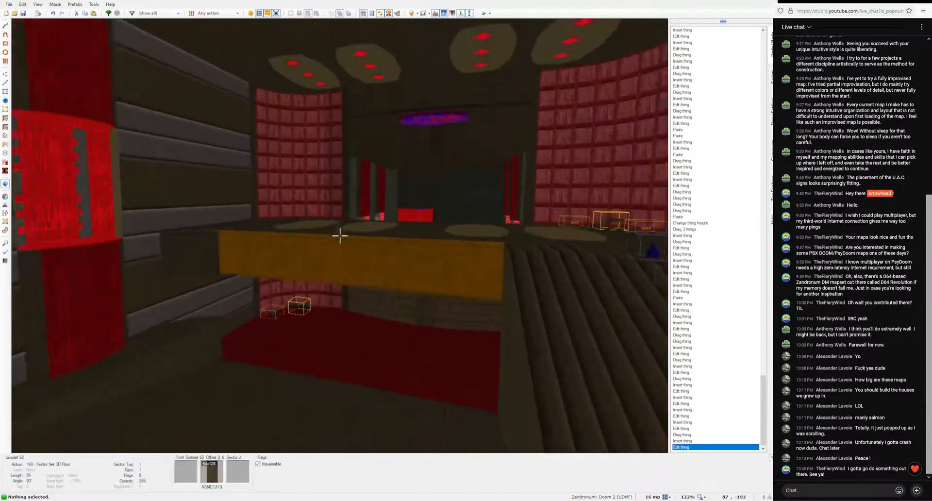
key(s)
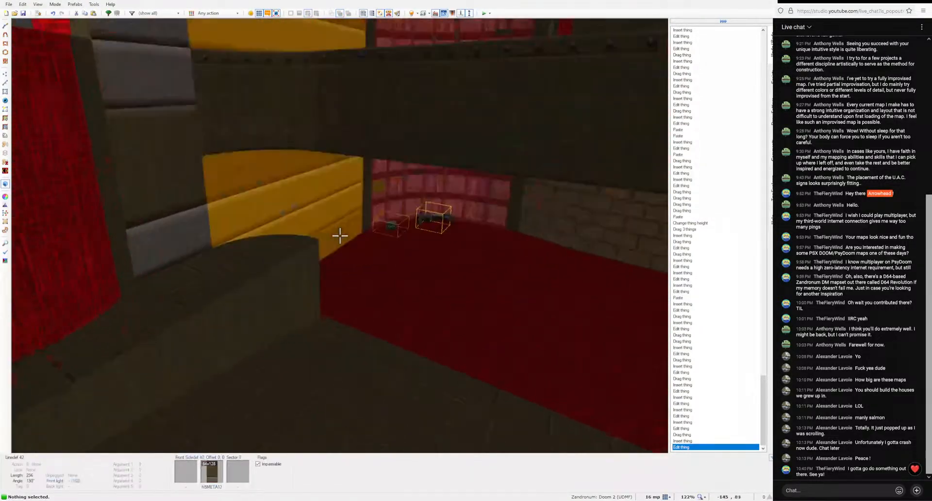
key(q)
key(Insert)
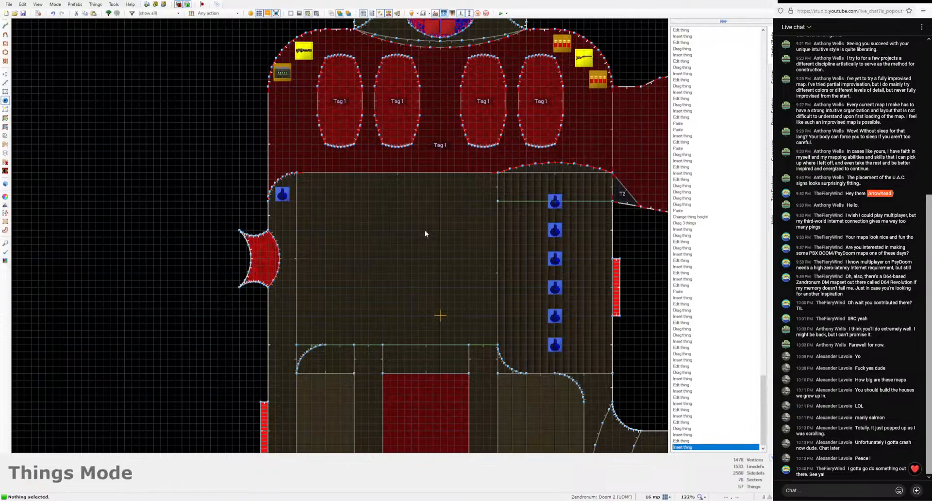
click(477, 379)
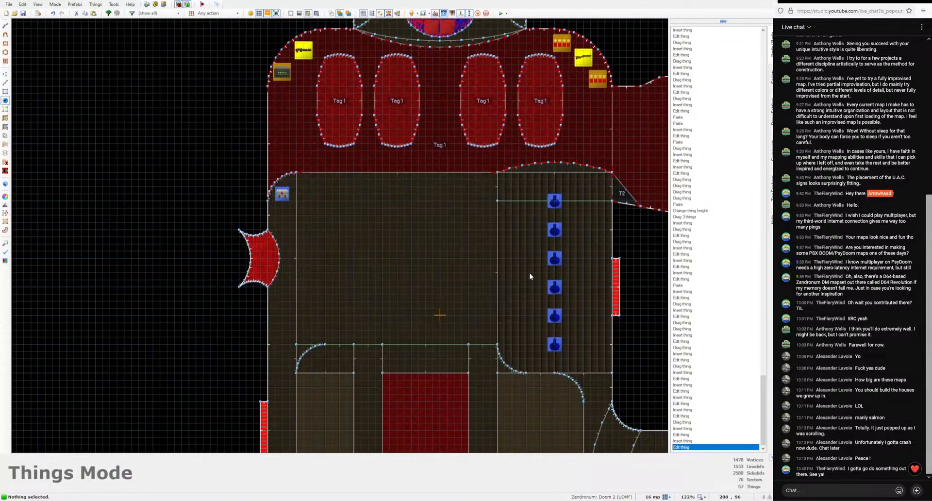
Step: Inspect the Tag 1 blood pool and its overhead platform in 3D and the map layout for spots still missing items
scroll(530, 275, down, 2)
middle_drag(530, 275, 394, 306)
key(q)
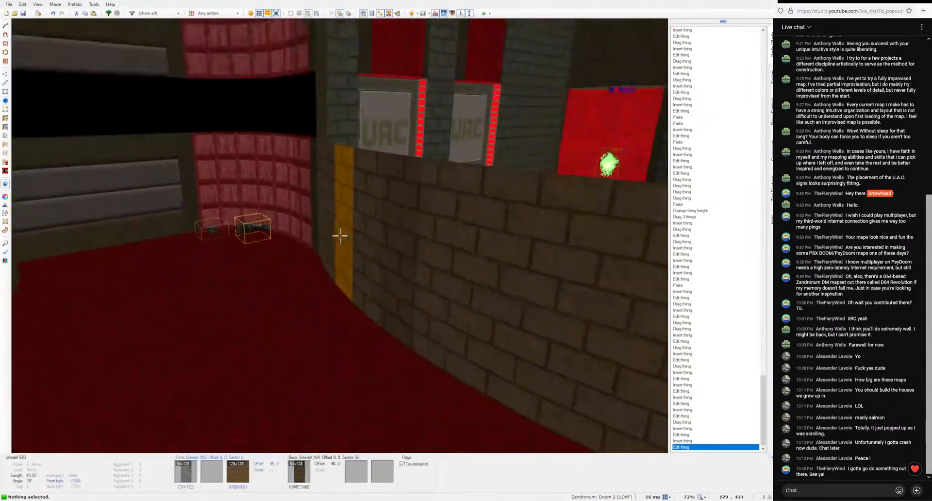
key(e)
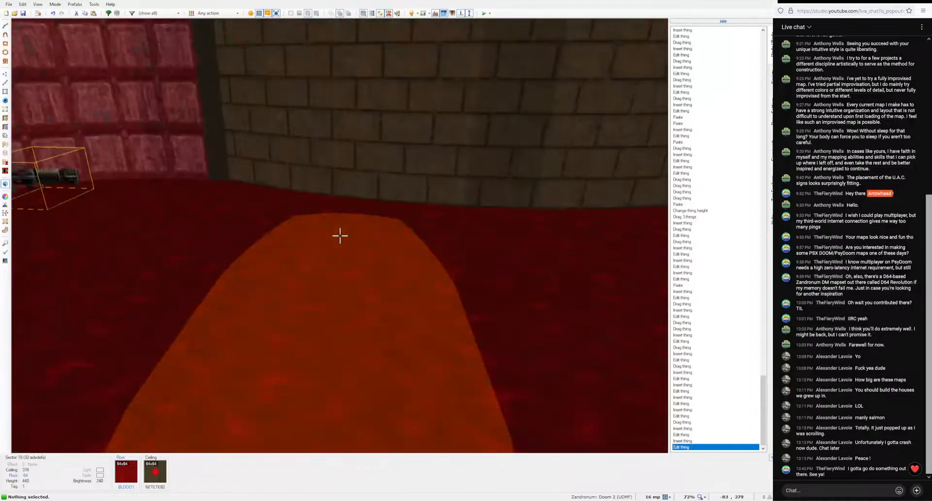
key(q)
scroll(340, 236, down, 2)
key(q)
key(d)
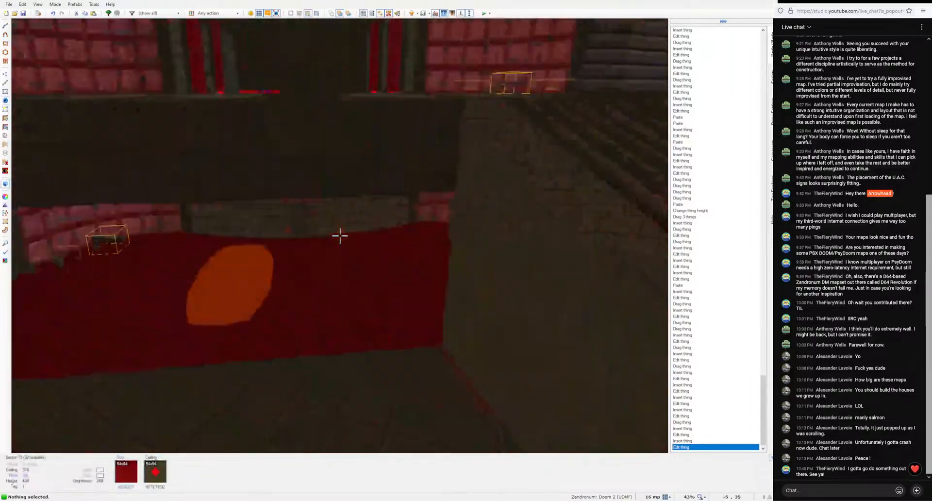
key(e)
key(q)
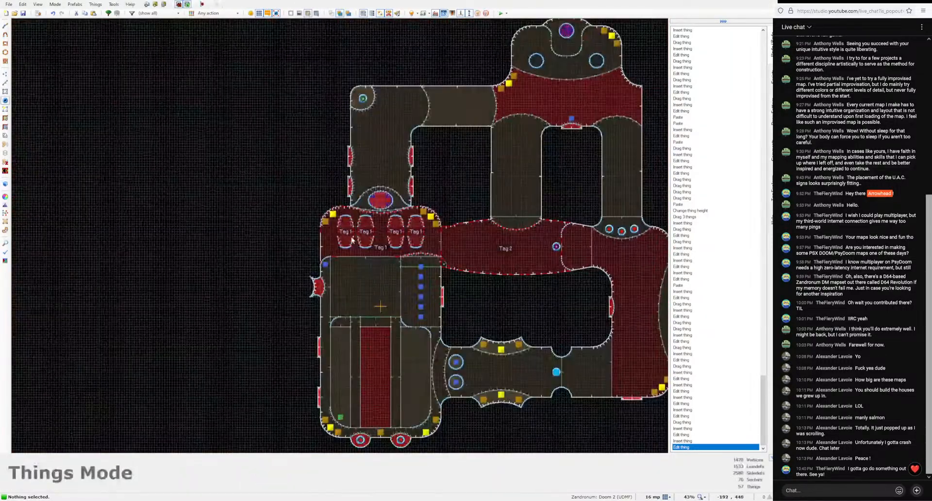
Step: Copy a Rocket launcher and paste it at -288, 560 beside the gun in the Tag 1 room's upper-left corner
scroll(342, 261, up, 4)
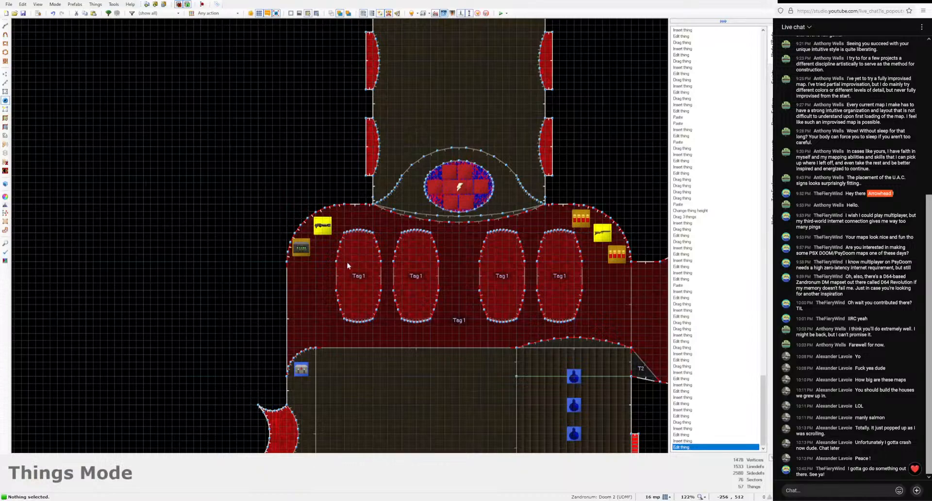
scroll(347, 265, down, 3)
key(ctrl+c)
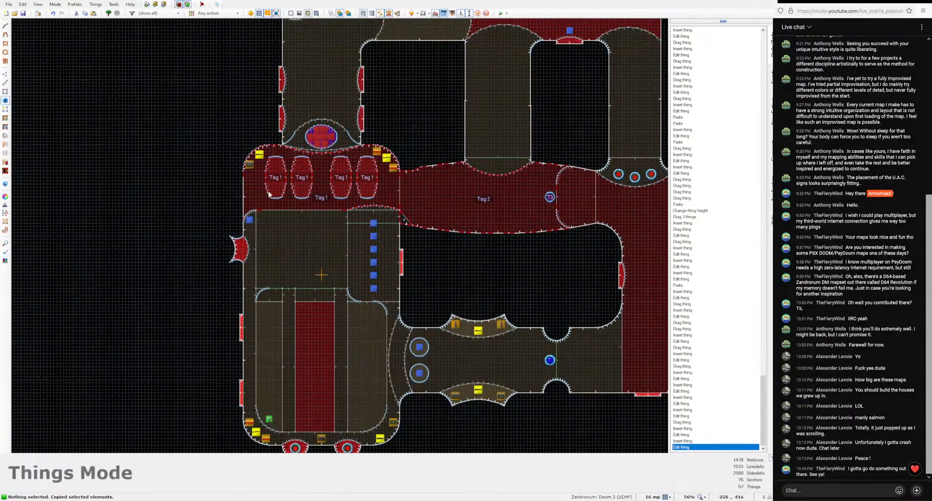
scroll(263, 178, up, 4)
key(ctrl+v)
key(q)
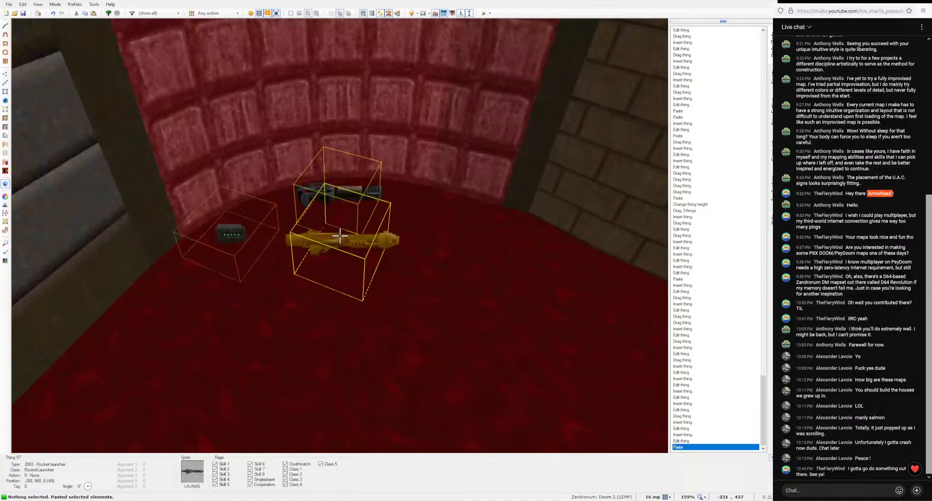
Step: Raise the pasted Rocket launcher to height 192 above the platform and align it directly over the existing corner gun
click(339, 236)
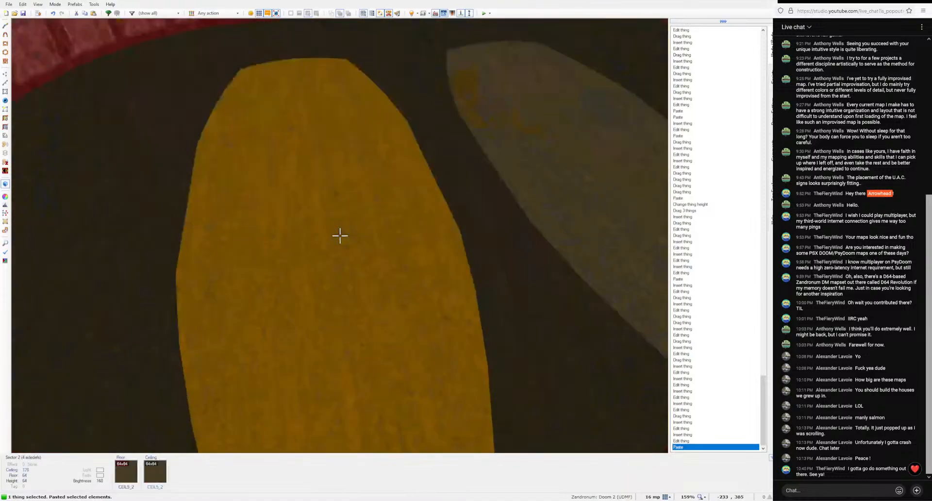
scroll(339, 235, up, 5)
scroll(340, 235, up, 6)
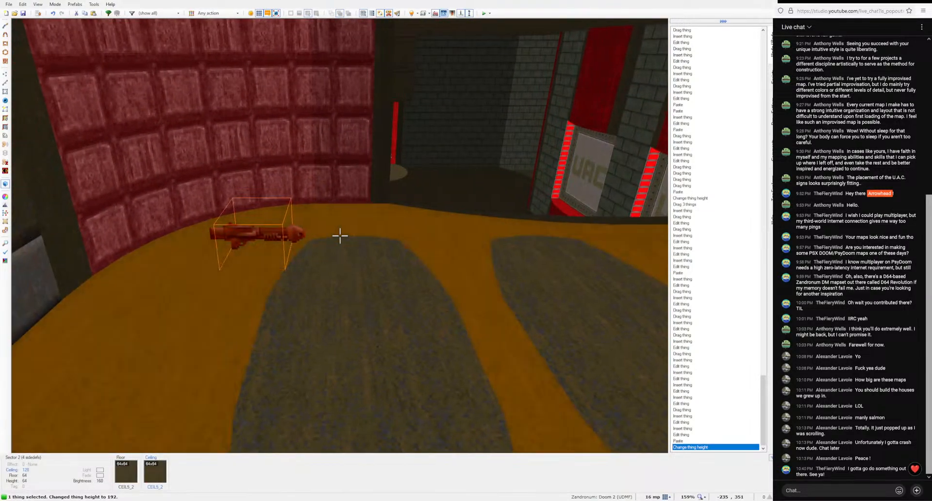
click(340, 235)
key(q)
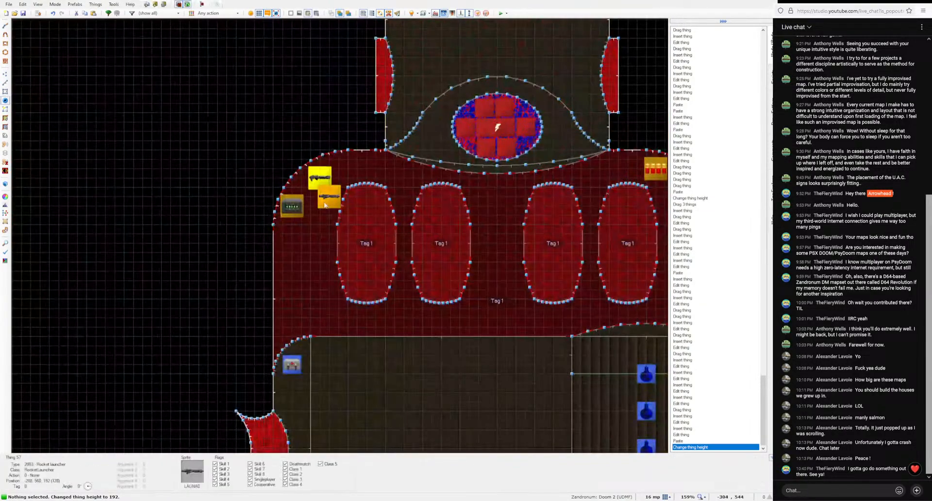
right_drag(329, 197, 321, 181)
Step: Insert a Box of Rockets at -320, 512 and move it onto the Cell charge in the Tag 1 room's upper-left corner
right_click(313, 226)
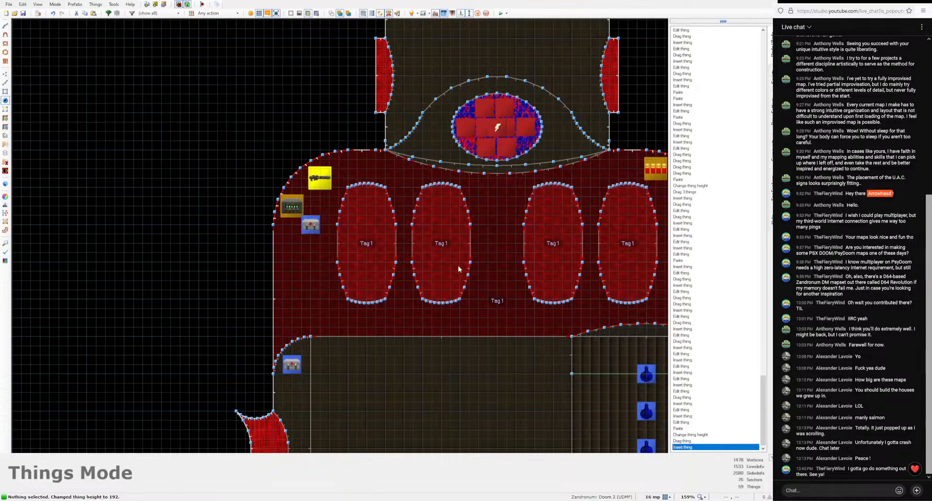
click(196, 202)
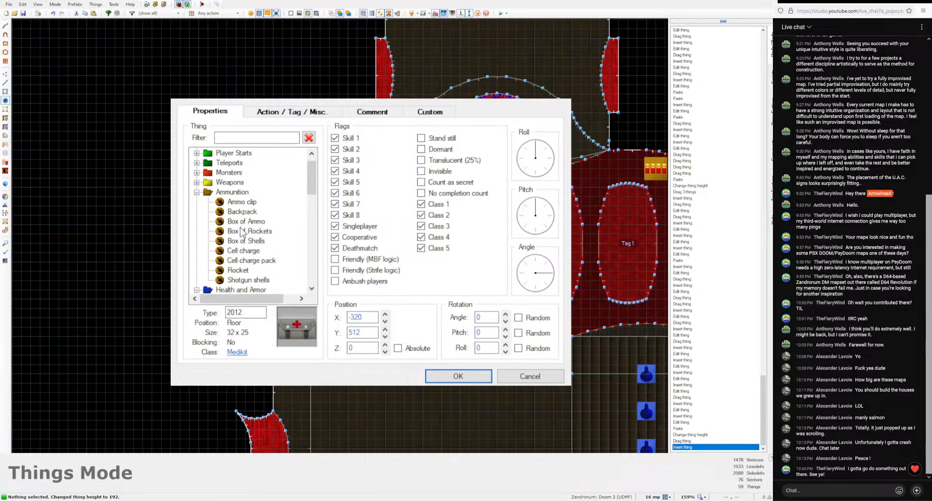
click(249, 231)
click(457, 376)
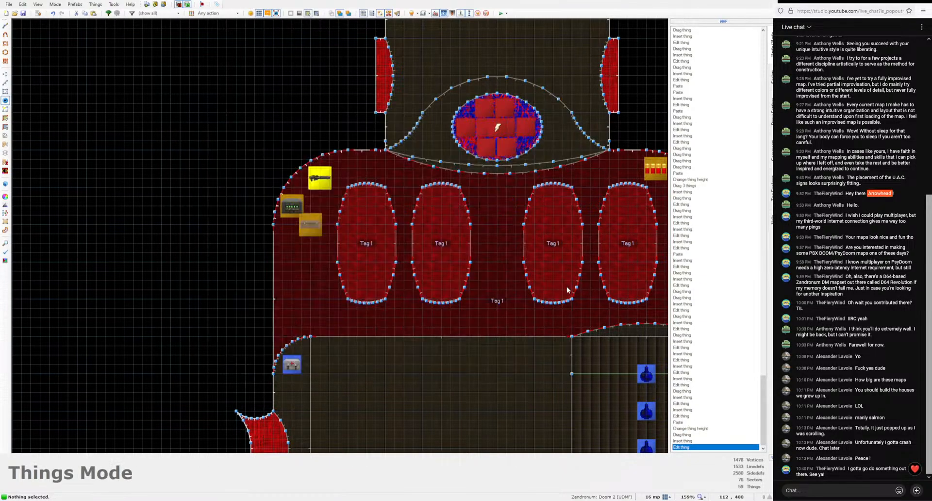
right_drag(312, 227, 292, 206)
key(w)
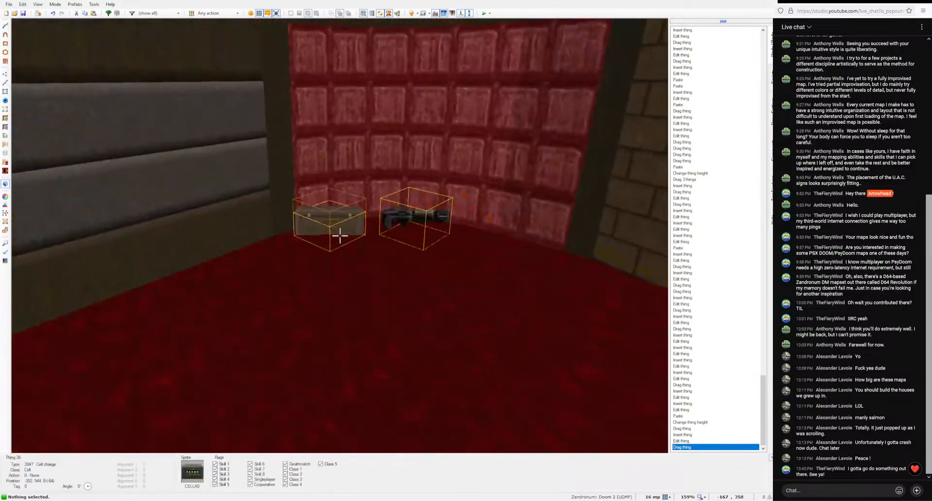
click(340, 235)
scroll(340, 235, up, 11)
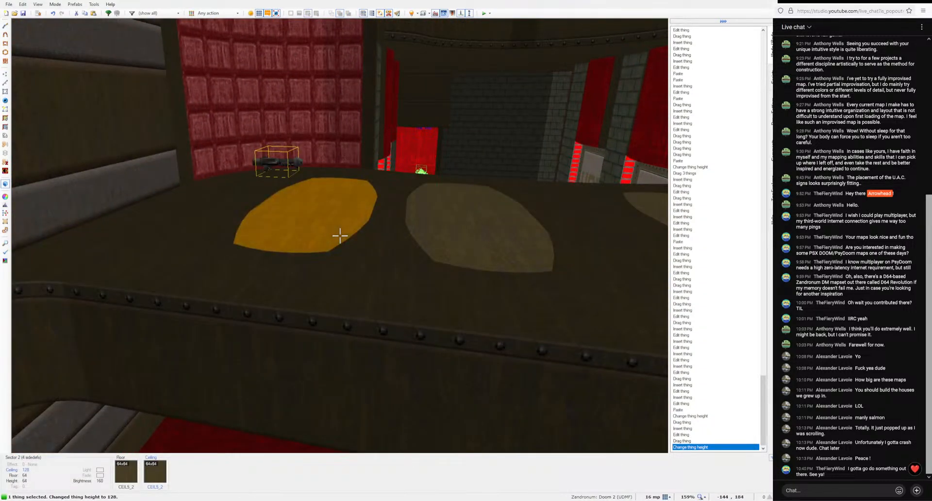
scroll(339, 235, up, 11)
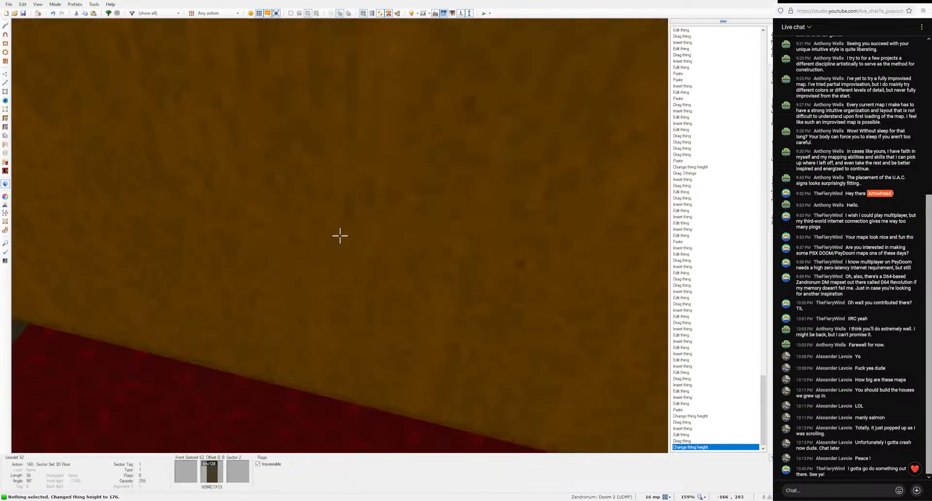
key(ctrl+z)
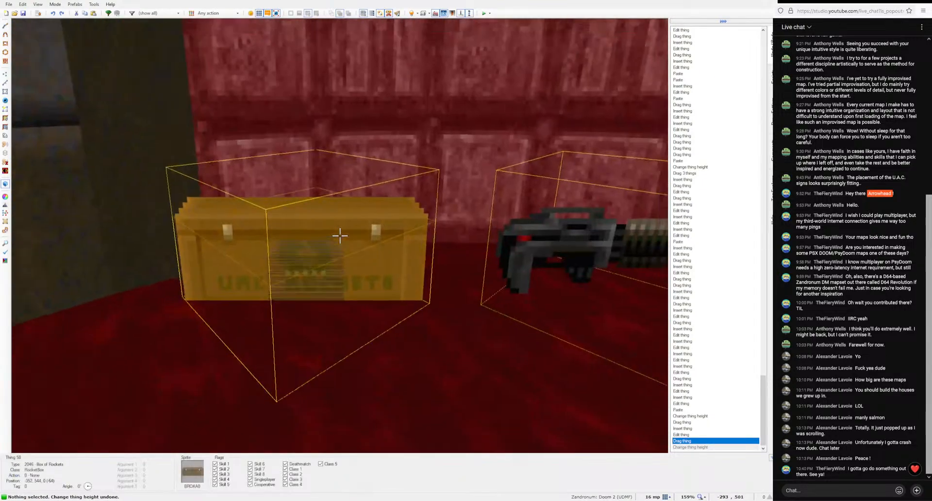
Step: Raise the Box of Rockets in the Tag 1 room's upper-left corner to height 192, above the platform
click(340, 235)
scroll(339, 235, up, 18)
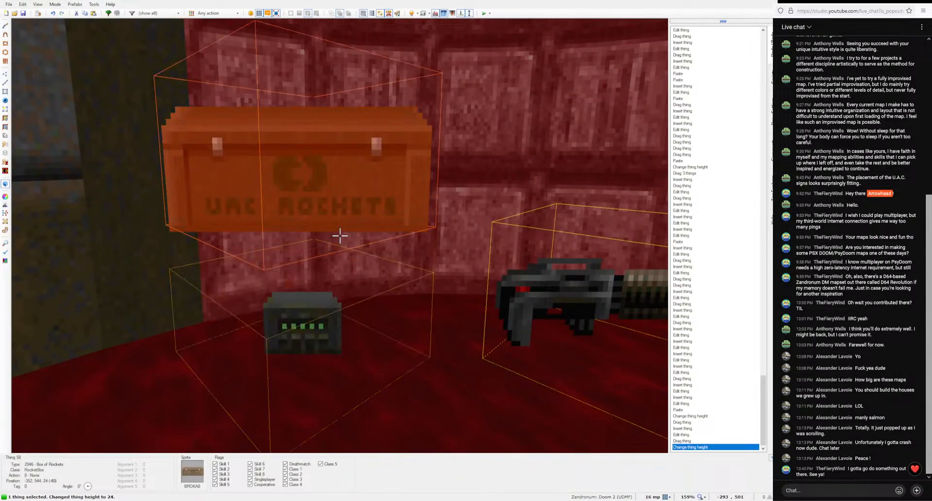
scroll(339, 236, up, 6)
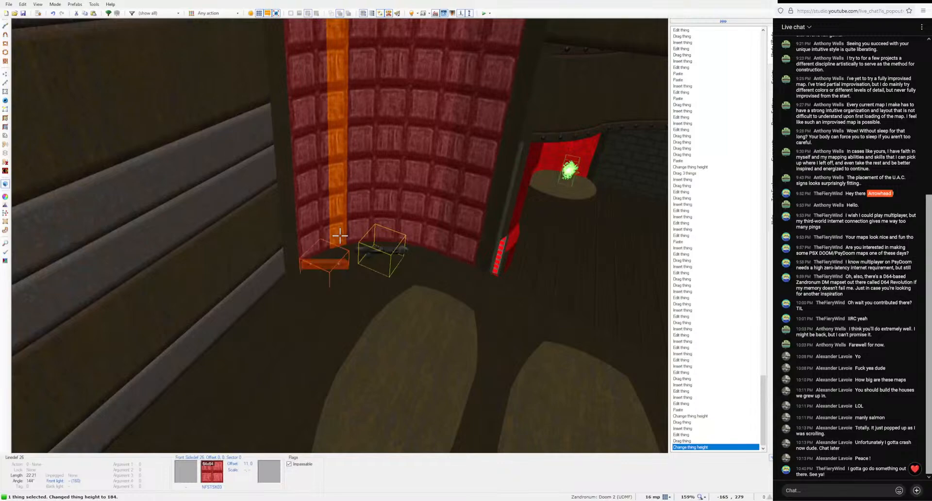
key(c)
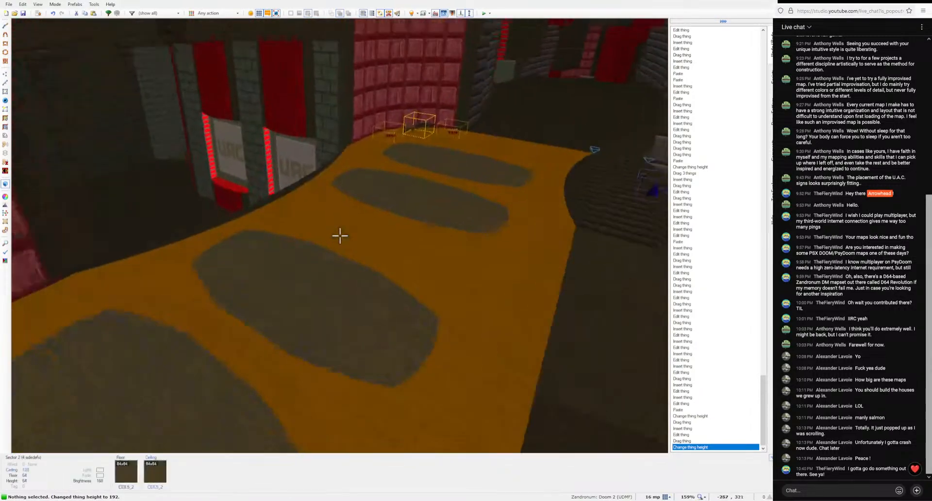
key(q)
Step: Insert a Rocket at the centre of each of the four Tag 1 ovals in the blood pool
right_click(278, 223)
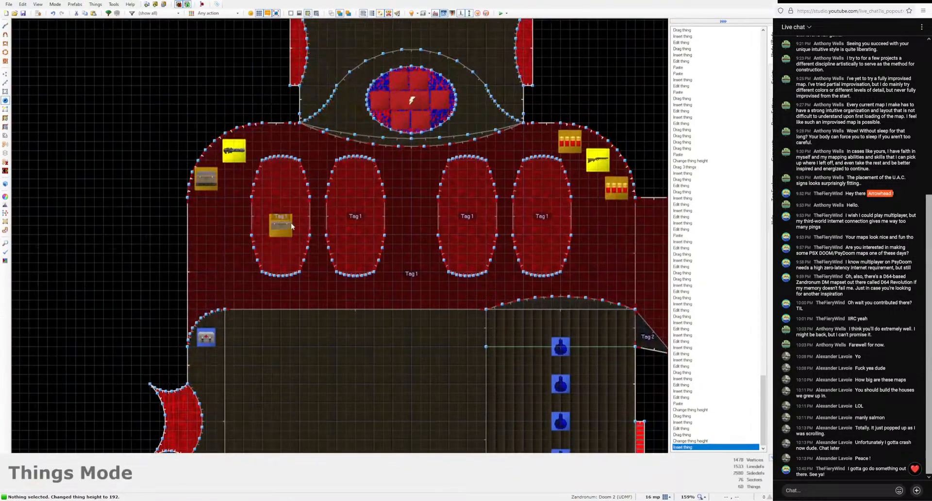
double_click(238, 279)
drag(279, 224, 278, 215)
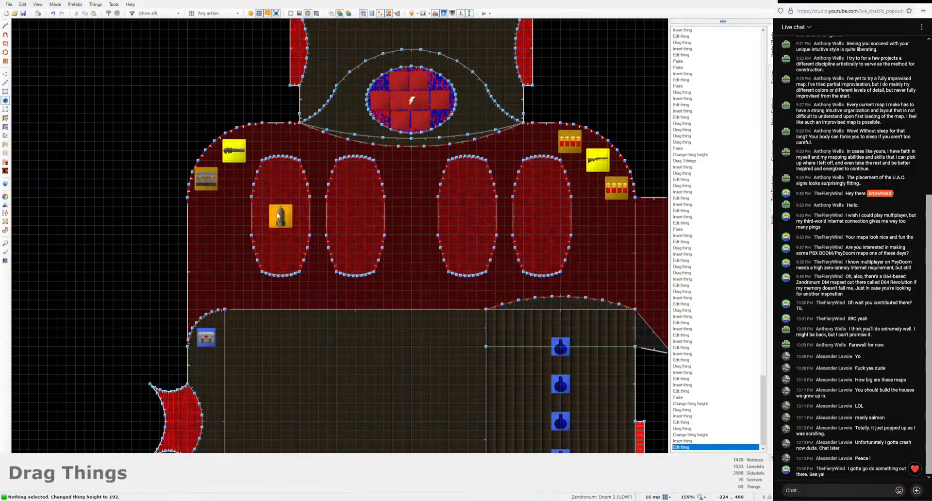
right_click(355, 223)
right_click(459, 220)
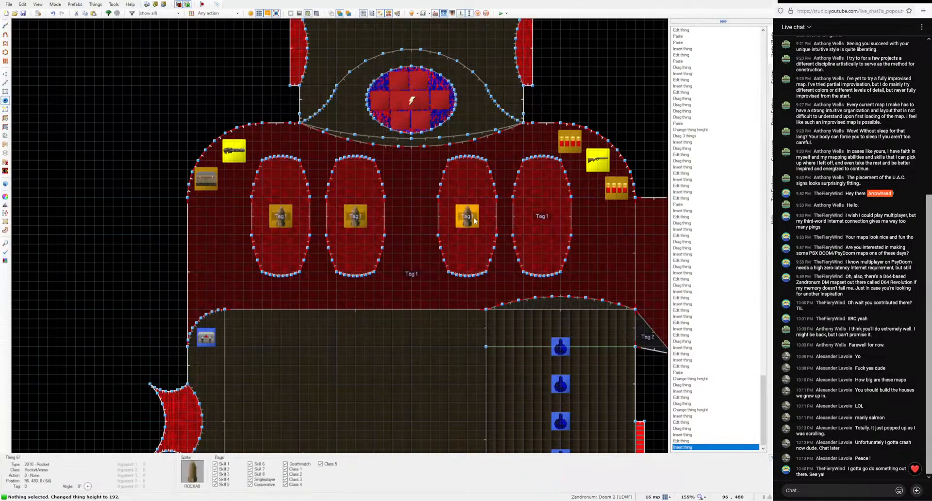
right_click(538, 216)
click(452, 375)
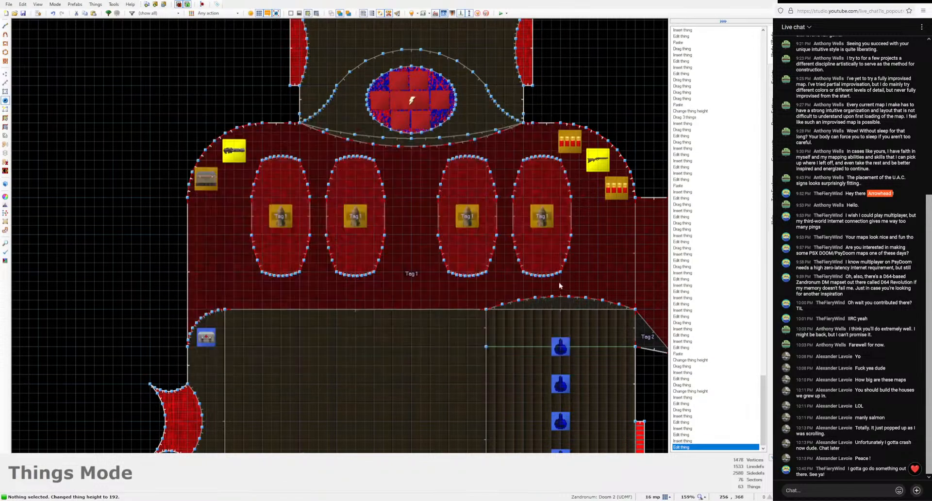
Step: Check the placed items in 3D and auto-align the wall textures horizontally near the Tag 1 room's shotgun corner
key(w)
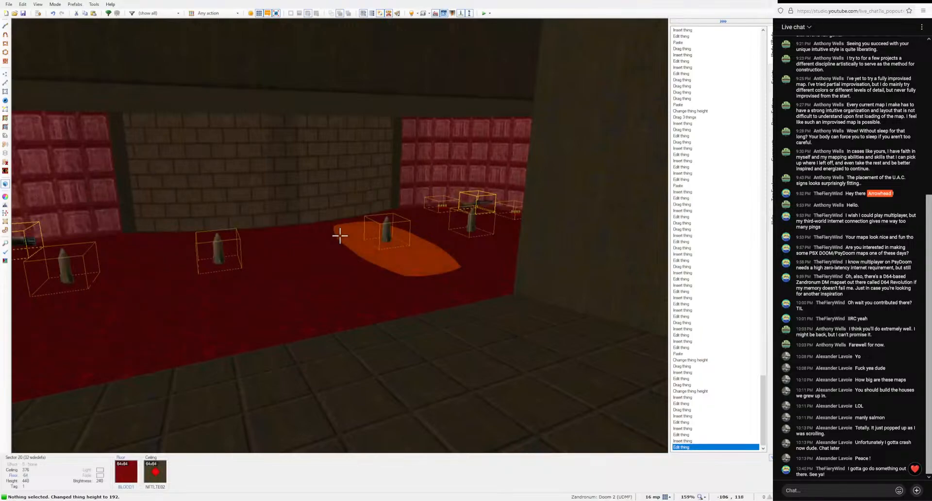
key(e)
key(d)
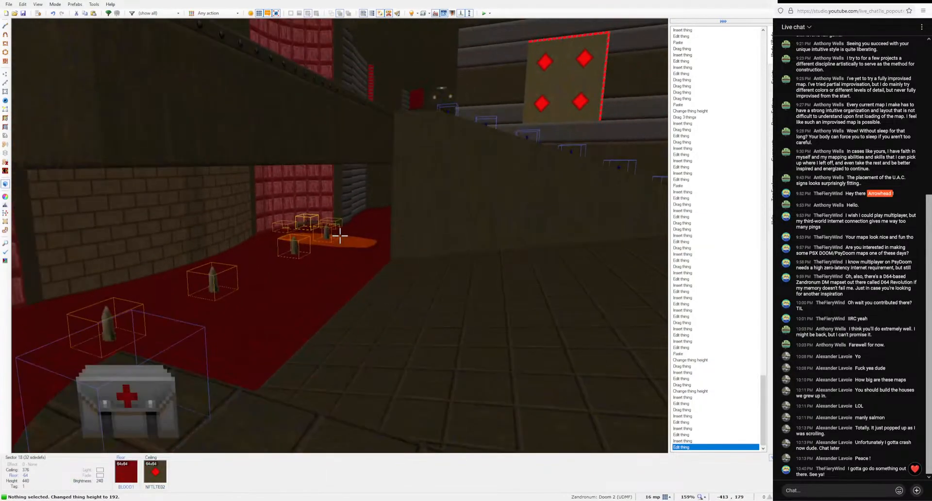
key(e)
key(d)
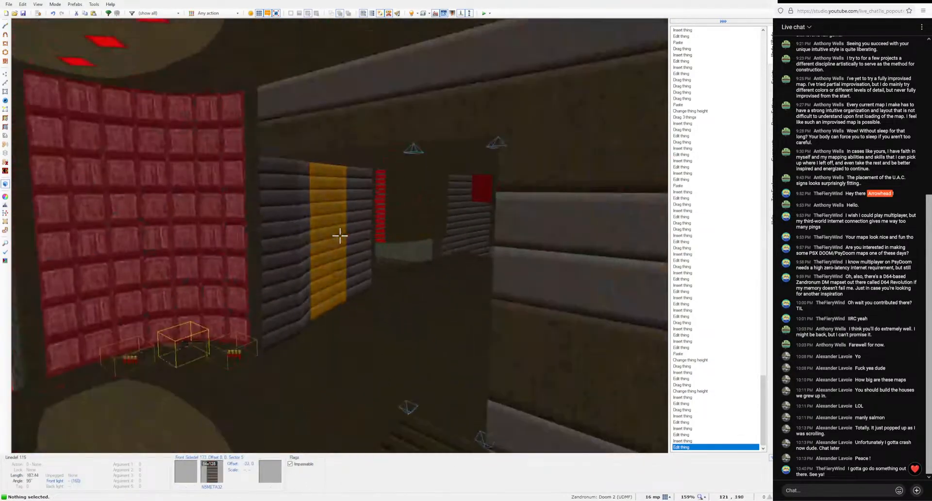
key(a)
key(d)
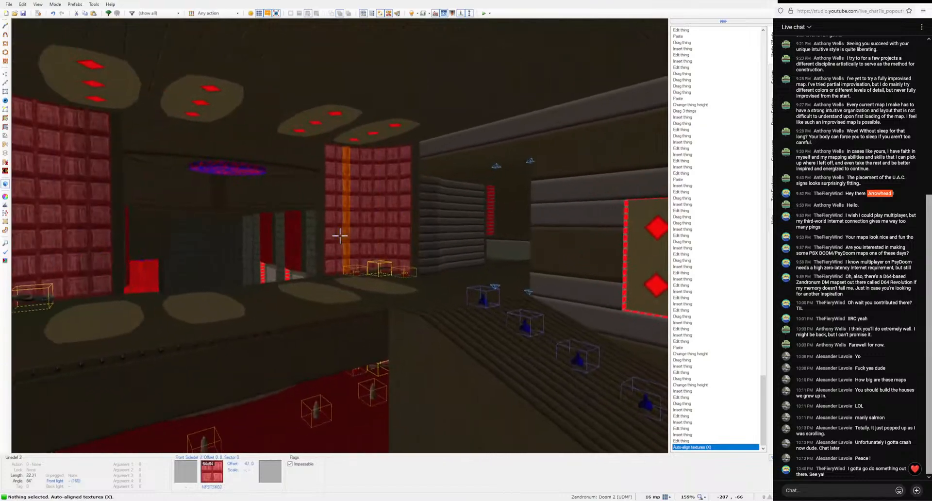
Step: Copy the N5META13 texture and flood-fill the rims of the four oval ceiling lamps with it
key(e)
key(d)
key(ctrl+c)
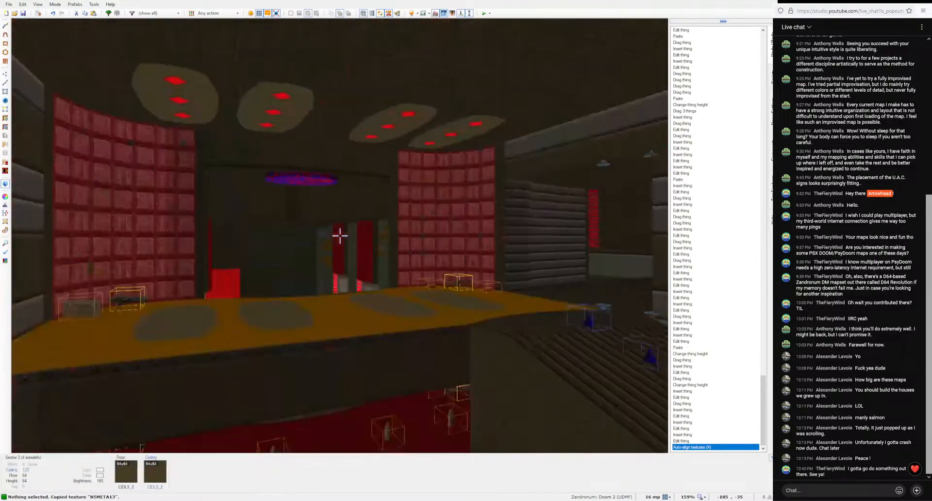
key(ctrl+shift+v)
key(e)
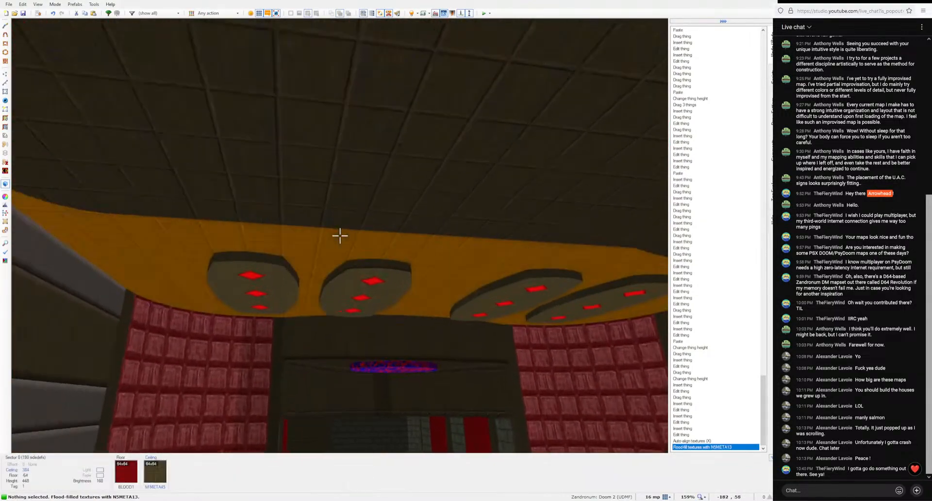
key(ctrl+shift+v)
key(ctrl+shift+v)
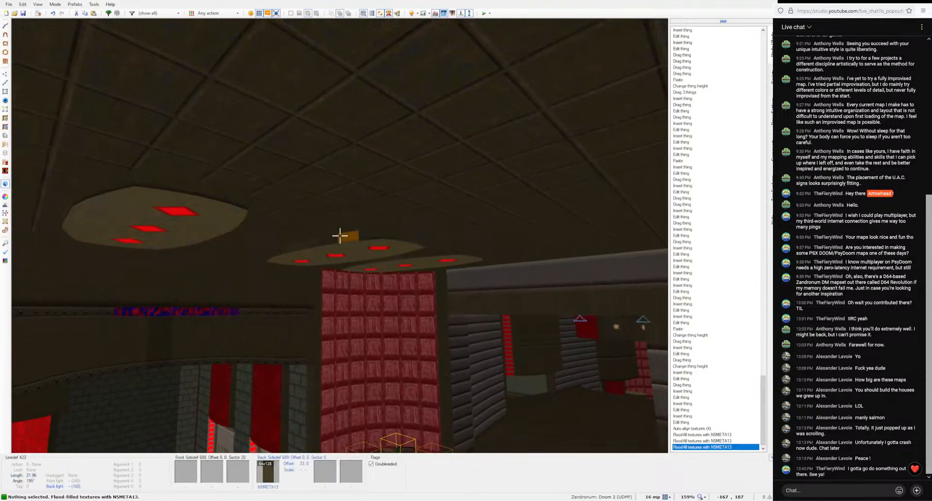
key(ctrl+shift+v)
Step: Select the rim surfaces of all four oval ceiling lamps and shift their texture offsets vertically
shift+click(340, 235)
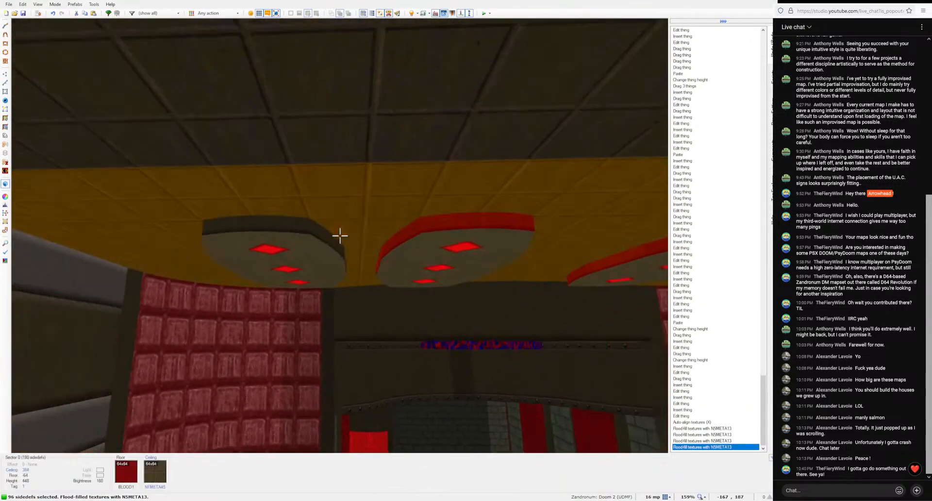
shift+click(340, 236)
key(Down)
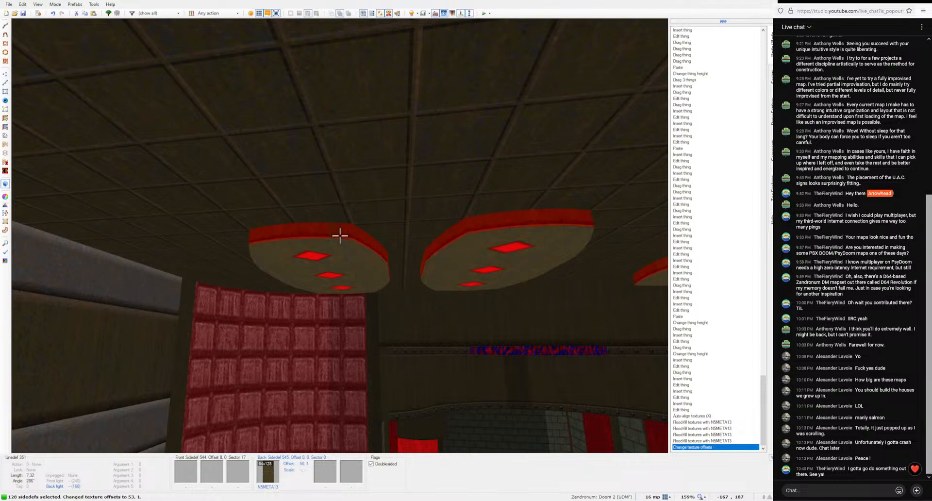
Step: Auto-align the rim textures horizontally on each of the four oval ceiling lamps
key(a)
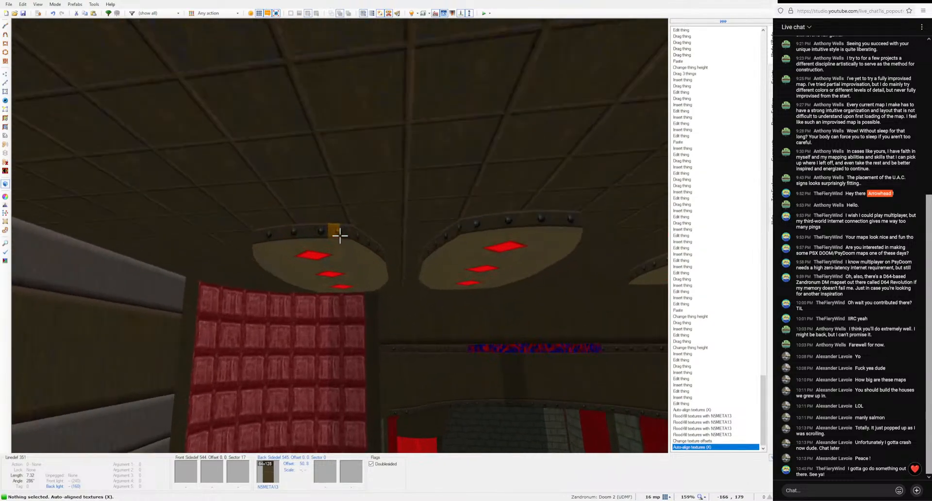
key(a)
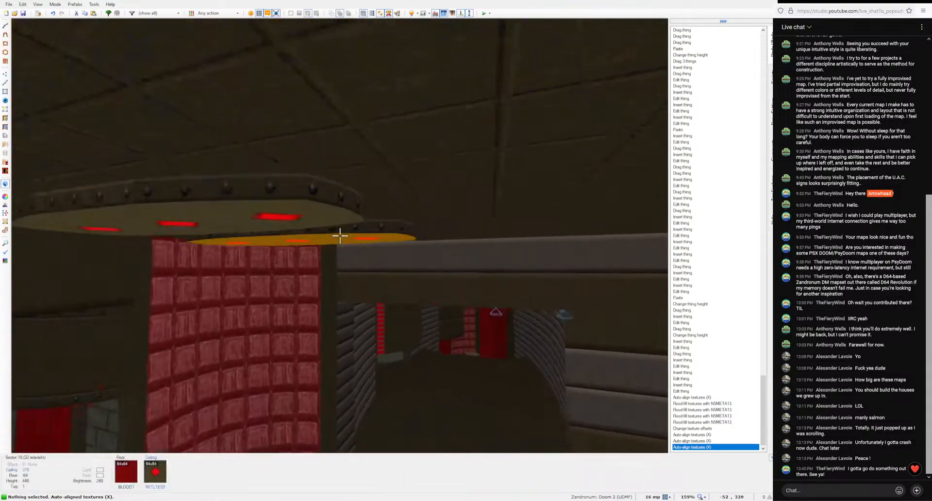
key(a)
key(a)
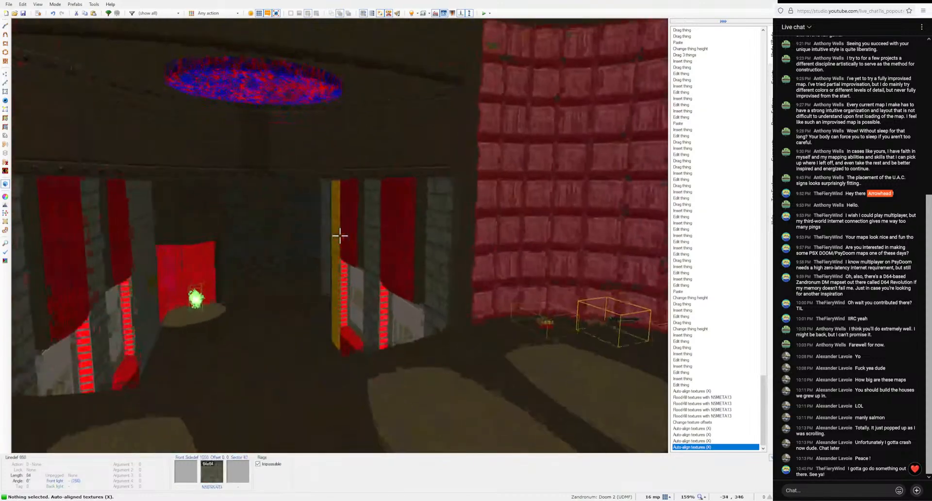
key(d)
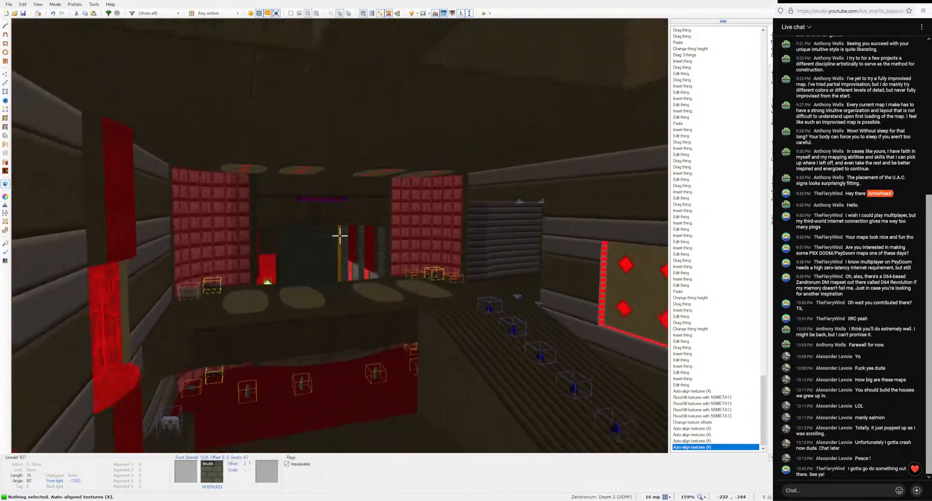
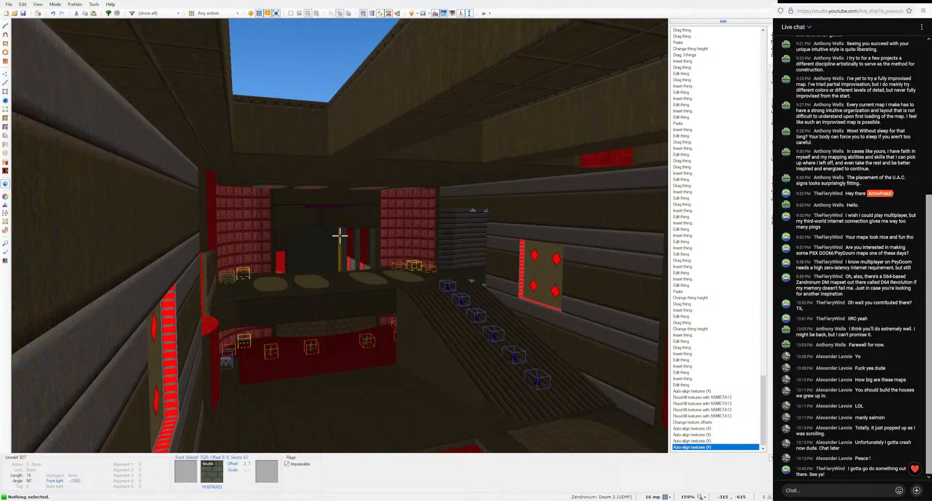
key(e)
key(shift+c)
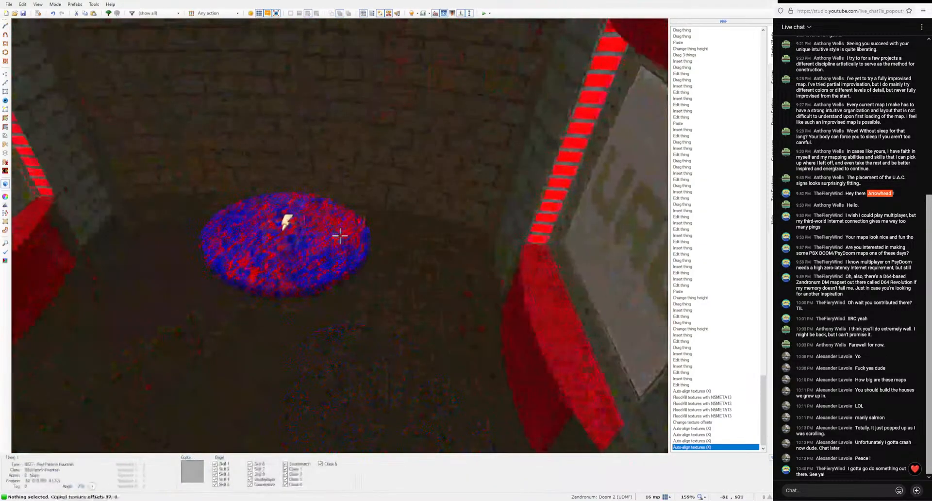
right_click(340, 236)
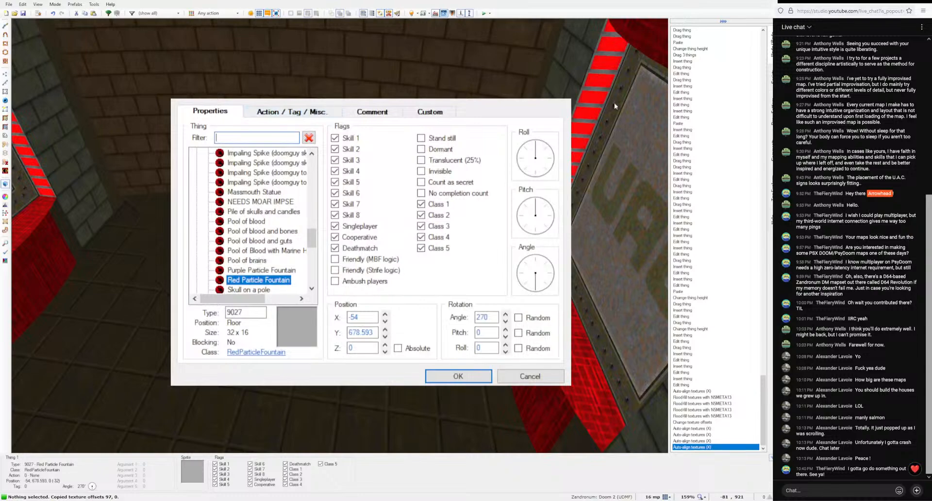
key(Escape)
Step: Hide the things in 3D and set the round FIREBLU2 sector's floor texture to FLOOR1_6
key(t)
right_click(337, 235)
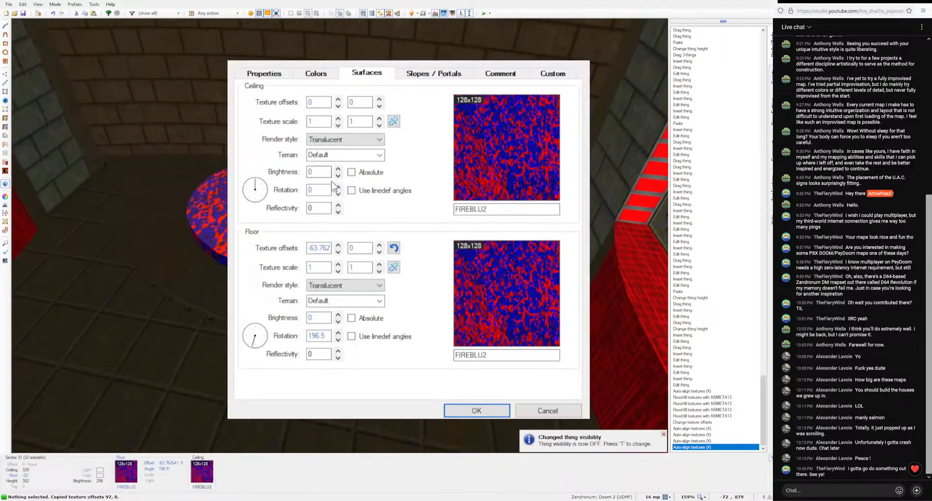
click(500, 282)
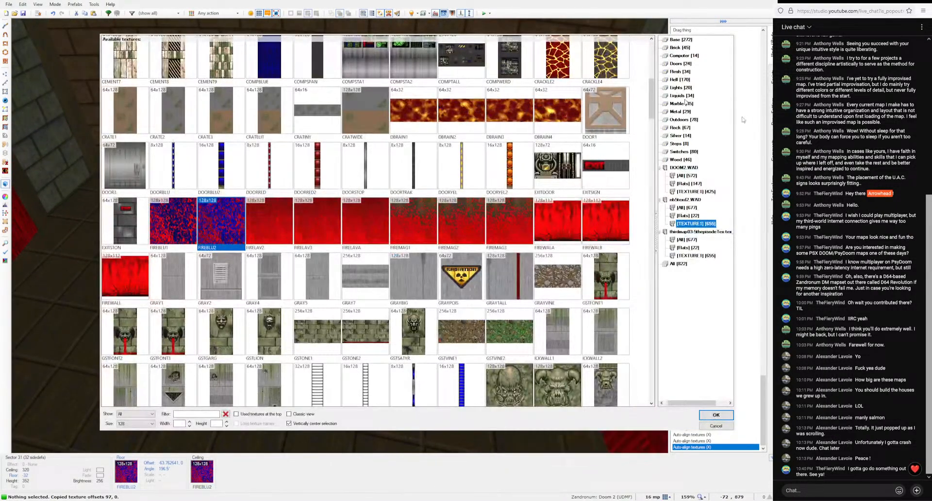
click(679, 79)
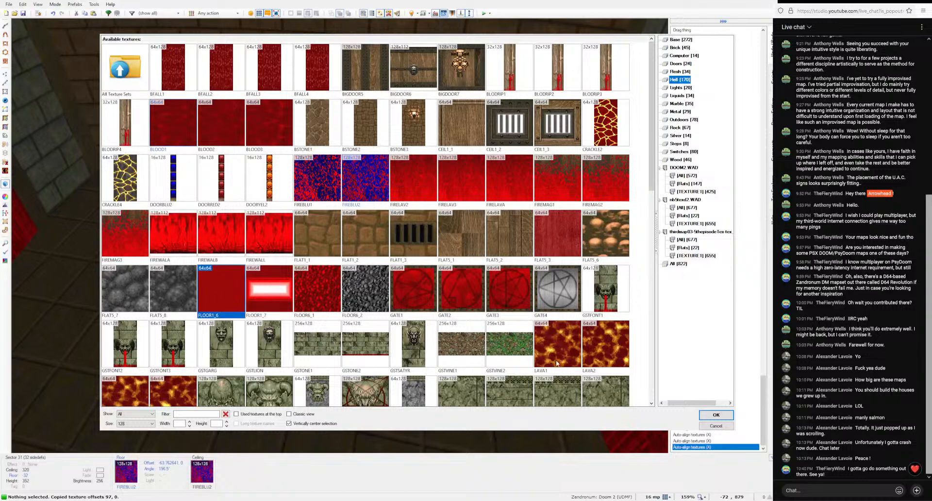
click(715, 415)
click(475, 410)
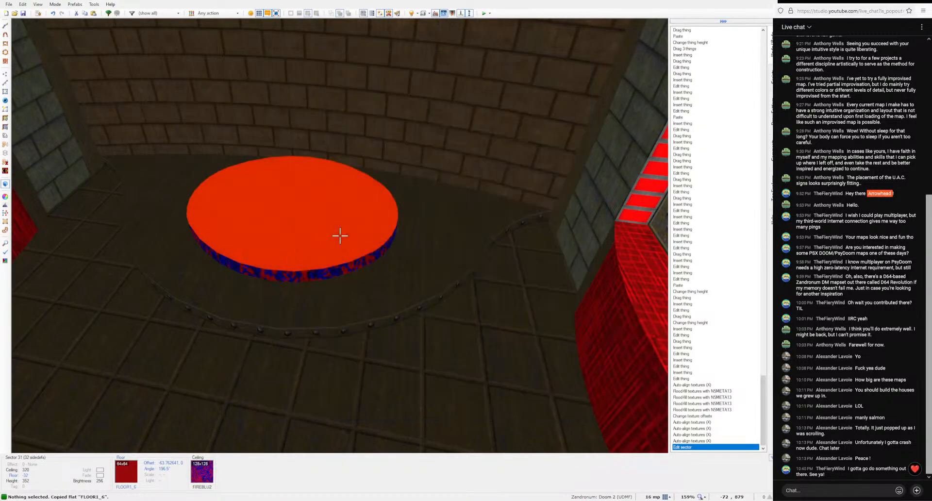
Step: Copy the FLOOR1_6 flat, flood-fill the round disc's side surfaces with it and auto-align them horizontally
key(ctrl+c)
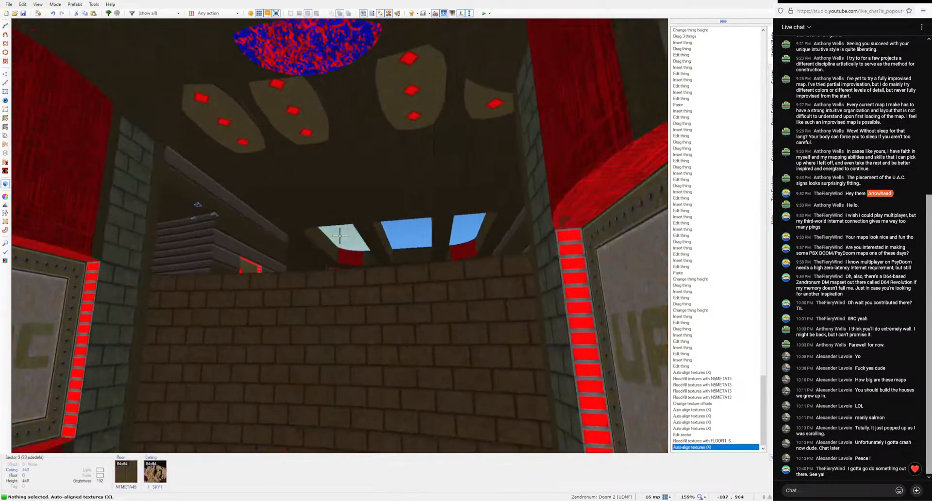
key(a)
key(w)
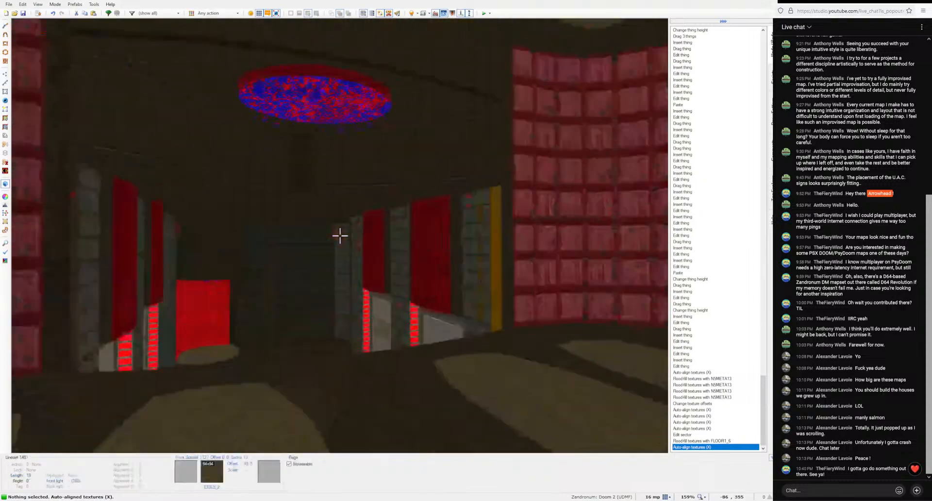
Step: Flood-fill the round disc's FIREBLU2 underside with FLOOR1_6 and auto-align the adjoining textures horizontally
key(ctrl+shift+v)
key(a)
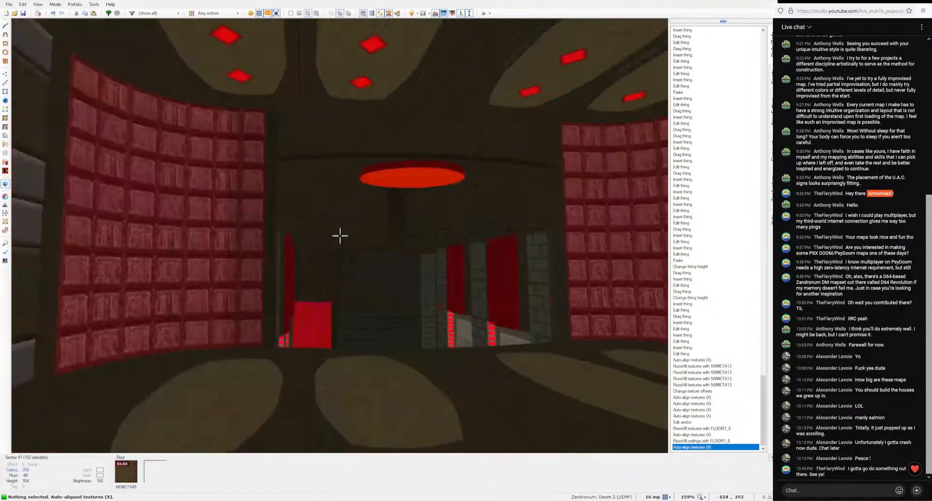
key(s)
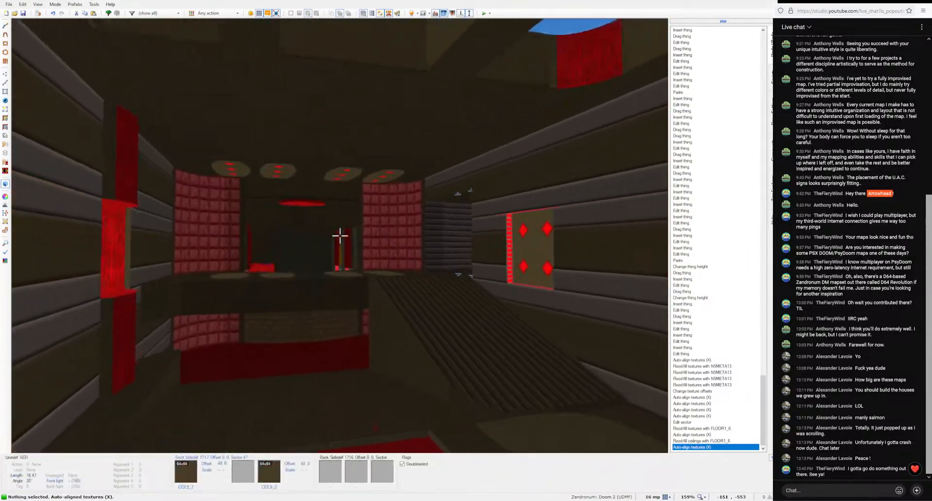
Step: Show the things in the 3D view again and inspect the red wall niches with the round pedestals
key(w)
key(t)
key(t)
key(w)
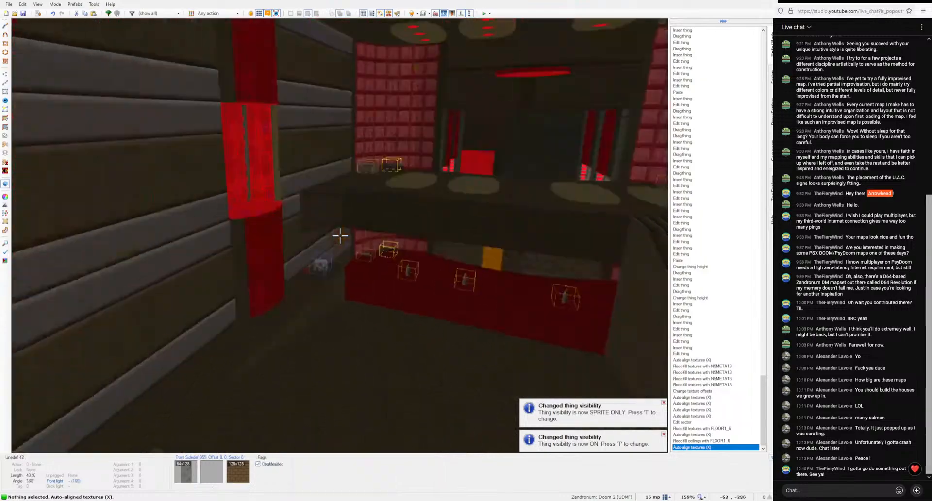
key(s)
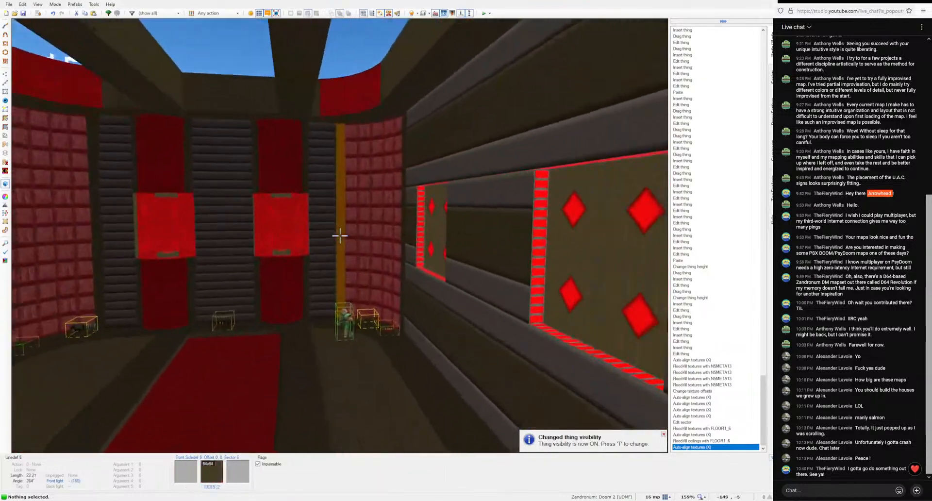
key(w)
key(w)
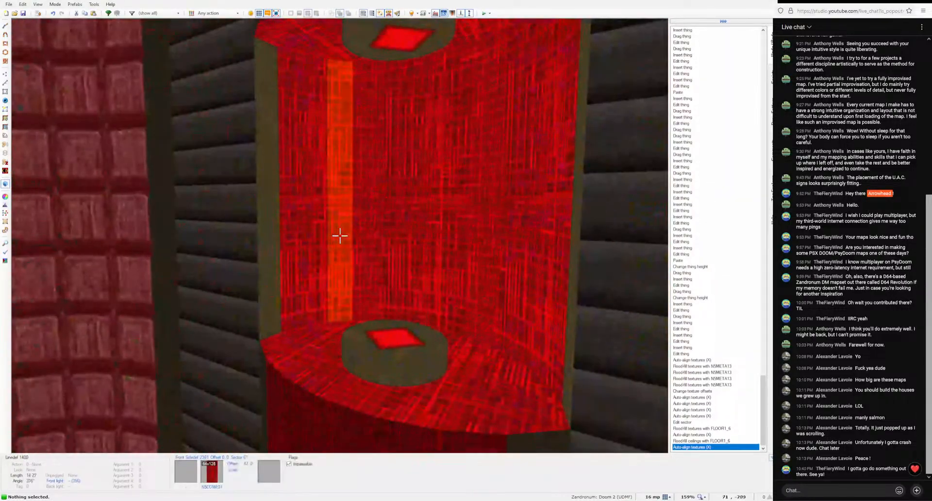
Step: Place a Tall techno floor lamp on each of the round pedestals in the two red semicircular niches, at X 128 and -128, Y -848
key(q)
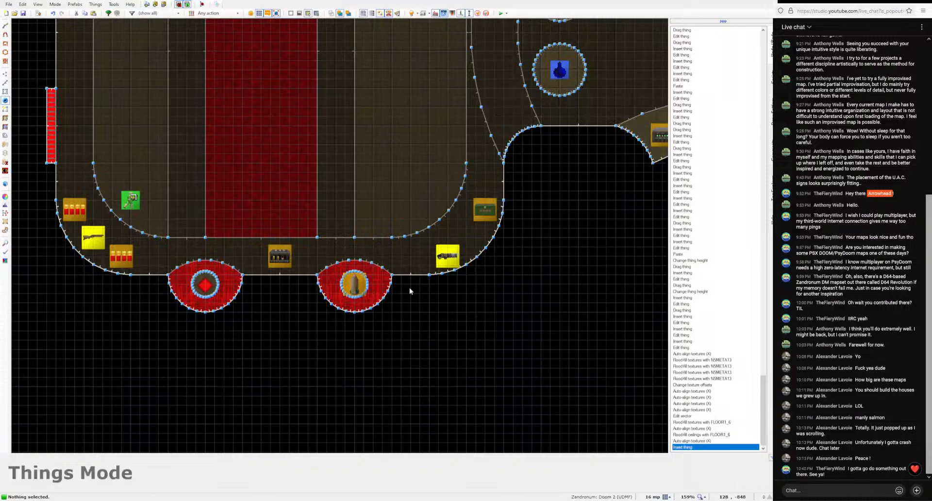
right_click(410, 290)
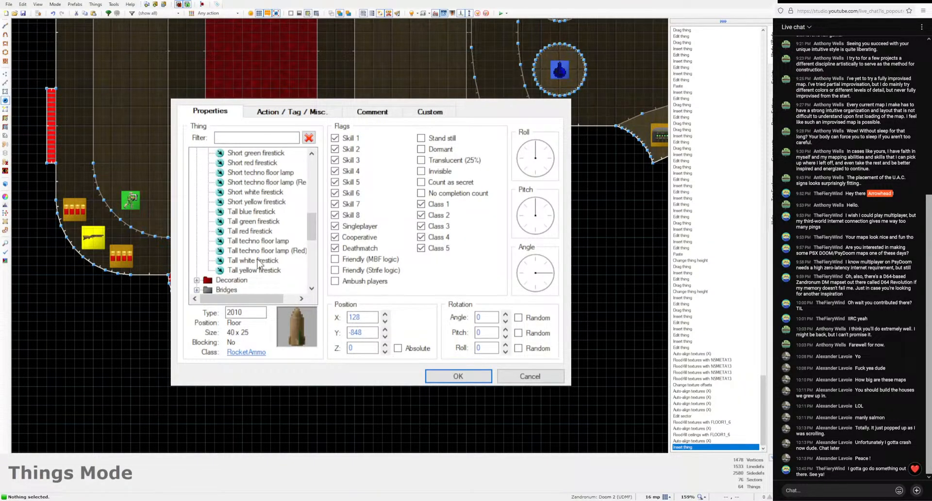
click(433, 373)
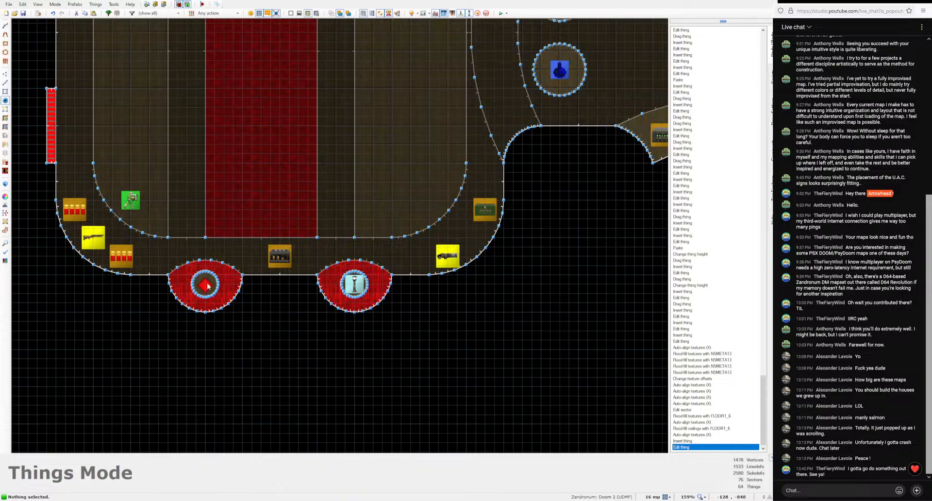
key(Insert)
key(q)
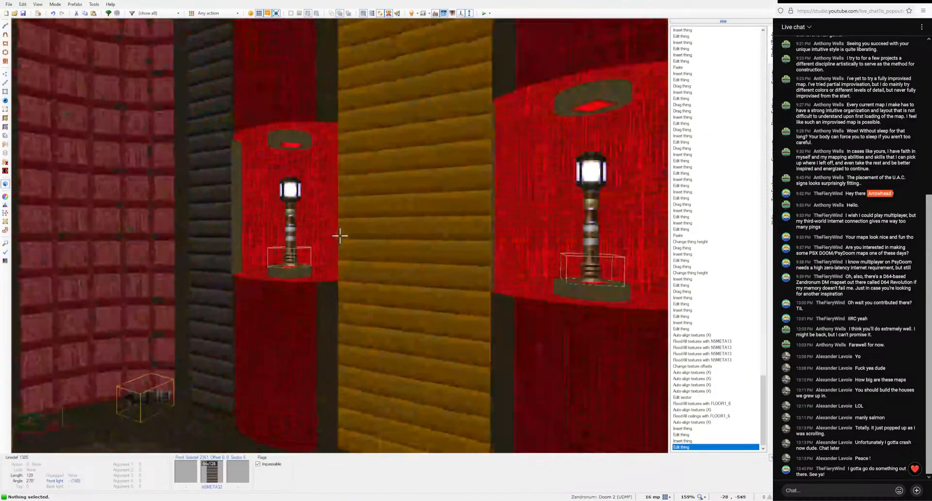
Step: Place another Tall techno floor lamp in the curved red alcove on the west wall and shift it slightly deeper into the alcove
key(e)
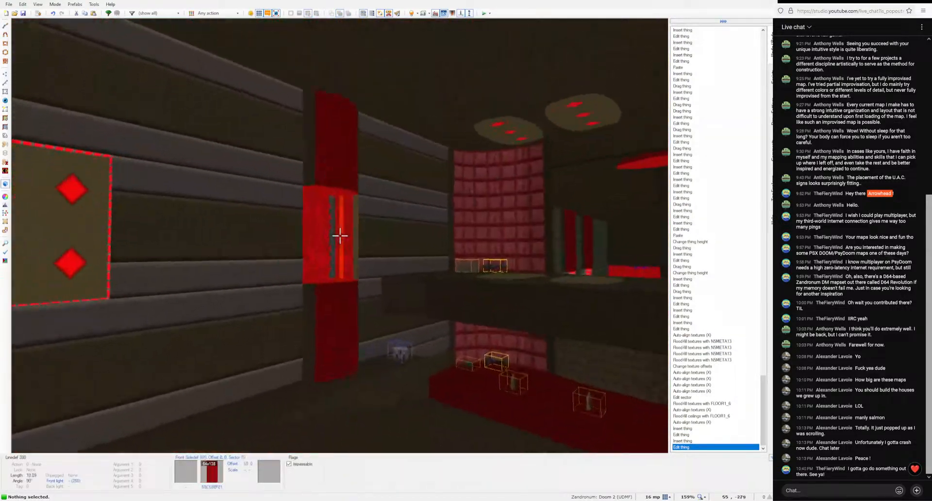
key(q)
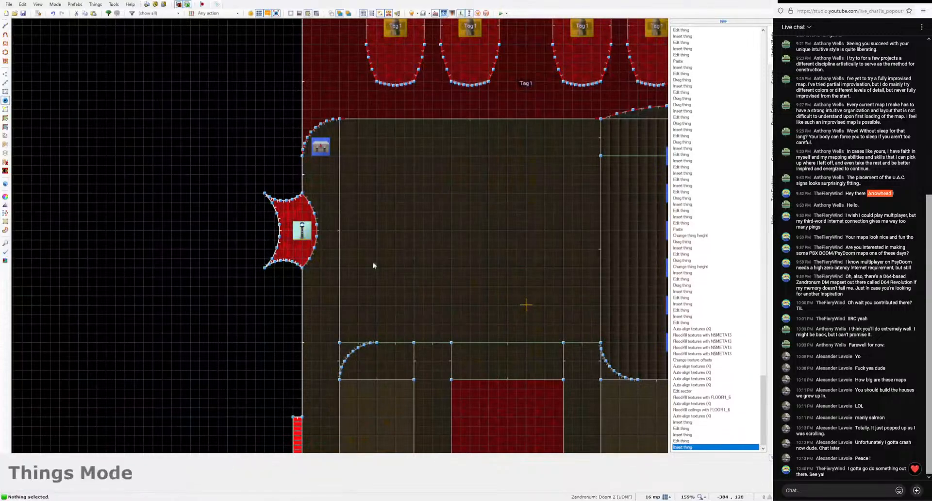
click(458, 376)
right_drag(301, 231, 291, 232)
key(q)
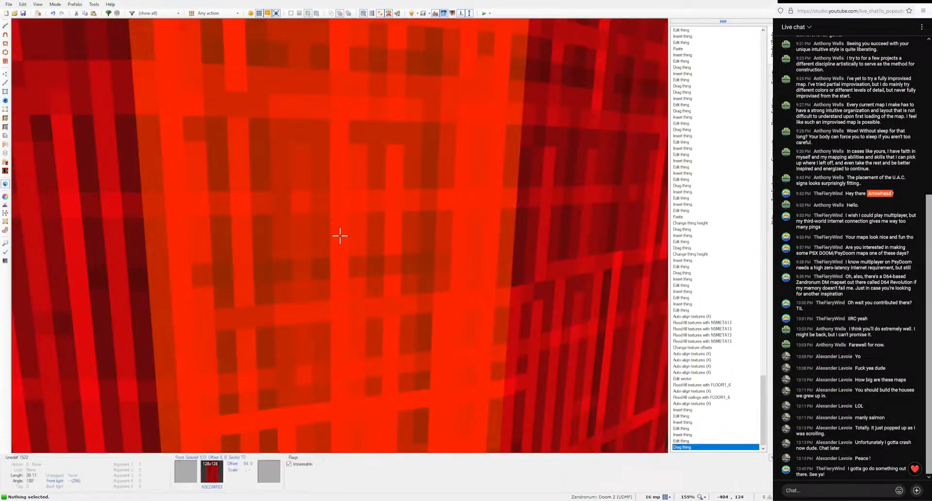
key(s)
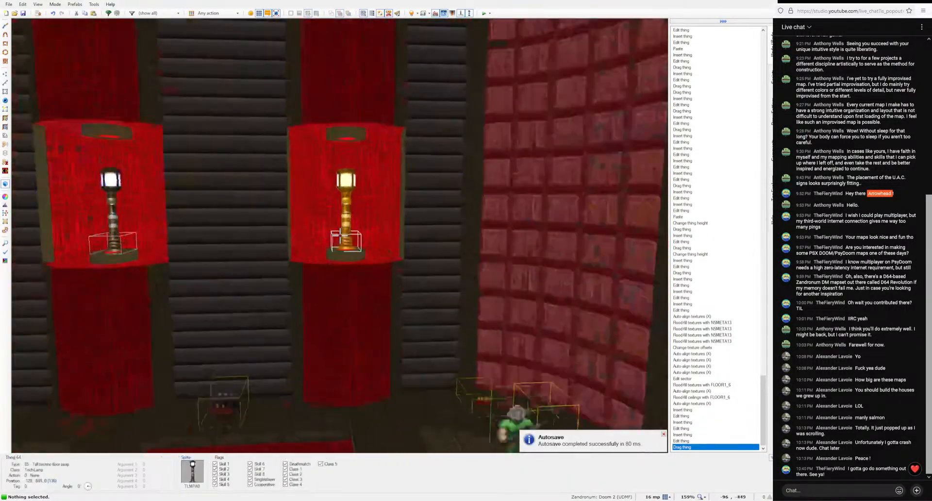
Step: Copy the FIREBLU2 flat above the corner teleport destination and hide the things in 3D
key(w)
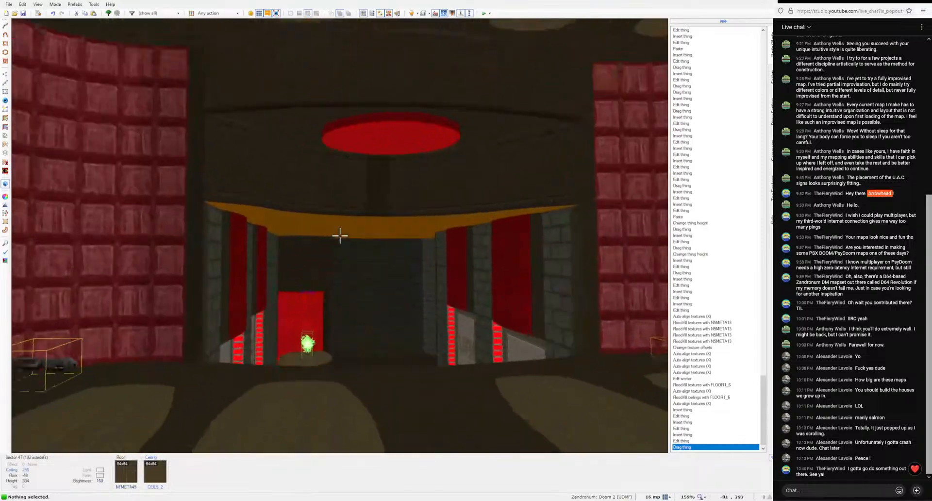
key(w)
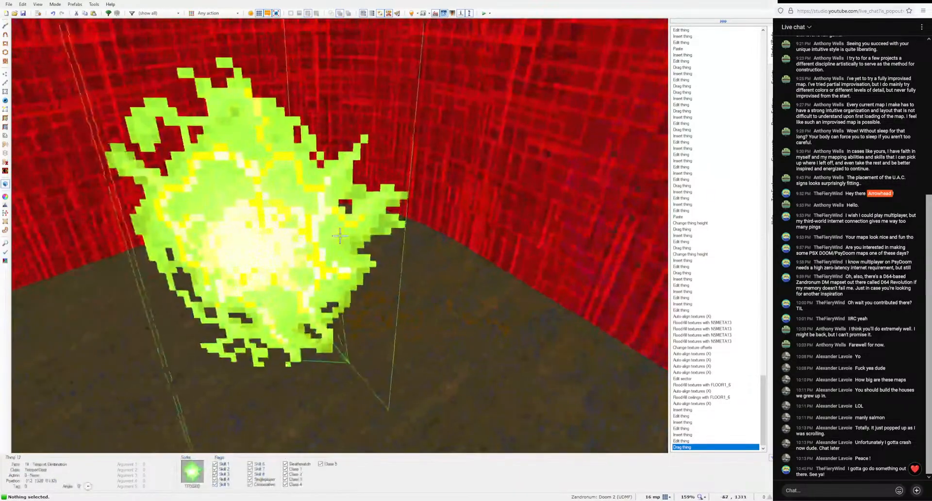
key(ctrl+c)
key(t)
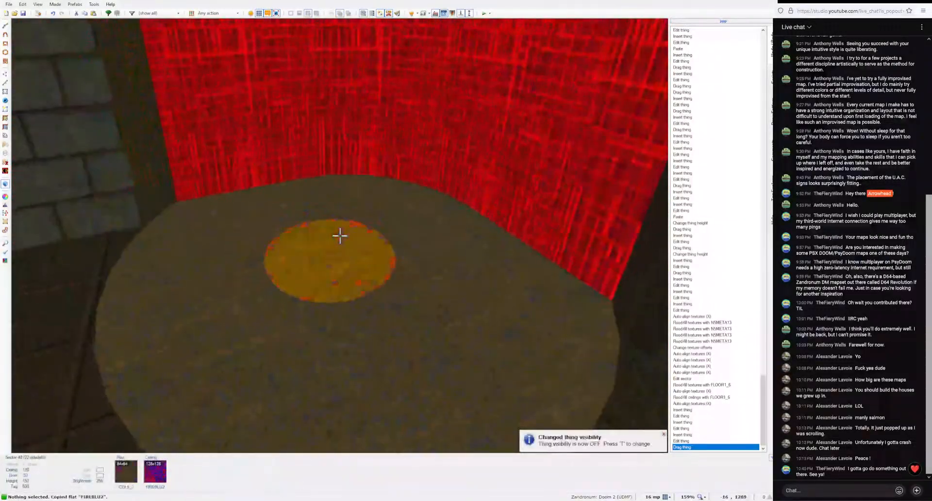
Step: Paste FIREBLU2 onto the teleport pedestal's round floor, flood-fill its sides with it, auto-align them horizontally and show the things again
key(ctrl+v)
key(ctrl+shift+v)
key(a)
key(s)
key(w)
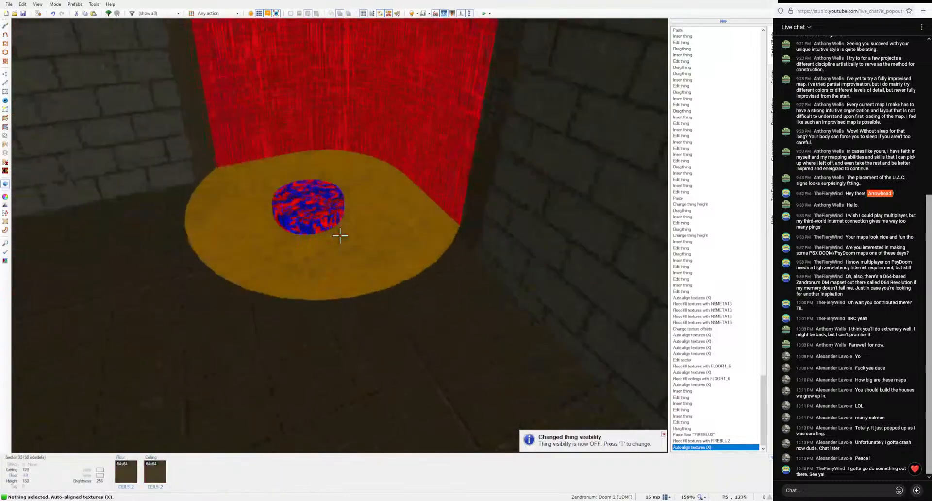
key(s)
key(t)
key(t)
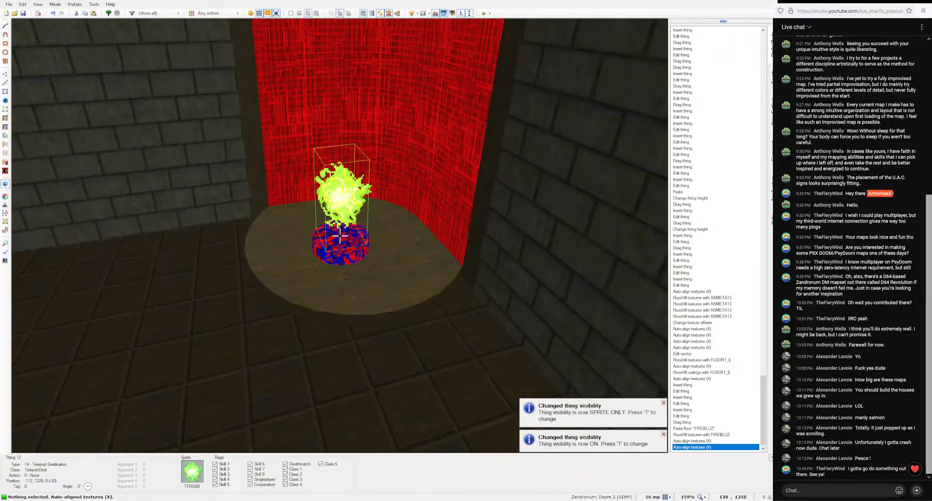
Step: Insert a Red Particle Fountain beside the corner teleport destination and move it onto the round FIREBLU2 pedestal
key(e)
key(q)
right_click(309, 215)
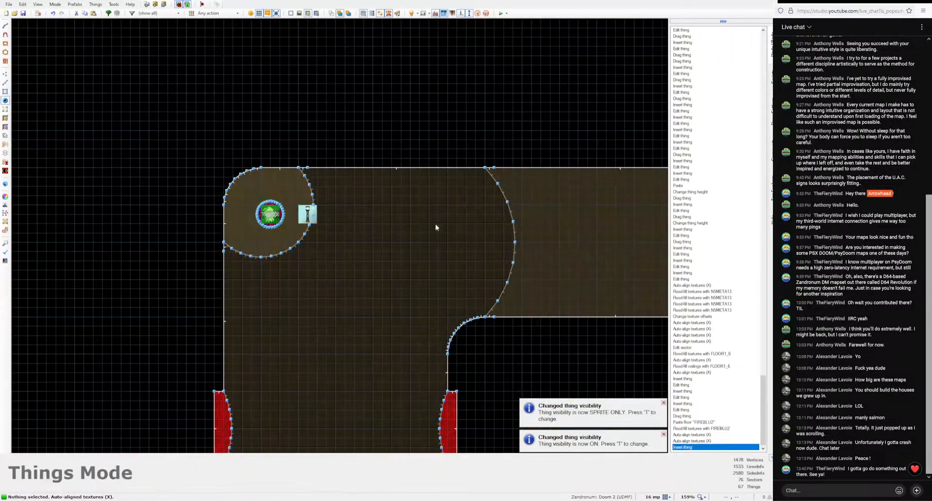
text(red)
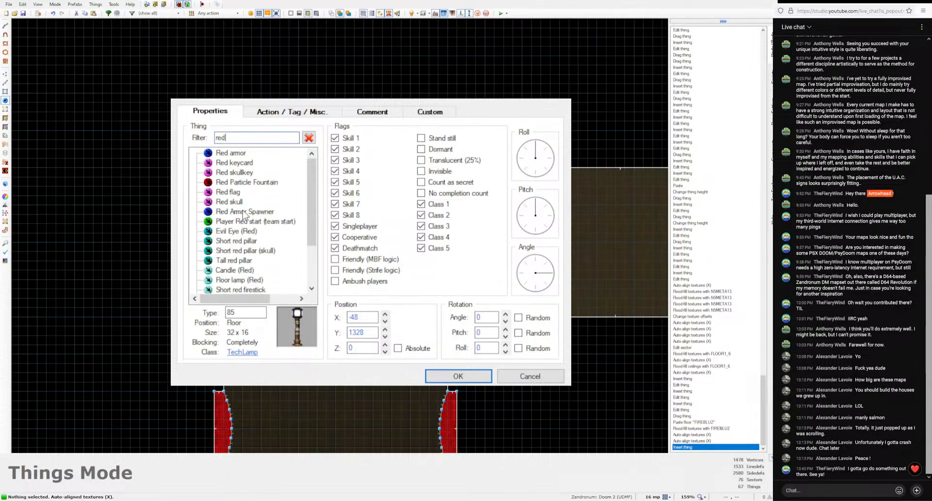
click(242, 183)
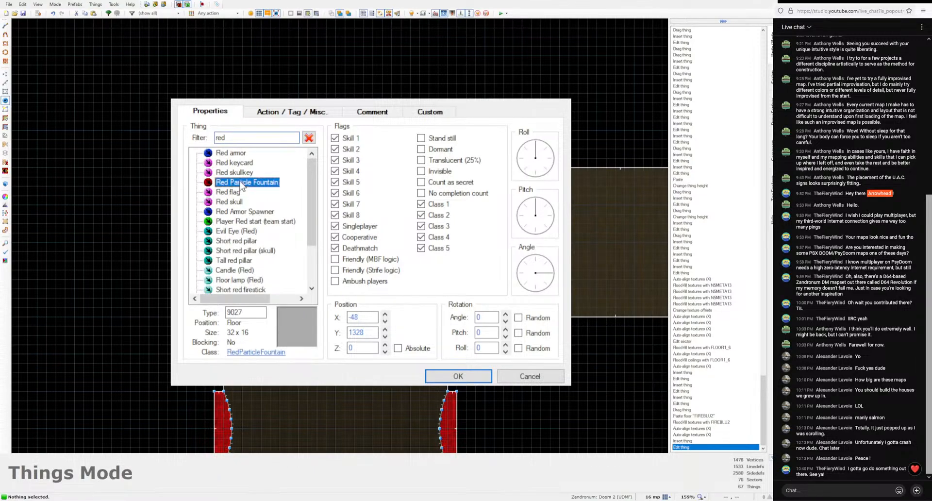
click(450, 377)
scroll(302, 203, up, 2)
right_drag(312, 223, 251, 223)
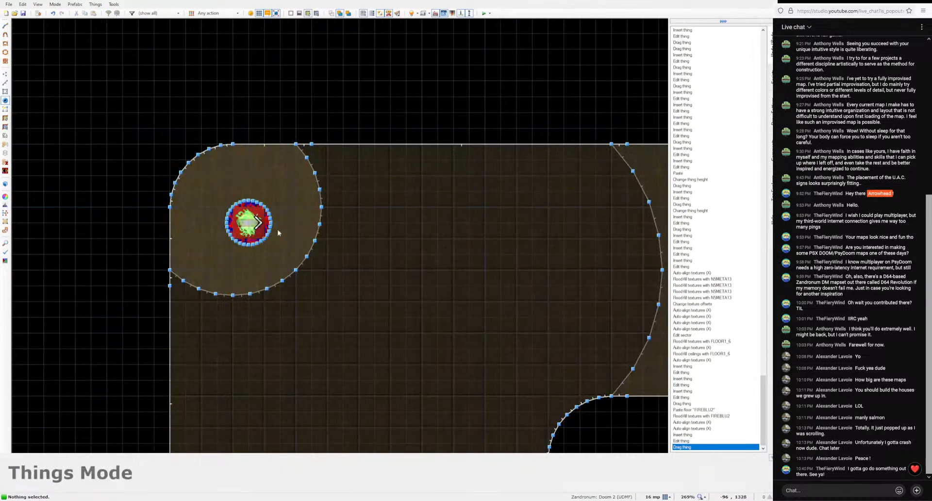
Step: Add four more Red Particle Fountains and move them onto the same teleport pedestal
right_click(311, 226)
key(Return)
right_drag(312, 227, 255, 224)
right_click(308, 225)
key(Return)
right_click(311, 226)
key(Return)
key(w)
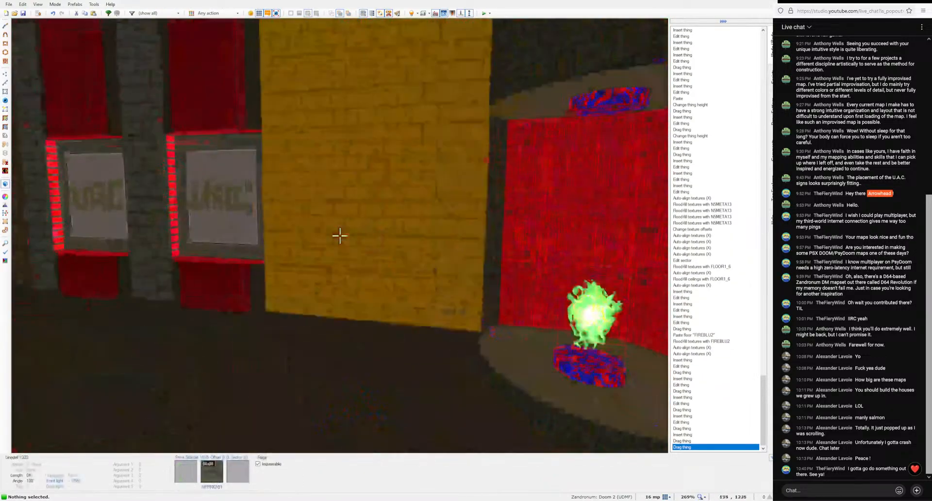
key(w)
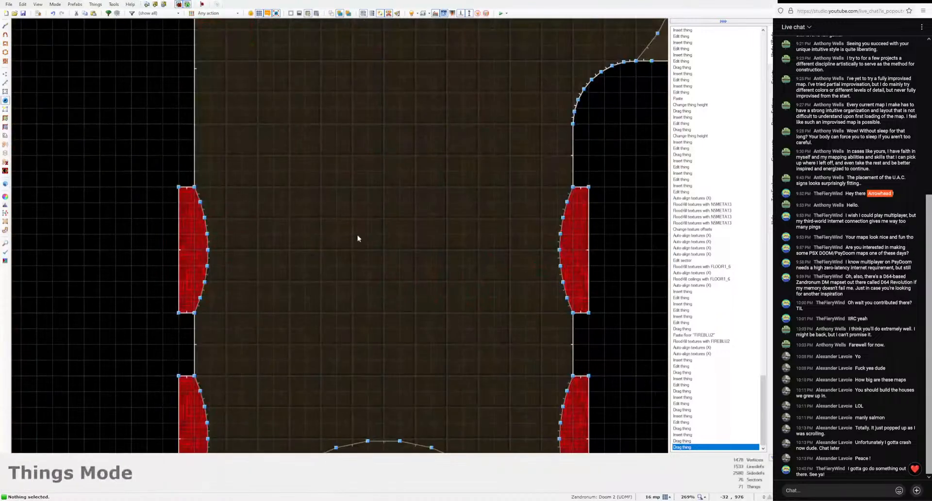
Step: Insert a Stimpack at X -160, Y 960 beside the northern red niche on the corridor's west wall
right_click(251, 180)
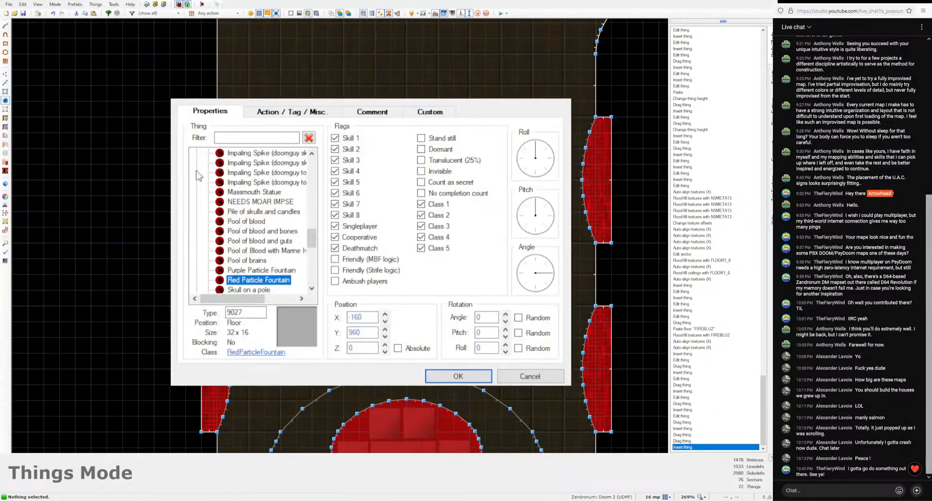
scroll(262, 233, up, 2)
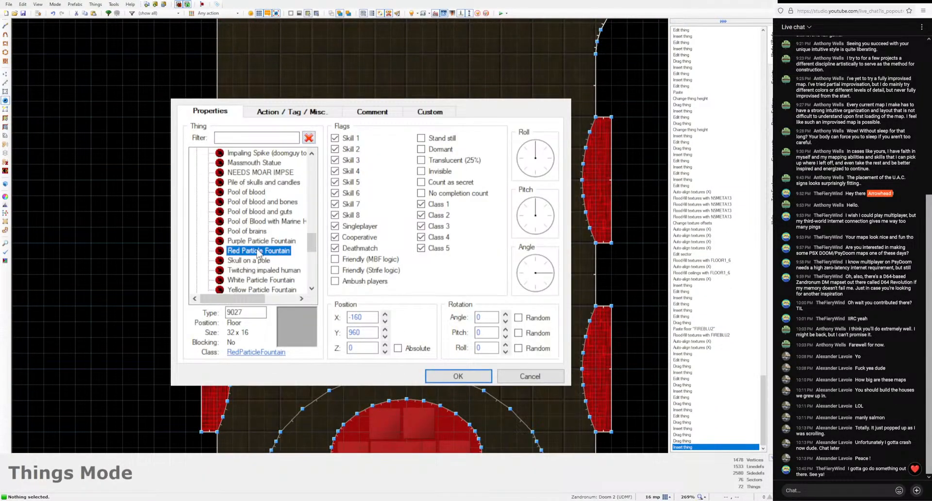
scroll(212, 219, up, 10)
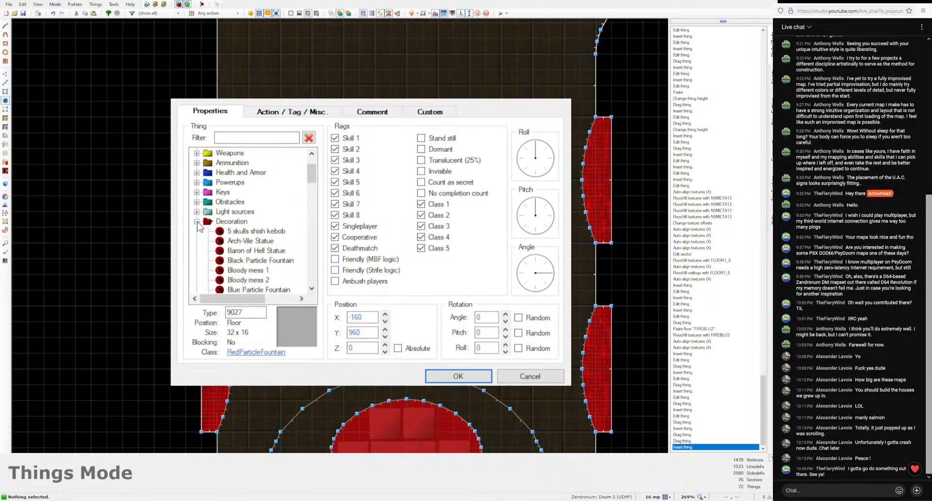
click(196, 222)
click(196, 173)
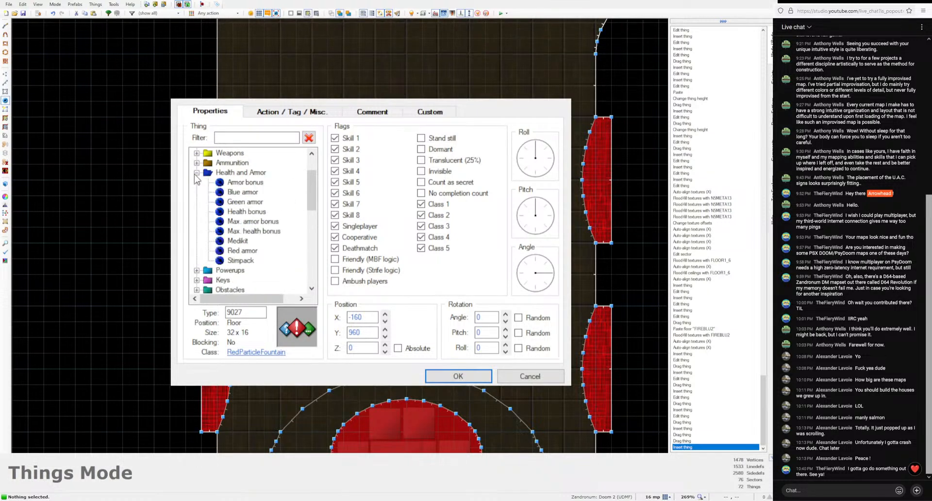
click(241, 261)
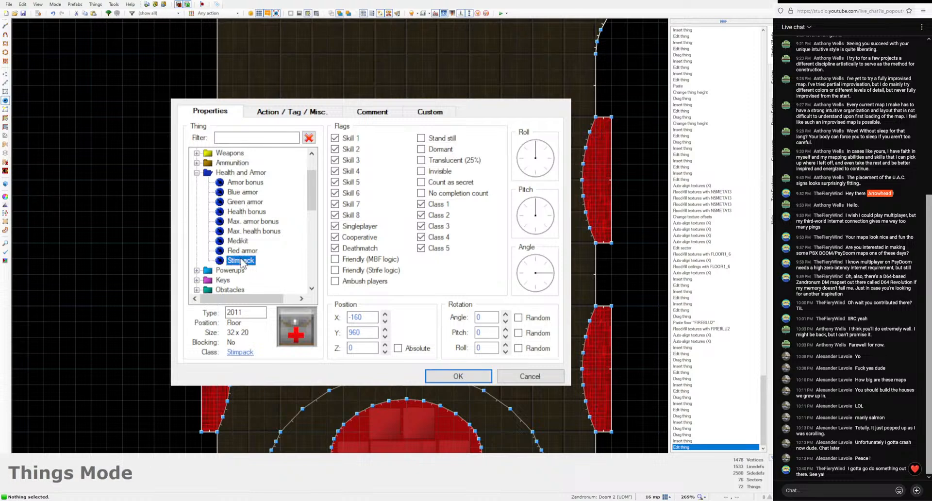
double_click(242, 262)
Step: Add a matching Stimpack beside the opposite niche and paste a copy of the pair beside the two southern niches
scroll(439, 218, down, 3)
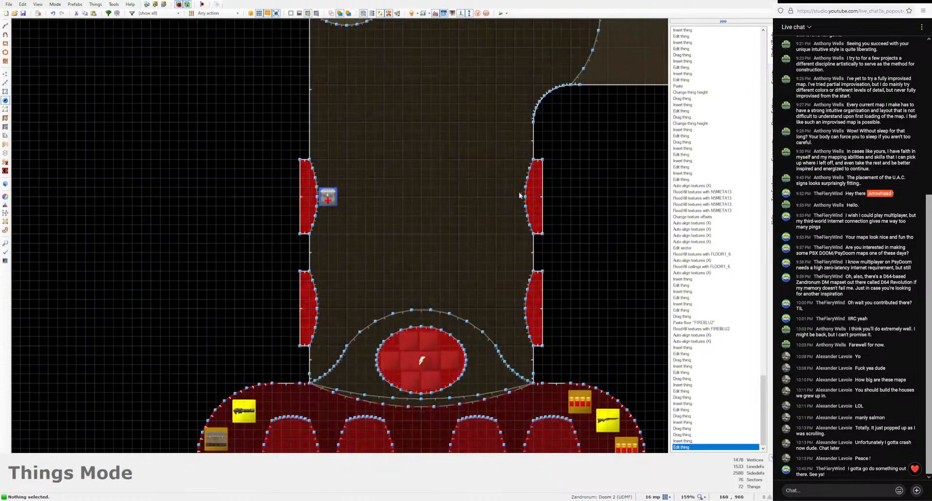
key(Insert)
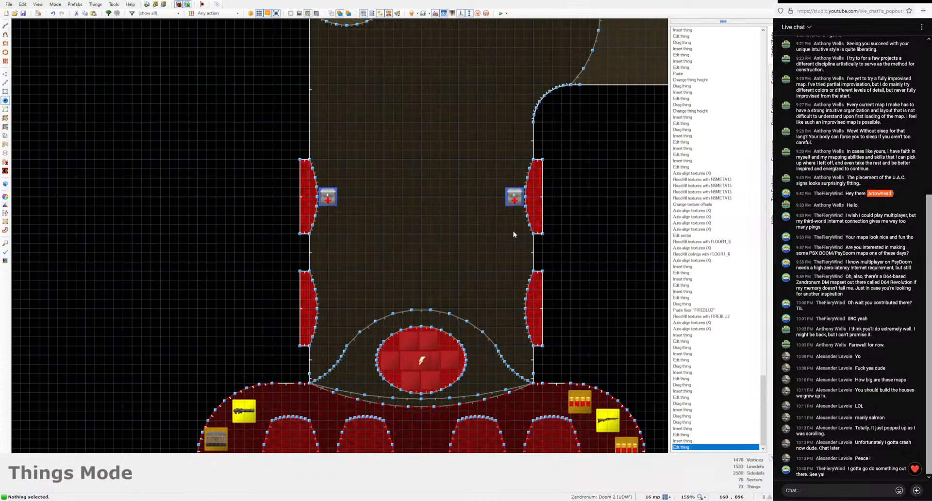
key(ctrl+v)
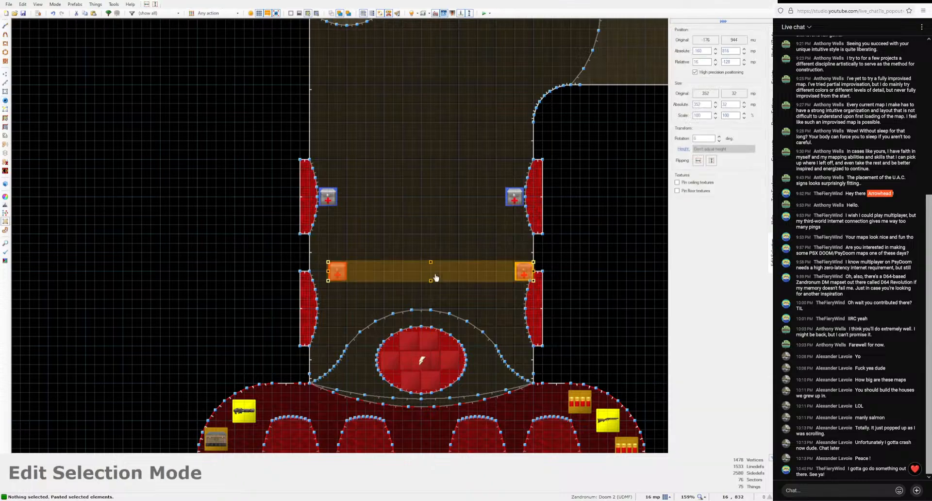
click(510, 301)
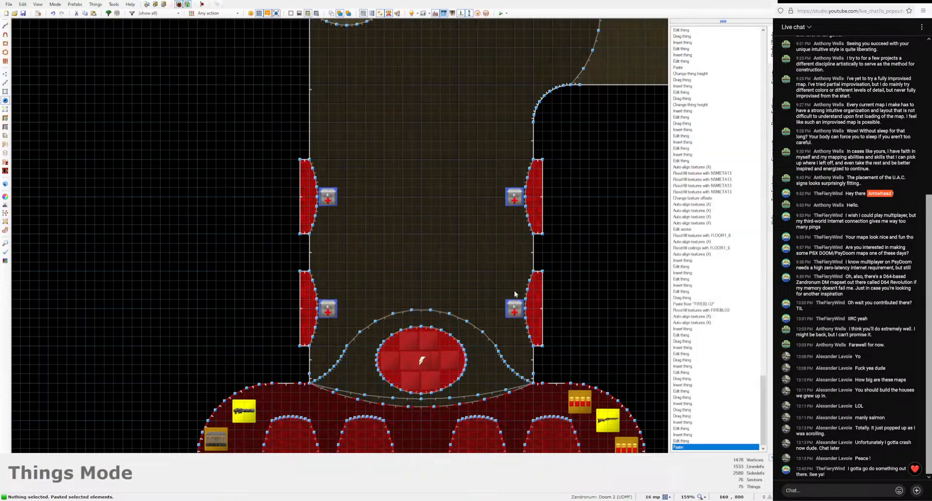
Step: Insert a Backpack at X 480, Y 1376 by the north wall of the horizontal corridor
scroll(511, 290, down, 4)
middle_drag(652, 187, 447, 213)
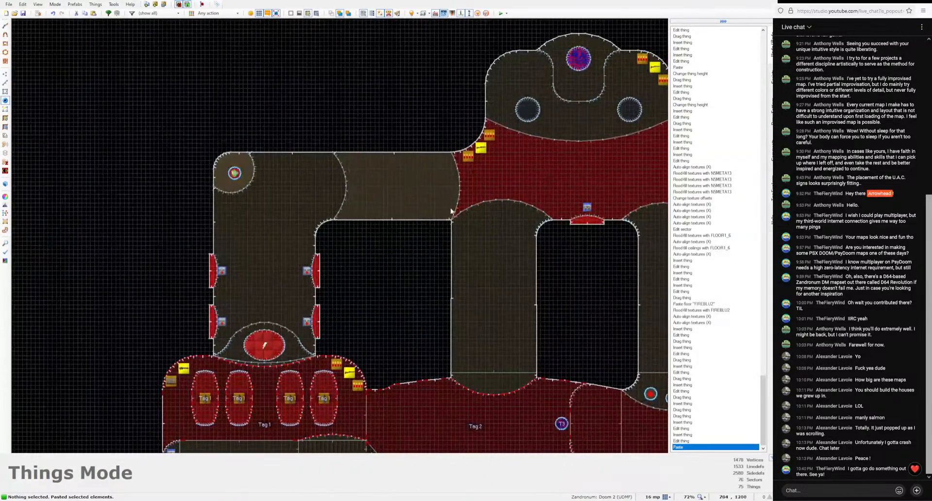
scroll(343, 210, up, 3)
key(Insert)
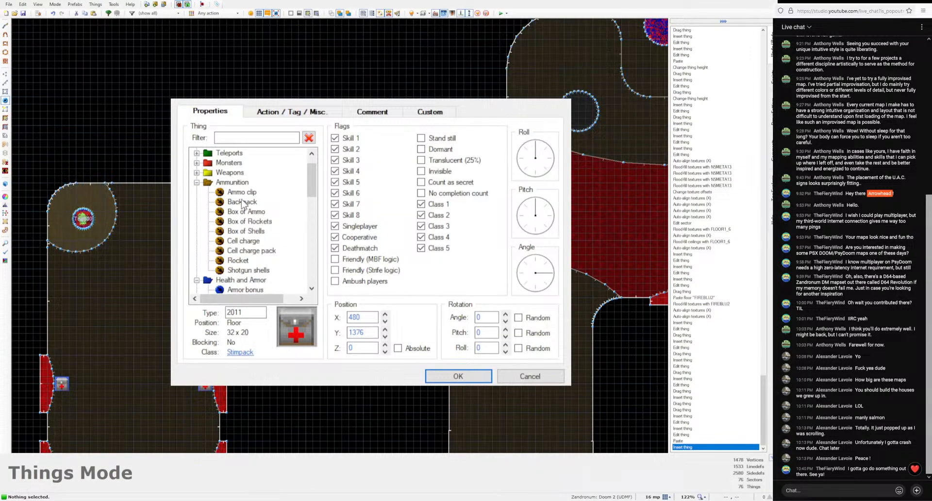
double_click(238, 203)
Step: Insert a second Backpack by the corridor's south wall and line it up with the one by the north wall
right_click(343, 281)
key(Return)
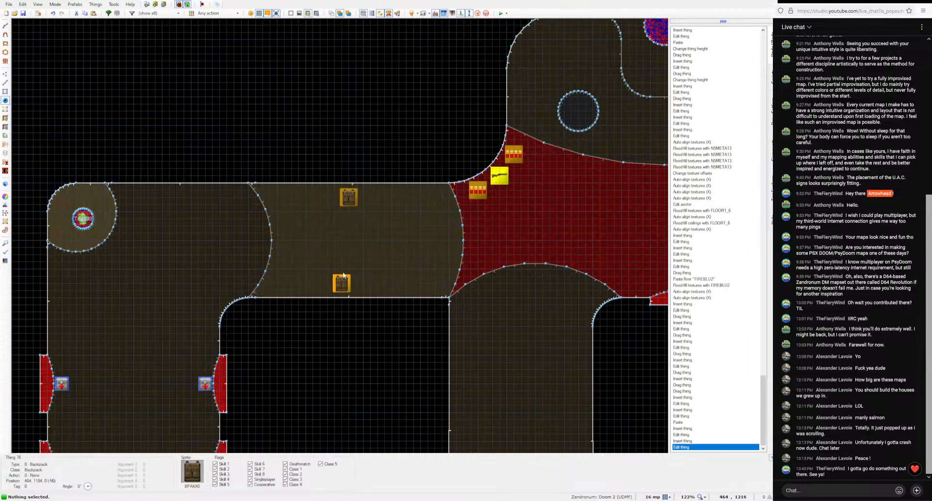
right_drag(342, 282, 349, 279)
scroll(348, 202, down, 5)
scroll(412, 70, up, 2)
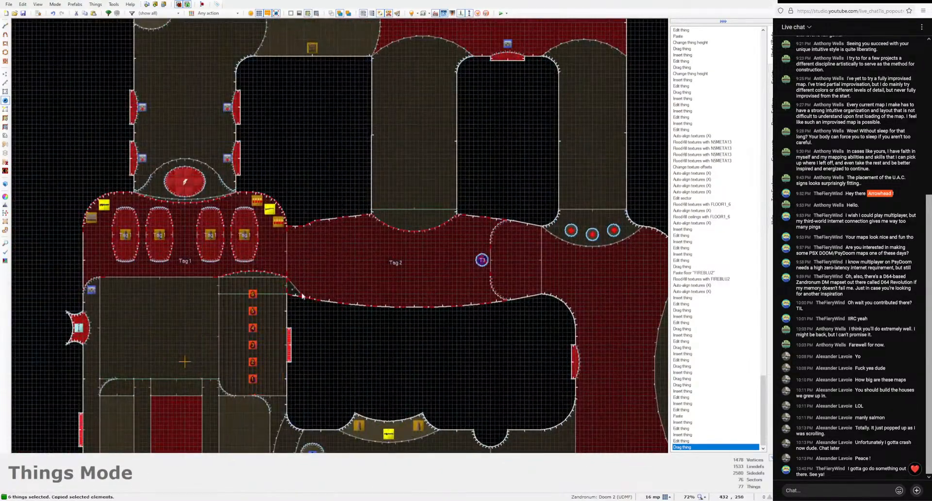
Step: Paste the copied column of six Health bonuses into the vertical corridor at X 864
scroll(400, 239, up, 3)
key(ctrl+v)
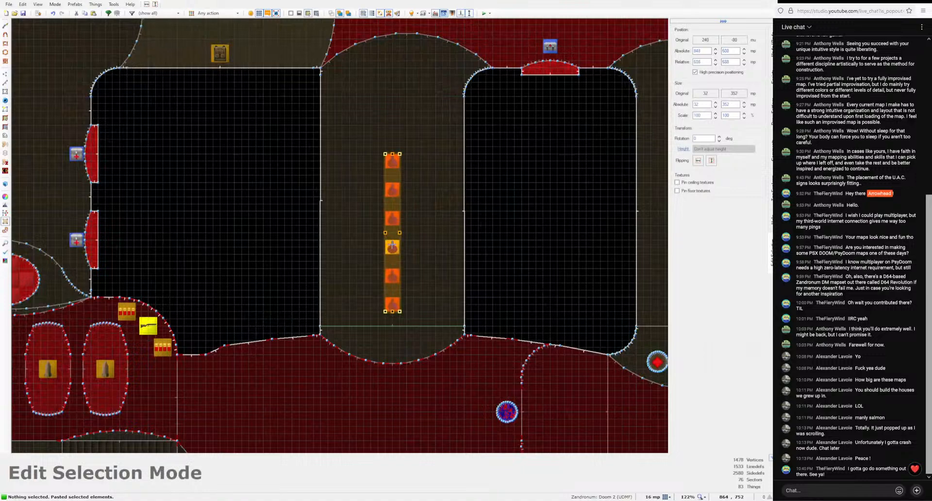
key(Return)
Step: Copy the two northernmost Health bonuses in the X 864 corridor and paste them twice, extending the evenly spaced column northward to ten
middle_drag(390, 188, 382, 266)
drag(408, 275, 380, 244)
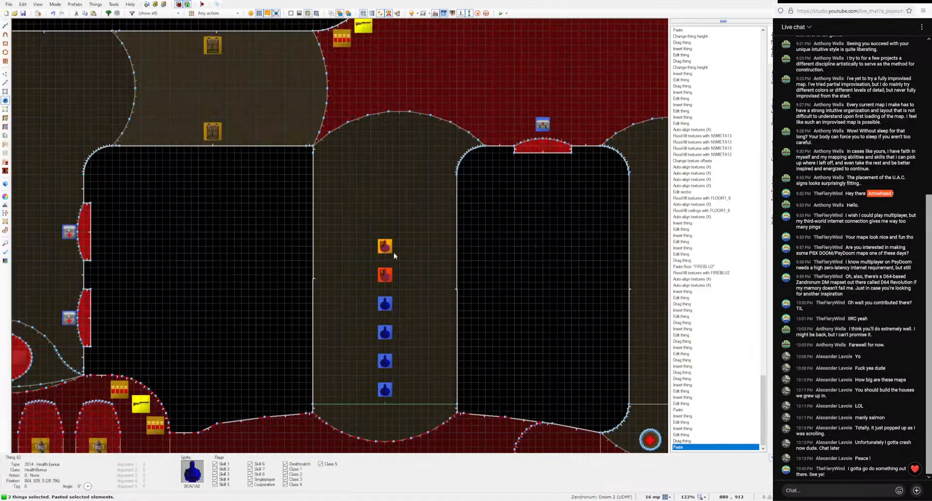
key(ctrl+c)
key(c)
key(ctrl+v)
key(Return)
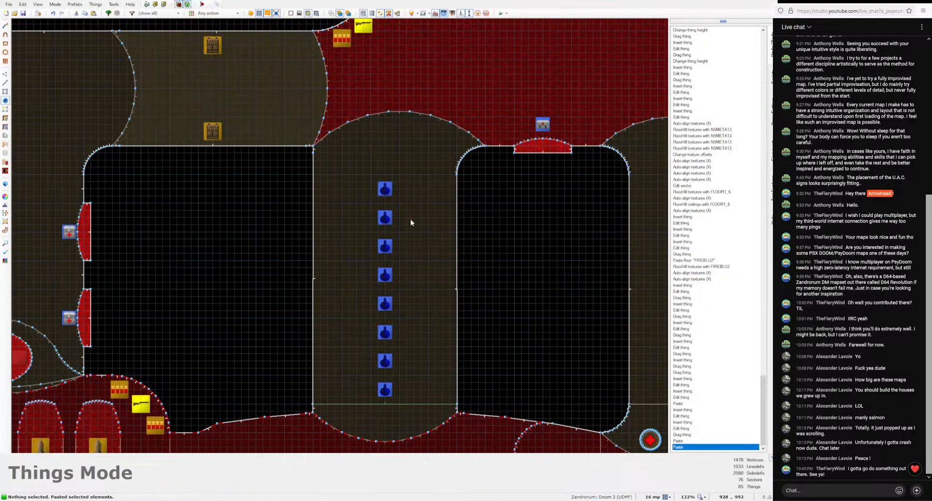
key(ctrl+v)
key(Return)
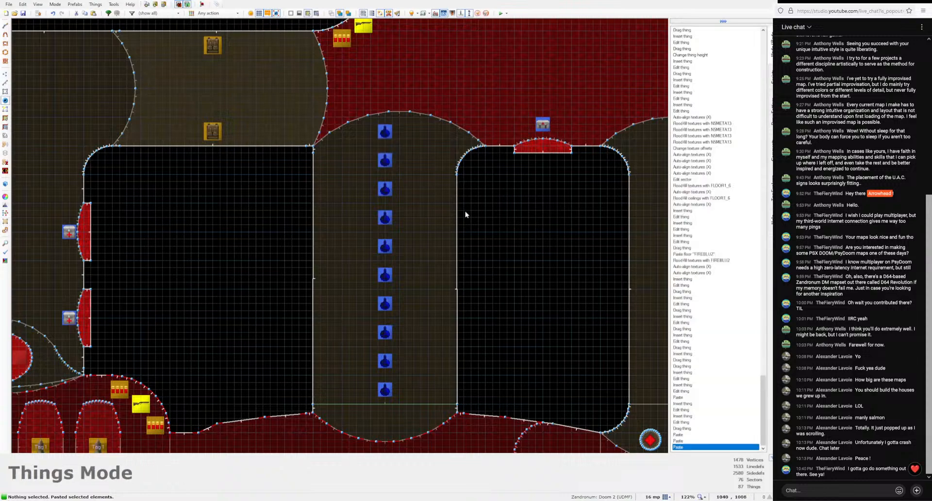
Step: Paste a copy of the nine lower Health bonuses into the parallel eastern corridor at X 1536 and add a tenth at its north end
scroll(364, 212, down, 3)
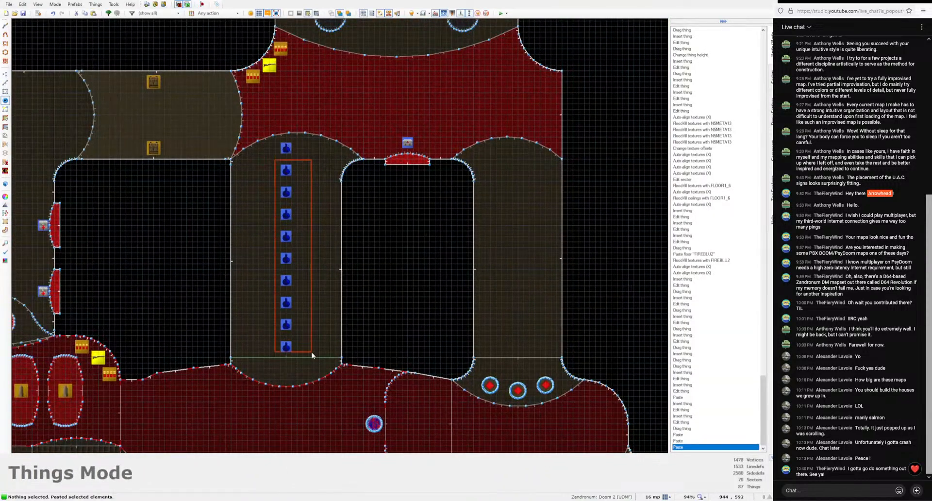
key(ctrl+v)
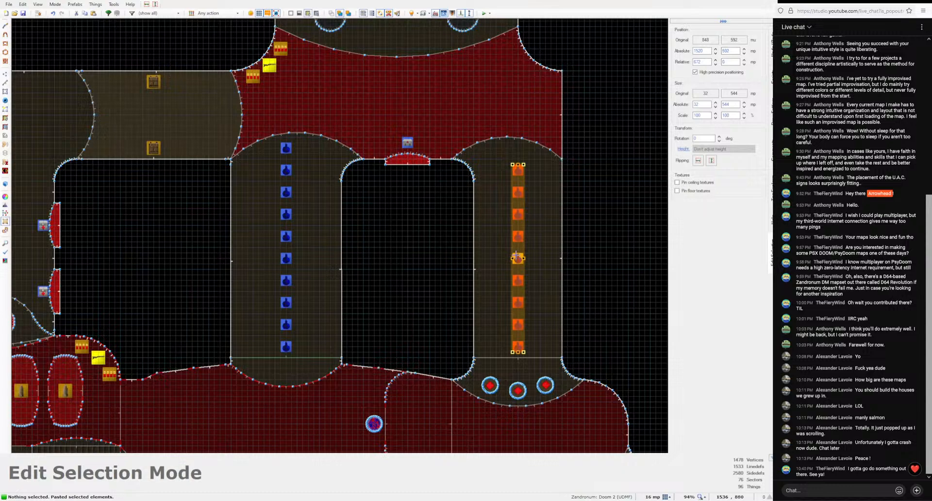
click(517, 258)
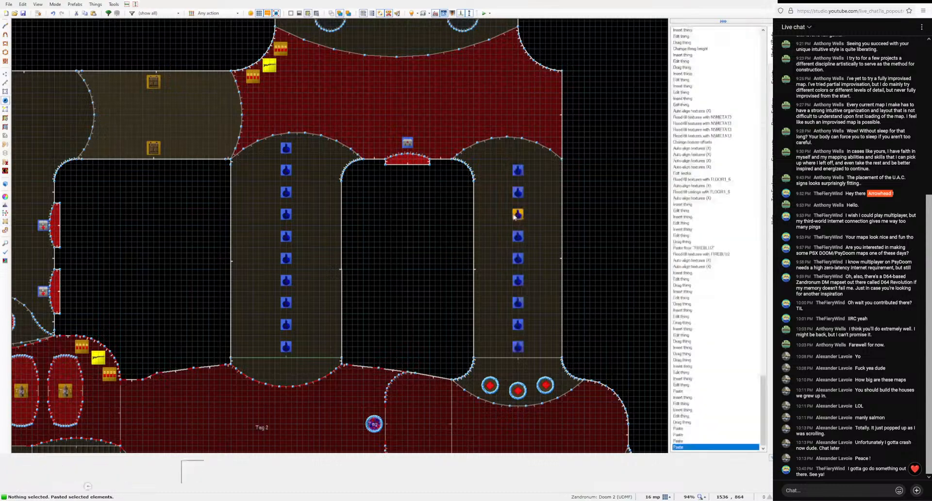
key(ctrl+v)
click(517, 147)
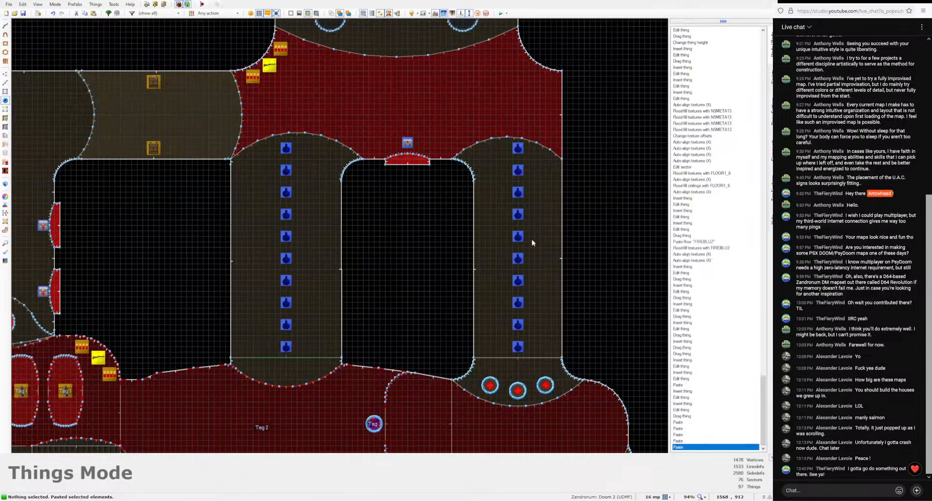
Step: Copy the N5COMP01 texture in the northern room and paste it on the floors of the two round pillars there
key(w)
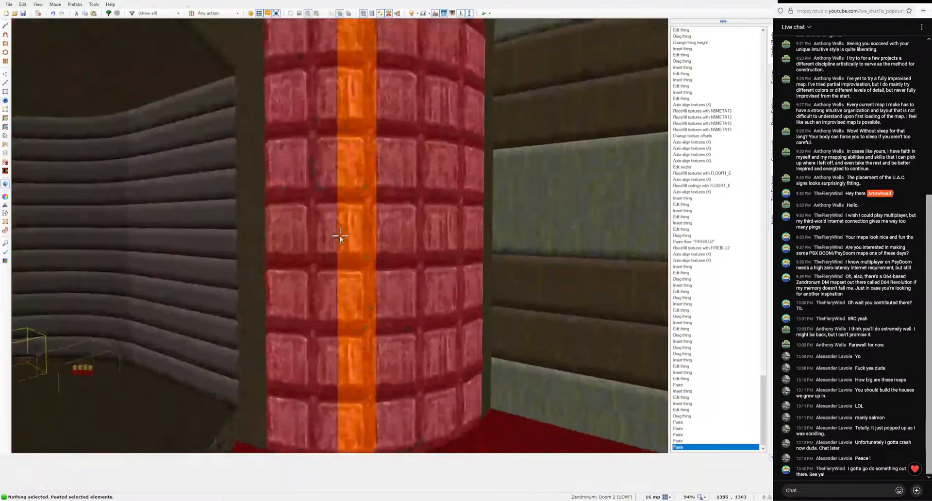
key(w)
key(w)
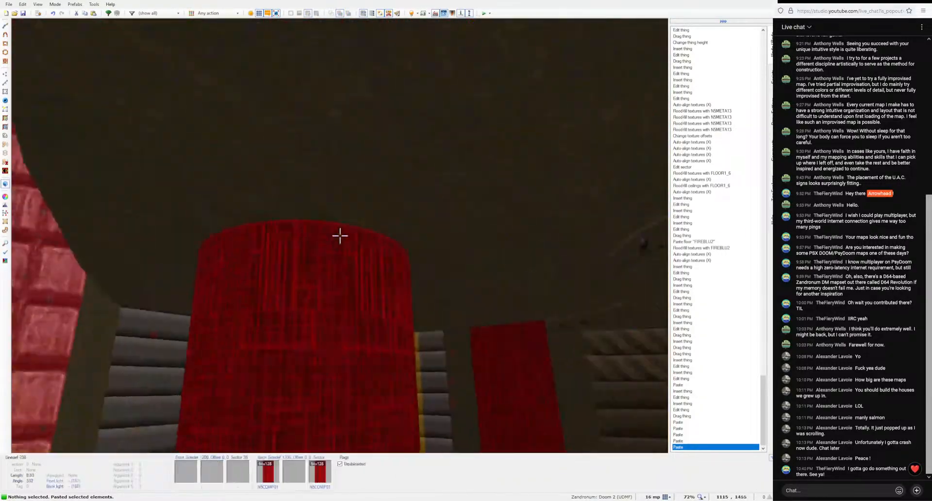
key(ctrl+c)
key(ctrl+v)
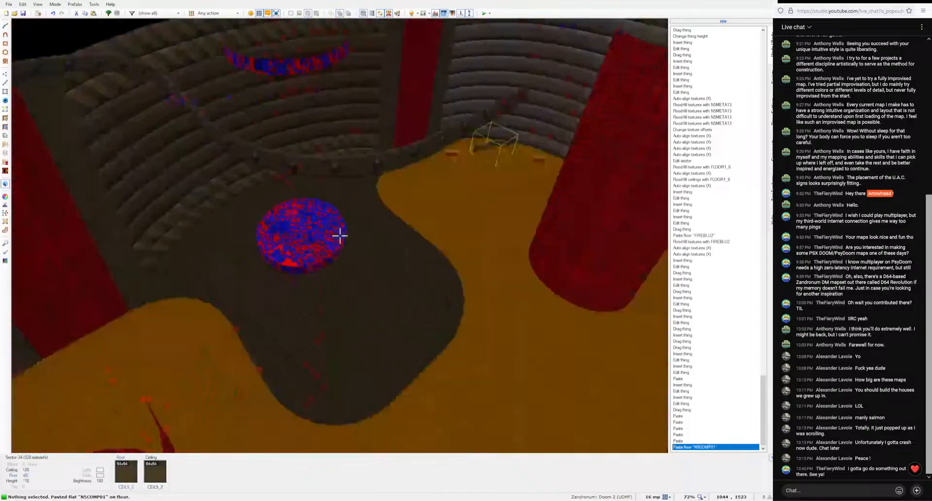
key(ctrl+v)
key(e)
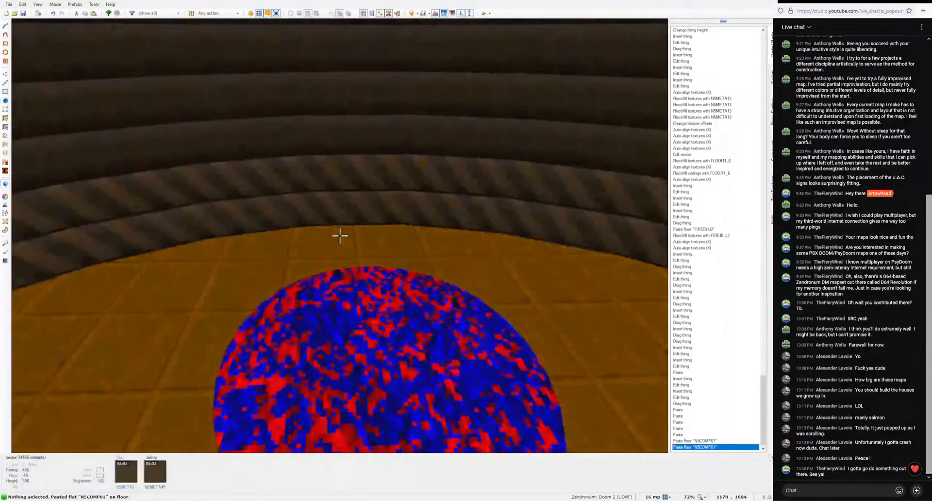
key(q)
Step: Insert a weapon pickup on the northern room's round FIREBLU platform at X 1184, Y 1760
scroll(338, 235, up, 3)
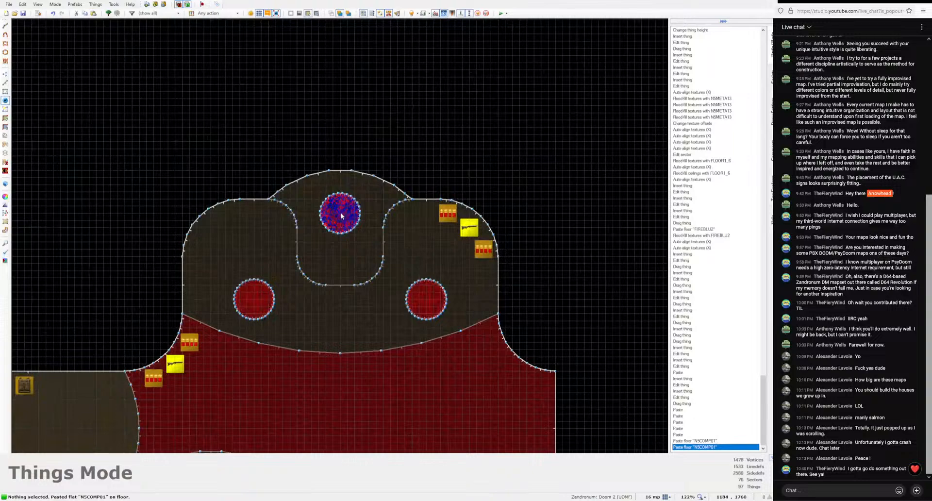
key(Insert)
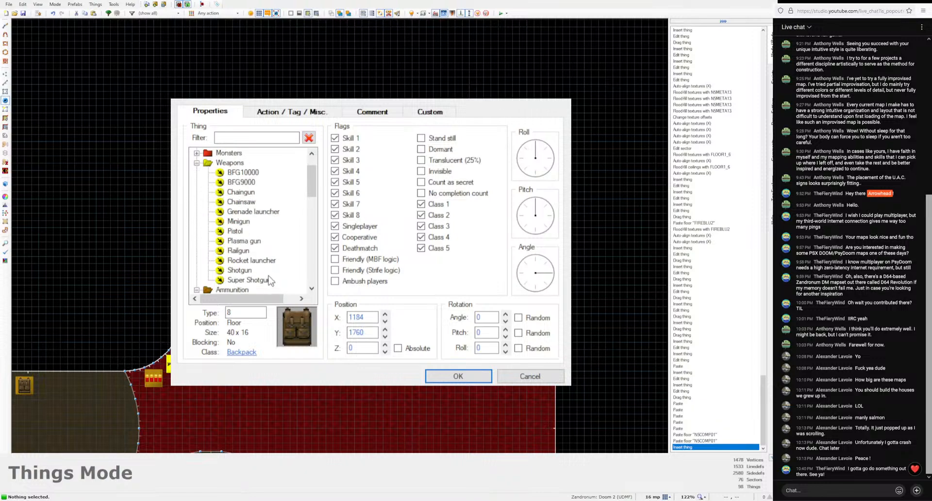
click(239, 270)
key(Return)
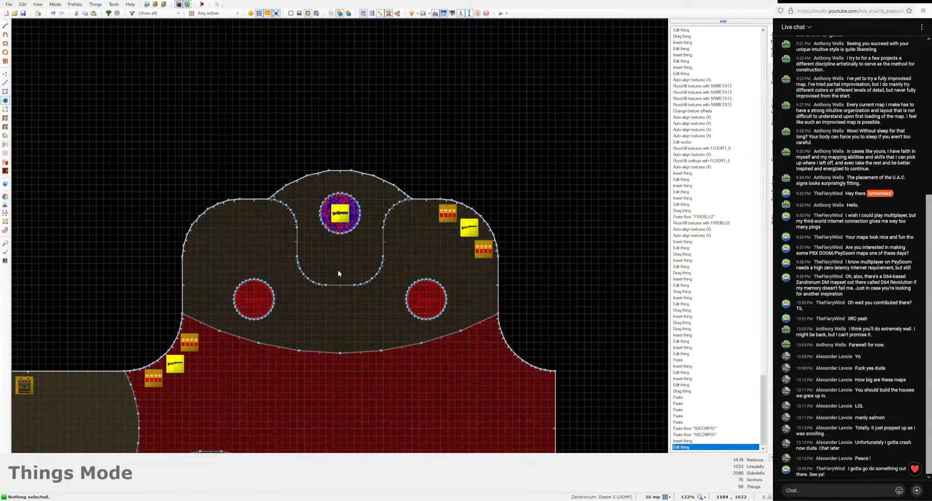
Step: Insert a Cell charge south of the FIREBLU platform at X 1184, Y 1632 and check the room in 3D
scroll(337, 274, up, 2)
key(Insert)
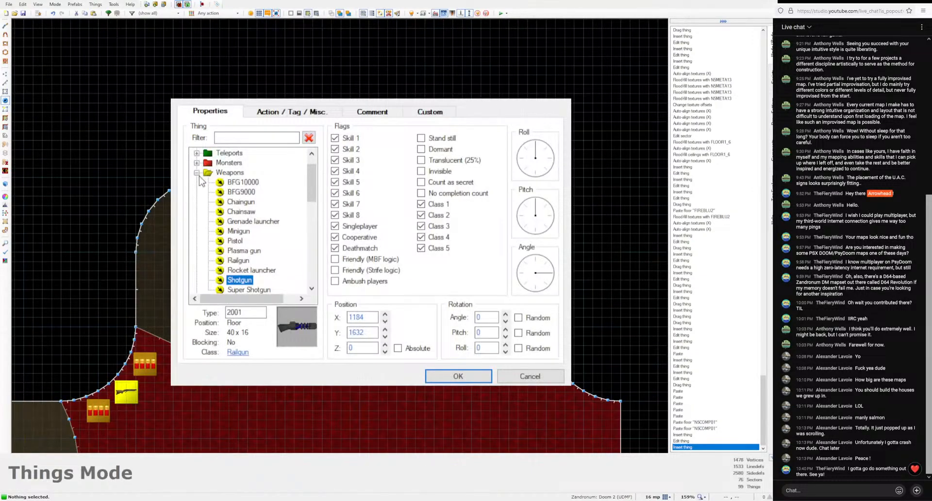
click(197, 173)
click(197, 183)
click(249, 241)
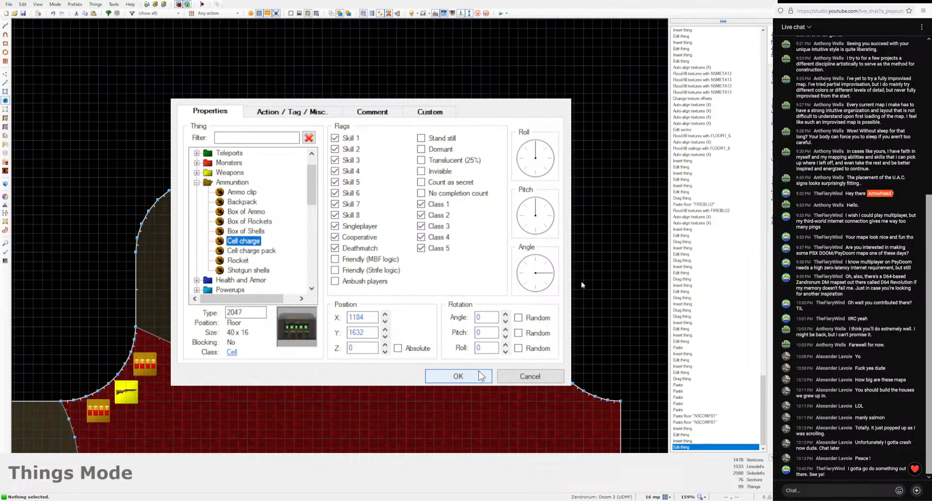
click(473, 380)
key(w)
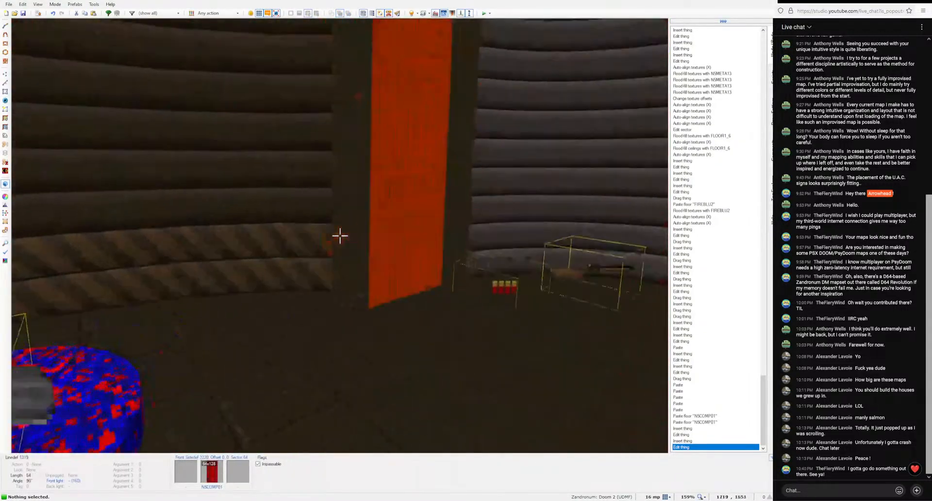
key(w)
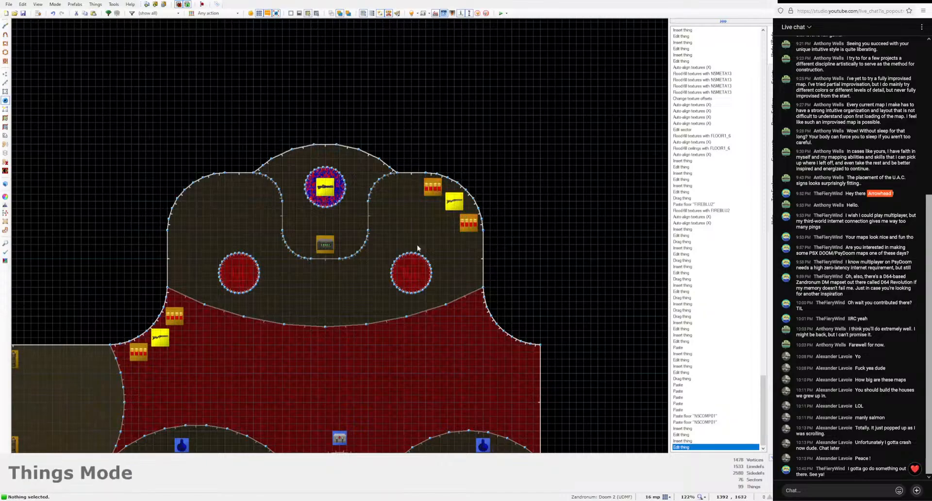
Step: Copy the weapon and ammunition pair from the southwest room's southeast corner and paste it along the northern room's northwest corner
scroll(417, 245, down, 3)
middle_drag(346, 350, 425, 145)
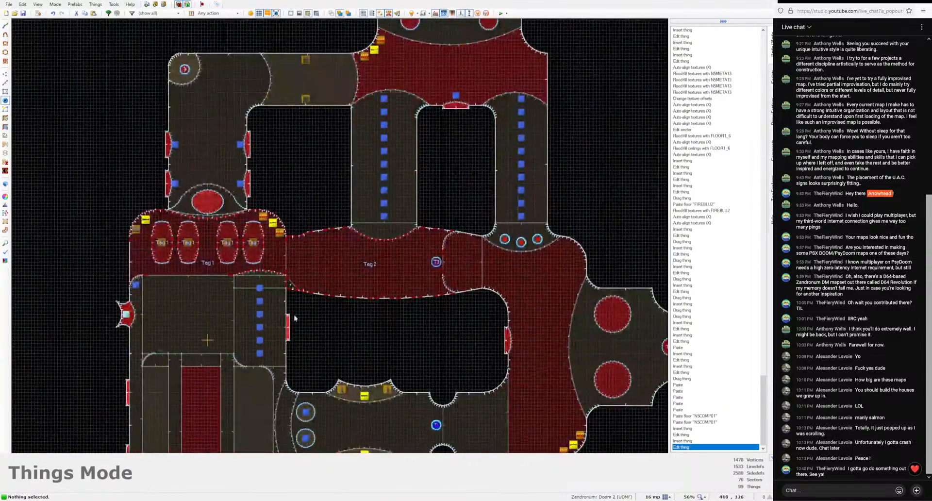
middle_drag(278, 336, 385, 280)
scroll(315, 151, up, 3)
middle_drag(333, 360, 376, 104)
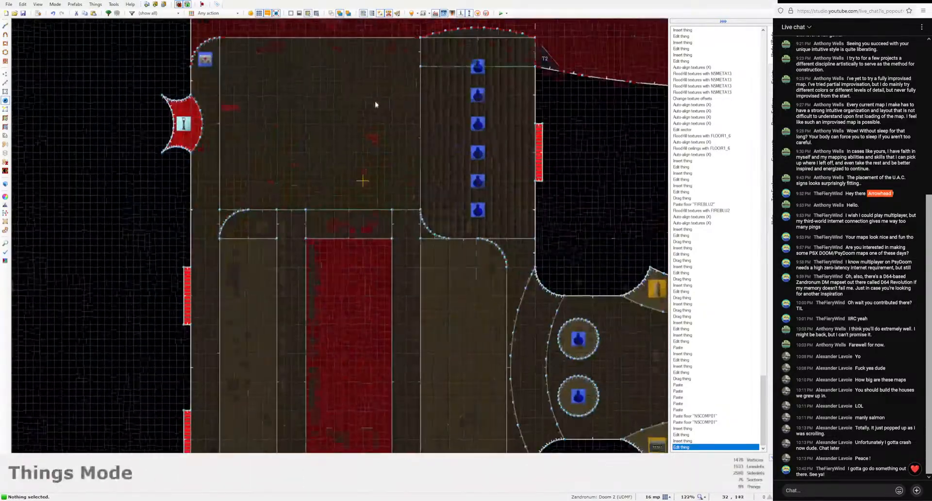
scroll(374, 105, down, 2)
scroll(294, 341, up, 1)
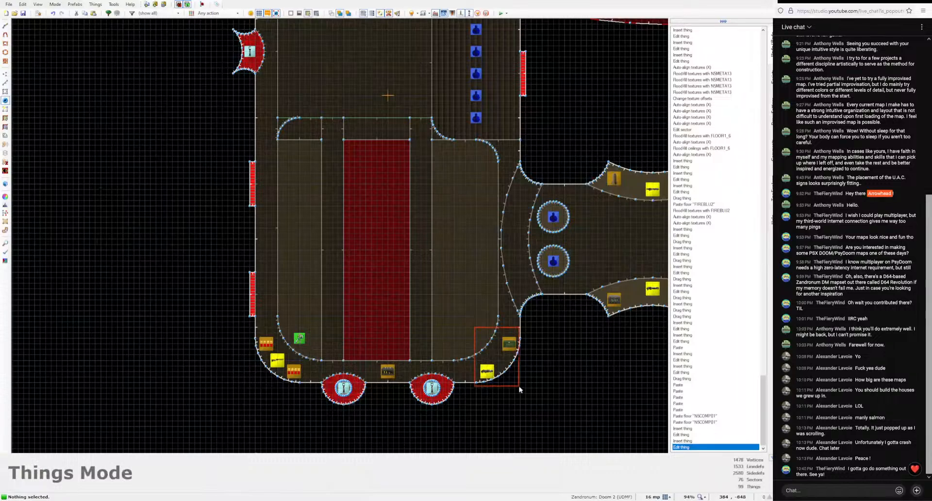
scroll(507, 196, down, 3)
scroll(512, 155, up, 6)
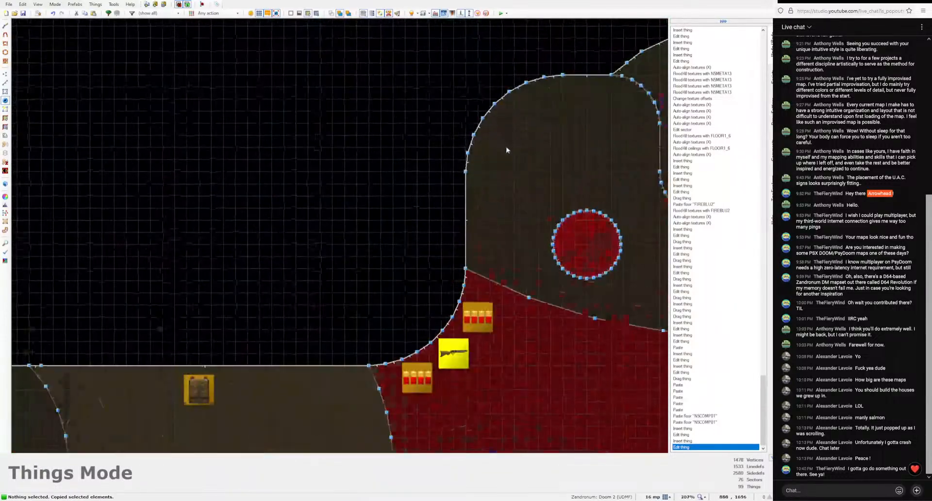
key(ctrl+v)
middle_drag(511, 155, 418, 212)
drag(427, 188, 436, 166)
key(Return)
scroll(421, 209, down, 3)
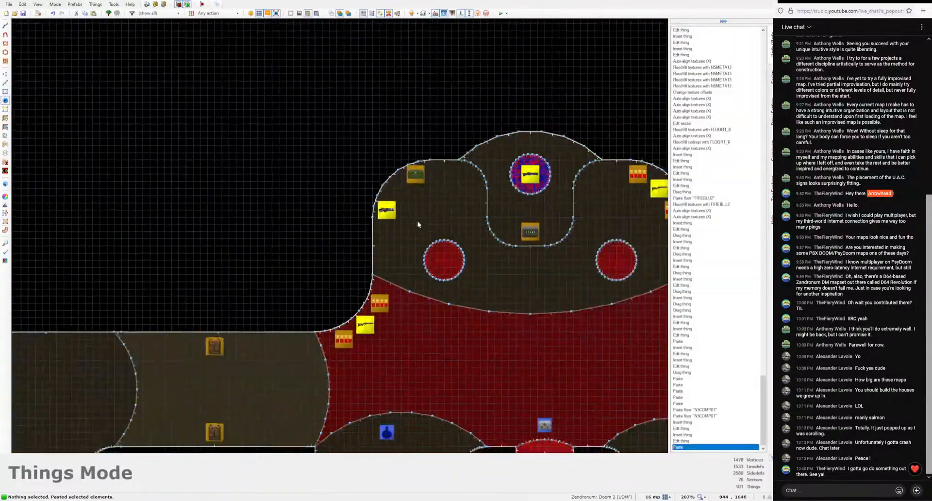
Step: Insert a Rocket at X 992, Y 1504 below the northern room's west pillar and a matching one below the east pillar
middle_drag(444, 256, 342, 219)
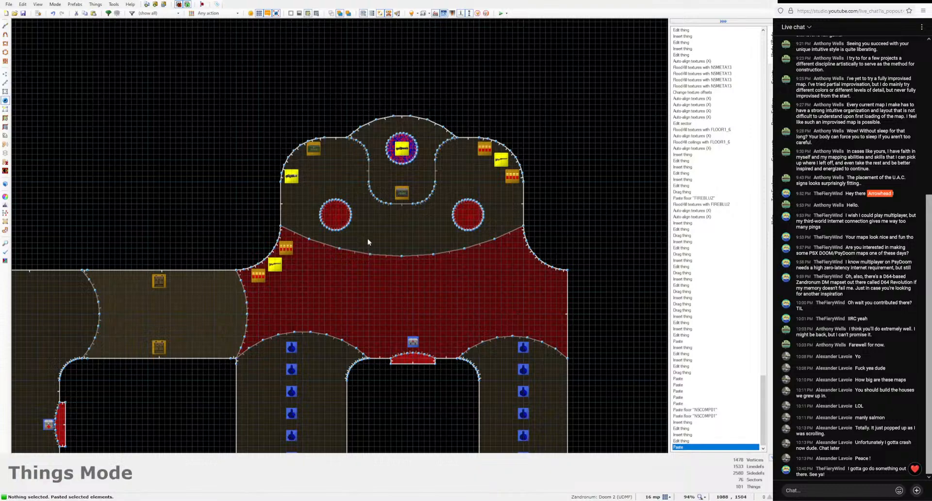
middle_drag(392, 272, 335, 206)
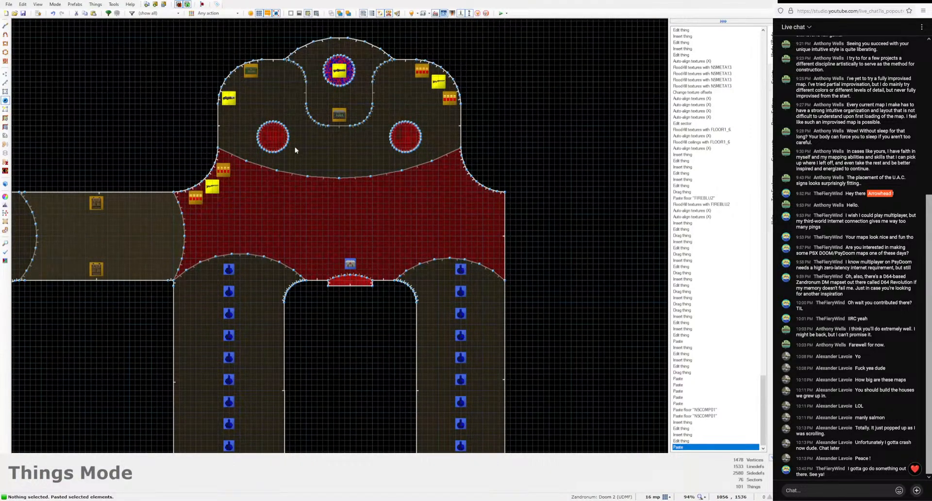
scroll(294, 147, up, 3)
right_click(243, 173)
click(239, 280)
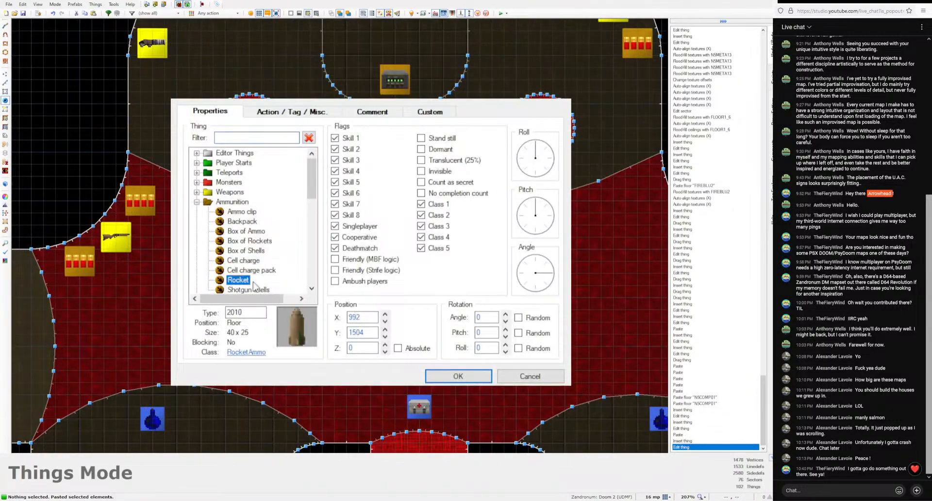
key(Return)
right_click(531, 175)
key(Return)
Step: Copy the Rocket launcher from the southern corridor's north alcove and paste it by the curved northeast wall of the Tag 2 corridor
scroll(496, 207, down, 4)
middle_drag(473, 188, 368, 98)
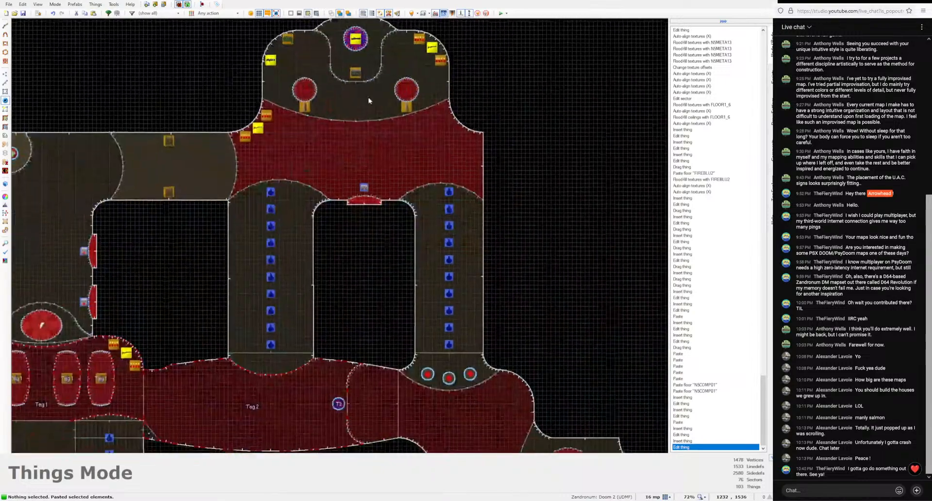
middle_drag(433, 127, 434, 197)
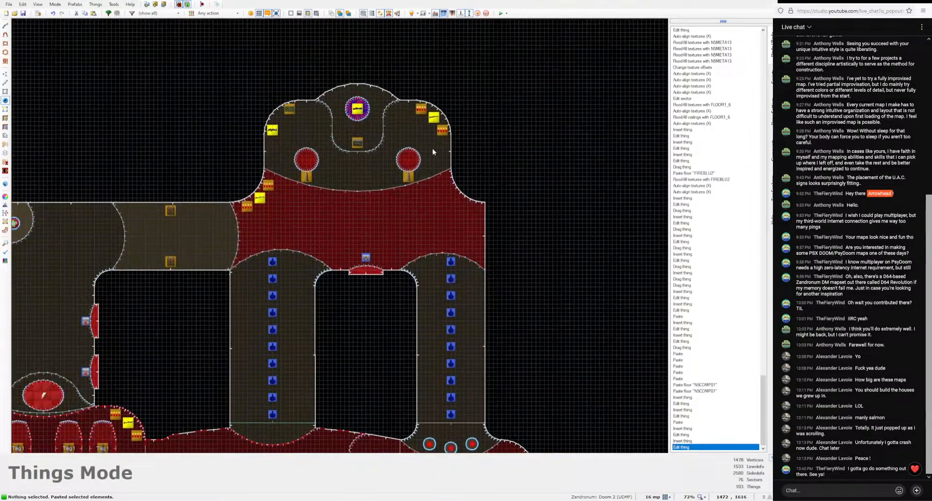
middle_drag(315, 304, 430, 164)
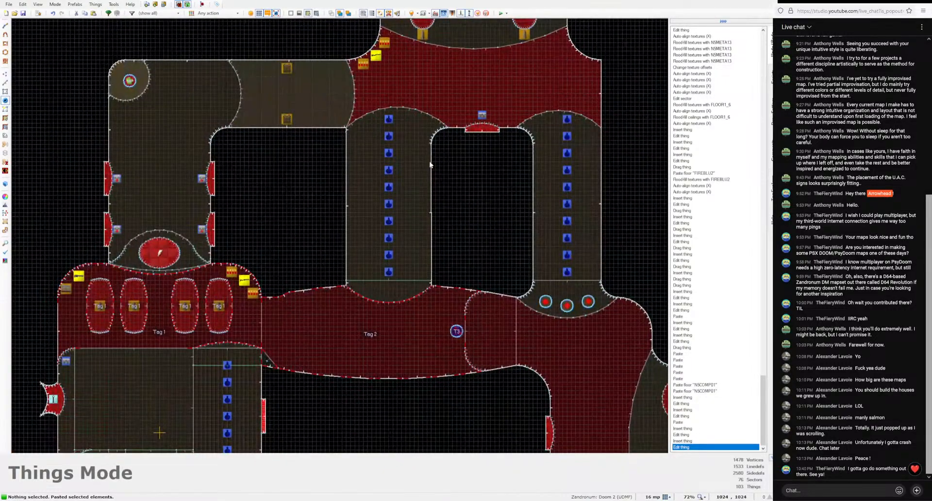
middle_drag(409, 321, 427, 131)
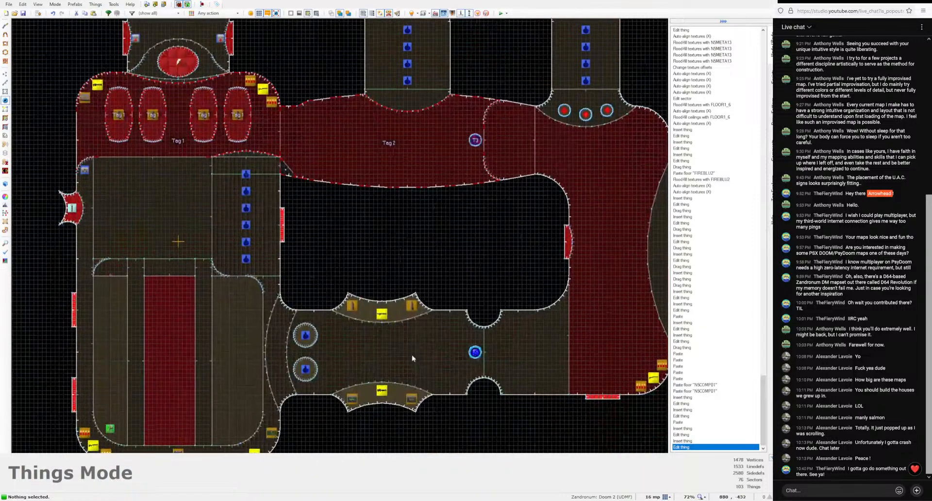
click(382, 314)
key(ctrl+c)
key(c)
middle_drag(490, 144, 367, 246)
scroll(518, 239, up, 2)
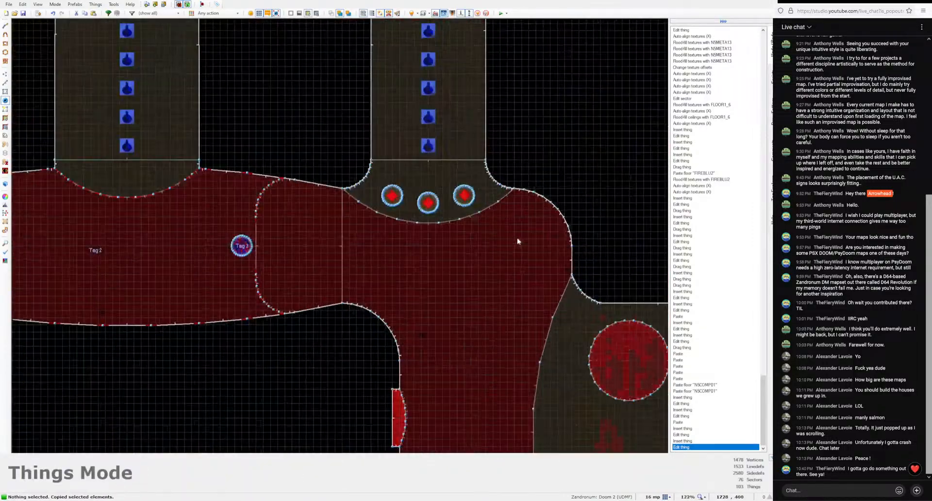
key(ctrl+v)
key(Return)
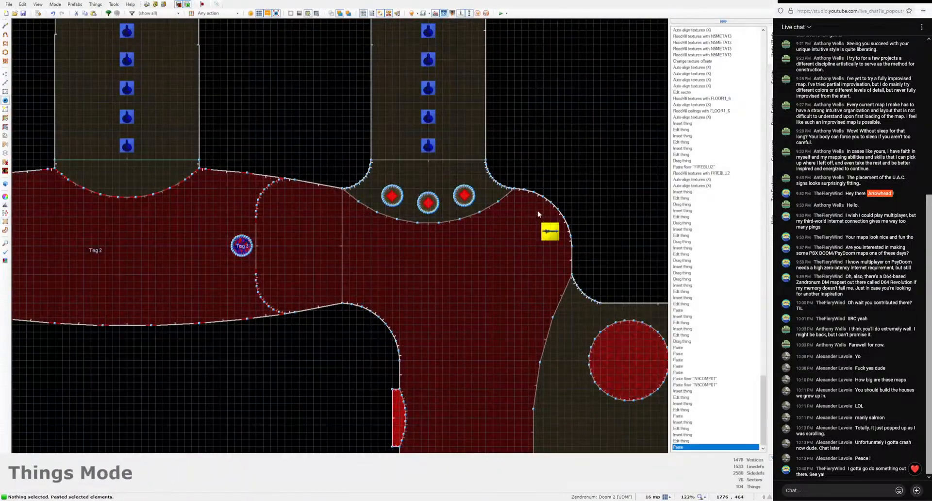
Step: Insert a Rocket on each side of the pasted Rocket launcher and shift both to follow the curved wall
right_click(535, 204)
key(Return)
right_drag(536, 203, 535, 210)
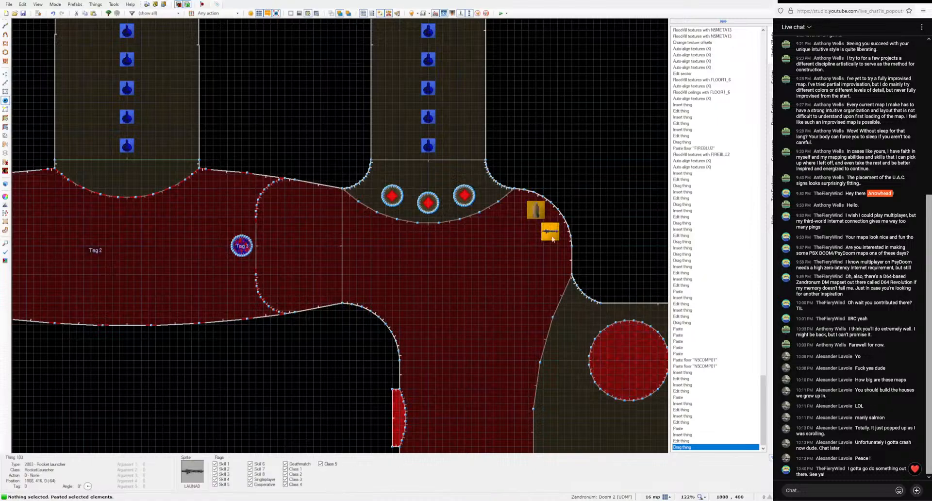
right_click(556, 253)
key(Return)
right_drag(556, 253, 562, 254)
right_drag(536, 210, 536, 202)
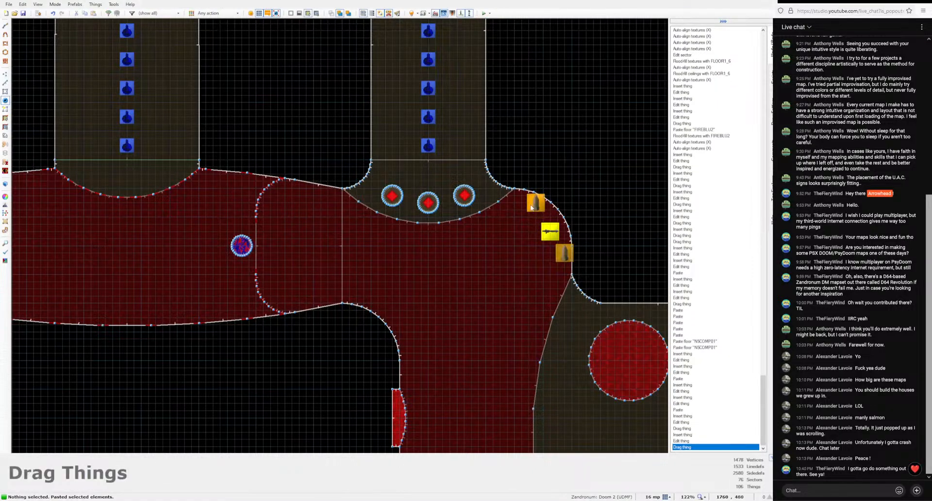
Step: Shift the Rocket launcher and its southern Rocket slightly north along the curved northeast wall
right_drag(550, 233, 564, 246)
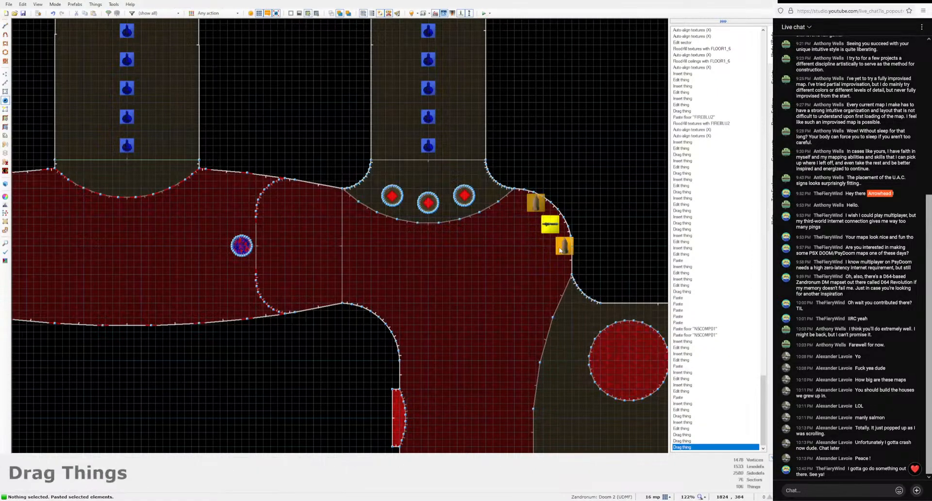
scroll(550, 264, down, 2)
scroll(545, 266, down, 1)
middle_drag(546, 266, 451, 238)
key(q)
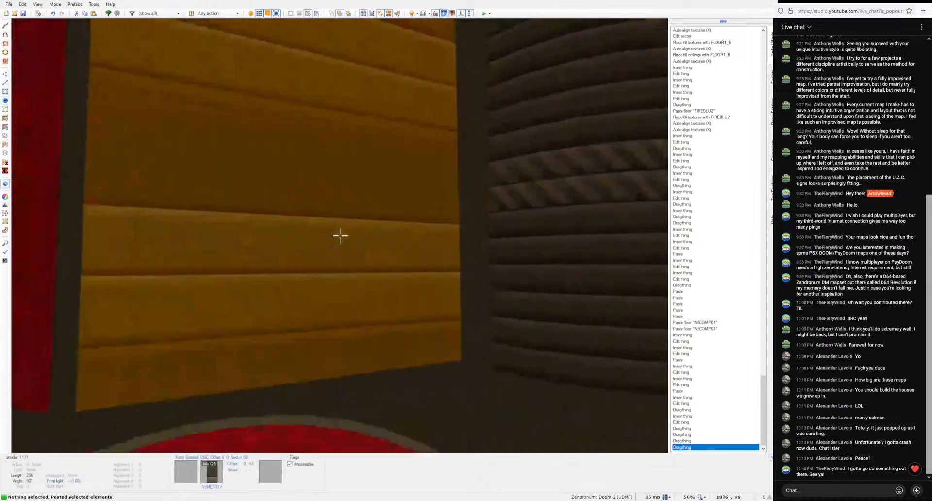
key(q)
Step: Insert a Box of Ammo on the northern red circle in the eastern room
right_click(337, 219)
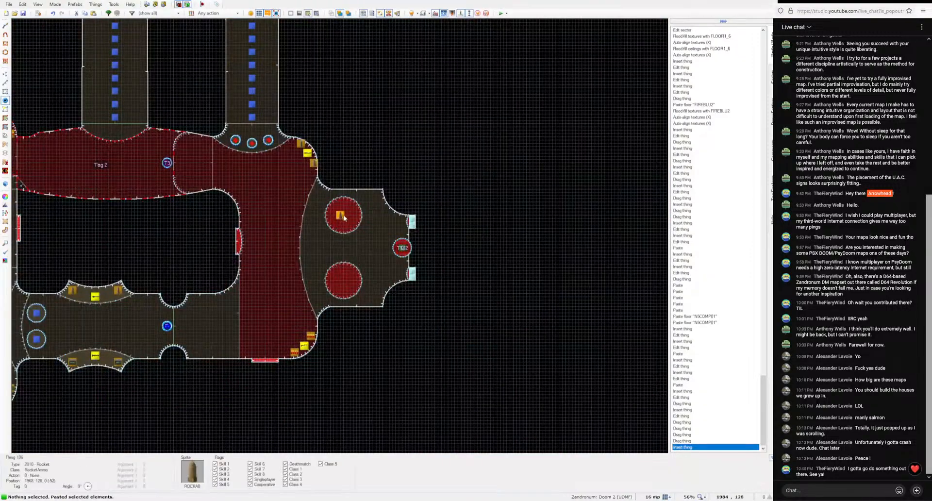
click(197, 202)
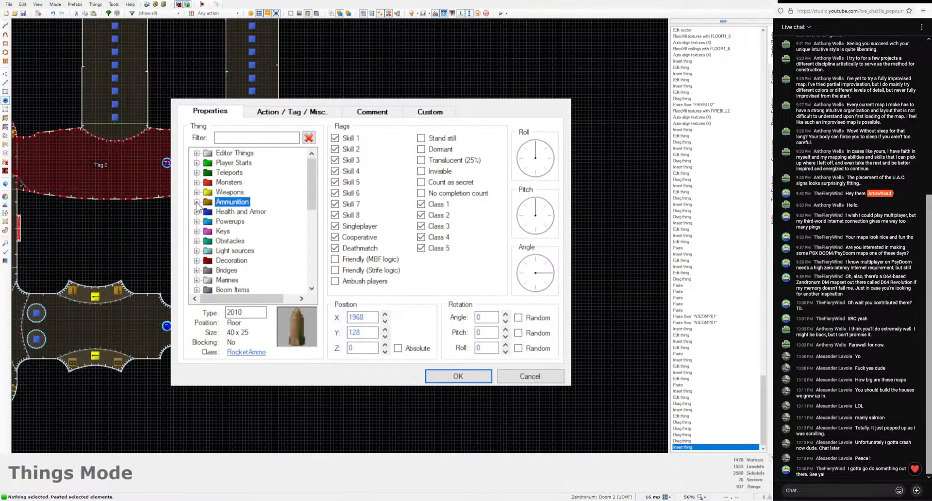
click(196, 202)
double_click(235, 221)
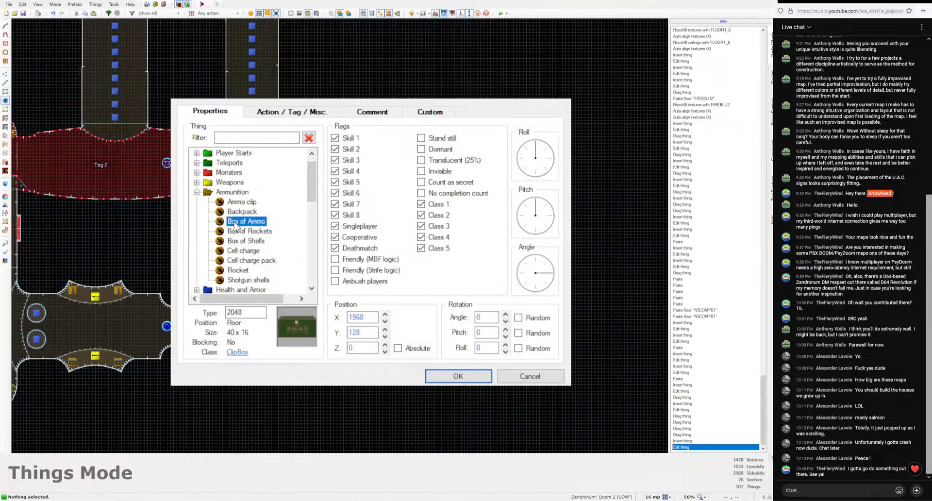
Step: Insert a Box of Shells on the southern red circle in the eastern room
scroll(339, 212, up, 3)
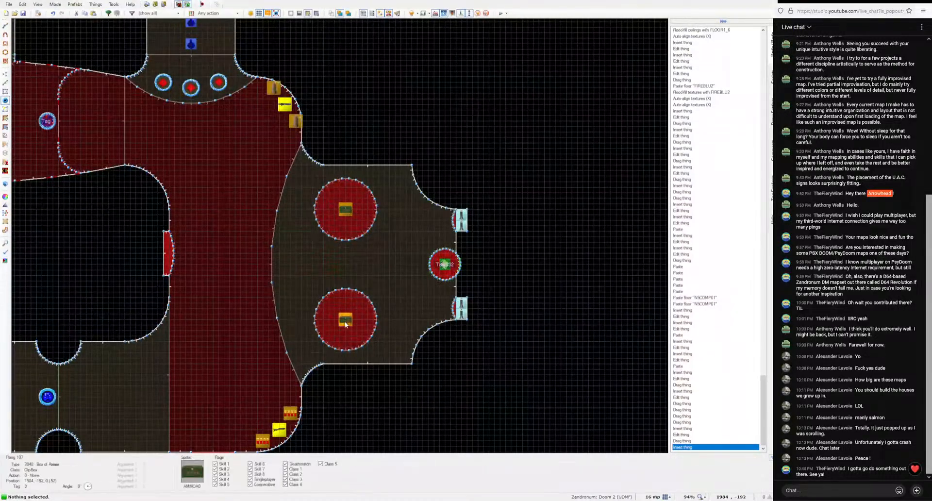
right_click(356, 313)
click(249, 262)
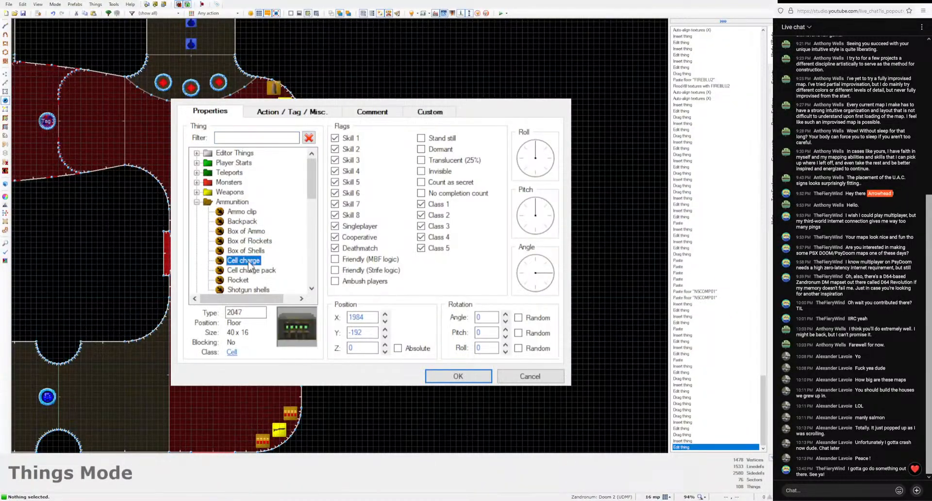
scroll(243, 288, down, 1)
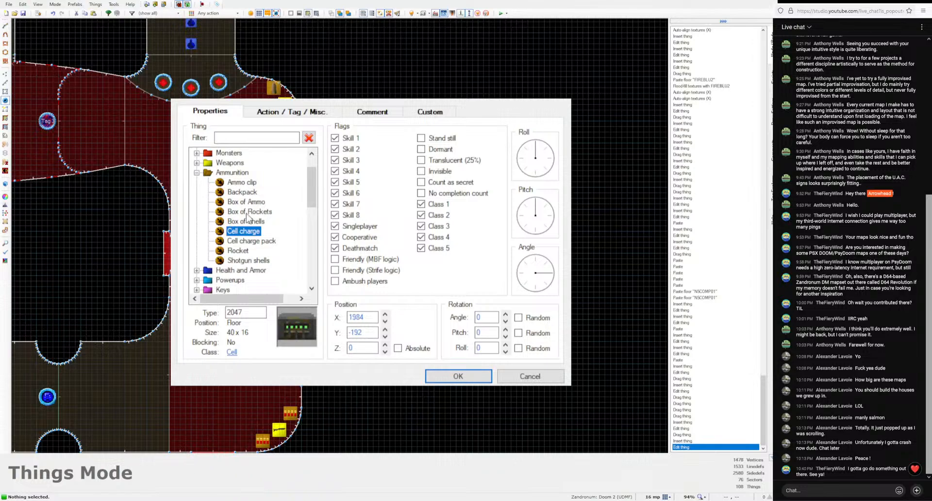
double_click(243, 231)
scroll(399, 261, down, 3)
scroll(397, 277, up, 2)
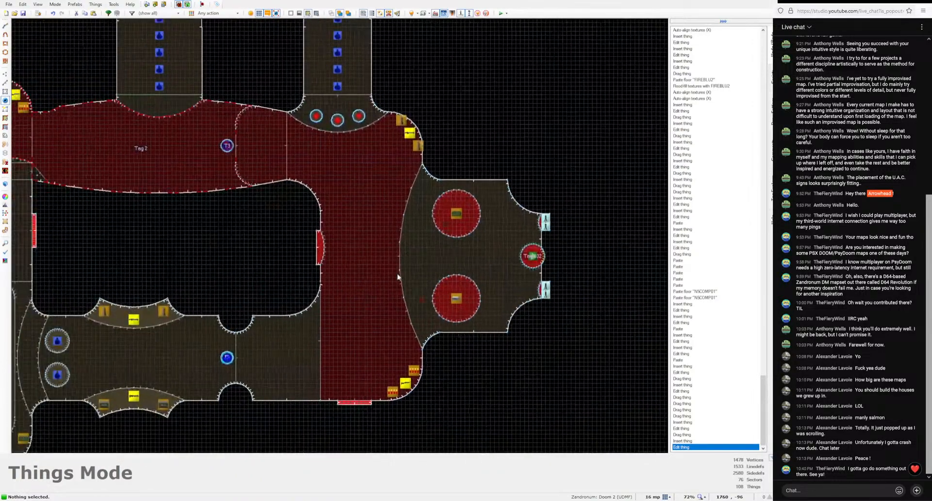
Step: Insert an item on each of the three round lamps at the south end of the eastern vertical corridor and make all three Shotgun shells
key(w)
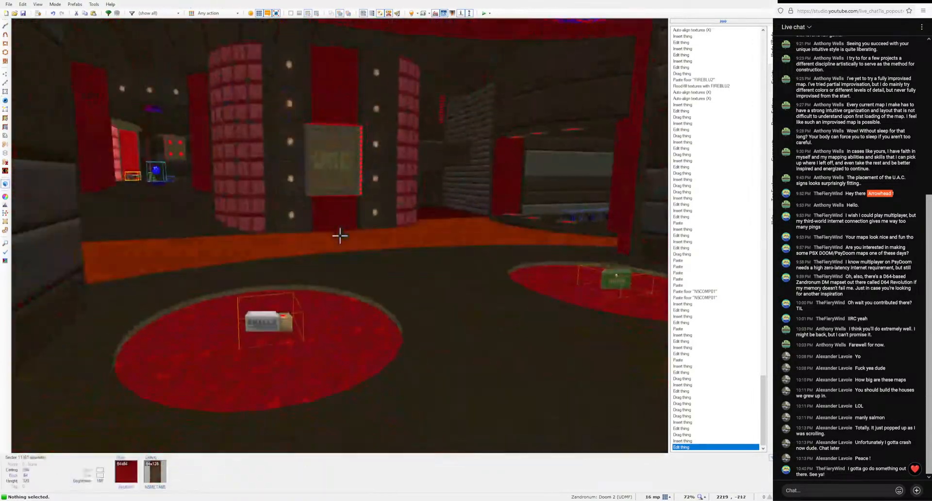
key(w)
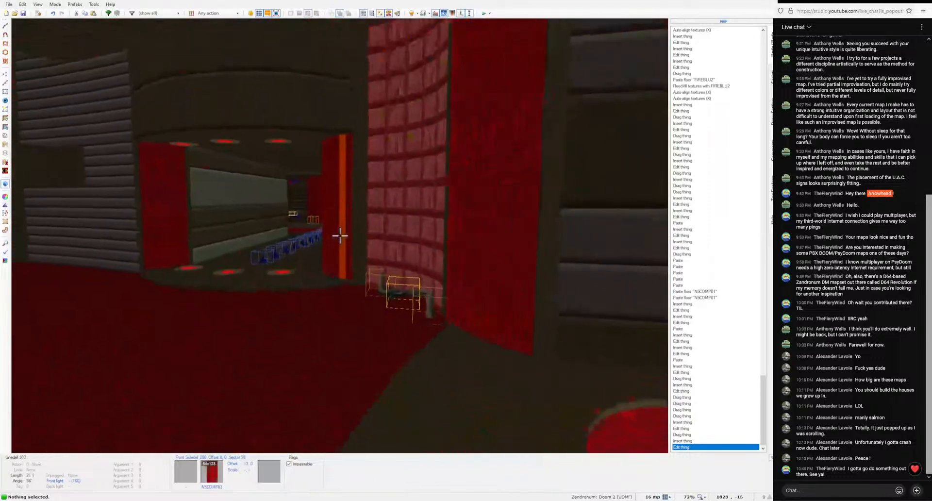
key(w)
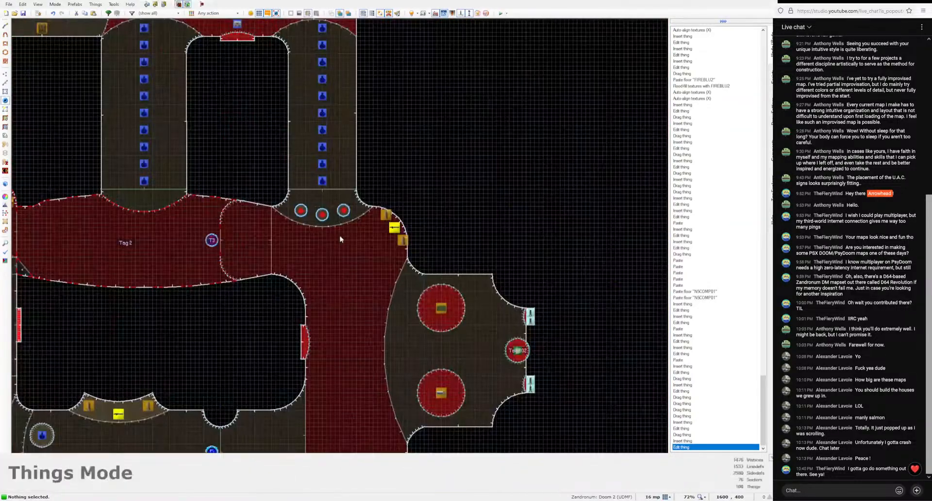
scroll(336, 233, up, 3)
key(Insert)
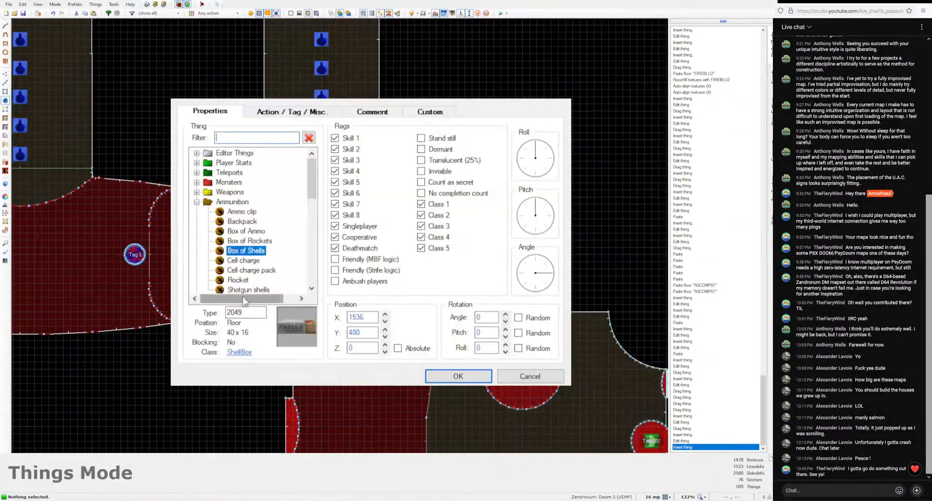
click(247, 263)
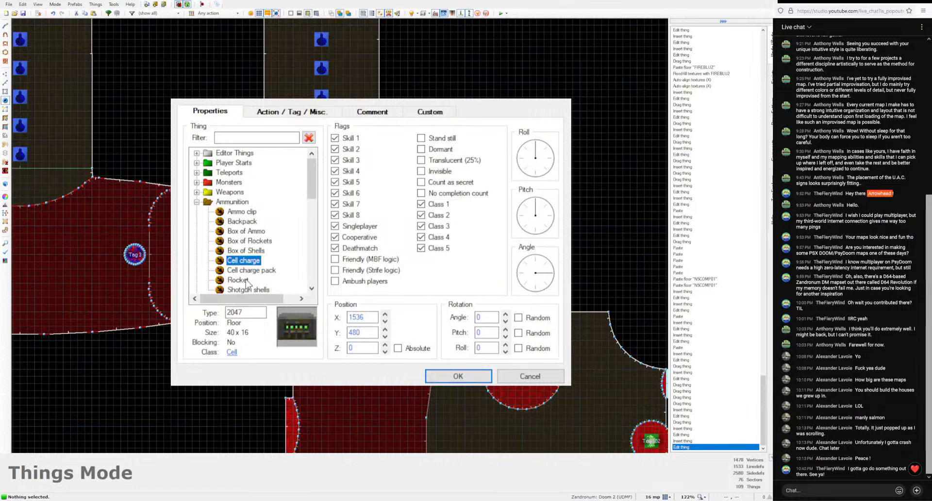
click(247, 281)
key(Return)
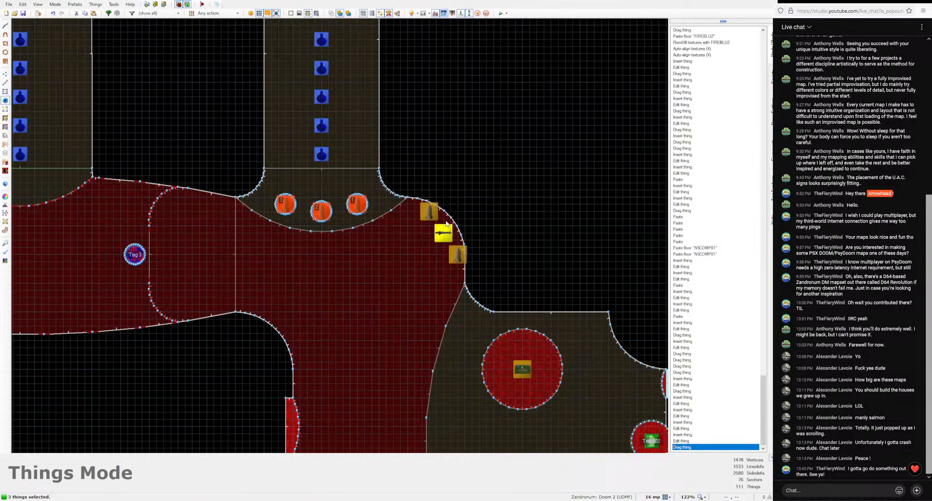
click(555, 281)
Step: Change the Shotgun shells on the middle of the three round lamps to a Box of Shells
scroll(555, 281, down, 5)
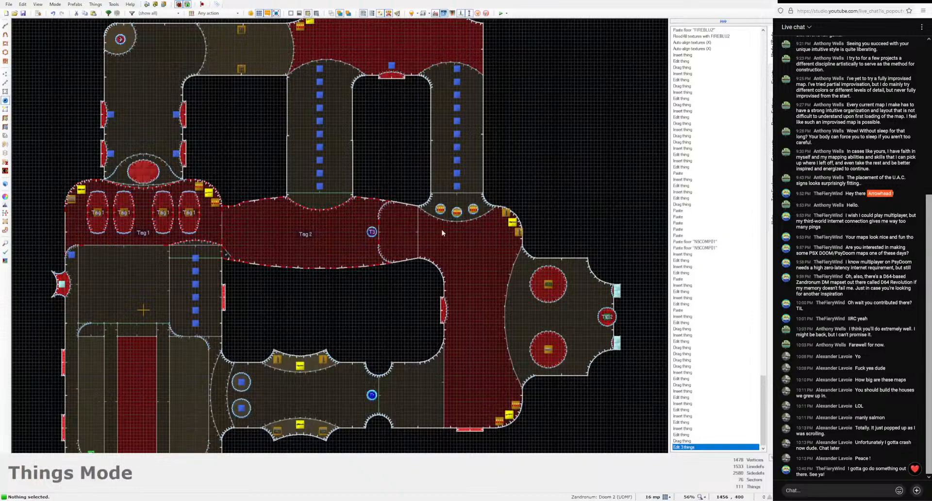
scroll(442, 233, up, 2)
right_click(464, 209)
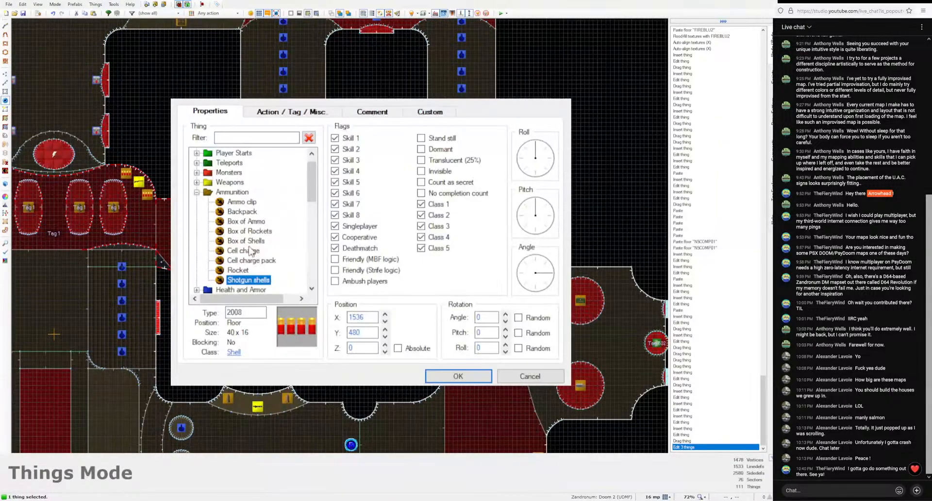
click(230, 292)
click(481, 374)
Step: Copy the row of four Rockets from the Tag 1 platforms and paste it along the centre of the Tag 2 corridor, west of the round Tag 3 sector
middle_drag(361, 256, 430, 244)
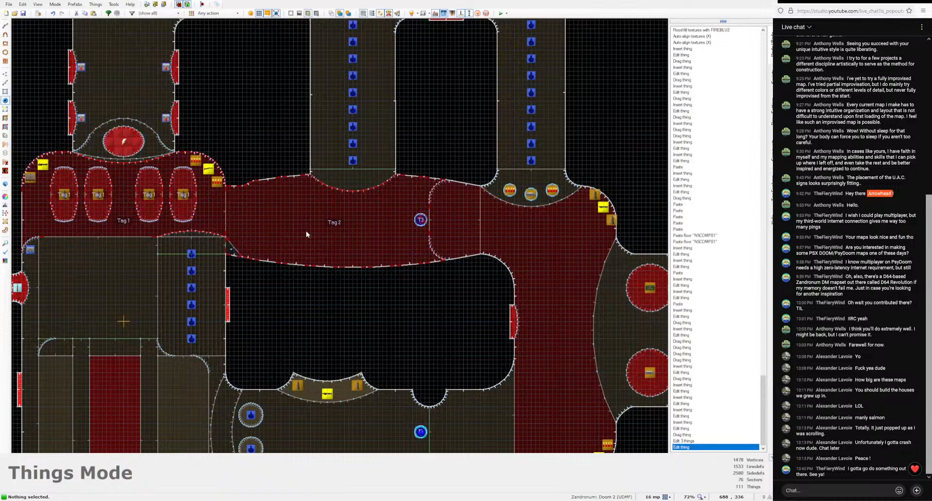
scroll(305, 234, up, 2)
middle_drag(306, 233, 532, 254)
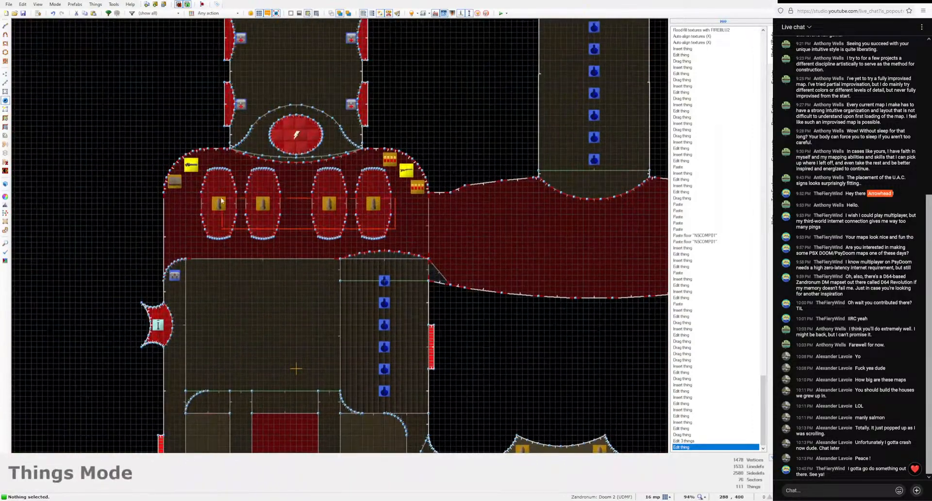
drag(222, 200, 205, 192)
key(ctrl+c)
key(c)
middle_drag(573, 249, 290, 207)
key(ctrl+v)
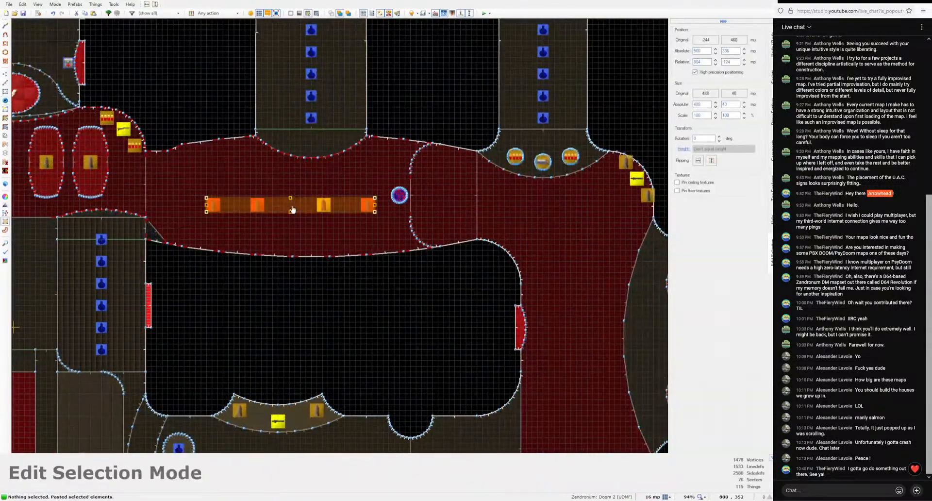
drag(291, 207, 286, 198)
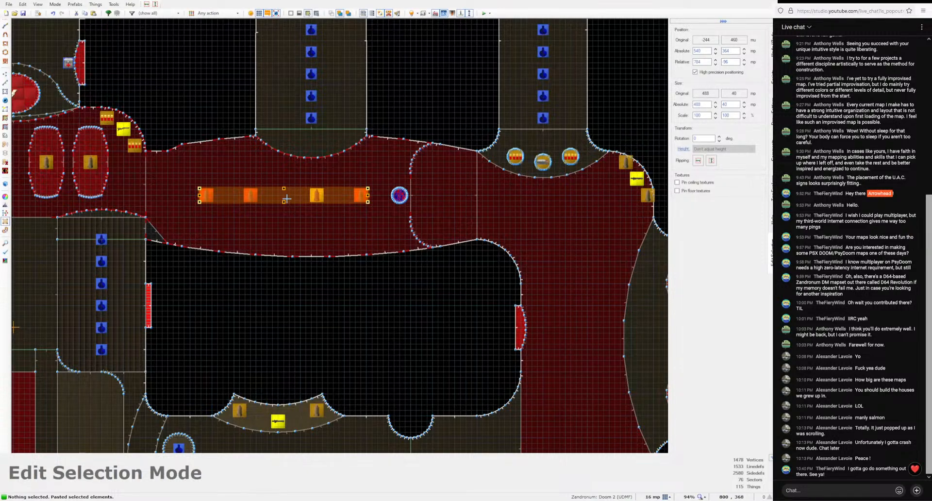
mouse_move(287, 198)
mouse_down()
mouse_move(250, 196)
mouse_move(284, 195)
mouse_up()
key(Return)
Step: Insert a Super Shotgun at X 1120, Y 384 on the round Tag 3 sector
scroll(362, 242, down, 3)
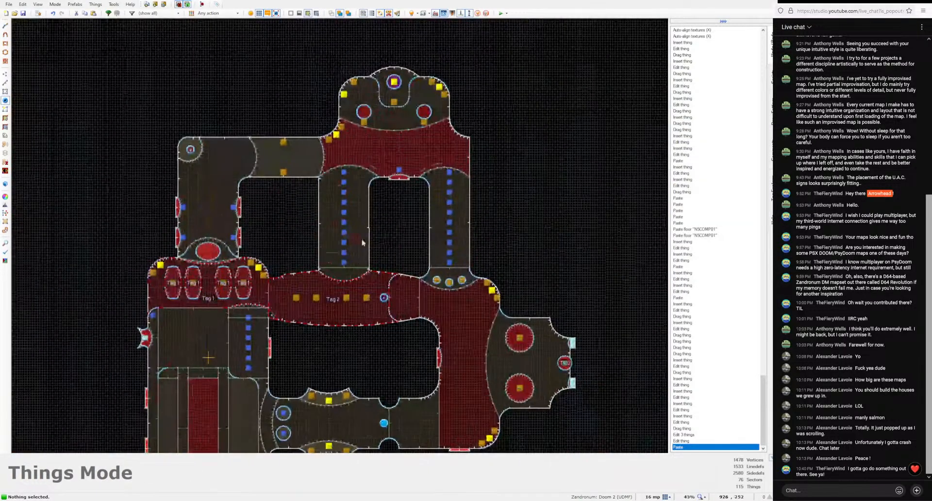
scroll(384, 298, up, 12)
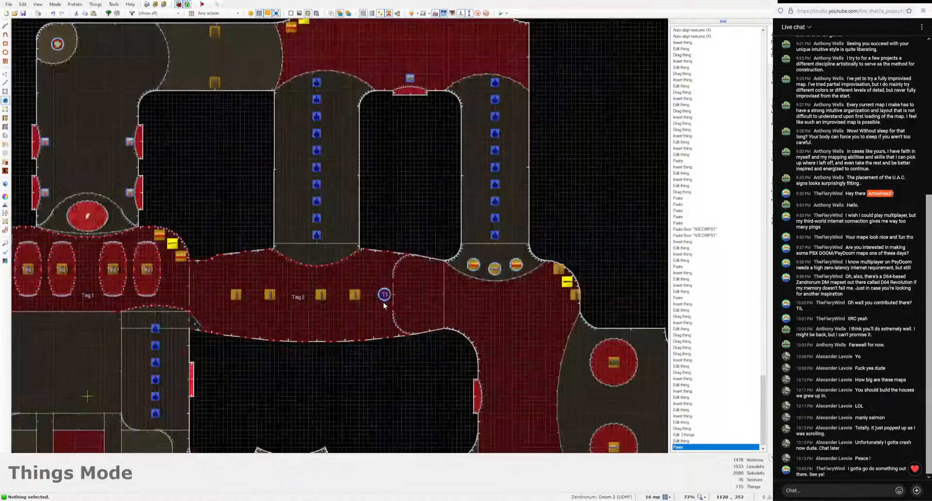
key(Insert)
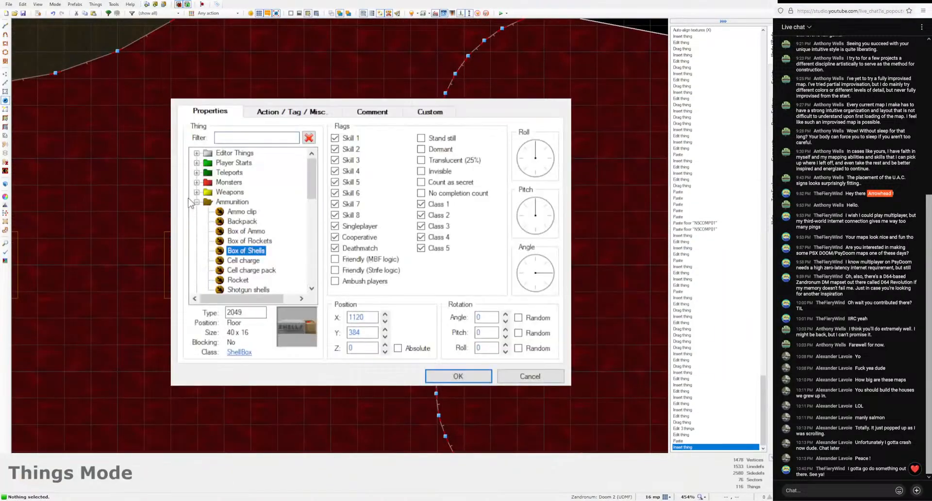
click(197, 196)
double_click(261, 280)
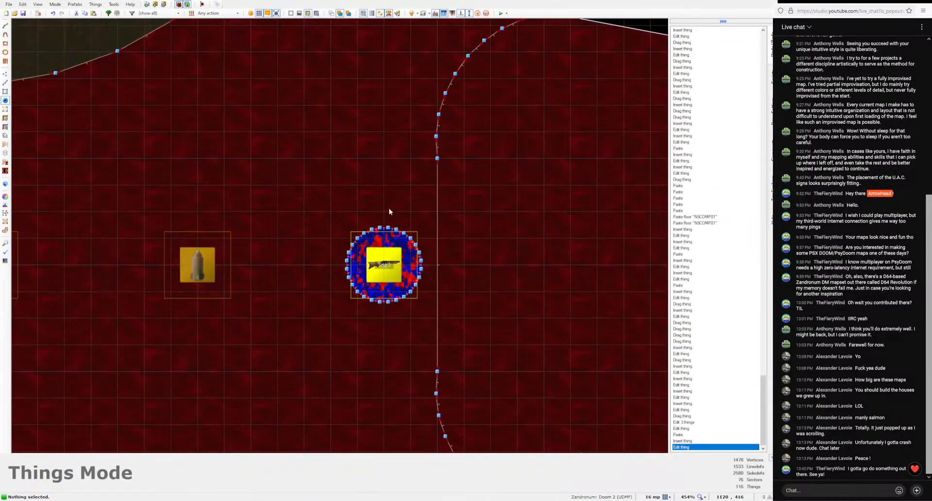
Step: Insert Shotgun shells directly north of the Super Shotgun and a matching set directly south of it
key(Insert)
click(197, 290)
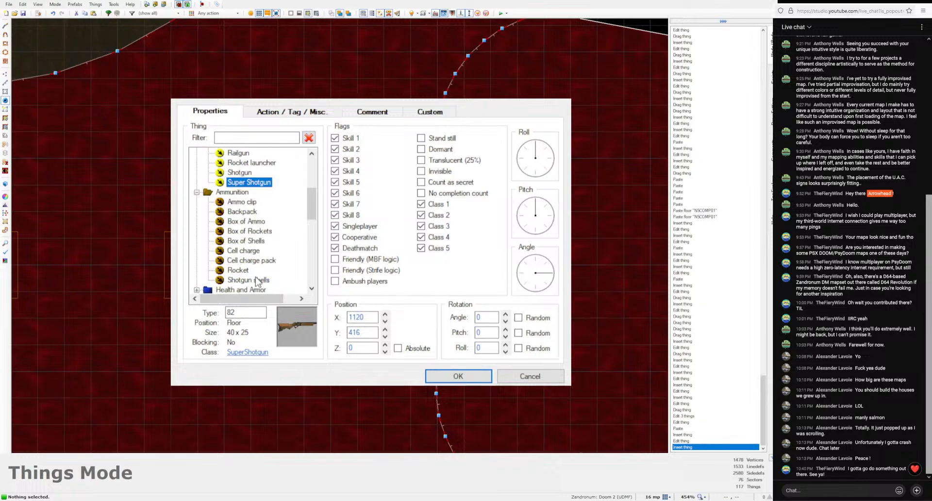
double_click(256, 278)
key(Insert)
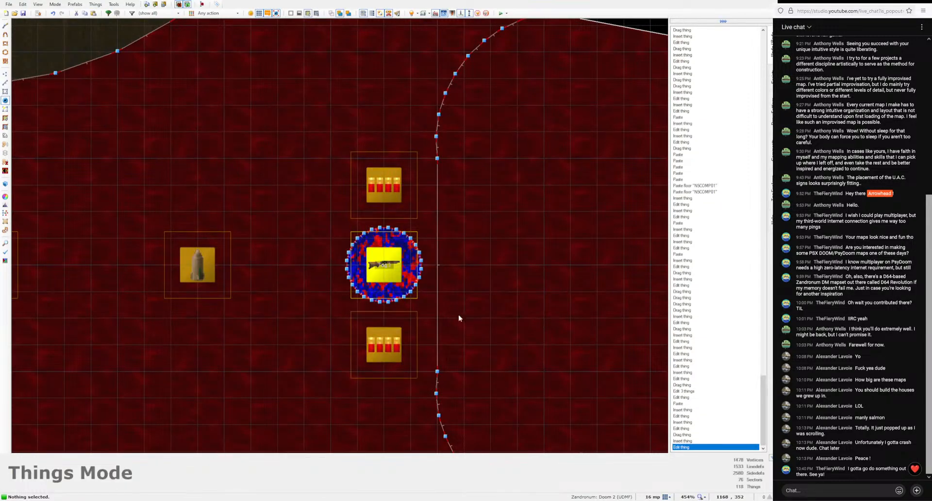
Step: Insert a Green armor at X 1200, Y 352 in the Tag 2 corridor and move it beside the Super Shotgun
key(w)
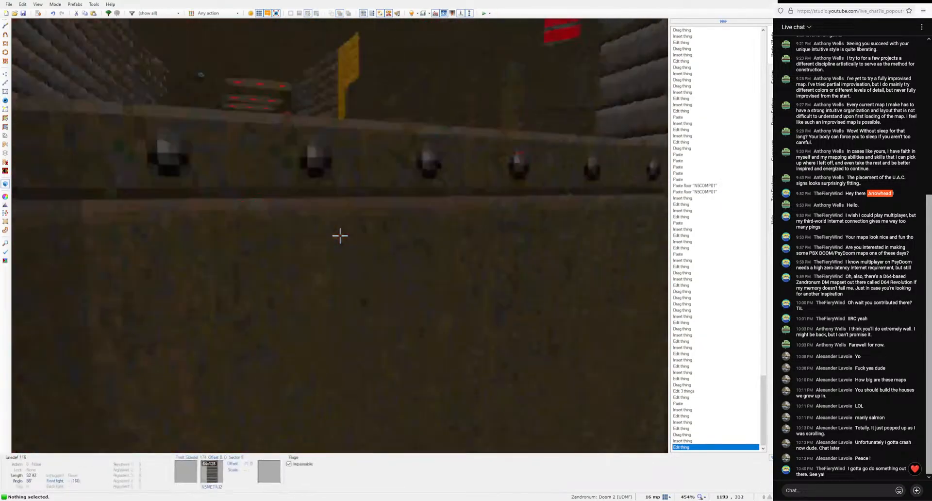
key(e)
key(w)
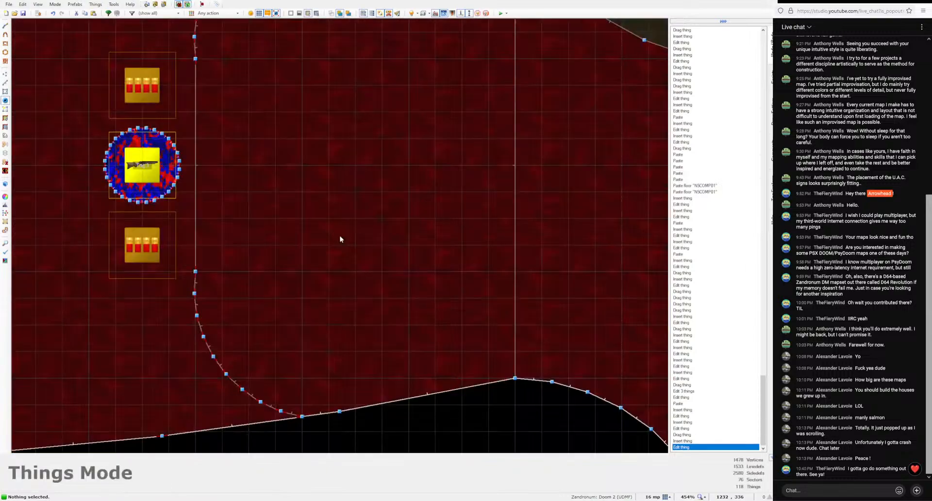
scroll(338, 243, down, 3)
scroll(335, 246, down, 2)
key(Insert)
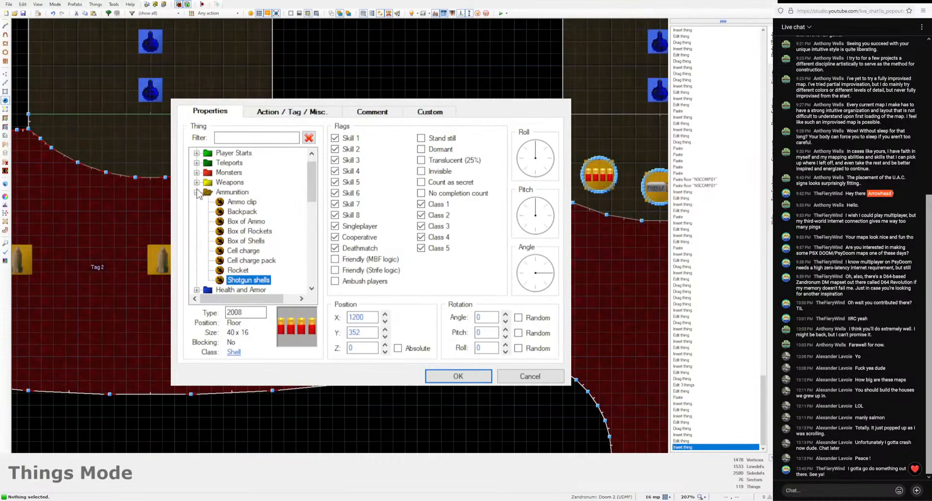
click(196, 202)
click(229, 222)
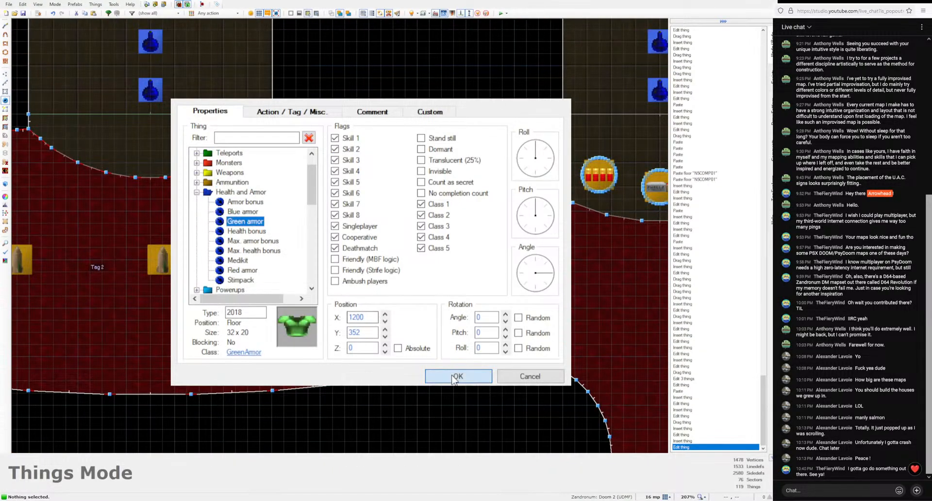
click(458, 376)
drag(415, 292, 361, 272)
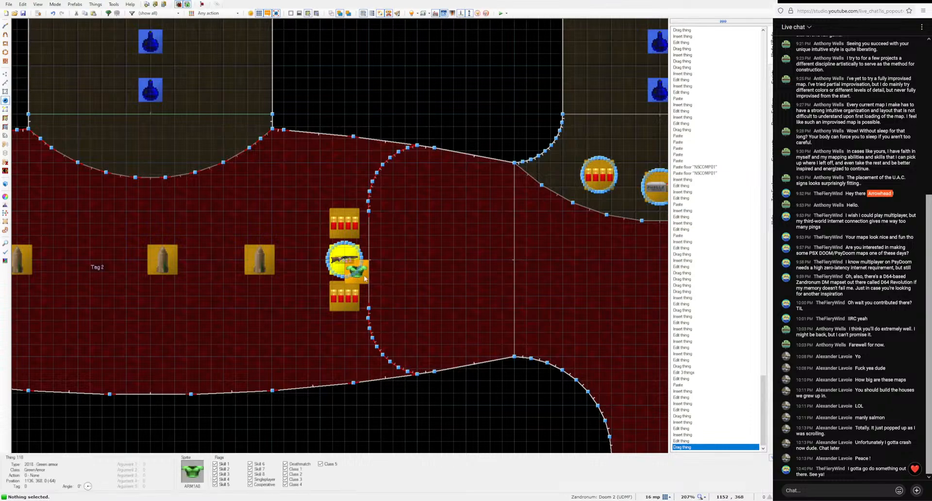
Step: Raise the Green armor to a height of 200 and centre it over the Super Shotgun on the round Tag 3 sector
key(w)
click(340, 235)
scroll(339, 236, up, 10)
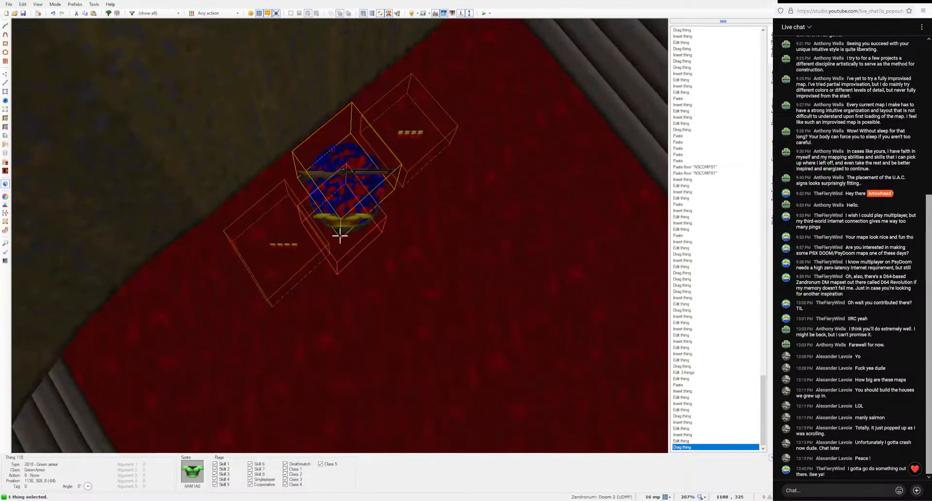
scroll(339, 235, up, 15)
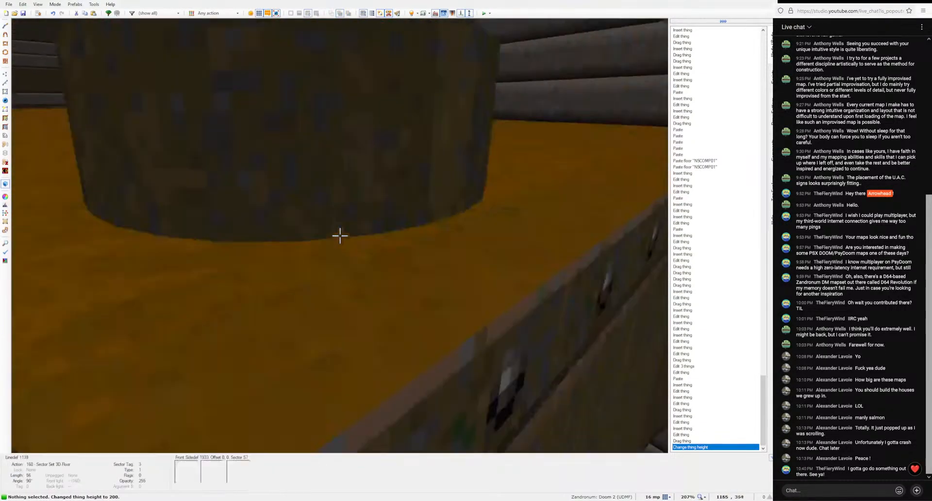
key(w)
drag(308, 217, 309, 218)
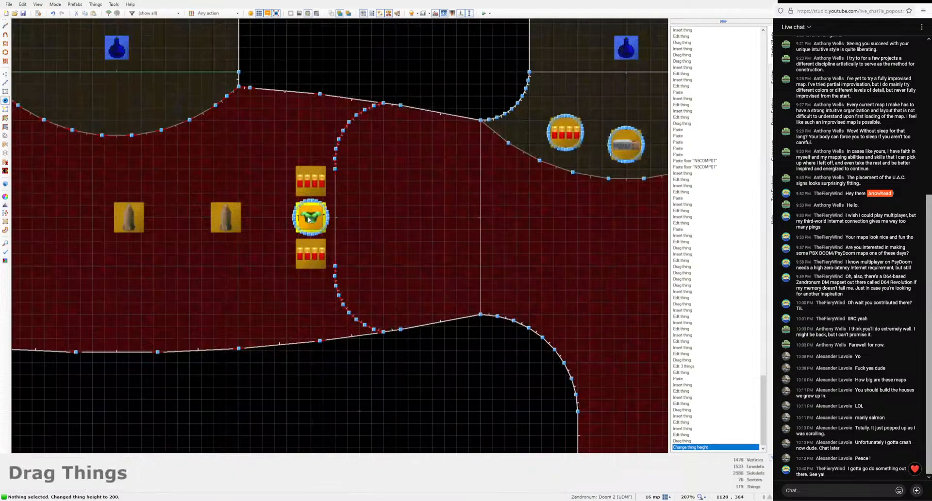
Step: Insert a Medikit at X 1504, Y 0 in front of the small wall niche in the eastern red corridor
key(w)
key(w)
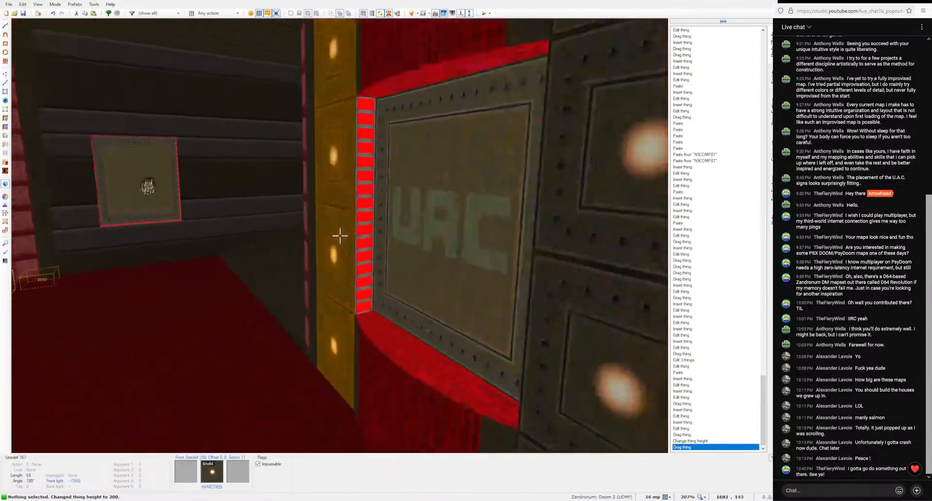
key(w)
key(Insert)
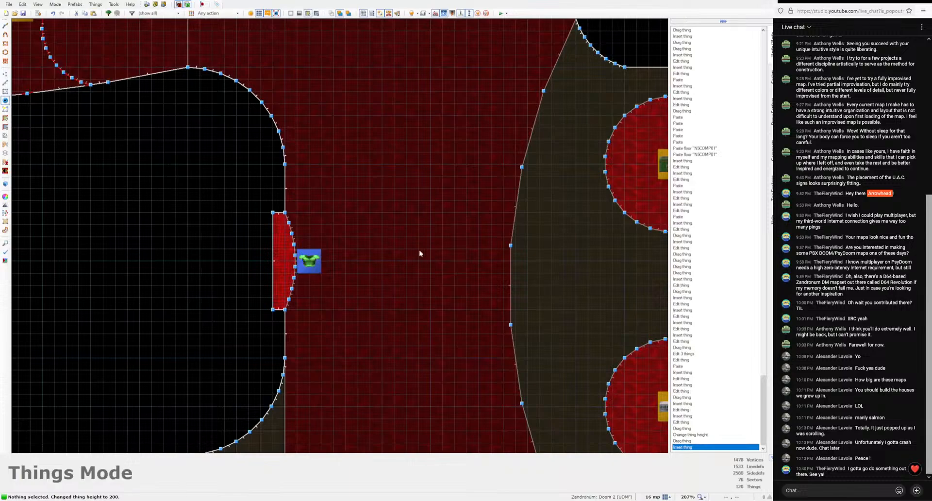
click(243, 280)
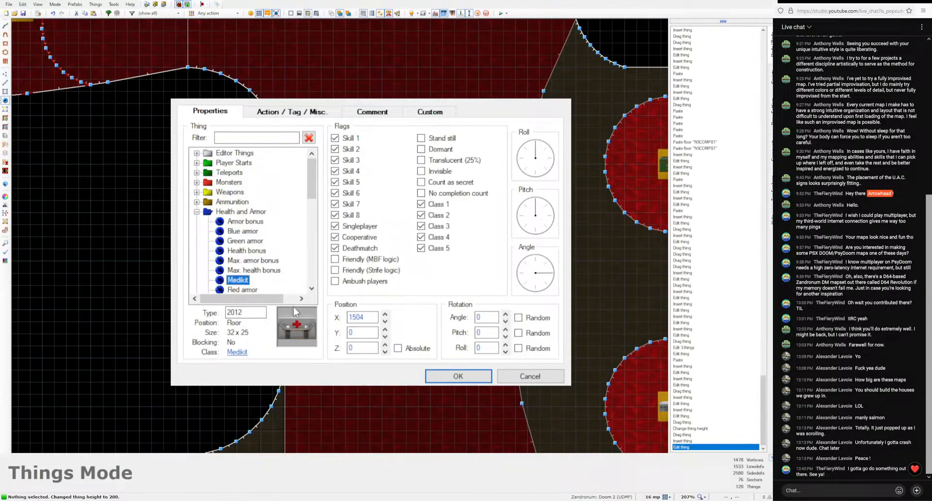
click(458, 376)
Step: Save the map
scroll(438, 269, down, 8)
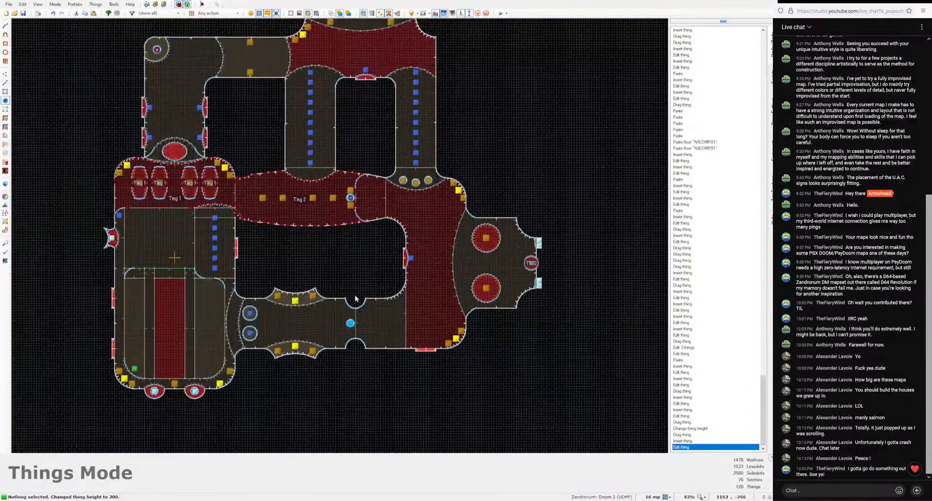
scroll(349, 296, down, 1)
click(24, 14)
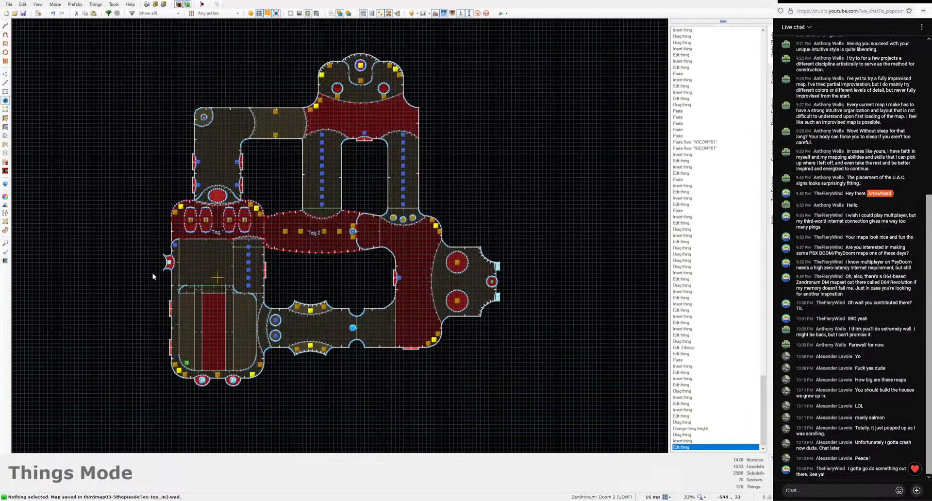
Step: Insert a Stimpack at X 1232, Y -272 east of the northern semicircular pillar and a matching one east of the southern pillar
scroll(369, 320, up, 8)
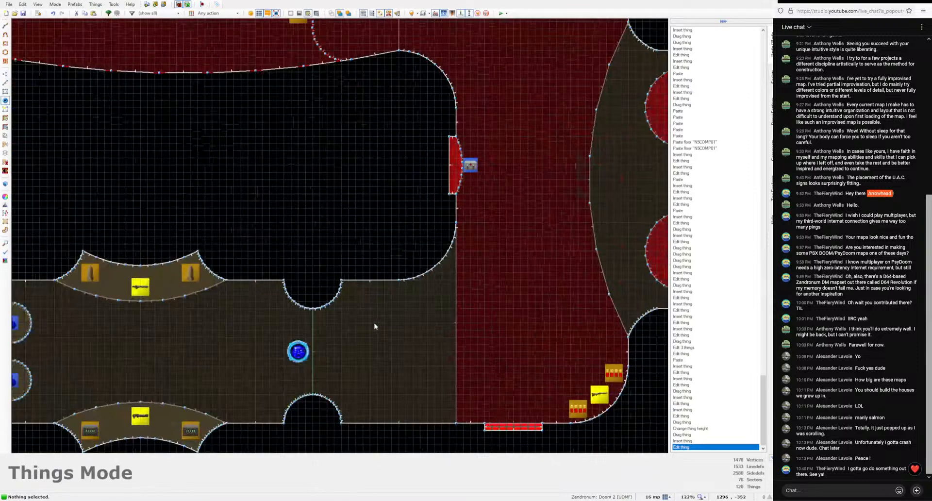
scroll(357, 320, up, 3)
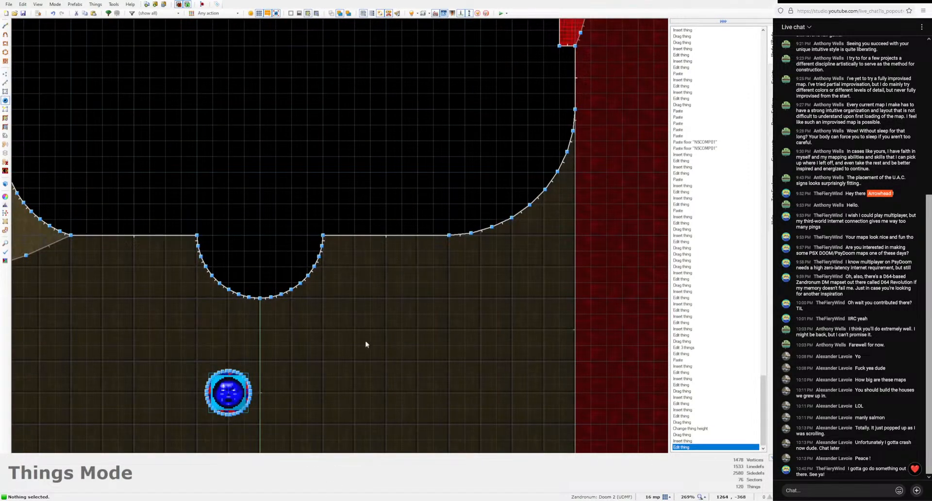
key(Insert)
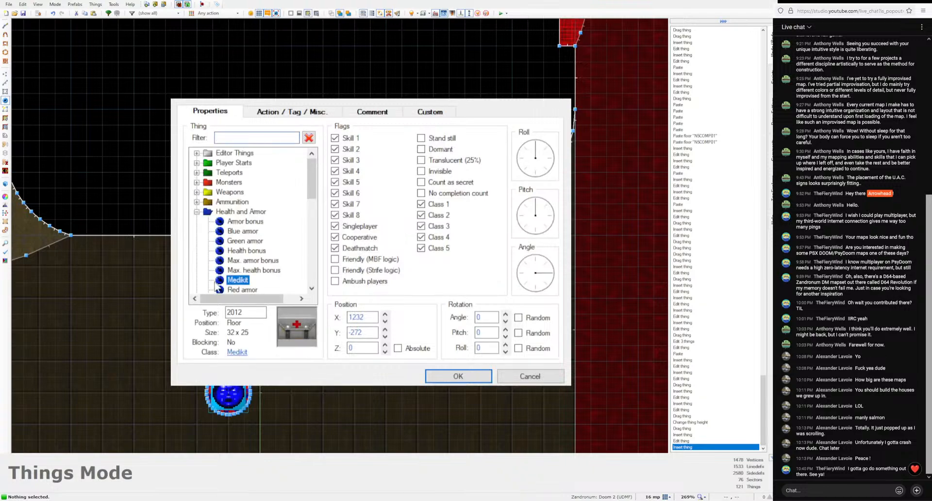
scroll(234, 277, down, 1)
click(241, 270)
key(Return)
middle_drag(361, 278, 392, 88)
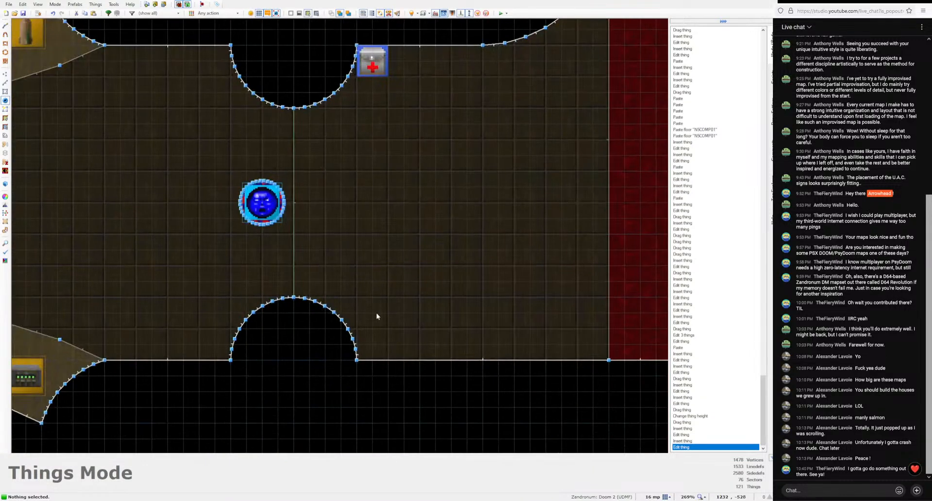
right_click(374, 340)
key(Return)
Step: Insert a Backpack at X 1072, Y -272 west of the northern semicircular pillar and another west of the southern pillar
scroll(413, 315, down, 3)
key(Insert)
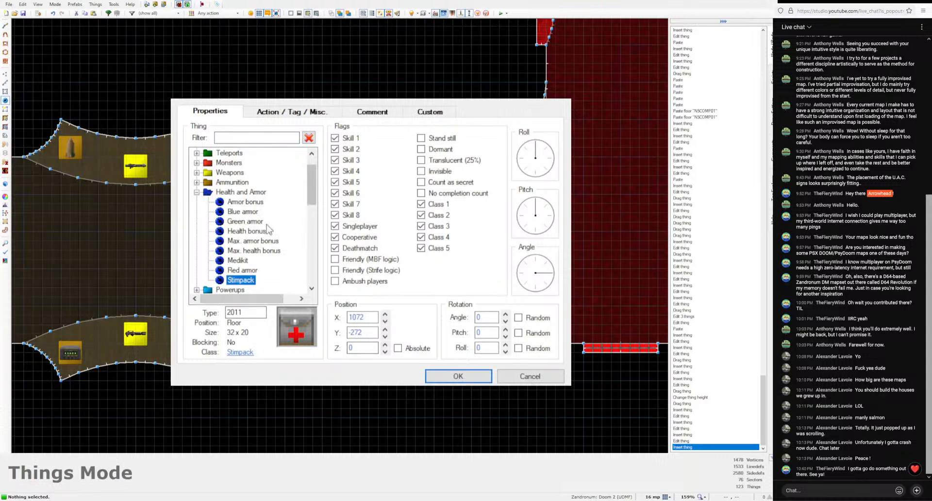
click(196, 183)
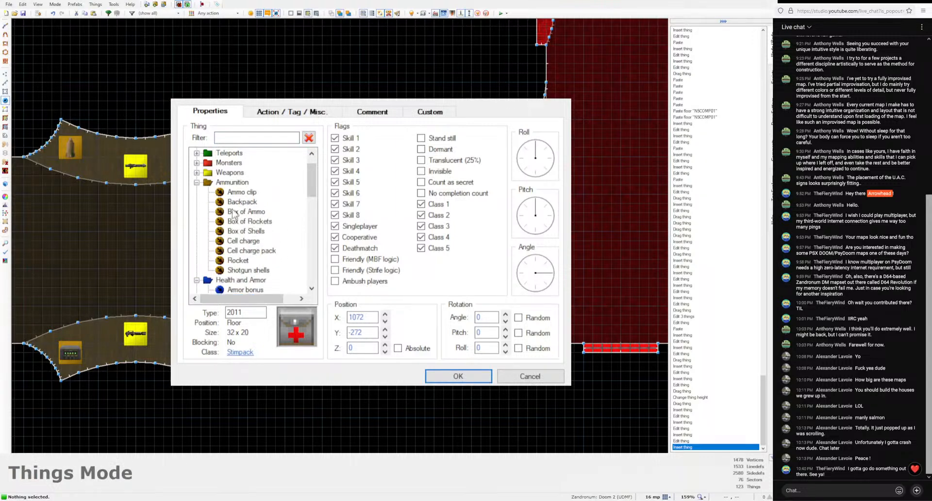
click(252, 240)
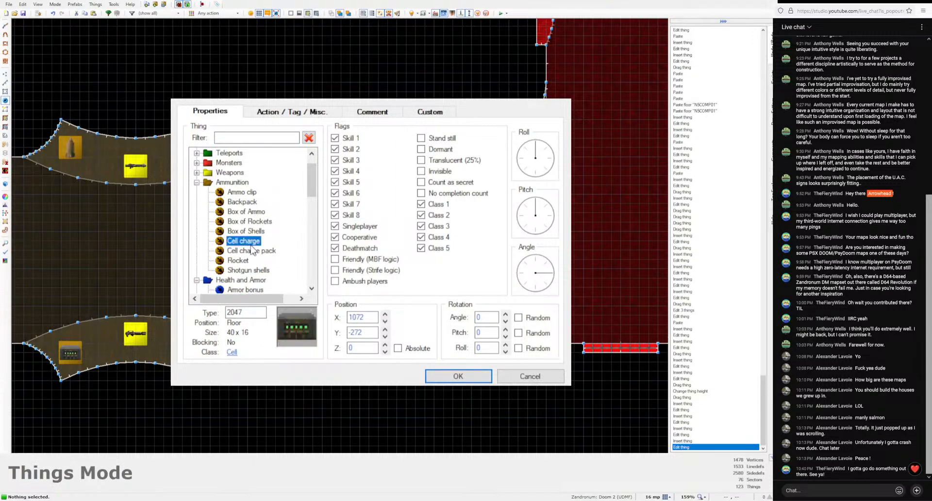
double_click(246, 207)
scroll(386, 311, down, 3)
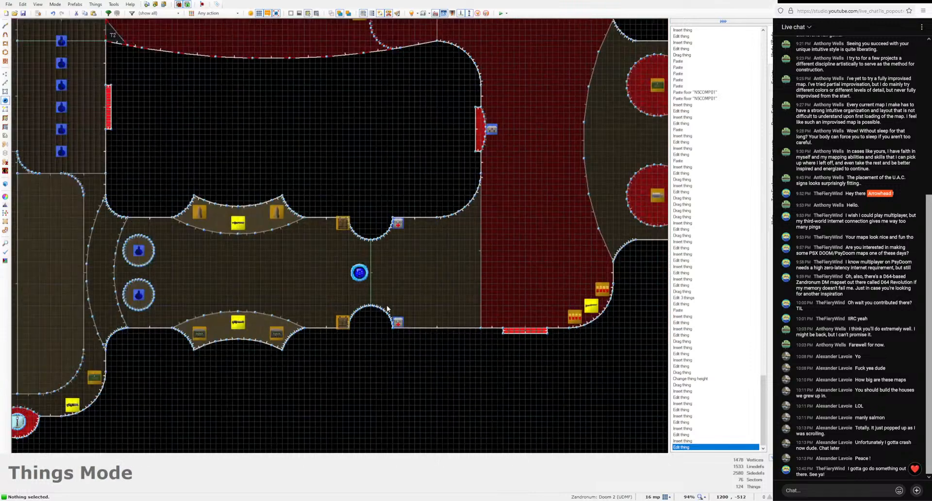
Step: Rearrange the items around the two pillars diagonally, with Stimpacks at the northwest and southeast and Backpacks at the northeast and southwest
scroll(350, 310, up, 1)
mouse_move(346, 201)
right_down()
mouse_move(424, 300)
mouse_move(363, 256)
mouse_move(342, 199)
right_up()
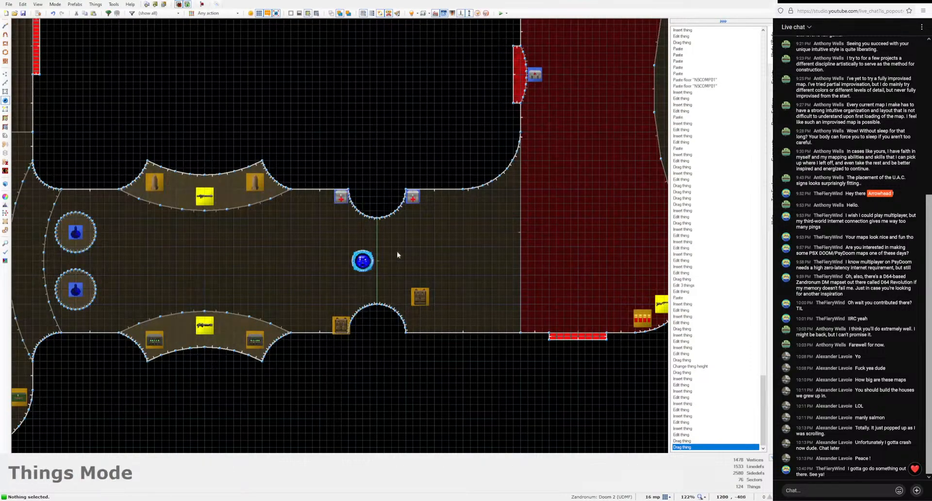
right_drag(413, 199, 320, 289)
right_drag(341, 325, 413, 197)
right_drag(318, 289, 340, 326)
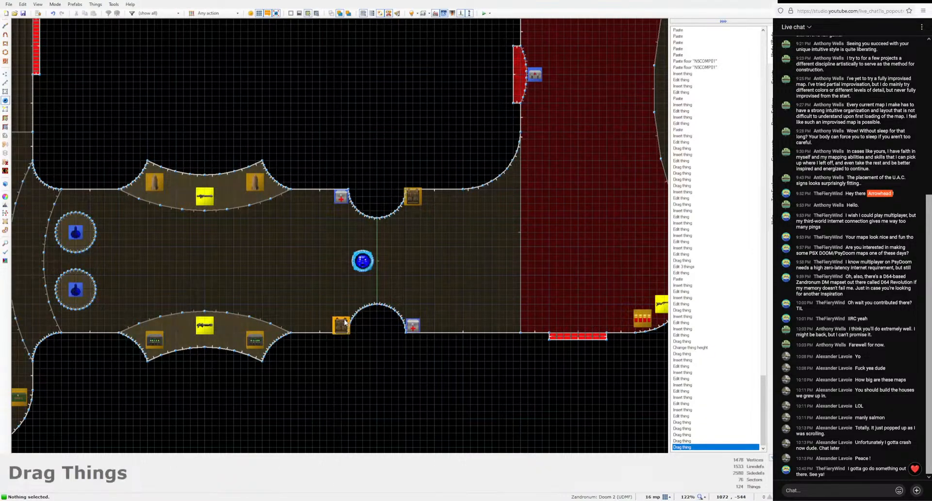
Step: Insert a Railgun at X -32, Y -448 in the middle of the red floor strip in the southwest room
scroll(403, 342, down, 2)
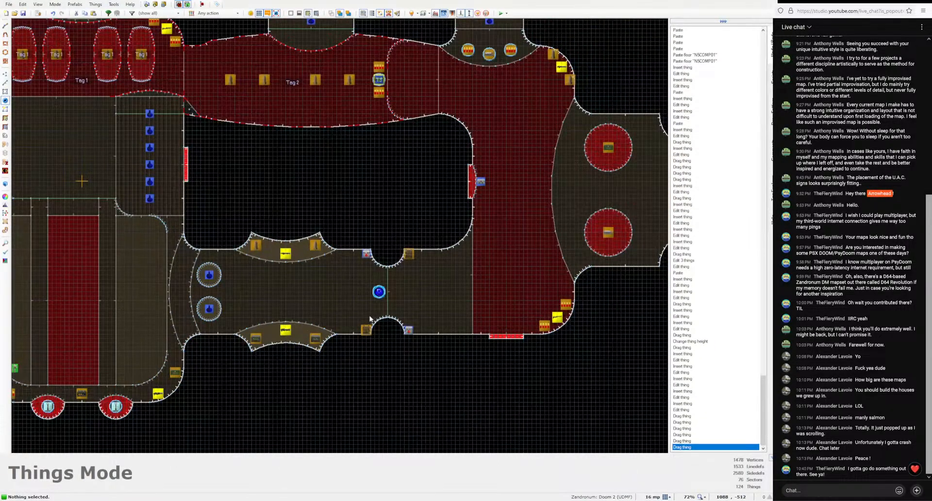
scroll(370, 319, down, 1)
middle_drag(370, 319, 486, 324)
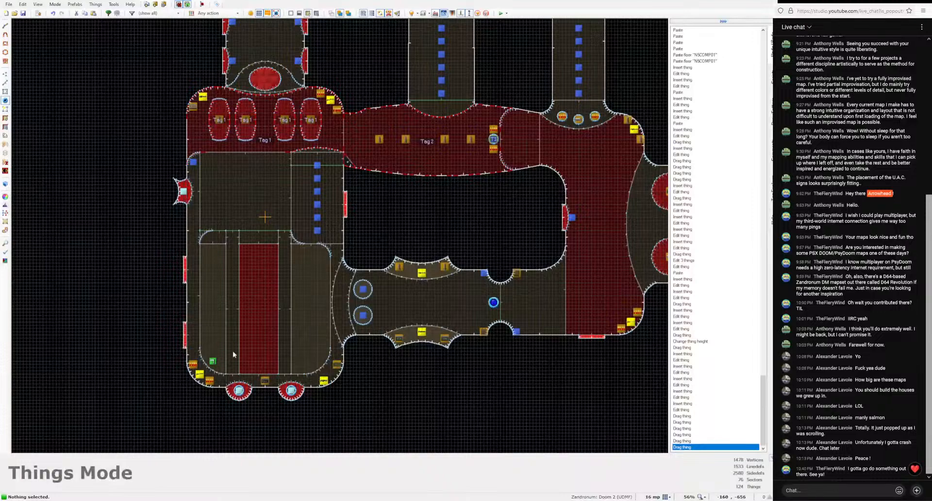
scroll(232, 350, up, 2)
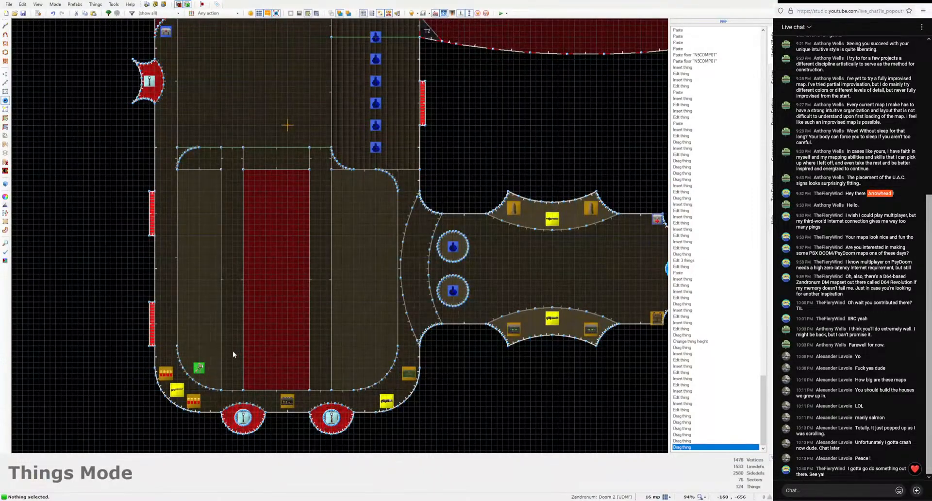
scroll(232, 350, down, 2)
scroll(291, 255, up, 4)
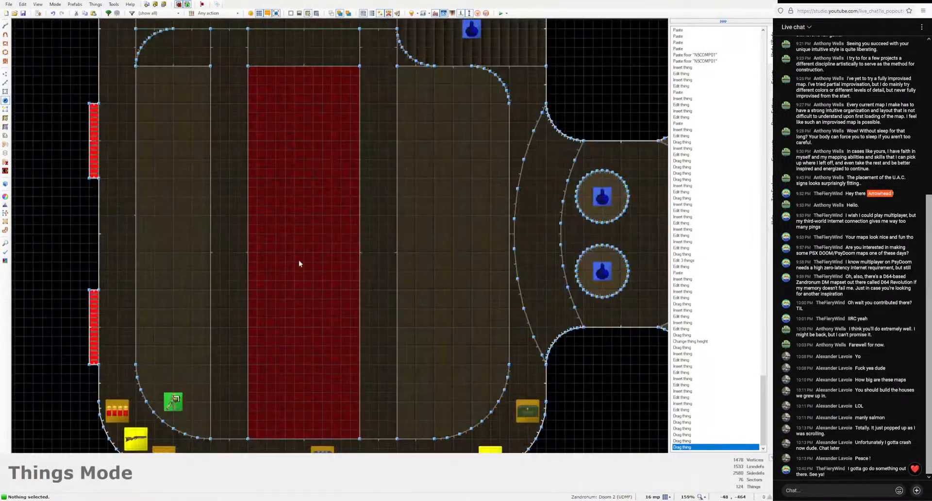
key(Insert)
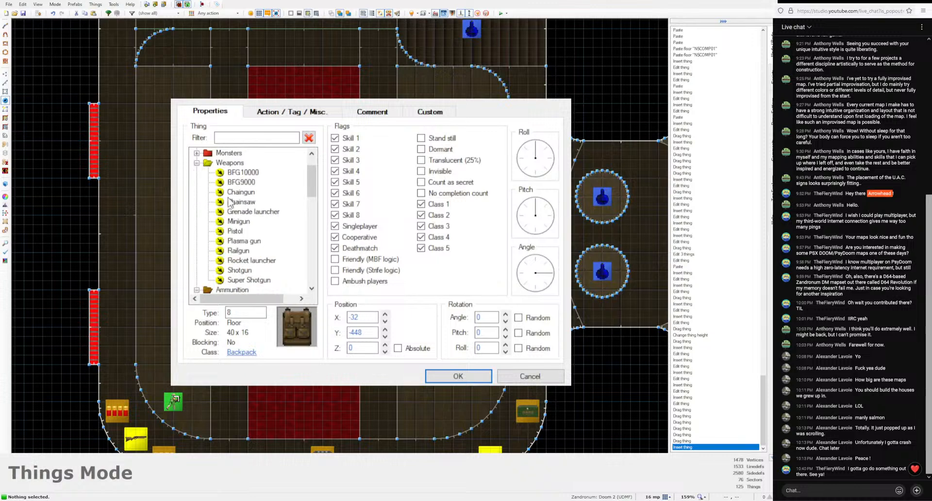
double_click(243, 273)
Step: Insert Cell charges directly north and south of the Railgun on the red floor strip
key(Insert)
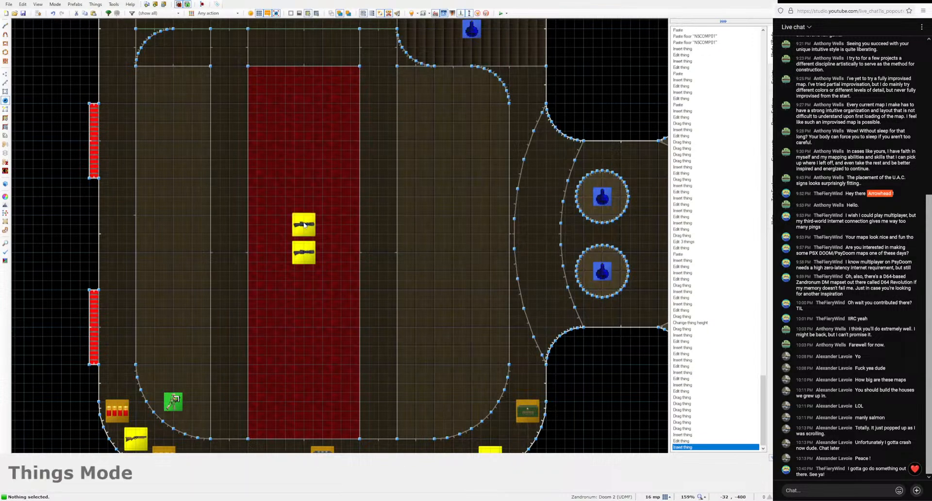
click(197, 172)
click(197, 182)
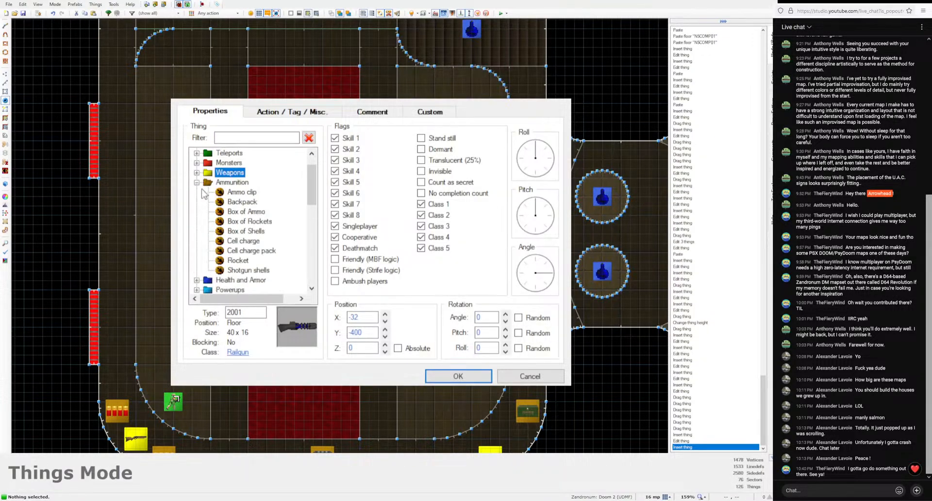
double_click(250, 245)
scroll(251, 245, down, 3)
scroll(380, 276, down, 1)
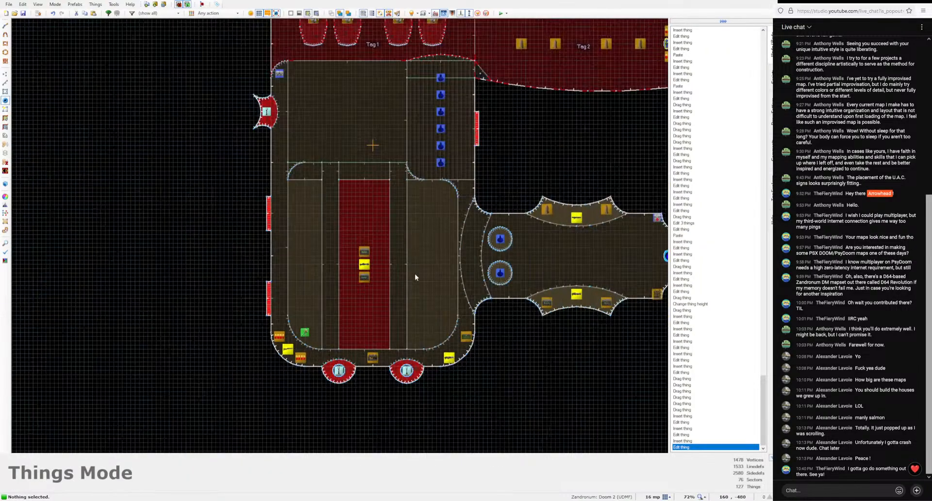
Step: Insert a Medikit at X -112, Y 128 on the open floor south of the Tag 1 area
scroll(415, 274, down, 2)
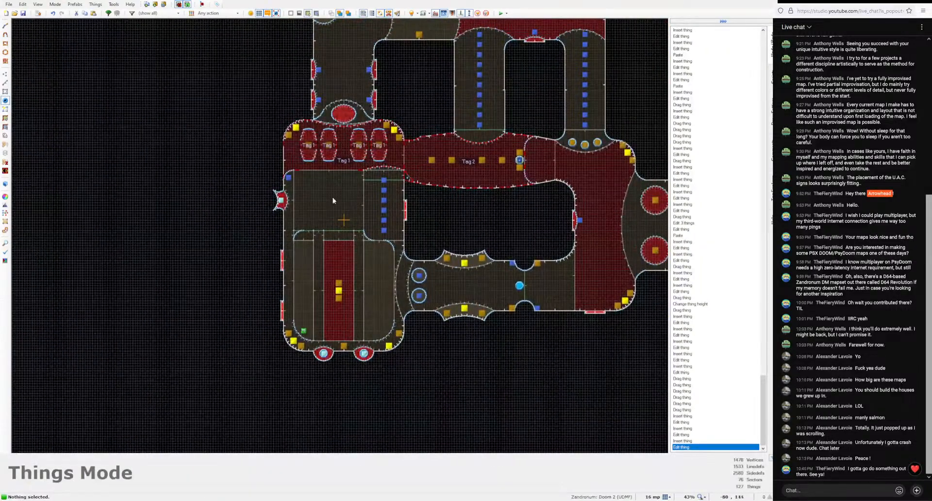
scroll(333, 200, up, 3)
key(Insert)
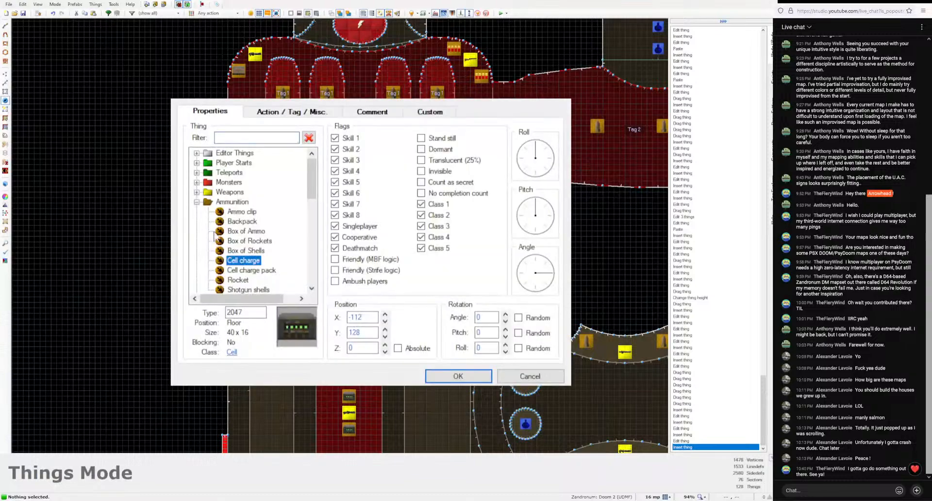
click(196, 202)
click(196, 211)
click(238, 261)
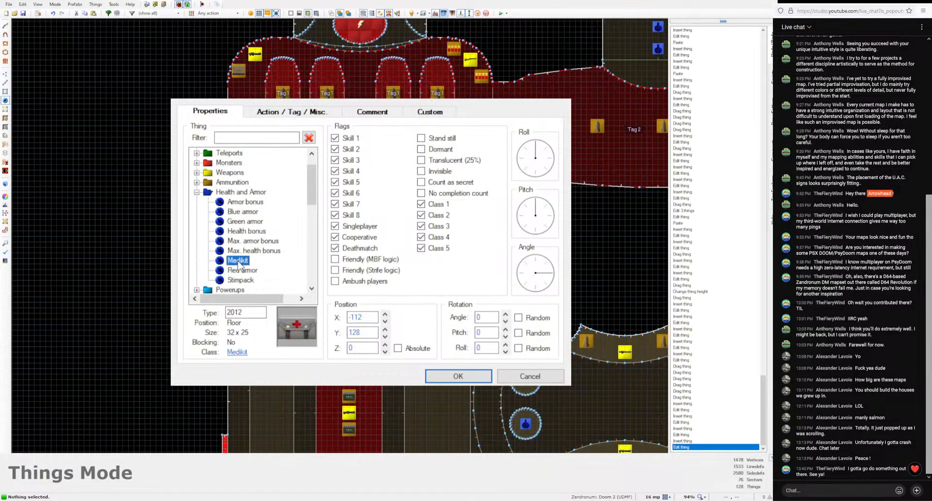
click(458, 376)
Step: Change the Medikit south of the Tag 1 area to a Box of Ammo
scroll(543, 285, down, 1)
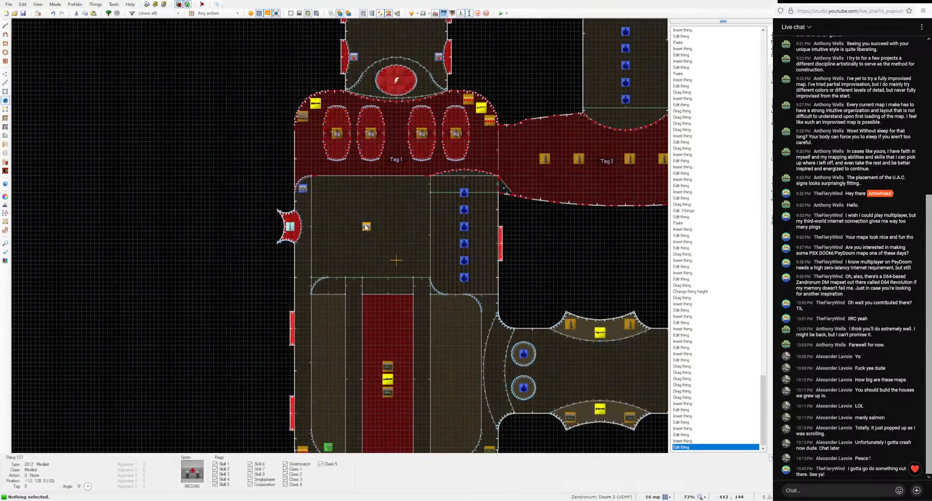
right_click(366, 227)
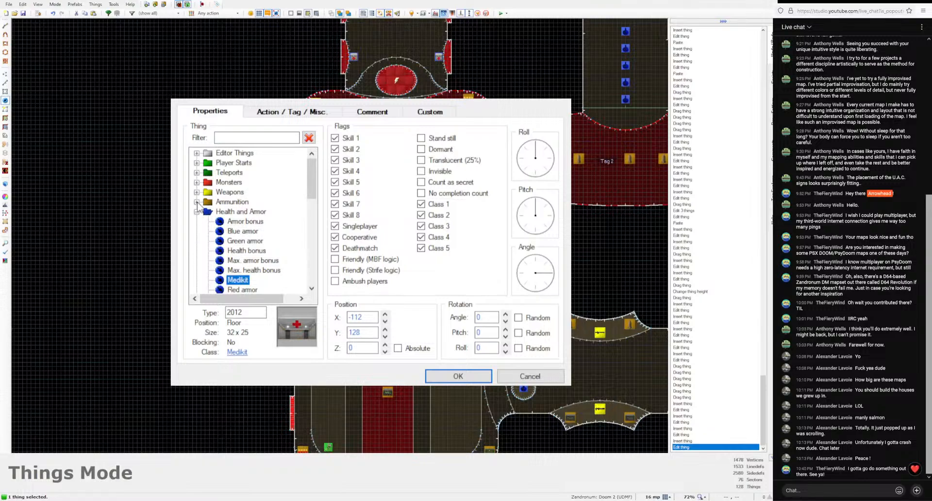
click(197, 202)
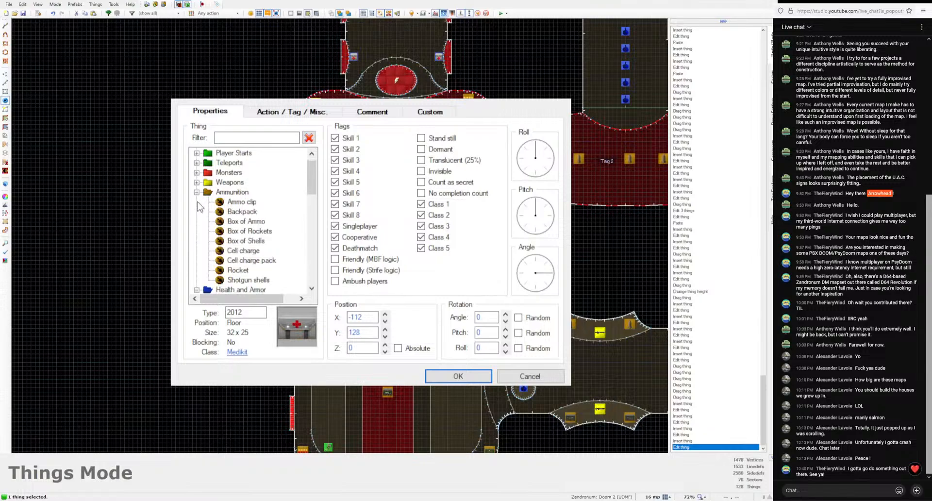
click(246, 221)
click(458, 376)
Step: Insert a Box of Shells at X 0, Y 976 in the northwest corridor and move it south, centred among the four niche items
scroll(372, 262, down, 4)
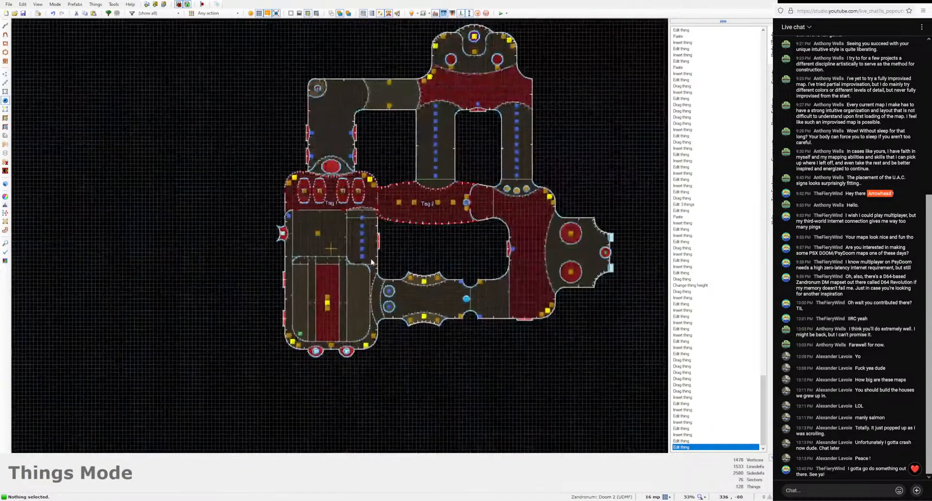
scroll(306, 141, up, 4)
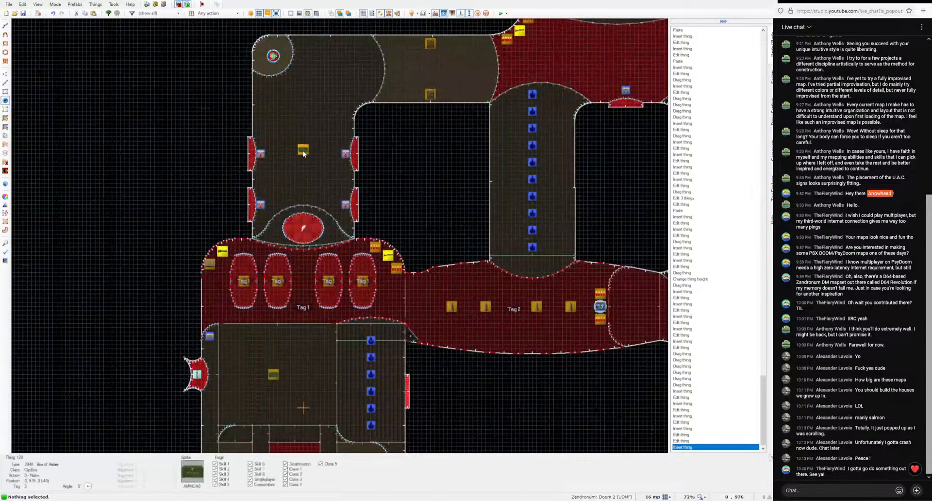
click(246, 250)
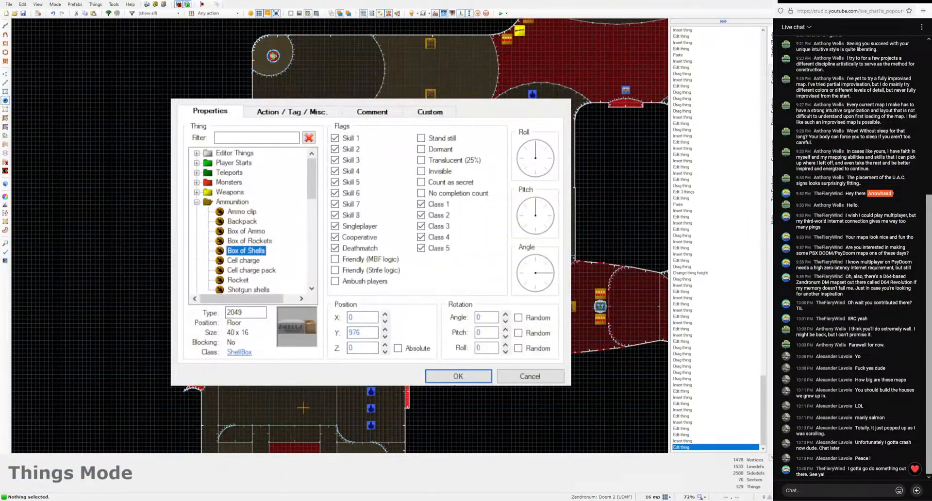
click(457, 377)
right_drag(304, 154, 305, 186)
Step: Insert a Box of Ammo at X 480, Y 1280 between the two ammunition items in the northern connecting corridor
middle_drag(427, 104, 378, 207)
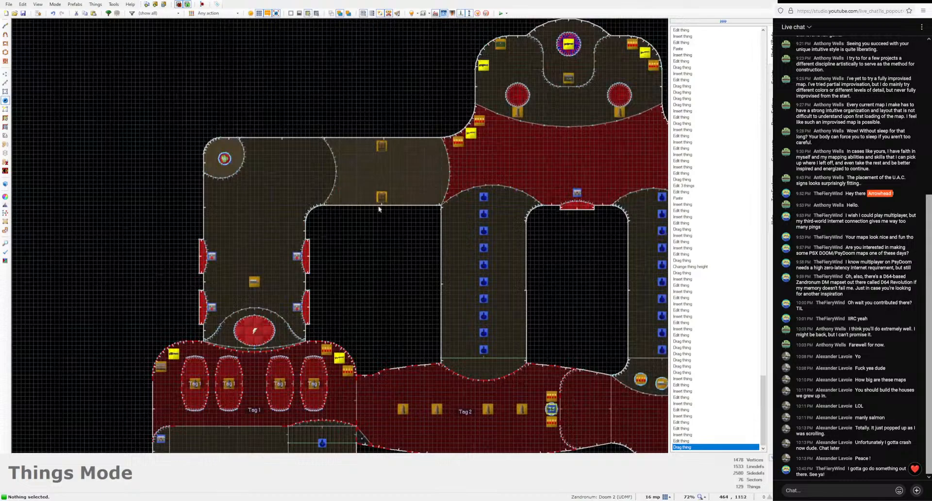
right_click(379, 178)
click(246, 231)
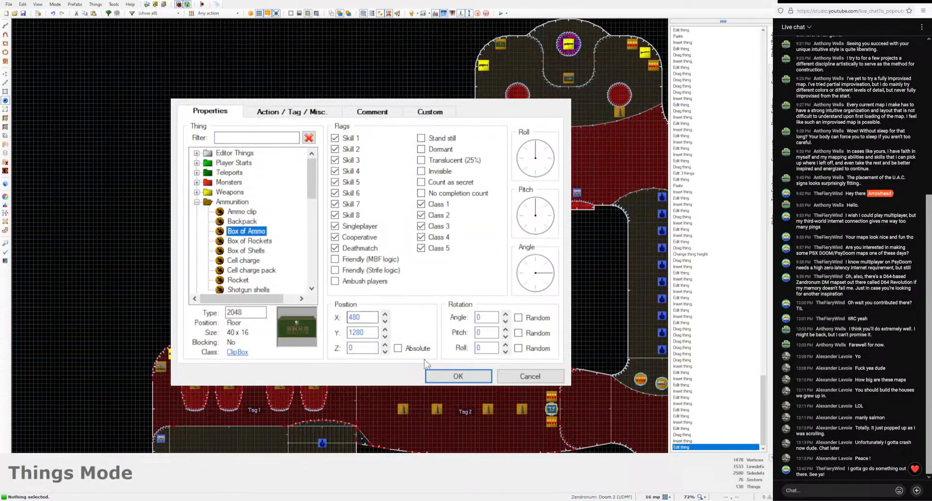
click(458, 375)
scroll(443, 277, down, 4)
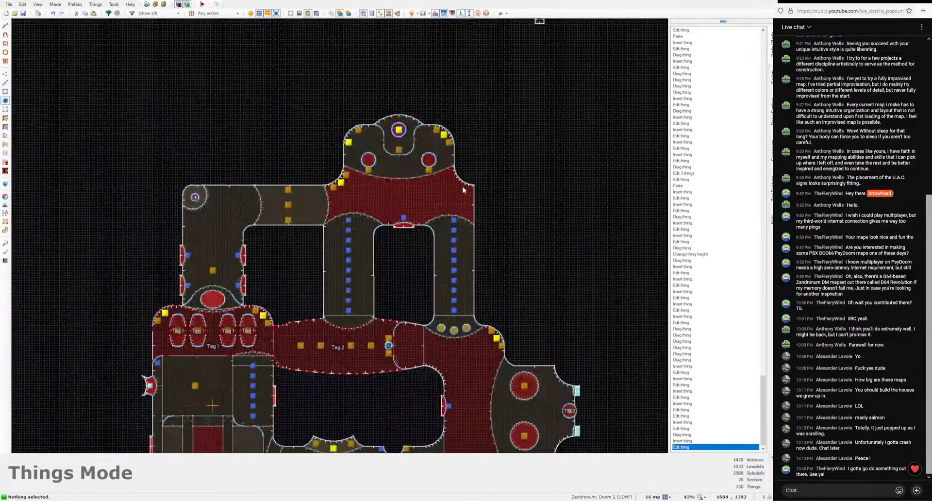
Step: Copy the weapon with its two Rockets from the curved eastern corner and paste the group along the northern hall's northeast curve, rotated 15 degrees
scroll(307, 190, up, 5)
drag(136, 203, 160, 195)
scroll(204, 212, down, 2)
middle_drag(204, 212, 248, 104)
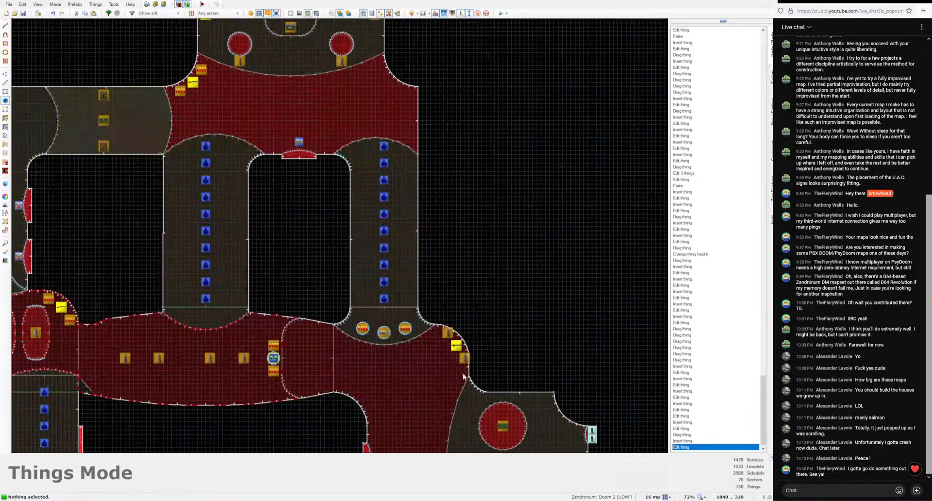
key(ctrl+c)
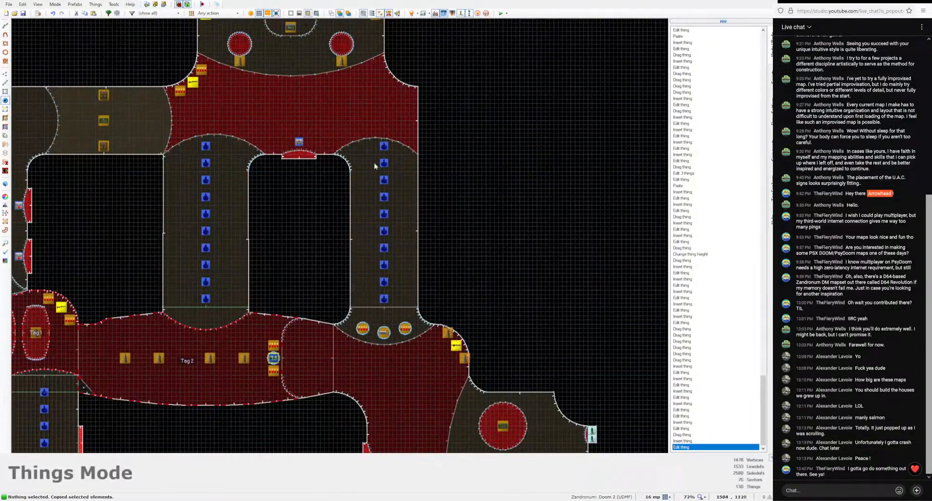
scroll(374, 167, up, 4)
key(ctrl+v)
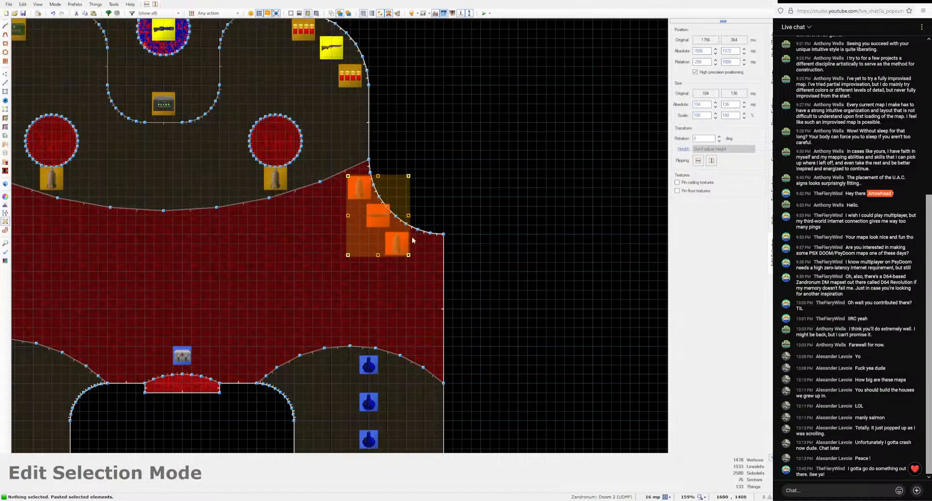
mouse_move(410, 255)
mouse_down()
mouse_move(420, 253)
mouse_move(403, 249)
mouse_up()
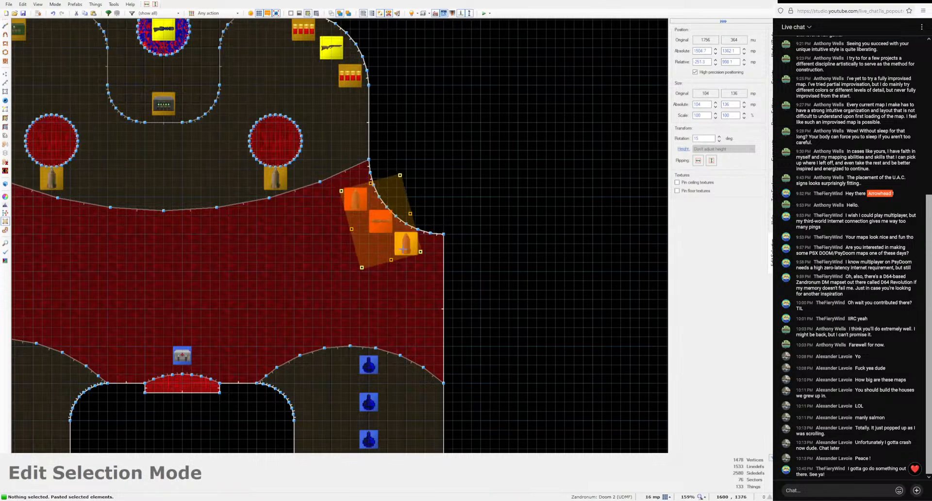
key(Return)
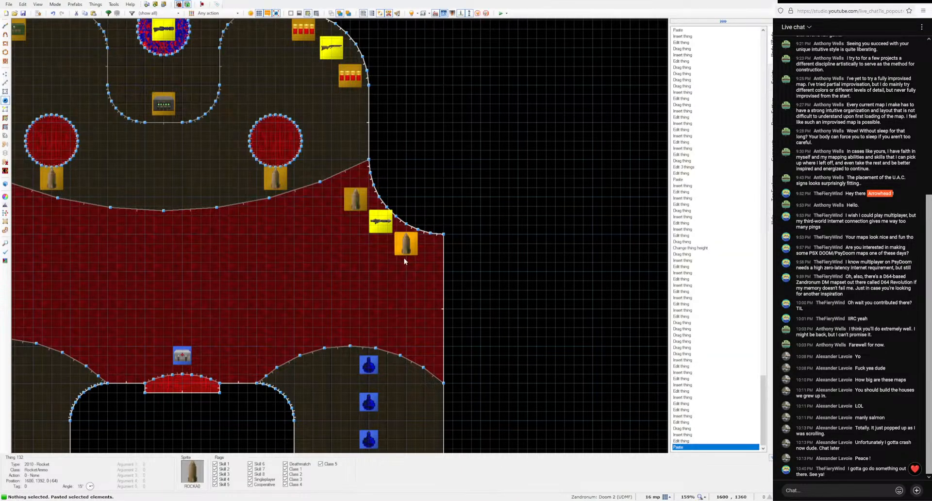
Step: Delete the two Rockets south of the northern room's round red platforms and save the map
scroll(263, 264, down, 1)
middle_drag(263, 264, 436, 301)
click(442, 239)
click(279, 238)
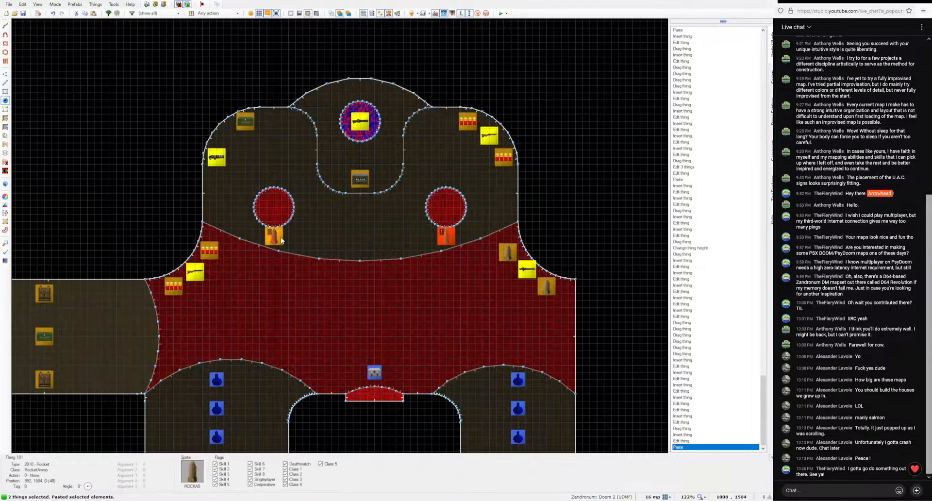
key(Delete)
scroll(281, 237, down, 7)
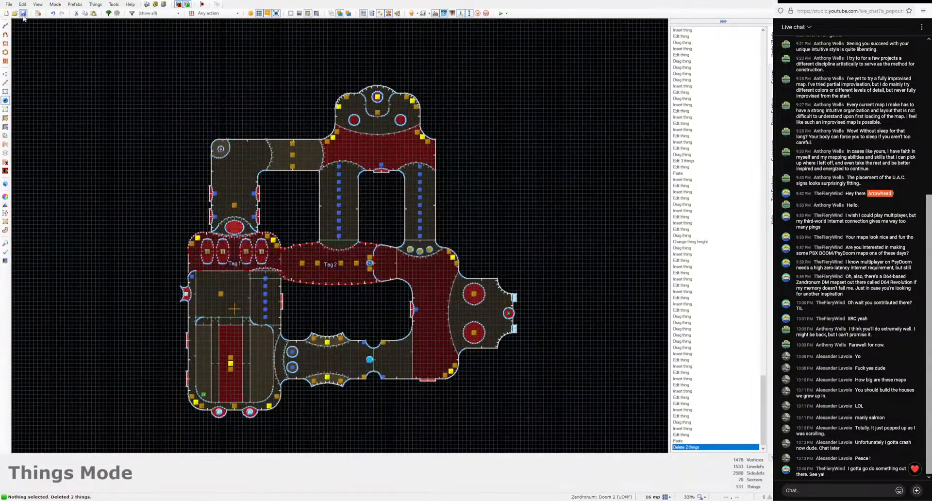
click(23, 15)
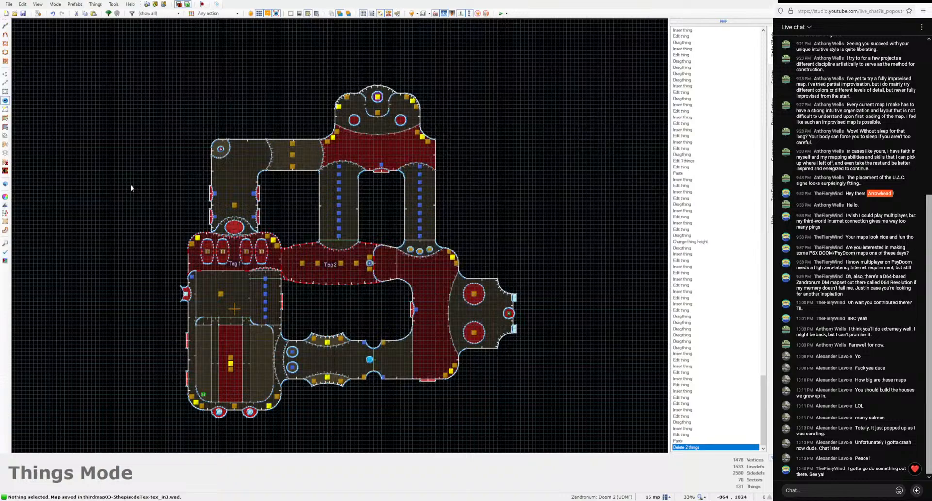
Step: Paste the four copied Health bonuses as a west-east row in the middle of the southern corridor, east of the two round pedestals
scroll(257, 291, up, 3)
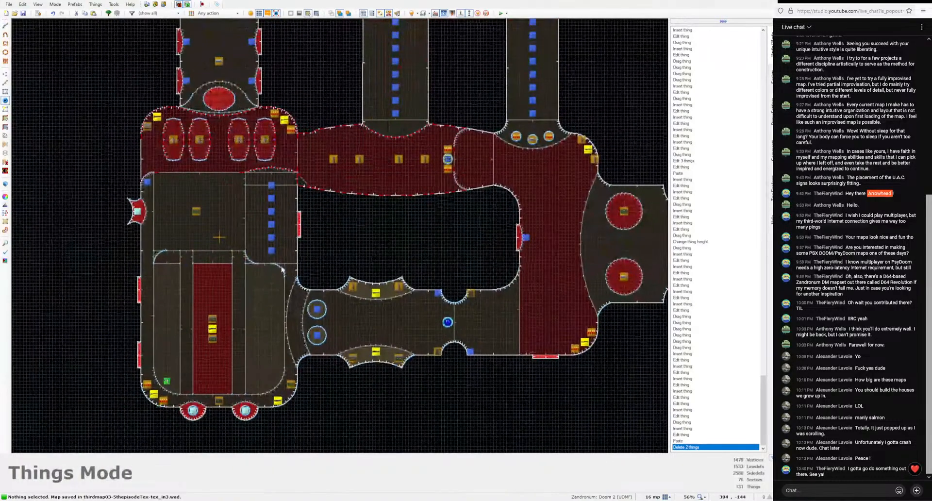
scroll(381, 340, up, 4)
key(ctrl+v)
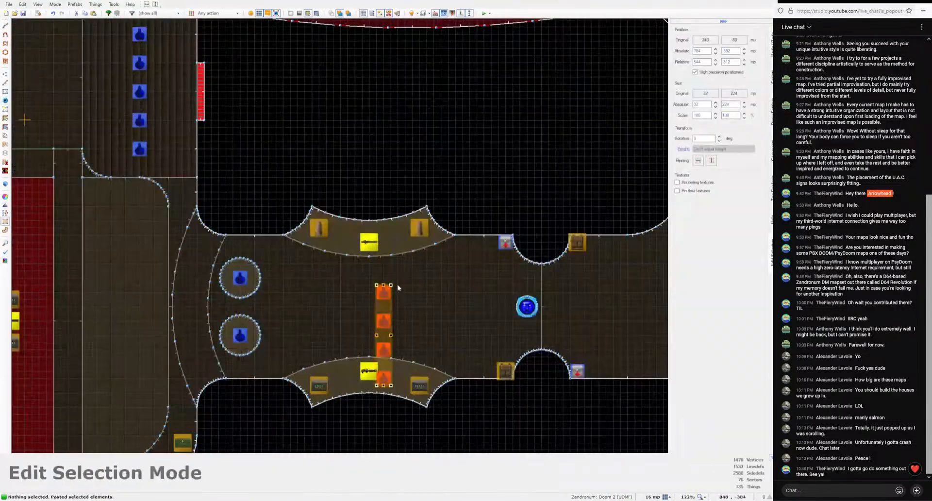
drag(412, 297, 354, 313)
key(Return)
Step: Duplicate Health bonuses eastward along the southern corridor to extend the row to seven evenly spaced items before the blue sphere
click(382, 308)
click(356, 308)
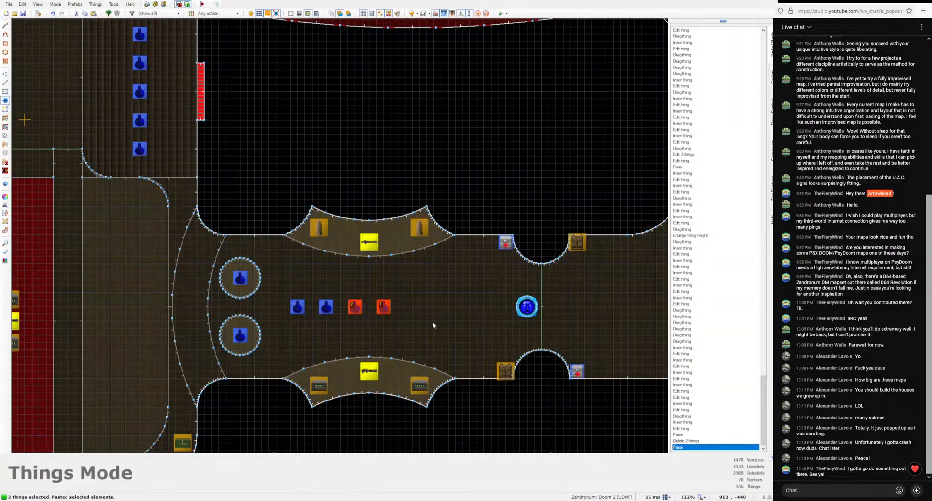
key(ctrl+c)
key(c)
key(ctrl+v)
drag(433, 308, 470, 308)
key(Return)
click(441, 308)
key(ctrl+c)
key(ctrl+v)
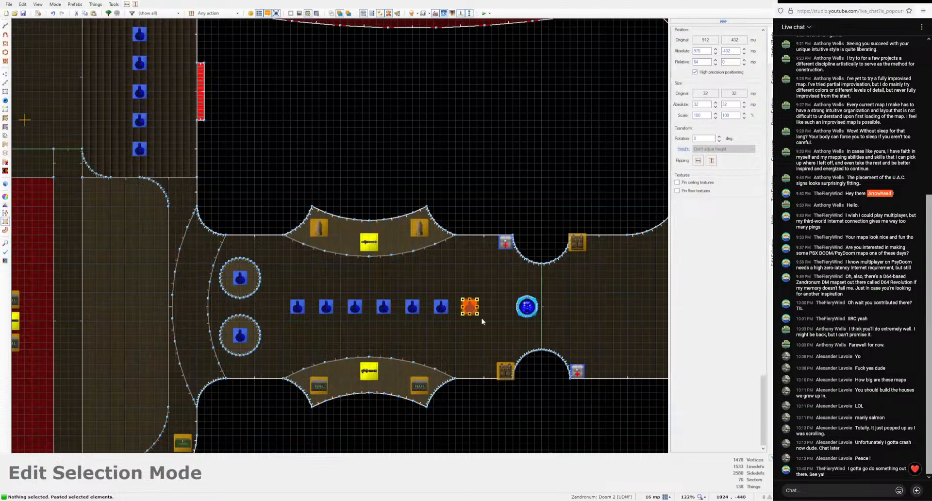
key(Return)
Step: Change the seven Health bonuses in the southern corridor row to Armor bonuses and clear the selection
scroll(452, 316, down, 1)
scroll(453, 316, down, 2)
middle_drag(430, 314, 392, 309)
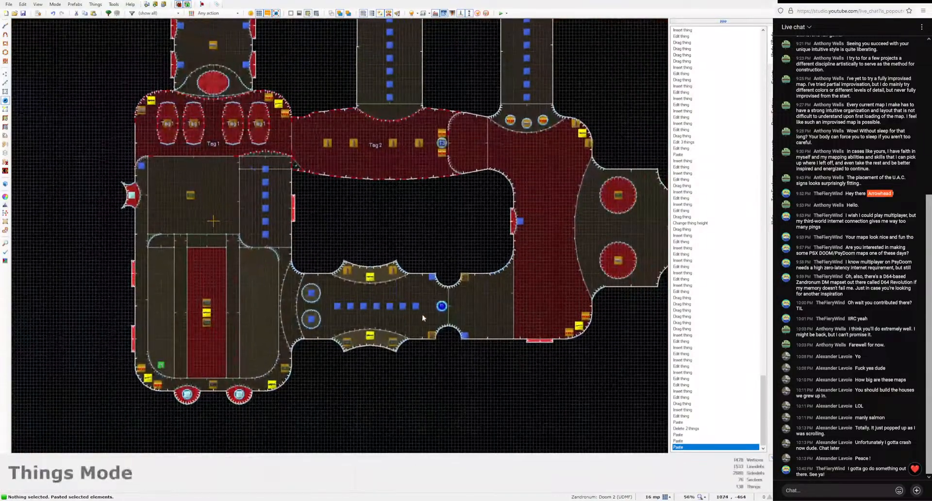
drag(424, 318, 327, 297)
click(442, 197)
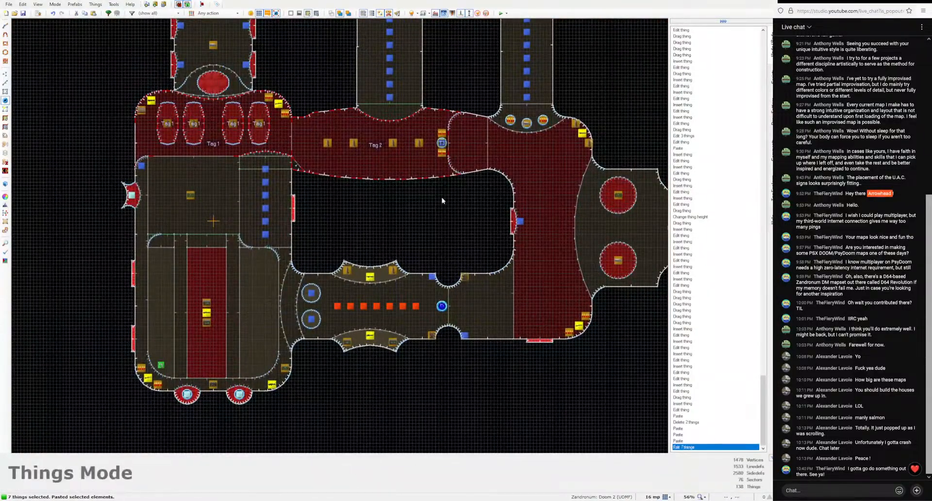
key(c)
Step: Insert a Box of Rockets at the eastern room's west entrance, midway between the two round red platforms, and delete the extra one by the corridor corner
scroll(488, 285, down, 1)
middle_drag(489, 284, 395, 293)
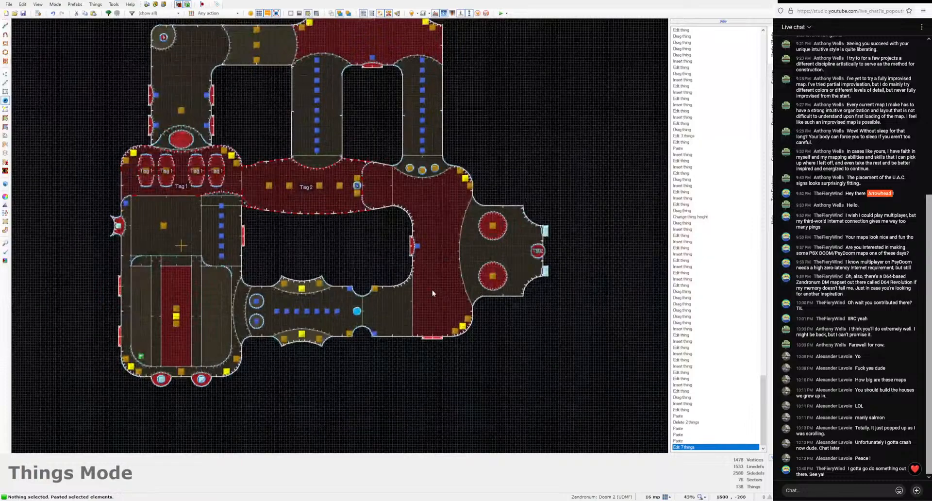
scroll(433, 293, up, 2)
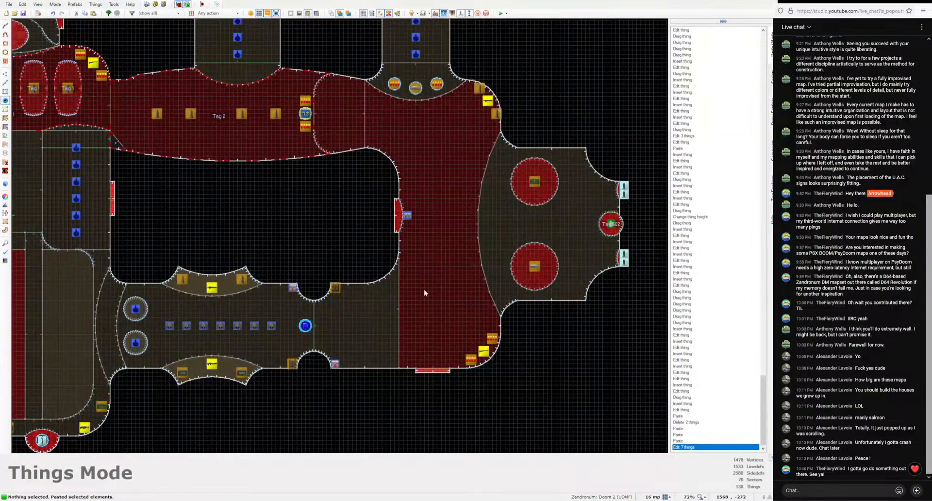
scroll(414, 291, up, 3)
key(Insert)
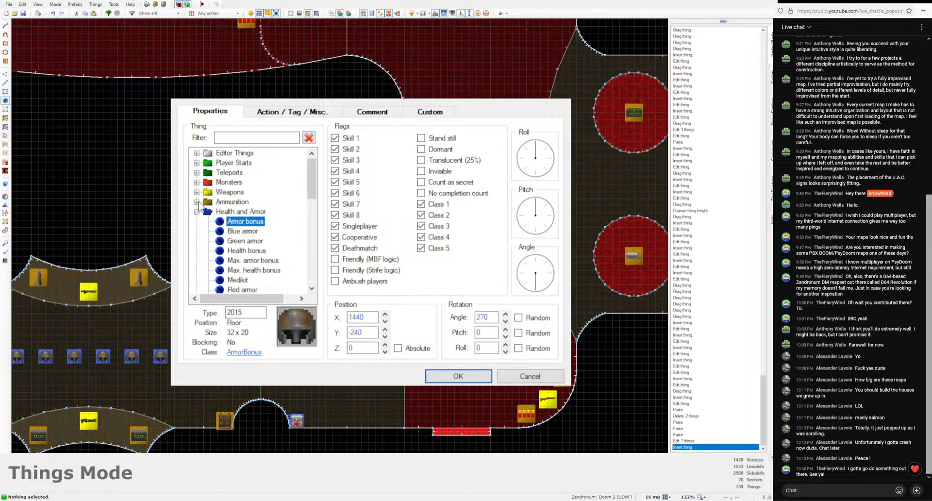
click(197, 202)
click(255, 232)
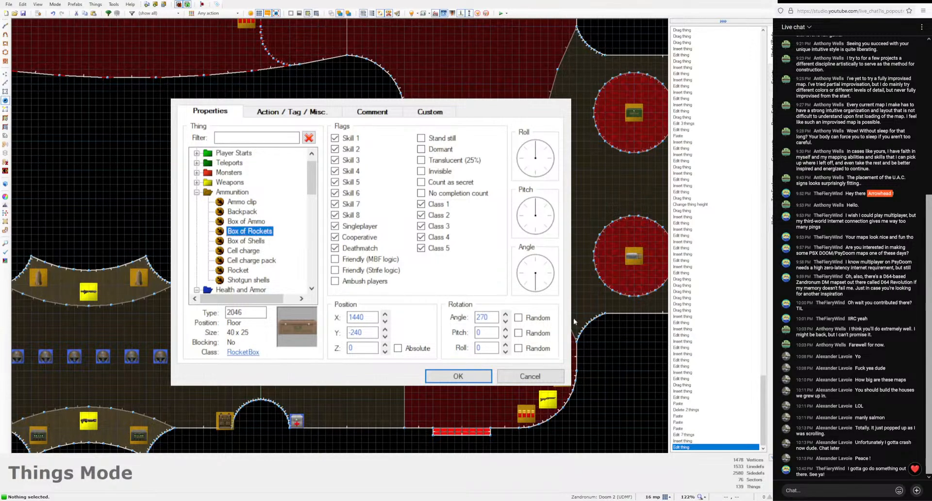
click(458, 376)
drag(395, 279, 391, 285)
scroll(449, 340, down, 3)
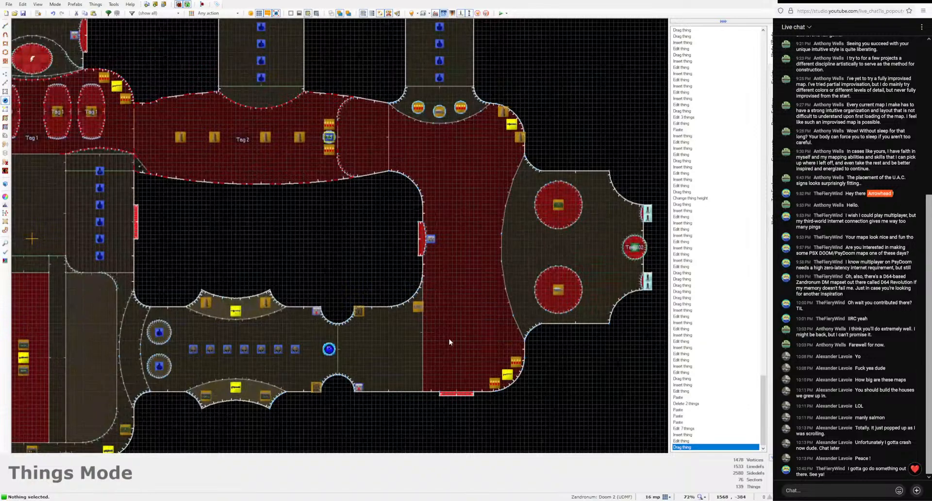
right_drag(515, 247, 517, 248)
key(Delete)
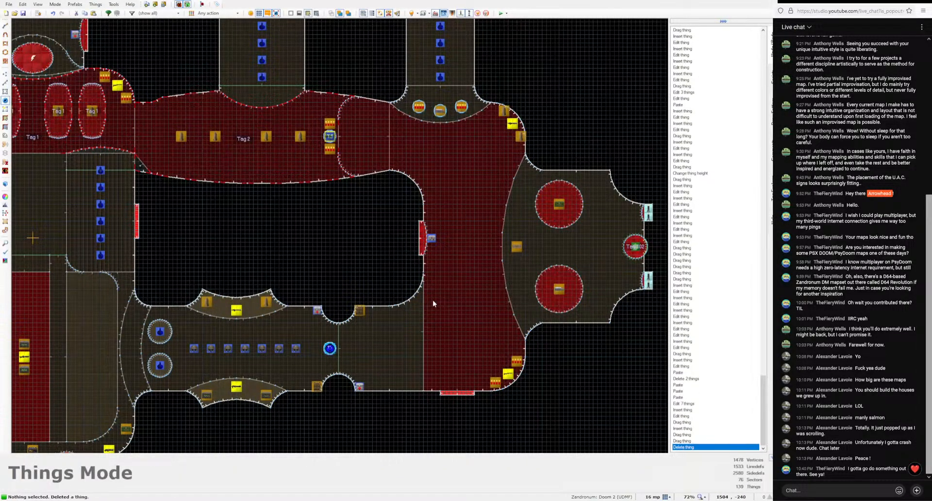
Step: Inspect the item placement in 3D from the eastern room through the southern corridor to the southwest room
scroll(514, 306, down, 2)
key(q)
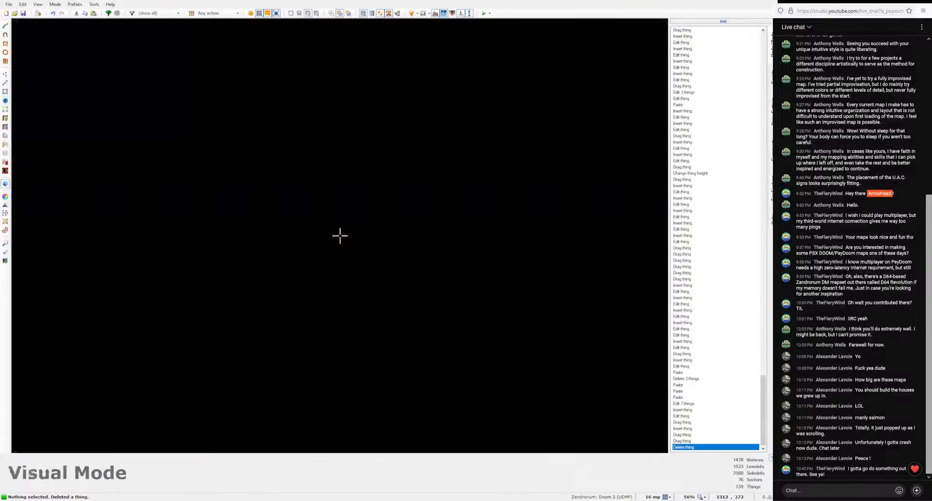
key(w)
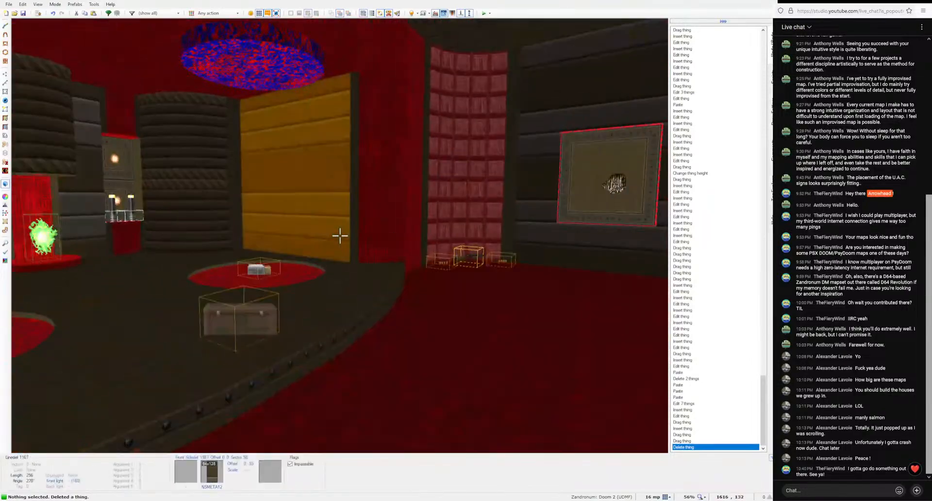
key(w)
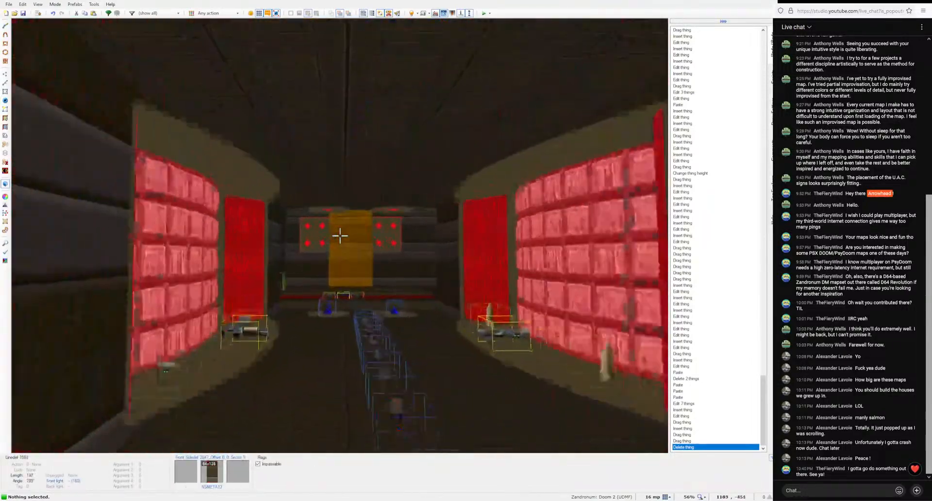
key(w)
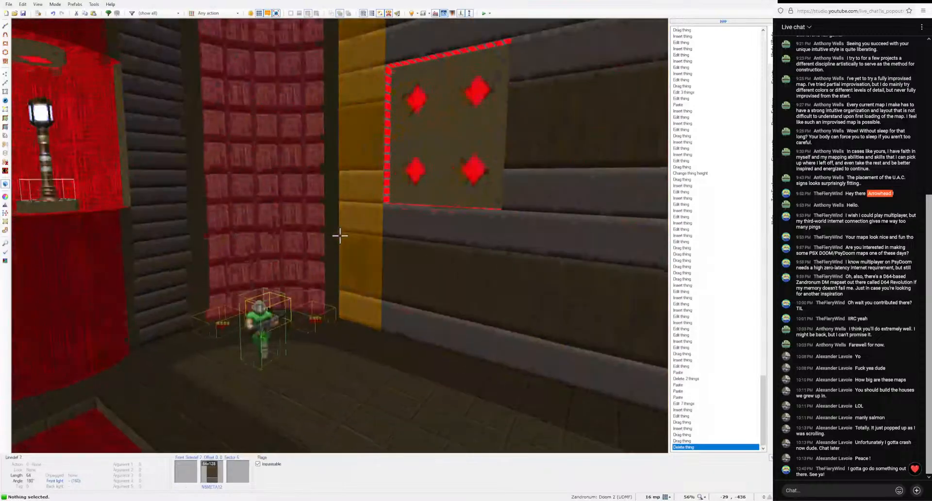
key(t)
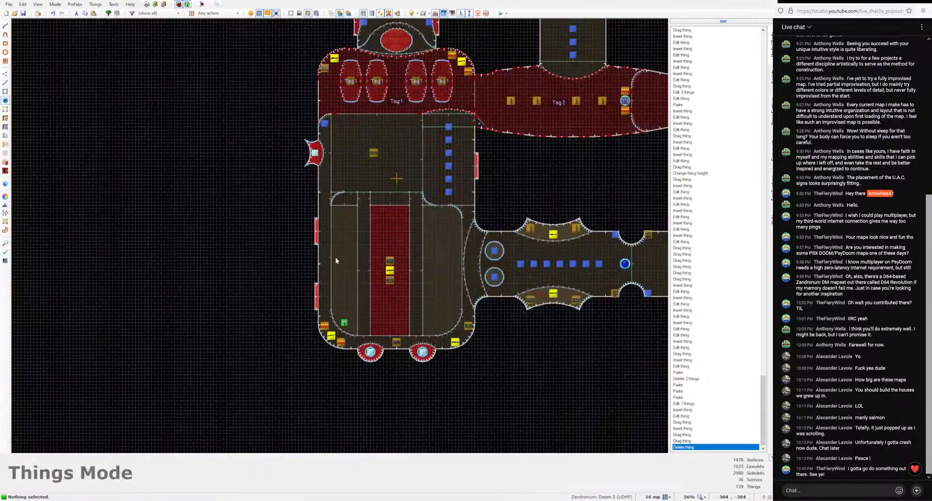
Step: Insert a Box of Rockets against the west wall of the southwest room, between the two red wall panels
scroll(327, 262, up, 4)
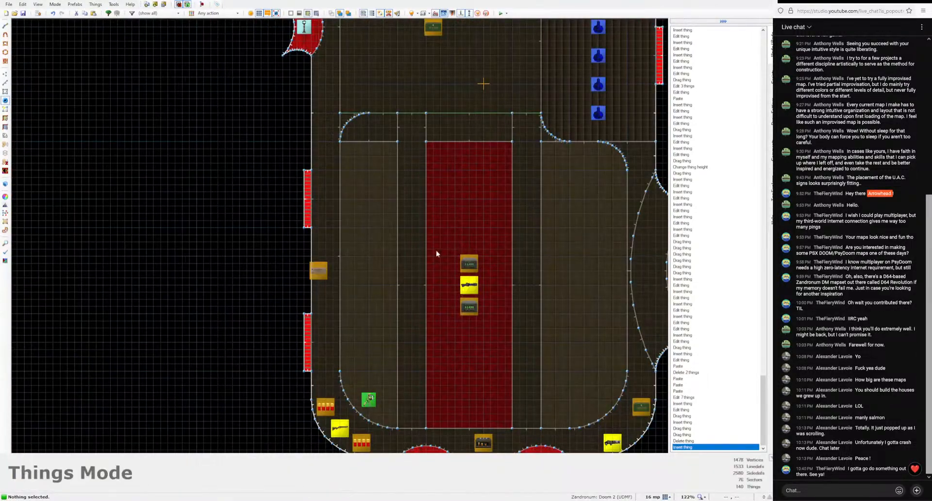
key(Insert)
click(457, 376)
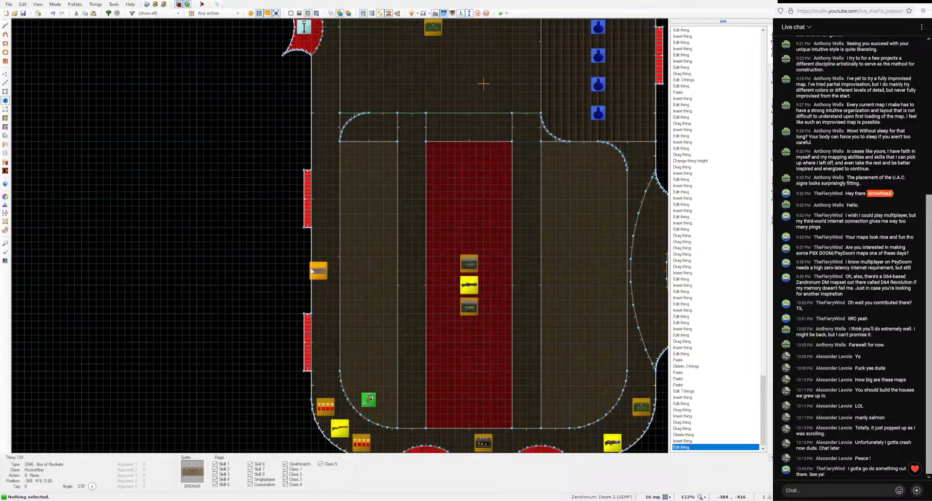
drag(320, 270, 320, 271)
scroll(339, 267, down, 4)
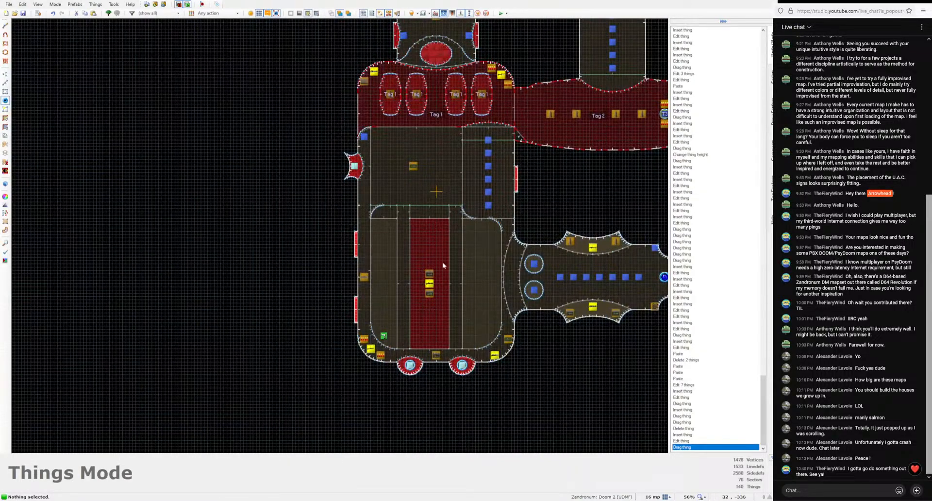
scroll(469, 268, up, 3)
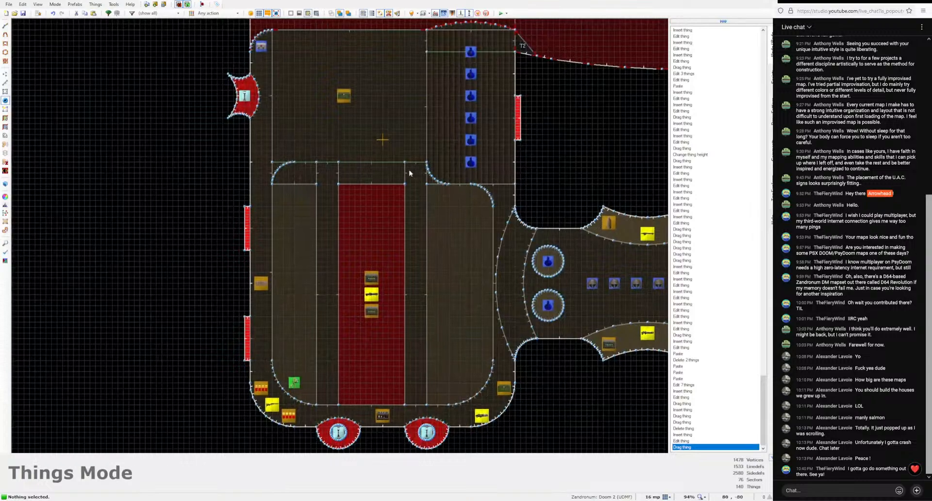
middle_drag(410, 171, 425, 319)
scroll(425, 319, down, 4)
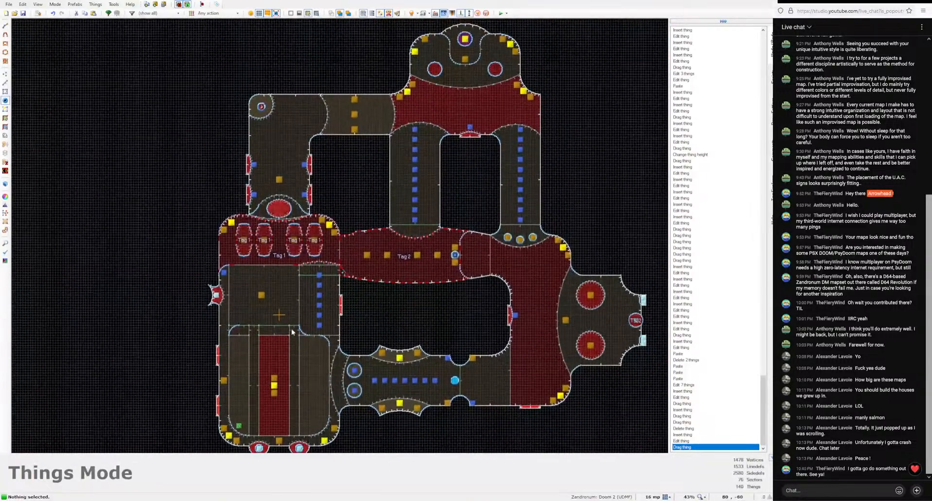
middle_drag(292, 331, 290, 331)
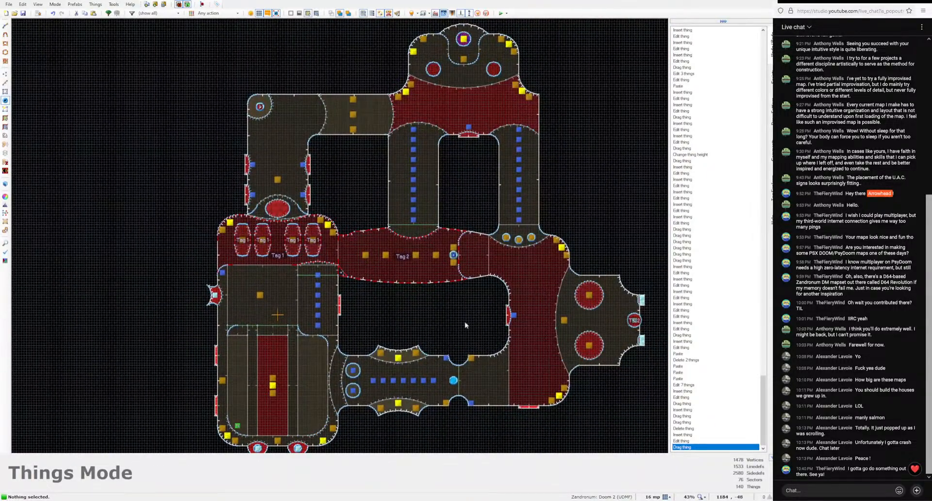
middle_drag(465, 325, 379, 314)
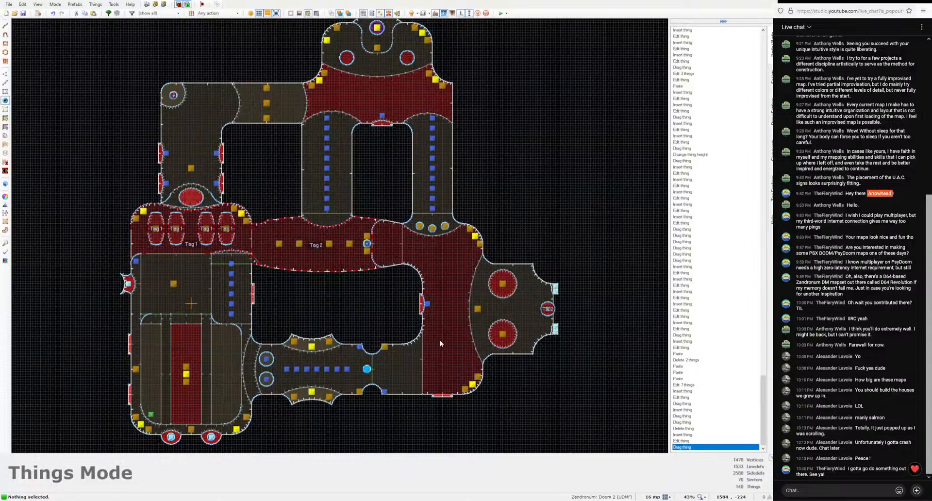
Step: Place a line of five Rockets across the southern corridor's east end, just west of the red floor, by inserting two and pasting copies
scroll(412, 383, up, 4)
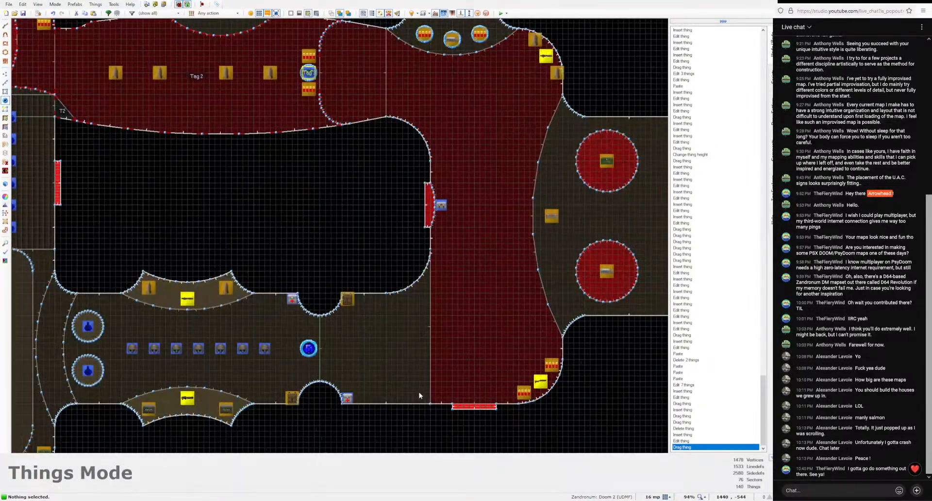
key(Insert)
key(Return)
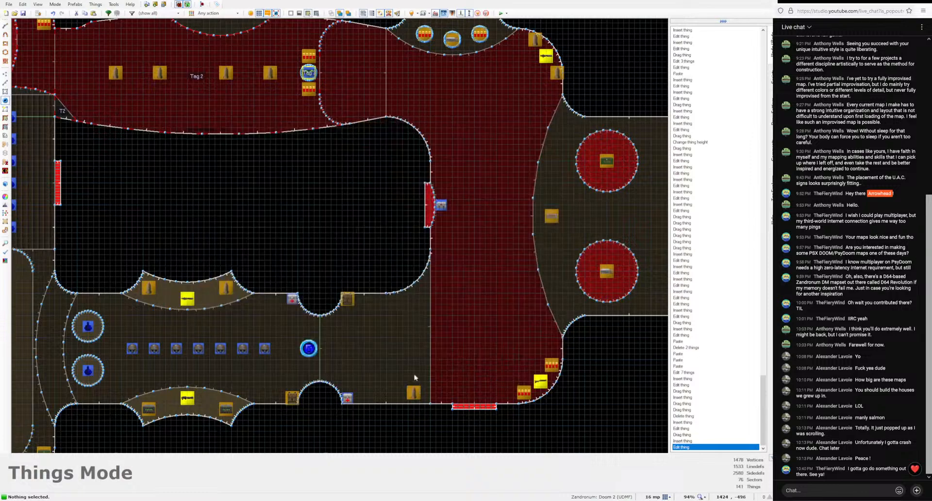
drag(414, 391, 412, 362)
key(Insert)
key(Return)
key(ctrl+c)
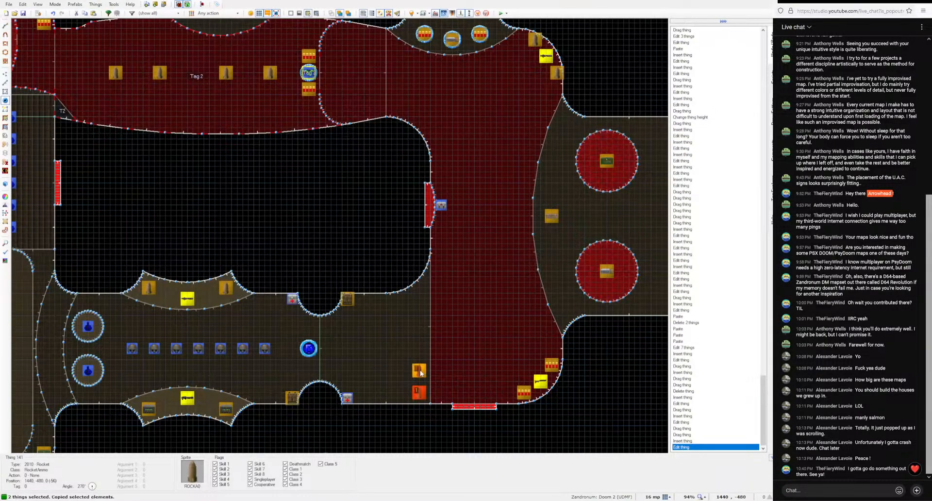
key(ctrl+v)
click(433, 330)
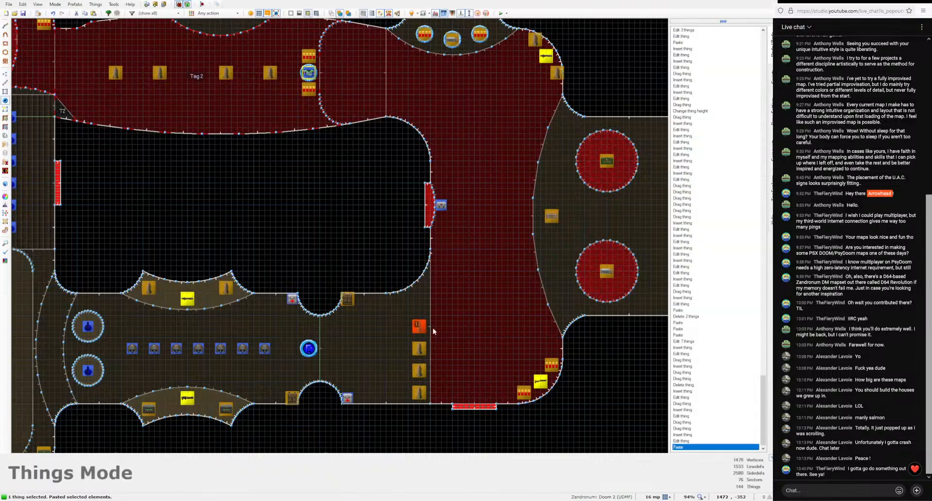
key(ctrl+v)
Step: Check the southern corridor's item placement in 3D and save the map
key(q)
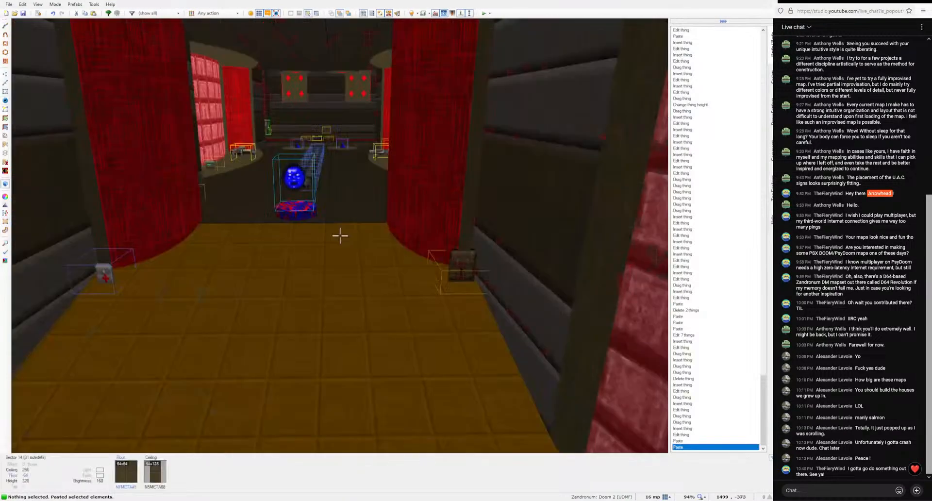
key(q)
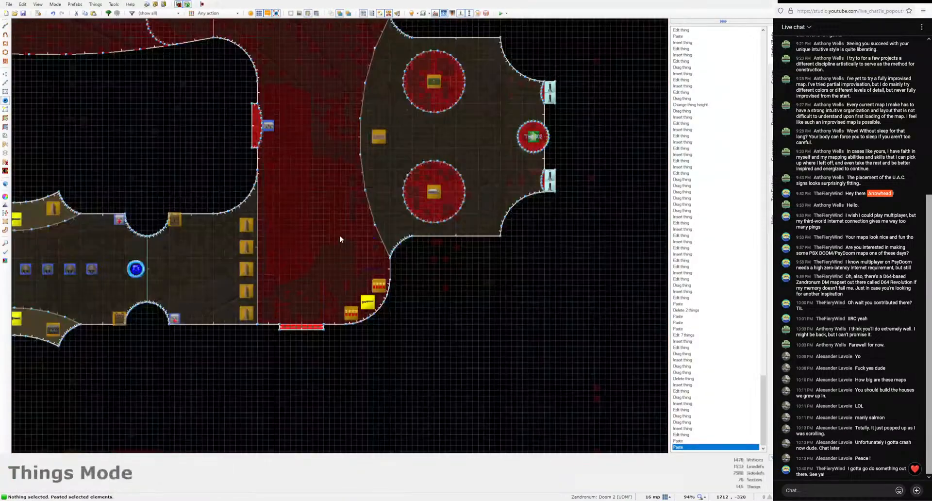
click(23, 13)
Step: Surround the Box of Ammo in the western room with four Ammo clips, one on each side, and save the map
scroll(427, 331, down, 4)
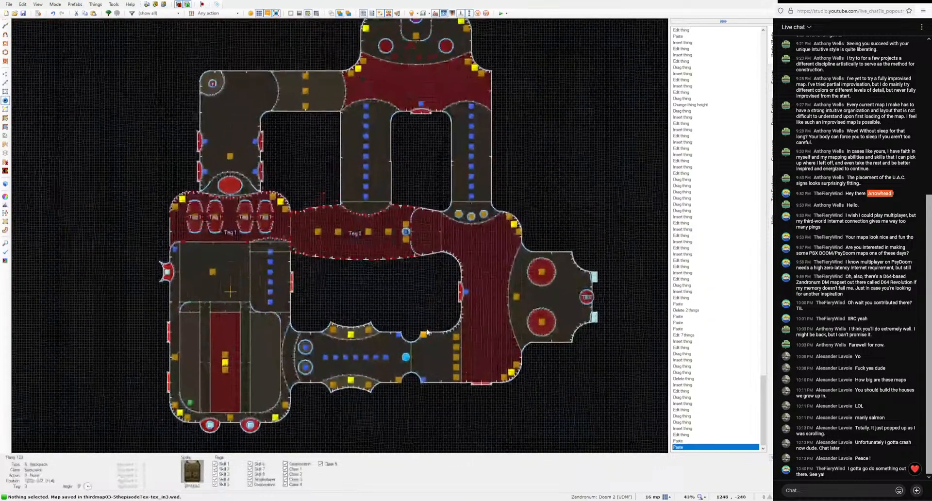
middle_drag(427, 332, 429, 340)
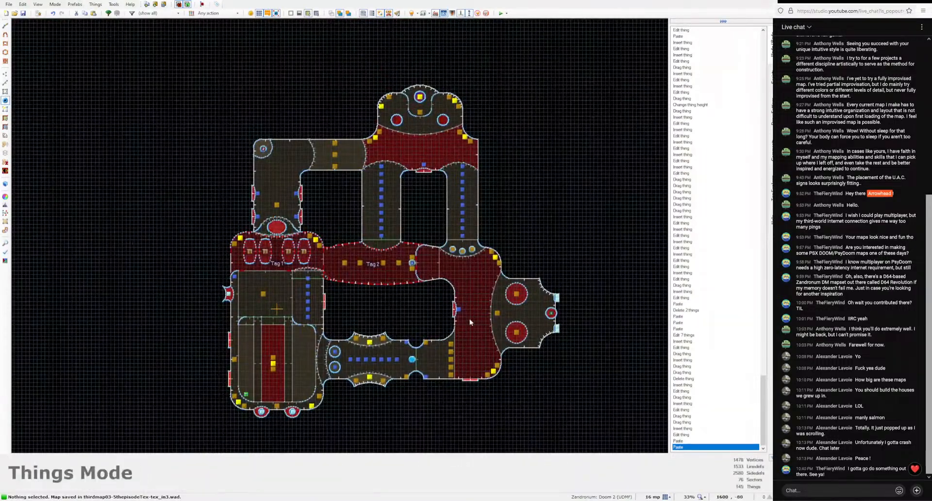
scroll(267, 304, up, 4)
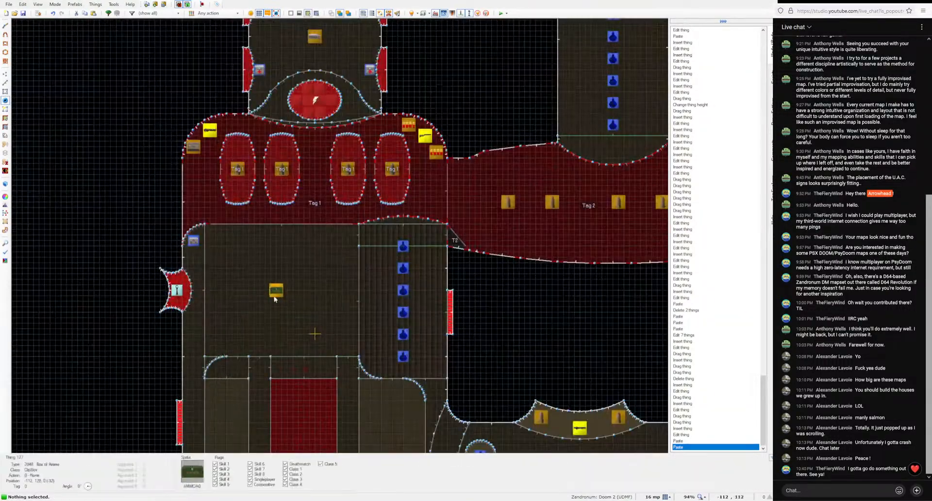
right_click(295, 290)
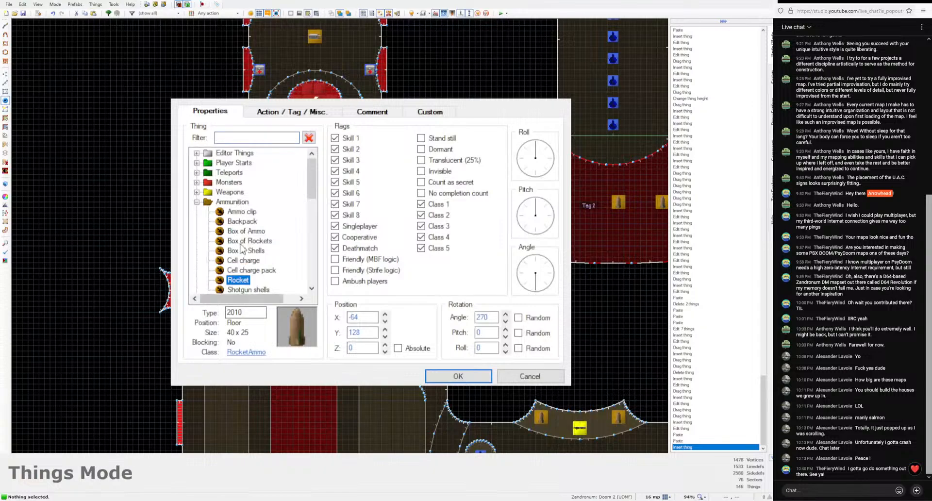
double_click(243, 212)
scroll(270, 286, up, 2)
right_click(254, 293)
key(Return)
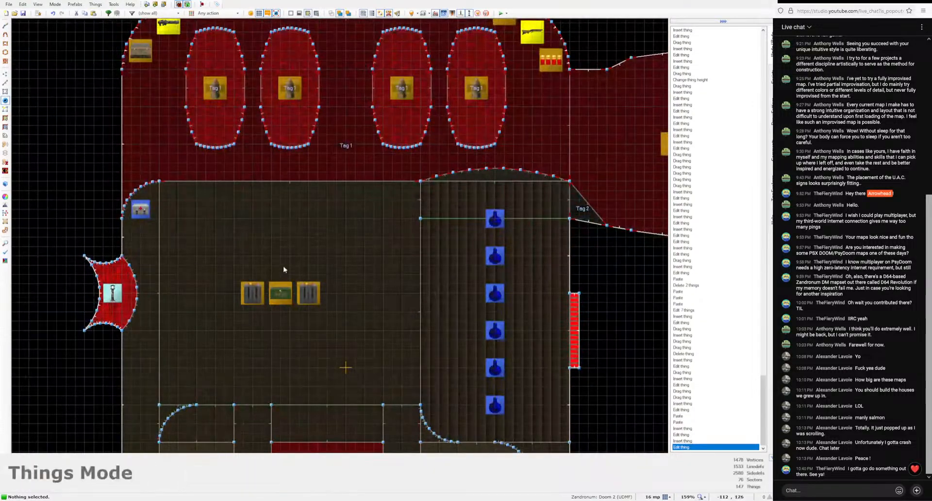
right_click(283, 267)
key(Return)
right_click(284, 318)
key(Return)
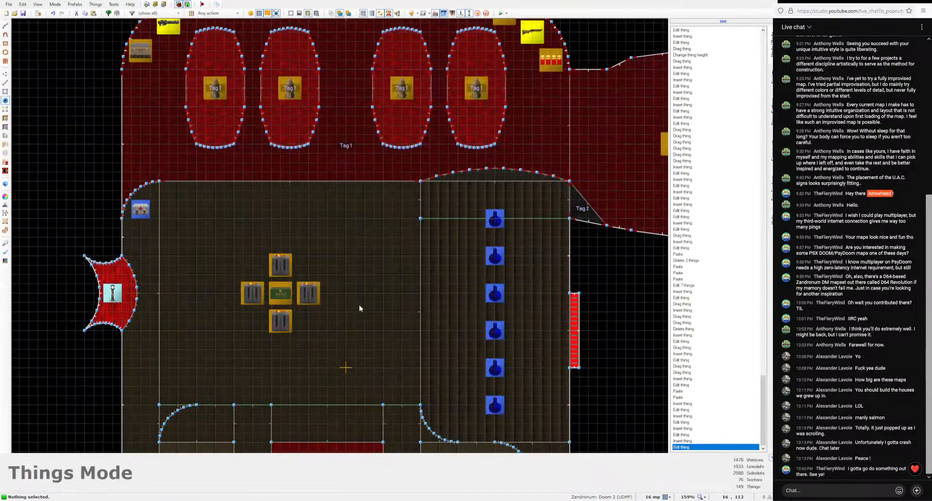
click(23, 13)
Step: Insert a Player Deathmatch start in the southwest room and move it onto the weapon in its southwest corner
scroll(285, 231, down, 5)
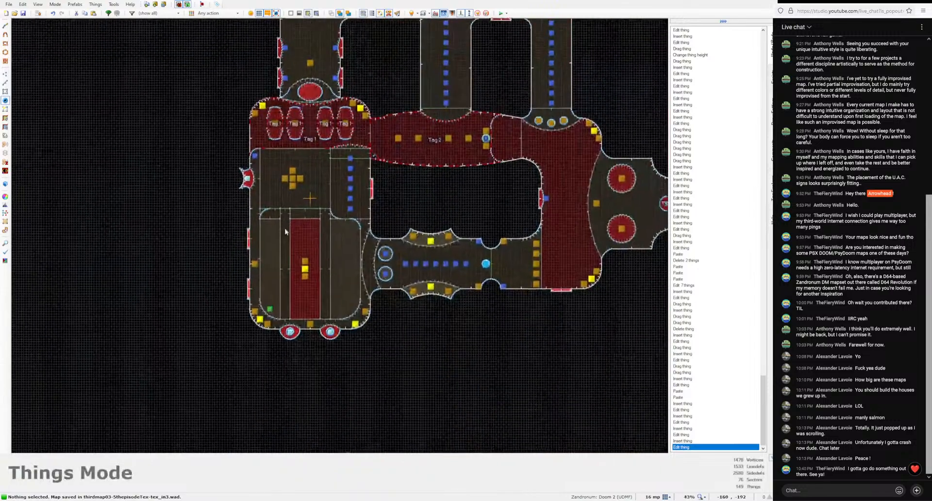
scroll(279, 286, up, 5)
drag(321, 180, 383, 203)
key(Insert)
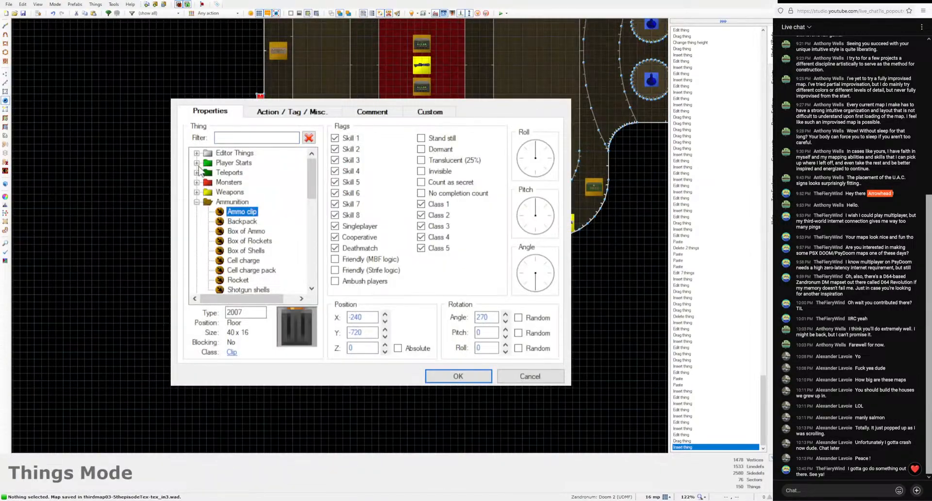
click(197, 164)
click(276, 251)
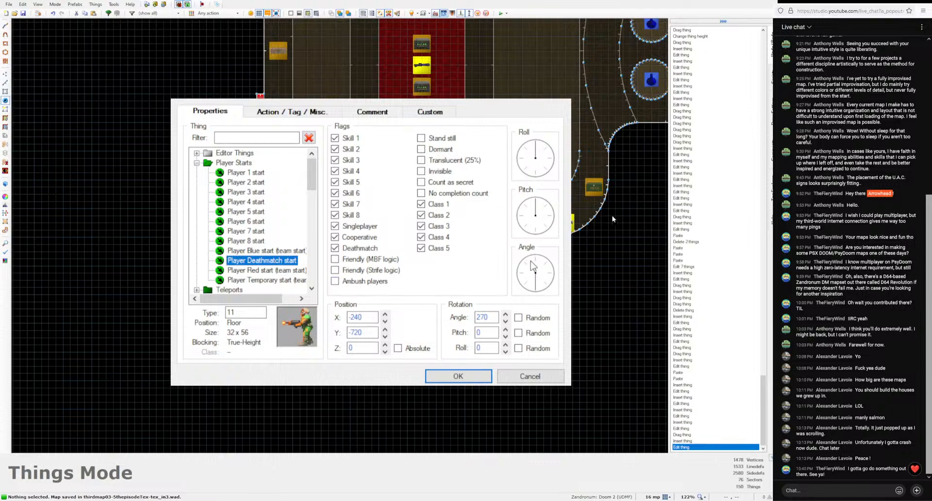
click(437, 378)
right_drag(328, 187, 296, 207)
Step: Insert a Player Deathmatch start with angle 315 and move it onto the weapon in the northwest corner of the Tag 1 red room
scroll(430, 191, down, 2)
middle_drag(429, 192, 306, 338)
middle_drag(318, 163, 333, 317)
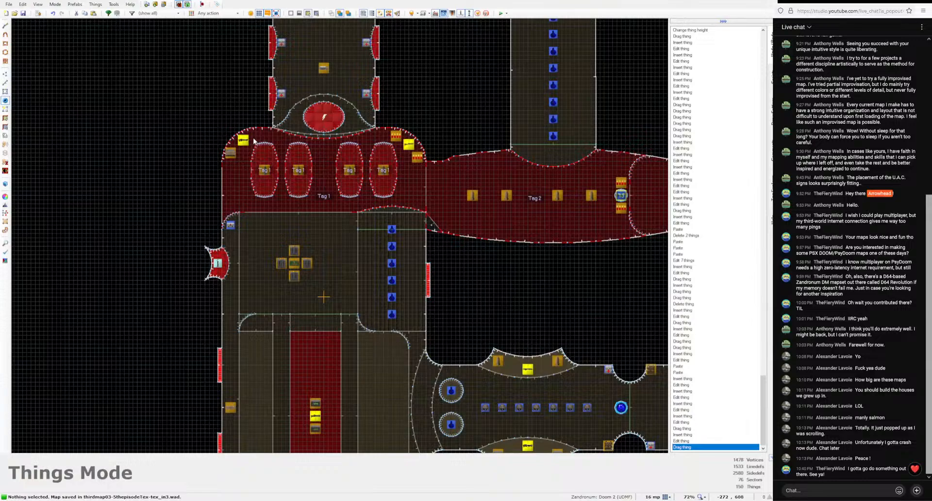
scroll(255, 141, up, 5)
key(Insert)
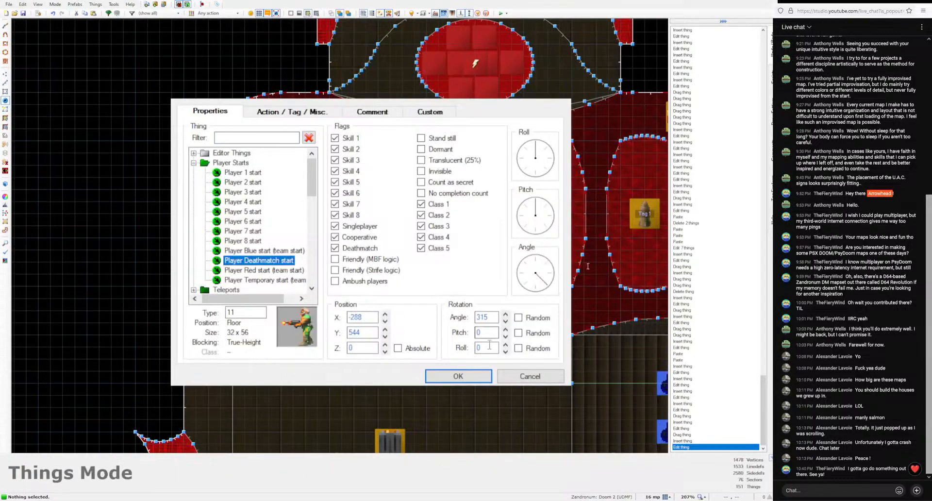
click(472, 372)
right_drag(257, 166, 245, 130)
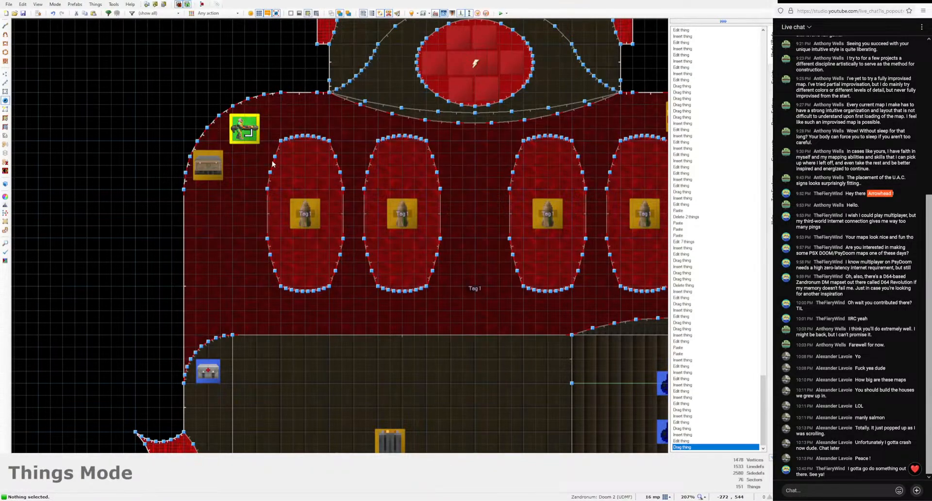
Step: Insert a Player Deathmatch start with angle 270 and move it onto the weapon on the west side of the northern room's red floor
scroll(312, 176, down, 5)
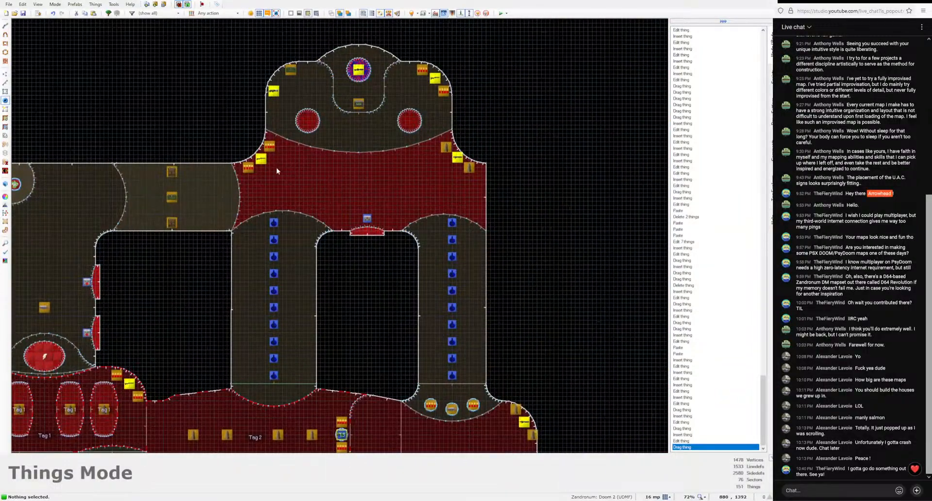
scroll(276, 167, up, 5)
right_click(262, 181)
click(476, 296)
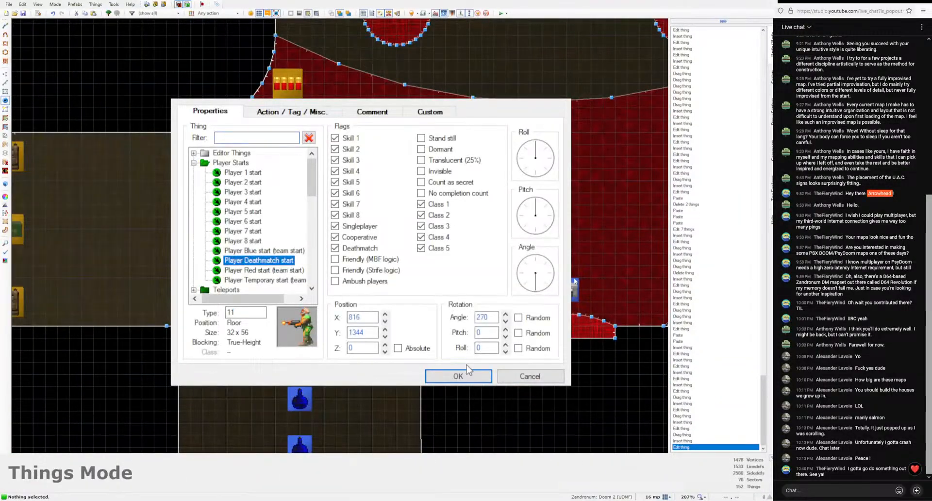
click(472, 372)
drag(262, 180, 262, 120)
Step: Insert a Player Deathmatch start with angle 225 and move it onto the weapon in the eastern red corridor's northeast corner
scroll(358, 252, down, 4)
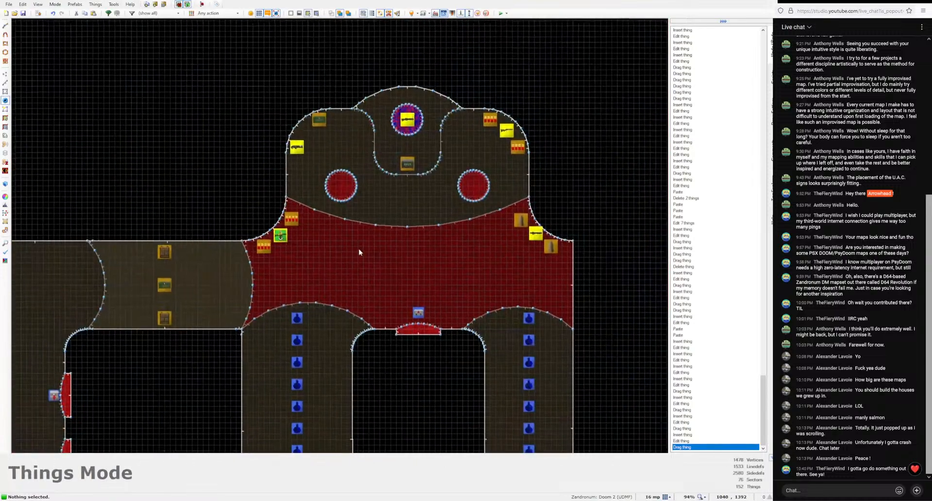
middle_drag(358, 252, 267, 72)
middle_drag(364, 307, 340, 138)
scroll(487, 244, up, 1)
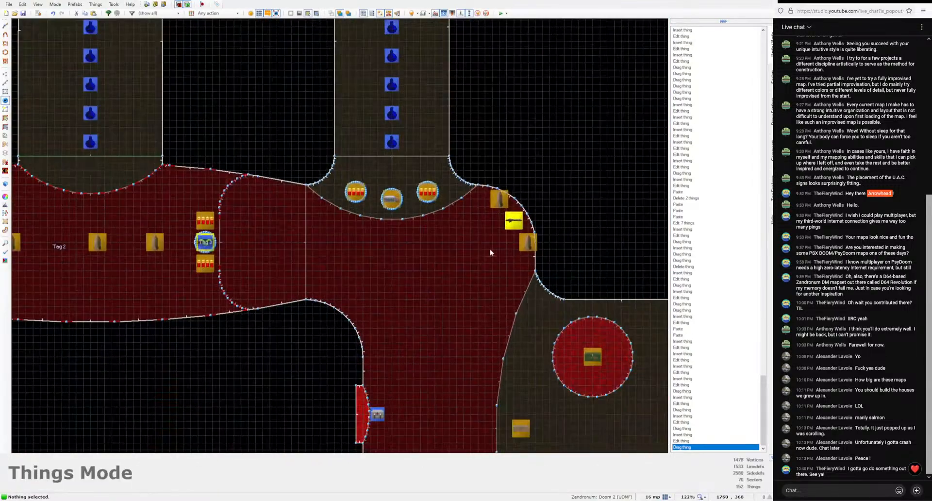
right_click(490, 250)
click(458, 376)
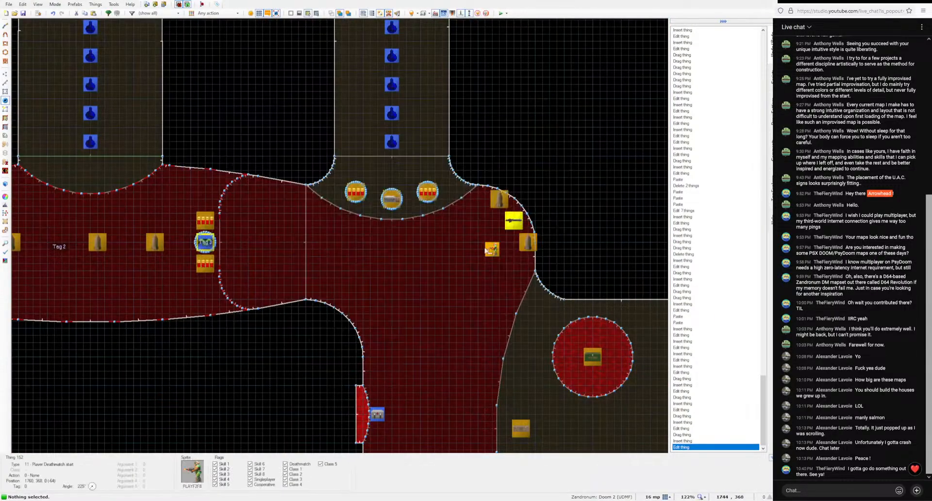
drag(493, 257, 512, 220)
Step: Insert a Player Deathmatch start and move it onto the weapon in the eastern red corridor's southeast corner
scroll(474, 248, down, 5)
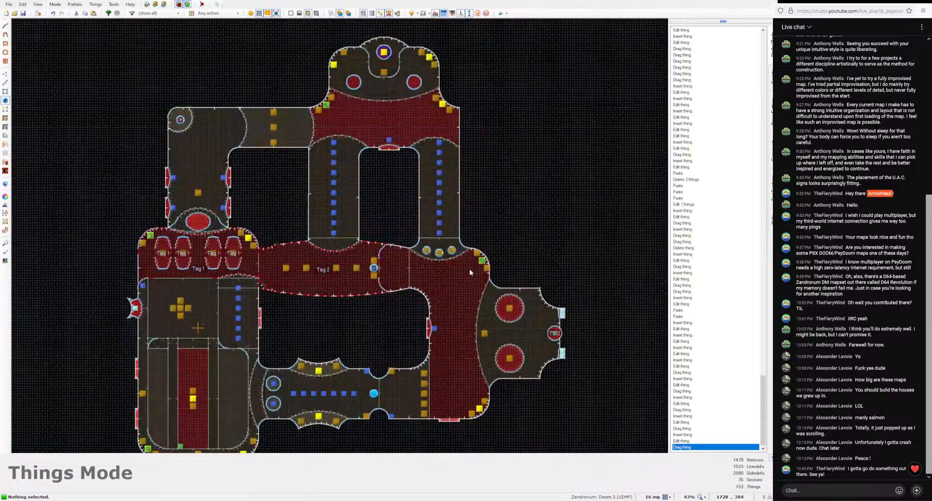
scroll(443, 265, up, 5)
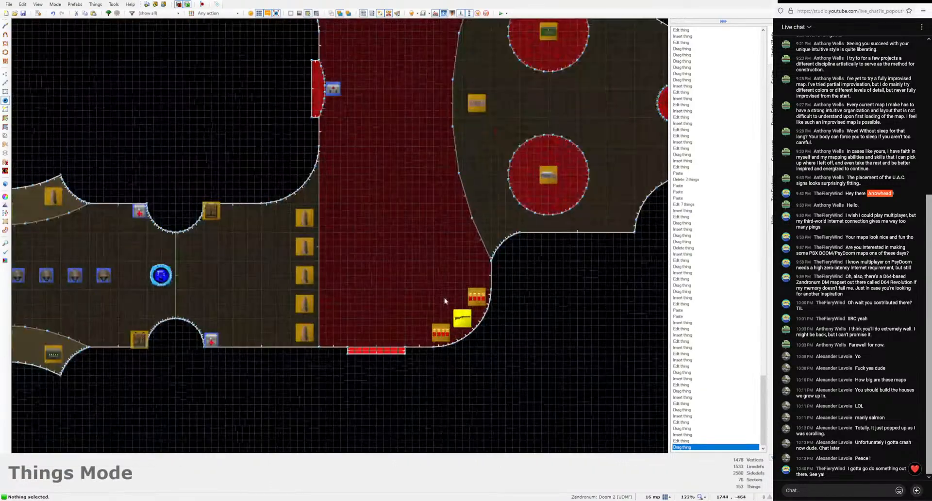
right_click(442, 296)
click(458, 376)
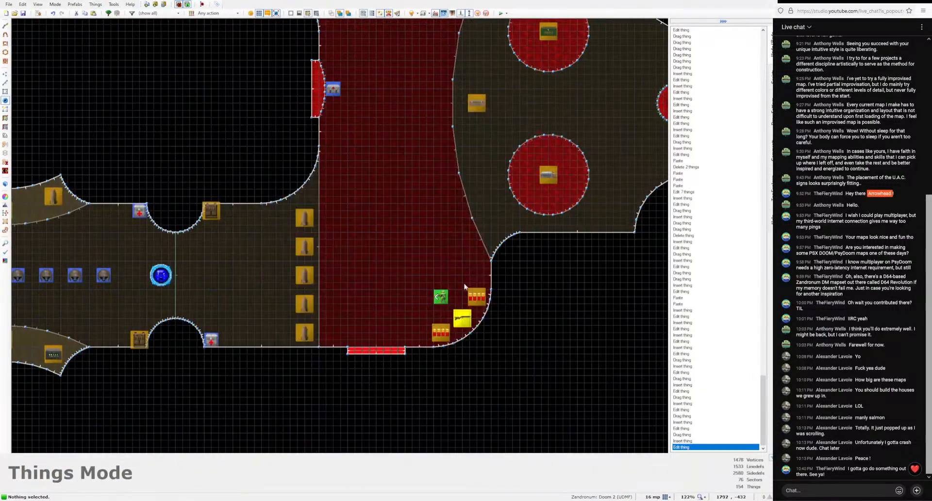
drag(442, 297, 462, 318)
Step: Insert a Player Deathmatch start in the southern corridor and move it onto the Plasma gun in the south alcove
scroll(515, 267, down, 5)
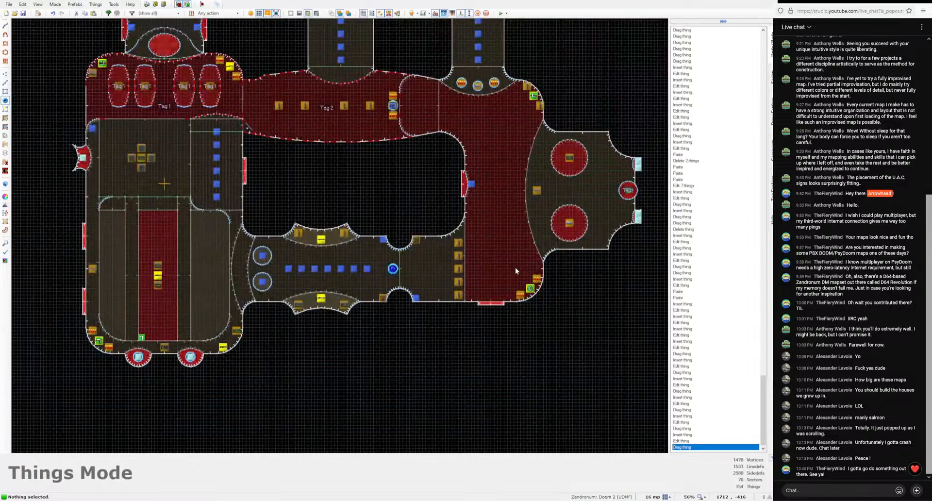
scroll(332, 297, up, 6)
scroll(332, 297, down, 5)
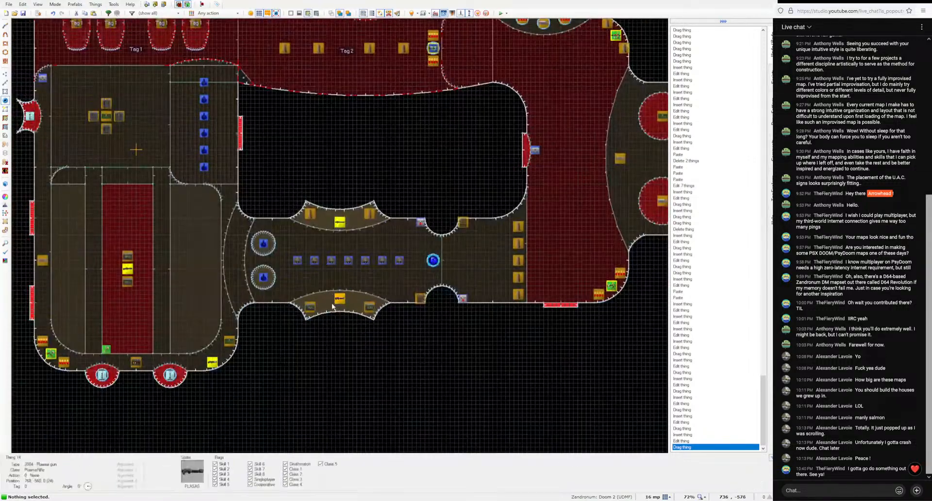
scroll(332, 304, up, 4)
right_click(324, 297)
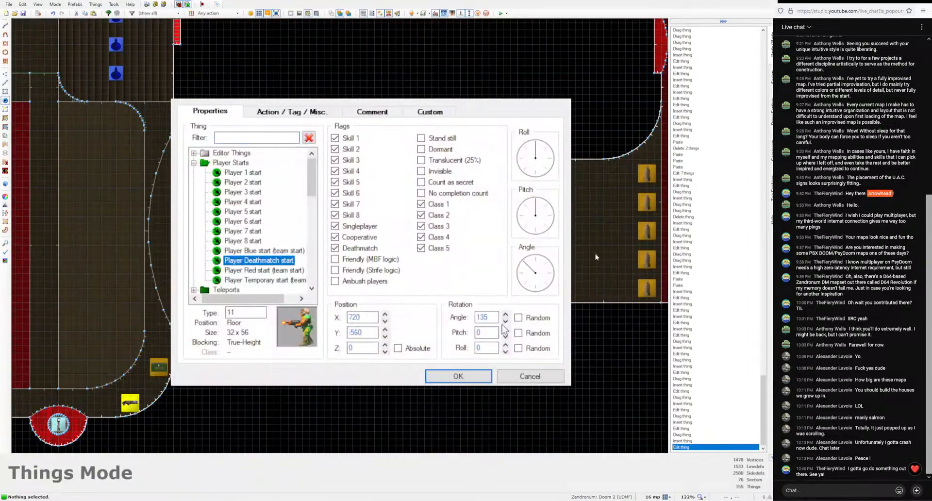
click(458, 376)
drag(323, 301, 344, 301)
scroll(409, 356, down, 5)
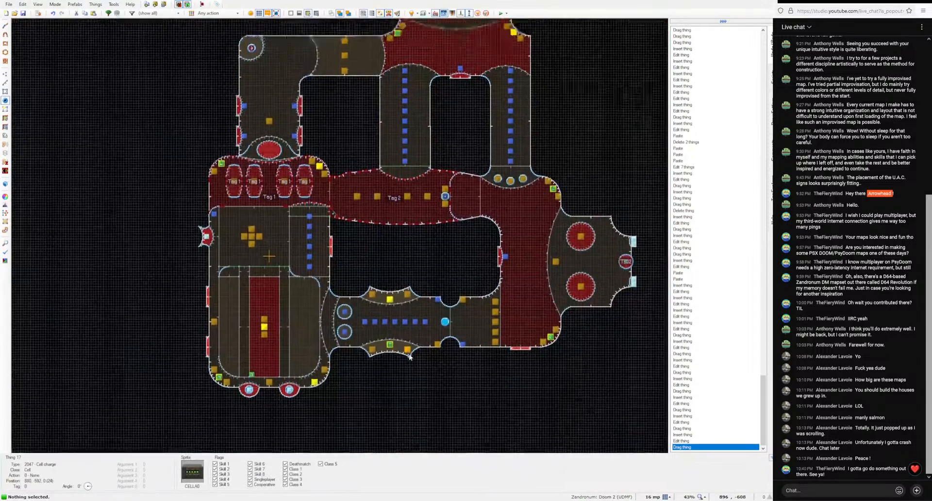
Step: Review the distribution of deathmatch starts and items across the whole layout and save the map
middle_drag(409, 356, 398, 389)
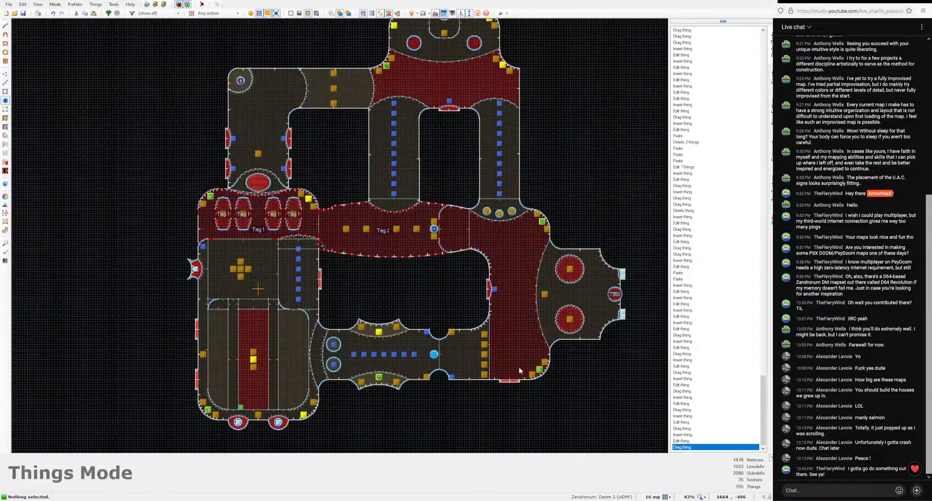
middle_drag(511, 240, 479, 314)
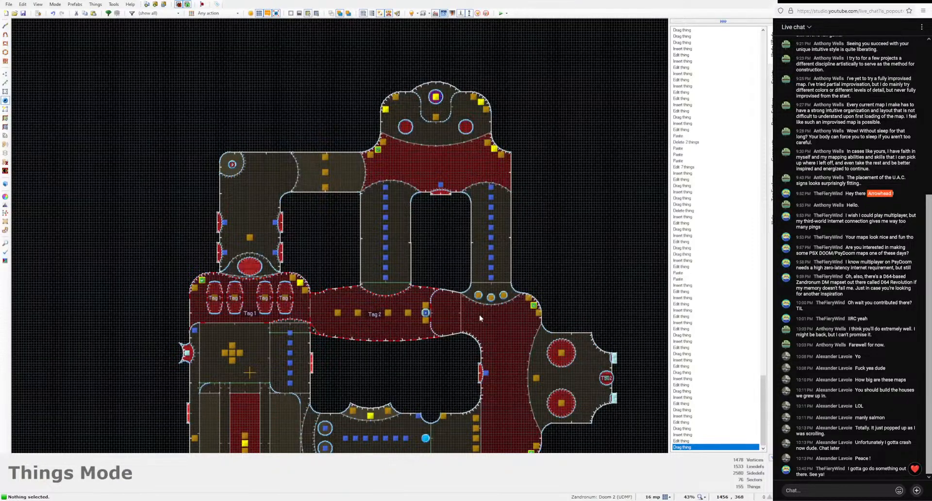
middle_drag(420, 354, 468, 269)
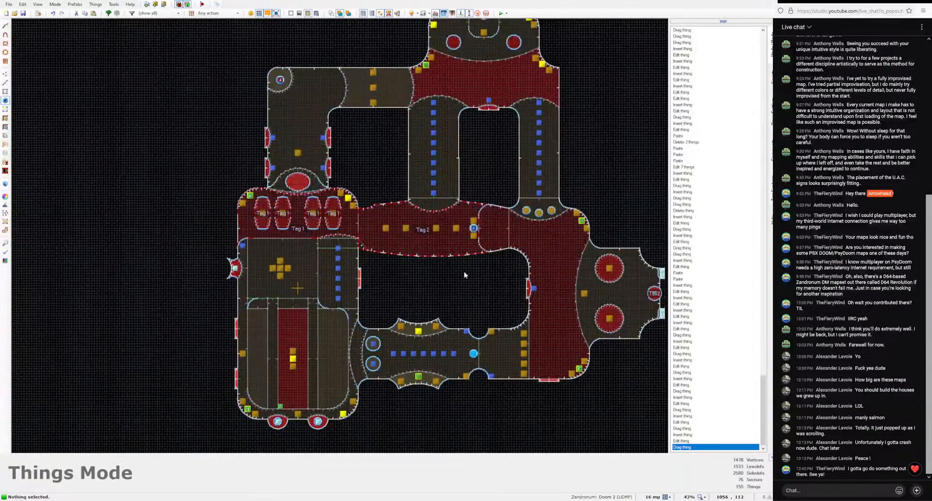
scroll(371, 333, down, 1)
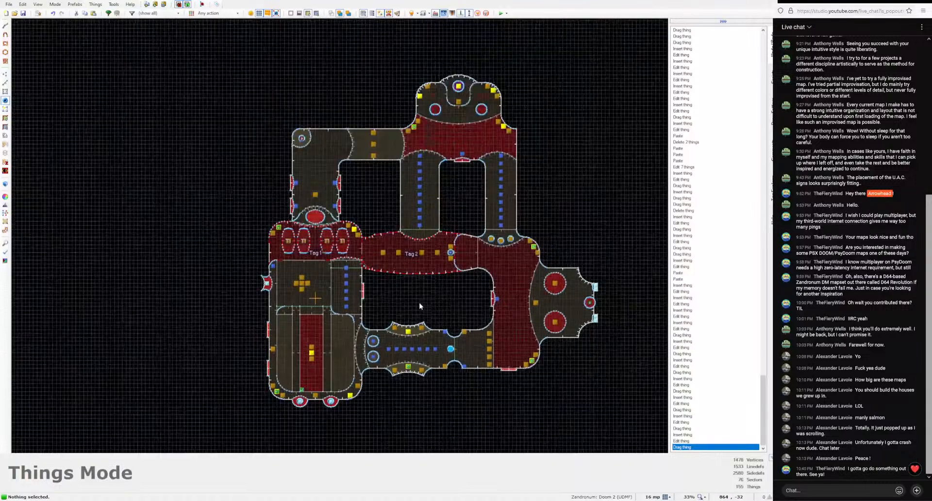
click(22, 13)
Step: Increase the grid size to 1024 mp
key(bracketleft)
key(bracketleft)
key(bracketleft)
key(bracketleft)
key(bracketleft)
key(bracketleft)
scroll(492, 361, up, 2)
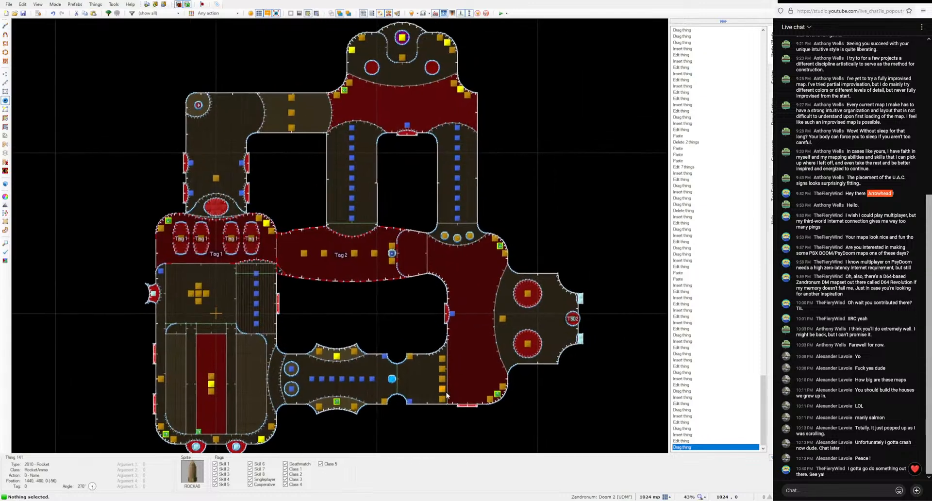
Step: Insert a Box of Shells along the north wall of the northwest room, without grid snapping, and move it to about X 104, Y 1375
middle_drag(455, 390, 456, 392)
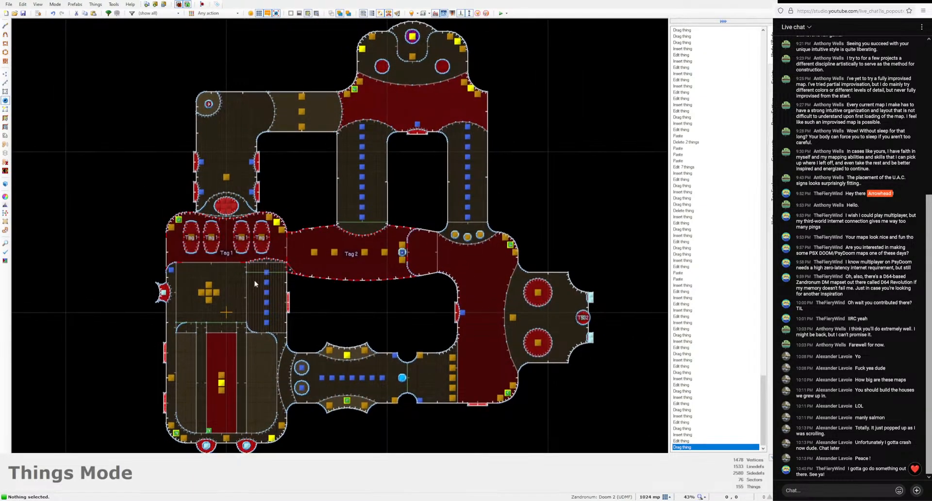
click(22, 13)
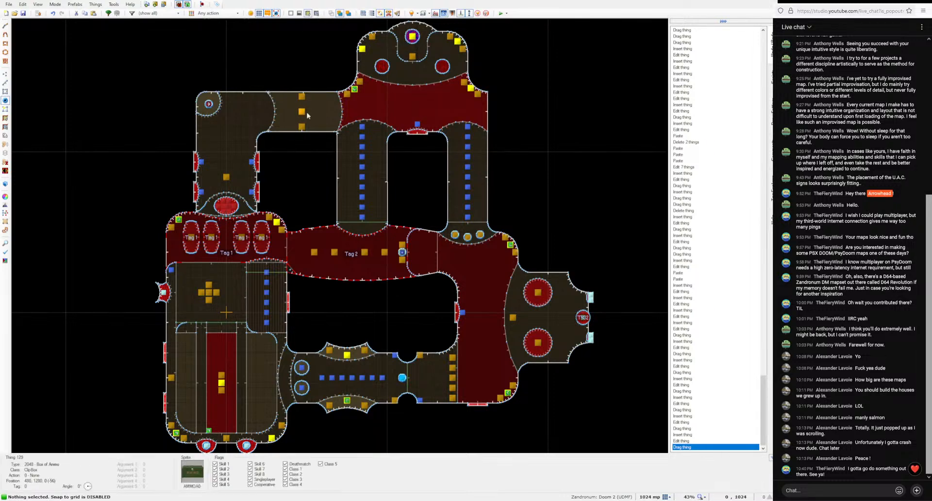
scroll(242, 90, up, 3)
key(Insert)
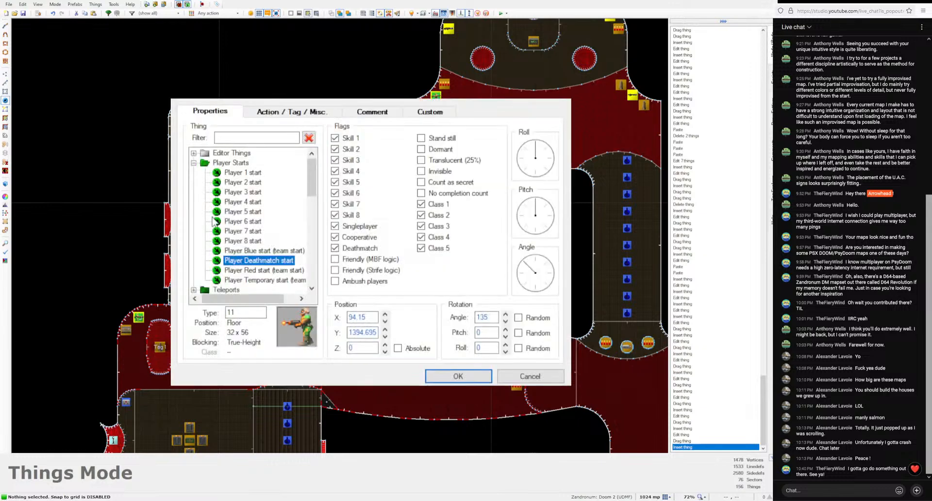
click(193, 164)
click(193, 201)
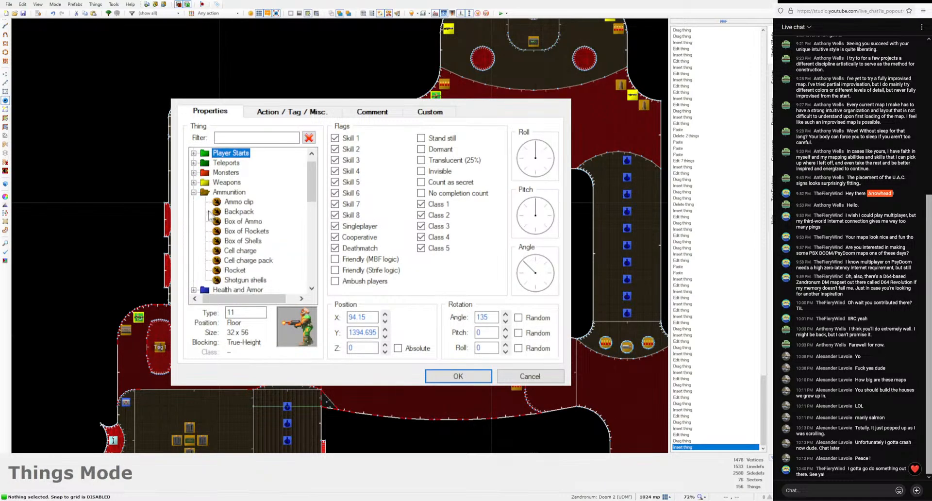
click(242, 240)
click(457, 375)
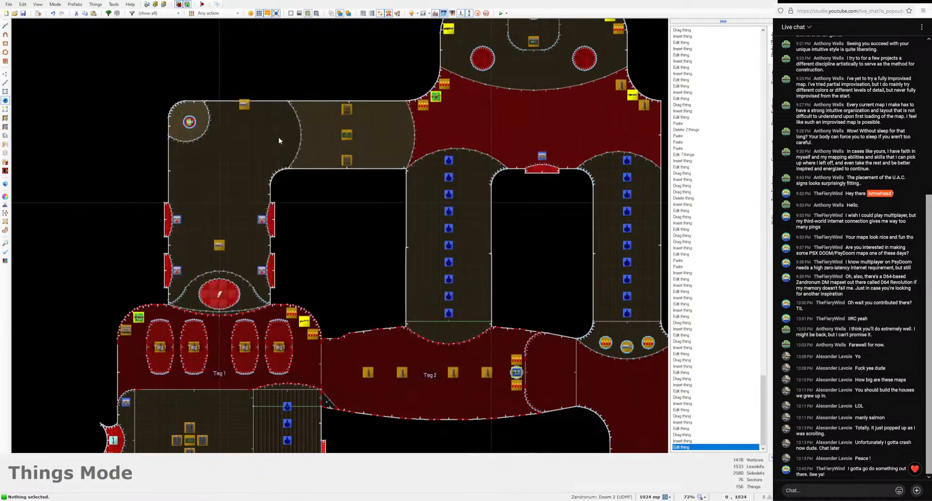
drag(240, 106, 243, 110)
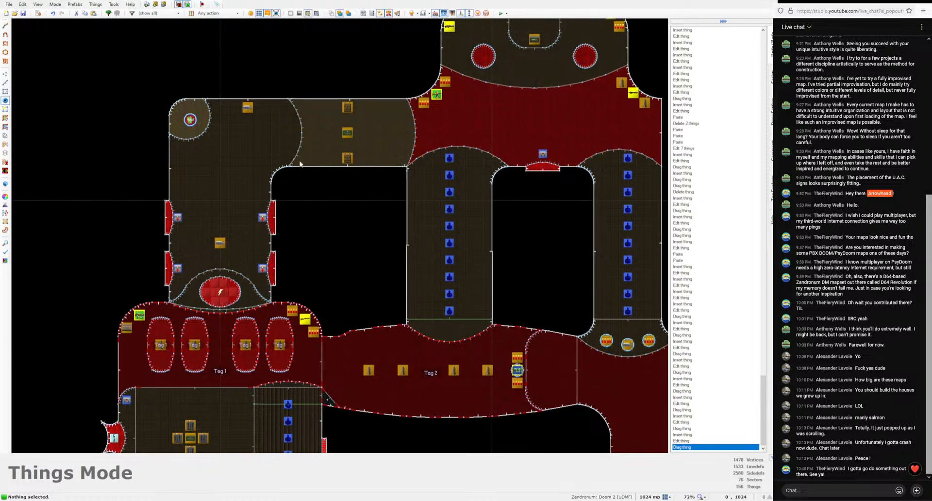
Step: Check the properties of the shell box in the northwest room, accept them, and save the map
right_click(246, 110)
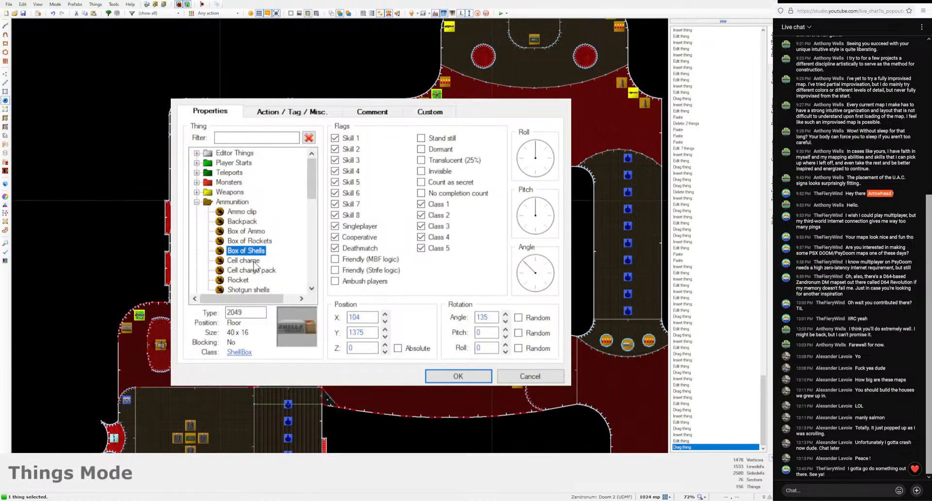
click(457, 376)
scroll(536, 269, down, 3)
scroll(515, 251, down, 2)
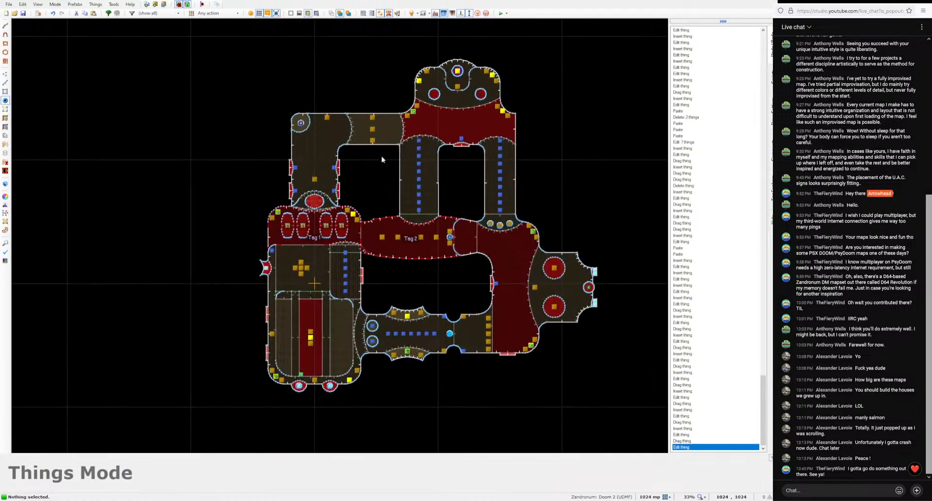
key(ctrl+s)
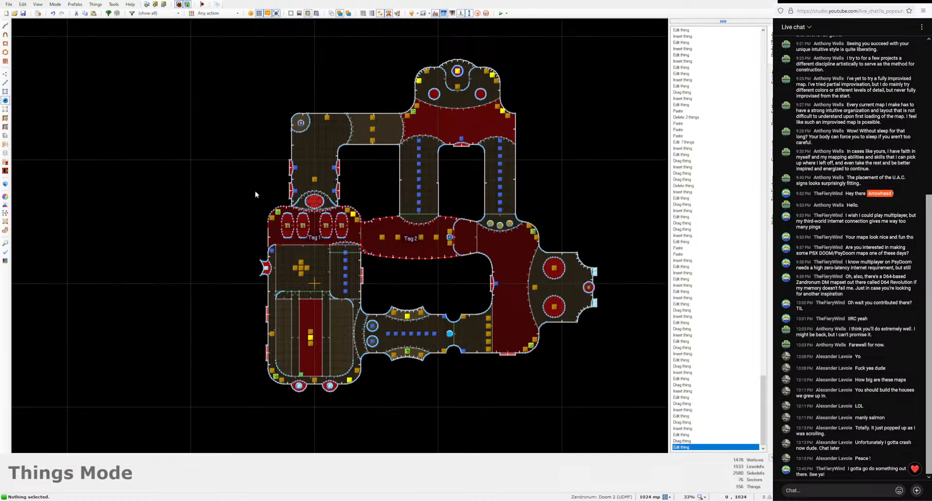
scroll(382, 358, up, 3)
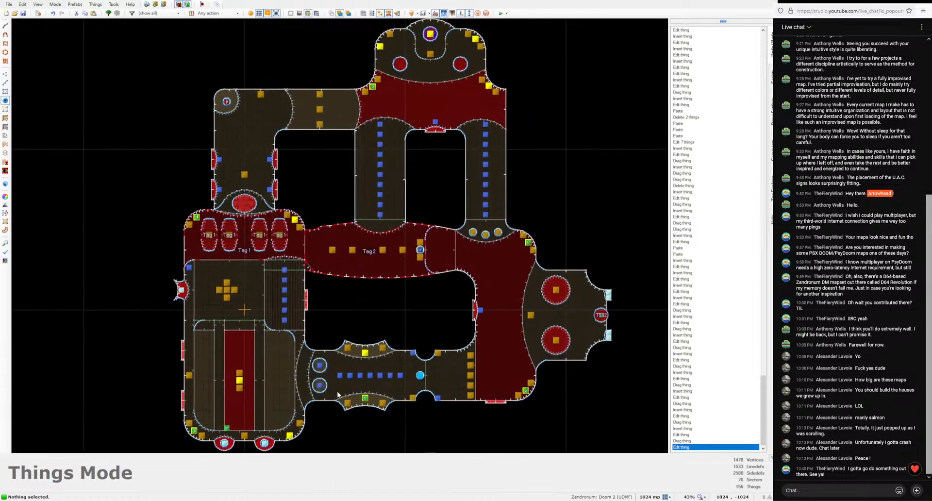